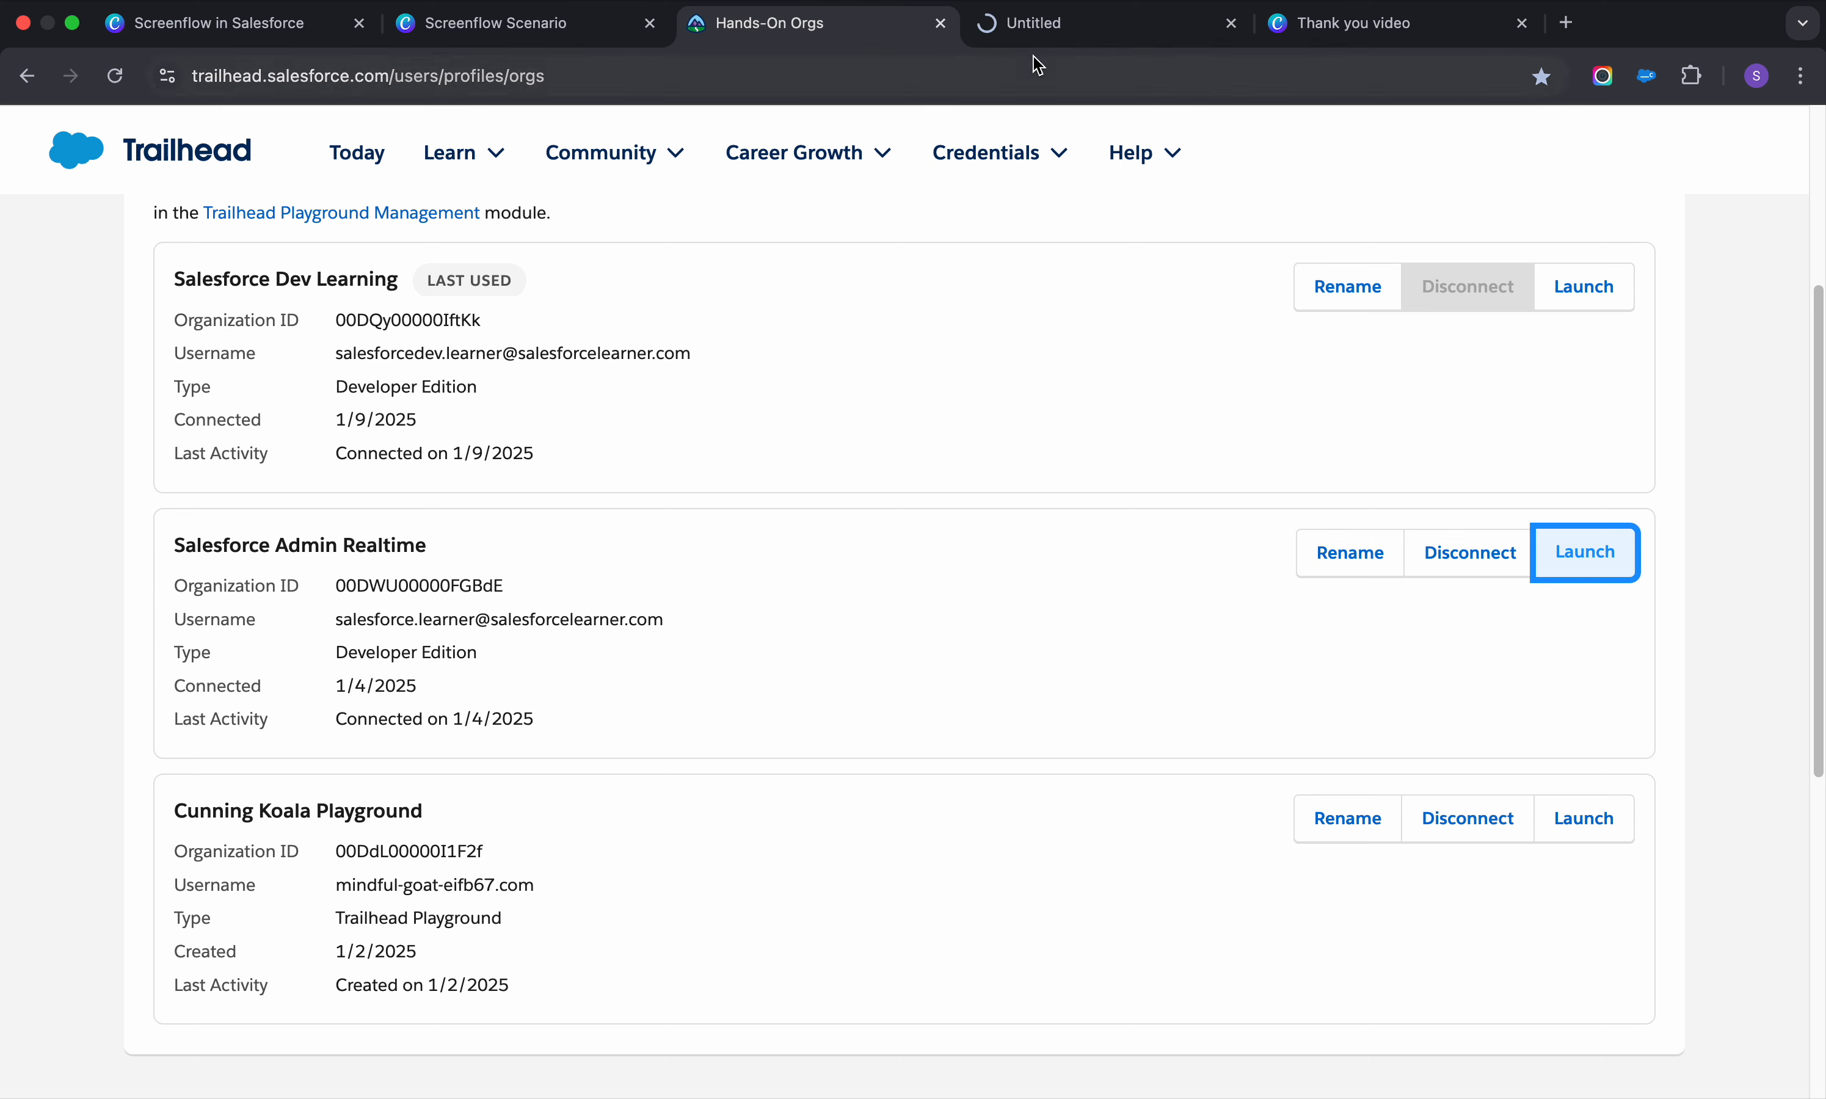
Launch the Salesforce Admin Realtime org from Trailhead's Hands-On Orgs page
{"action": "left_click", "coordinate": [1048, 31]}
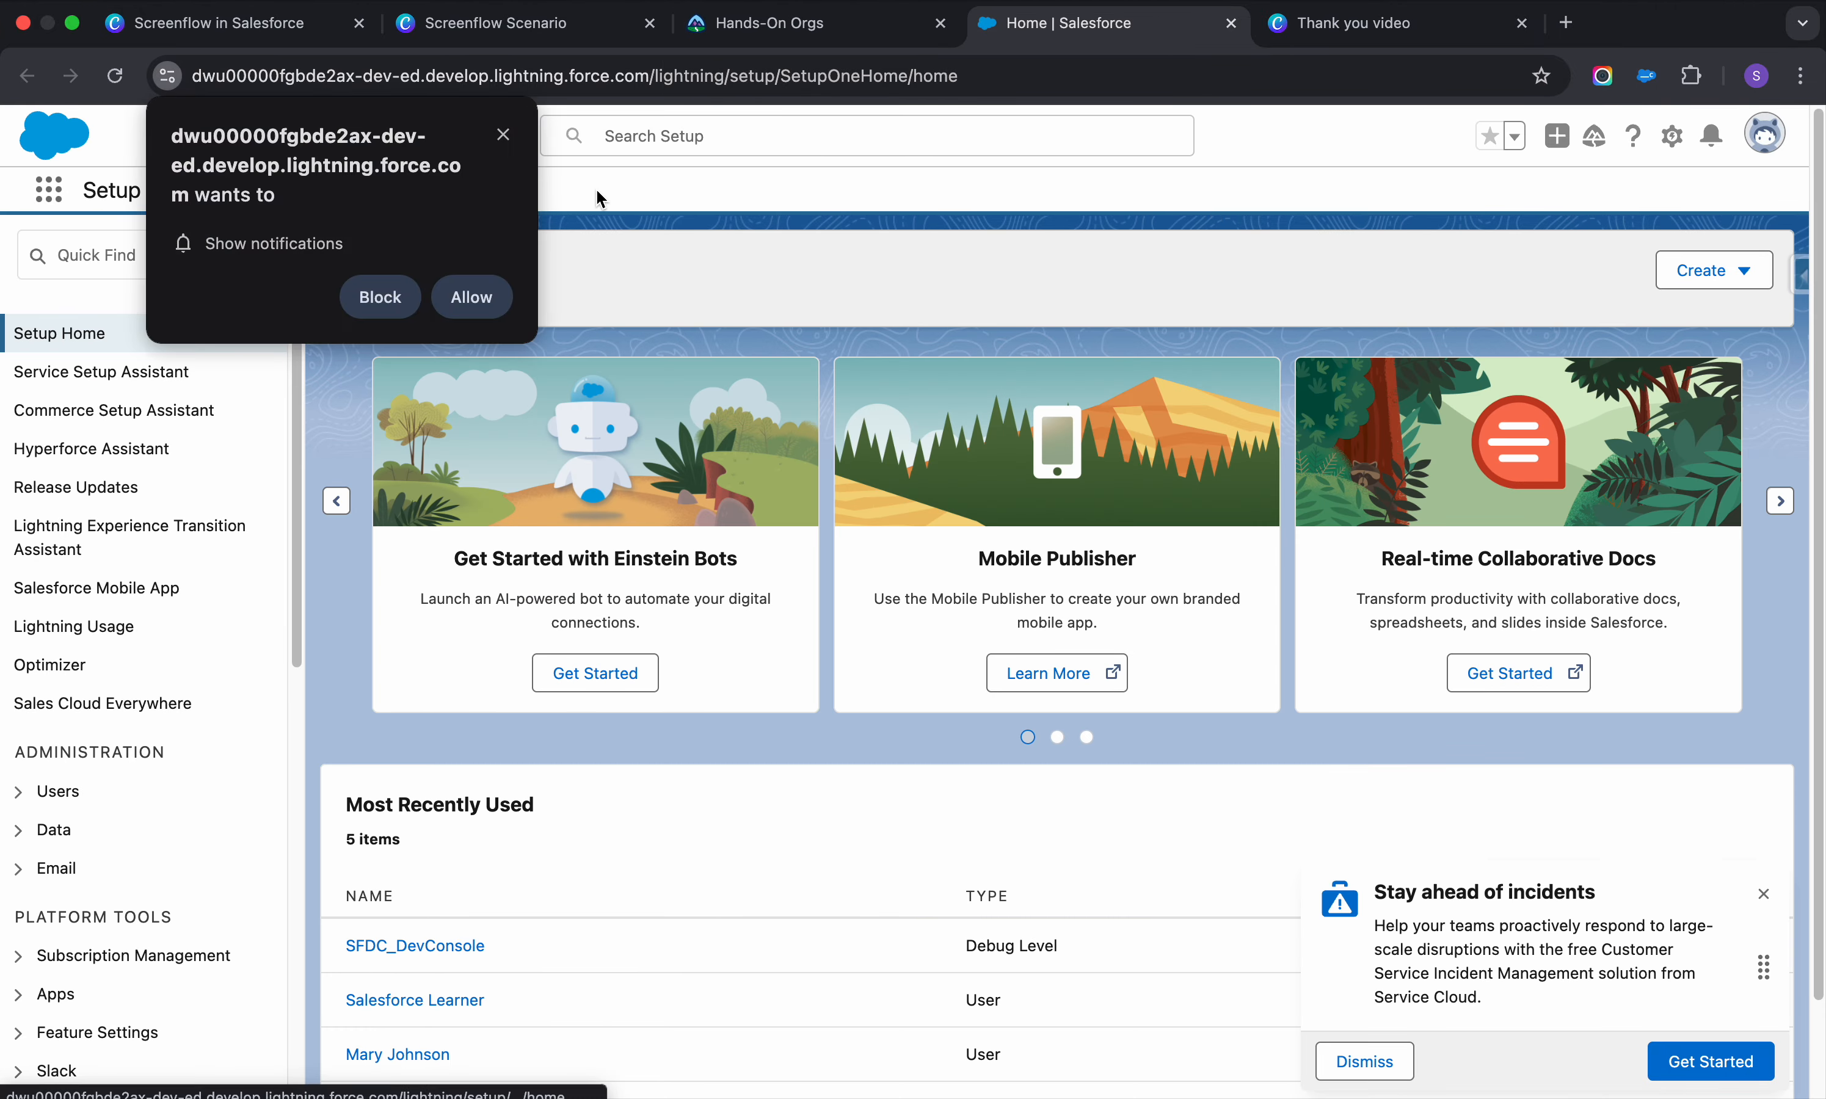
Switch to the Sales app through the App Launcher
{"action": "left_click", "coordinate": [492, 132]}
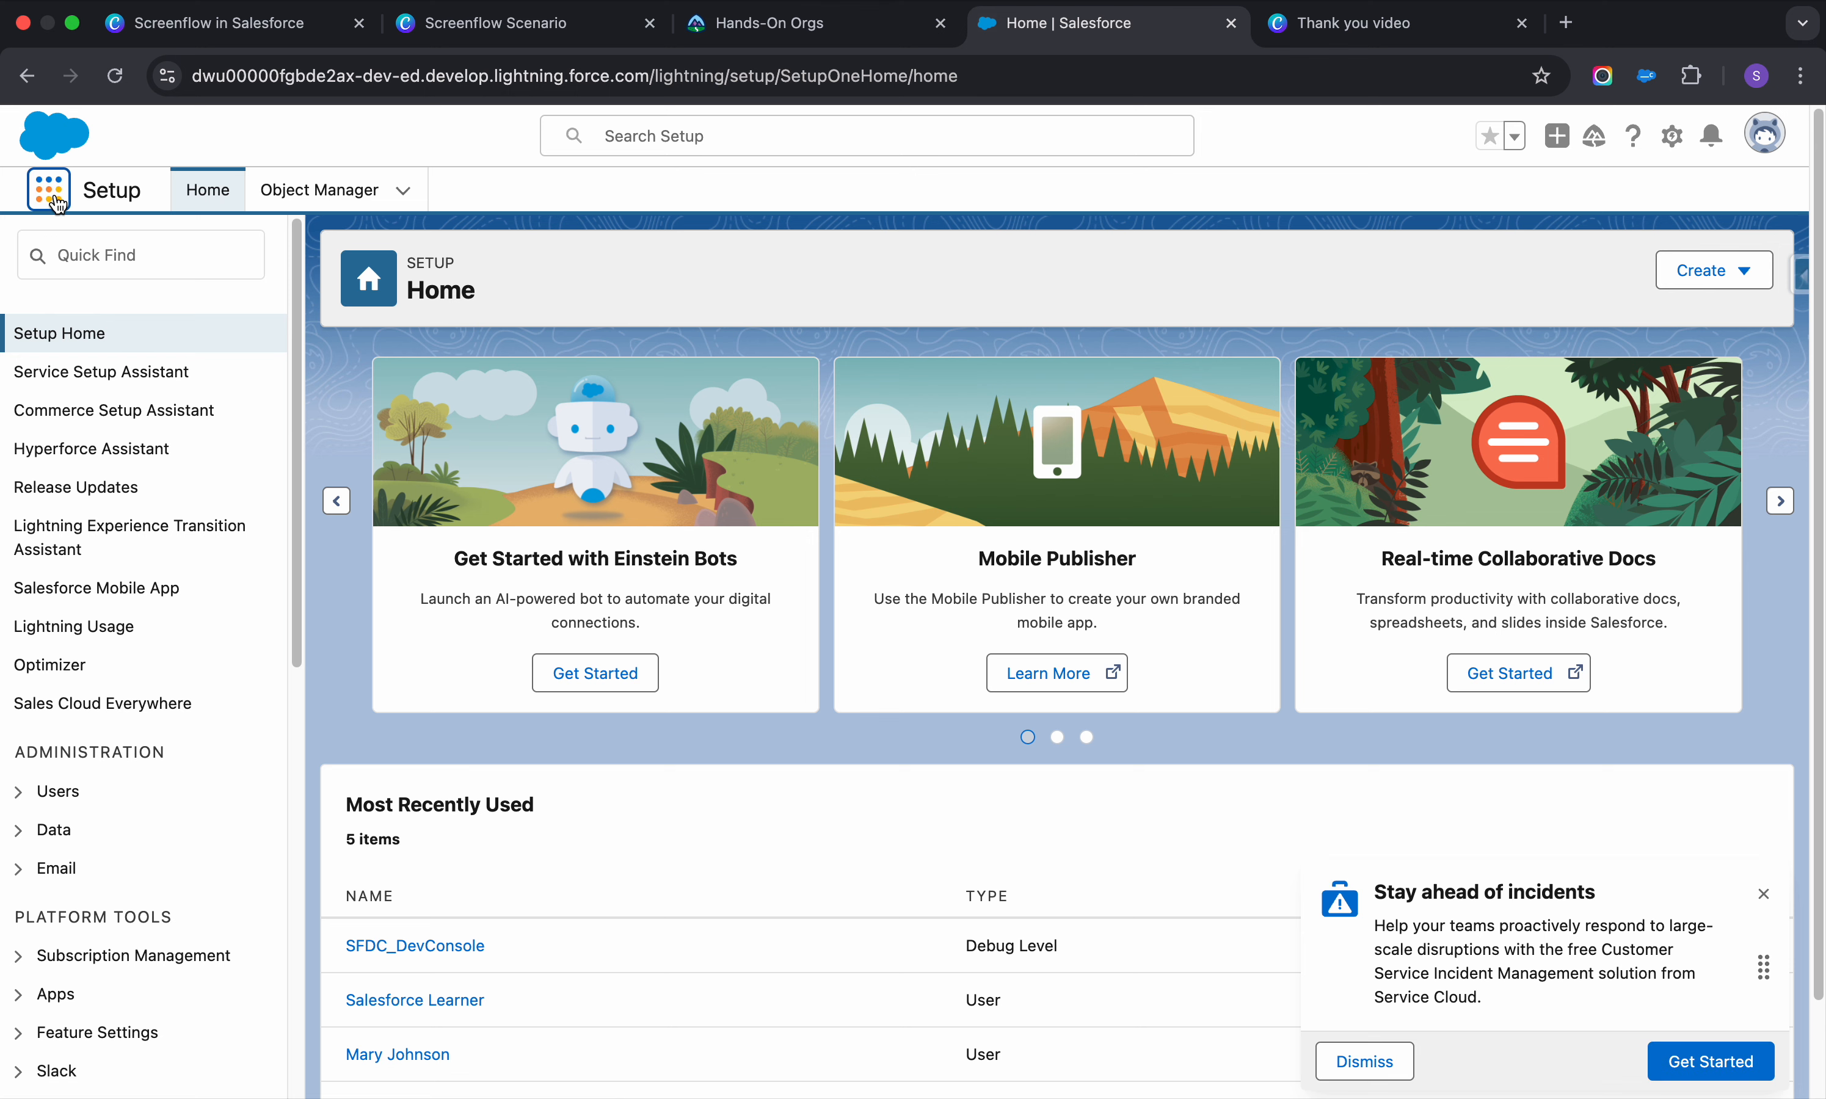
{"action": "left_click", "coordinate": [49, 190]}
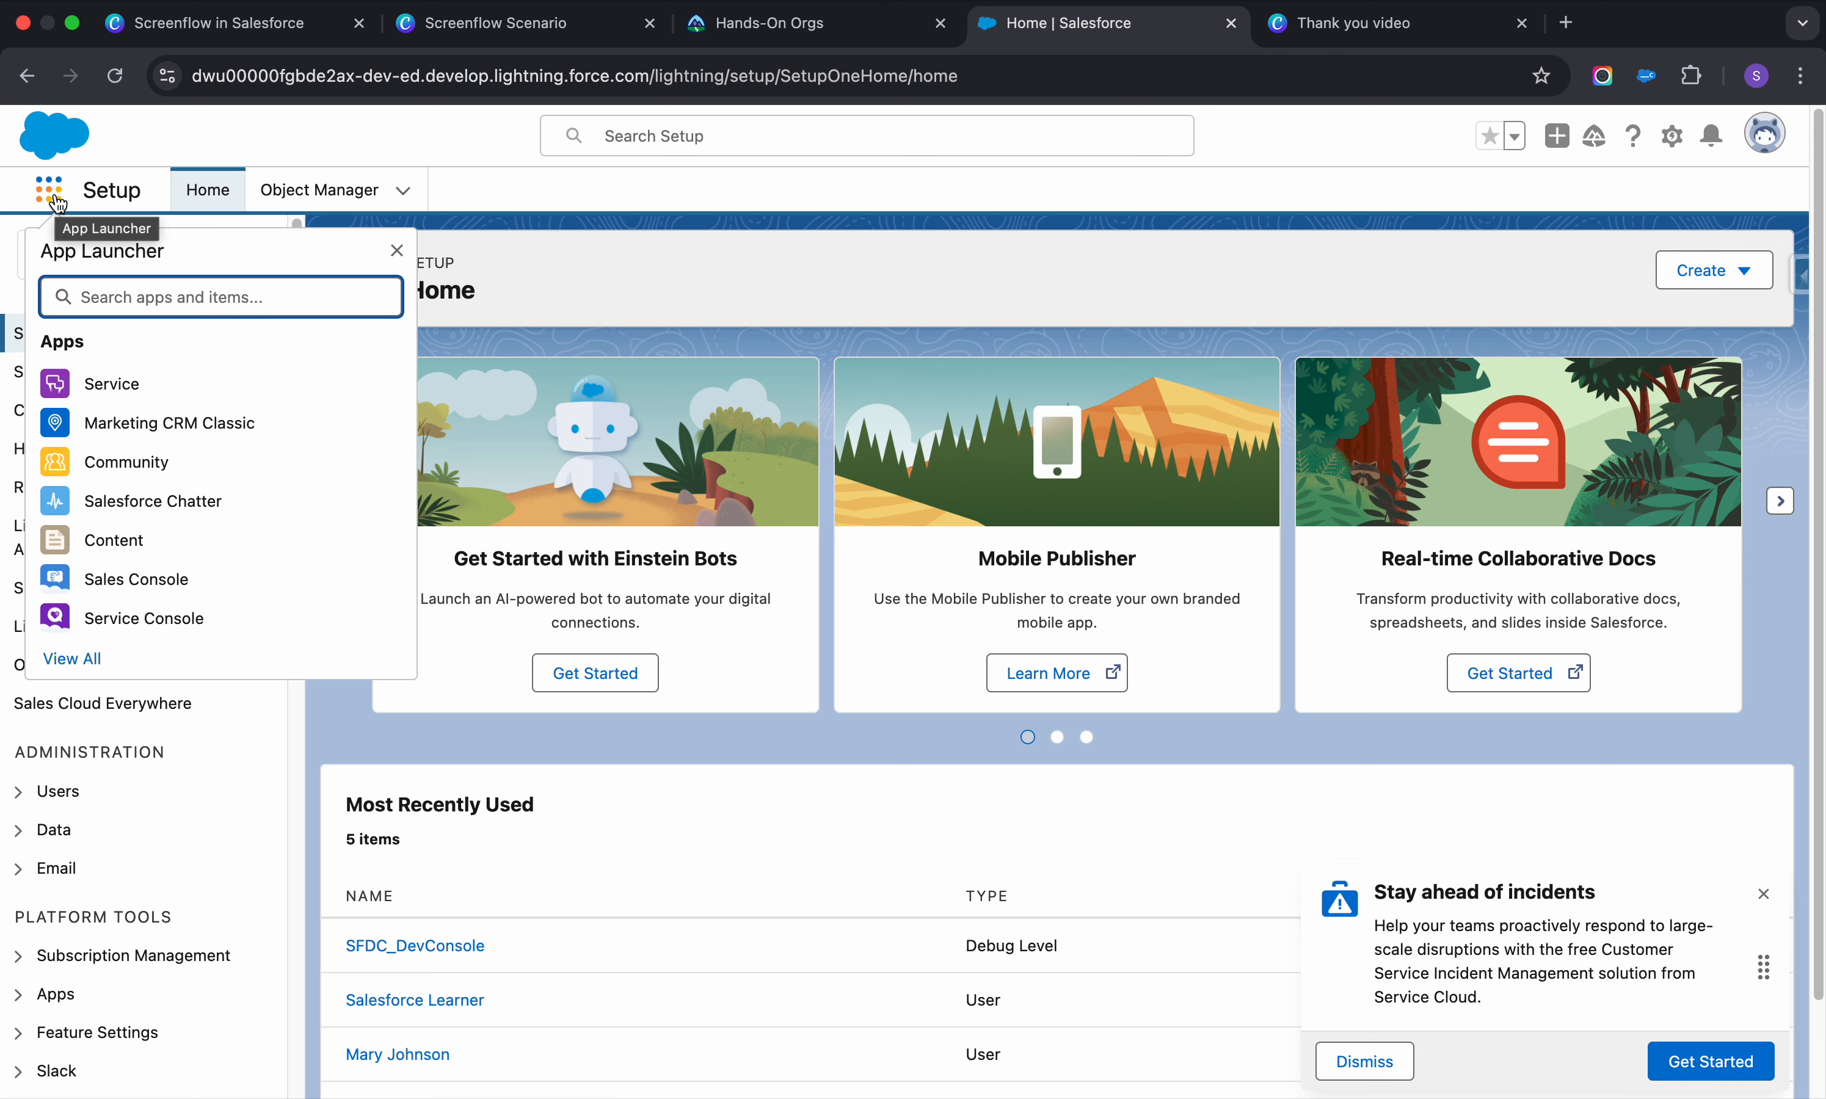
{"action": "type", "text": "sa"}
{"action": "left_click", "coordinate": [121, 480]}
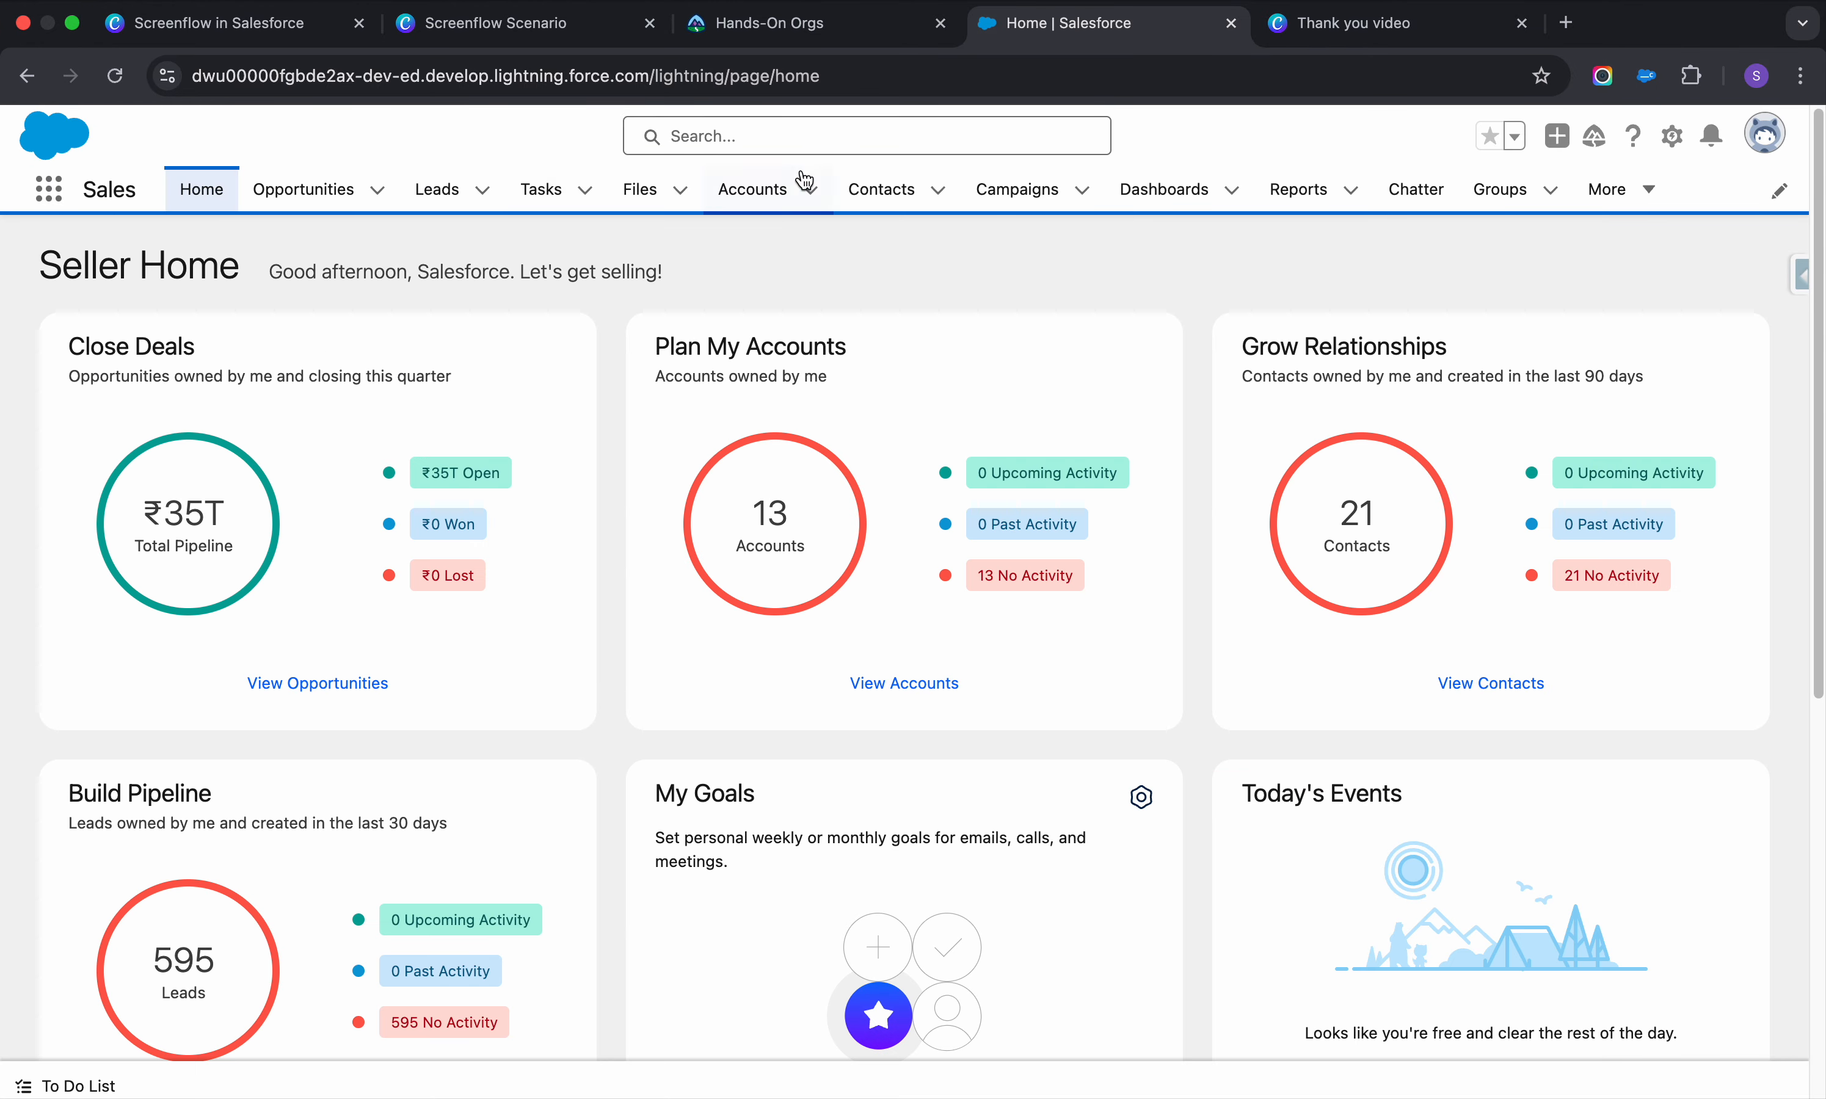
Open the Accounts list and look over the New Account form without saving
{"action": "left_click", "coordinate": [749, 191]}
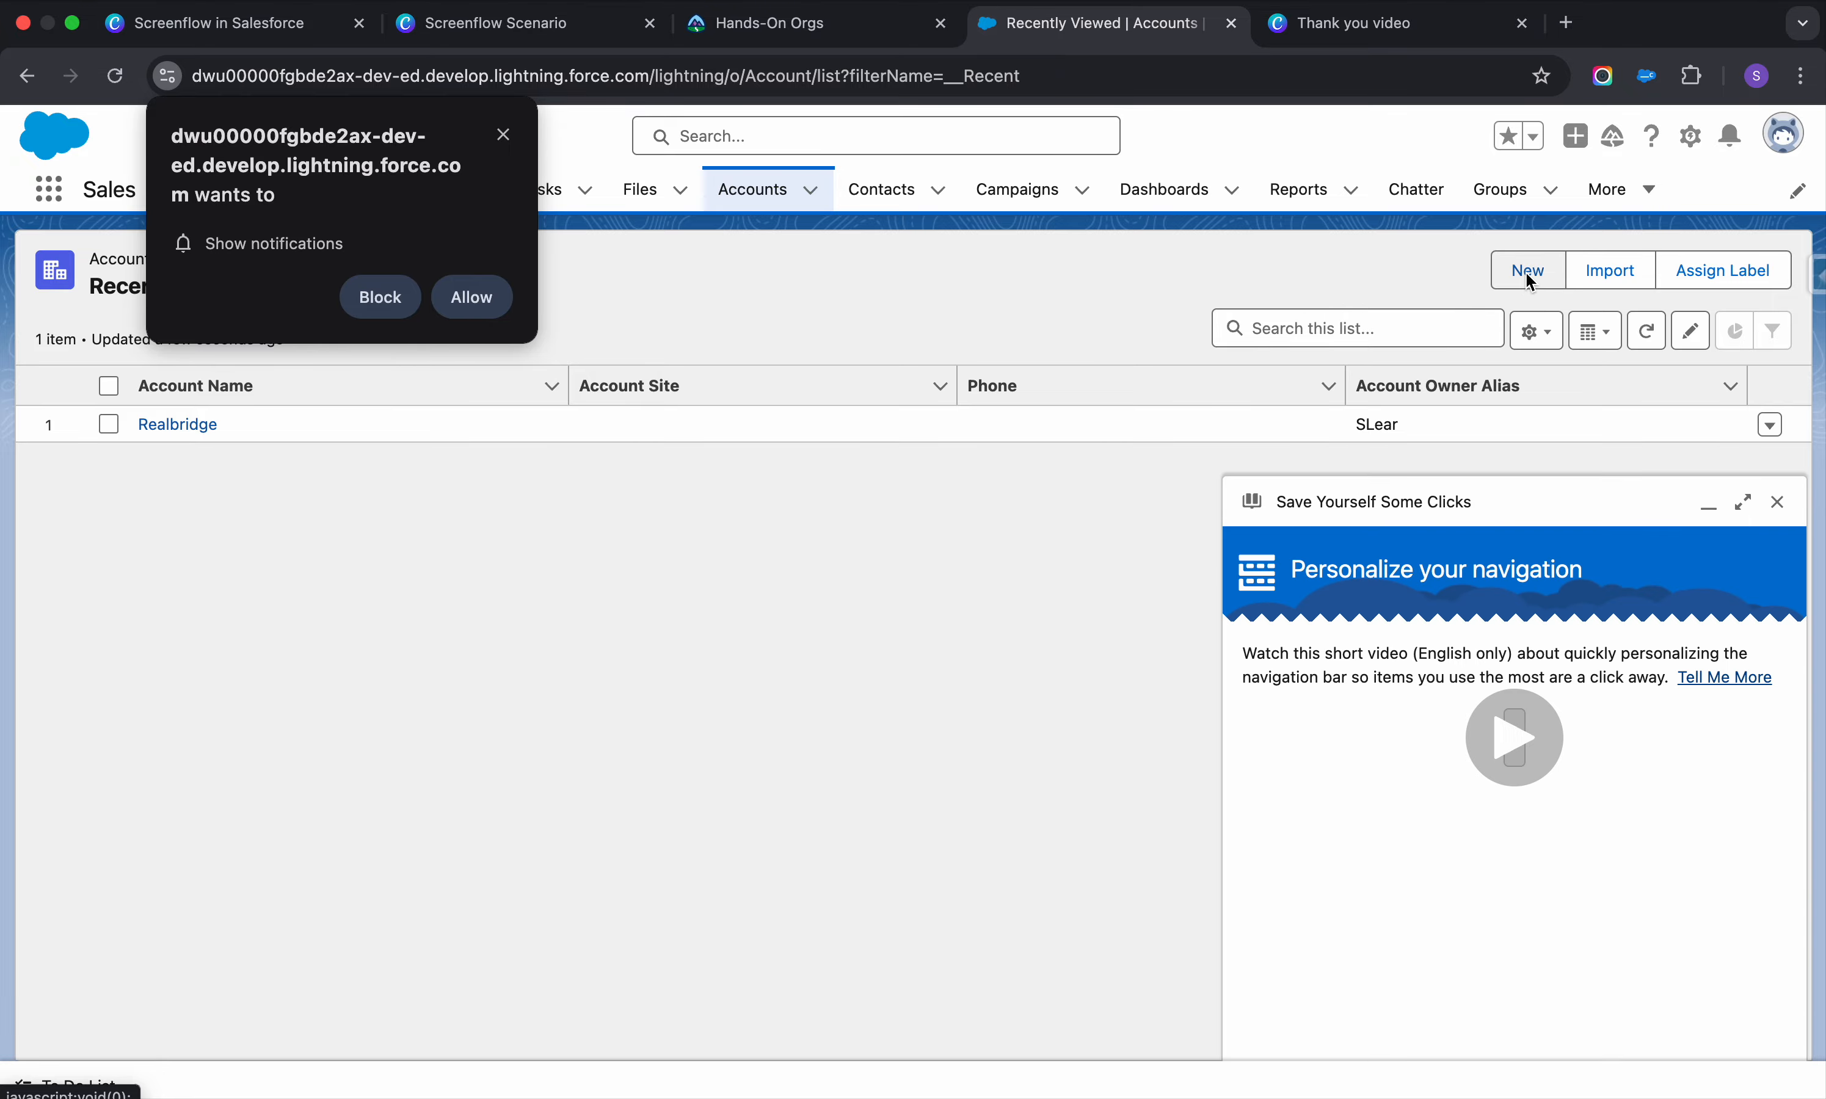
{"action": "left_click", "coordinate": [1524, 277]}
{"action": "left_click", "coordinate": [503, 140]}
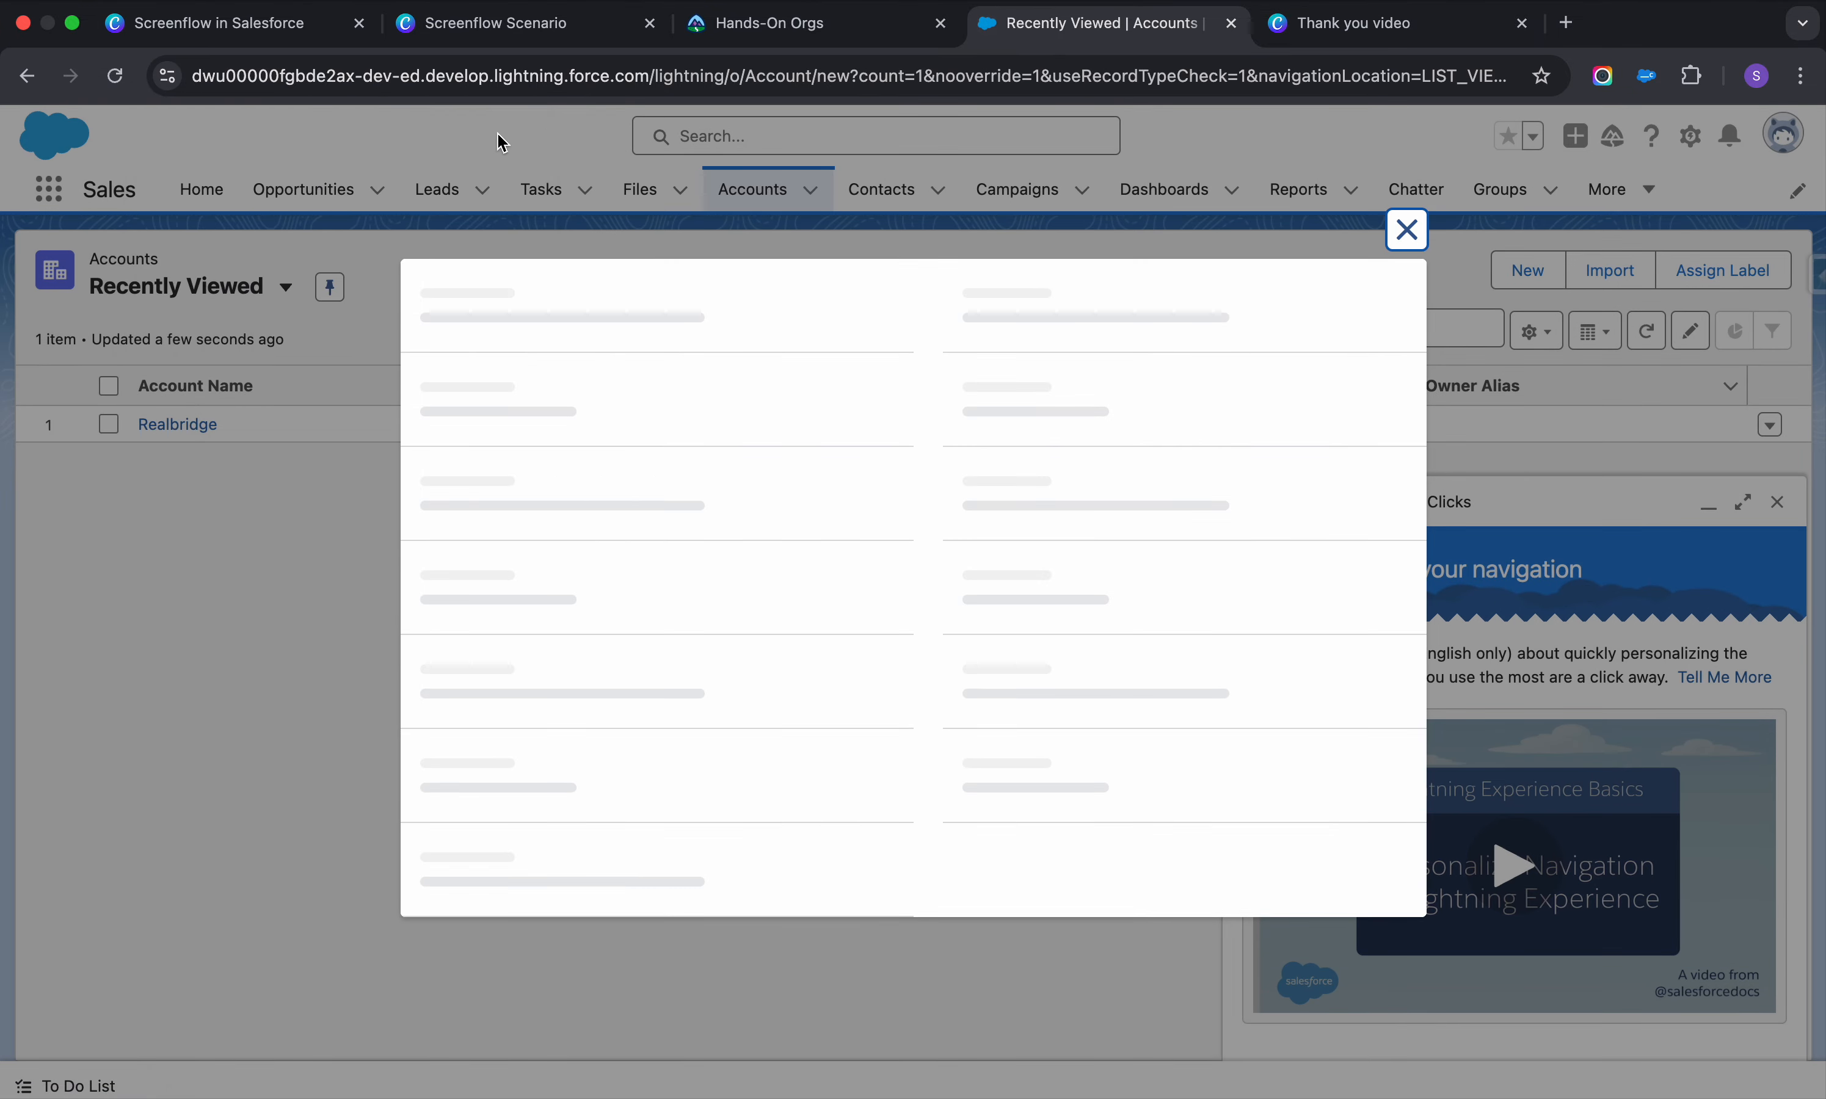
{"action": "scroll", "coordinate": [893, 617], "scroll_direction": "down", "scroll_amount": 5}
{"action": "scroll", "coordinate": [893, 617], "scroll_direction": "down", "scroll_amount": 10}
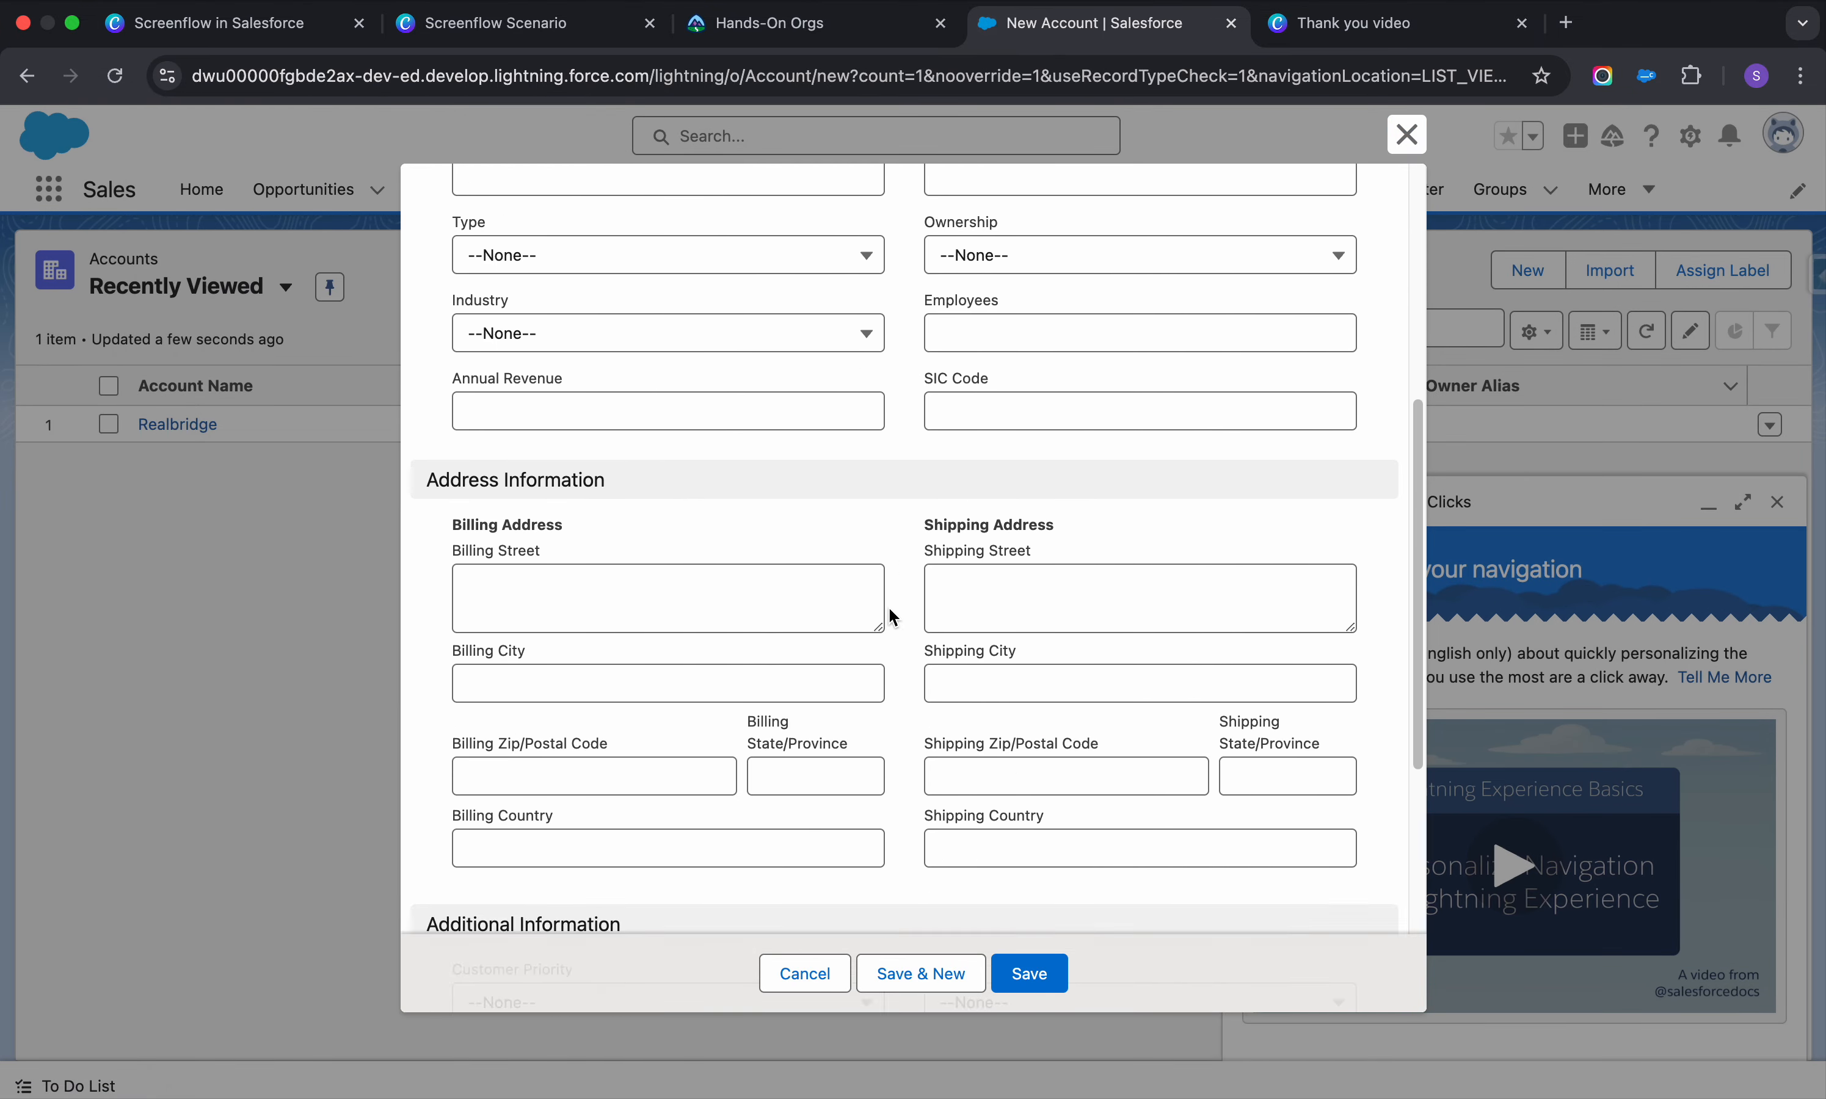
{"action": "scroll", "coordinate": [893, 617], "scroll_direction": "up", "scroll_amount": 14}
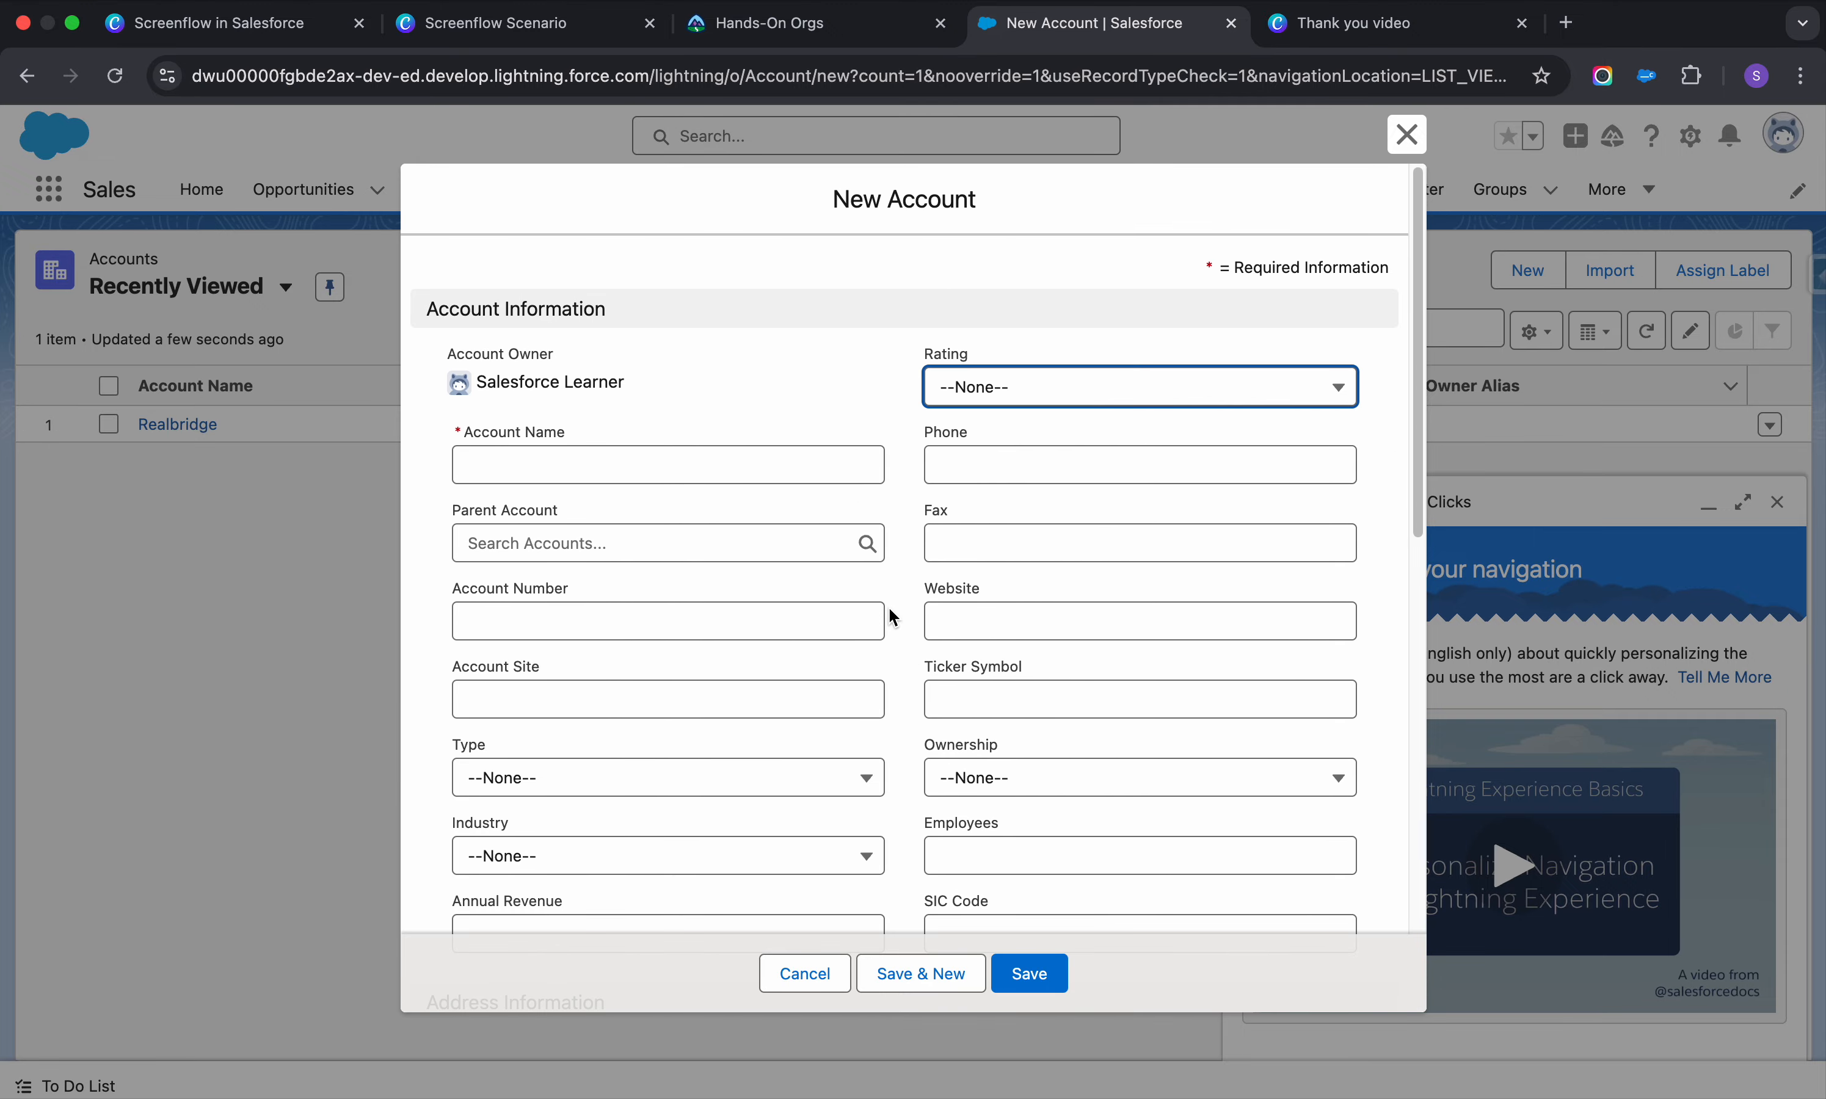
{"action": "left_click", "coordinate": [1407, 134]}
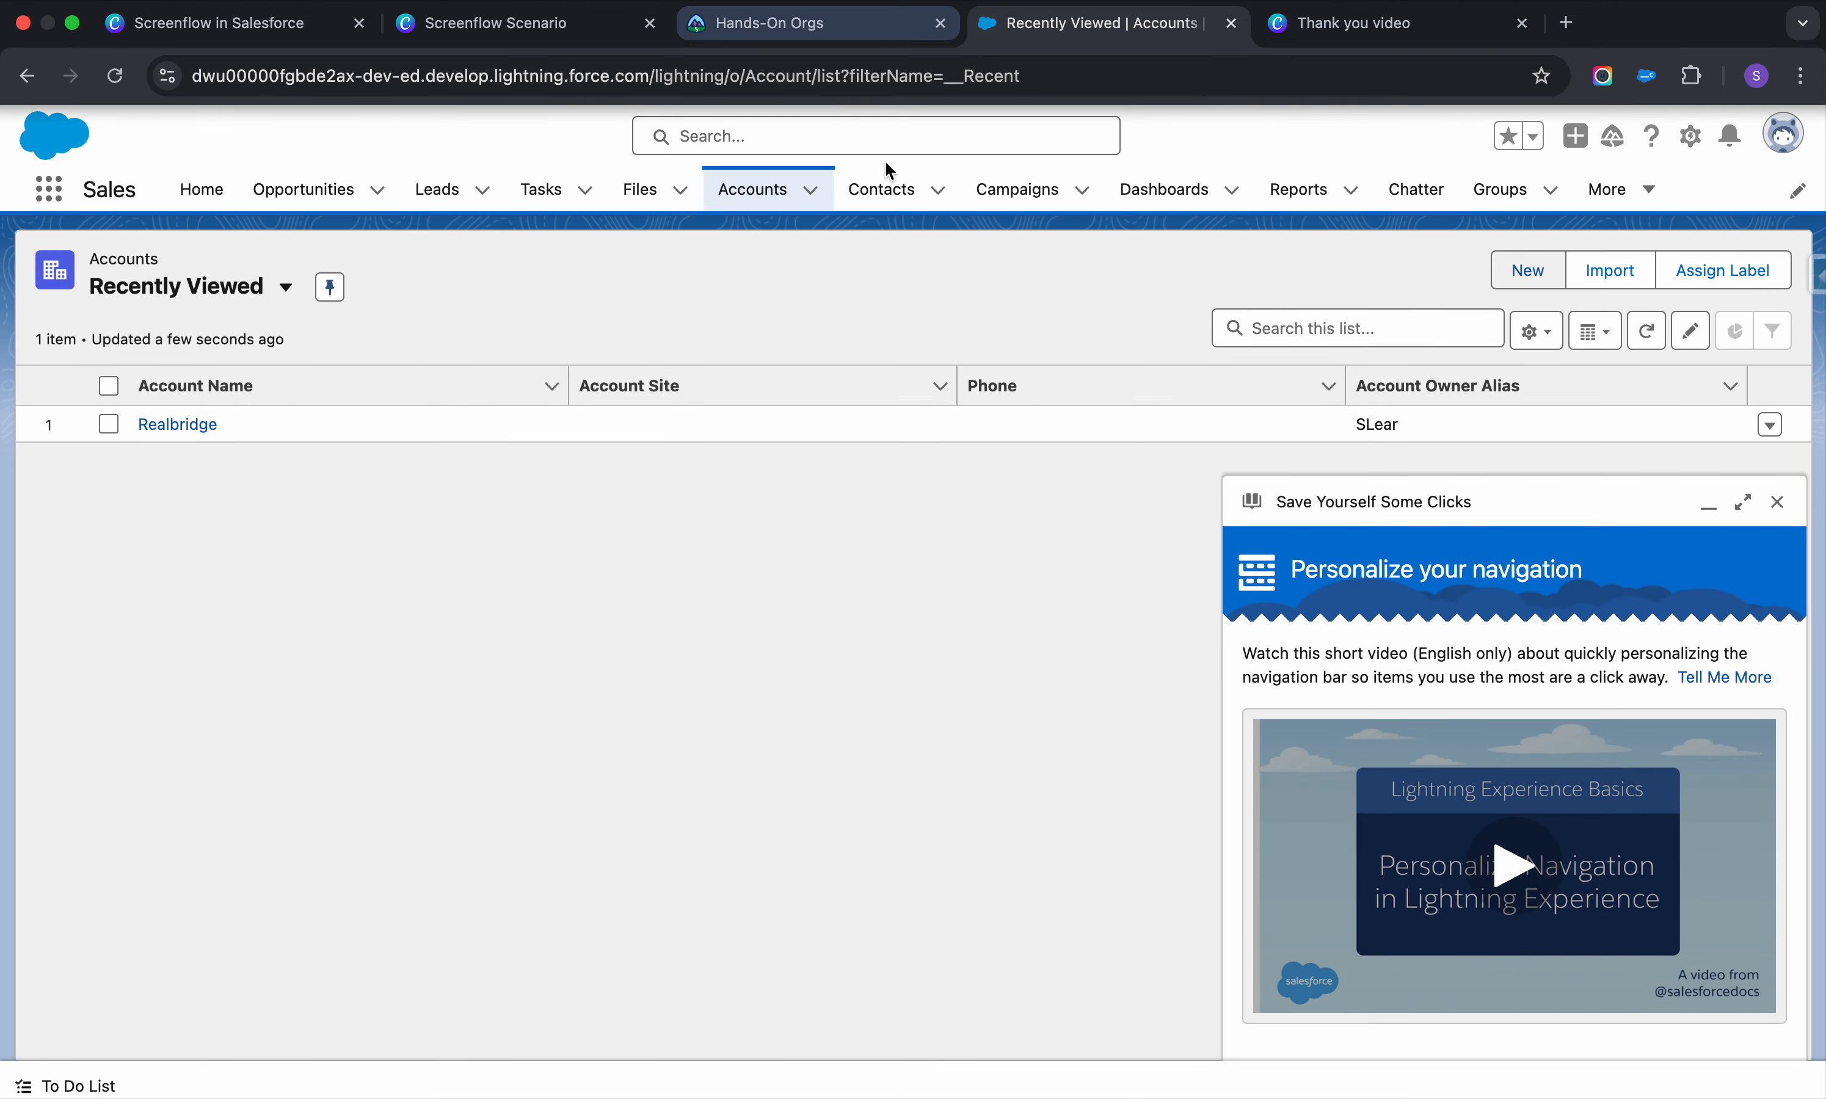
Look over the New Contact and New Case forms without saving, then close the help panel
{"action": "left_click", "coordinate": [896, 194]}
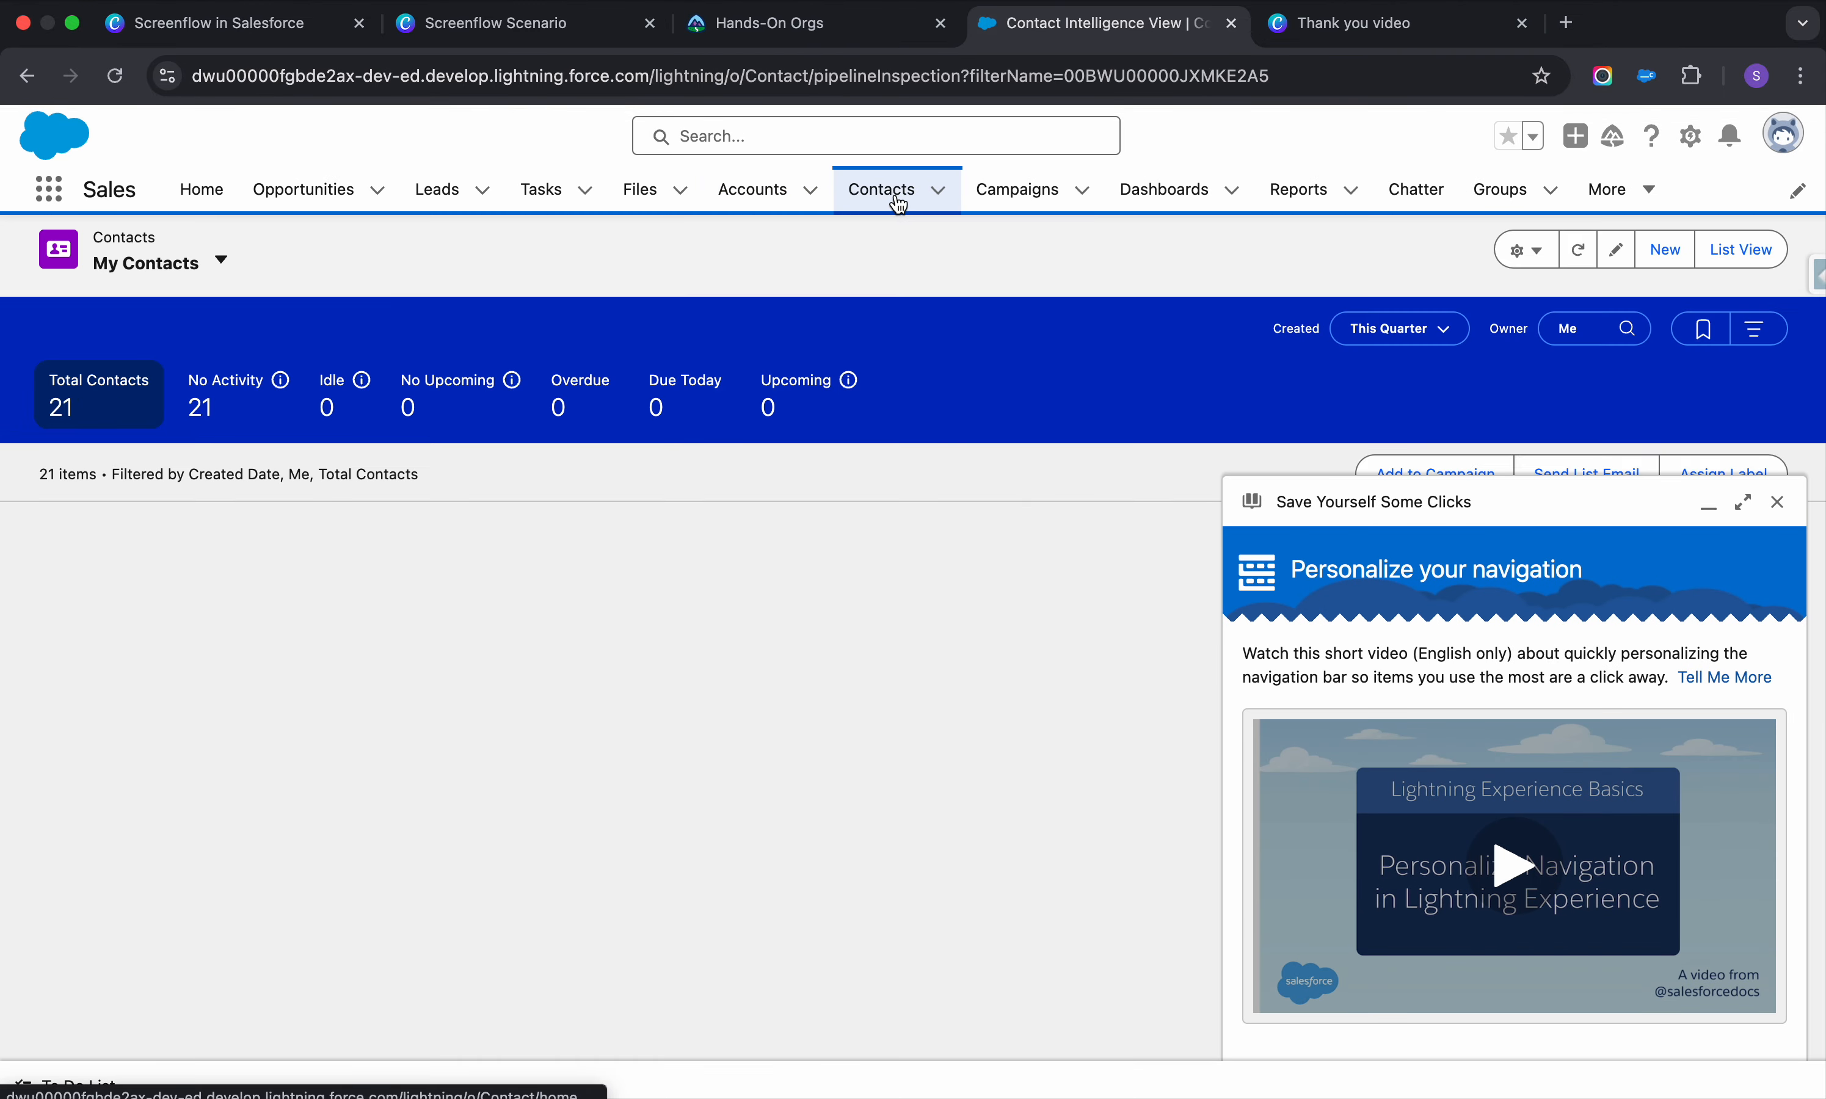
{"action": "left_click", "coordinate": [1668, 248]}
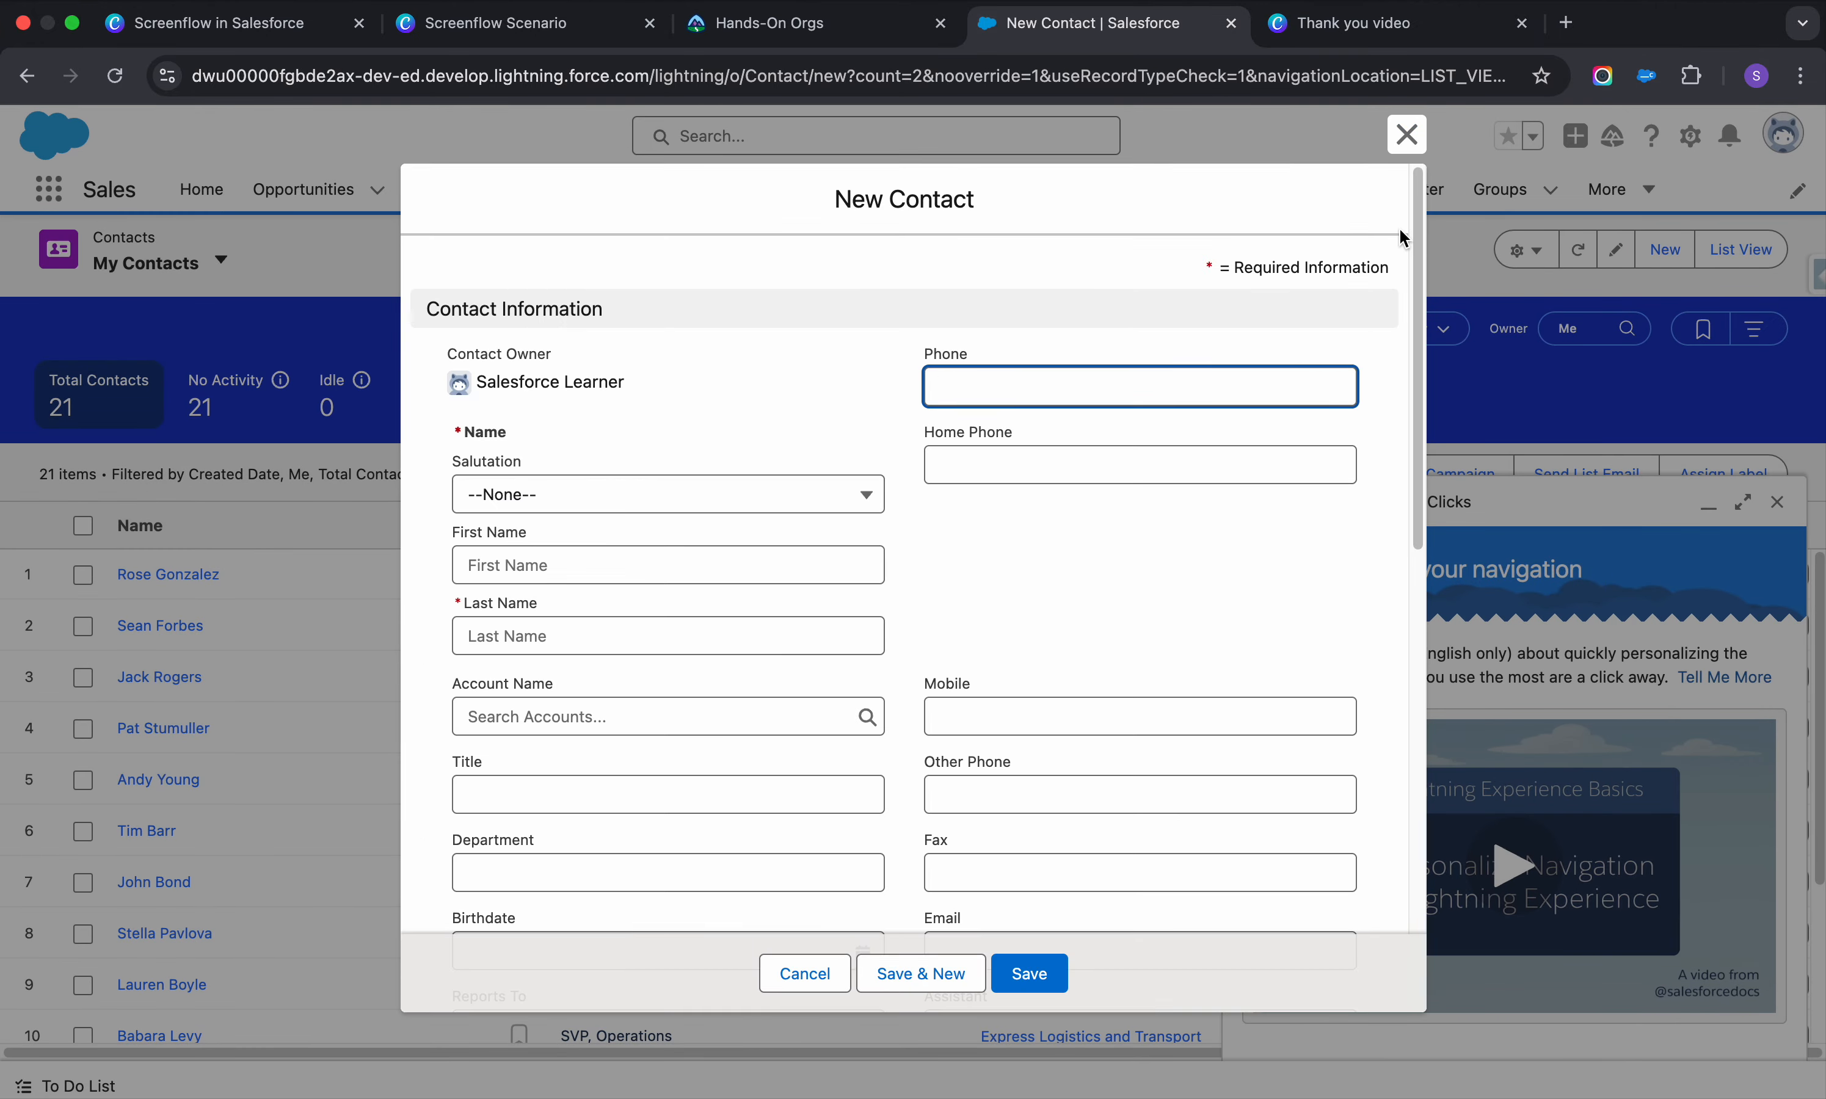
{"action": "left_click", "coordinate": [1407, 134]}
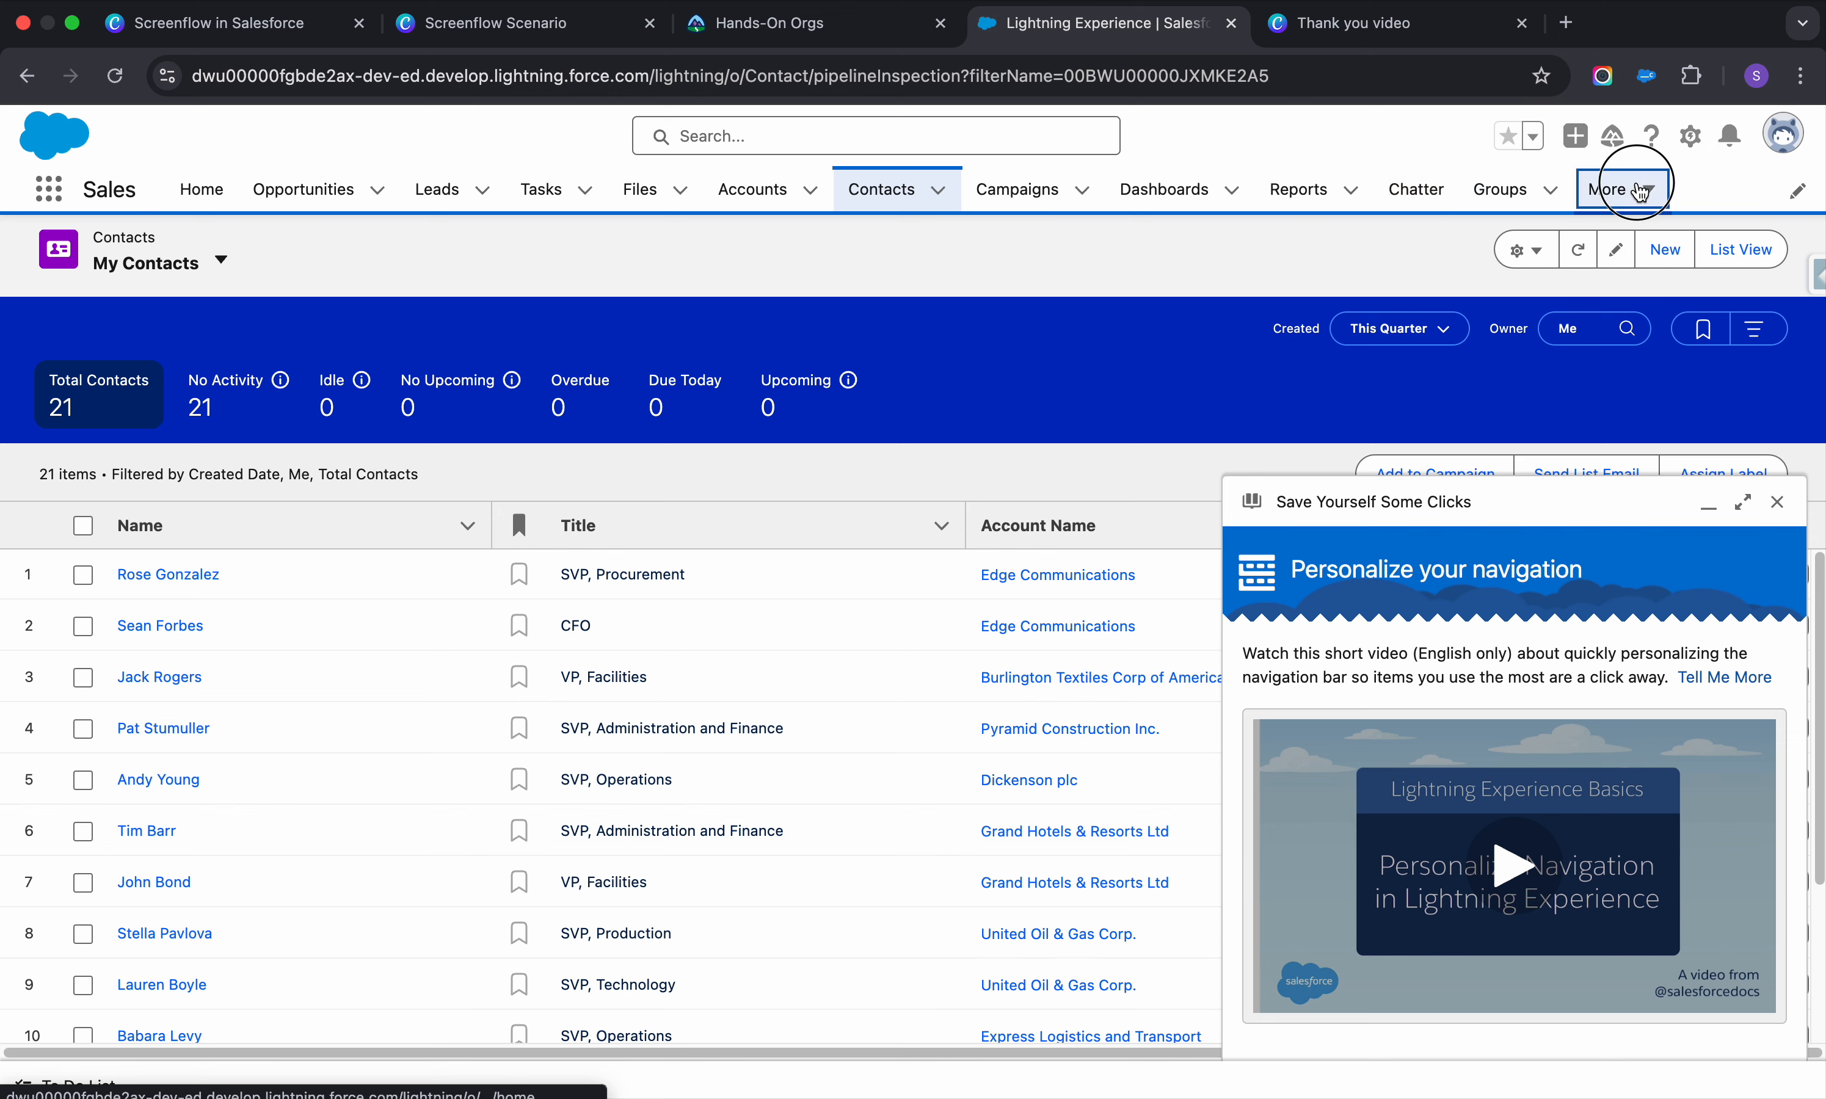
{"action": "left_click", "coordinate": [1621, 191]}
{"action": "left_click", "coordinate": [1592, 326]}
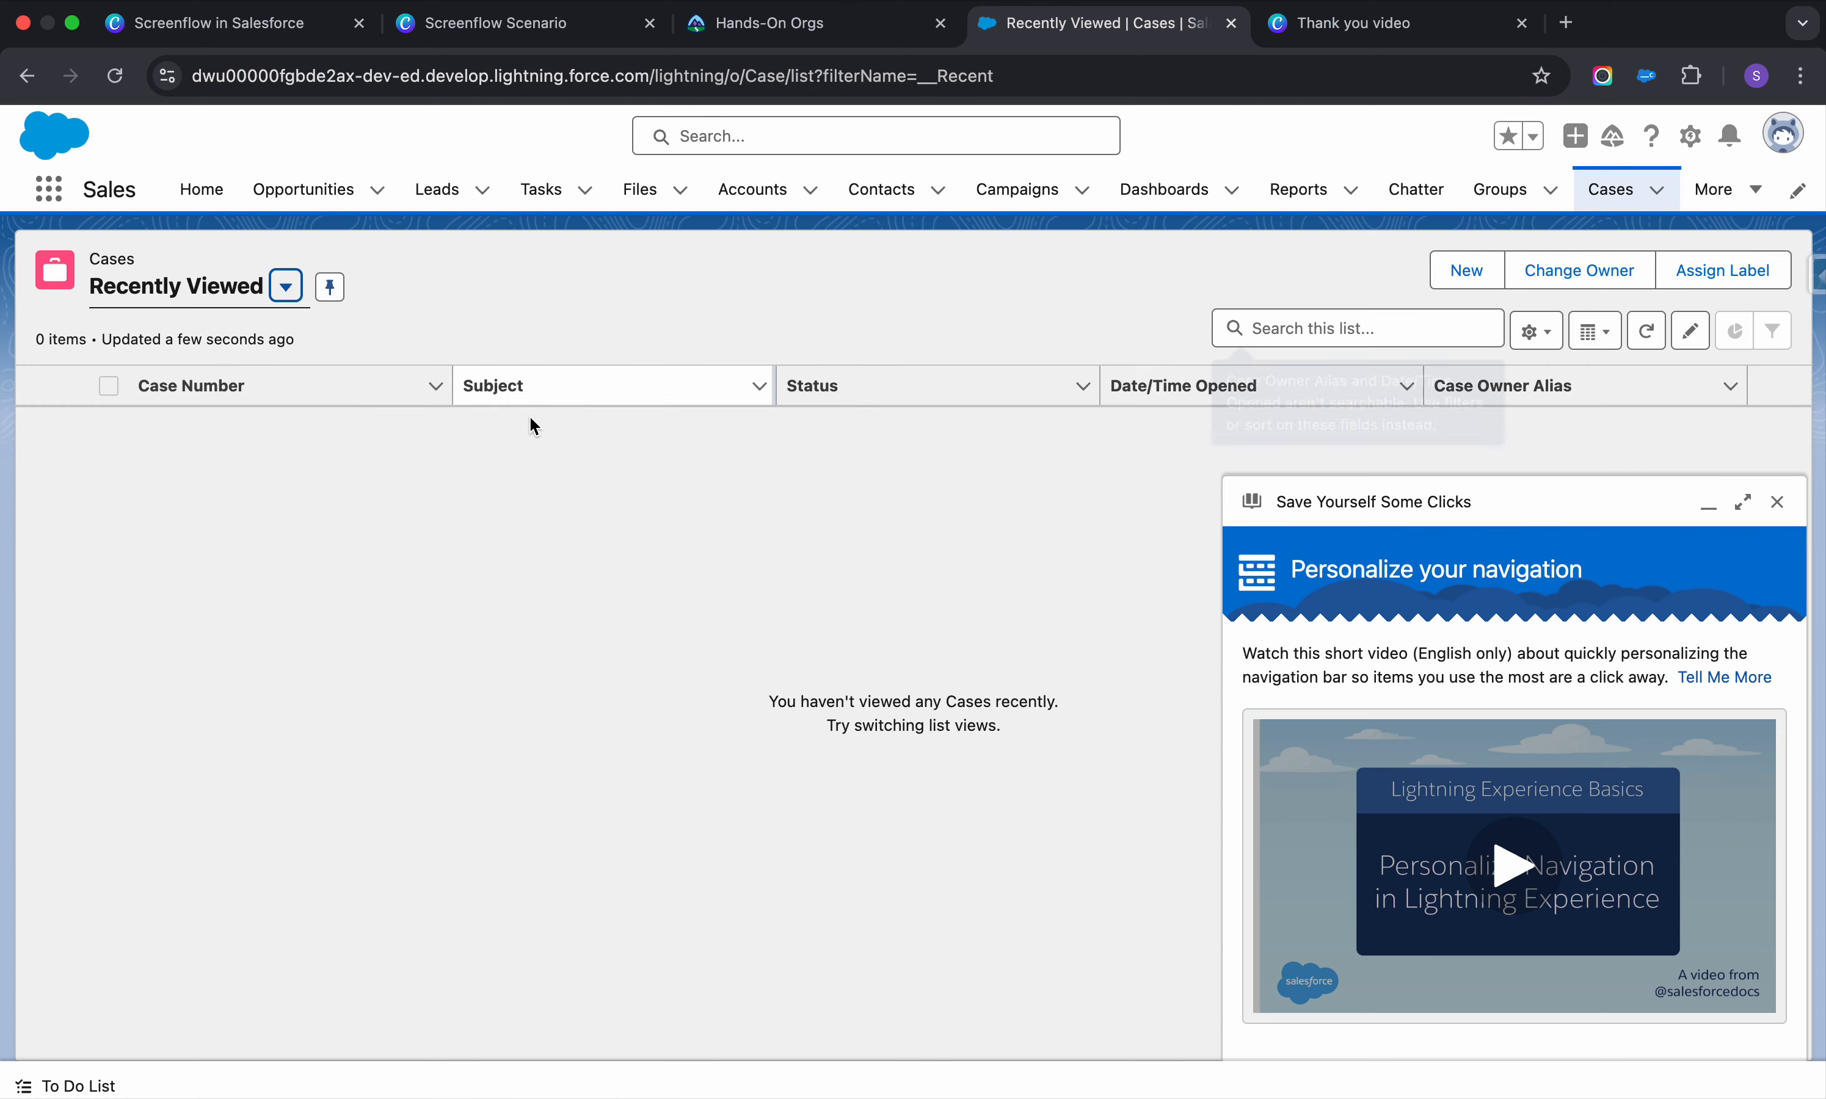
{"action": "left_click", "coordinate": [1467, 271]}
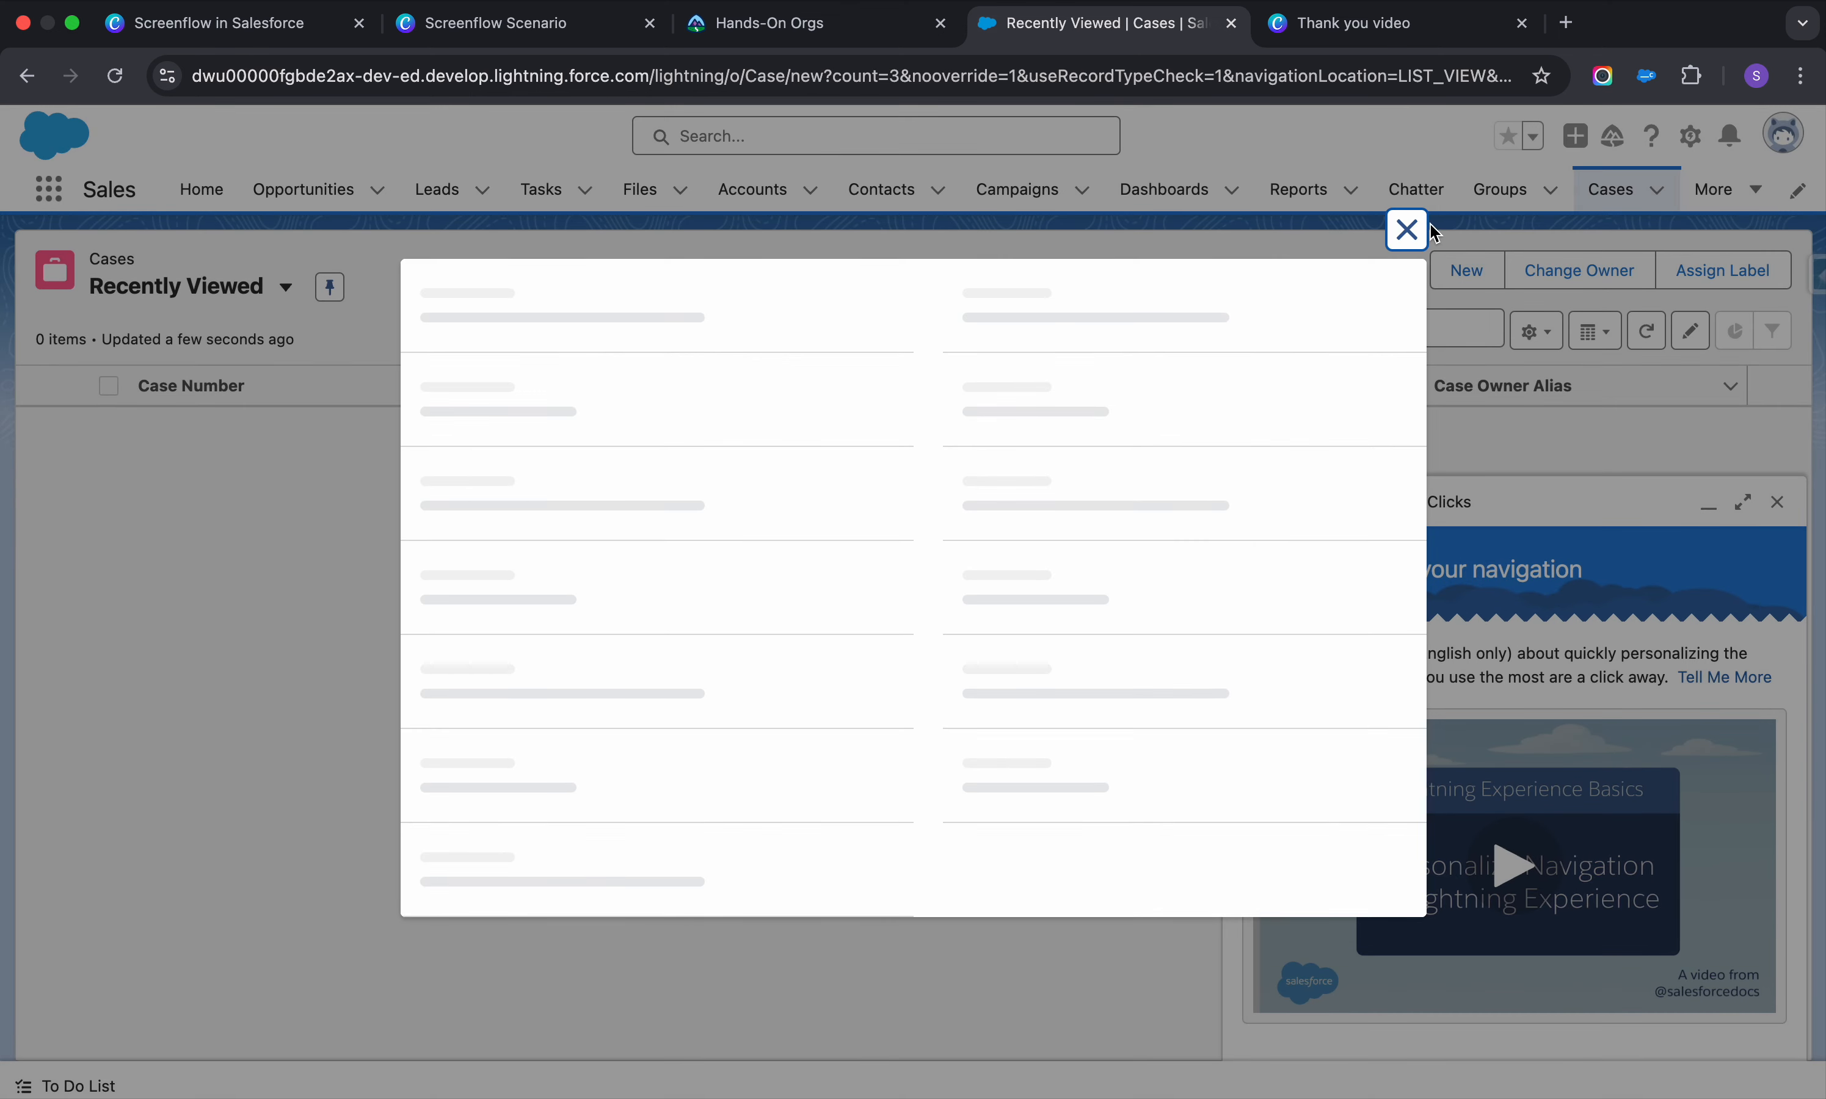
{"action": "left_click", "coordinate": [1417, 135]}
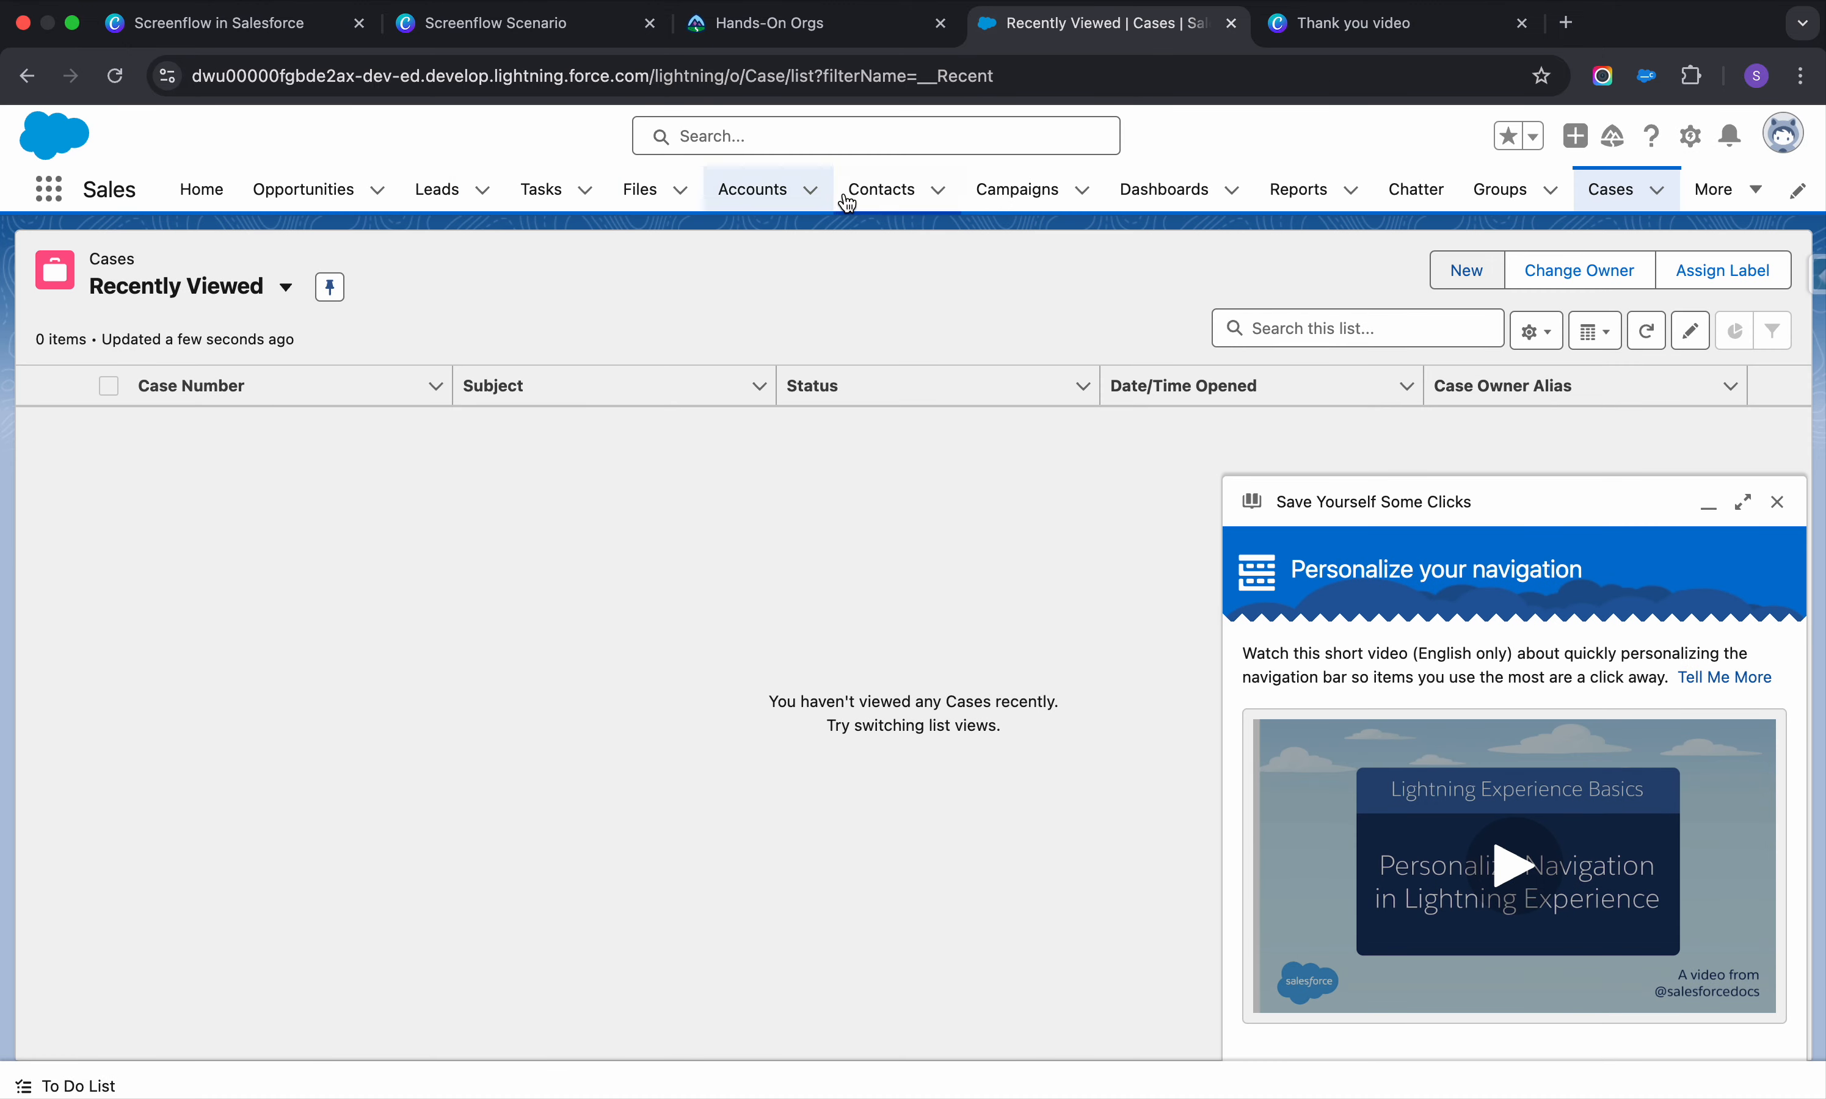
{"action": "left_click", "coordinate": [813, 190]}
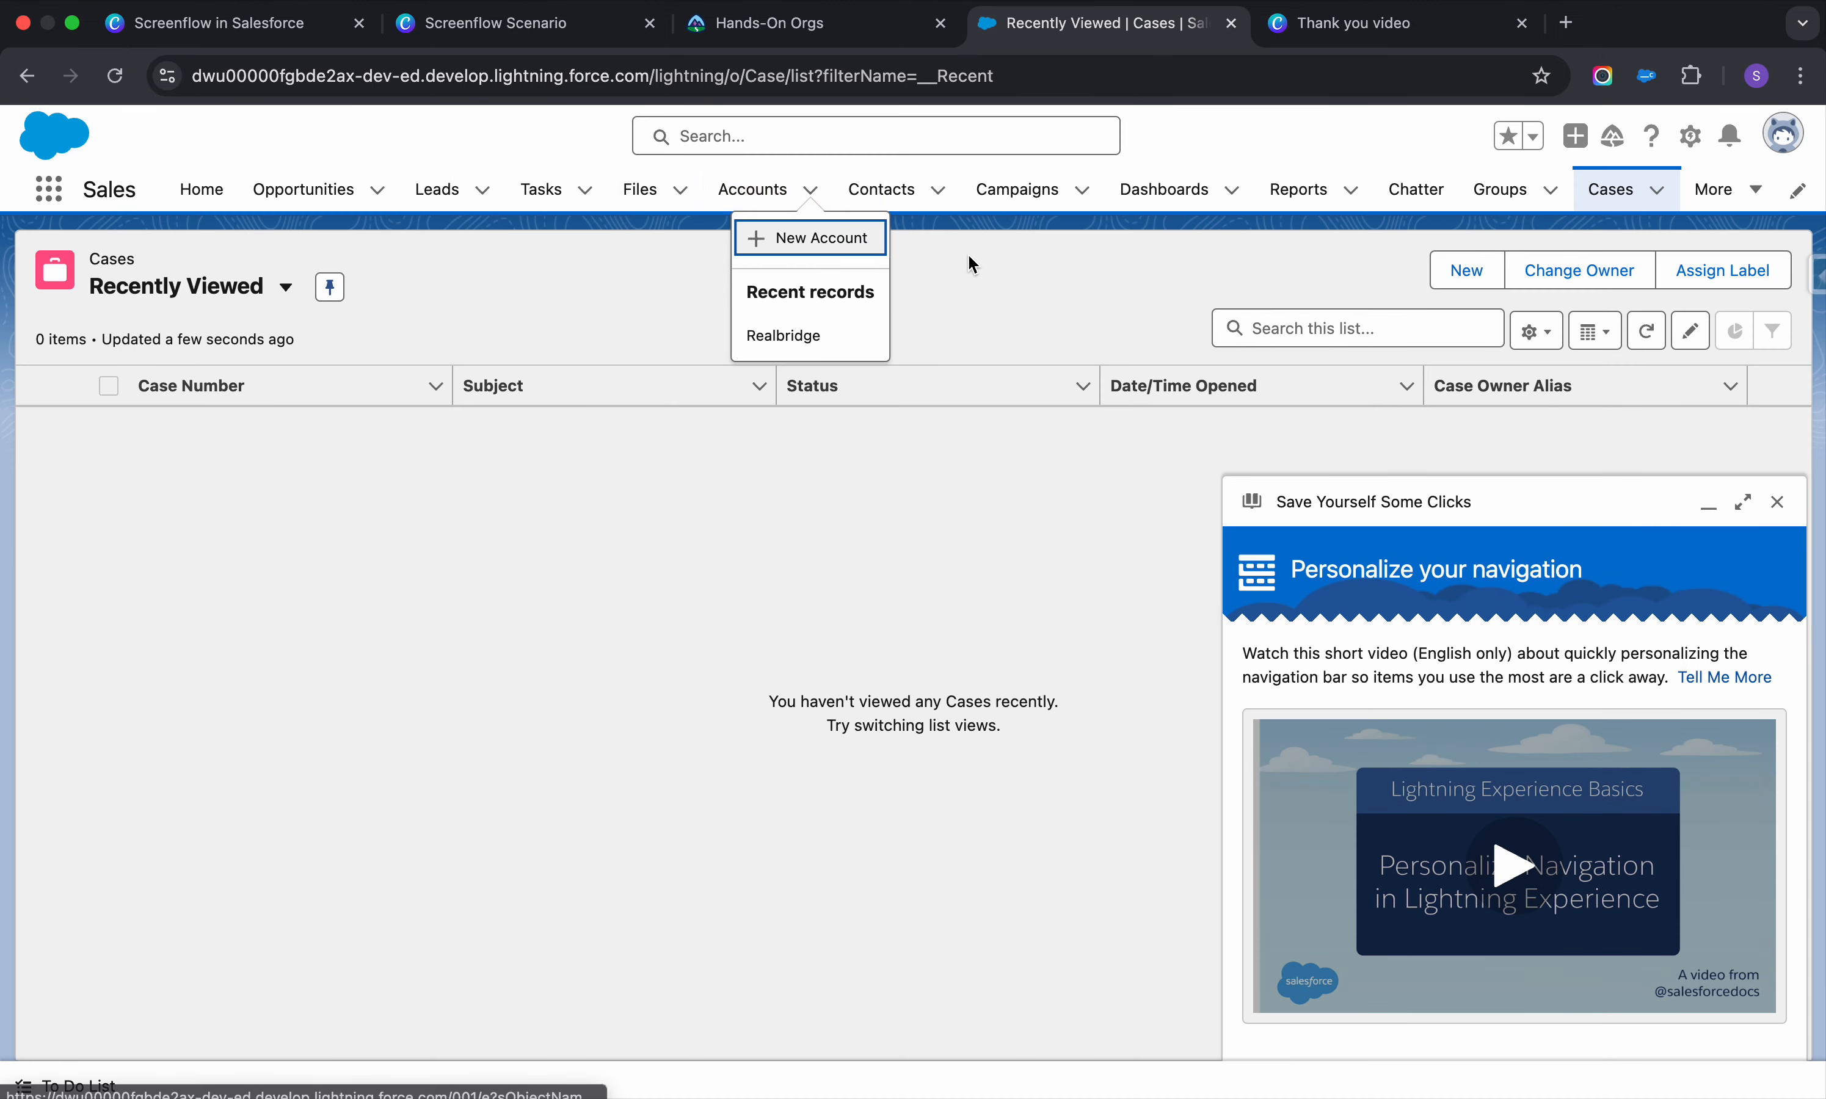
{"action": "left_click", "coordinate": [1778, 502]}
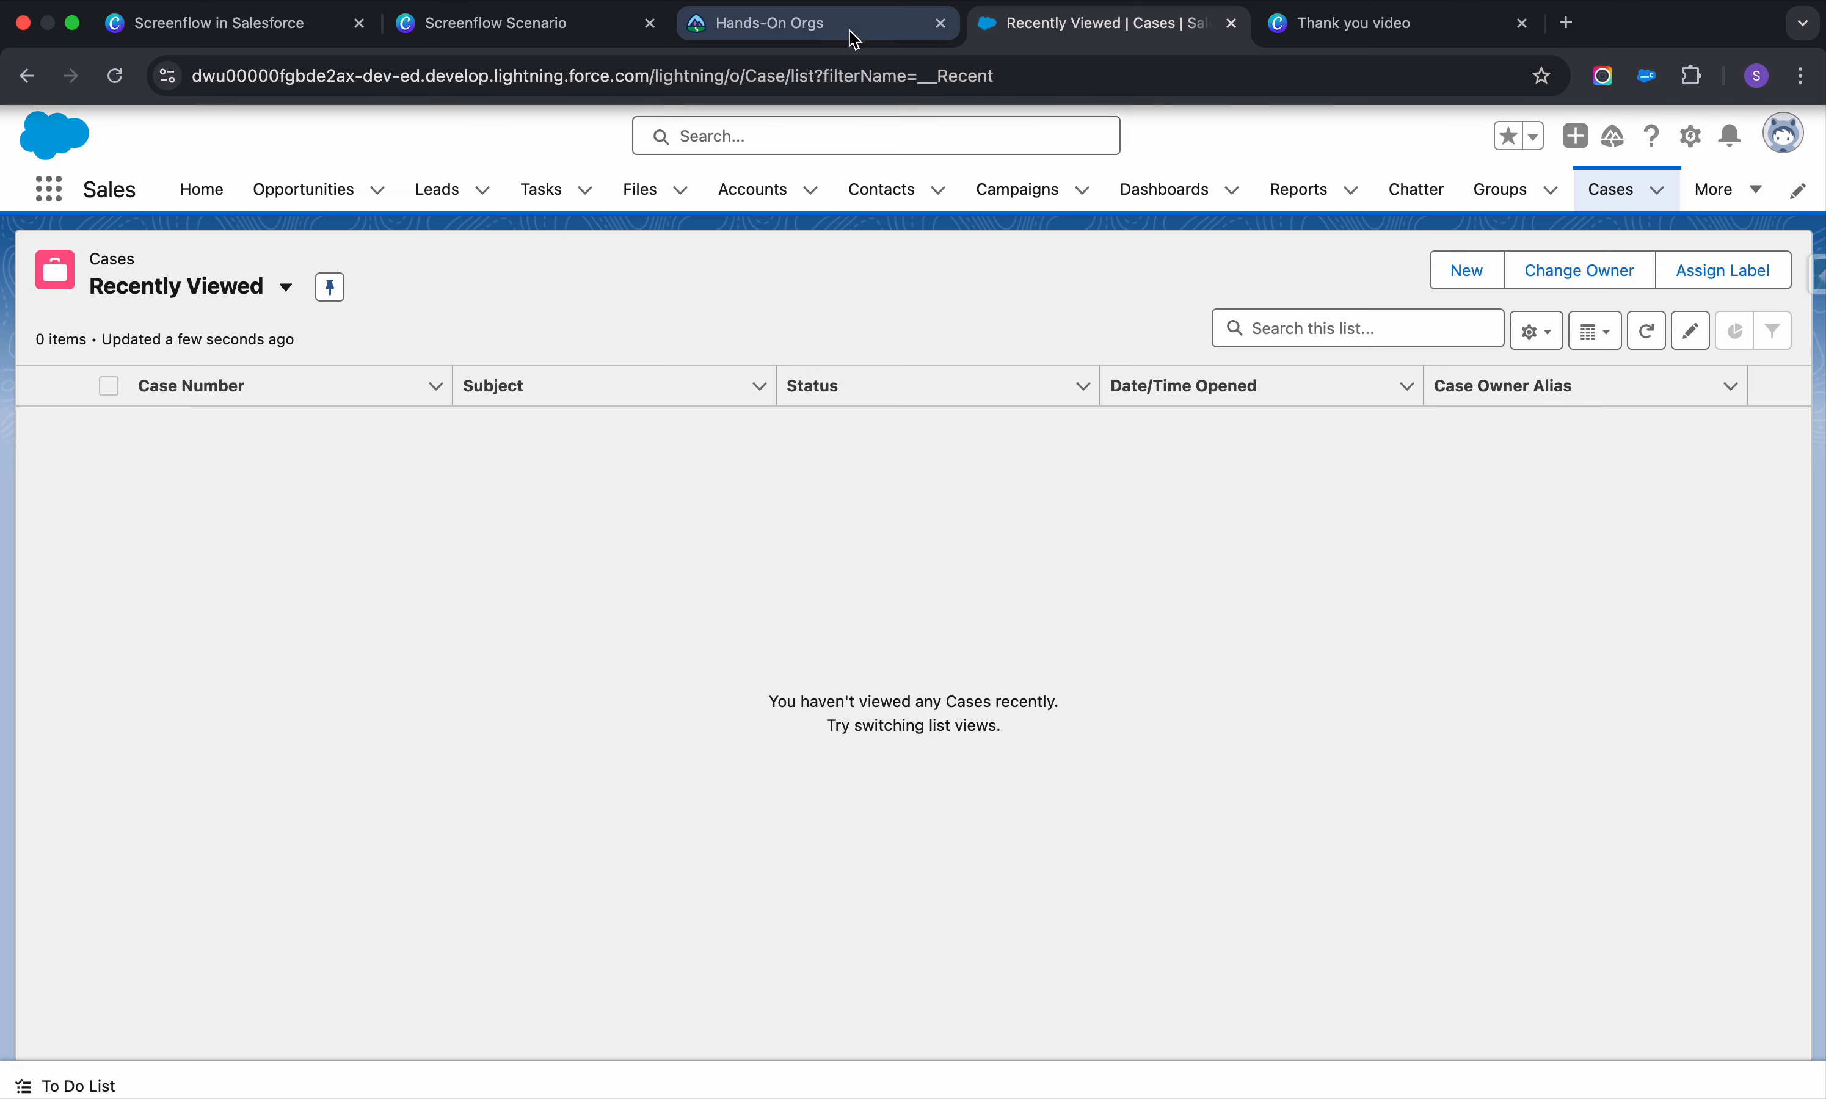
Return to the Accounts list and duplicate the browser tab
{"action": "left_click", "coordinate": [750, 190]}
{"action": "right_click", "coordinate": [1147, 32]}
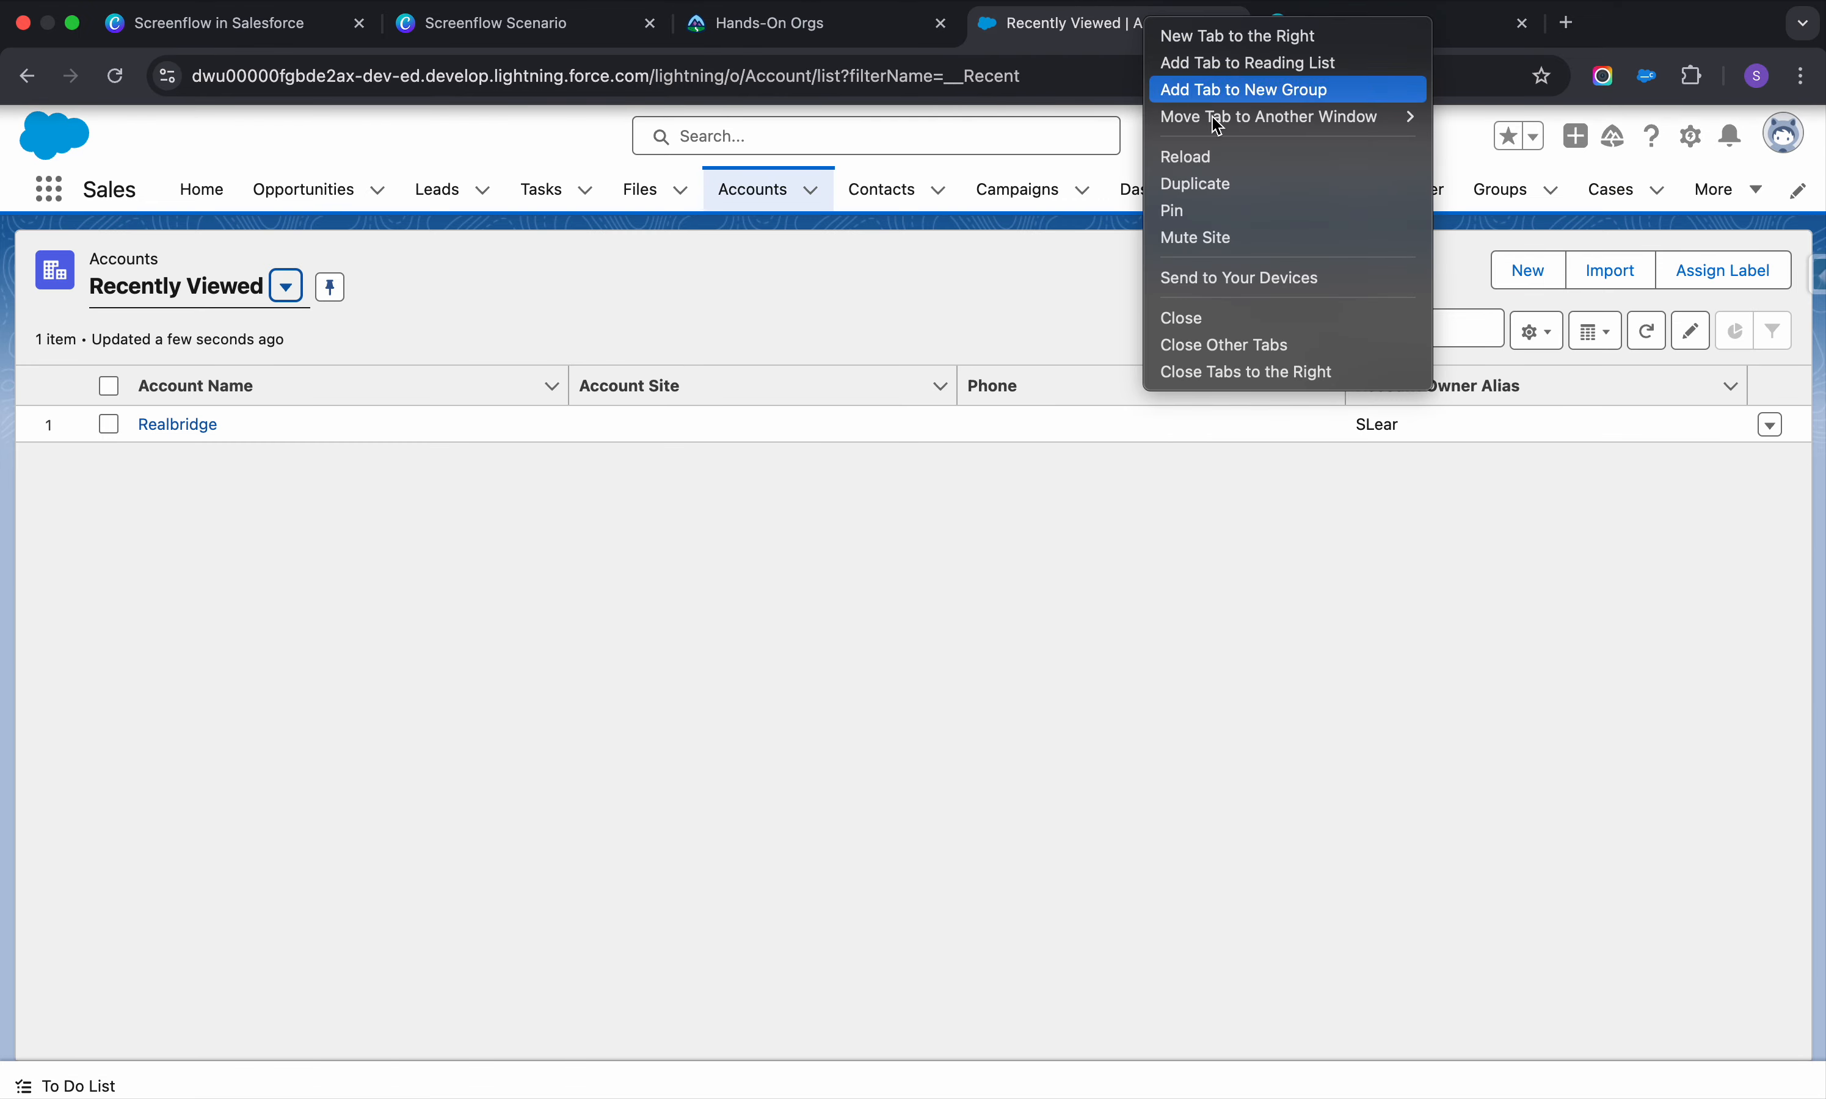
{"action": "left_click", "coordinate": [1231, 180]}
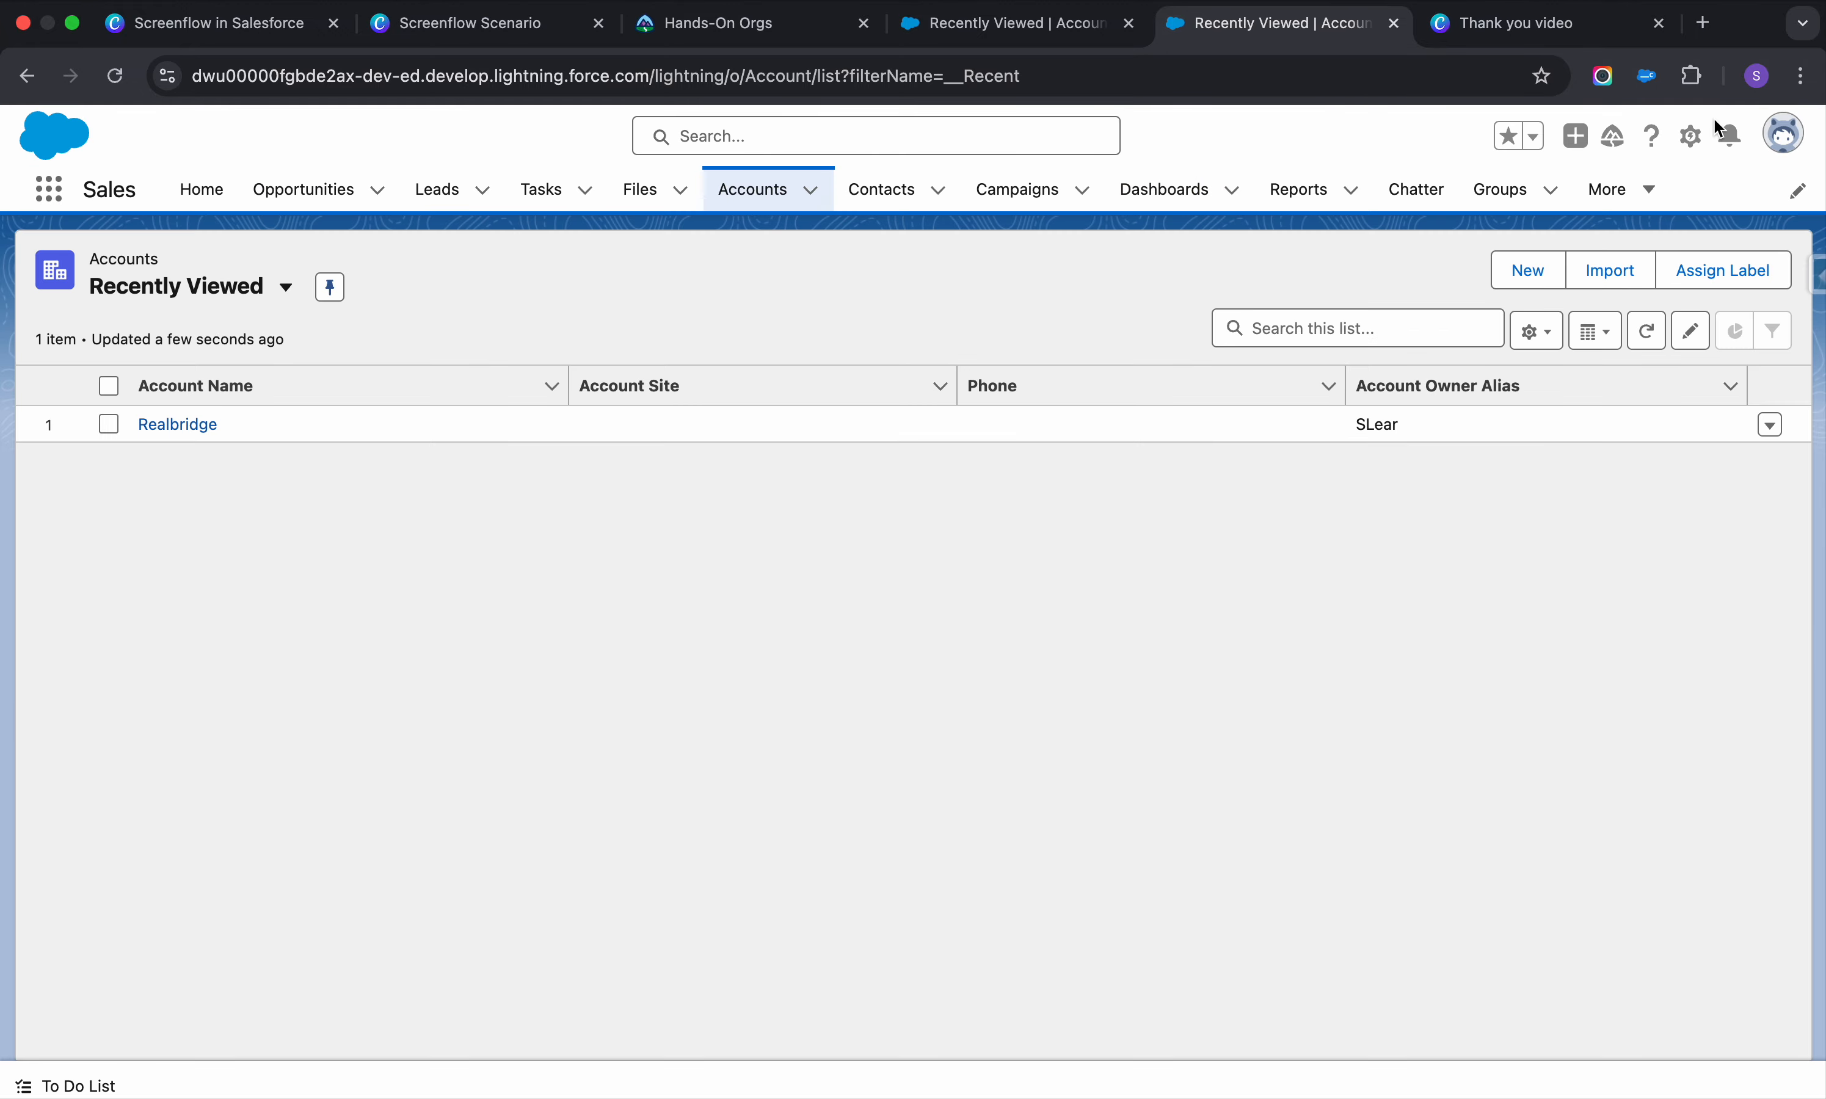
Open Setup, find 'flow' in Quick Find, and browse the Flows list
{"action": "left_click", "coordinate": [1690, 136]}
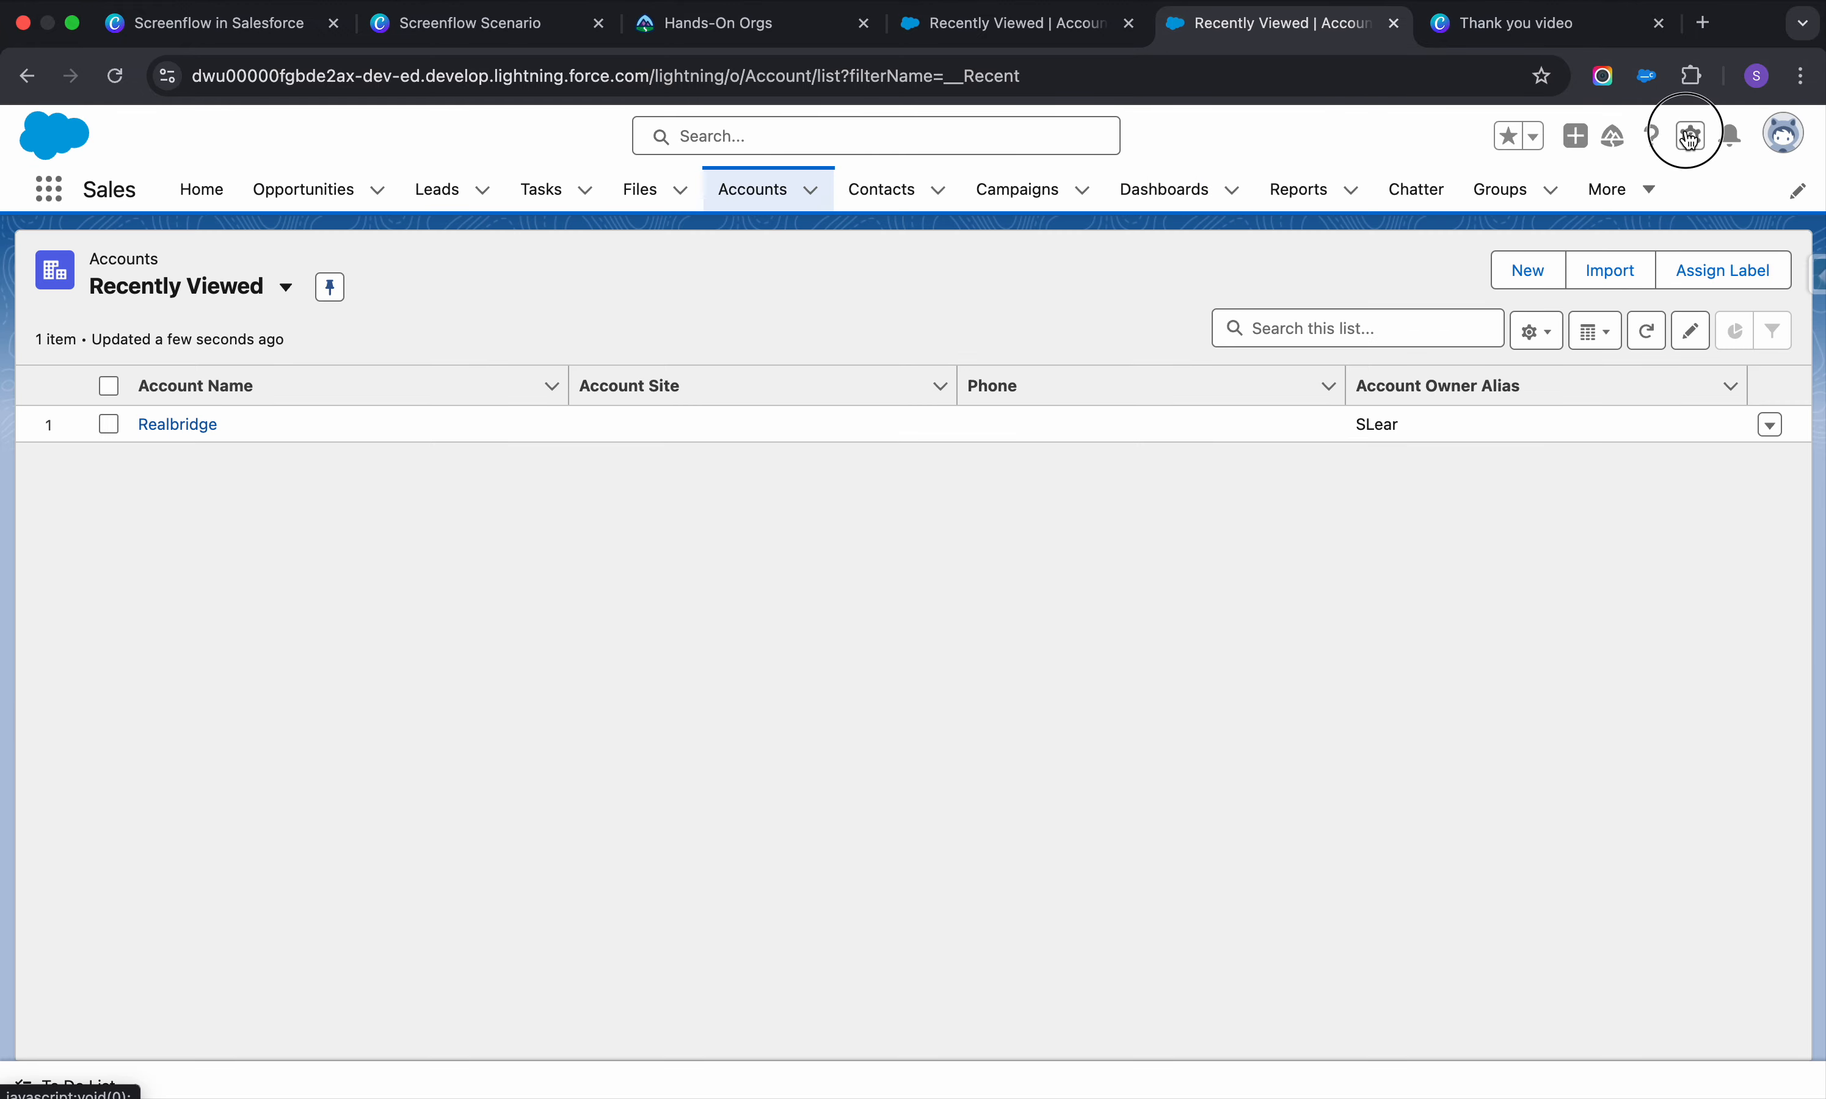
{"action": "left_click", "coordinate": [1586, 243]}
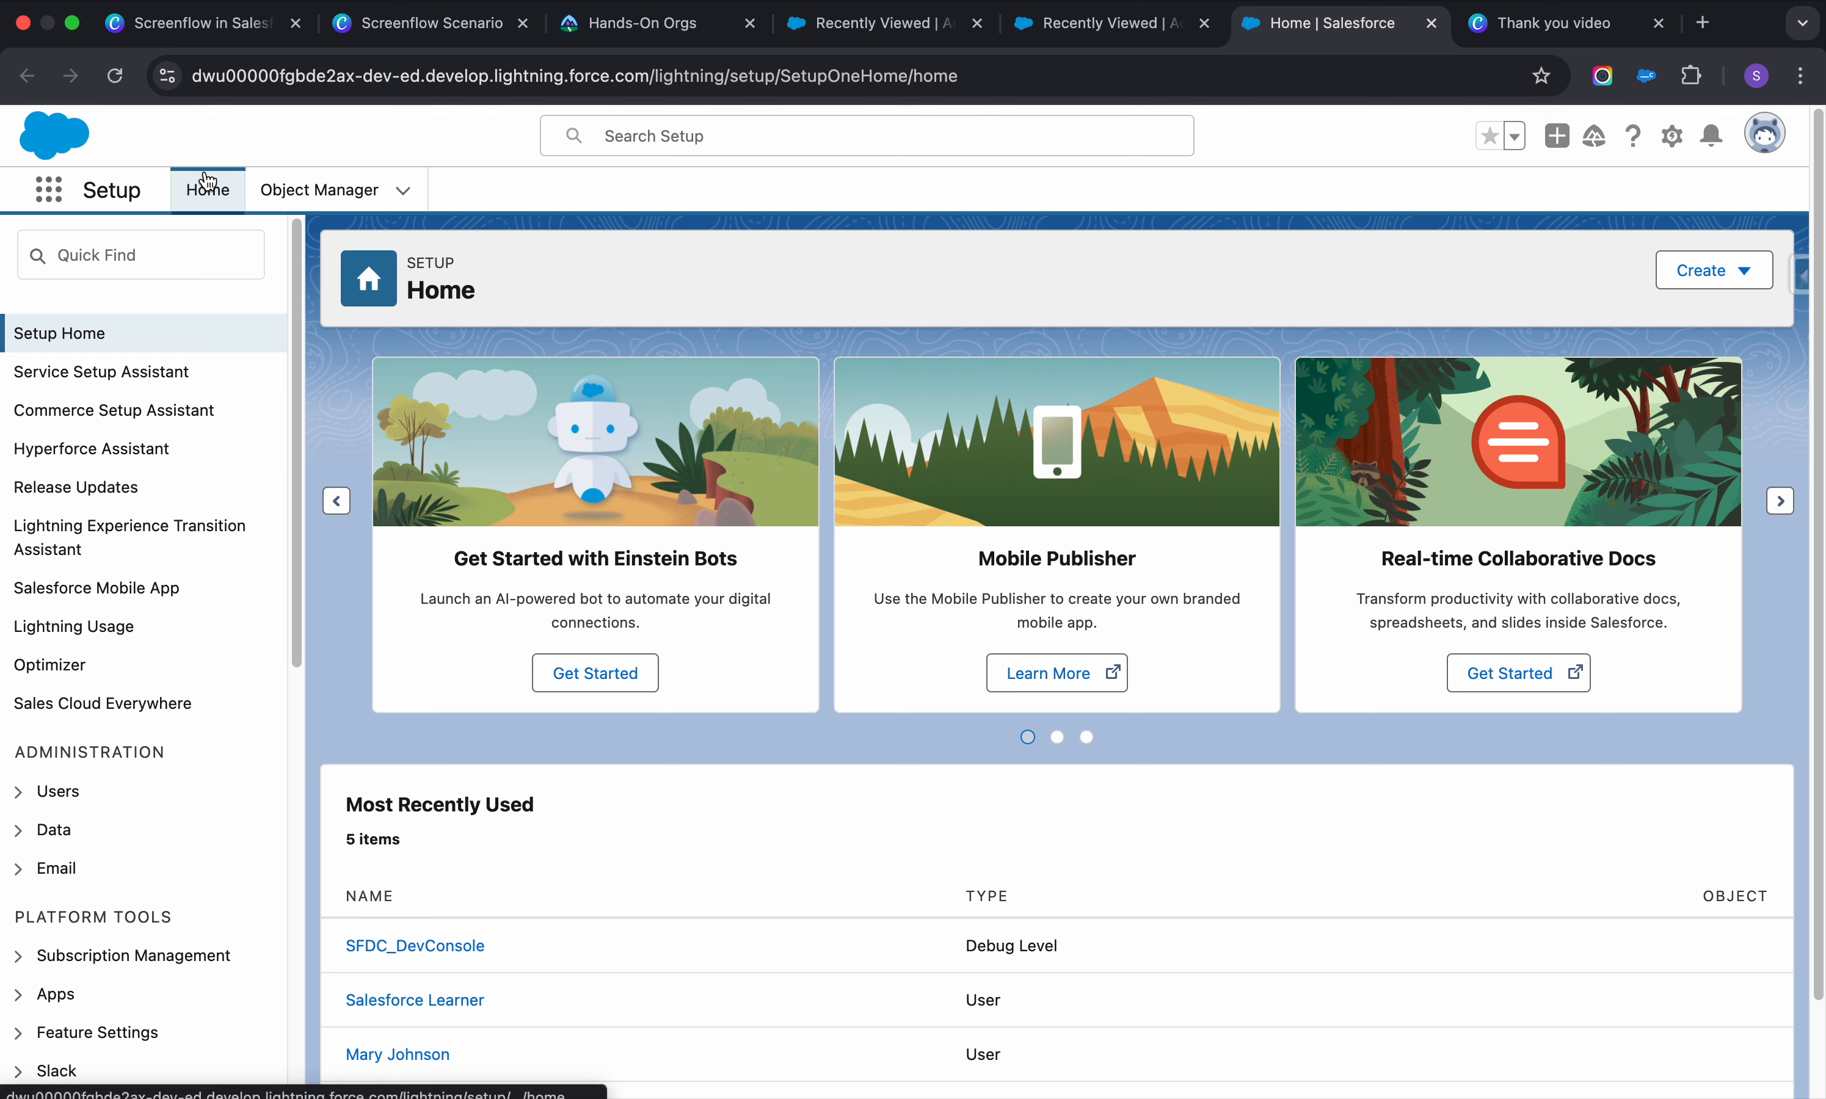
{"action": "left_click", "coordinate": [138, 260]}
{"action": "type", "text": "flow"}
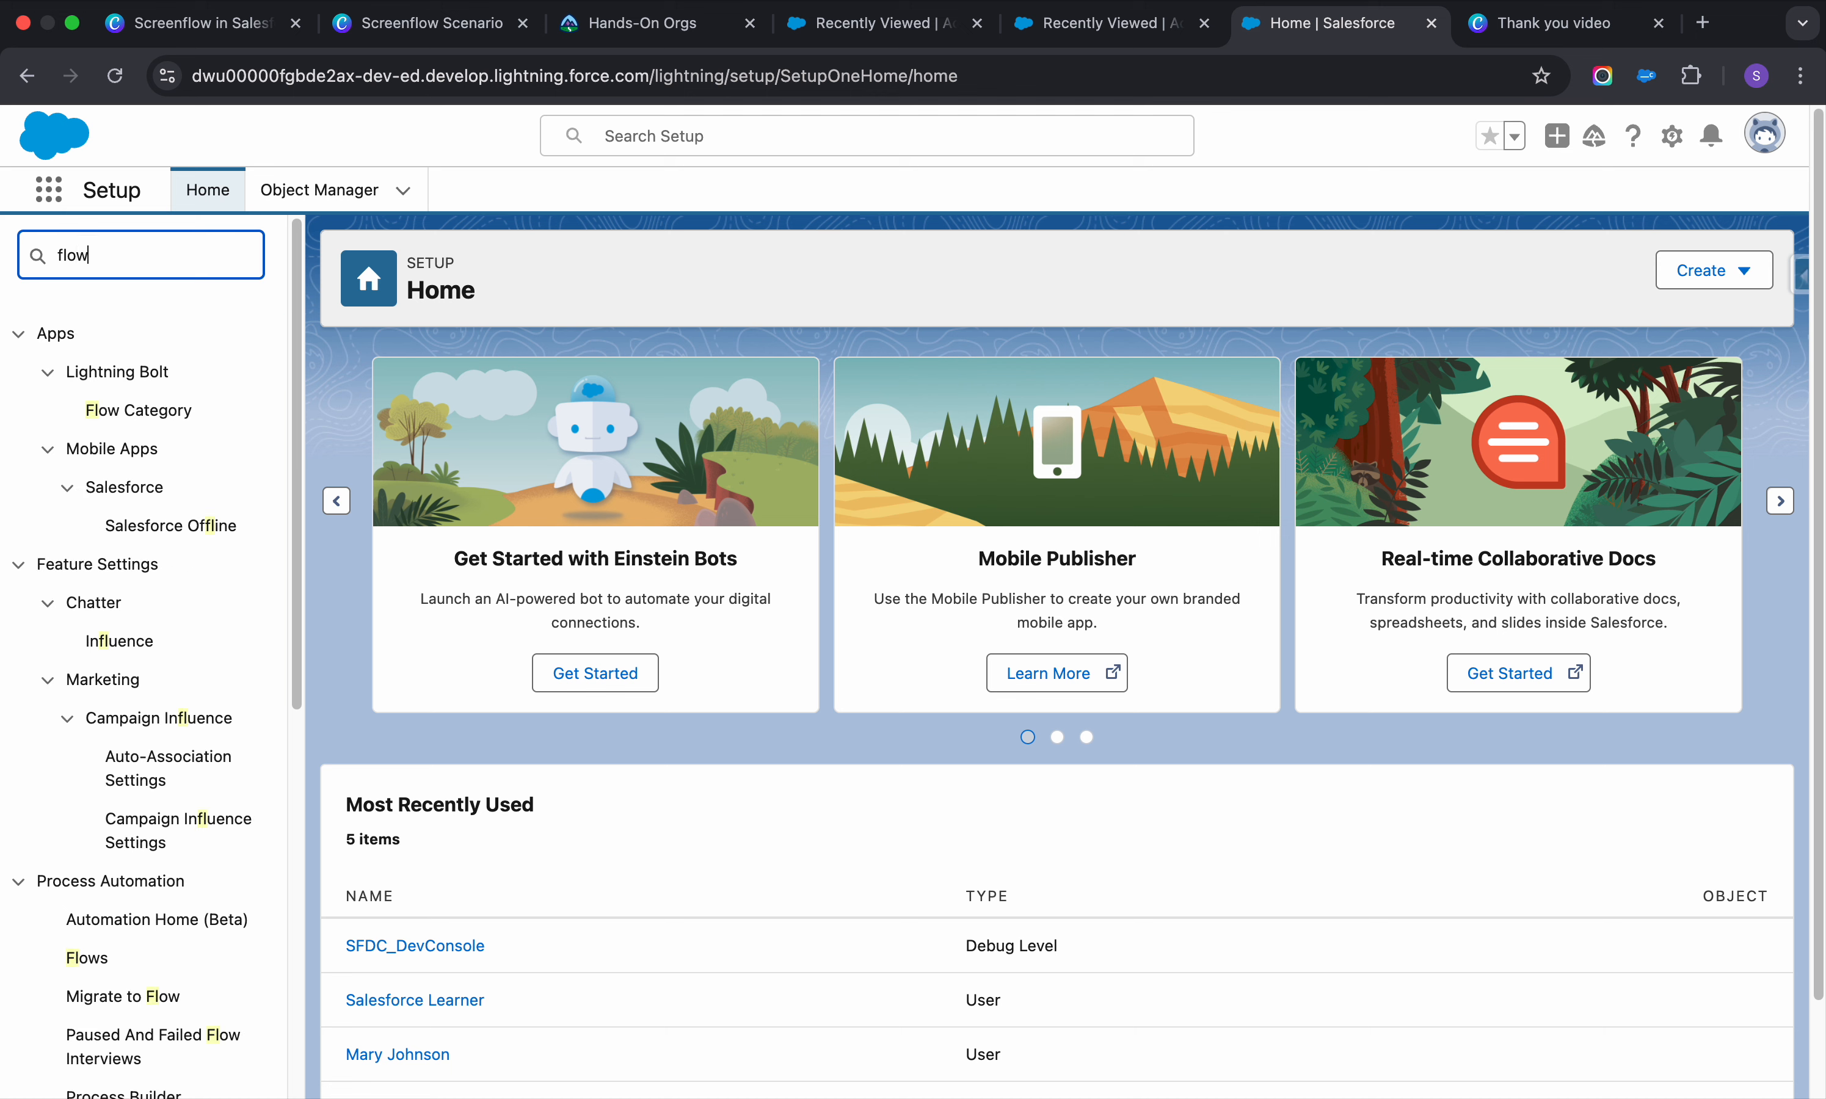
{"action": "left_click", "coordinate": [129, 528]}
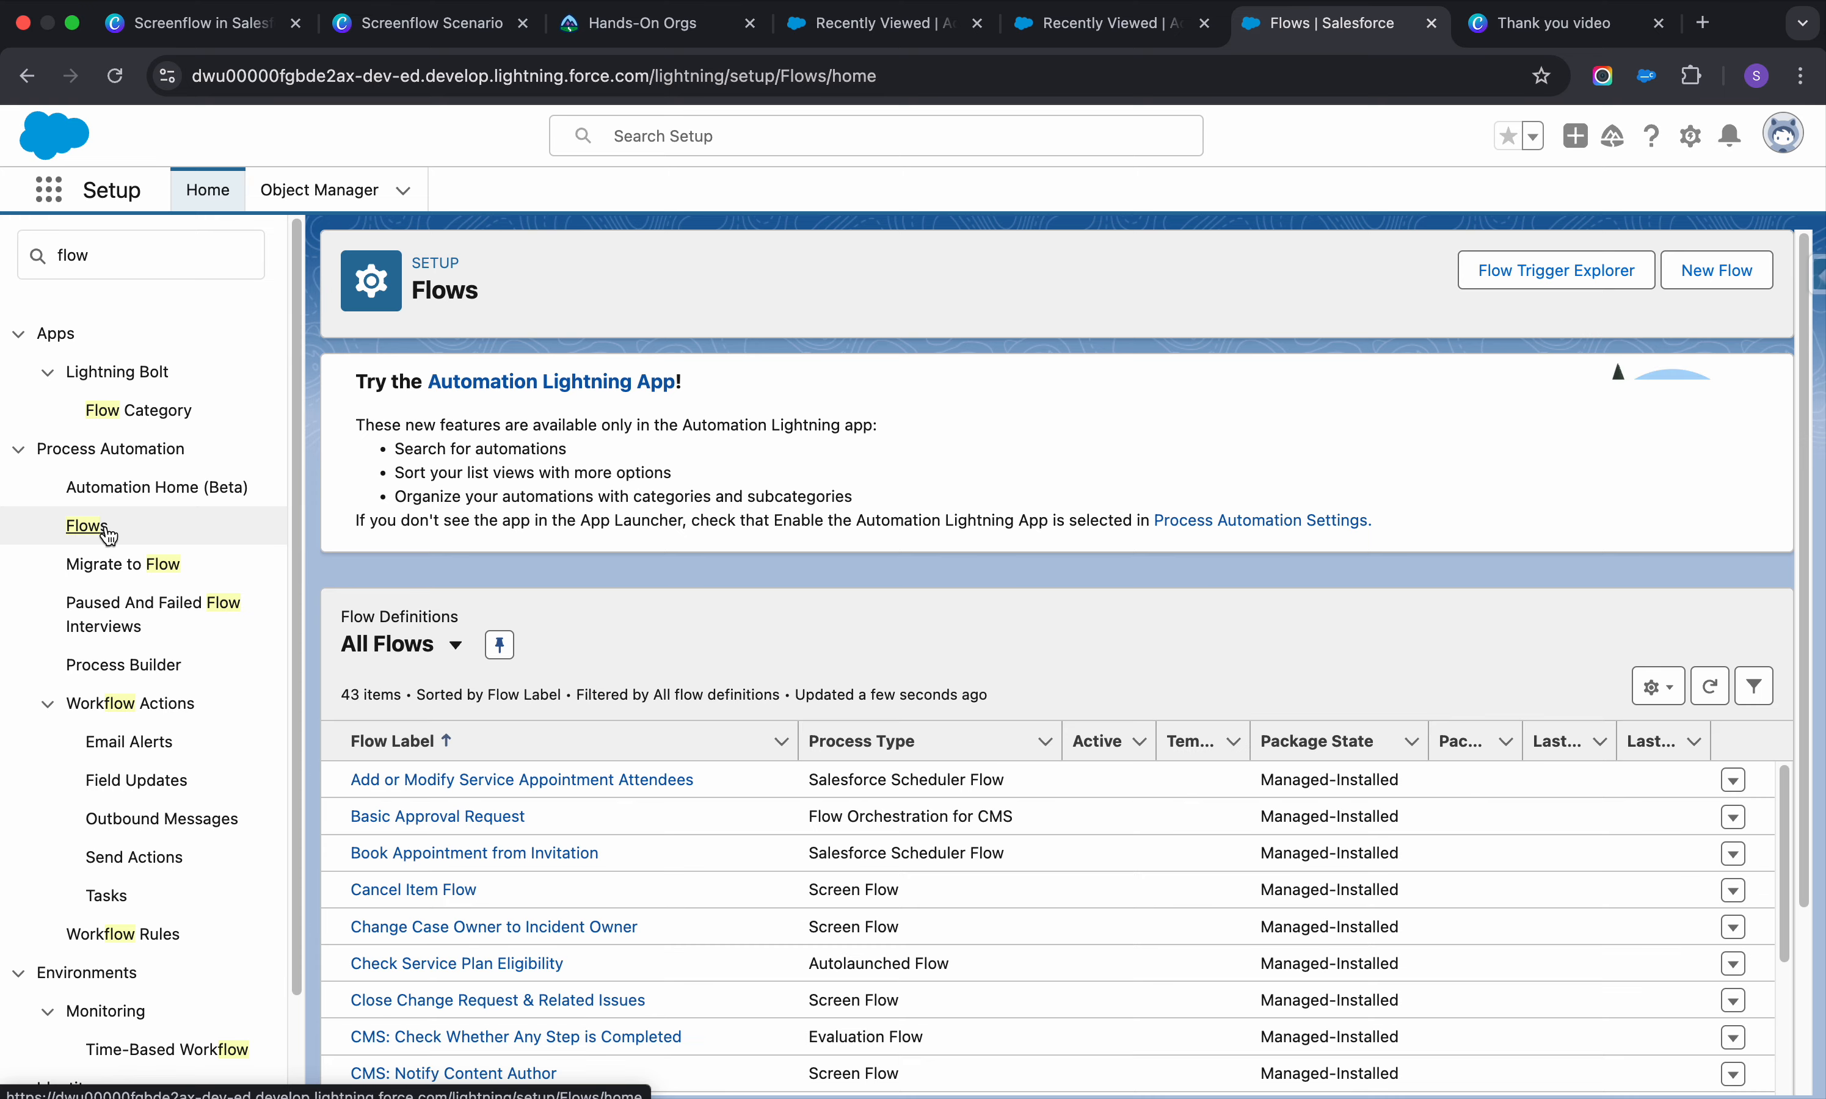
{"action": "scroll", "coordinate": [591, 582], "scroll_direction": "down", "scroll_amount": 2}
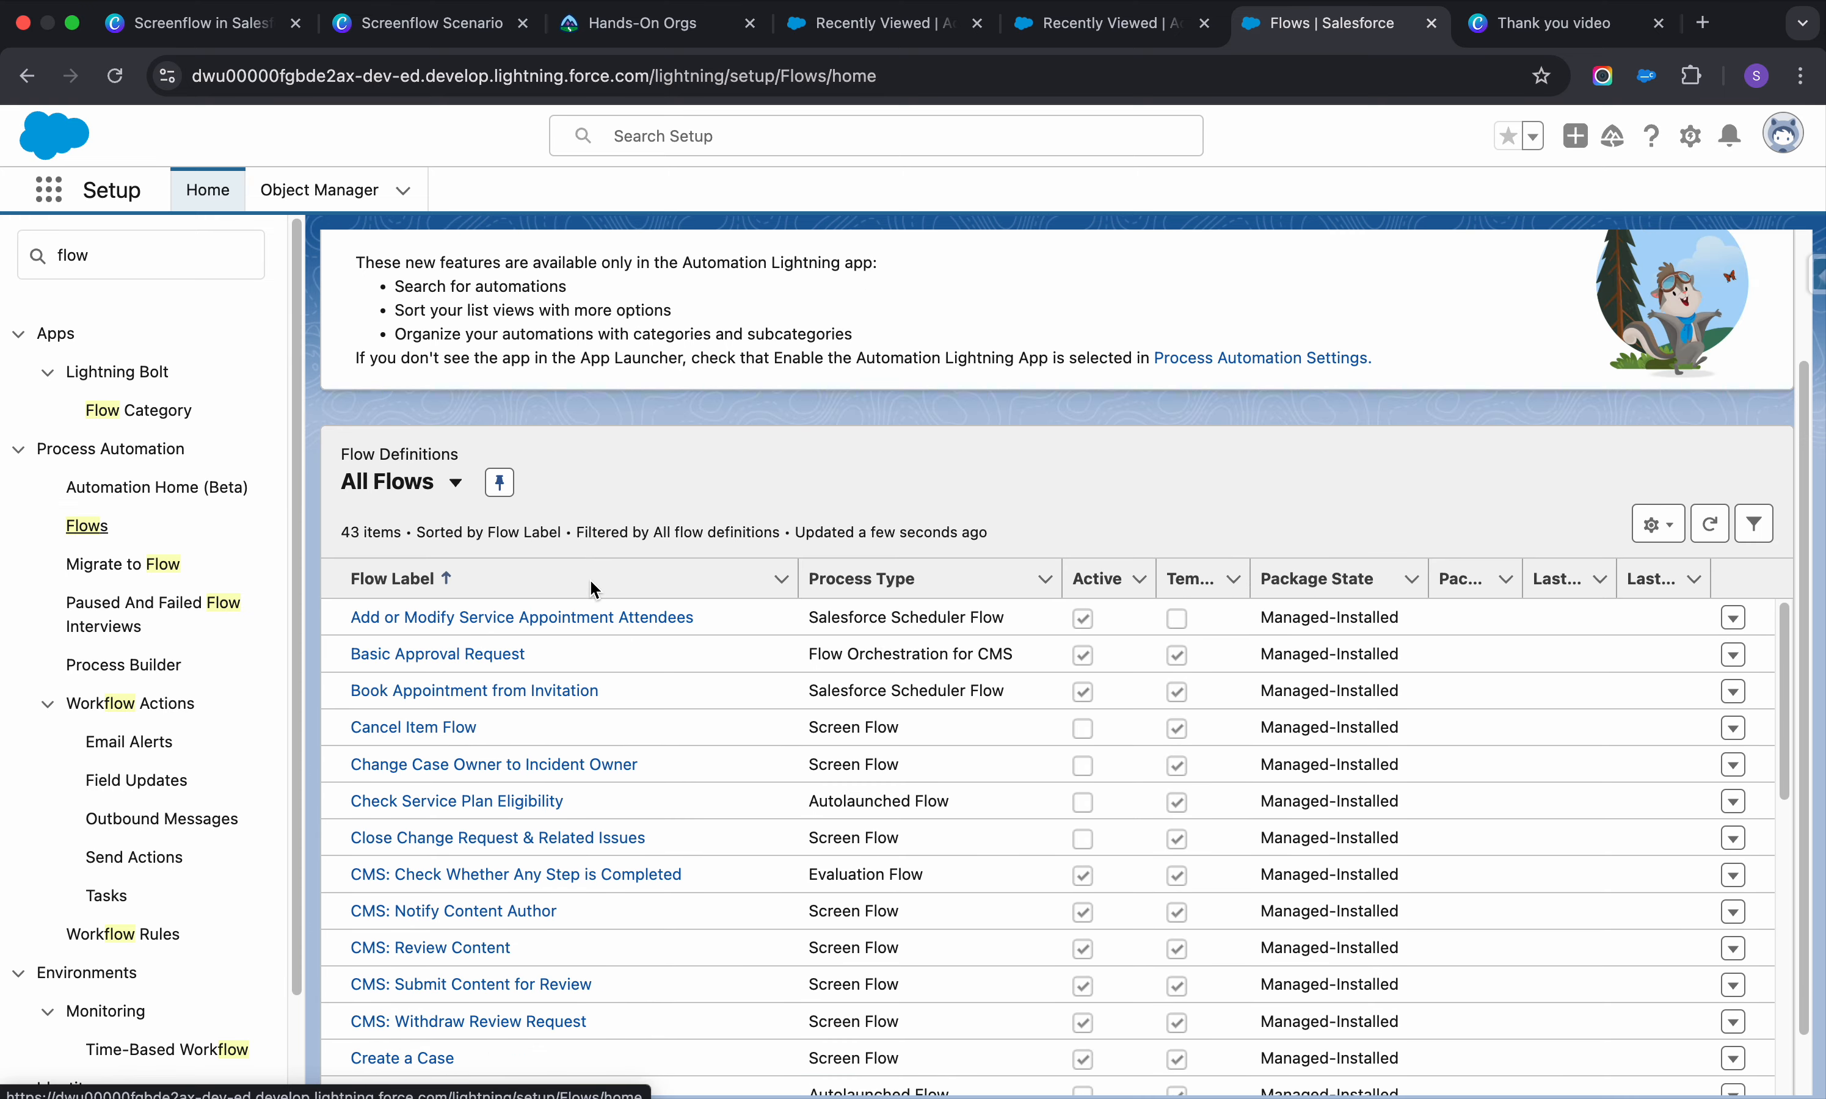
{"action": "scroll", "coordinate": [591, 581], "scroll_direction": "down", "scroll_amount": 1}
{"action": "scroll", "coordinate": [591, 582], "scroll_direction": "down", "scroll_amount": 3}
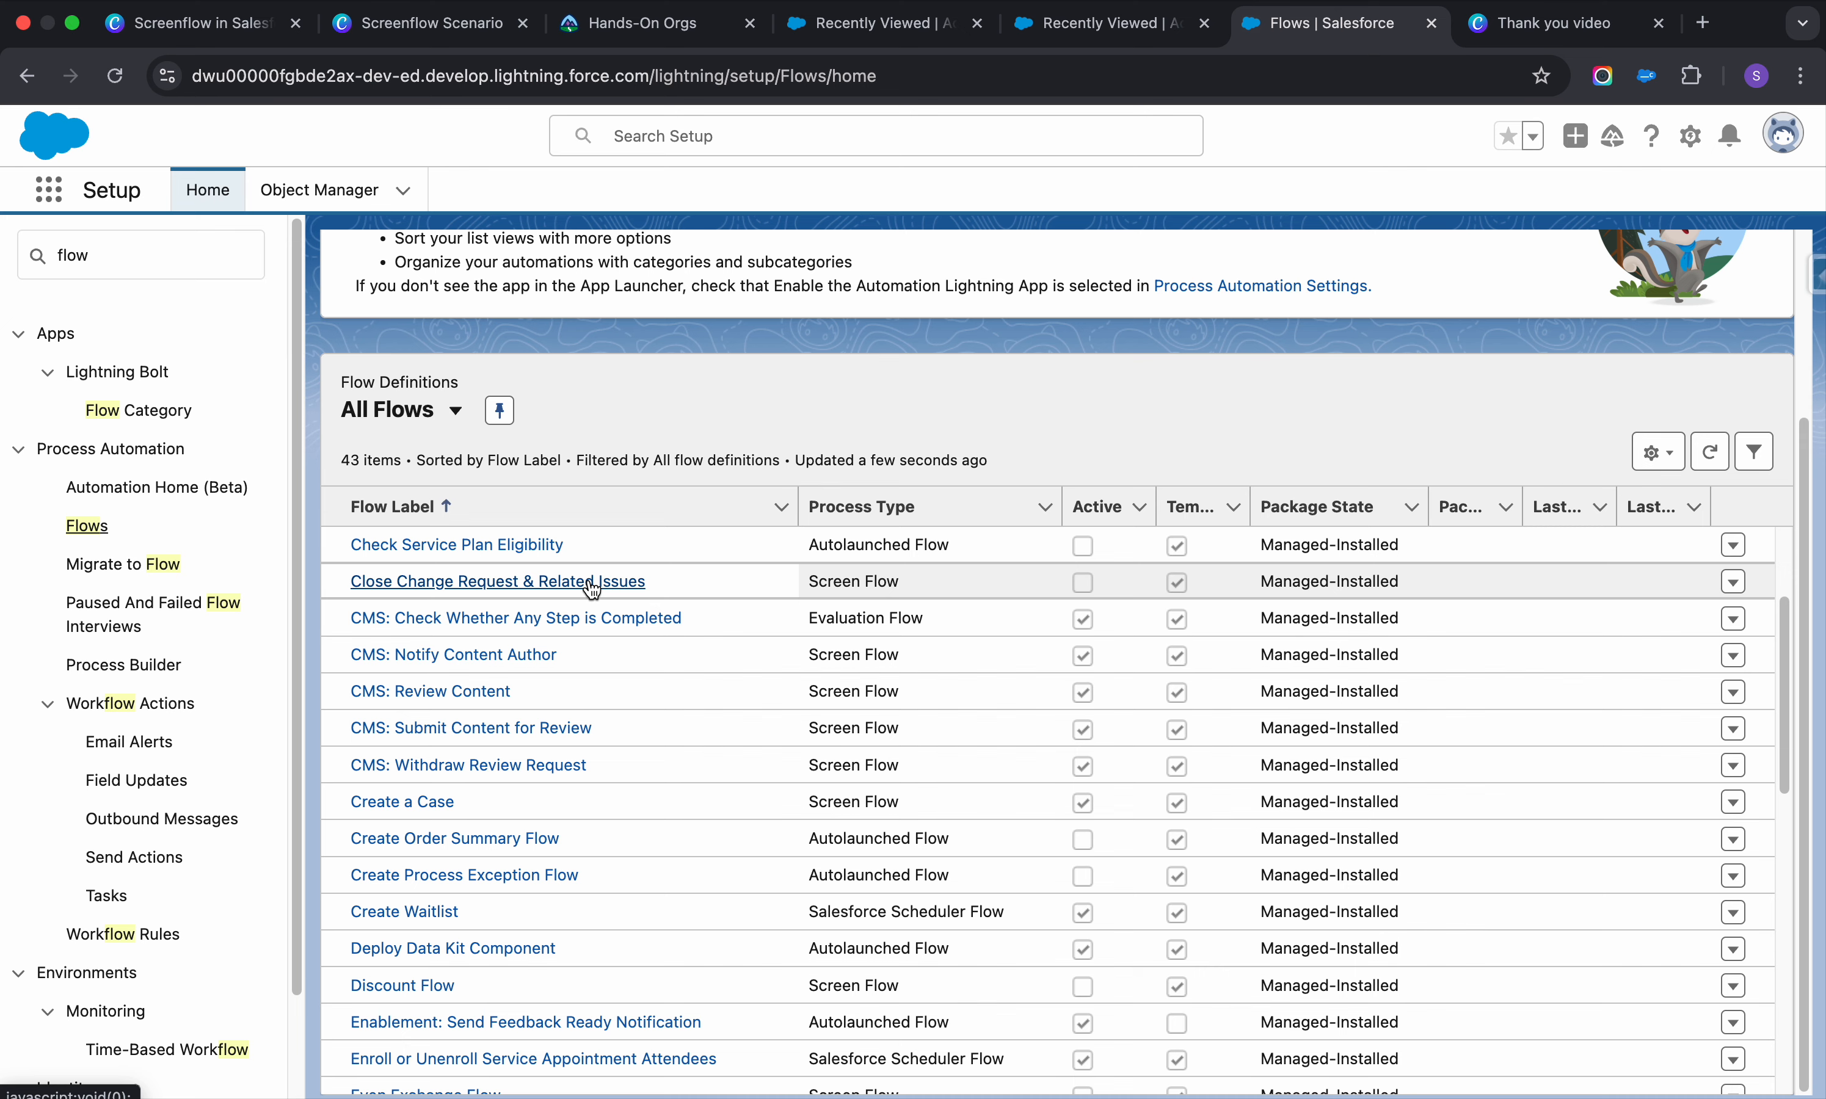
{"action": "scroll", "coordinate": [592, 588], "scroll_direction": "down", "scroll_amount": 7}
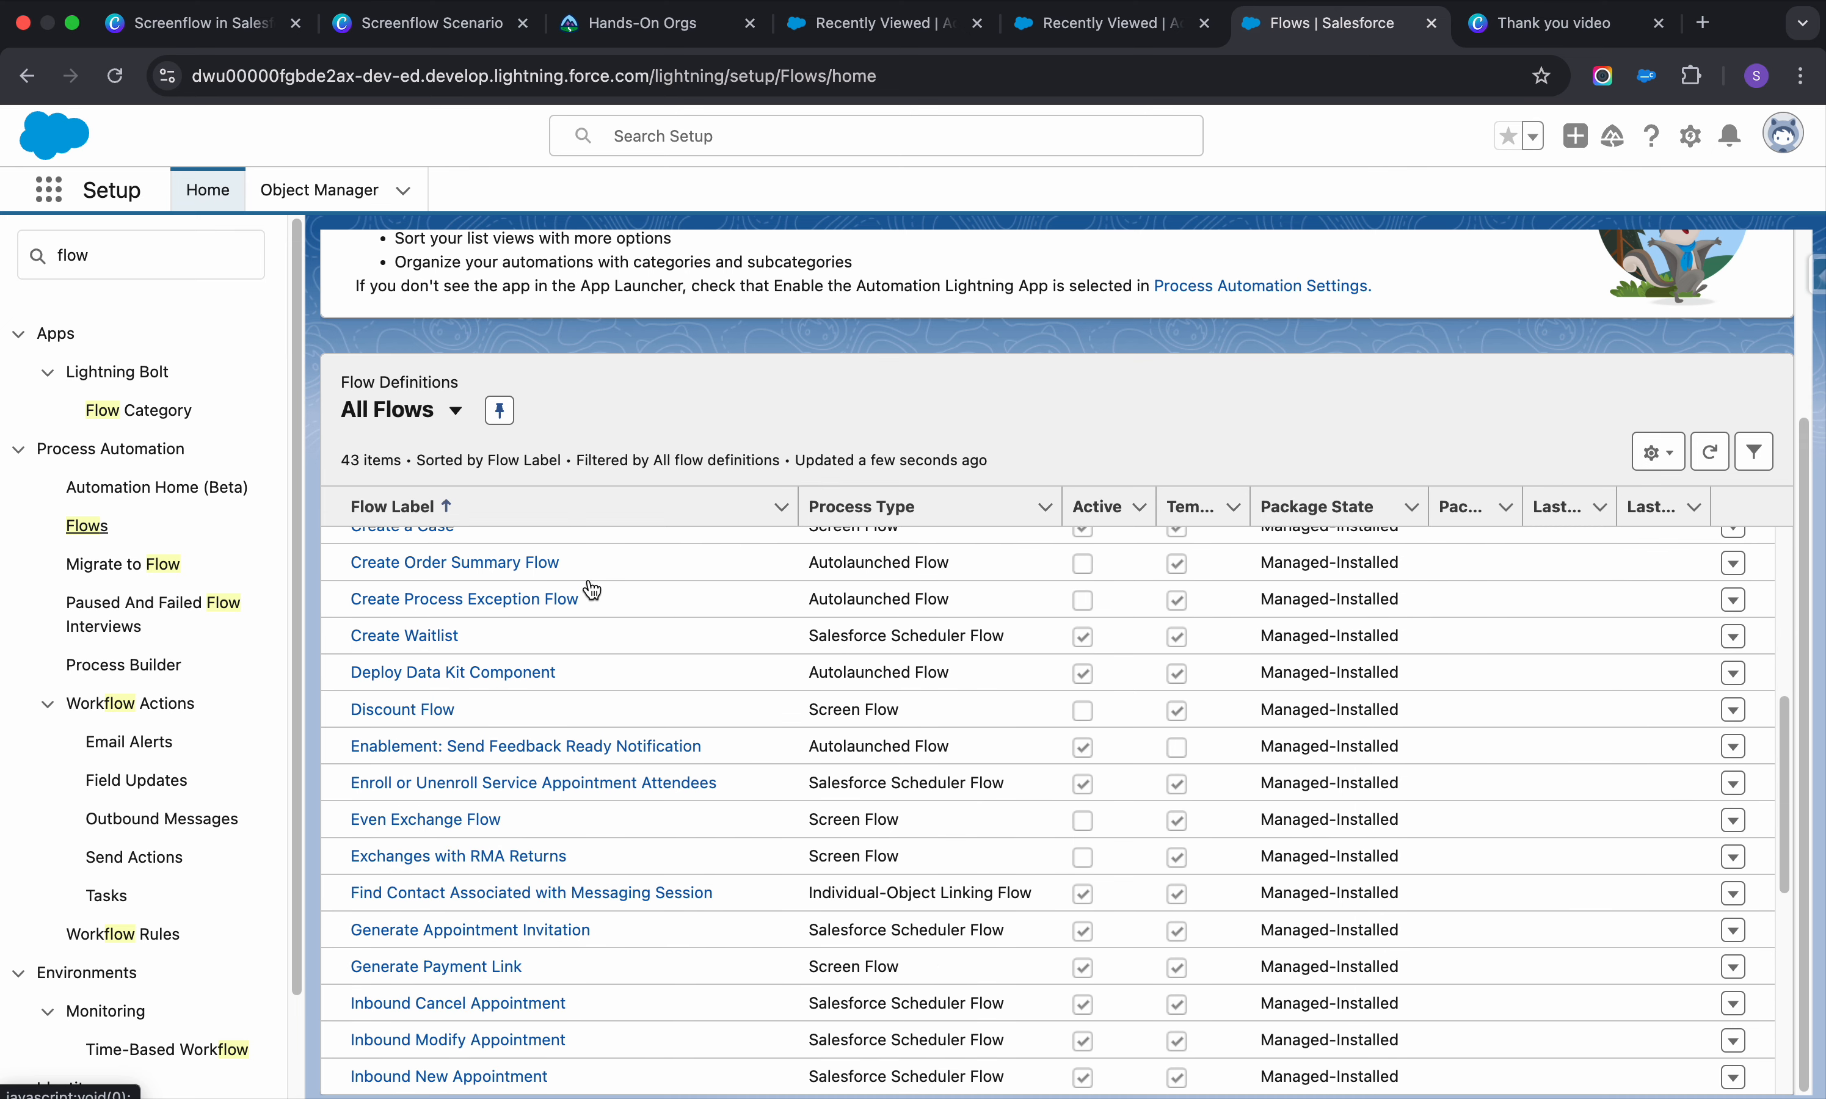
{"action": "scroll", "coordinate": [591, 588], "scroll_direction": "down", "scroll_amount": 5}
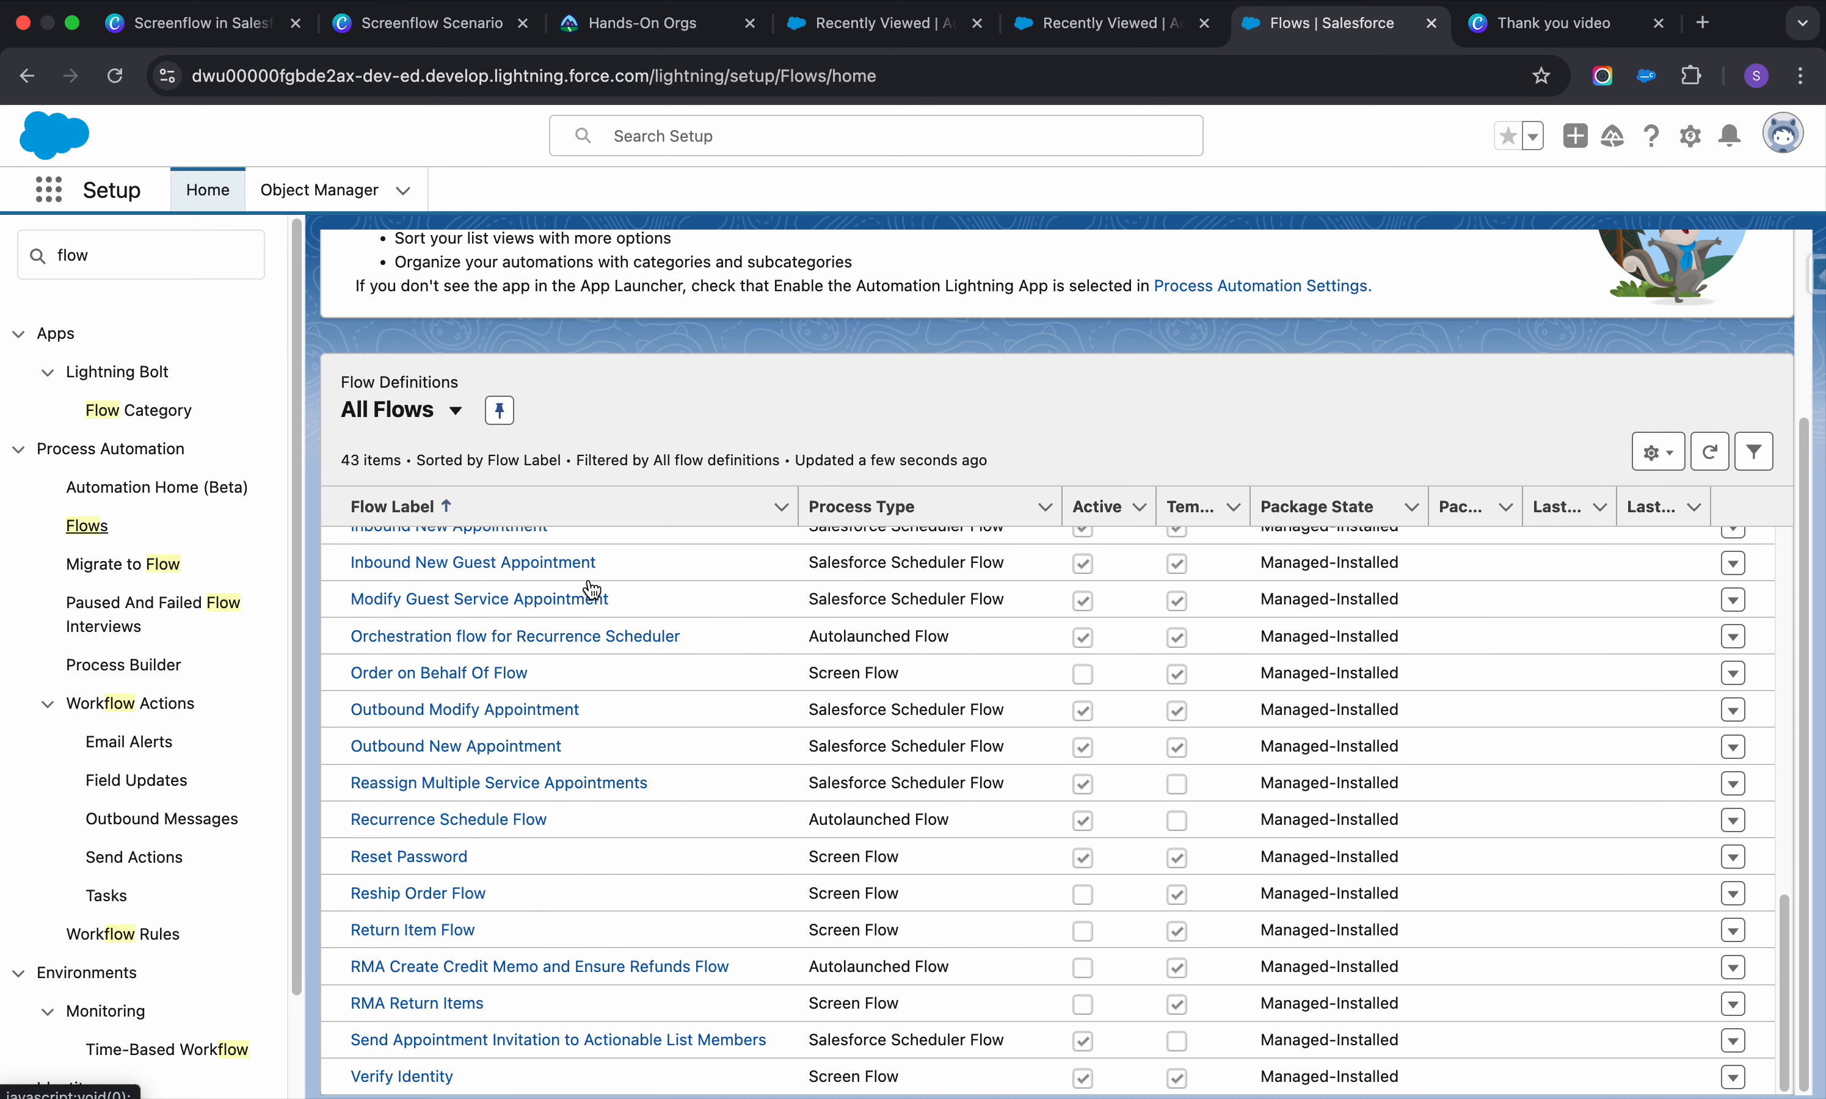
{"action": "scroll", "coordinate": [1225, 637], "scroll_direction": "up", "scroll_amount": 15}
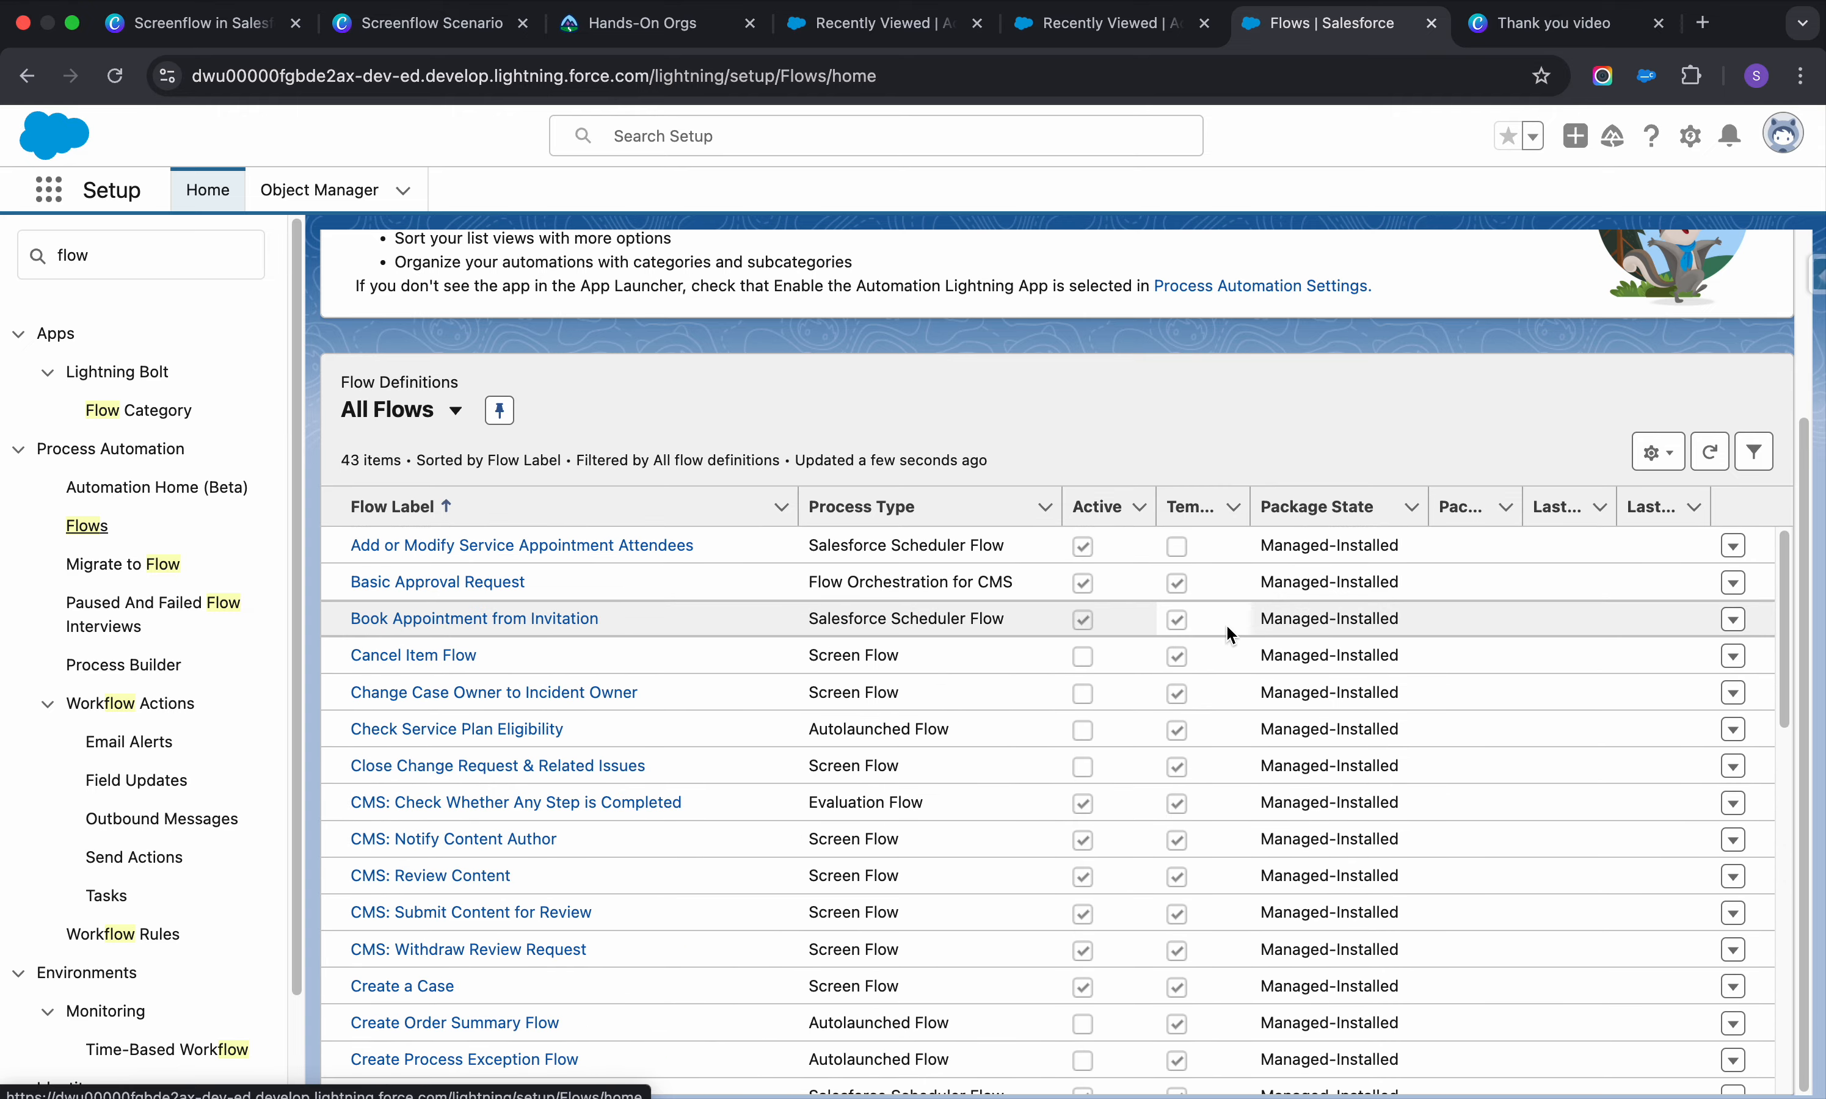
{"action": "scroll", "coordinate": [1226, 622], "scroll_direction": "up", "scroll_amount": 3}
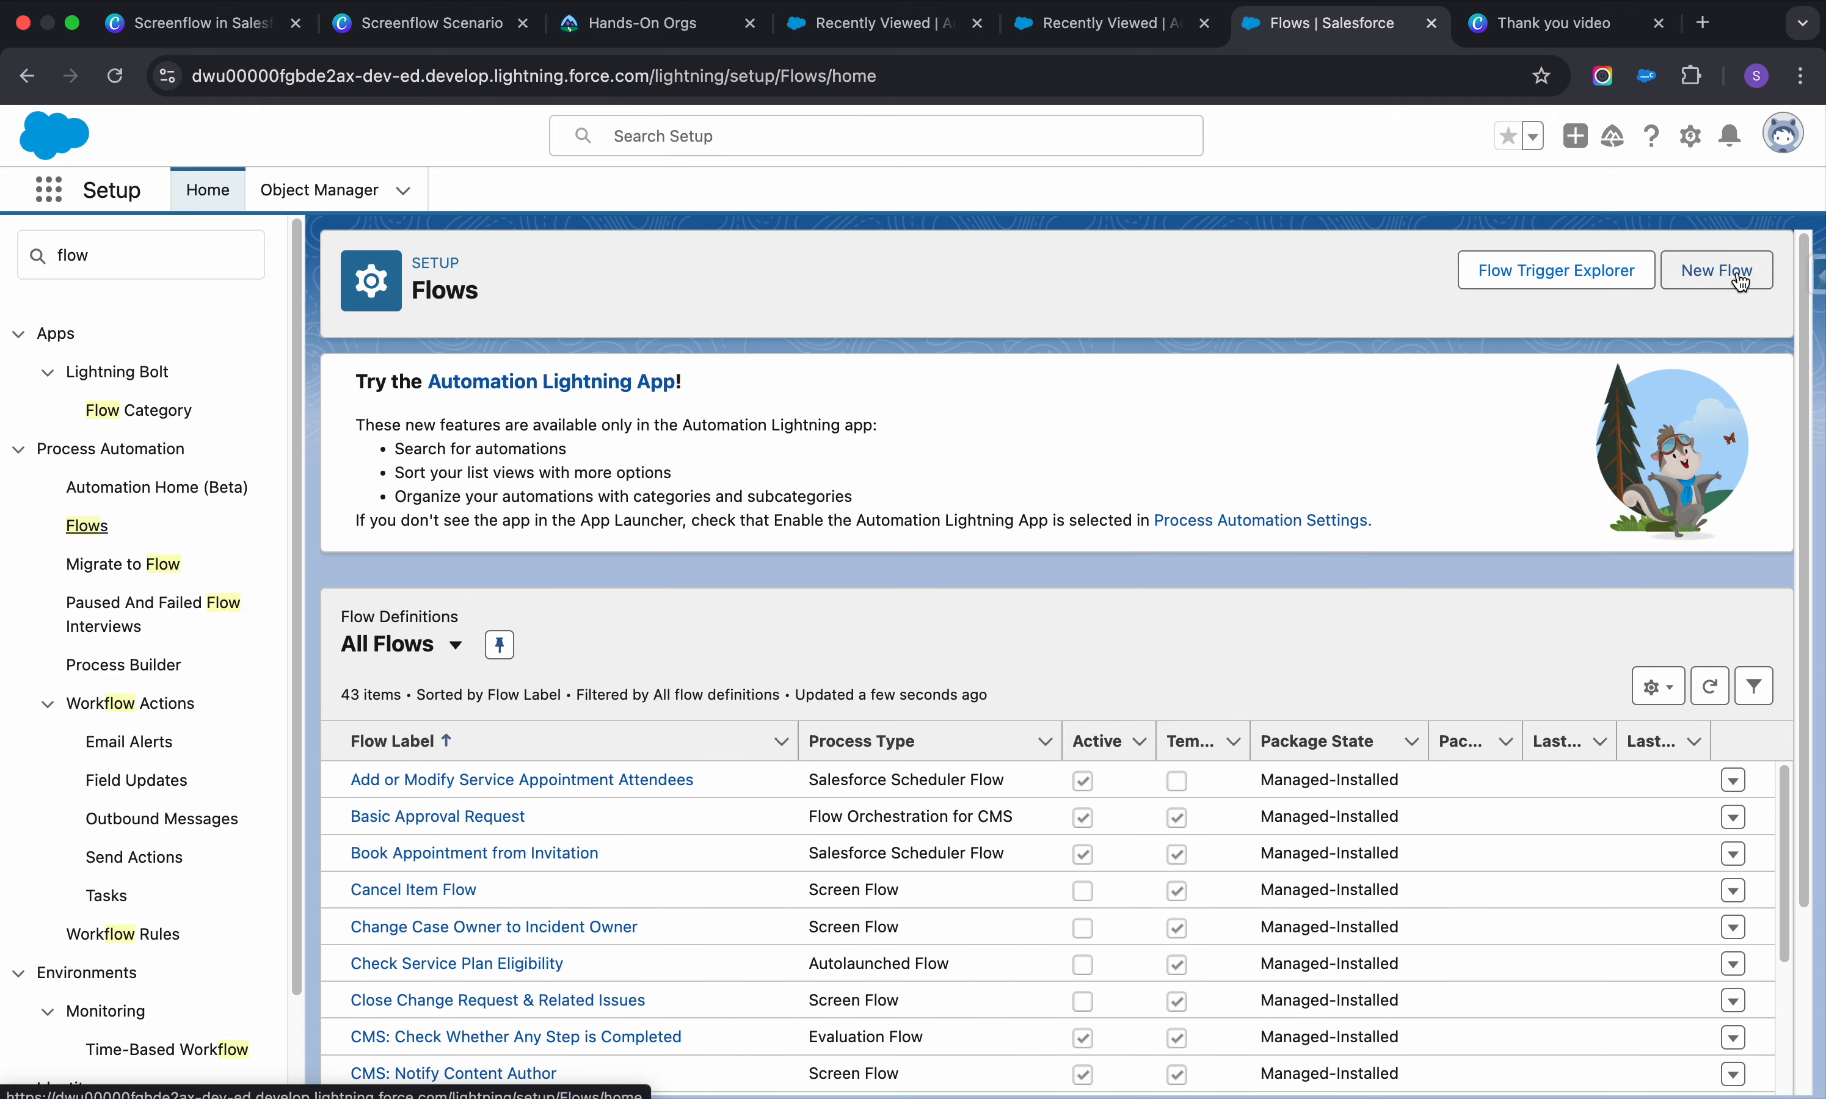
Create a new Screen Flow from scratch, then return to the other browser tab
{"action": "left_click", "coordinate": [1704, 274]}
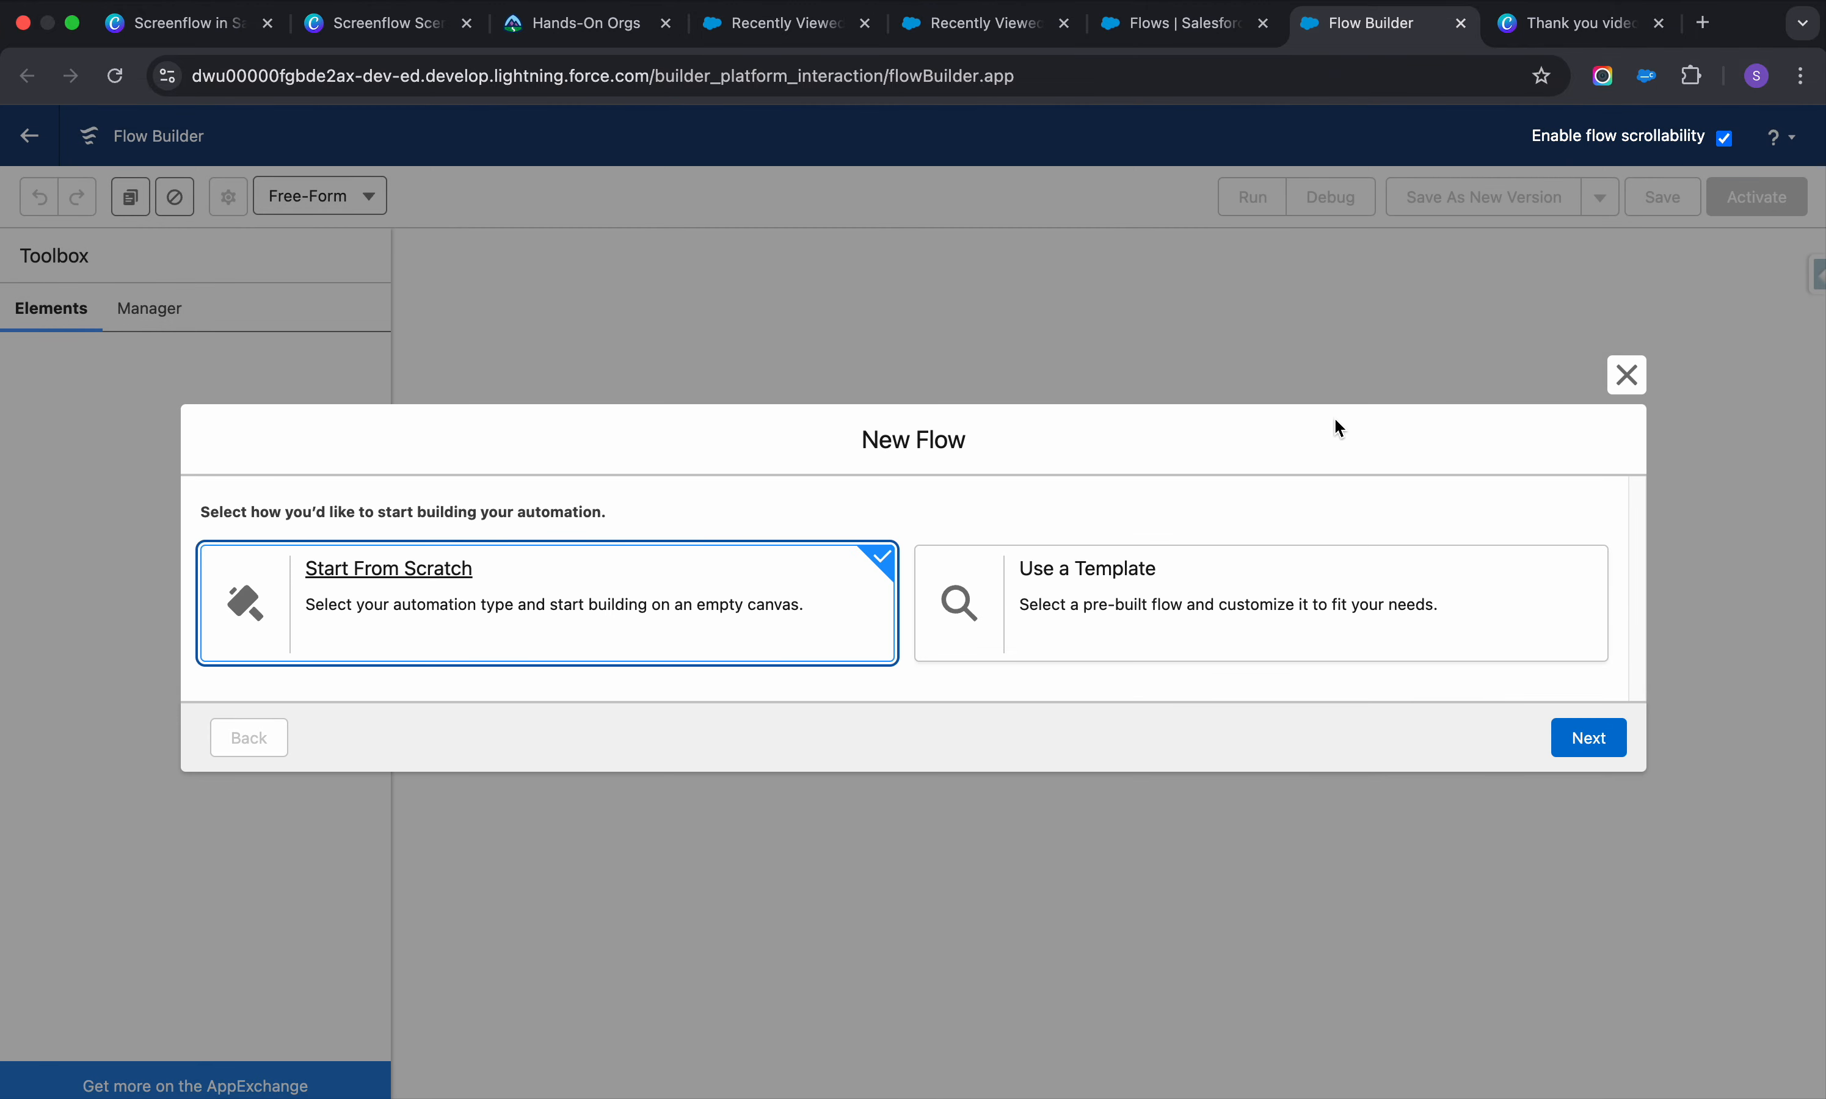
{"action": "left_click", "coordinate": [1576, 738]}
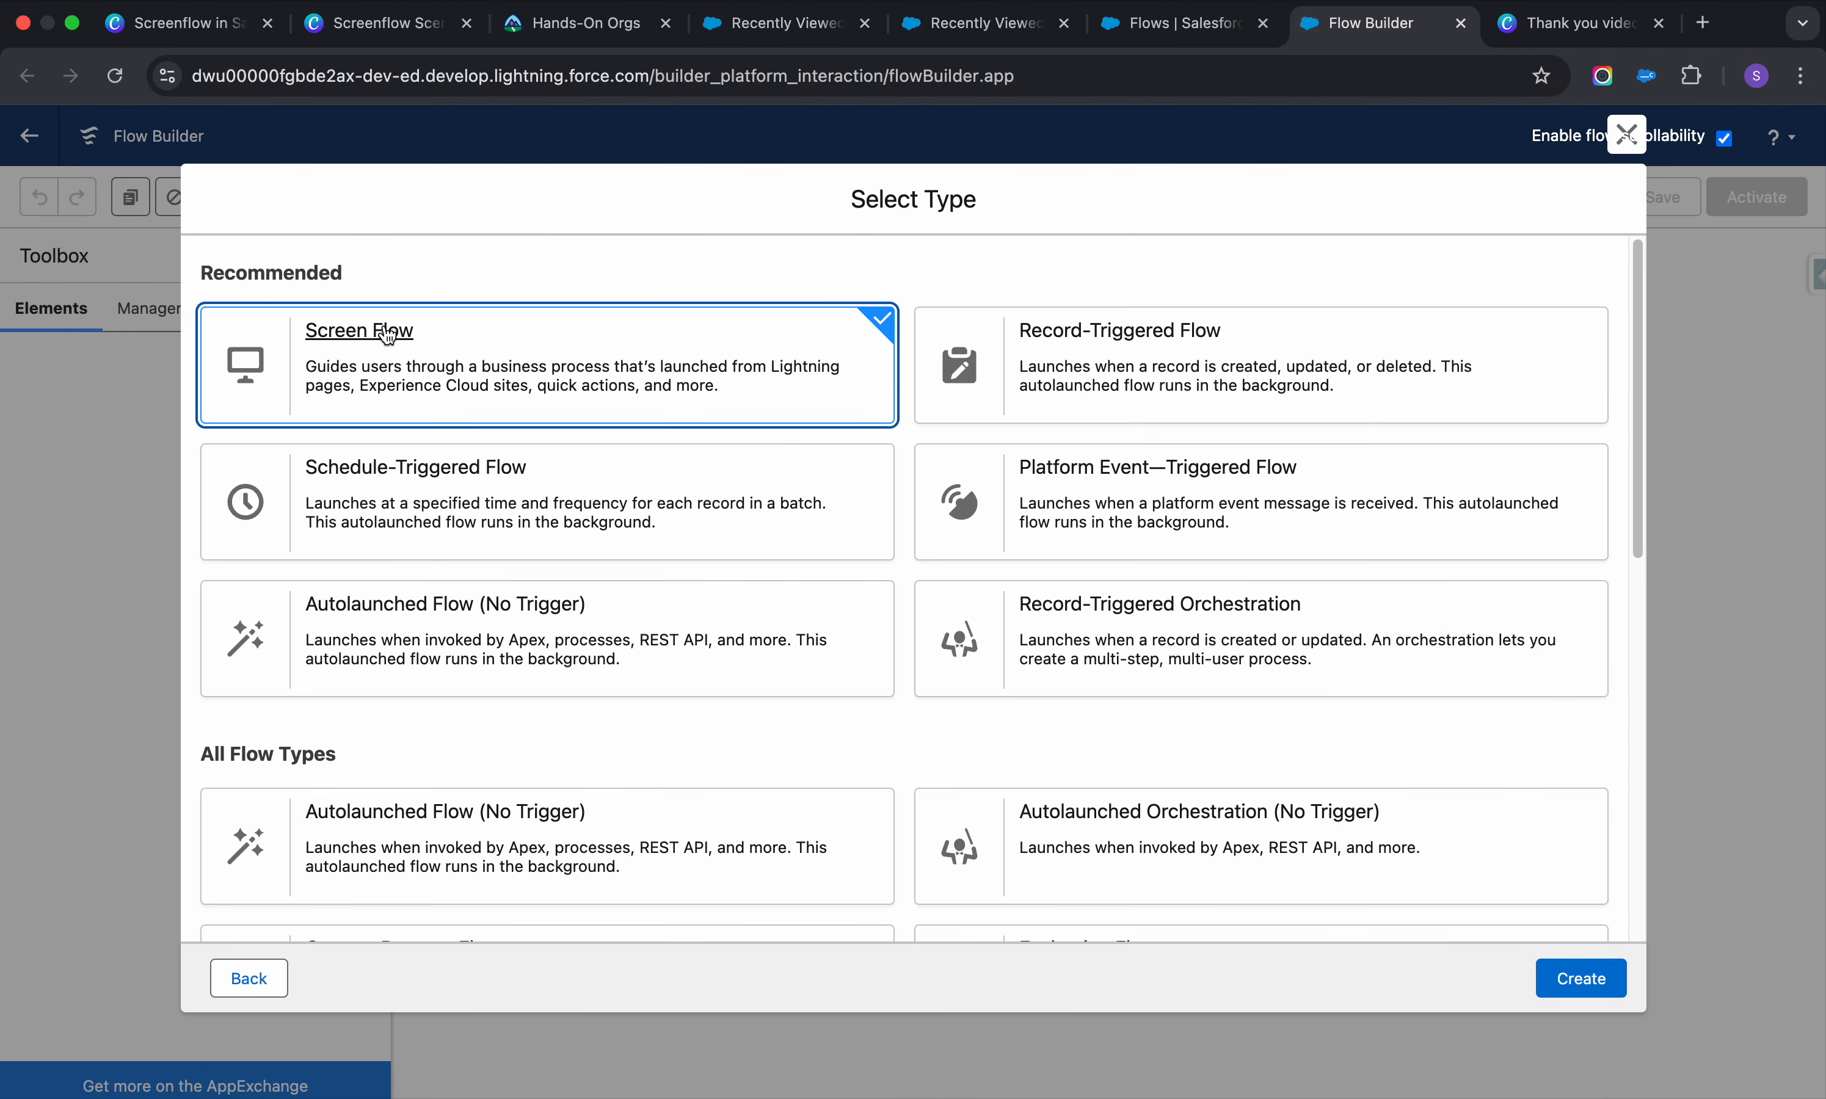
{"action": "left_click", "coordinate": [1592, 978]}
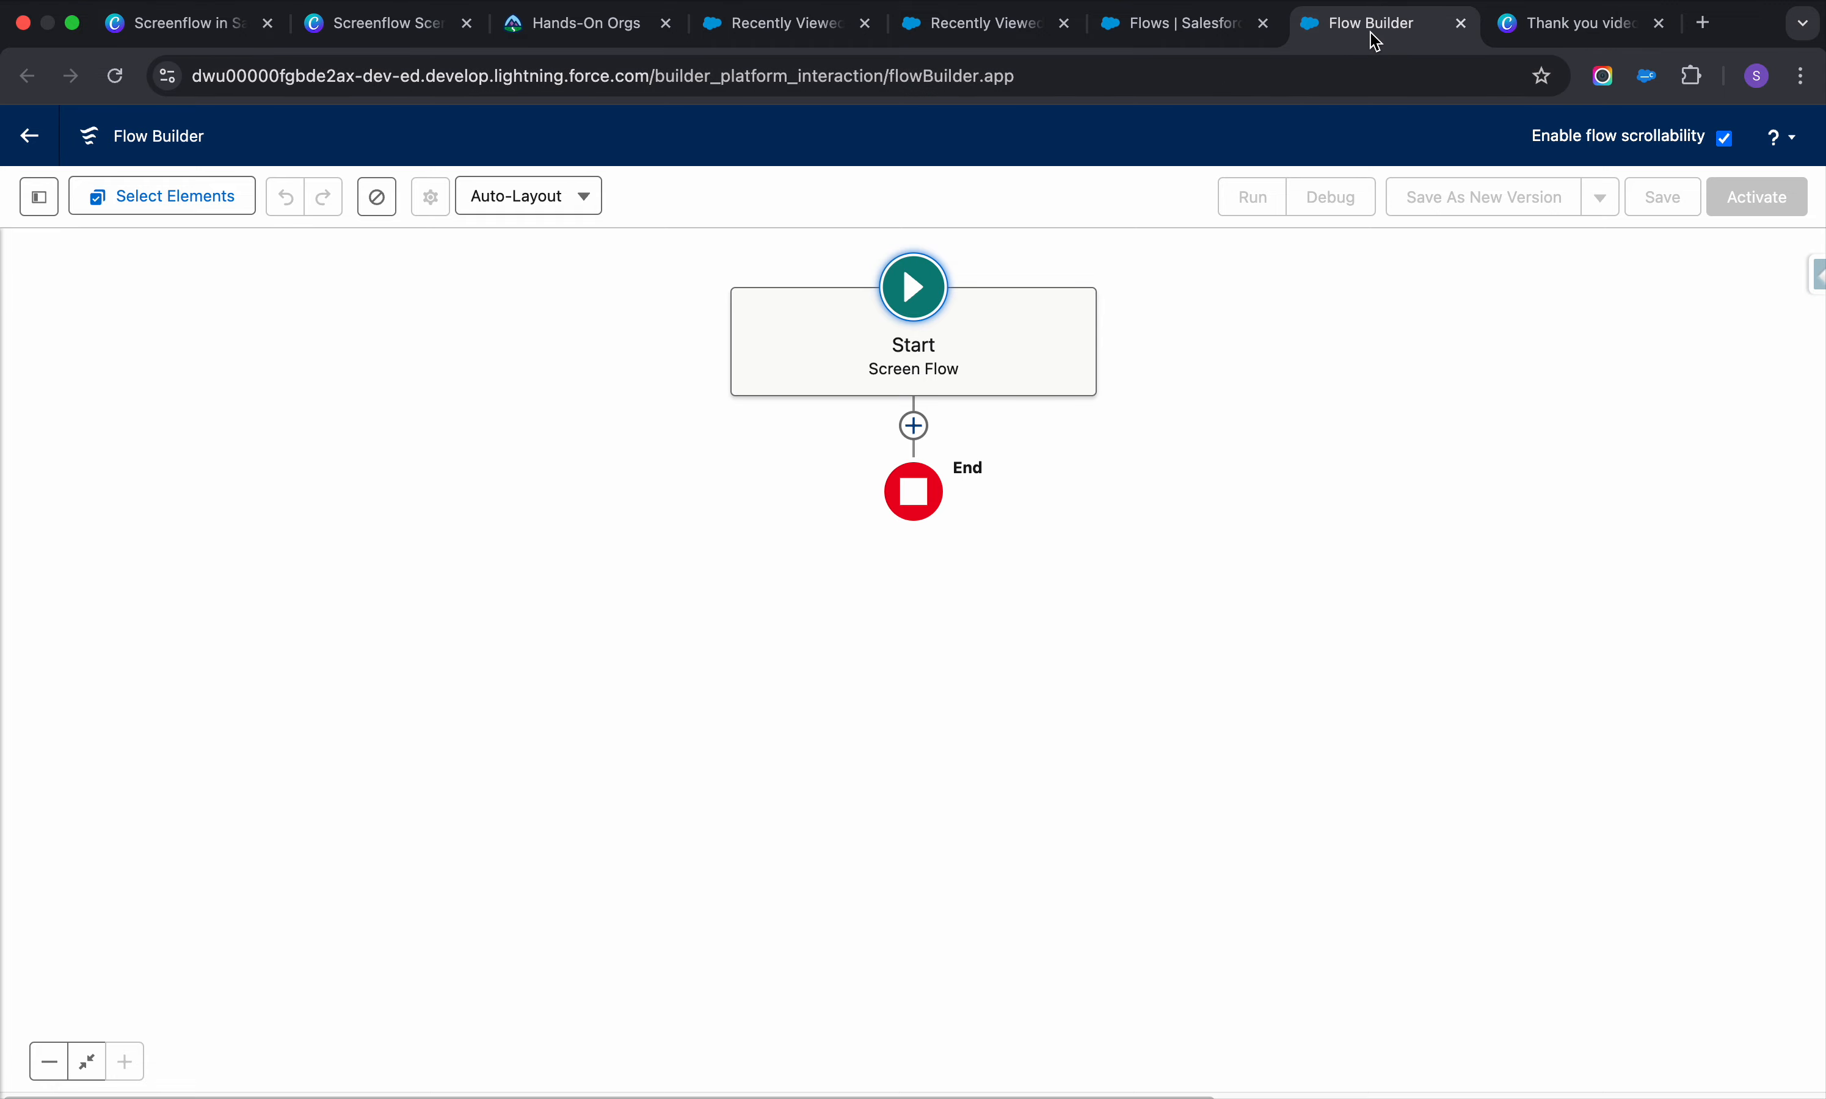
{"action": "left_click", "coordinate": [940, 27]}
Review the Realbridge account's Details fields, then return to the Flow Builder tab
{"action": "left_click", "coordinate": [1136, 30]}
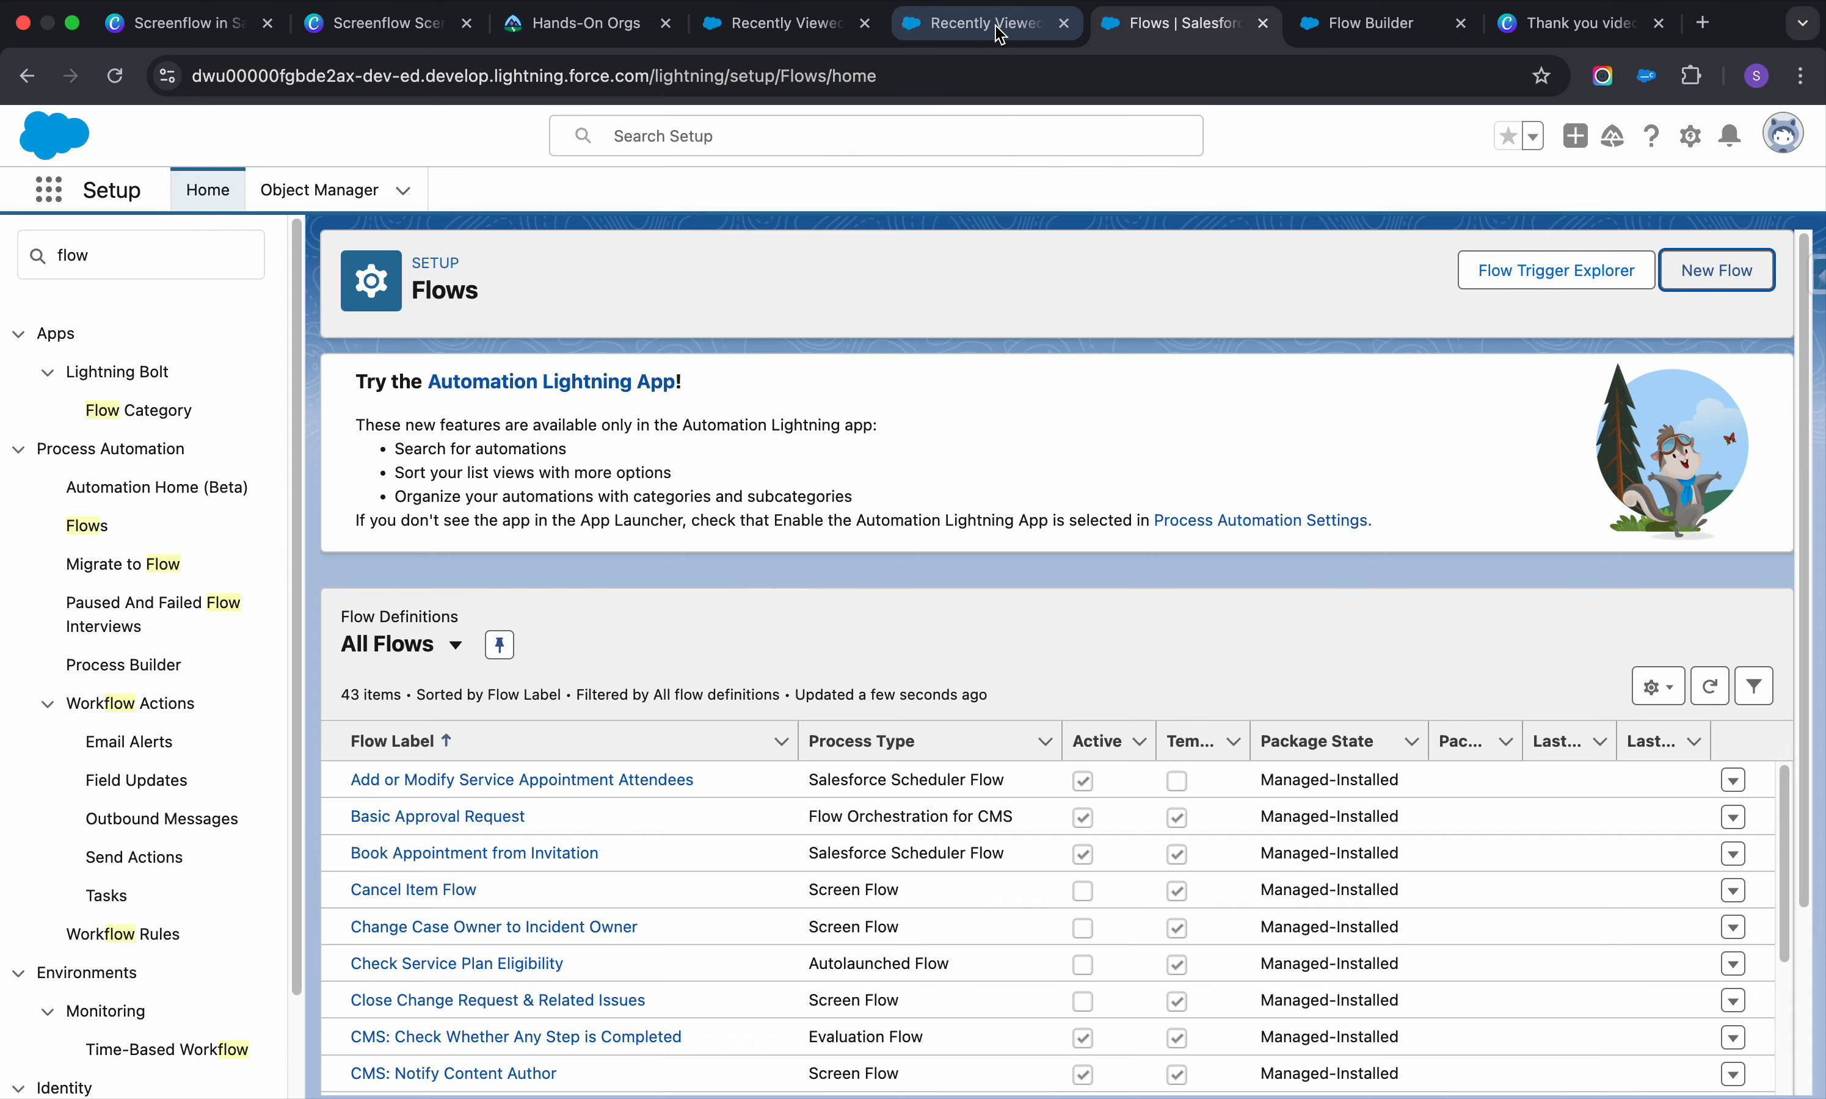
{"action": "left_click", "coordinate": [997, 28]}
{"action": "left_click", "coordinate": [754, 194]}
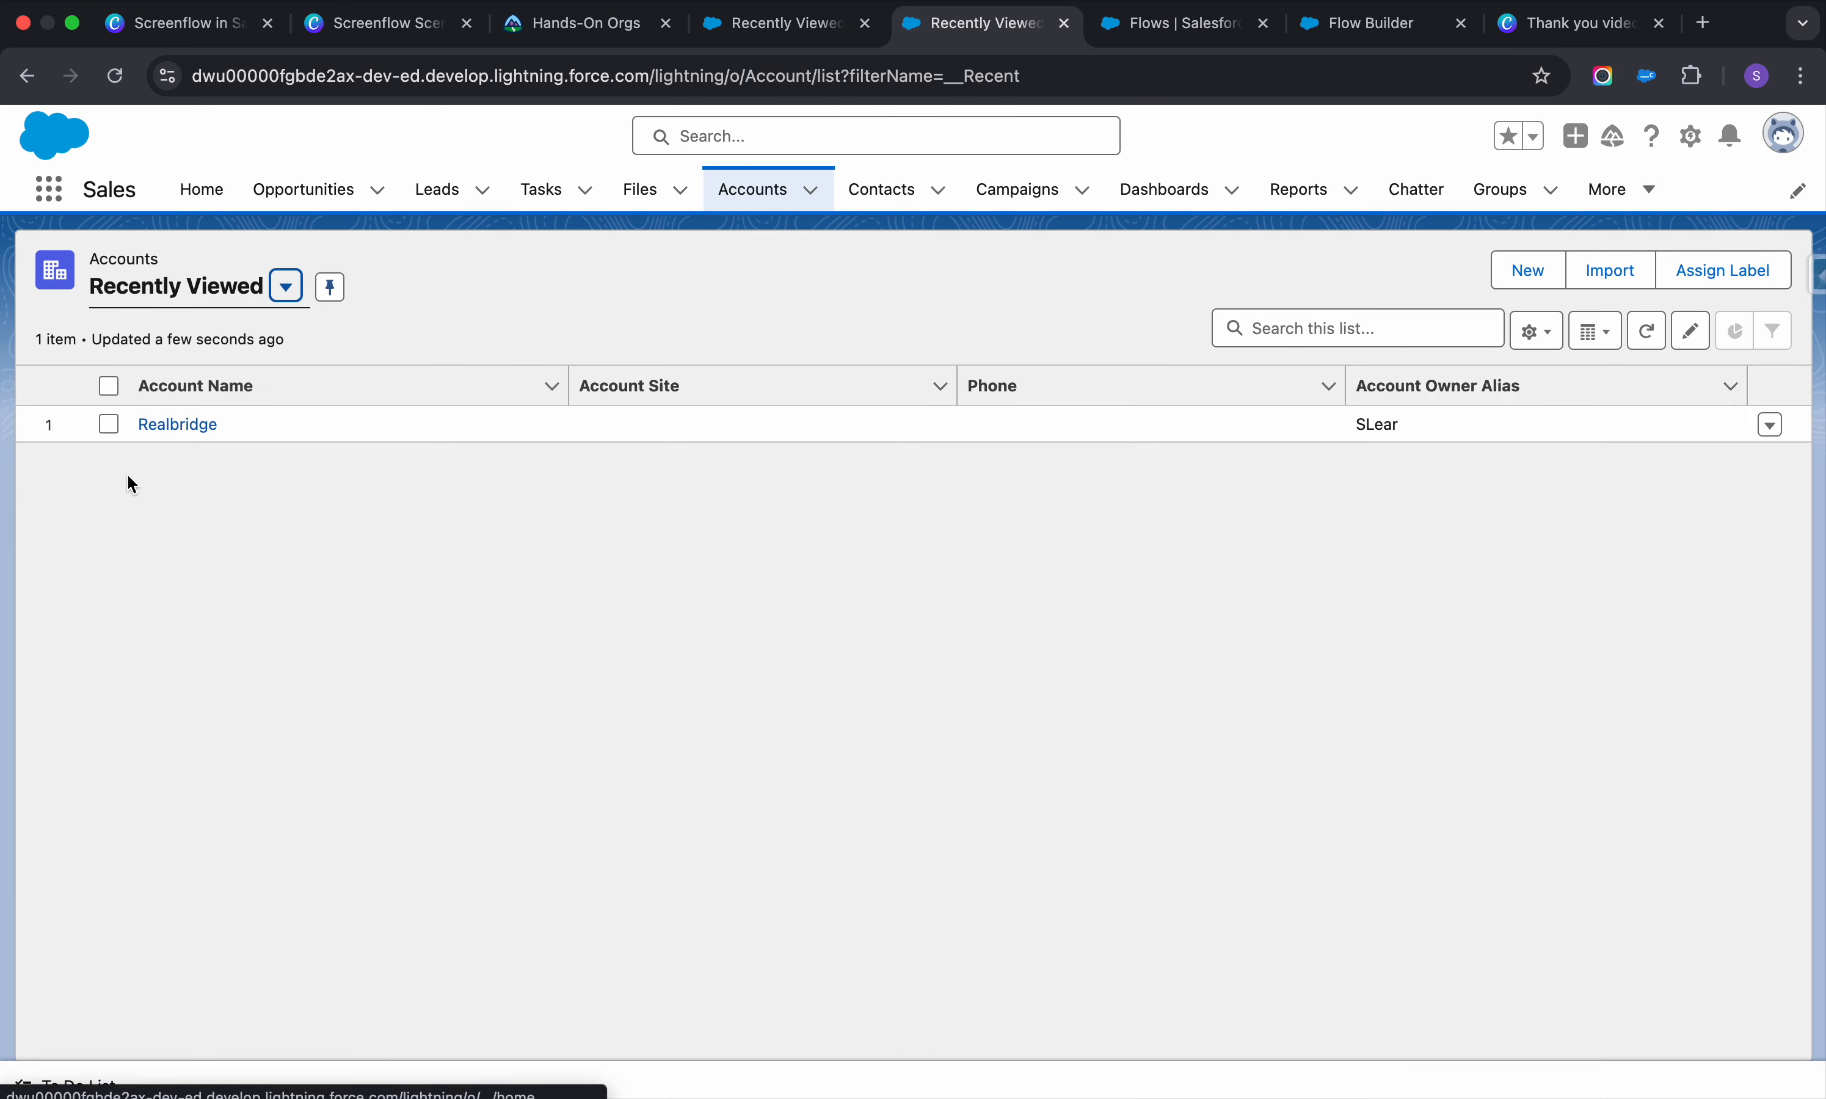
{"action": "left_click", "coordinate": [174, 426]}
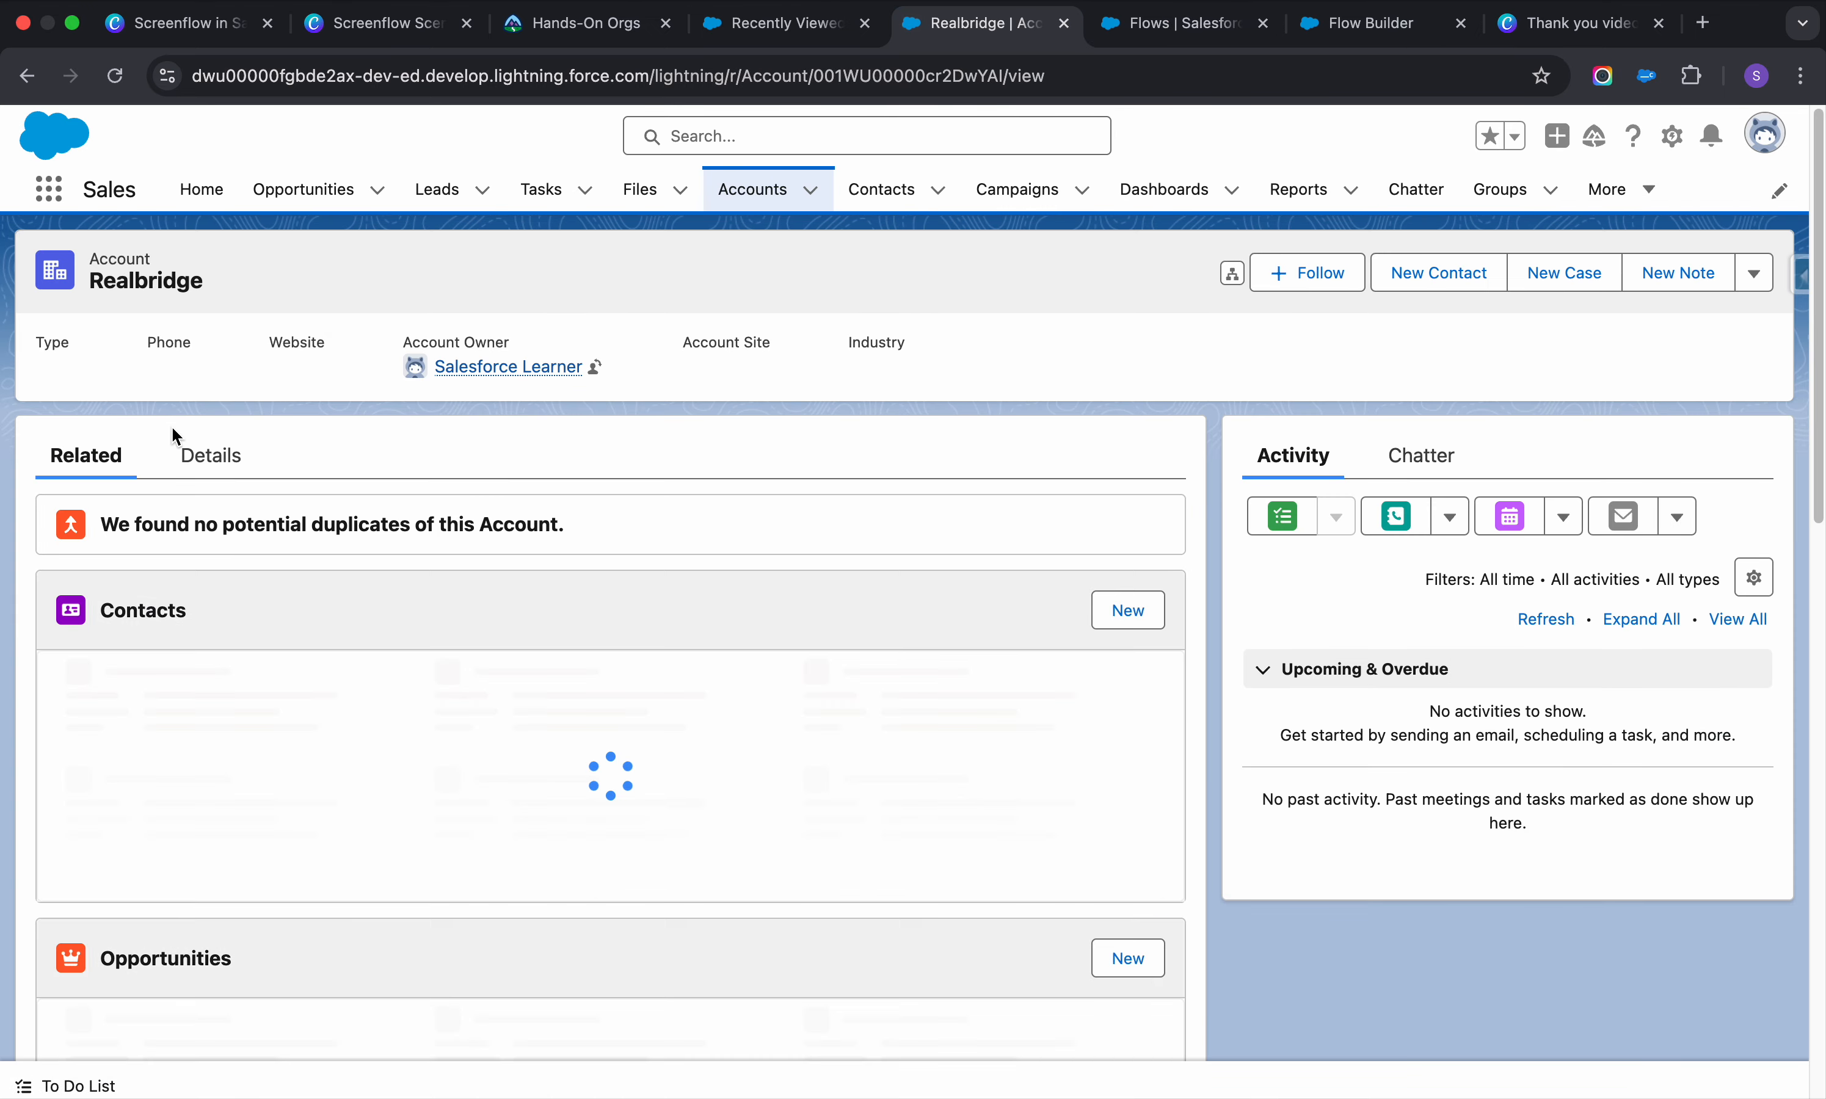
{"action": "left_click", "coordinate": [201, 457]}
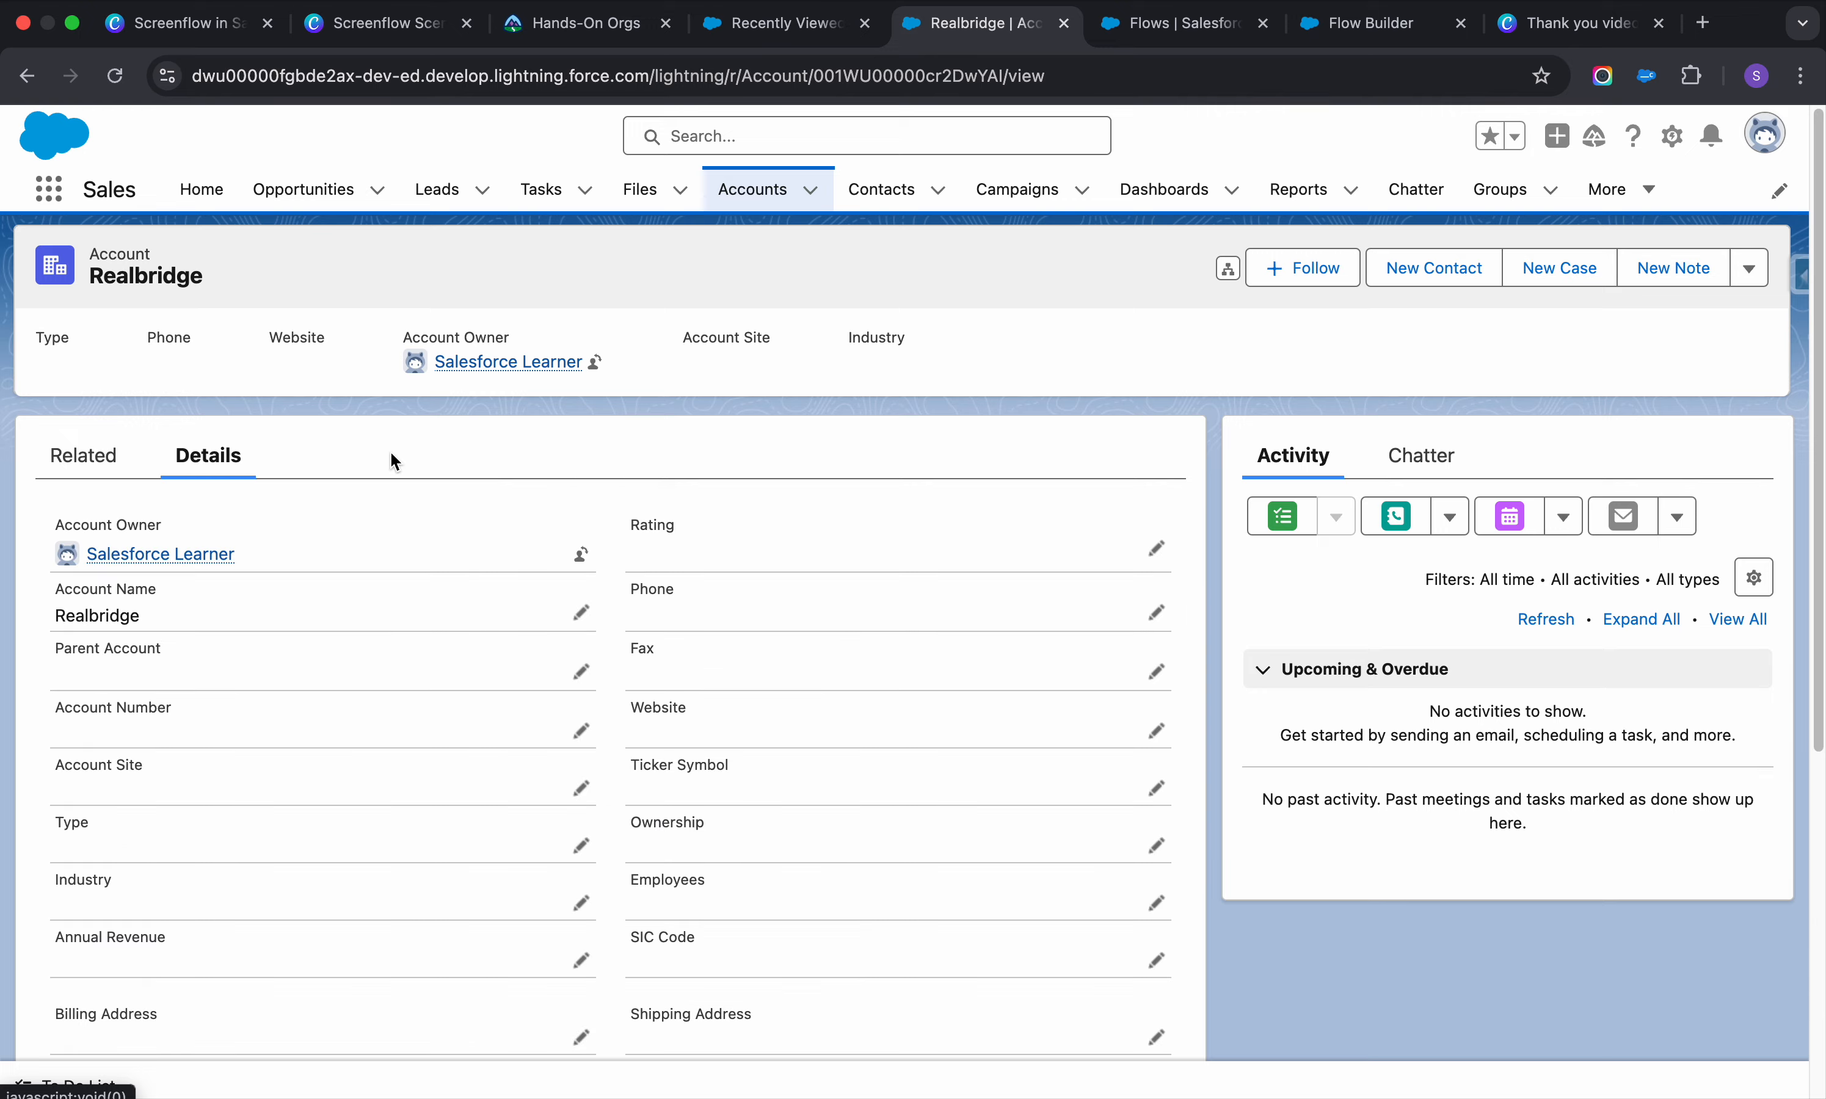
{"action": "scroll", "coordinate": [392, 455], "scroll_direction": "down", "scroll_amount": 5}
{"action": "scroll", "coordinate": [390, 450], "scroll_direction": "down", "scroll_amount": 4}
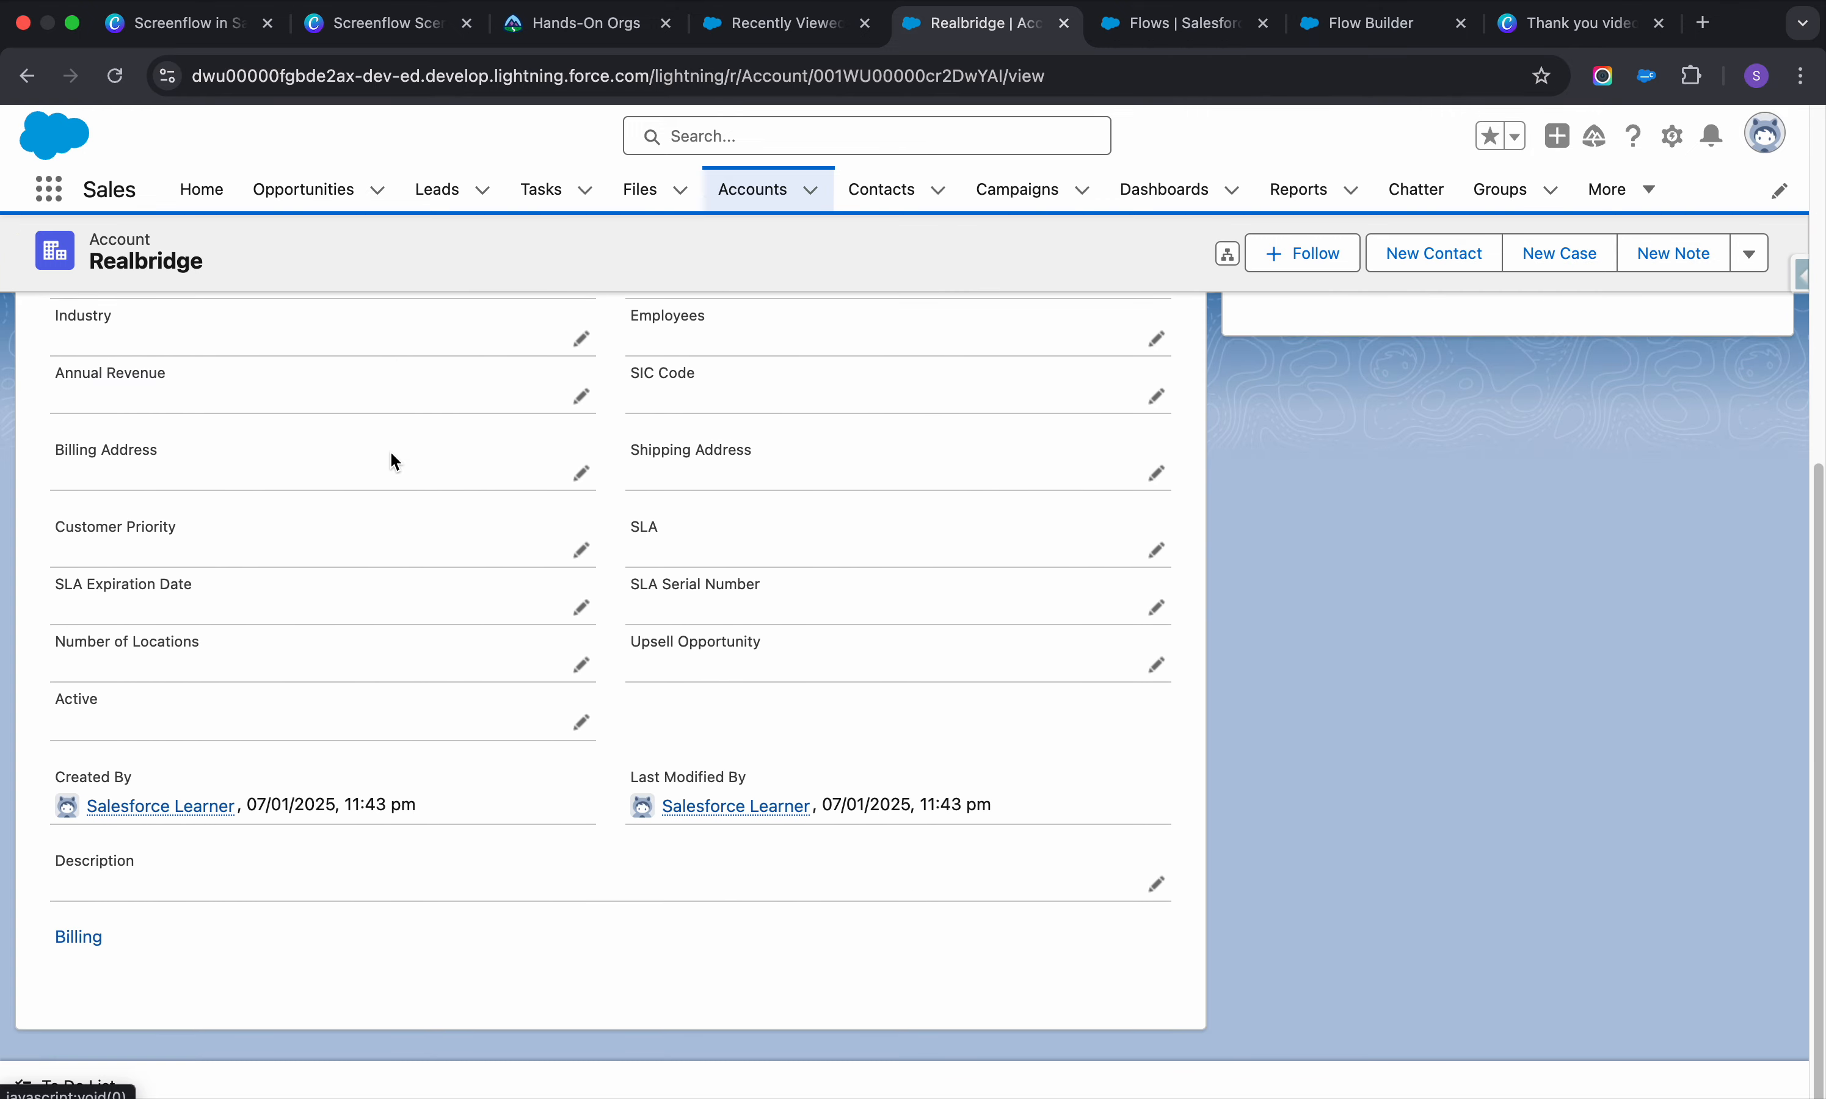
{"action": "scroll", "coordinate": [390, 450], "scroll_direction": "up", "scroll_amount": 8}
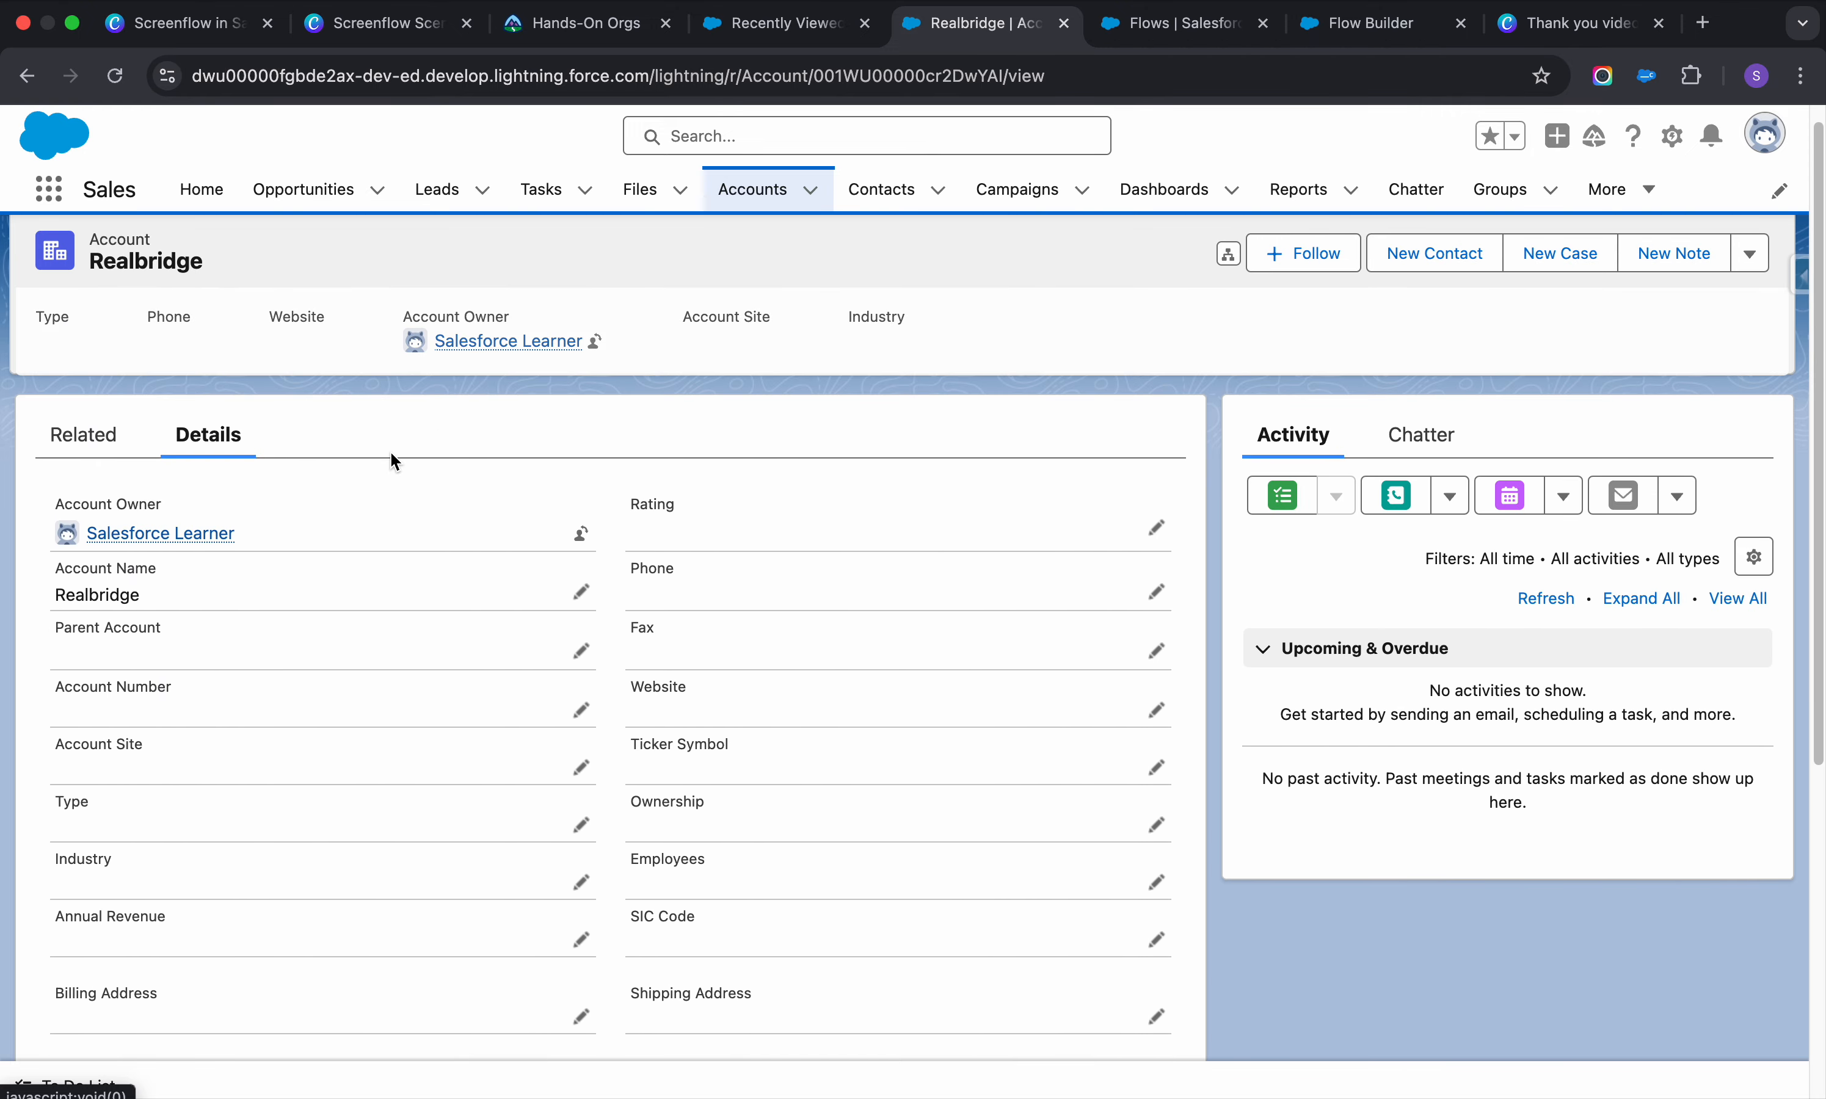
{"action": "left_click", "coordinate": [1390, 30]}
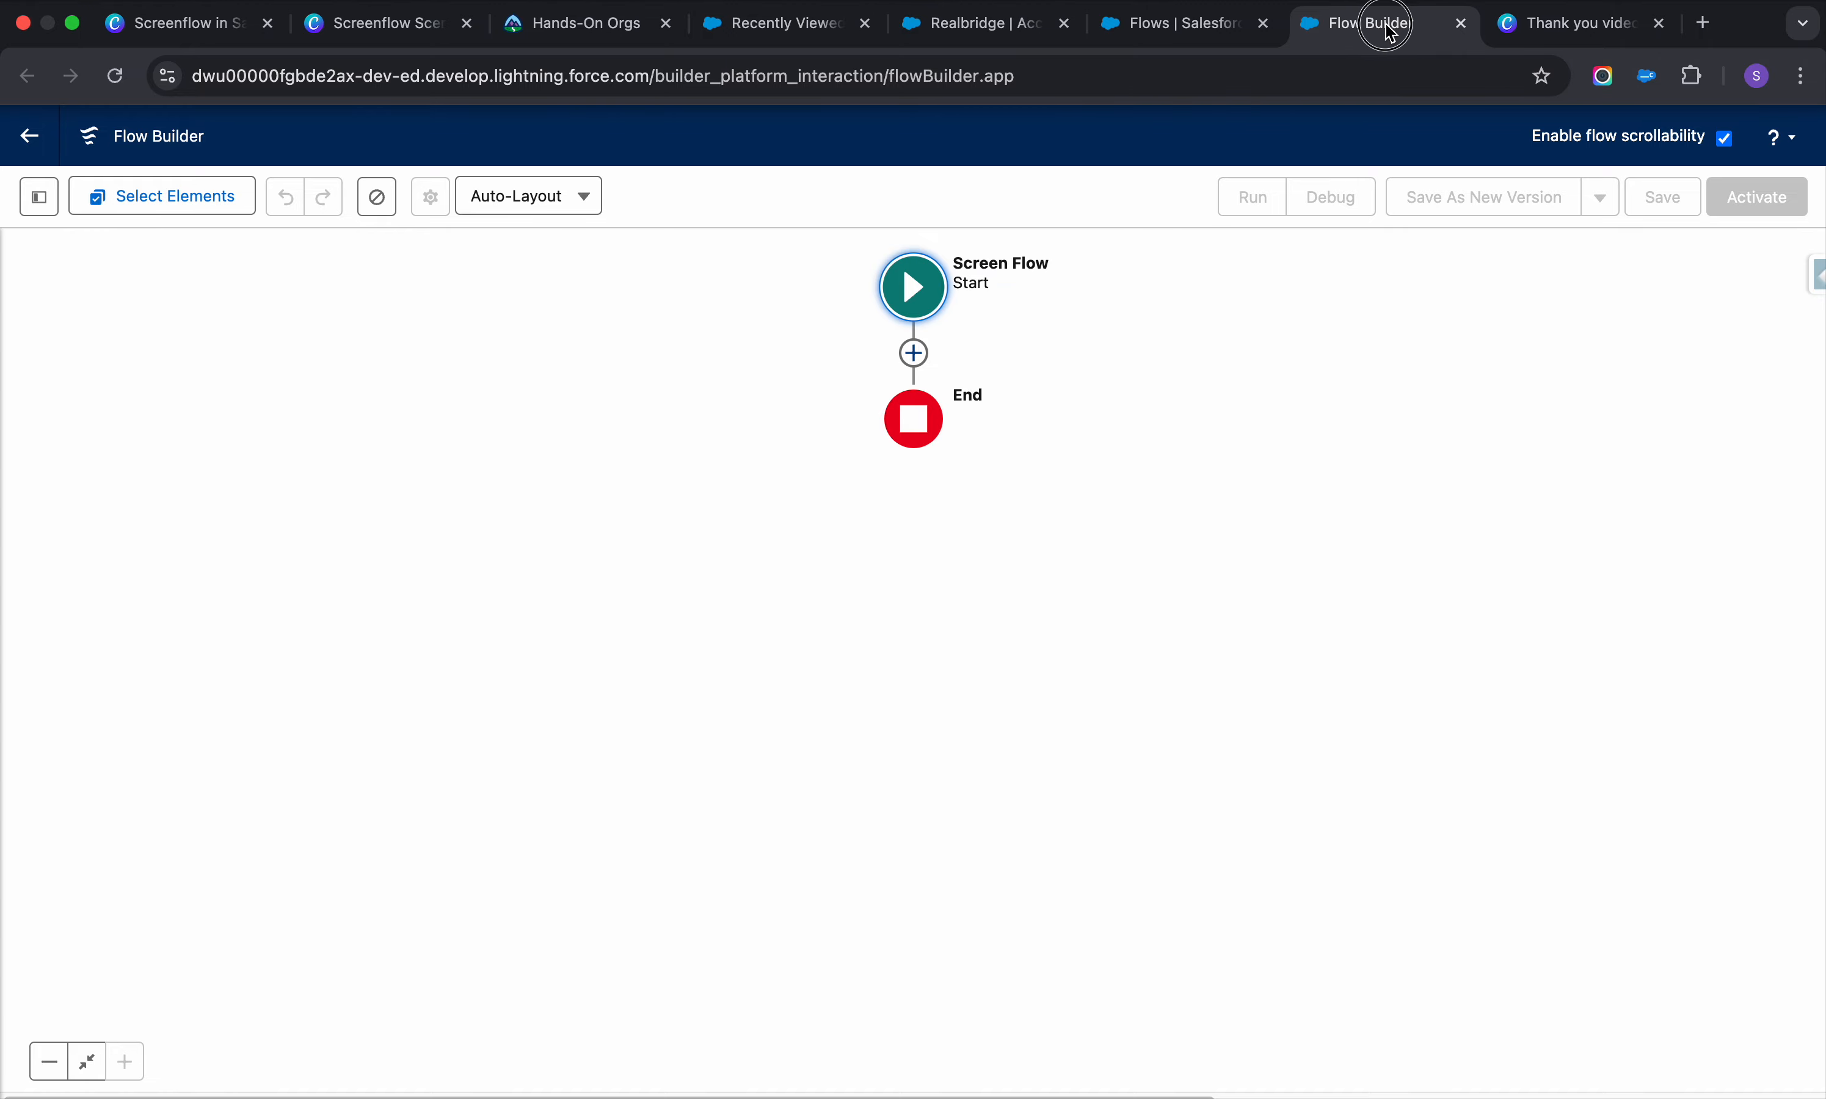
Add a Screen element labelled Account Information between Start and End
{"action": "left_click_drag", "start_coordinate": [1390, 34], "coordinate": [1204, 30]}
{"action": "left_click", "coordinate": [978, 26]}
{"action": "left_click", "coordinate": [1226, 37]}
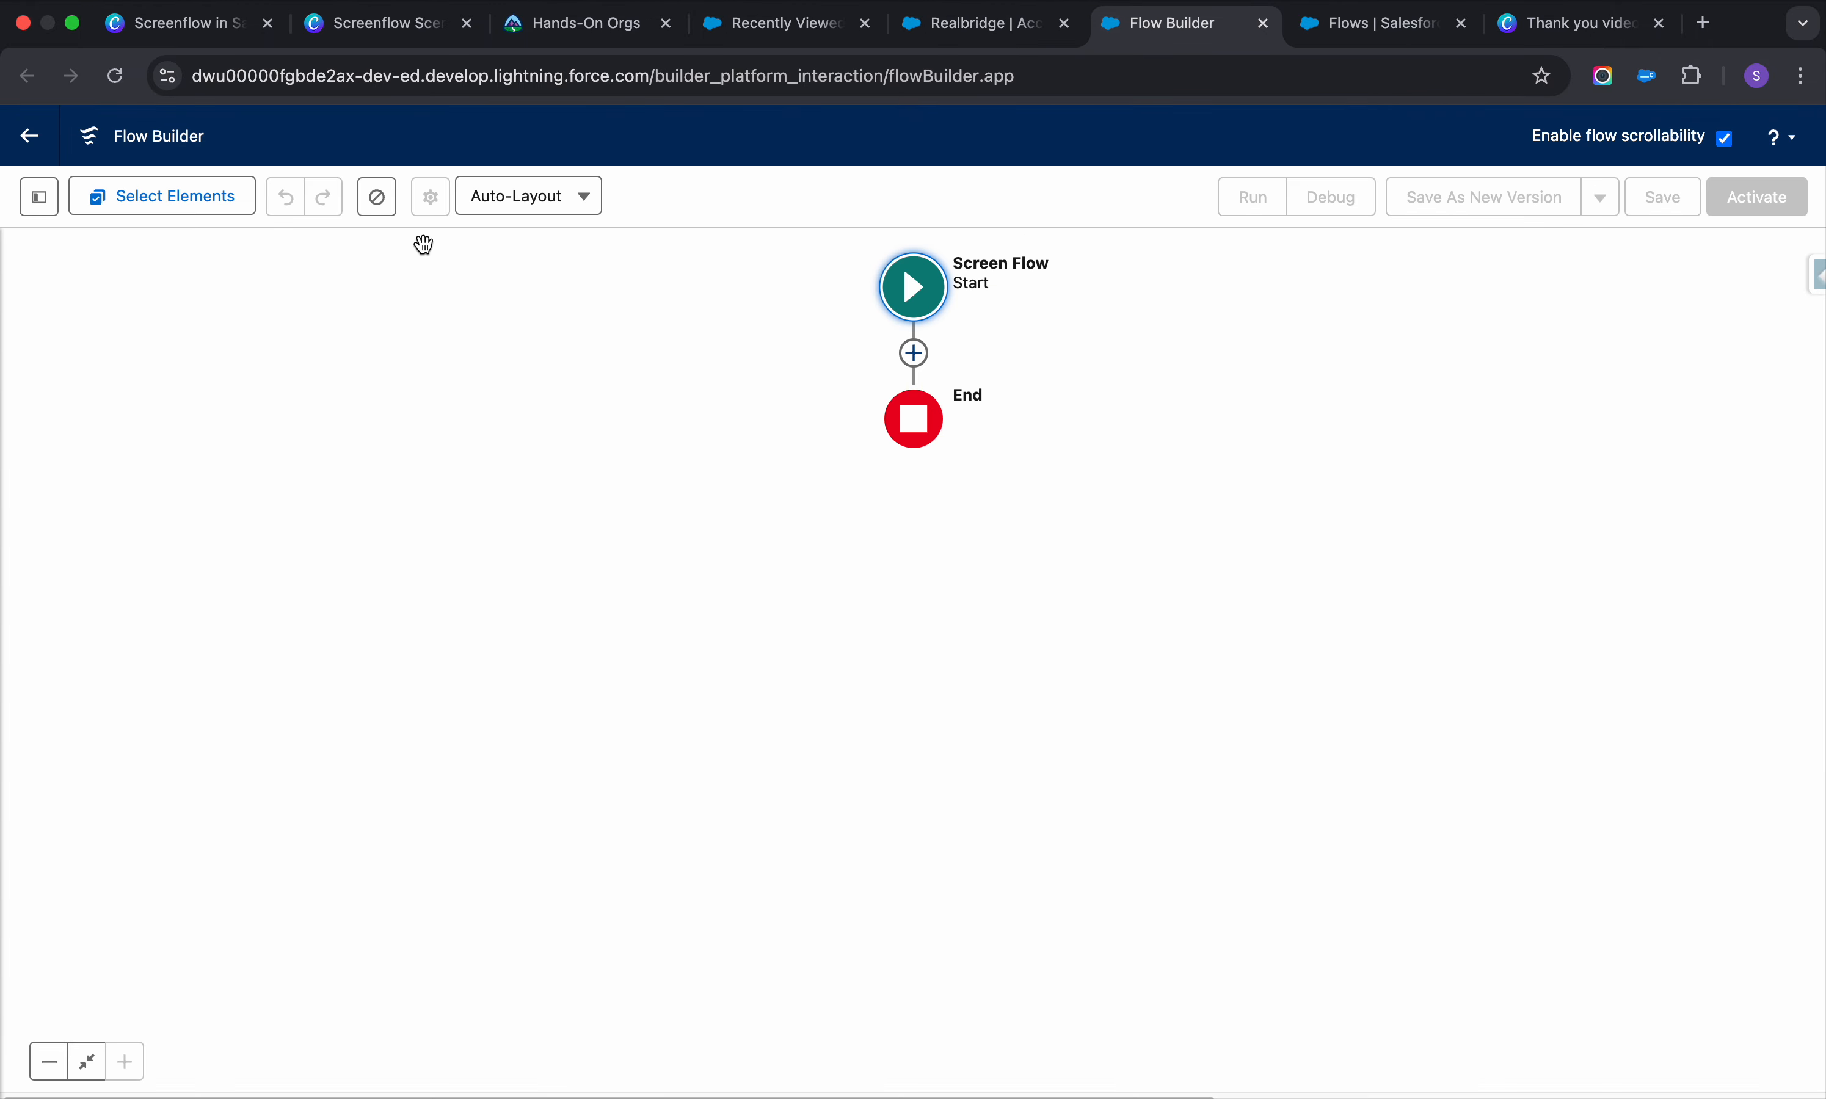
{"action": "left_click", "coordinate": [920, 360]}
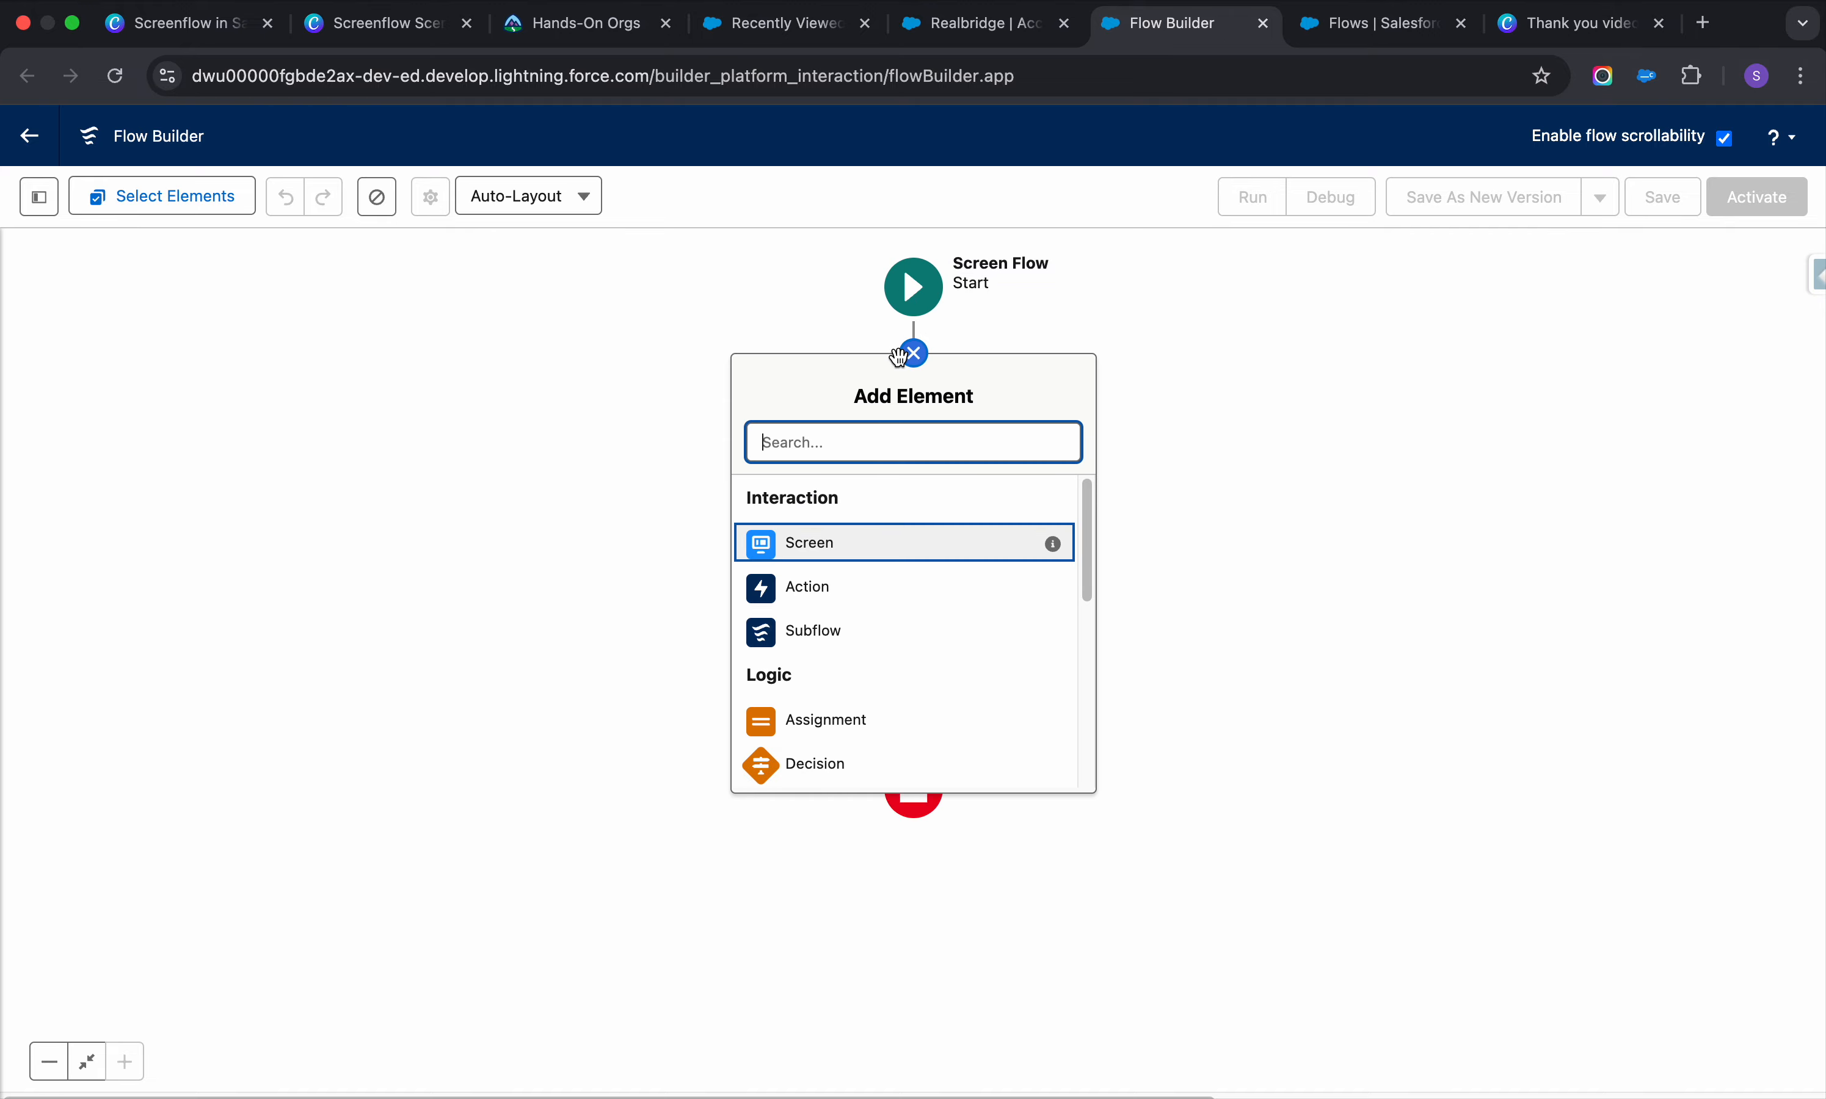
{"action": "left_click", "coordinate": [886, 535]}
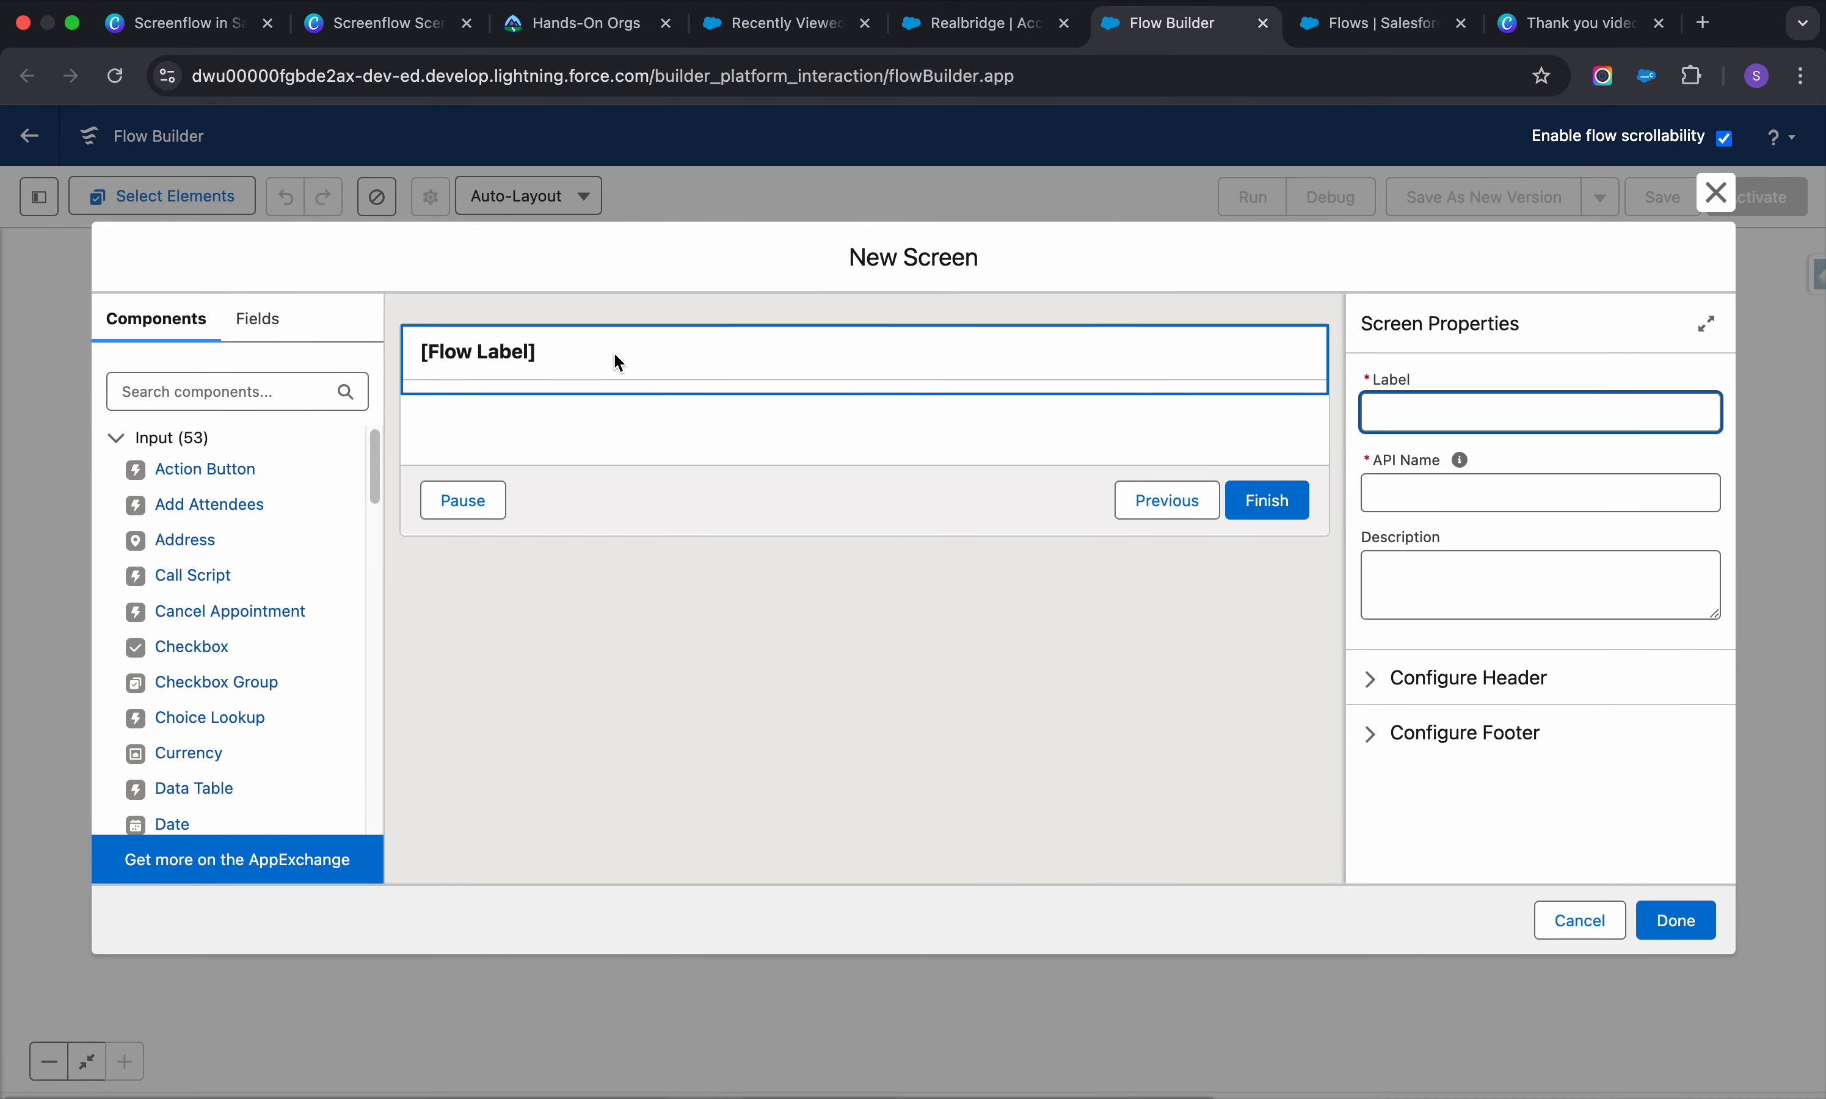
{"action": "left_click", "coordinate": [614, 352]}
{"action": "left_click", "coordinate": [1538, 410]}
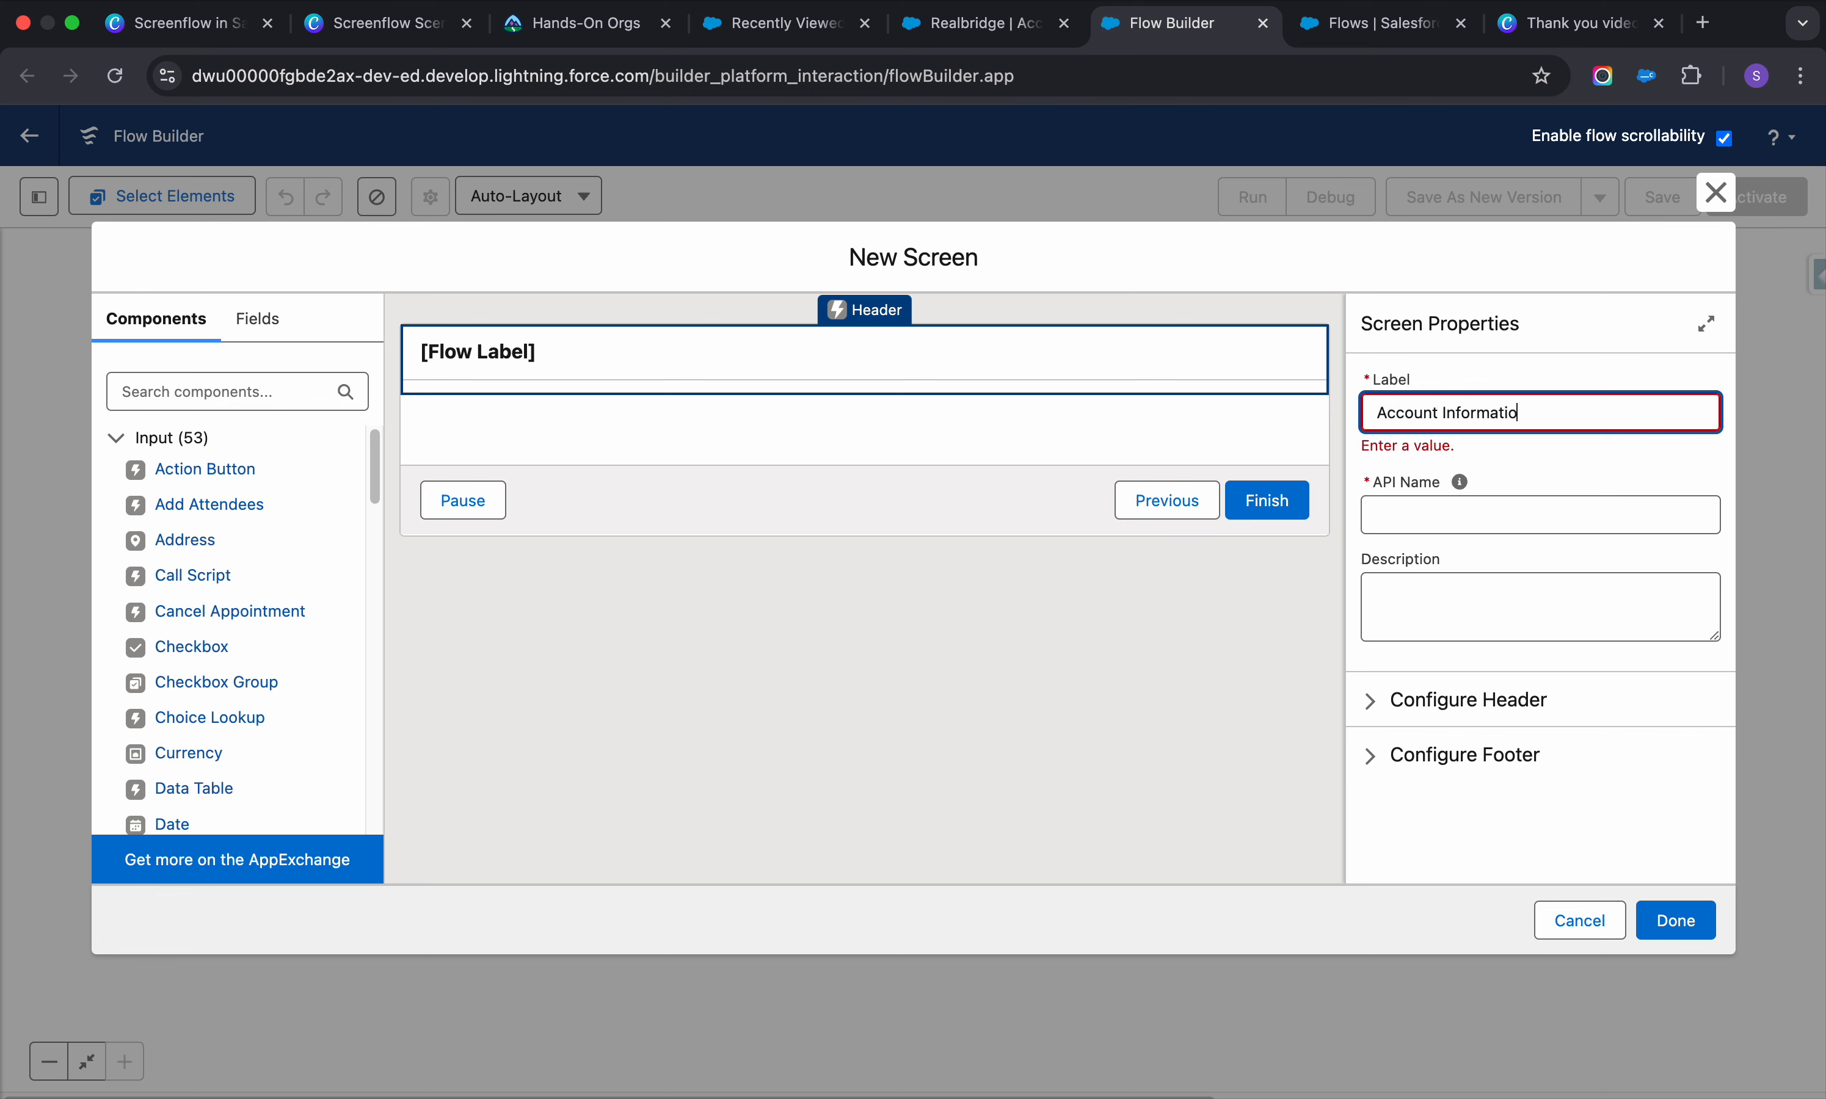
{"action": "left_click", "coordinate": [1548, 507]}
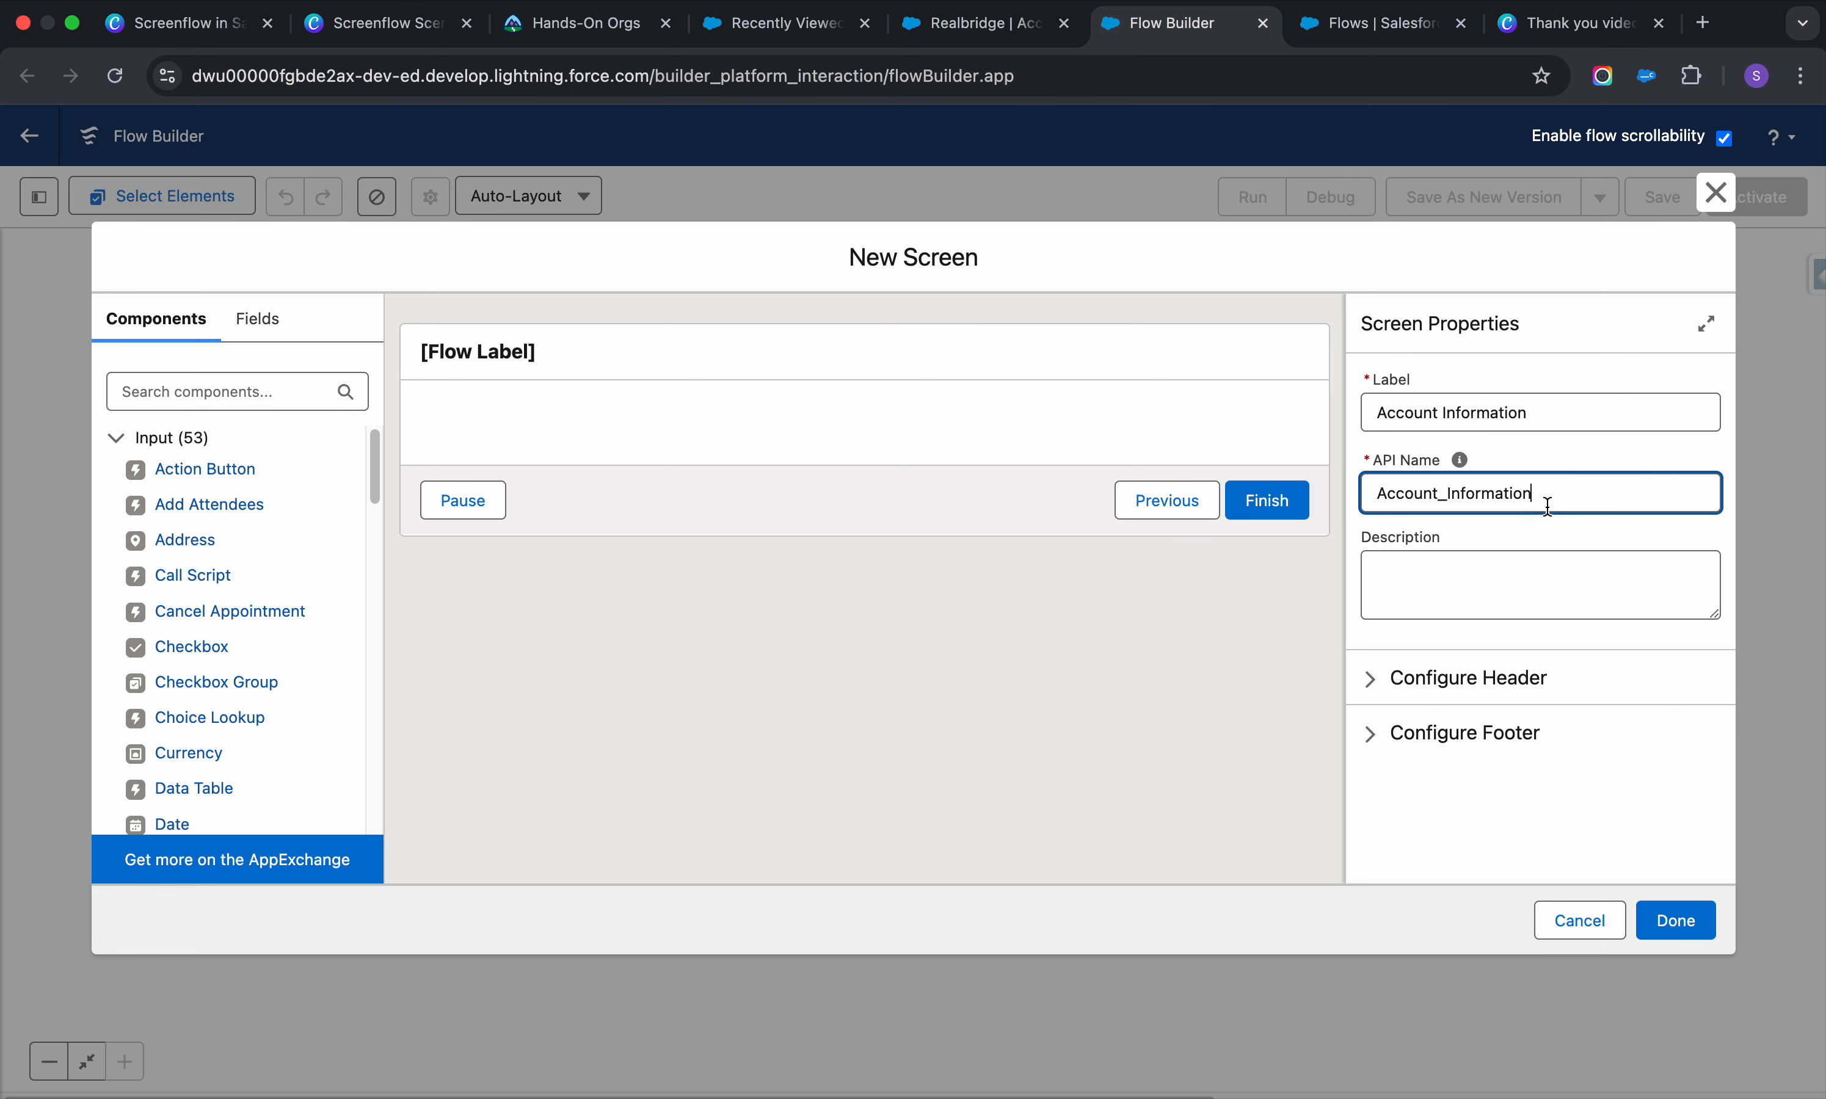
{"action": "left_click", "coordinate": [1511, 584]}
{"action": "left_click", "coordinate": [1062, 665]}
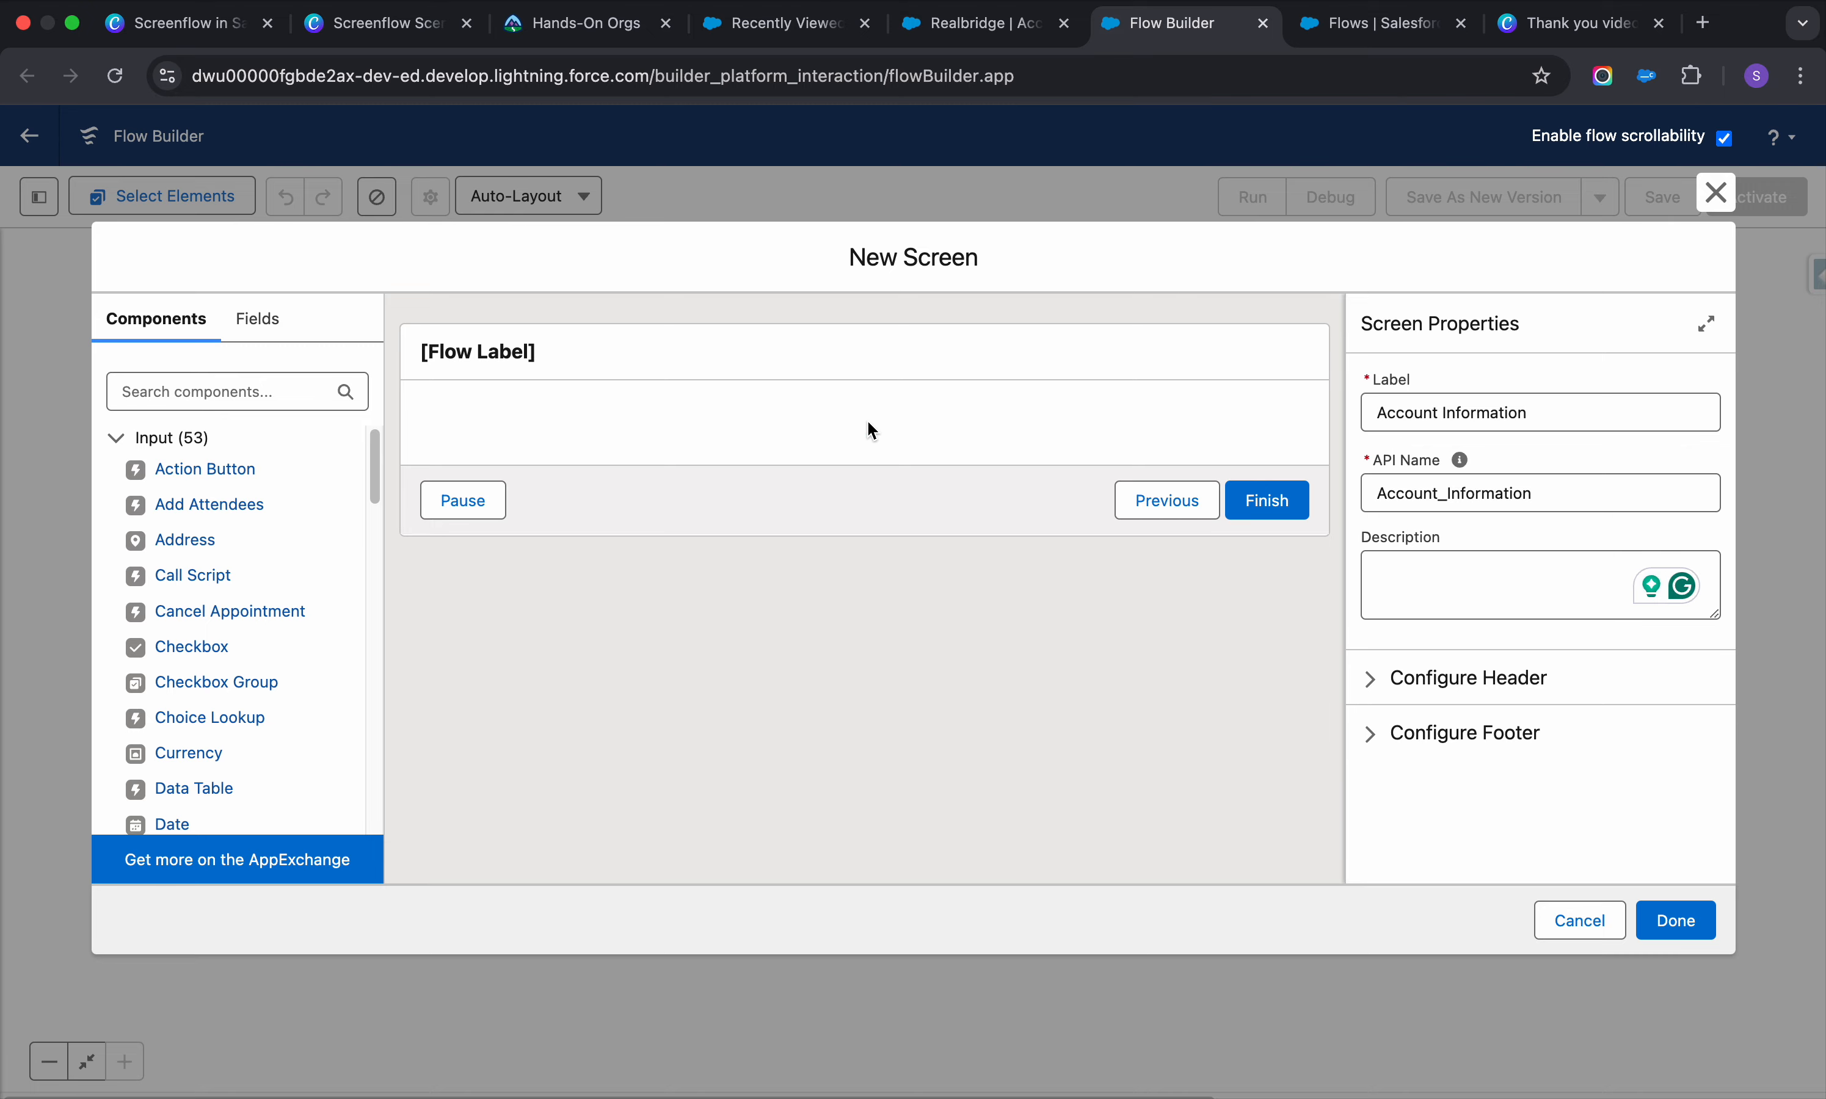
Add a required Text input labelled Account Name to the screen
{"action": "left_click", "coordinate": [997, 35]}
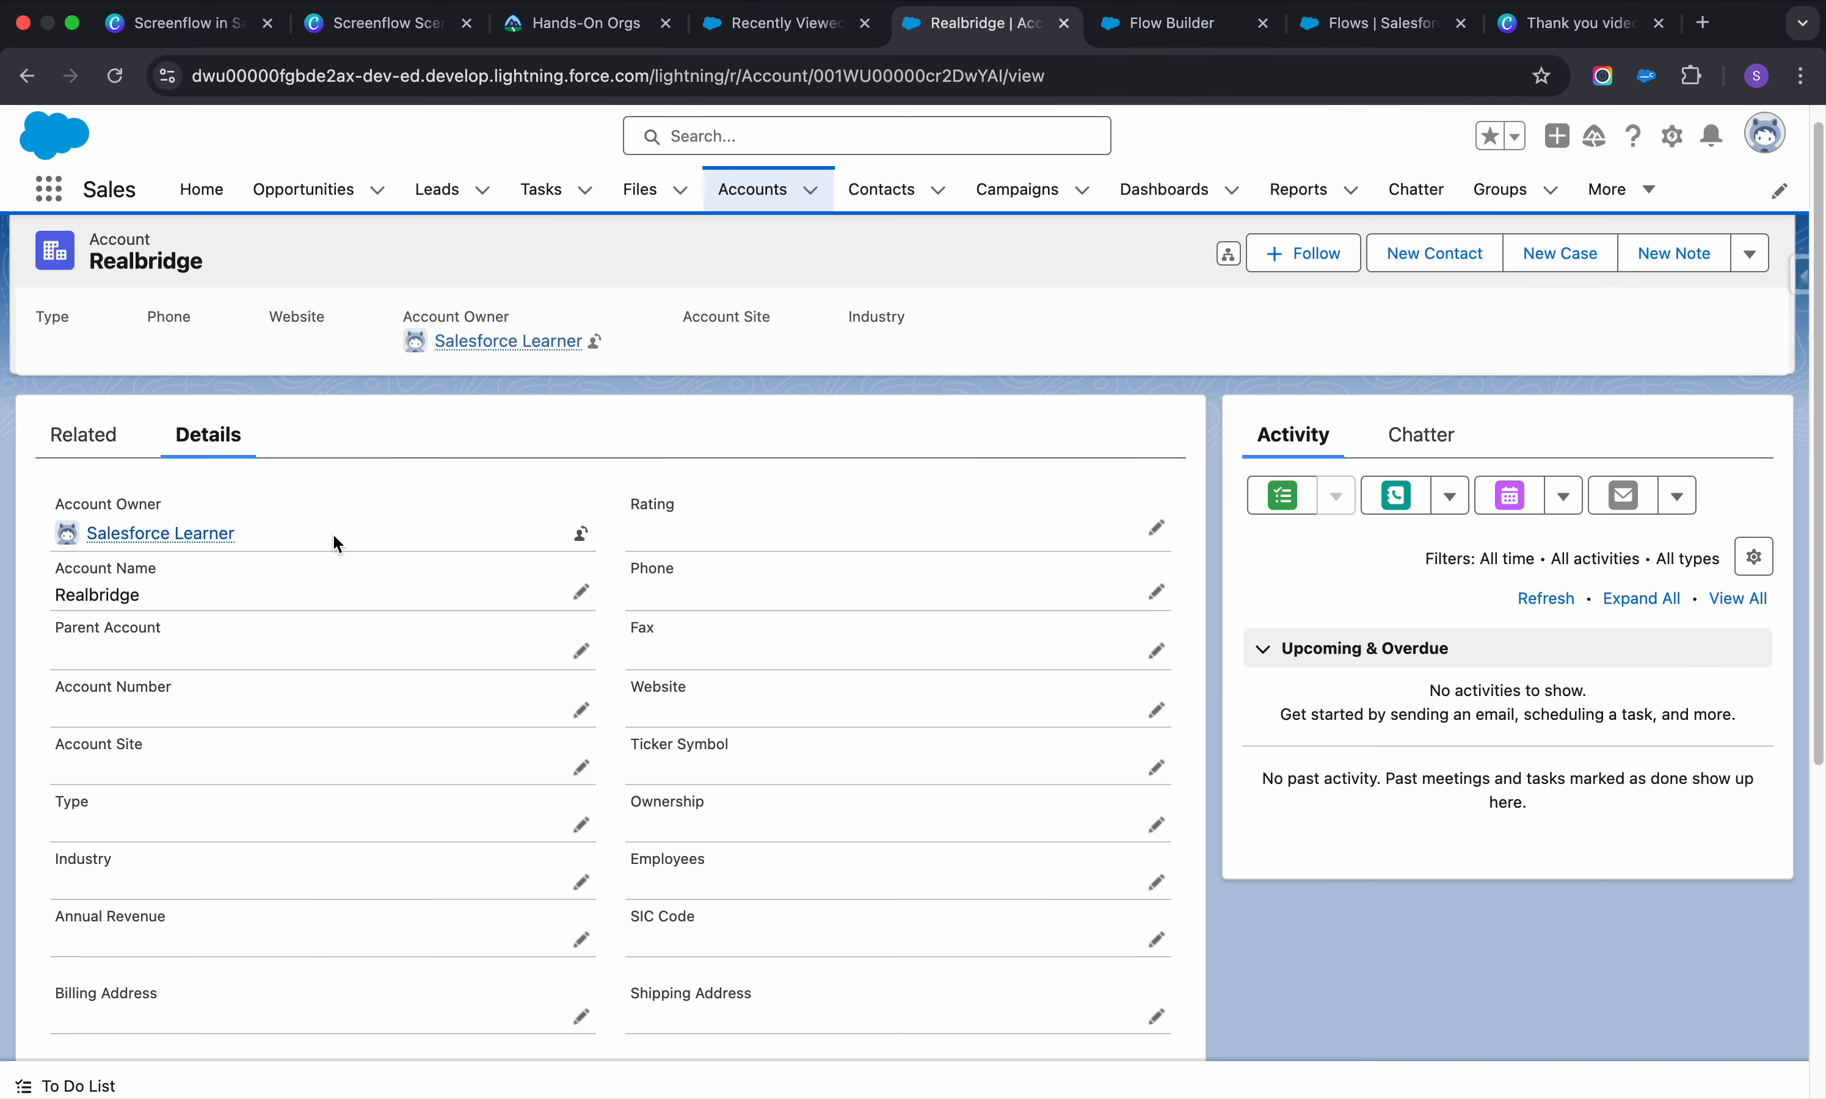
{"action": "left_click", "coordinate": [1199, 15]}
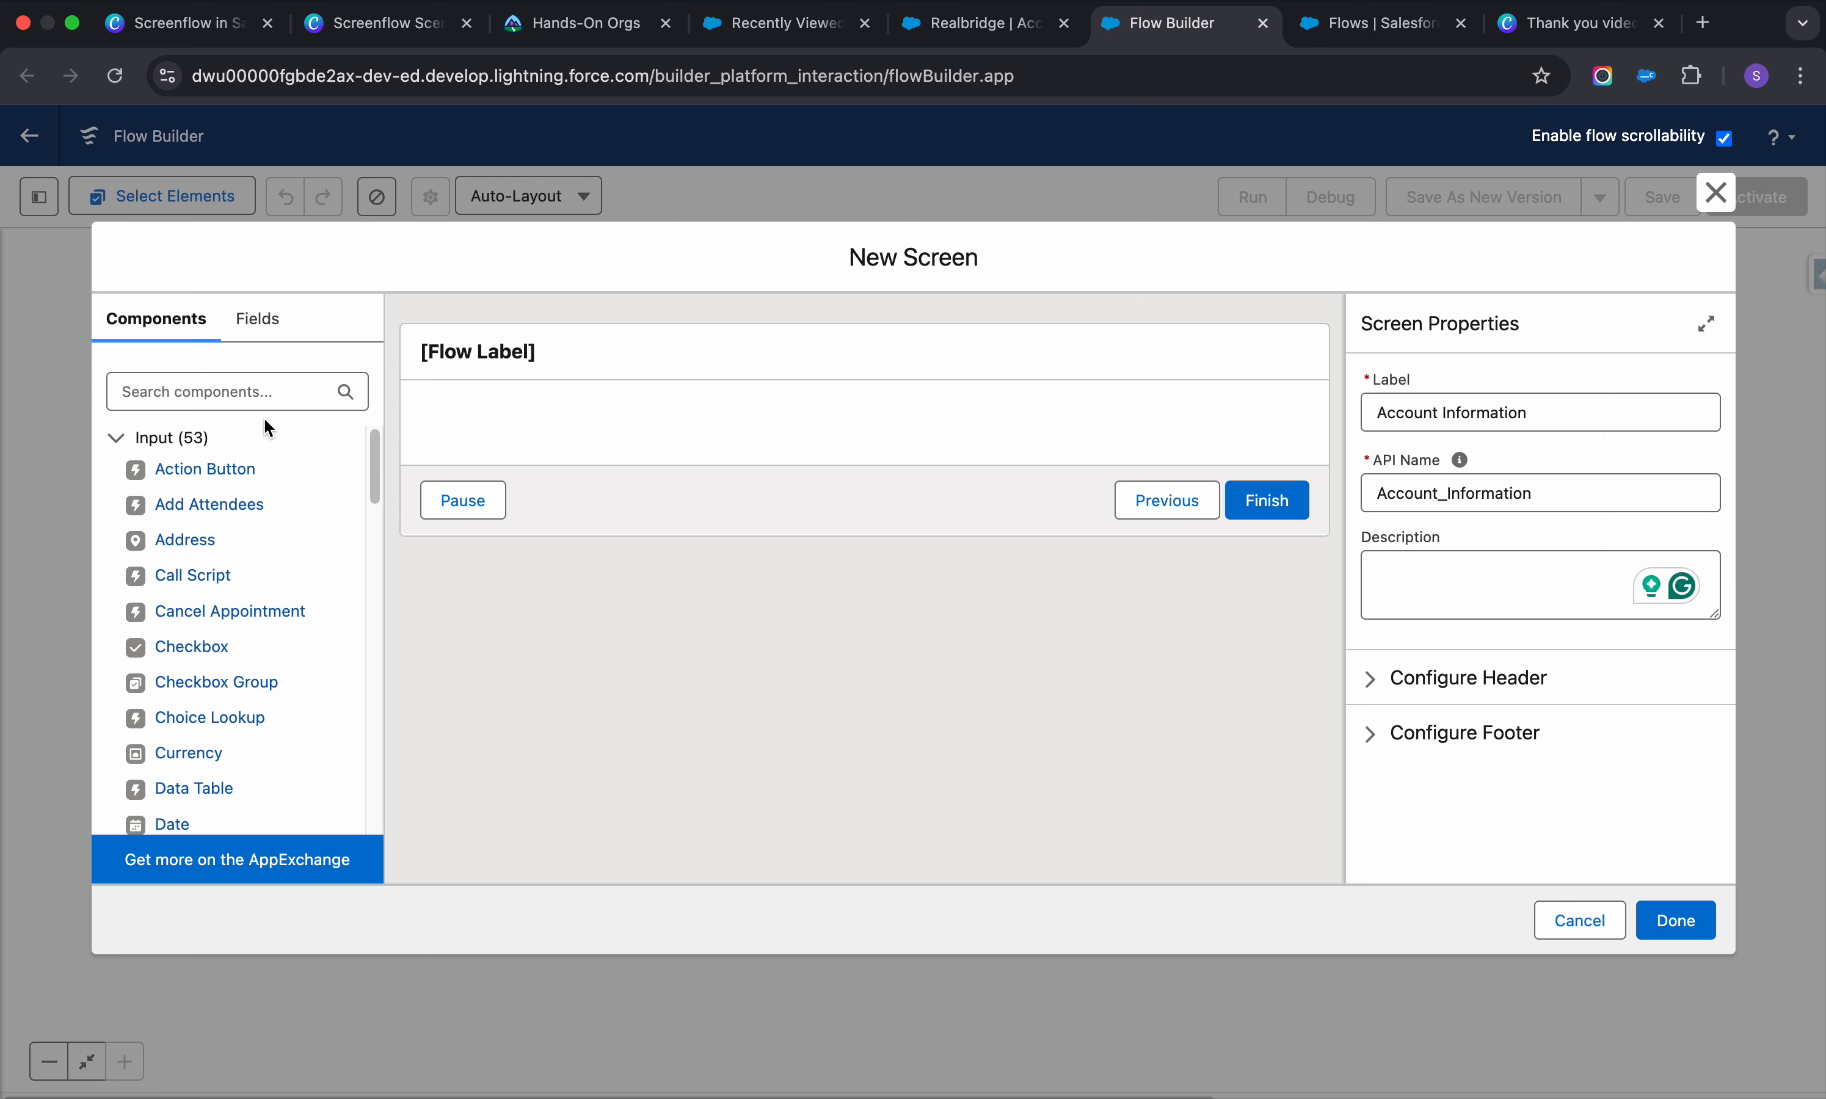
{"action": "left_click", "coordinate": [264, 391]}
{"action": "type", "text": "tex"}
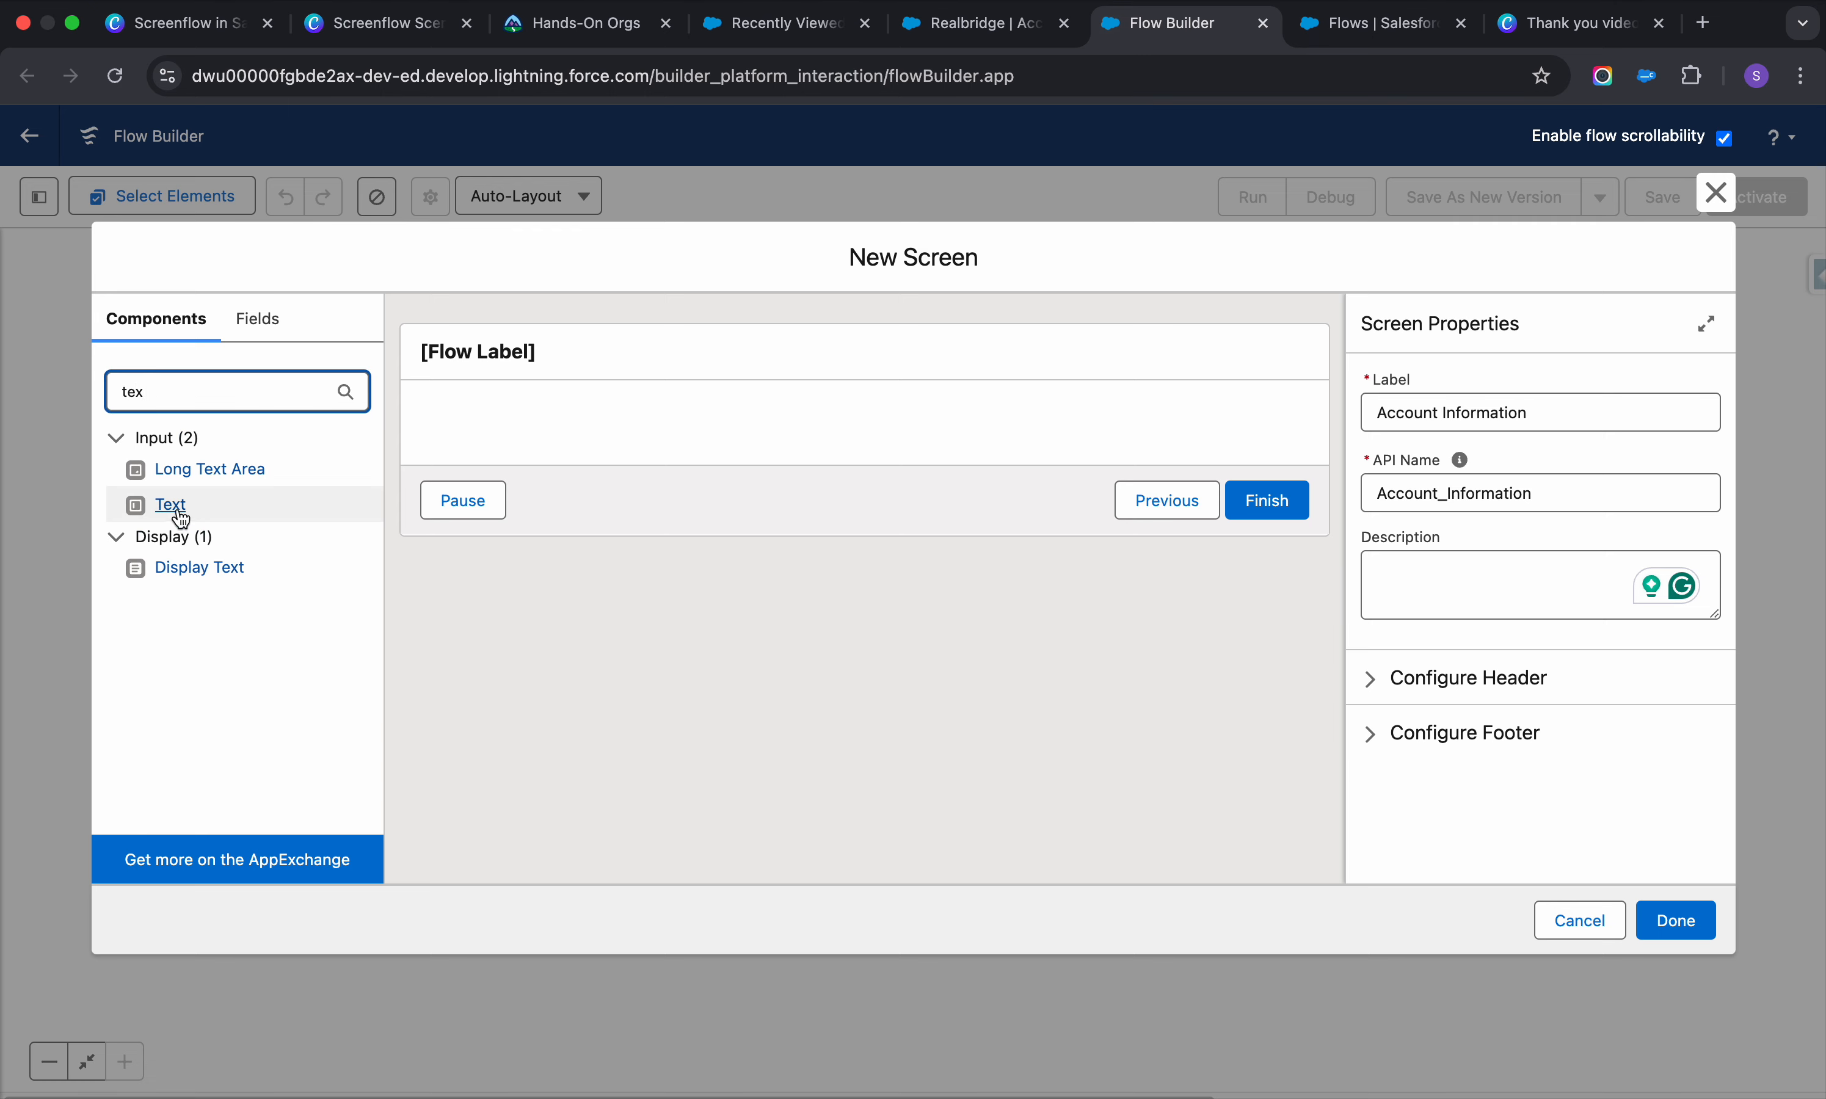
{"action": "left_click", "coordinate": [178, 510]}
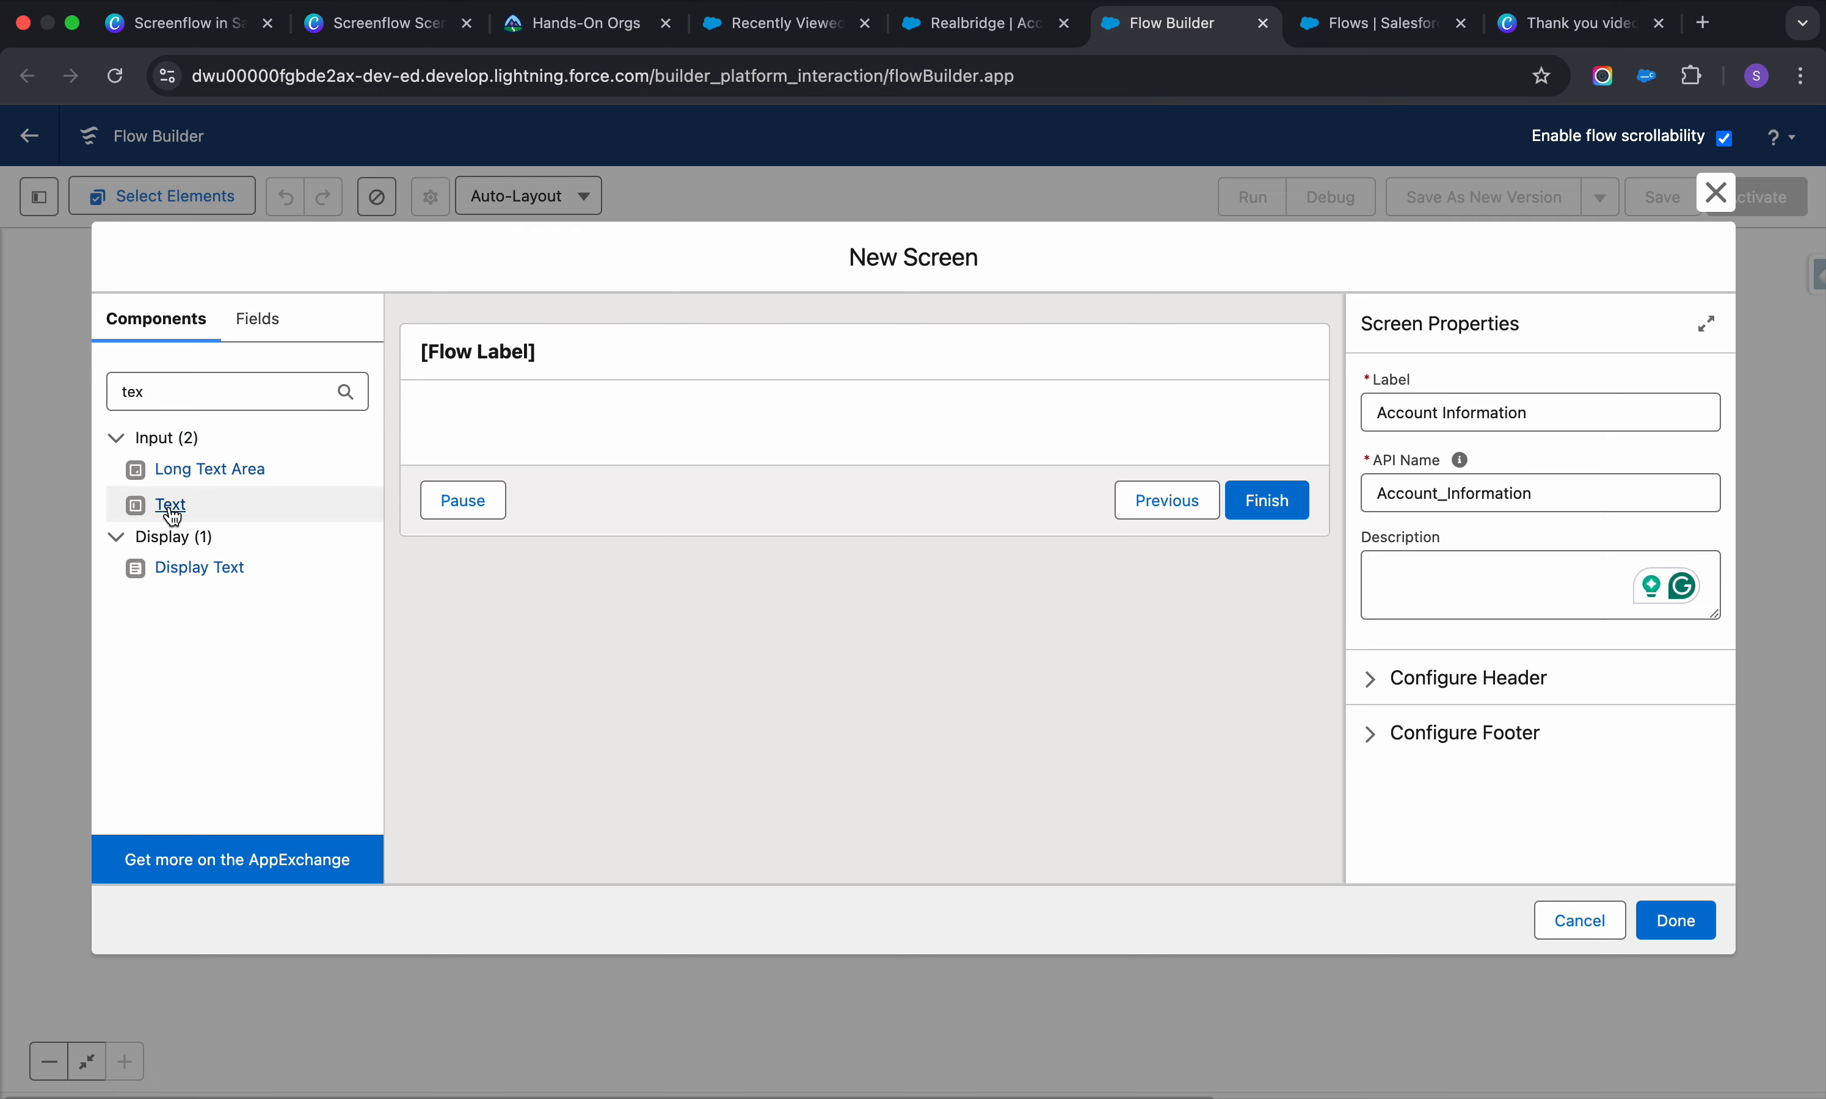
{"action": "left_click", "coordinate": [1501, 419]}
{"action": "type", "text": "Account Name"}
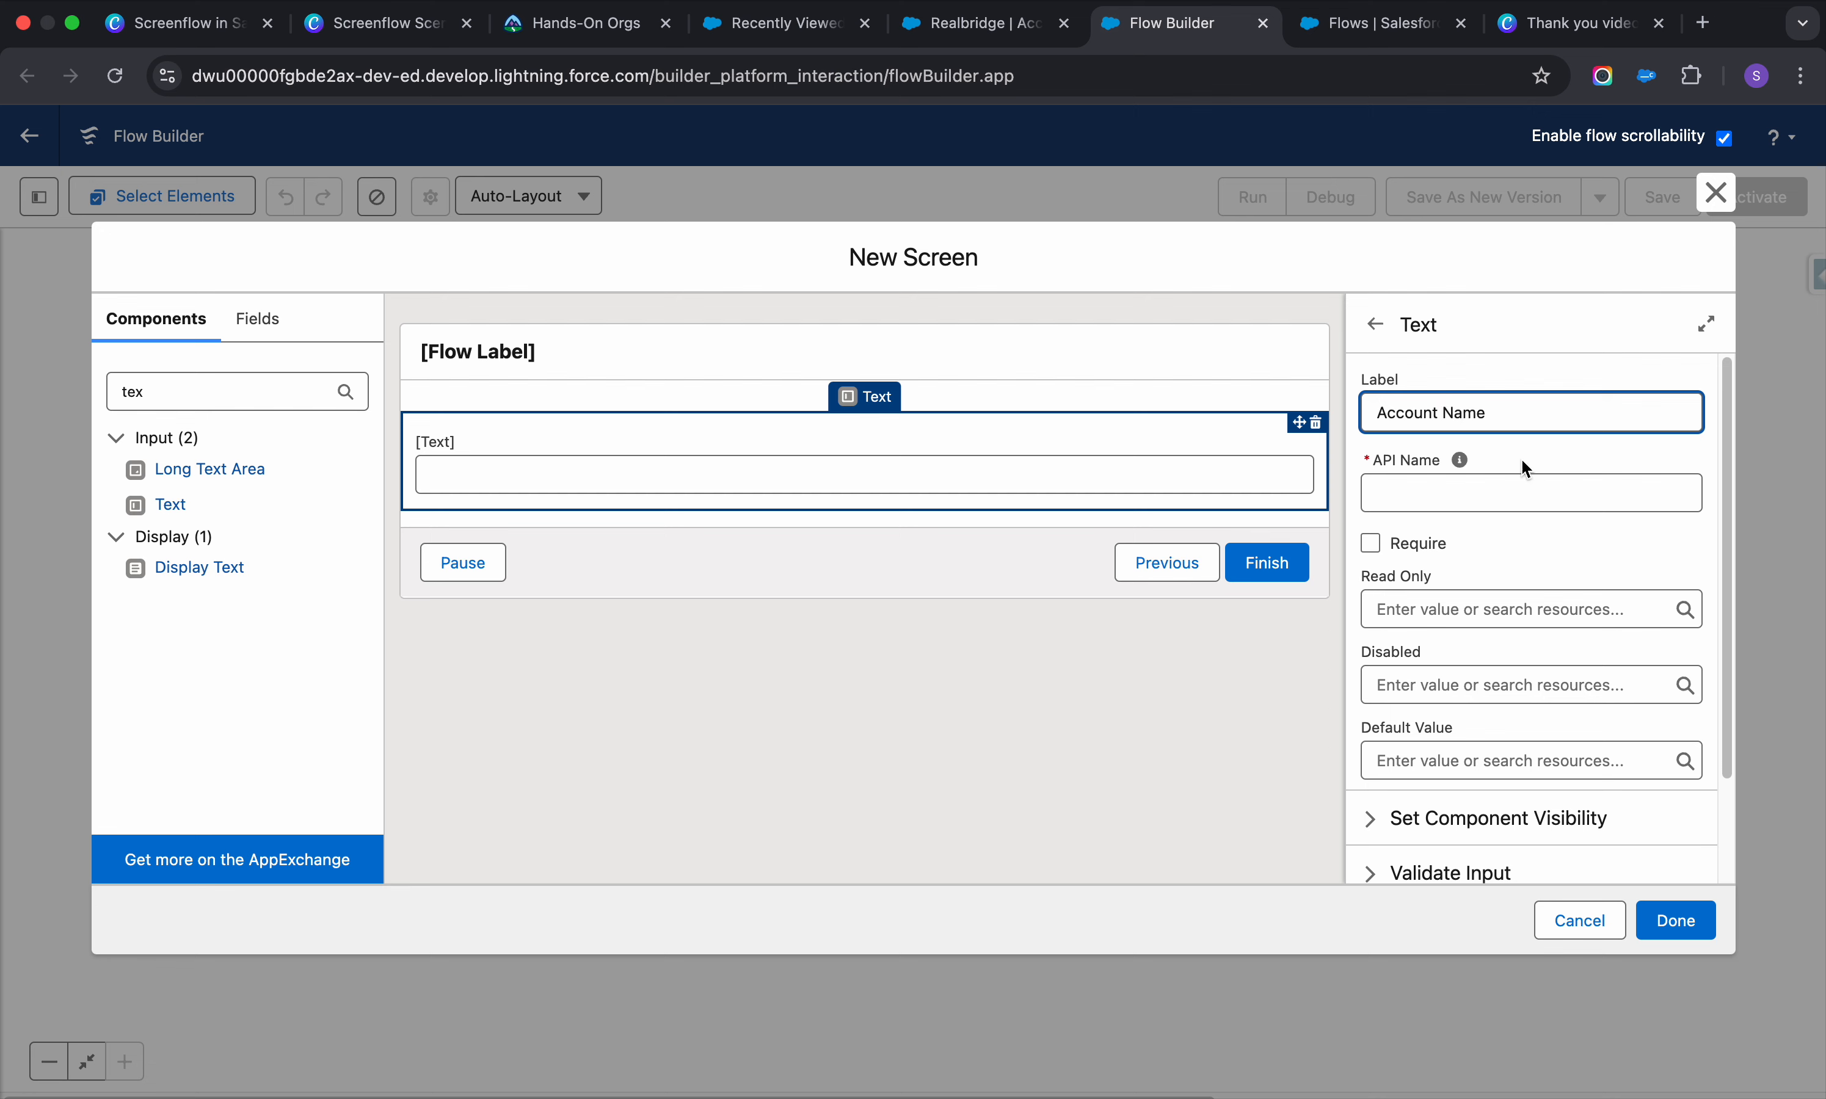
{"action": "left_click", "coordinate": [1538, 493]}
{"action": "scroll", "coordinate": [1447, 637], "scroll_direction": "down", "scroll_amount": 3}
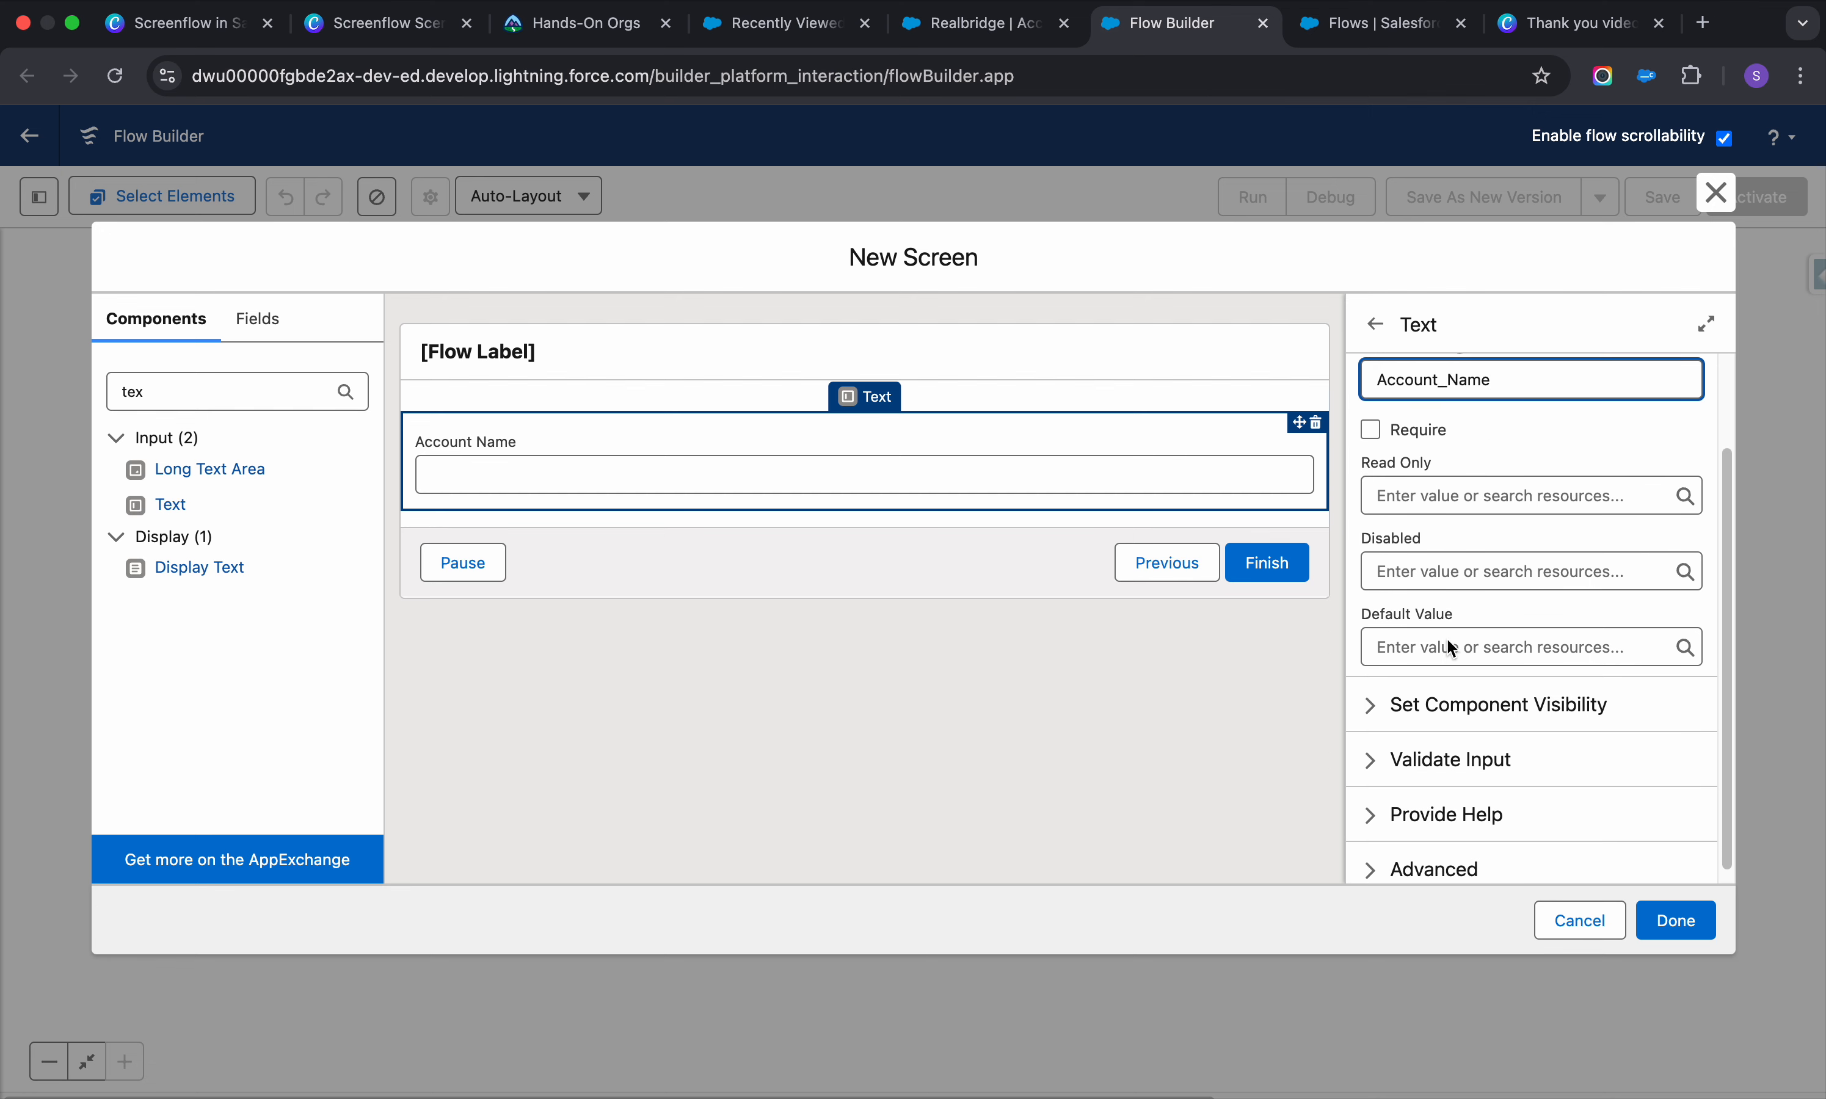
{"action": "left_click", "coordinate": [1373, 419]}
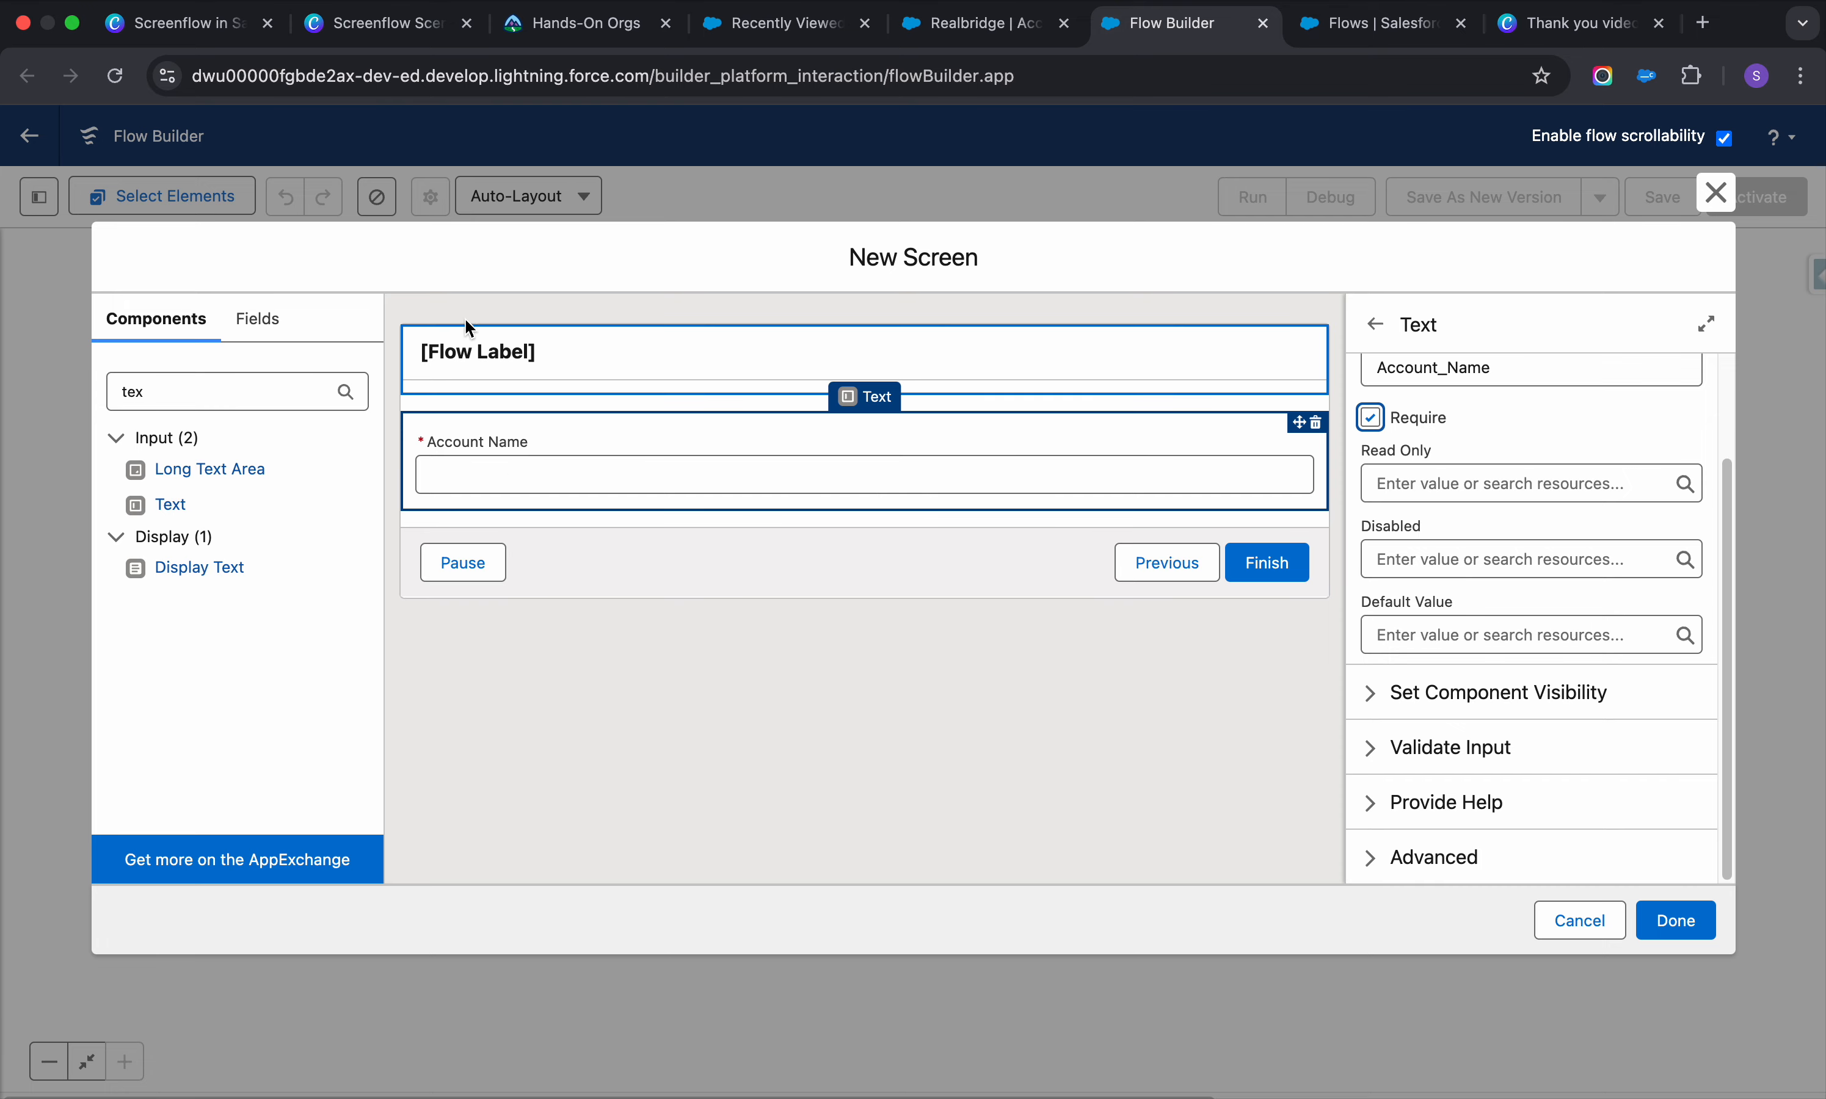
{"action": "left_click", "coordinate": [956, 32]}
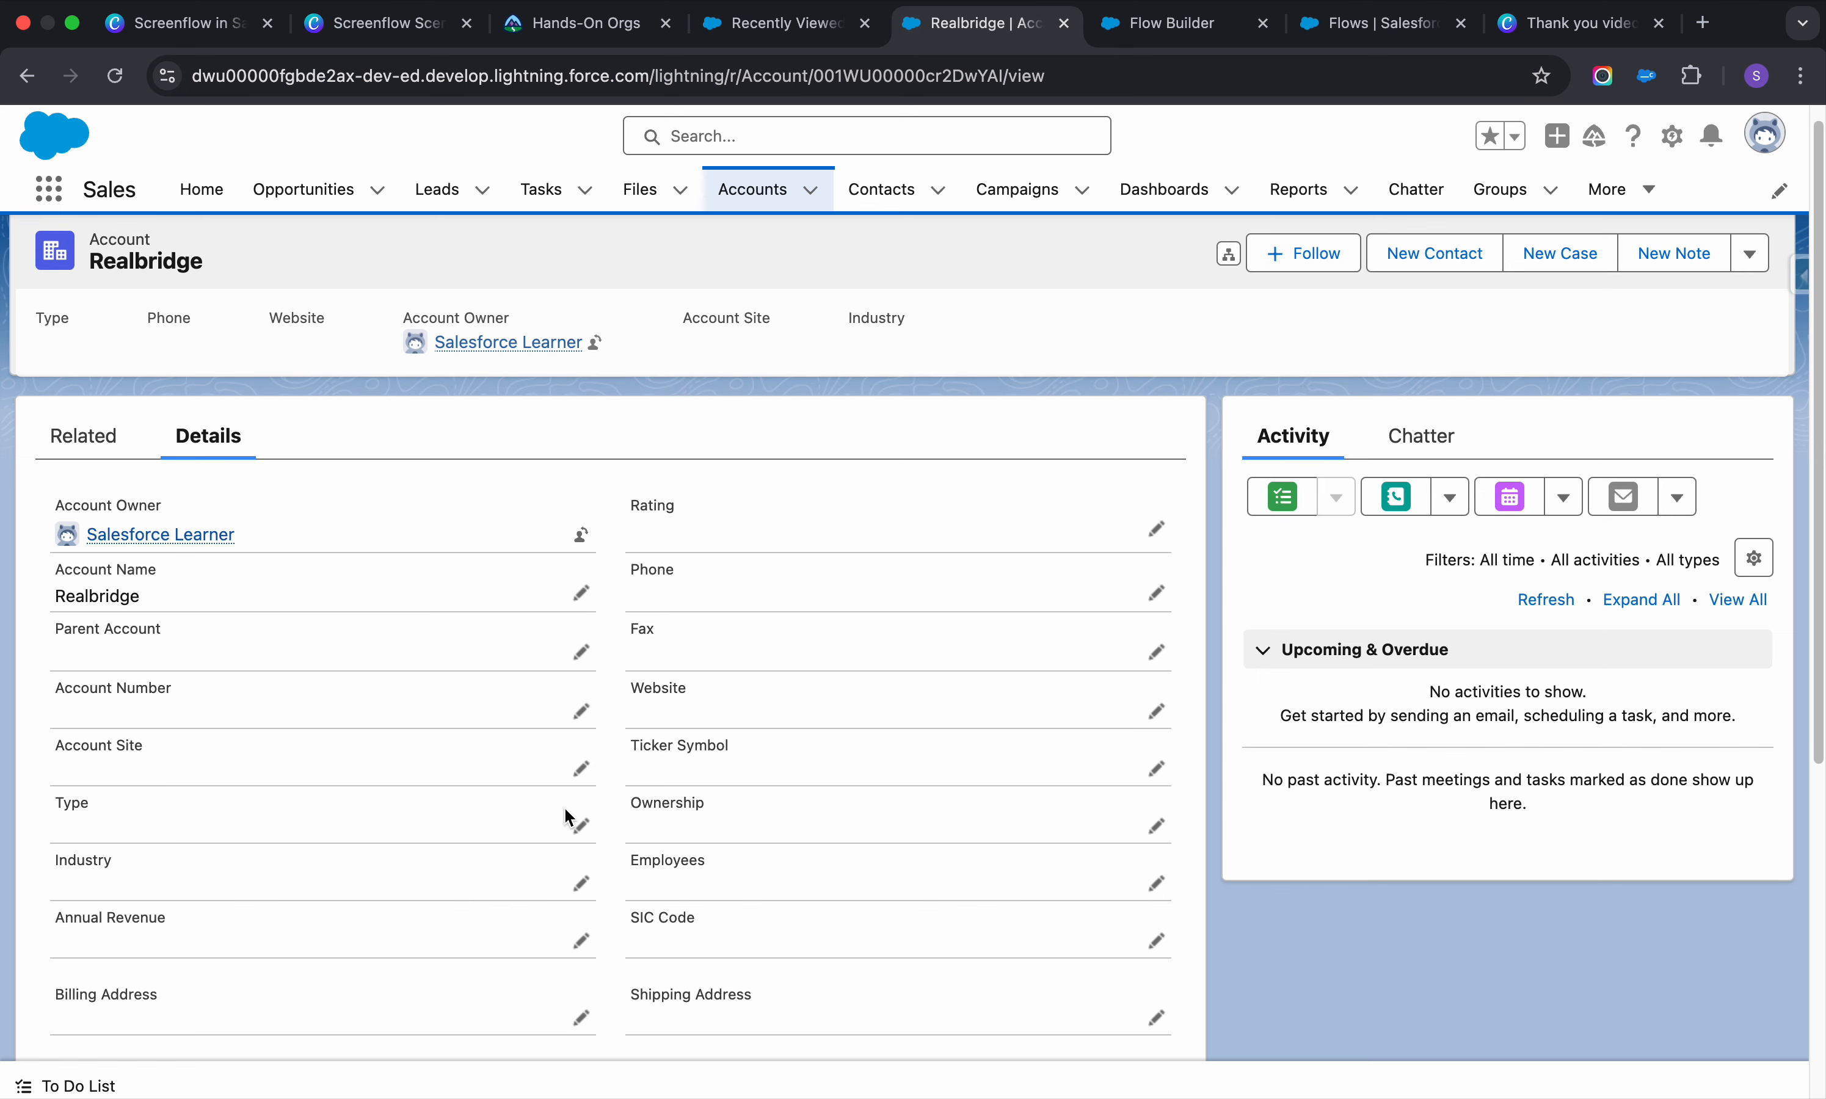
{"action": "left_click", "coordinate": [580, 821]}
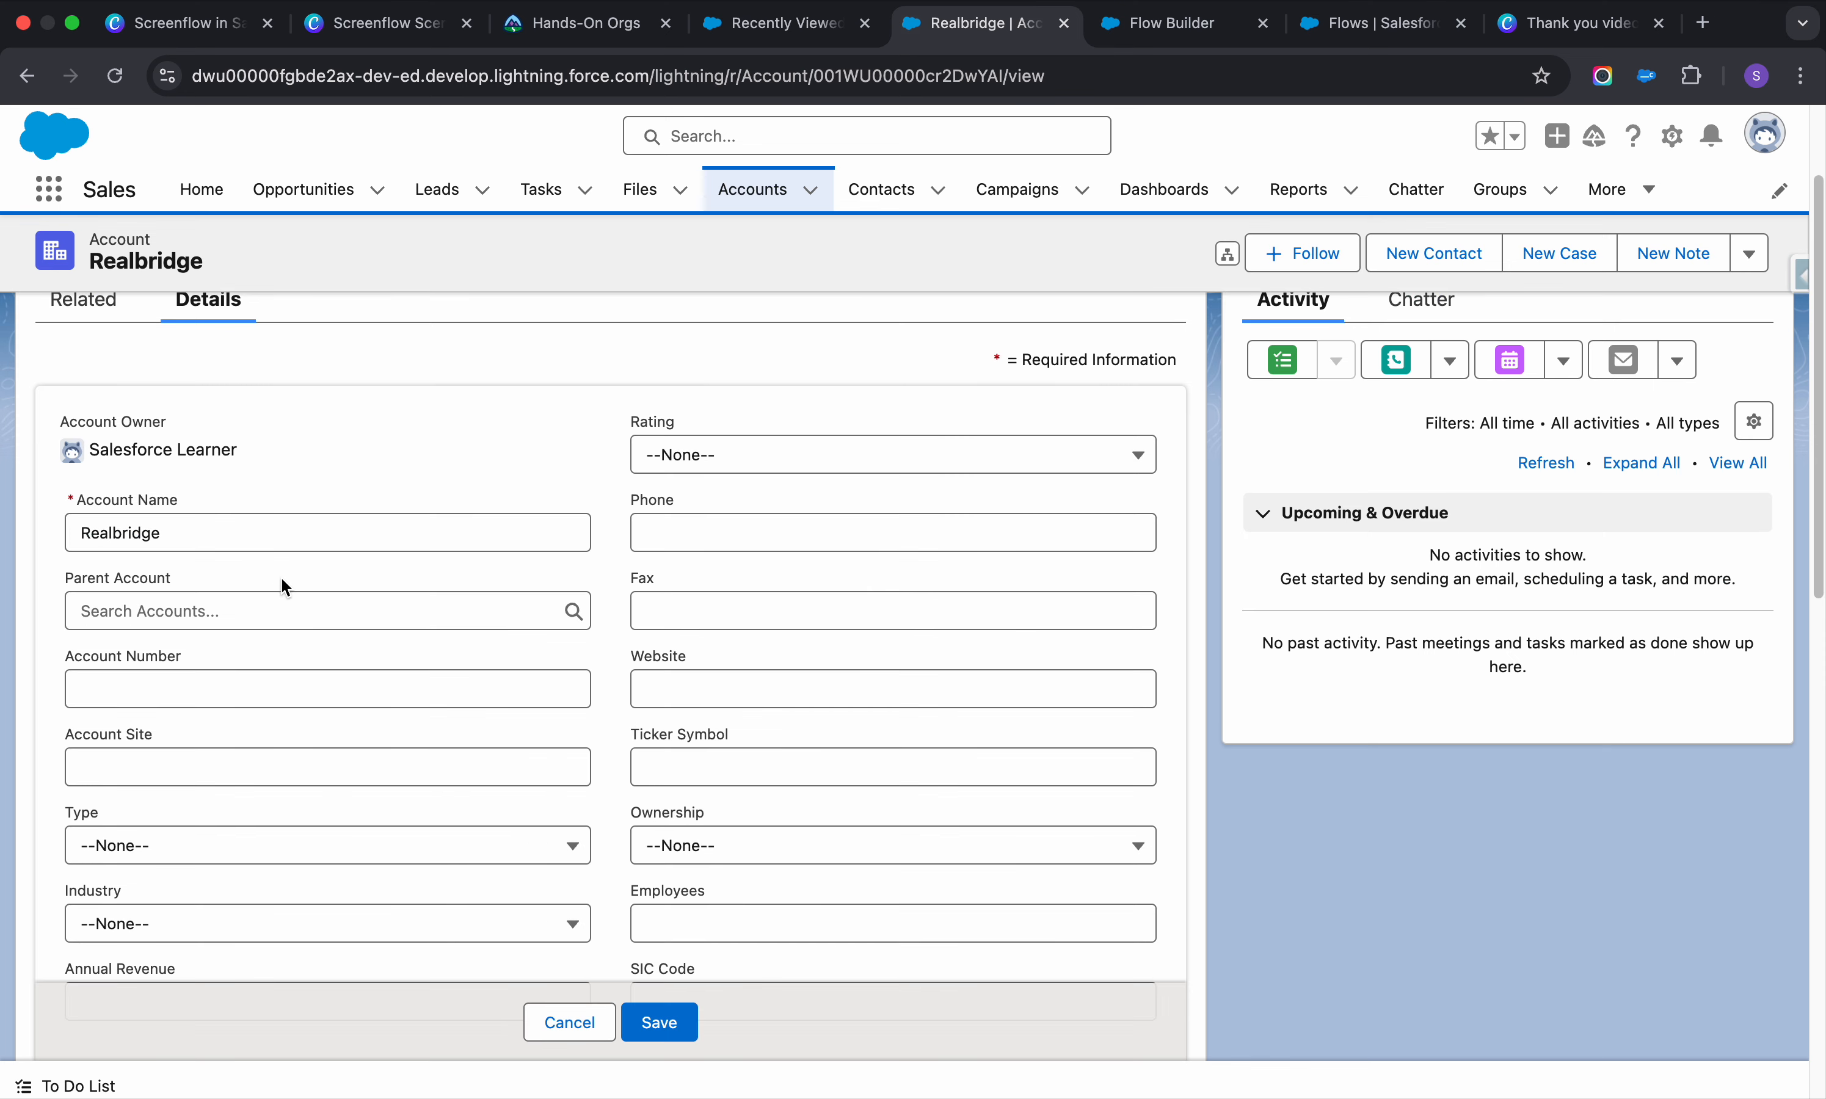
{"action": "left_click", "coordinate": [274, 604]}
{"action": "left_click", "coordinate": [501, 465]}
{"action": "scroll", "coordinate": [274, 700], "scroll_direction": "down", "scroll_amount": 4}
{"action": "left_click", "coordinate": [299, 532]}
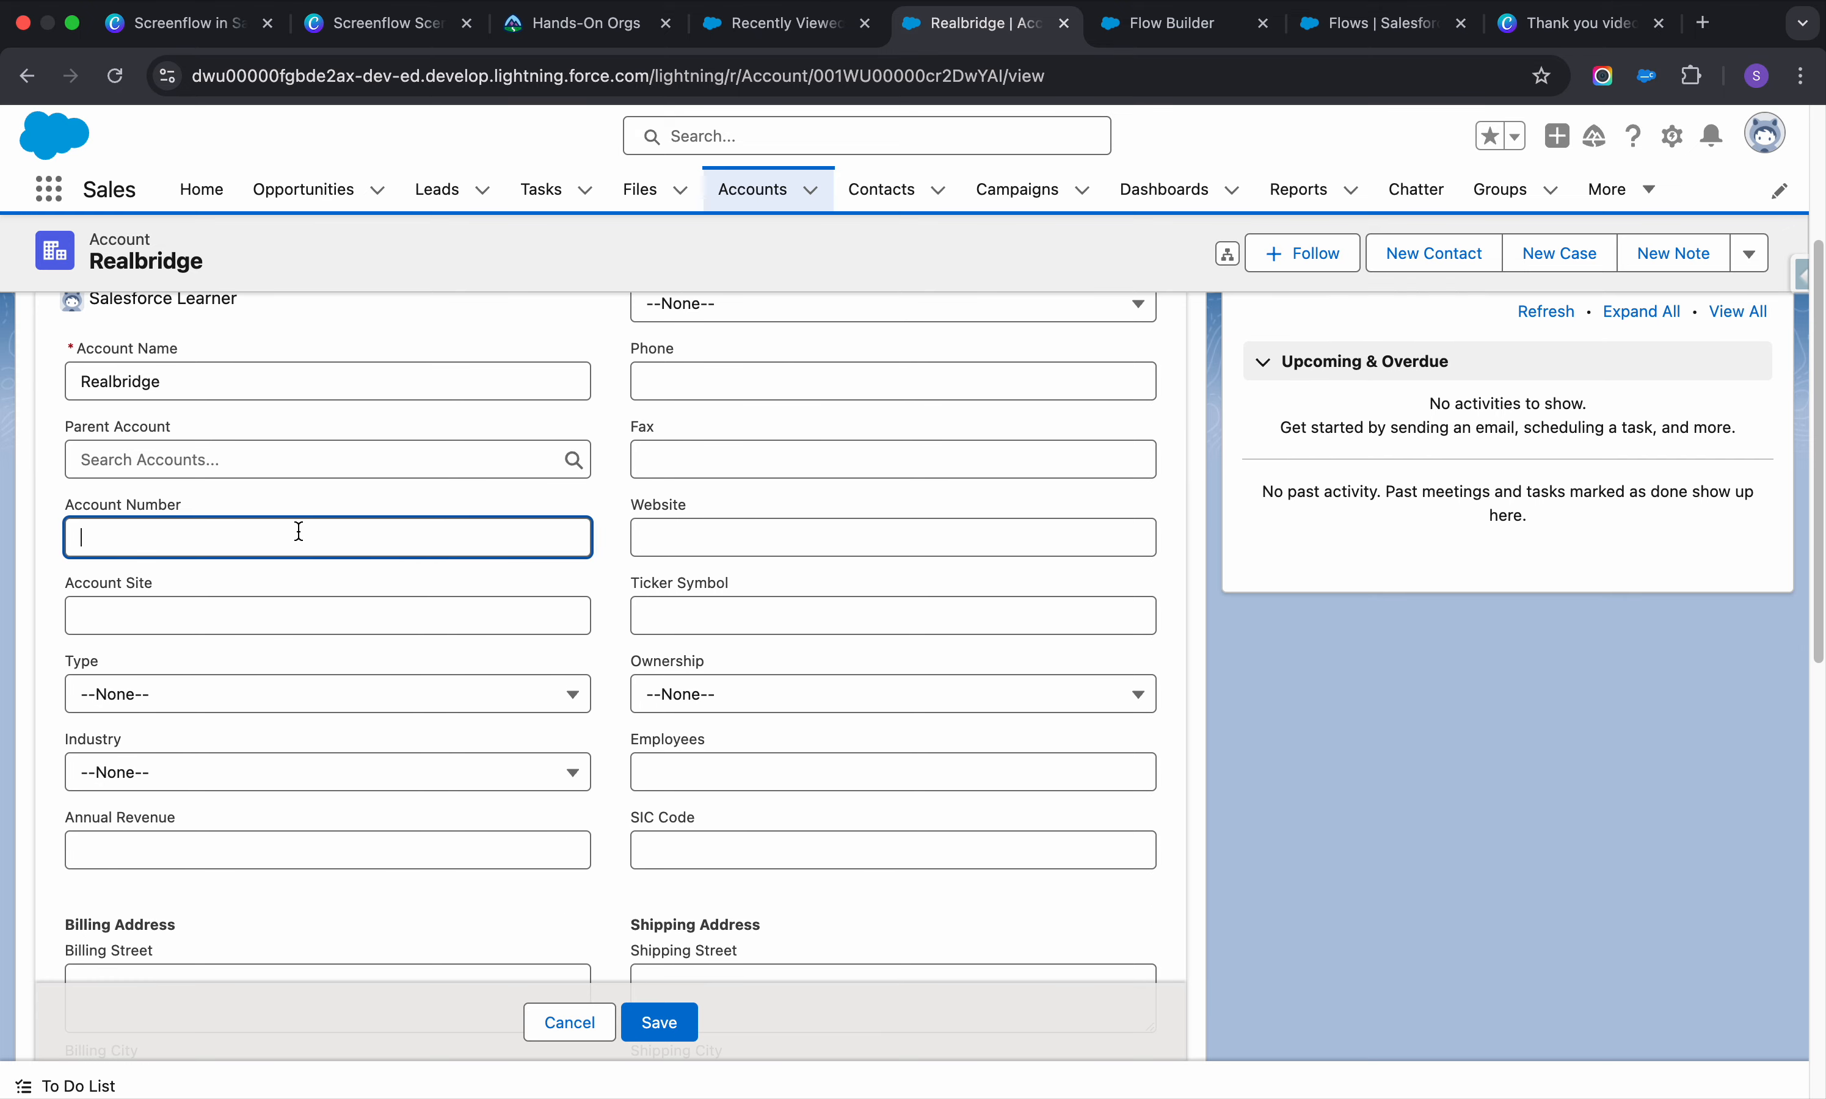
{"action": "scroll", "coordinate": [308, 585], "scroll_direction": "down", "scroll_amount": 2}
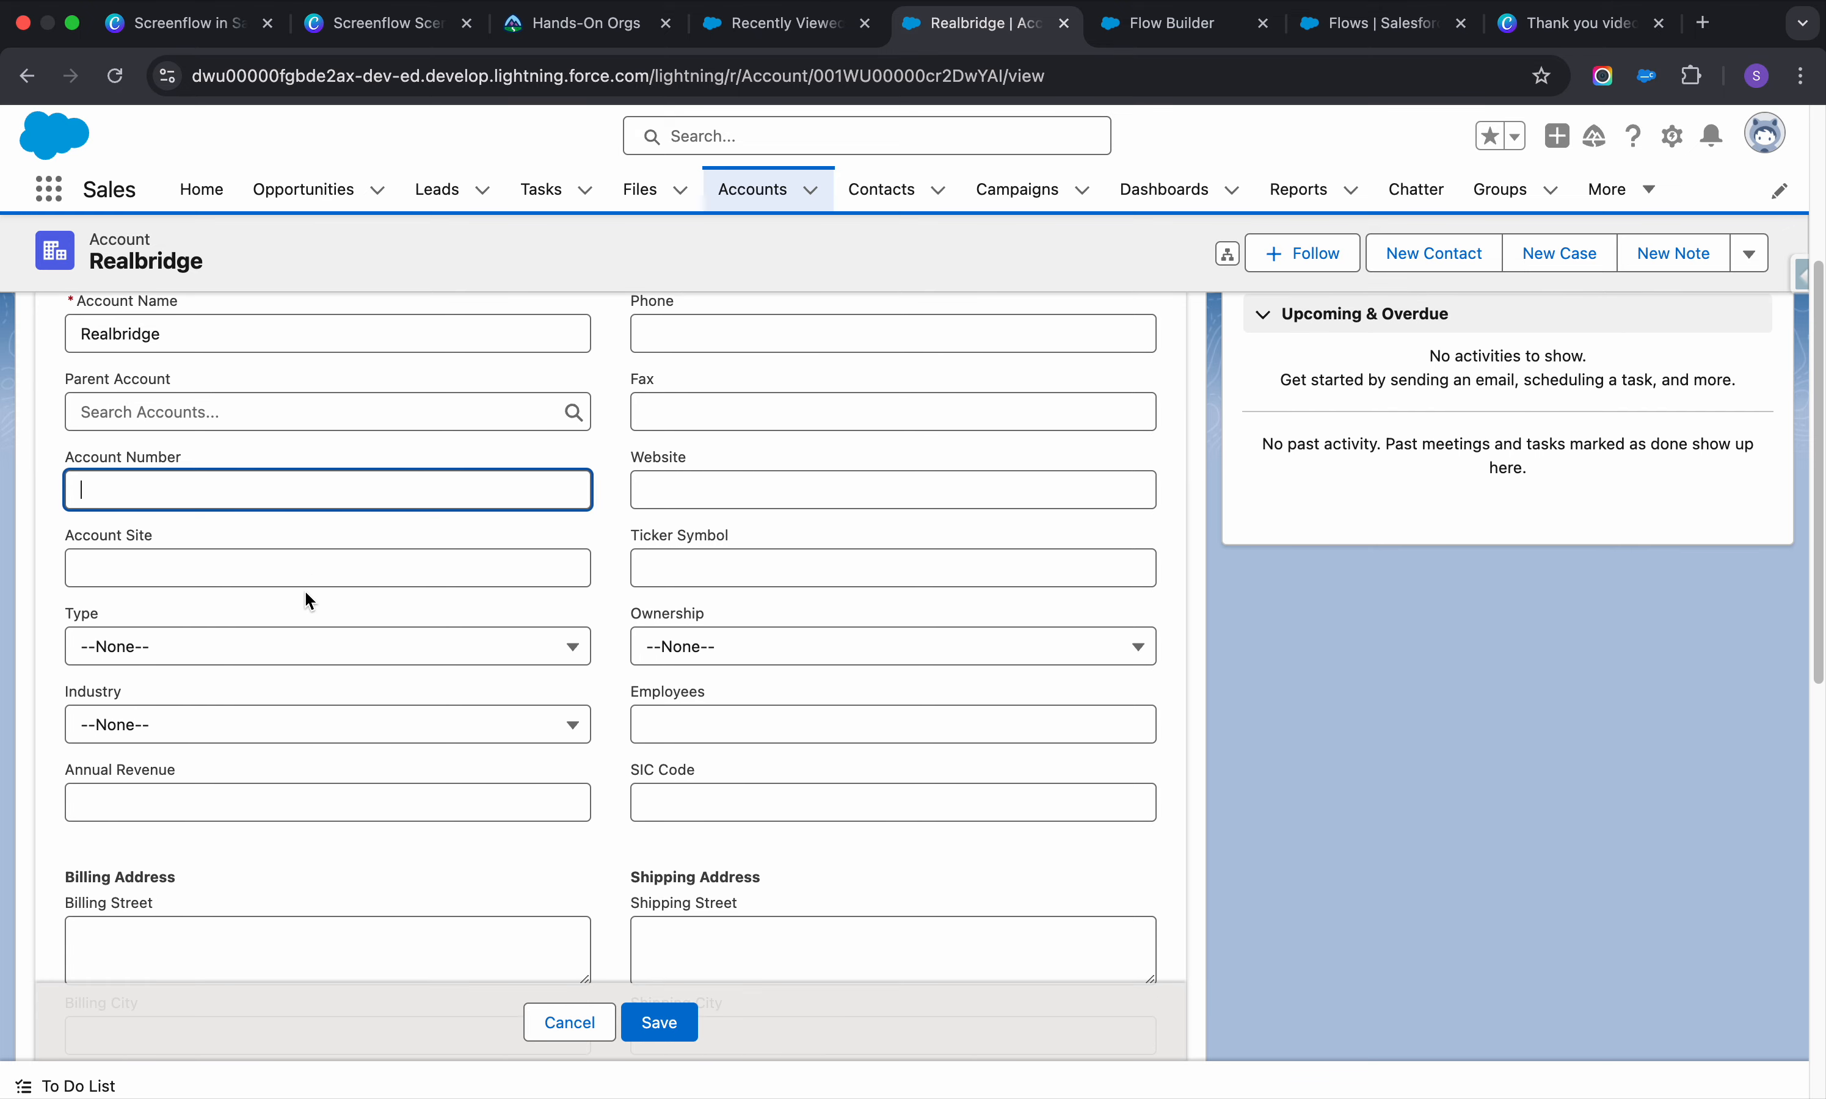
{"action": "scroll", "coordinate": [682, 763], "scroll_direction": "up", "scroll_amount": 5}
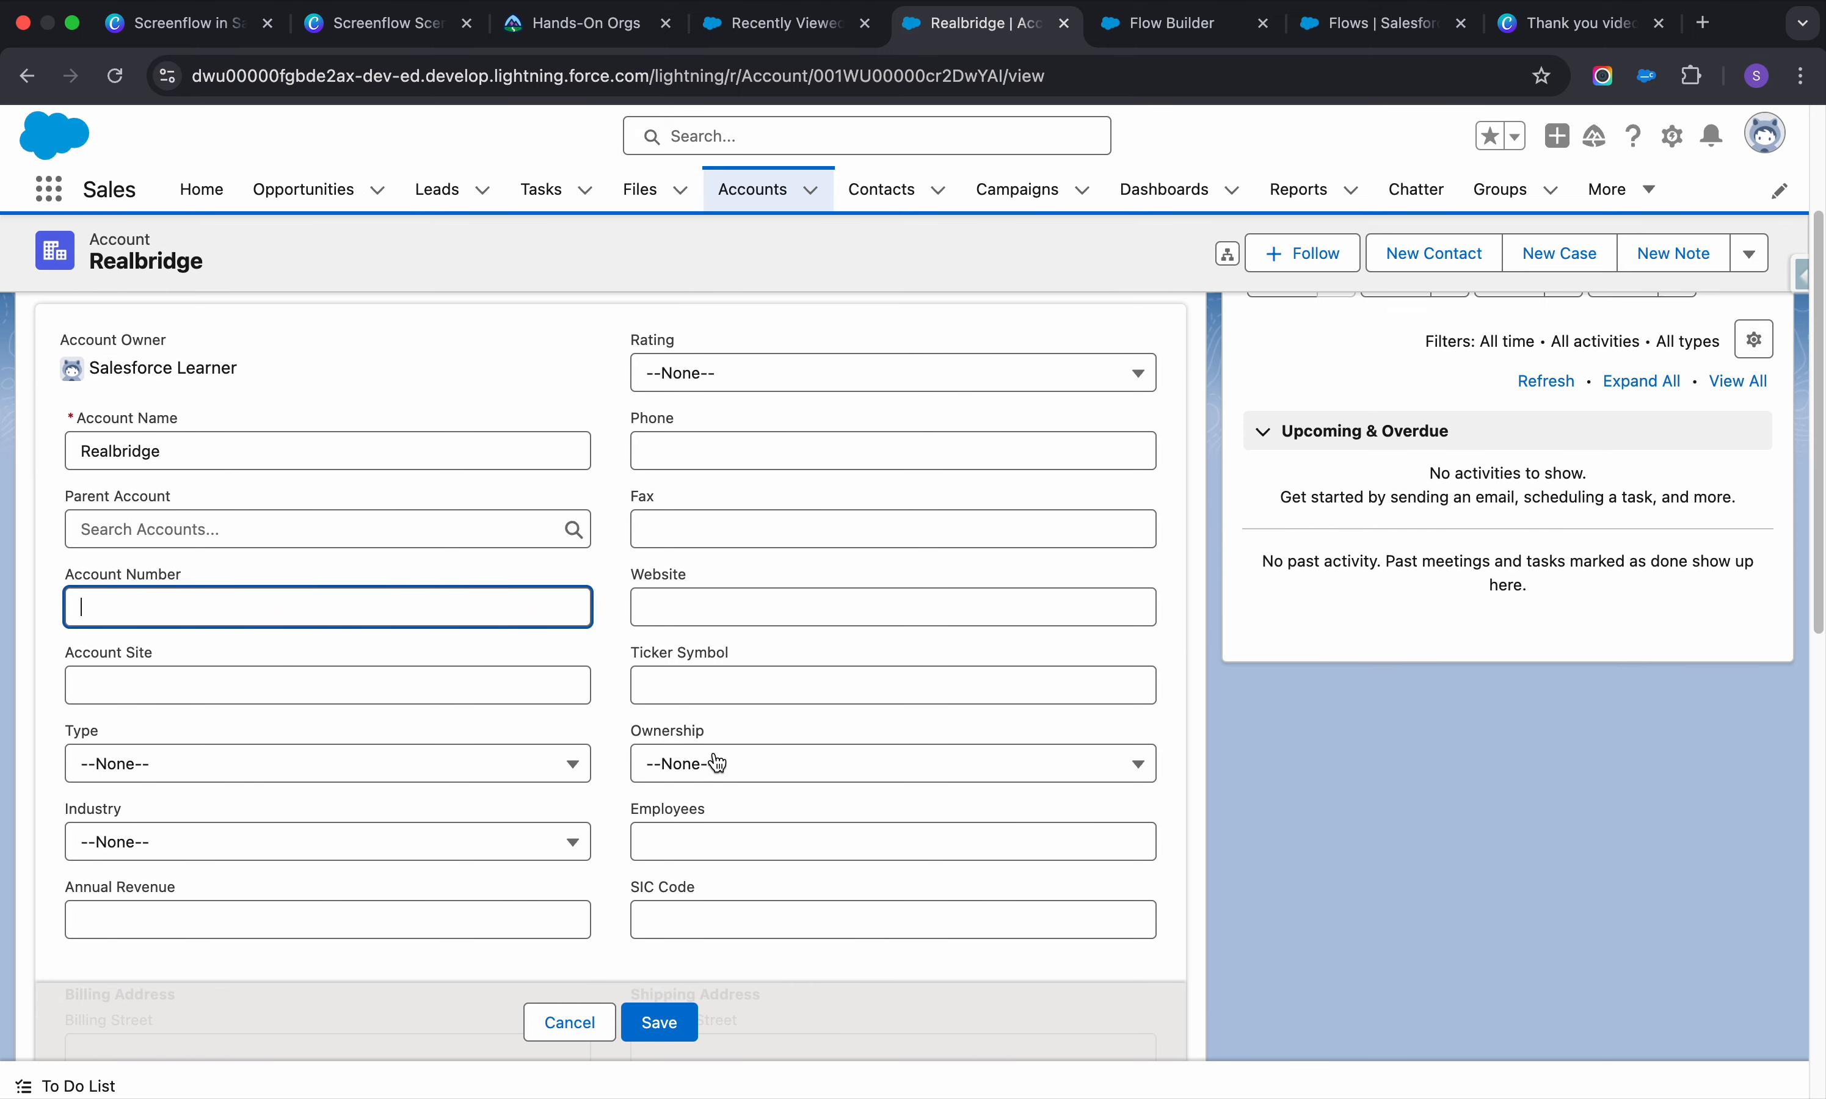
{"action": "left_click", "coordinate": [687, 566]}
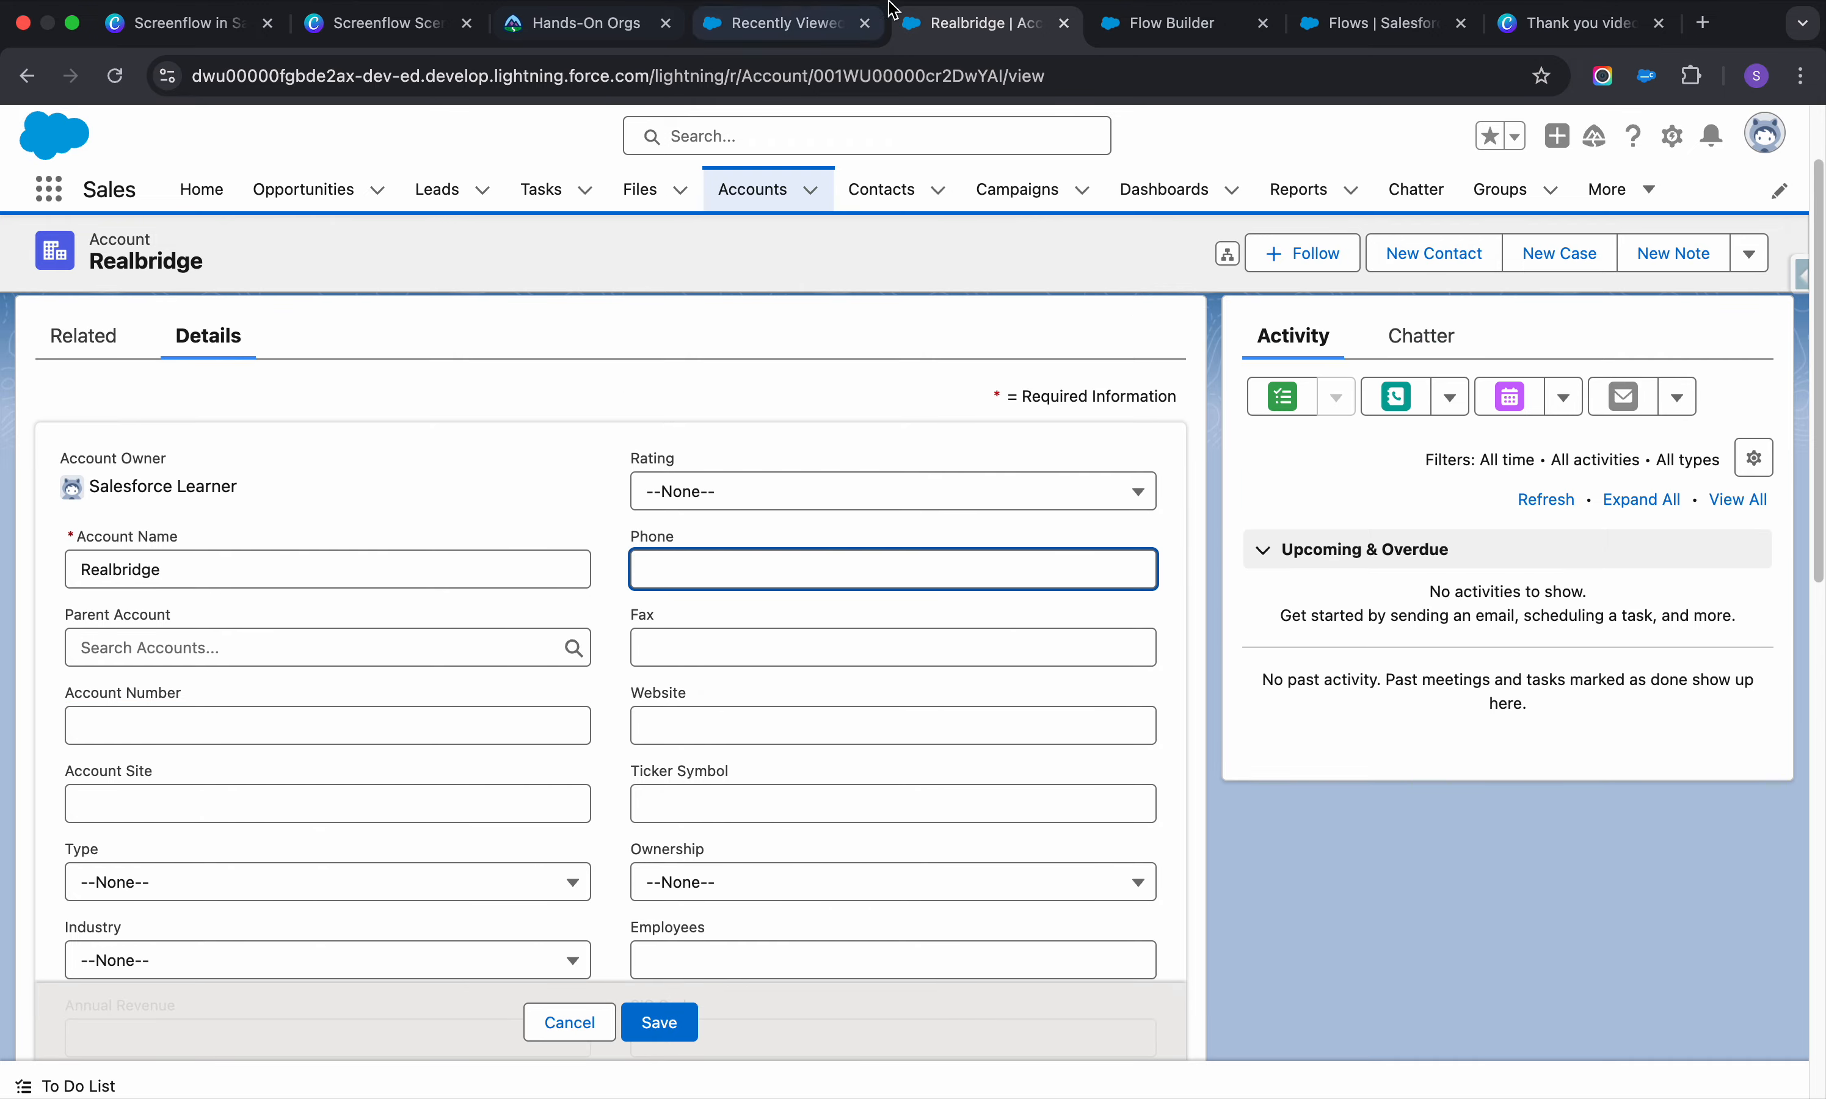
{"action": "left_click", "coordinate": [1178, 31]}
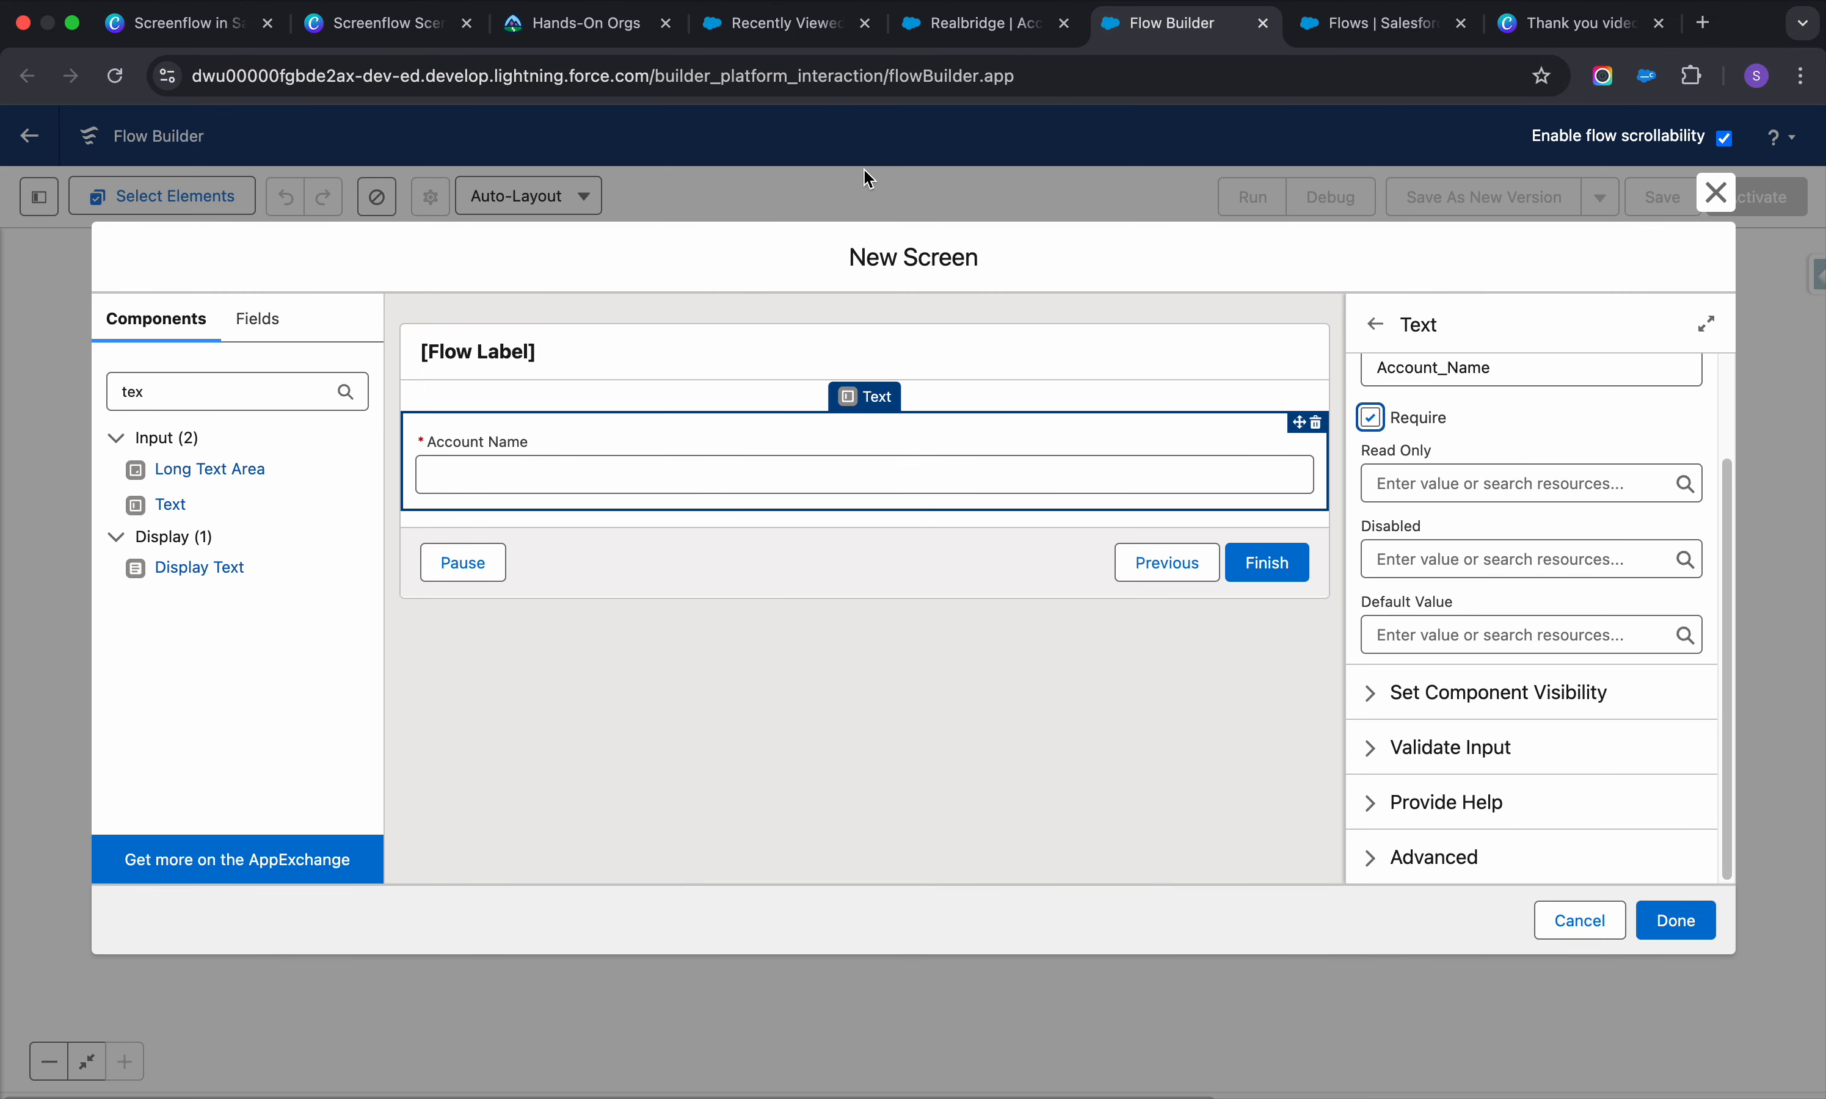
Add a Number input labelled Phone below Account Name
{"action": "left_click", "coordinate": [215, 396]}
{"action": "type", "text": "num"}
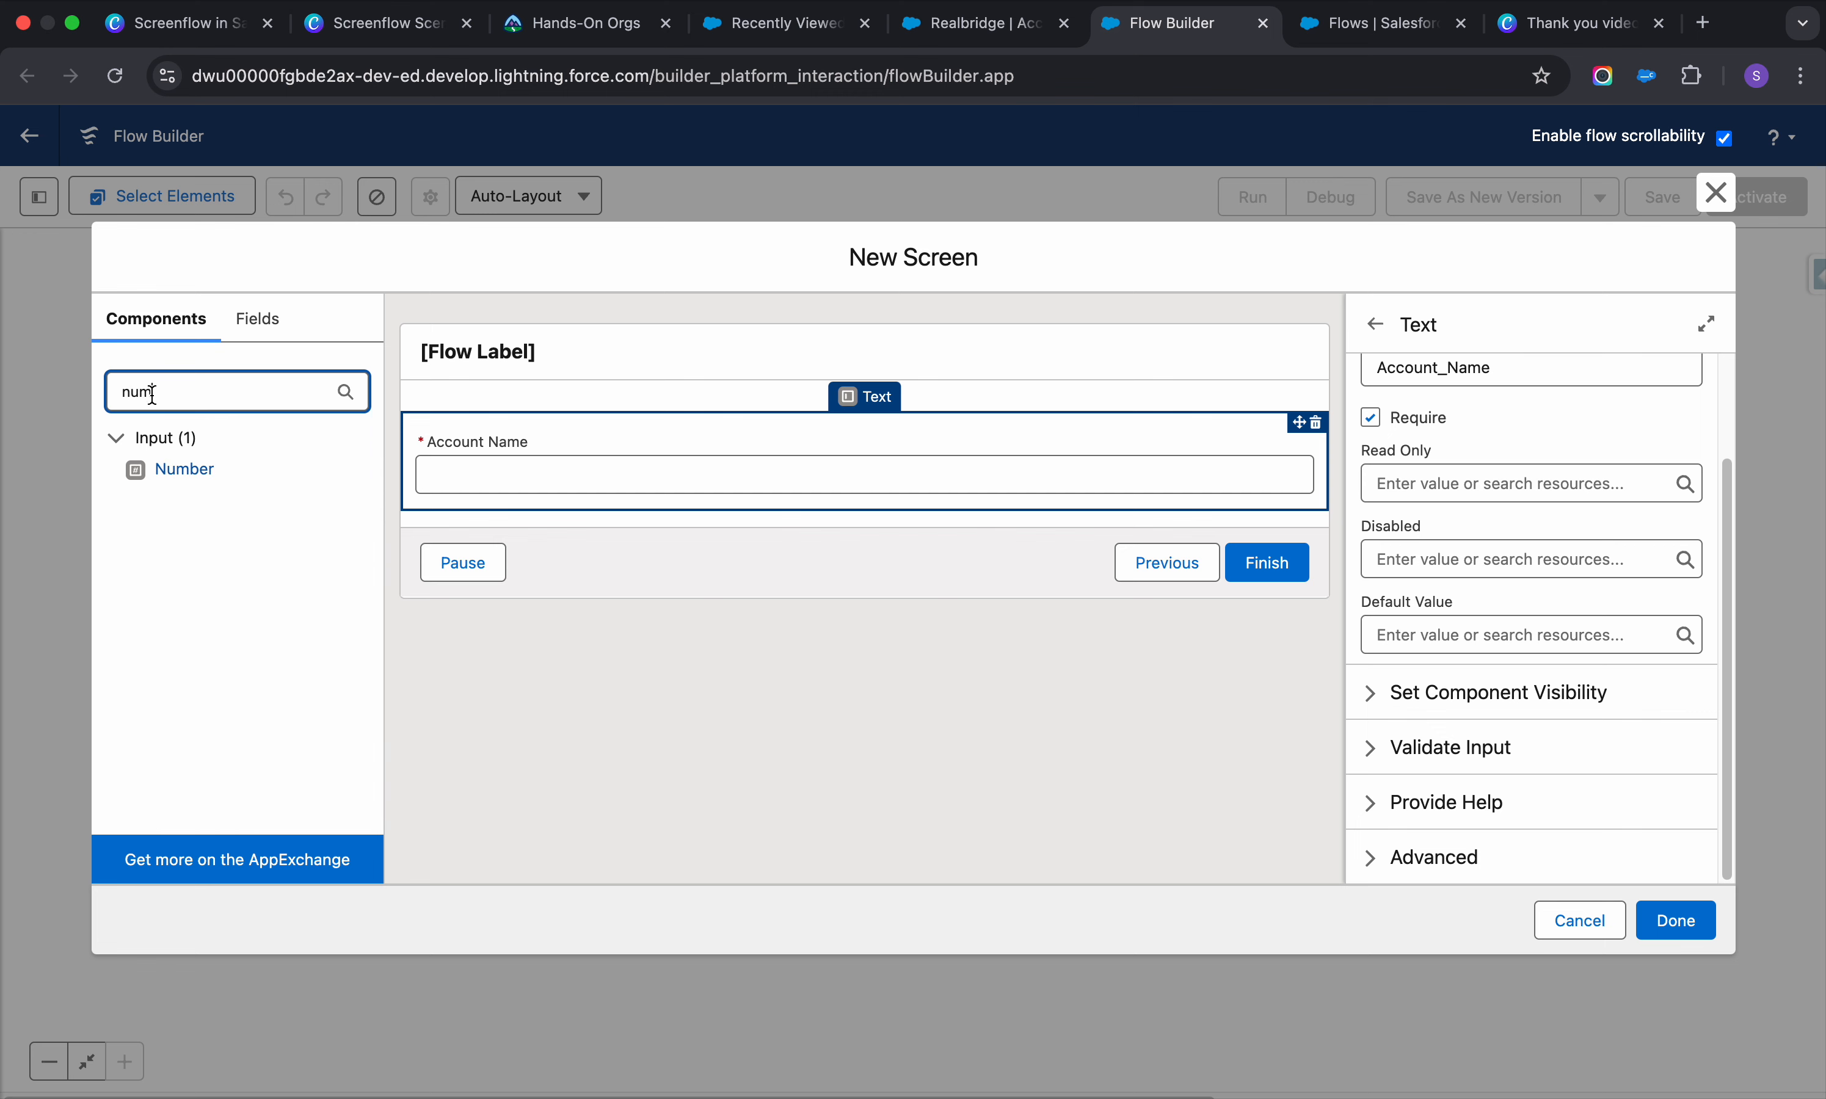
{"action": "left_click", "coordinate": [184, 470]}
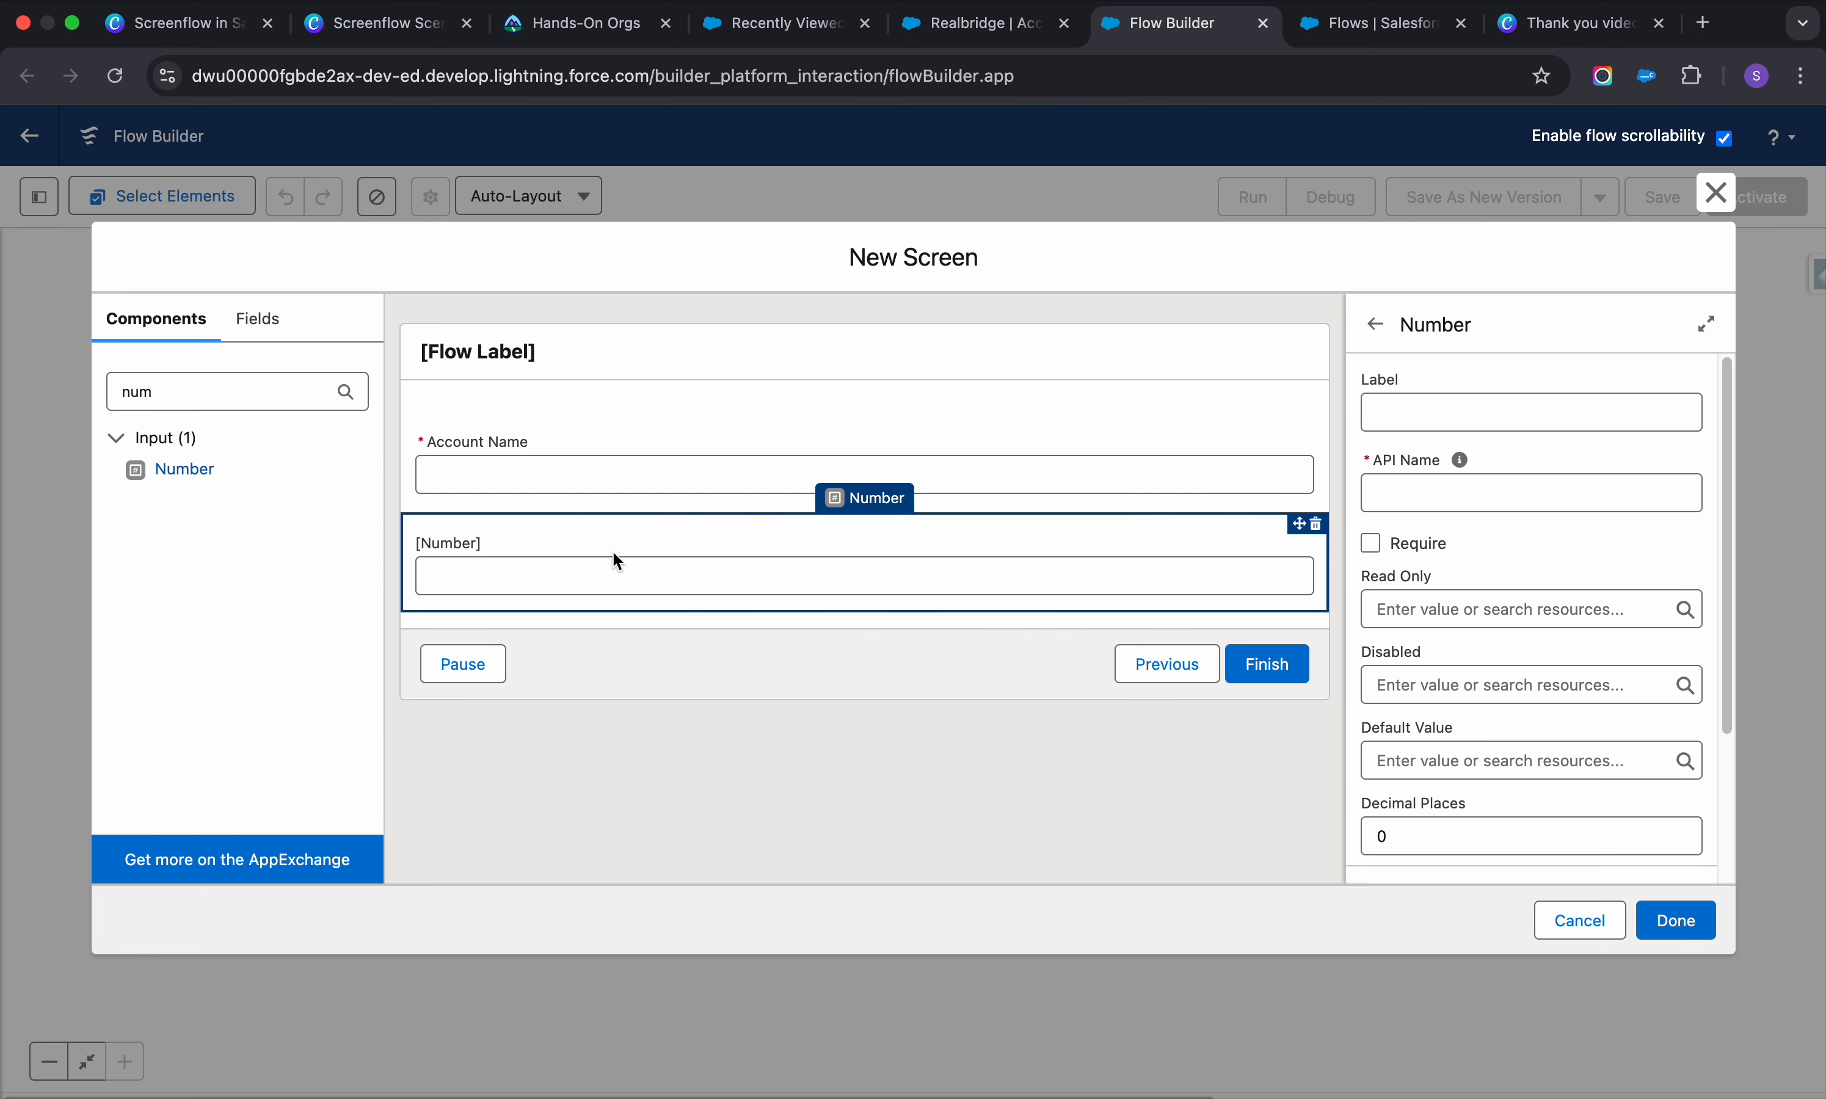
{"action": "left_click", "coordinate": [1406, 412]}
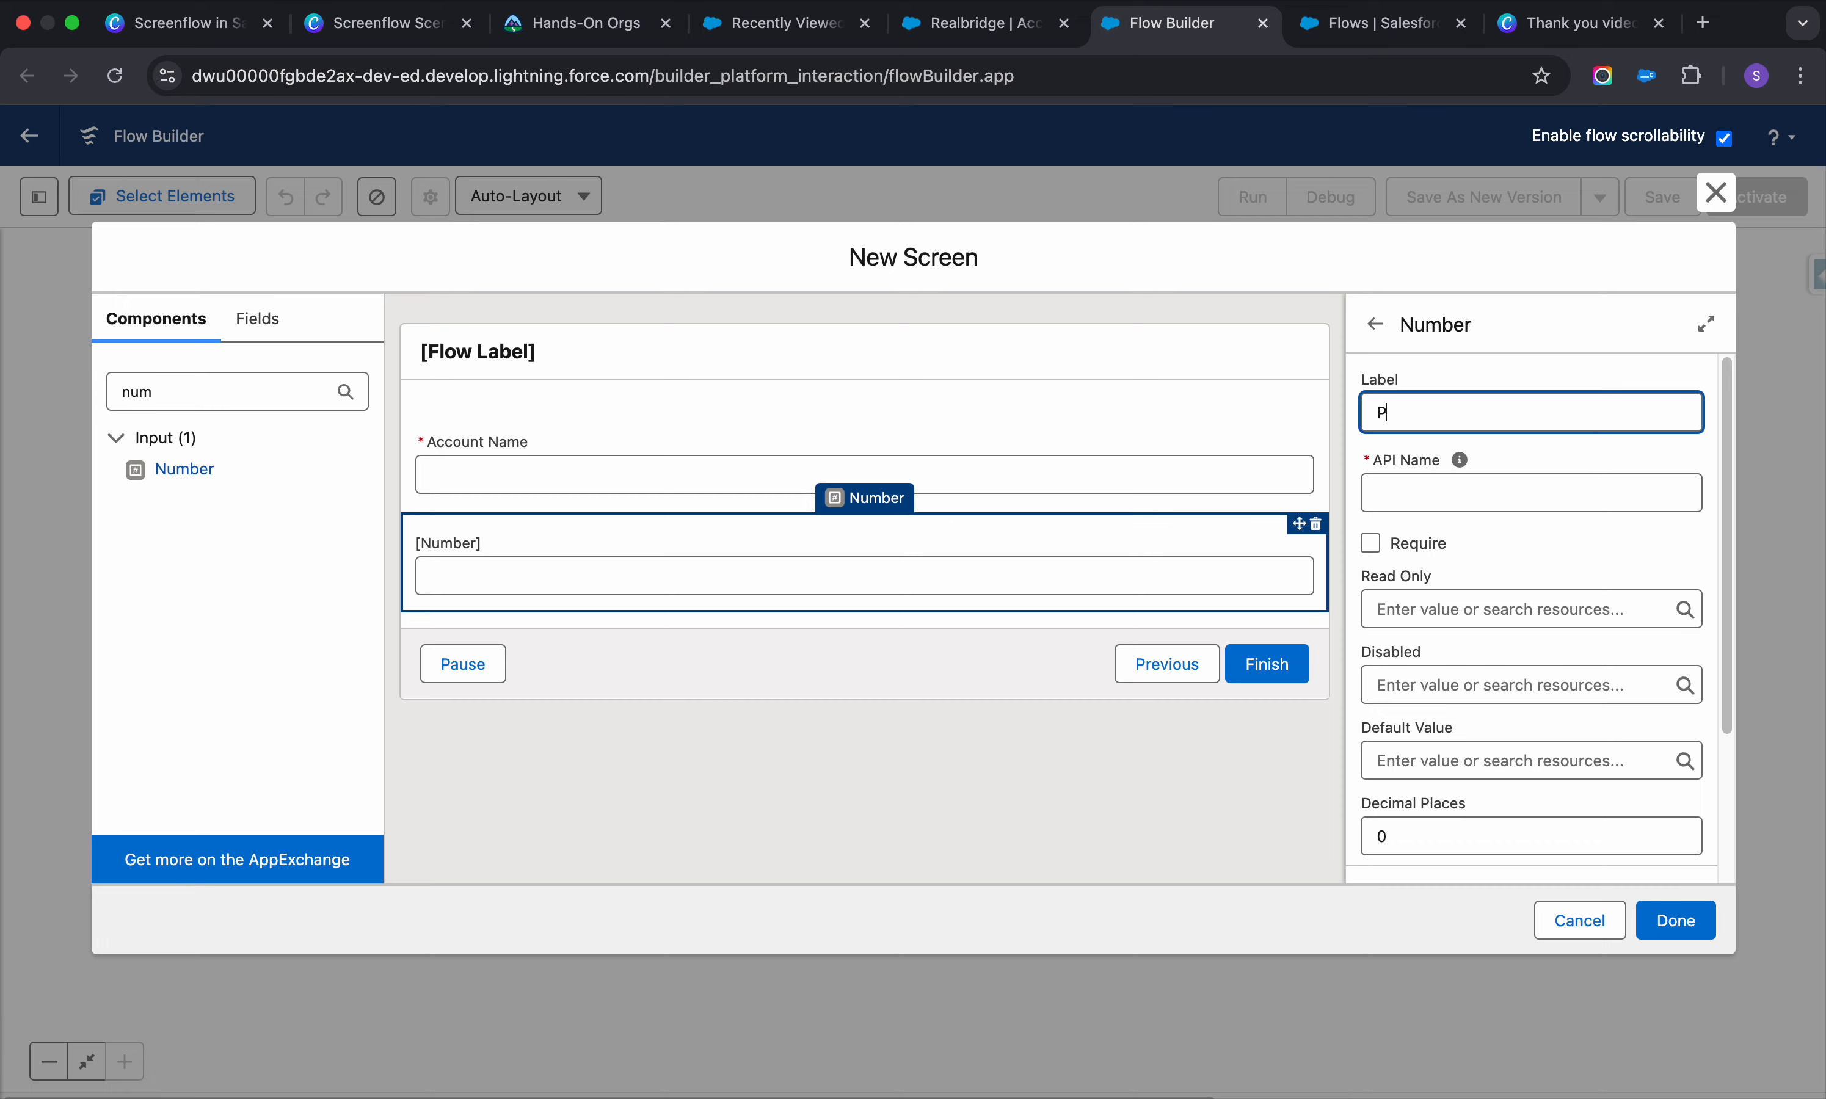
{"action": "left_click", "coordinate": [1439, 485]}
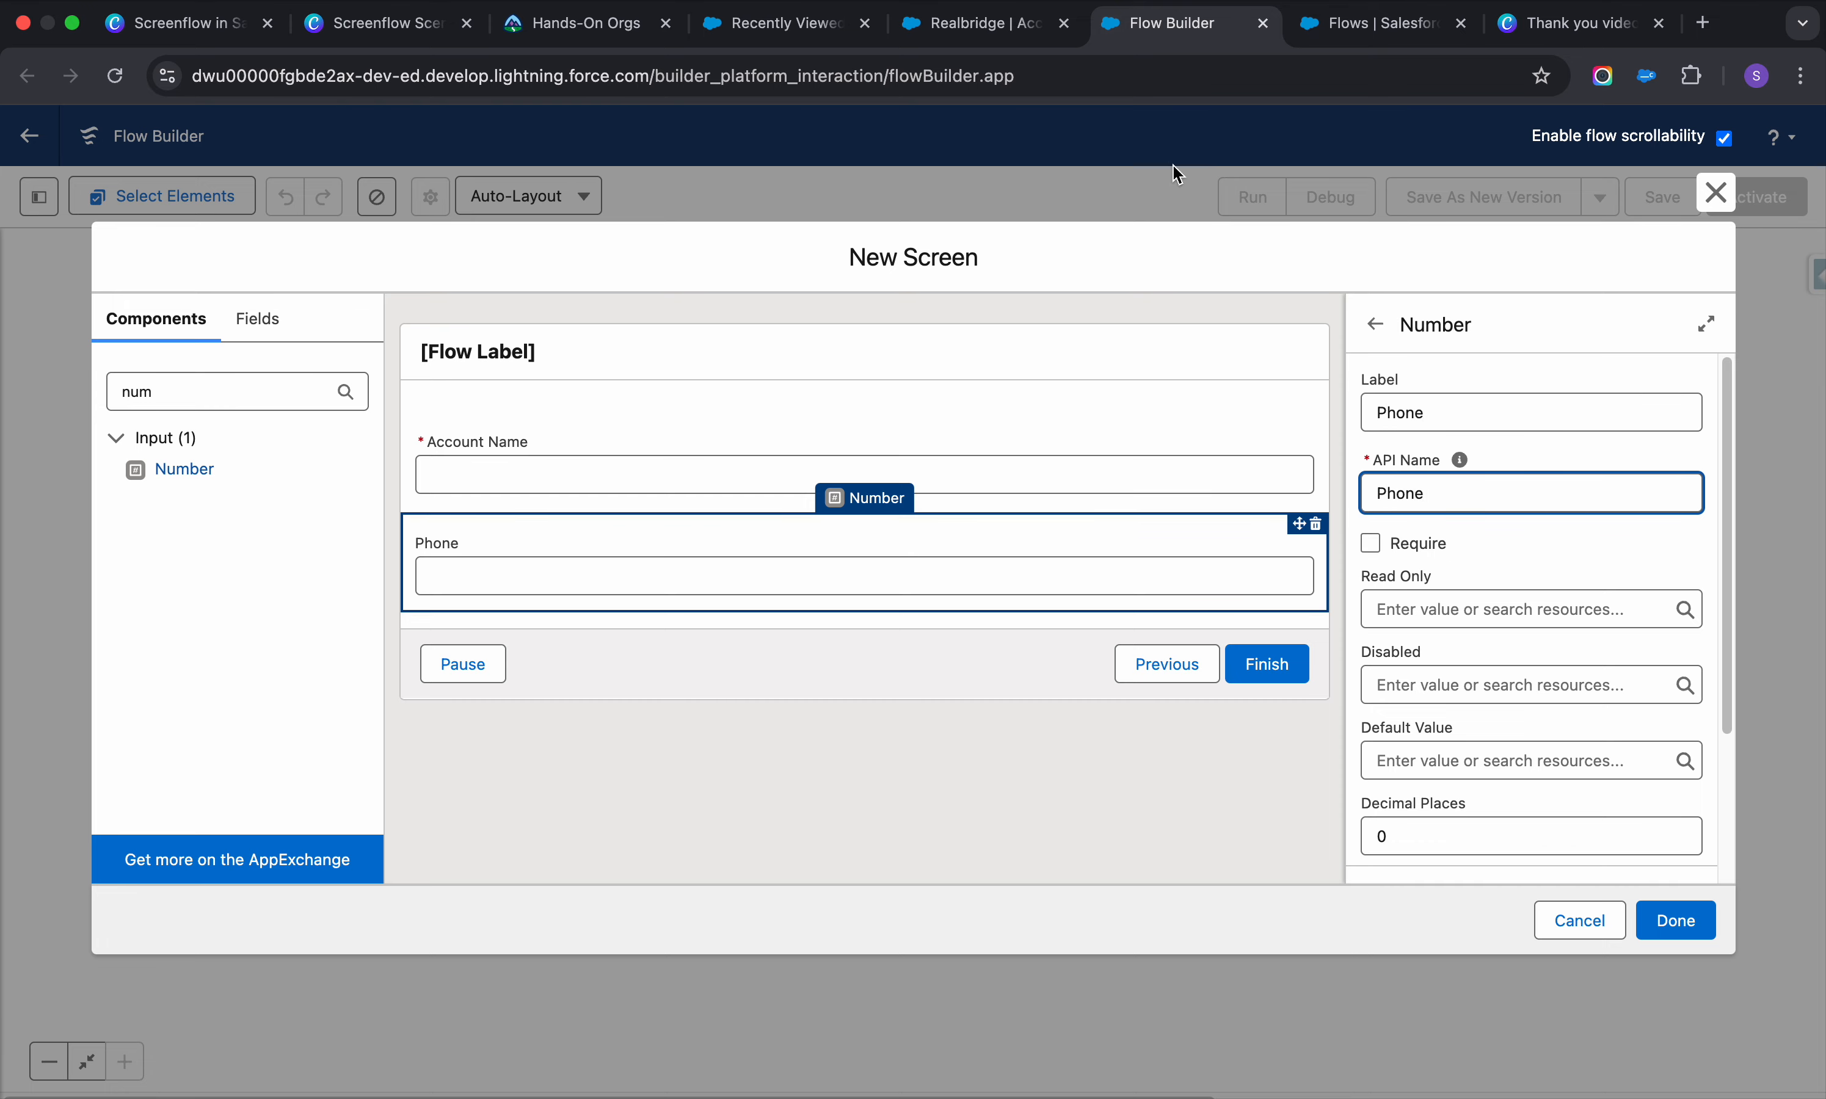
{"action": "left_click", "coordinate": [978, 23]}
Scroll through the Realbridge account edit form, then return to the flow's screen editor
{"action": "scroll", "coordinate": [830, 615], "scroll_direction": "down", "scroll_amount": 3}
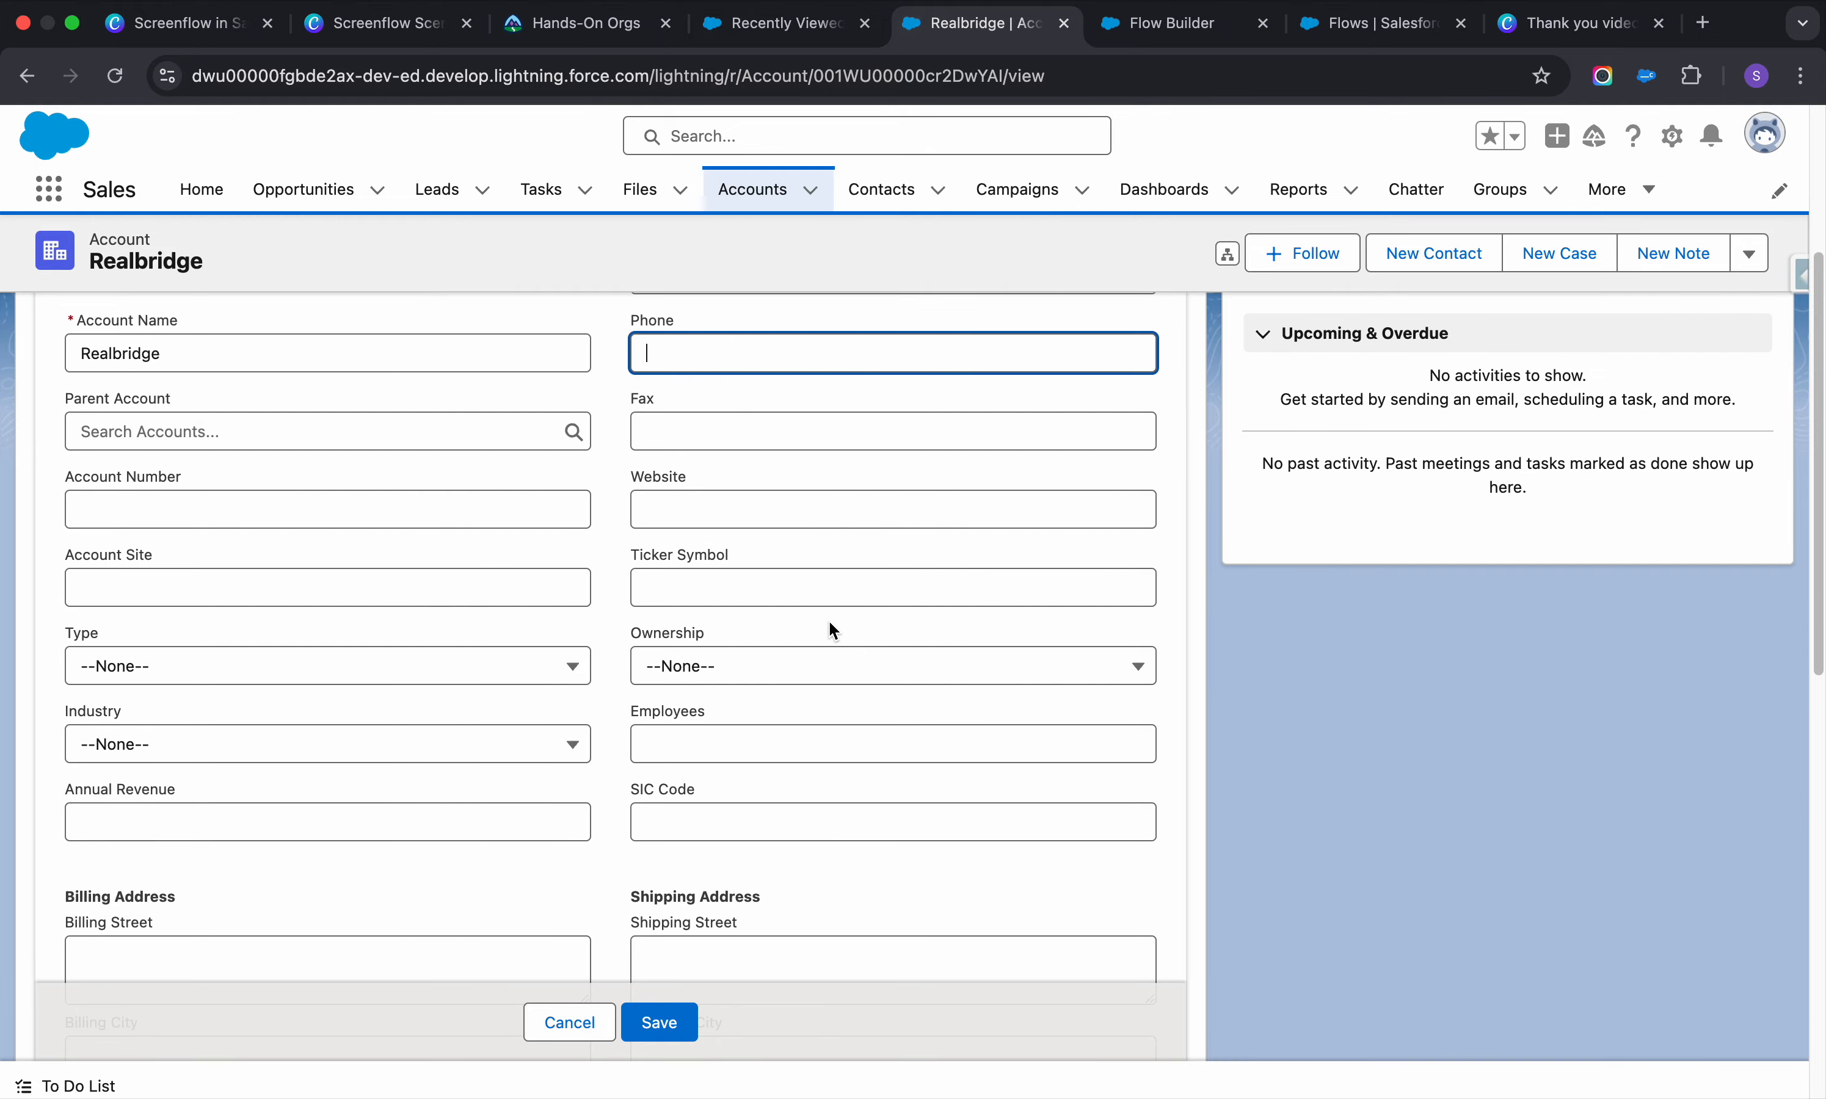
{"action": "scroll", "coordinate": [830, 629], "scroll_direction": "down", "scroll_amount": 6}
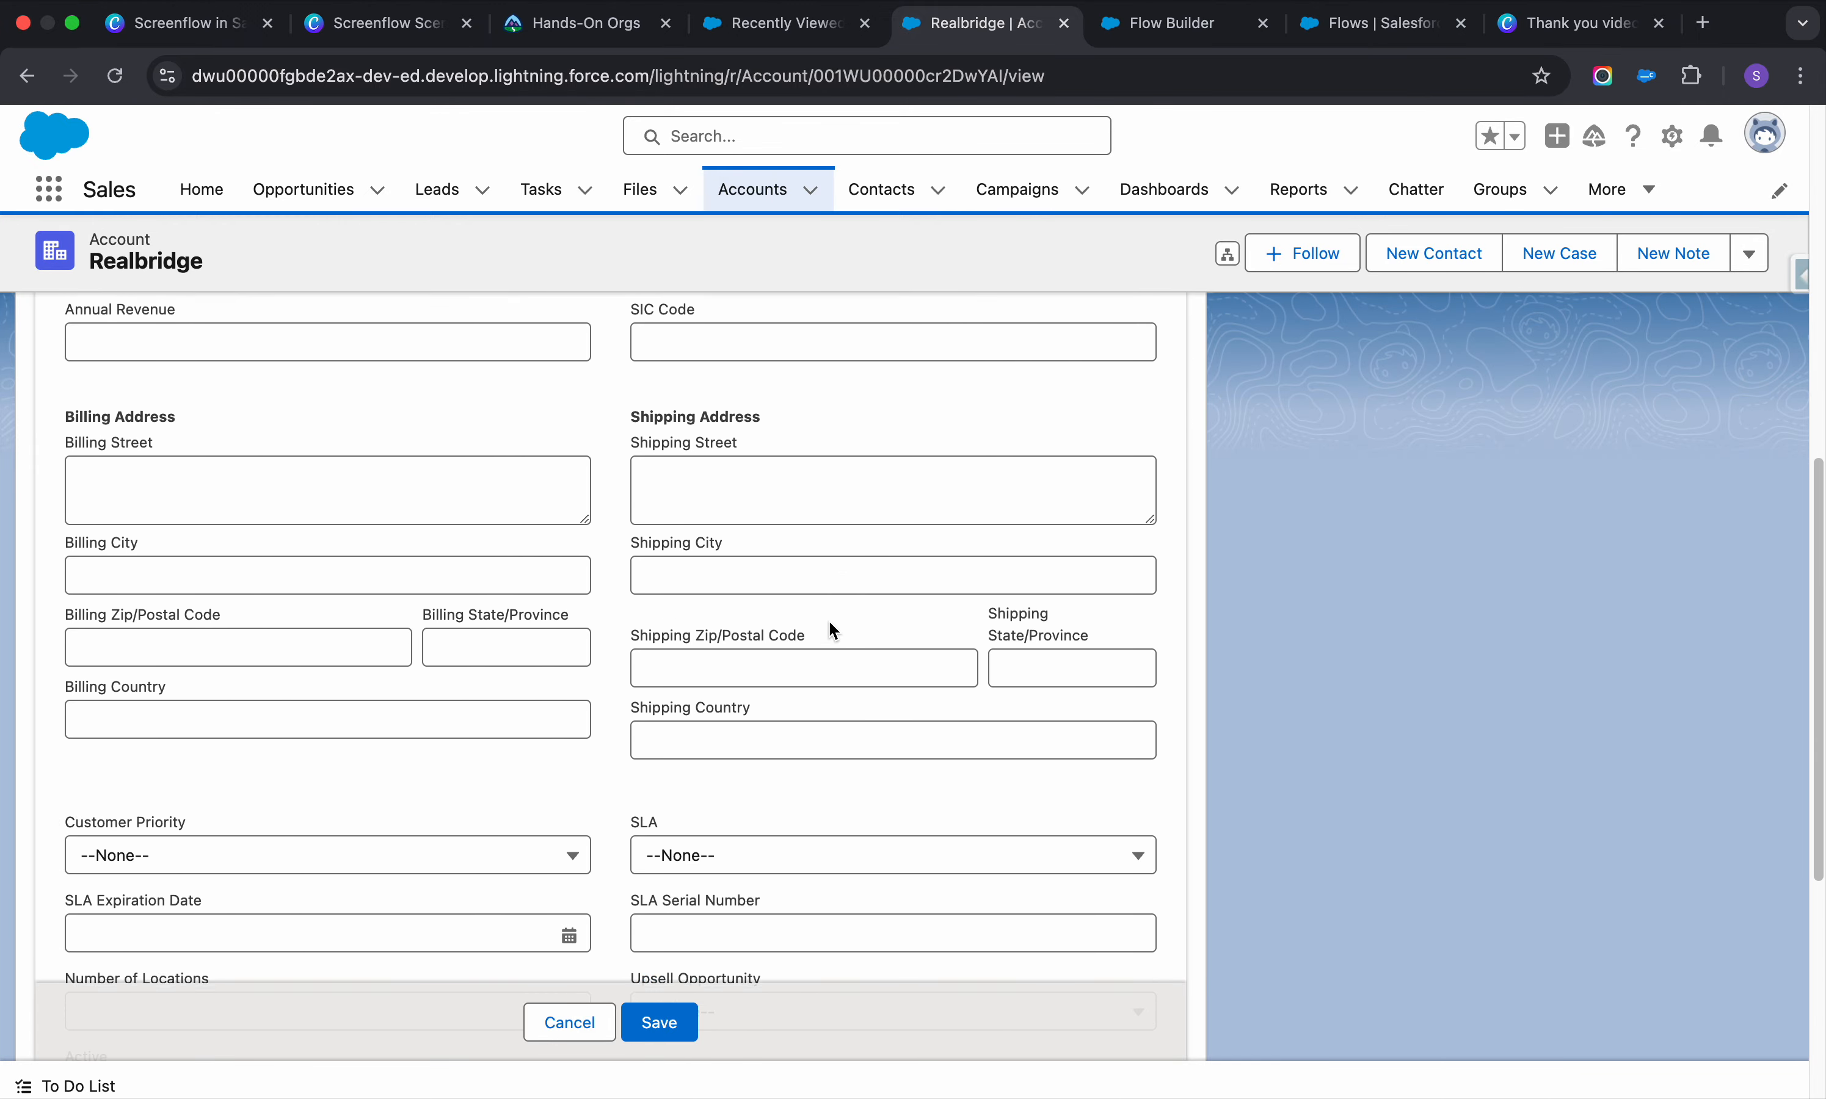
{"action": "scroll", "coordinate": [833, 631], "scroll_direction": "down", "scroll_amount": 1}
{"action": "scroll", "coordinate": [833, 630], "scroll_direction": "down", "scroll_amount": 3}
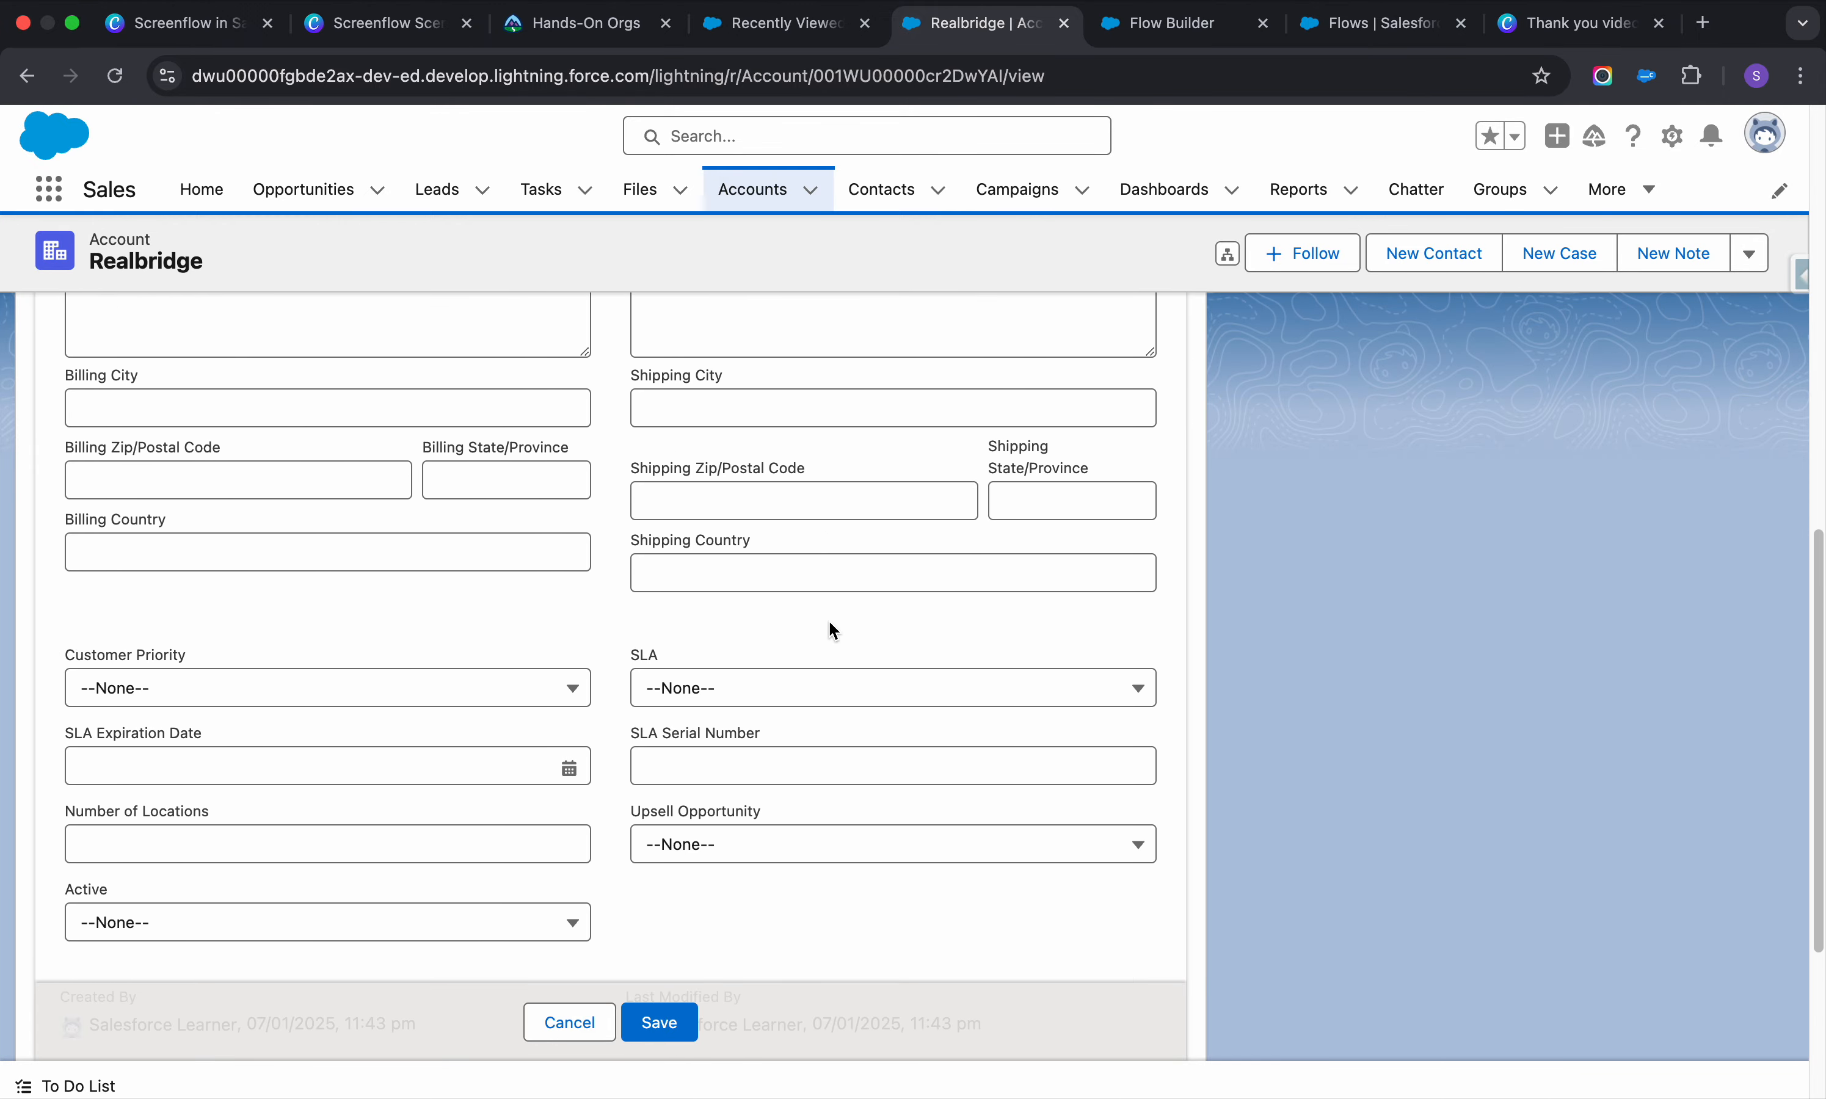
{"action": "scroll", "coordinate": [833, 631], "scroll_direction": "down", "scroll_amount": 5}
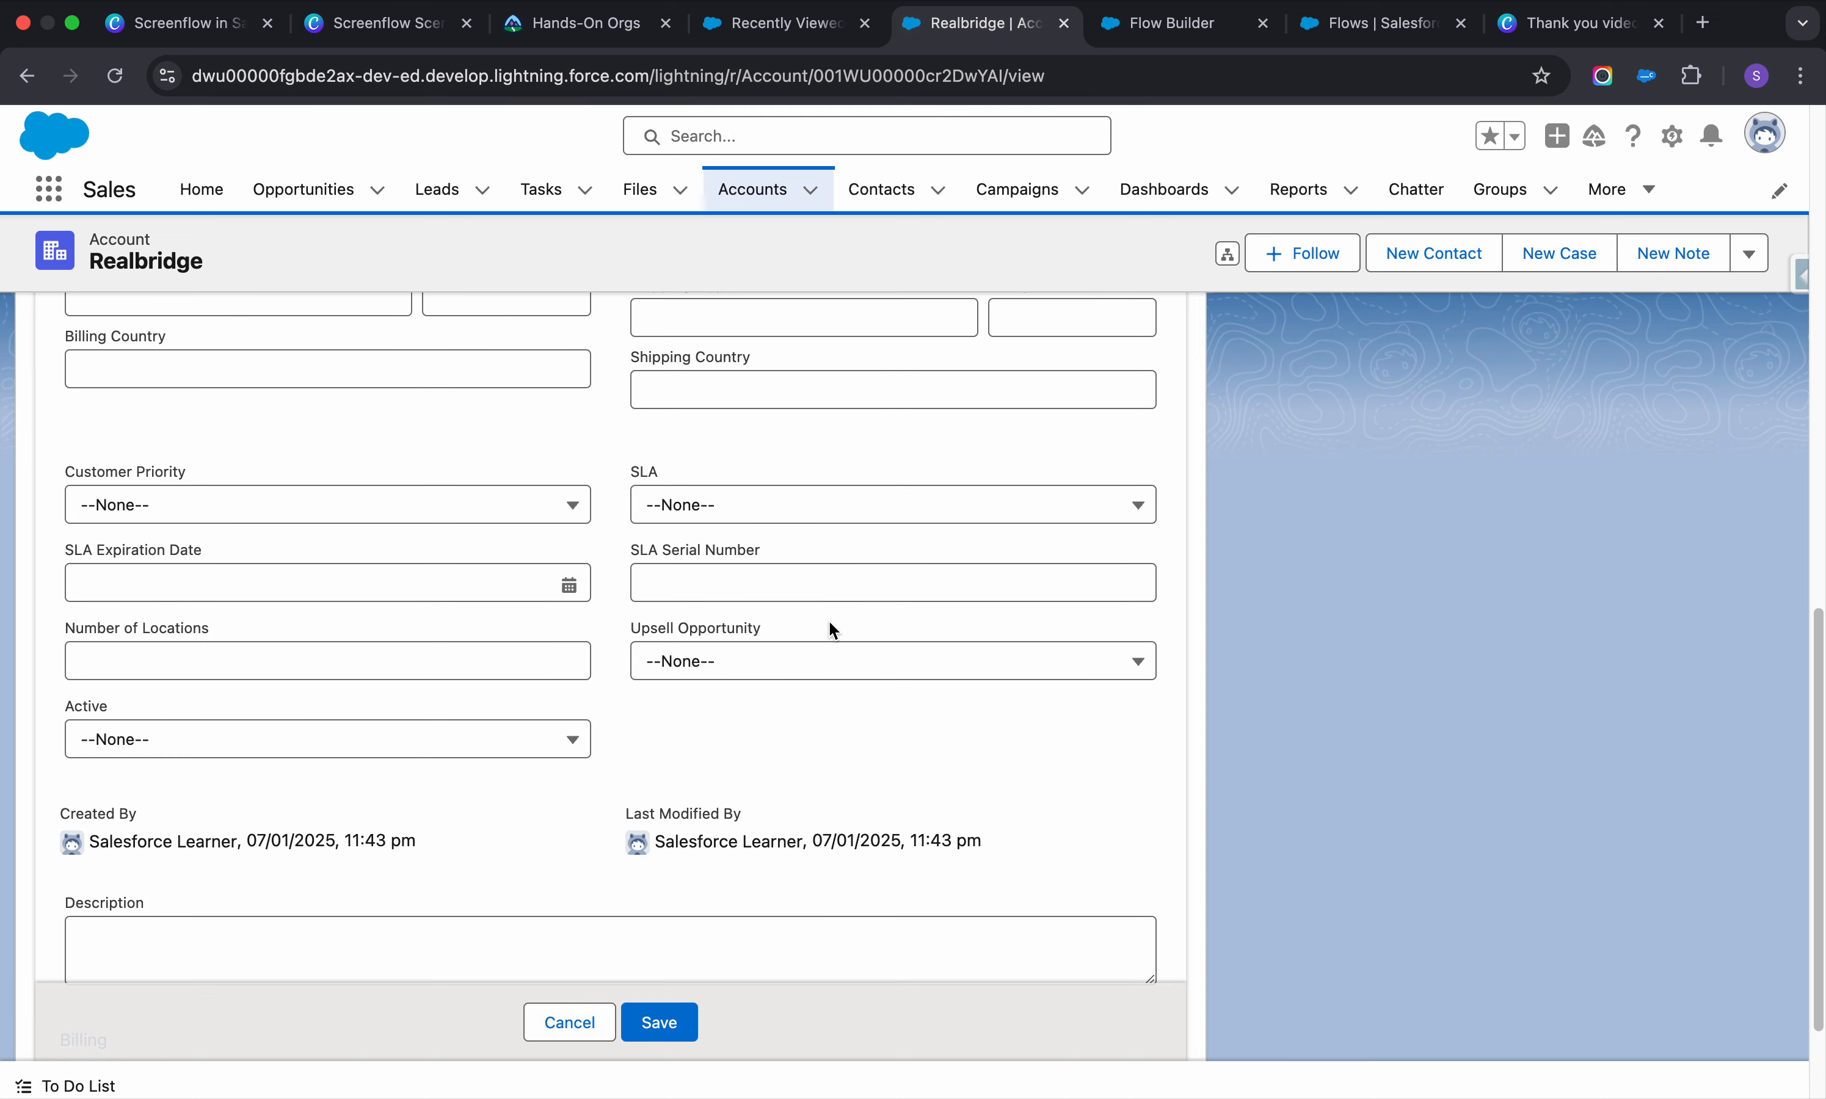
{"action": "scroll", "coordinate": [830, 626], "scroll_direction": "down", "scroll_amount": 1}
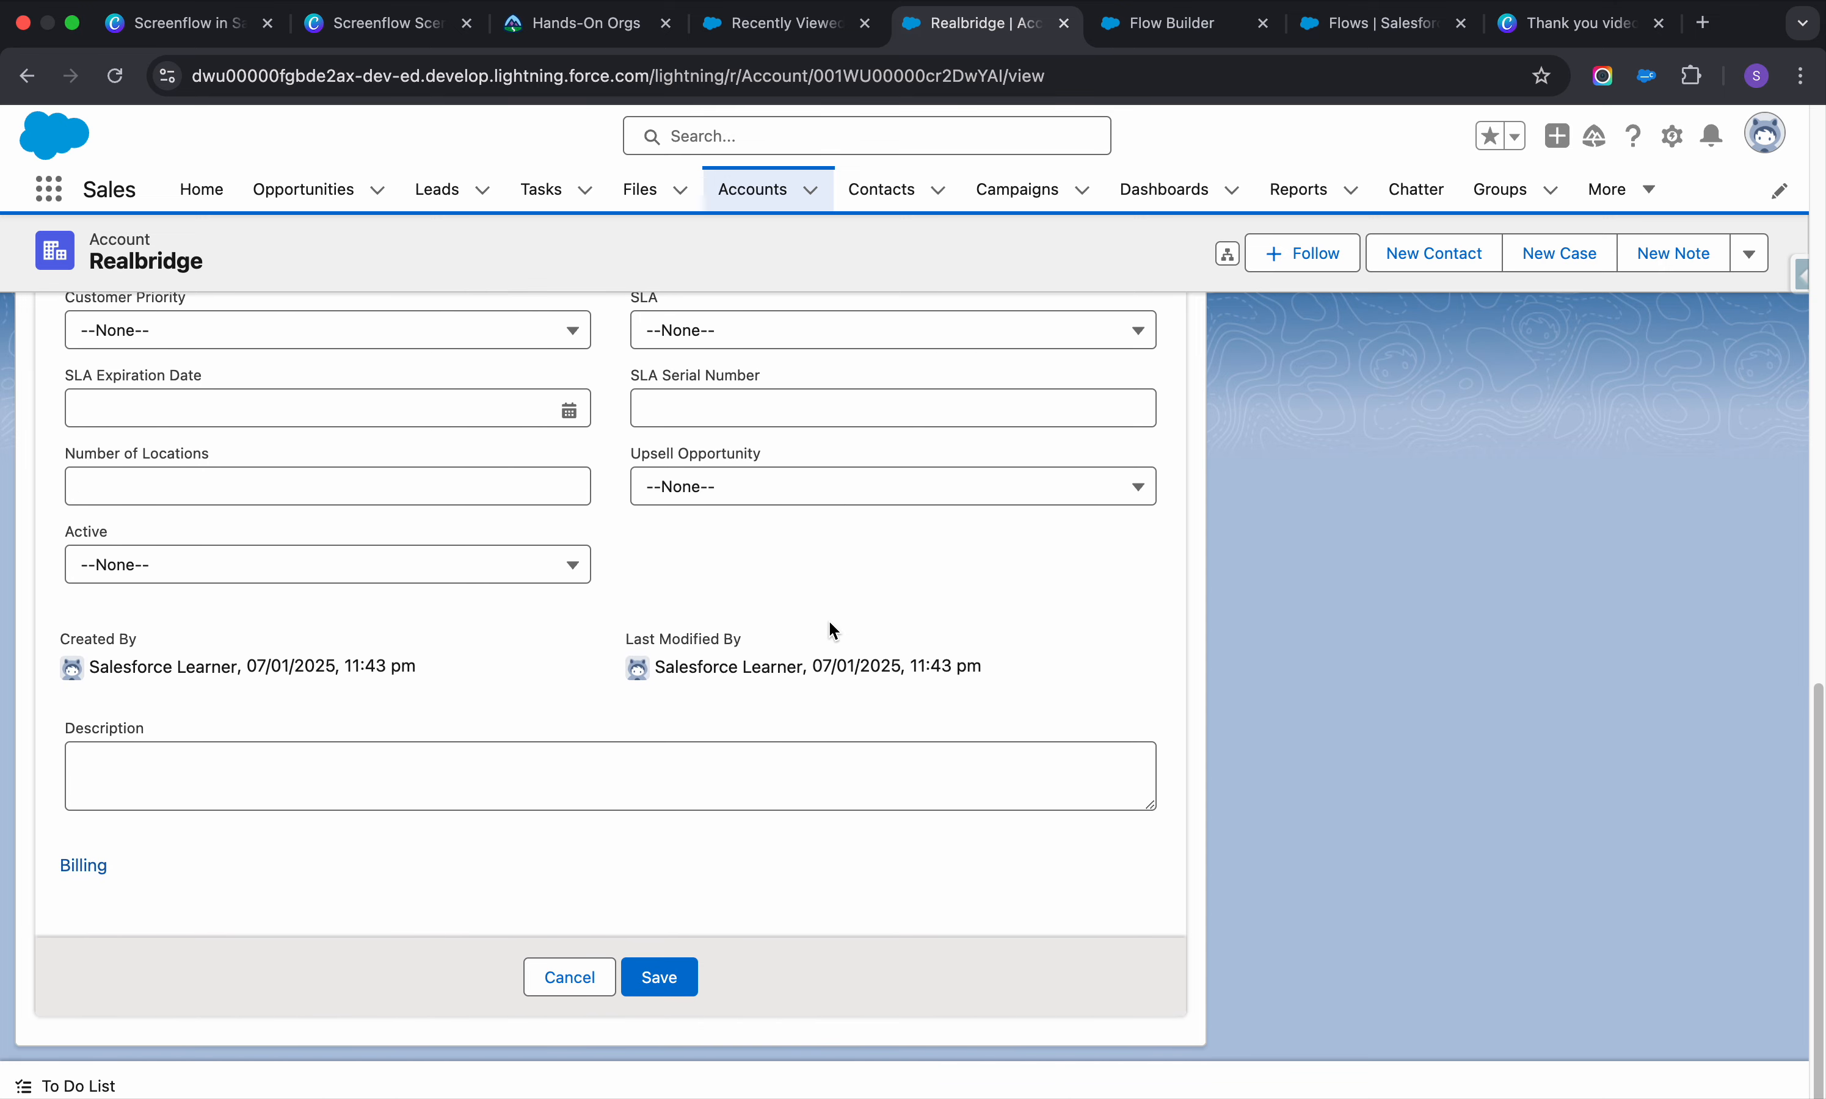
{"action": "scroll", "coordinate": [833, 630], "scroll_direction": "up", "scroll_amount": 1}
{"action": "scroll", "coordinate": [832, 623], "scroll_direction": "up", "scroll_amount": 15}
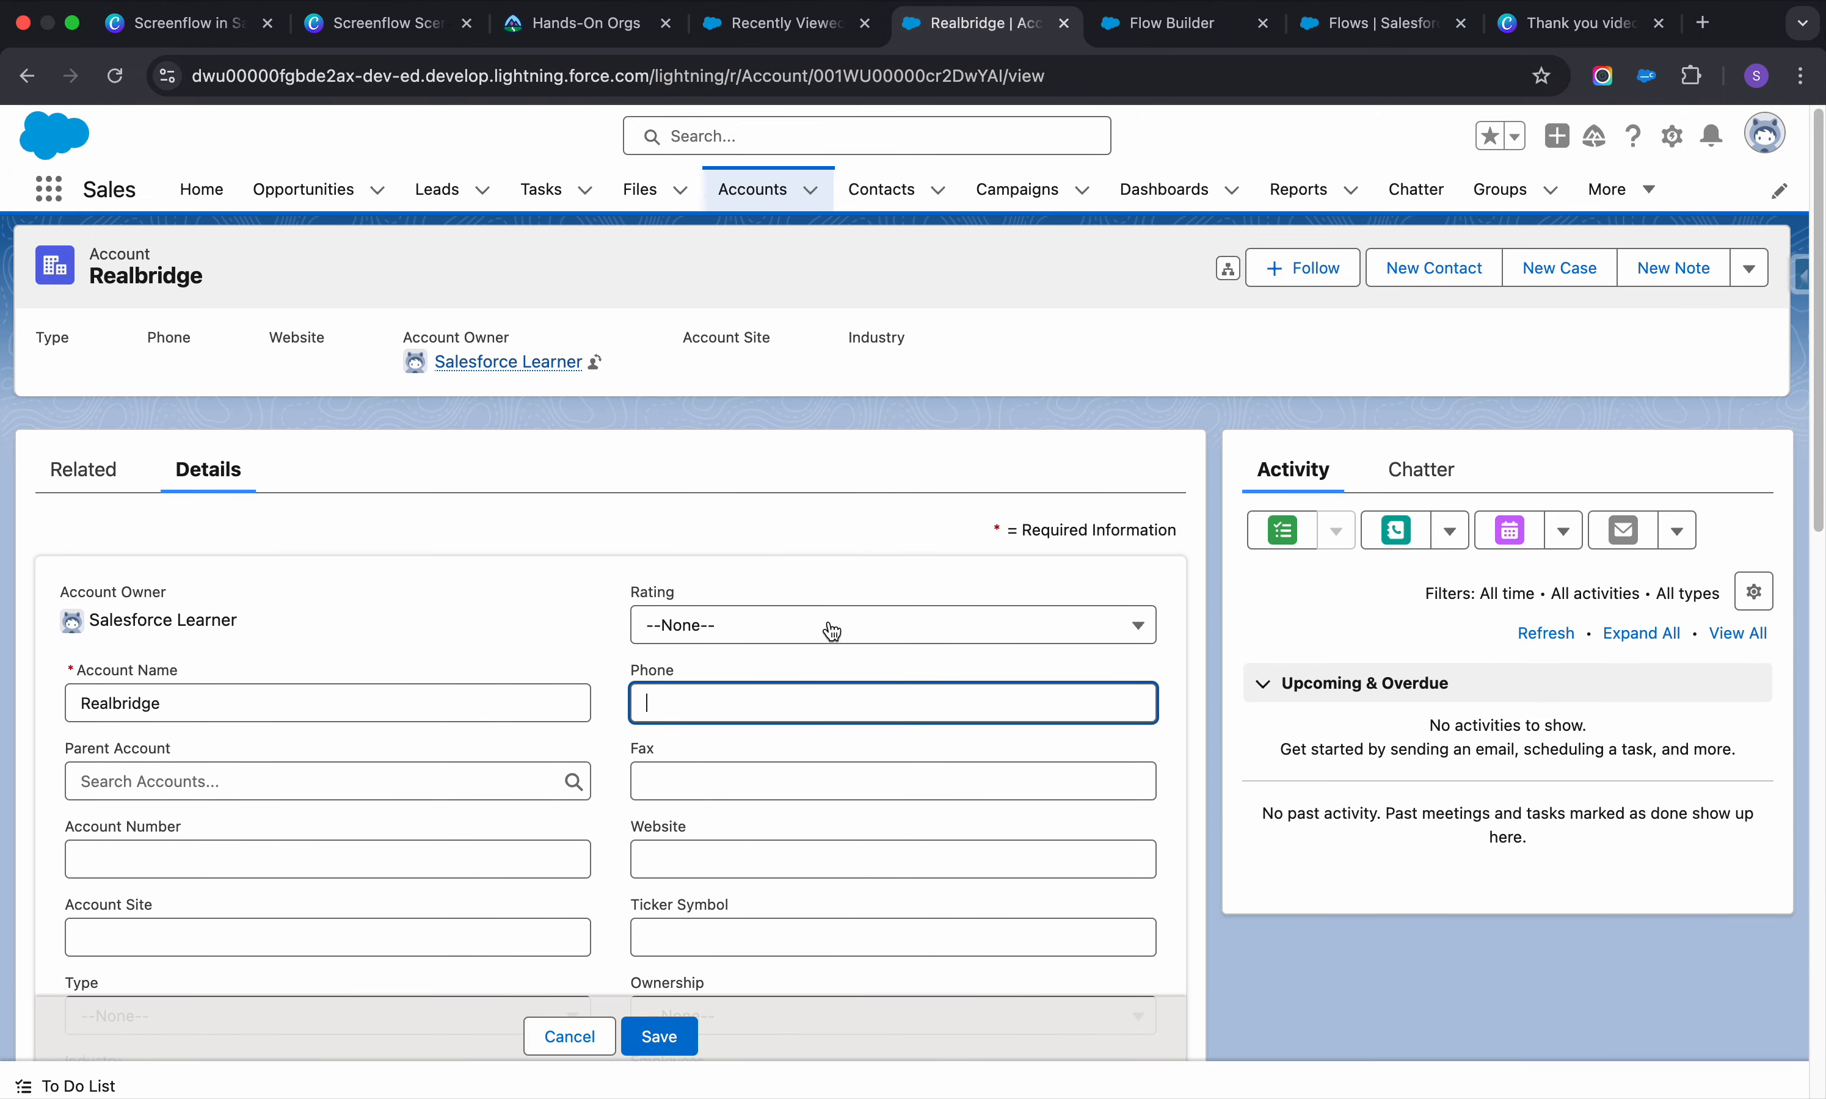
{"action": "left_click", "coordinate": [783, 25]}
{"action": "left_click", "coordinate": [1146, 30]}
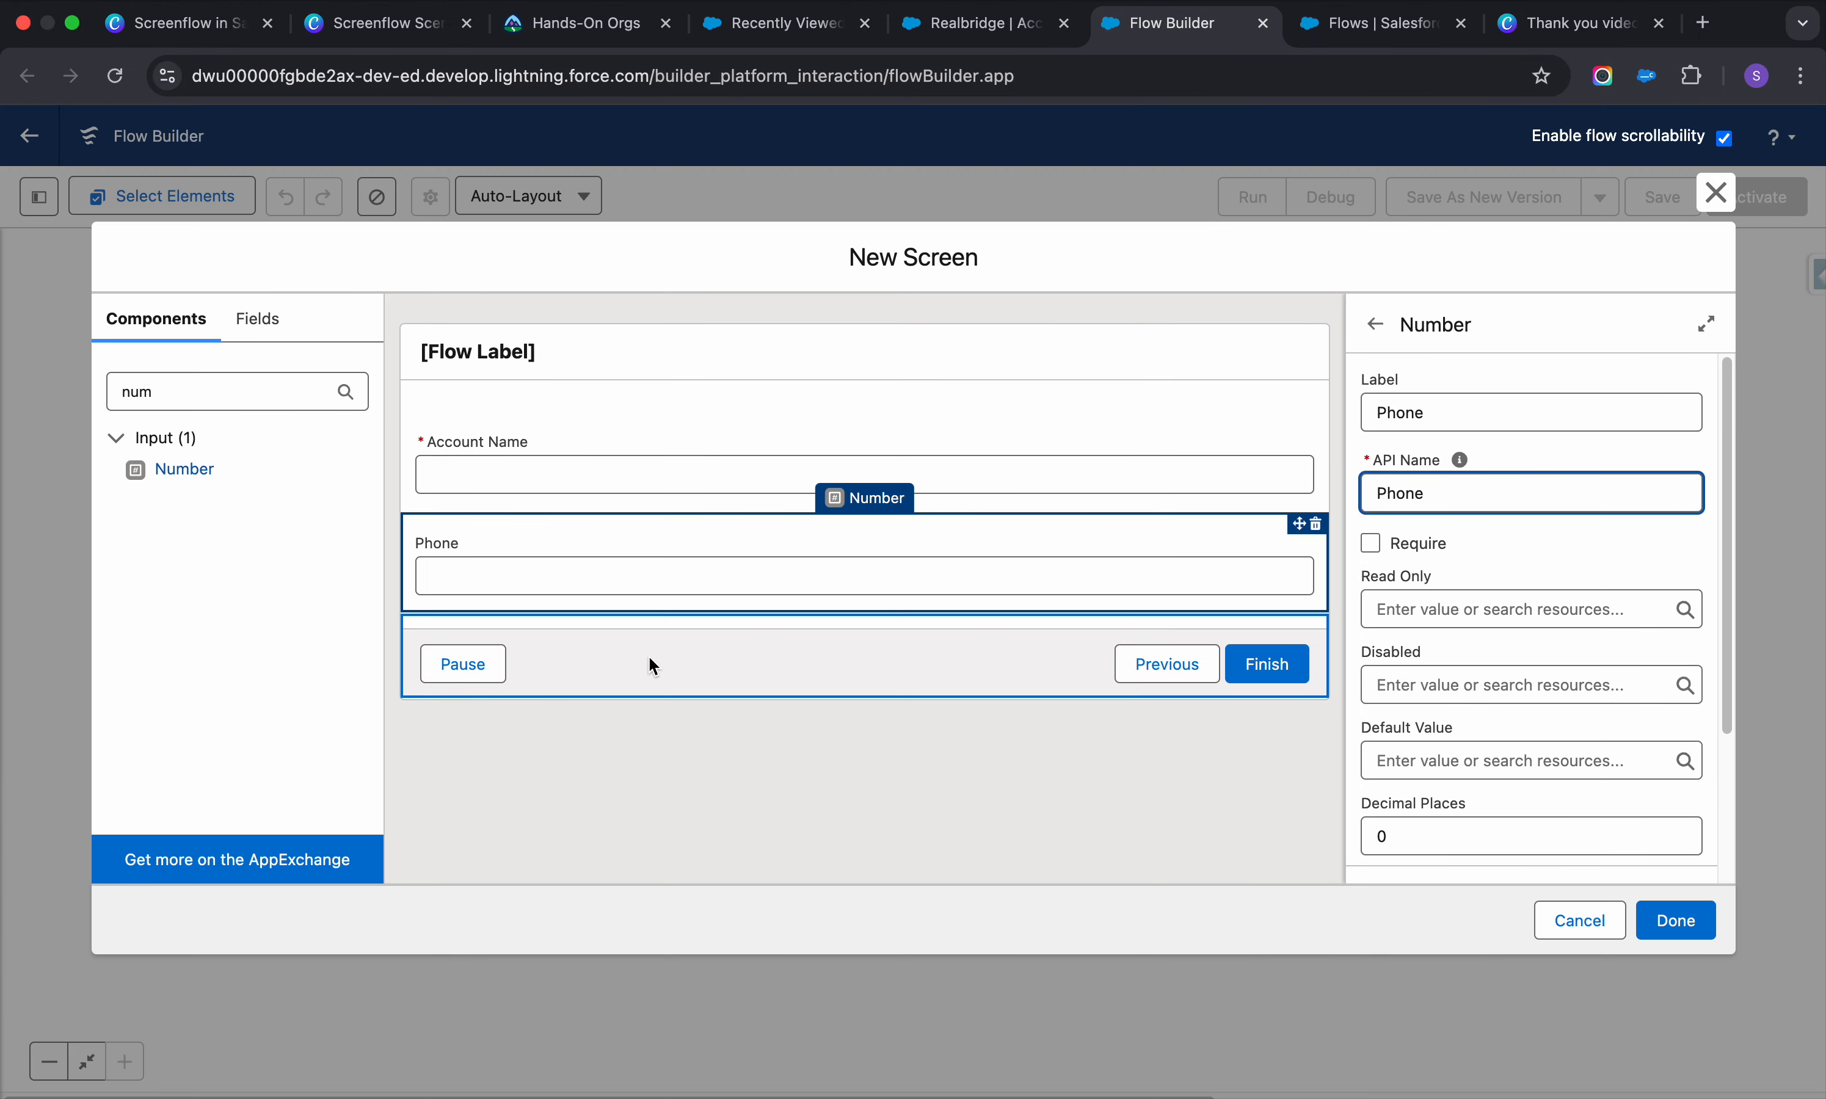
Add a Long Text Area labelled Account Description below Phone and finish the screen
{"action": "left_click", "coordinate": [243, 390]}
{"action": "double_click", "coordinate": [242, 390]}
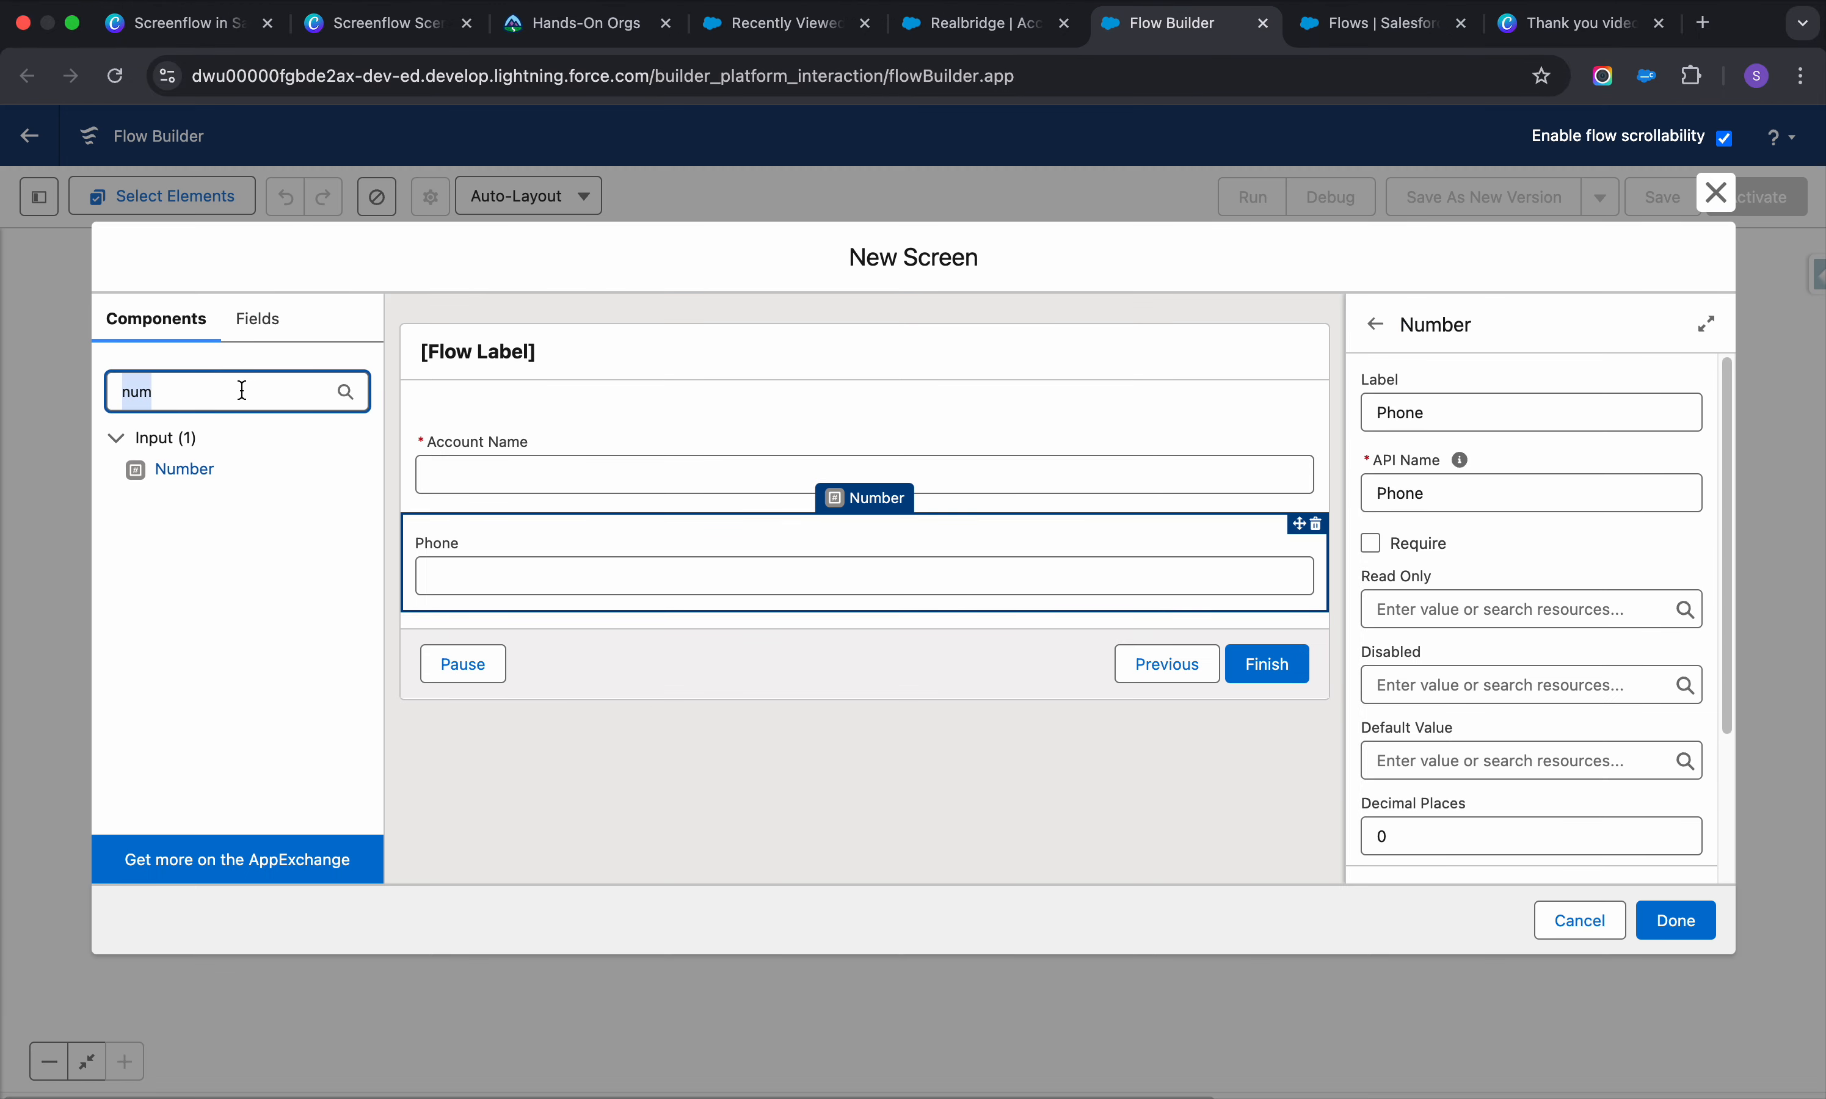
{"action": "type", "text": "lon"}
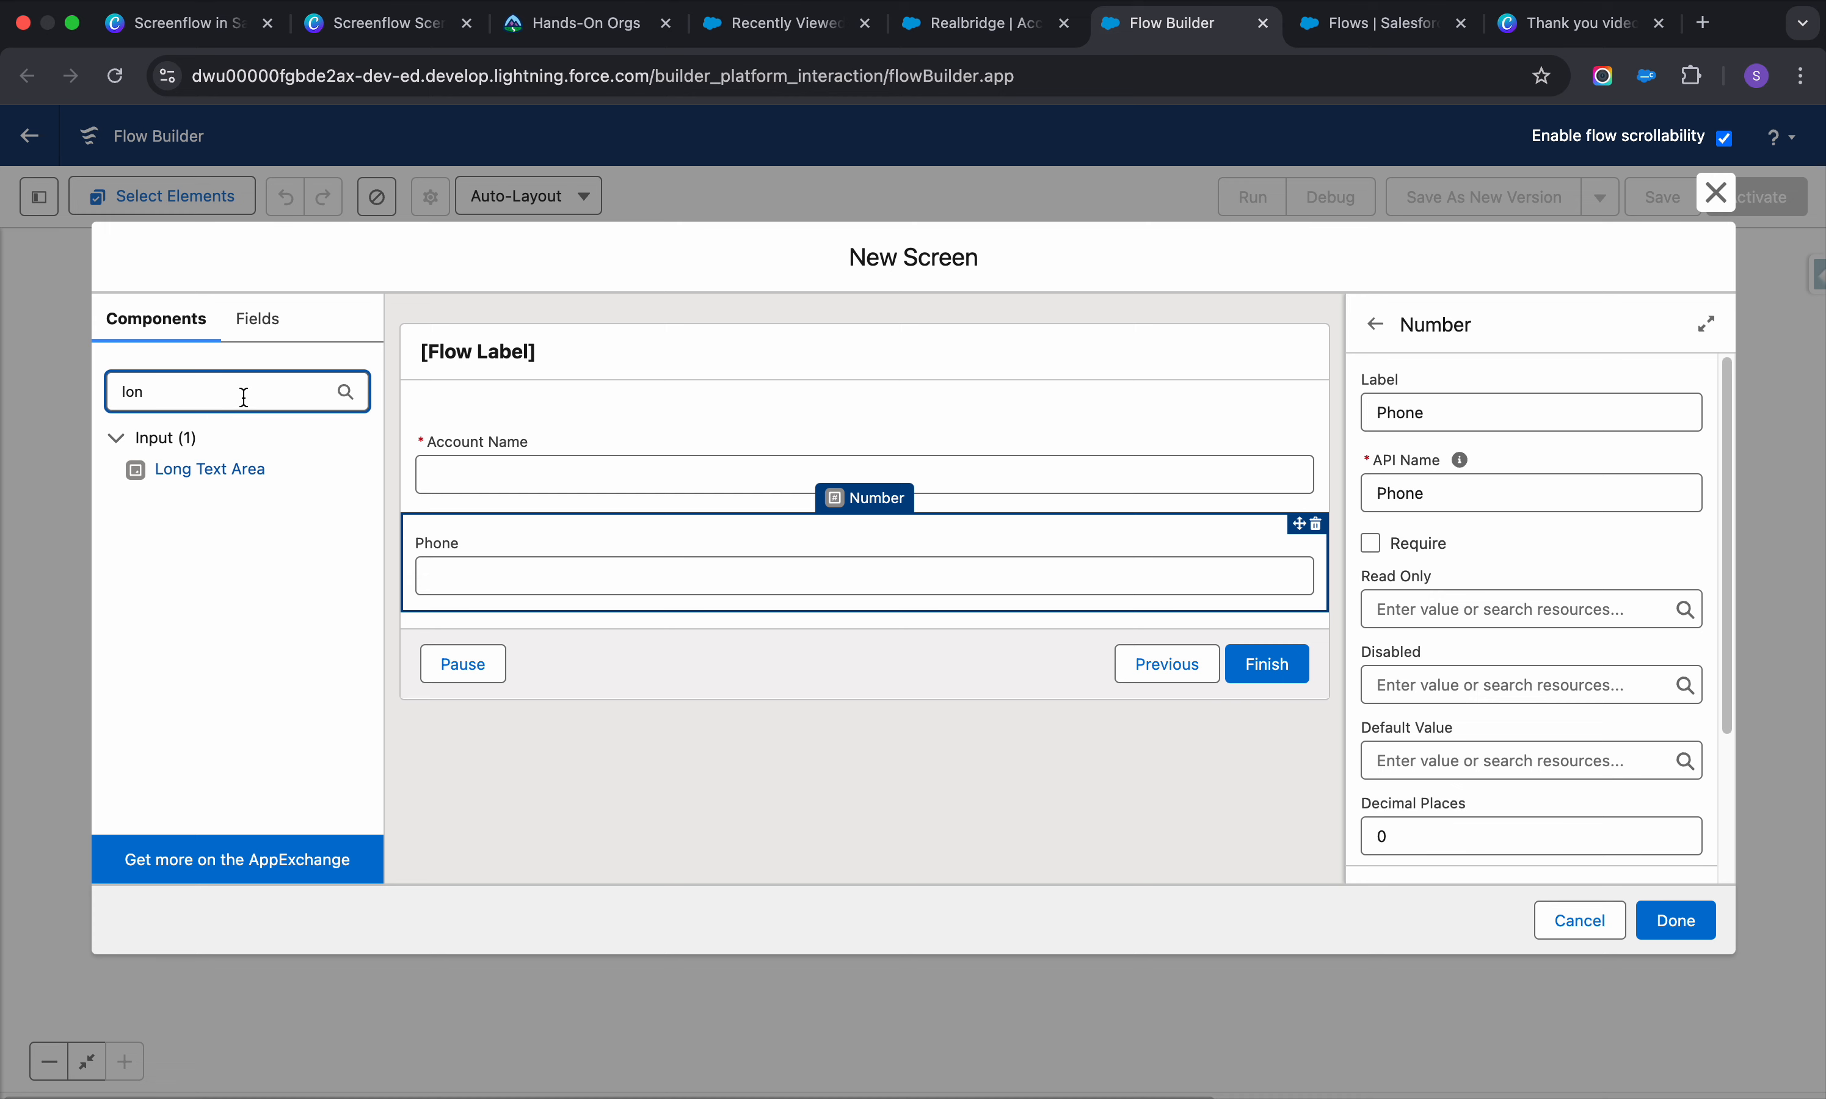
{"action": "left_click", "coordinate": [211, 469]}
{"action": "left_click", "coordinate": [1445, 407]}
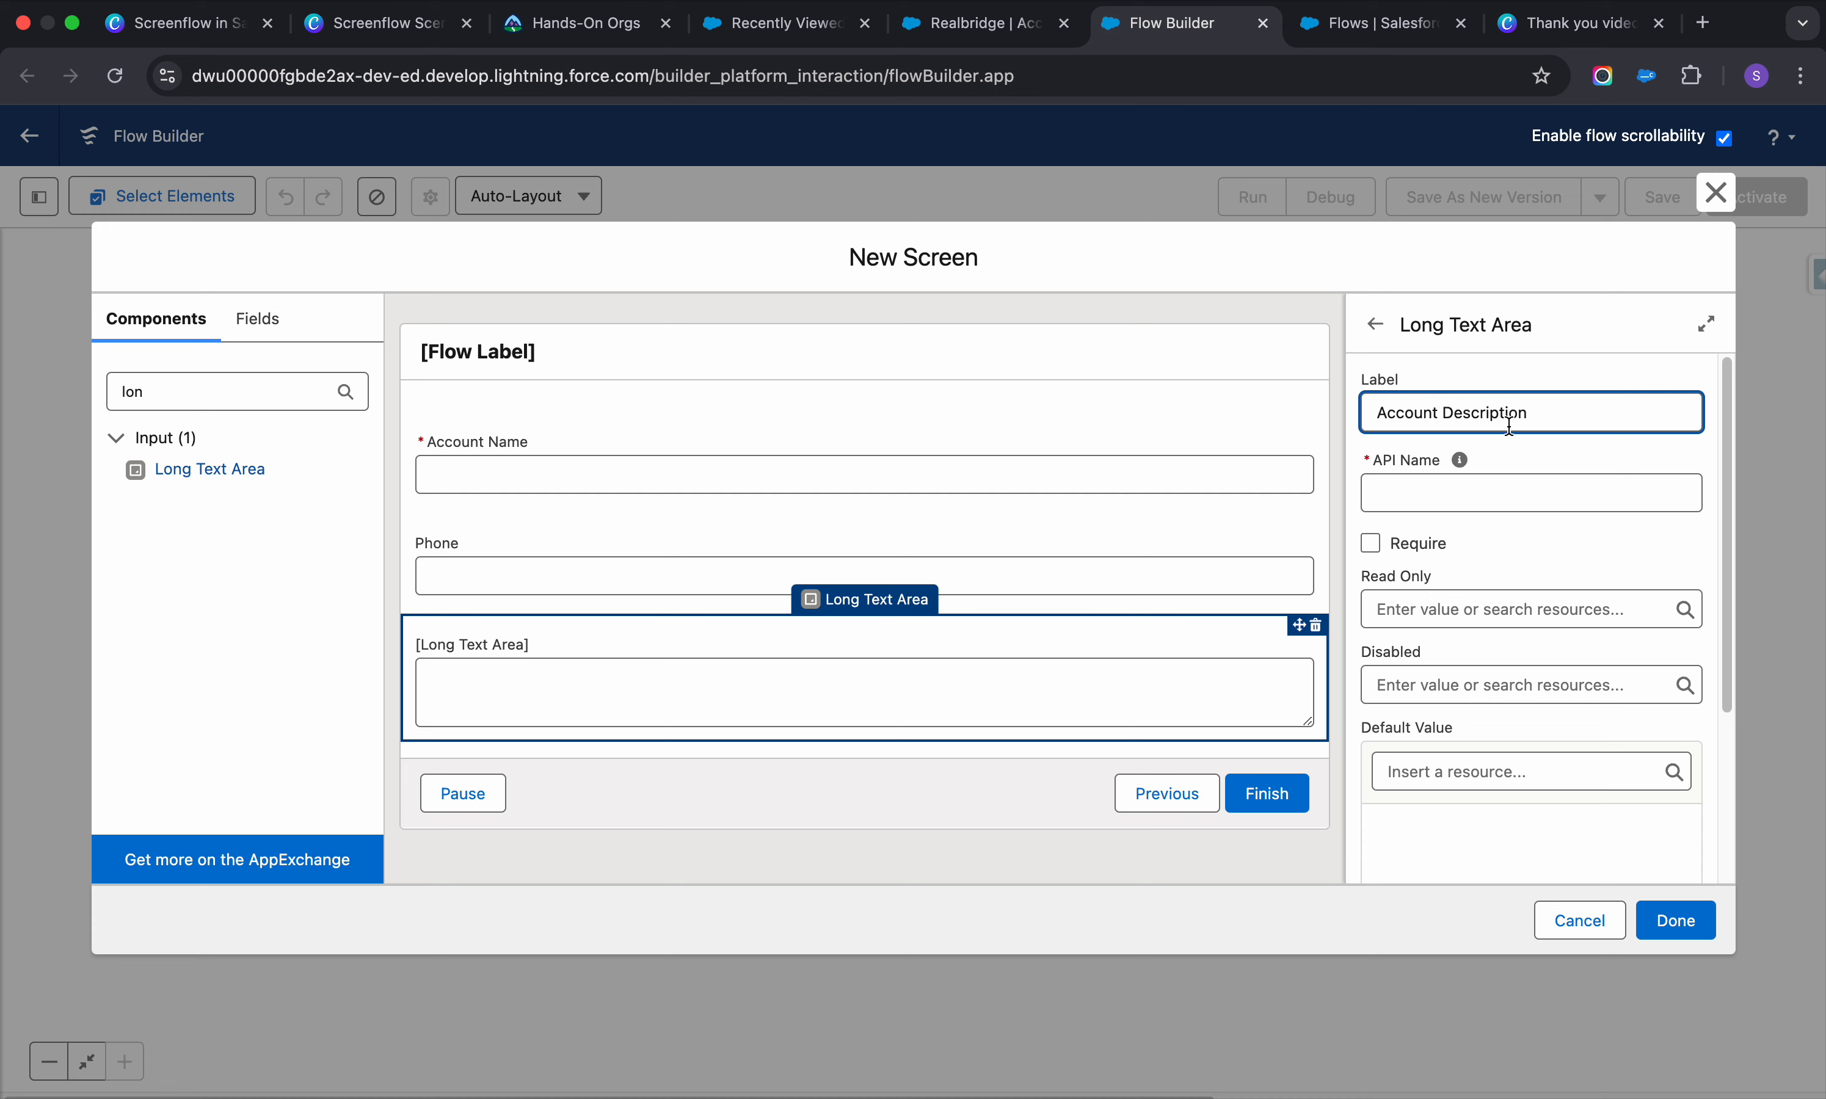
{"action": "type", "text": "Account Description"}
{"action": "left_click", "coordinate": [1497, 485]}
{"action": "scroll", "coordinate": [1412, 581], "scroll_direction": "down", "scroll_amount": 5}
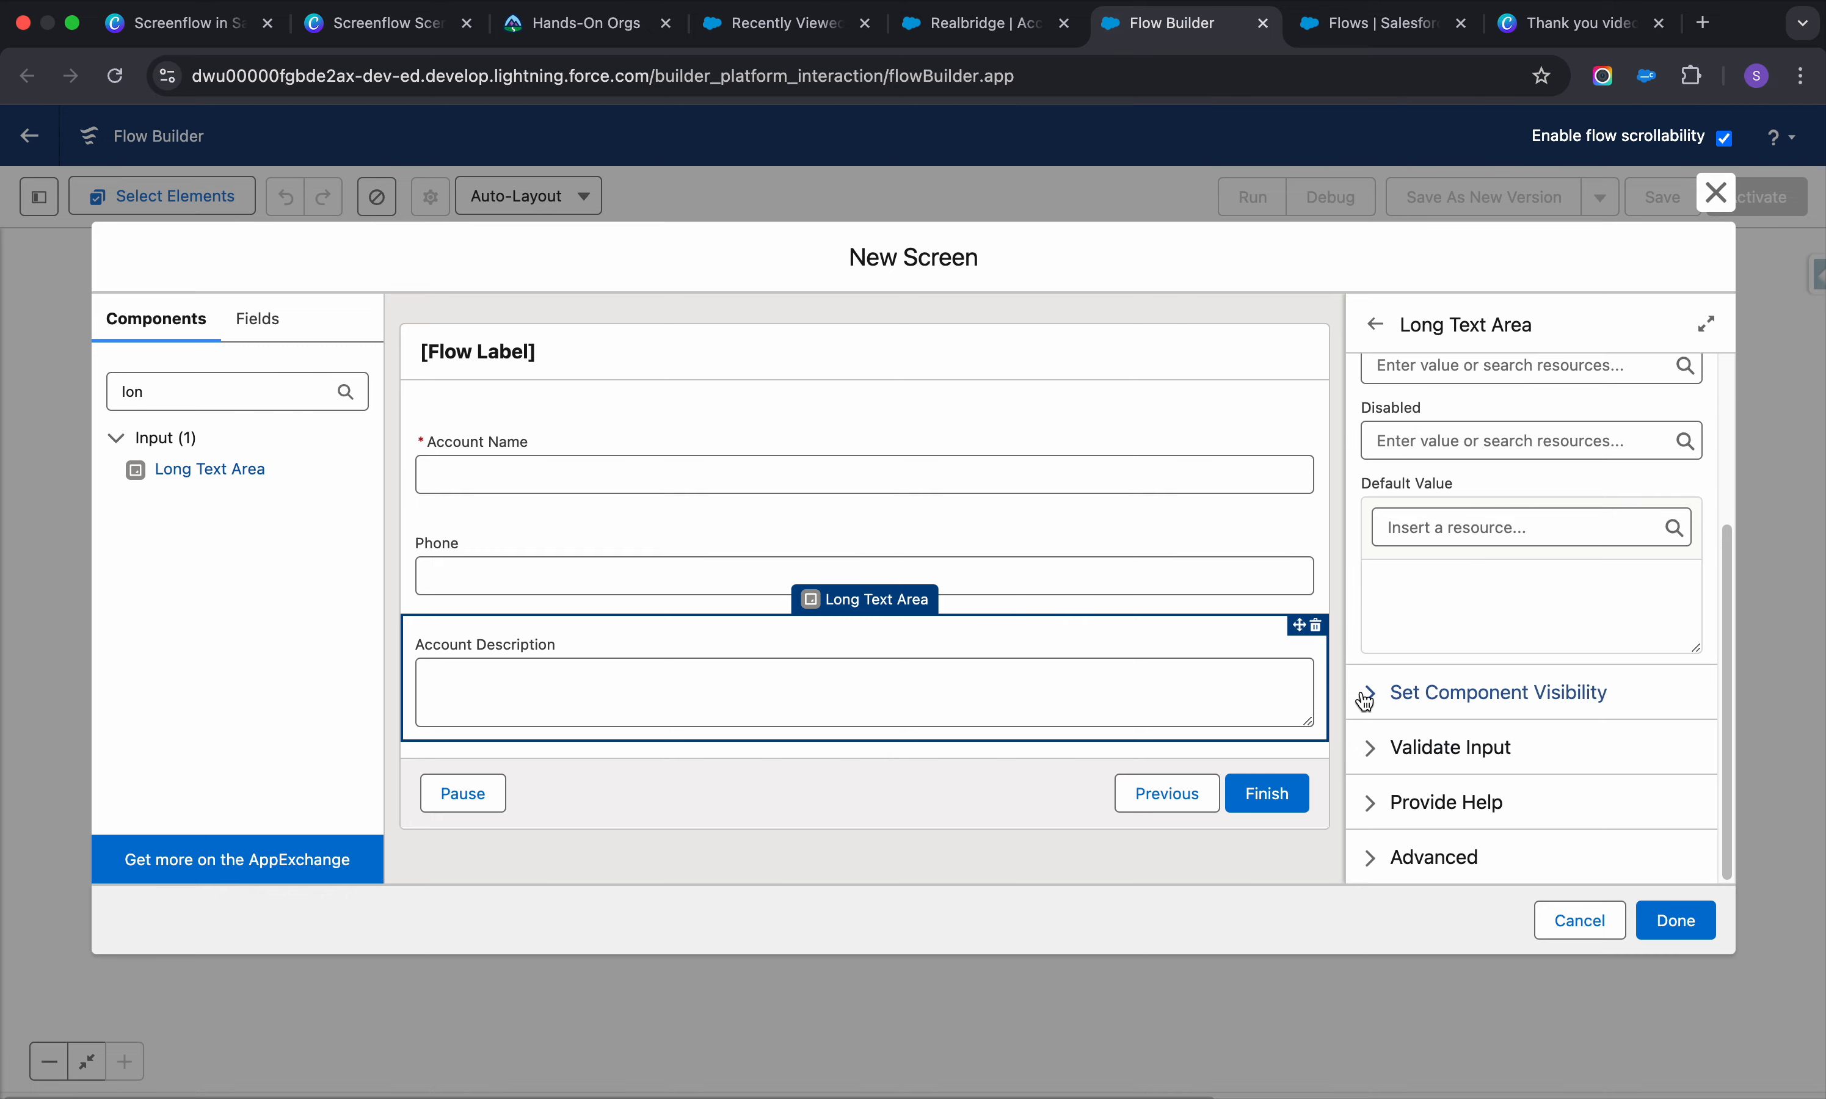
{"action": "left_click", "coordinate": [1676, 921]}
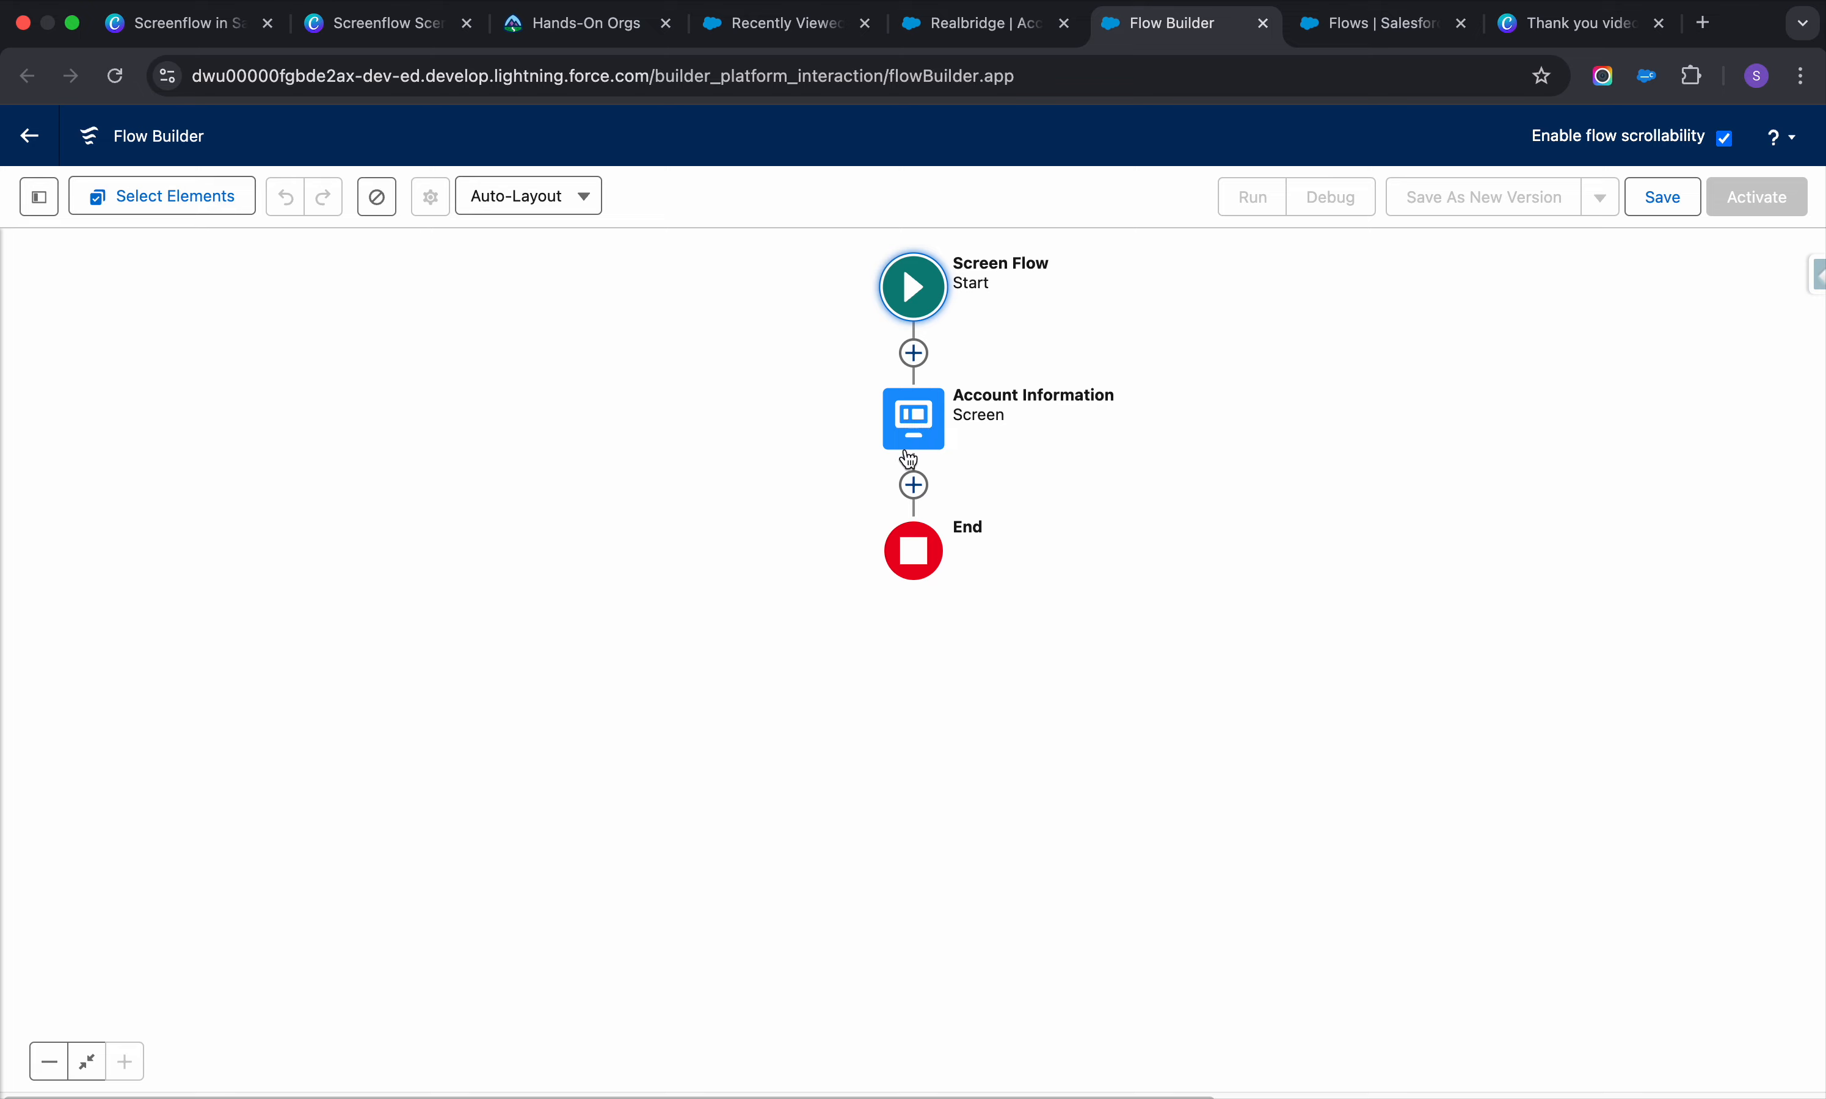
Add a Create Records element labelled Create an Account after Account Information
{"action": "left_click", "coordinate": [913, 485]}
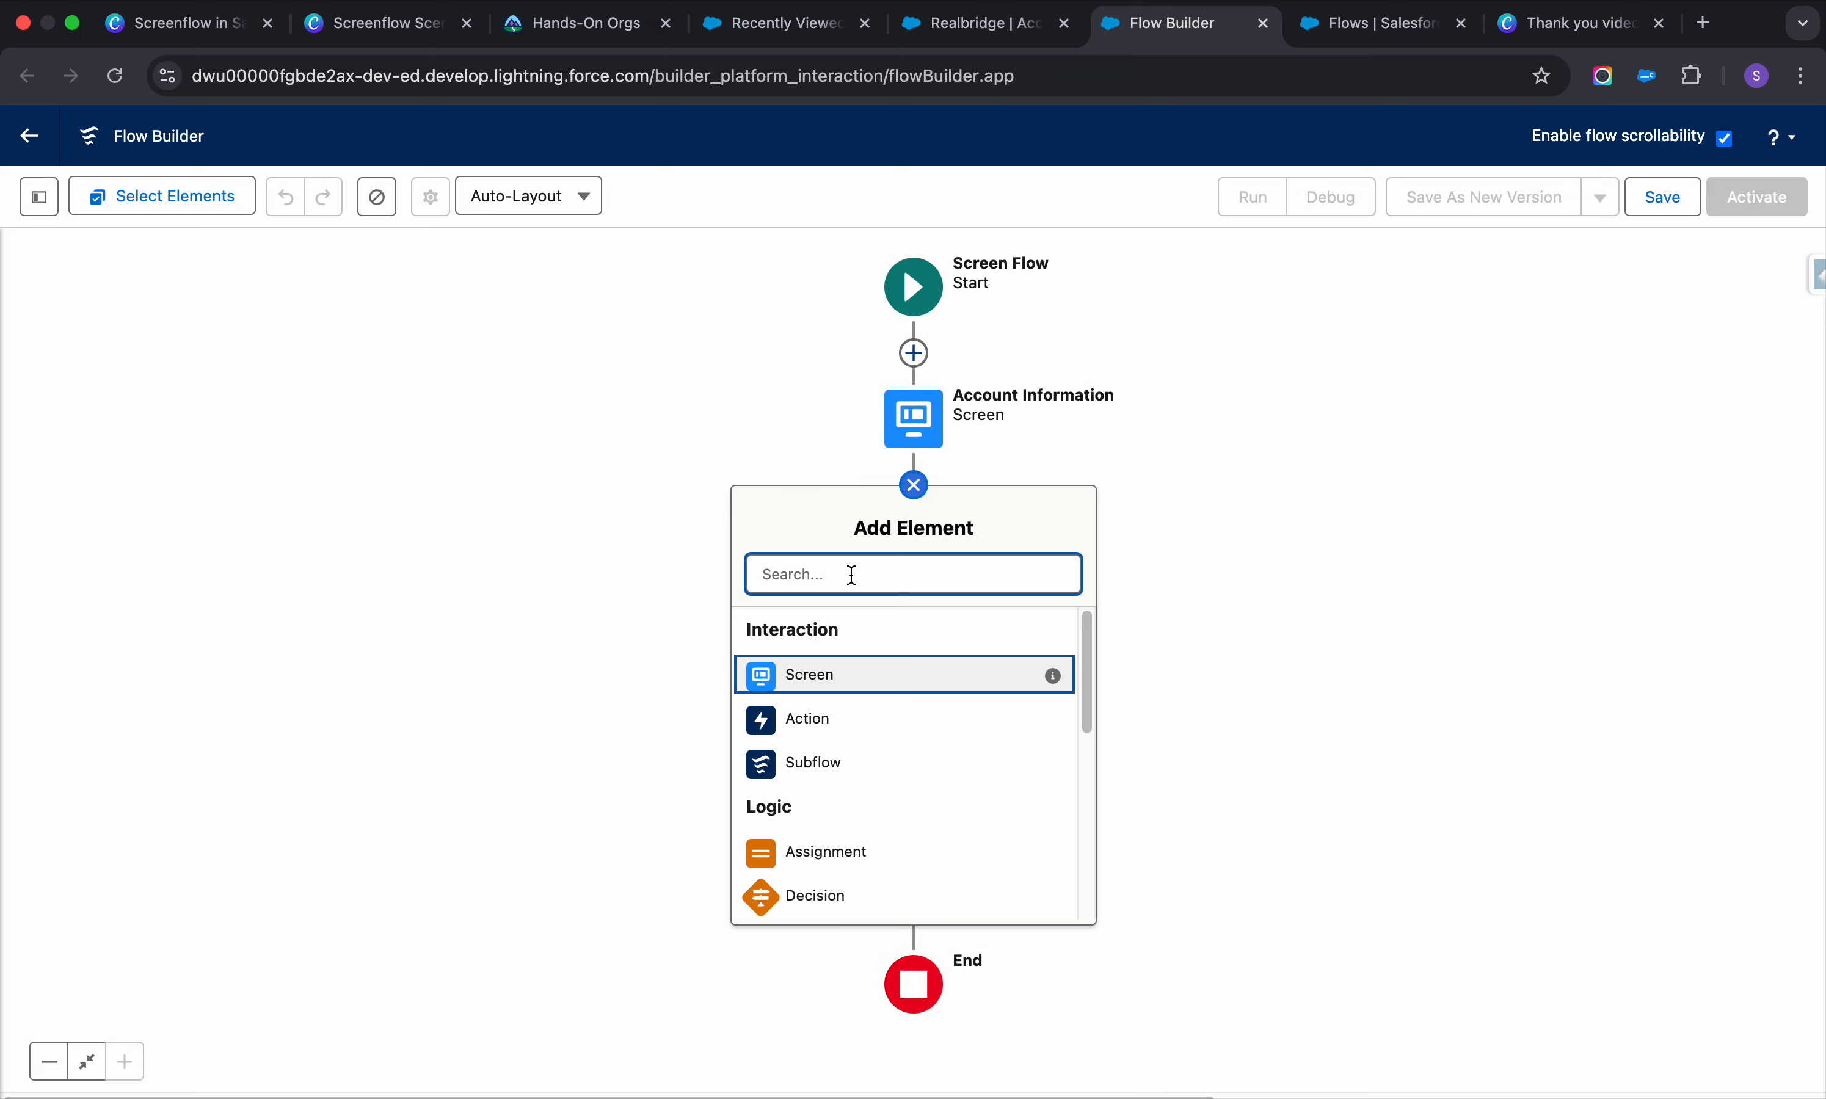
{"action": "type", "text": "crea"}
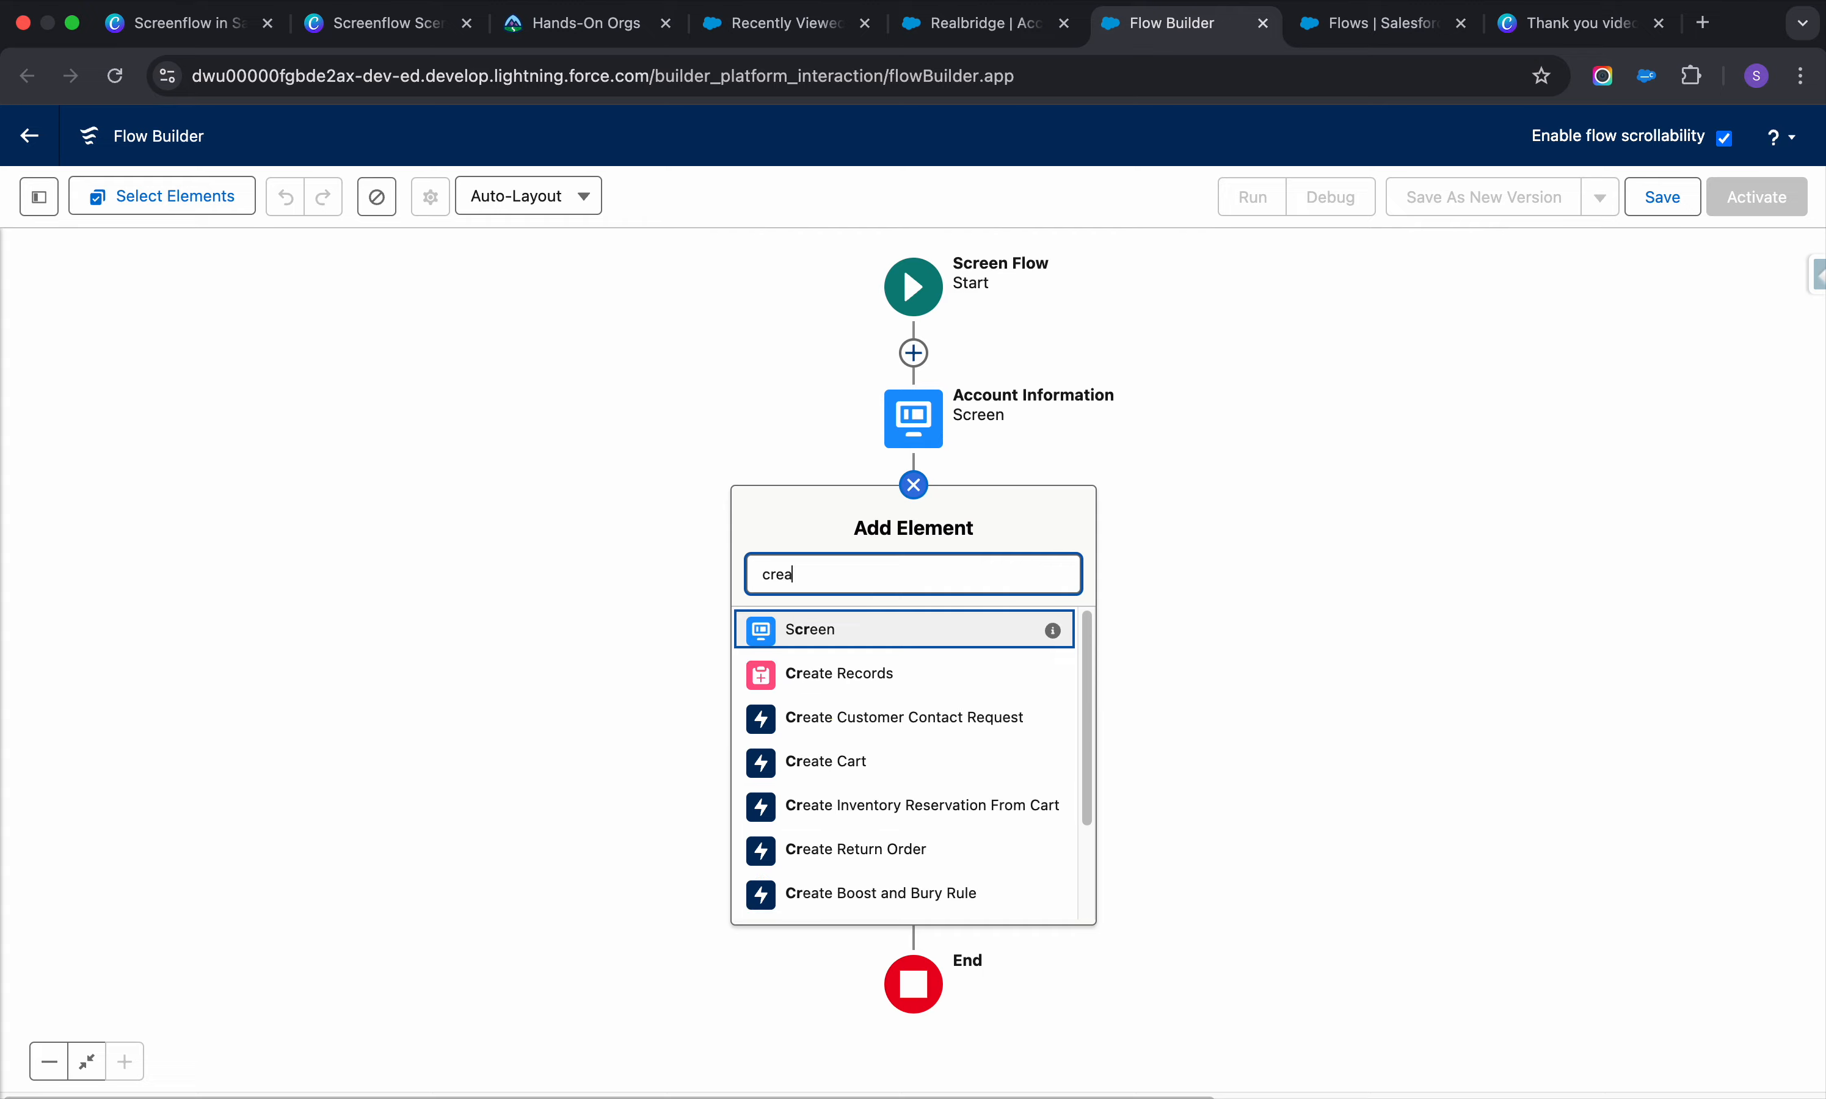
{"action": "left_click", "coordinate": [862, 632]}
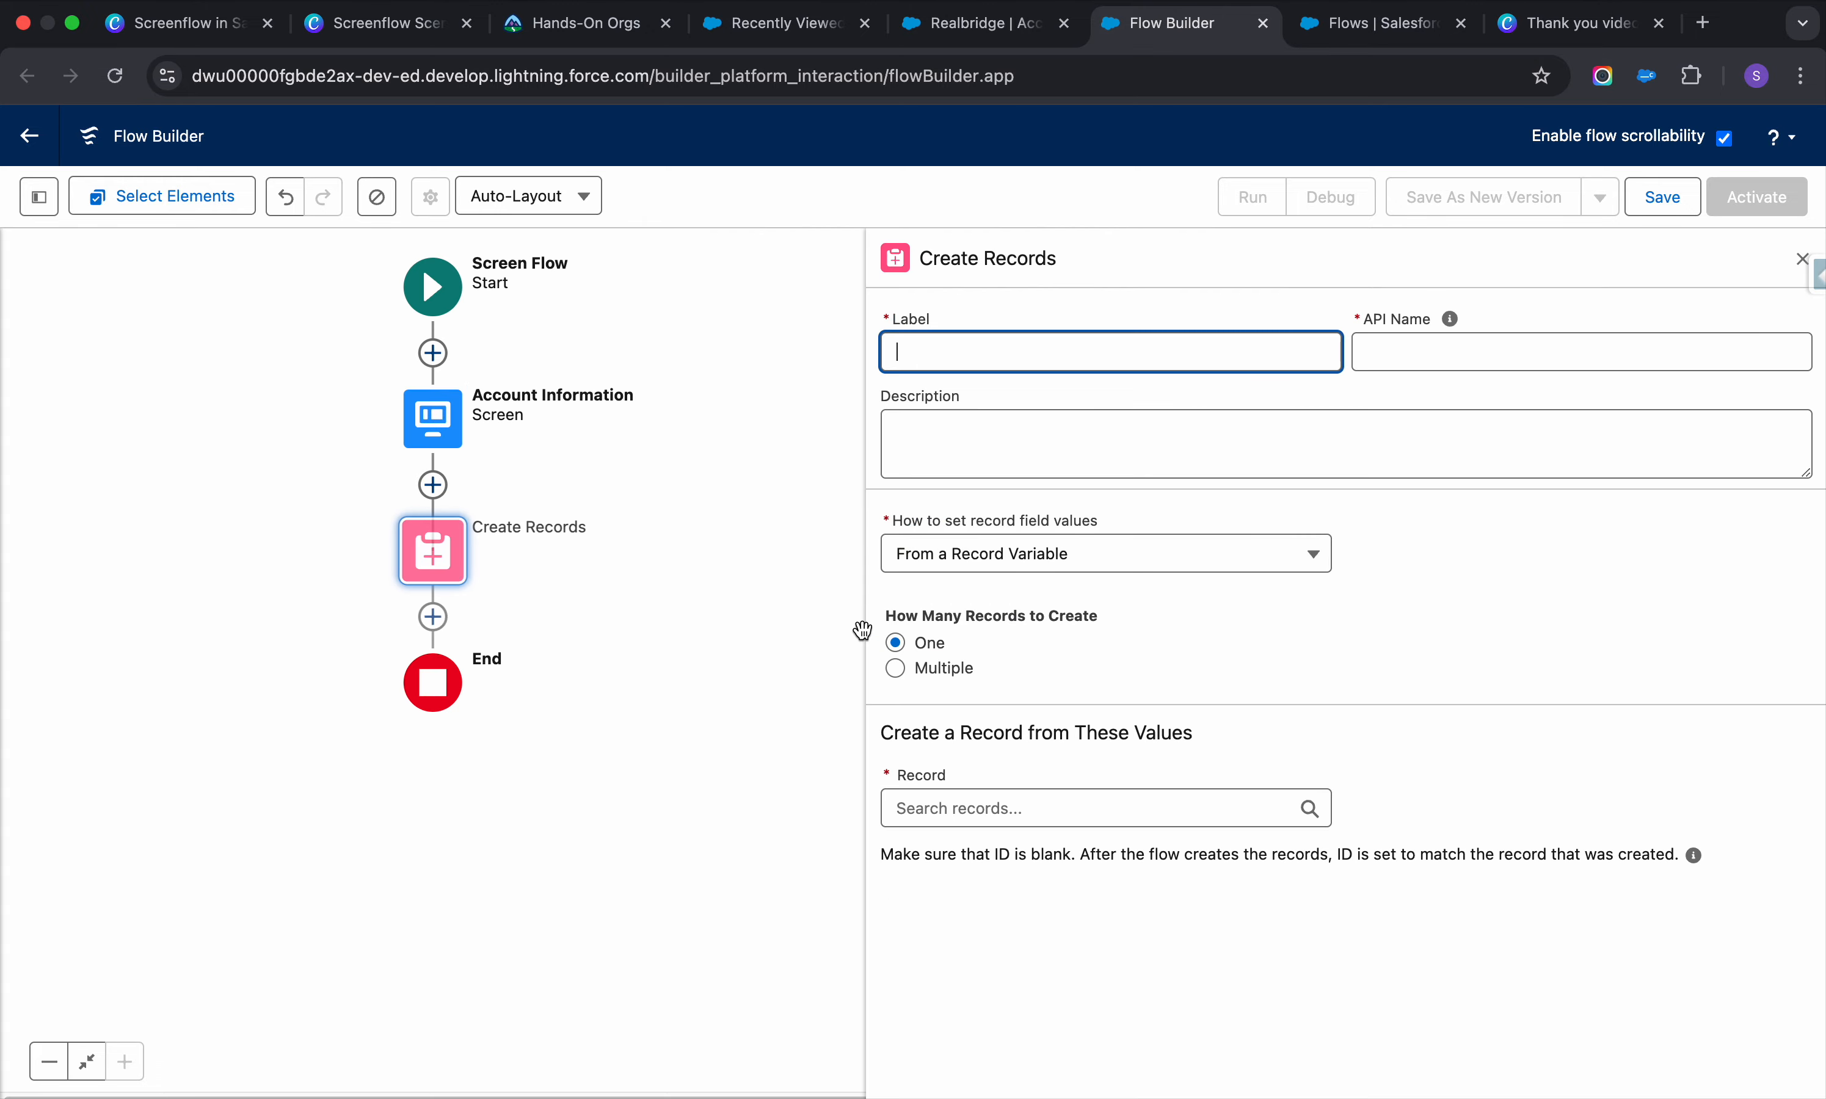
{"action": "left_click", "coordinate": [1138, 324]}
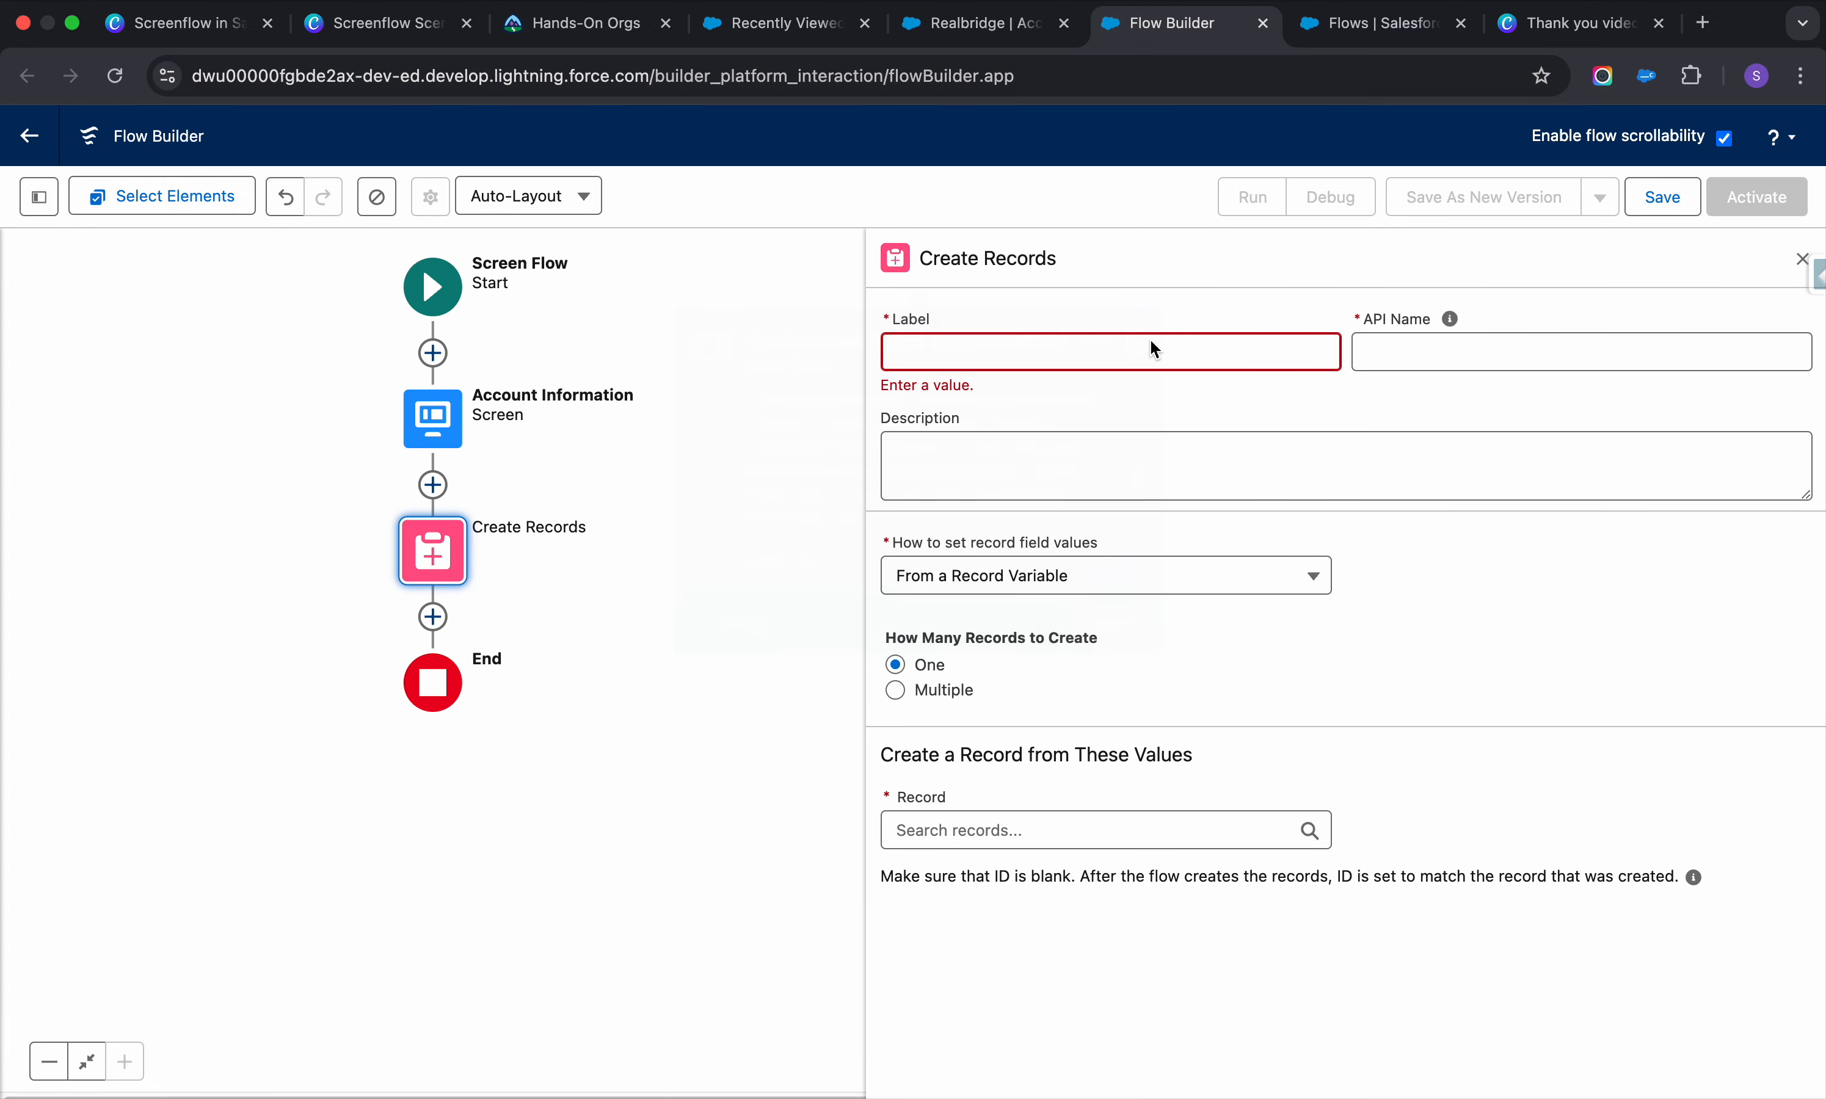
{"action": "left_click", "coordinate": [1152, 347]}
{"action": "type", "text": "Create an Account"}
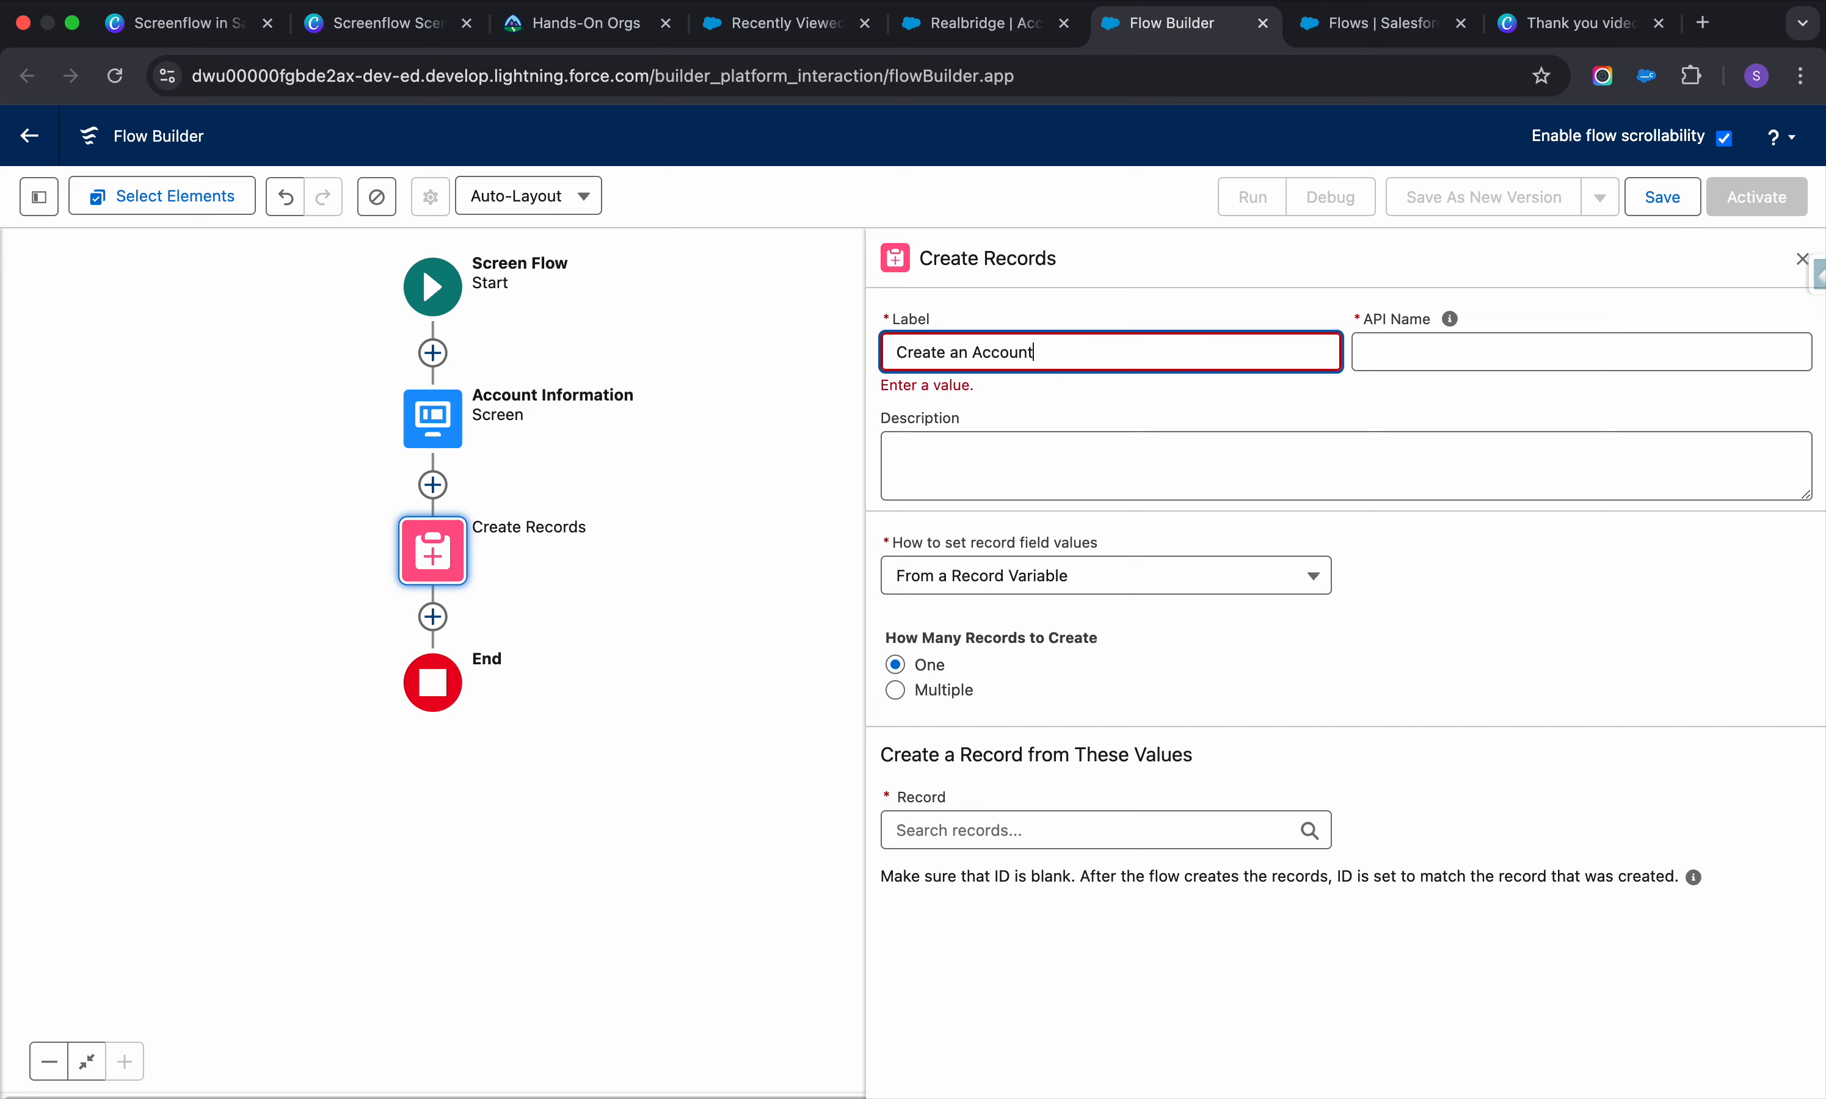
{"action": "left_click", "coordinate": [1444, 373]}
{"action": "left_click", "coordinate": [1135, 472]}
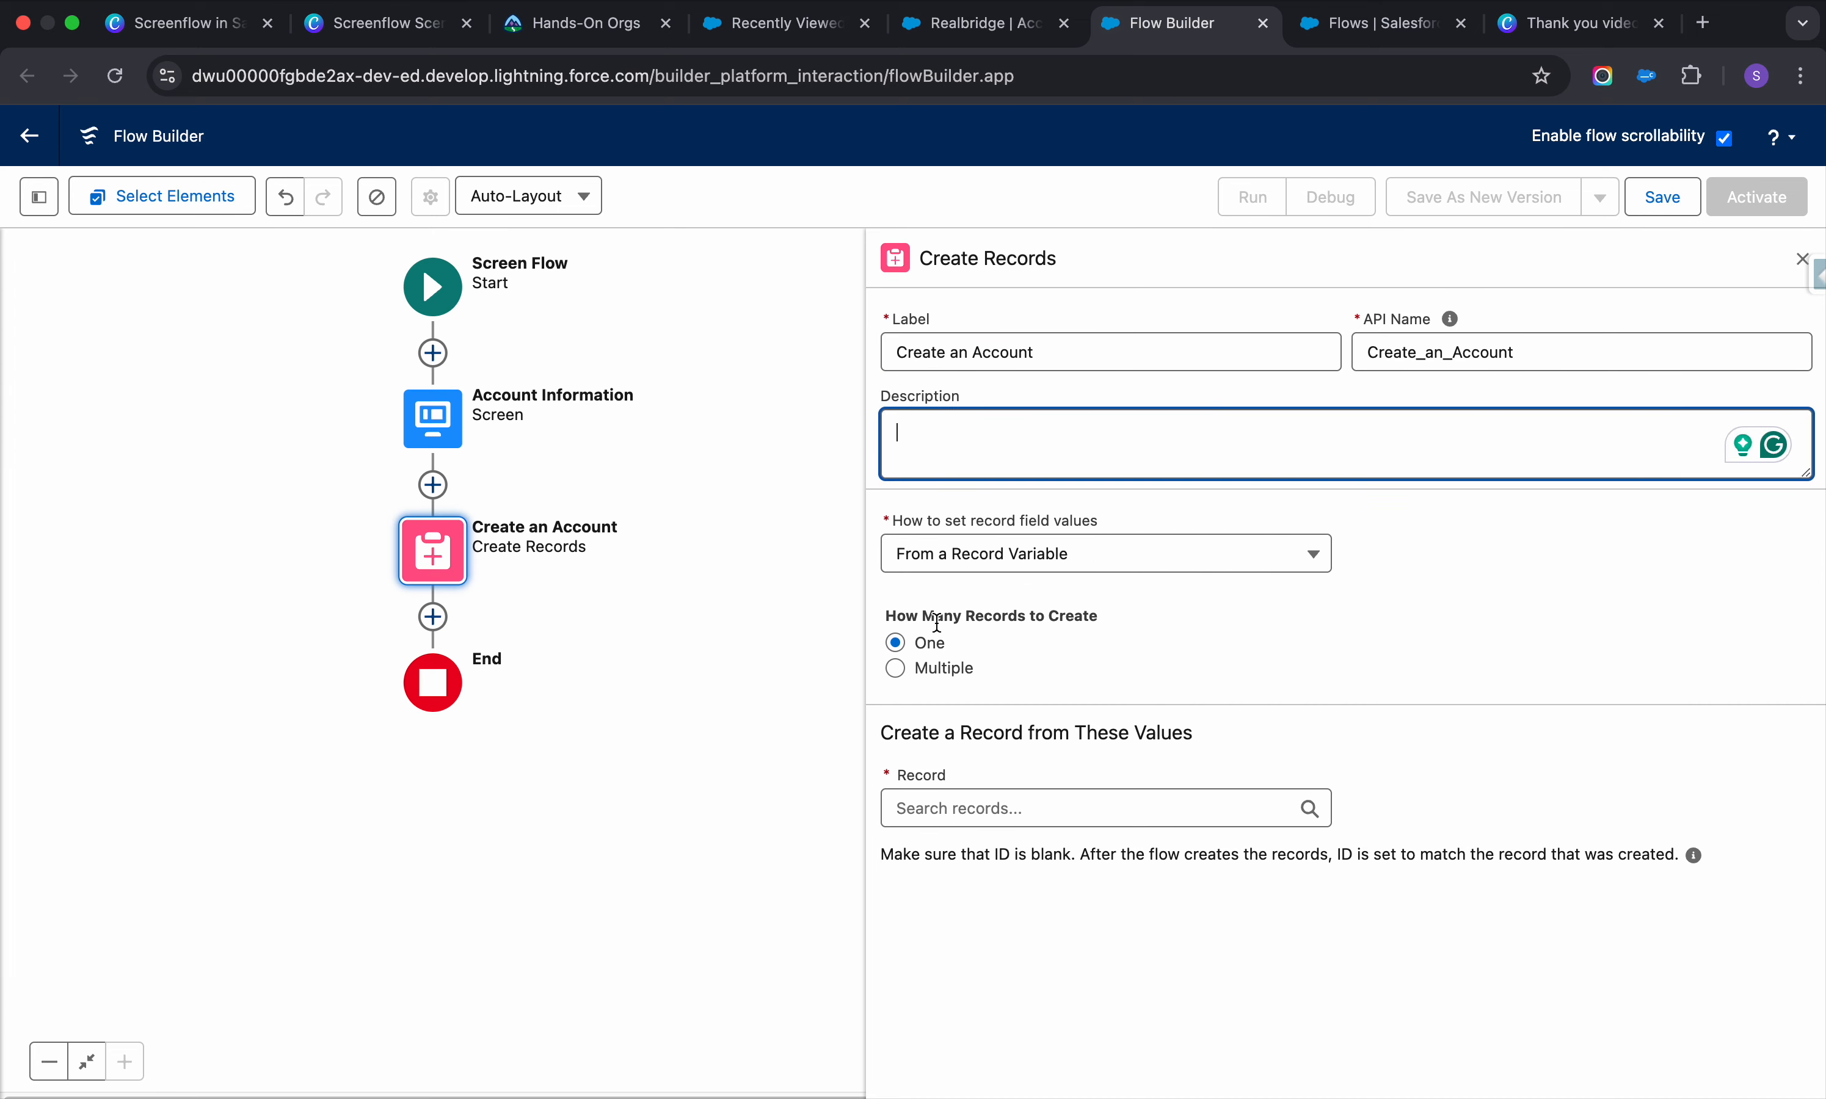
Create an Account record manually, mapping Account Name to the screen's Account Name input
{"action": "left_click", "coordinate": [1014, 553]}
{"action": "left_click", "coordinate": [1030, 599]}
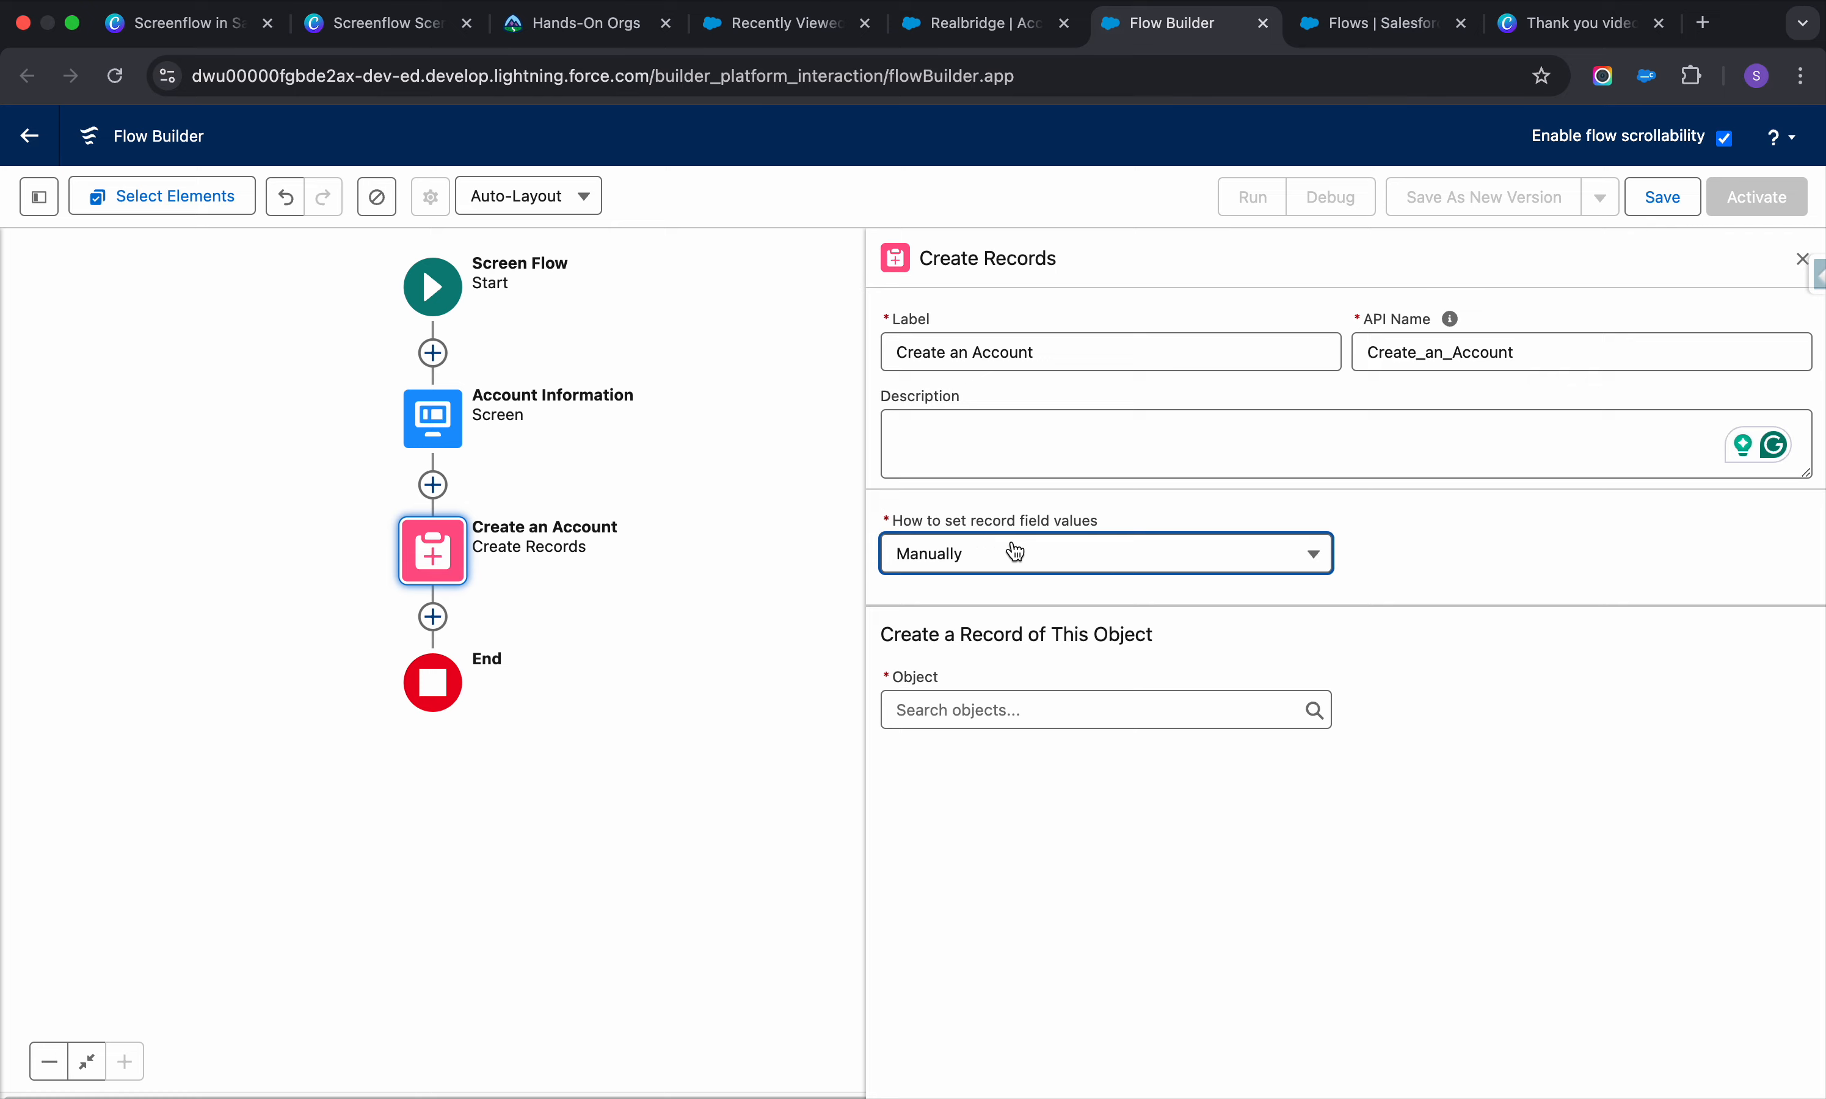
{"action": "left_click", "coordinate": [990, 710]}
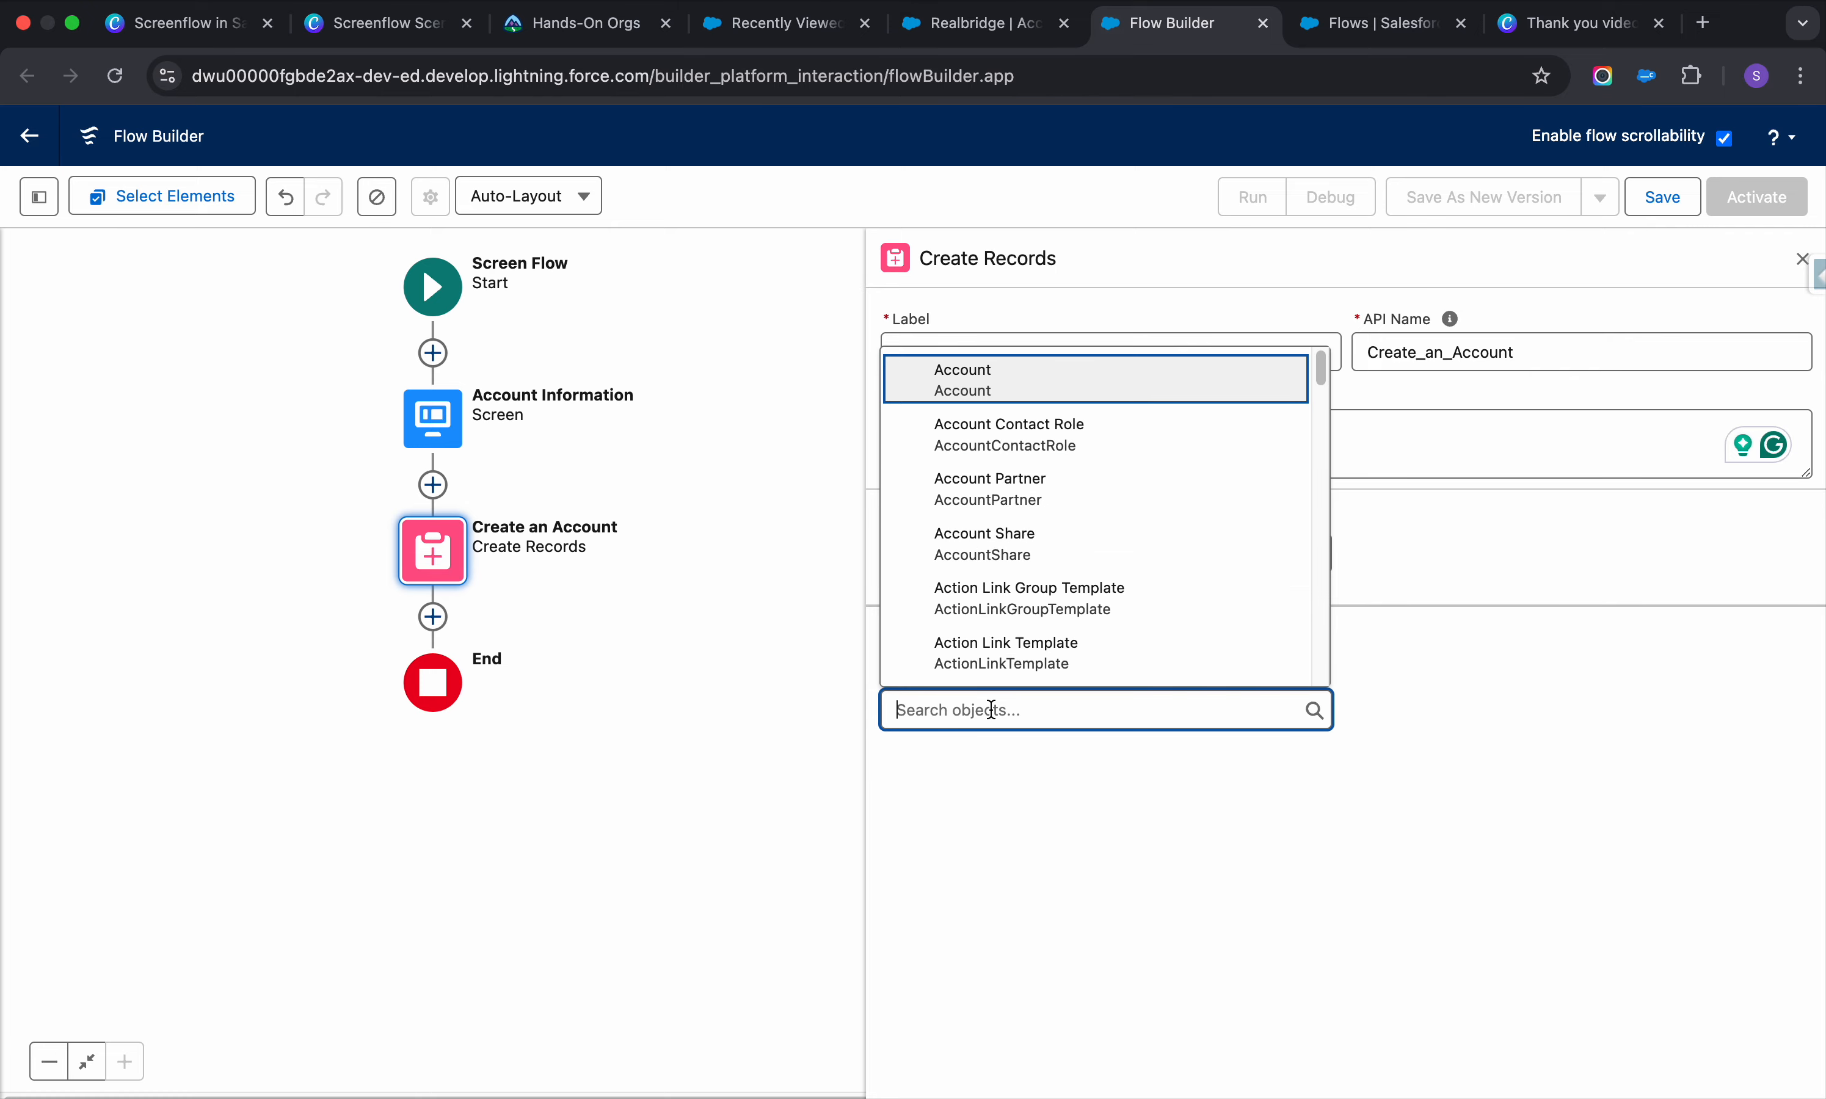
{"action": "left_click", "coordinate": [1017, 394]}
{"action": "left_click", "coordinate": [1486, 847]}
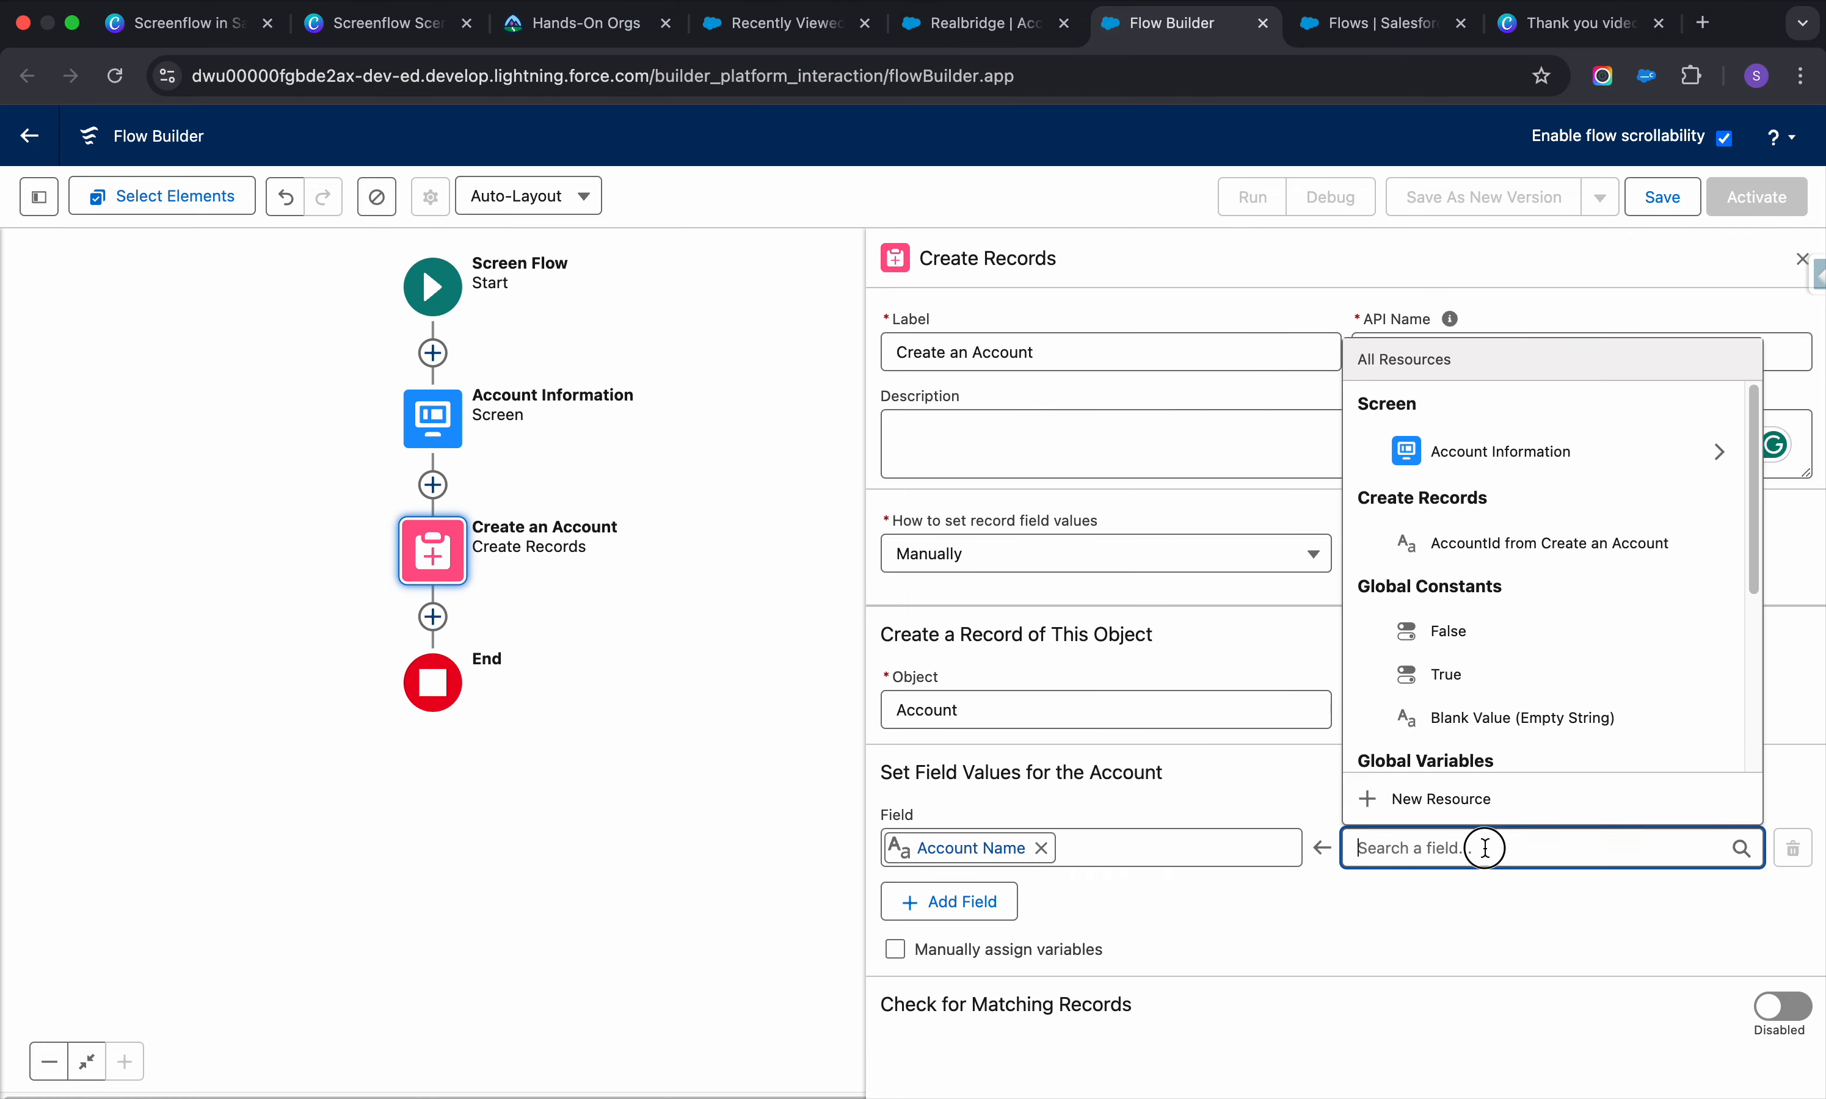
{"action": "left_click", "coordinate": [1716, 452]}
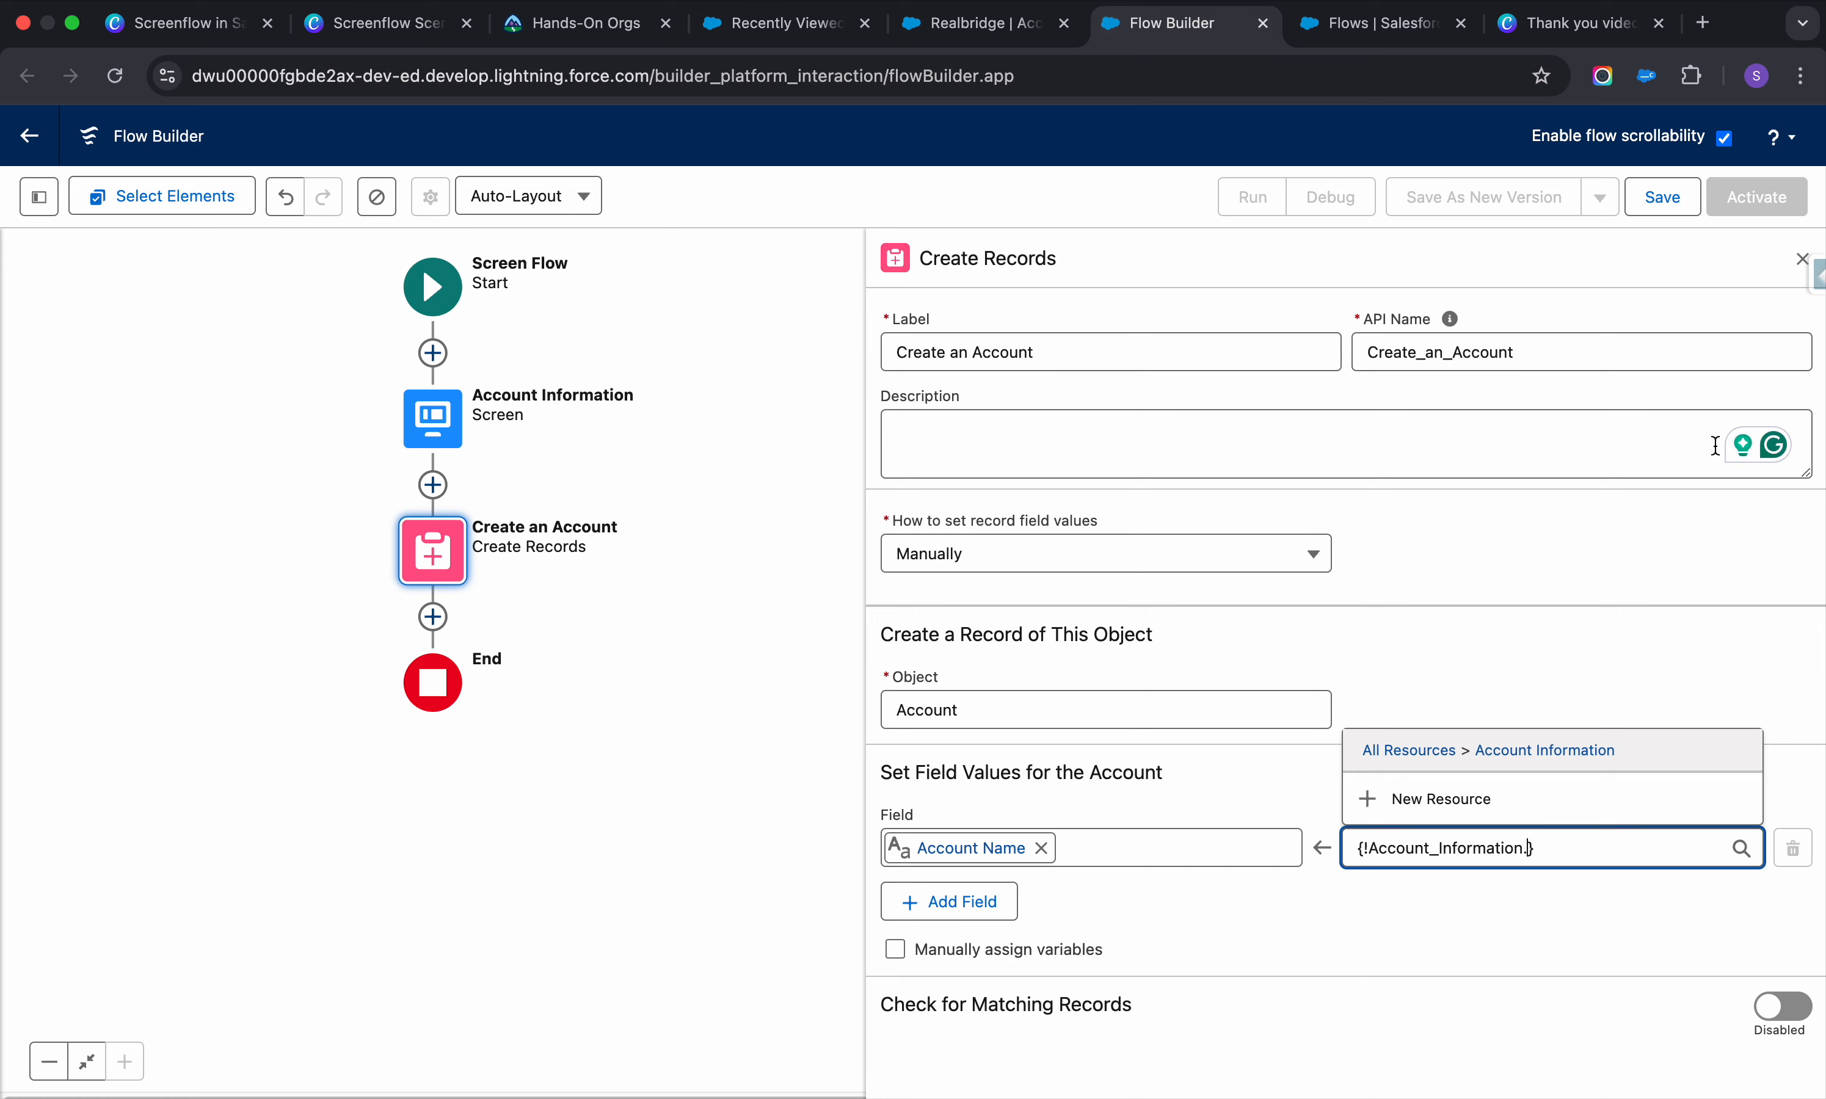
{"action": "left_click", "coordinate": [1507, 759]}
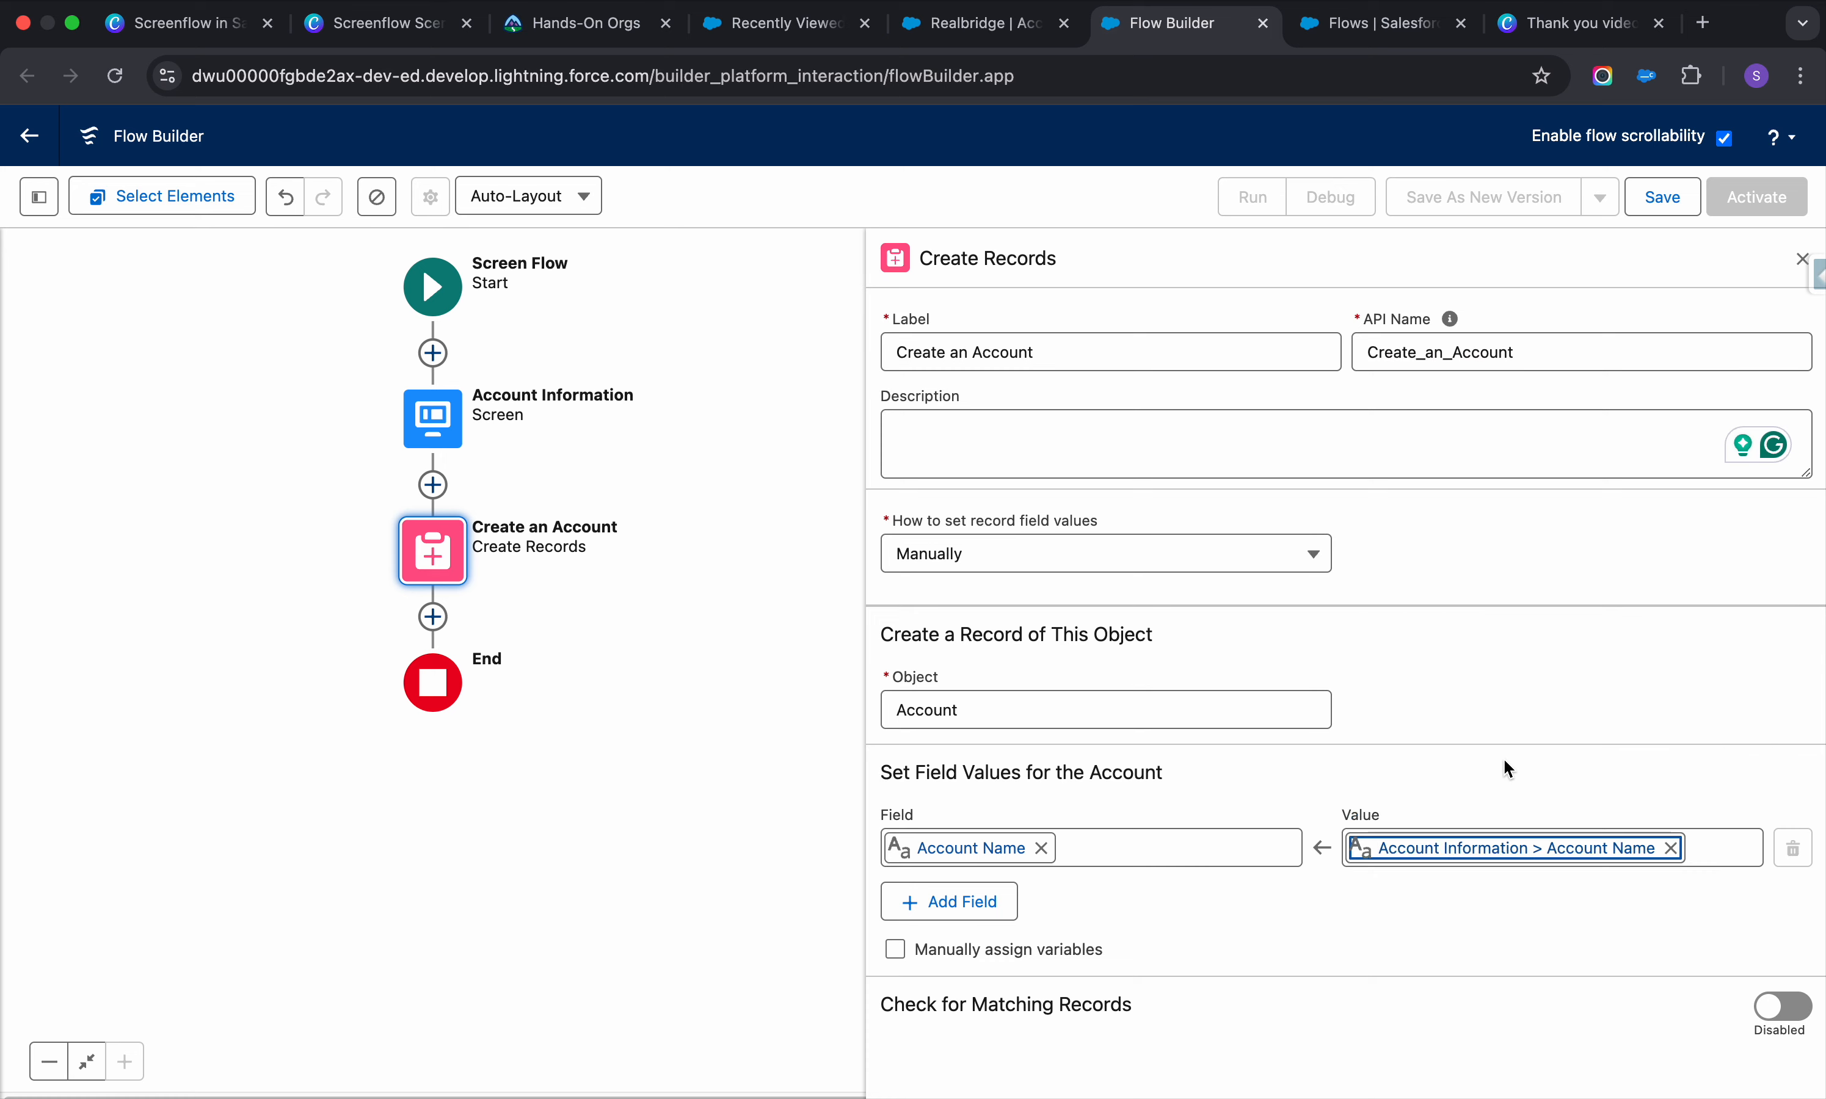
Map Account Phone to the Account Information screen's Phone input
{"action": "left_click", "coordinate": [951, 908]}
{"action": "left_click", "coordinate": [1059, 922]}
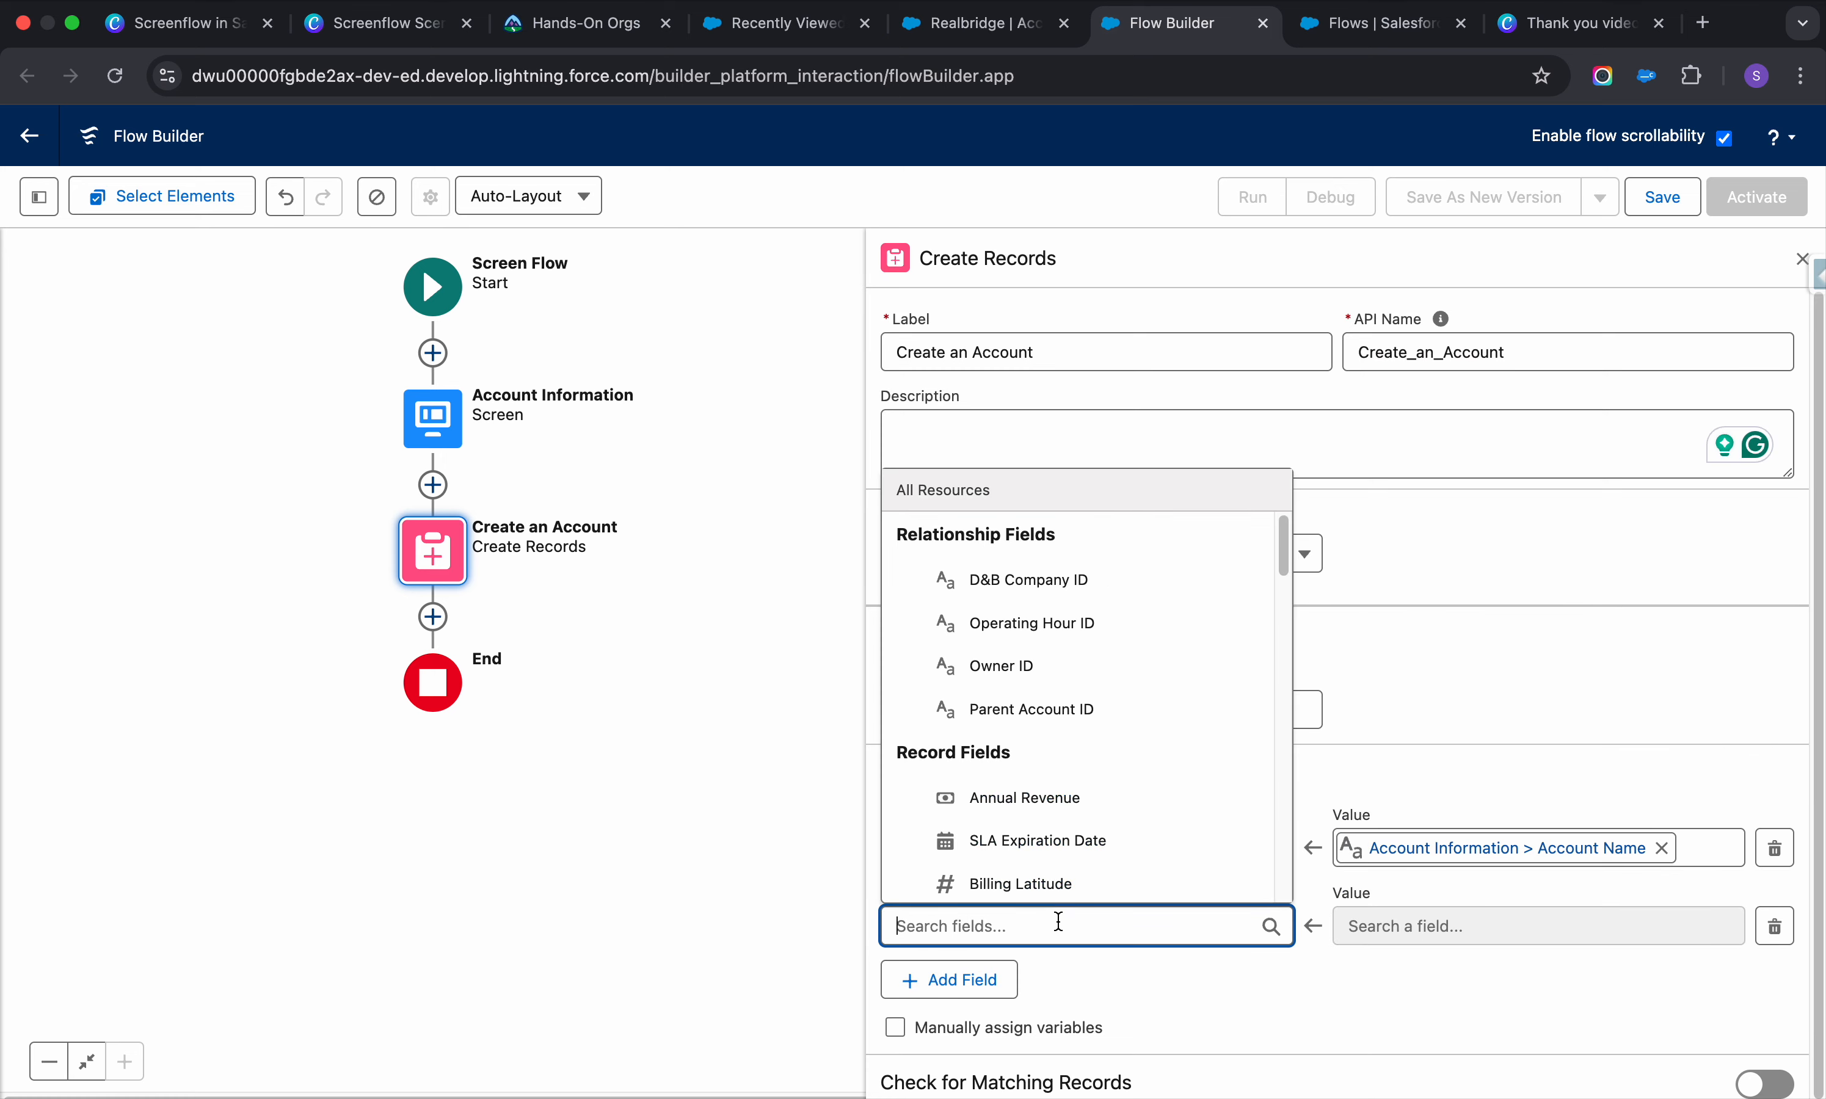
{"action": "type", "text": "pho"}
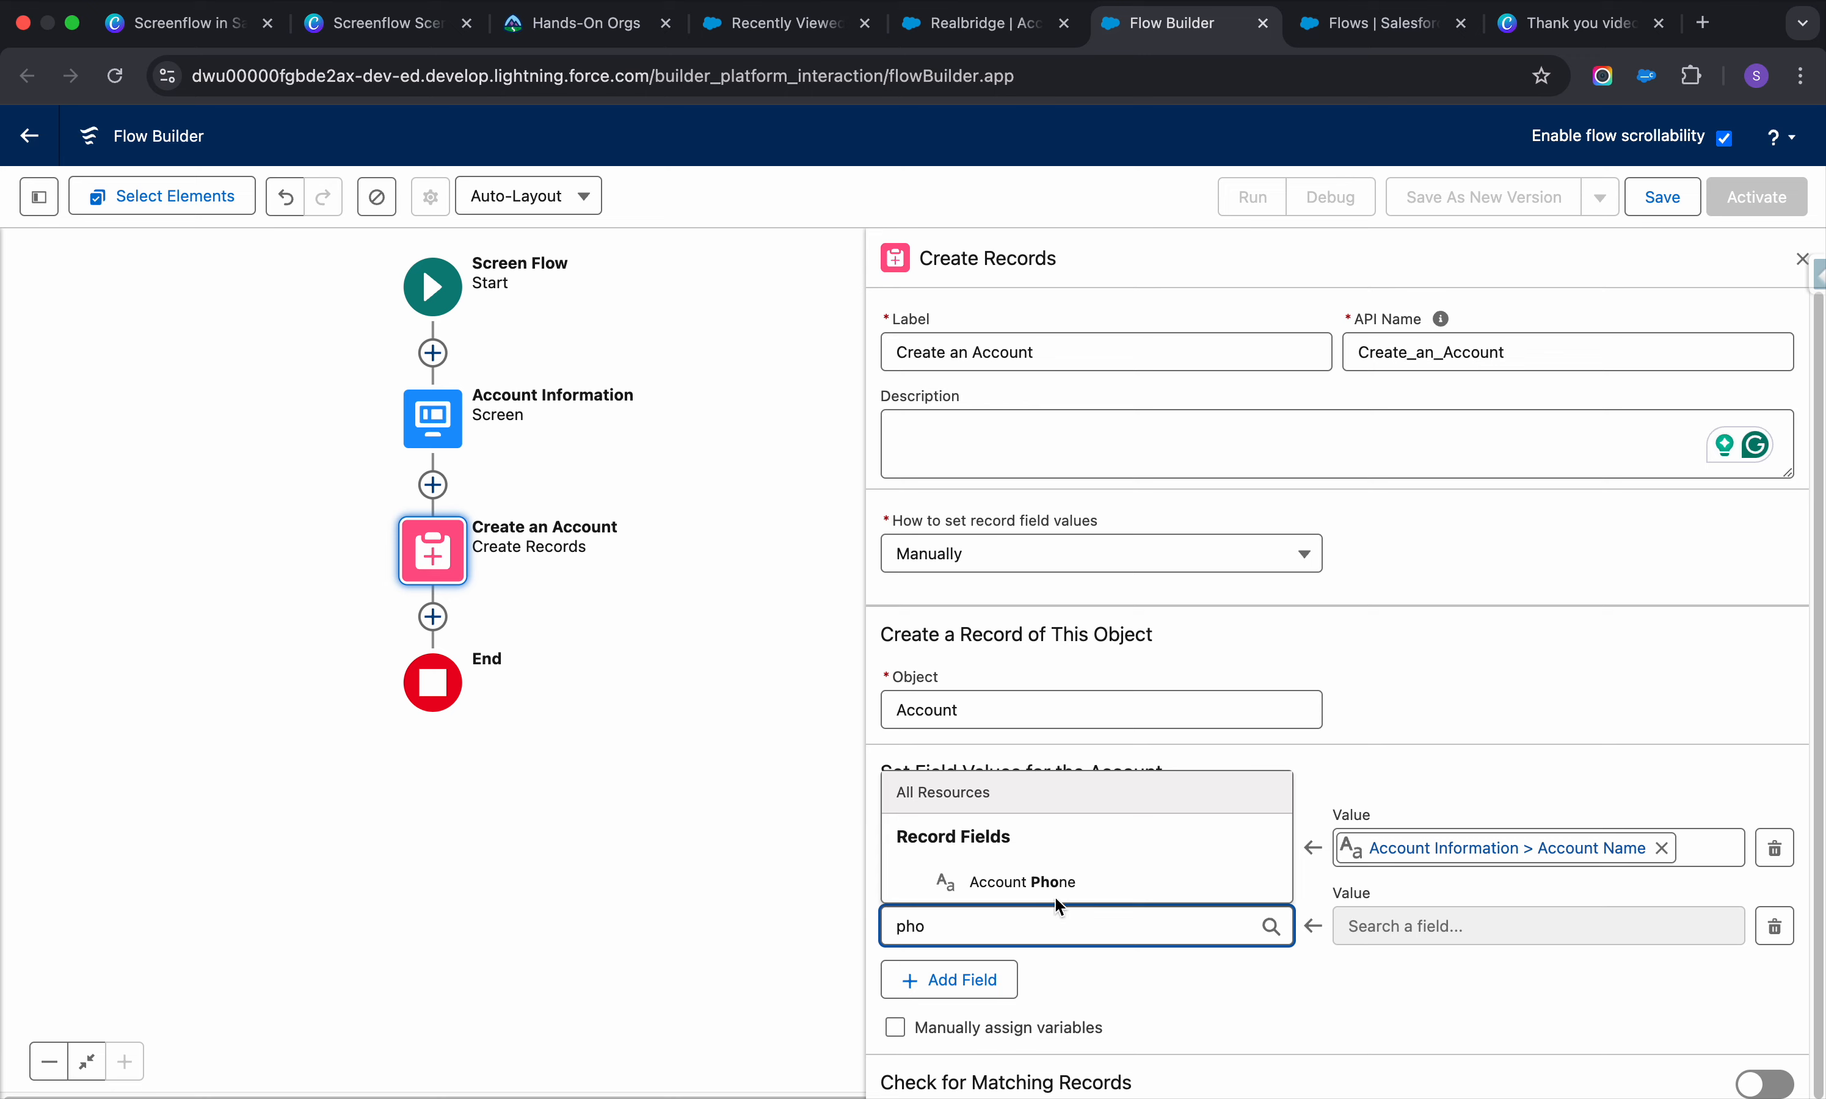
{"action": "left_click", "coordinate": [1059, 883]}
{"action": "left_click", "coordinate": [1484, 928]}
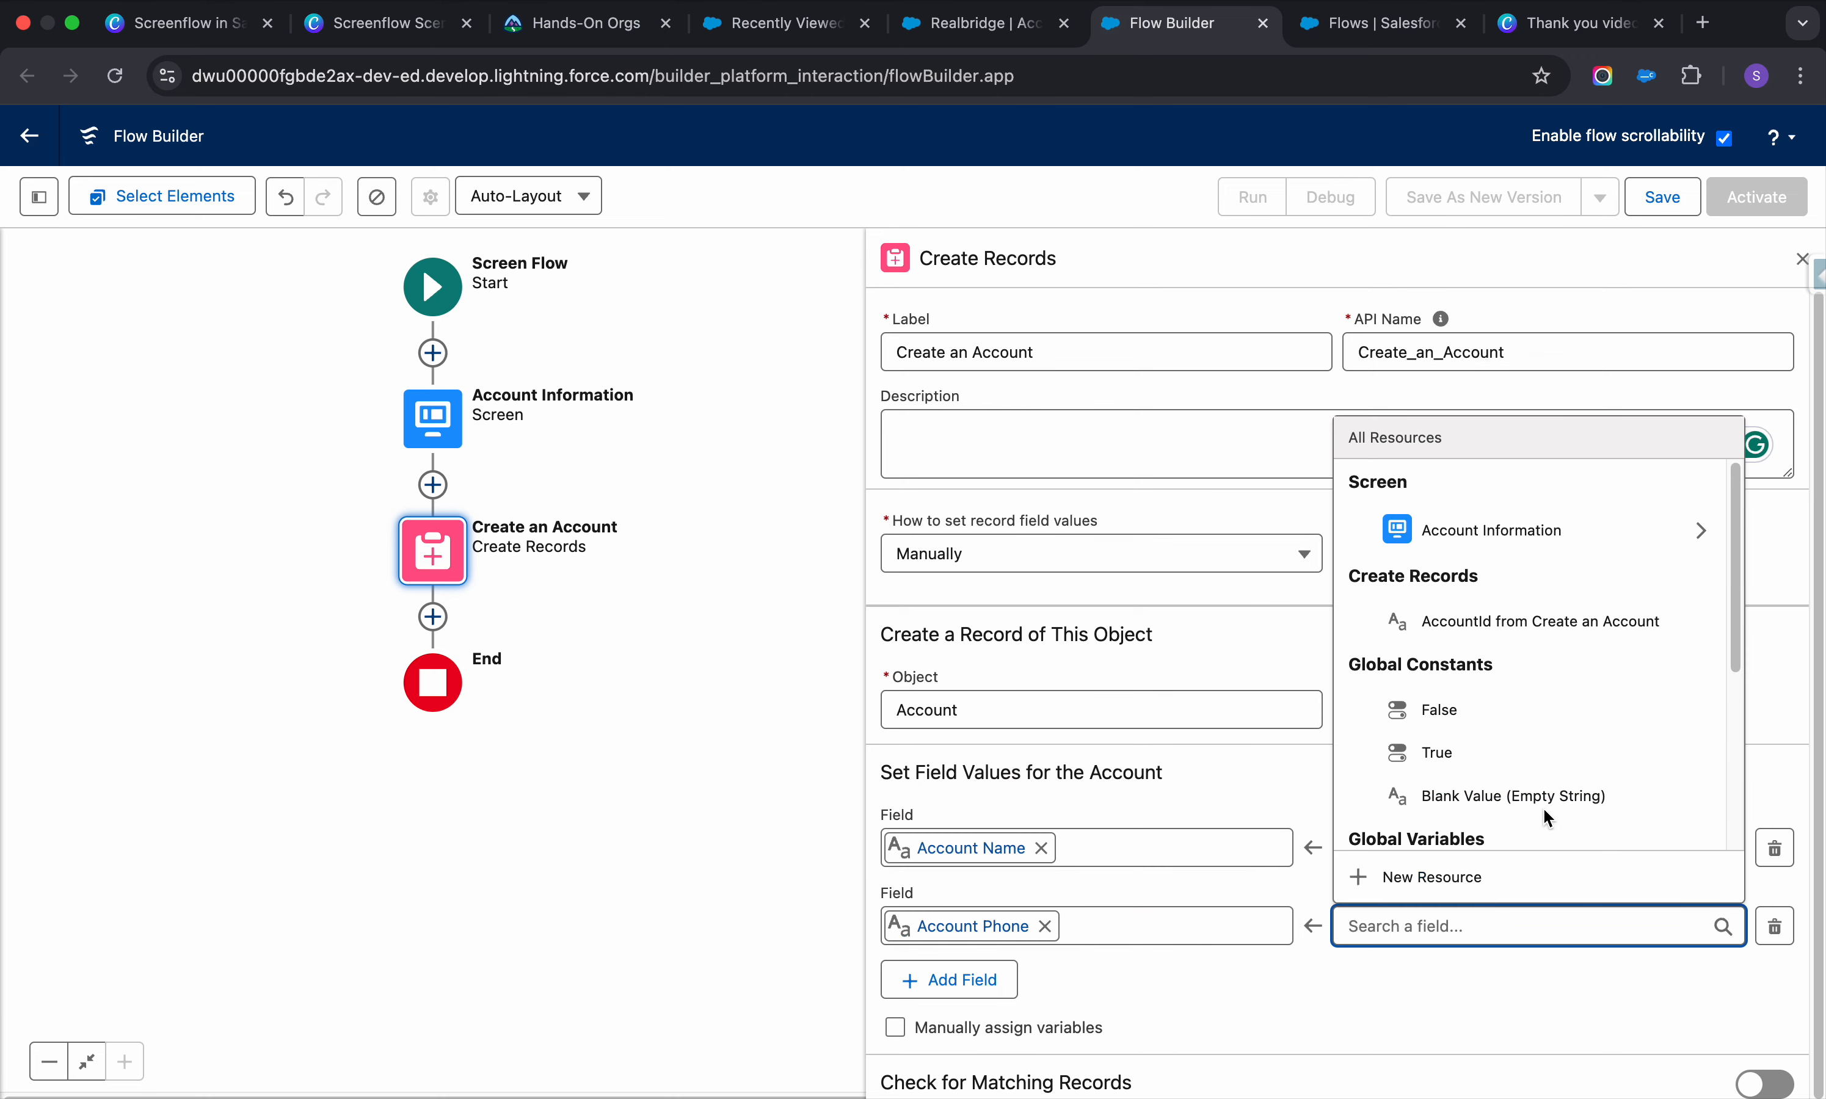
{"action": "left_click", "coordinate": [1699, 530]}
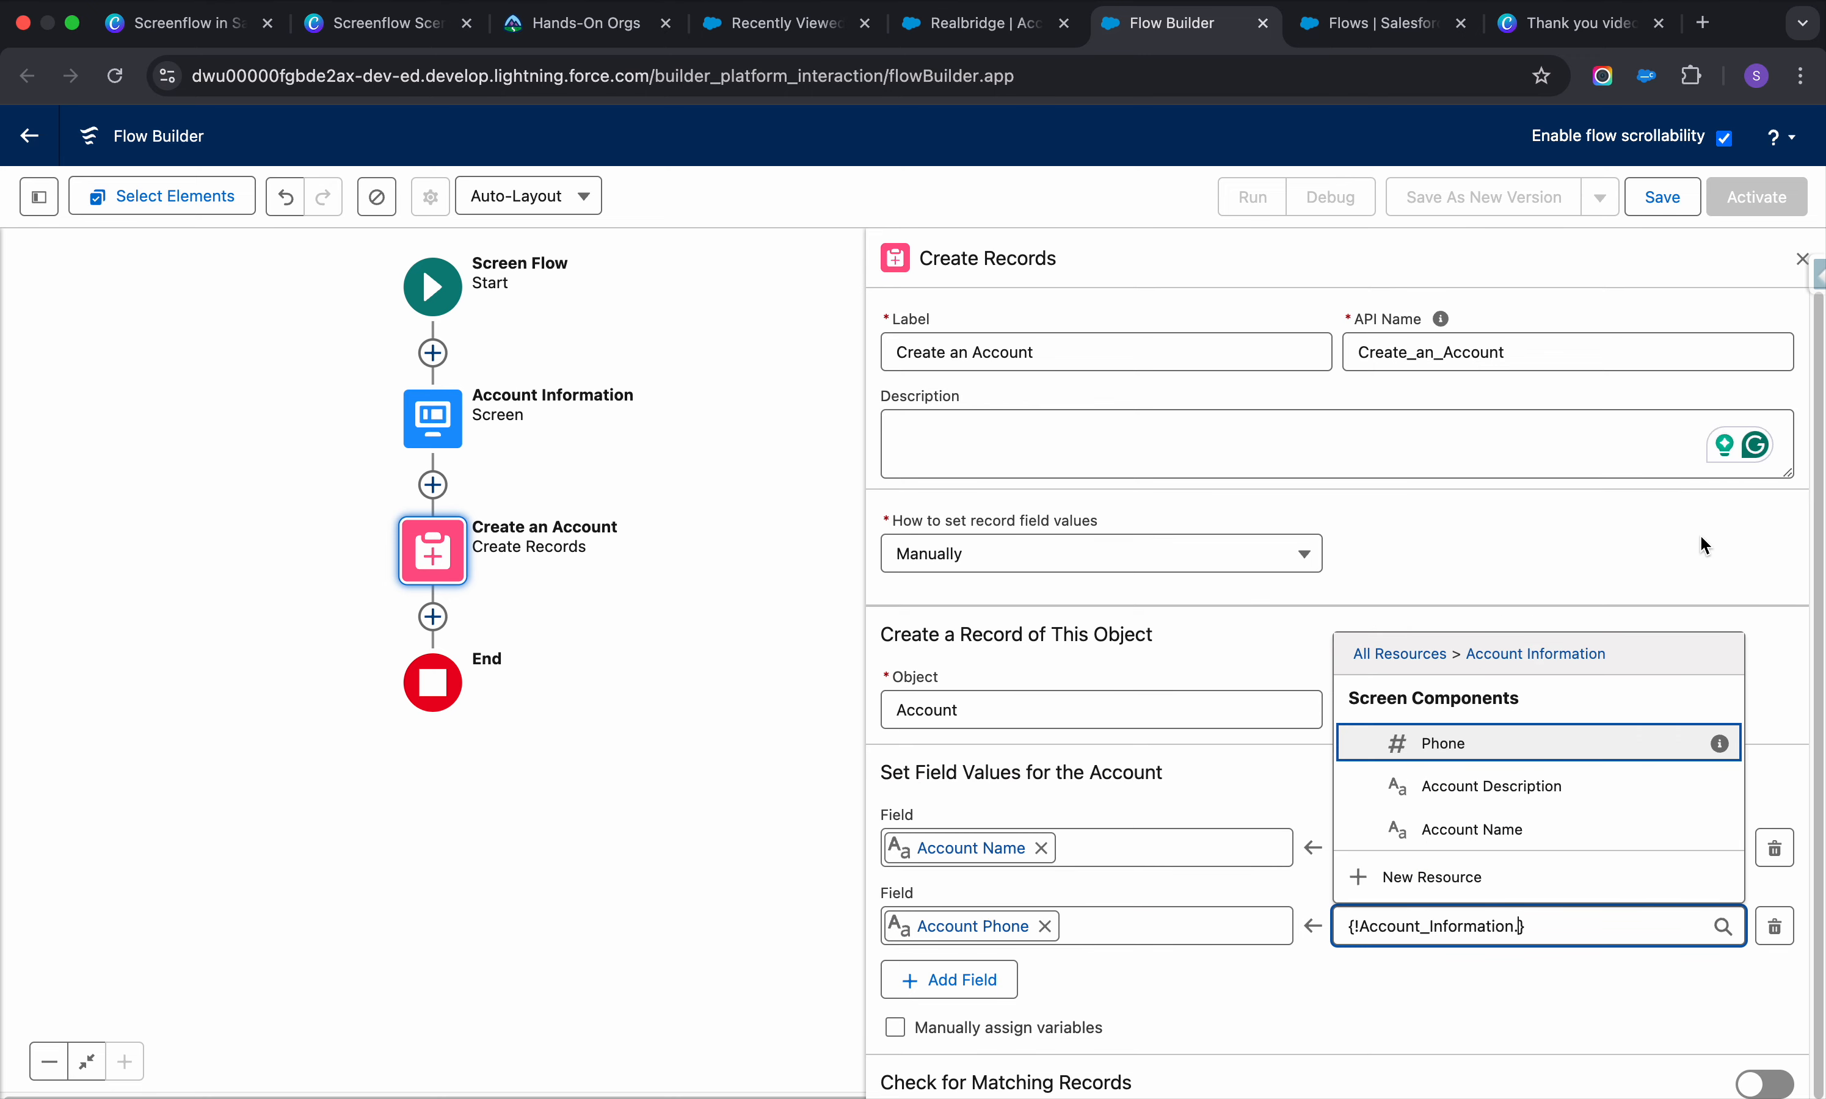
{"action": "left_click", "coordinate": [1504, 755]}
Map Account Description to the screen's Account Description input
{"action": "left_click", "coordinate": [956, 972]}
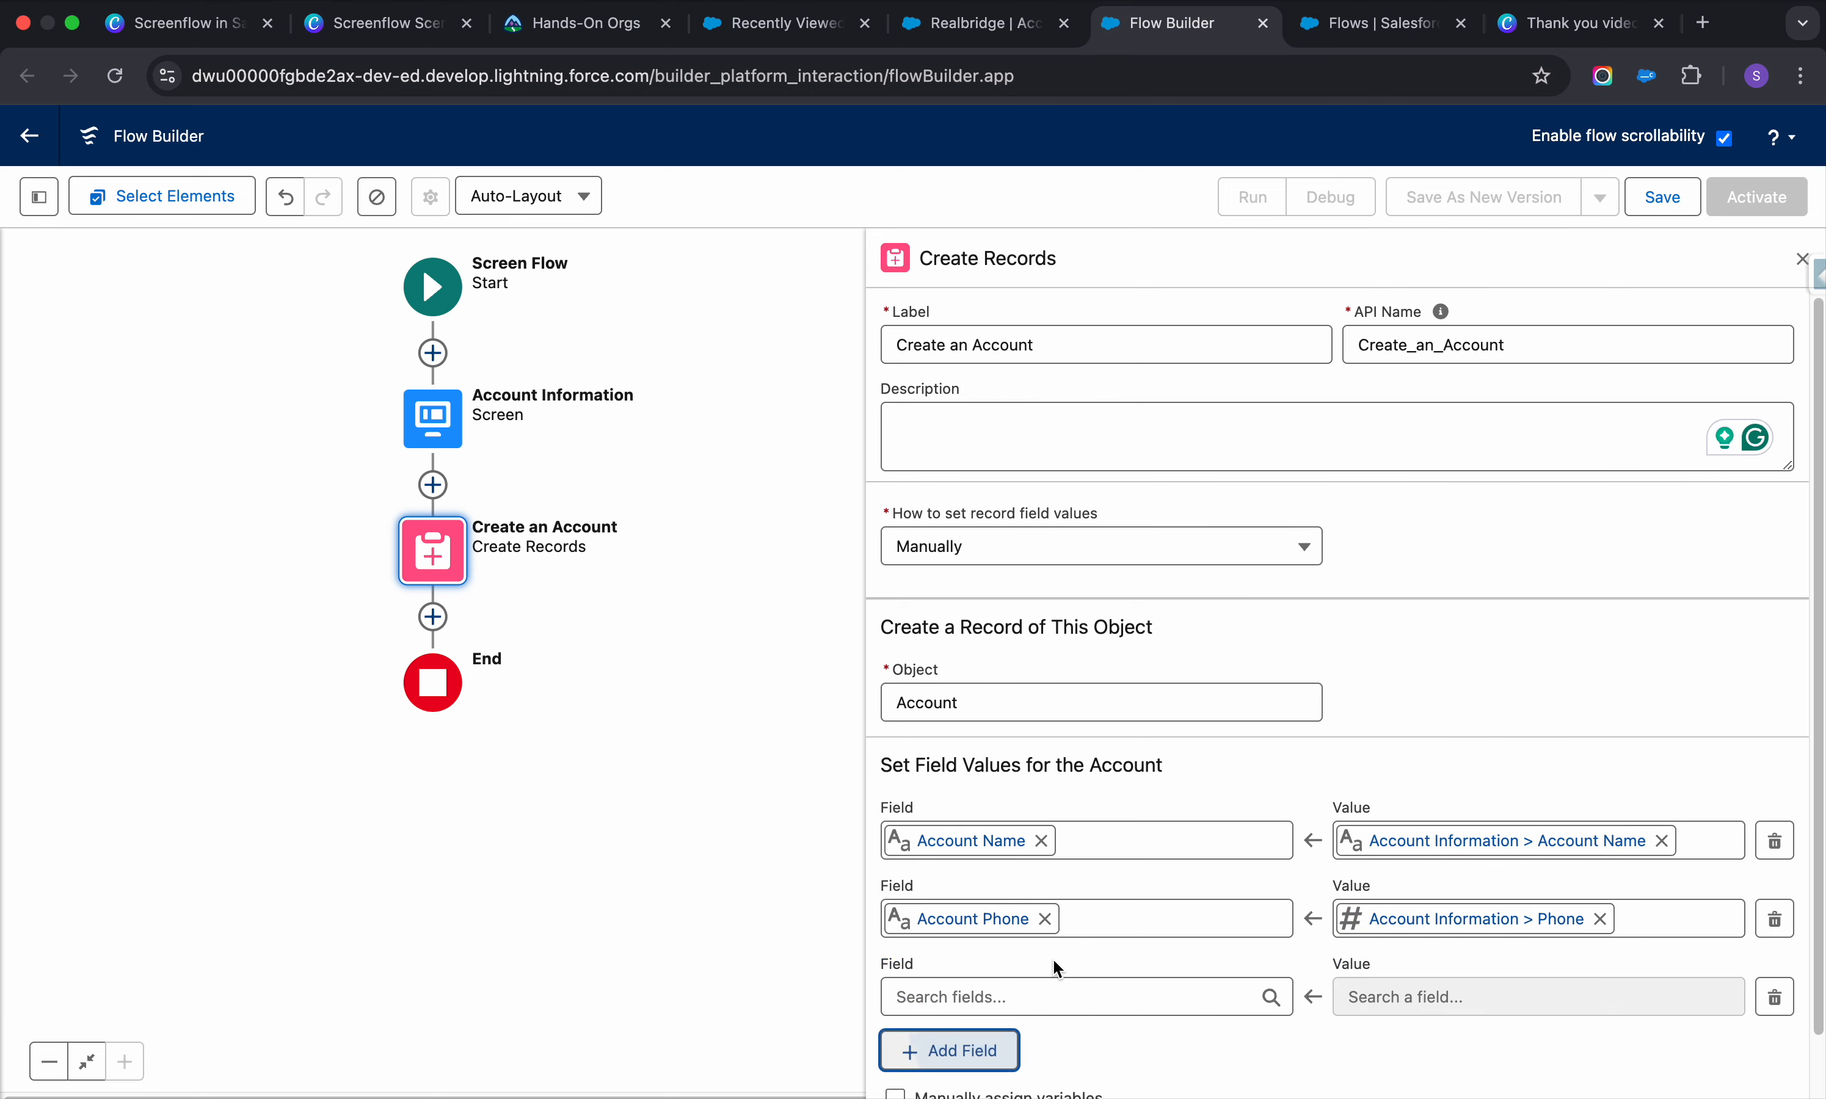
{"action": "left_click", "coordinate": [1046, 1002]}
{"action": "type", "text": "desc"}
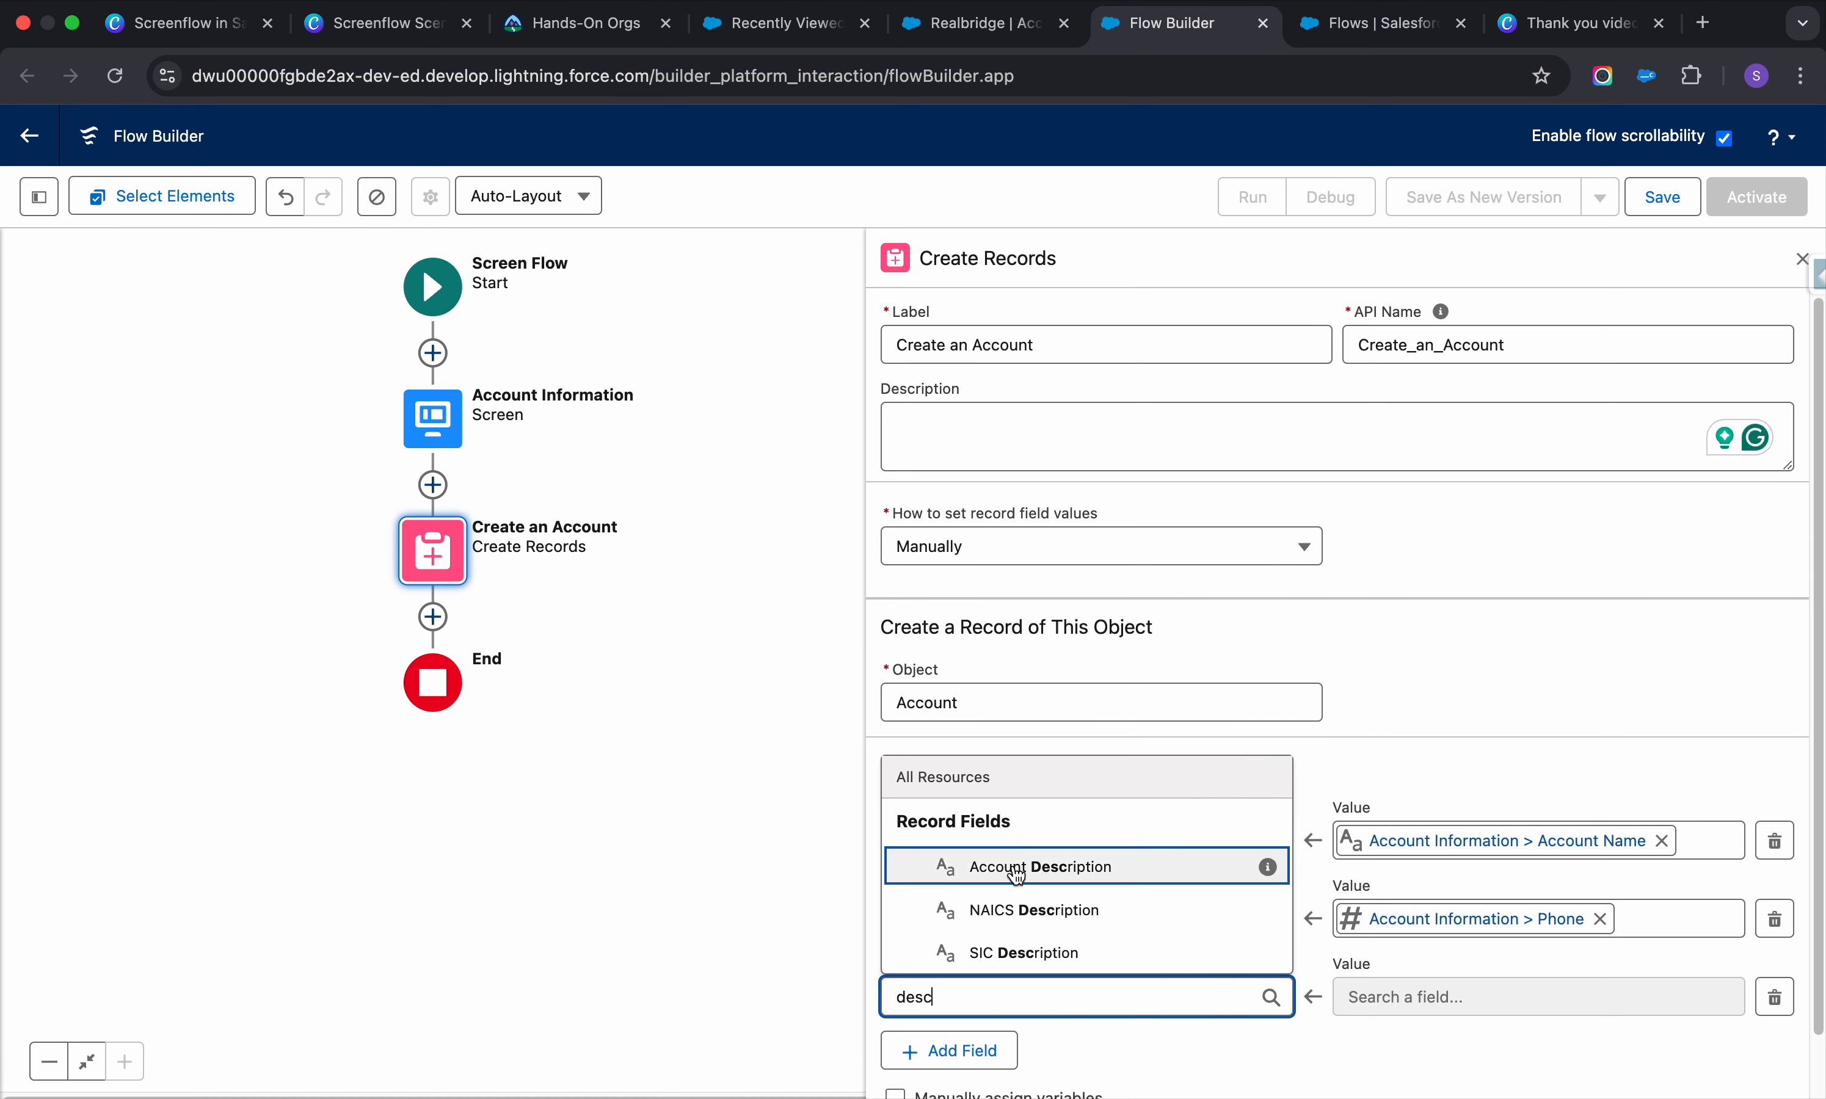
{"action": "left_click", "coordinate": [1068, 865]}
{"action": "left_click", "coordinate": [1406, 994]}
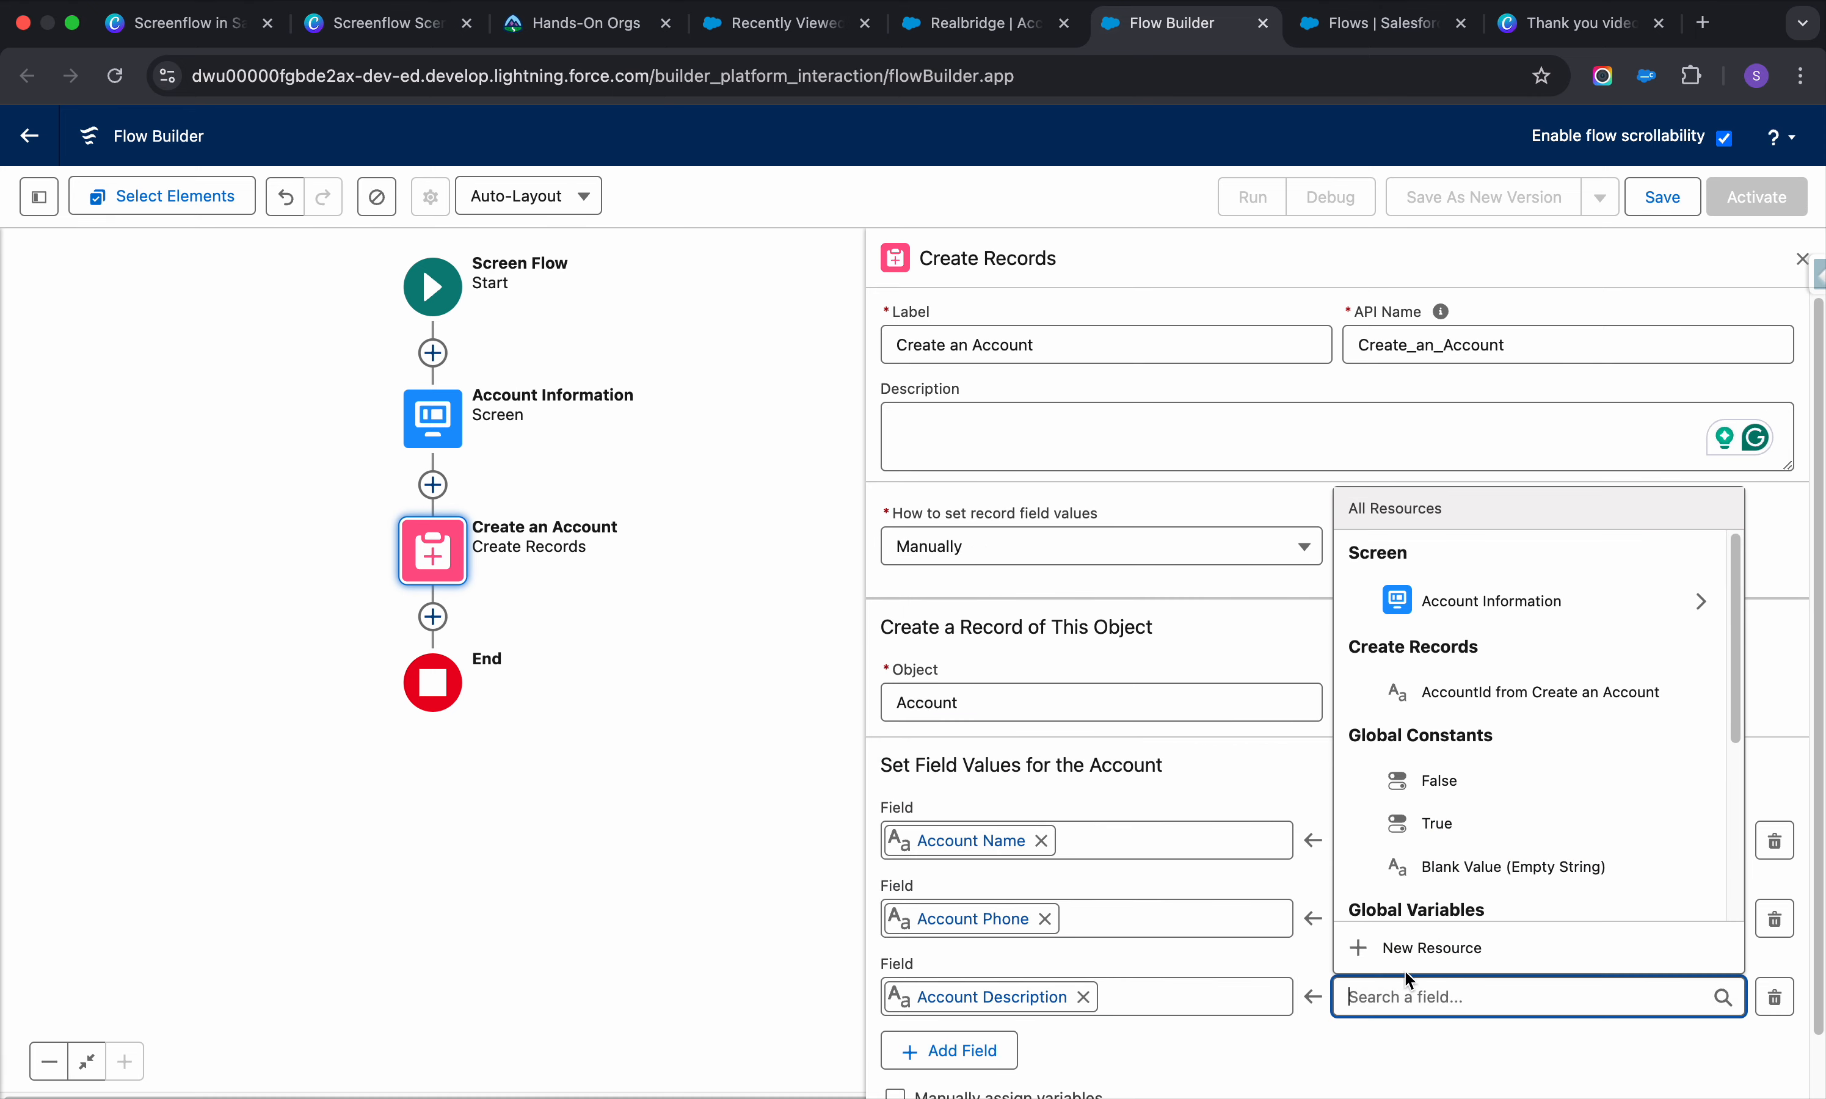
{"action": "left_click", "coordinate": [1704, 601]}
{"action": "scroll", "coordinate": [1508, 842], "scroll_direction": "down", "scroll_amount": 2}
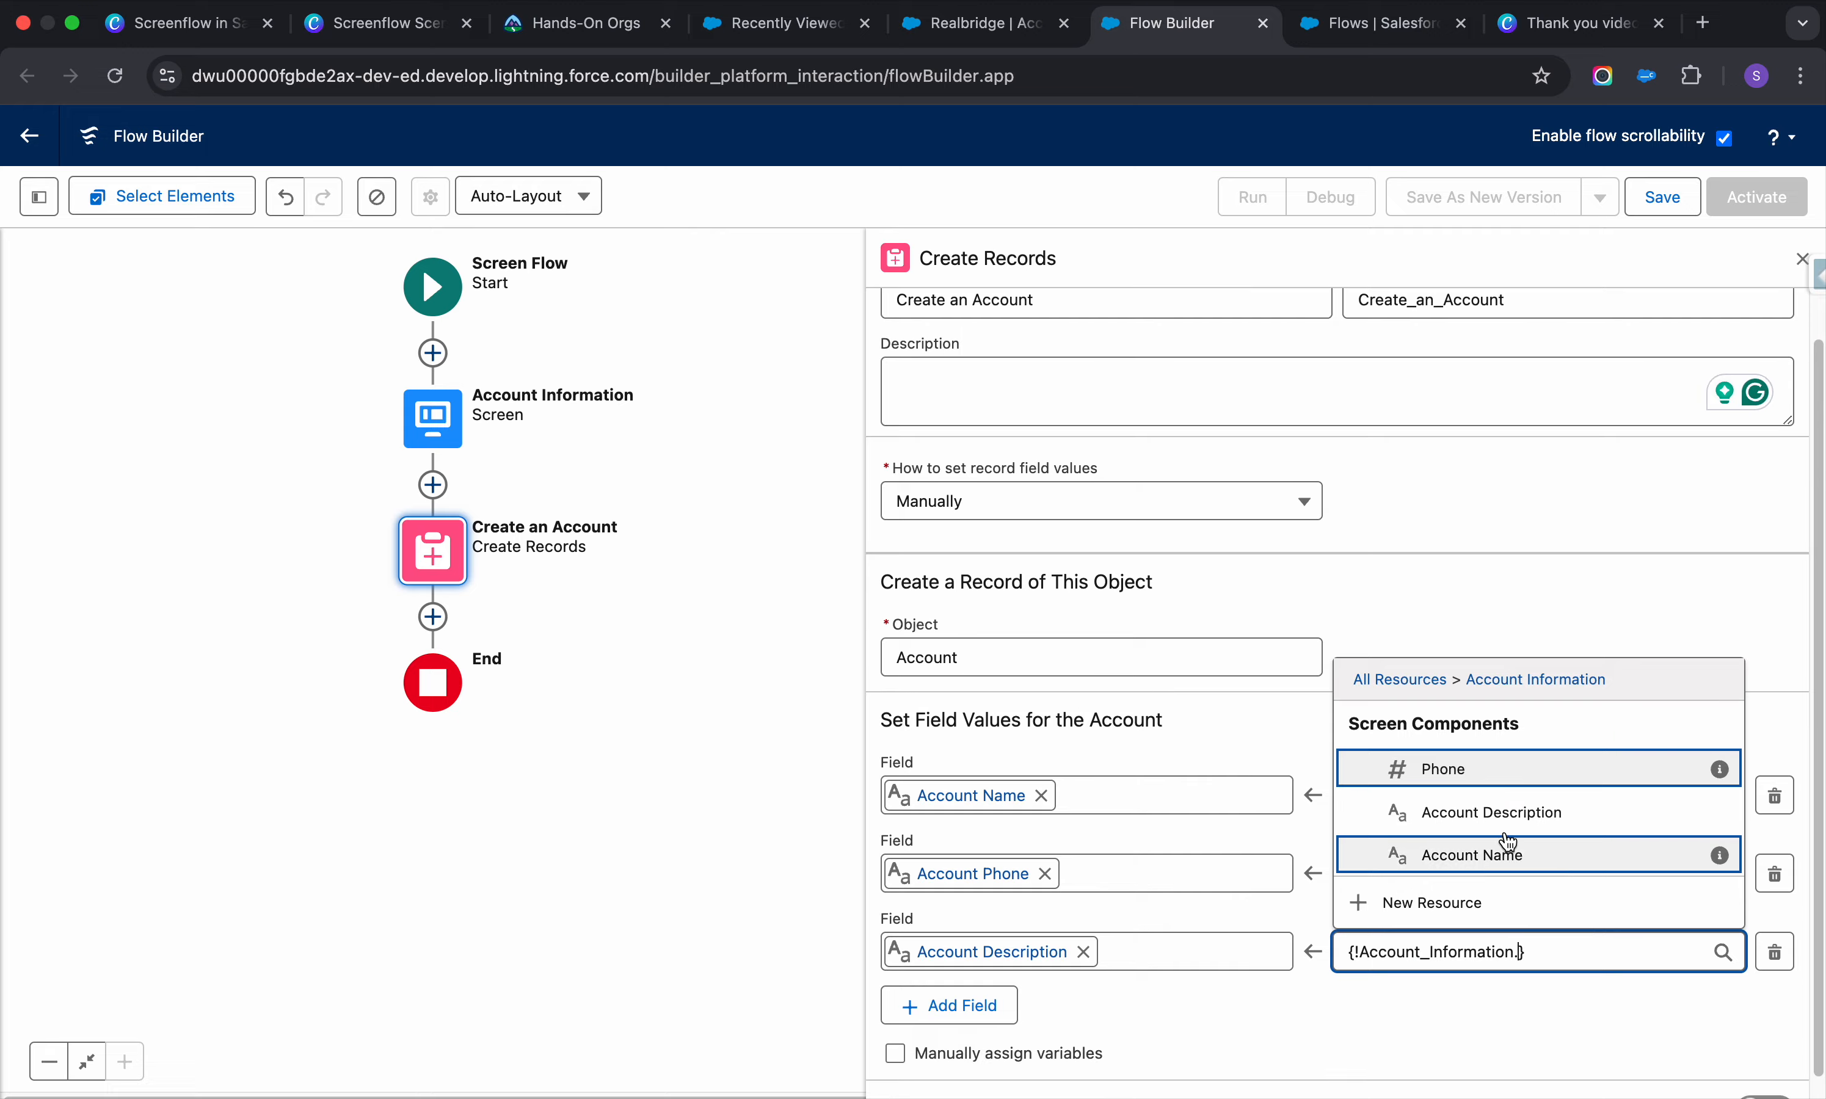
{"action": "left_click", "coordinate": [1508, 793]}
Create a new account named 'Create', then return to Flow Builder
{"action": "left_click", "coordinate": [937, 33]}
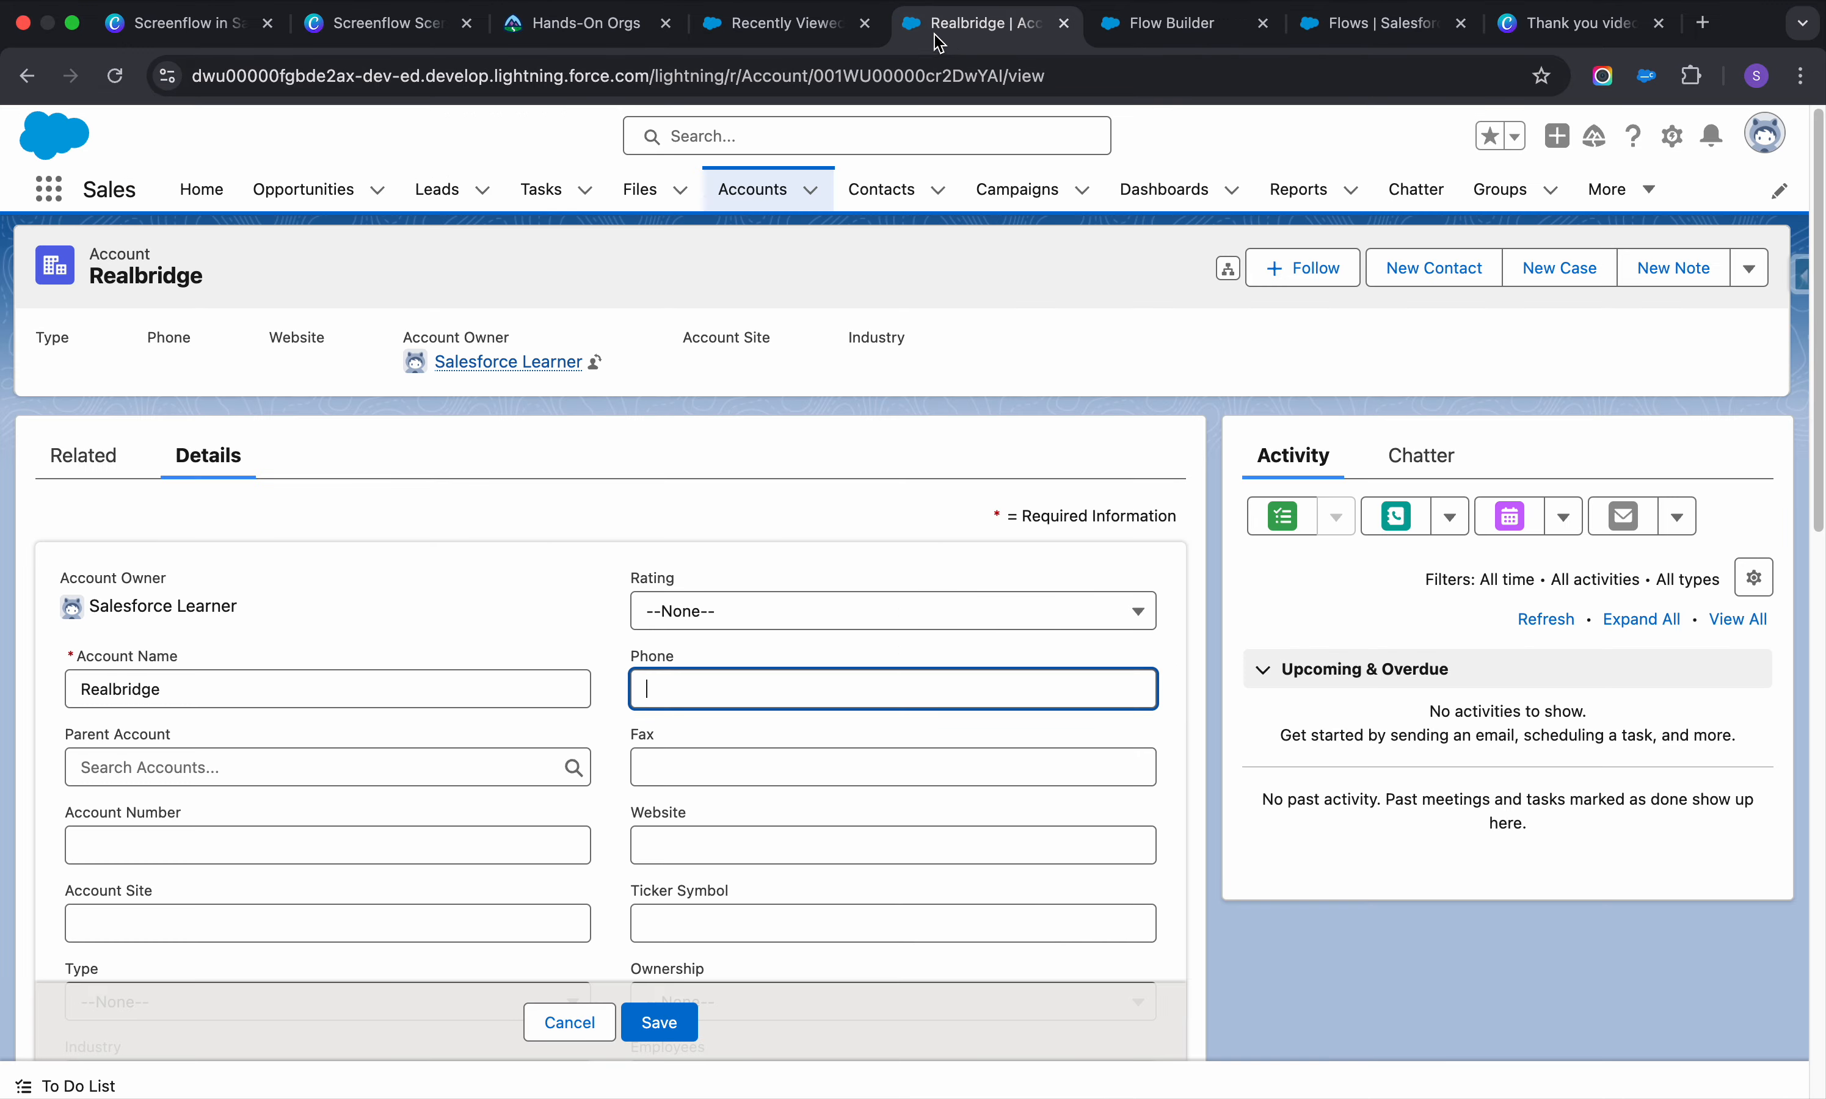
{"action": "left_click", "coordinate": [811, 189]}
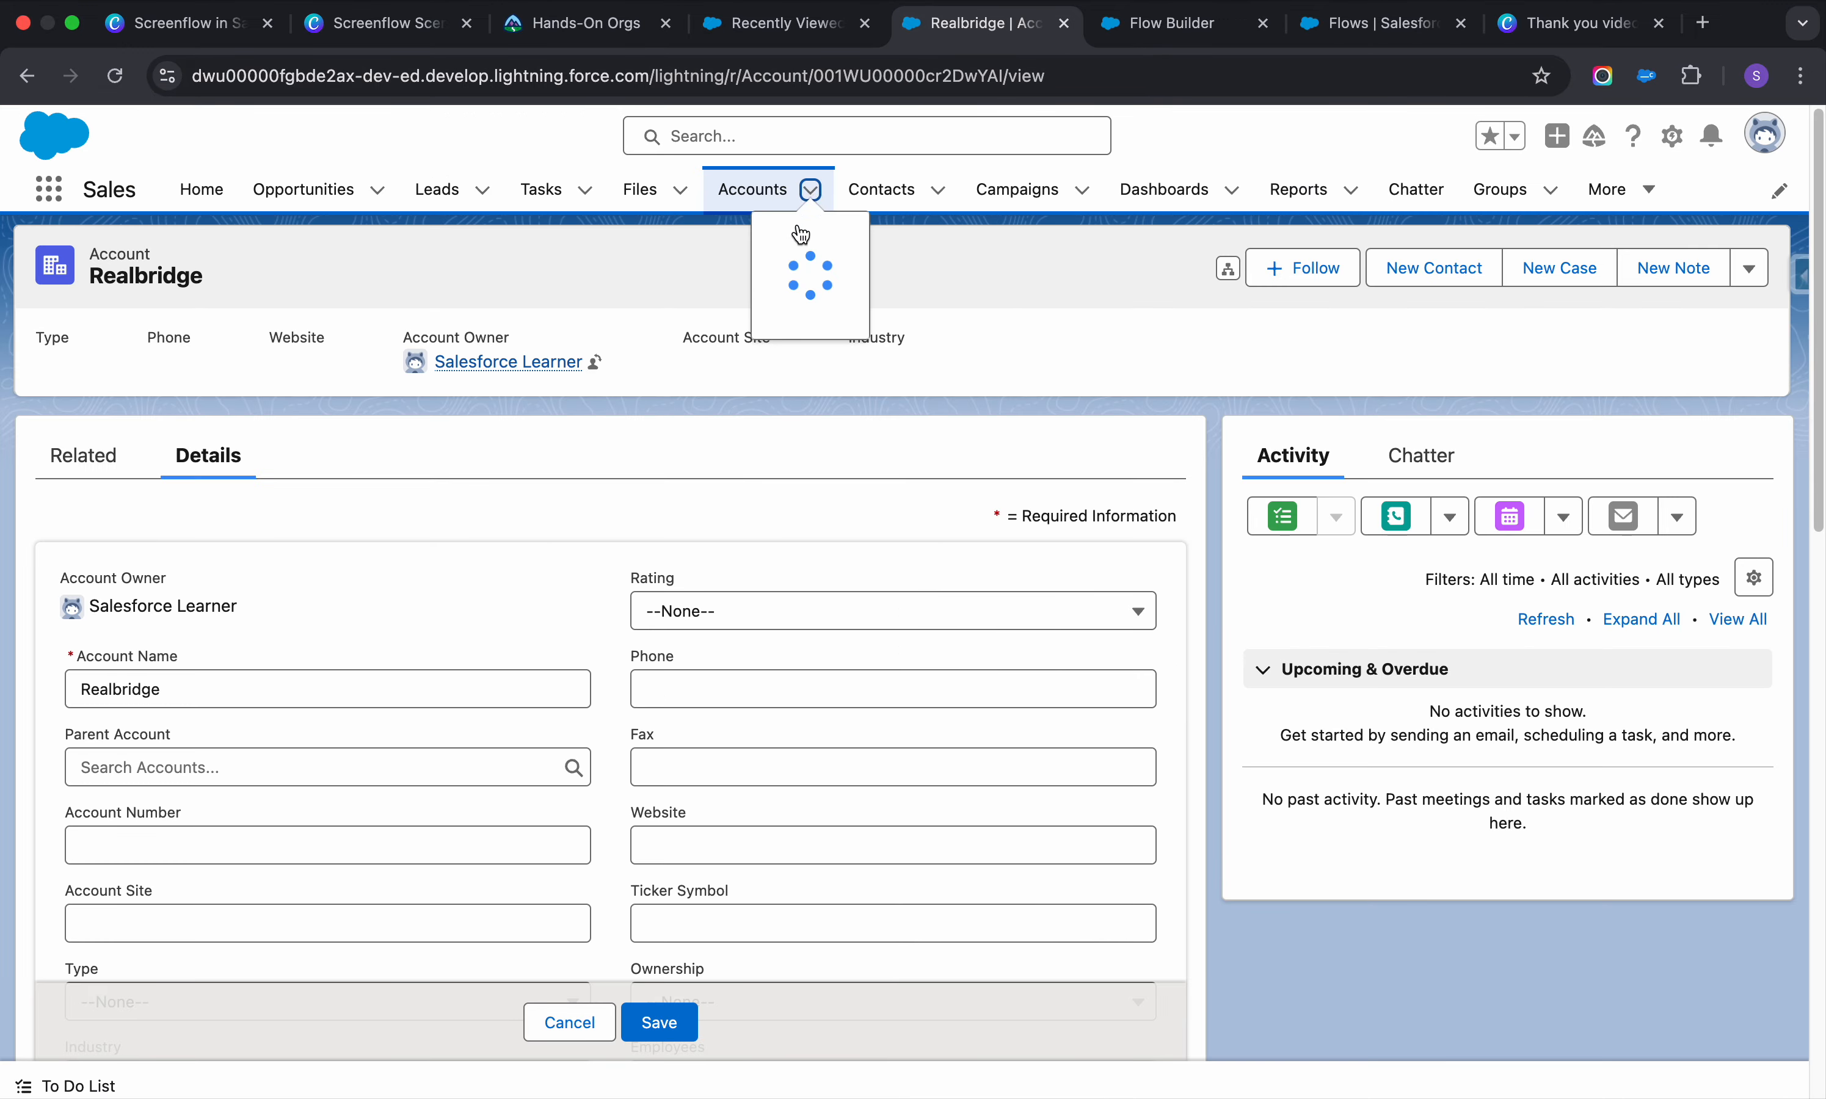
{"action": "left_click", "coordinate": [797, 239]}
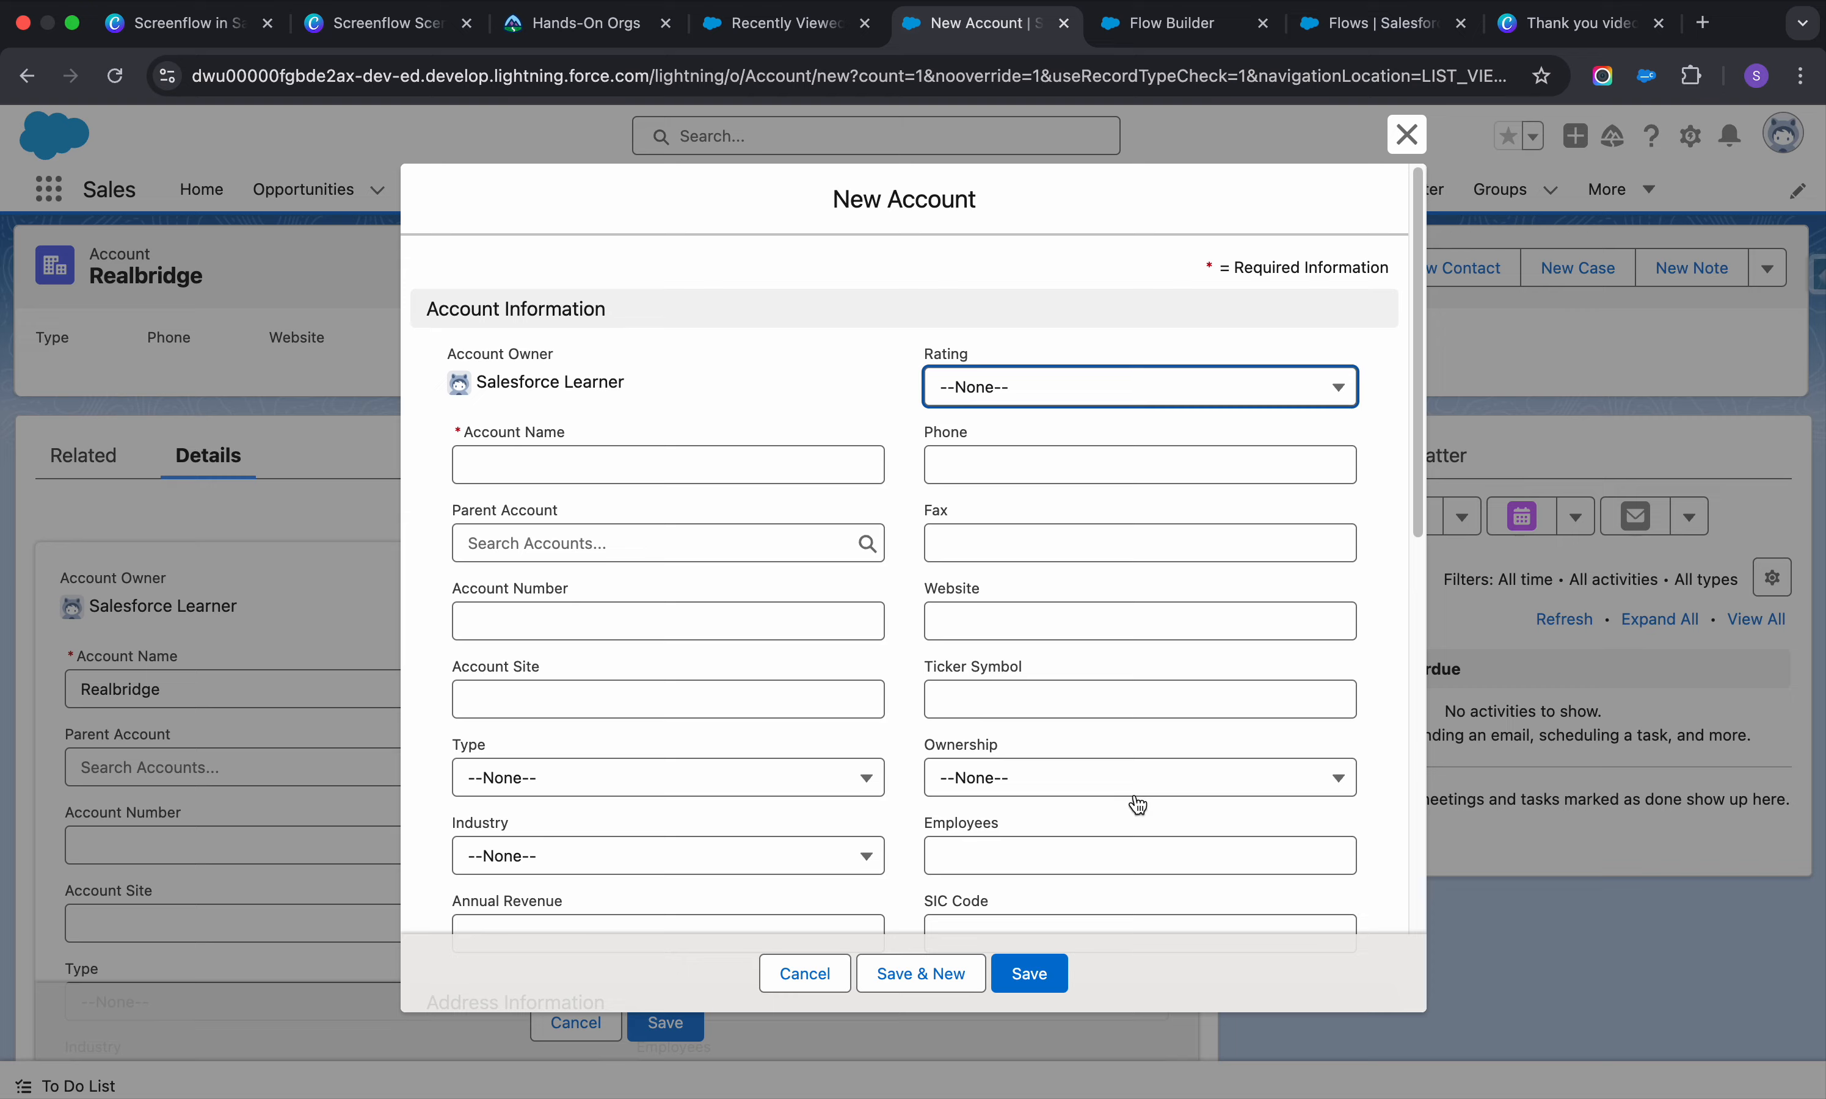
{"action": "scroll", "coordinate": [1138, 806], "scroll_direction": "down", "scroll_amount": 10}
{"action": "left_click", "coordinate": [1030, 974]}
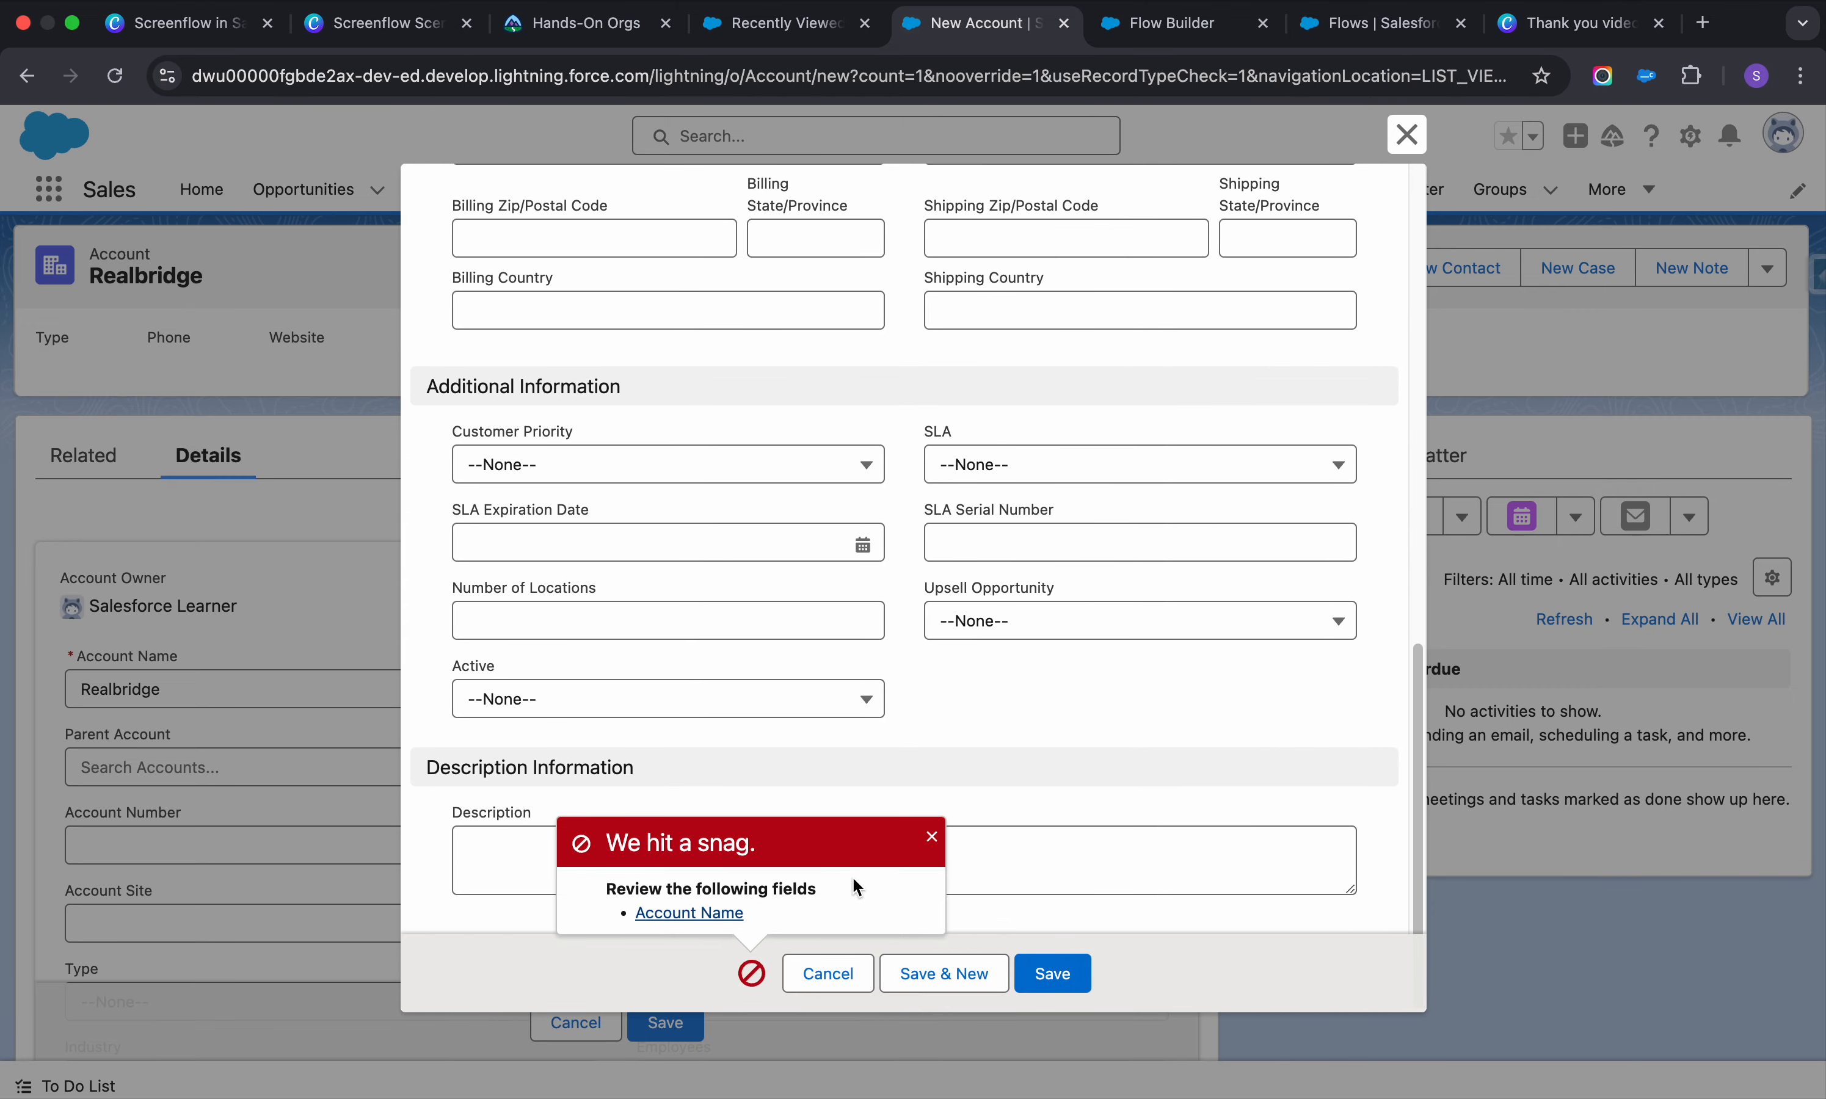
{"action": "left_click", "coordinate": [689, 912]}
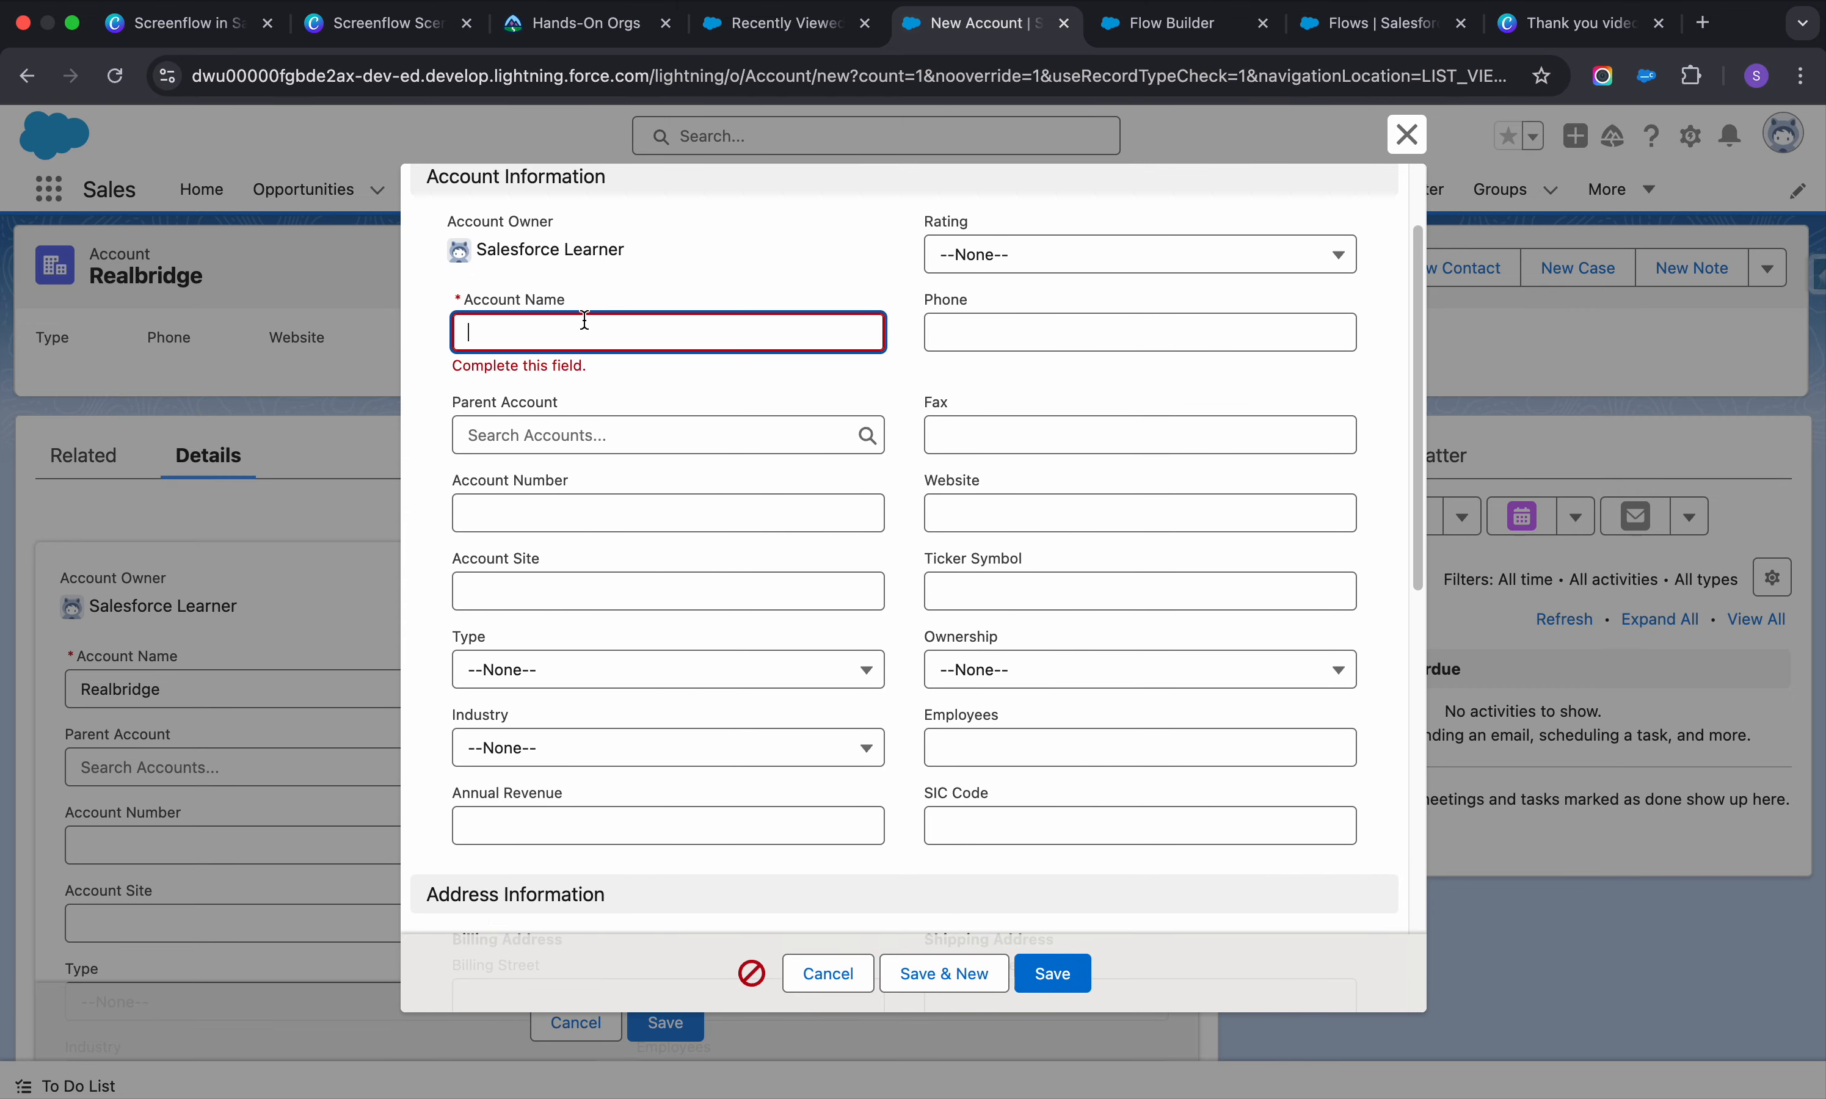
{"action": "type", "text": "Create"}
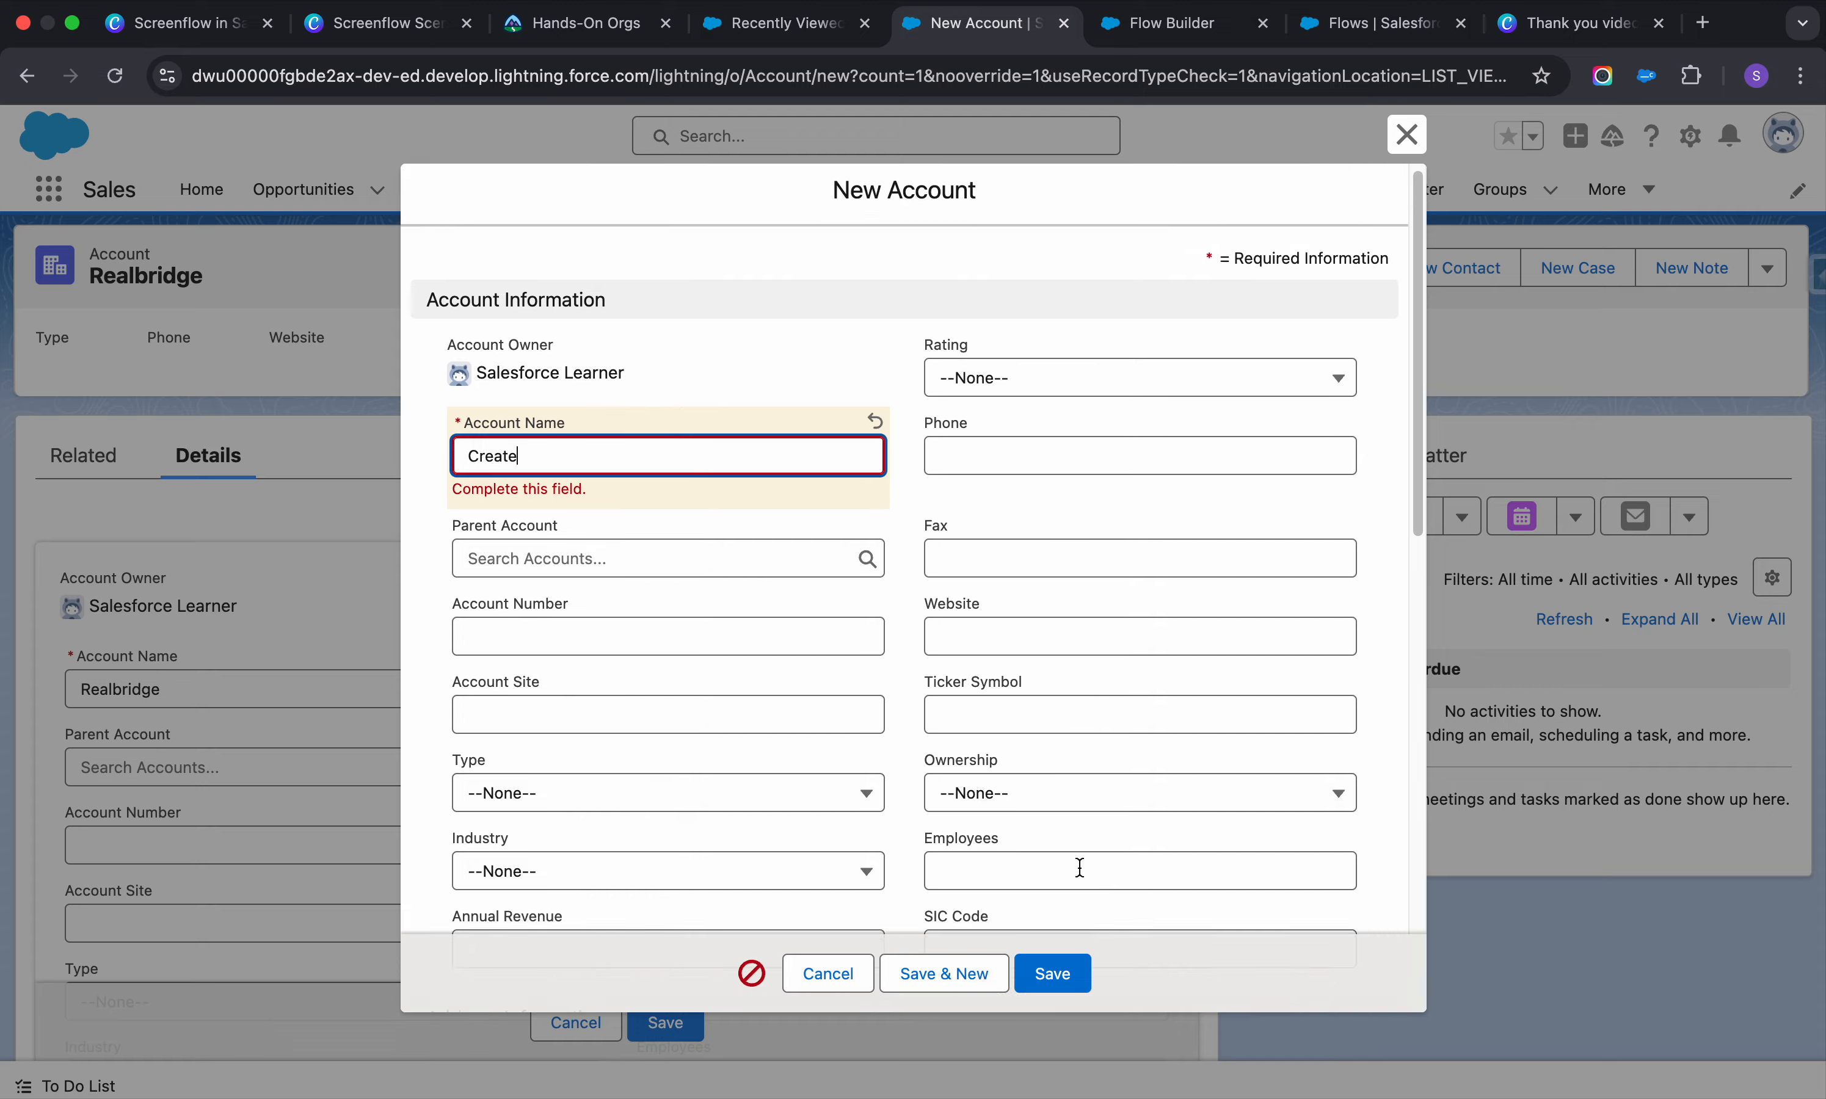
{"action": "left_click", "coordinate": [1053, 975]}
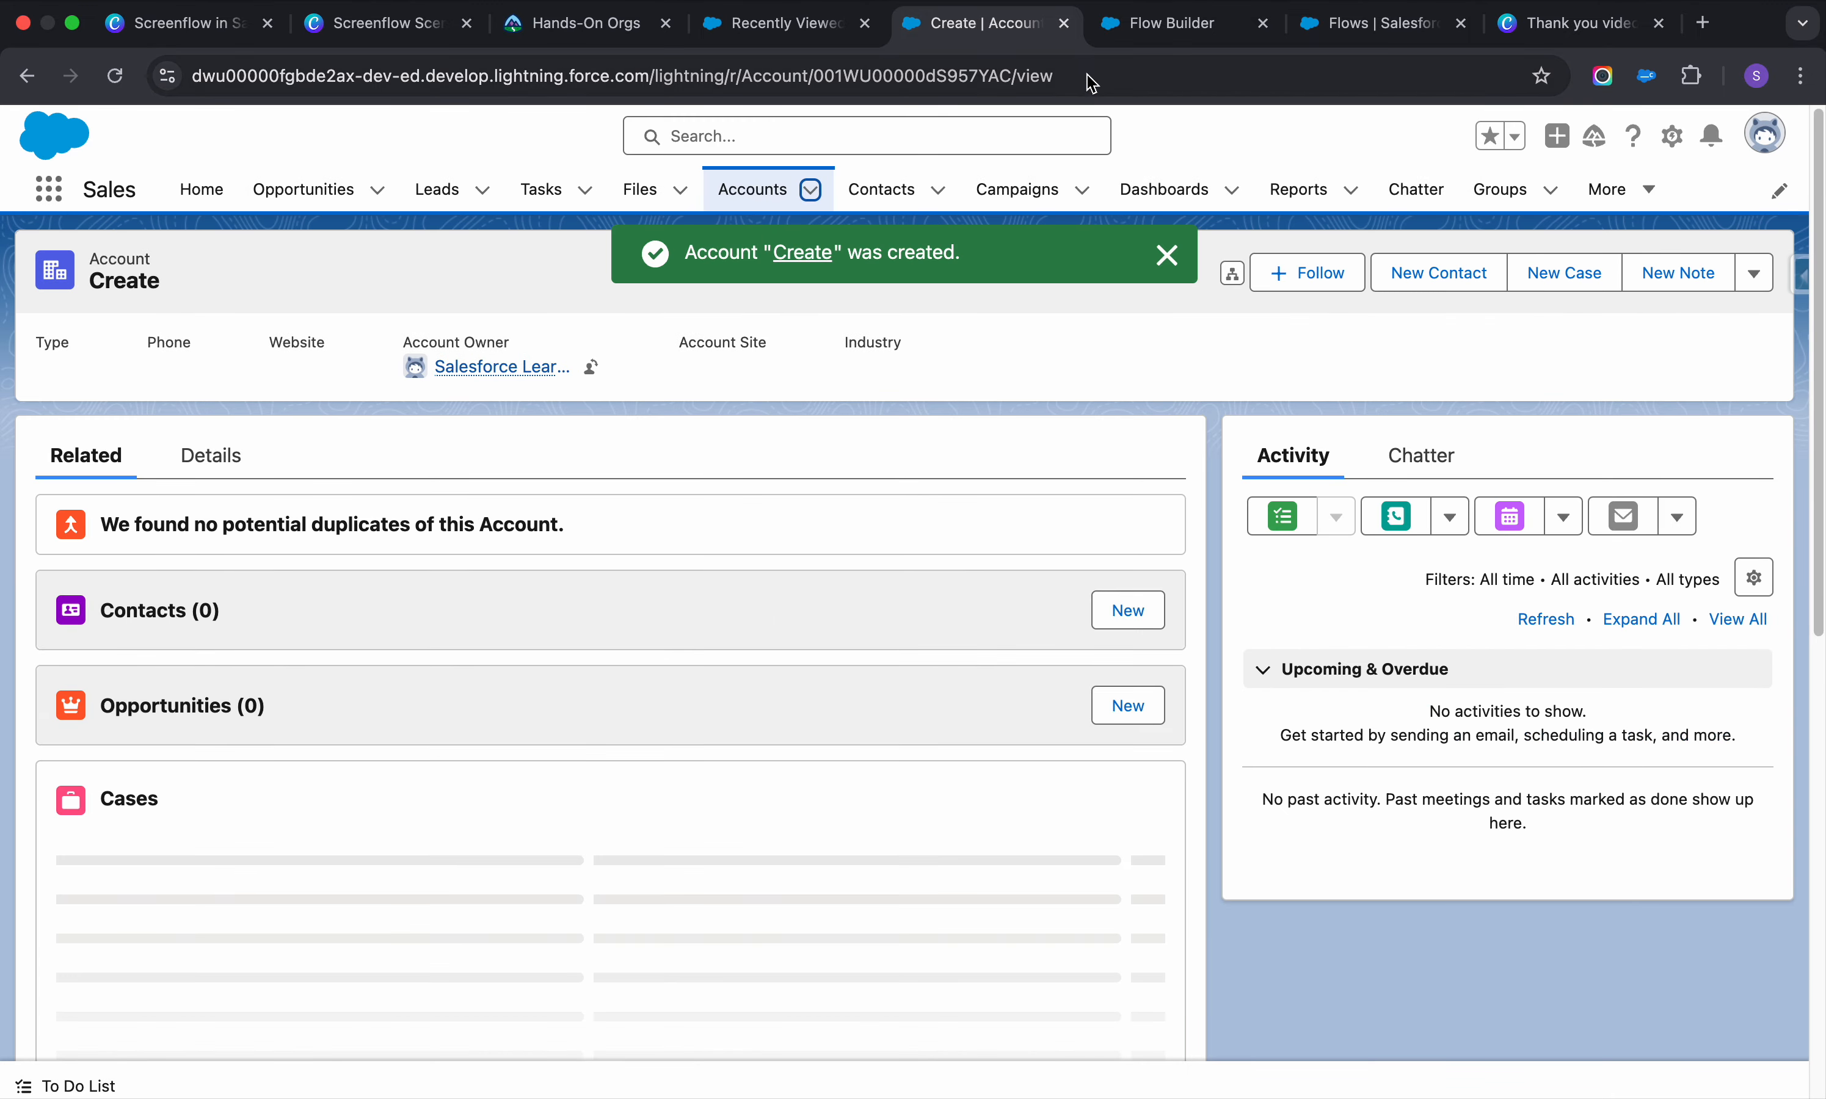
{"action": "left_click", "coordinate": [1150, 28]}
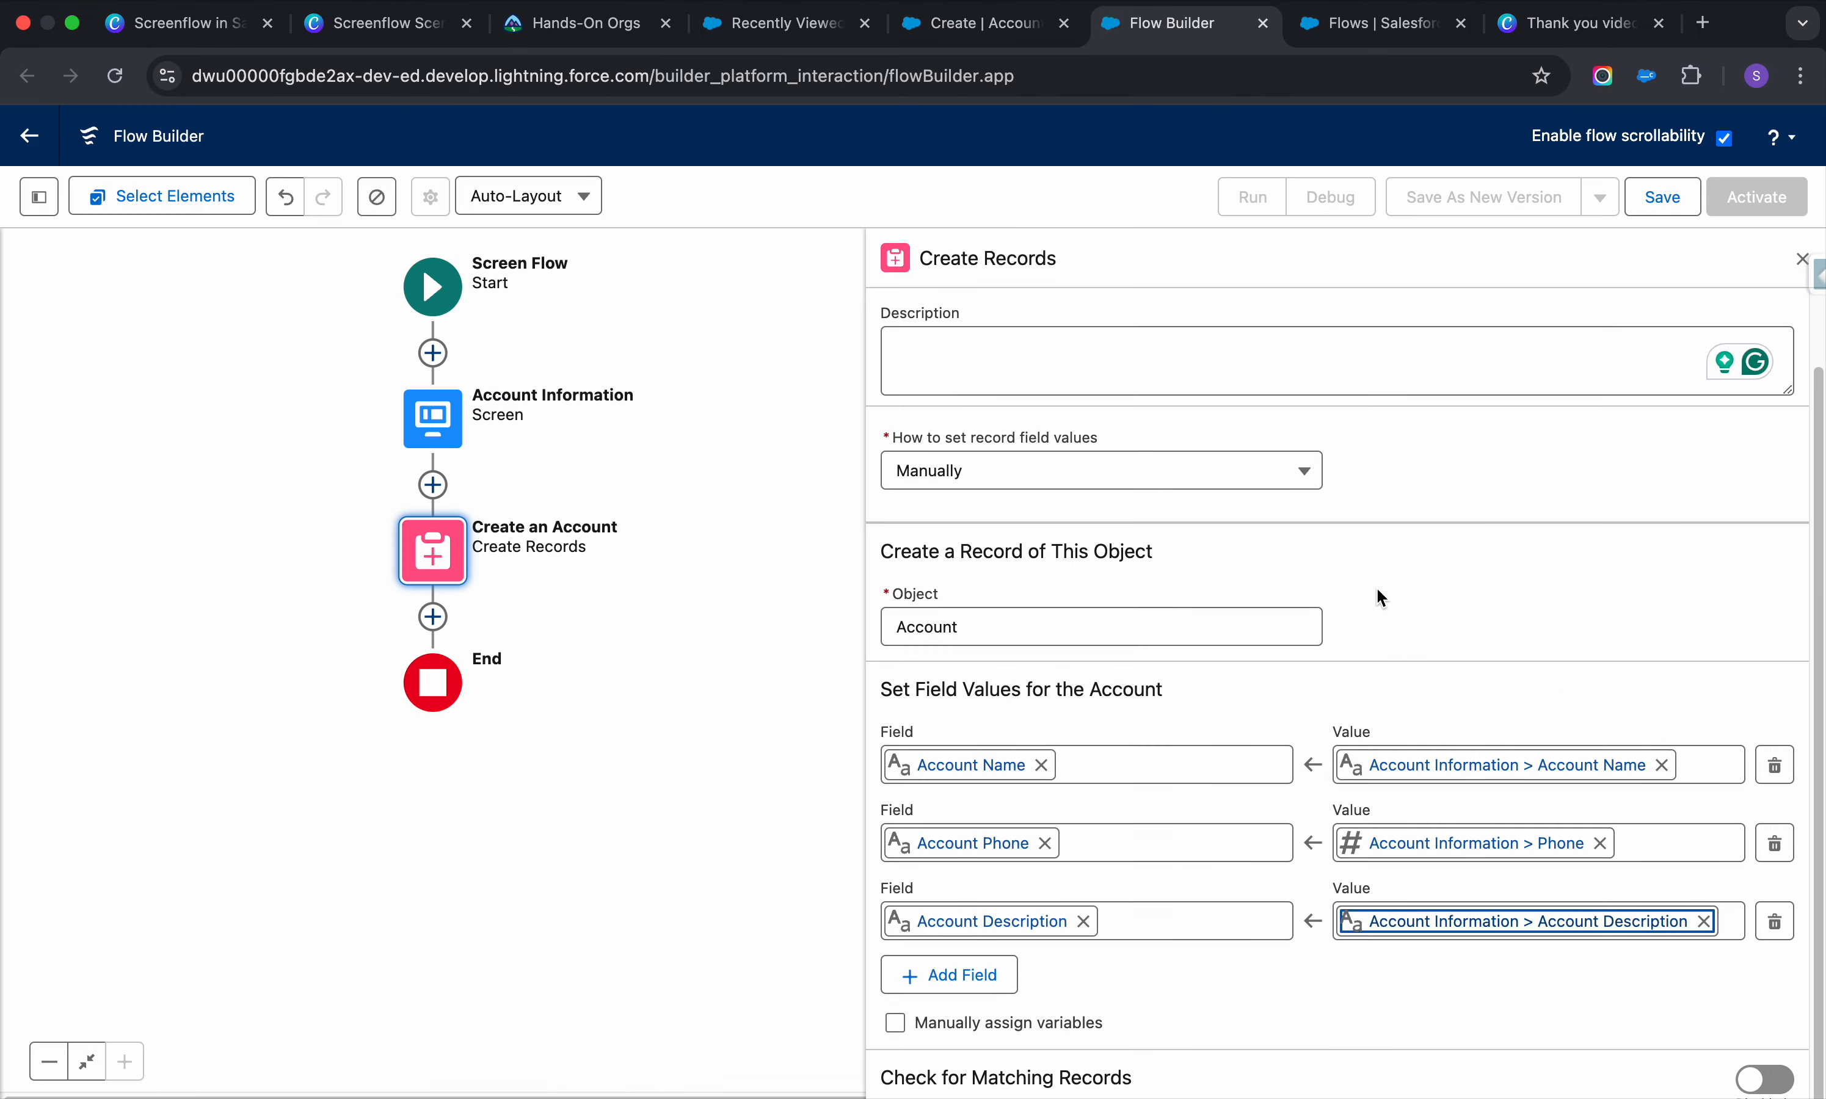
Turn on Check for Matching Records and match on the Account Name field
{"action": "scroll", "coordinate": [1431, 783], "scroll_direction": "down", "scroll_amount": 1}
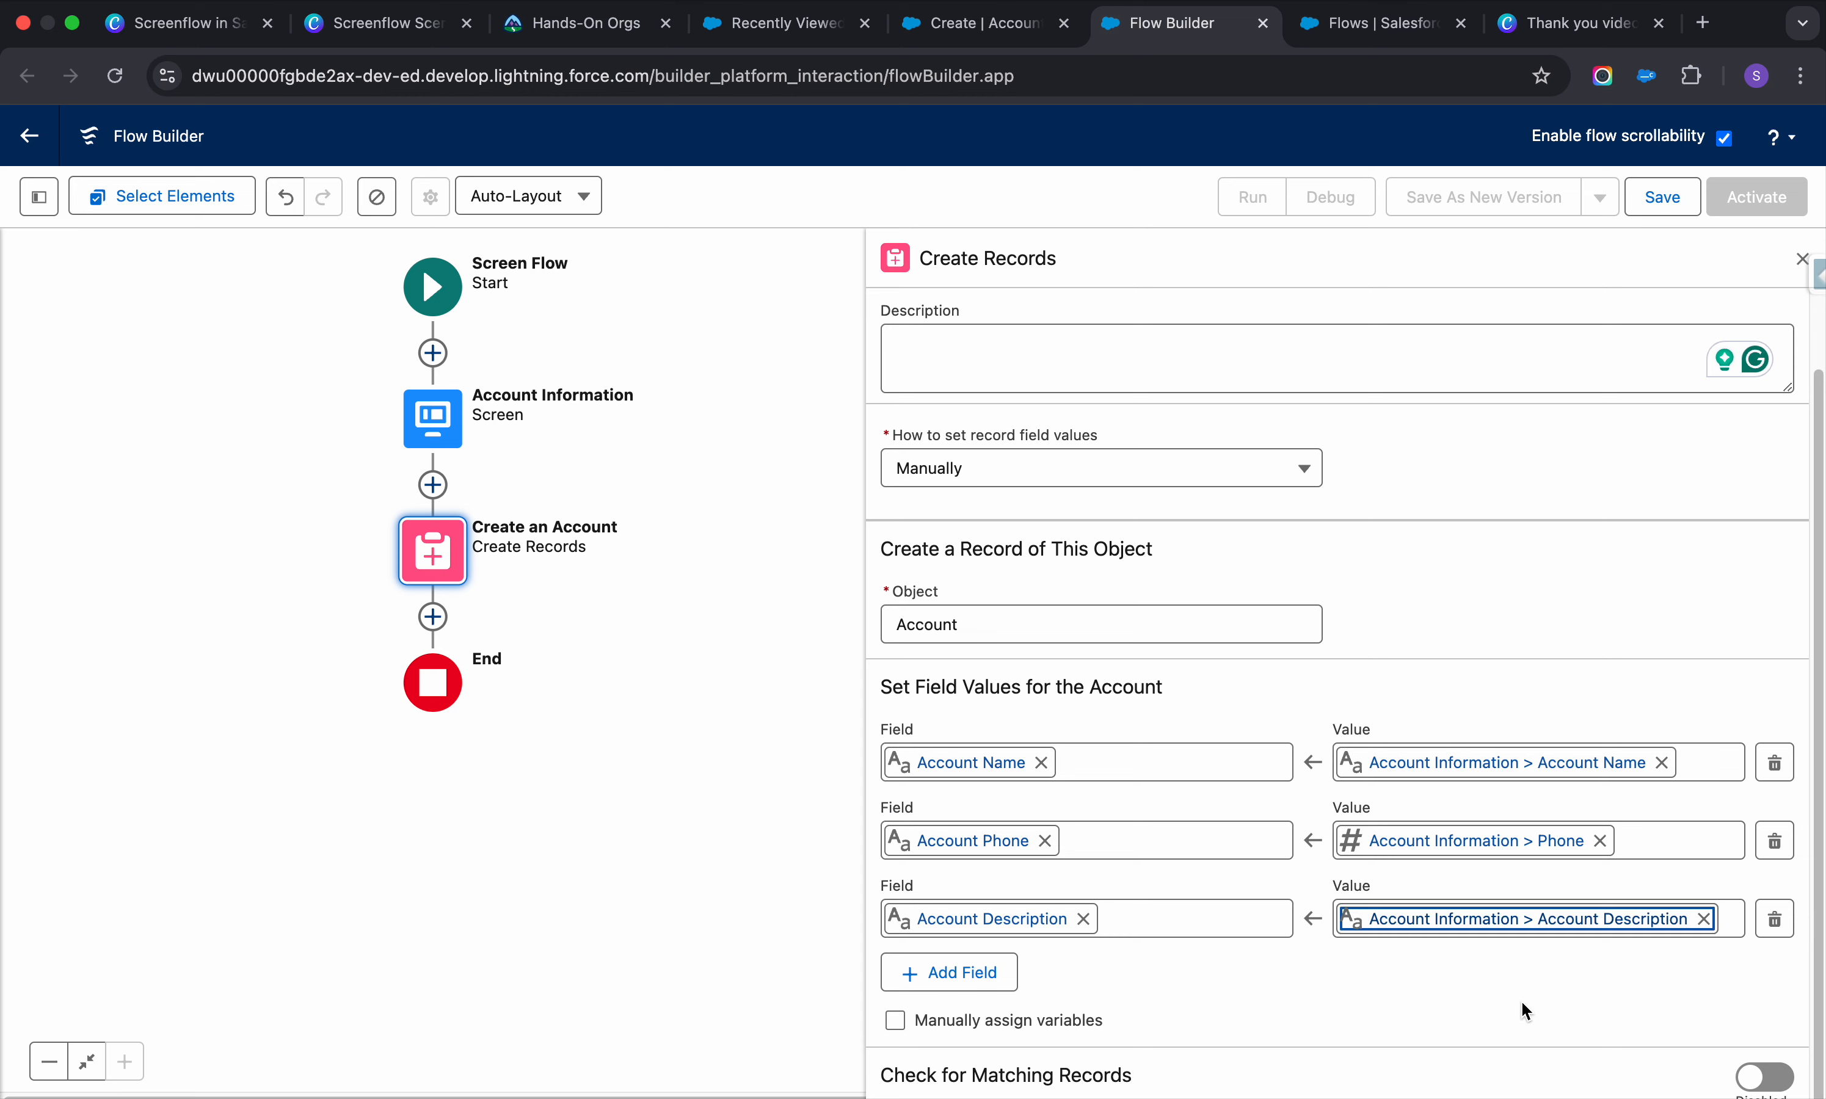
{"action": "left_click", "coordinate": [1767, 1078]}
{"action": "scroll", "coordinate": [1506, 960], "scroll_direction": "down", "scroll_amount": 5}
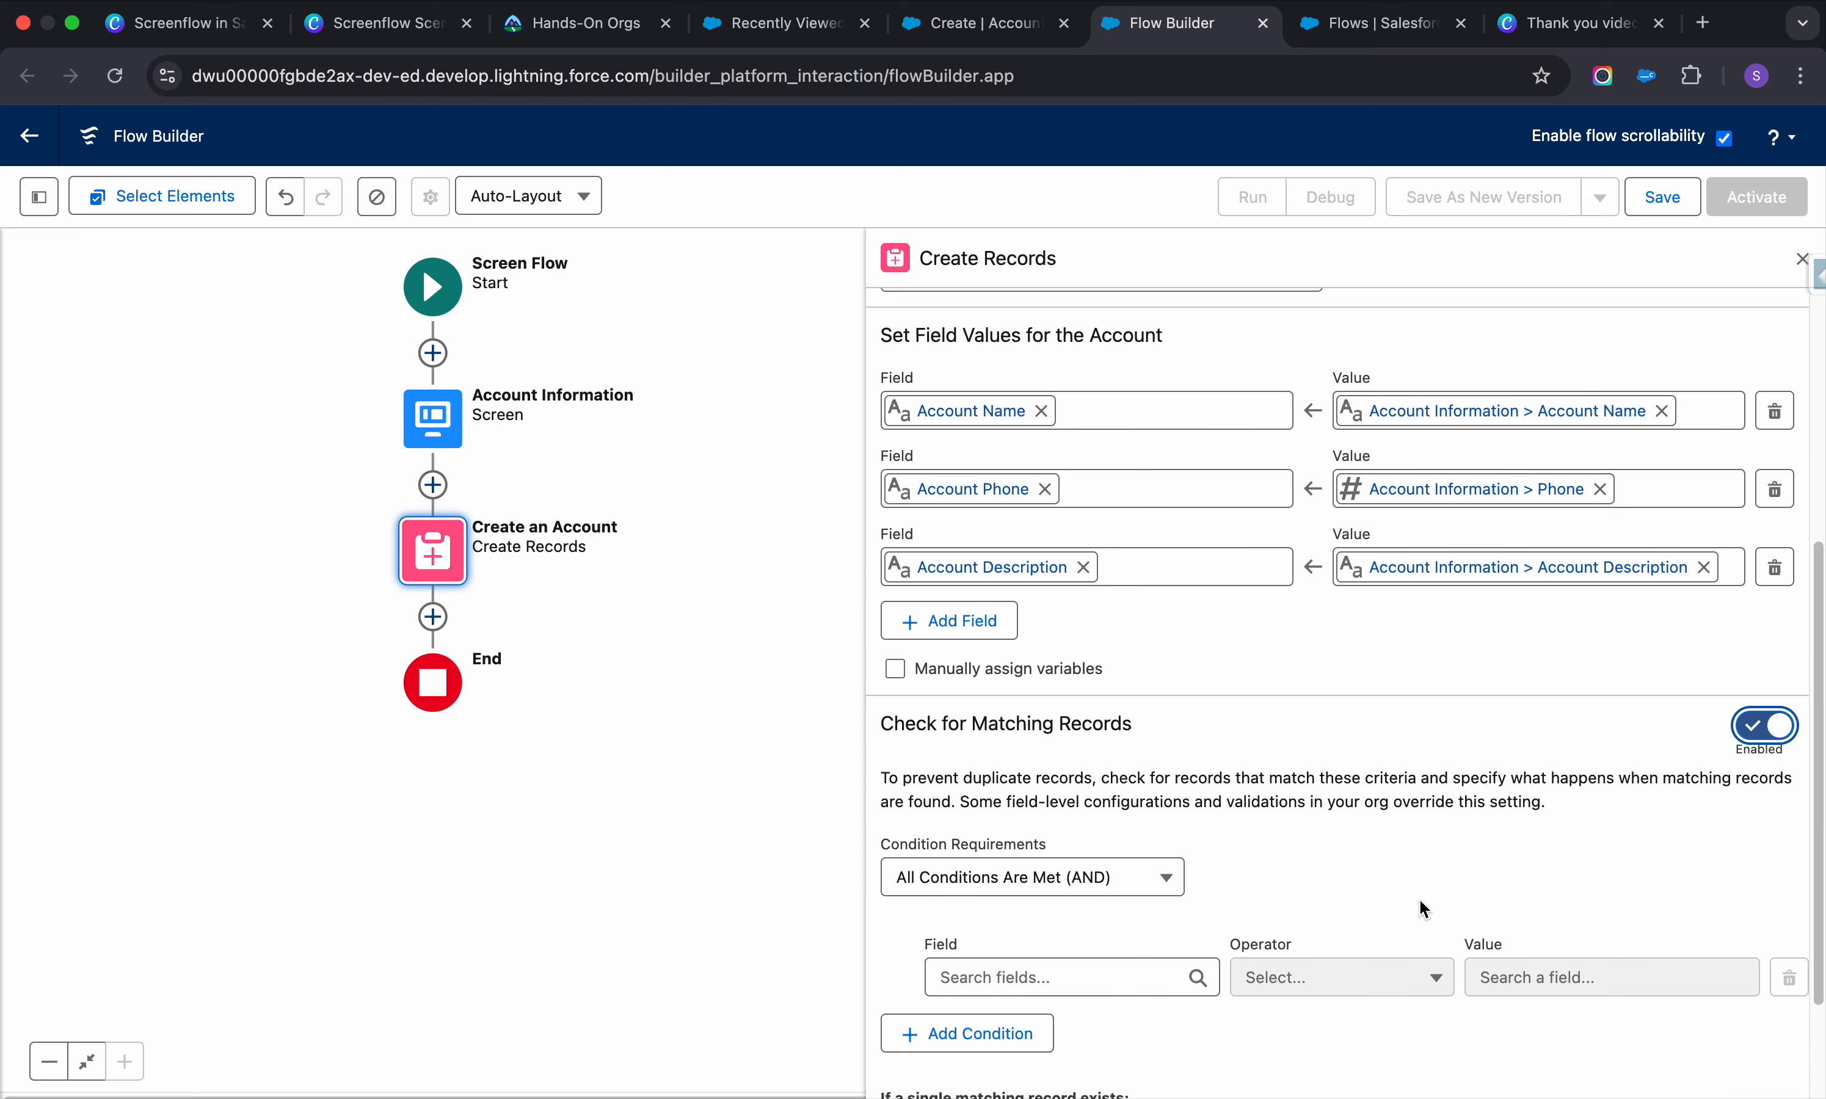
{"action": "scroll", "coordinate": [1421, 843], "scroll_direction": "down", "scroll_amount": 3}
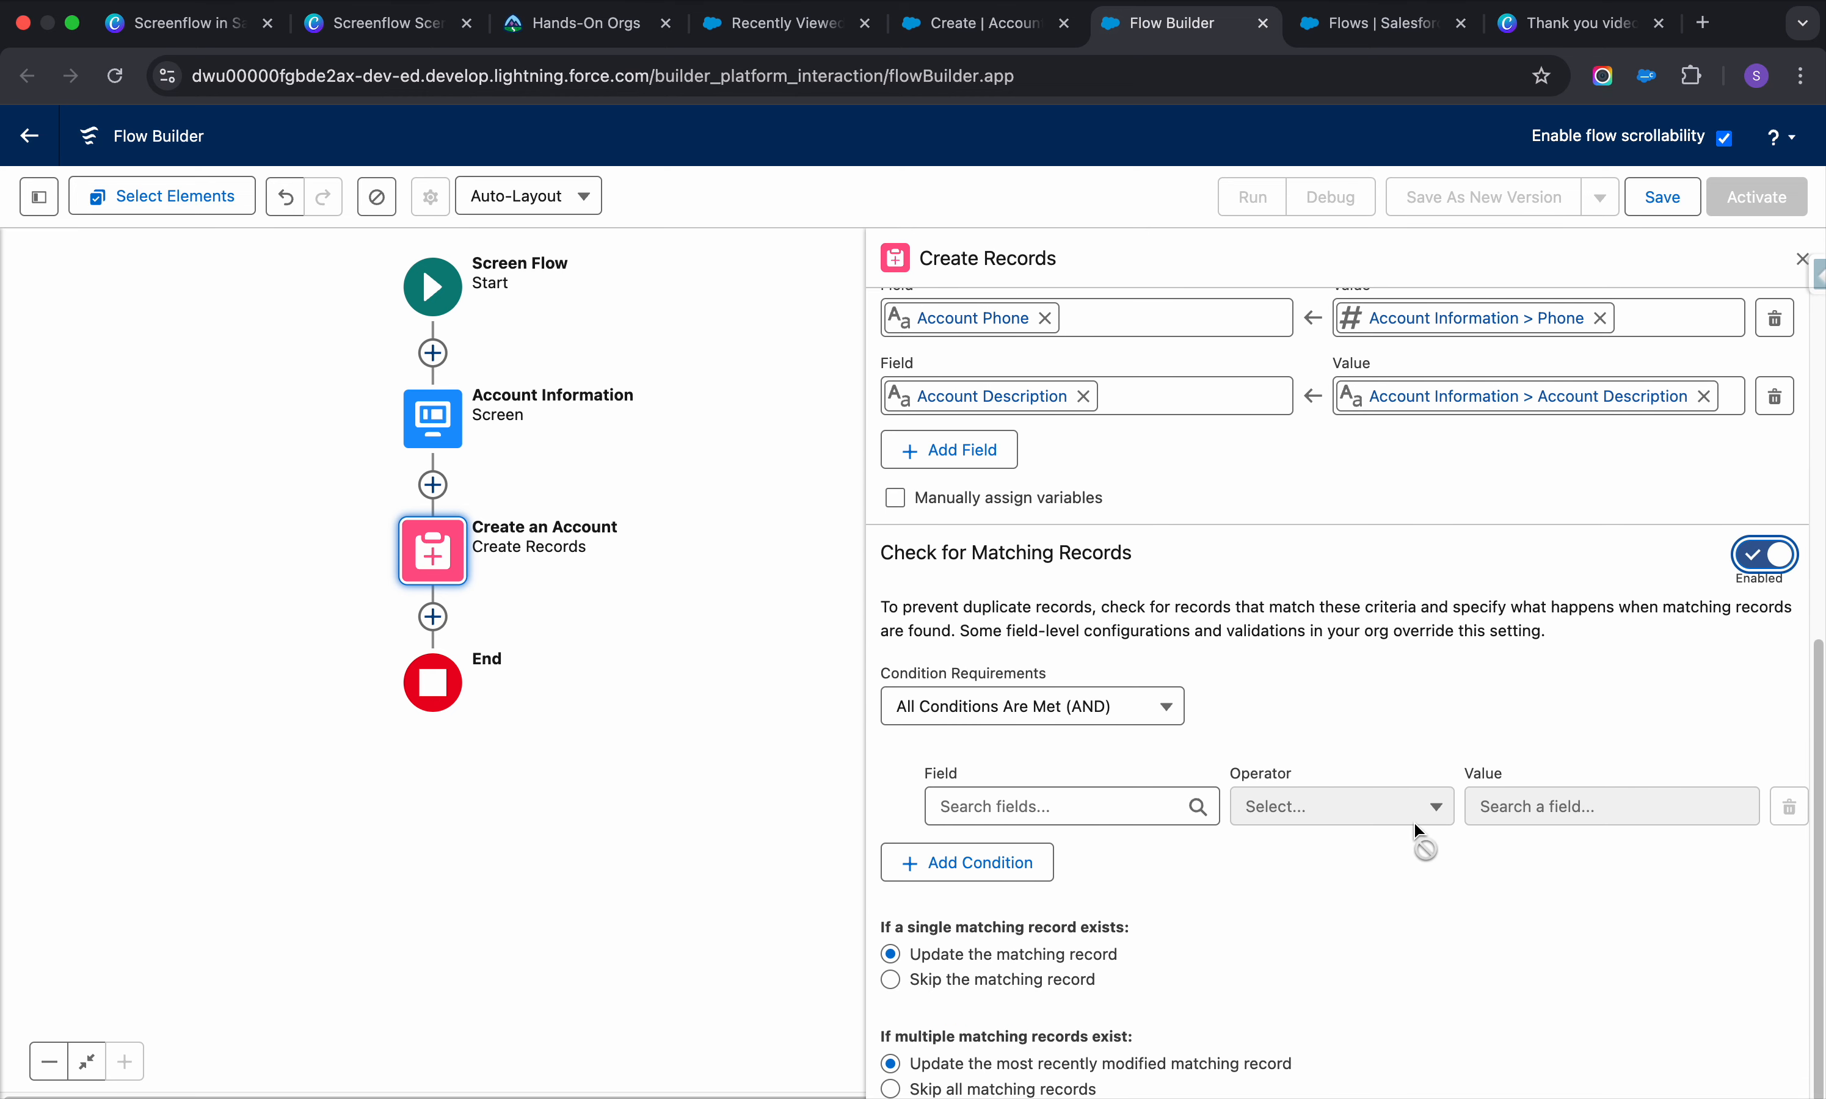
{"action": "left_click", "coordinate": [1106, 804]}
{"action": "left_click", "coordinate": [1287, 685]}
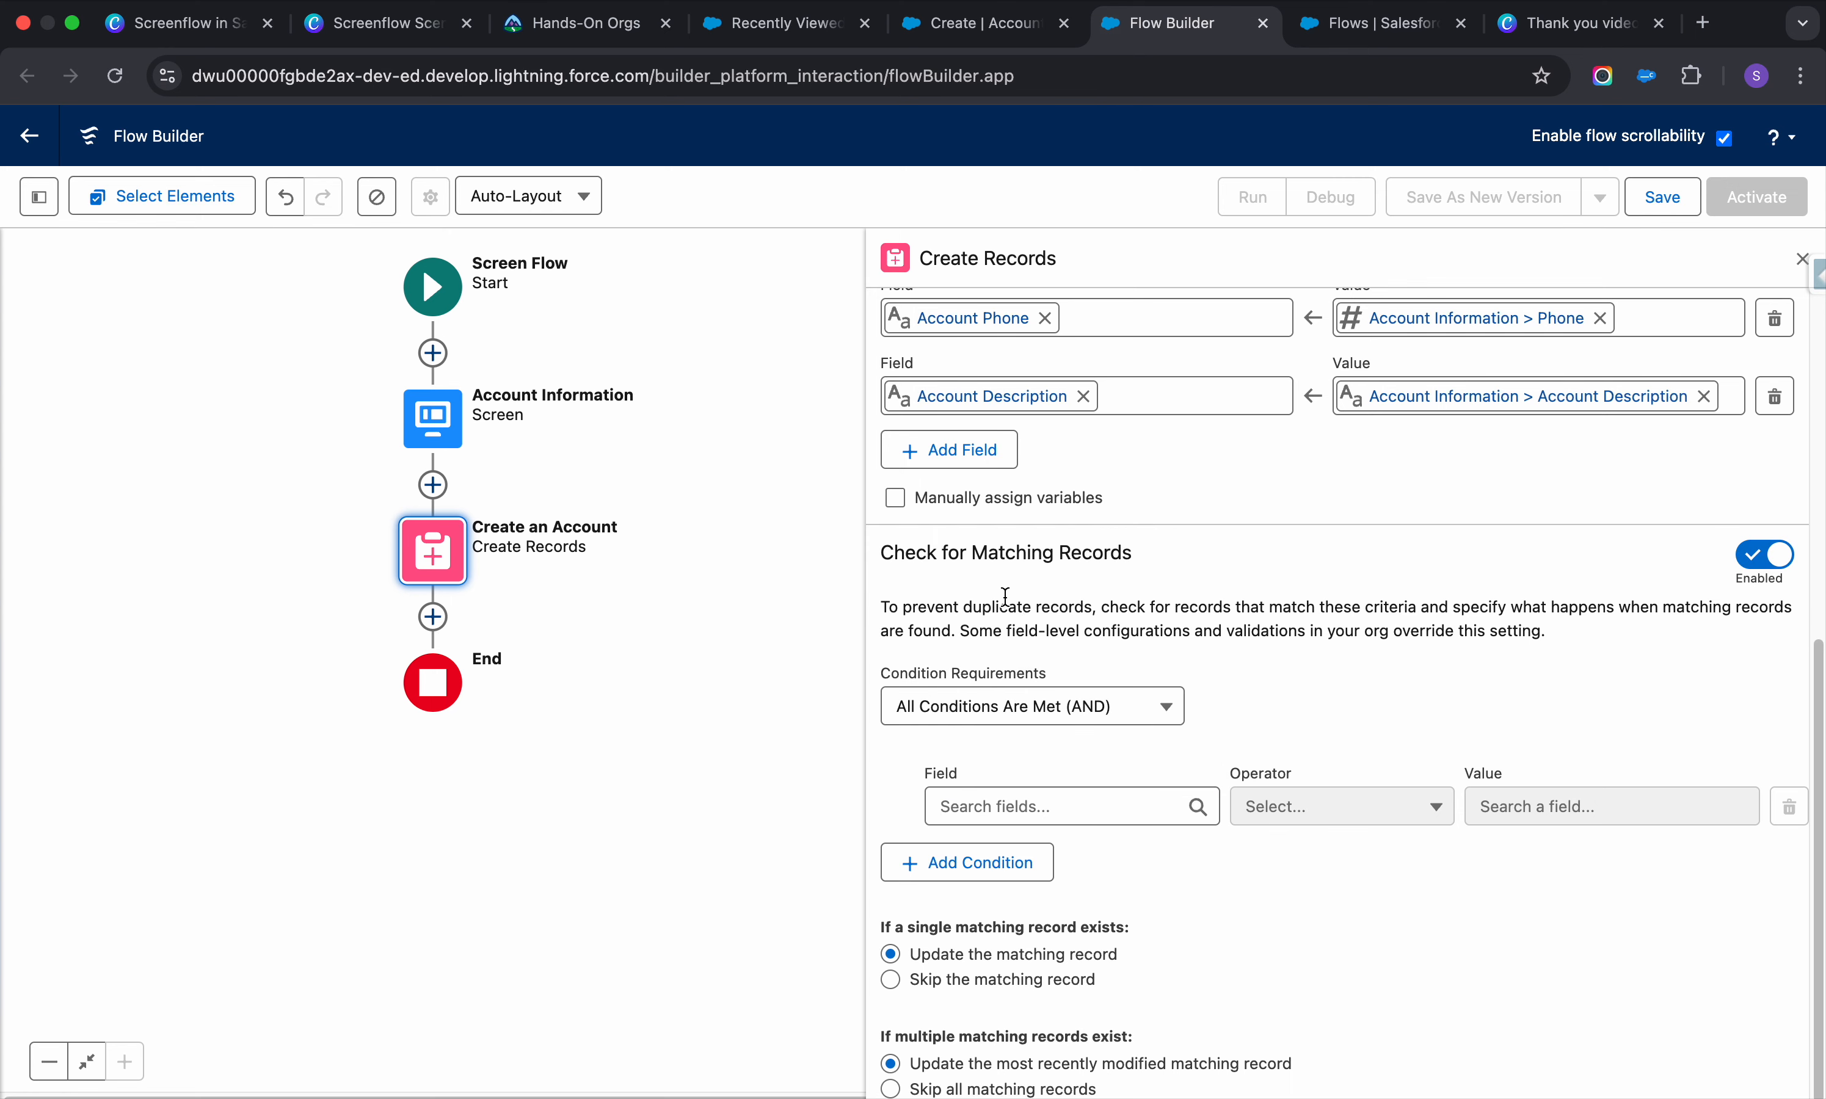
{"action": "left_click", "coordinate": [1110, 802]}
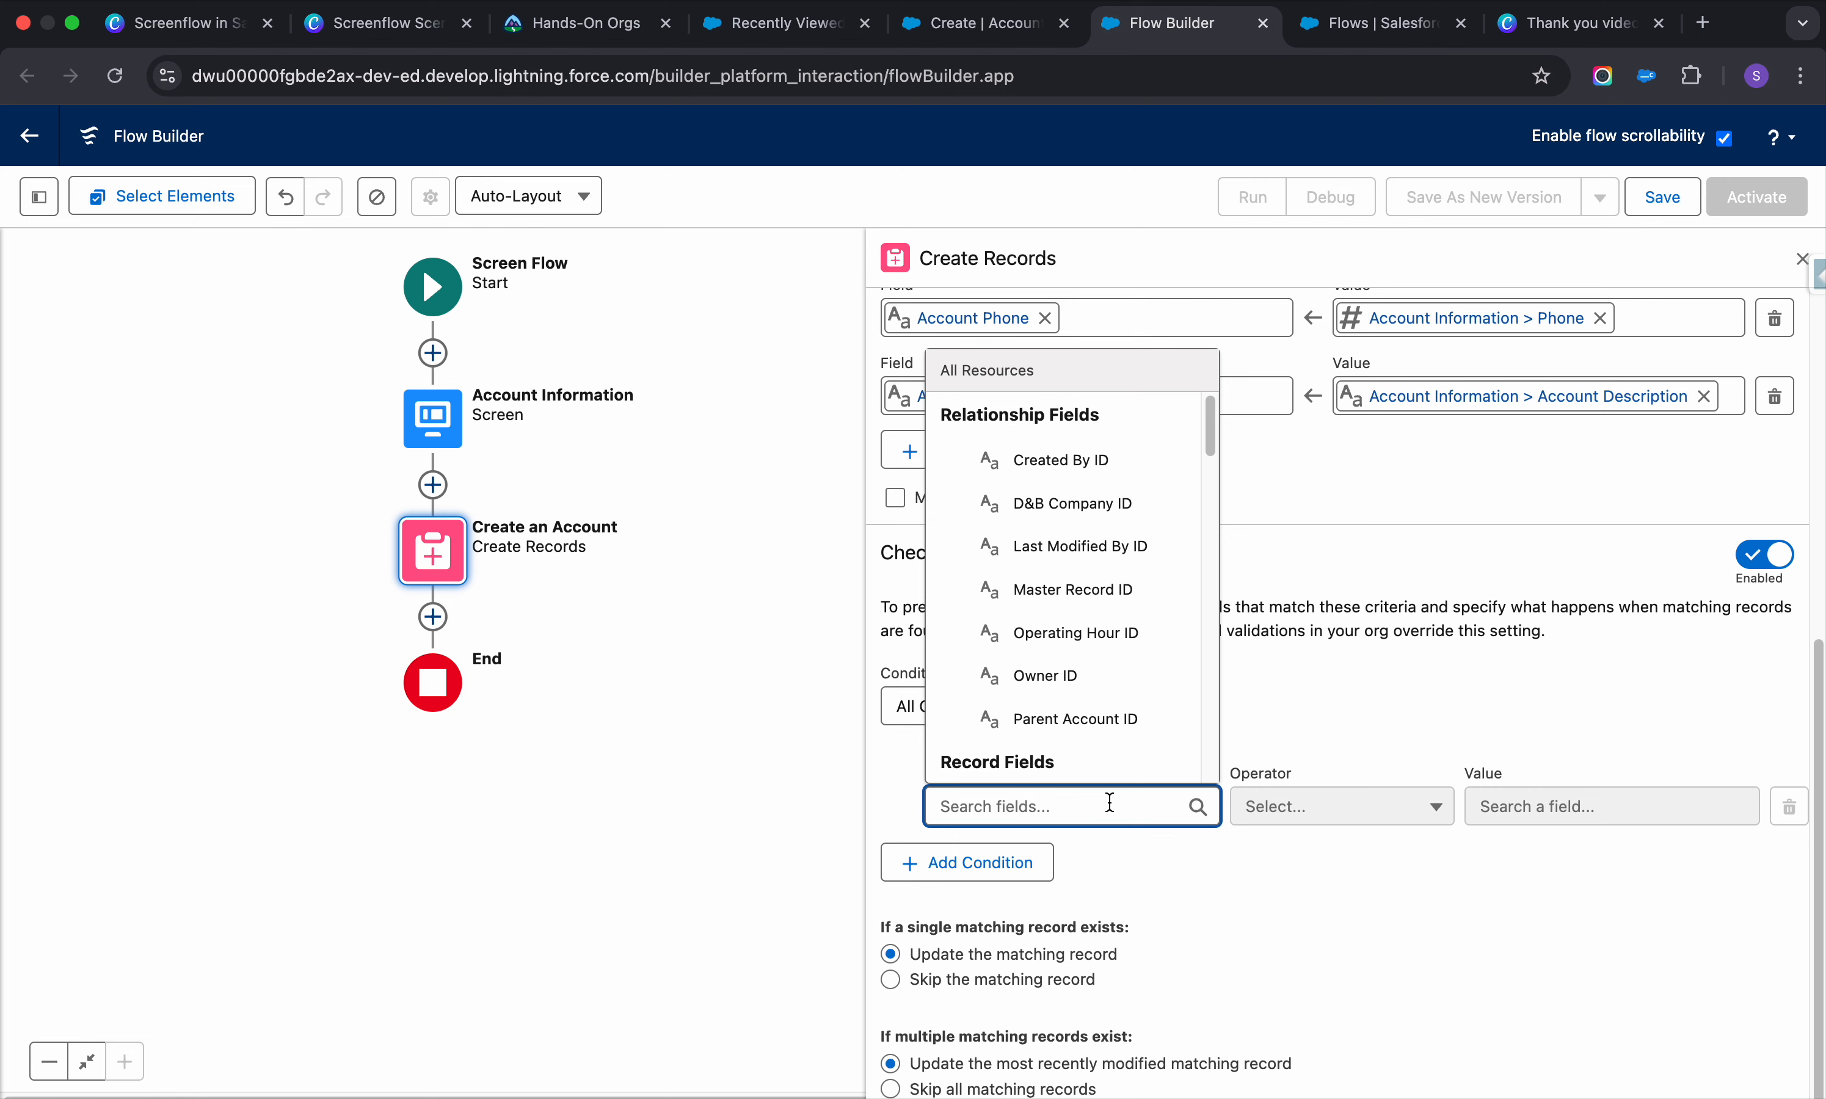
{"action": "scroll", "coordinate": [1067, 630], "scroll_direction": "down", "scroll_amount": 6}
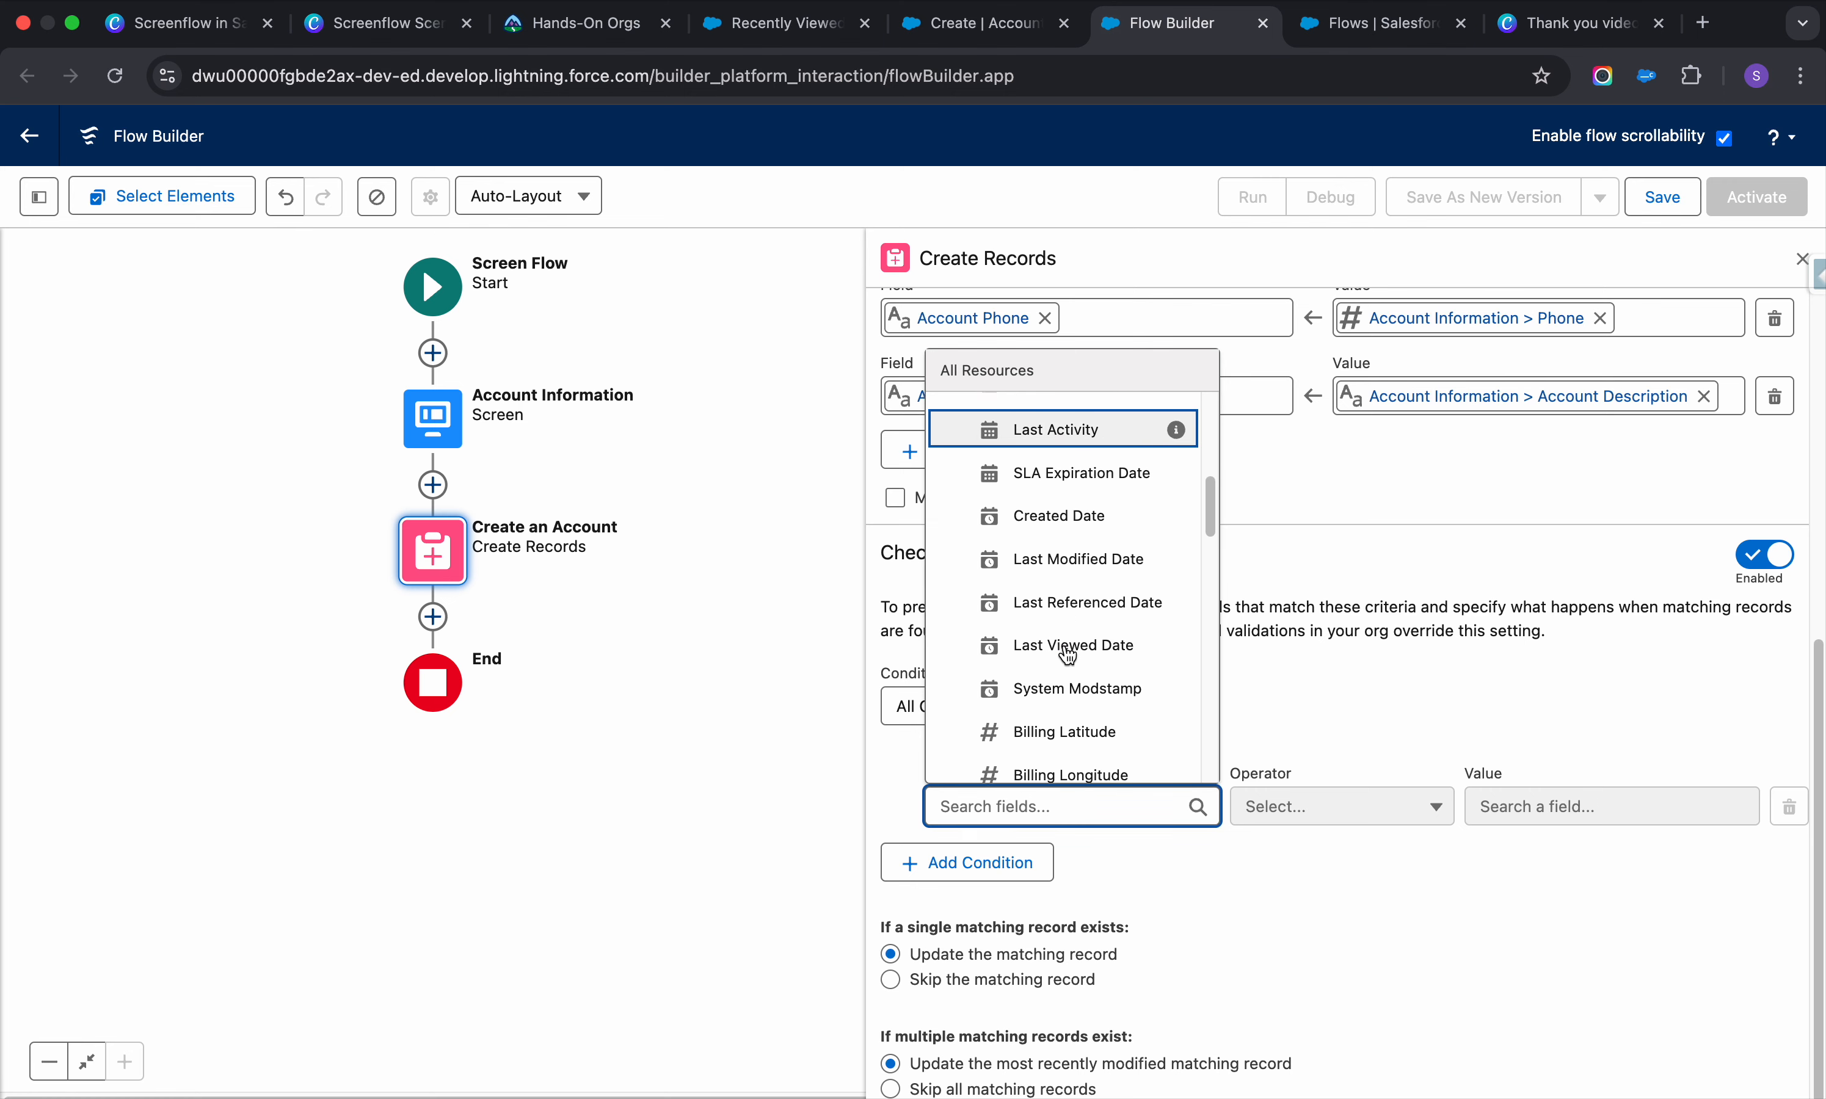
{"action": "scroll", "coordinate": [1067, 656], "scroll_direction": "down", "scroll_amount": 6}
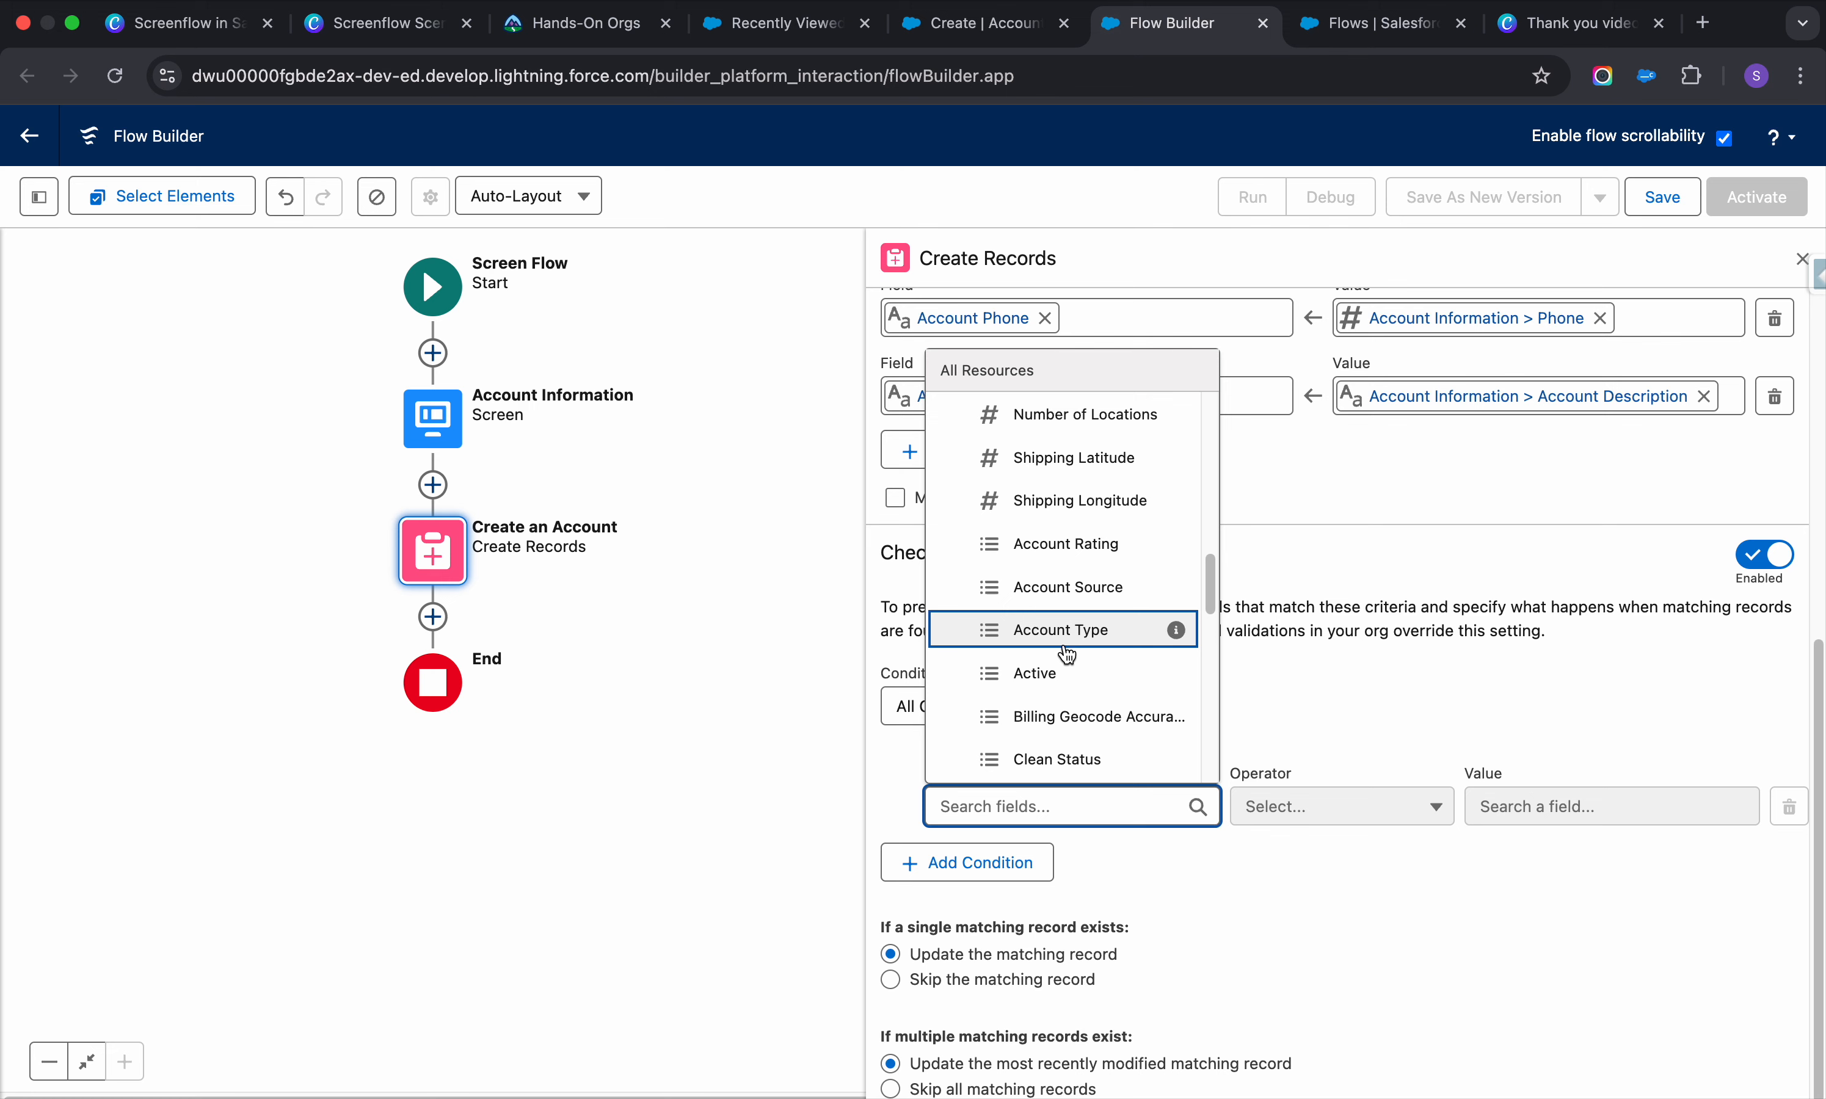
{"action": "scroll", "coordinate": [1067, 655], "scroll_direction": "down", "scroll_amount": 6}
{"action": "left_click", "coordinate": [1070, 733]}
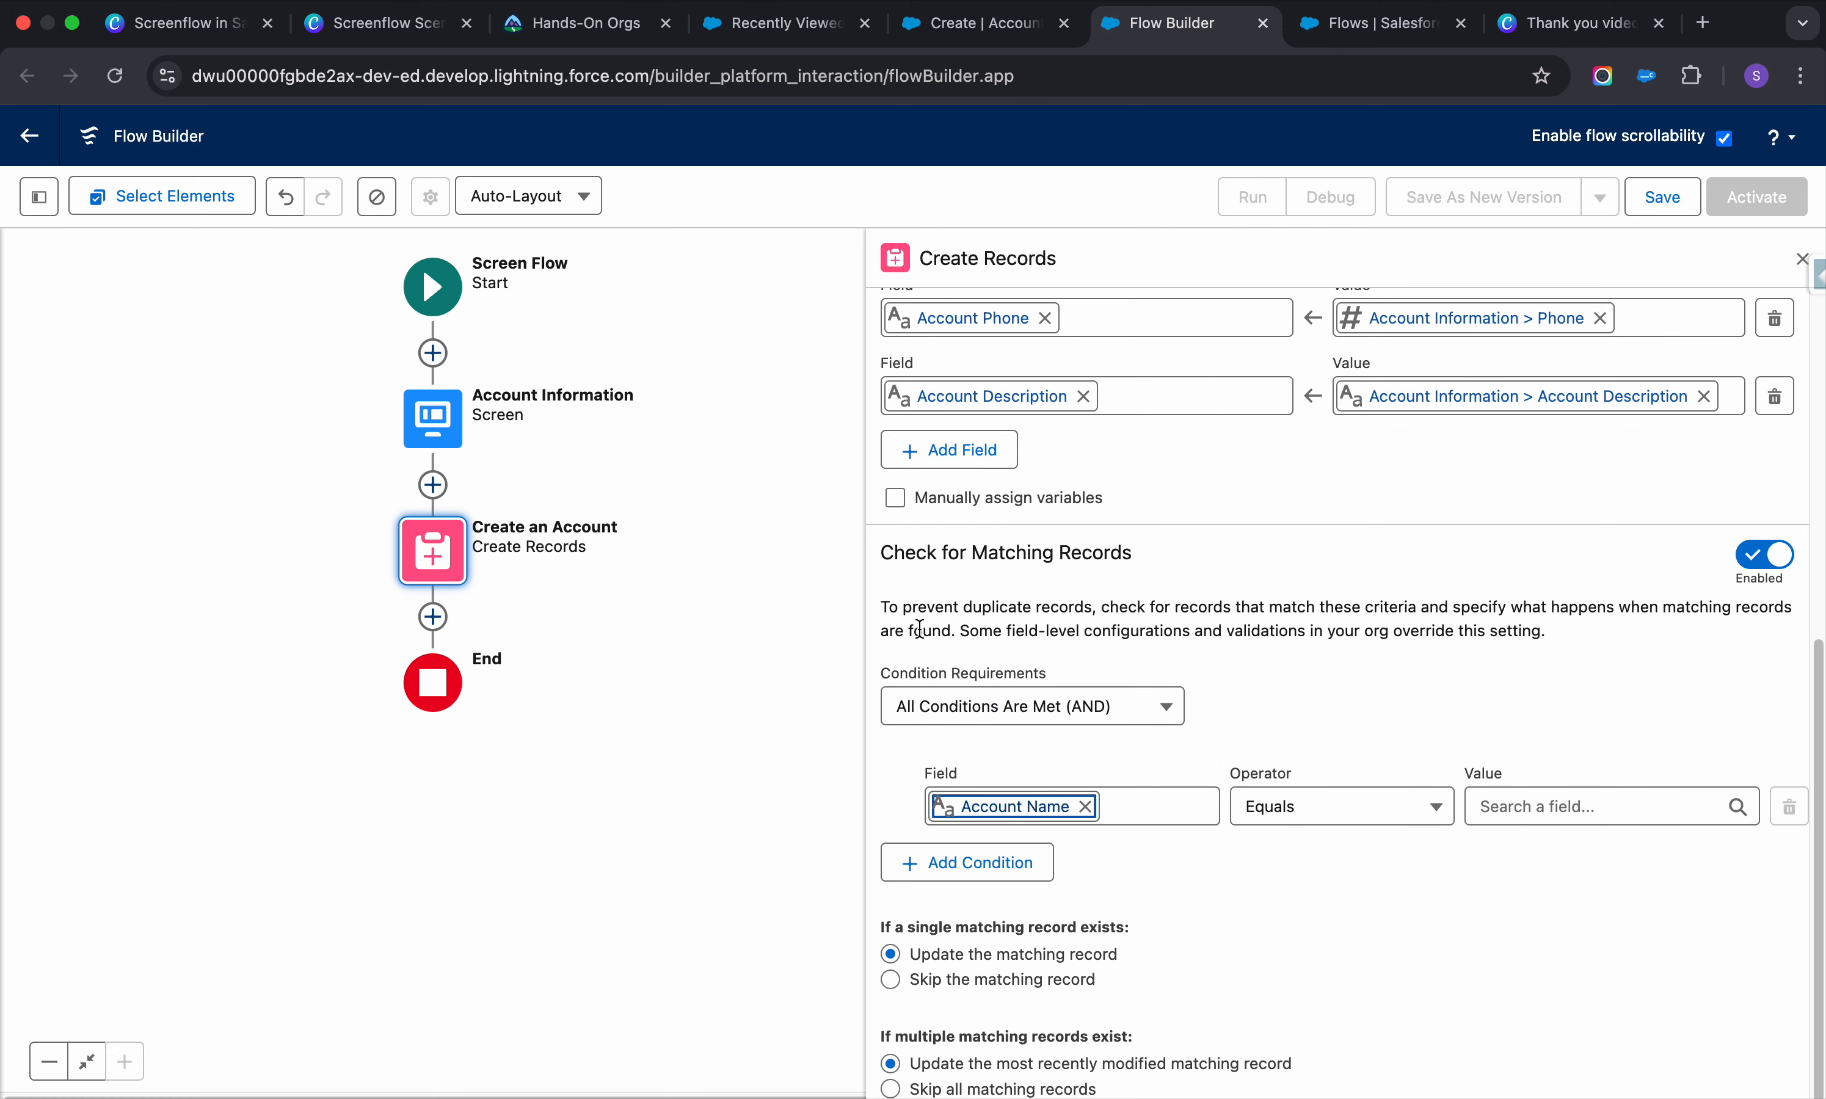
Set the condition value to the Account Information screen's Account Name
{"action": "scroll", "coordinate": [1222, 625], "scroll_direction": "down", "scroll_amount": 1}
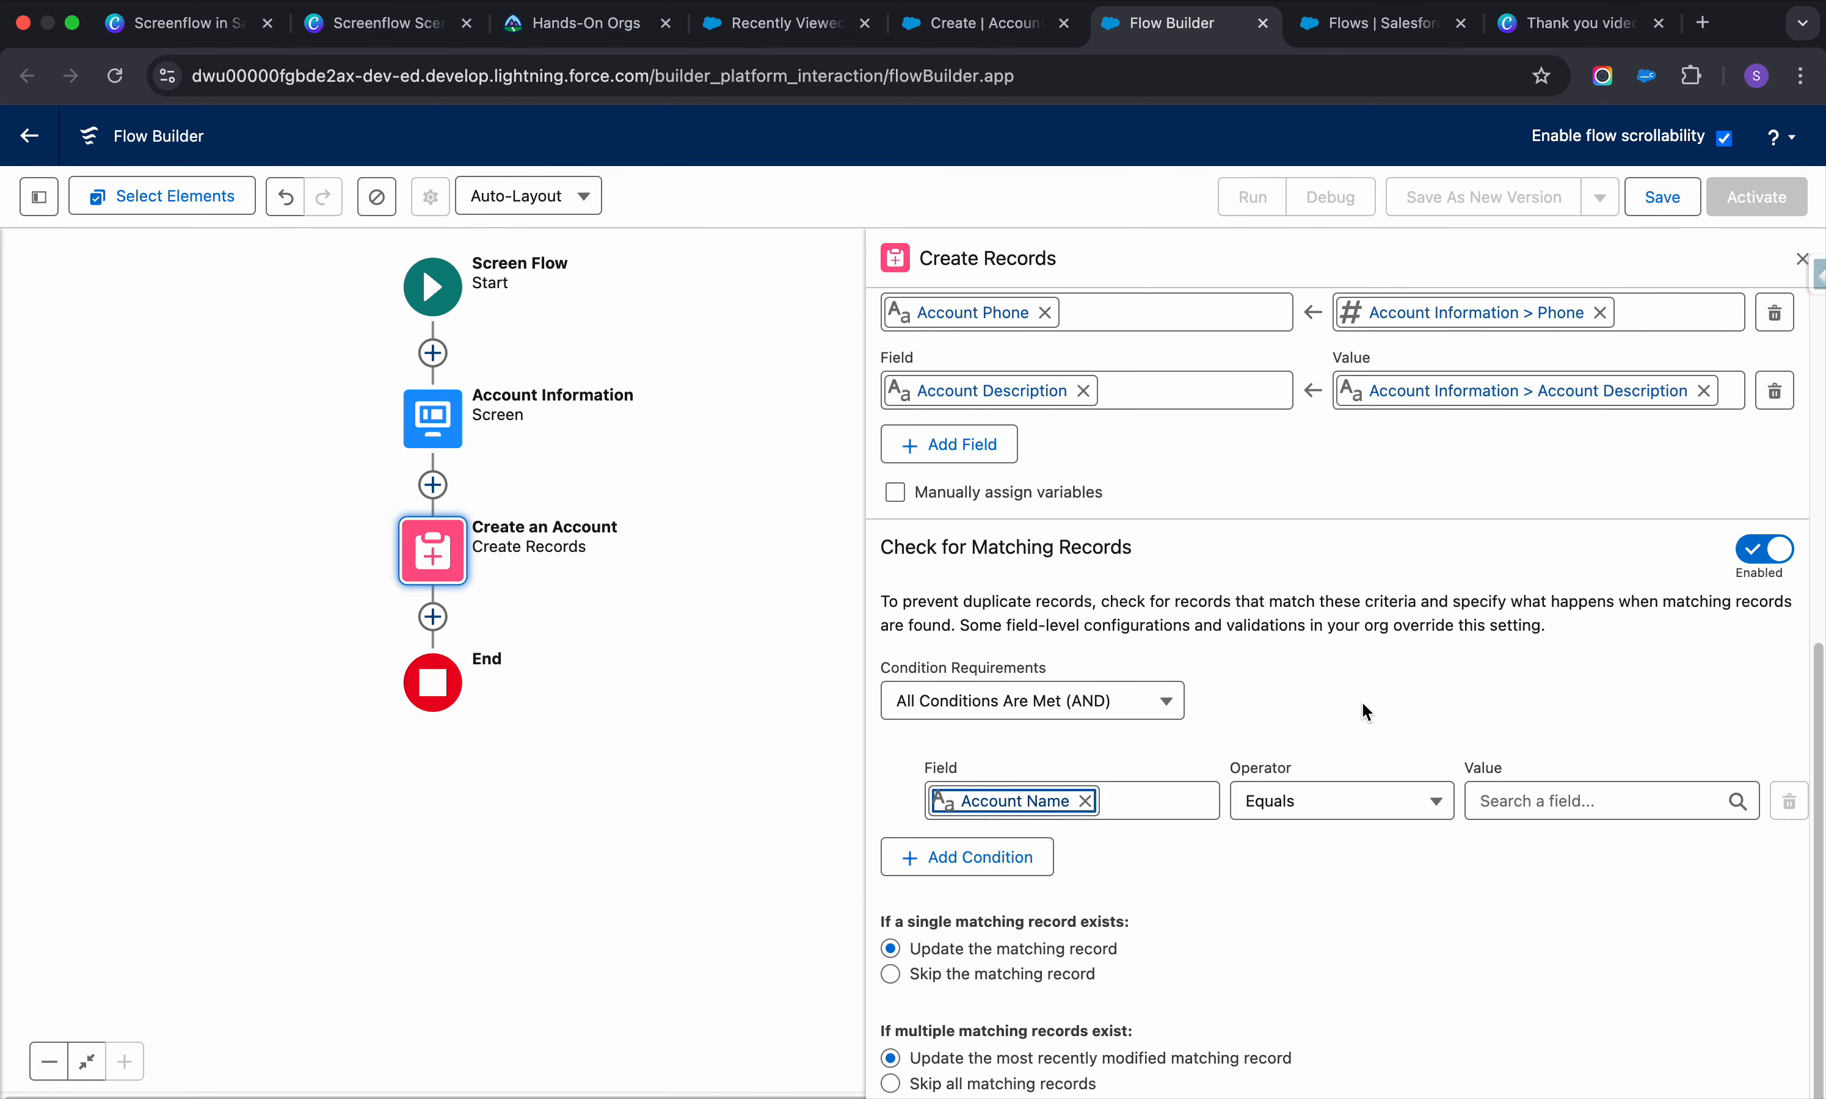
{"action": "left_click", "coordinate": [1614, 803]}
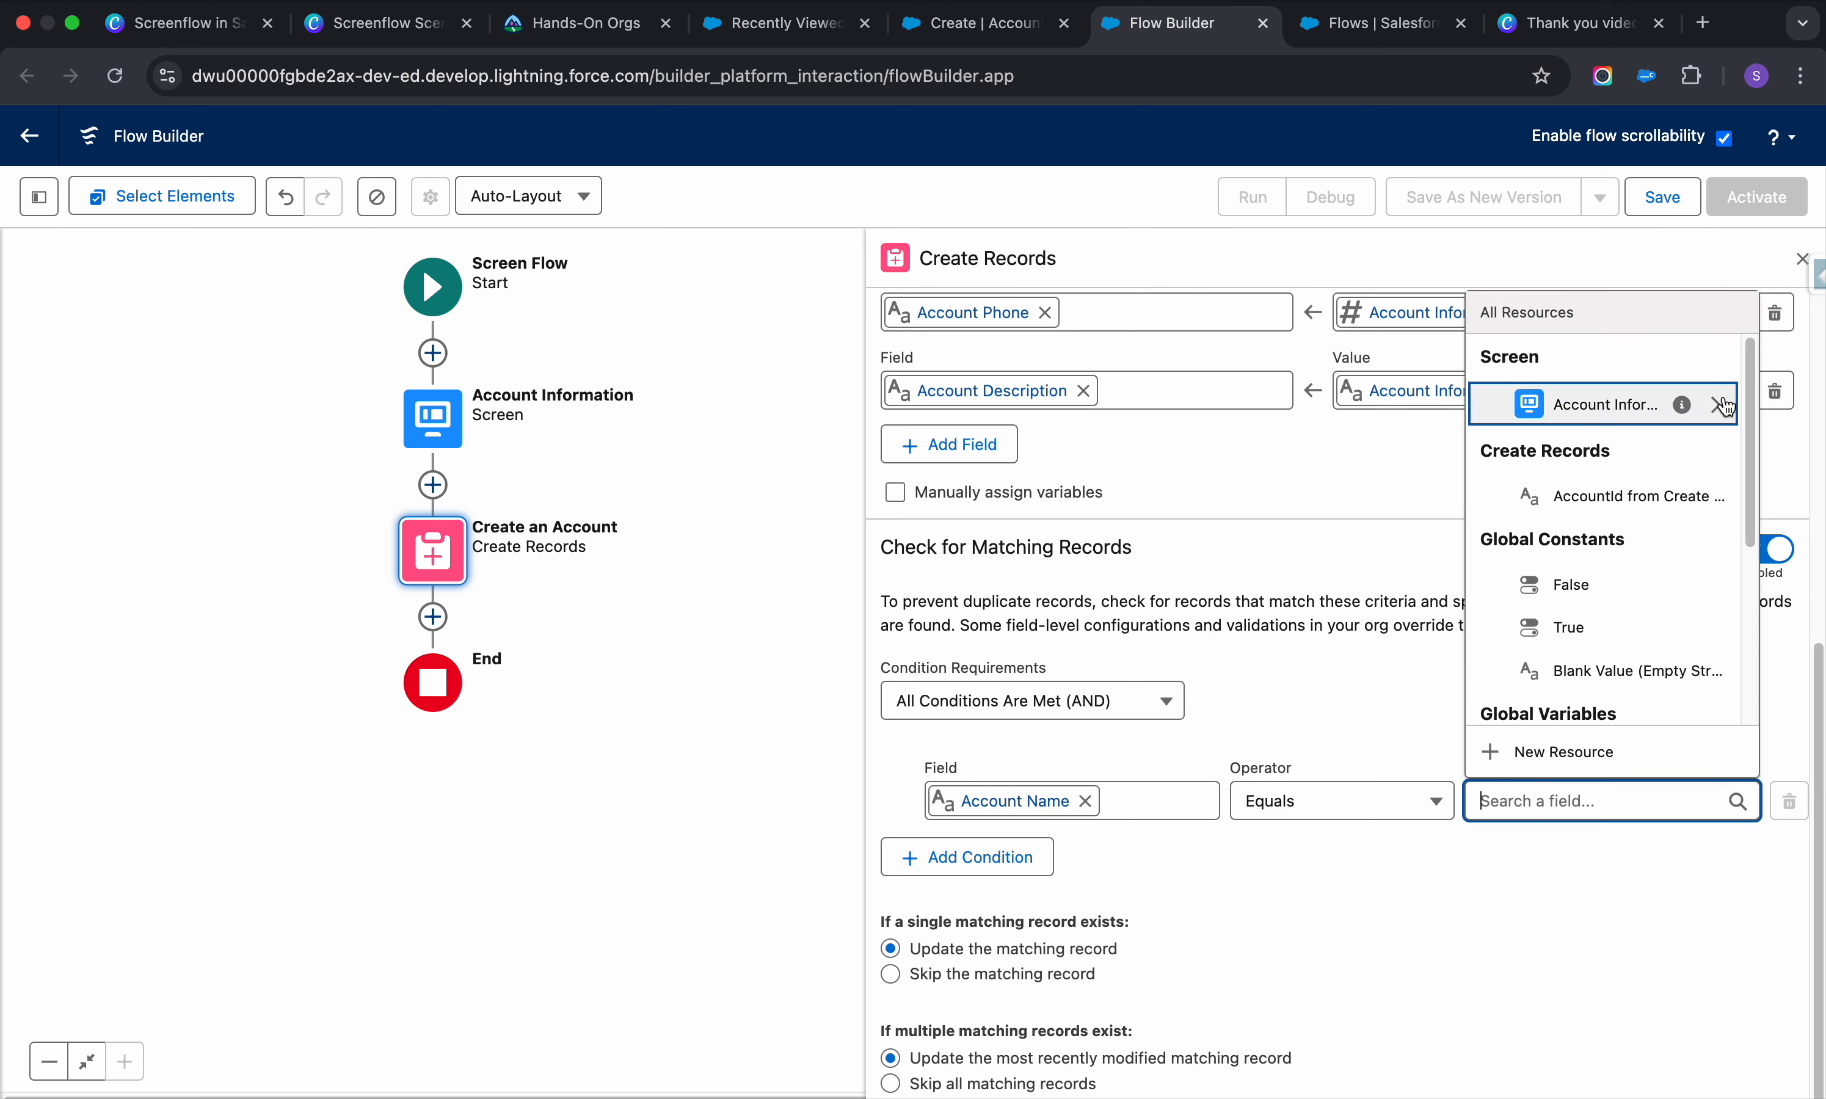
{"action": "left_click", "coordinate": [1721, 404]}
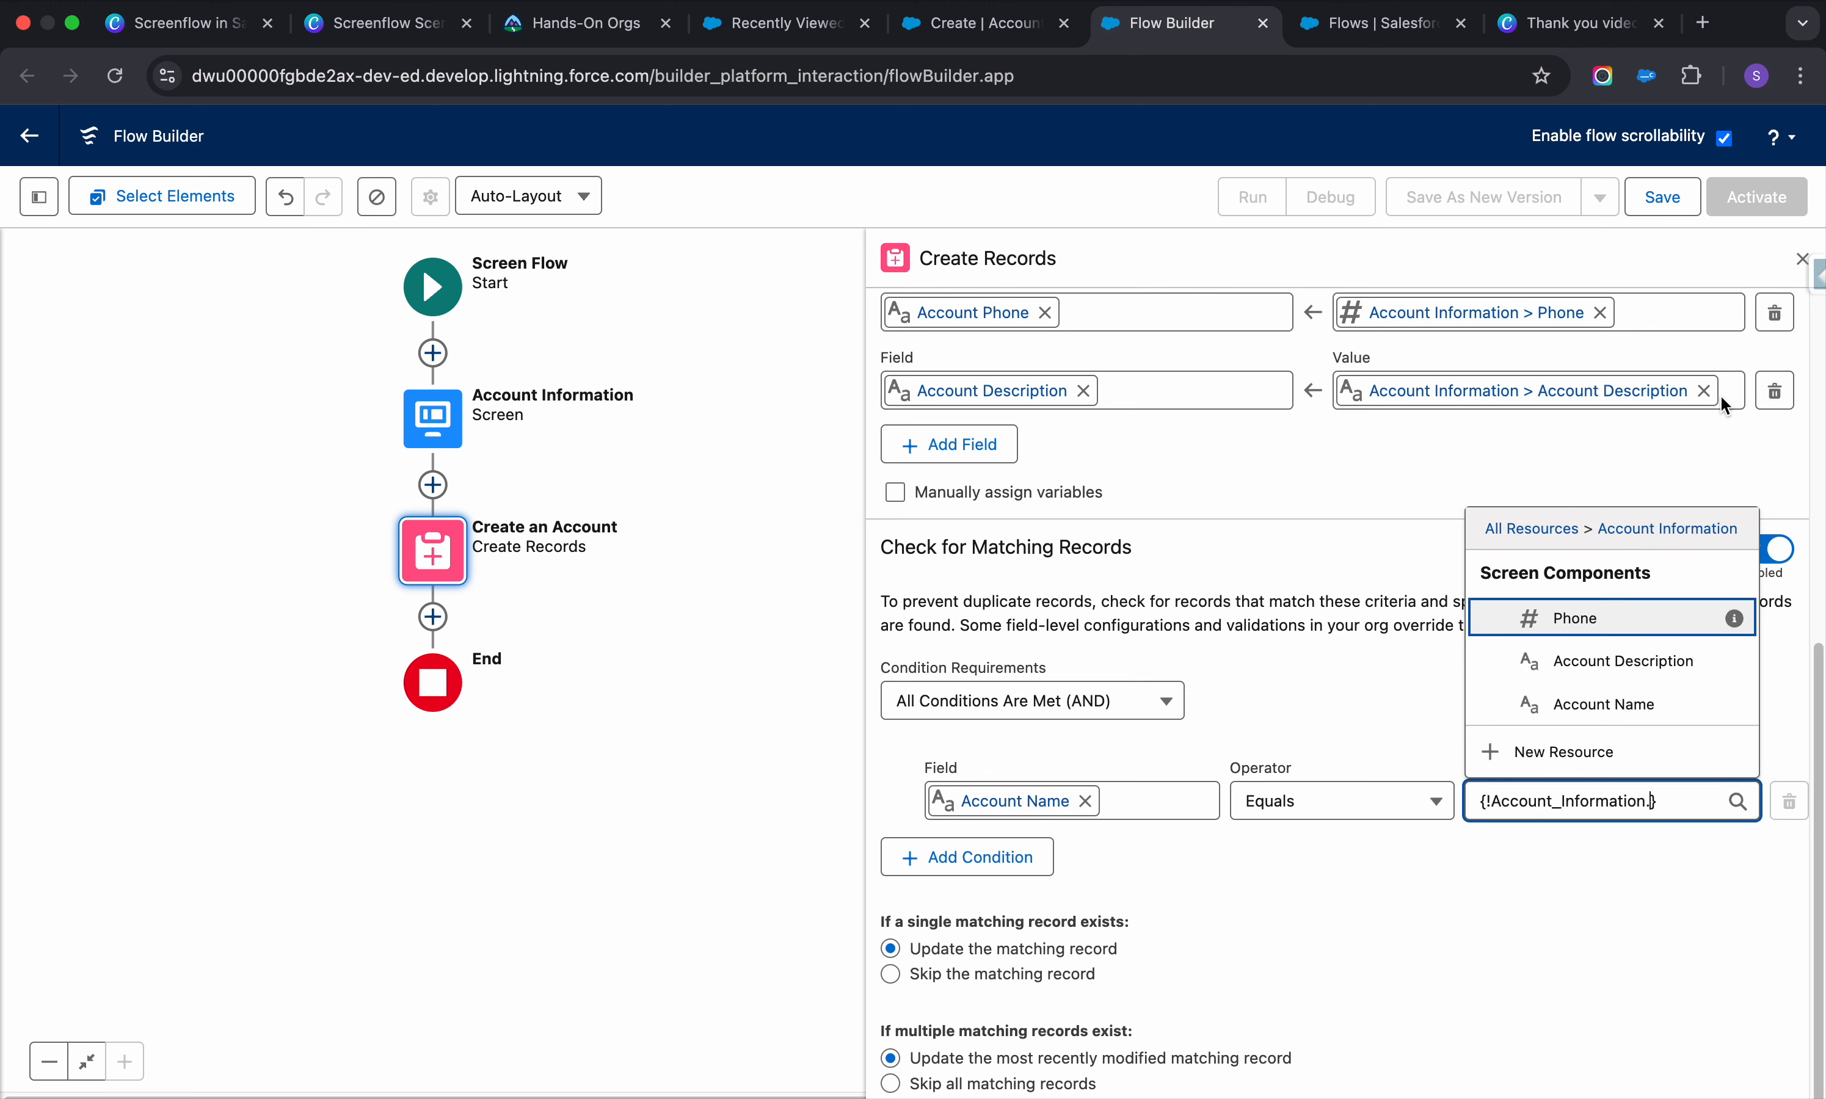
{"action": "left_click", "coordinate": [1593, 700]}
{"action": "left_click", "coordinate": [1548, 928]}
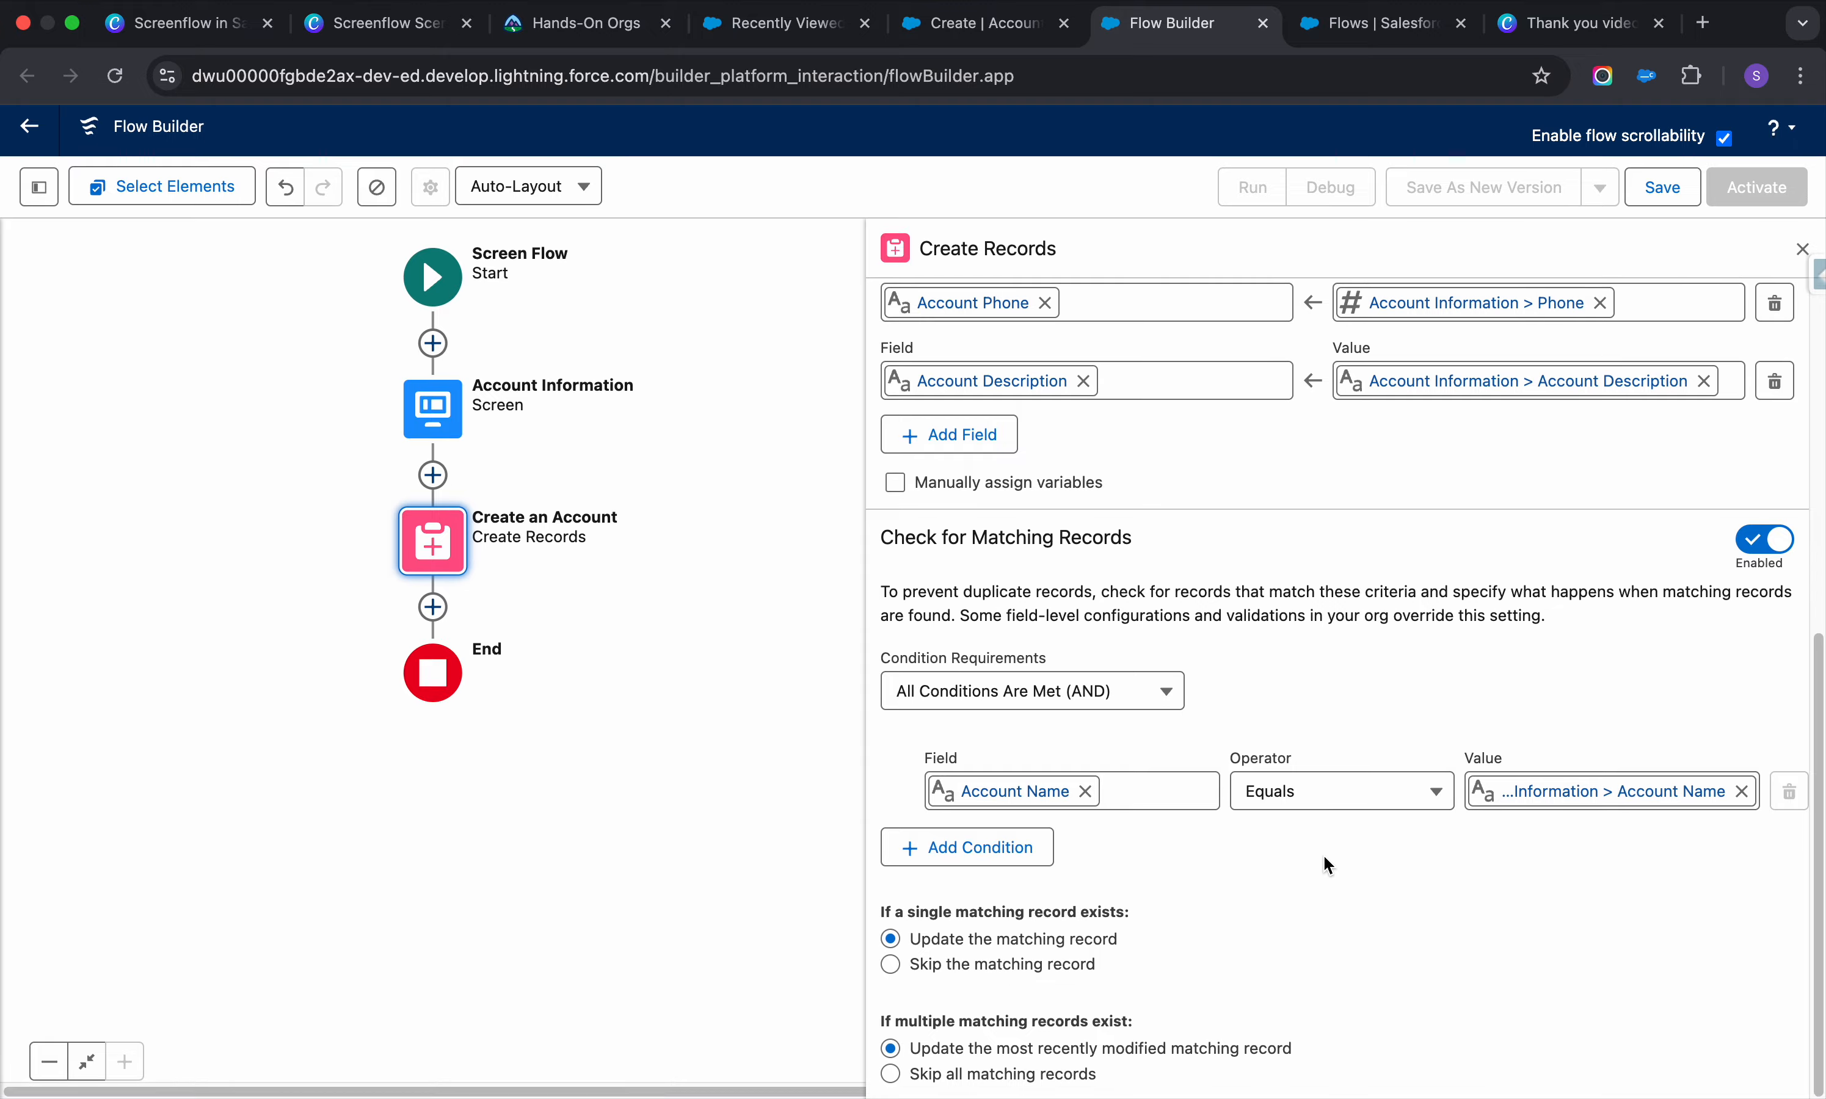
{"action": "scroll", "coordinate": [1323, 856], "scroll_direction": "up", "scroll_amount": 7}
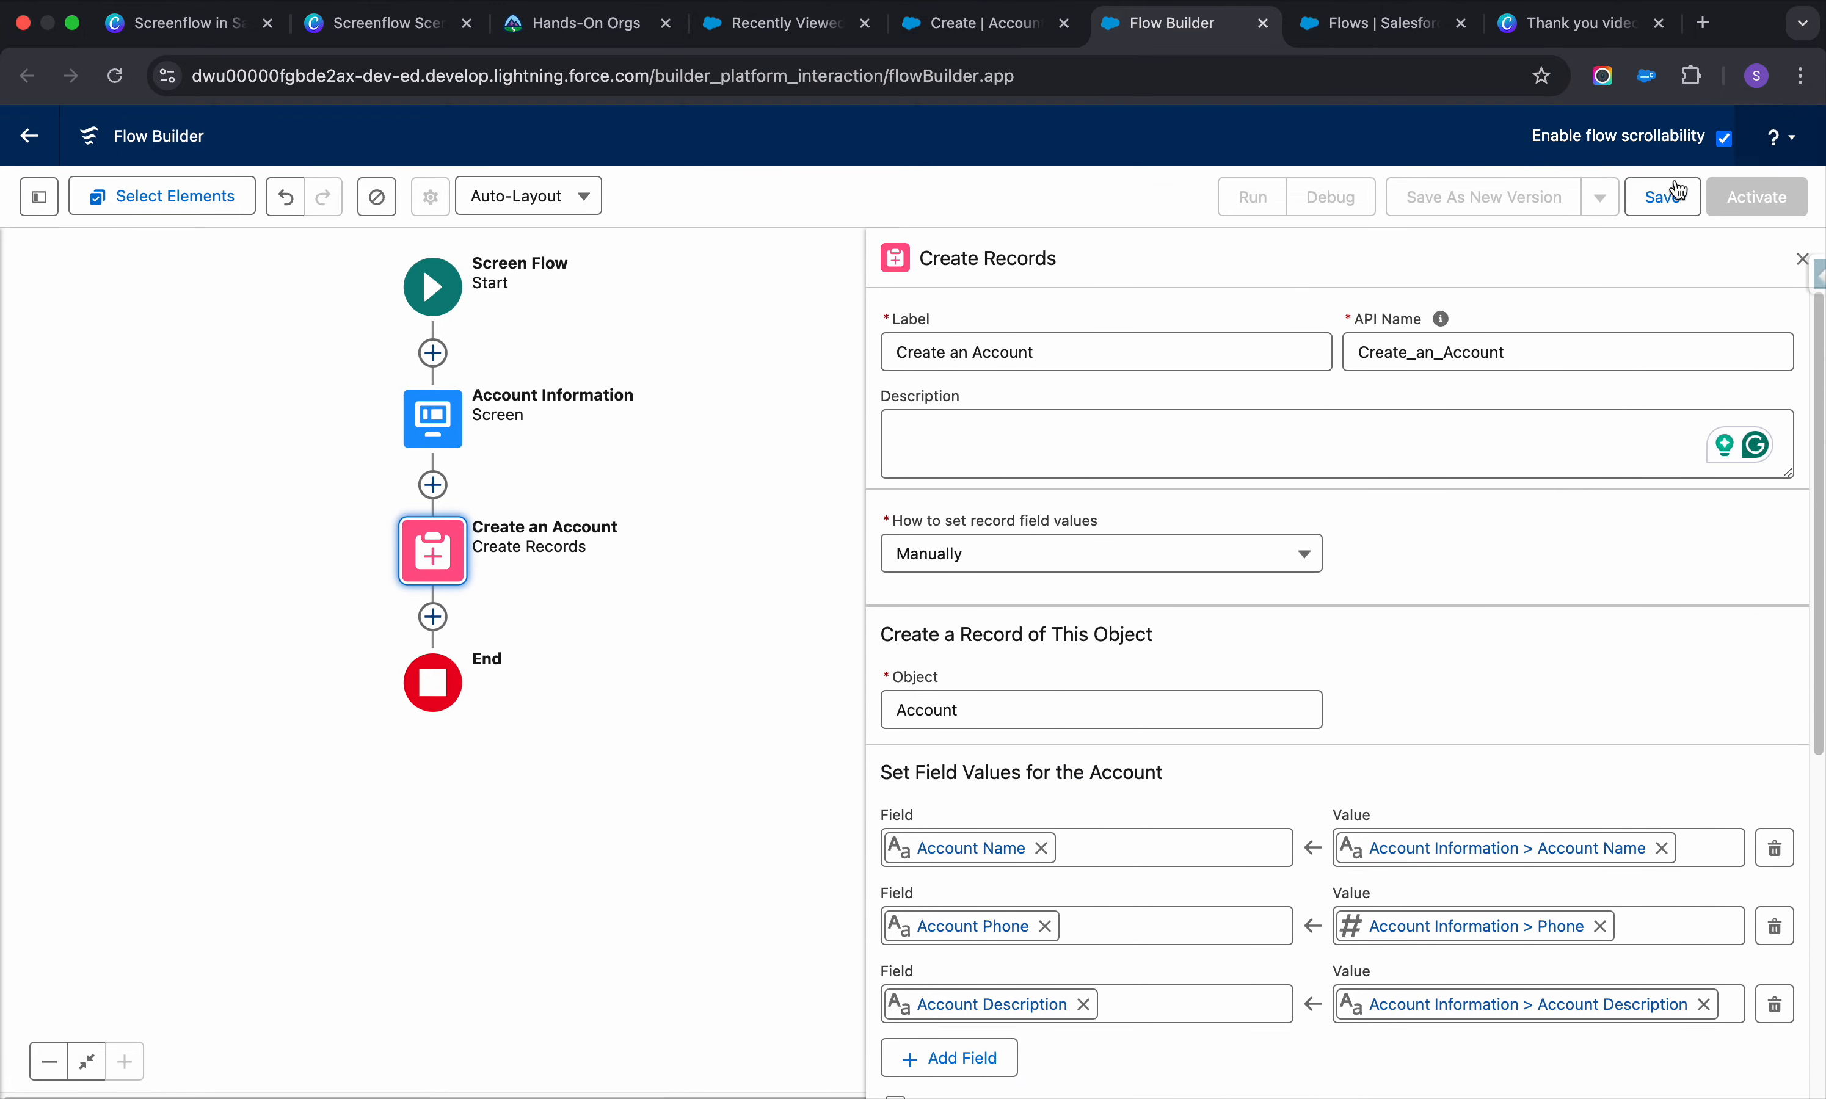
Save the flow as 'Create an Account from here', activate it, and start Debug
{"action": "left_click", "coordinate": [1662, 198]}
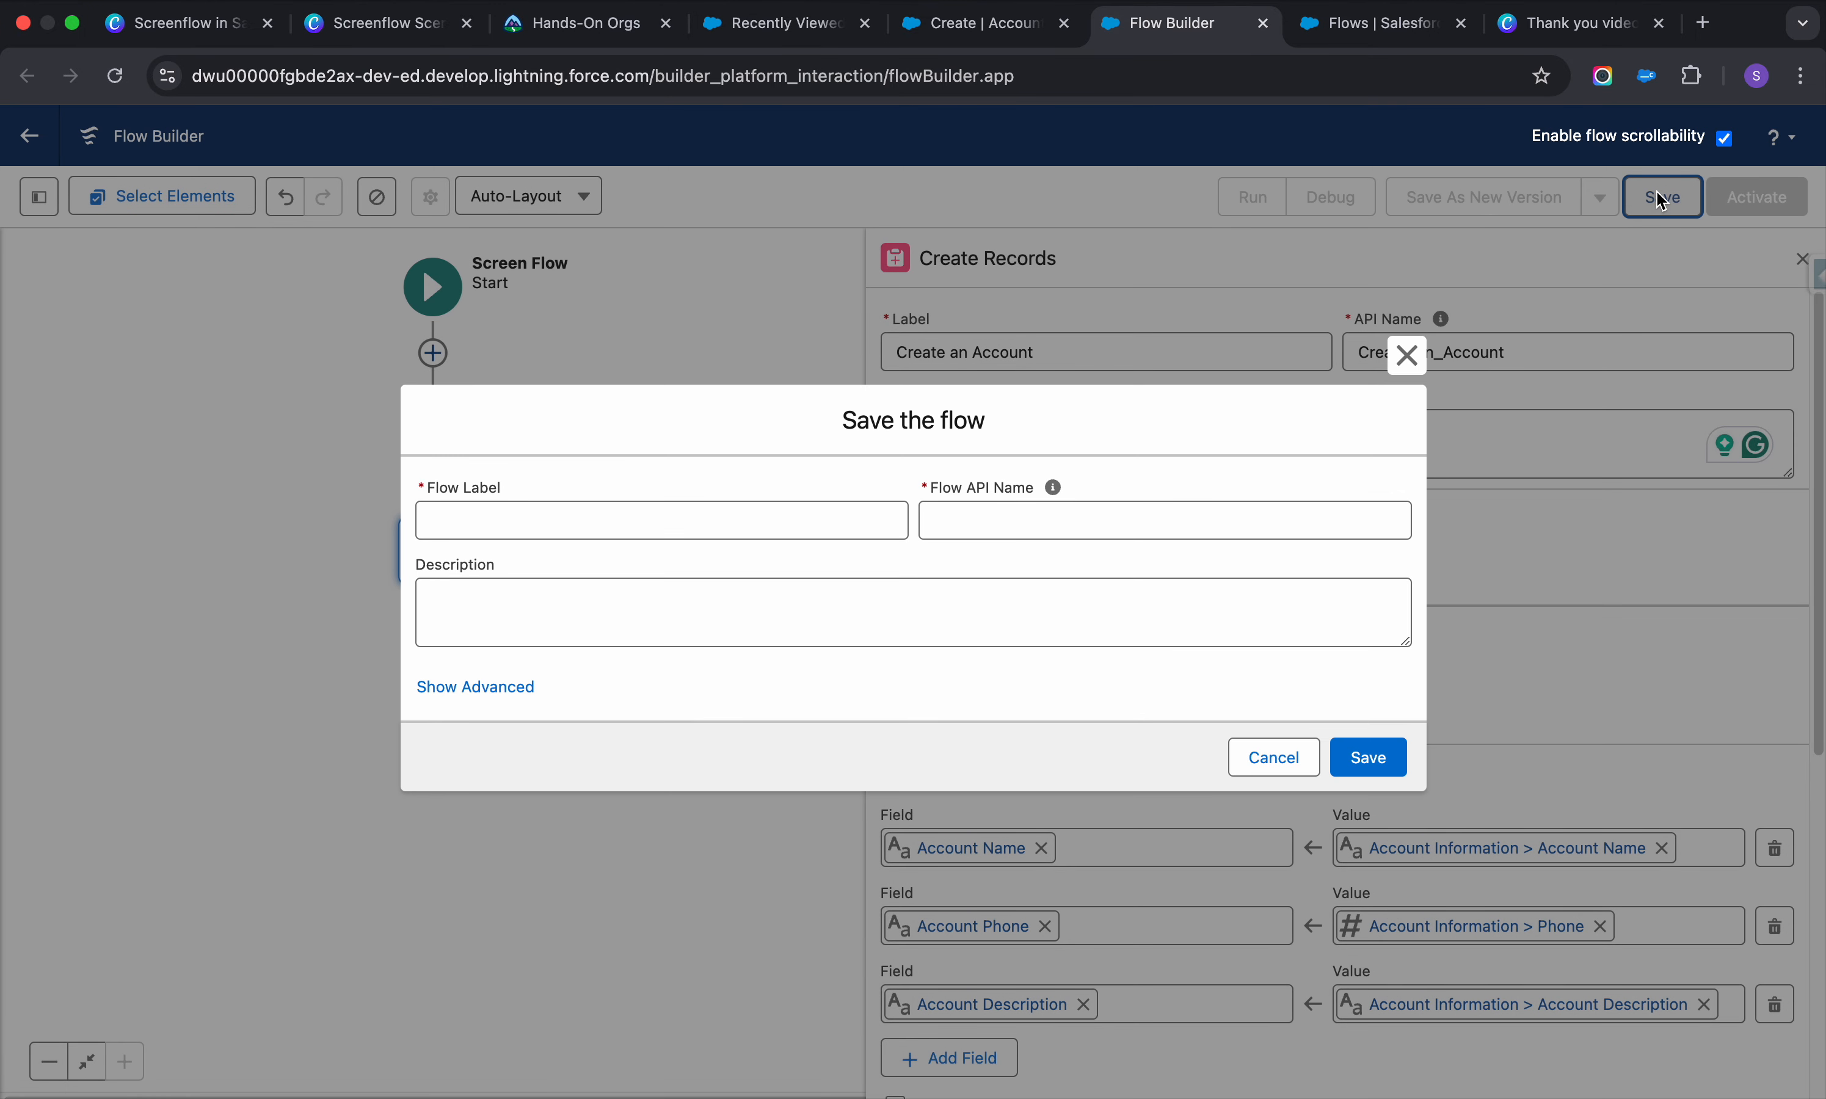
{"action": "left_click", "coordinate": [771, 522]}
{"action": "type", "text": "Creatre"}
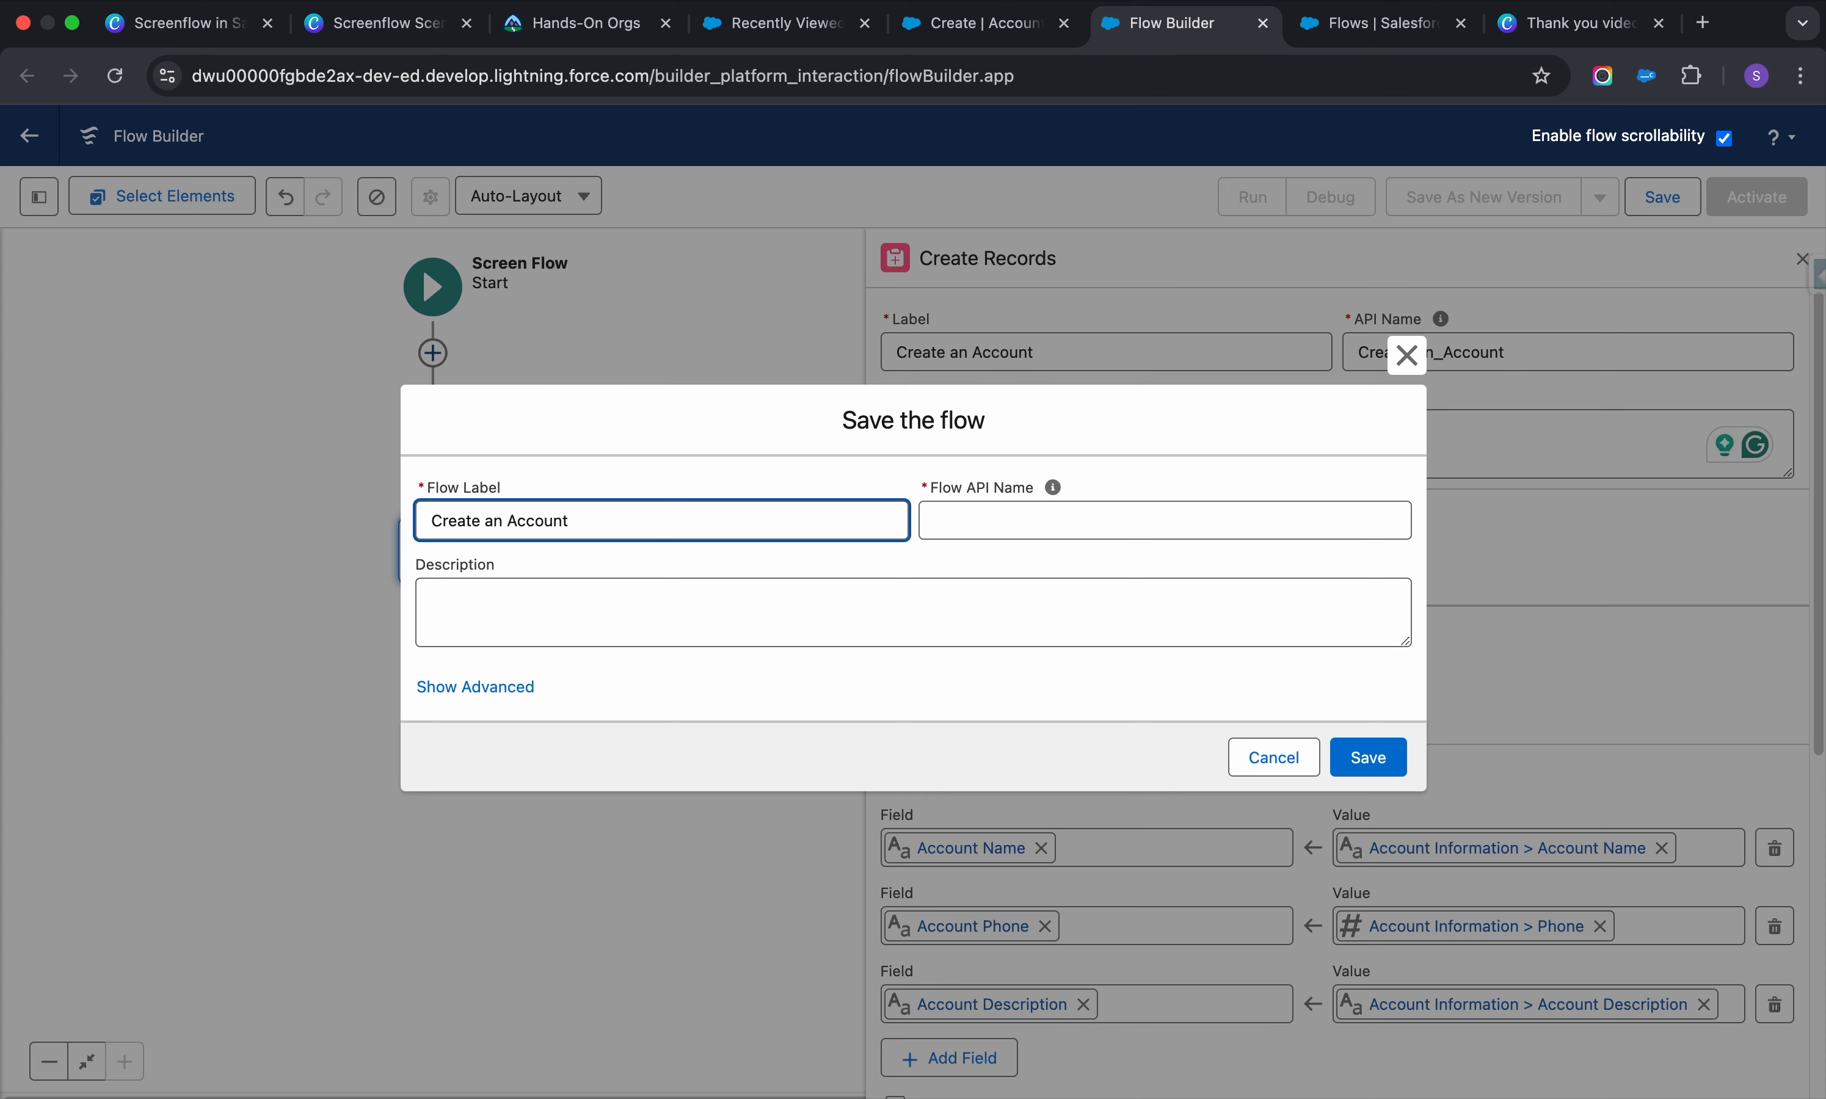
{"action": "left_click", "coordinate": [1046, 526]}
{"action": "left_click", "coordinate": [900, 636]}
{"action": "left_click", "coordinate": [1369, 758]}
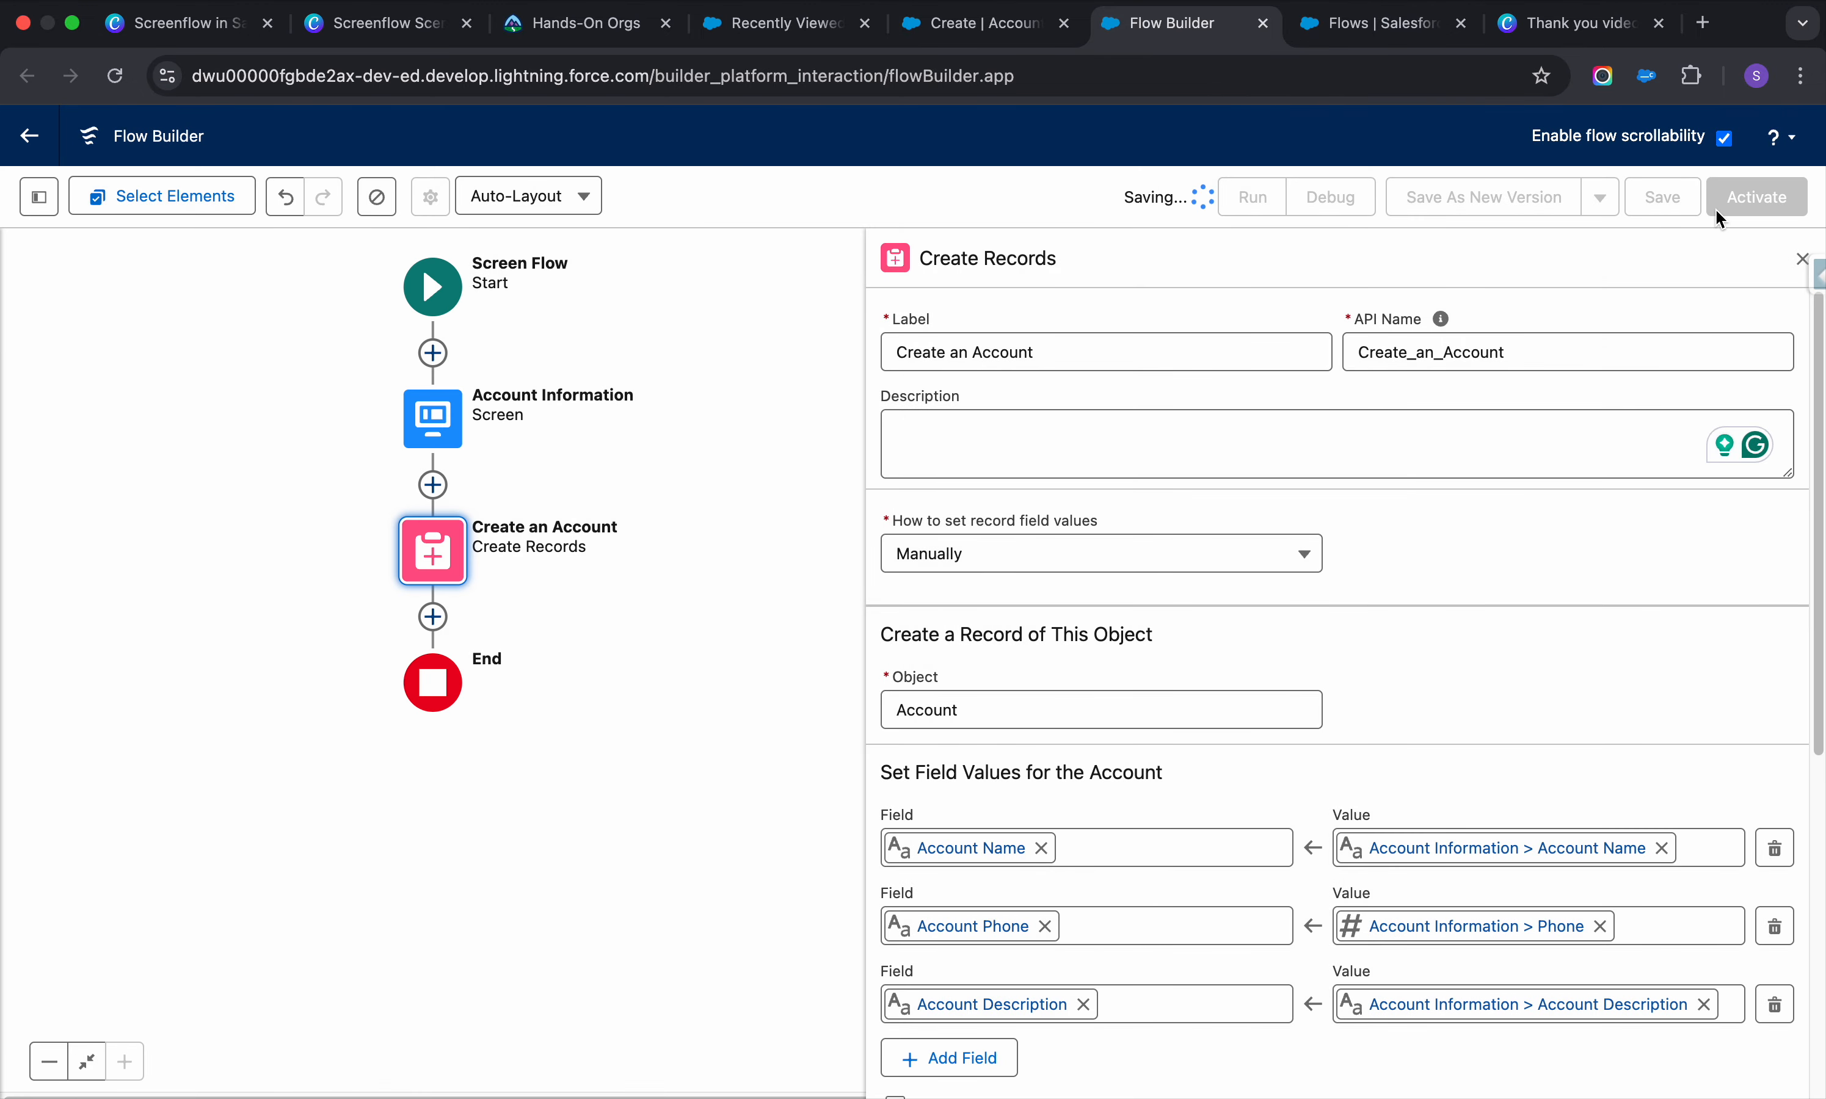
{"action": "left_click", "coordinate": [1746, 200]}
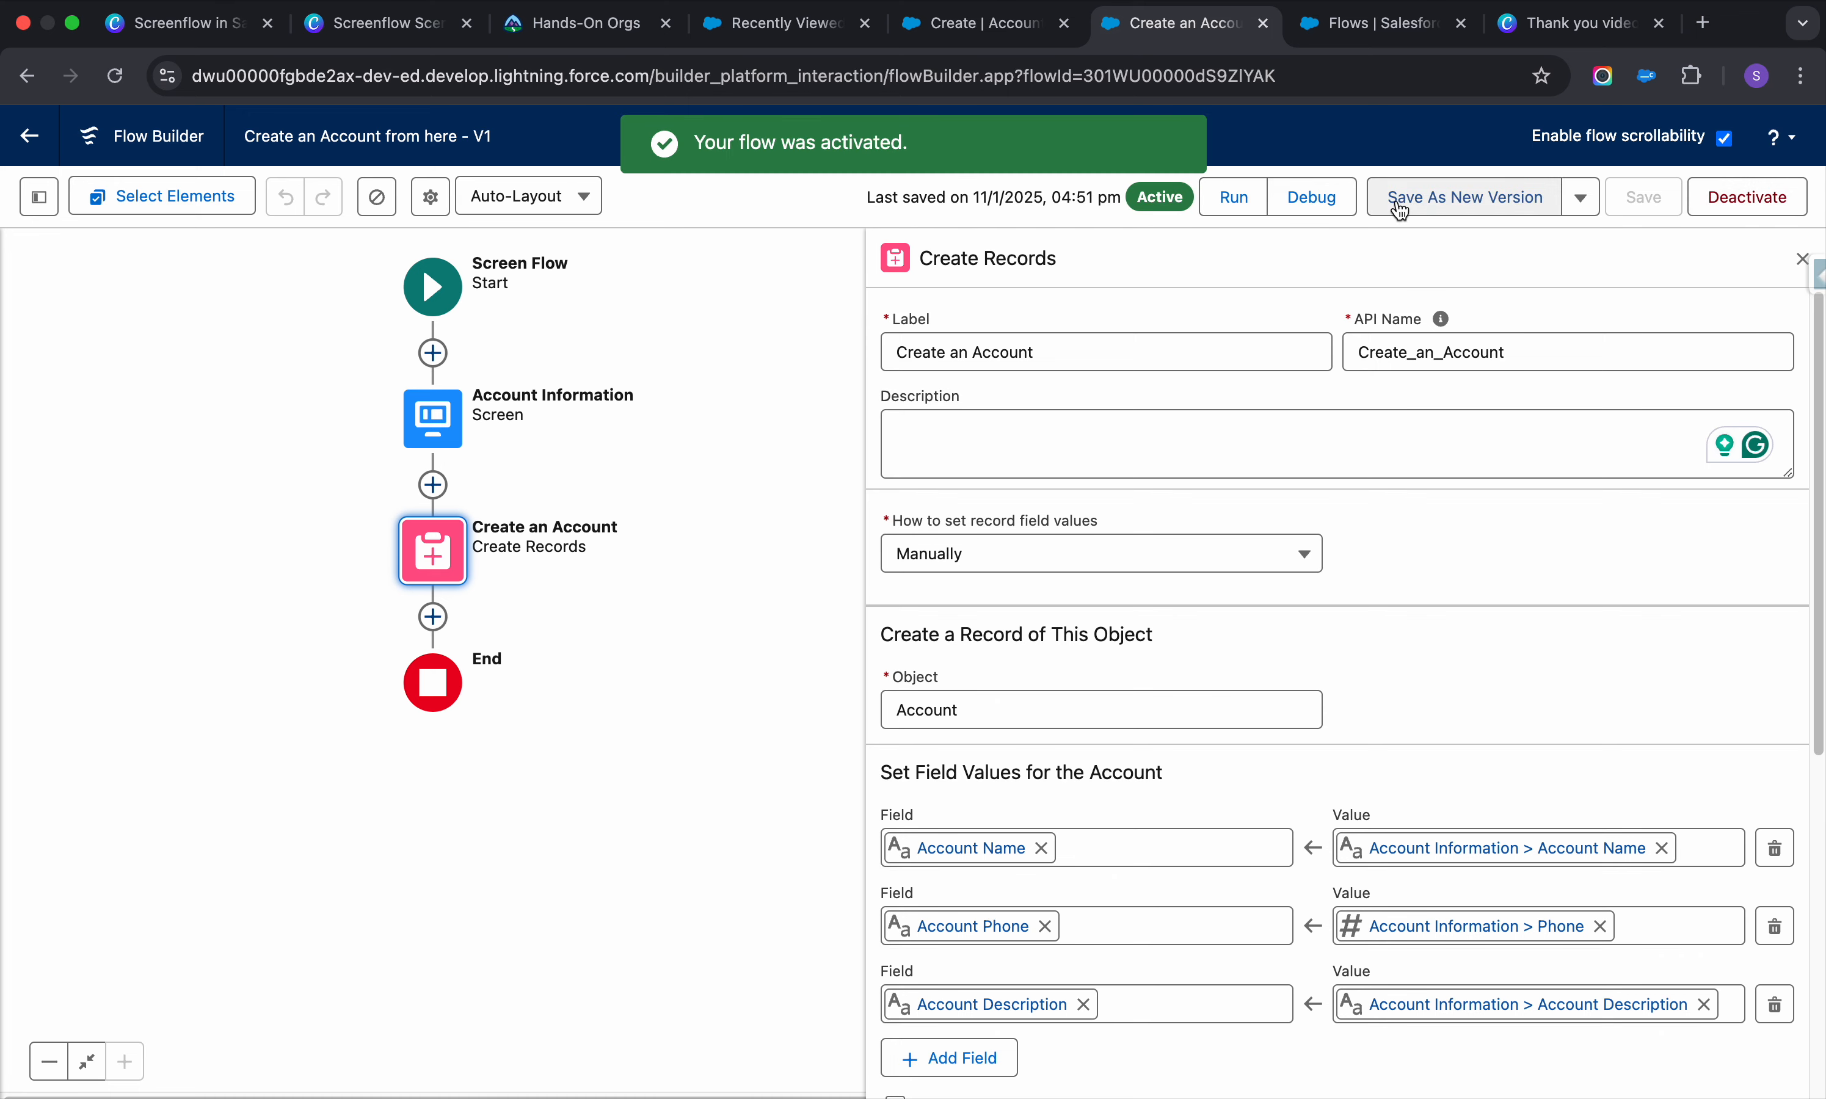
{"action": "left_click", "coordinate": [1326, 202]}
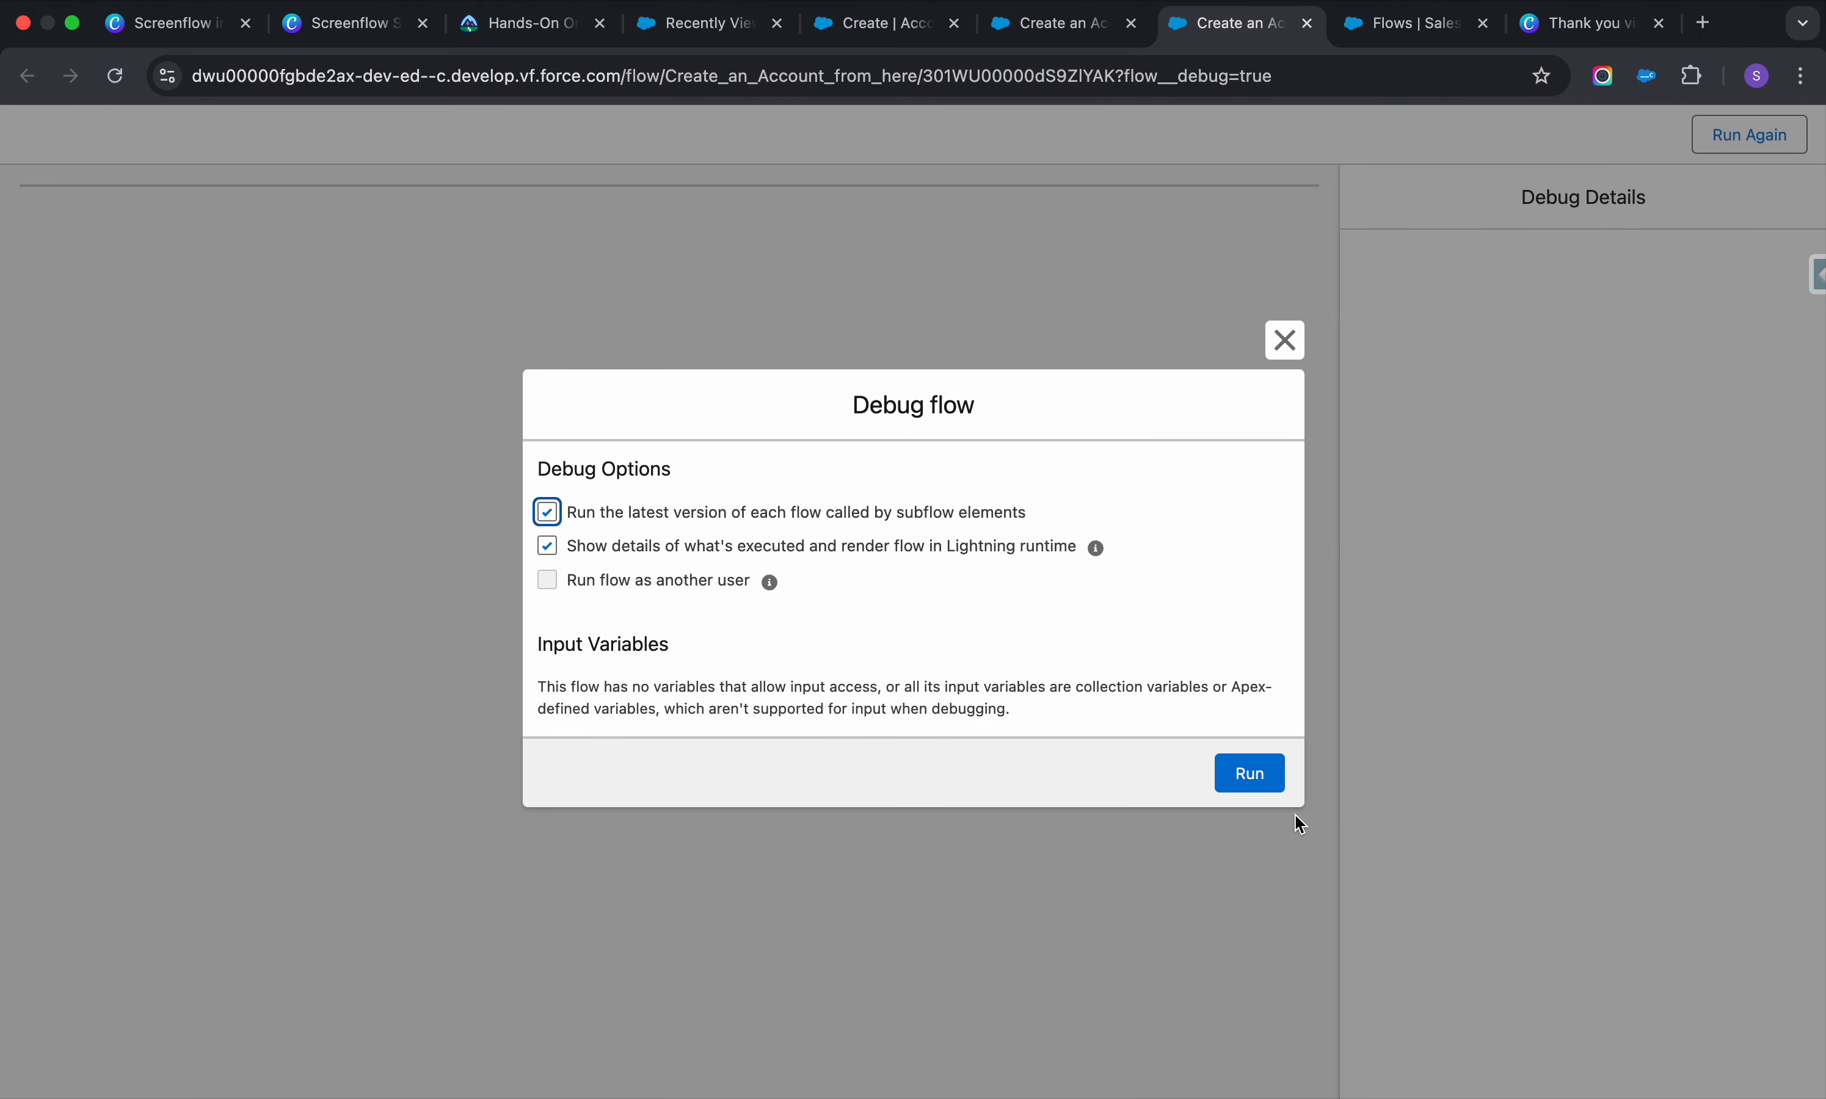
Debug-run the flow, creating 'Test account' with phone 798679 and description 'sfasfas'
{"action": "left_click", "coordinate": [1268, 770]}
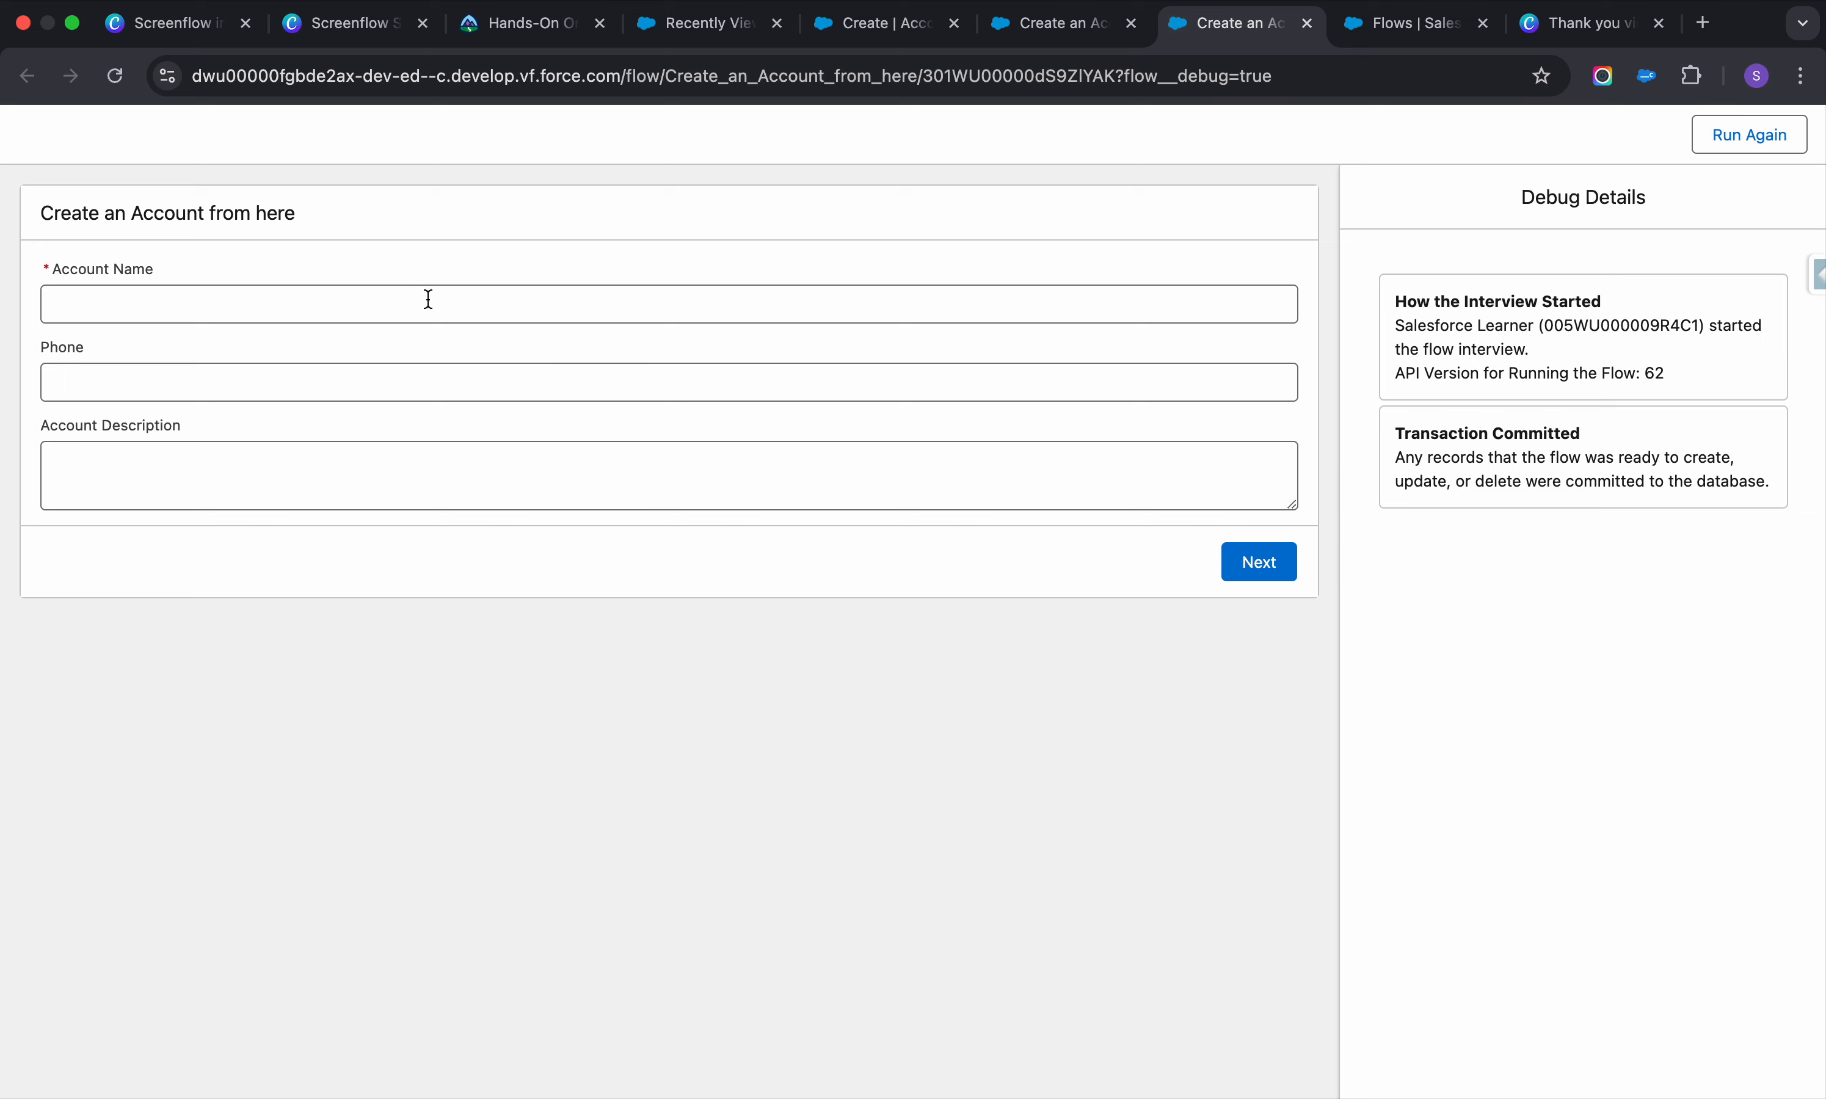
{"action": "left_click", "coordinate": [428, 299]}
{"action": "type", "text": "Test account"}
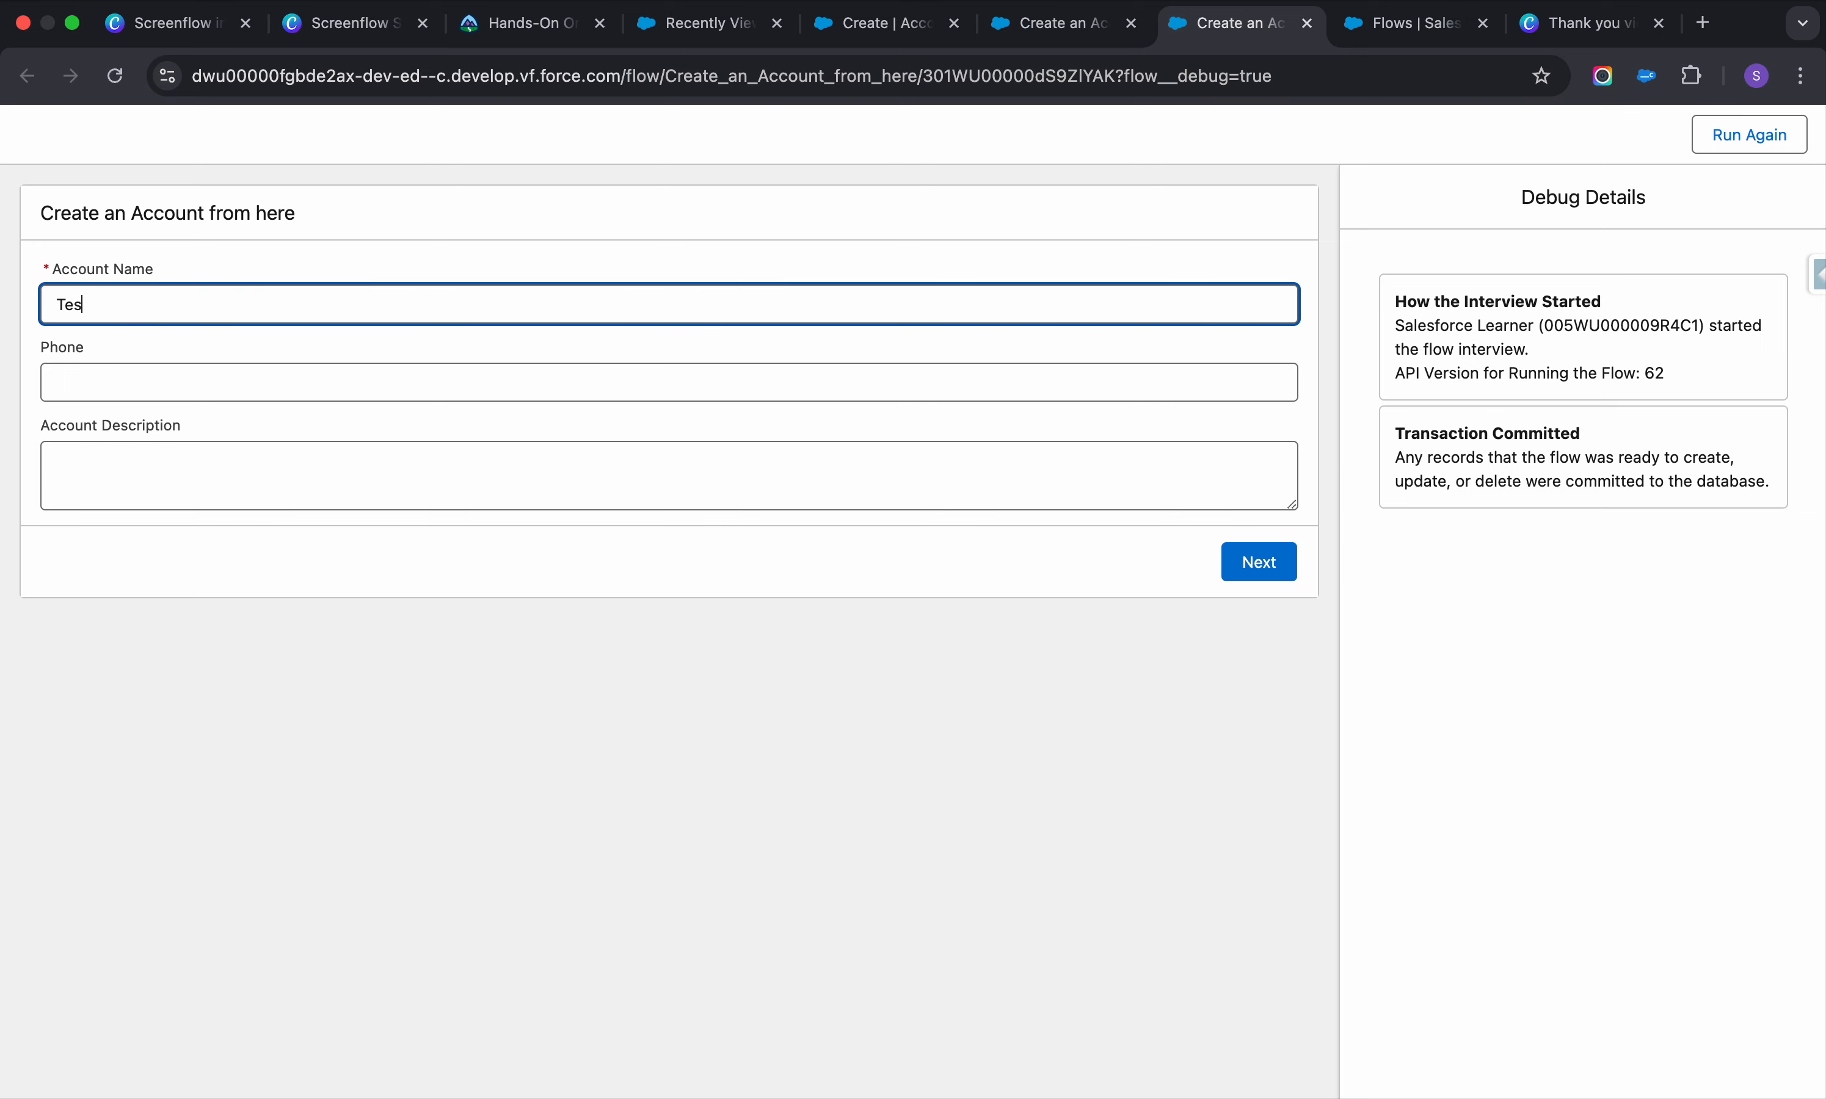
{"action": "left_click", "coordinate": [364, 369]}
{"action": "type", "text": "798679"}
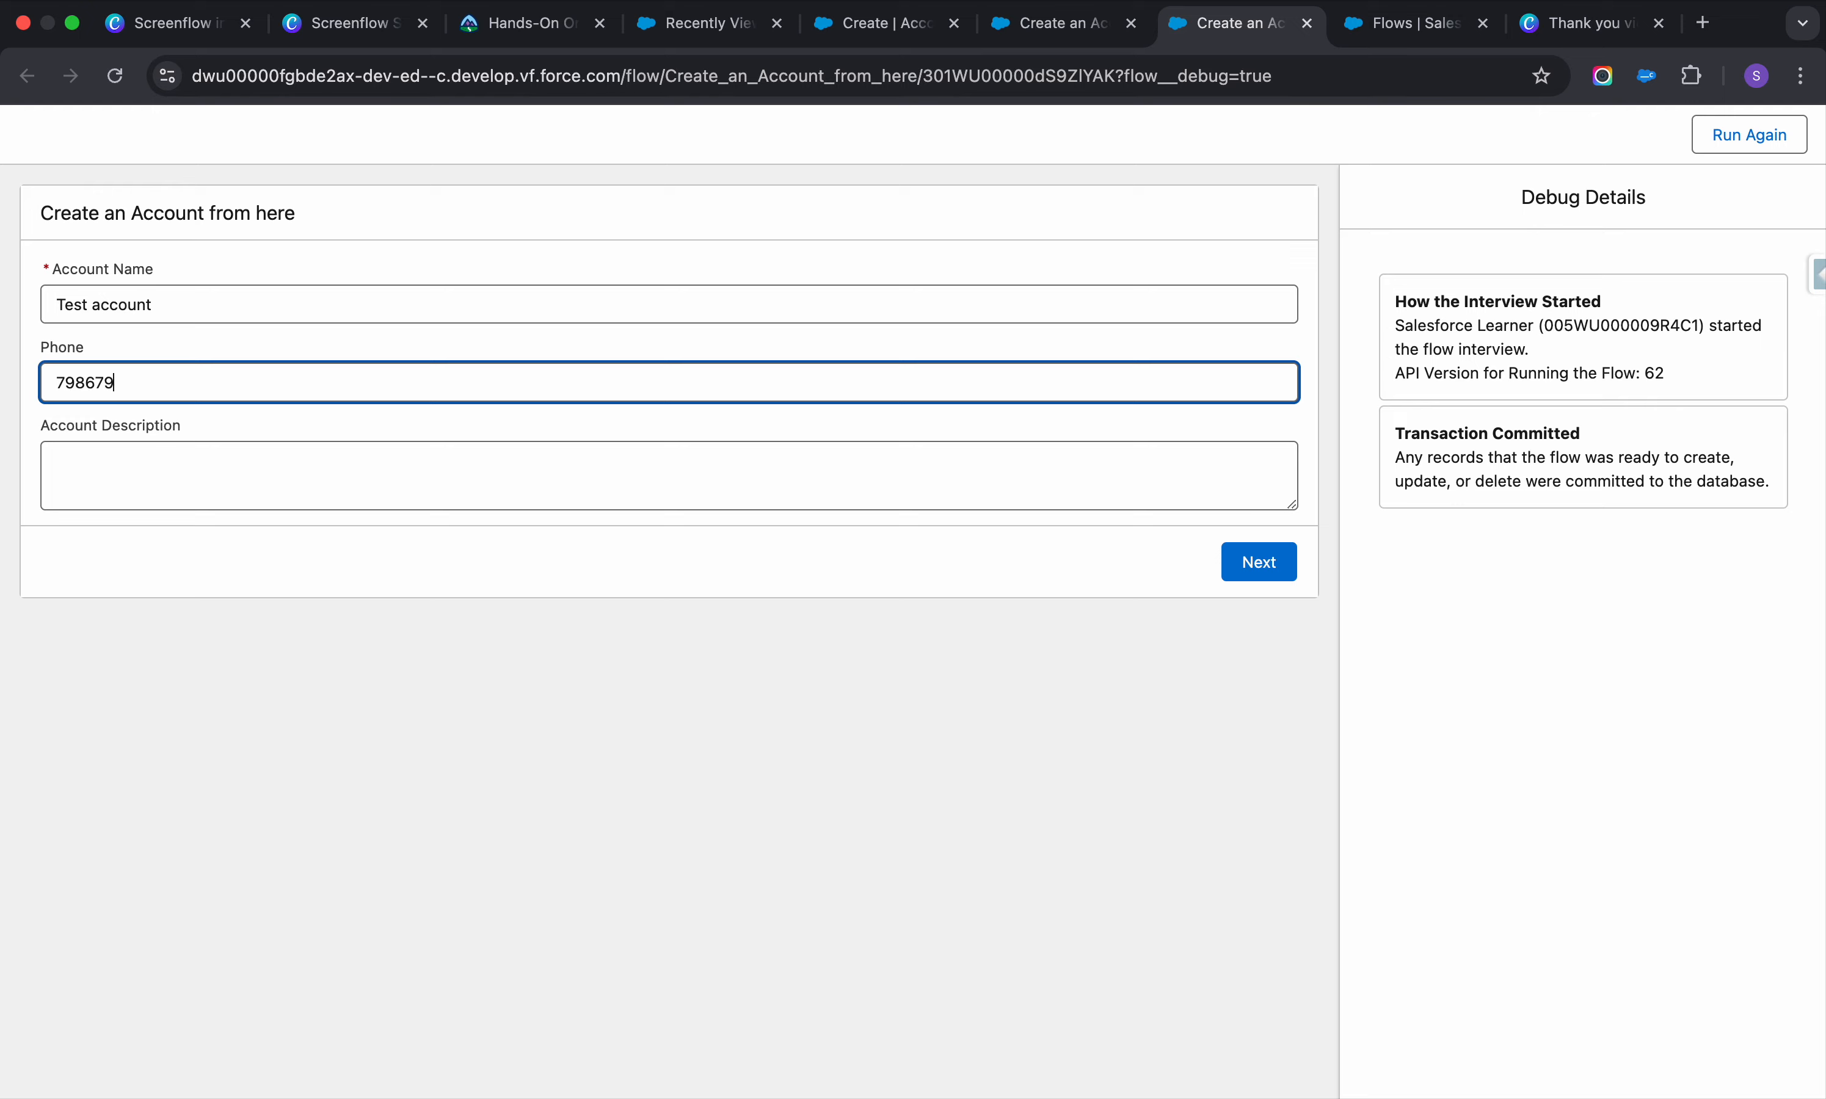
{"action": "left_click", "coordinate": [343, 460]}
{"action": "type", "text": "sfasfas"}
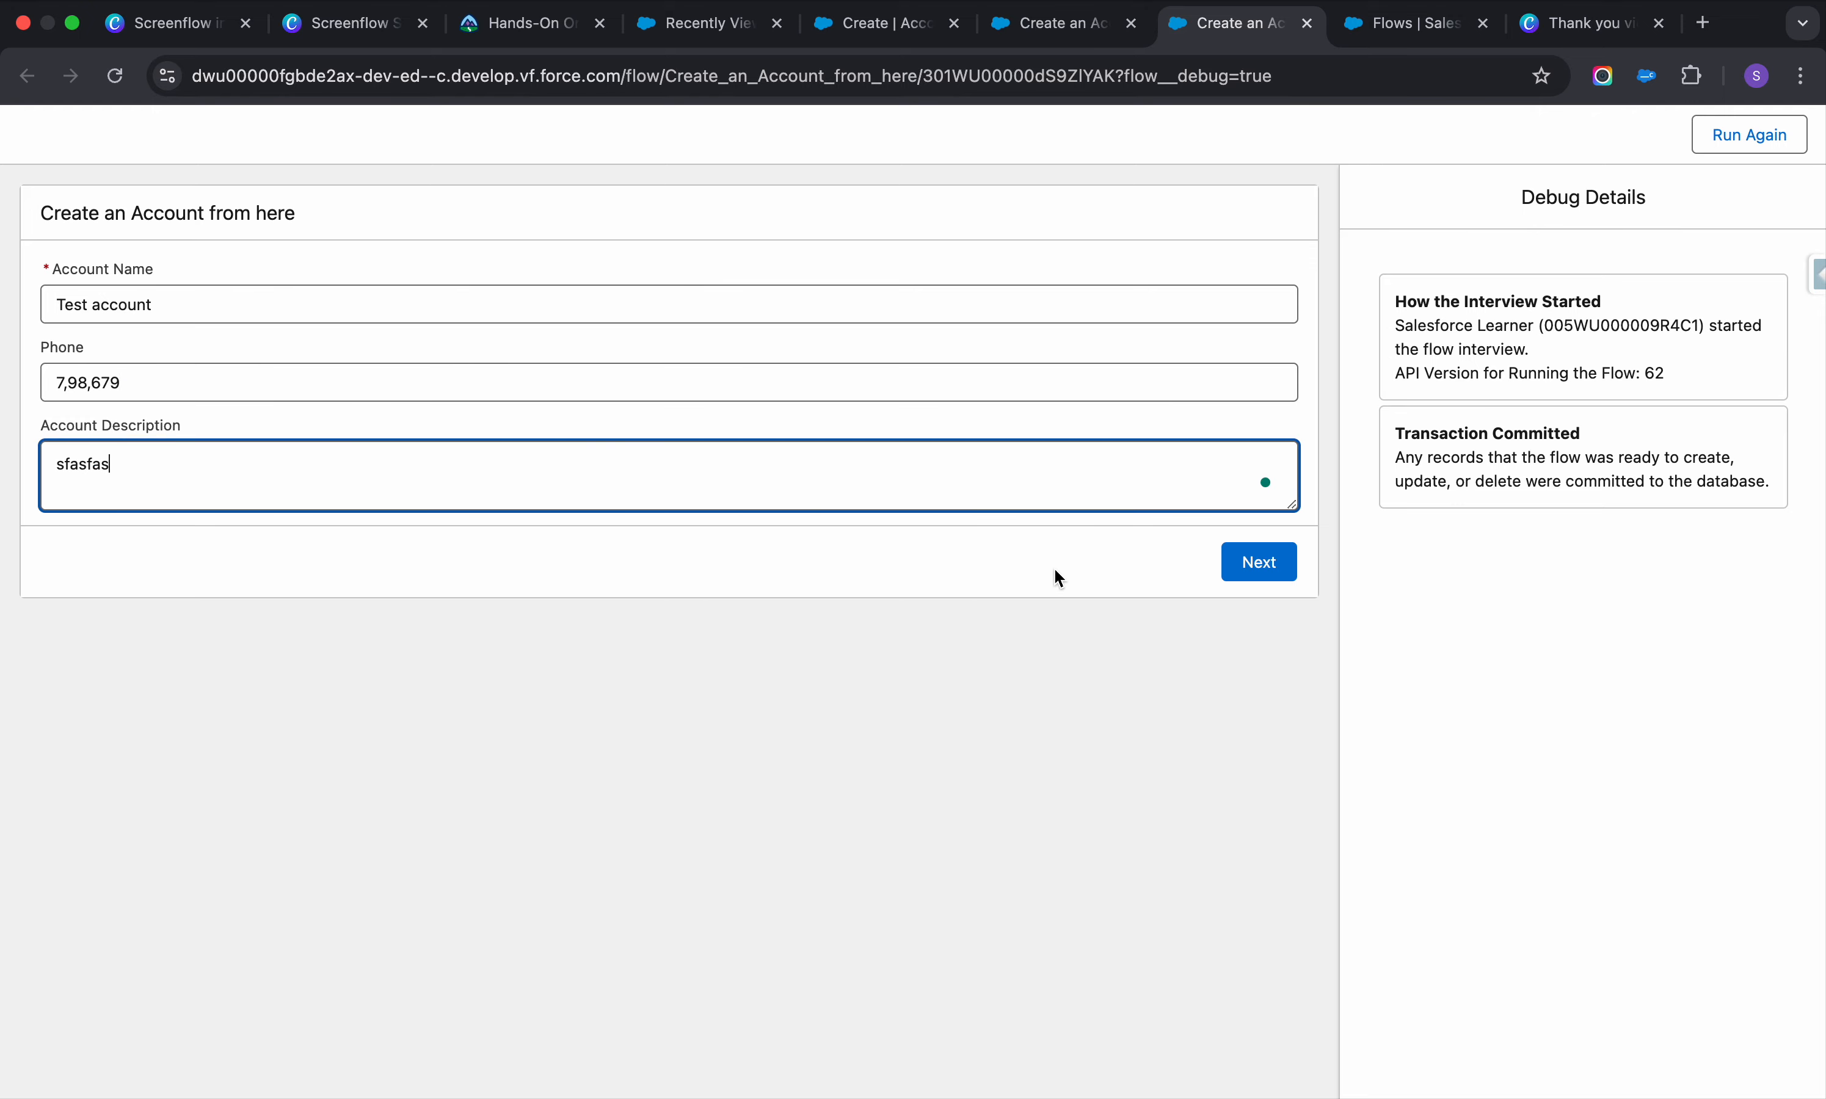
{"action": "left_click", "coordinate": [1253, 561]}
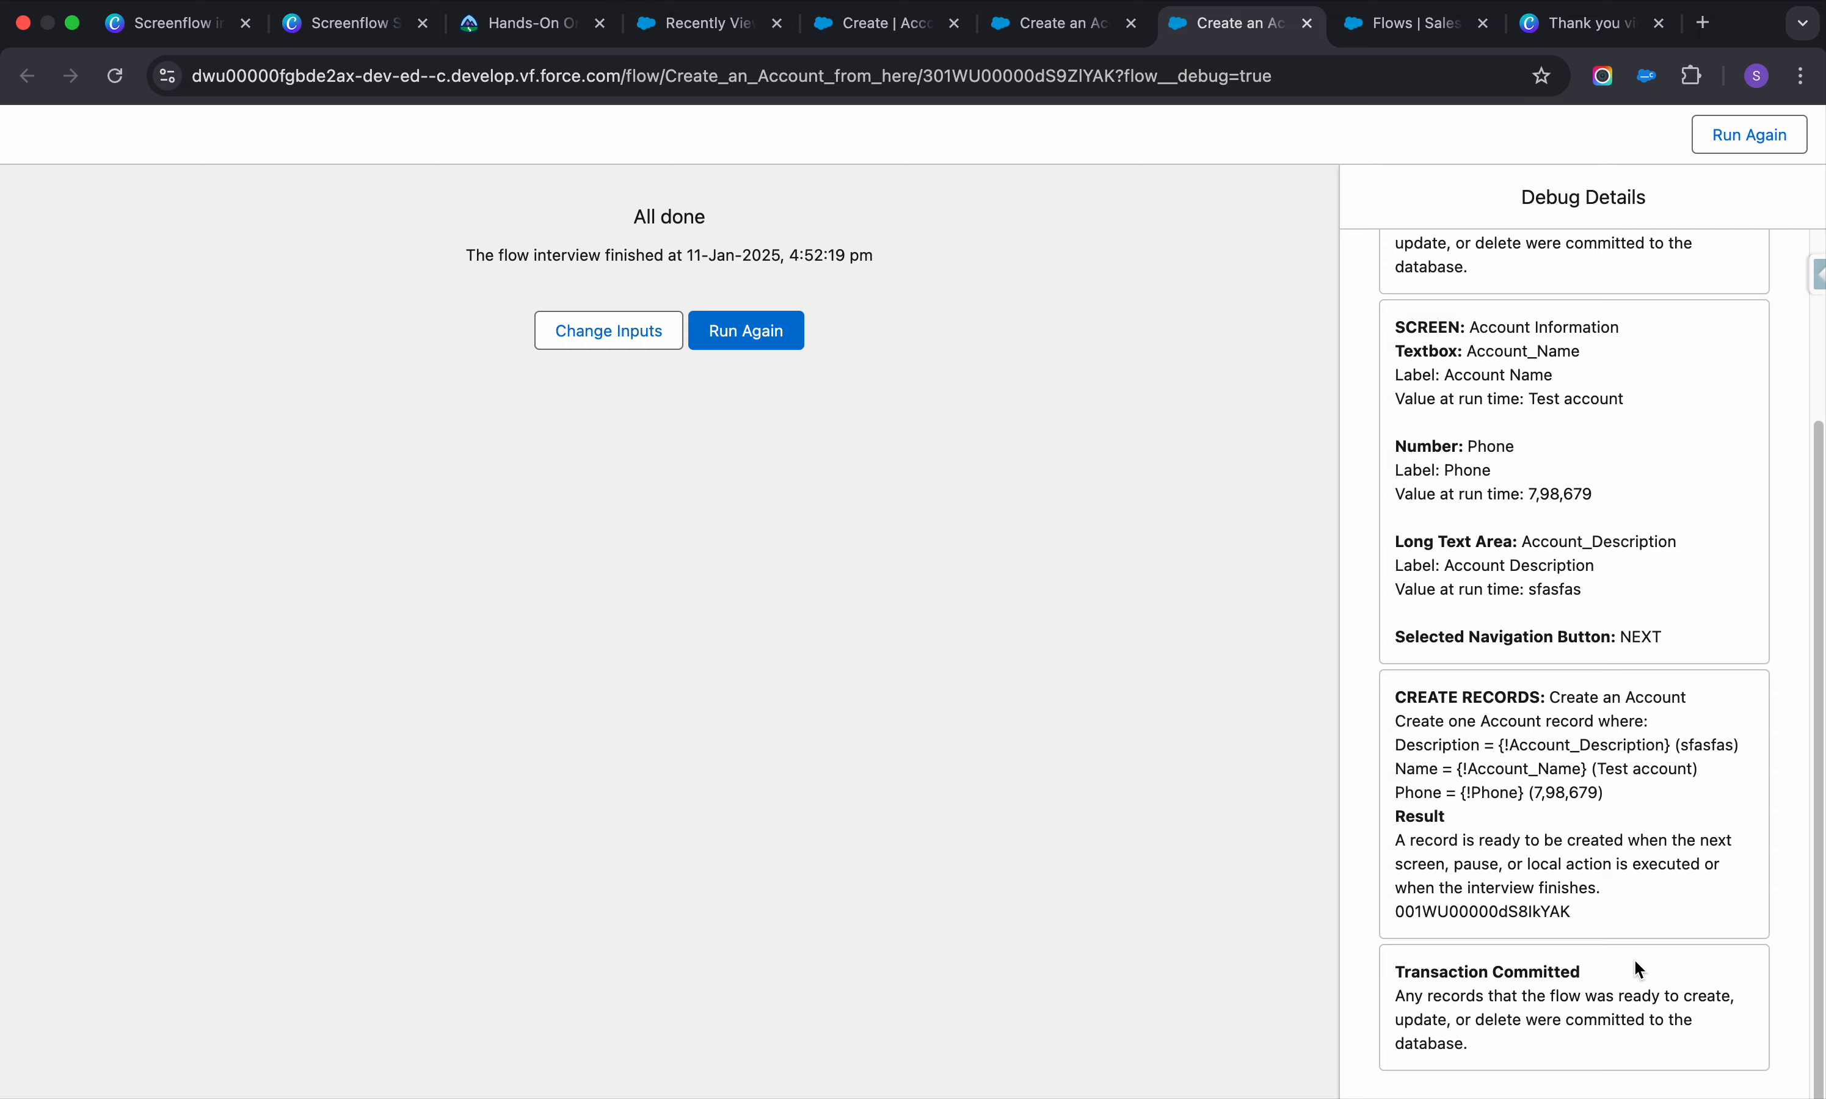
{"action": "scroll", "coordinate": [1631, 967], "scroll_direction": "up", "scroll_amount": 4}
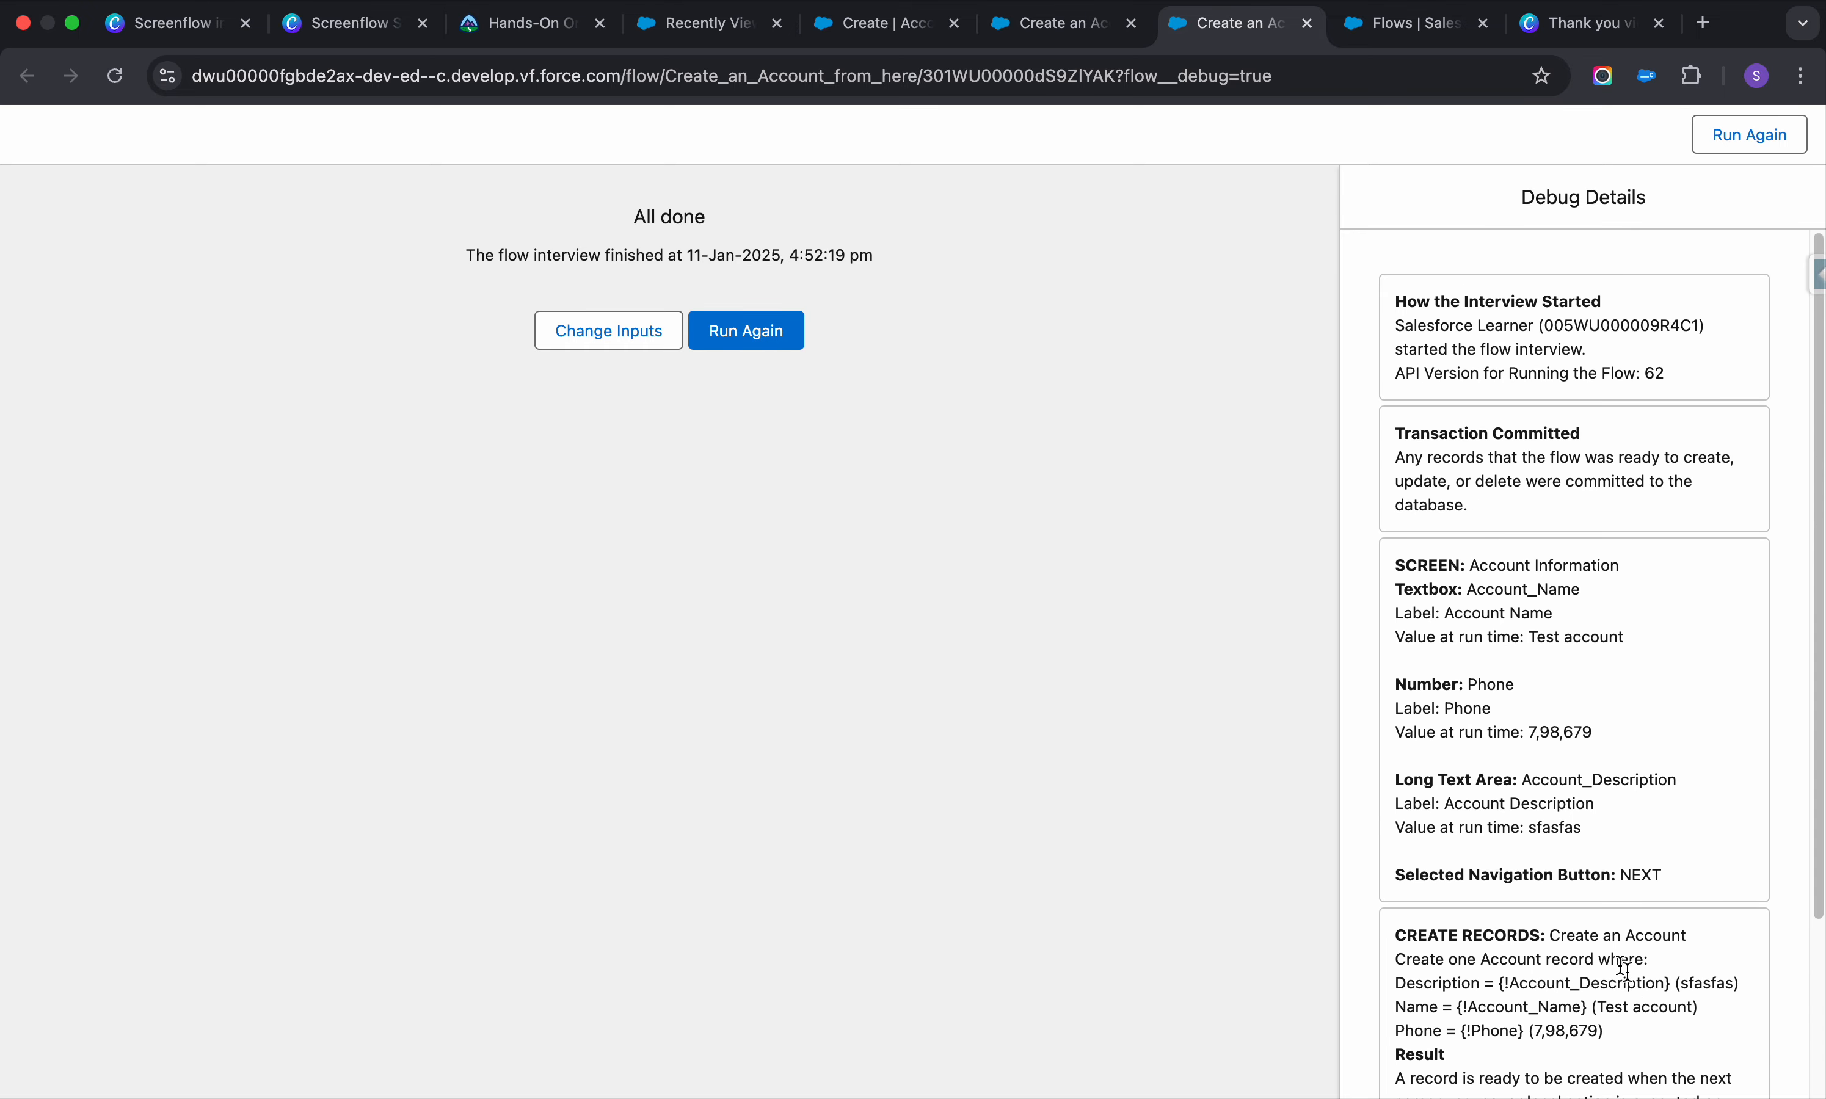
{"action": "left_click", "coordinate": [1038, 25]}
Open the Test account record to confirm phone 7,98,679, then return to Flow Builder
{"action": "left_click", "coordinate": [848, 25]}
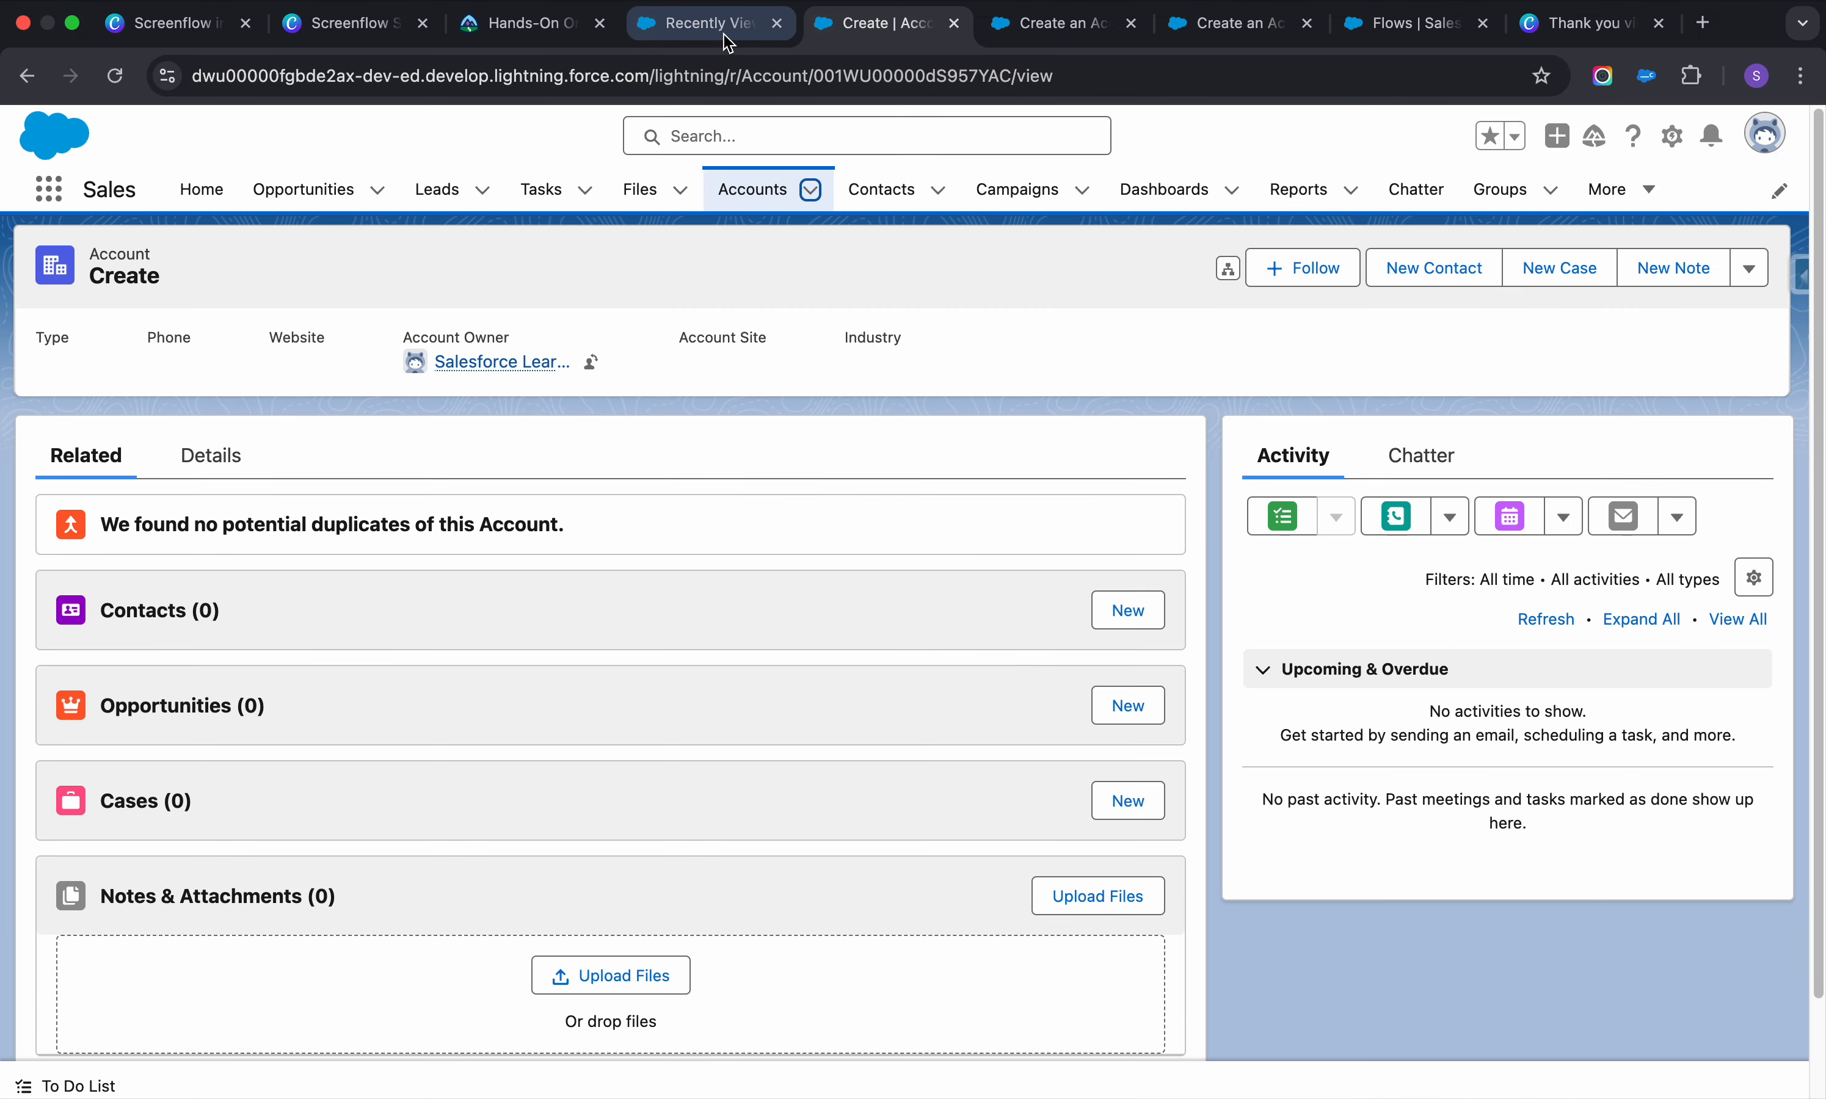
{"action": "left_click", "coordinate": [749, 188]}
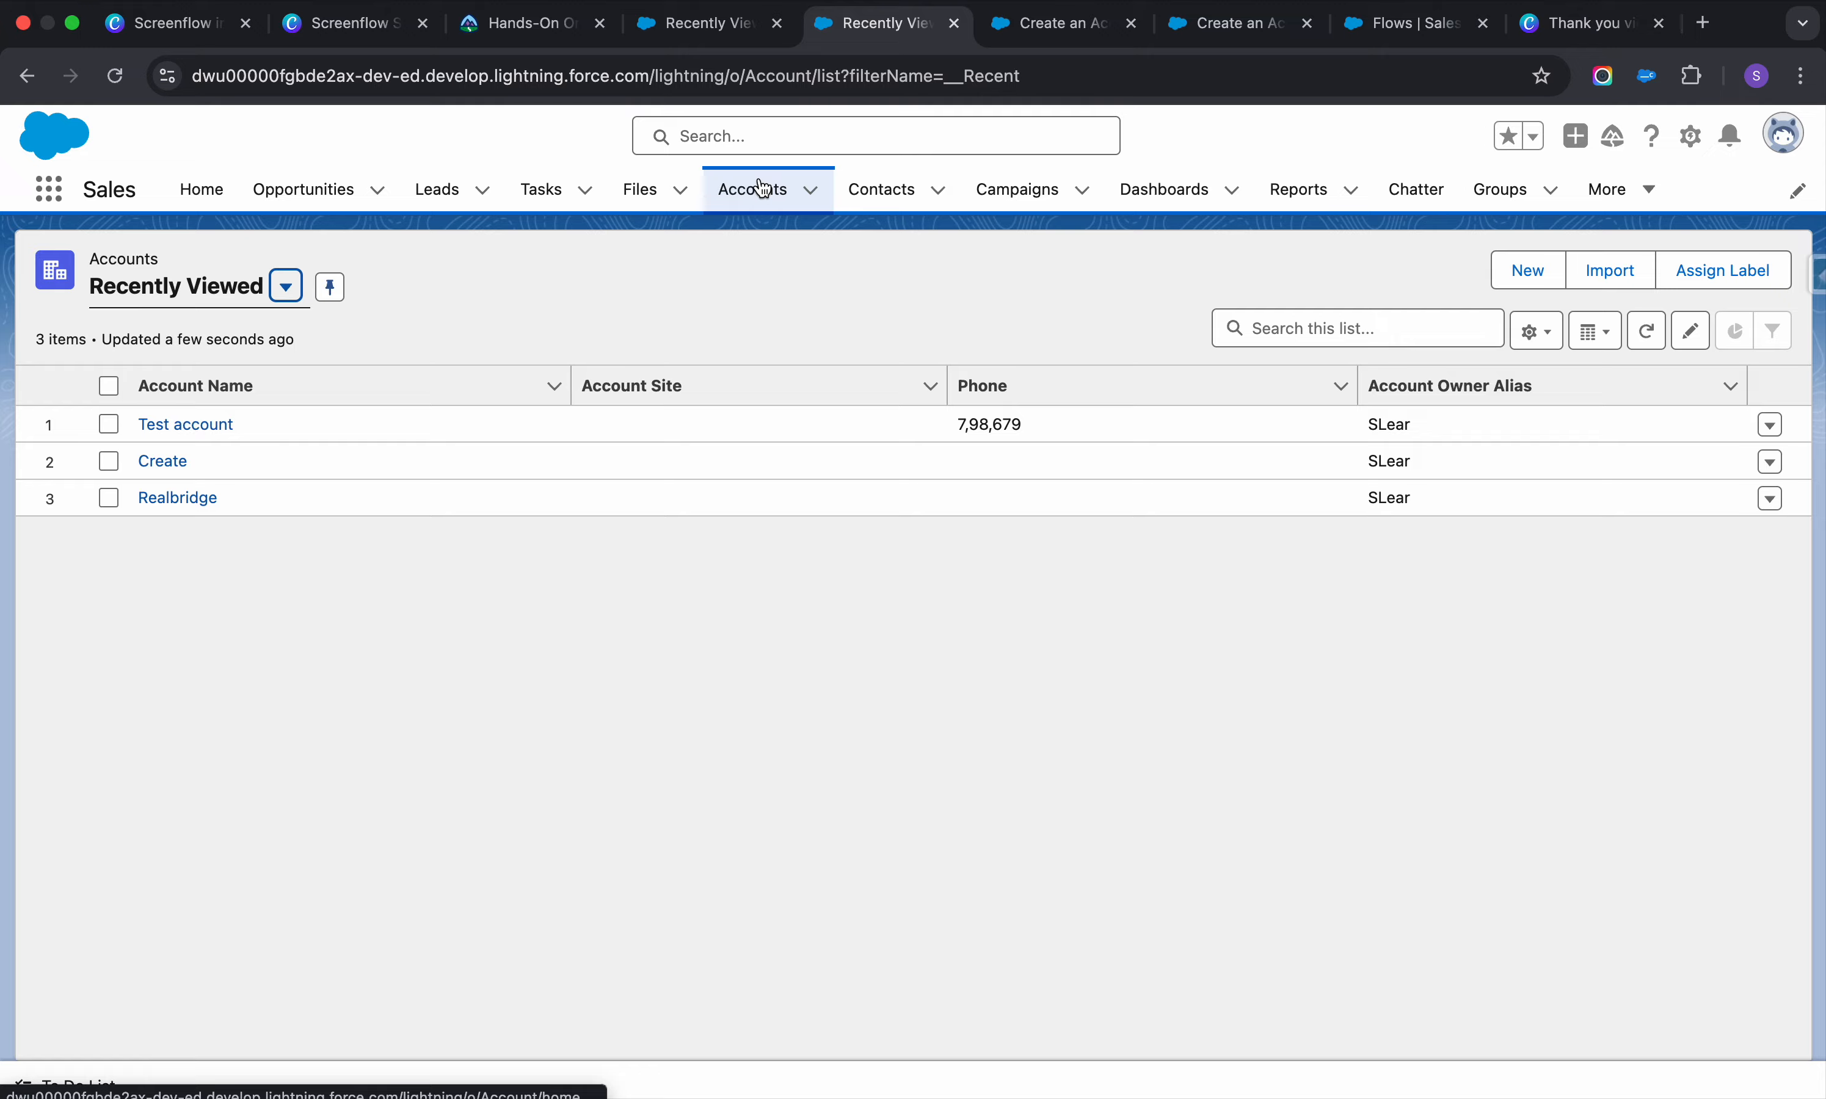
{"action": "left_click", "coordinate": [204, 426]}
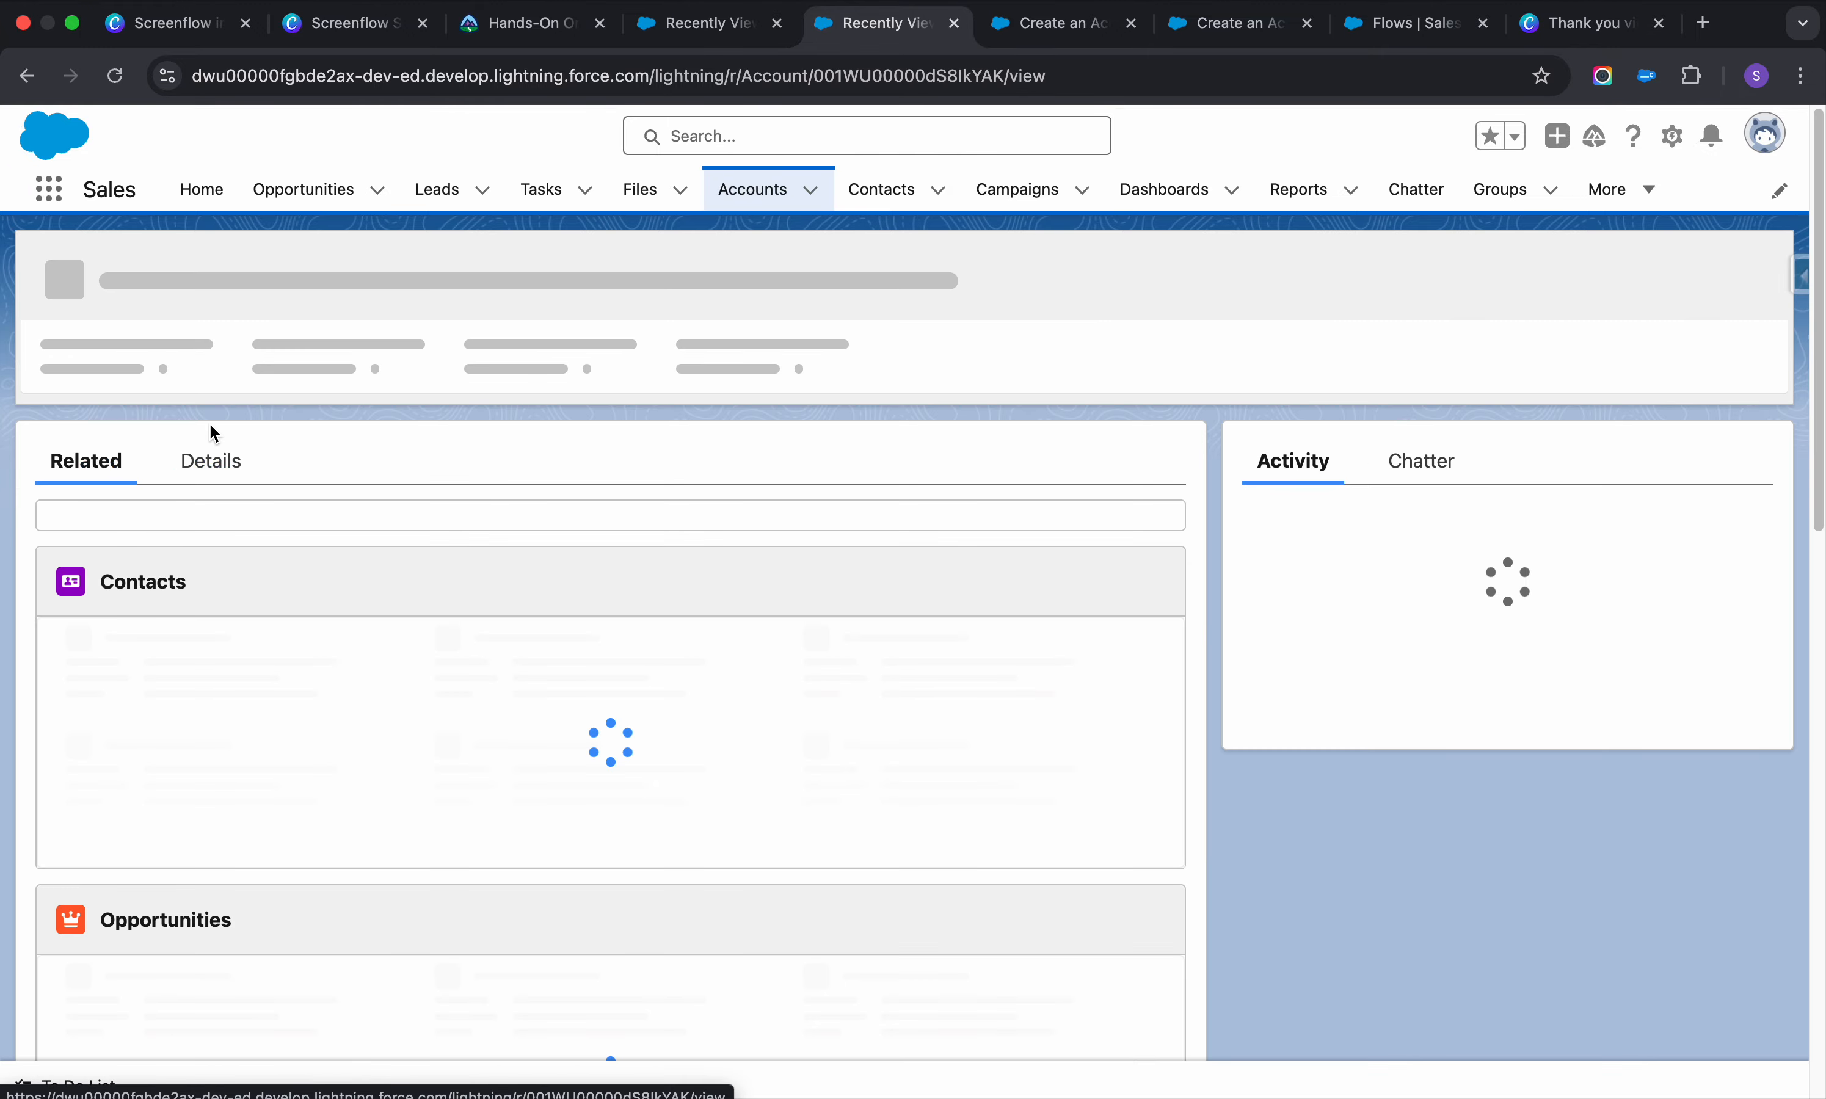
{"action": "scroll", "coordinate": [722, 675], "scroll_direction": "up", "scroll_amount": 3}
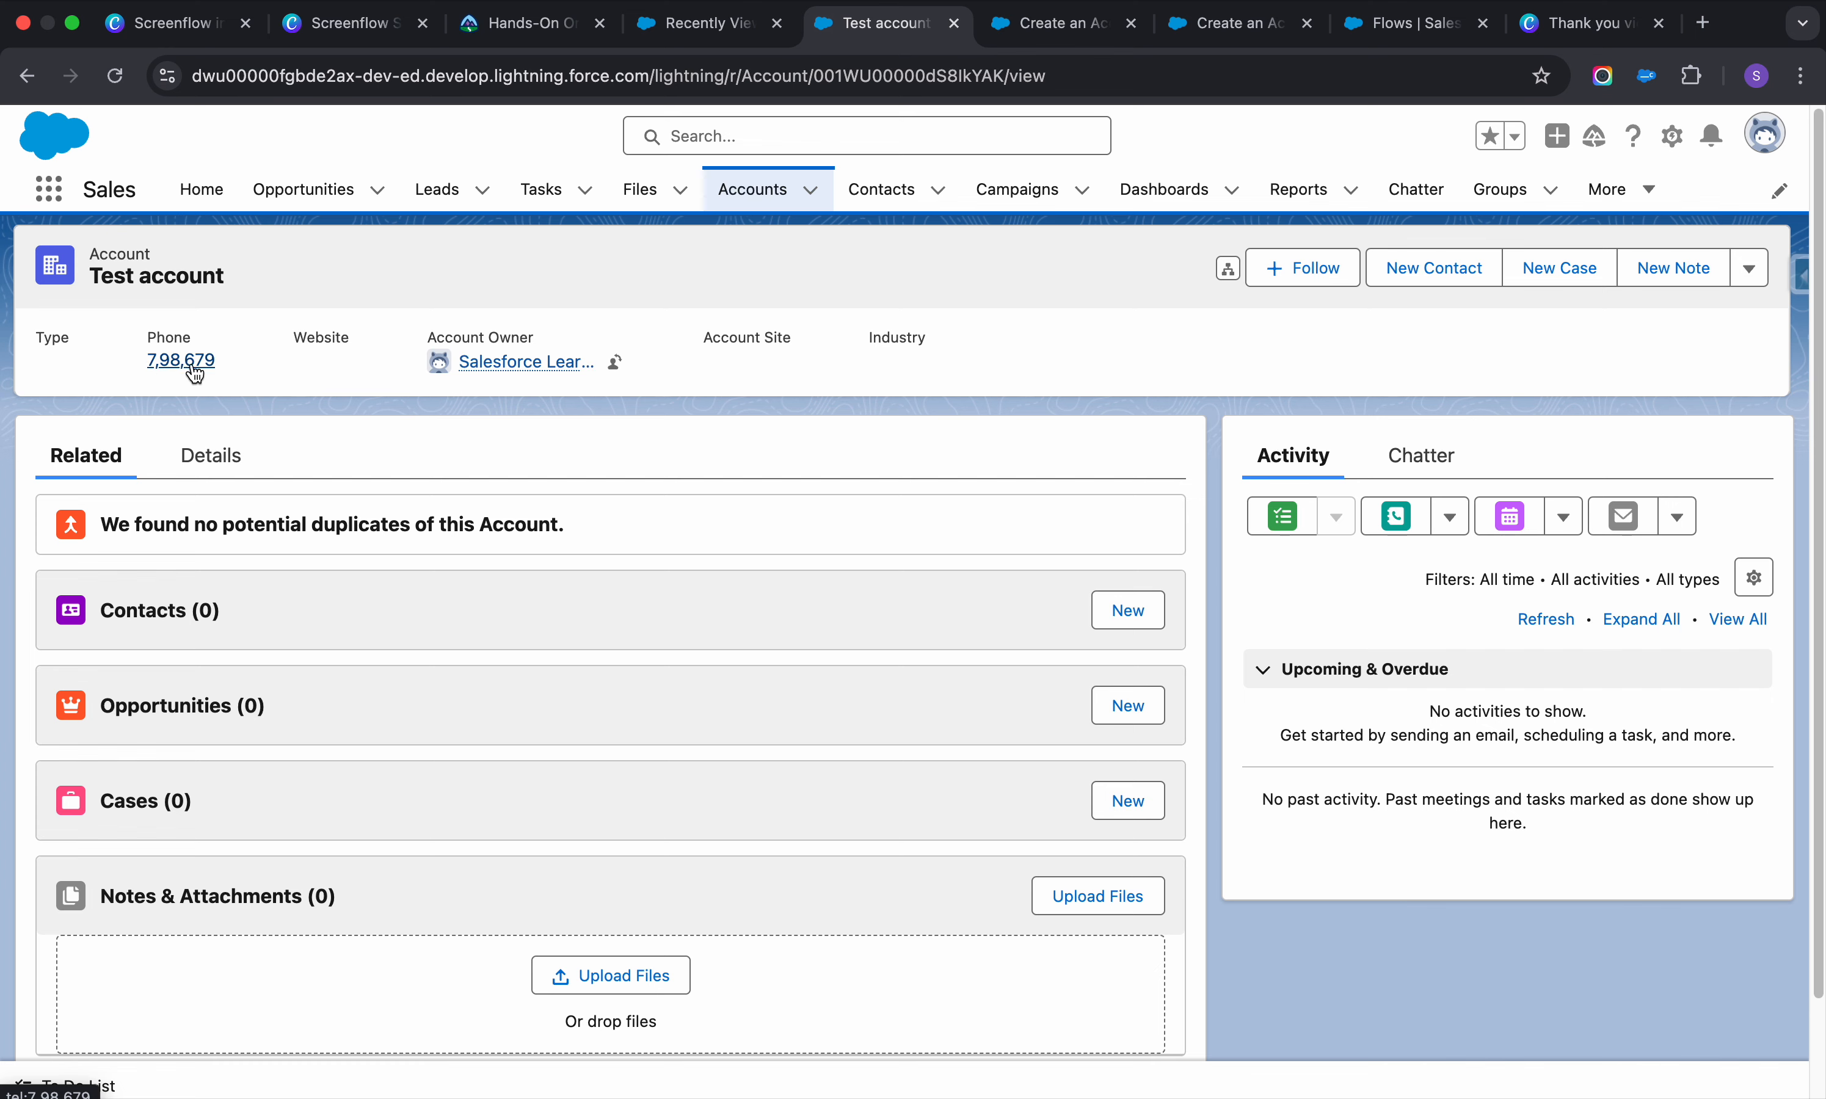
{"action": "left_click", "coordinate": [1027, 43]}
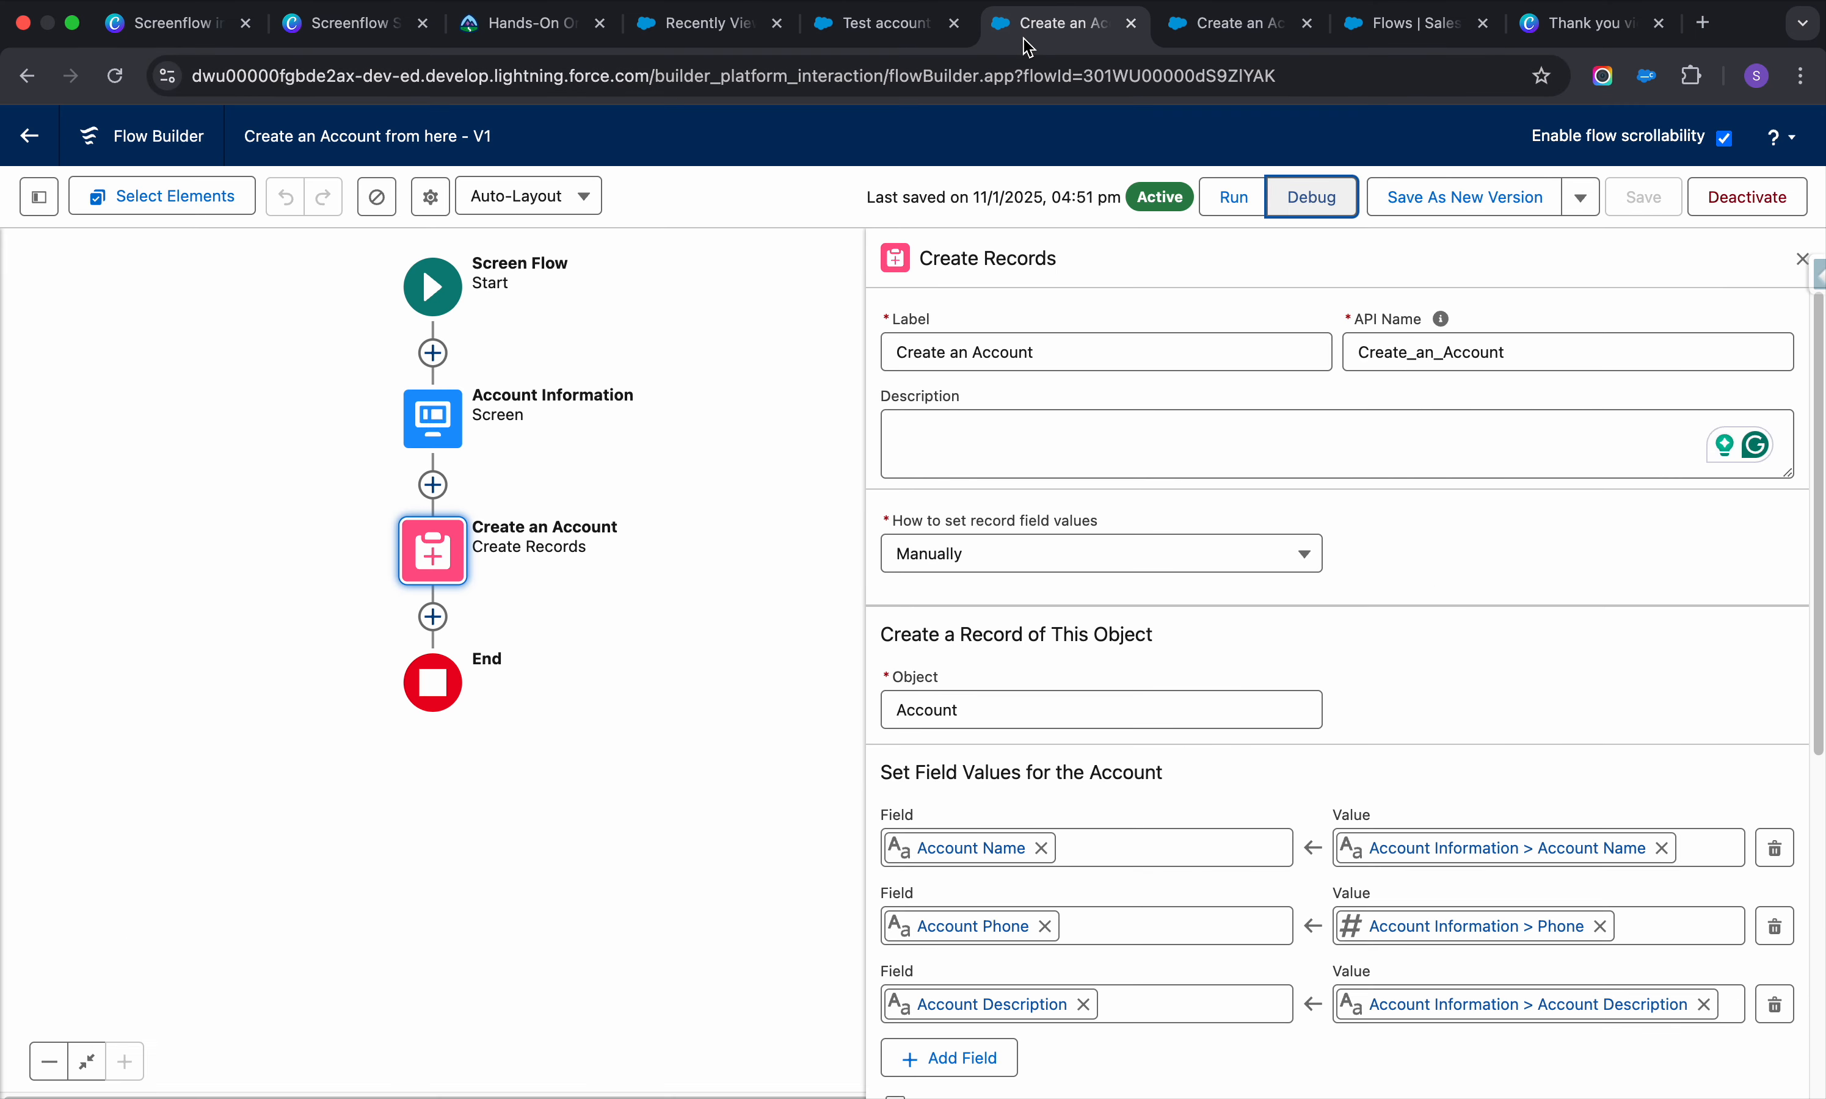
Open the Account Information screen editor and inspect the Phone field's decimal places
{"action": "left_click", "coordinate": [447, 428]}
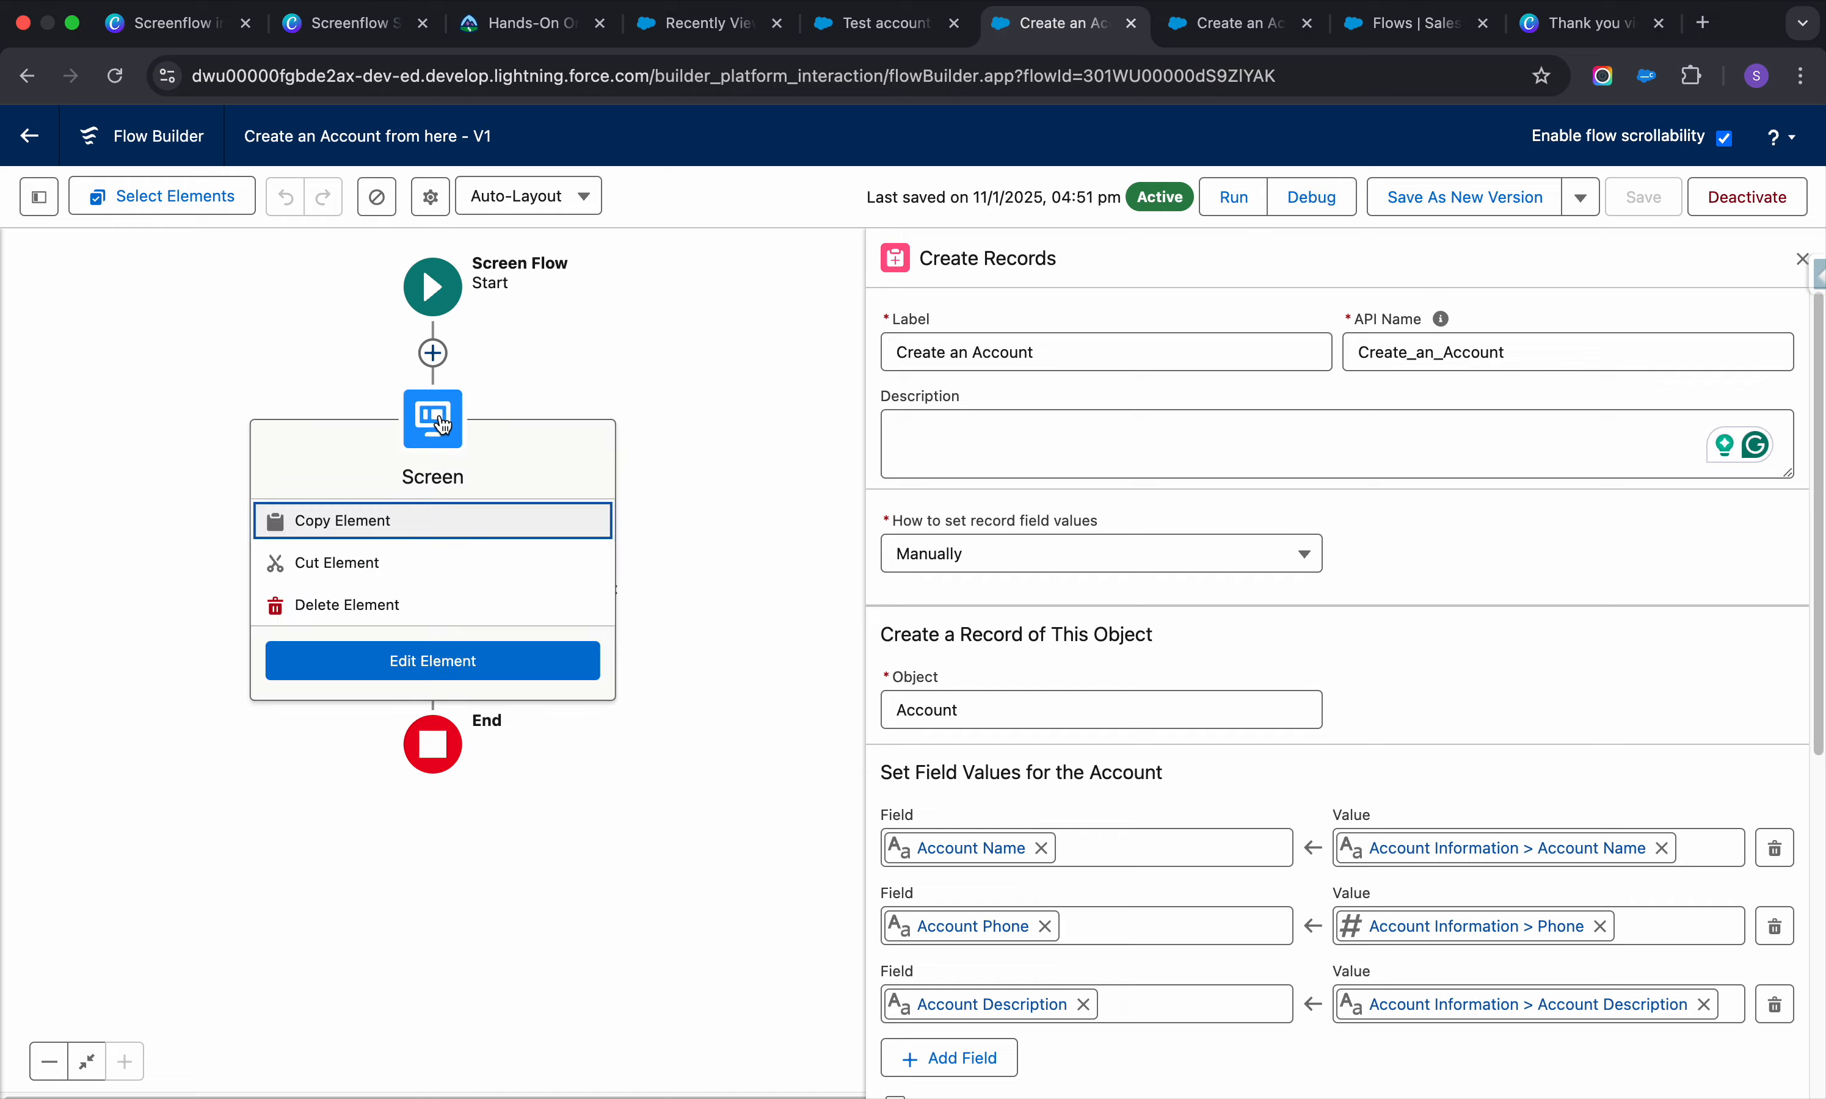
{"action": "left_click", "coordinate": [463, 654]}
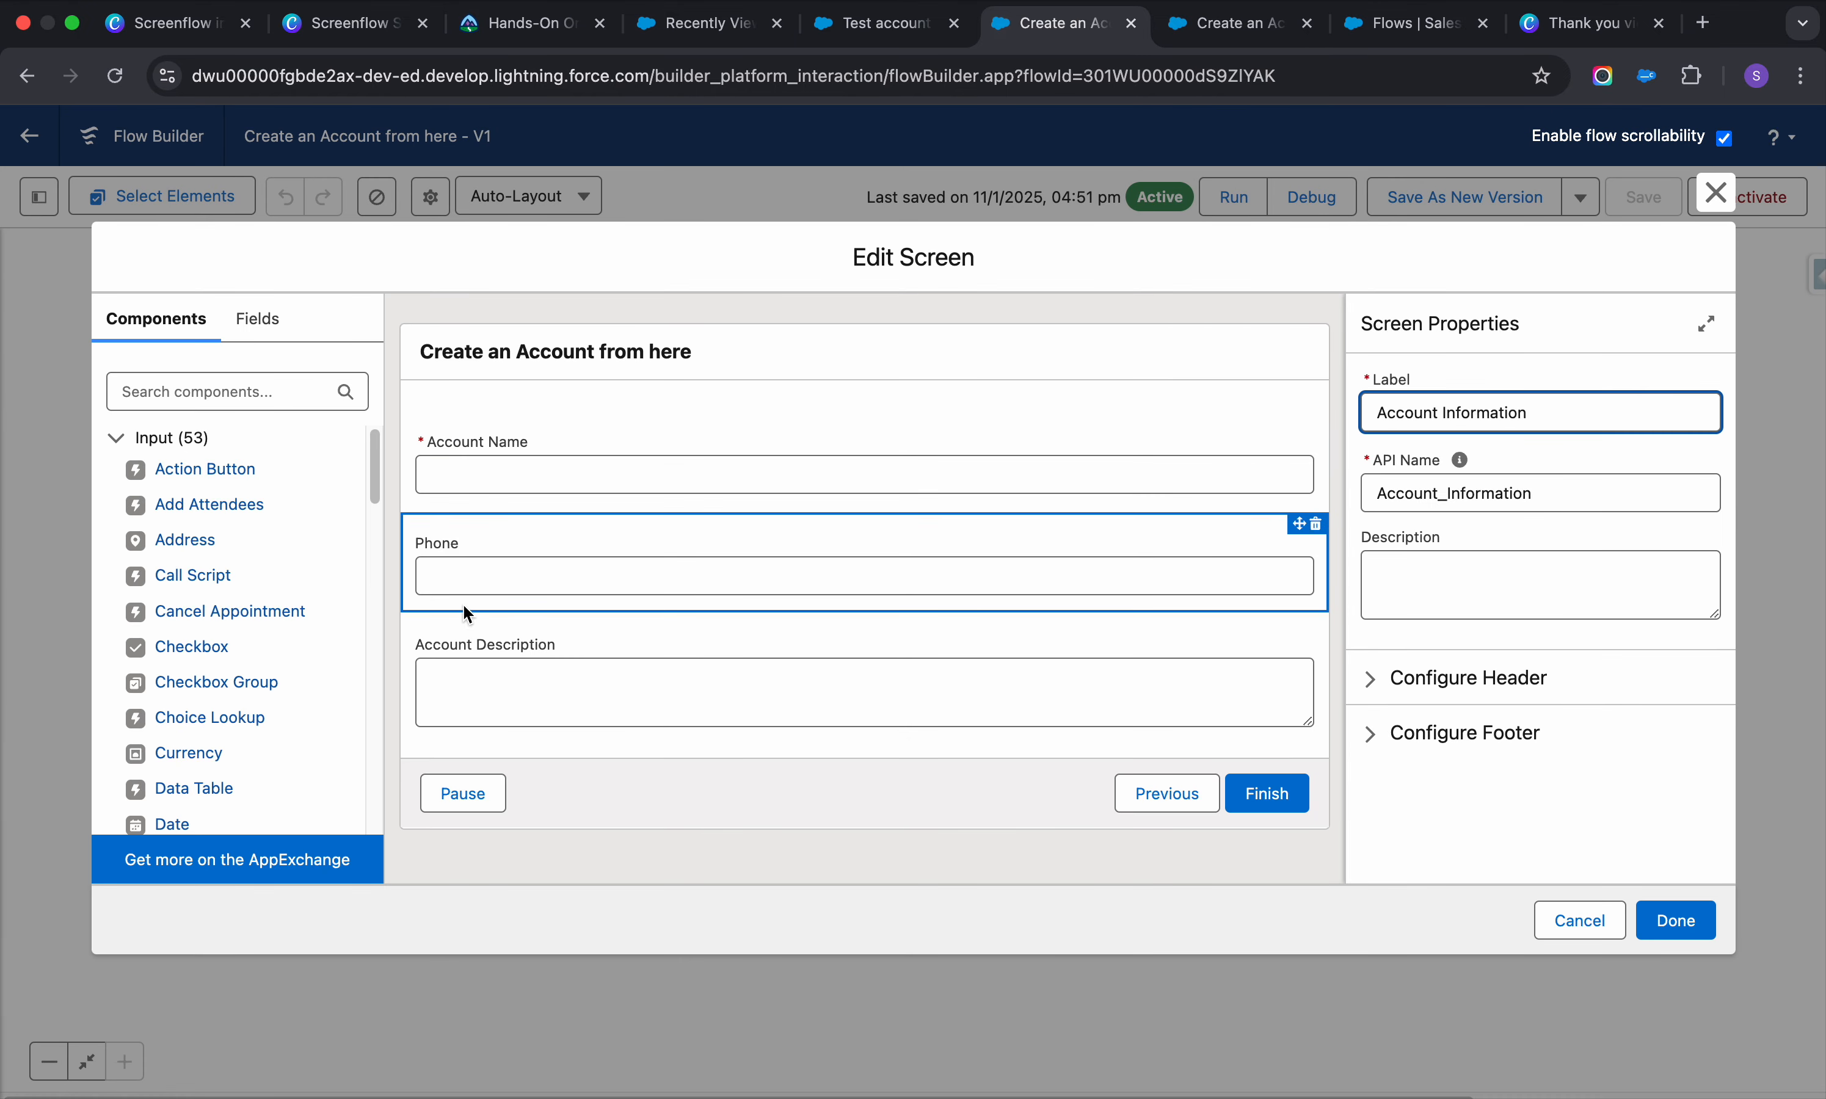
{"action": "left_click", "coordinate": [582, 546]}
{"action": "scroll", "coordinate": [1368, 609], "scroll_direction": "down", "scroll_amount": 3}
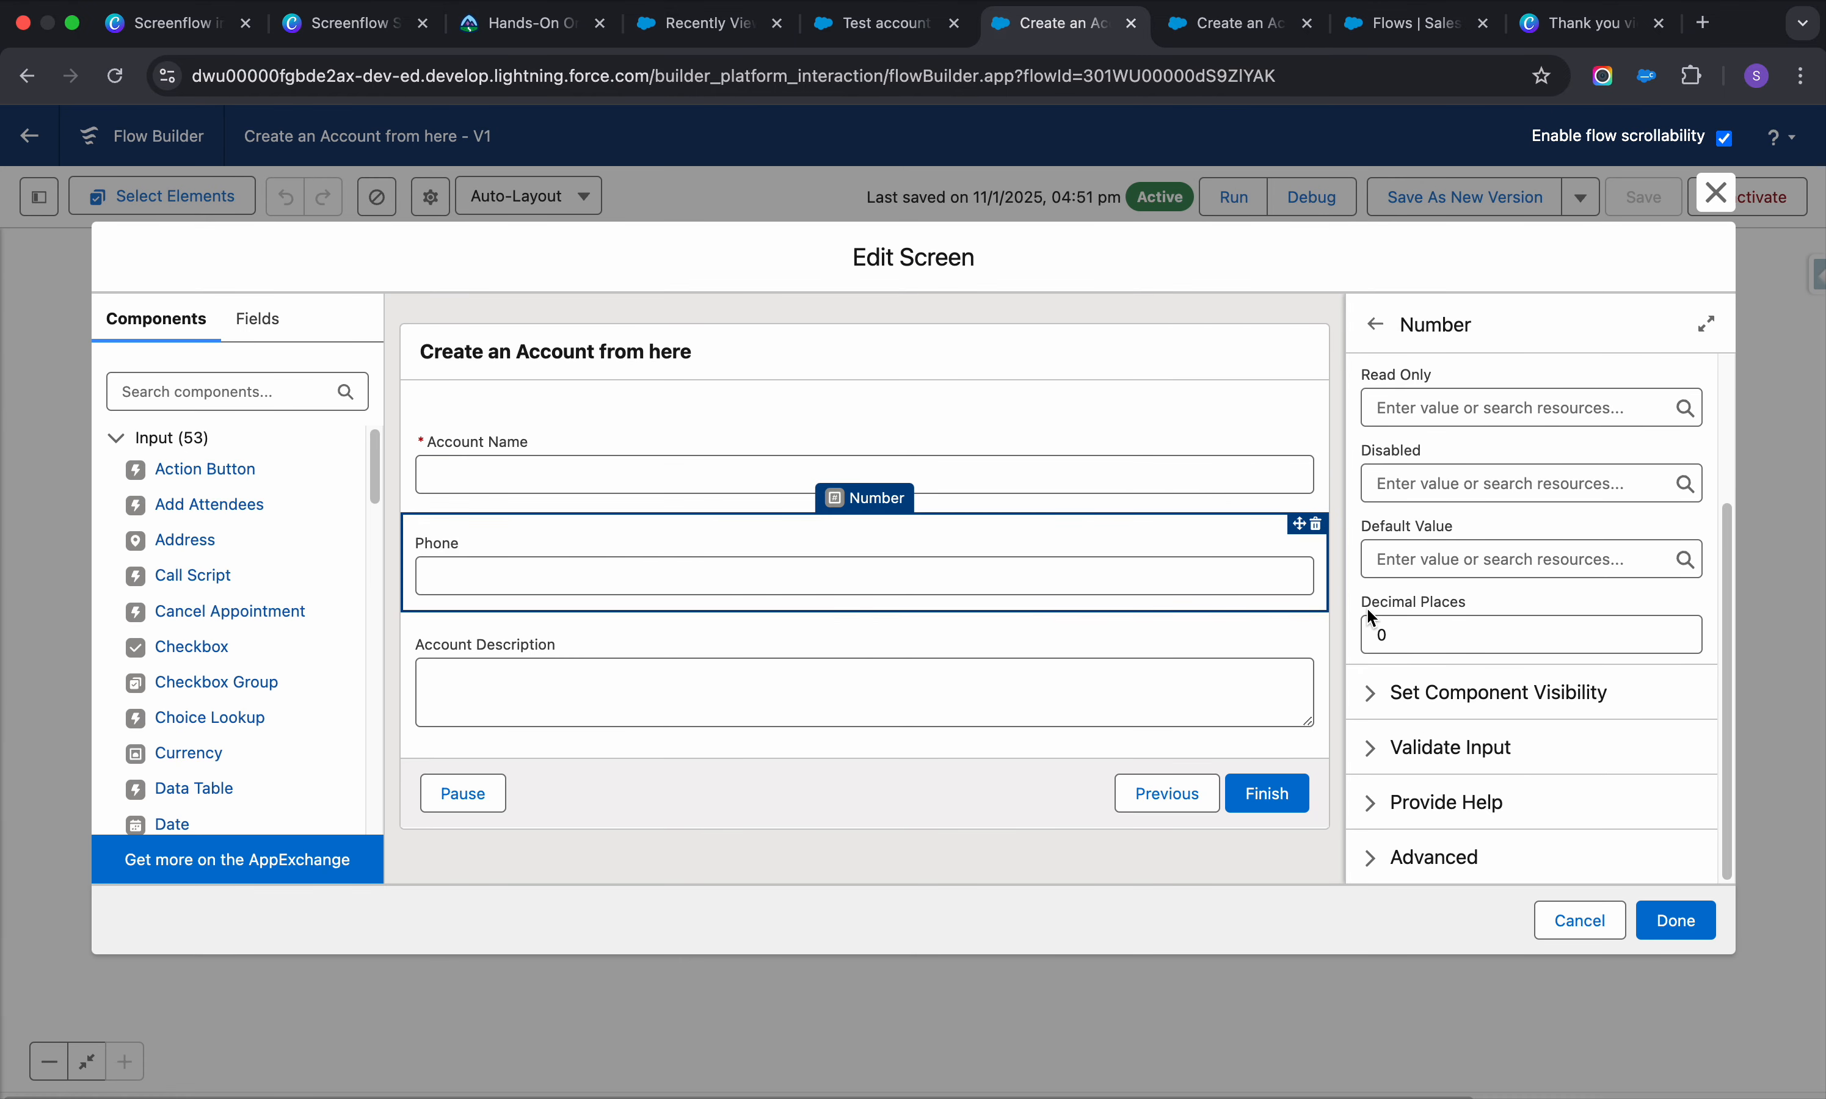
{"action": "left_click", "coordinate": [1449, 632]}
{"action": "scroll", "coordinate": [1447, 631], "scroll_direction": "up", "scroll_amount": 3}
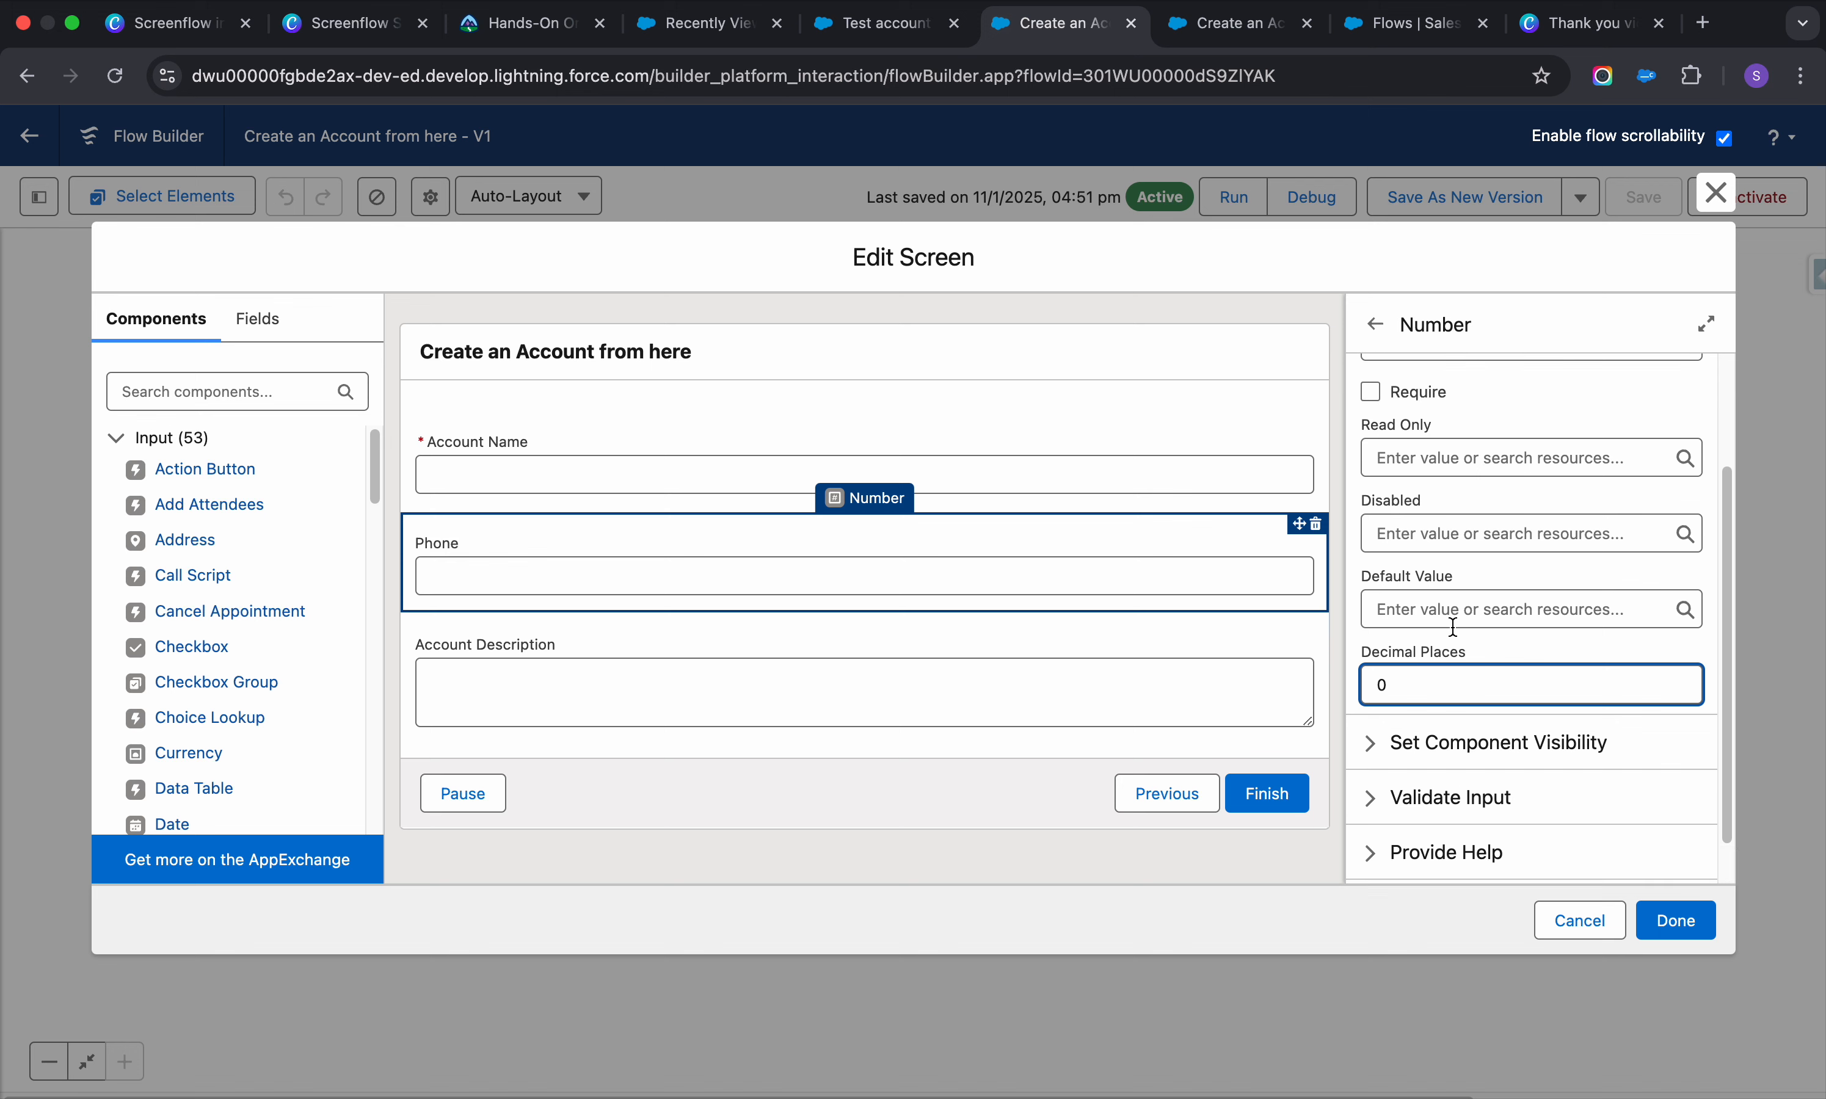
Browse the available screen components after trying a 'mo' search
{"action": "left_click", "coordinate": [214, 400]}
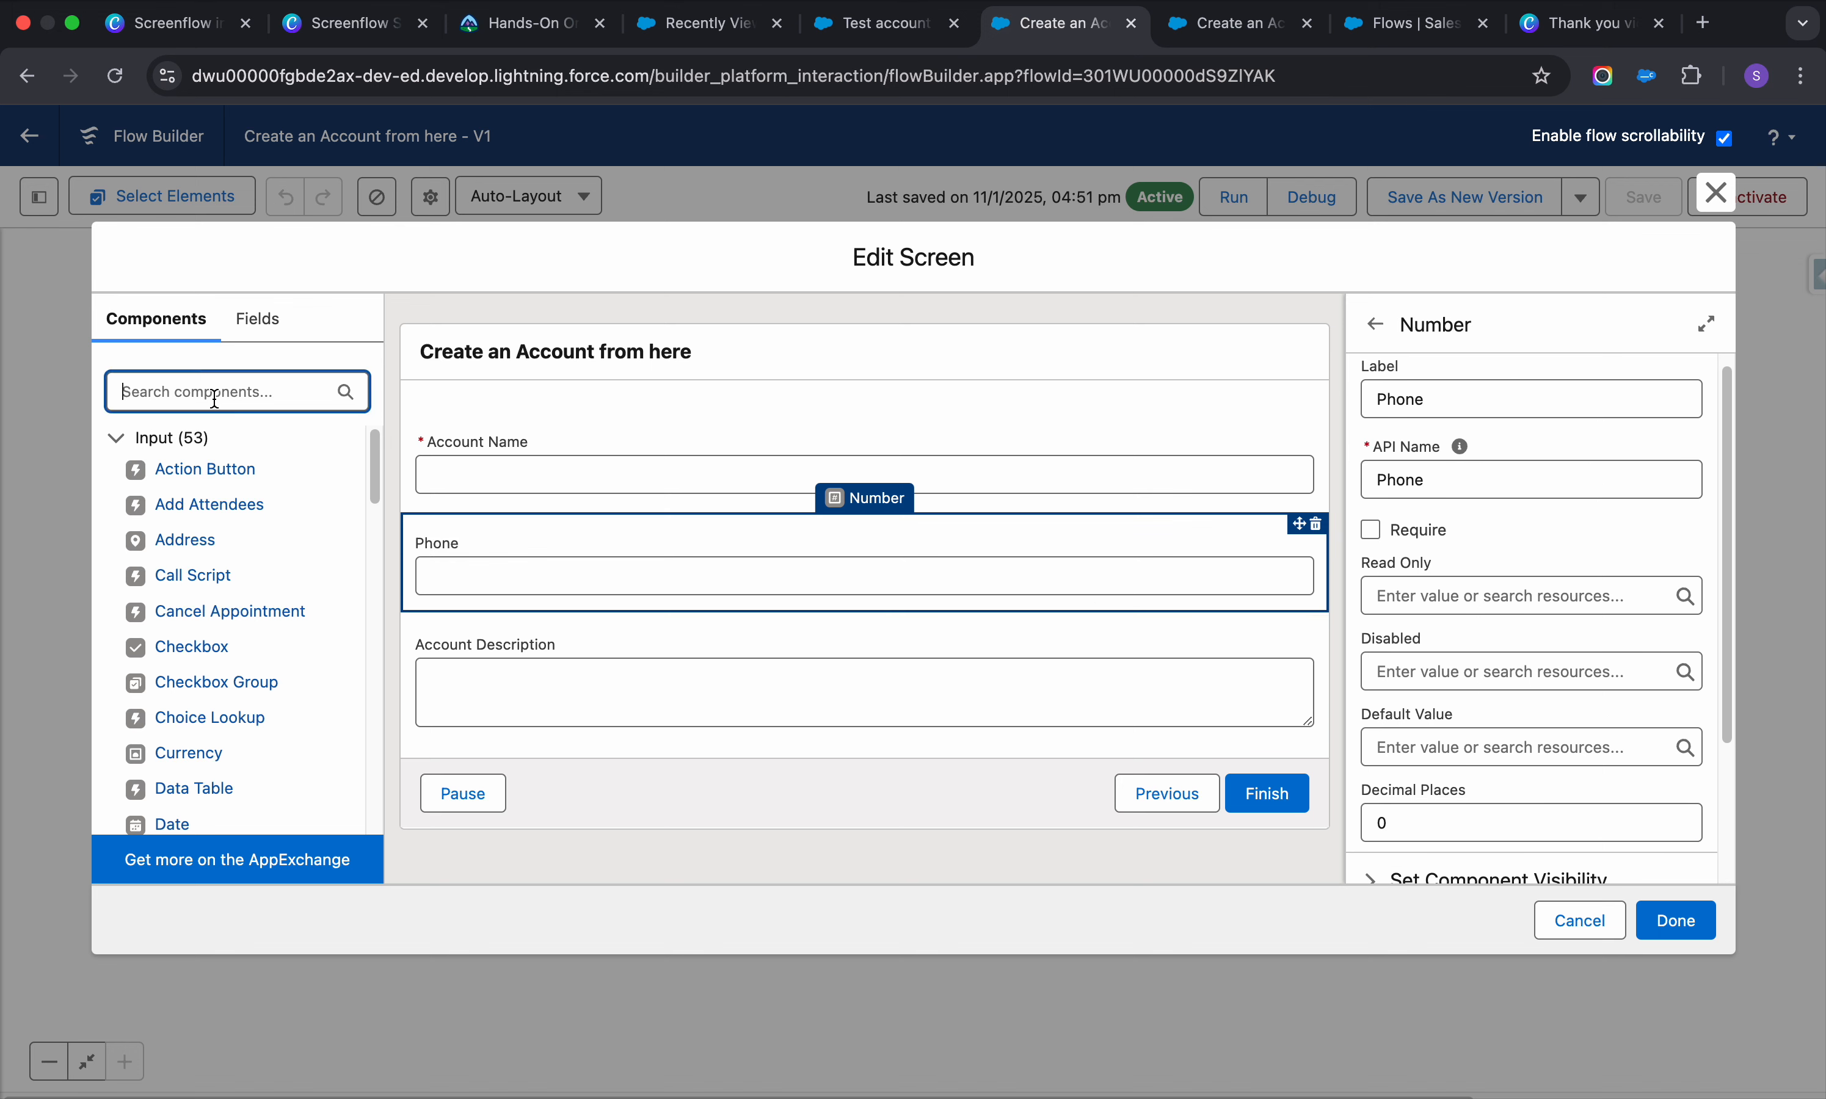
{"action": "type", "text": "mo"}
{"action": "key", "text": "BackSpace"}
{"action": "key", "text": "BackSpace"}
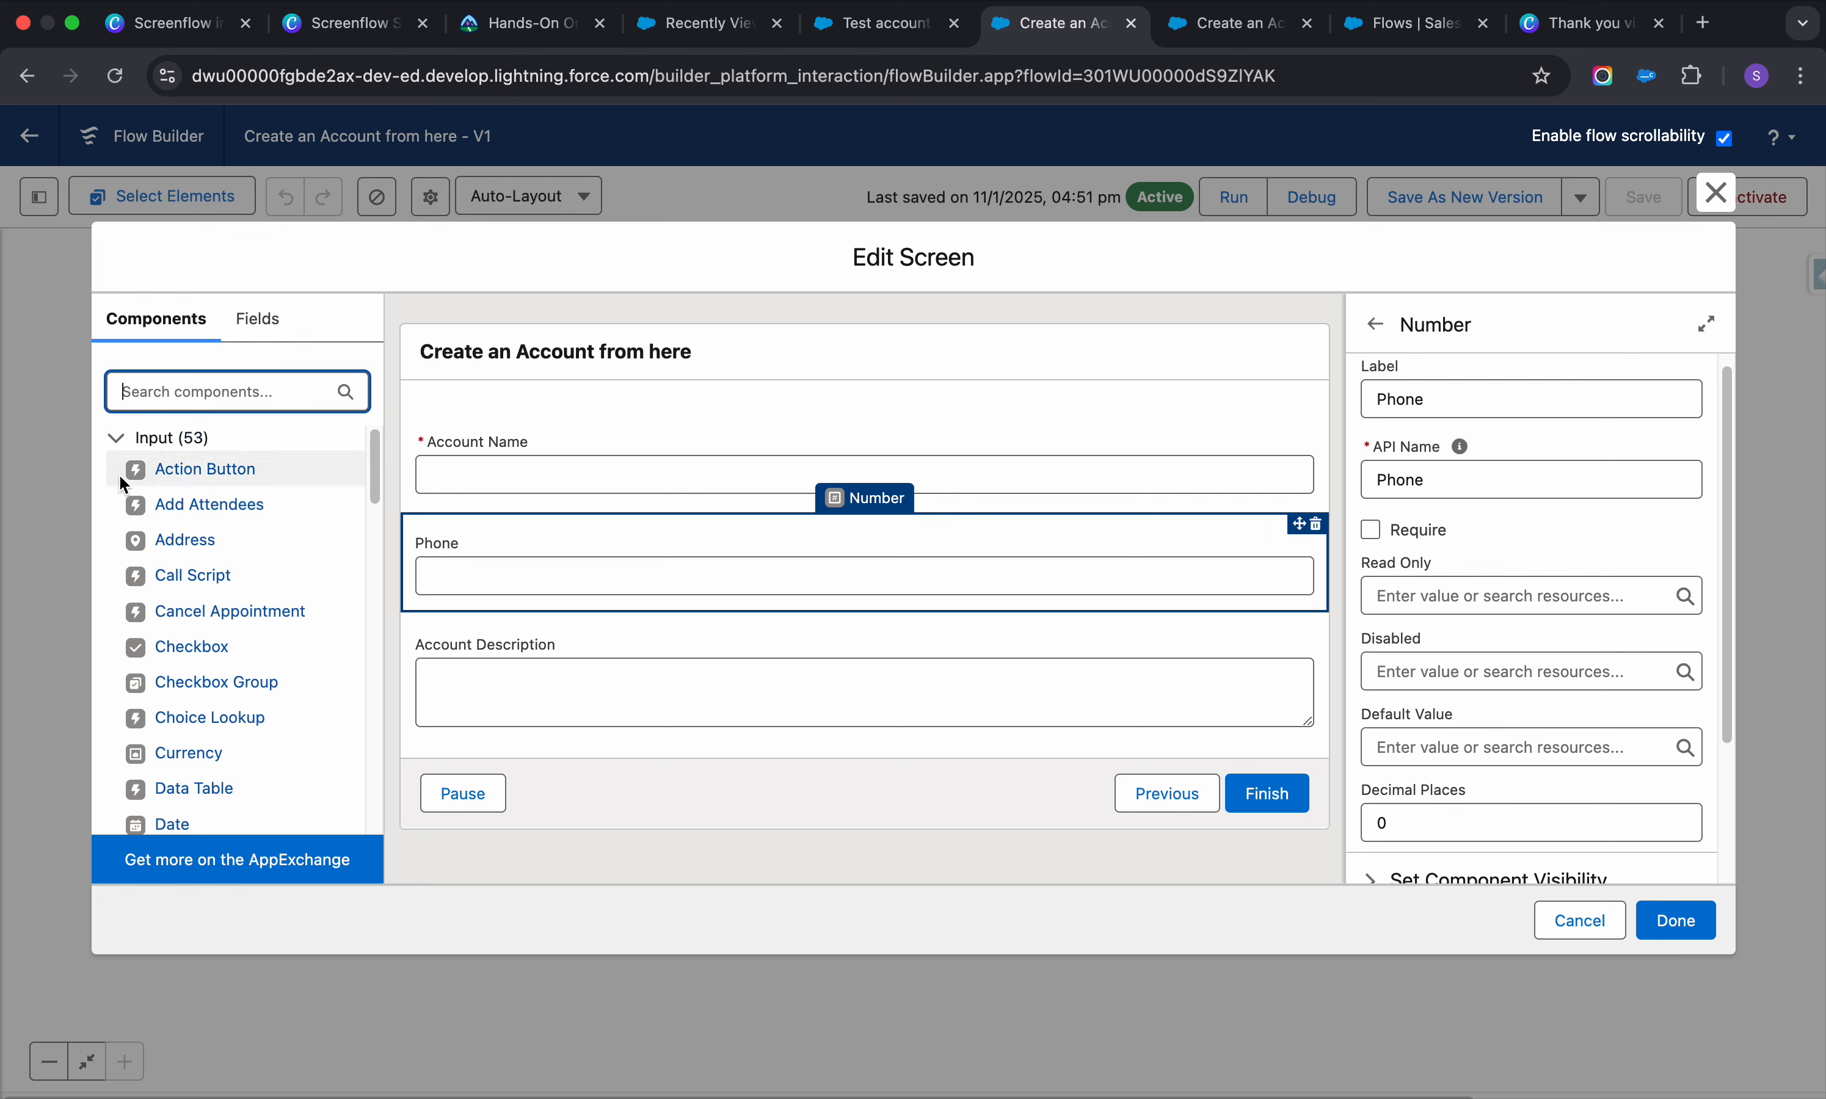
{"action": "scroll", "coordinate": [212, 549], "scroll_direction": "down", "scroll_amount": 2}
{"action": "scroll", "coordinate": [208, 637], "scroll_direction": "down", "scroll_amount": 10}
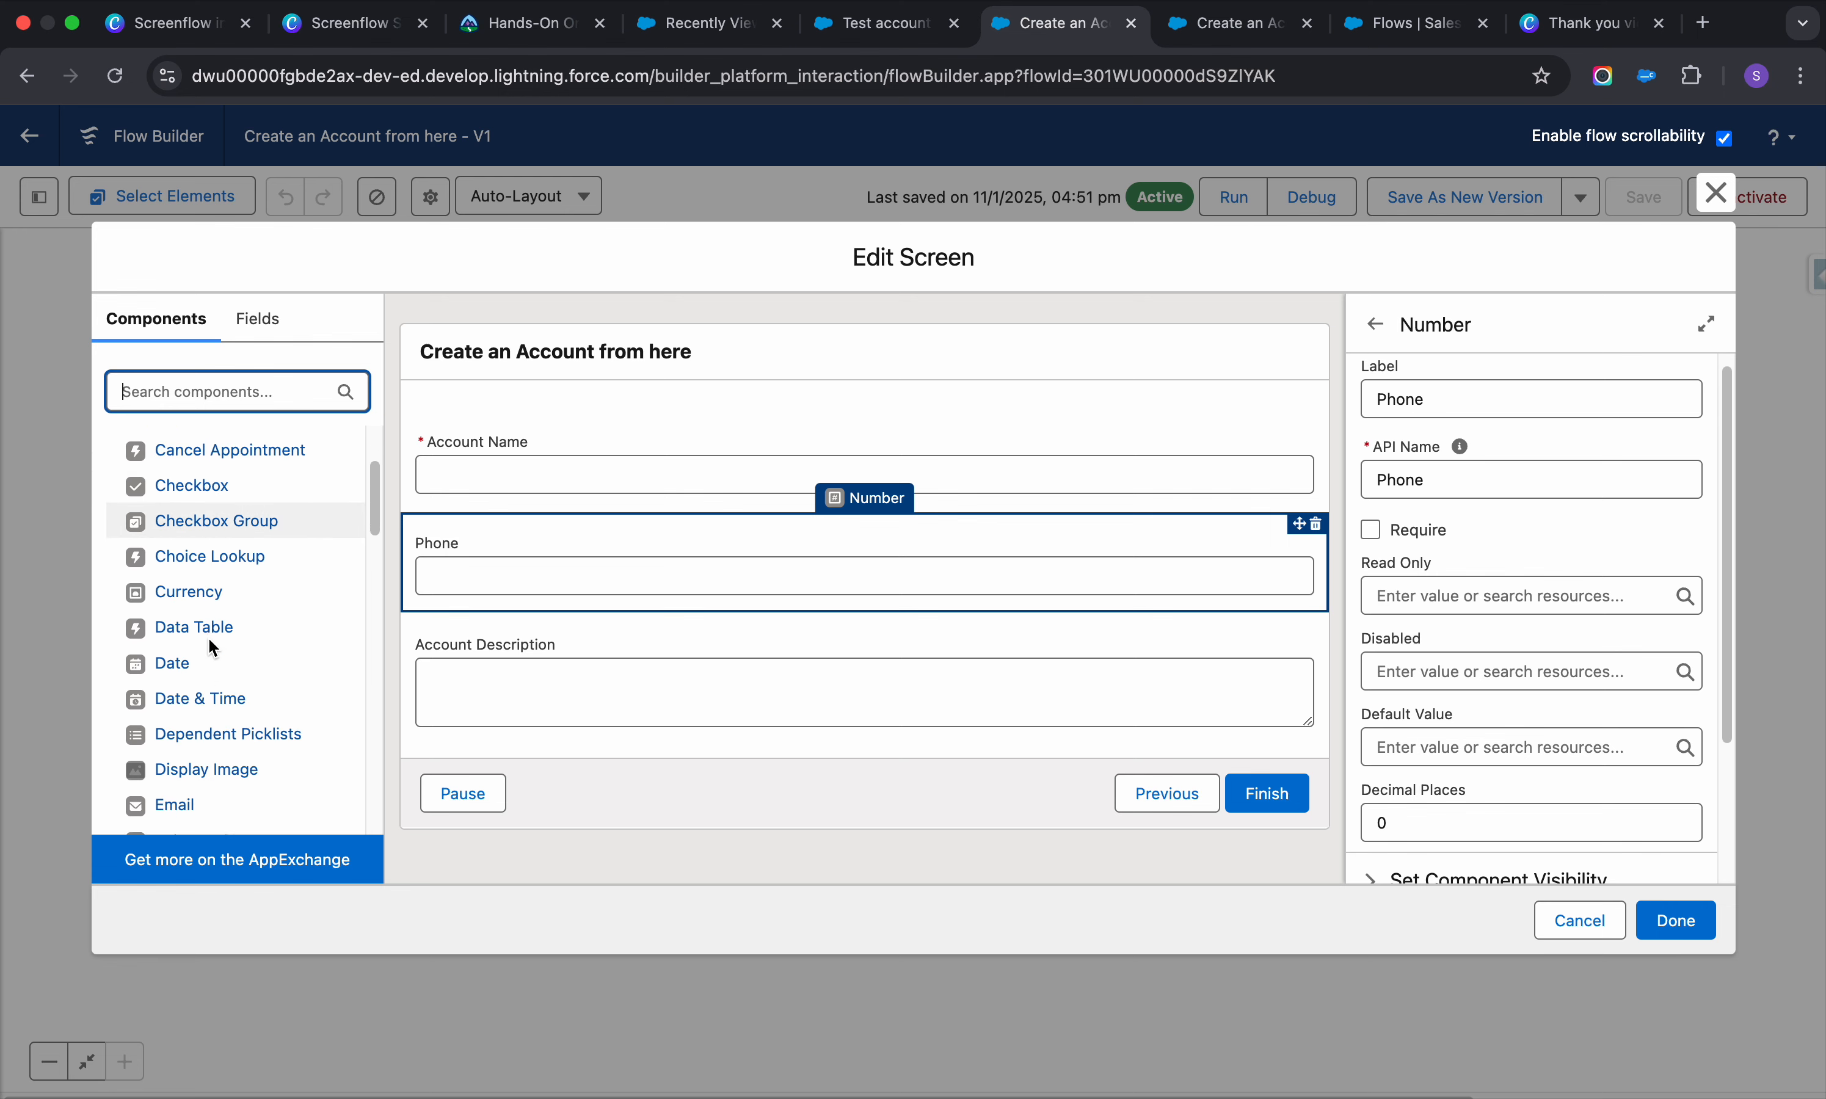
{"action": "scroll", "coordinate": [212, 647], "scroll_direction": "down", "scroll_amount": 6}
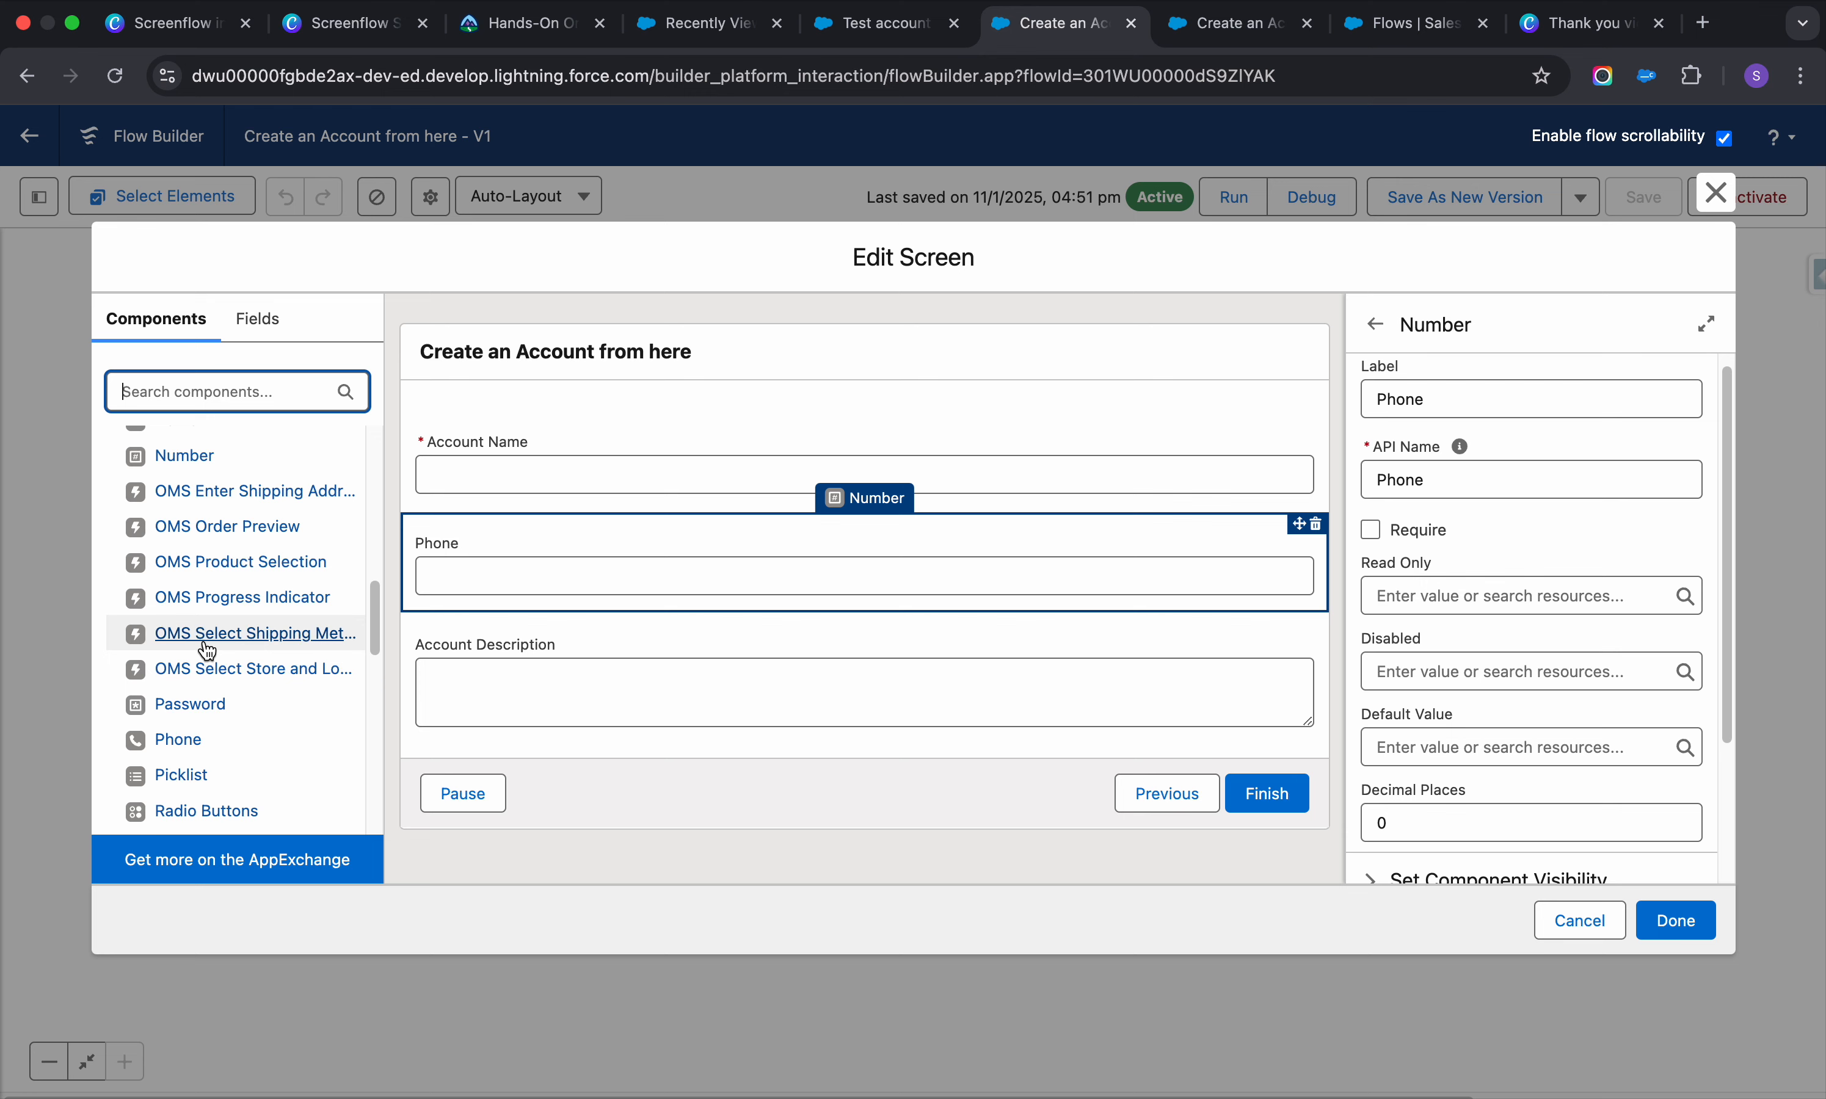
{"action": "scroll", "coordinate": [204, 644], "scroll_direction": "down", "scroll_amount": 2}
{"action": "scroll", "coordinate": [201, 615], "scroll_direction": "down", "scroll_amount": 7}
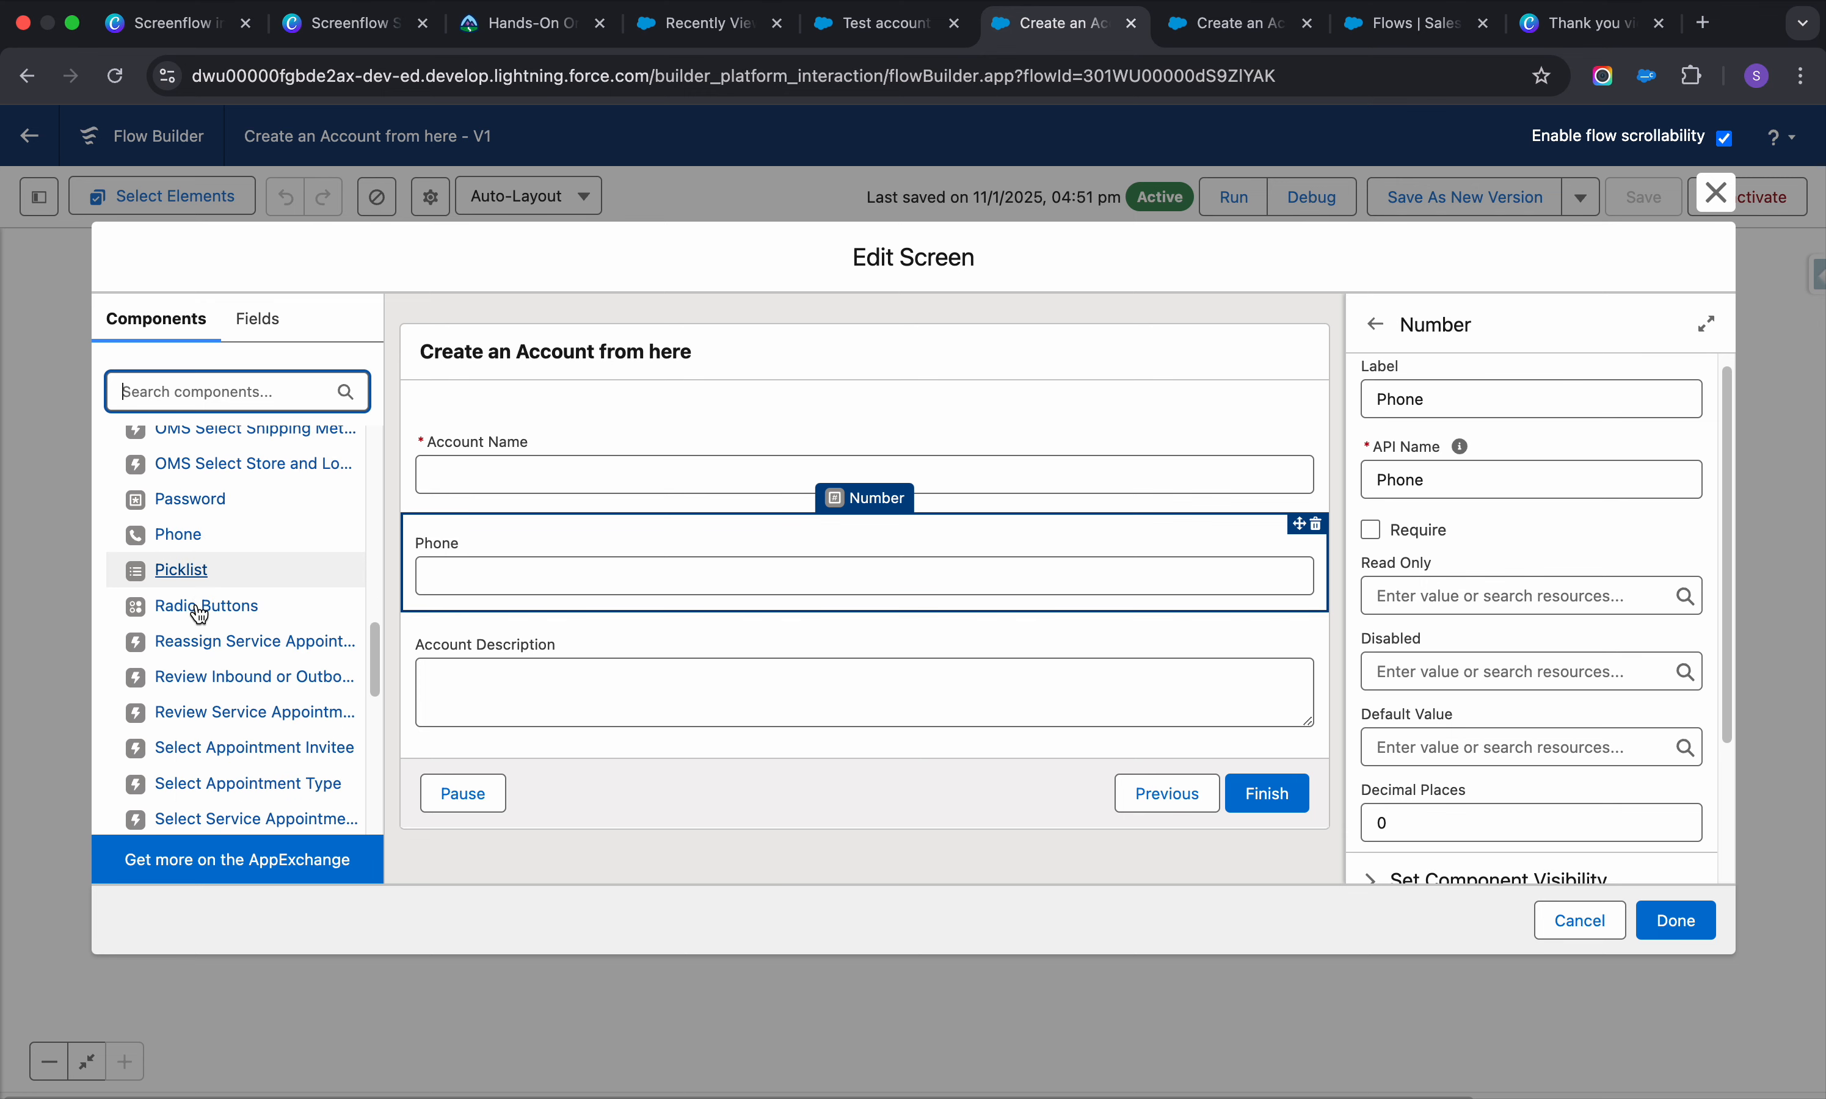
{"action": "scroll", "coordinate": [194, 644], "scroll_direction": "down", "scroll_amount": 10}
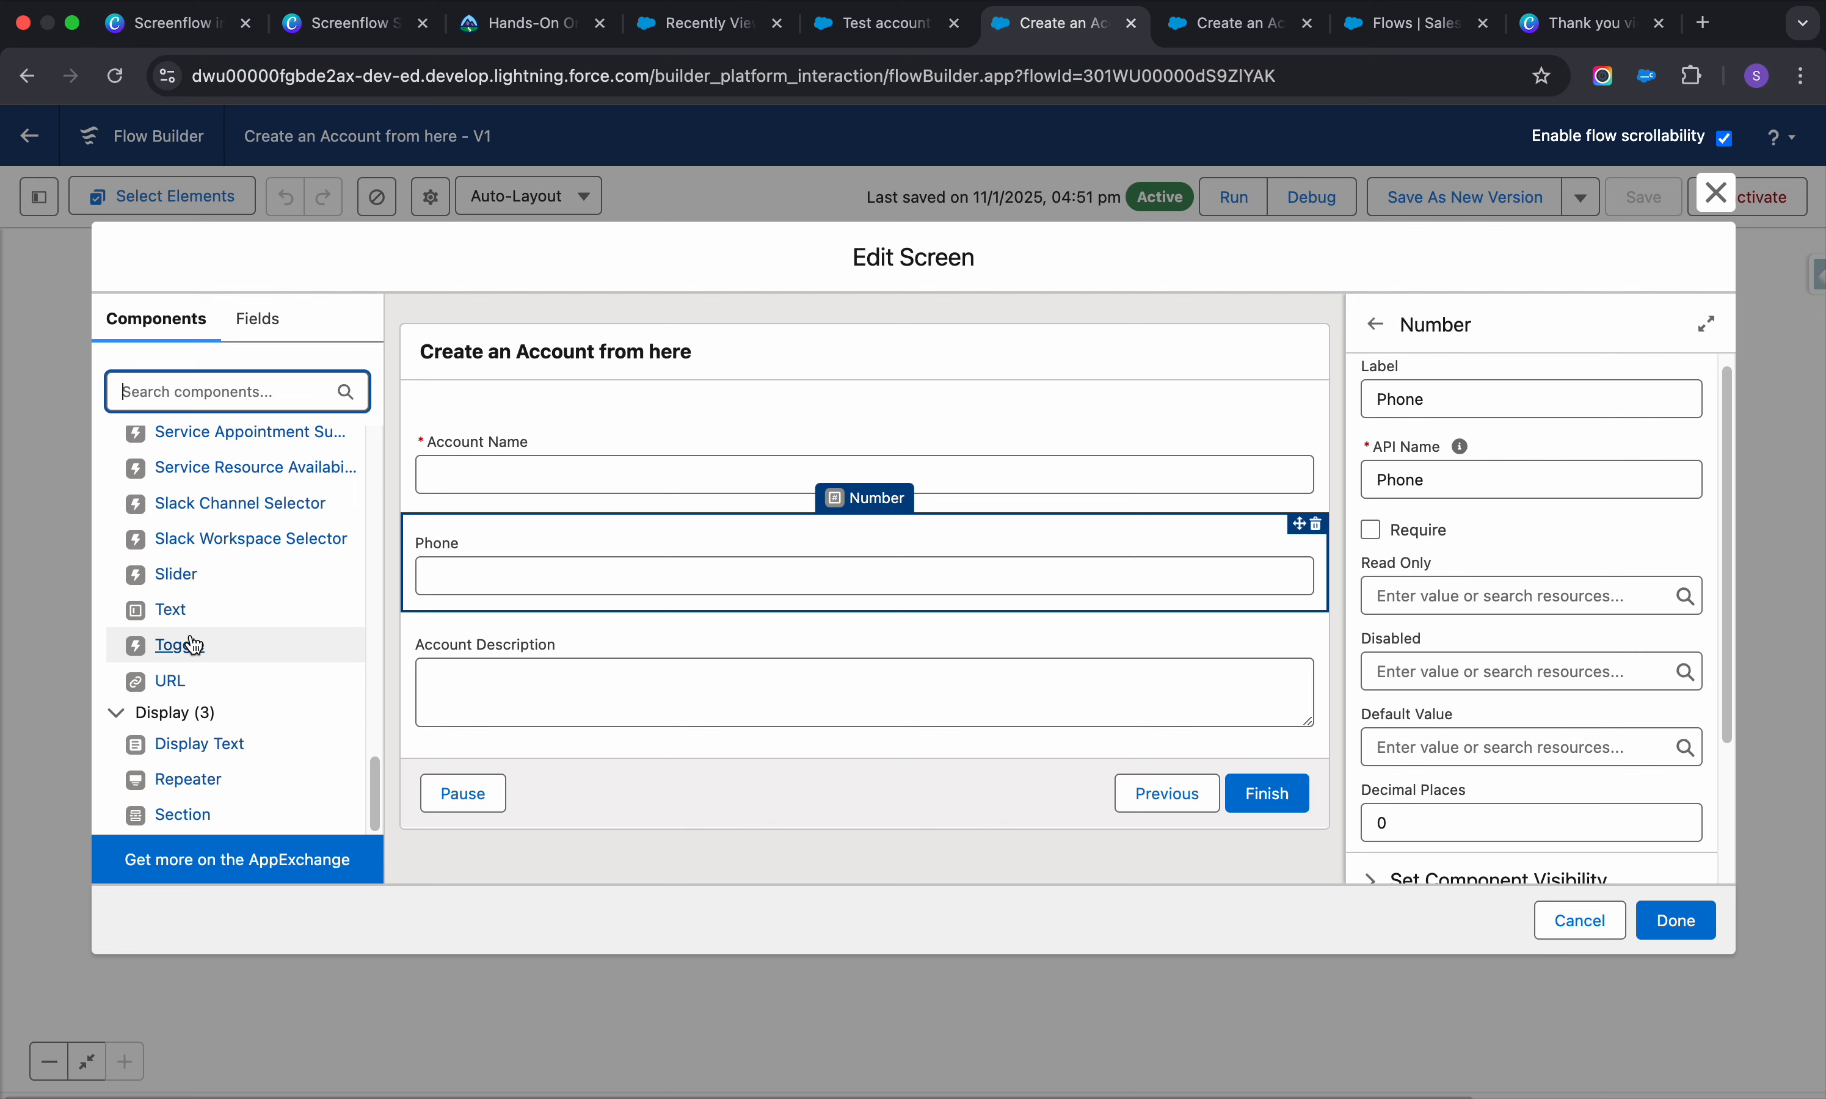
{"action": "scroll", "coordinate": [187, 600], "scroll_direction": "up", "scroll_amount": 2}
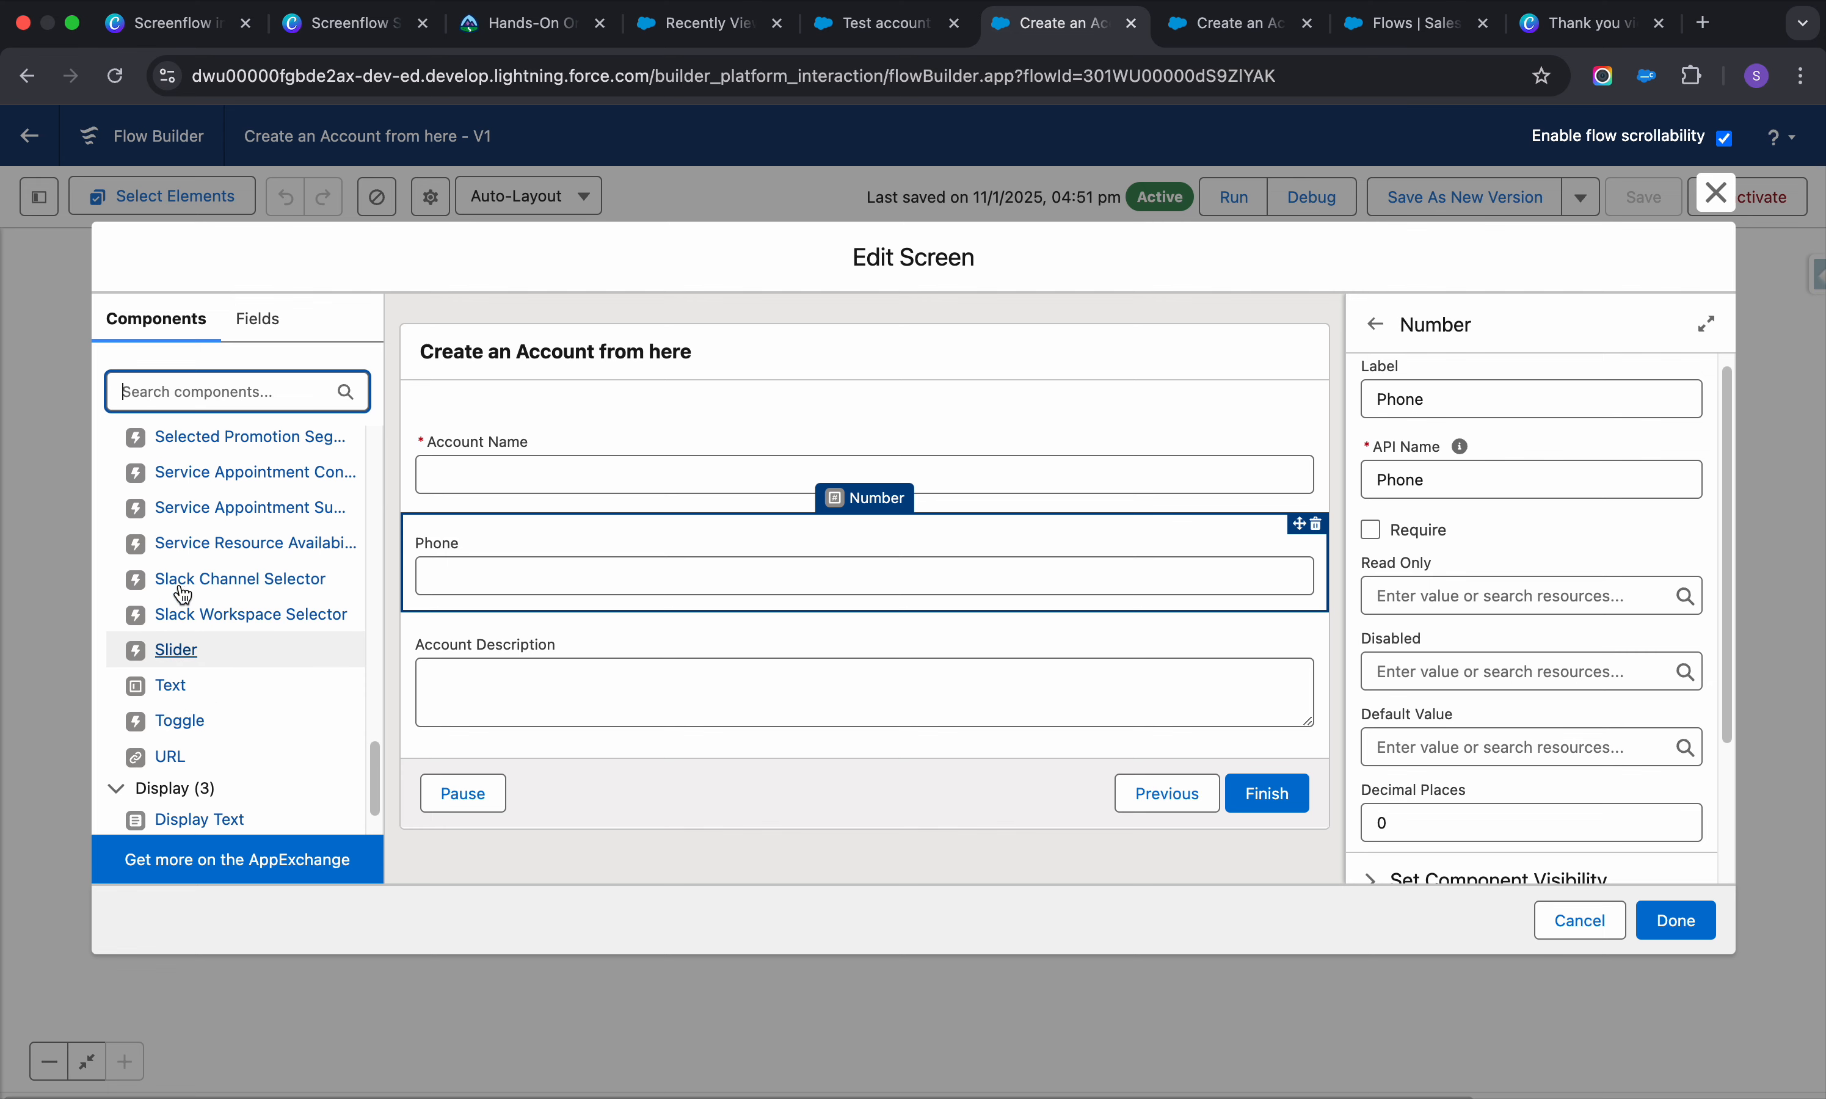
{"action": "scroll", "coordinate": [183, 595], "scroll_direction": "up", "scroll_amount": 20}
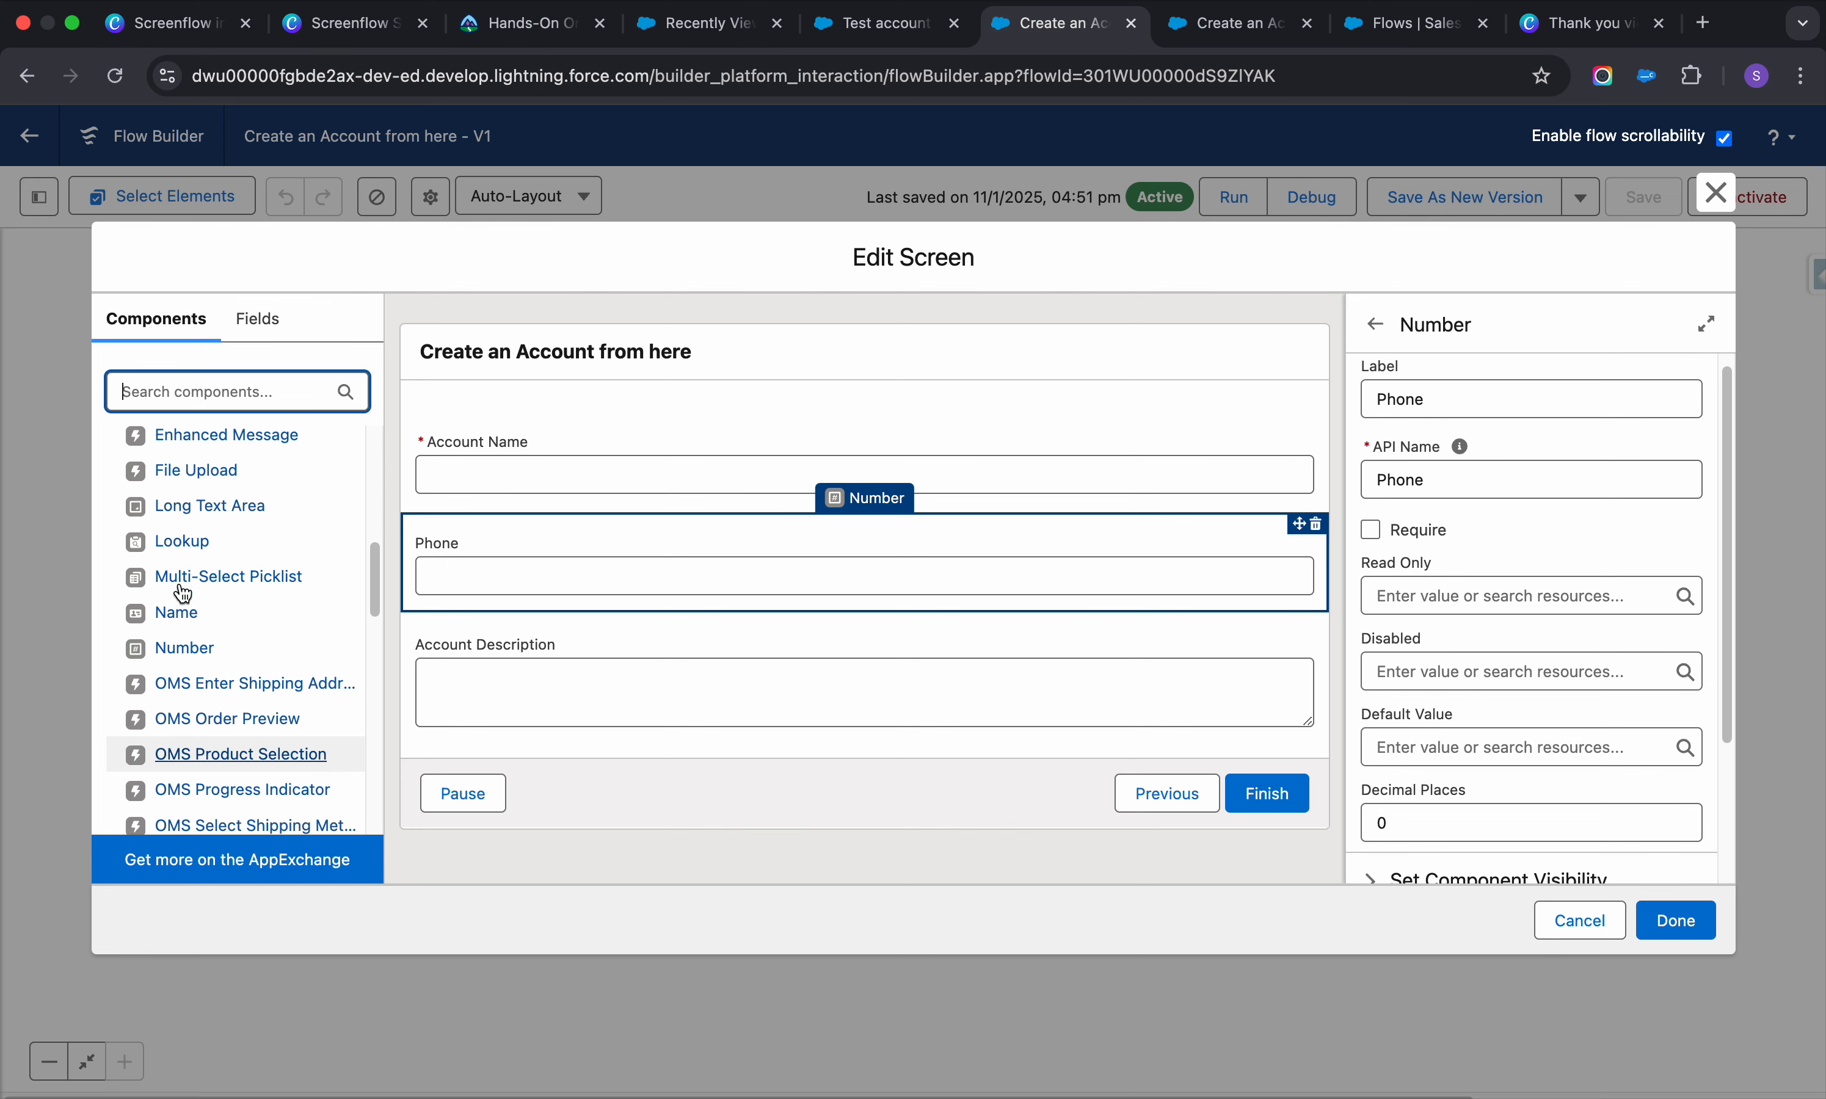
{"action": "scroll", "coordinate": [184, 595], "scroll_direction": "up", "scroll_amount": 12}
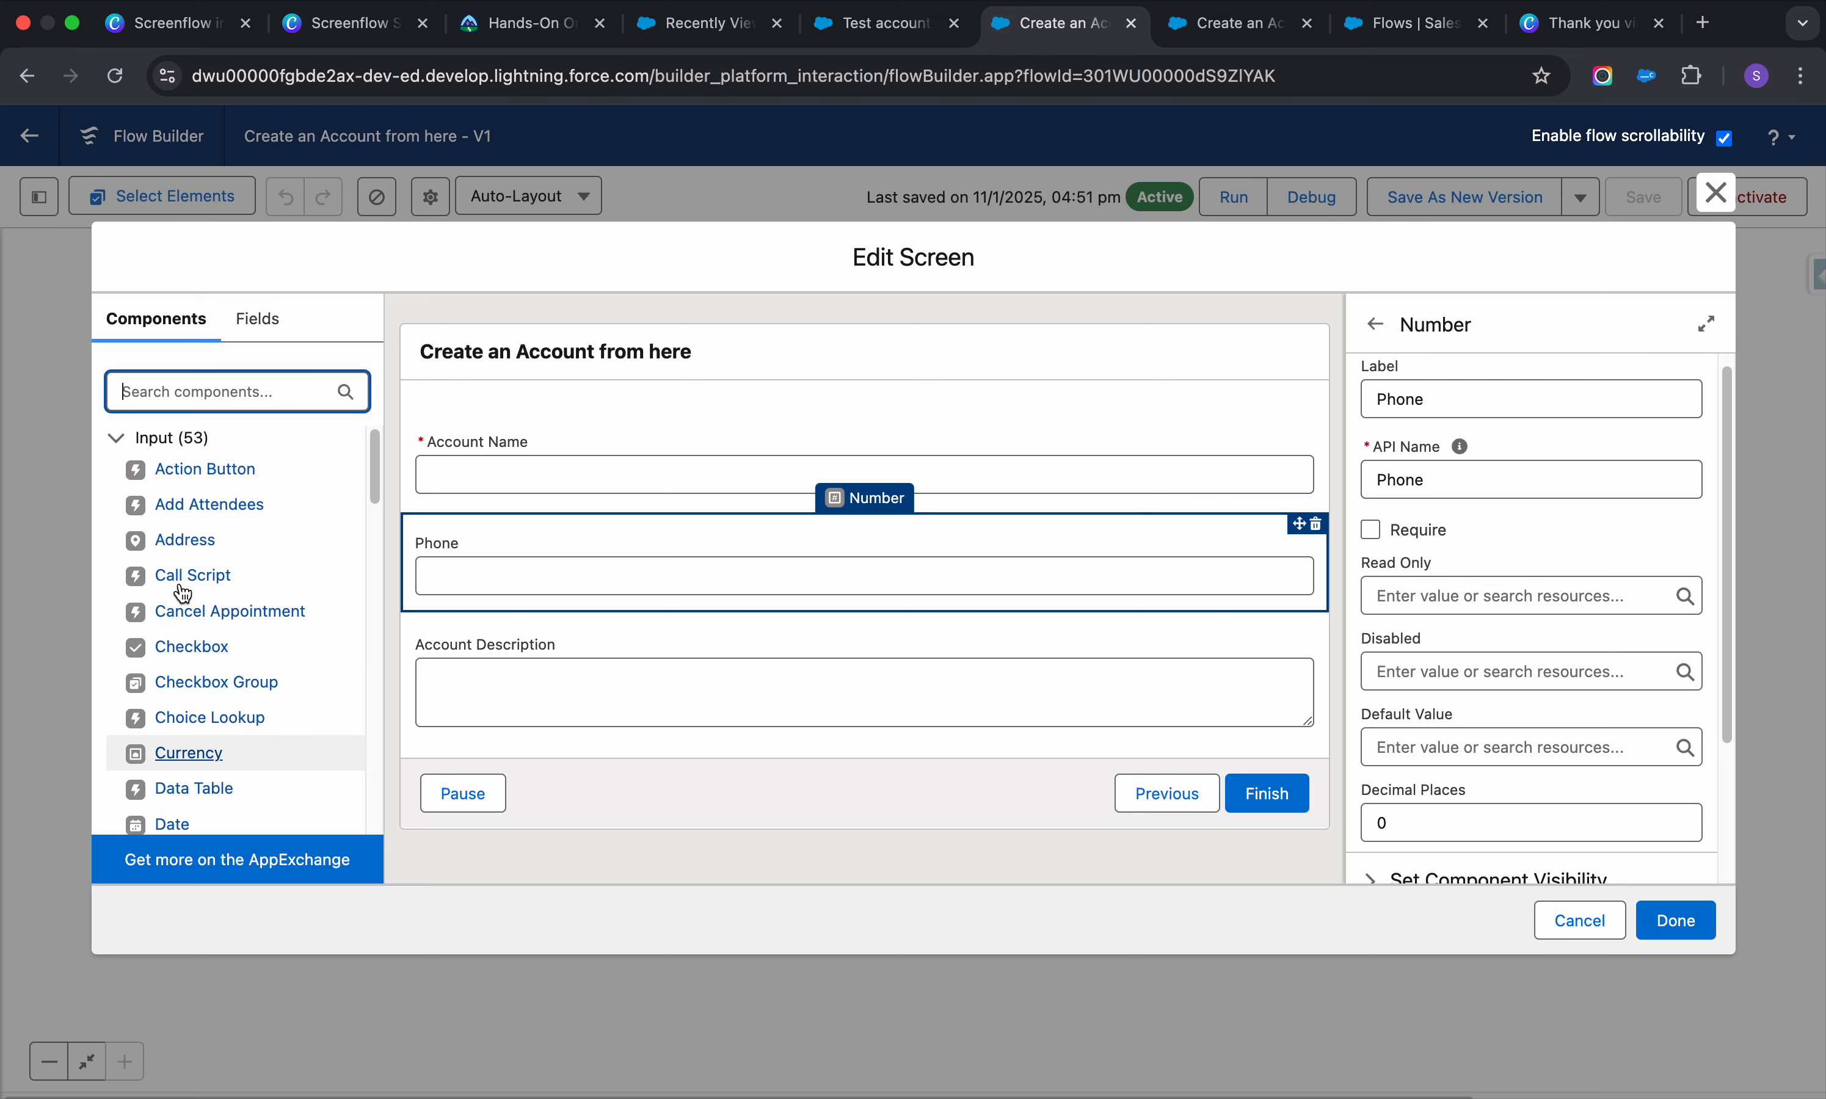
{"action": "scroll", "coordinate": [183, 594], "scroll_direction": "down", "scroll_amount": 20}
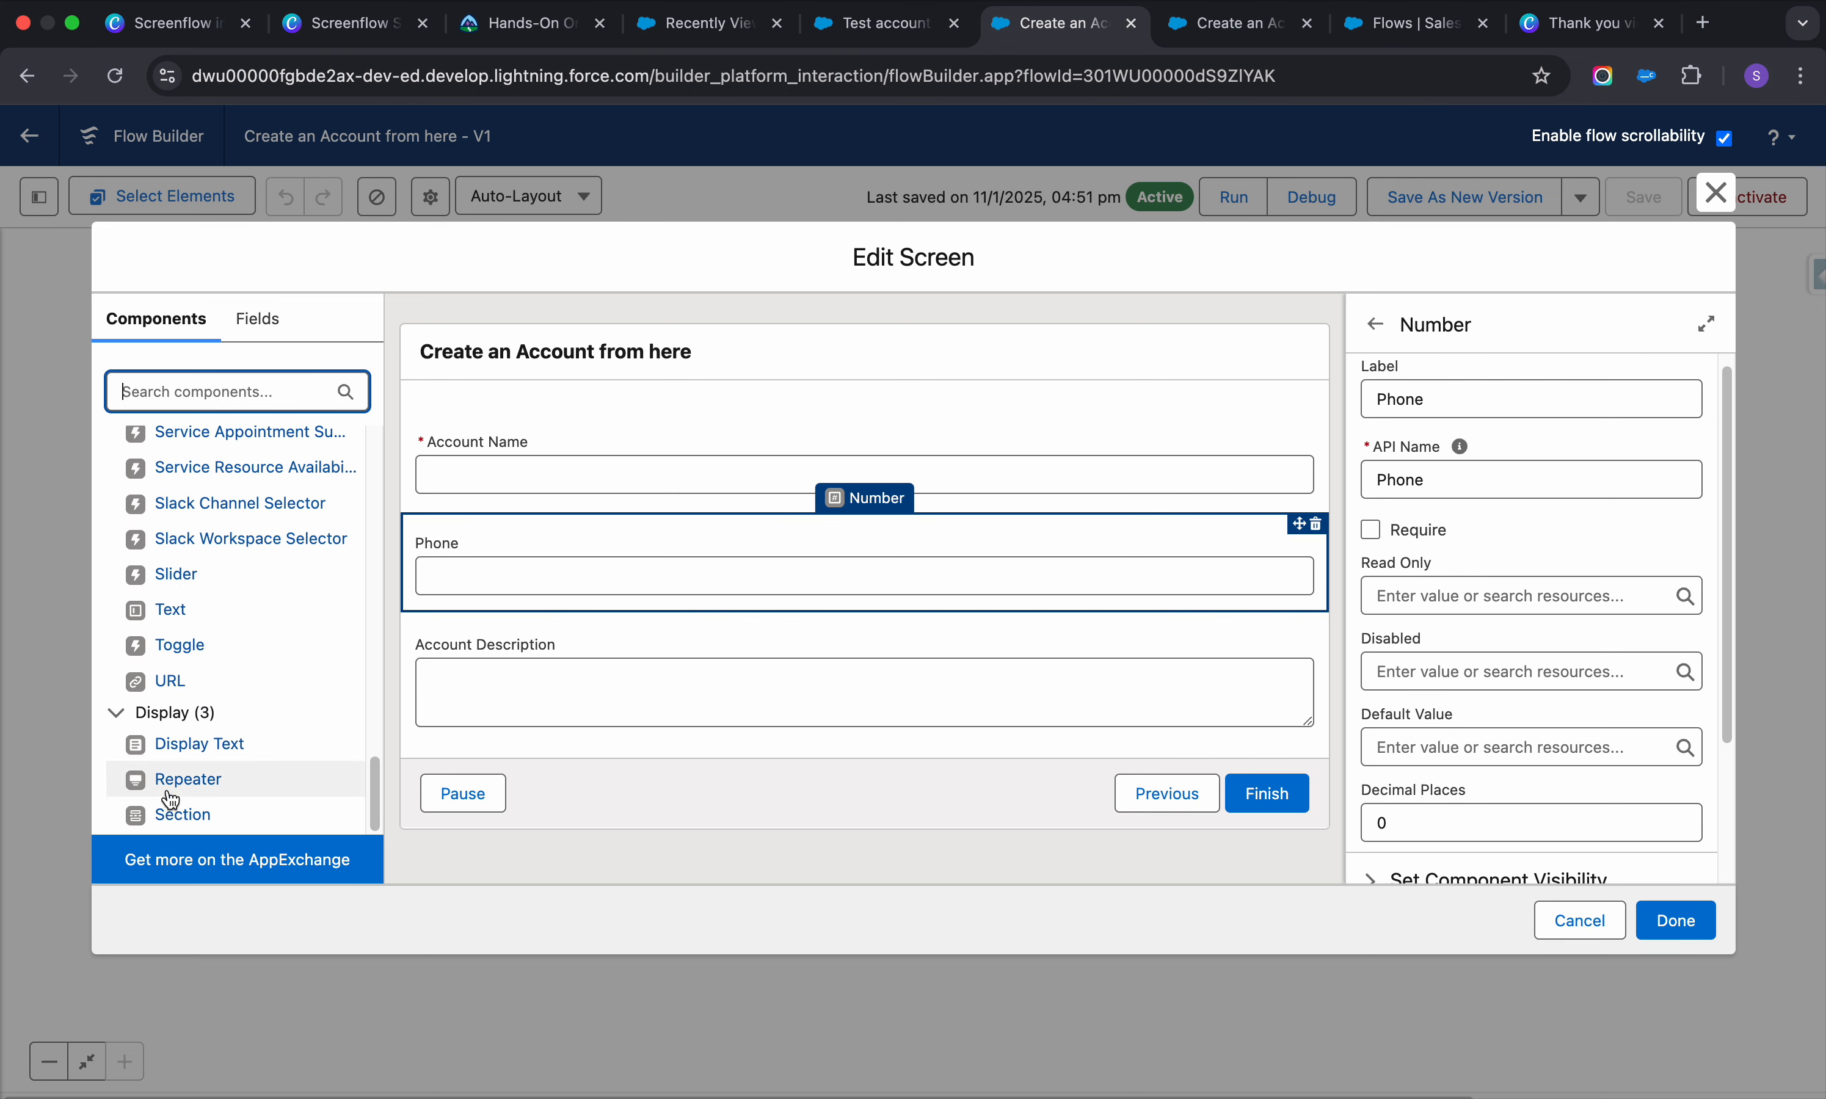
{"action": "left_click", "coordinate": [469, 536]}
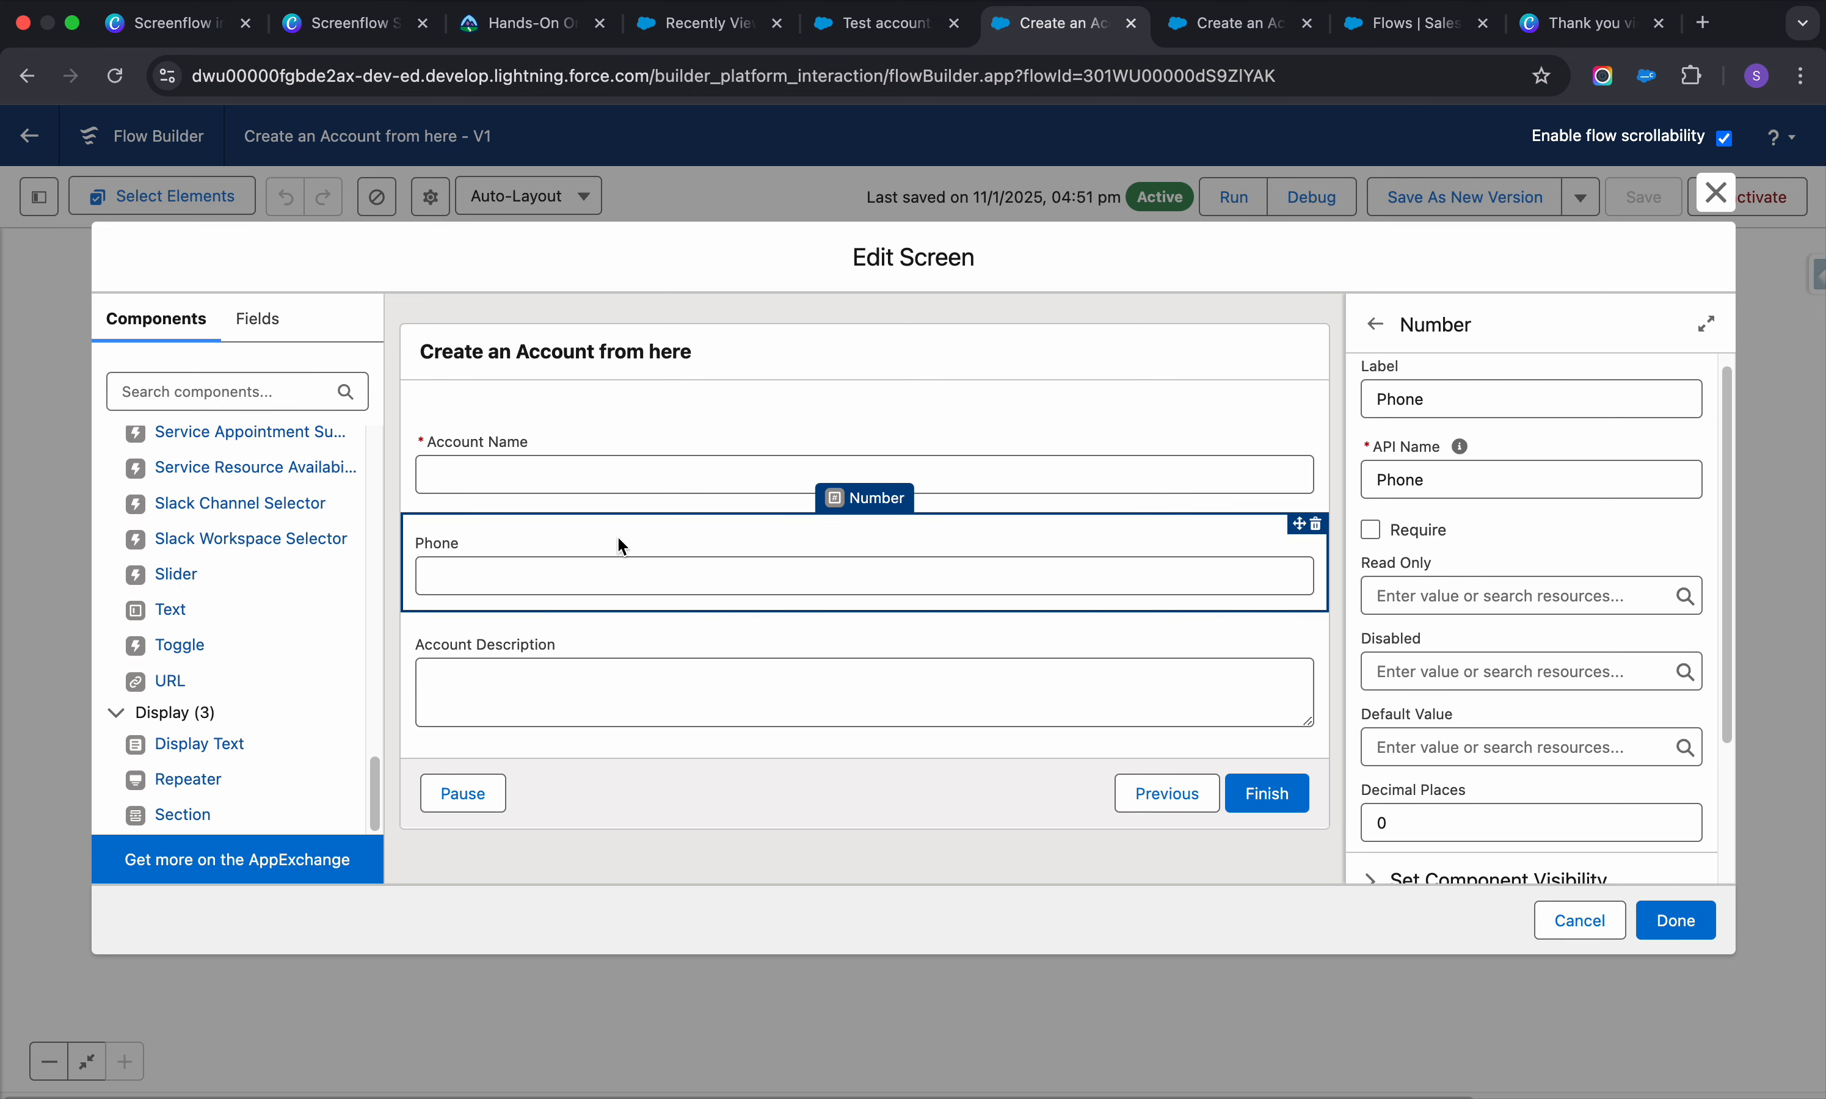
{"action": "scroll", "coordinate": [1375, 546], "scroll_direction": "down", "scroll_amount": 3}
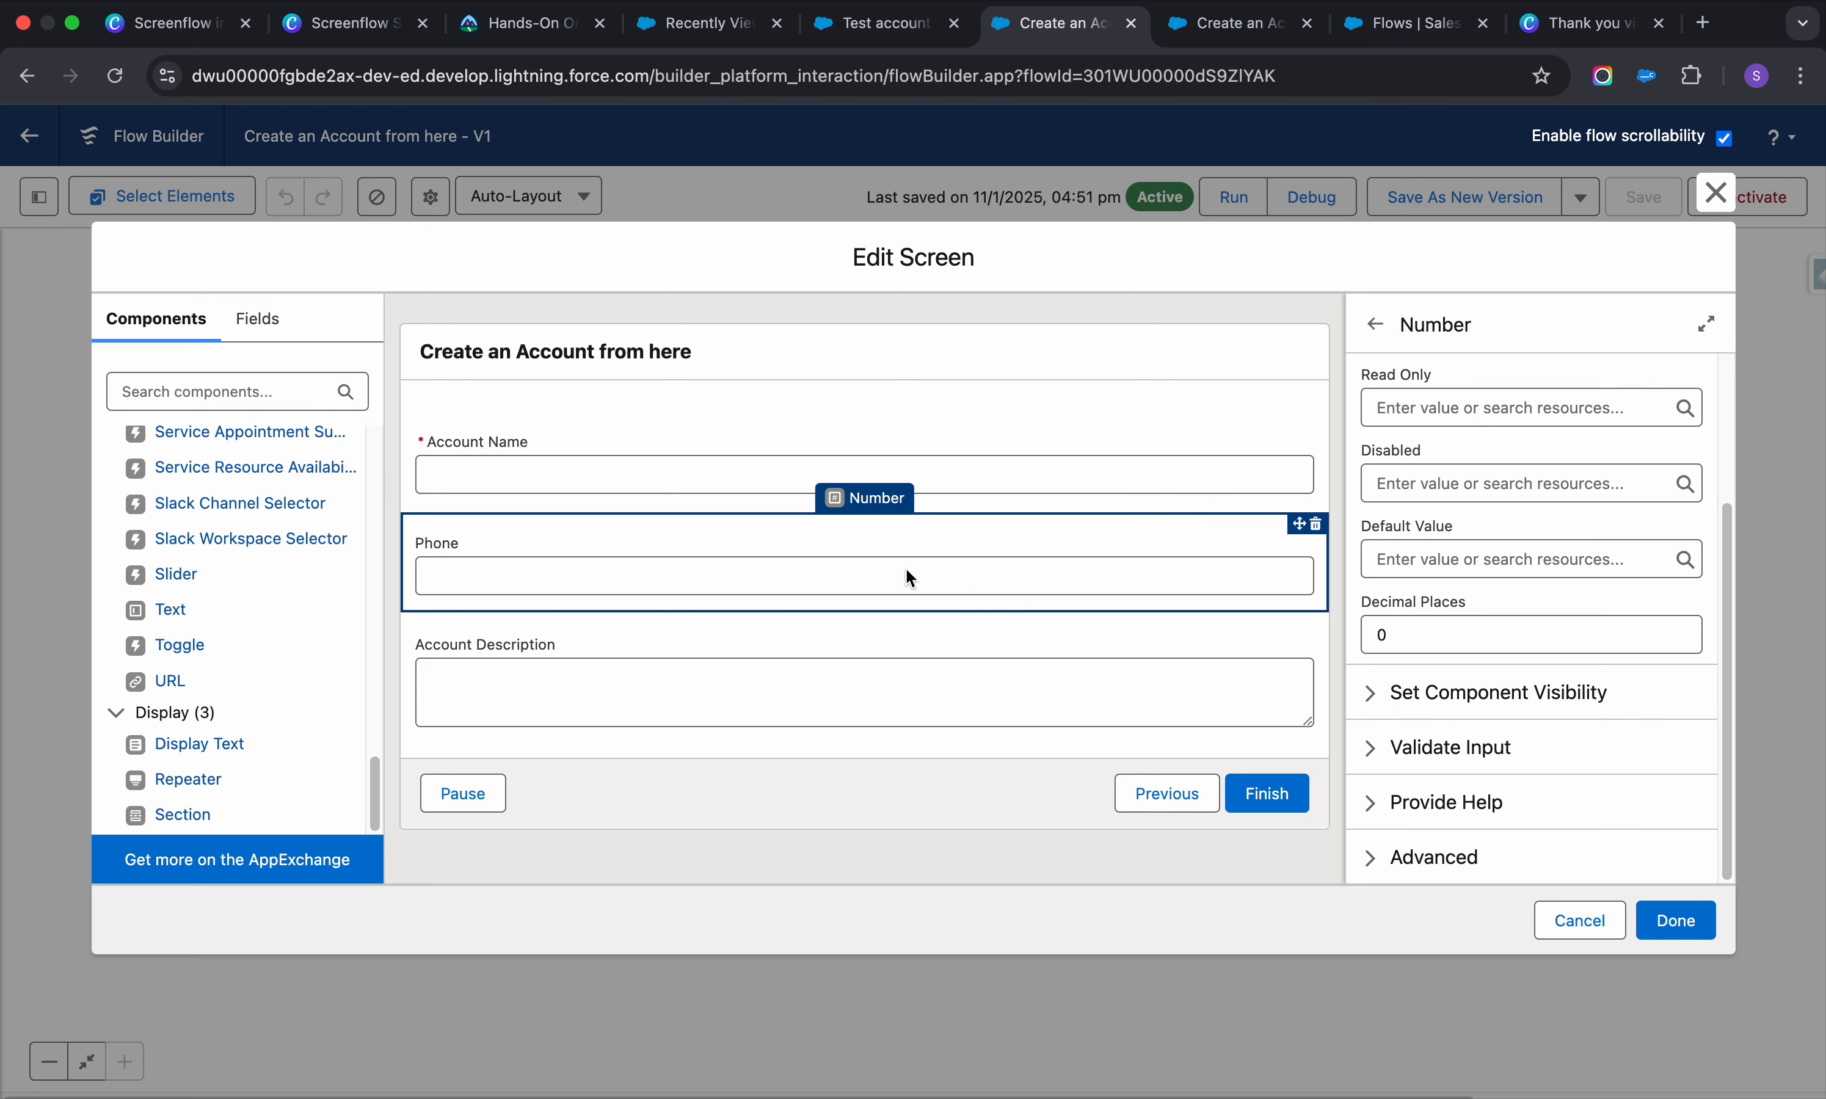
Add a Text input above Phone, try deleting Phone, then cancel the screen editor
{"action": "left_click", "coordinate": [185, 610]}
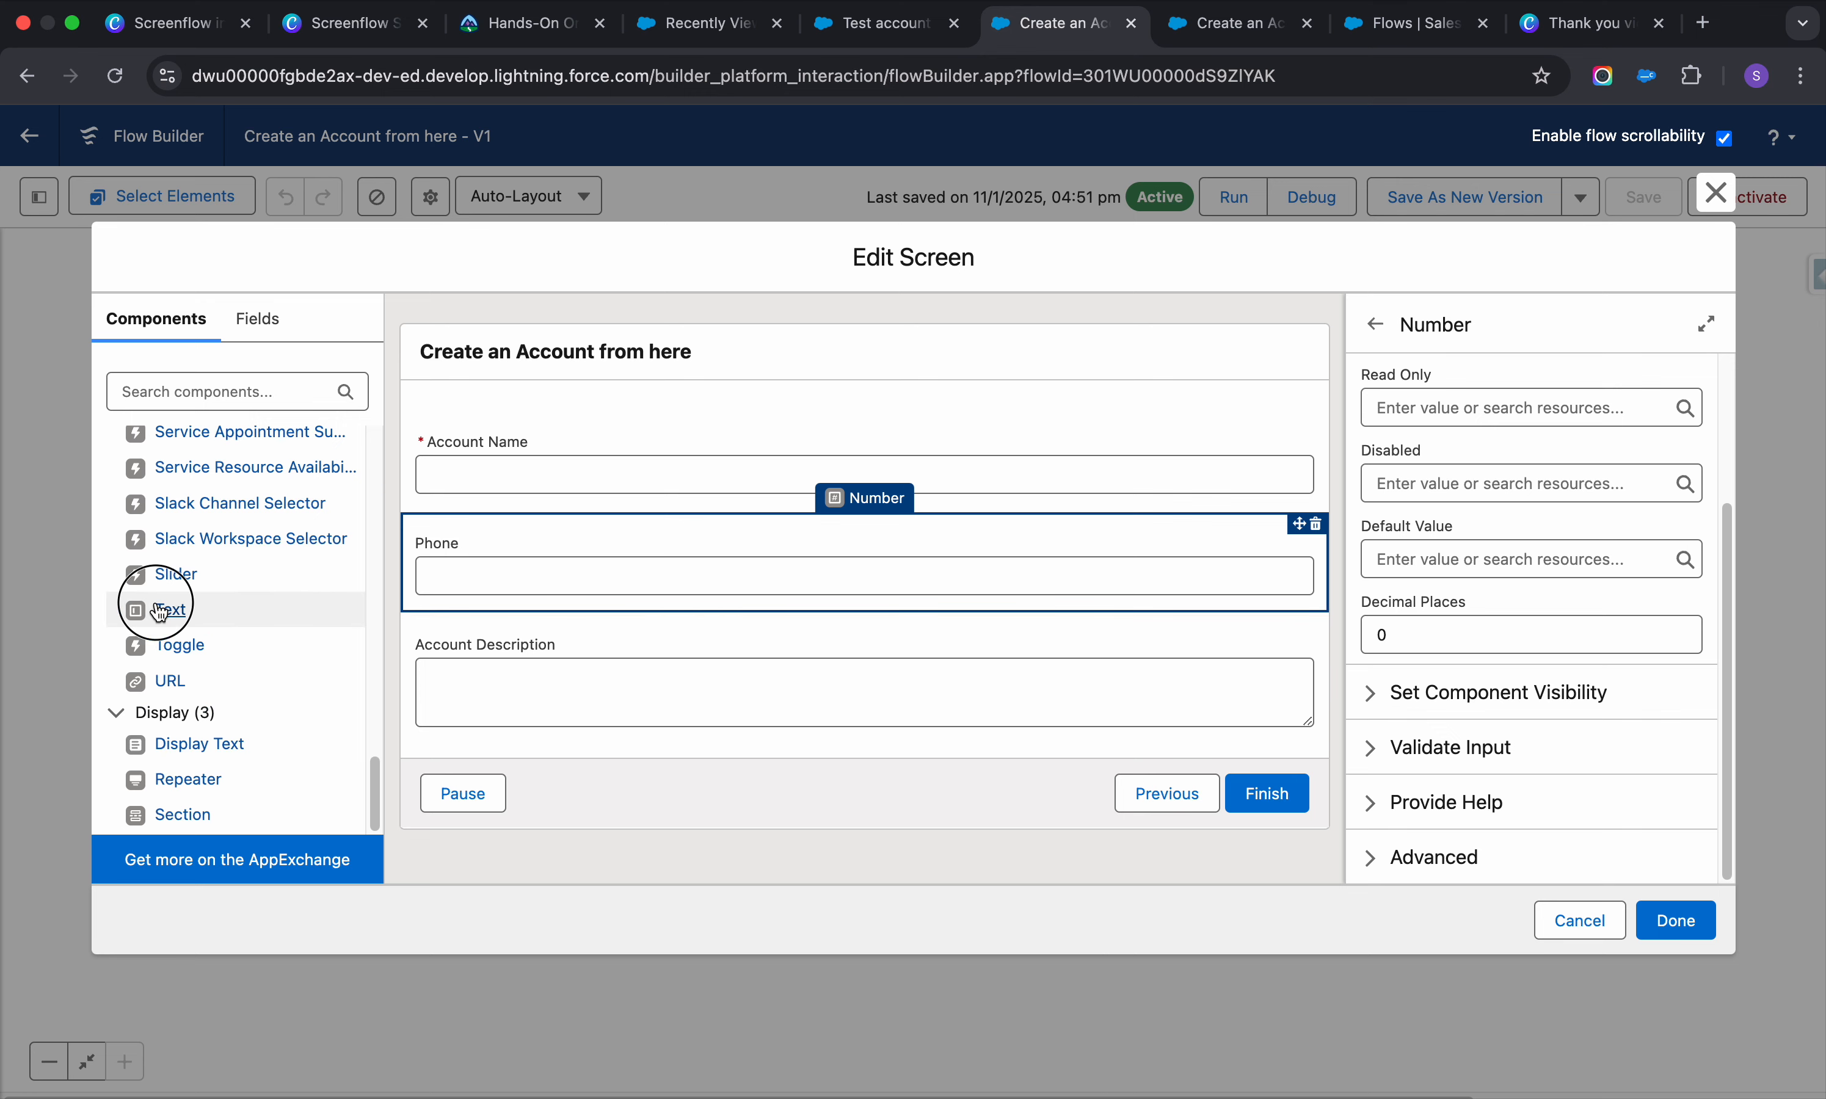
{"action": "left_click_drag", "start_coordinate": [692, 786], "coordinate": [736, 548]}
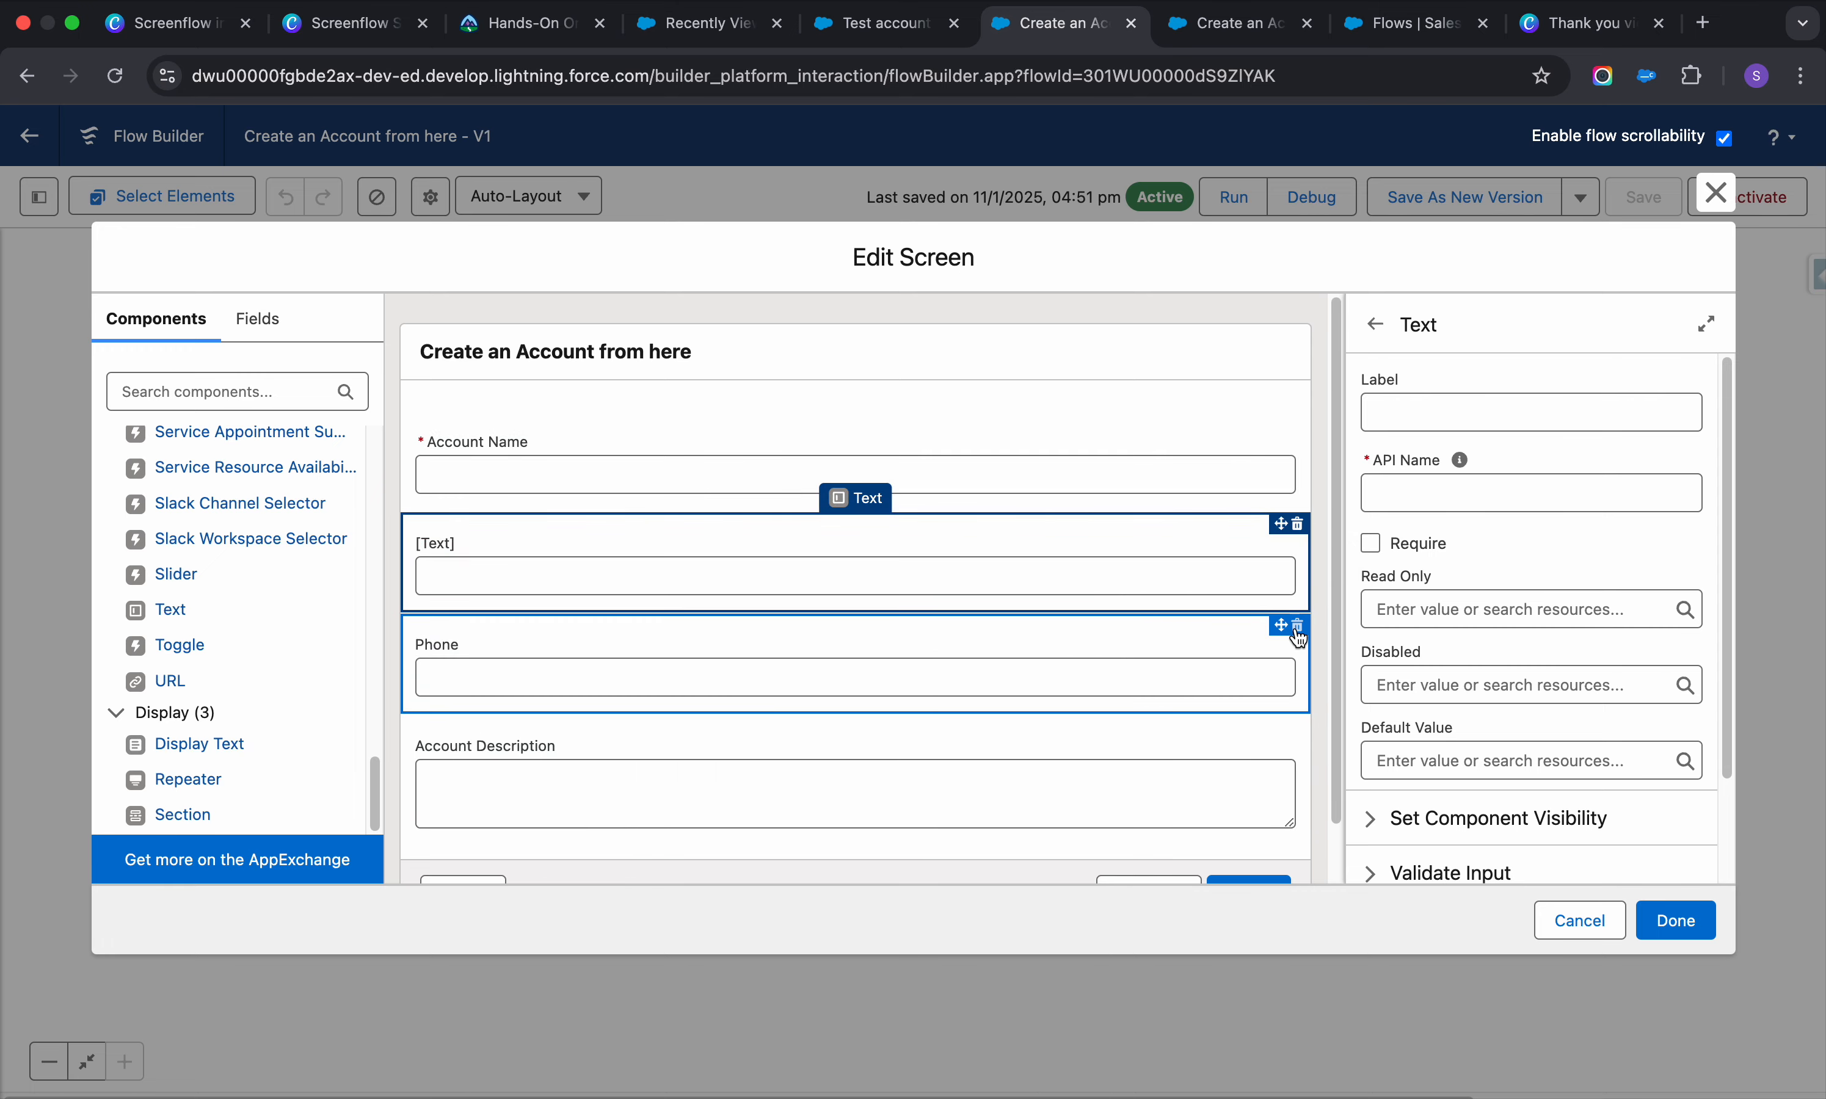
{"action": "left_click", "coordinate": [1297, 630]}
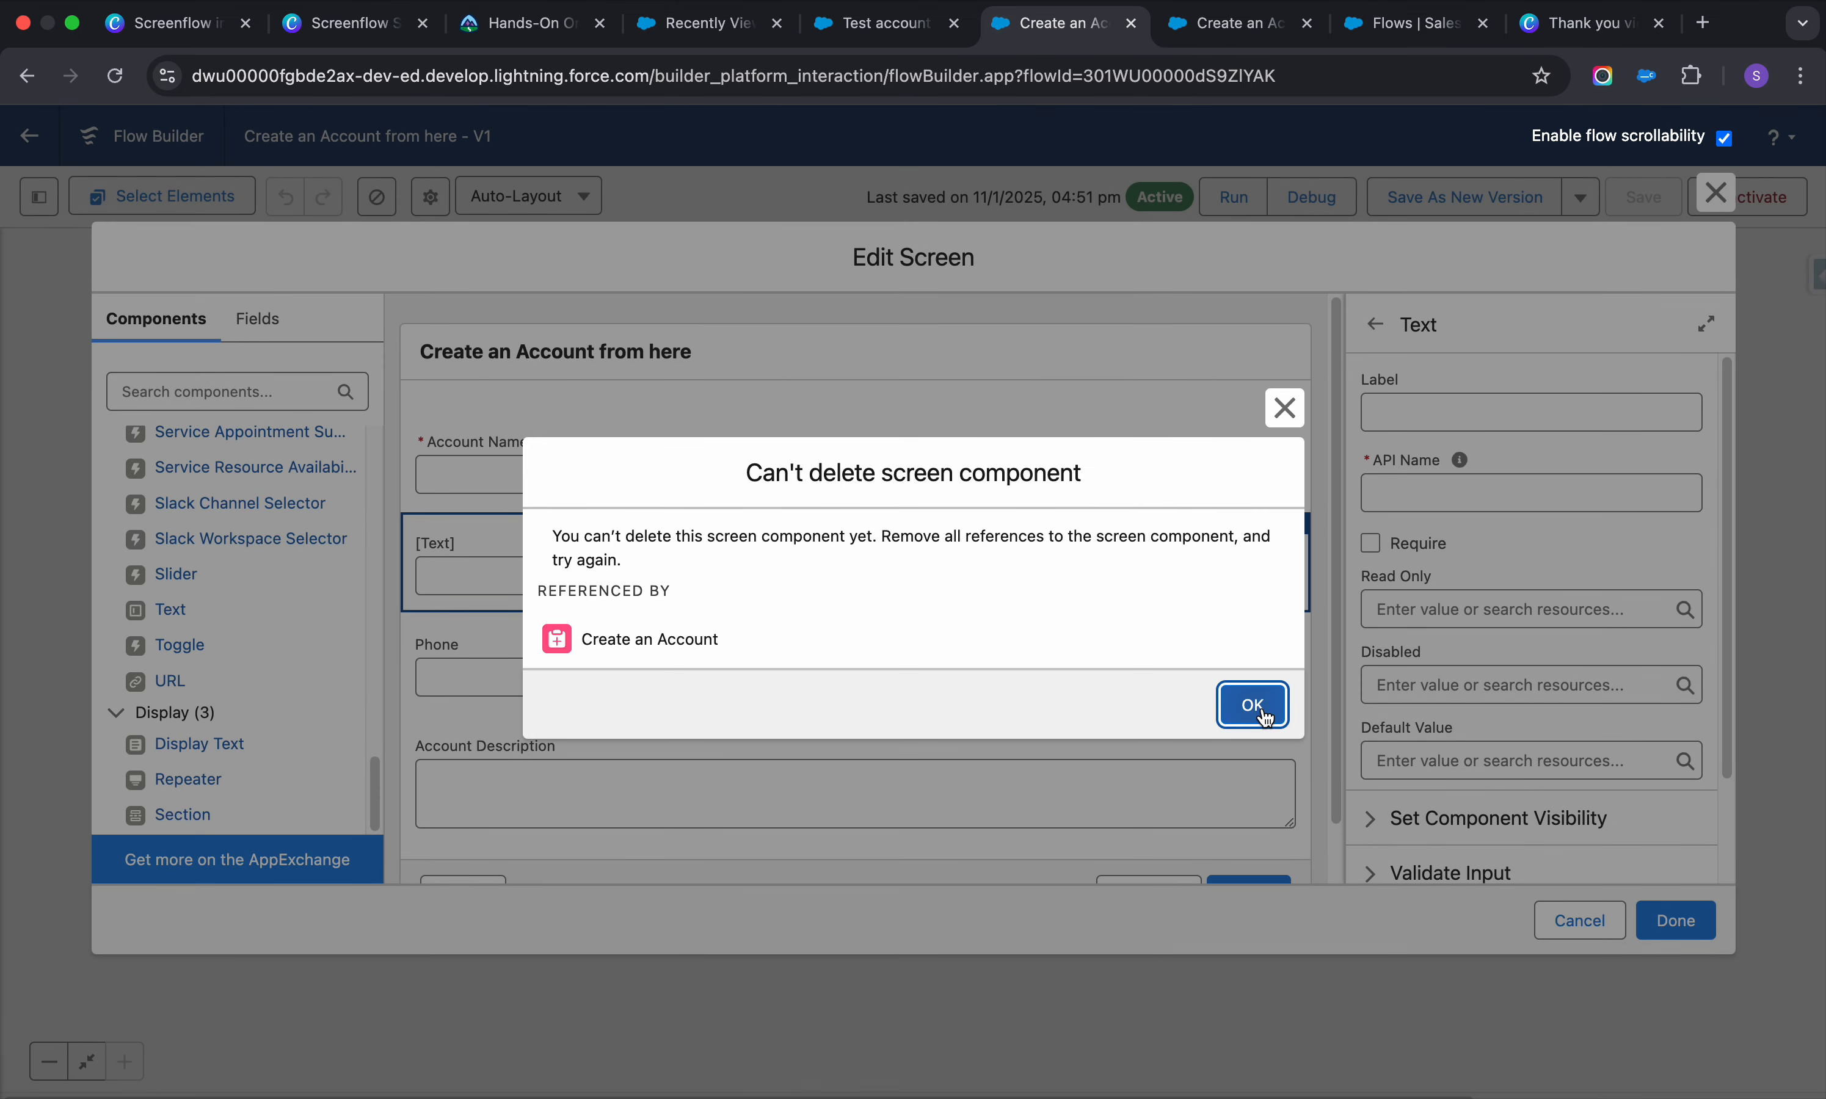
{"action": "left_click", "coordinate": [1266, 717]}
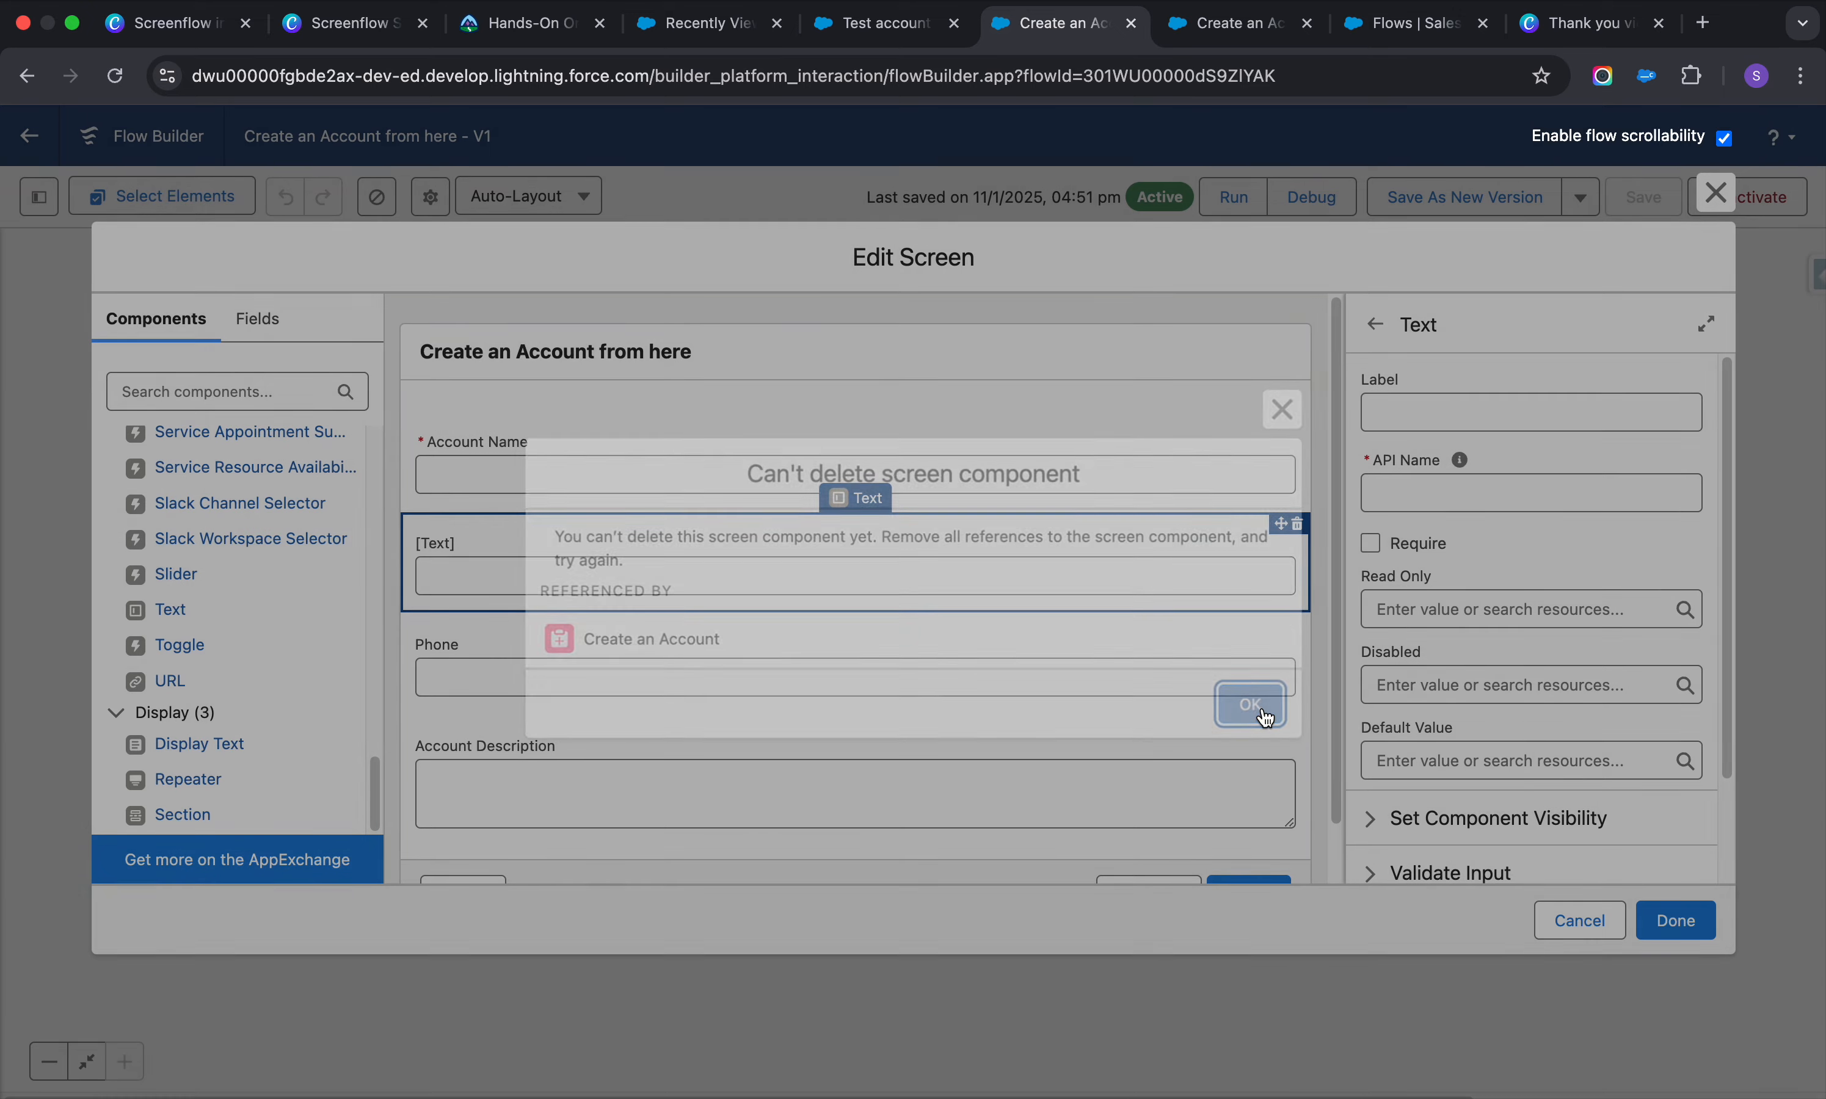
{"action": "left_click", "coordinate": [1579, 921]}
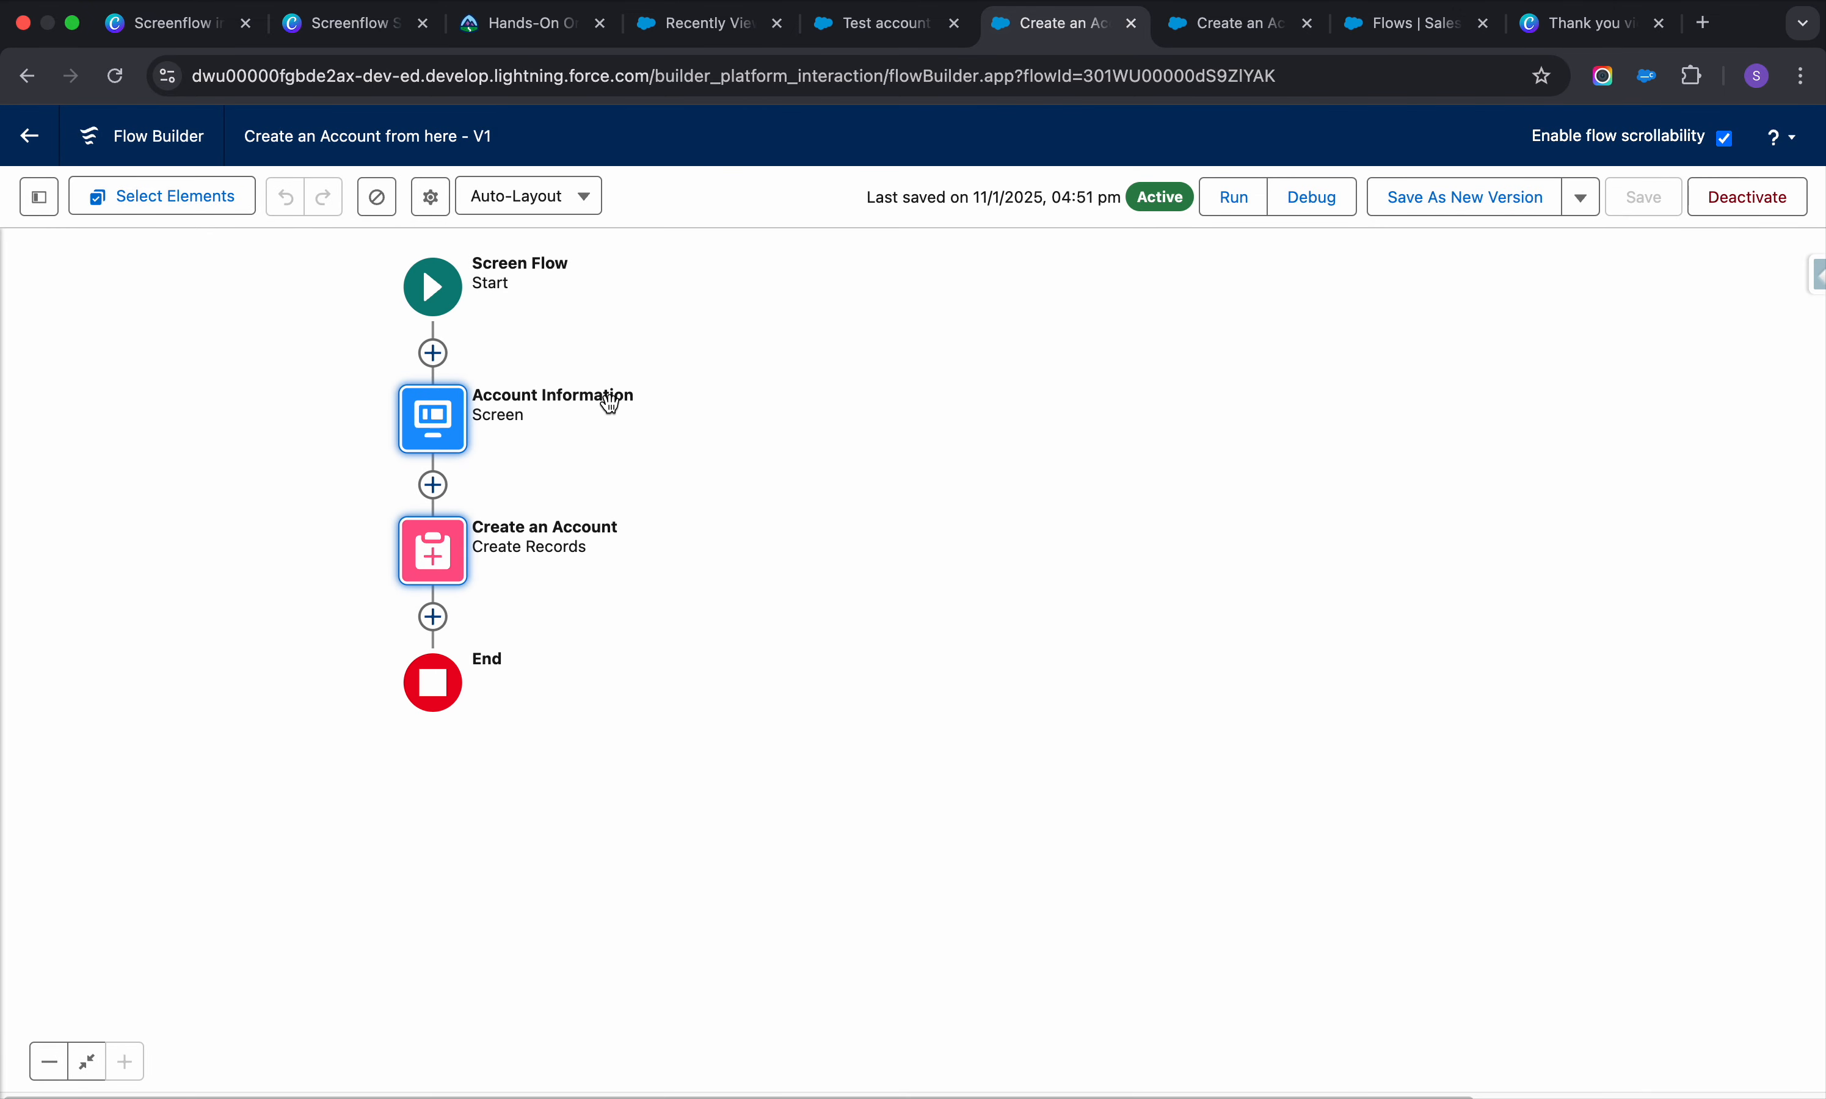
Review the test account, debug results and Canva scenario, then exit to the Flows list
{"action": "left_click", "coordinate": [860, 30]}
{"action": "left_click", "coordinate": [1018, 38]}
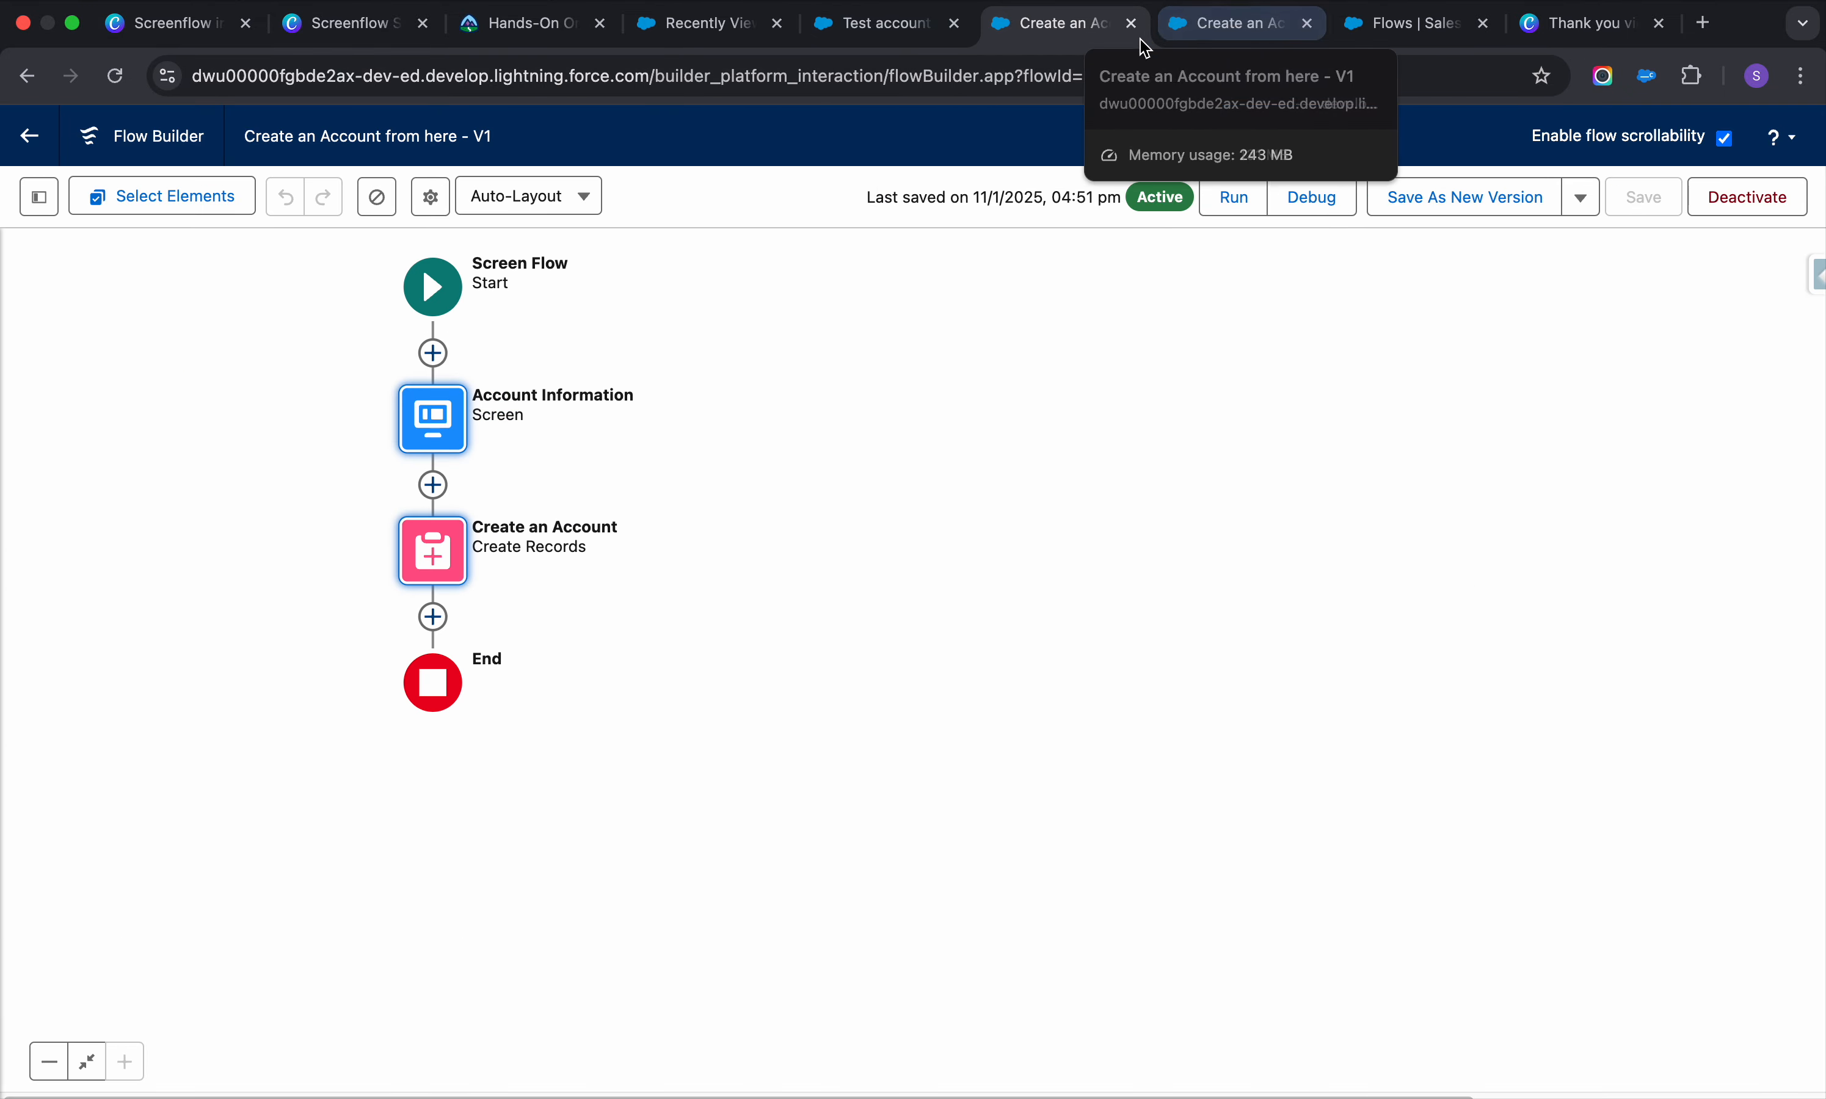
{"action": "left_click", "coordinate": [1230, 26]}
{"action": "left_click", "coordinate": [1101, 30]}
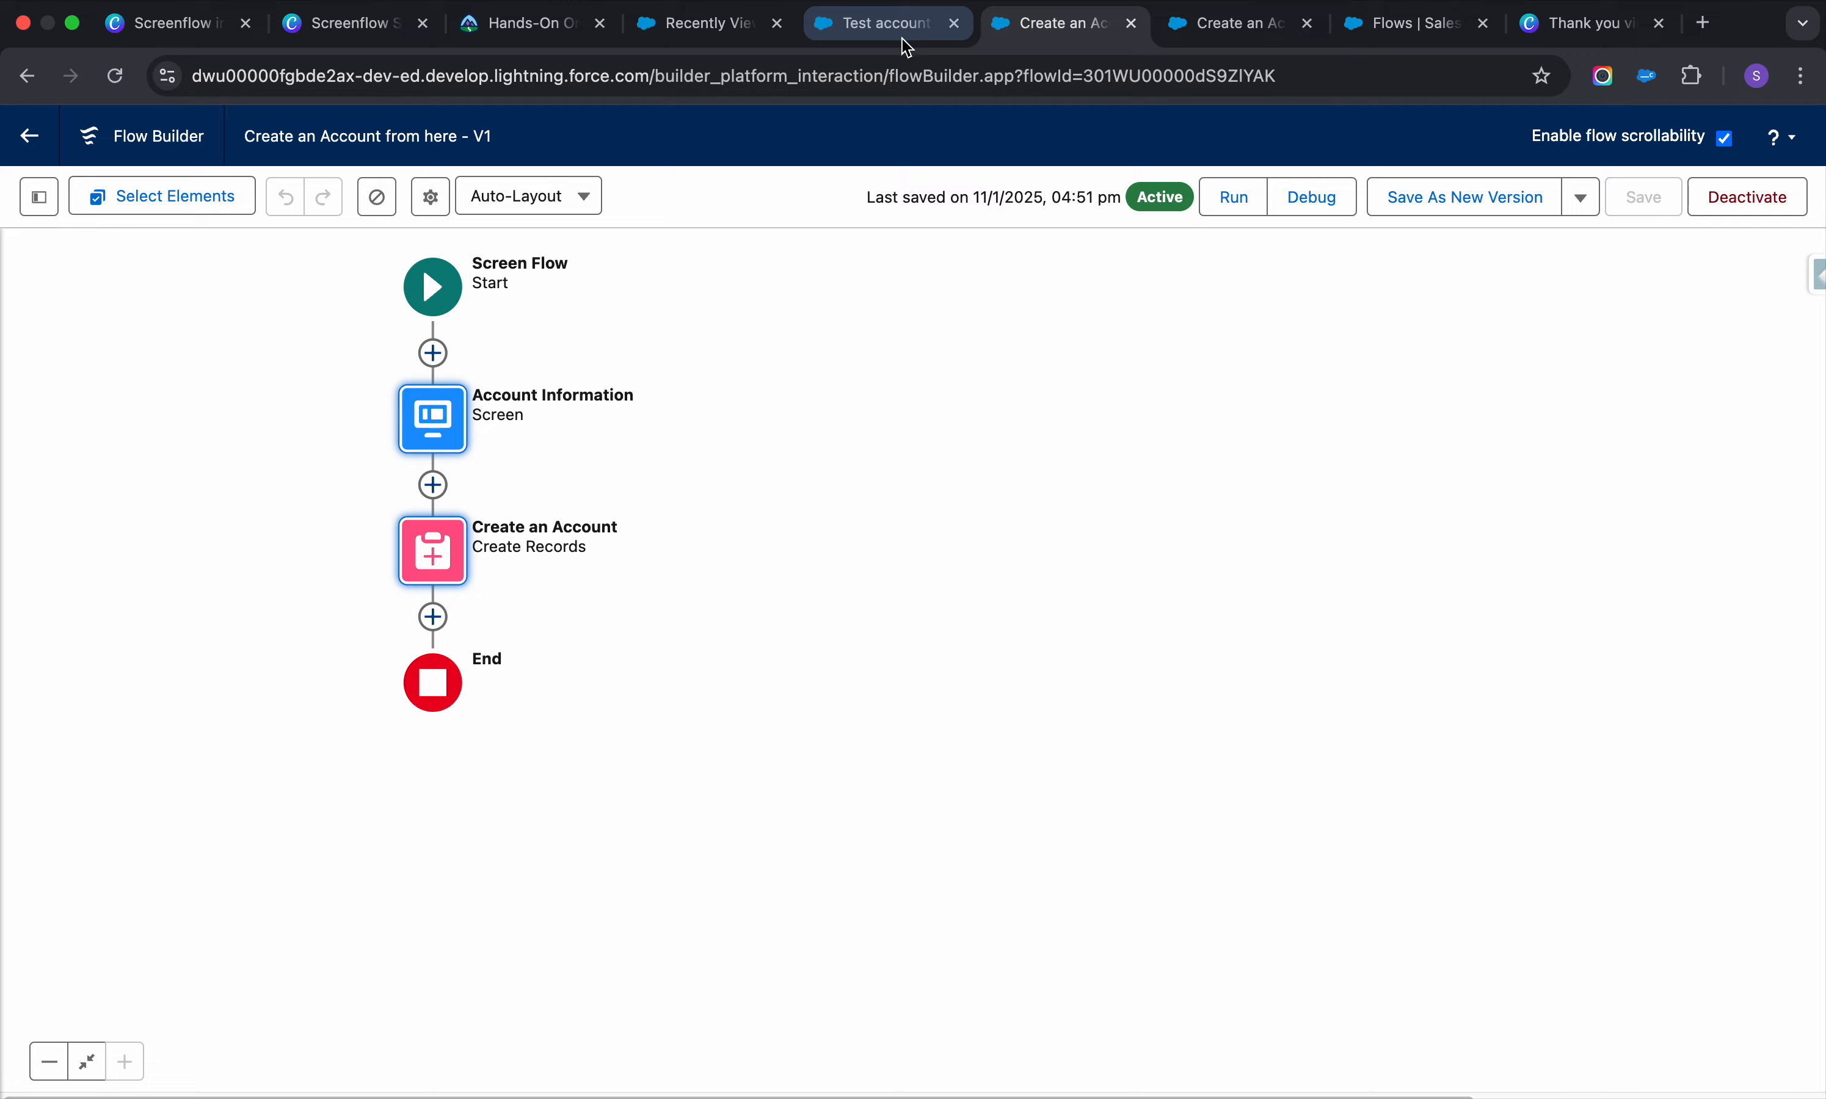
{"action": "left_click", "coordinate": [352, 26]}
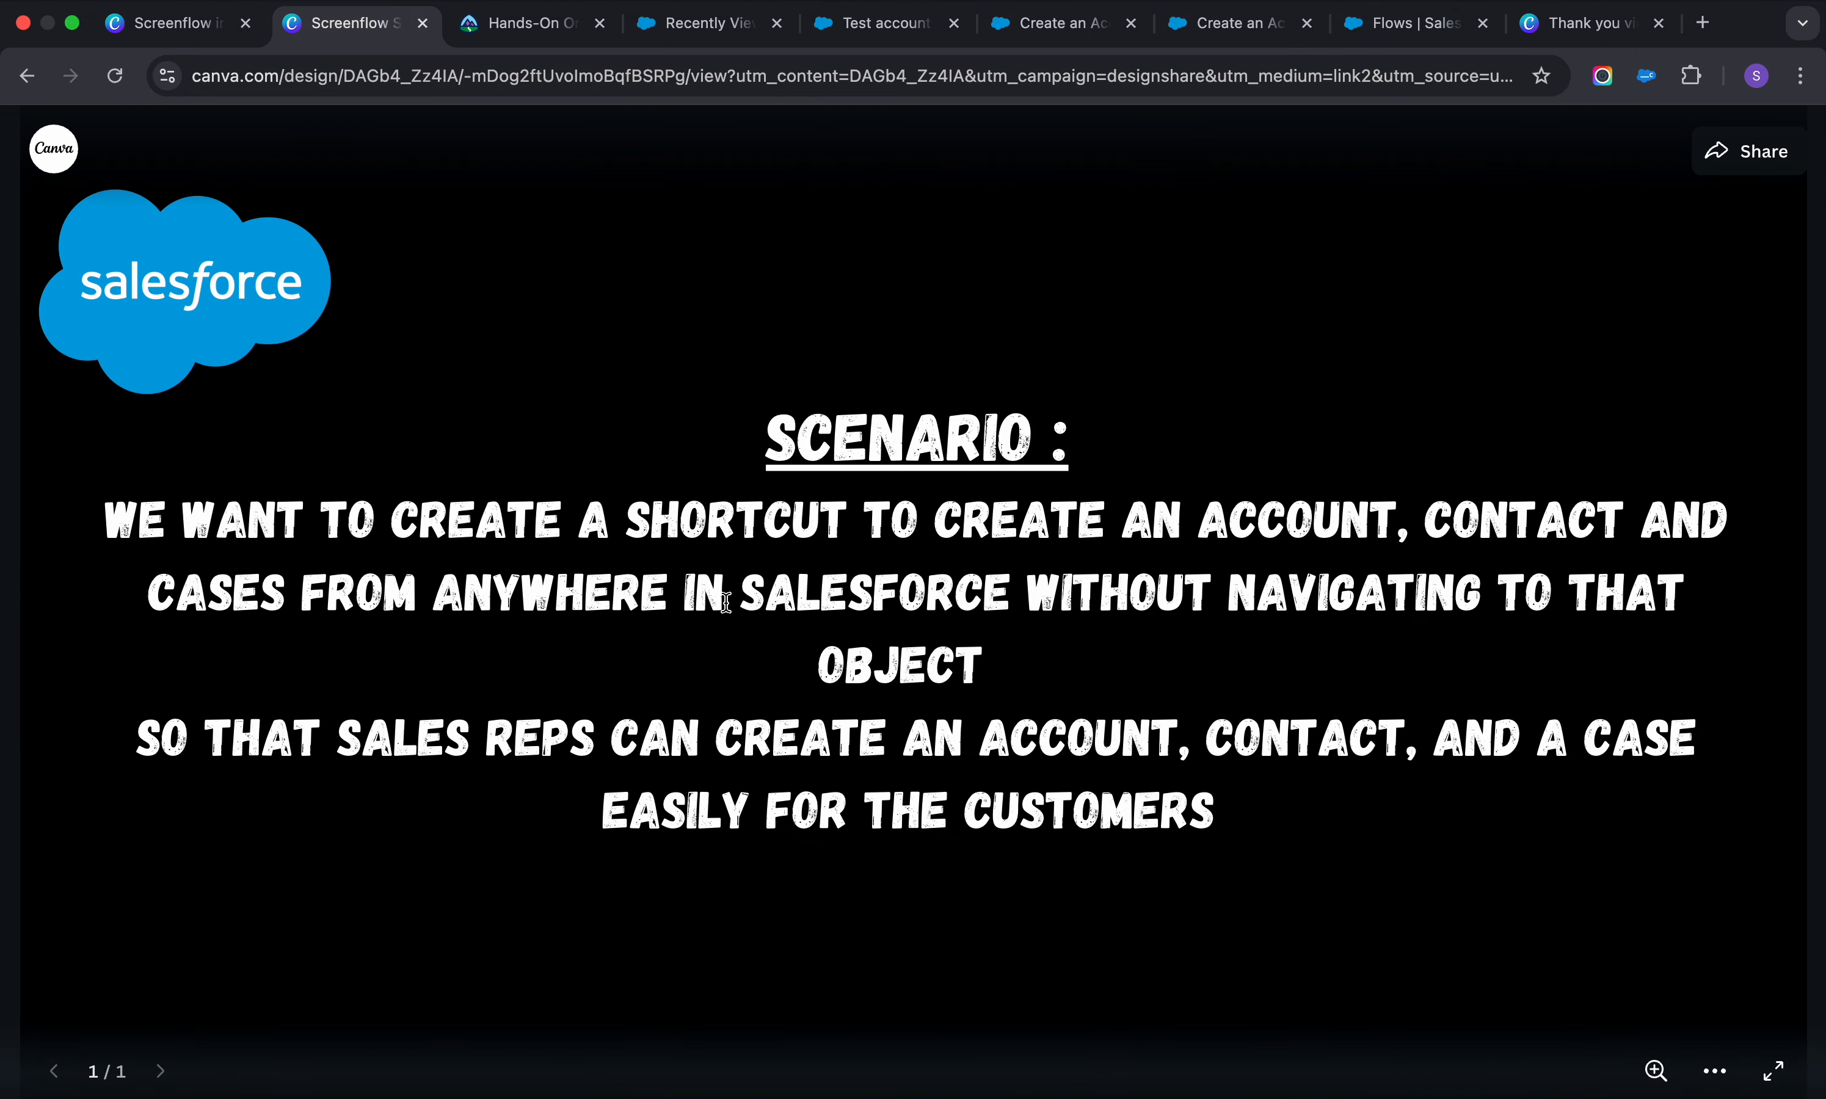
{"action": "left_click_drag", "start_coordinate": [1202, 522], "coordinate": [1396, 525]}
{"action": "left_click", "coordinate": [1026, 30]}
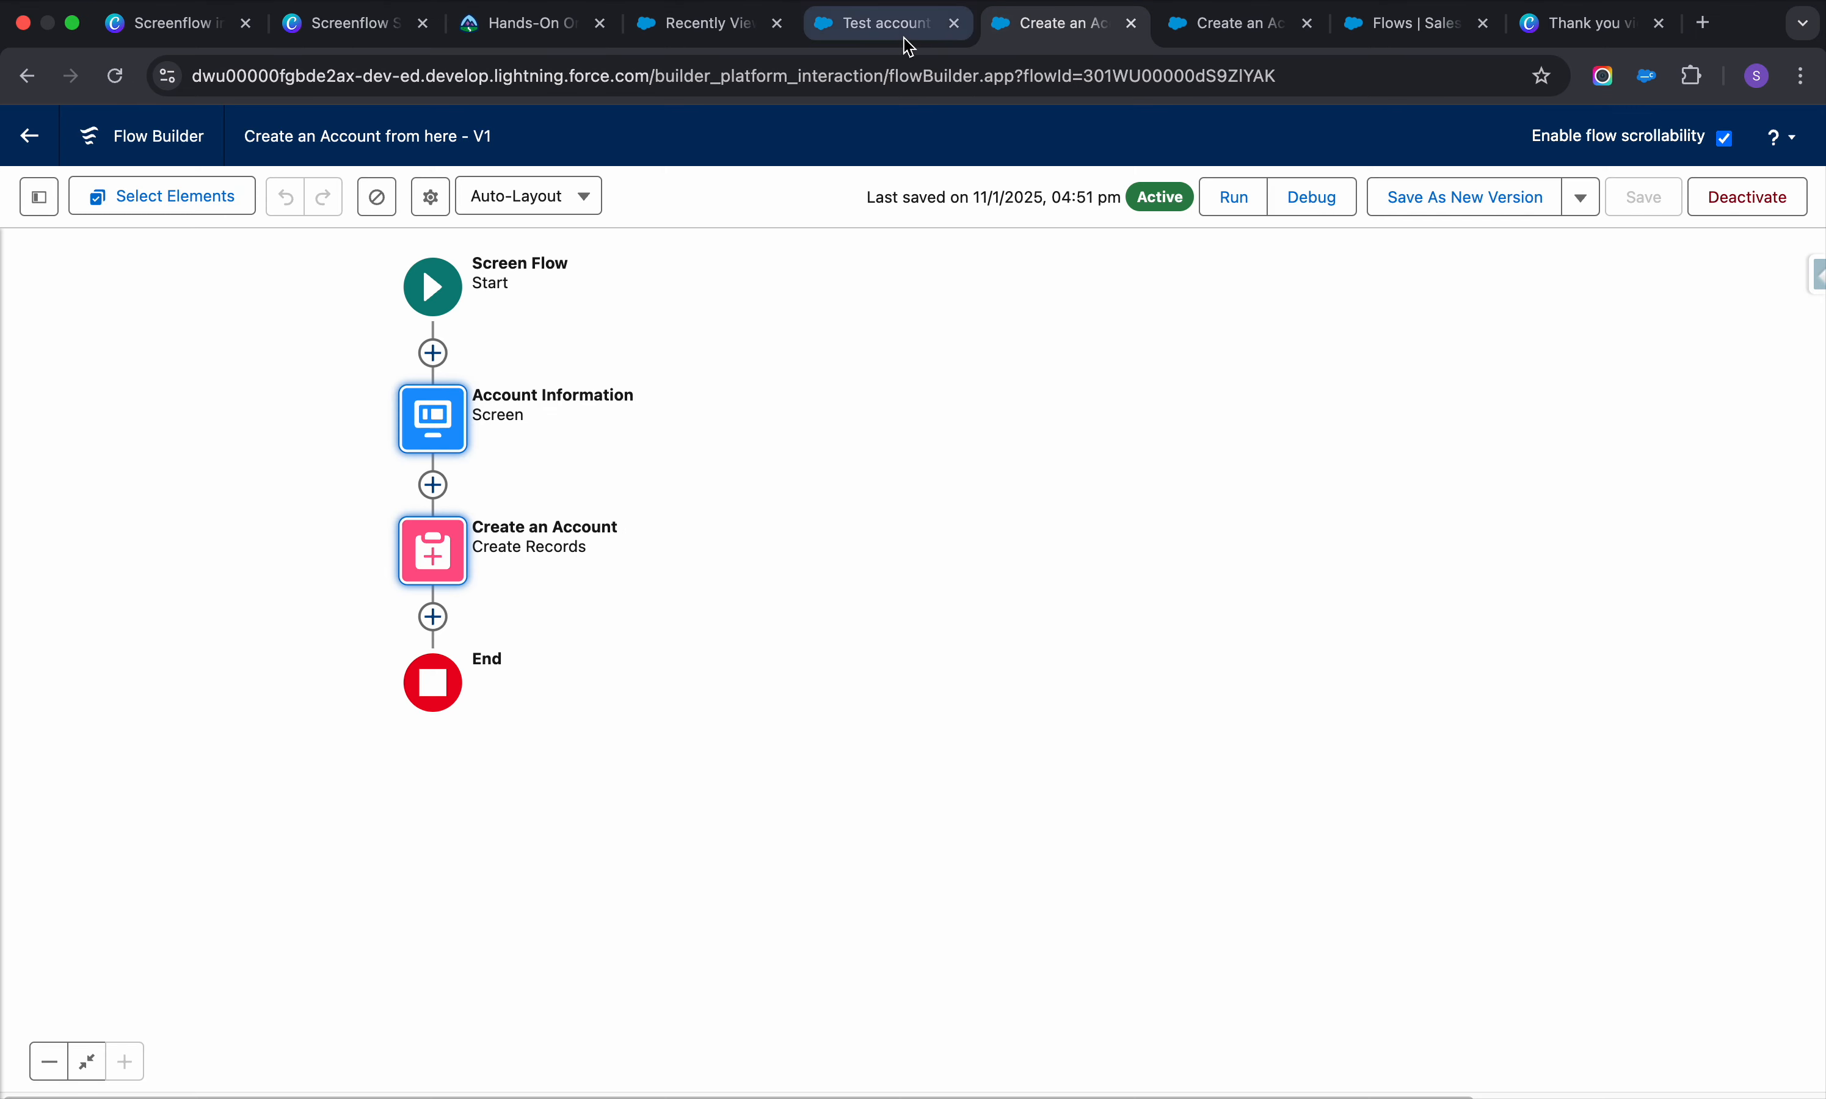
{"action": "left_click", "coordinate": [893, 28]}
{"action": "left_click", "coordinate": [711, 25]}
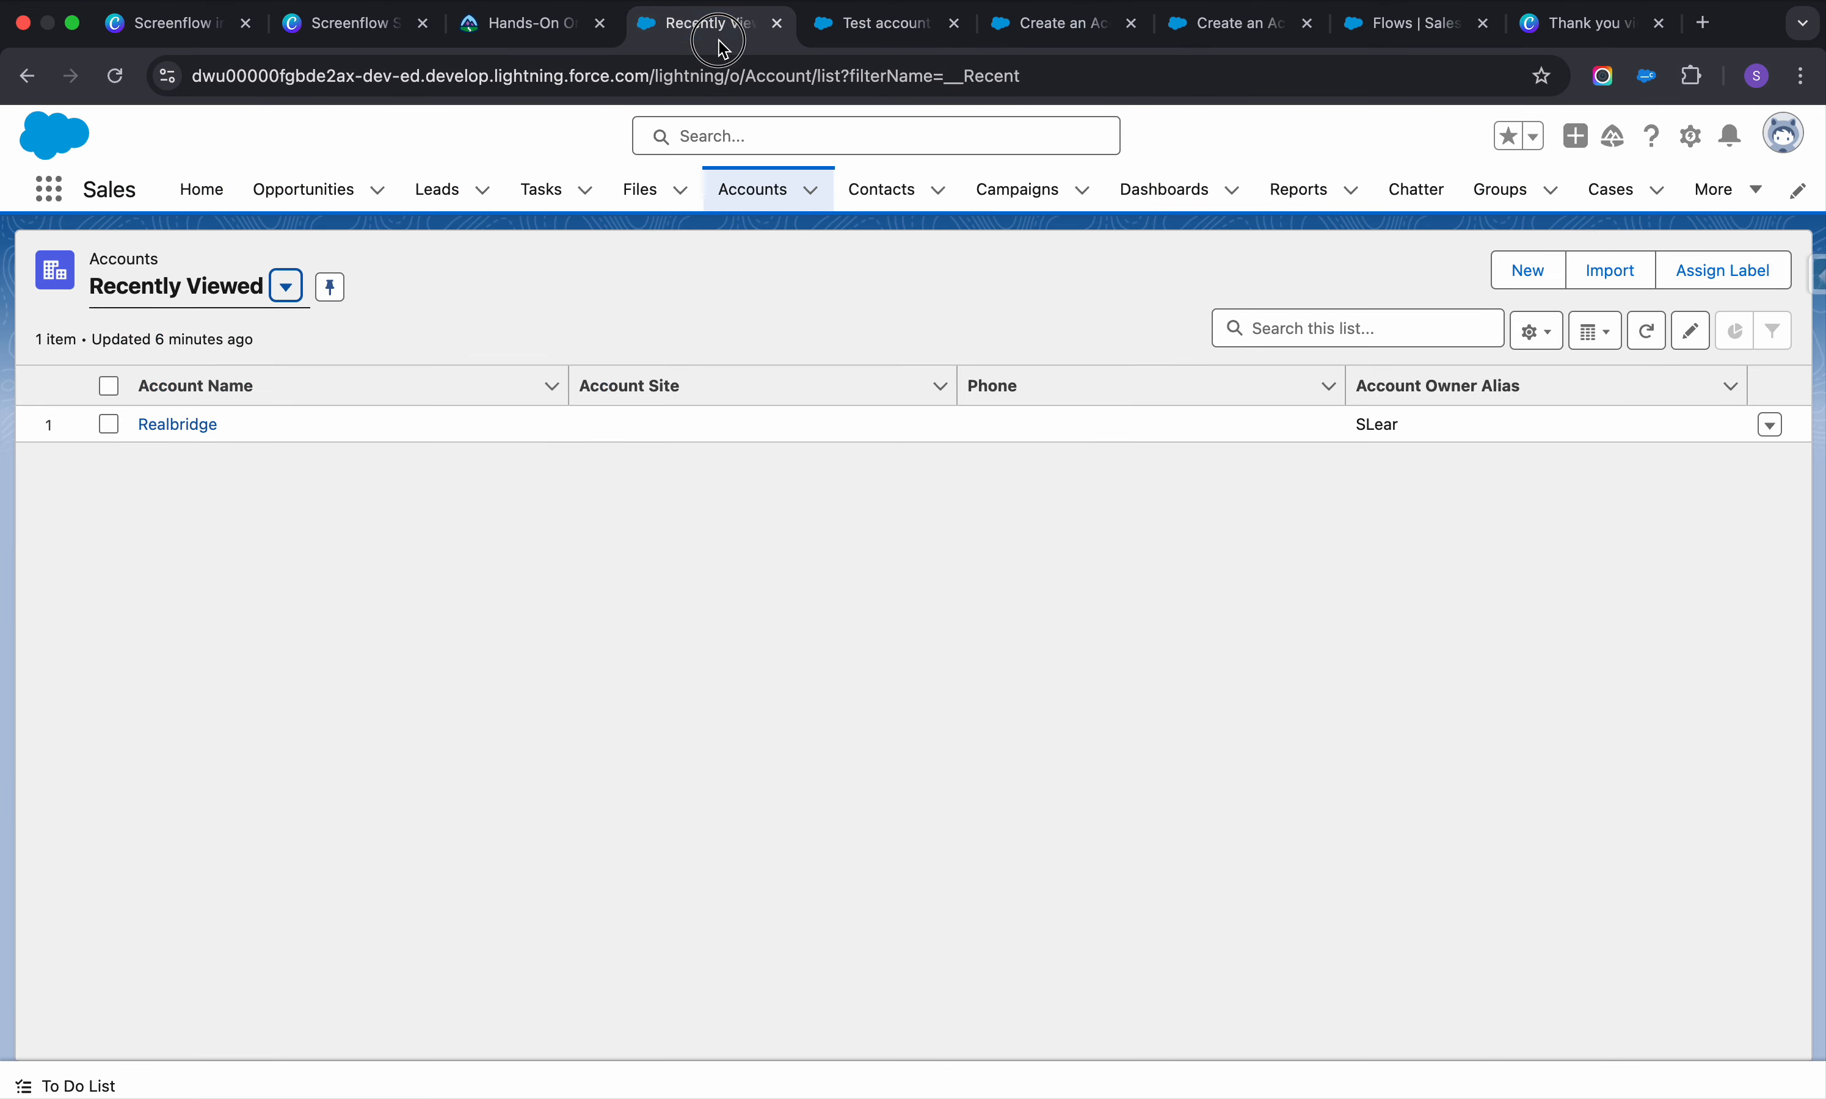
{"action": "left_click", "coordinate": [1059, 28]}
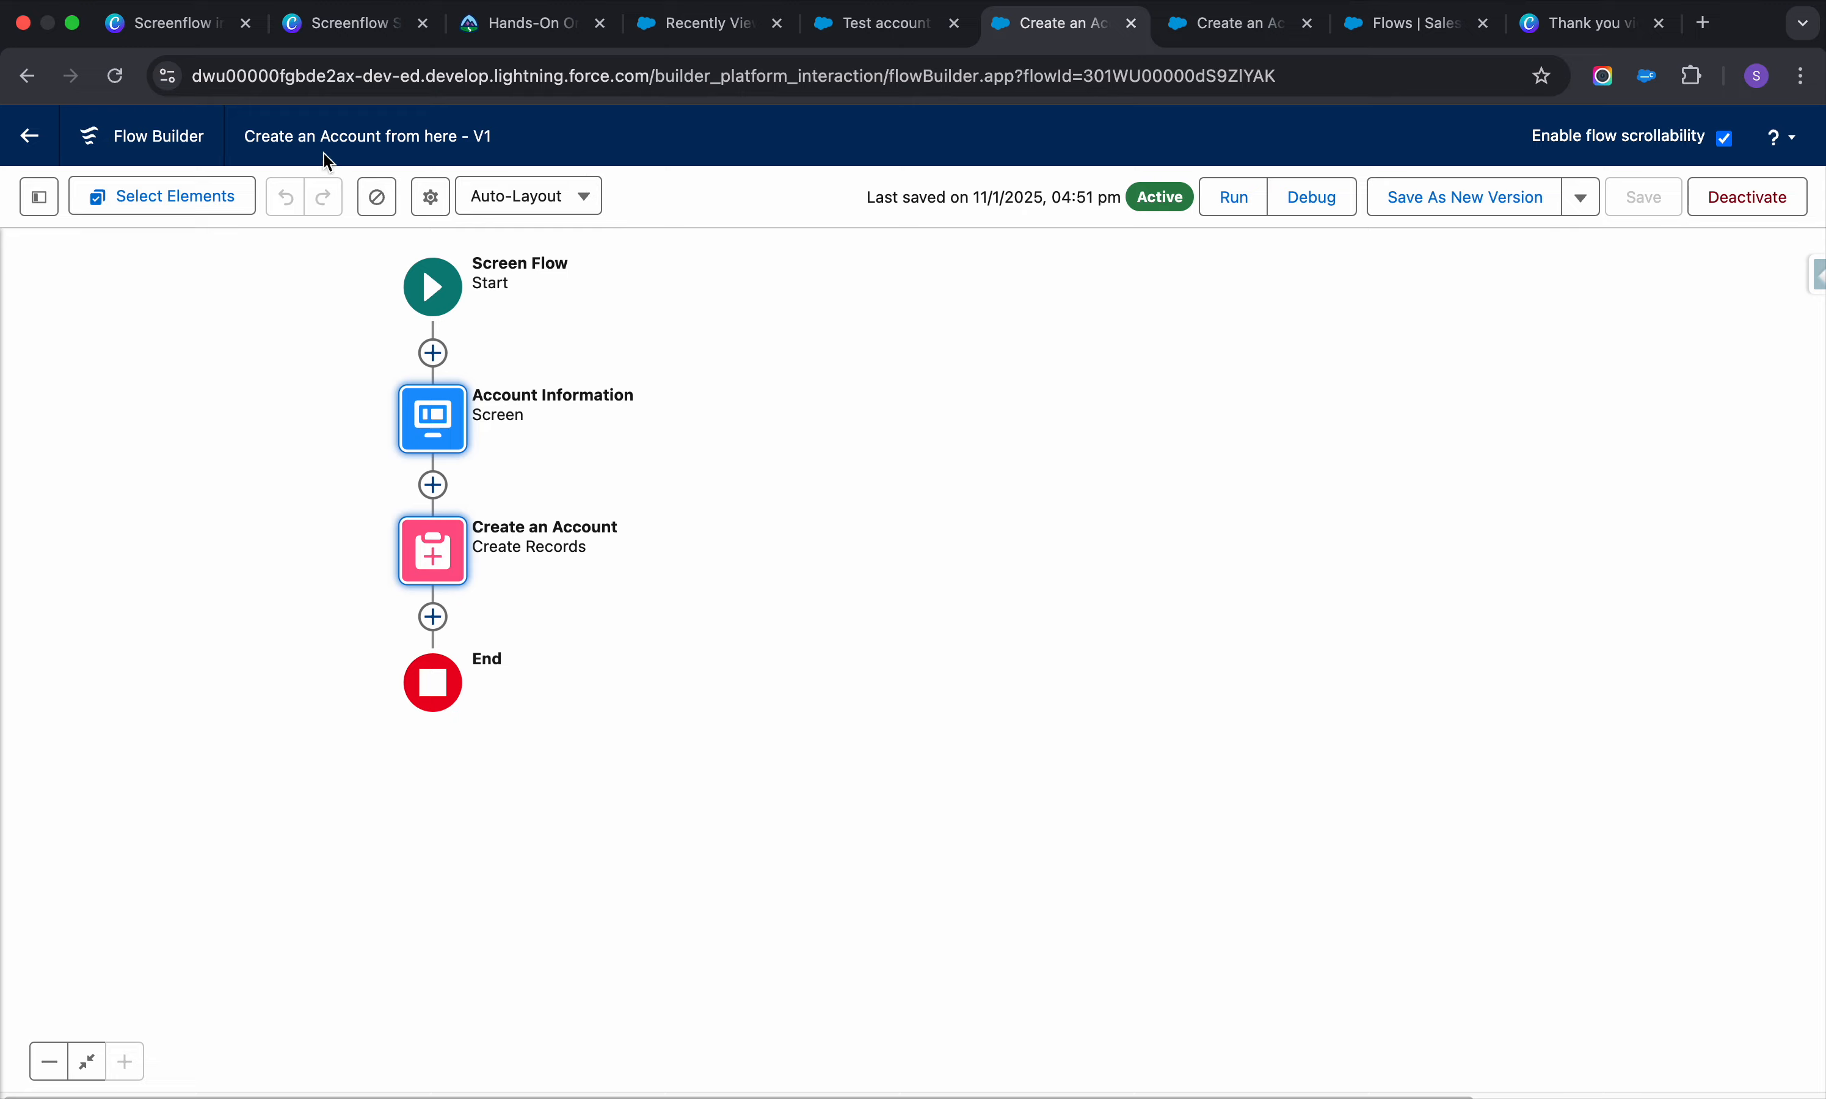
{"action": "left_click", "coordinate": [26, 145]}
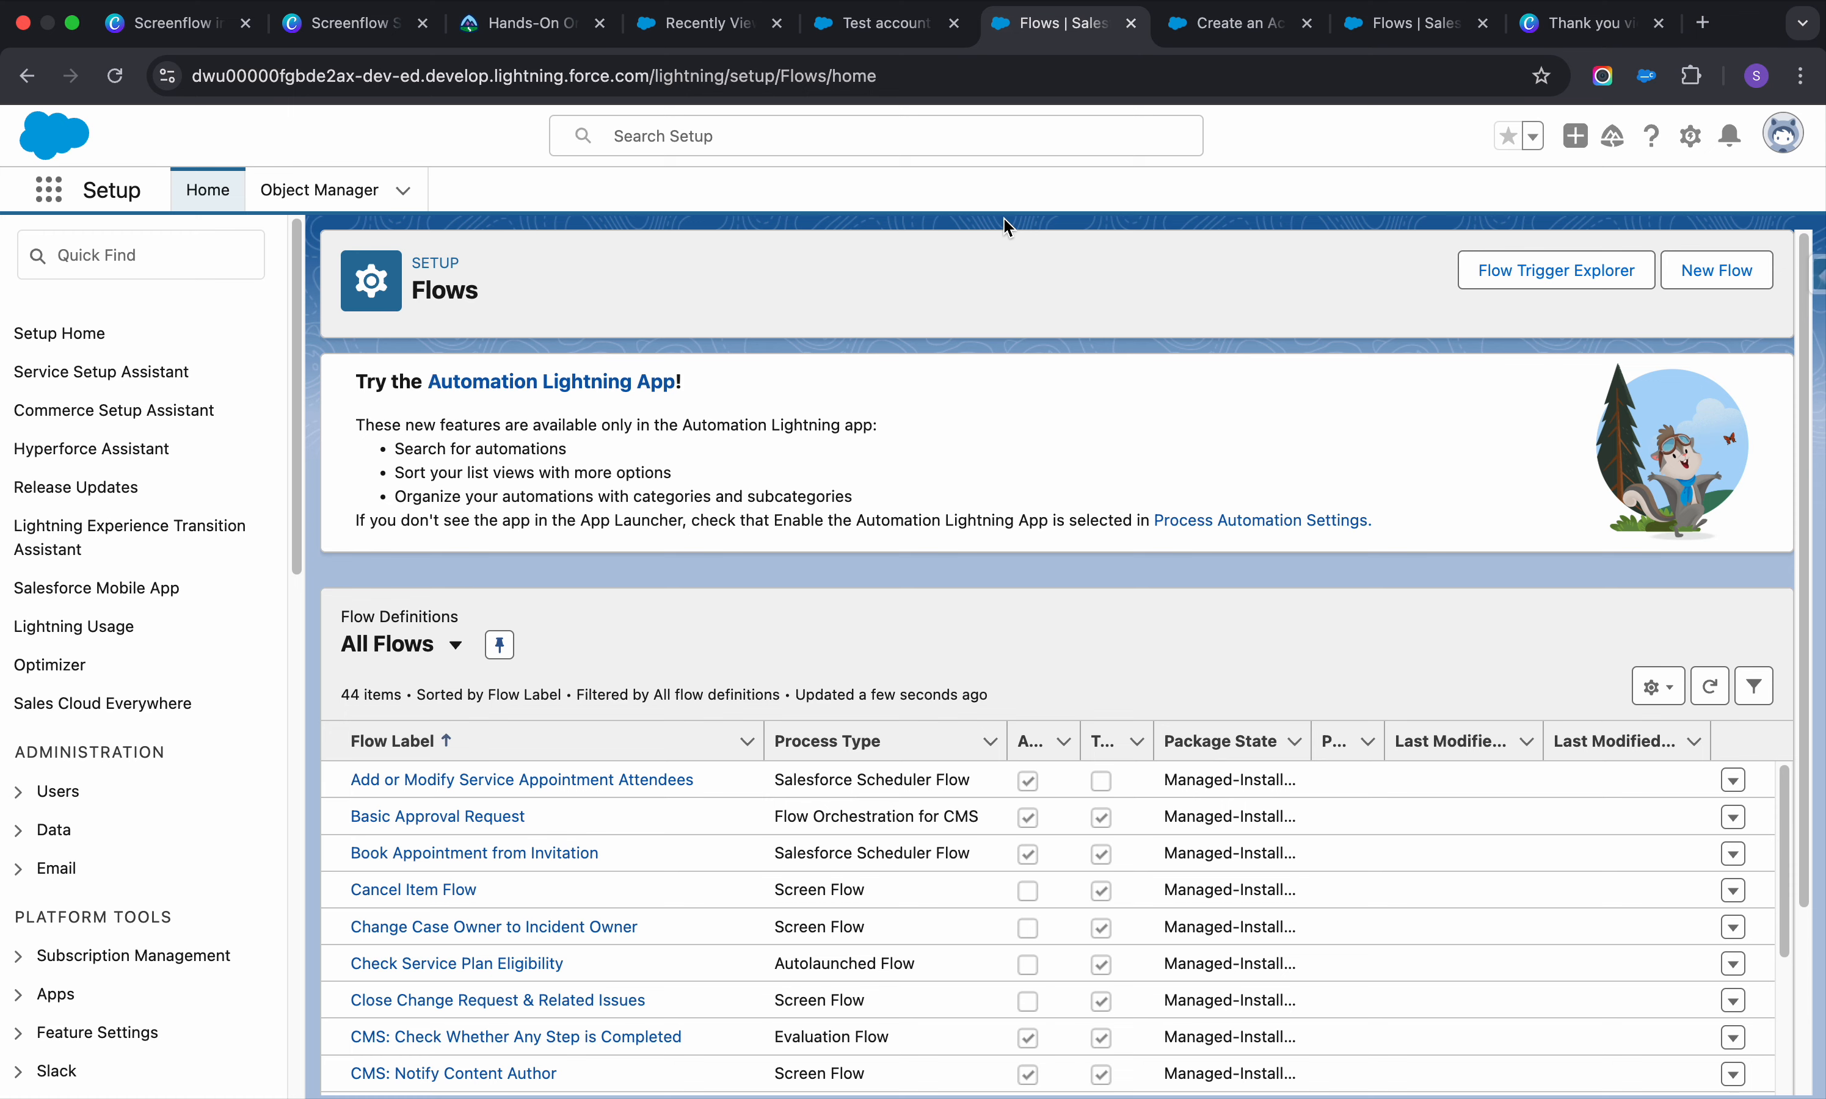
Create a new Screen Flow from scratch
{"action": "left_click", "coordinate": [1745, 291]}
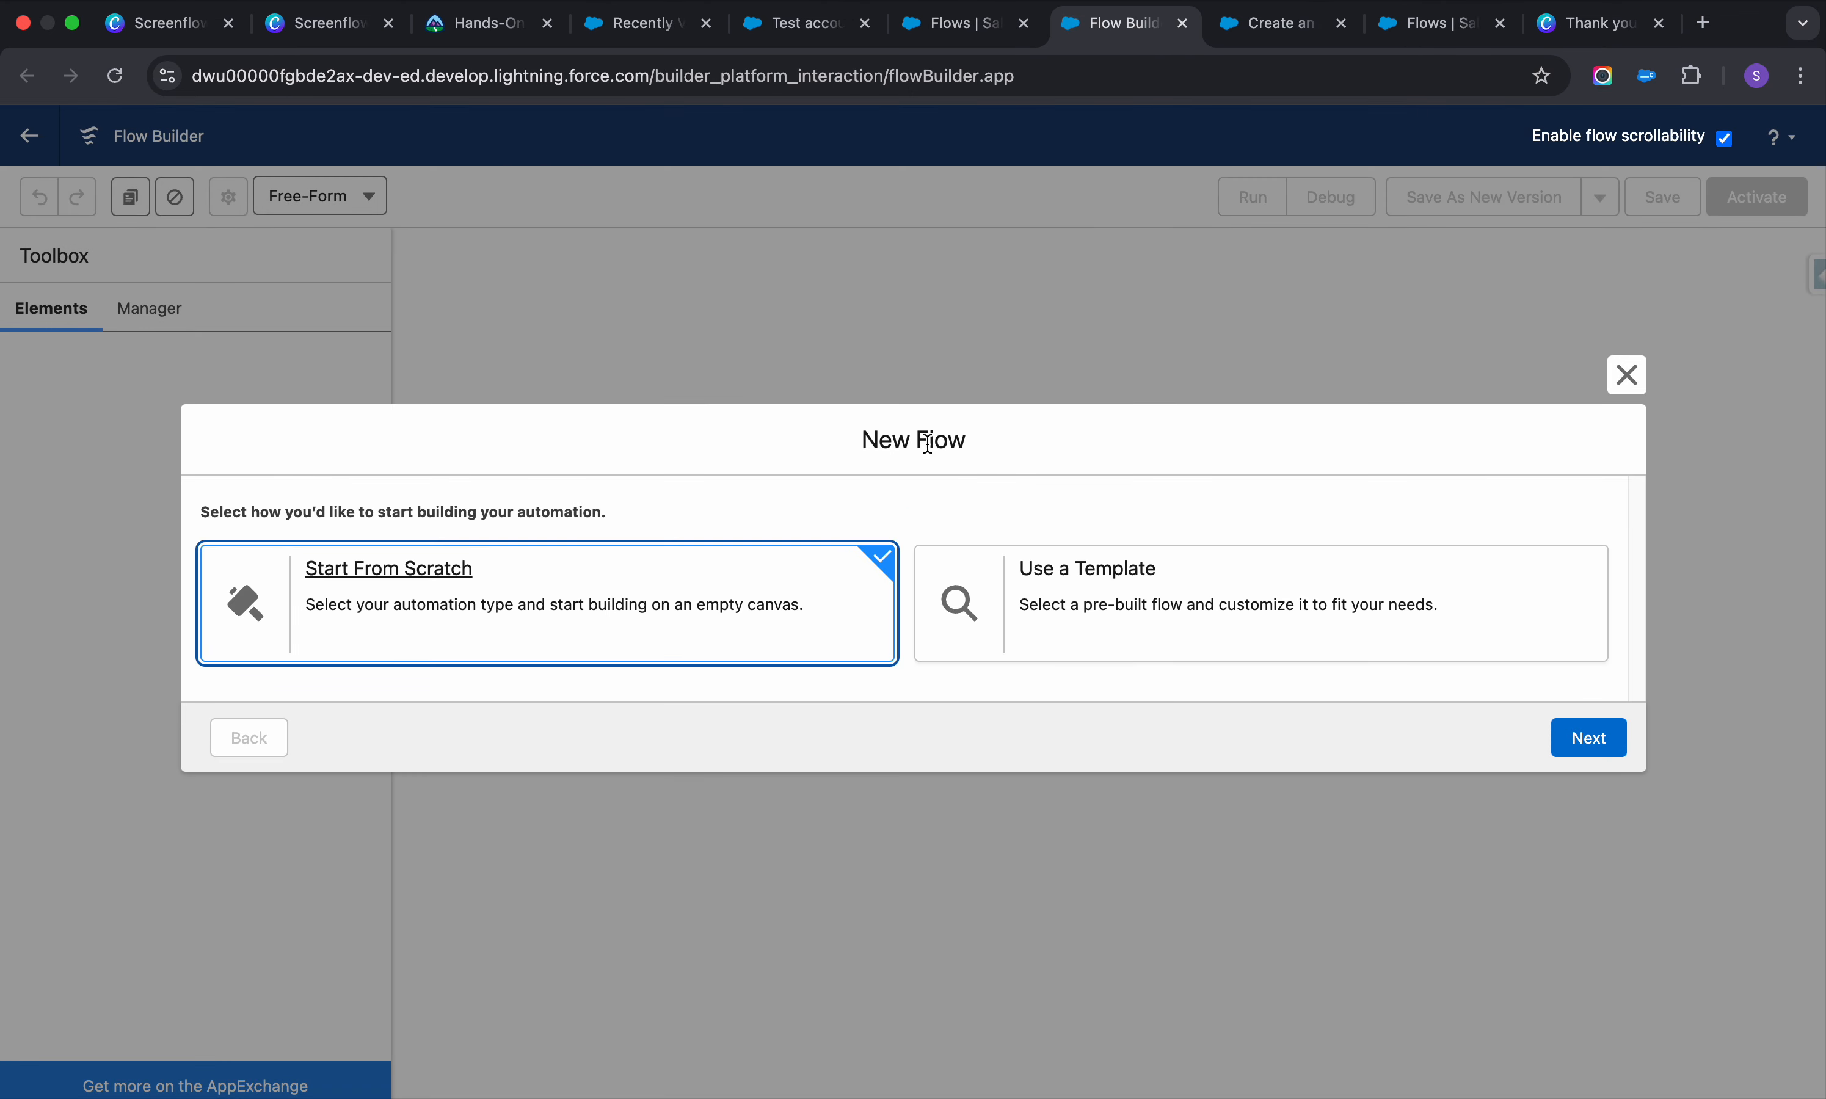
{"action": "left_click", "coordinate": [1608, 750]}
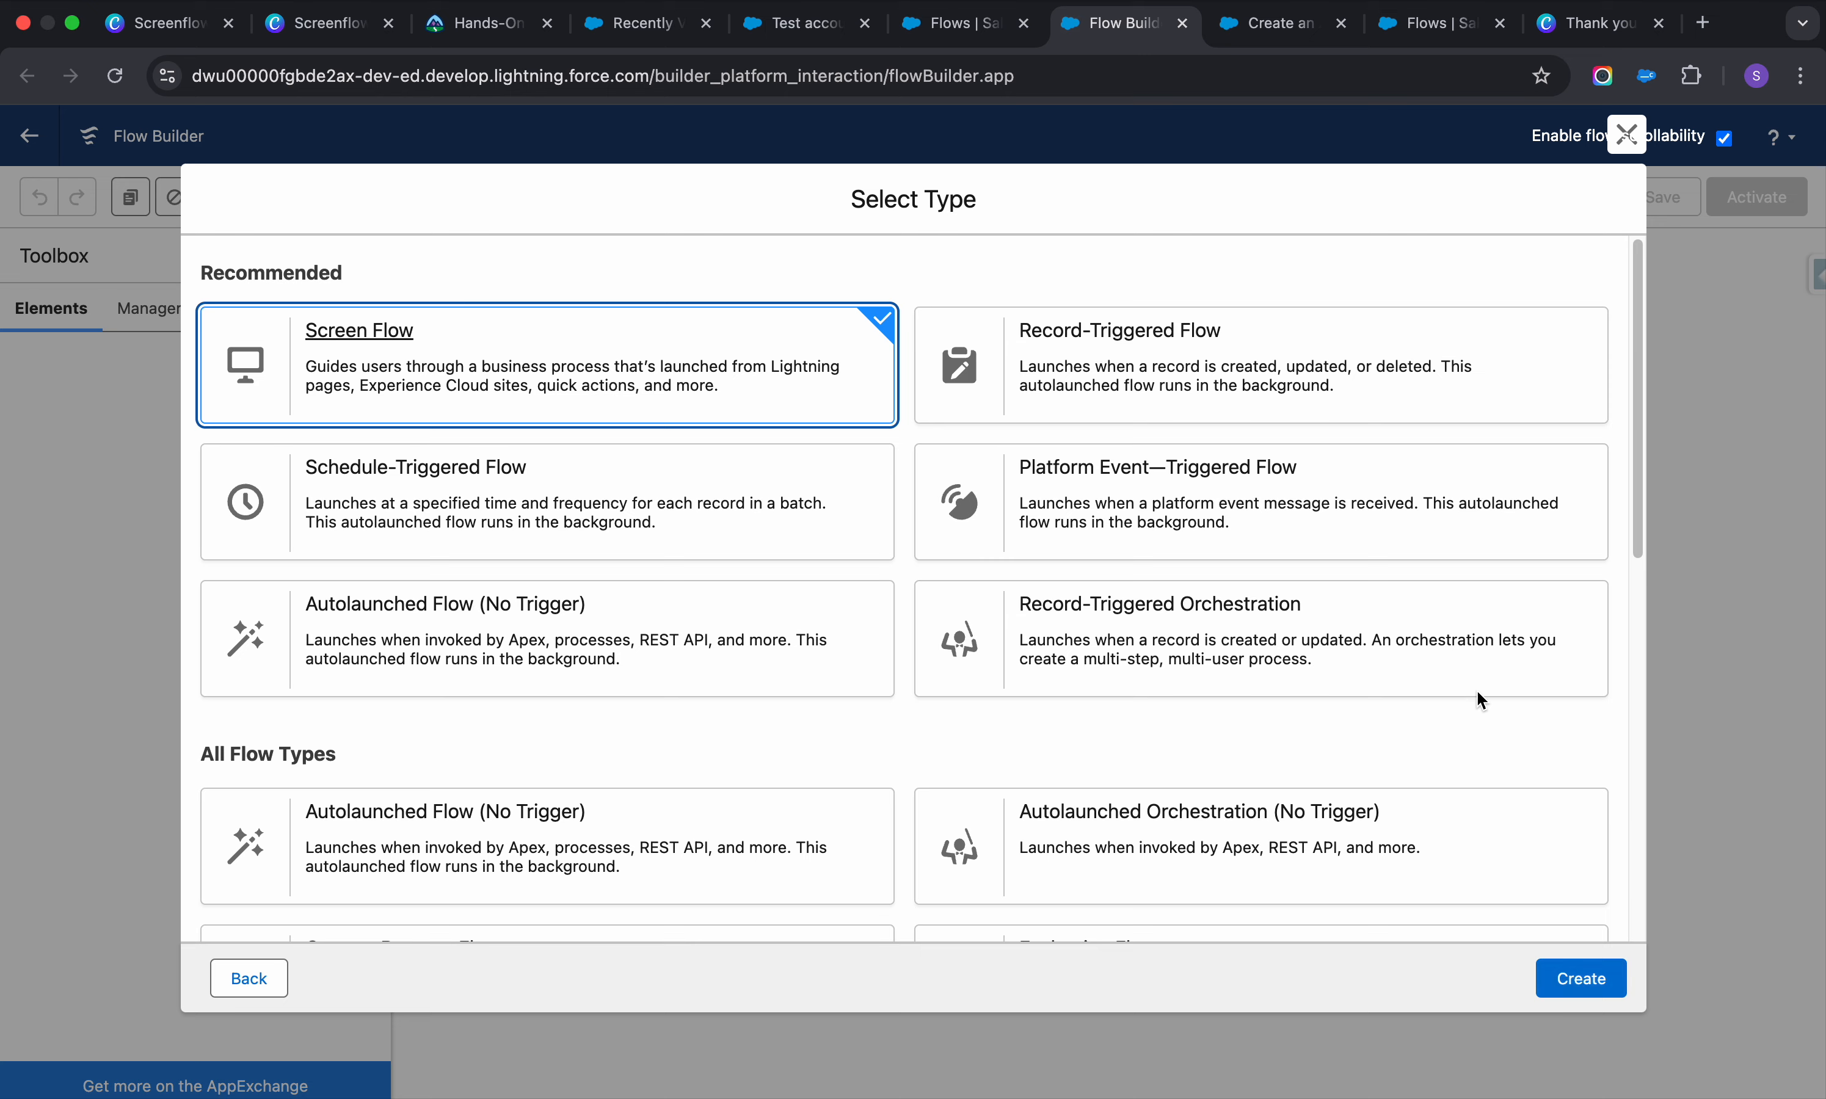
{"action": "left_click", "coordinate": [1600, 978]}
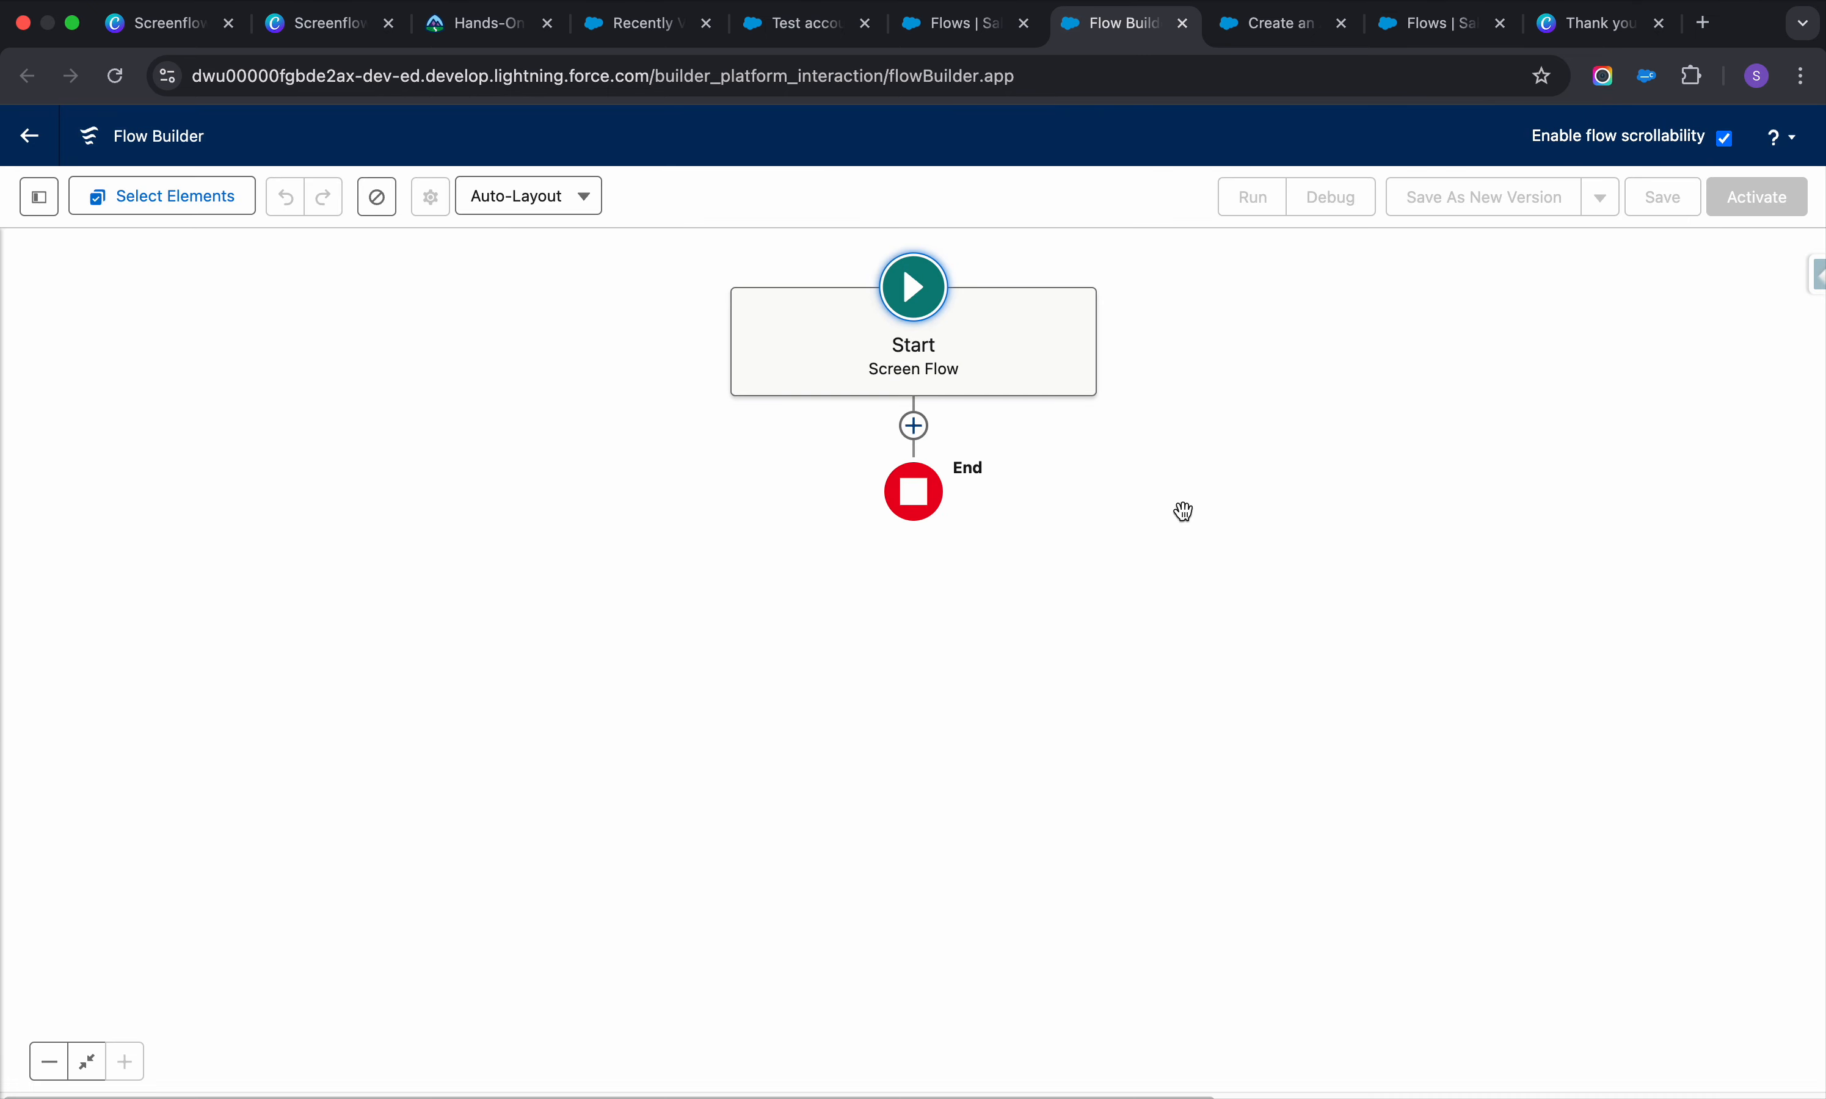
Add a Screen element labelled 'Contact Information' with API name Contact_Information
{"action": "left_click", "coordinate": [913, 426]}
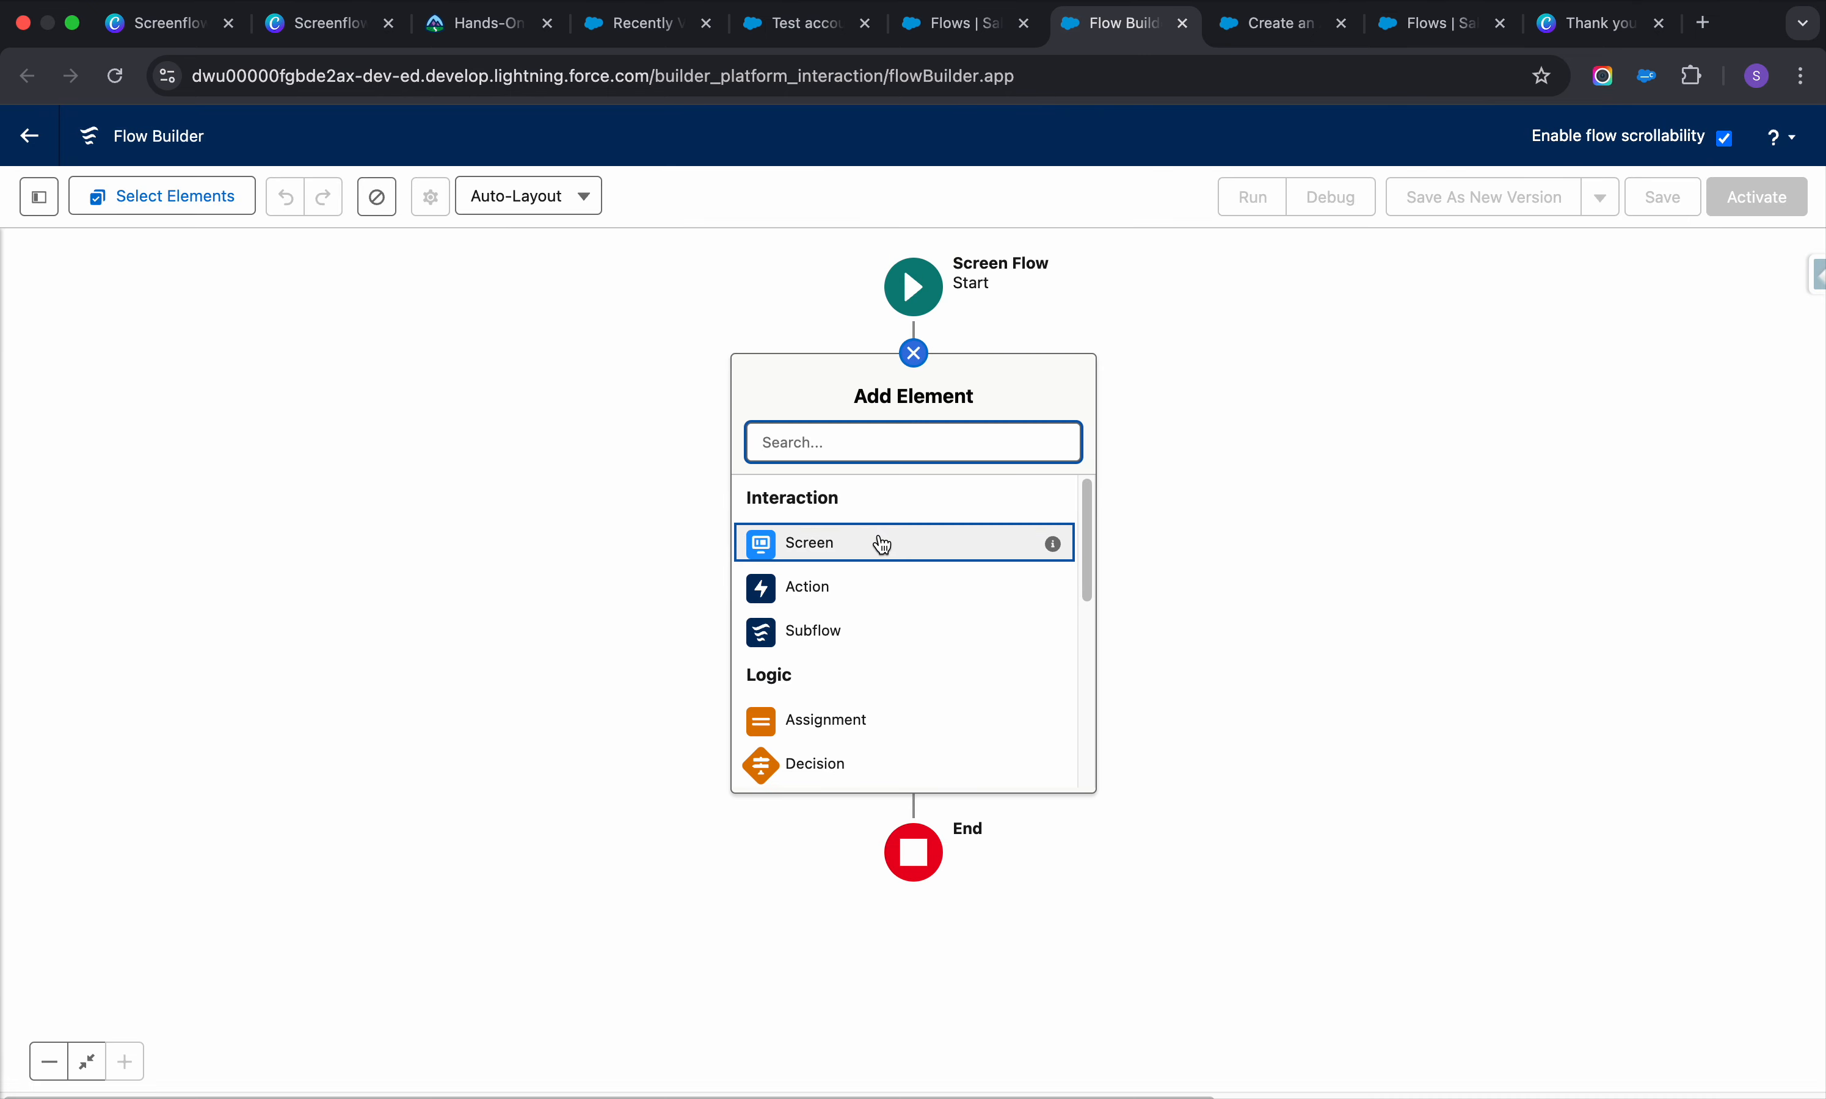
{"action": "left_click", "coordinate": [878, 537]}
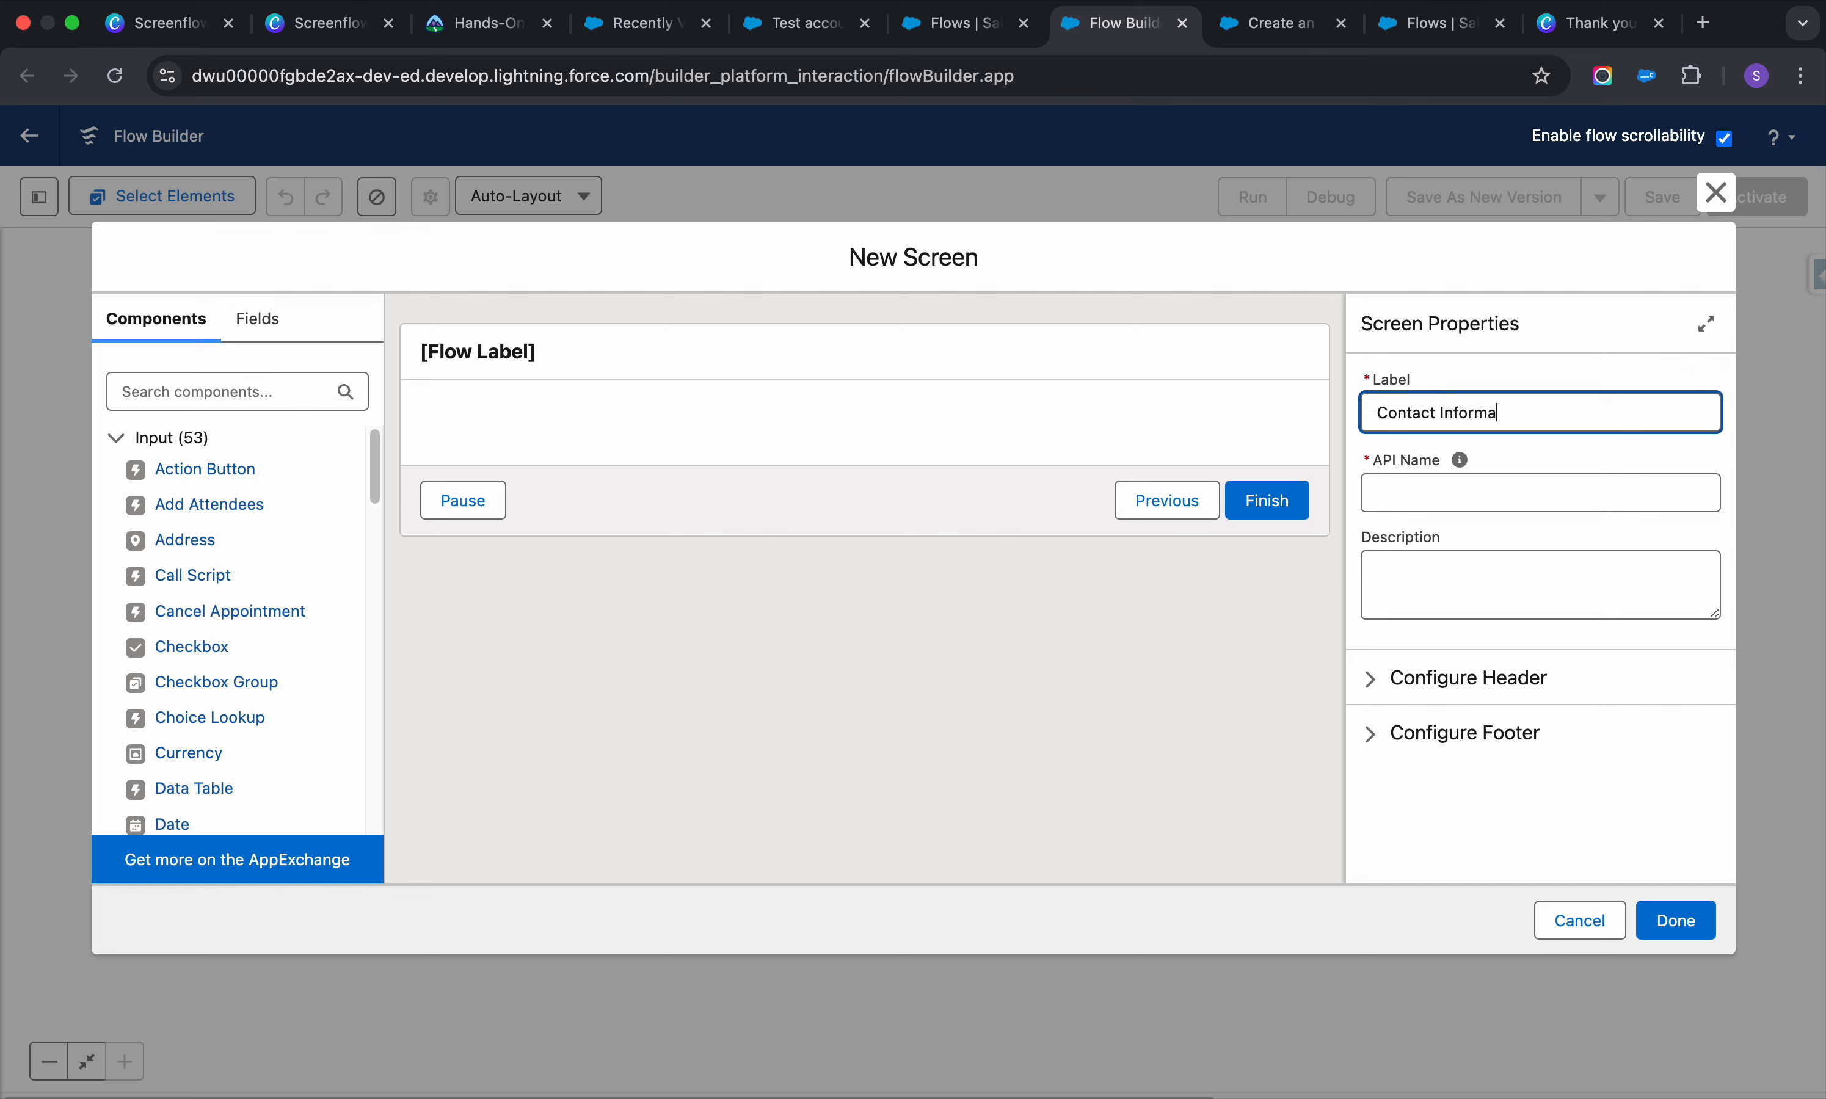
{"action": "left_click", "coordinate": [1443, 493]}
{"action": "left_click", "coordinate": [1474, 623]}
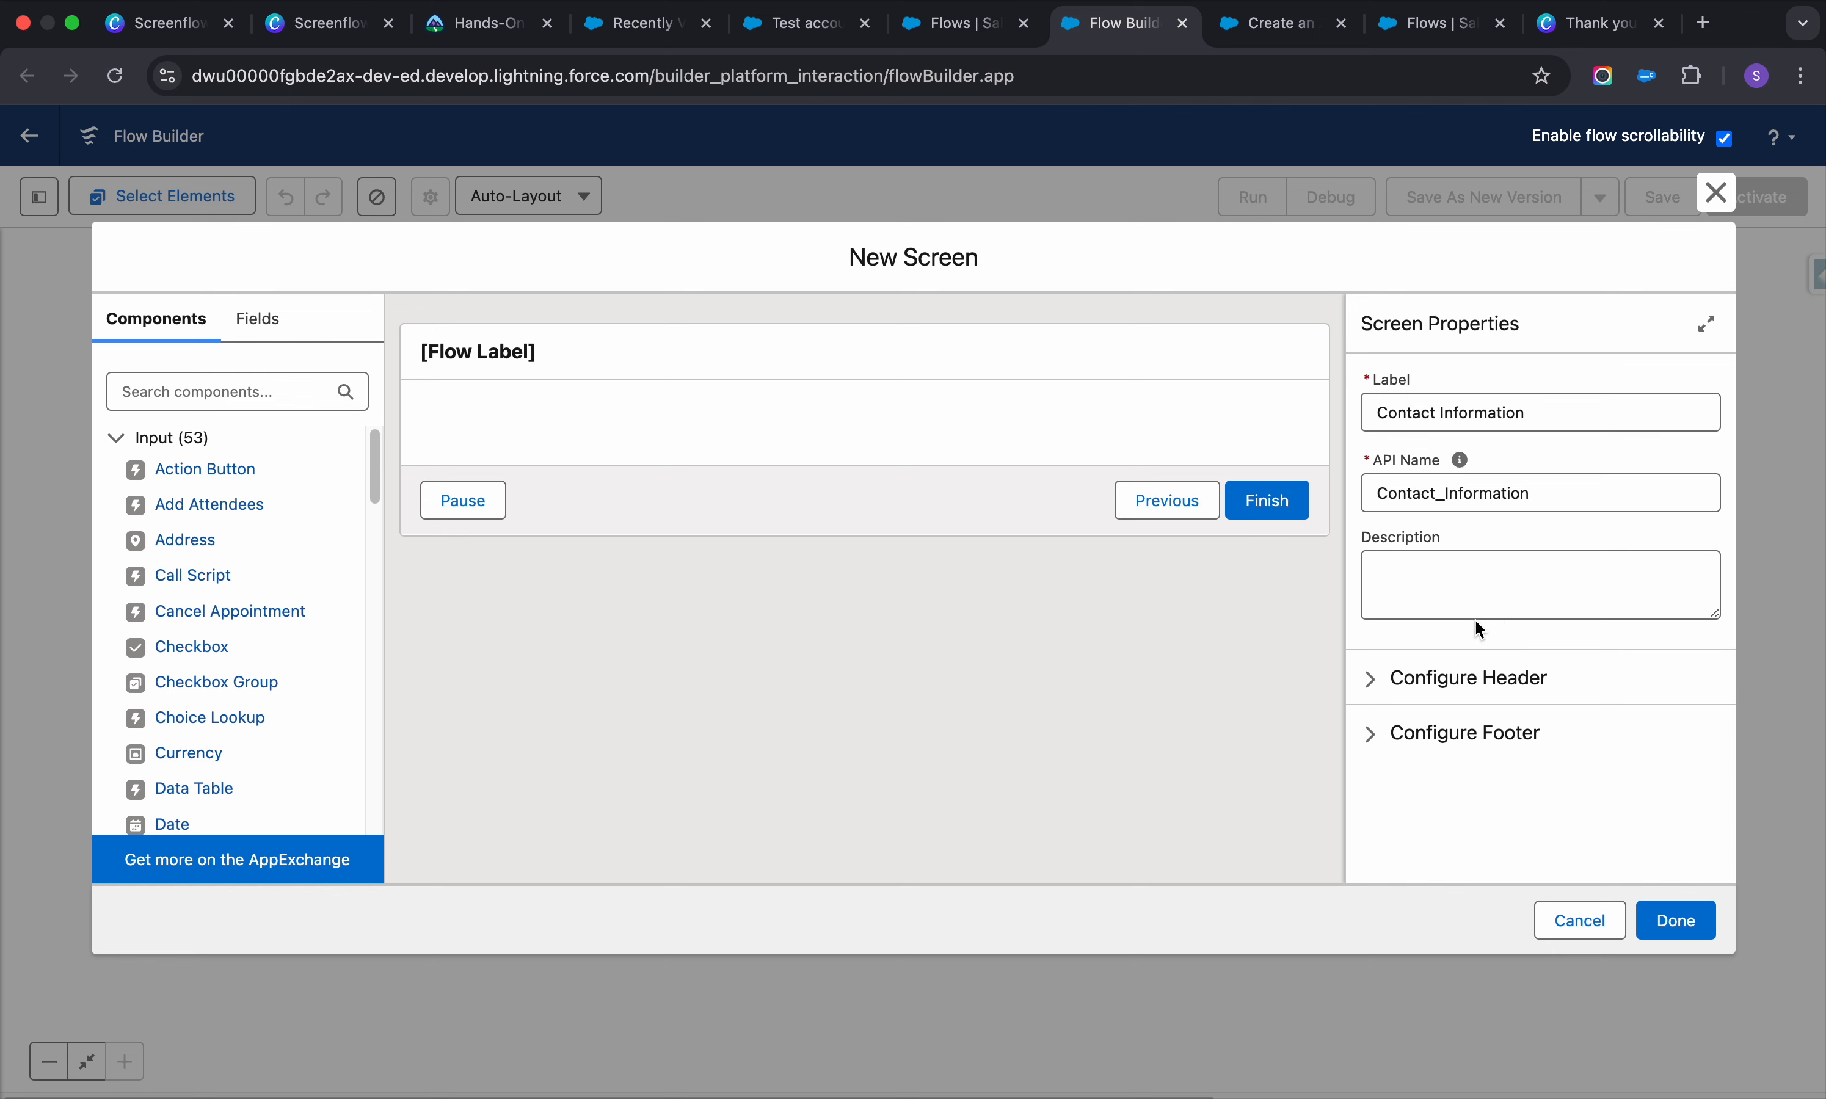
{"action": "left_click", "coordinate": [631, 343]}
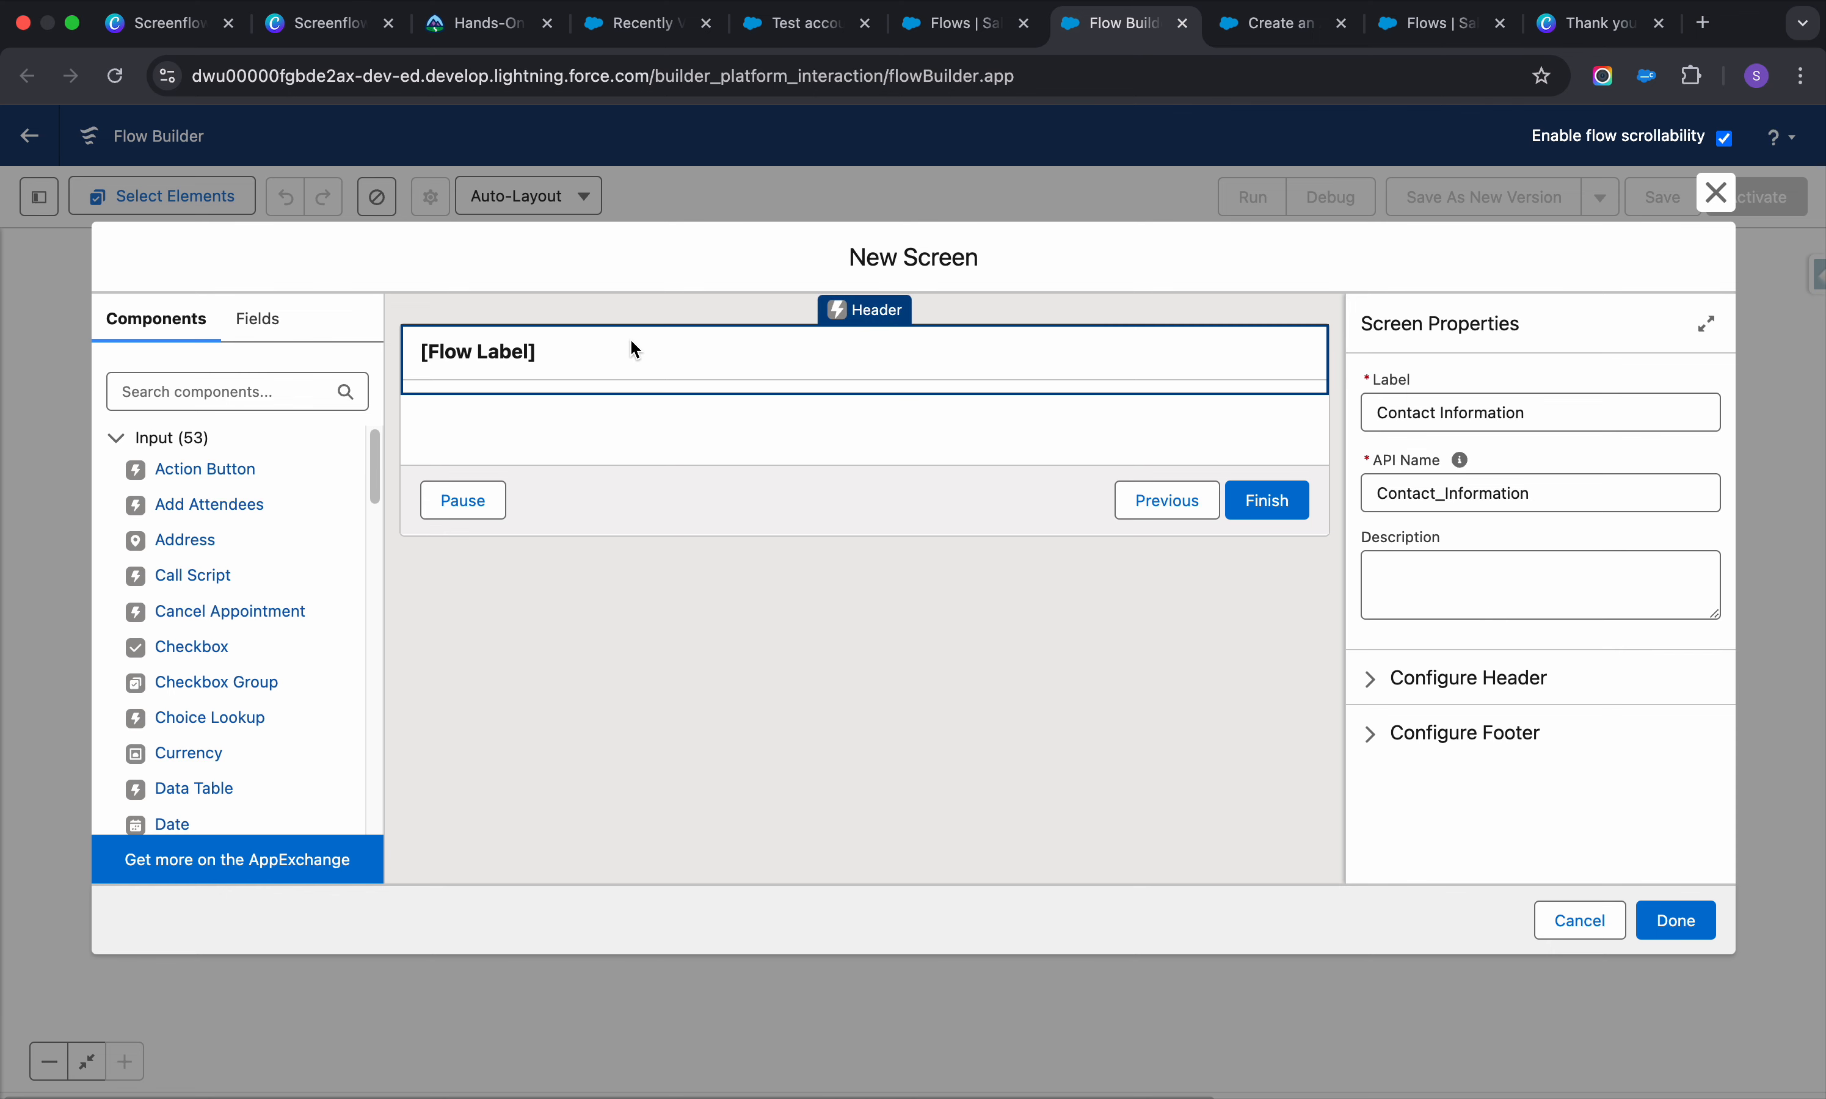
{"action": "left_click", "coordinate": [542, 405]}
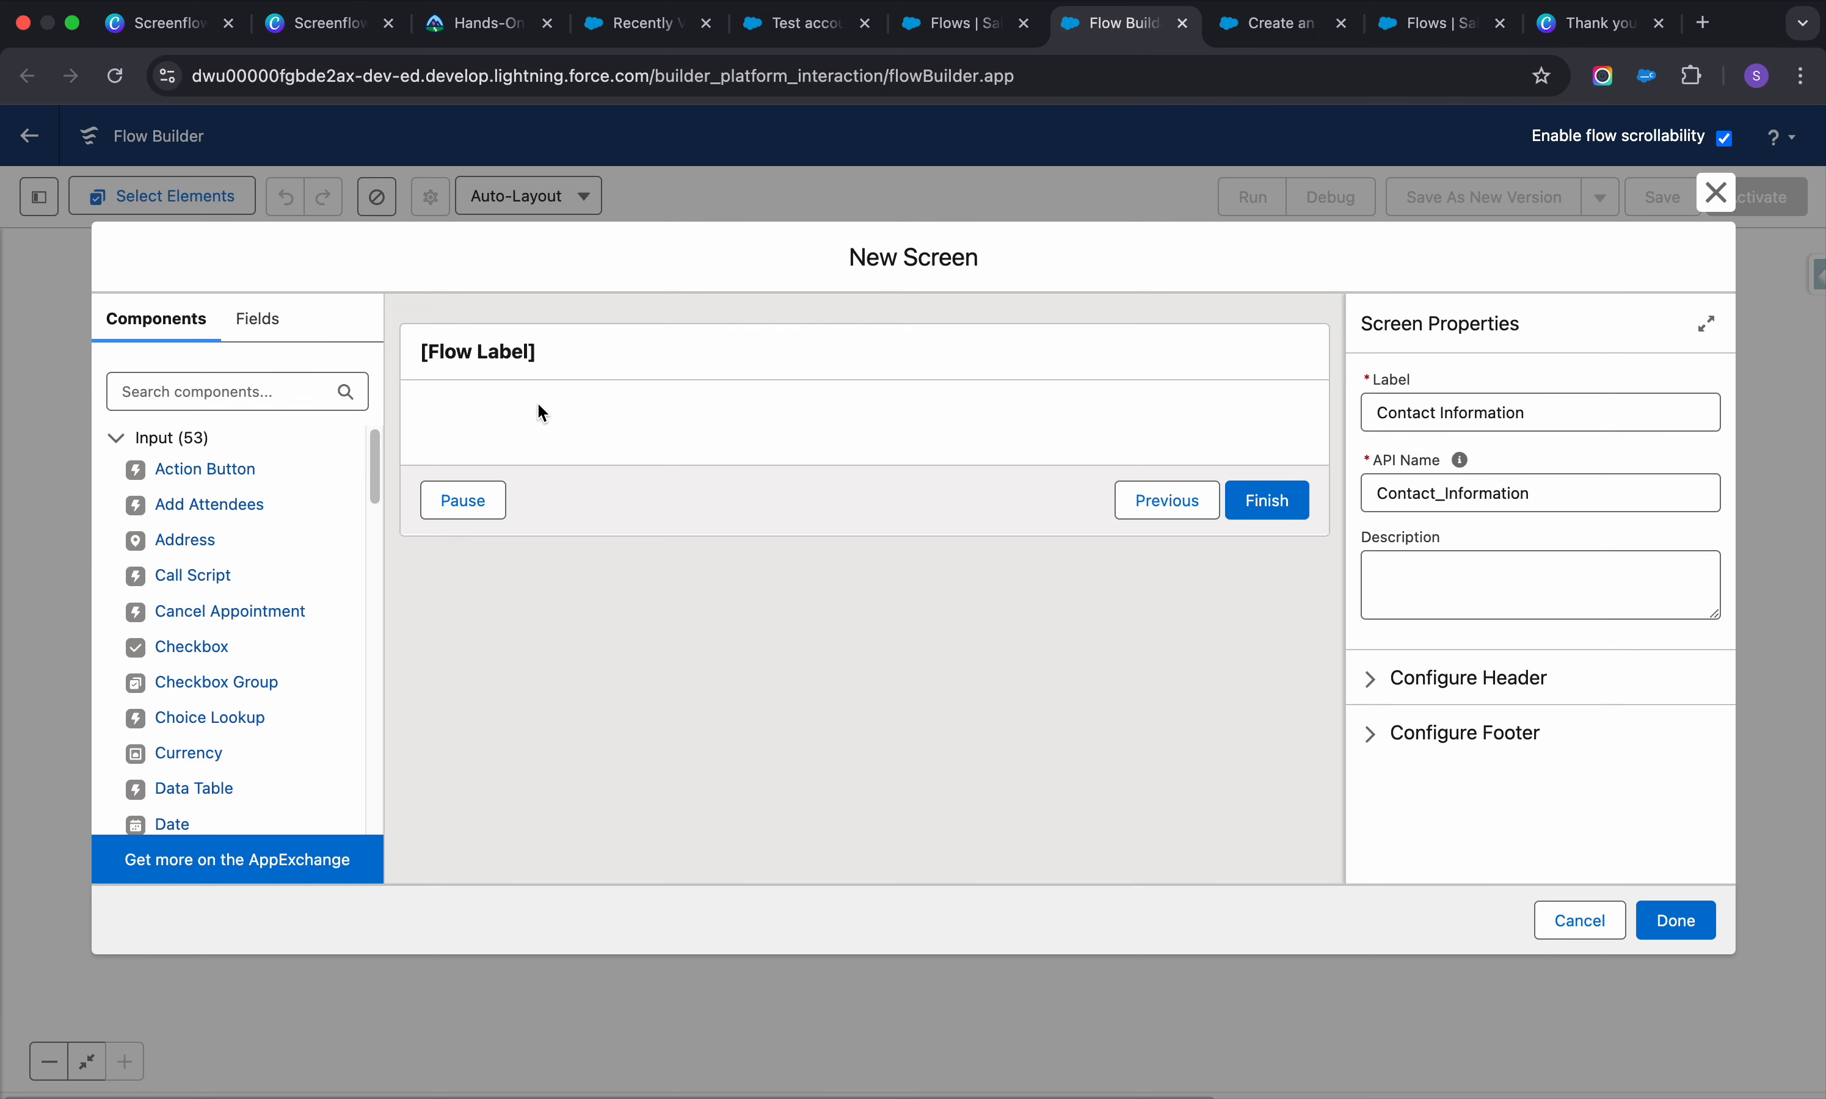
{"action": "left_click", "coordinate": [781, 11]}
Create a test contact with only a last name filled in, then return to the screen editor
{"action": "left_click", "coordinate": [889, 195]}
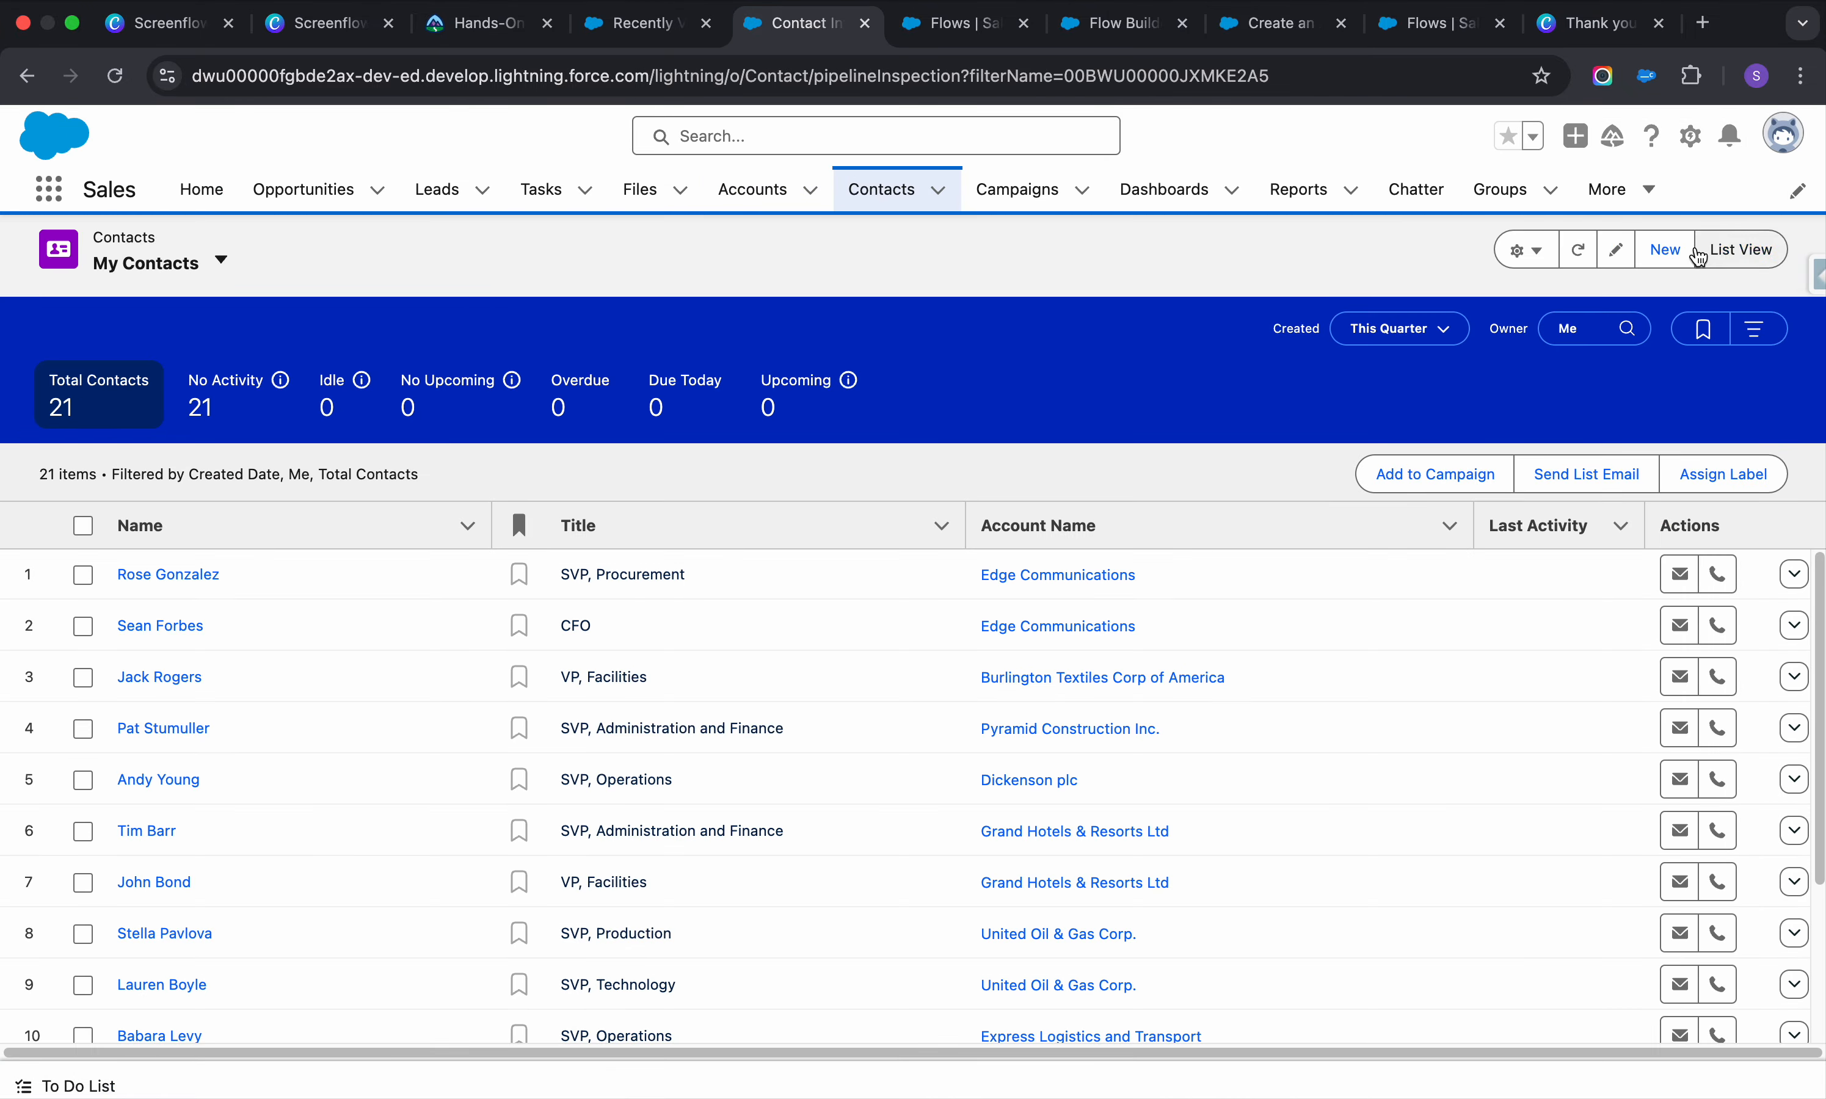
{"action": "left_click", "coordinate": [1694, 252]}
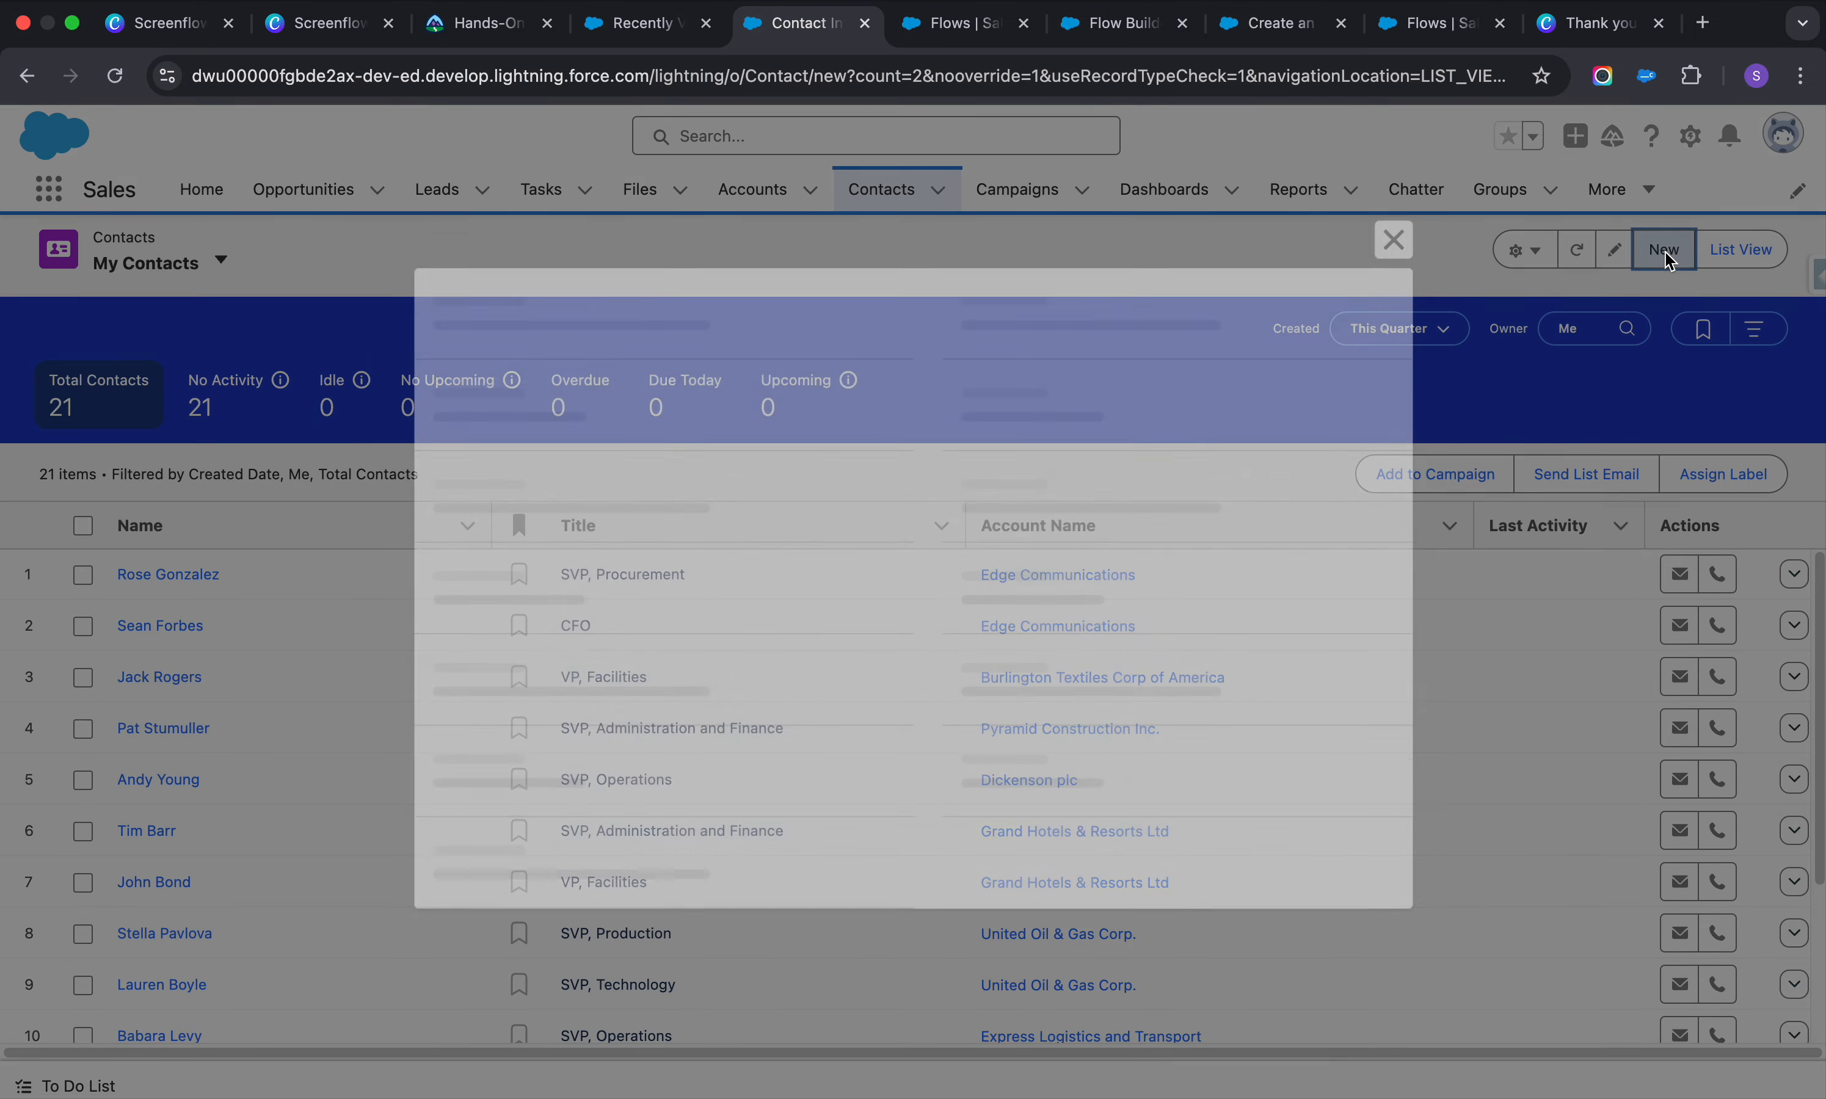
{"action": "scroll", "coordinate": [854, 652], "scroll_direction": "down", "scroll_amount": 1}
{"action": "scroll", "coordinate": [855, 651], "scroll_direction": "down", "scroll_amount": 10}
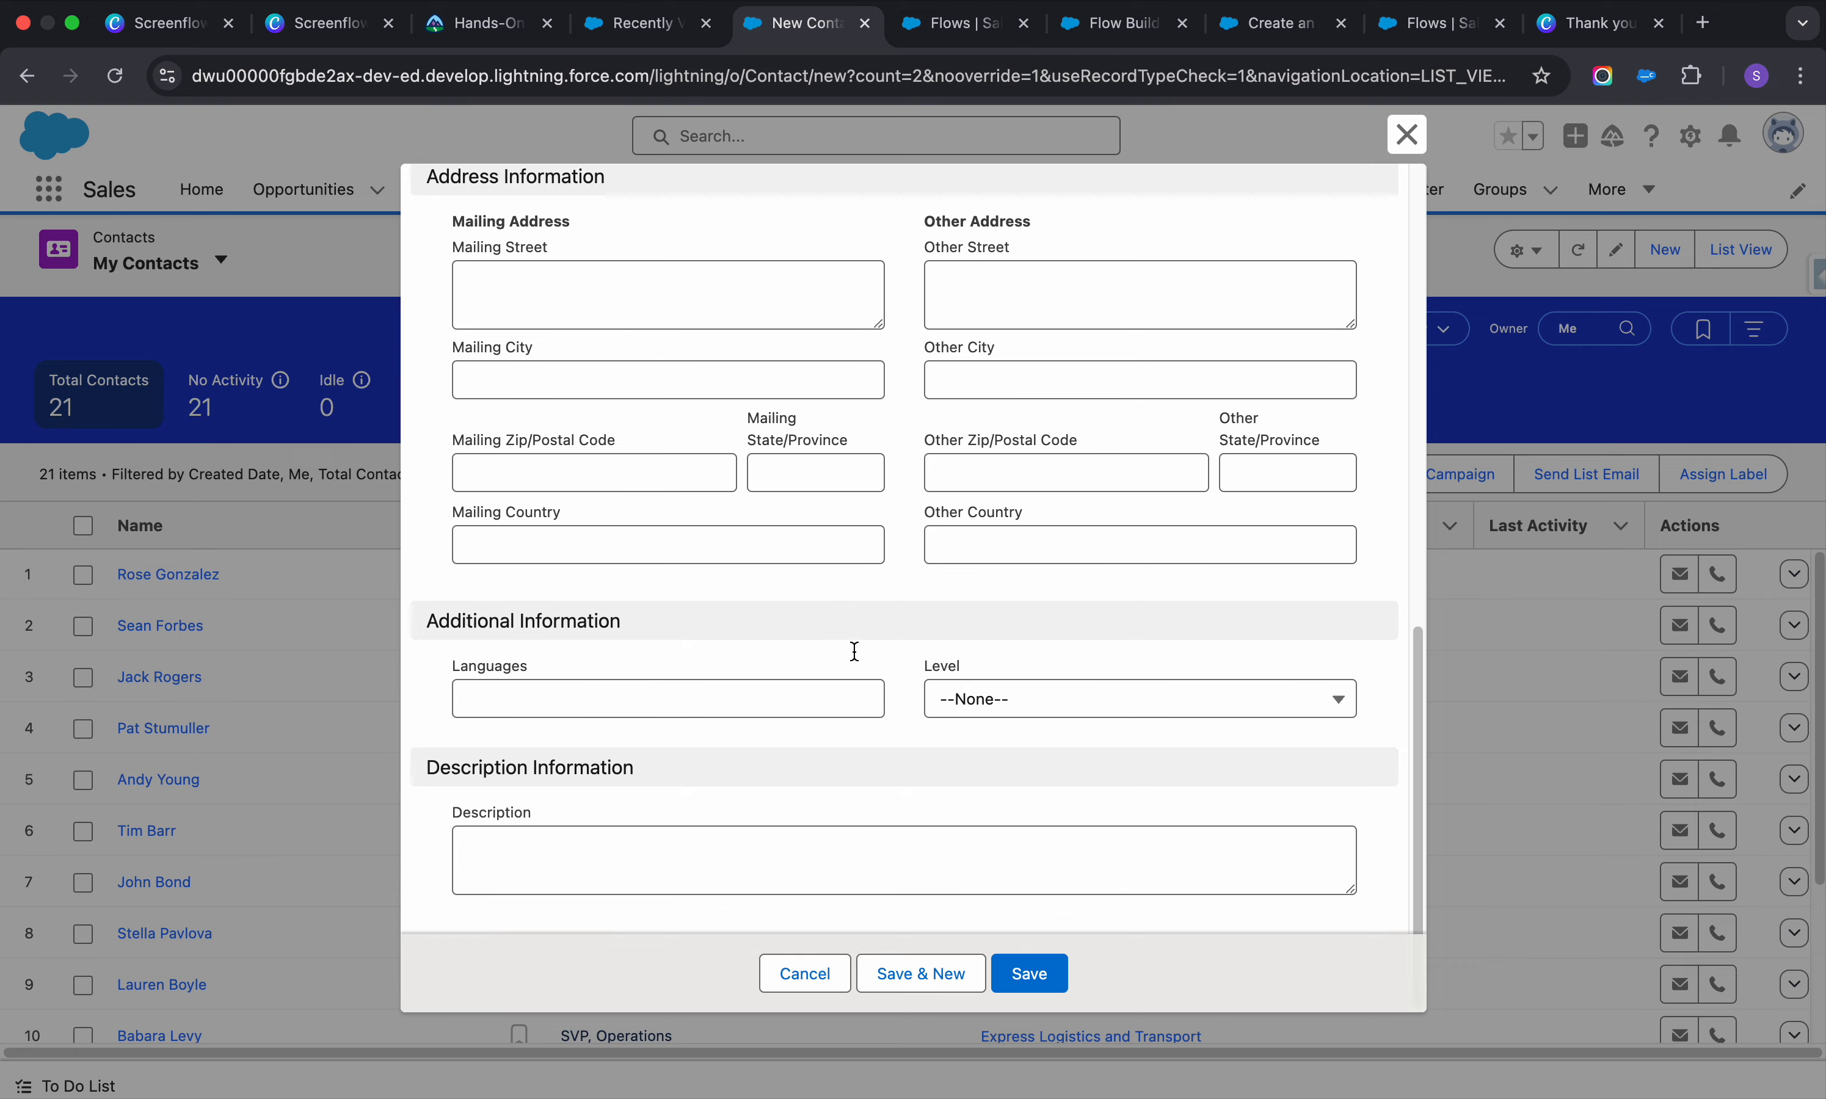
{"action": "left_click", "coordinate": [1038, 976]}
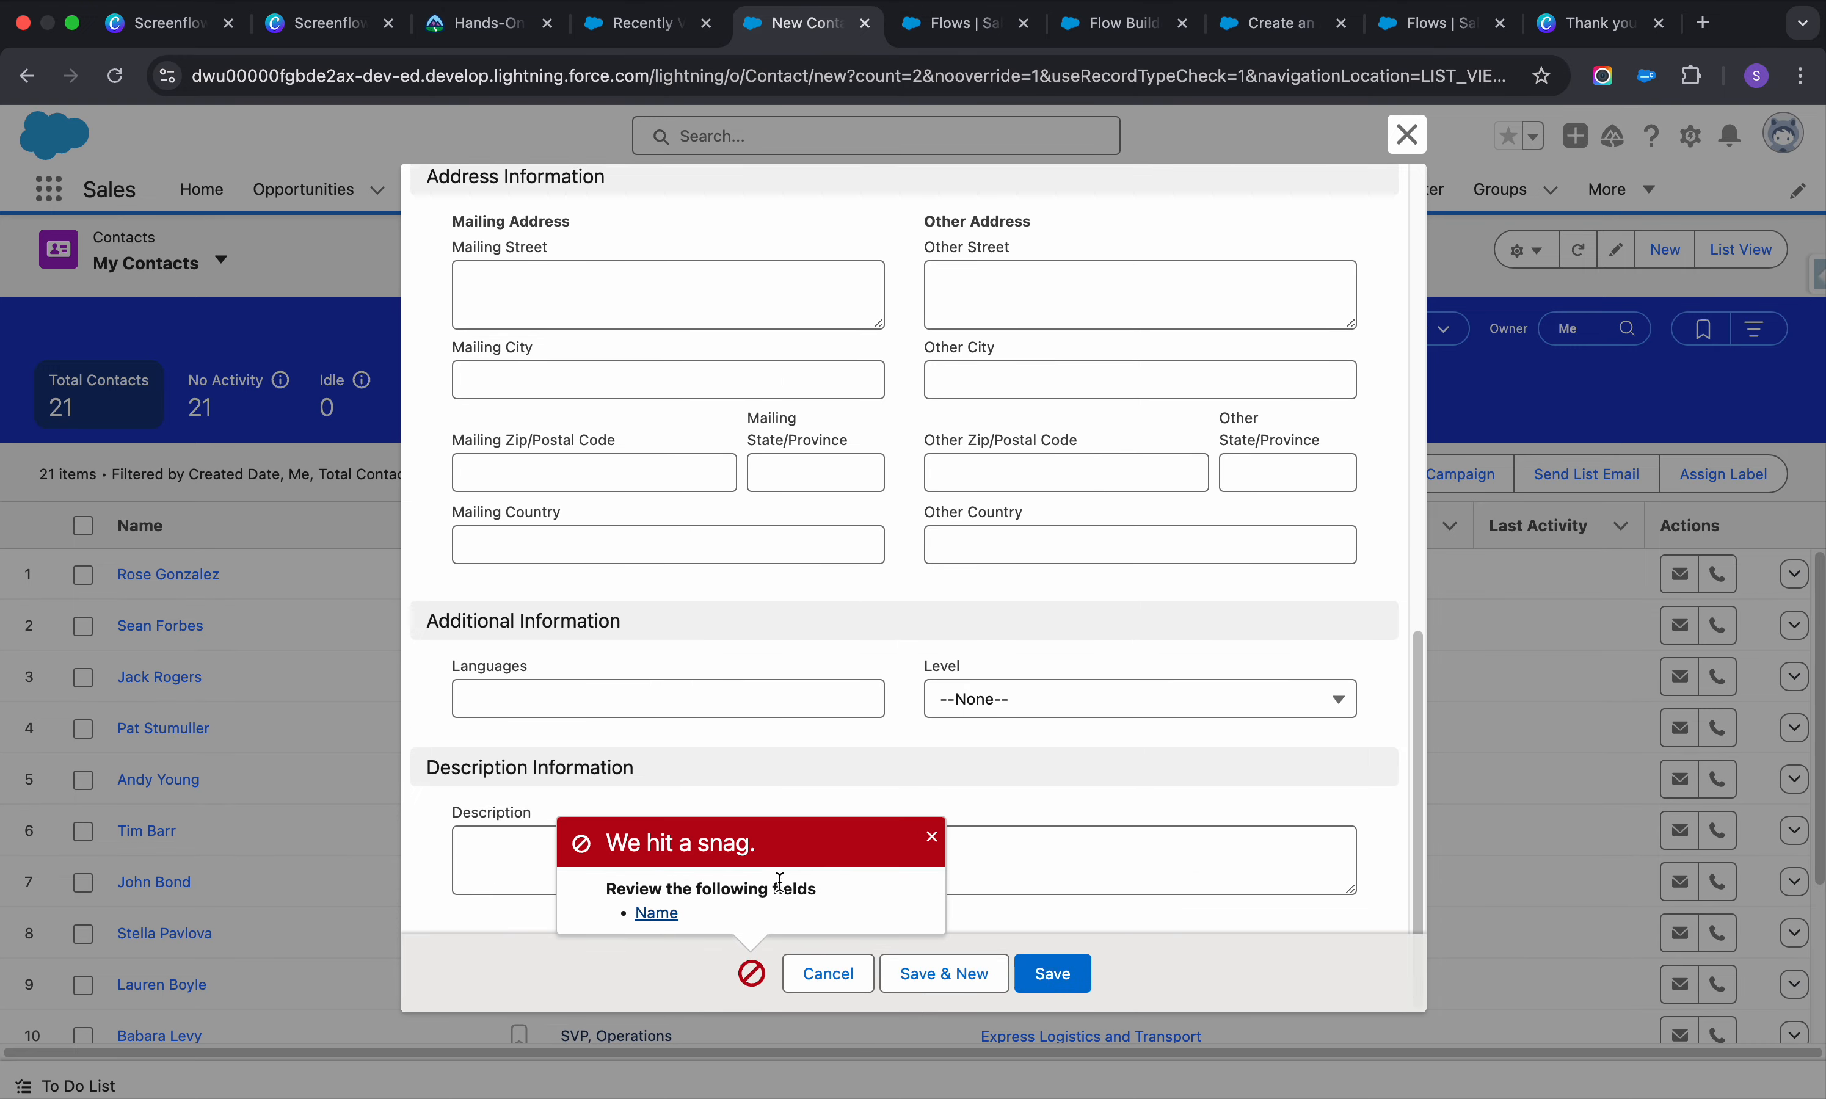
{"action": "left_click", "coordinate": [656, 914]}
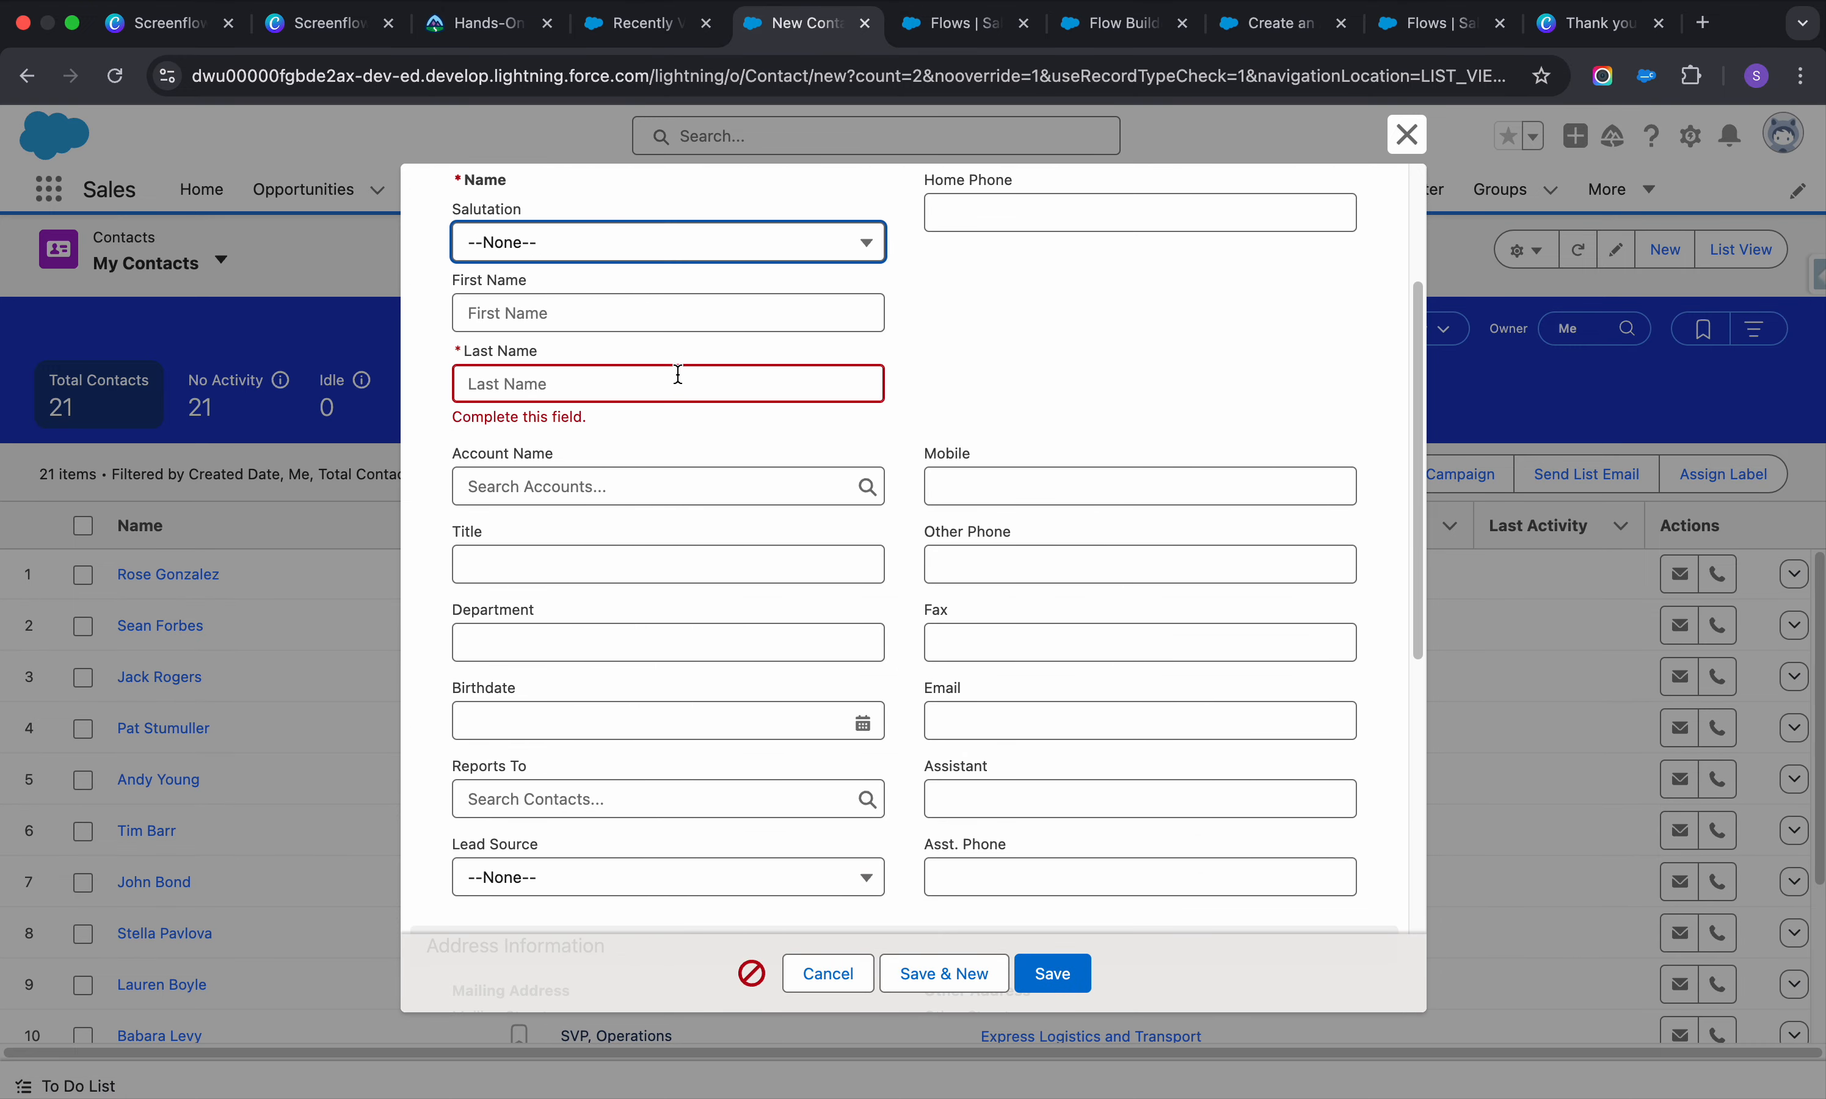
{"action": "left_click", "coordinate": [971, 297]}
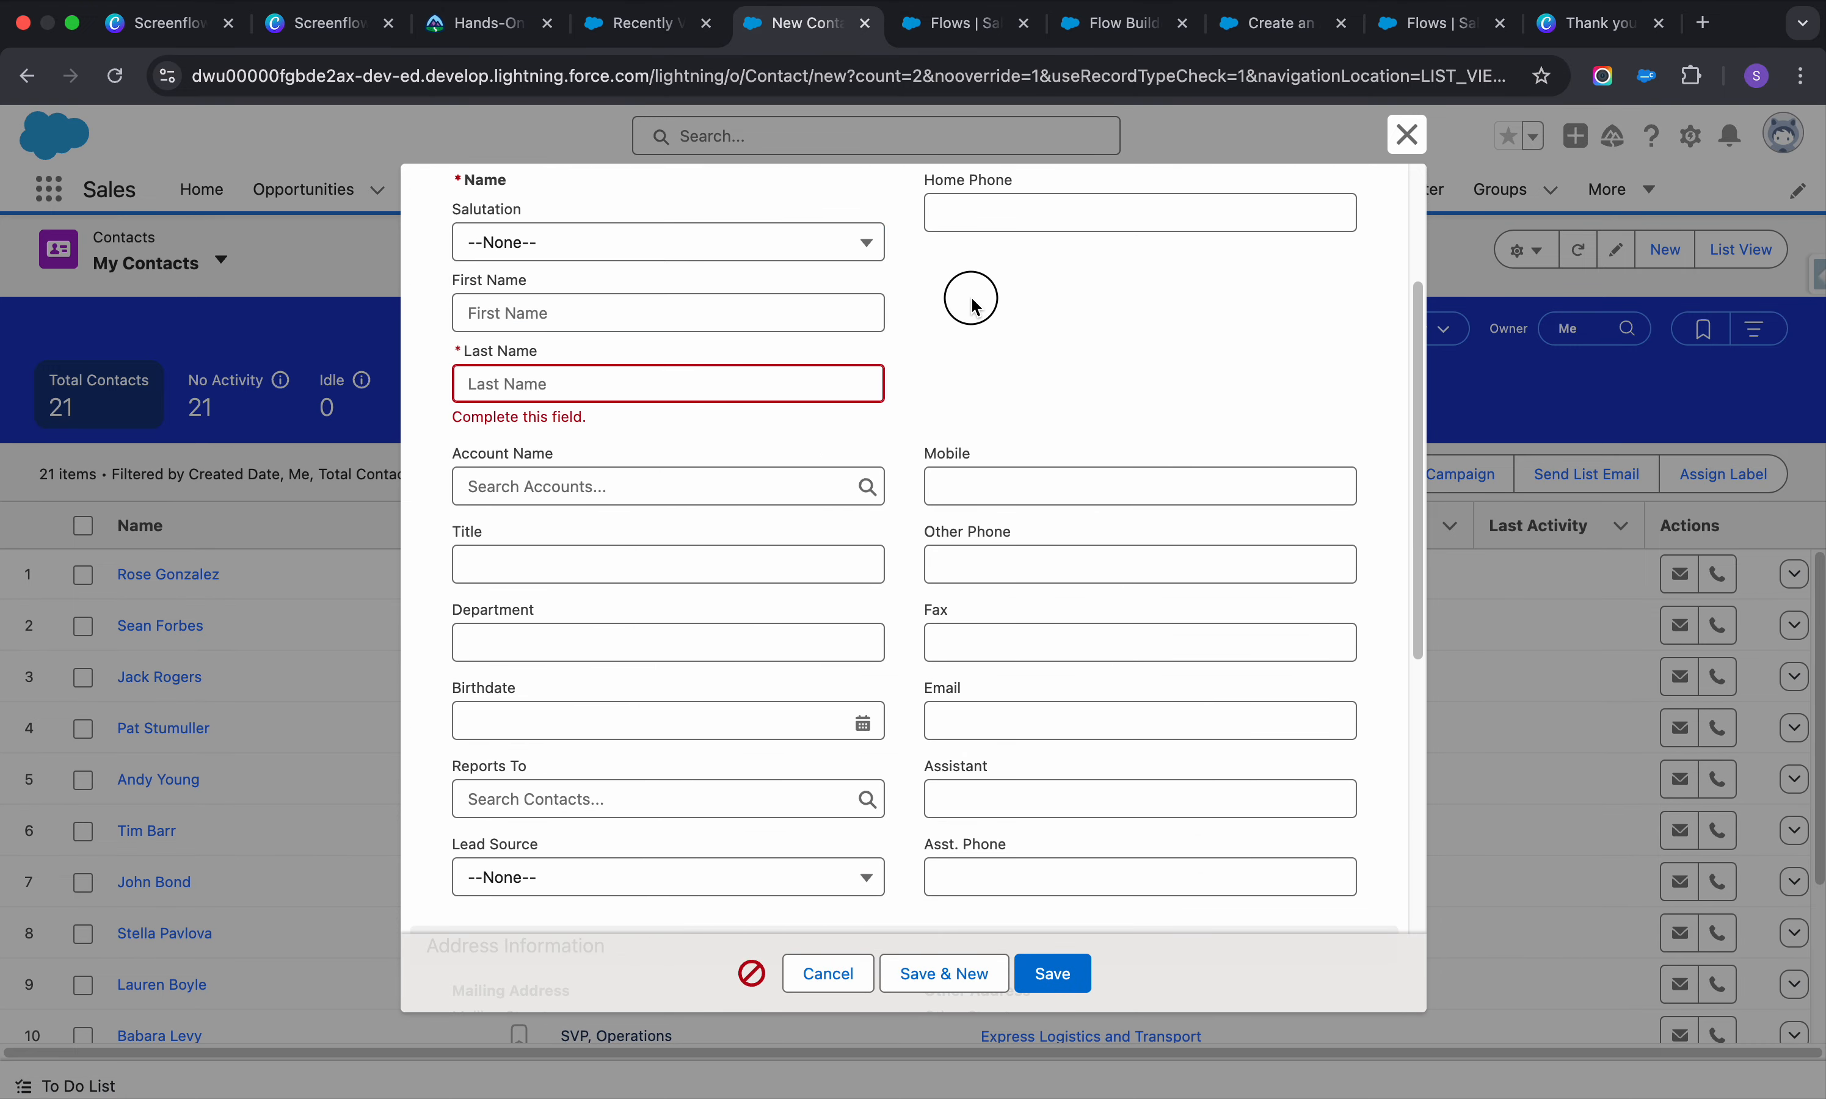
{"action": "left_click", "coordinate": [682, 371]}
{"action": "type", "text": "dasda"}
{"action": "left_click", "coordinate": [1056, 981]}
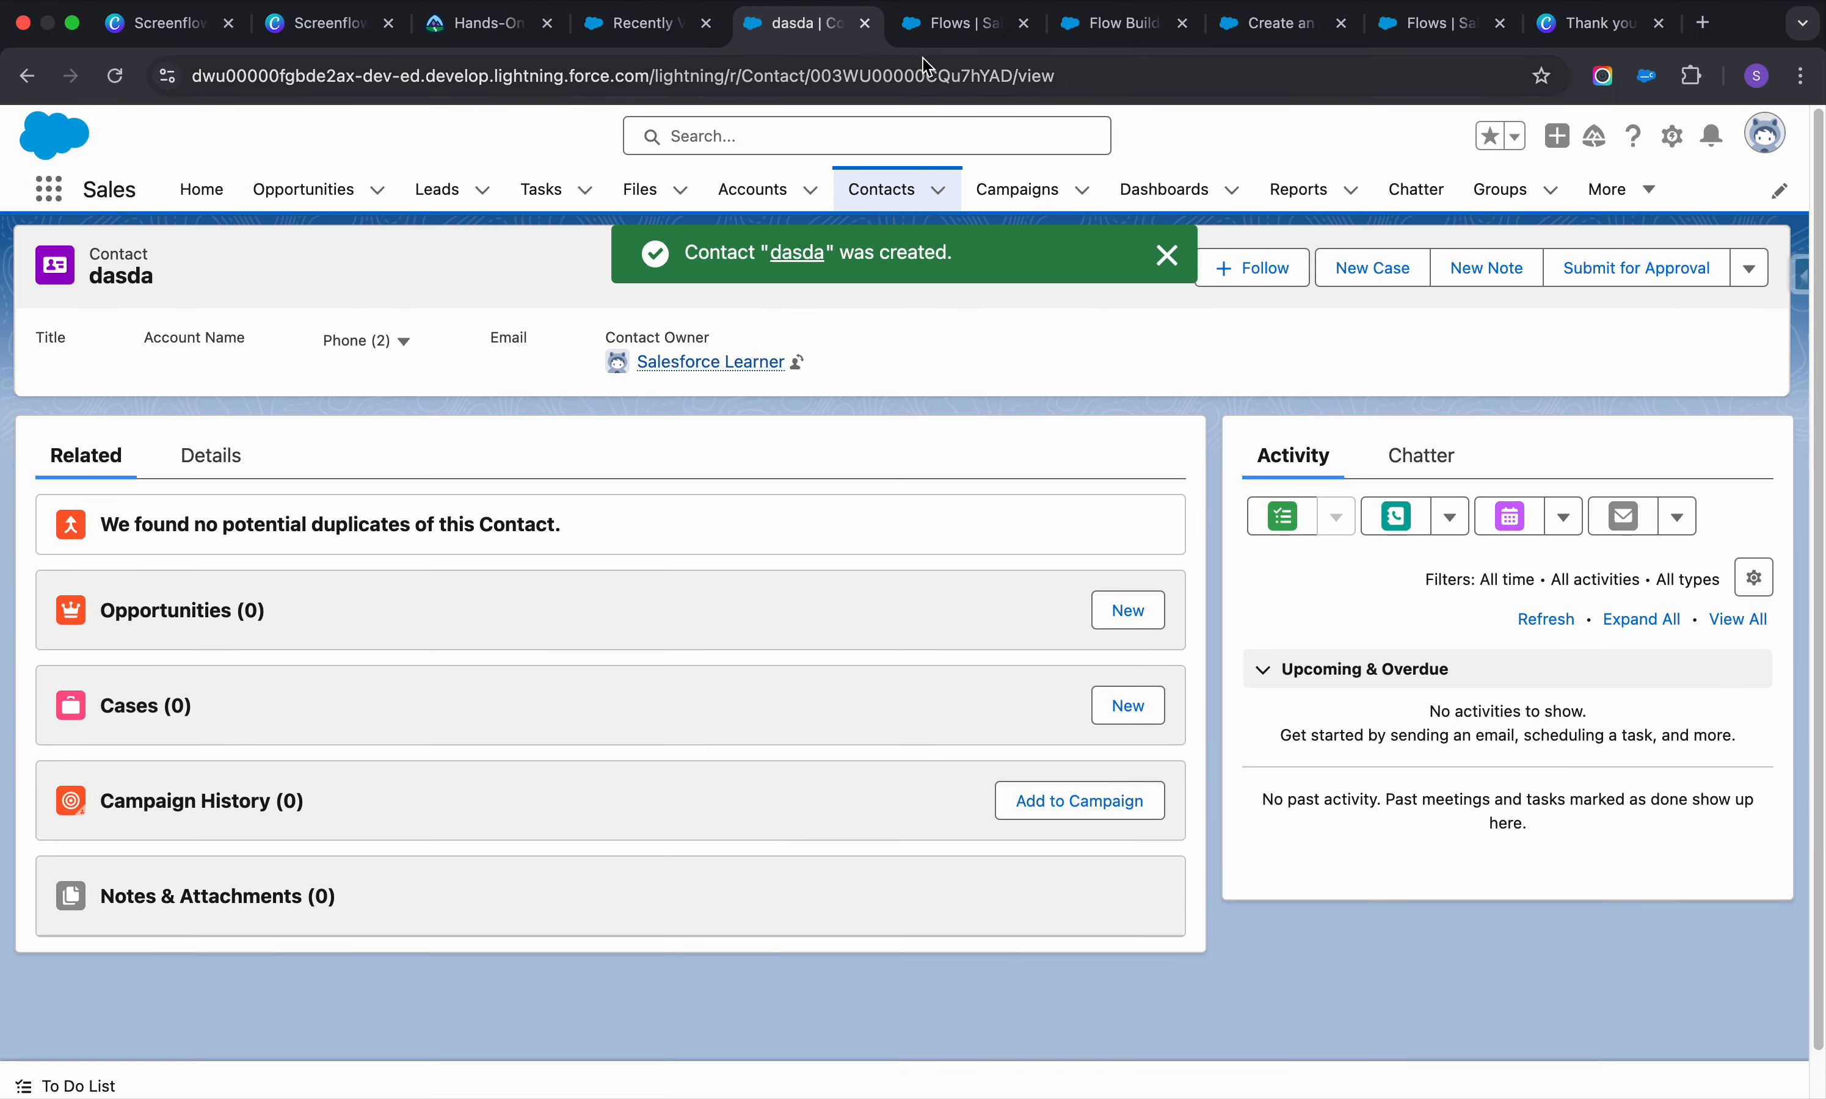
{"action": "left_click", "coordinate": [924, 31]}
{"action": "left_click", "coordinate": [1112, 31]}
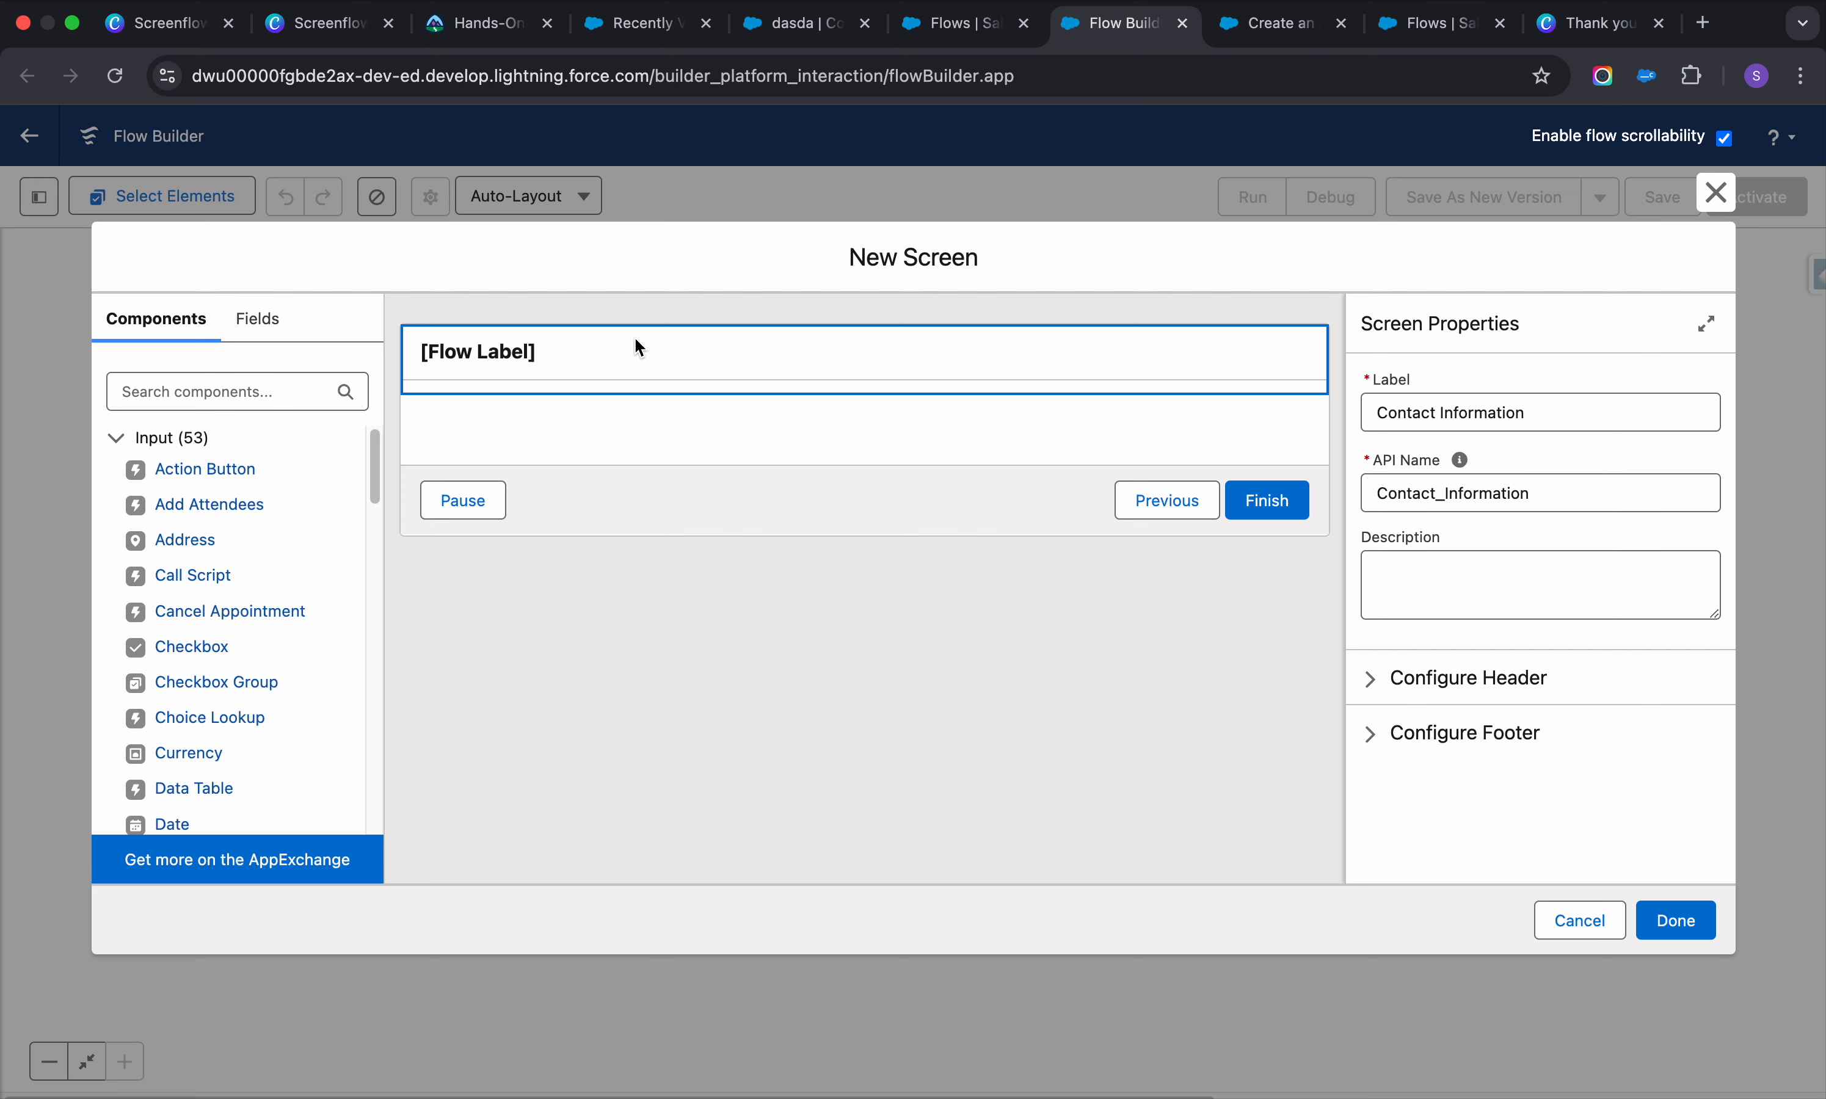
Search components for 'tex' and add two Text inputs to the screen
{"action": "left_click", "coordinate": [270, 386]}
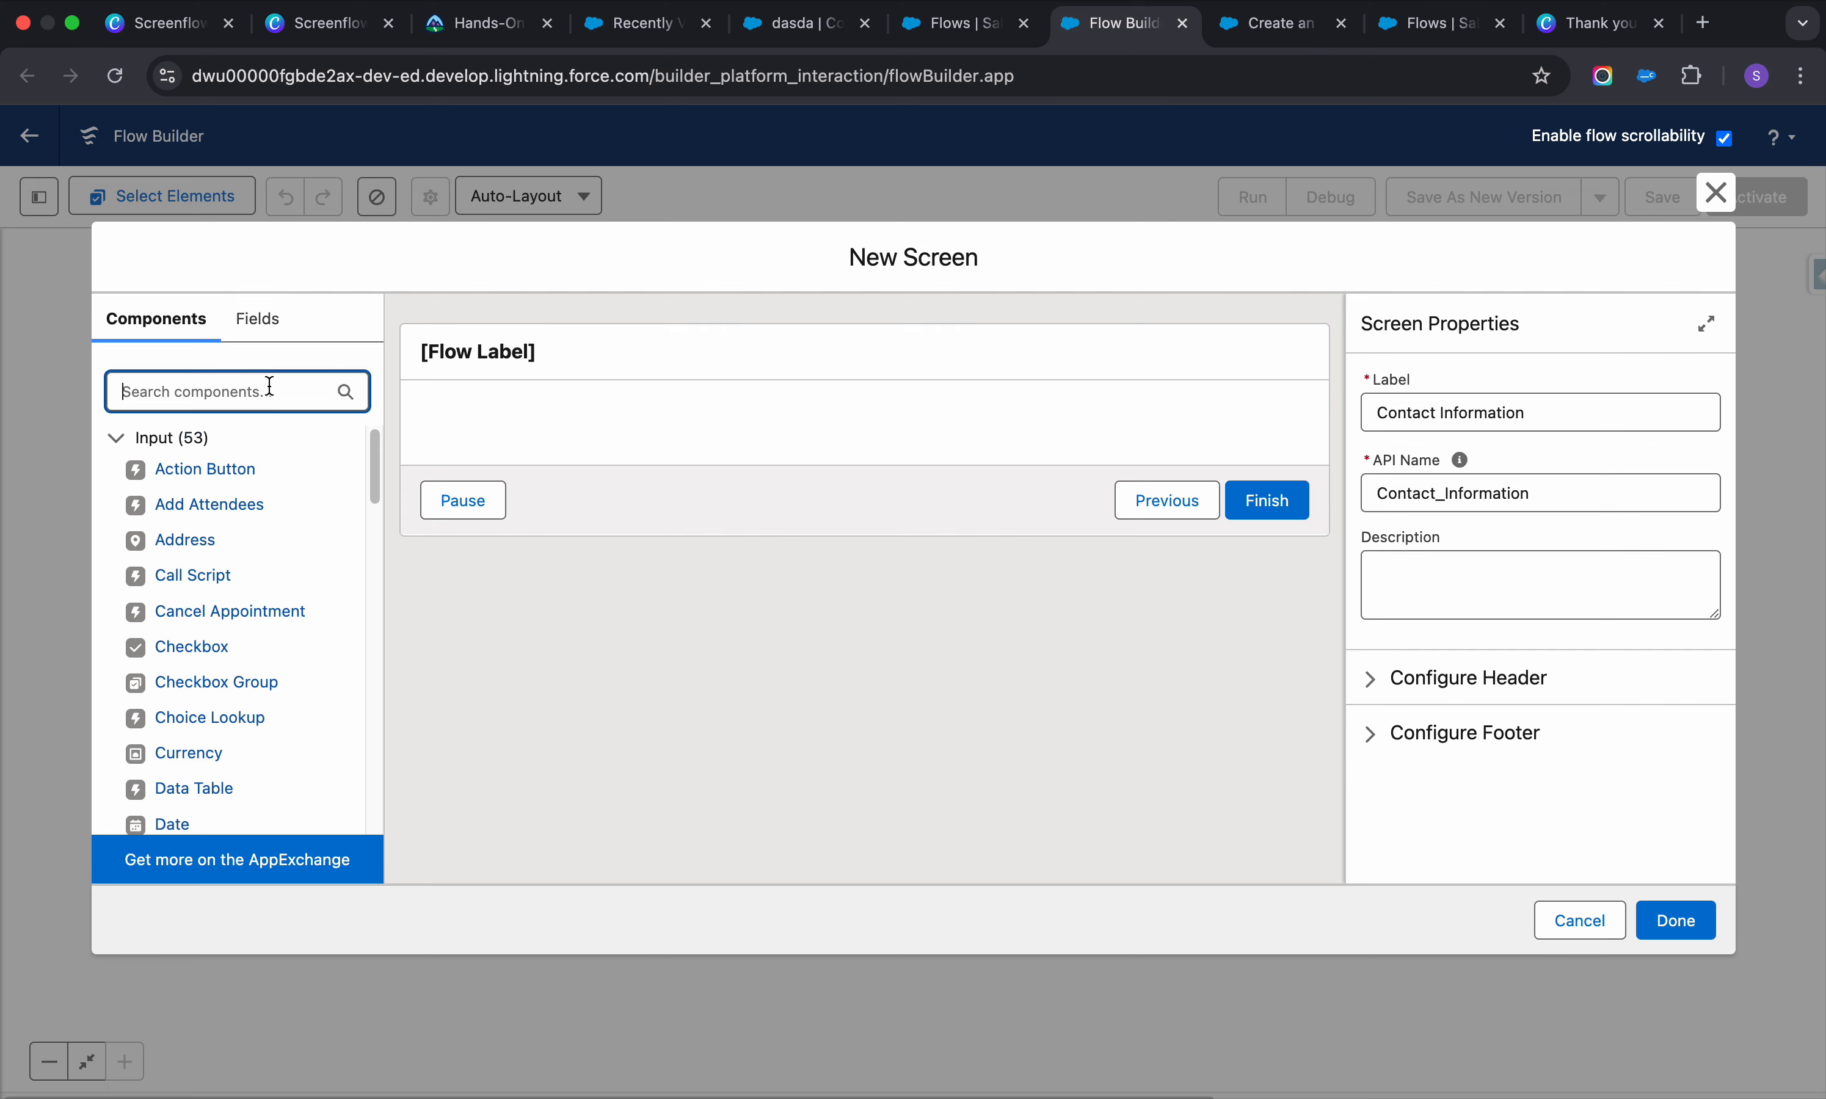
{"action": "type", "text": "tes"}
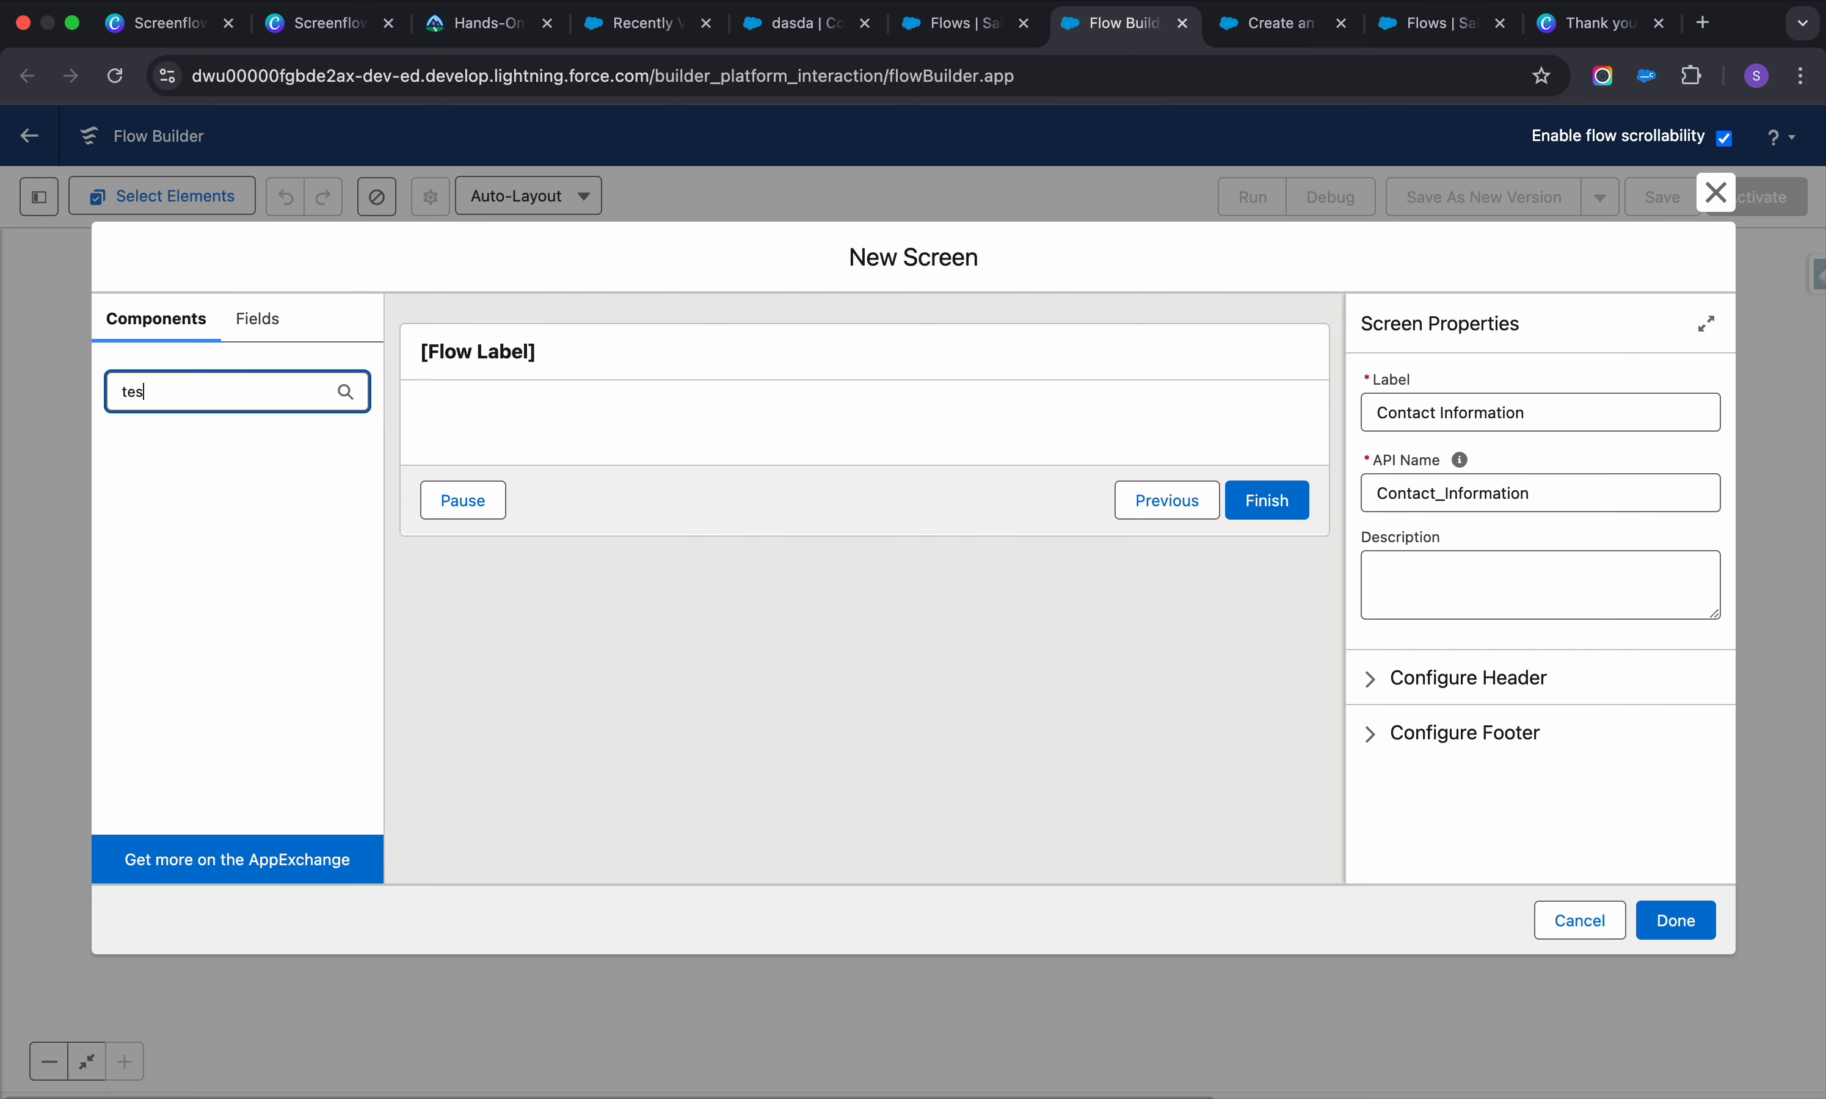
{"action": "key", "text": "BackSpace"}
{"action": "type", "text": "x"}
{"action": "left_click", "coordinate": [182, 504]}
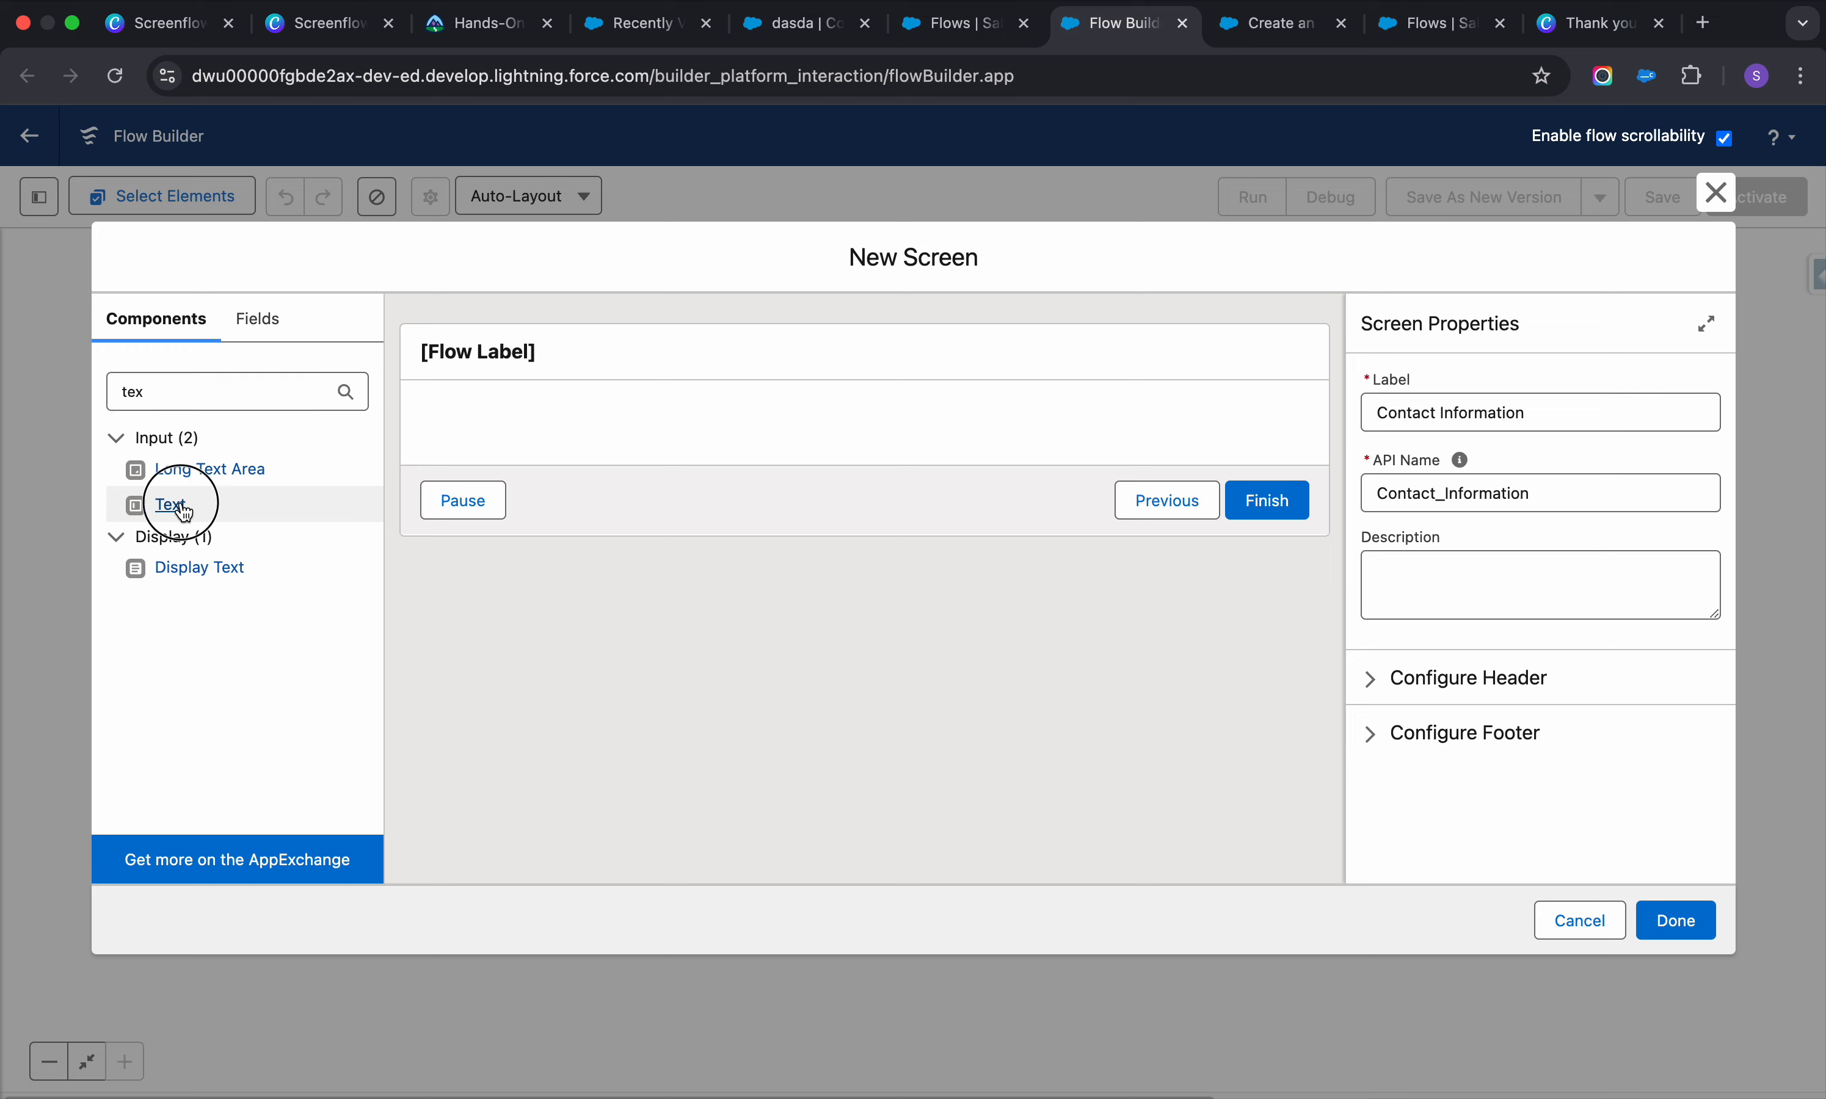
{"action": "left_click", "coordinate": [185, 505]}
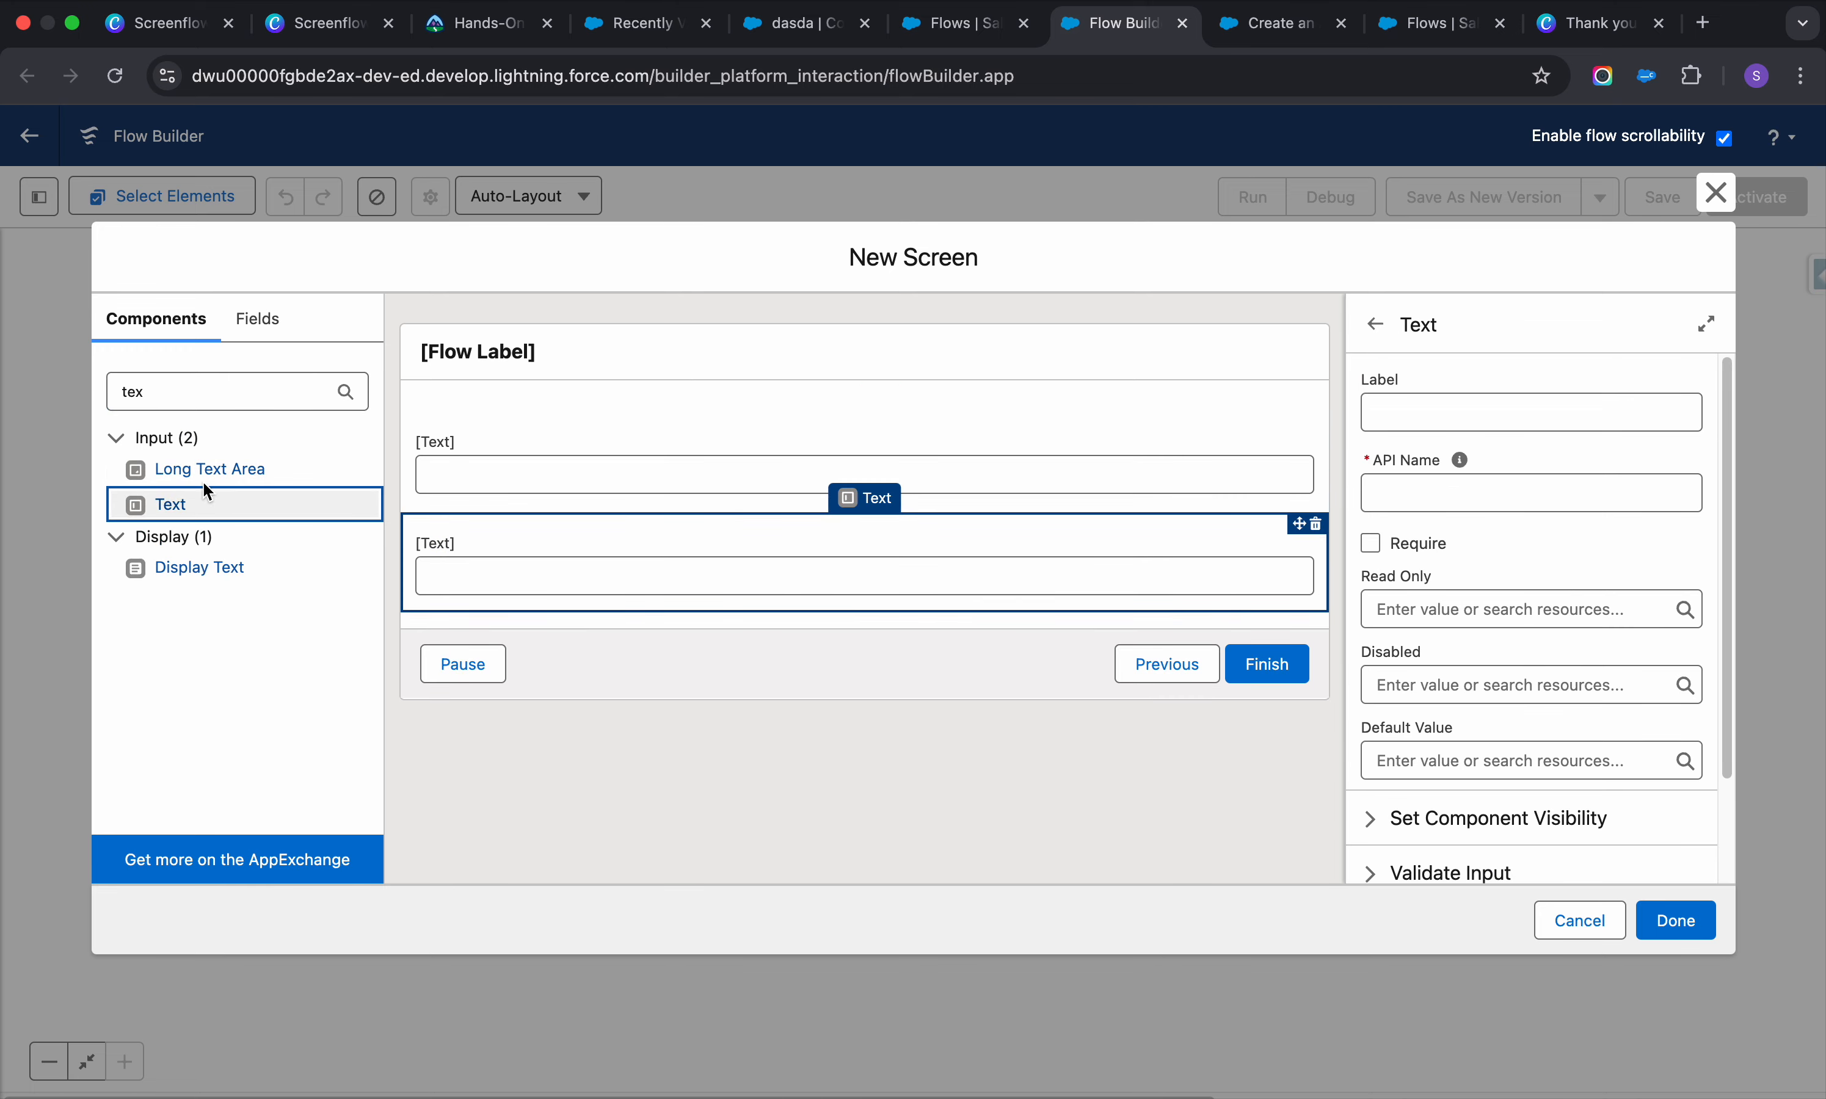
Add a Lookup component below the Text inputs, then view the new contact's record
{"action": "double_click", "coordinate": [196, 393]}
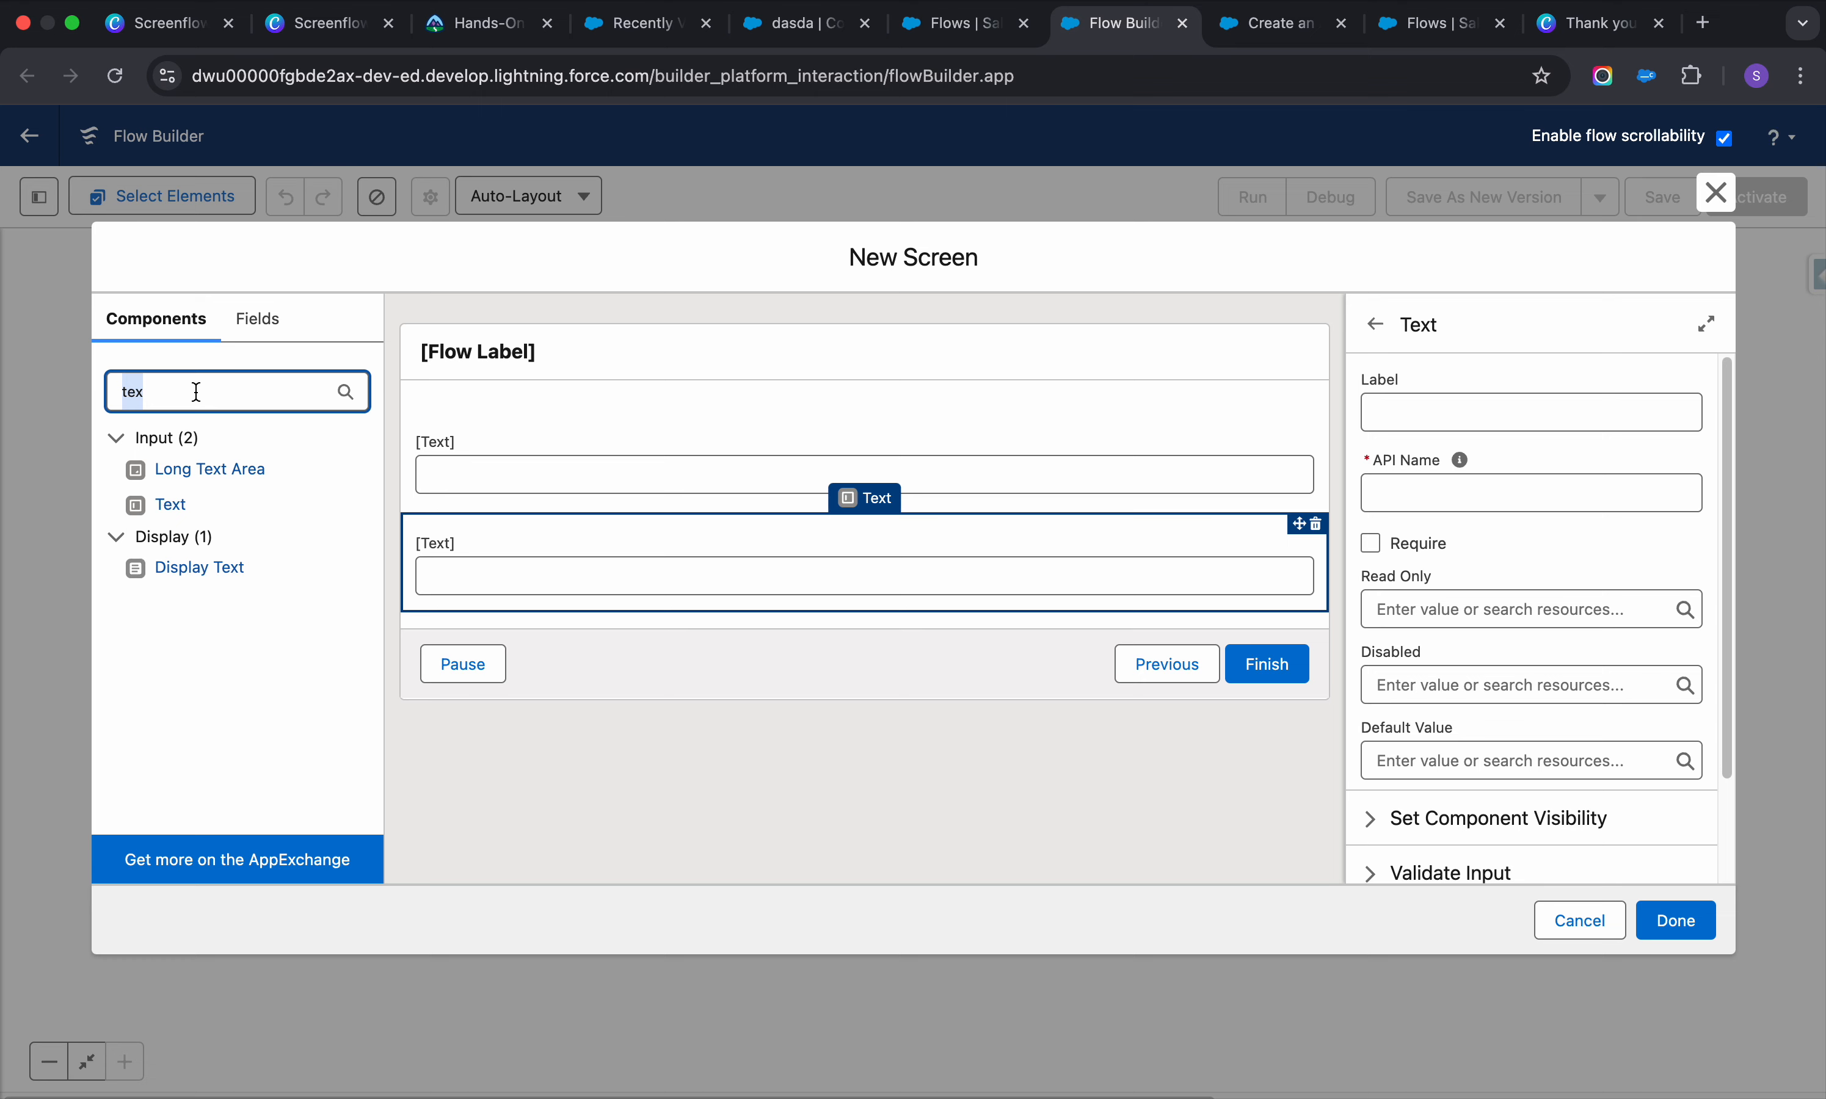
{"action": "type", "text": "look"}
{"action": "left_click", "coordinate": [172, 507]}
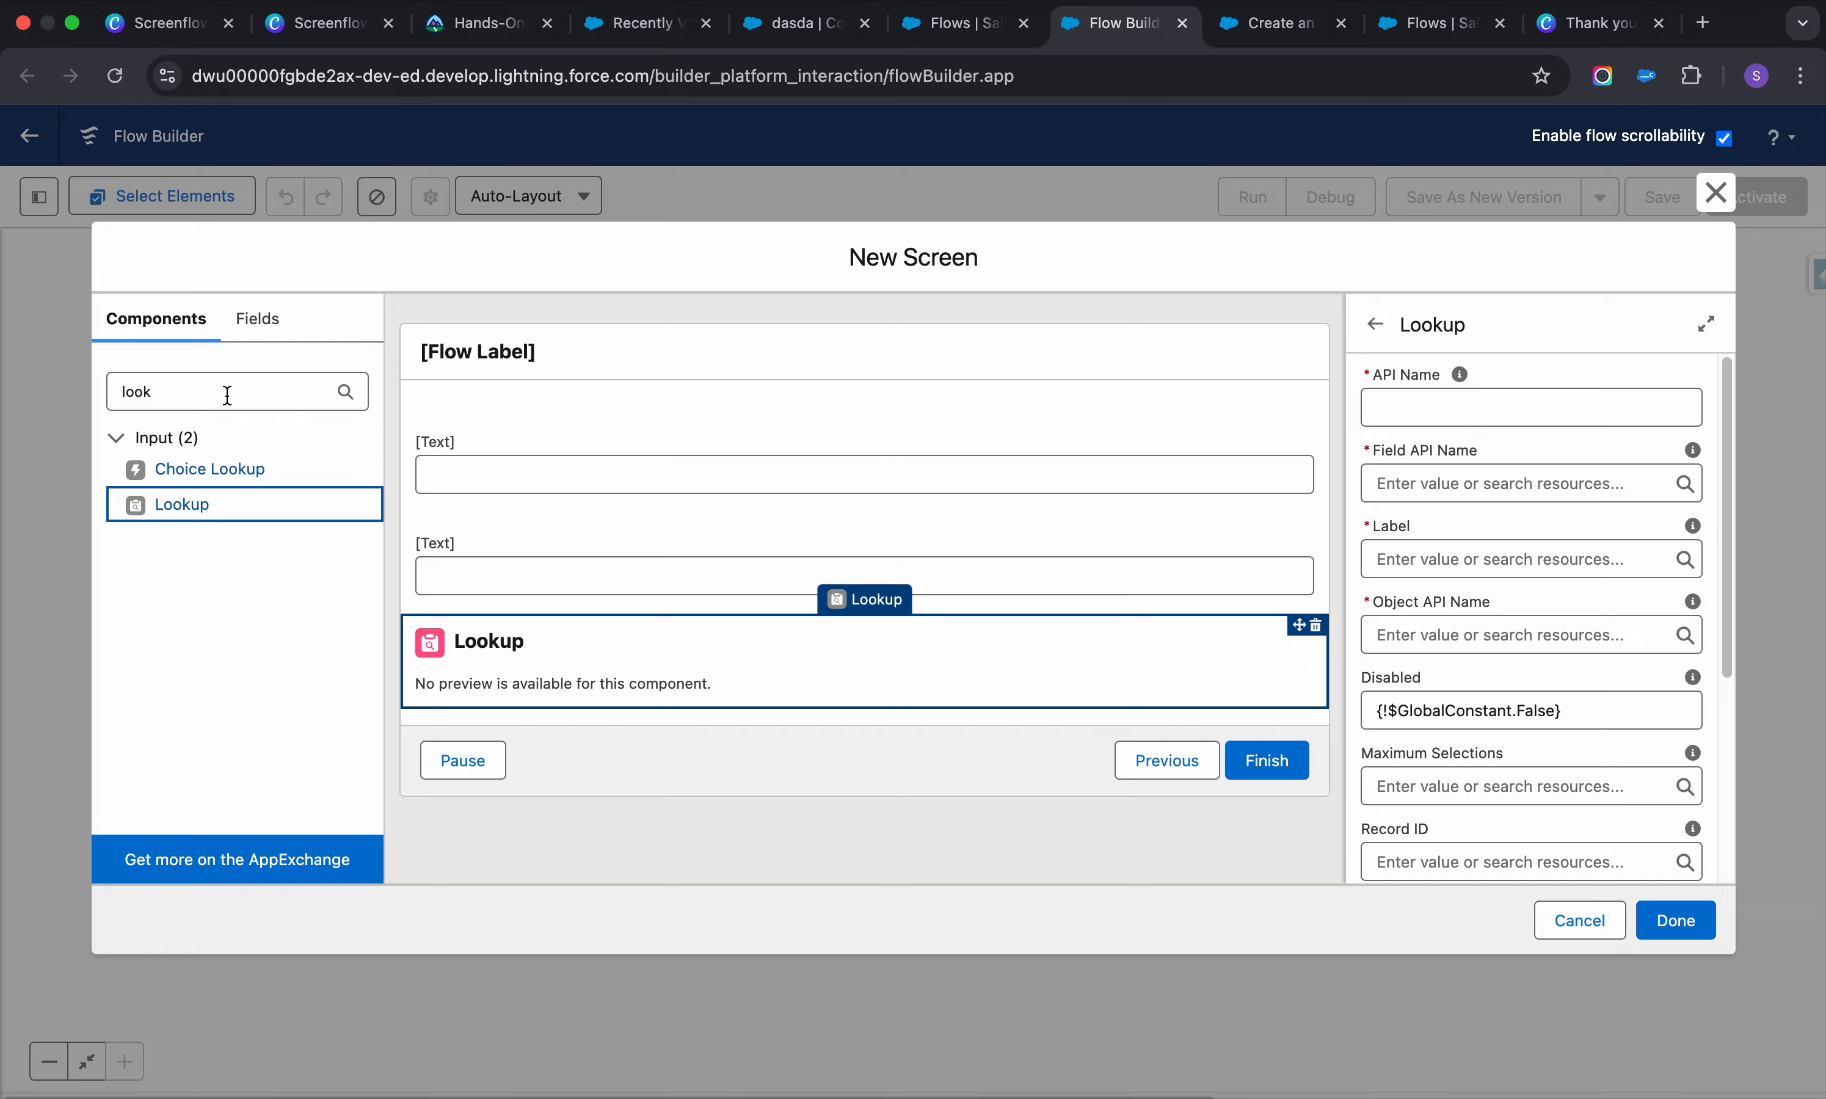
{"action": "left_click", "coordinate": [956, 24]}
Review a sample contact's detail fields from My Contacts, then return to the flow's New Screen editor
{"action": "left_click", "coordinate": [804, 24]}
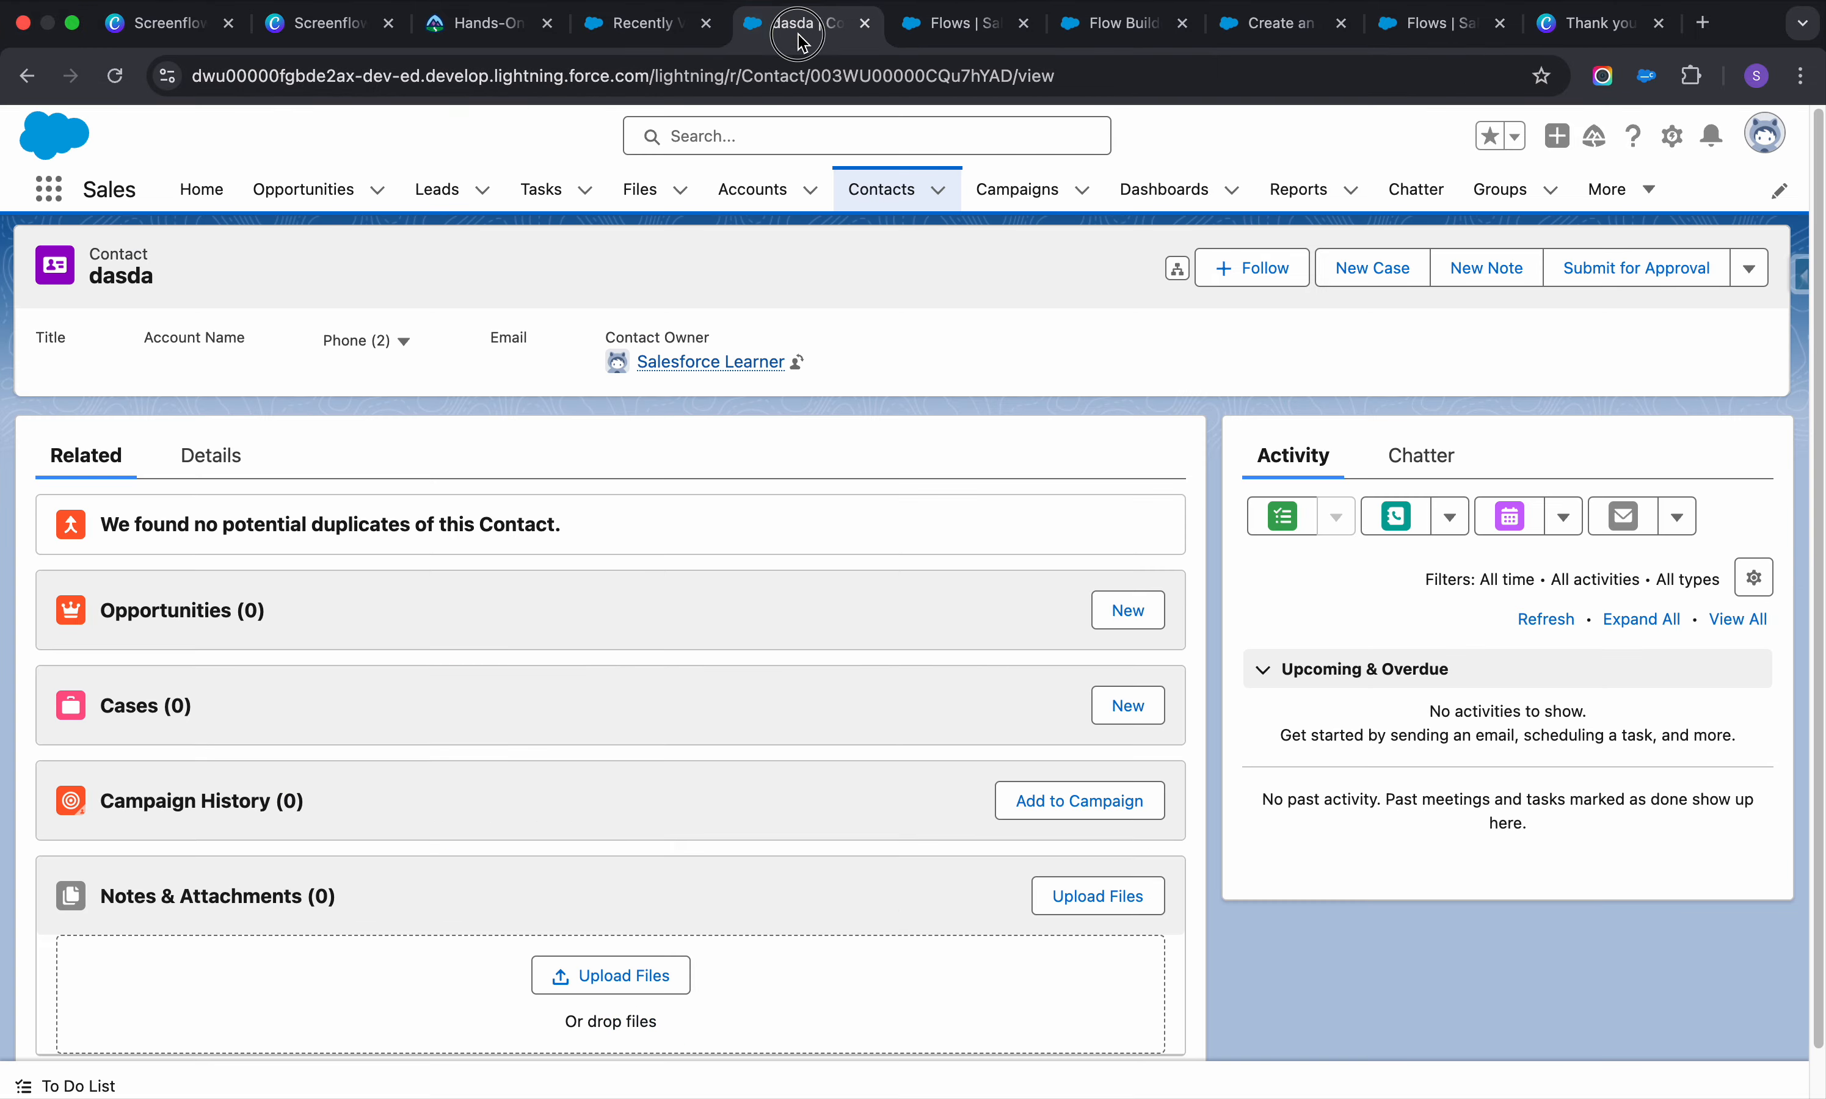
{"action": "left_click_drag", "start_coordinate": [797, 30], "coordinate": [948, 43]}
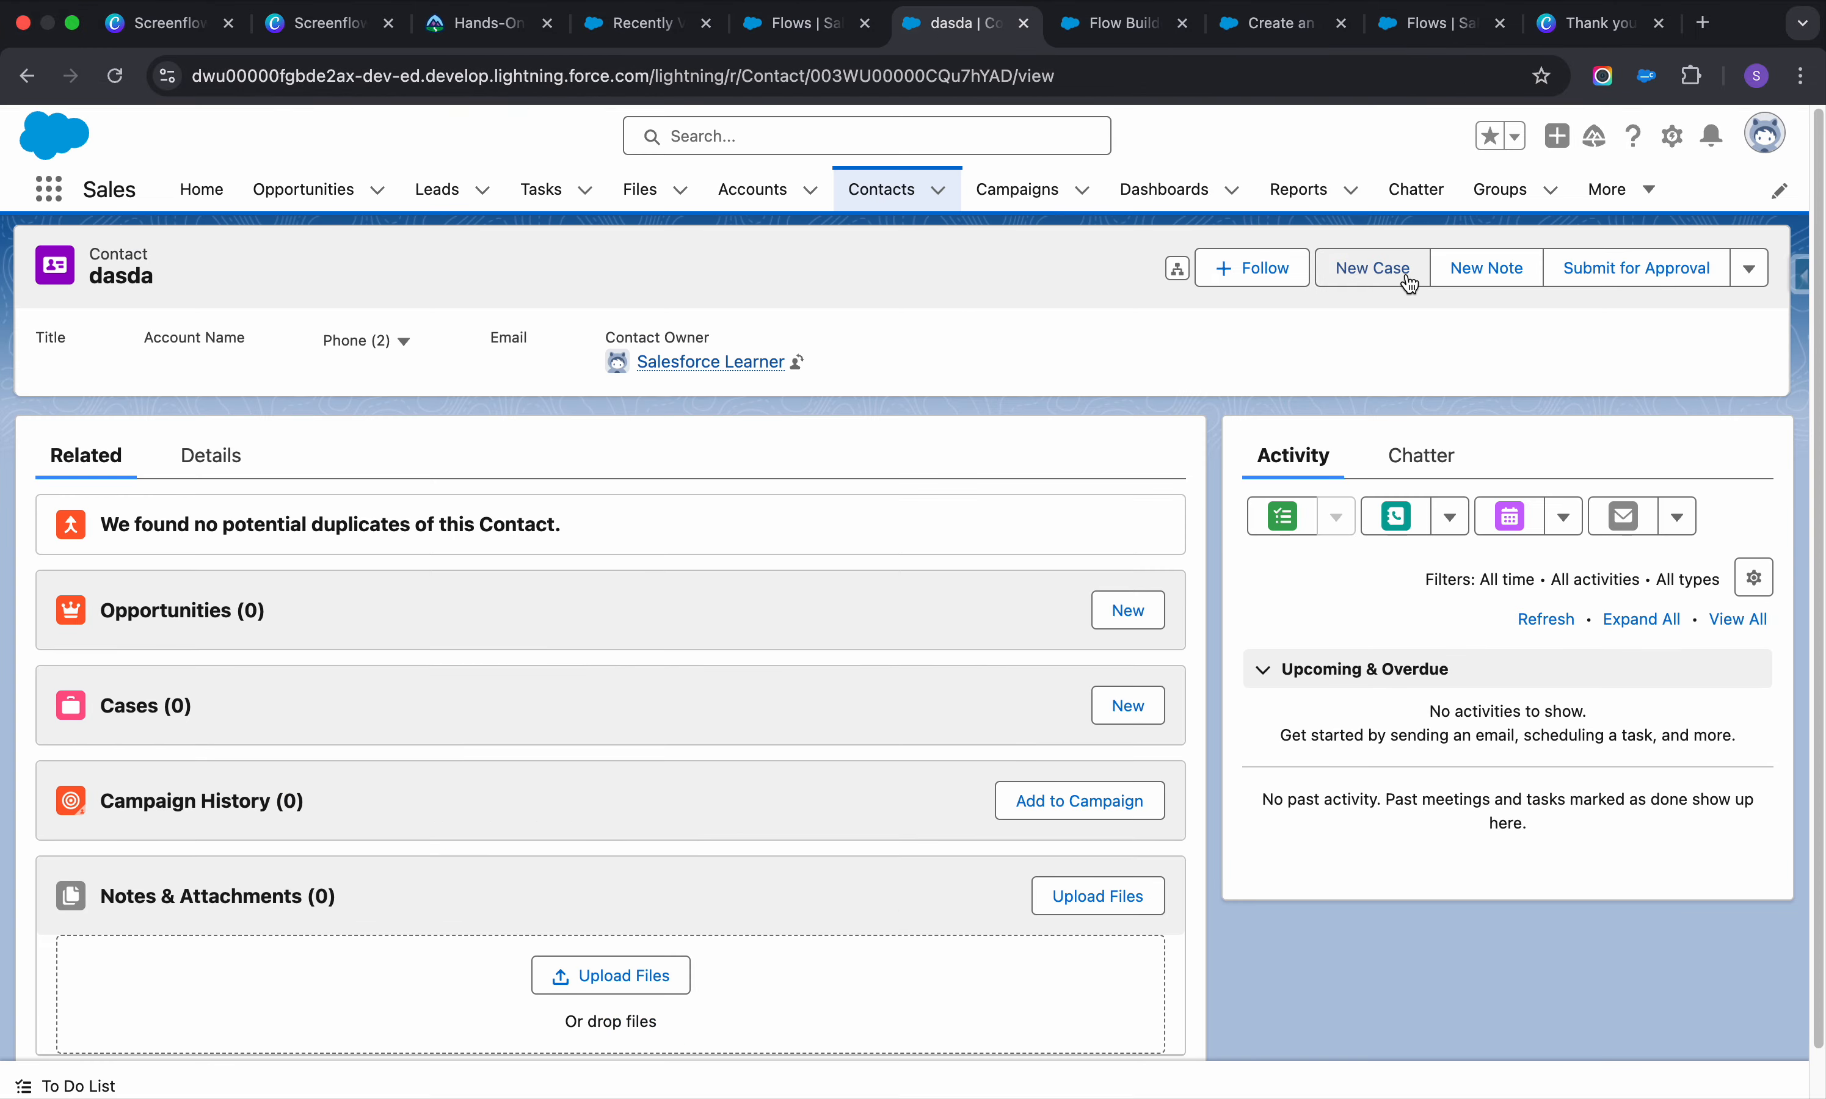
{"action": "left_click", "coordinate": [889, 198]}
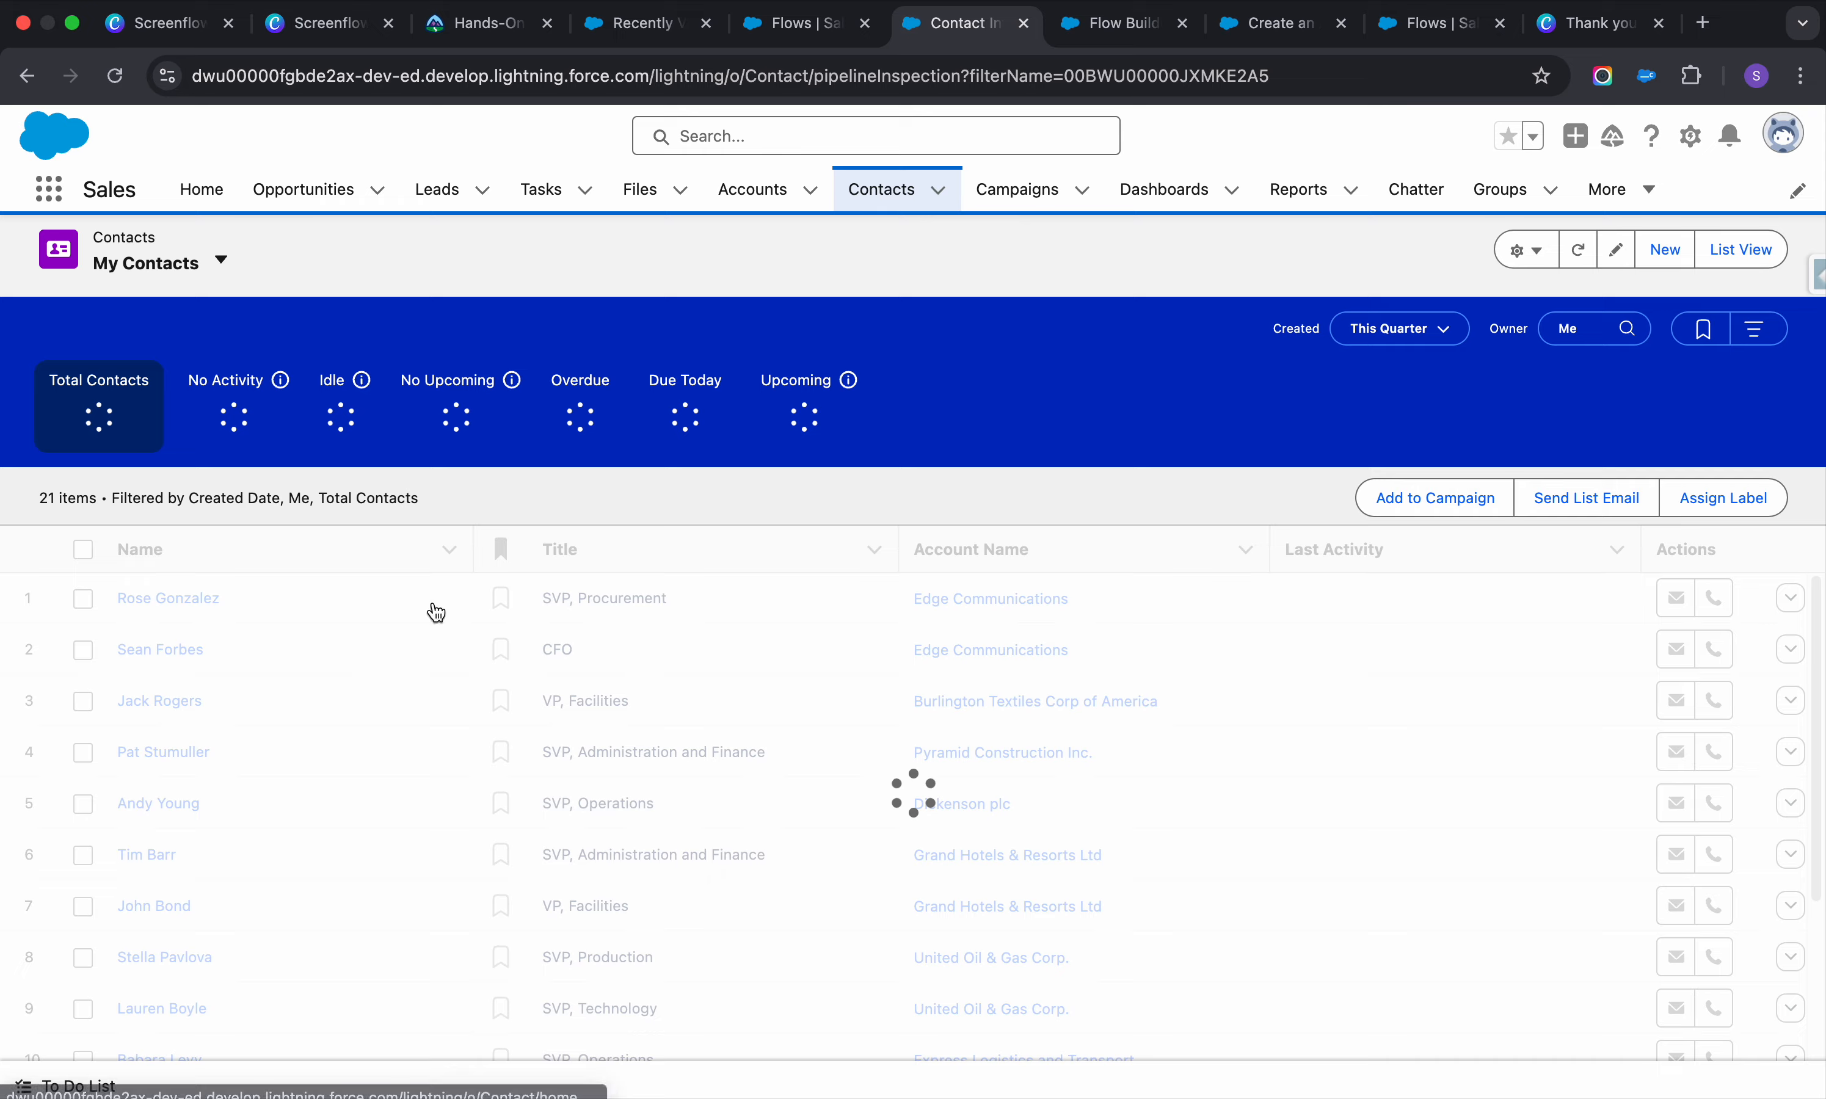
{"action": "left_click", "coordinate": [208, 591]}
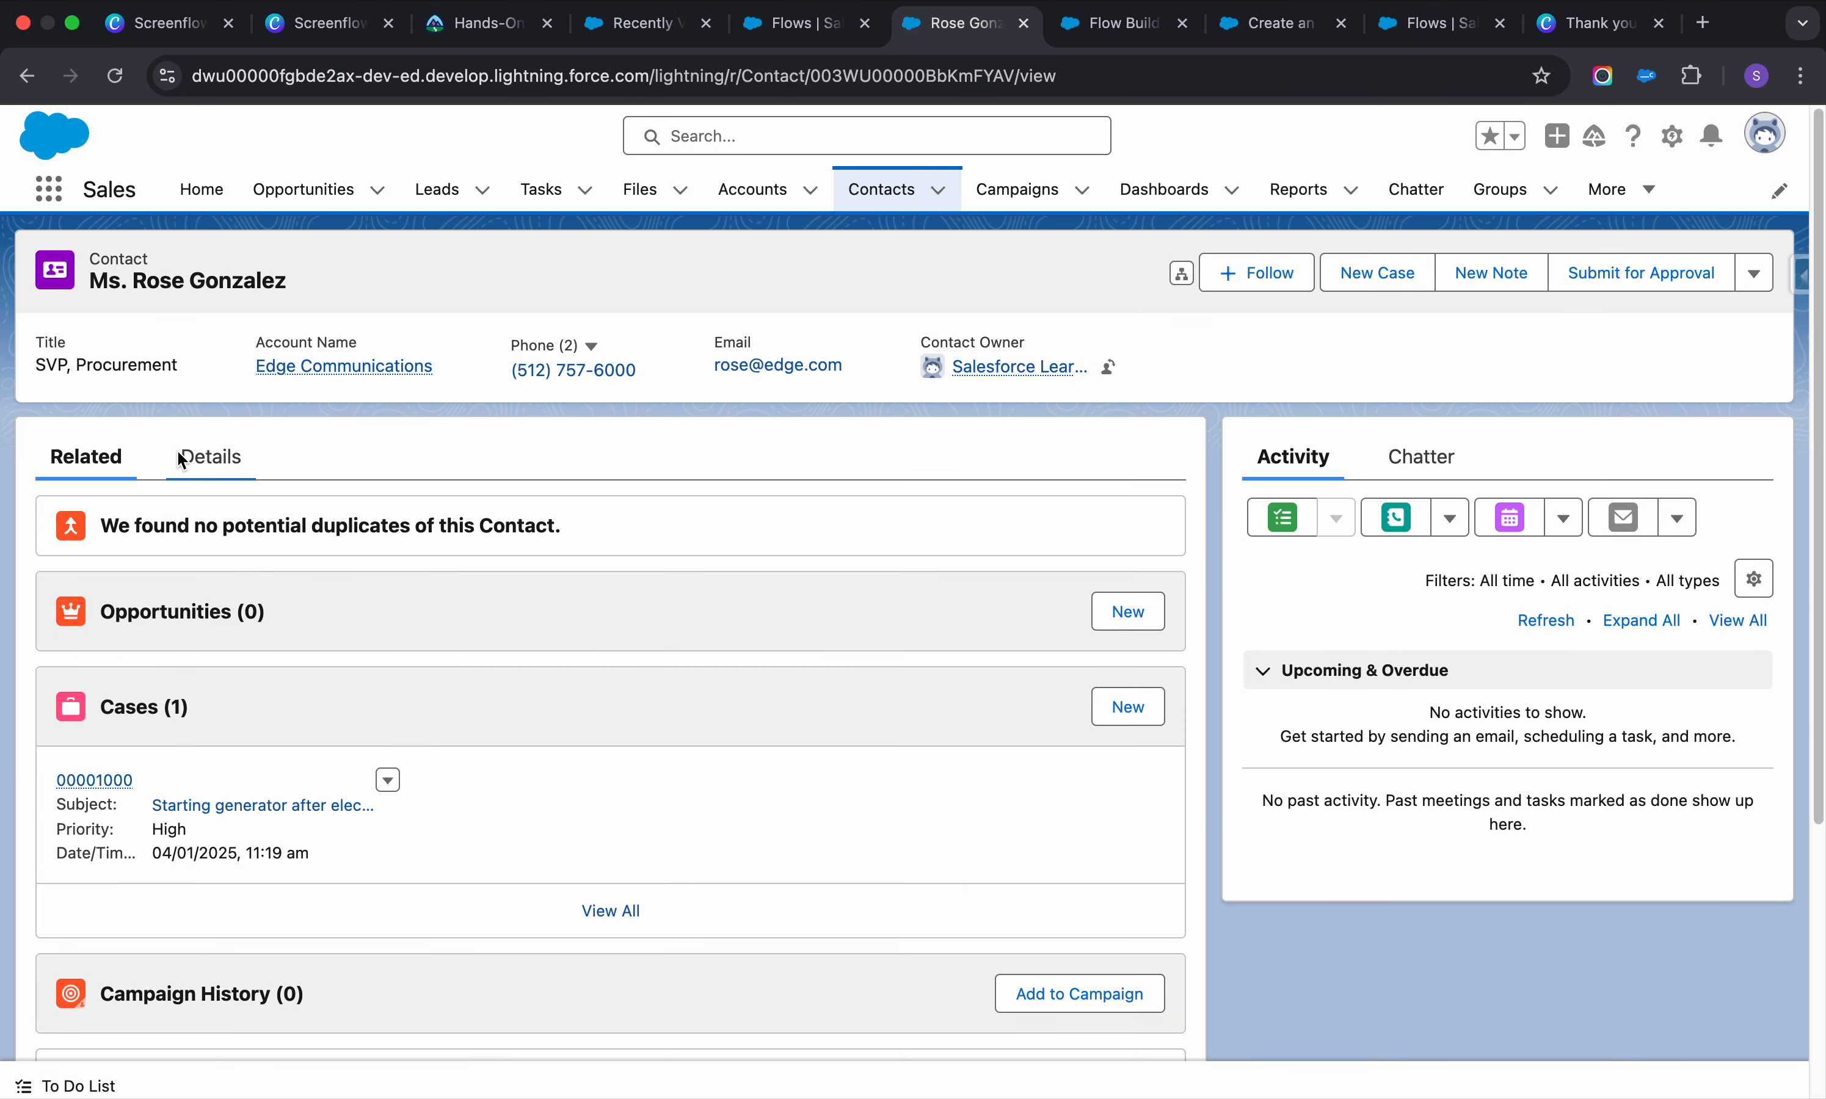
{"action": "left_click", "coordinate": [209, 456]}
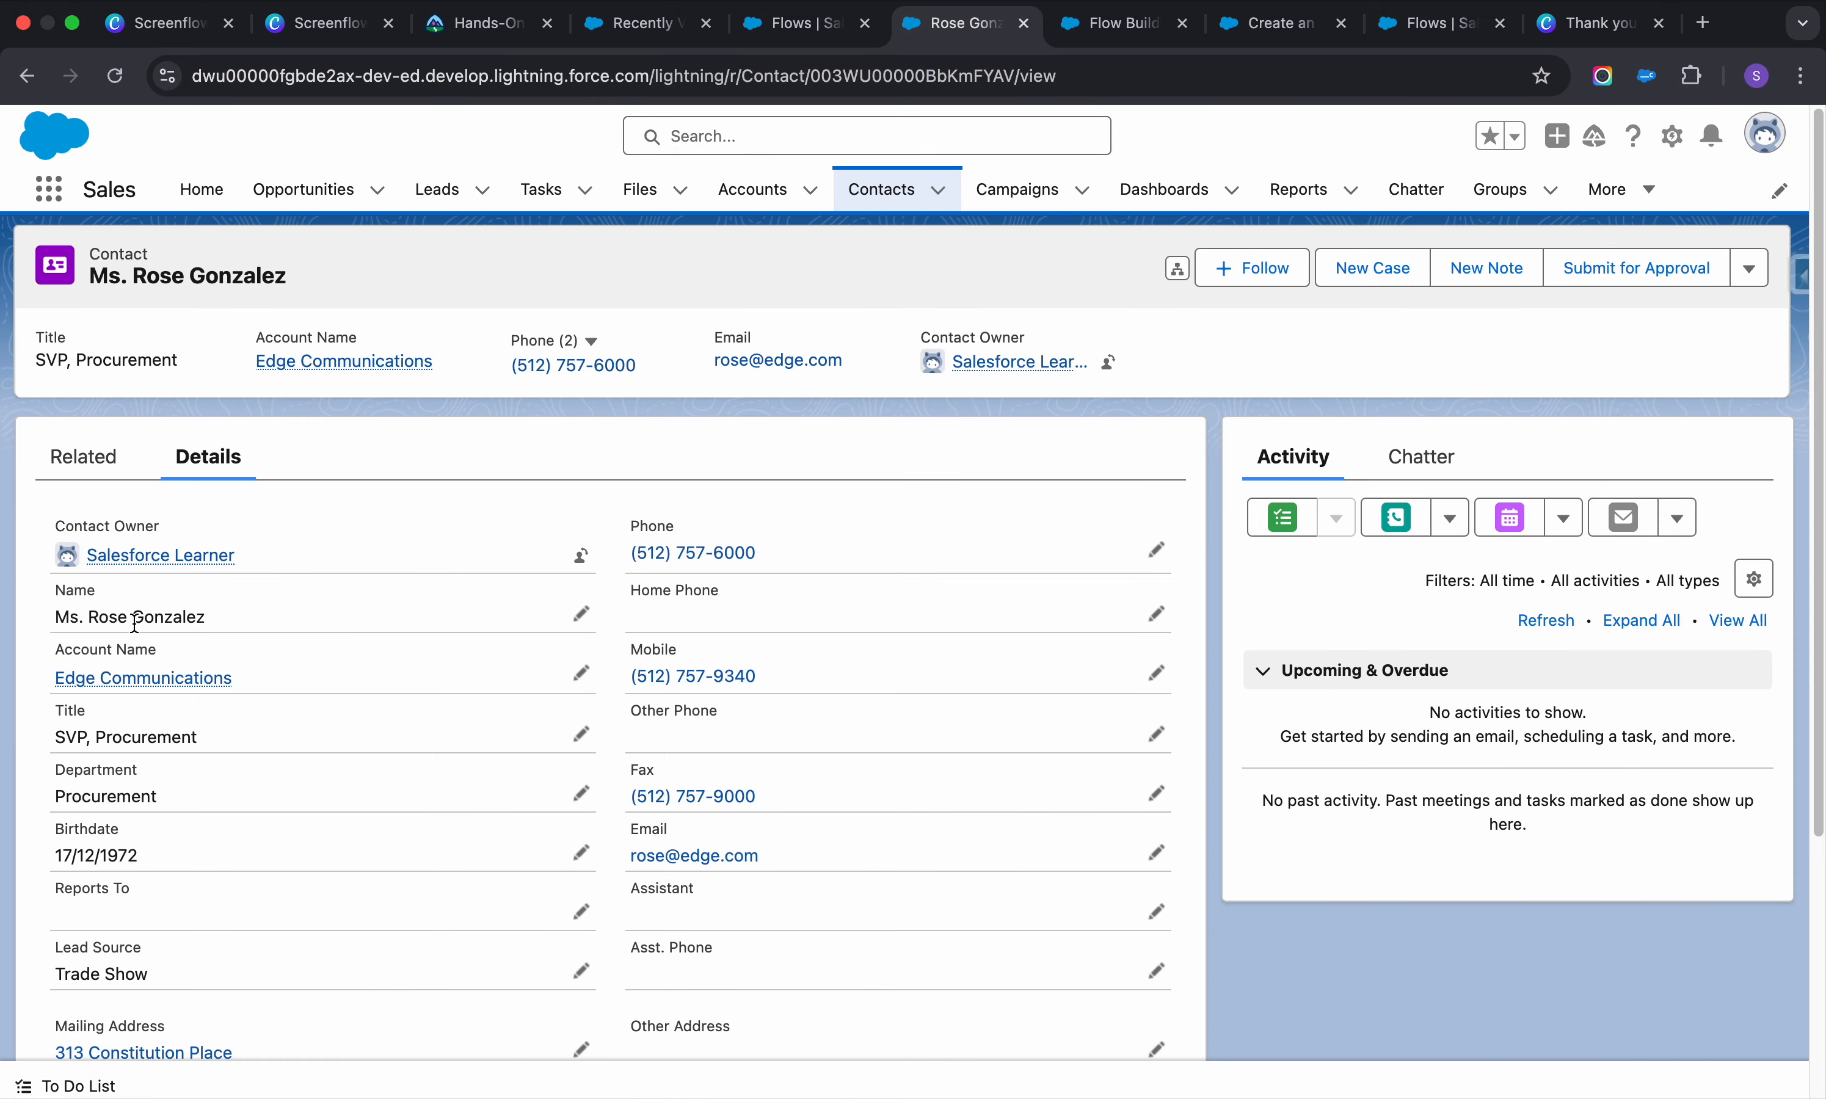
{"action": "scroll", "coordinate": [164, 658], "scroll_direction": "down", "scroll_amount": 3}
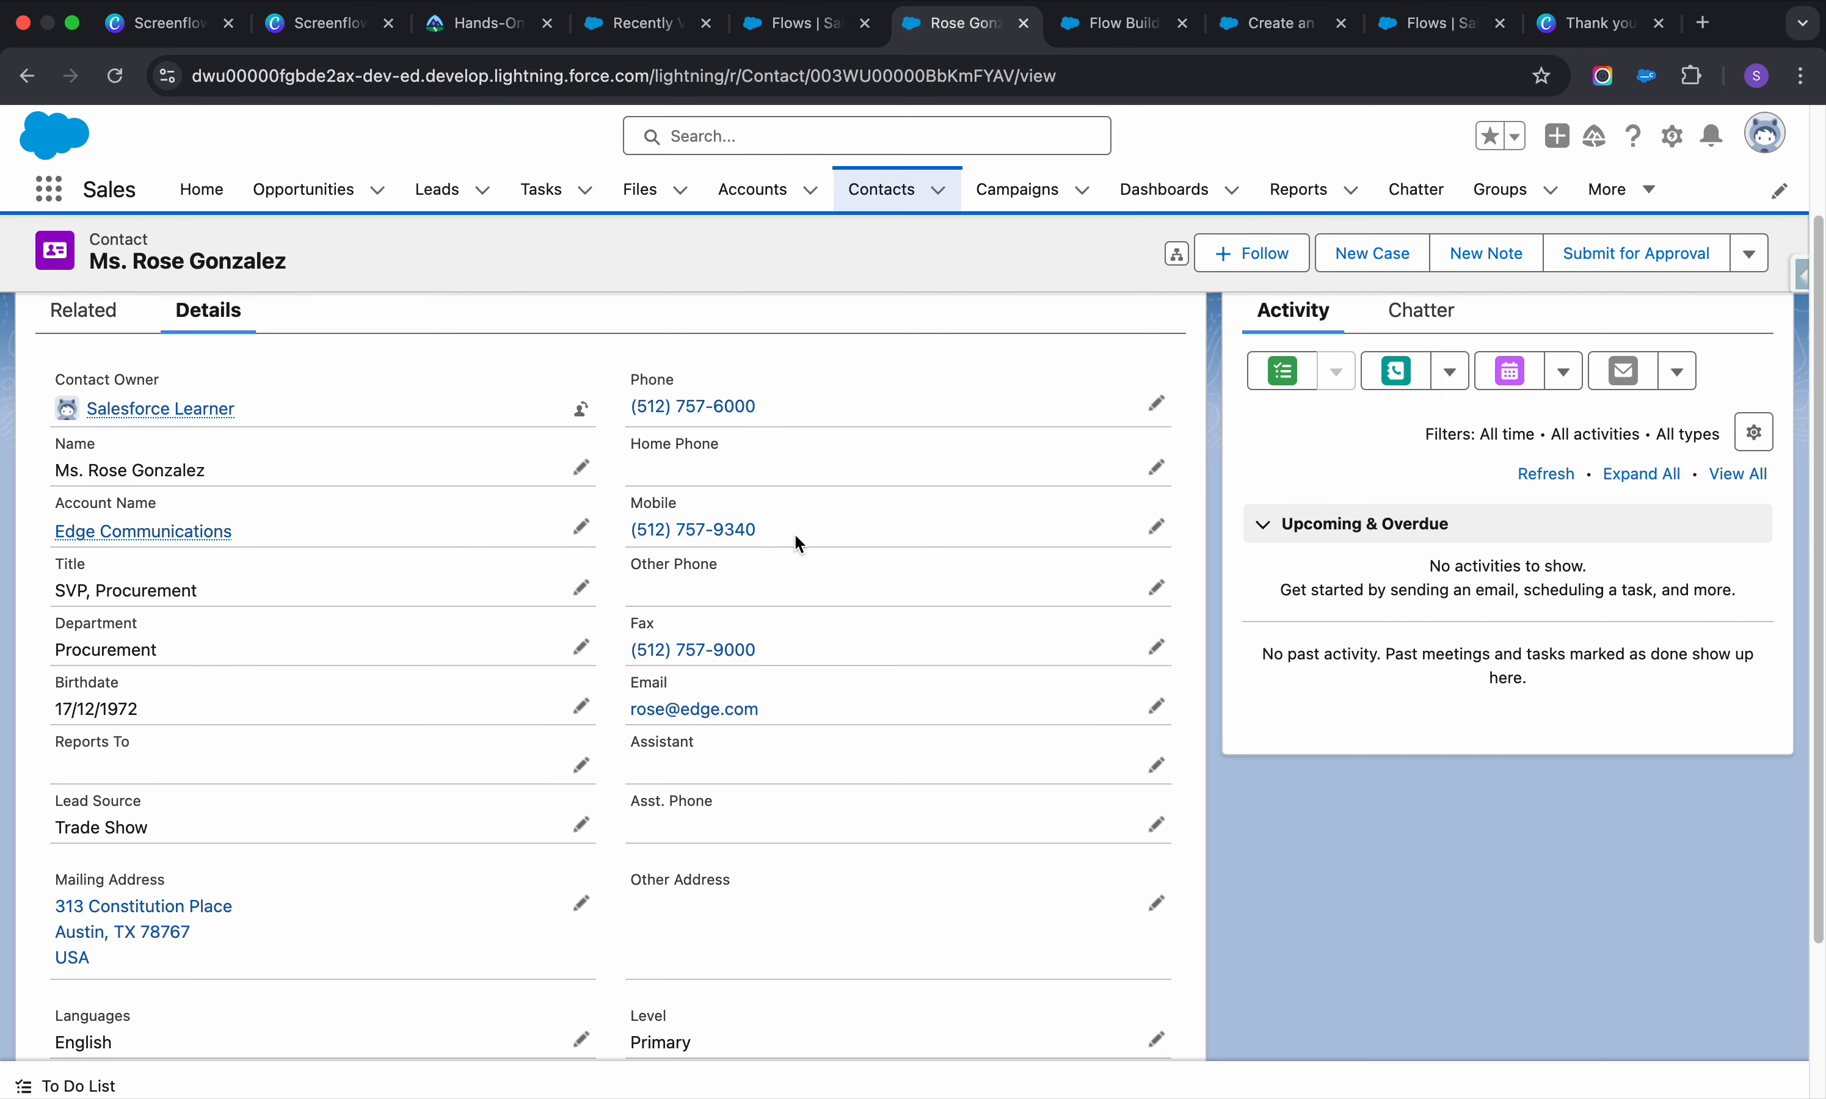
{"action": "left_click", "coordinate": [1115, 24]}
Search the components for 'mob' and 'tit', then clear the search
{"action": "double_click", "coordinate": [222, 400]}
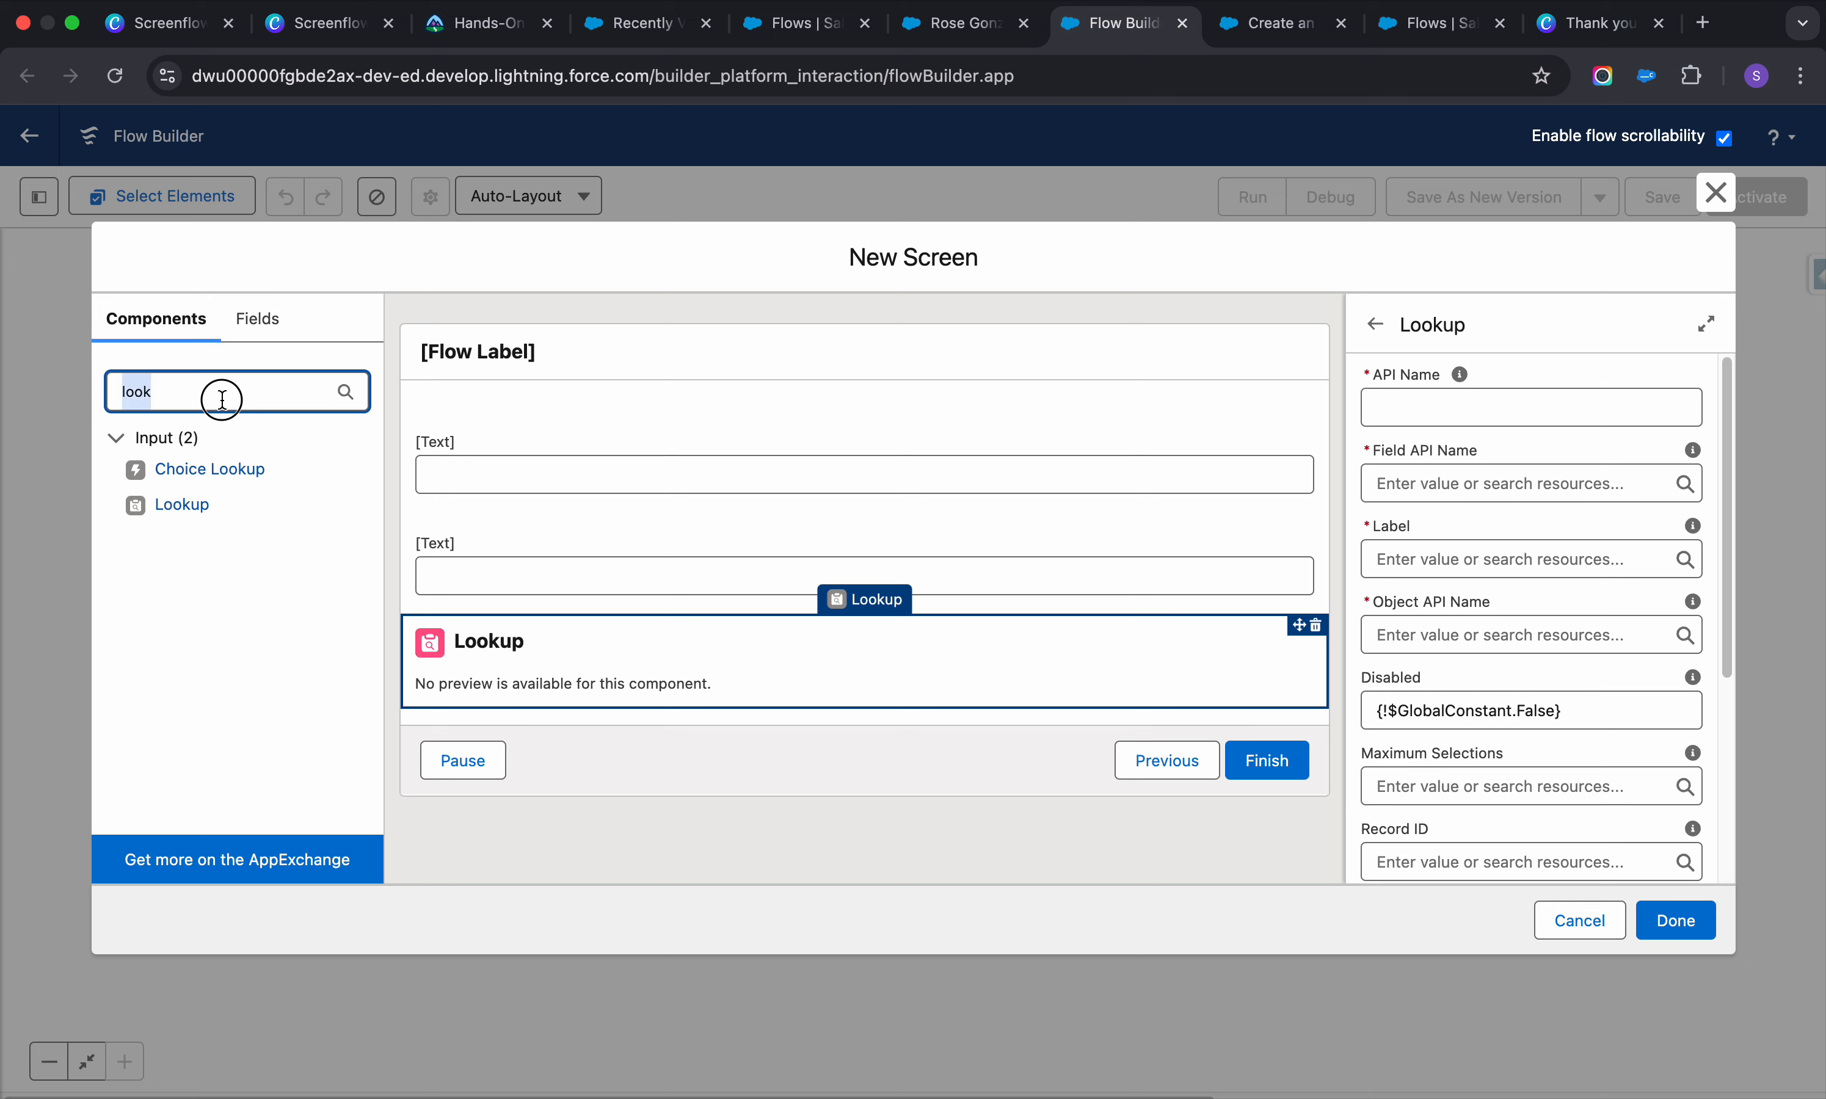
{"action": "type", "text": "mob"}
{"action": "key", "text": "BackSpace"}
{"action": "key", "text": "BackSpace"}
{"action": "key", "text": "BackSpace"}
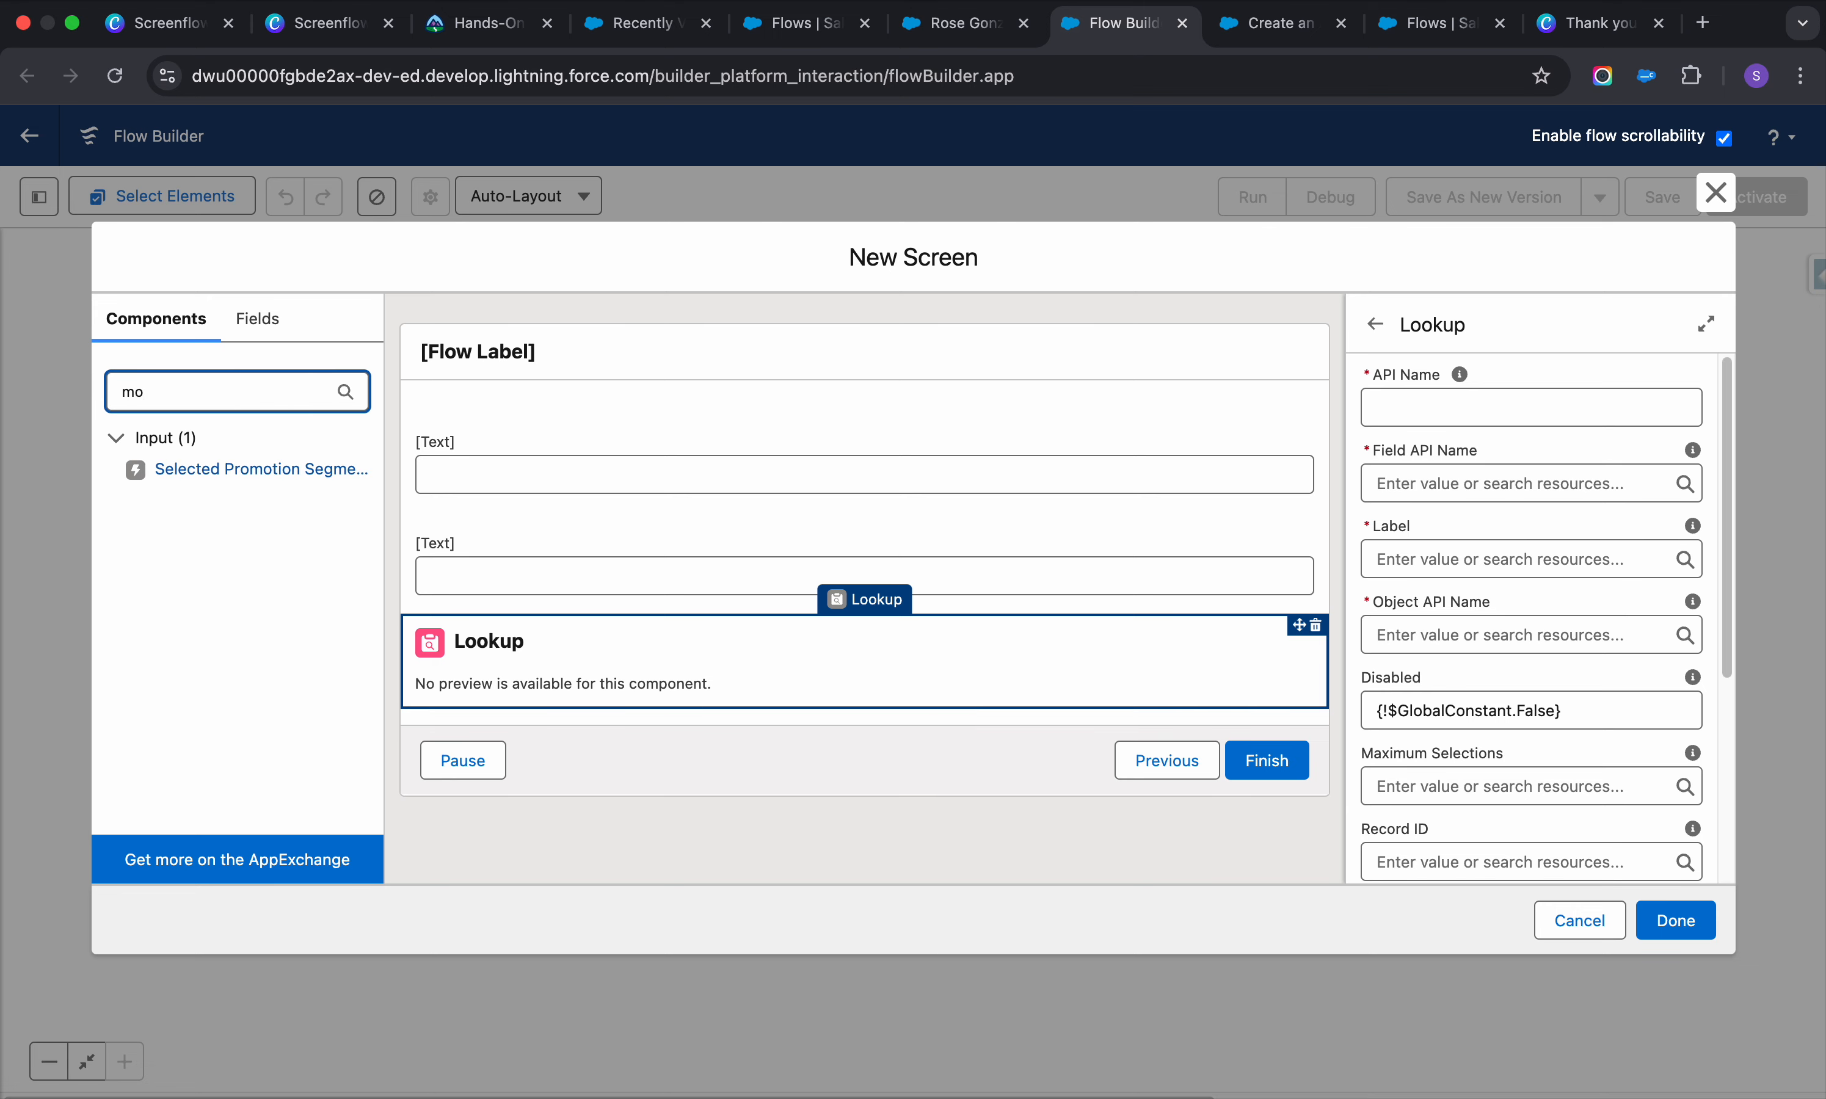
{"action": "type", "text": "tit"}
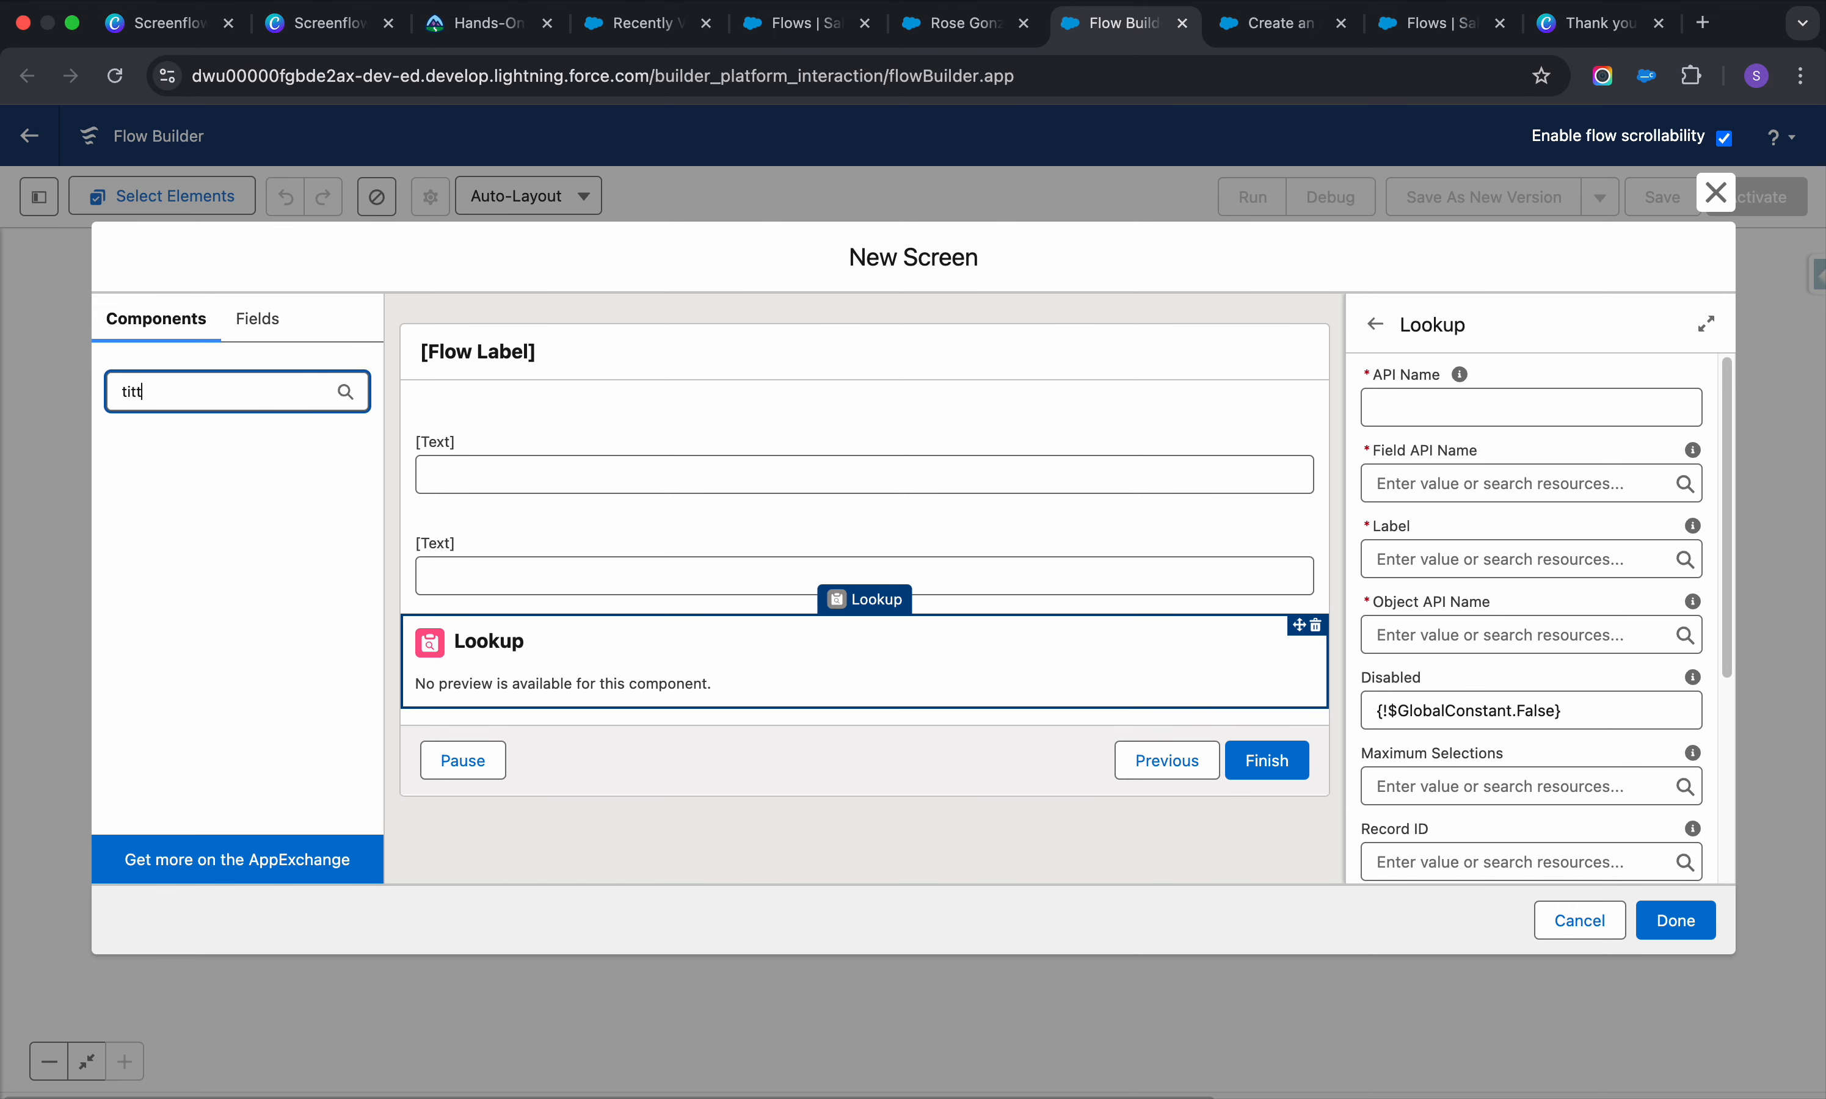
{"action": "key", "text": "BackSpace"}
{"action": "key", "text": "BackSpace"}
{"action": "key", "text": "BackSpace"}
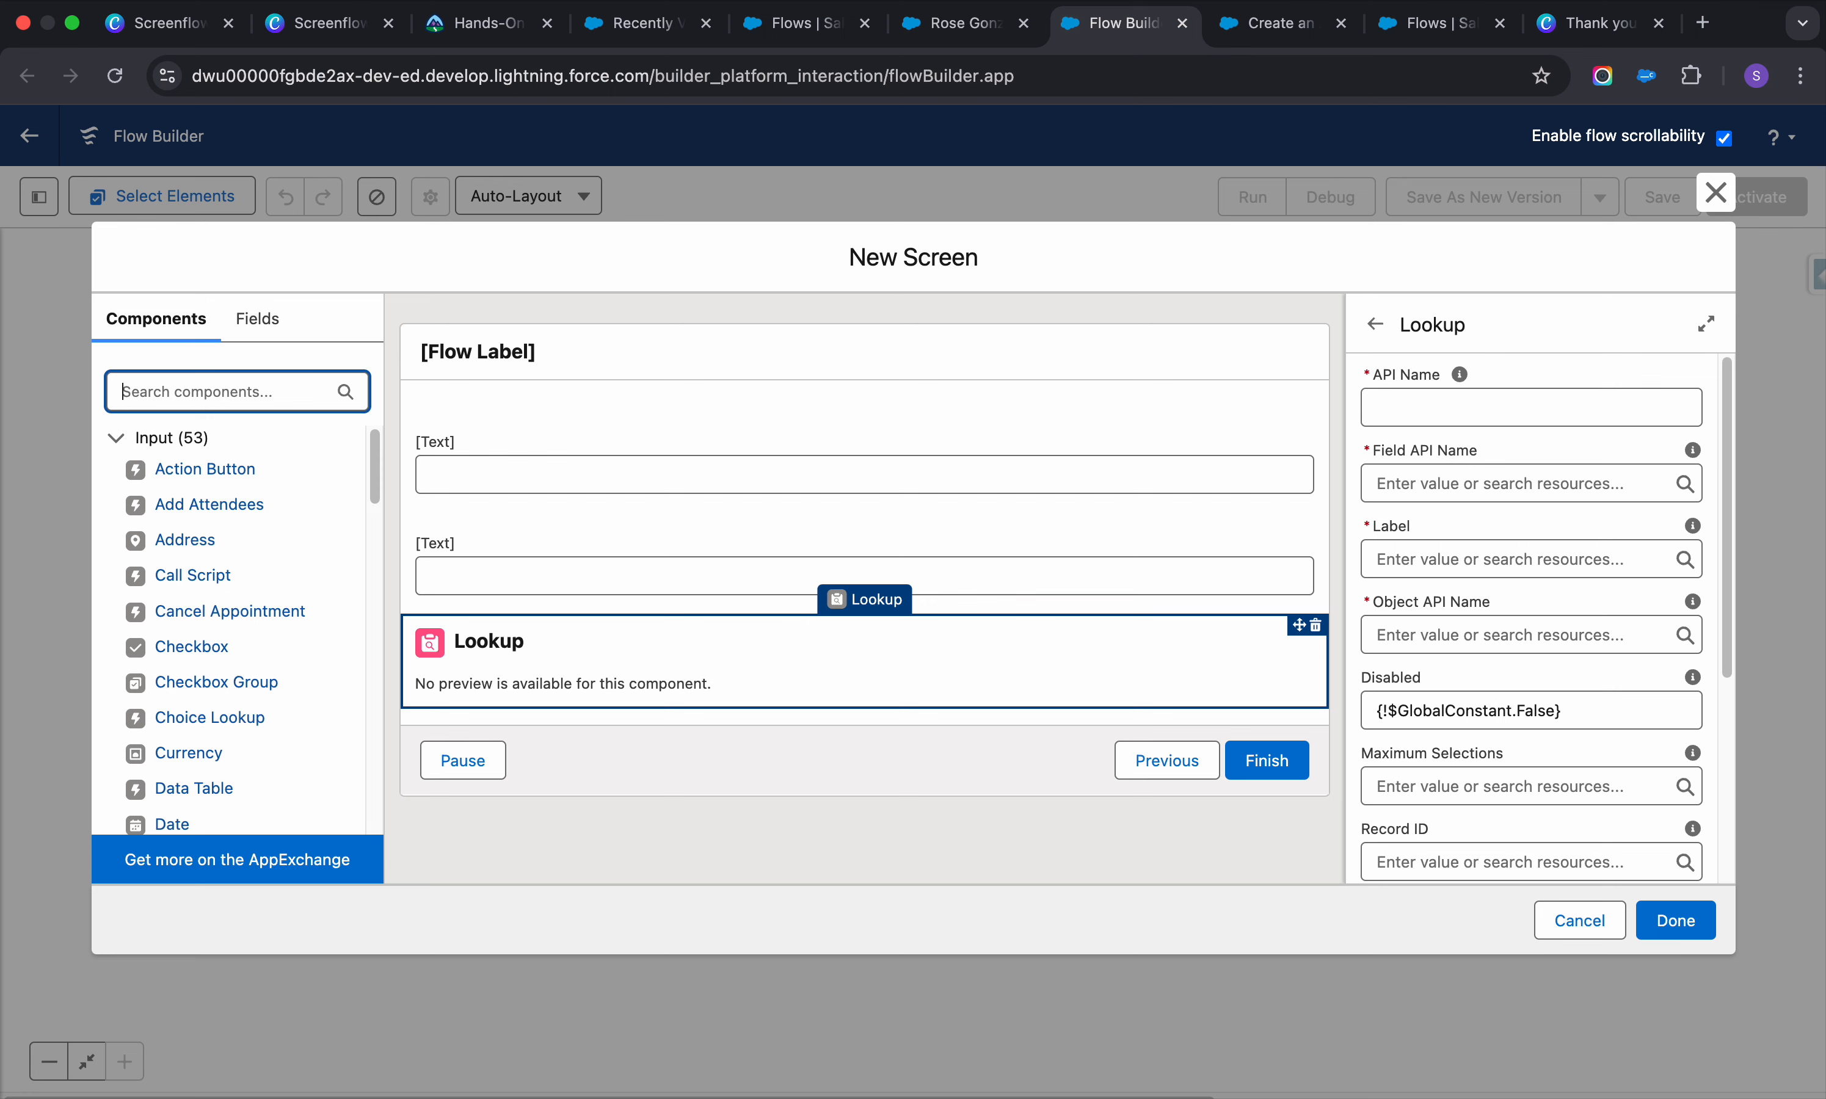
Check the Fields view's record variable choices and return to the Components list
{"action": "left_click", "coordinate": [265, 326]}
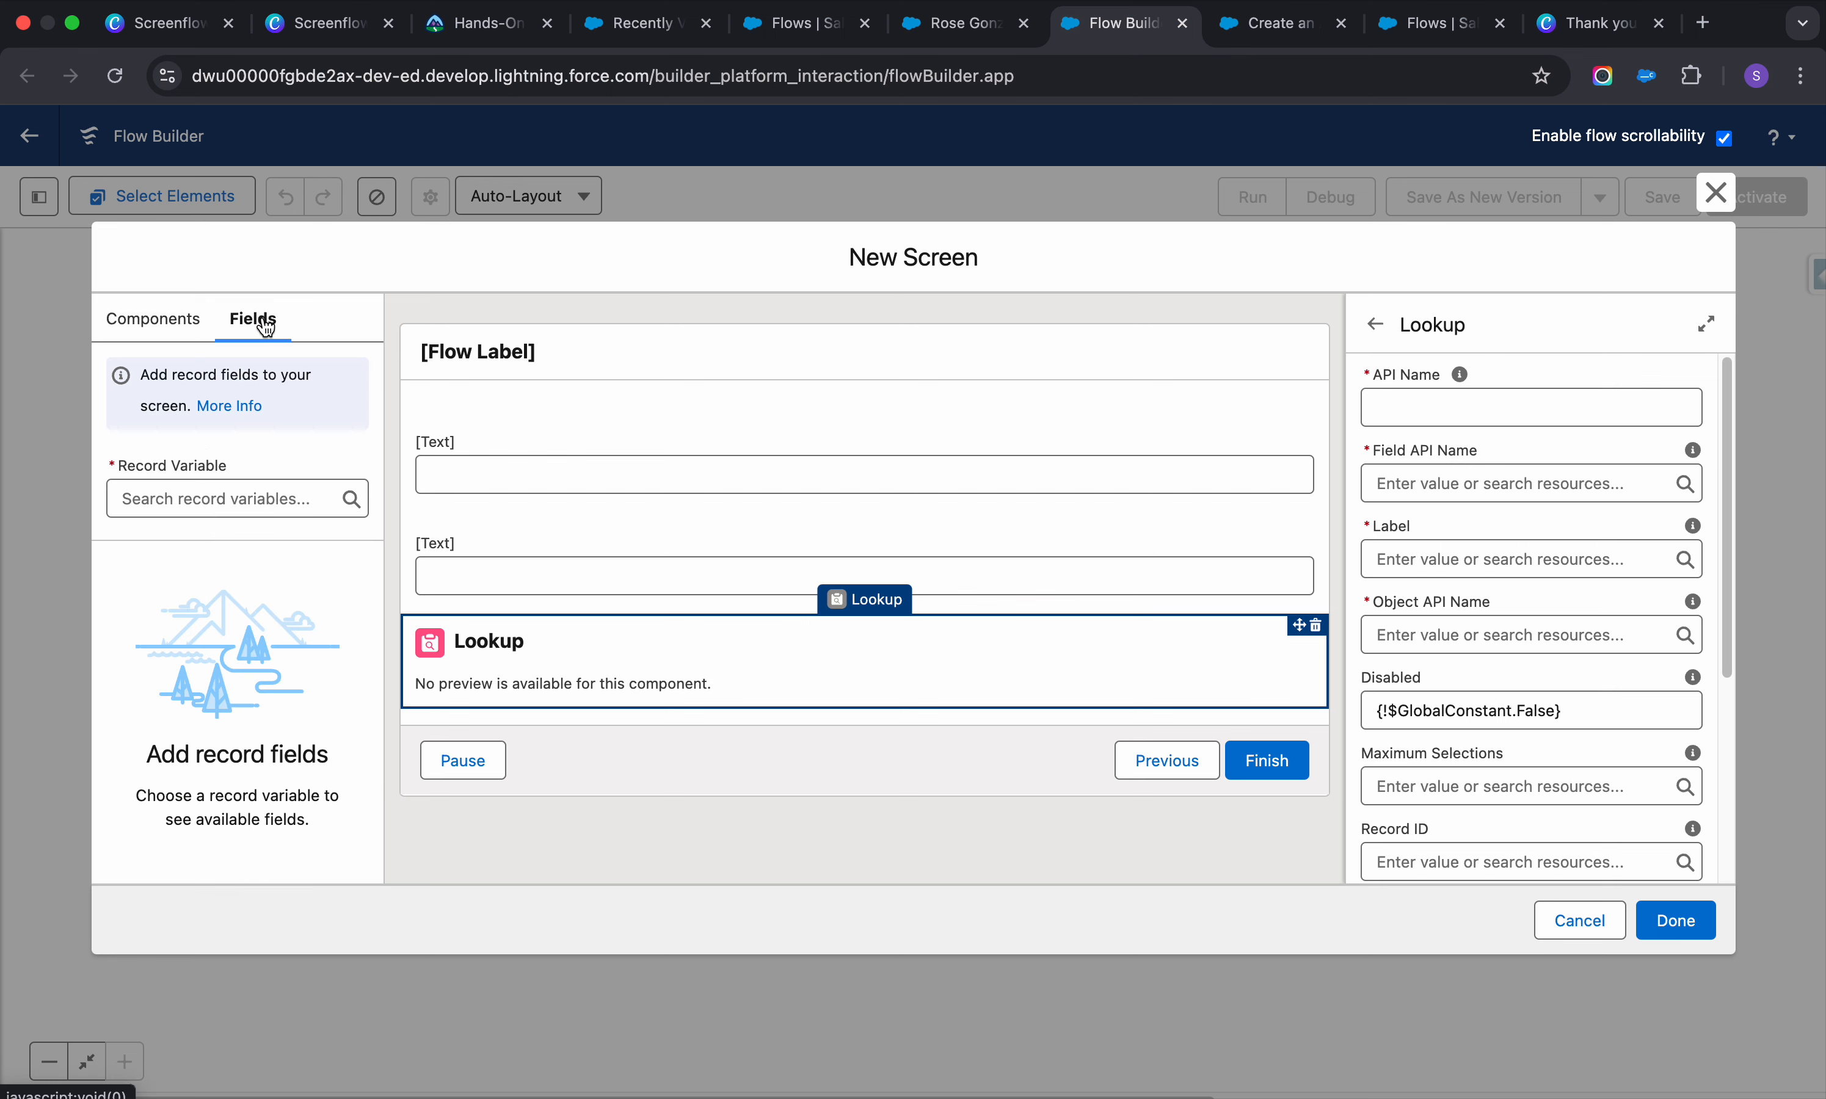
{"action": "left_click", "coordinate": [271, 489]}
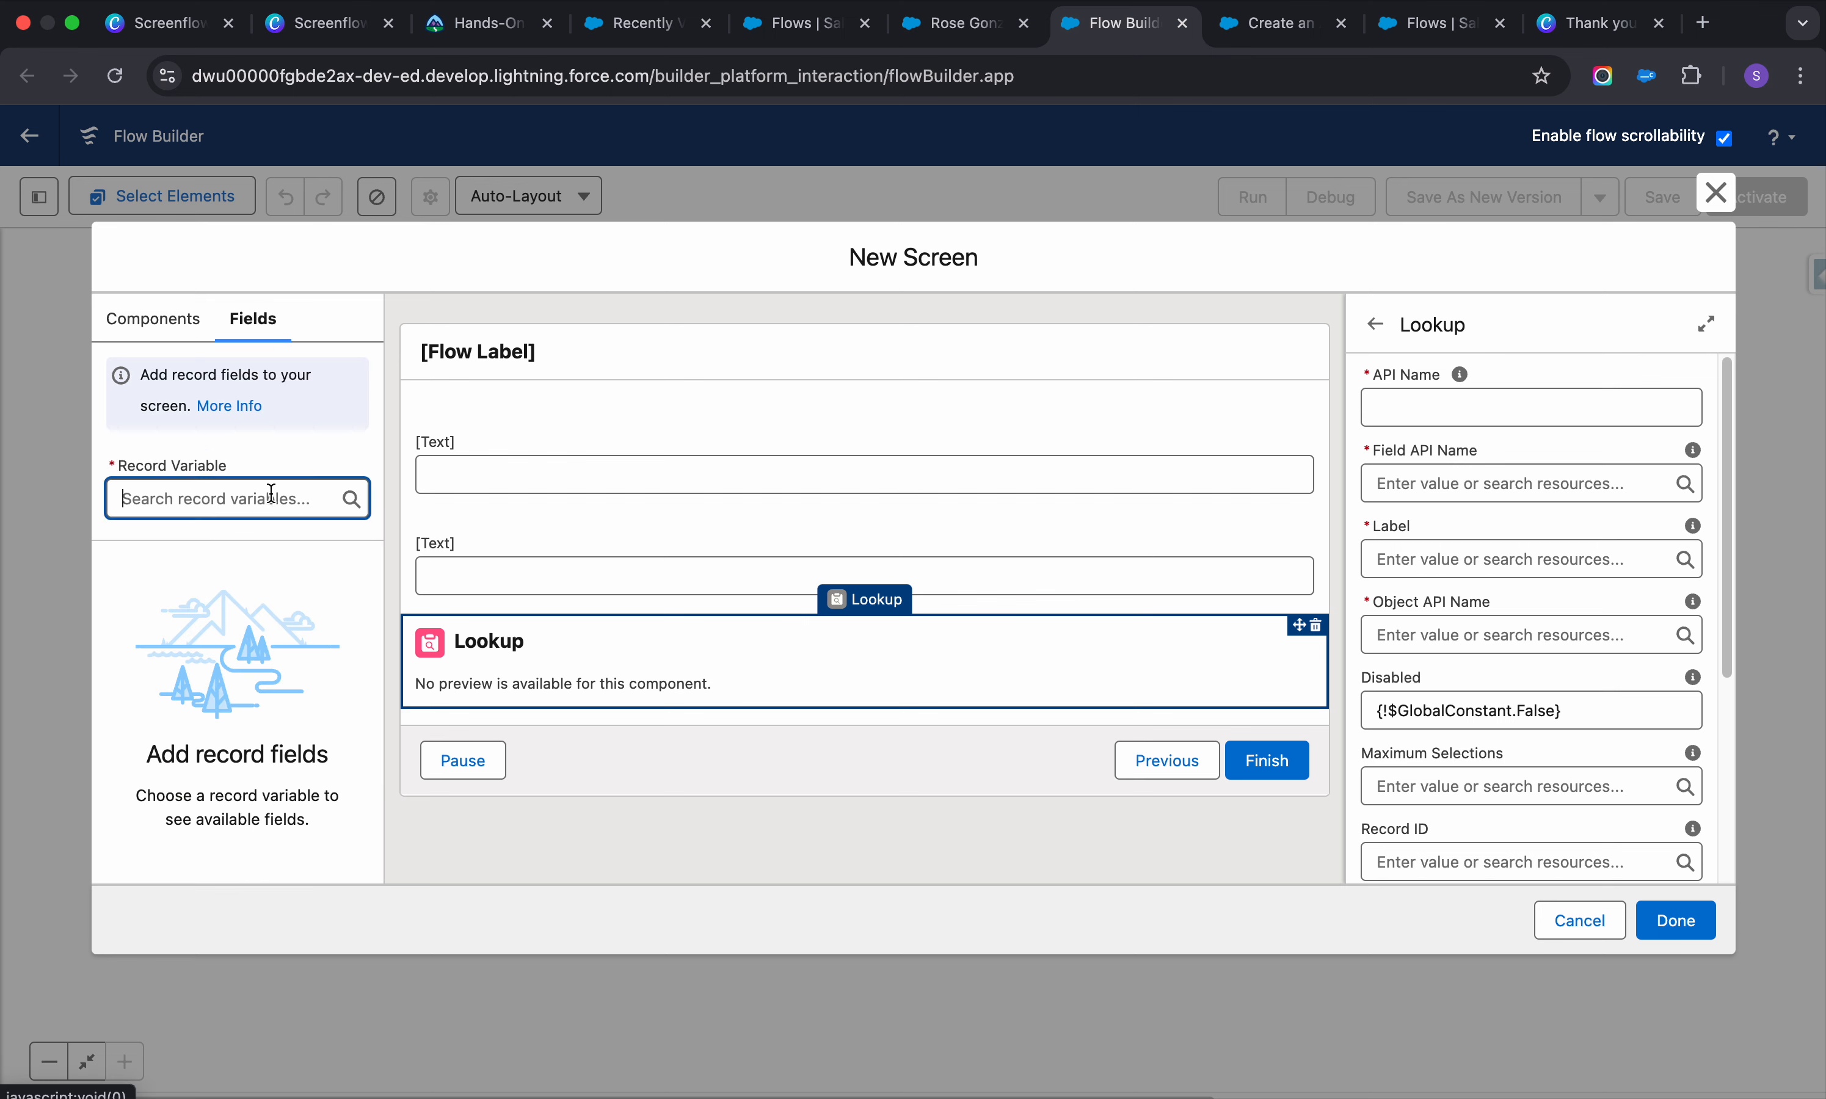
{"action": "left_click", "coordinate": [177, 331]}
{"action": "left_click", "coordinate": [265, 331]}
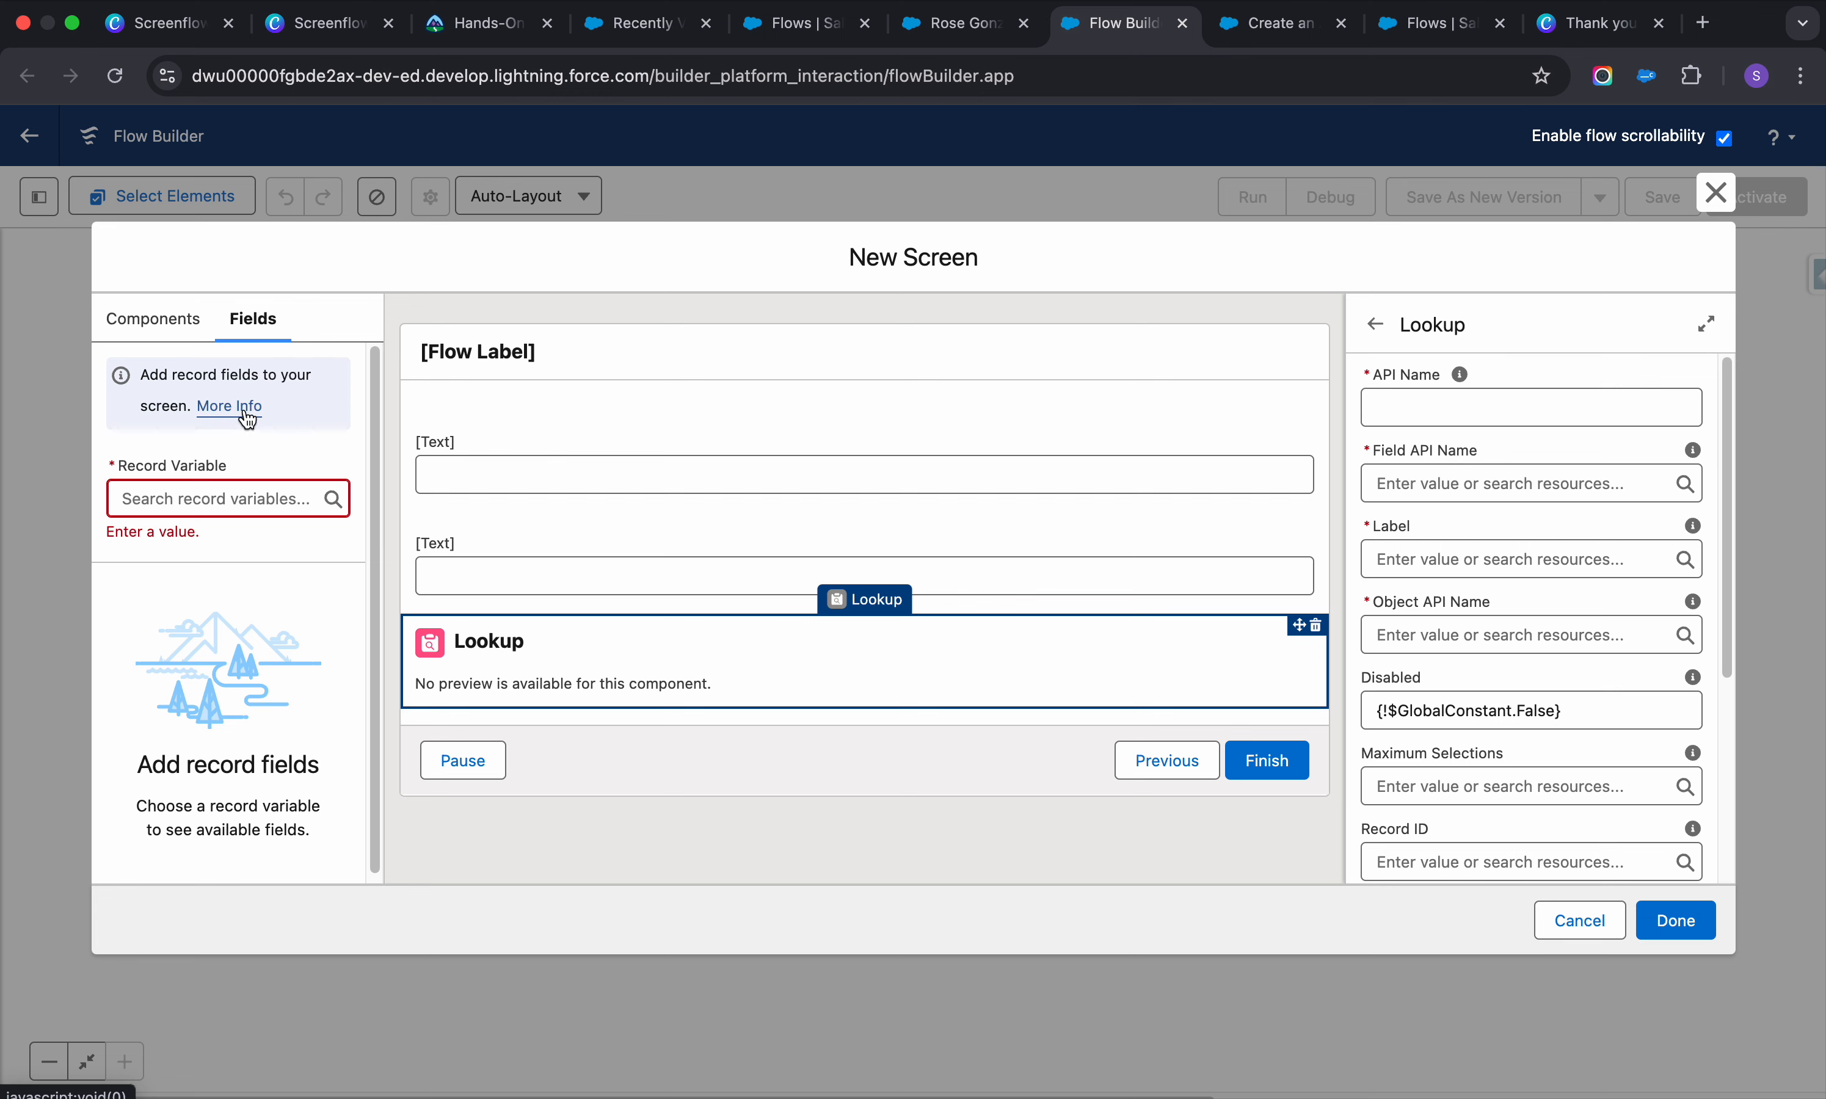
{"action": "left_click", "coordinate": [229, 481]}
{"action": "left_click", "coordinate": [156, 320]}
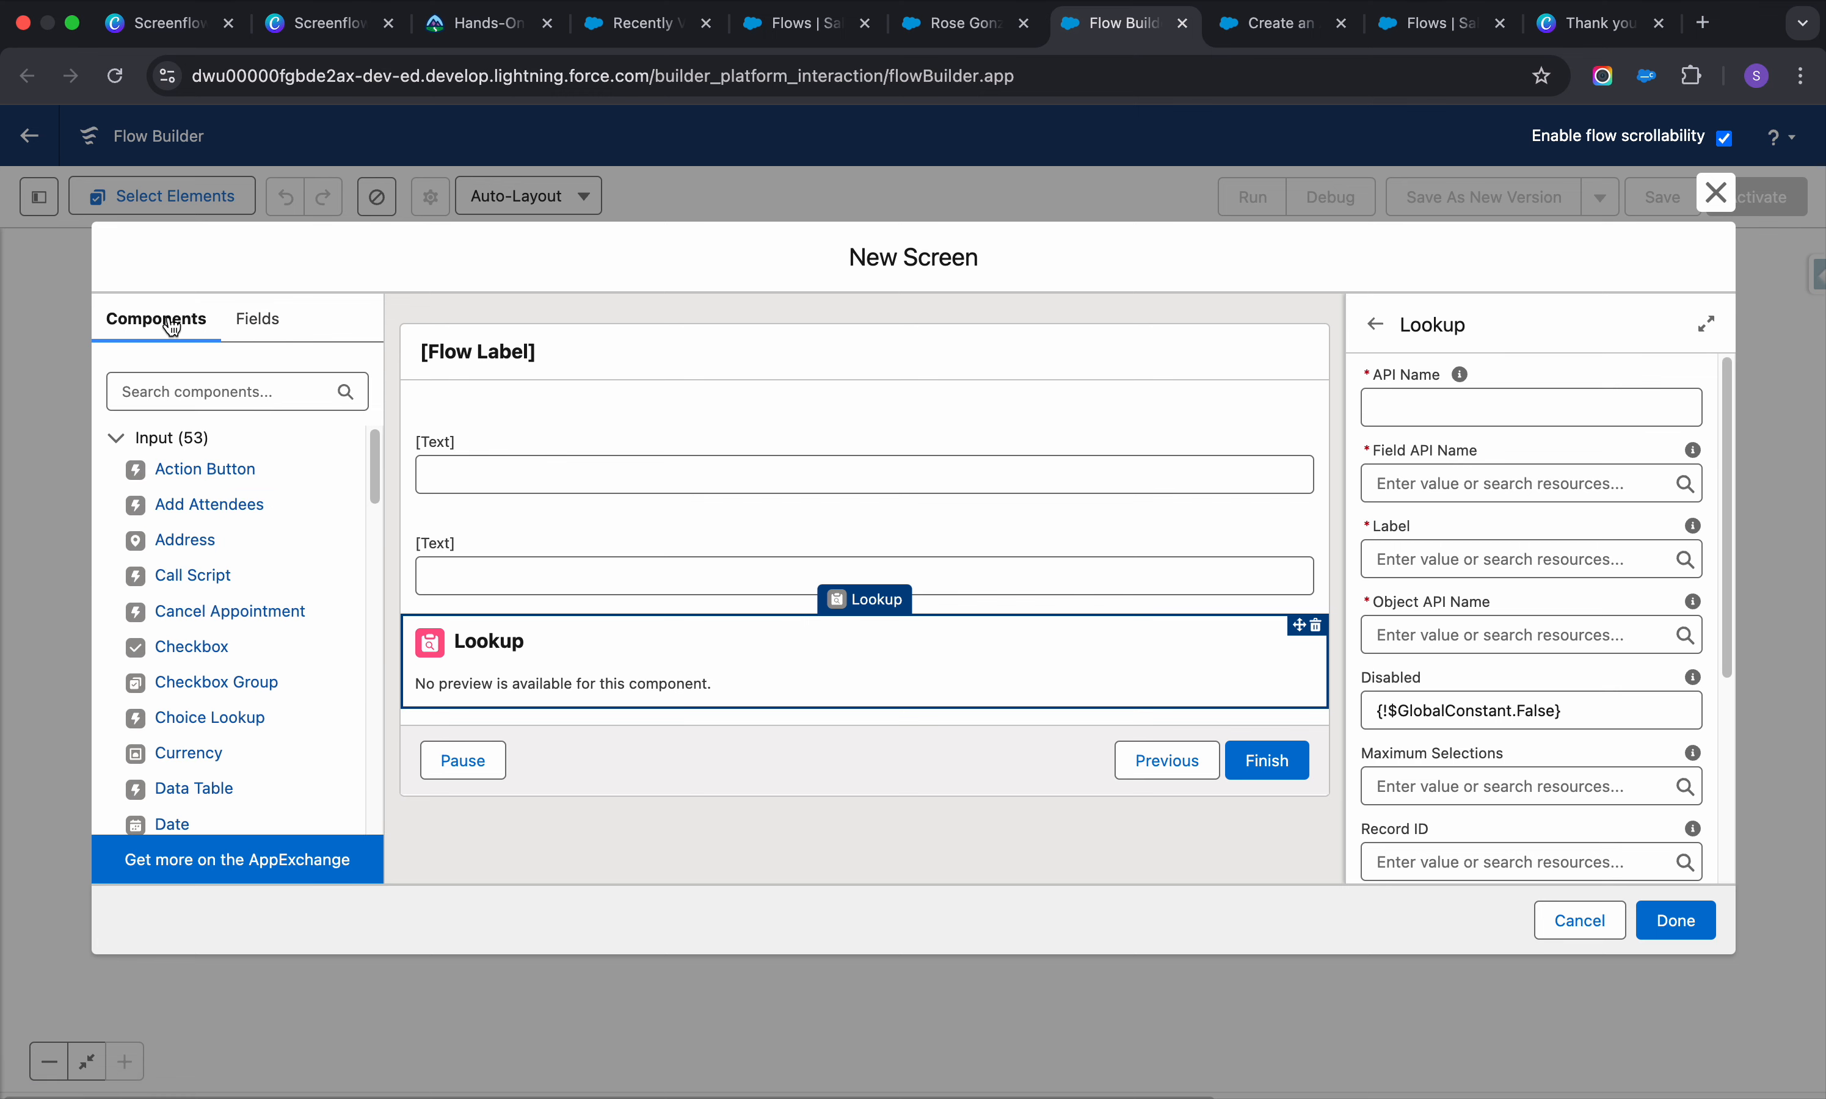
Scroll through the full Components list to locate the Name component
{"action": "left_click", "coordinate": [214, 390]}
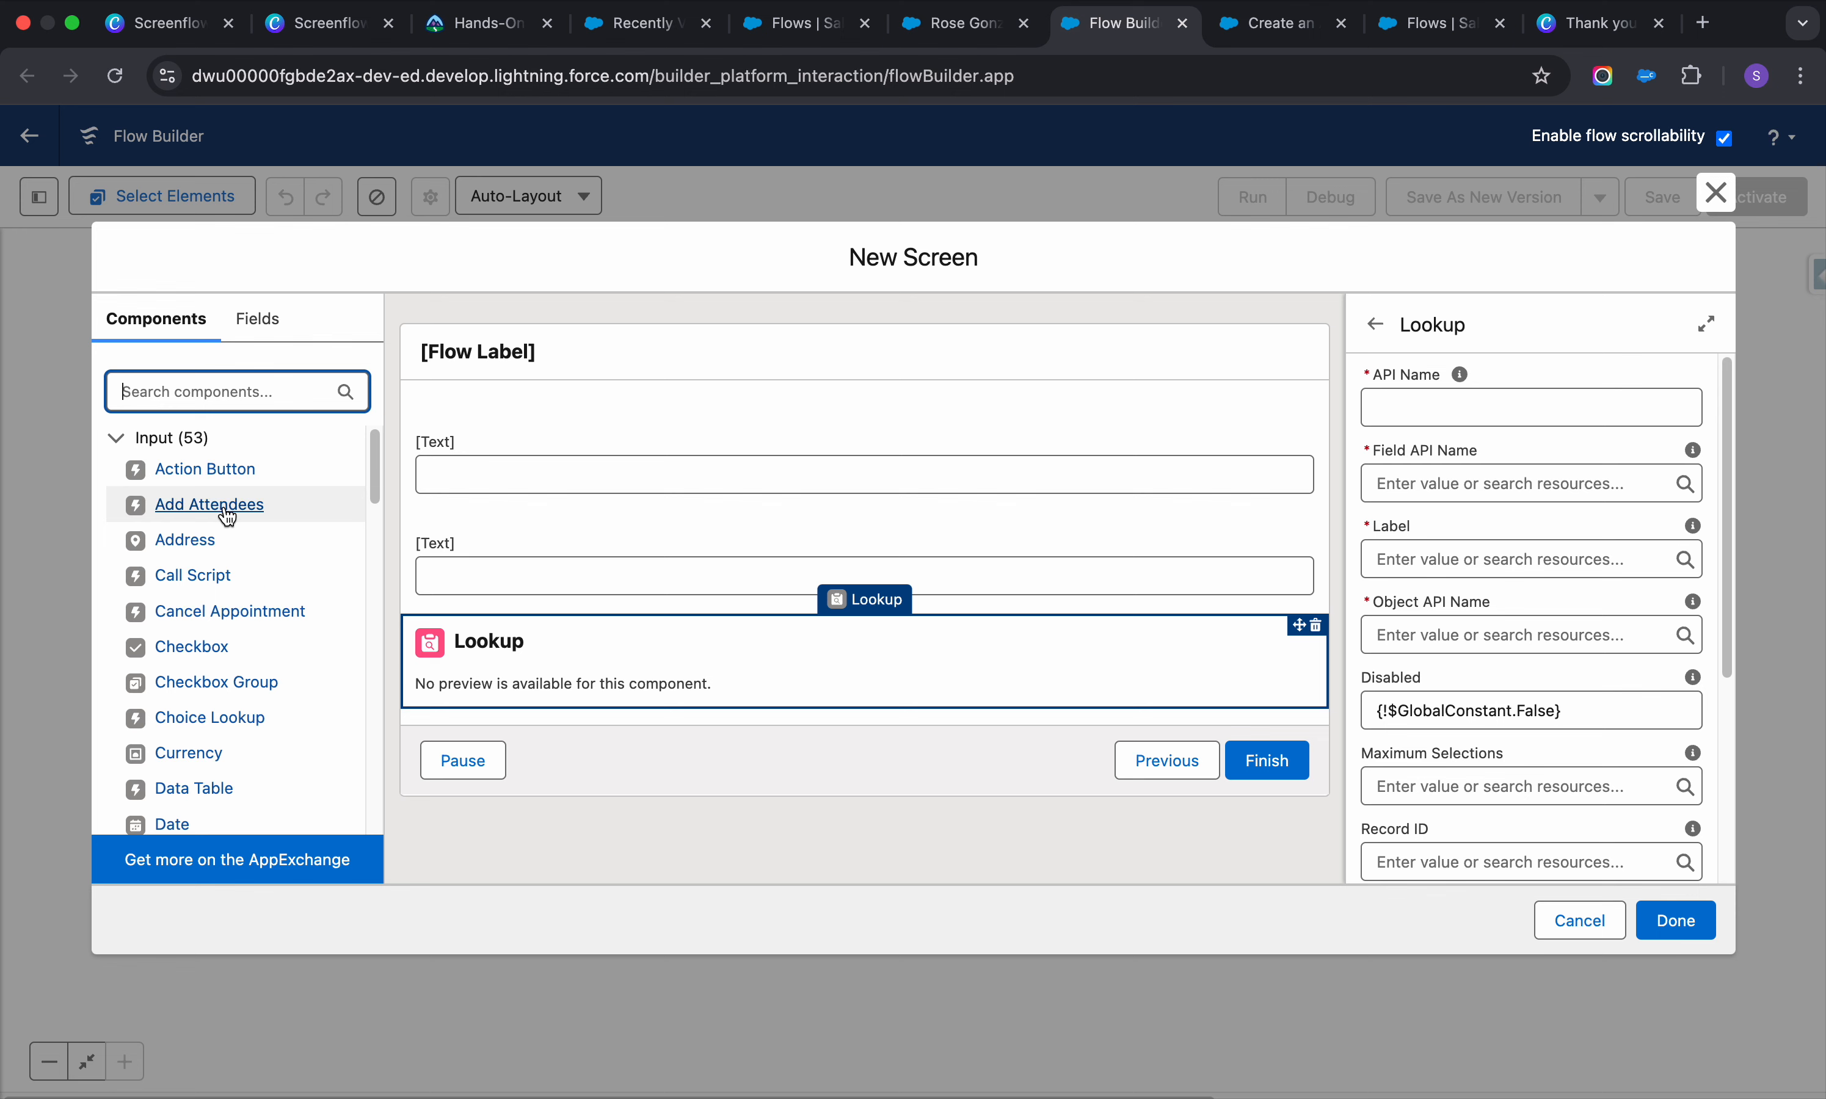
{"action": "scroll", "coordinate": [204, 592], "scroll_direction": "down", "scroll_amount": 2}
{"action": "scroll", "coordinate": [202, 594], "scroll_direction": "down", "scroll_amount": 10}
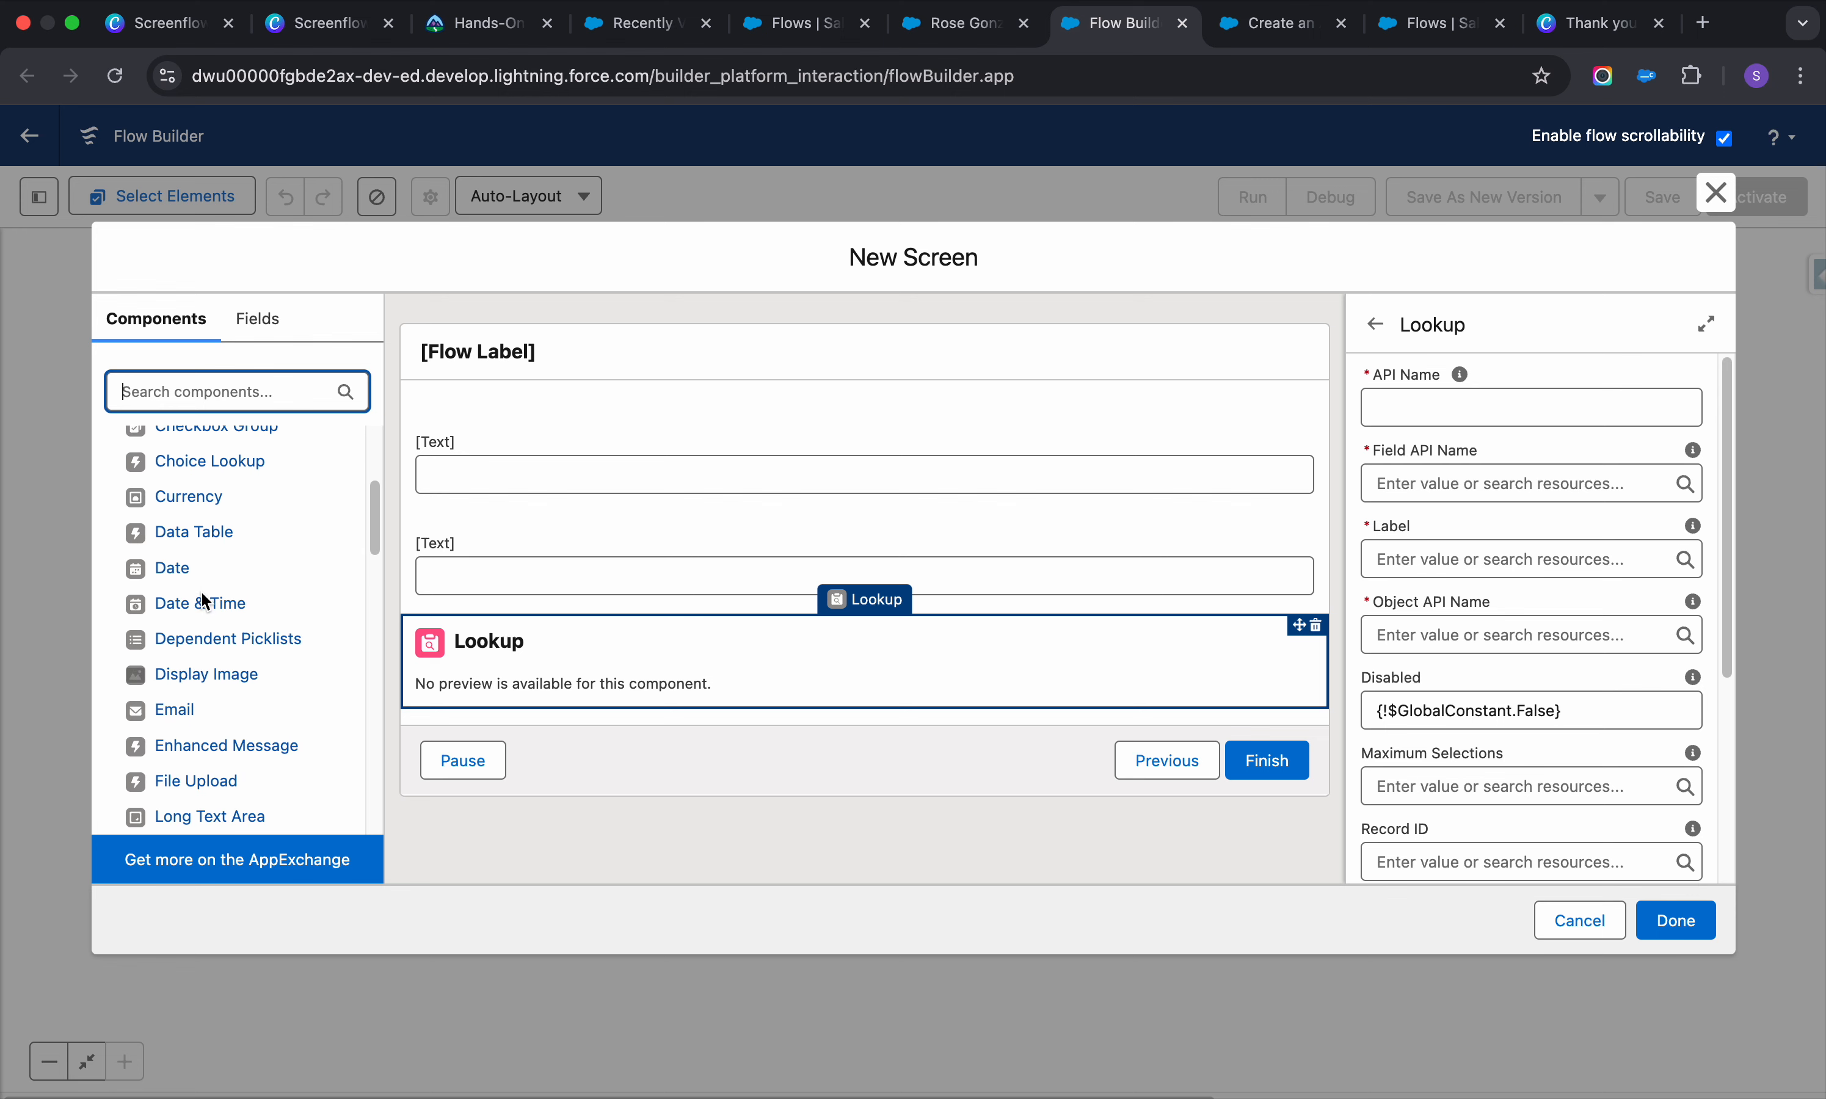
{"action": "scroll", "coordinate": [204, 603], "scroll_direction": "down", "scroll_amount": 2}
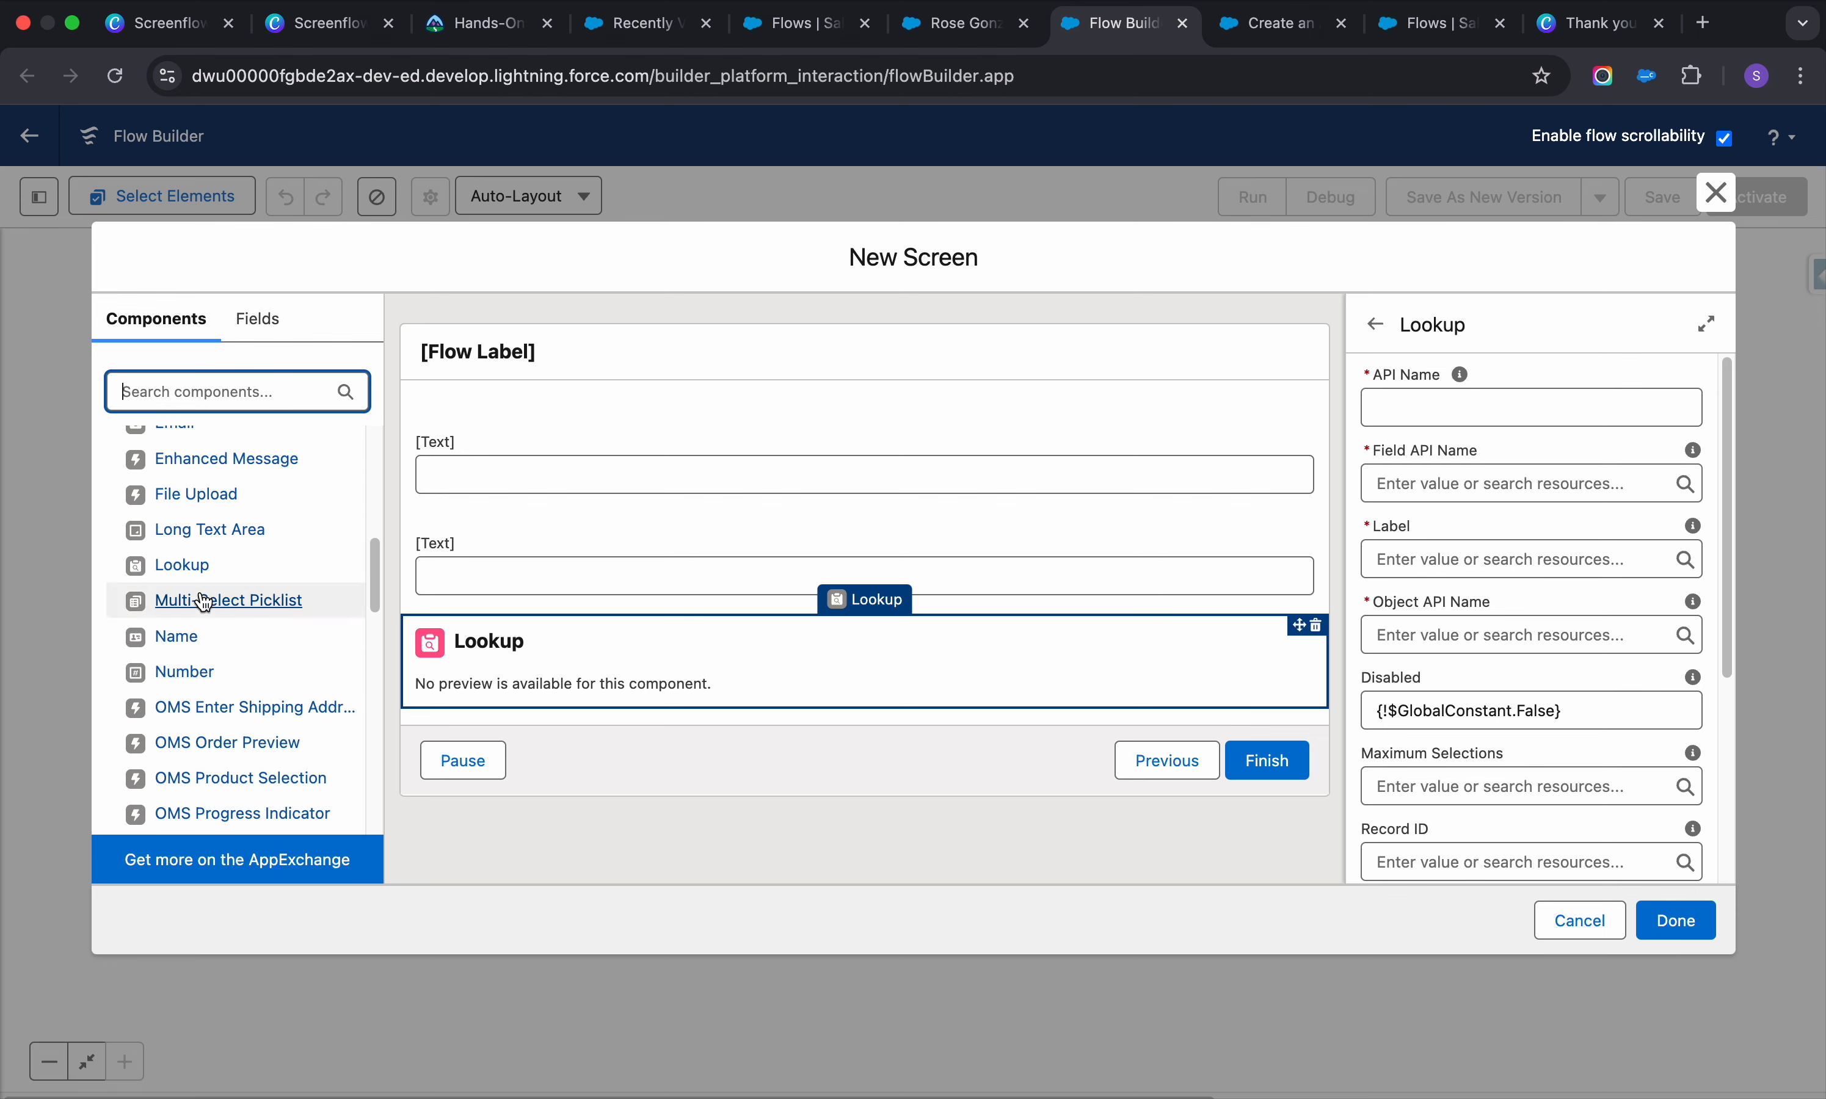
{"action": "scroll", "coordinate": [202, 643], "scroll_direction": "down", "scroll_amount": 1}
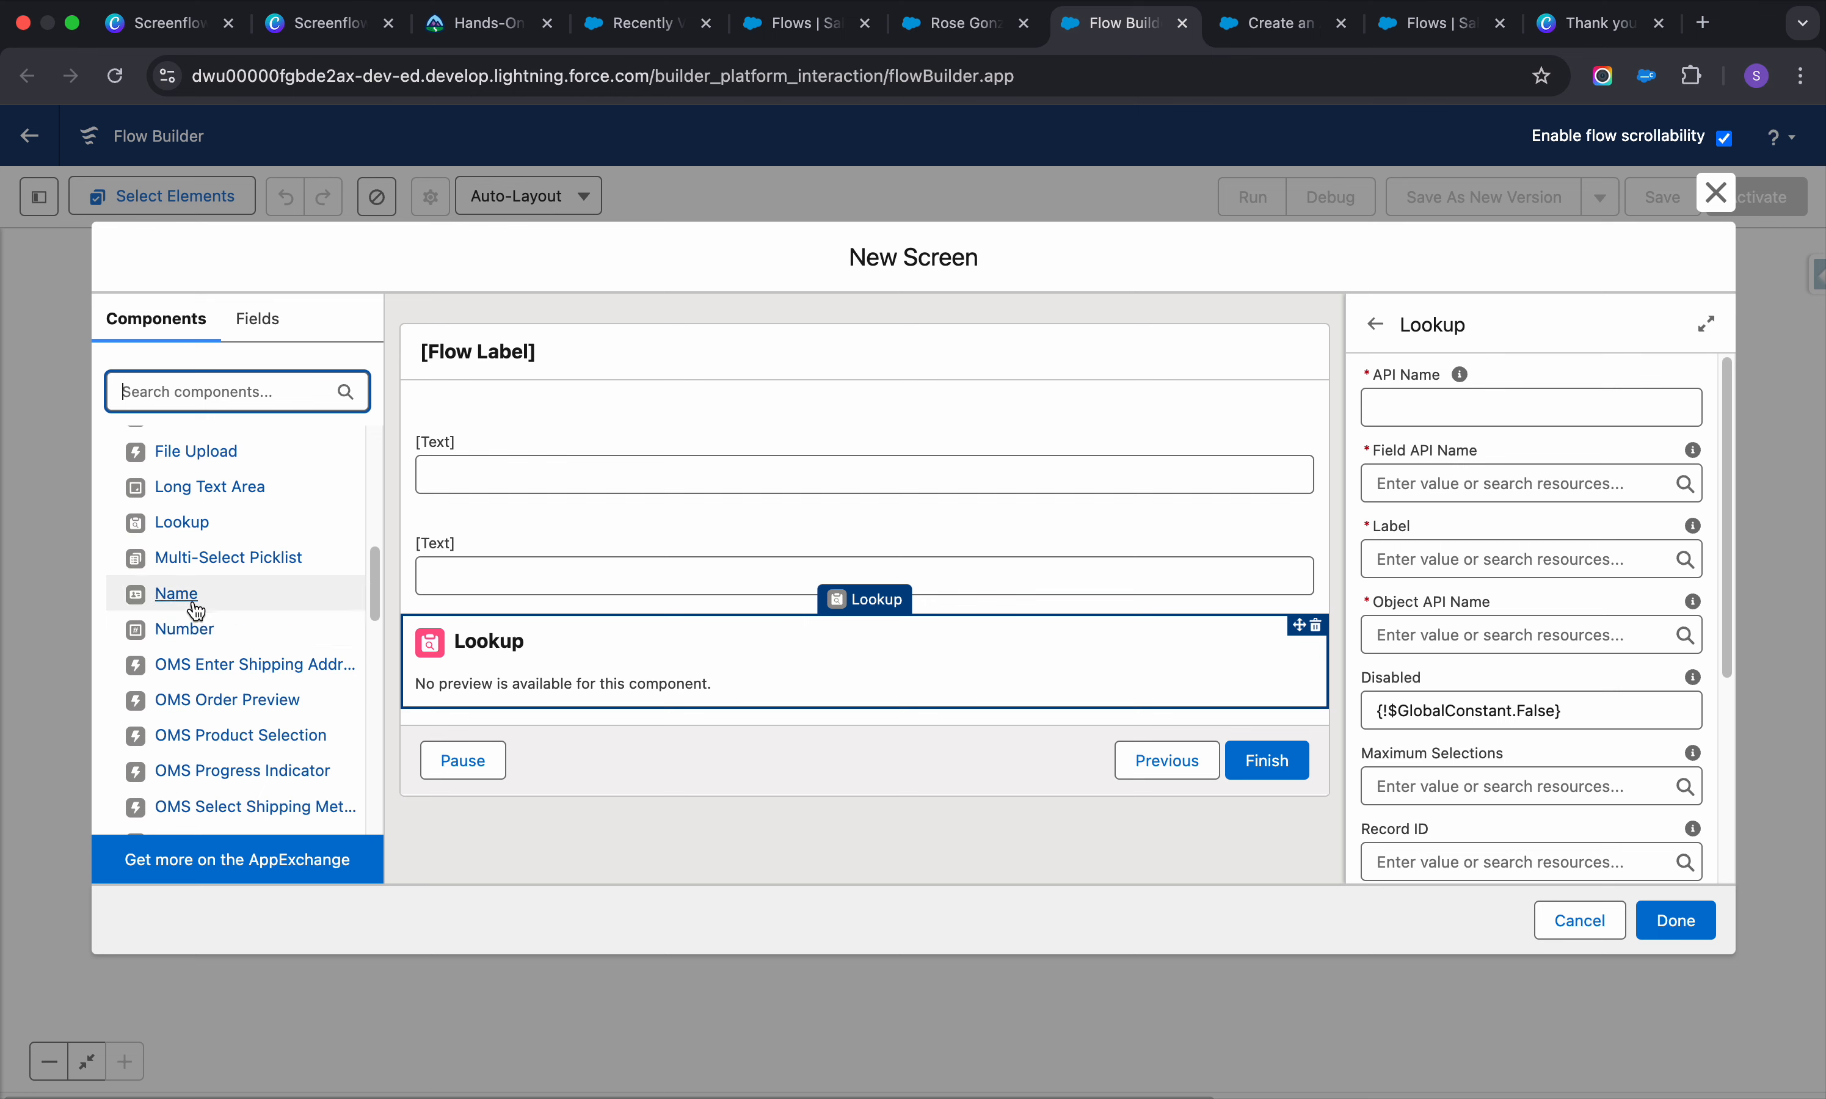
{"action": "scroll", "coordinate": [195, 609], "scroll_direction": "down", "scroll_amount": 3}
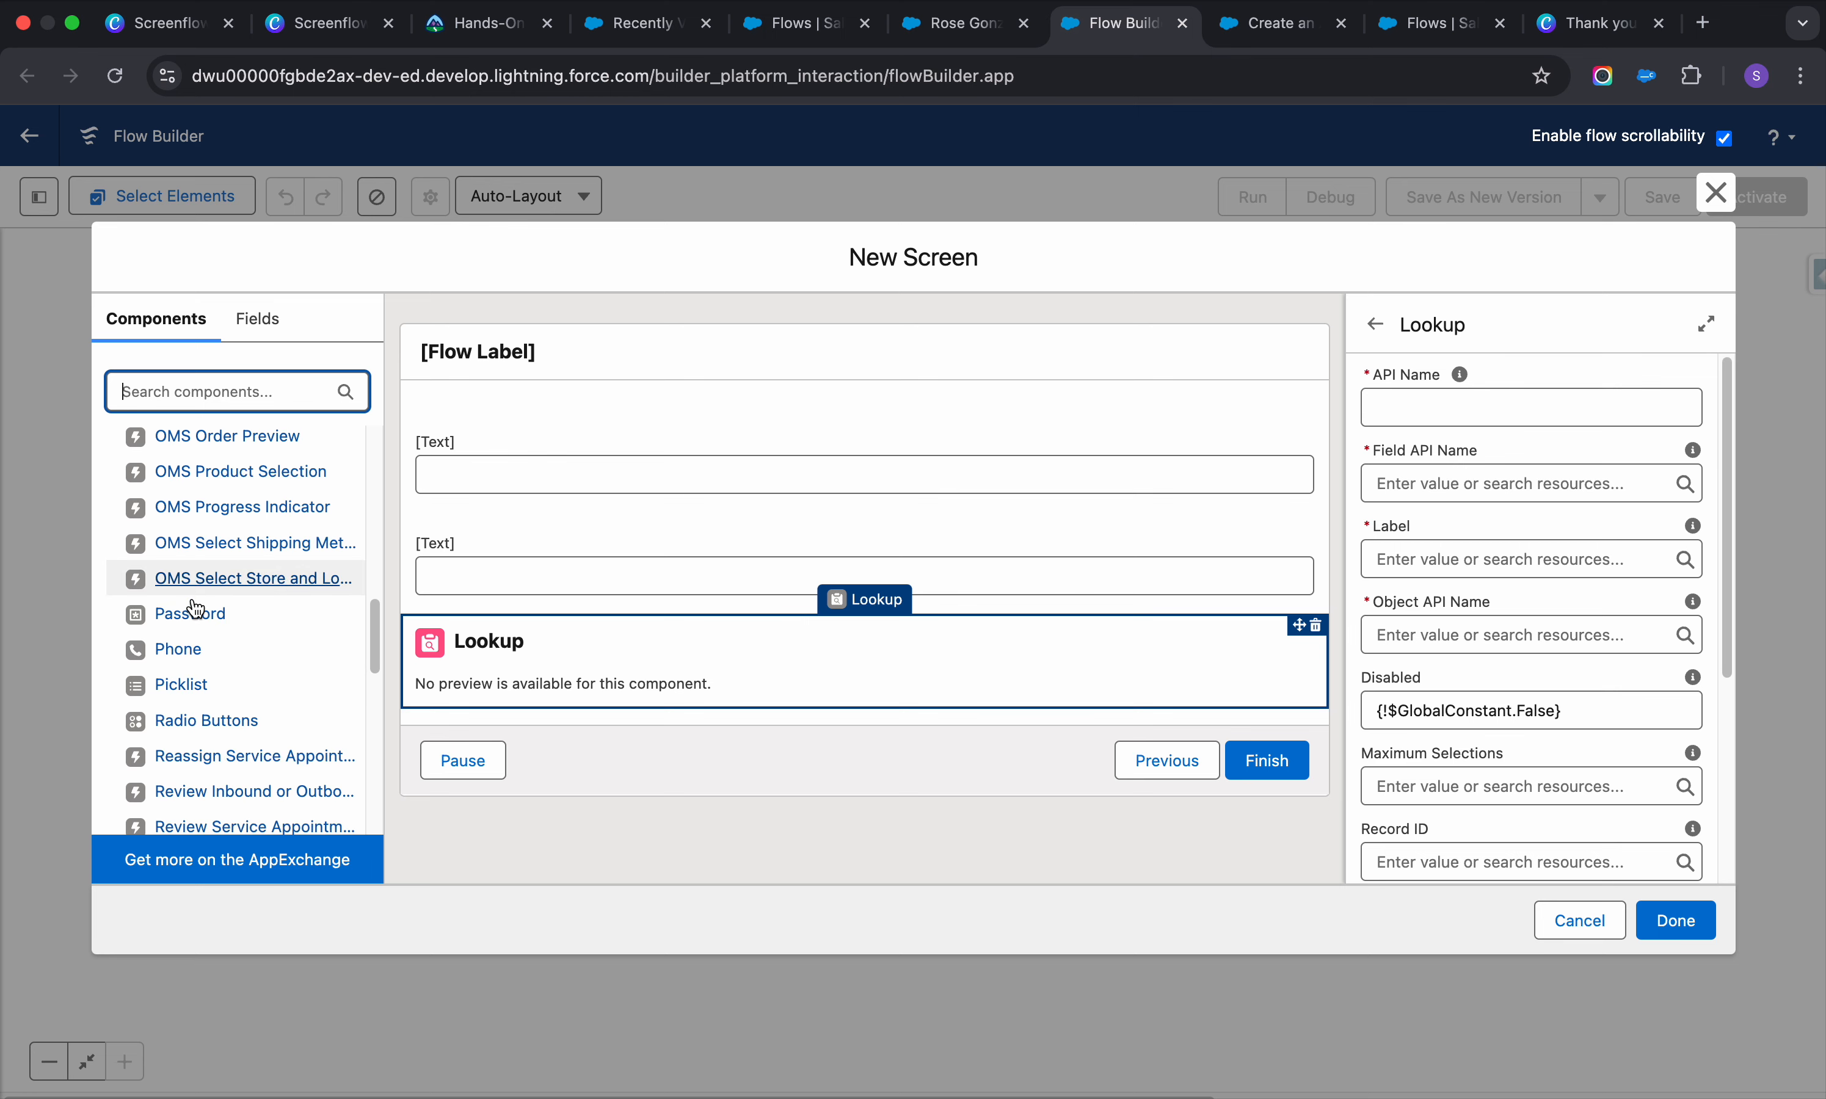
{"action": "scroll", "coordinate": [195, 609], "scroll_direction": "up", "scroll_amount": 3}
Add a Name component to the Contact Information screen
{"action": "left_click", "coordinate": [179, 577]}
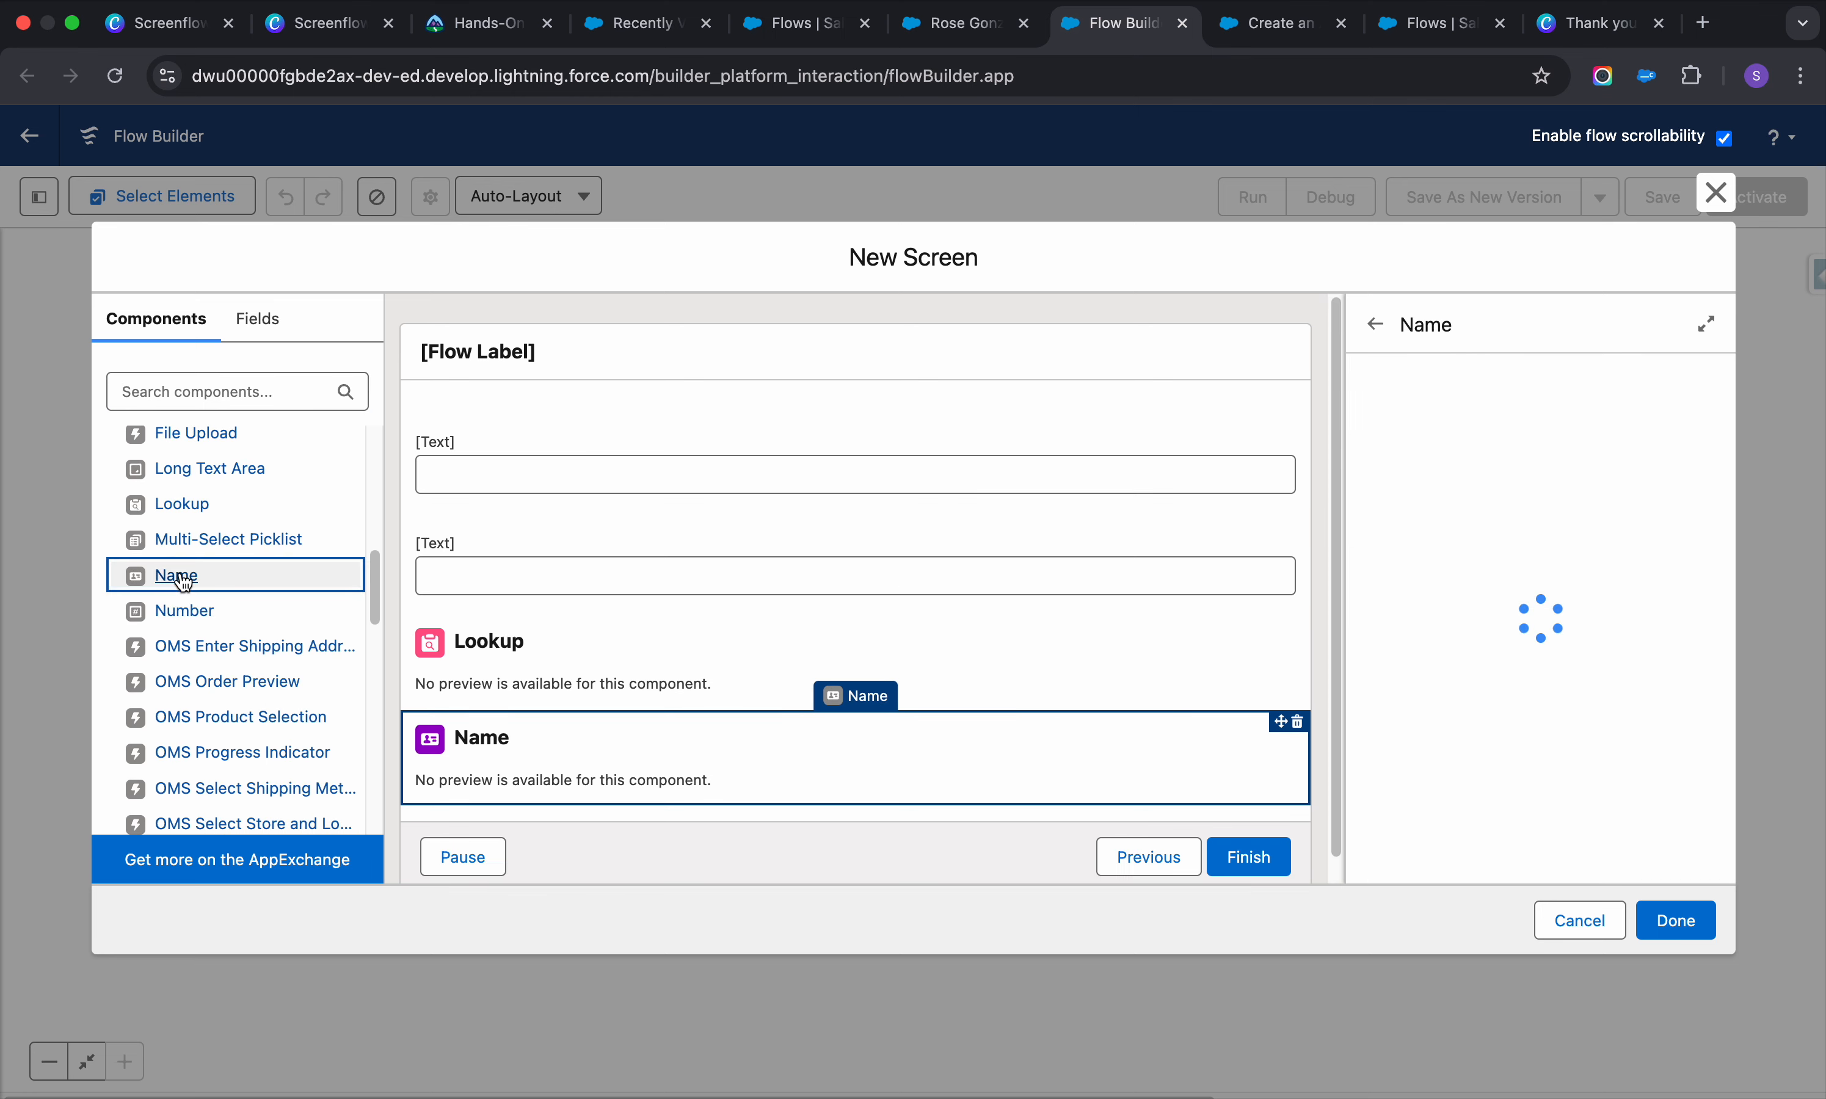
{"action": "scroll", "coordinate": [599, 721], "scroll_direction": "down", "scroll_amount": 3}
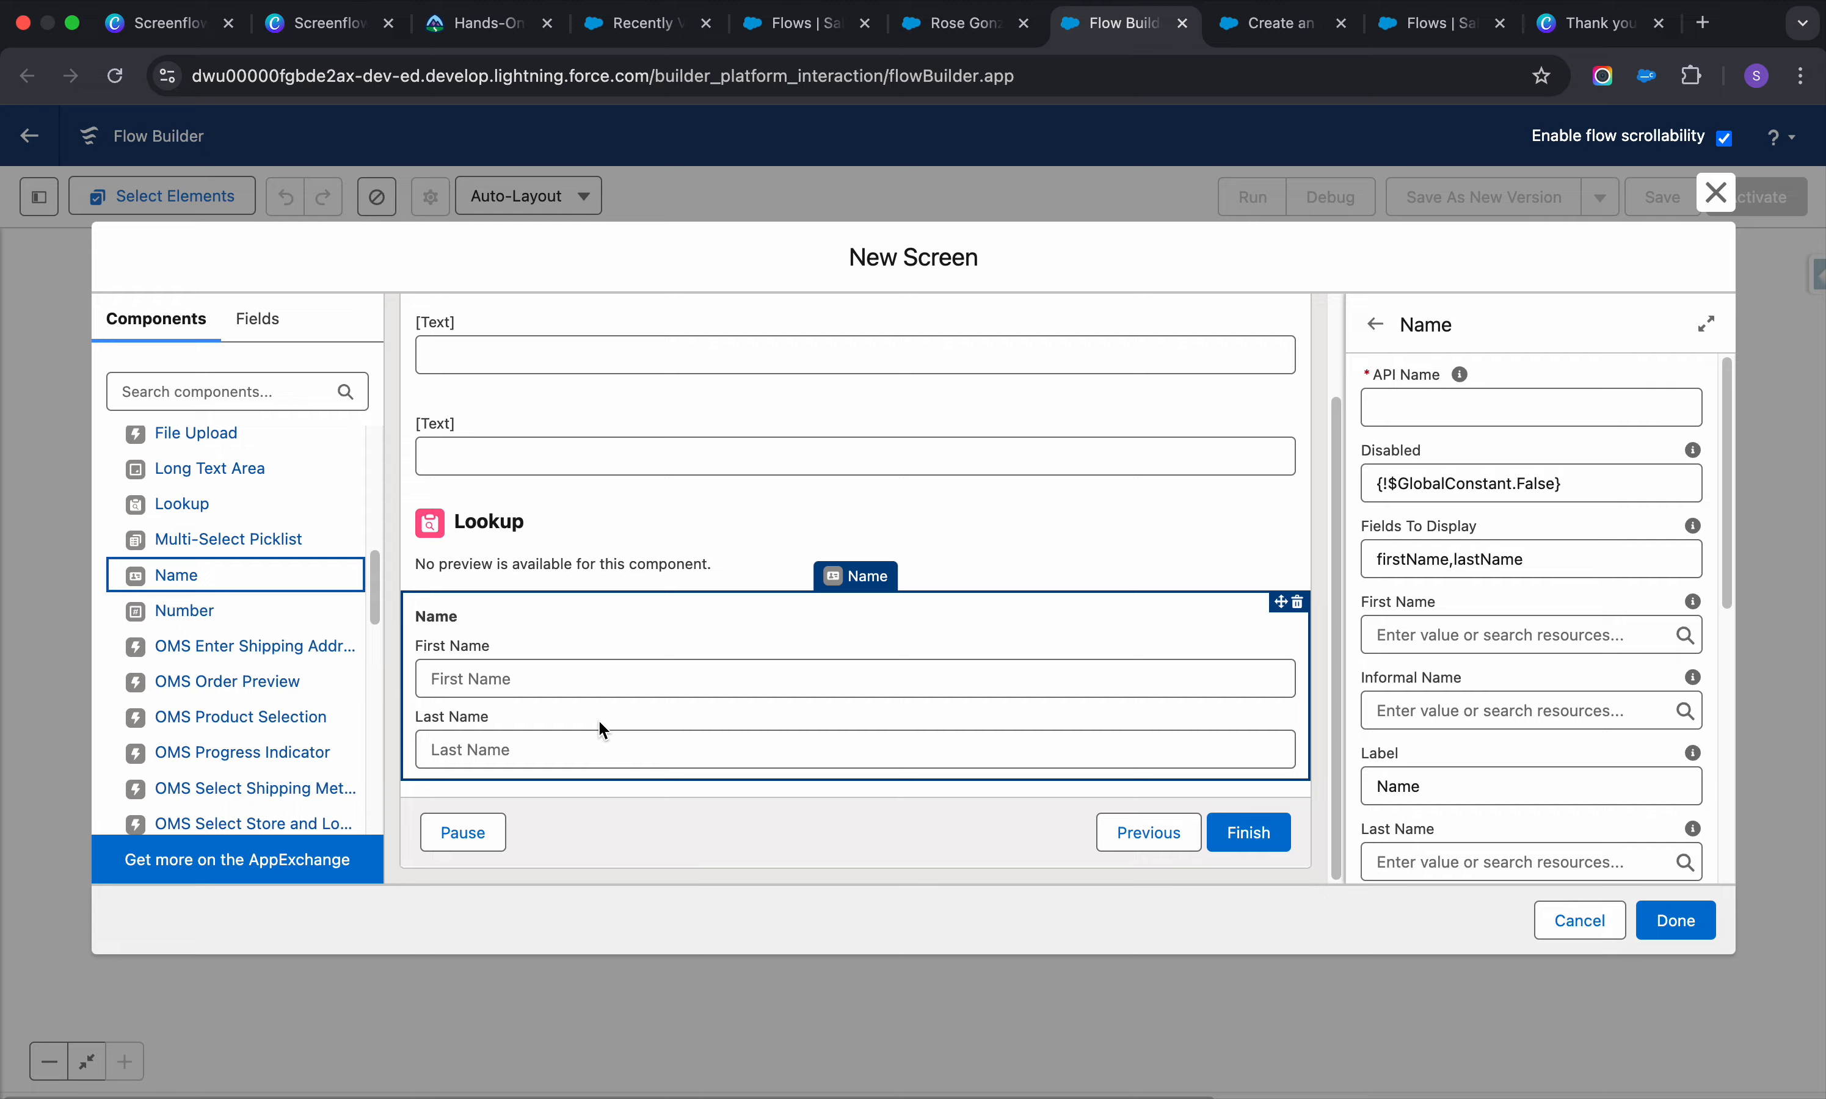
{"action": "scroll", "coordinate": [603, 730], "scroll_direction": "up", "scroll_amount": 3}
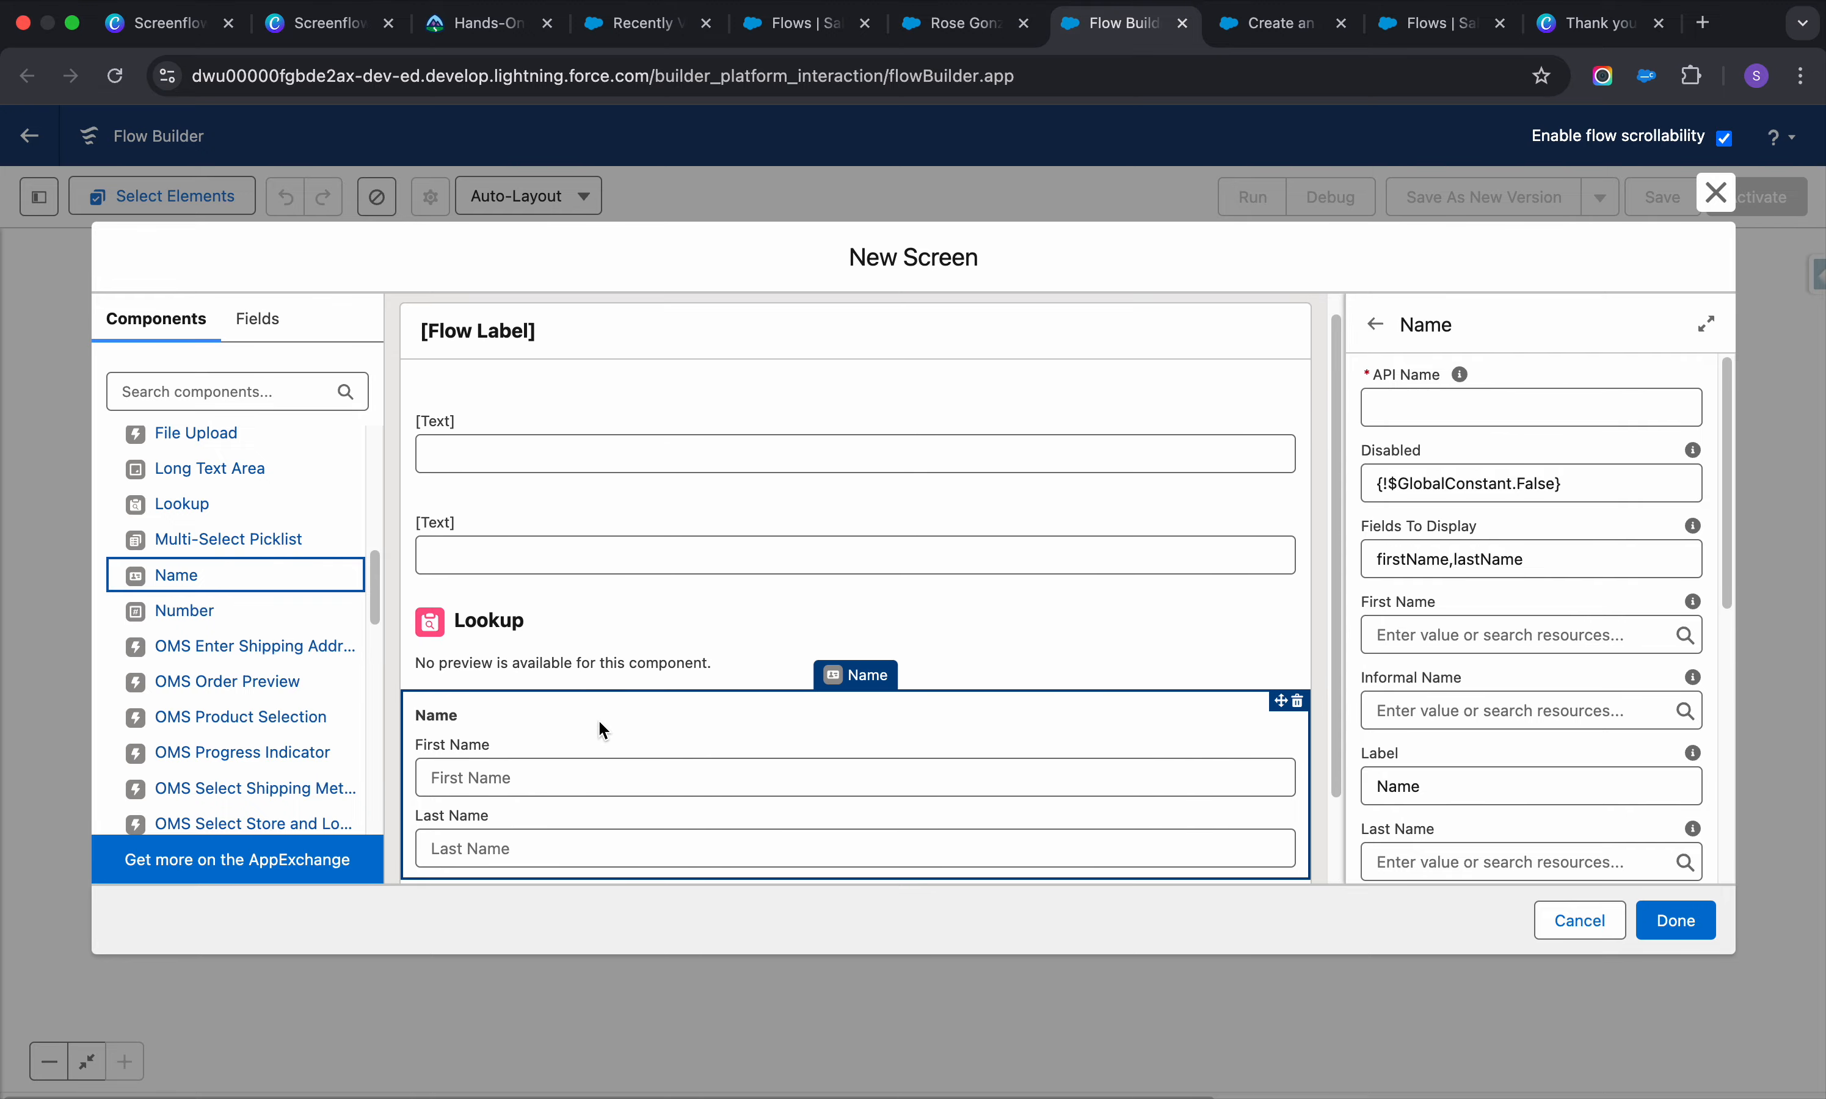
{"action": "scroll", "coordinate": [600, 723], "scroll_direction": "up", "scroll_amount": 1}
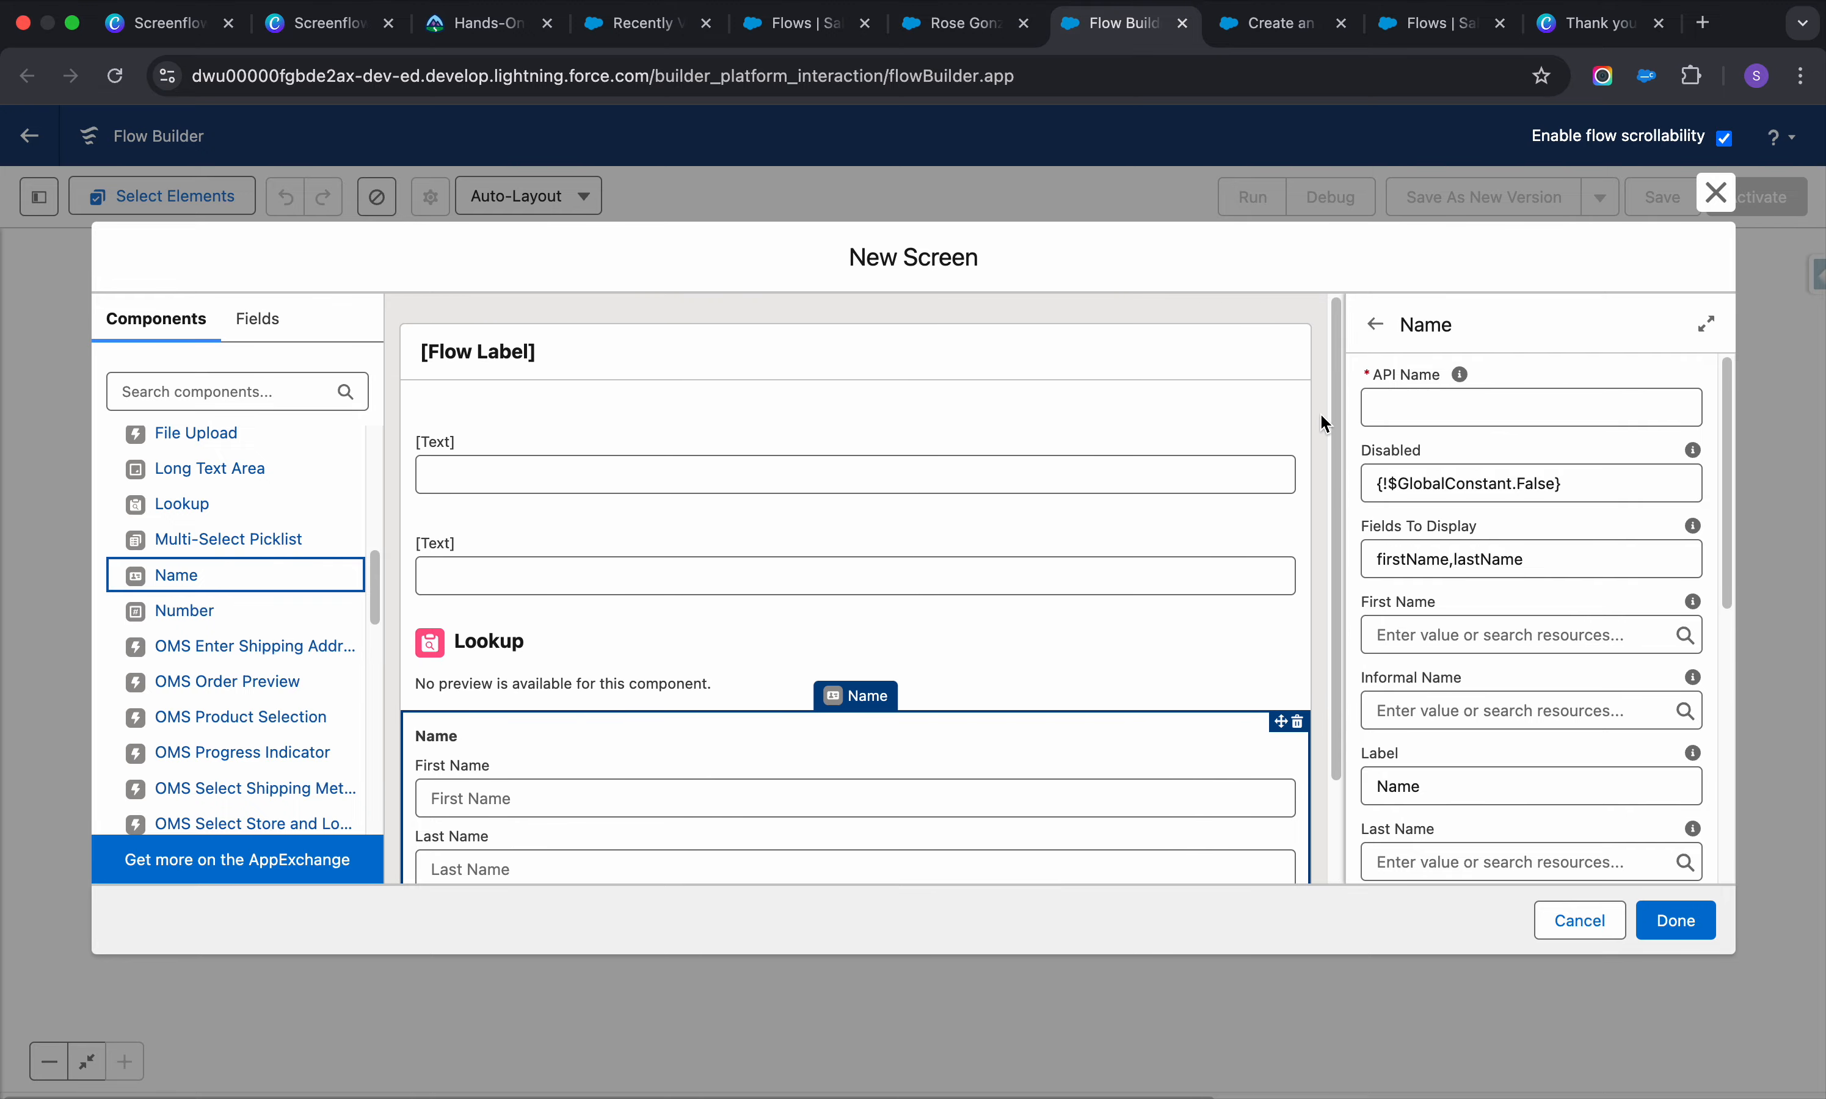
Delete both Text inputs and move the Name component above the Lookup
{"action": "left_click", "coordinate": [1292, 422]}
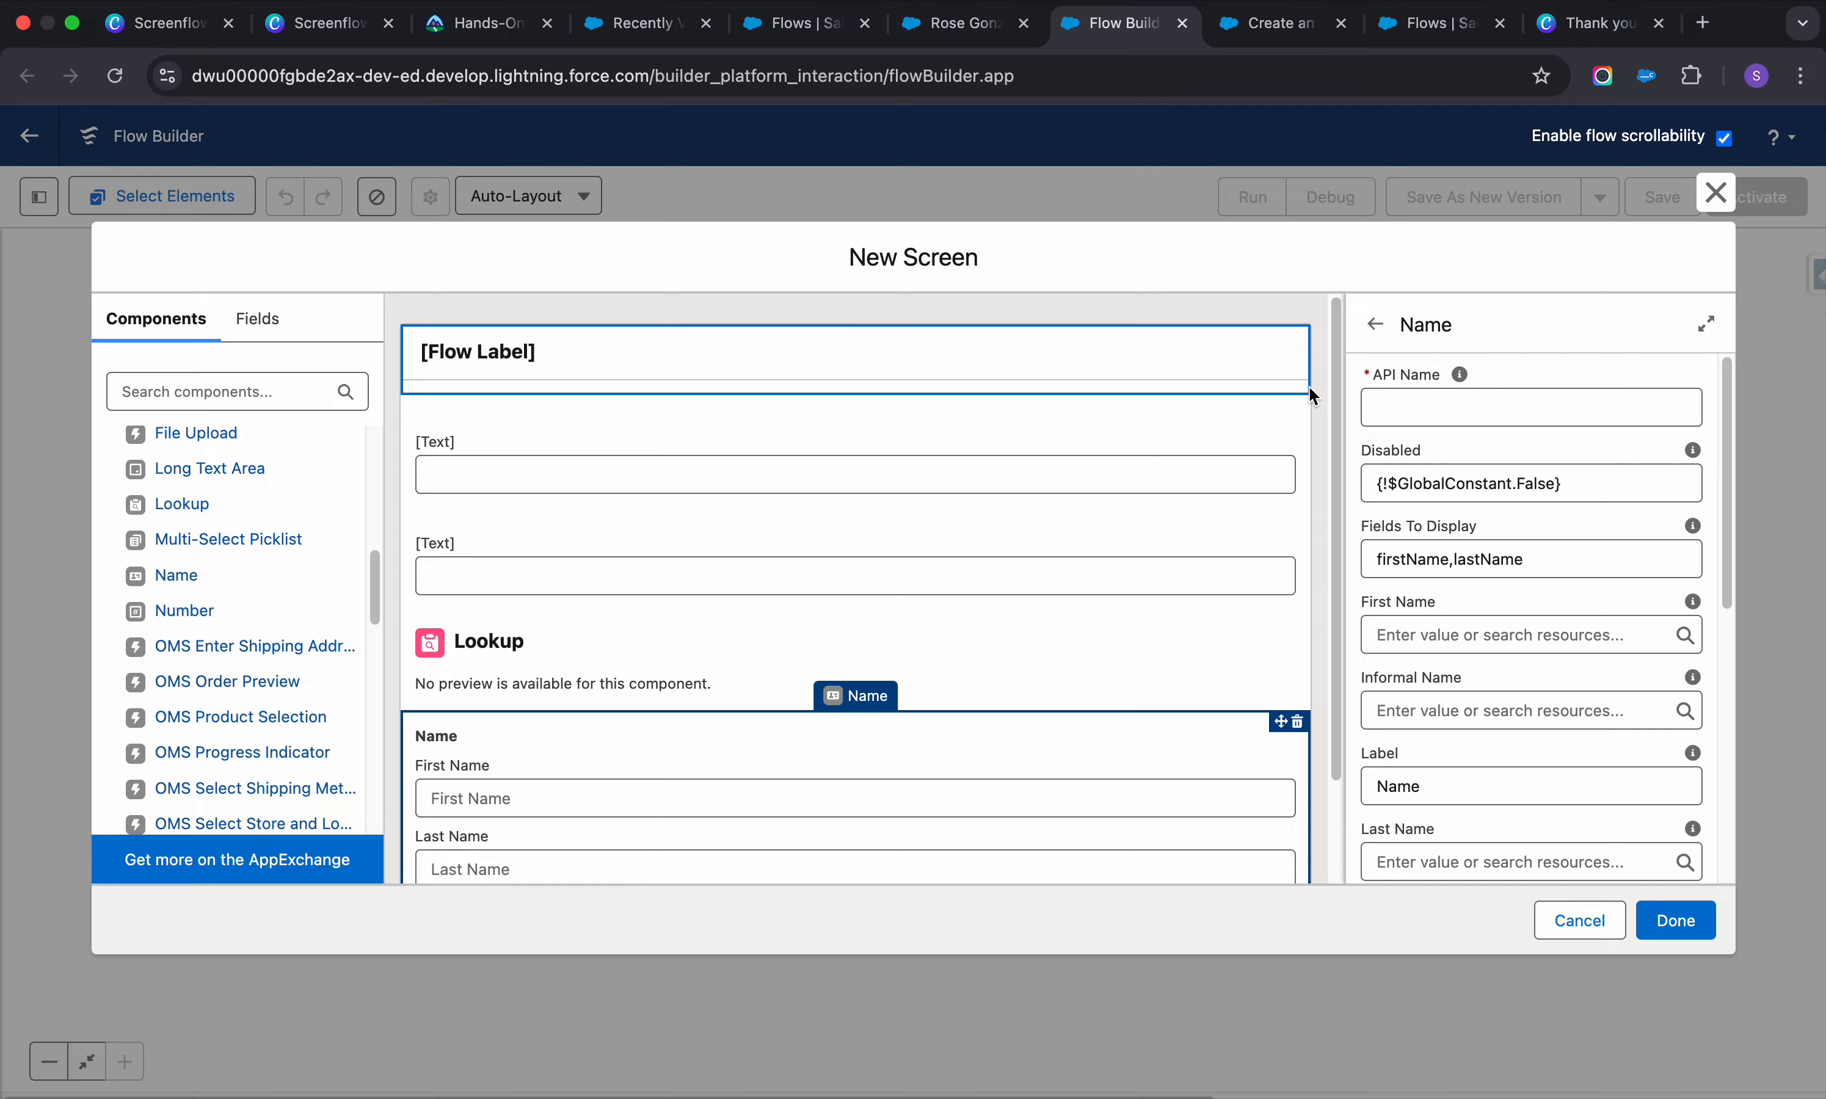
{"action": "left_click", "coordinate": [1299, 436]}
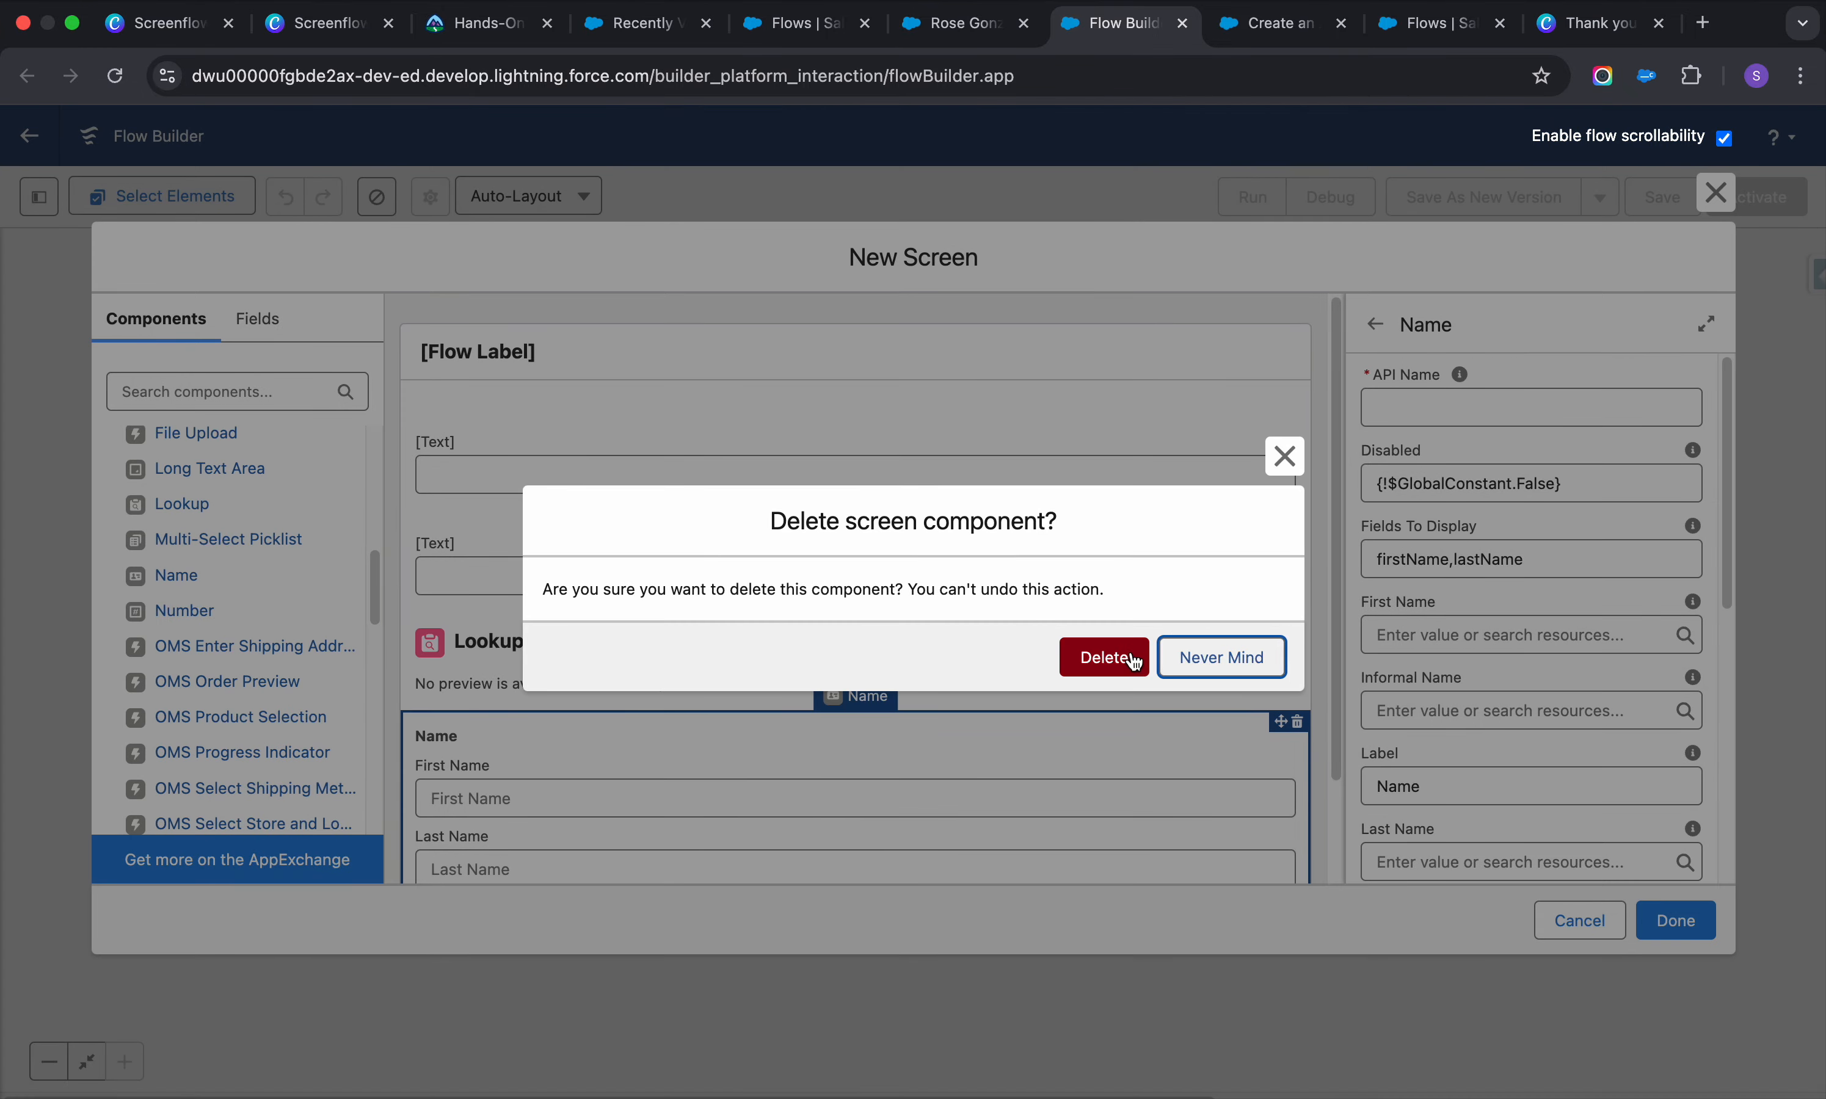
{"action": "left_click", "coordinate": [1121, 657]}
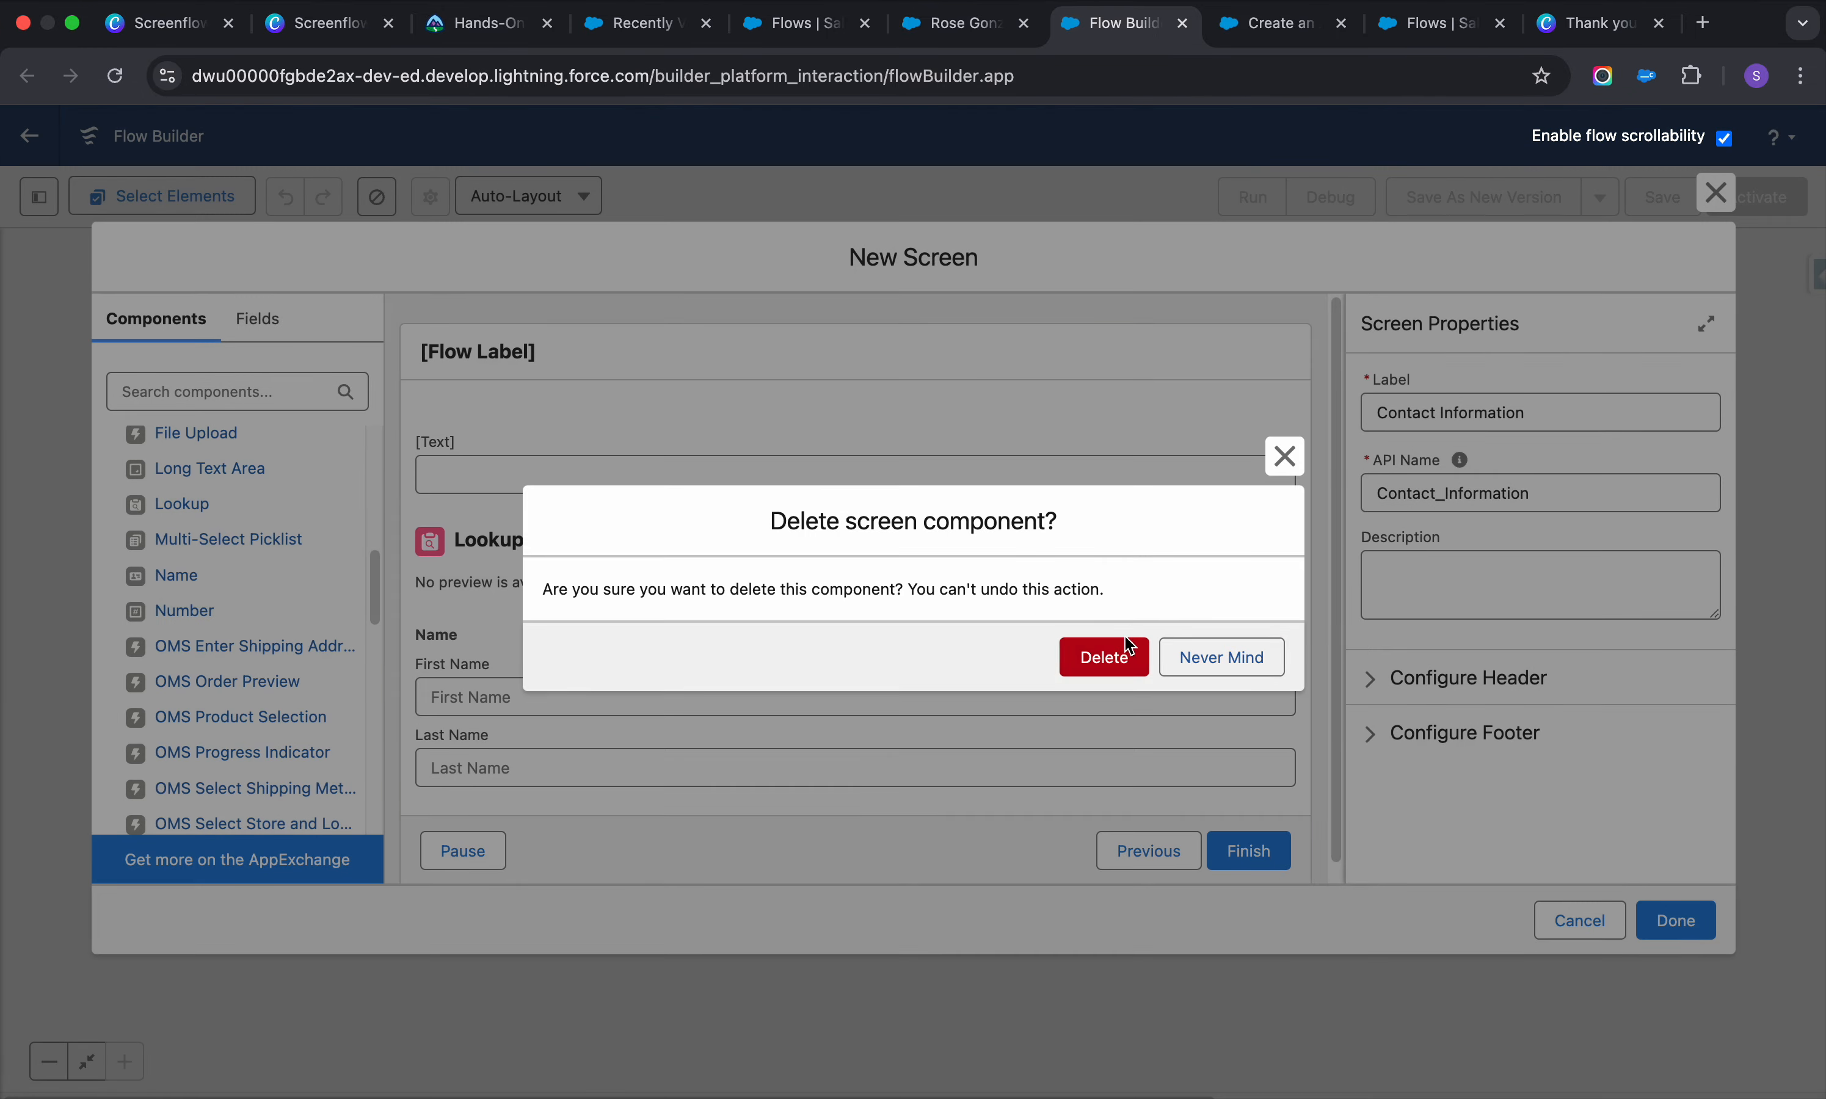
{"action": "left_click", "coordinate": [1121, 657]}
{"action": "left_click_drag", "start_coordinate": [751, 636], "coordinate": [733, 504]}
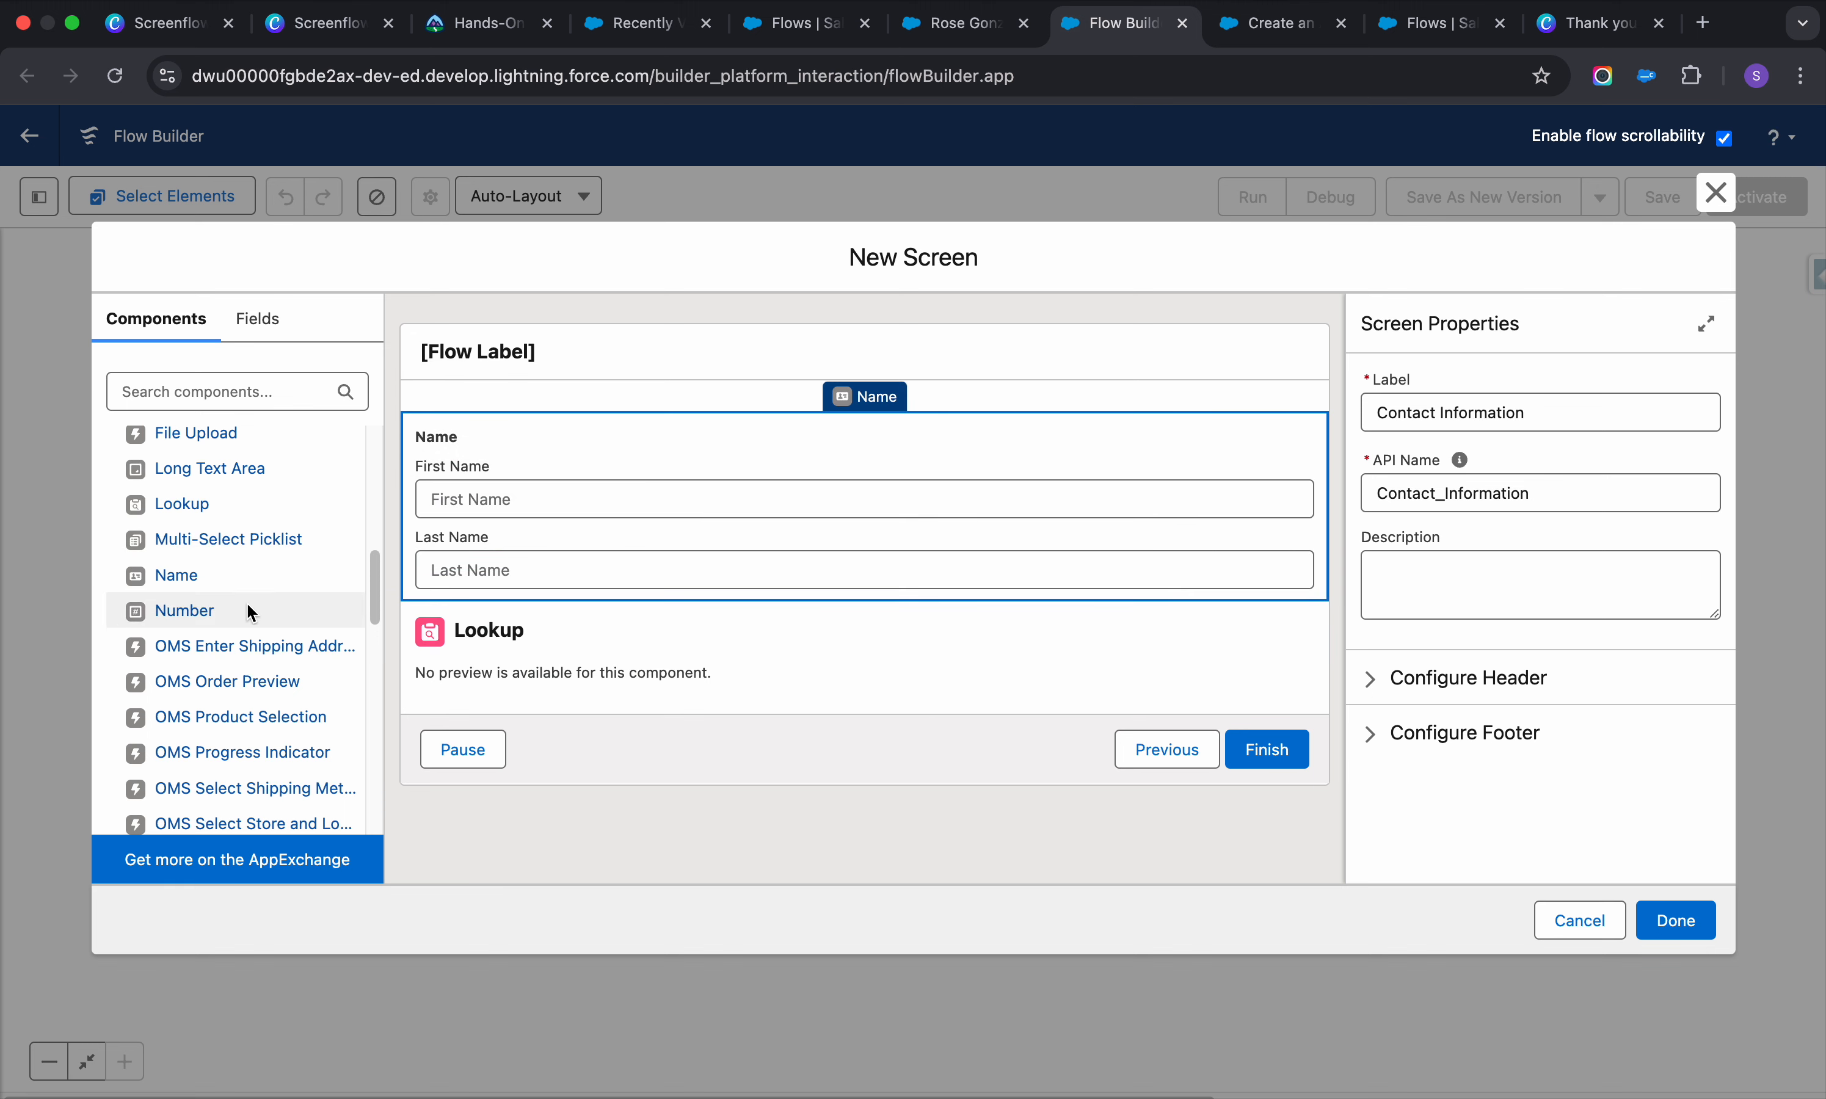
{"action": "scroll", "coordinate": [252, 585], "scroll_direction": "down", "scroll_amount": 2}
{"action": "scroll", "coordinate": [207, 613], "scroll_direction": "down", "scroll_amount": 6}
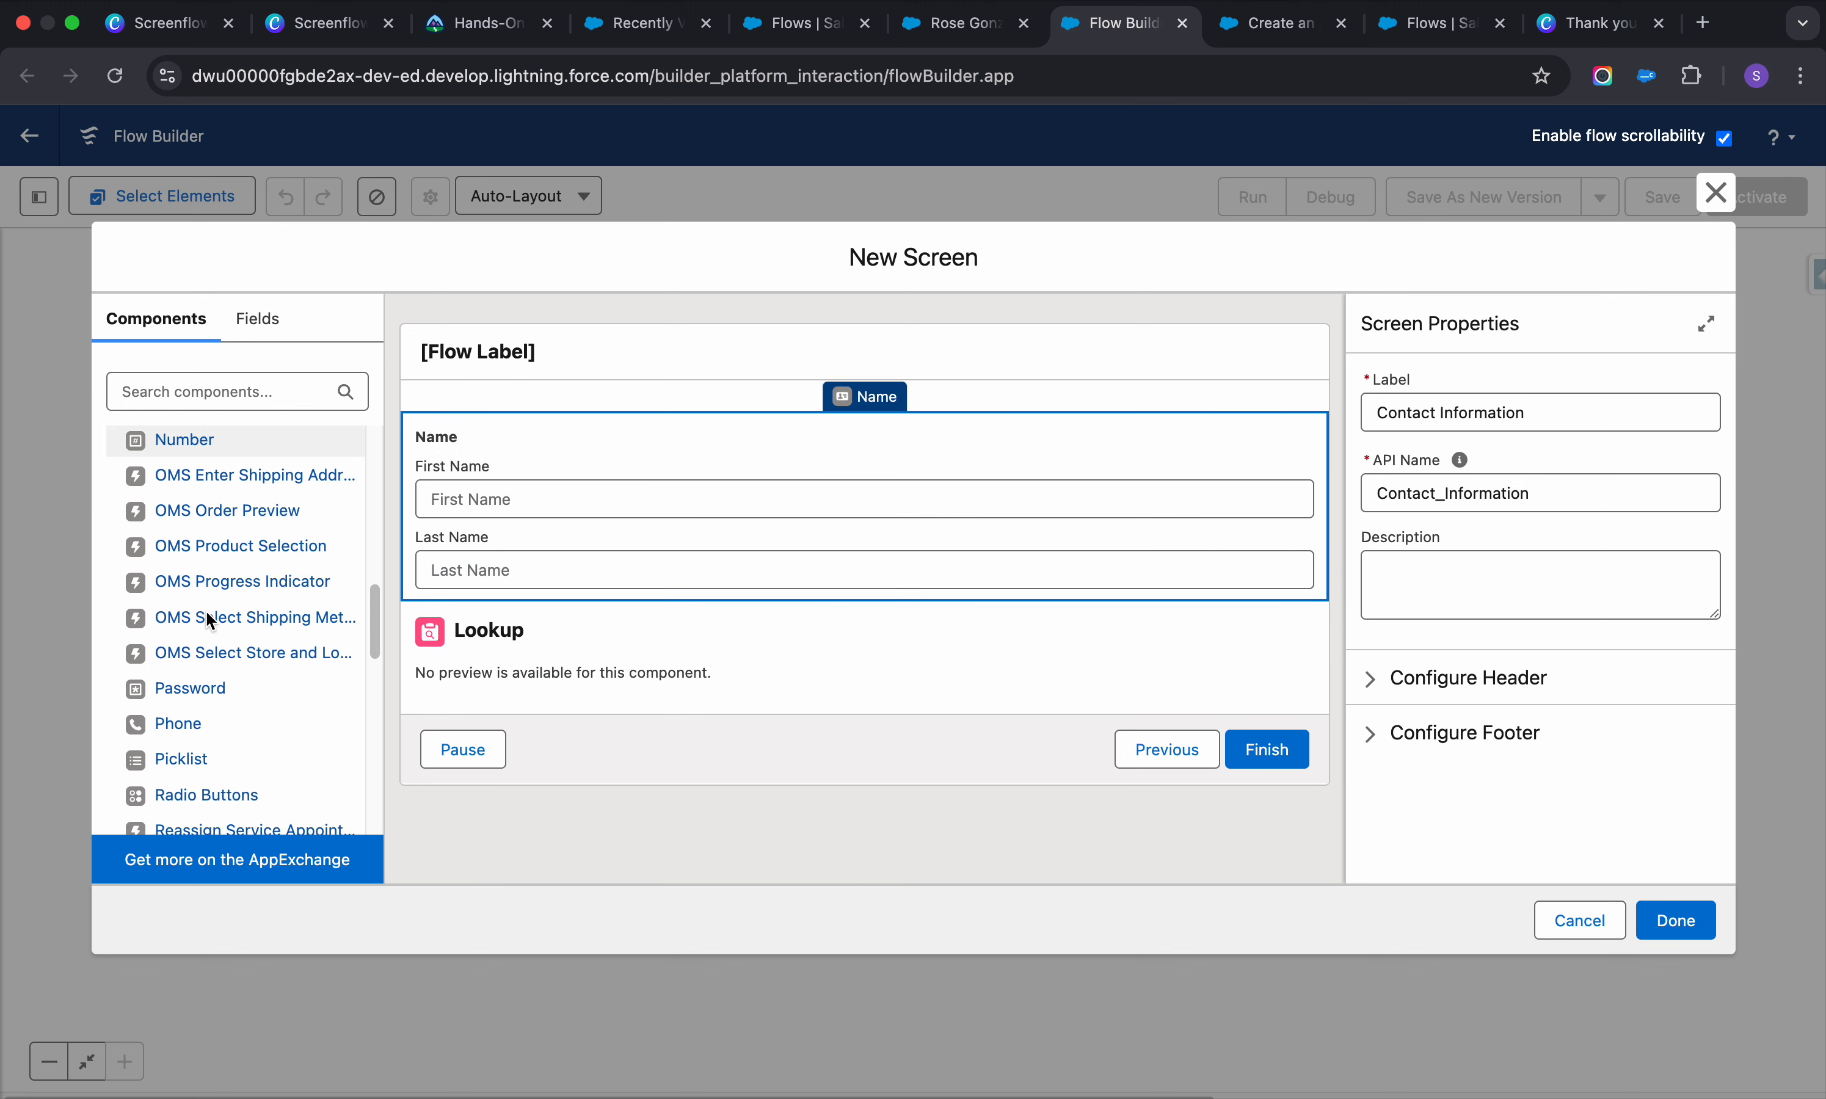
{"action": "scroll", "coordinate": [195, 672], "scroll_direction": "down", "scroll_amount": 8}
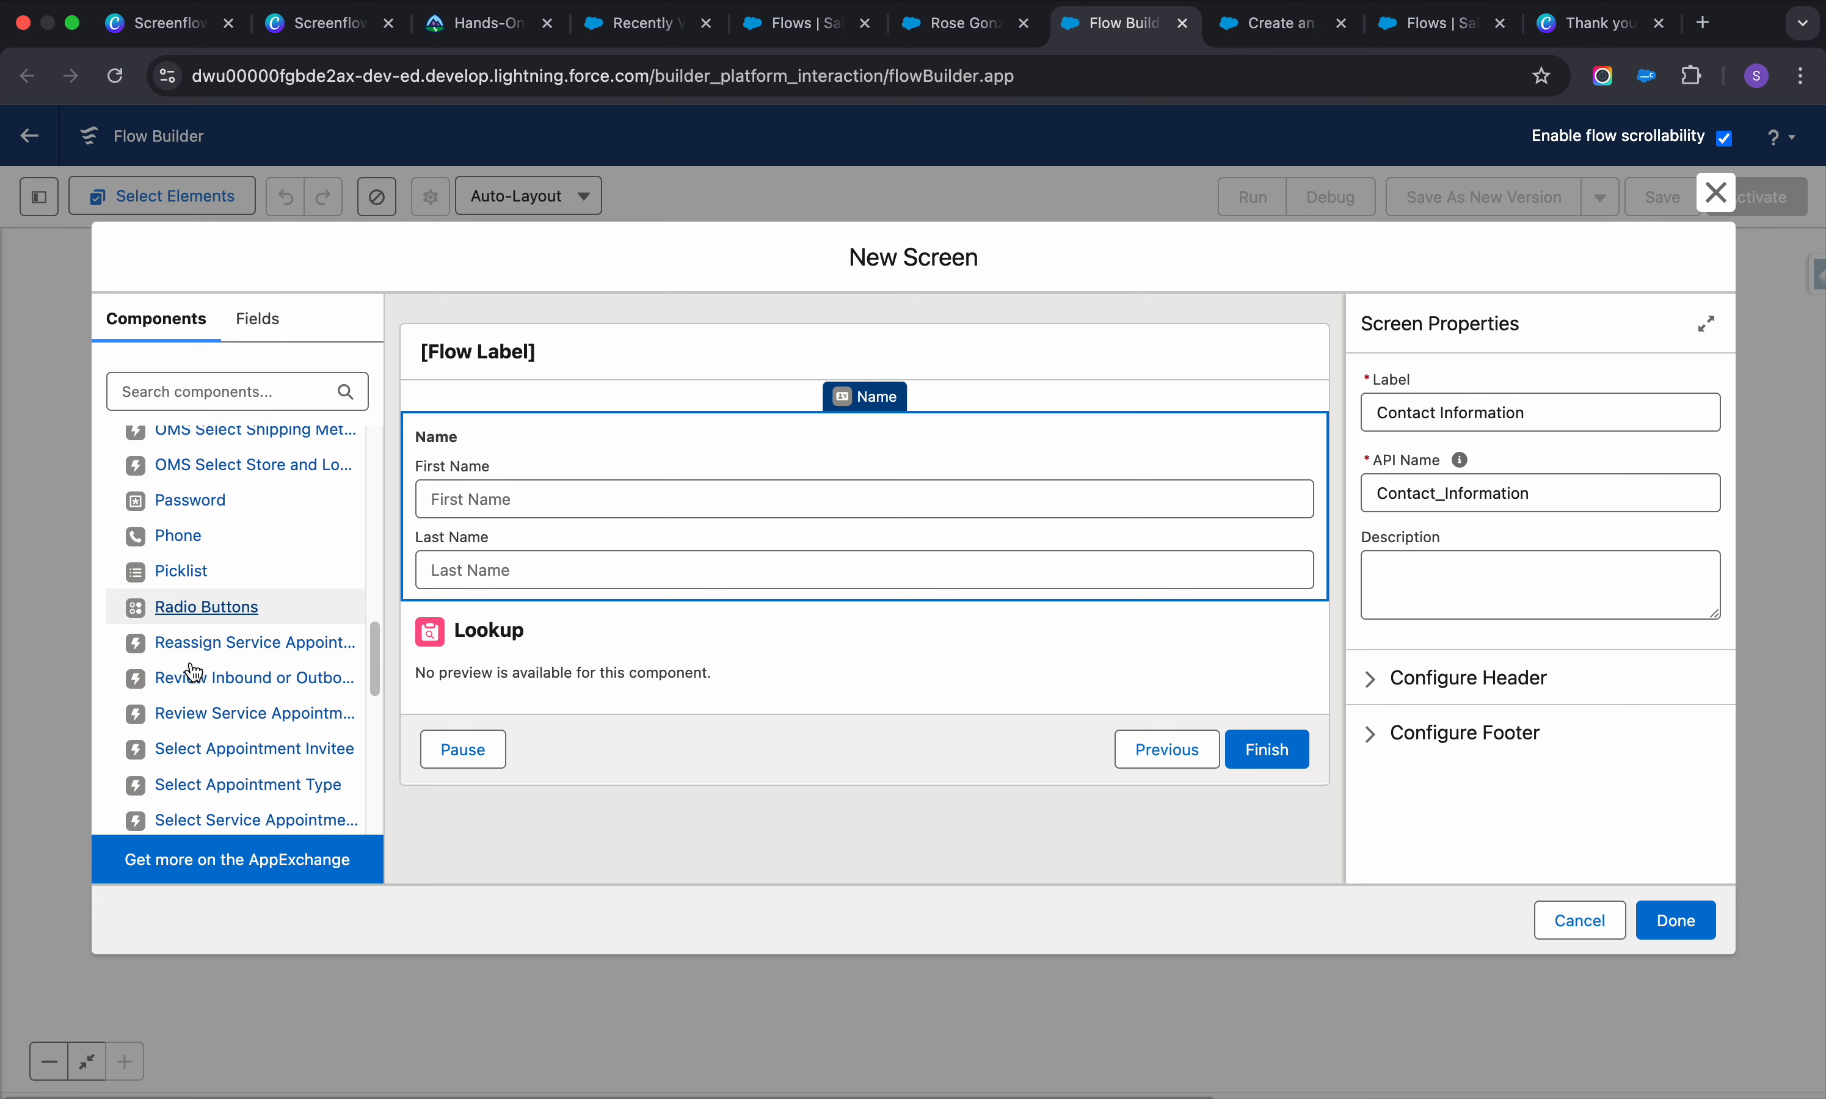
{"action": "scroll", "coordinate": [193, 670], "scroll_direction": "down", "scroll_amount": 9}
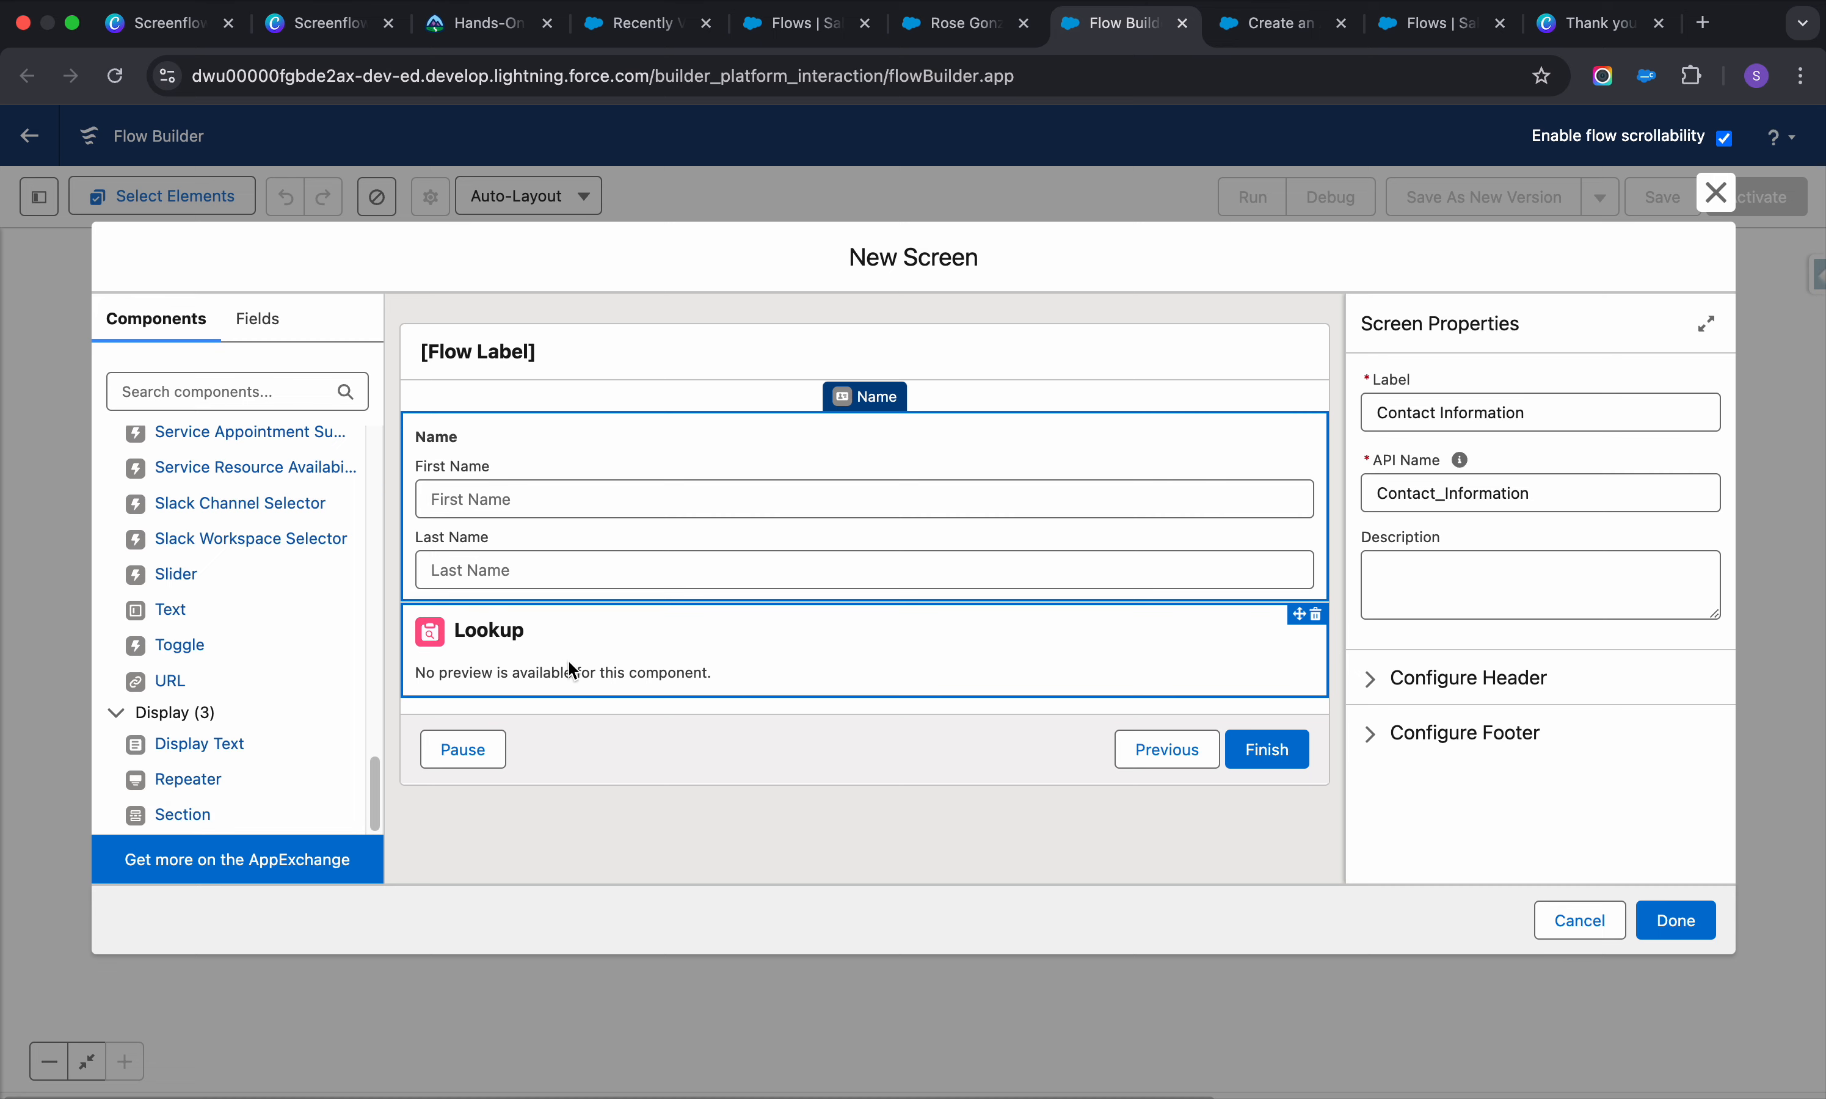
{"action": "scroll", "coordinate": [181, 616], "scroll_direction": "up", "scroll_amount": 15}
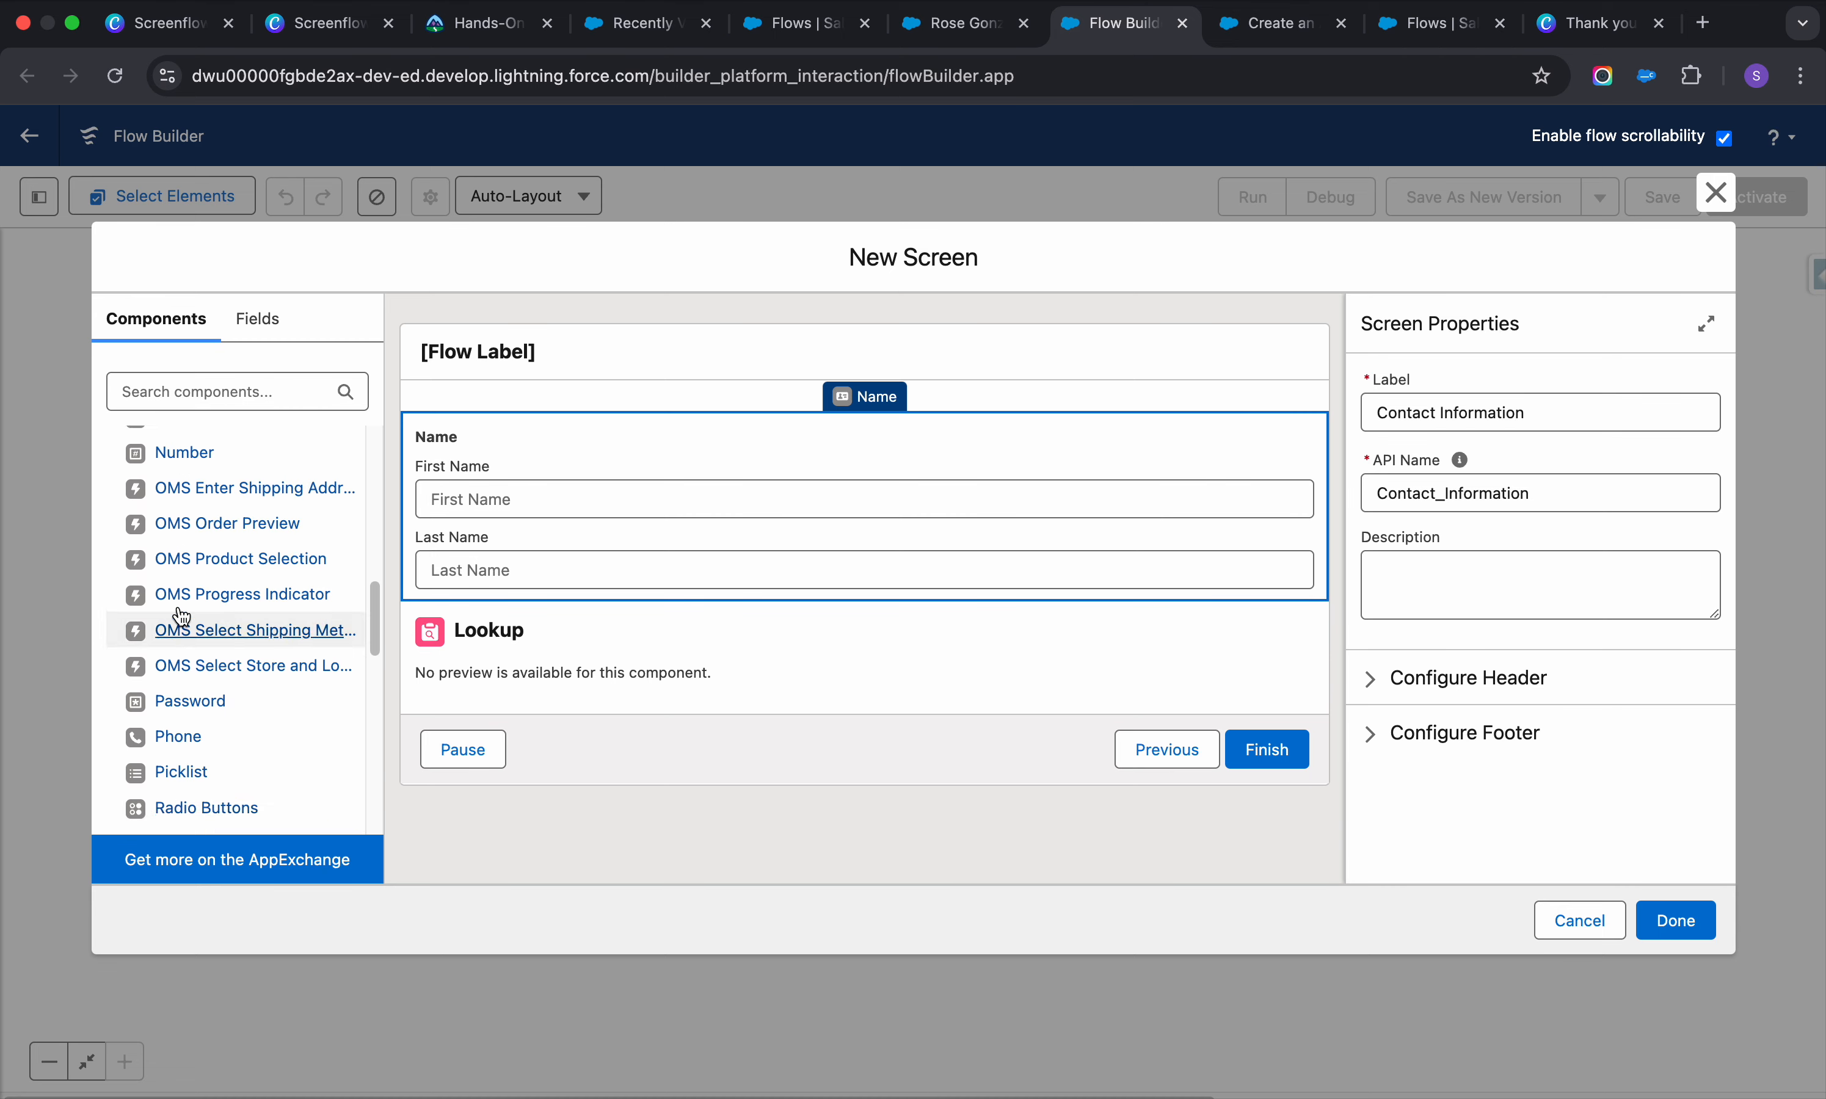
{"action": "scroll", "coordinate": [181, 616], "scroll_direction": "up", "scroll_amount": 10}
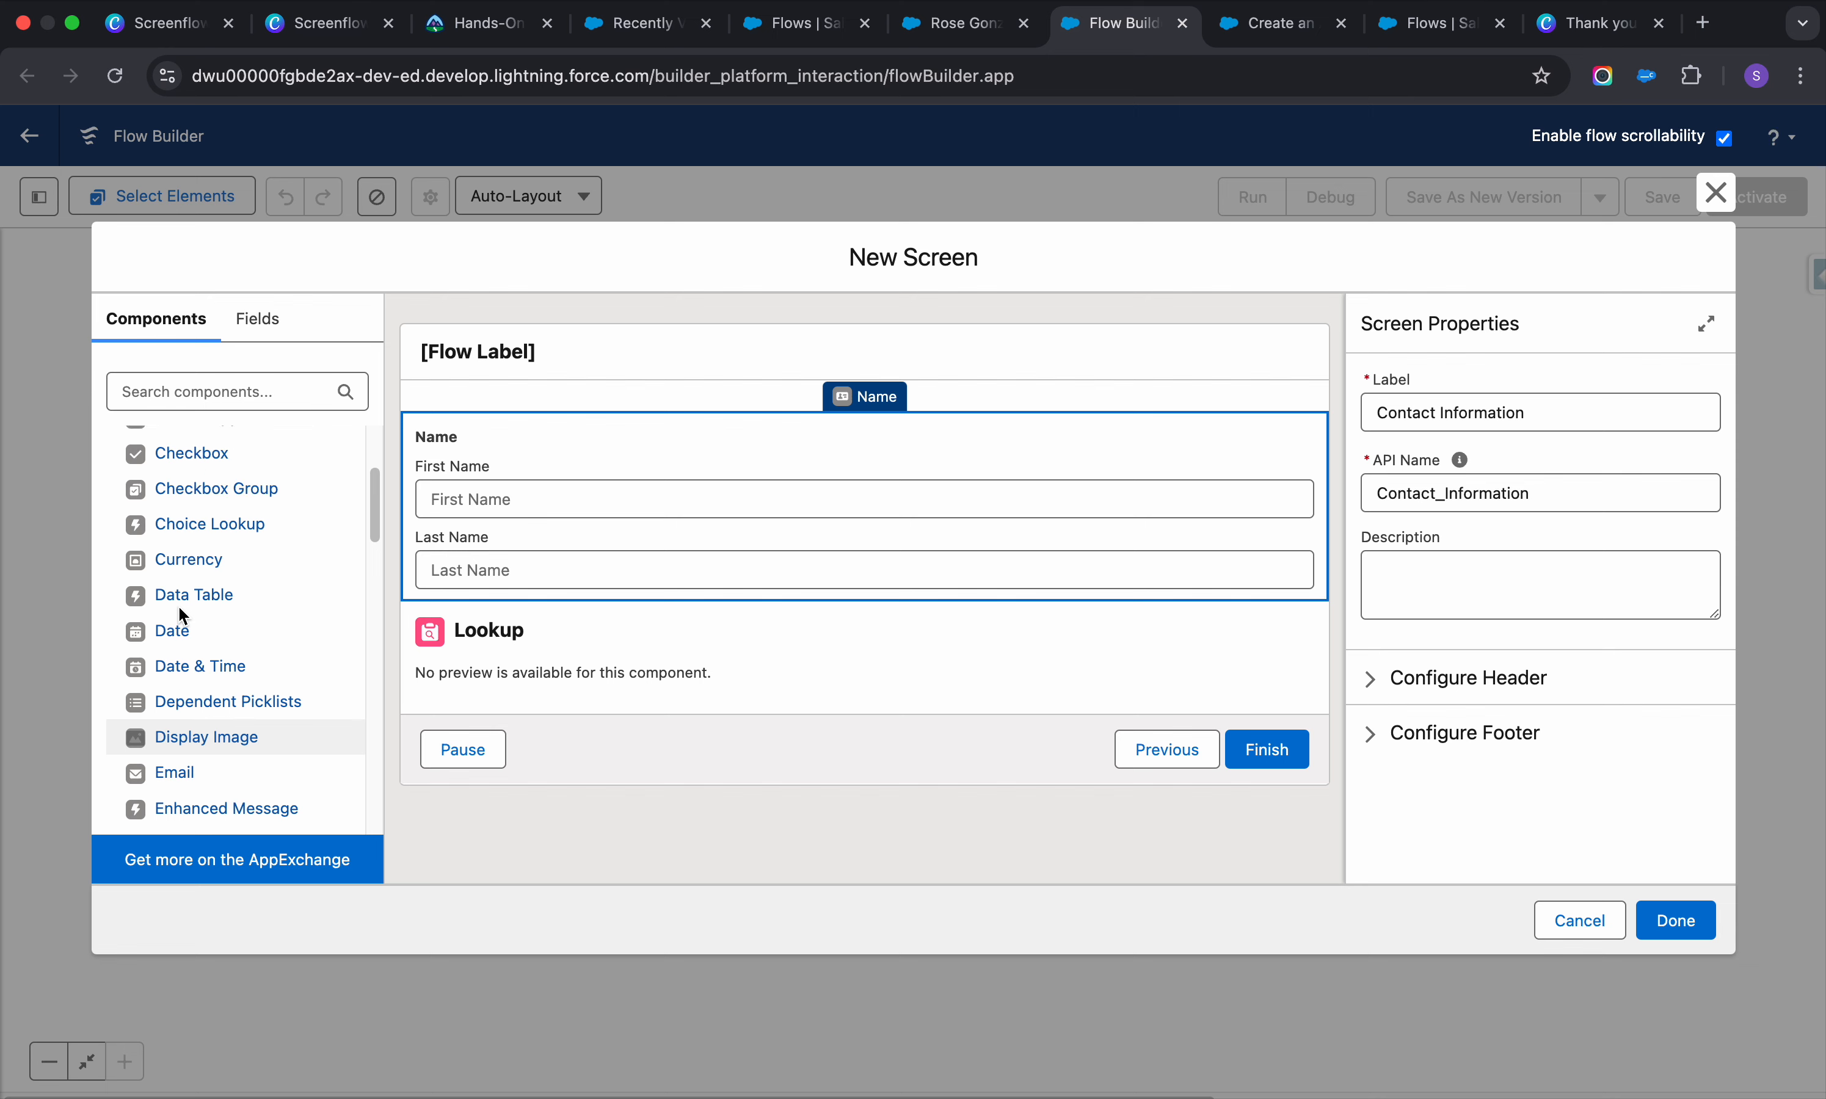
{"action": "scroll", "coordinate": [178, 605], "scroll_direction": "up", "scroll_amount": 5}
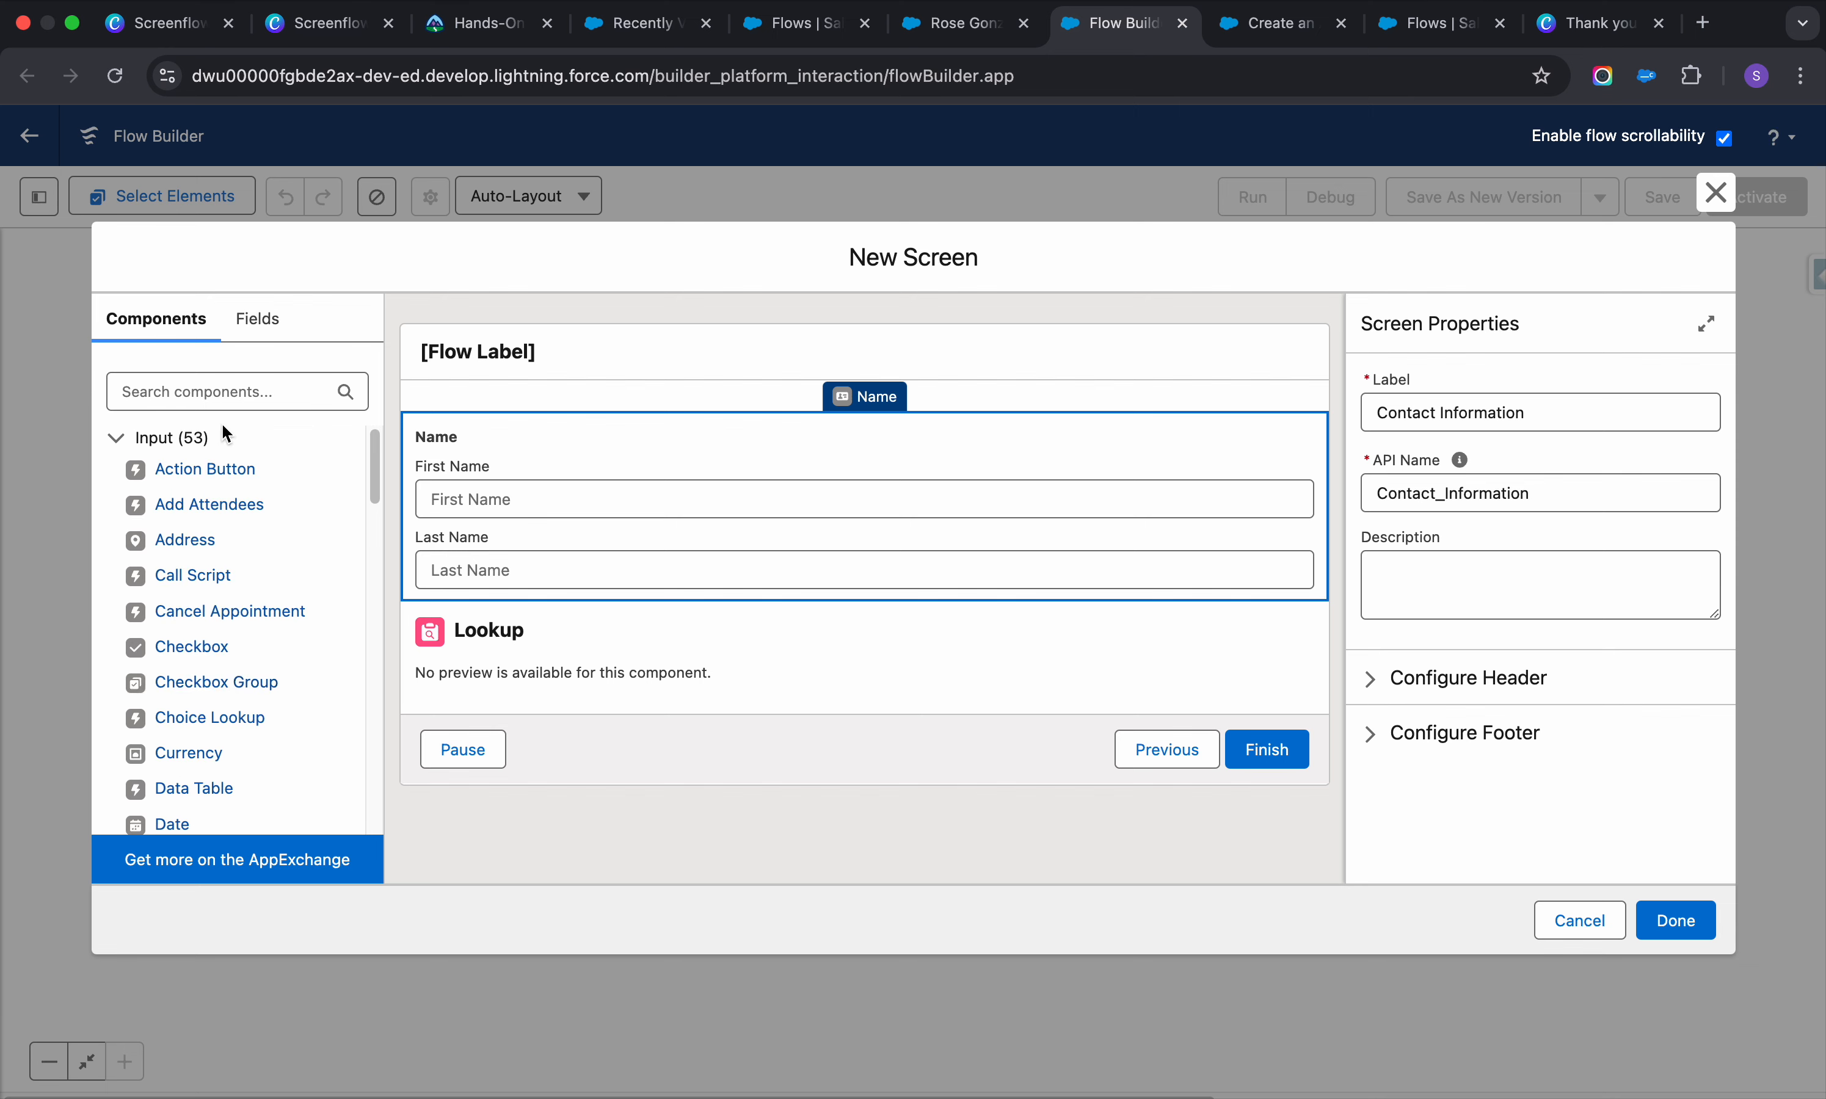
{"action": "scroll", "coordinate": [194, 758], "scroll_direction": "down", "scroll_amount": 2}
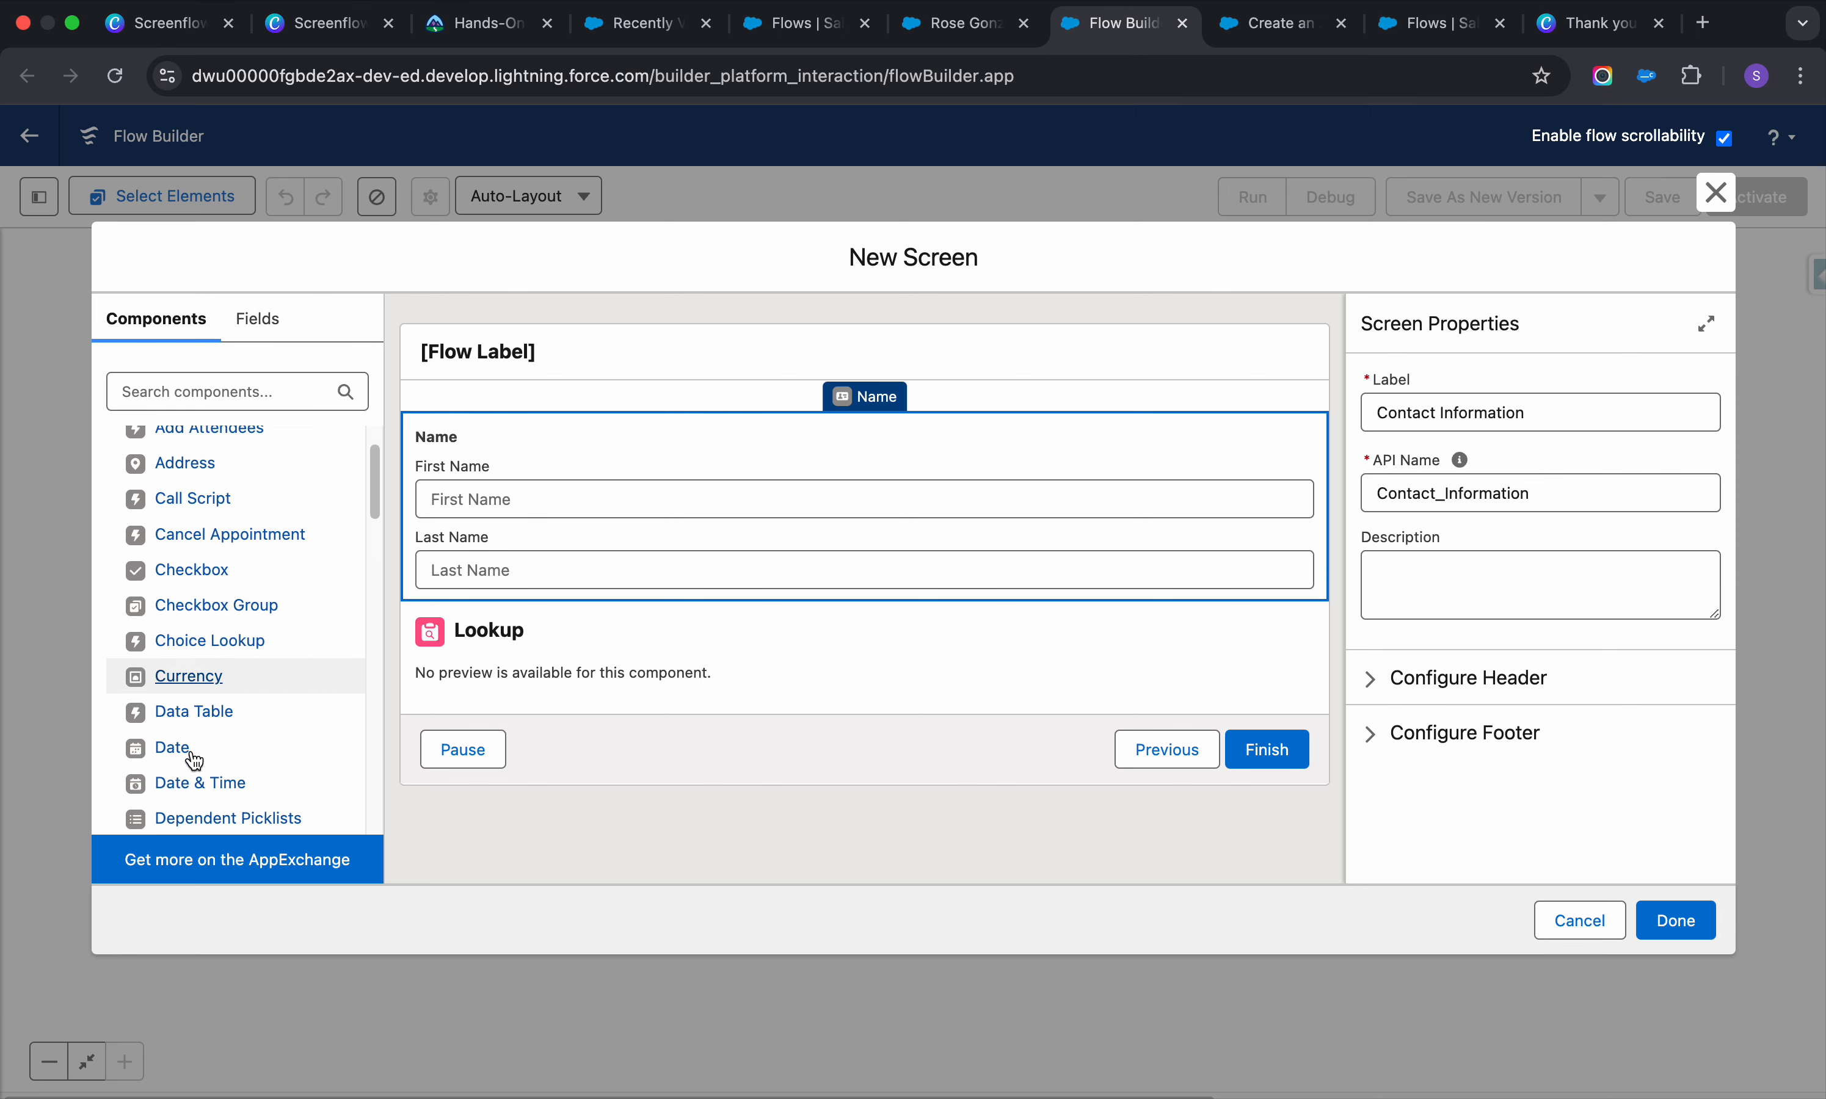
{"action": "scroll", "coordinate": [194, 758], "scroll_direction": "down", "scroll_amount": 7}
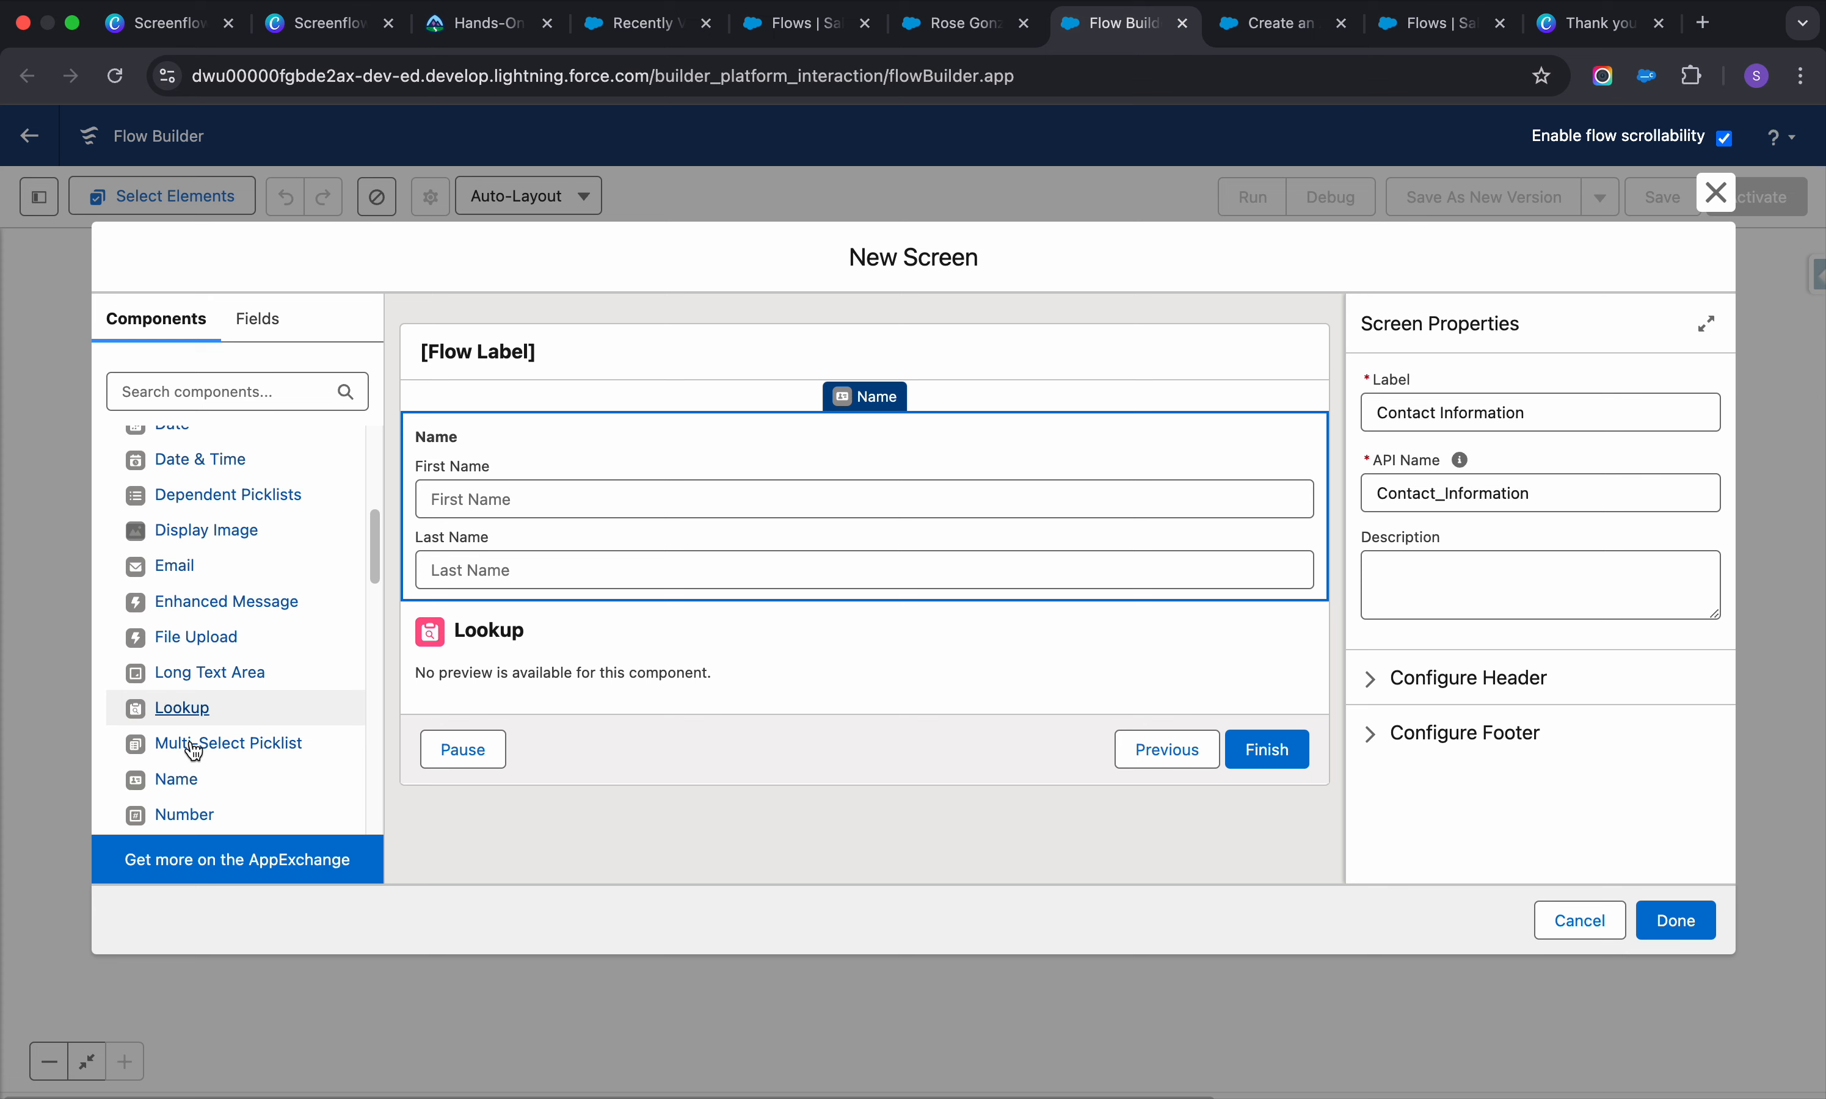
{"action": "scroll", "coordinate": [194, 761], "scroll_direction": "down", "scroll_amount": 3}
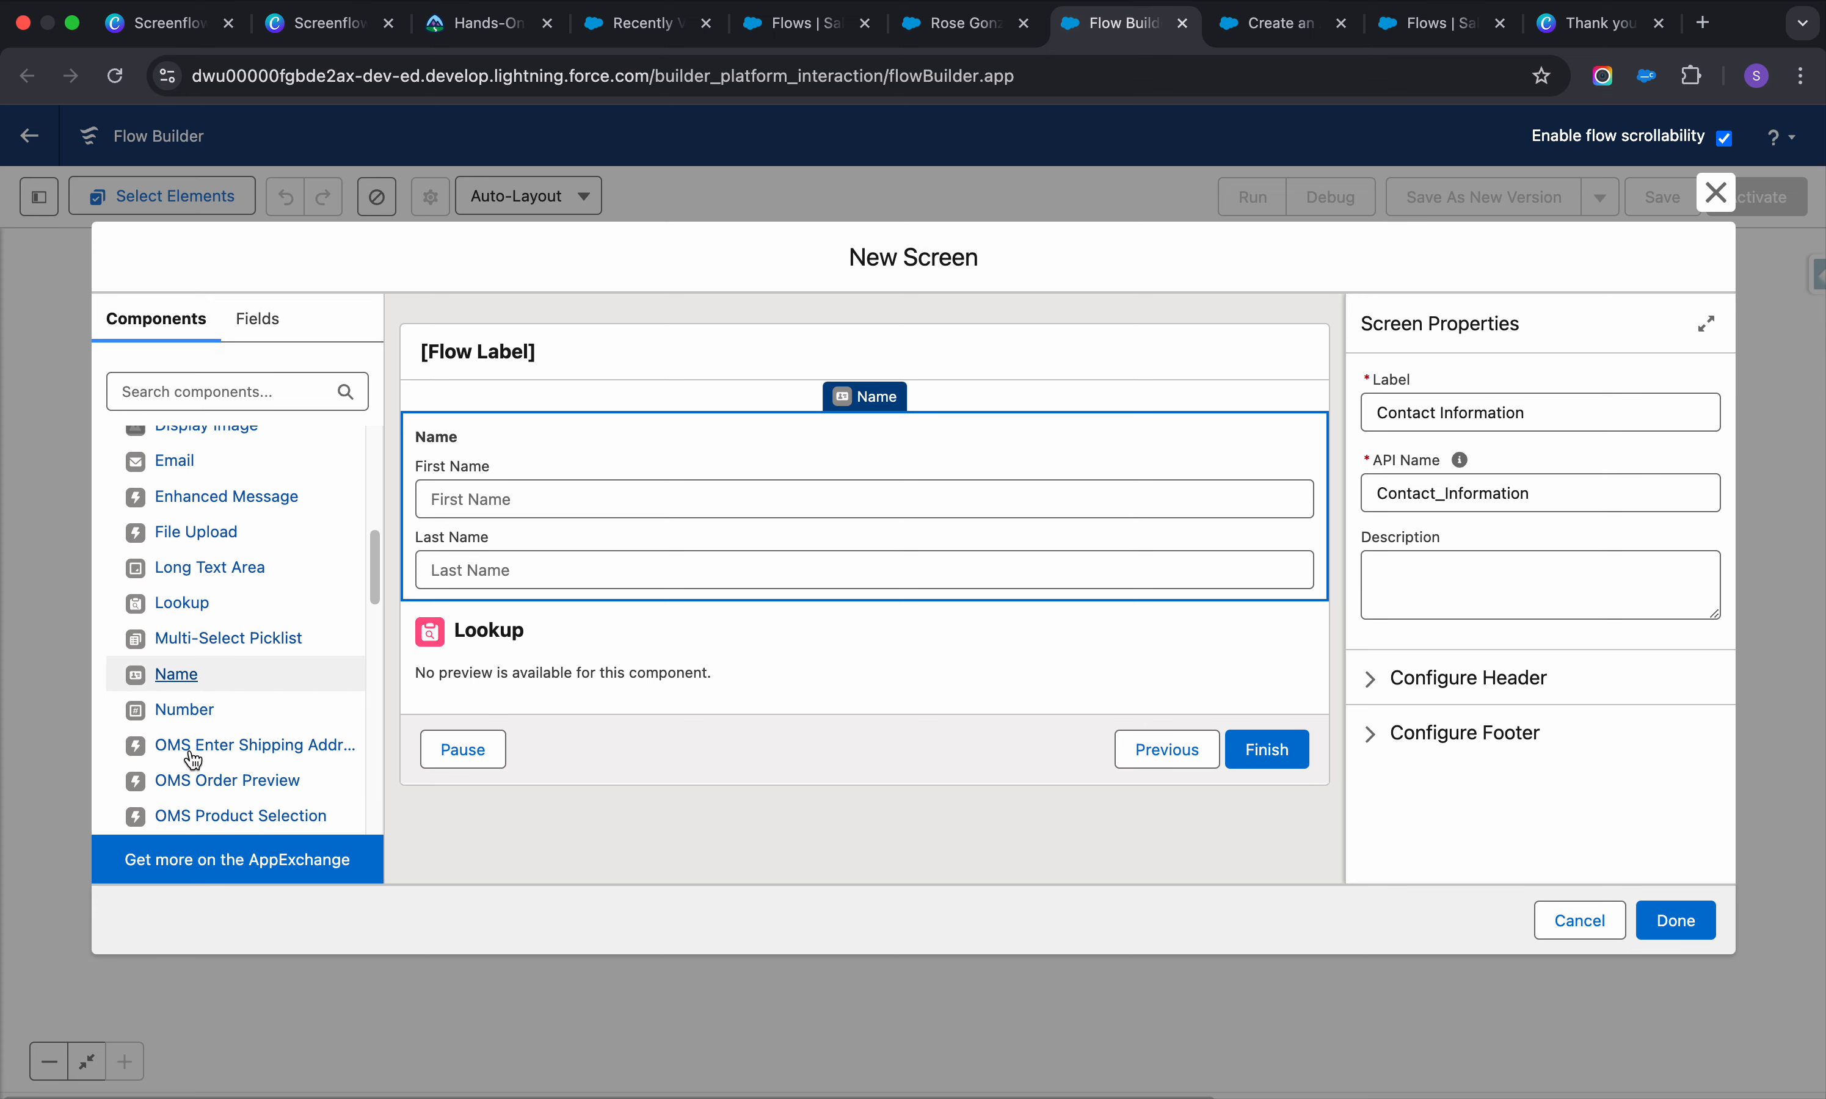
{"action": "left_click", "coordinate": [182, 697]}
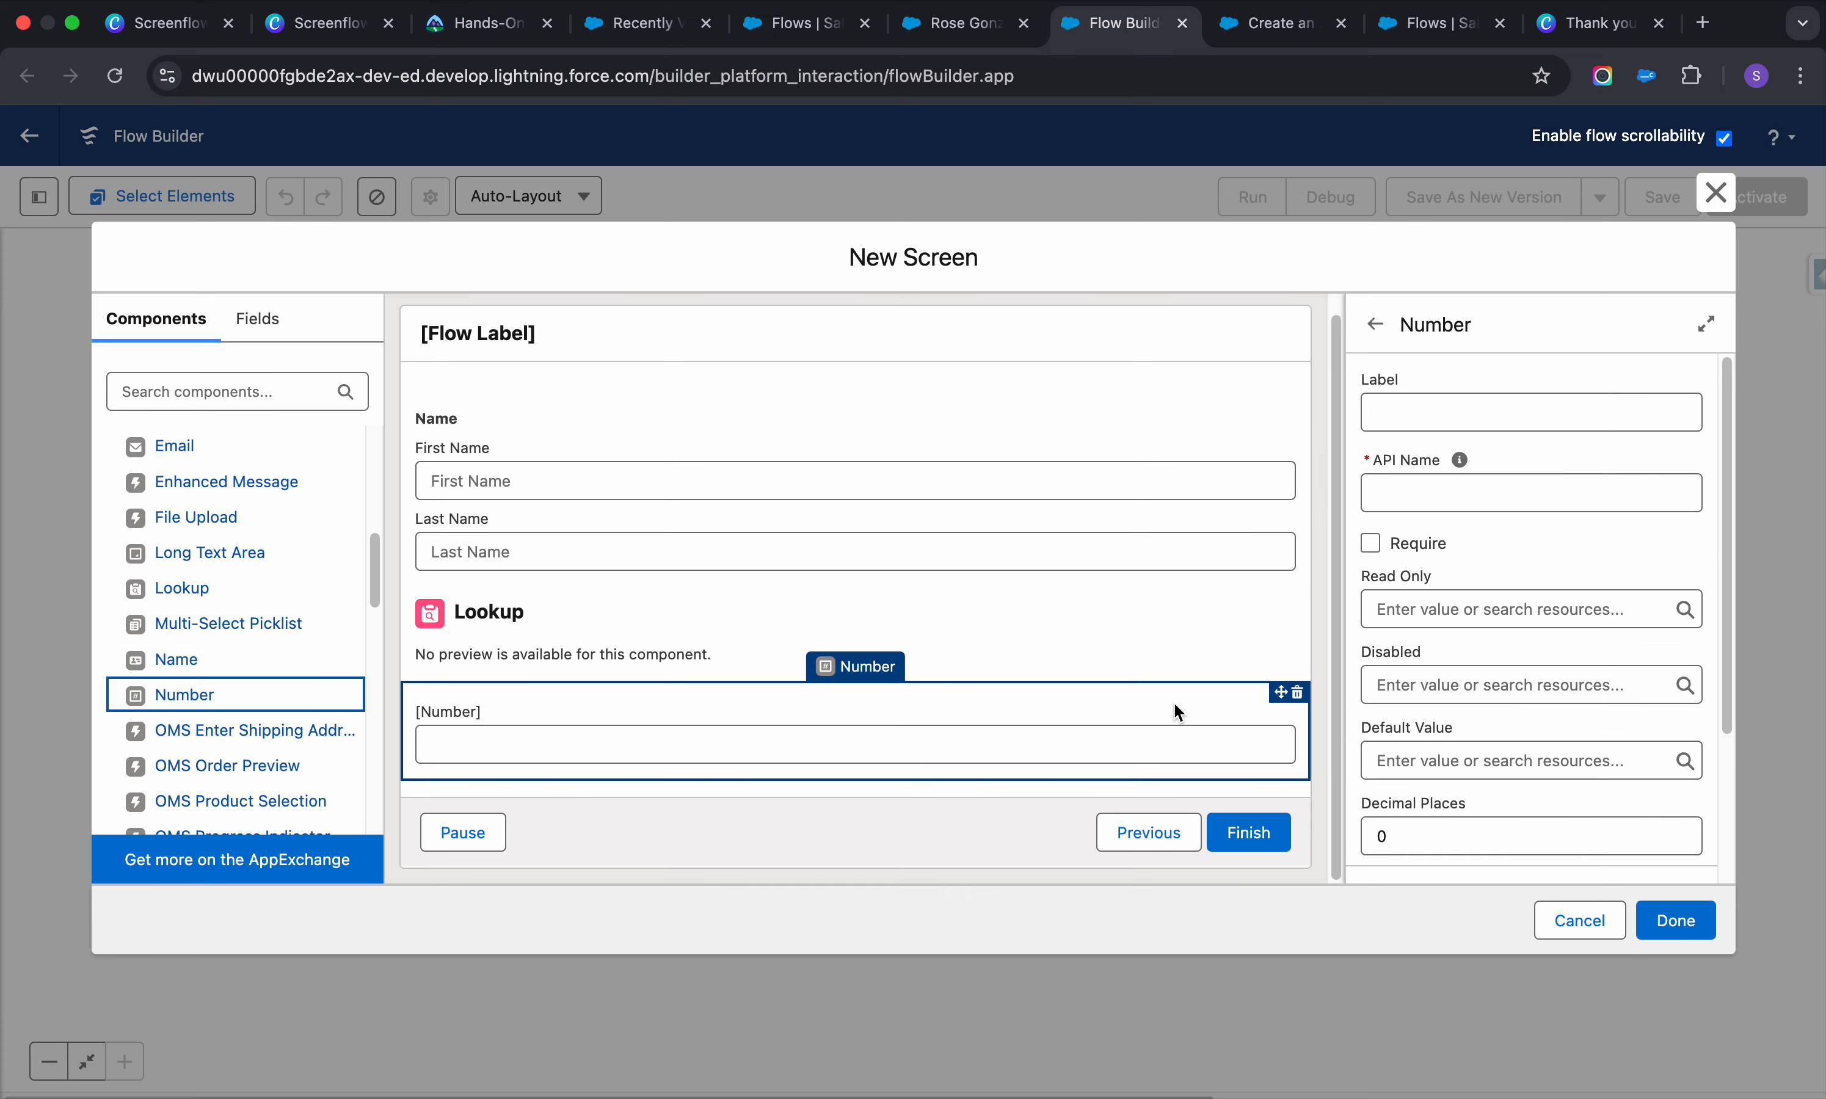
{"action": "scroll", "coordinate": [1512, 687], "scroll_direction": "down", "scroll_amount": 5}
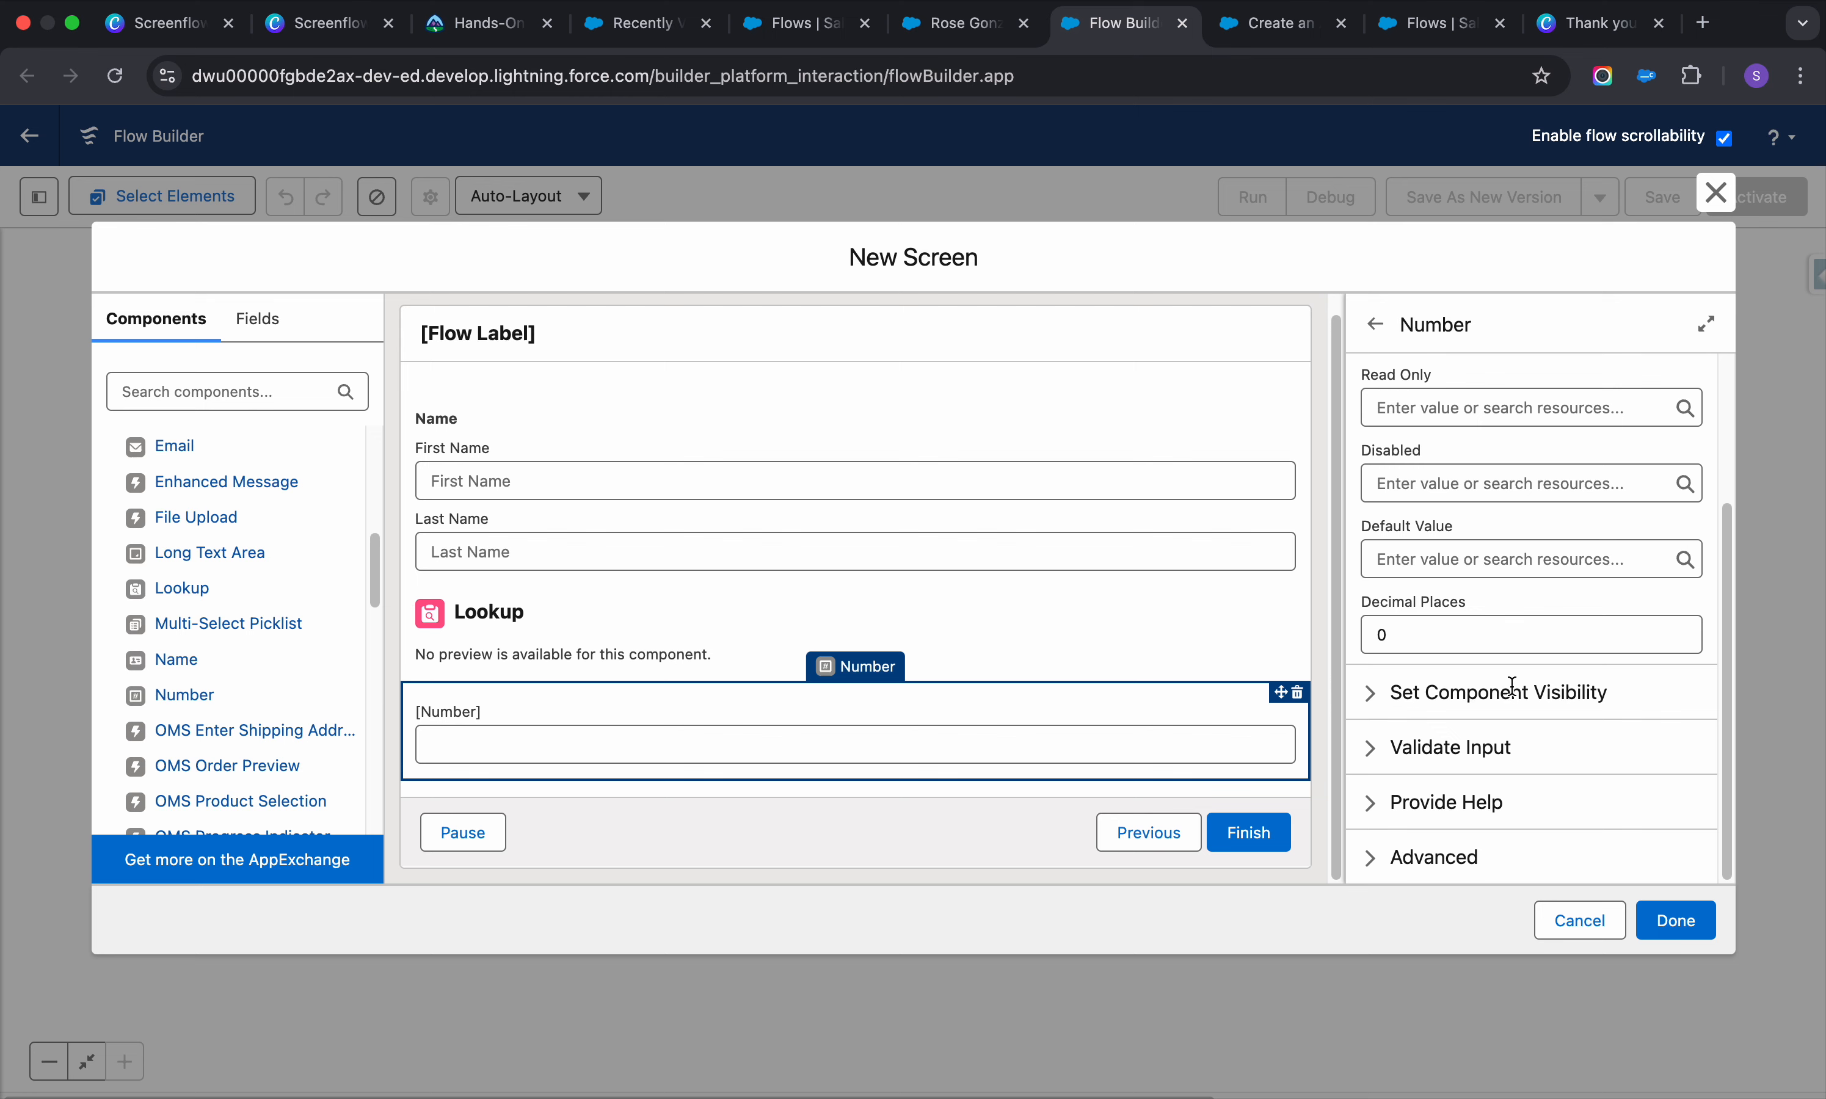
{"action": "left_click", "coordinate": [1380, 748]}
{"action": "scroll", "coordinate": [1496, 735], "scroll_direction": "down", "scroll_amount": 3}
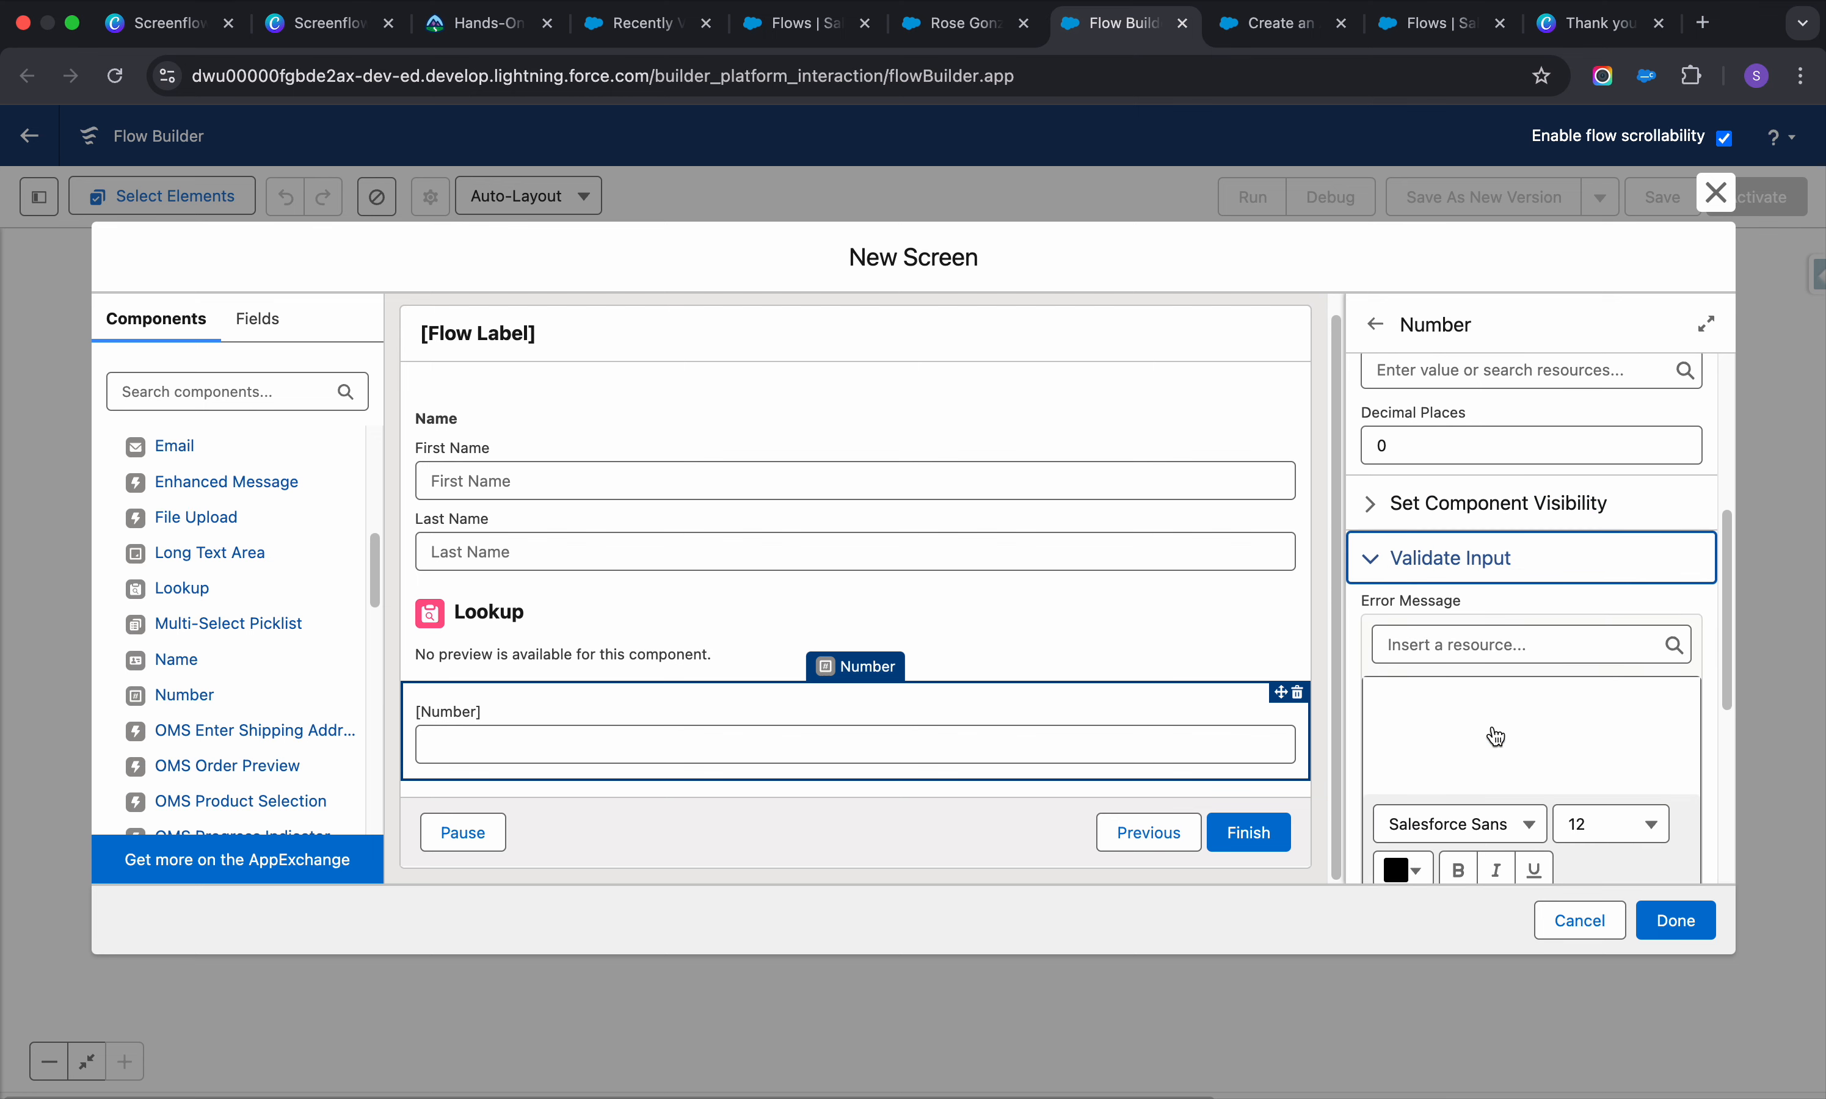
{"action": "scroll", "coordinate": [1494, 723], "scroll_direction": "down", "scroll_amount": 6}
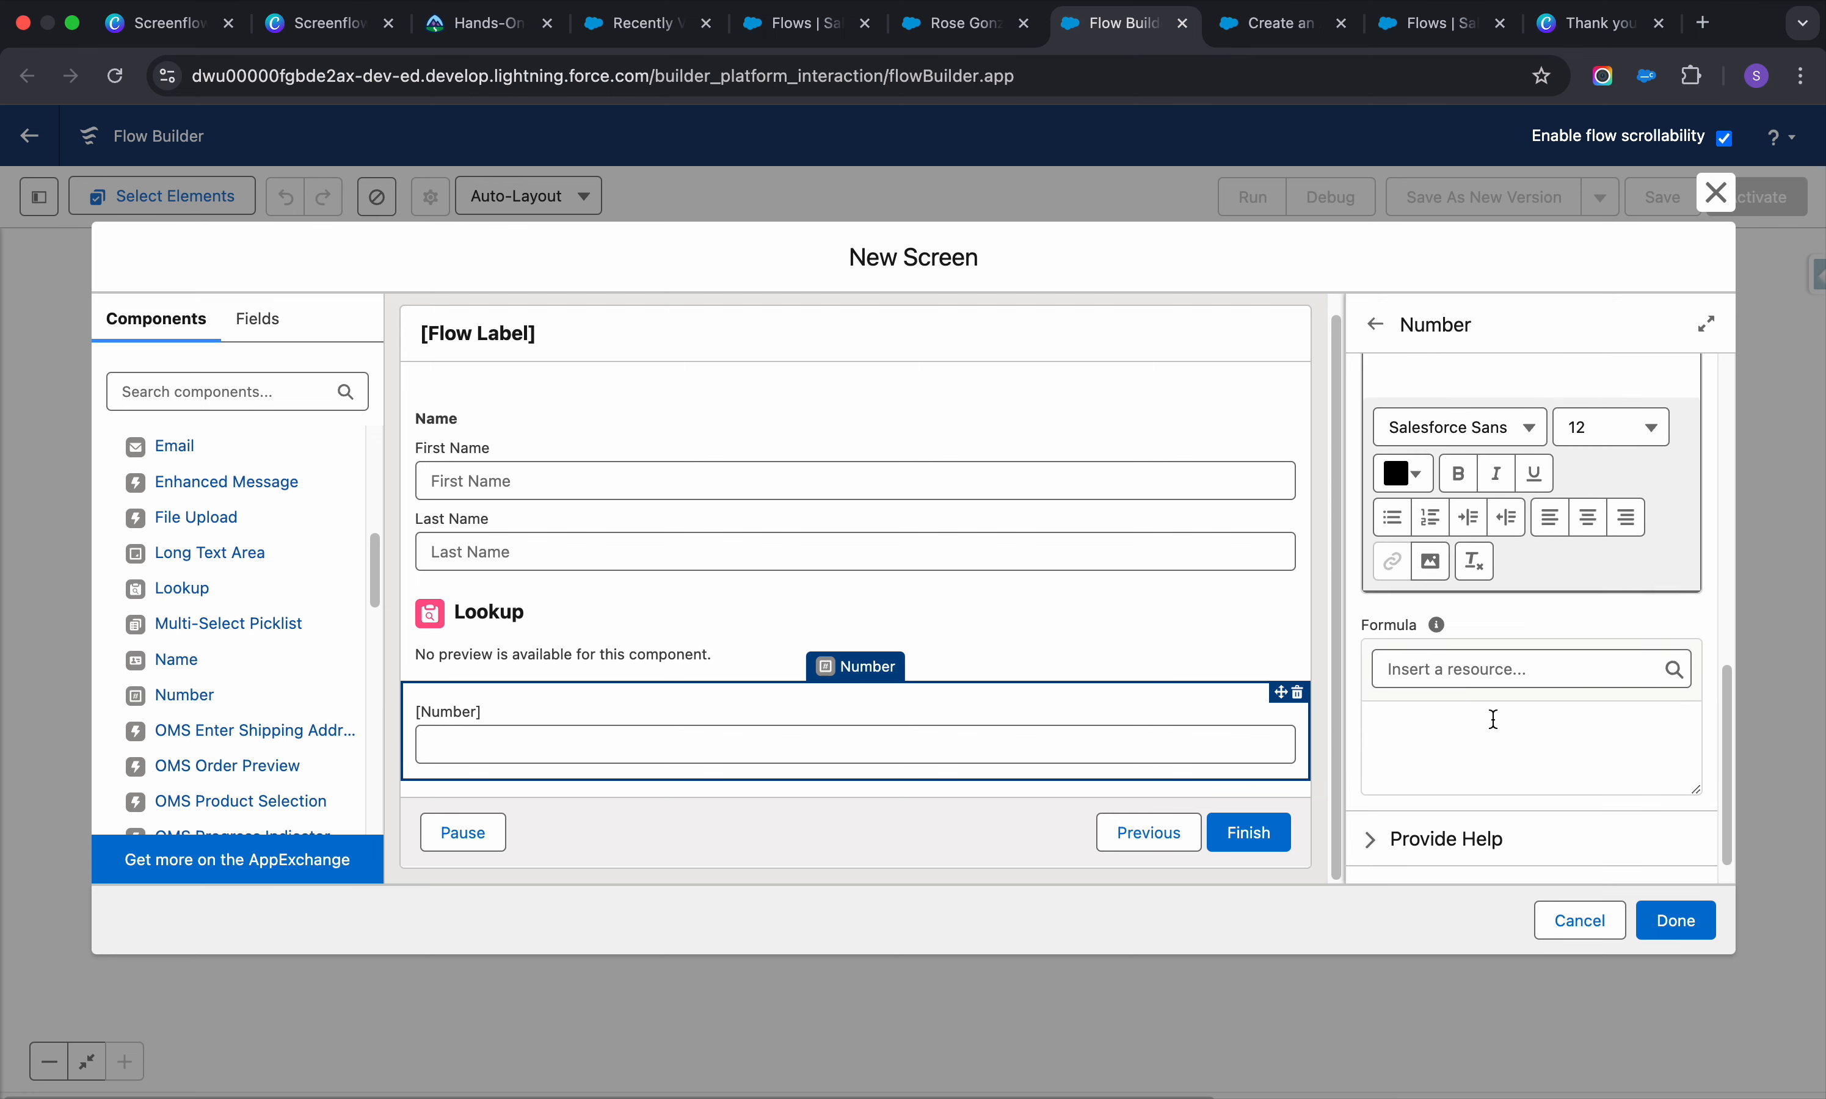
{"action": "left_click", "coordinate": [1488, 655]}
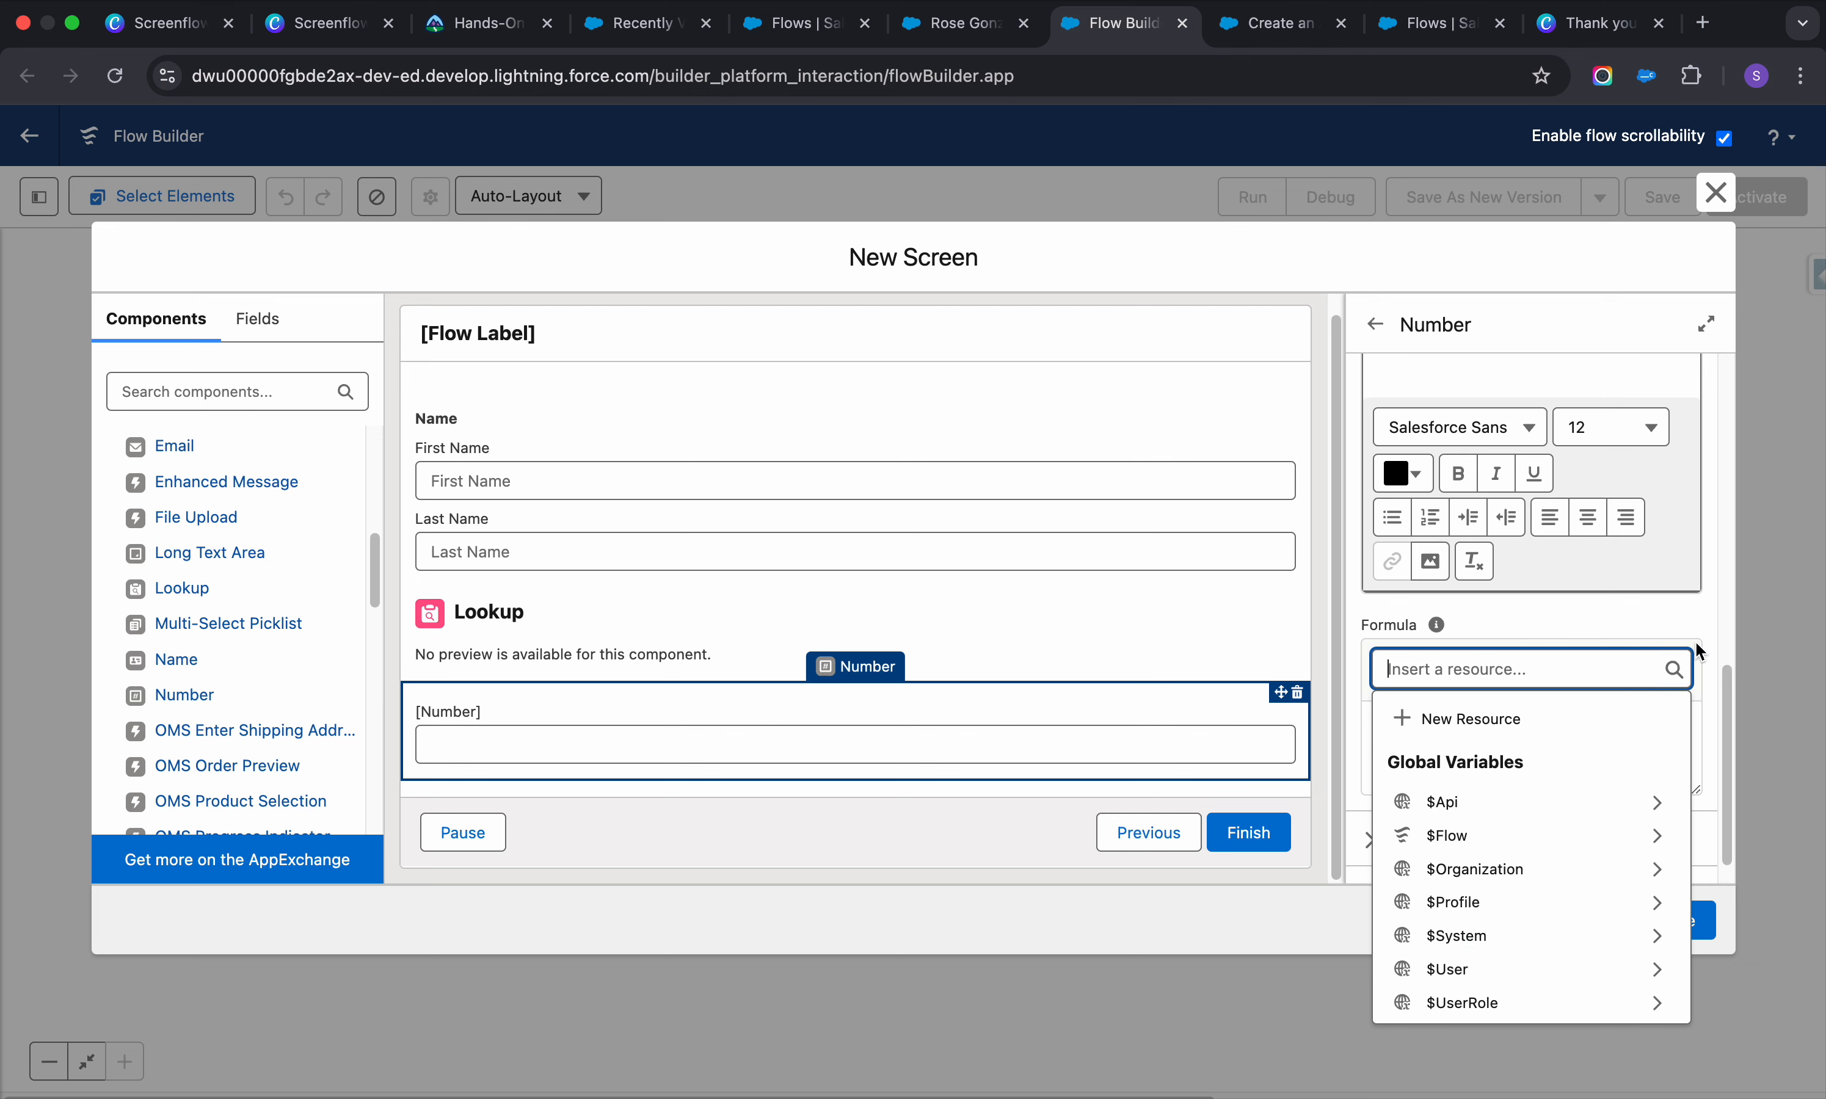
{"action": "left_click", "coordinate": [1701, 615]}
{"action": "scroll", "coordinate": [1545, 727], "scroll_direction": "down", "scroll_amount": 1}
{"action": "scroll", "coordinate": [1543, 723], "scroll_direction": "up", "scroll_amount": 10}
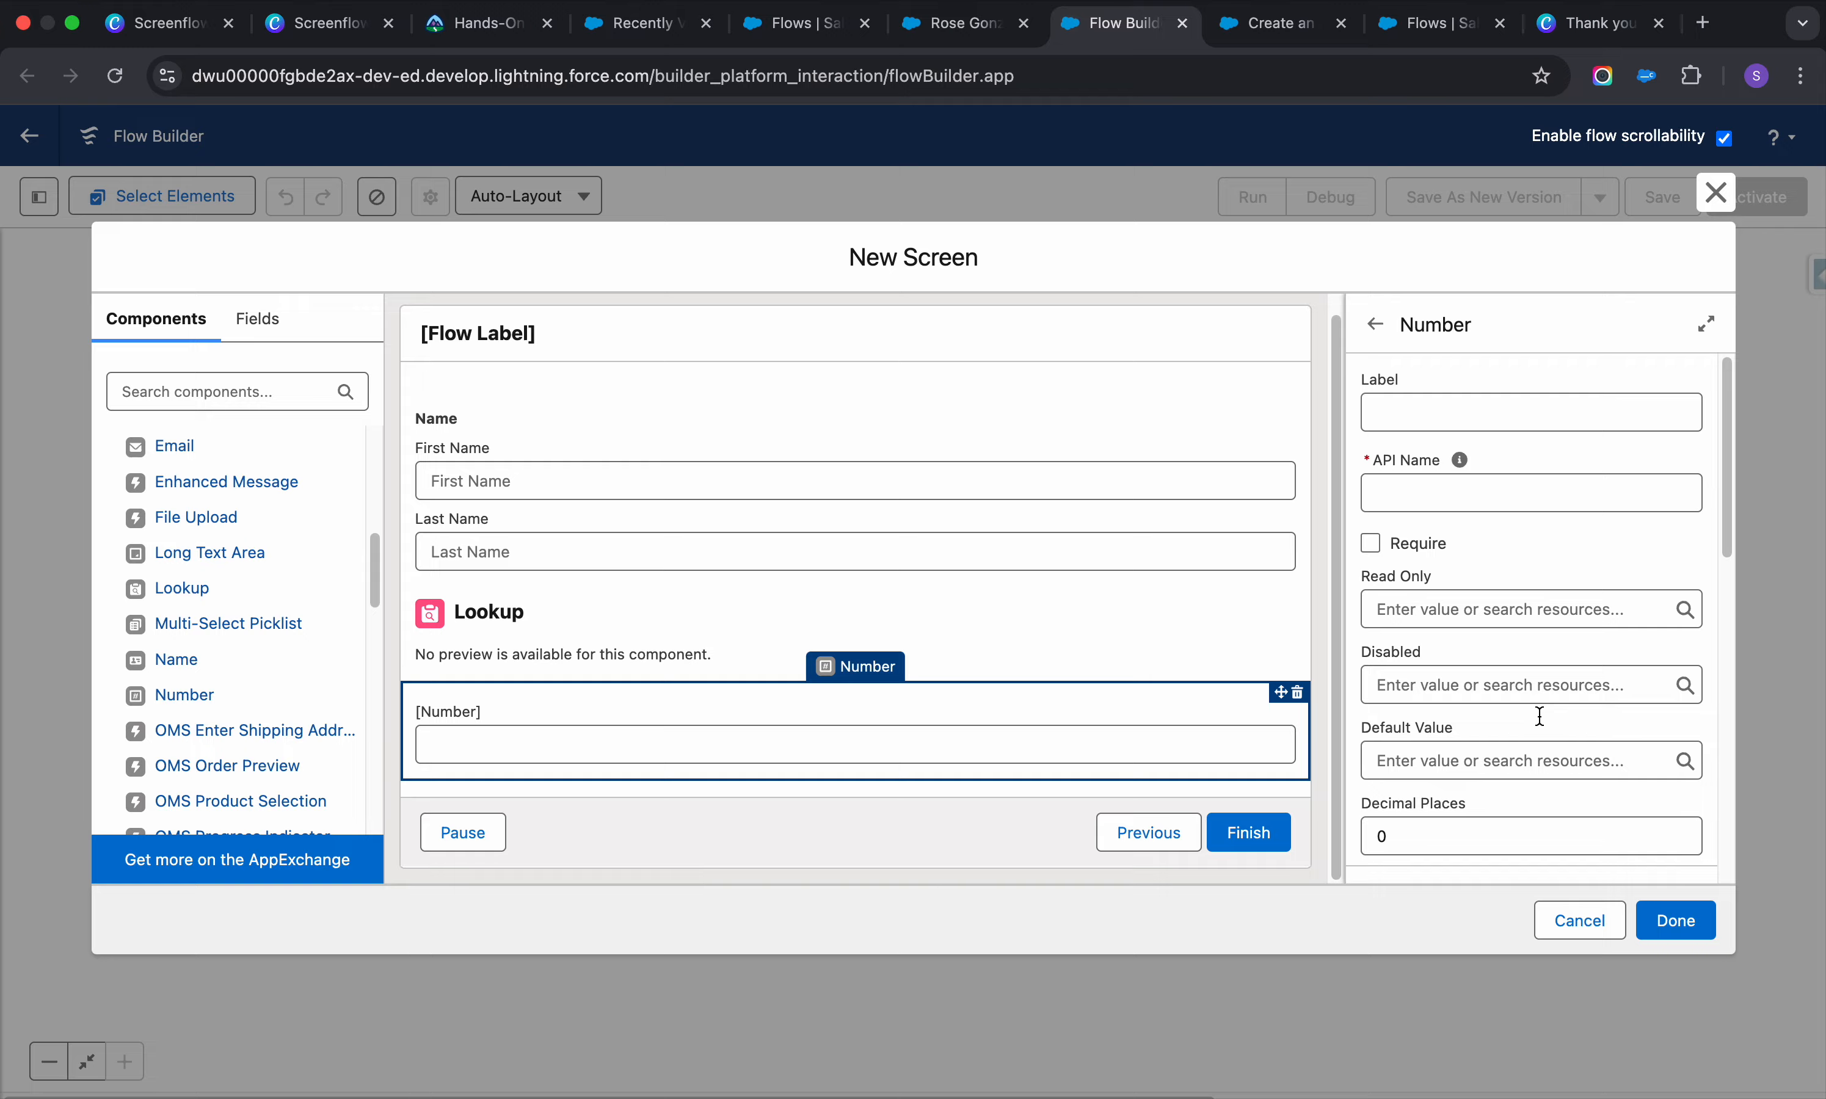
{"action": "scroll", "coordinate": [1539, 717], "scroll_direction": "down", "scroll_amount": 2}
{"action": "scroll", "coordinate": [1539, 716], "scroll_direction": "up", "scroll_amount": 3}
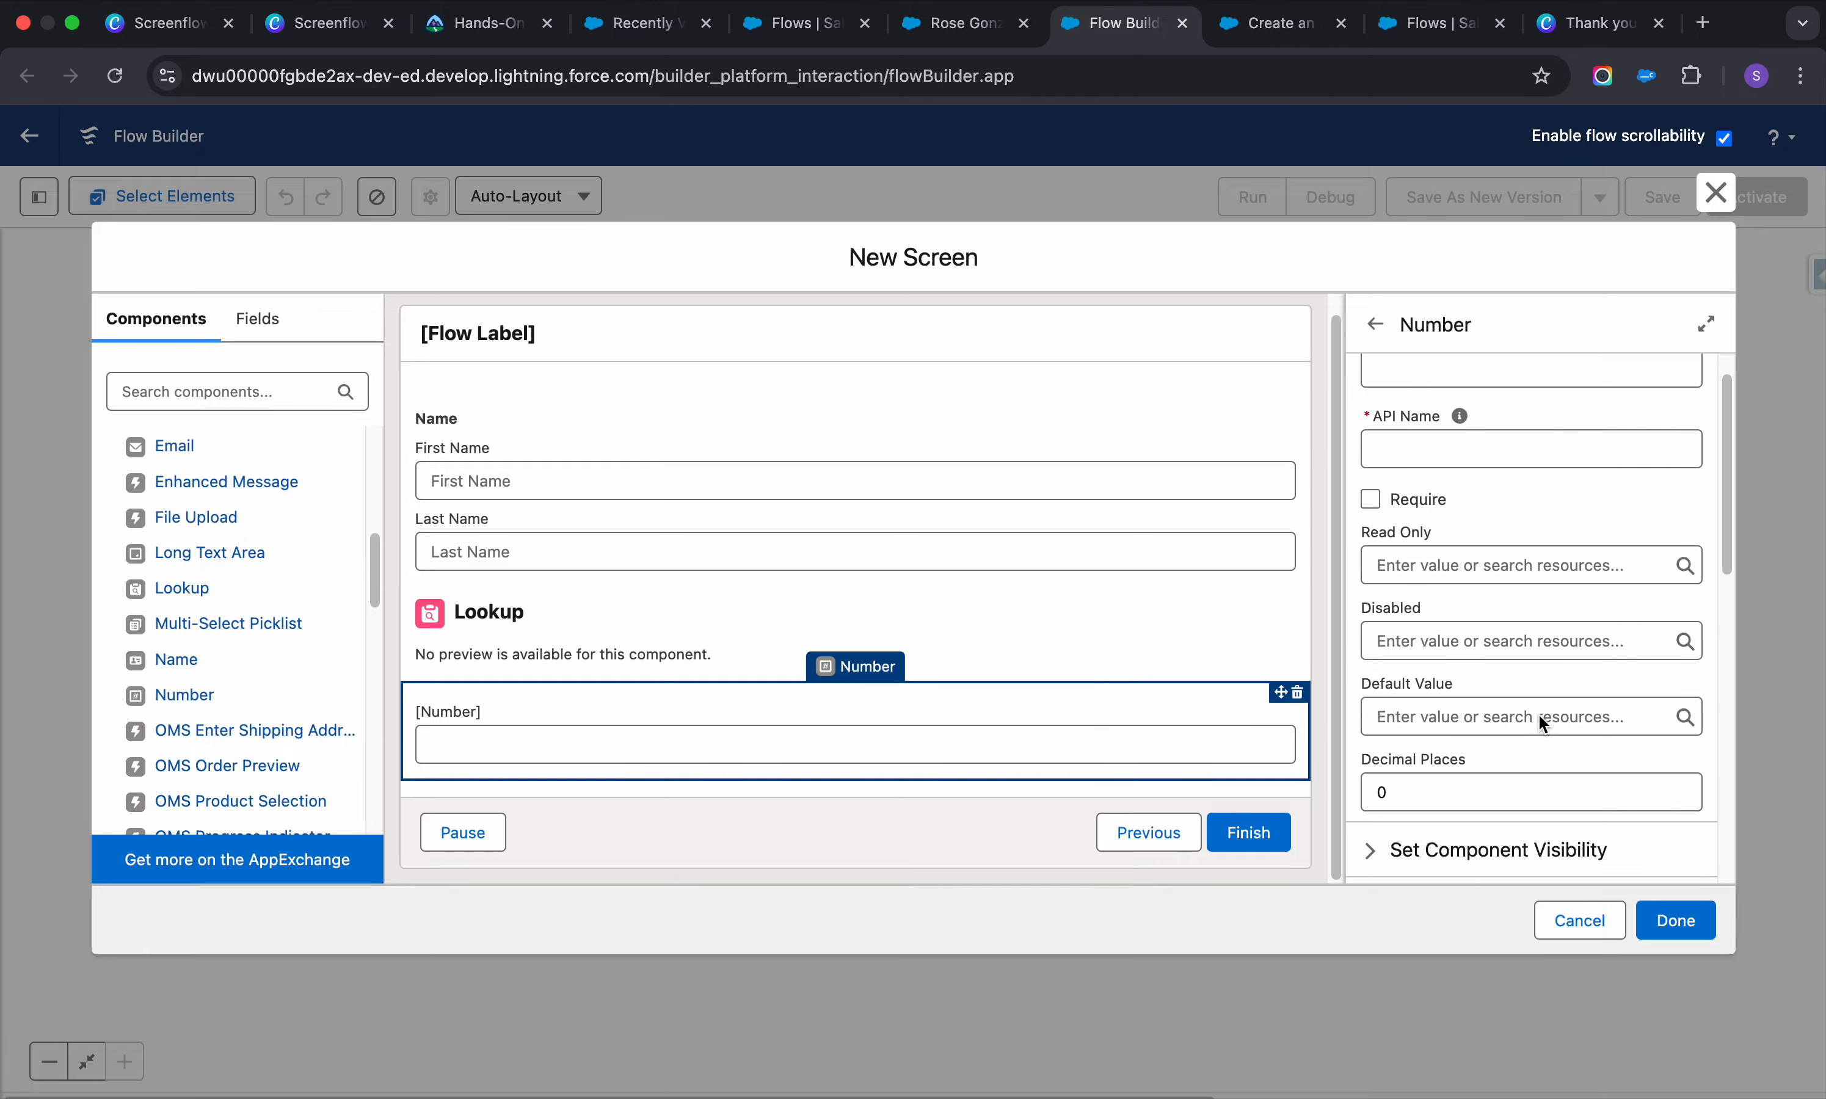
{"action": "left_click", "coordinate": [1298, 697]}
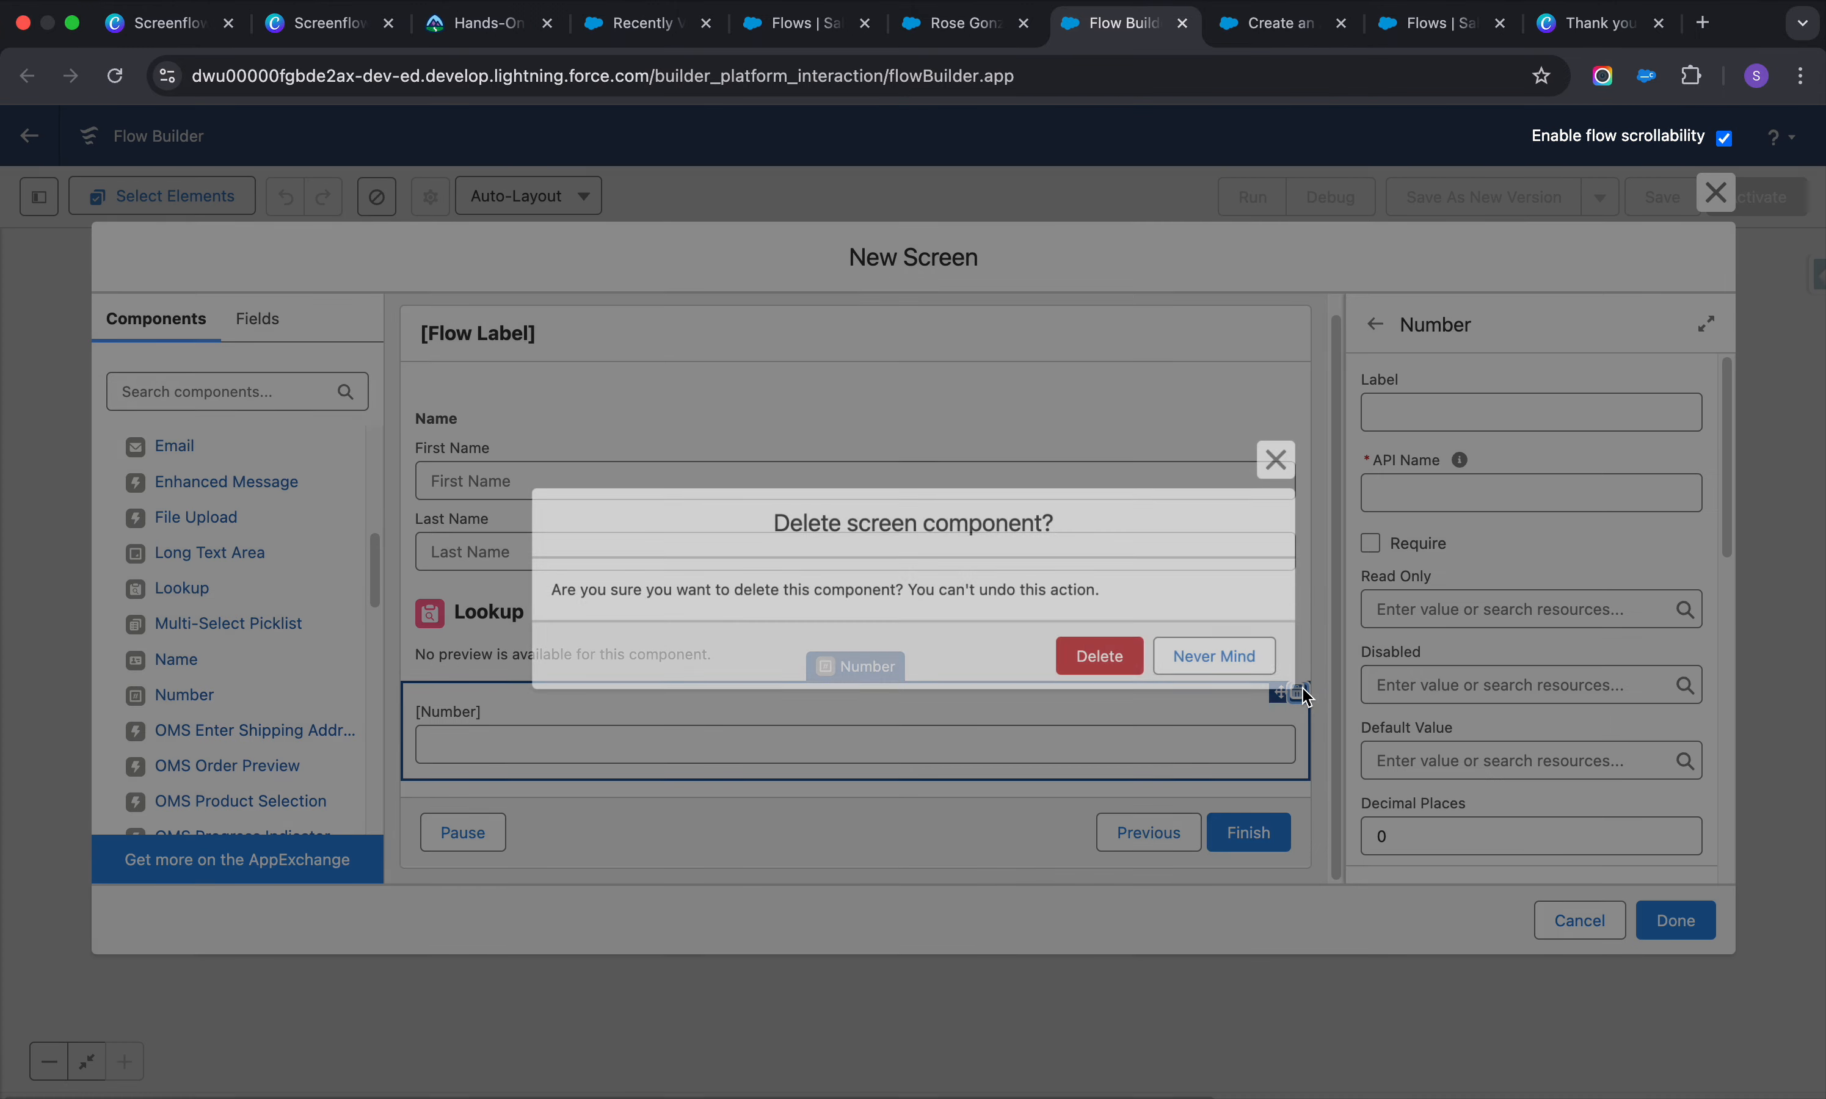
{"action": "left_click", "coordinate": [1104, 655]}
Add a Phone component and place it between the Name component and the Lookup
{"action": "left_click", "coordinate": [880, 664]}
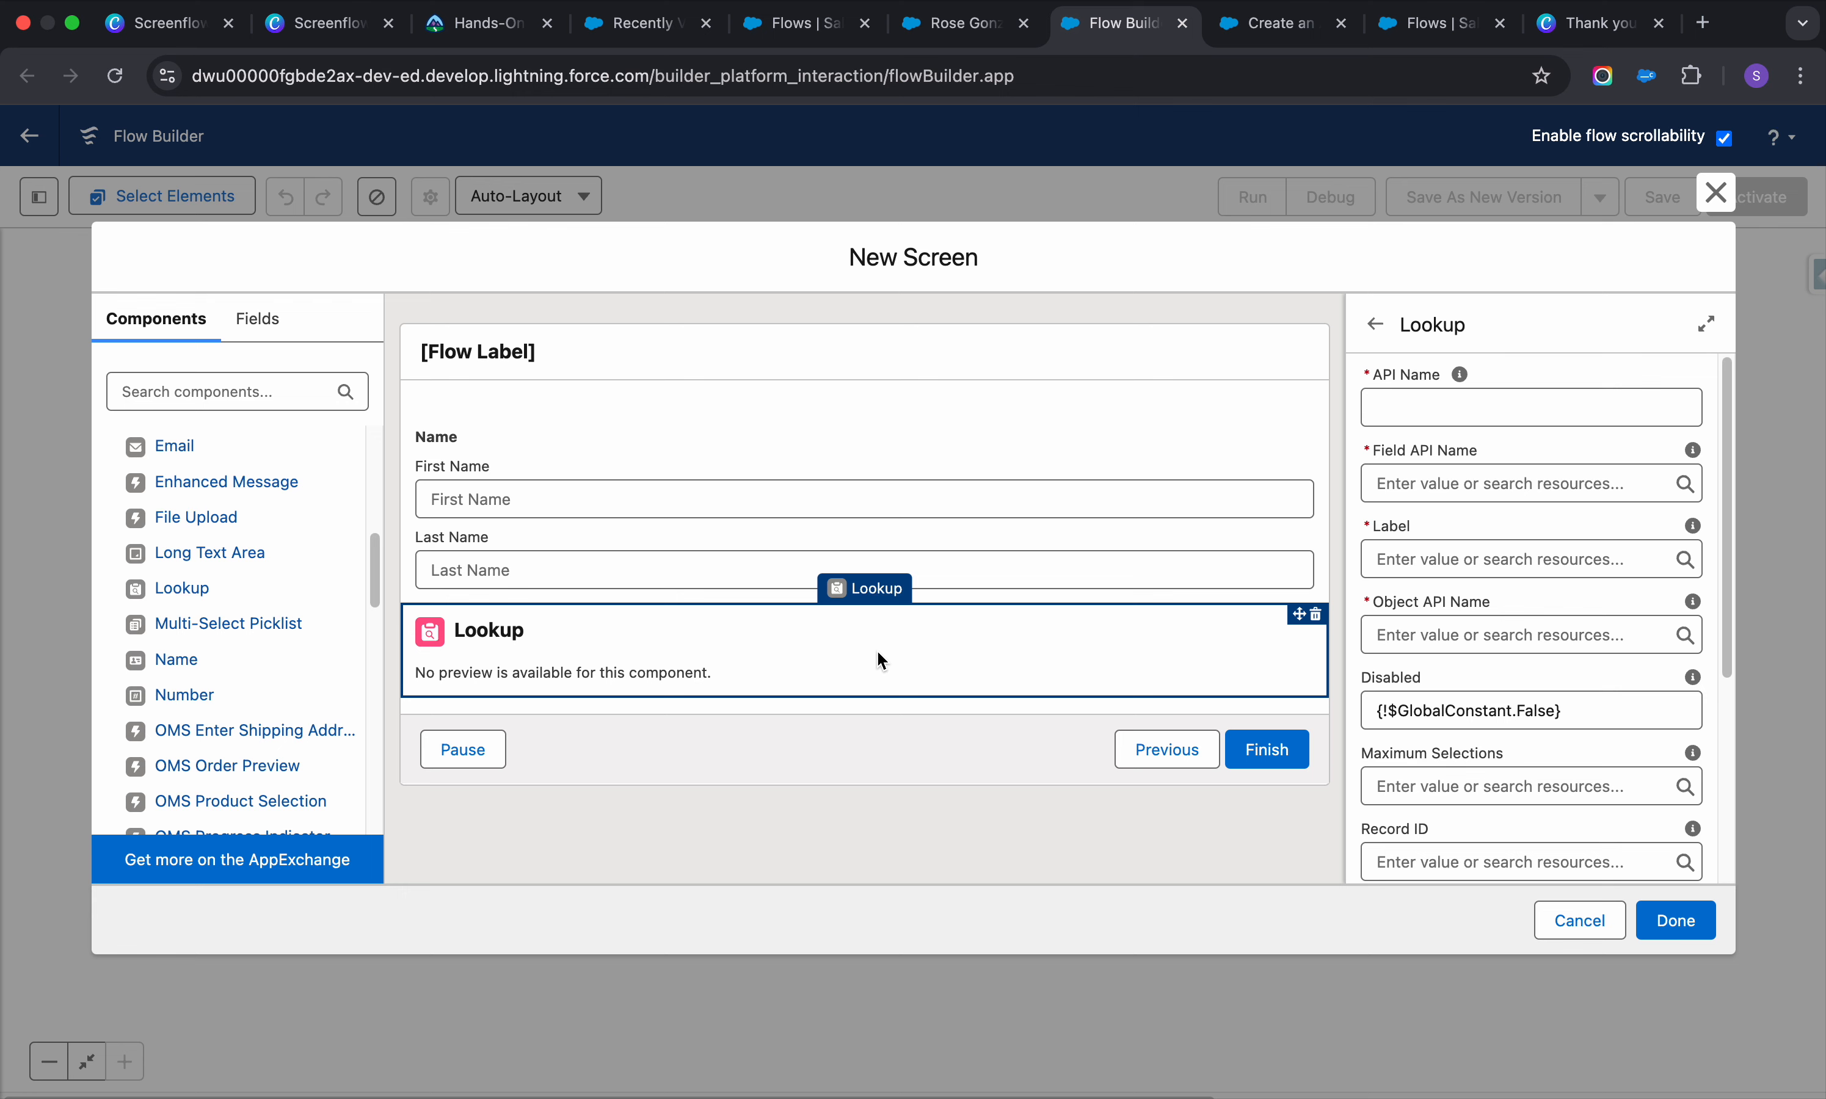
{"action": "scroll", "coordinate": [1403, 665], "scroll_direction": "down", "scroll_amount": 5}
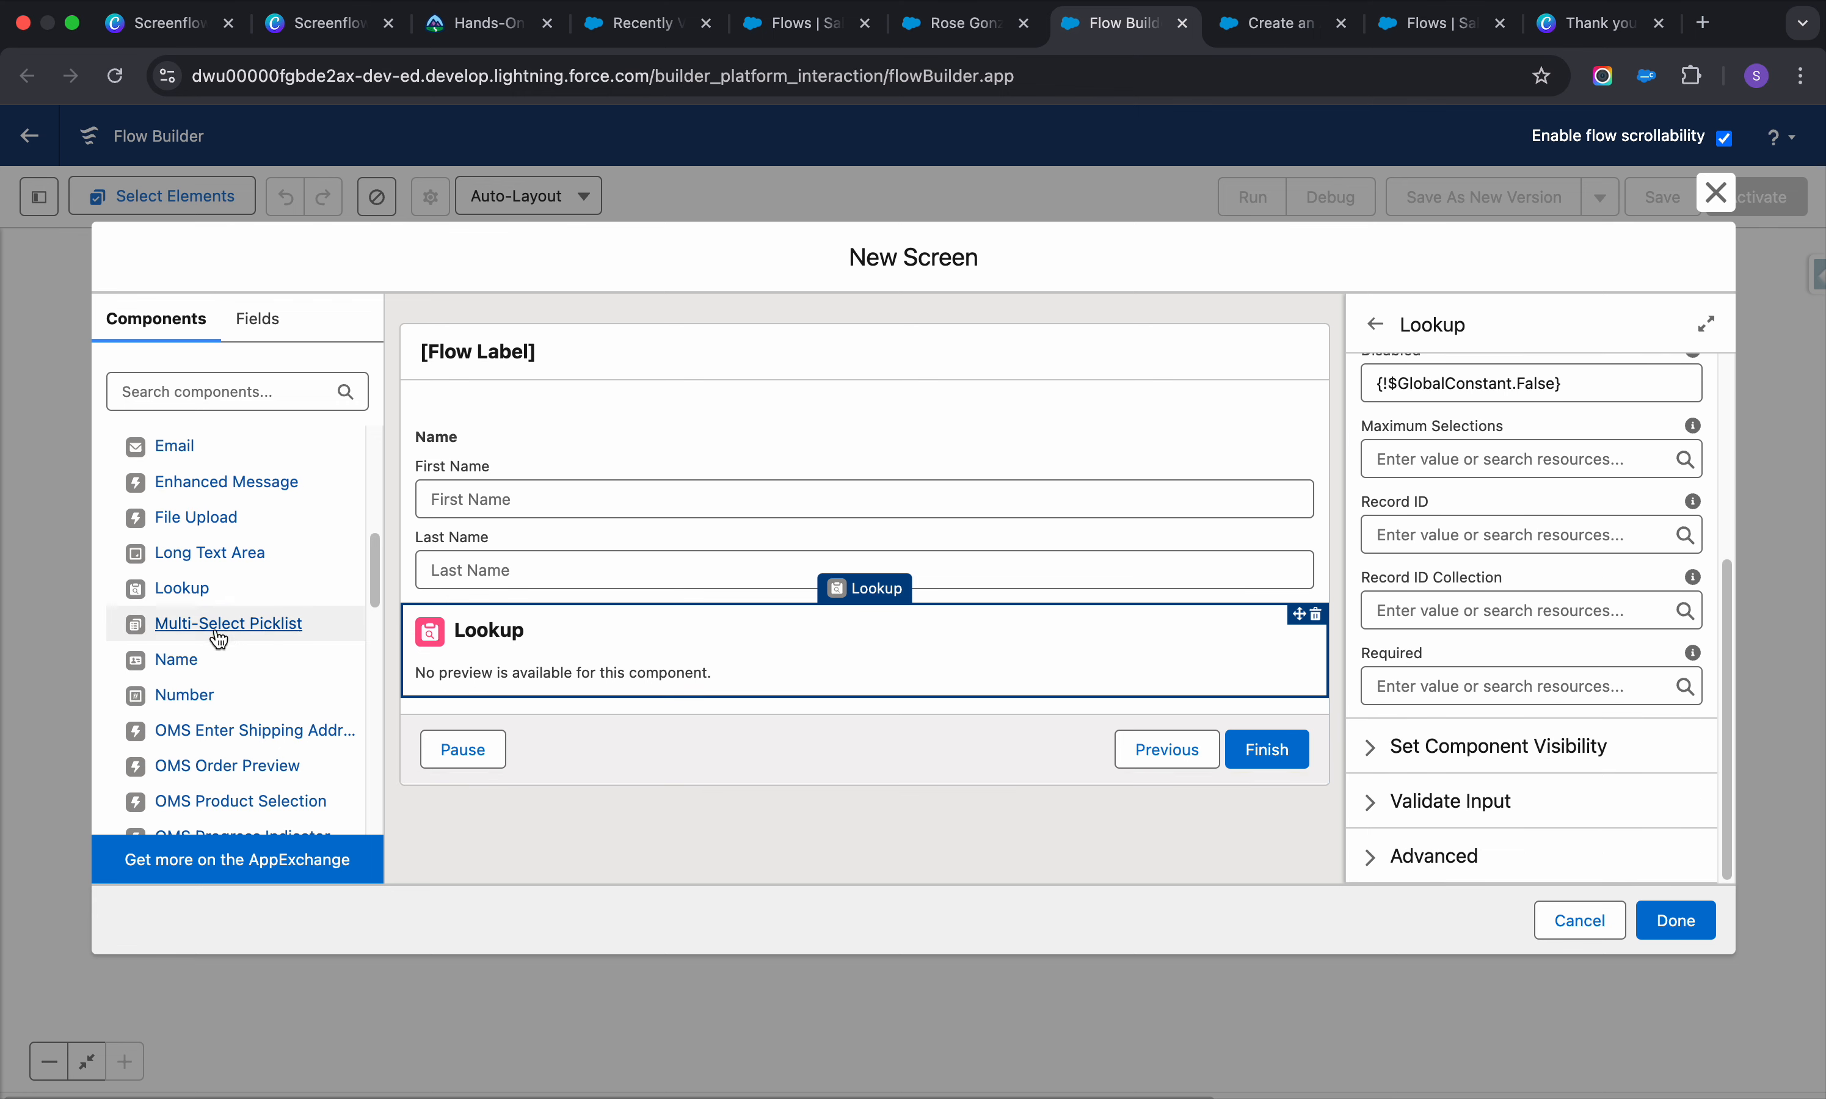
{"action": "scroll", "coordinate": [237, 637], "scroll_direction": "down", "scroll_amount": 4}
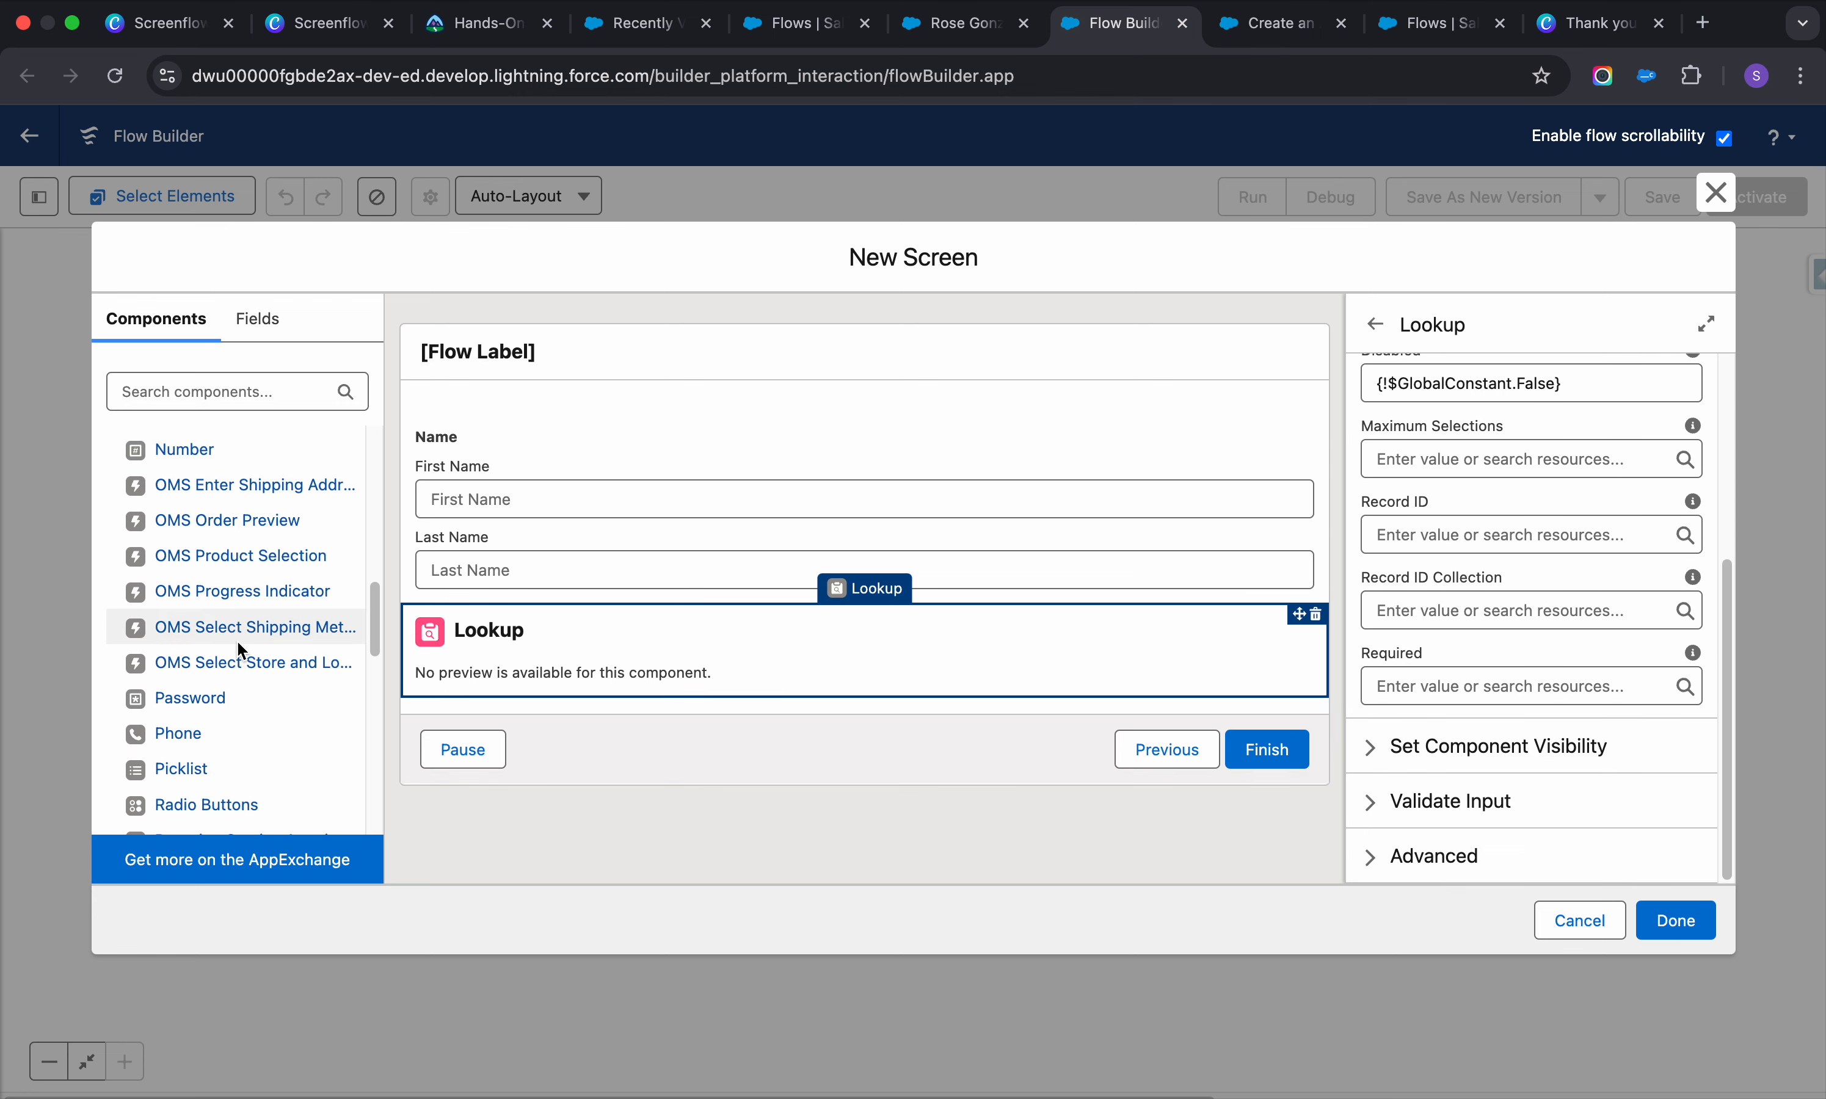
{"action": "scroll", "coordinate": [237, 639], "scroll_direction": "down", "scroll_amount": 3}
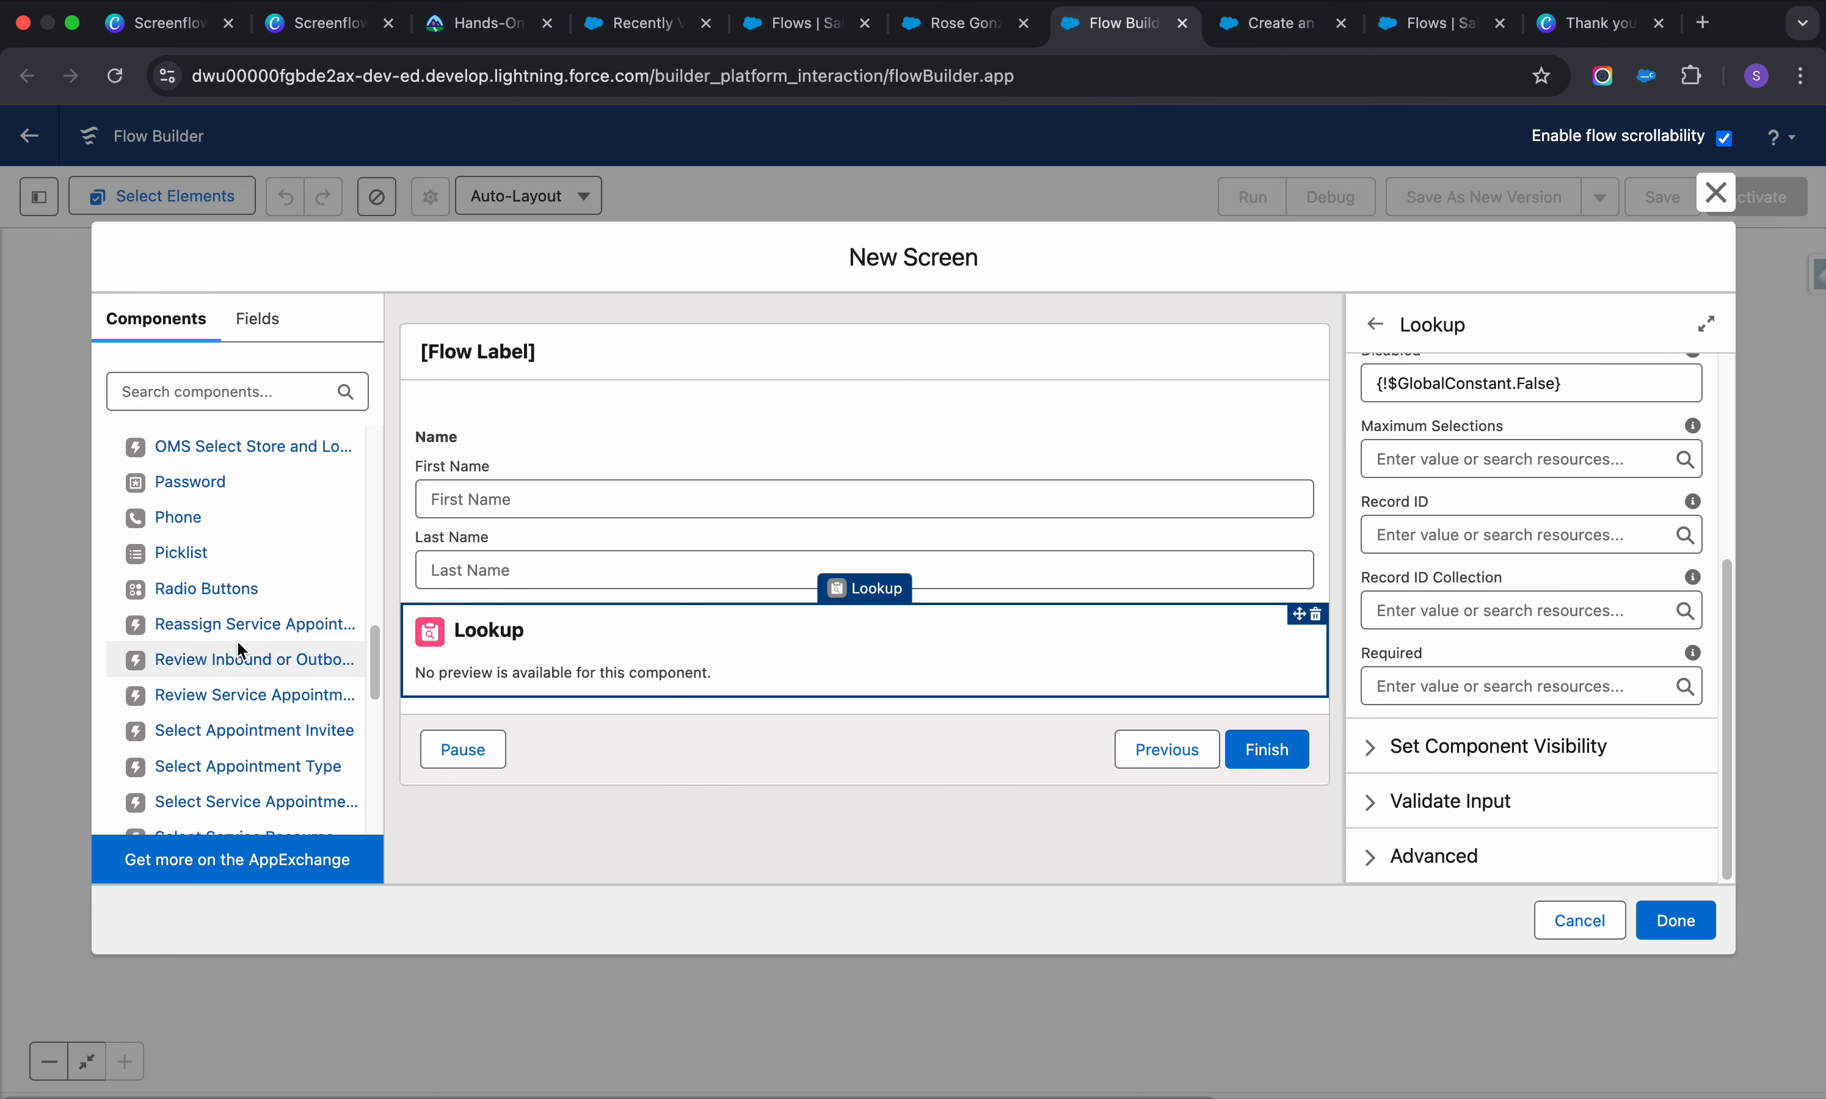
{"action": "left_click", "coordinate": [201, 532]}
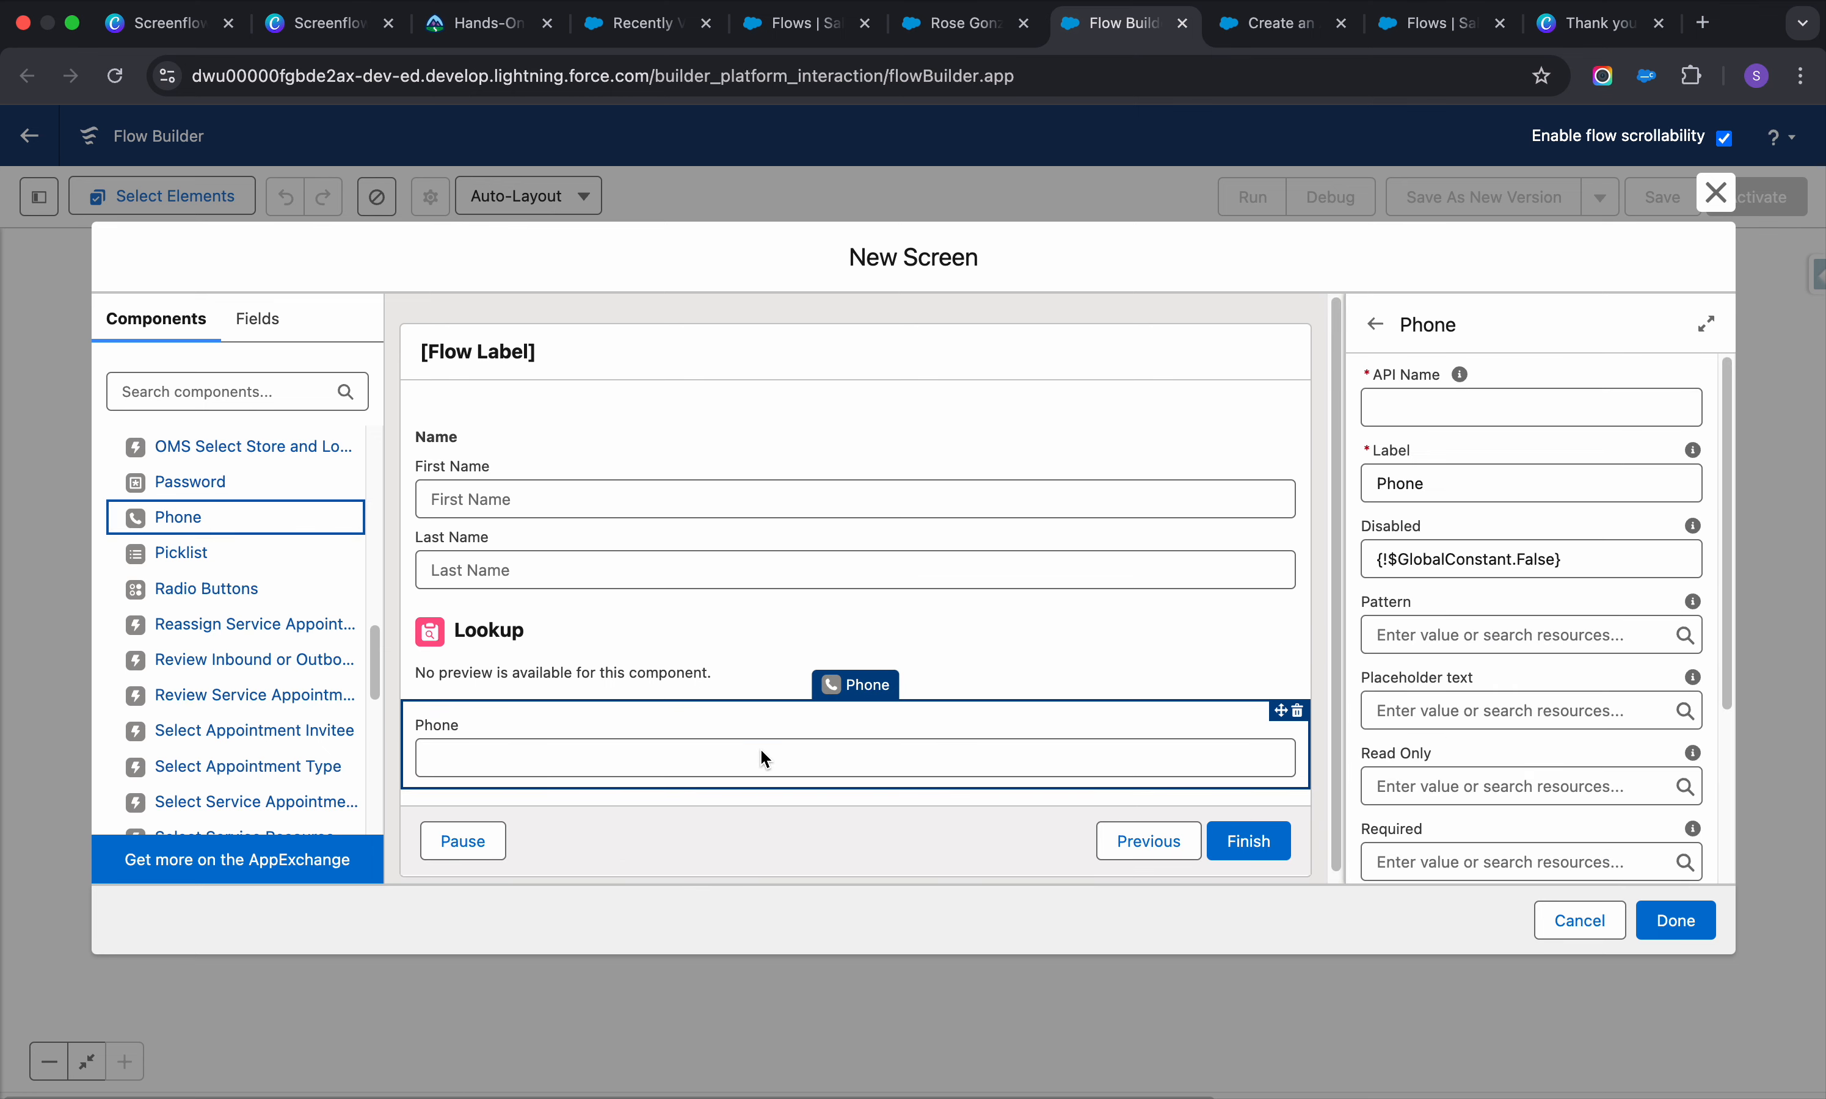
{"action": "left_click_drag", "start_coordinate": [777, 711], "coordinate": [786, 615]}
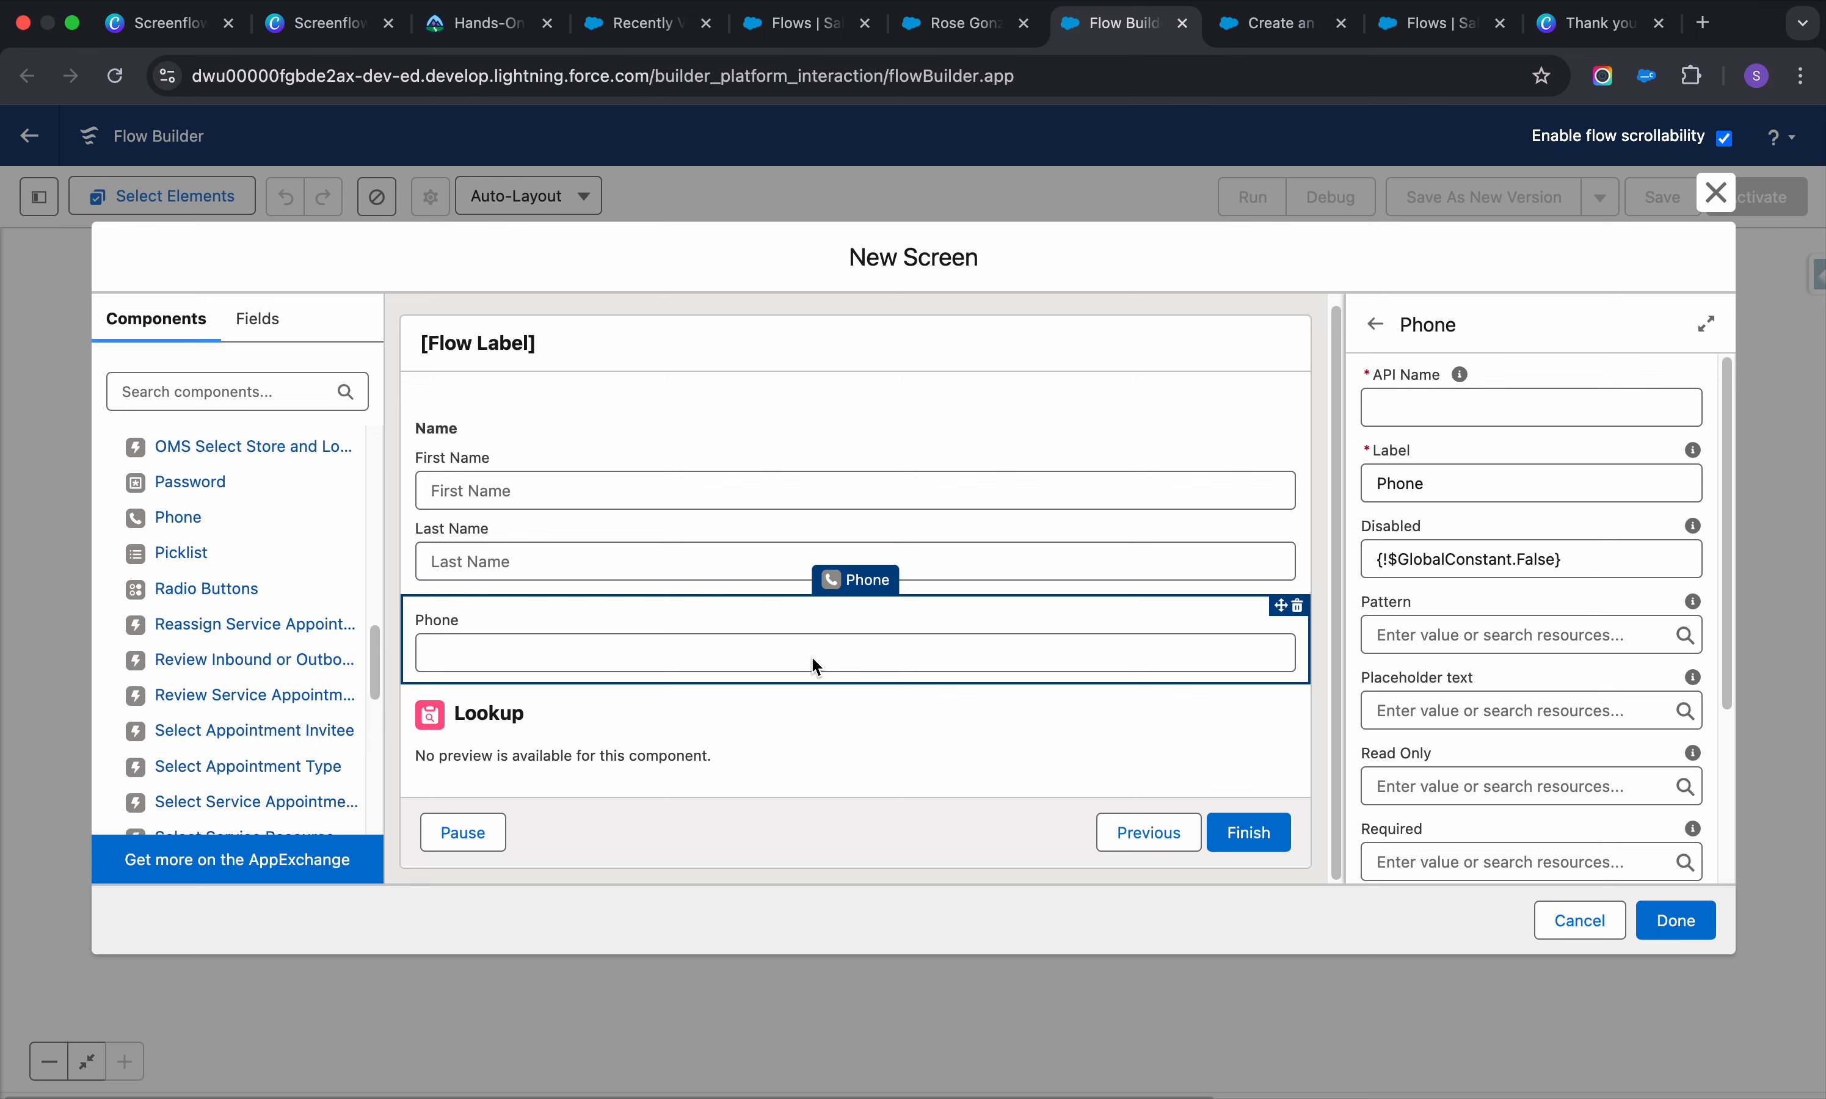
{"action": "left_click", "coordinate": [774, 491]}
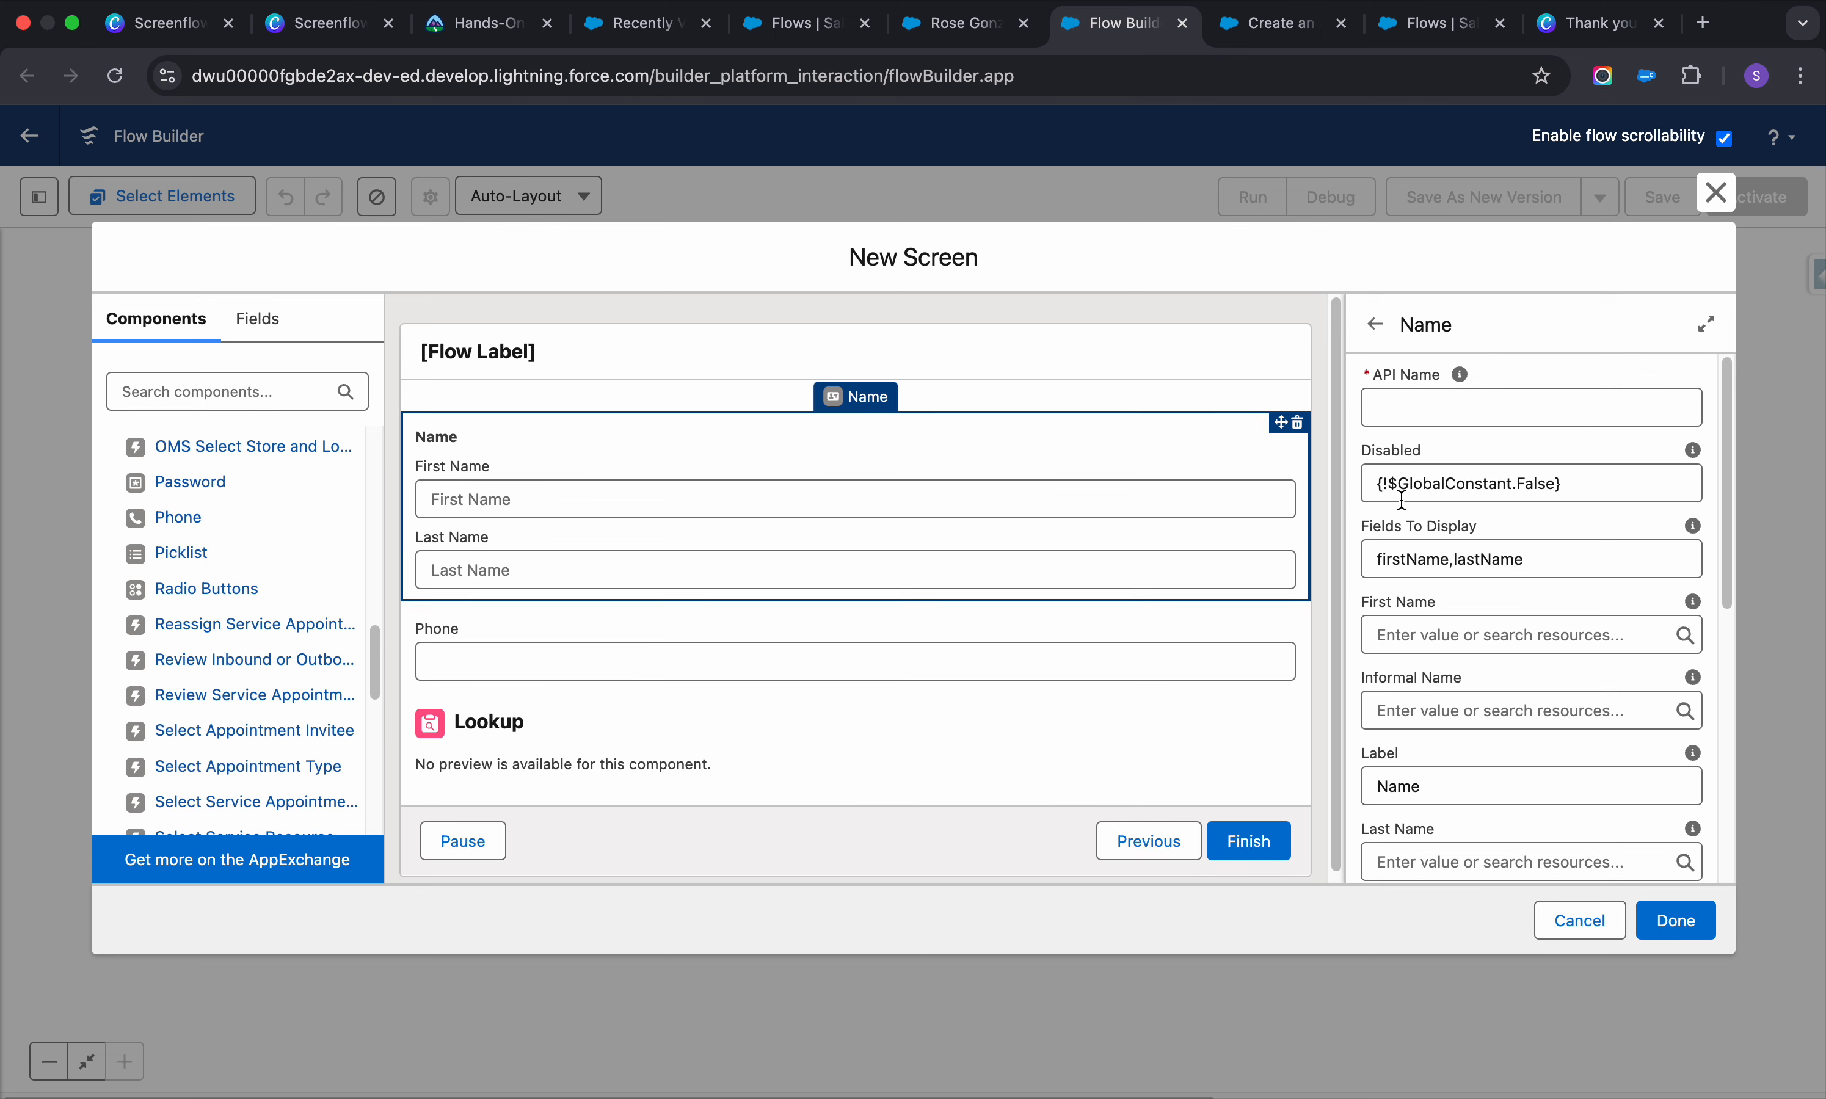
Check the Phone settings, then reselect the Name component and focus its API Name field
{"action": "scroll", "coordinate": [1479, 630], "scroll_direction": "down", "scroll_amount": 5}
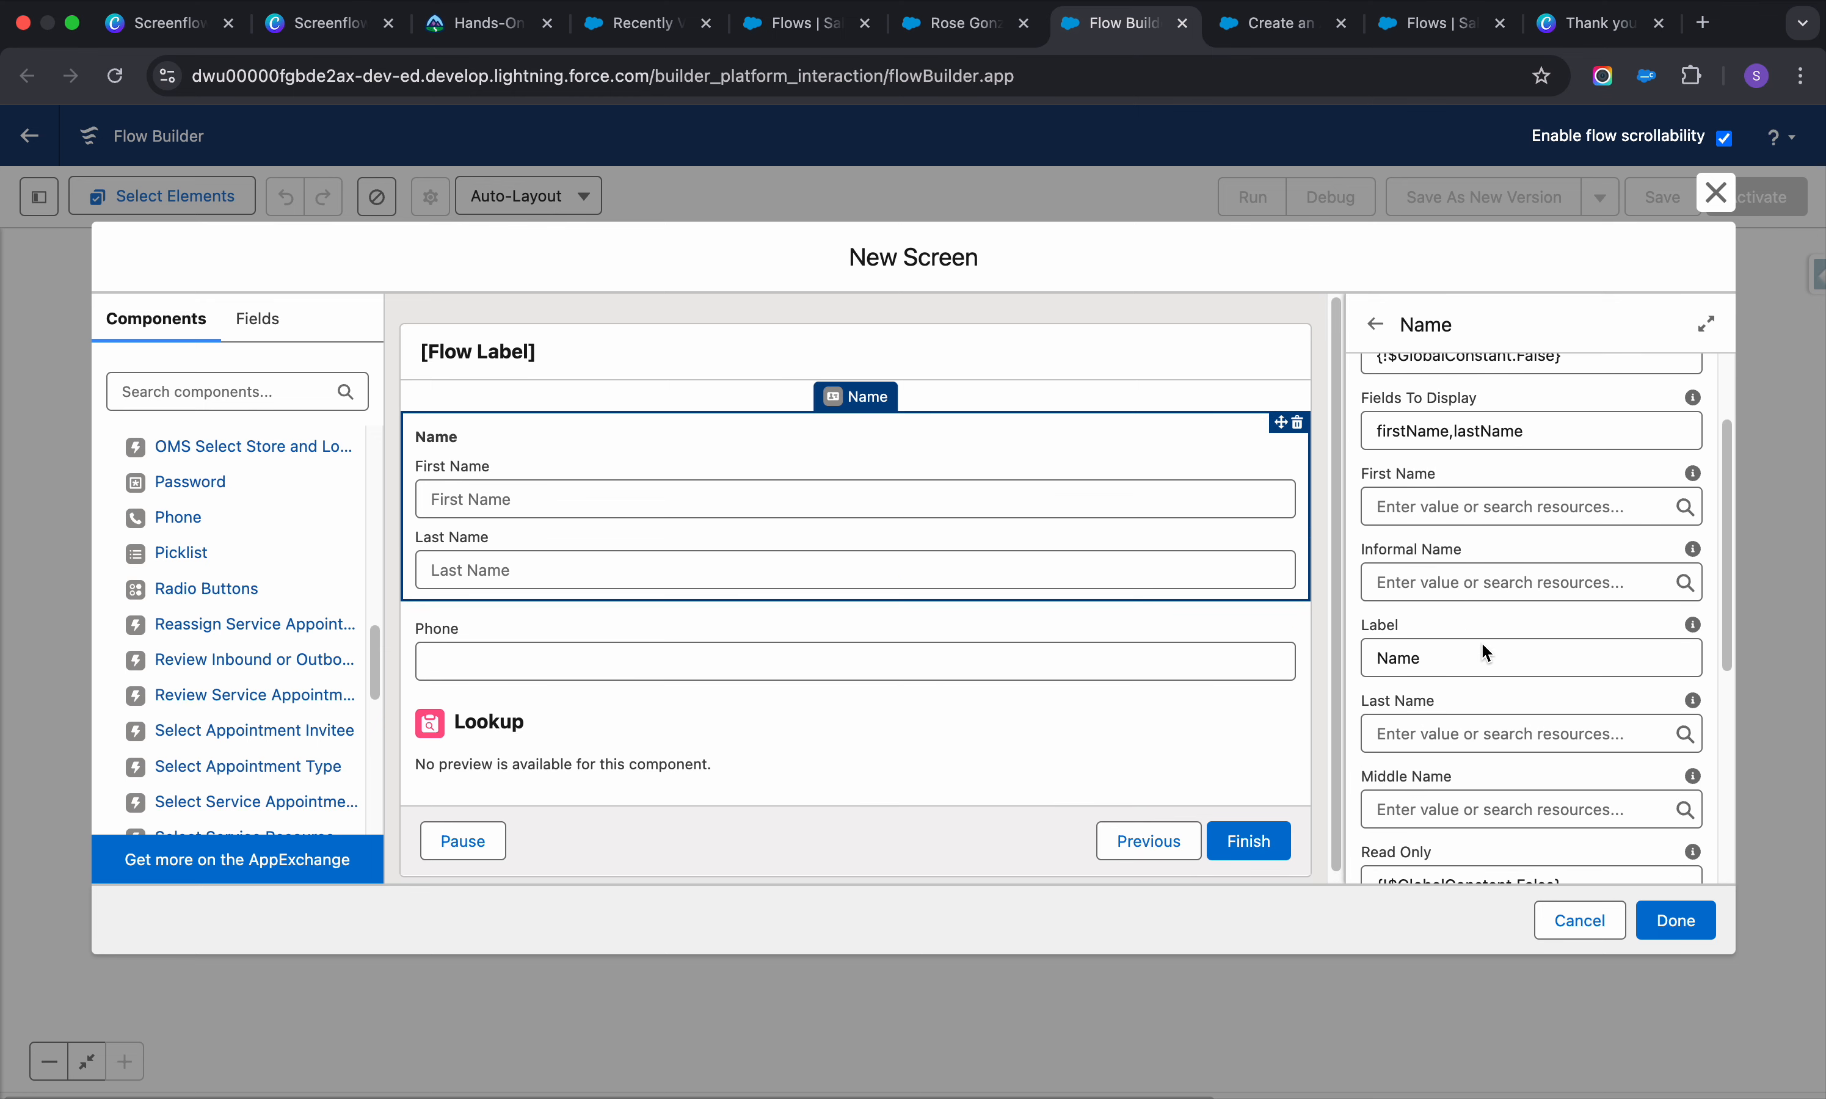
{"action": "scroll", "coordinate": [1481, 640], "scroll_direction": "down", "scroll_amount": 6}
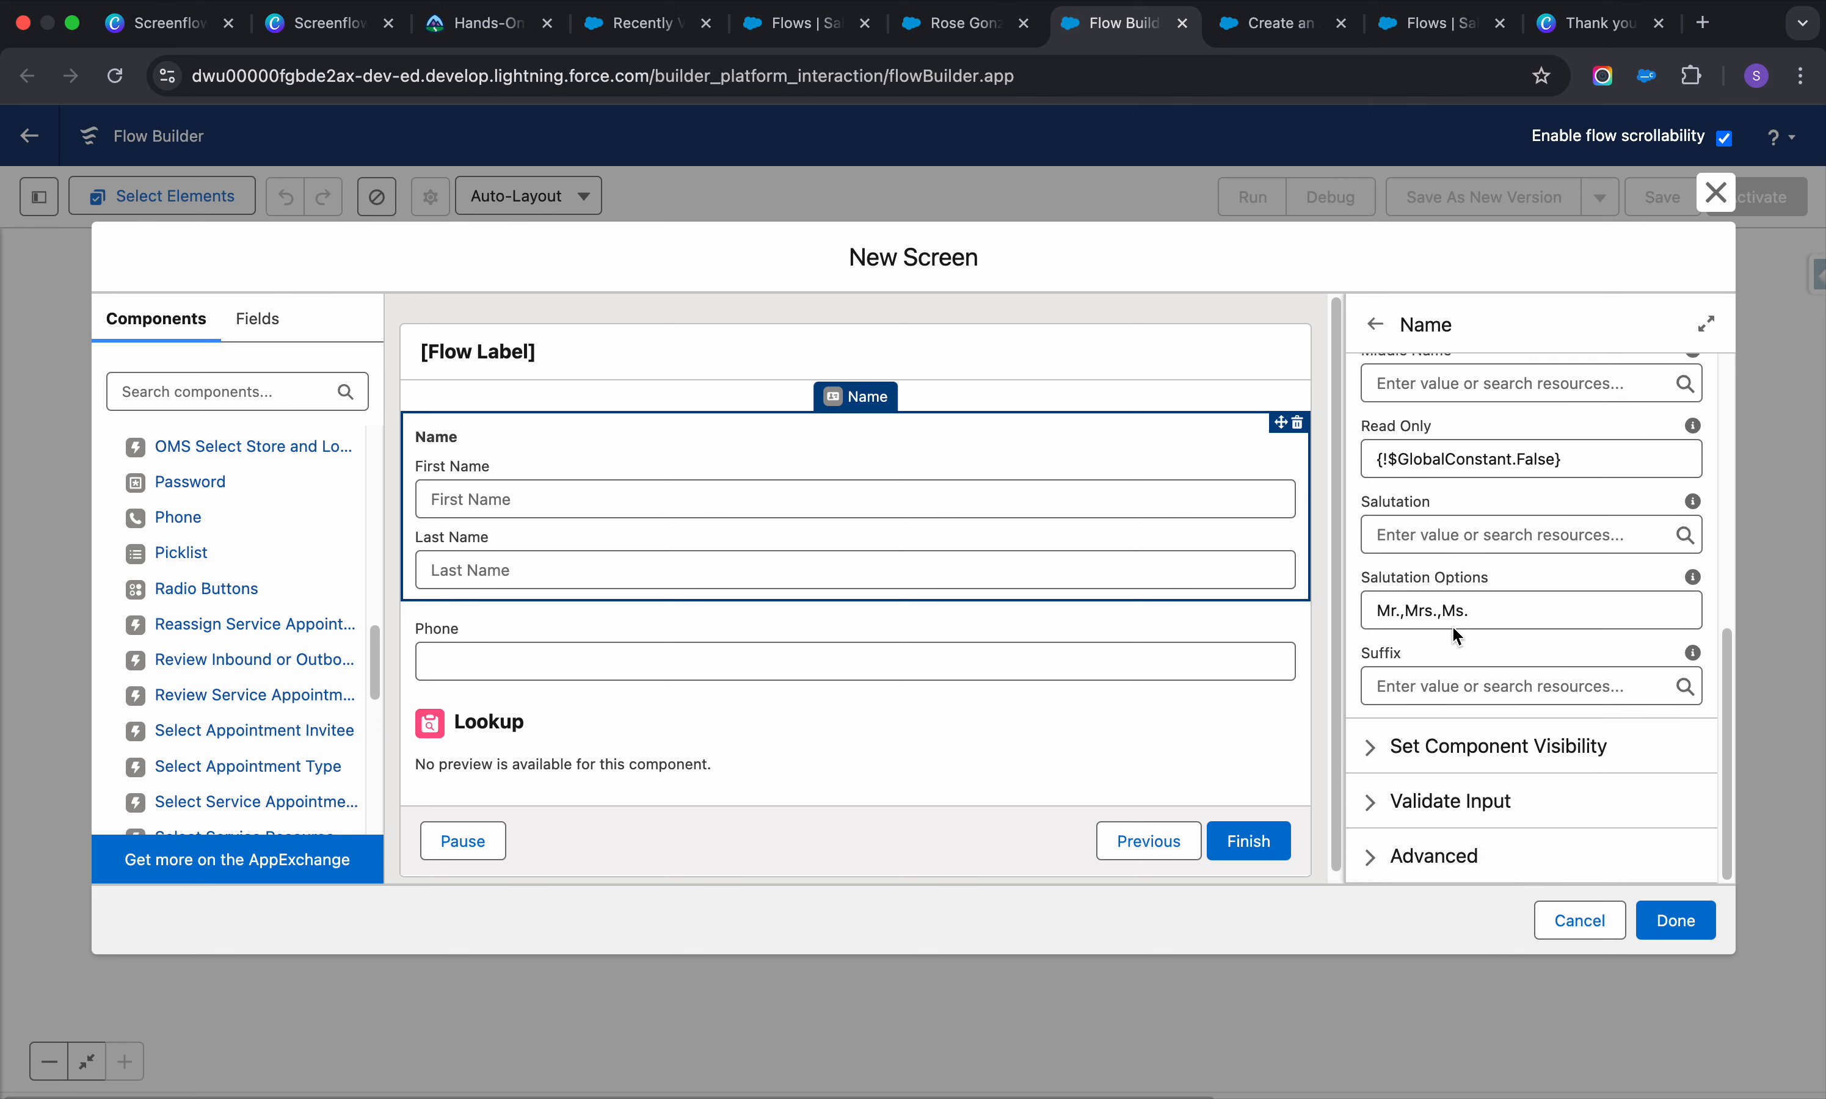
{"action": "left_click", "coordinate": [953, 656]}
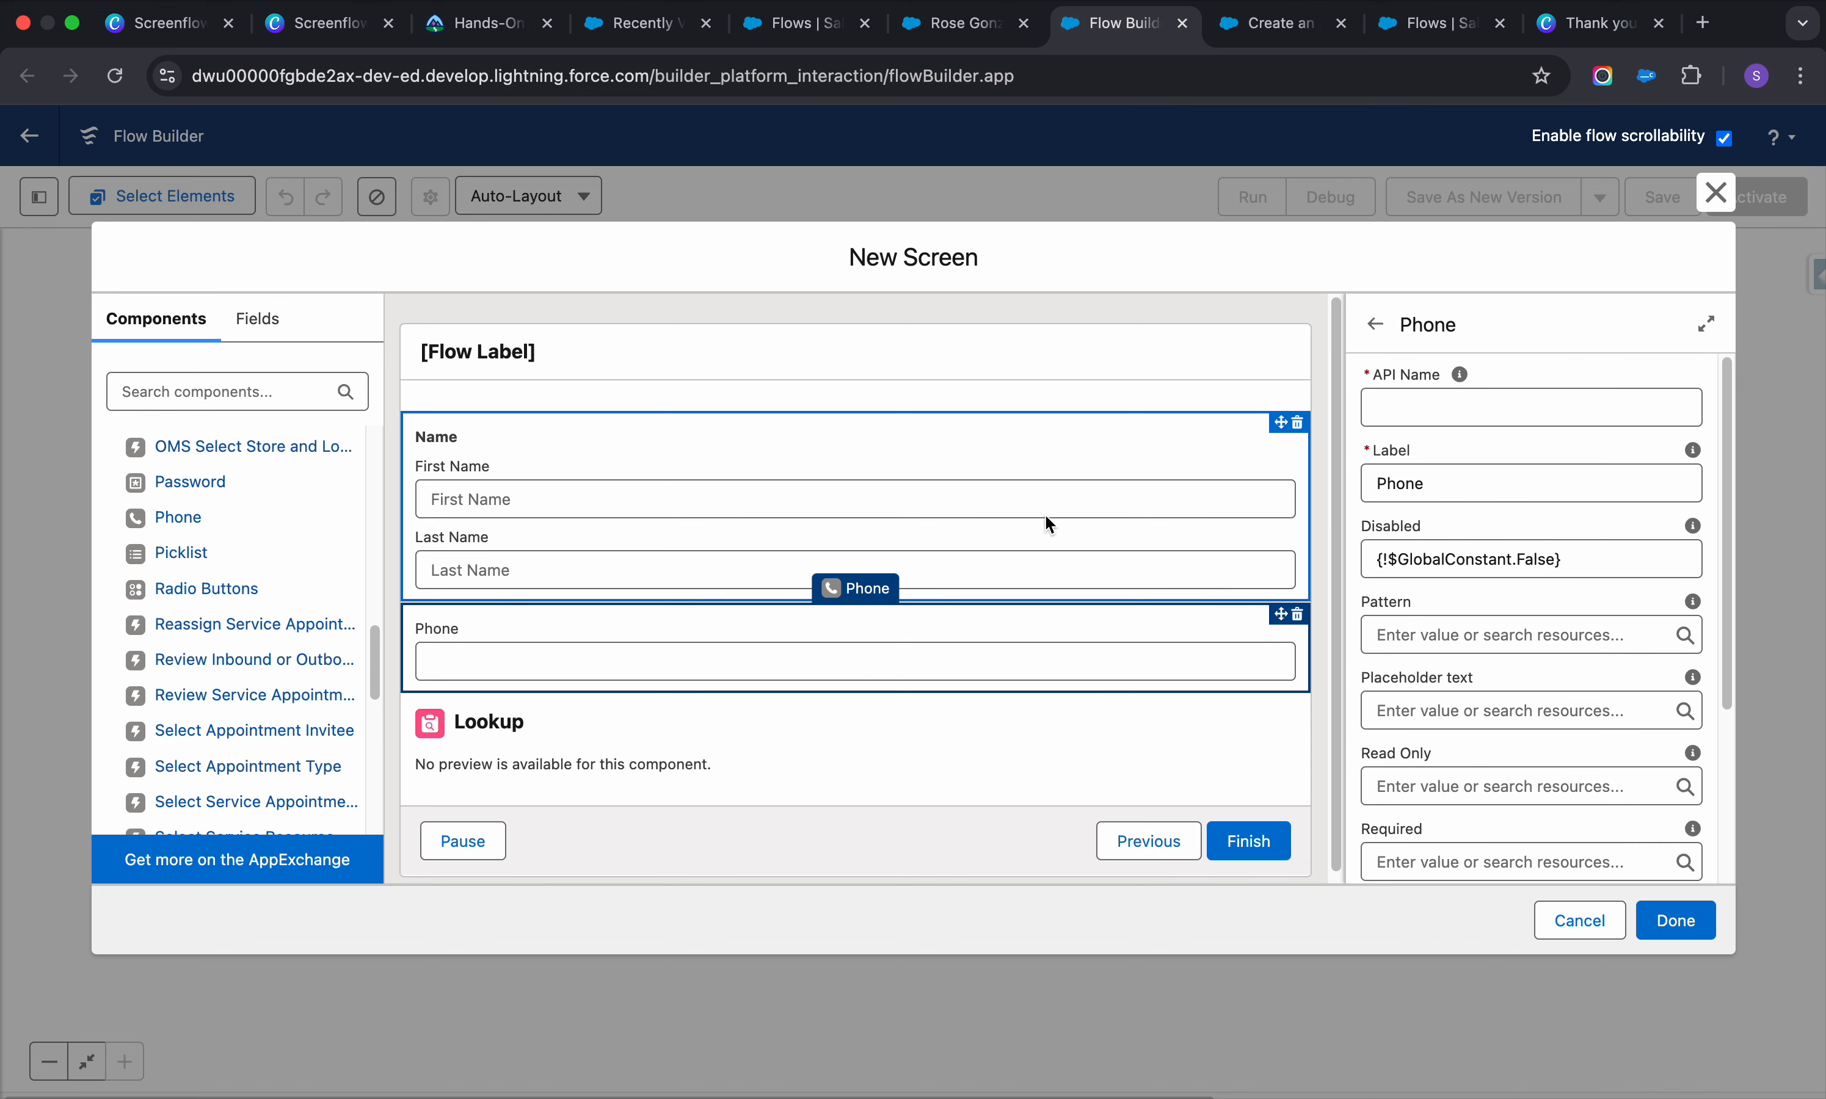
{"action": "left_click", "coordinate": [941, 500]}
{"action": "left_click", "coordinate": [1417, 410]}
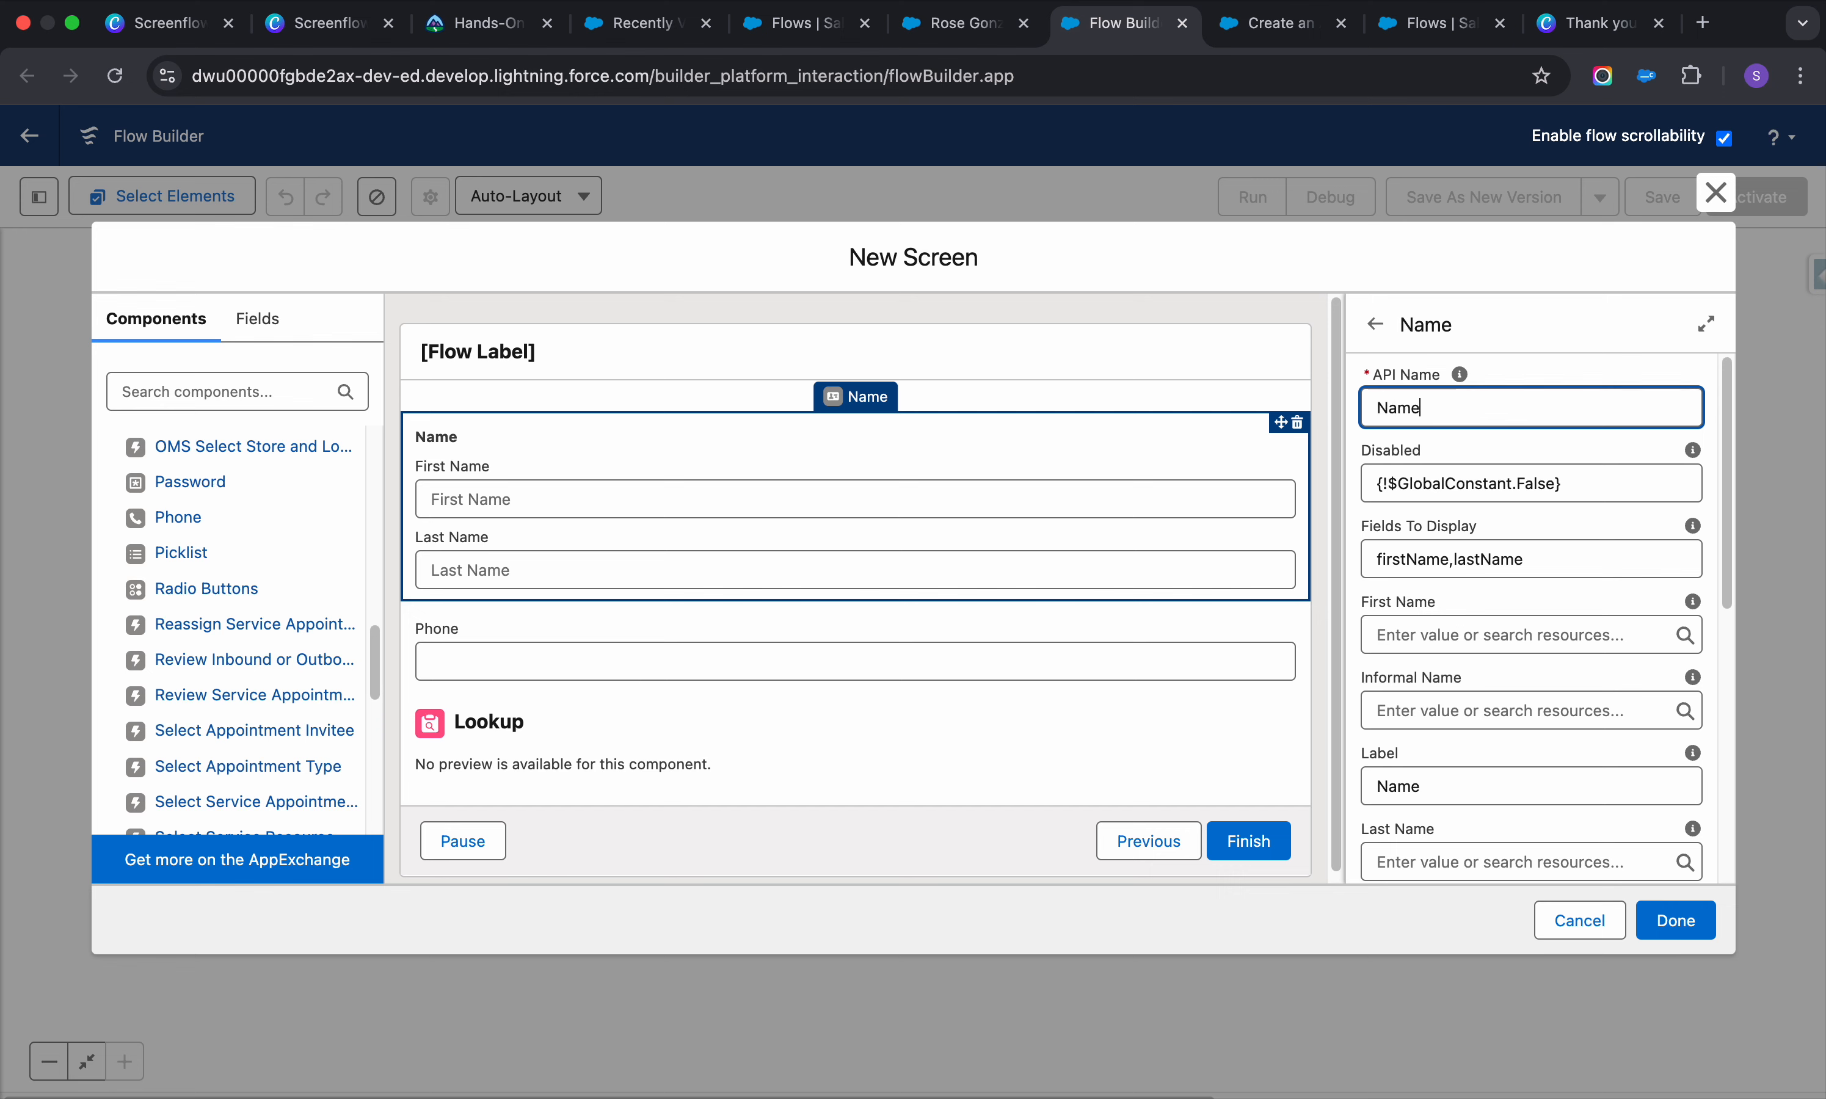
Make the Phone field required by setting Required to {!$GlobalConstant.True}
{"action": "left_click", "coordinate": [1044, 660]}
{"action": "left_click", "coordinate": [1428, 419]}
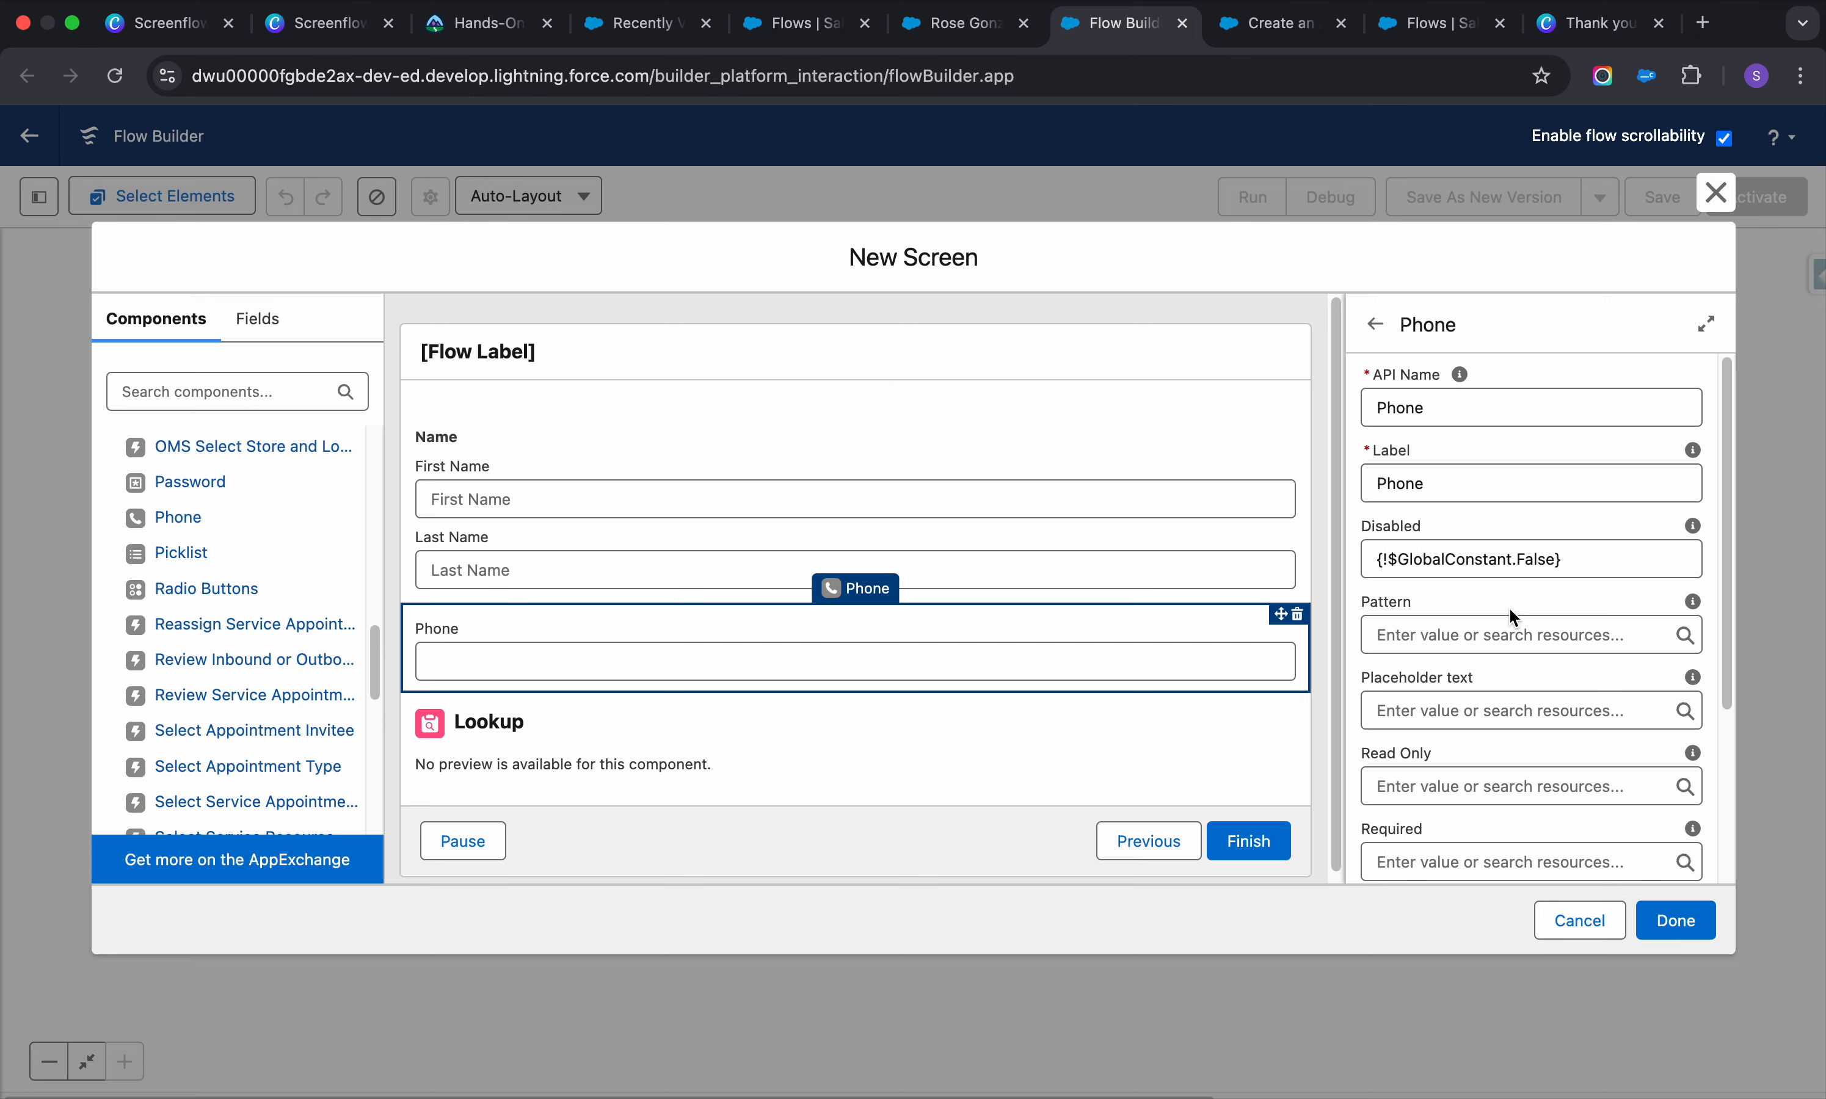
{"action": "scroll", "coordinate": [1508, 606], "scroll_direction": "down", "scroll_amount": 3}
{"action": "scroll", "coordinate": [1492, 623], "scroll_direction": "down", "scroll_amount": 1}
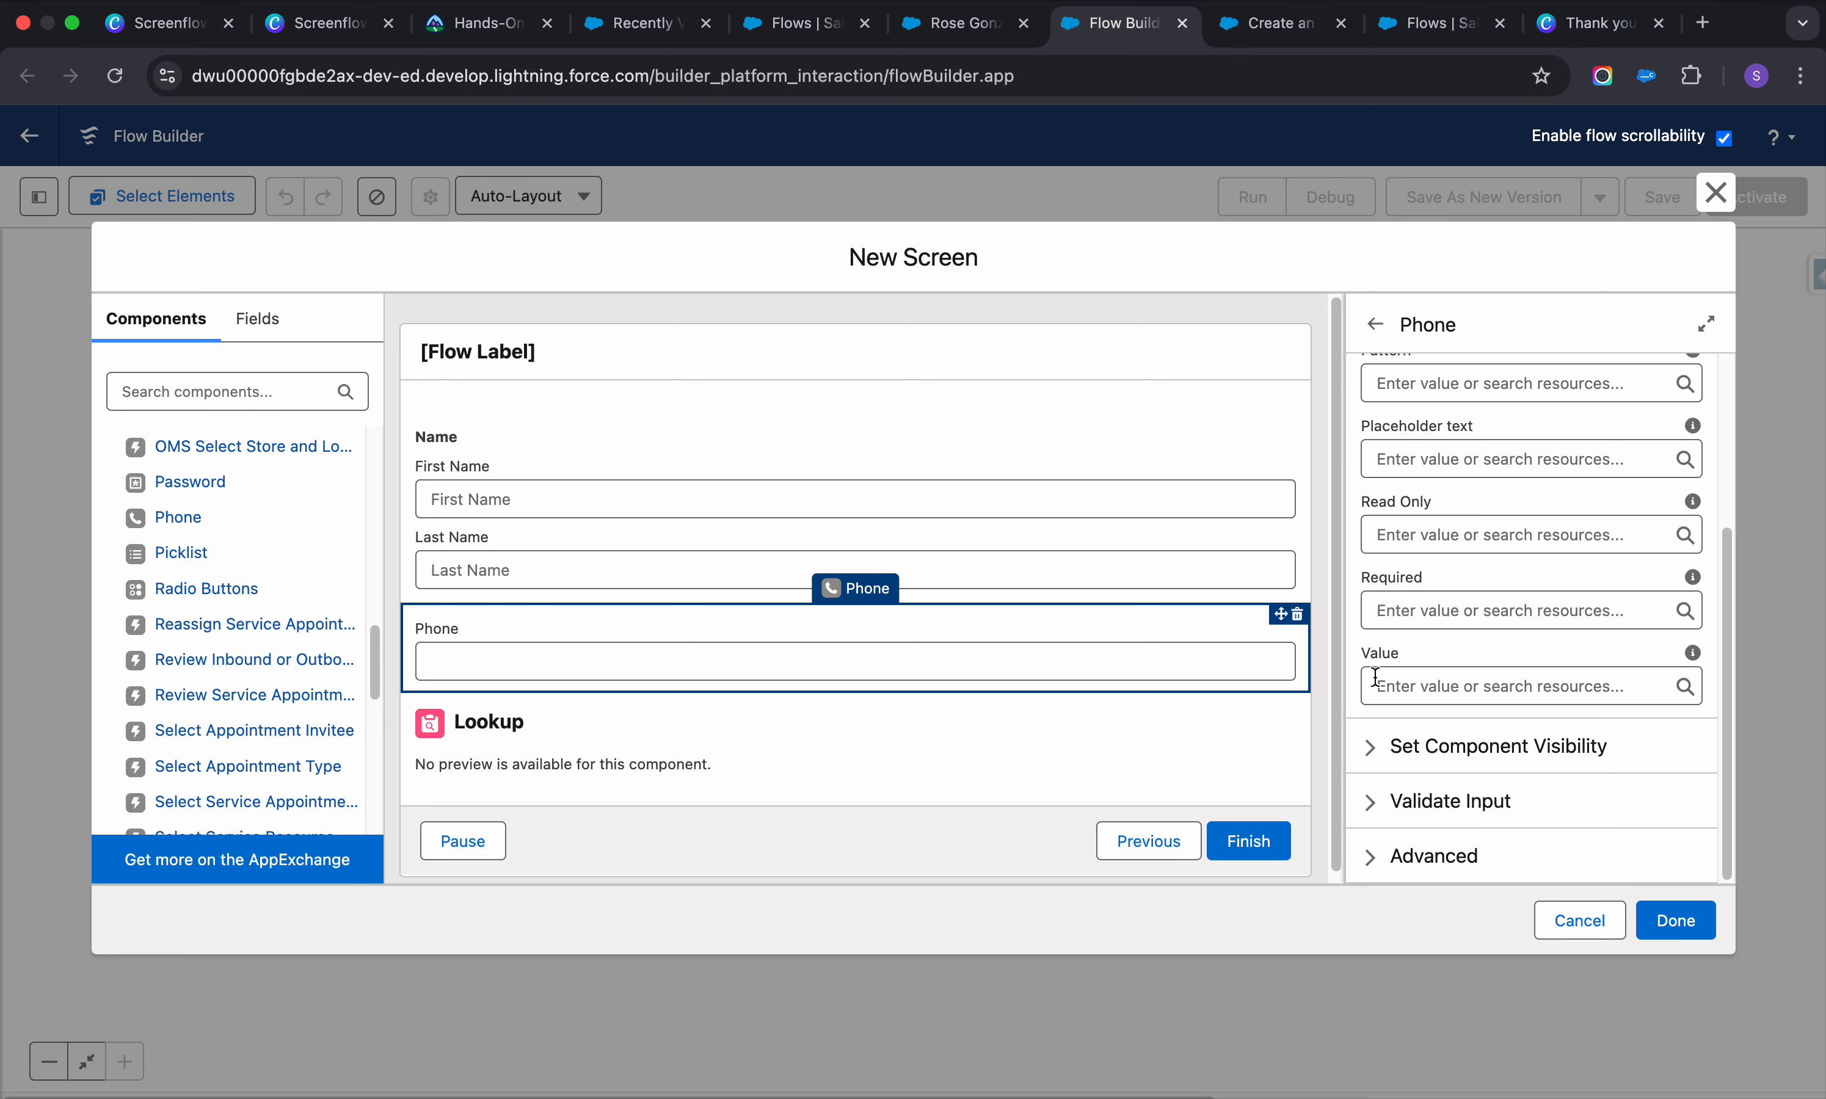
{"action": "left_click", "coordinate": [1402, 610]}
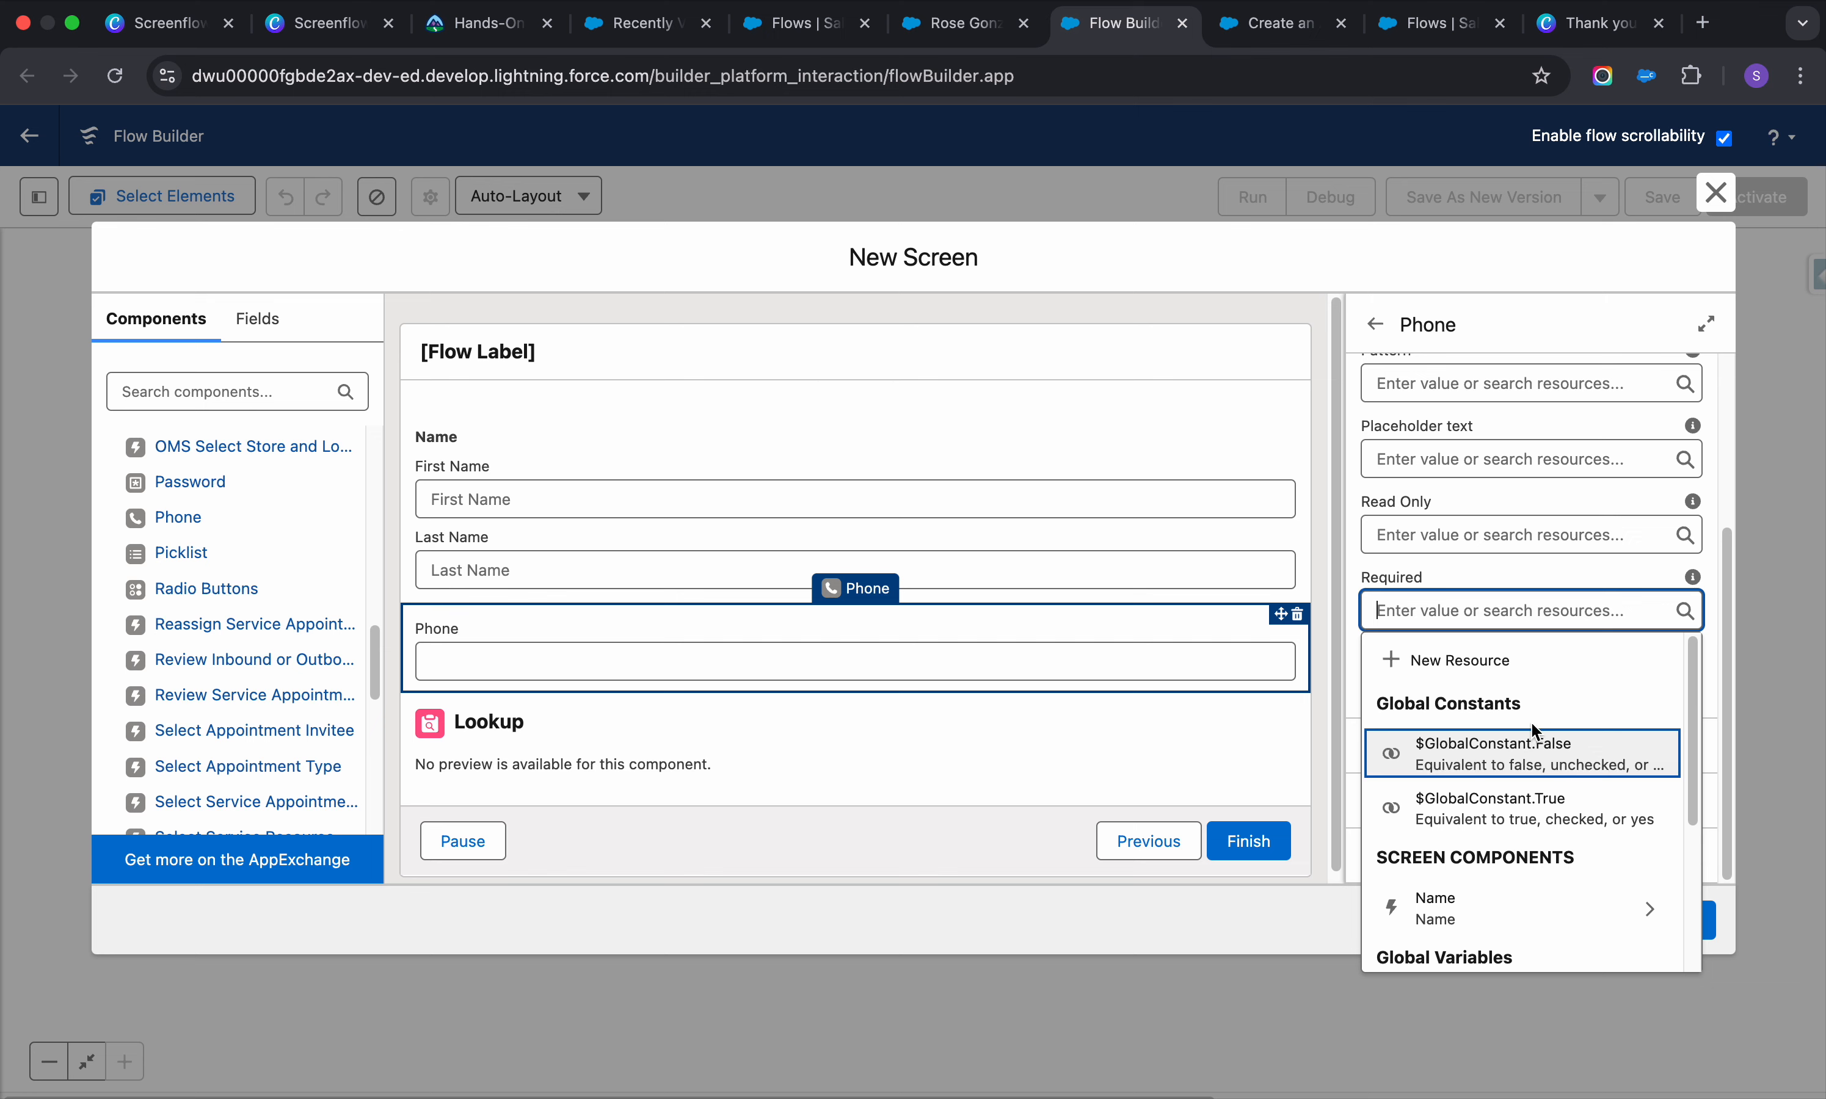
{"action": "left_click", "coordinate": [1543, 807]}
{"action": "scroll", "coordinate": [1511, 657], "scroll_direction": "up", "scroll_amount": 3}
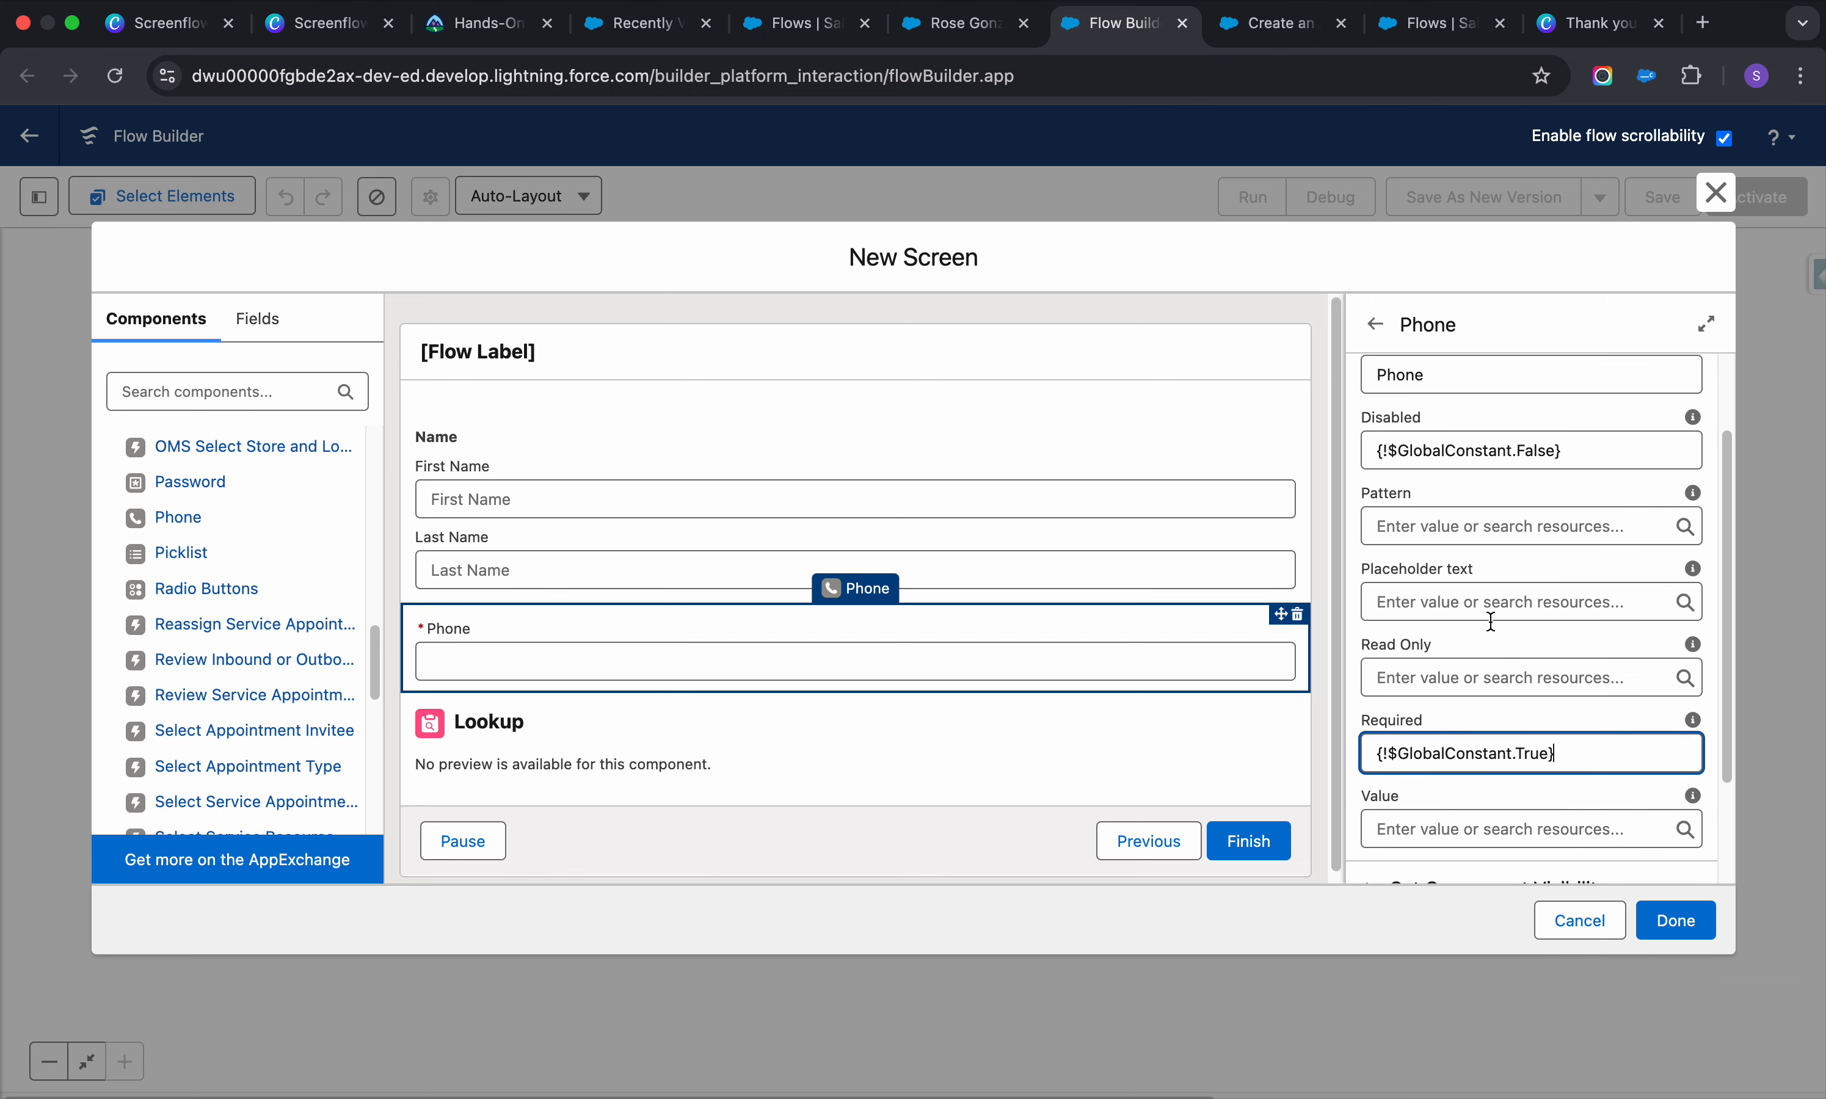
{"action": "scroll", "coordinate": [1491, 621], "scroll_direction": "down", "scroll_amount": 3}
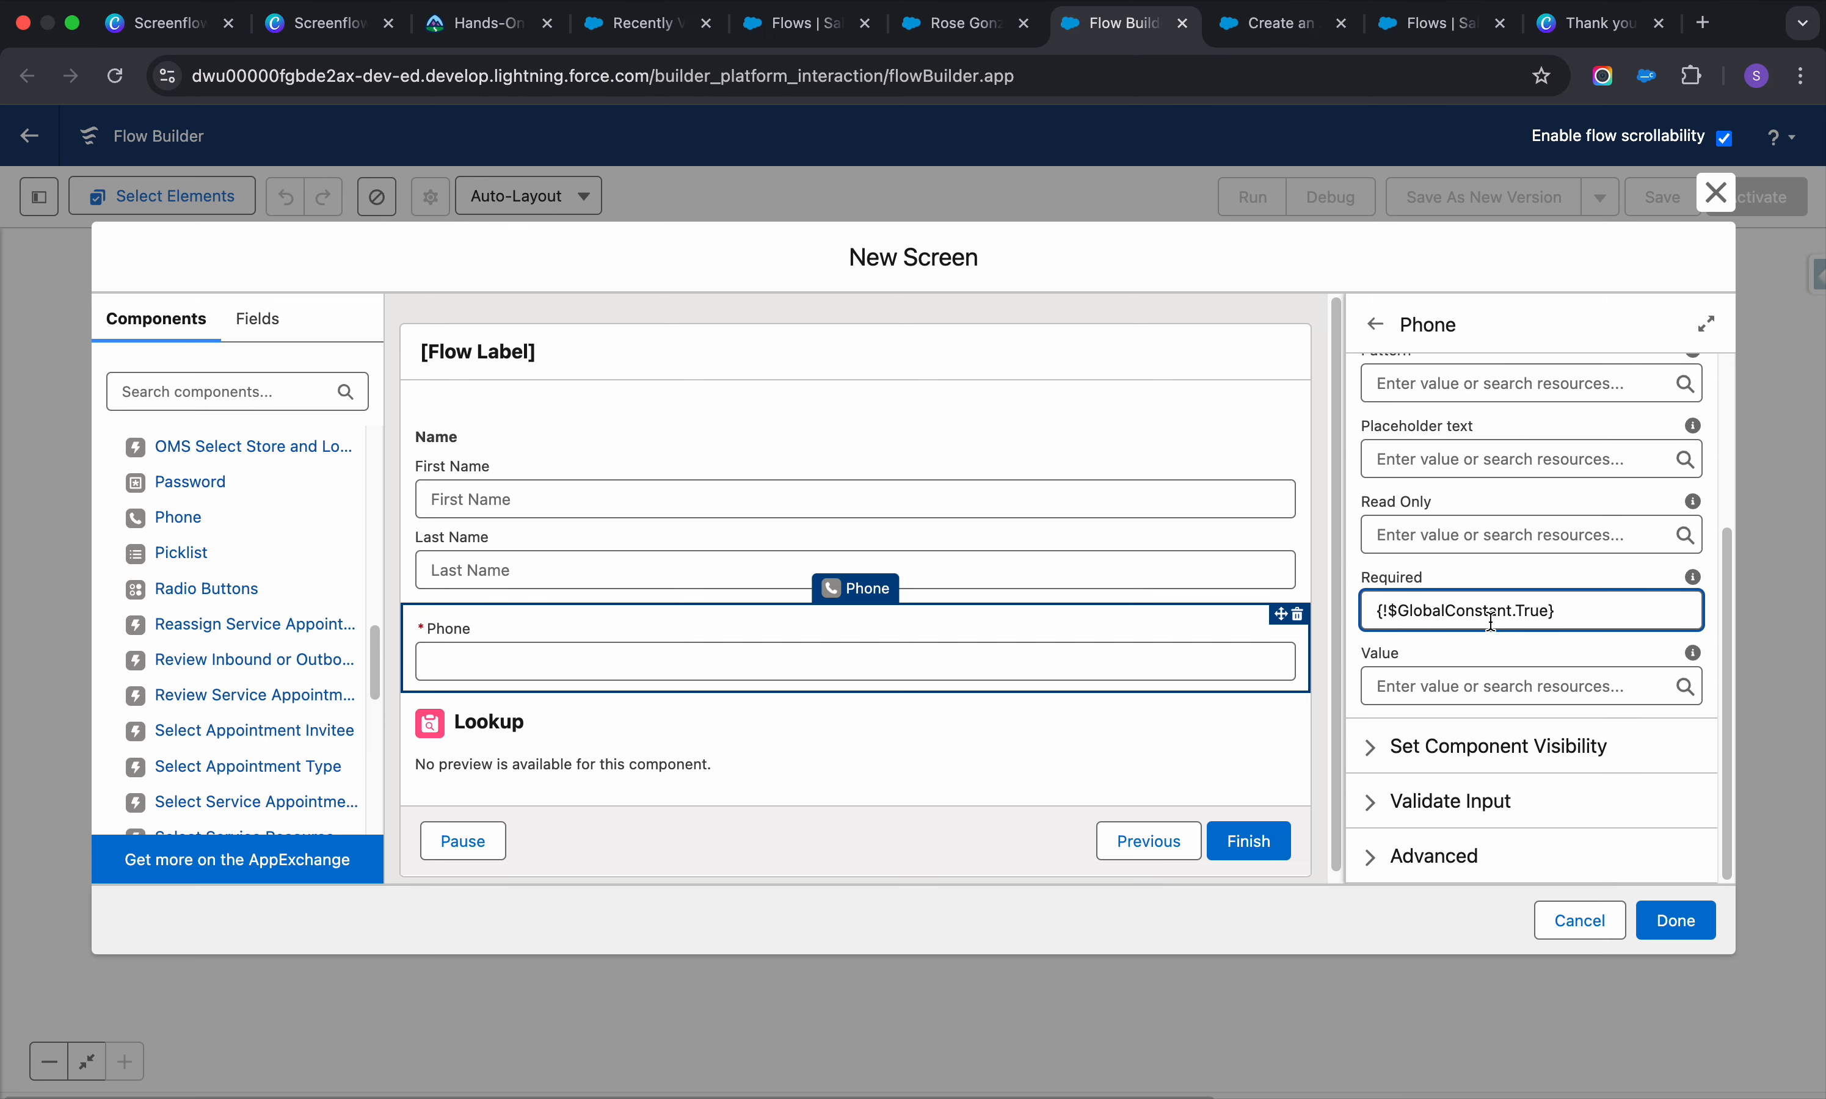
{"action": "left_click", "coordinate": [636, 730]}
Set the Lookup component's API Name to Search_Acc, then go to the contact record tab
{"action": "left_click", "coordinate": [1439, 406]}
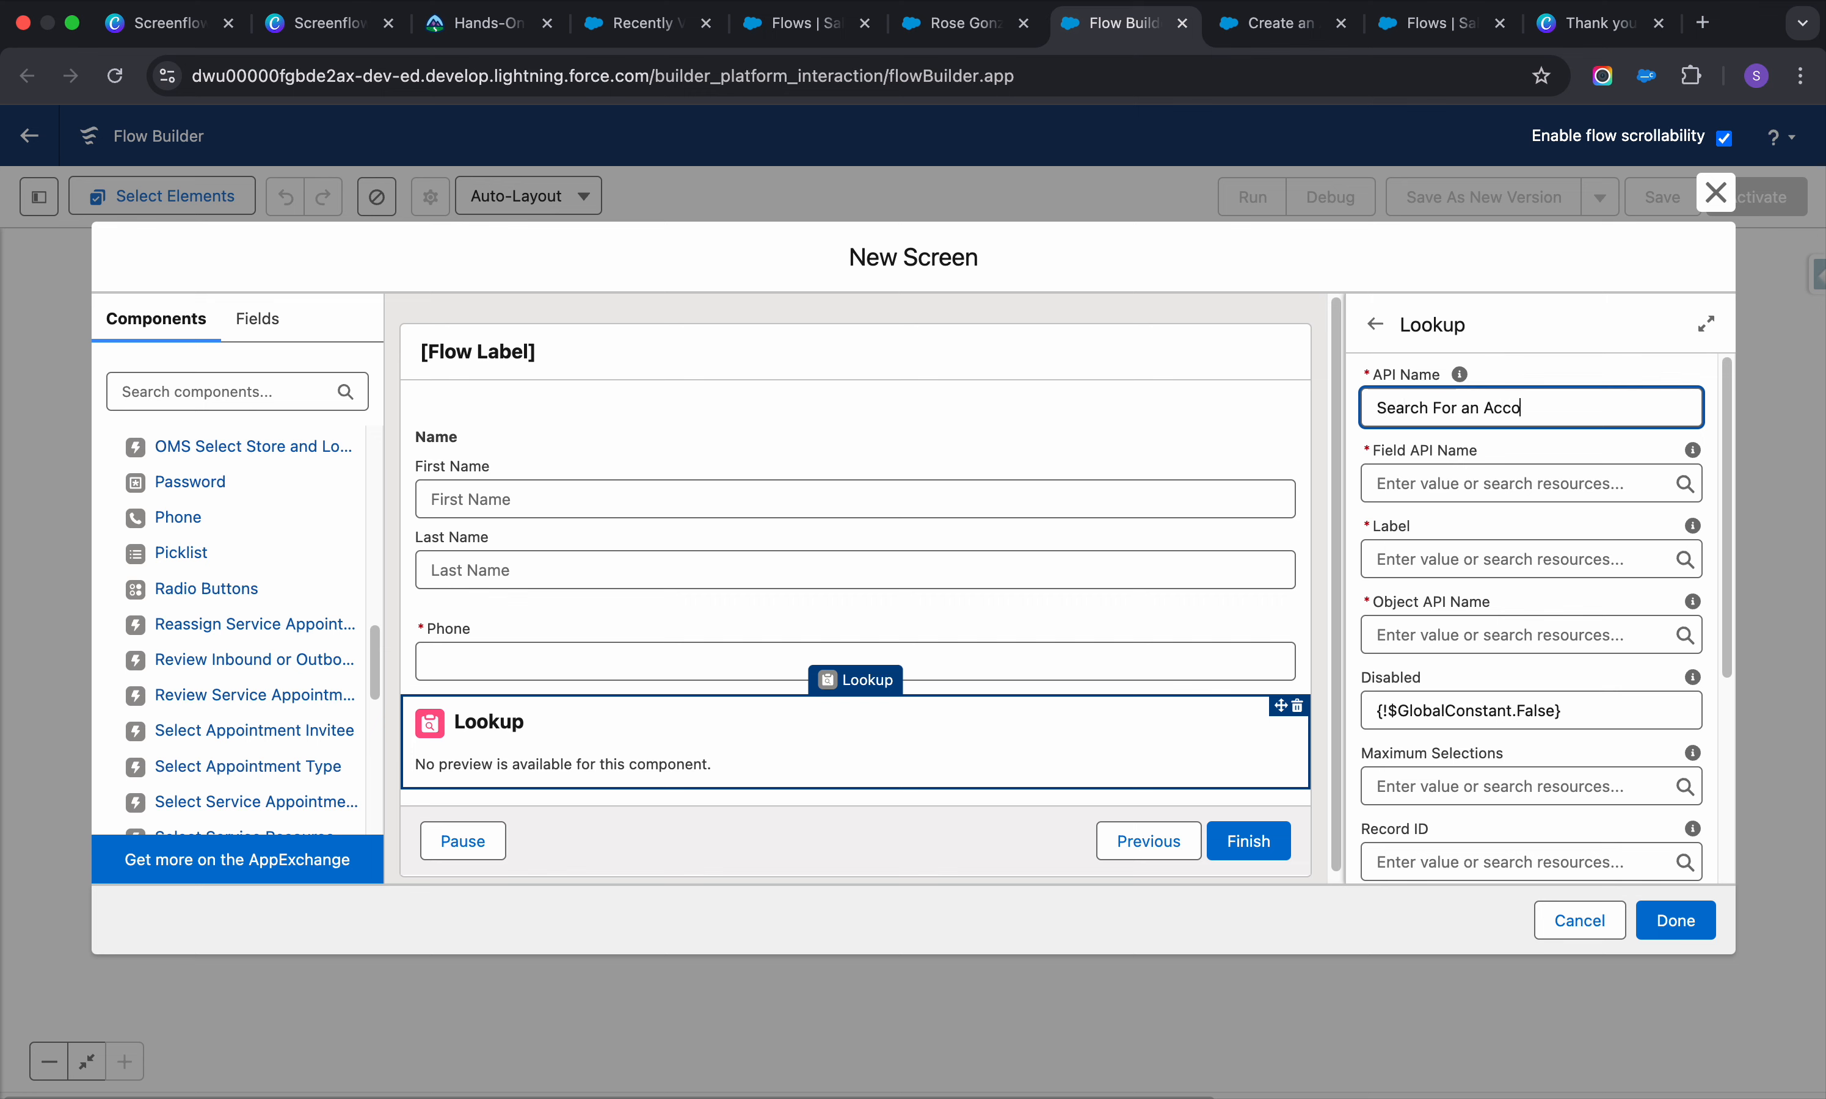
{"action": "left_click", "coordinate": [1466, 455]}
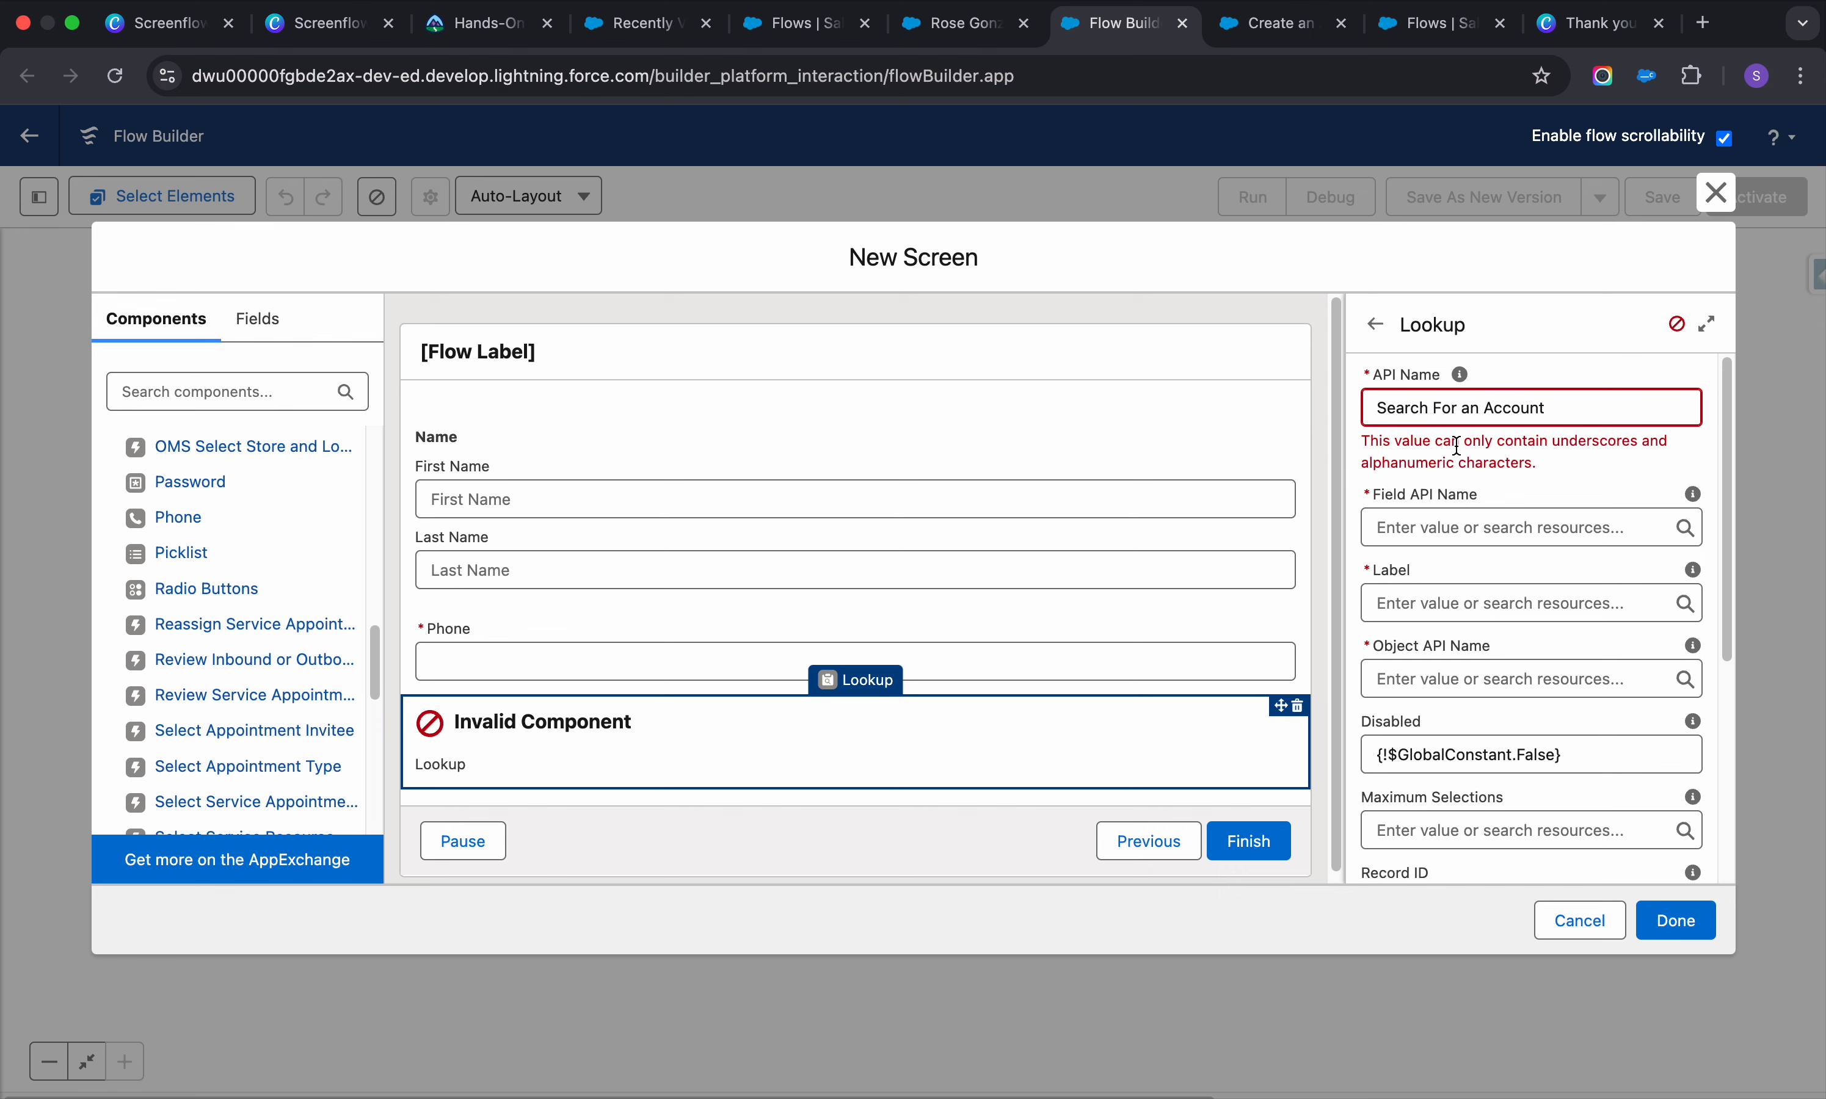
{"action": "left_click_drag", "start_coordinate": [1564, 416], "coordinate": [1431, 411]}
{"action": "key", "text": "BackSpace"}
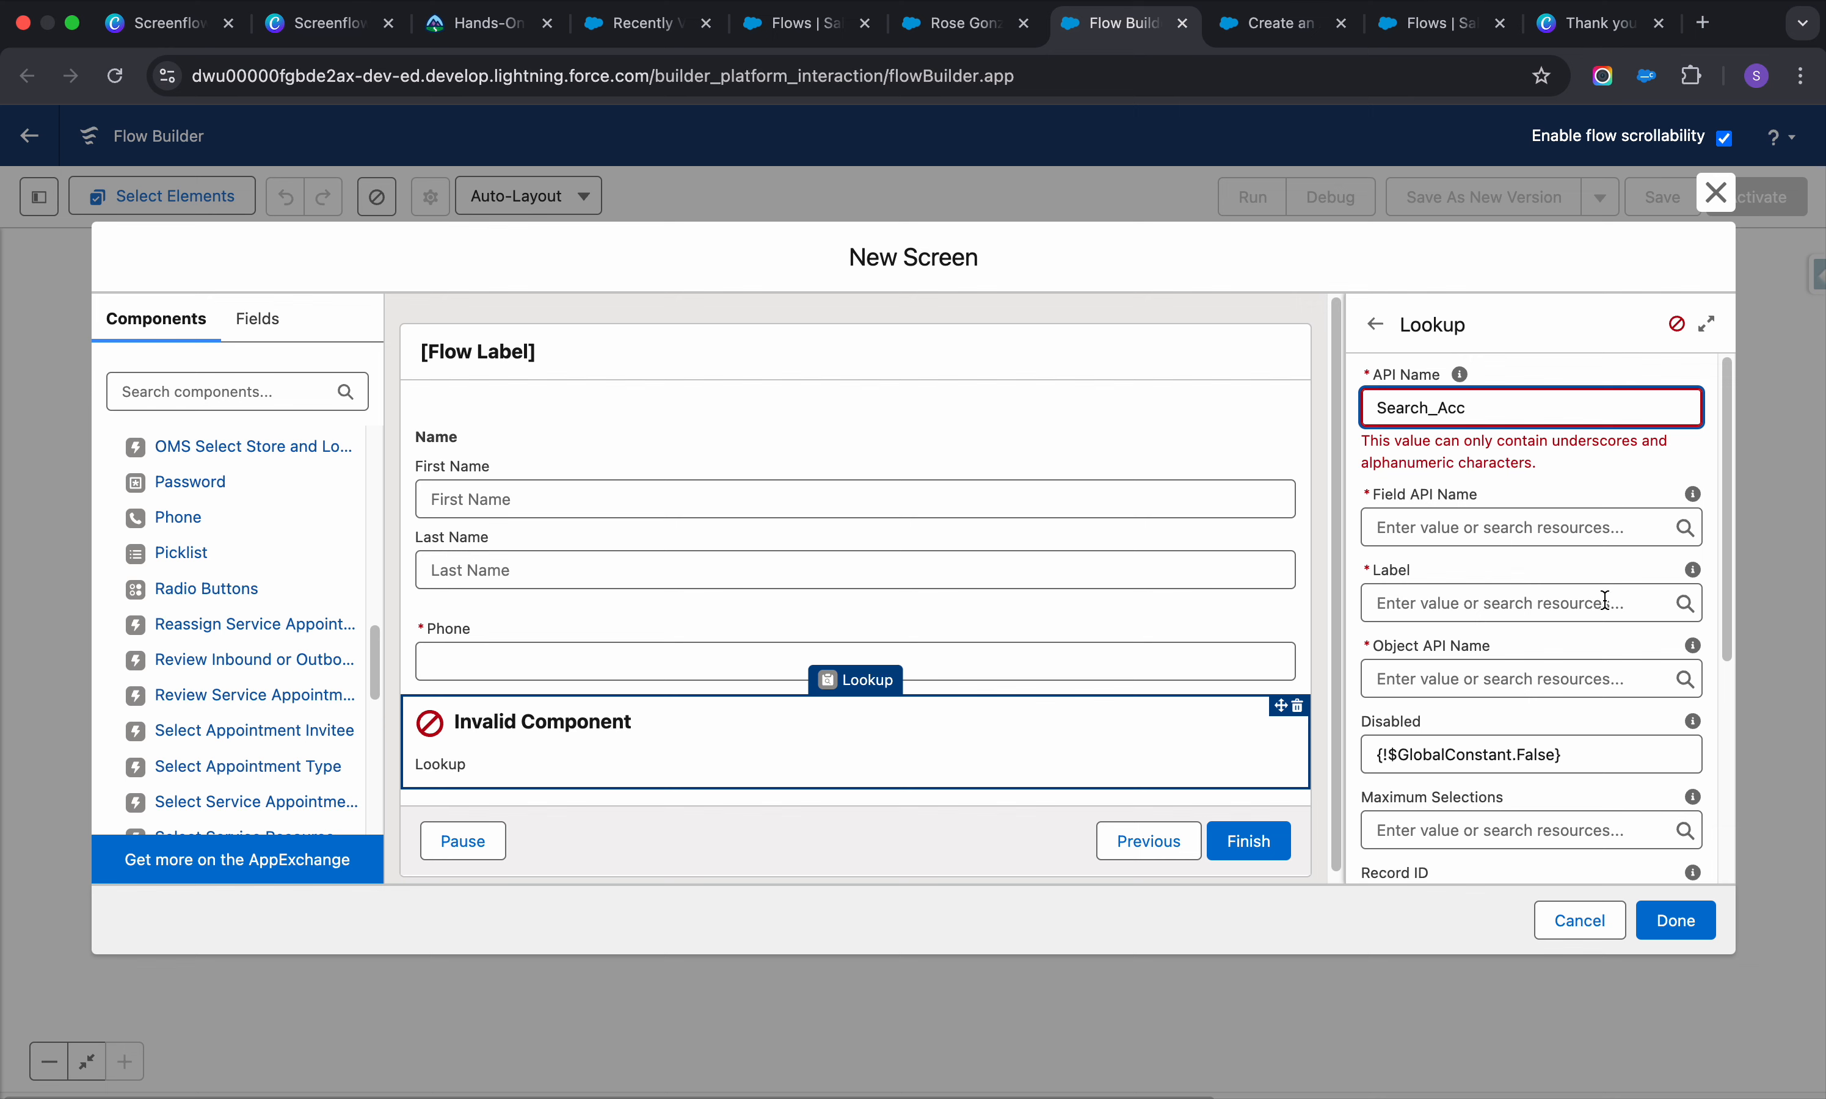
{"action": "type", "text": "_Acc"}
{"action": "left_click", "coordinate": [1509, 557]}
{"action": "left_click", "coordinate": [1489, 490]}
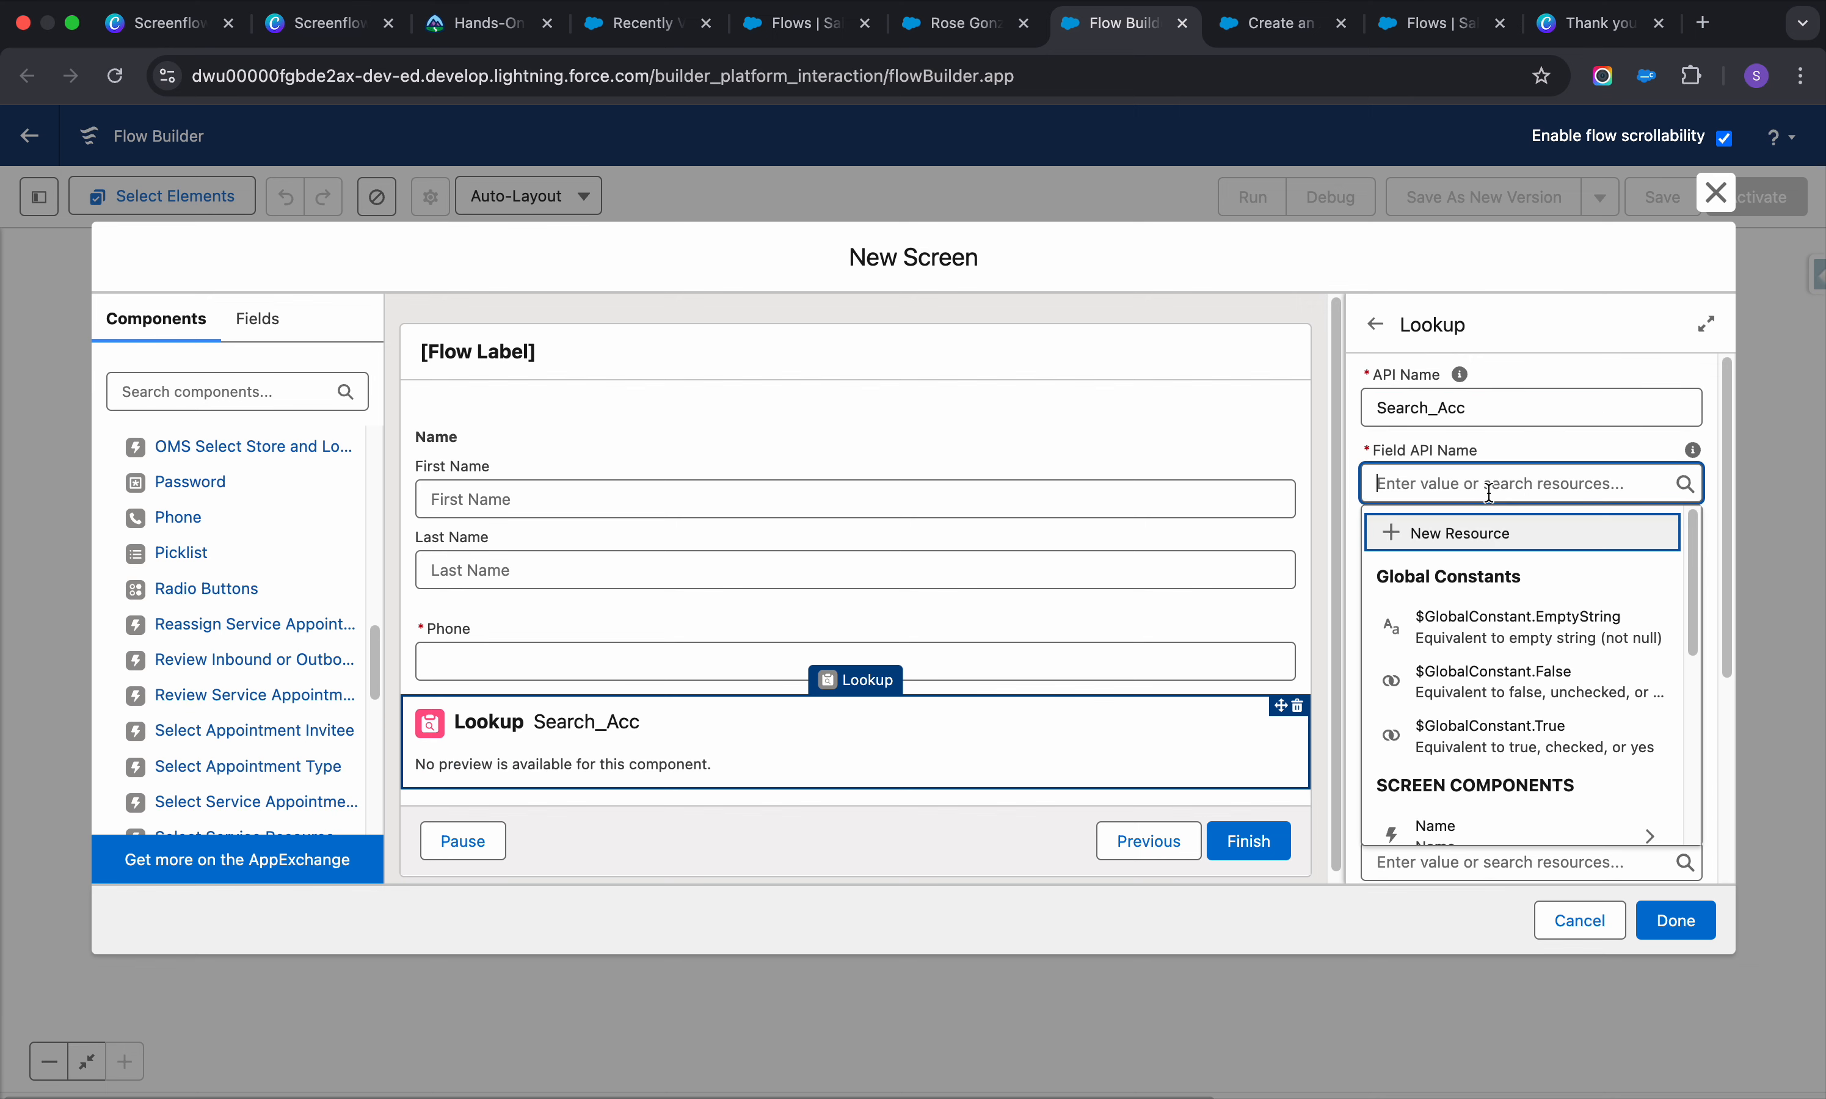
{"action": "left_click", "coordinate": [964, 30]}
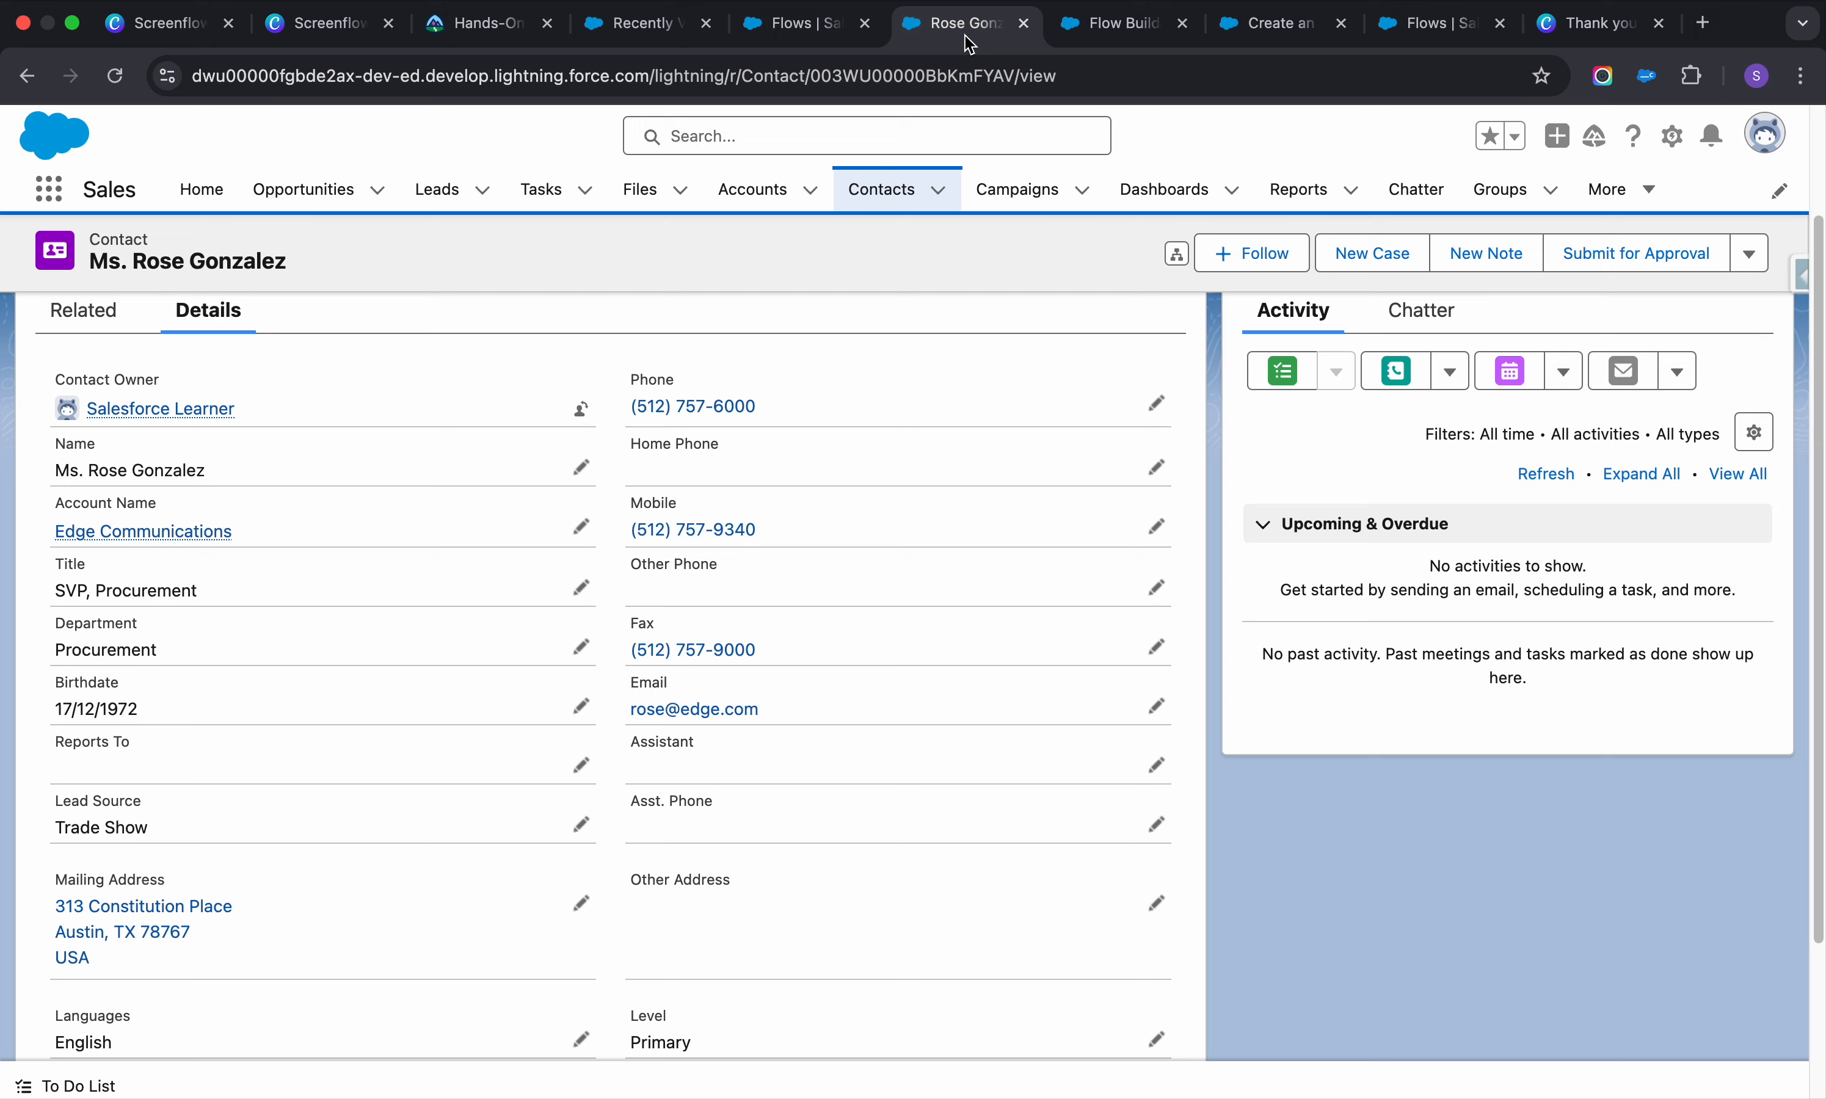
Copy AccountId from the Contact object's Fields & Relationships into the Lookup's Field API Name
{"action": "left_click", "coordinate": [1672, 135]}
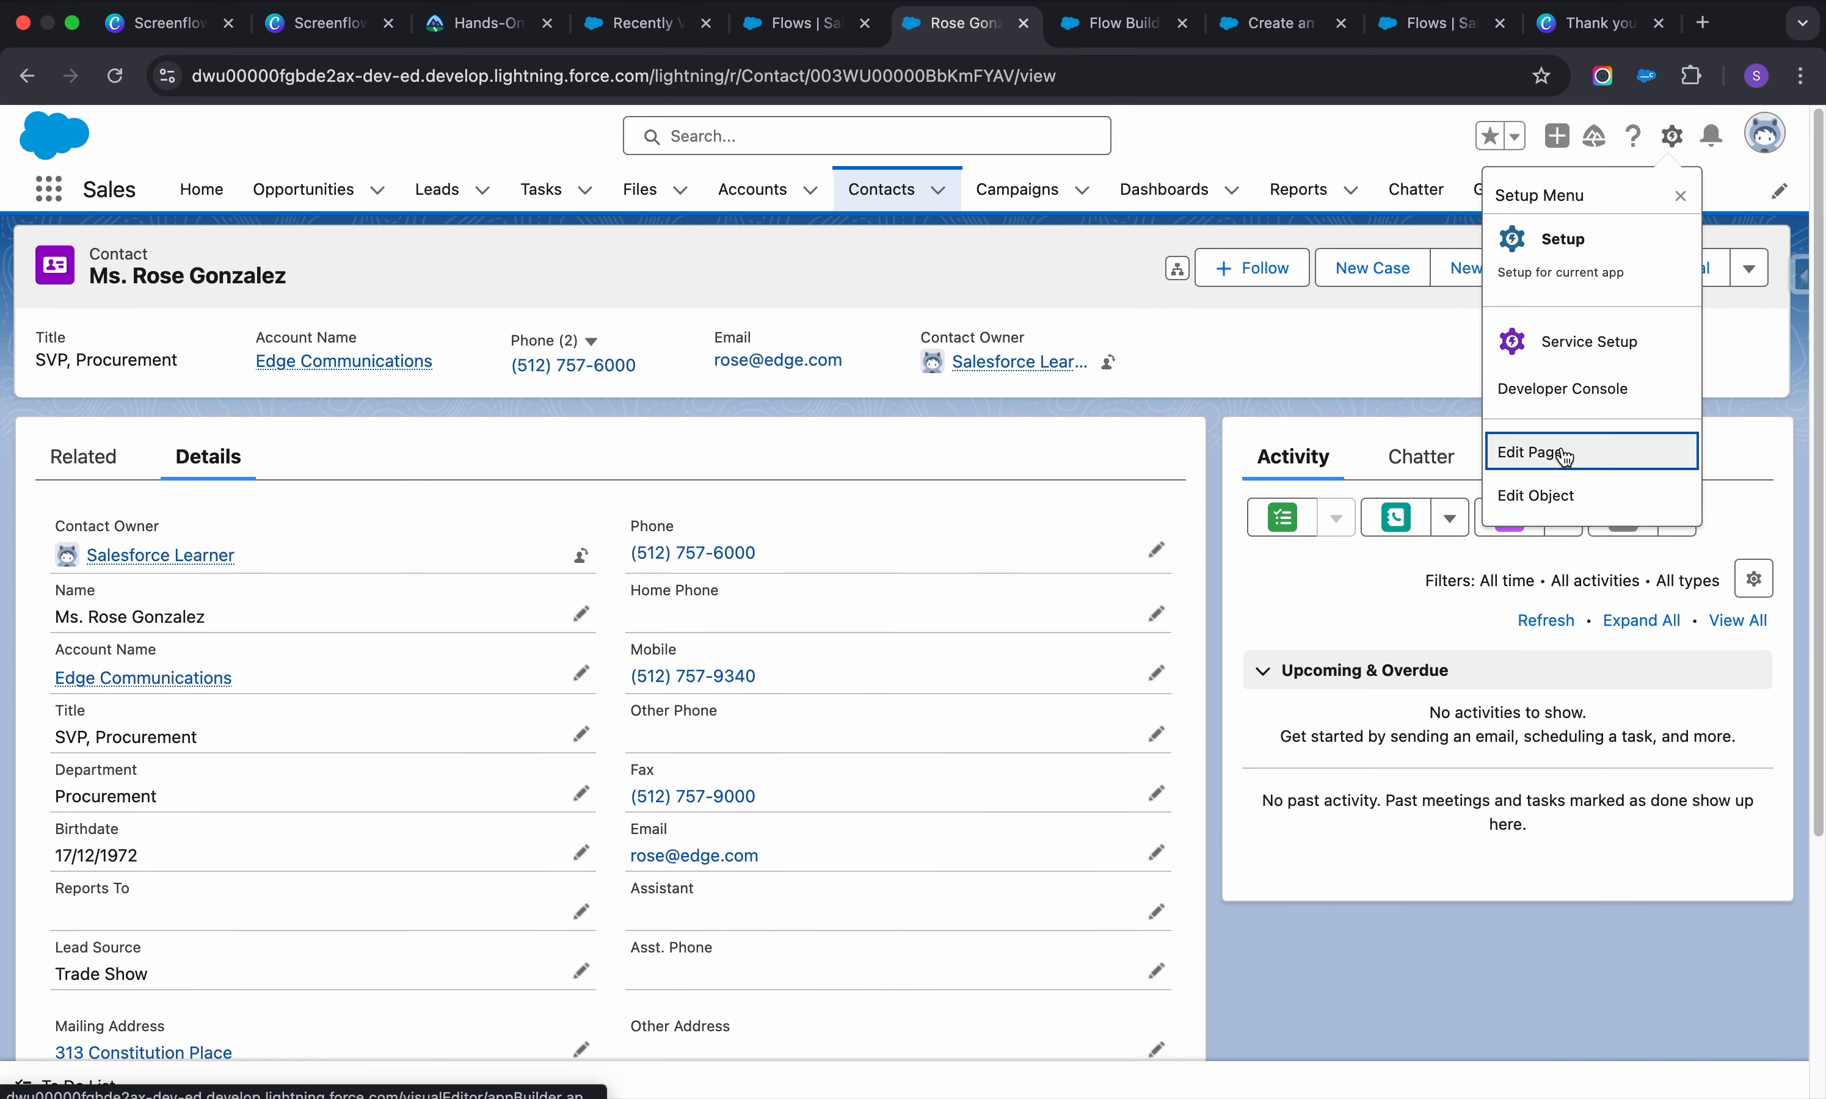
{"action": "left_click", "coordinate": [1559, 469]}
{"action": "left_click", "coordinate": [1147, 33]}
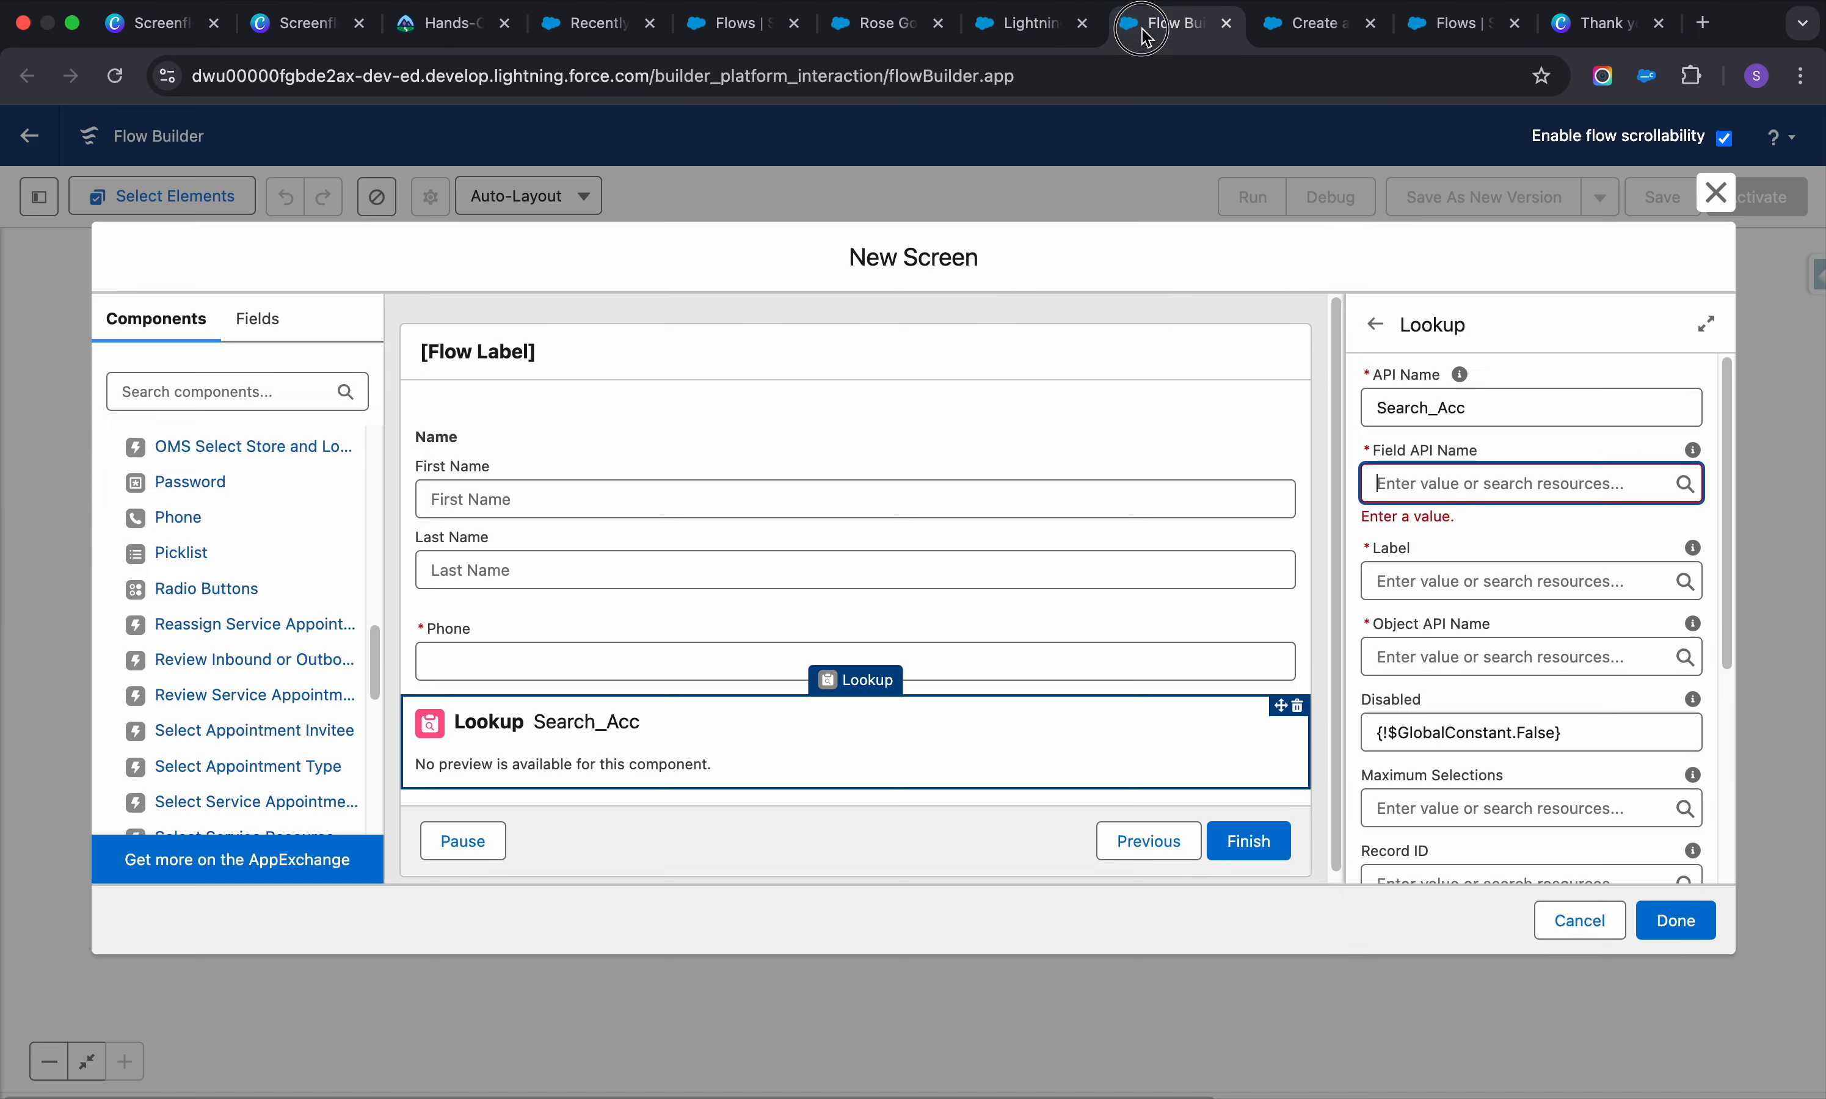
{"action": "left_click", "coordinate": [1026, 23]}
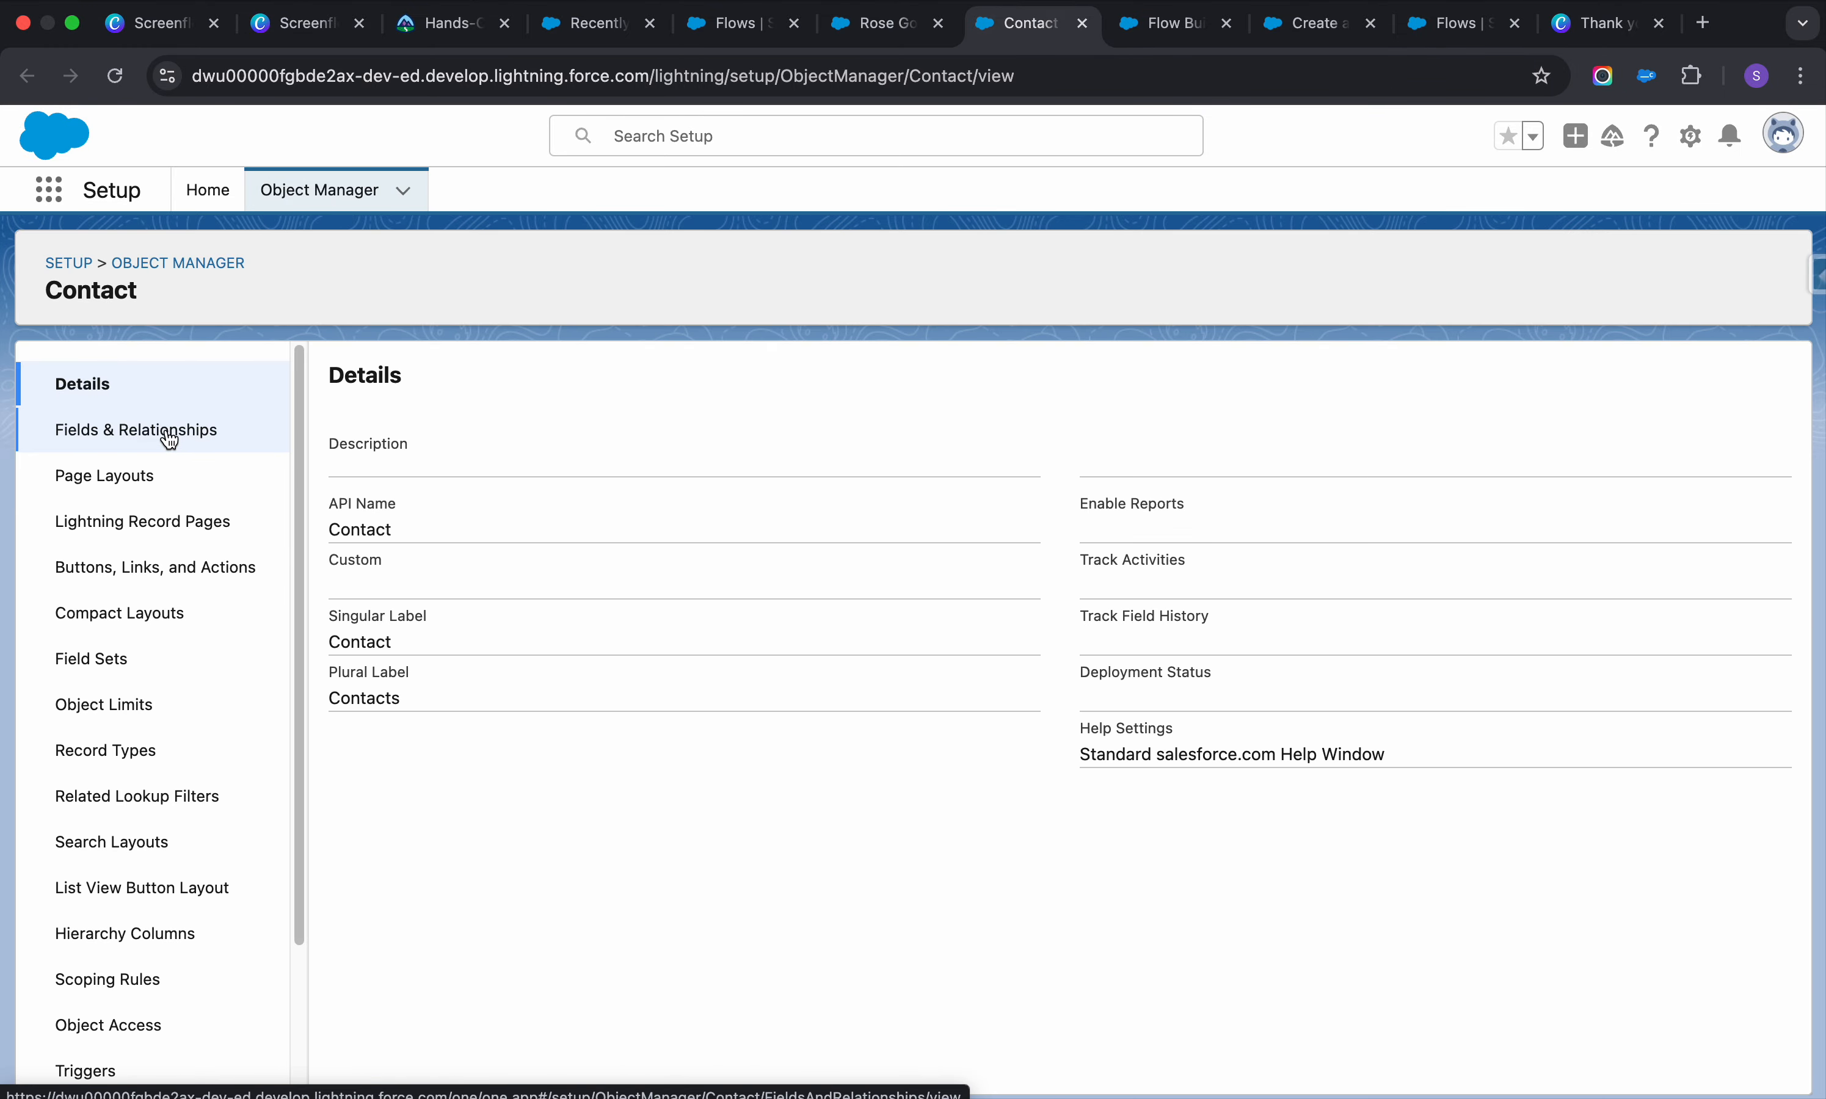
{"action": "left_click", "coordinate": [112, 431]}
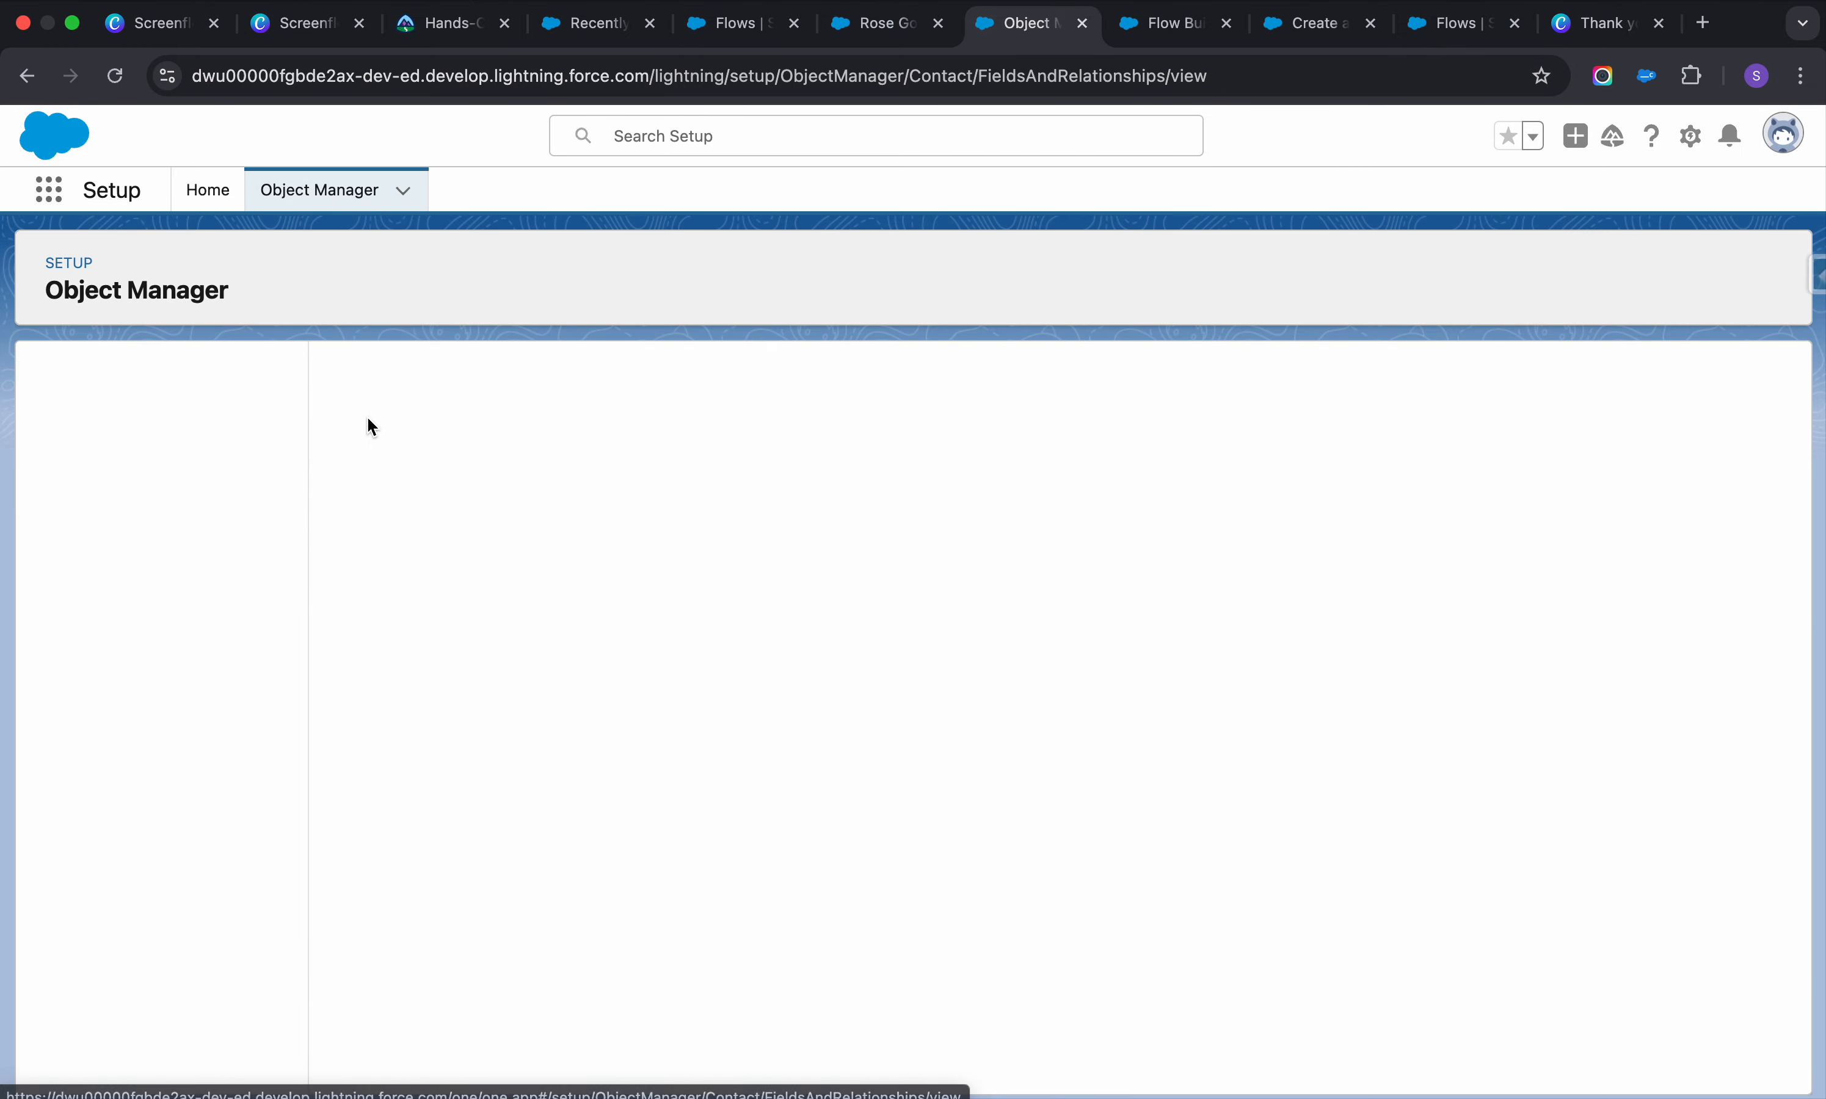
{"action": "left_click", "coordinate": [1113, 382]}
{"action": "type", "text": "ac"}
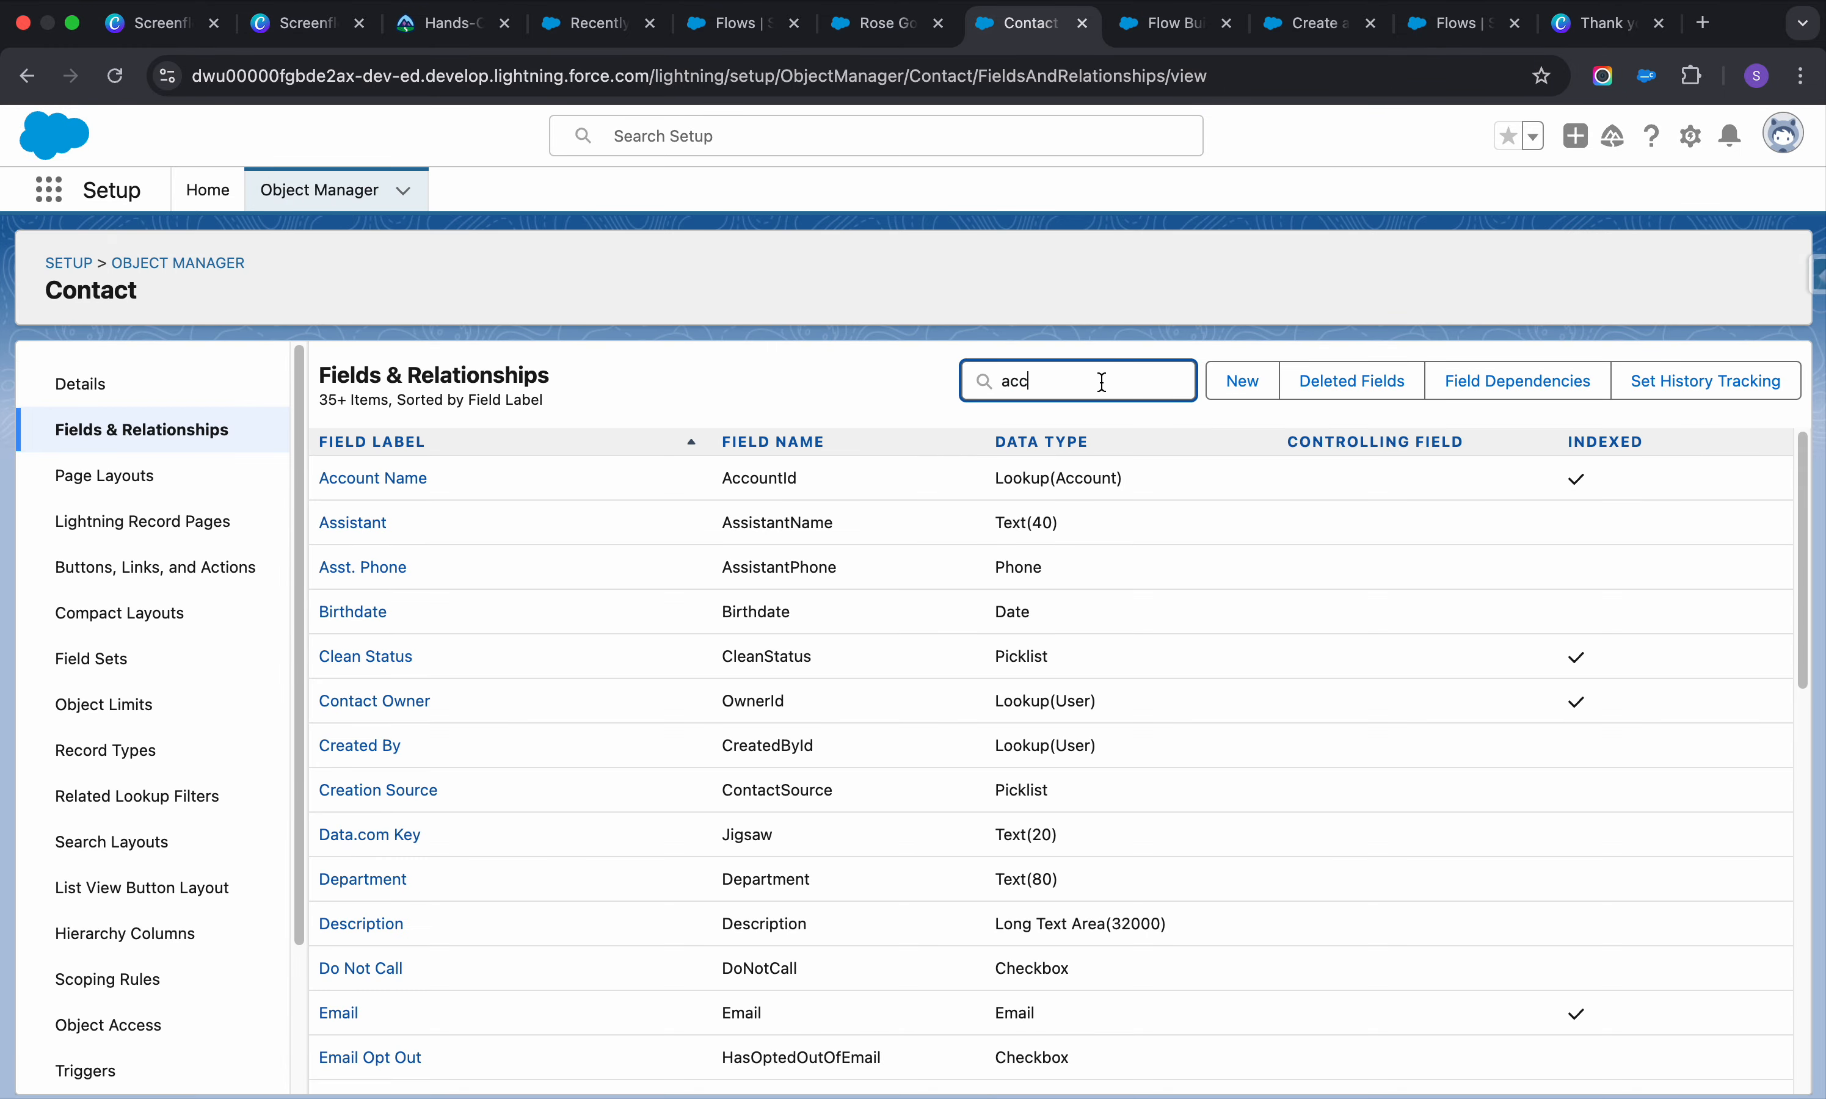
{"action": "type", "text": "c"}
{"action": "double_click", "coordinate": [682, 478]}
{"action": "key", "text": "super+c"}
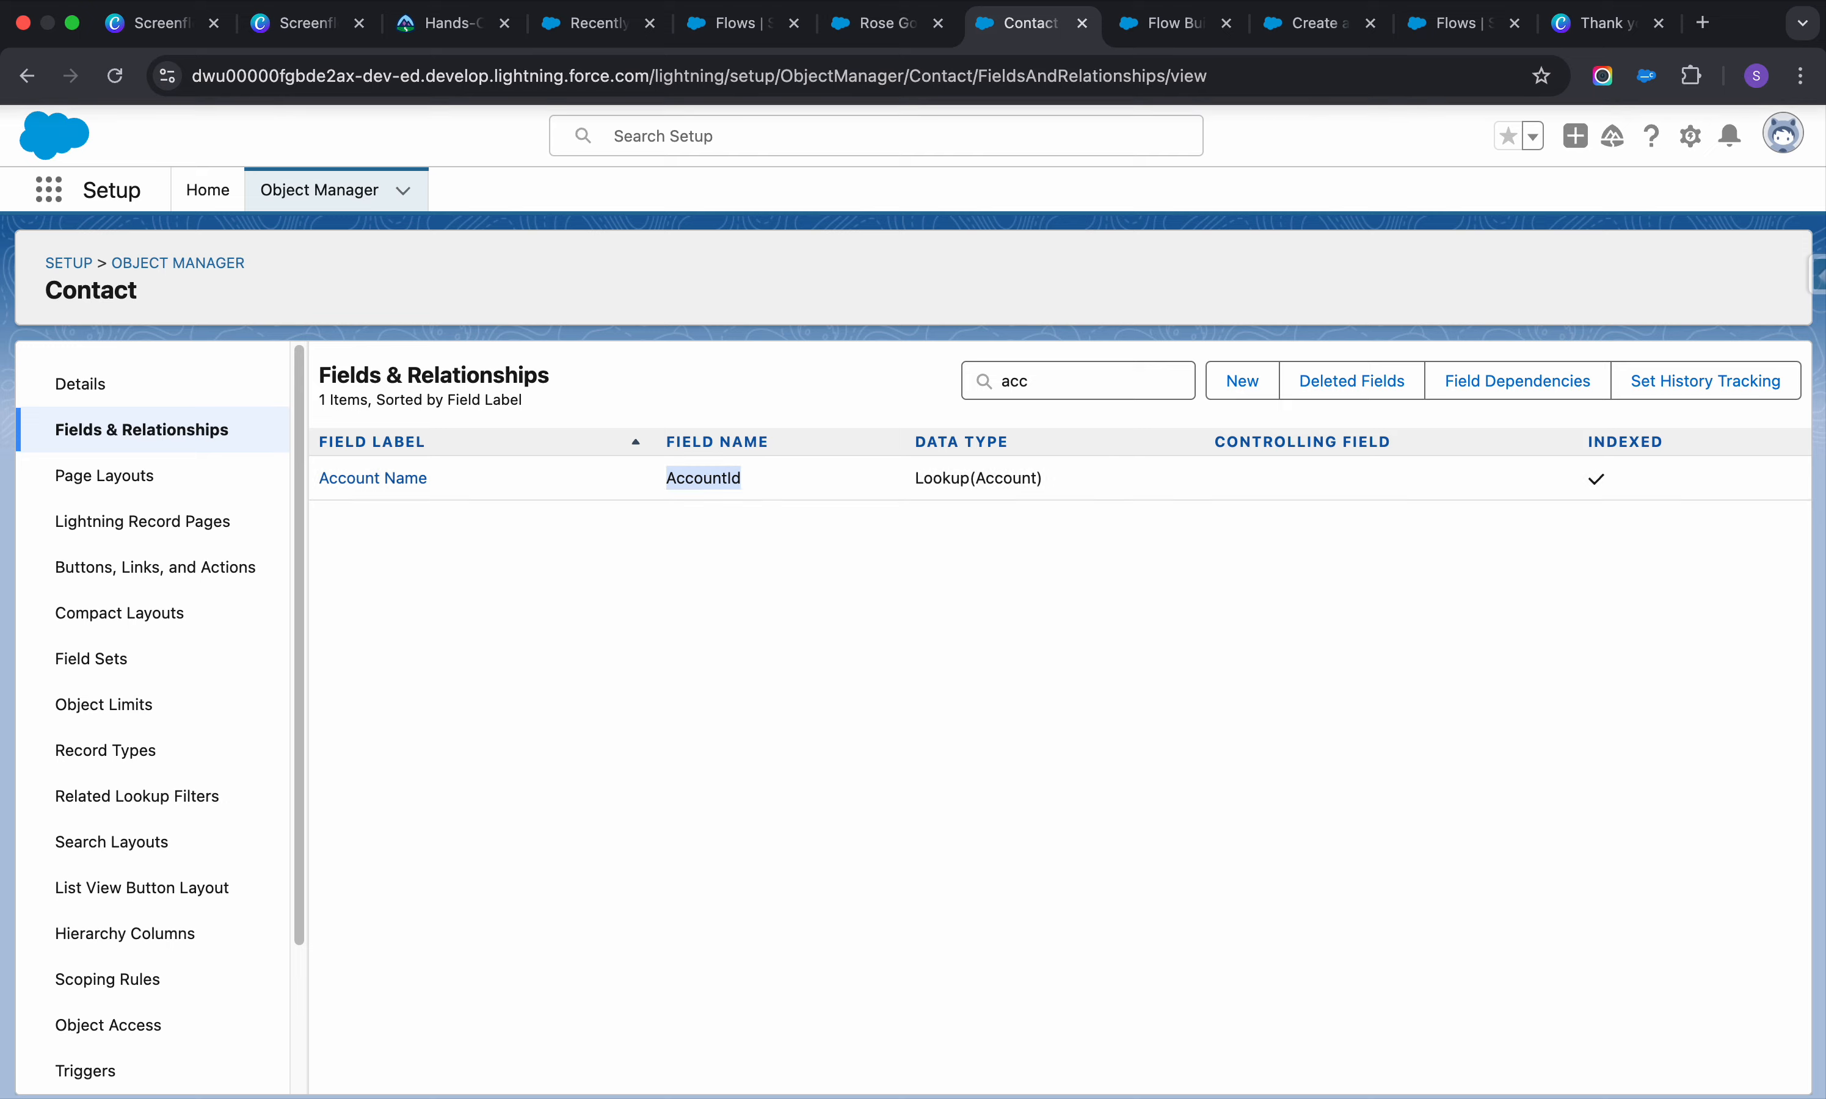
{"action": "left_click", "coordinate": [1171, 24]}
{"action": "key", "text": "super+v"}
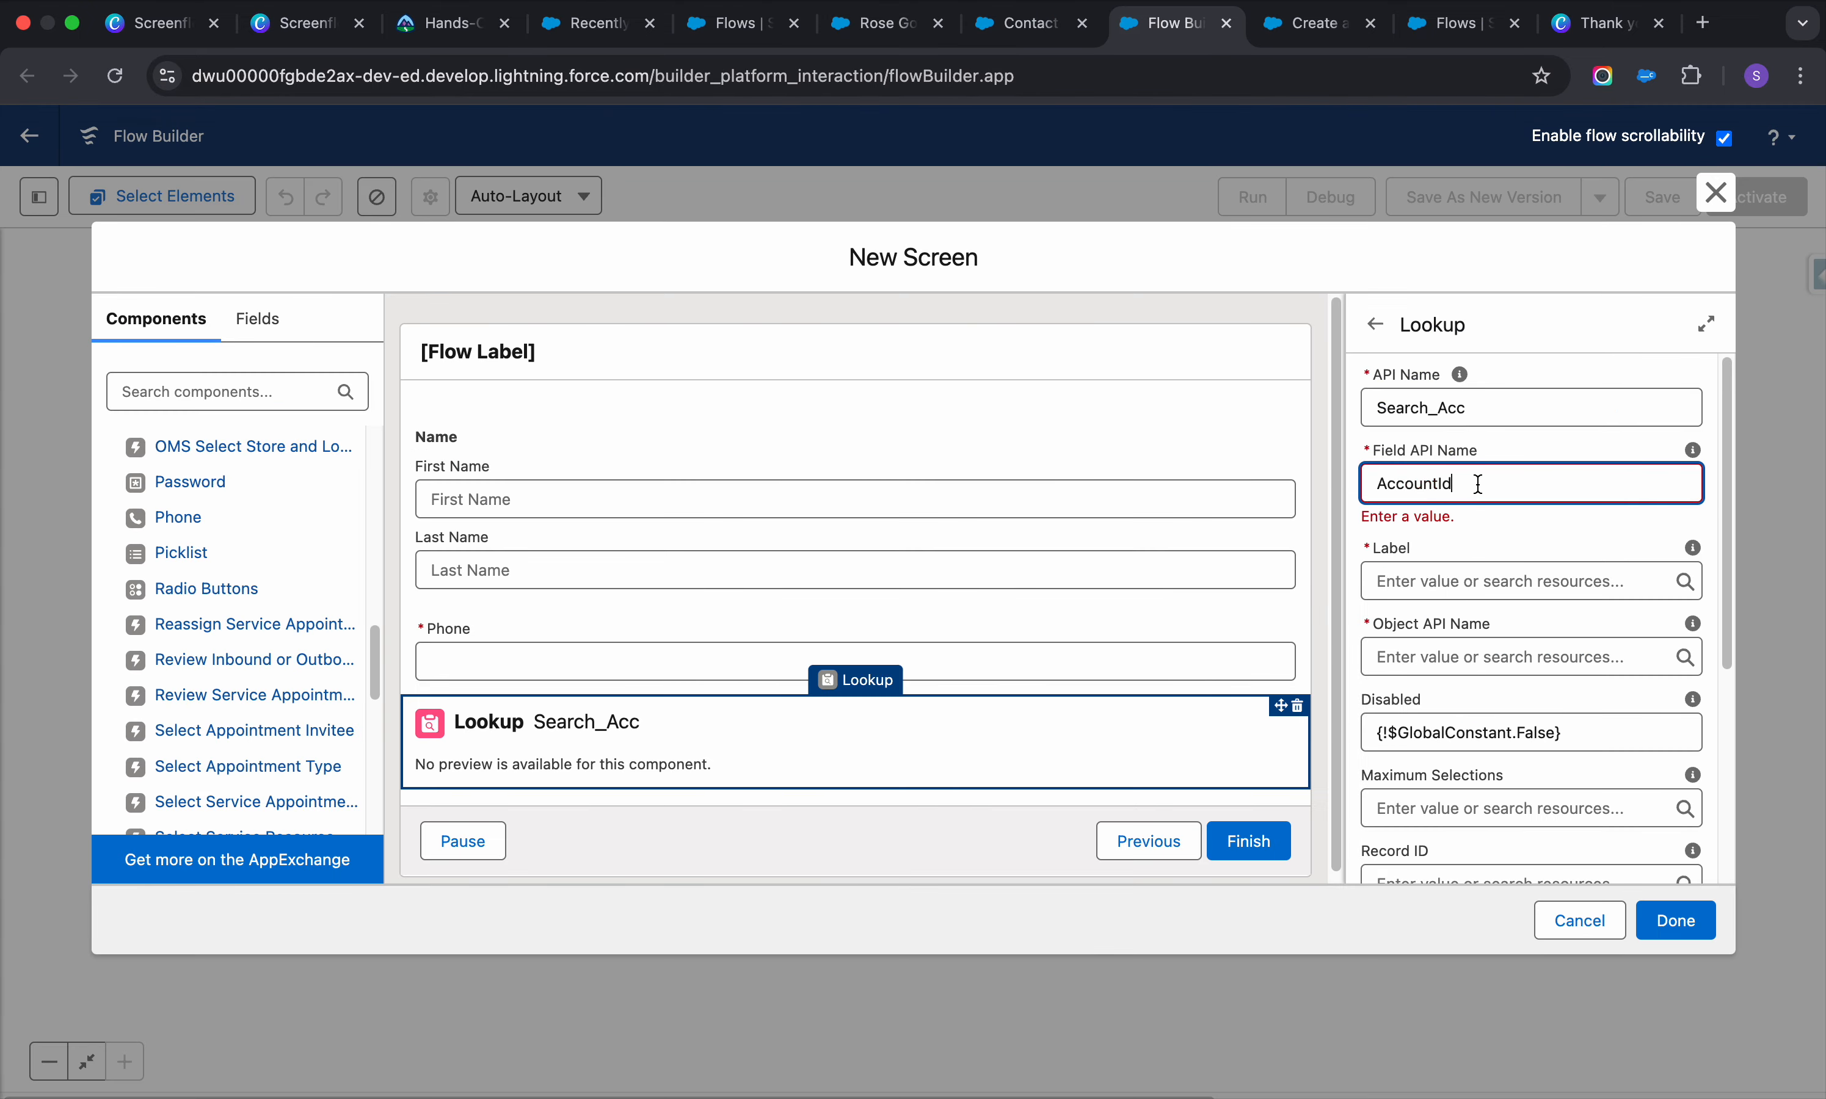
Label the Lookup 'Account ID' and set its Object API Name to Contact
{"action": "left_click", "coordinate": [1477, 585]}
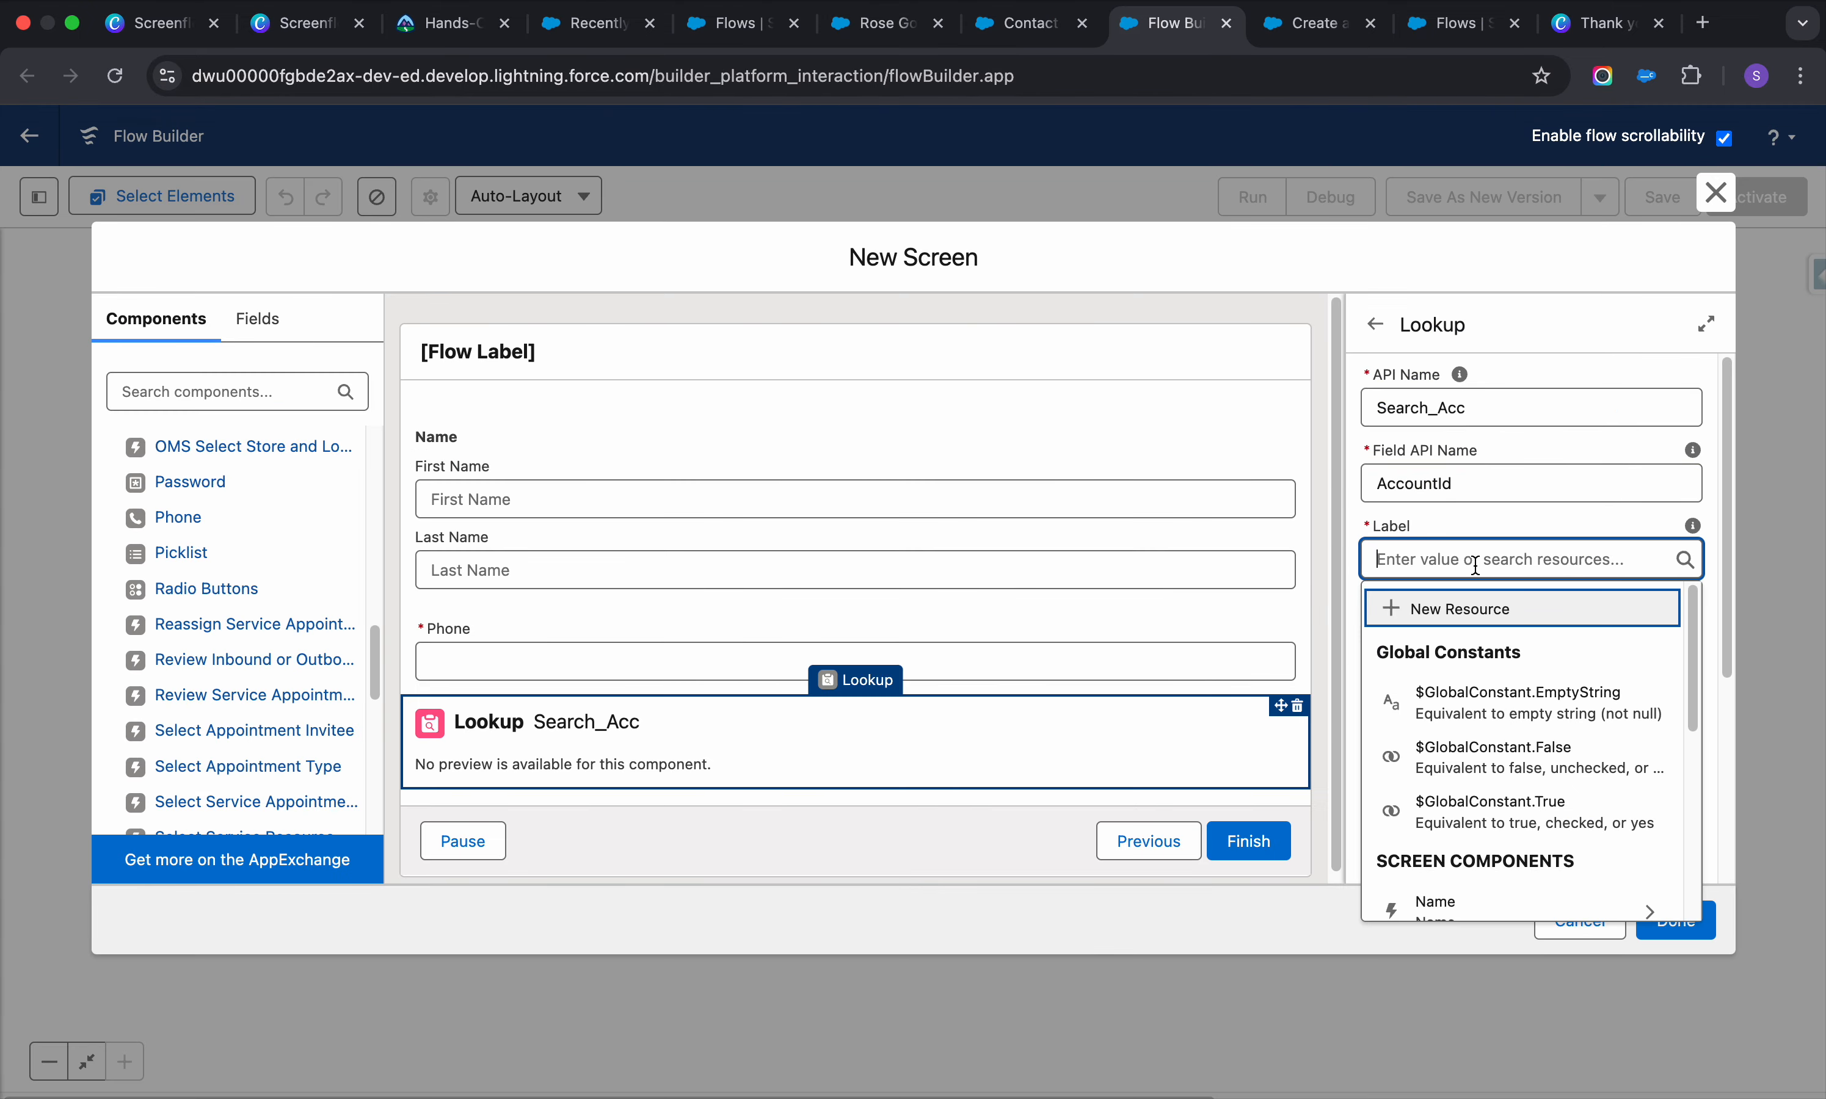
{"action": "type", "text": "Account ID"}
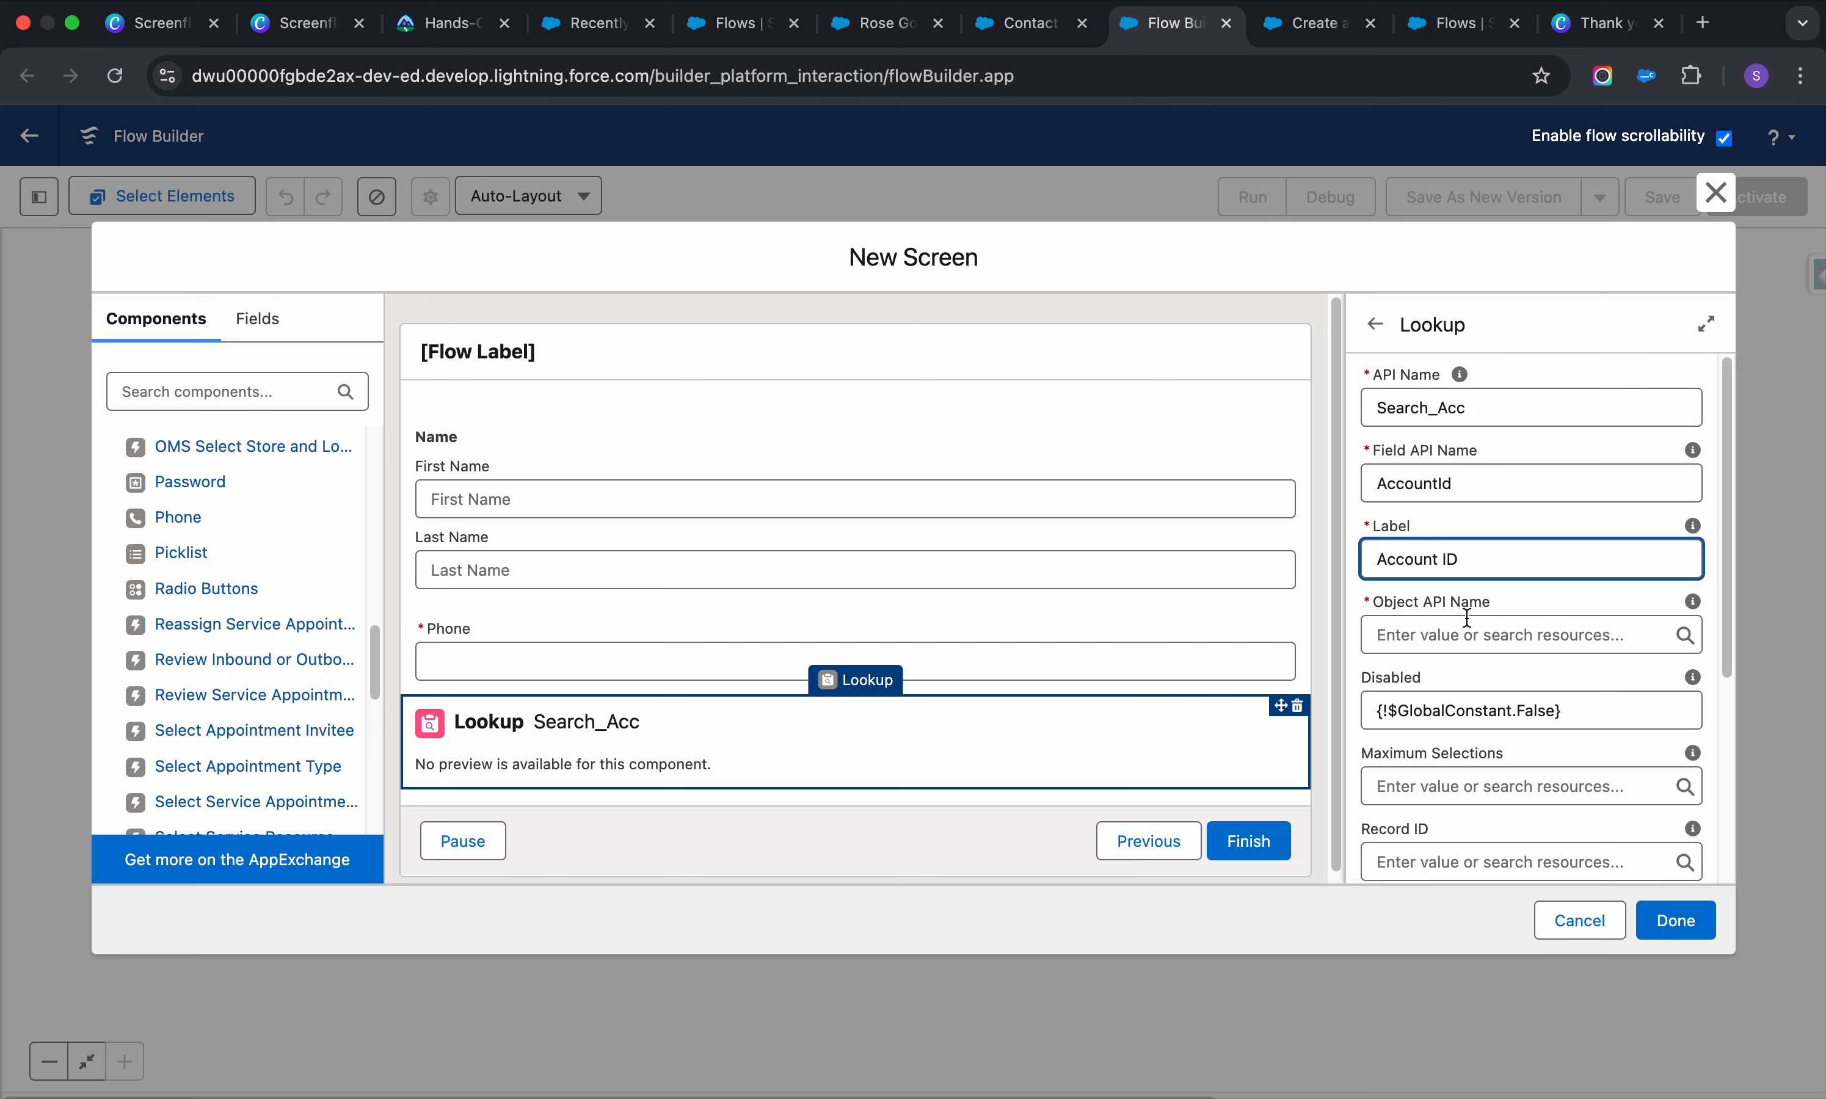
{"action": "left_click", "coordinate": [1468, 622]}
{"action": "type", "text": "C"}
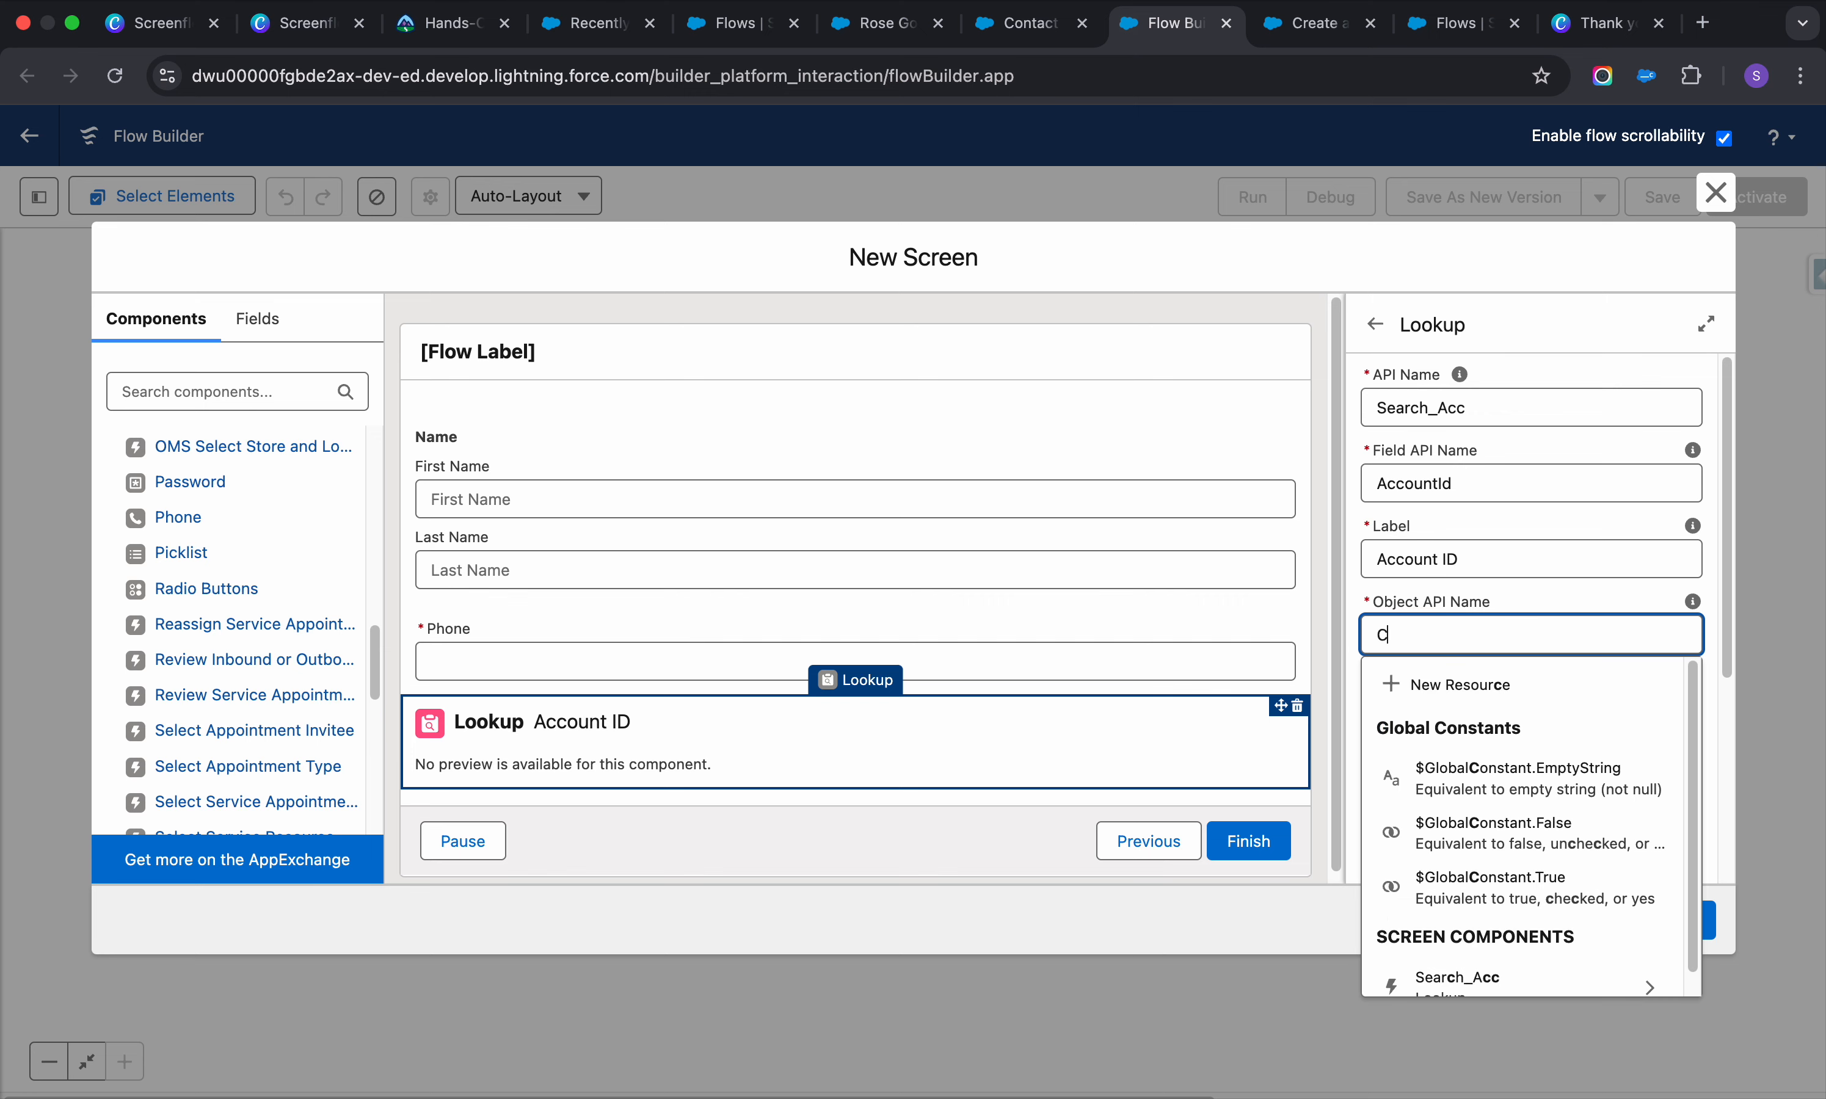
{"action": "type", "text": "ontact"}
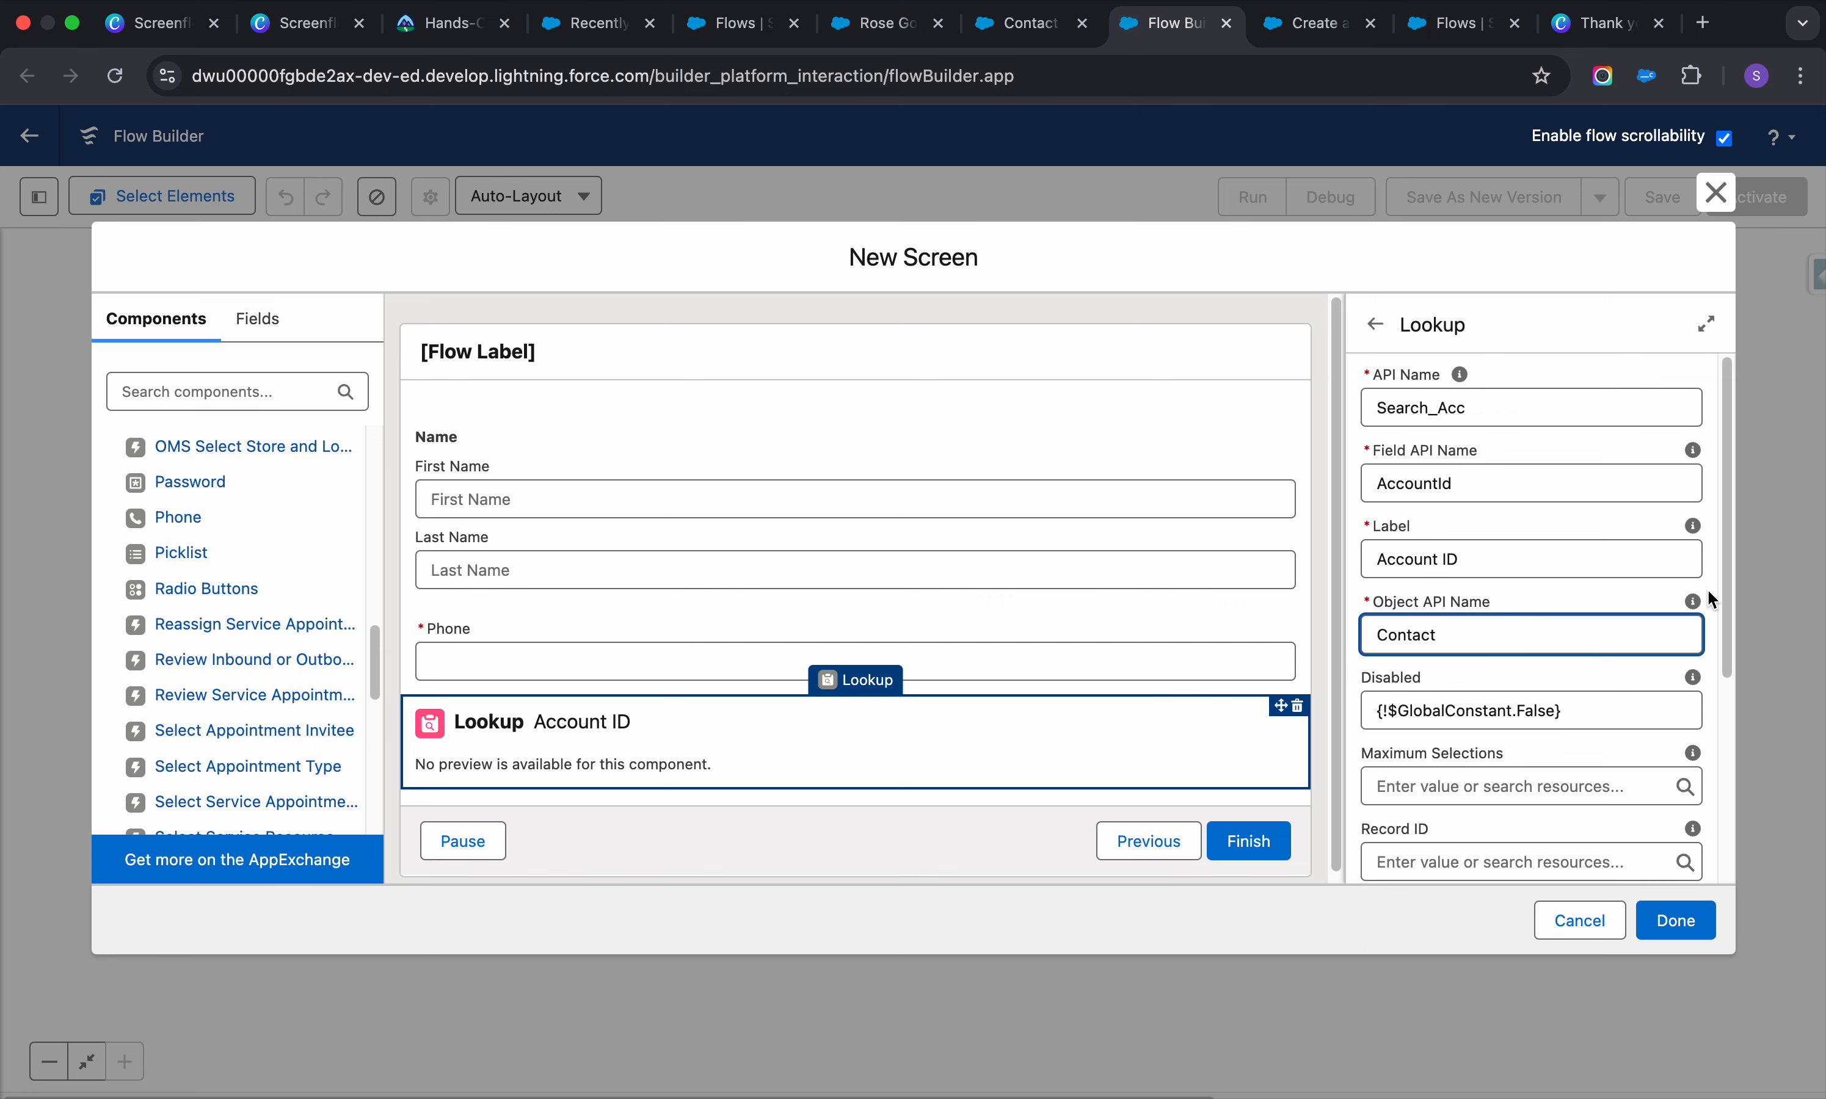
{"action": "left_click", "coordinate": [1707, 588]}
{"action": "scroll", "coordinate": [1397, 708], "scroll_direction": "down", "scroll_amount": 3}
{"action": "scroll", "coordinate": [1408, 711], "scroll_direction": "down", "scroll_amount": 2}
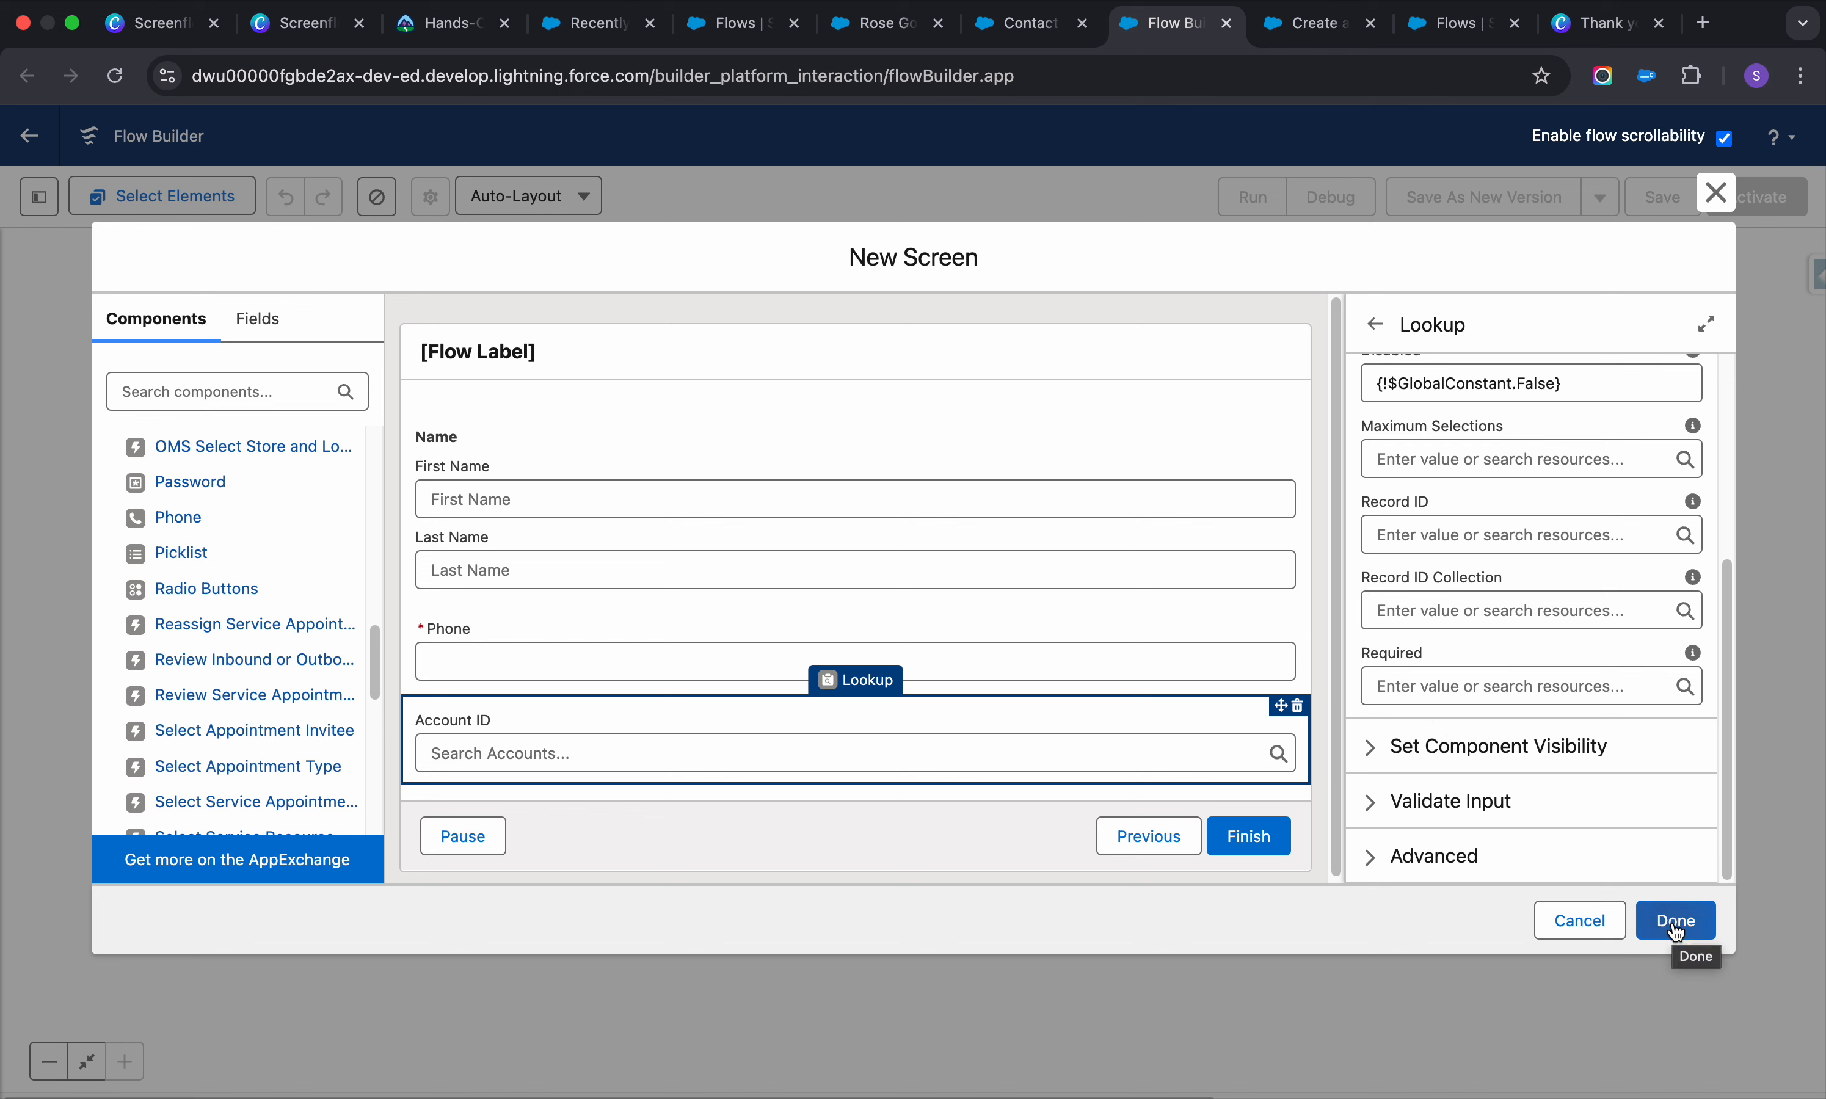
Review the Name component's settings and close the screen editor
{"action": "left_click", "coordinate": [916, 561]}
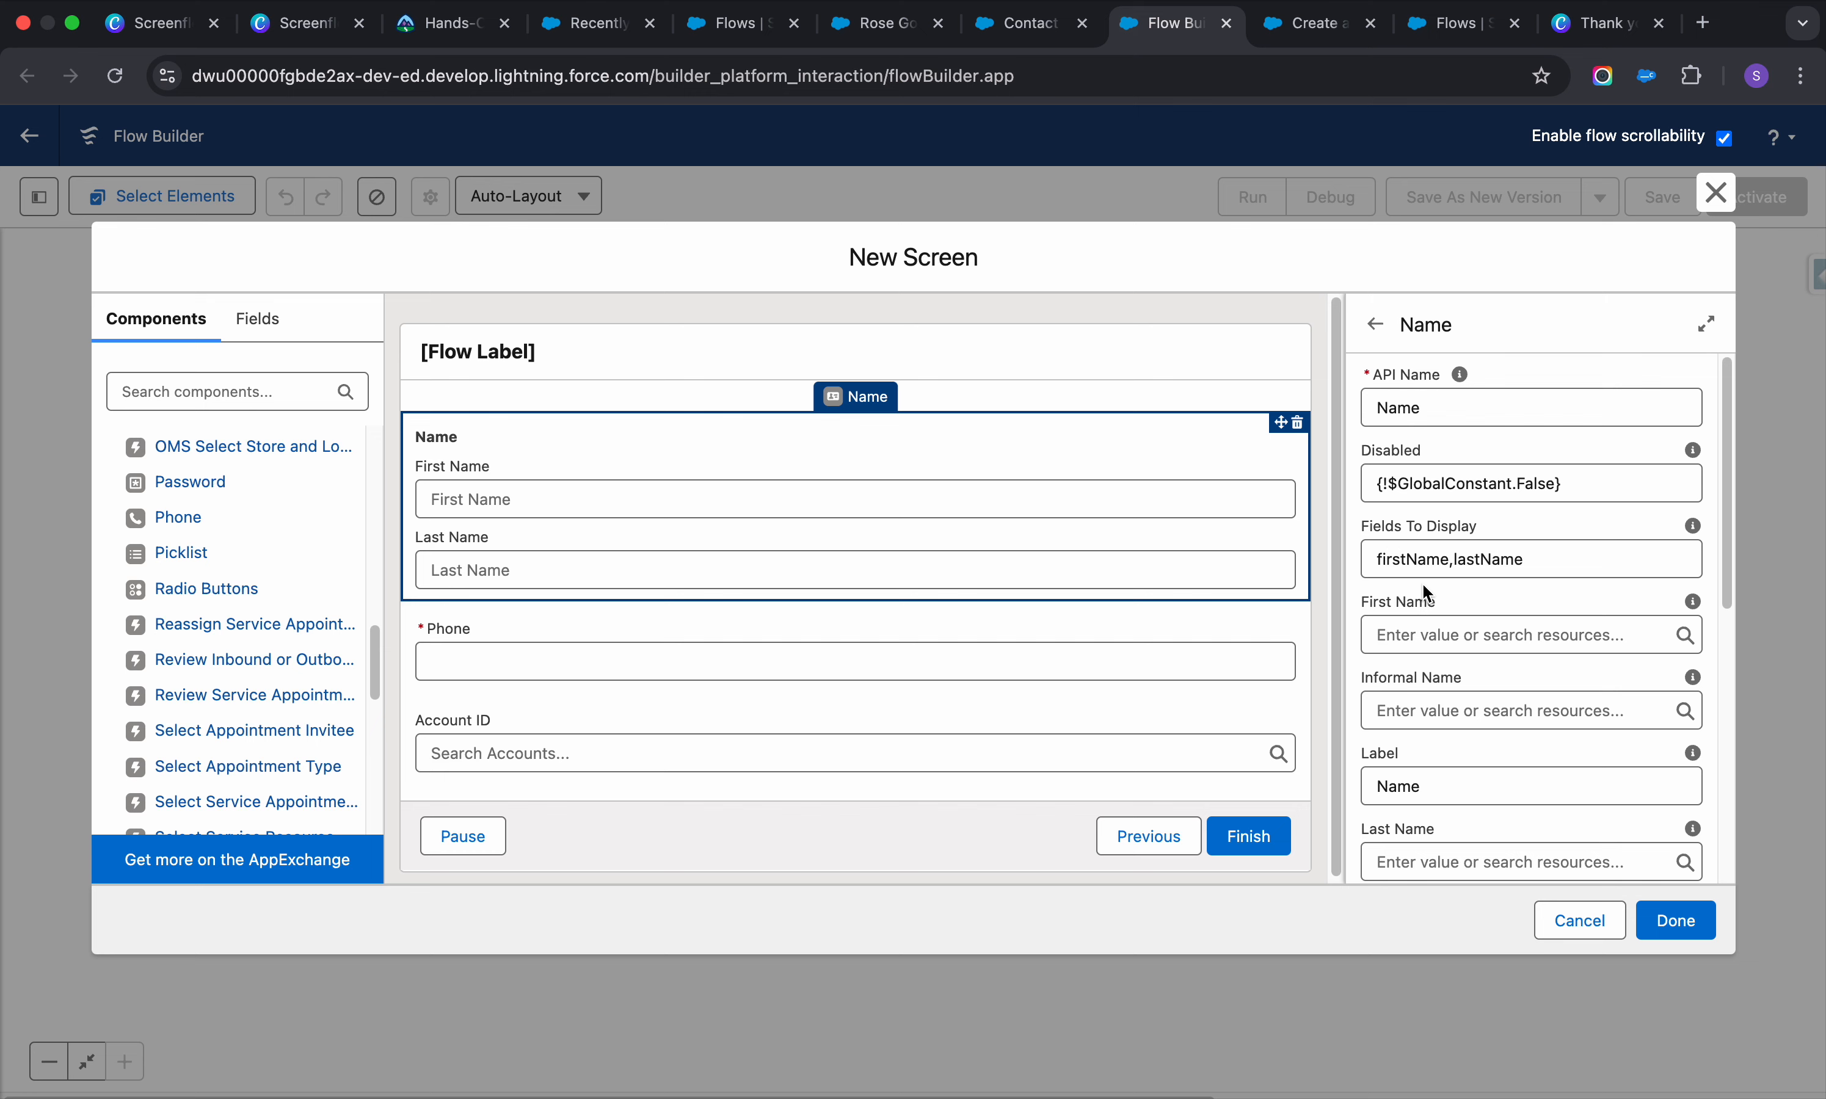
{"action": "scroll", "coordinate": [1423, 586], "scroll_direction": "down", "scroll_amount": 10}
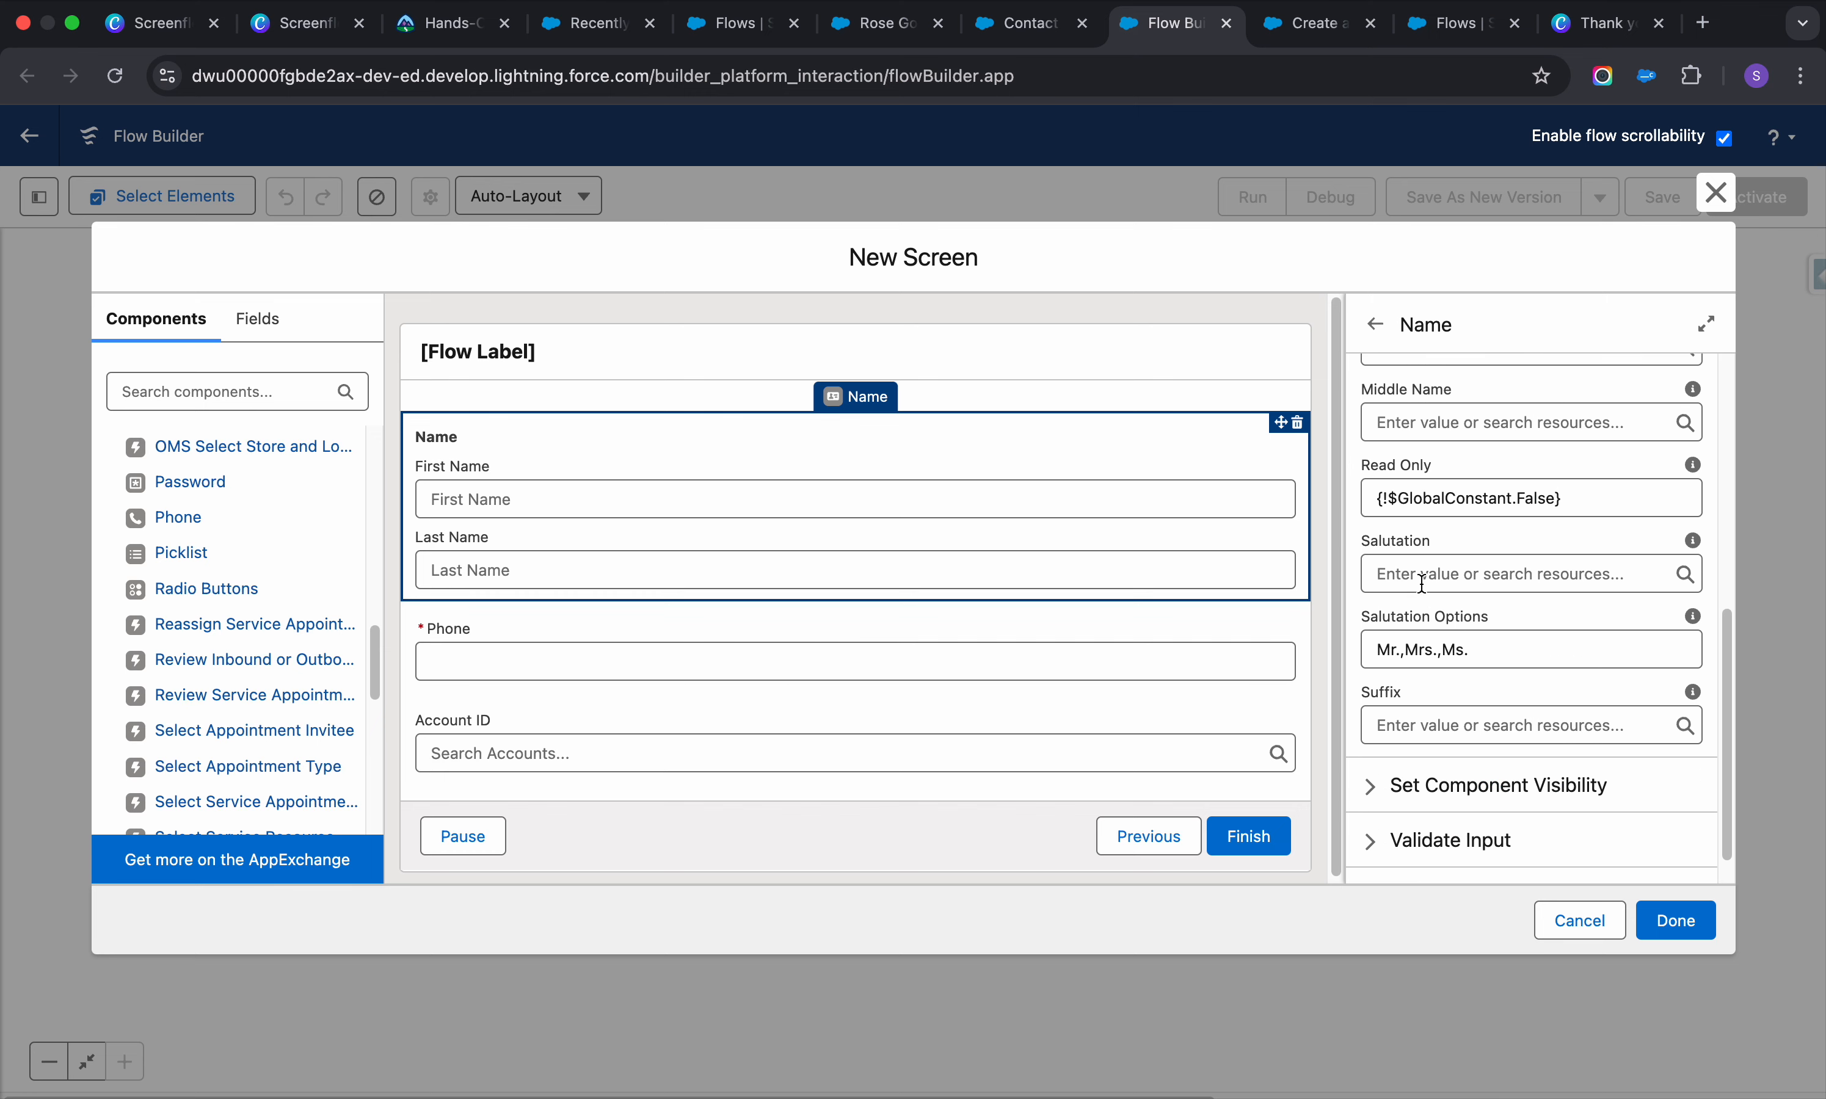
{"action": "scroll", "coordinate": [1459, 615], "scroll_direction": "down", "scroll_amount": 2}
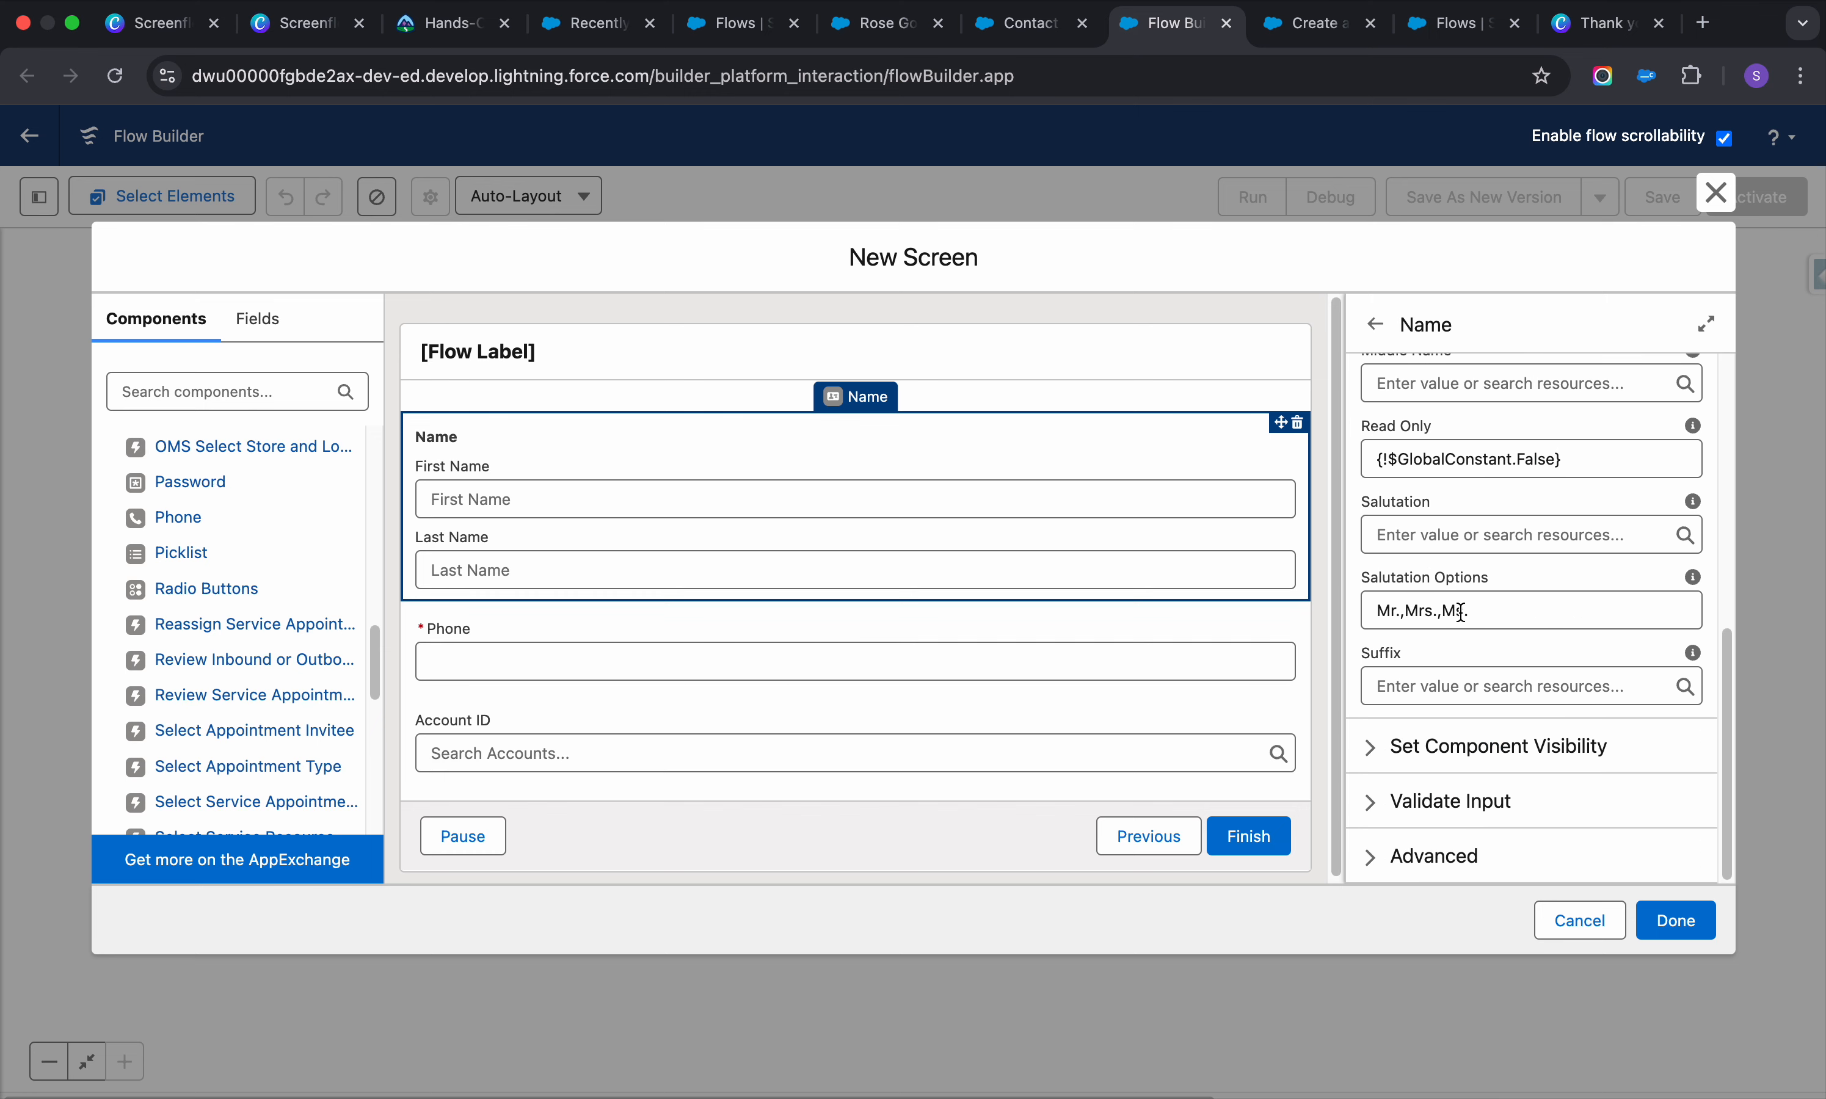
{"action": "left_click", "coordinate": [1681, 932]}
Add a Create Records element 'Create Contacct' that sets record field values manually
{"action": "left_click", "coordinate": [914, 484]}
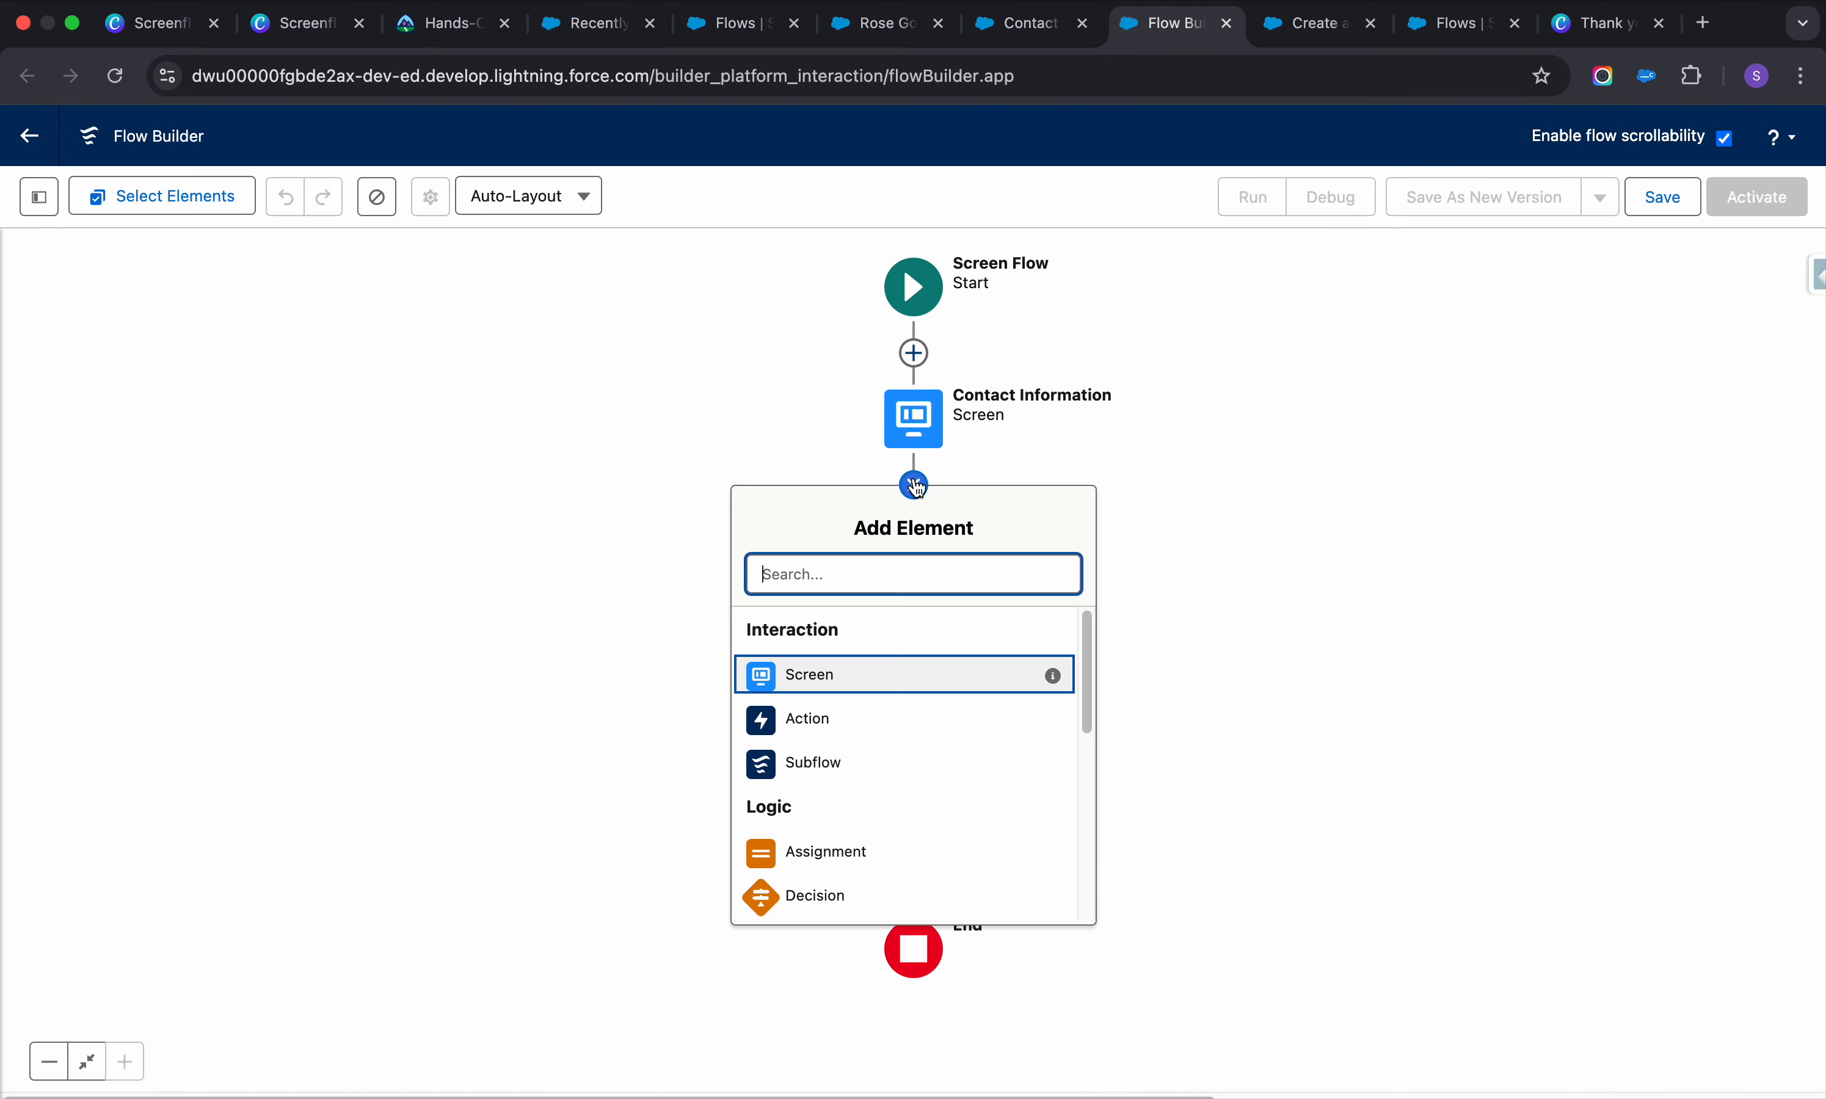
{"action": "type", "text": "car"}
{"action": "key", "text": "BackSpace"}
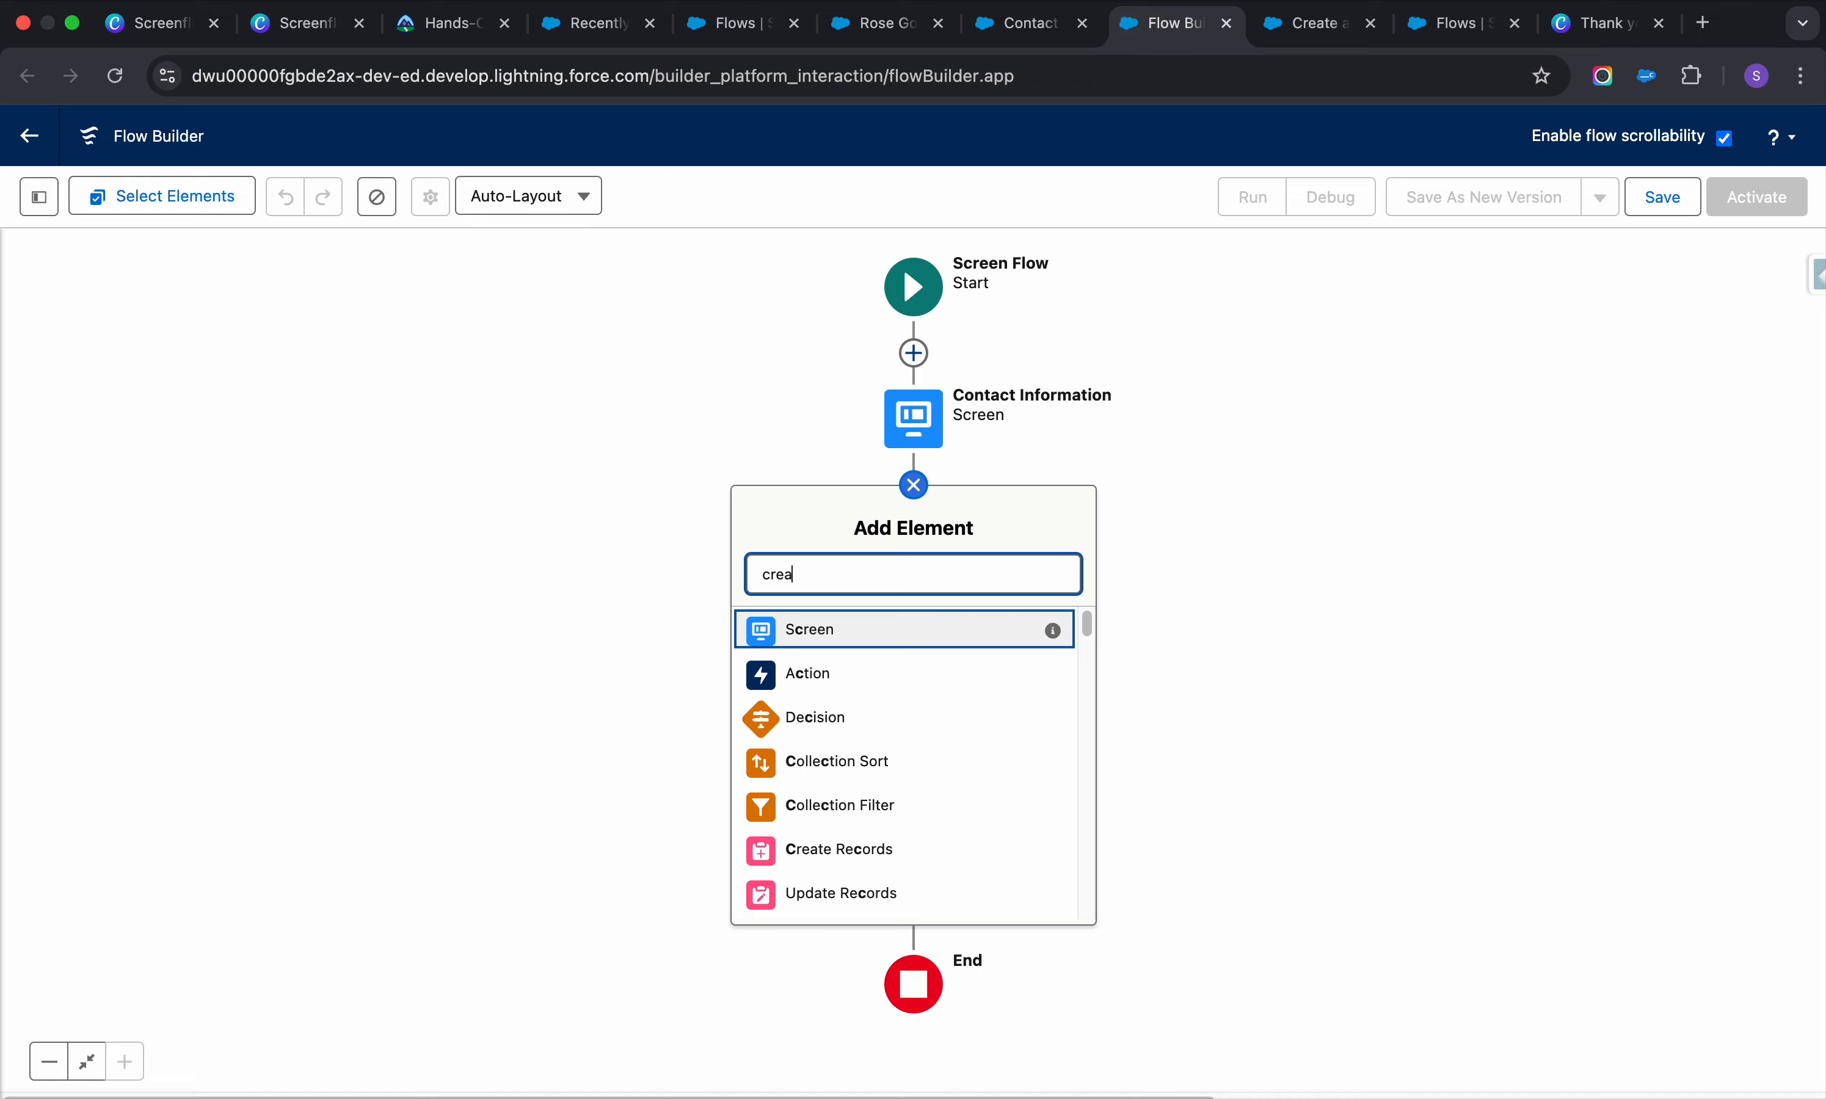
{"action": "type", "text": "rea"}
{"action": "left_click", "coordinate": [886, 635]}
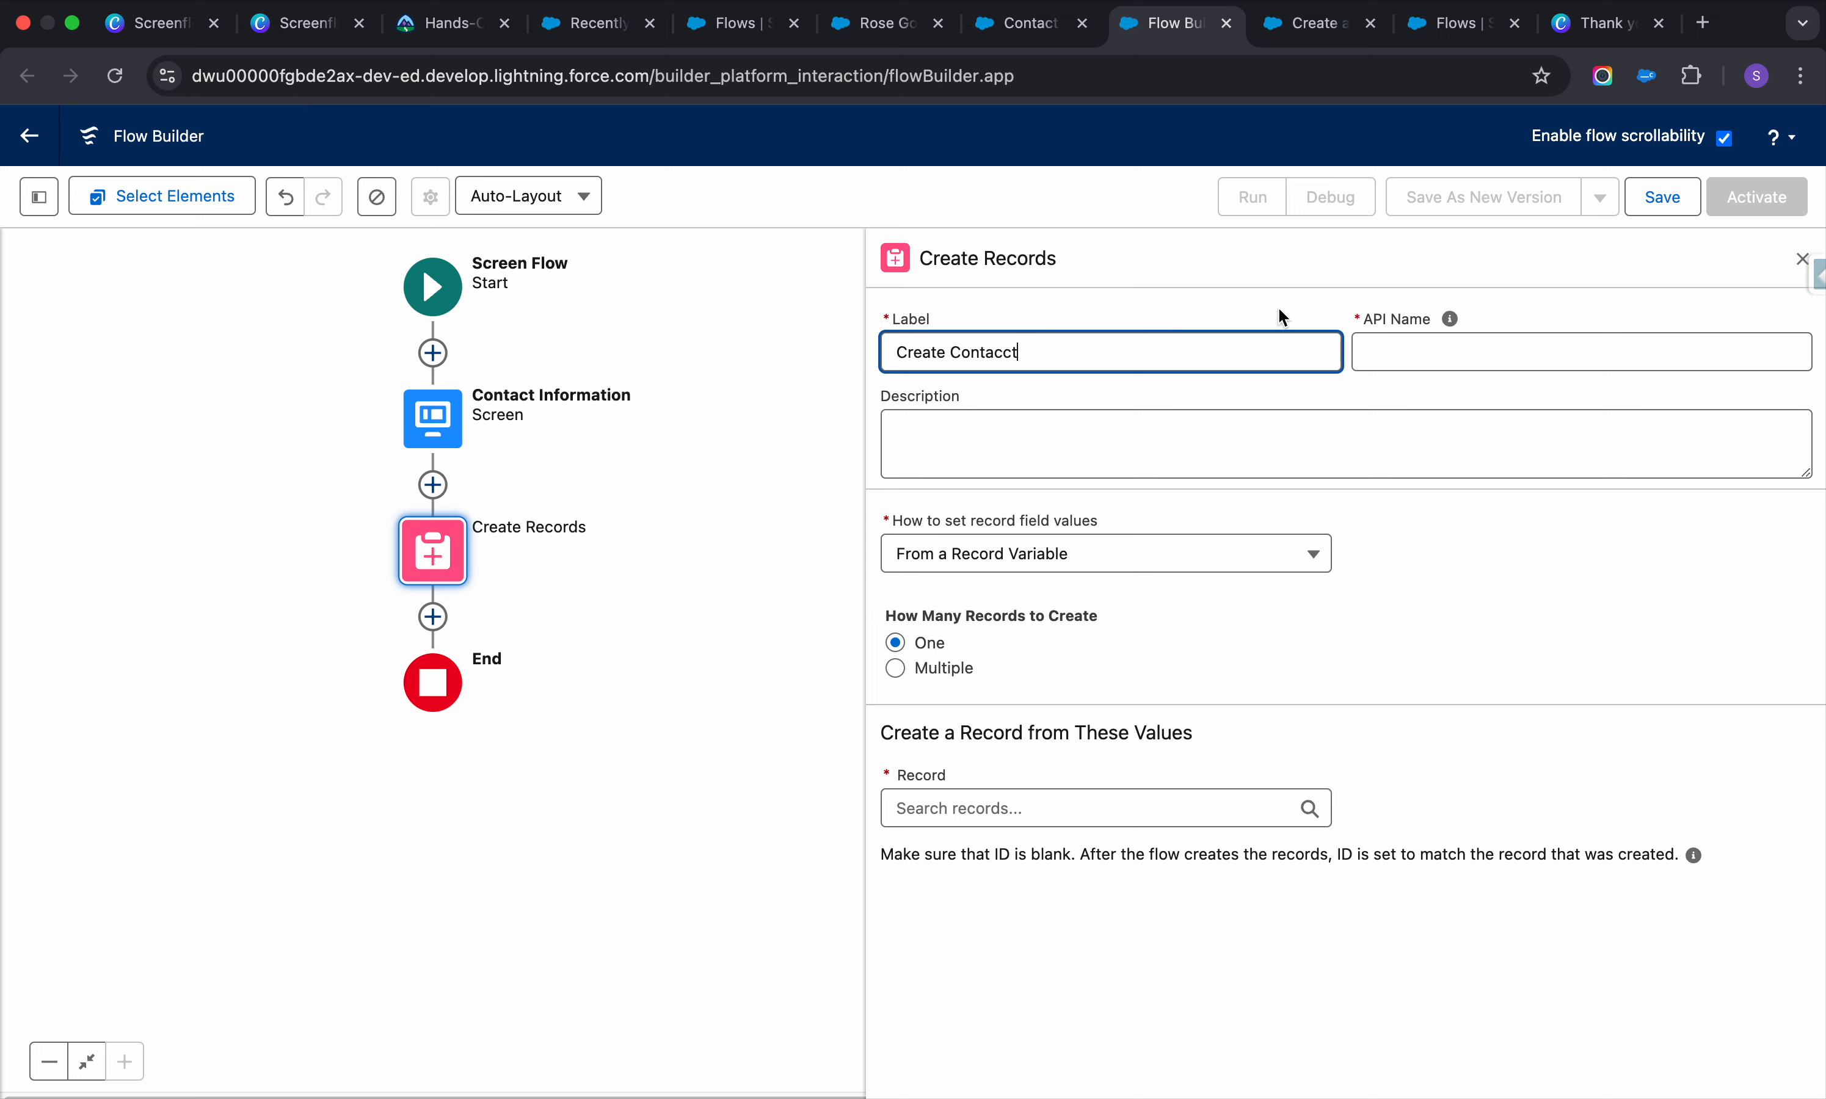
{"action": "left_click", "coordinate": [1413, 342]}
{"action": "left_click", "coordinate": [975, 434]}
{"action": "left_click", "coordinate": [1126, 558]}
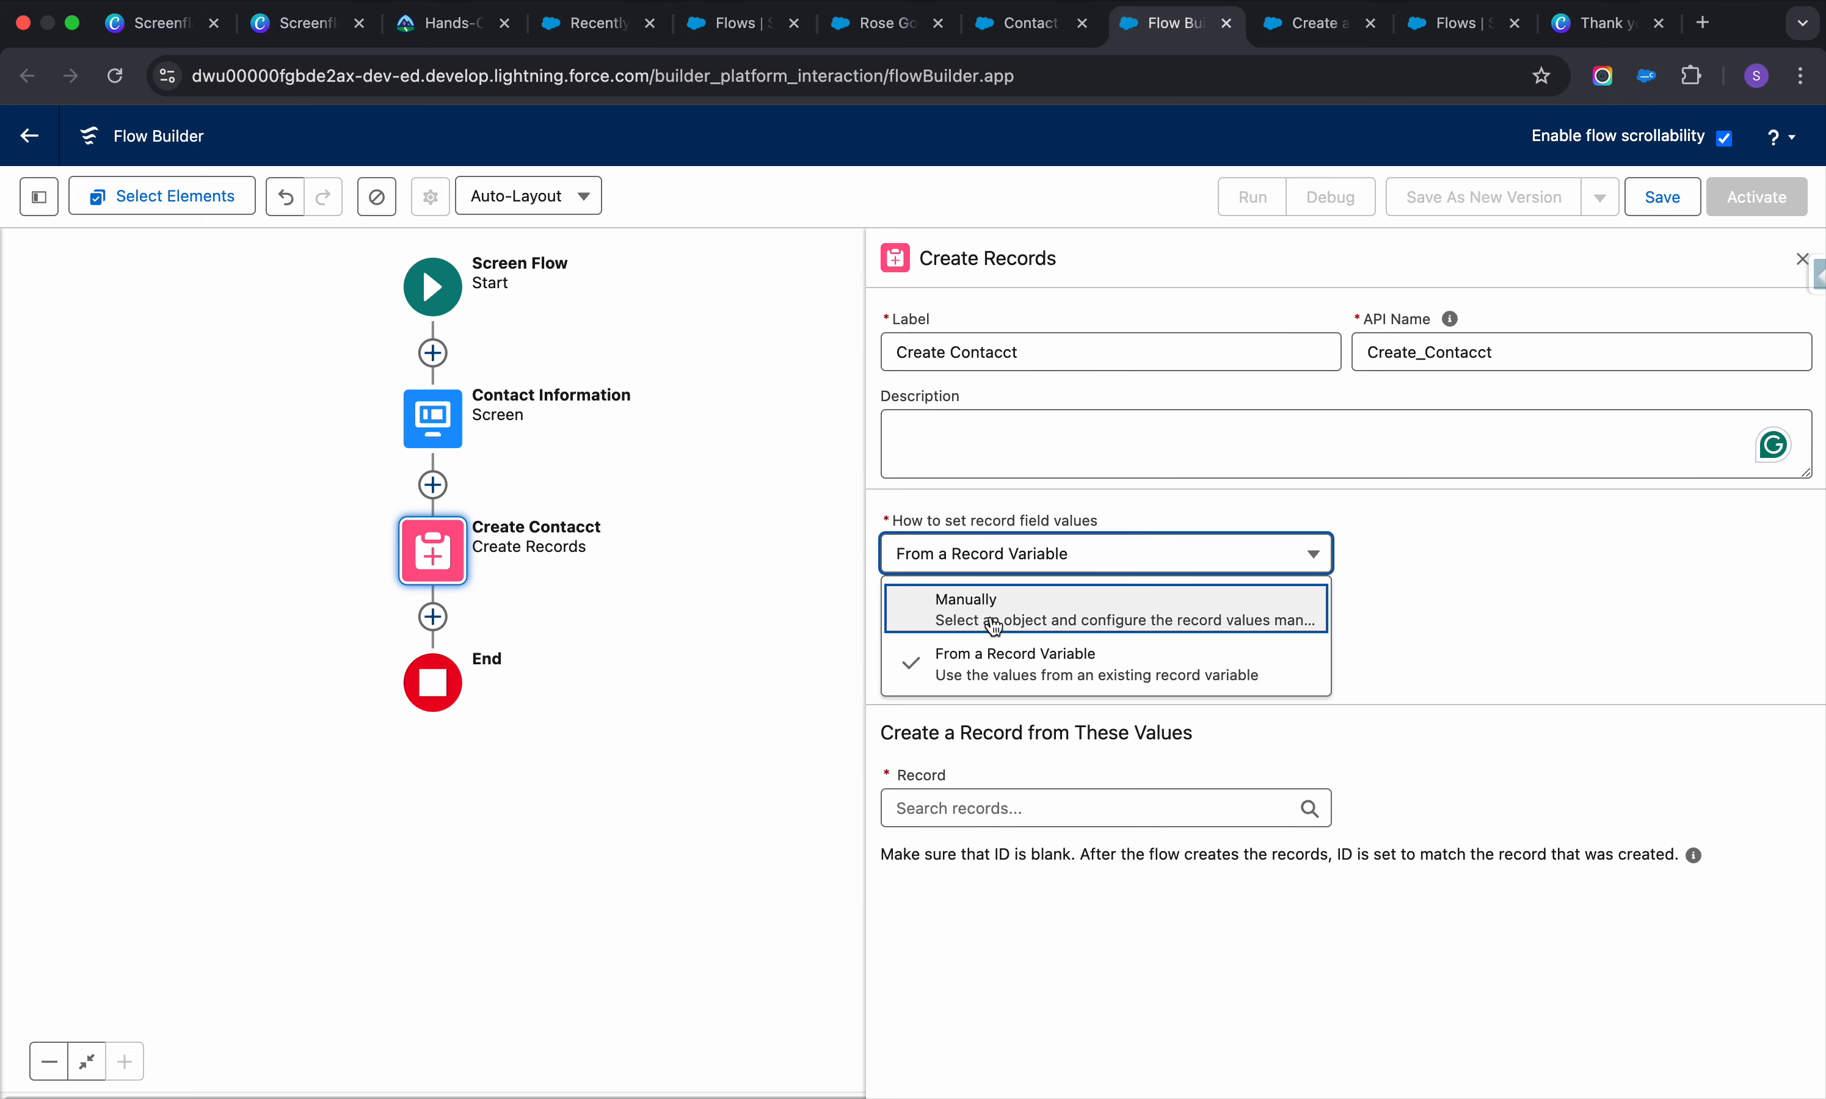
{"action": "left_click", "coordinate": [994, 626]}
Create a Contact with Last Name from Contact Information > Name > Last Name, adding an empty row
{"action": "left_click", "coordinate": [1021, 700]}
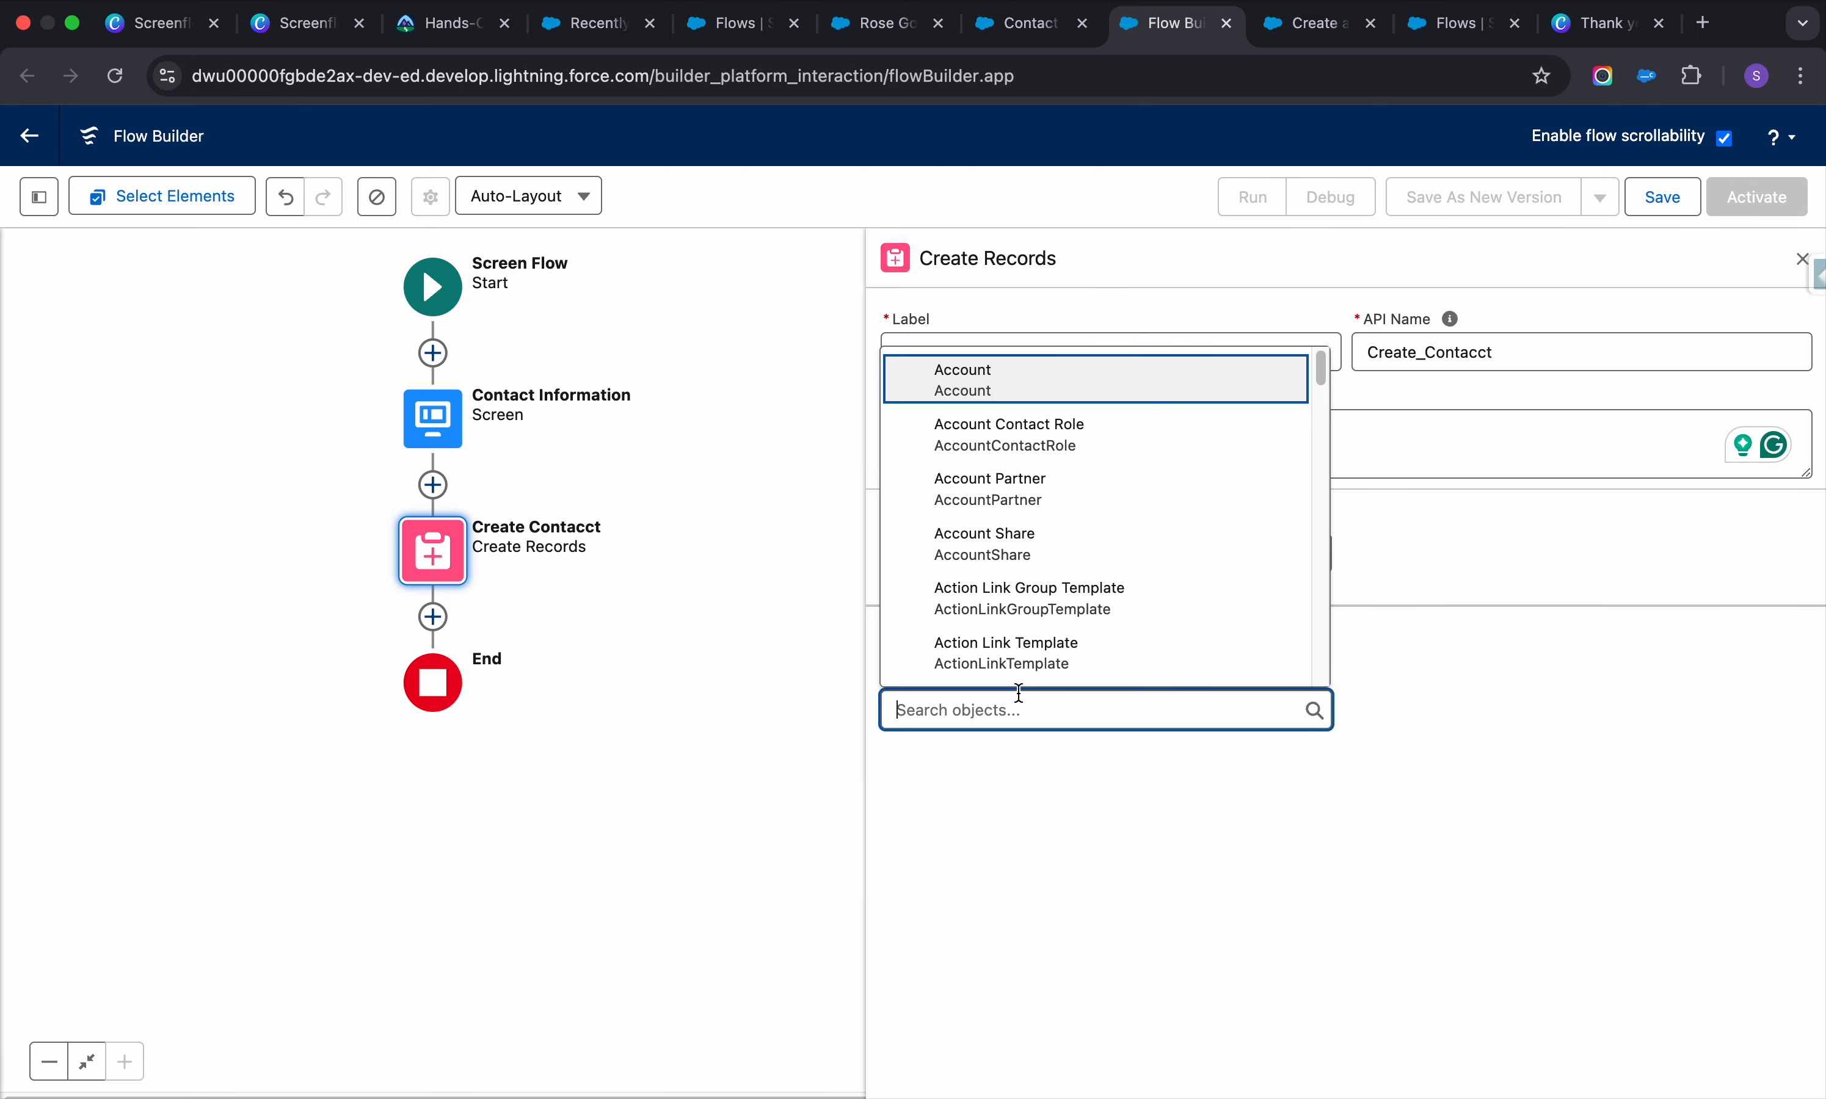
{"action": "type", "text": "cont"}
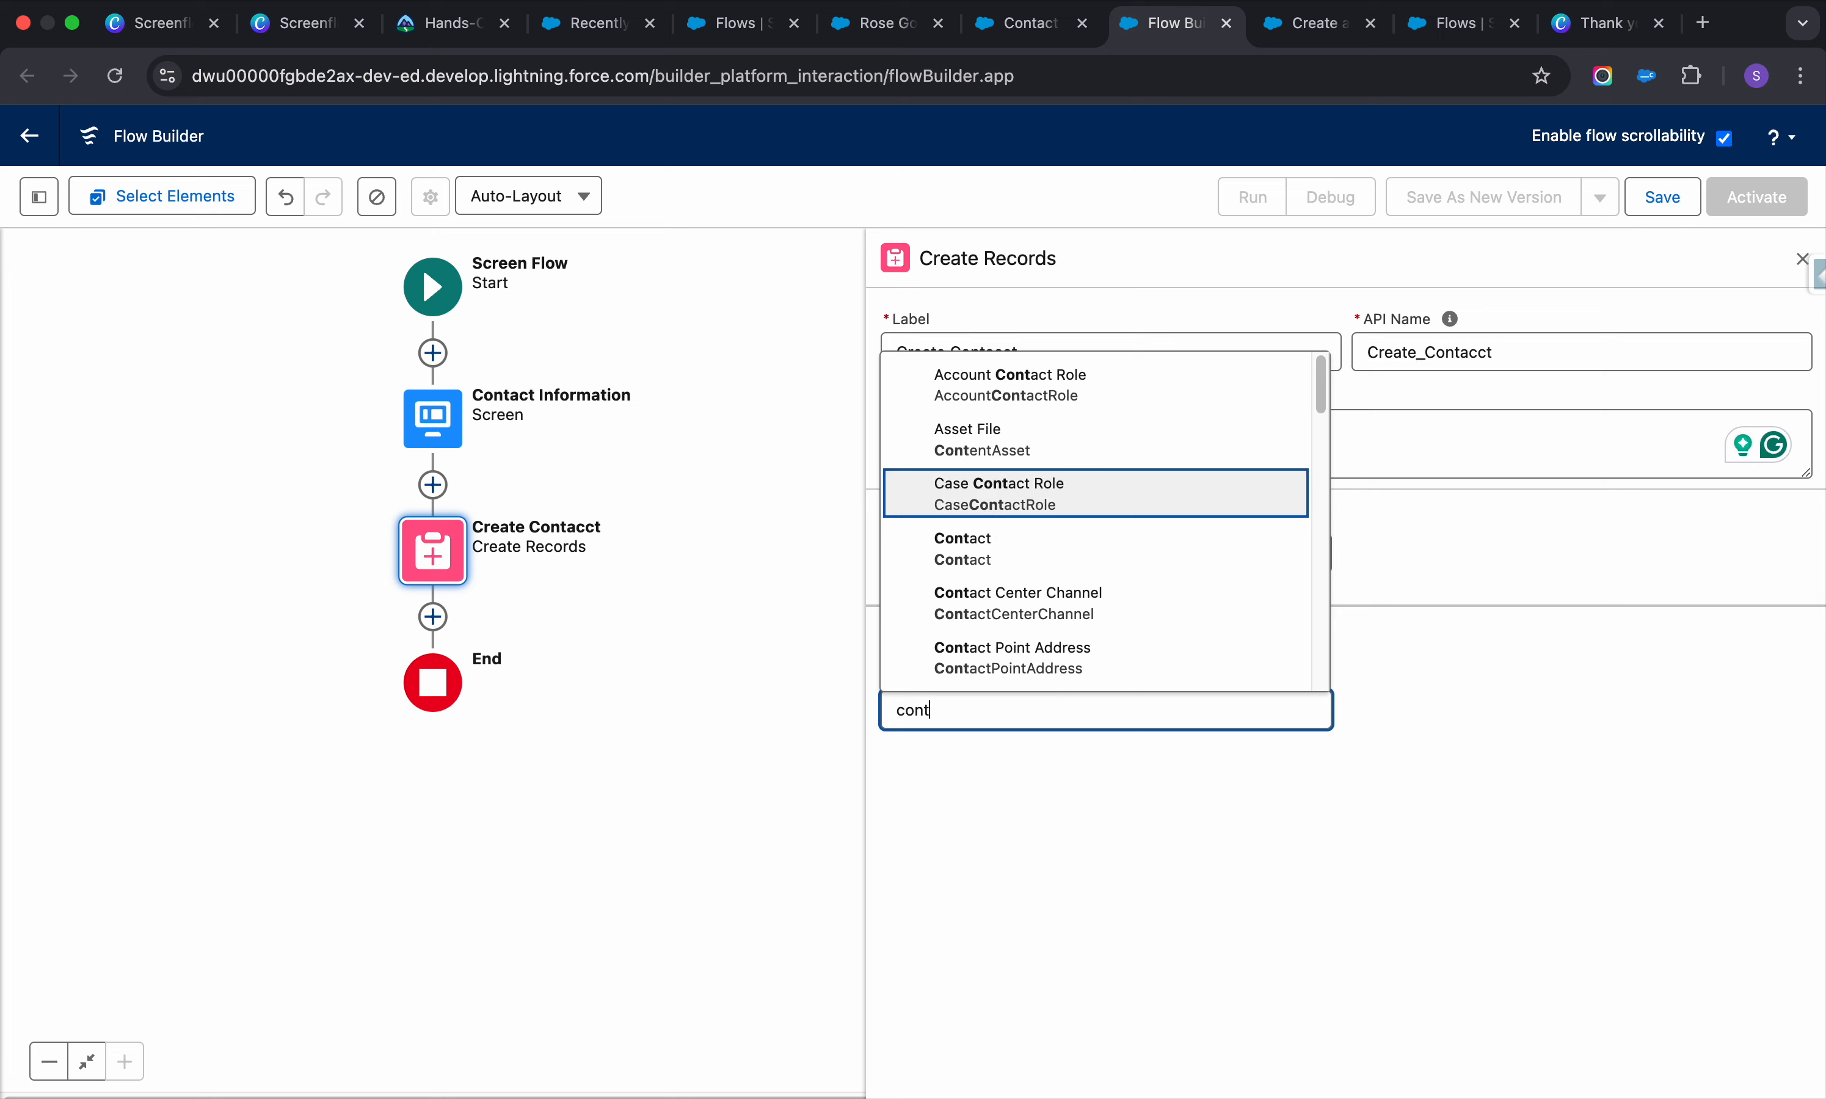
{"action": "type", "text": "act"}
{"action": "left_click", "coordinate": [1052, 485]}
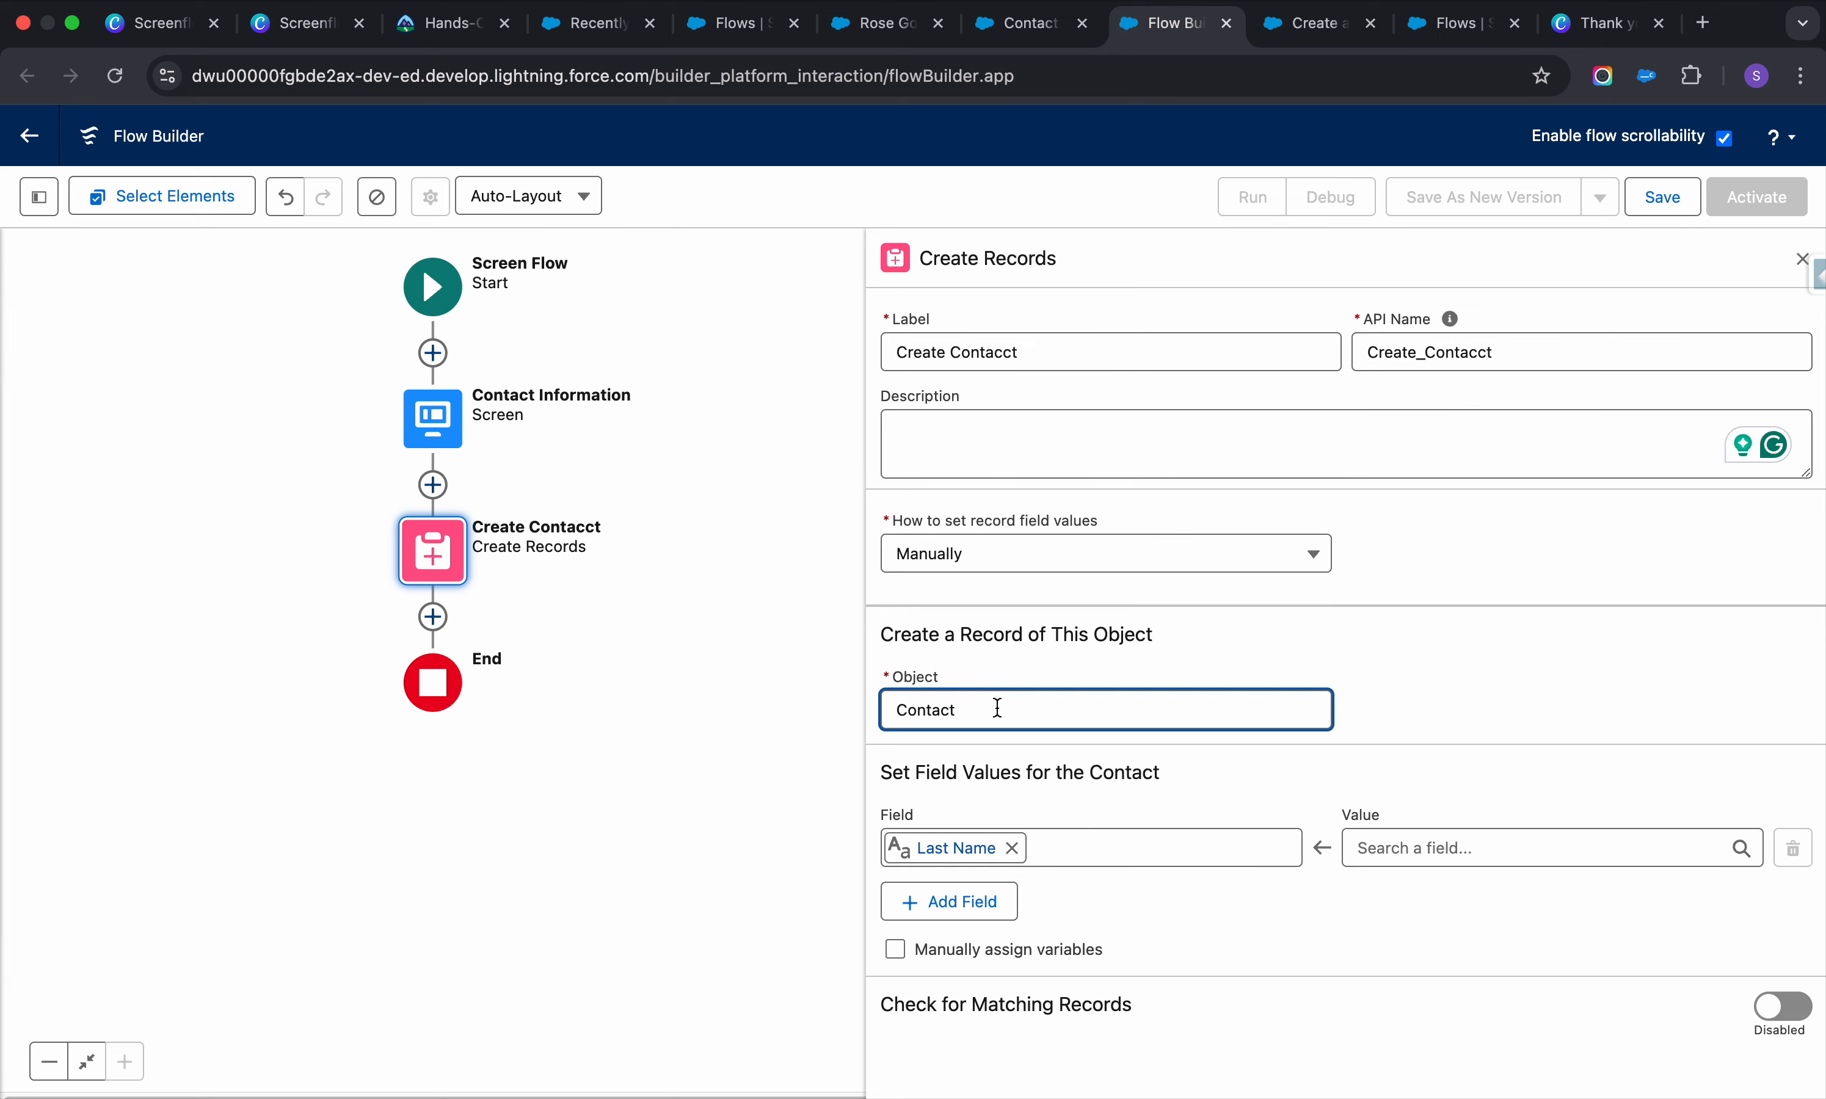
{"action": "left_click", "coordinate": [1383, 838]}
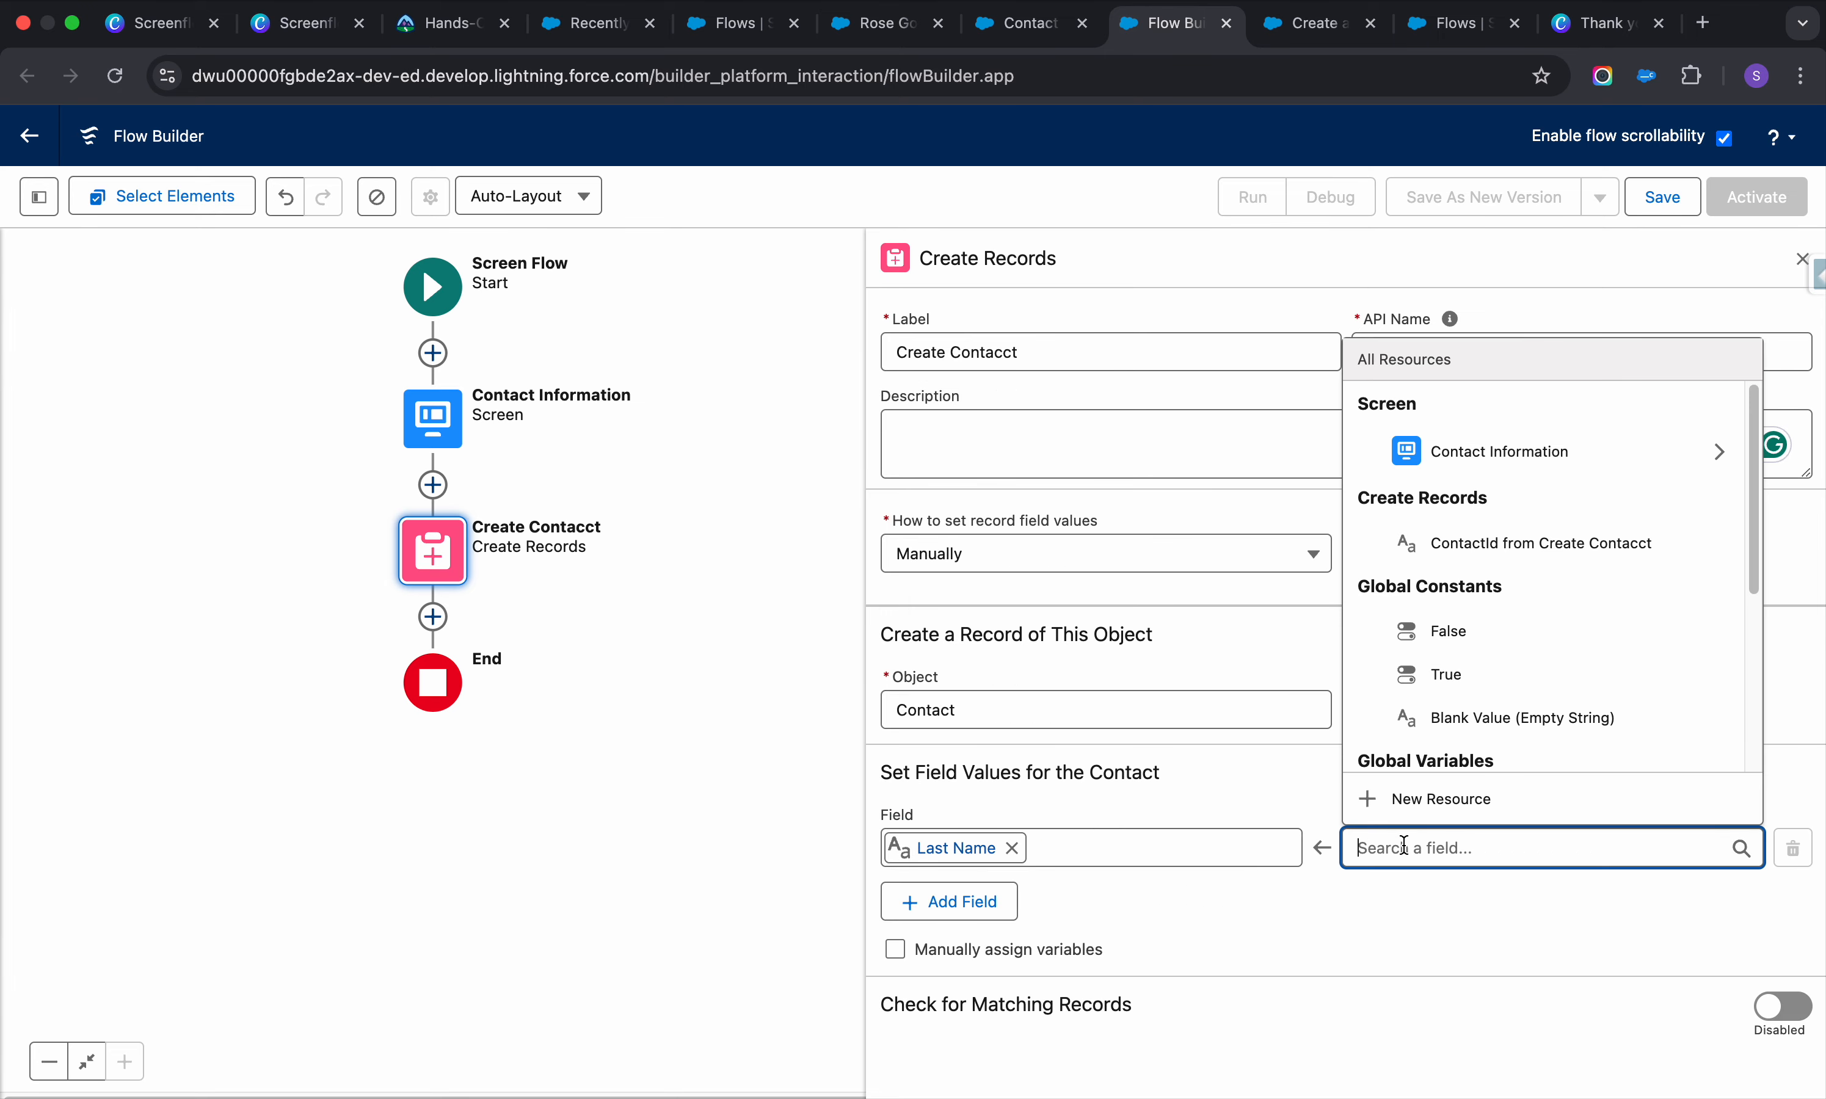
{"action": "left_click", "coordinate": [1717, 448]}
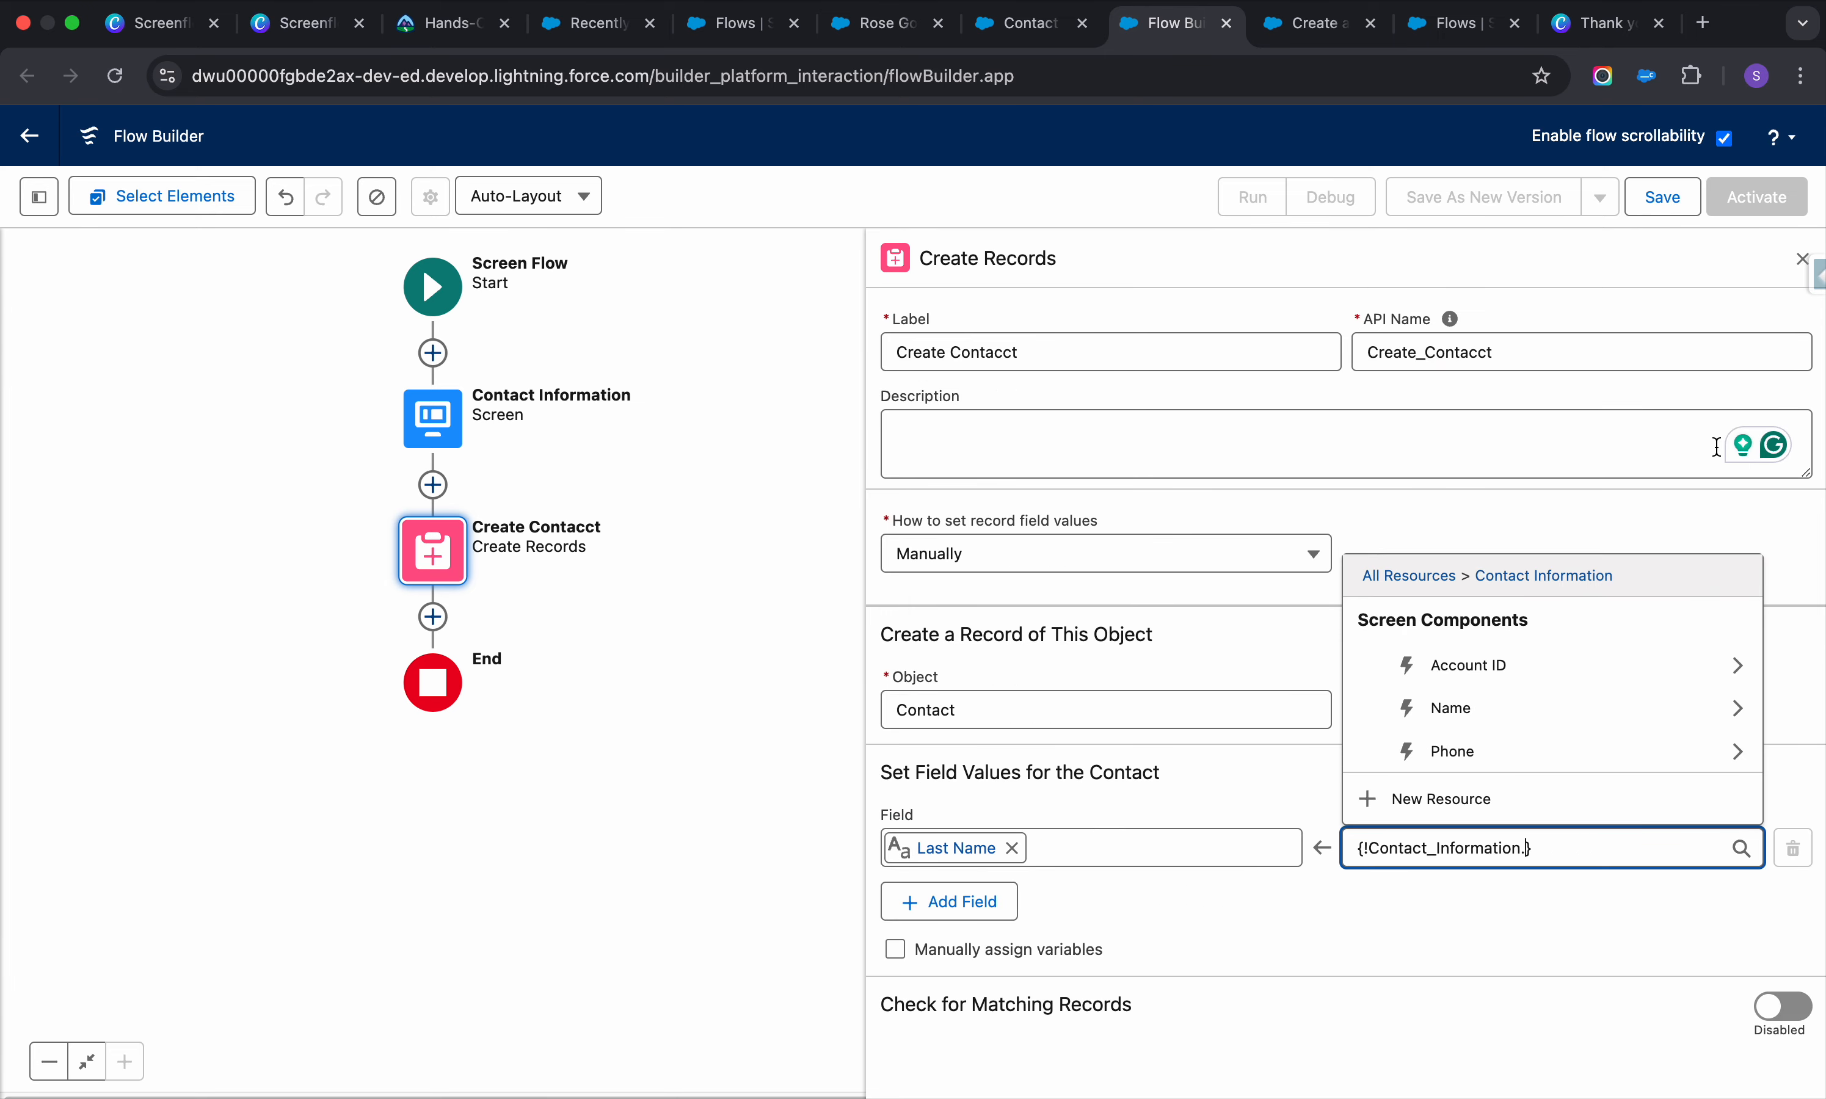
{"action": "left_click", "coordinate": [1738, 707]}
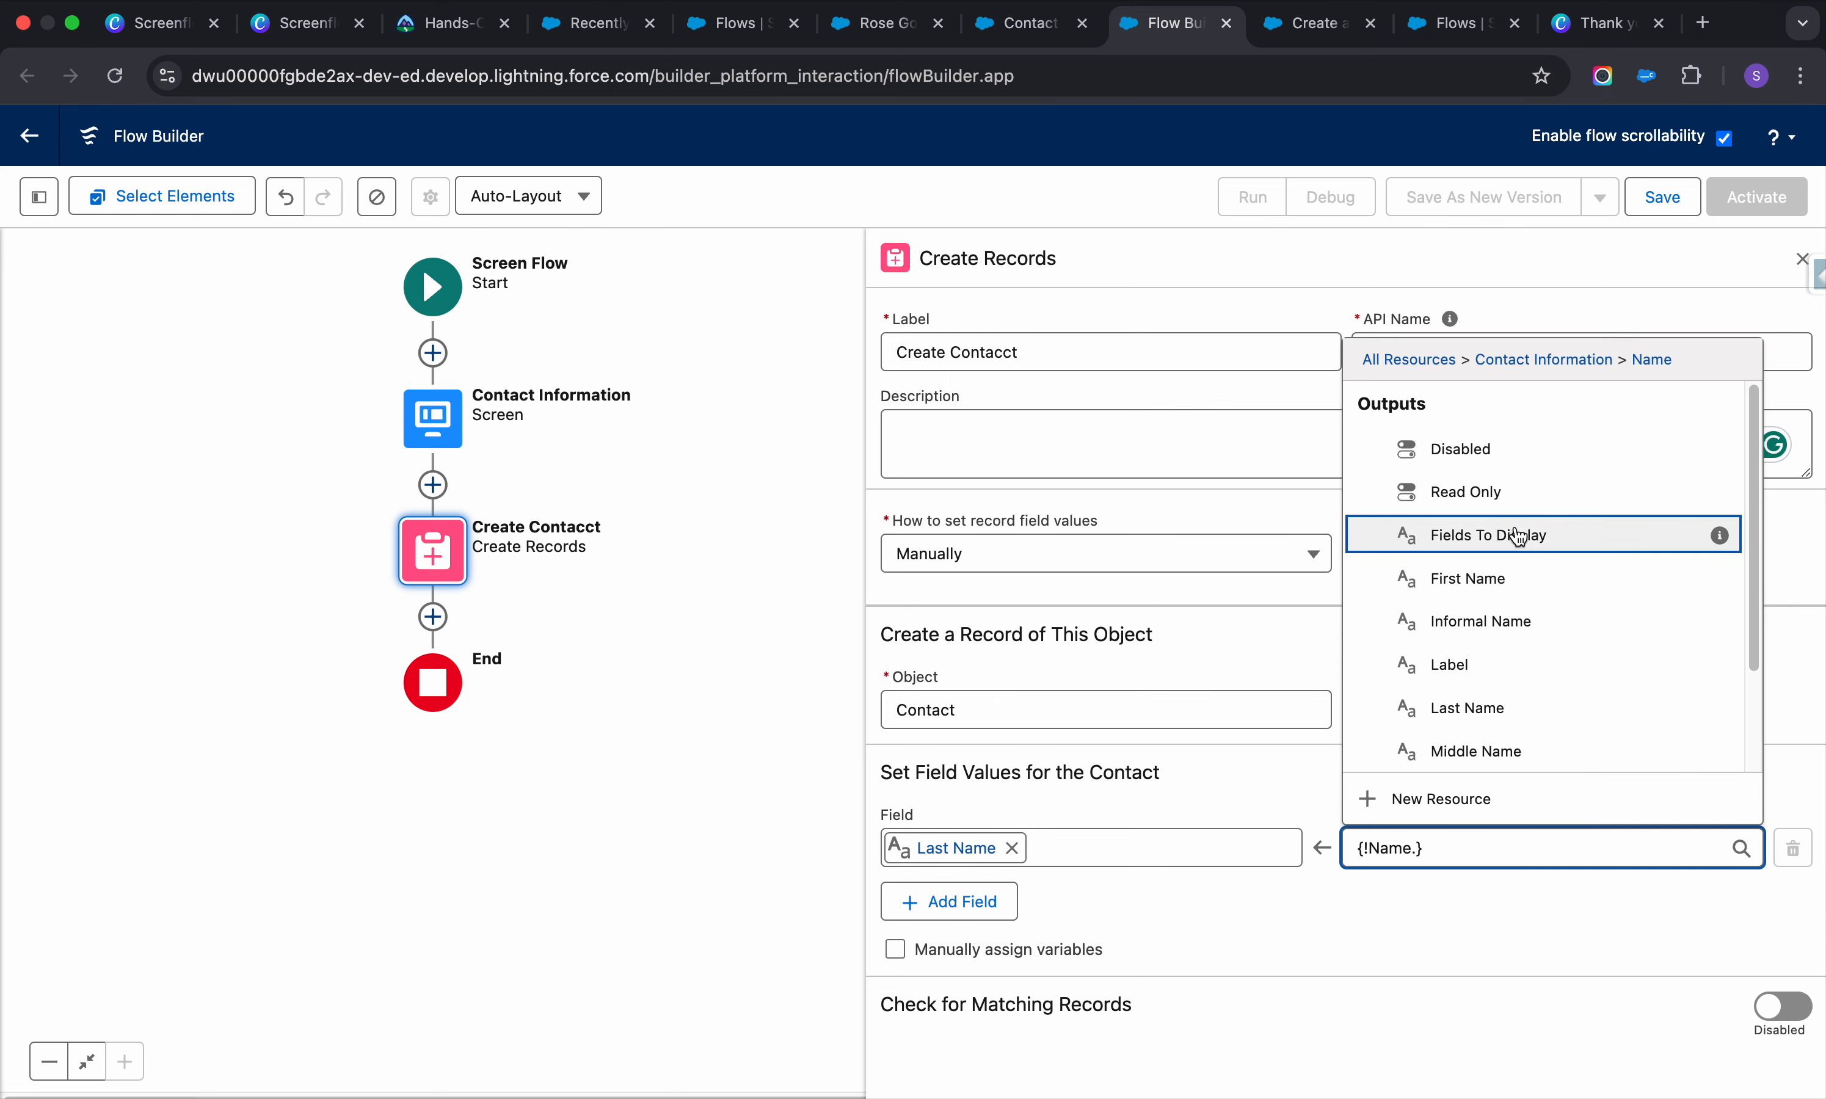
{"action": "scroll", "coordinate": [1492, 707], "scroll_direction": "down", "scroll_amount": 1}
{"action": "left_click", "coordinate": [1492, 707]}
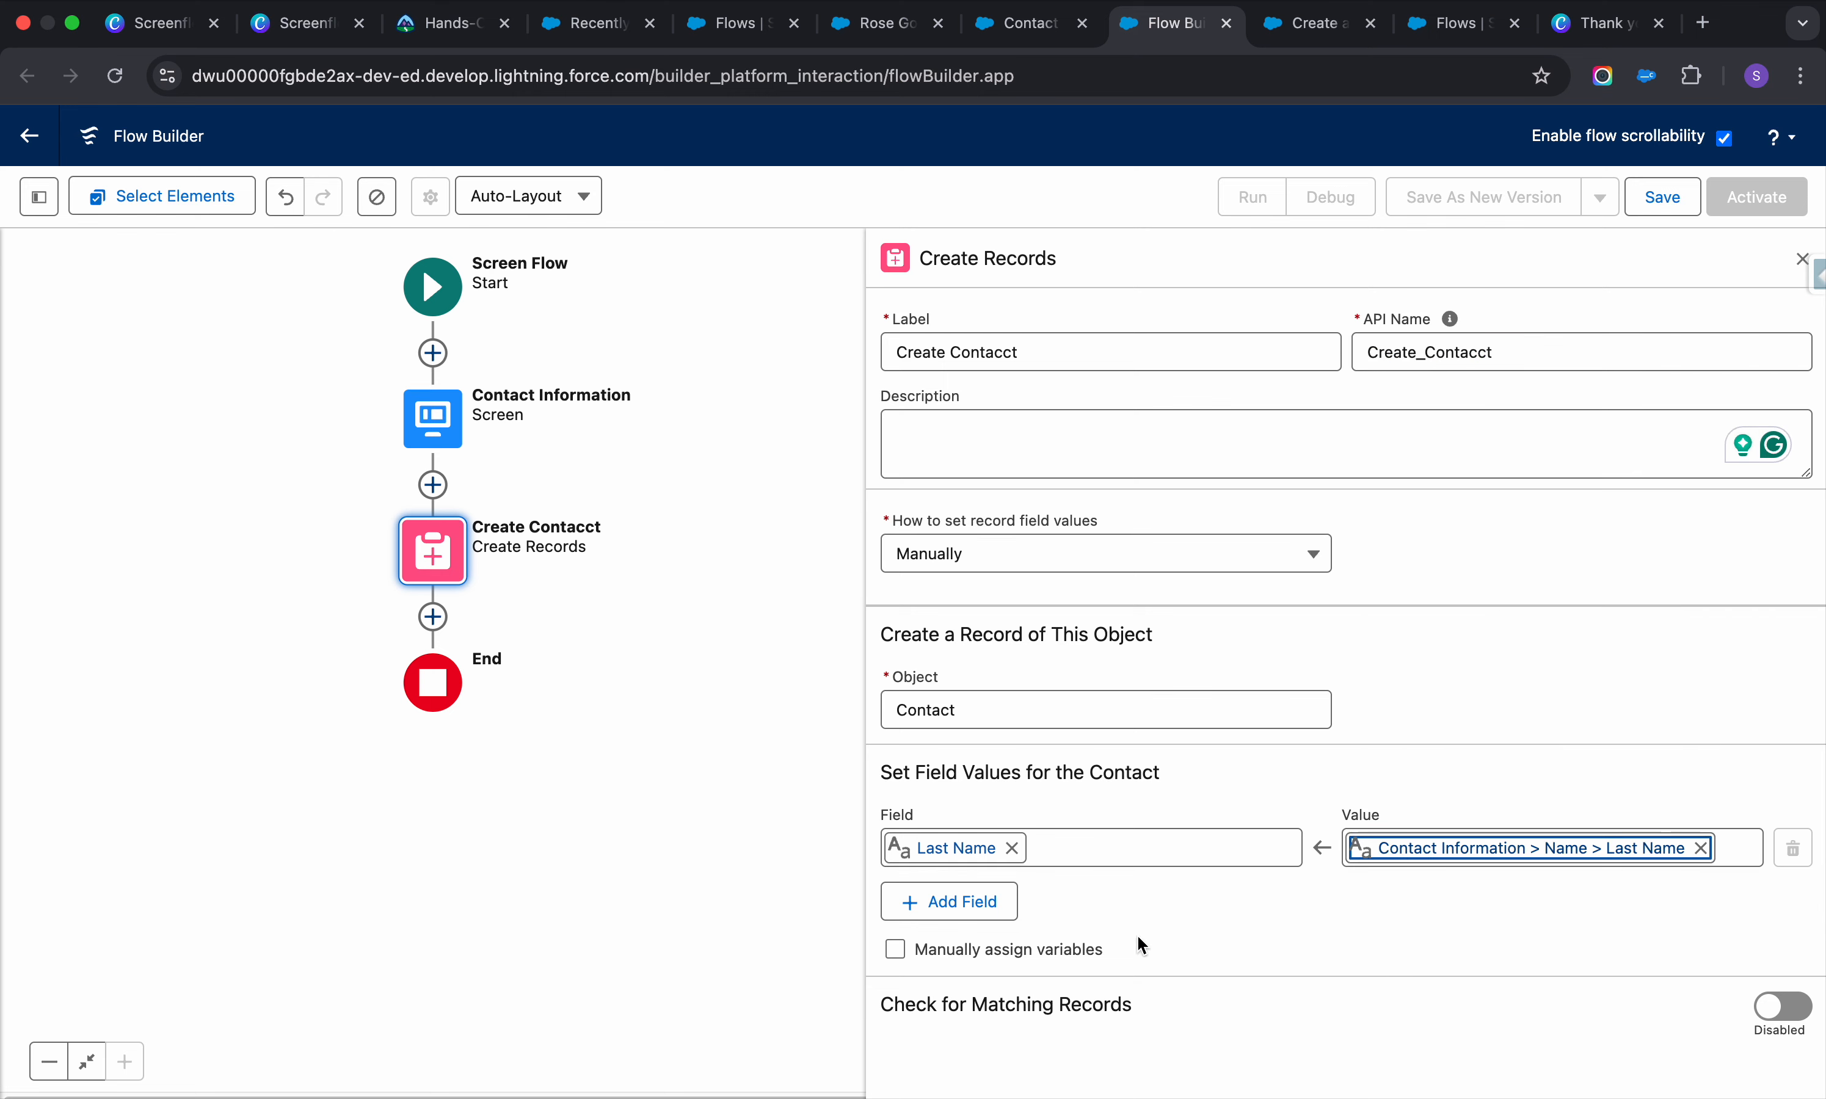
{"action": "left_click", "coordinate": [964, 905]}
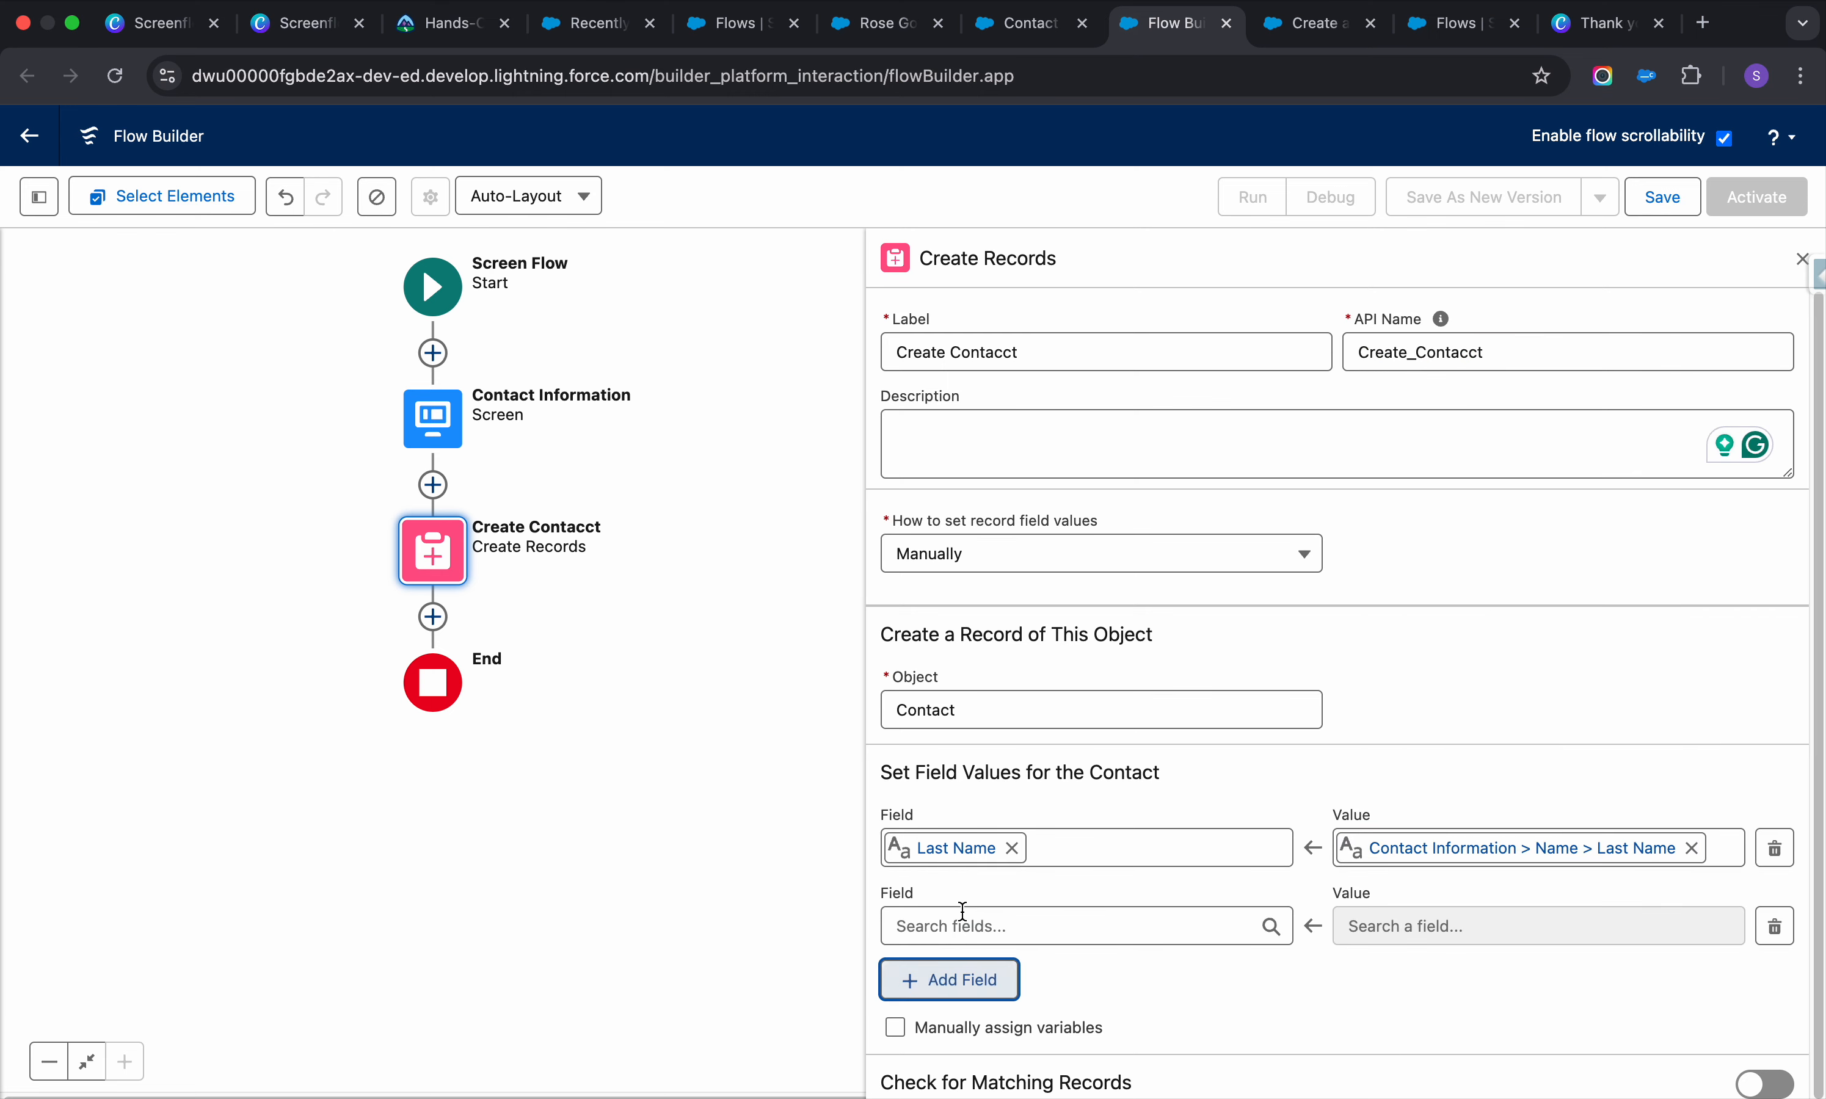
Map Account ID to the Contact Information lookup's Record ID
{"action": "left_click", "coordinate": [1050, 908]}
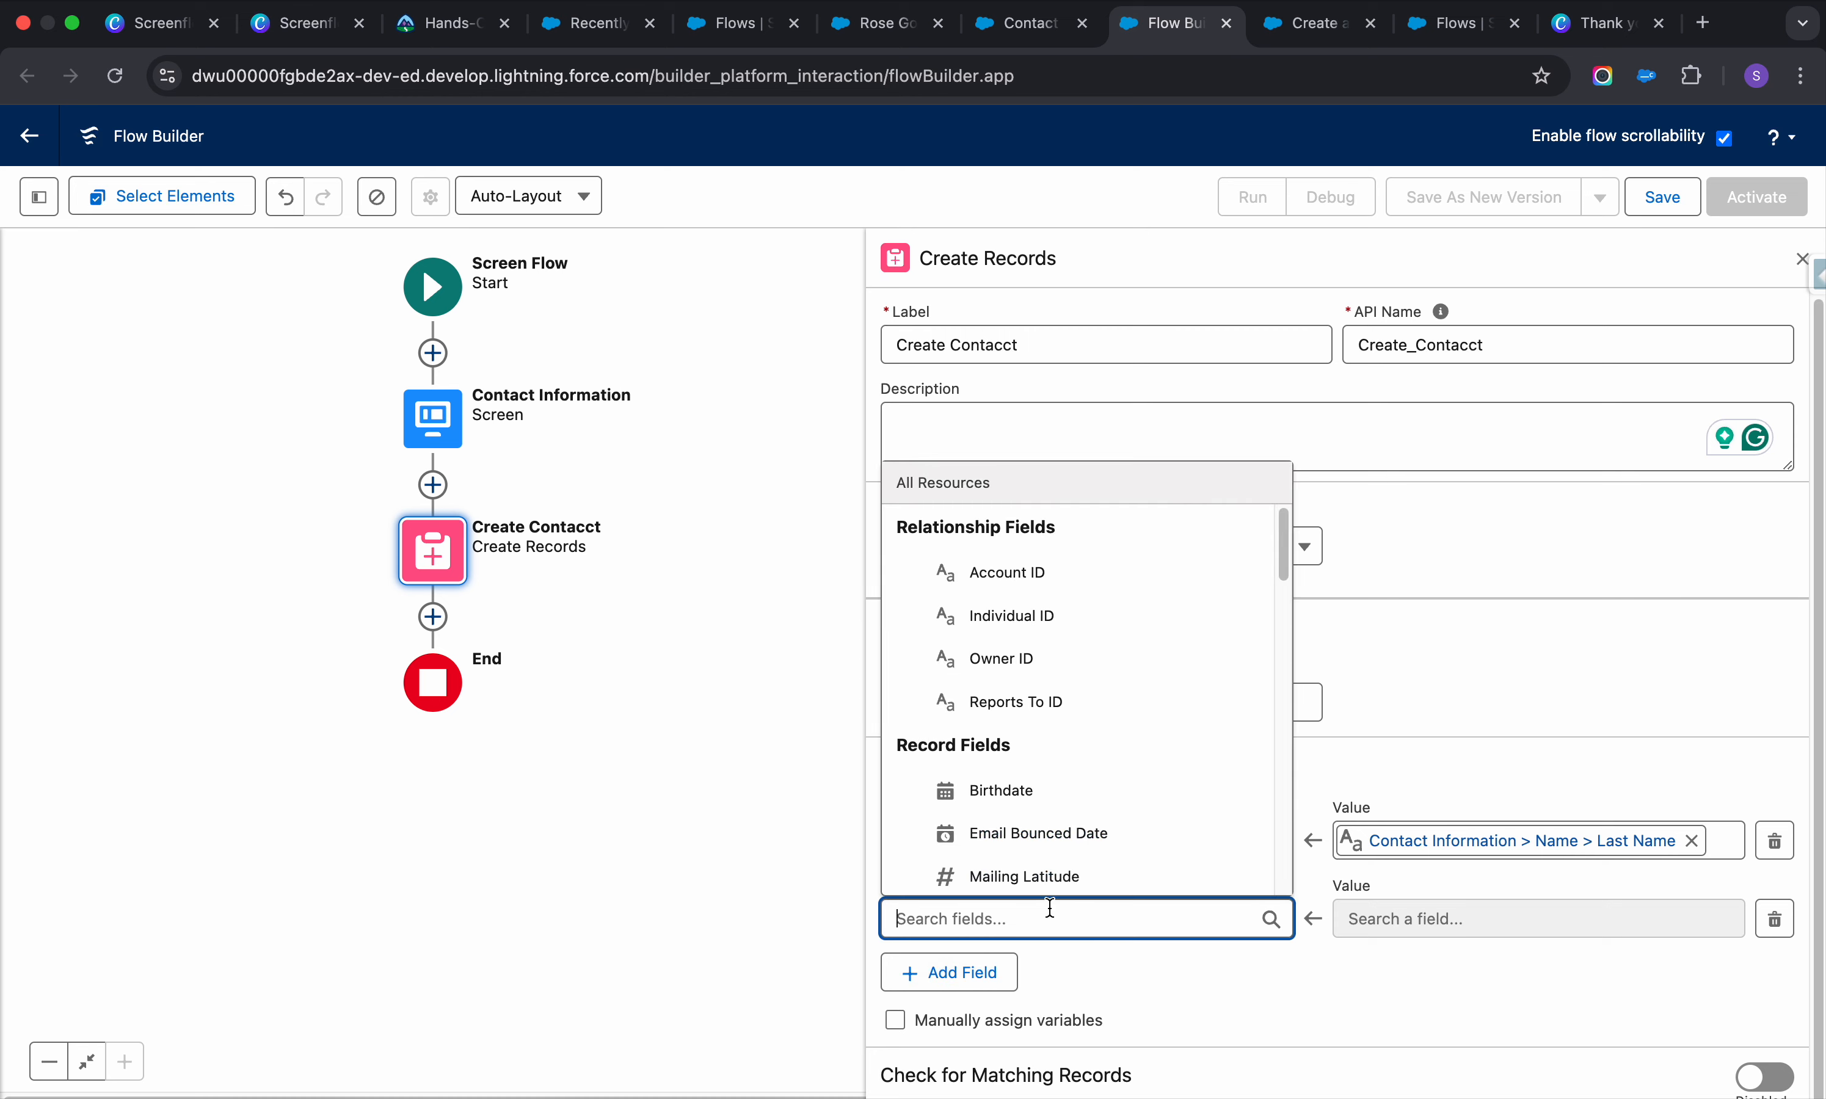
{"action": "left_click", "coordinate": [1040, 577]}
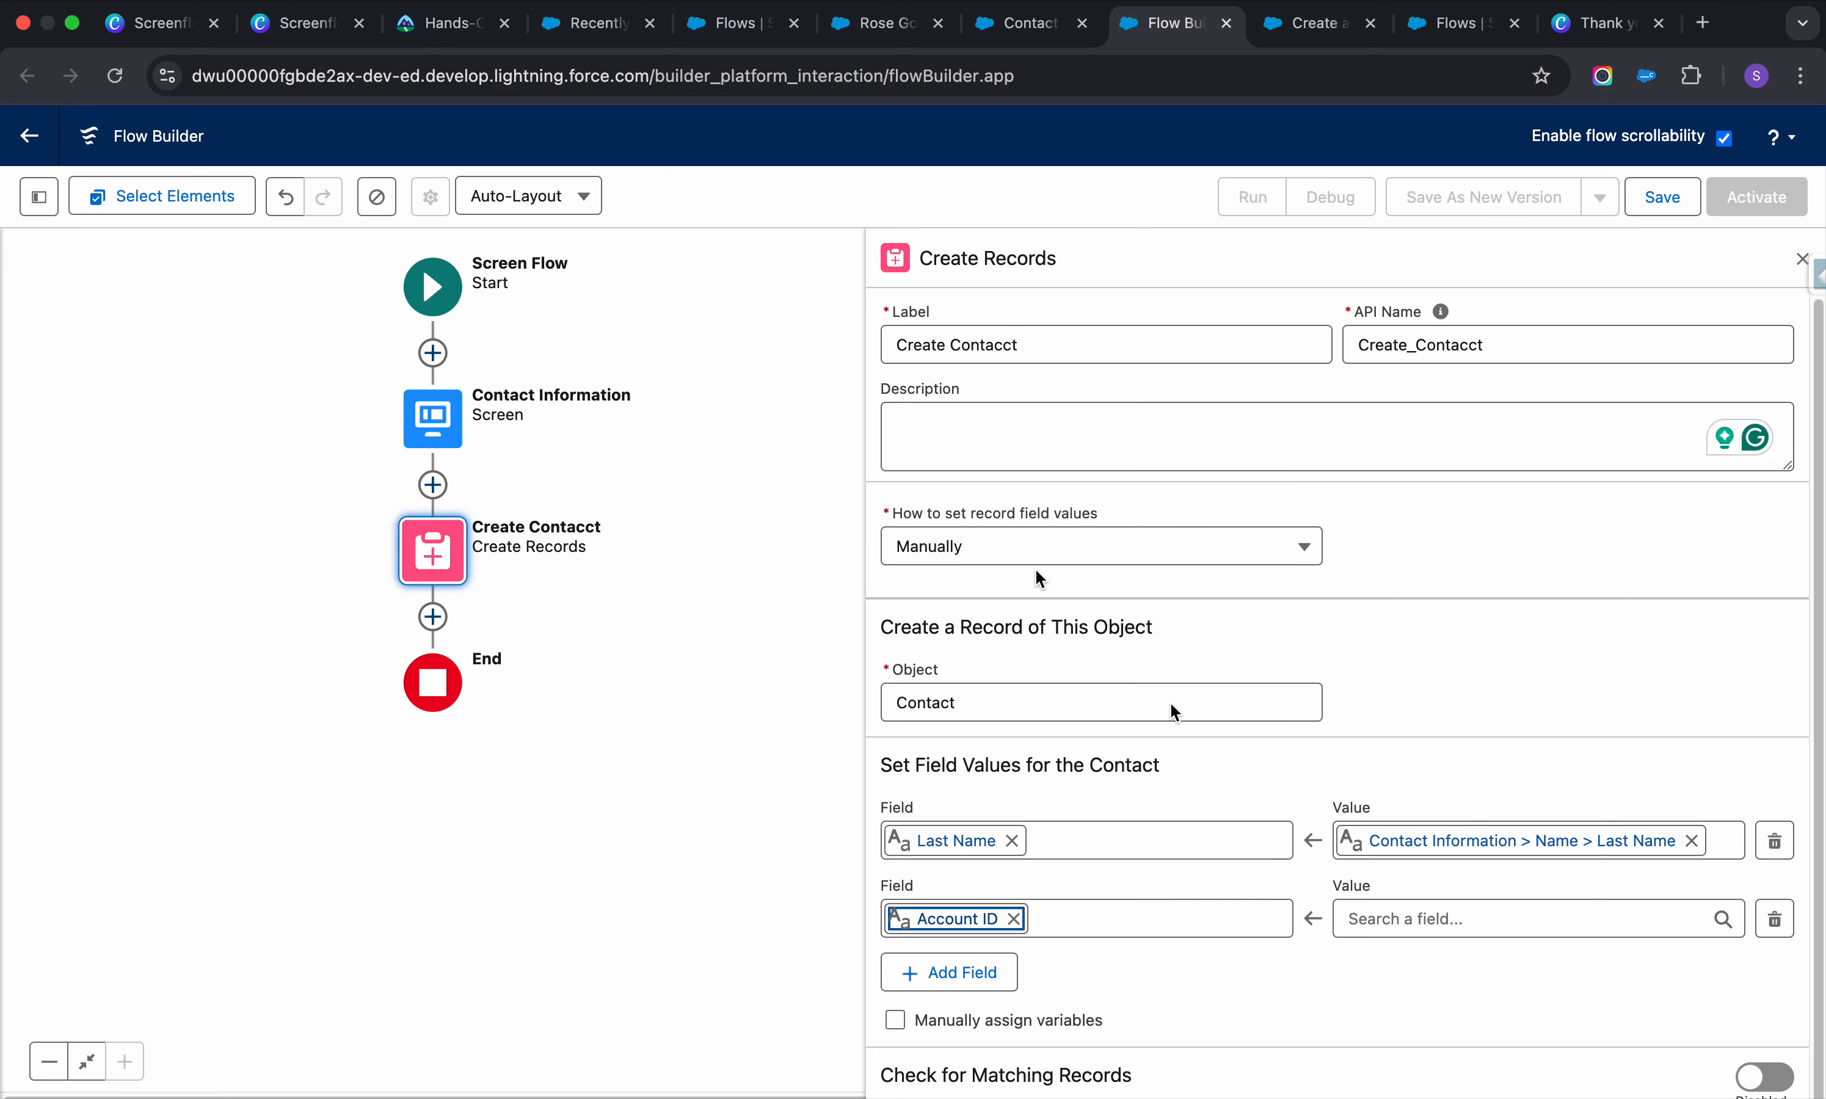
{"action": "left_click", "coordinate": [1440, 926]}
{"action": "left_click", "coordinate": [1697, 522]}
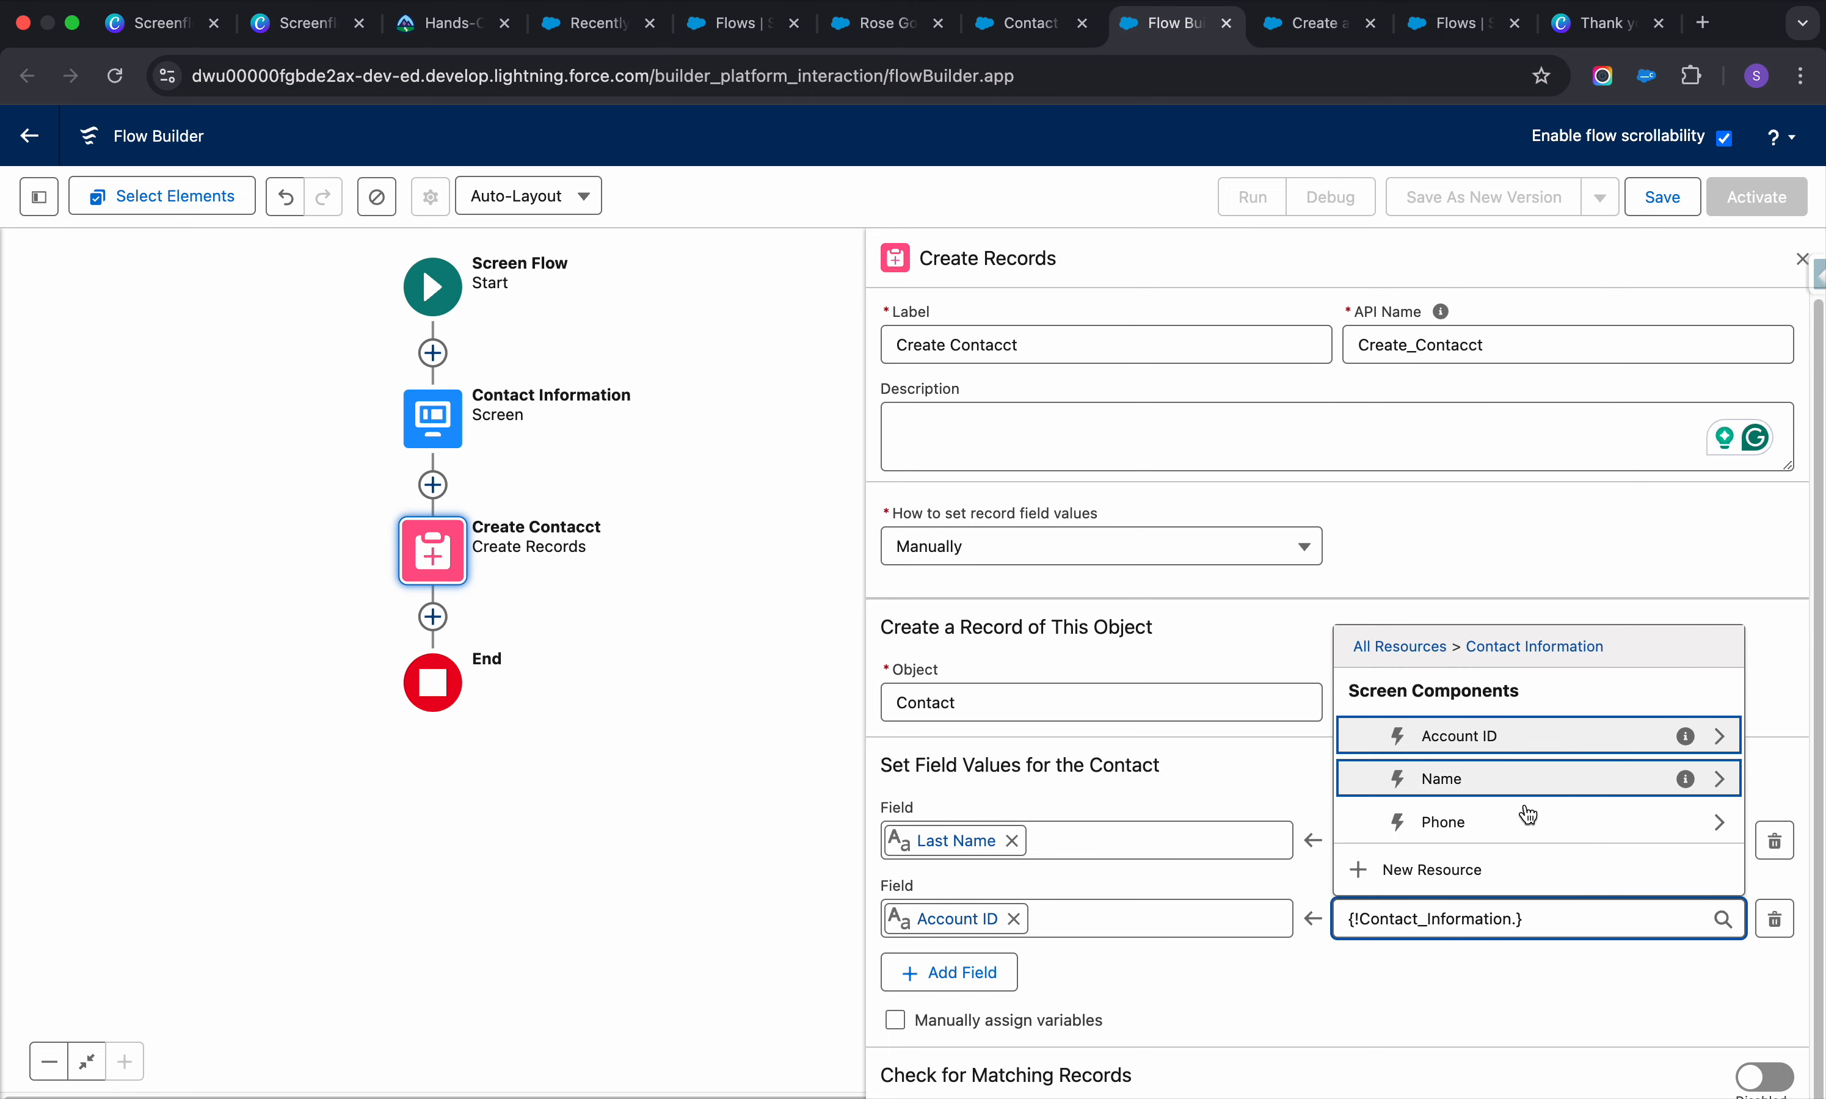
{"action": "left_click", "coordinate": [1717, 738]}
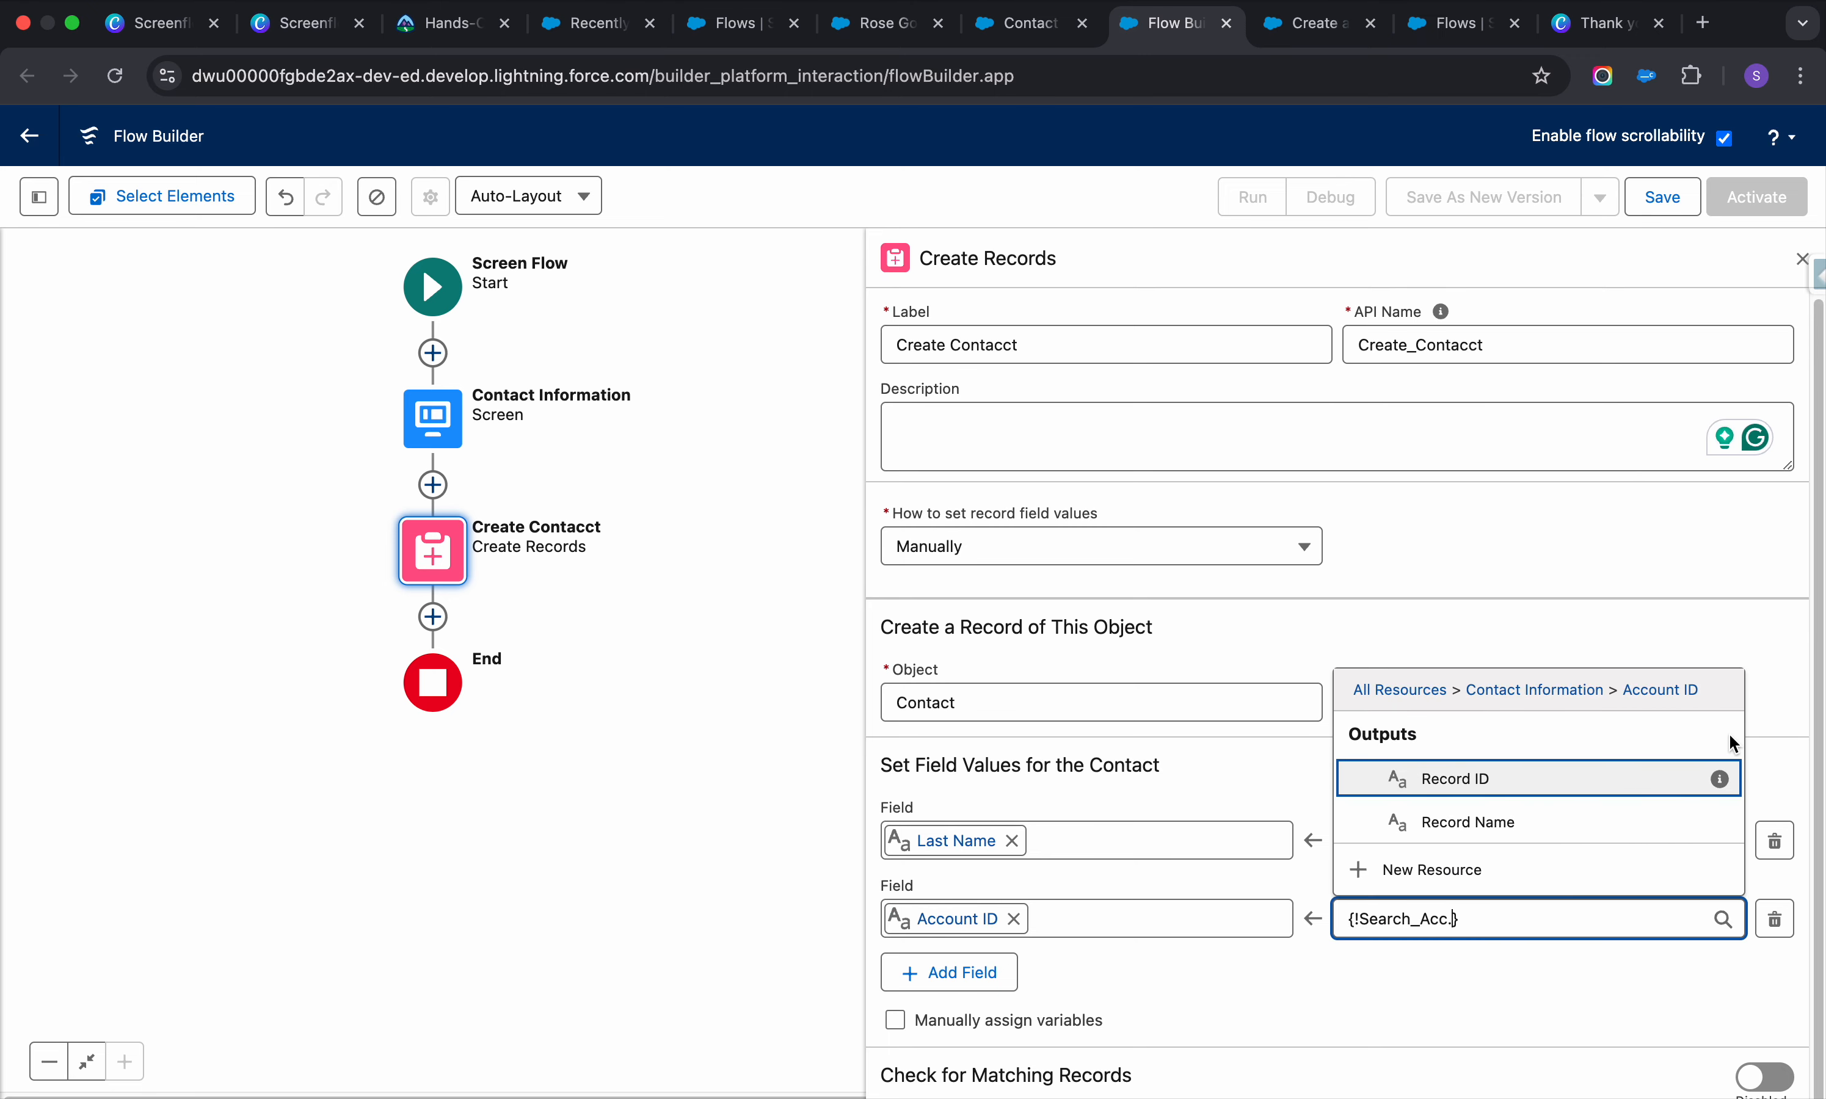
{"action": "left_click", "coordinate": [1374, 779]}
Add a third field mapping row for First Name, leaving Account ID unchanged
{"action": "left_click", "coordinate": [948, 973]}
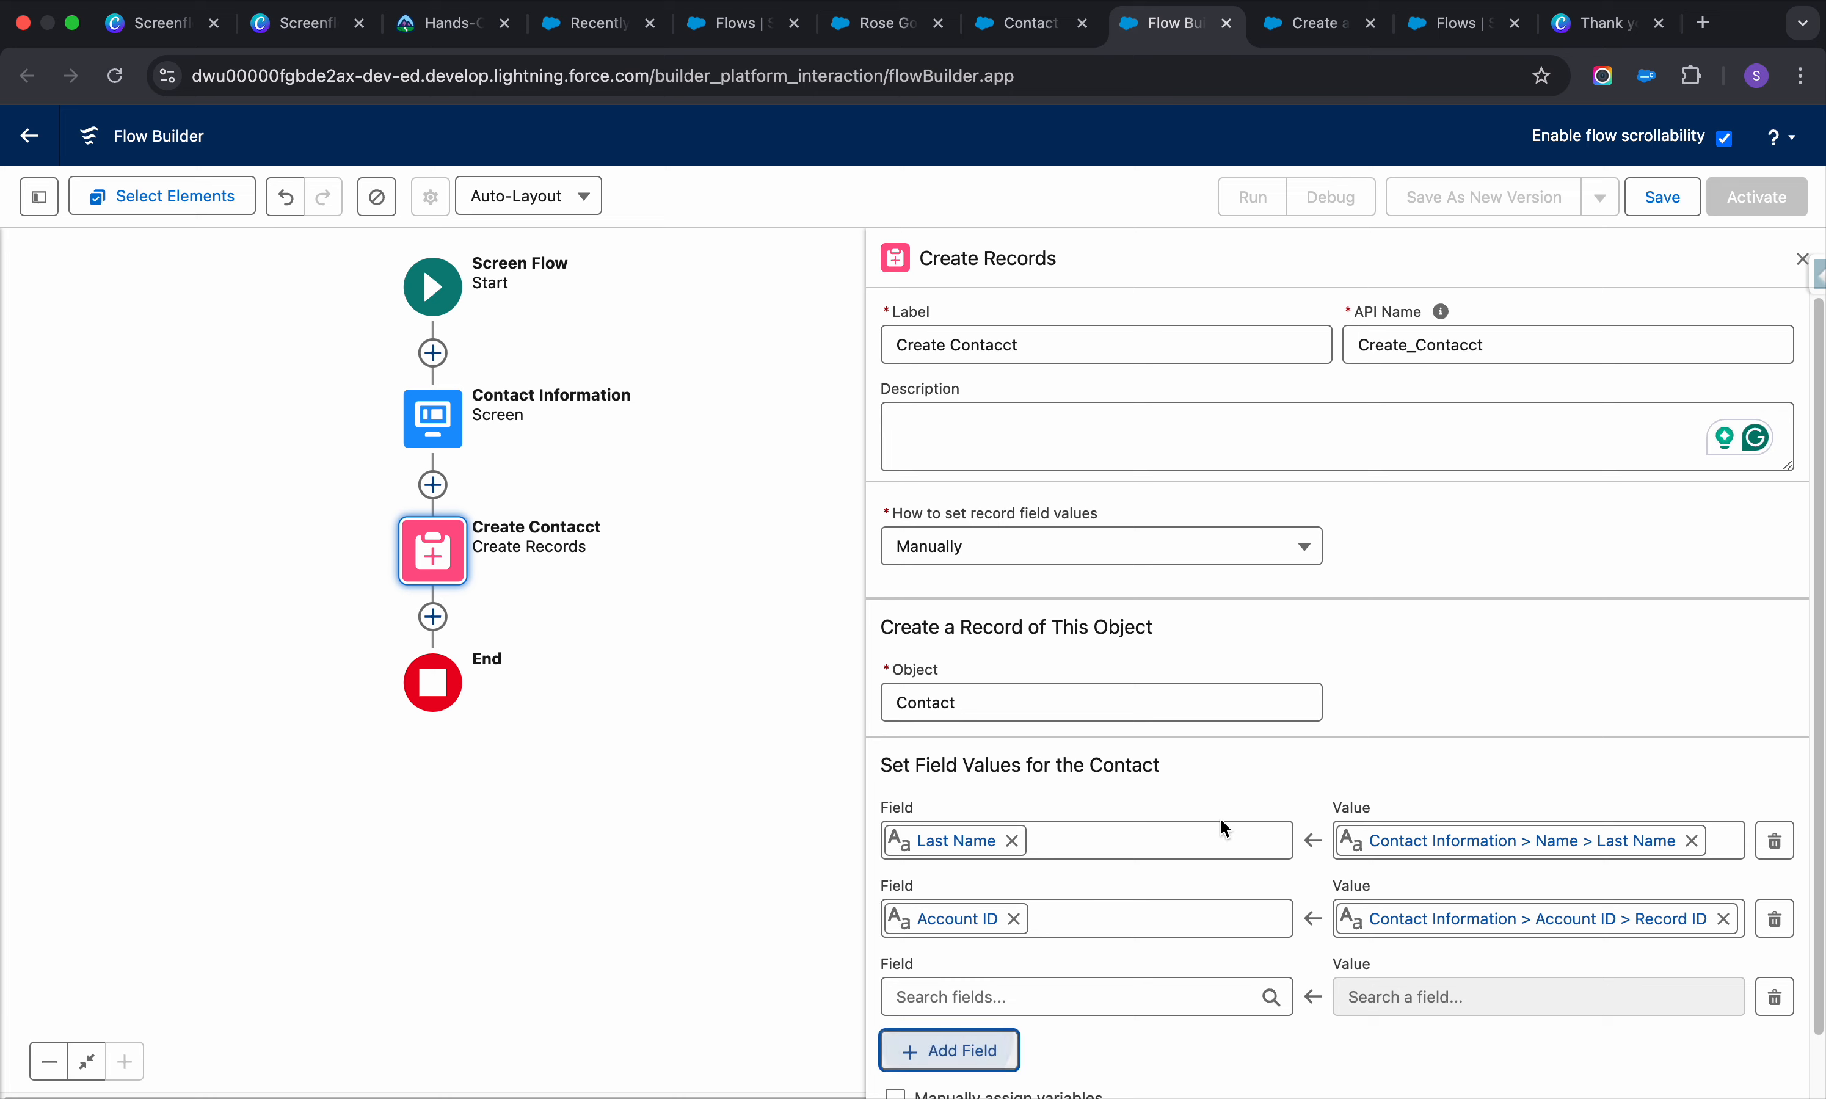
{"action": "scroll", "coordinate": [1220, 817], "scroll_direction": "down", "scroll_amount": 2}
{"action": "left_click", "coordinate": [1031, 921]}
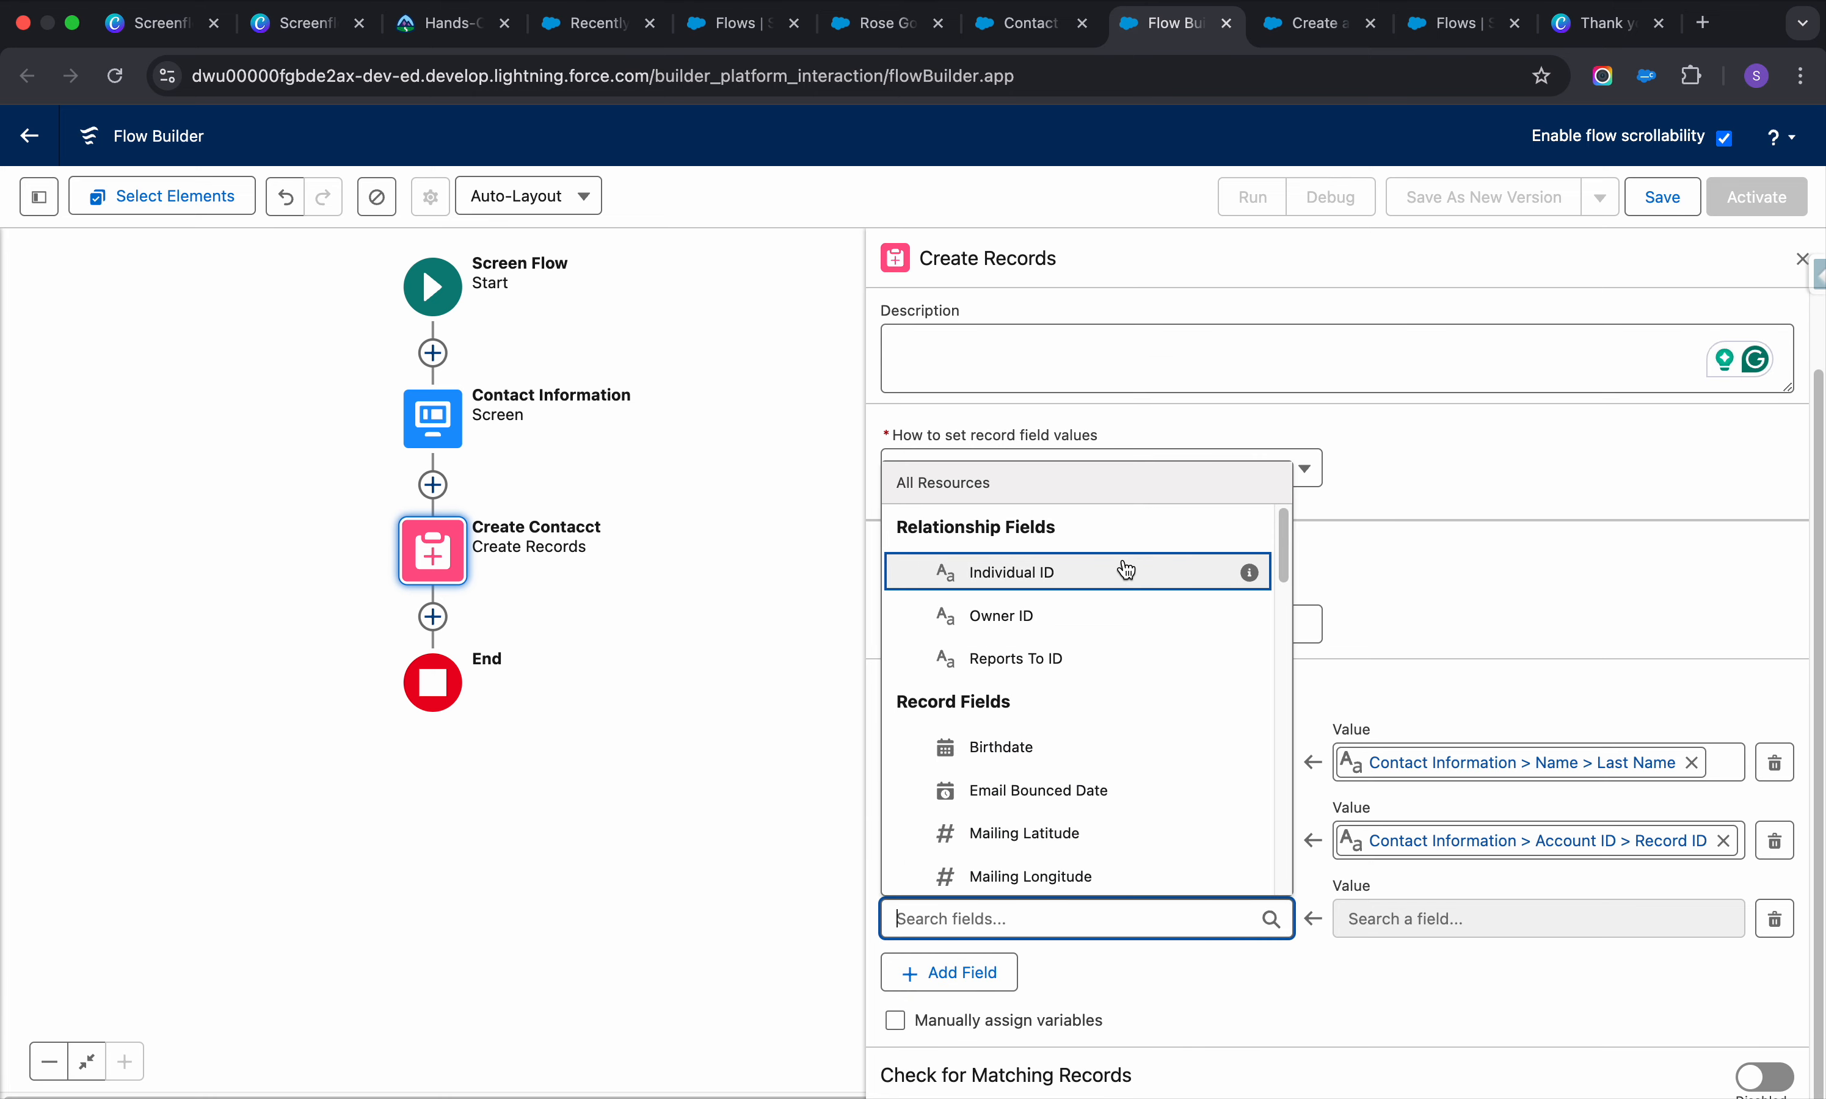
{"action": "scroll", "coordinate": [1101, 629], "scroll_direction": "down", "scroll_amount": 4}
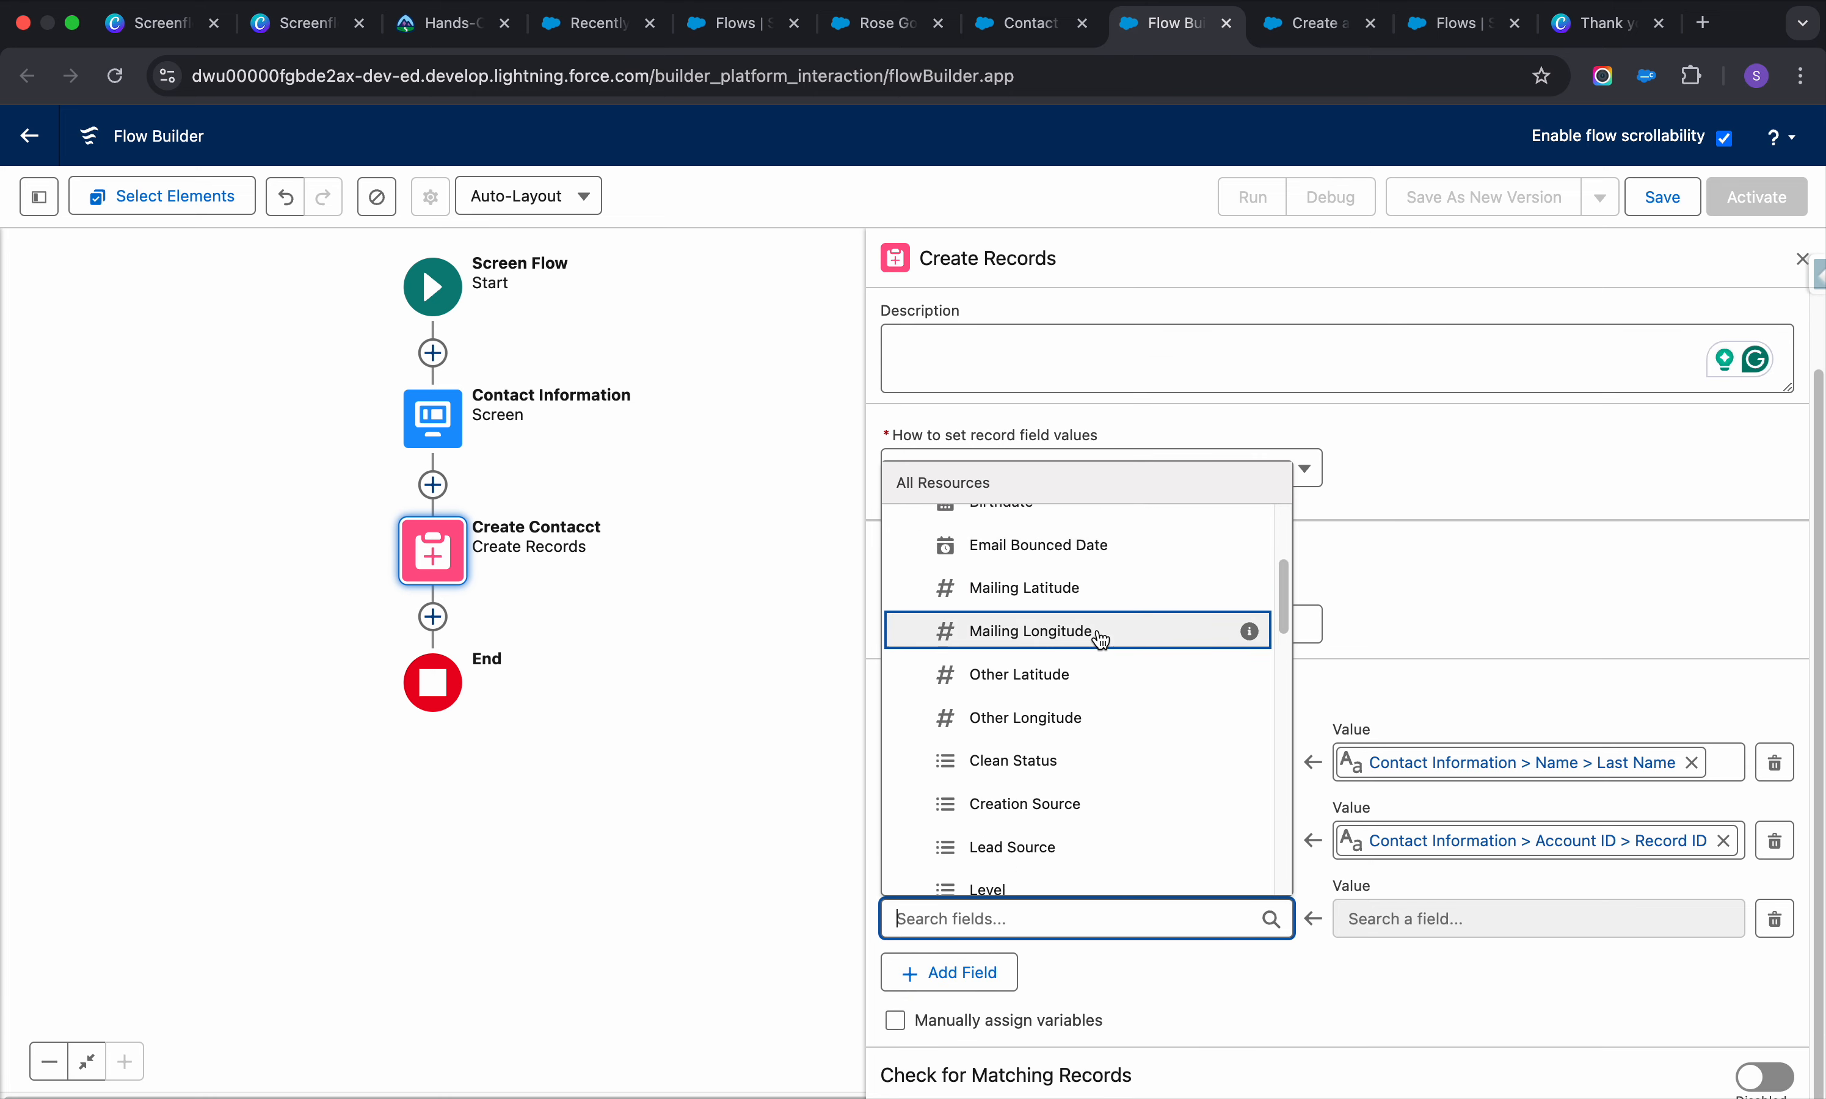
{"action": "scroll", "coordinate": [1101, 639], "scroll_direction": "down", "scroll_amount": 1}
{"action": "scroll", "coordinate": [1100, 639], "scroll_direction": "down", "scroll_amount": 6}
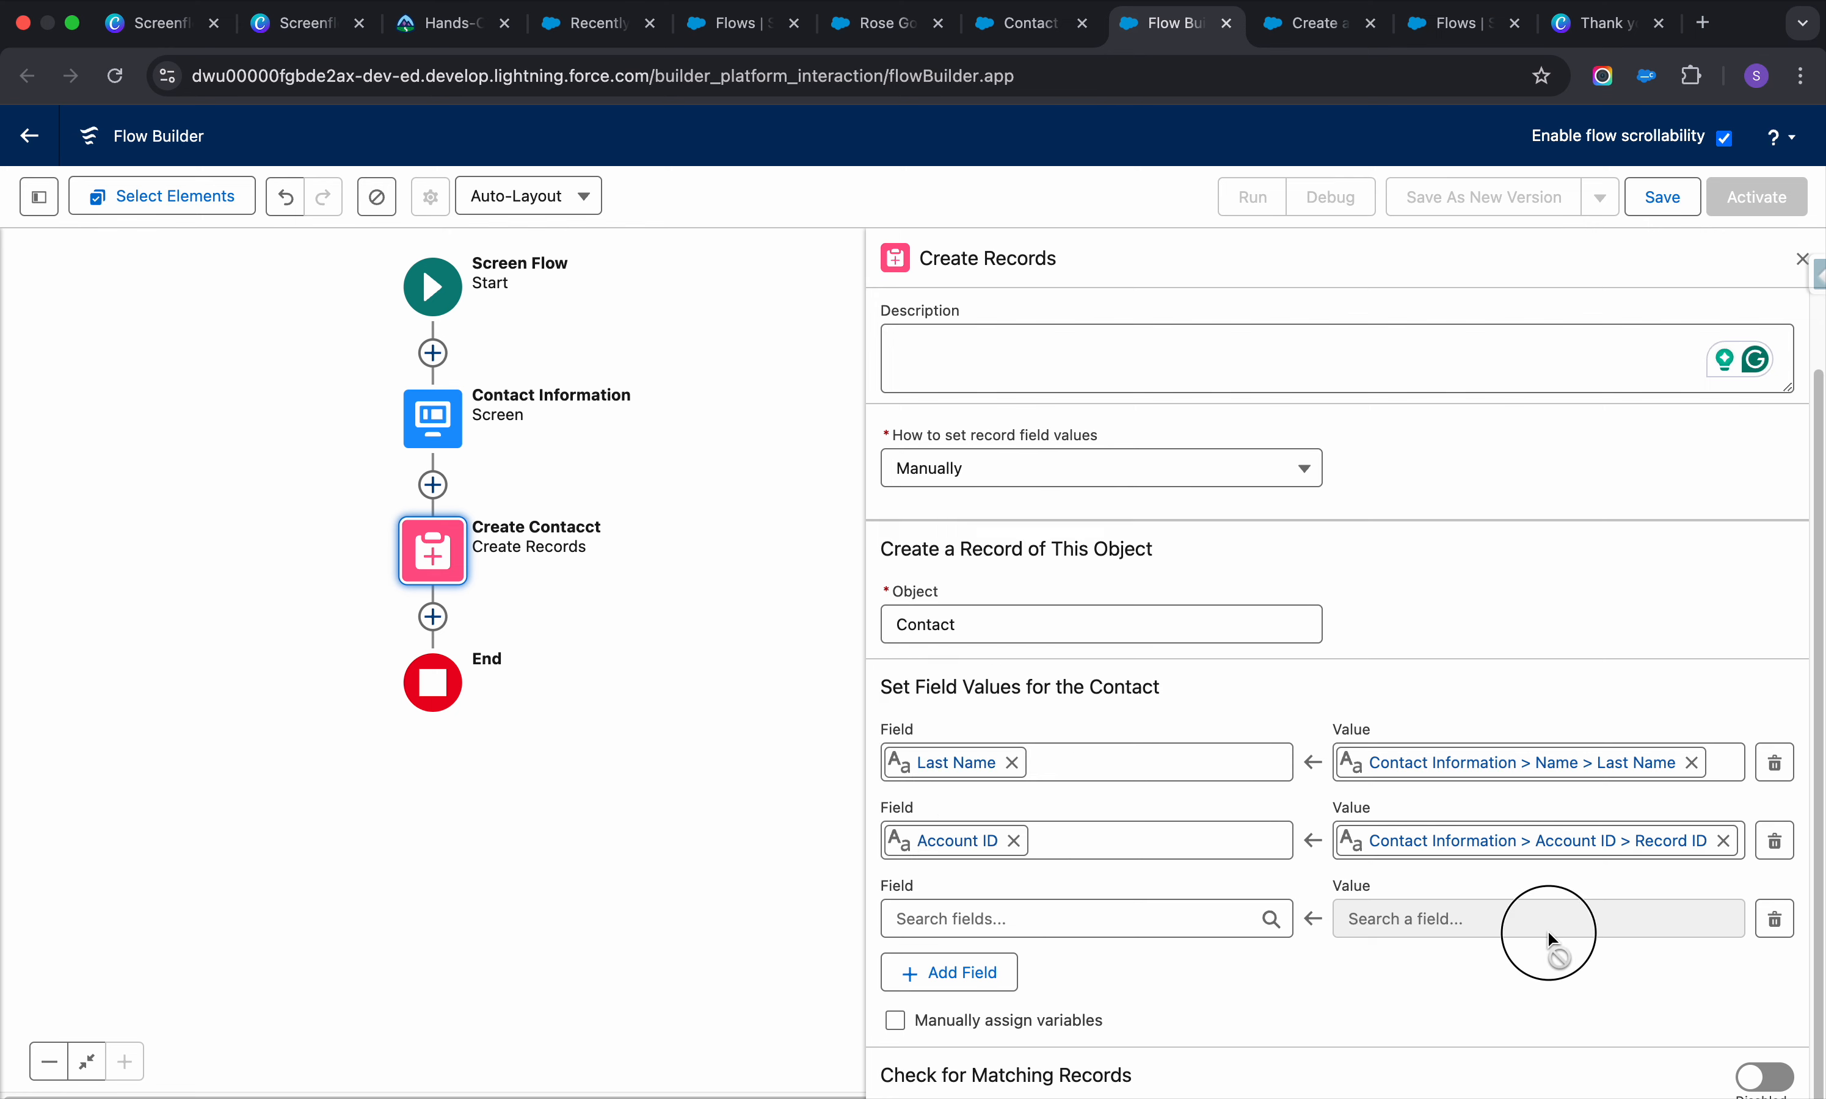
{"action": "left_click", "coordinate": [1535, 841]}
{"action": "left_click", "coordinate": [1515, 963]}
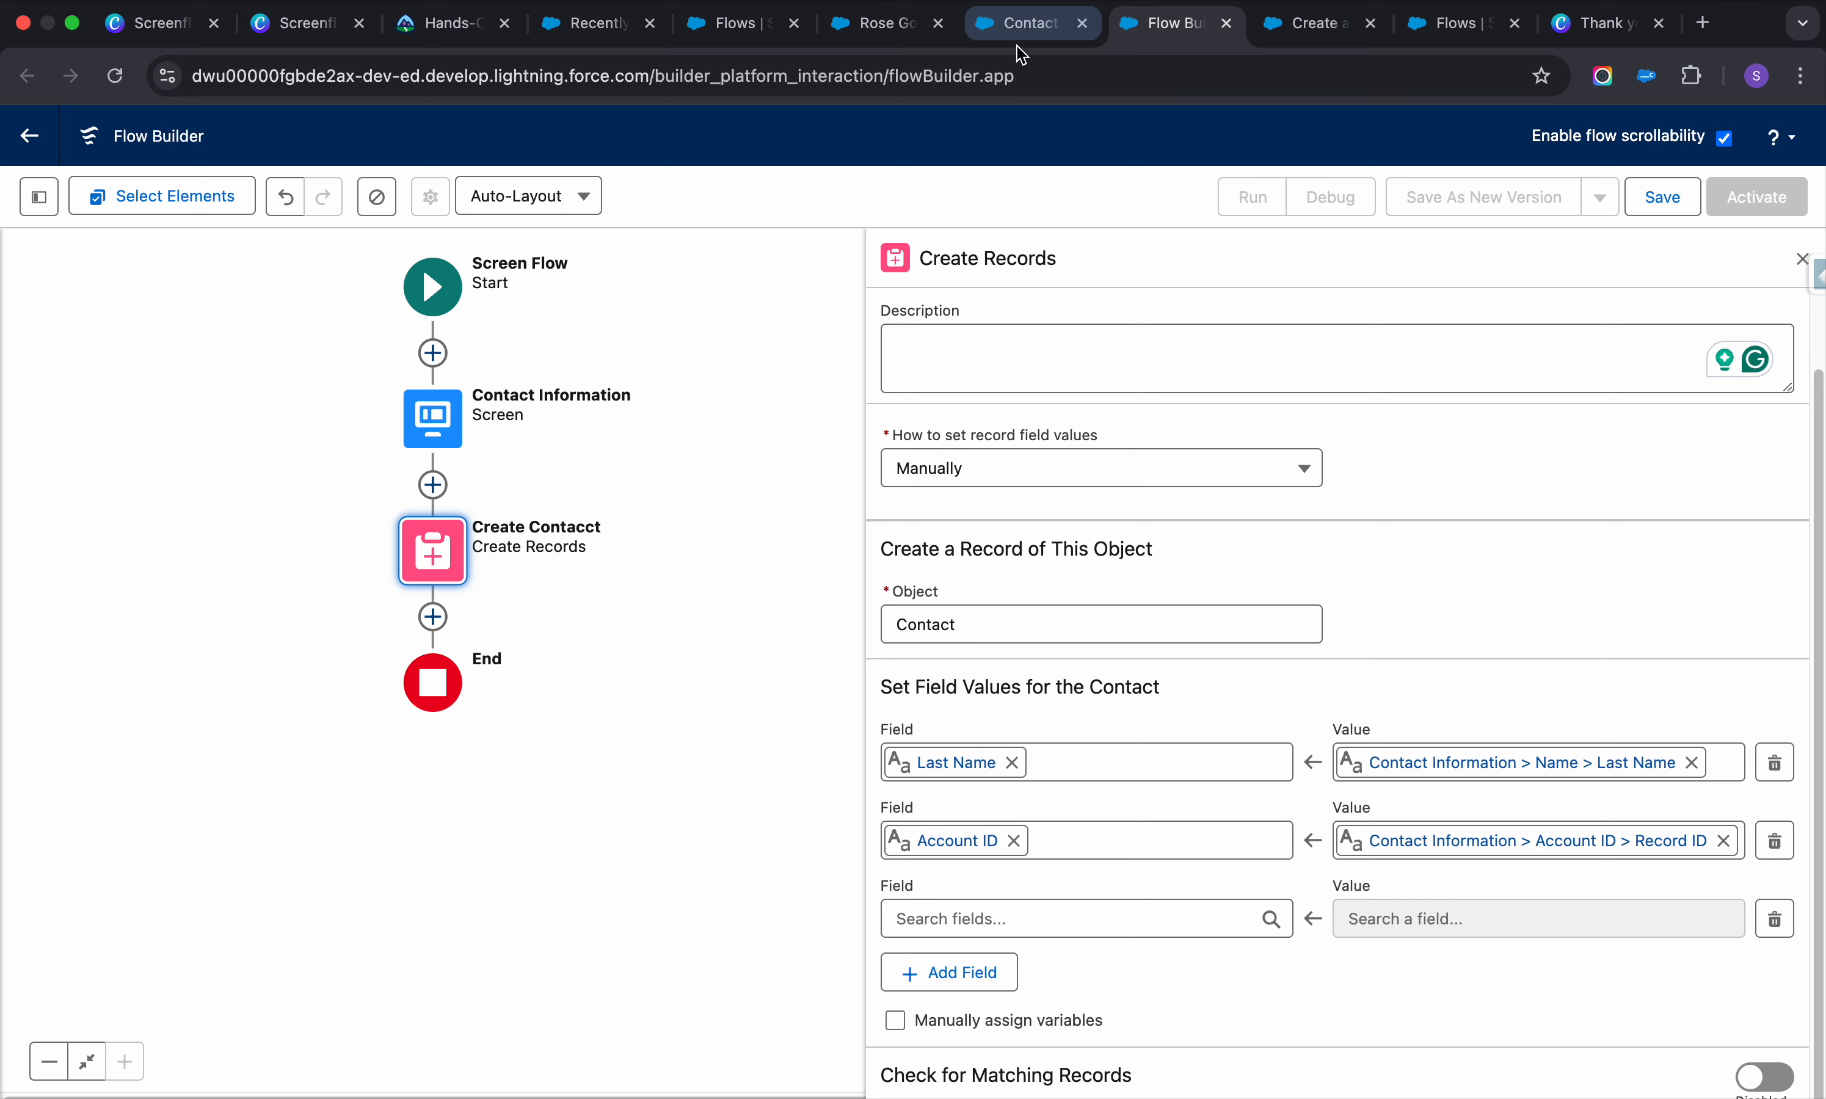
{"action": "left_click", "coordinate": [1104, 911]}
{"action": "type", "text": "f"}
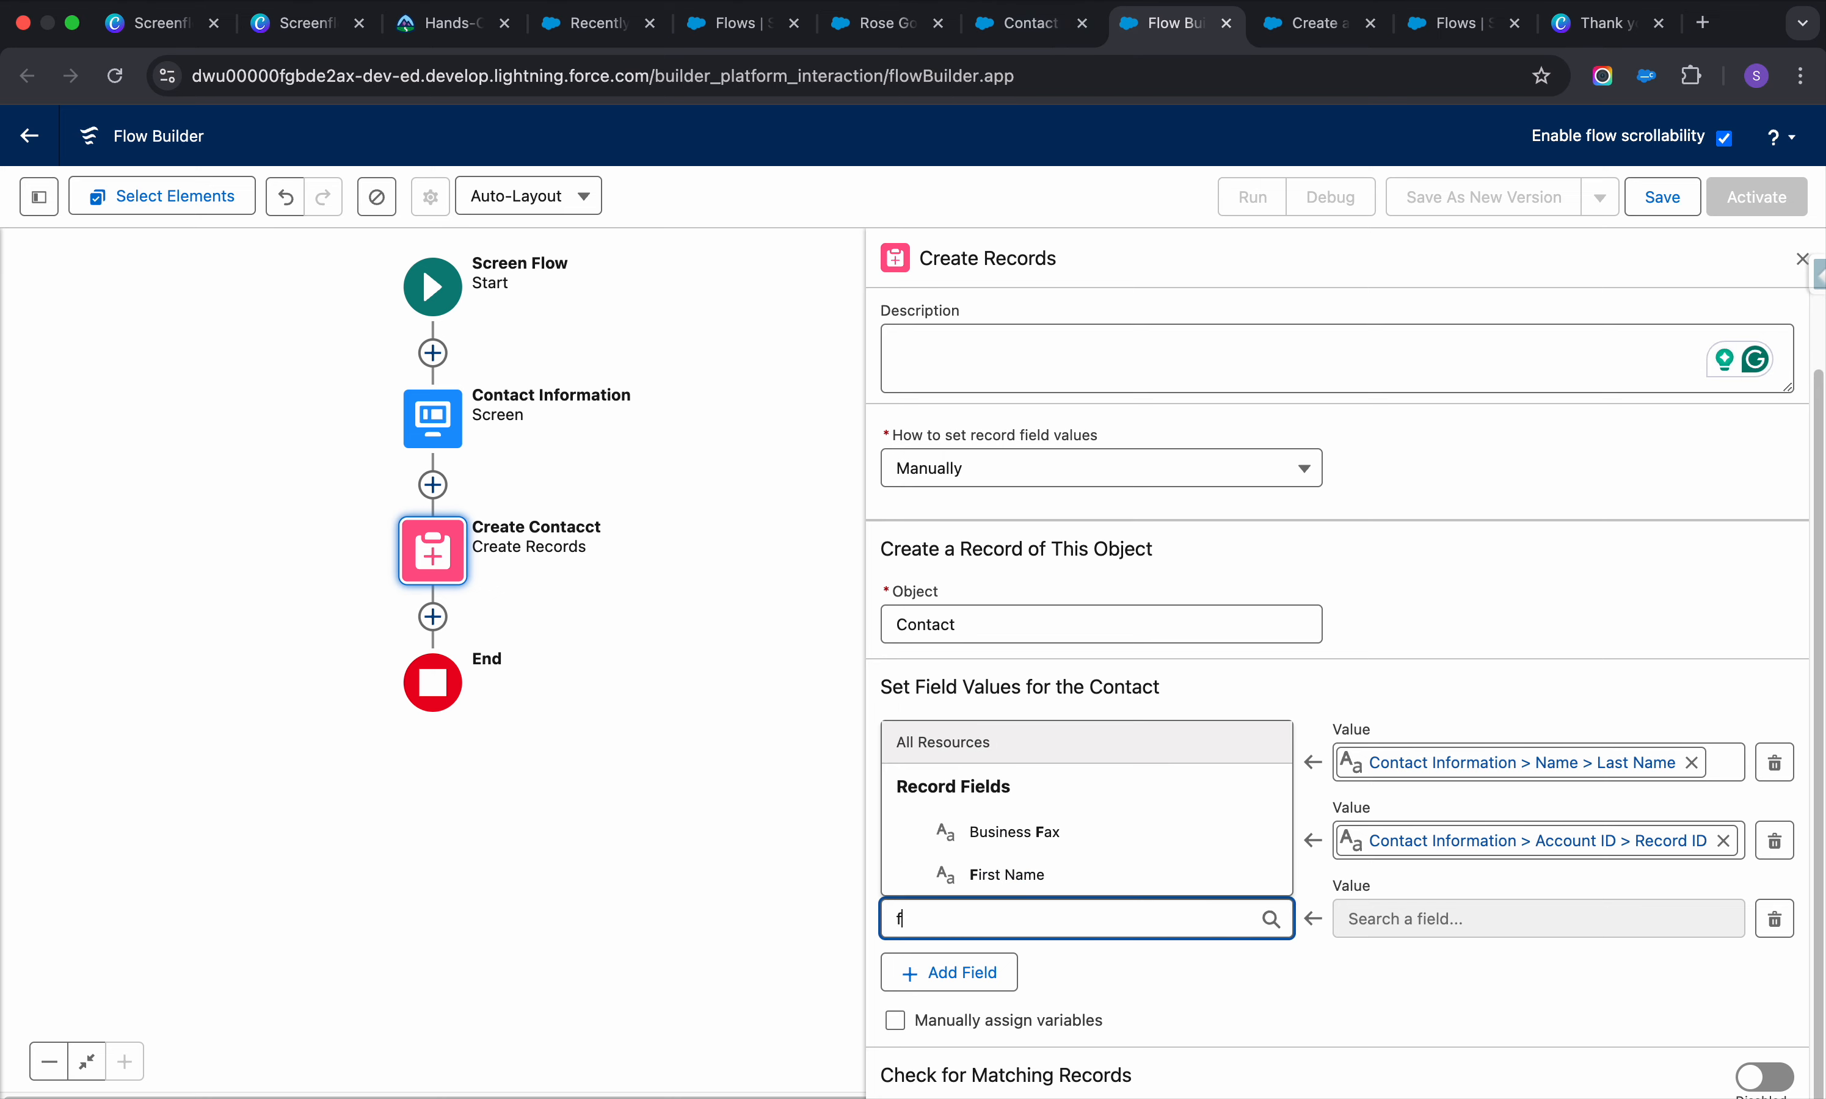
{"action": "left_click", "coordinate": [1052, 869]}
Set First Name's value to Contact Information > Name > First Name, replacing a wrong Last Name pick
{"action": "left_click", "coordinate": [1580, 912]}
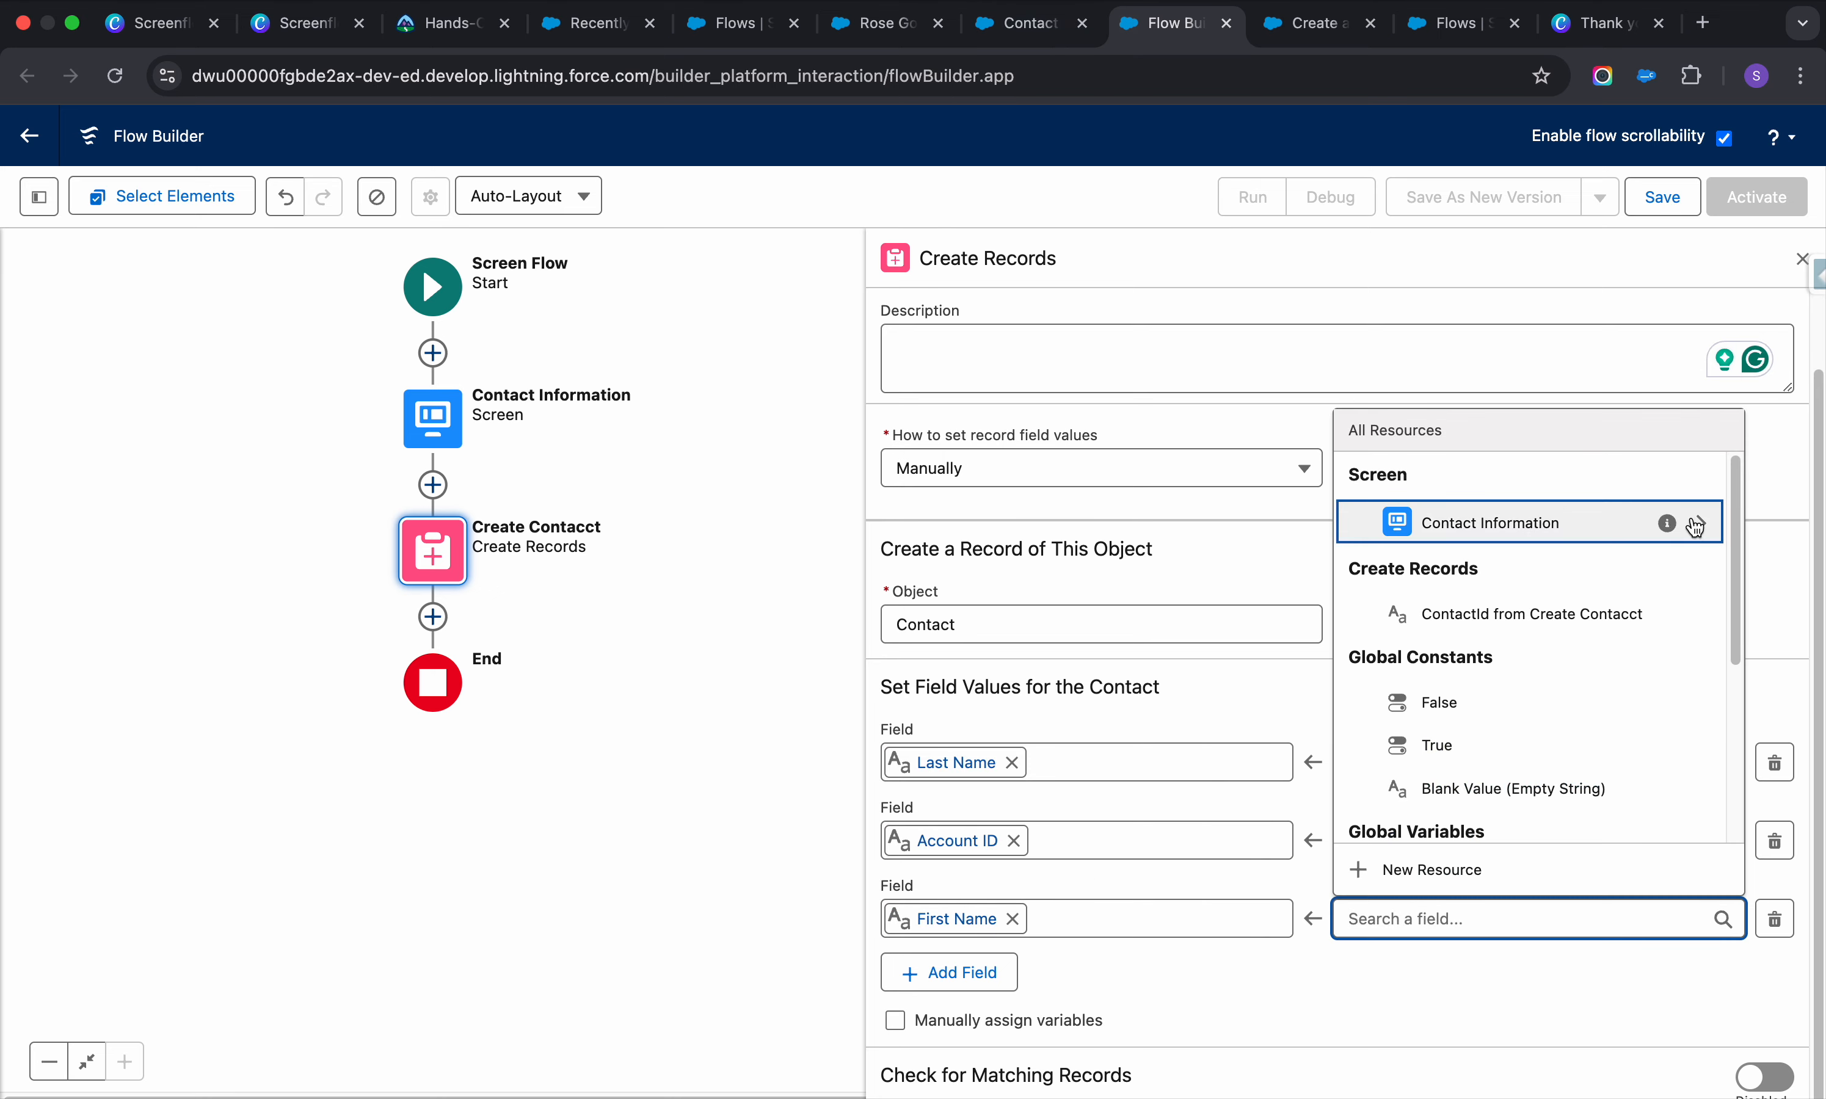
{"action": "left_click", "coordinate": [1704, 524]}
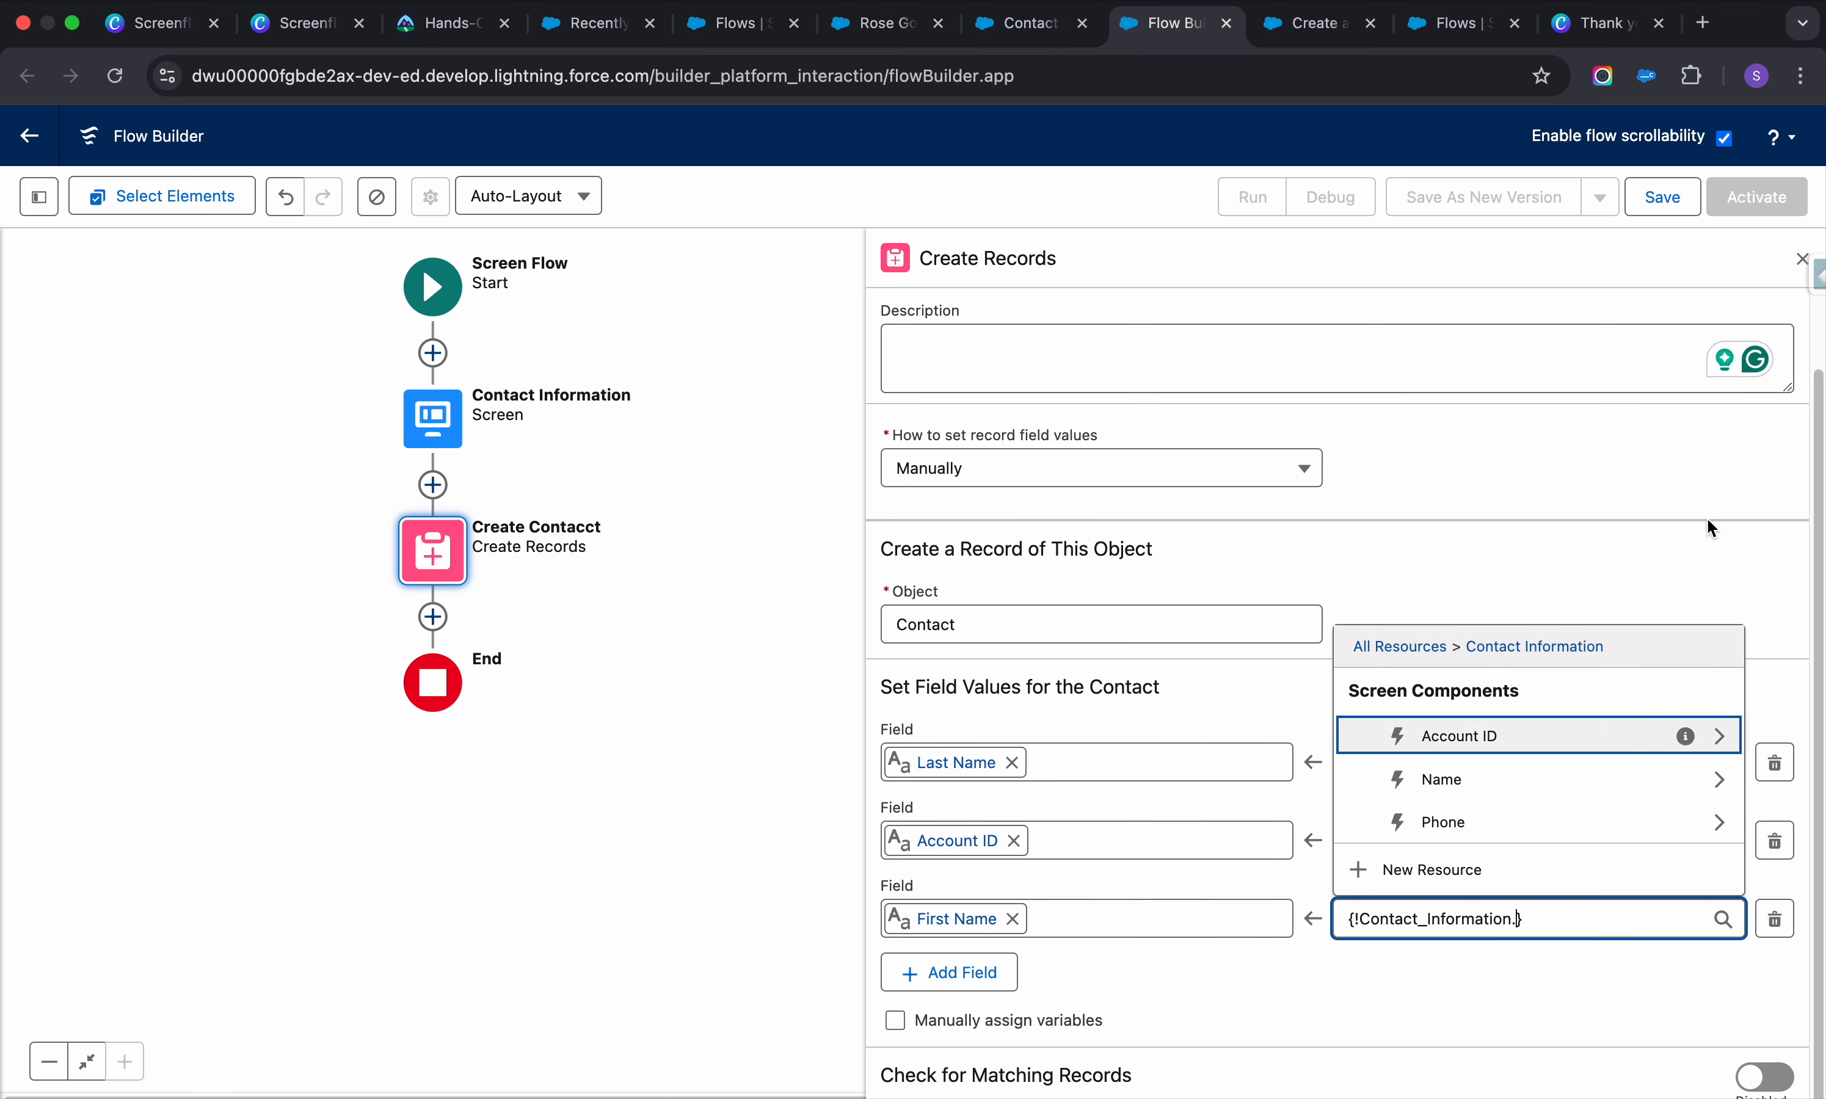
{"action": "left_click", "coordinate": [1720, 779]}
{"action": "left_click", "coordinate": [1464, 780]}
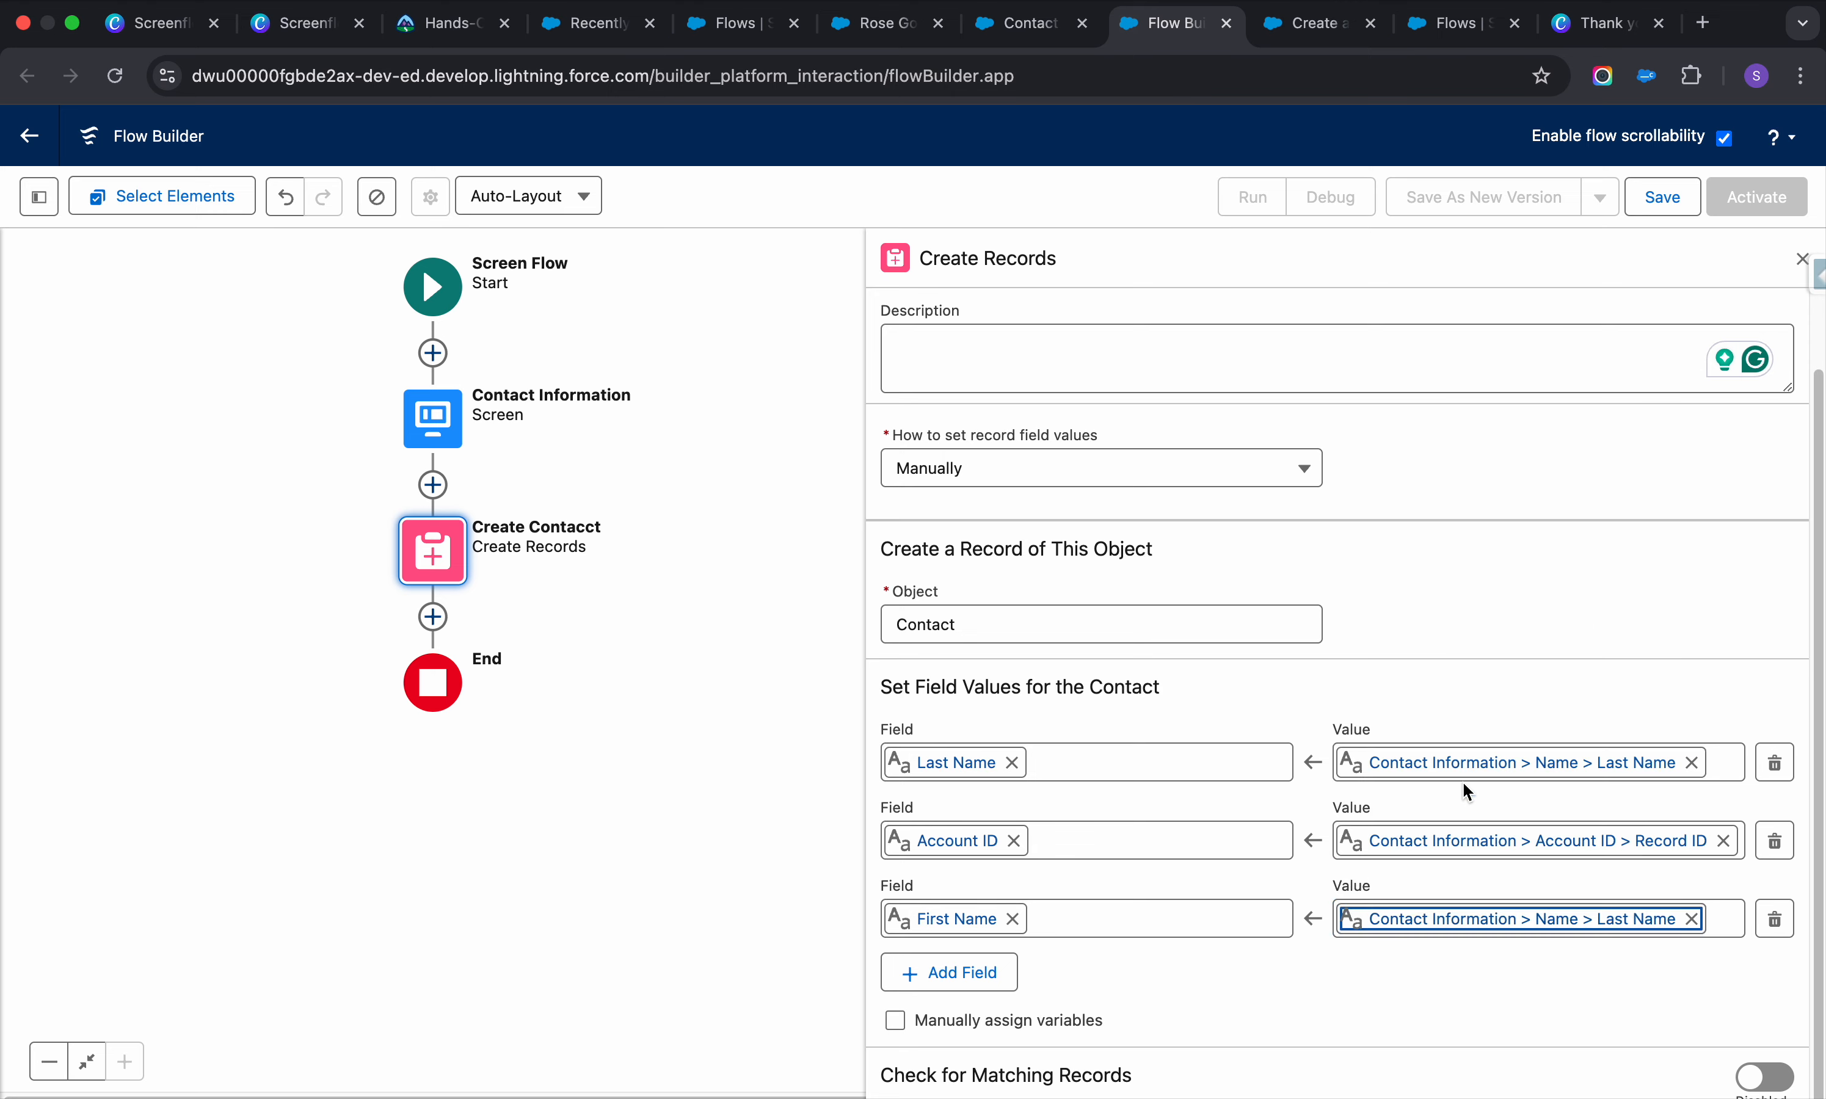
{"action": "left_click", "coordinate": [1686, 919]}
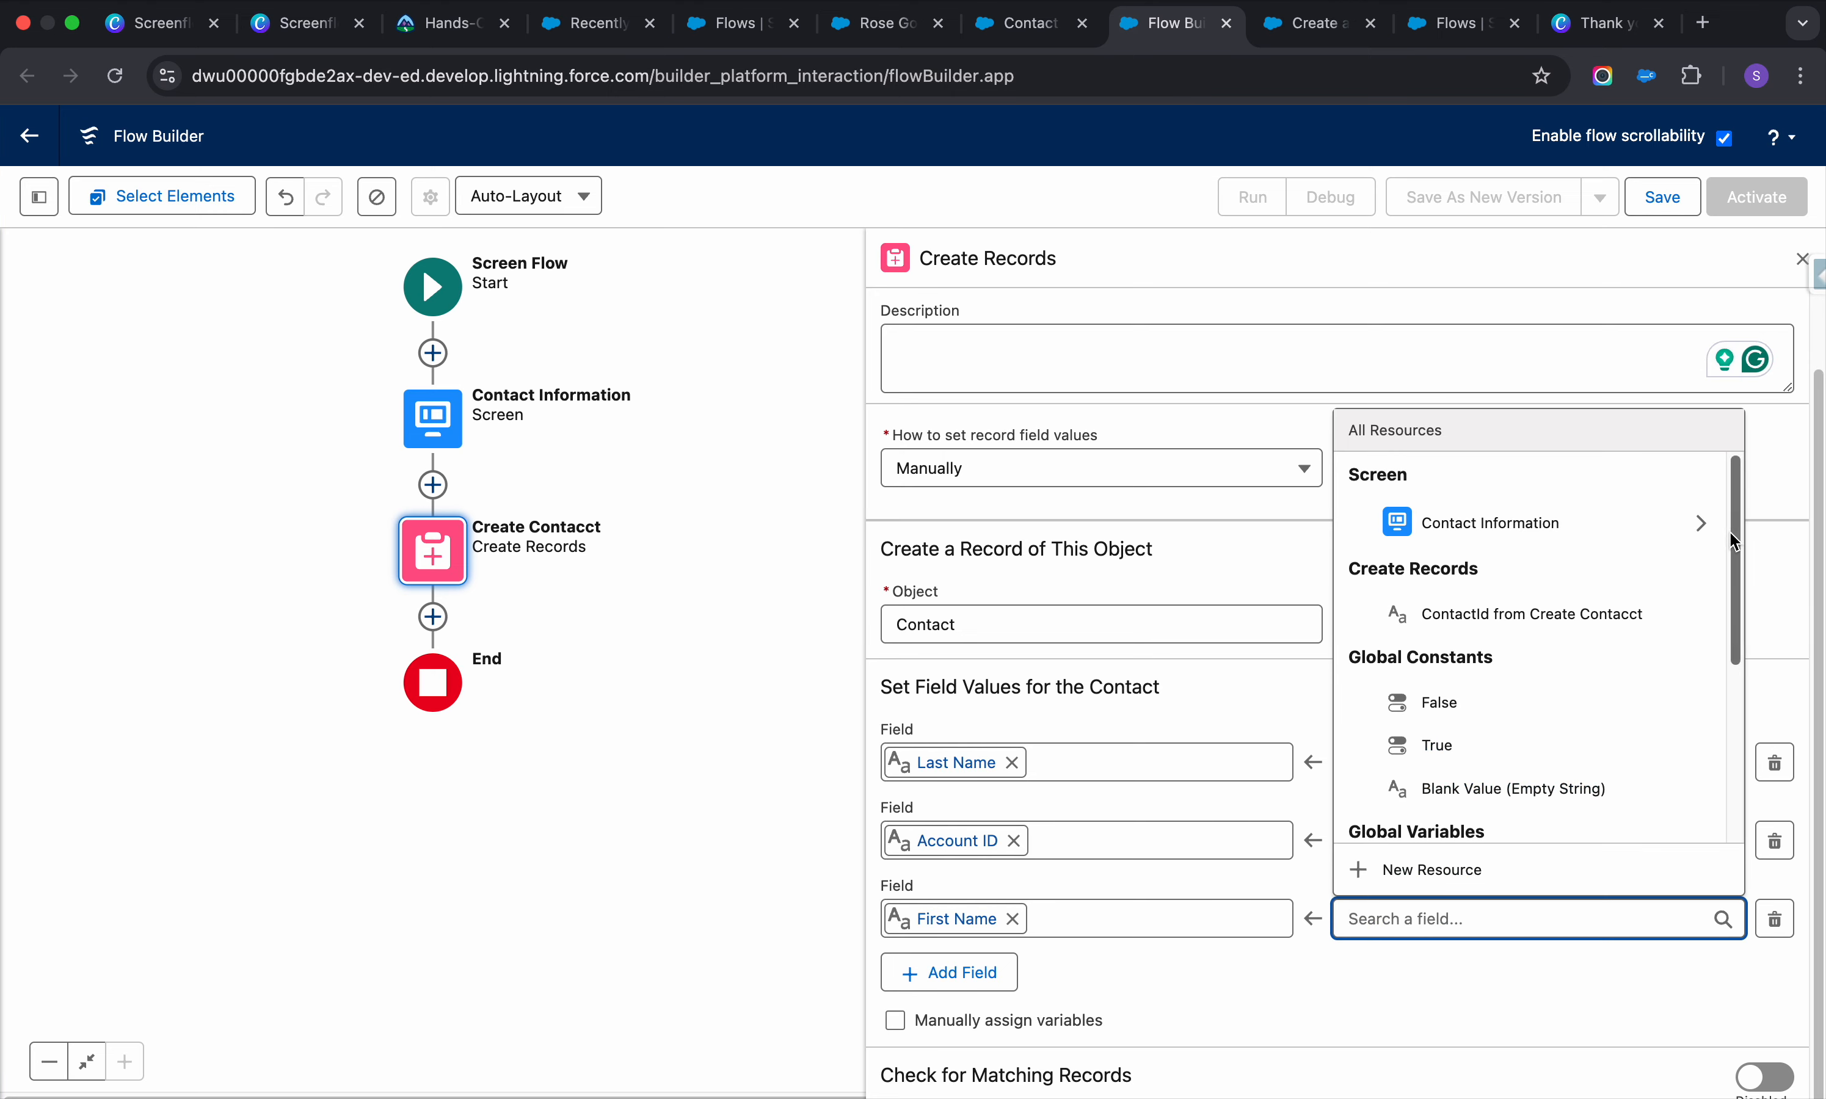
{"action": "left_click", "coordinate": [1703, 522]}
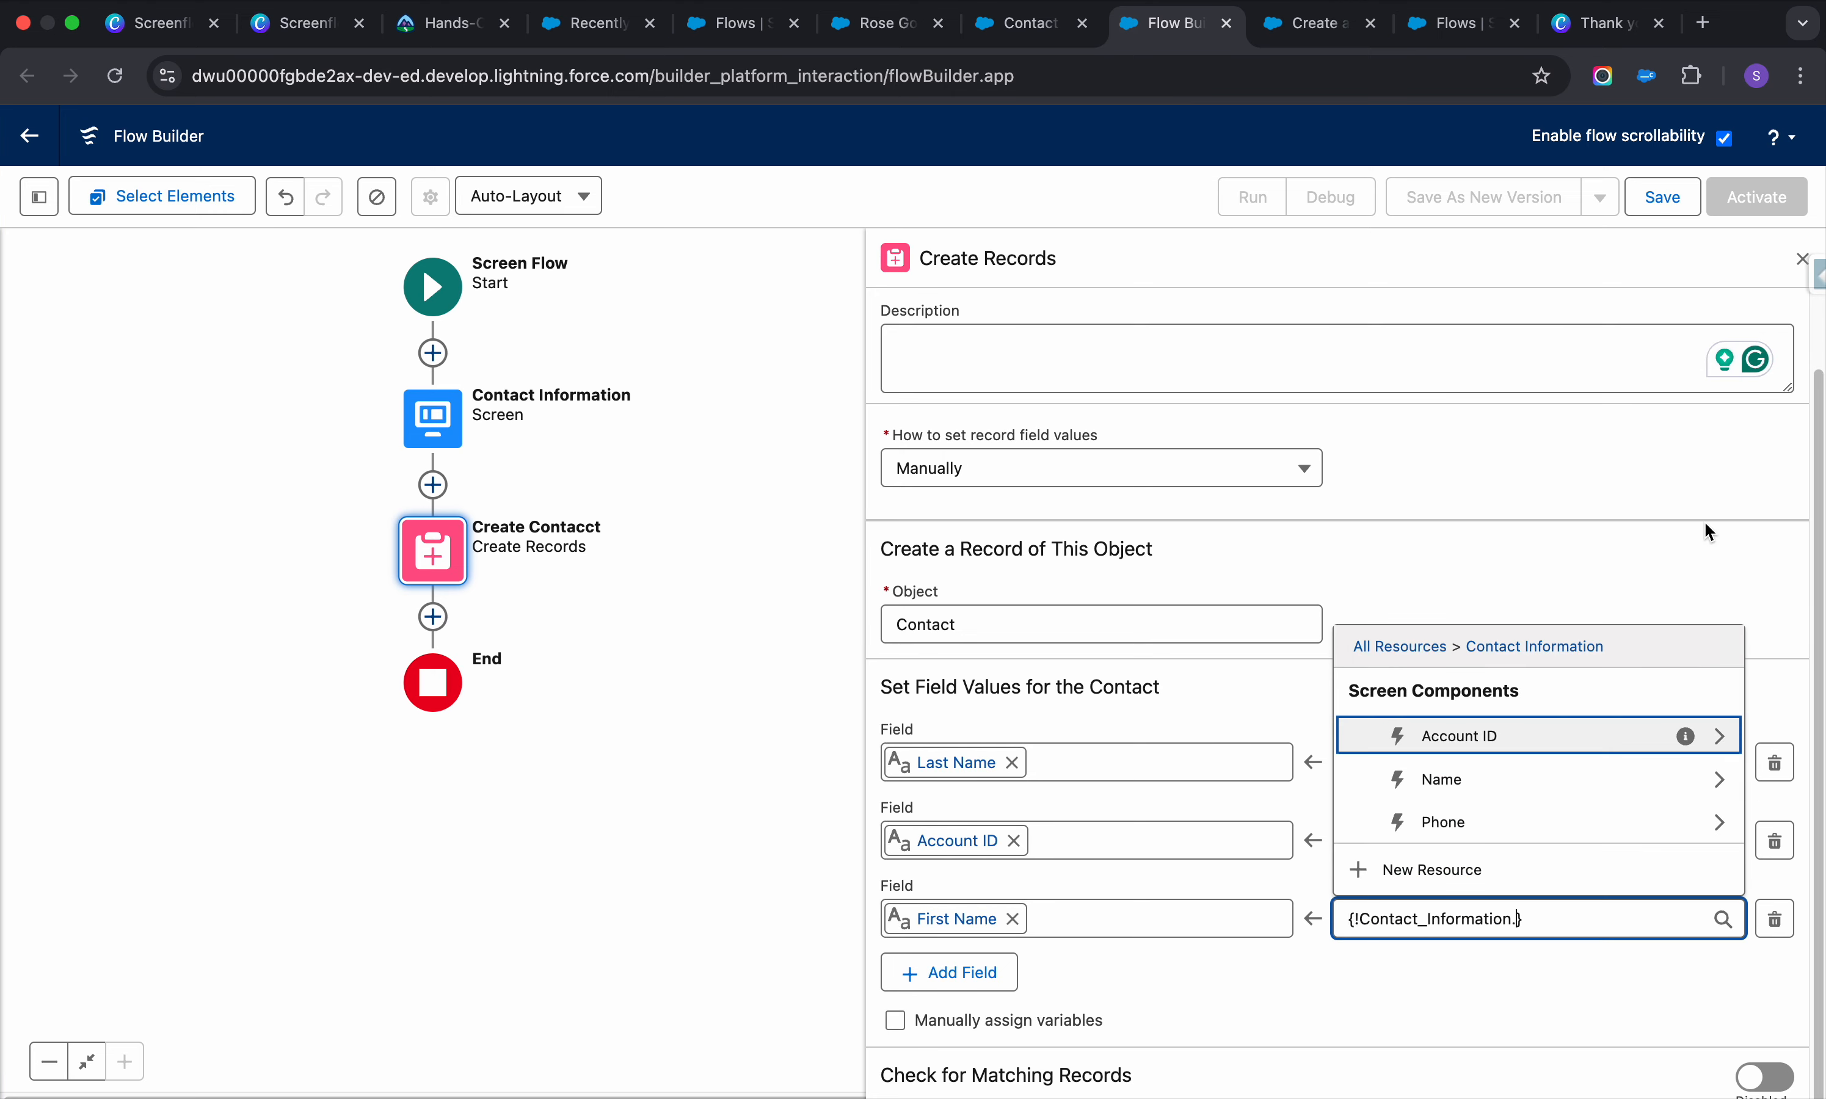
{"action": "left_click", "coordinate": [1720, 779]}
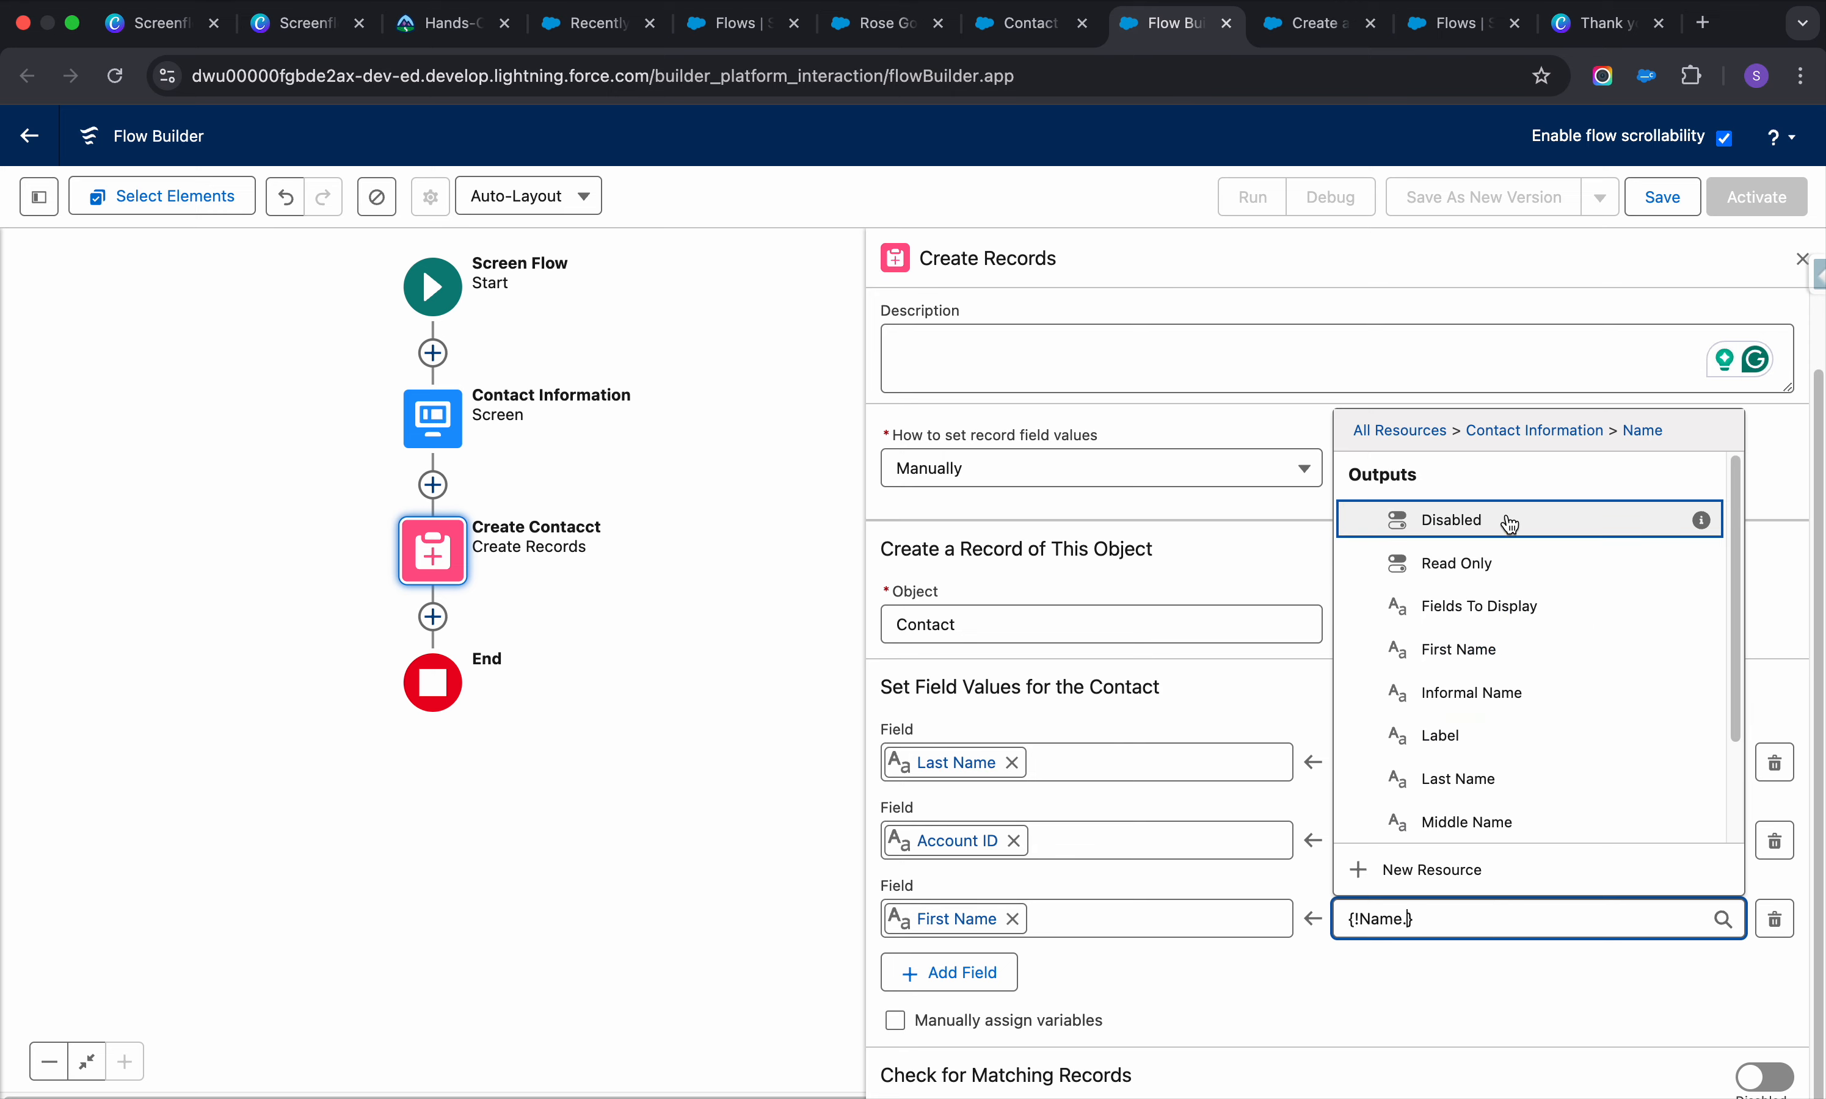
{"action": "left_click", "coordinate": [1475, 666]}
Add a fourth row mapping Mobile Phone to the Phone input's value
{"action": "left_click", "coordinate": [964, 973]}
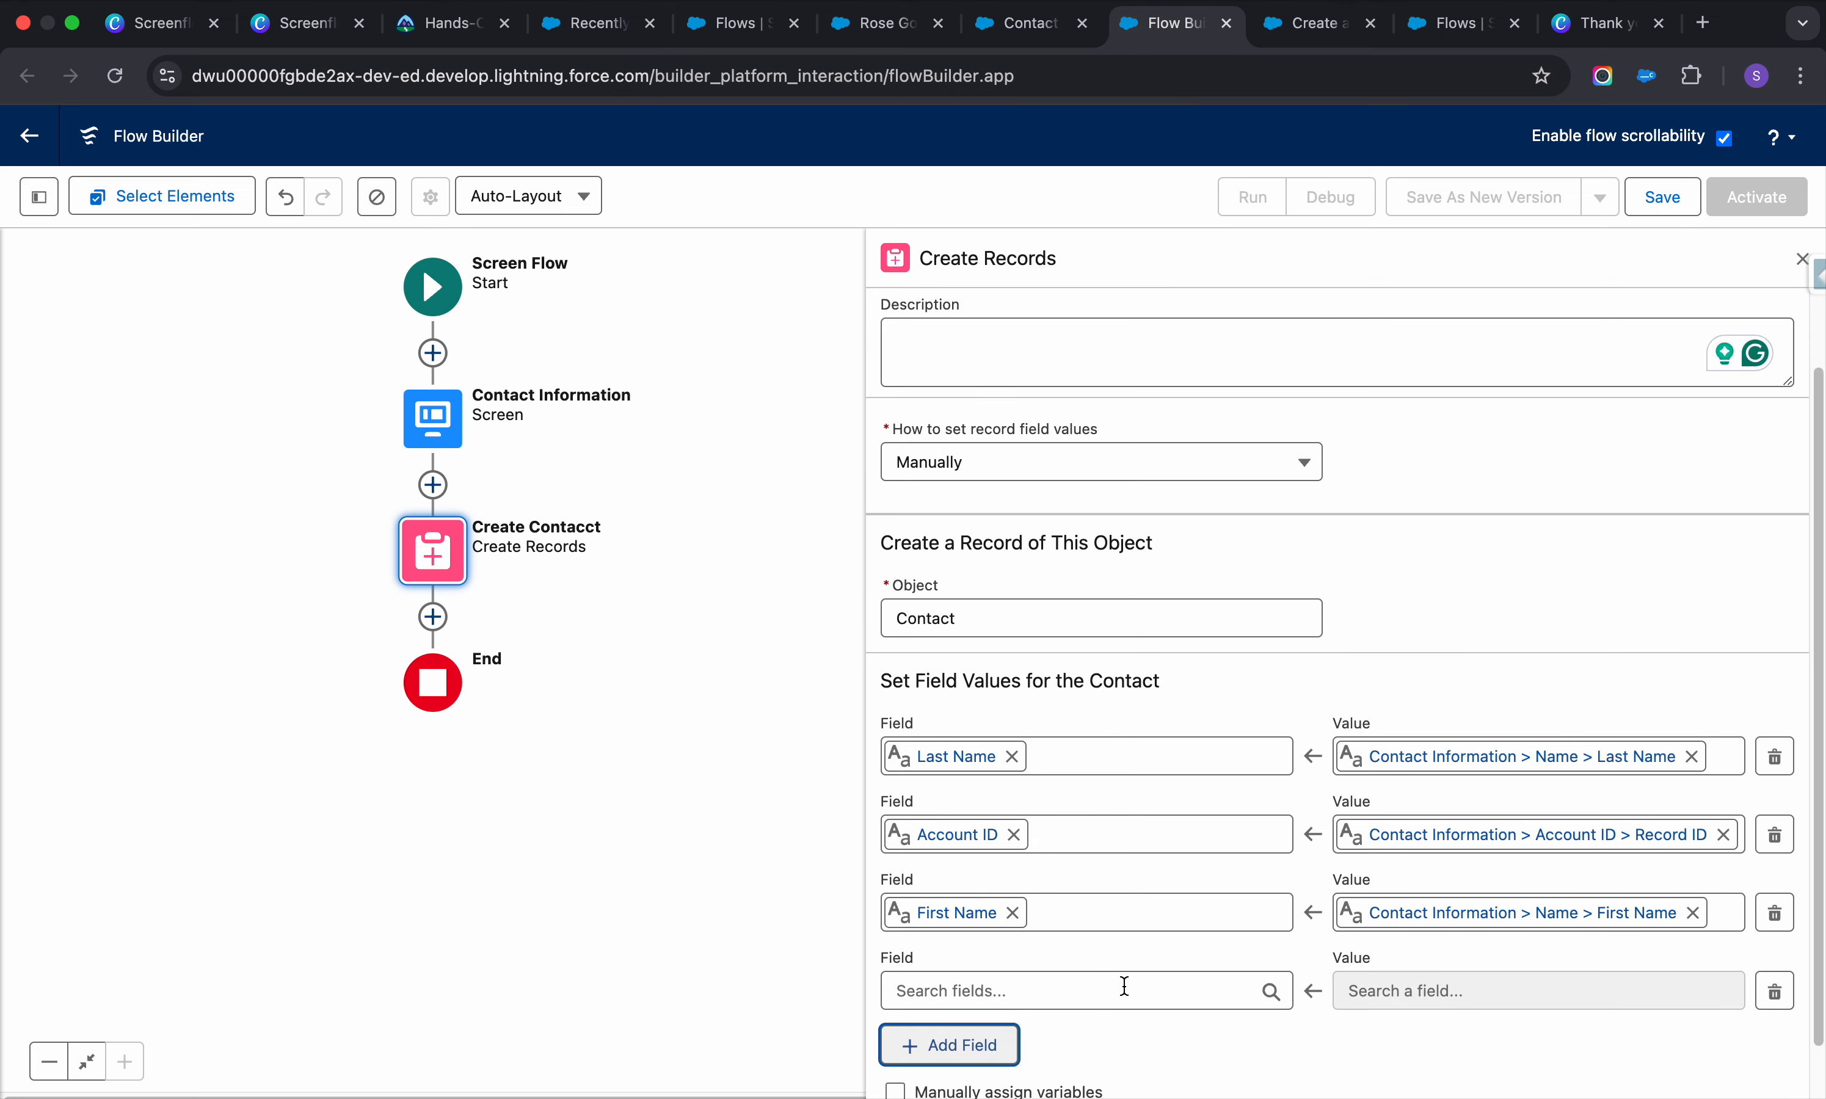
{"action": "scroll", "coordinate": [1112, 956], "scroll_direction": "down", "scroll_amount": 1}
{"action": "left_click", "coordinate": [1121, 922]}
{"action": "type", "text": "pho"}
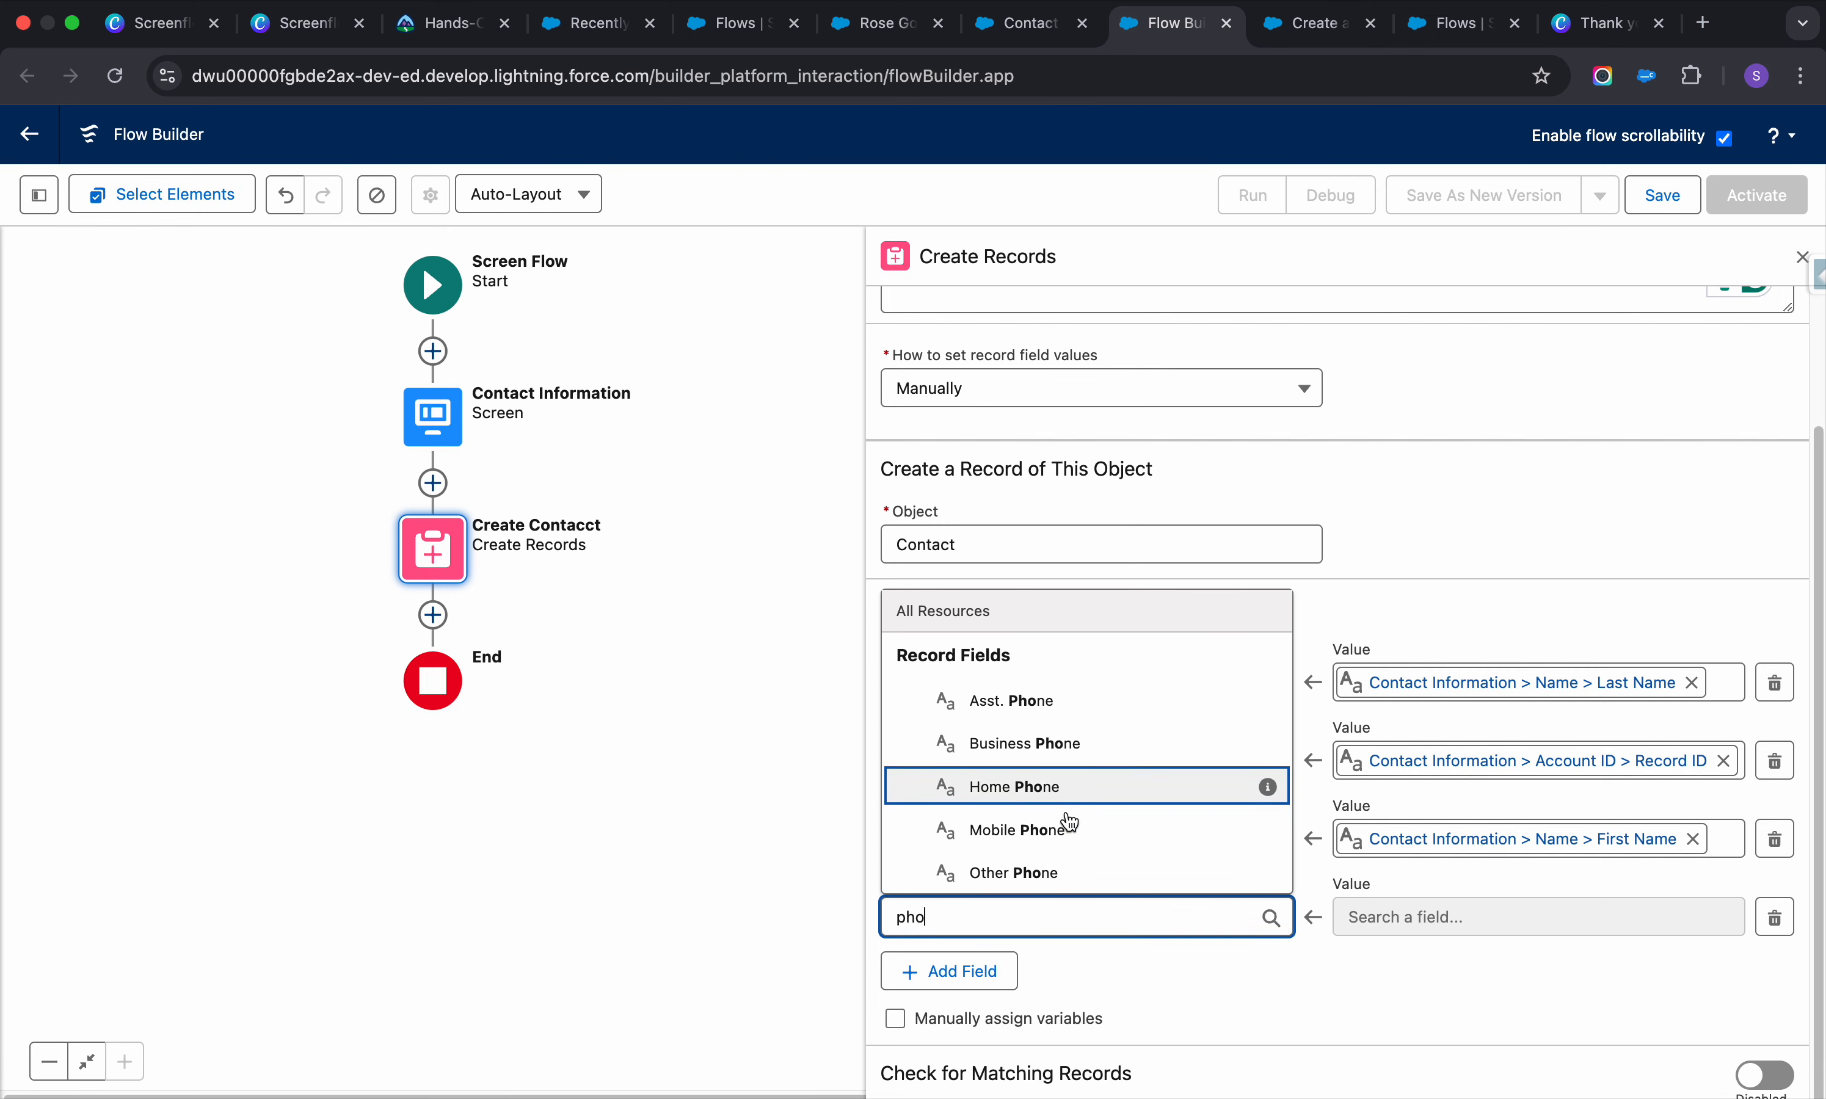
{"action": "type", "text": "ne"}
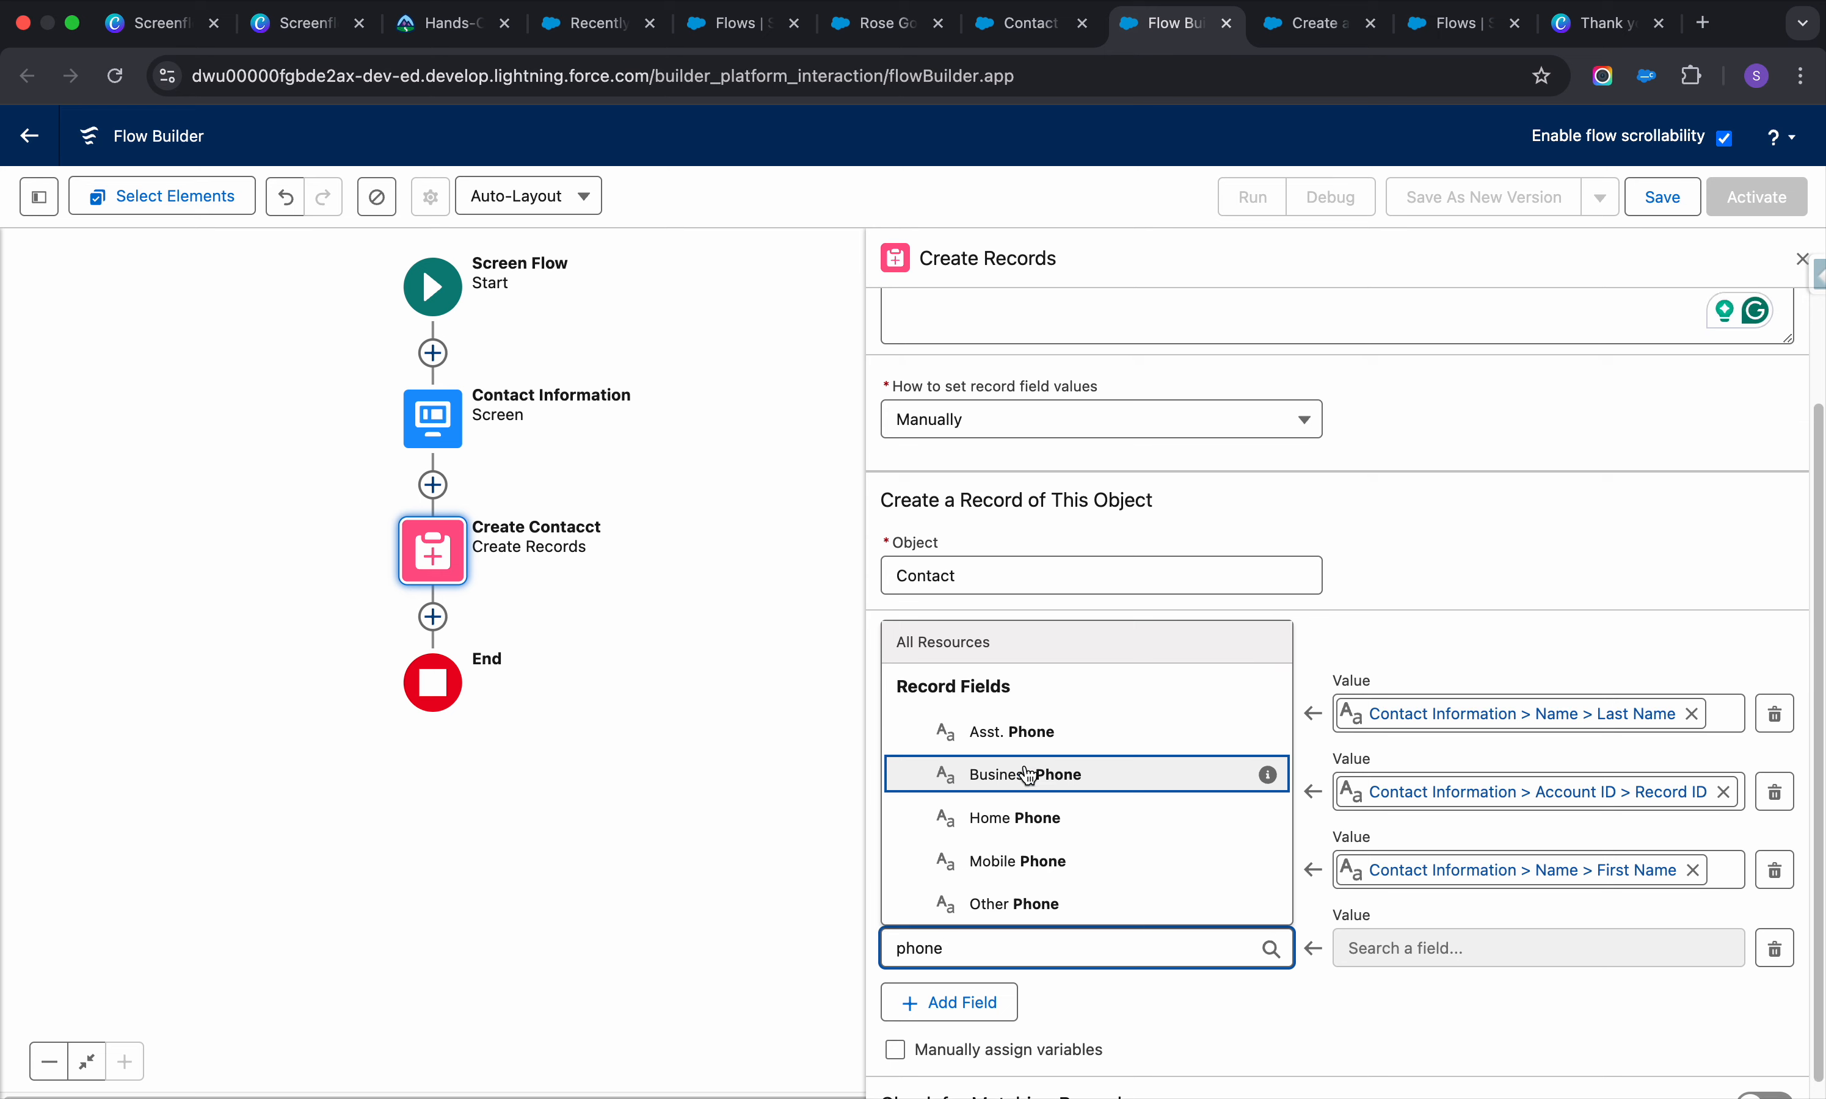
{"action": "left_click", "coordinate": [1041, 863]}
{"action": "left_click", "coordinate": [1508, 951]}
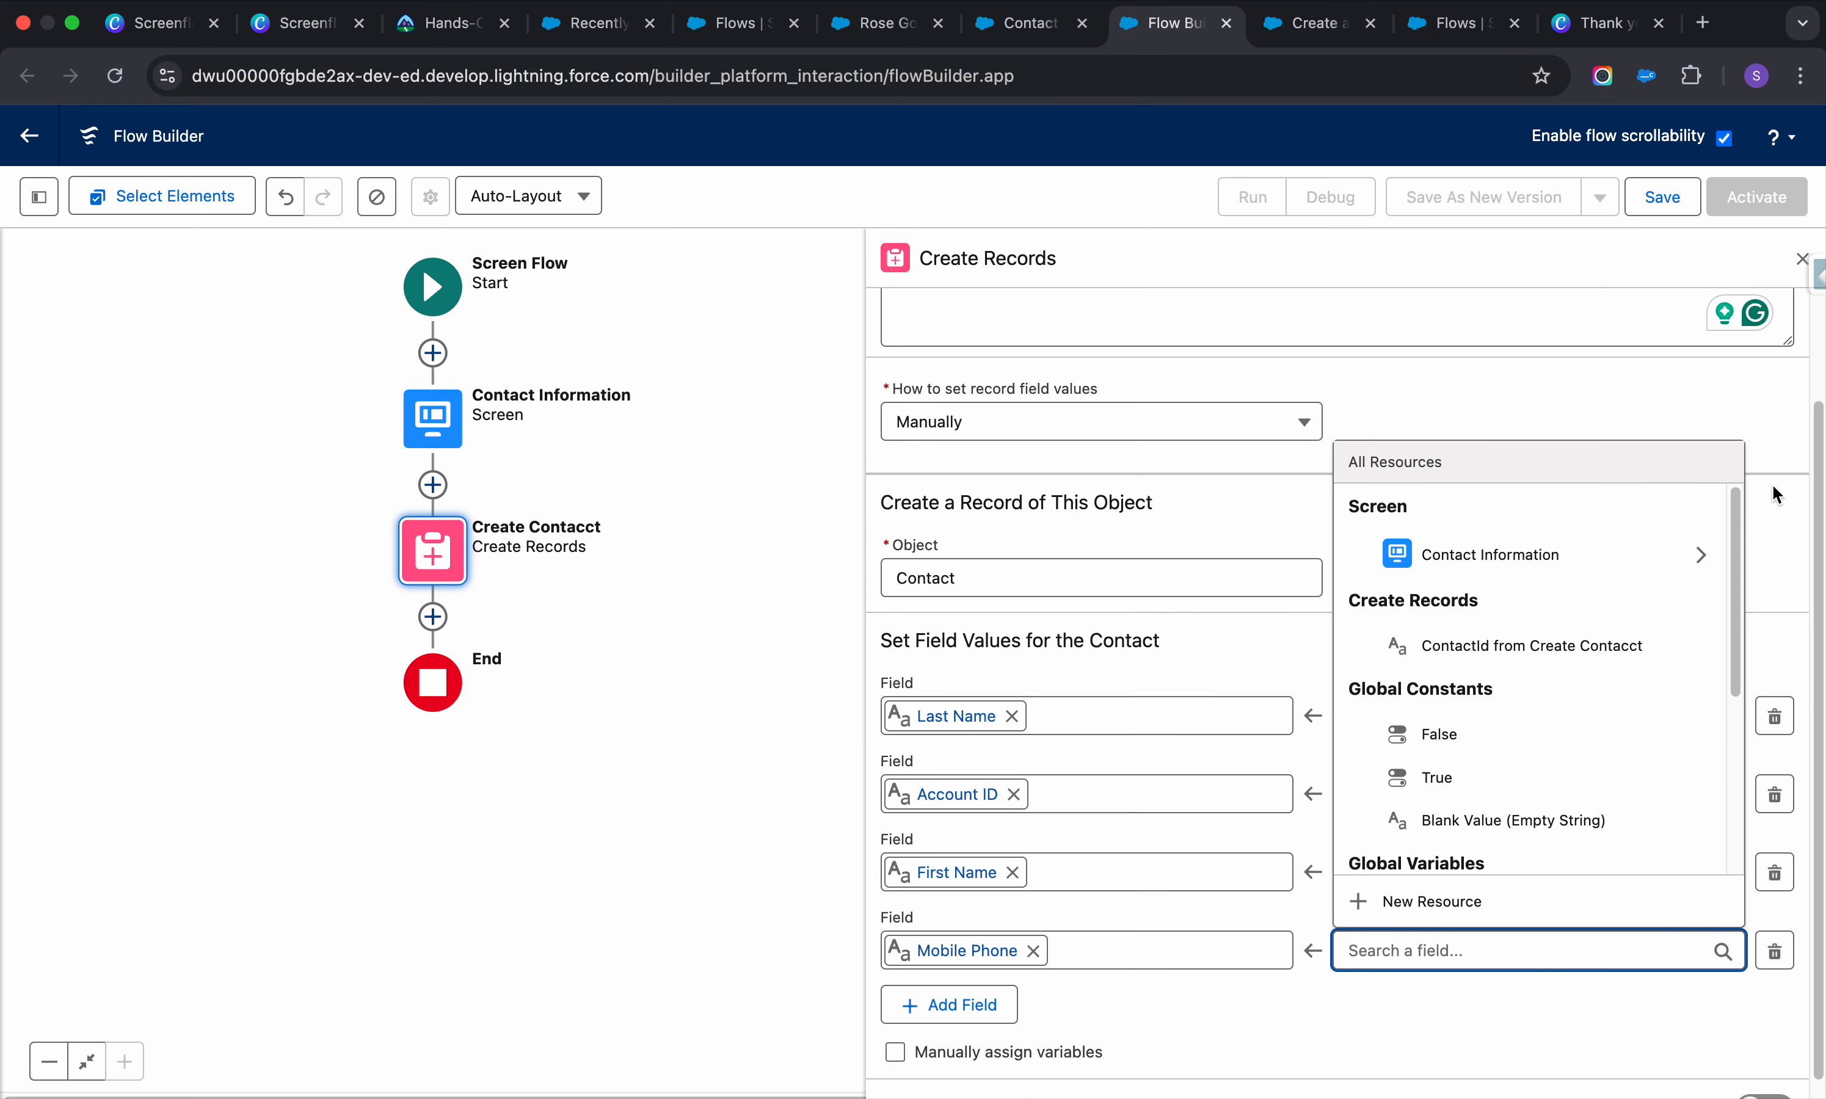
{"action": "left_click", "coordinate": [1702, 546]}
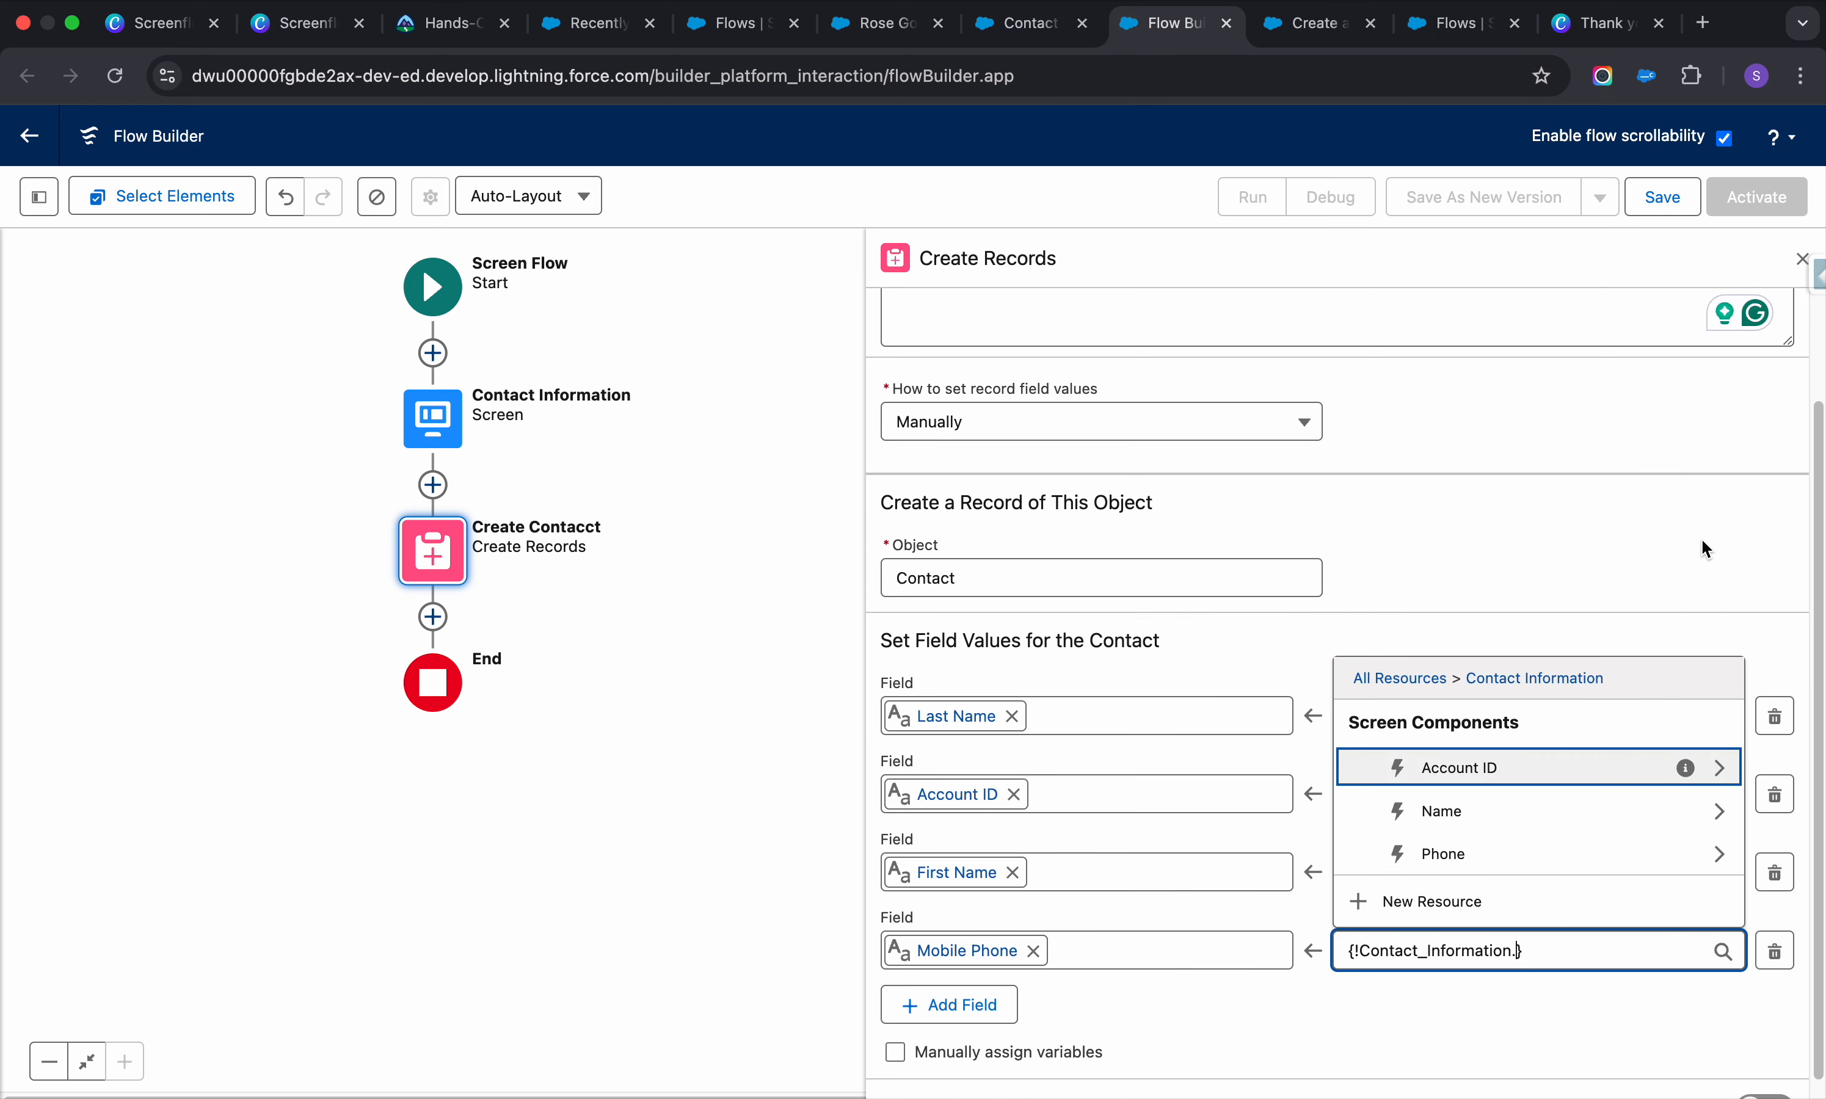
{"action": "left_click", "coordinate": [1720, 854]}
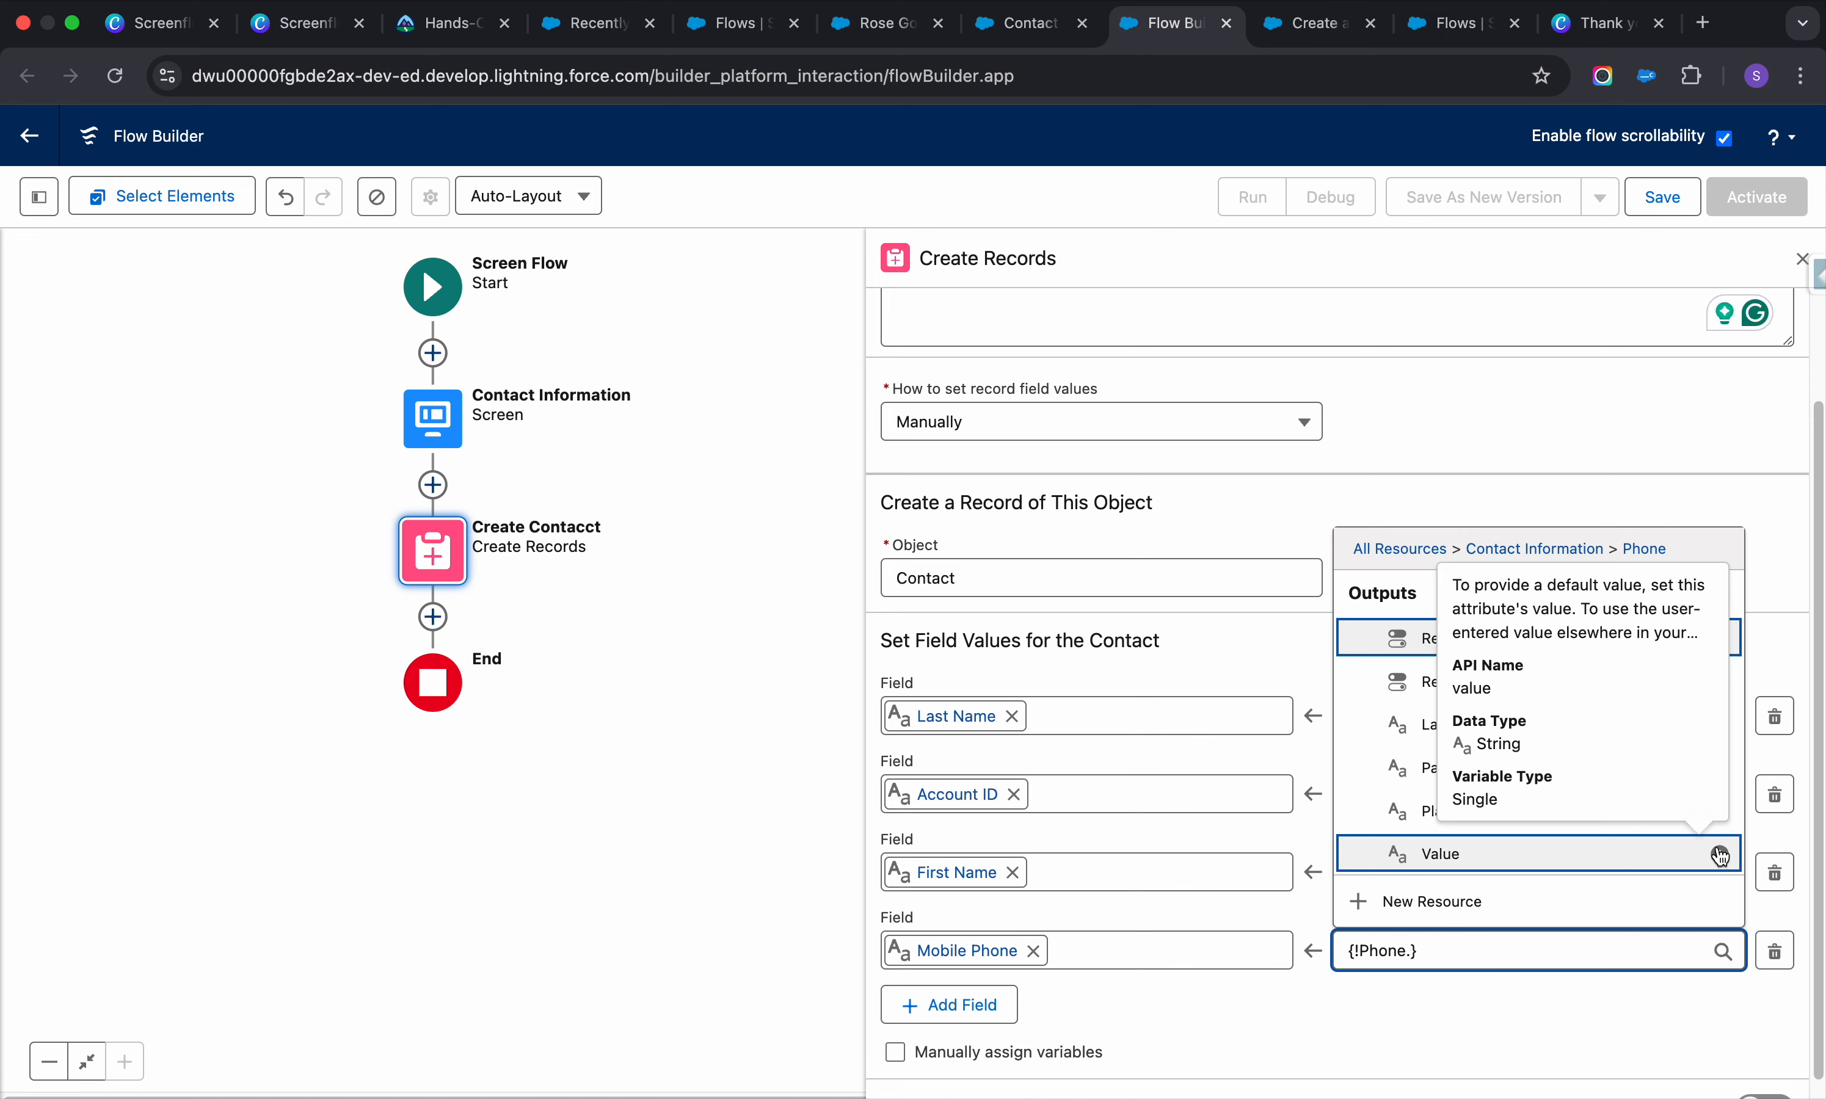
{"action": "left_click", "coordinate": [1466, 855]}
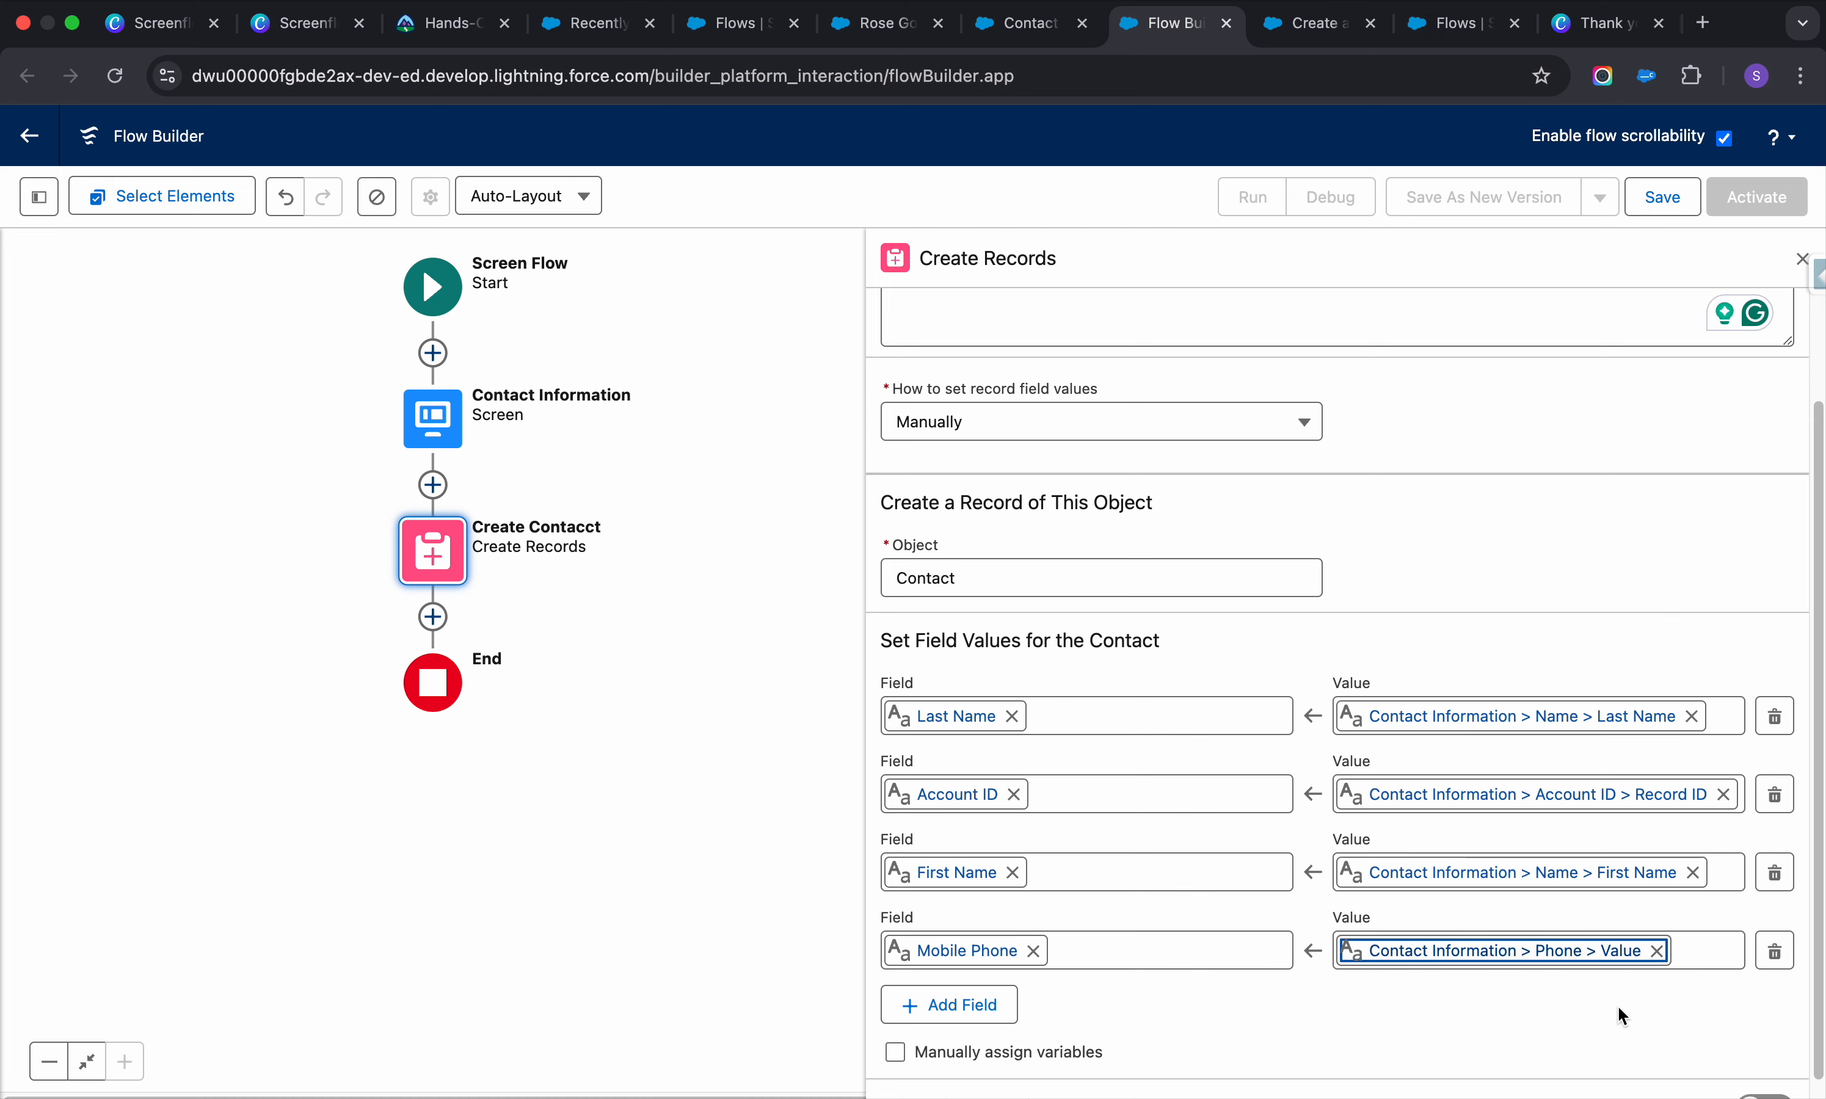
Clear and re-pick Mobile Phone's value as Contact Information > Phone > Value
{"action": "left_click", "coordinate": [1634, 959]}
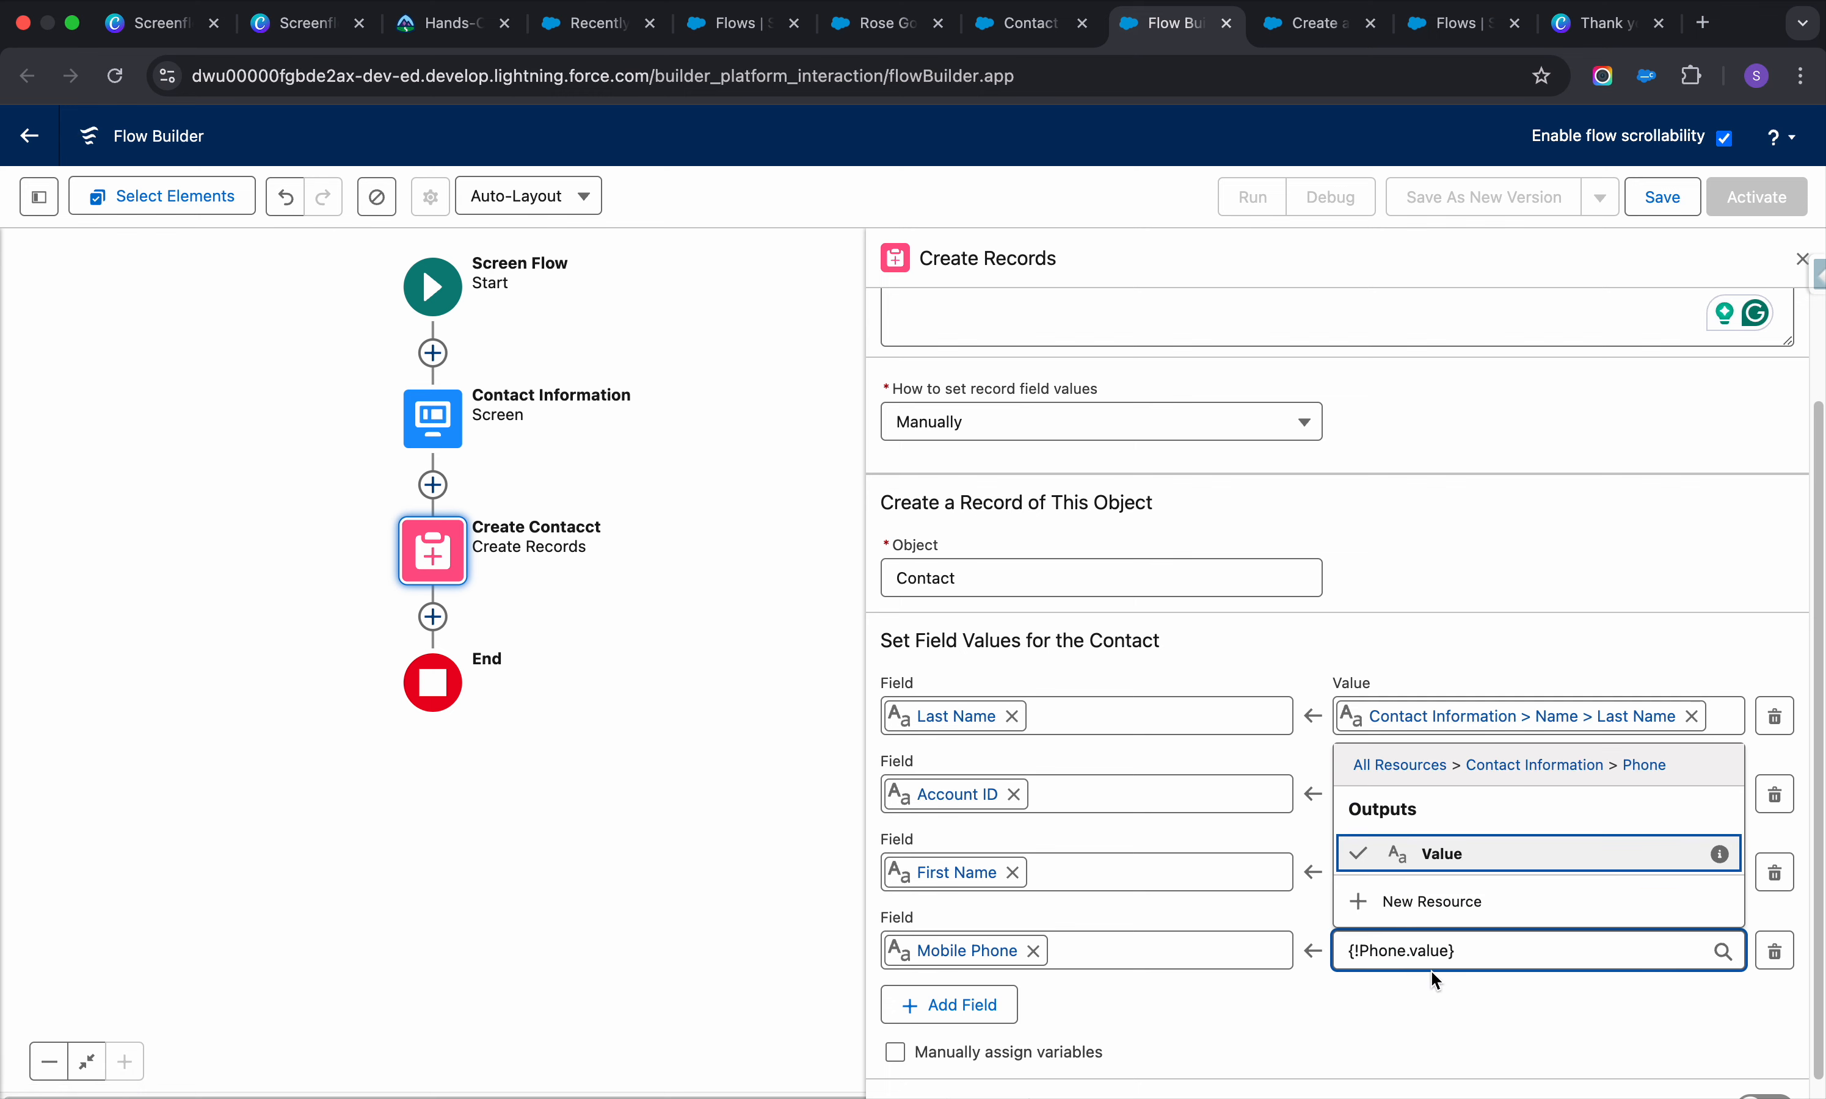
{"action": "key", "text": "super+a"}
{"action": "key", "text": "BackSpace"}
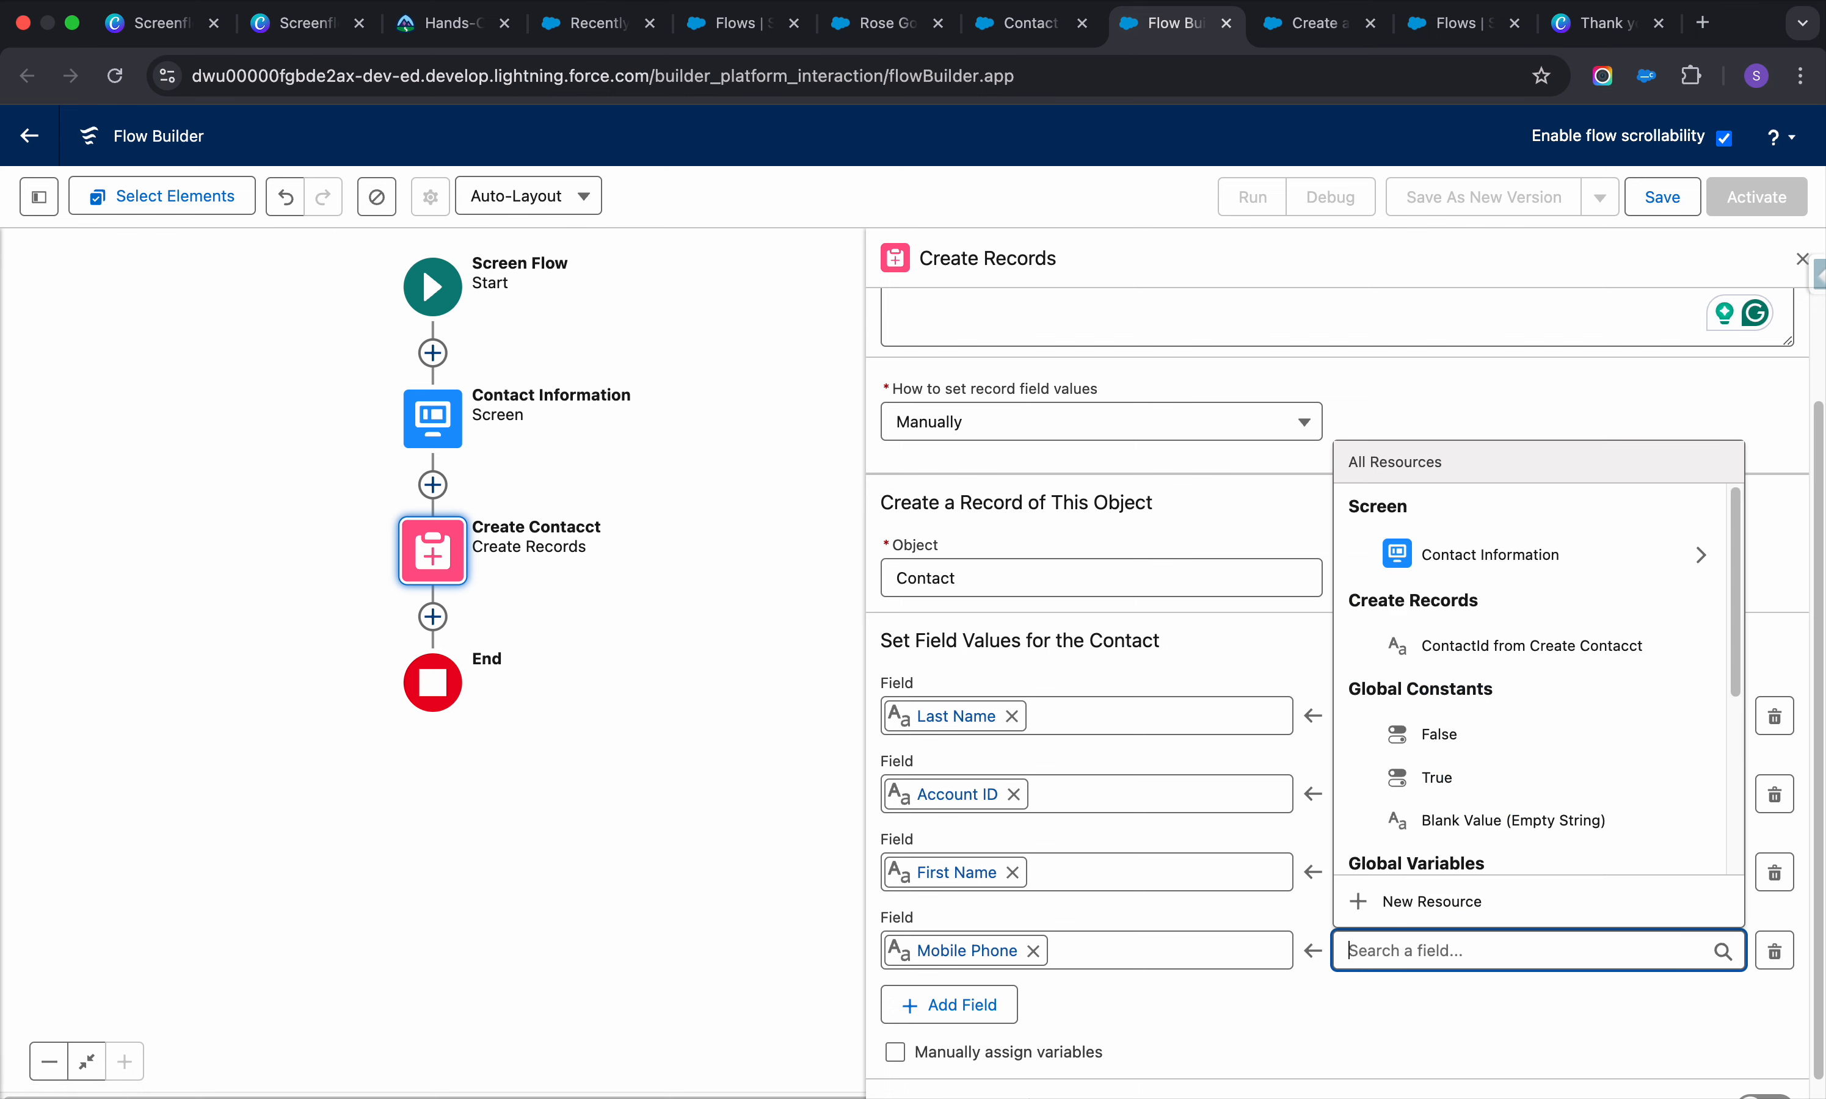
{"action": "left_click", "coordinate": [1717, 557]}
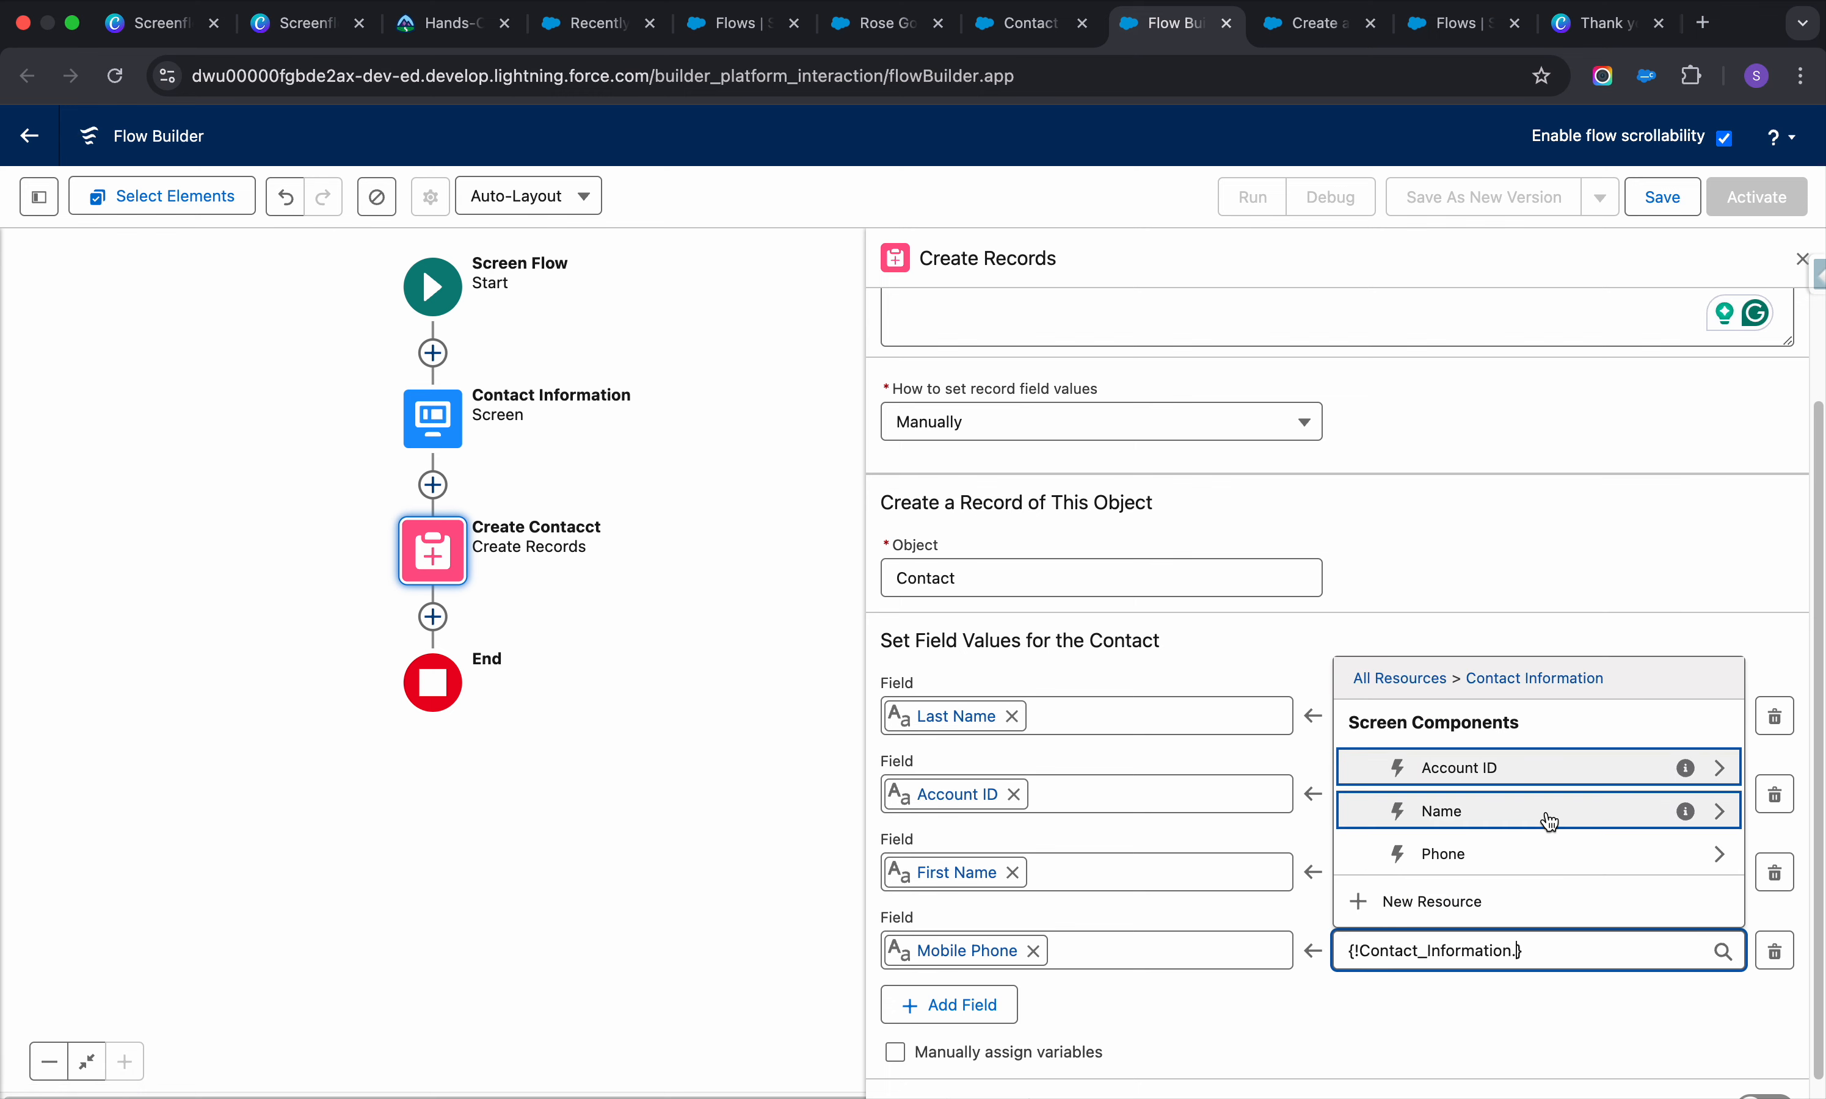
{"action": "left_click", "coordinate": [1441, 852]}
{"action": "scroll", "coordinate": [1455, 811], "scroll_direction": "down", "scroll_amount": 1}
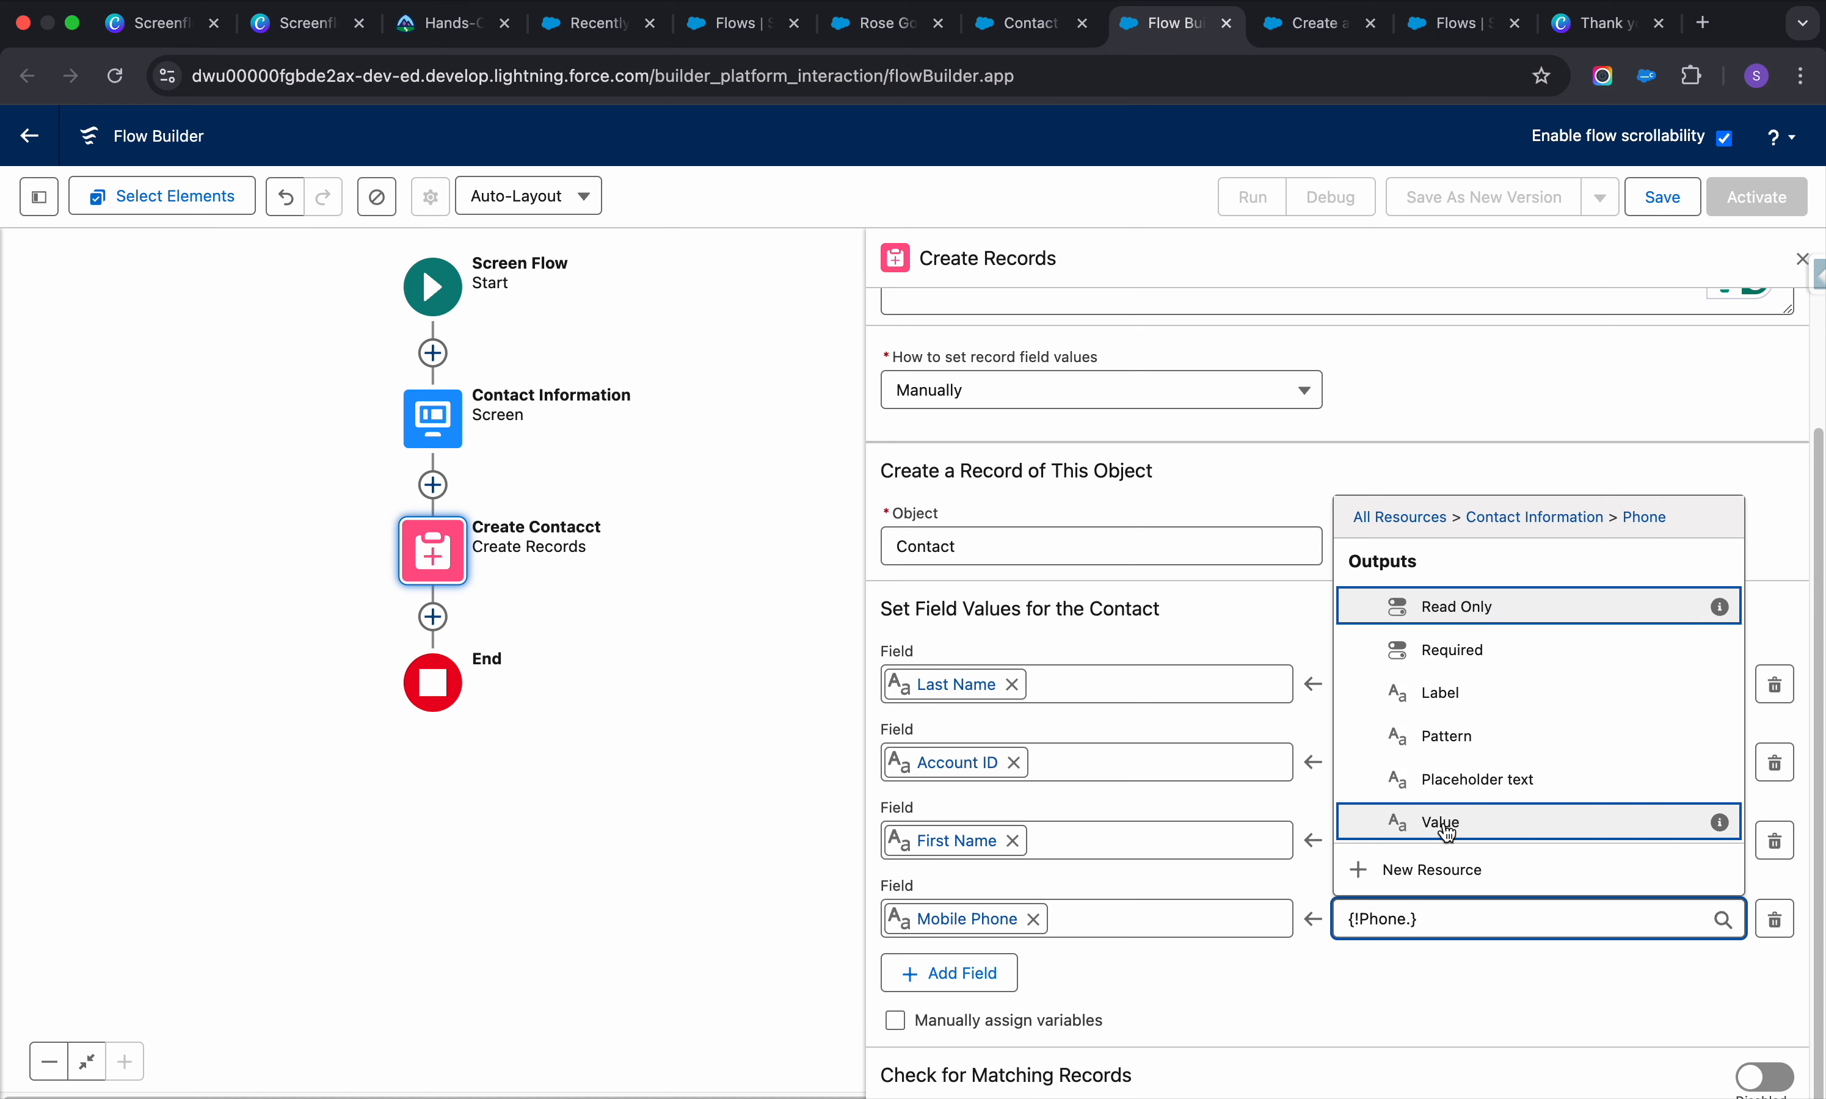
{"action": "left_click", "coordinate": [1446, 824]}
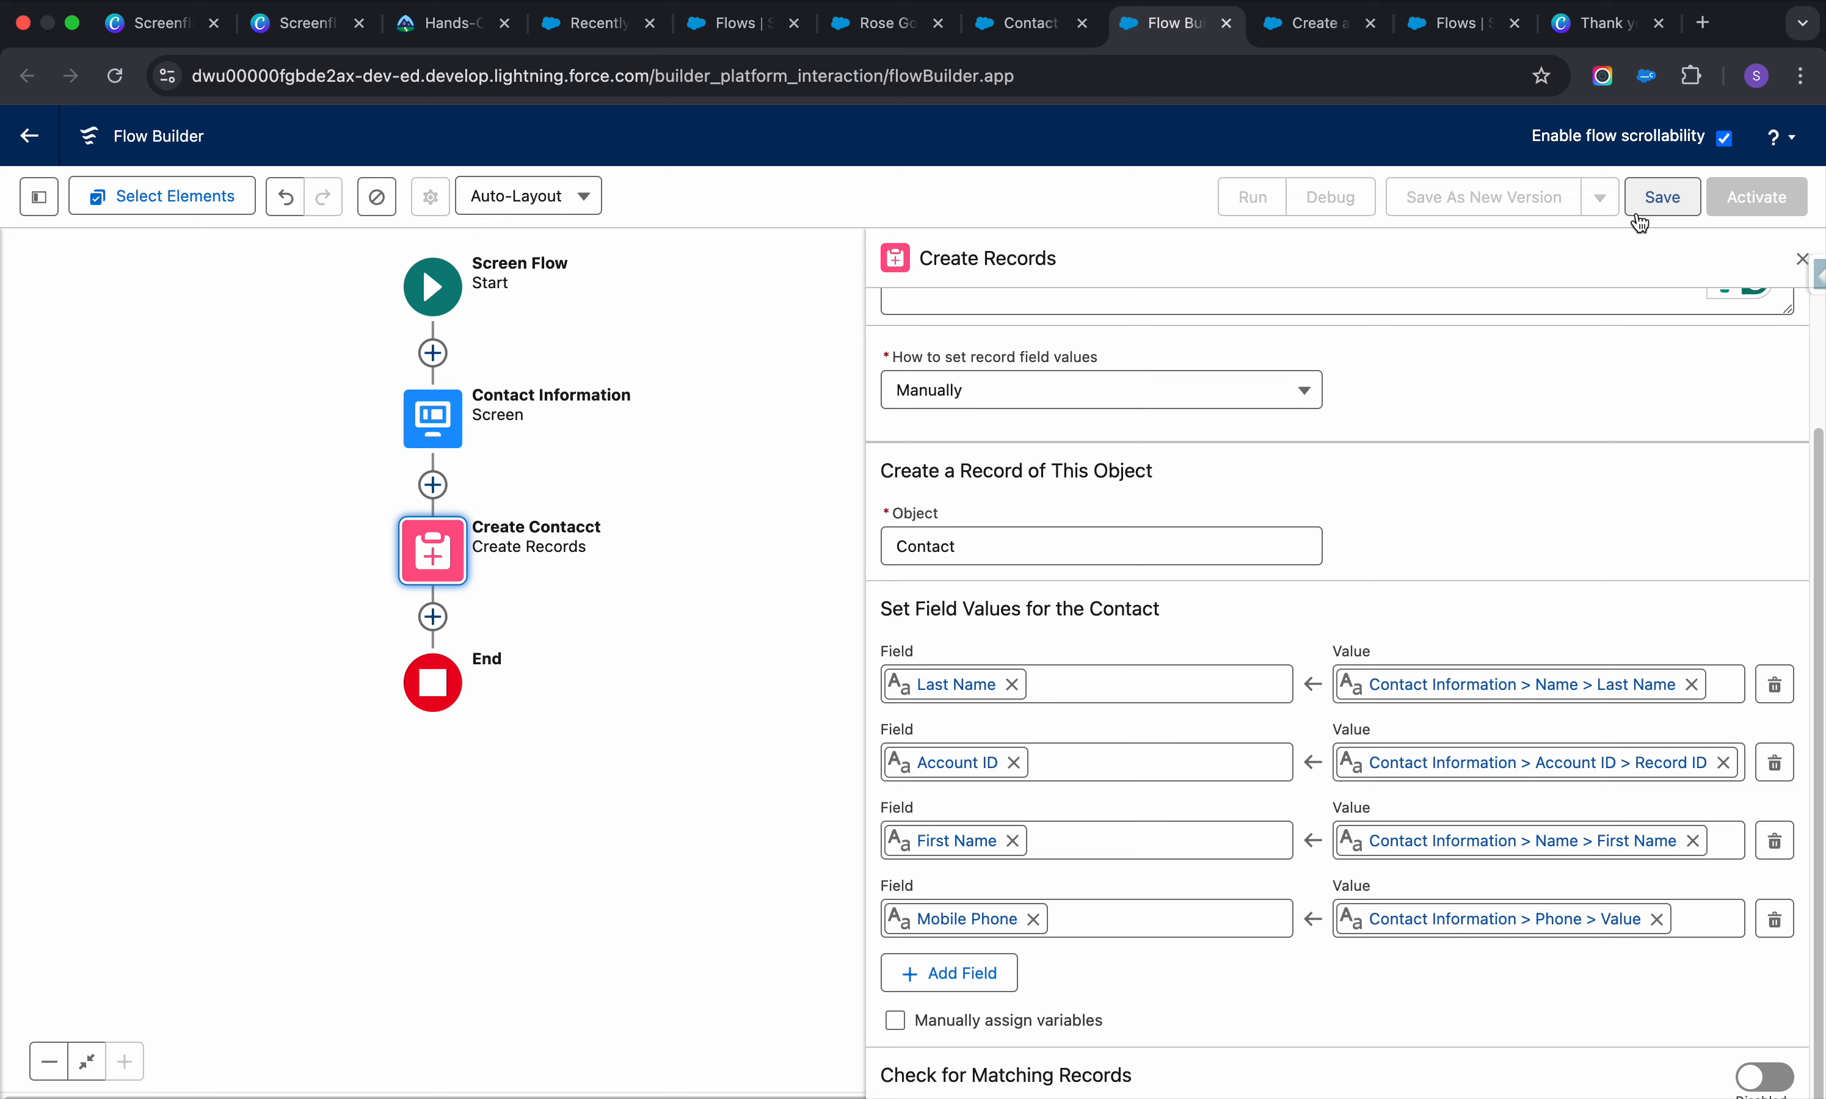
{"action": "scroll", "coordinate": [1367, 825], "scroll_direction": "down", "scroll_amount": 1}
Enable Check for Matching Records with a condition on Last Name Equals
{"action": "left_click", "coordinate": [1765, 1070]}
{"action": "scroll", "coordinate": [1373, 1004], "scroll_direction": "down", "scroll_amount": 7}
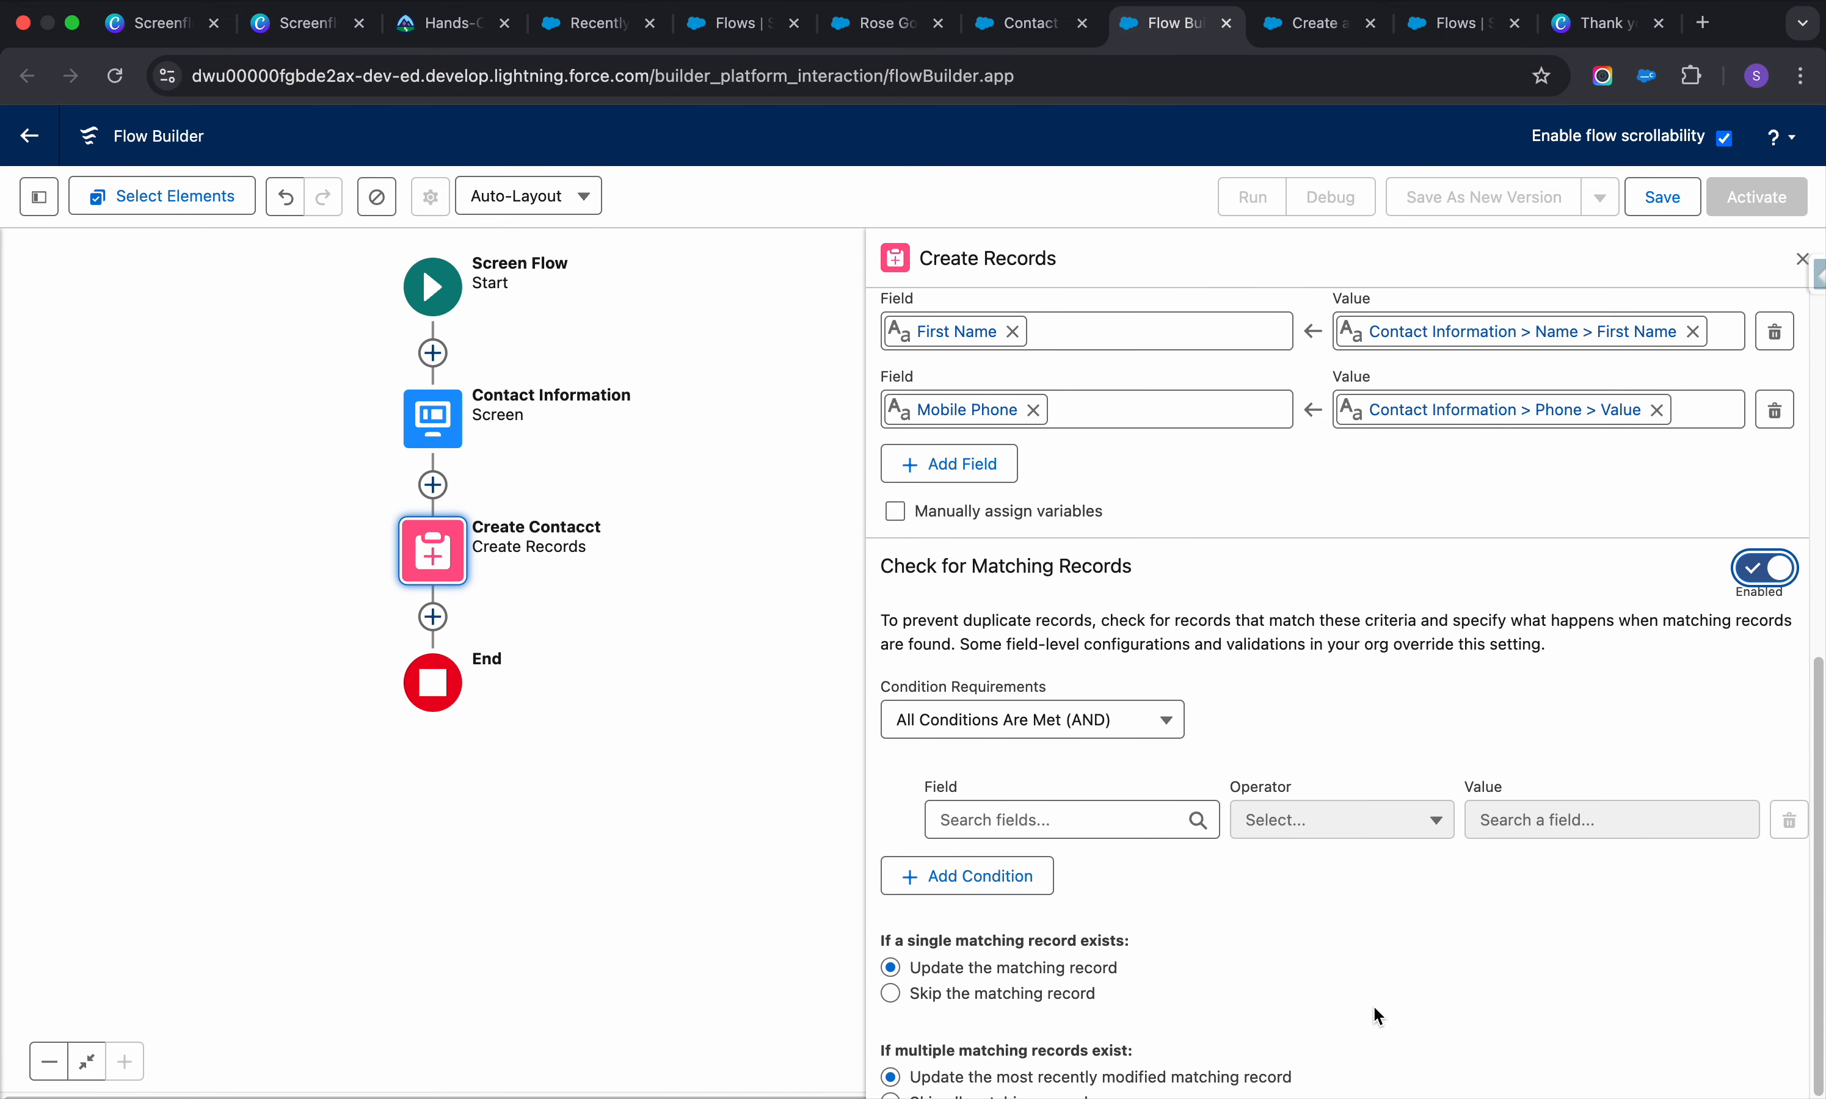
{"action": "scroll", "coordinate": [1107, 794], "scroll_direction": "up", "scroll_amount": 4}
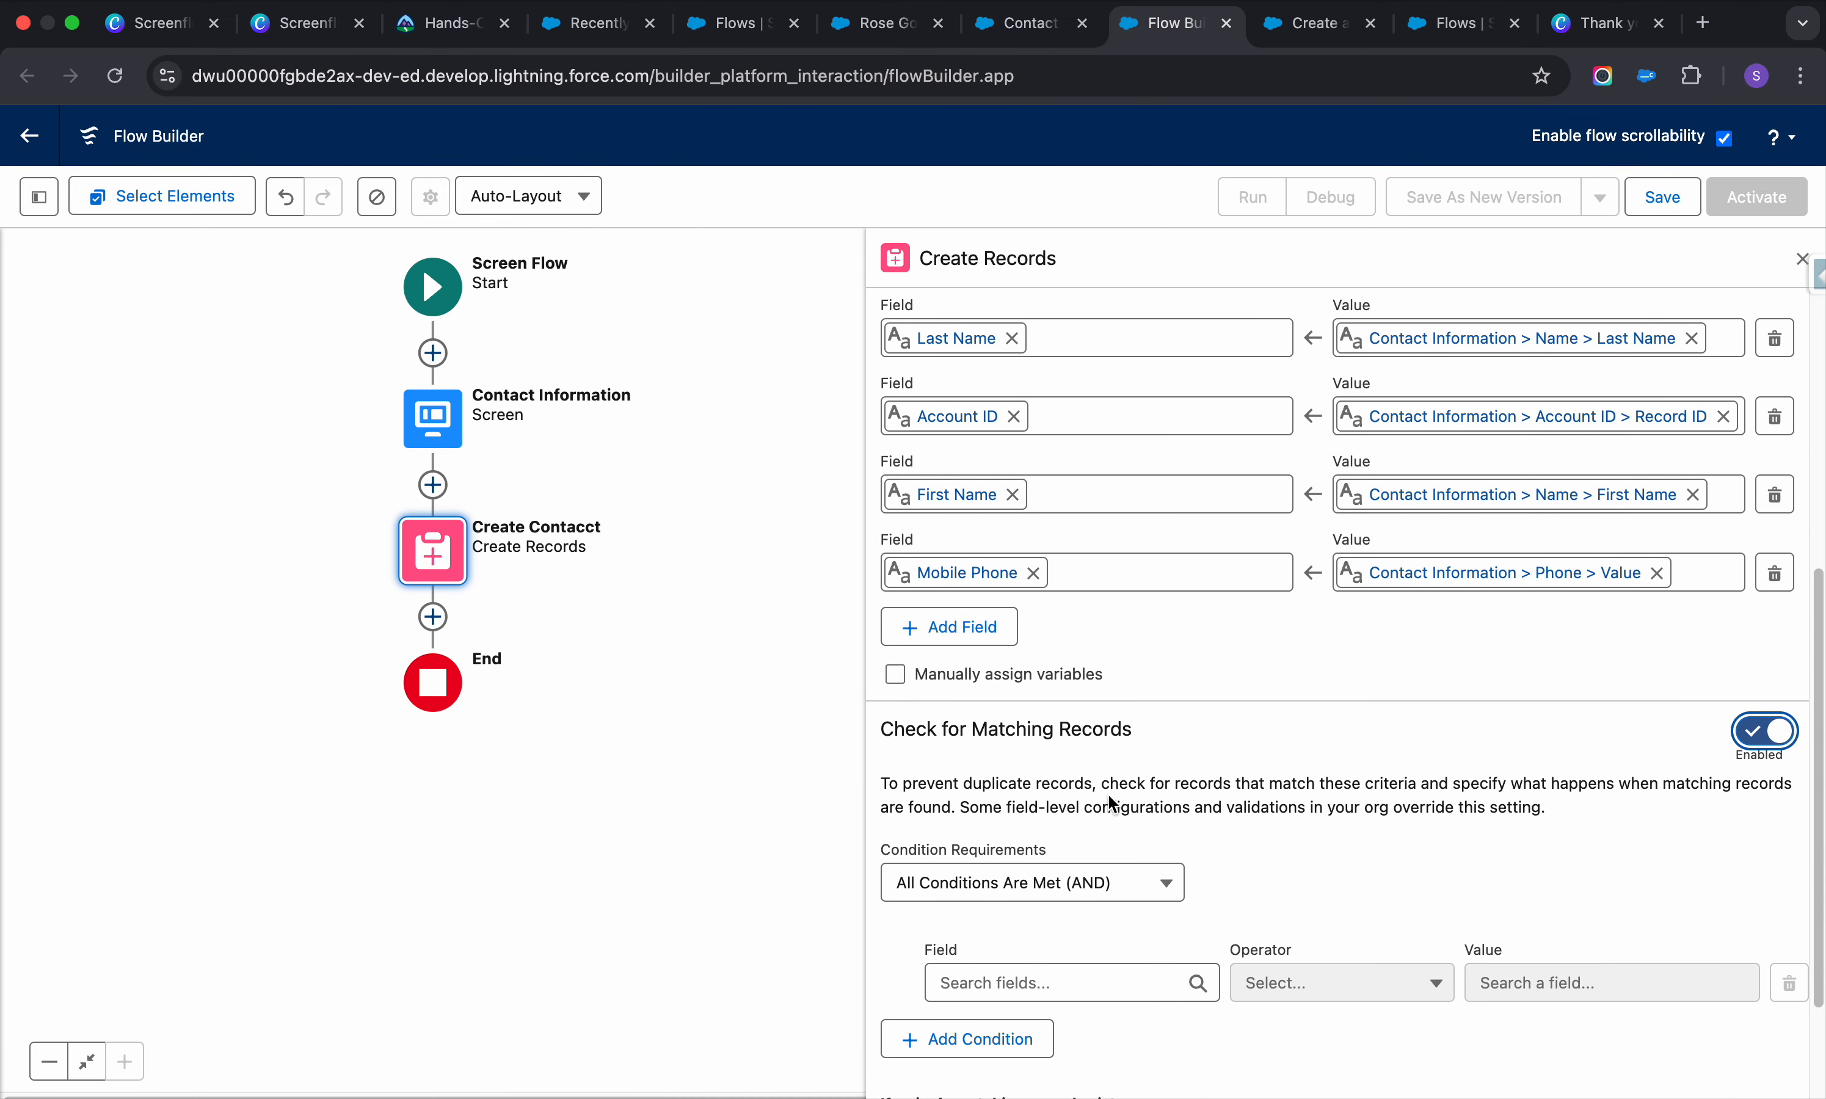
{"action": "scroll", "coordinate": [1107, 795], "scroll_direction": "down", "scroll_amount": 4}
{"action": "left_click", "coordinate": [1086, 803]}
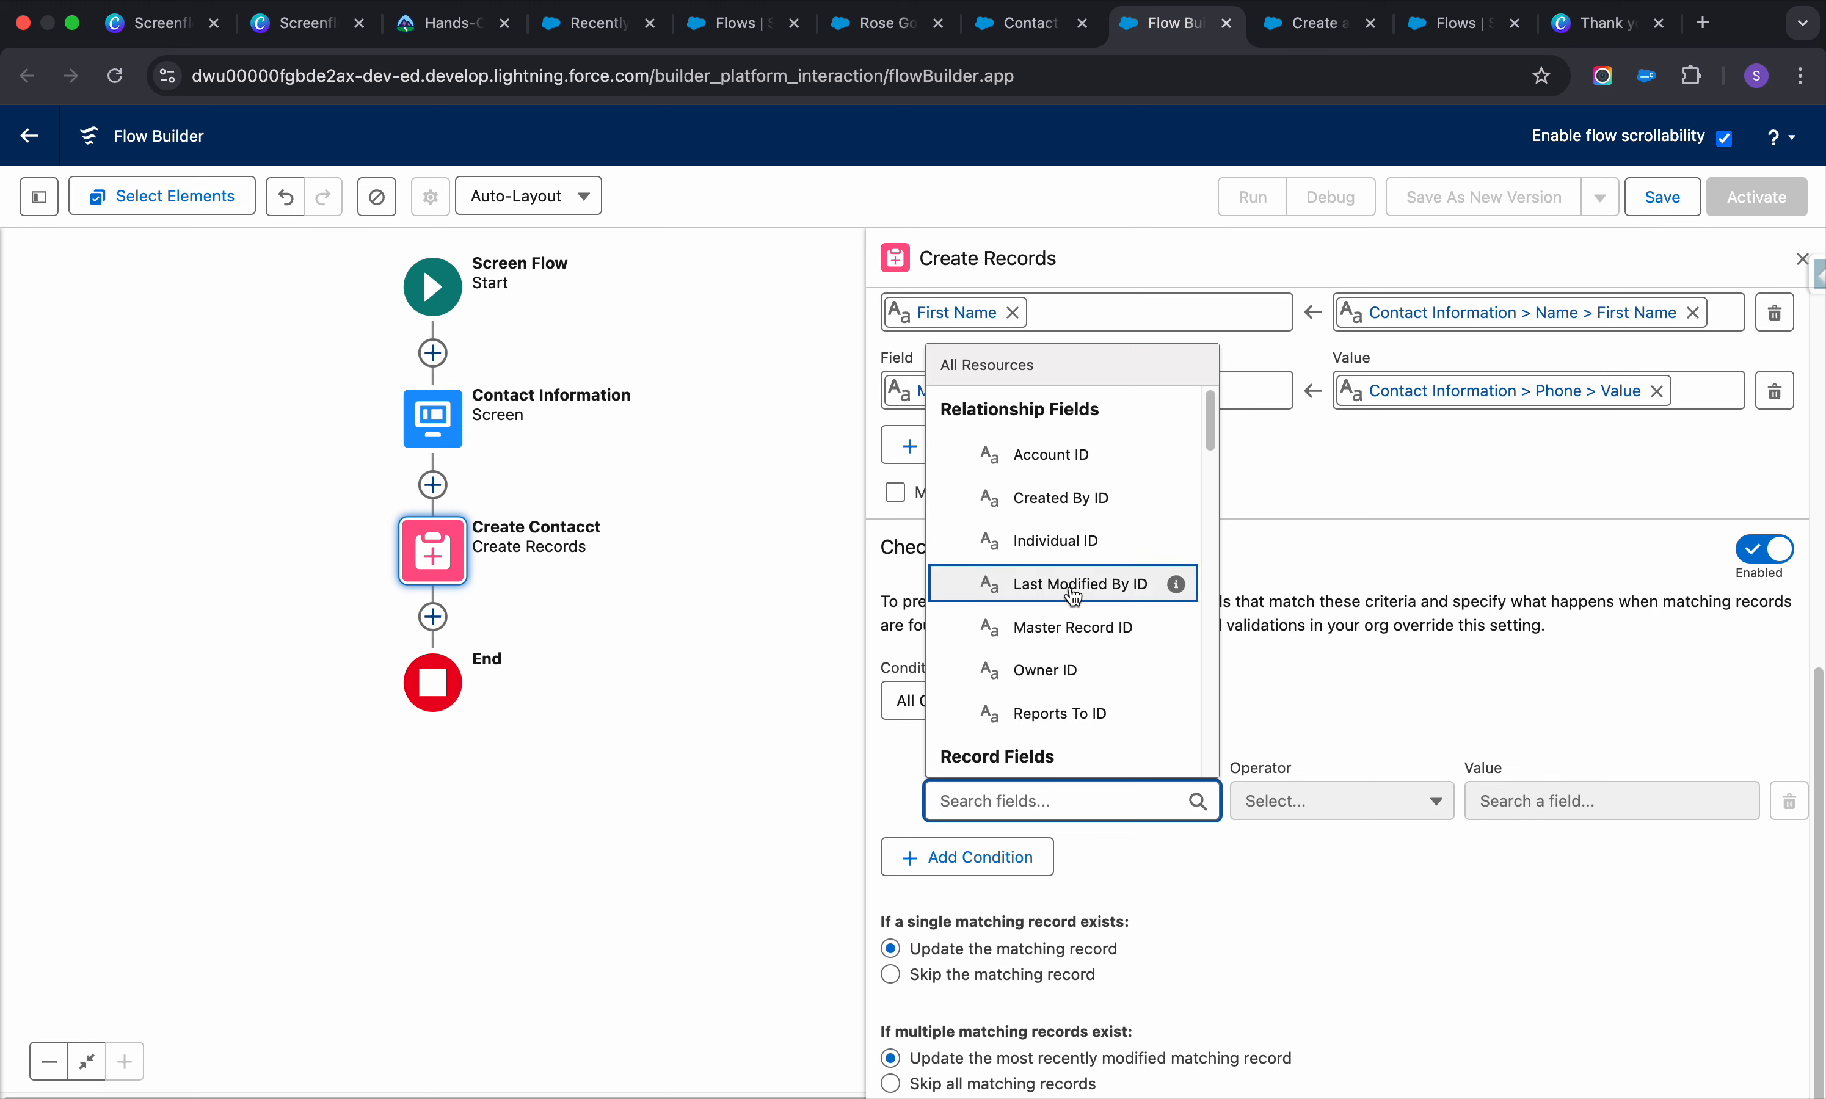
{"action": "scroll", "coordinate": [1097, 623], "scroll_direction": "down", "scroll_amount": 2}
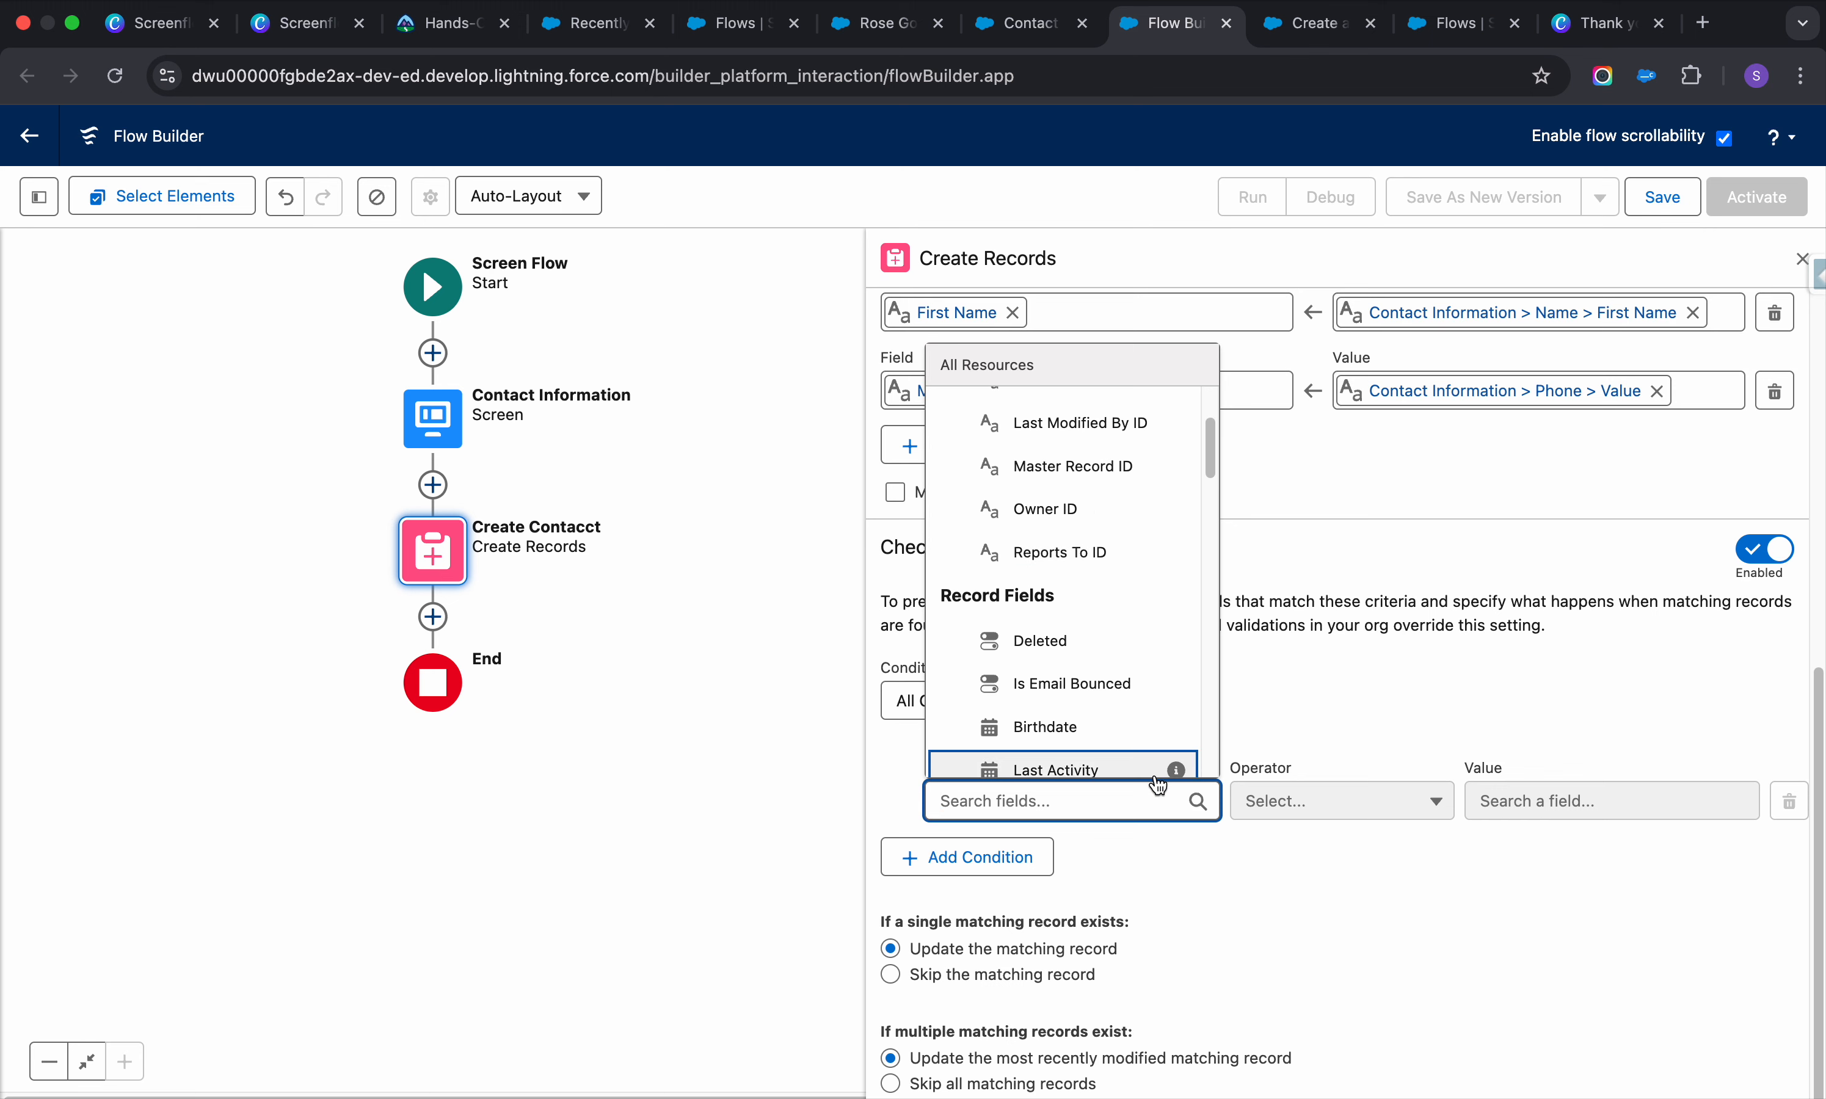
{"action": "type", "text": "last"}
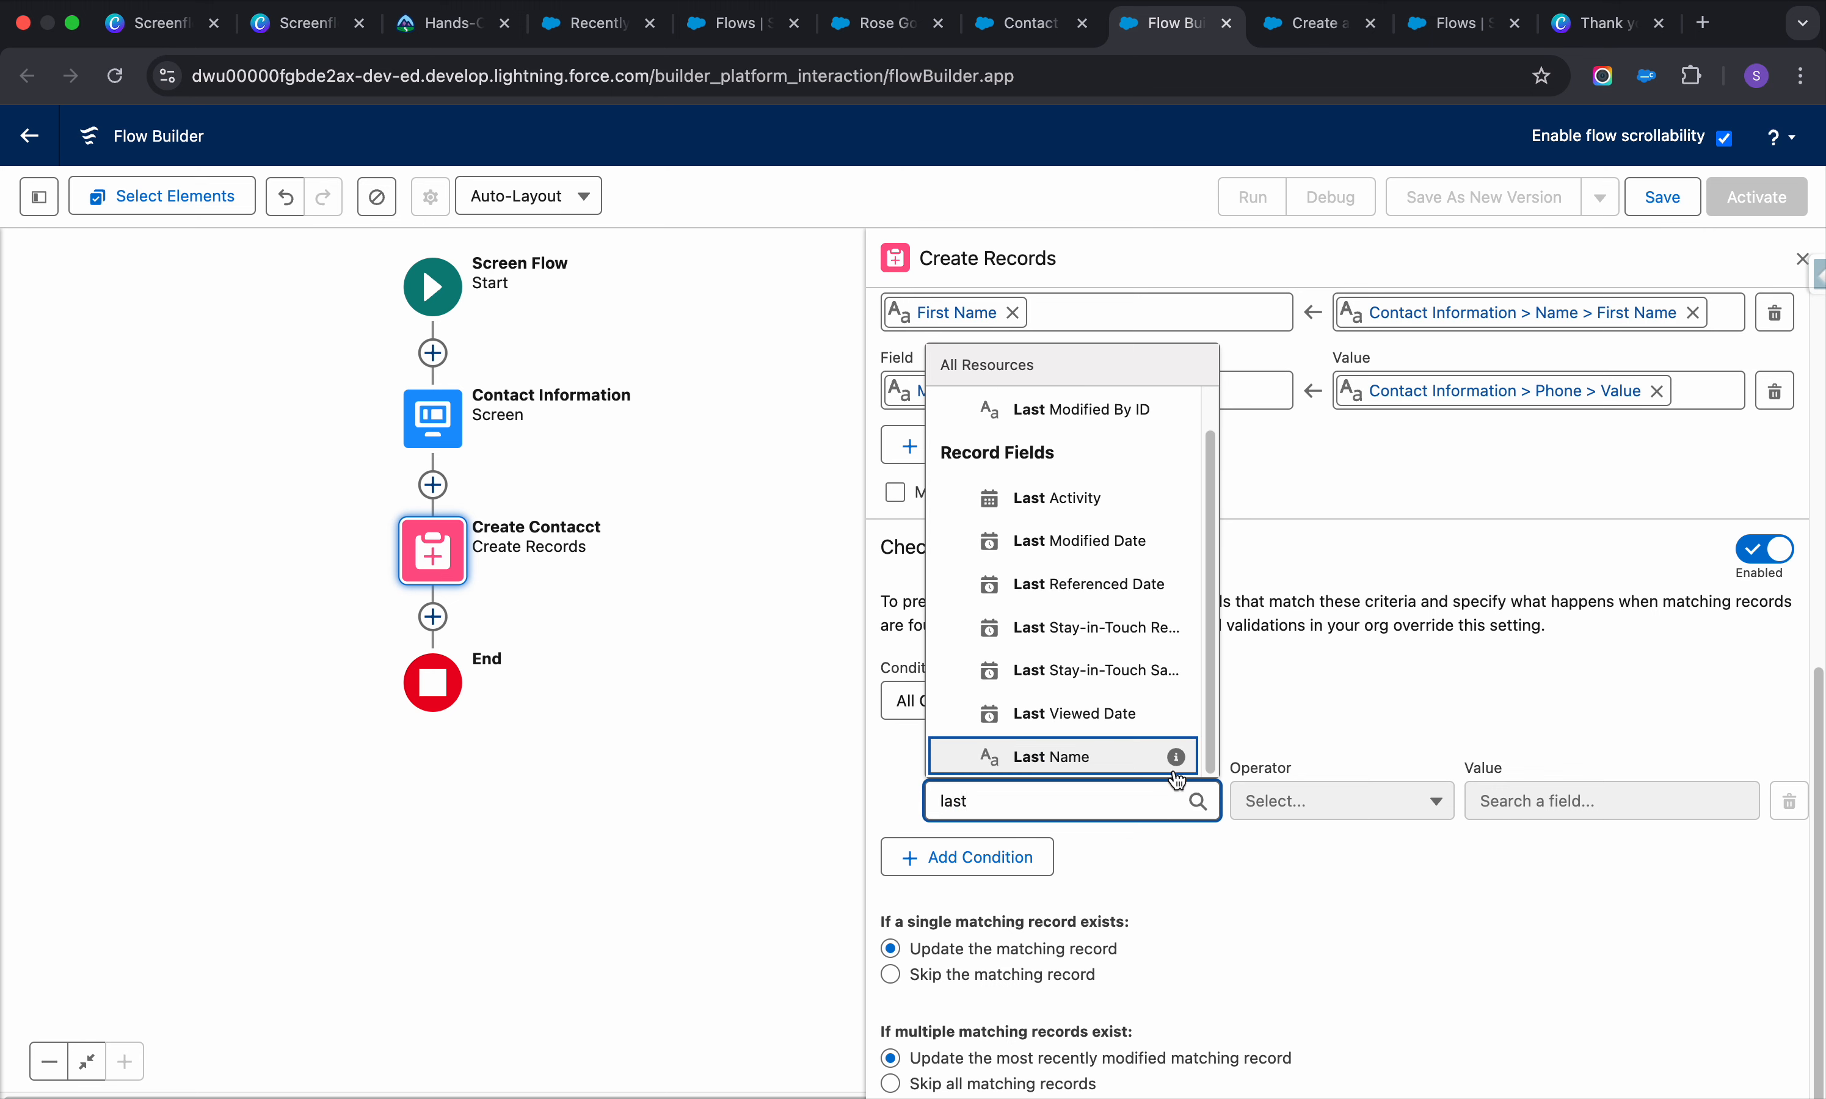
{"action": "left_click", "coordinate": [1065, 759]}
Set the matching condition's value to Contact Information > Name > Last Name
{"action": "left_click", "coordinate": [1527, 803]}
{"action": "left_click", "coordinate": [1718, 404]}
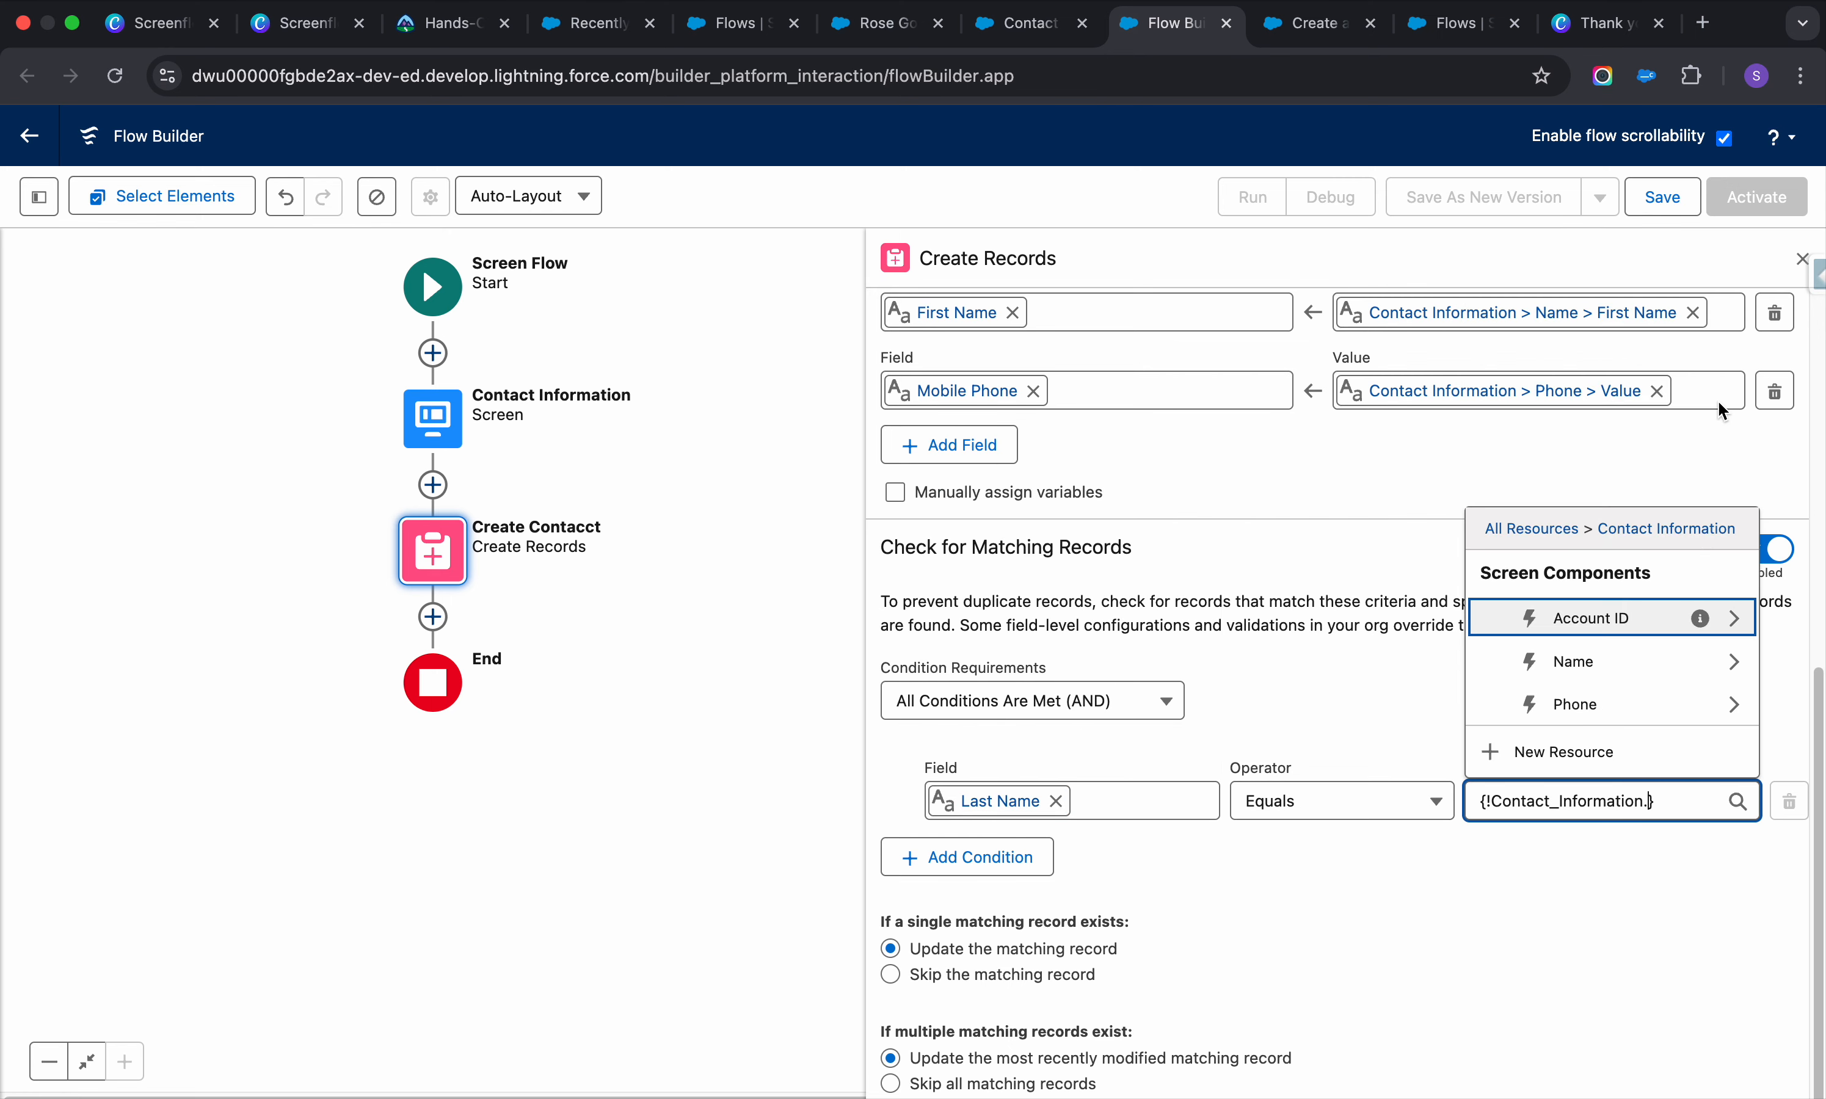
{"action": "left_click", "coordinate": [1709, 659]}
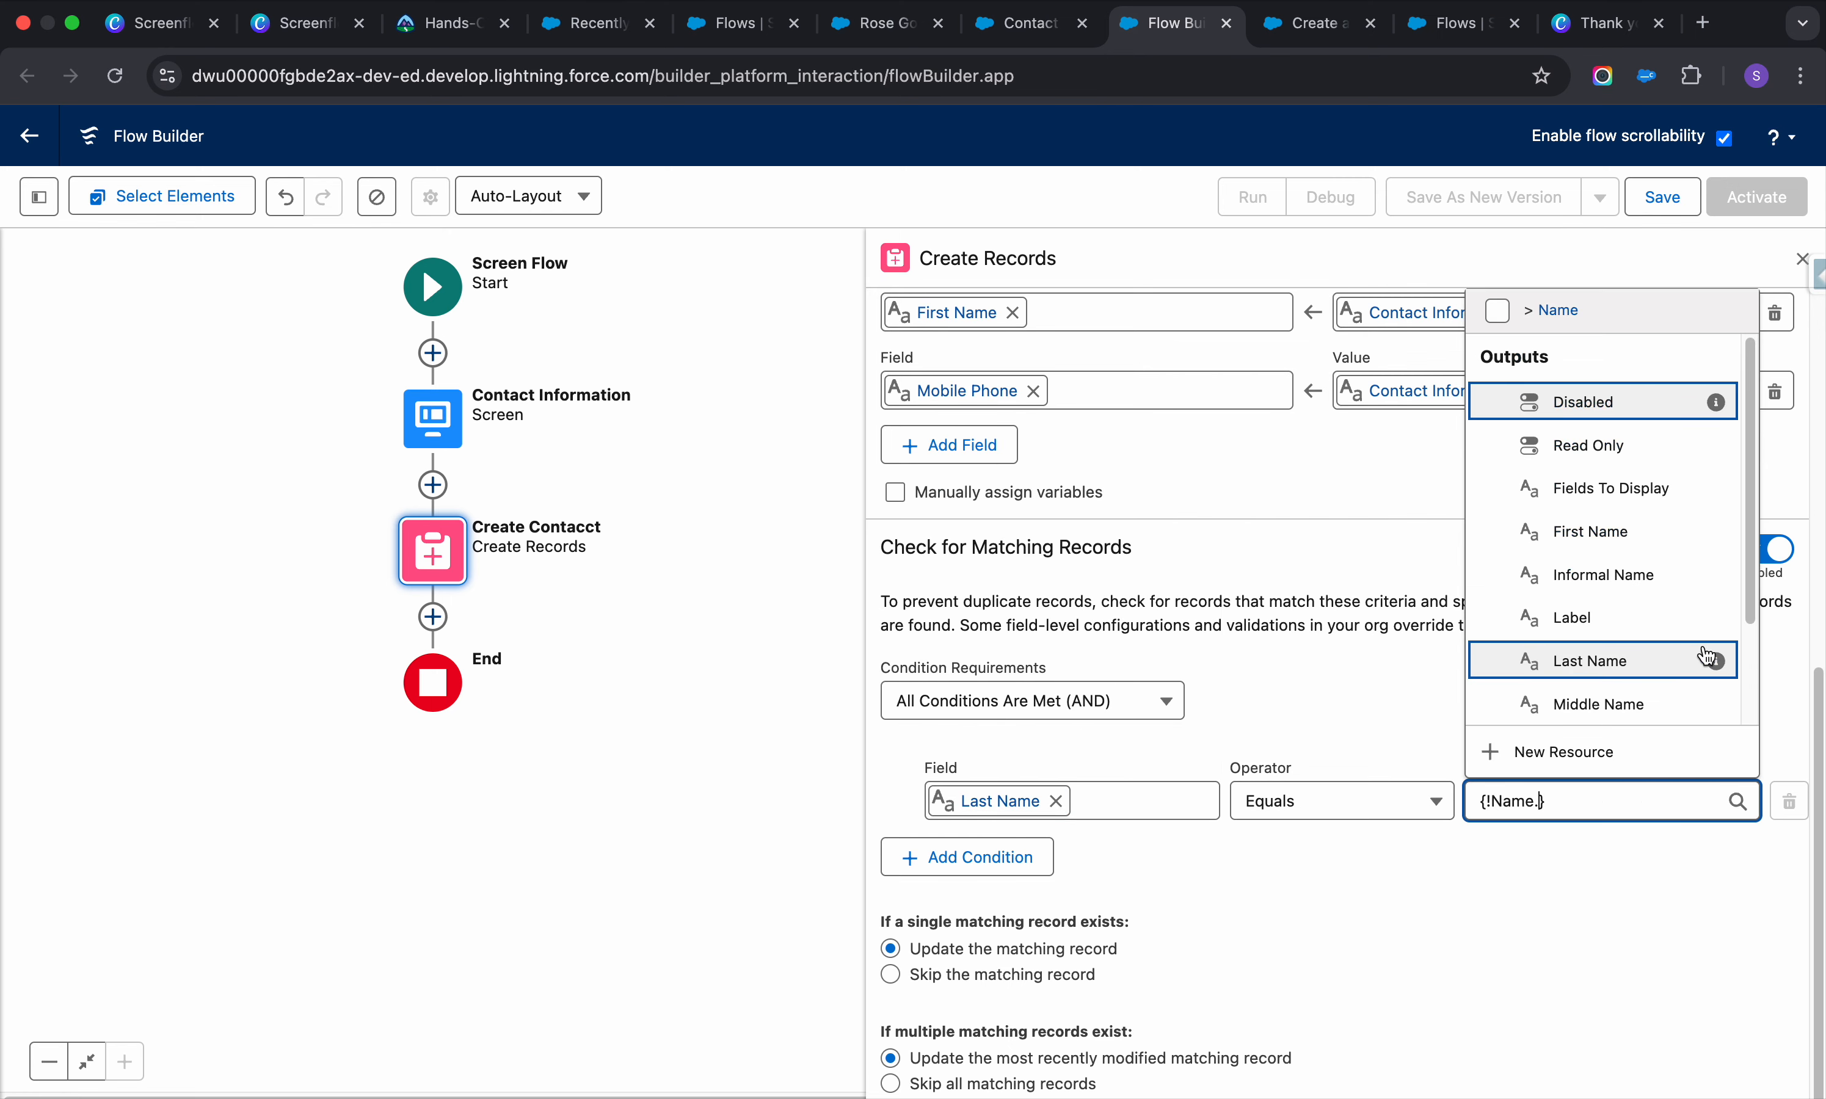
{"action": "left_click", "coordinate": [1638, 660]}
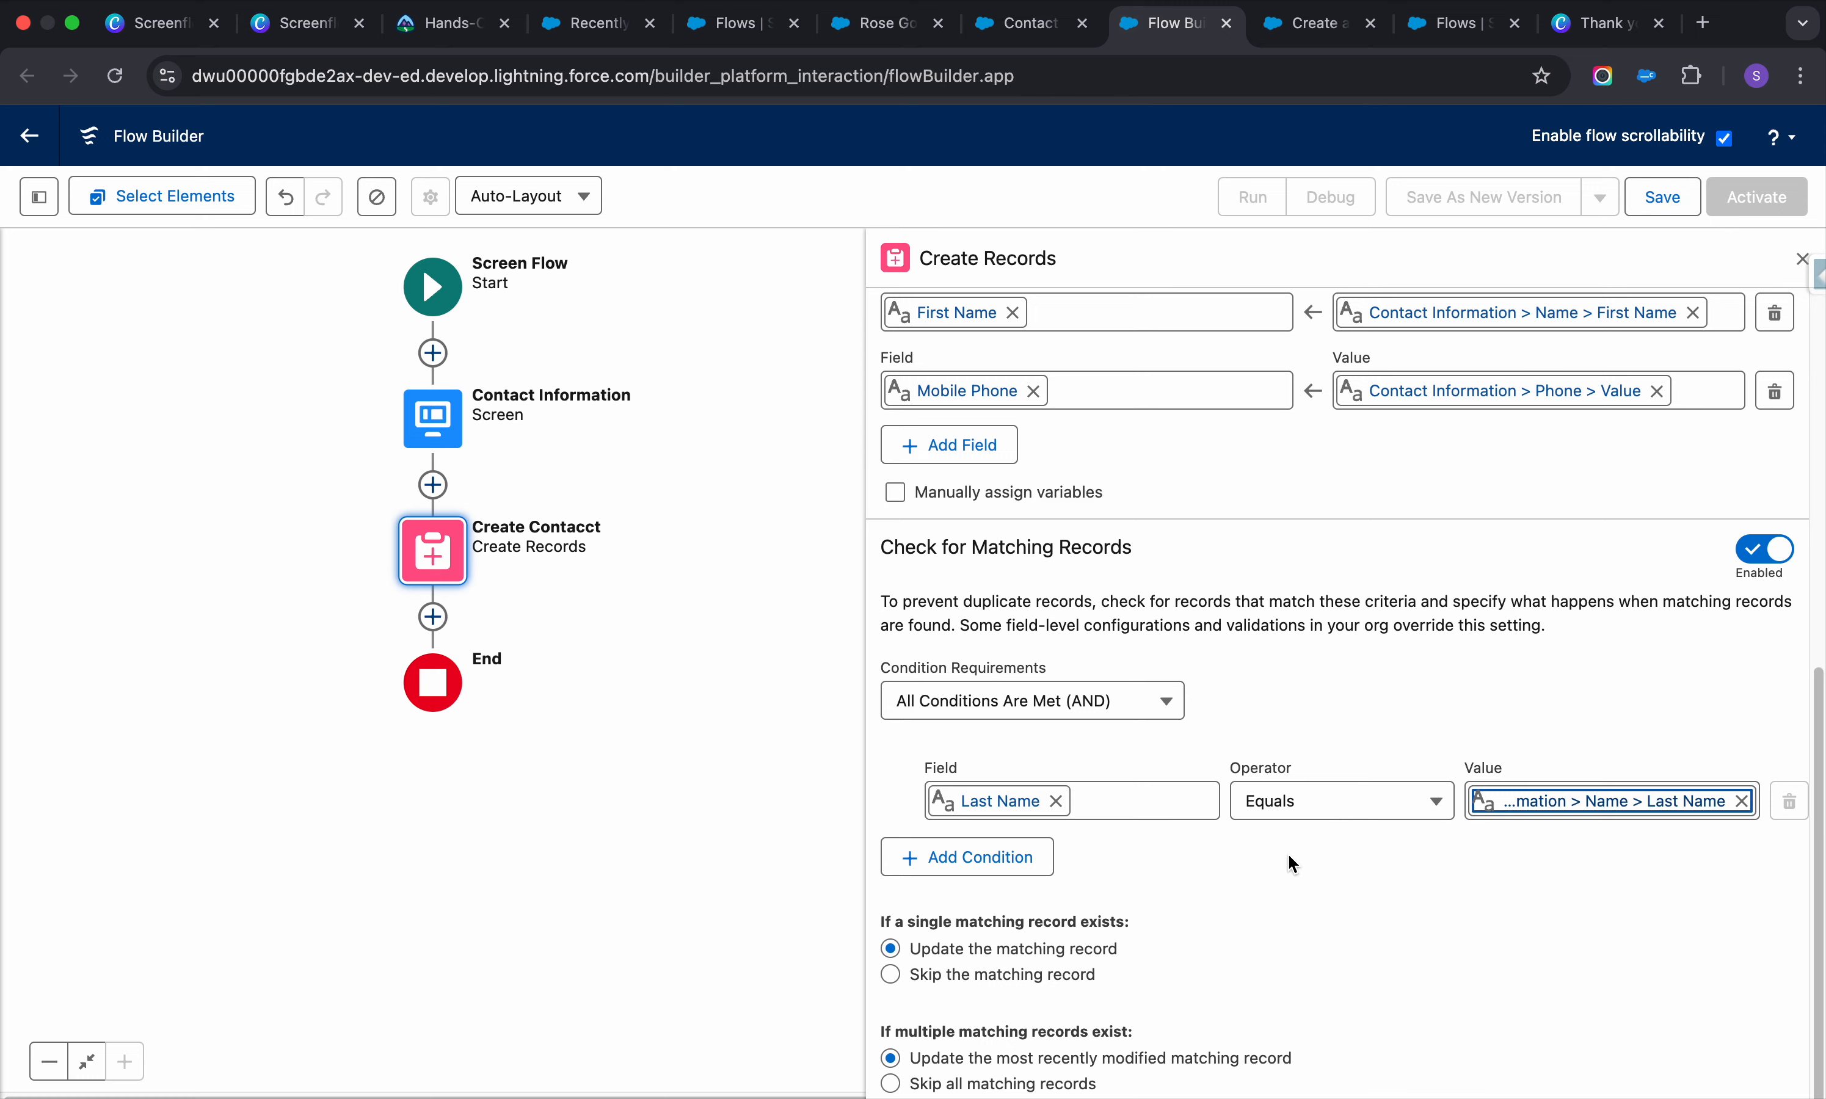
{"action": "scroll", "coordinate": [1287, 852], "scroll_direction": "up", "scroll_amount": 10}
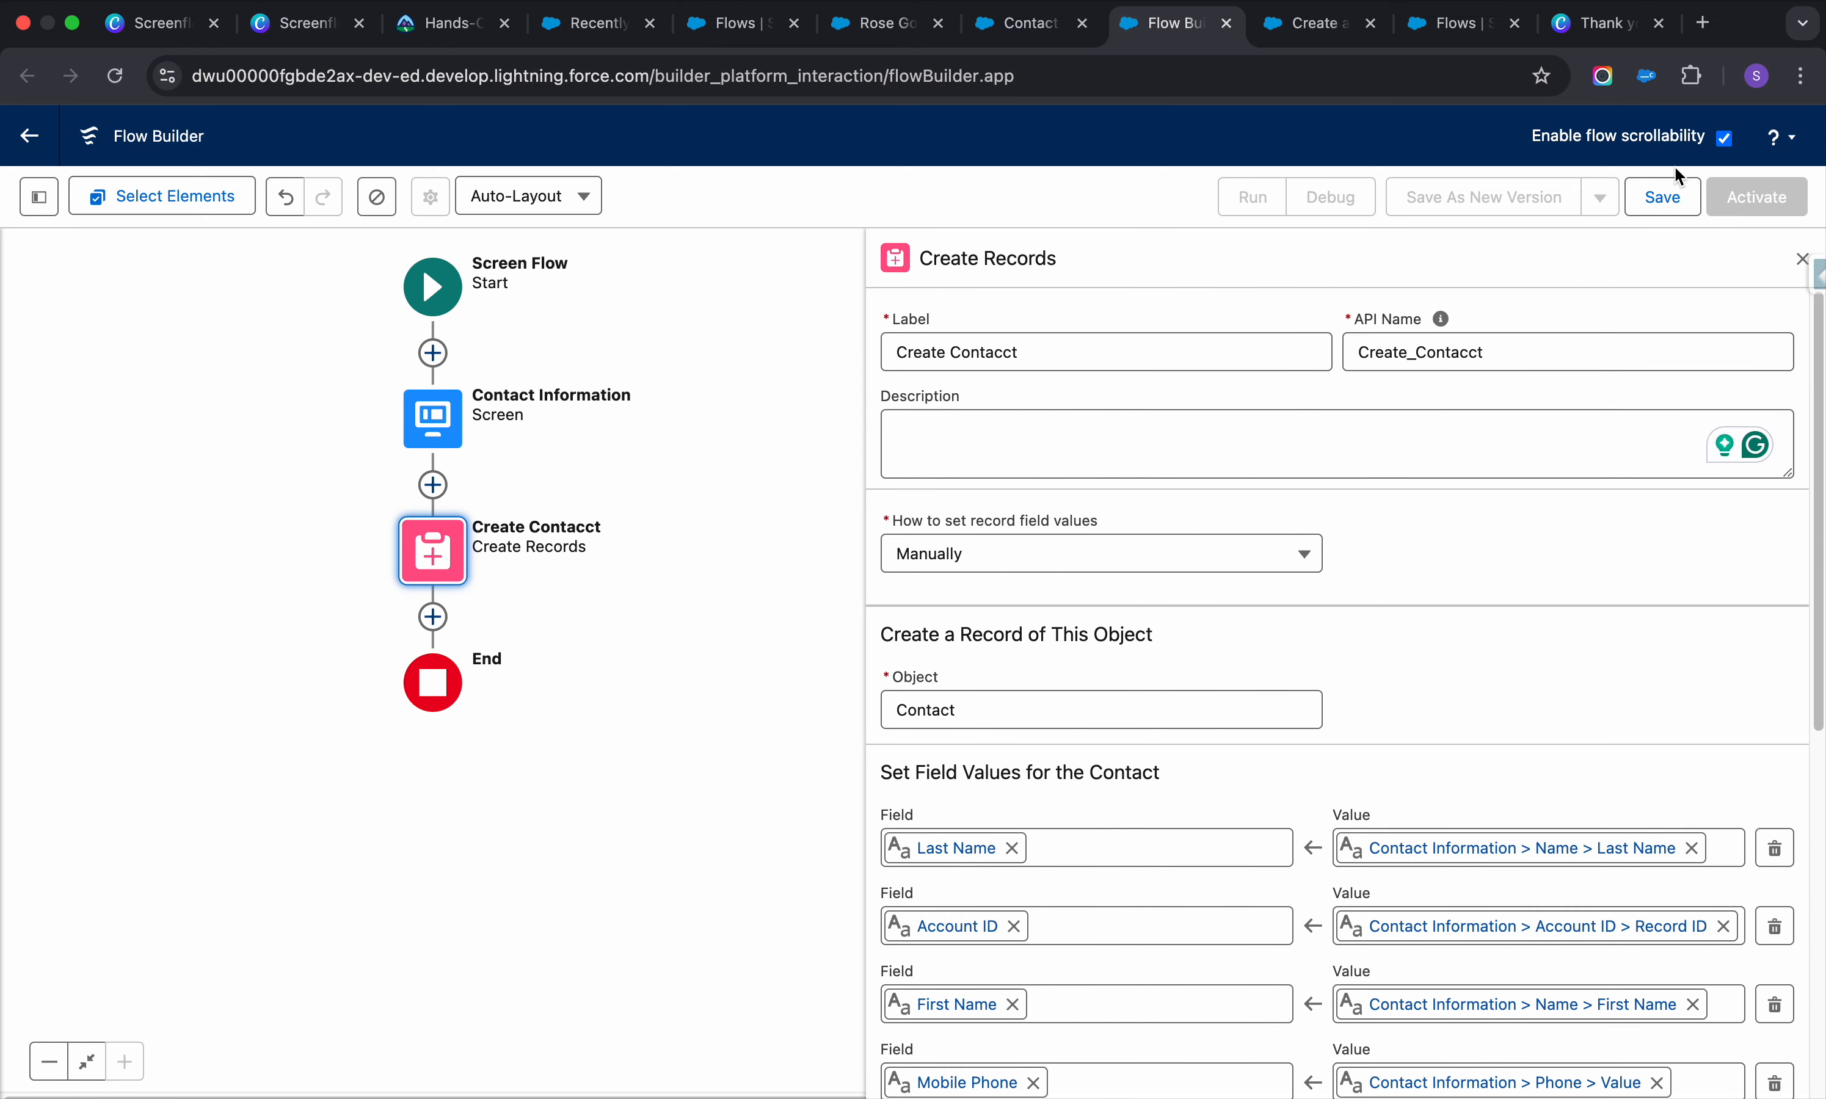
Save the flow as 'Create a contact from here' with the auto-filled API name
{"action": "left_click", "coordinate": [1660, 197]}
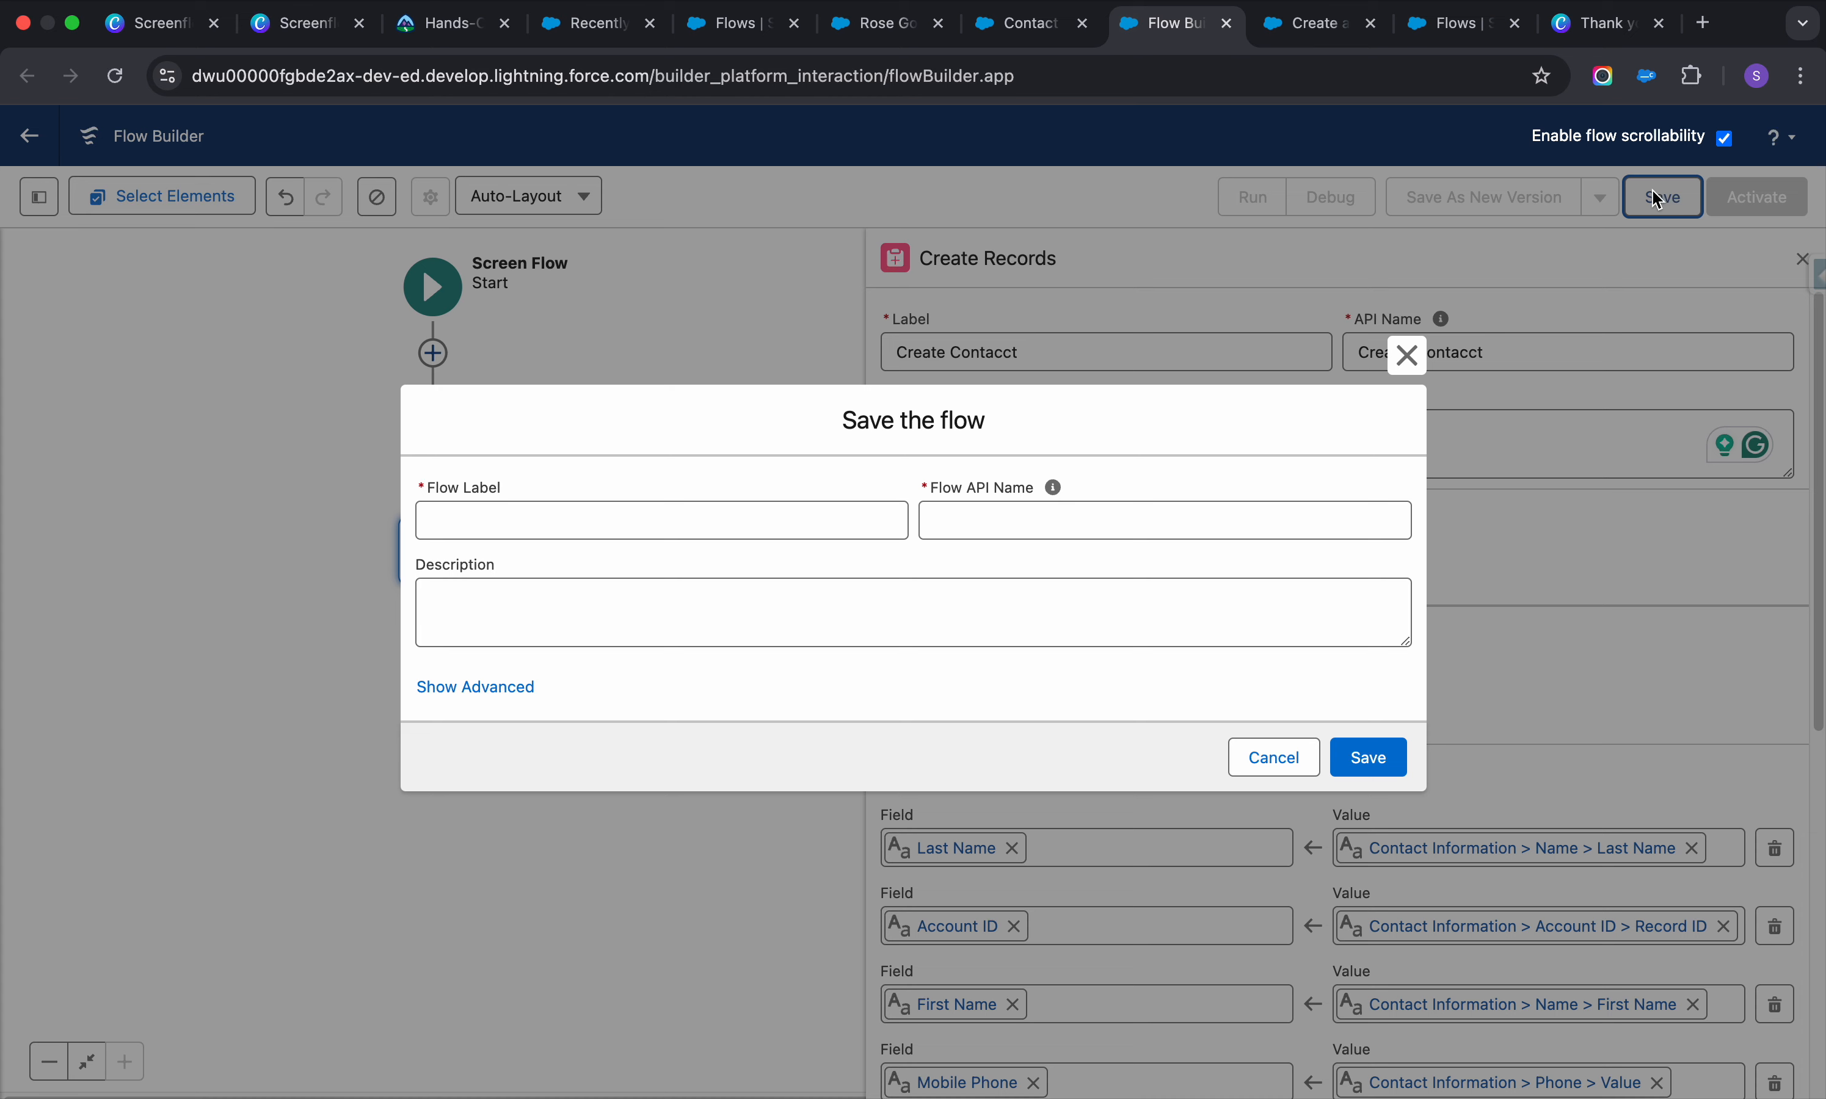
{"action": "left_click", "coordinate": [760, 528]}
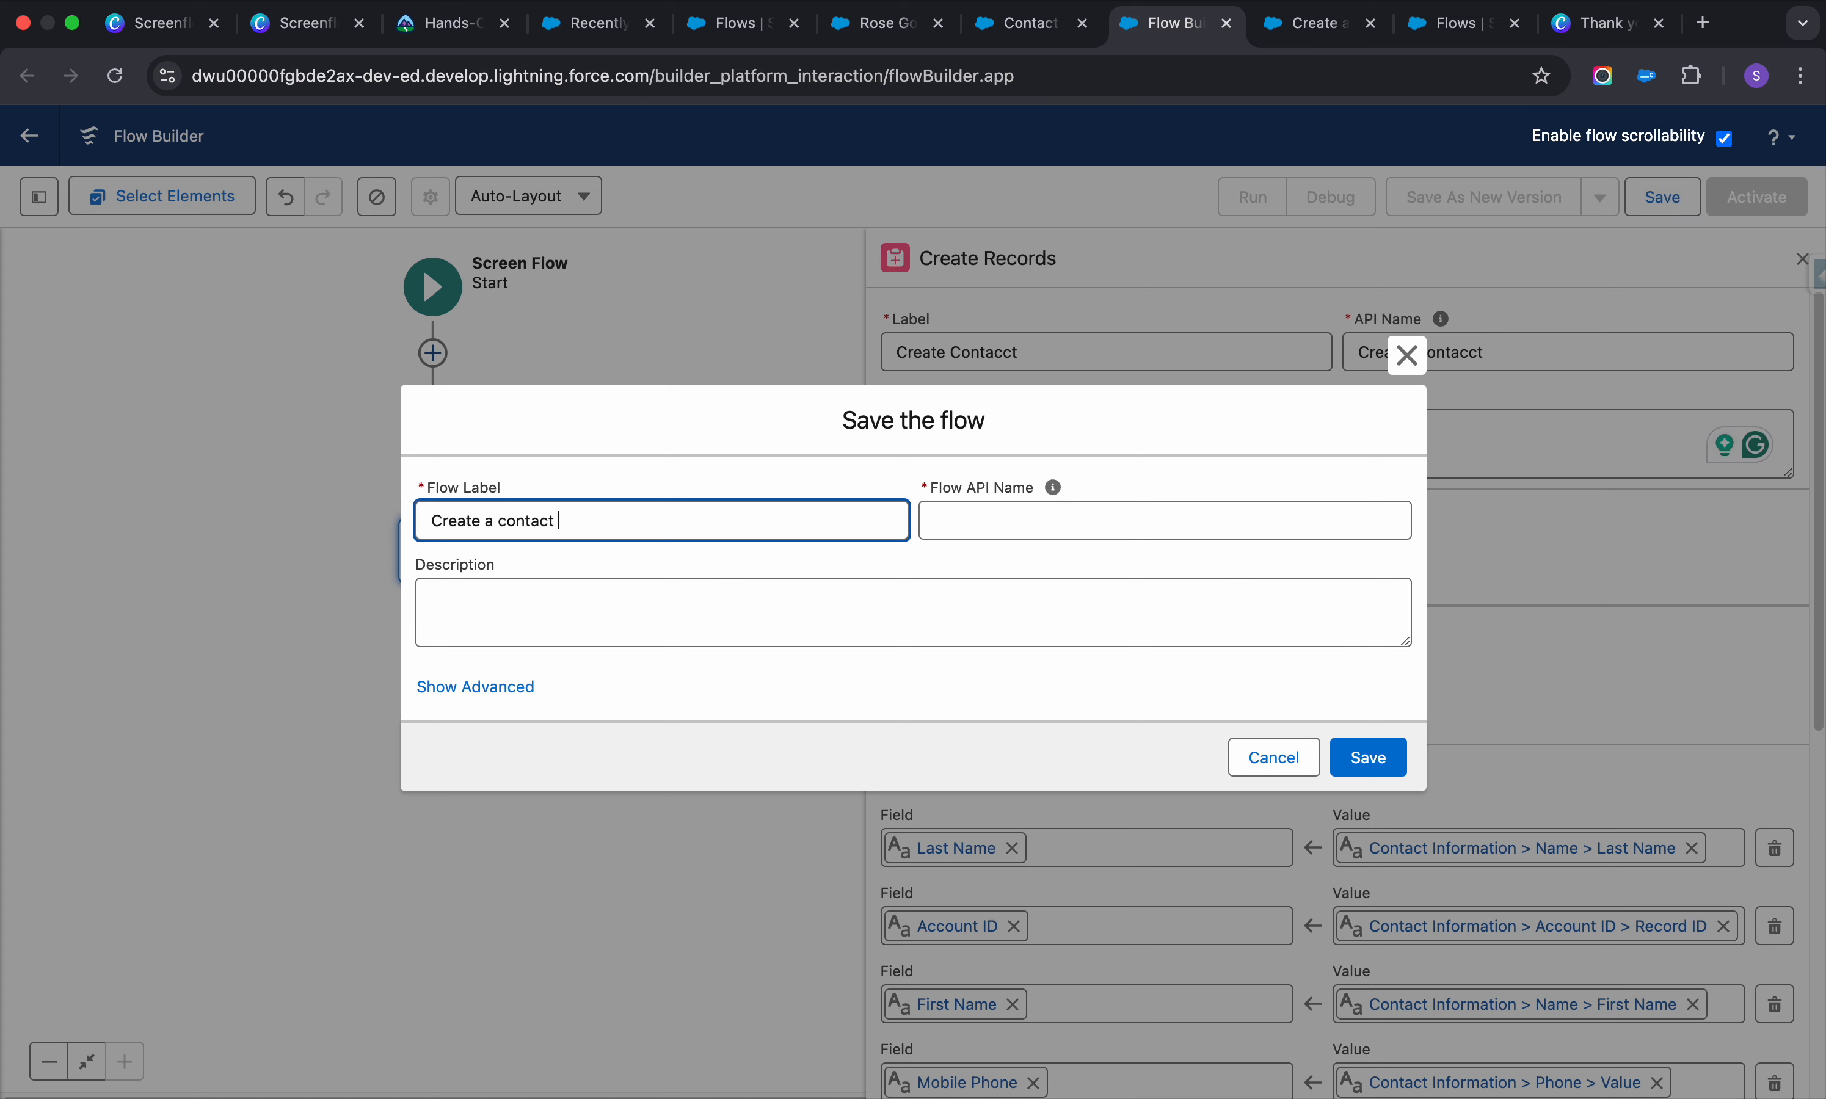
{"action": "left_click", "coordinate": [1066, 529]}
{"action": "left_click", "coordinate": [990, 627]}
{"action": "left_click", "coordinate": [1383, 768]}
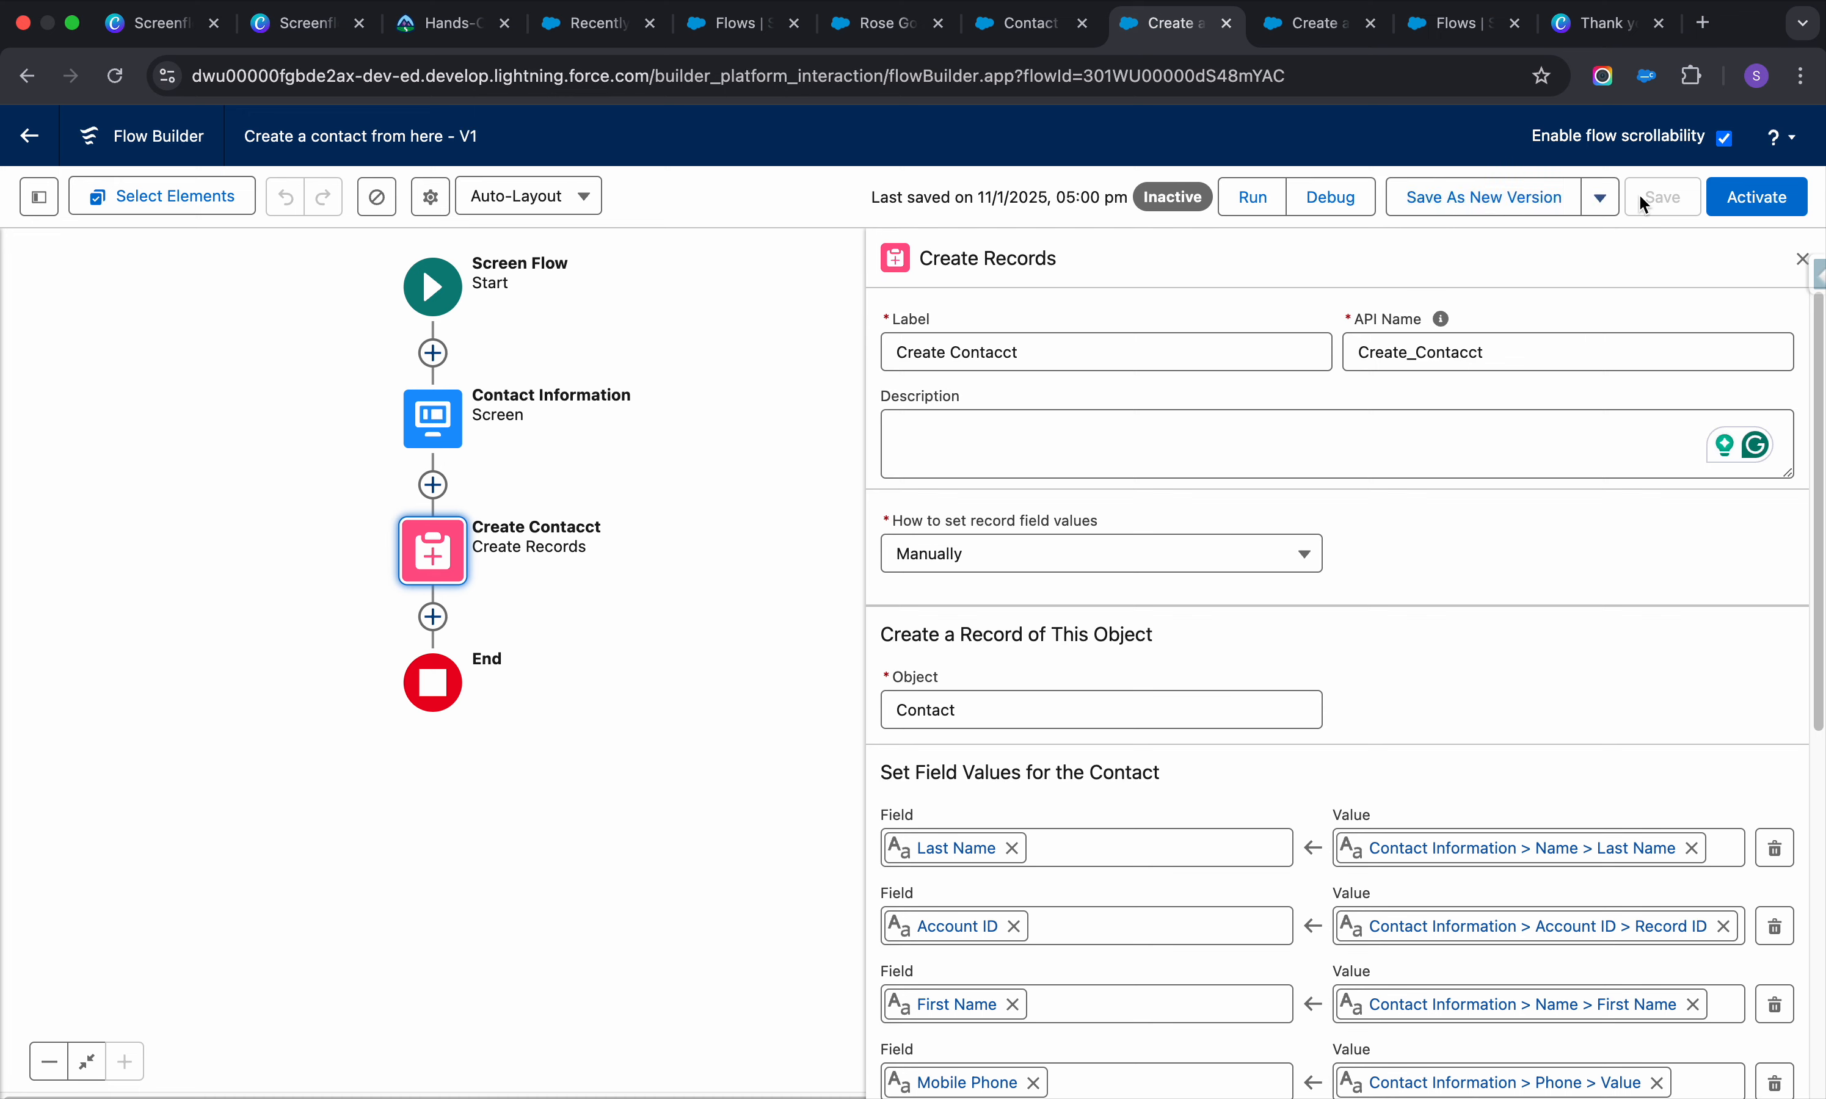
{"action": "left_click", "coordinate": [1747, 199]}
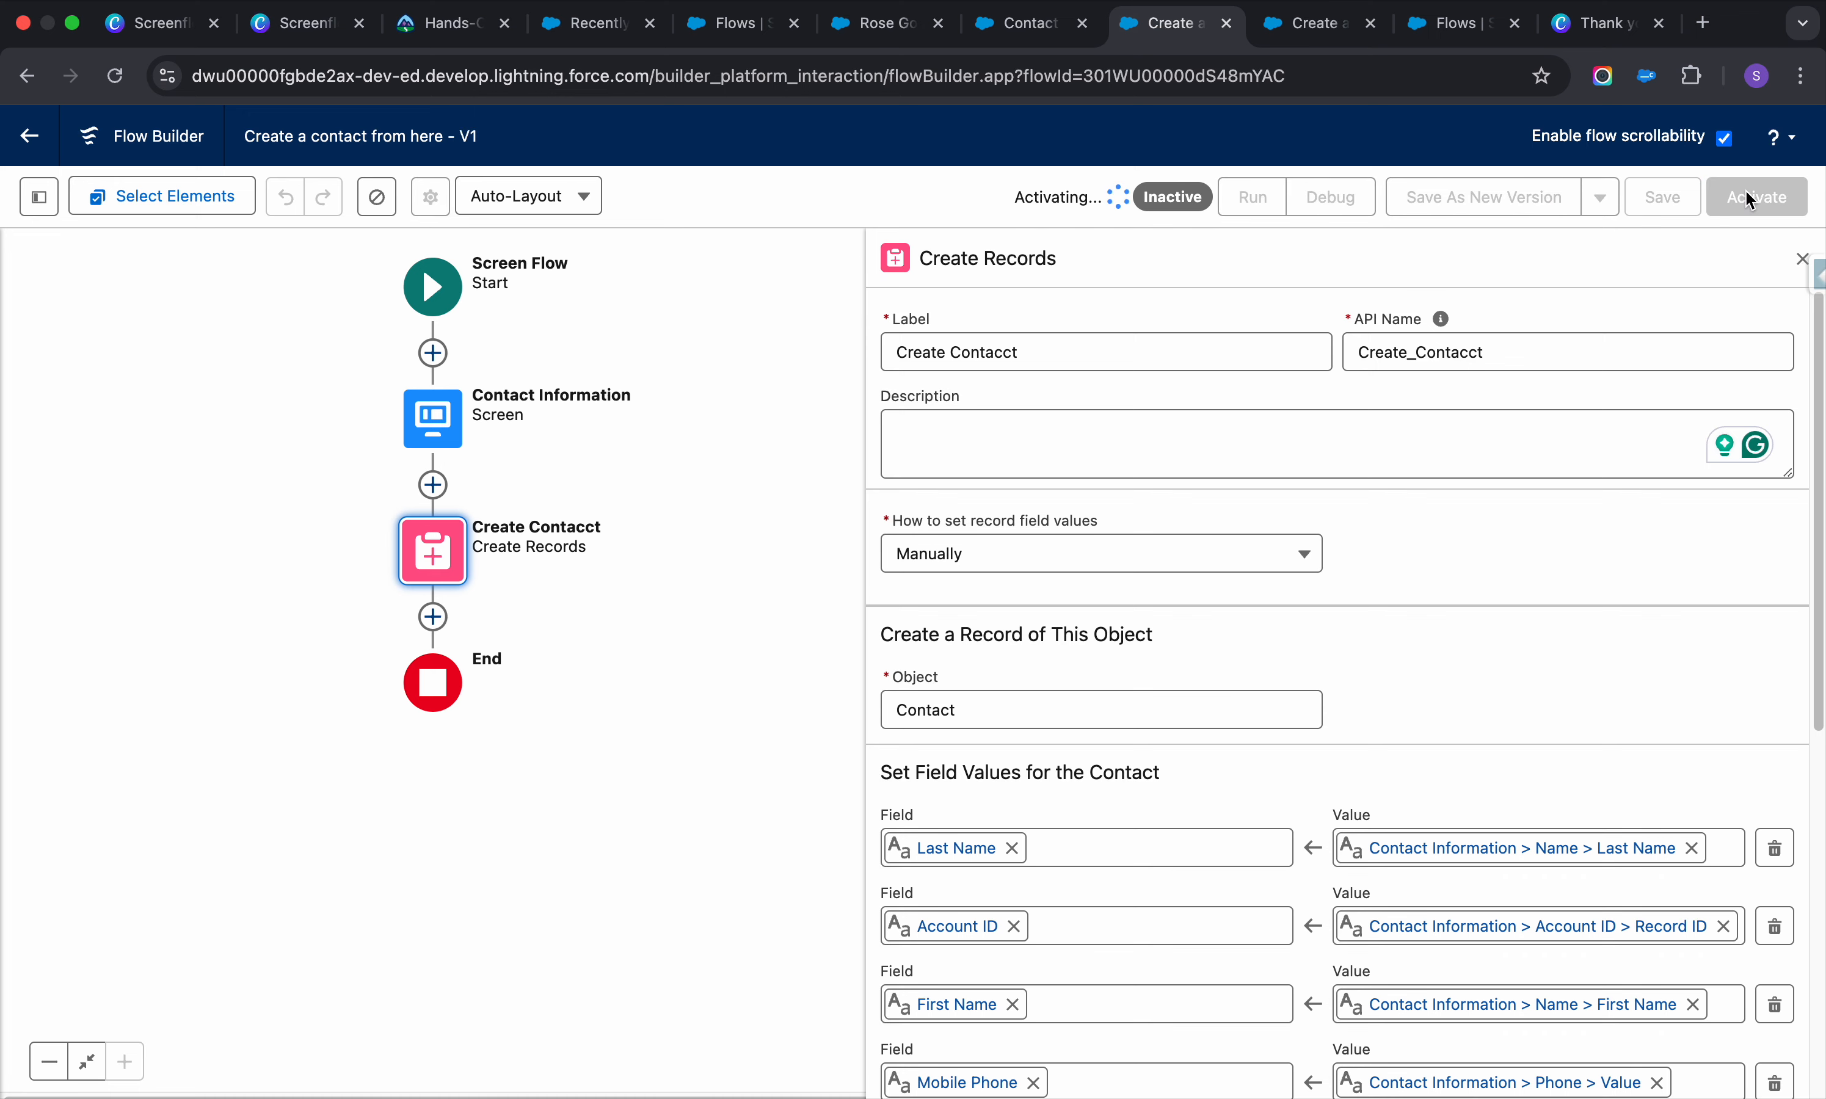
Debug-run the flow with a suggested first name, last name 'Learner', phone 5435 and the Create account
{"action": "left_click", "coordinate": [1331, 199]}
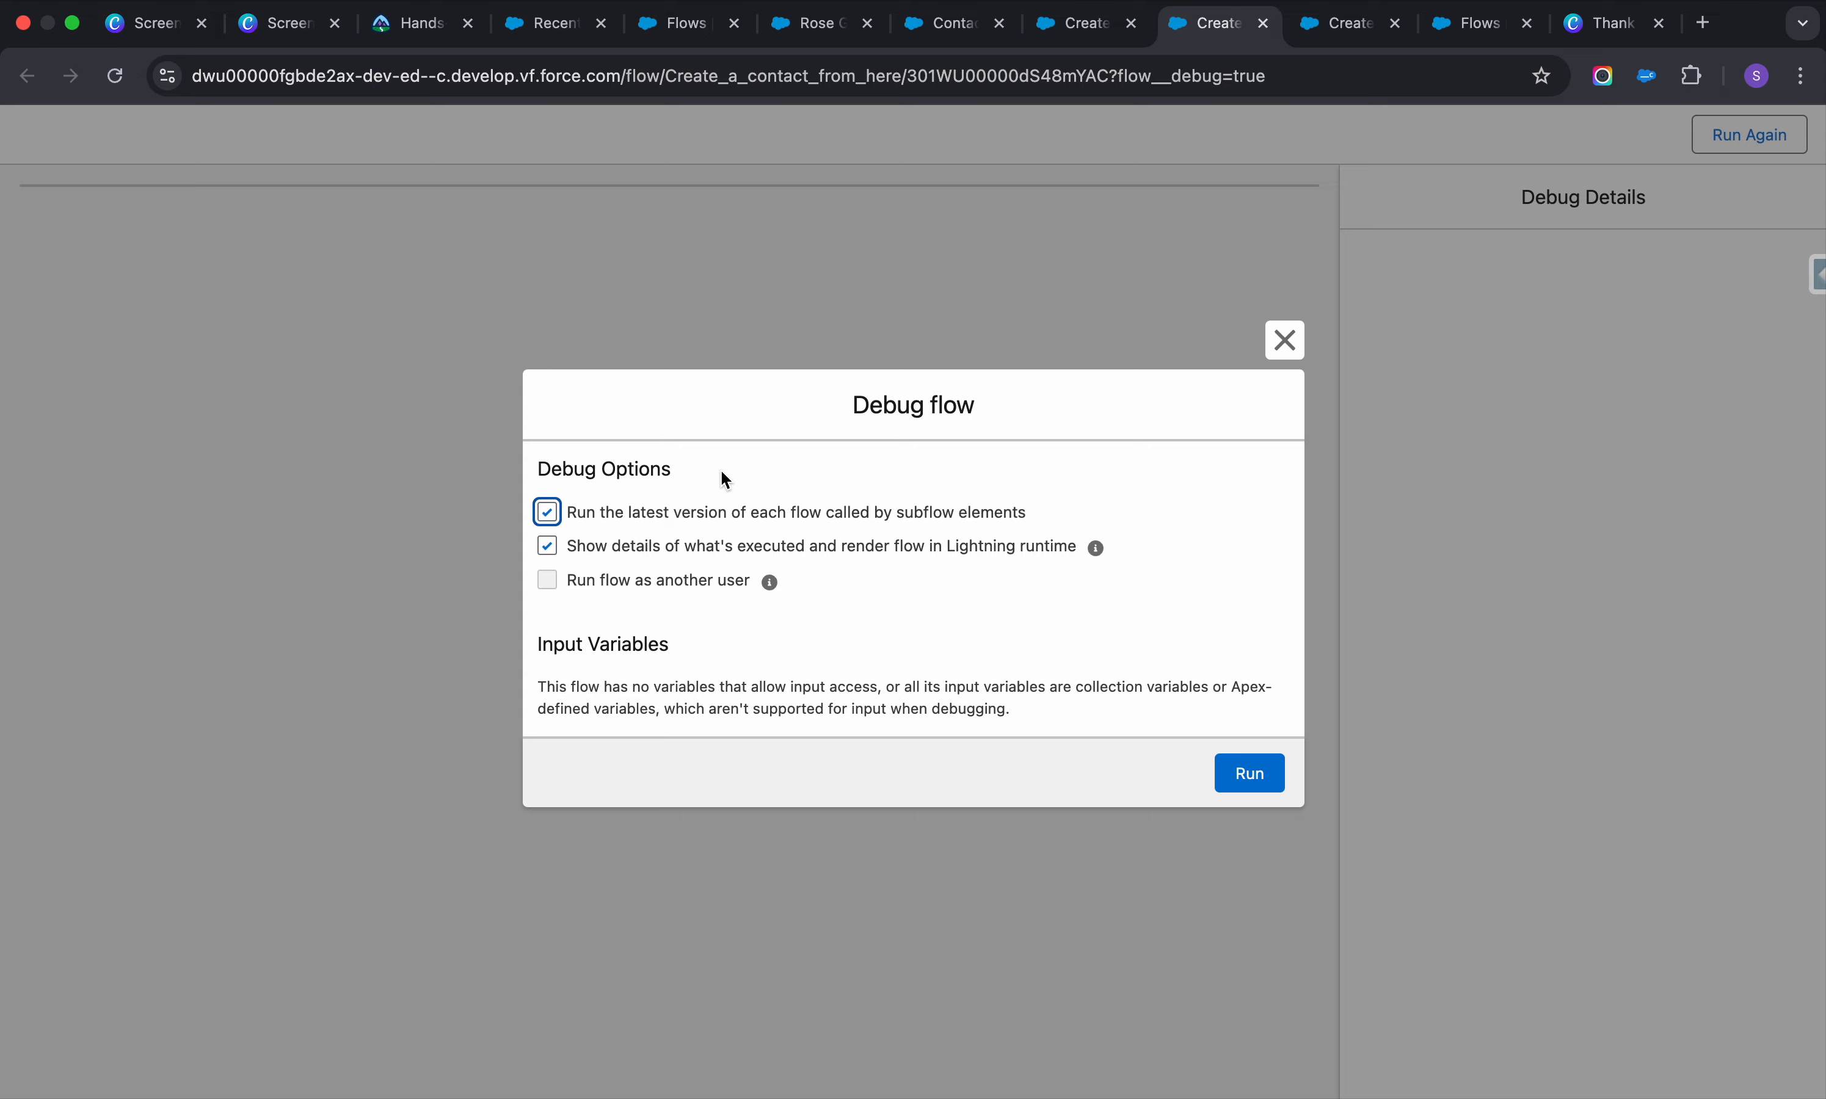
{"action": "left_click", "coordinate": [1252, 775]}
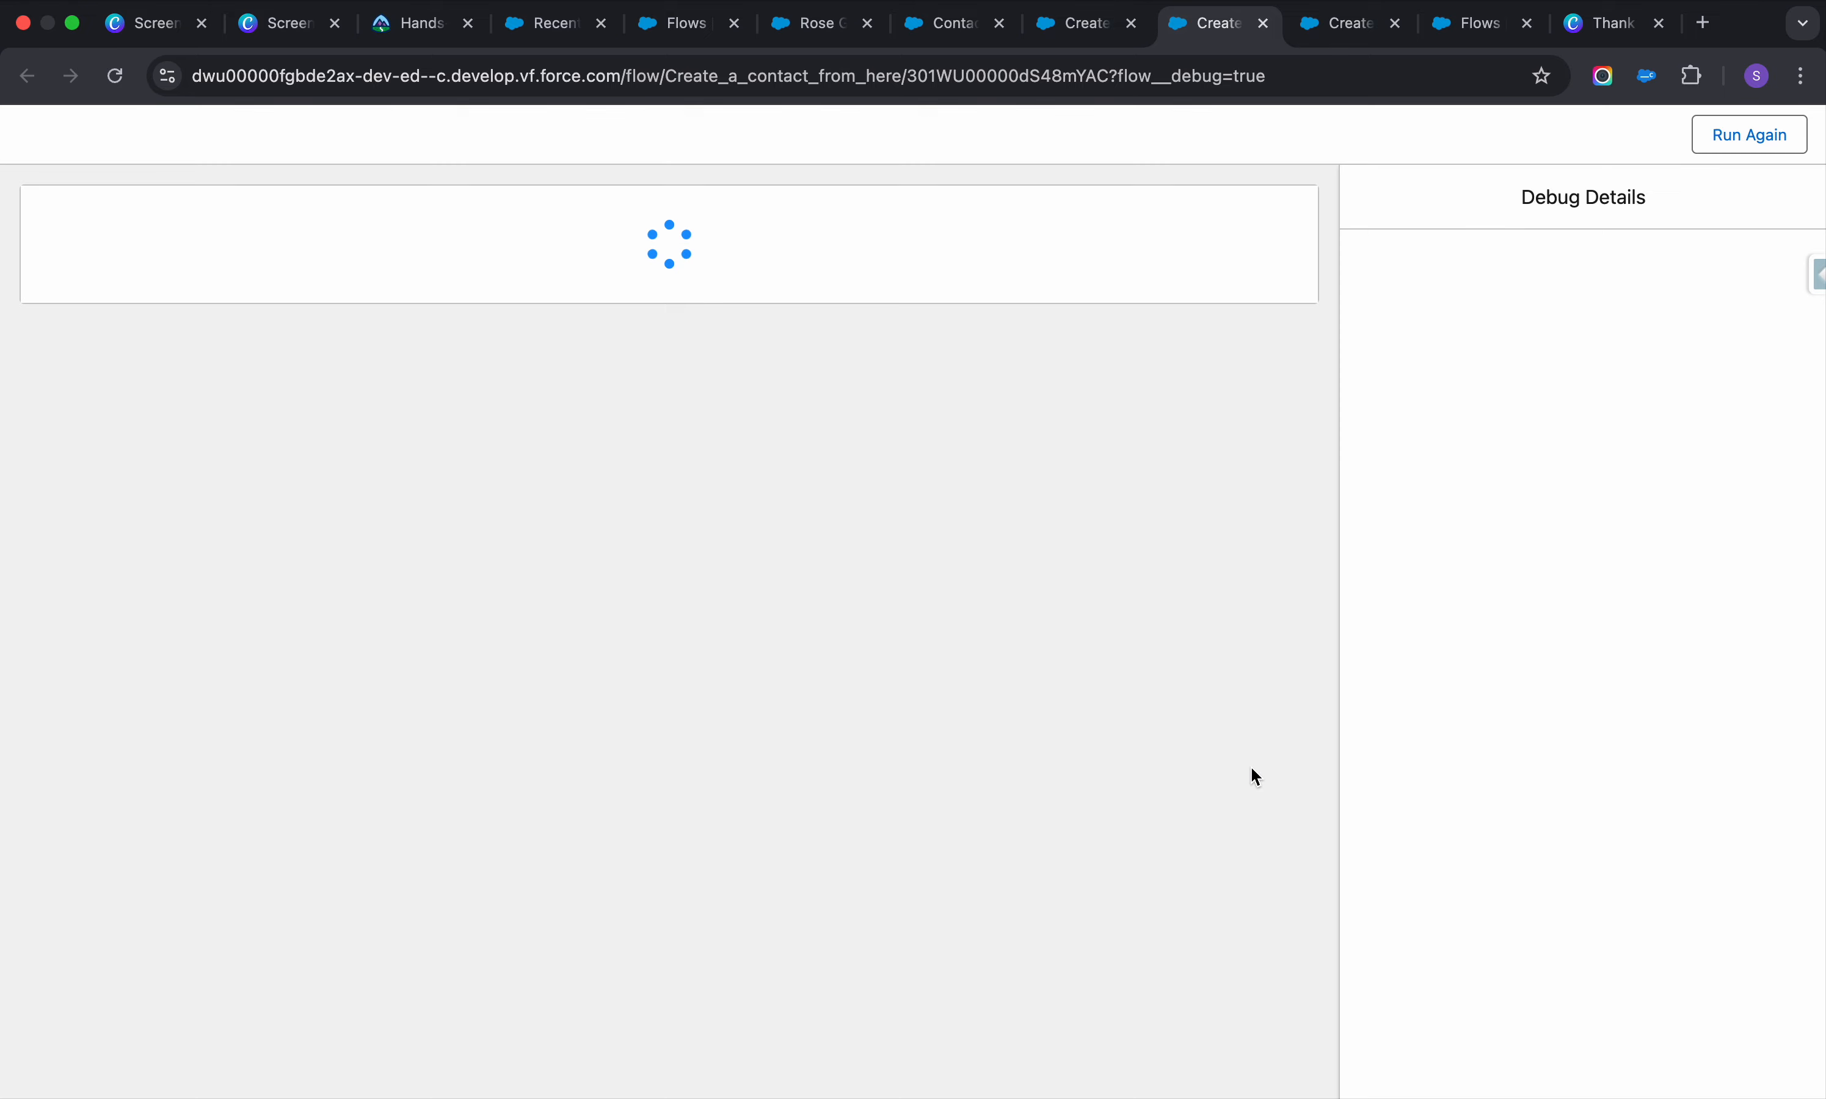
{"action": "left_click", "coordinate": [472, 334]}
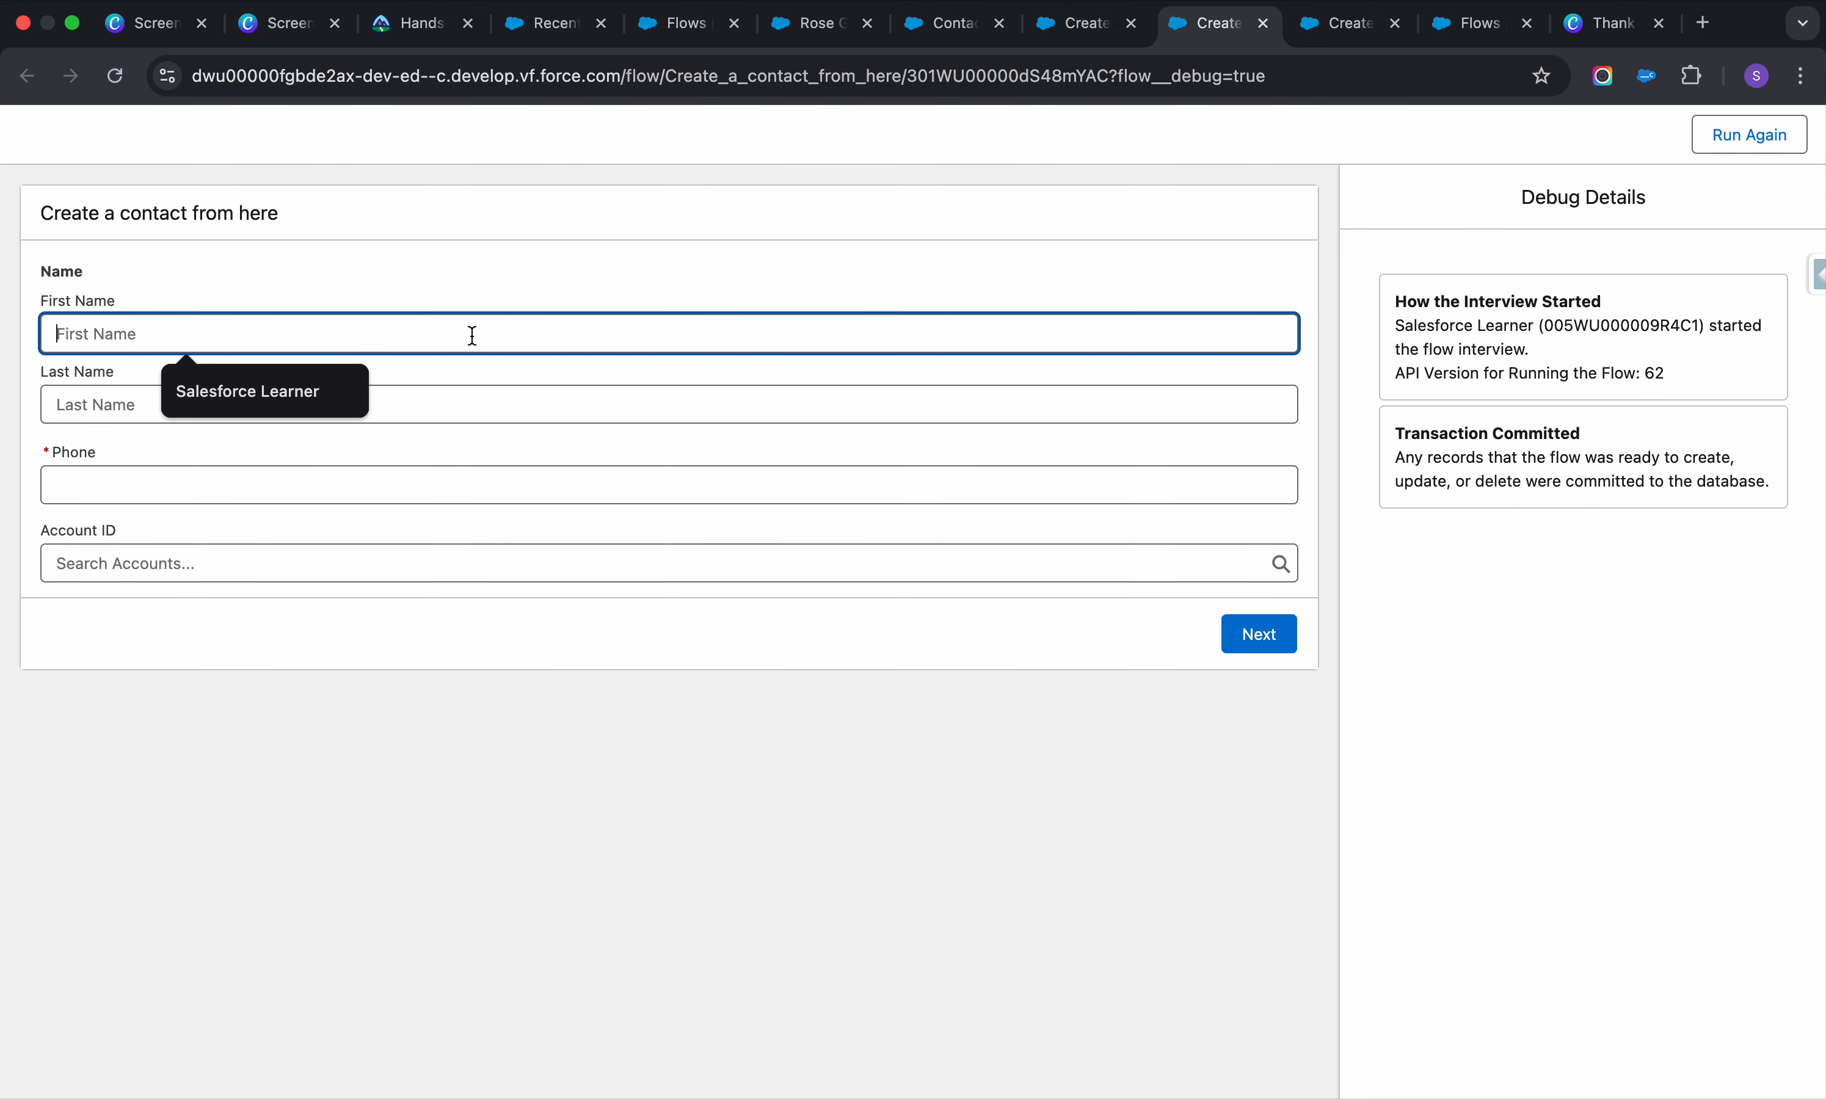
{"action": "left_click", "coordinate": [297, 386]}
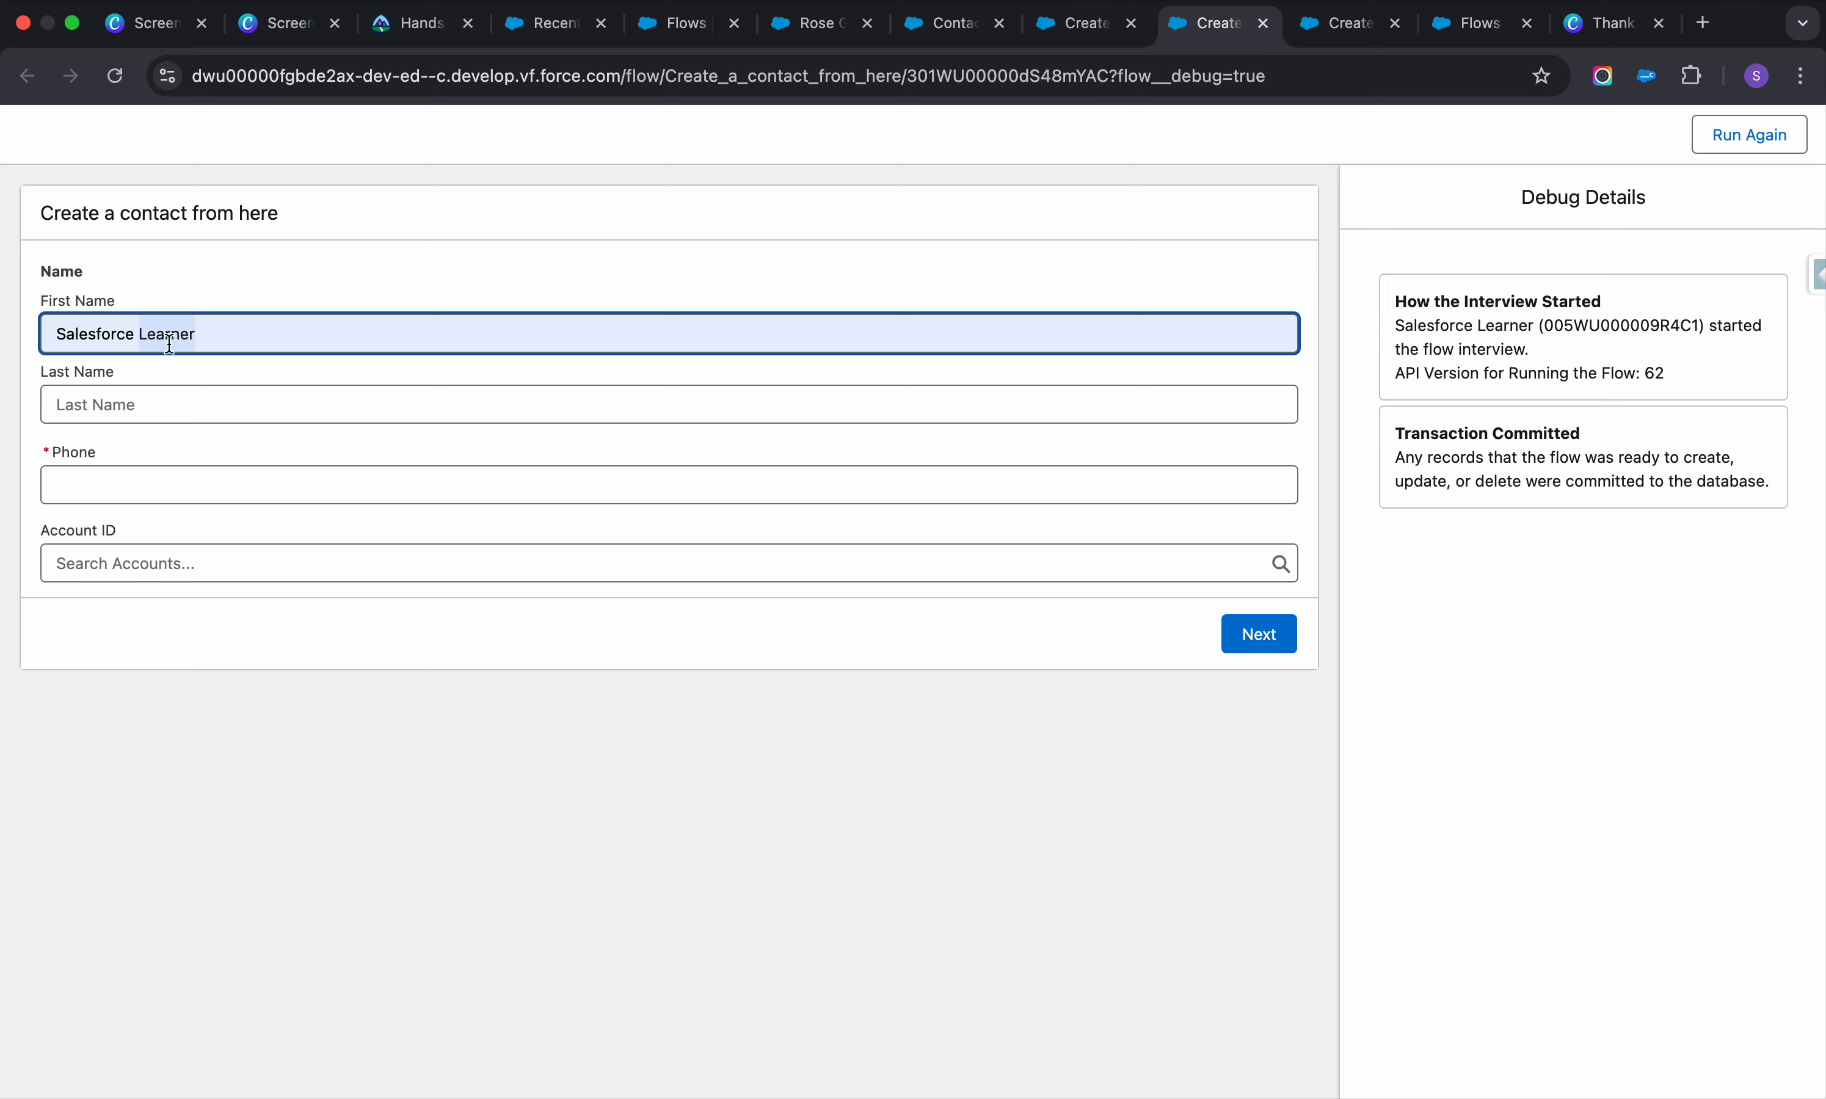
{"action": "left_click", "coordinate": [174, 405]}
{"action": "type", "text": "Learner"}
{"action": "left_click", "coordinate": [117, 494]}
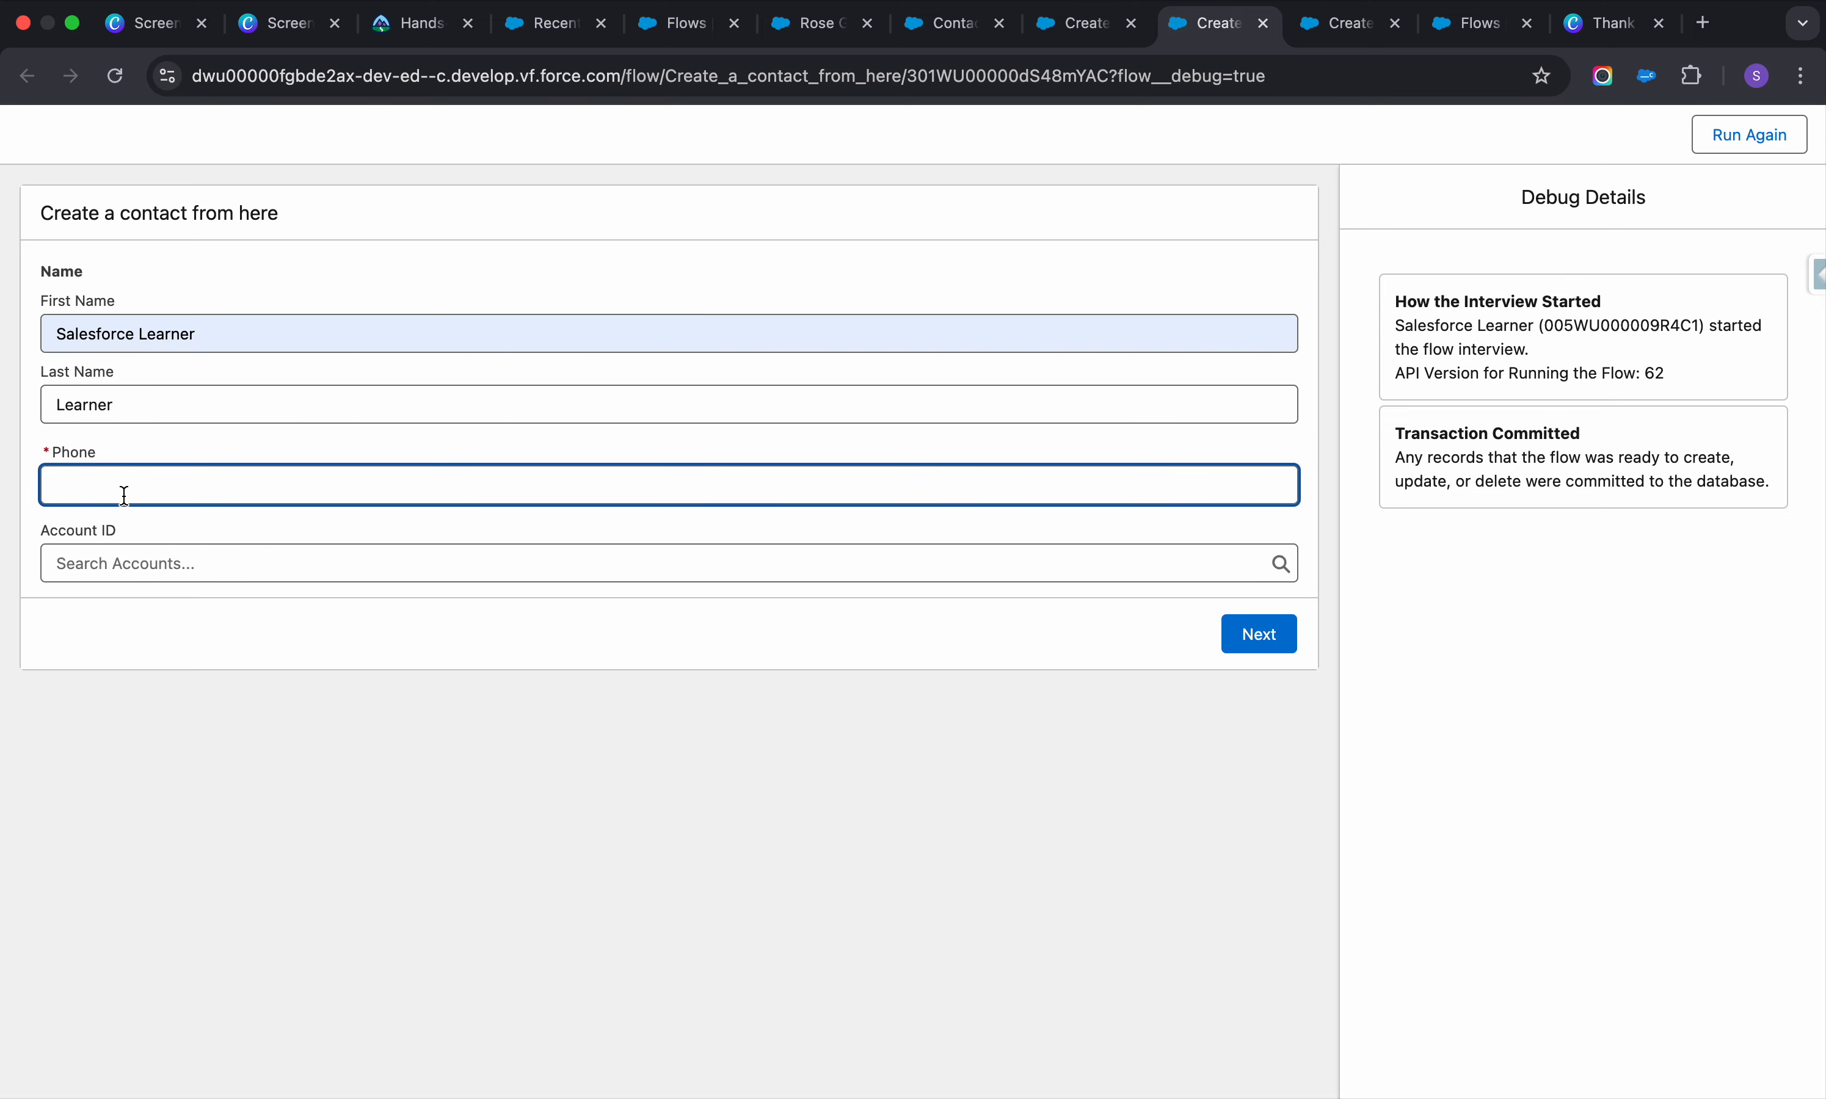
{"action": "type", "text": "5435346"}
{"action": "left_click", "coordinate": [178, 564]}
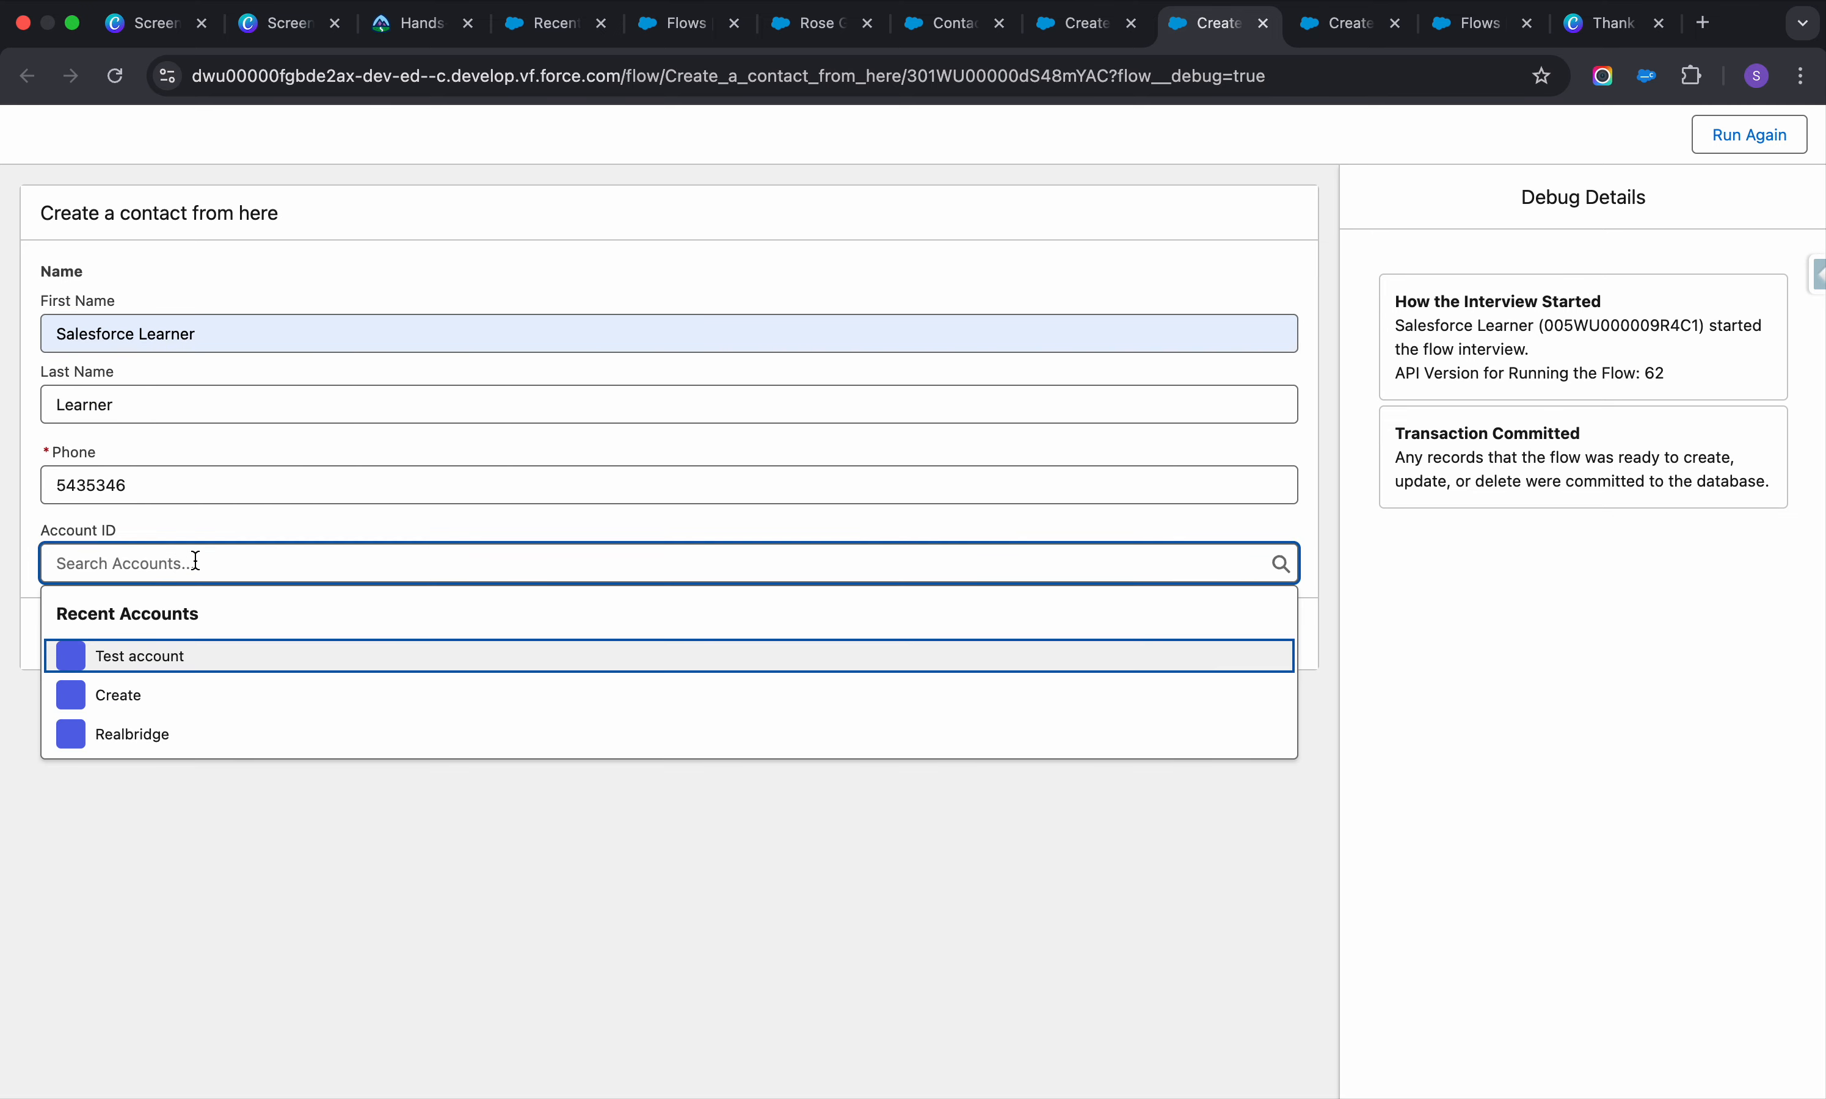
{"action": "left_click", "coordinate": [149, 695]}
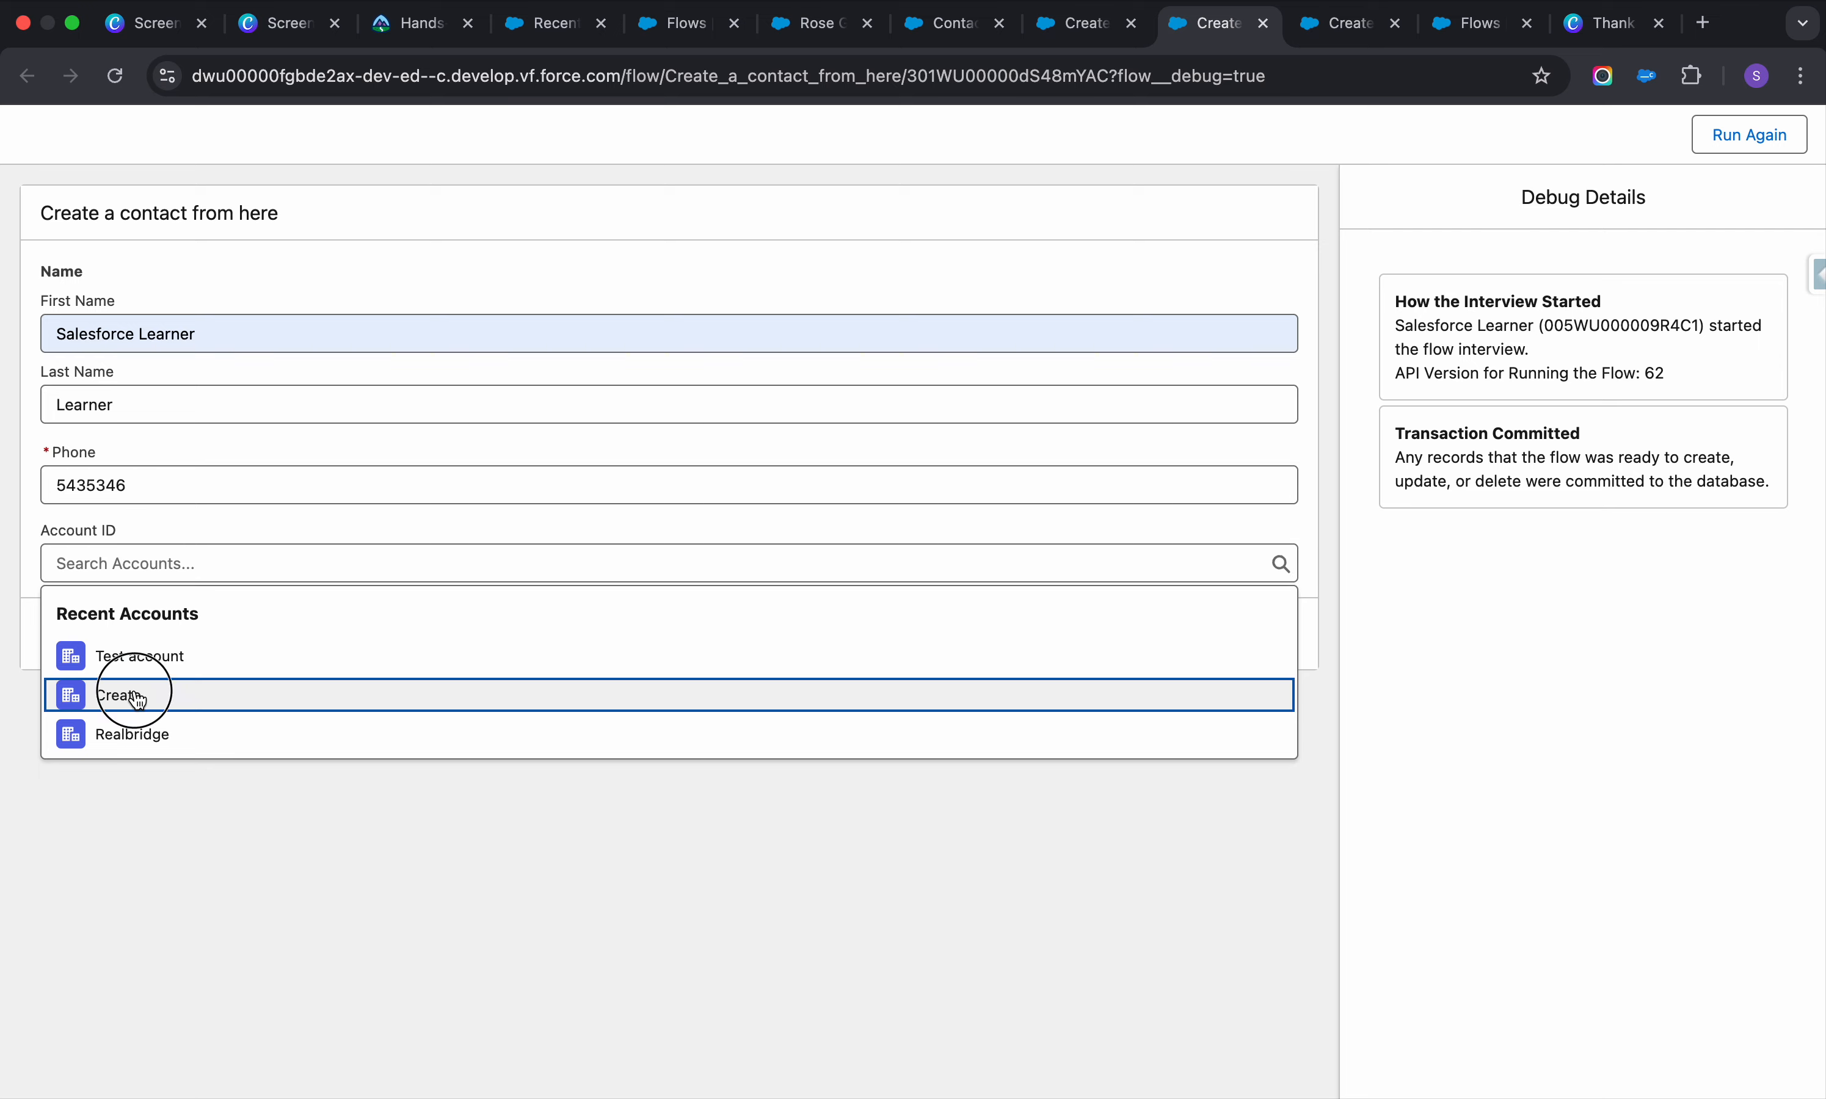
{"action": "left_click", "coordinate": [1242, 639]}
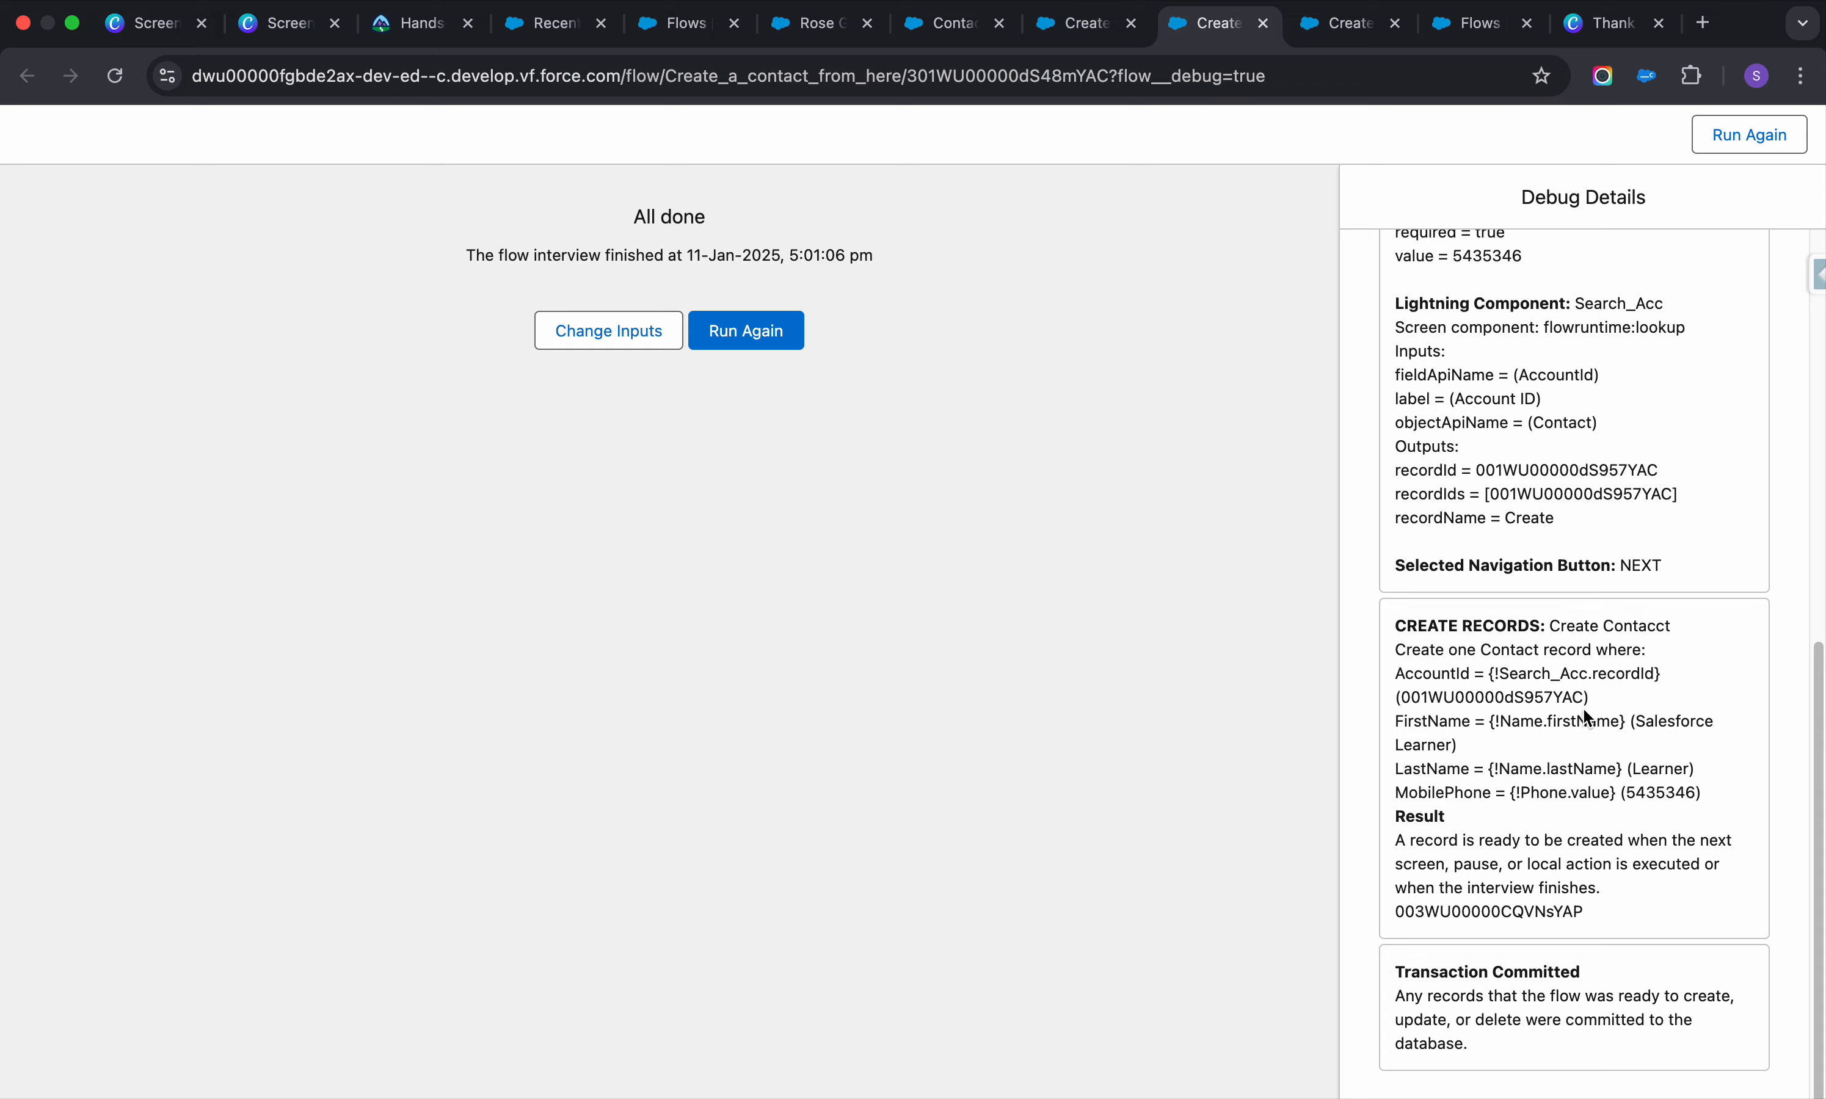
Find the new test contact in the Contacts list, then go to the Setup Flows list
{"action": "scroll", "coordinate": [1551, 681], "scroll_direction": "up", "scroll_amount": 10}
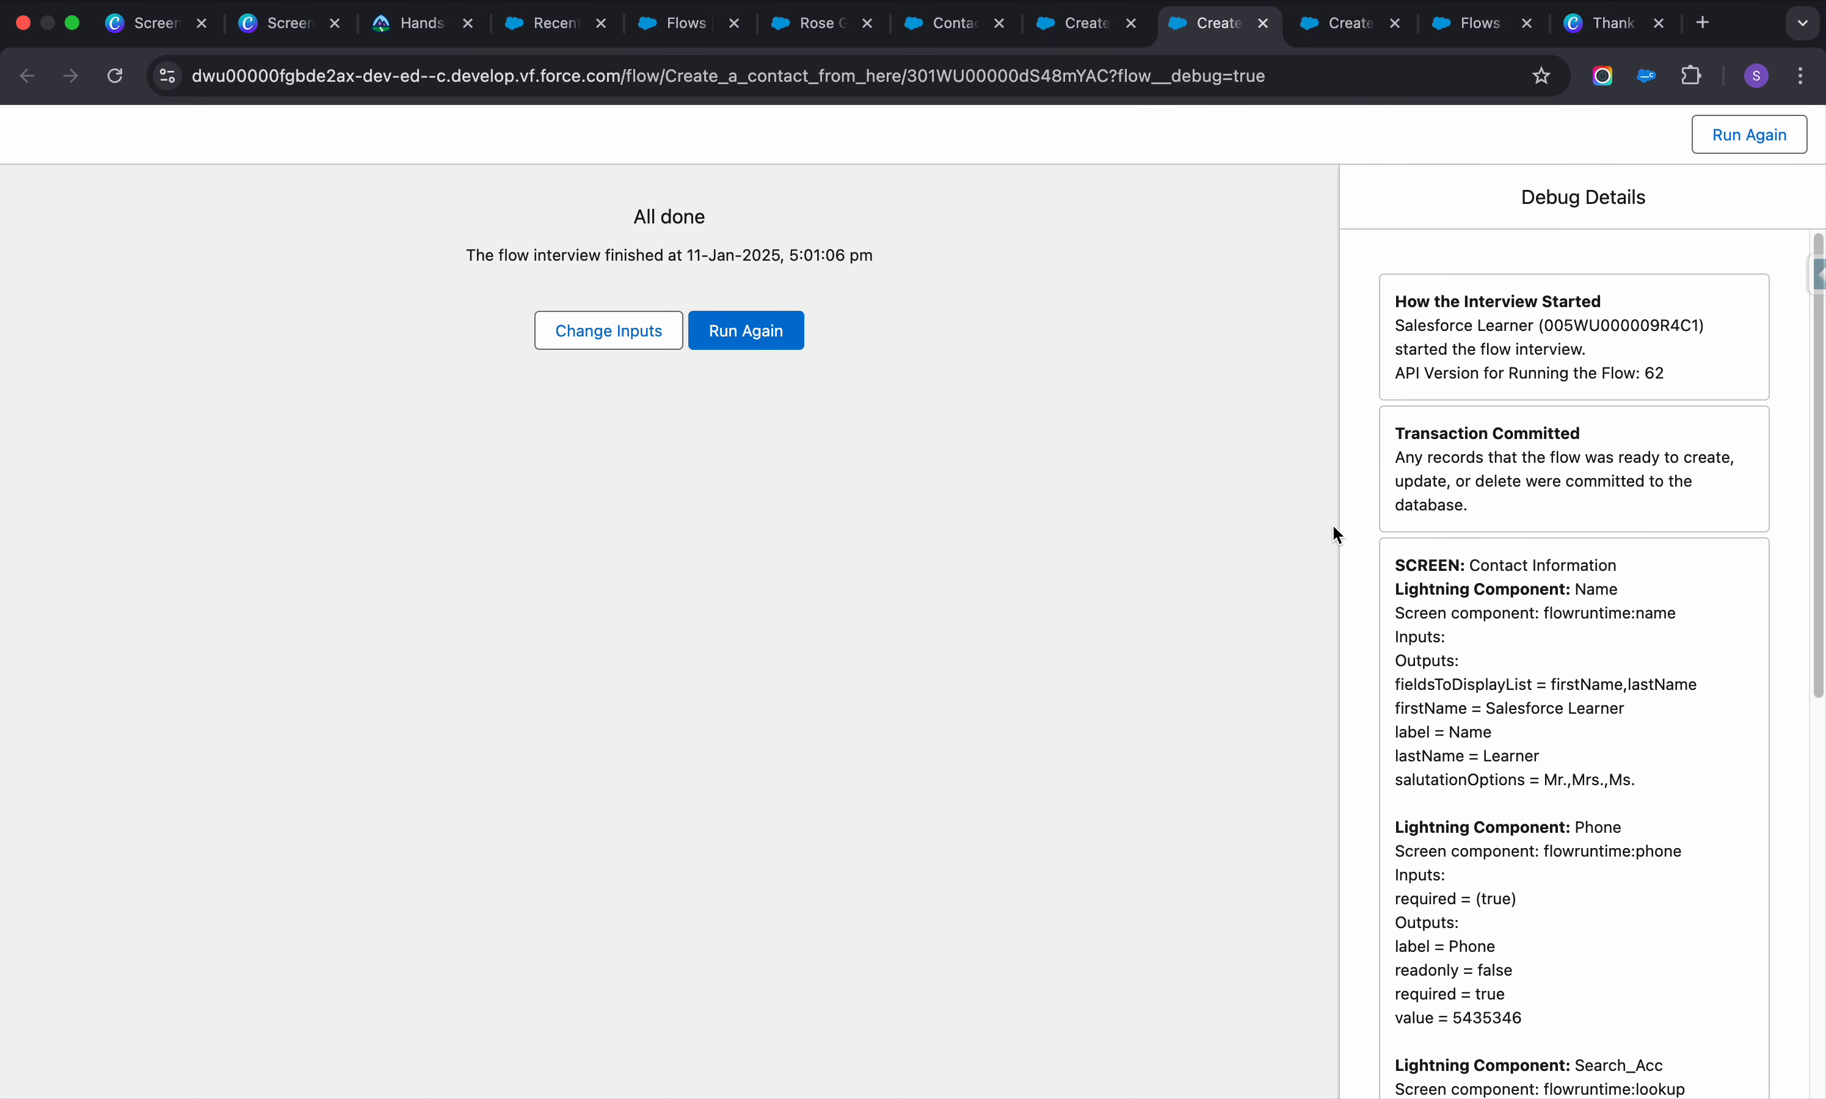
{"action": "left_click", "coordinate": [945, 23]}
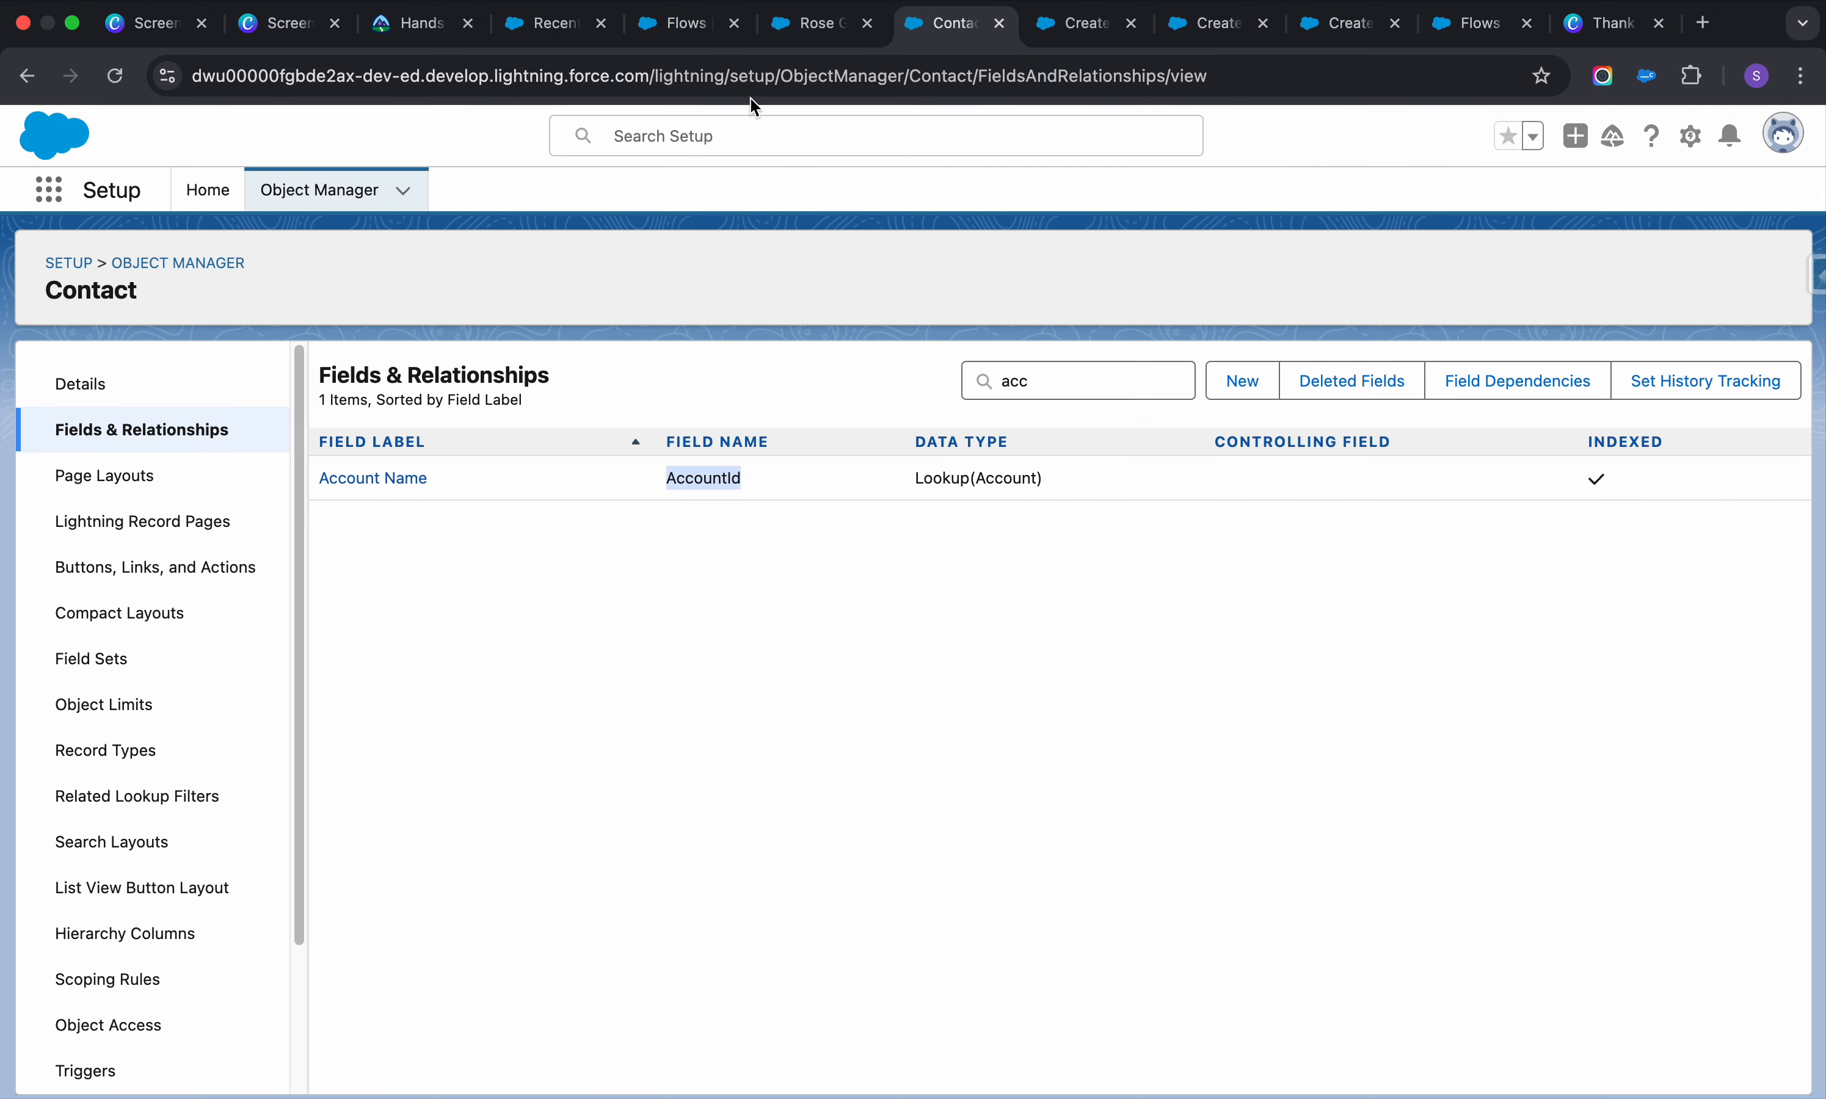
{"action": "left_click", "coordinate": [815, 23]}
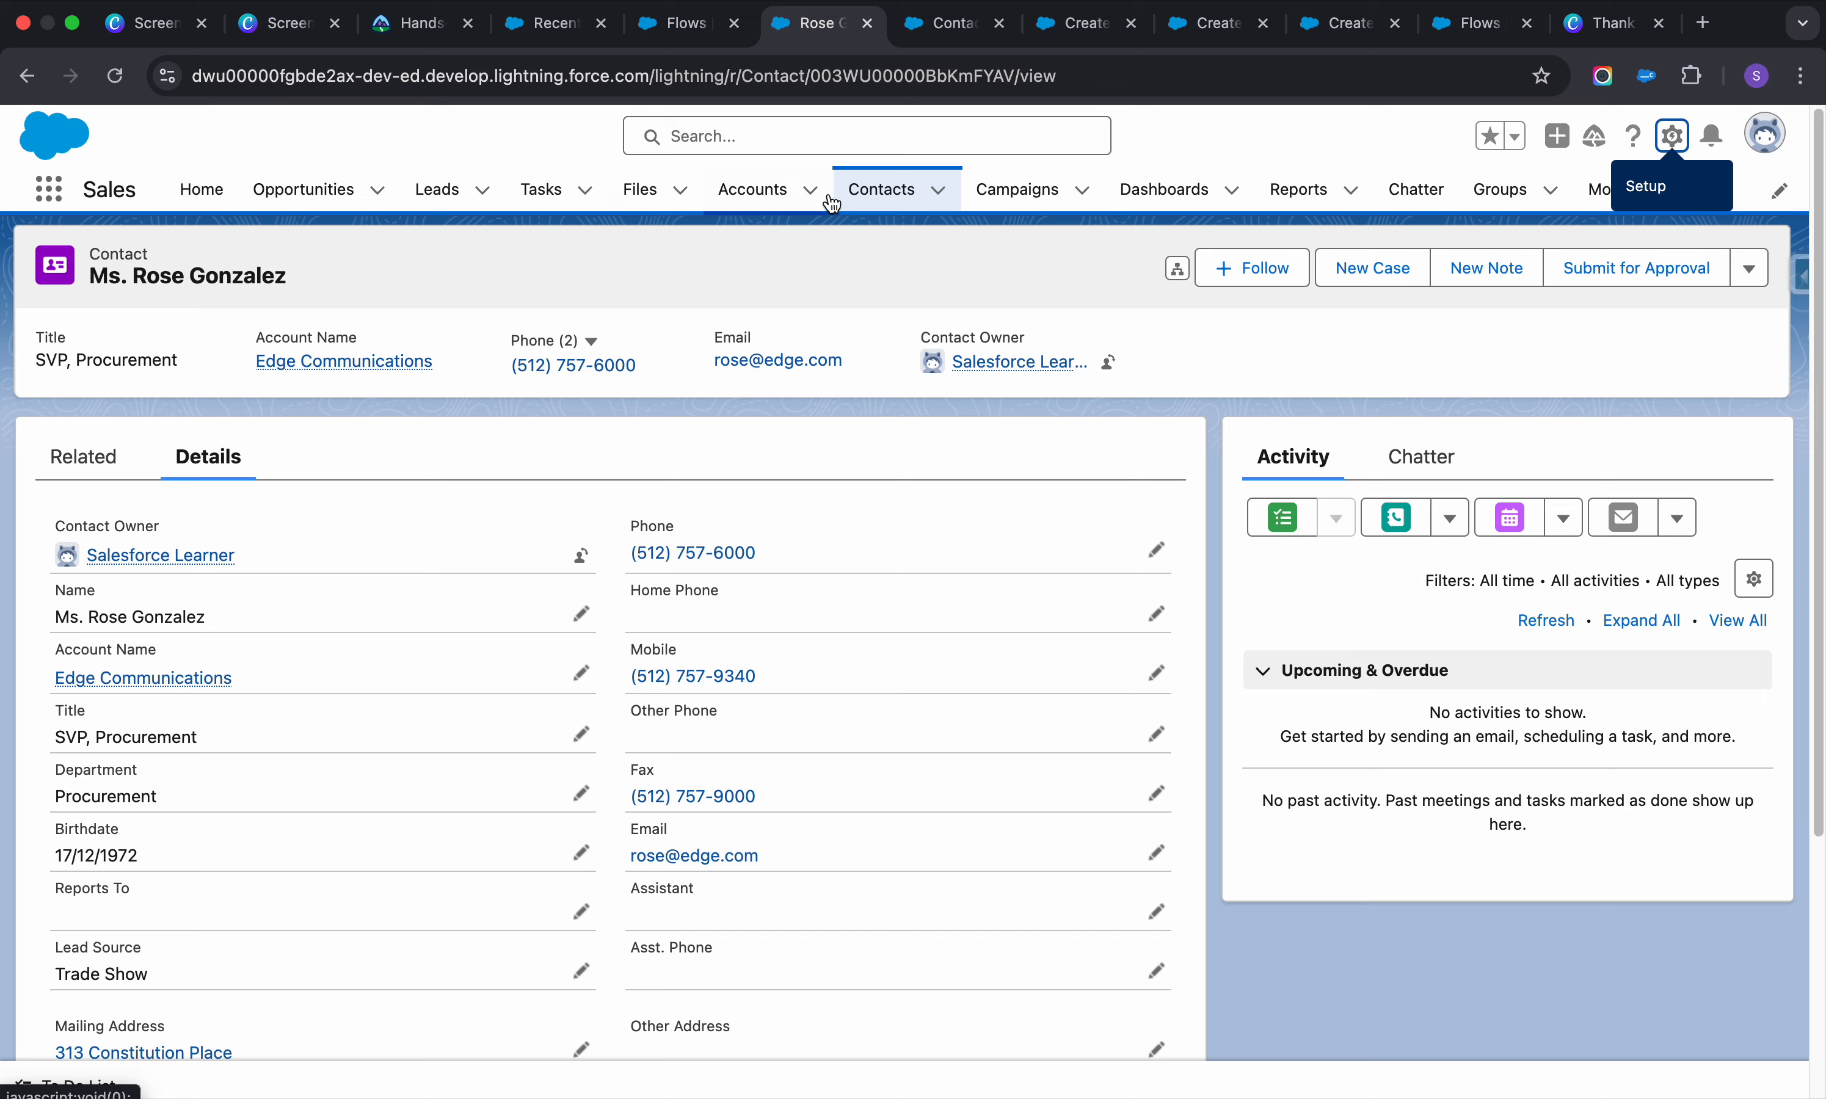
{"action": "left_click", "coordinate": [882, 198]}
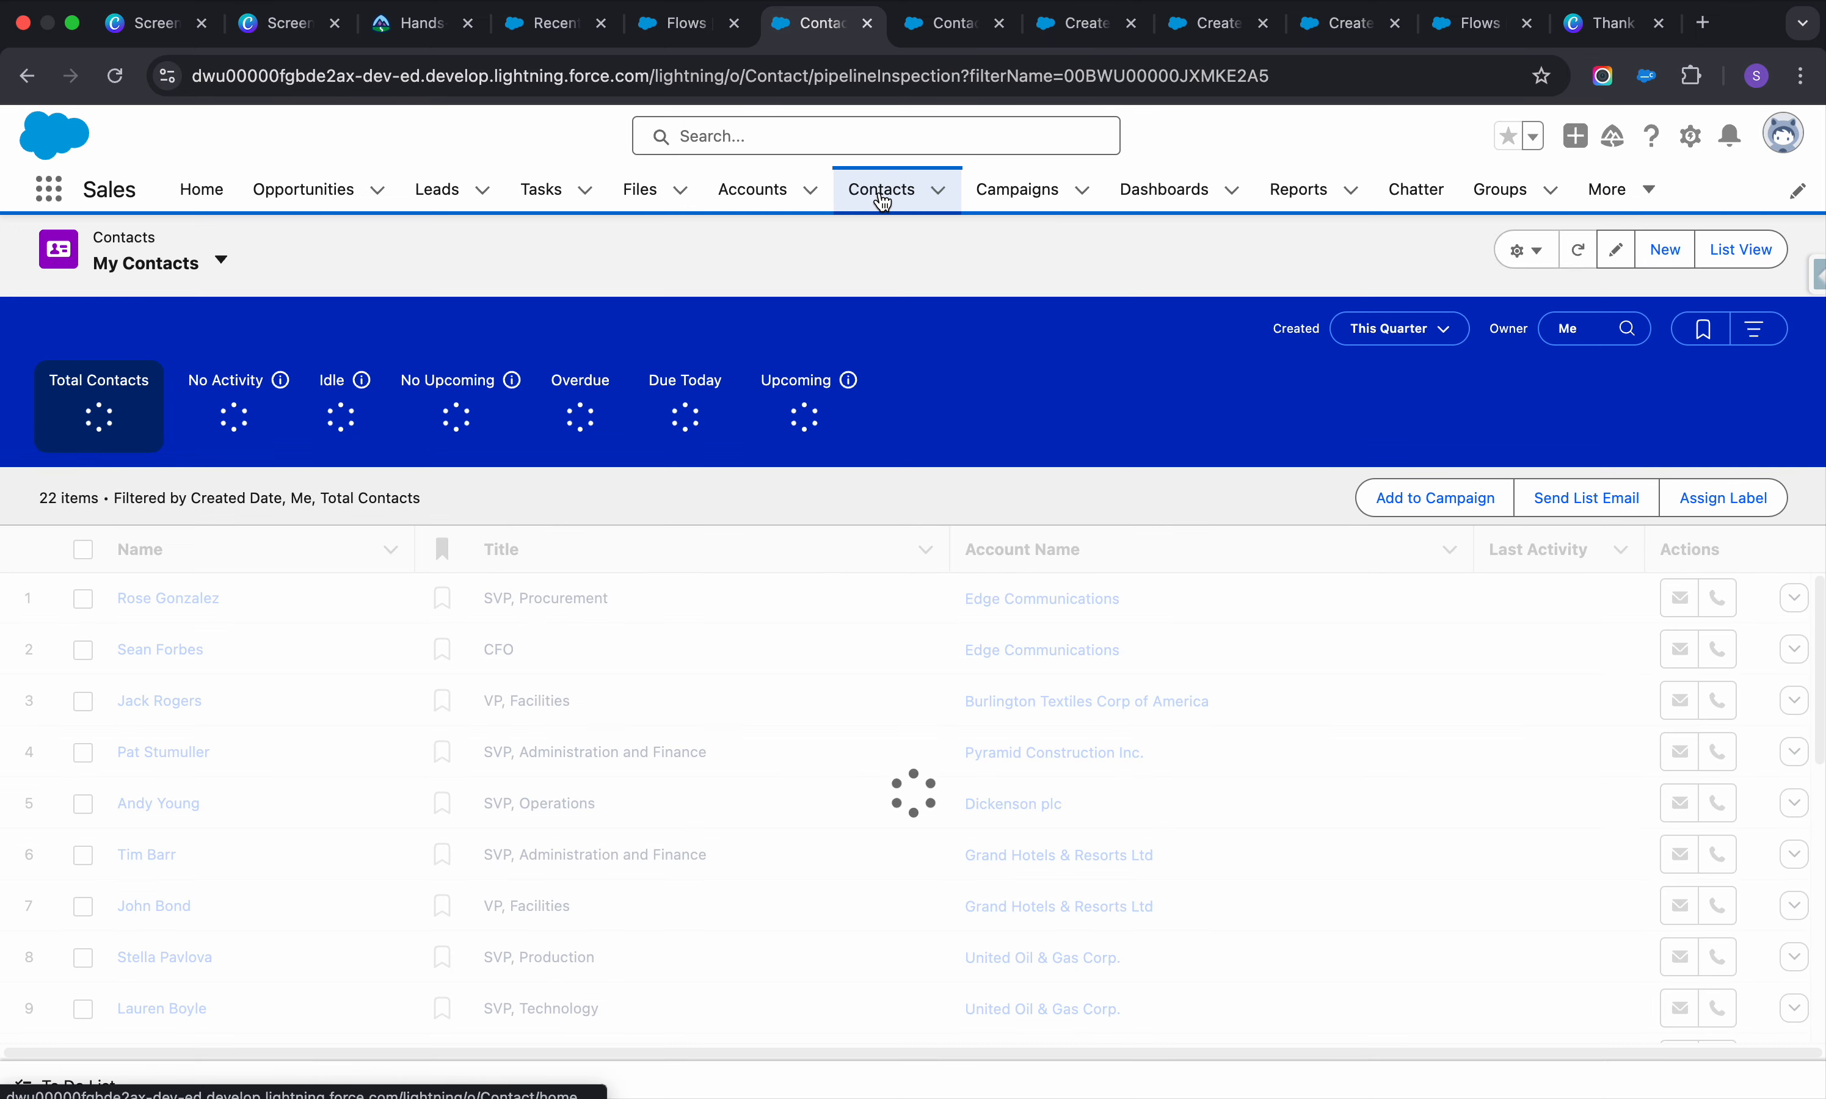
{"action": "scroll", "coordinate": [256, 623], "scroll_direction": "down", "scroll_amount": 10}
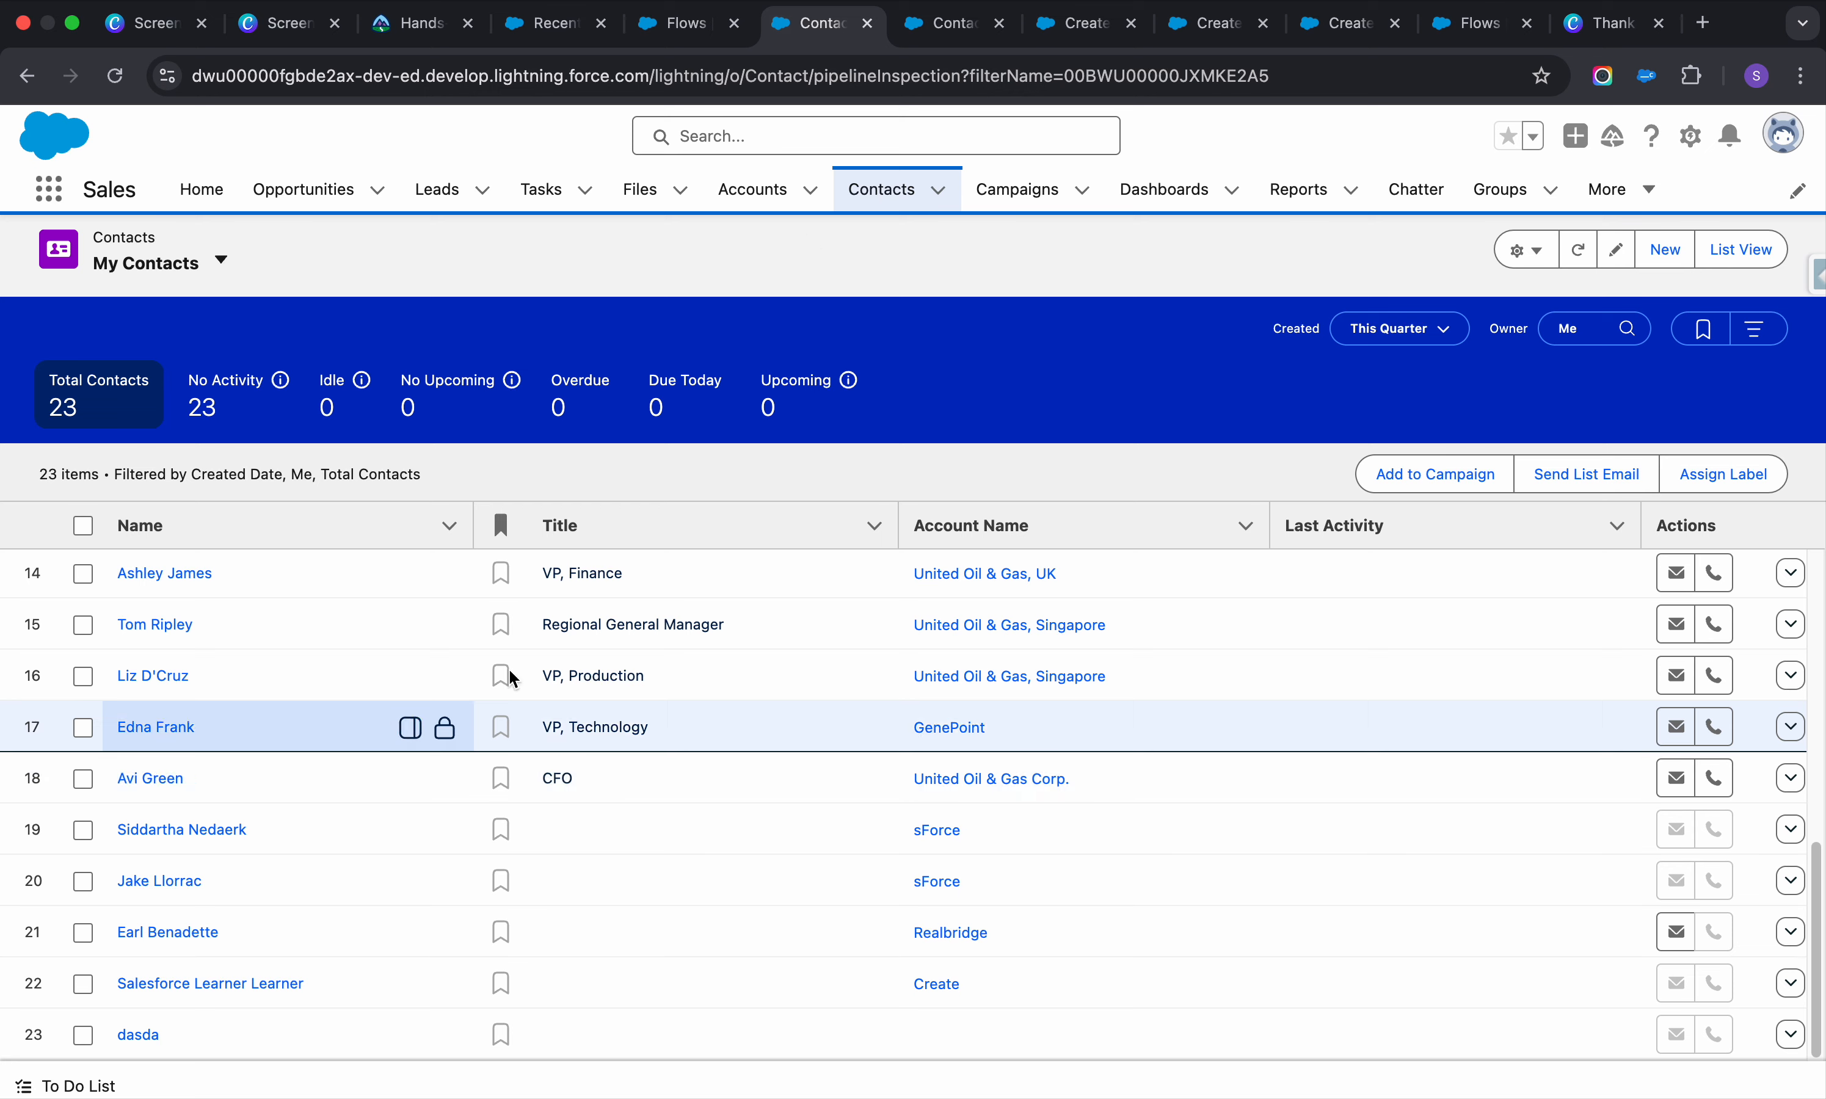
{"action": "left_click", "coordinate": [697, 35]}
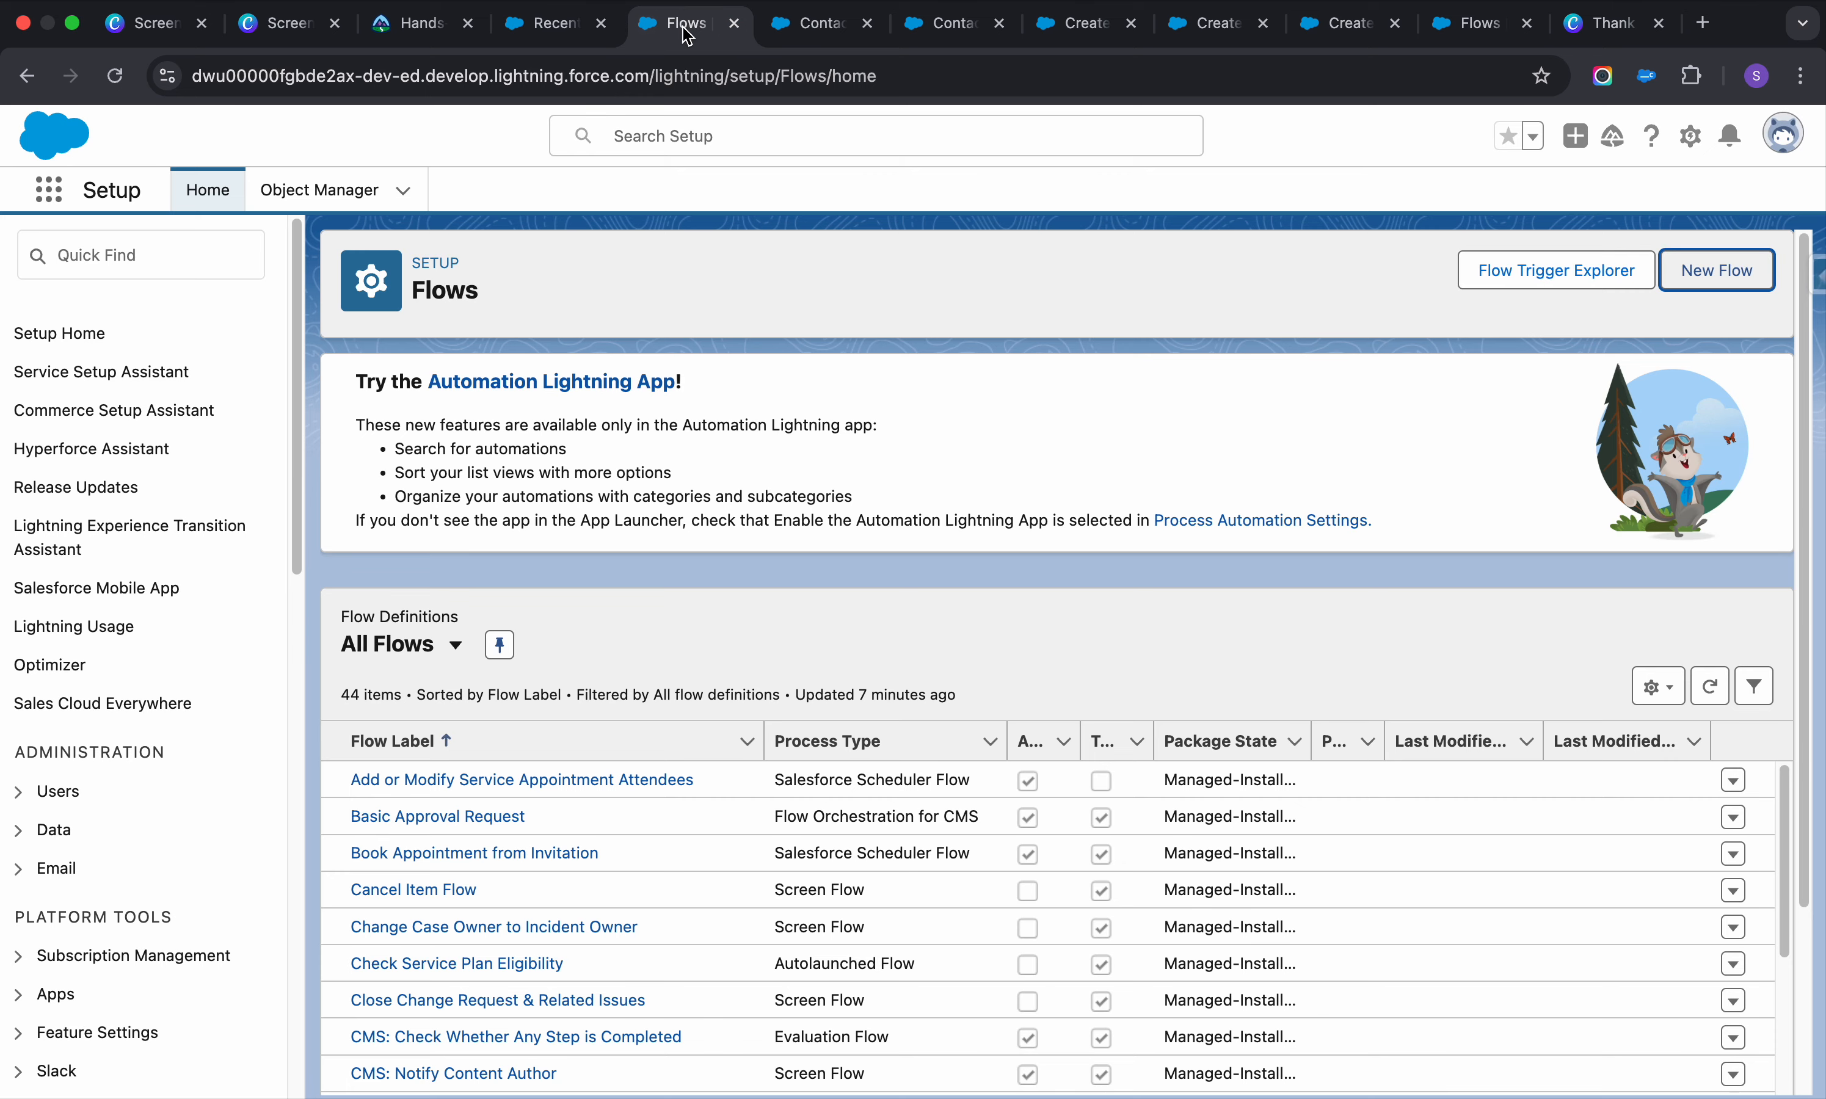
Create a new blank Screen Flow from scratch, then view the Recently Viewed Accounts tab
{"action": "left_click", "coordinate": [1693, 272]}
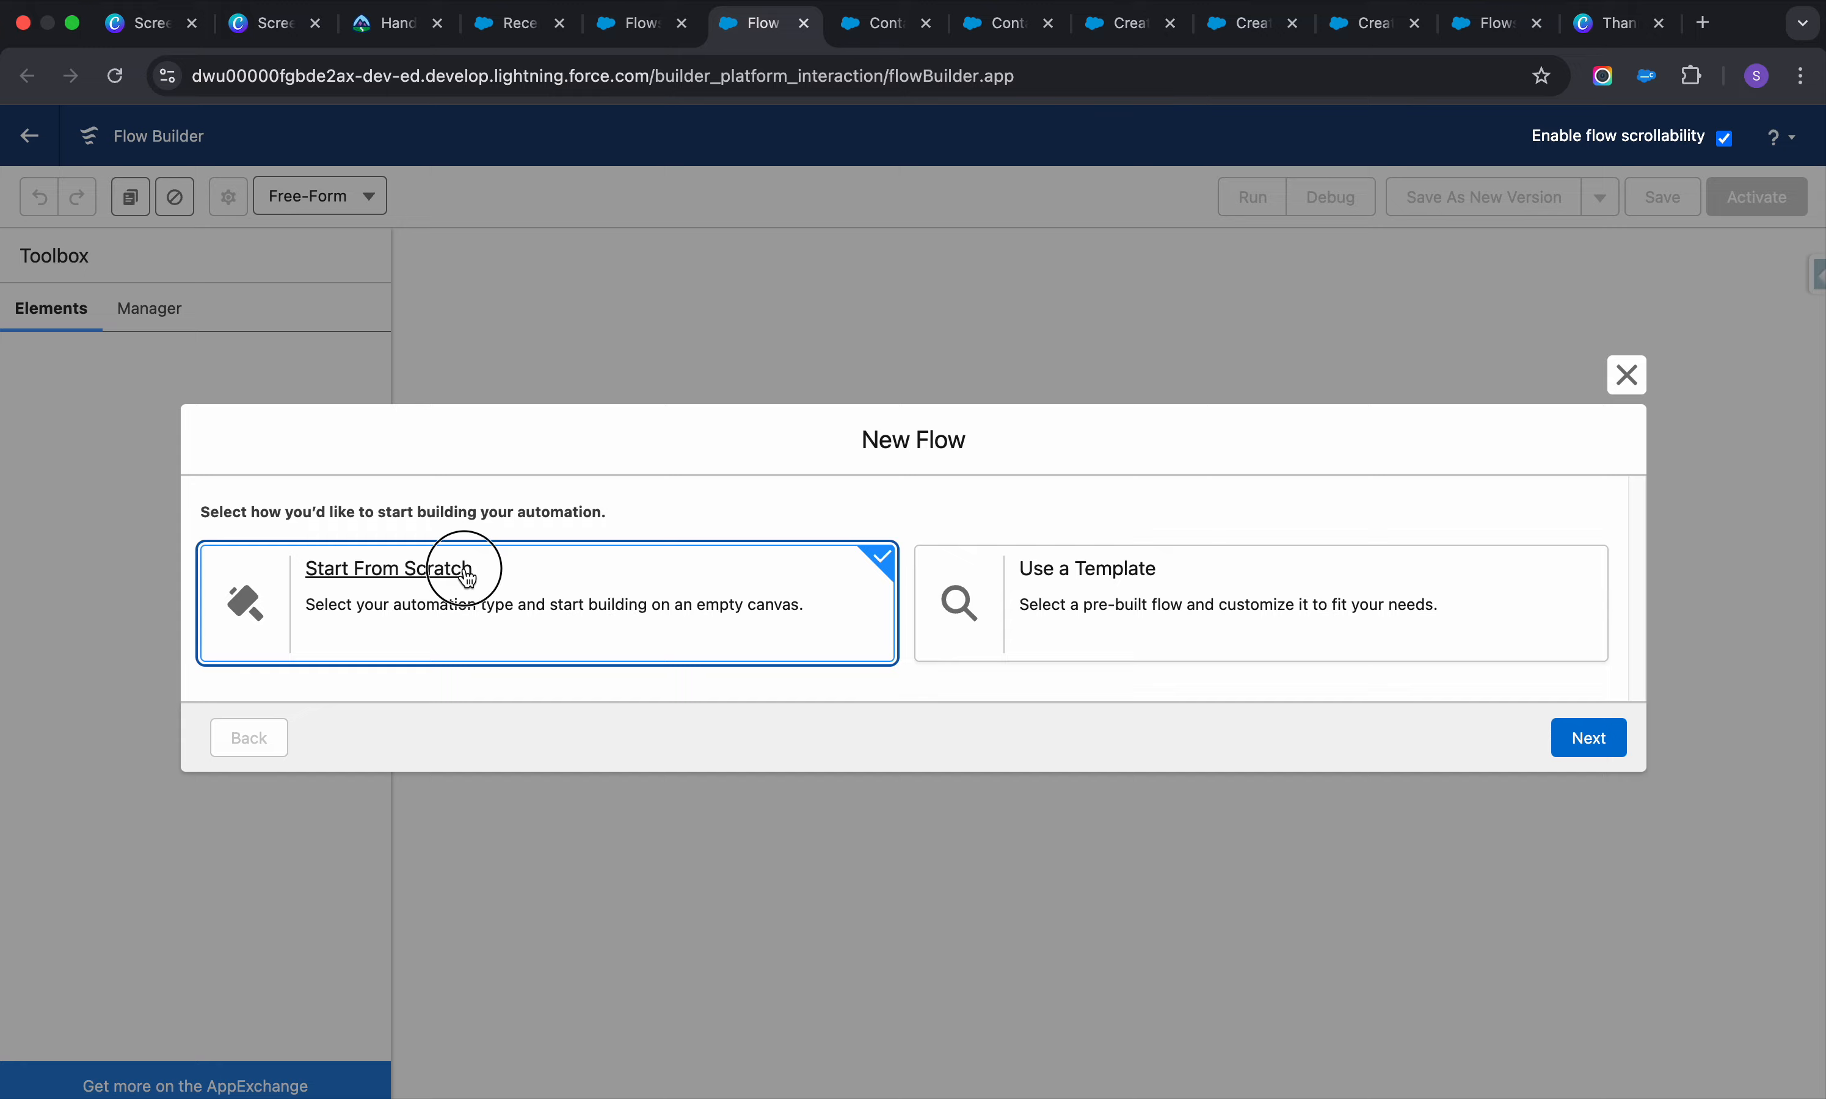
{"action": "left_click", "coordinate": [1594, 737]}
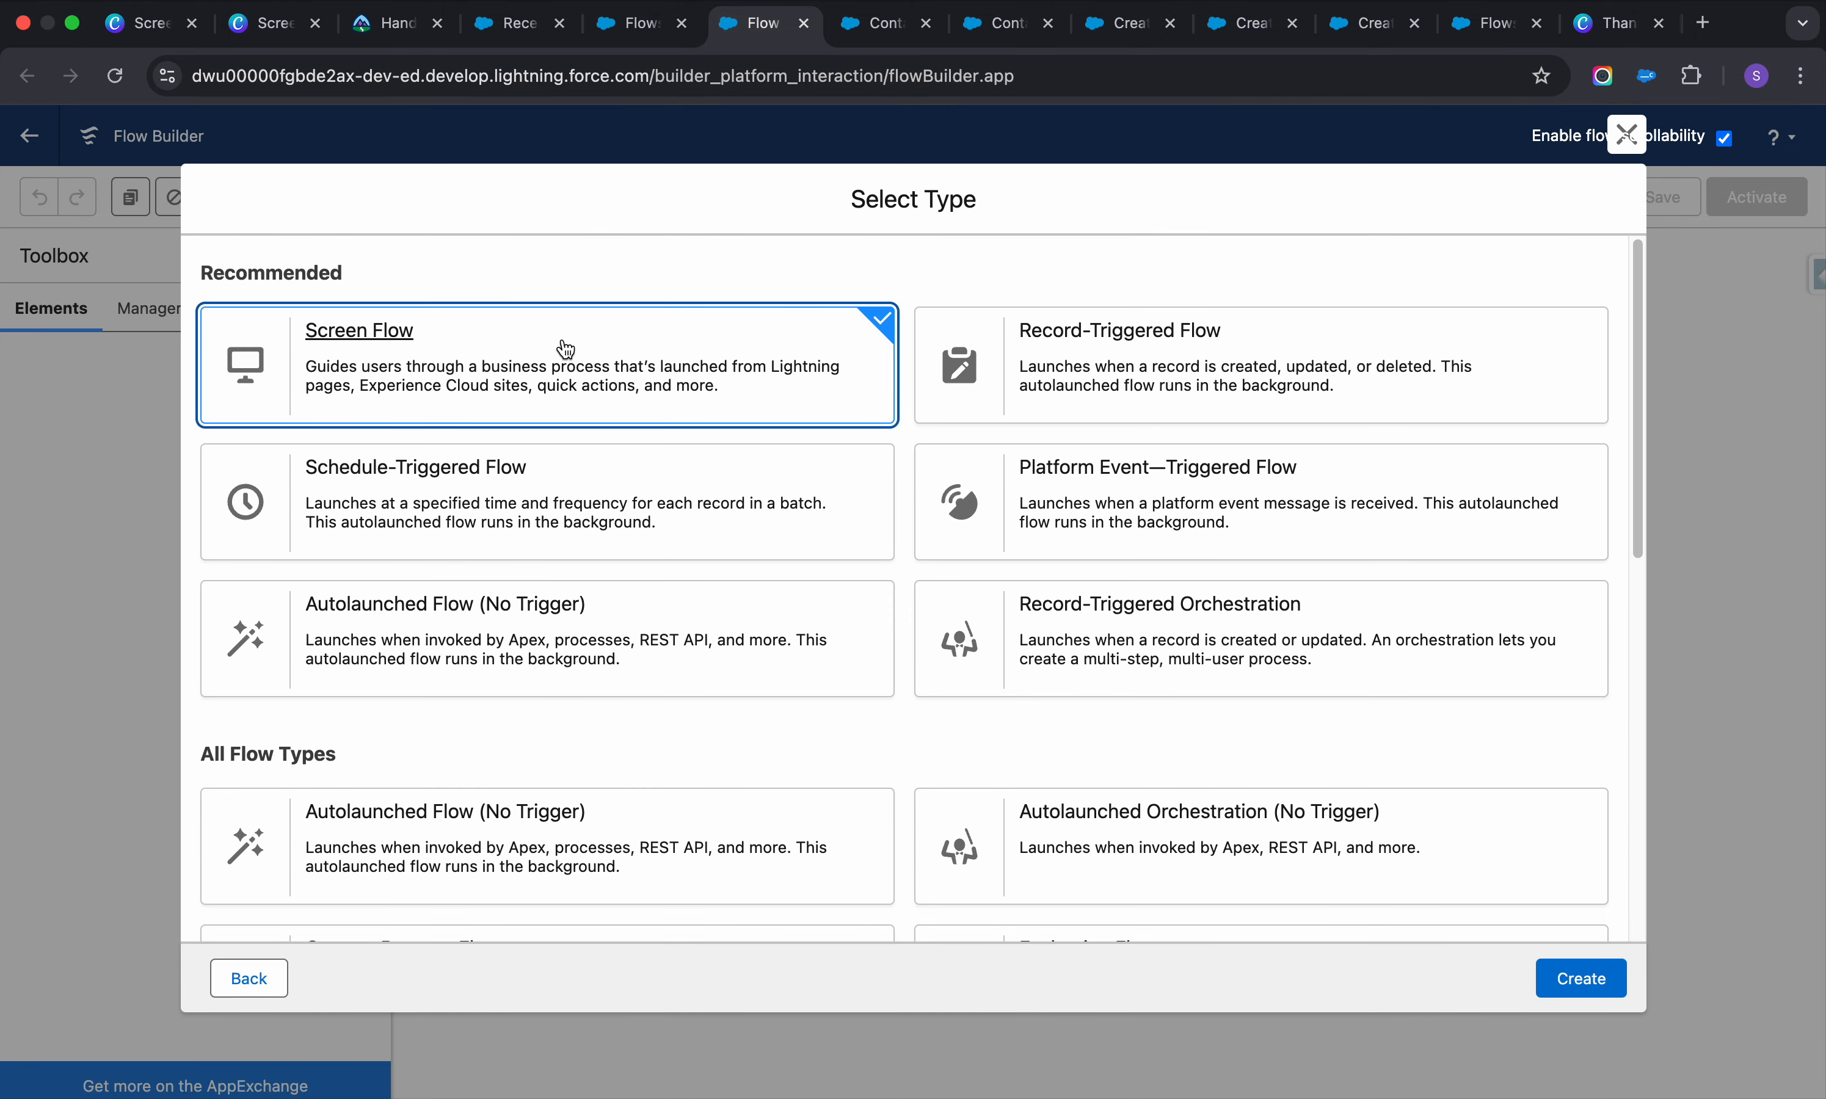
{"action": "left_click", "coordinate": [357, 340]}
{"action": "left_click", "coordinate": [1579, 978]}
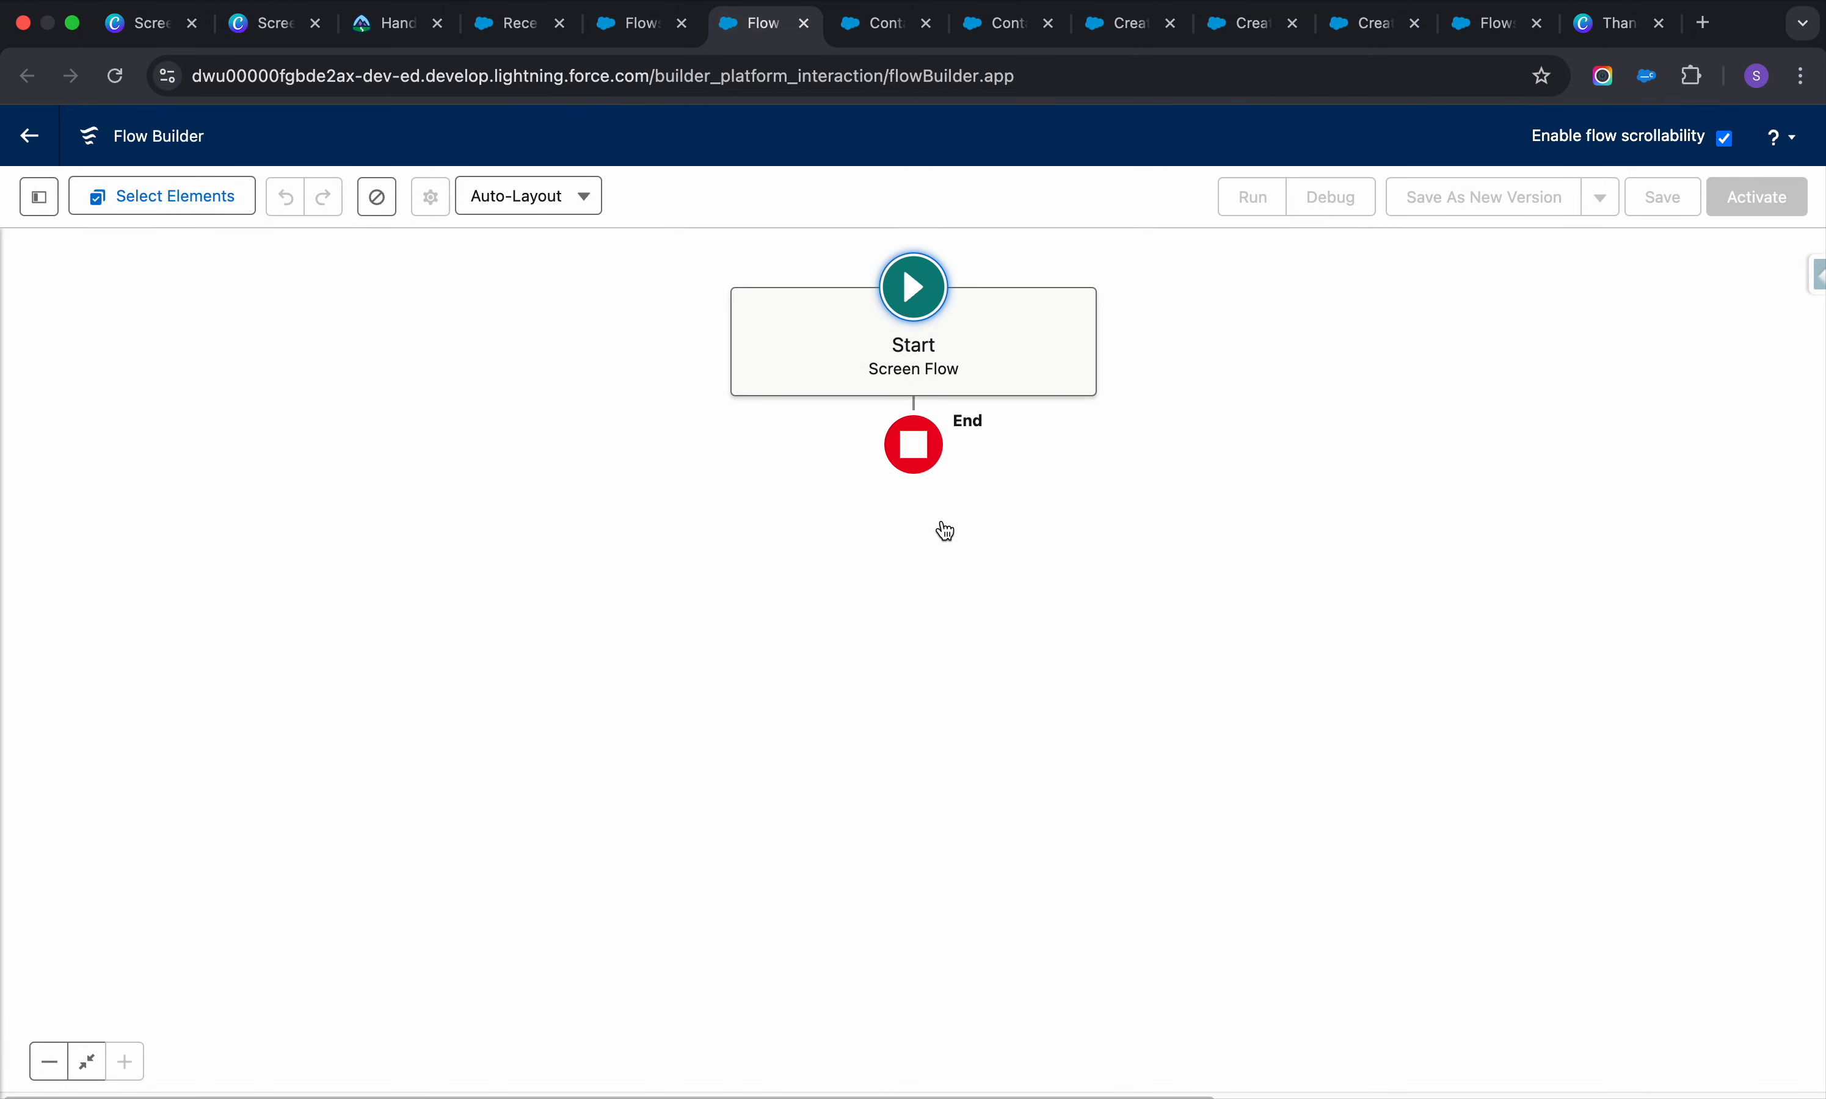
{"action": "left_click", "coordinate": [519, 27]}
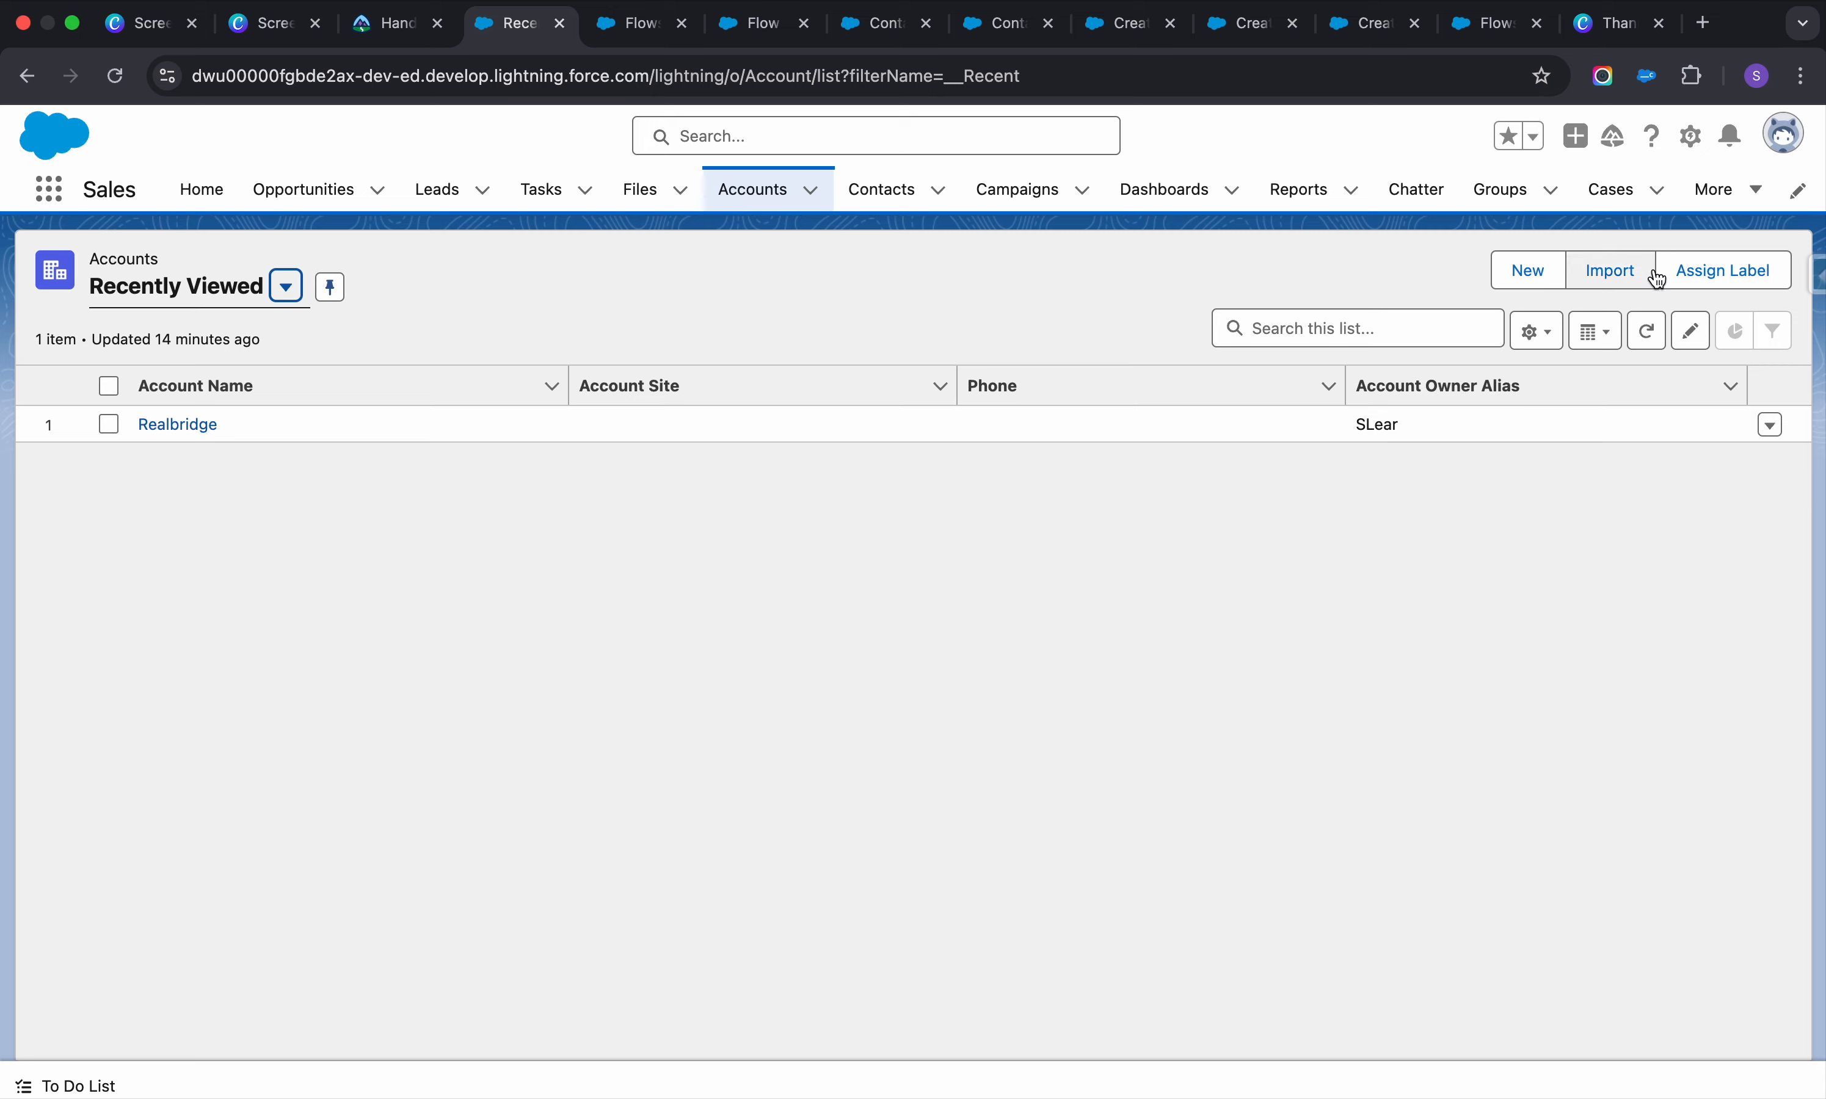
Open case 00001002 from the All Open Cases list view
{"action": "left_click", "coordinate": [1627, 202]}
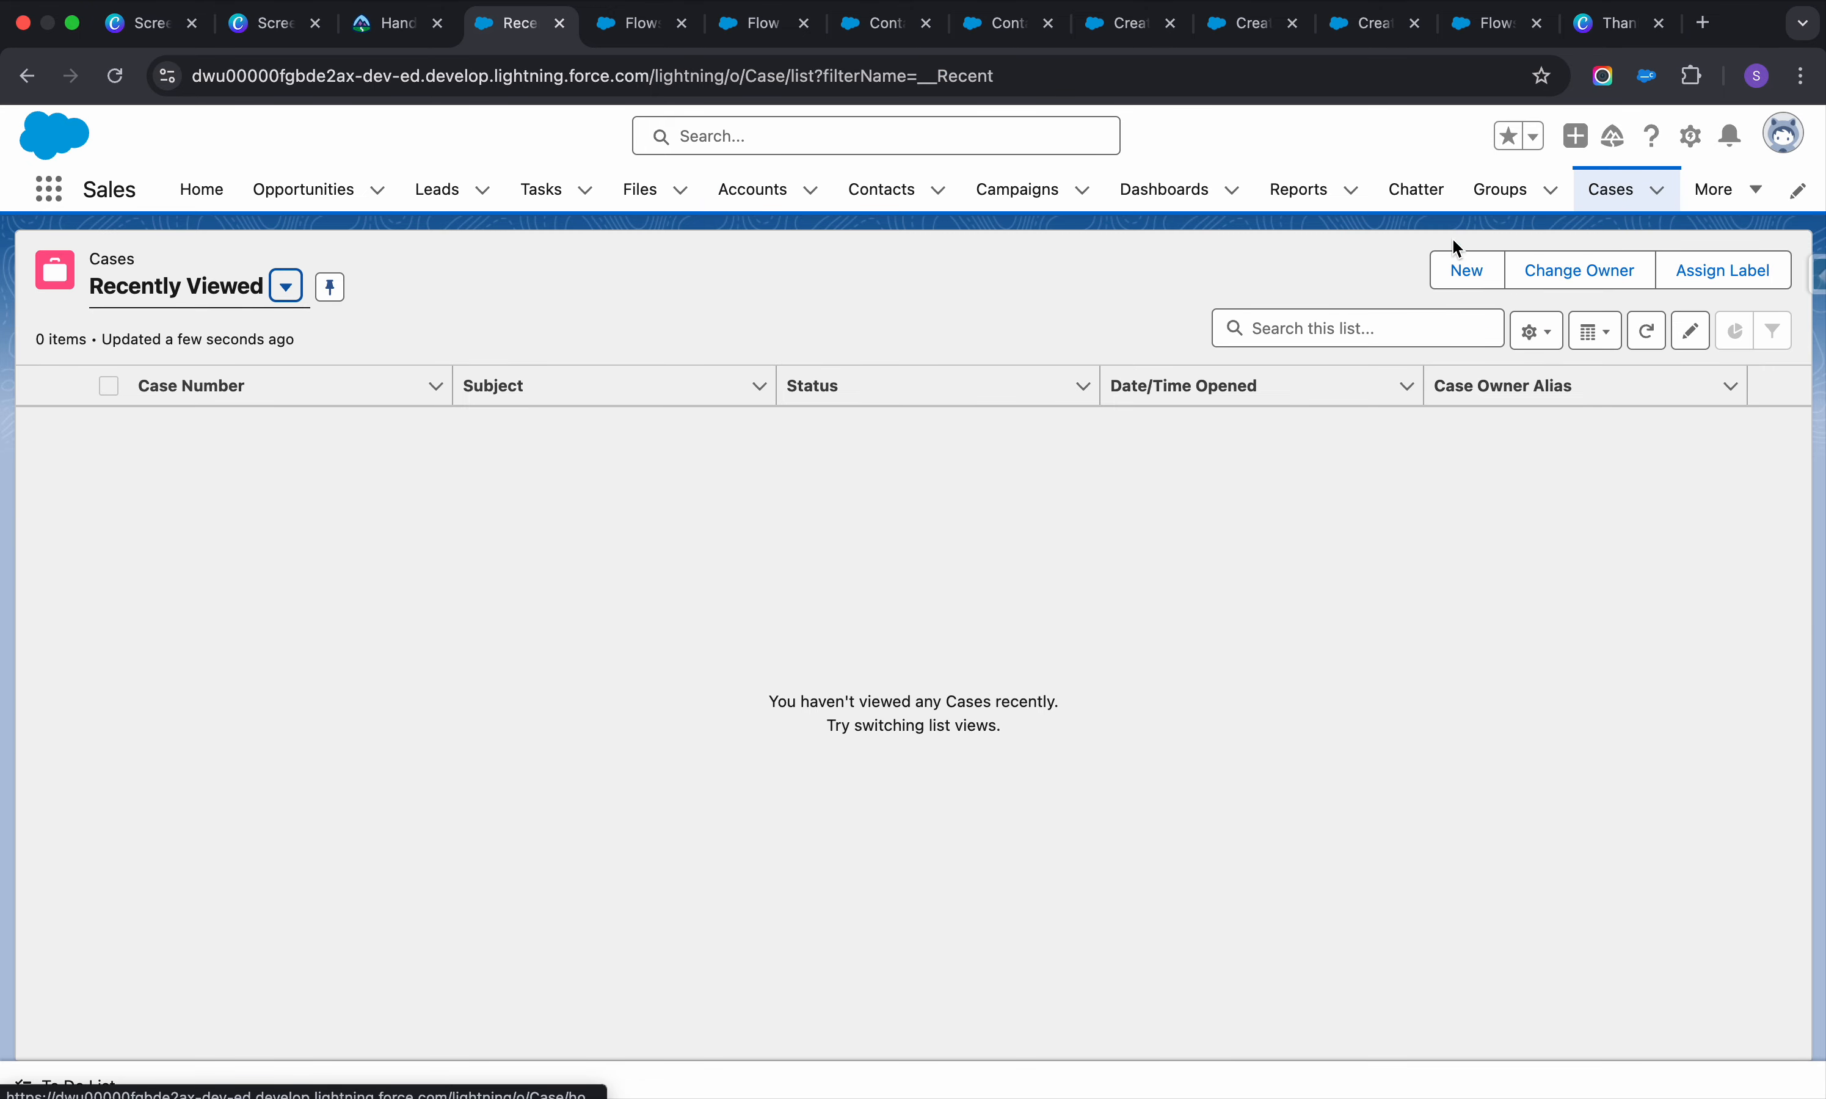
{"action": "left_click", "coordinate": [164, 313]}
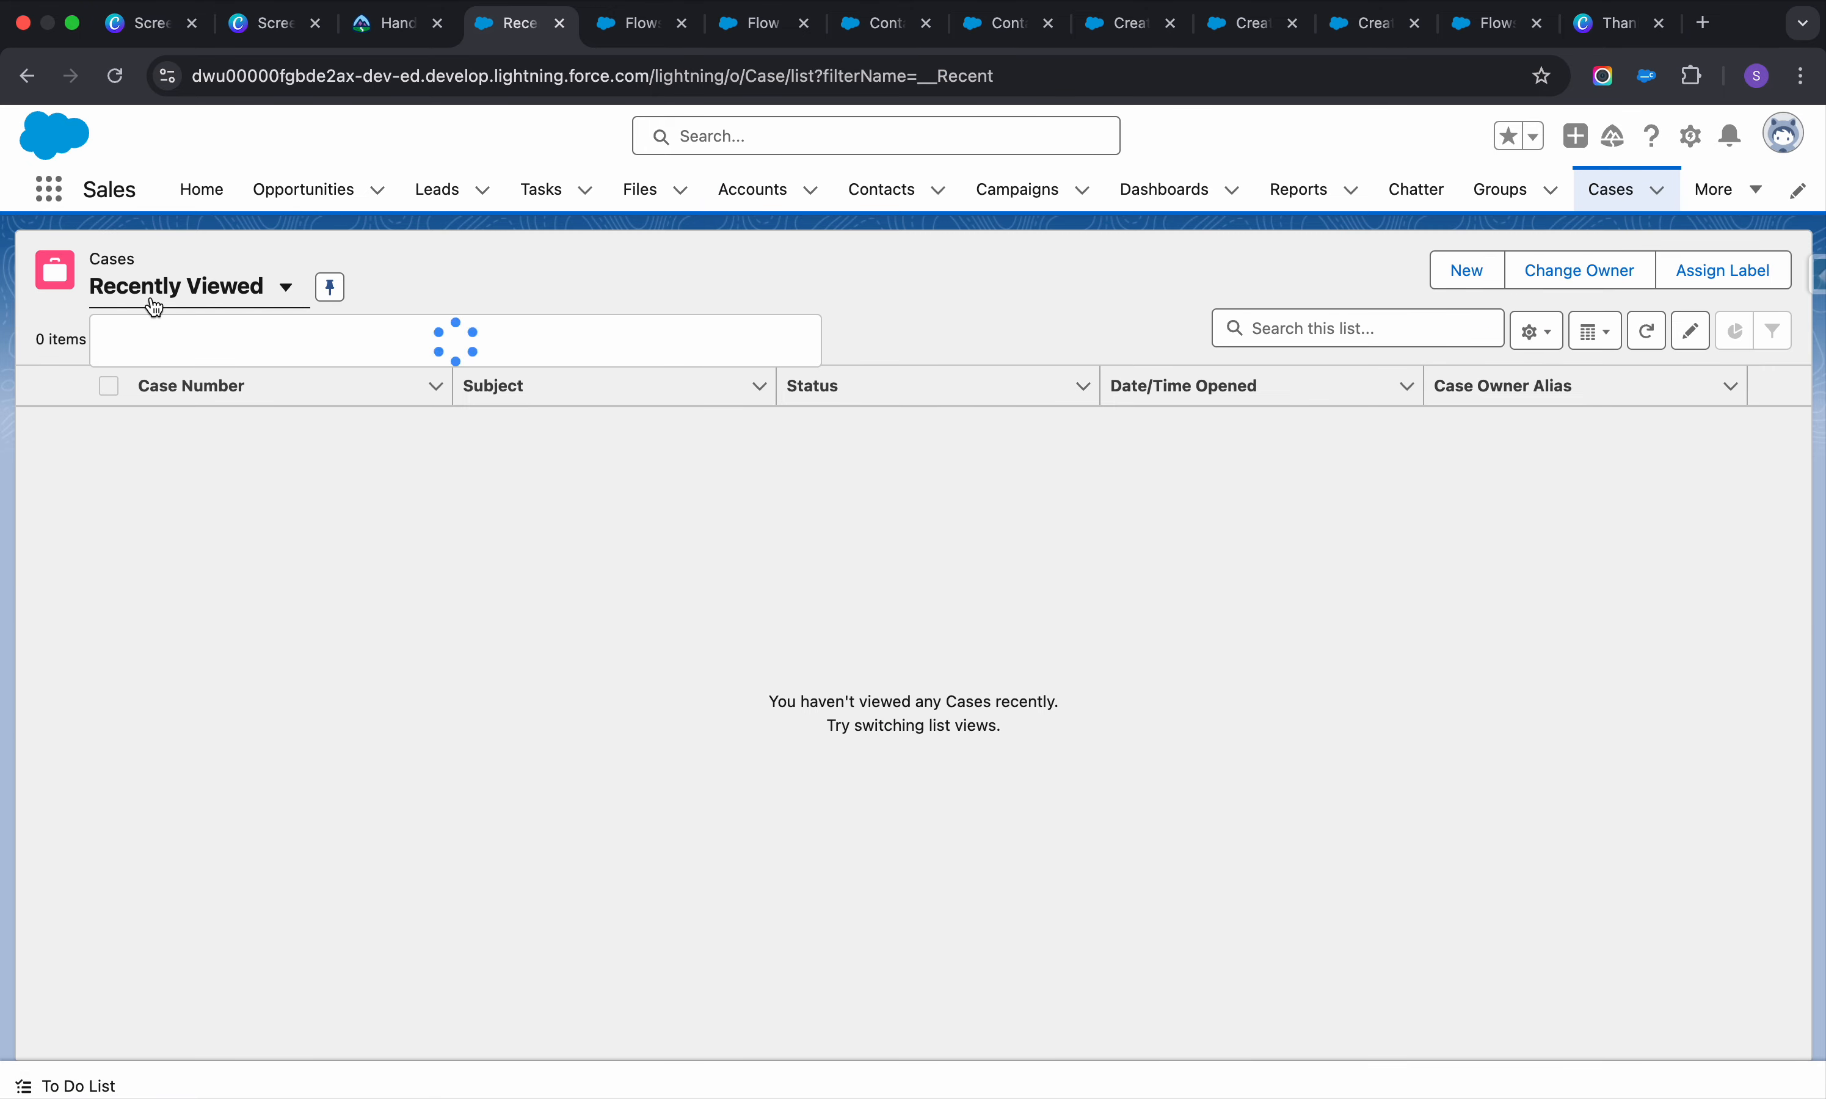
{"action": "left_click", "coordinate": [215, 425]}
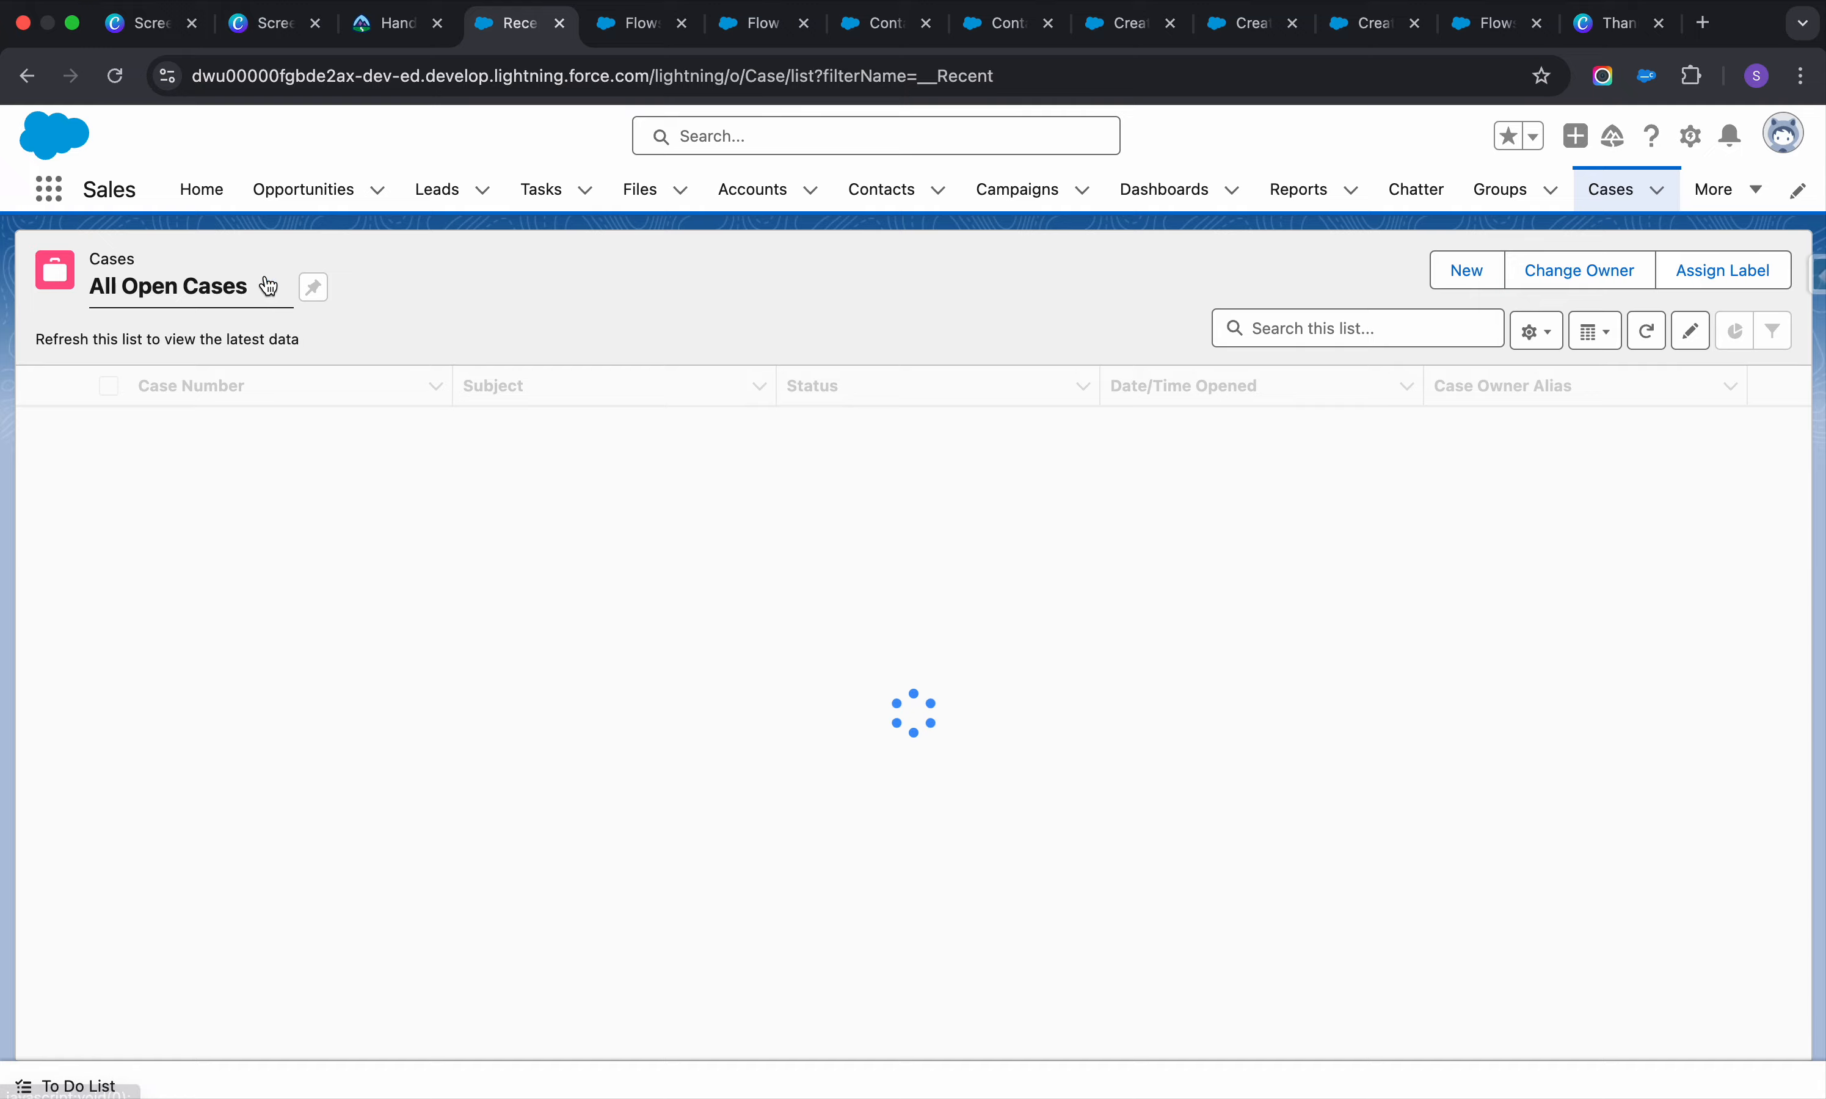
{"action": "left_click", "coordinate": [187, 428]}
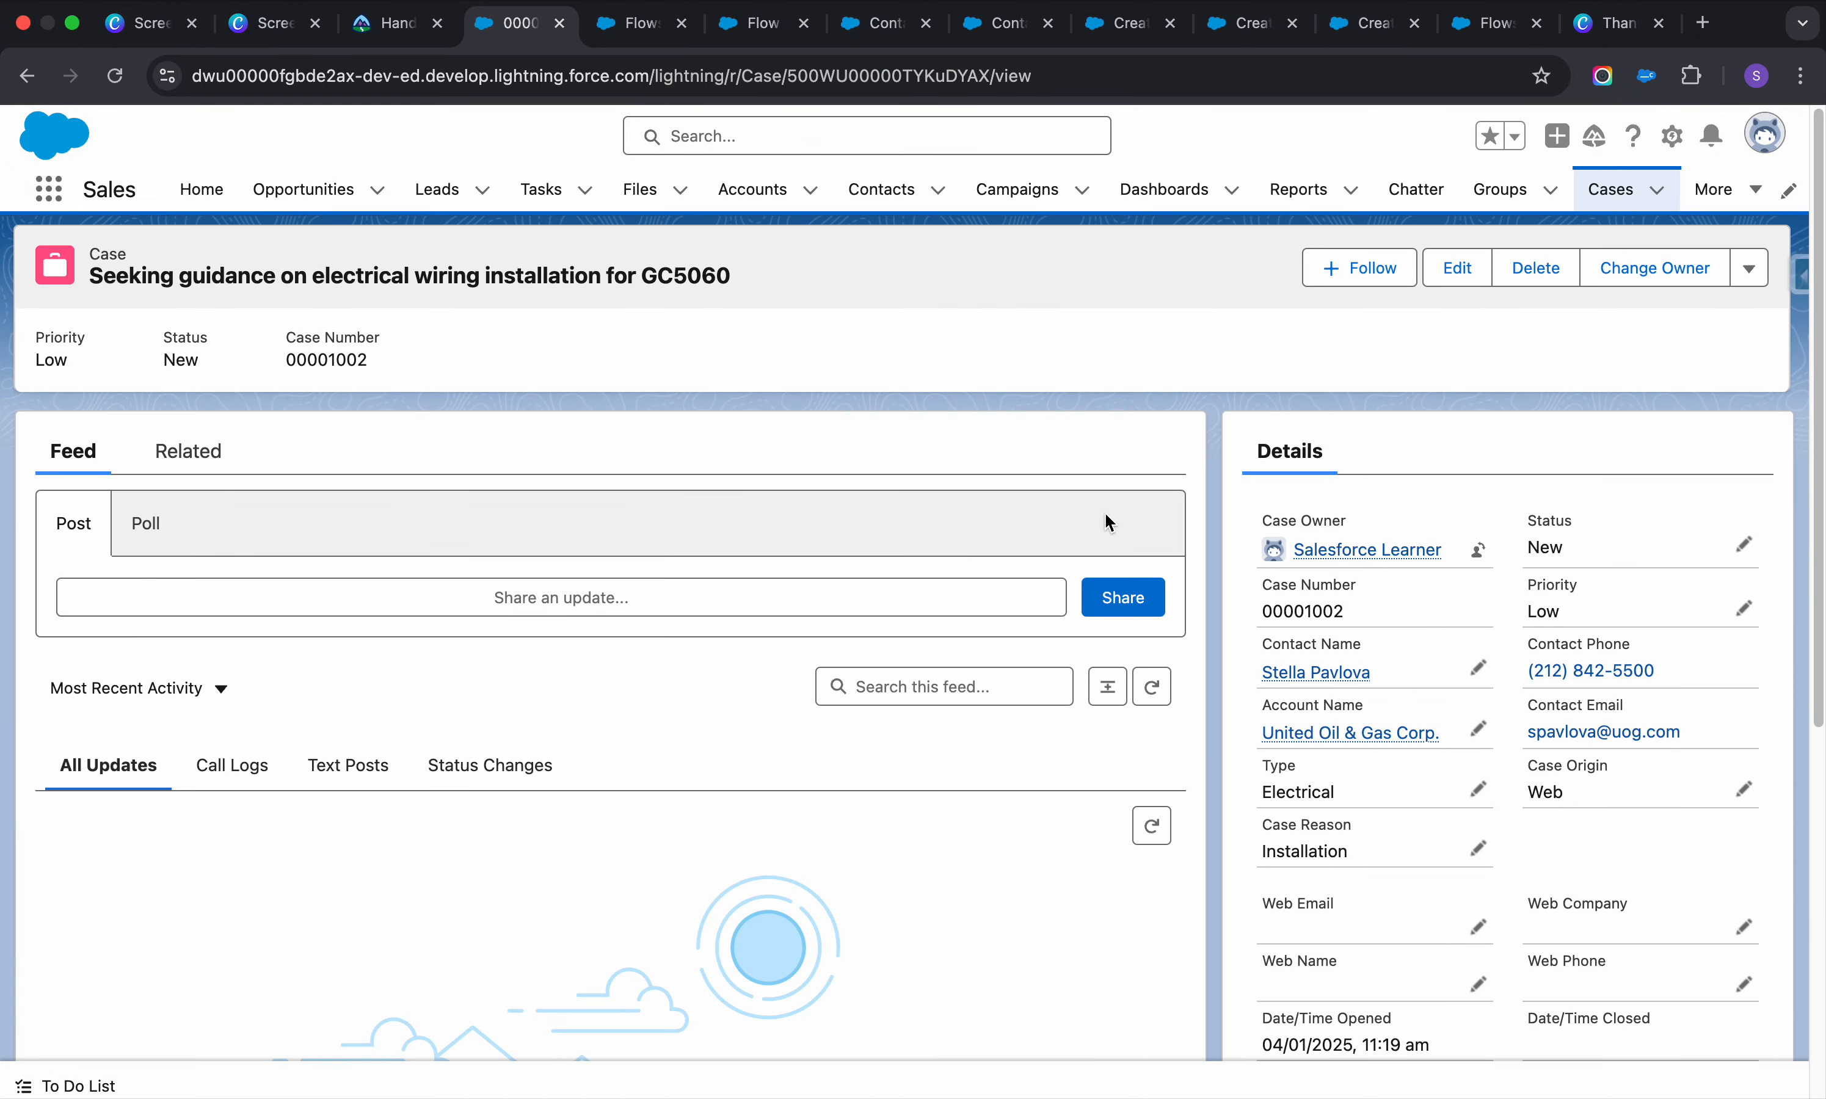
Show all of the case's field data in Salesforce Inspector Reloaded
{"action": "scroll", "coordinate": [1427, 665], "scroll_direction": "down", "scroll_amount": 2}
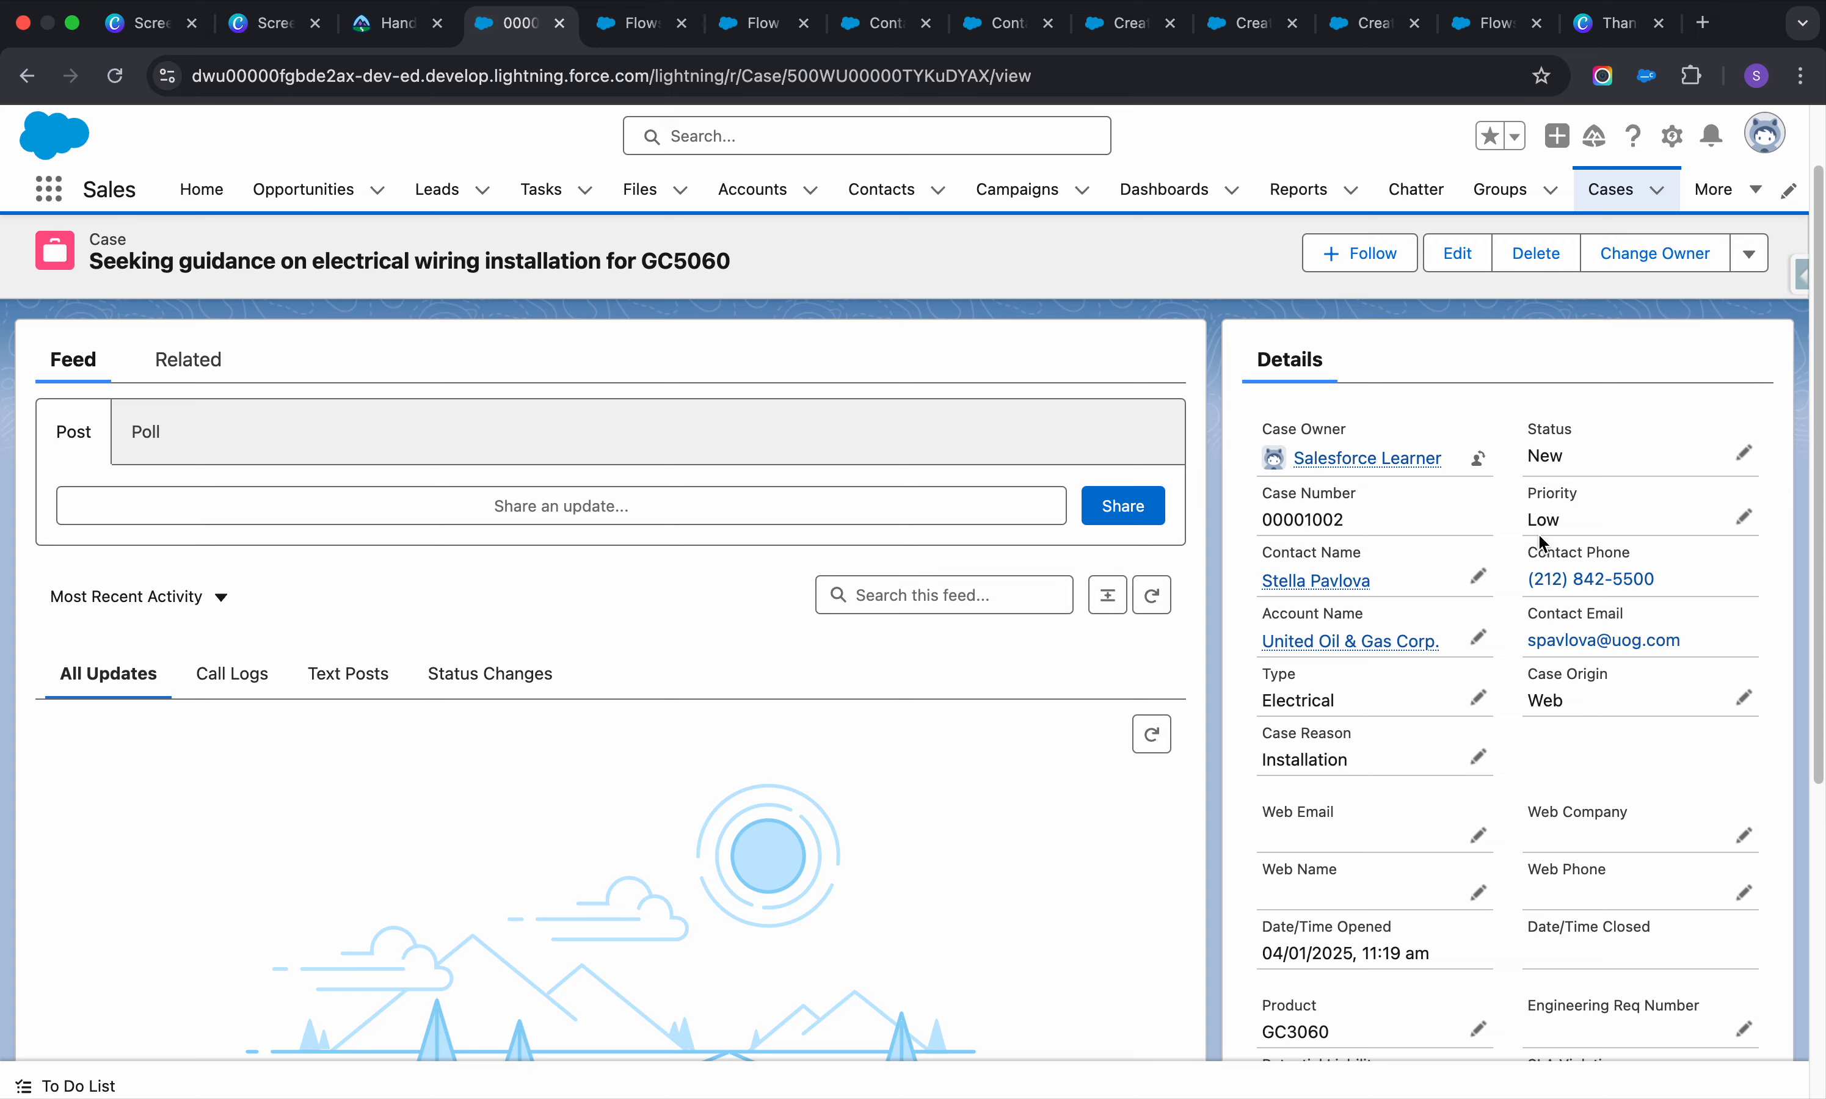
{"action": "left_click", "coordinate": [1802, 285]}
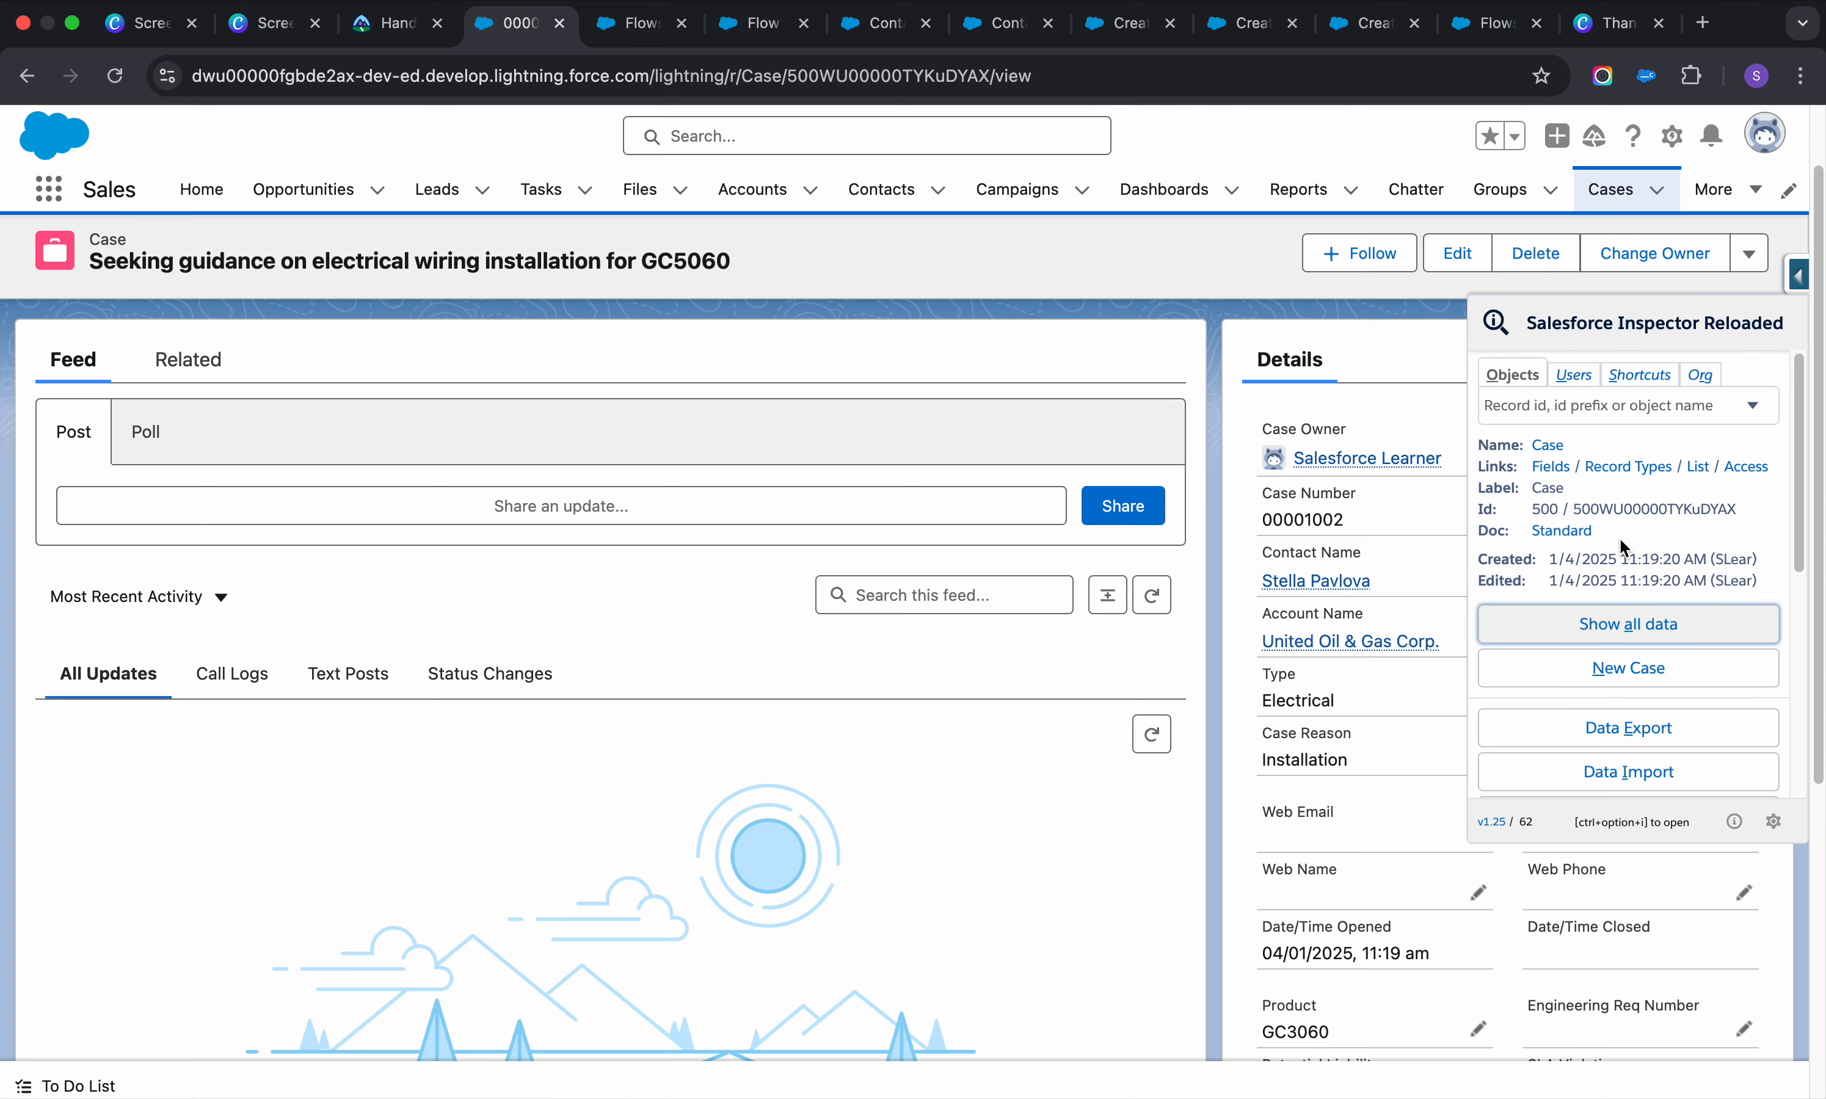
{"action": "left_click", "coordinate": [1628, 624]}
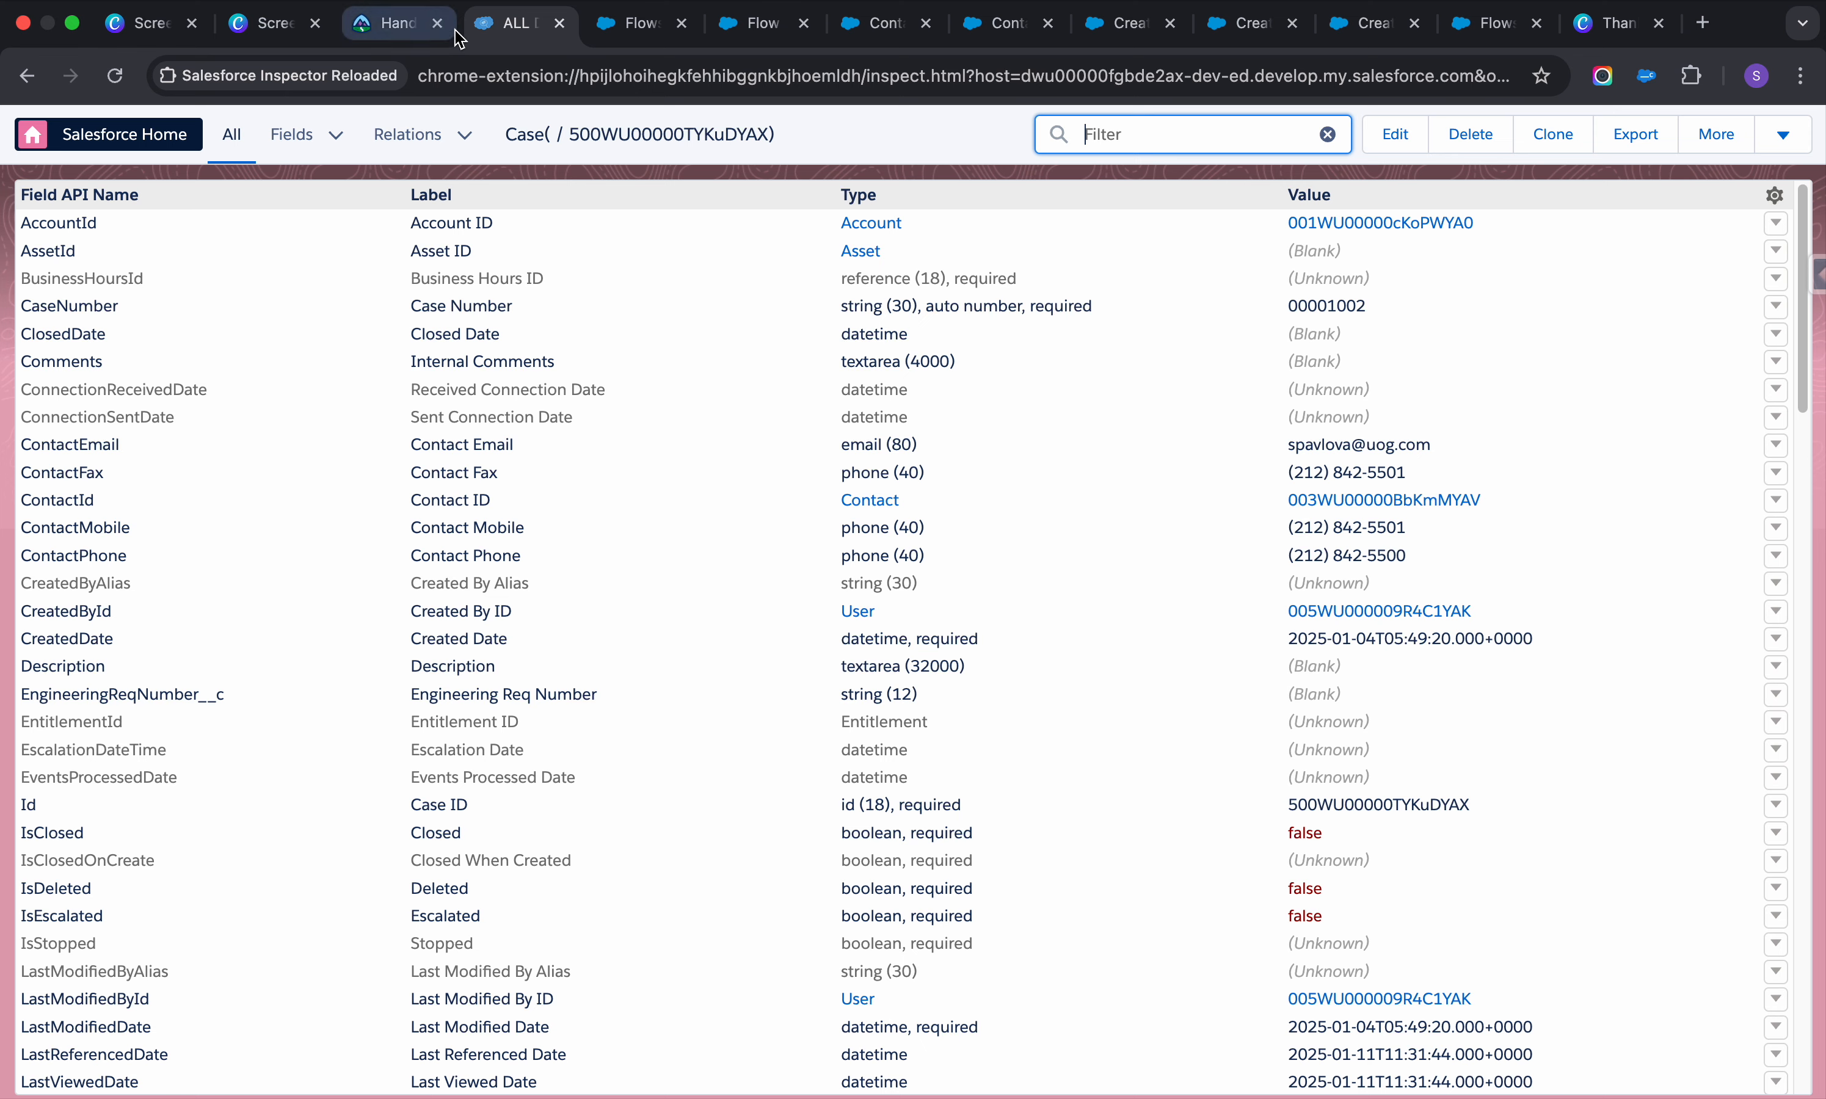
Switch browser tabs back to the blank Screen Flow in Flow Builder
{"action": "left_click", "coordinate": [27, 77], "text": "super"}
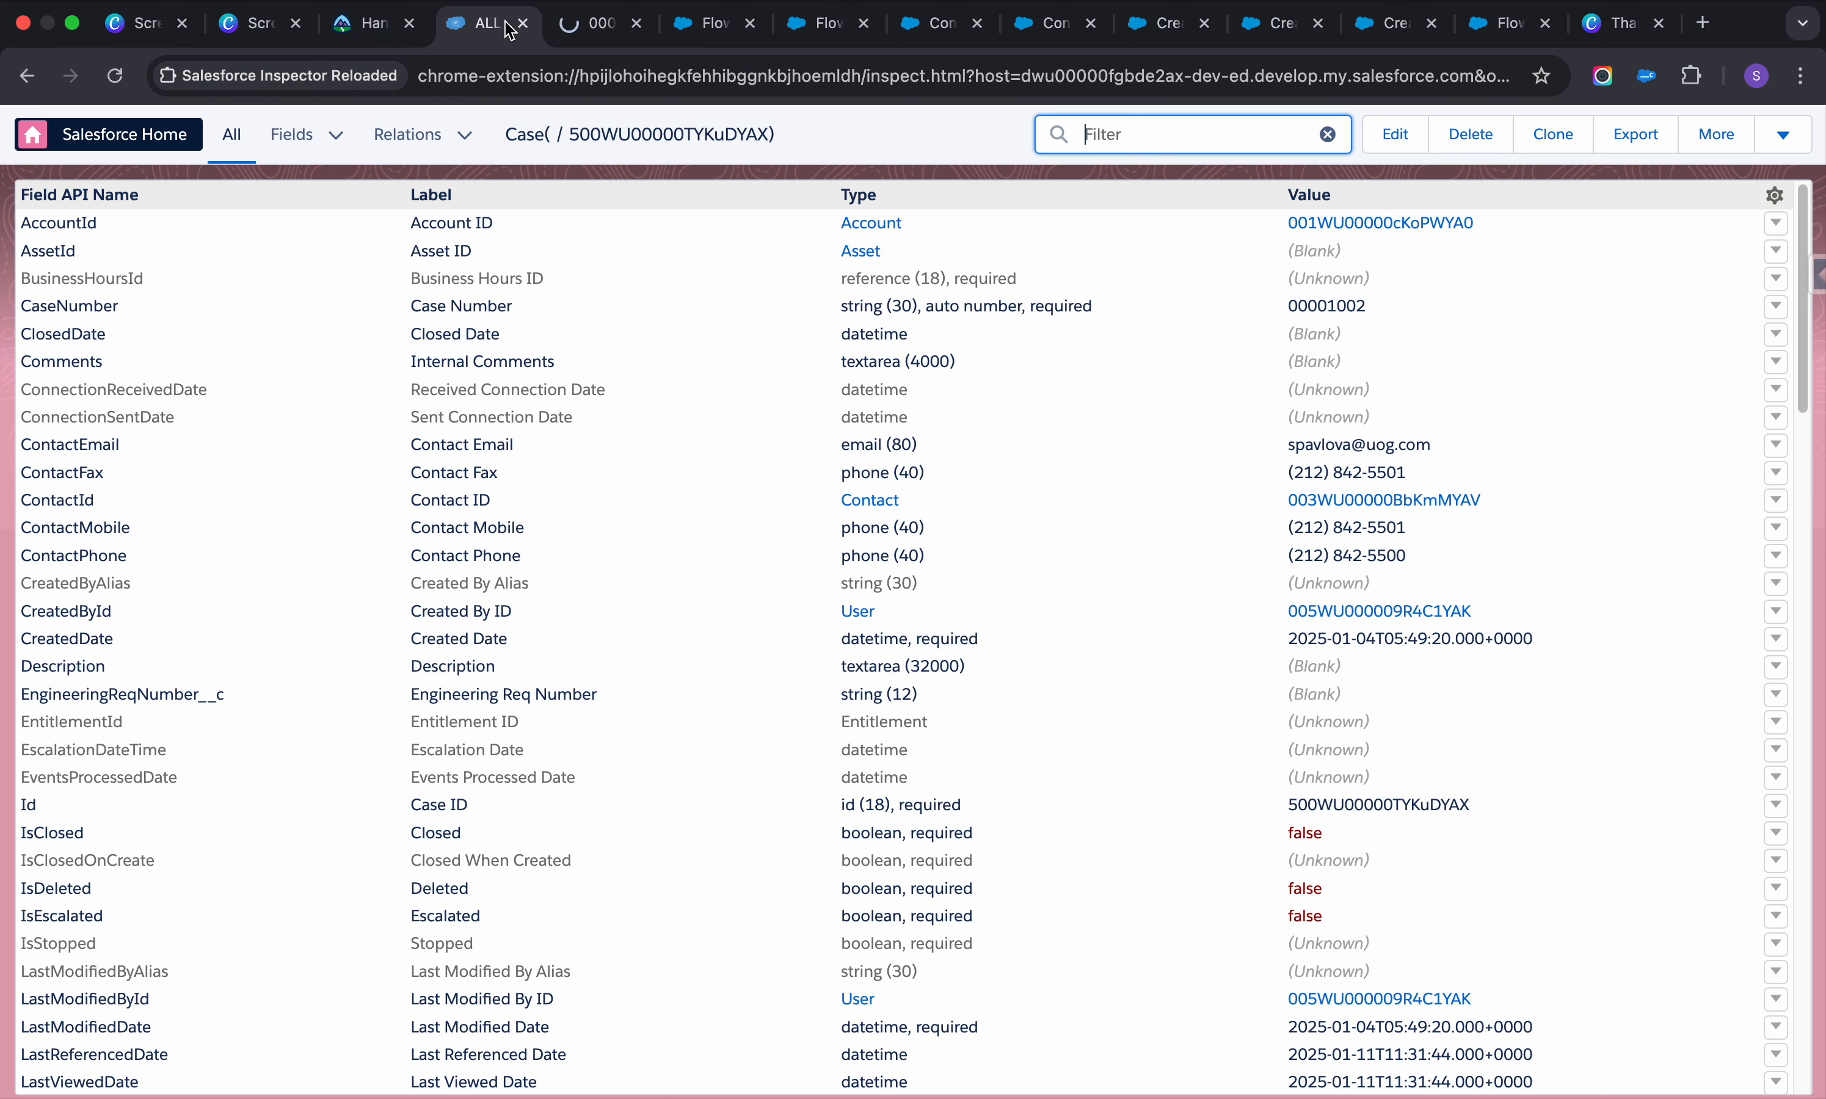
{"action": "left_click", "coordinate": [591, 33]}
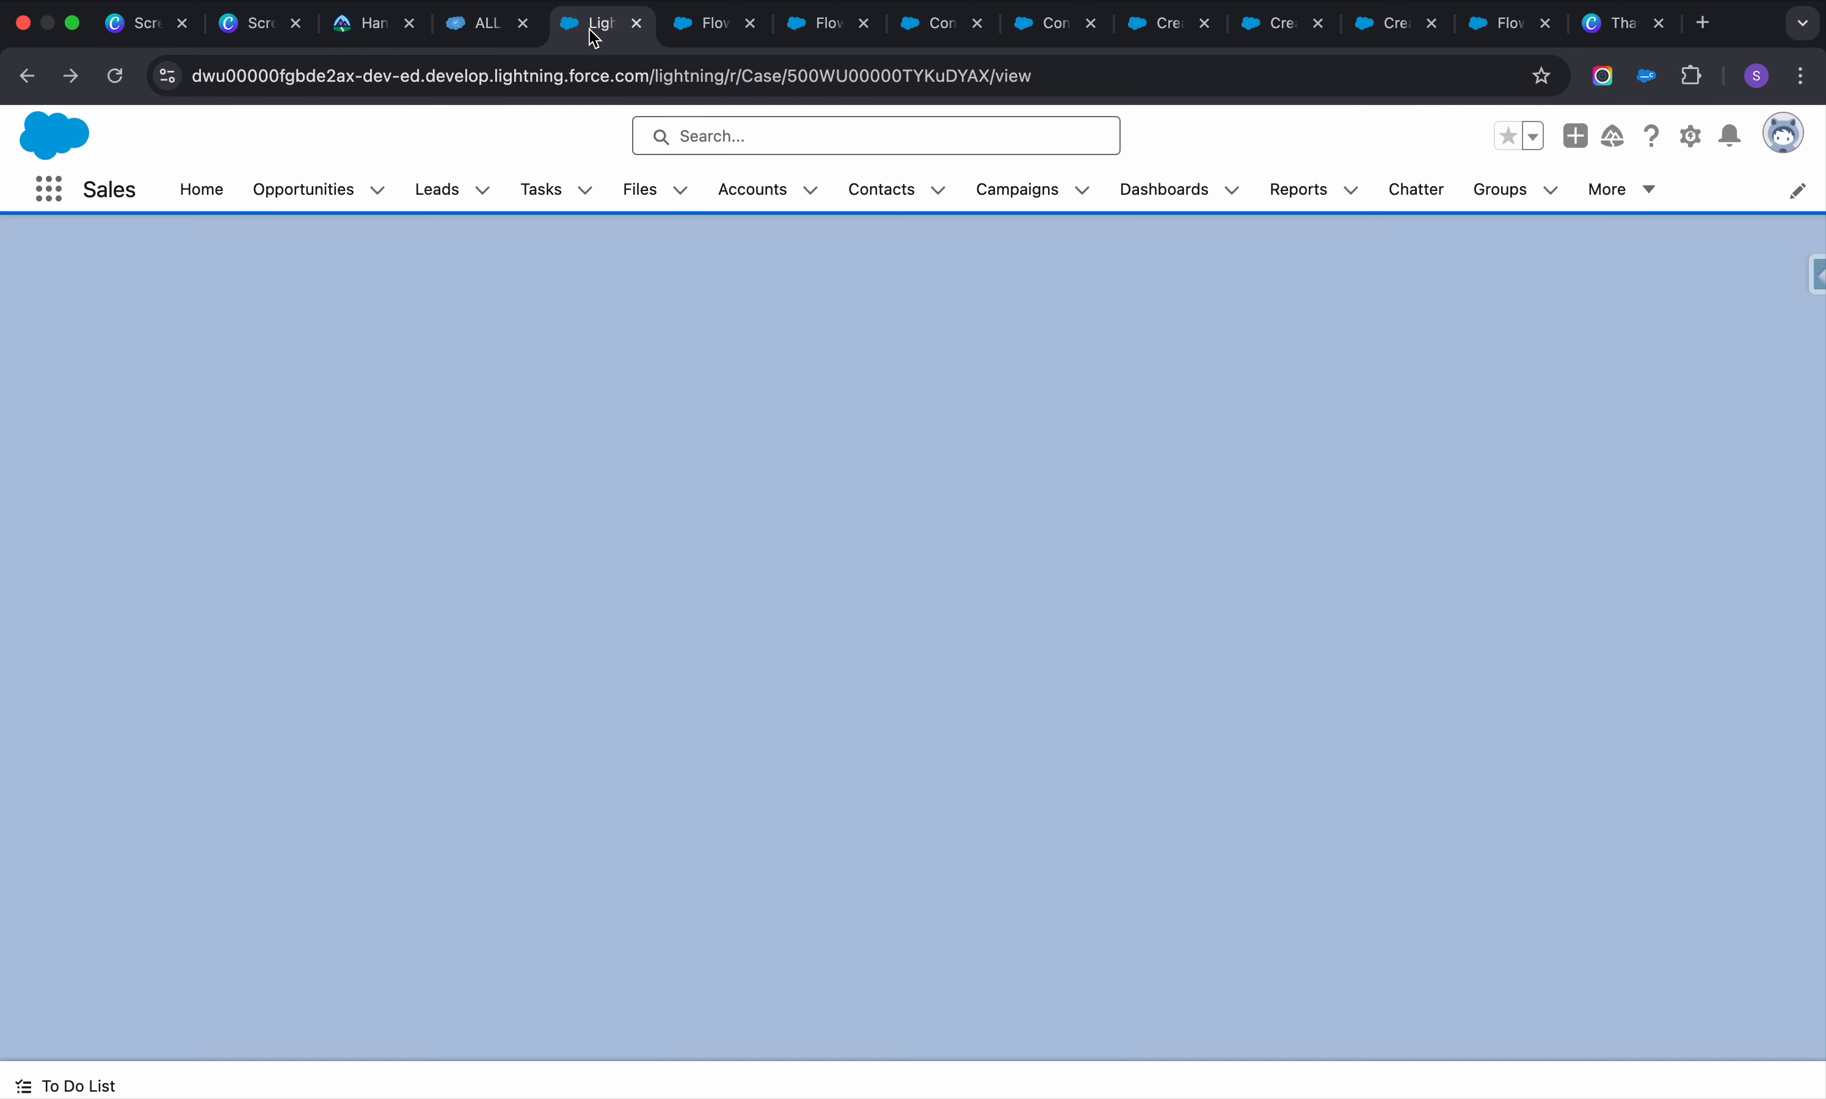
{"action": "left_click", "coordinate": [1056, 30]}
{"action": "left_click", "coordinate": [964, 34]}
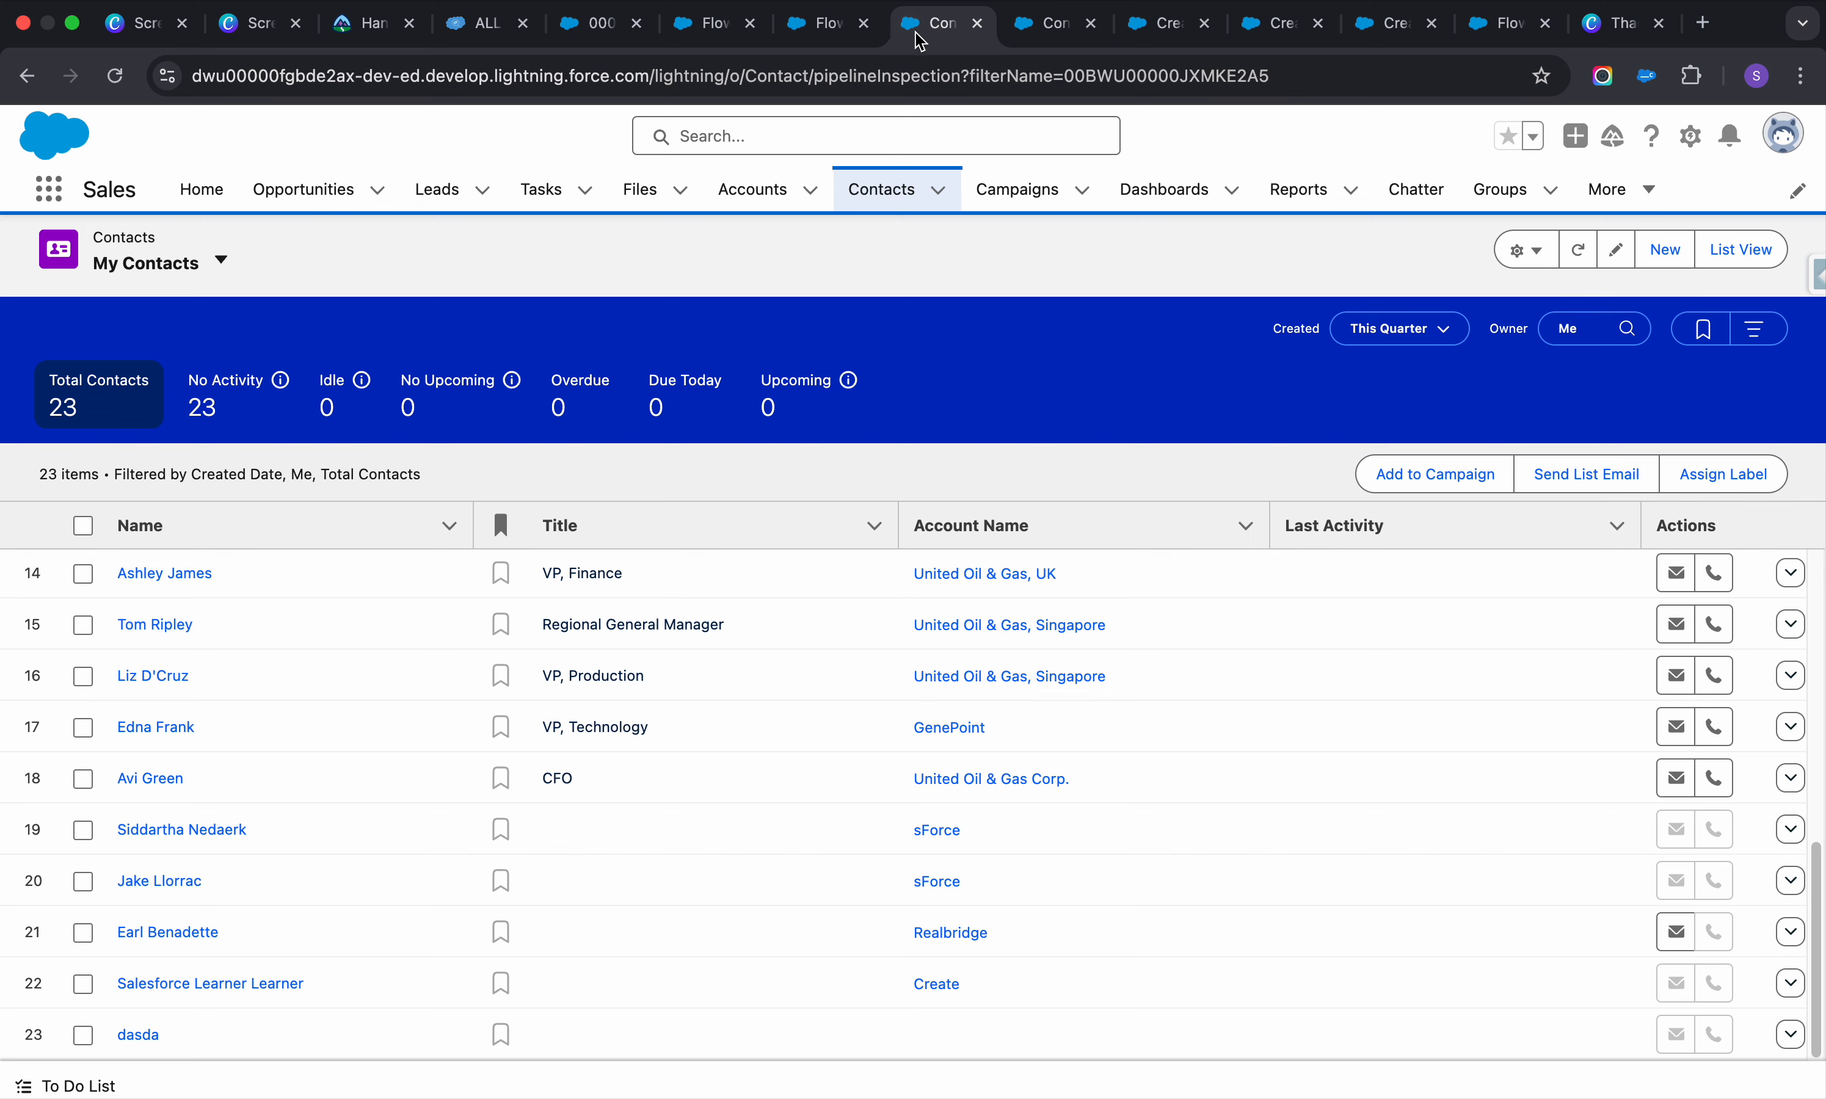
{"action": "left_click", "coordinate": [792, 32]}
Add a screen after Start labelled 'Create case' with API name Create_case
{"action": "left_click", "coordinate": [701, 28]}
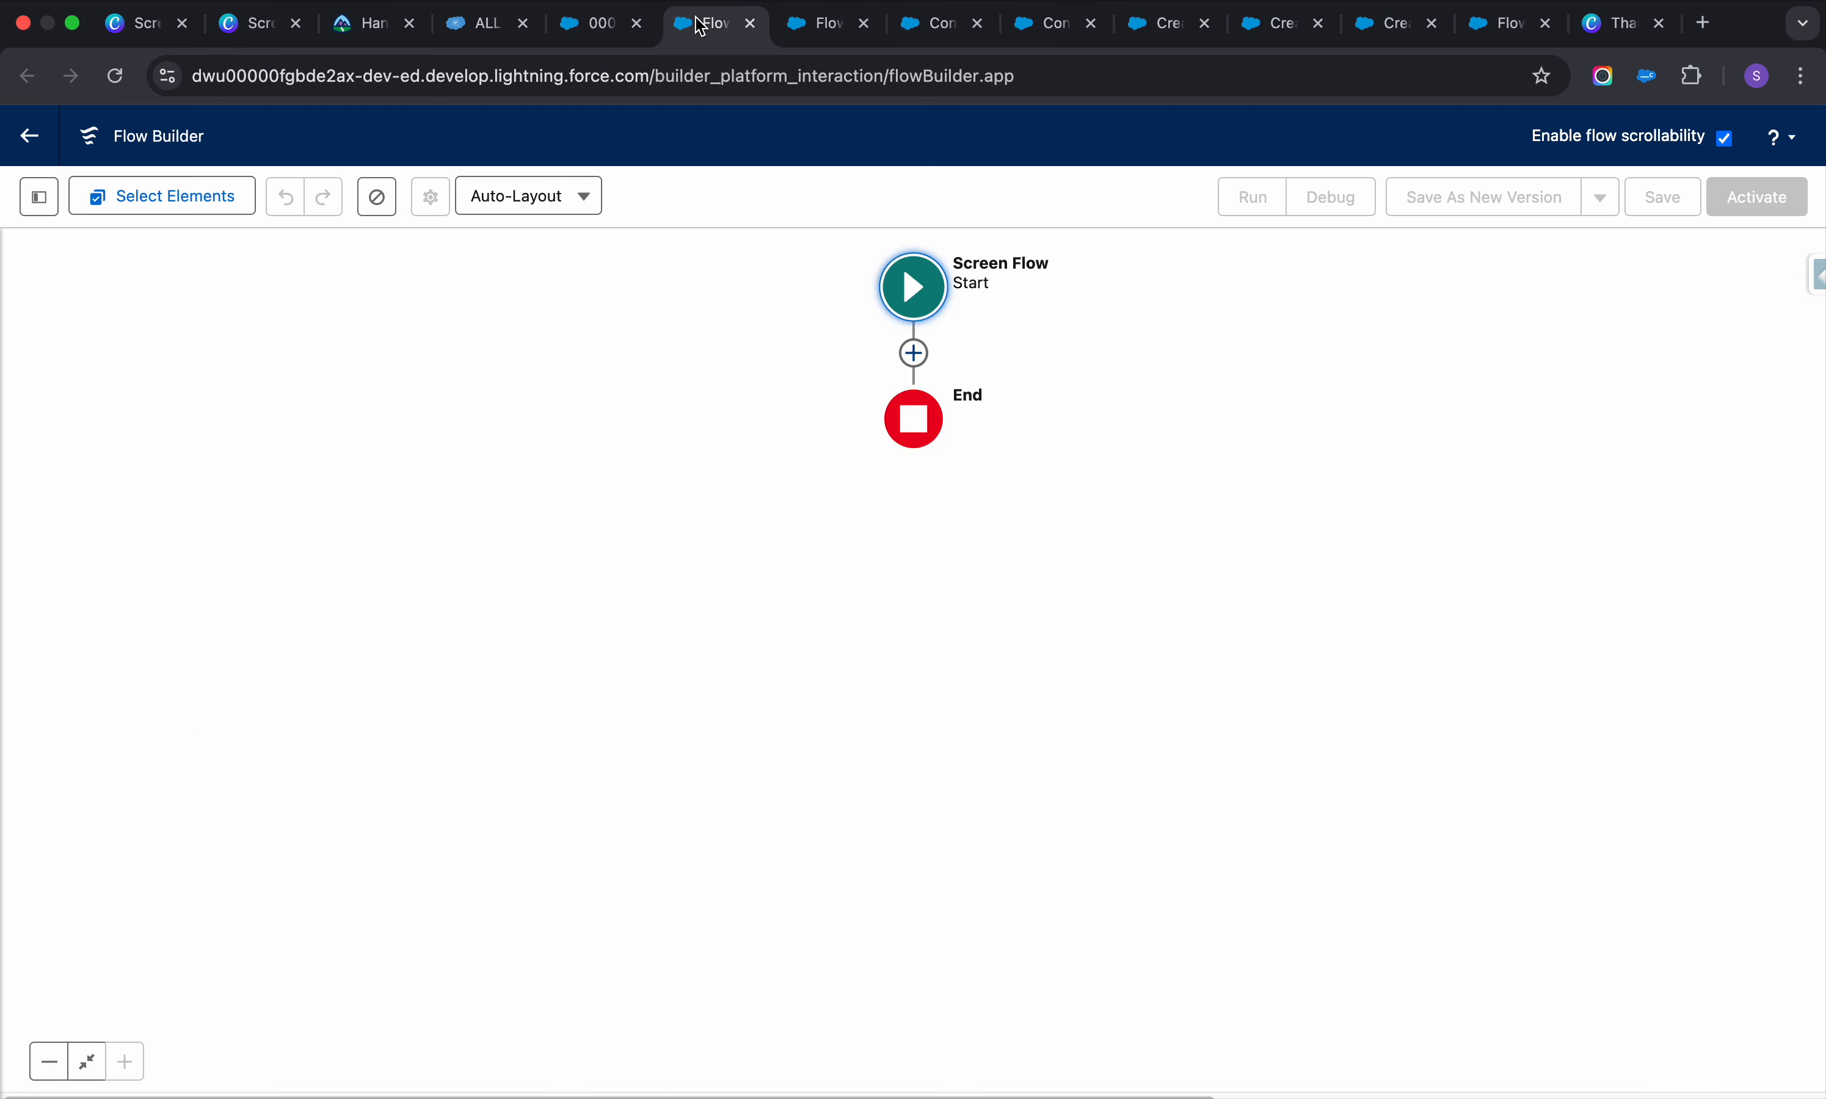
{"action": "left_click", "coordinate": [582, 31]}
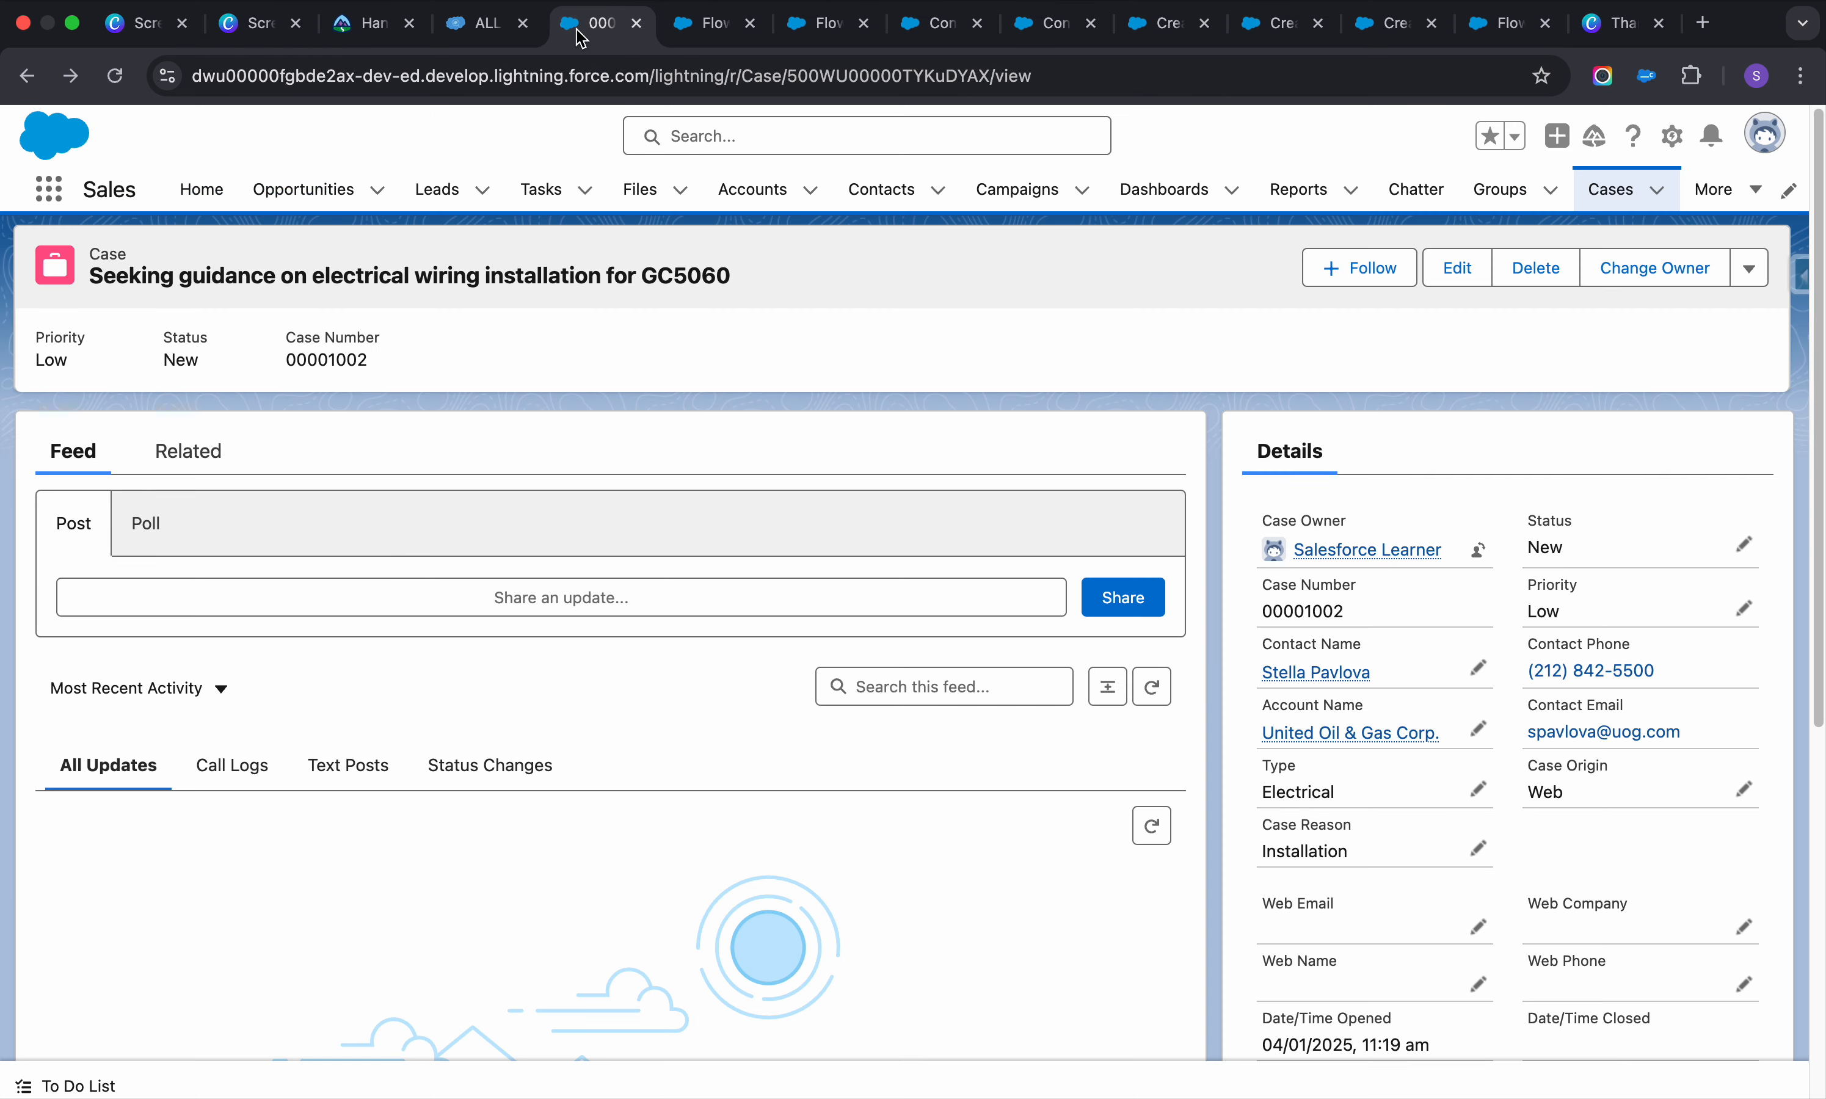
{"action": "left_click", "coordinate": [708, 26]}
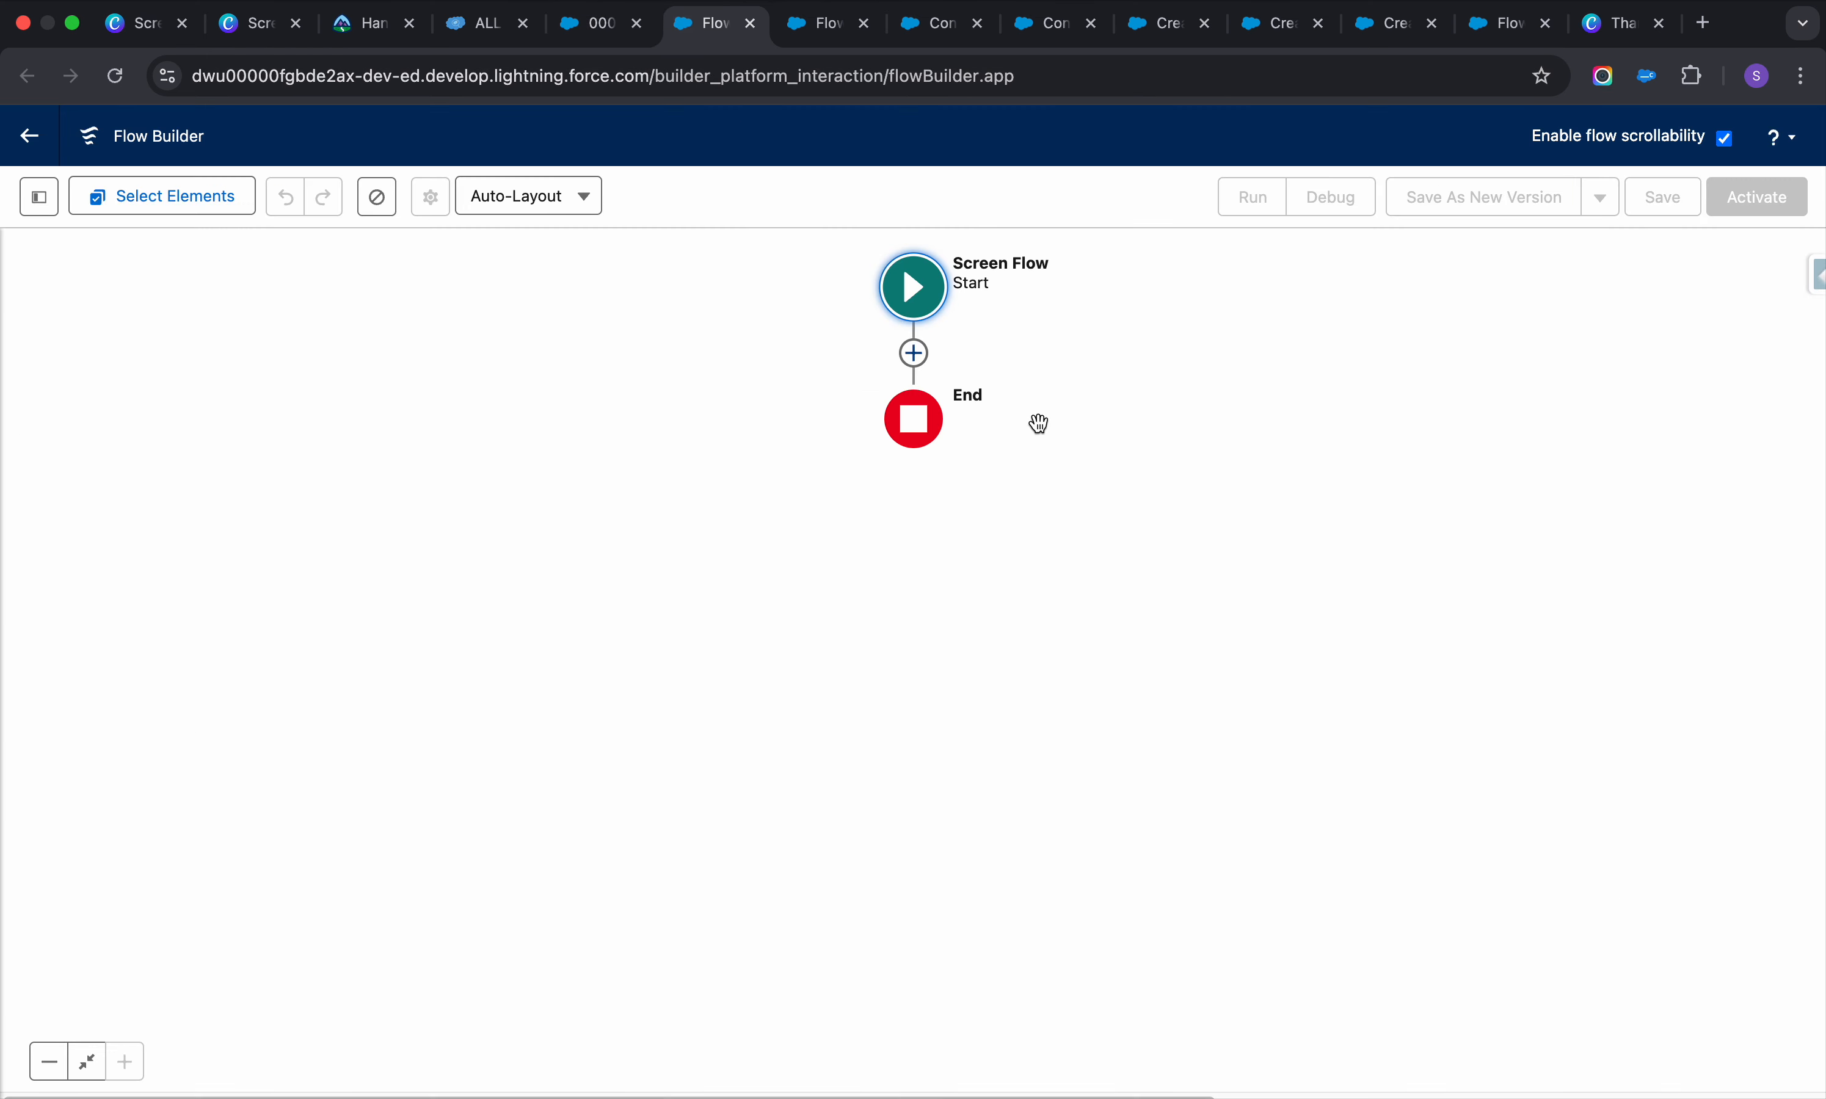
{"action": "left_click", "coordinate": [914, 355]}
{"action": "left_click", "coordinate": [863, 552]}
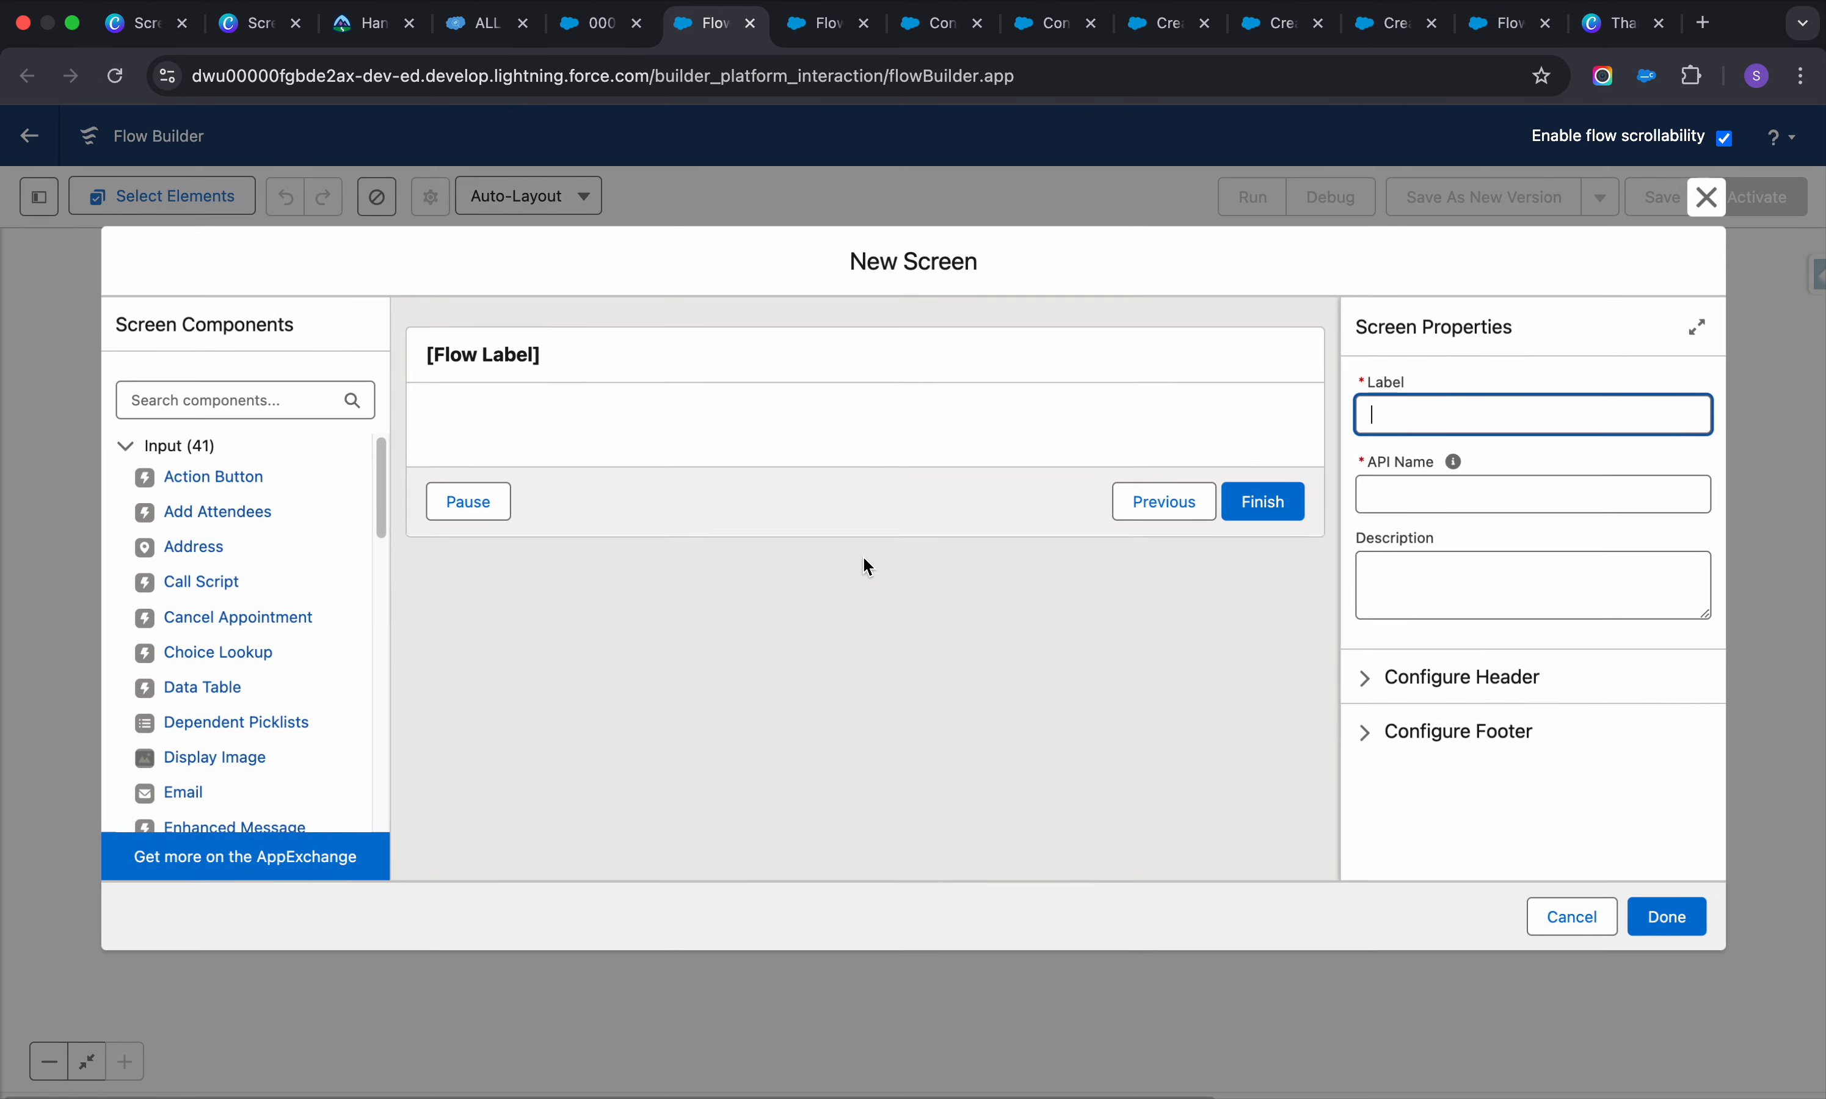
{"action": "left_click", "coordinate": [695, 336]}
{"action": "left_click", "coordinate": [1424, 412]}
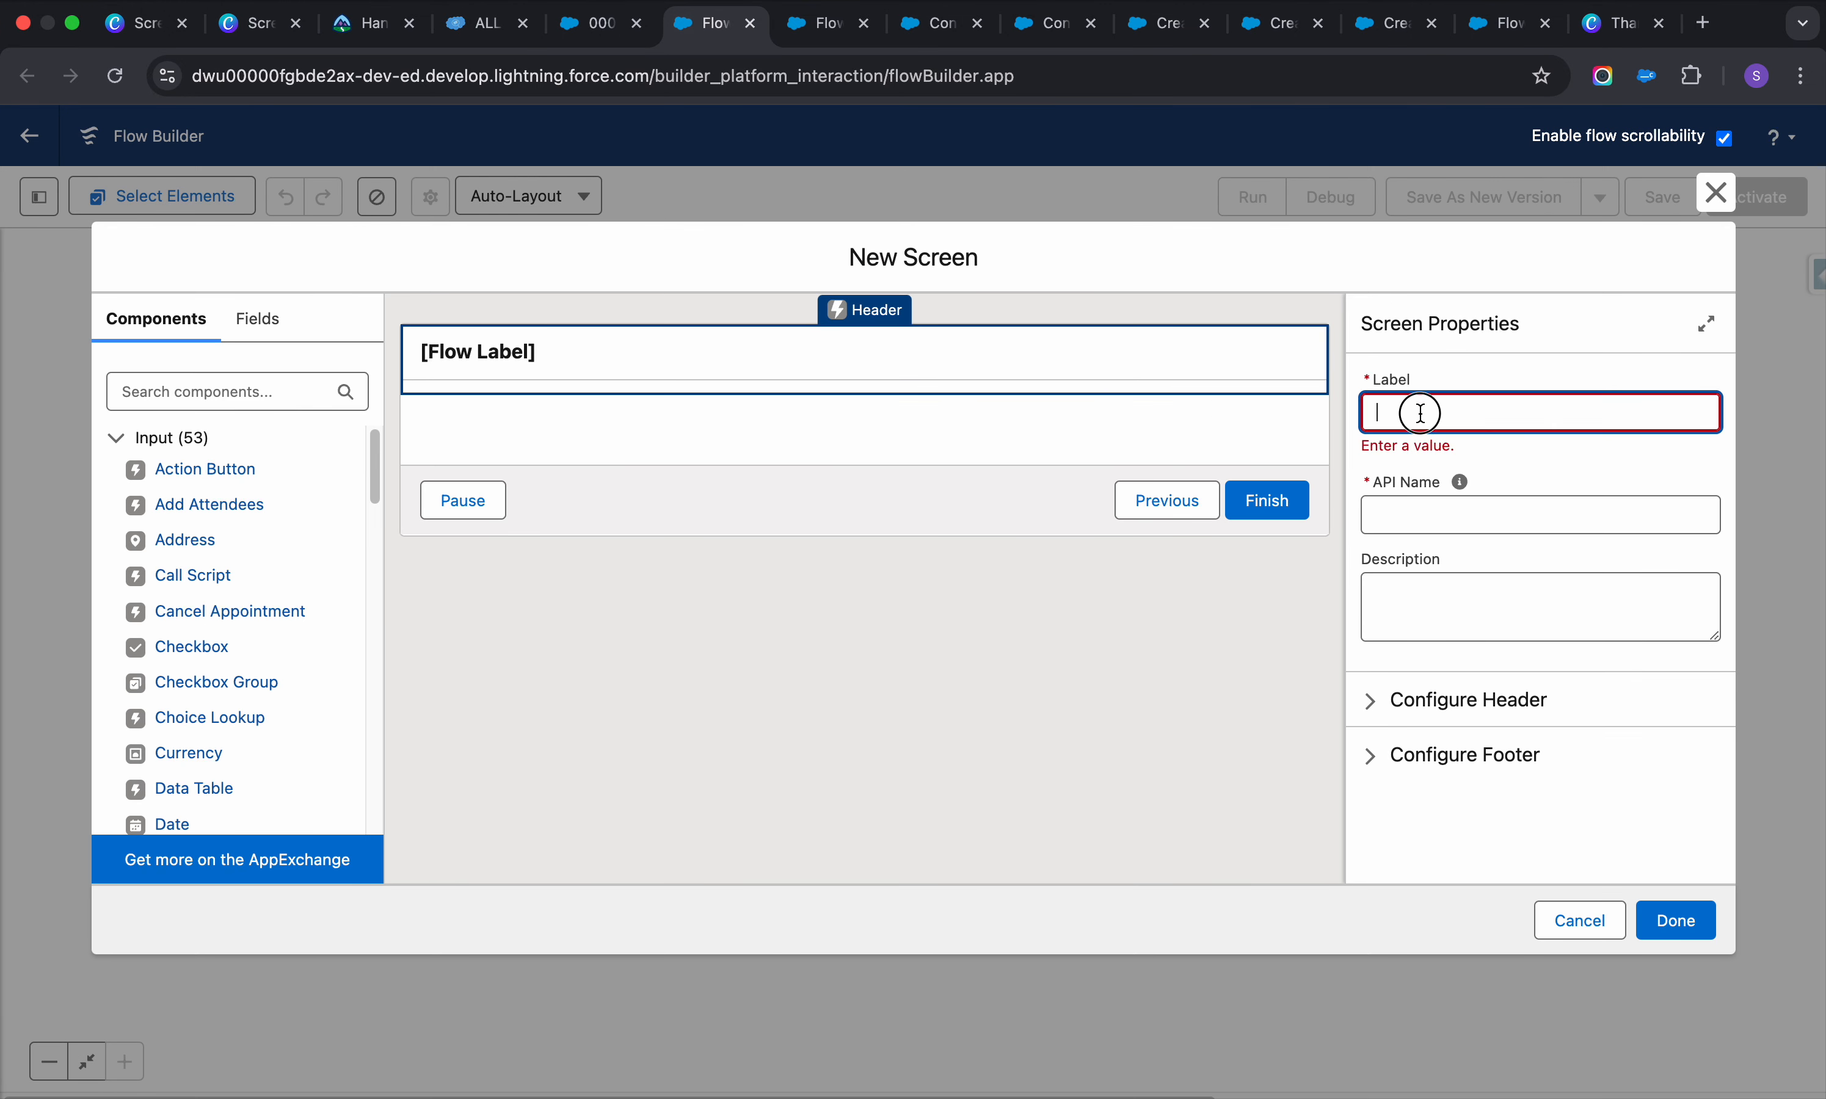
{"action": "type", "text": "Create case"}
{"action": "left_click", "coordinate": [1438, 507]}
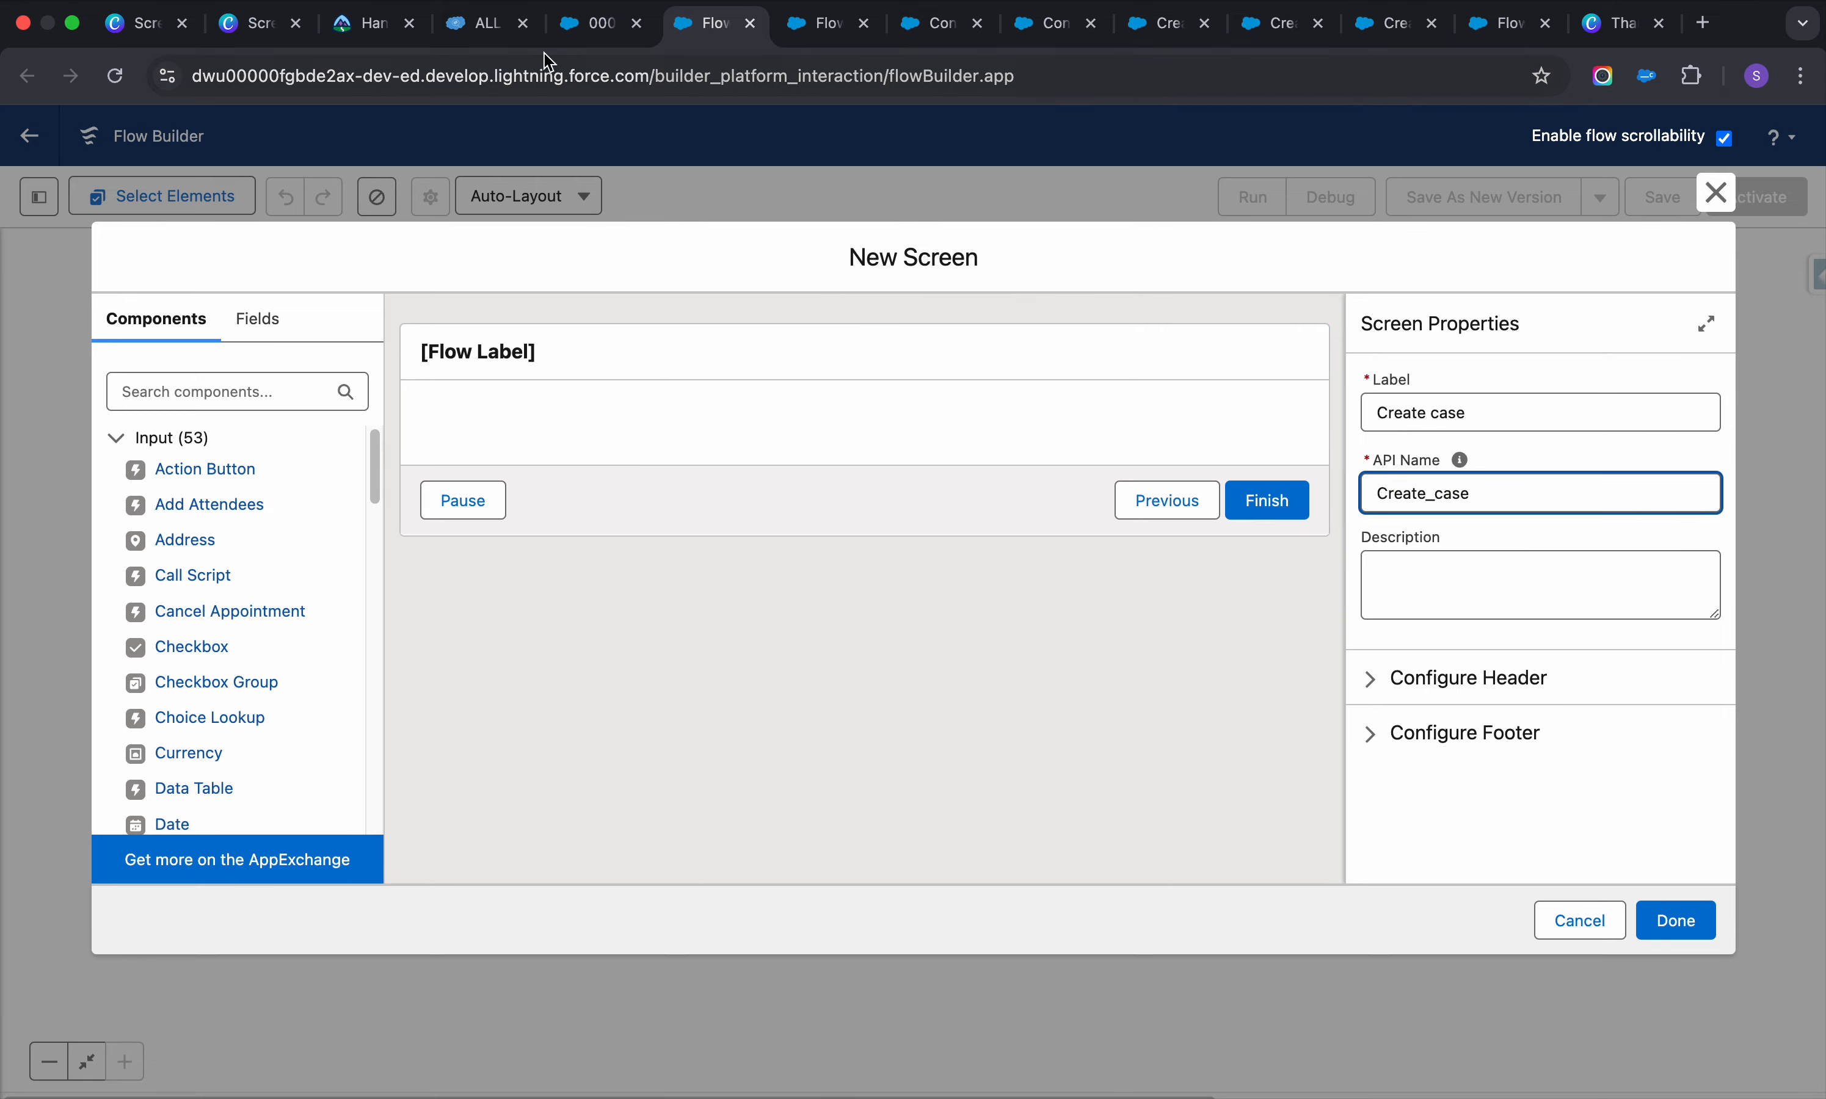
Add a Name component with First Name and Last Name to the screen
{"action": "left_click", "coordinate": [583, 34]}
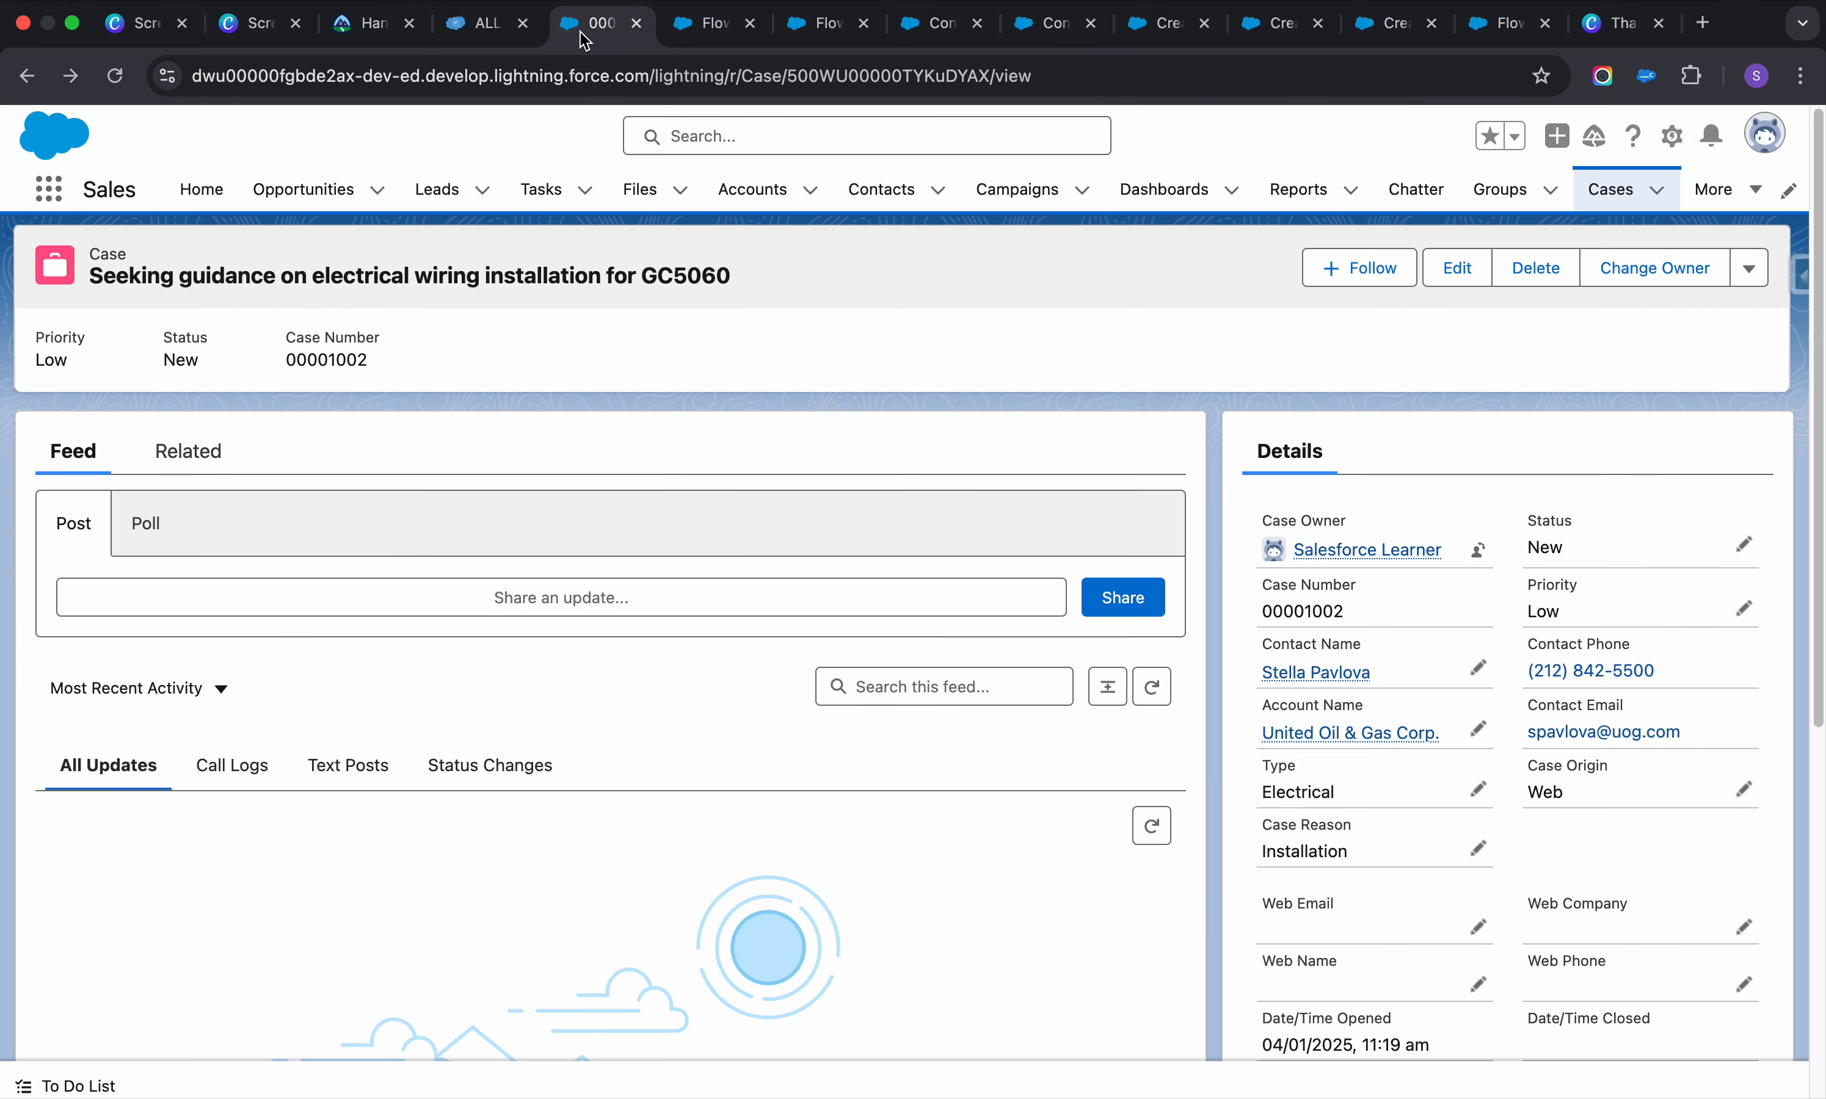
{"action": "left_click", "coordinate": [690, 24]}
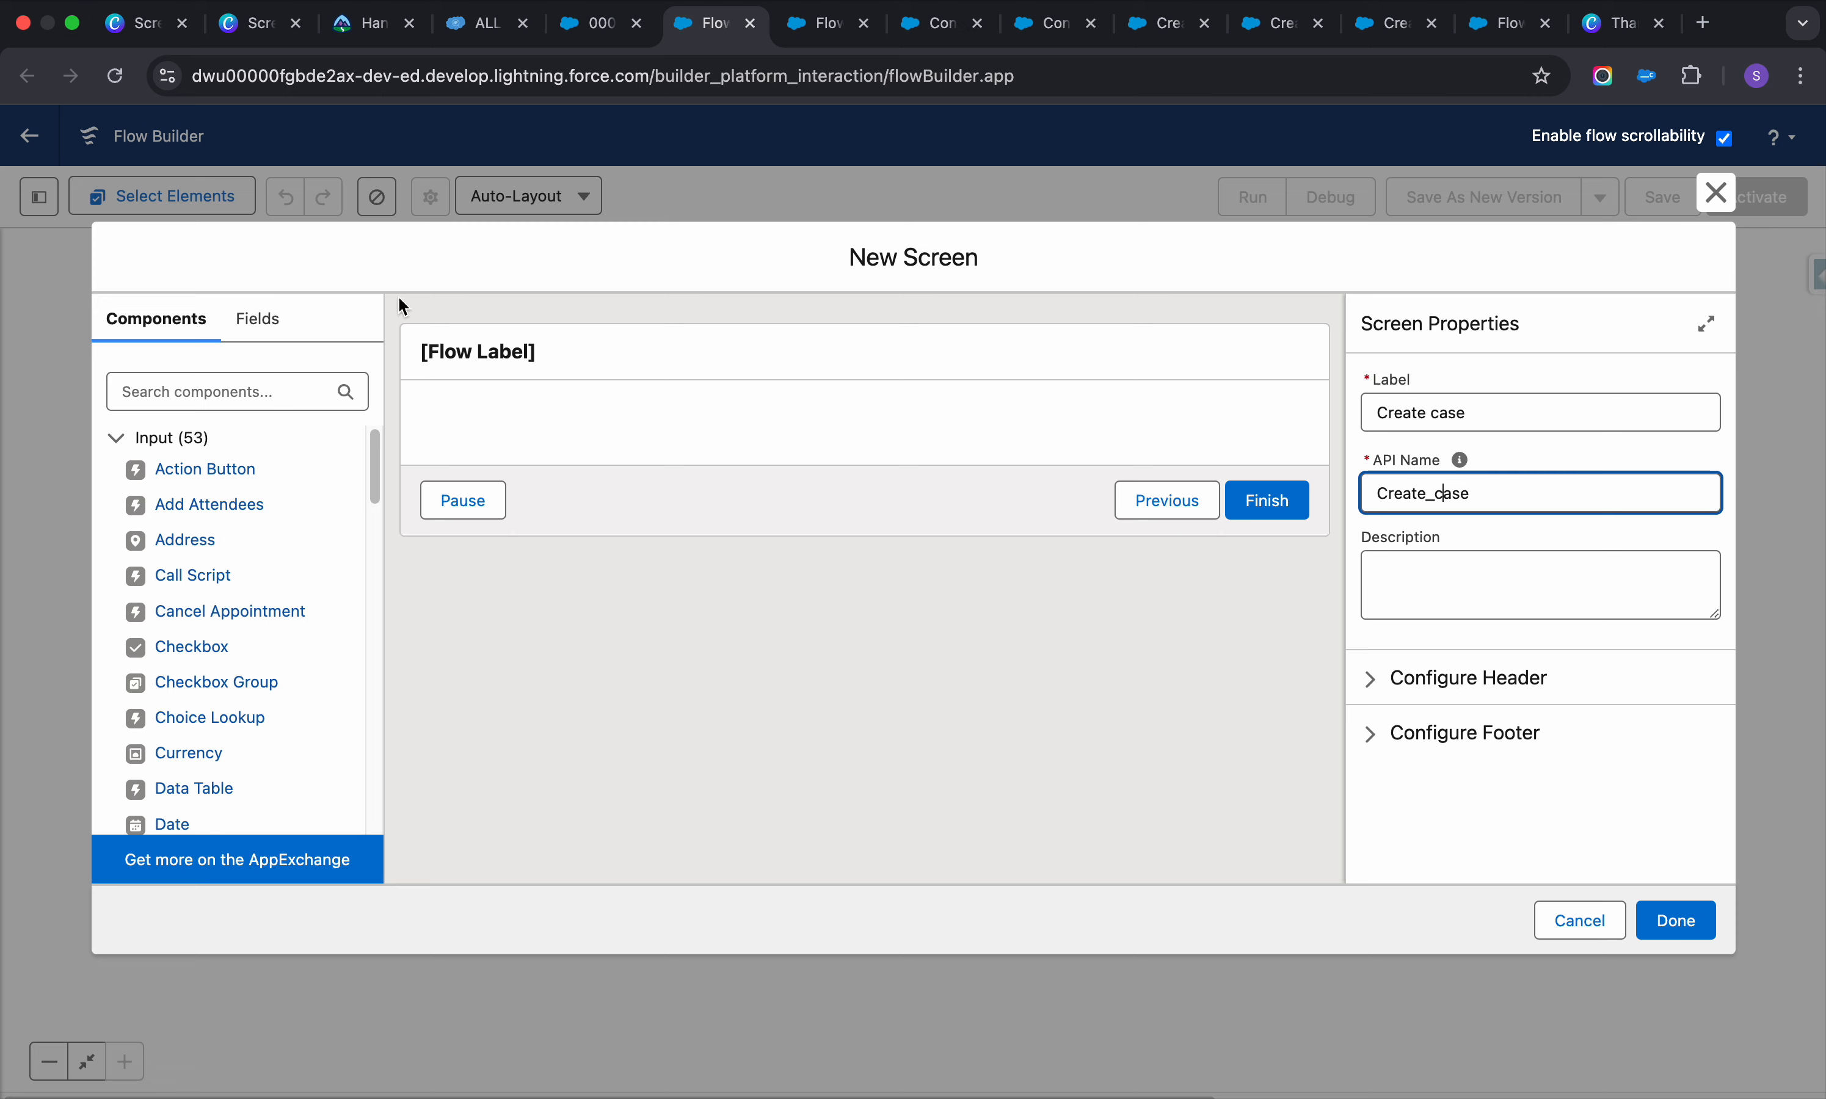
{"action": "left_click", "coordinate": [244, 393]}
{"action": "type", "text": "name"}
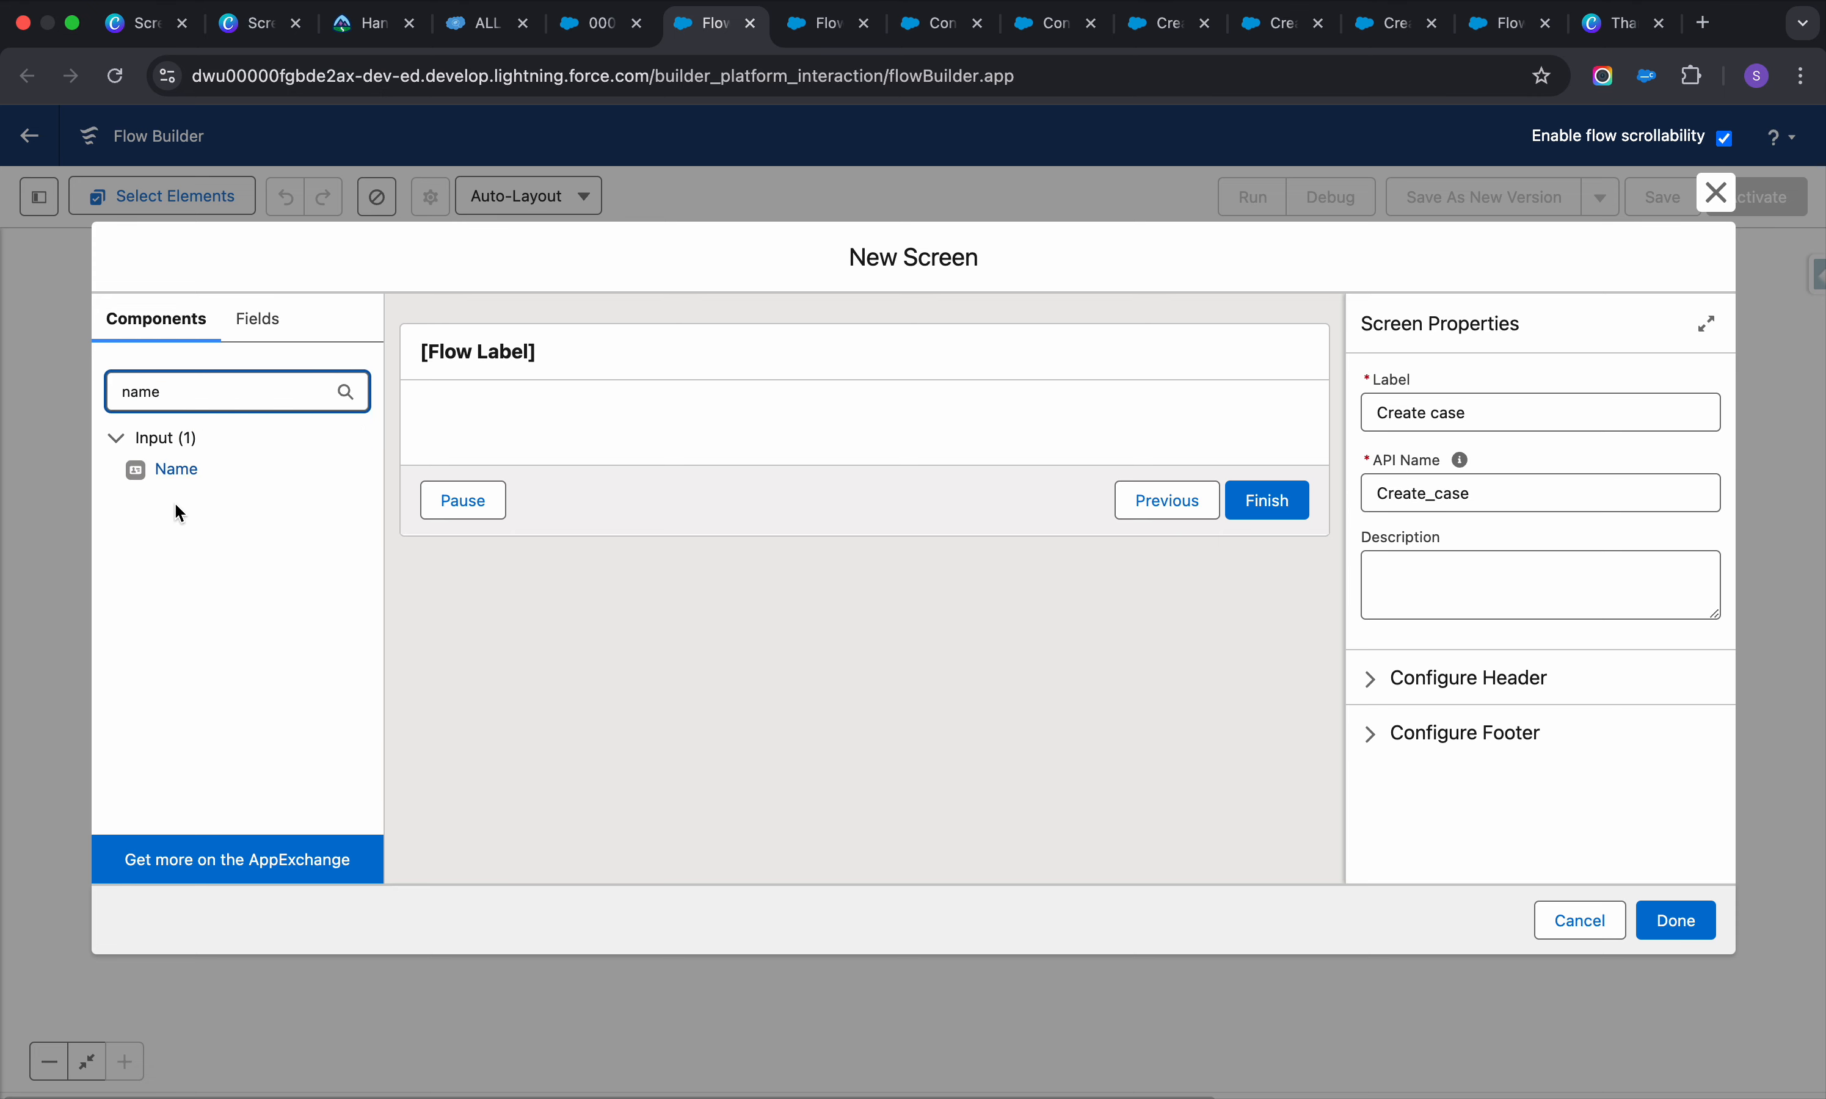
{"action": "left_click", "coordinate": [166, 469]}
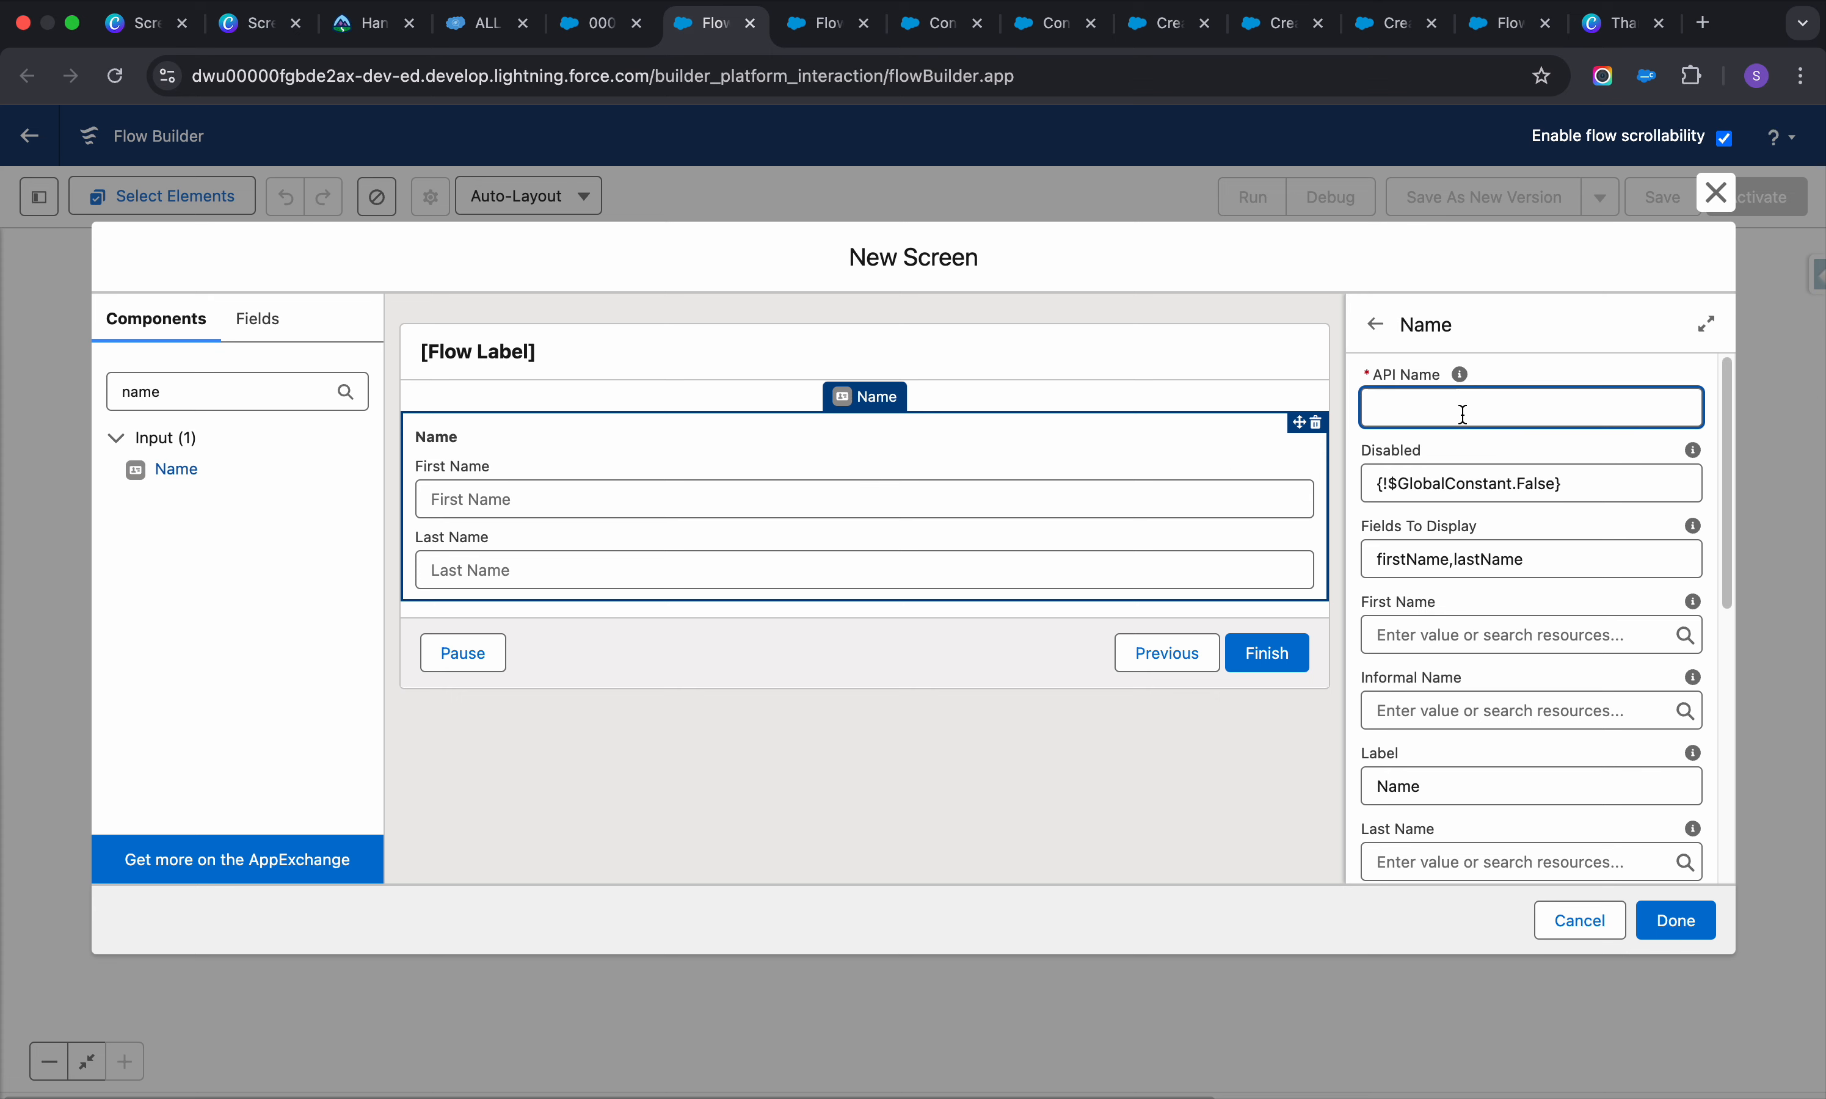
{"action": "left_click", "coordinate": [1537, 639]}
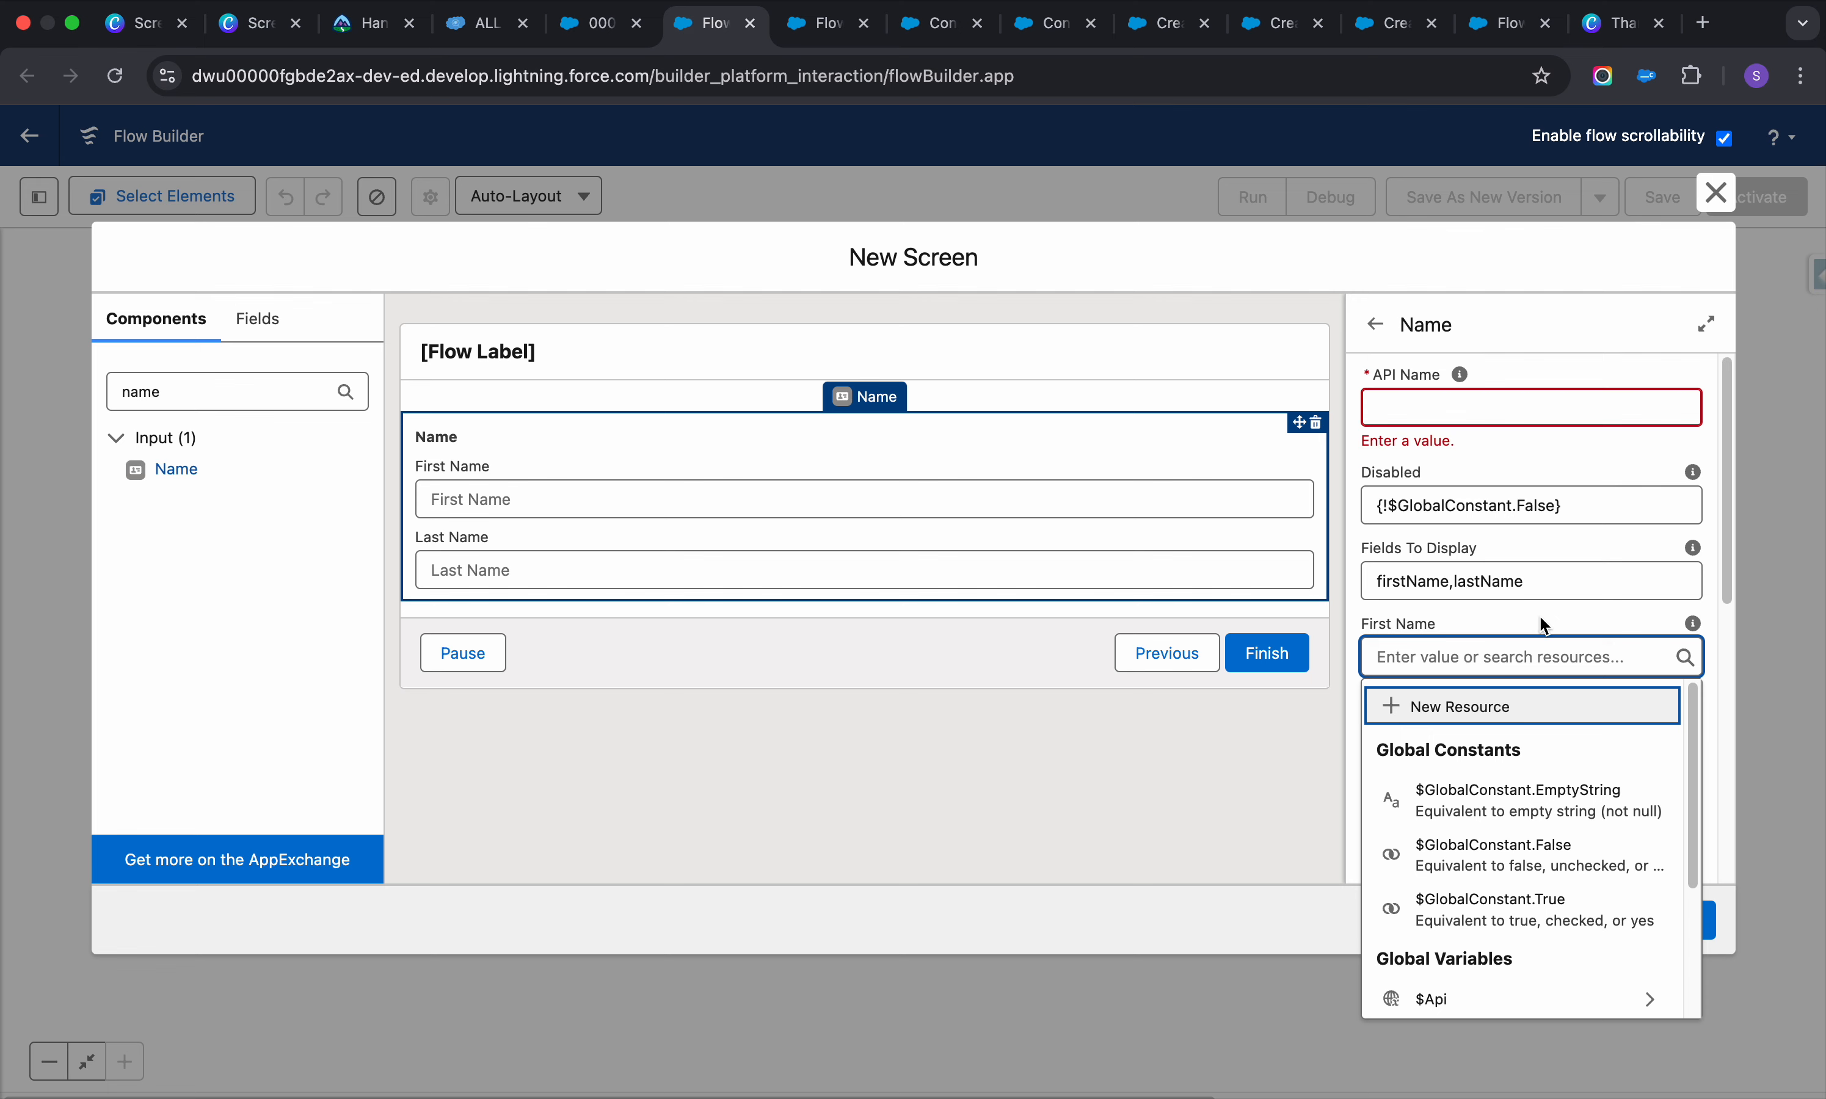
{"action": "scroll", "coordinate": [1559, 866], "scroll_direction": "down", "scroll_amount": 3}
{"action": "scroll", "coordinate": [1558, 866], "scroll_direction": "up", "scroll_amount": 3}
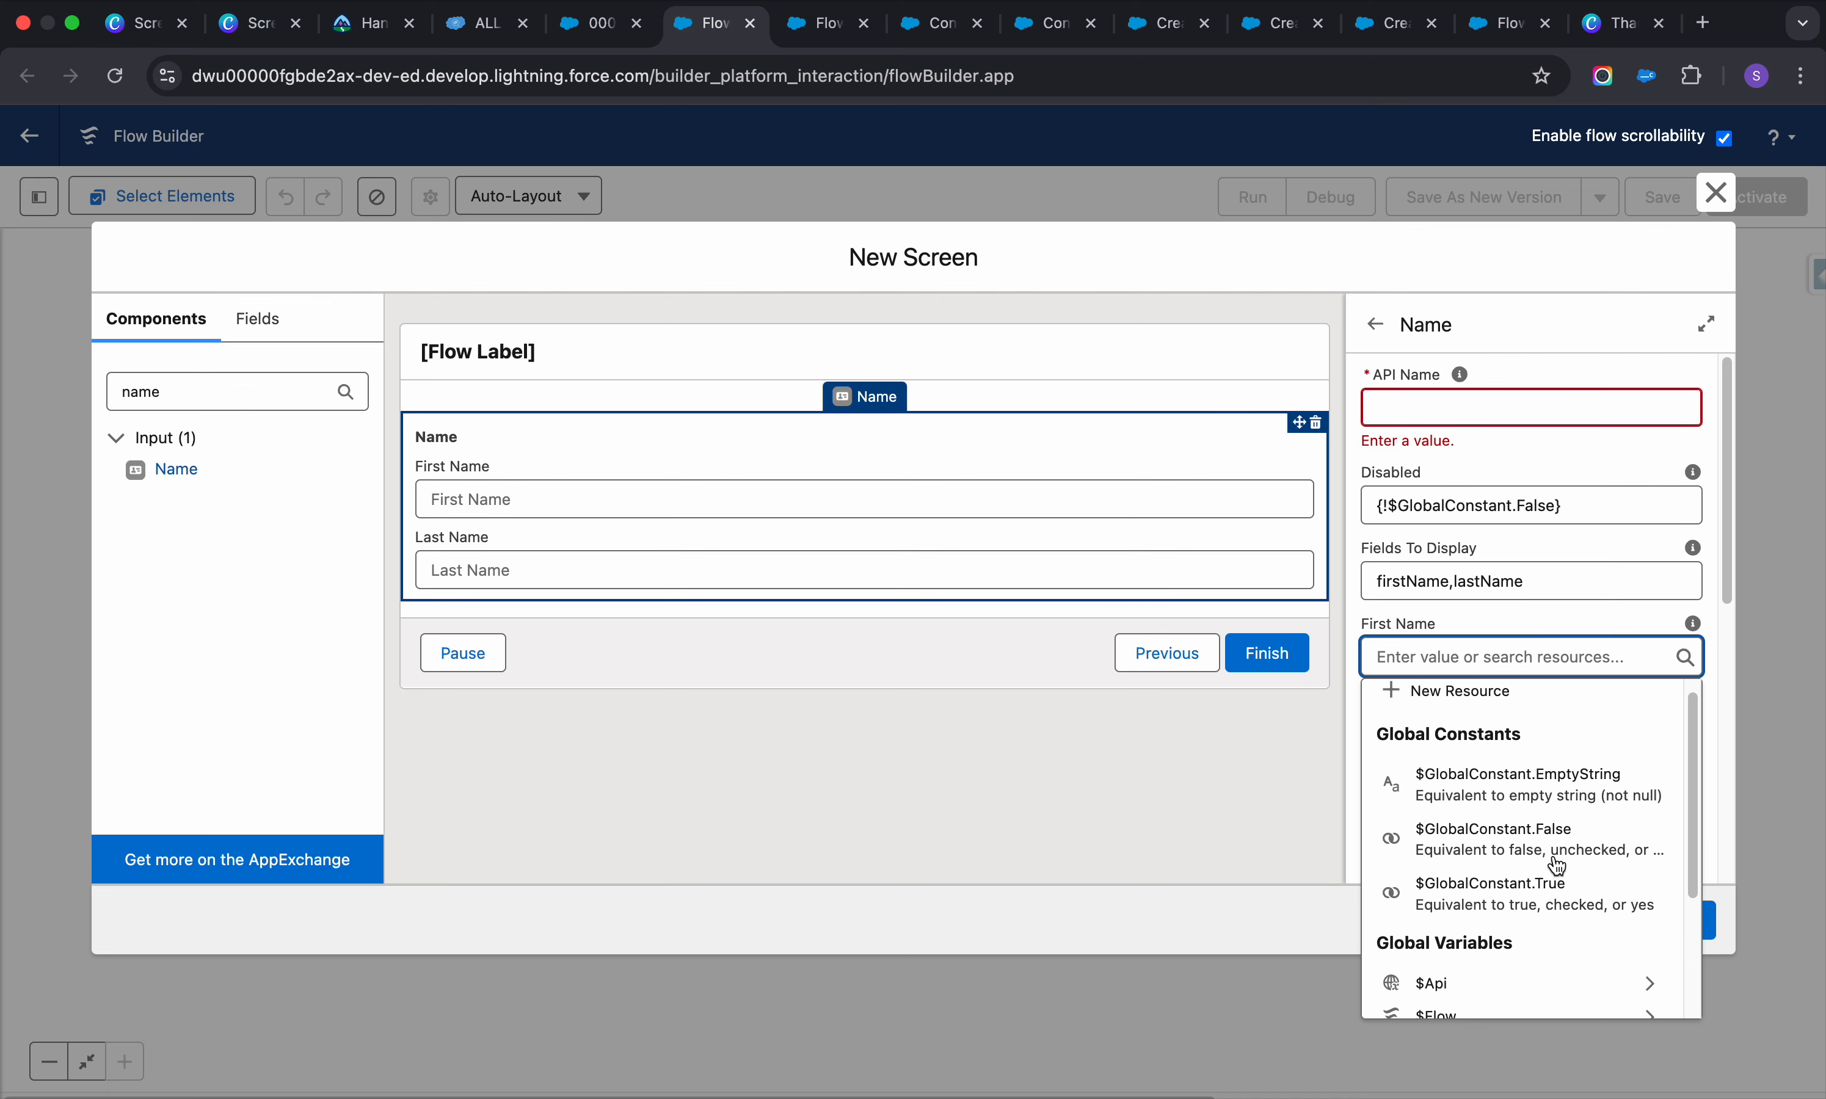
{"action": "left_click", "coordinate": [1209, 782]}
{"action": "left_click", "coordinate": [1210, 782]}
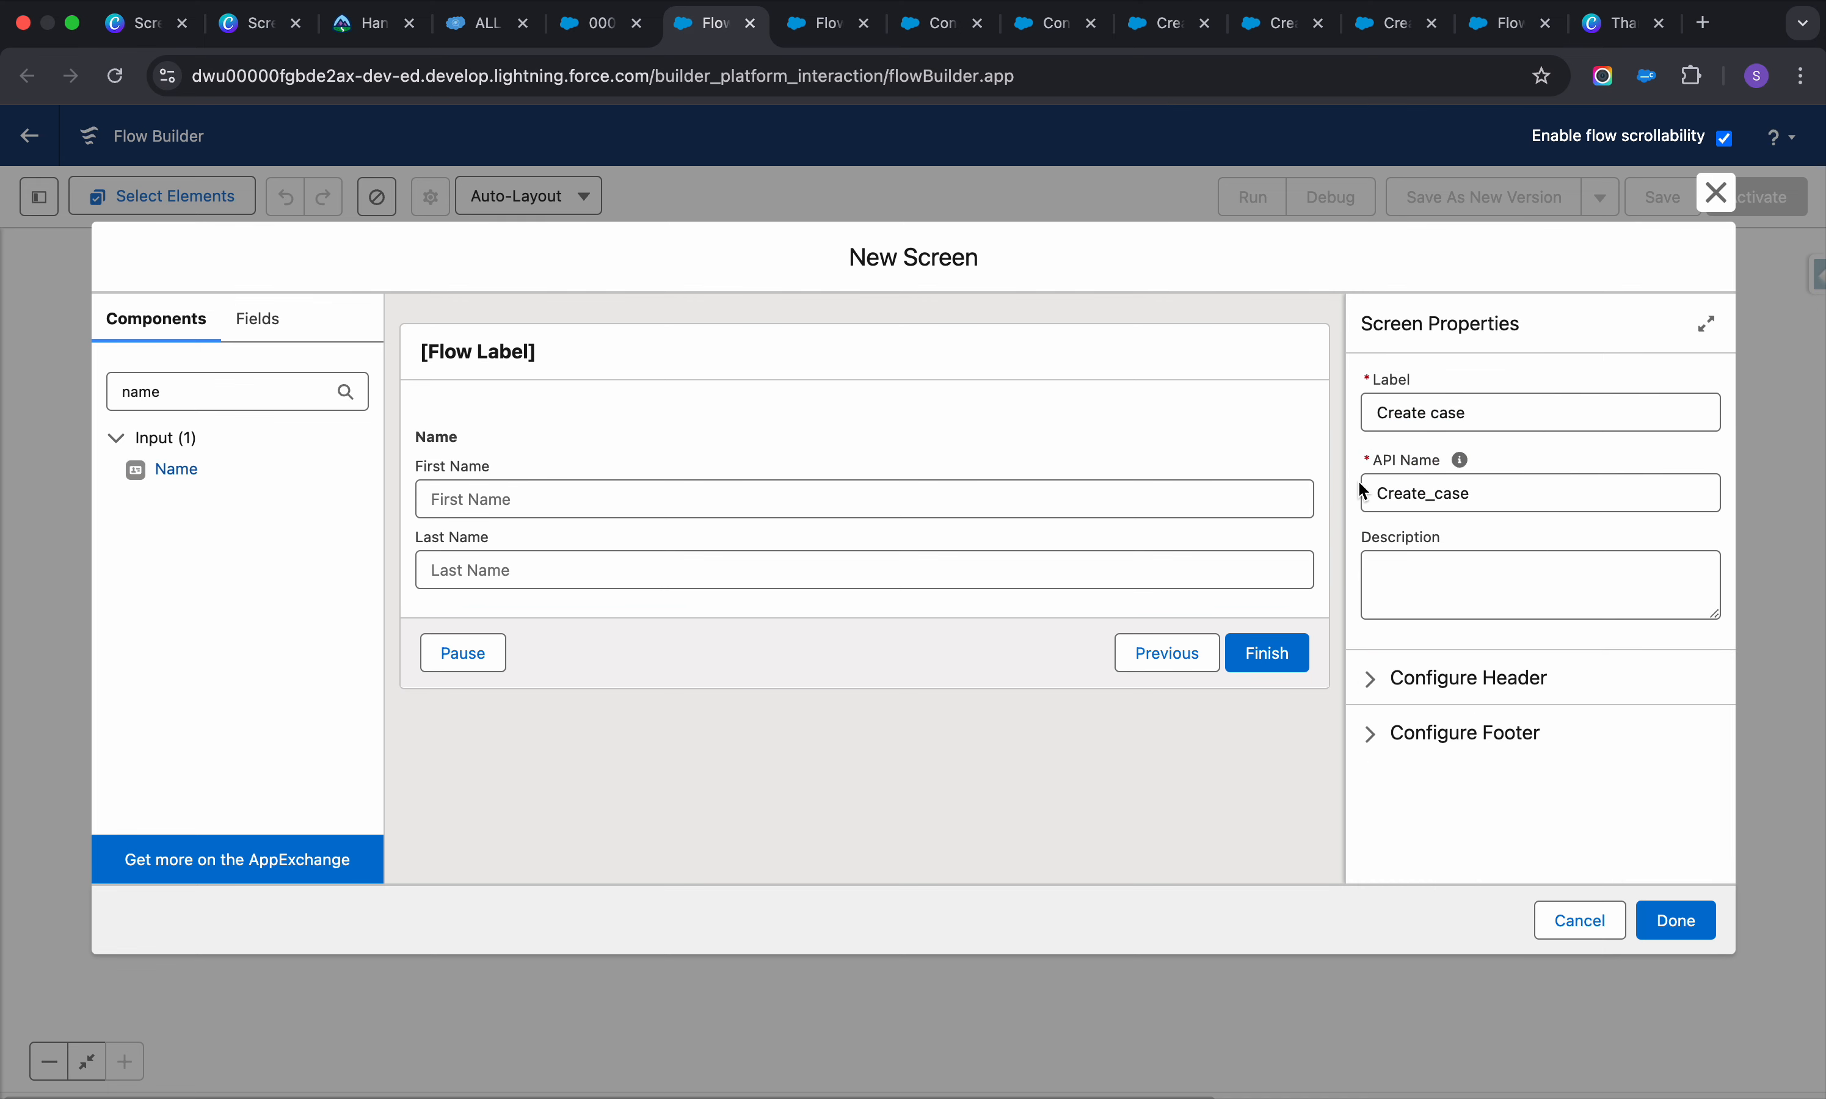
{"action": "left_click", "coordinate": [600, 35]}
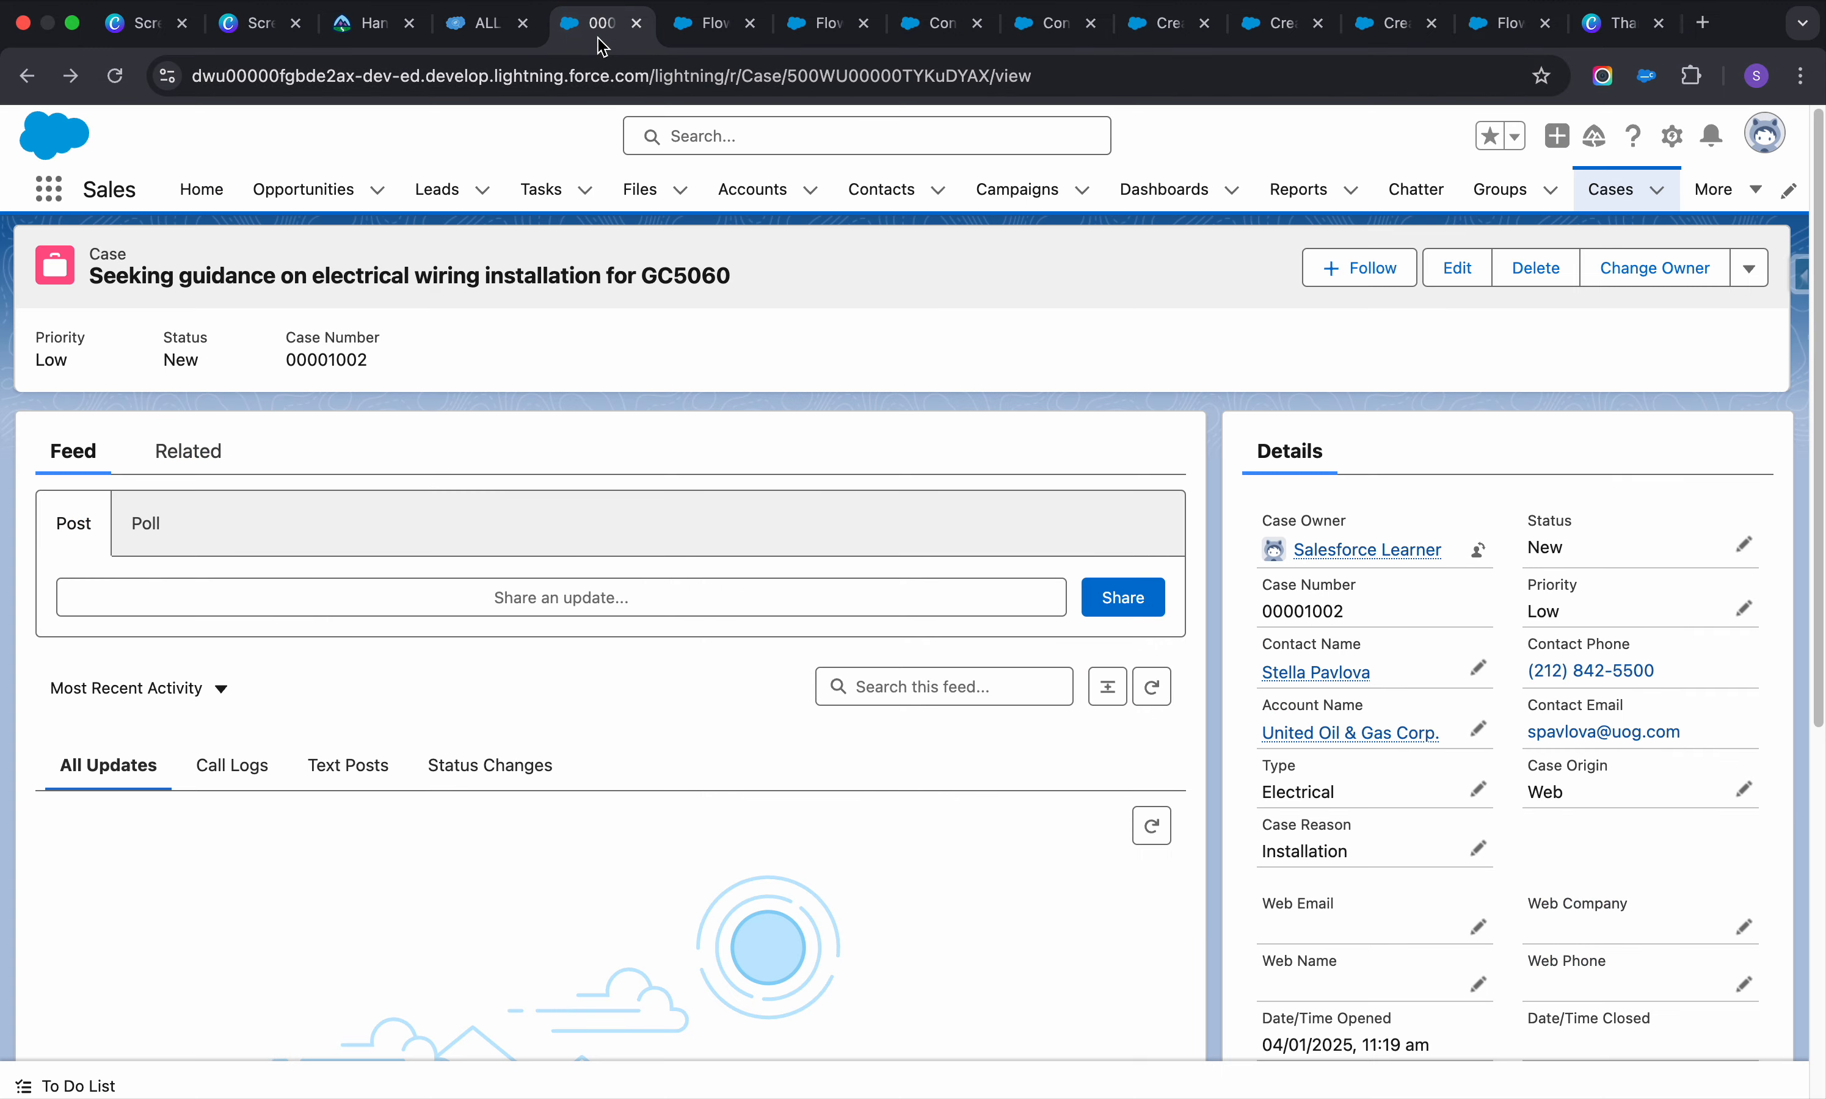
Discard that flow and start a fresh Screen Flow from scratch, adding an element after Start
{"action": "left_click", "coordinate": [749, 34]}
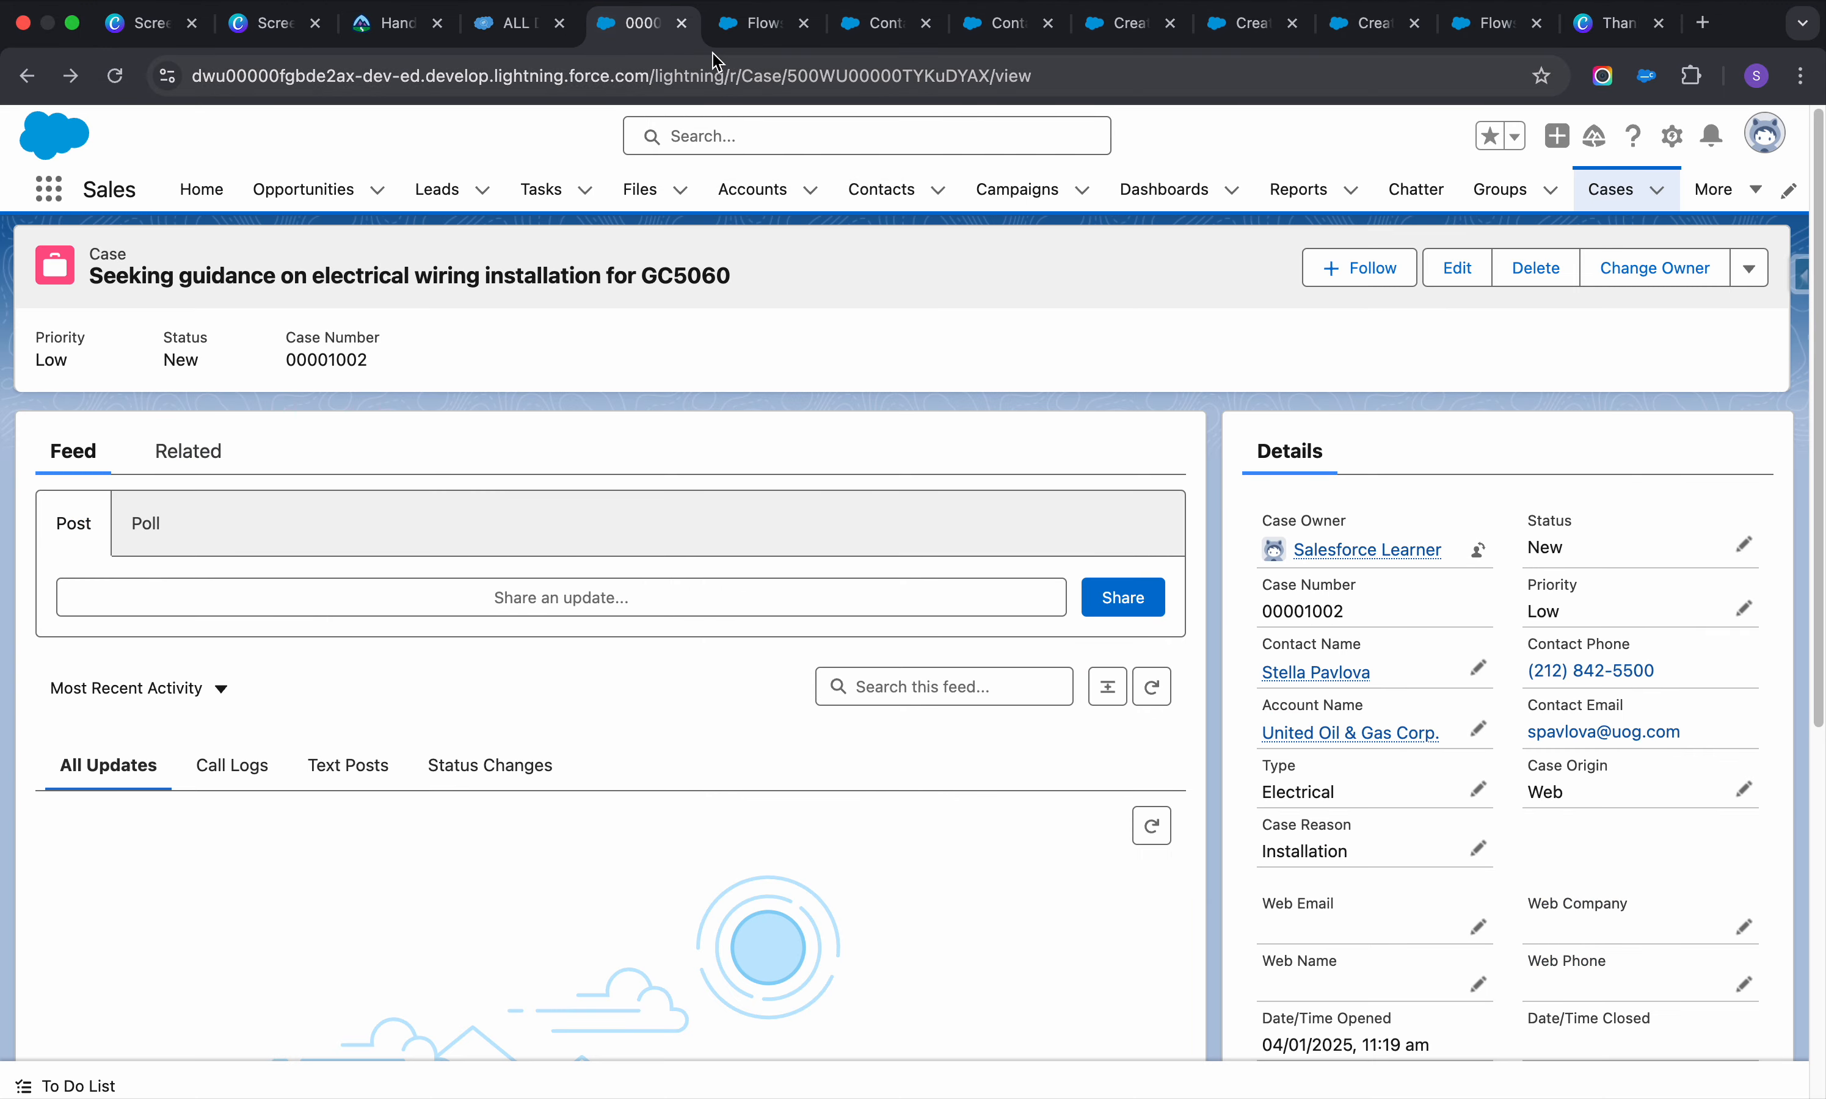
{"action": "left_click", "coordinate": [733, 28]}
{"action": "left_click", "coordinate": [652, 32]}
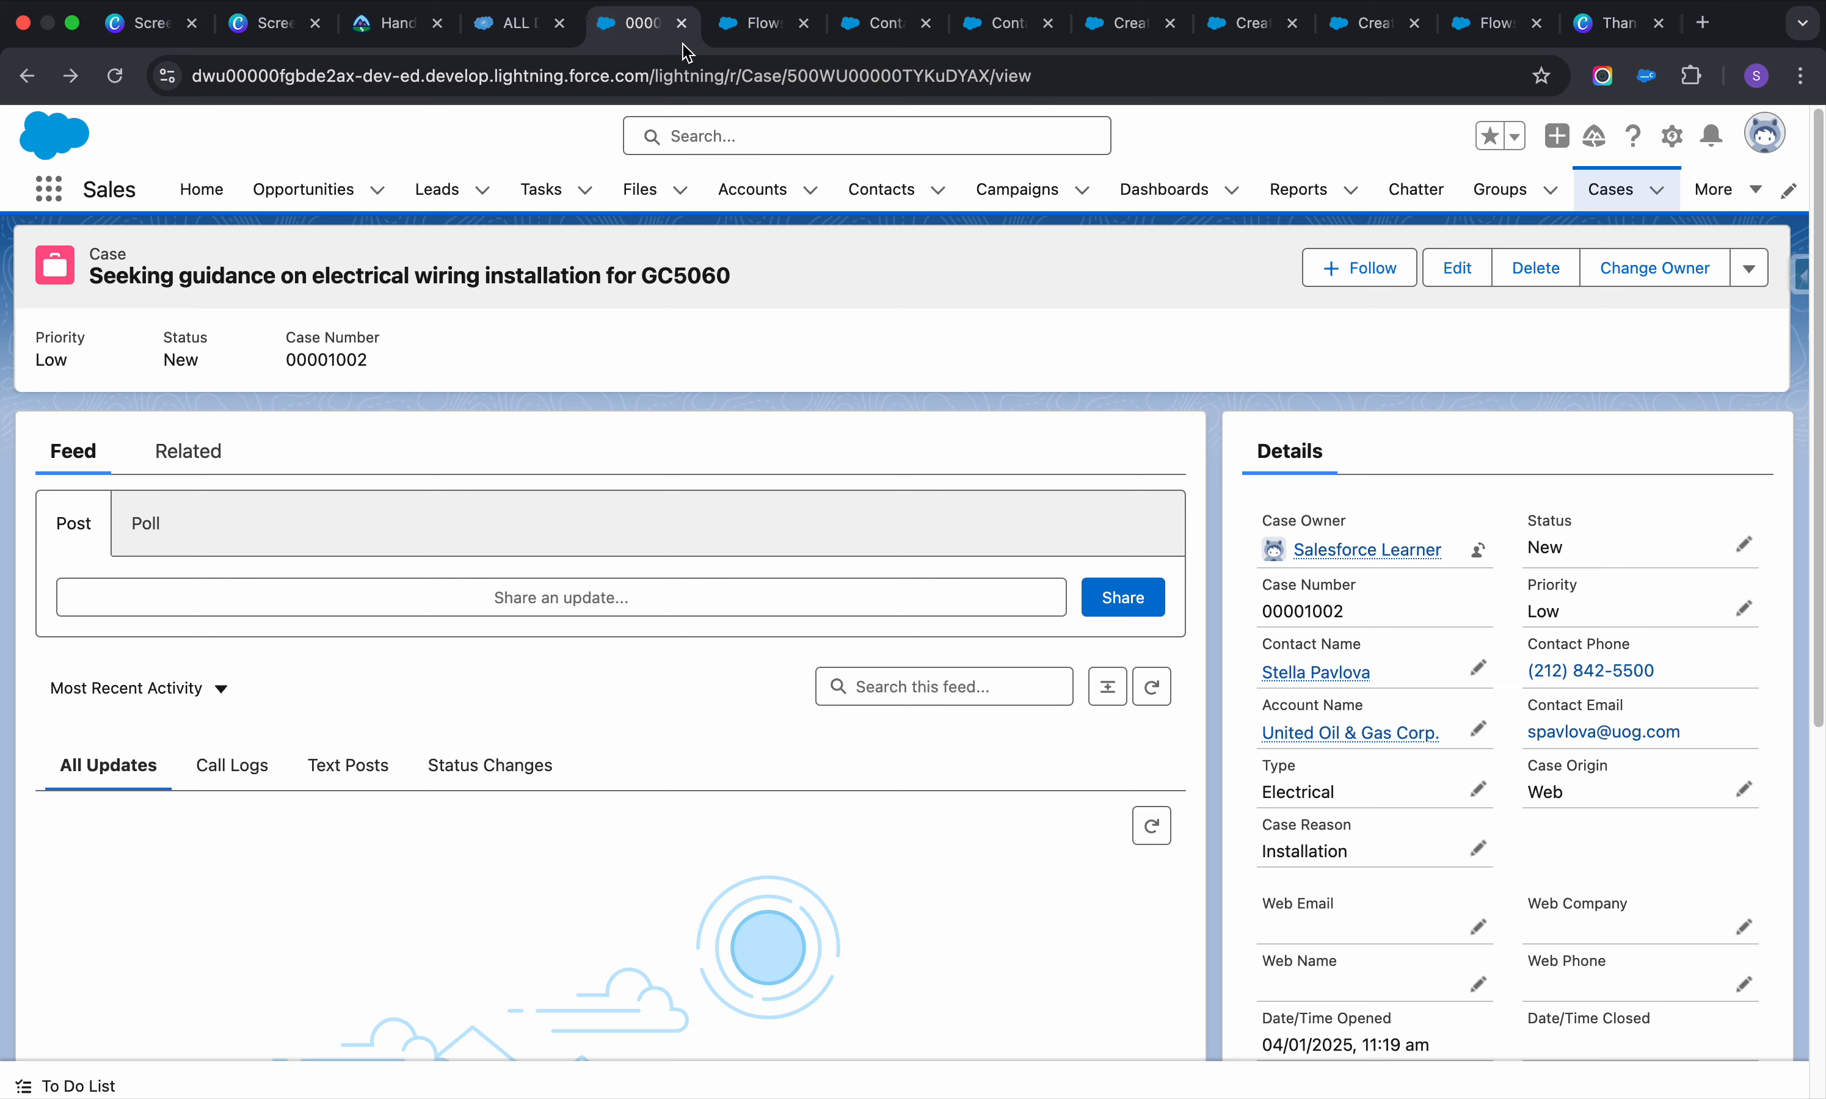
{"action": "key", "text": "super+shift+t"}
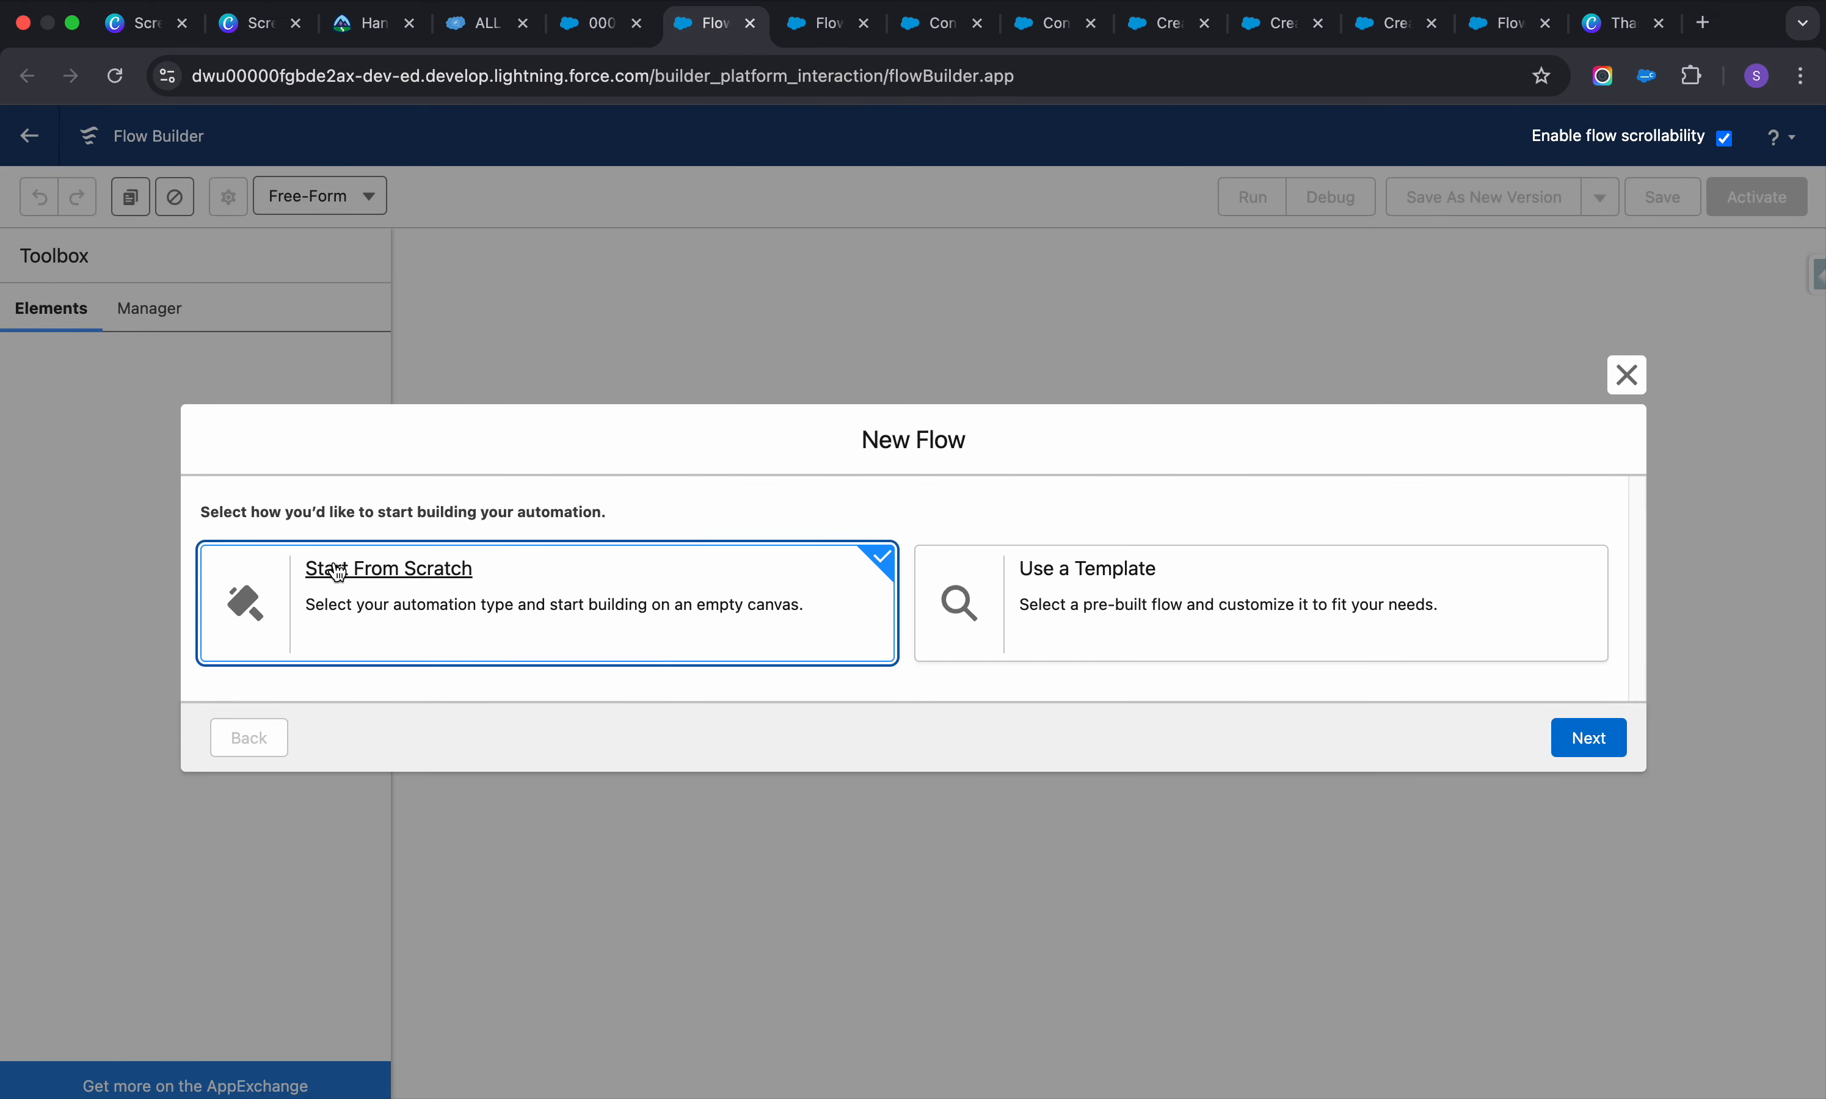
{"action": "left_click", "coordinate": [1594, 737]}
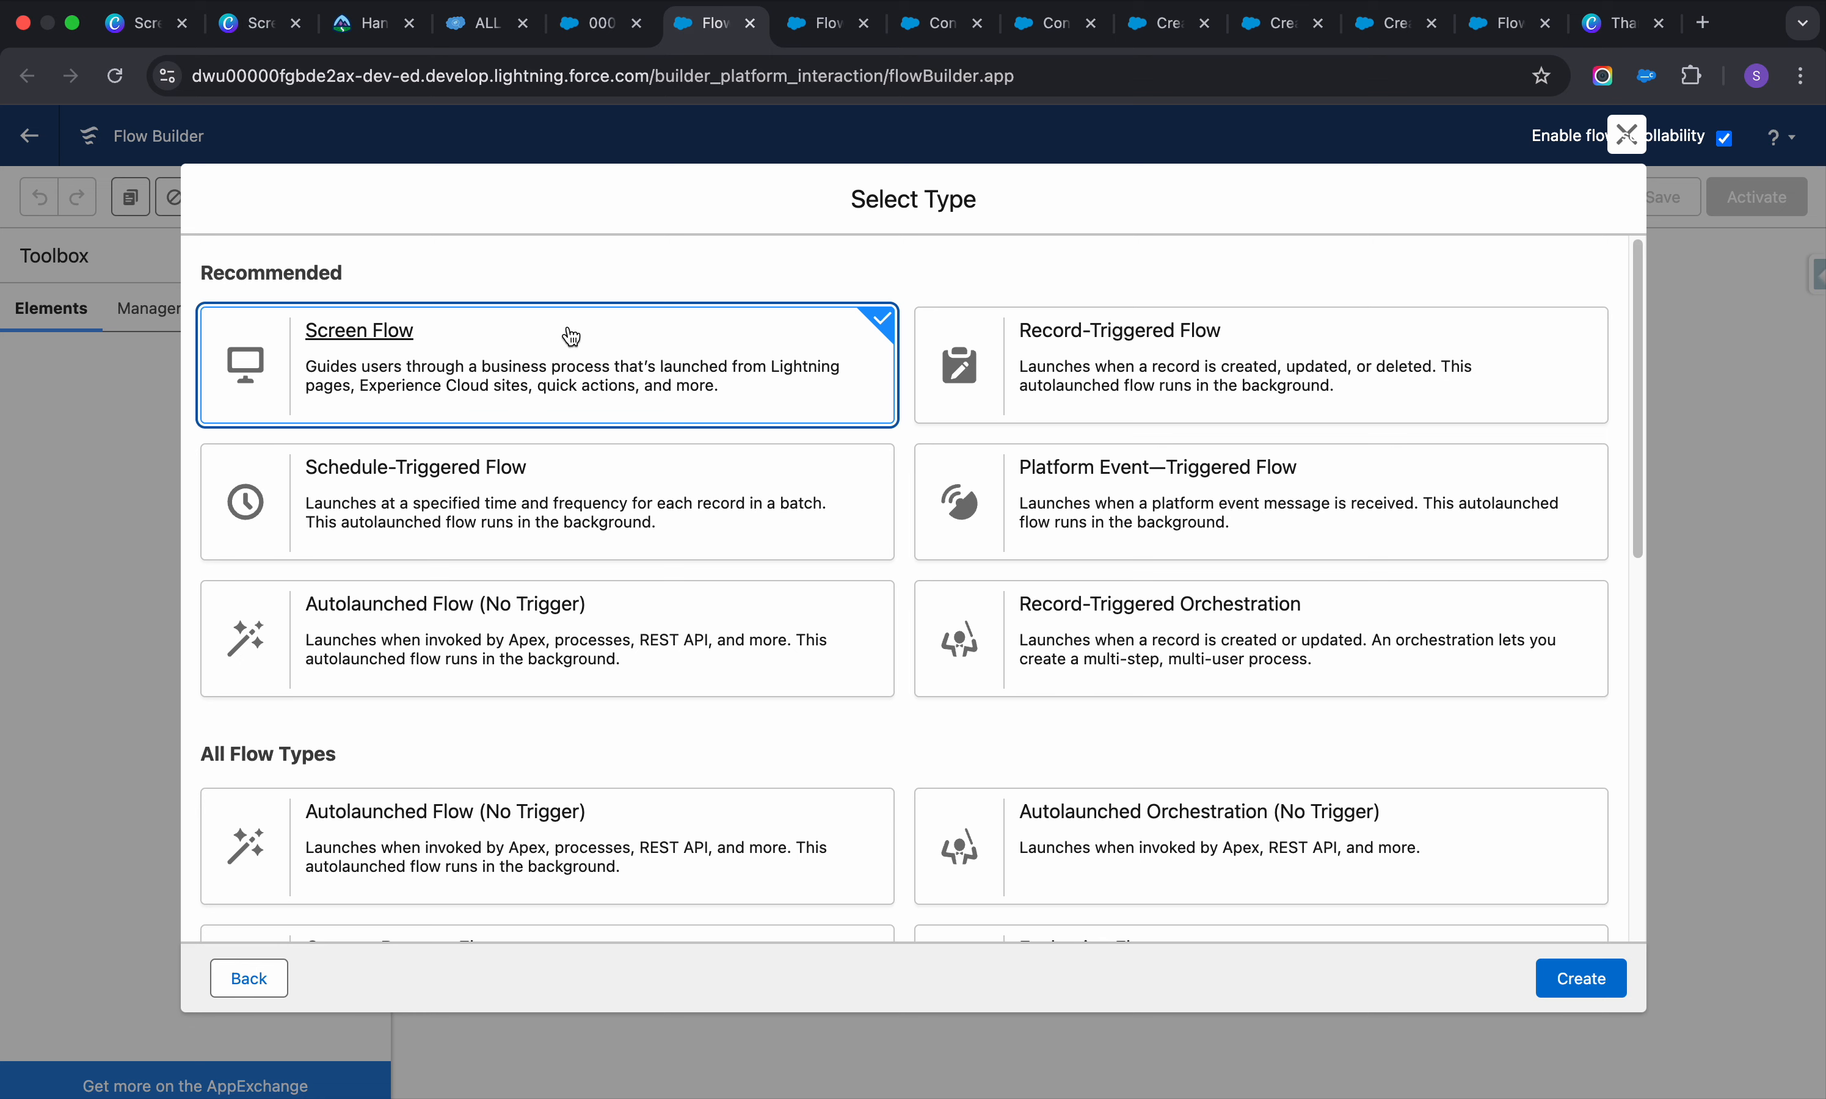
{"action": "left_click", "coordinate": [634, 333]}
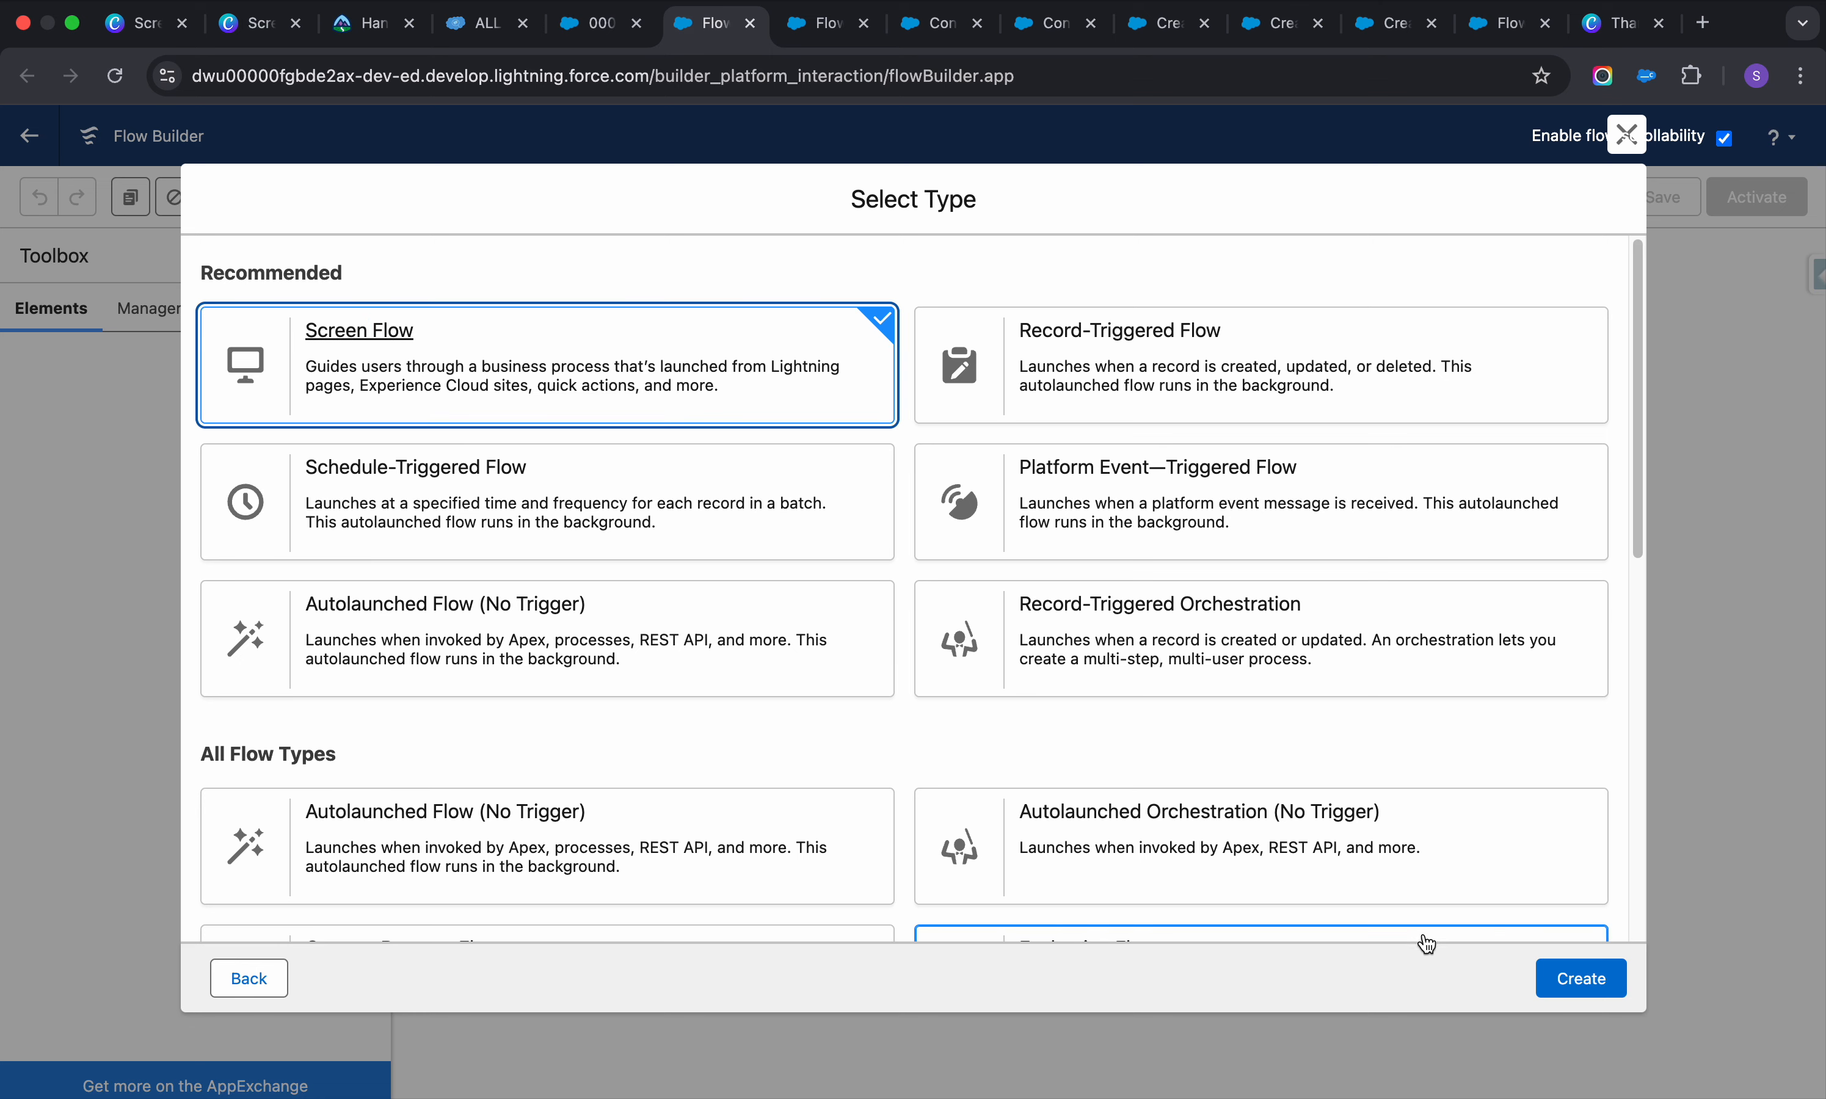
{"action": "left_click", "coordinate": [1563, 980]}
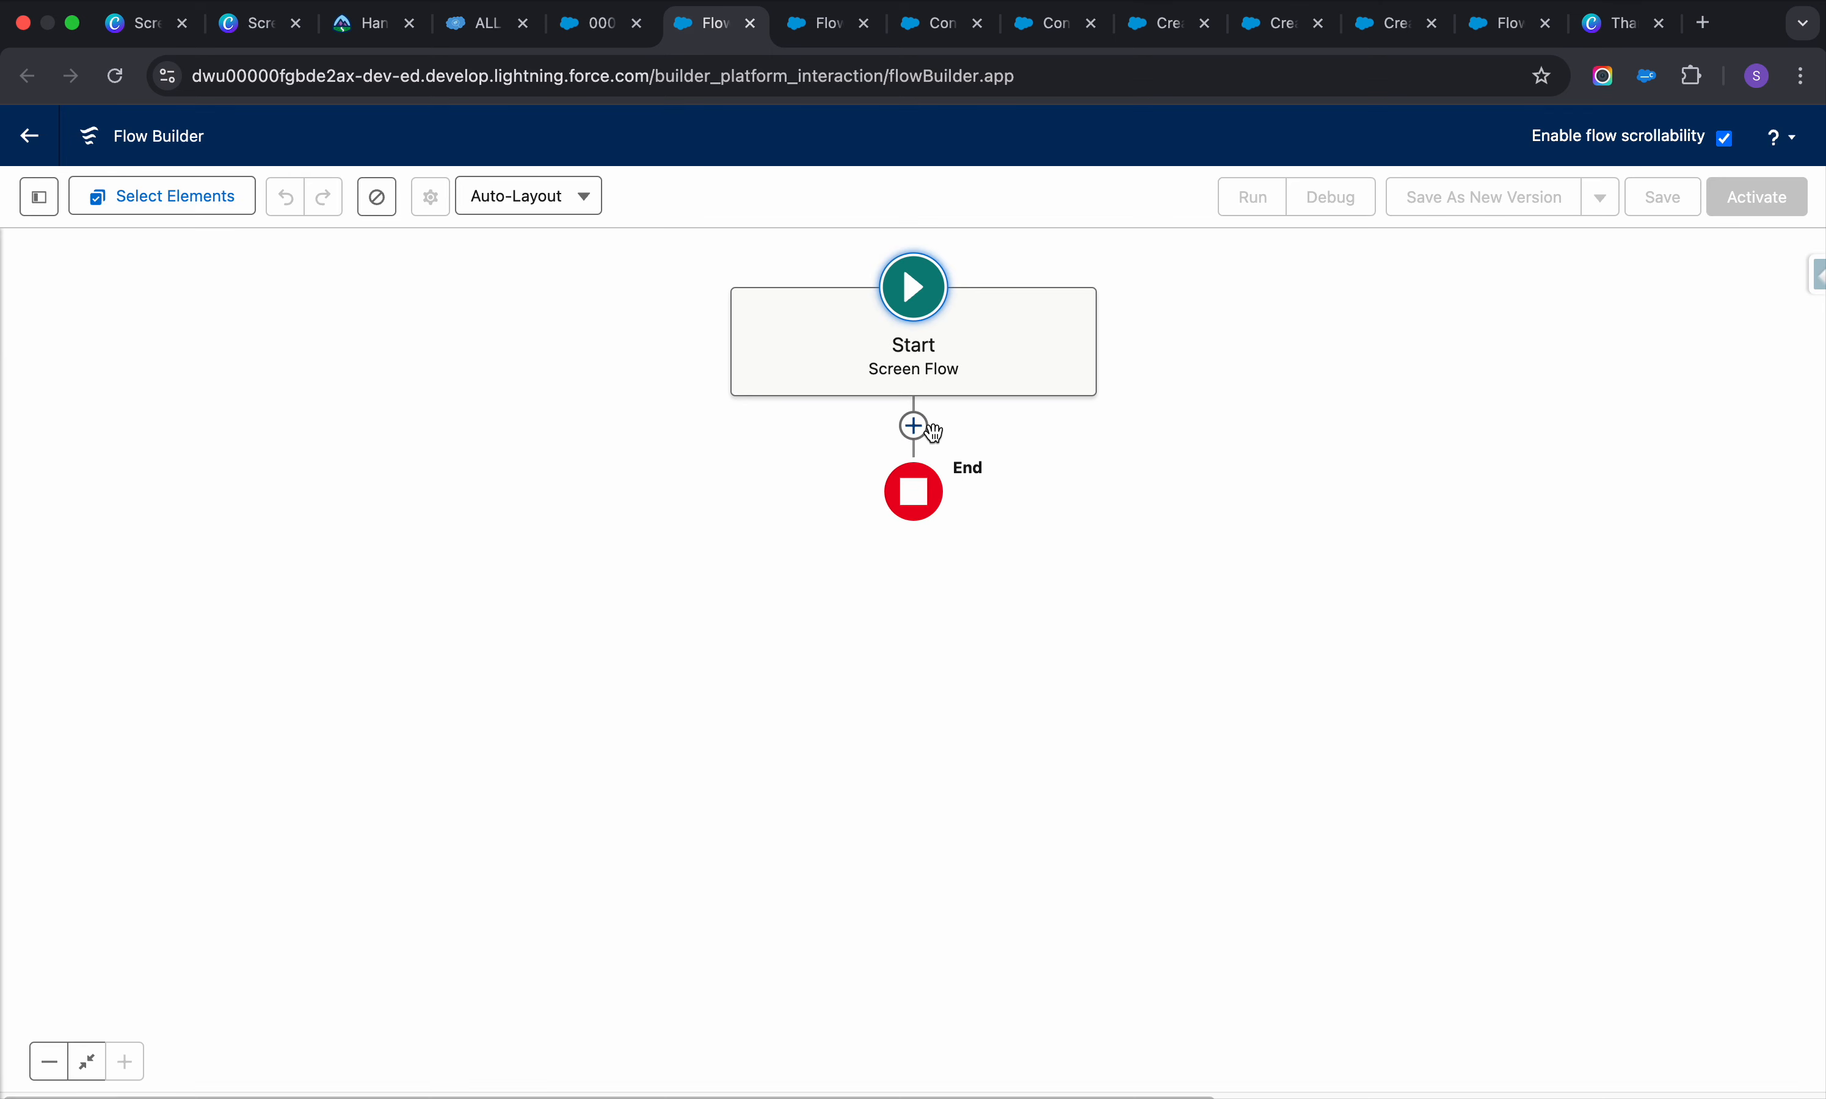
{"action": "left_click", "coordinate": [913, 425]}
Add a screen labelled Case with API name Case
{"action": "left_click", "coordinate": [845, 552]}
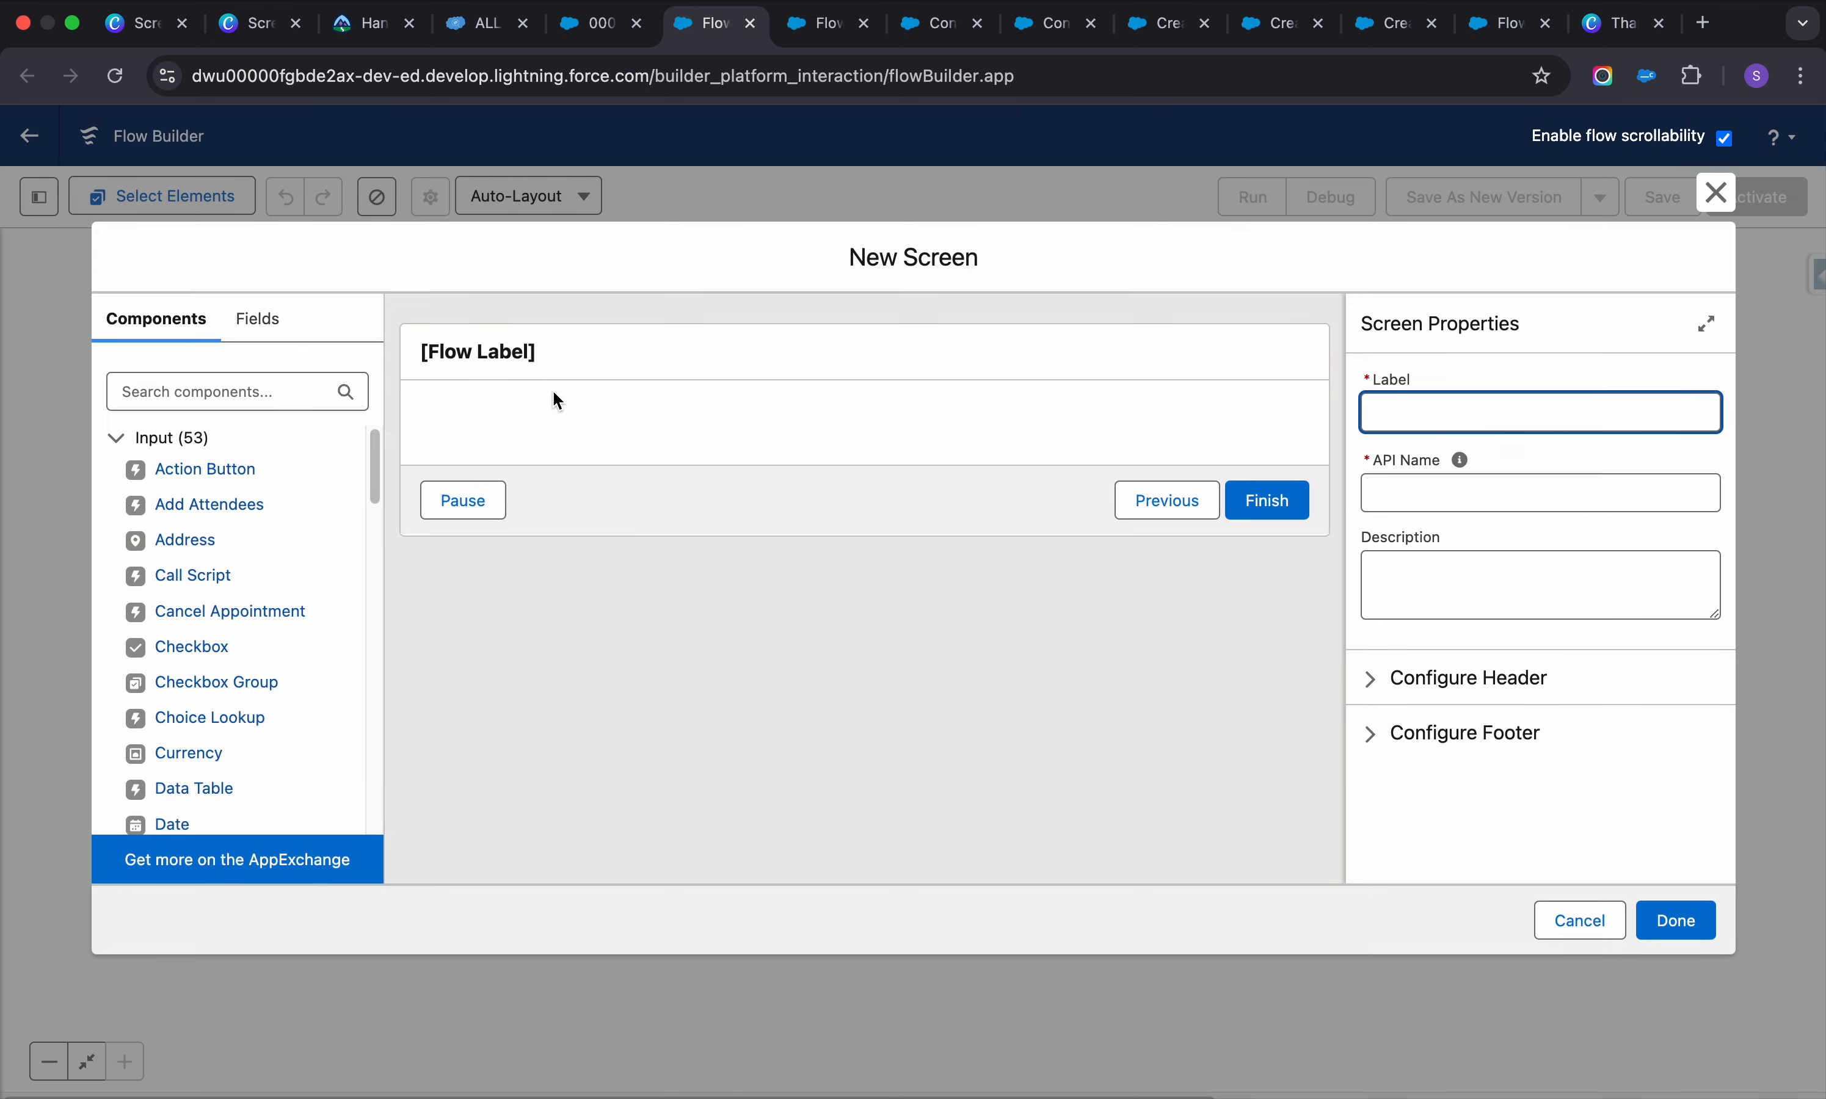
{"action": "left_click", "coordinate": [1628, 409]}
{"action": "type", "text": "Case"}
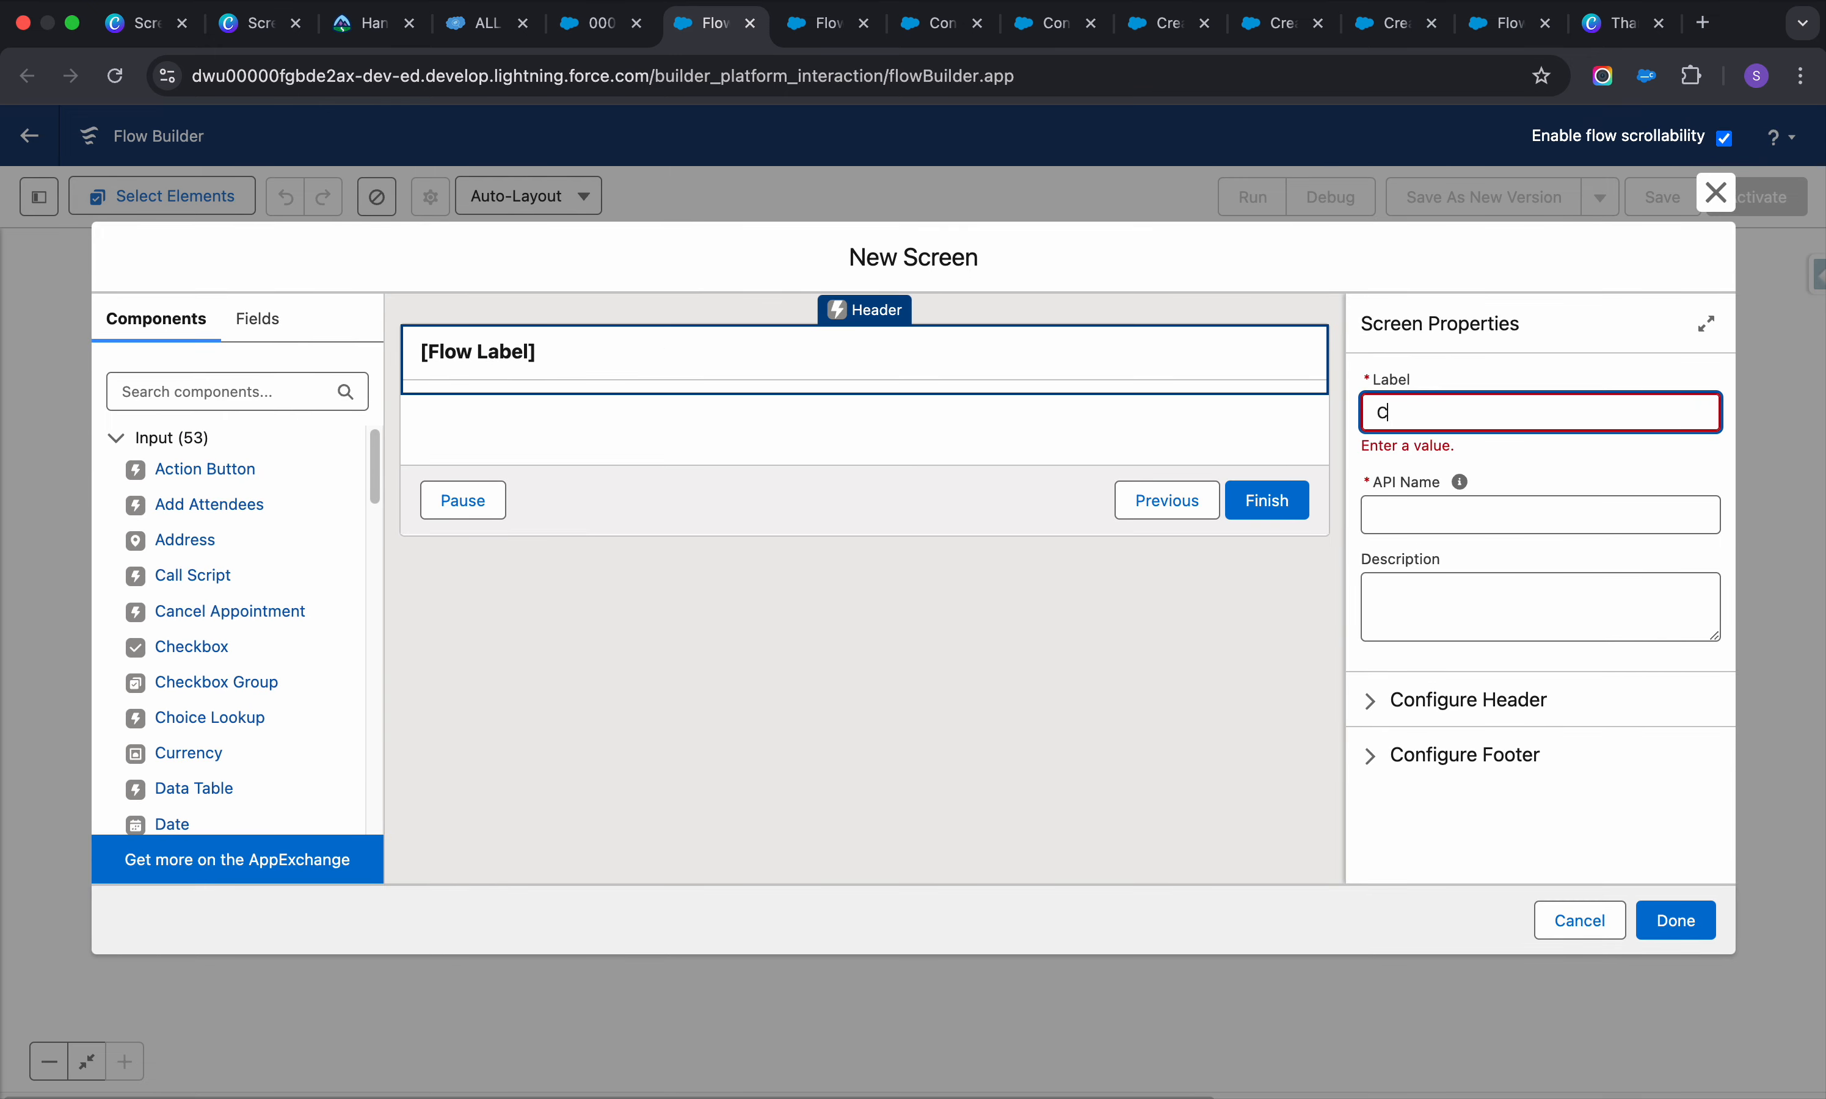
{"action": "left_click", "coordinate": [1547, 499]}
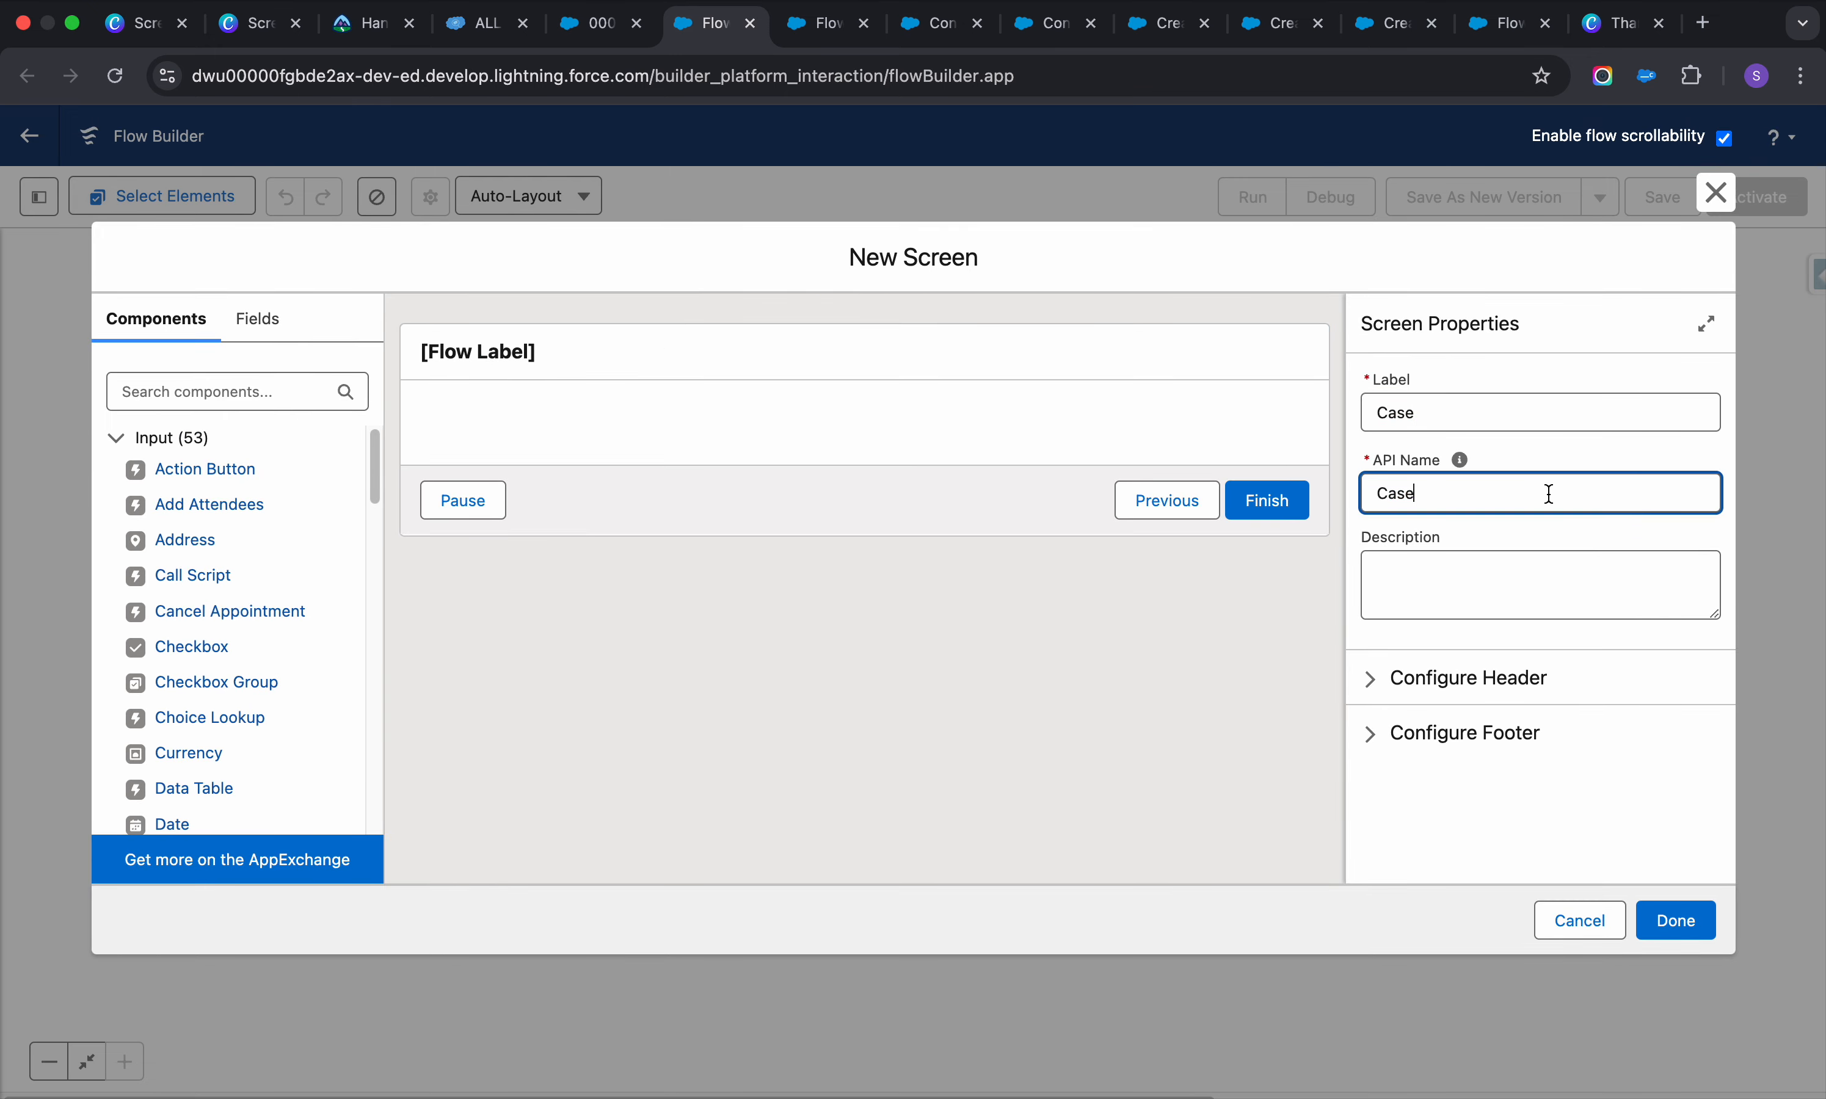
Place two Lookup components on the Case screen
{"action": "left_click", "coordinate": [267, 395]}
{"action": "type", "text": "loo"}
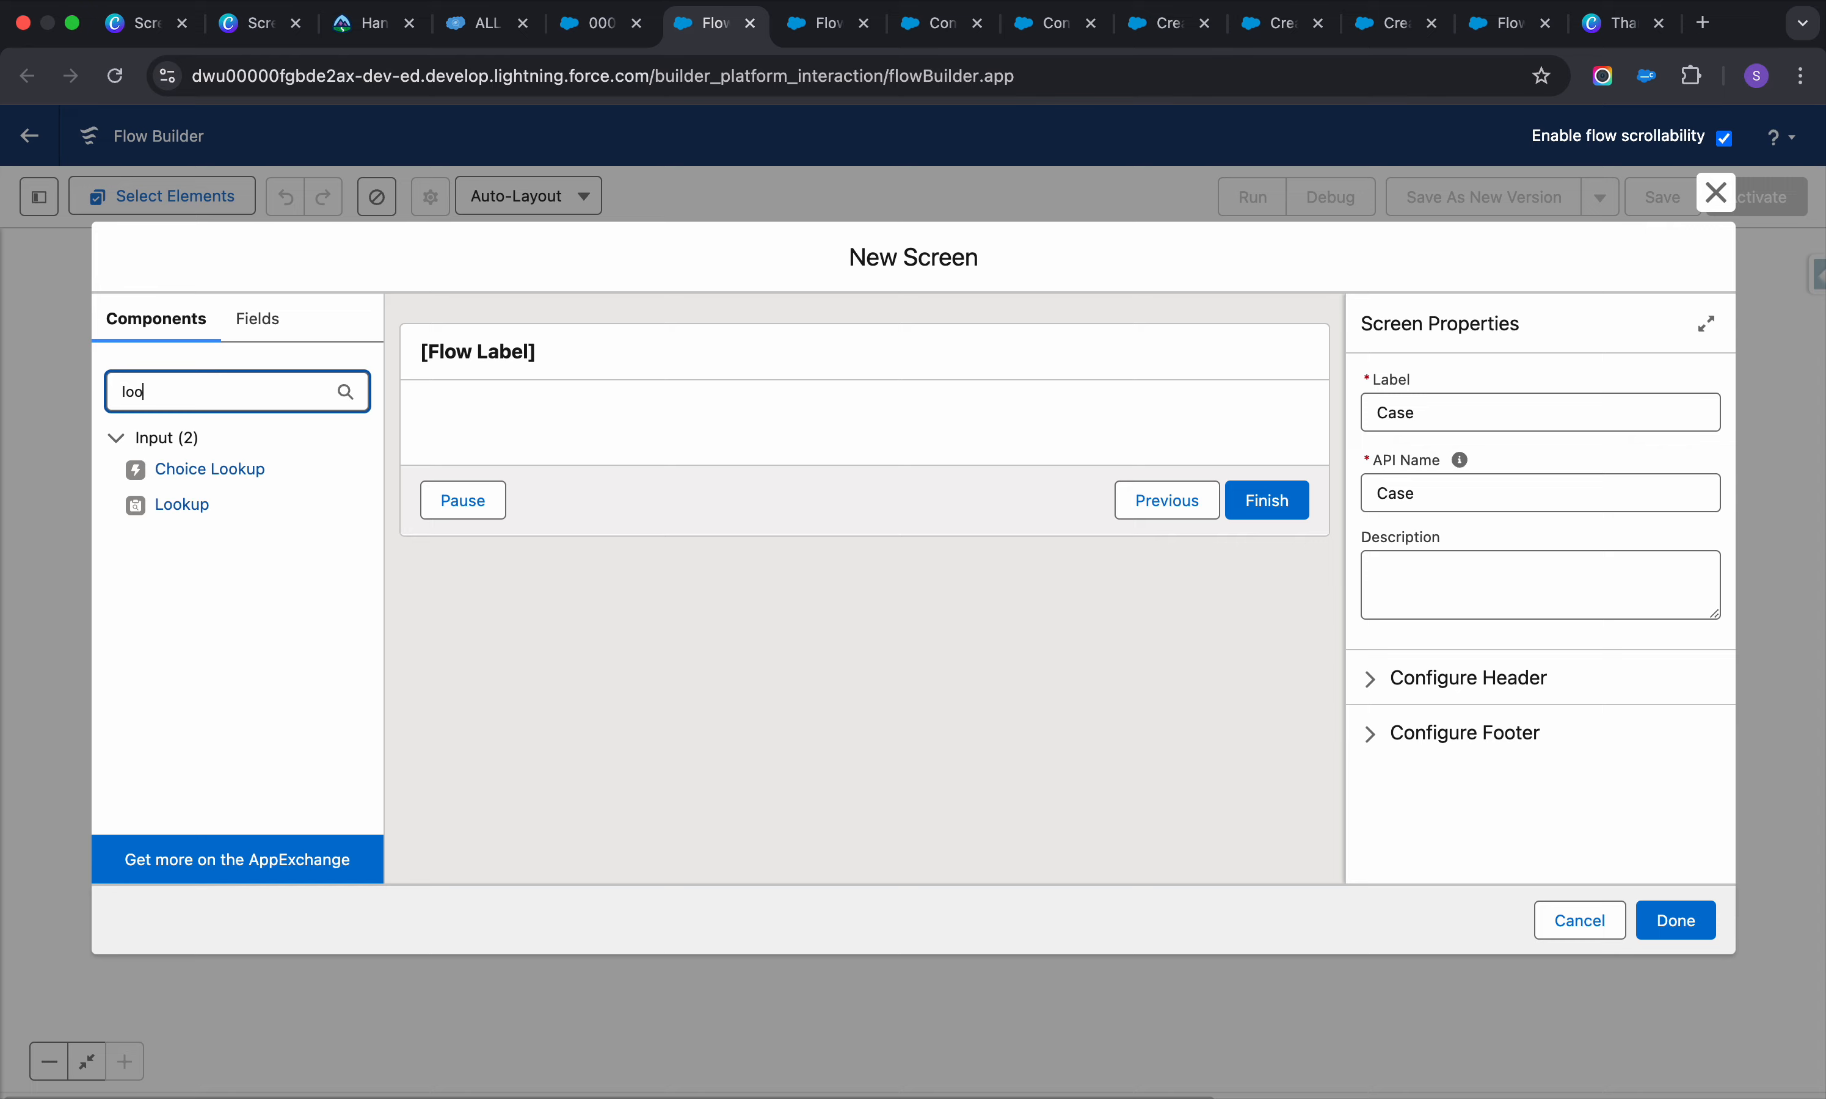
{"action": "left_click", "coordinate": [183, 505]}
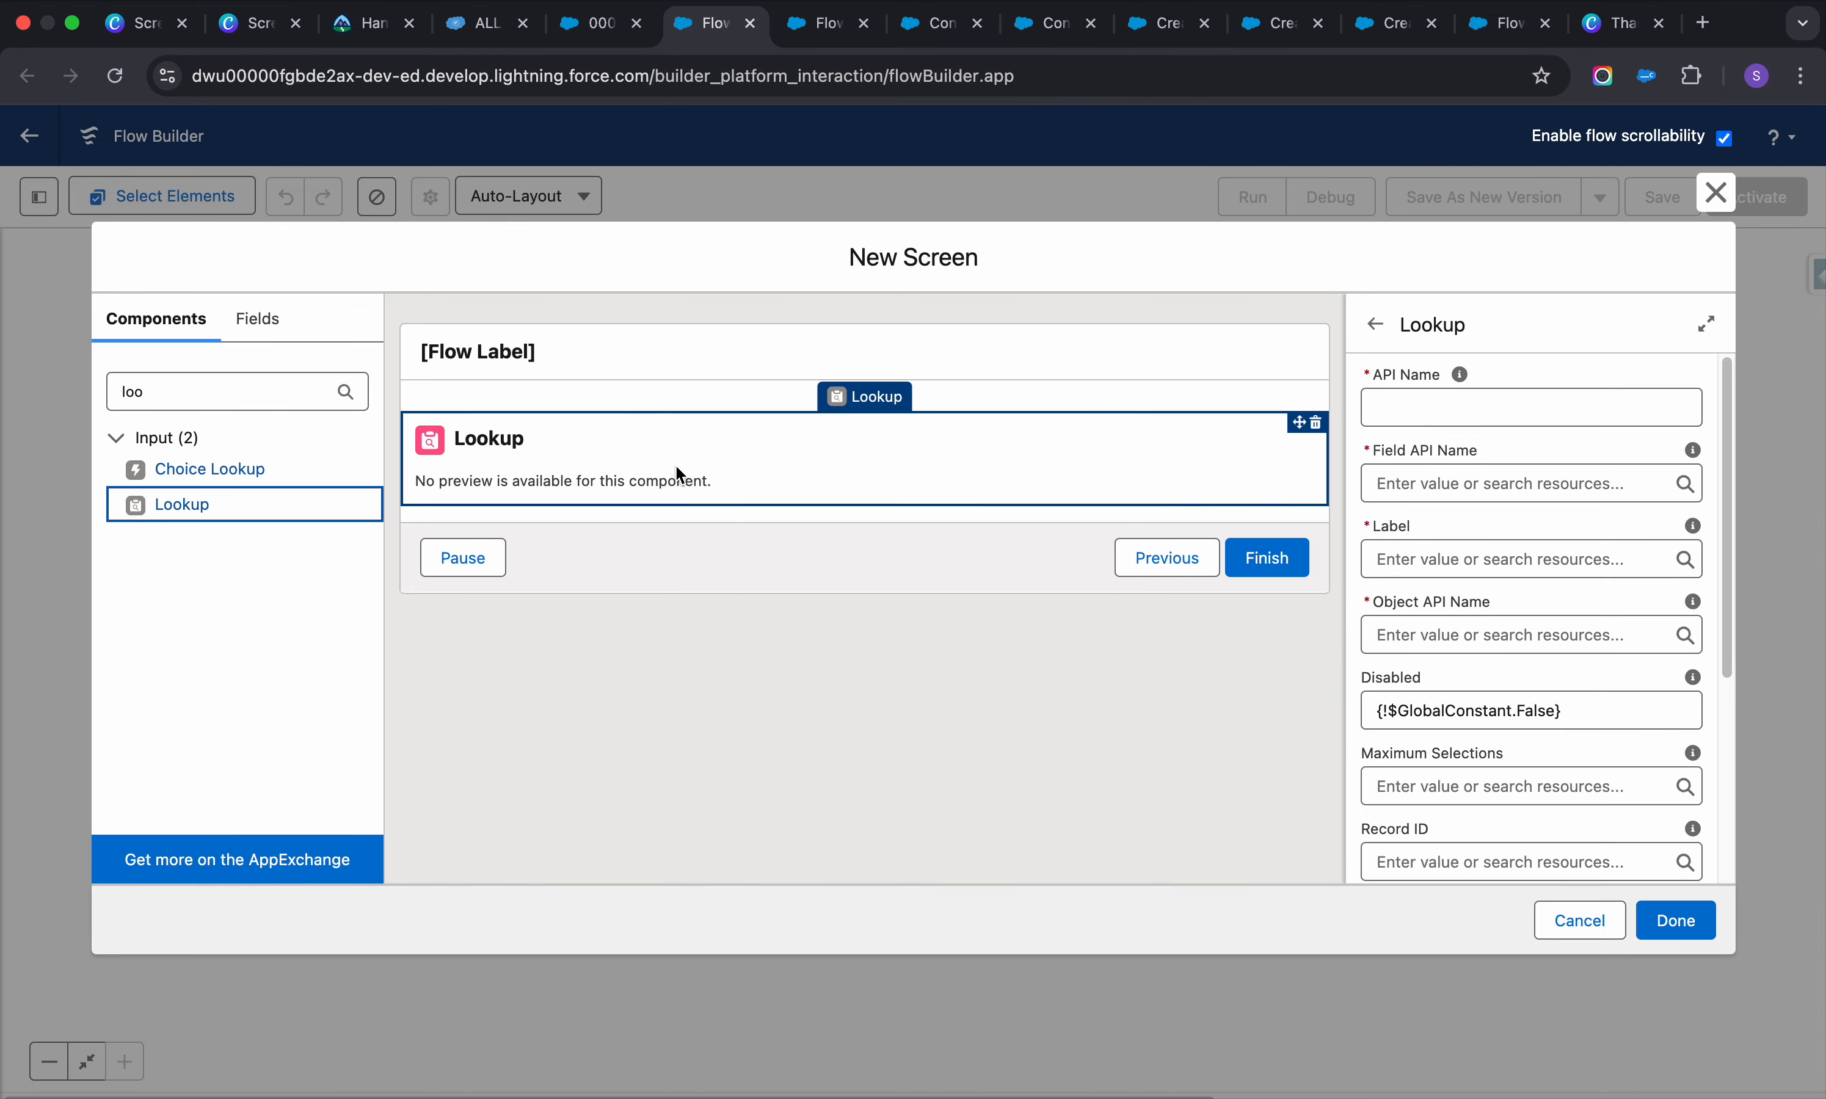
{"action": "double_click", "coordinate": [178, 398]}
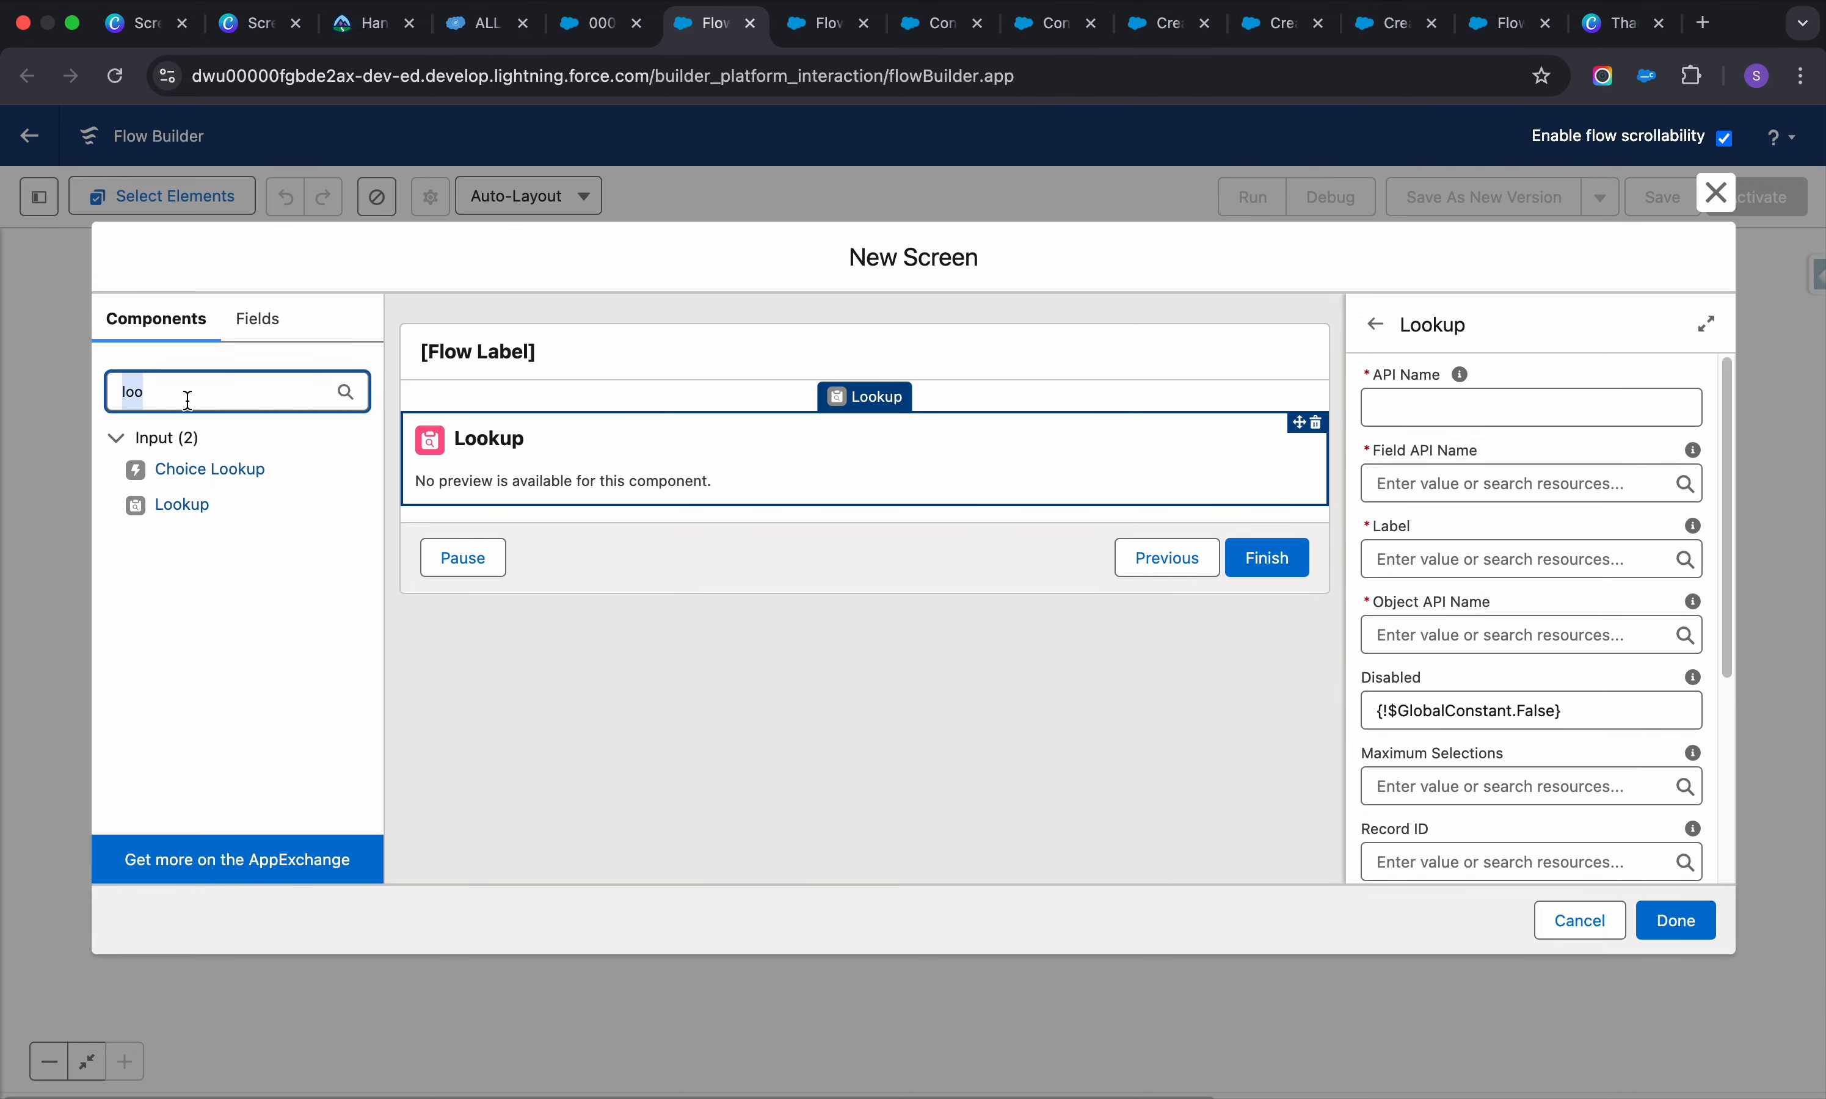
{"action": "left_click", "coordinate": [167, 504]}
{"action": "mouse_move", "coordinate": [612, 518]}
{"action": "left_mouse_down"}
{"action": "mouse_move", "coordinate": [603, 497]}
{"action": "mouse_move", "coordinate": [613, 516]}
{"action": "left_mouse_up"}
{"action": "left_click", "coordinate": [593, 24]}
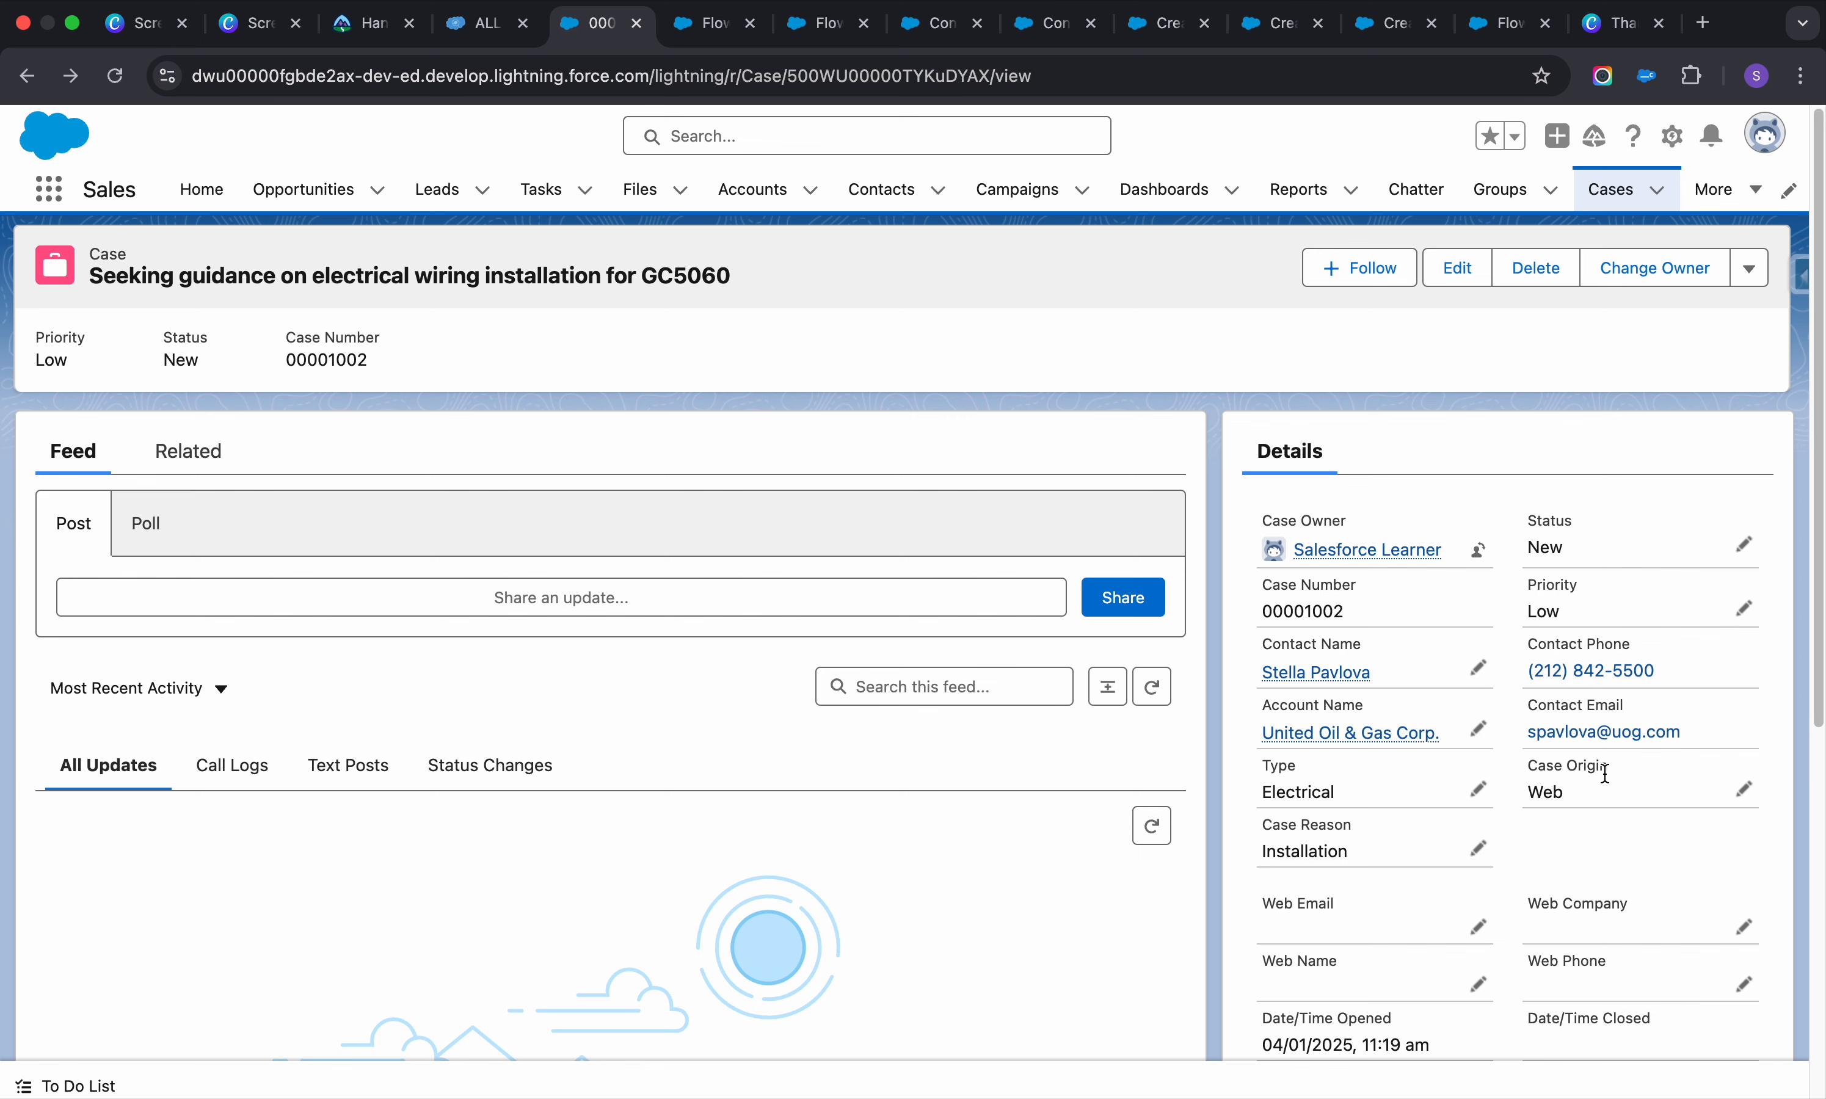
Add Phone and Email inputs to the Case screen
{"action": "left_click", "coordinate": [708, 24]}
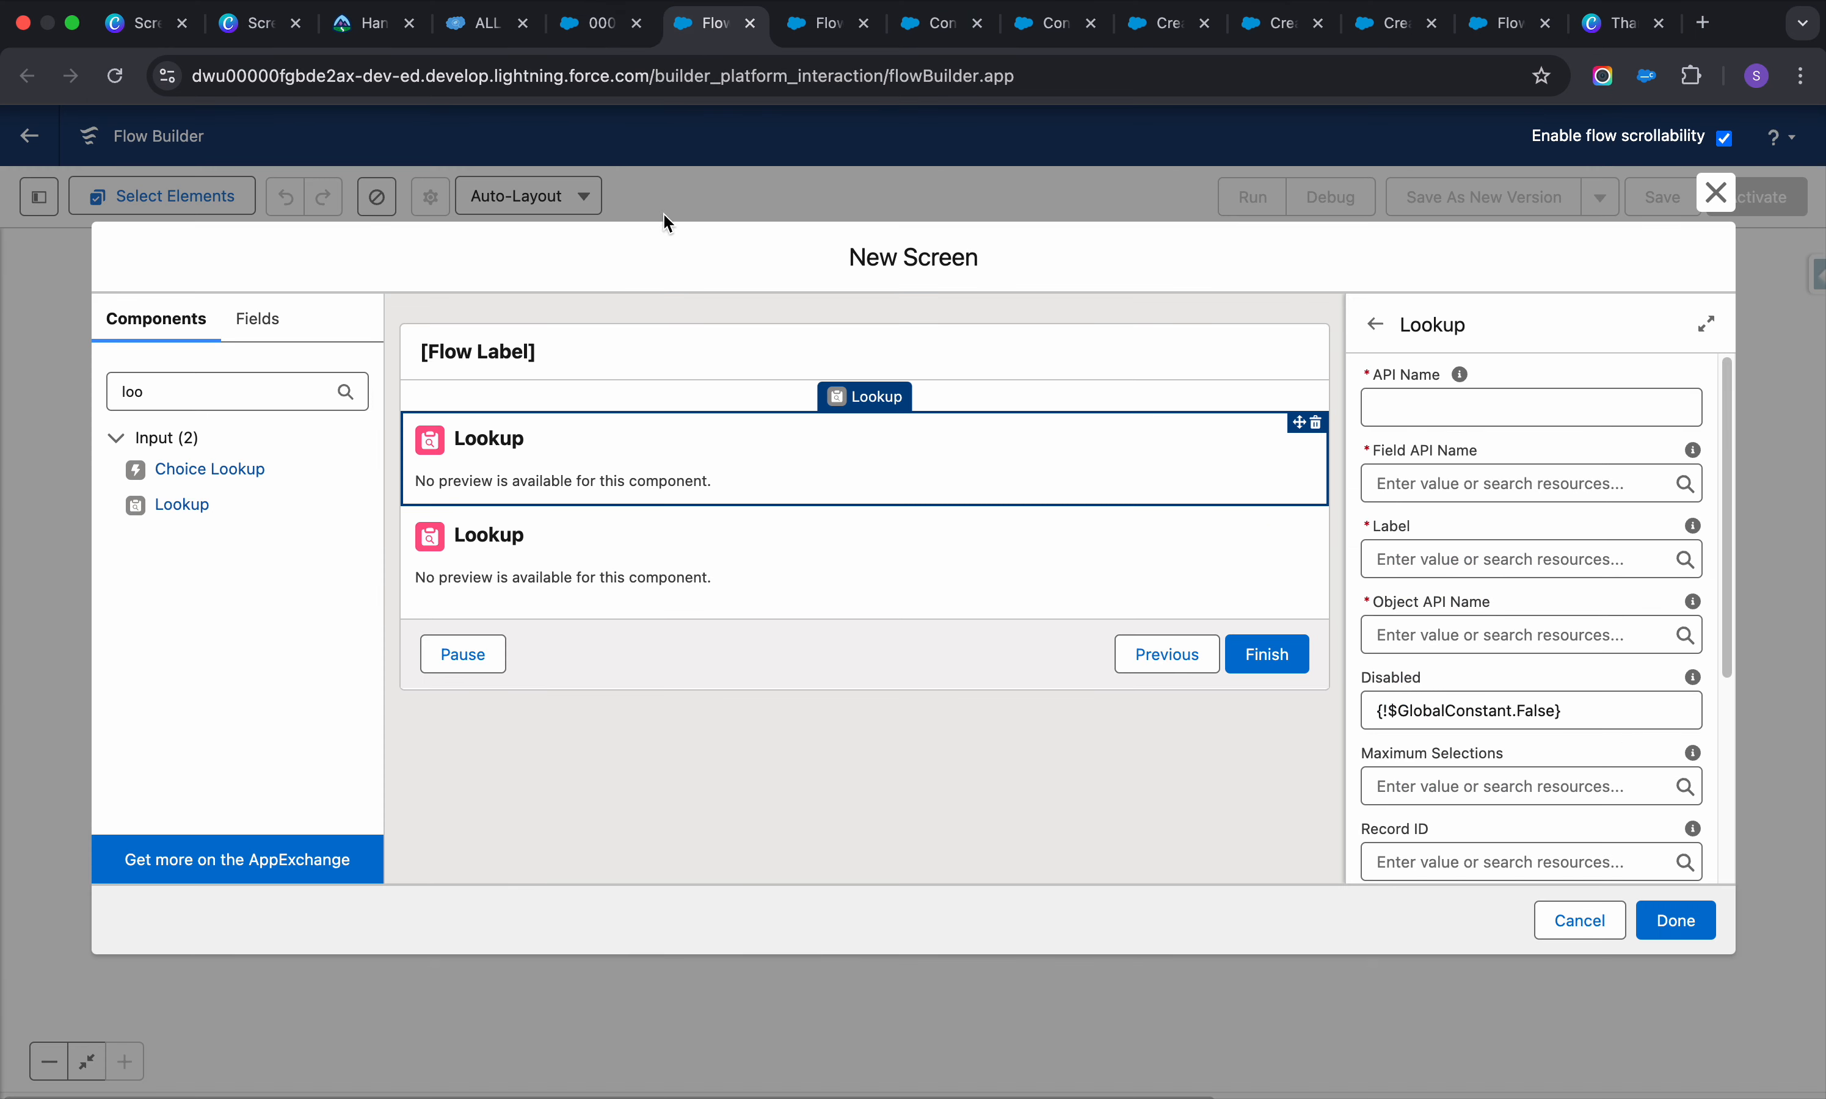
{"action": "left_click", "coordinate": [270, 400]}
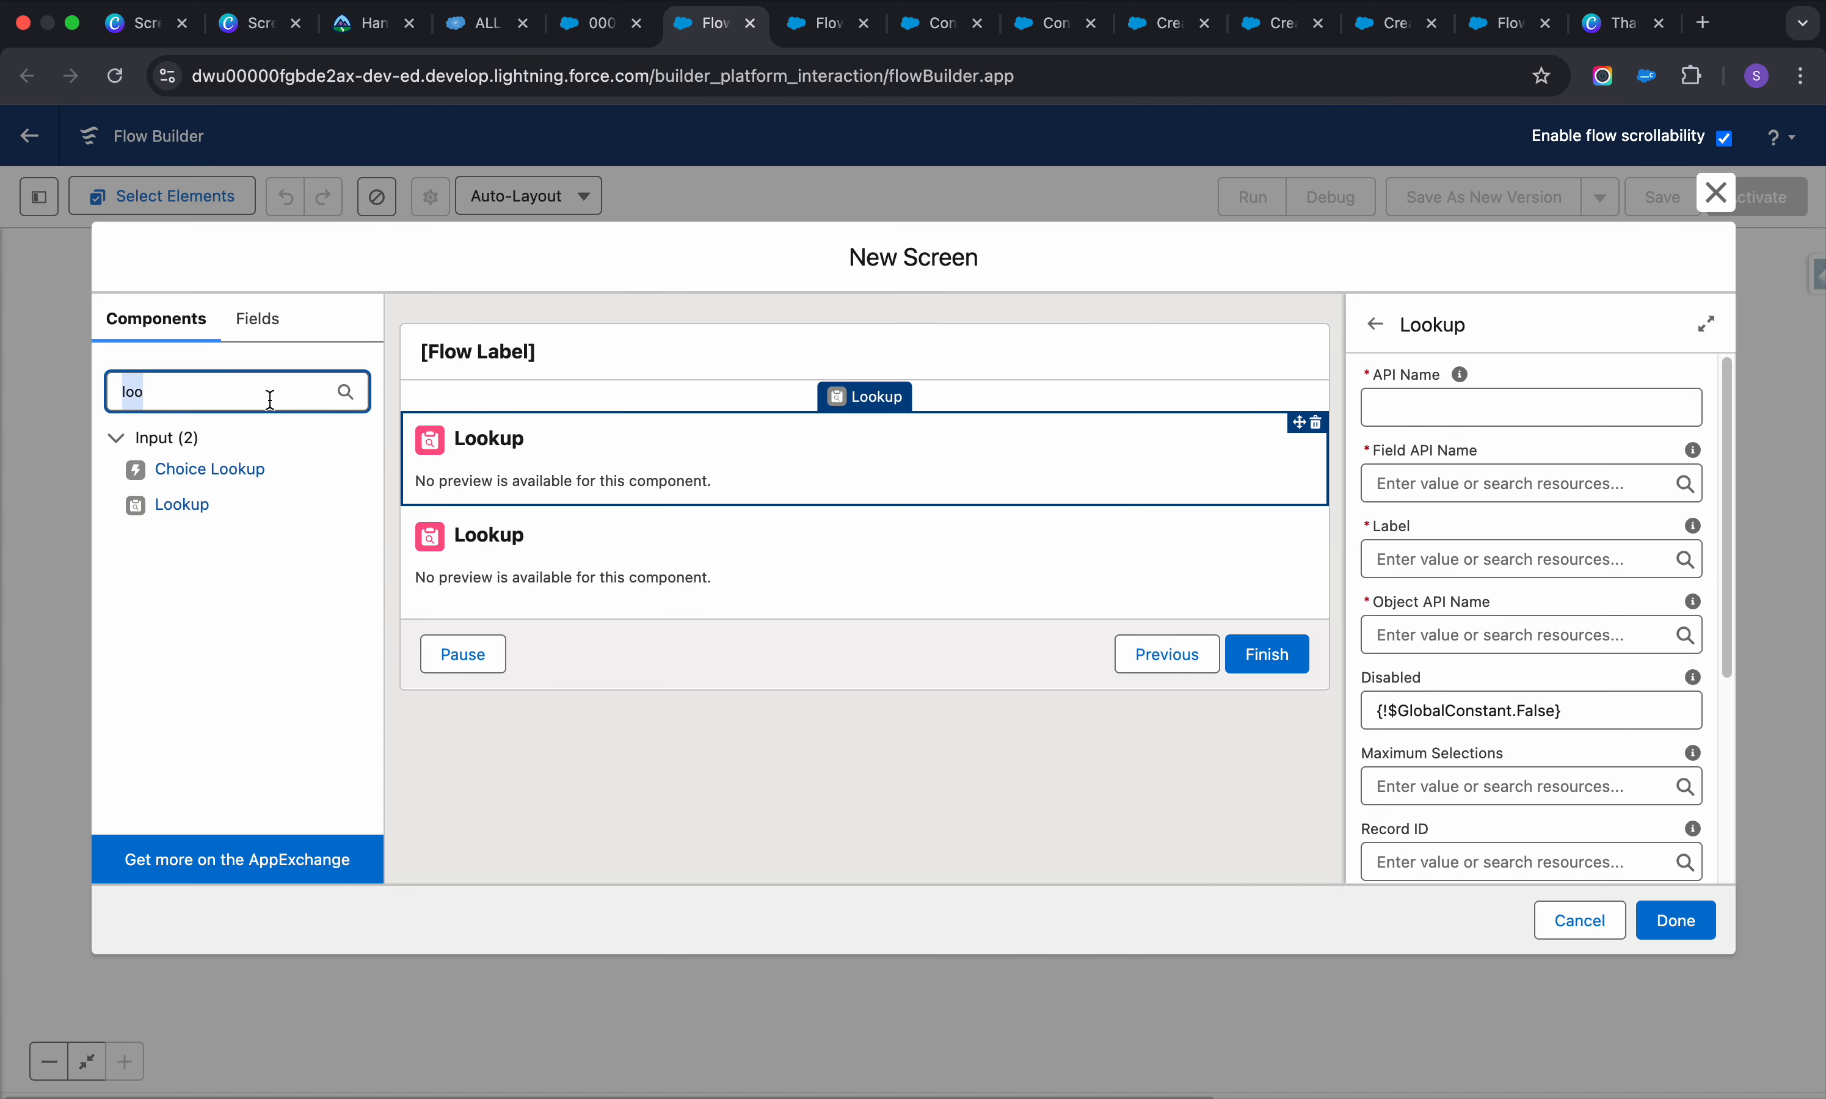
{"action": "type", "text": "phone"}
{"action": "left_click", "coordinate": [178, 470]}
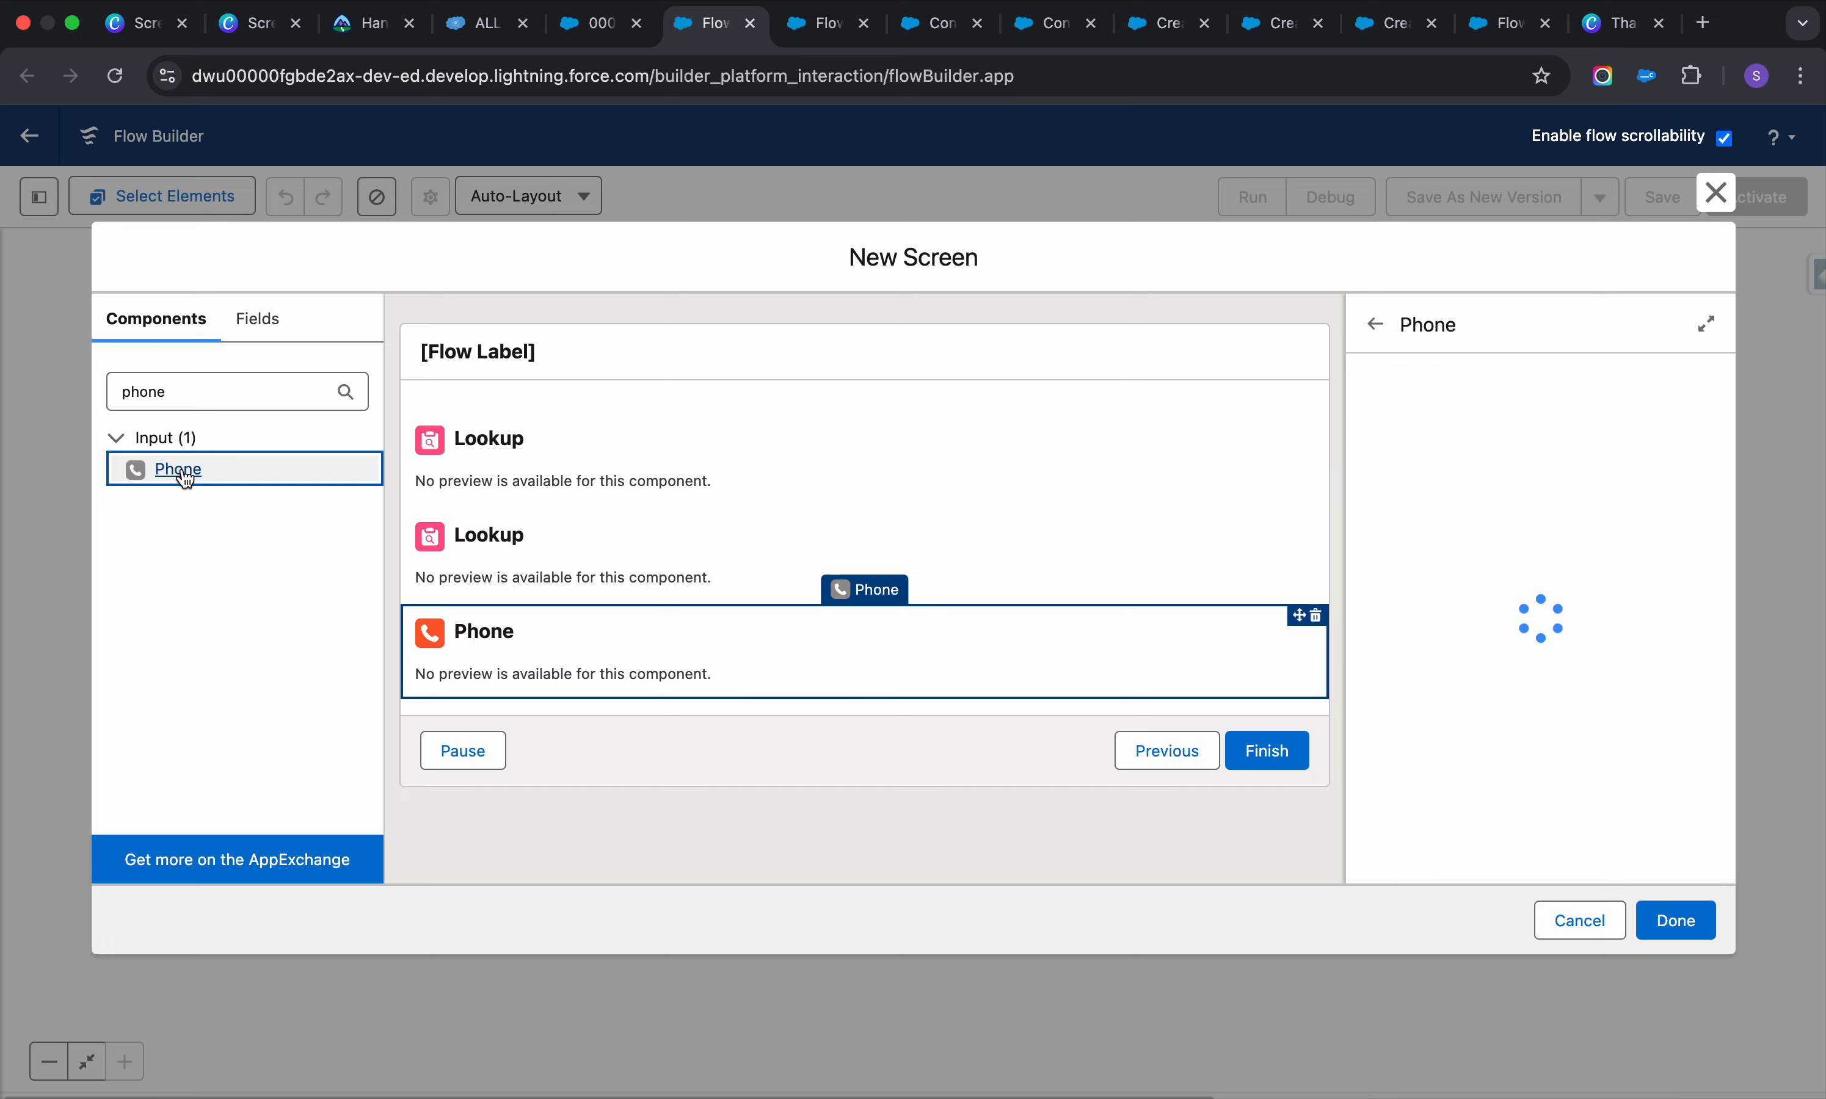
{"action": "left_click", "coordinate": [216, 400]}
{"action": "type", "text": "ema"}
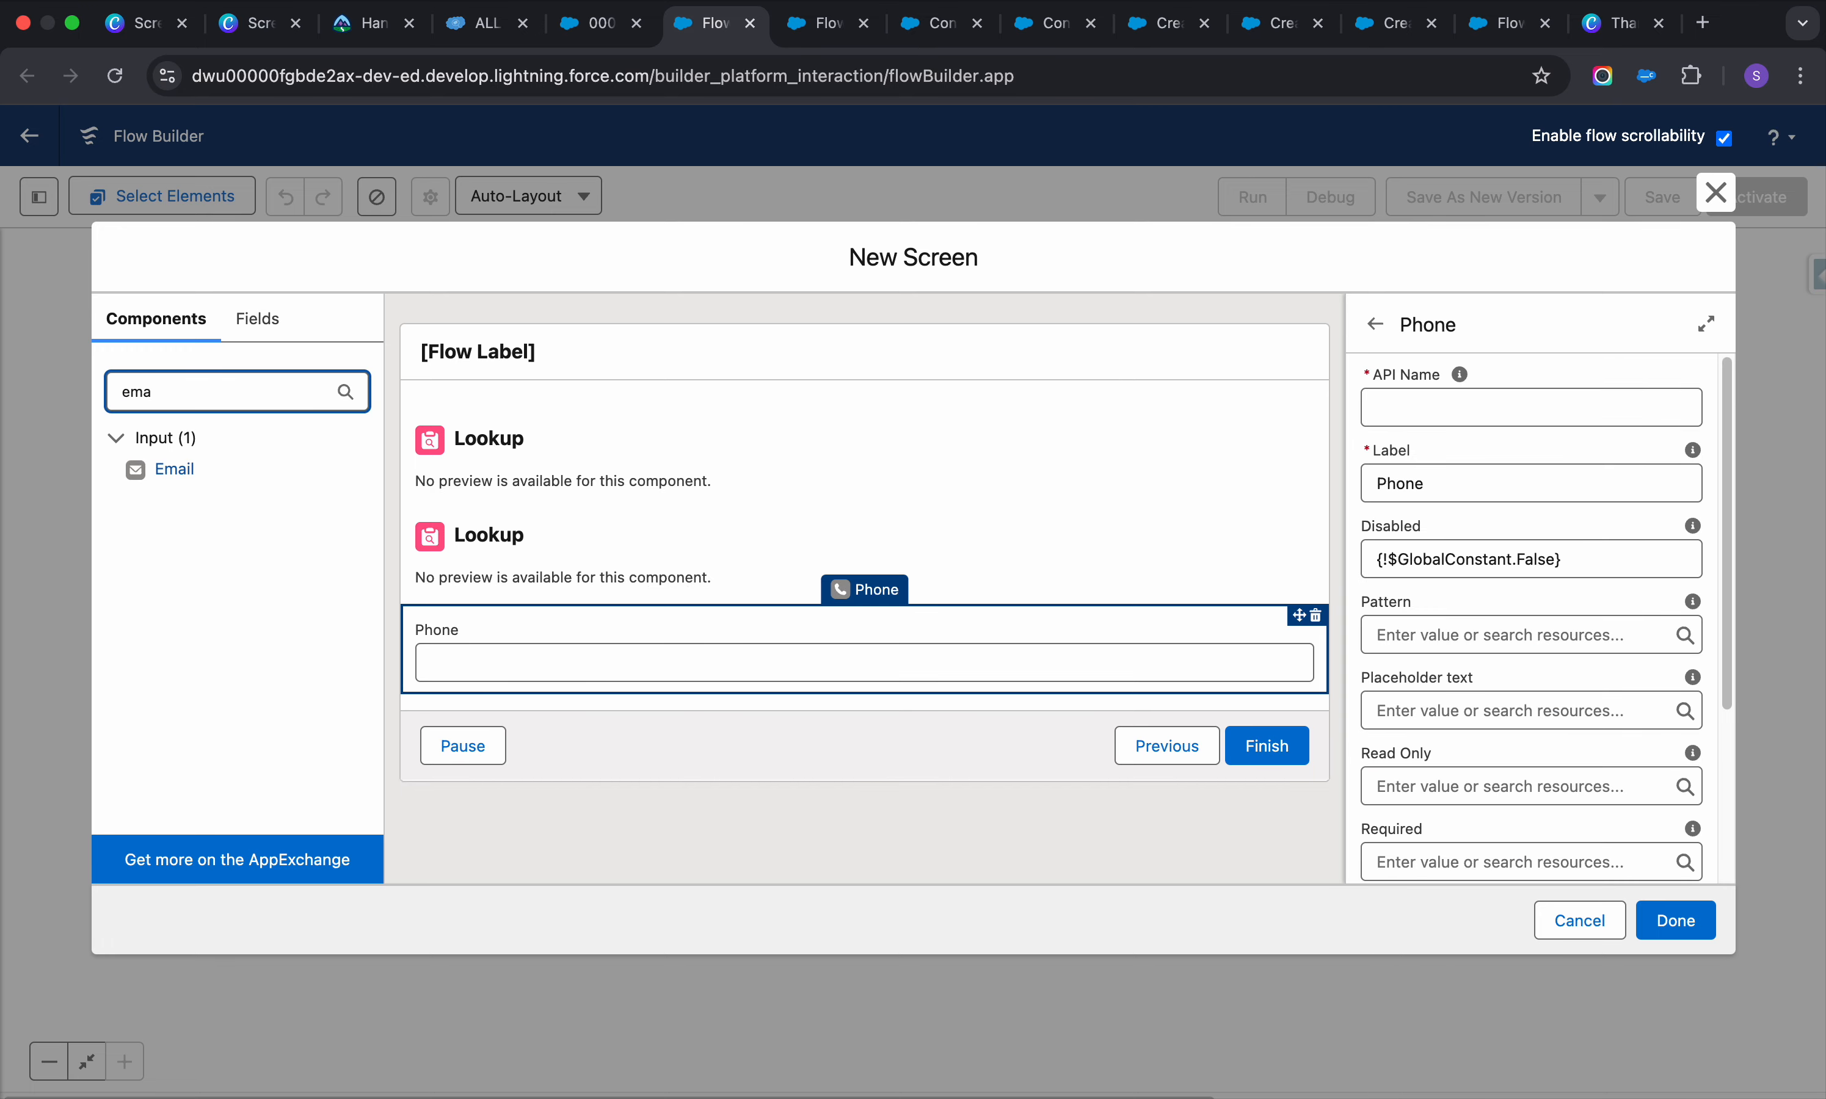
{"action": "left_click", "coordinate": [174, 469]}
Add a Text input below the Email field
{"action": "left_click", "coordinate": [596, 23]}
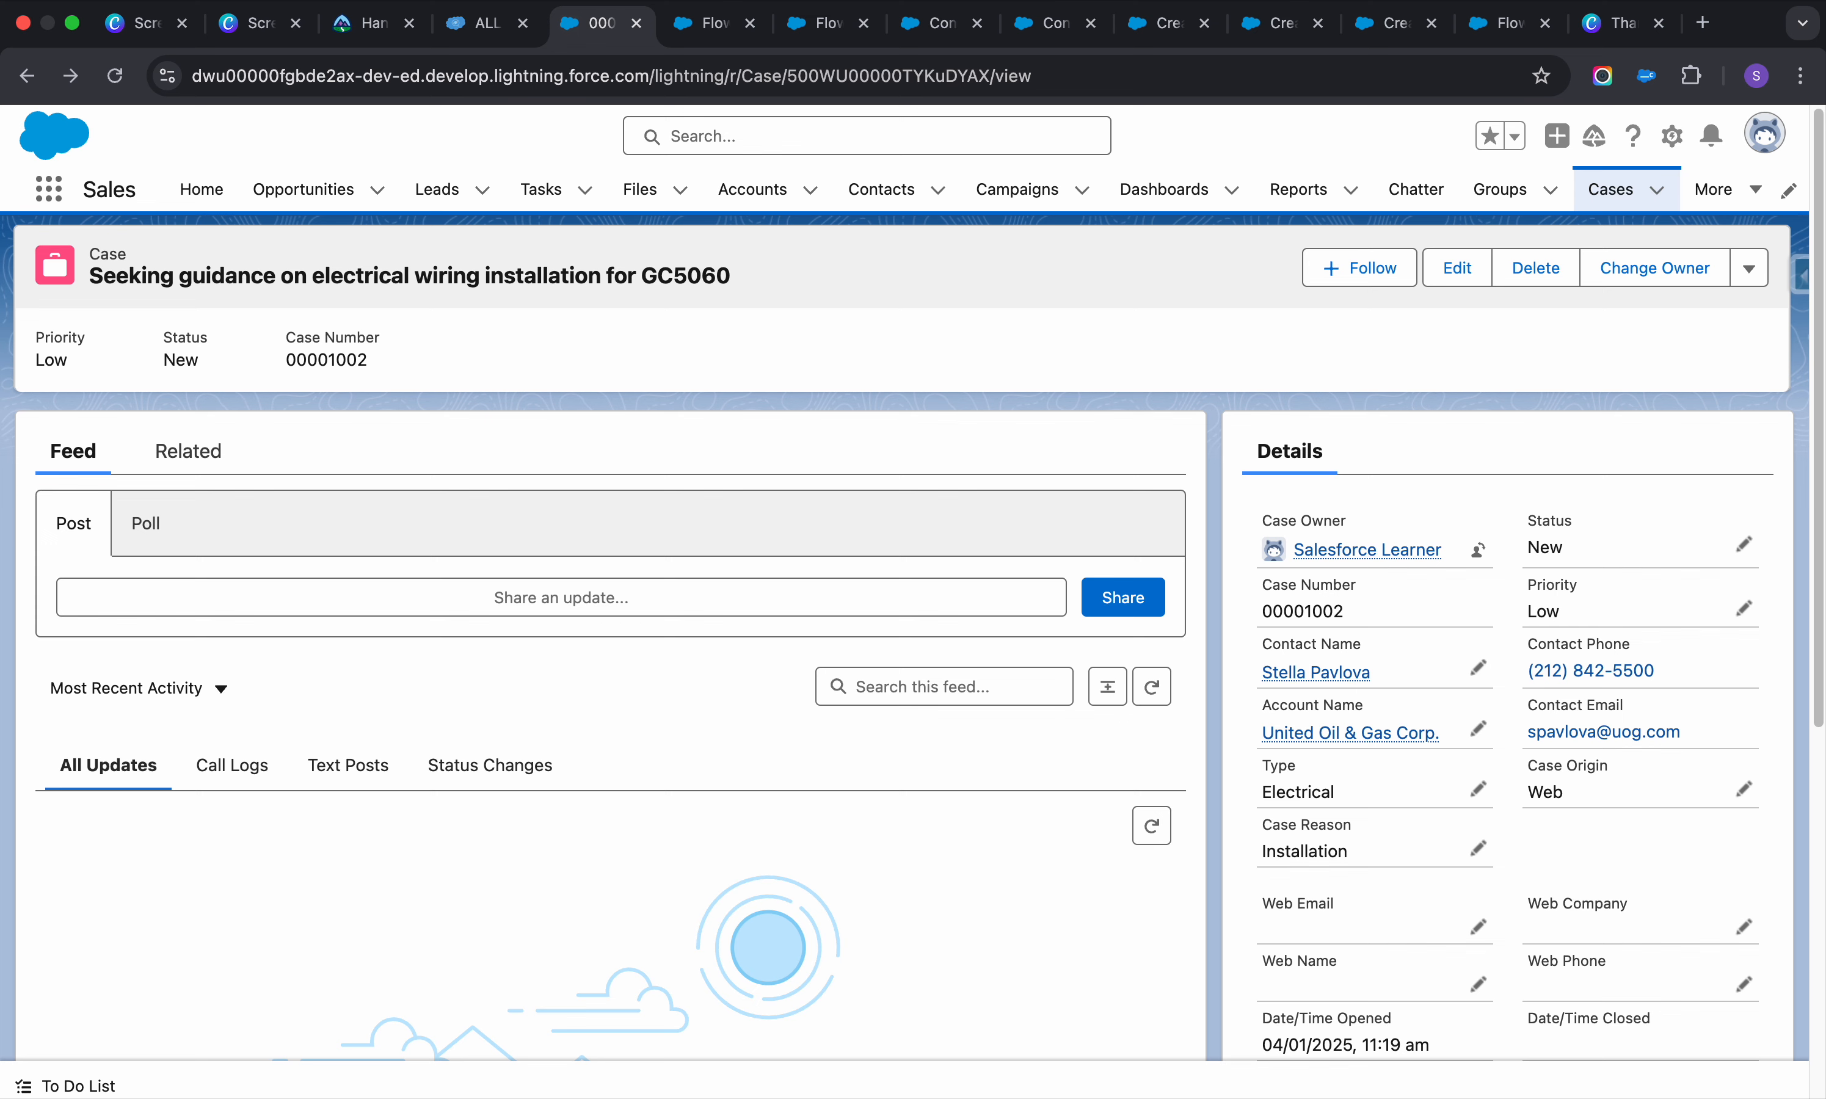
{"action": "scroll", "coordinate": [913, 637], "scroll_direction": "down", "scroll_amount": 5}
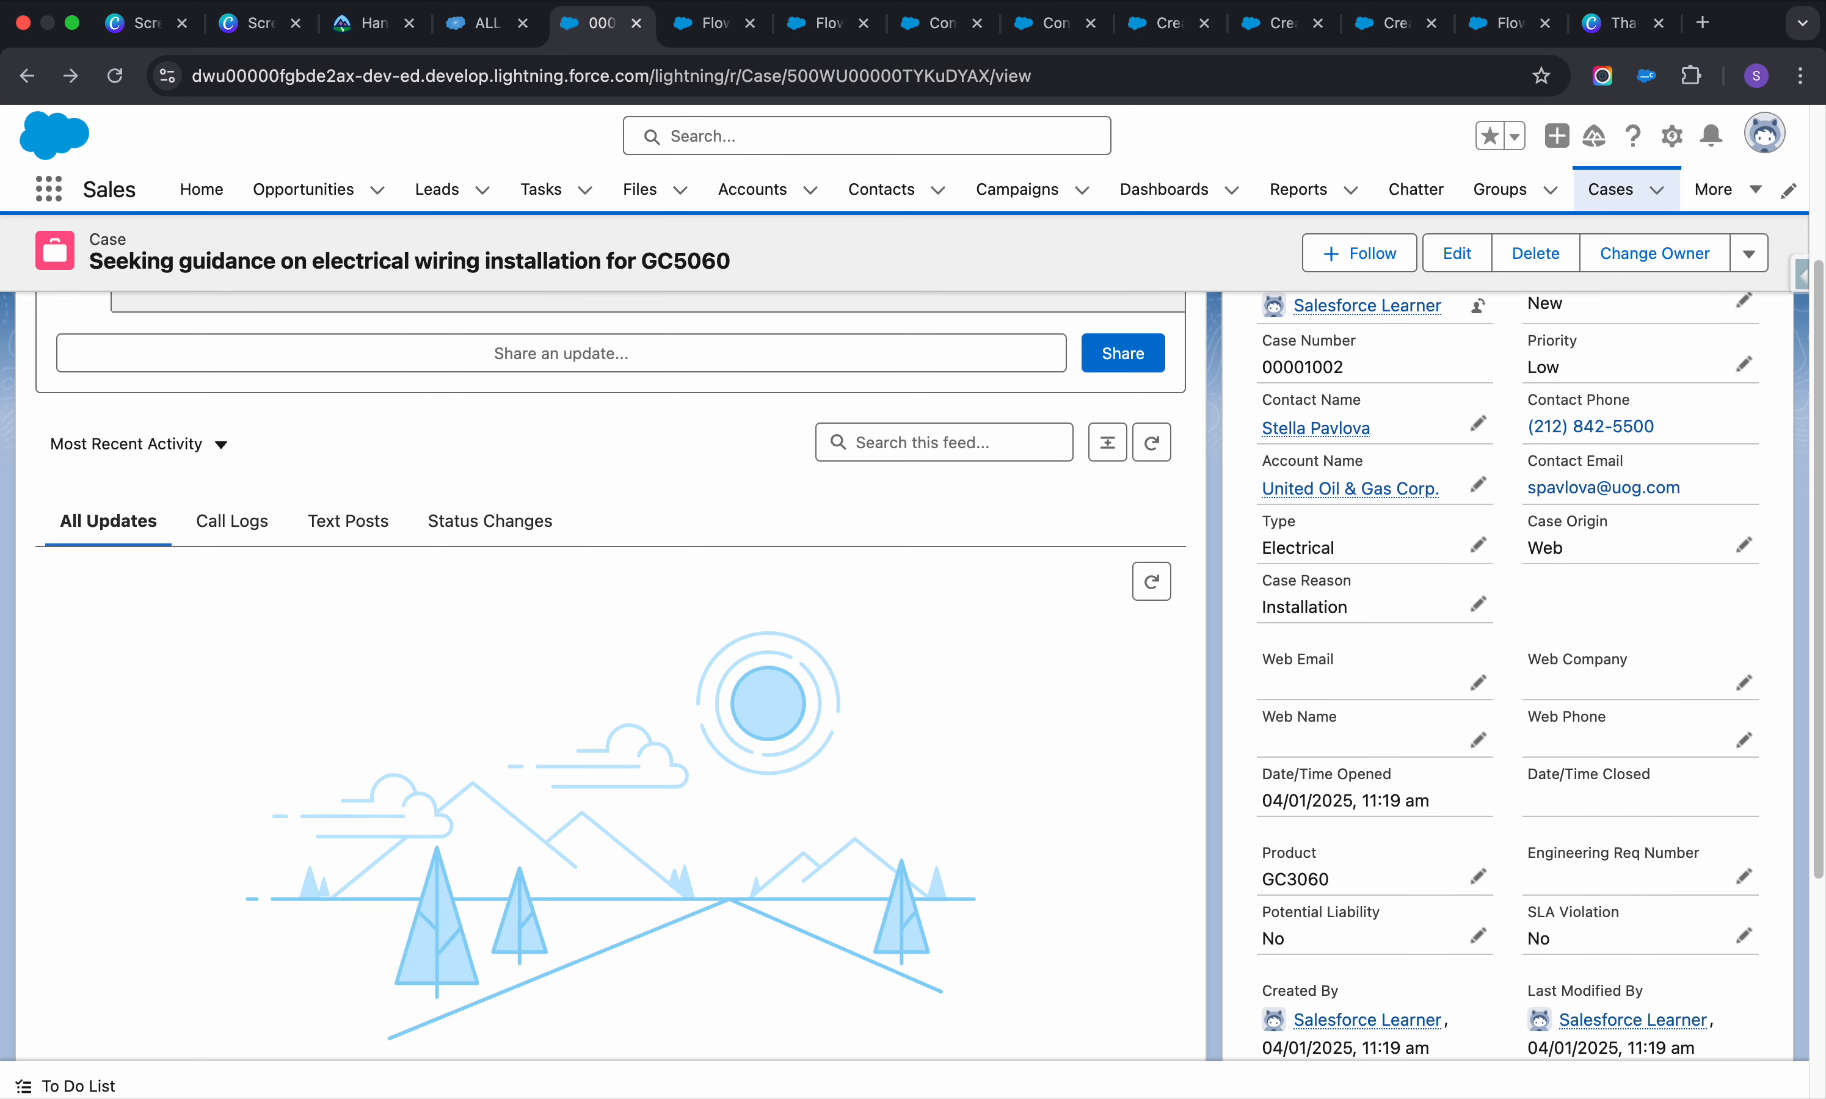
{"action": "scroll", "coordinate": [913, 637], "scroll_direction": "down", "scroll_amount": 4}
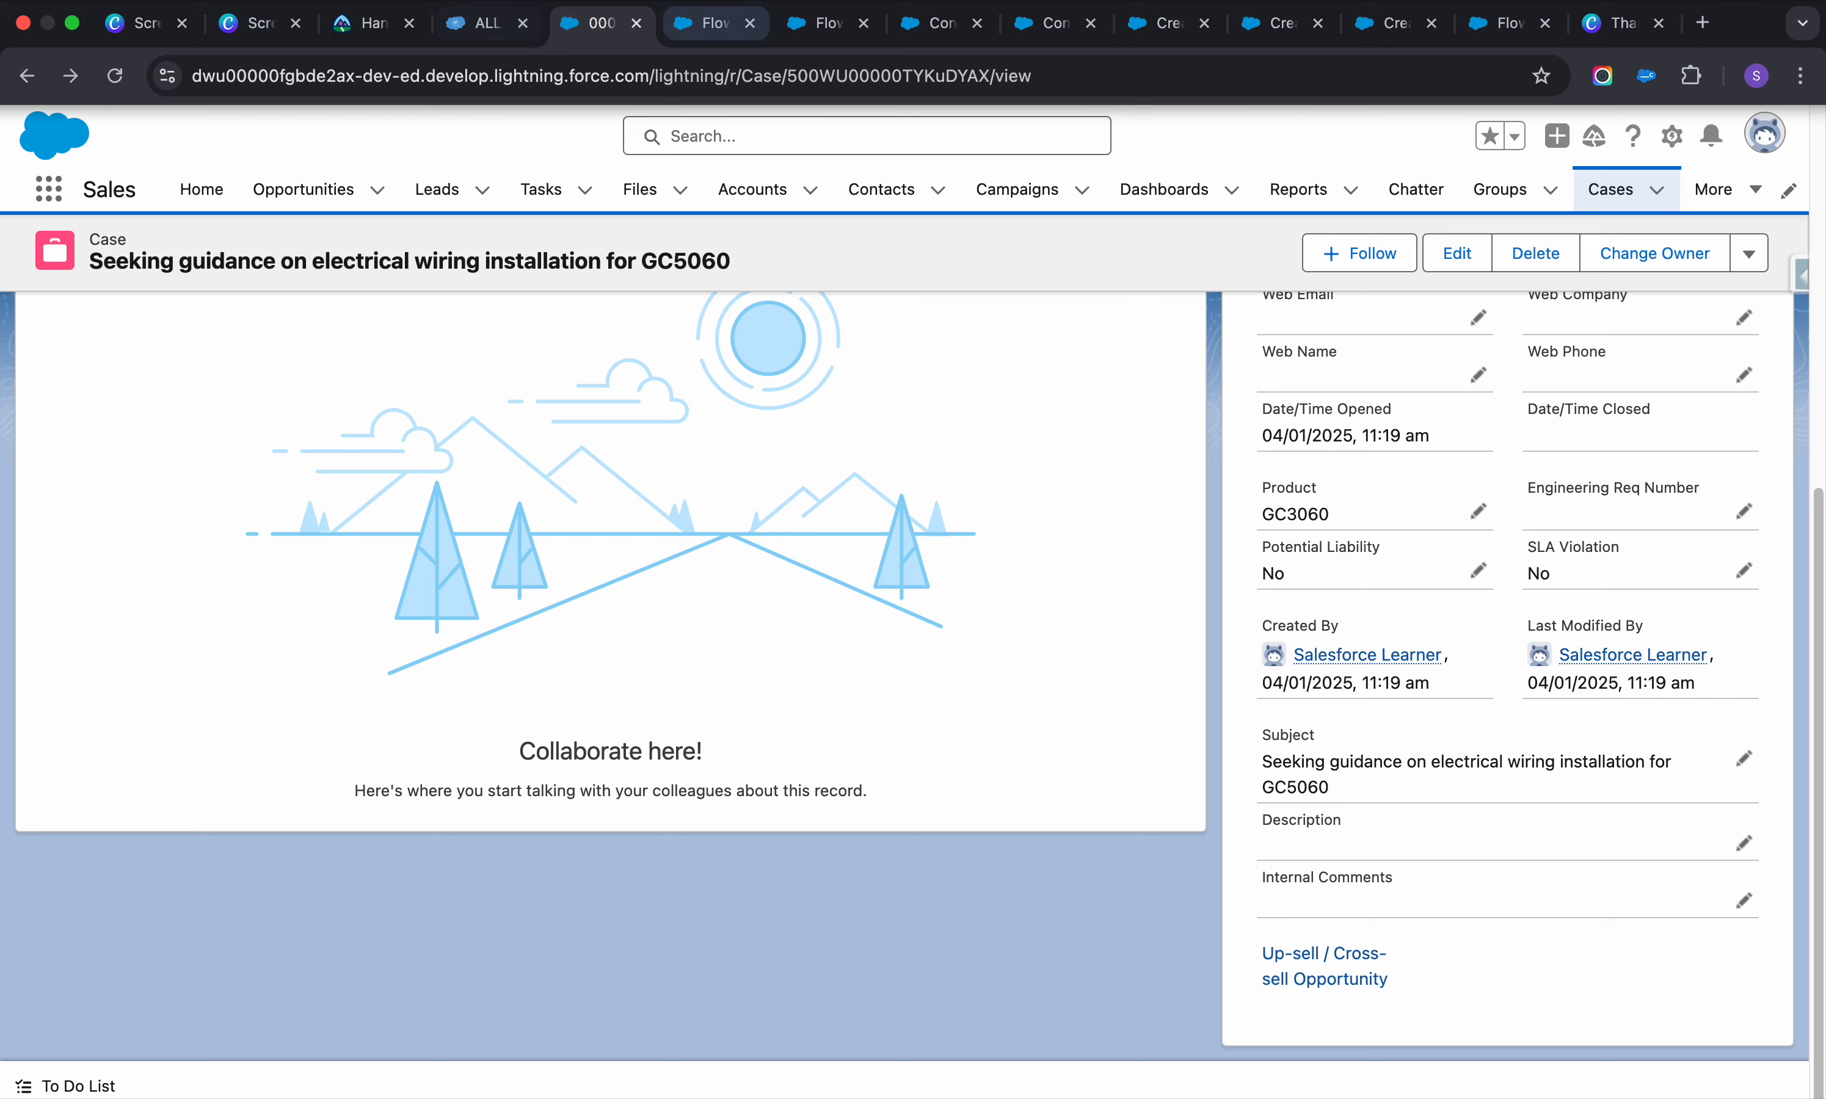
{"action": "left_click", "coordinate": [712, 23]}
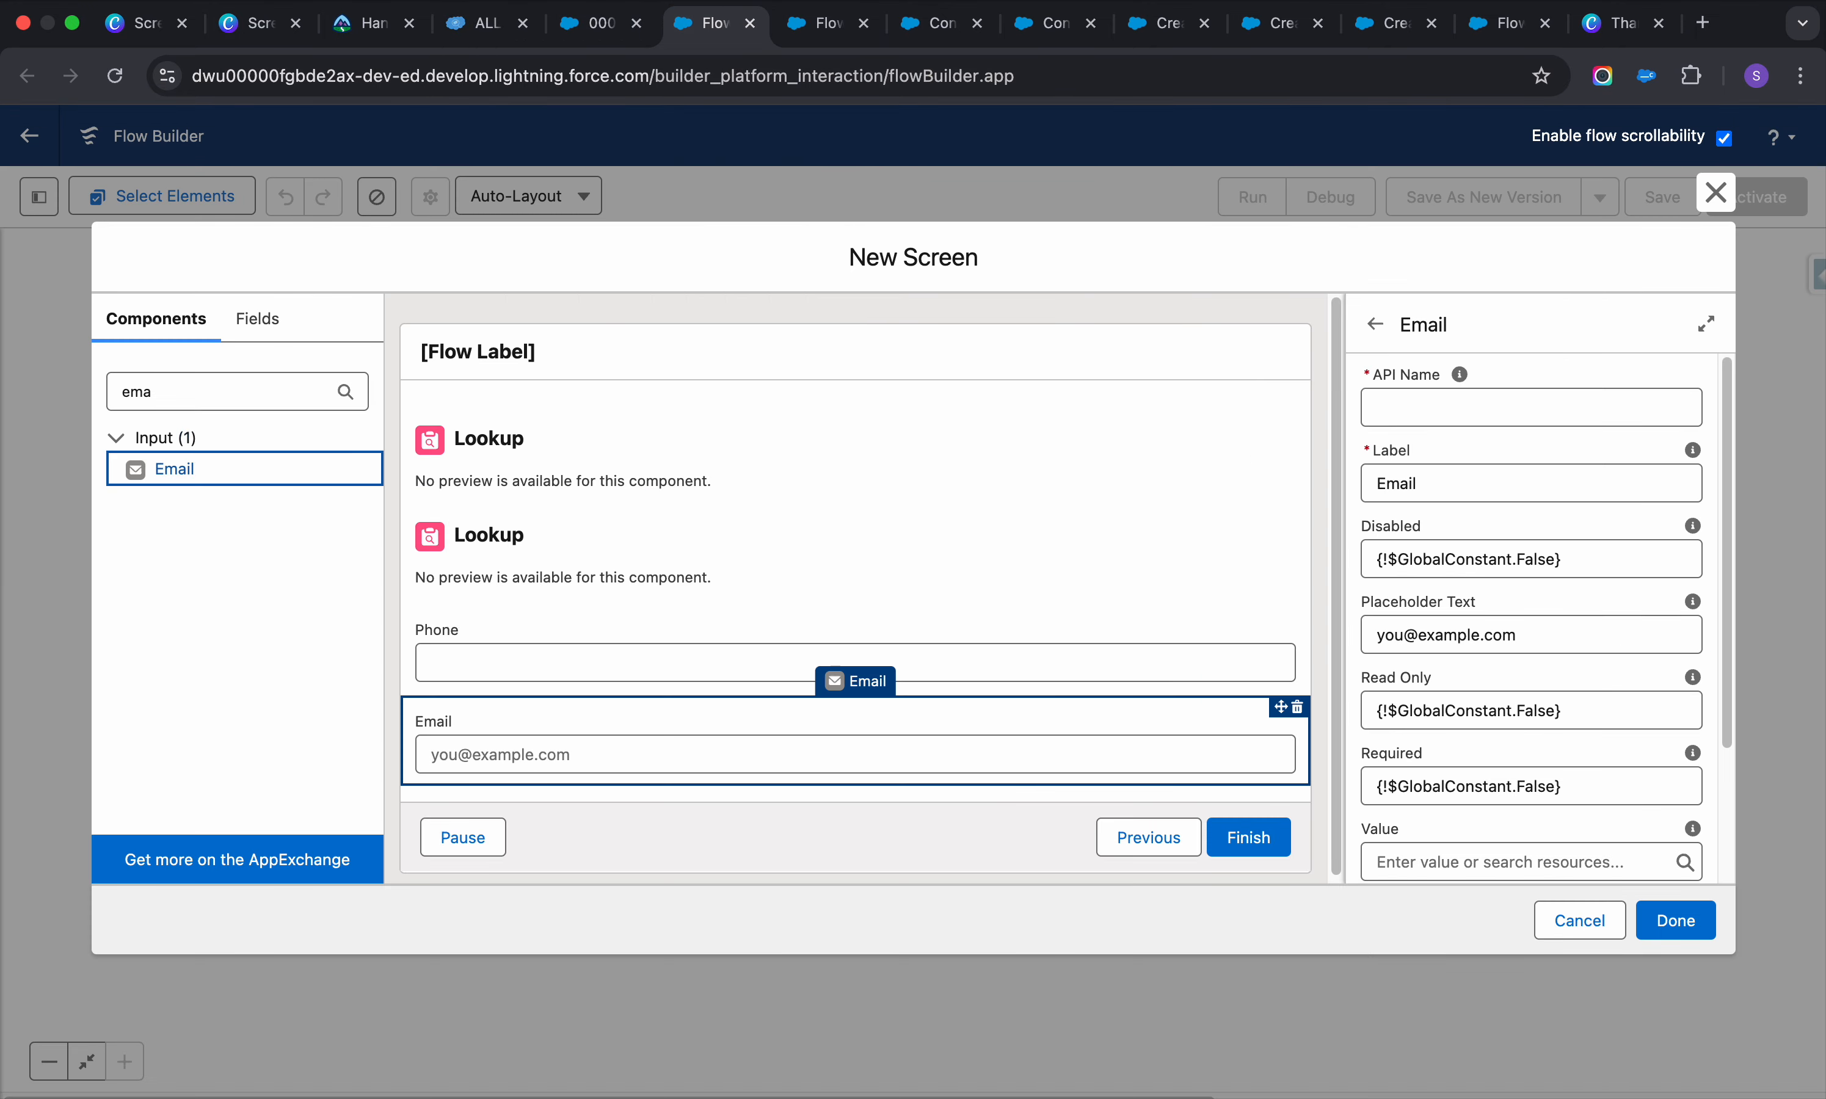
{"action": "double_click", "coordinate": [141, 391]}
{"action": "type", "text": "tex"}
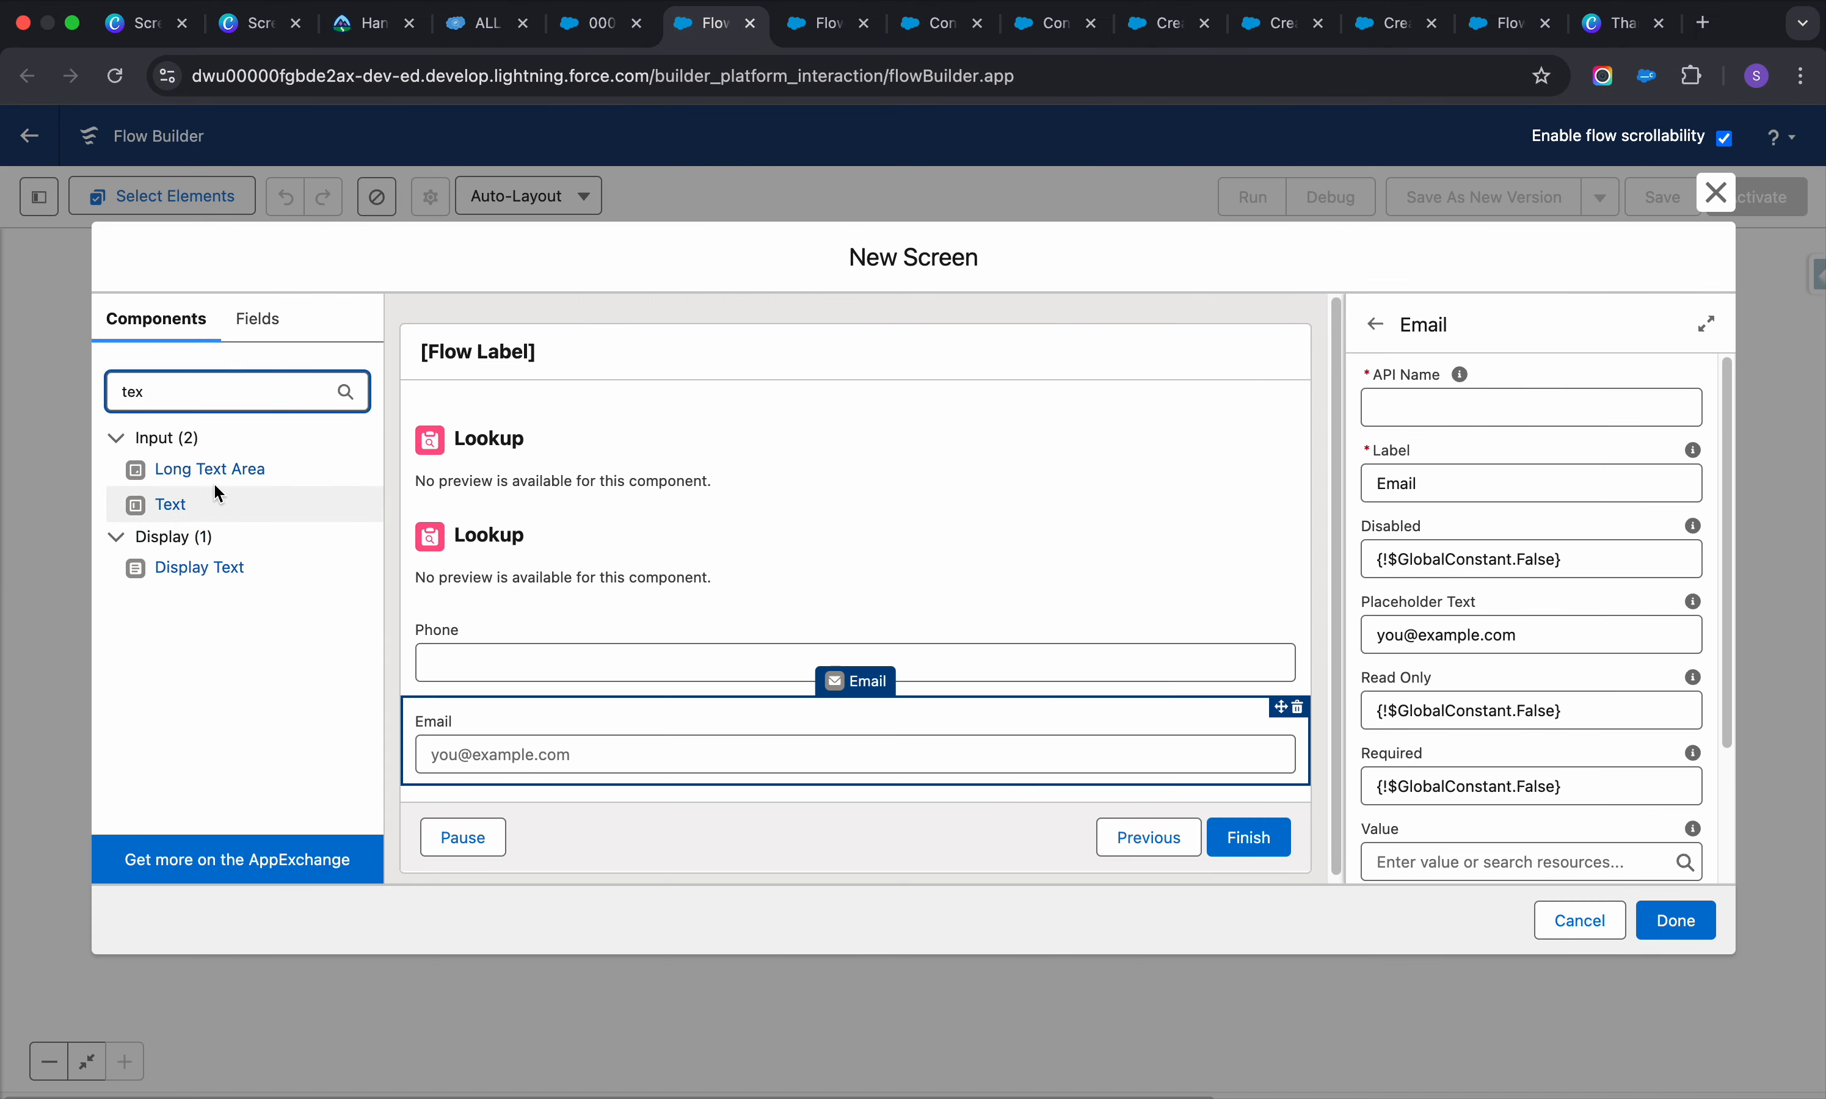
{"action": "left_click", "coordinate": [157, 505]}
{"action": "double_click", "coordinate": [247, 396]}
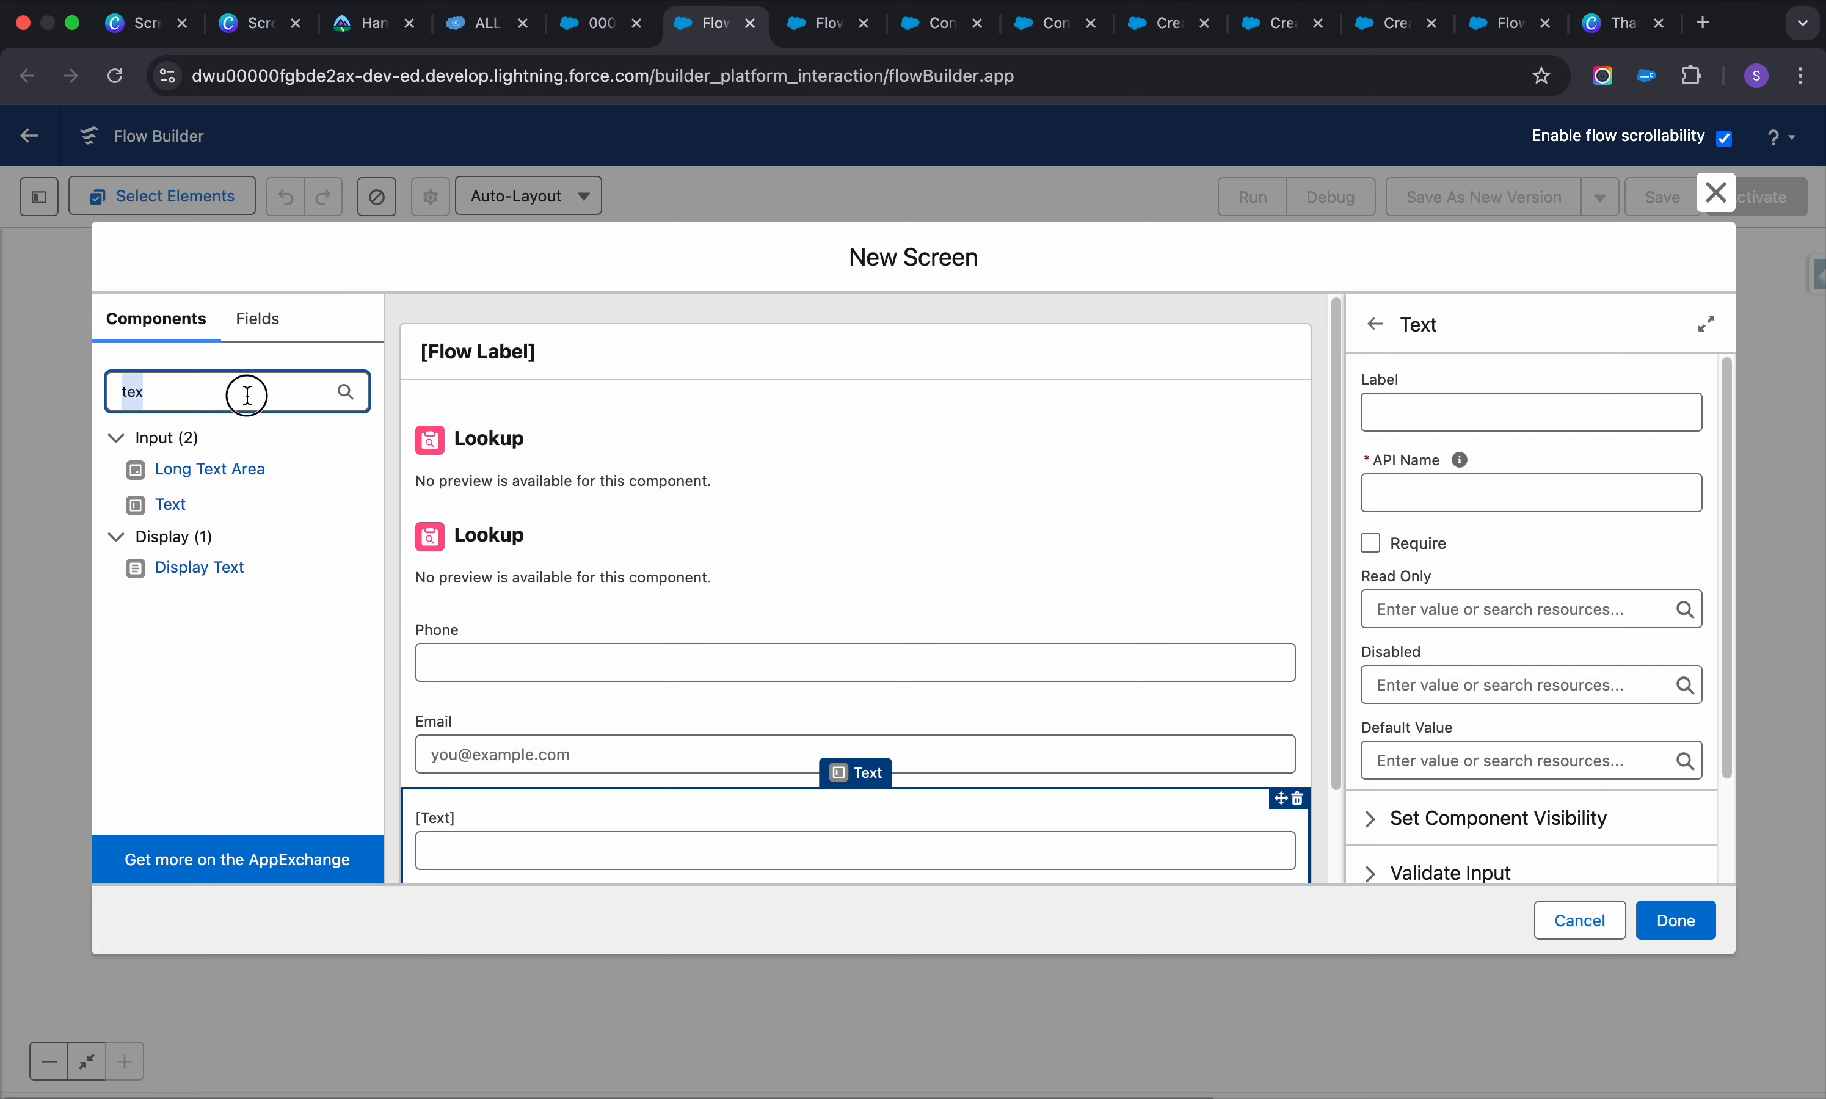
Add a Long Text Area labelled Description and label the Text input Subject
{"action": "type", "text": "tex"}
{"action": "left_click", "coordinate": [237, 474]}
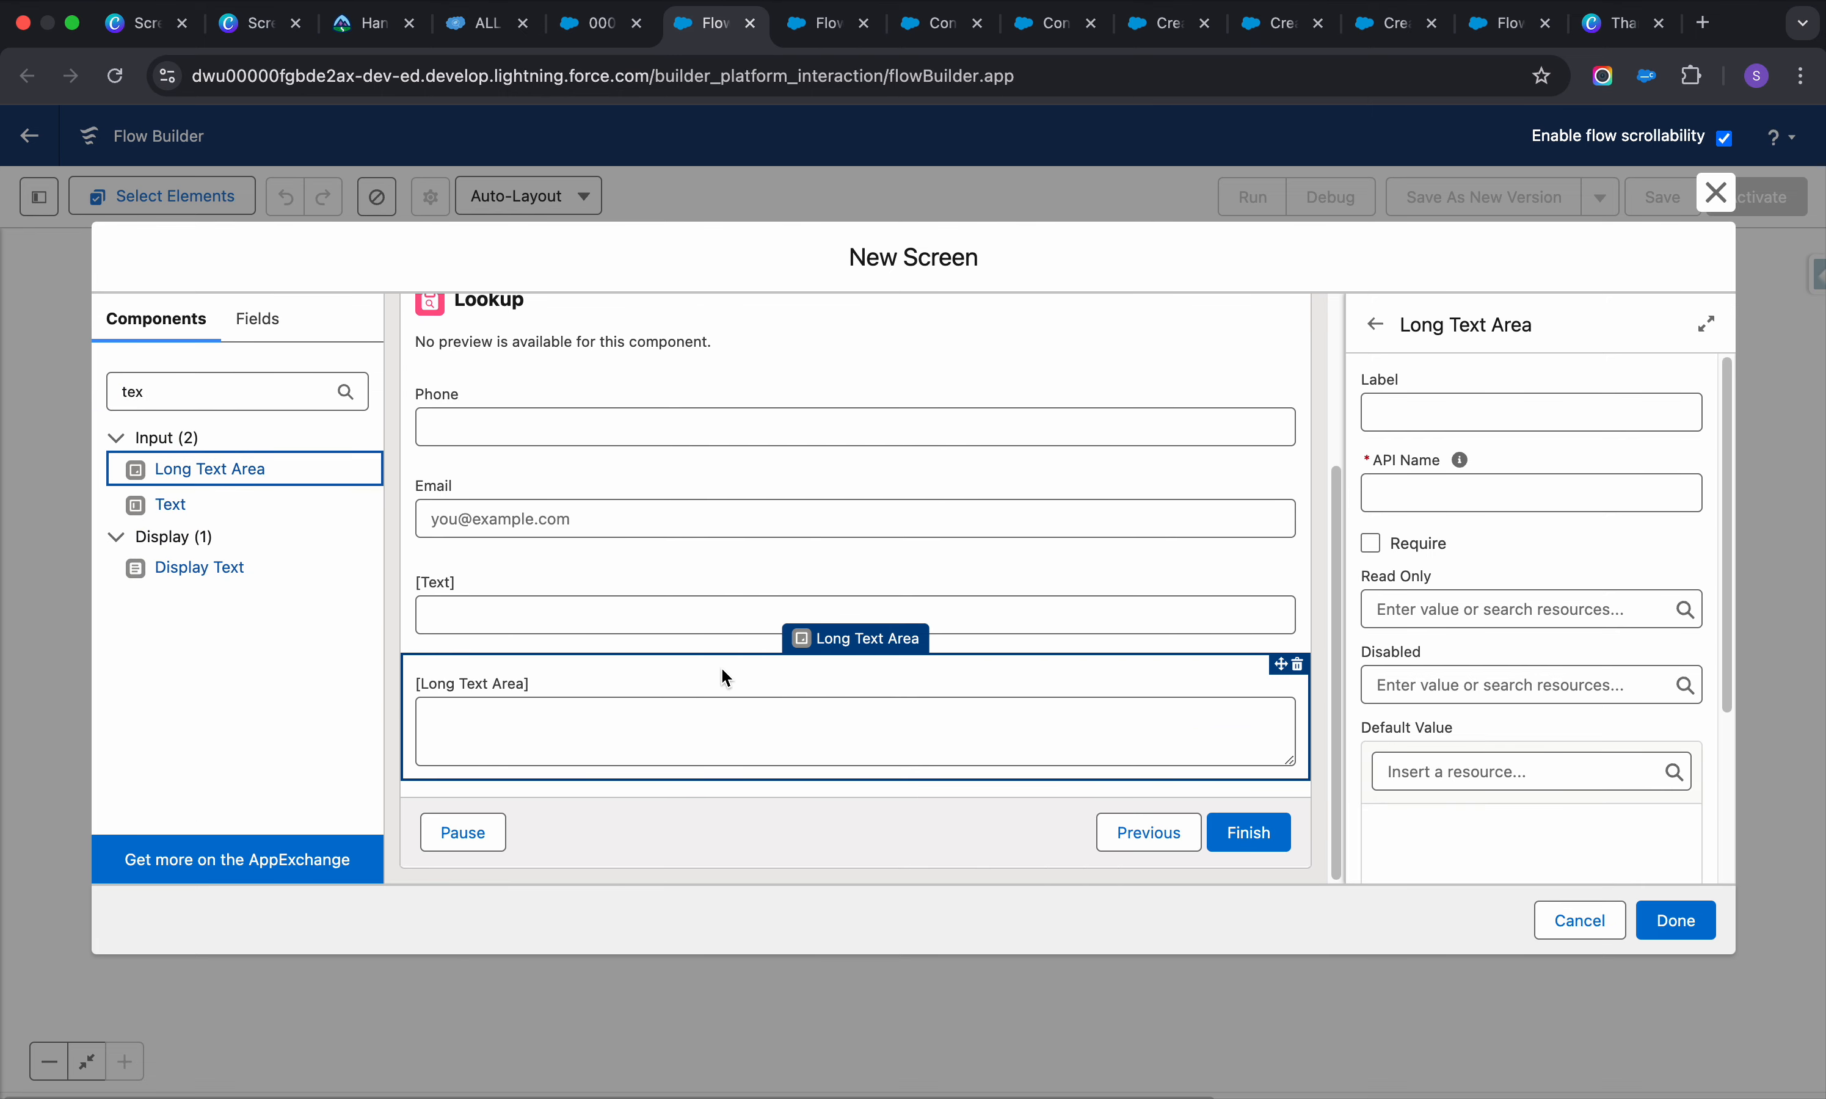
{"action": "scroll", "coordinate": [684, 743], "scroll_direction": "up", "scroll_amount": 3}
{"action": "scroll", "coordinate": [685, 749], "scroll_direction": "down", "scroll_amount": 3}
{"action": "left_click", "coordinate": [1433, 408]}
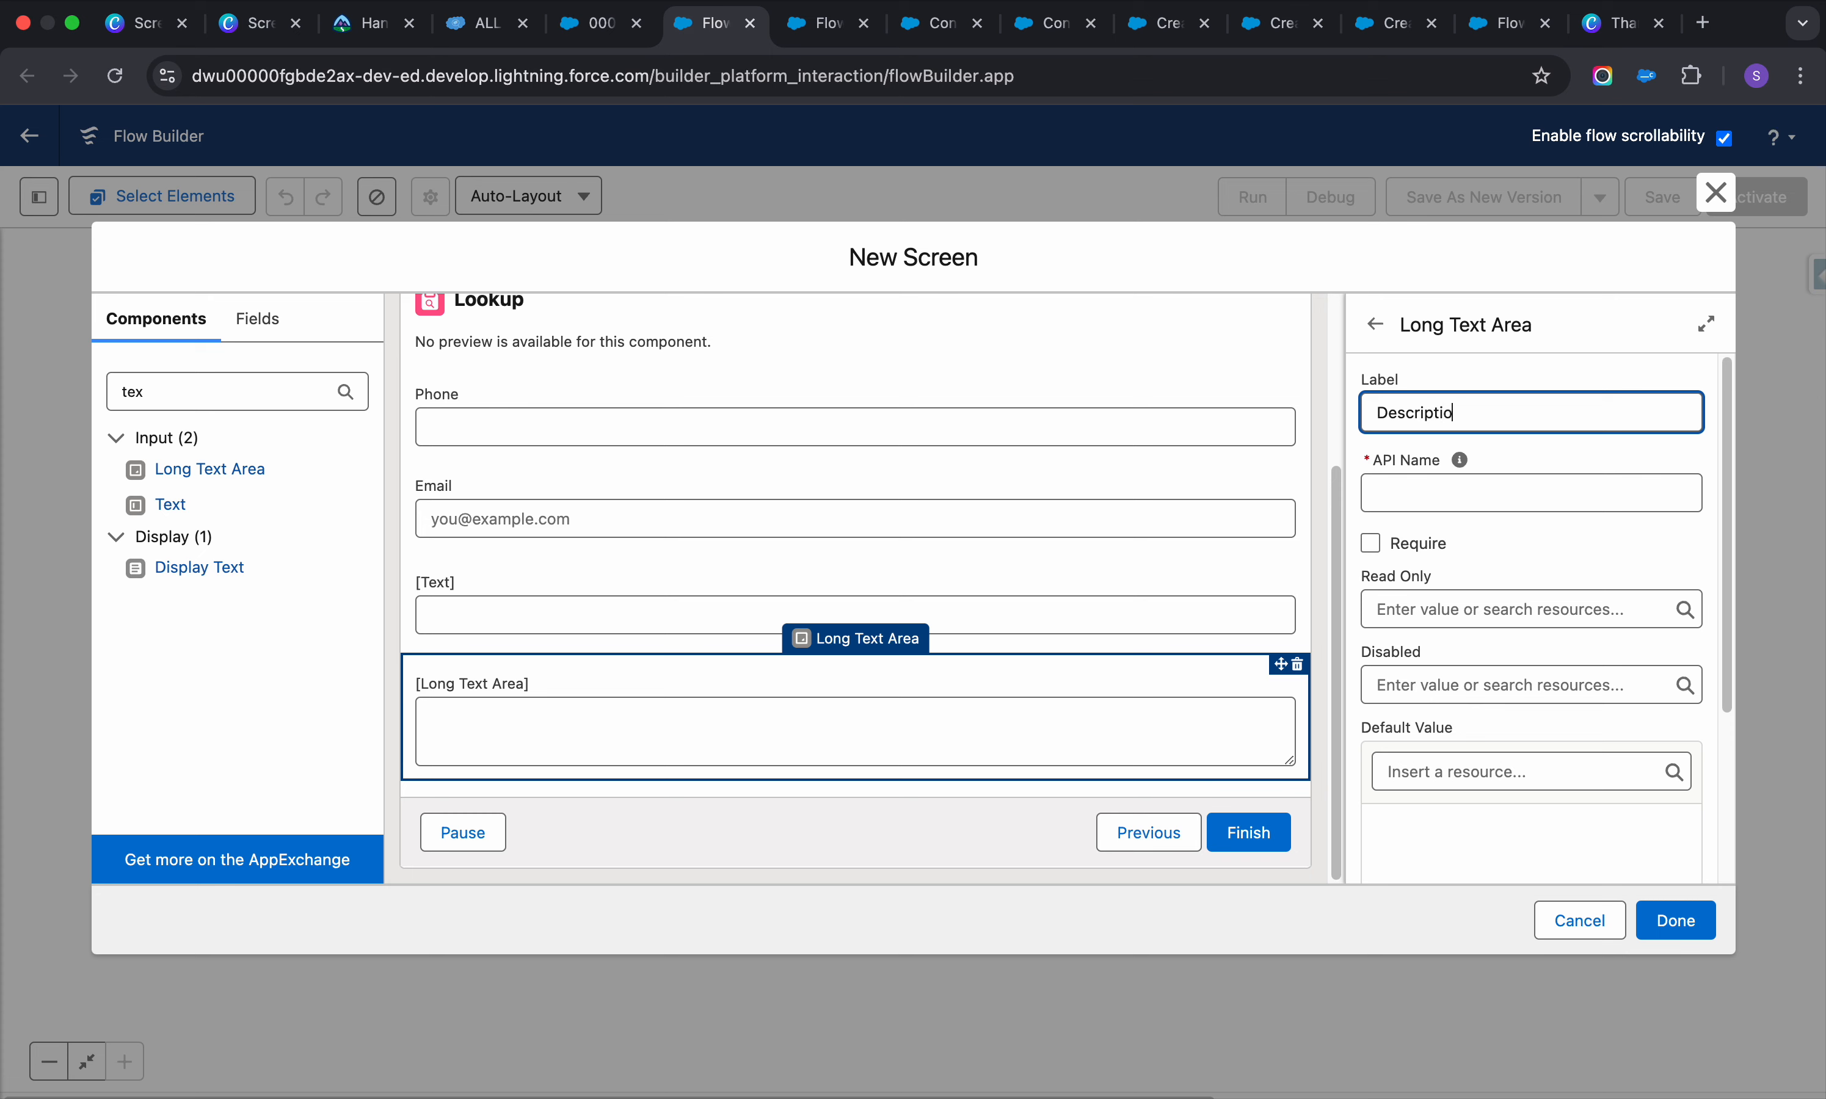
{"action": "type", "text": "Description"}
{"action": "left_click", "coordinate": [1067, 586]}
{"action": "left_click", "coordinate": [1588, 416]}
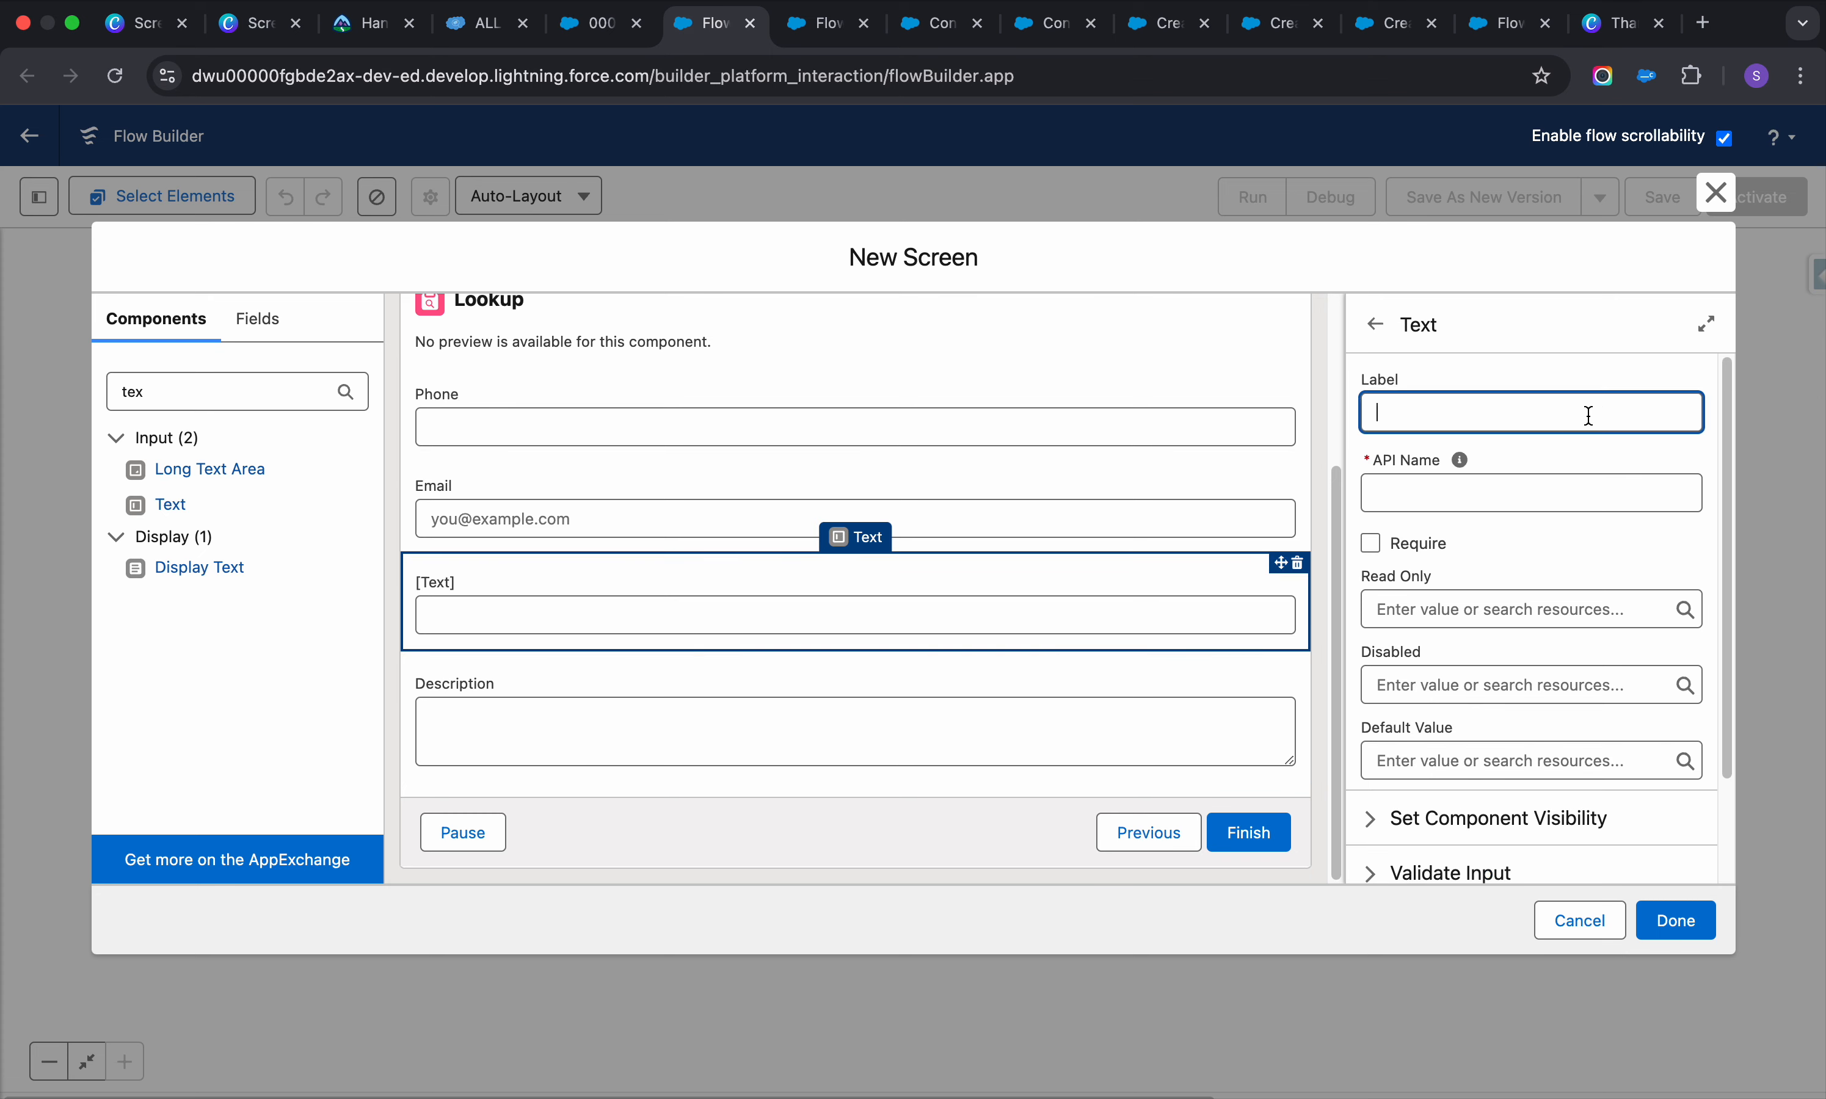
{"action": "type", "text": "Subject"}
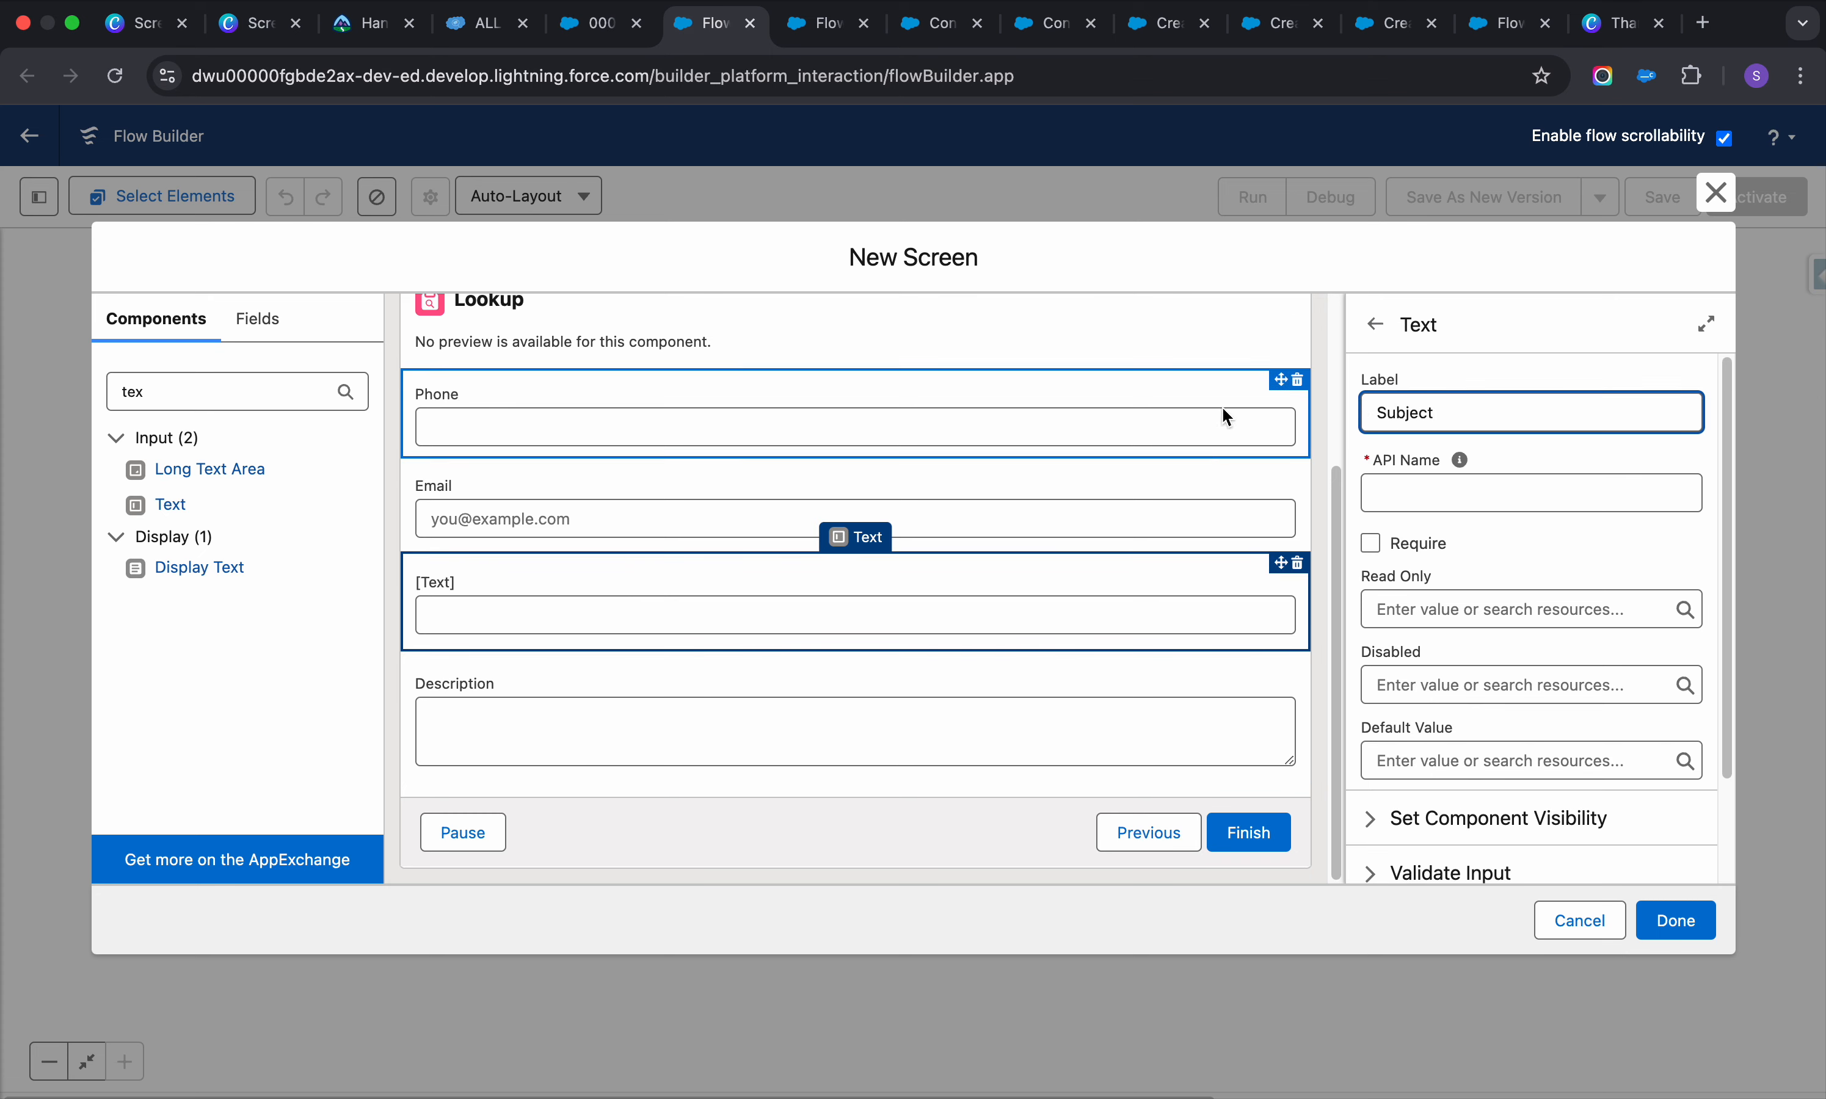
Set the Email input's API name to Email, correcting the invalid longer name
{"action": "left_click", "coordinate": [1169, 507]}
{"action": "left_click", "coordinate": [1524, 404]}
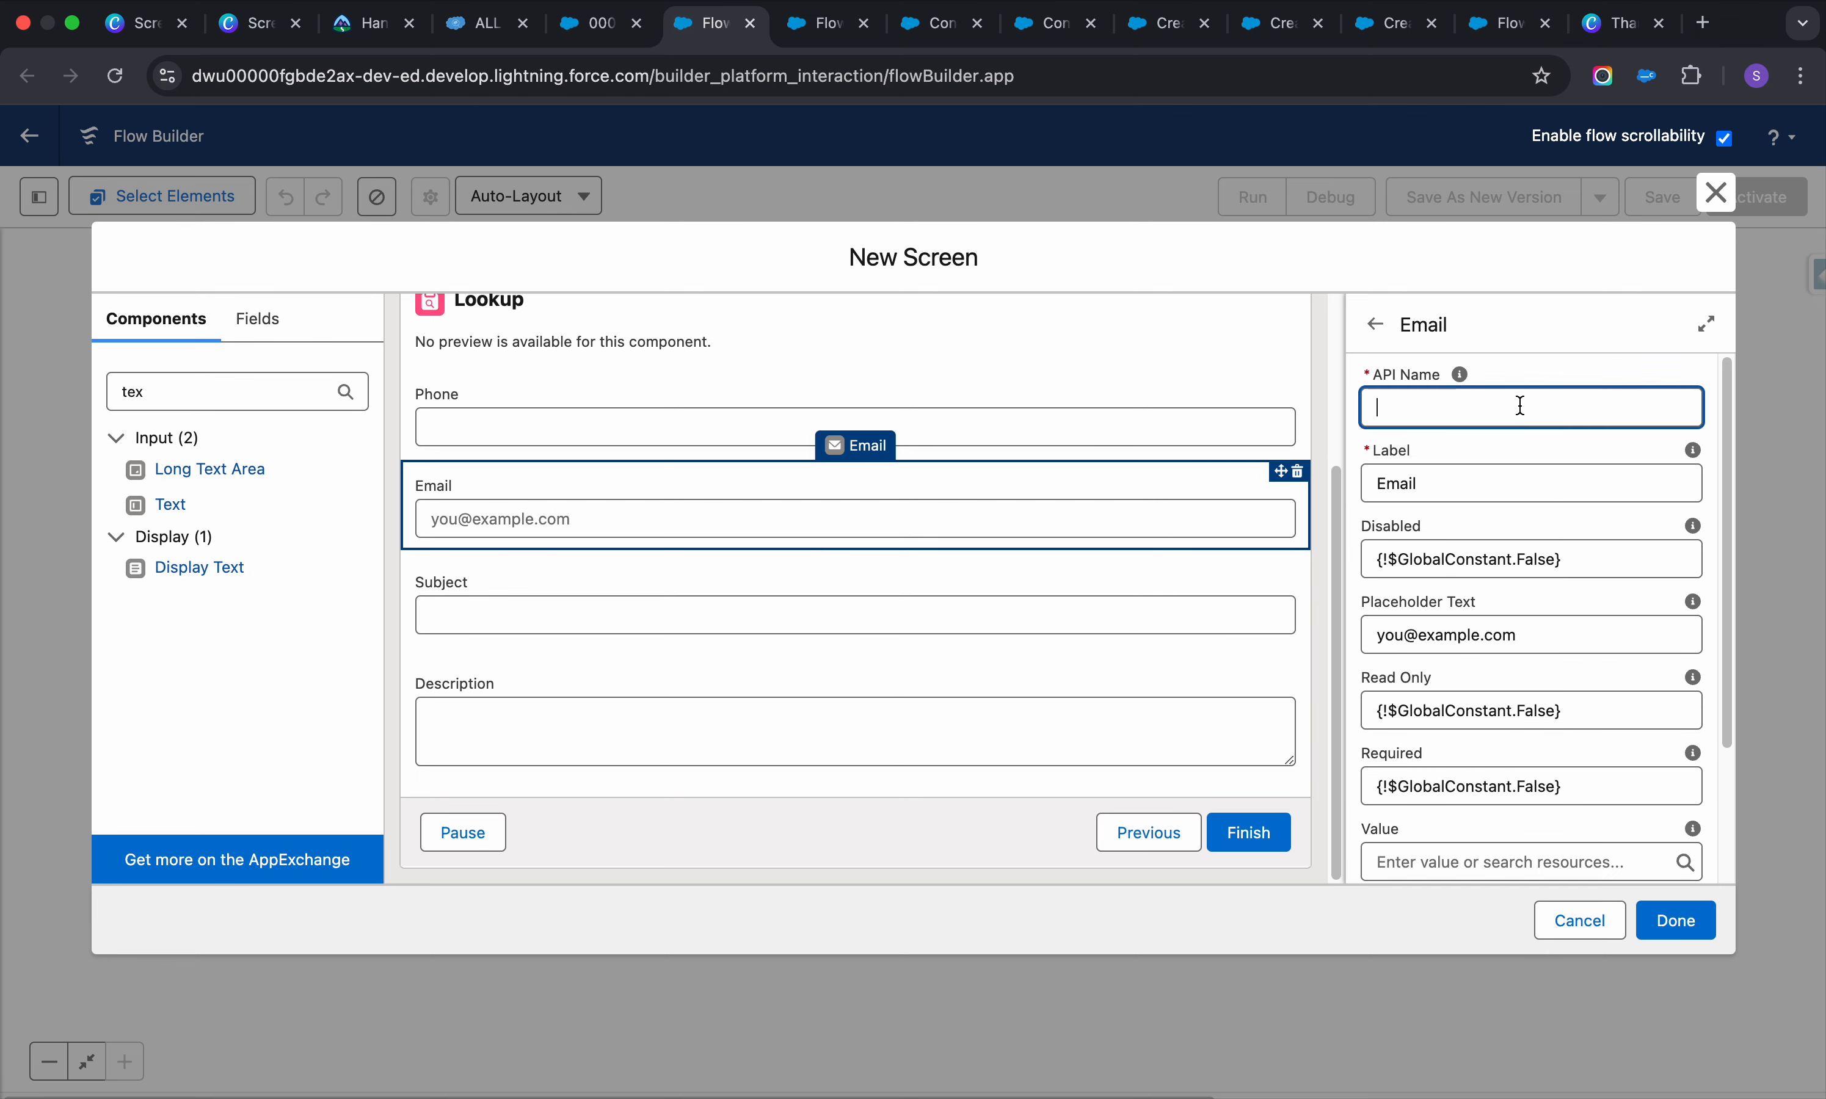
{"action": "type", "text": "Email of the User"}
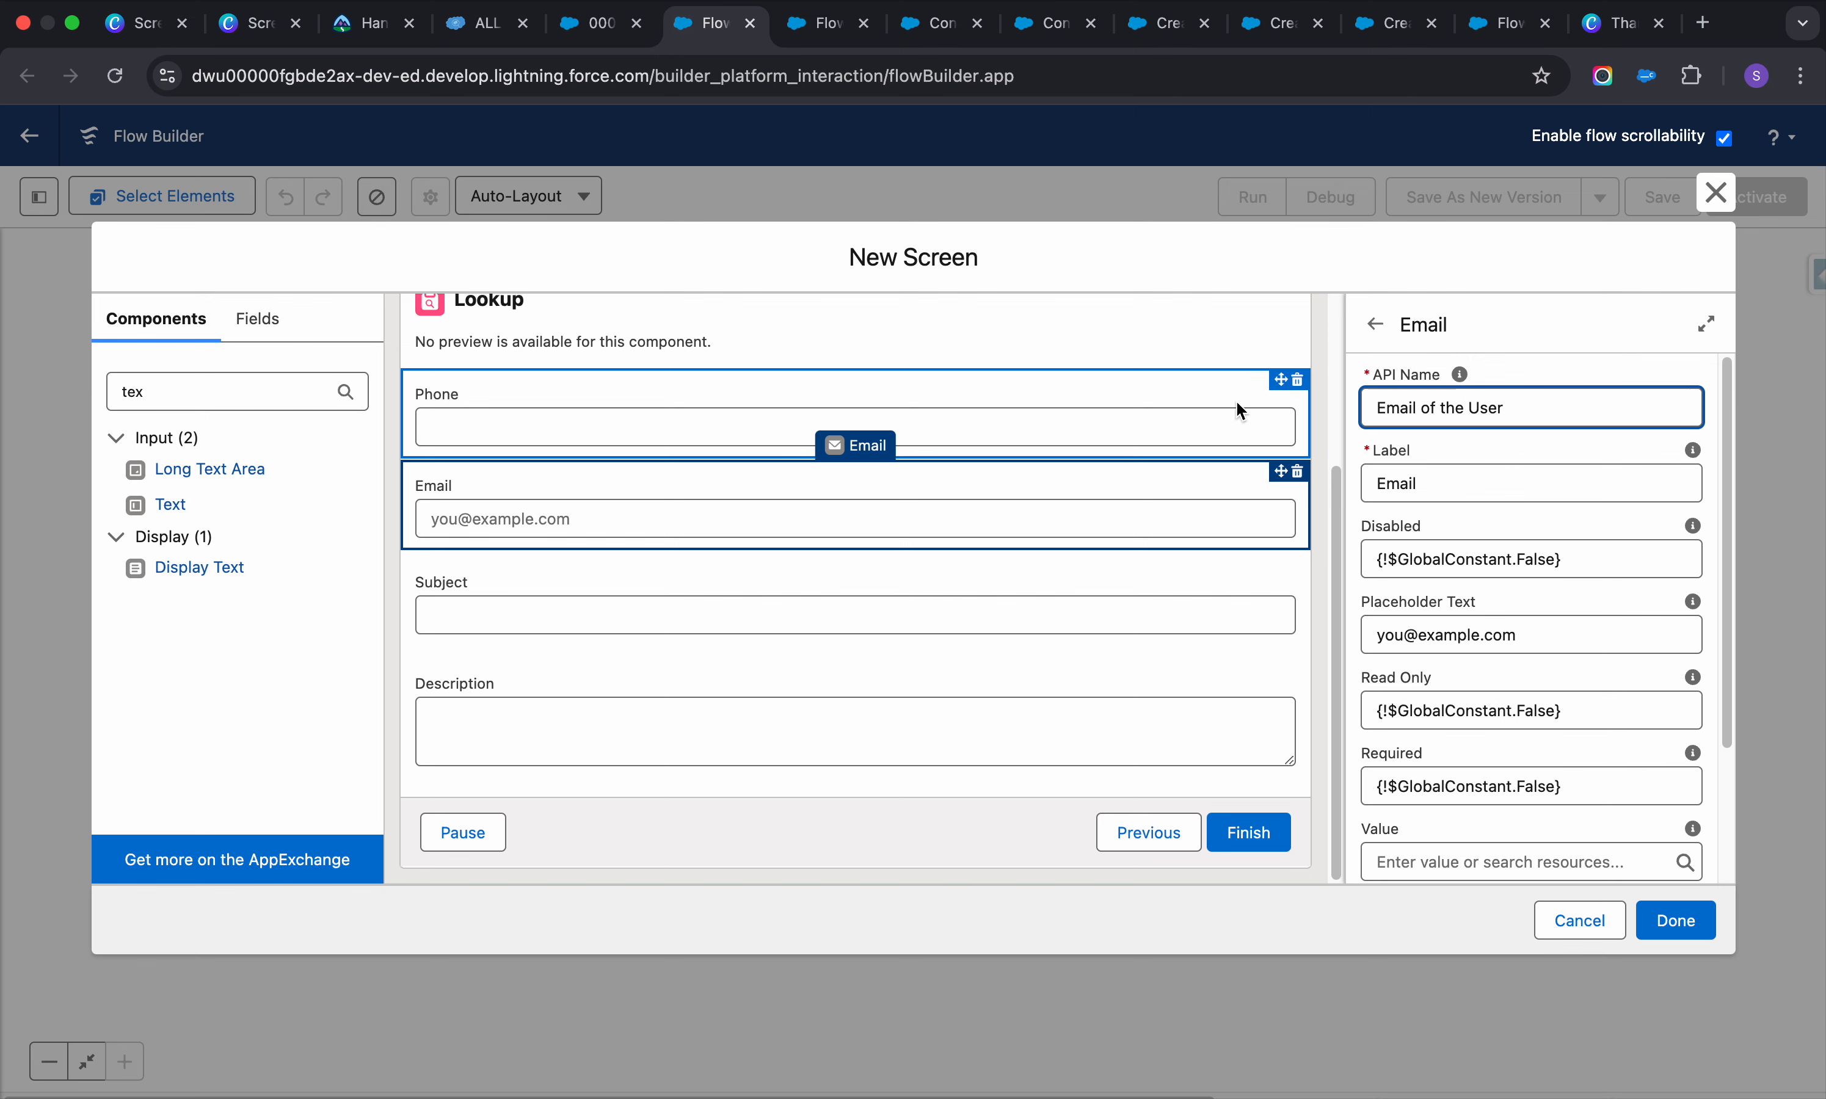
{"action": "left_click", "coordinate": [1215, 387]}
{"action": "left_click", "coordinate": [1044, 511]}
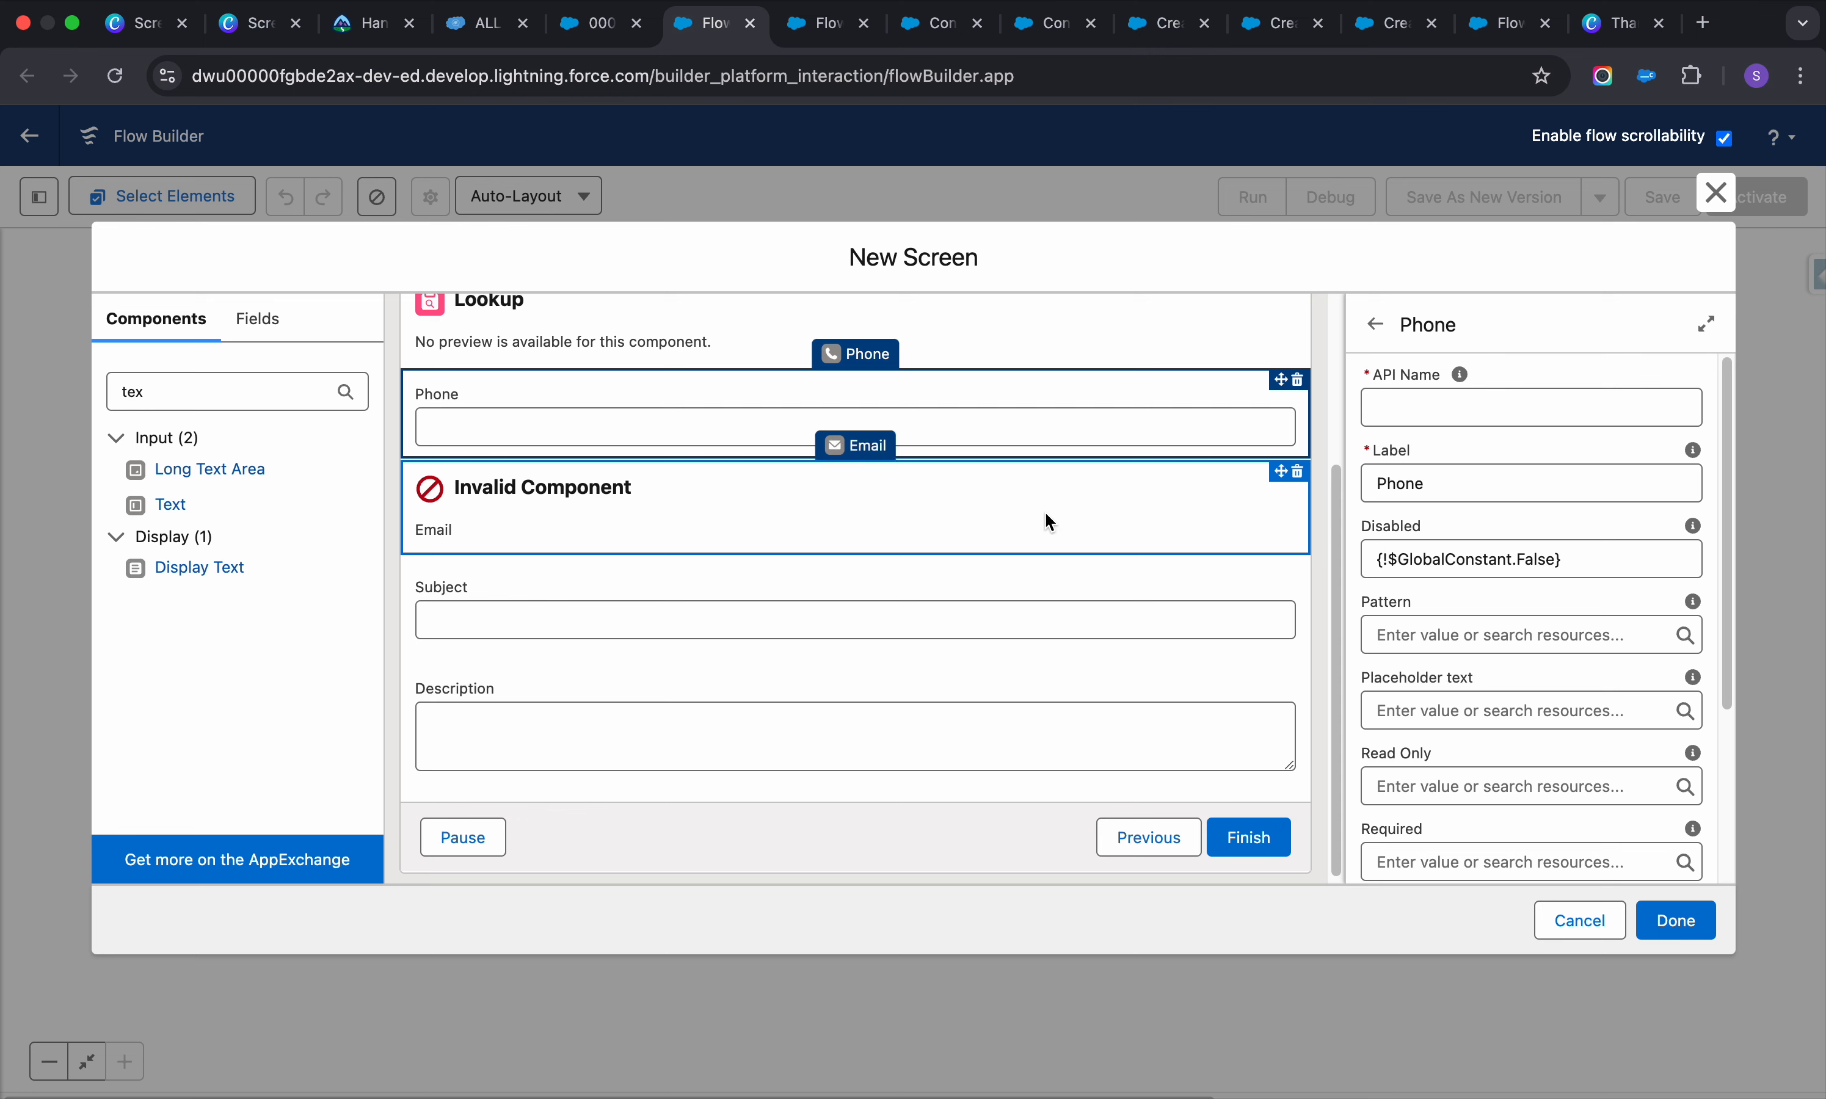
{"action": "left_click_drag", "start_coordinate": [1508, 409], "coordinate": [1411, 408]}
{"action": "key", "text": "BackSpace"}
{"action": "left_click", "coordinate": [1191, 433]}
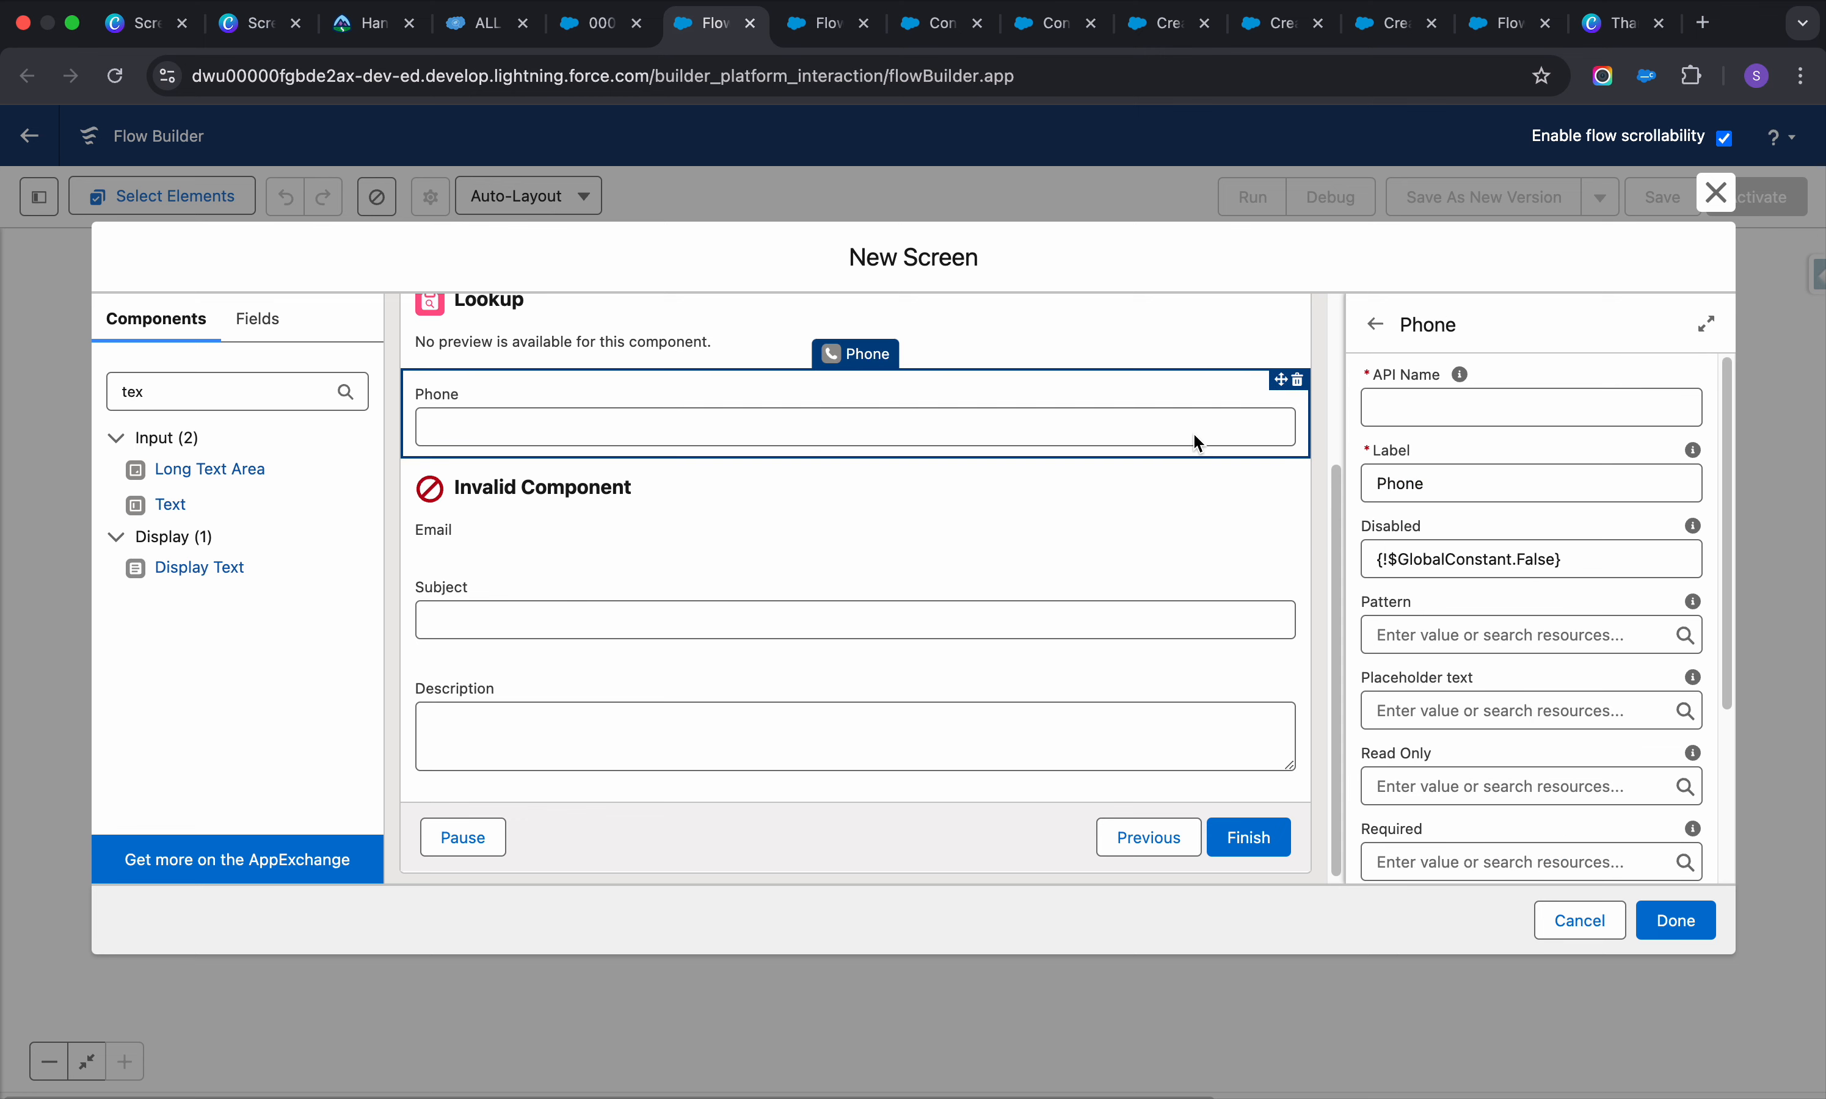
{"action": "left_click", "coordinate": [909, 536]}
{"action": "left_click", "coordinate": [1474, 413]}
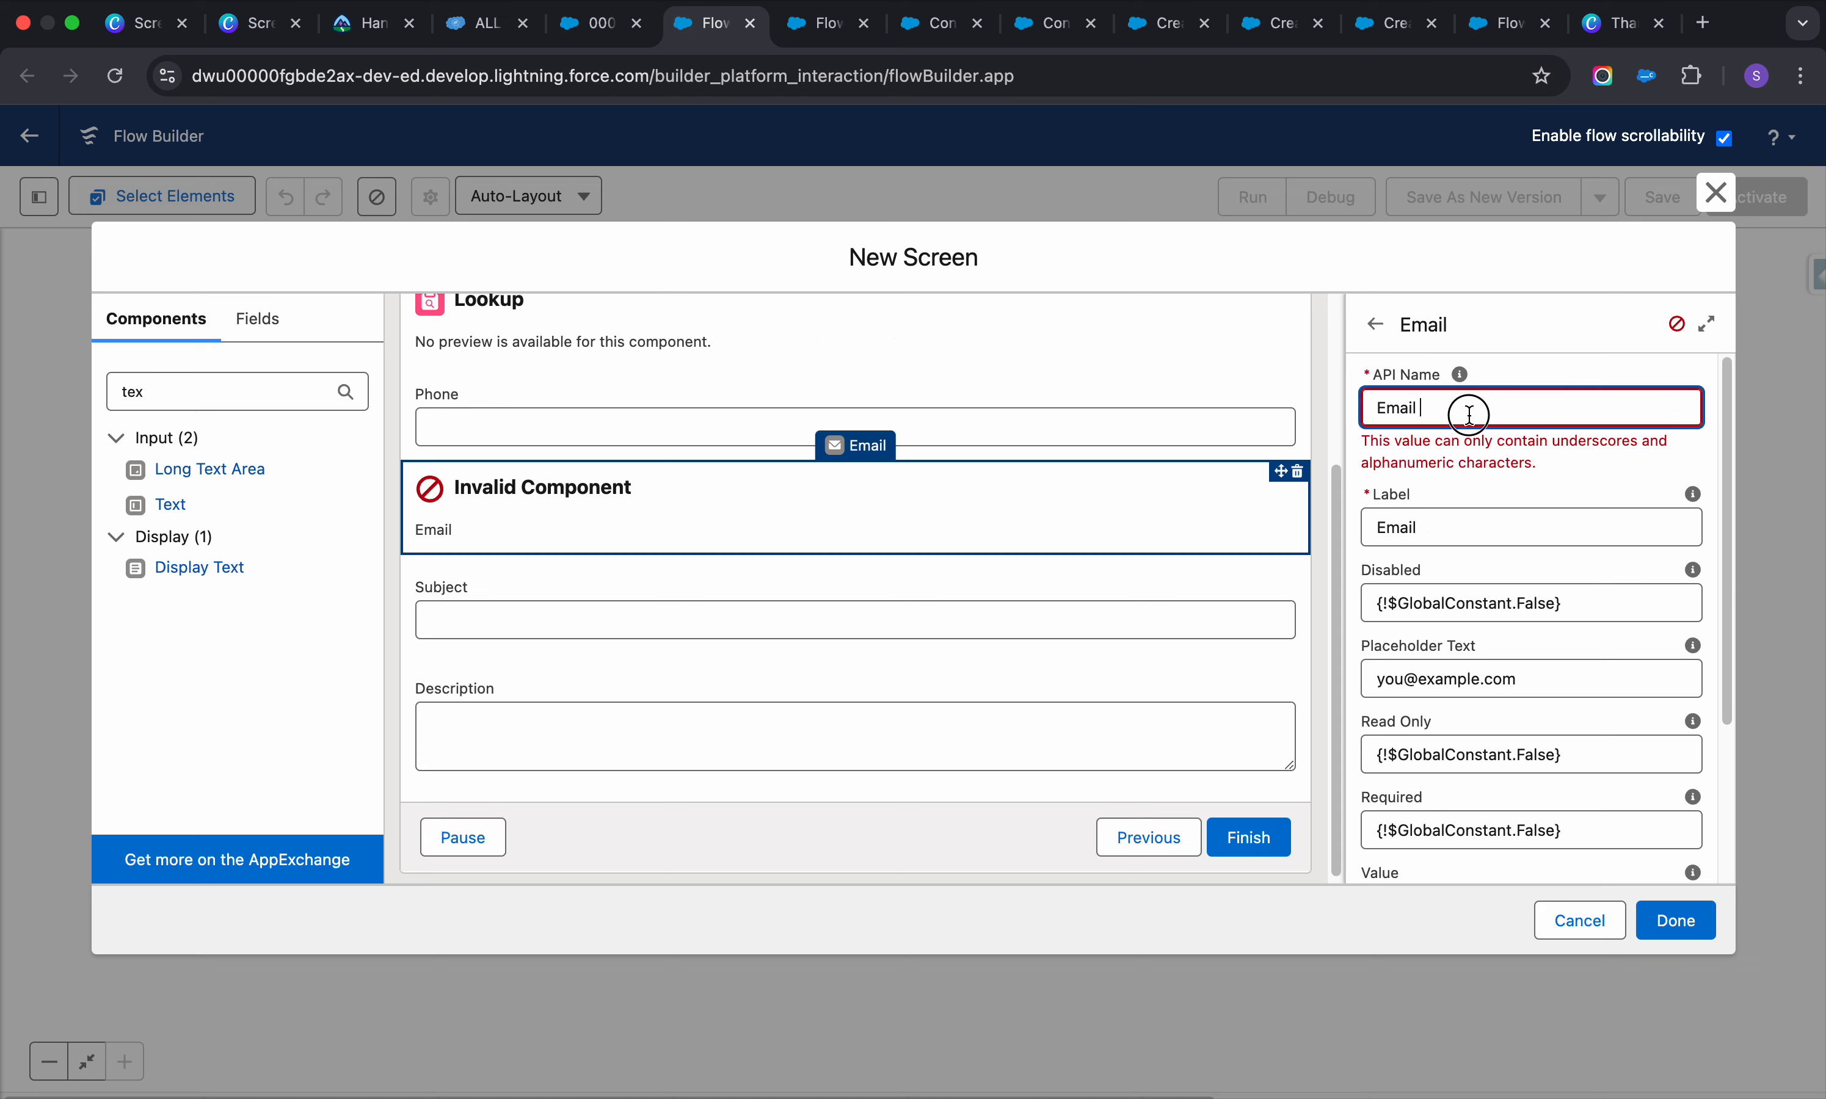
{"action": "left_click", "coordinate": [1251, 505]}
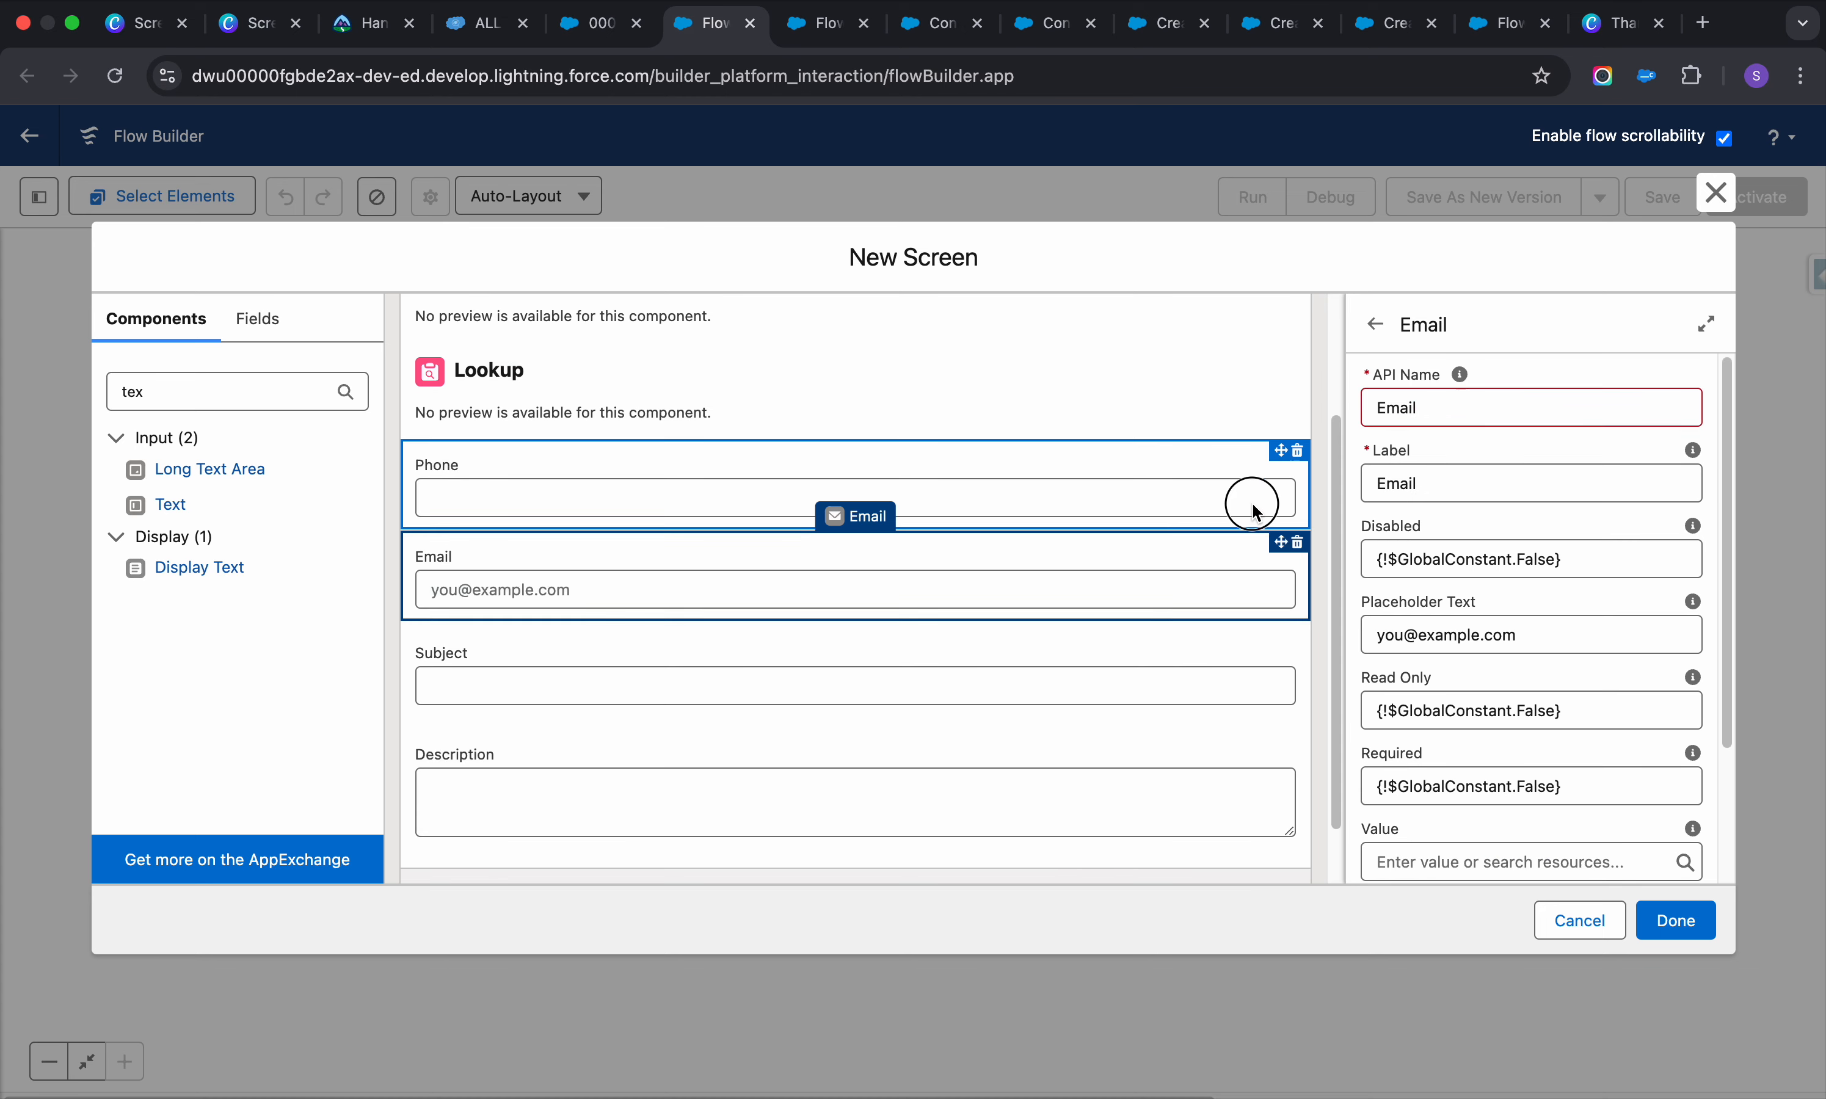
Set the Phone input's API name to Mobile
{"action": "left_click", "coordinate": [1052, 443]}
{"action": "left_click", "coordinate": [1480, 408]}
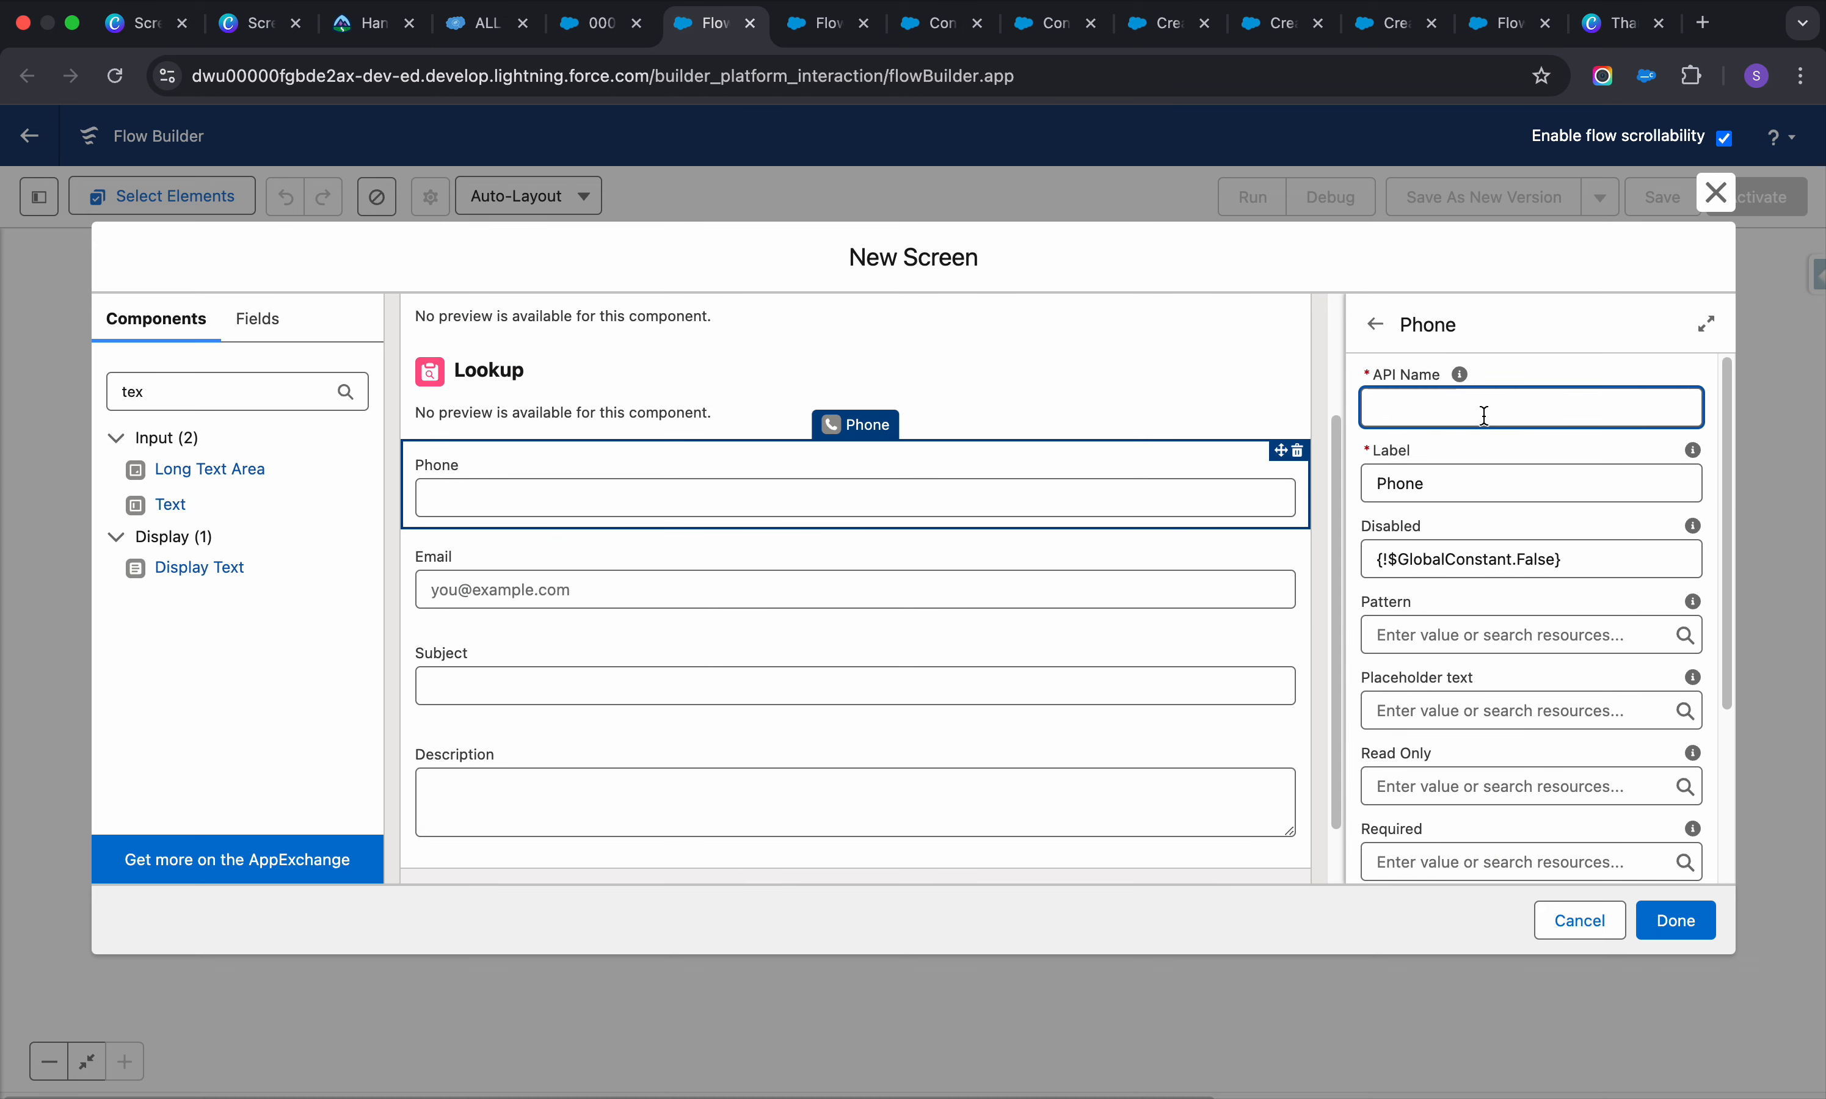
{"action": "type", "text": "Mobile"}
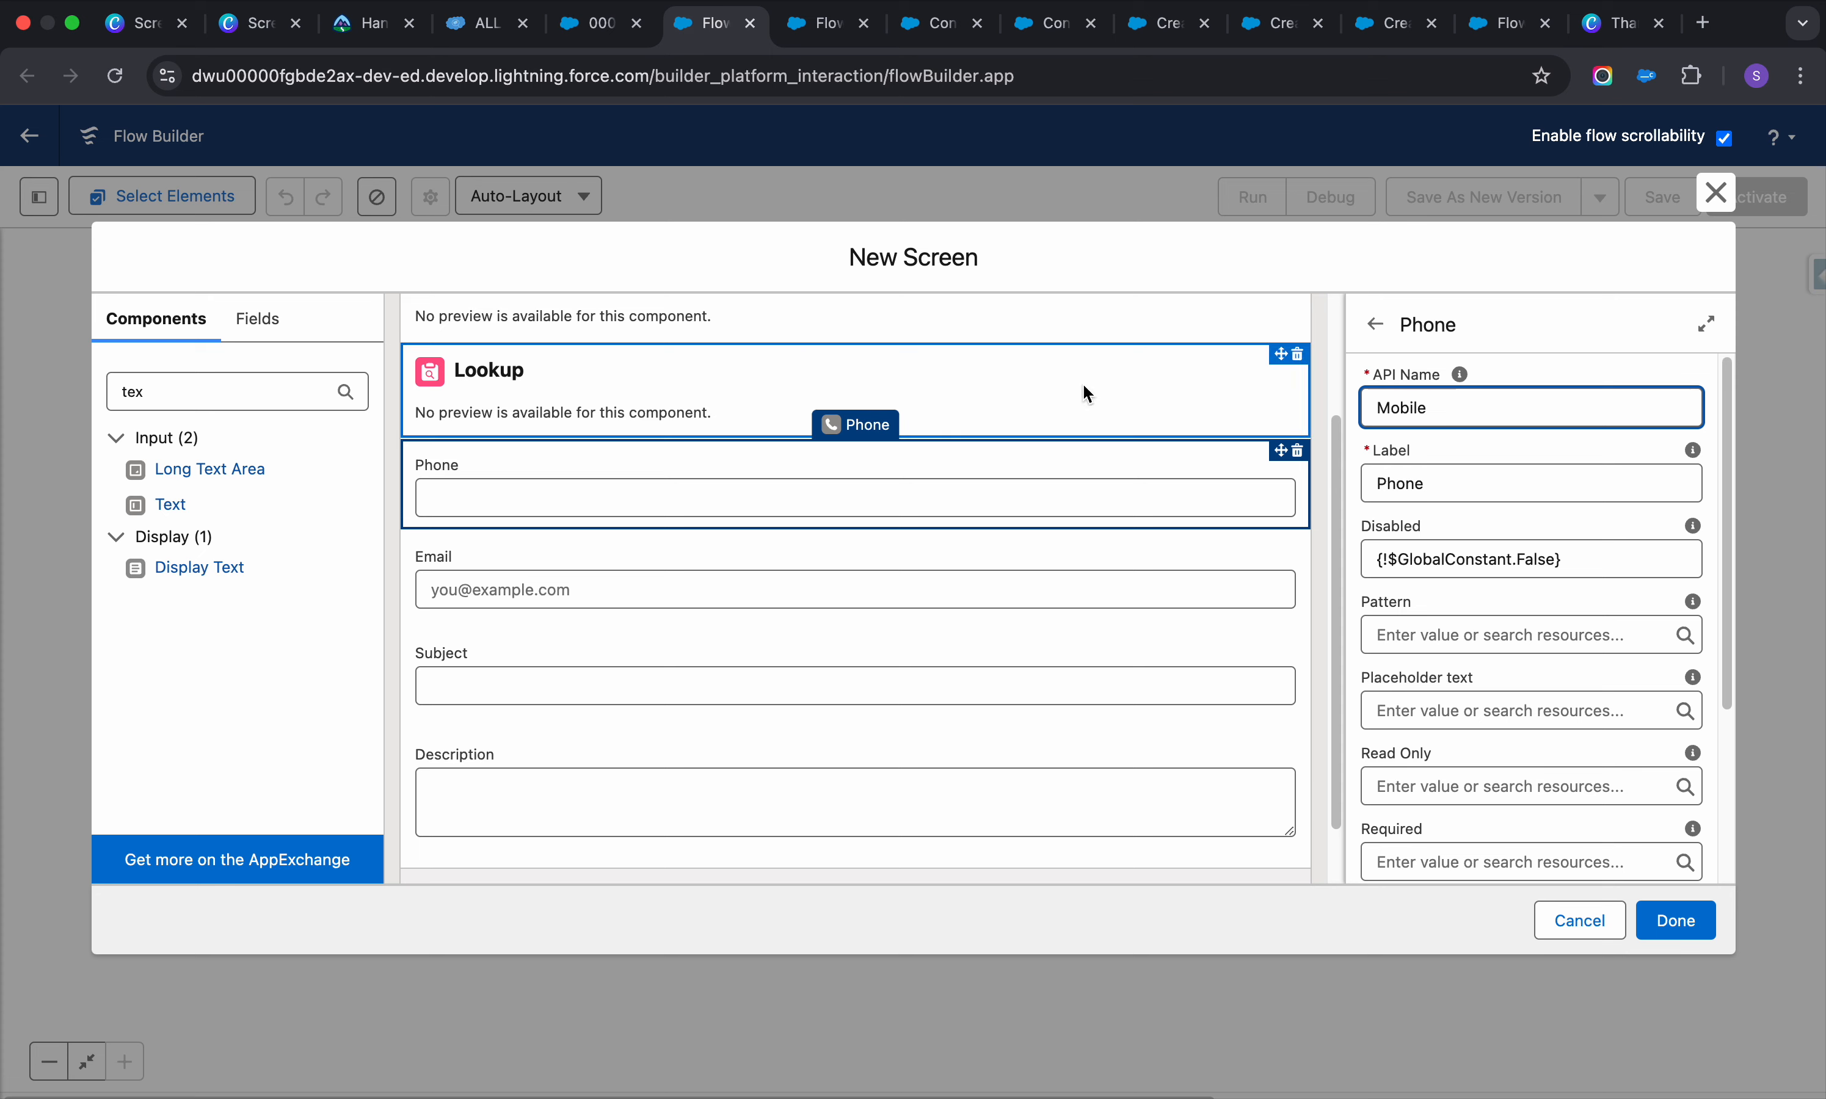
{"action": "left_click", "coordinate": [1036, 390]}
Give the second Lookup the API name Contact
{"action": "left_click", "coordinate": [1484, 412]}
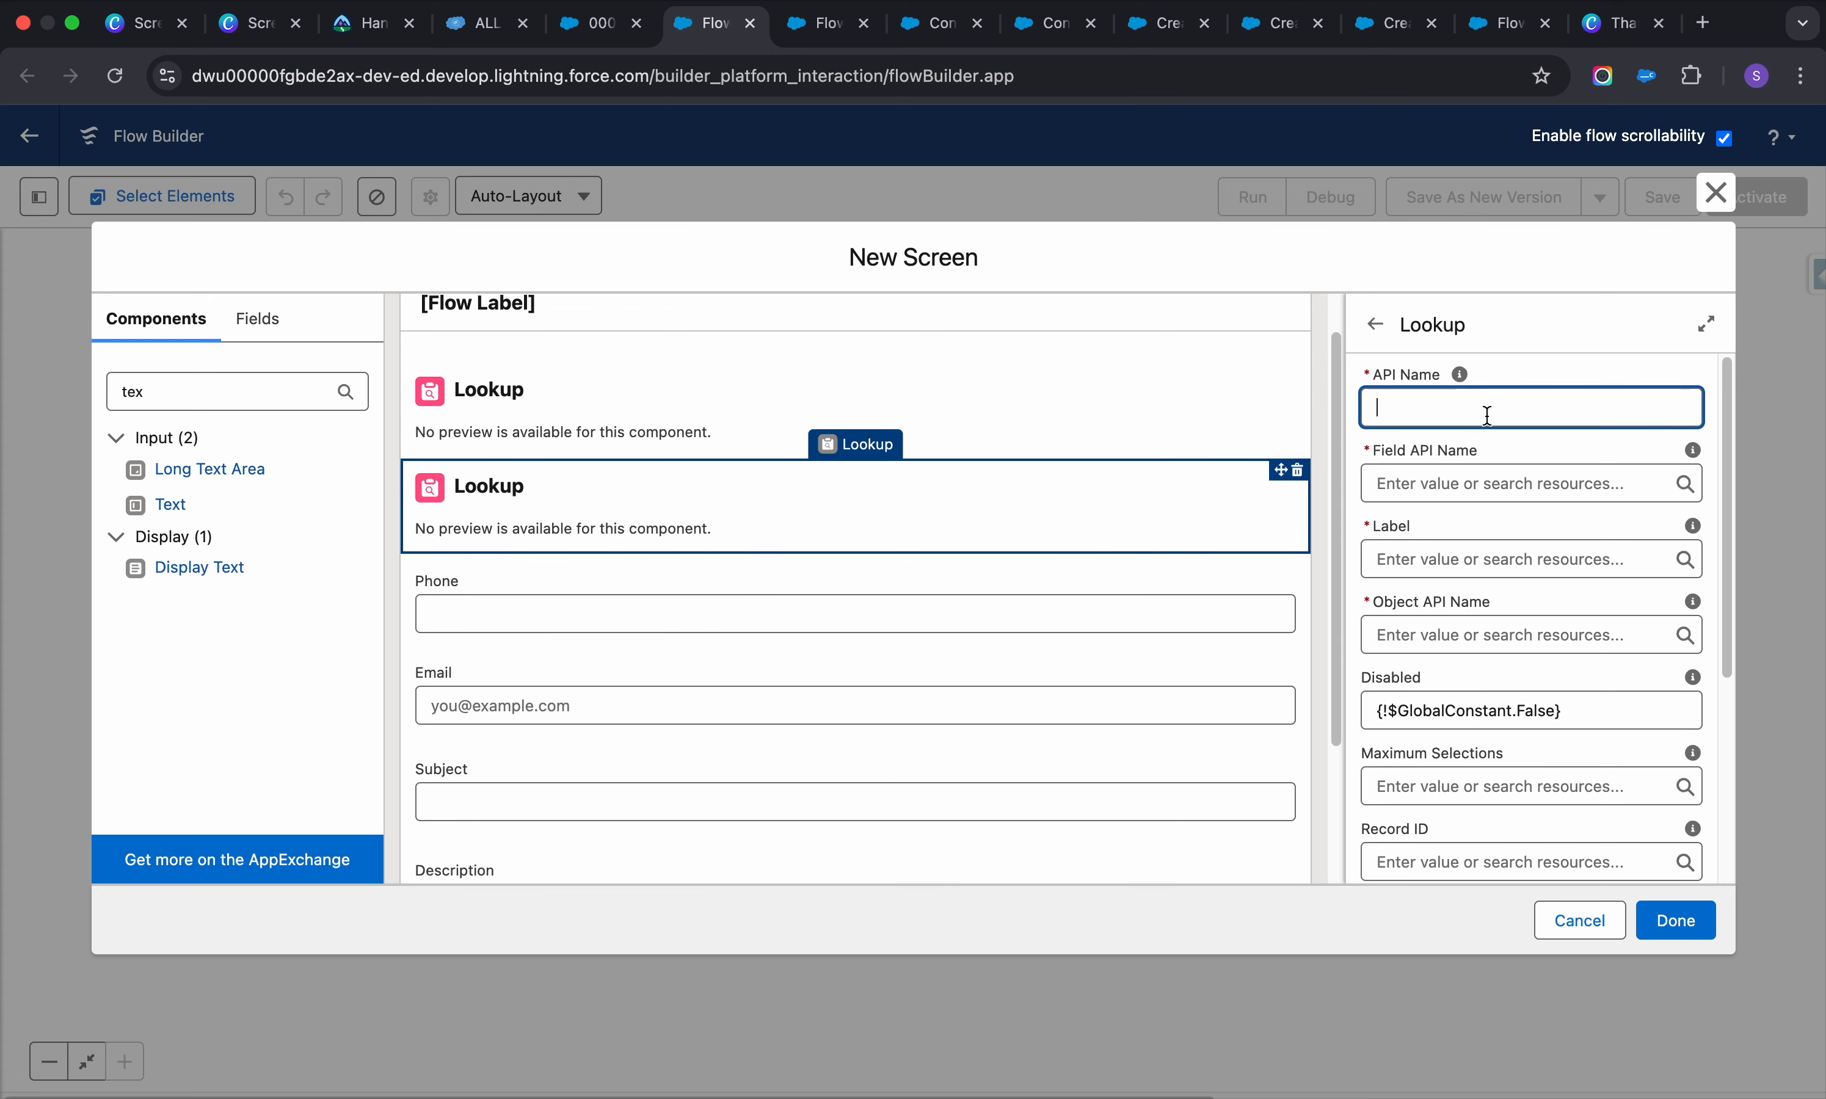
{"action": "type", "text": "Contact"}
{"action": "left_click", "coordinate": [1454, 481]}
Find and copy the Case's ContactId field name in Salesforce Inspector Reloaded
{"action": "left_click", "coordinate": [822, 23]}
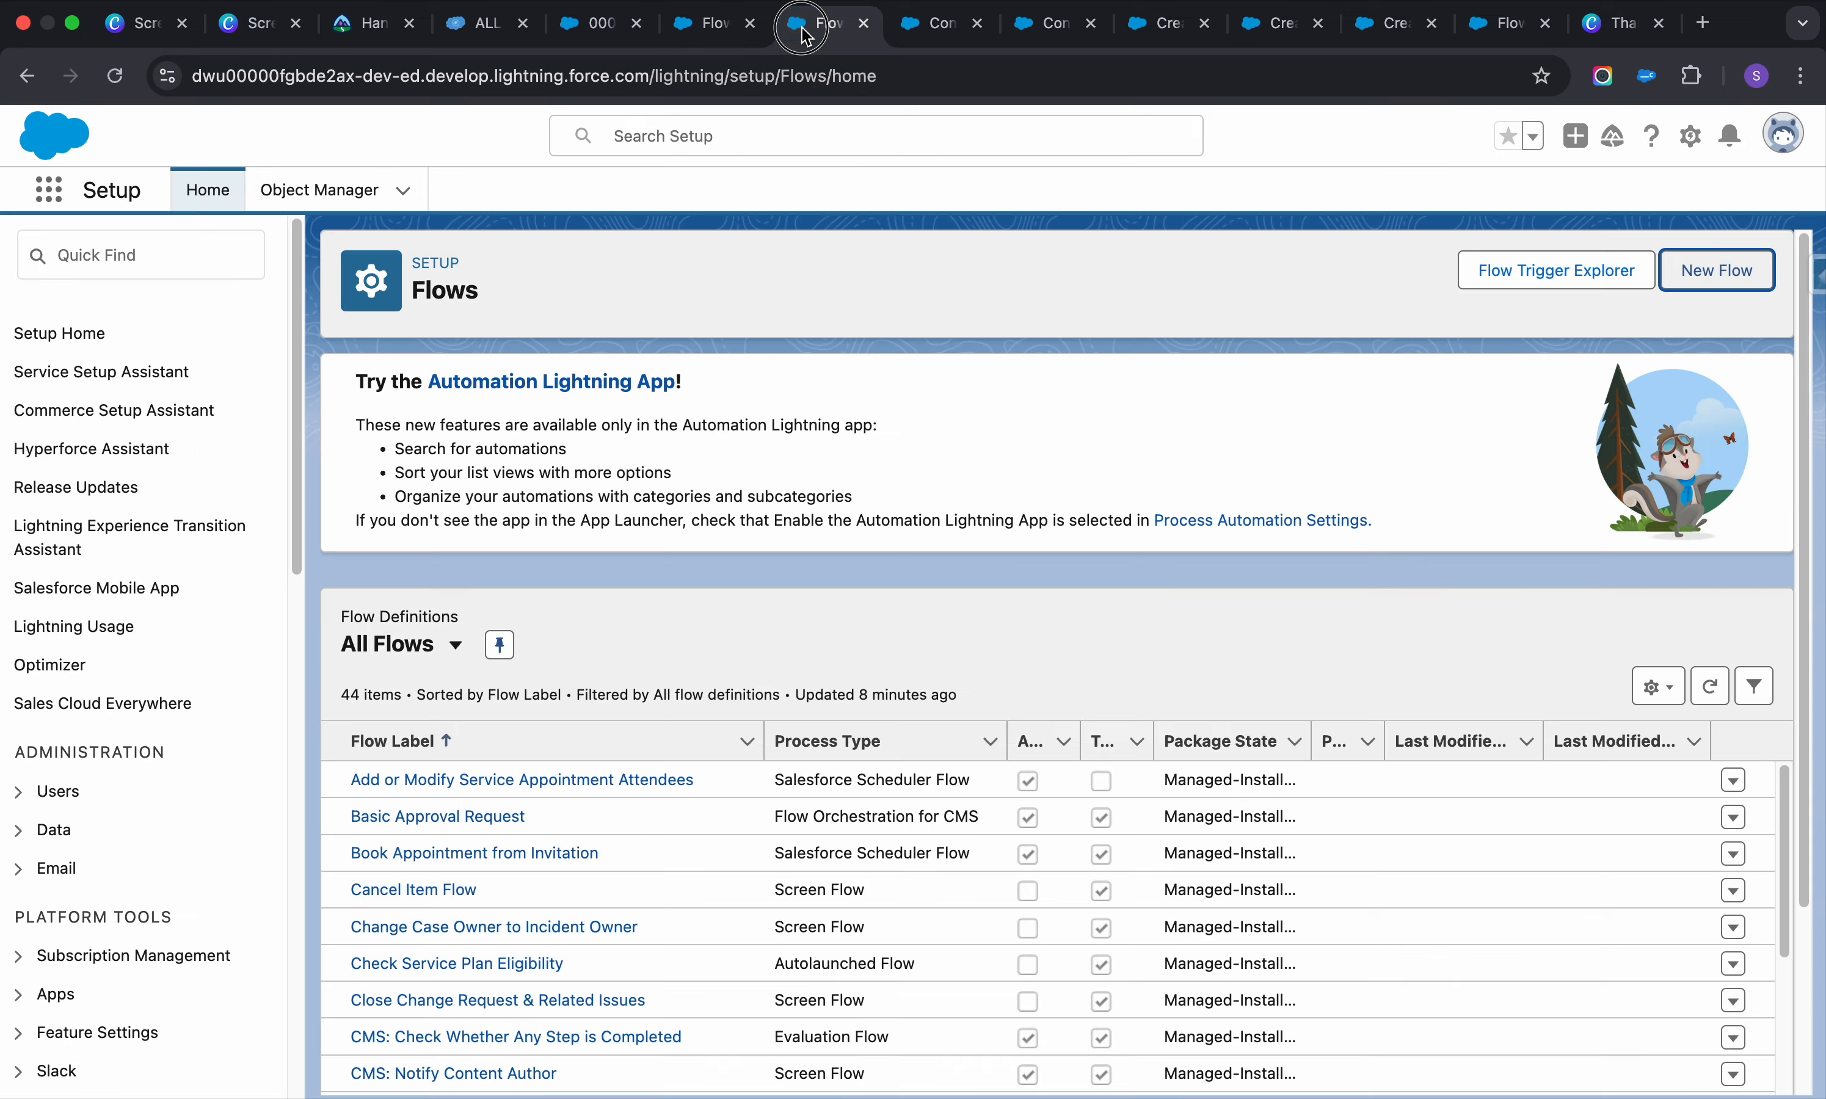
{"action": "left_click", "coordinate": [567, 32]}
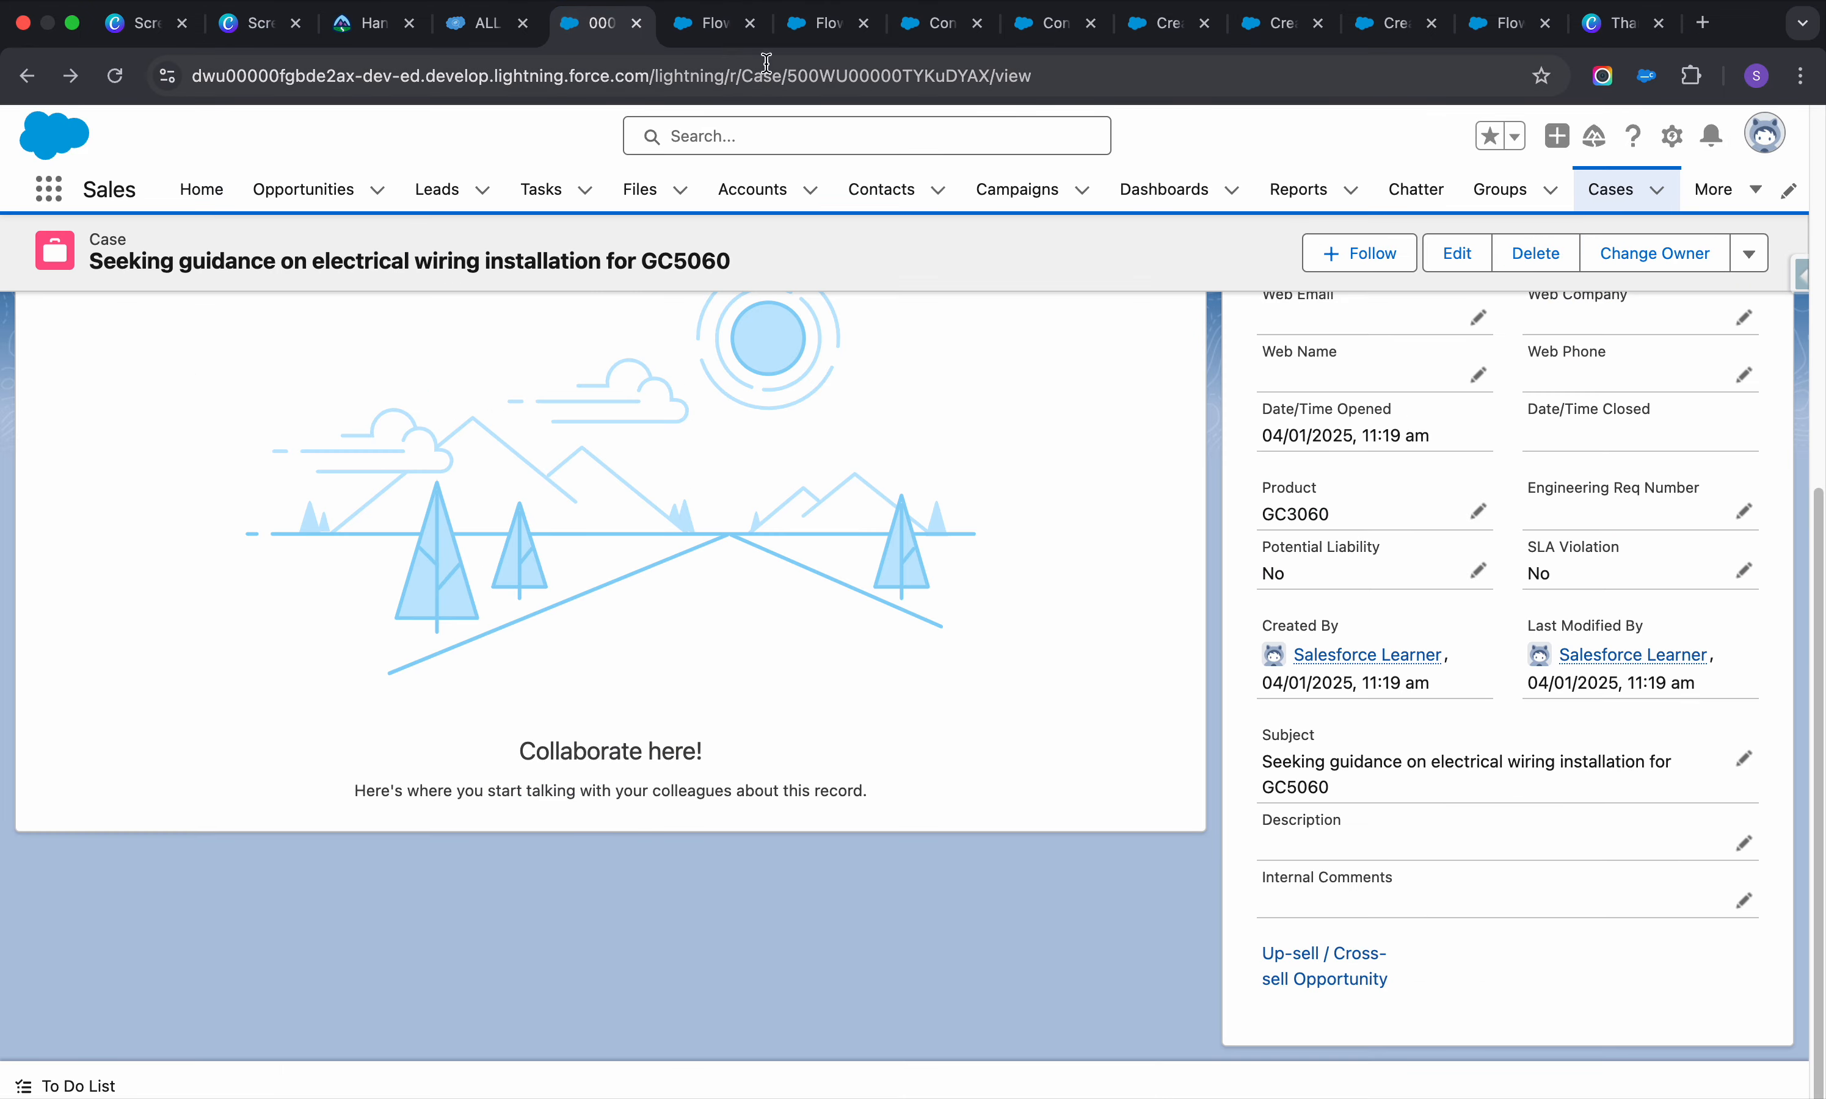
{"action": "left_click", "coordinate": [483, 31]}
{"action": "left_click_drag", "start_coordinate": [486, 33], "coordinate": [600, 31]}
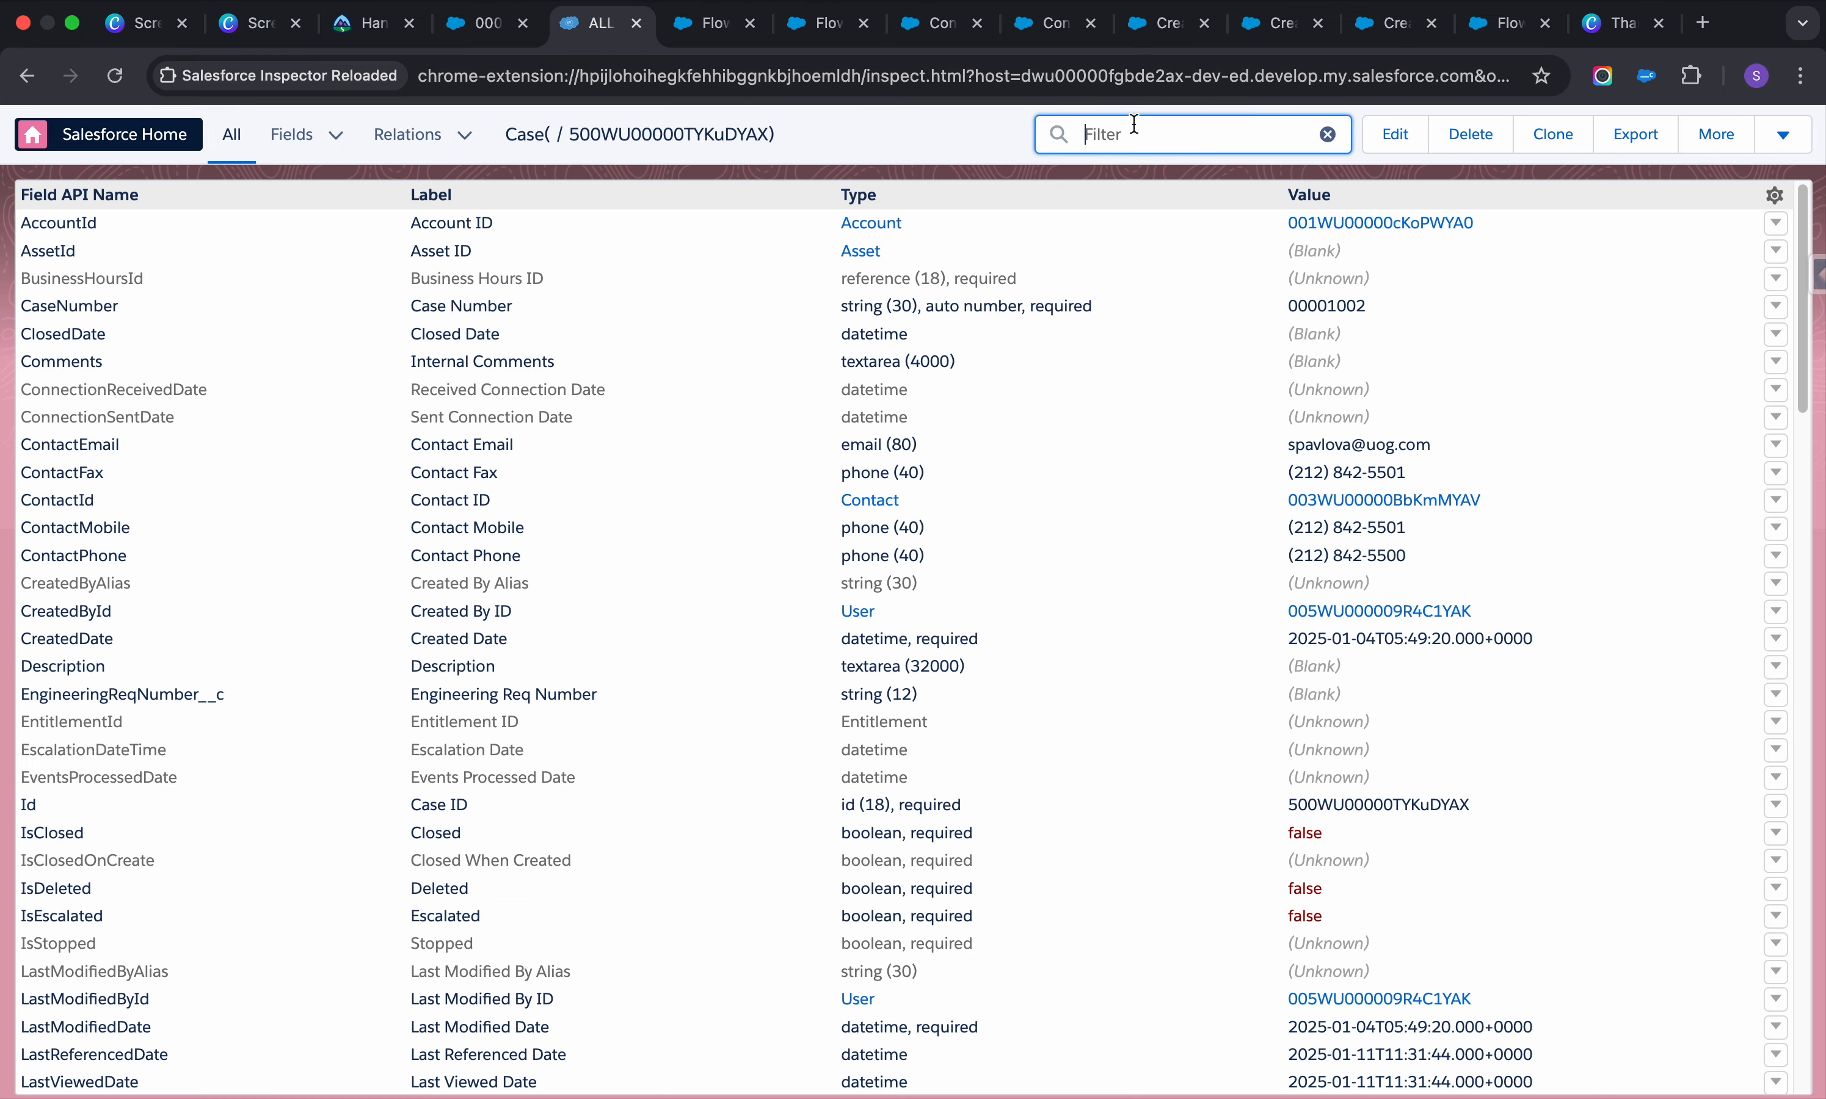
{"action": "type", "text": "contact"}
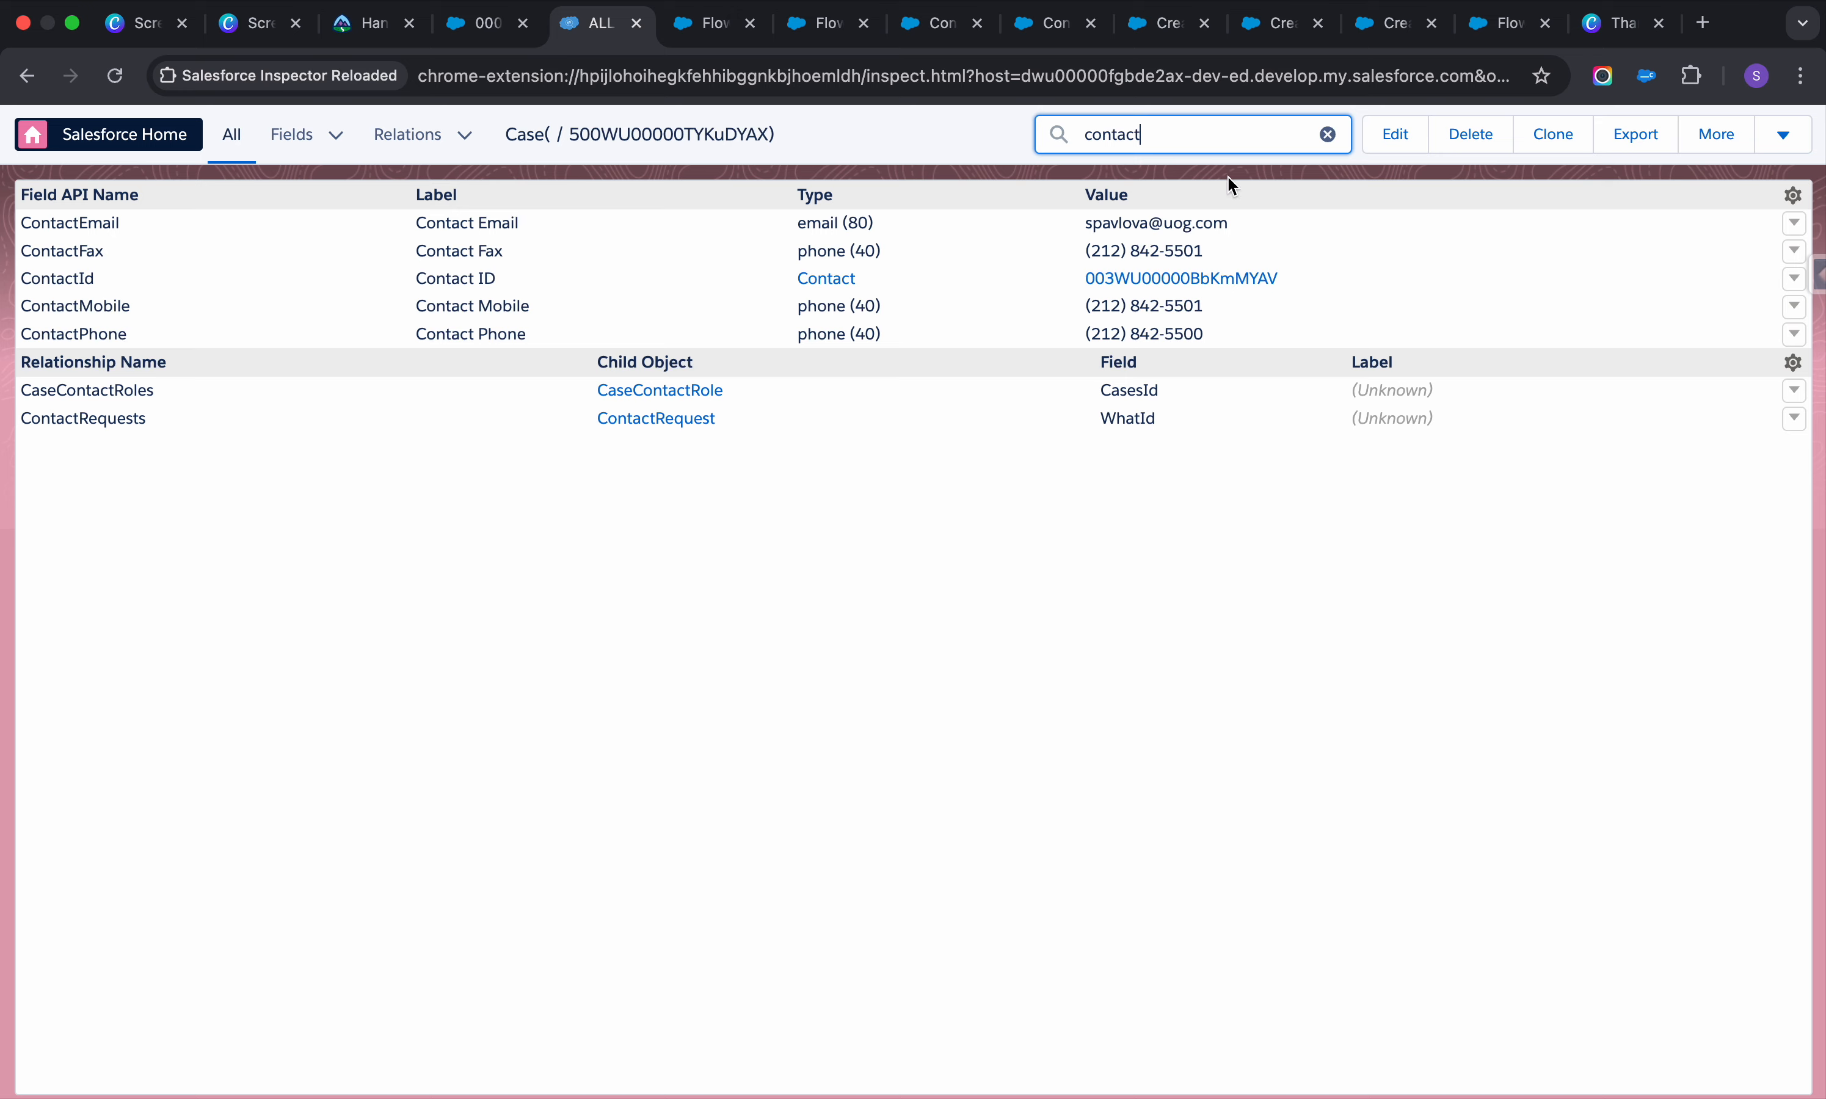
{"action": "double_click", "coordinate": [74, 278]}
{"action": "key", "text": "cmd+c"}
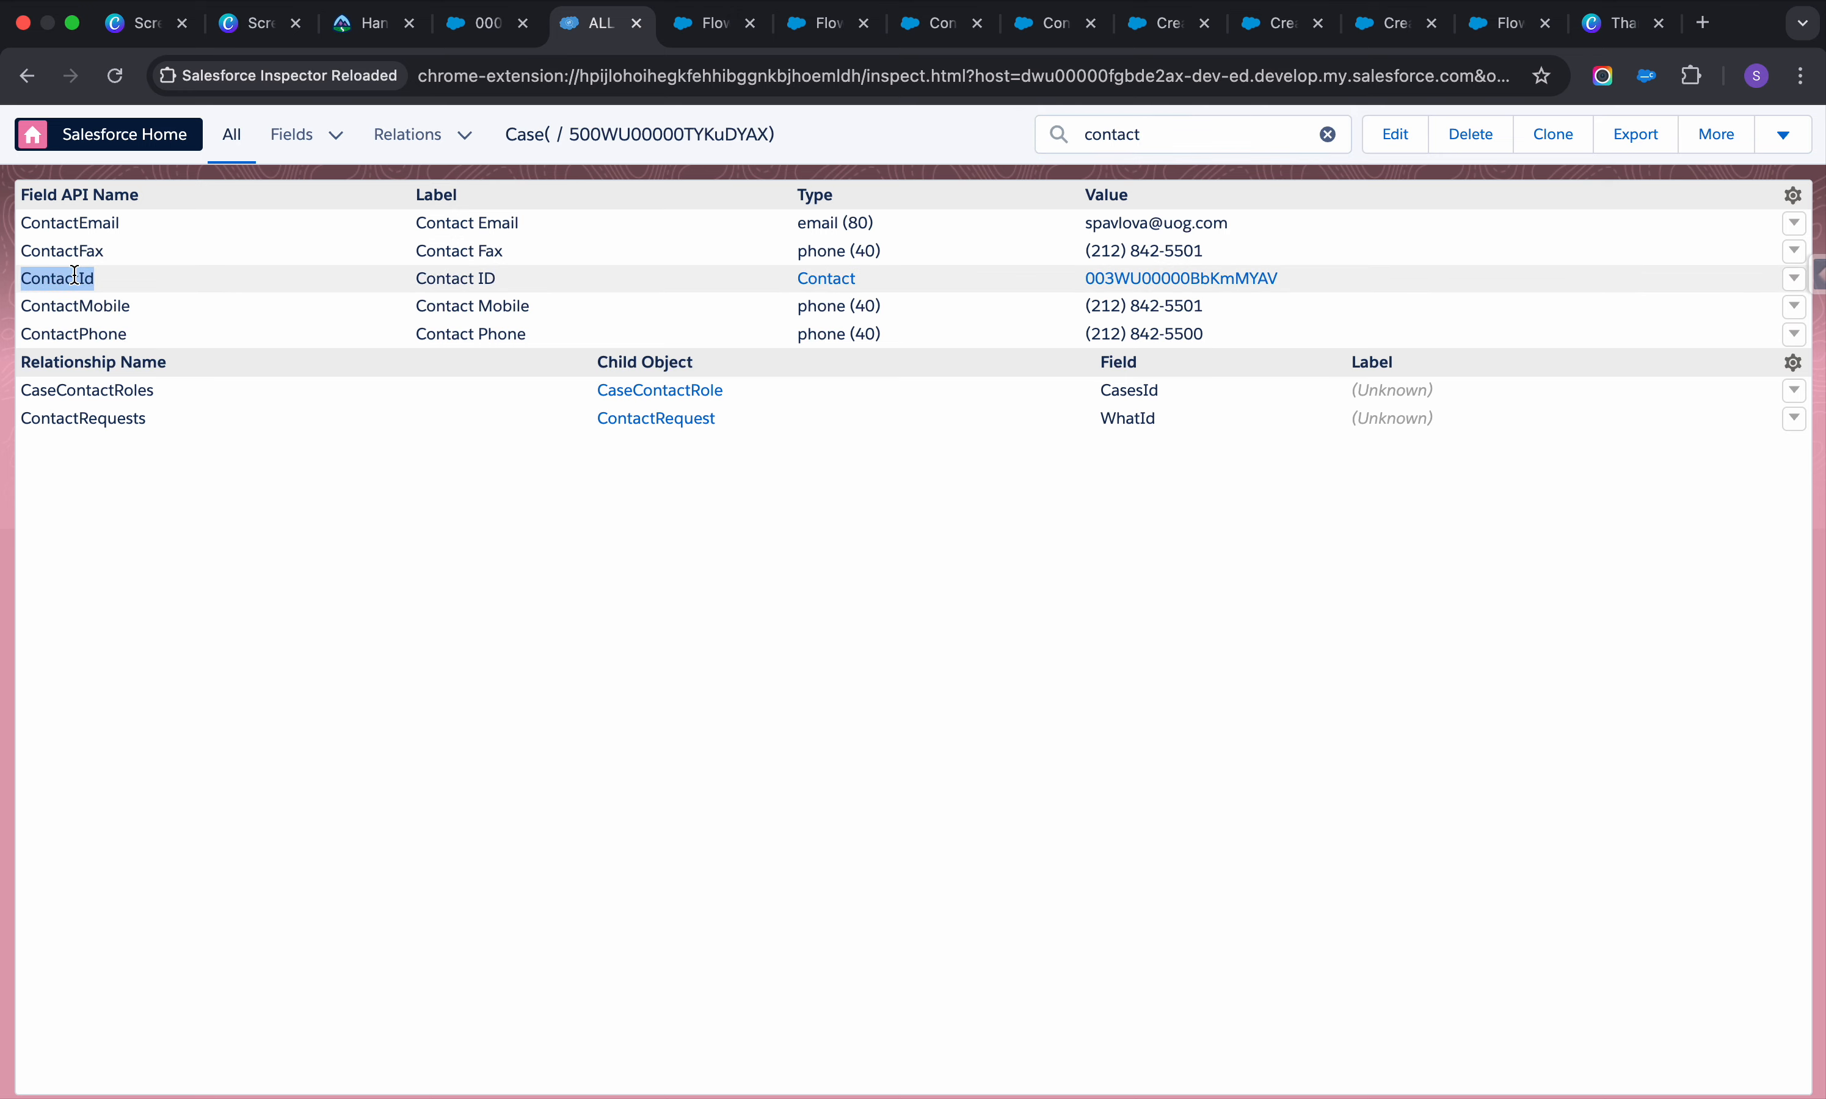
{"action": "left_click", "coordinate": [705, 23]}
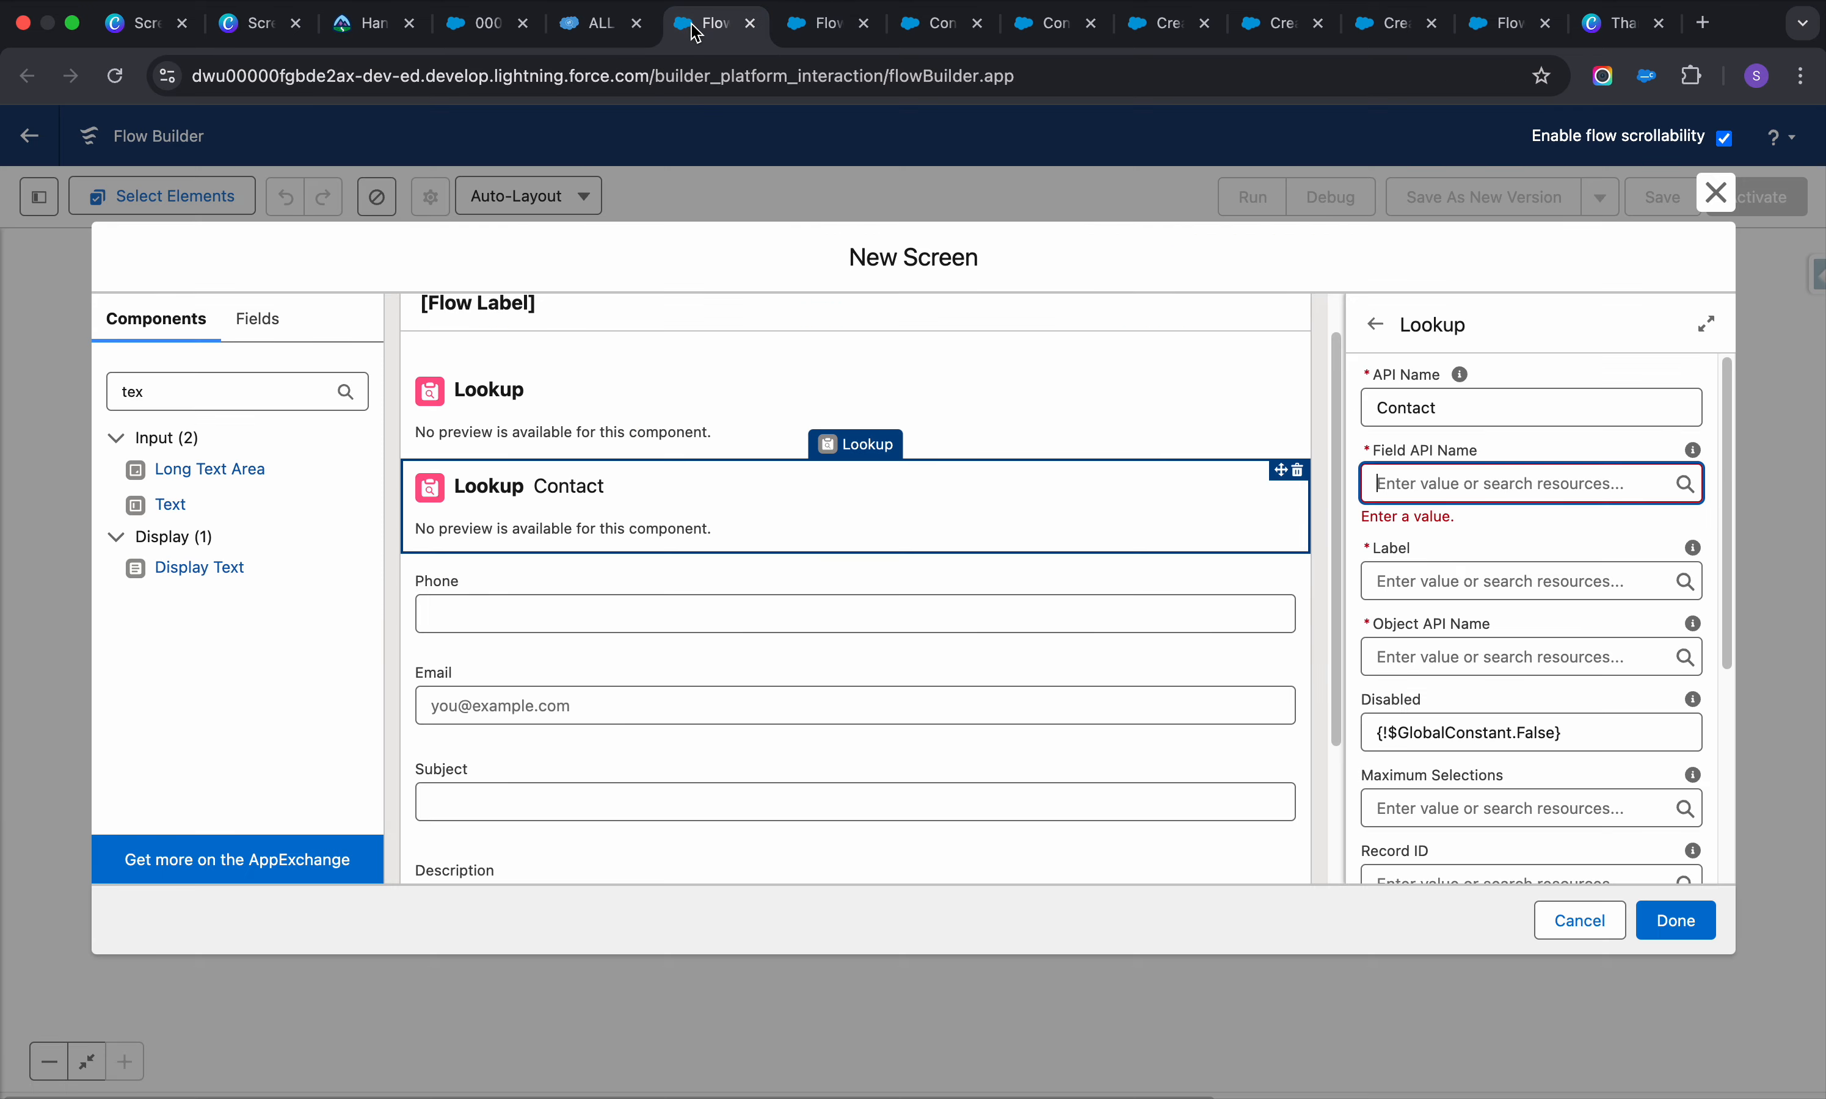
Set the lookup's Field API Name to ContactId and its label to Contact
{"action": "left_click", "coordinate": [1436, 471]}
{"action": "left_click", "coordinate": [1429, 483]}
{"action": "key", "text": "cmd+v"}
{"action": "left_click", "coordinate": [1513, 535]}
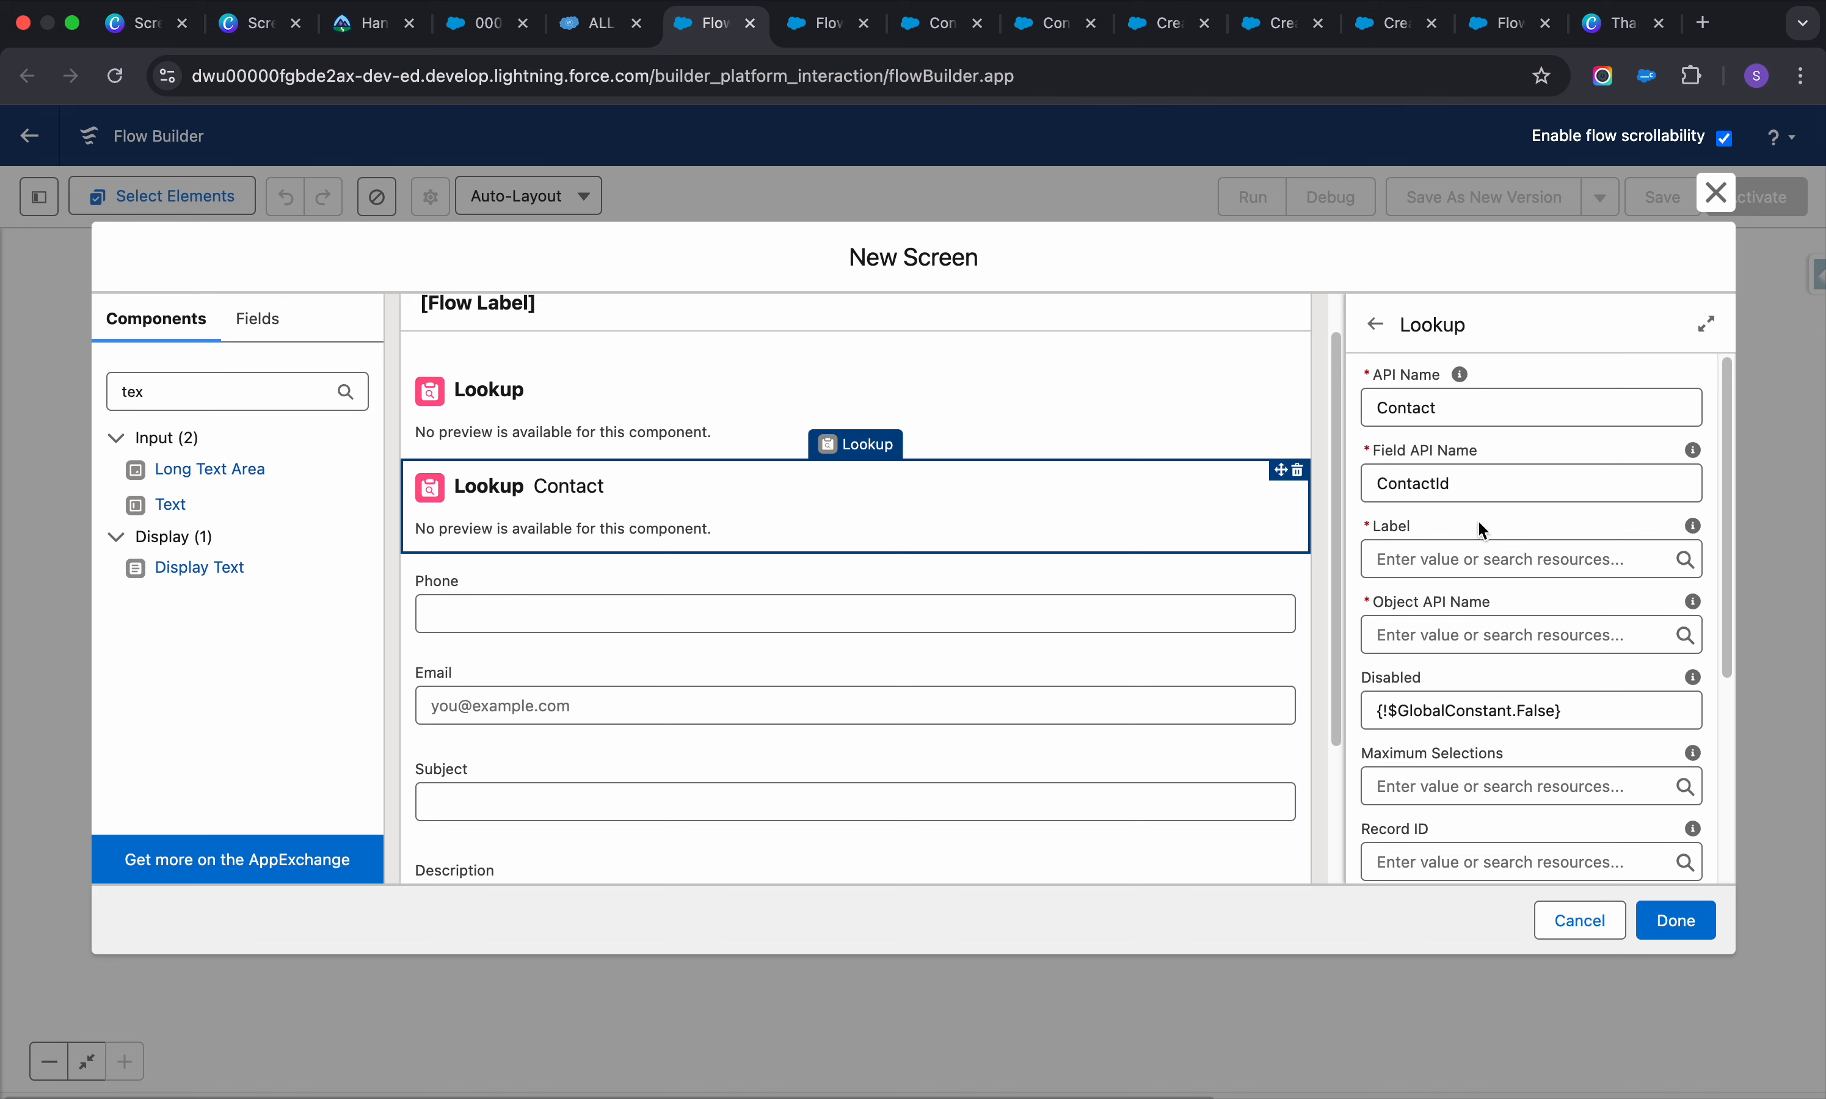
{"action": "left_click", "coordinate": [1499, 561]}
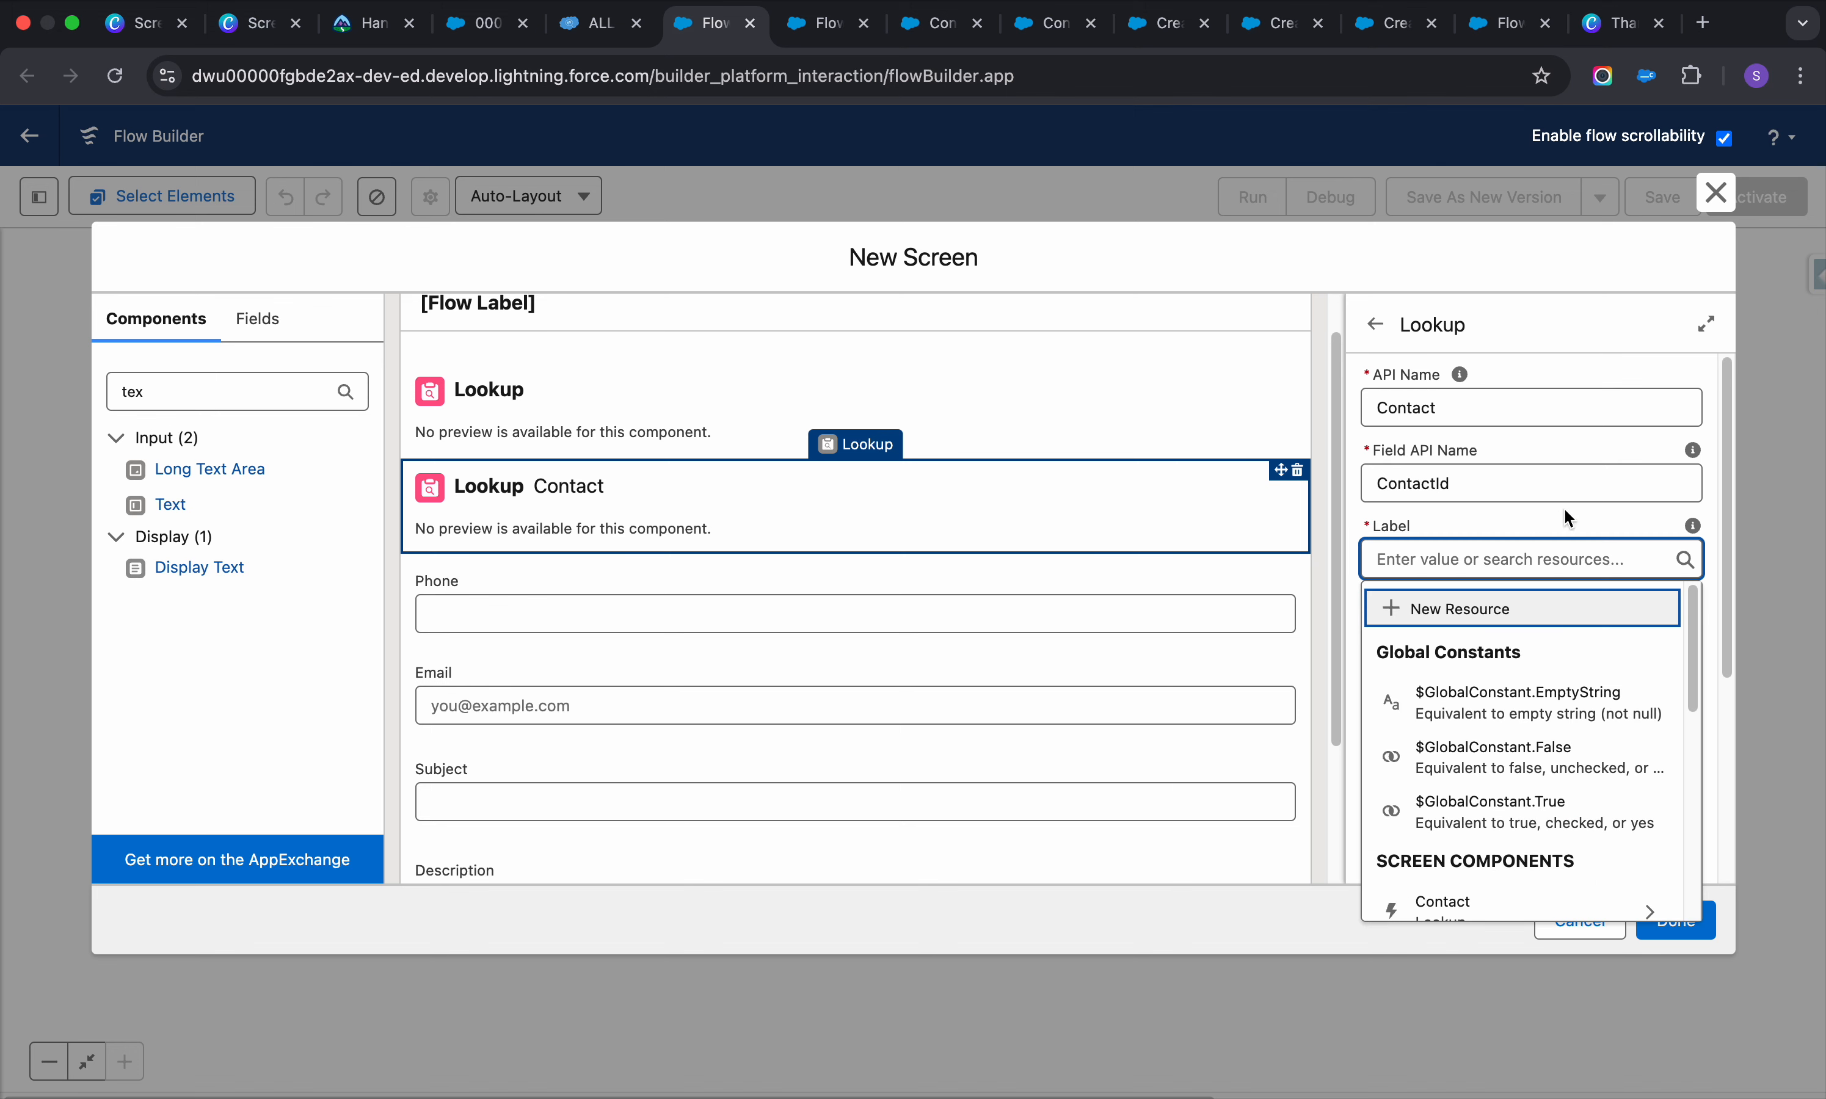
{"action": "scroll", "coordinate": [1539, 640], "scroll_direction": "down", "scroll_amount": 3}
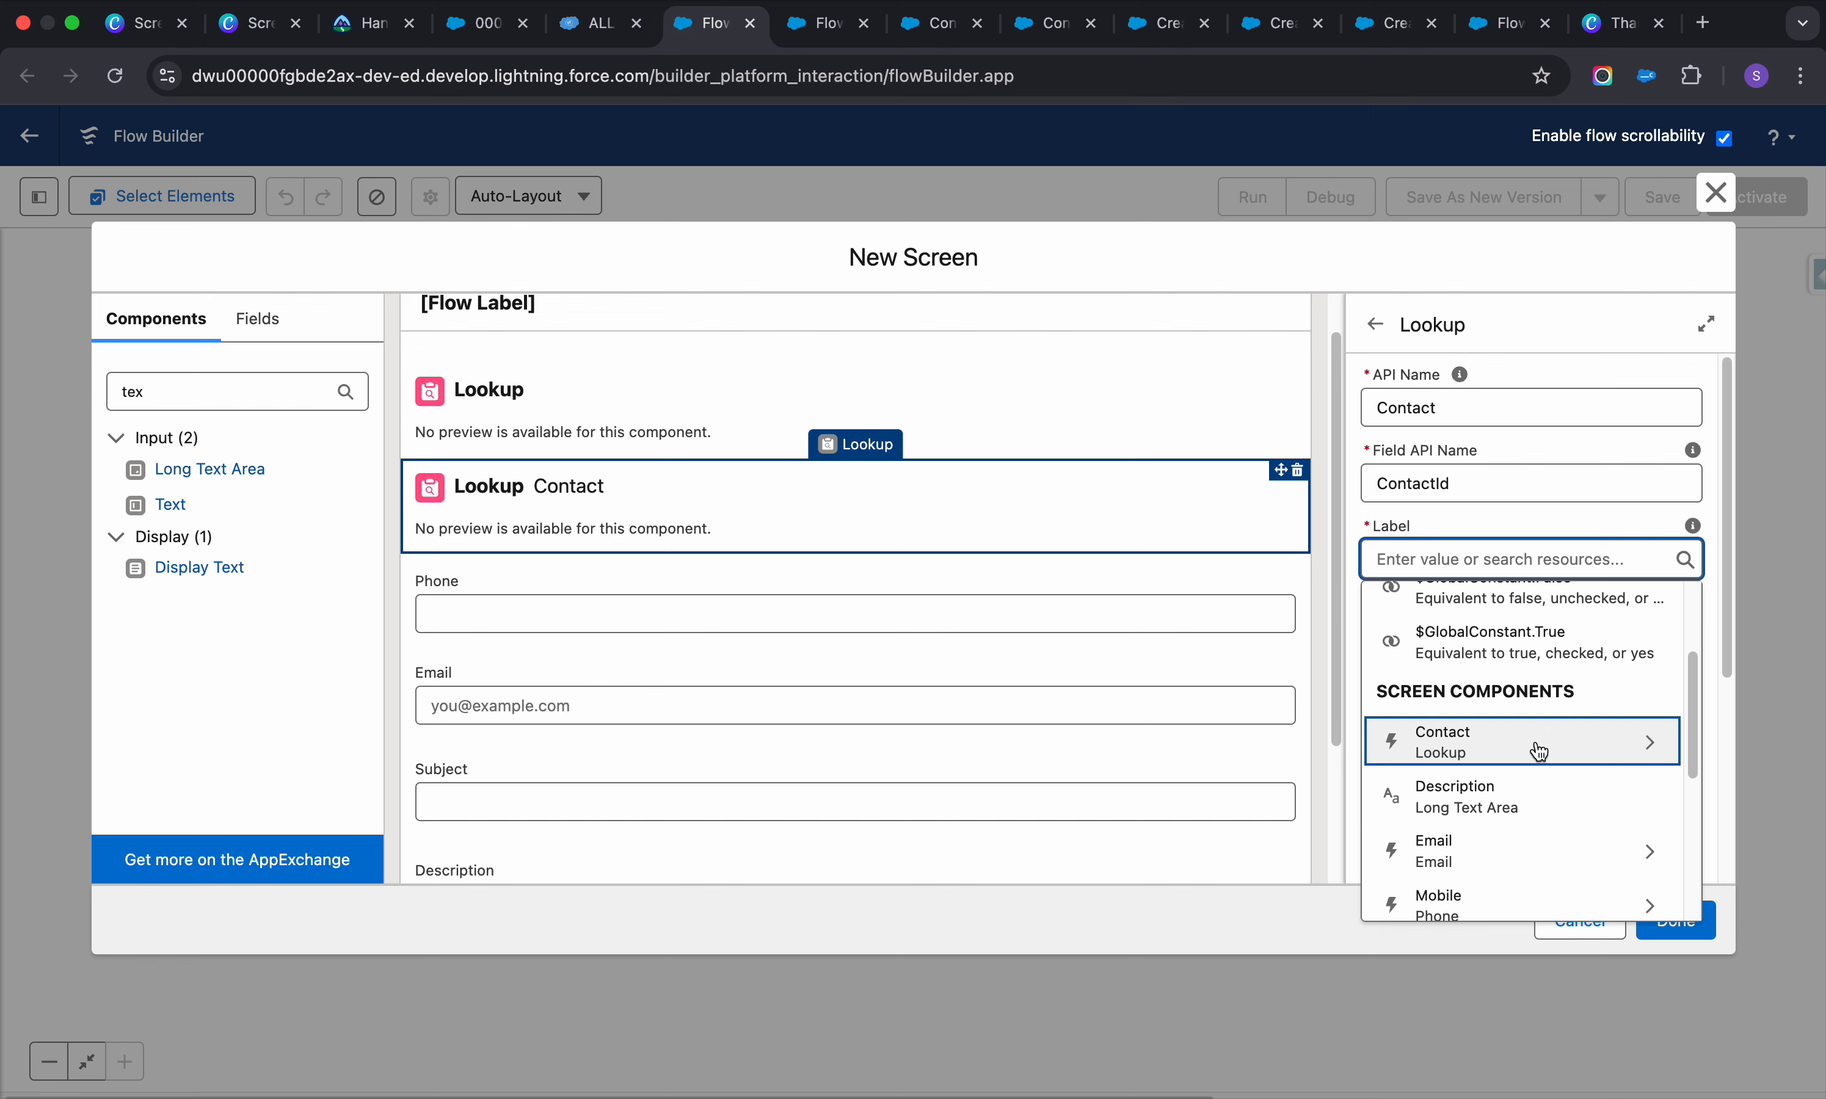
{"action": "scroll", "coordinate": [1538, 753], "scroll_direction": "up", "scroll_amount": 2}
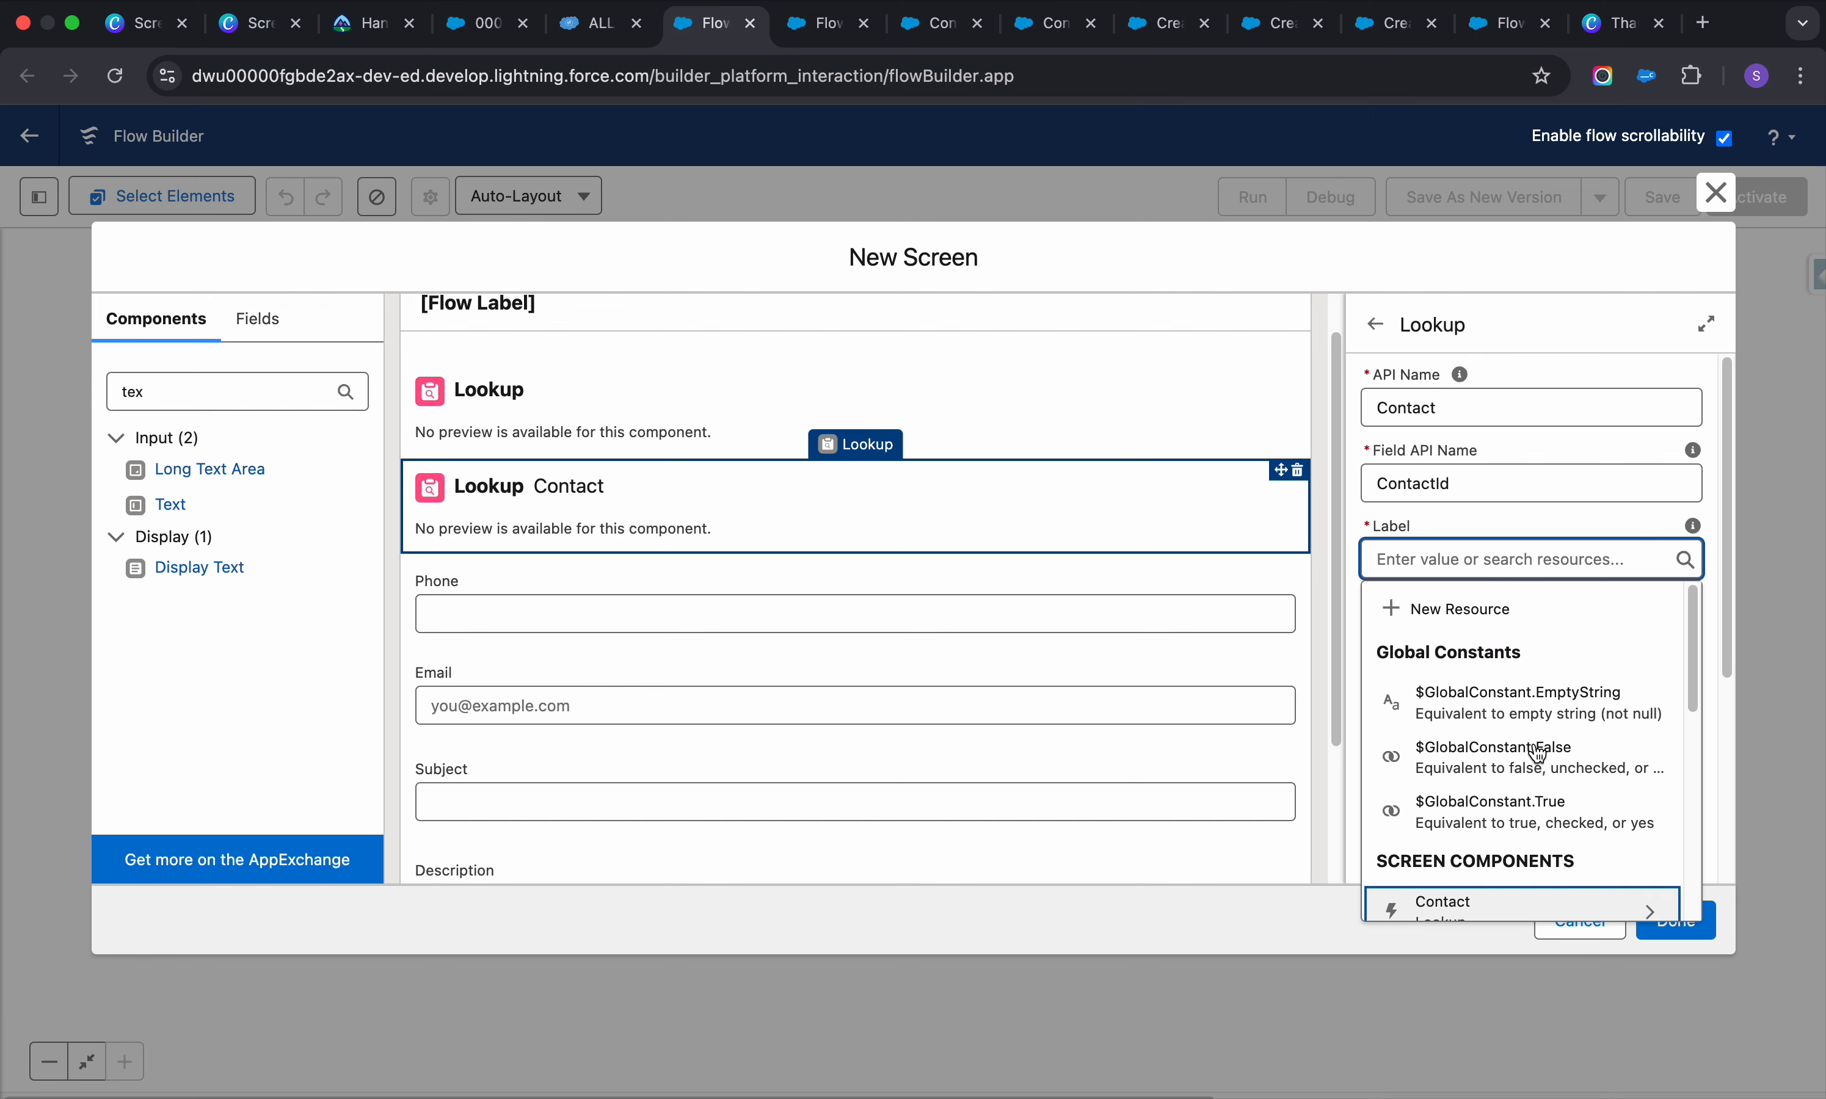
{"action": "scroll", "coordinate": [1519, 778], "scroll_direction": "down", "scroll_amount": 3}
{"action": "scroll", "coordinate": [1520, 778], "scroll_direction": "down", "scroll_amount": 5}
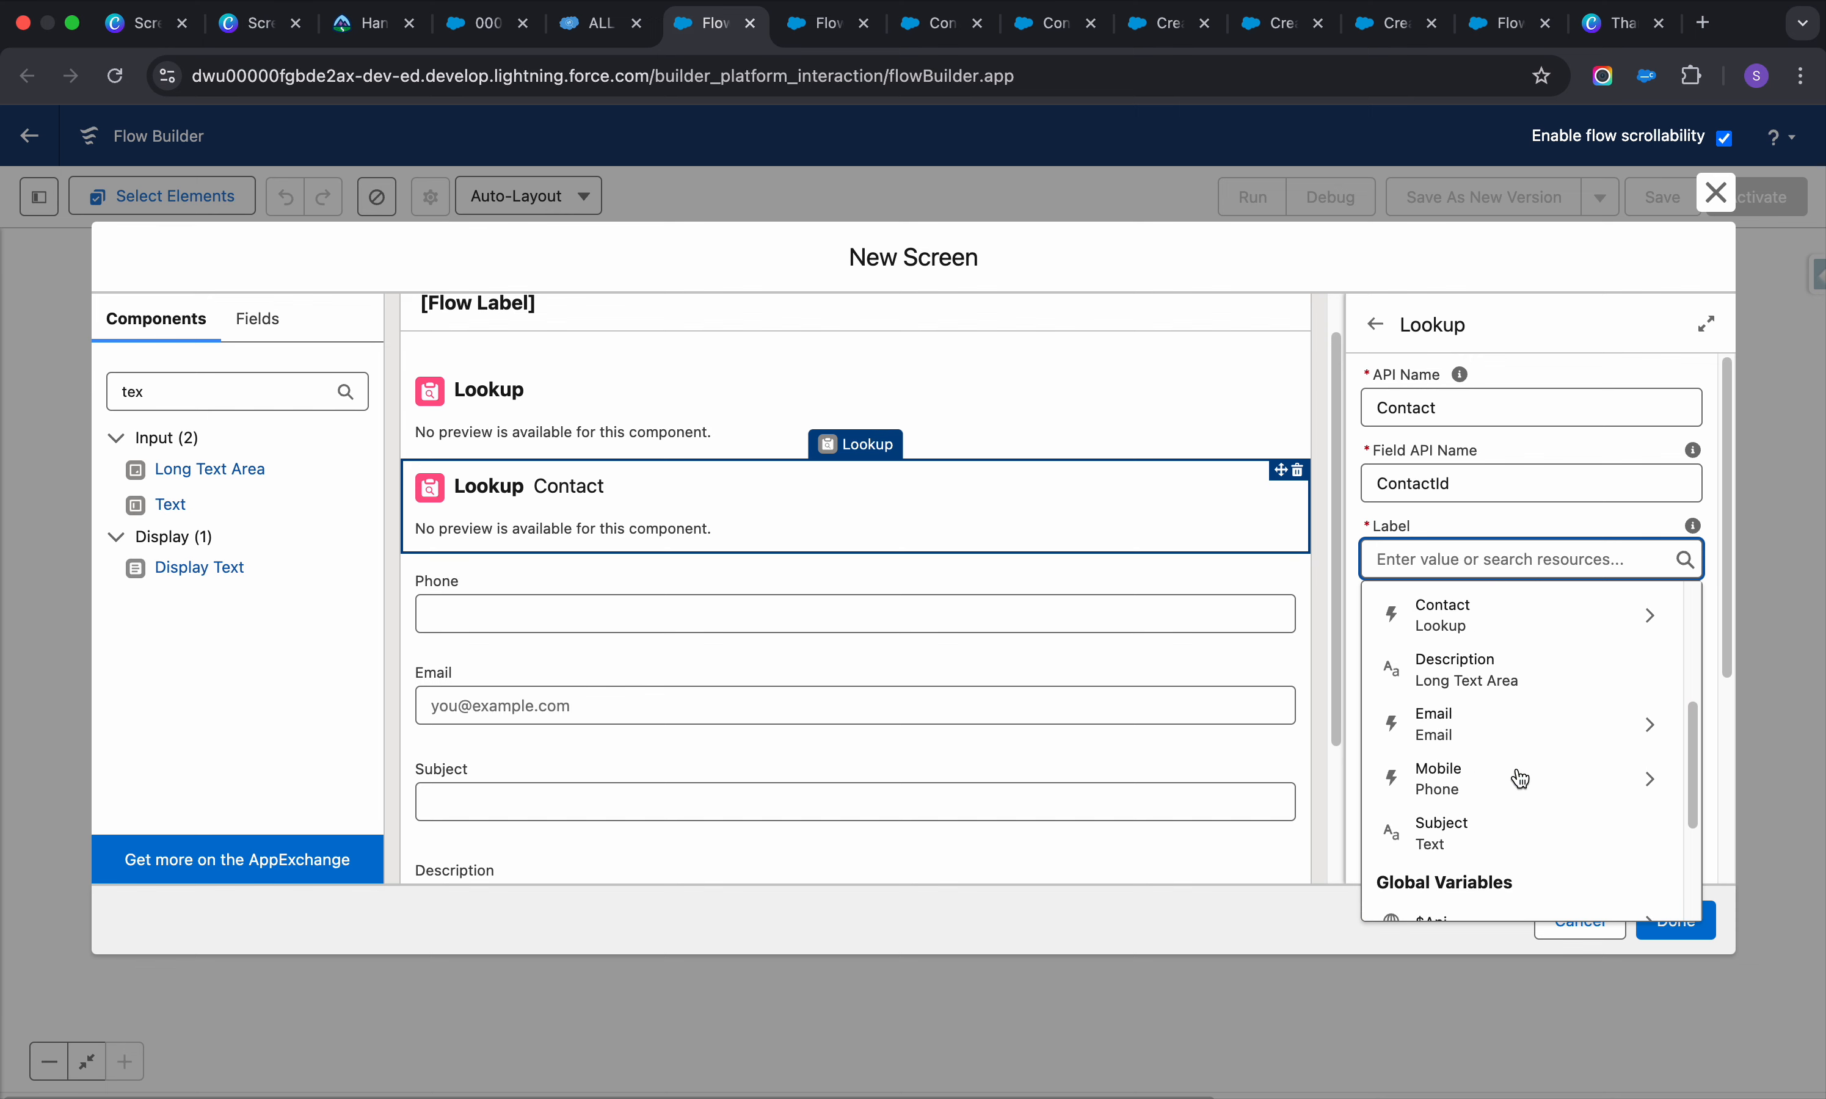
{"action": "scroll", "coordinate": [1516, 775], "scroll_direction": "up", "scroll_amount": 8}
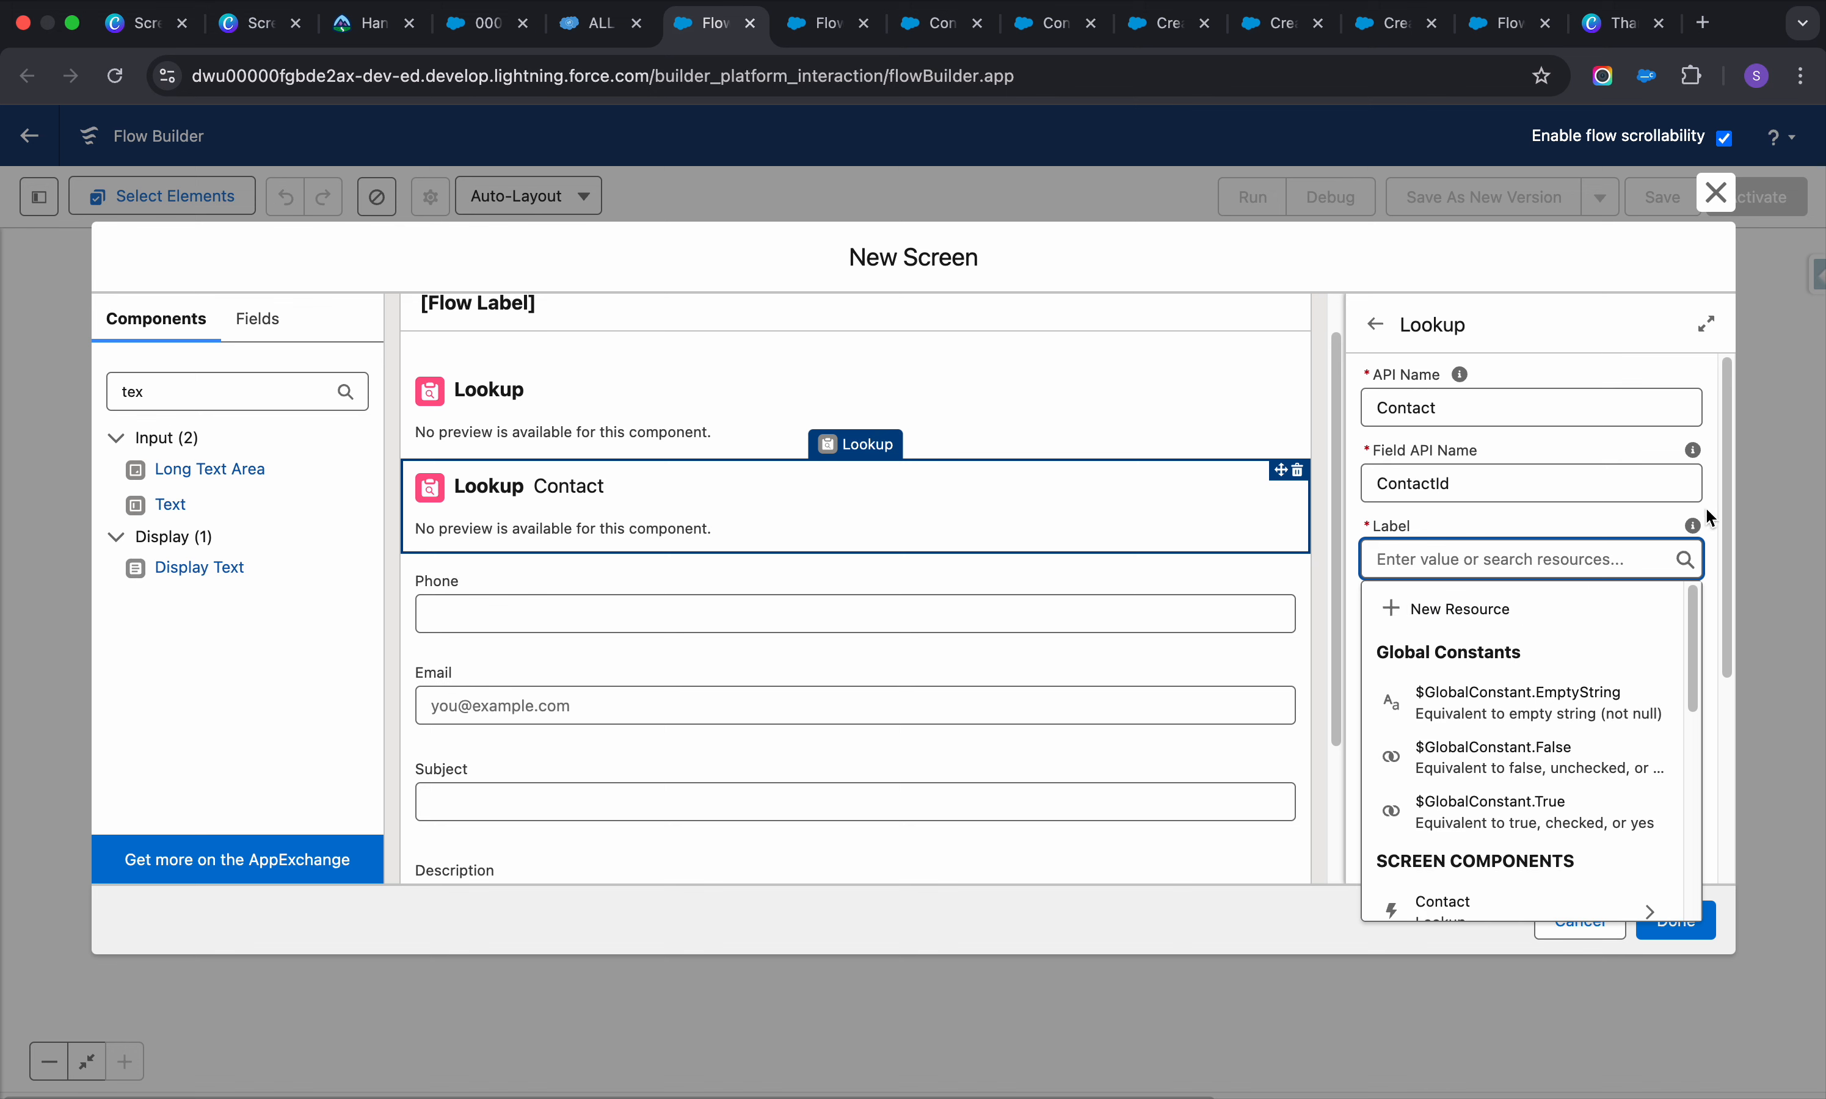
{"action": "type", "text": "Contact"}
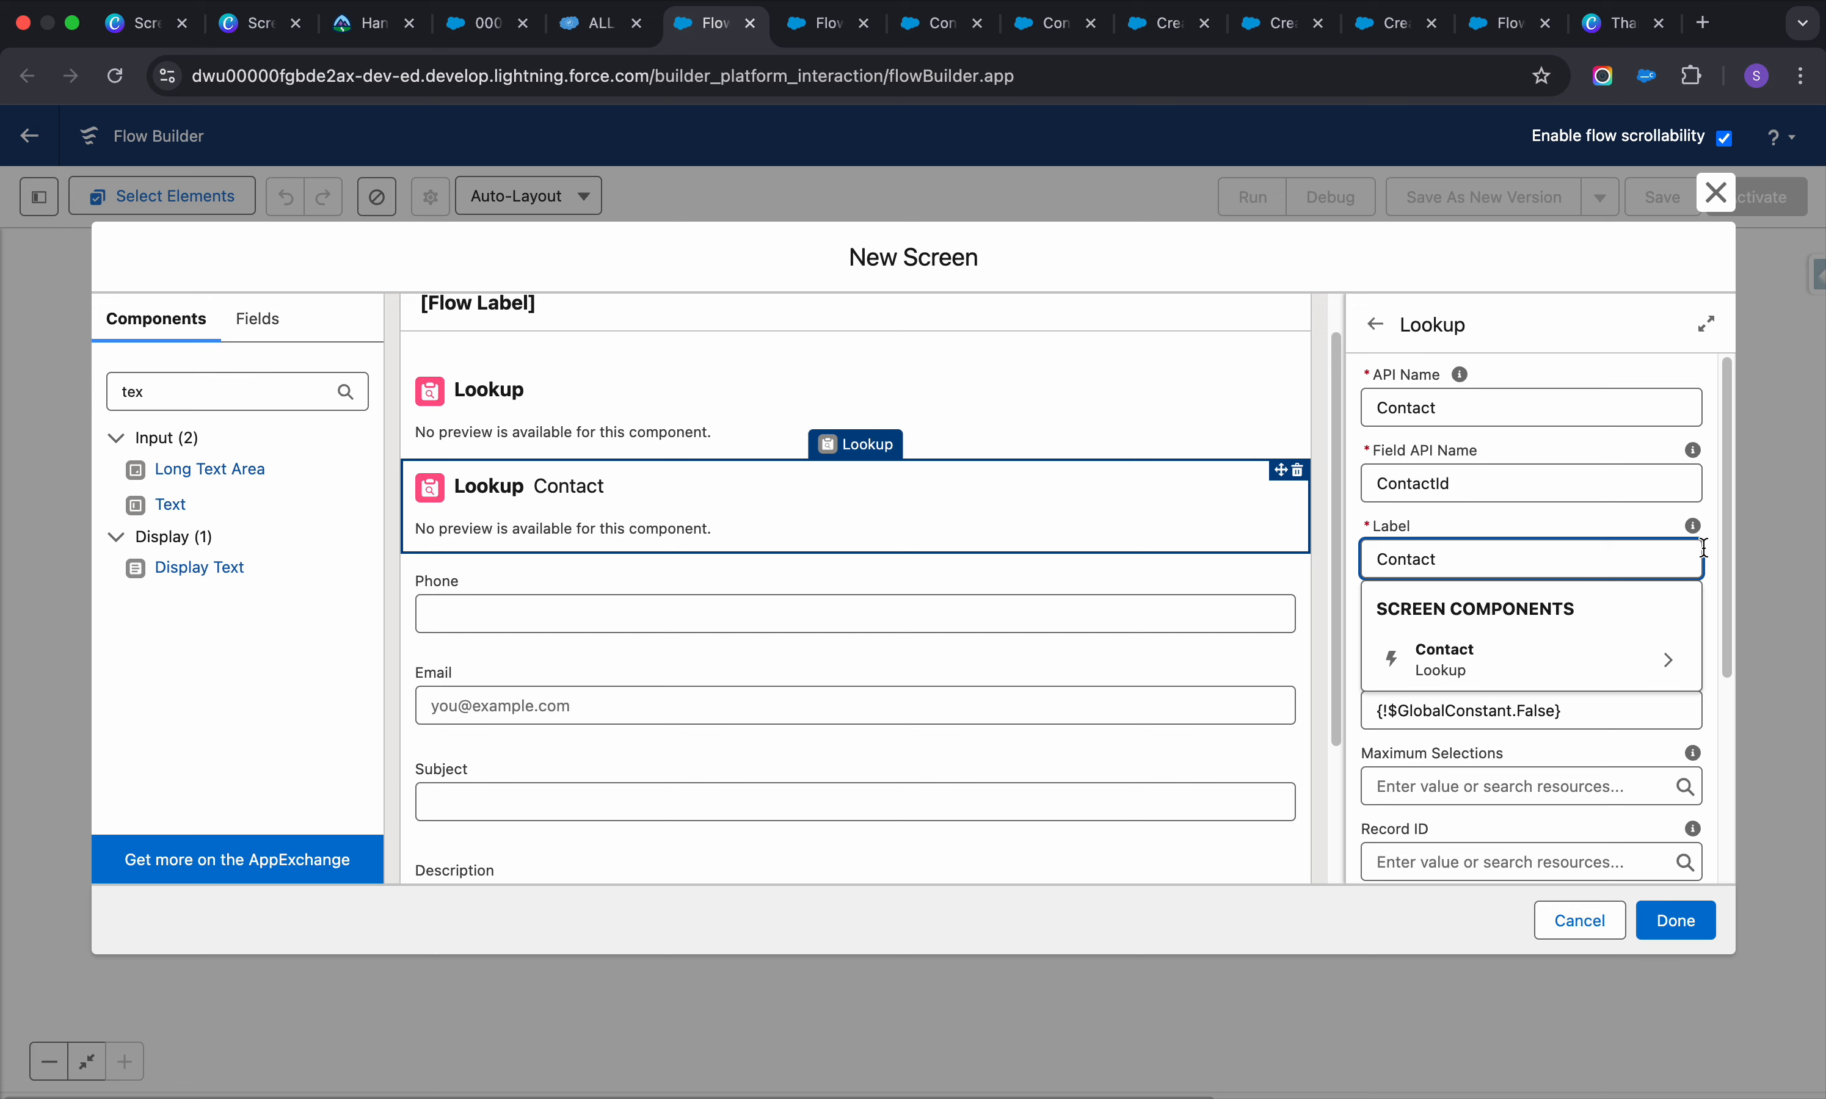
{"action": "left_click", "coordinate": [1709, 523]}
Set the Object API Name to case and make the lookup required with $GlobalConstant.True
{"action": "scroll", "coordinate": [1419, 658], "scroll_direction": "down", "scroll_amount": 2}
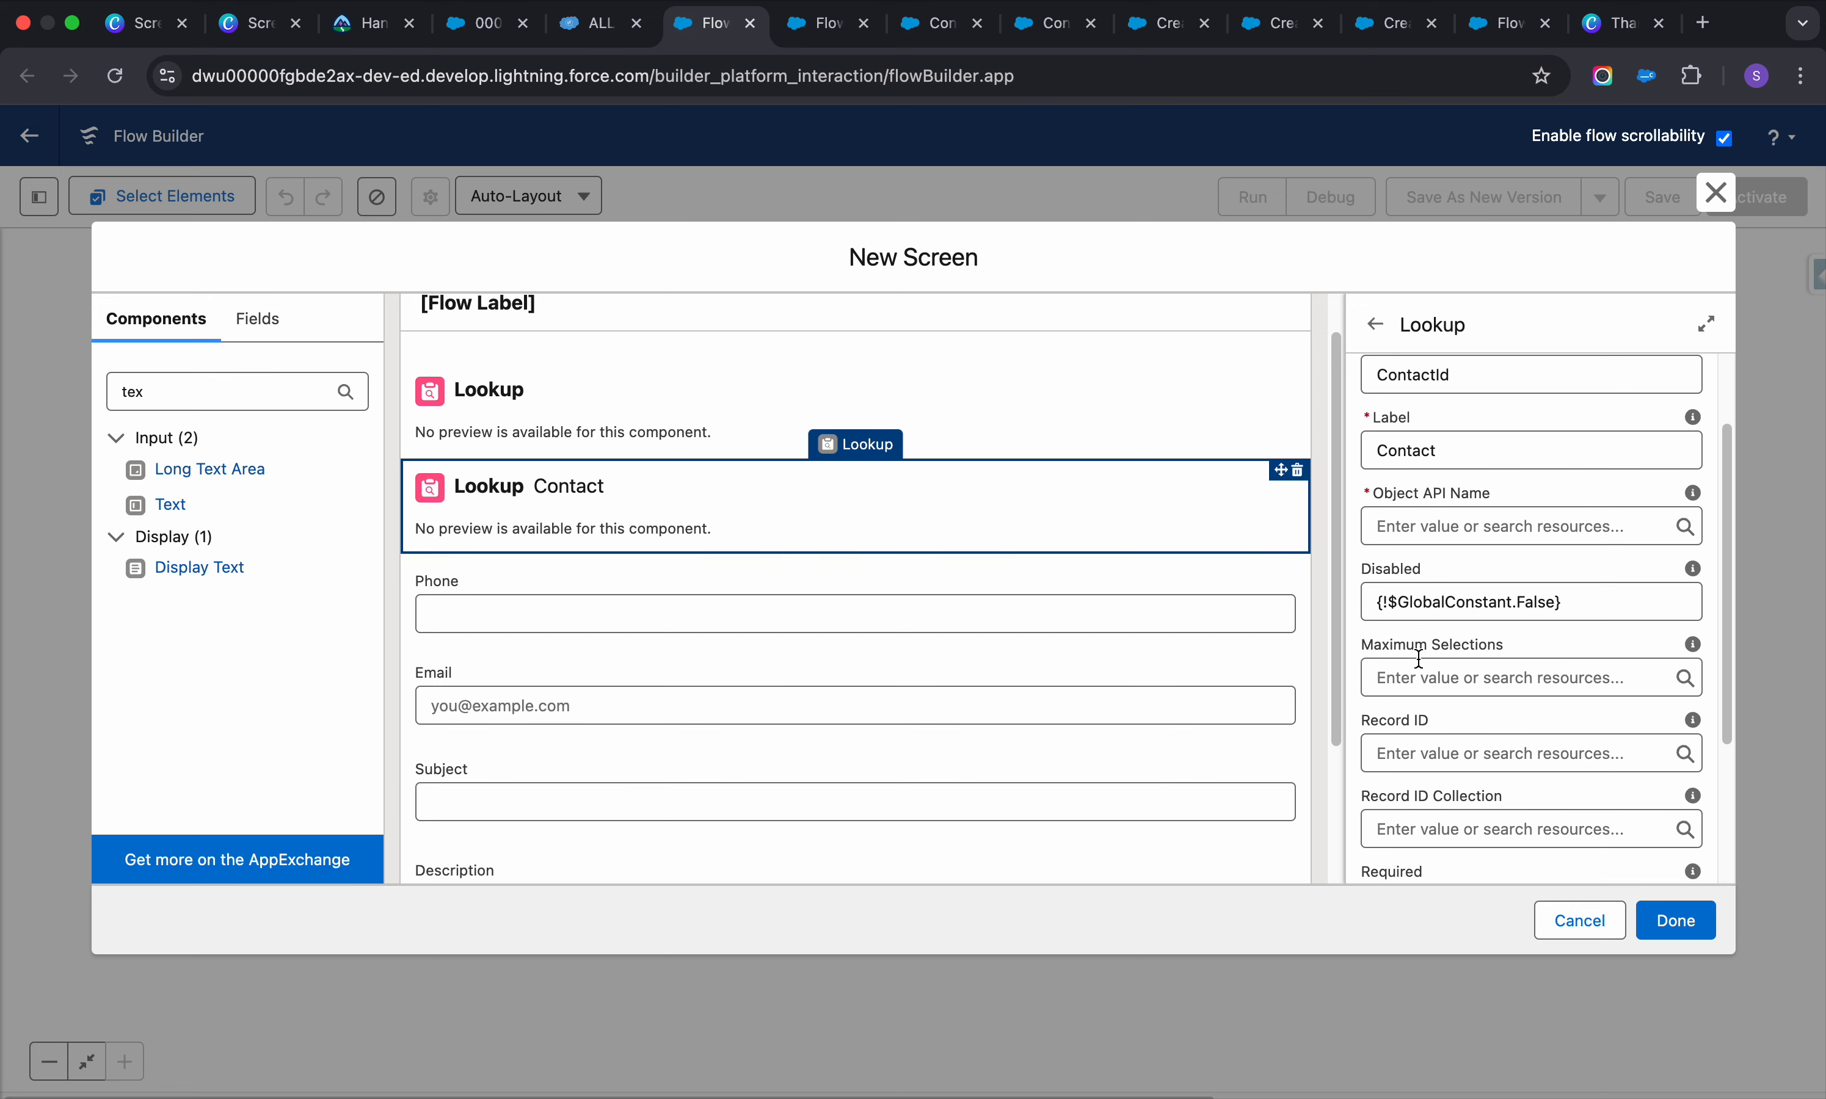
{"action": "left_click", "coordinate": [1474, 526]}
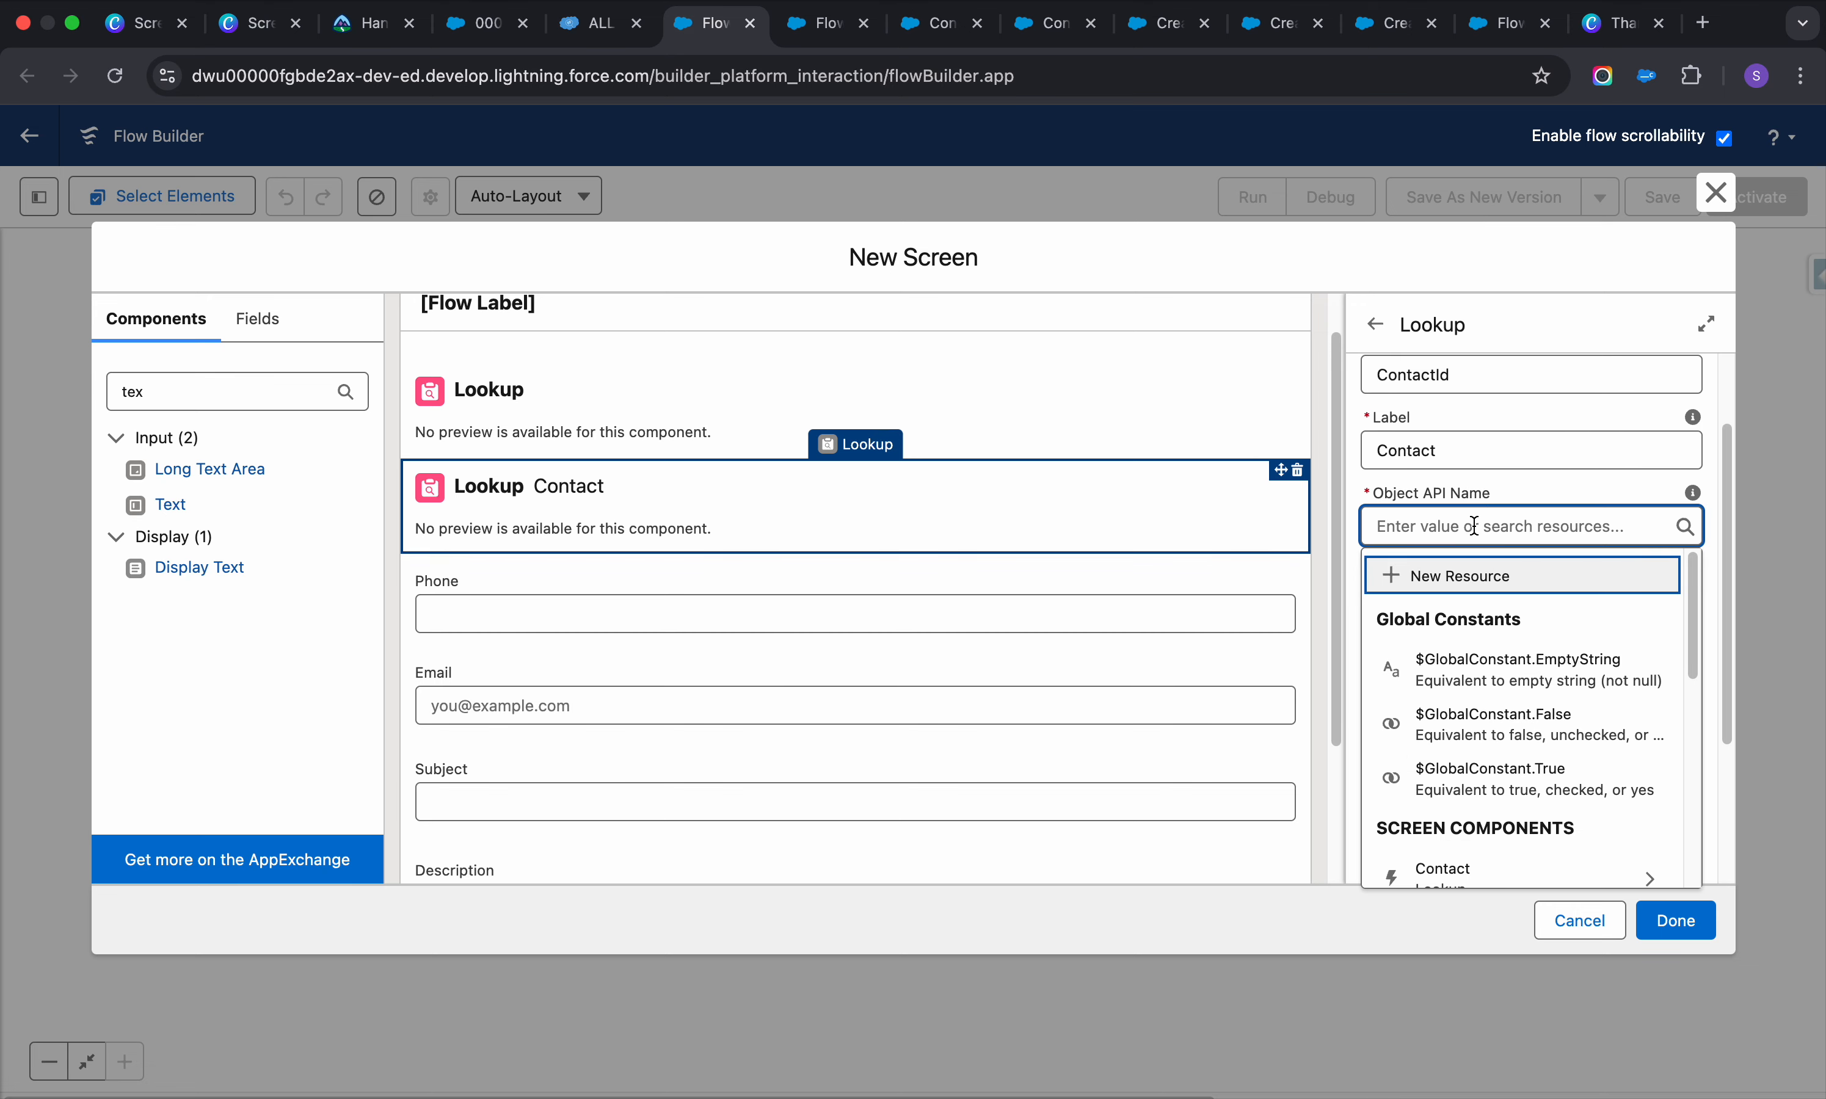
{"action": "type", "text": "case"}
{"action": "left_click", "coordinate": [1552, 646]}
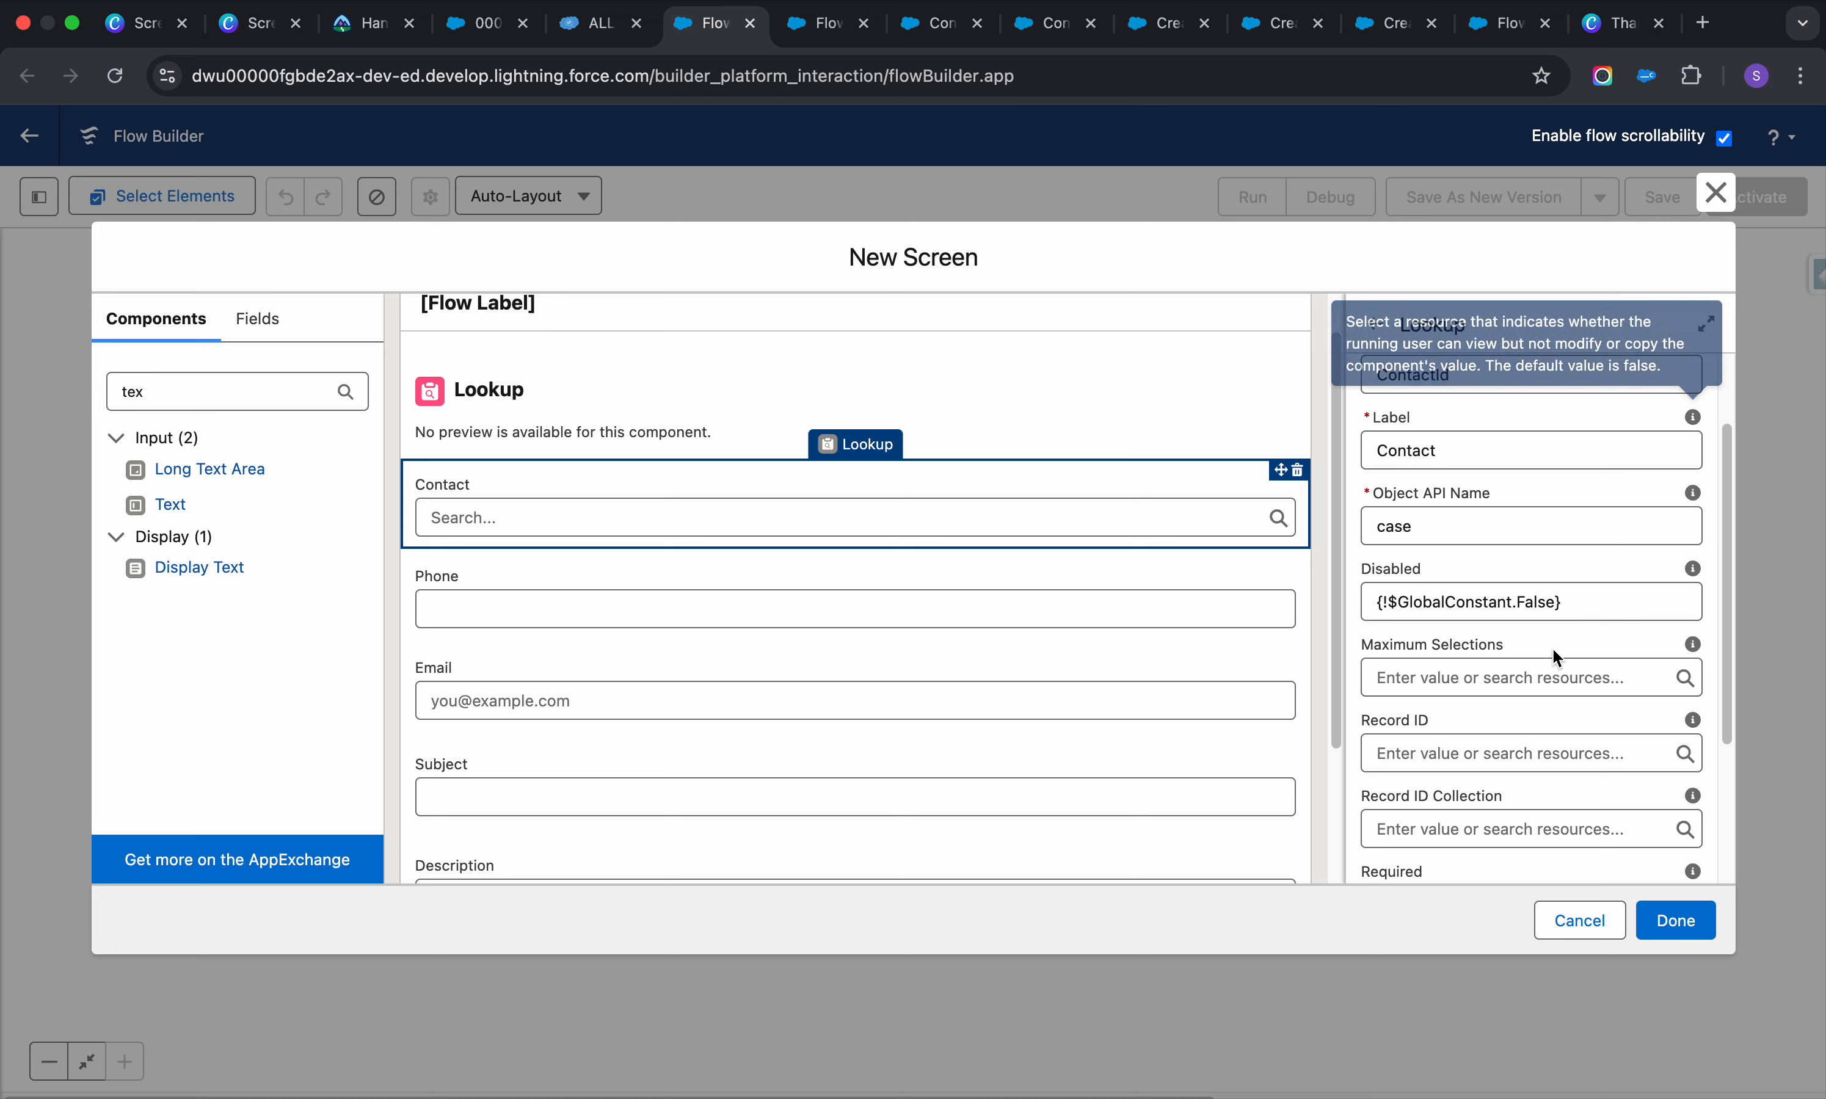
{"action": "scroll", "coordinate": [1527, 660], "scroll_direction": "down", "scroll_amount": 3}
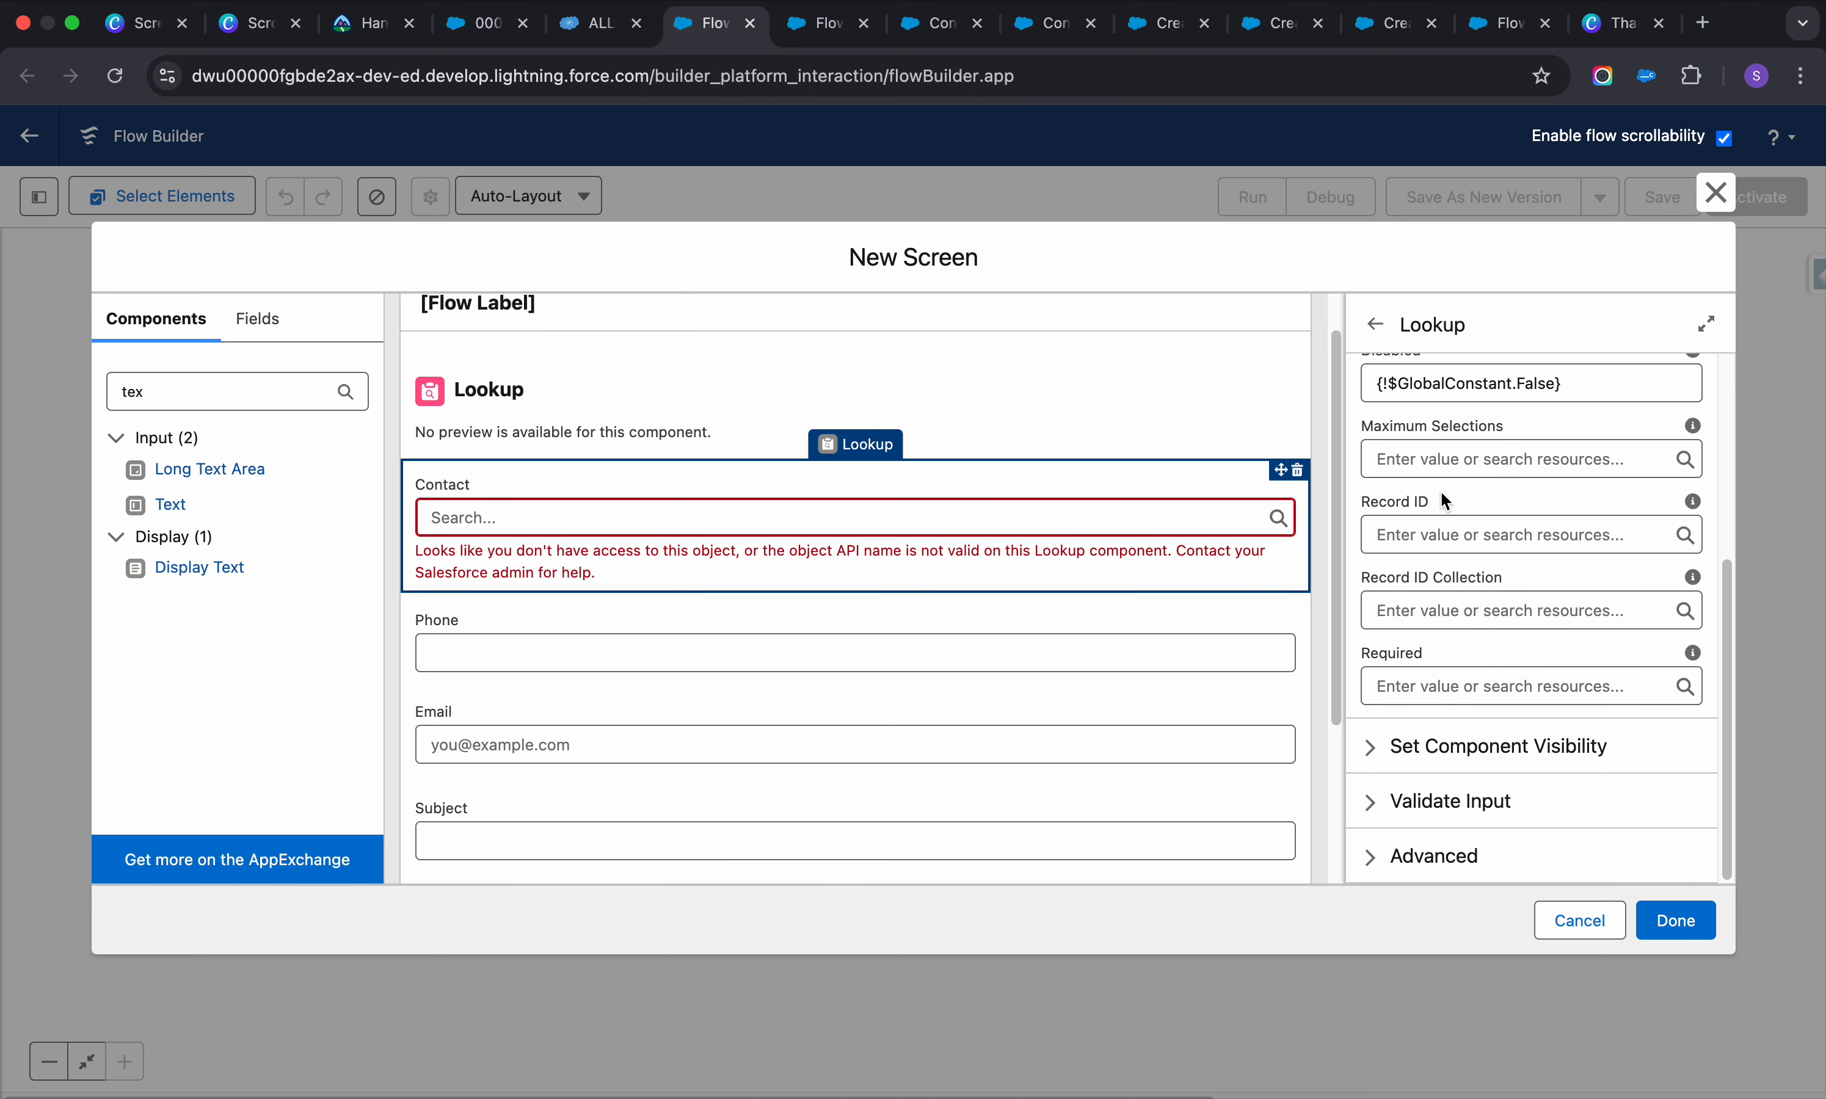
{"action": "scroll", "coordinate": [1460, 442], "scroll_direction": "up", "scroll_amount": 1}
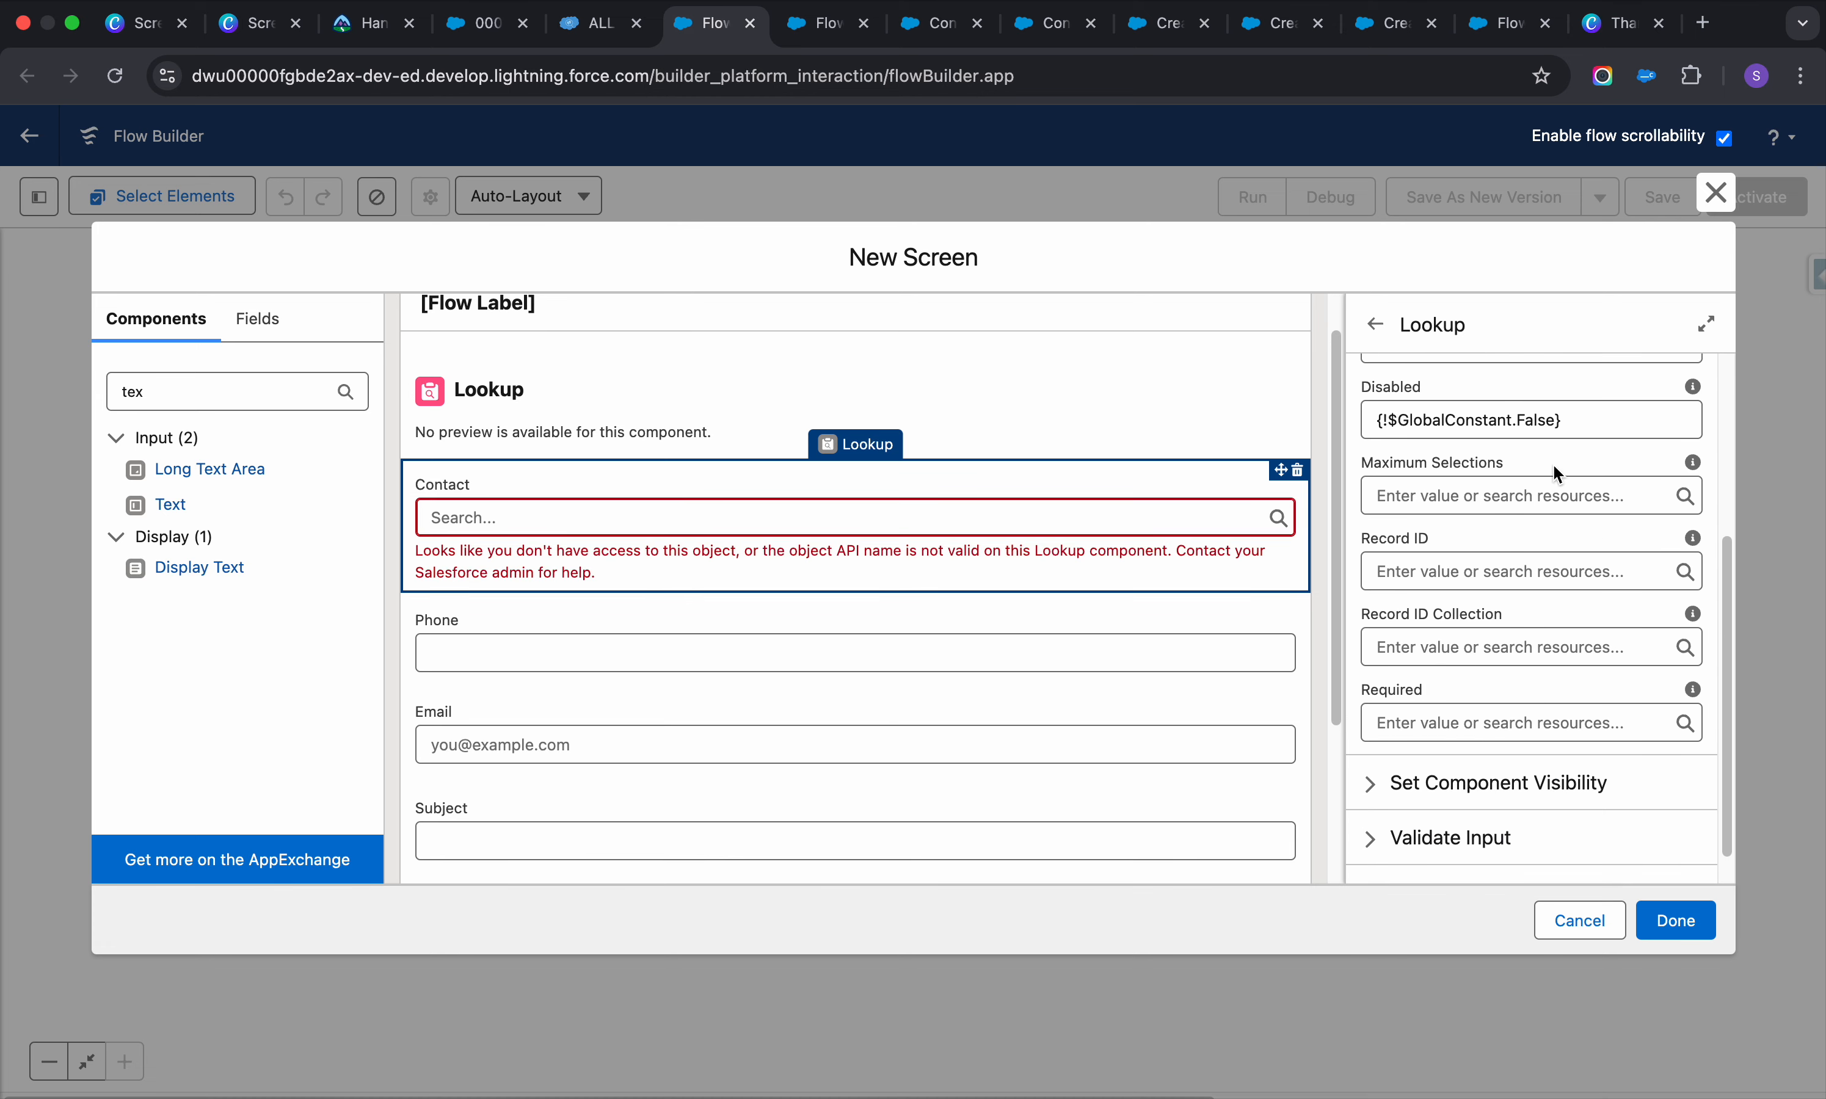
{"action": "left_click", "coordinate": [1456, 715]}
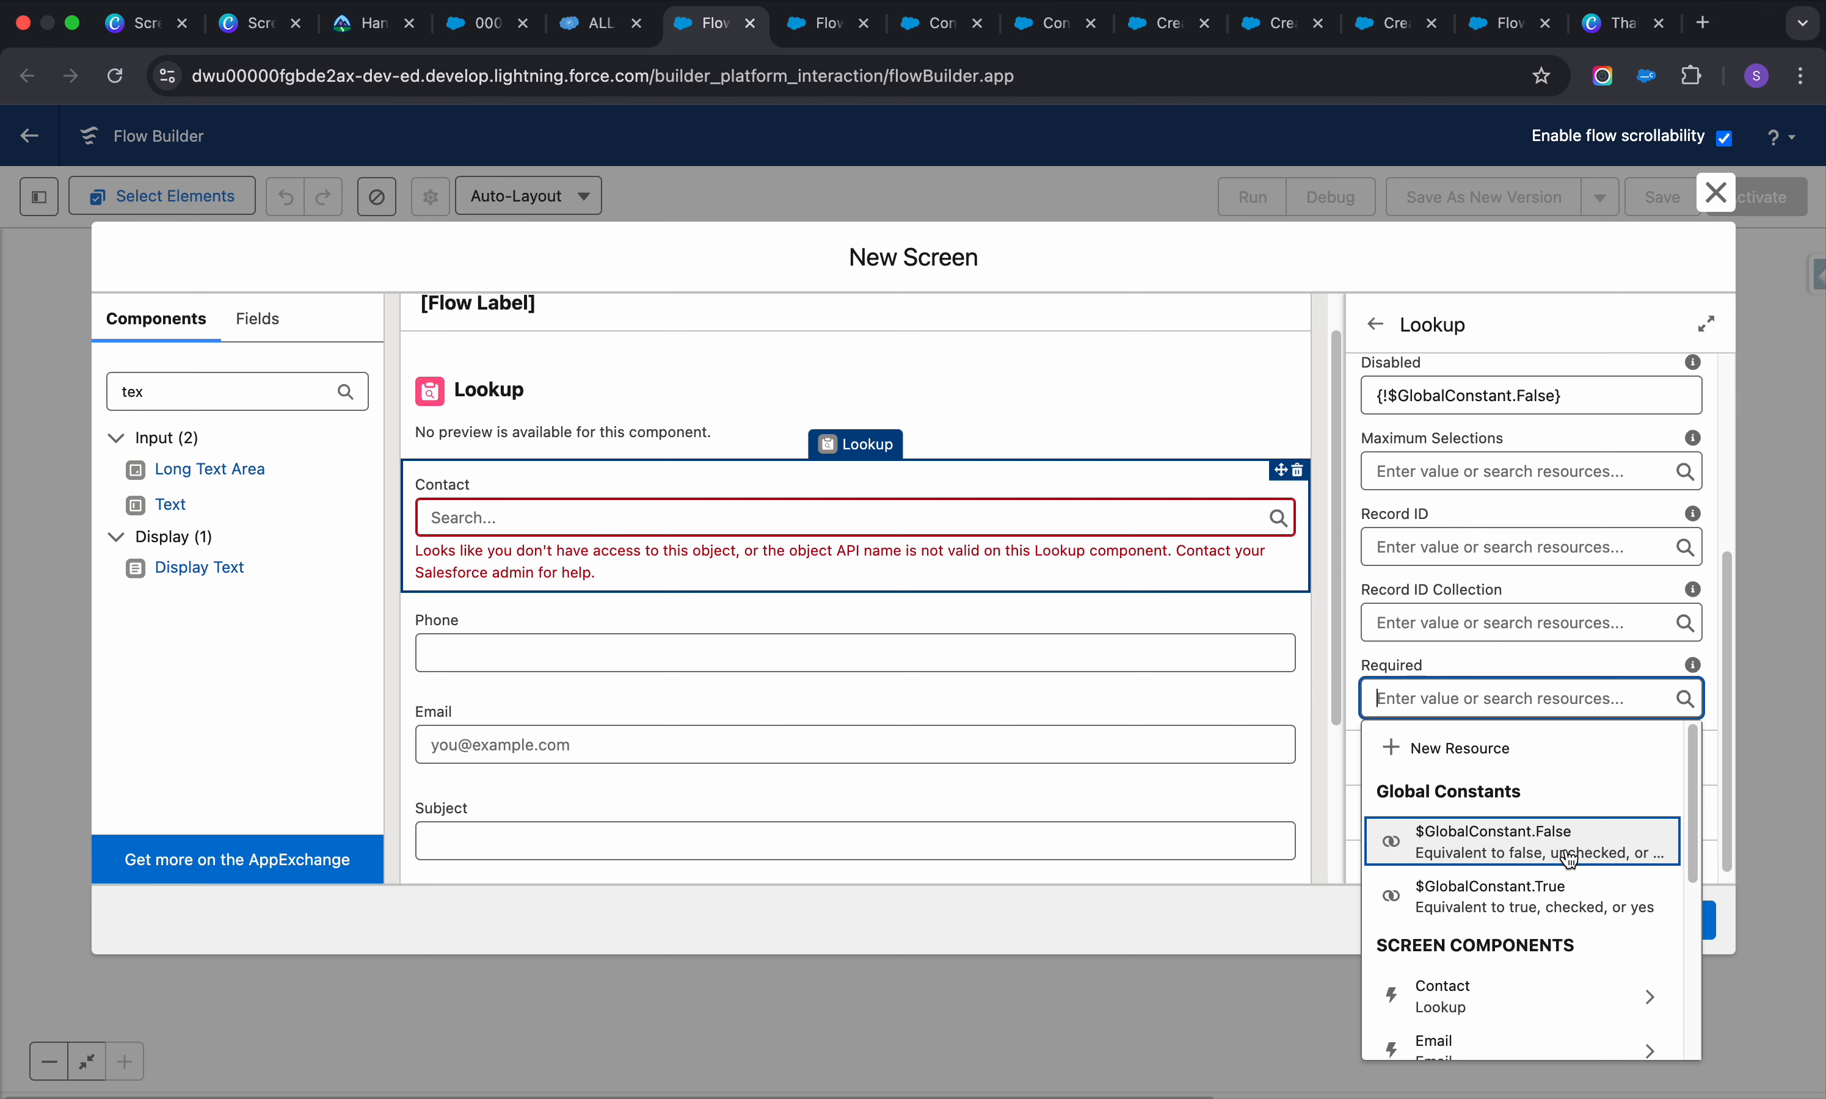
{"action": "left_click", "coordinate": [1556, 893]}
Correct the Object API Name to 'Case' so the lookup error clears
{"action": "scroll", "coordinate": [690, 528], "scroll_direction": "up", "scroll_amount": 1}
{"action": "scroll", "coordinate": [675, 525], "scroll_direction": "down", "scroll_amount": 1}
{"action": "left_click", "coordinate": [662, 460]}
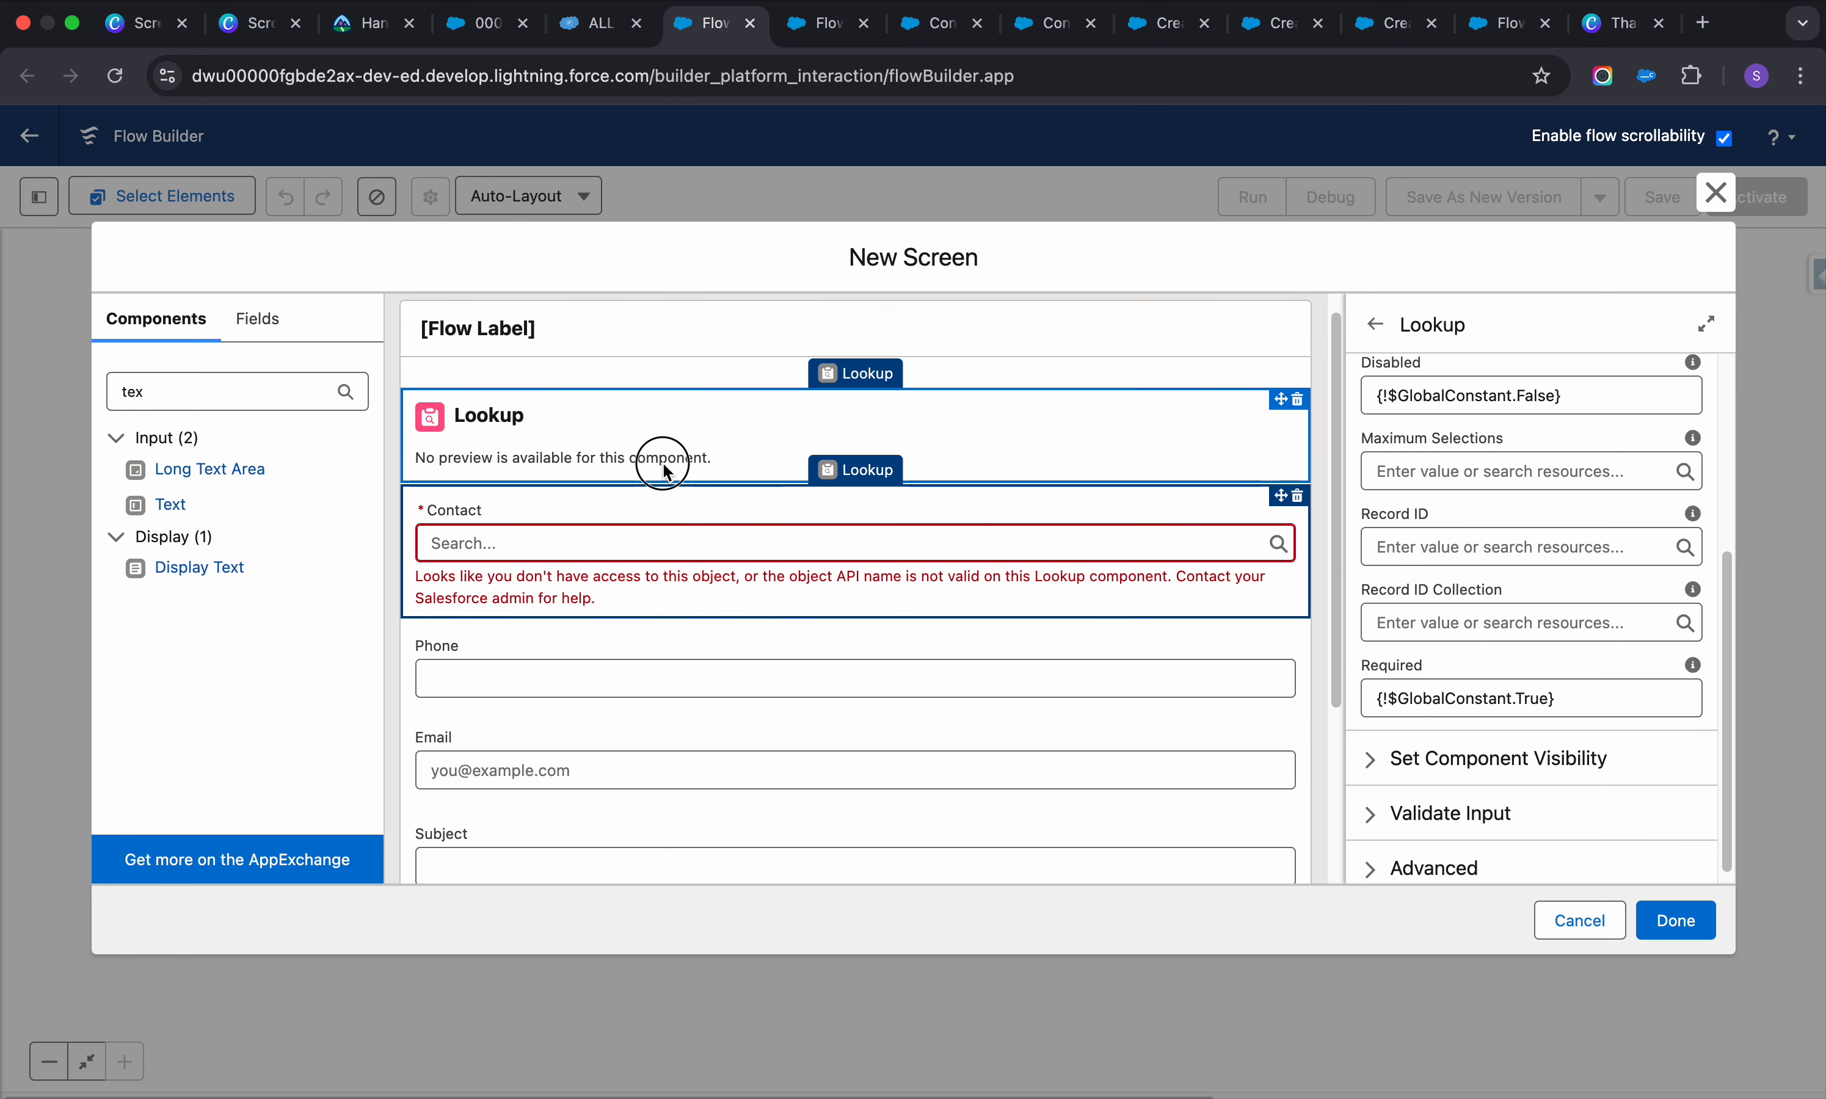
{"action": "left_click", "coordinate": [742, 563]}
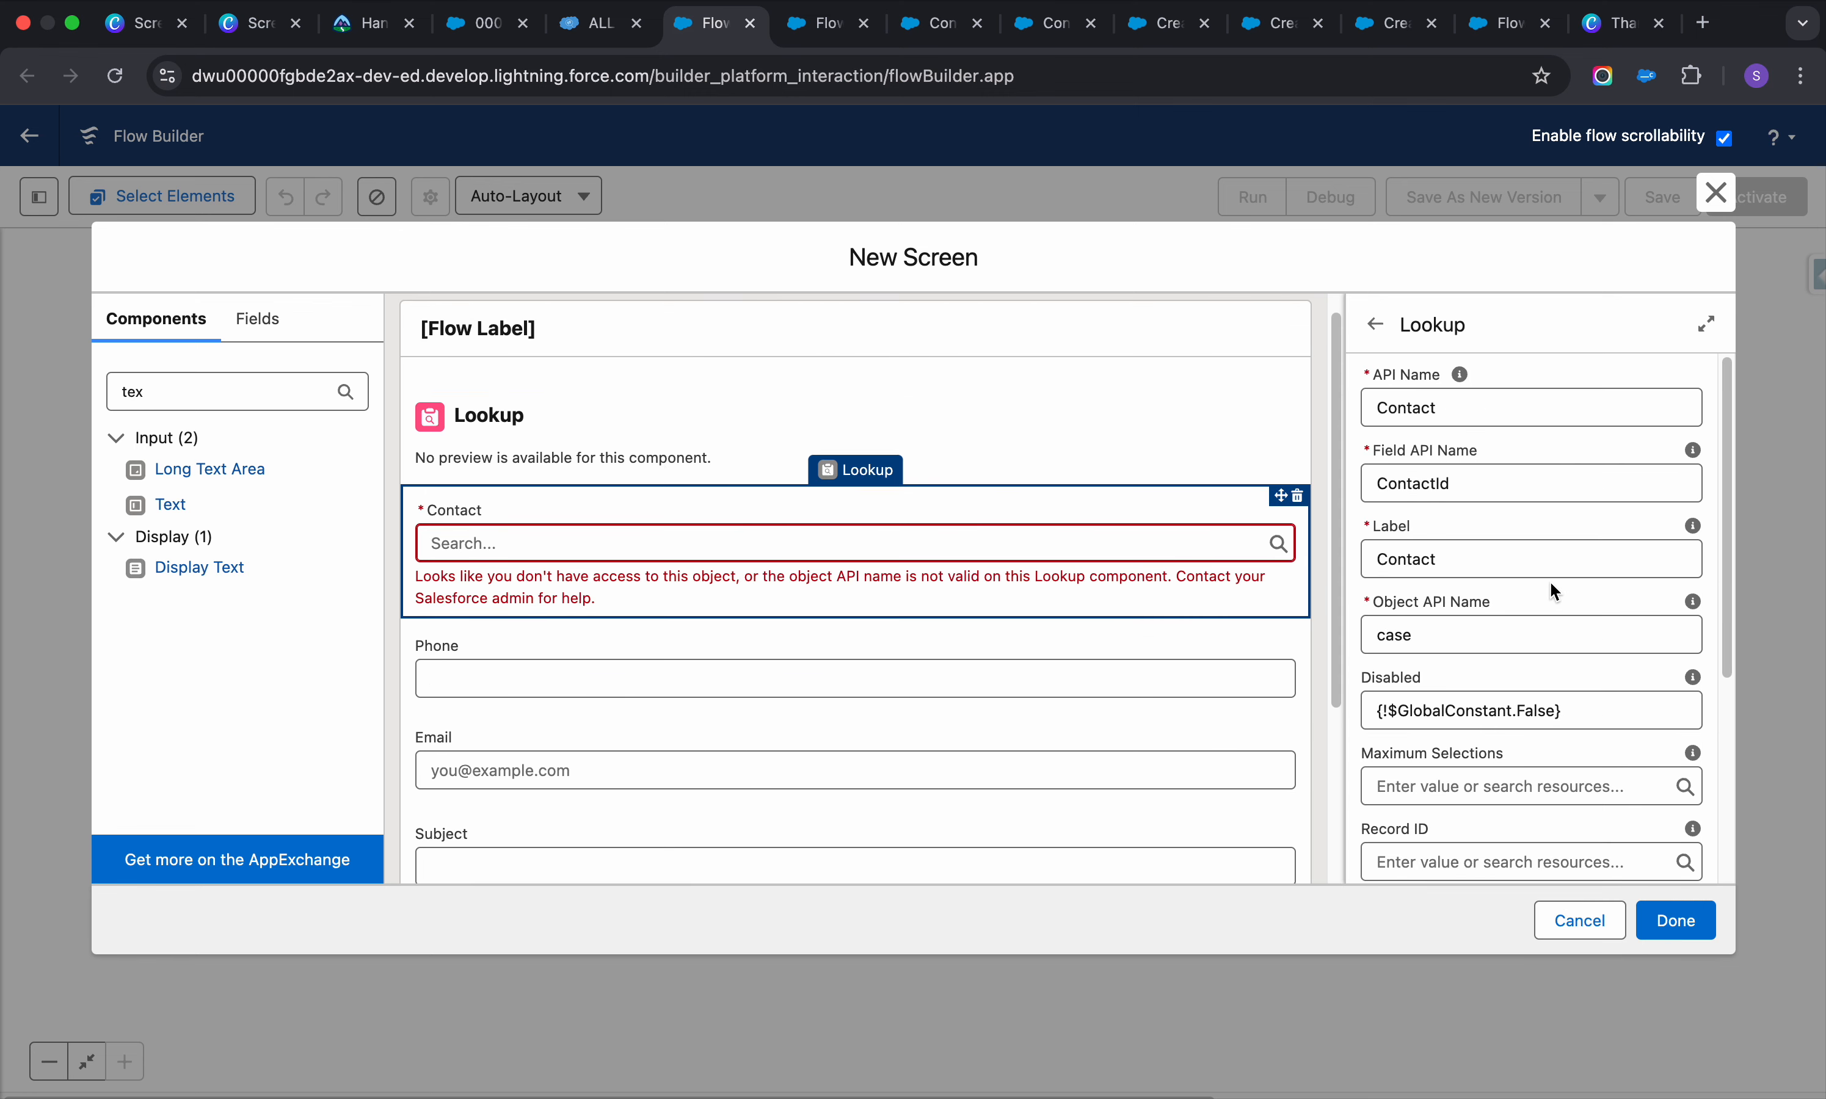
{"action": "double_click", "coordinate": [1398, 634]}
{"action": "type", "text": "Ca"}
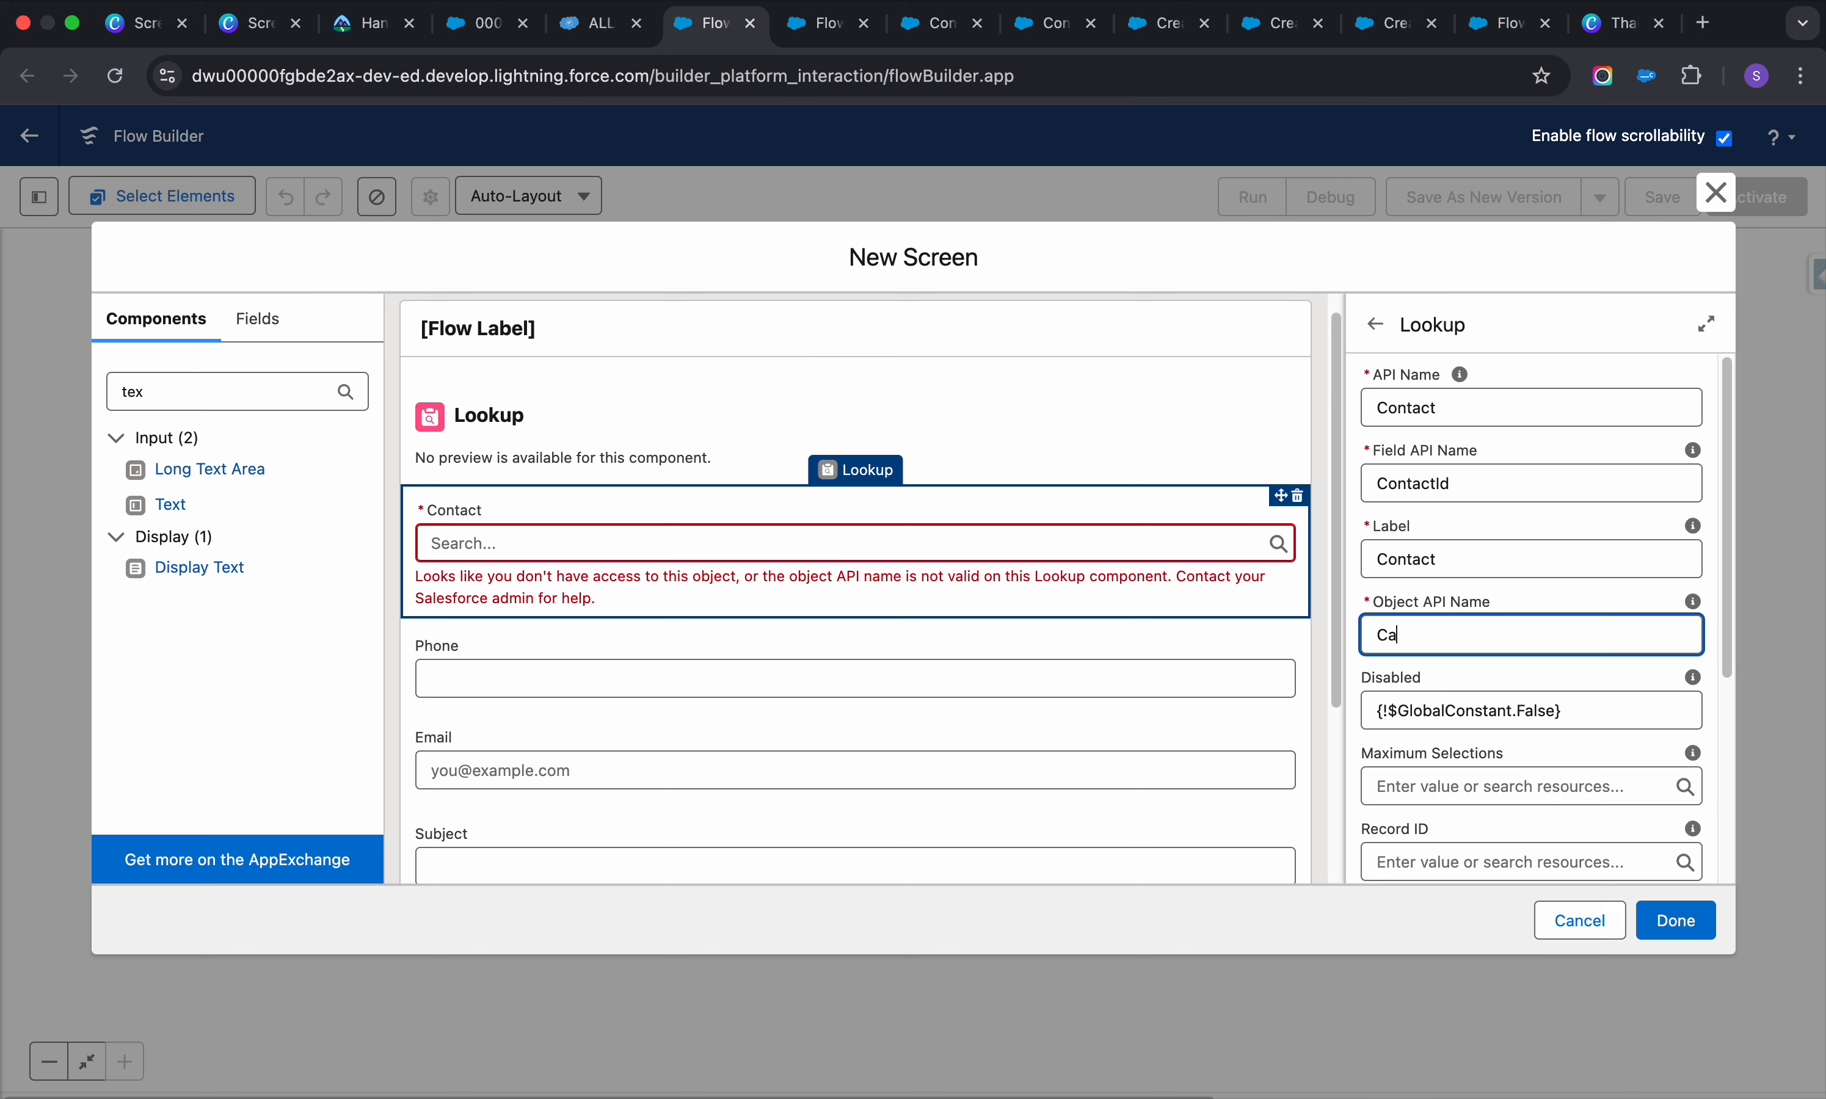
{"action": "type", "text": "se"}
{"action": "left_click", "coordinate": [1712, 608]}
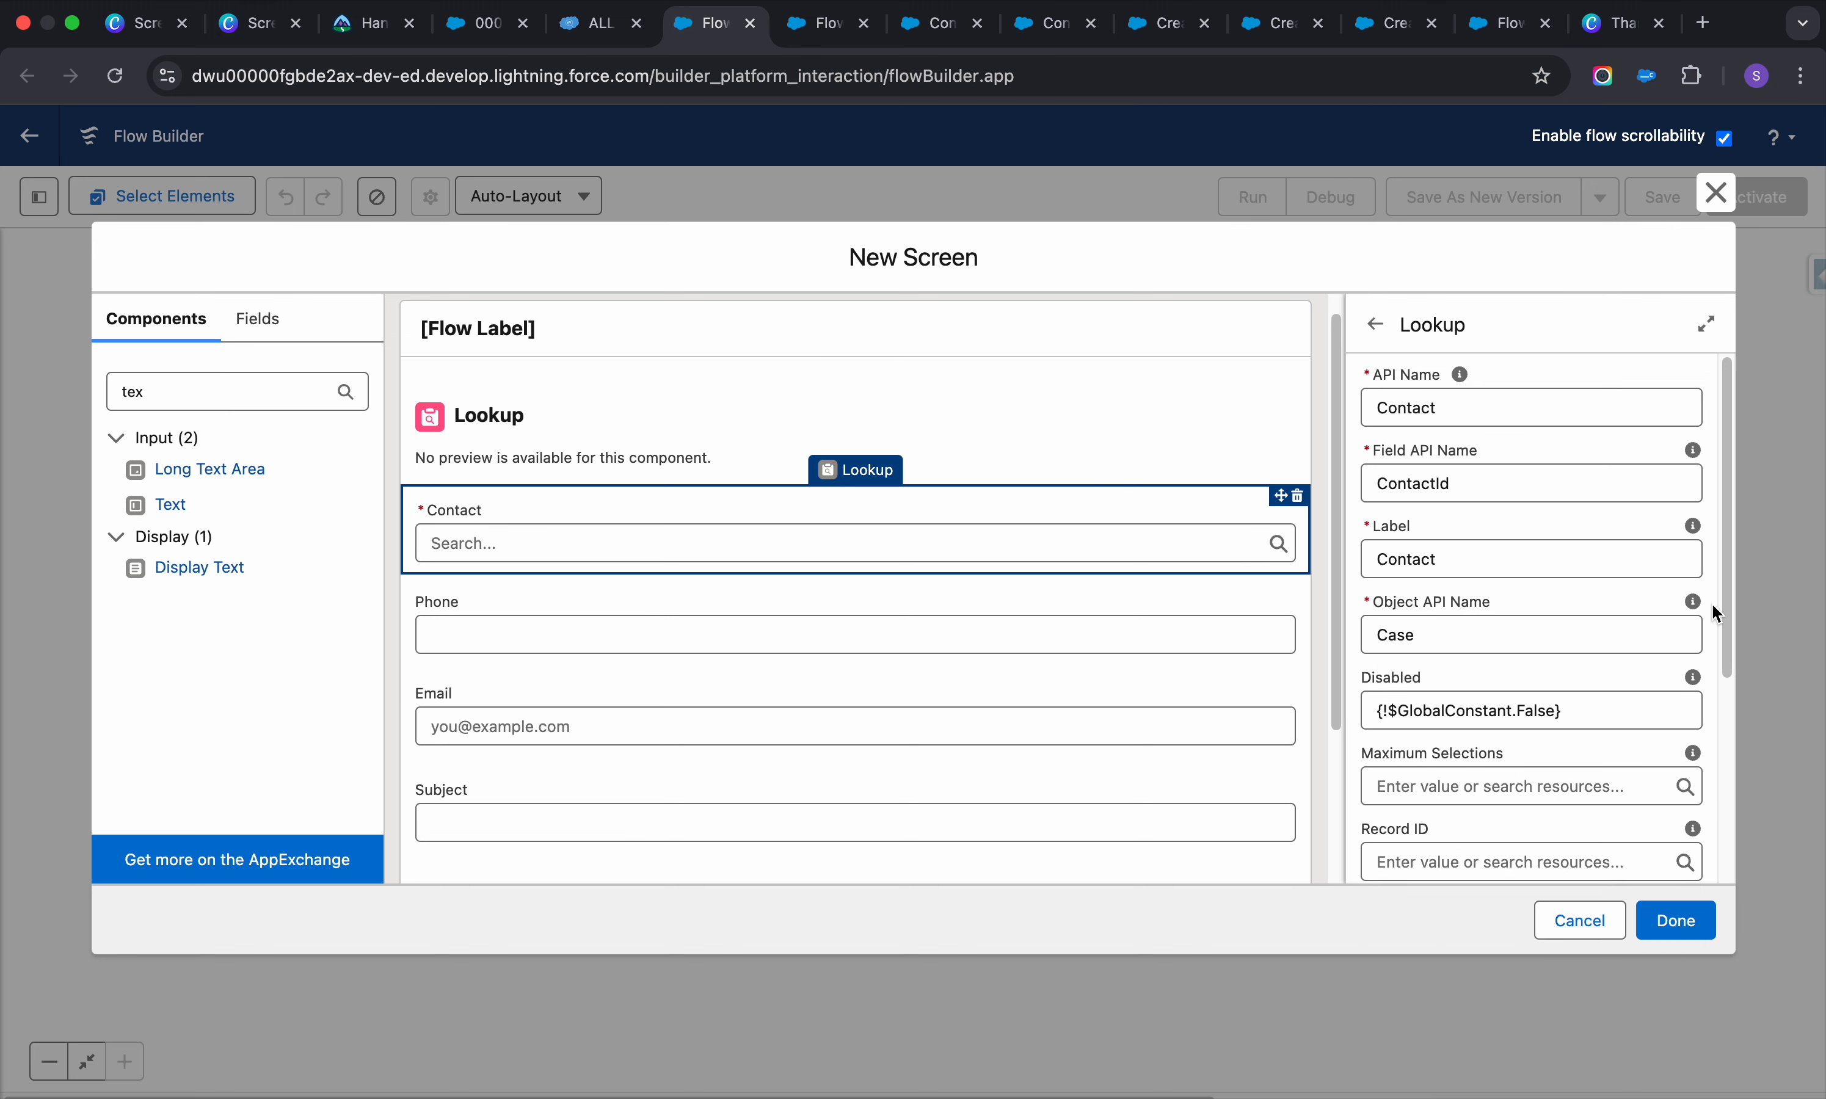
{"action": "left_click", "coordinate": [921, 439]}
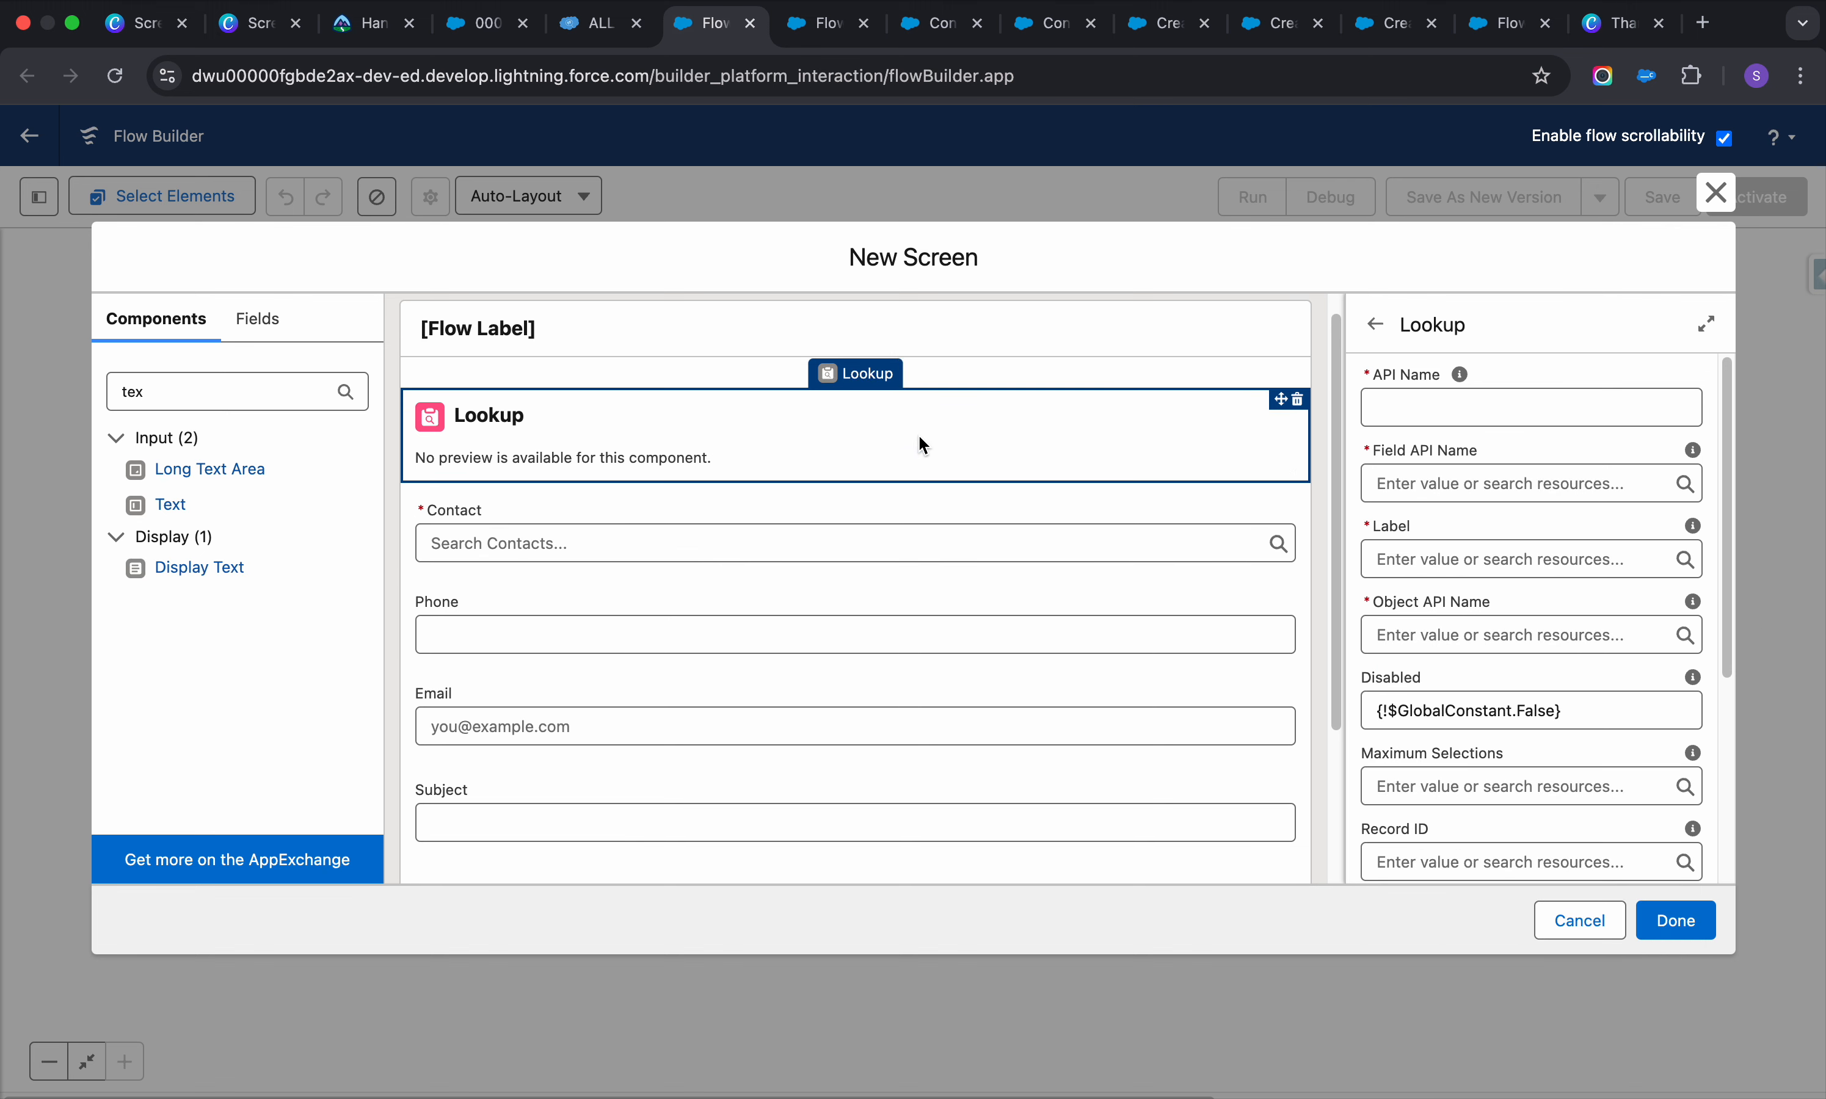
Name the second lookup Account and paste AccountId from the Inspector as its field API name
{"action": "left_click", "coordinate": [1472, 408]}
{"action": "type", "text": "Account"}
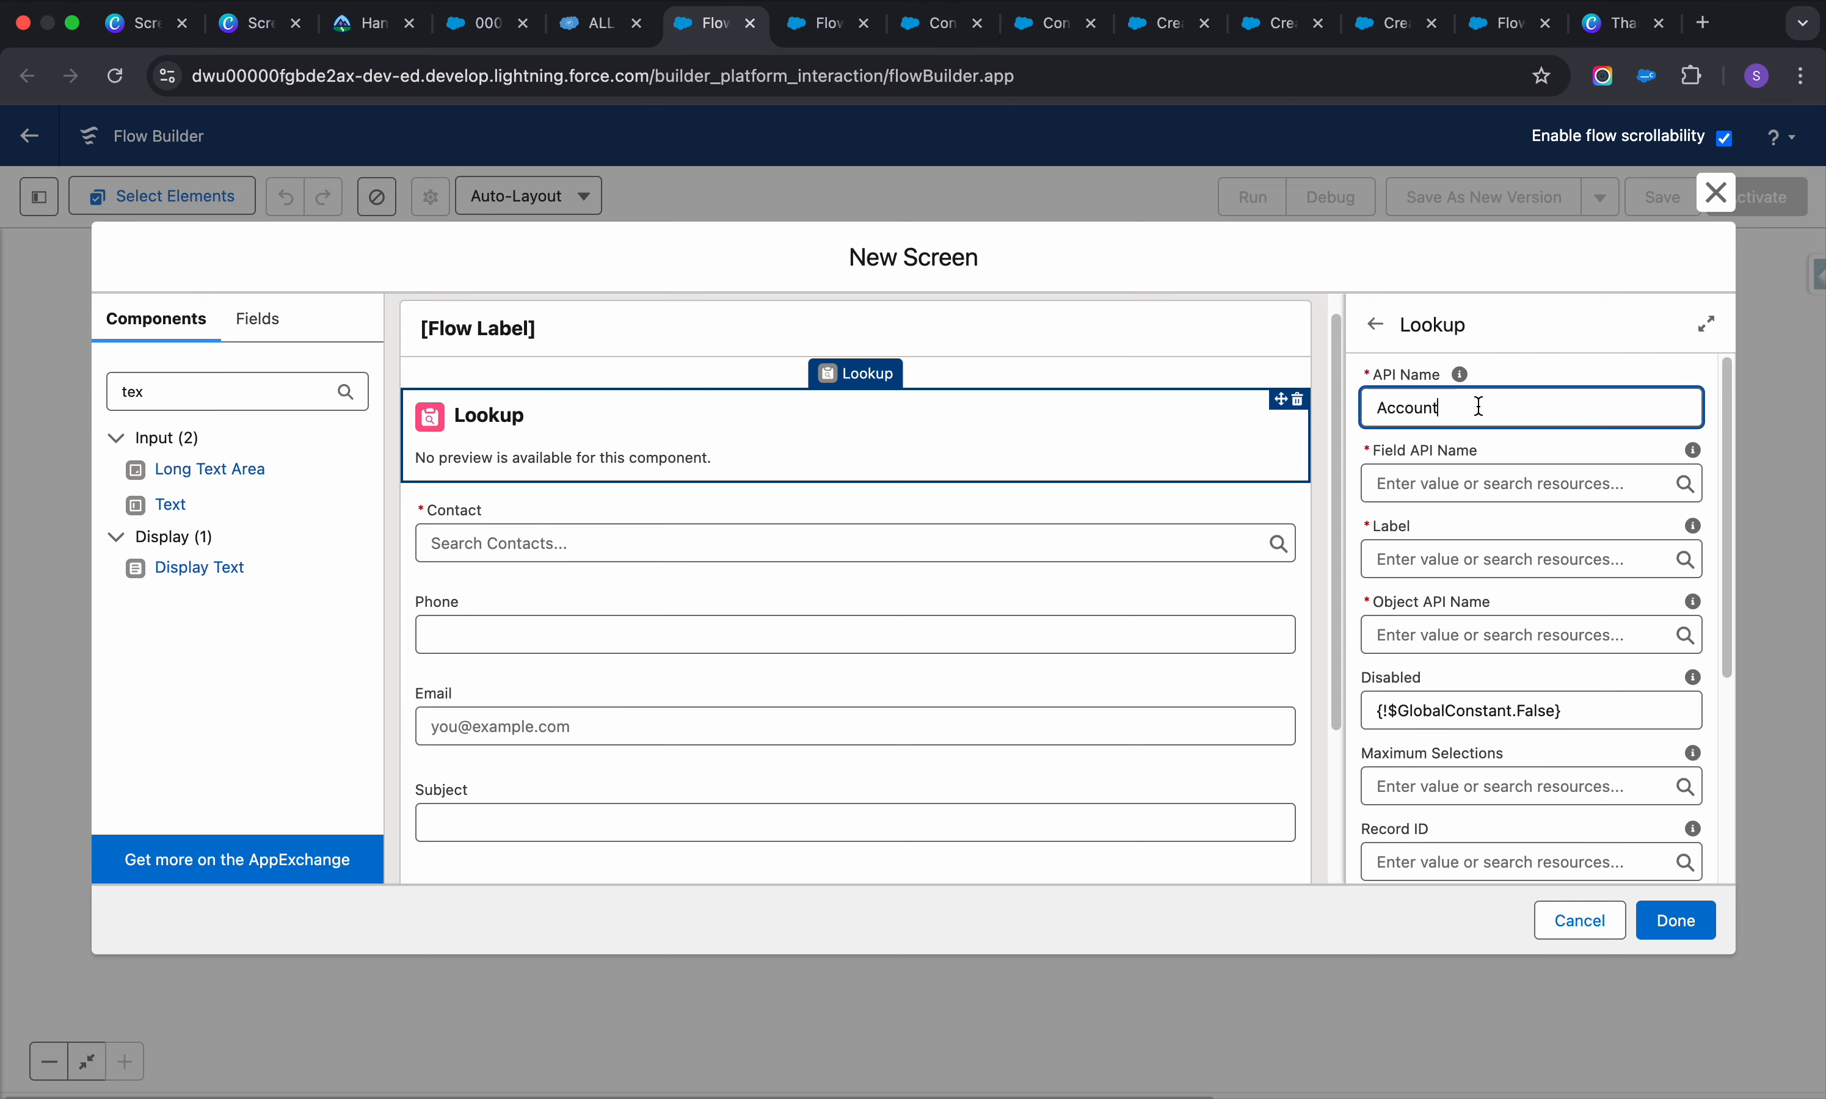
{"action": "left_click", "coordinate": [1476, 484]}
{"action": "type", "text": "A"}
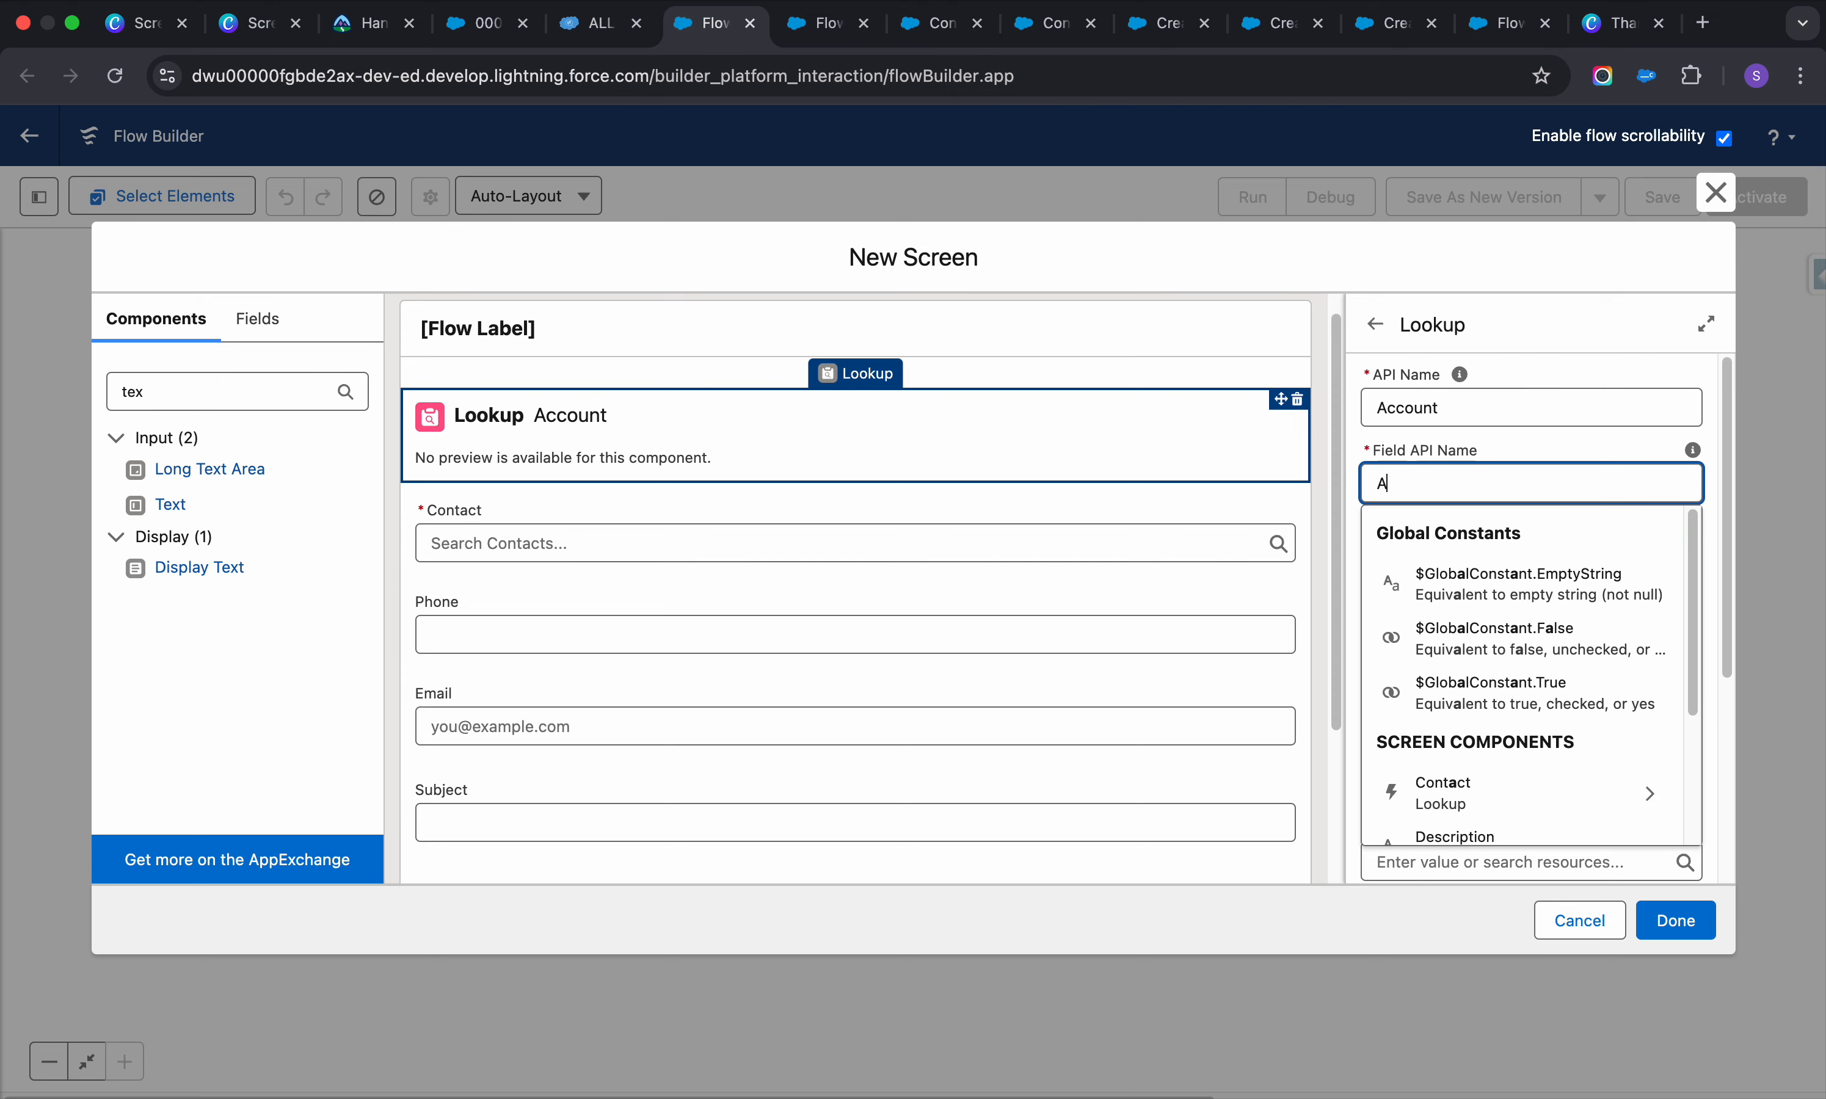
{"action": "left_click", "coordinate": [601, 24]}
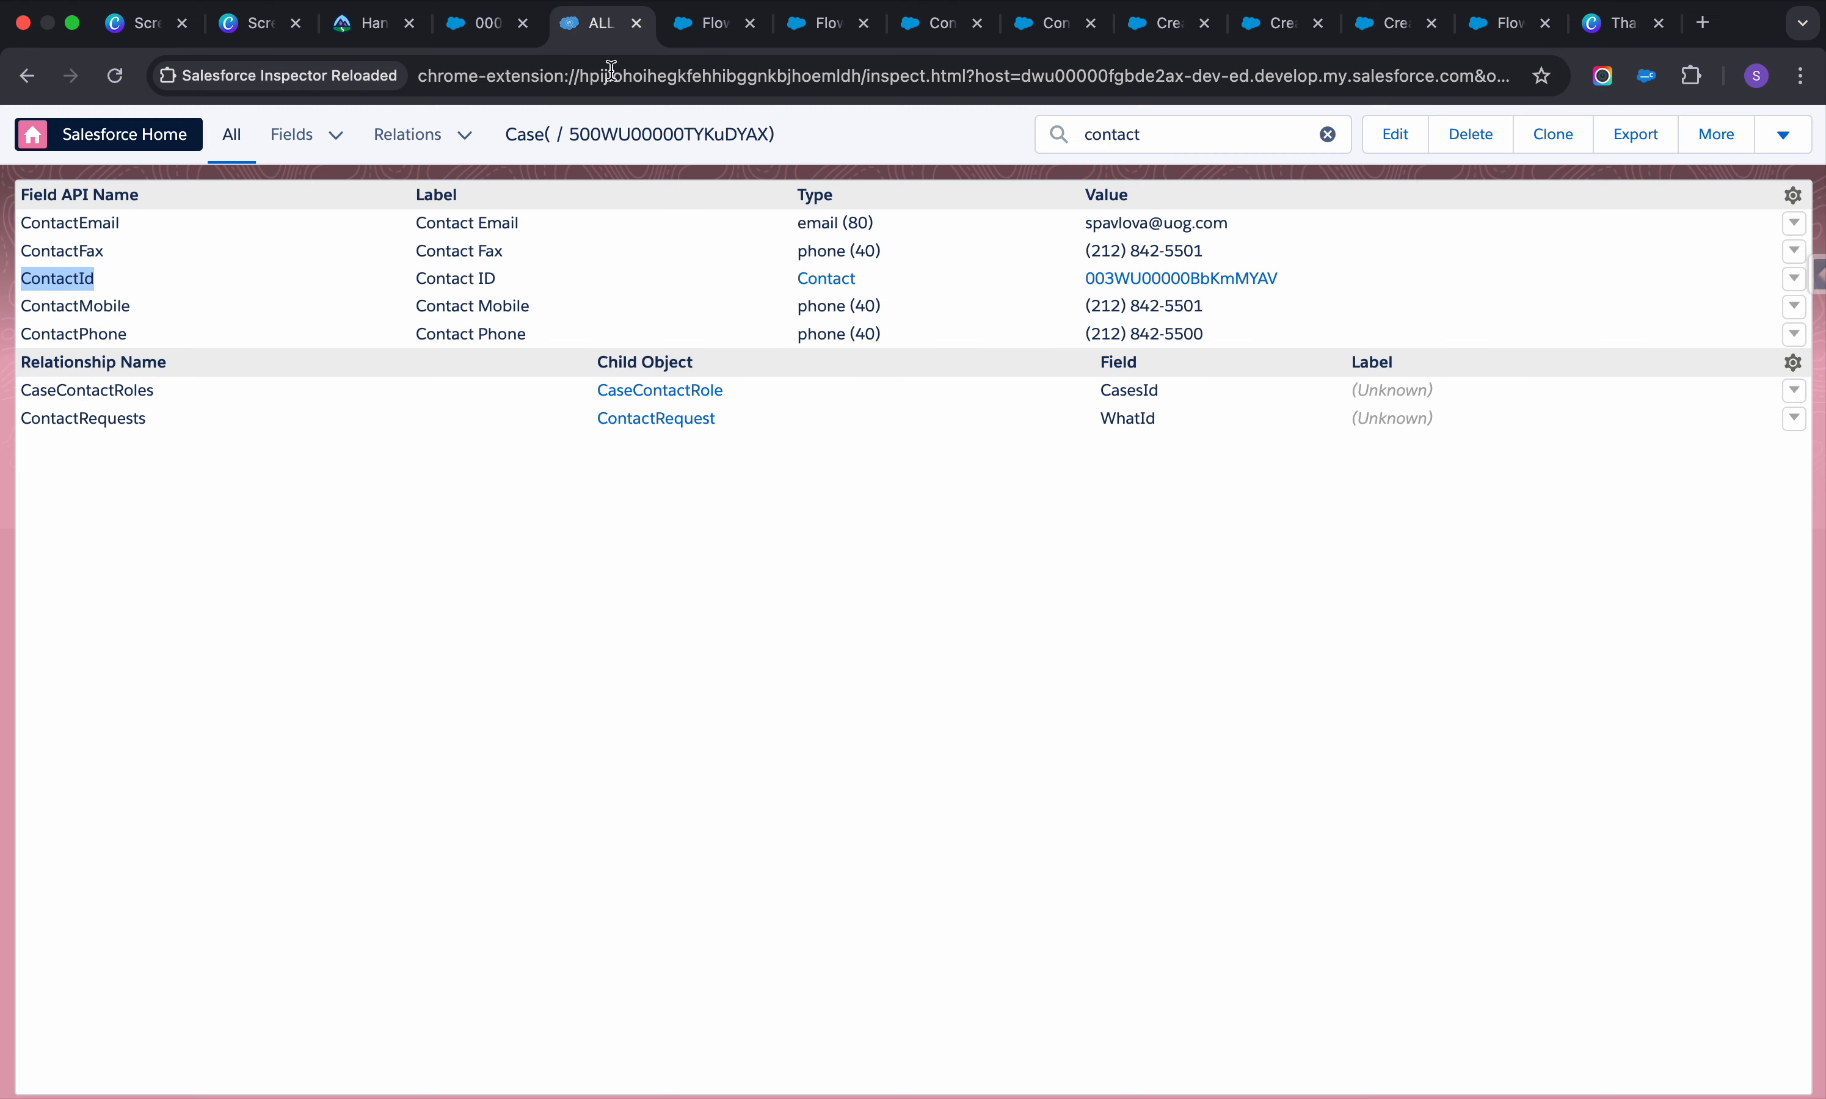
{"action": "left_click", "coordinate": [1140, 134]}
{"action": "double_click", "coordinate": [1139, 134]}
{"action": "type", "text": "acc"}
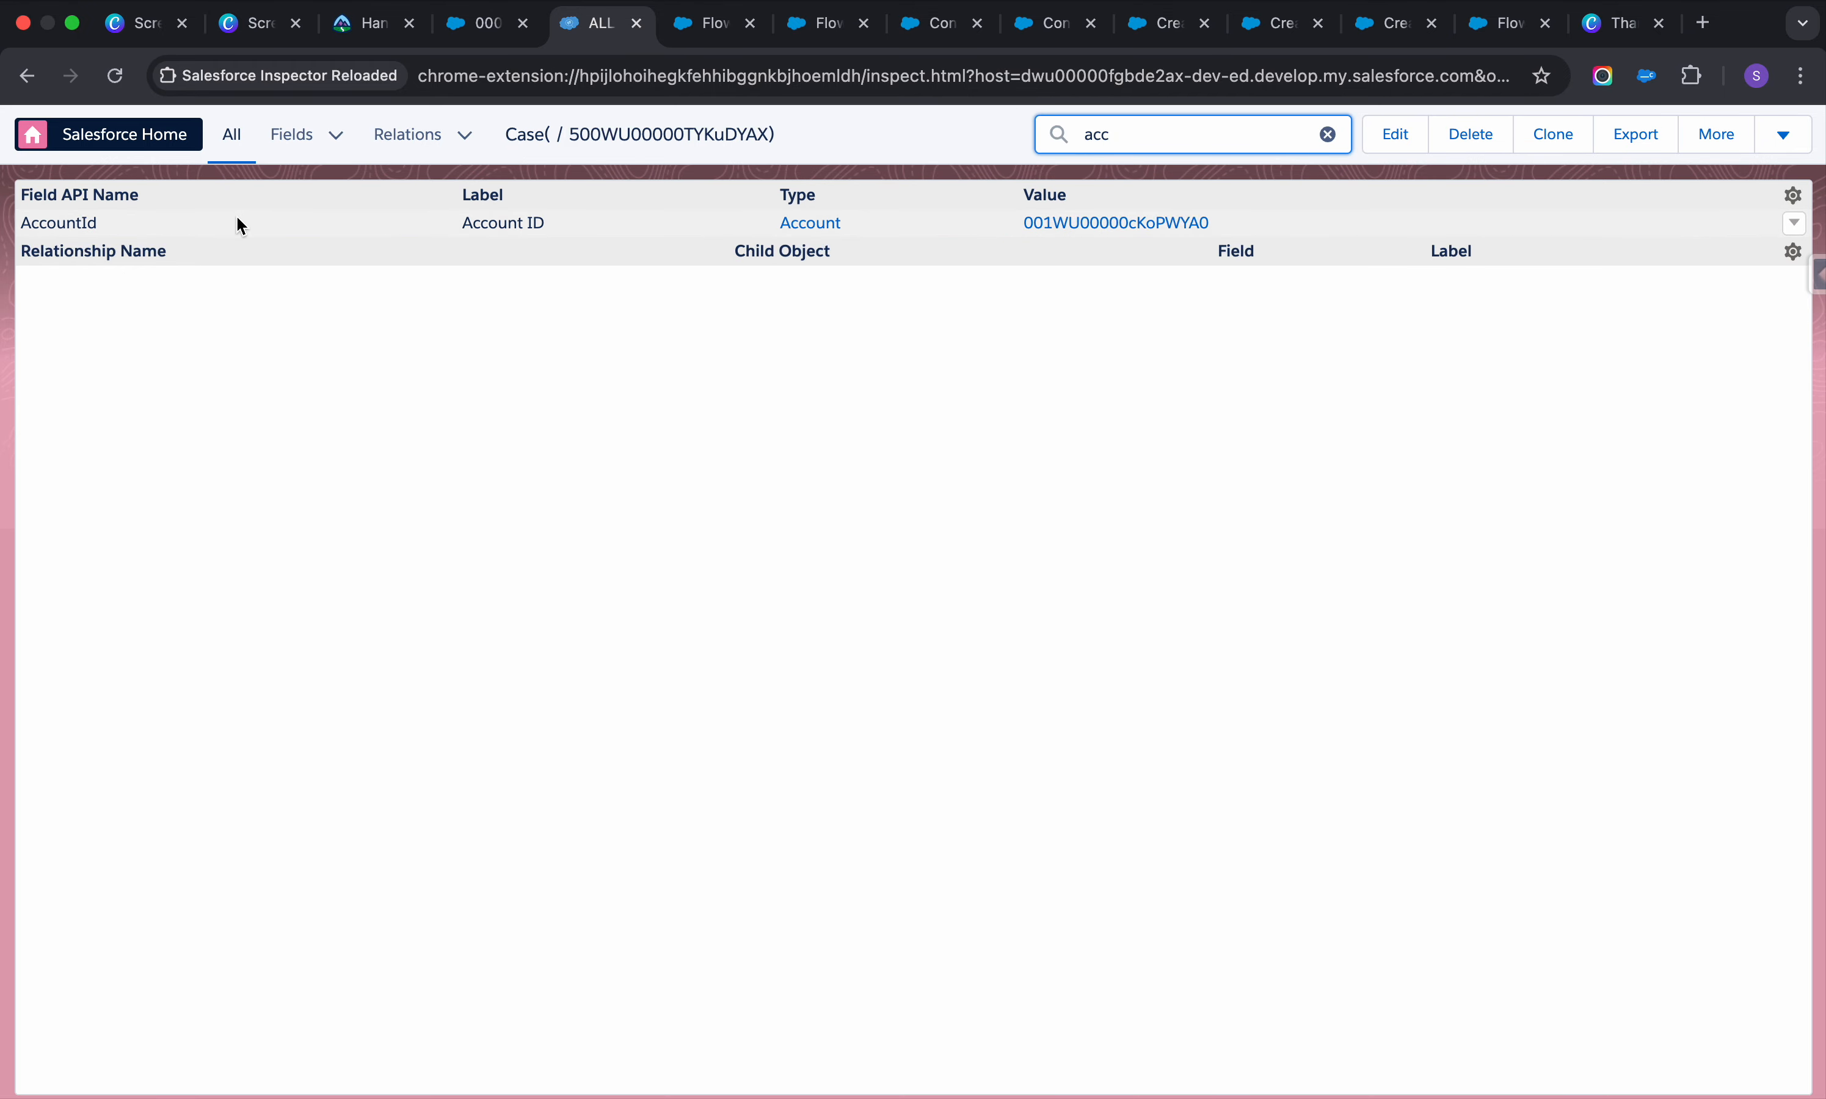
{"action": "double_click", "coordinate": [80, 217]}
{"action": "left_click", "coordinate": [707, 23]}
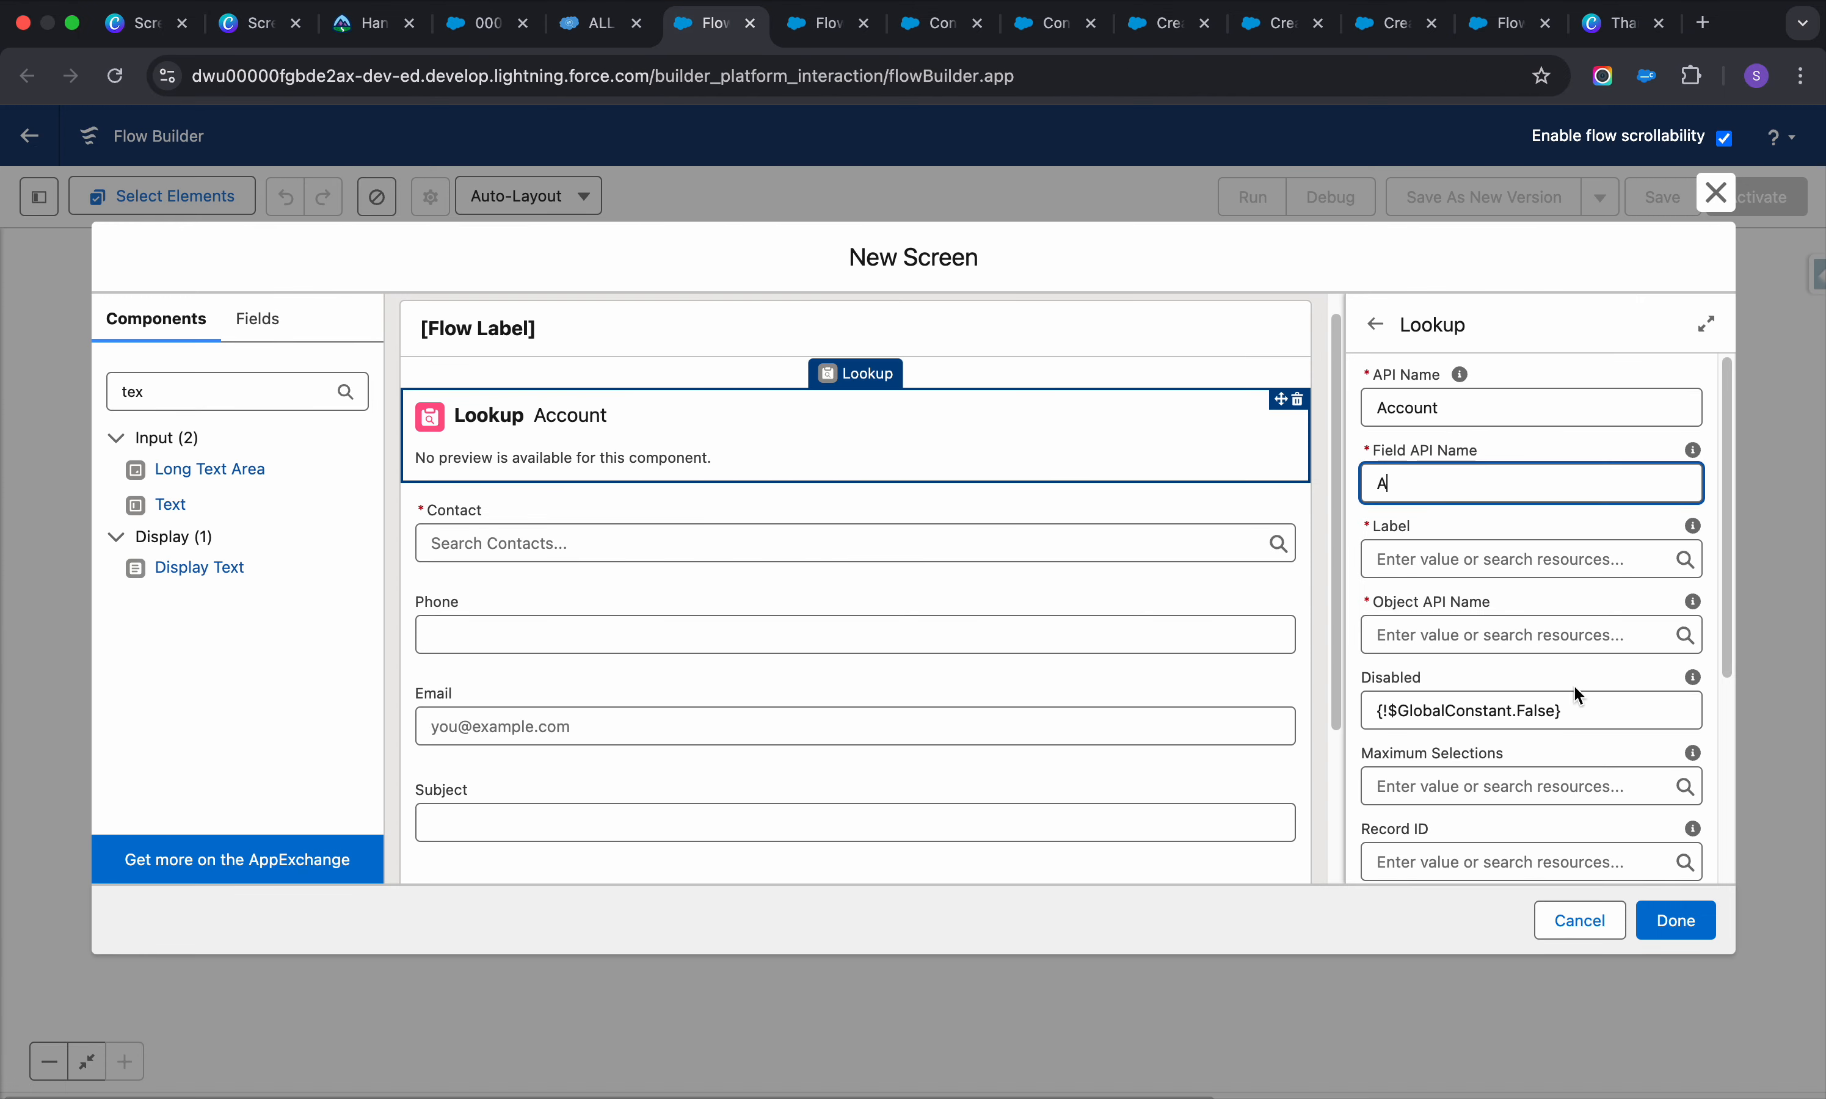
{"action": "double_click", "coordinate": [1385, 483]}
{"action": "type", "text": "AccountId"}
Label the lookup Acccount, set its object to Case, make it required, and close the screen
{"action": "left_click", "coordinate": [1519, 559]}
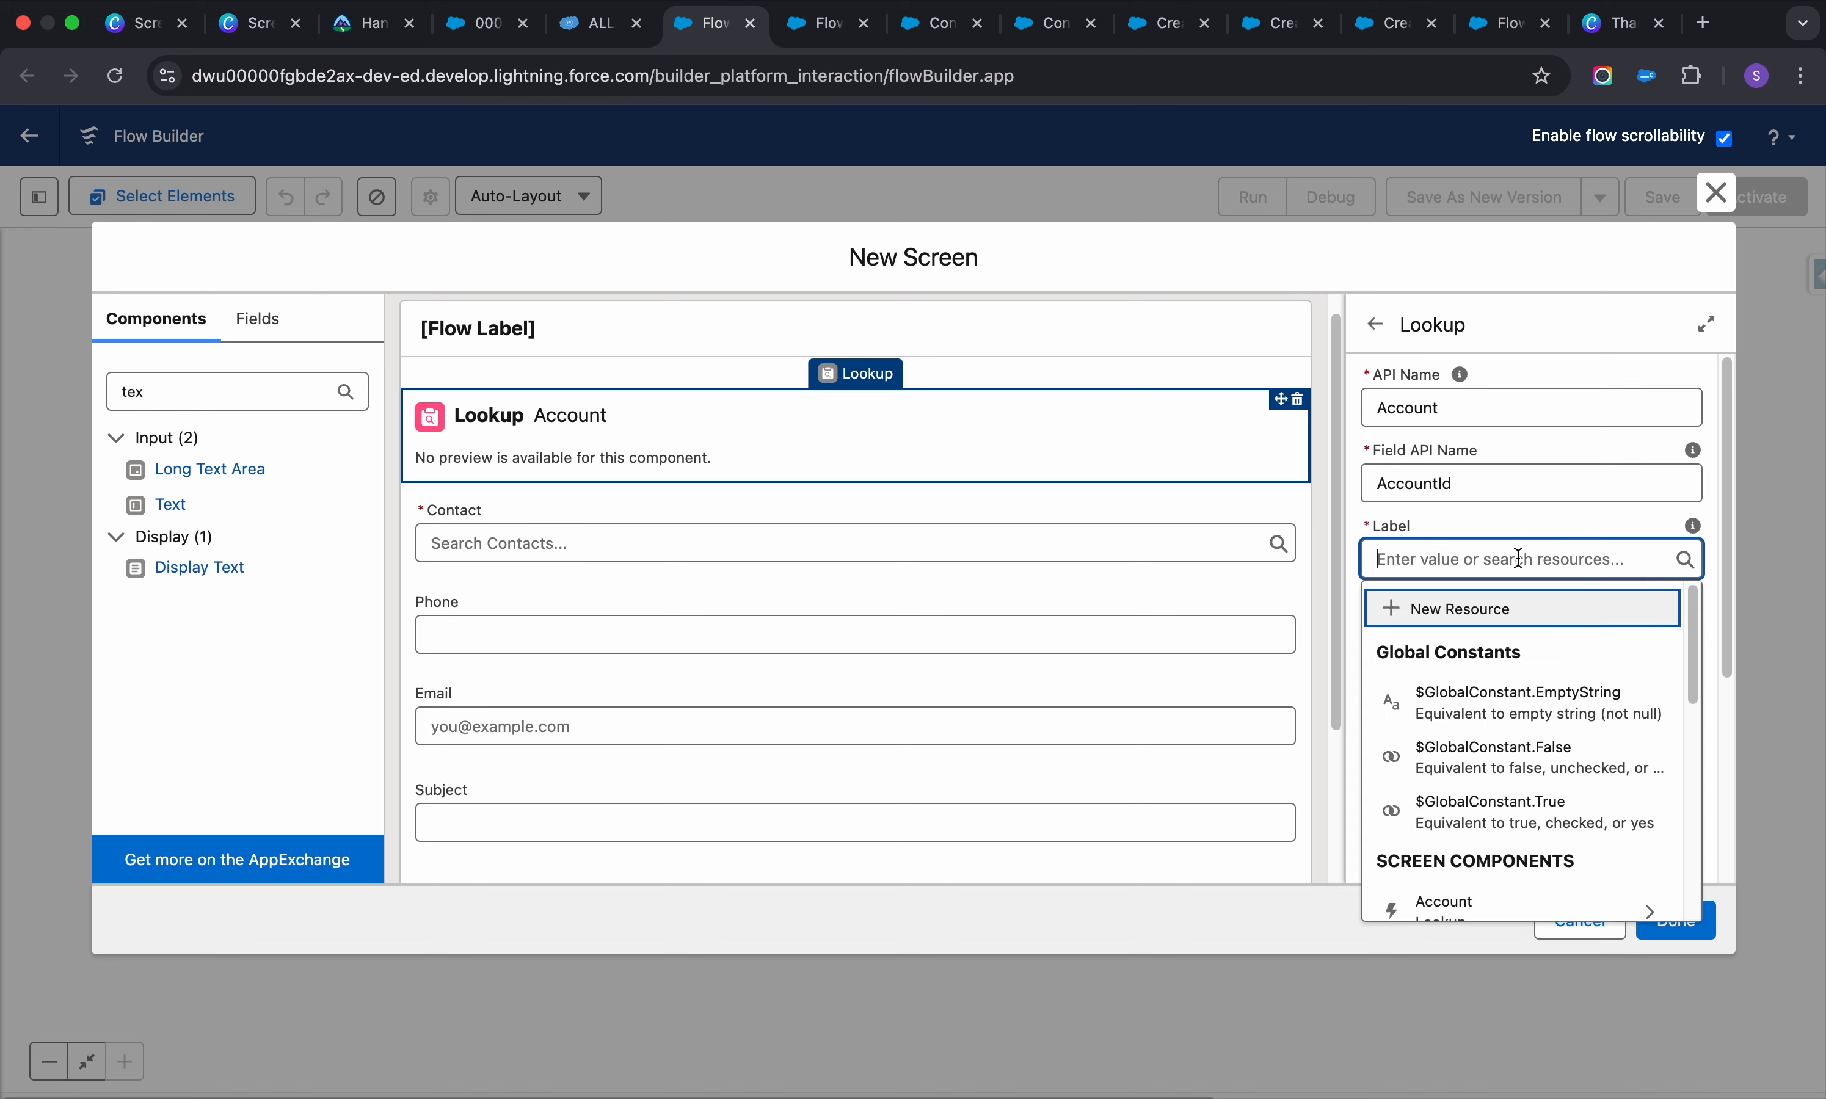
{"action": "type", "text": "Acco"}
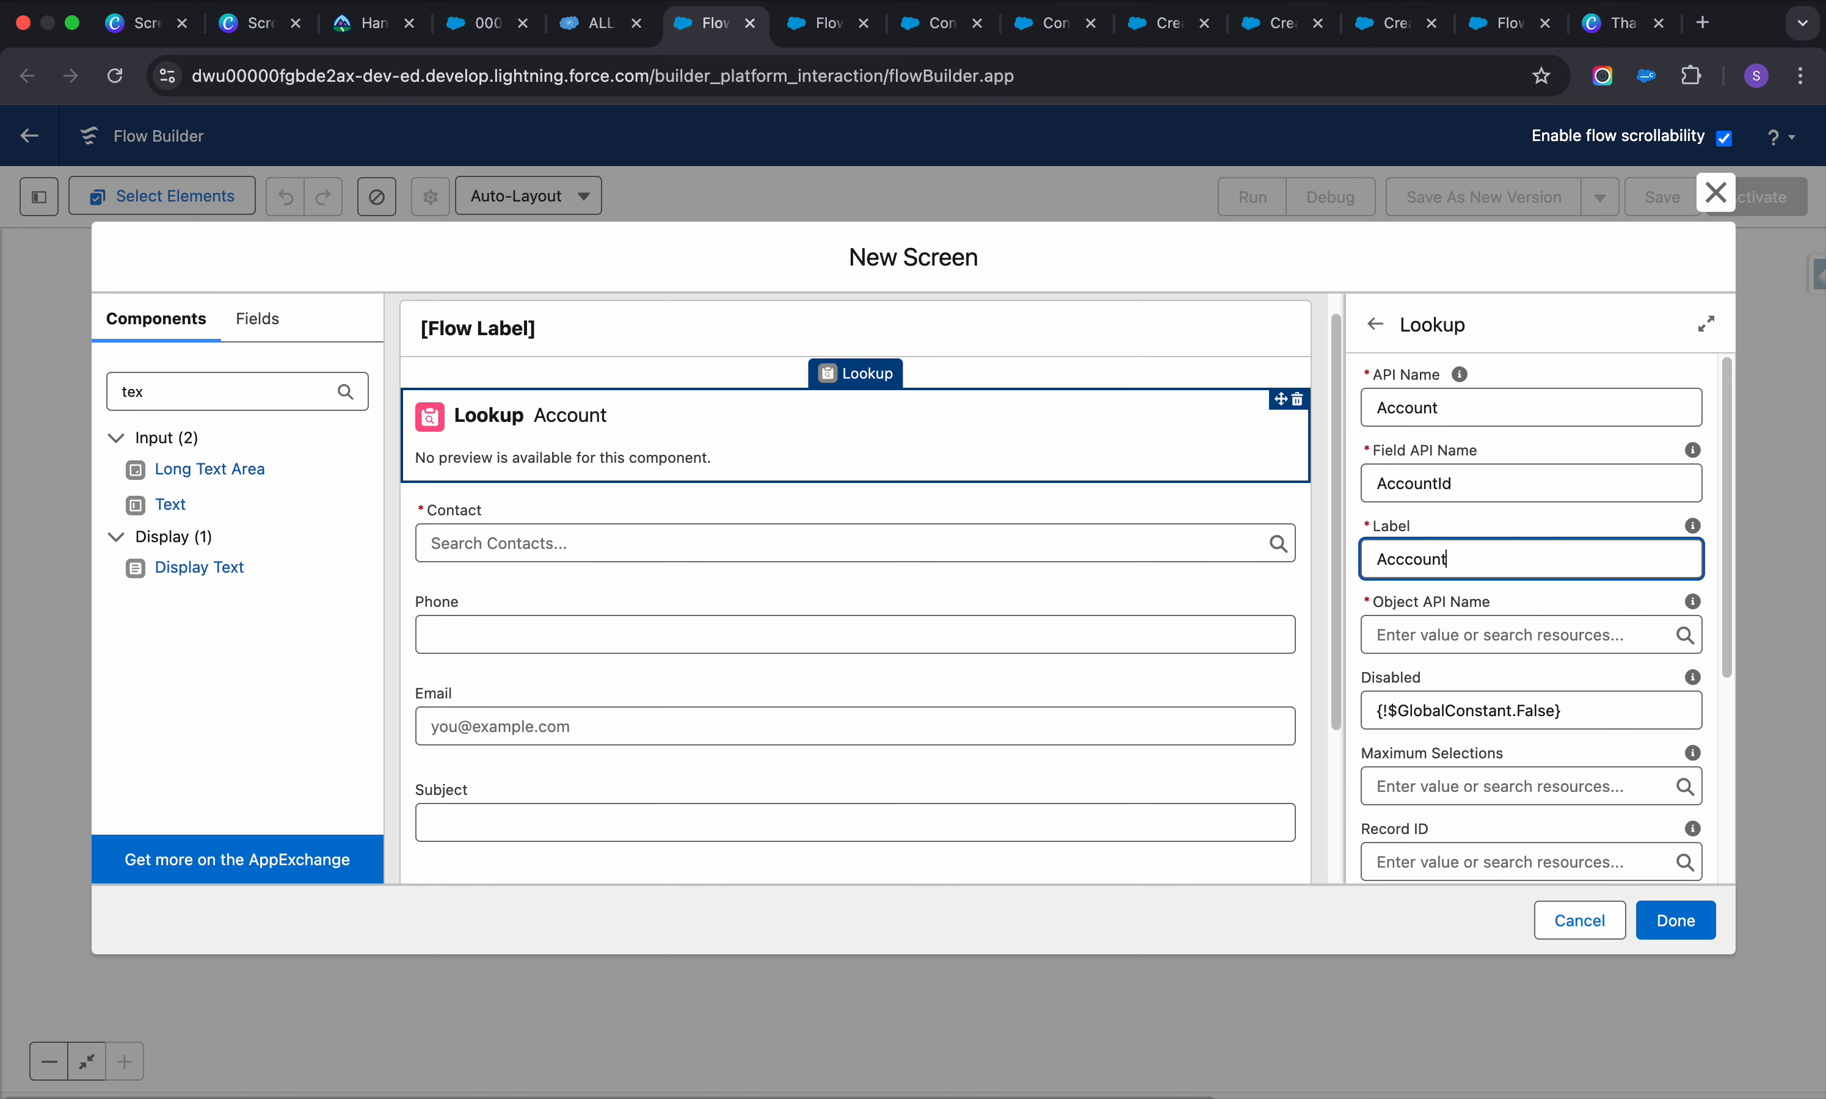
{"action": "left_click", "coordinate": [1500, 634]}
{"action": "type", "text": "c"}
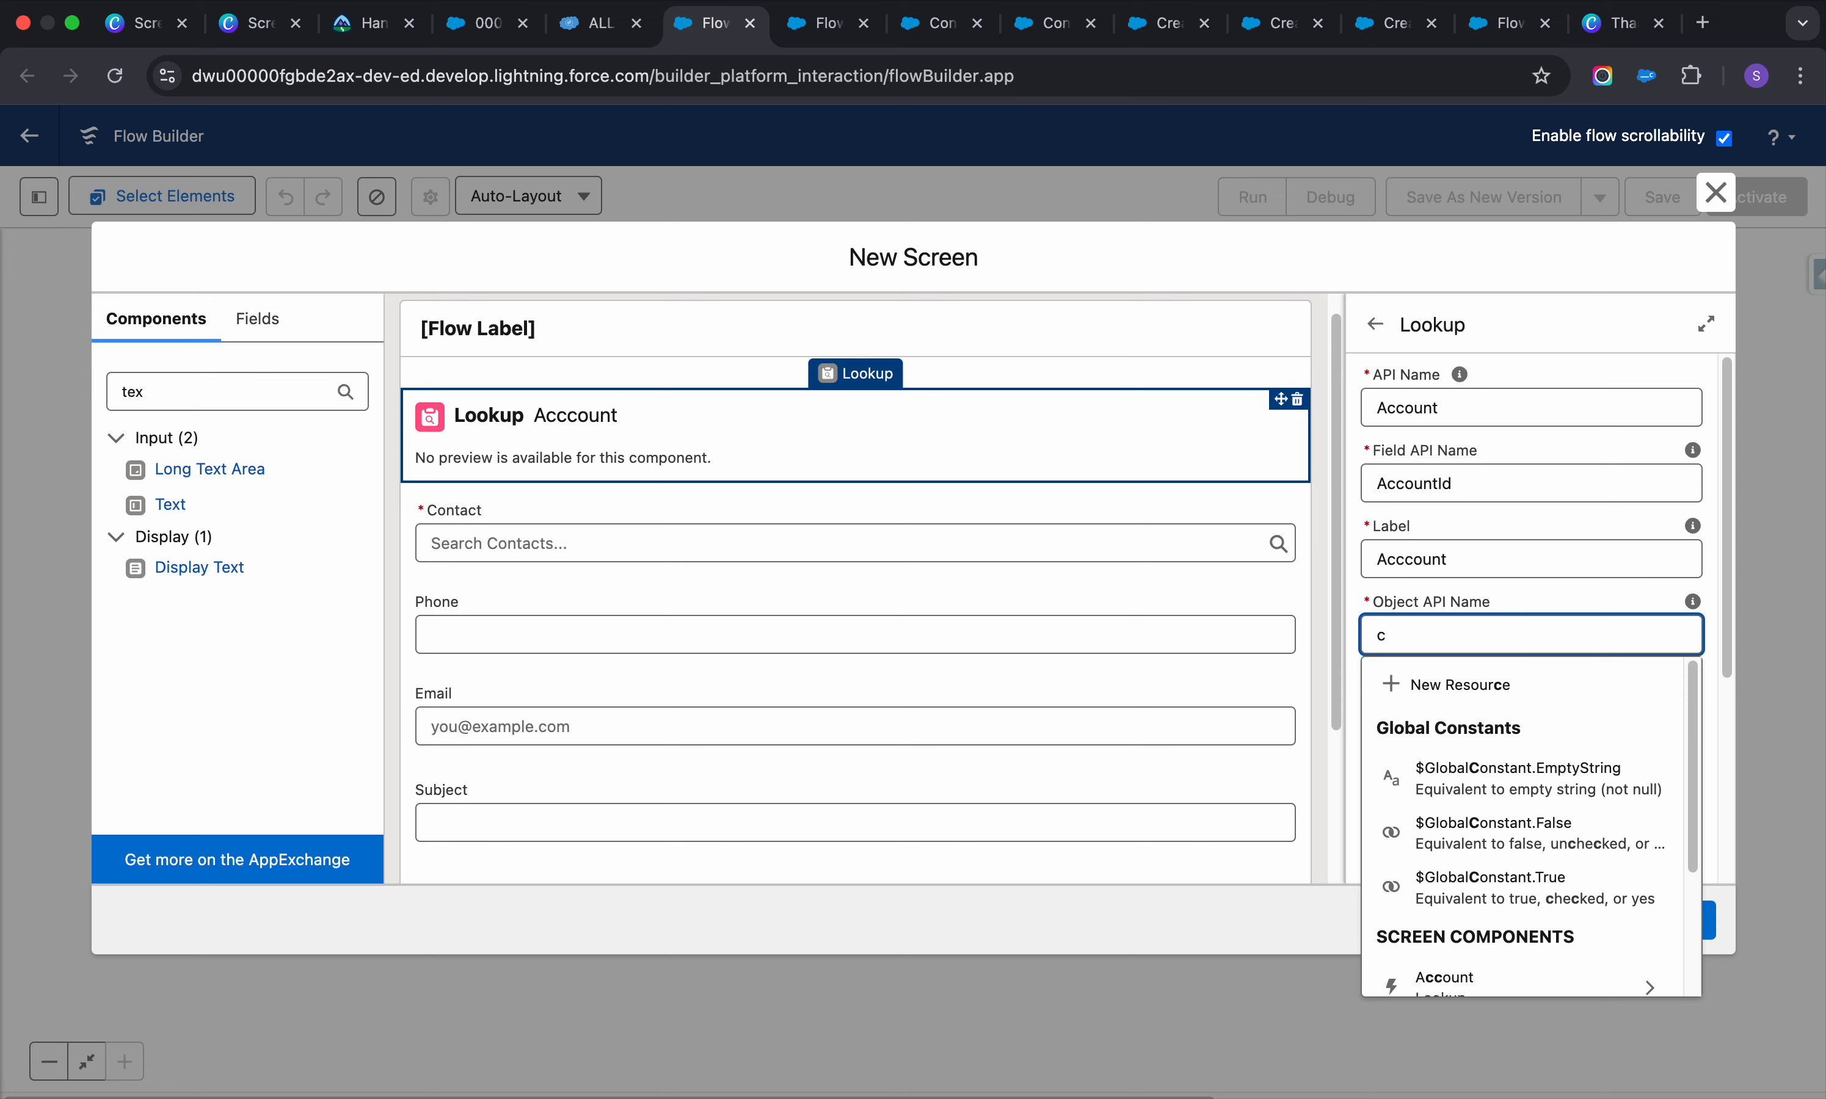
{"action": "type", "text": "ase"}
{"action": "scroll", "coordinate": [1530, 682], "scroll_direction": "down", "scroll_amount": 3}
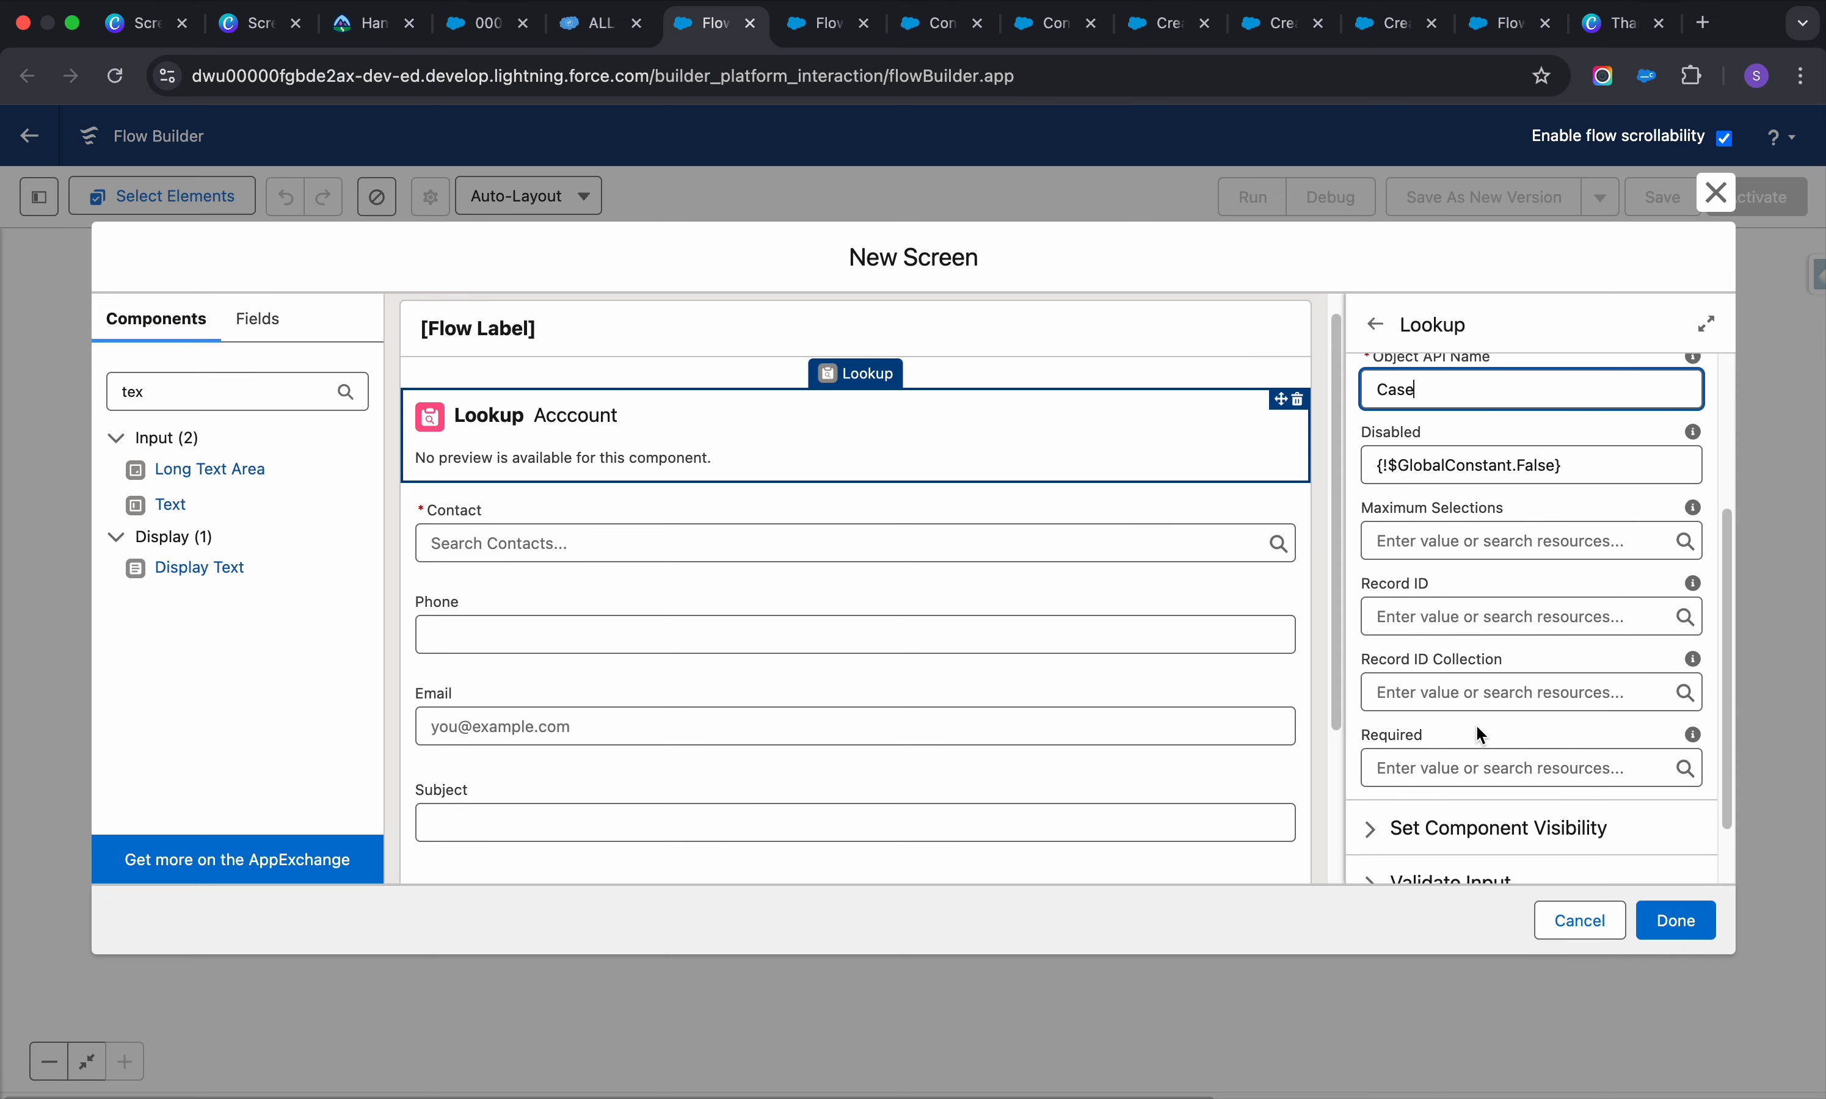
{"action": "left_click", "coordinate": [1472, 767]}
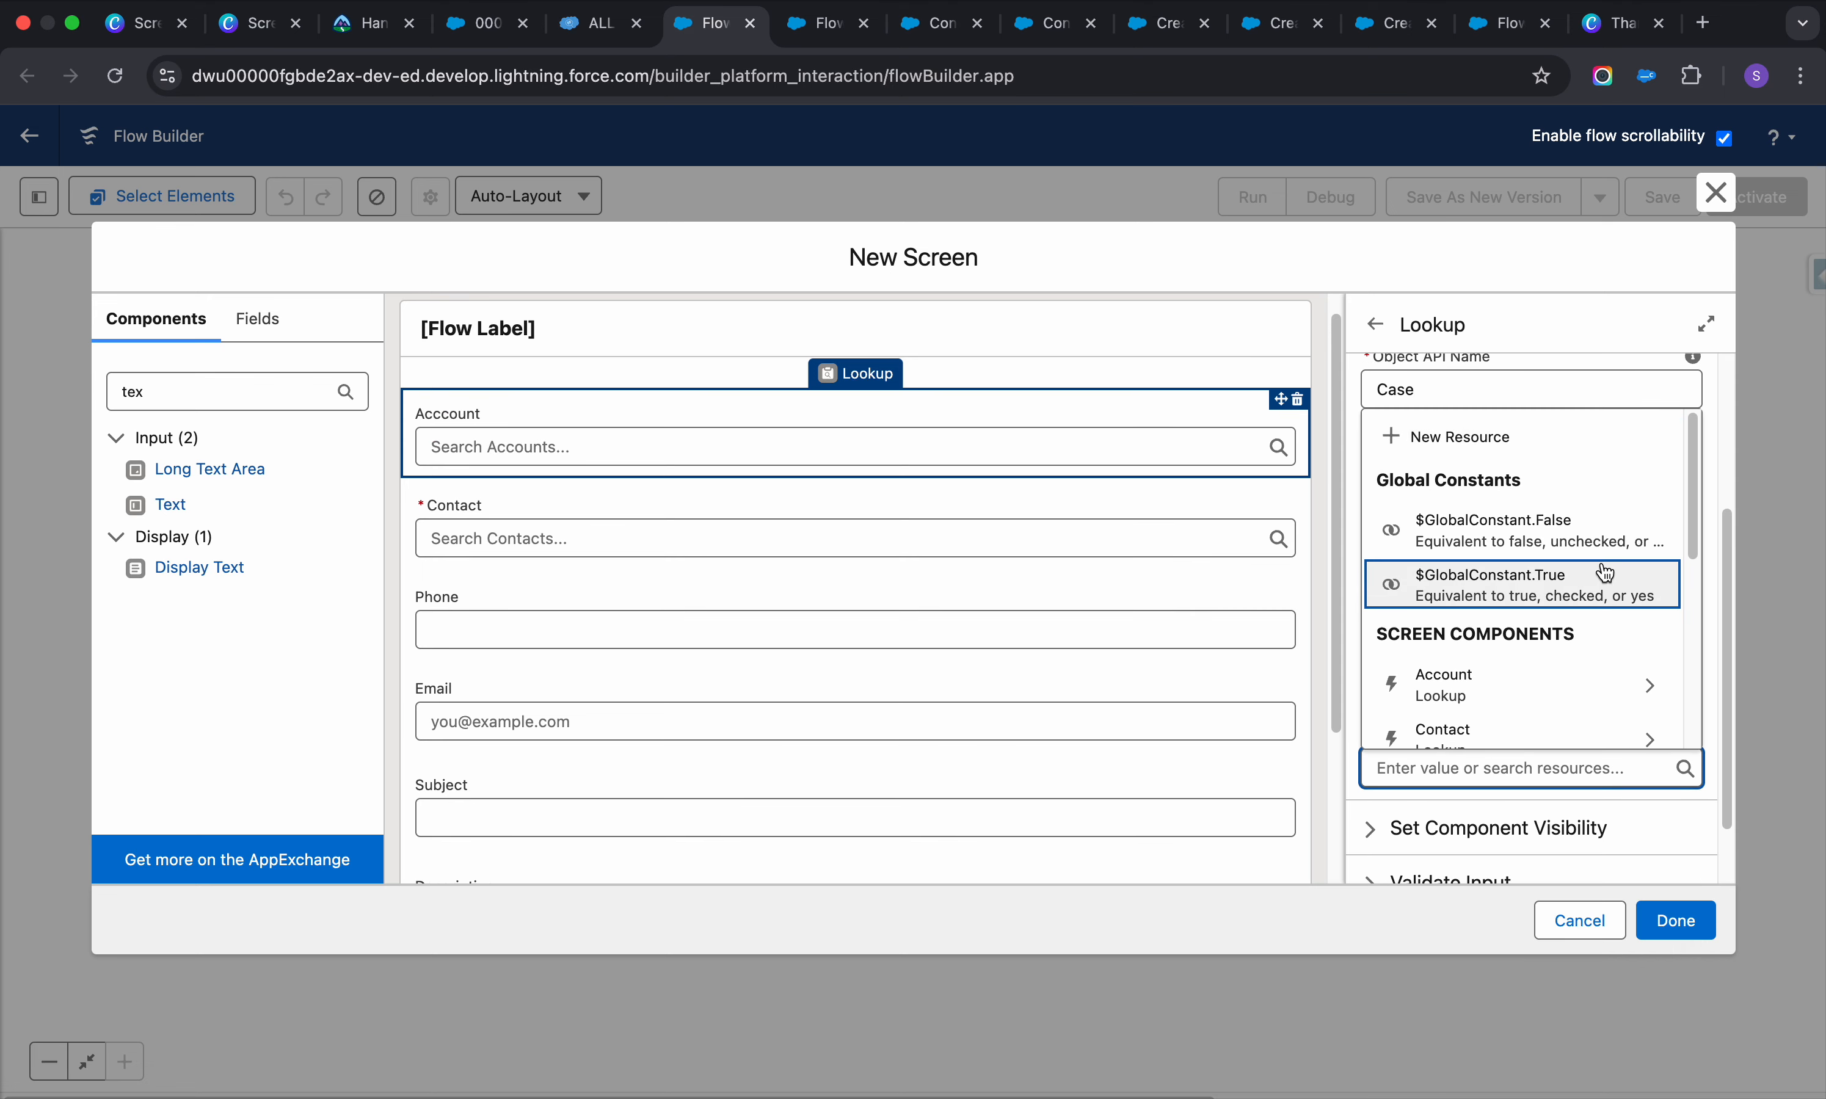
{"action": "left_click", "coordinate": [1600, 572]}
{"action": "scroll", "coordinate": [1462, 694], "scroll_direction": "down", "scroll_amount": 1}
{"action": "left_click", "coordinate": [1671, 921]}
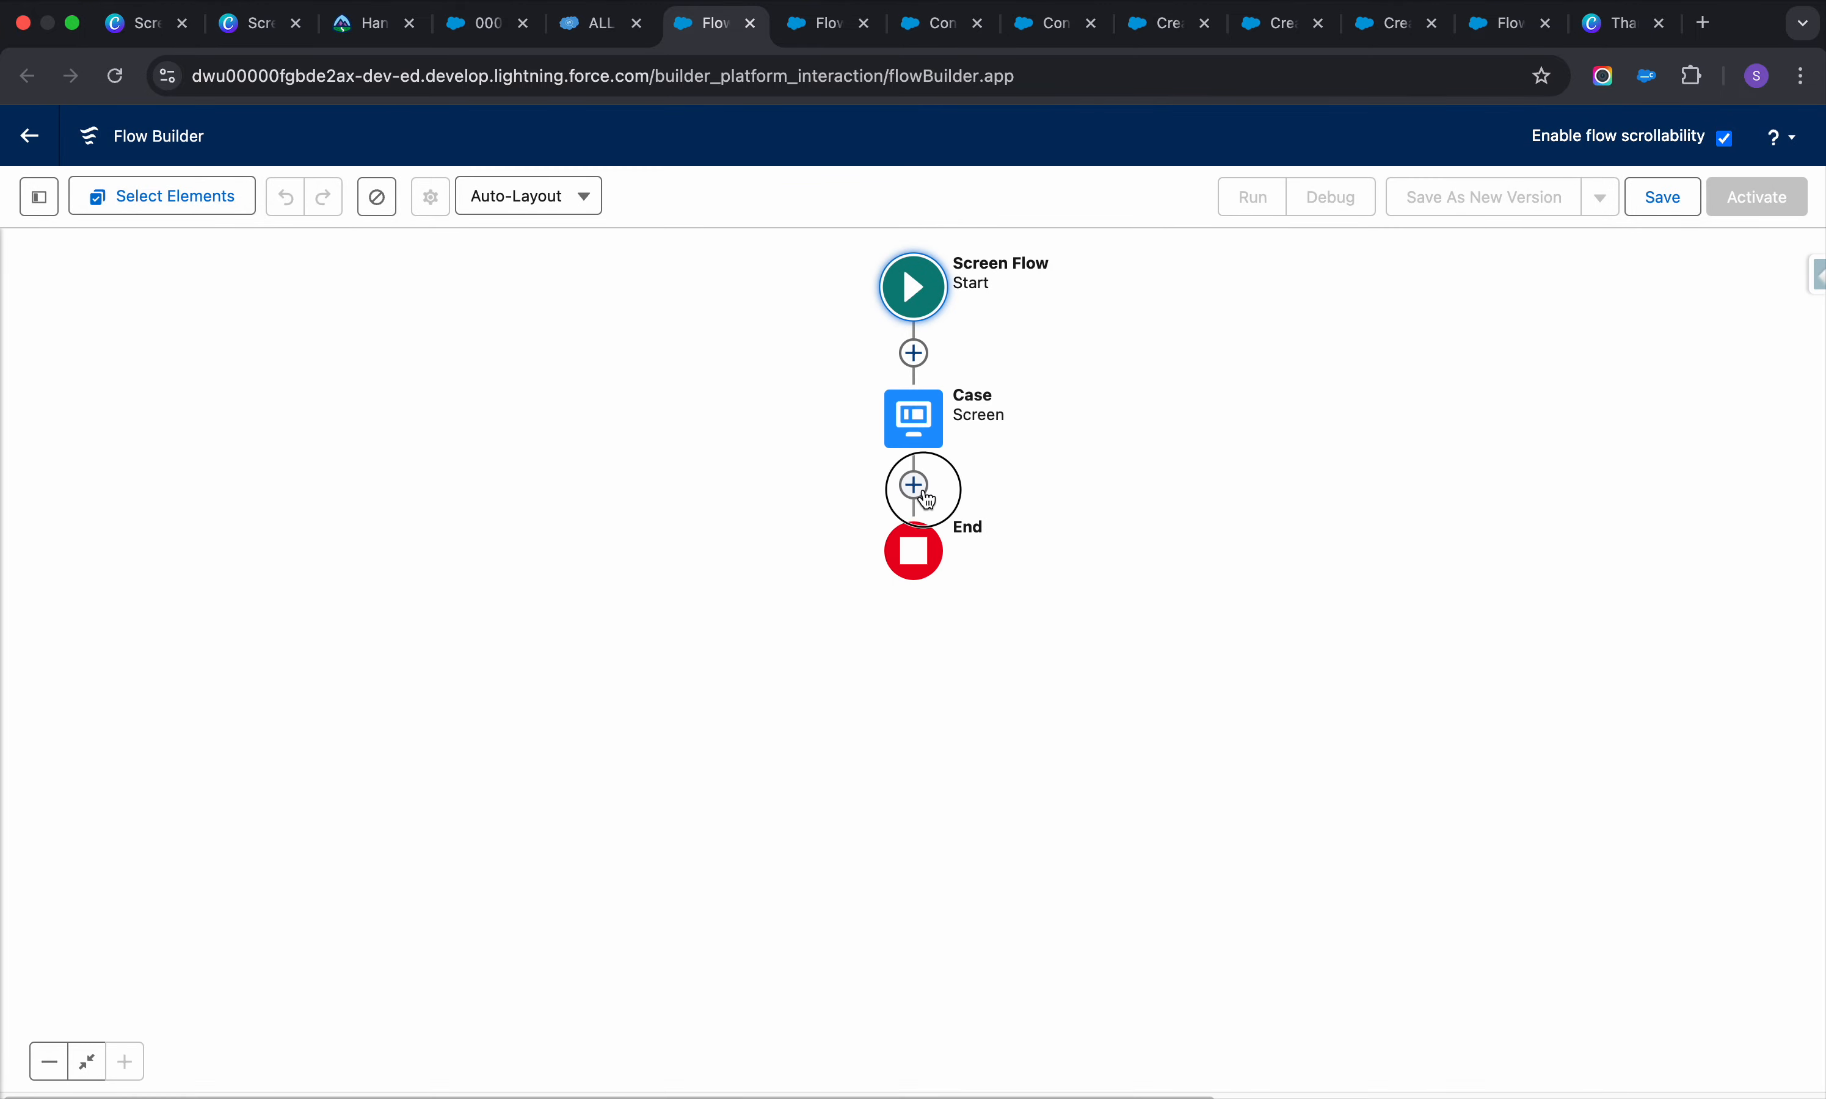
{"action": "left_click", "coordinate": [917, 487]}
Add a Create Records element labelled Create a Case after the Case screen
{"action": "type", "text": "ca"}
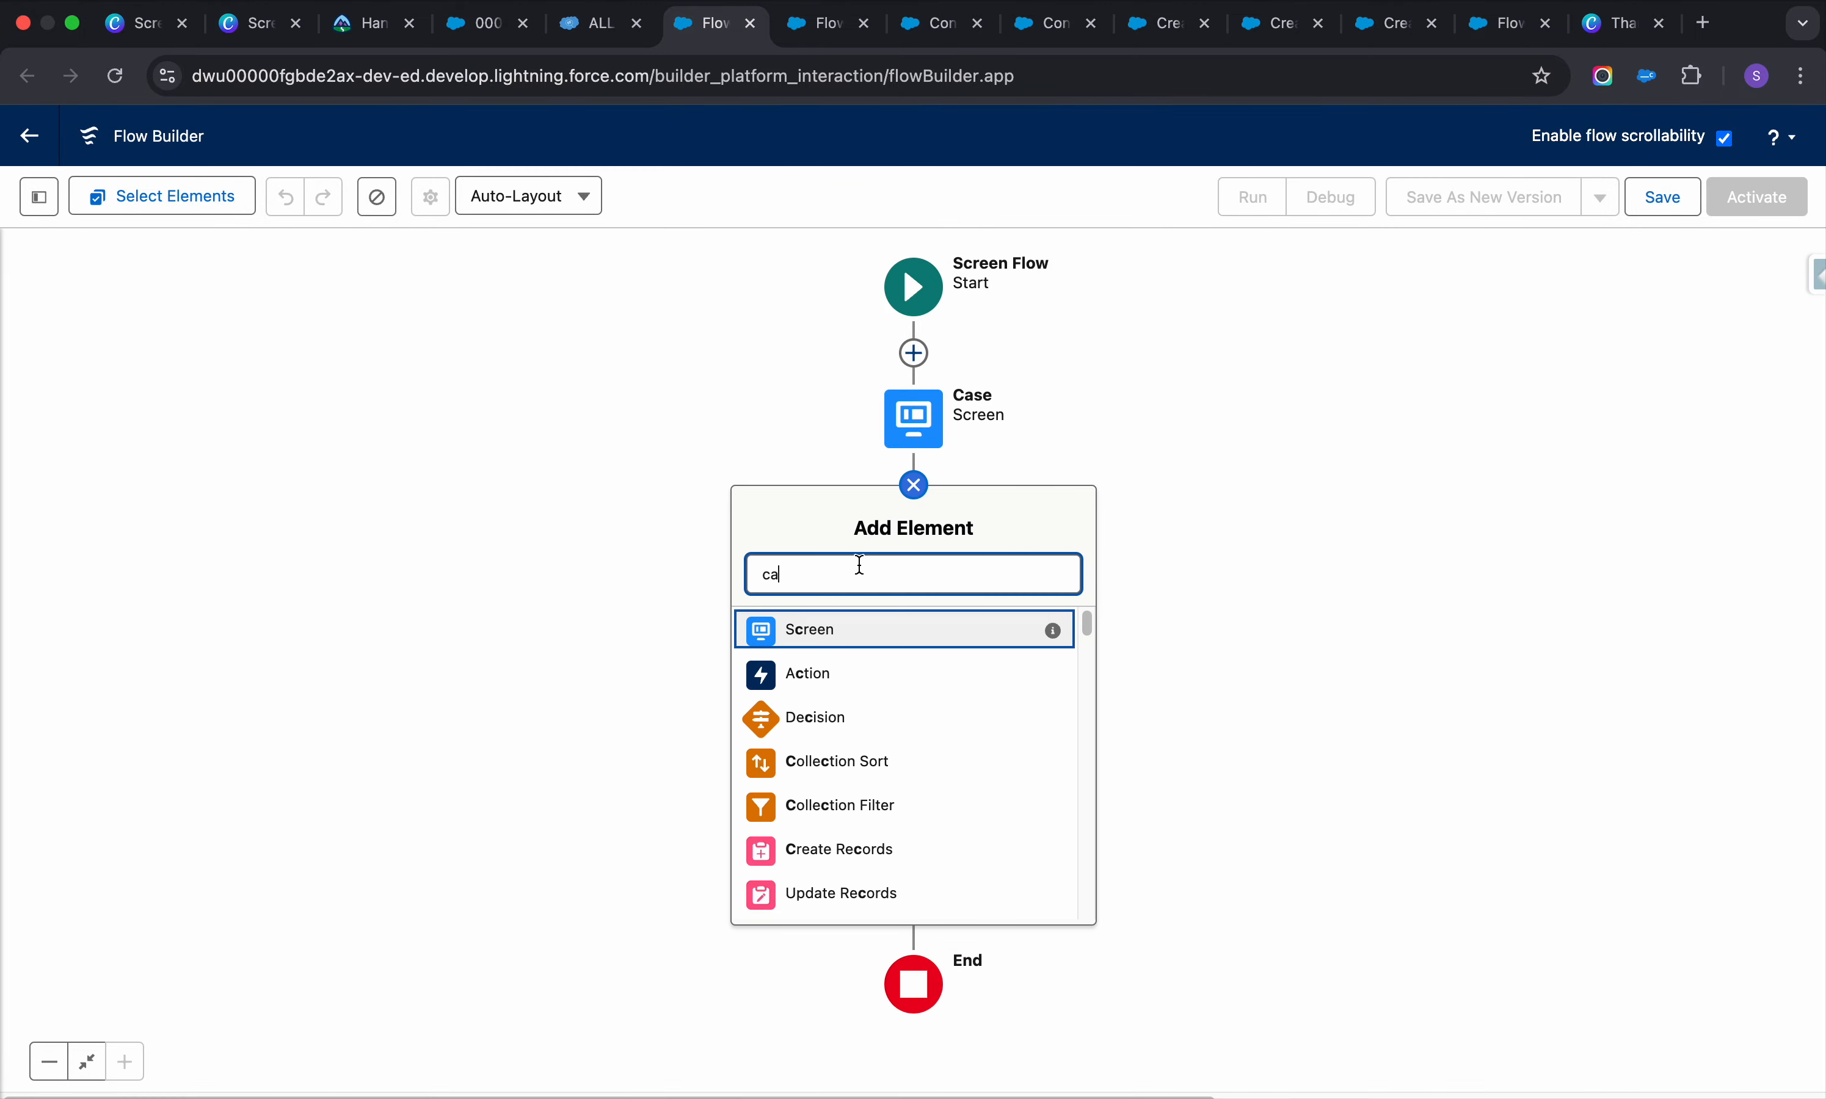
{"action": "key", "text": "BackSpace"}
{"action": "type", "text": "rea"}
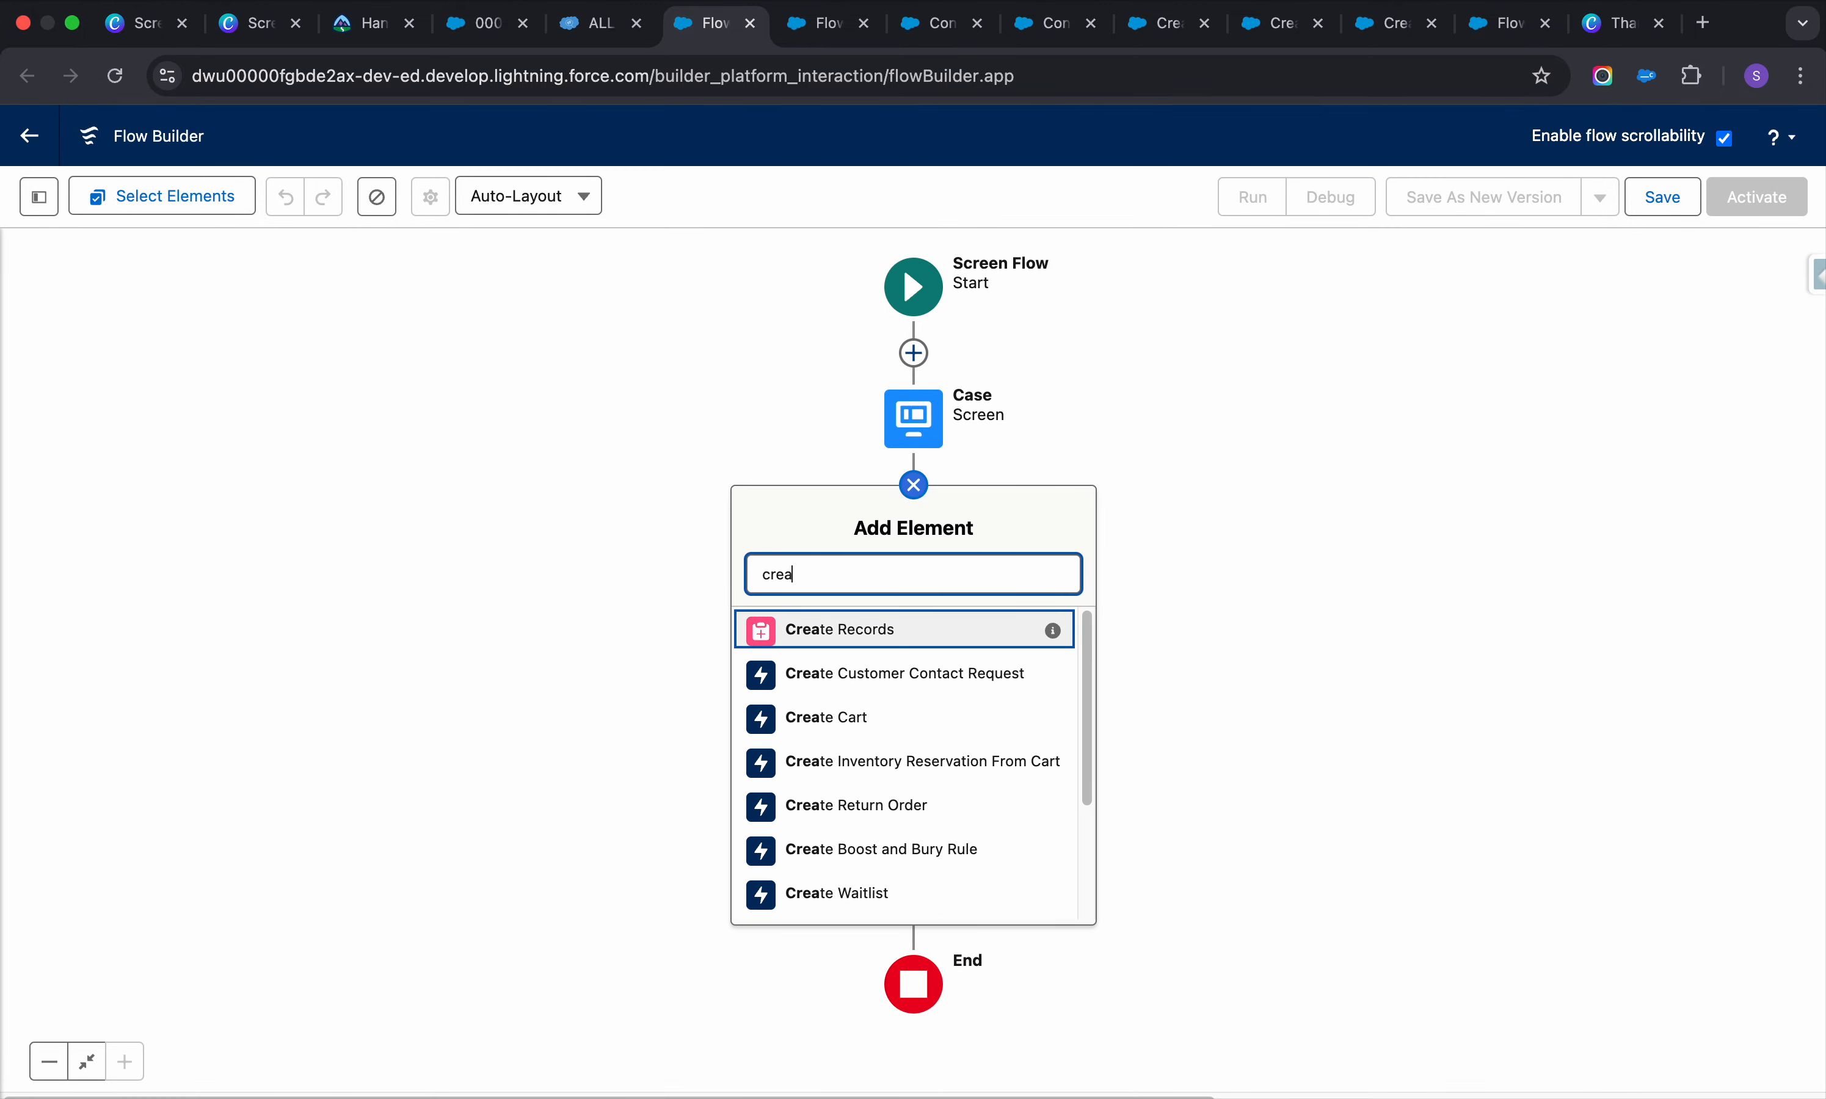
{"action": "left_click", "coordinate": [864, 632]}
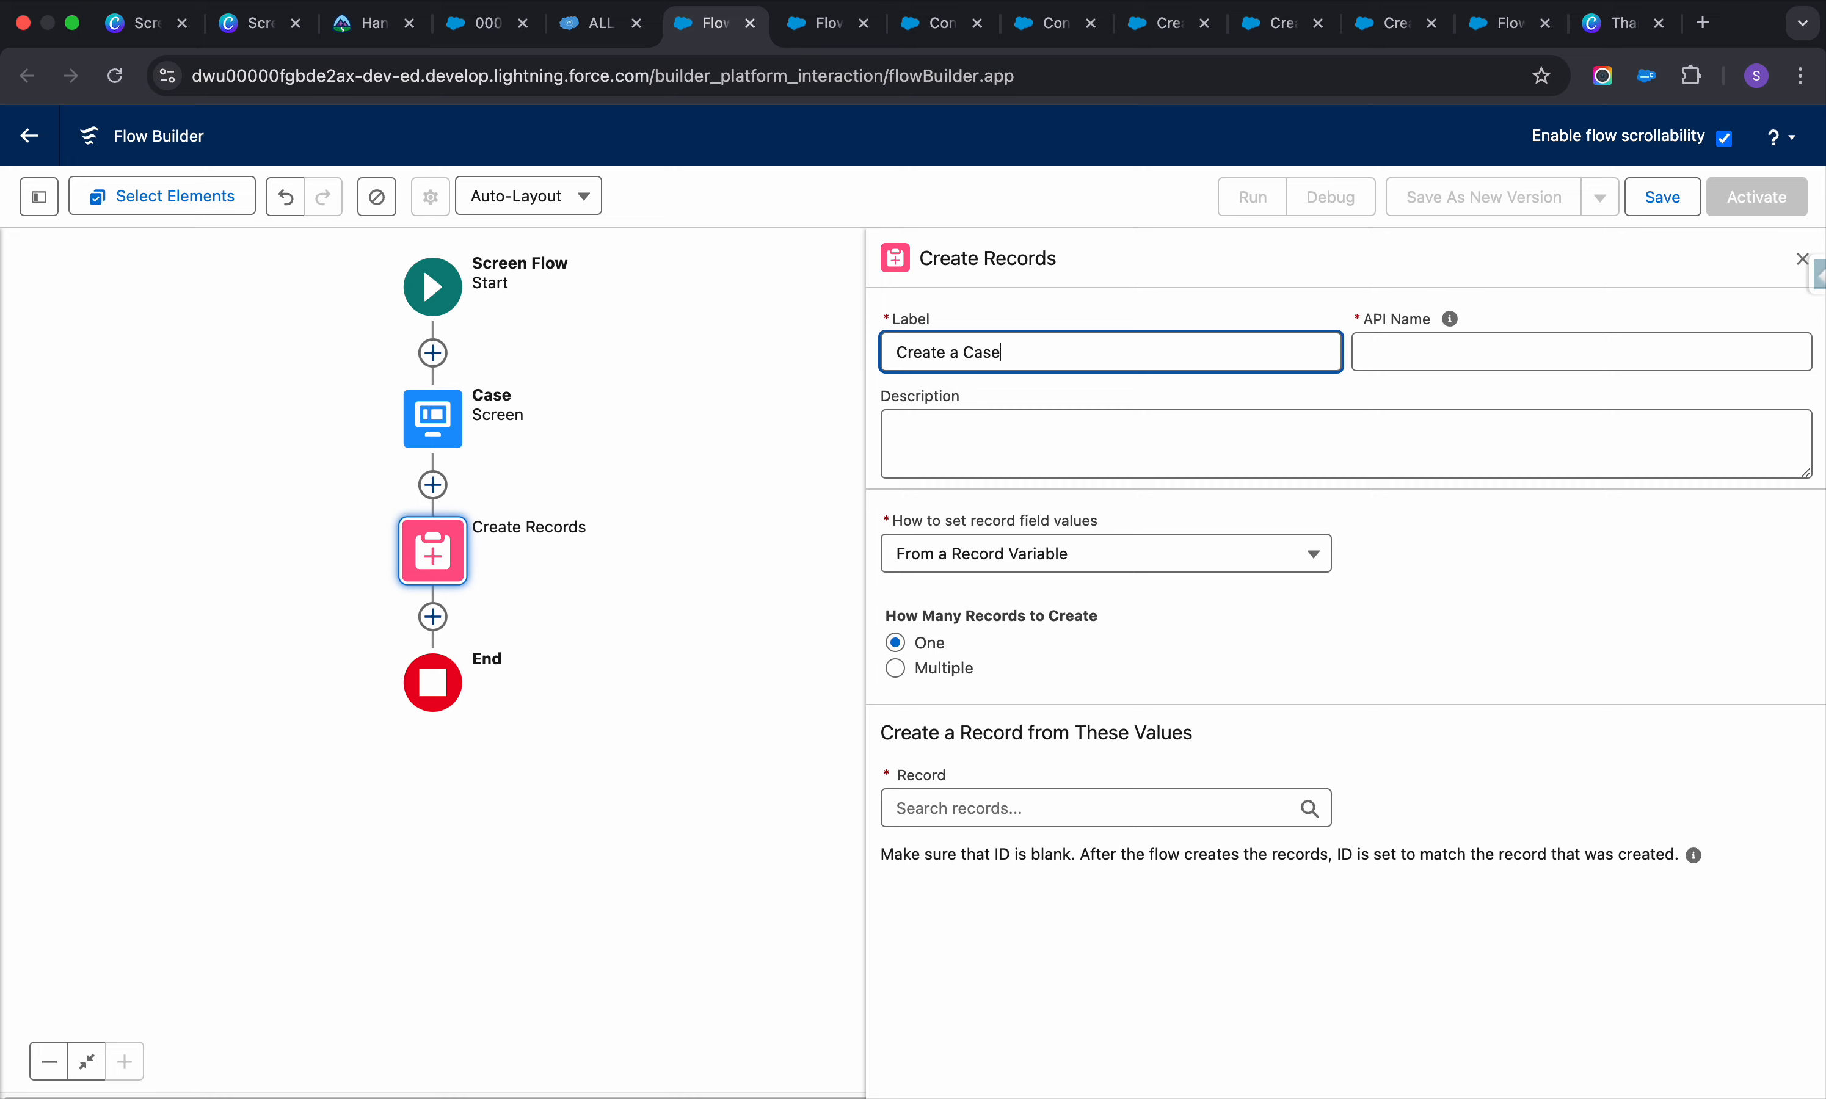
{"action": "left_click", "coordinate": [1387, 344]}
{"action": "left_click", "coordinate": [960, 463]}
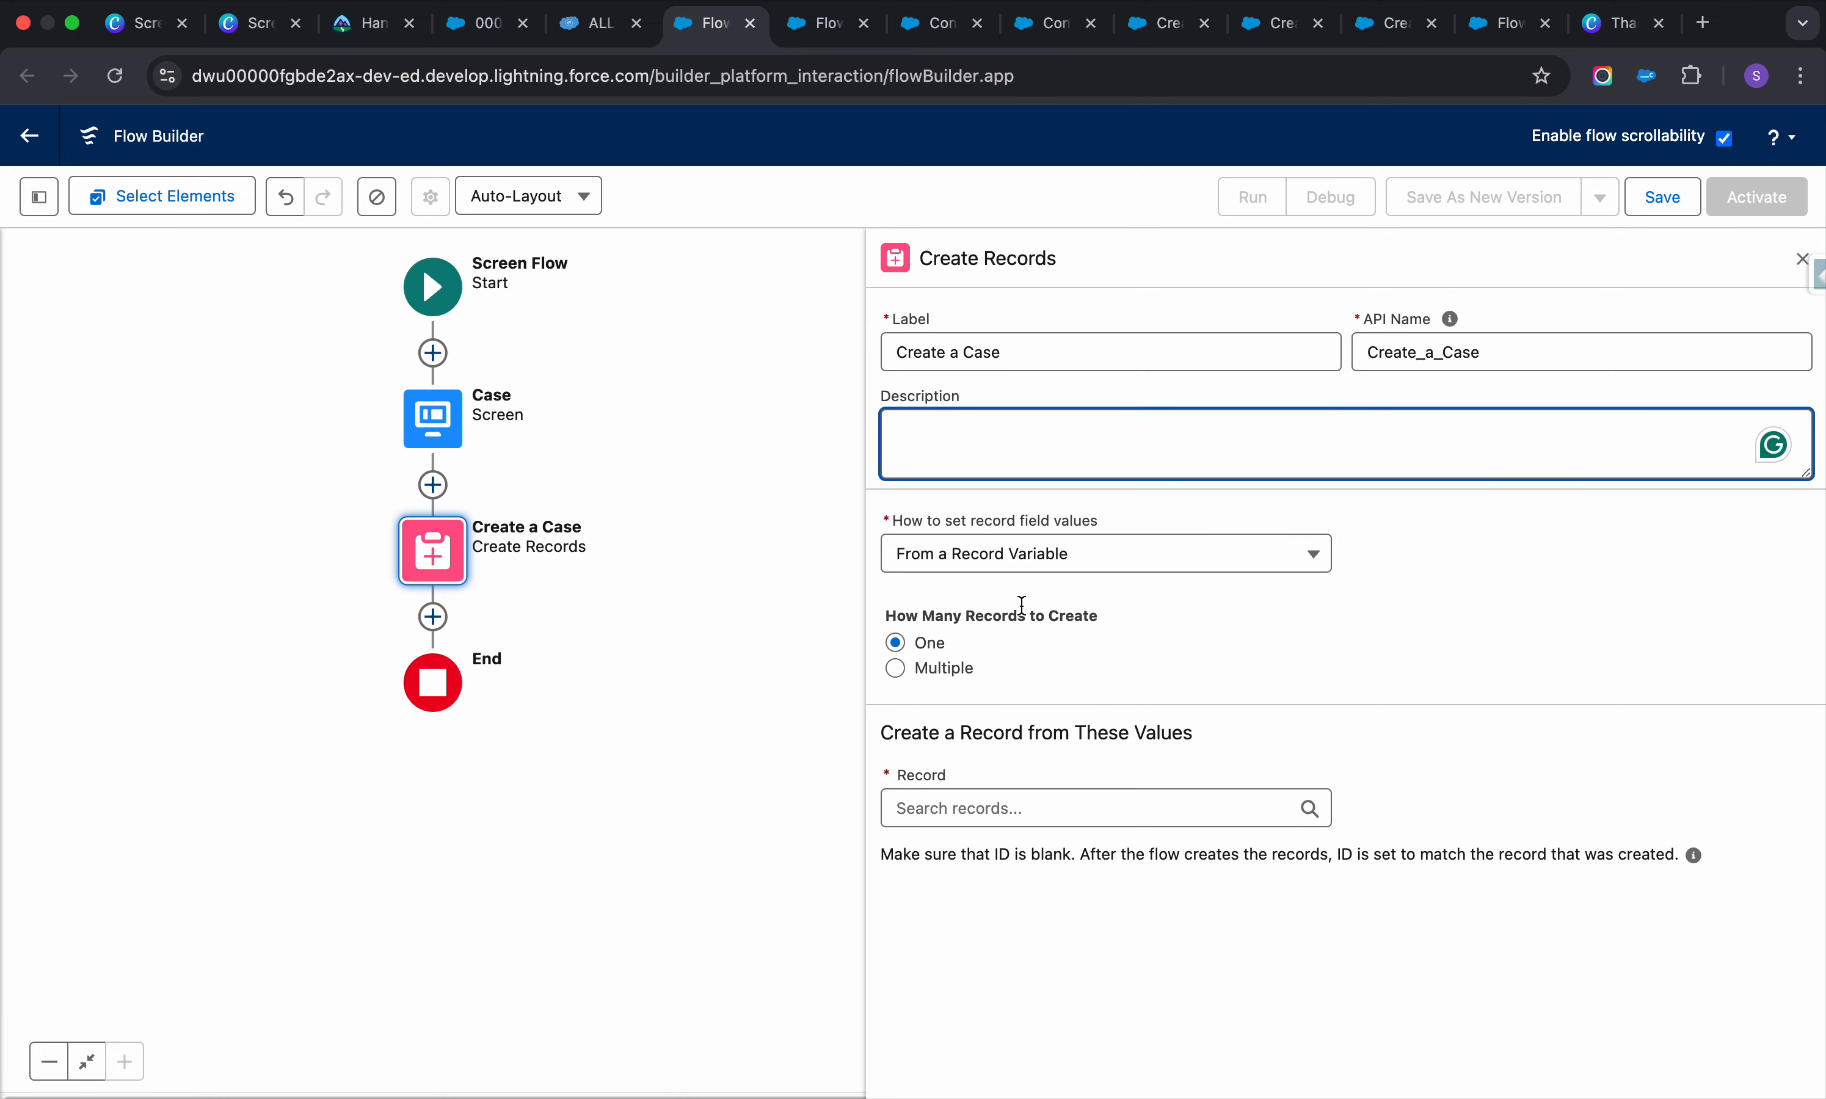
Set it to create a Case manually, with Account ID as the first field row
{"action": "left_click", "coordinate": [1034, 567]}
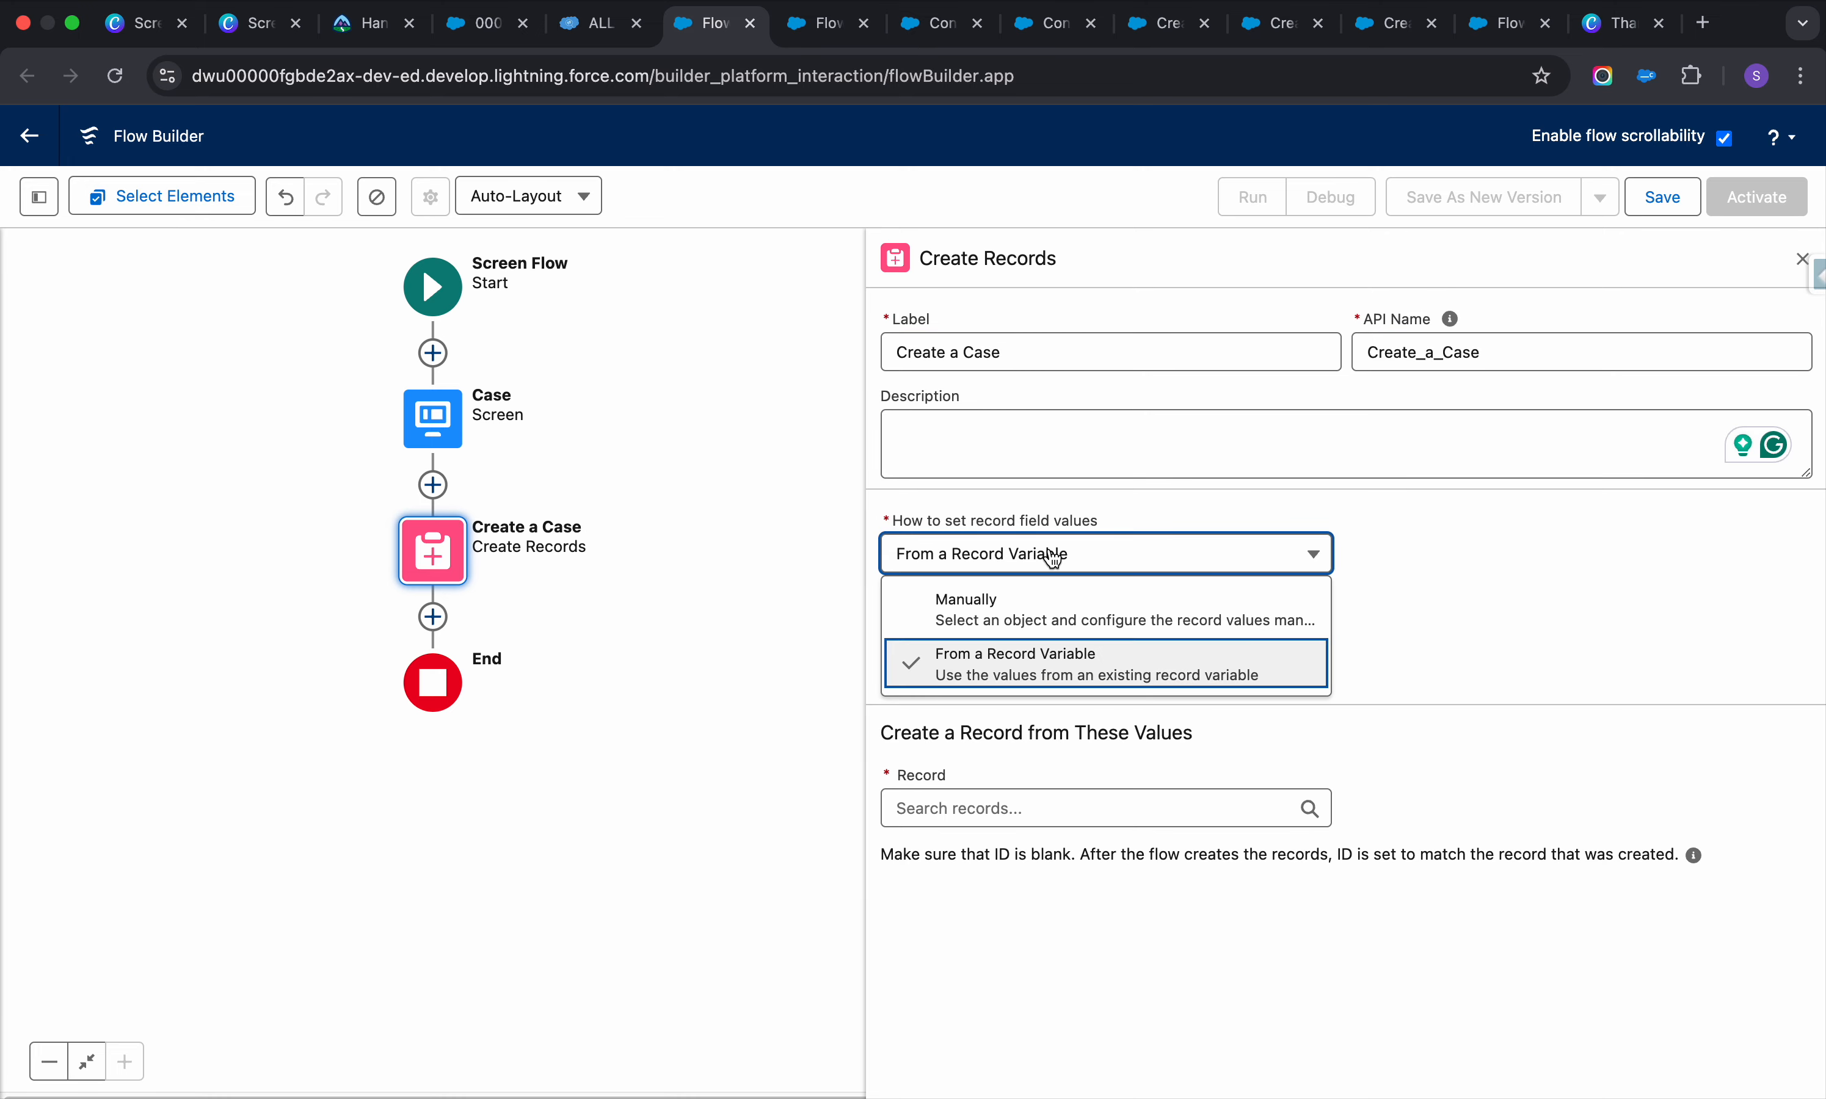
{"action": "left_click", "coordinate": [1041, 621]}
{"action": "left_click", "coordinate": [1019, 713]}
{"action": "type", "text": "case"}
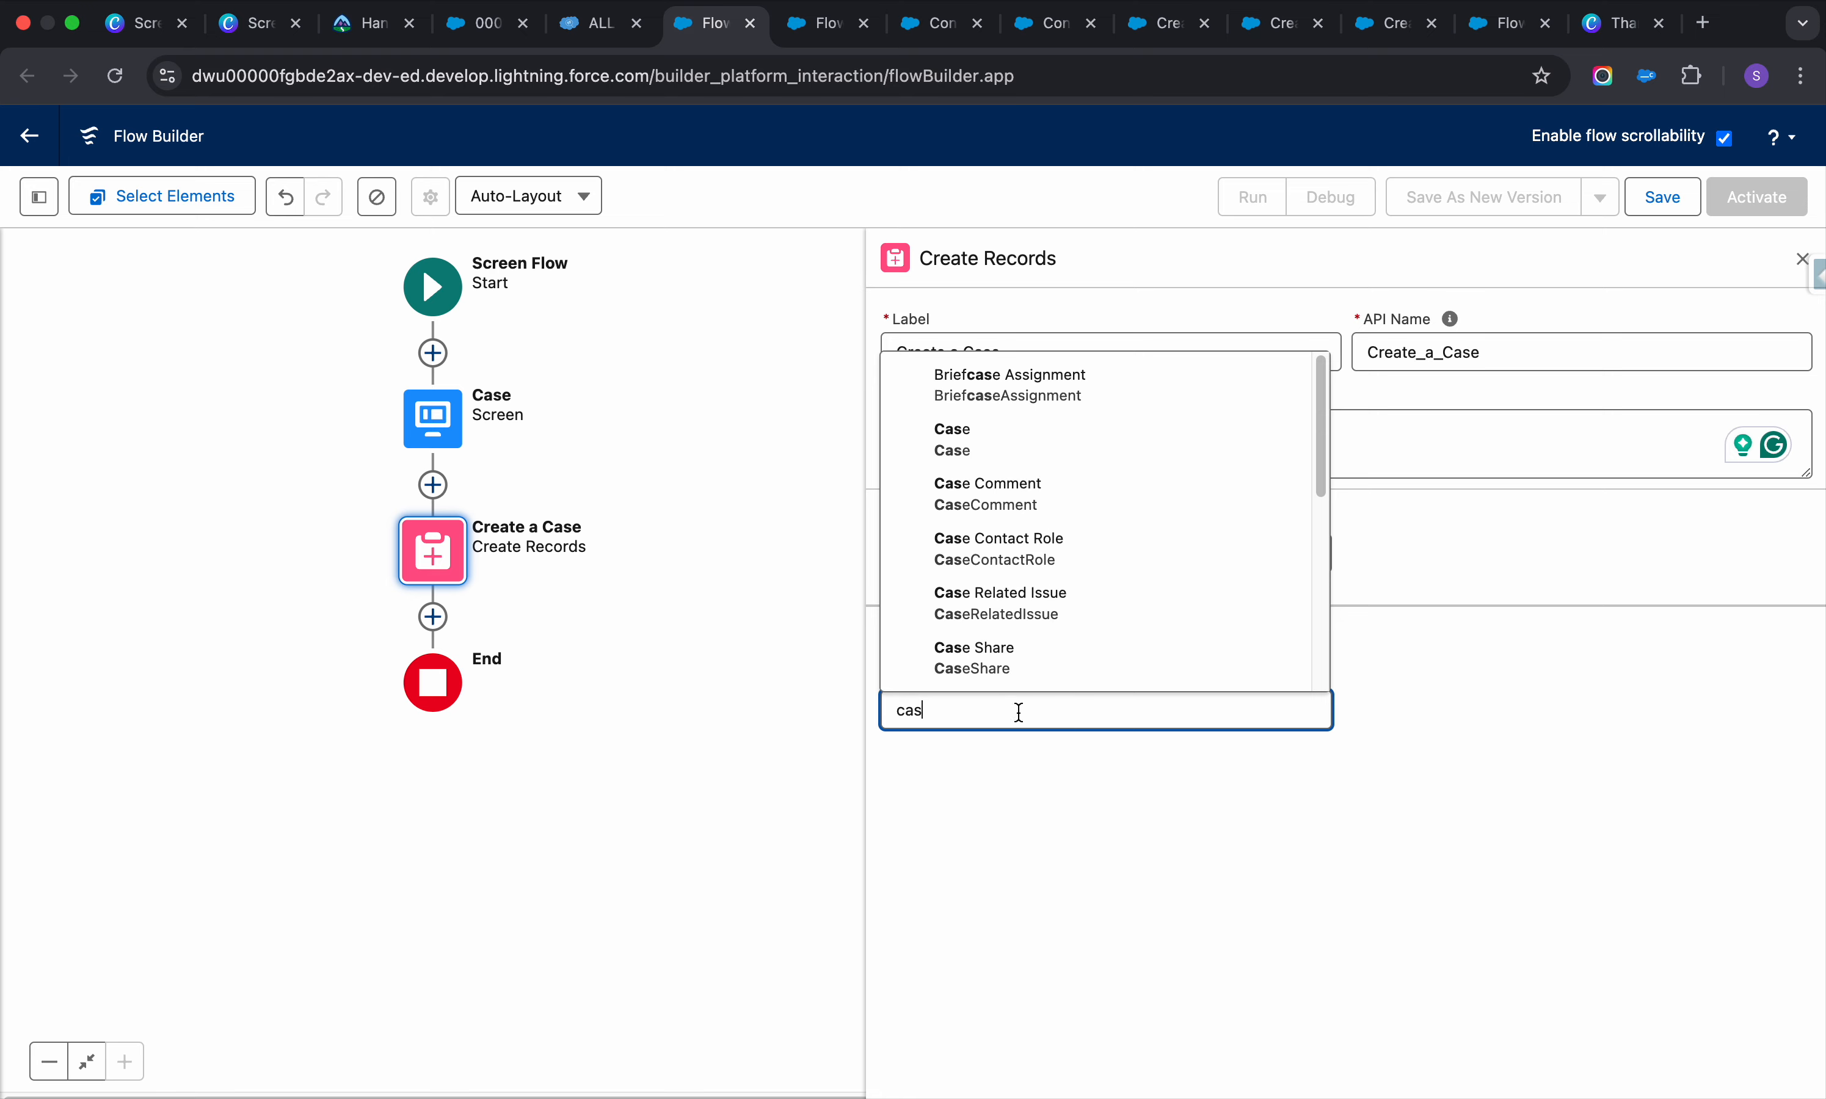
{"action": "left_click", "coordinate": [972, 445]}
{"action": "left_click", "coordinate": [1030, 846]}
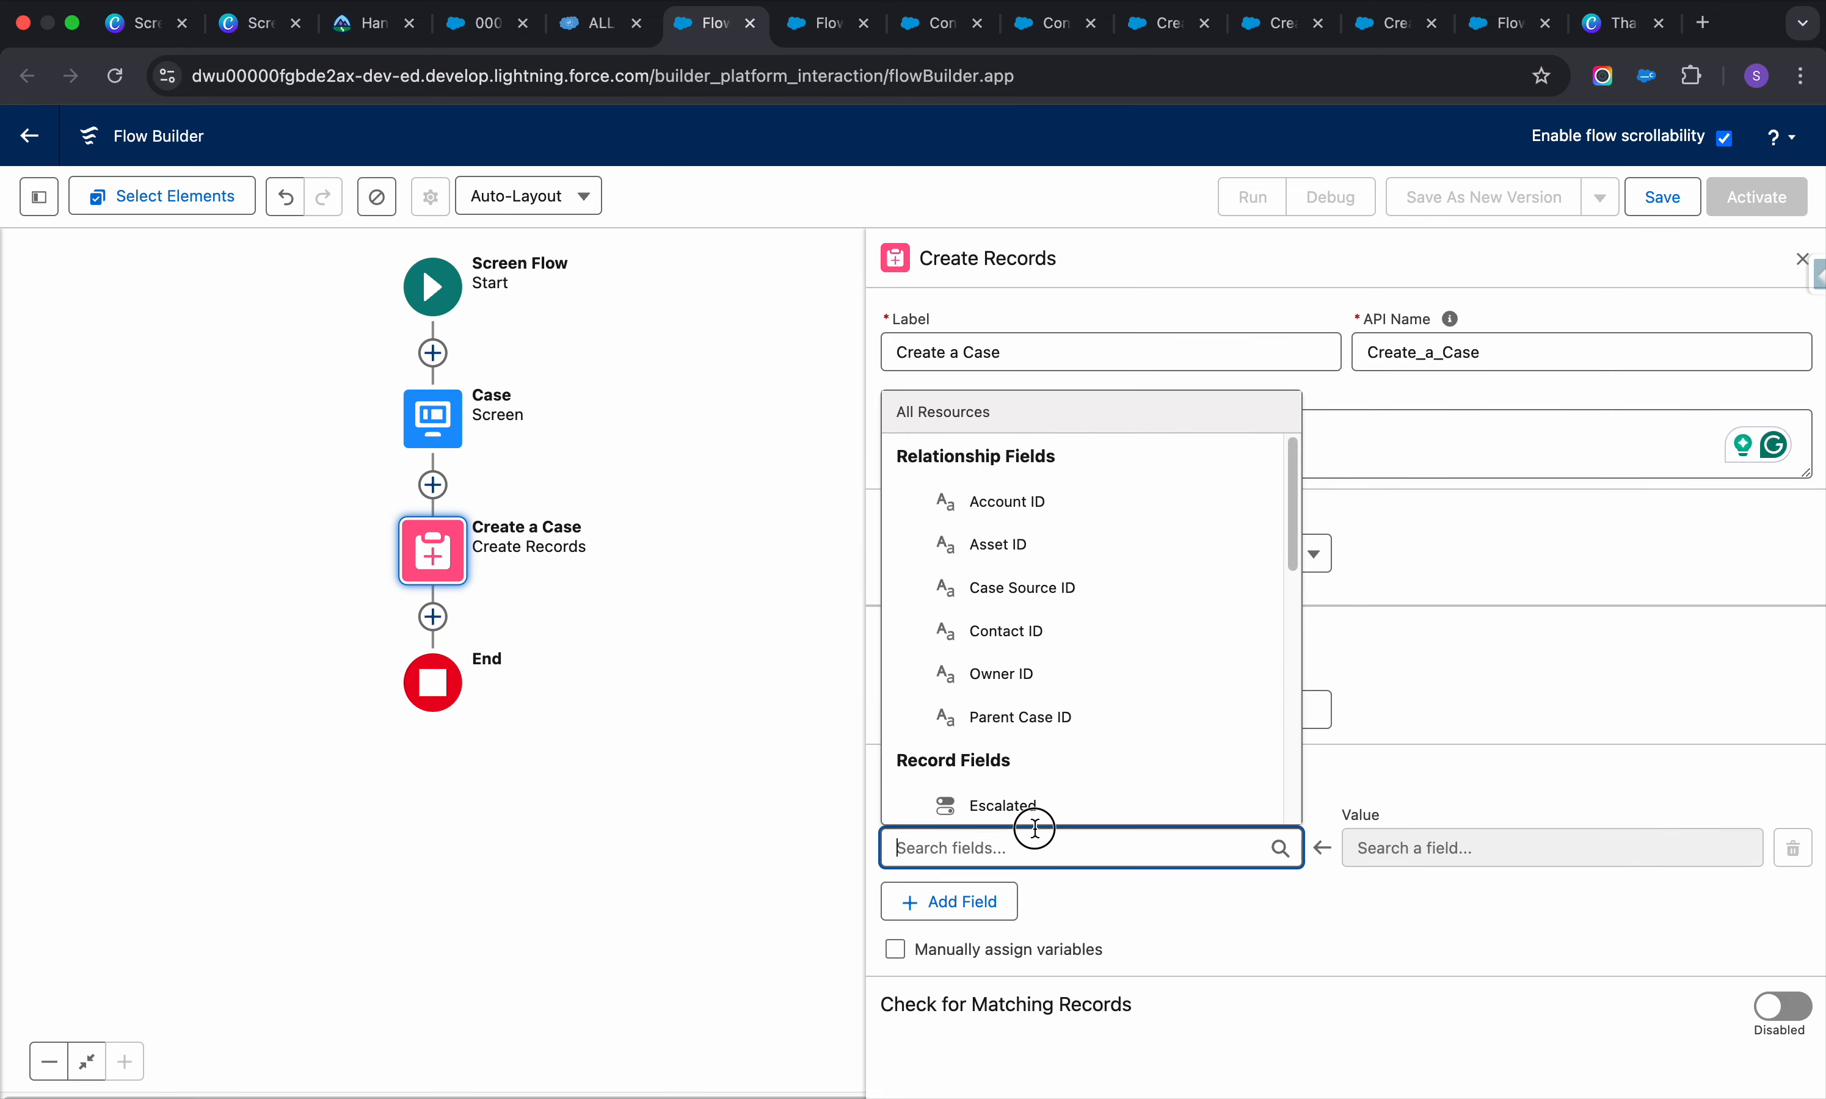
{"action": "left_click", "coordinate": [1014, 501]}
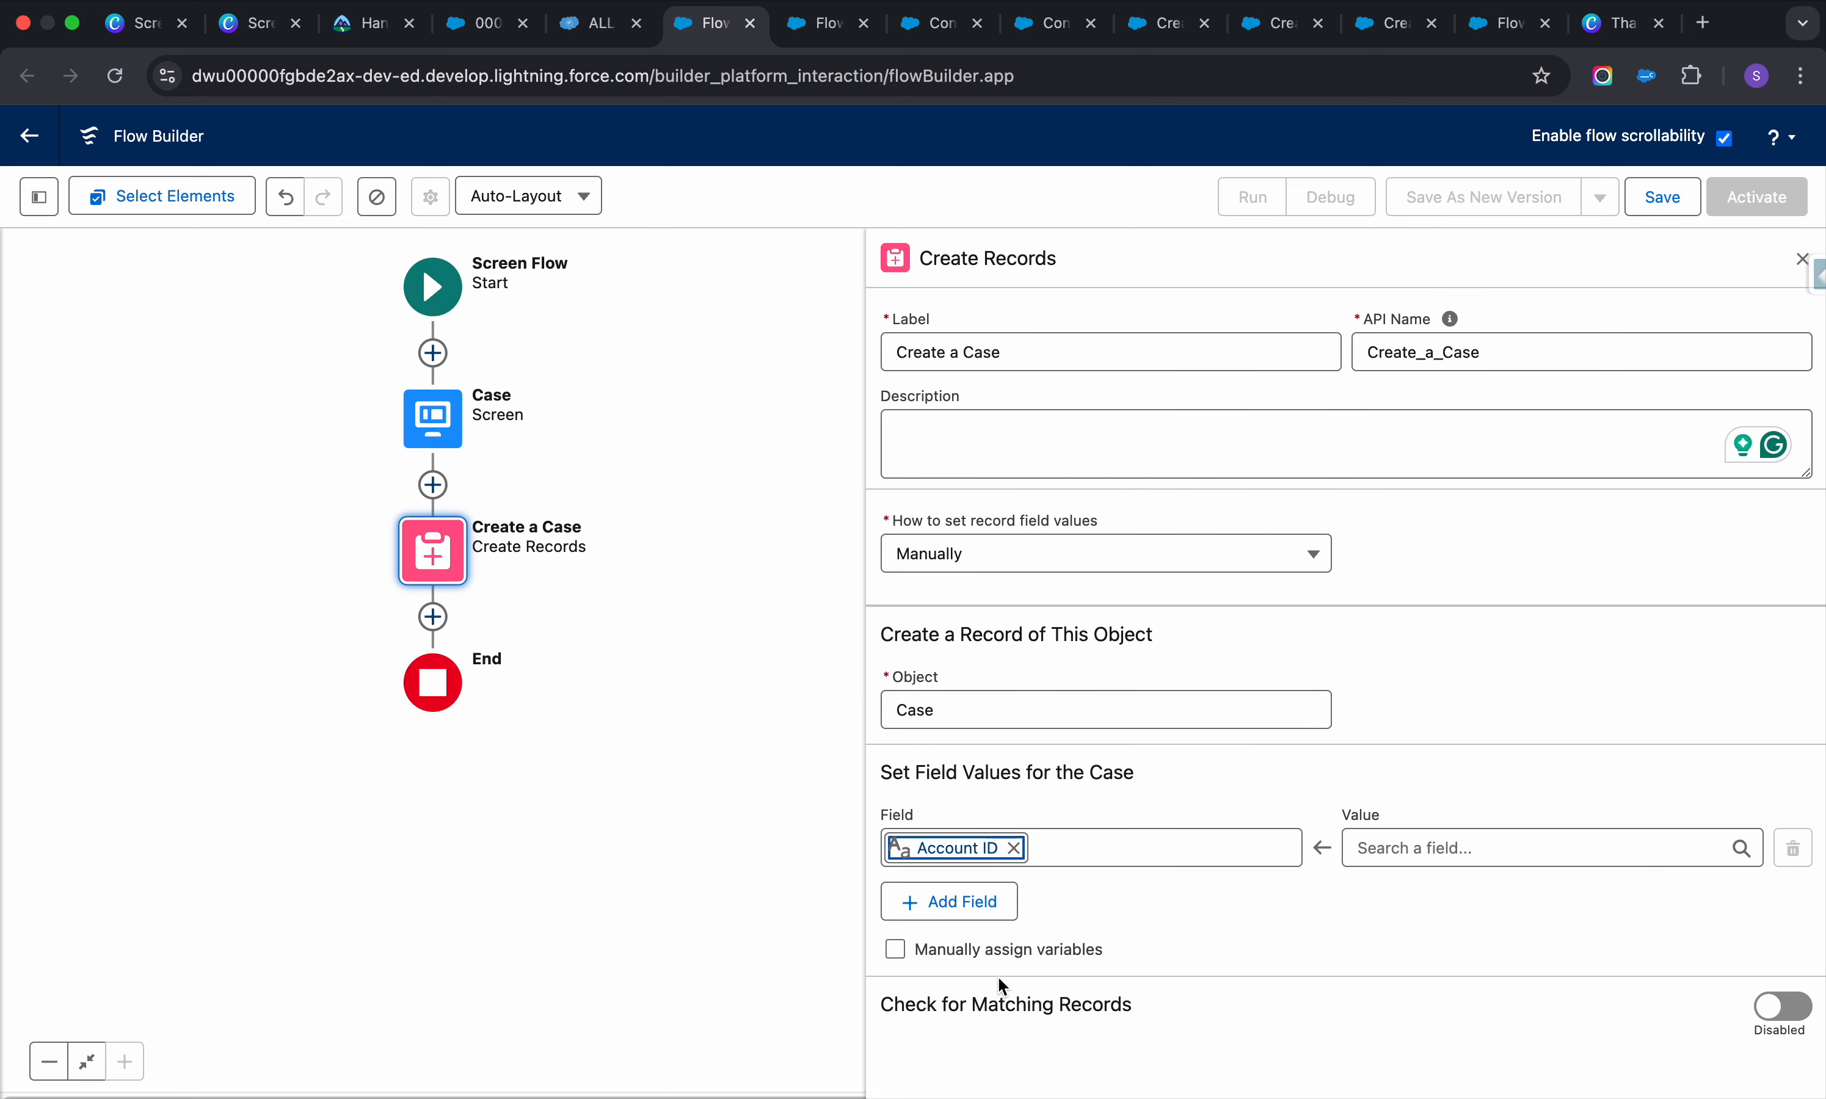
{"action": "left_click", "coordinate": [943, 902]}
Add Contact ID and Phone as the second and third Case field rows
{"action": "left_click", "coordinate": [999, 926]}
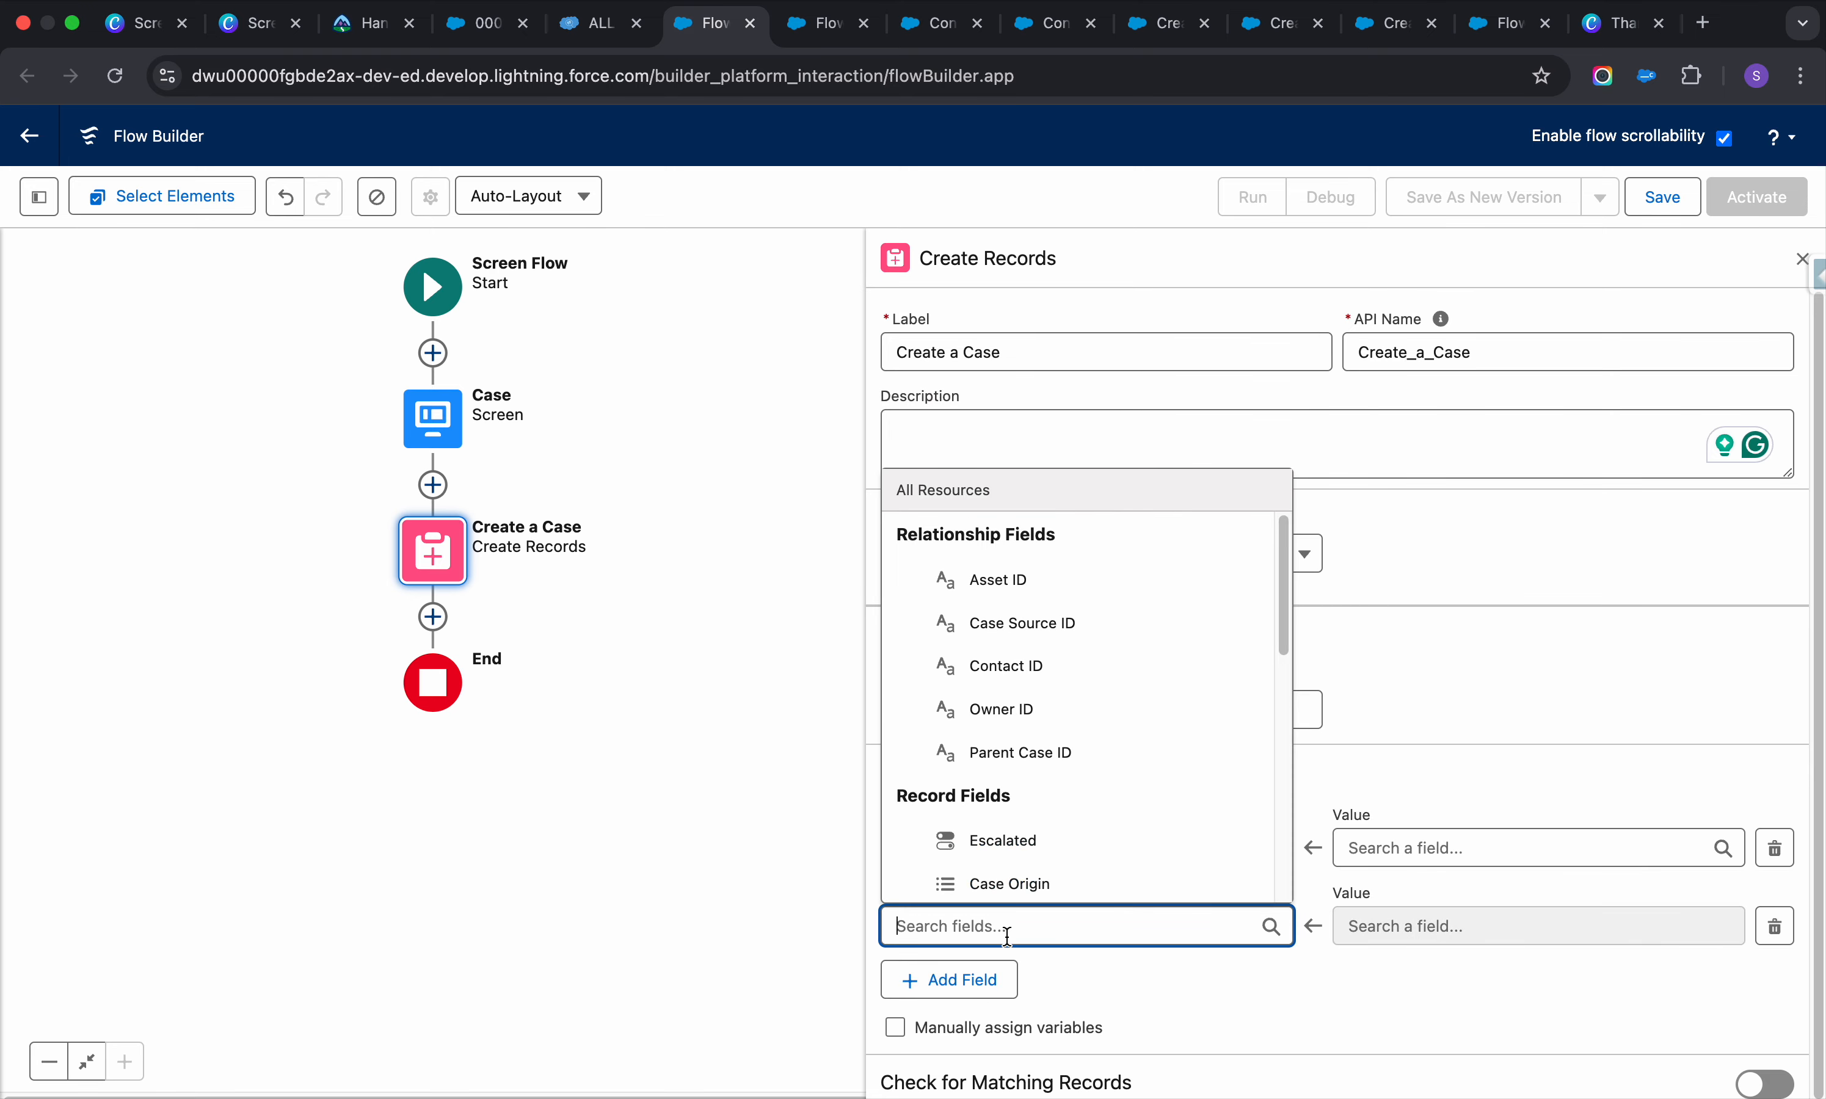
{"action": "left_click", "coordinate": [1060, 661]}
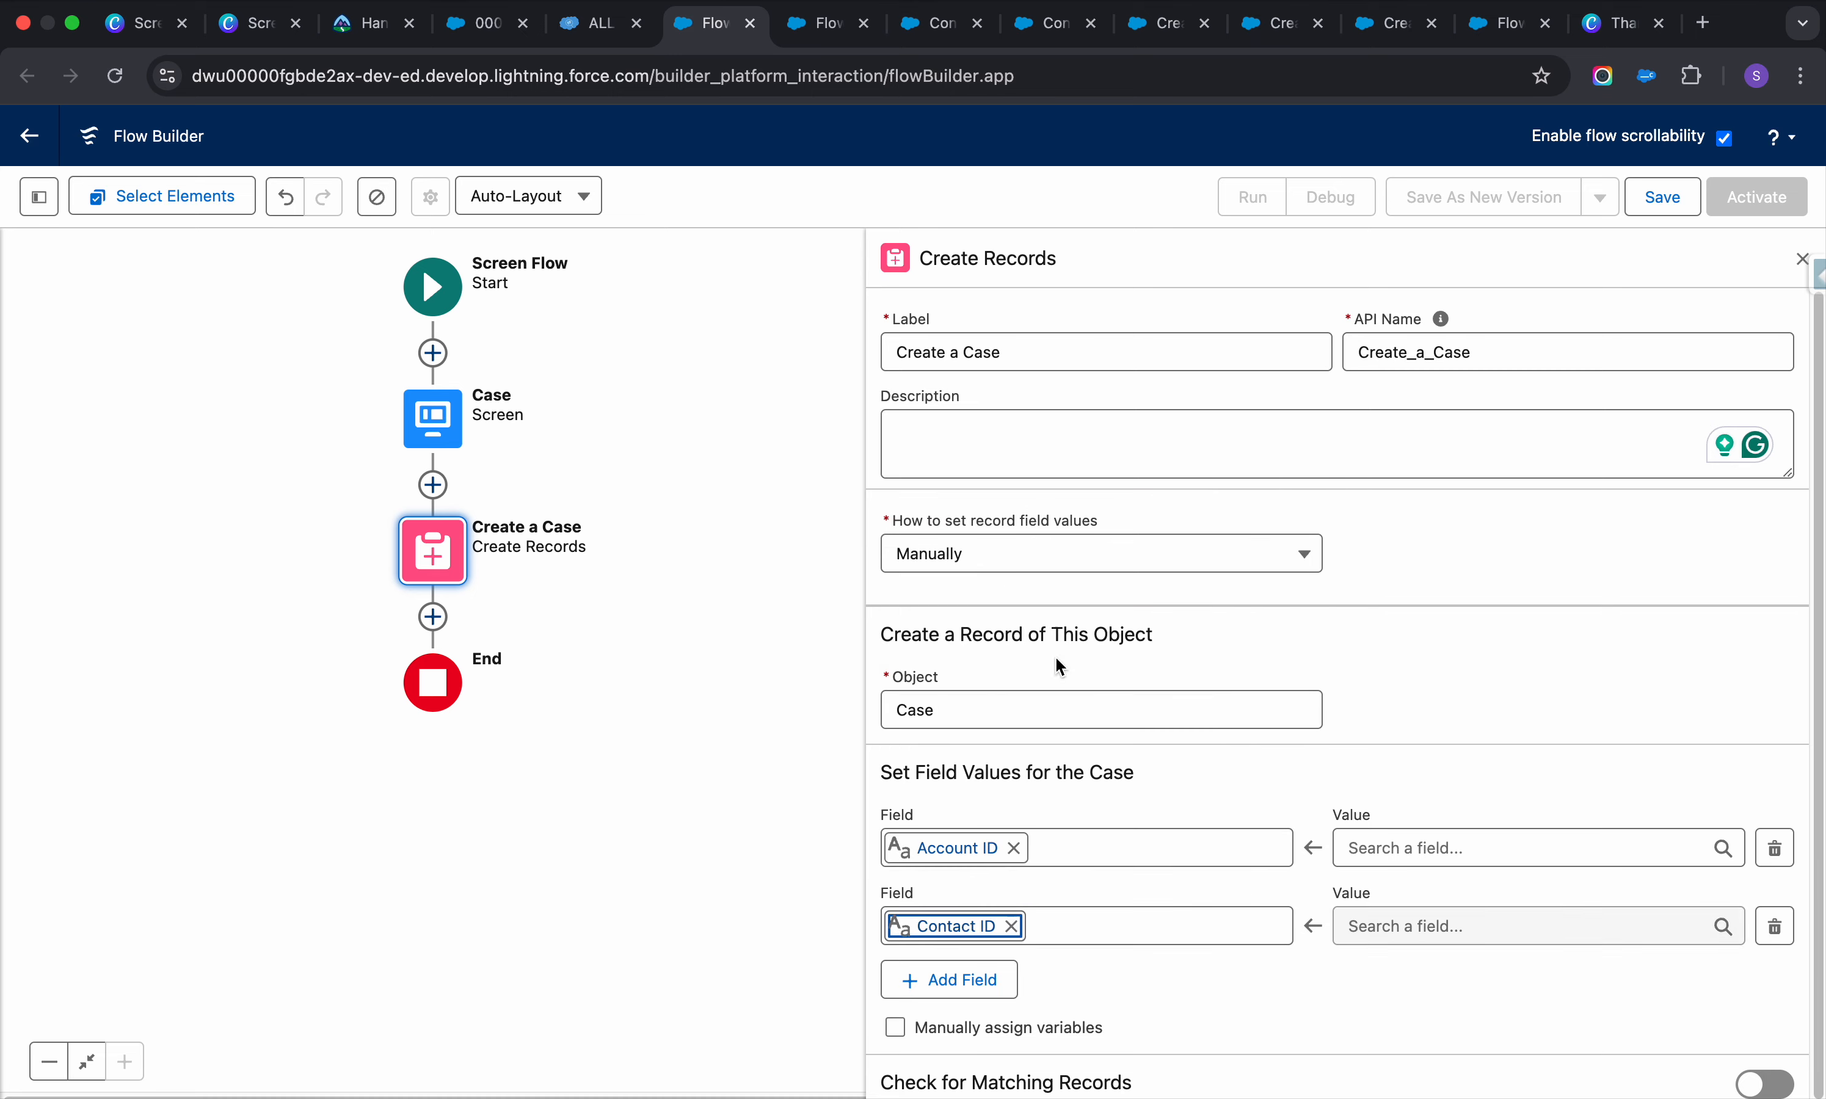
{"action": "left_click", "coordinate": [964, 980]}
{"action": "scroll", "coordinate": [1105, 879], "scroll_direction": "down", "scroll_amount": 2}
{"action": "left_click", "coordinate": [1004, 910]}
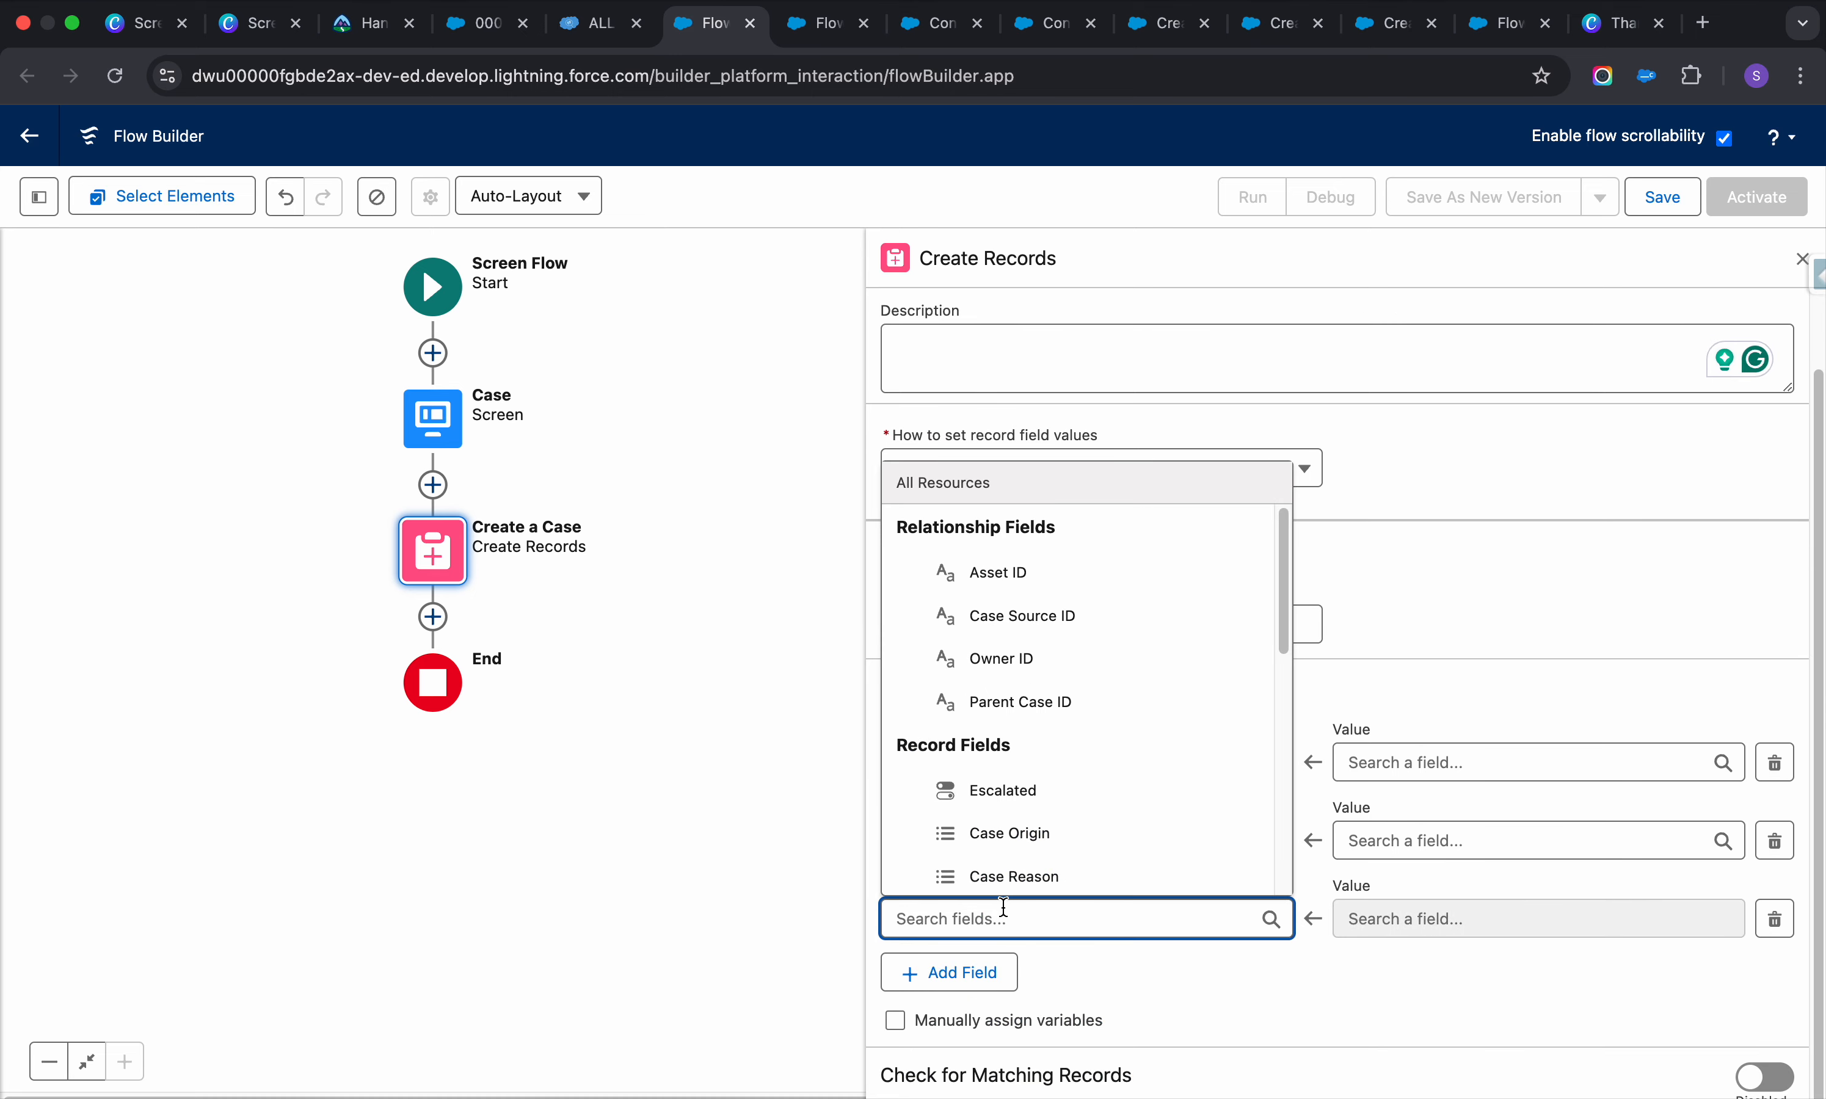
{"action": "scroll", "coordinate": [1052, 750], "scroll_direction": "down", "scroll_amount": 3}
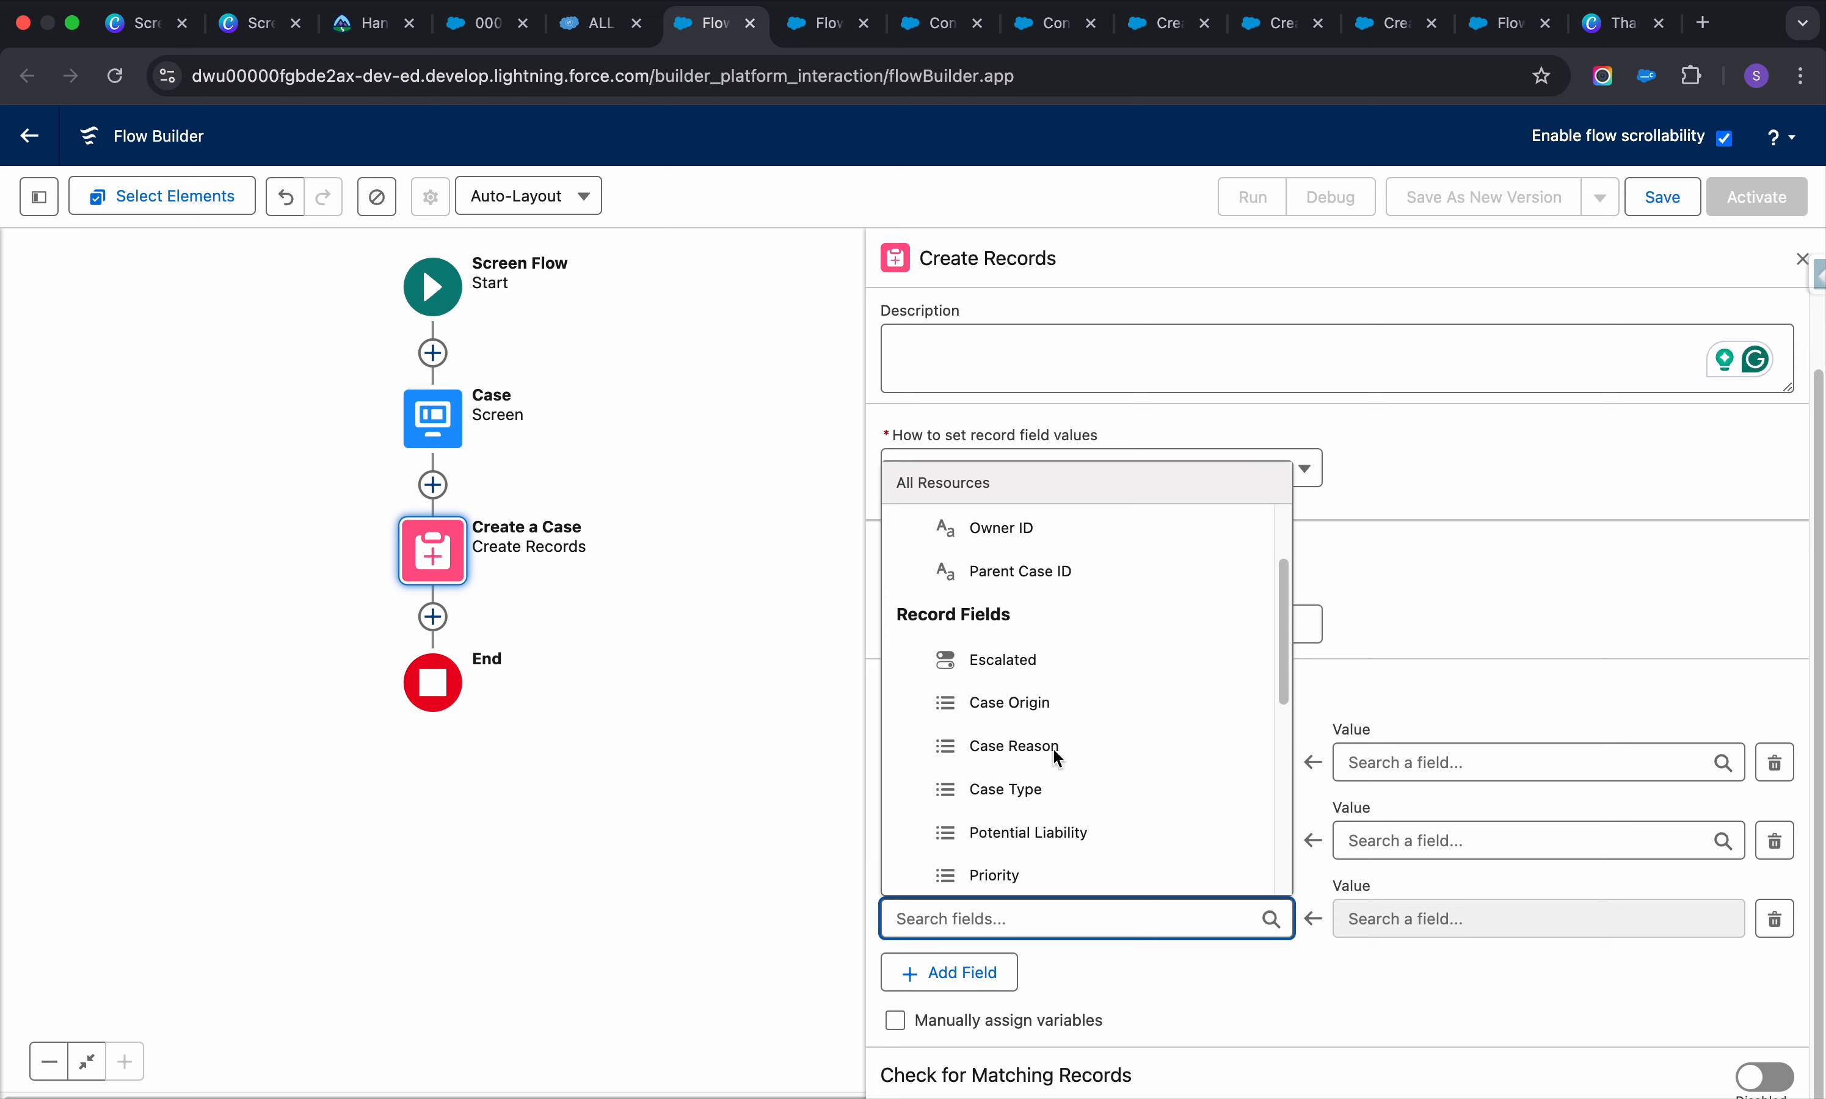
{"action": "scroll", "coordinate": [1053, 748], "scroll_direction": "down", "scroll_amount": 1}
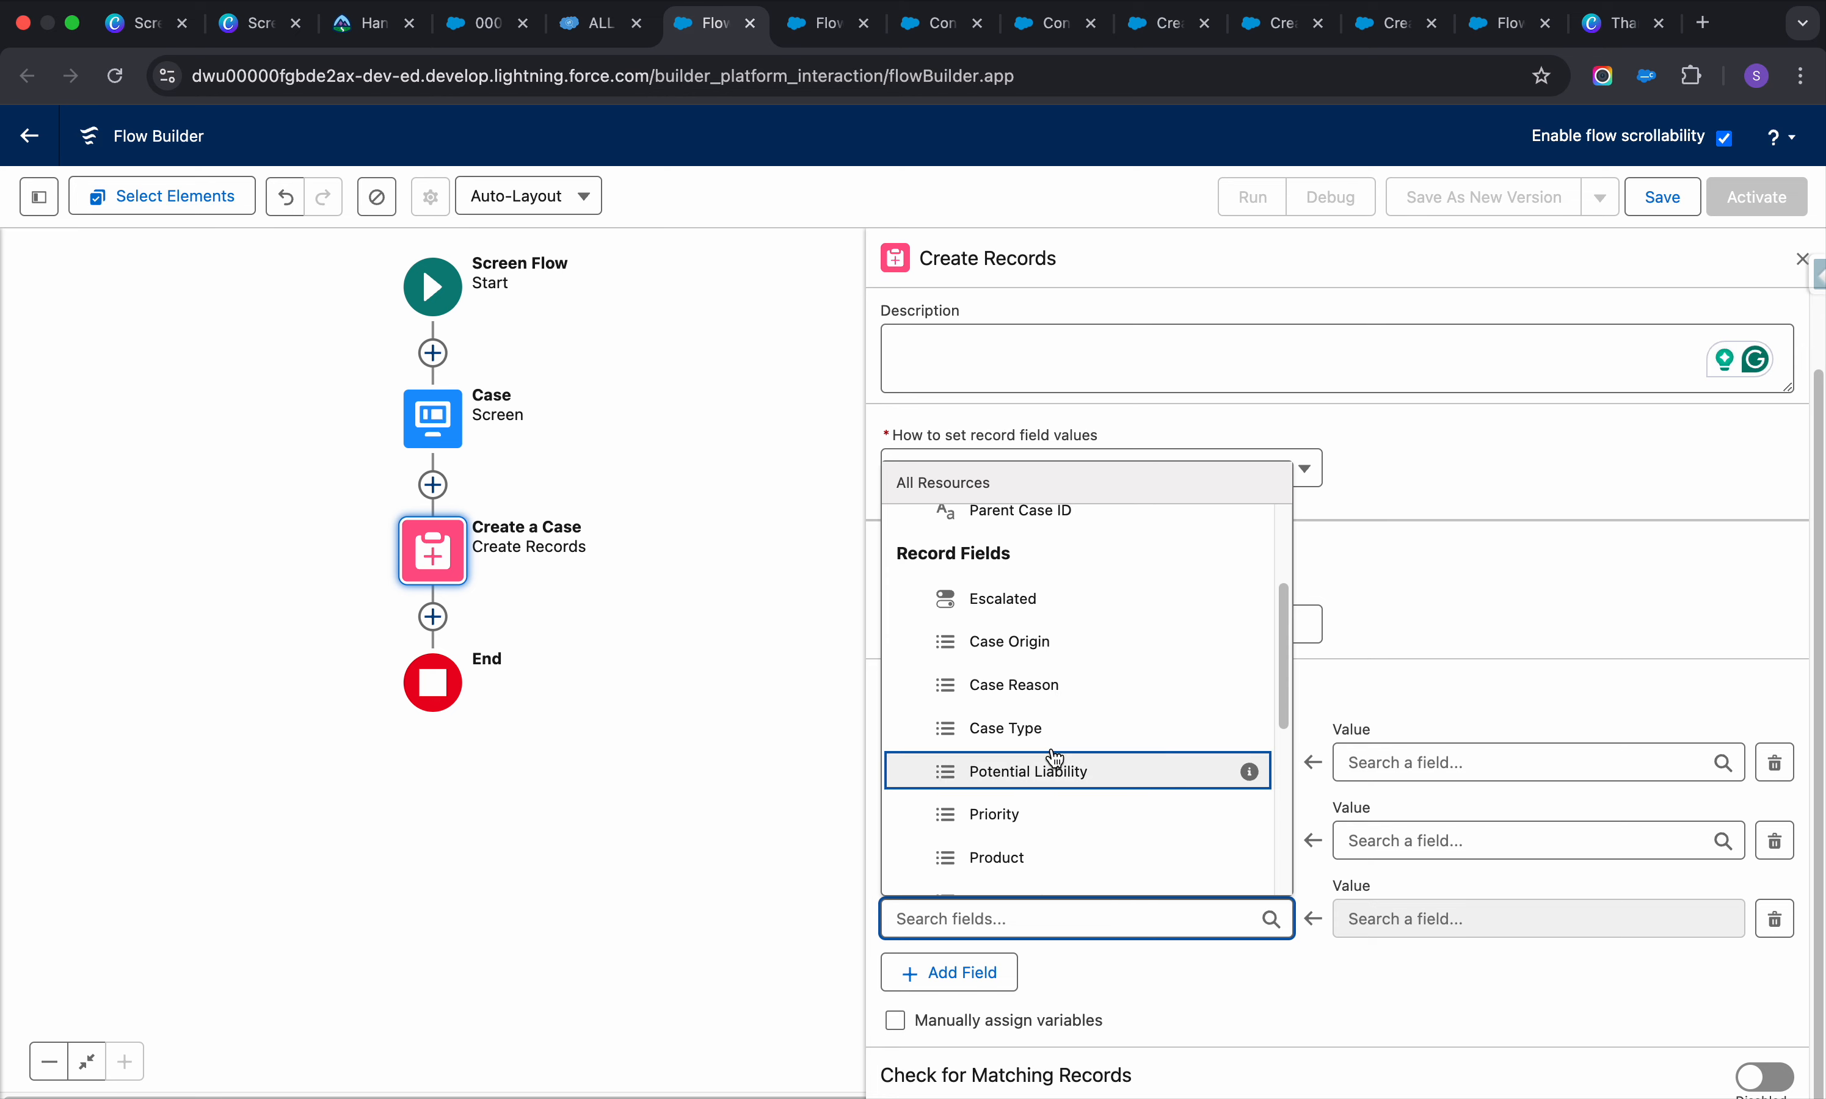
{"action": "type", "text": "ph"}
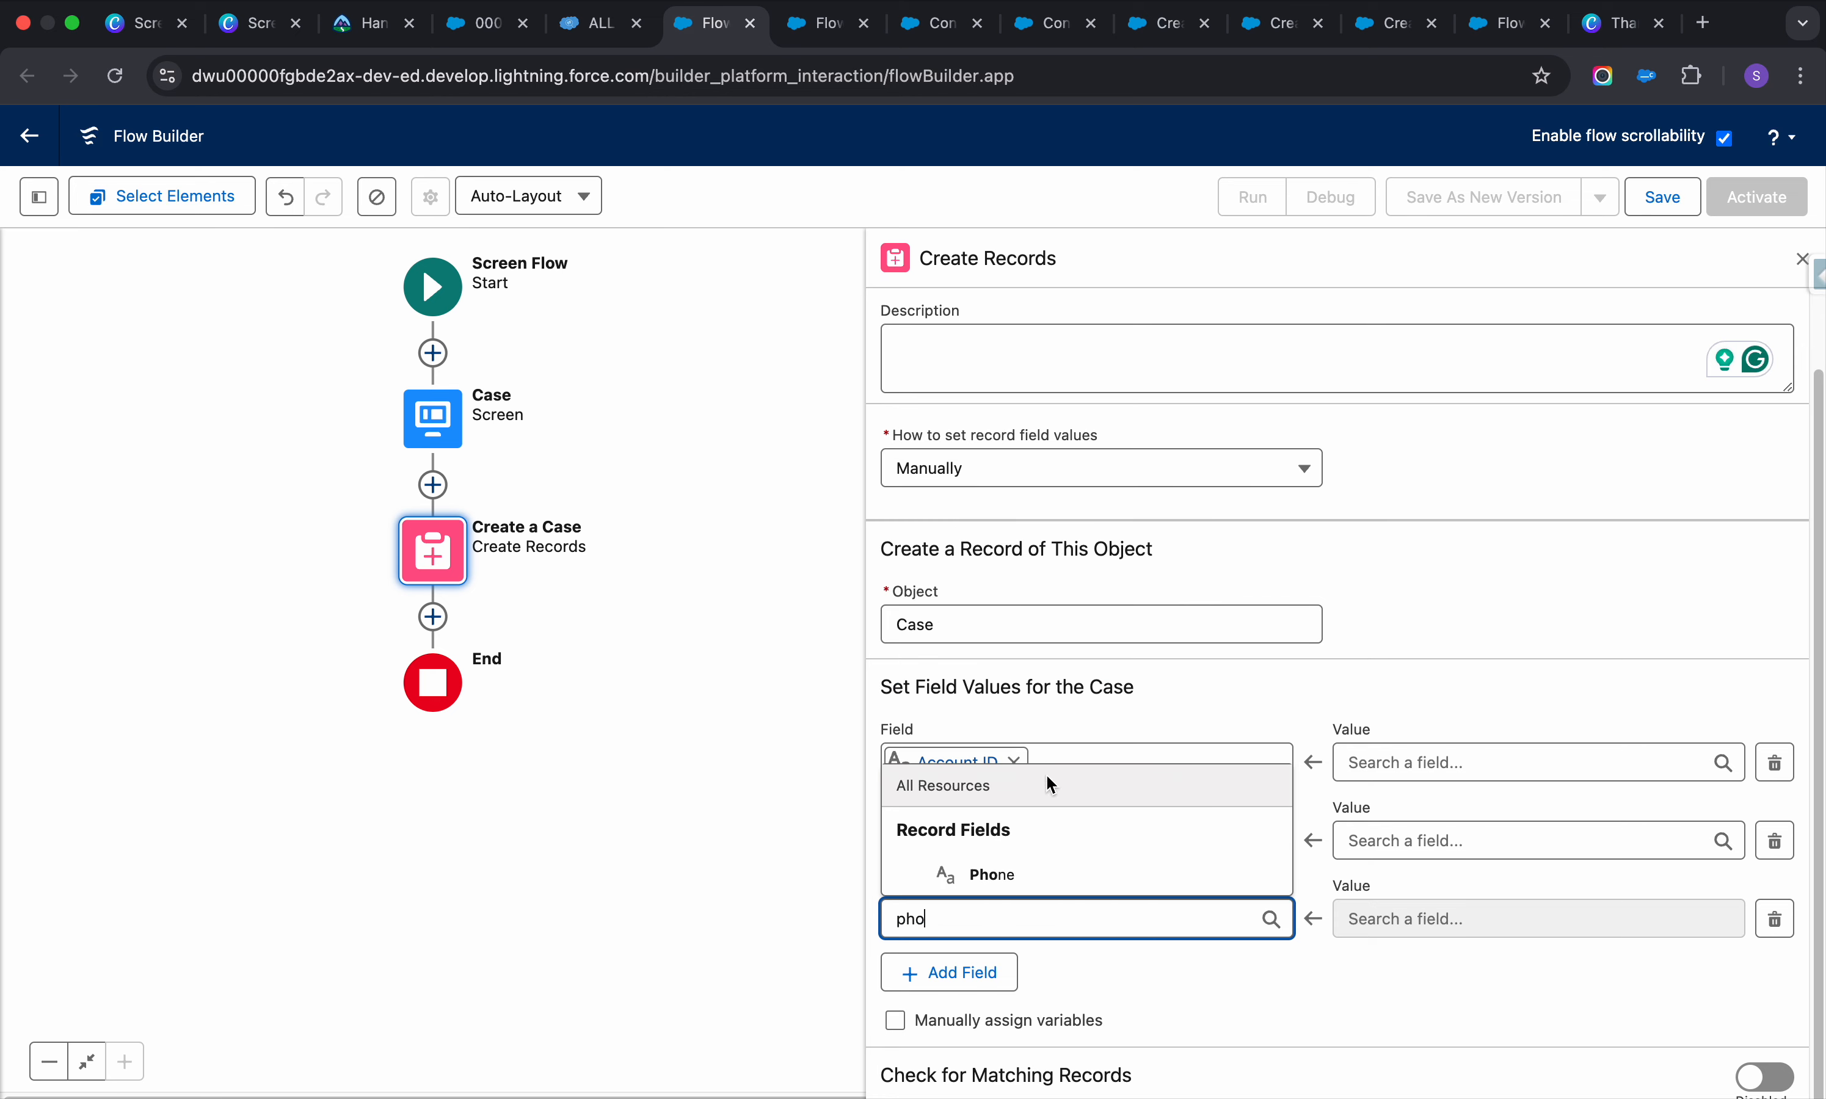
{"action": "type", "text": "o"}
{"action": "left_click", "coordinate": [1052, 873]}
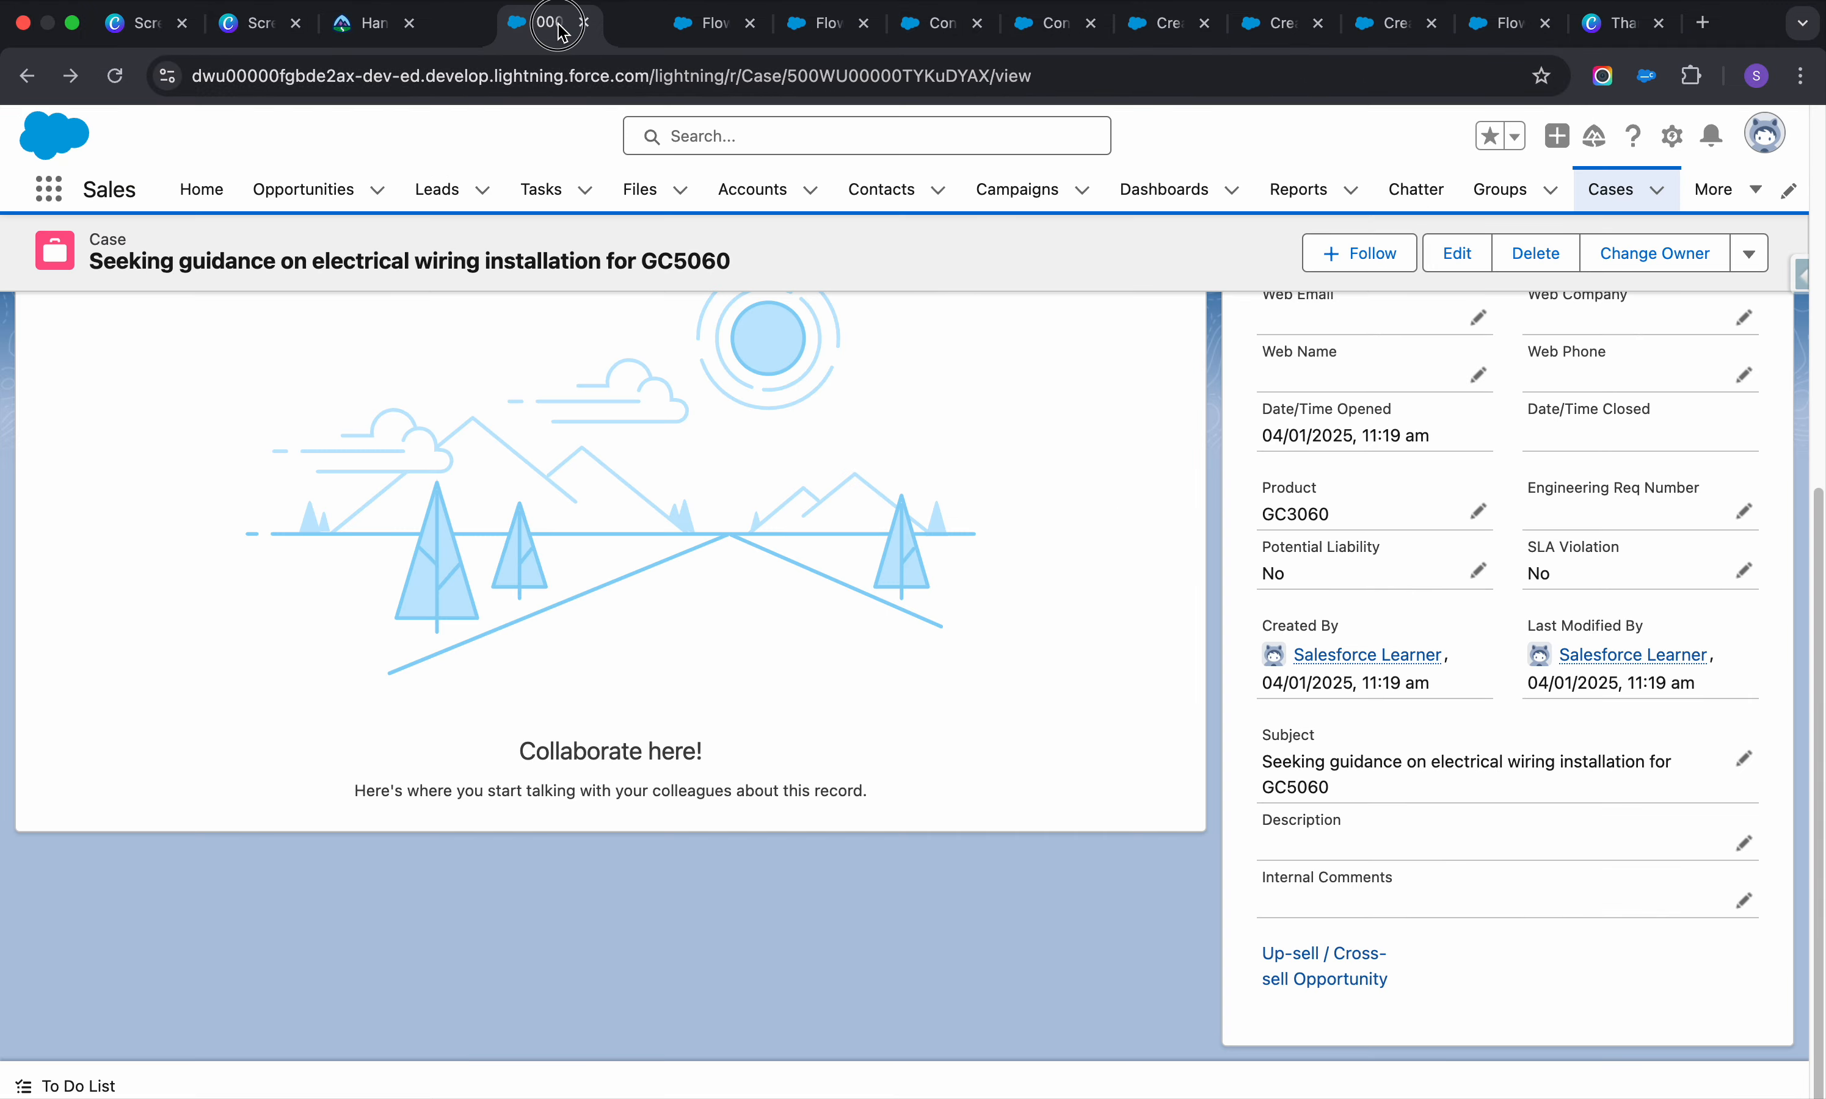
{"action": "left_click_drag", "start_coordinate": [485, 23], "coordinate": [596, 24]}
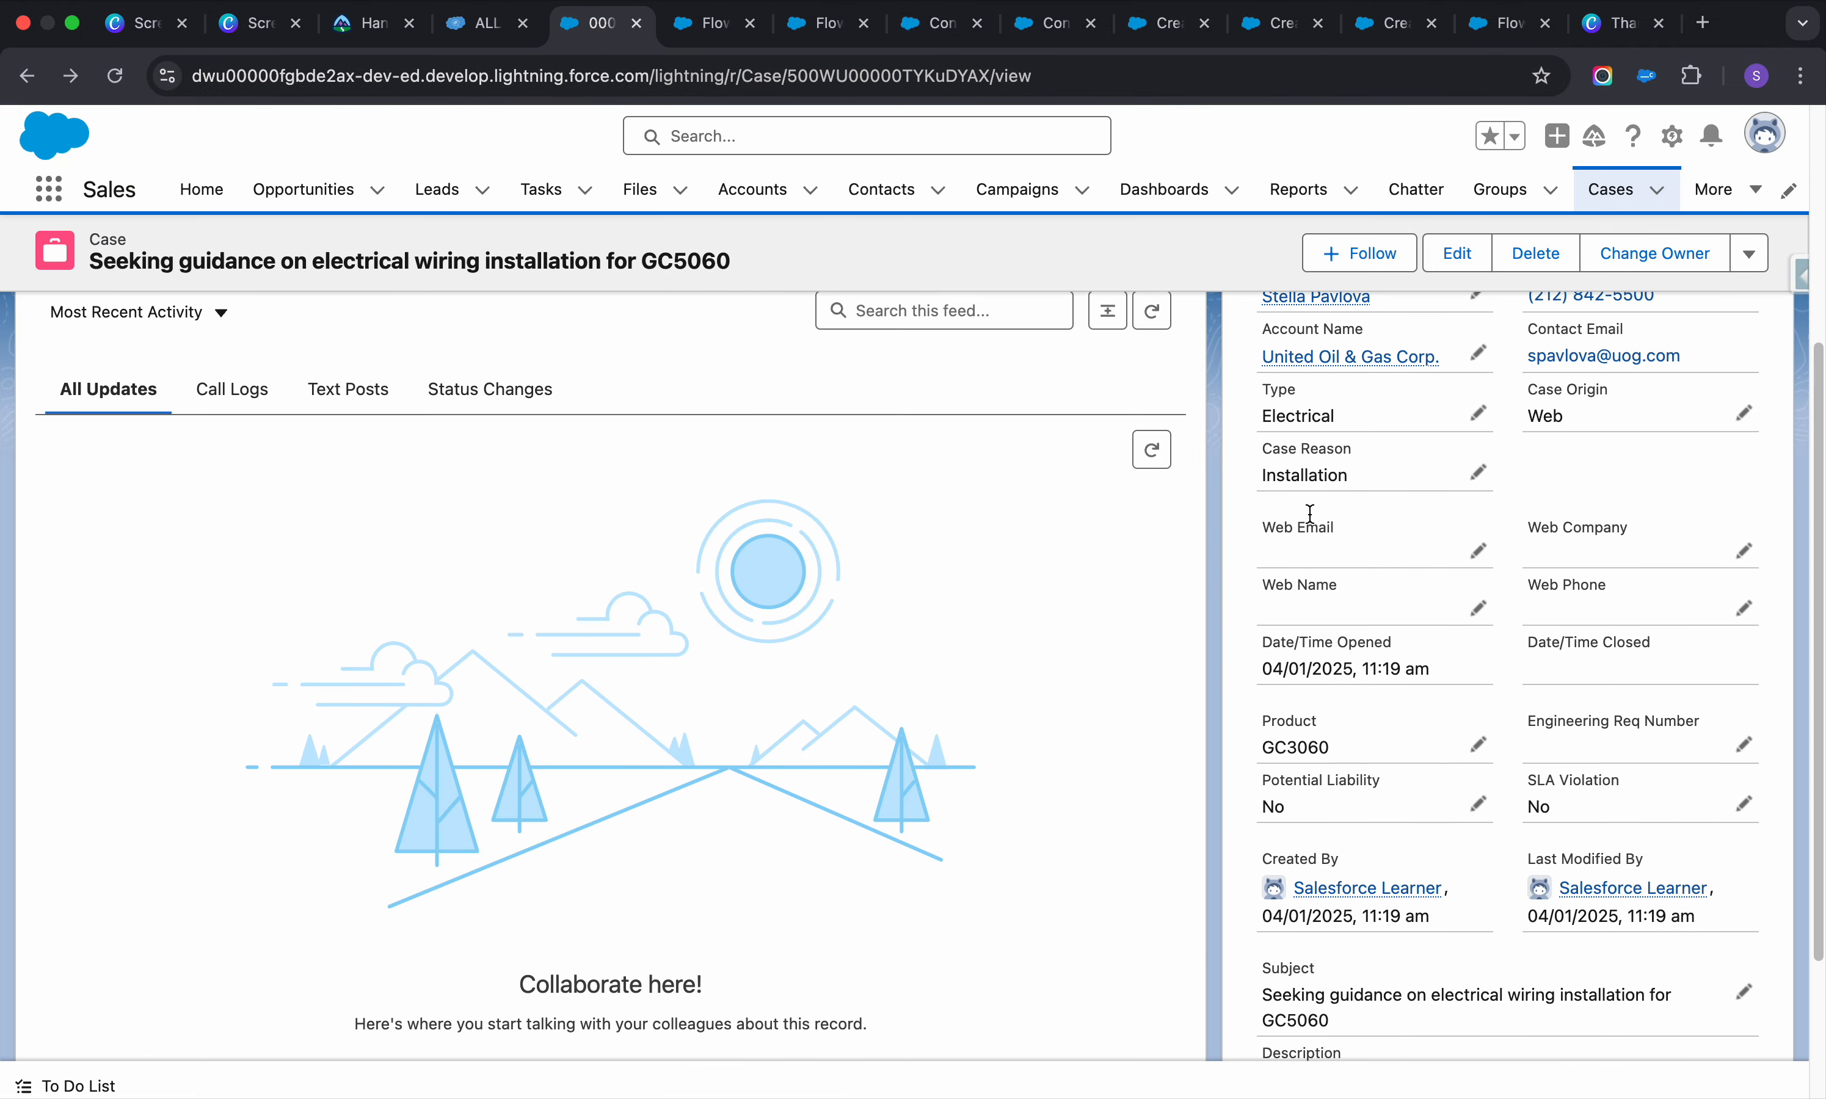
Filter the case's fields by 'contact' in Salesforce Inspector and select the ContactPhone API name
{"action": "scroll", "coordinate": [1310, 514], "scroll_direction": "up", "scroll_amount": 3}
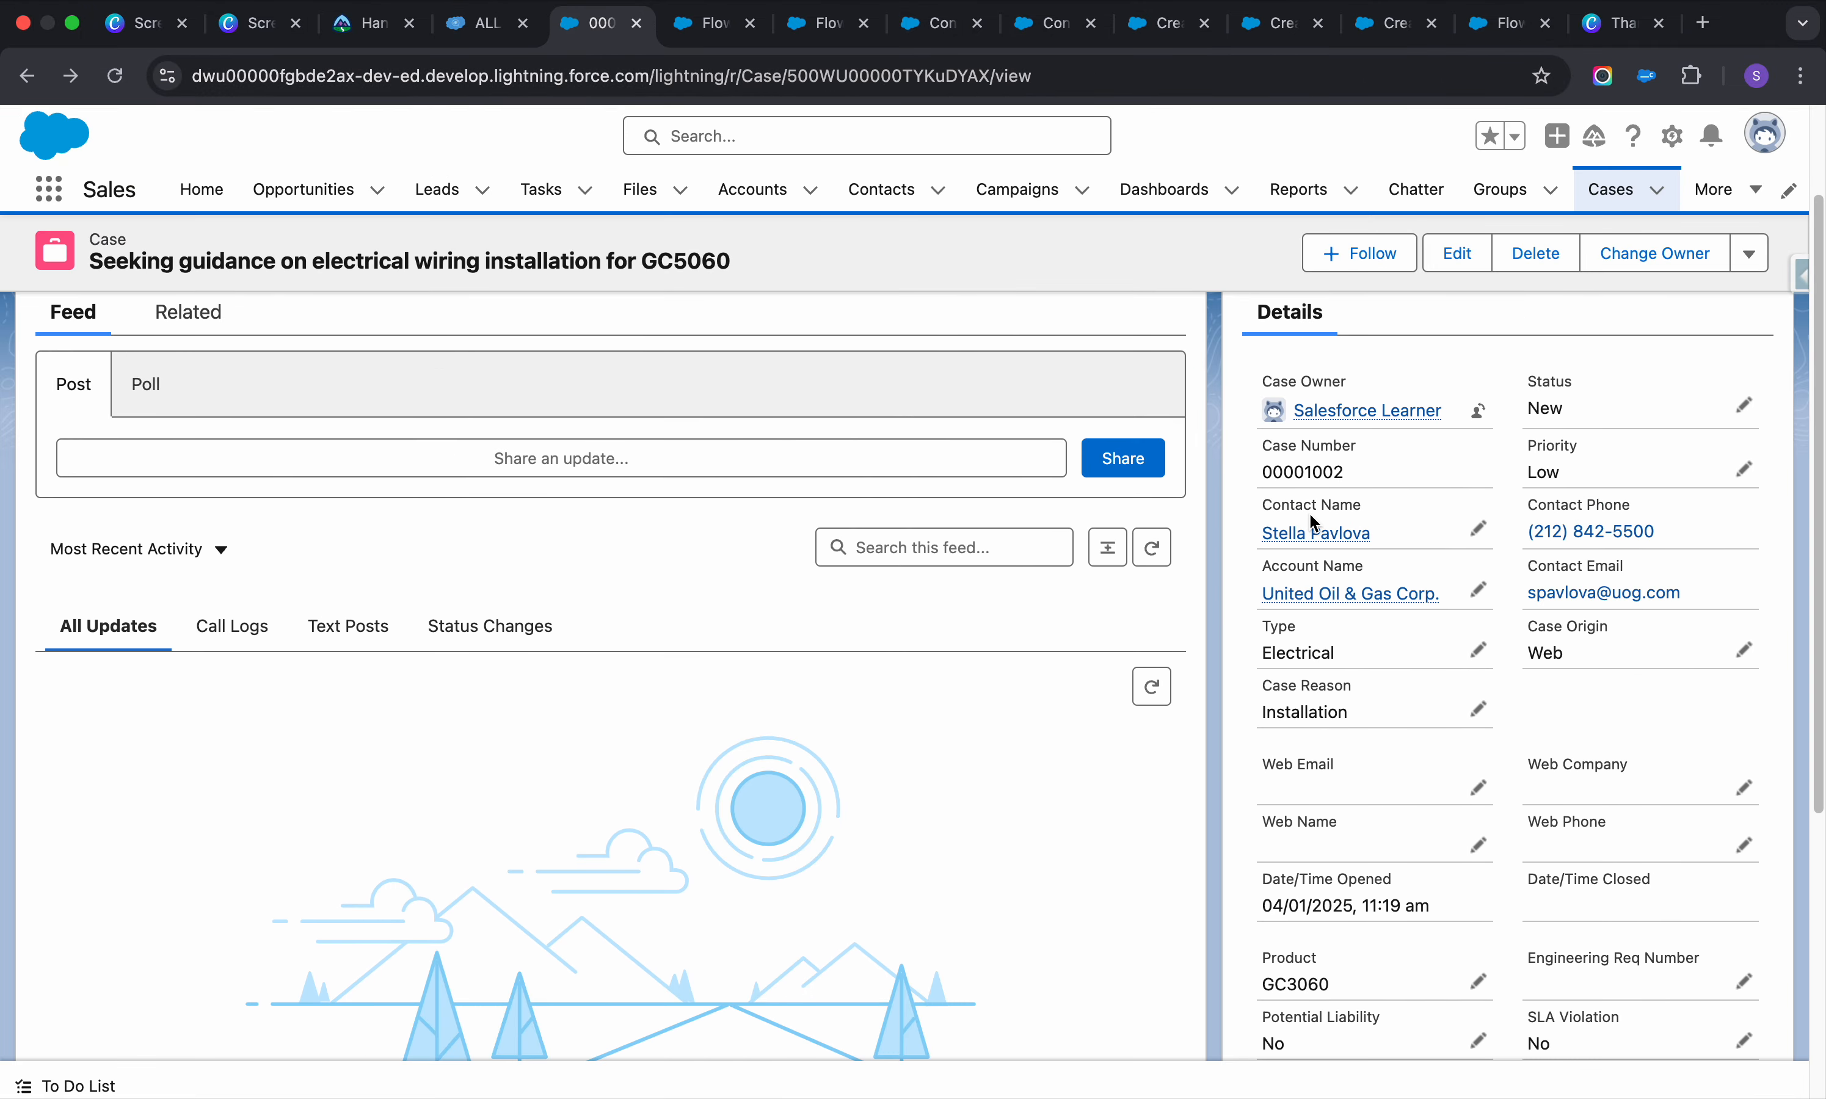
{"action": "left_click", "coordinate": [693, 34]}
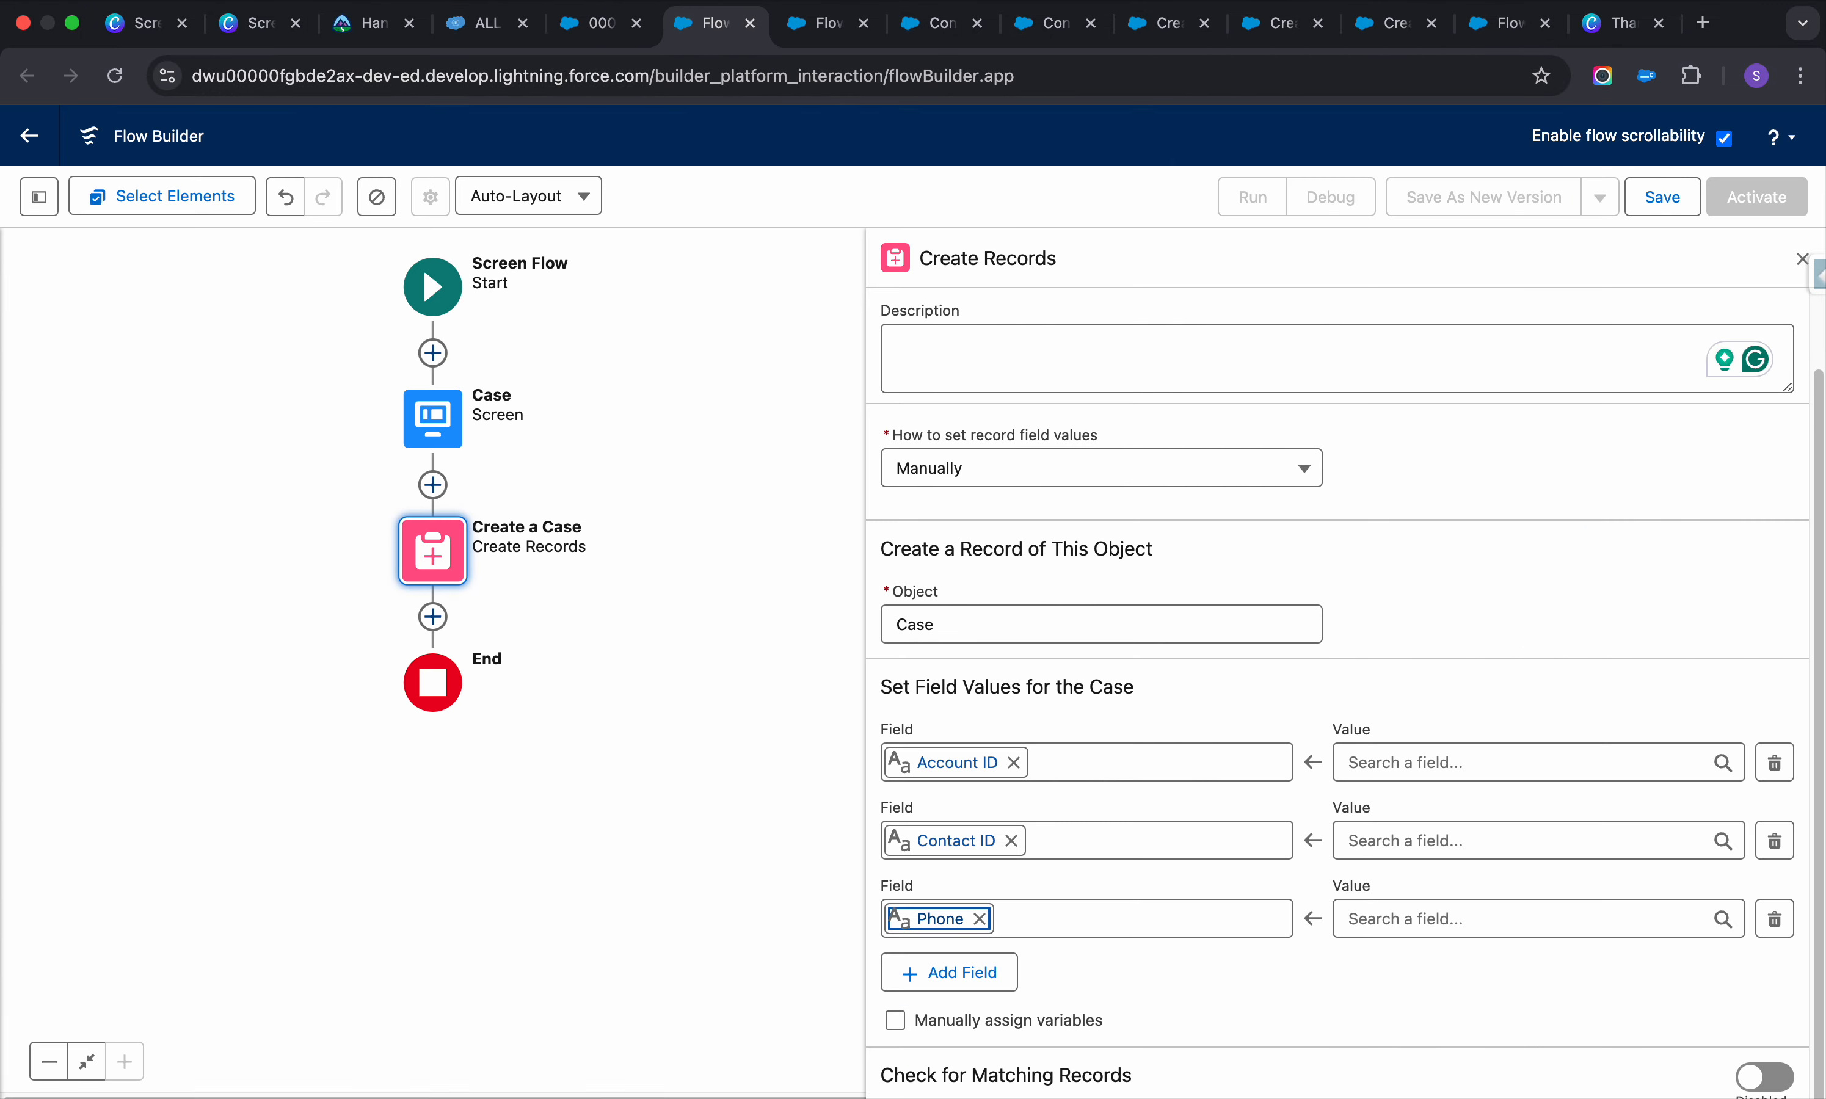
{"action": "left_click", "coordinate": [482, 31]}
{"action": "double_click", "coordinate": [1191, 130]}
{"action": "type", "text": "contact"}
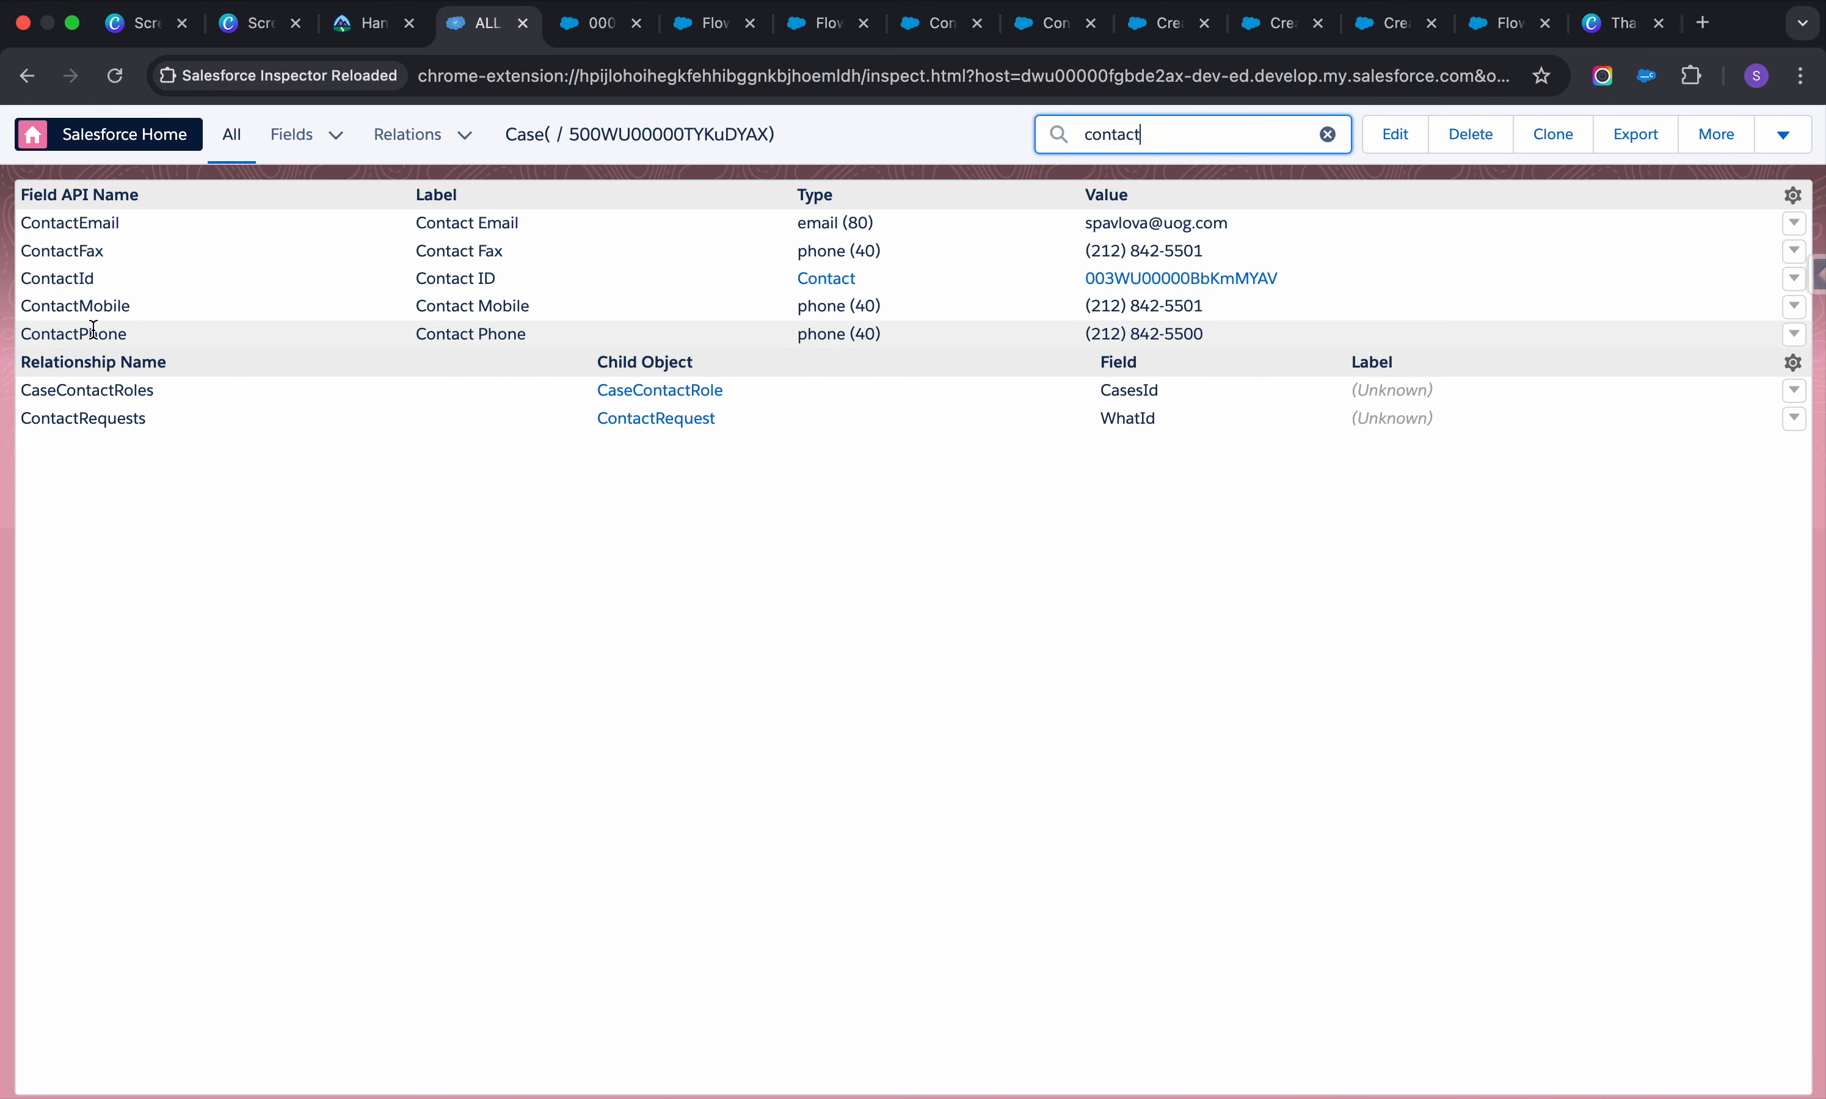
{"action": "double_click", "coordinate": [94, 330]}
{"action": "key", "text": "super+c"}
{"action": "left_click", "coordinate": [597, 23]}
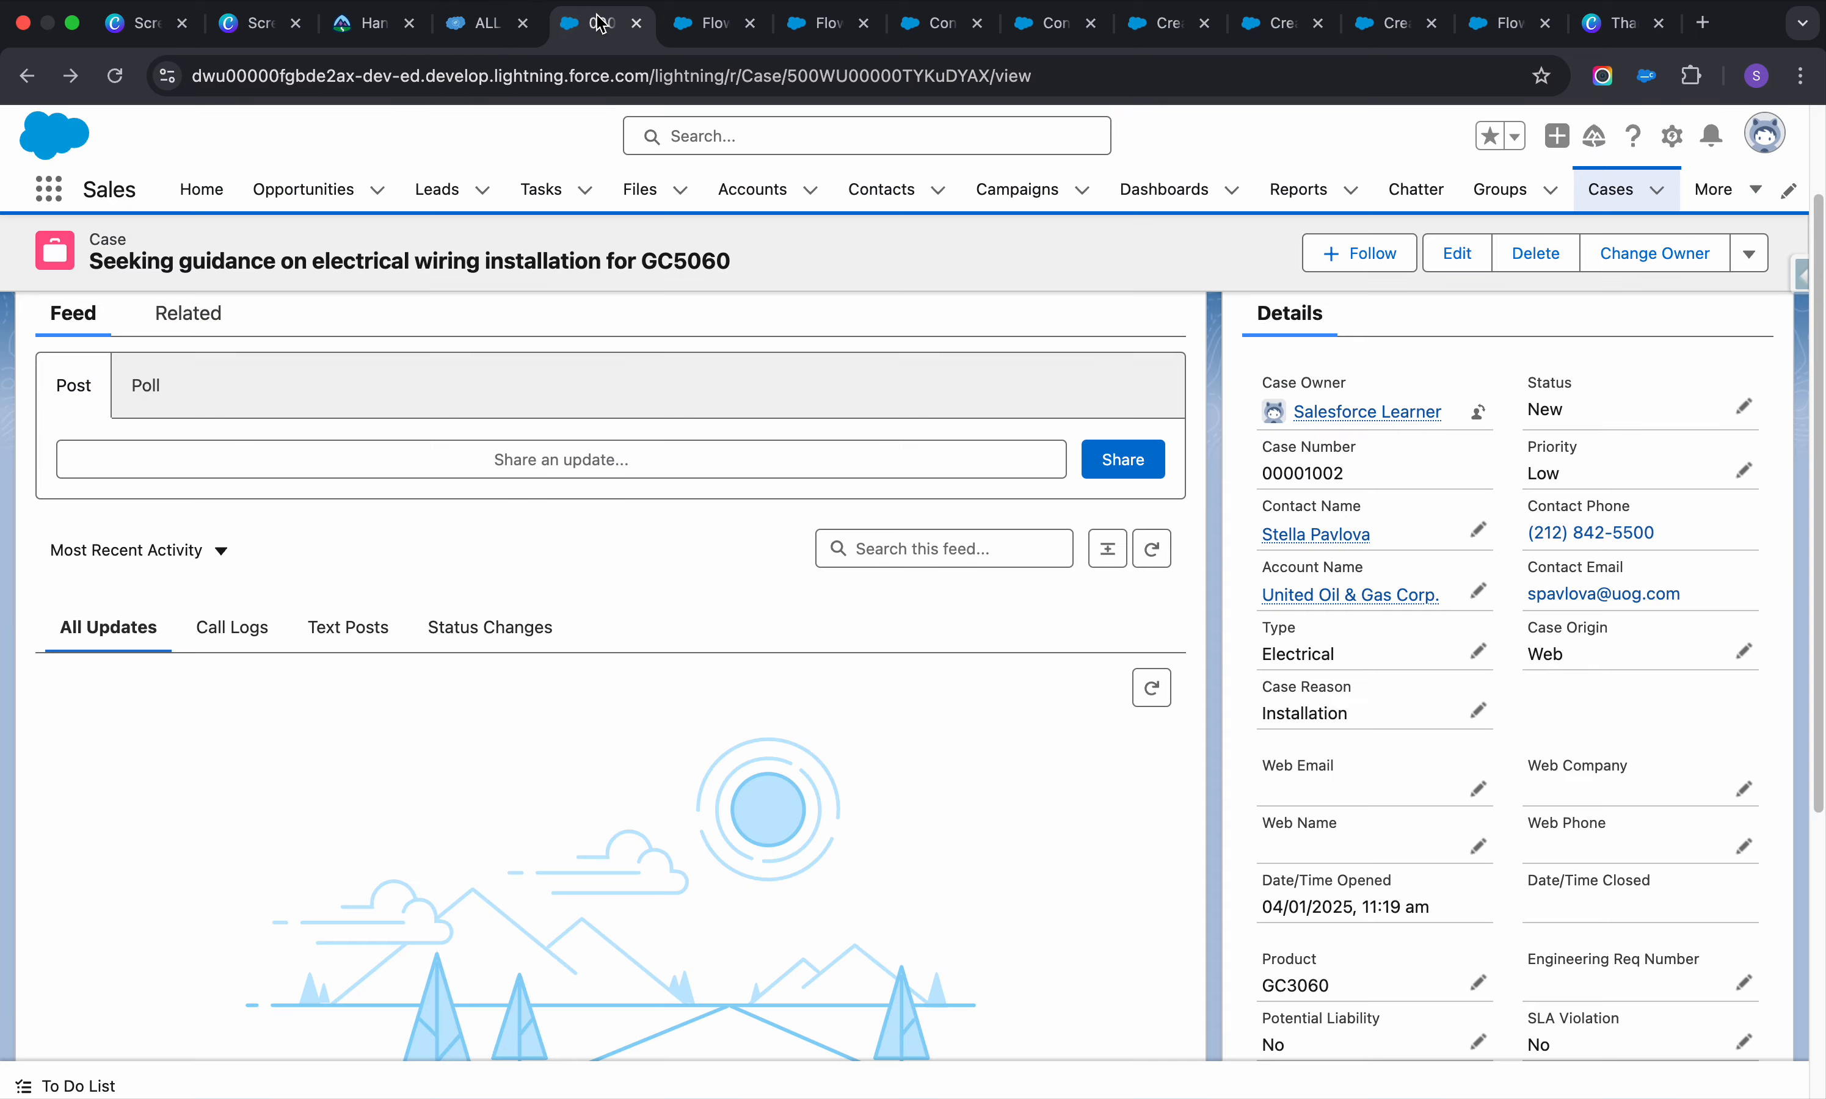
{"action": "left_click", "coordinate": [708, 23]}
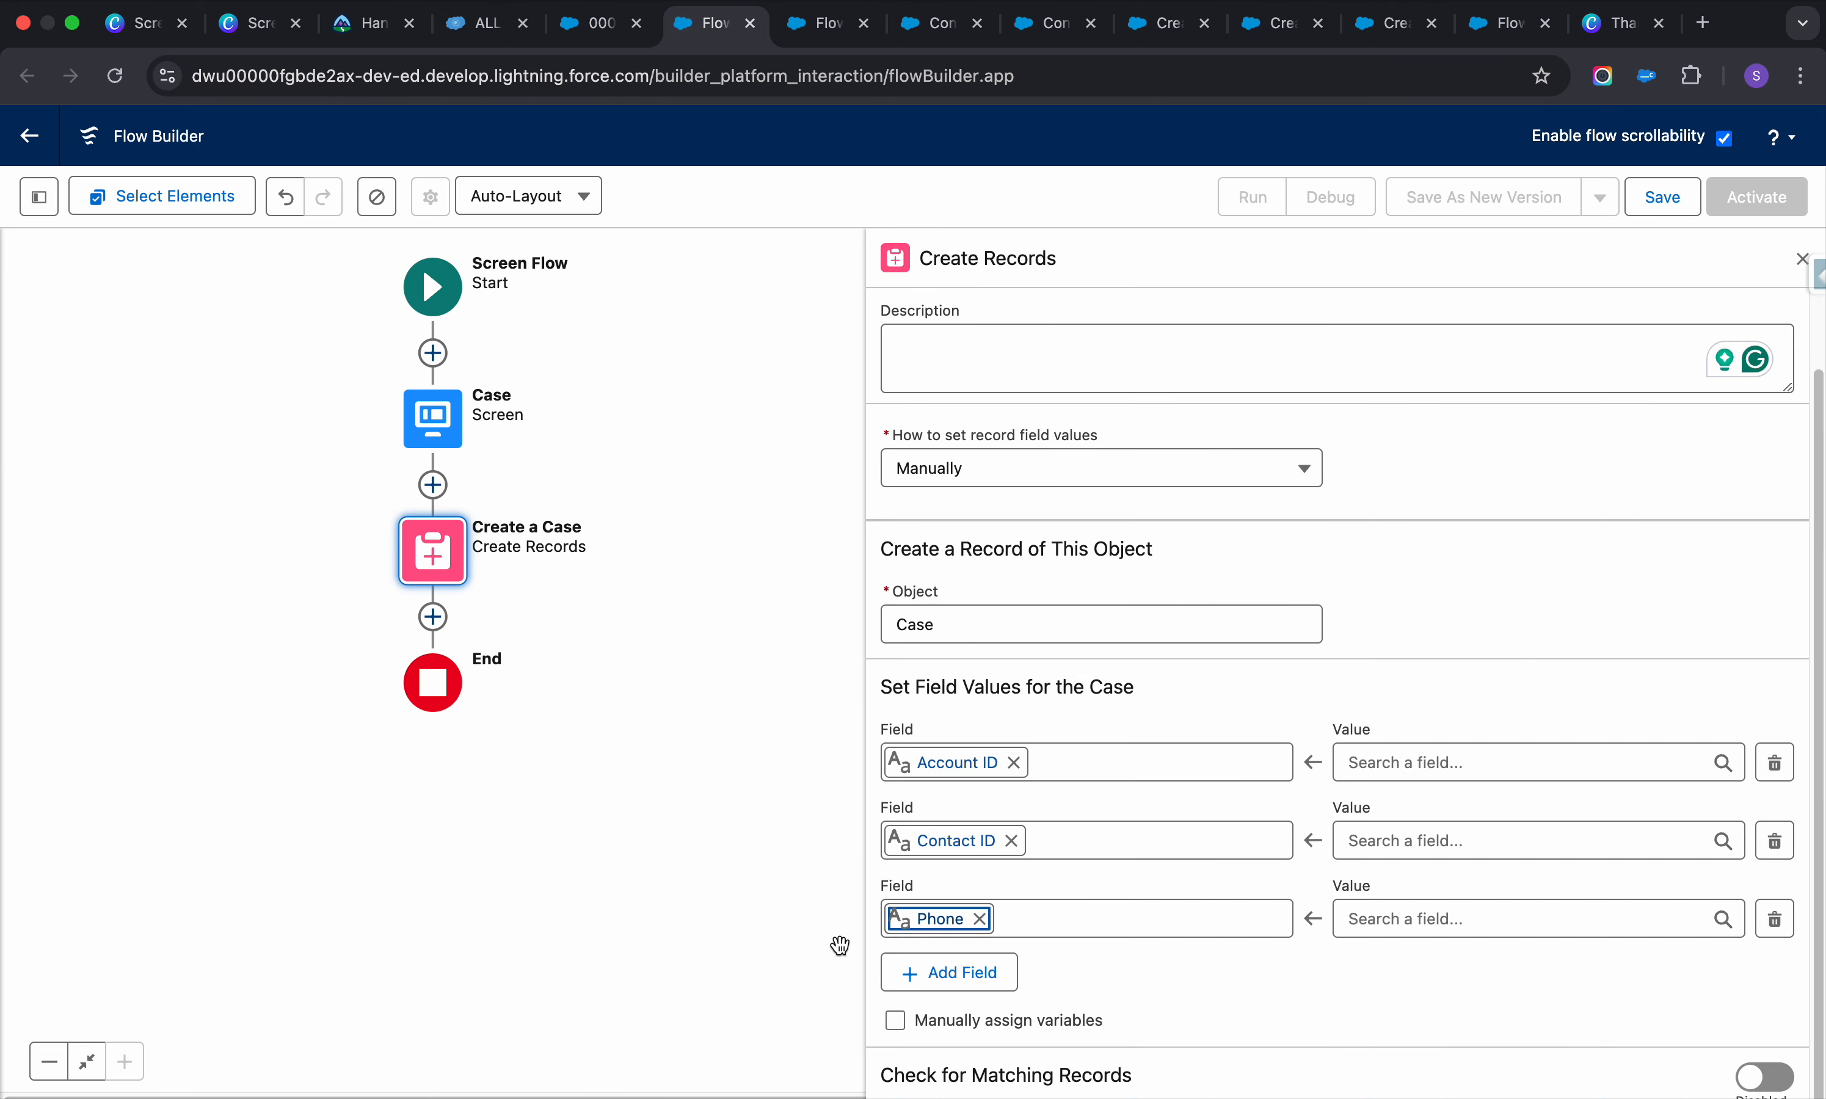
Re-select Phone as the third row's field after trying ContactPhone and other searches
{"action": "left_click", "coordinate": [979, 920]}
{"action": "key", "text": "super+v"}
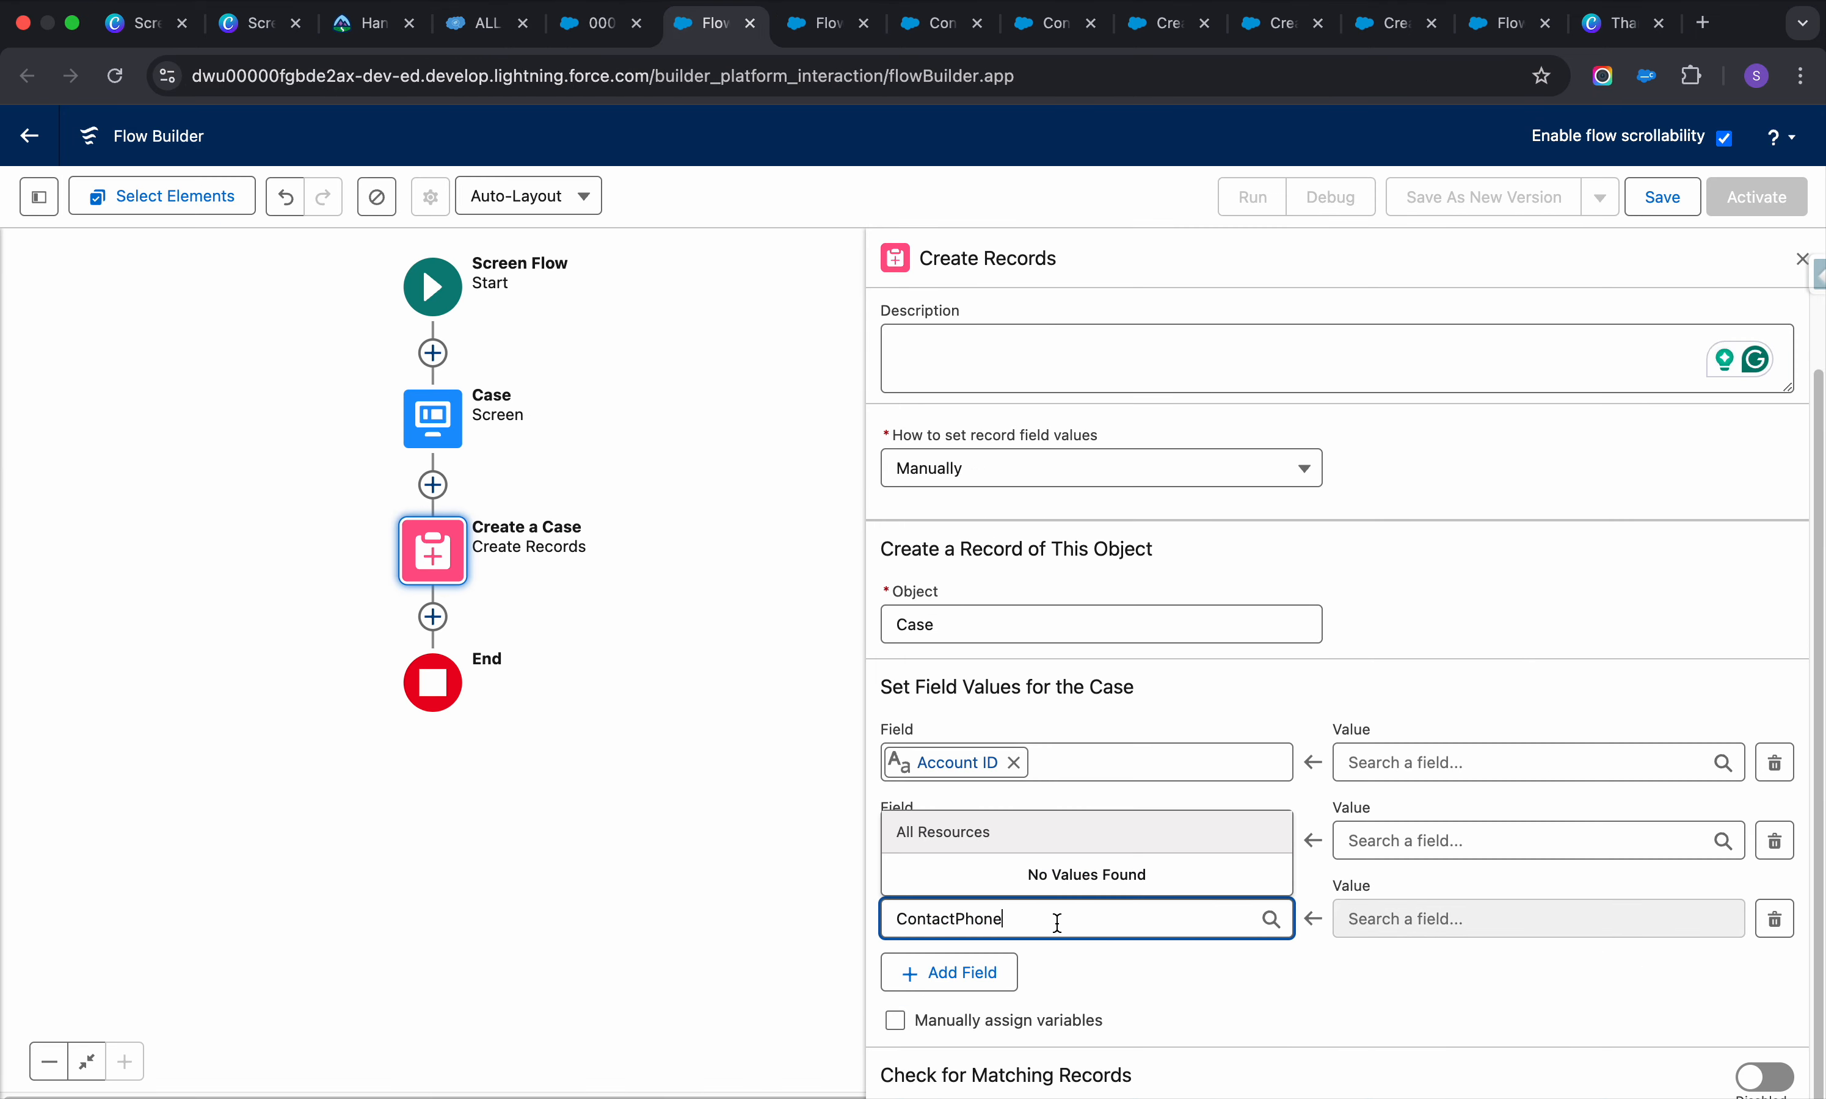
{"action": "double_click", "coordinate": [1056, 919]}
{"action": "type", "text": "contac"}
{"action": "key", "text": "BackSpace"}
{"action": "key", "text": "BackSpace"}
{"action": "key", "text": "BackSpace"}
{"action": "key", "text": "BackSpace"}
{"action": "key", "text": "BackSpace"}
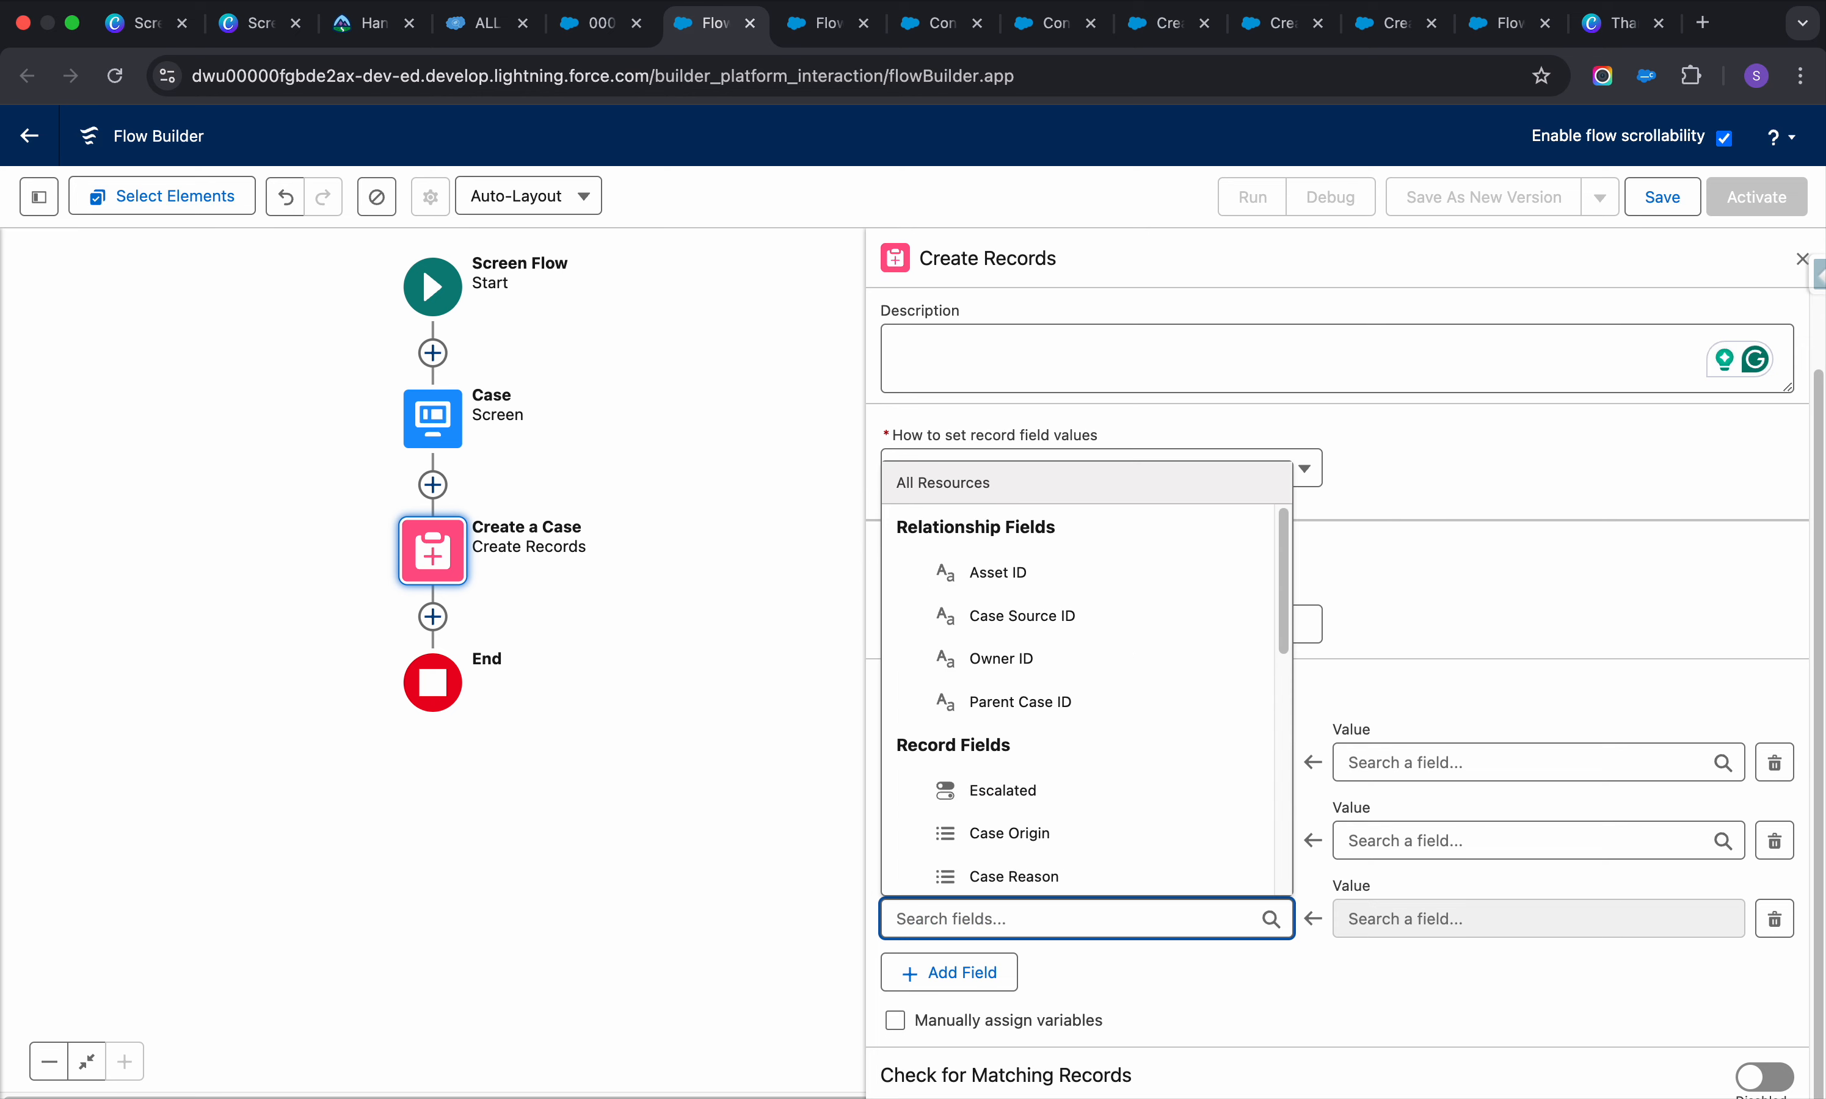
{"action": "type", "text": "ph"}
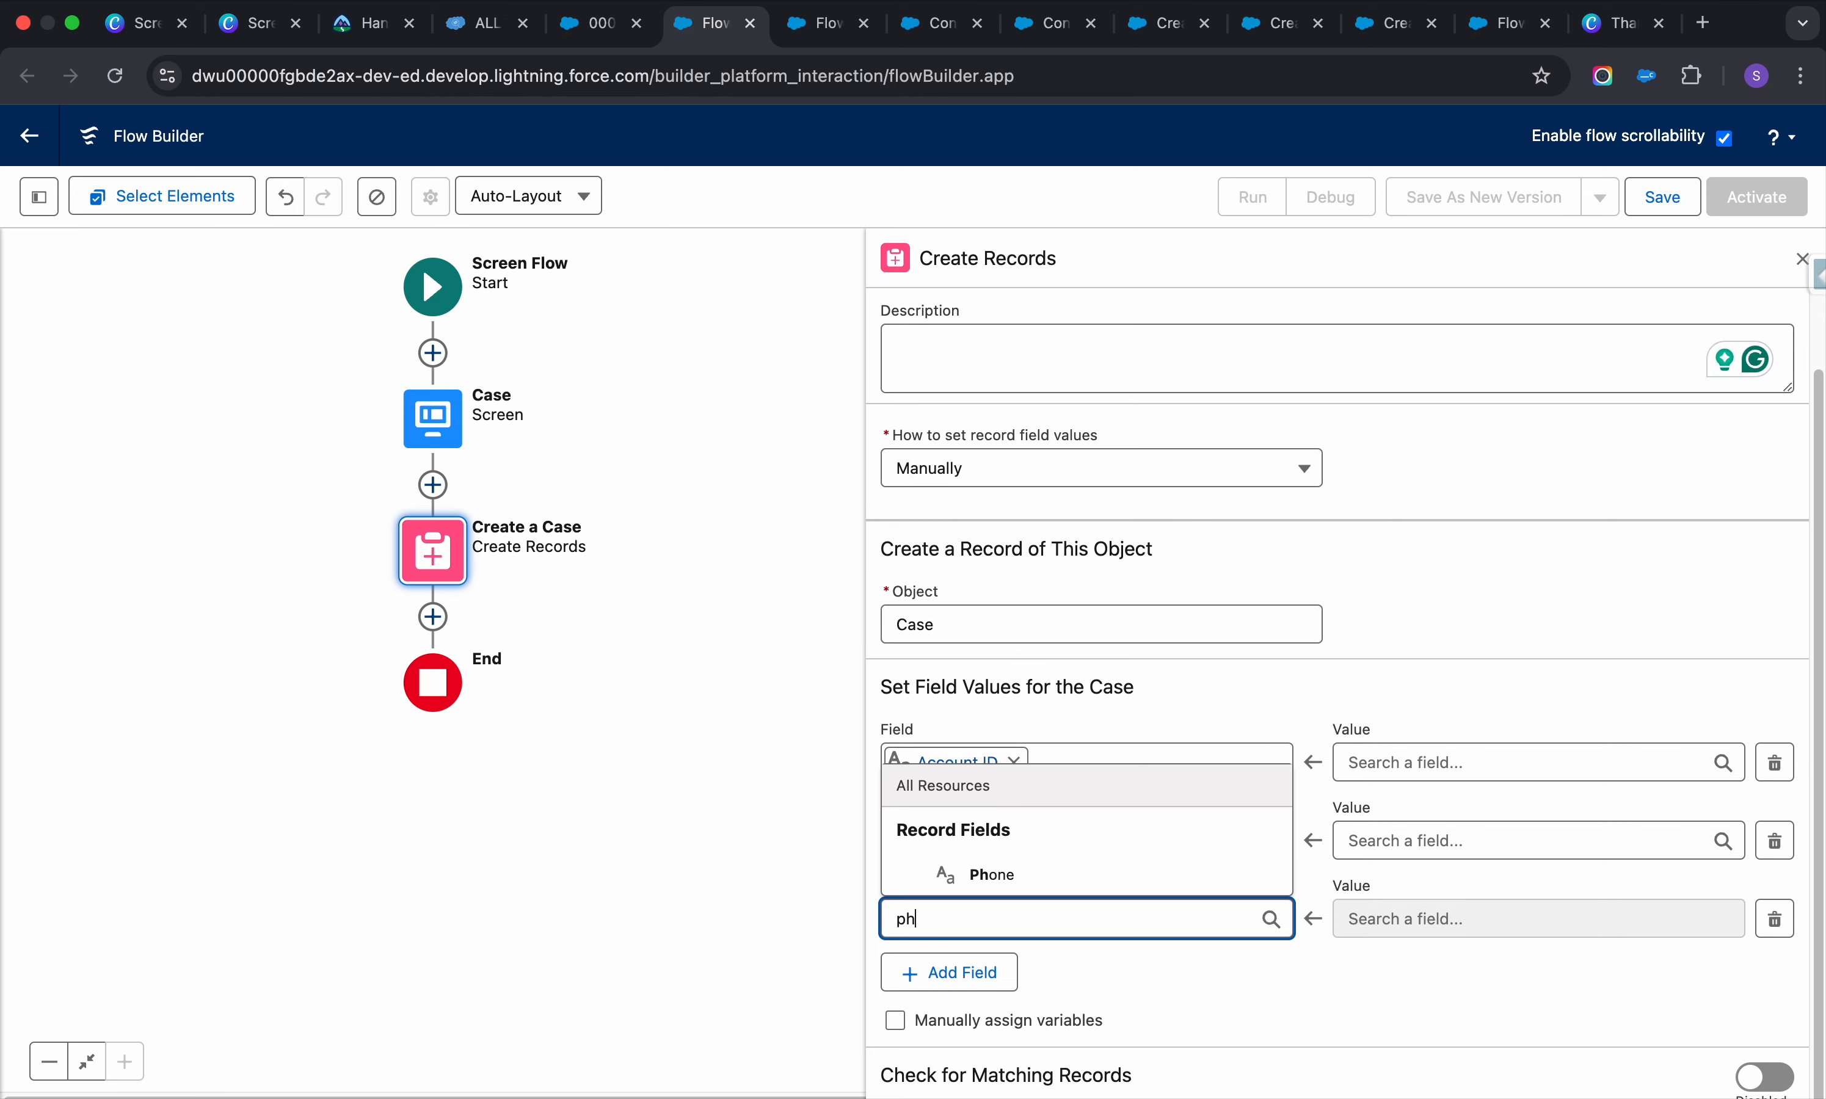
{"action": "key", "text": "BackSpace"}
{"action": "key", "text": "BackSpace"}
{"action": "type", "text": "co"}
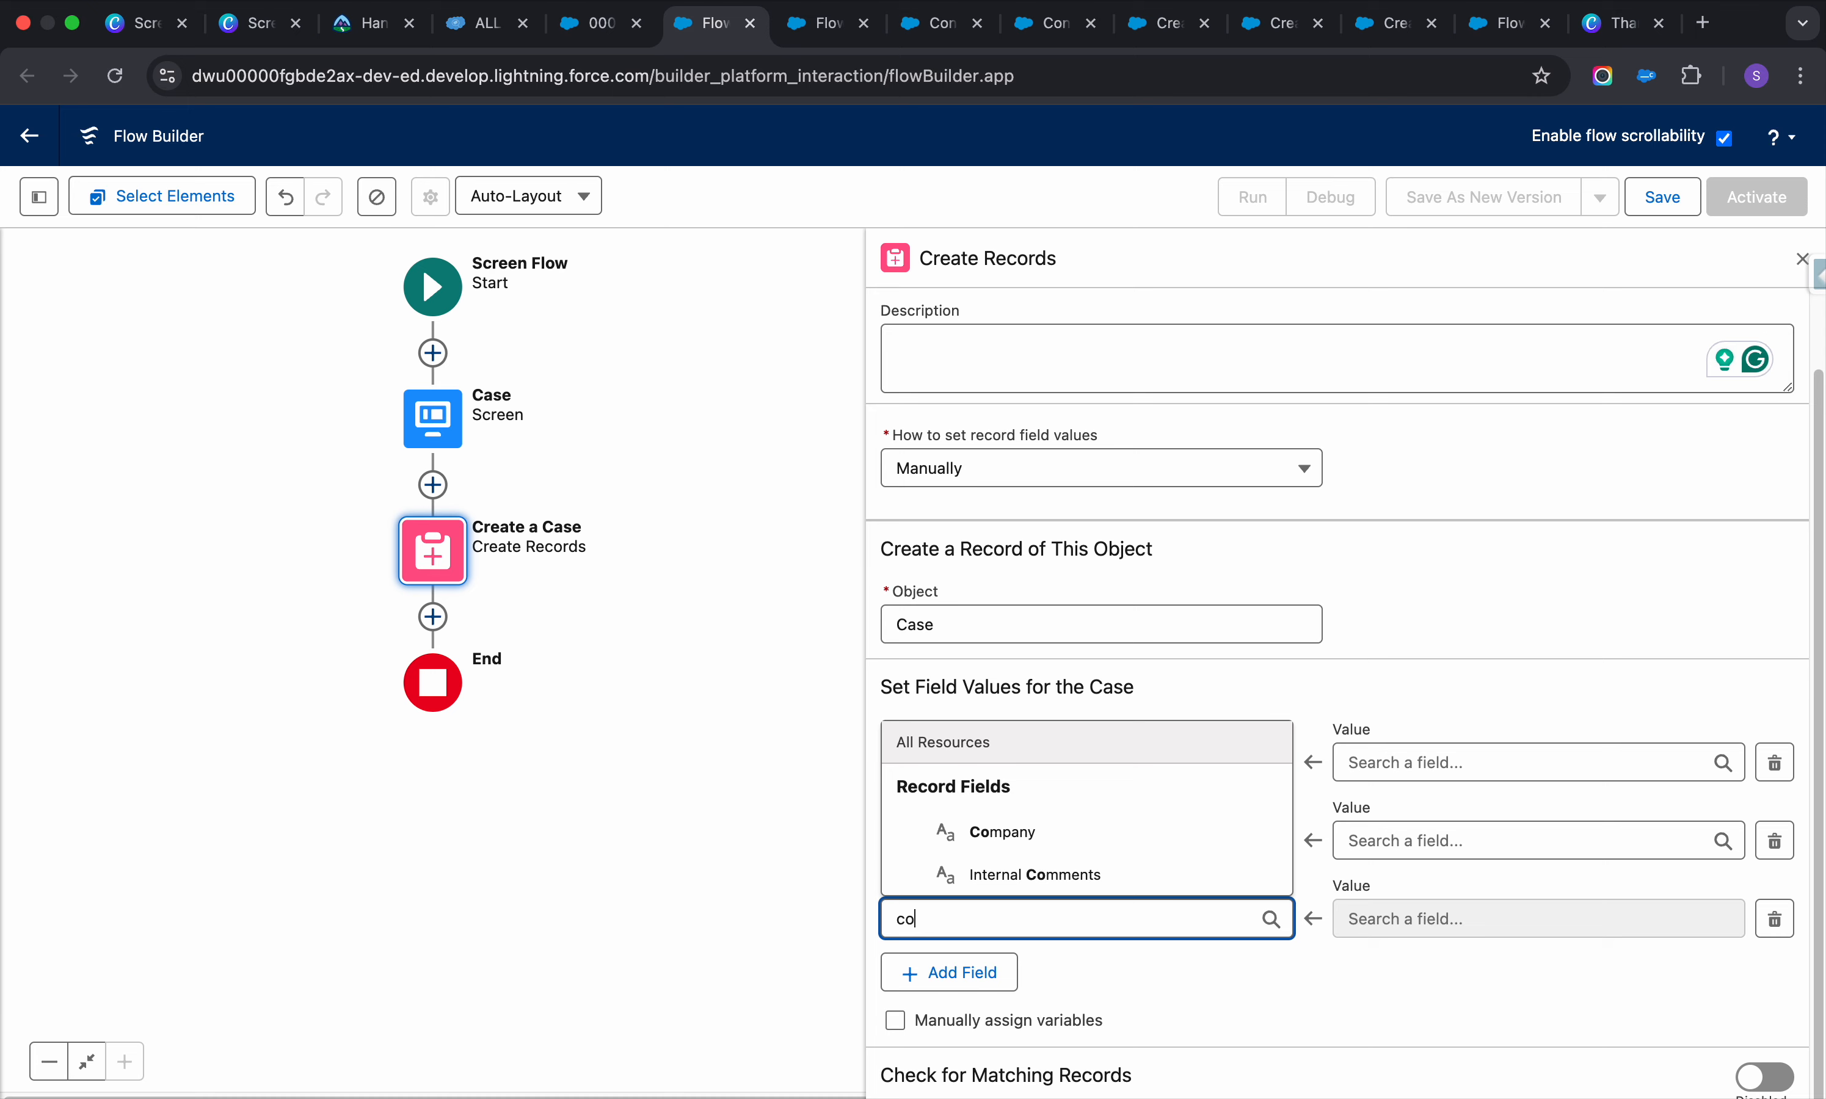
{"action": "type", "text": "d"}
{"action": "key", "text": "BackSpace"}
{"action": "key", "text": "BackSpace"}
{"action": "key", "text": "BackSpace"}
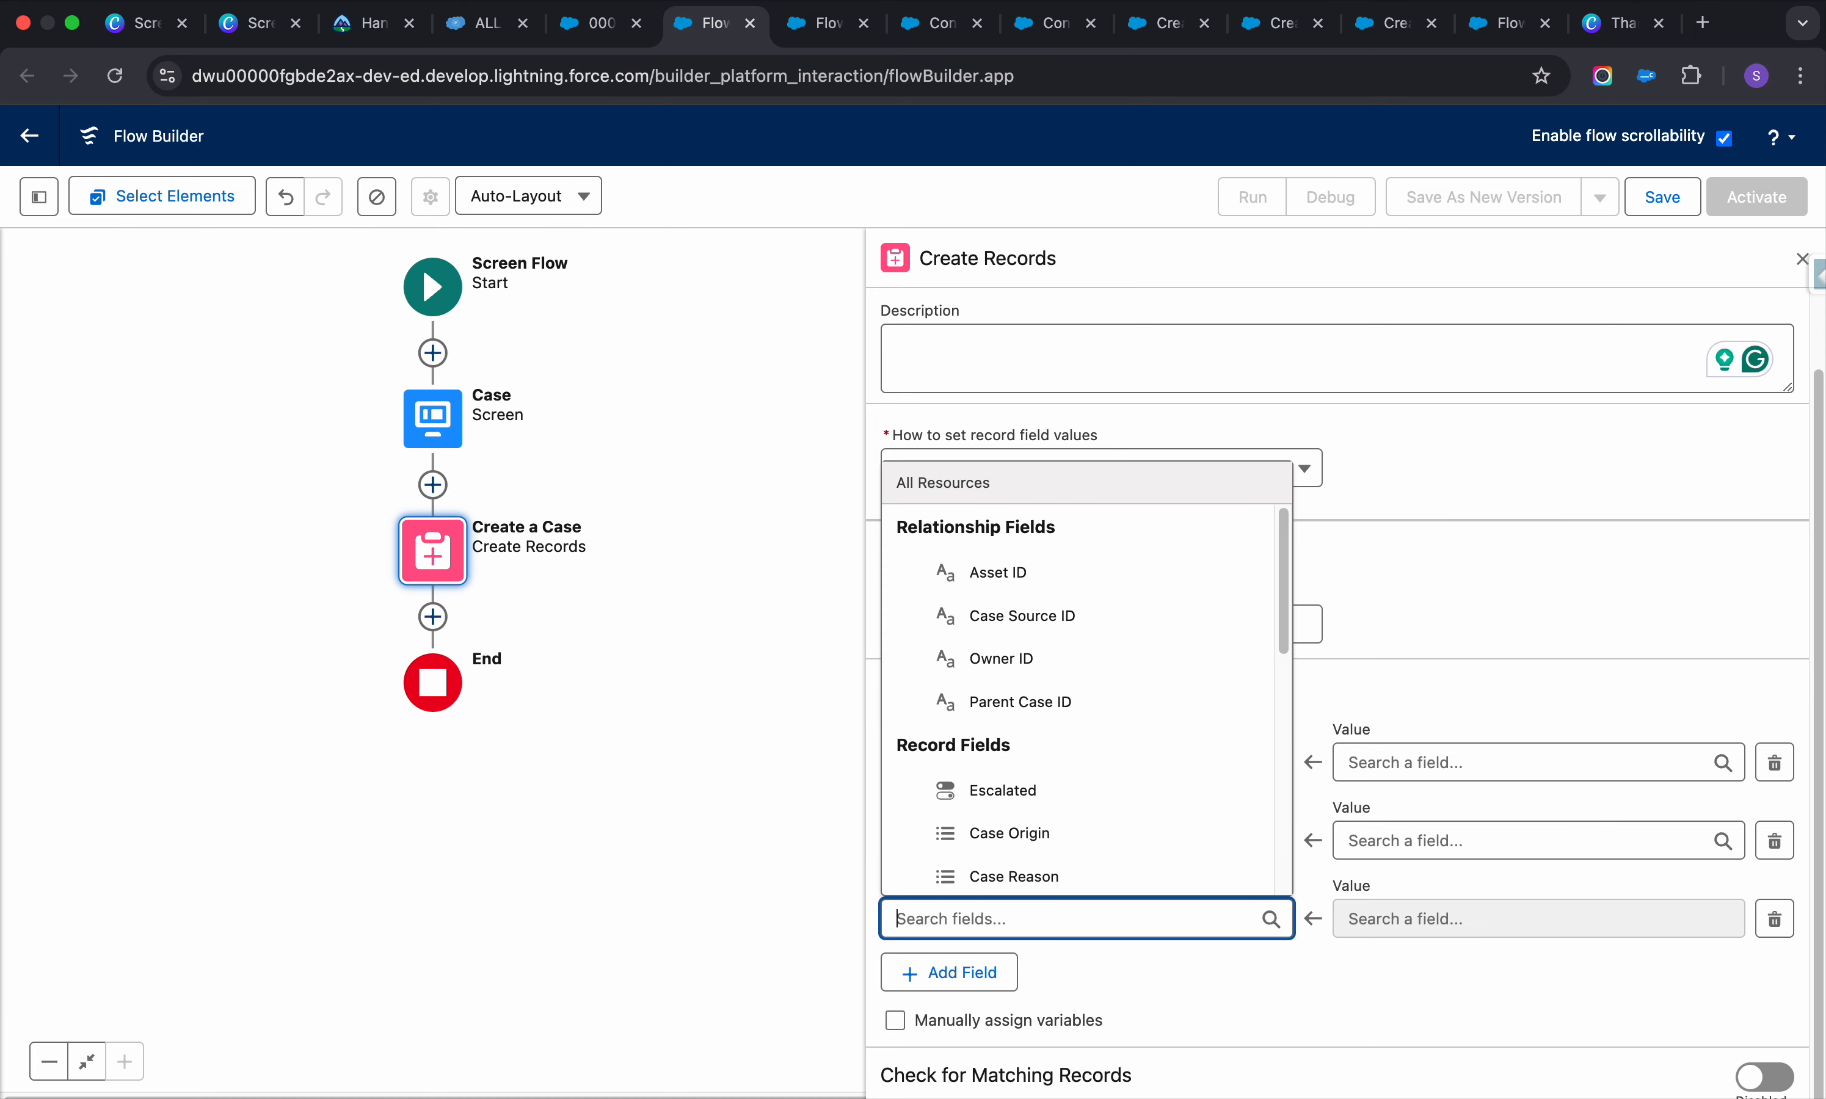
{"action": "type", "text": "phone"}
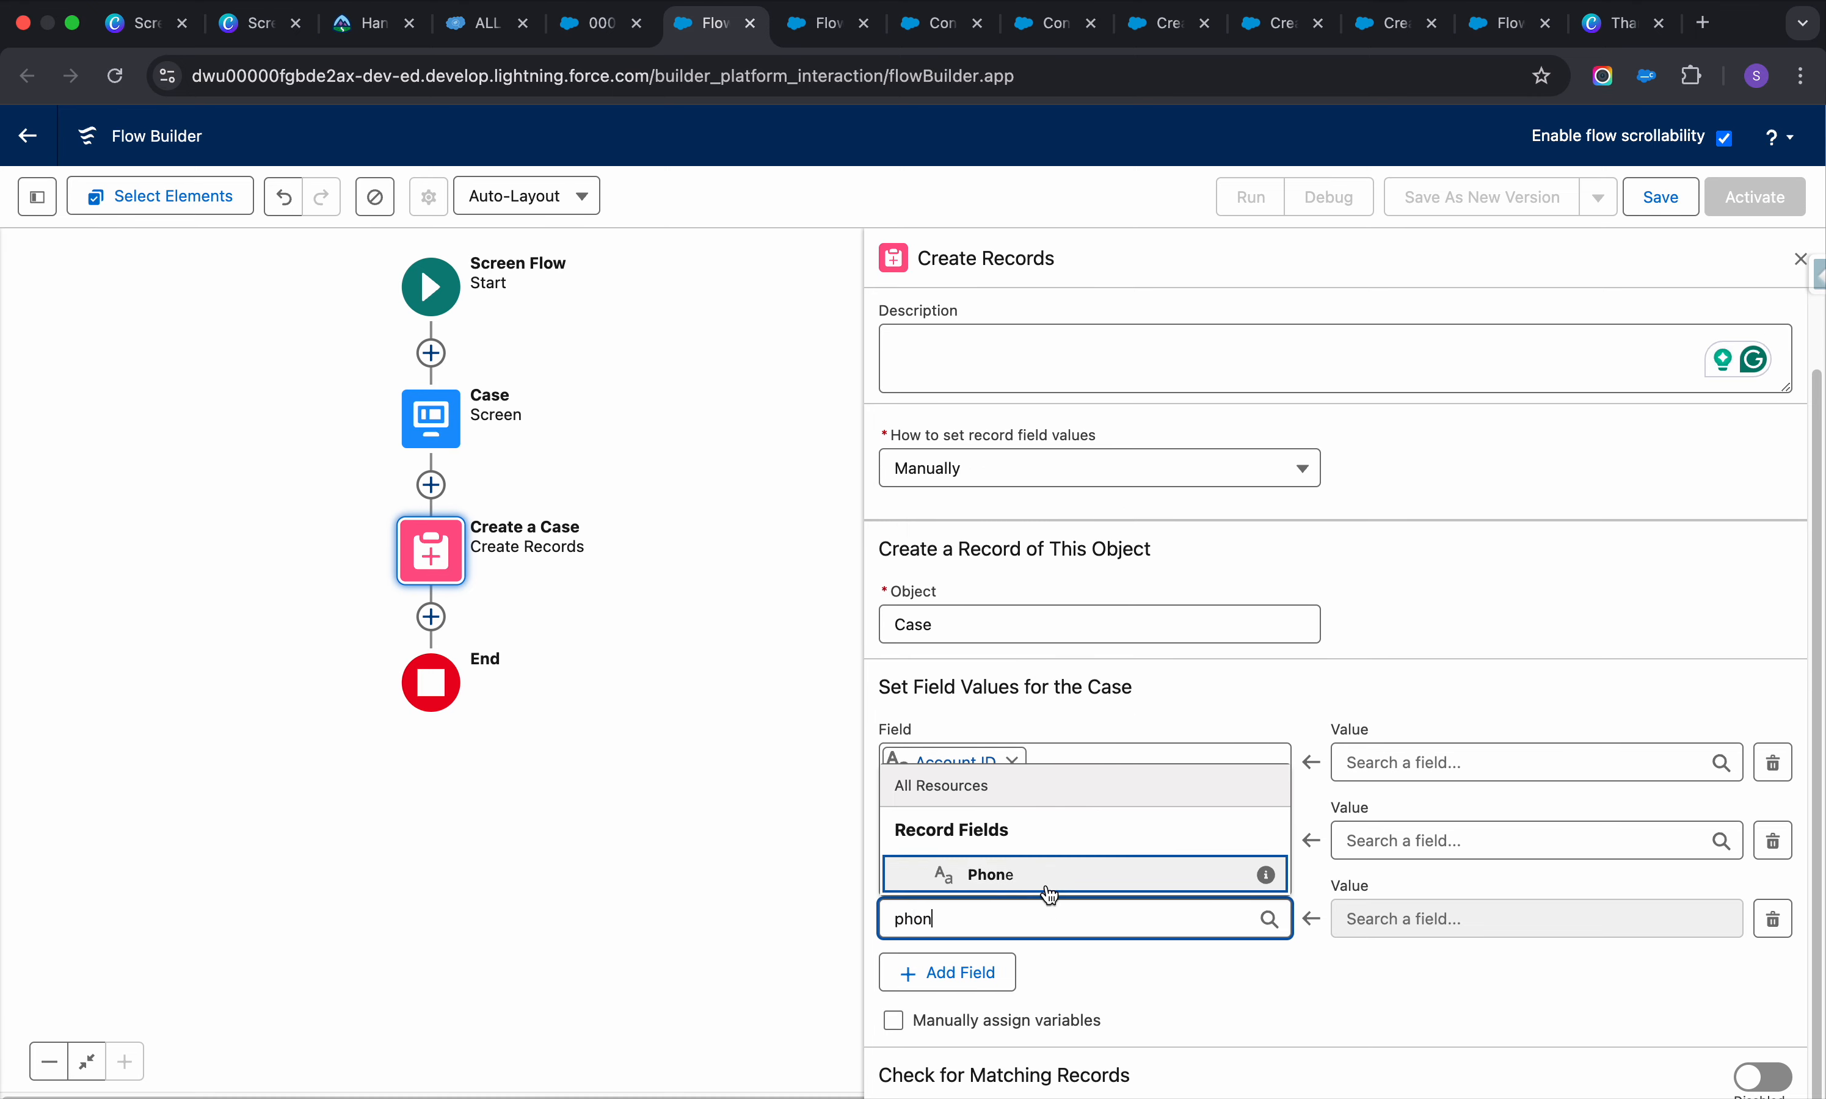
{"action": "left_click", "coordinate": [1048, 874]}
{"action": "left_click", "coordinate": [485, 23]}
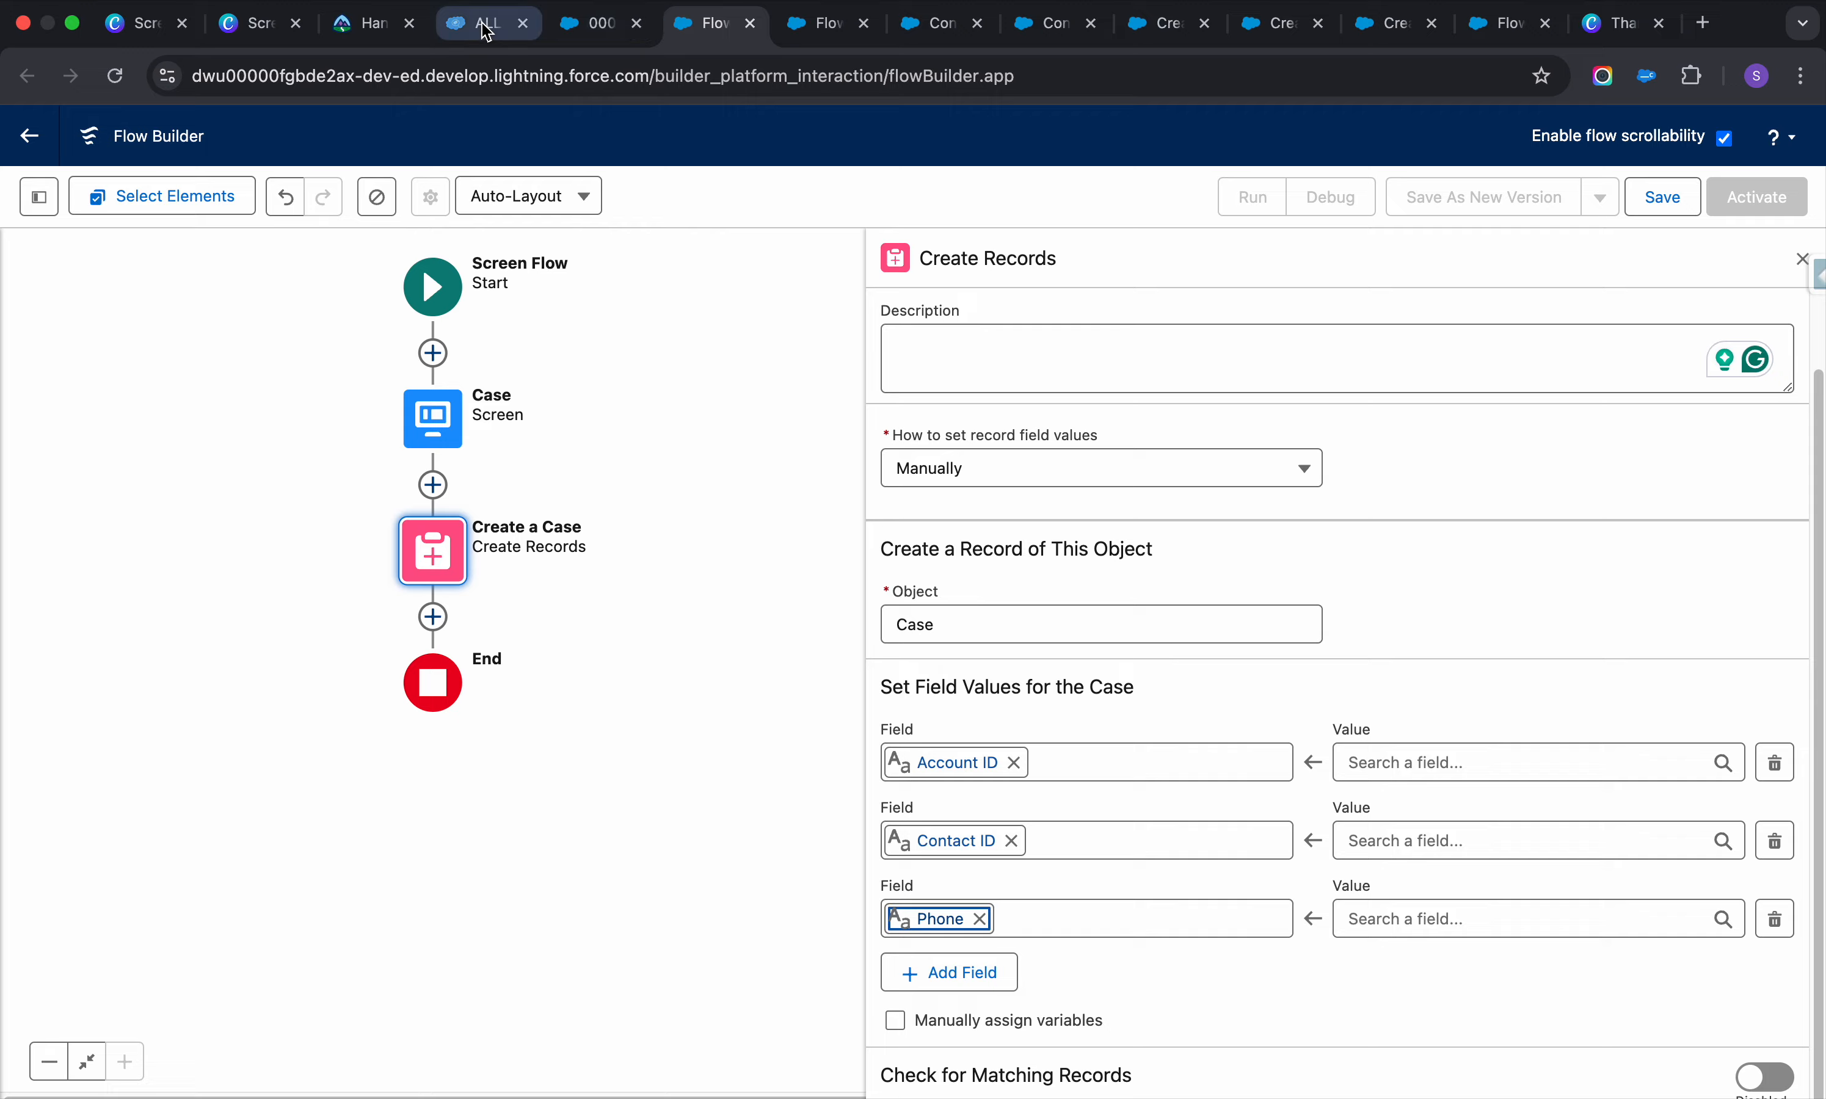
{"action": "left_click", "coordinate": [577, 31]}
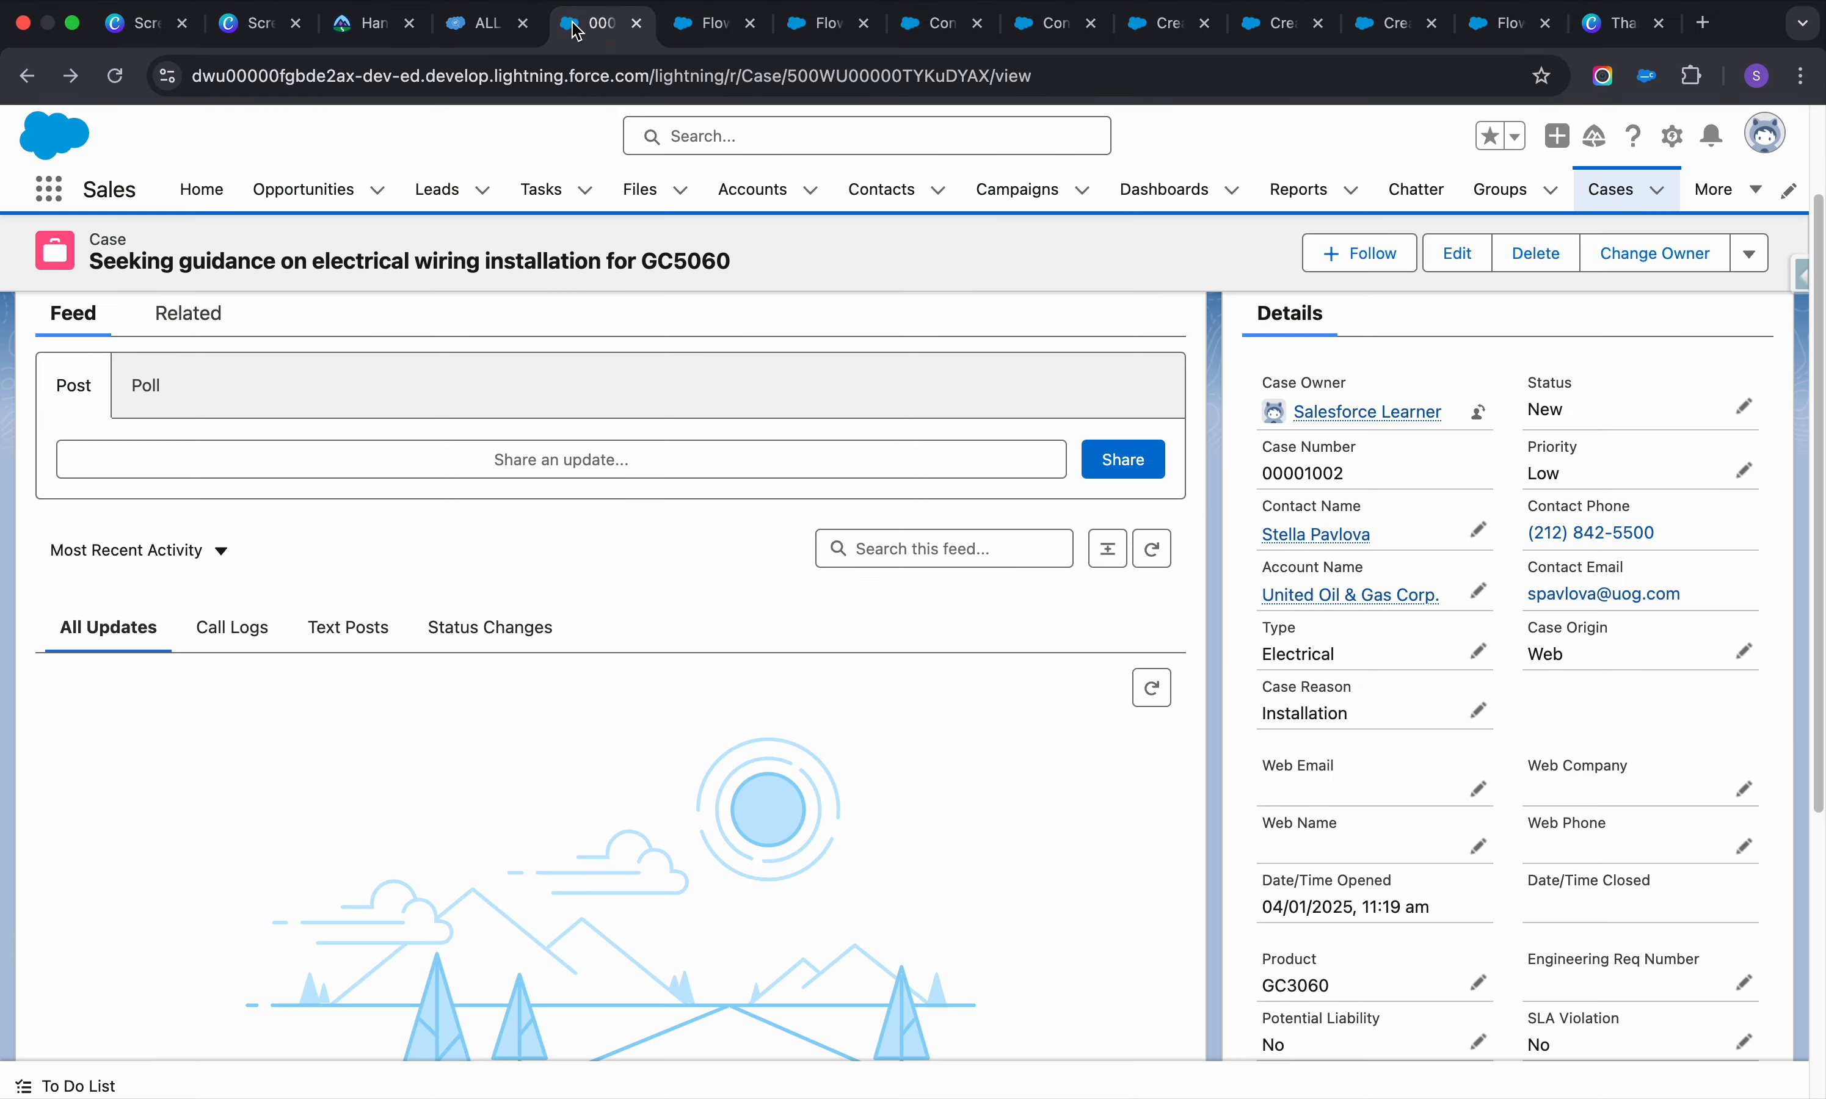
{"action": "scroll", "coordinate": [1408, 888], "scroll_direction": "down", "scroll_amount": 4}
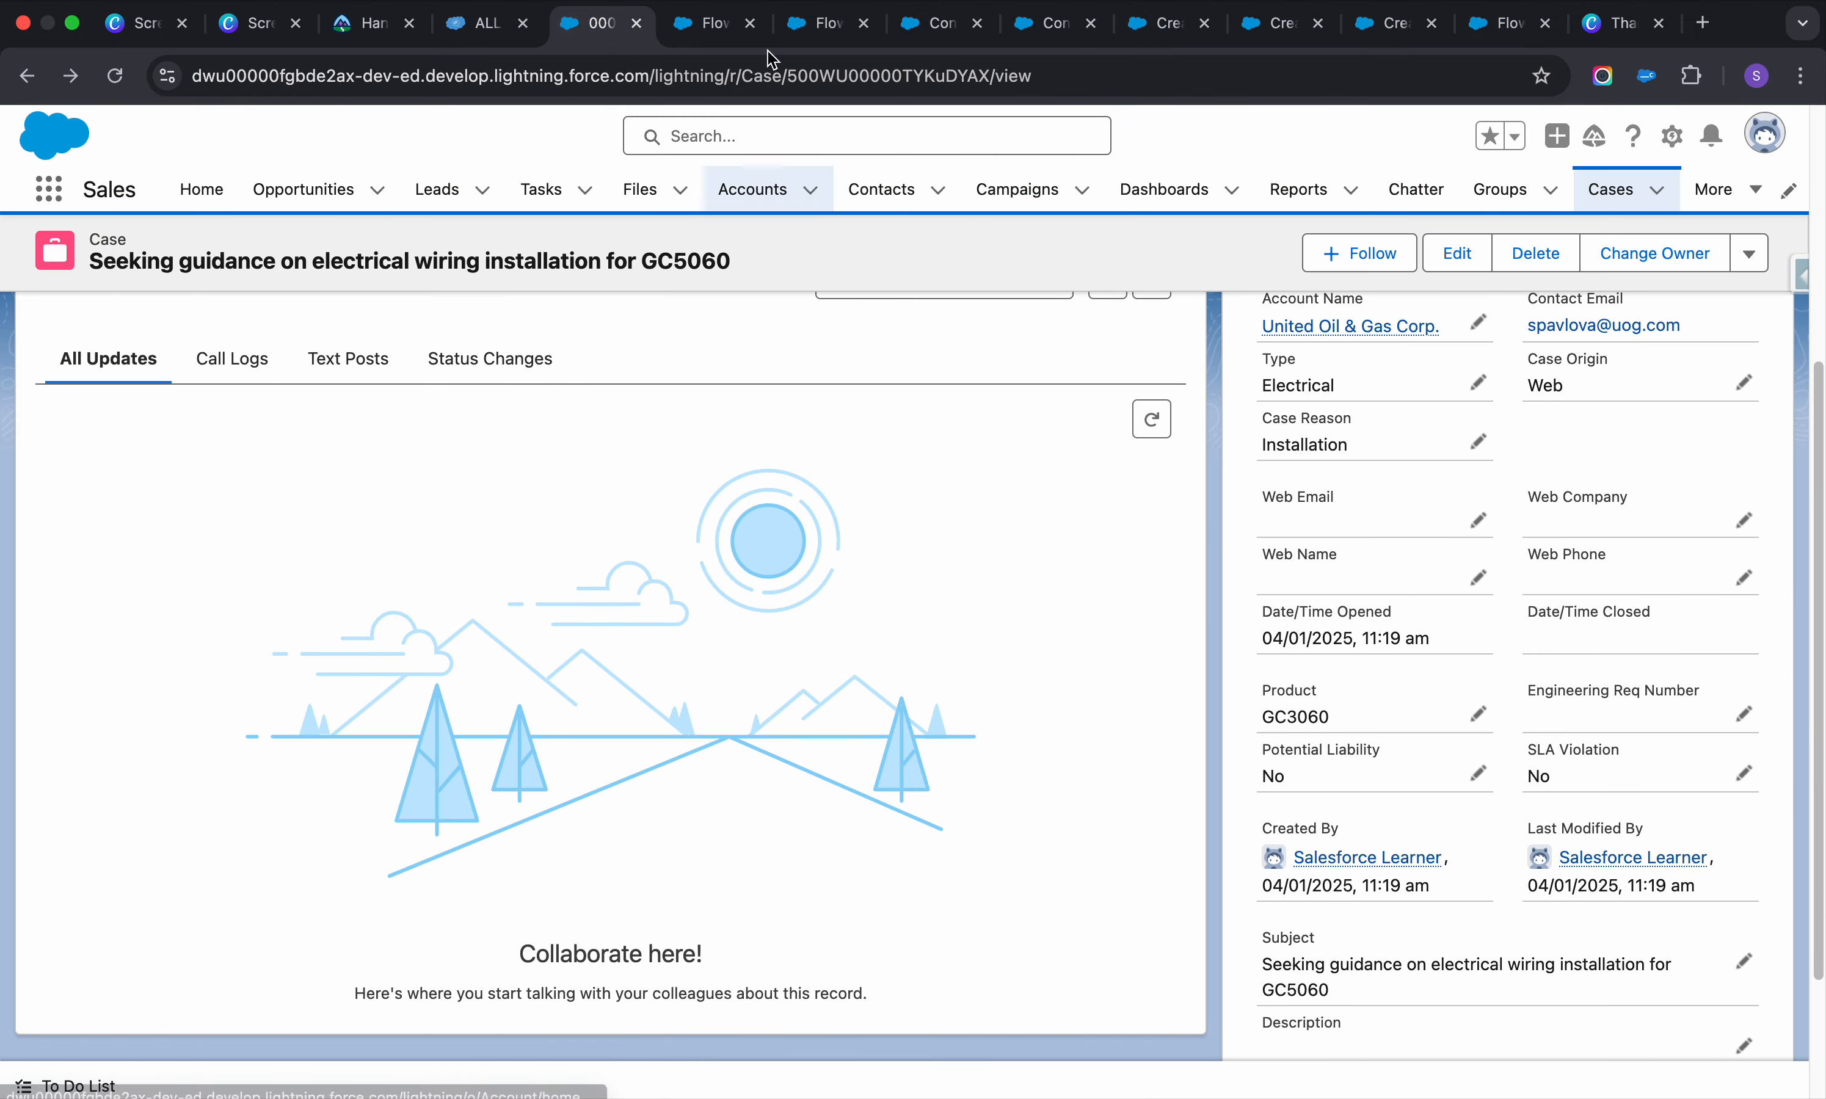
{"action": "left_click", "coordinate": [694, 33]}
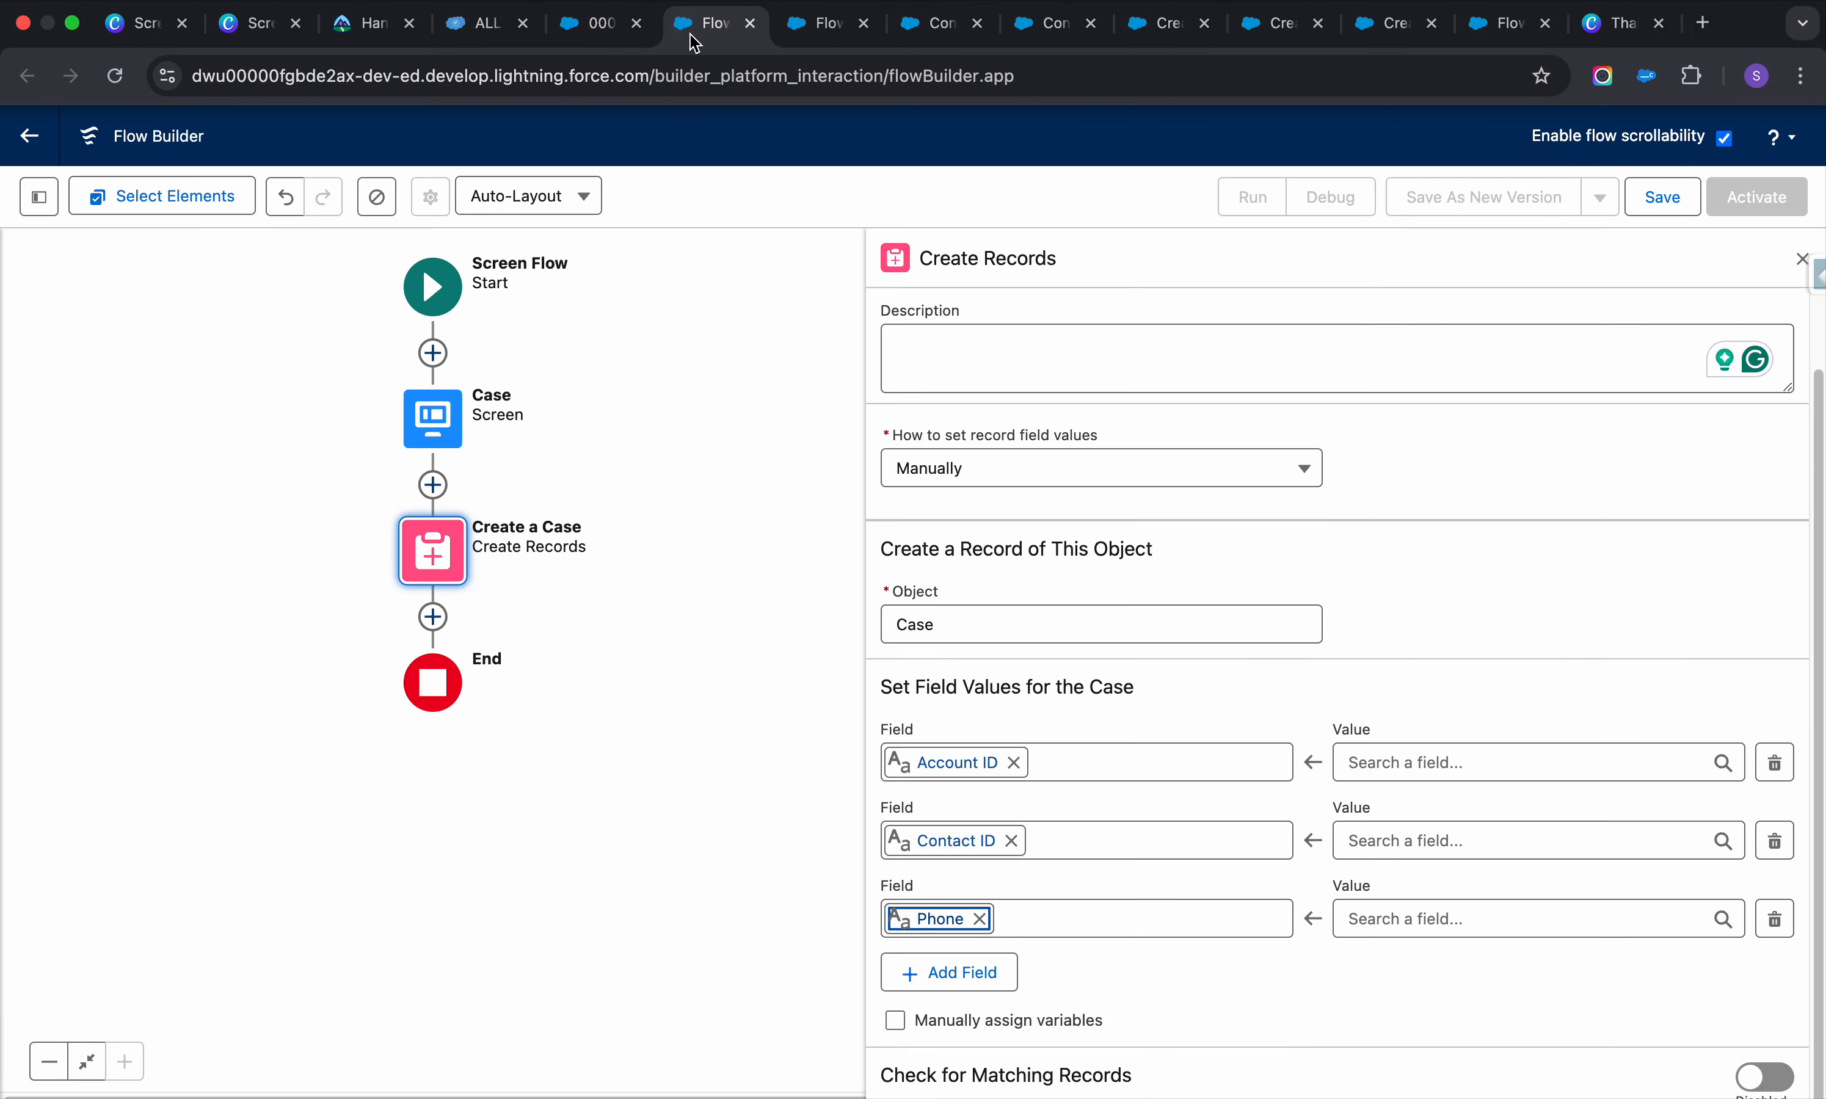
Add Subject and Description as the fourth and fifth Case field rows
{"action": "left_click", "coordinate": [963, 975]}
{"action": "left_click", "coordinate": [1064, 999]}
{"action": "type", "text": "subj"}
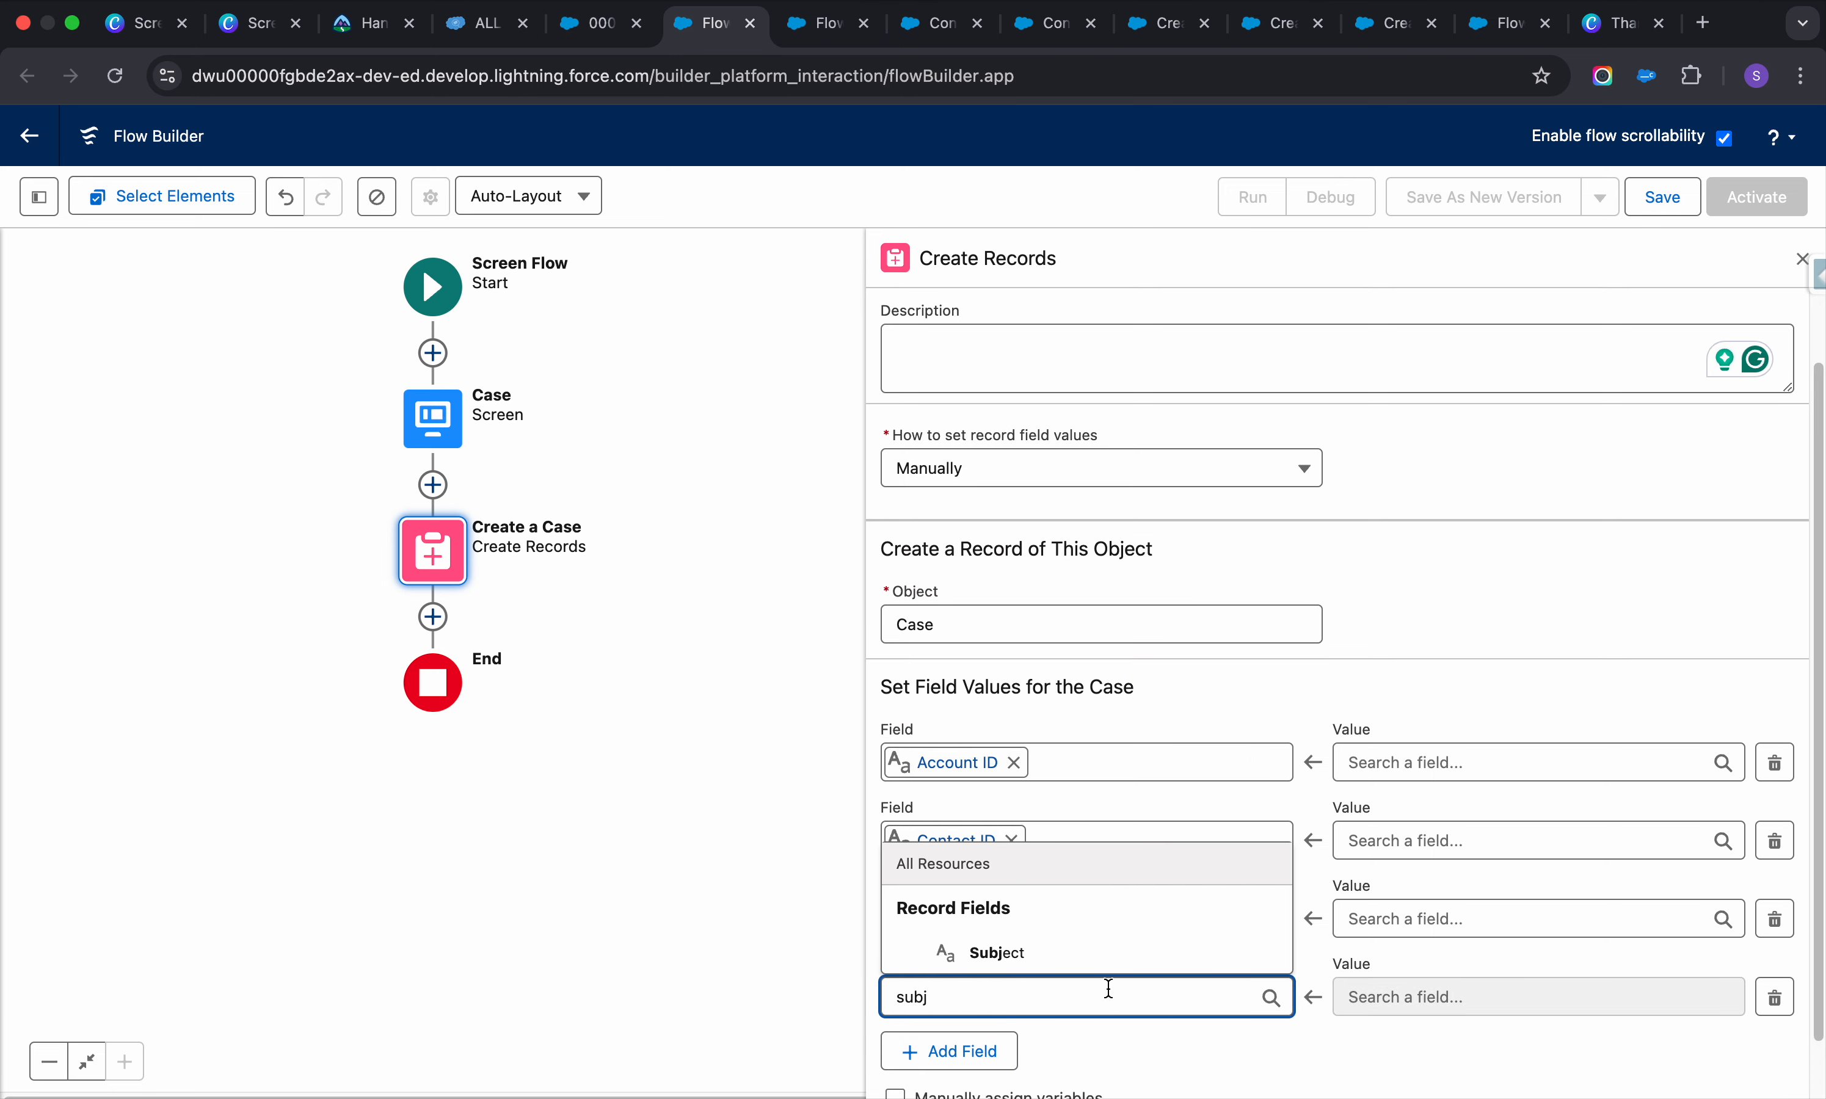
{"action": "left_click", "coordinate": [980, 953]}
{"action": "scroll", "coordinate": [986, 996], "scroll_direction": "down", "scroll_amount": 2}
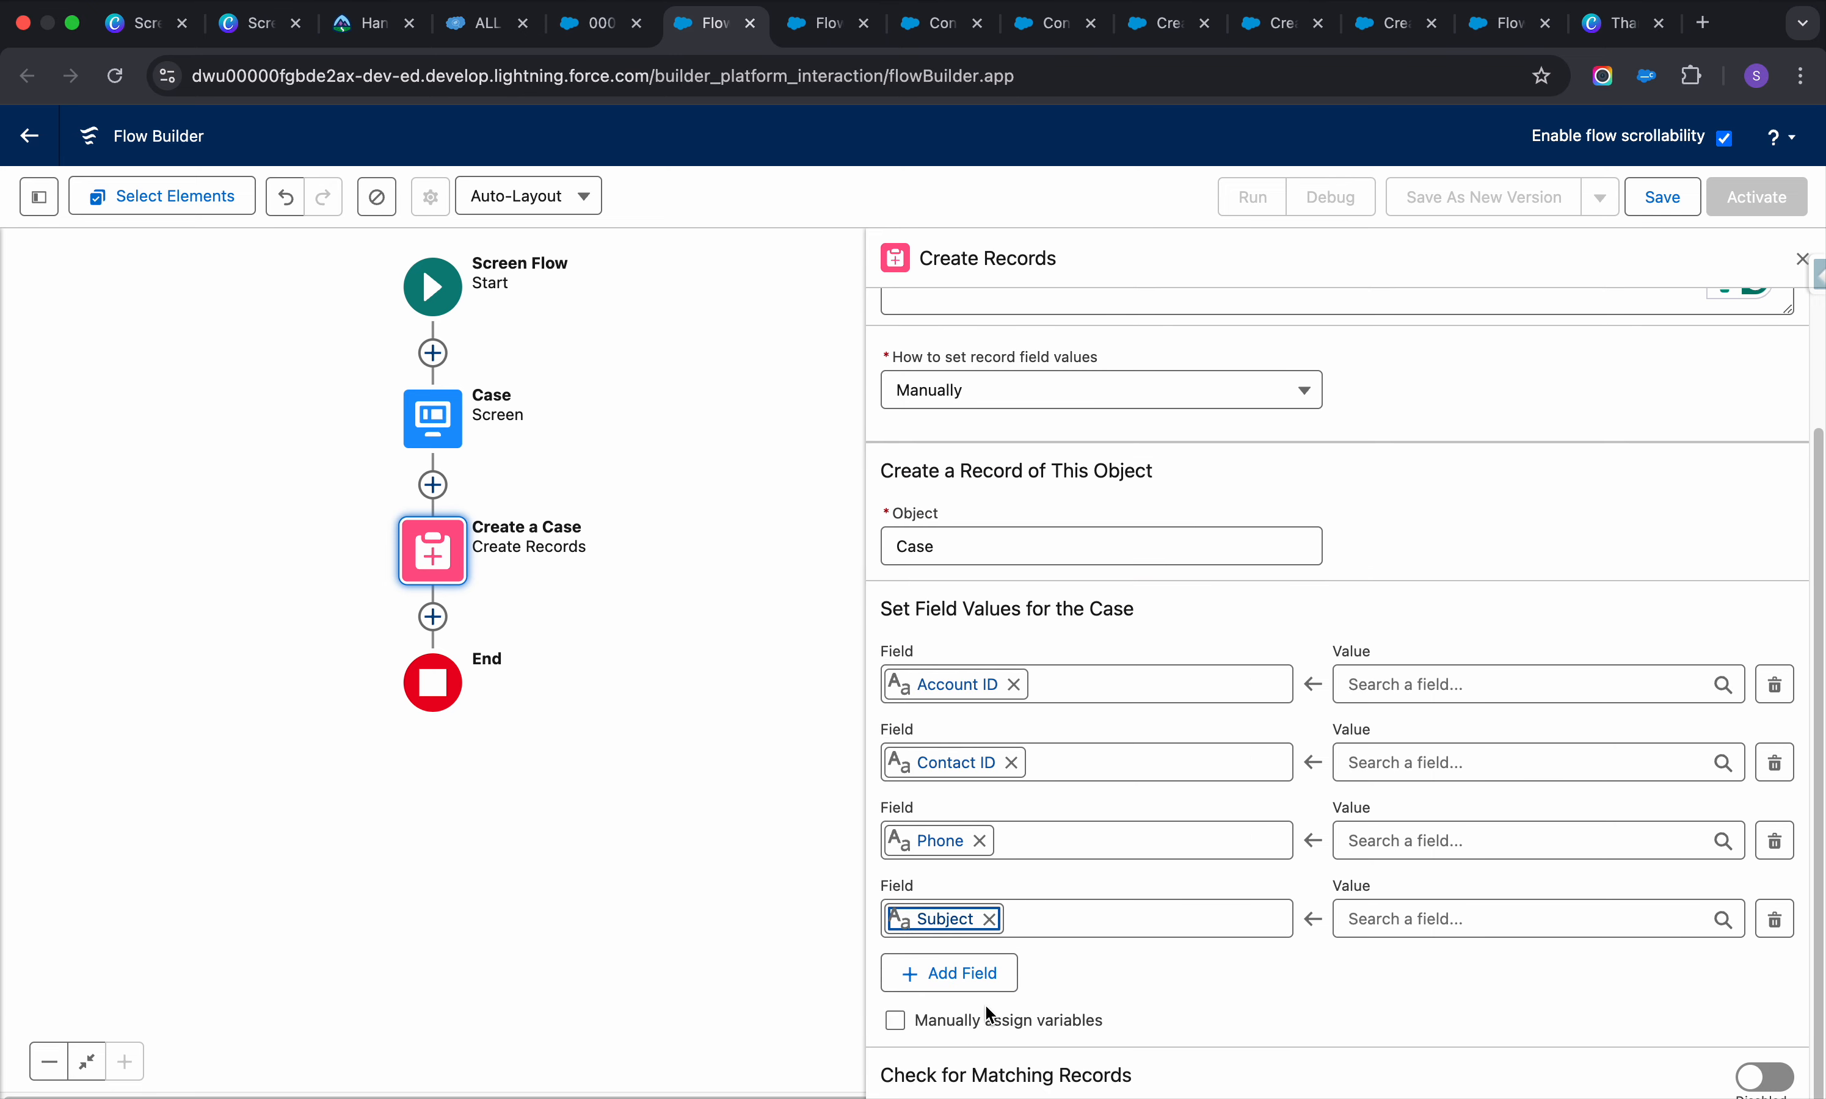
{"action": "left_click", "coordinate": [964, 973]}
{"action": "left_click", "coordinate": [994, 1002]}
{"action": "type", "text": "es"}
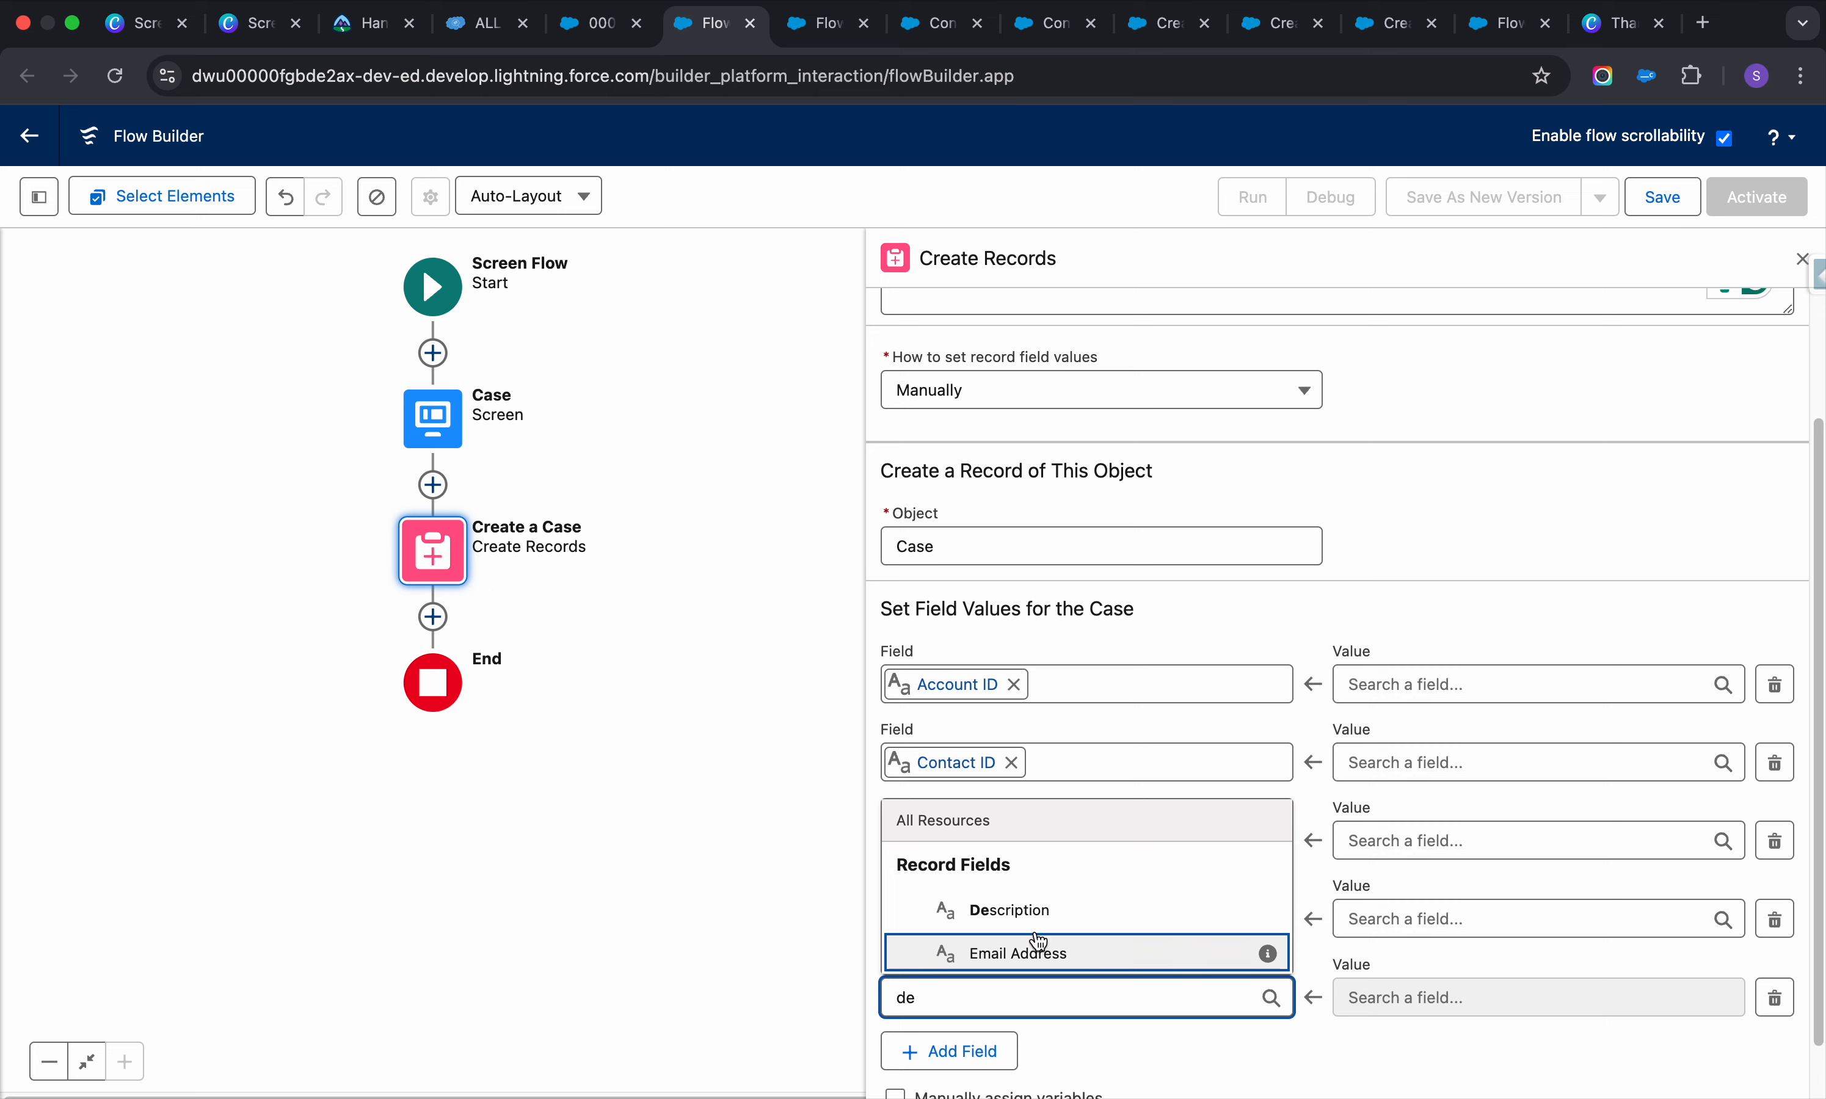
{"action": "left_click", "coordinate": [1035, 919]}
{"action": "left_click", "coordinate": [1393, 691]}
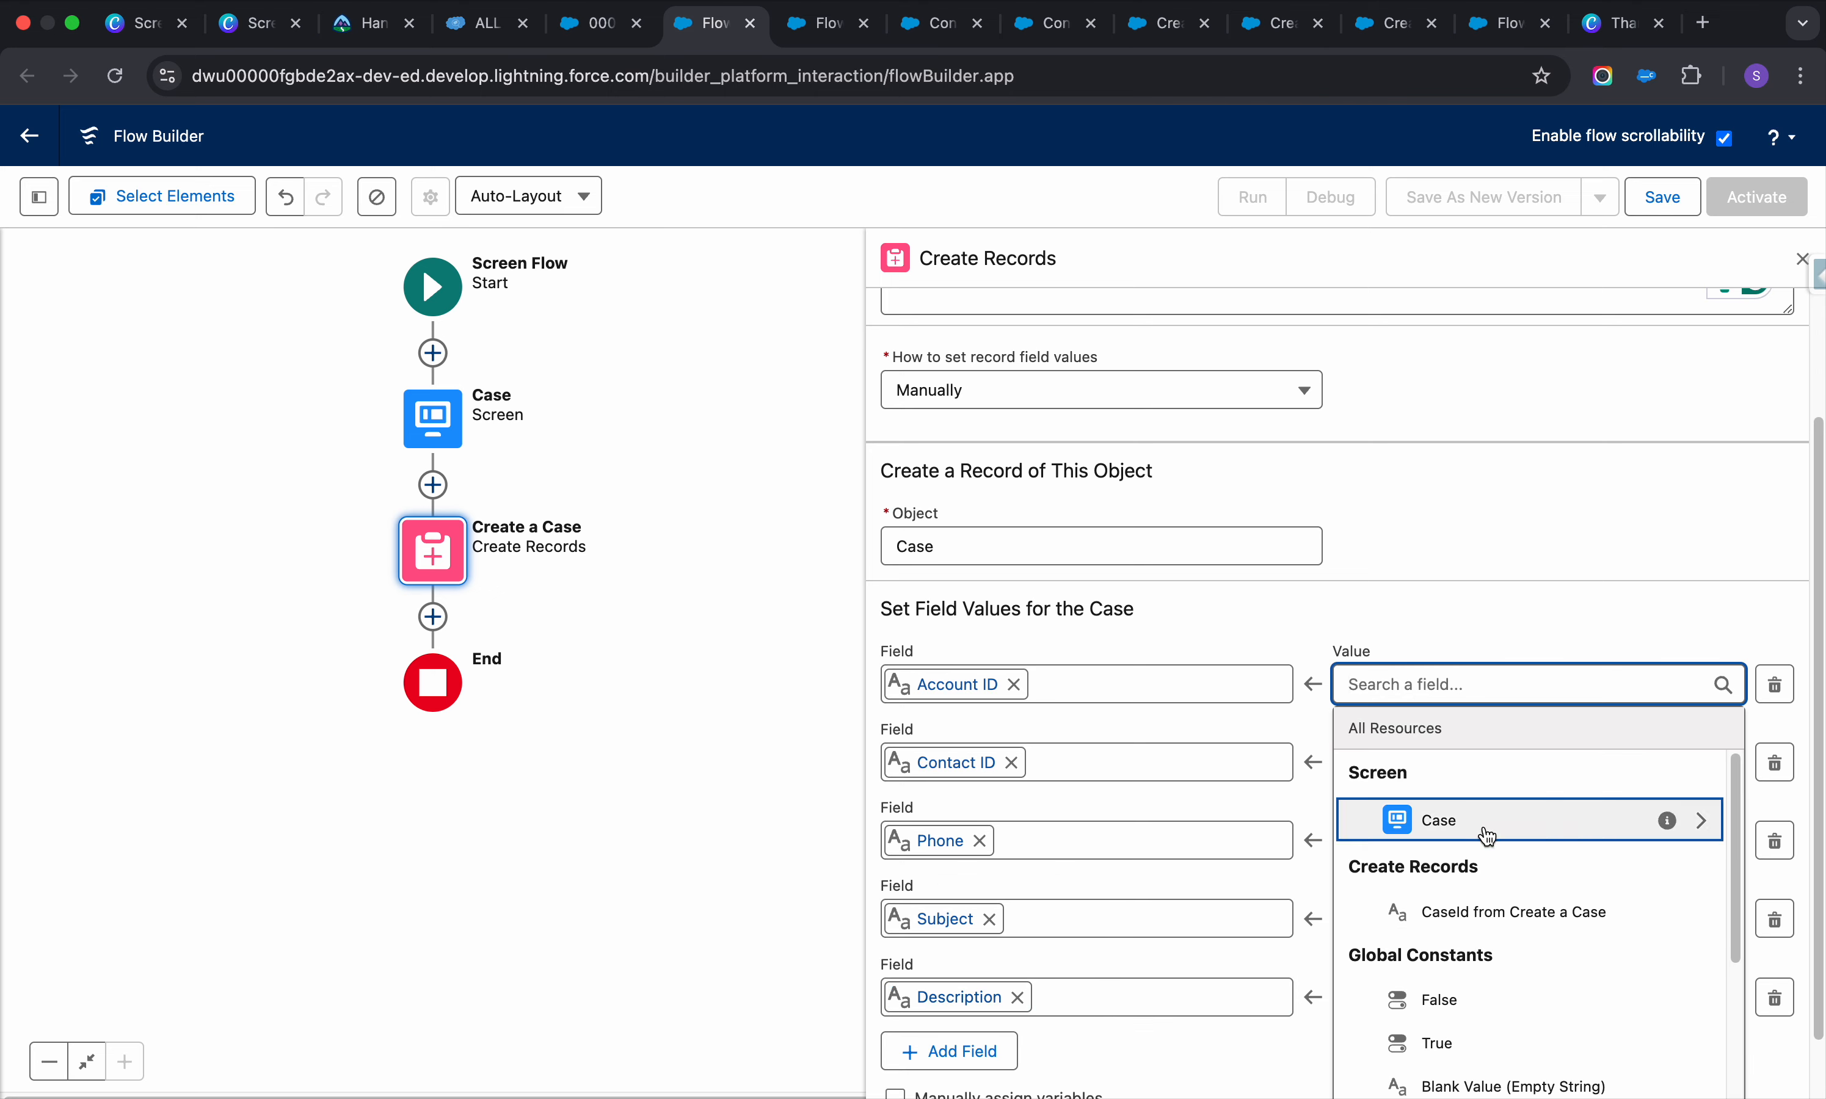
Map Account ID and Contact ID to the lookups' Record IDs, and Phone to the Mobile value
{"action": "left_click", "coordinate": [1698, 821]}
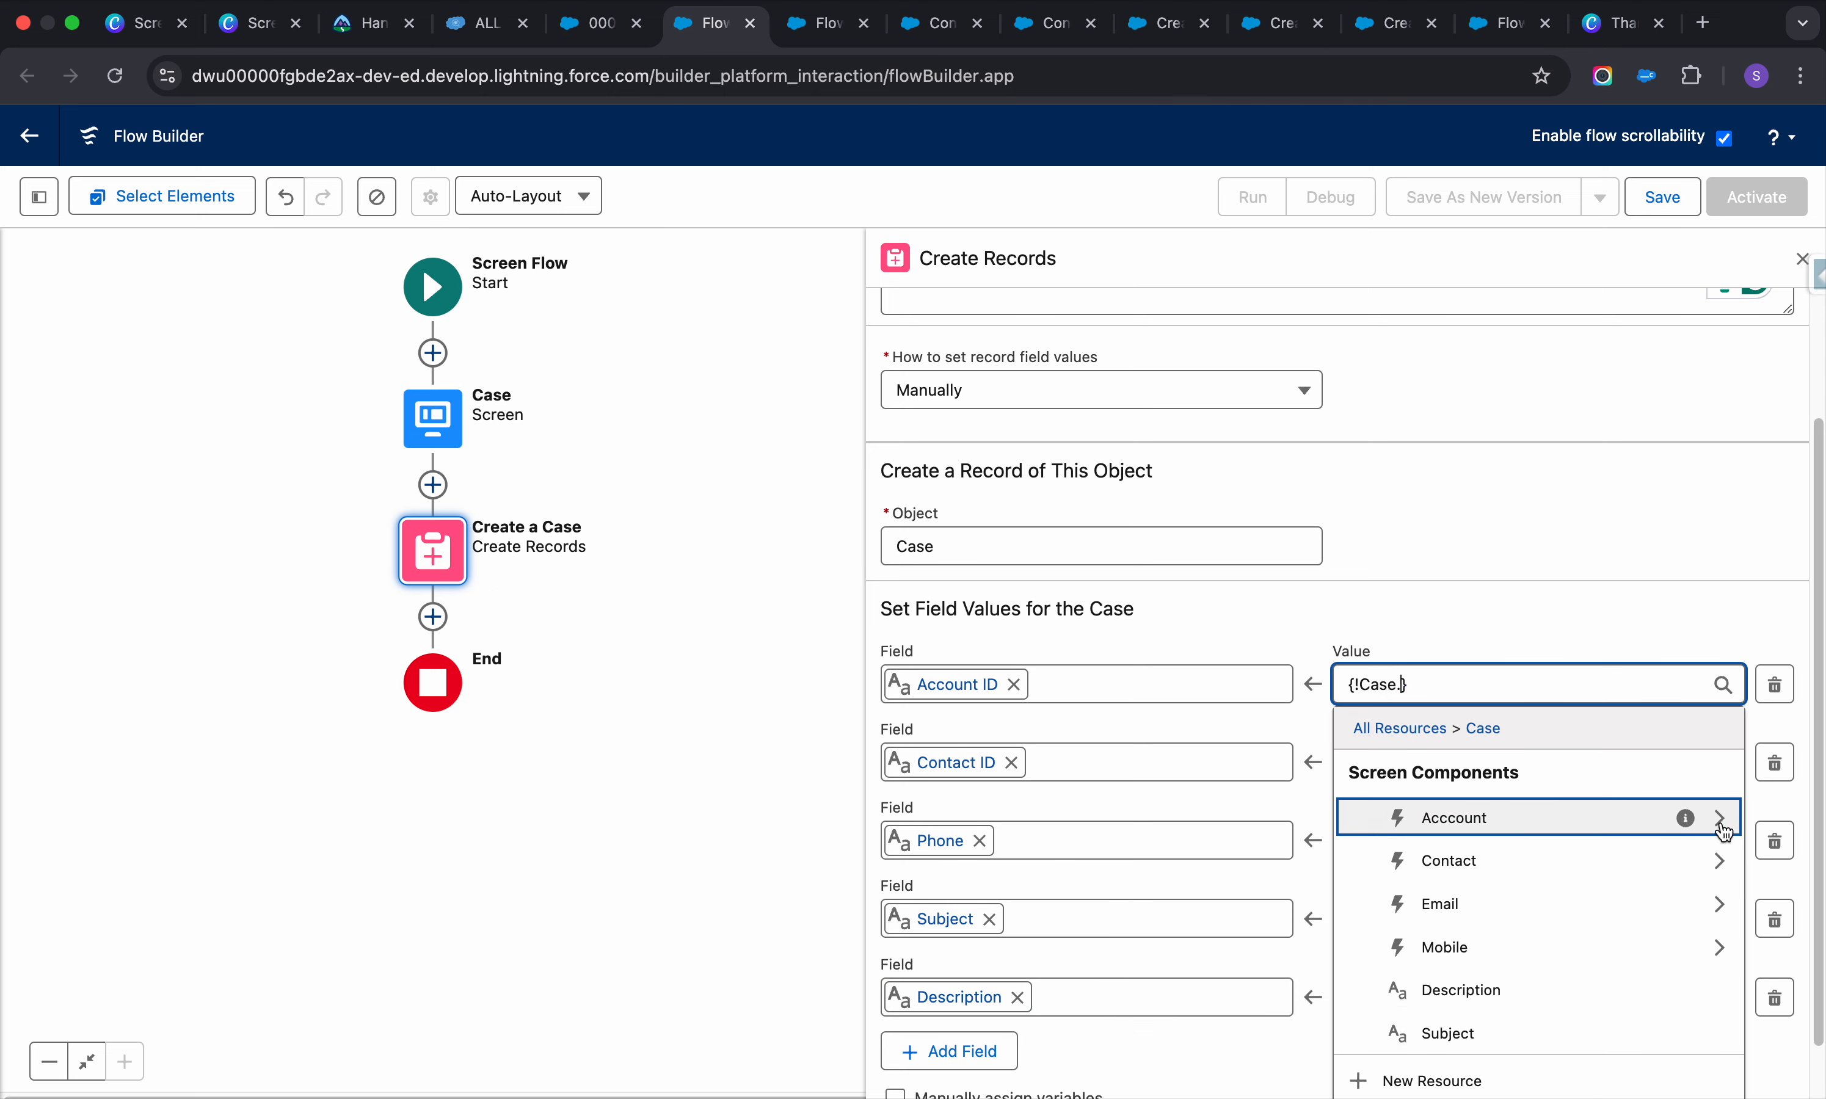
{"action": "left_click", "coordinate": [1721, 819]}
{"action": "left_click", "coordinate": [1554, 829]}
{"action": "left_click", "coordinate": [1590, 761]}
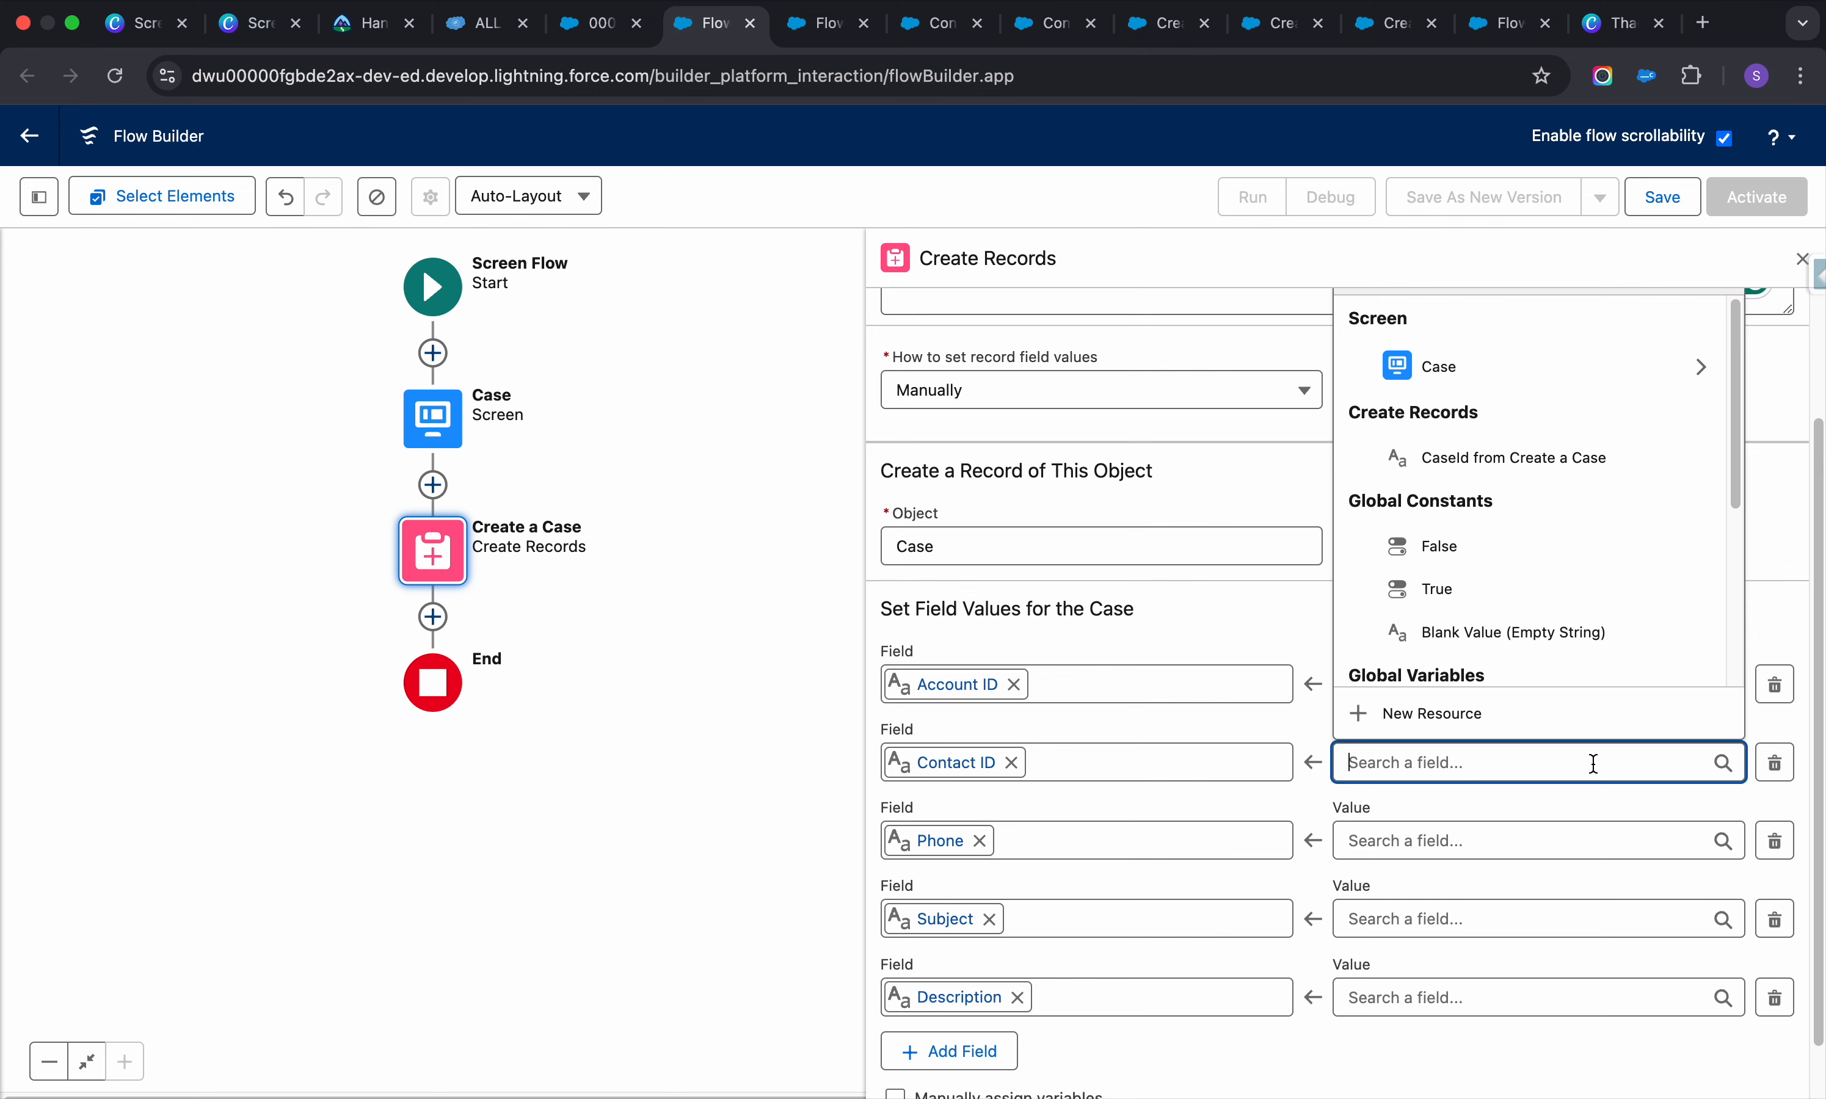
{"action": "left_click", "coordinate": [1702, 376]}
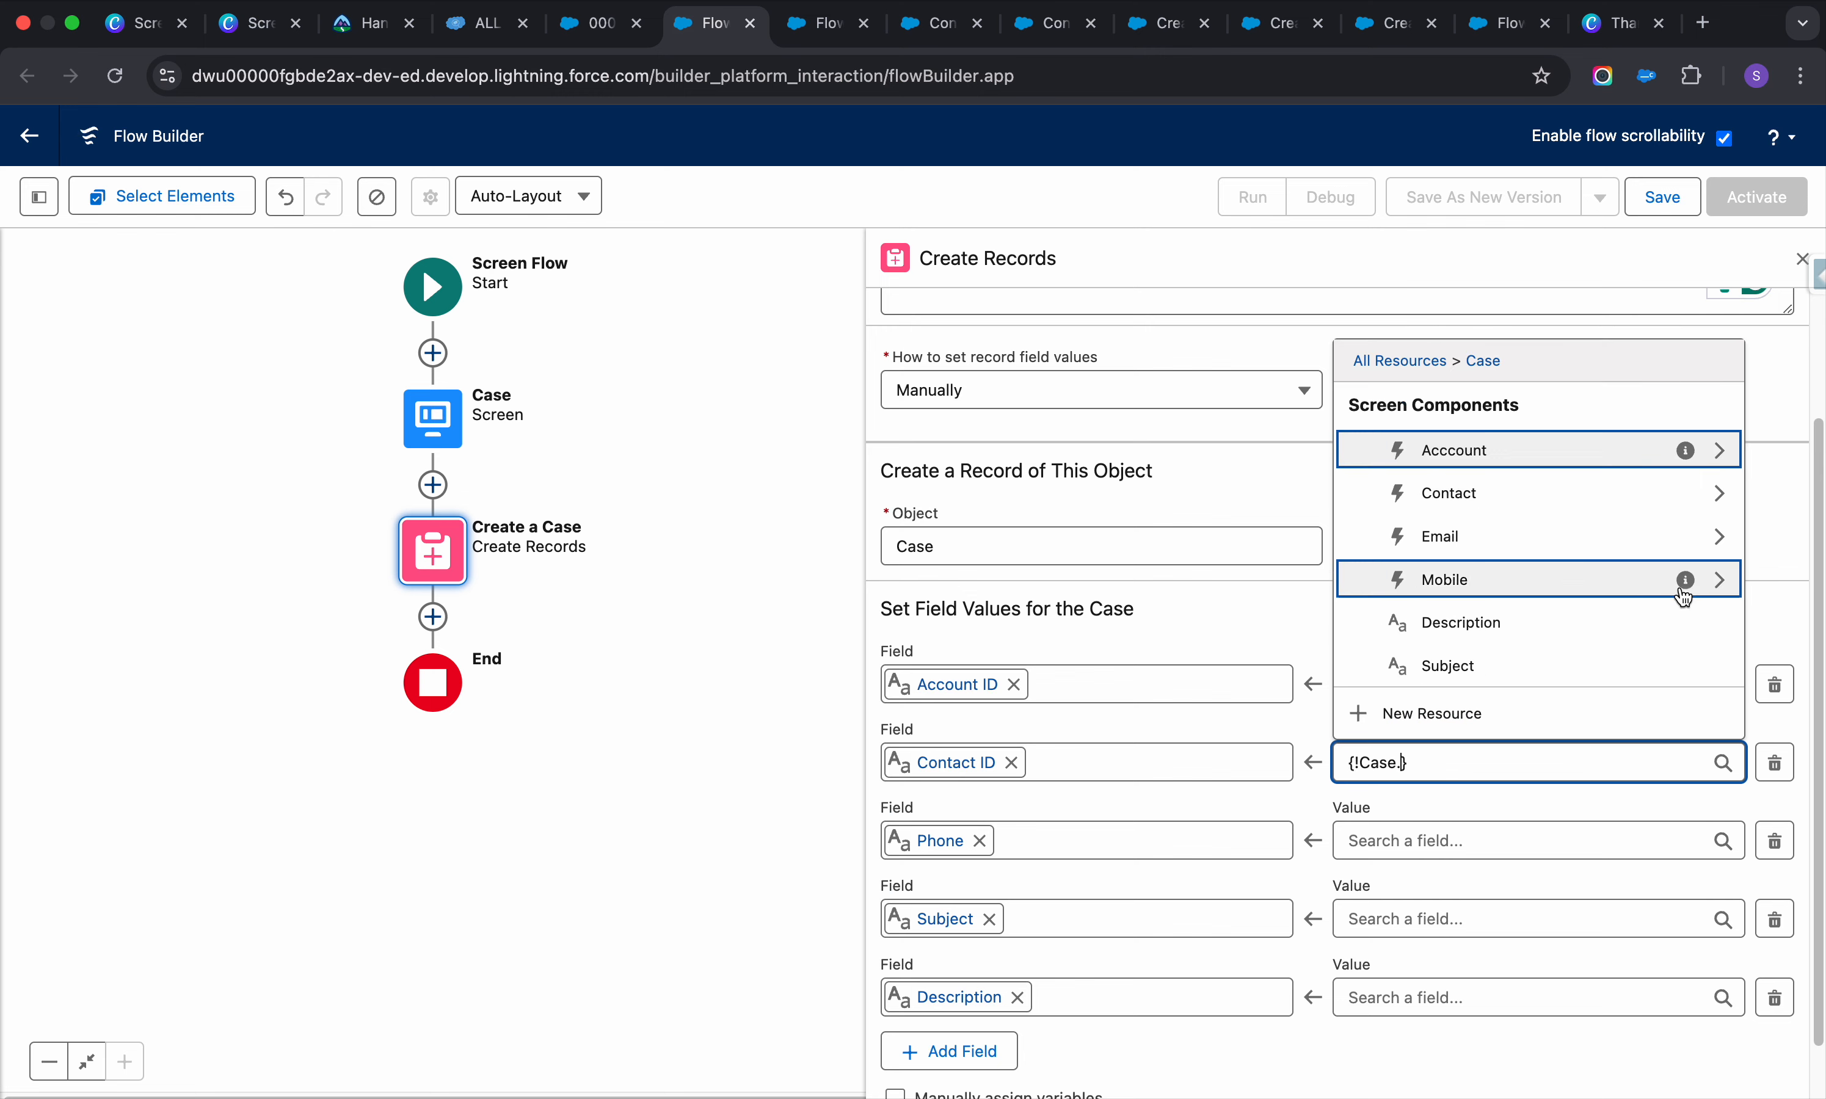
{"action": "left_click", "coordinate": [1727, 489]}
{"action": "left_click", "coordinate": [1548, 629]}
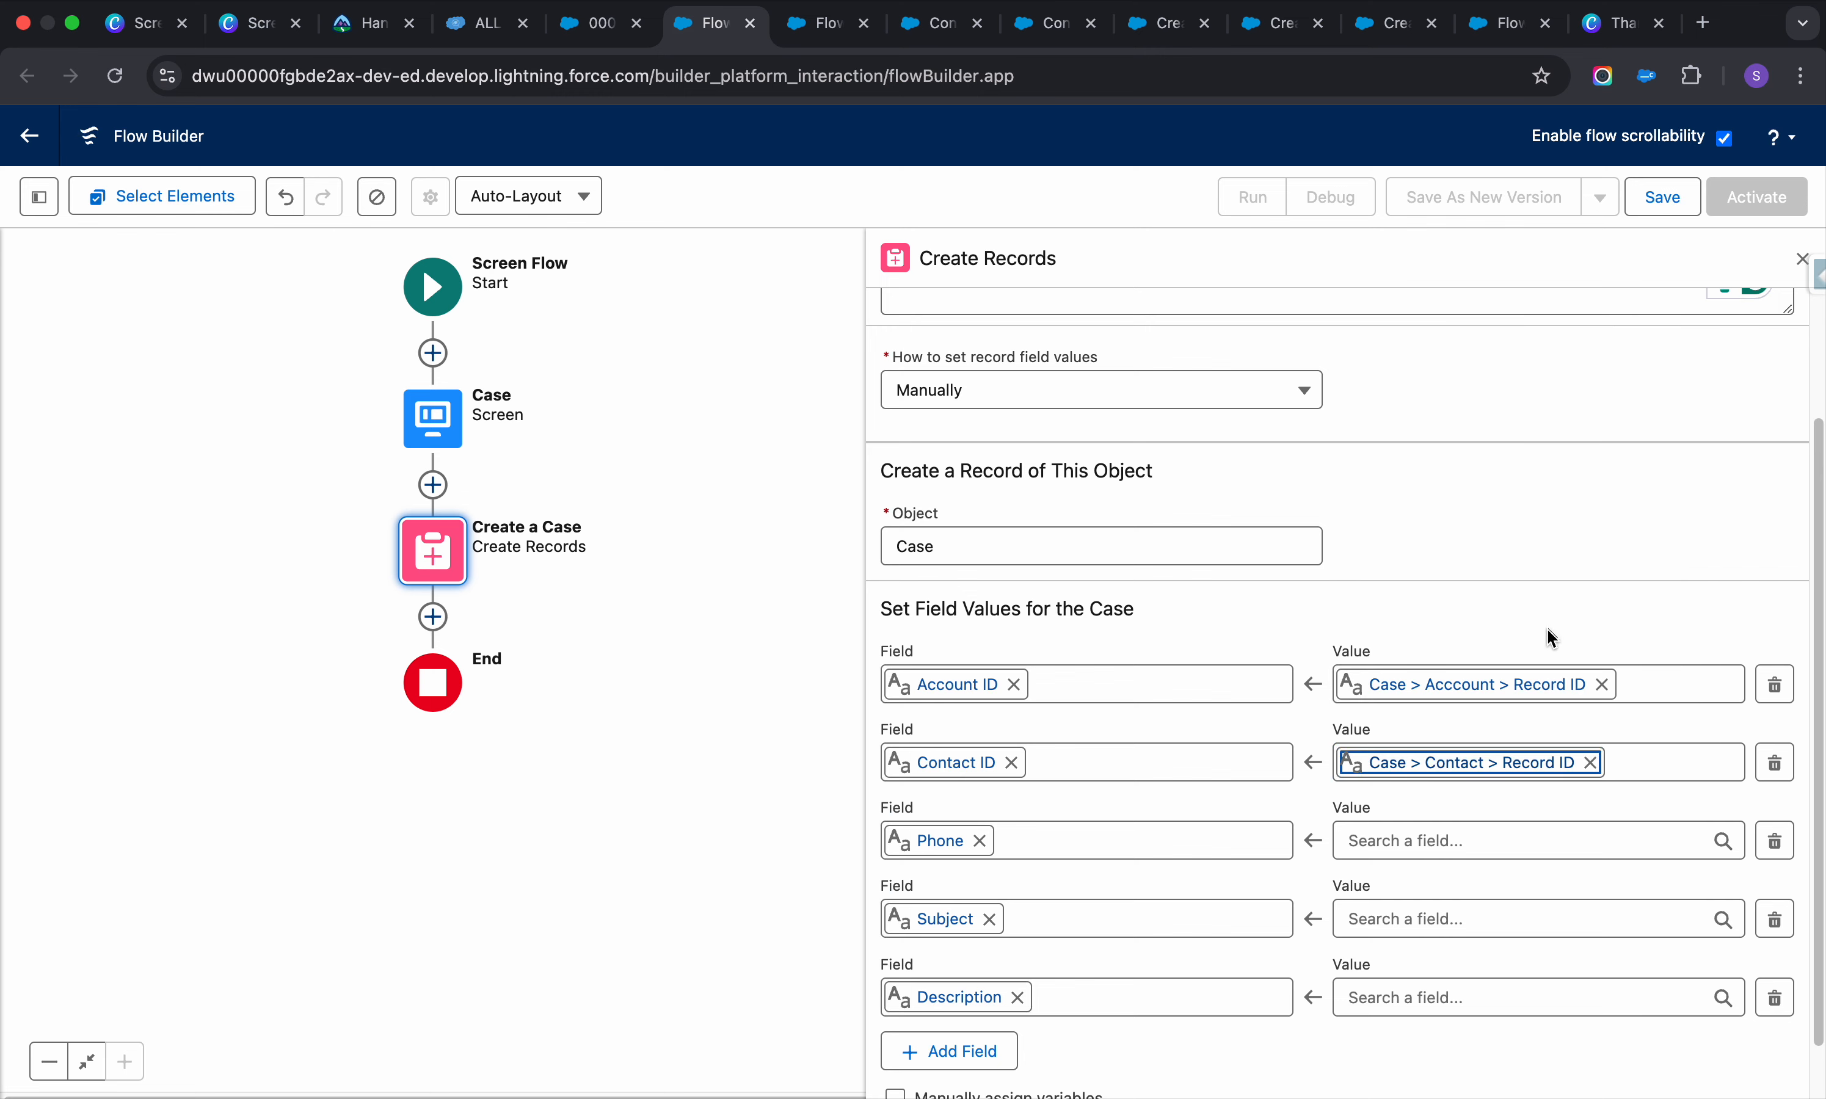
{"action": "left_click", "coordinate": [1718, 843]}
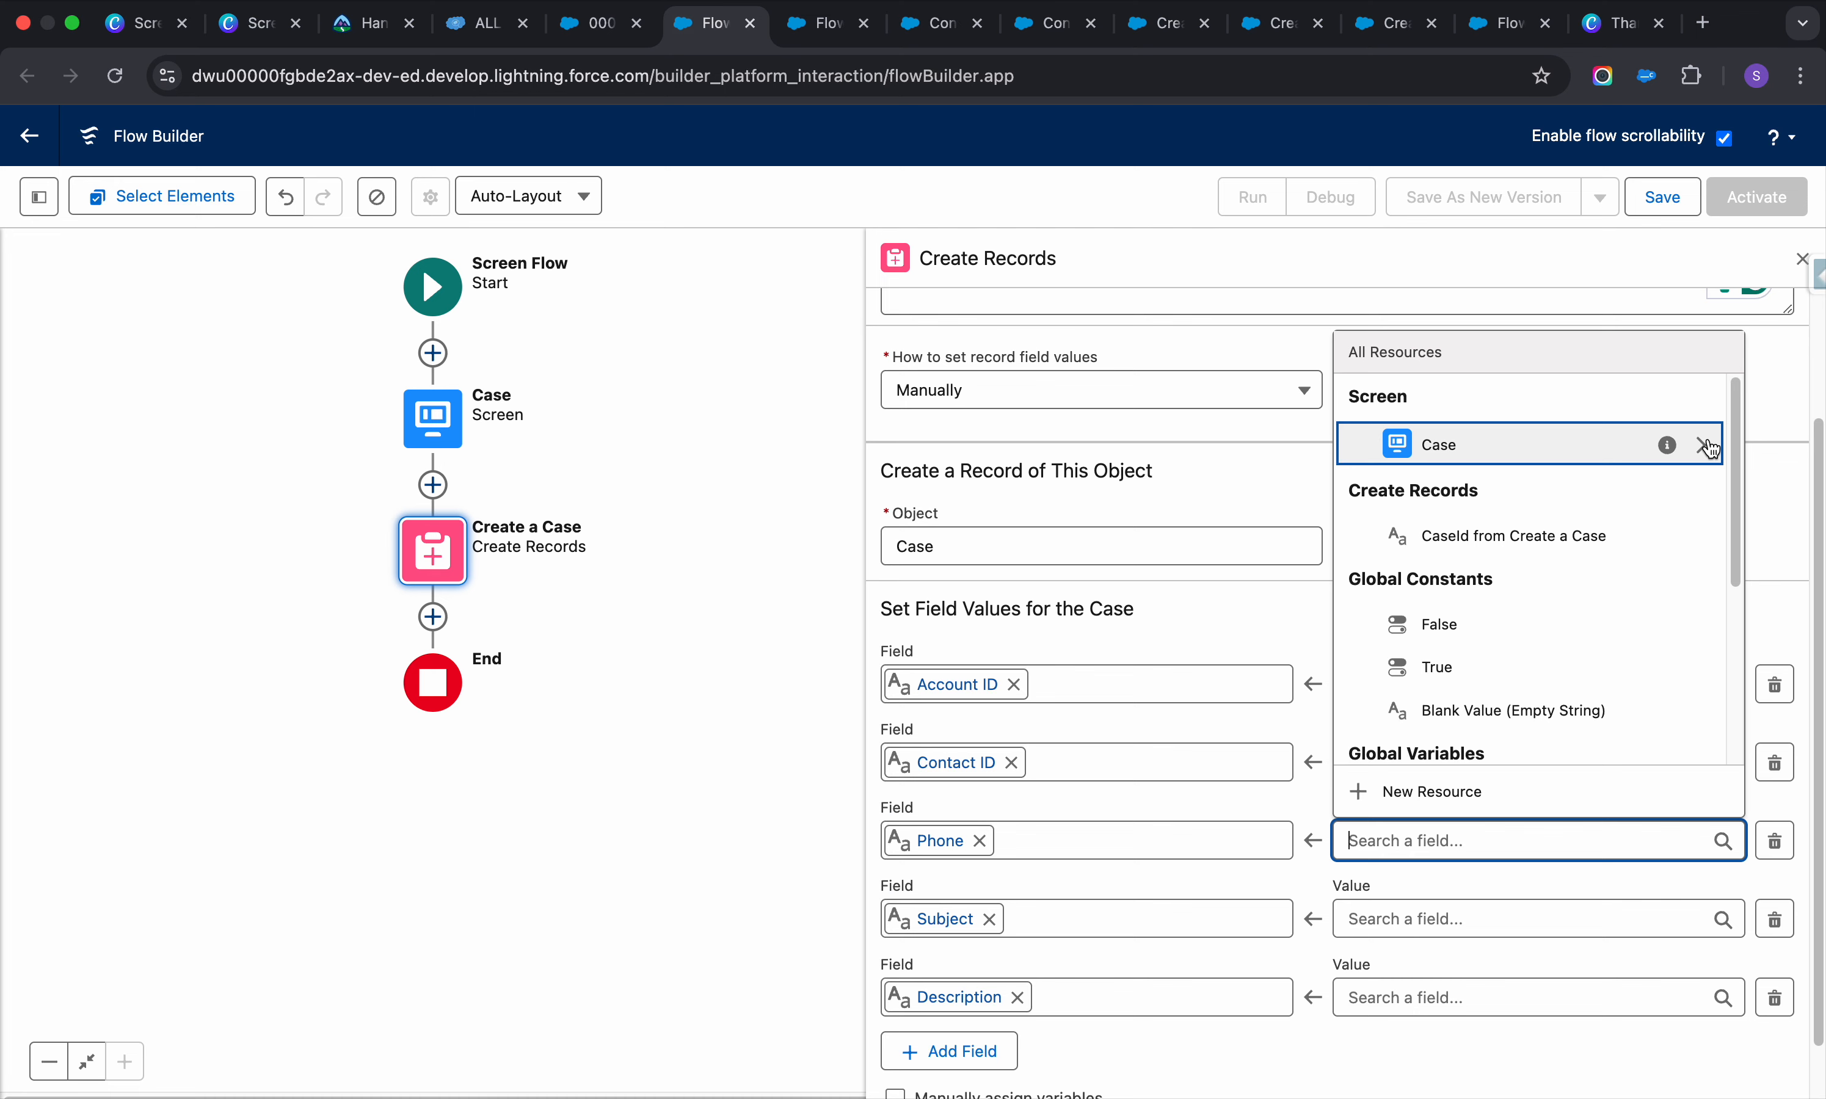
{"action": "left_click", "coordinate": [1710, 445]}
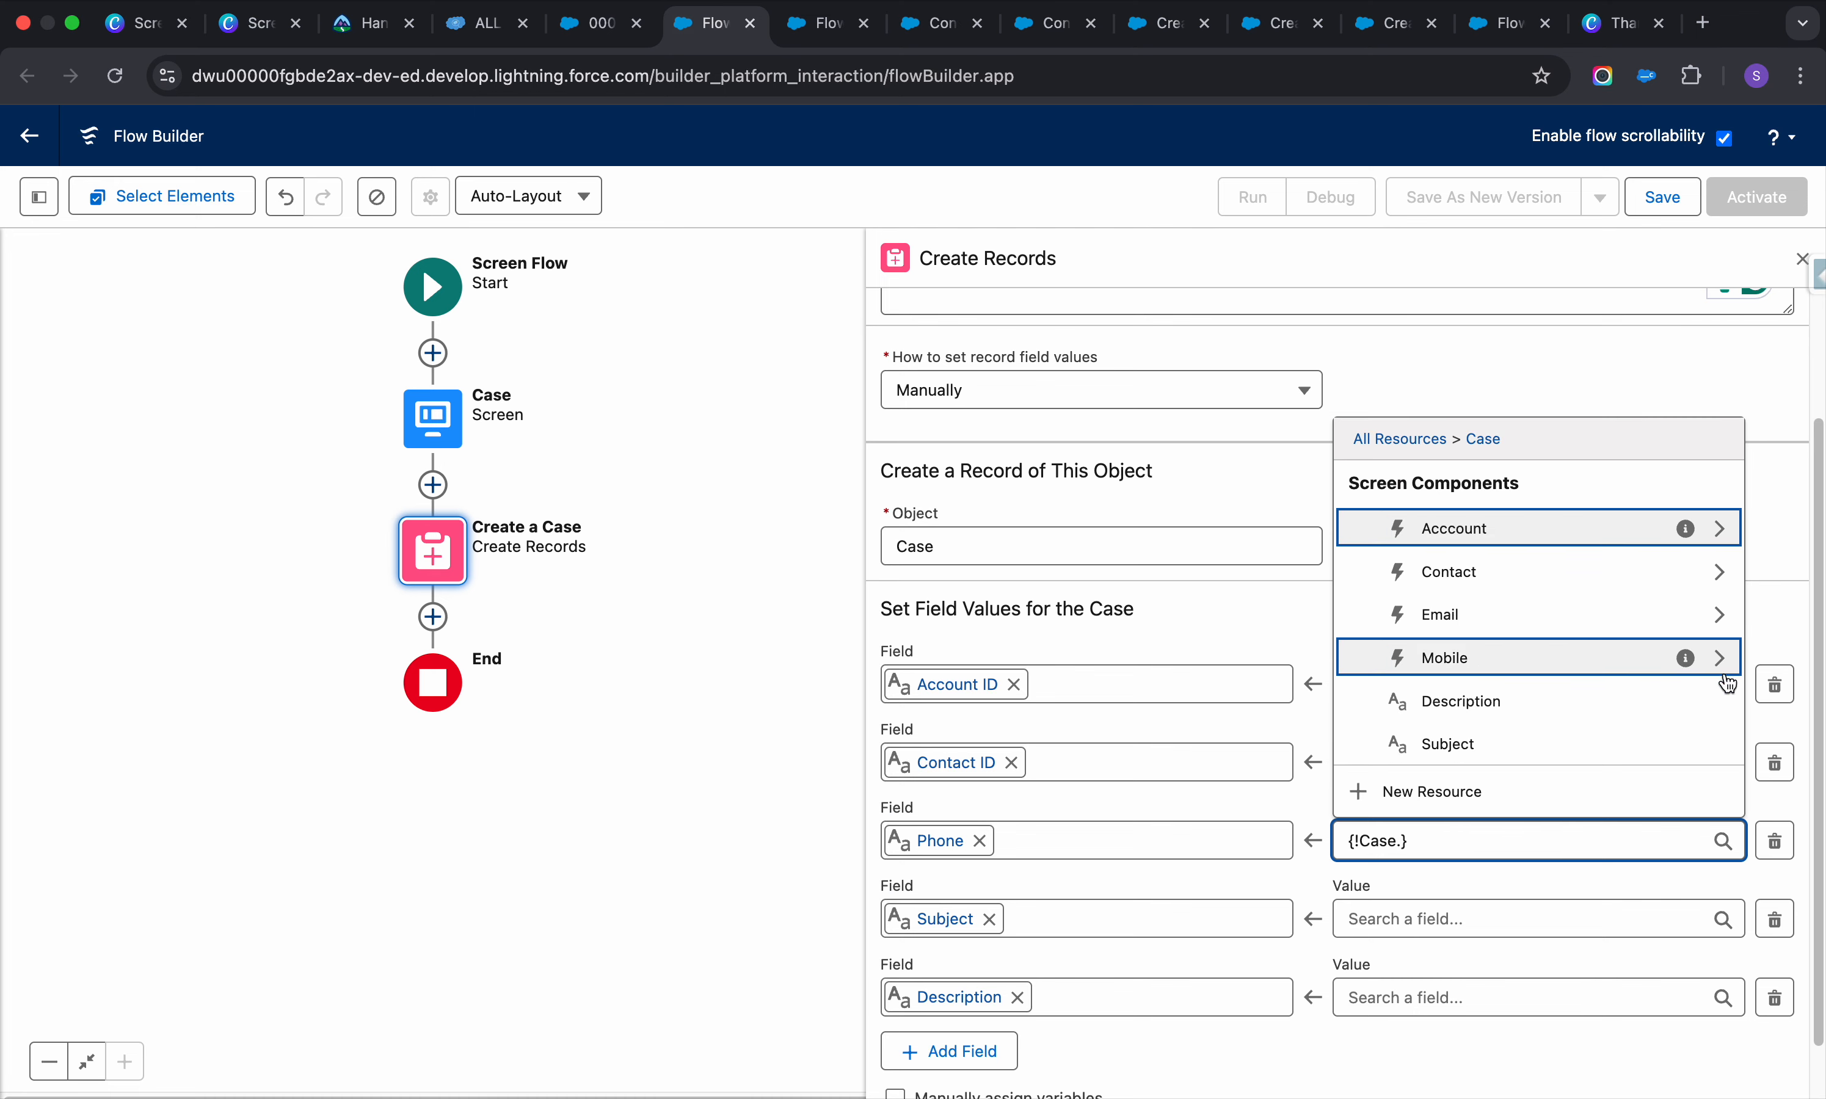
{"action": "left_click", "coordinate": [1716, 658]}
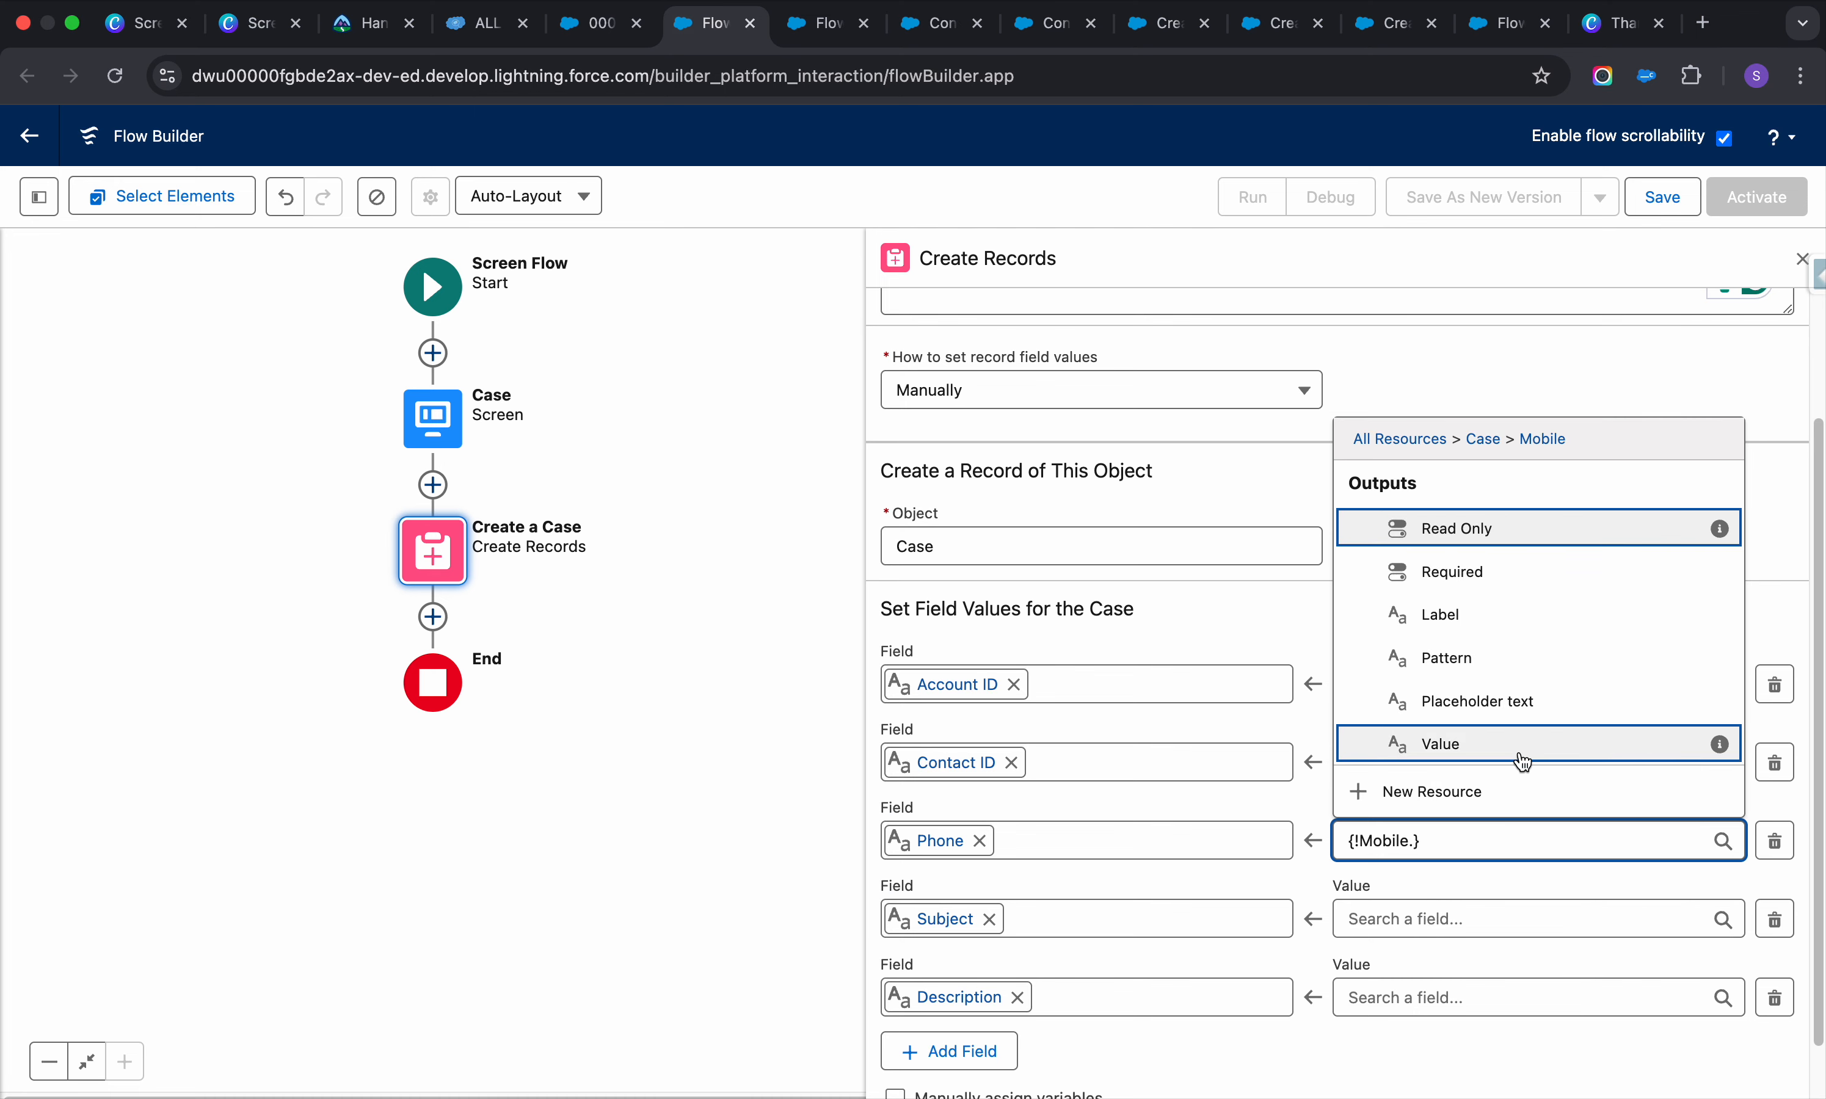
{"action": "left_click", "coordinate": [1508, 744]}
Map Subject and Description to the Case screen's Subject and Description inputs
{"action": "scroll", "coordinate": [1565, 811], "scroll_direction": "down", "scroll_amount": 2}
{"action": "left_click", "coordinate": [1471, 837]}
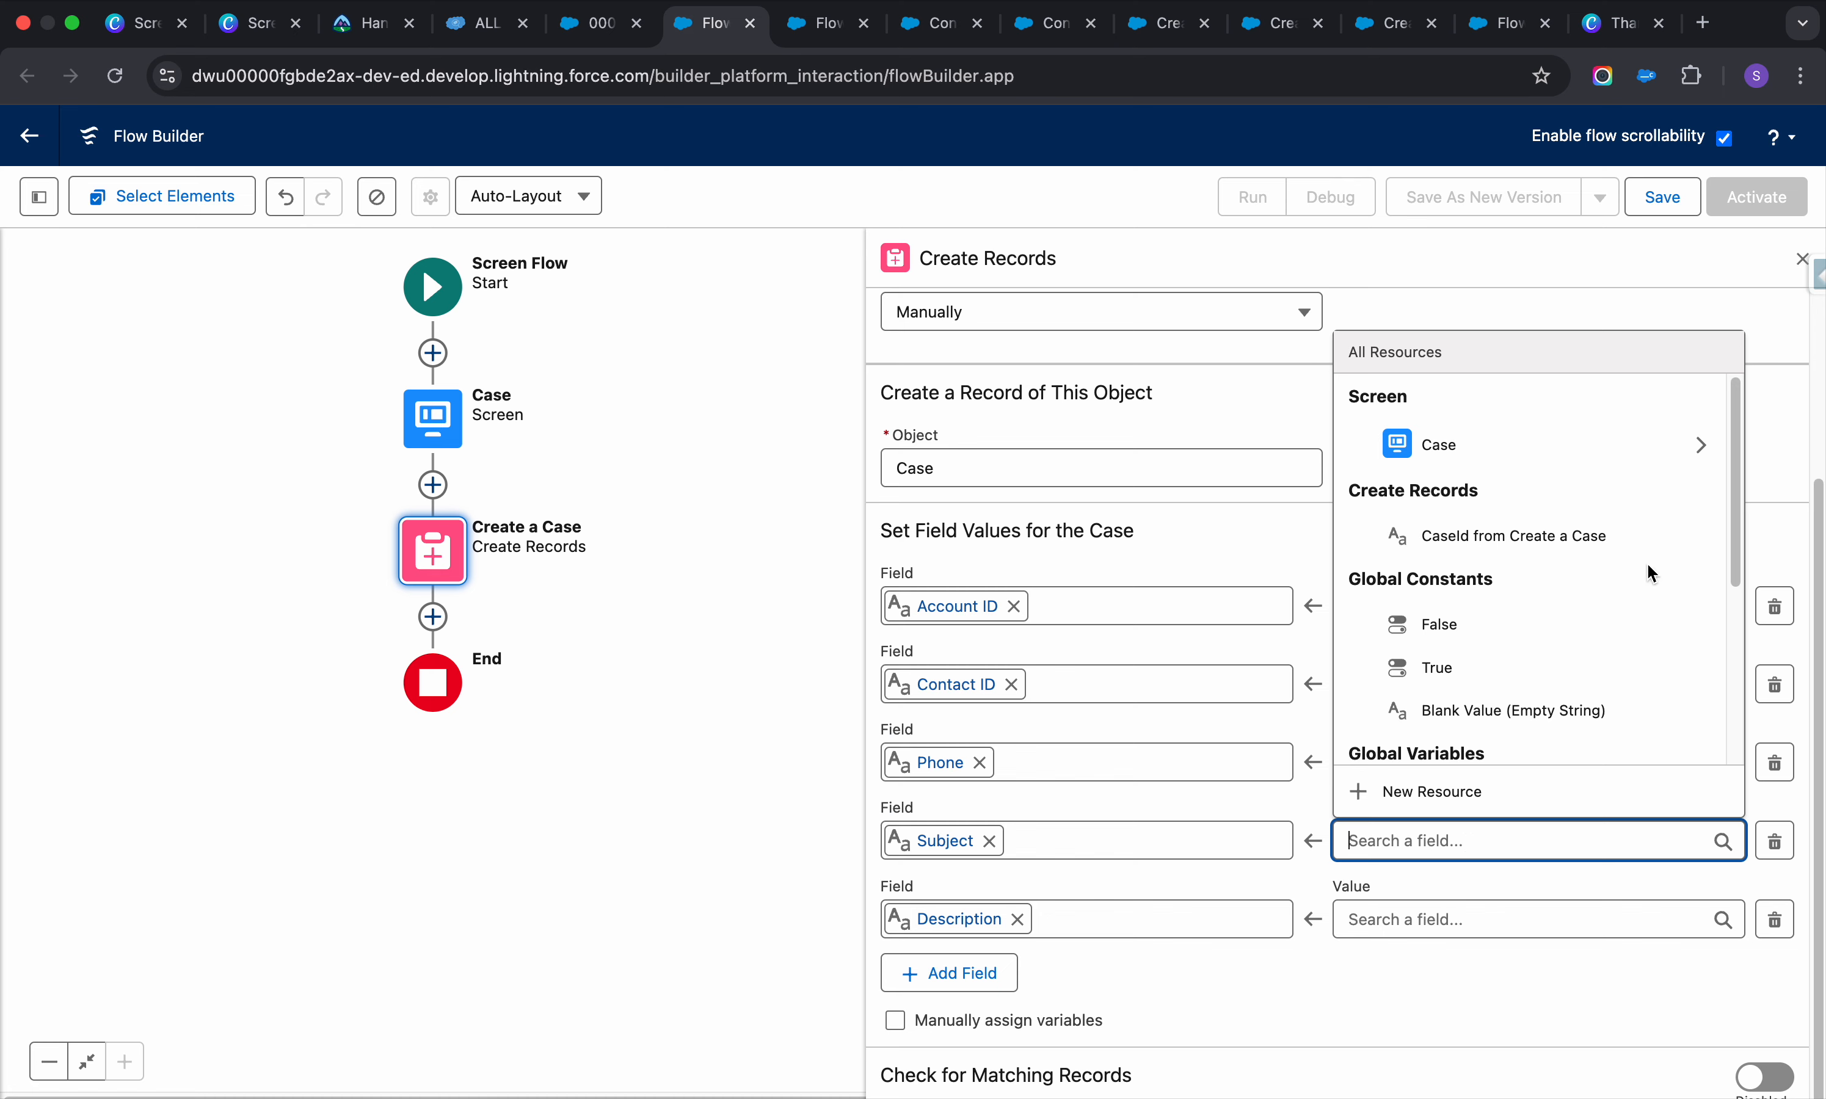
{"action": "left_click", "coordinate": [1708, 445]}
{"action": "left_click", "coordinate": [1549, 754]}
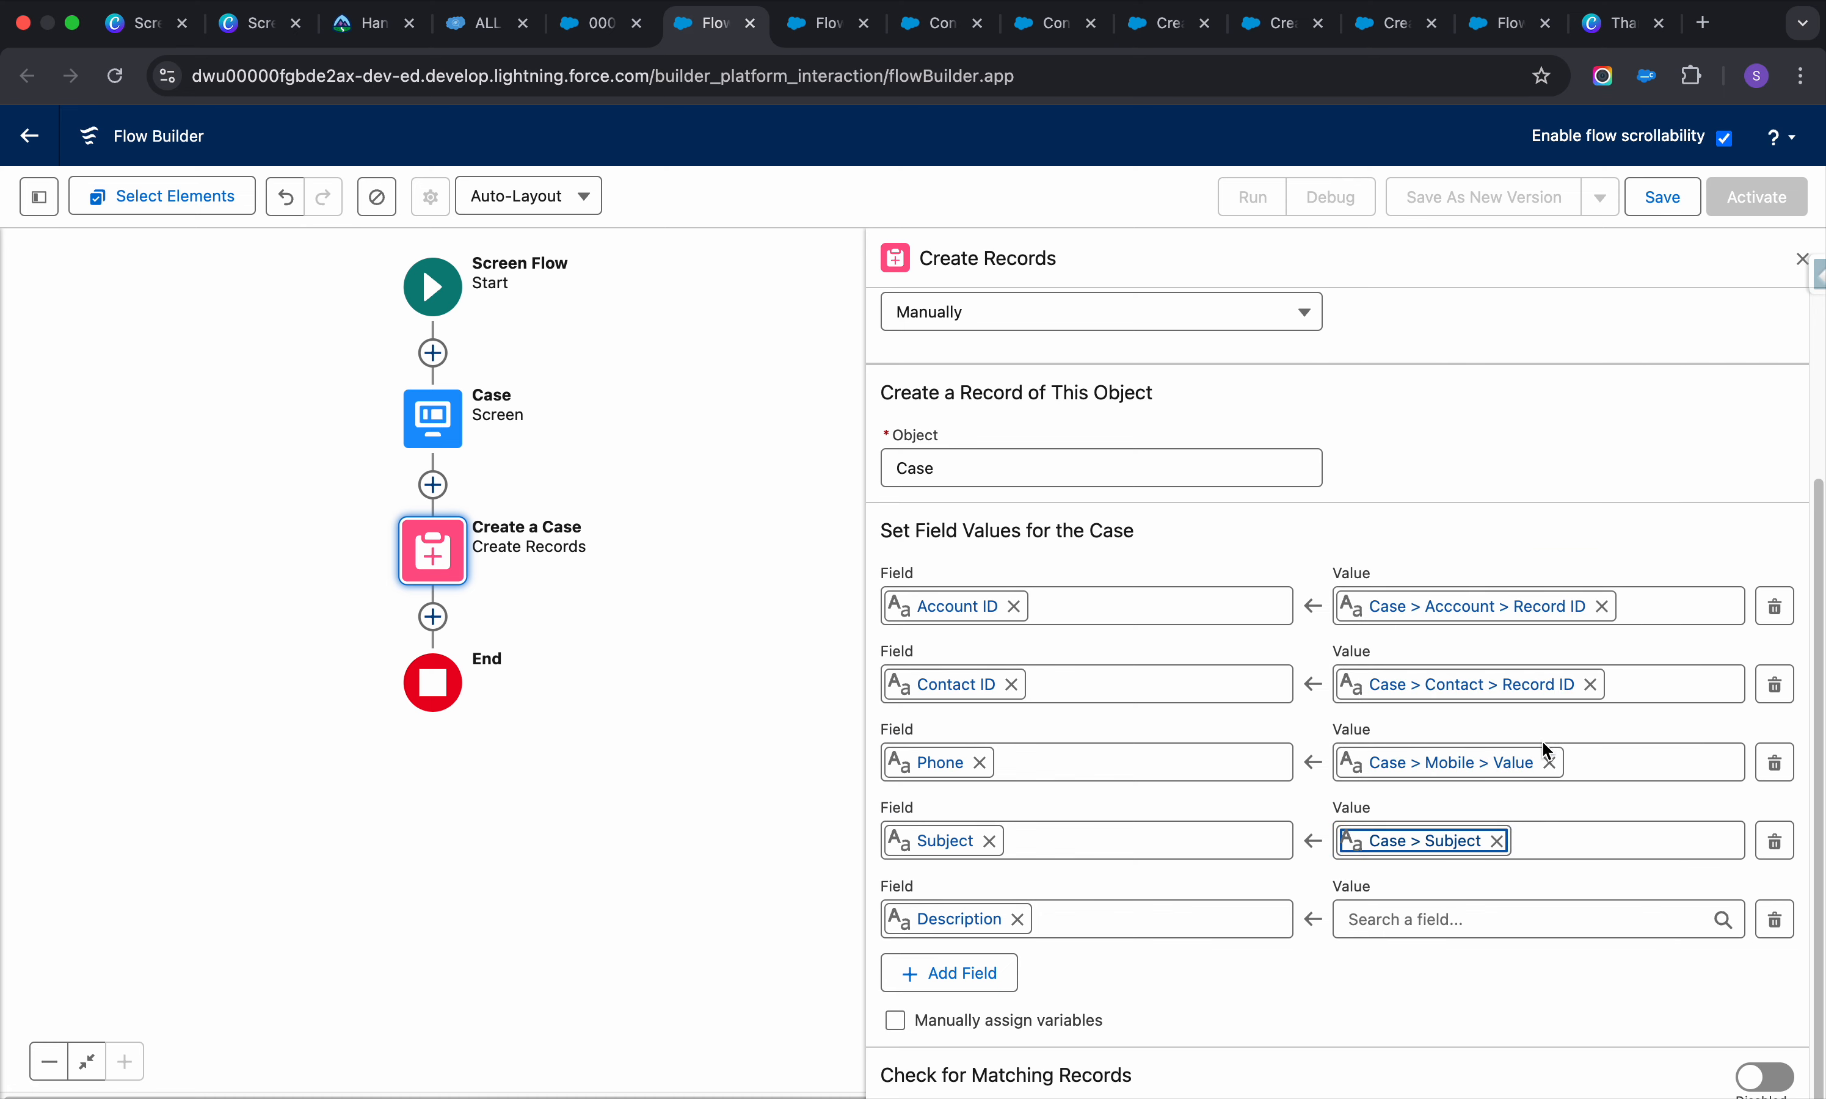
{"action": "left_click", "coordinate": [1545, 935]}
{"action": "left_click", "coordinate": [1703, 518]}
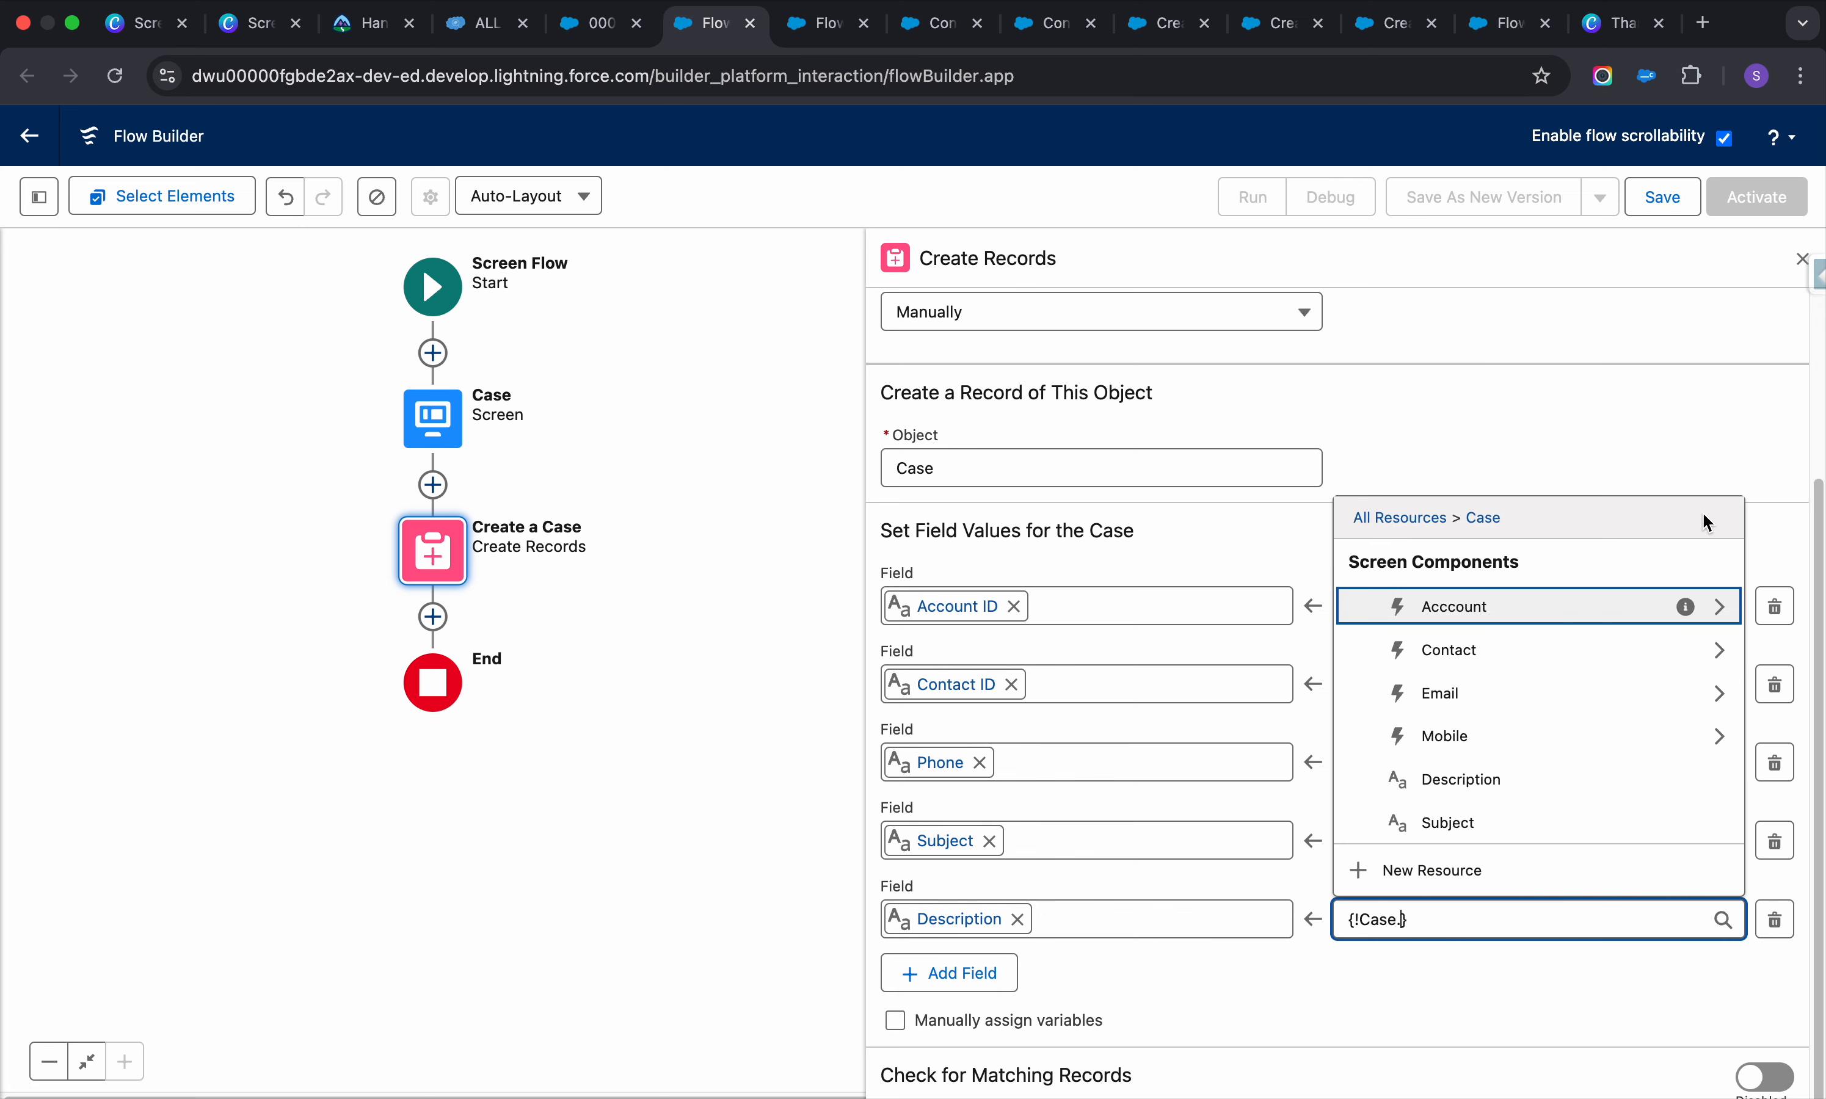
{"action": "left_click", "coordinate": [1407, 780]}
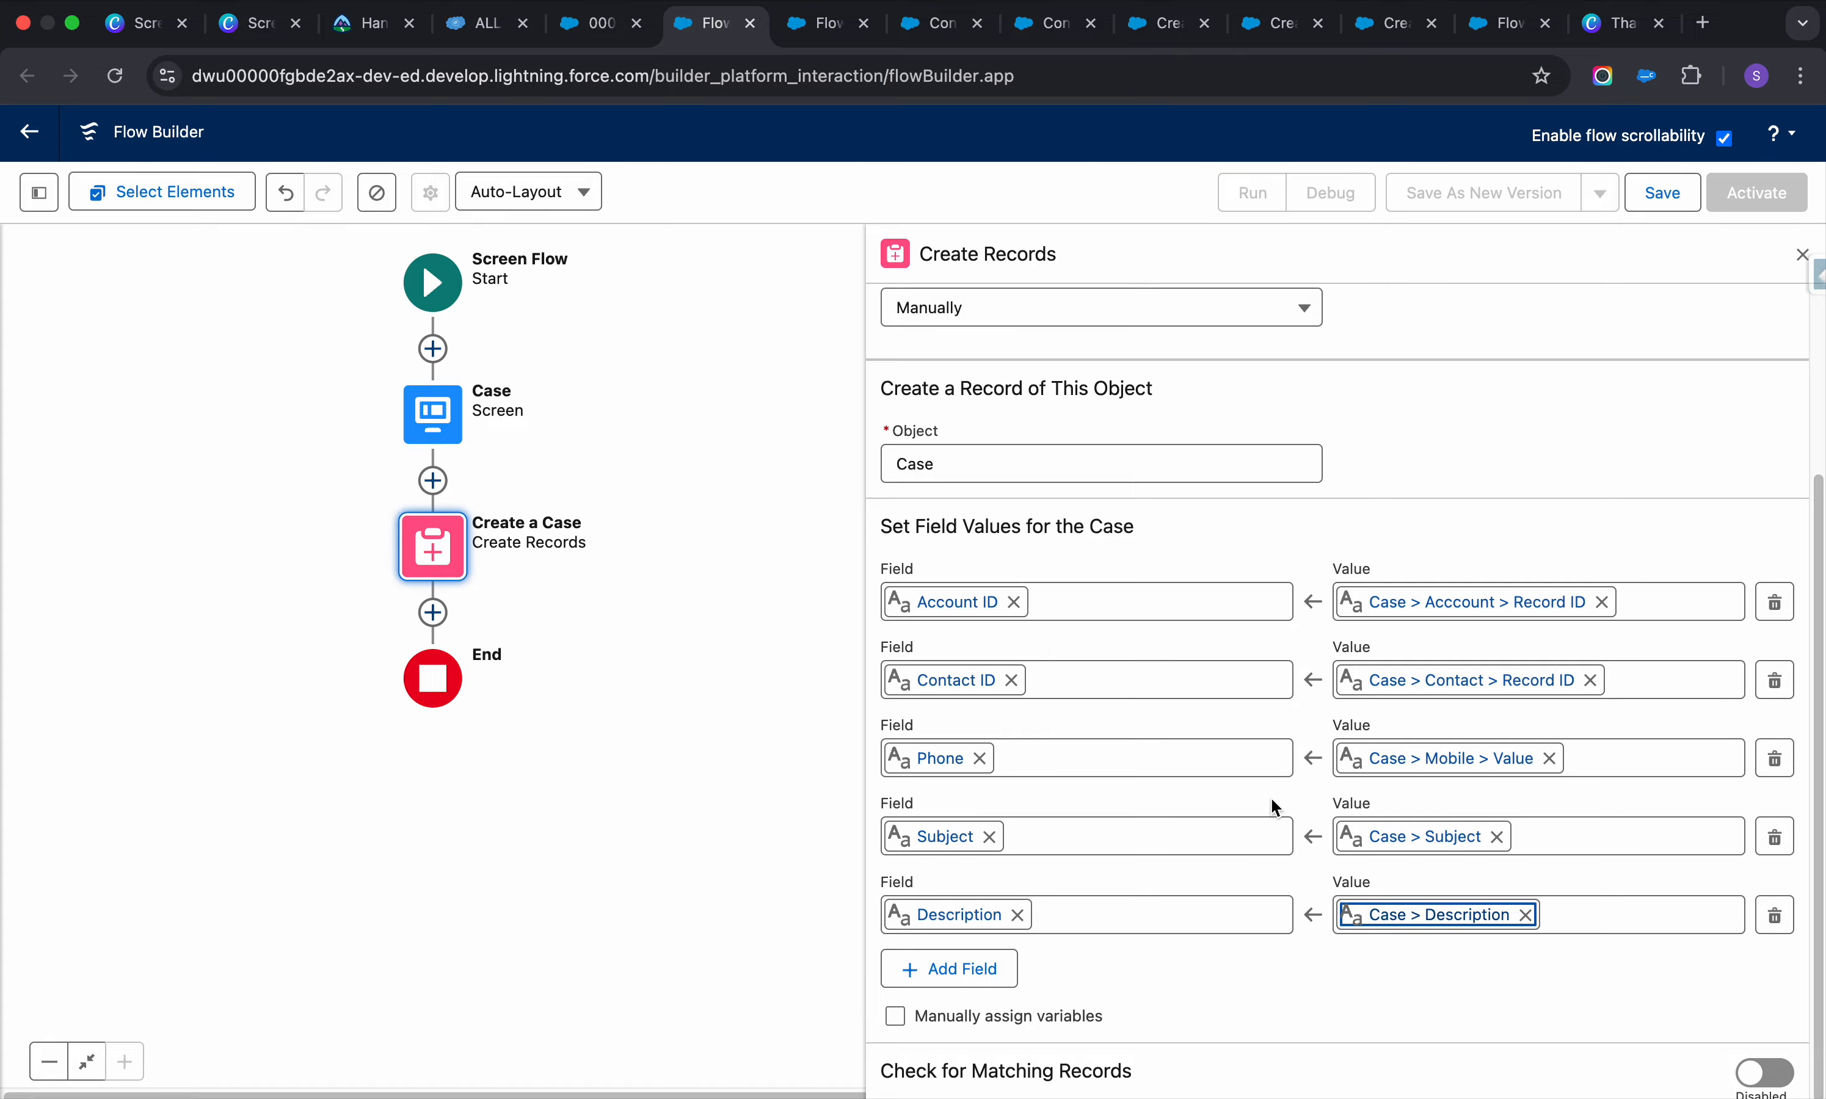
Add an Email Address field mapped to the Email input and enable Check for Matching Records
{"action": "left_click", "coordinate": [980, 964]}
{"action": "left_click", "coordinate": [1015, 994]}
{"action": "type", "text": "emai"}
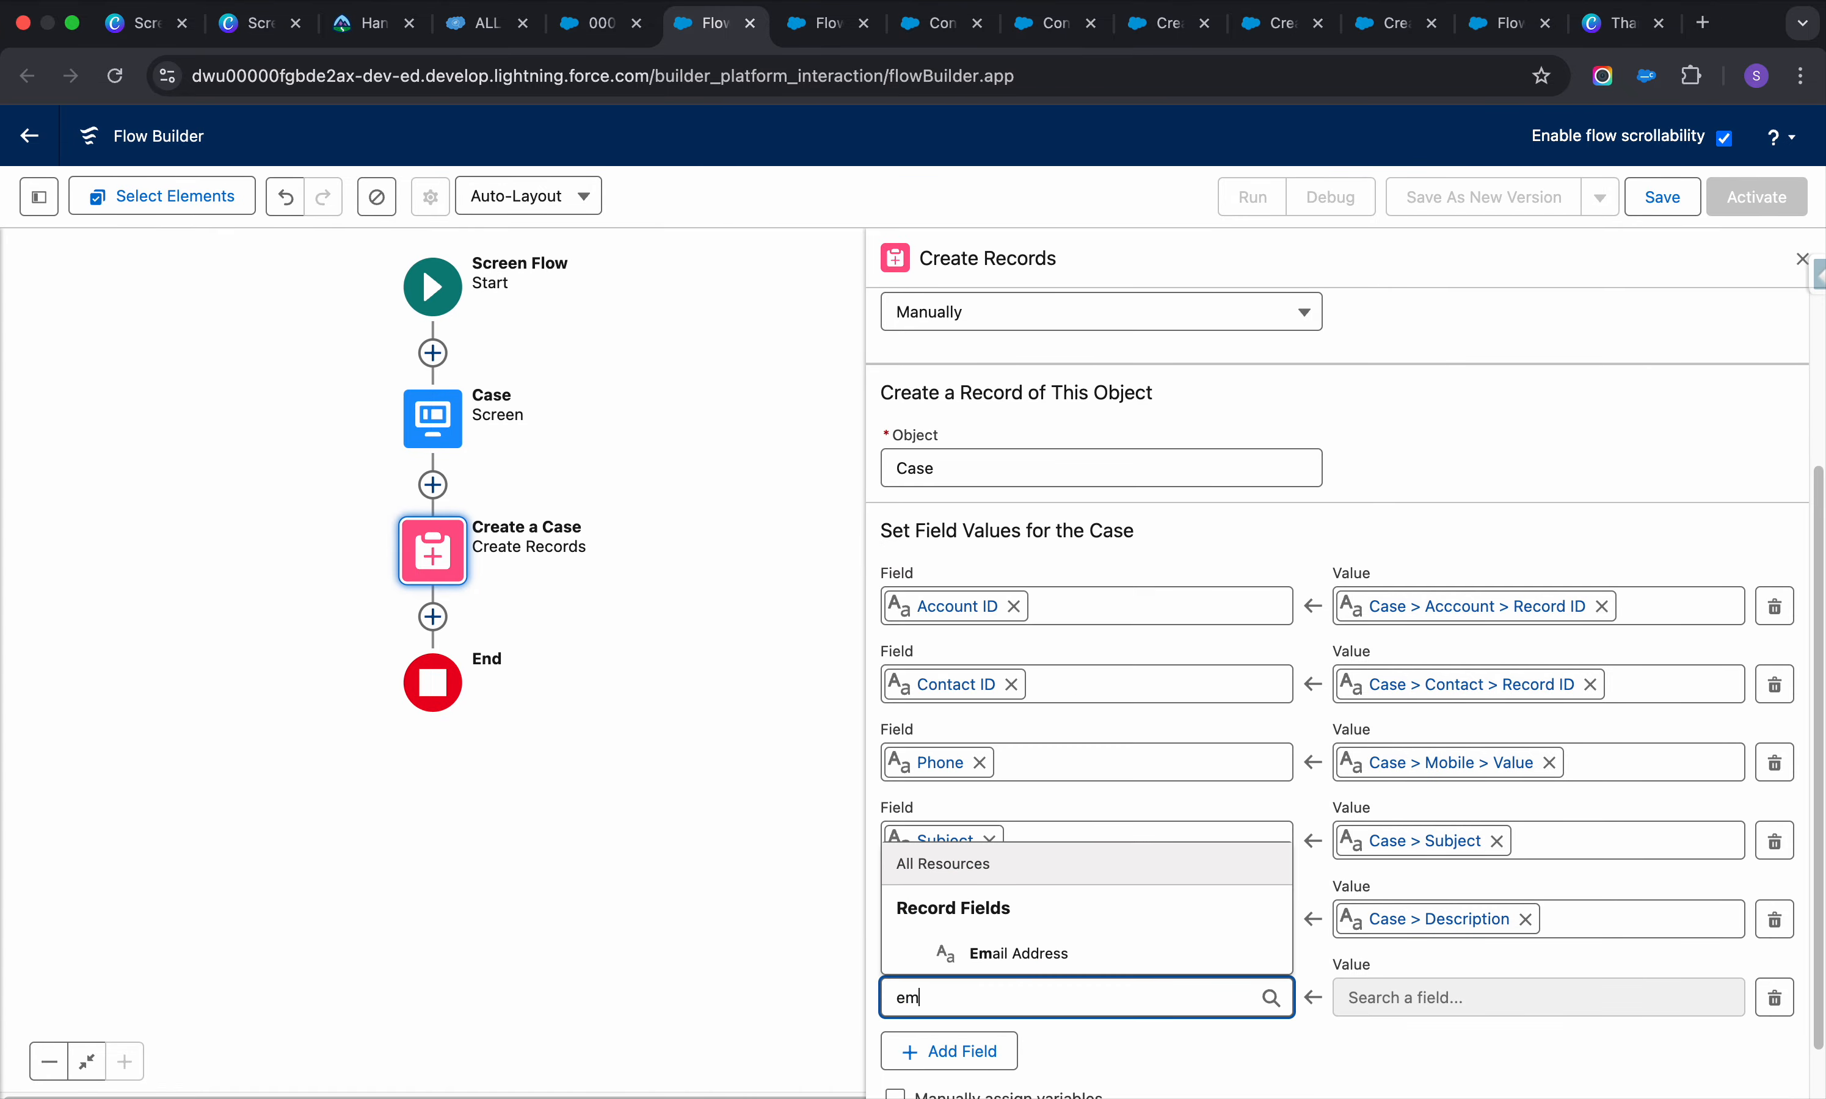
{"action": "left_click", "coordinate": [1082, 957]}
{"action": "left_click", "coordinate": [1411, 996]}
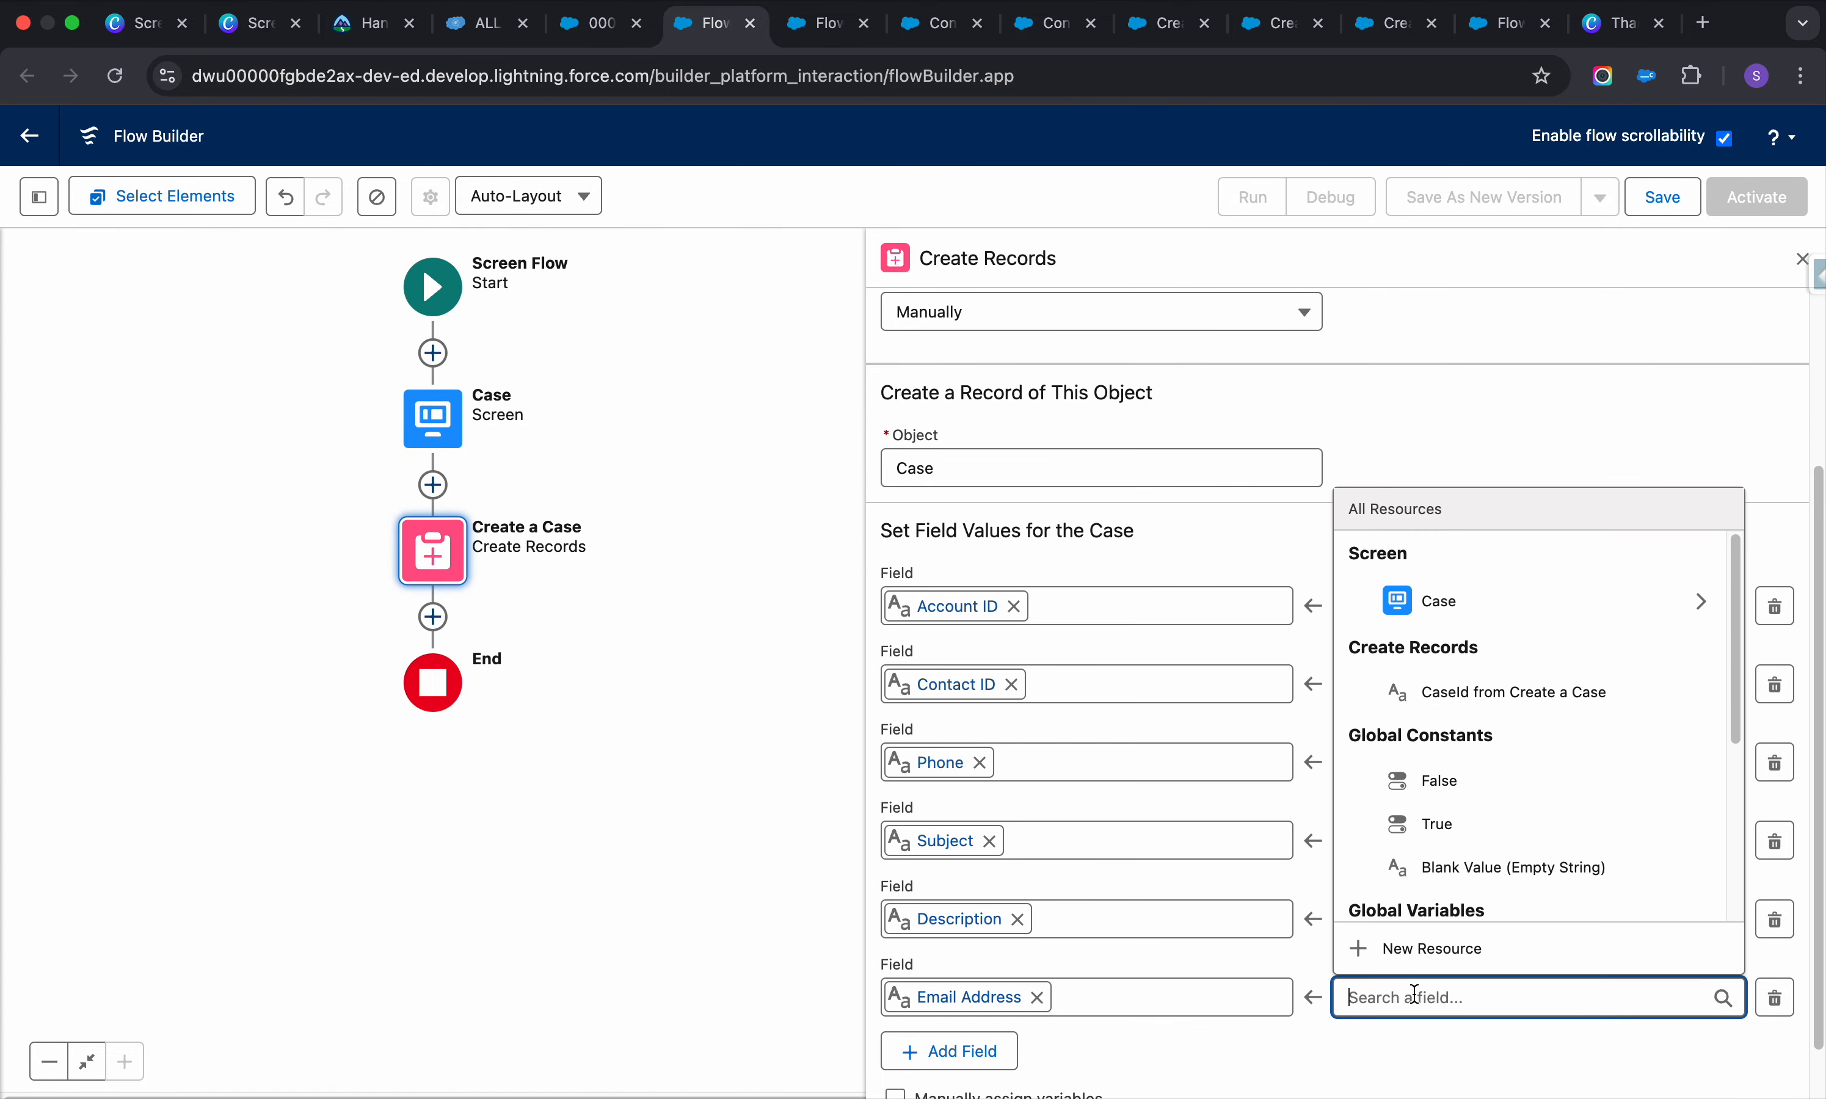
{"action": "left_click", "coordinate": [1704, 602]}
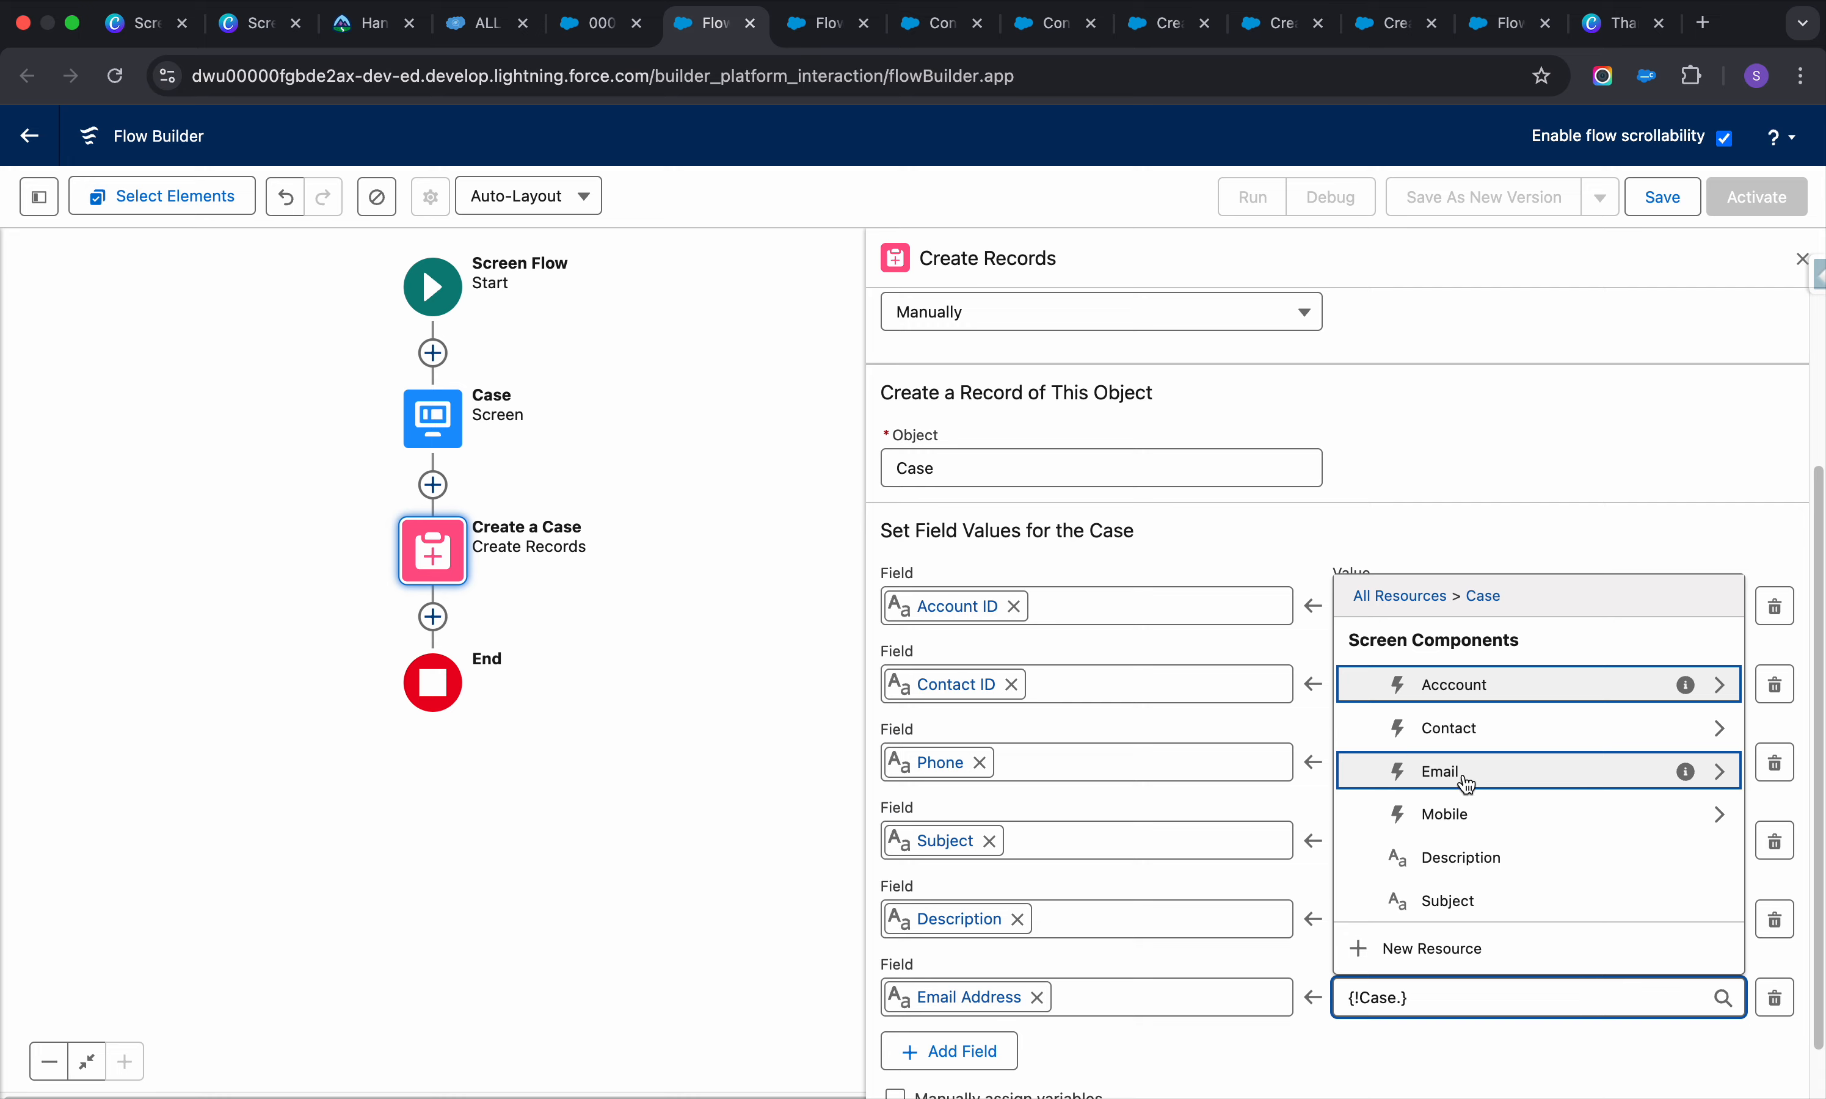
{"action": "left_click", "coordinate": [1702, 776]}
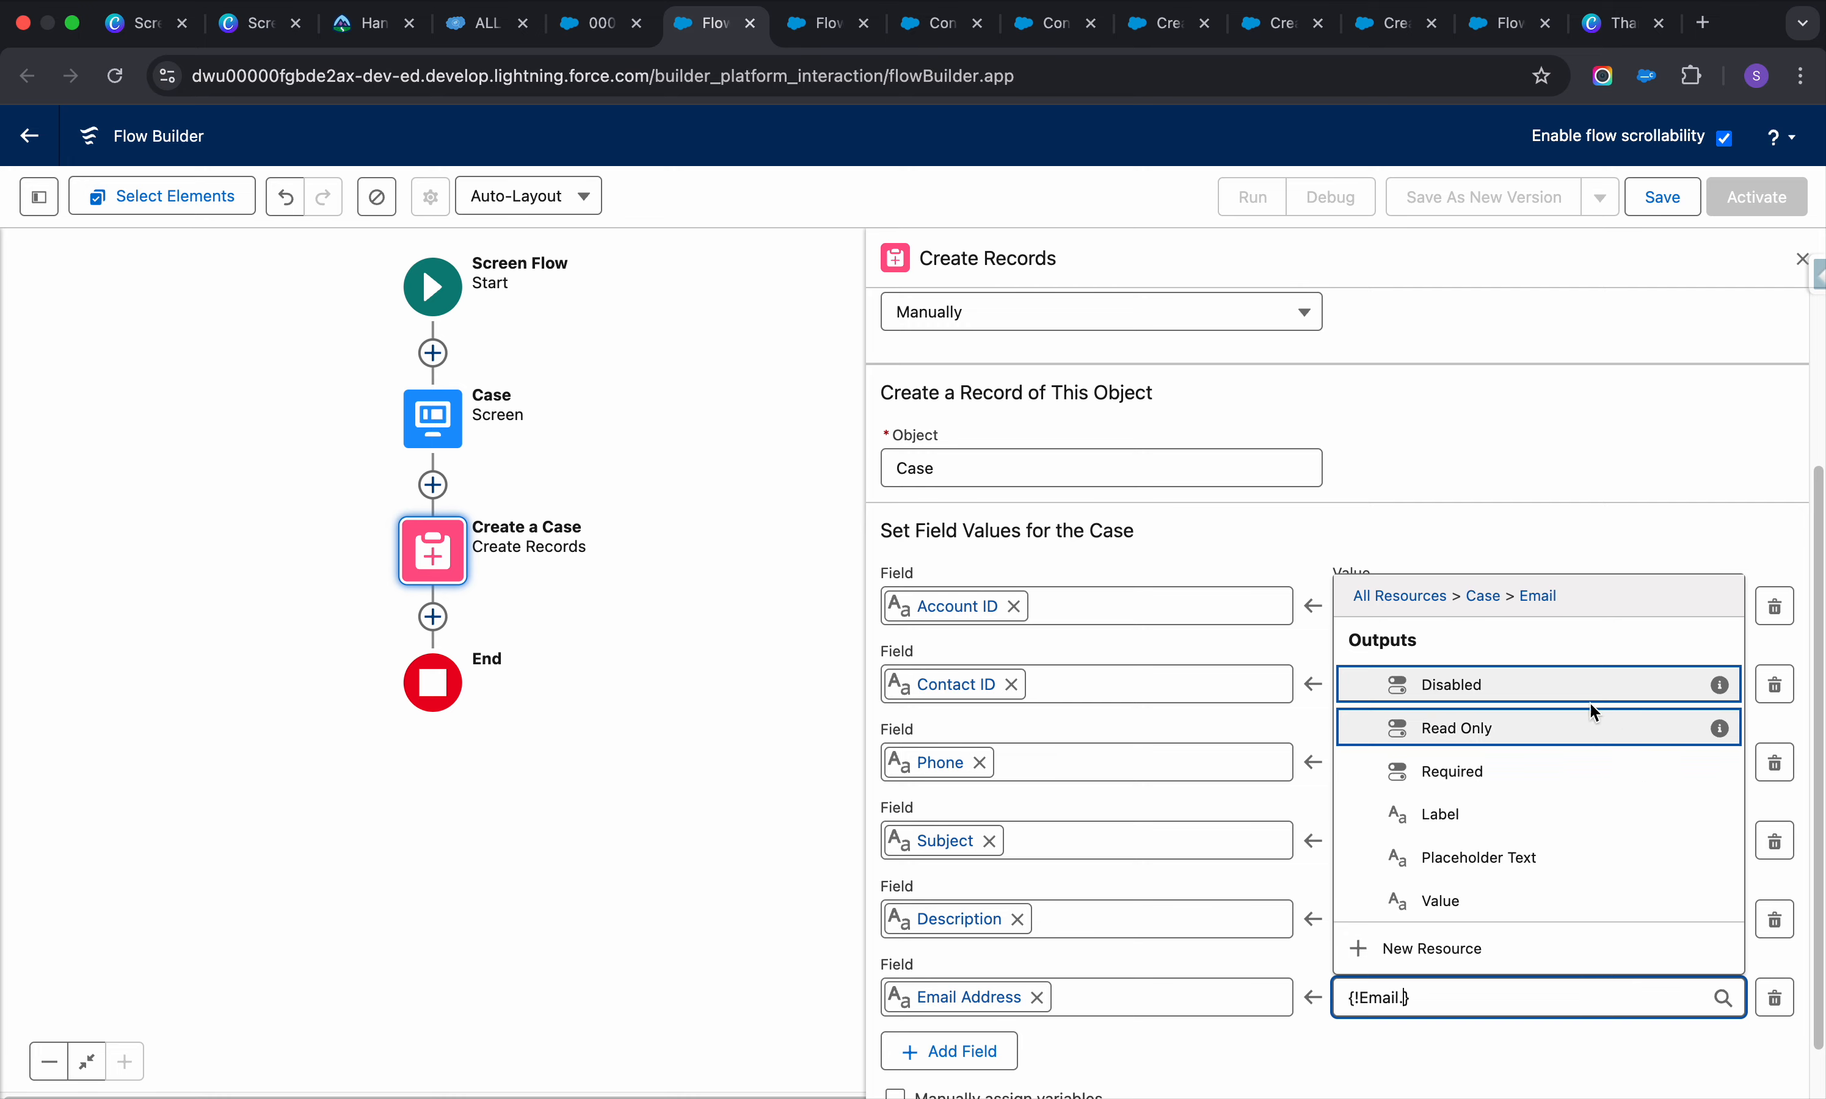
{"action": "left_click", "coordinate": [1500, 915]}
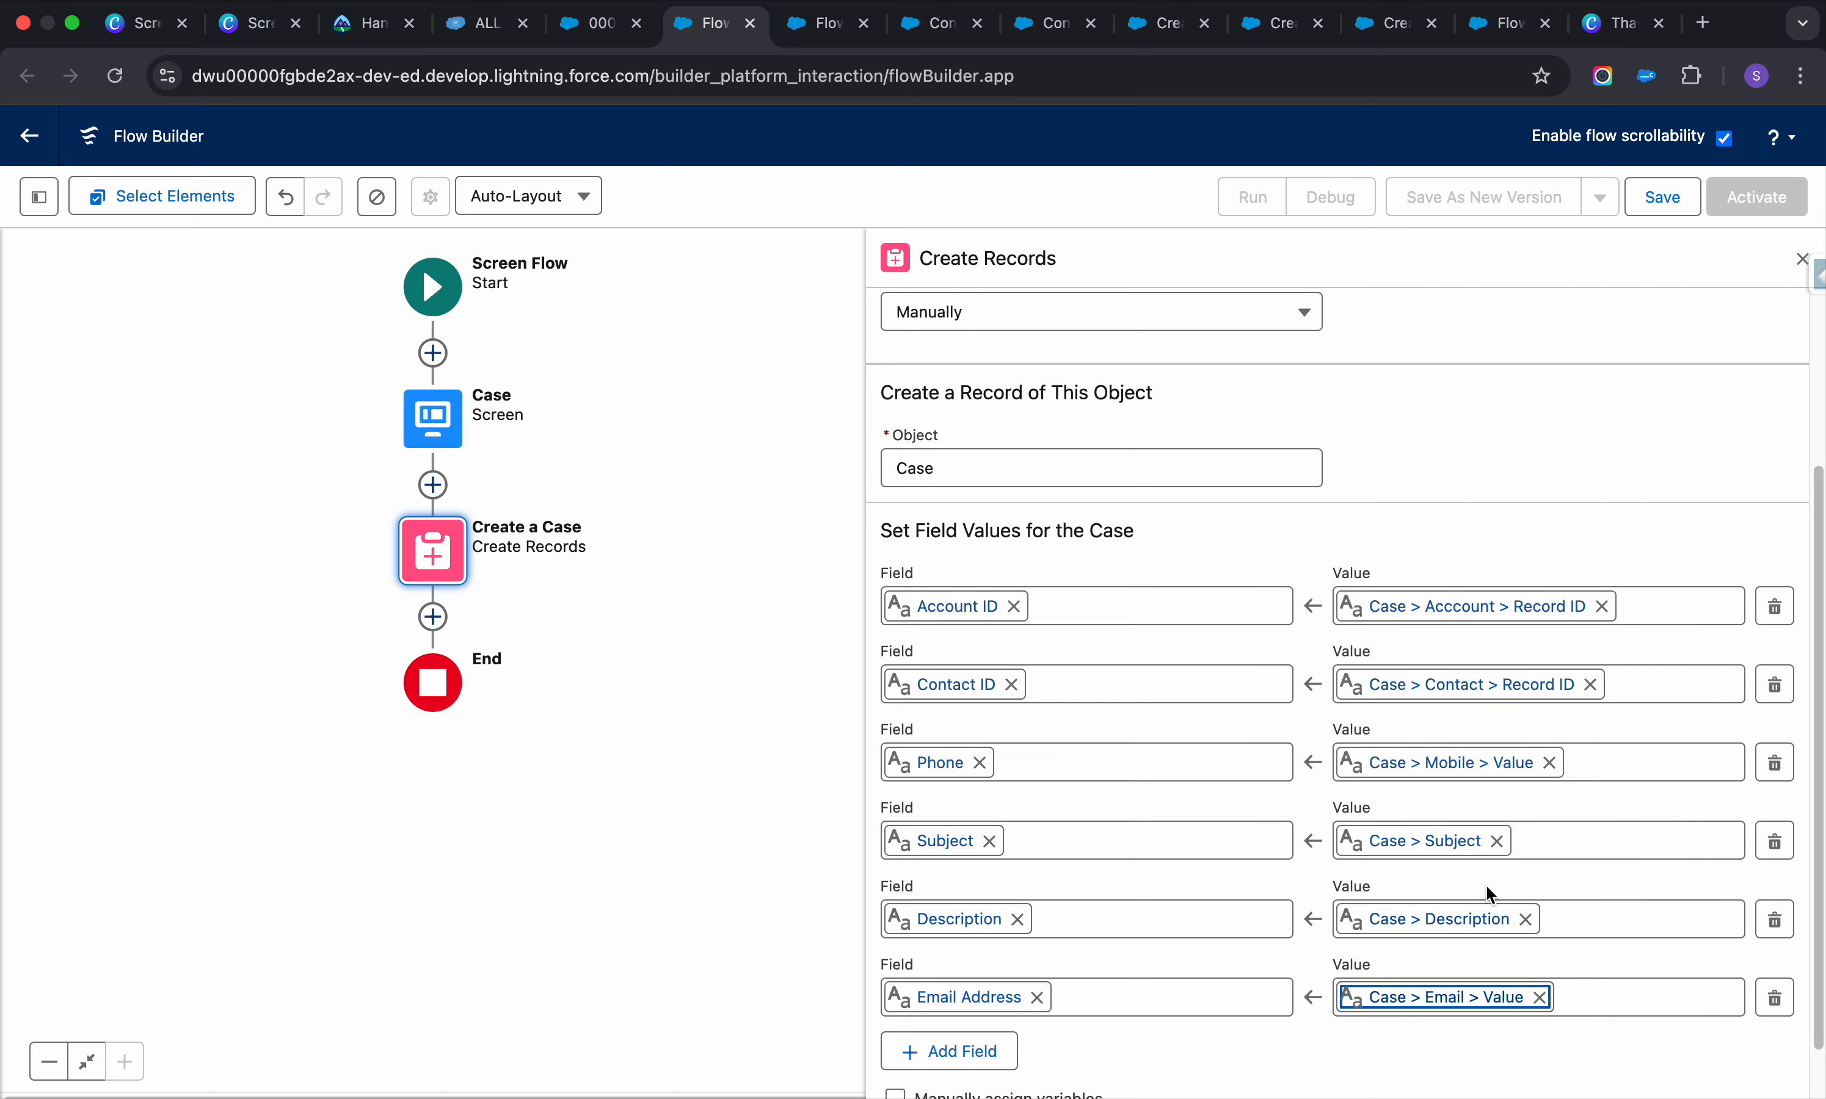
{"action": "scroll", "coordinate": [1486, 880], "scroll_direction": "down", "scroll_amount": 1}
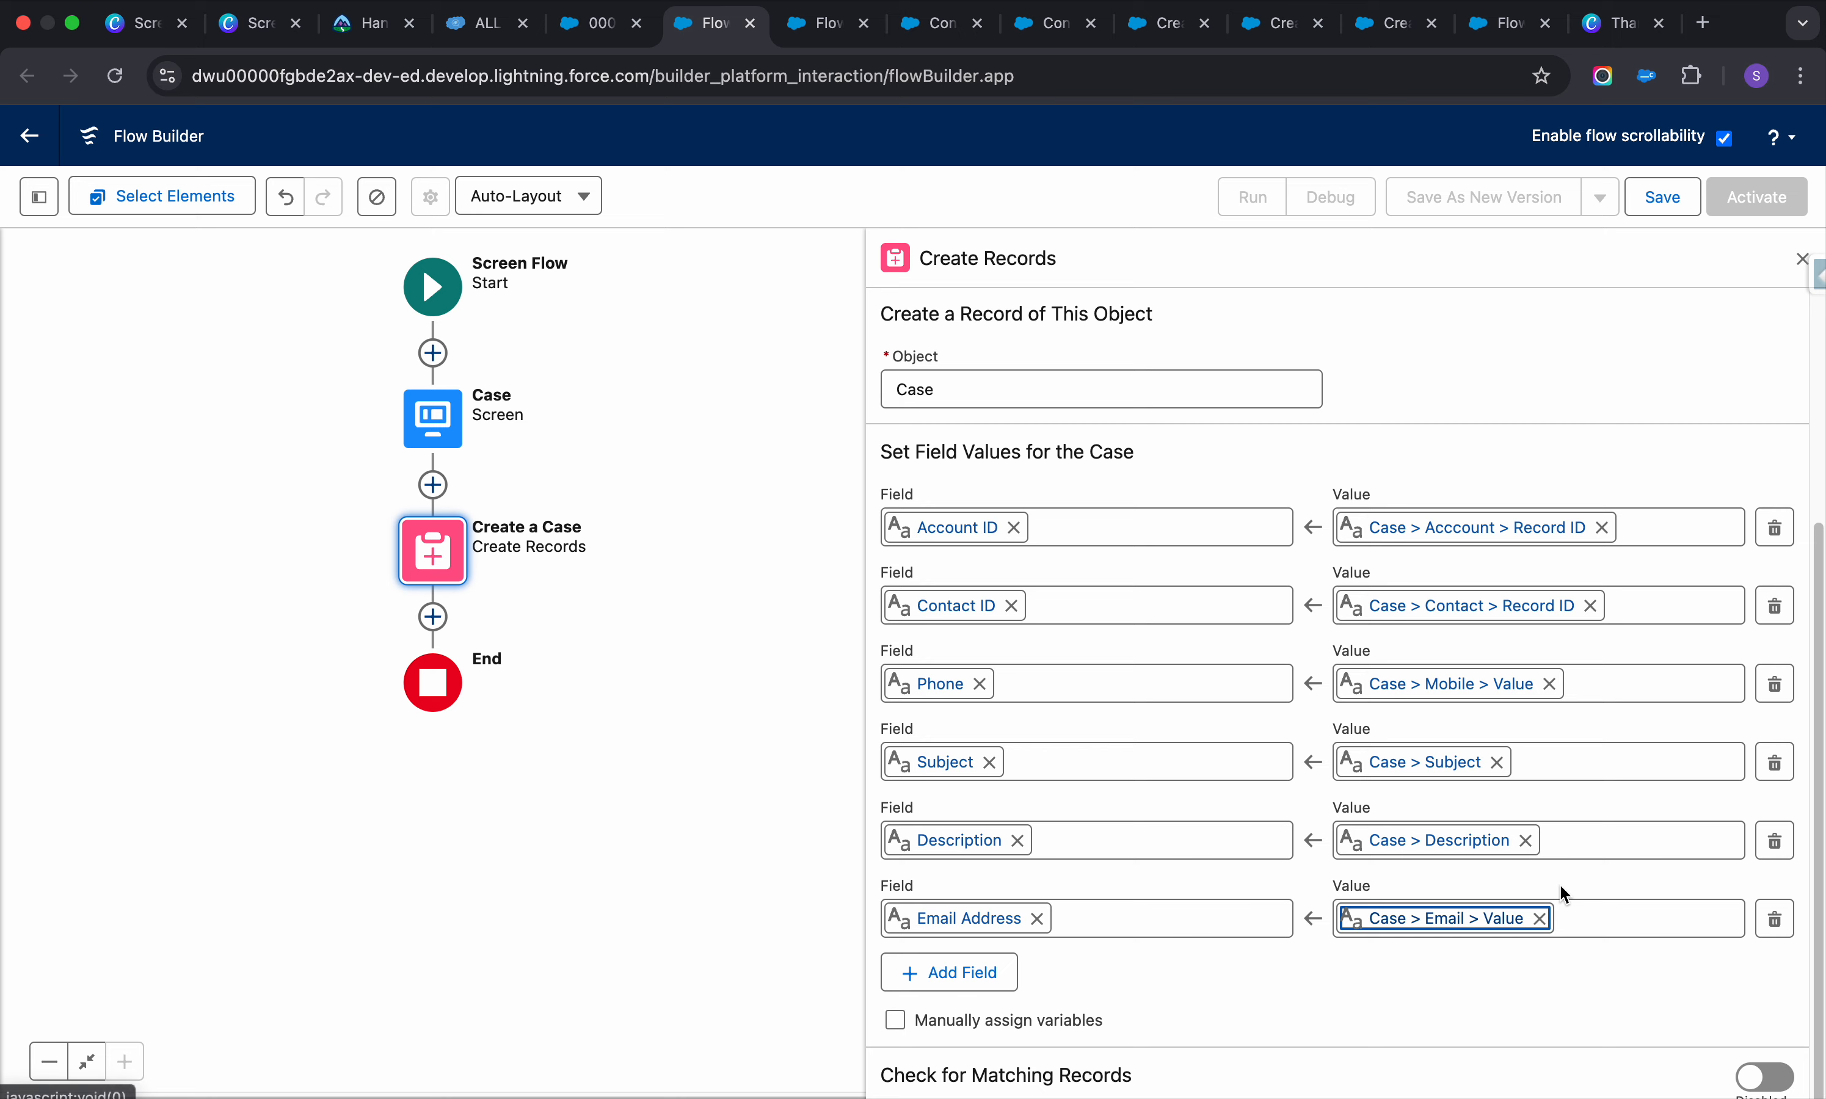
{"action": "left_click", "coordinate": [1759, 1081]}
{"action": "scroll", "coordinate": [1396, 976], "scroll_direction": "down", "scroll_amount": 7}
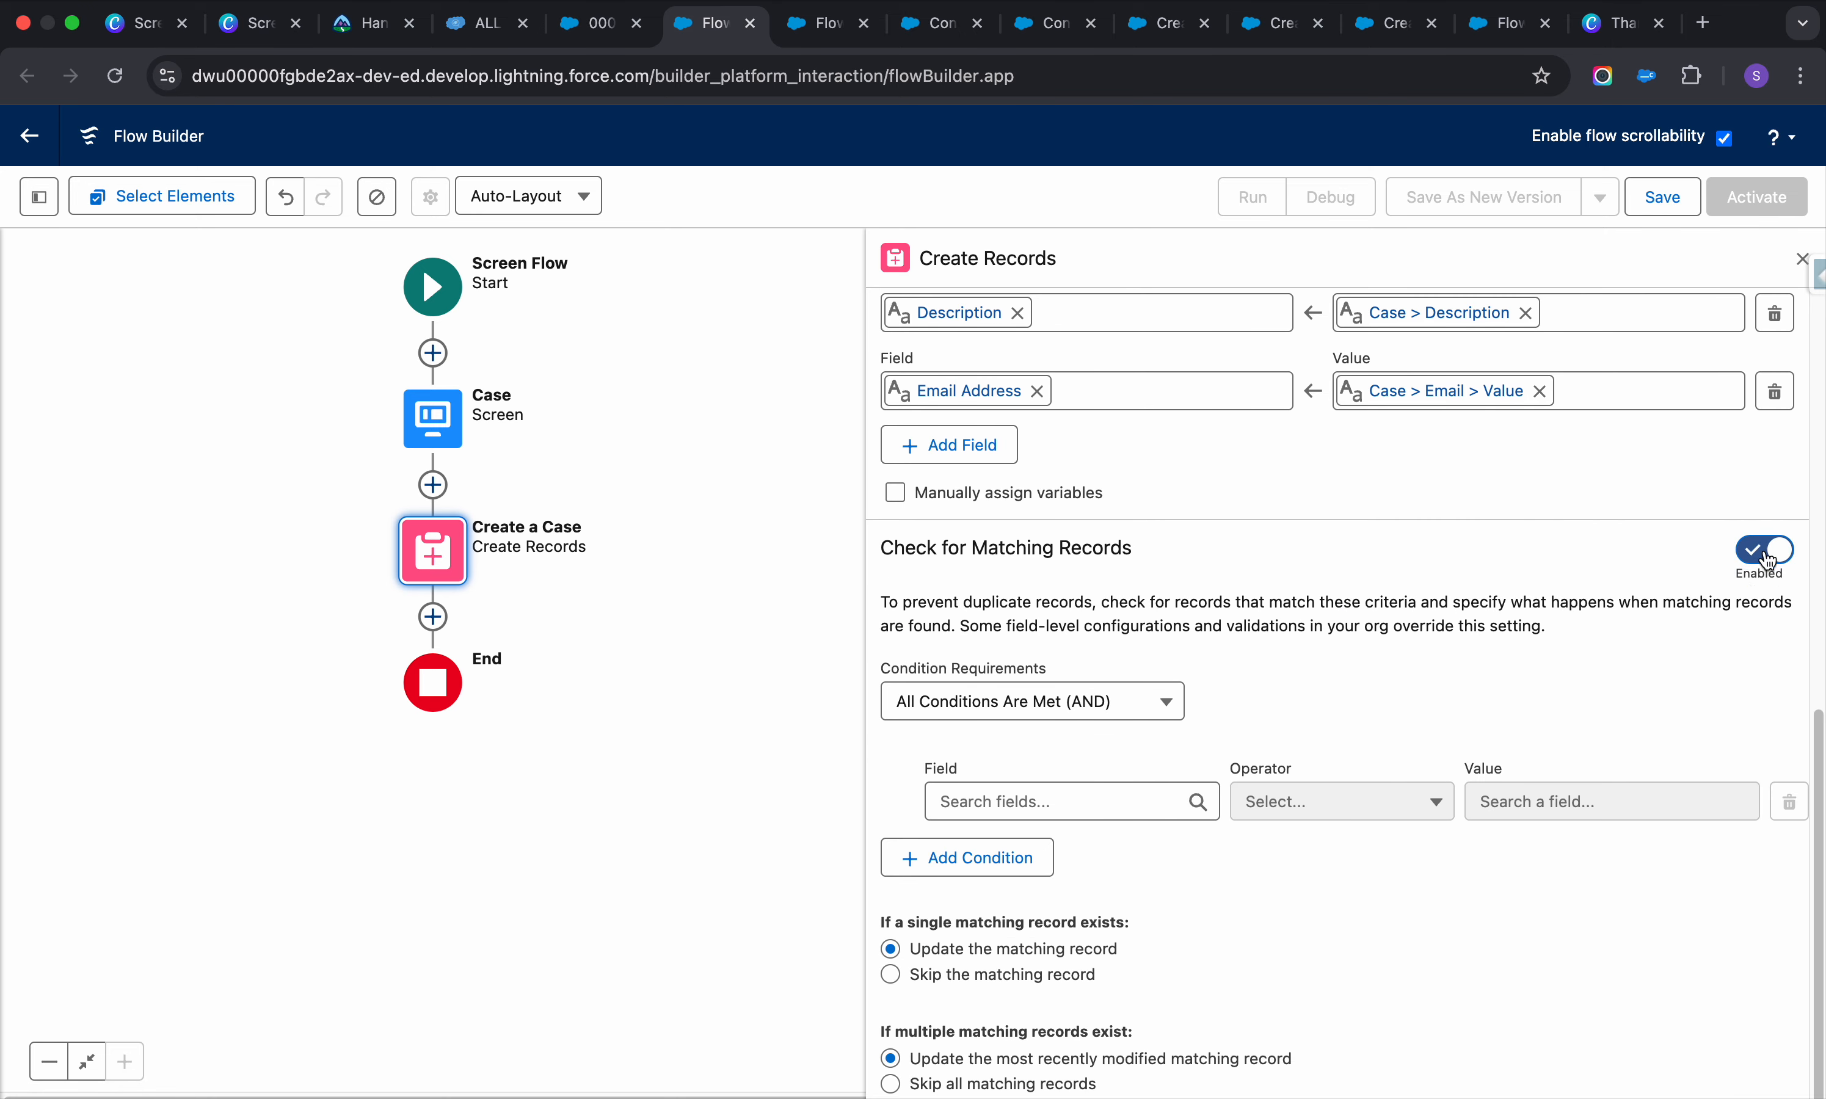
{"action": "scroll", "coordinate": [1603, 626], "scroll_direction": "up", "scroll_amount": 12}
Save the flow as 'Create a case from here' and activate version 1
{"action": "left_click", "coordinate": [1660, 196]}
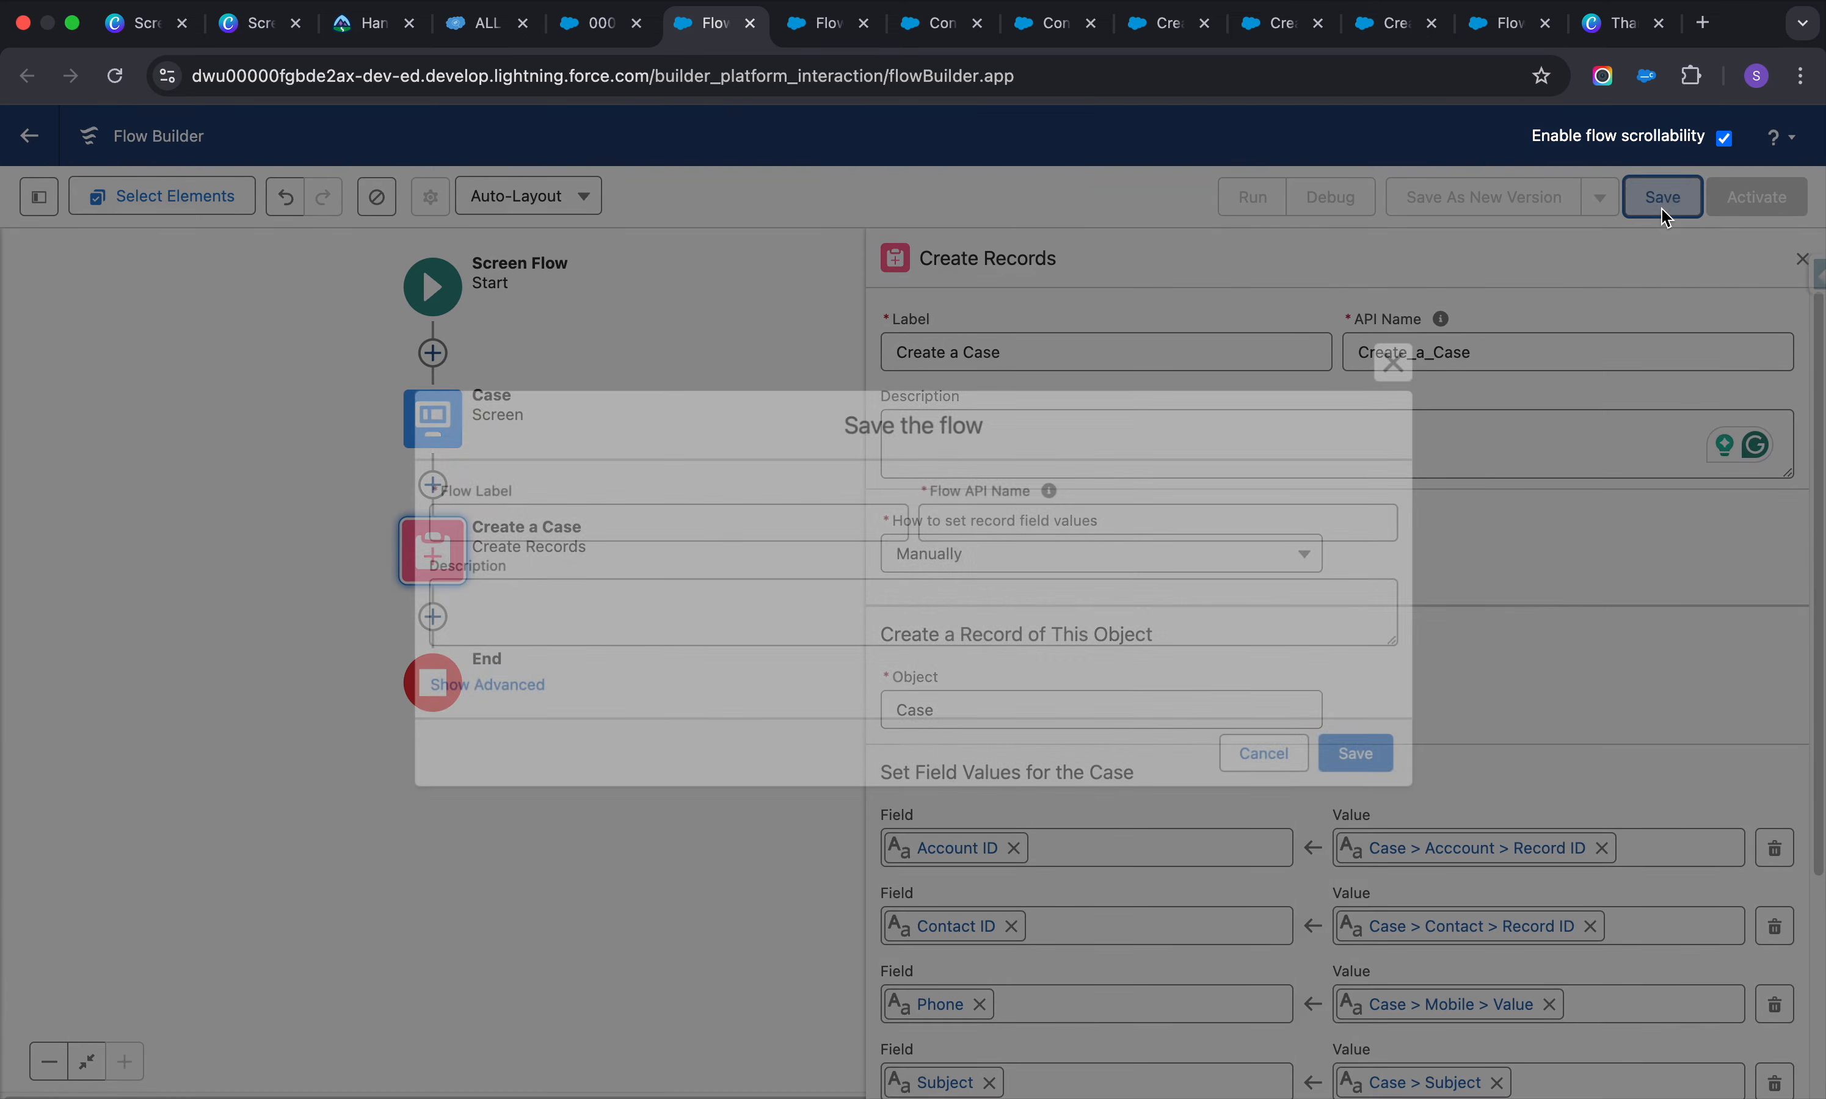
{"action": "left_click", "coordinate": [801, 522]}
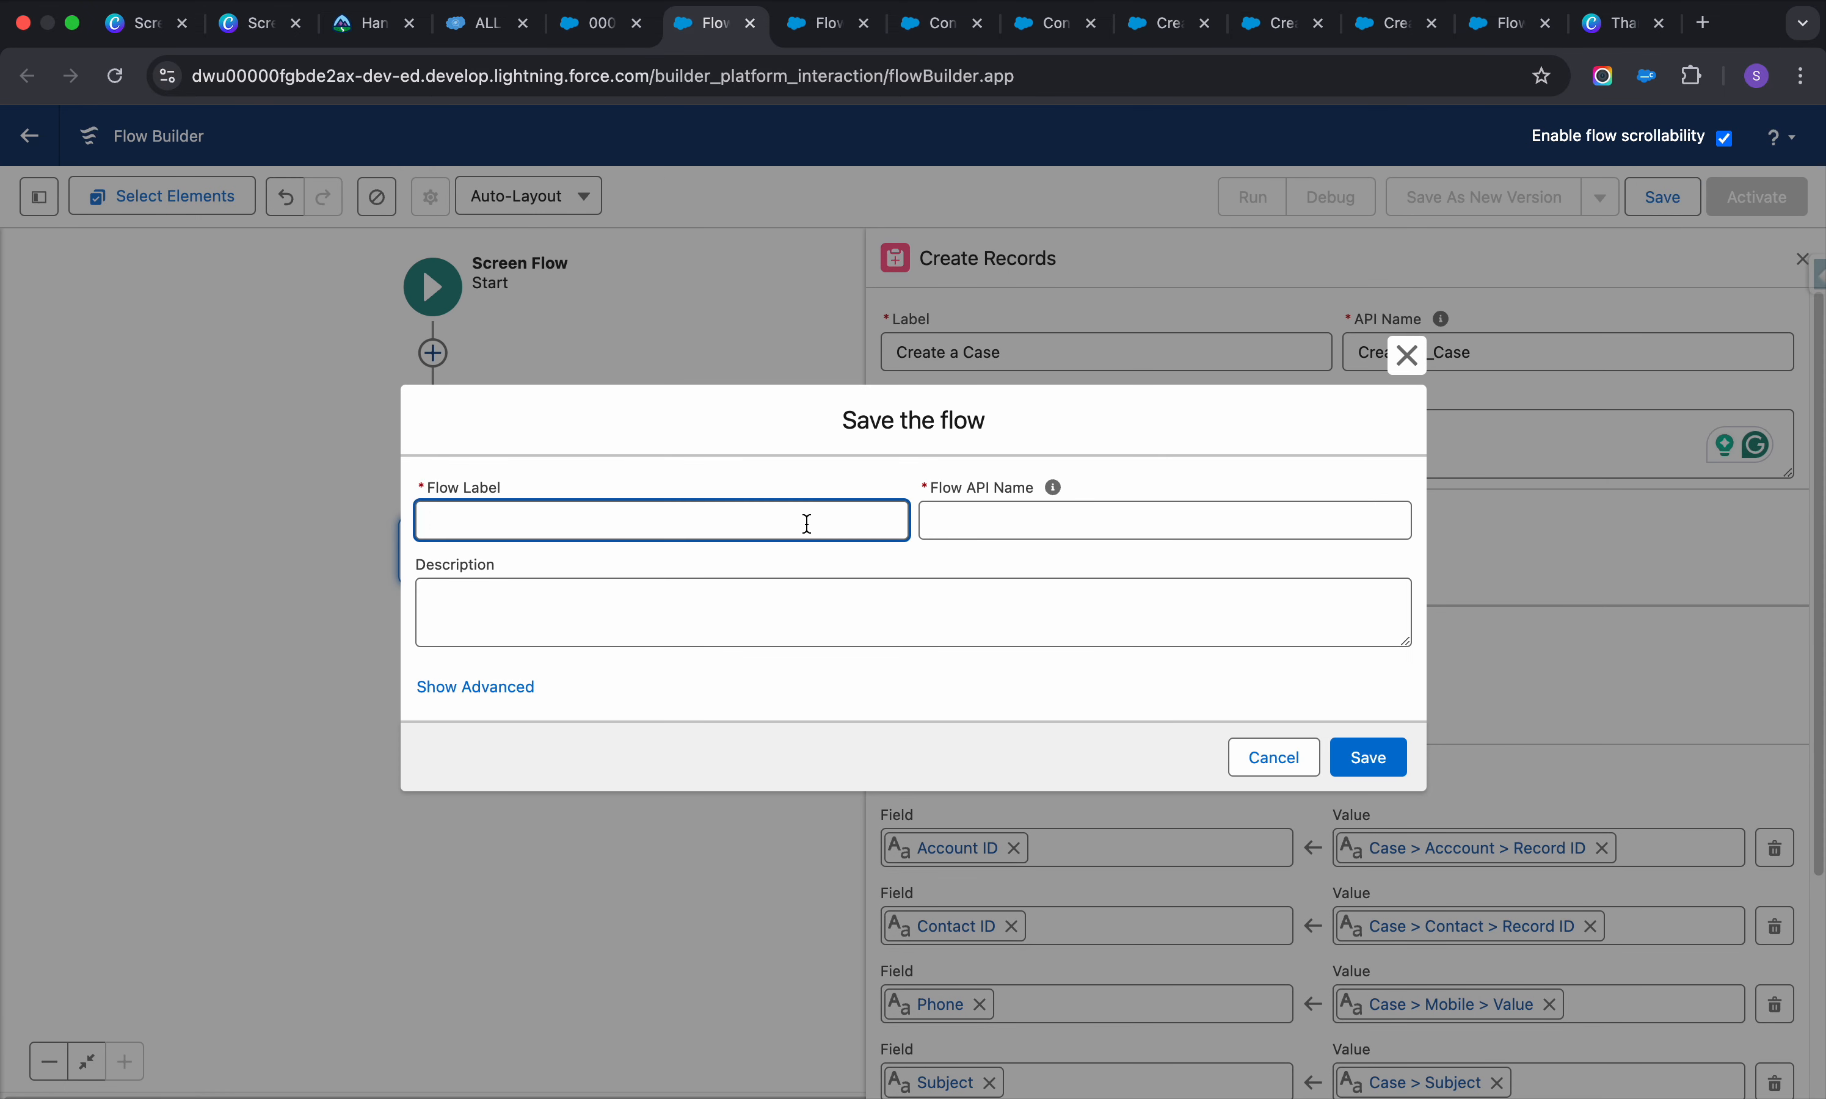
{"action": "type", "text": "Create a case from here"}
{"action": "left_click", "coordinate": [997, 522]}
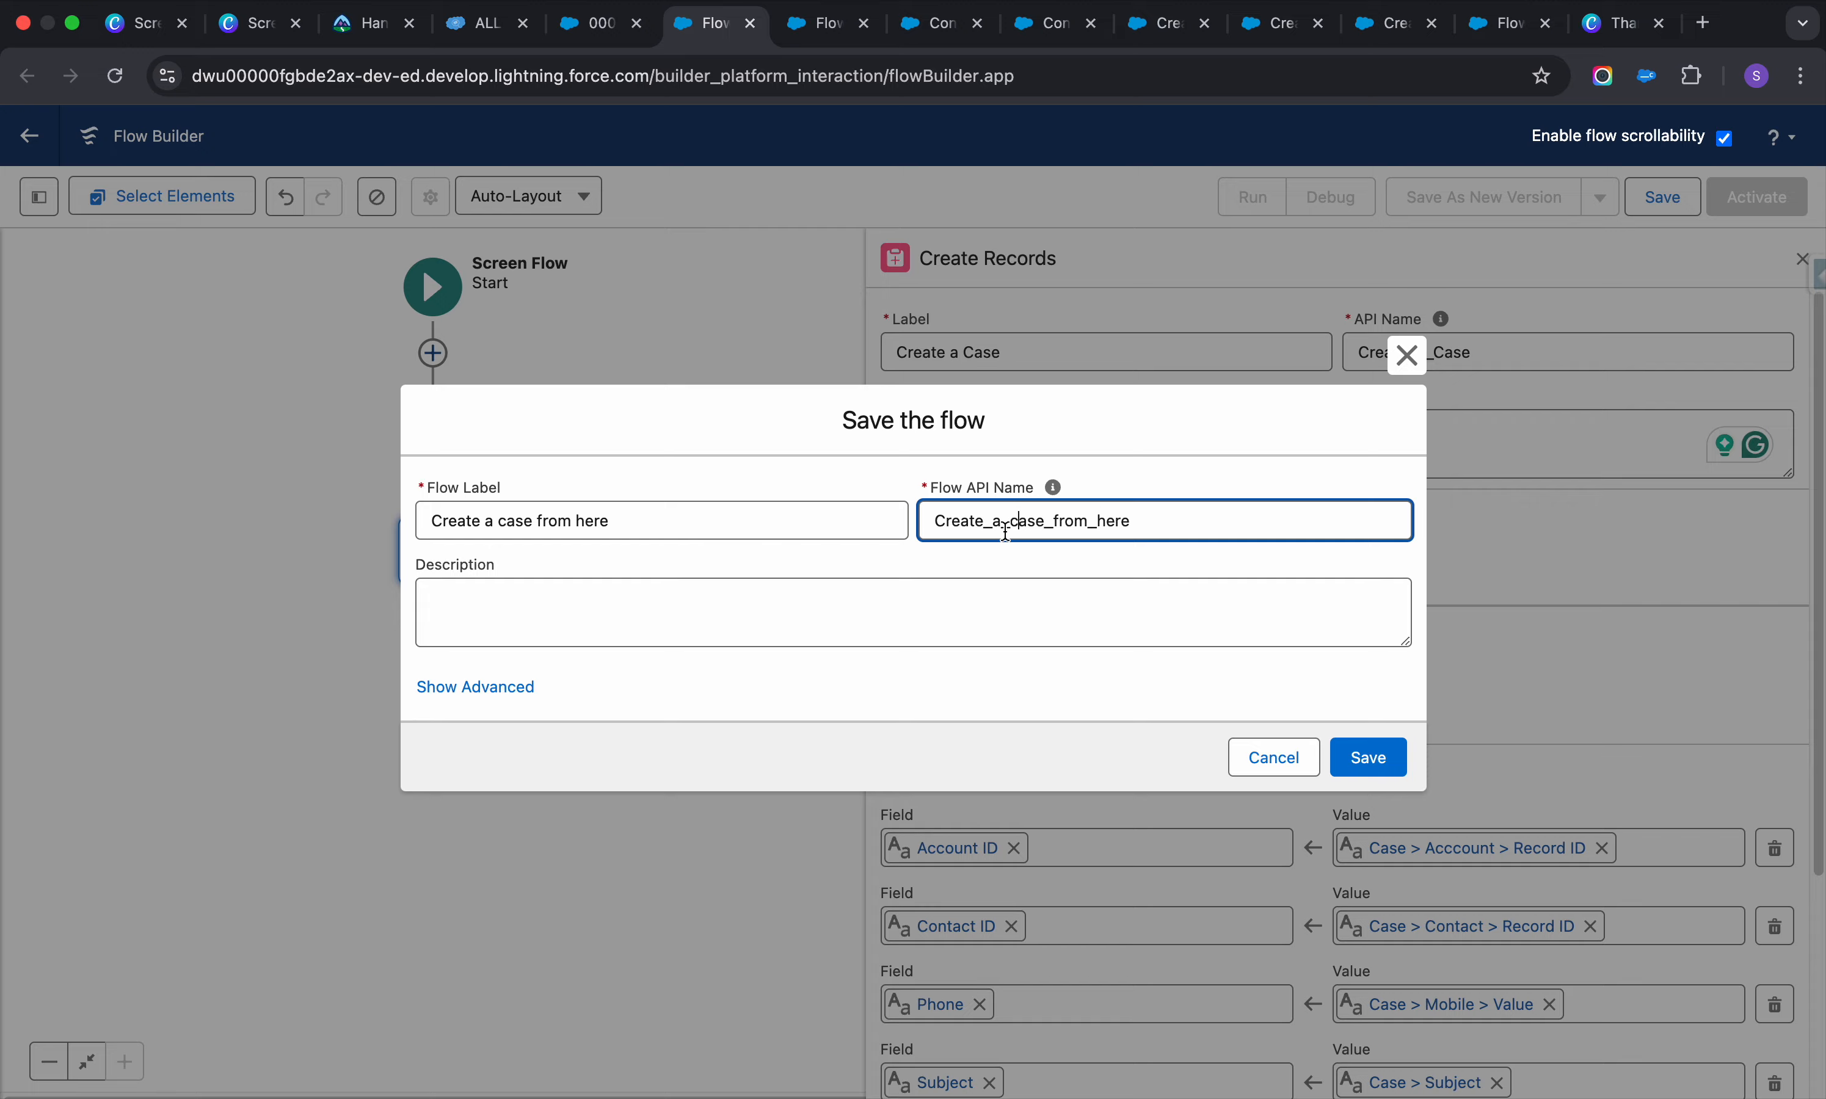
{"action": "left_click", "coordinate": [956, 602]}
{"action": "left_click", "coordinate": [1350, 759]}
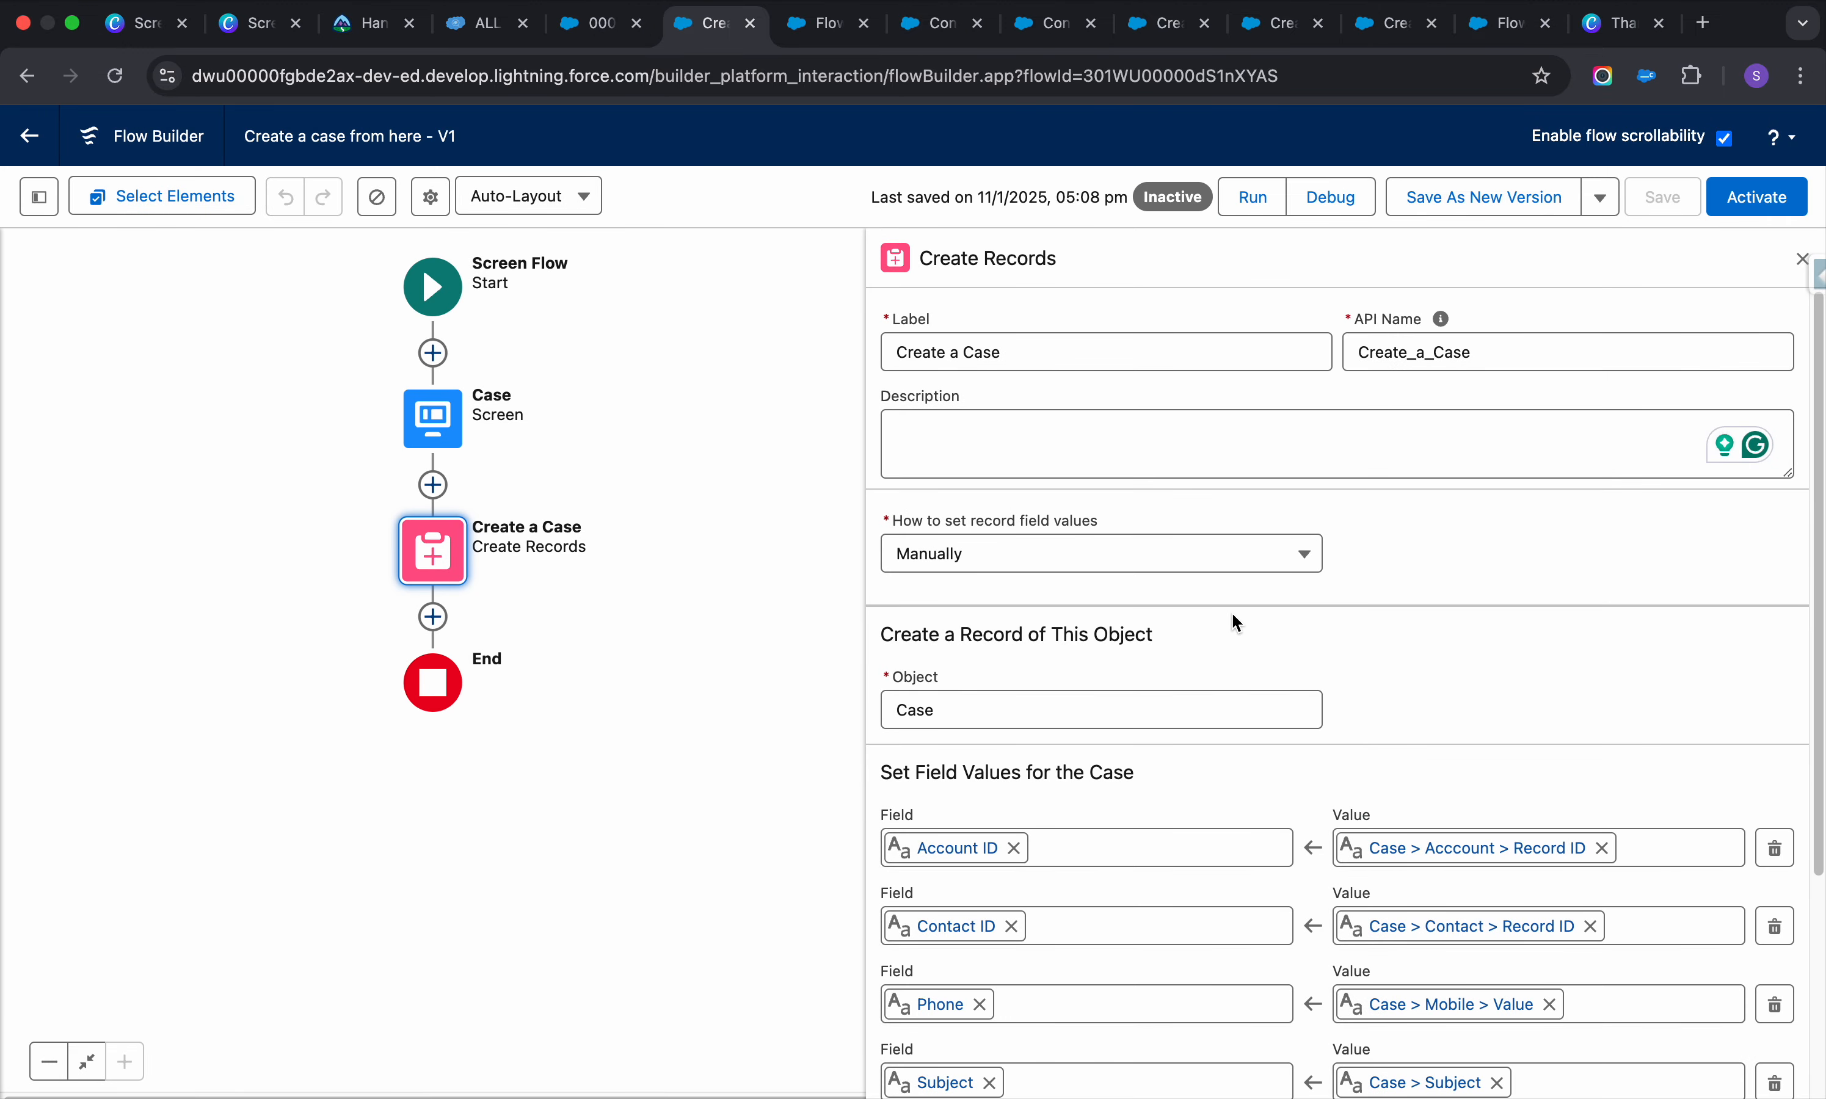
{"action": "left_click", "coordinate": [1727, 197]}
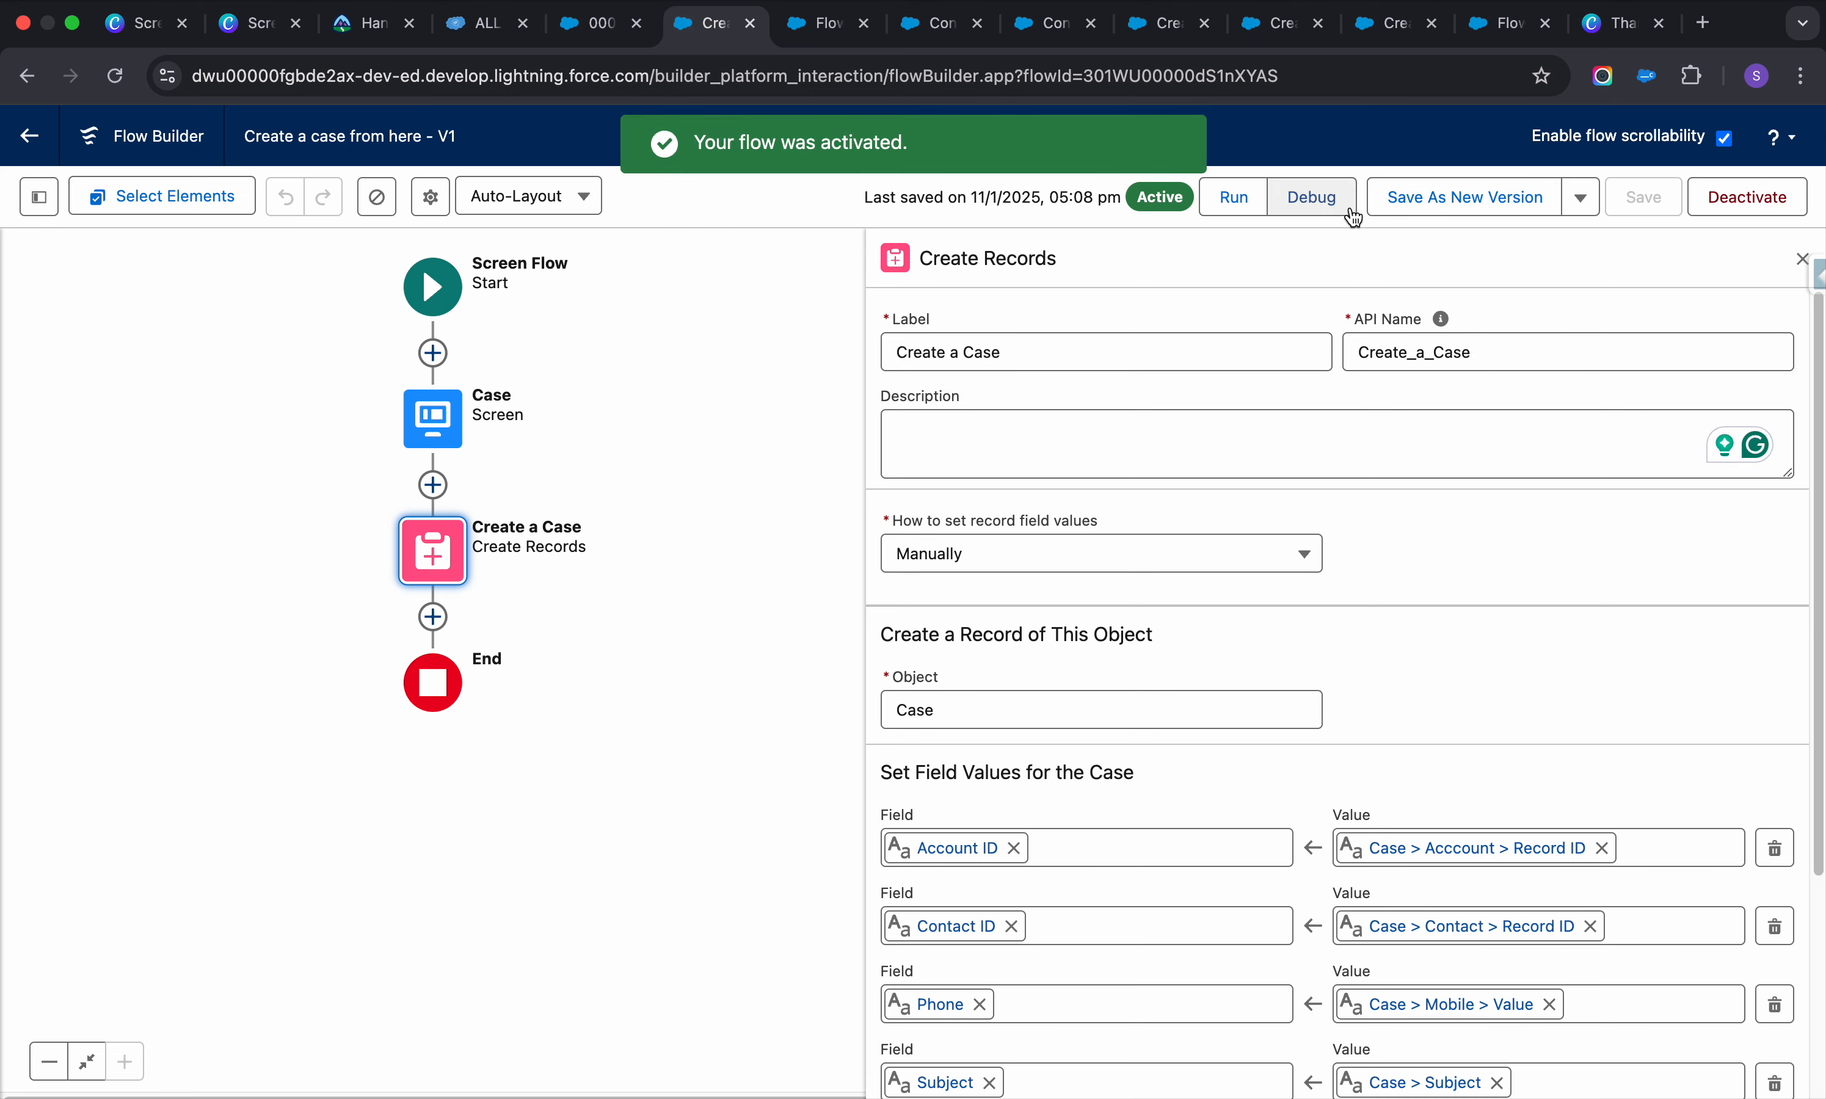
Start a debug run of the flow, relaunching it from Flow Builder
{"action": "left_click", "coordinate": [1311, 198]}
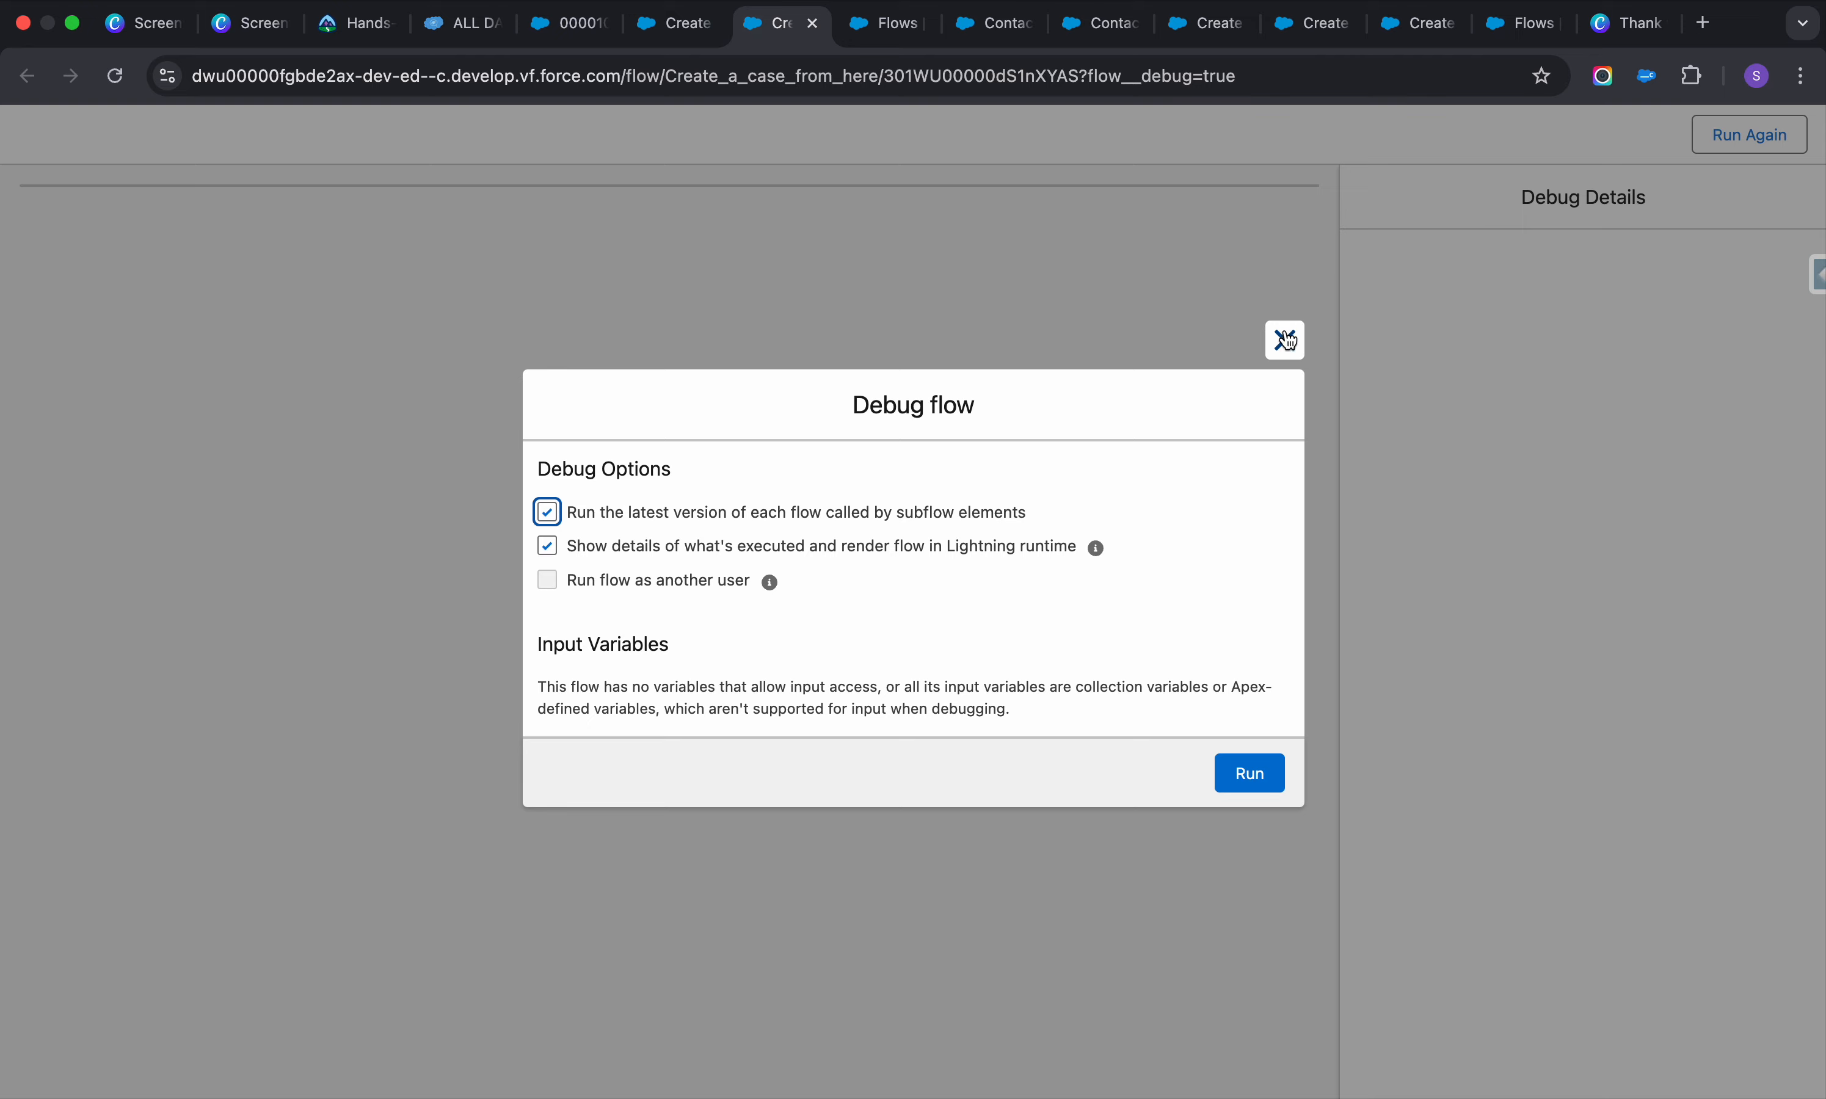
{"action": "left_click", "coordinate": [1287, 340]}
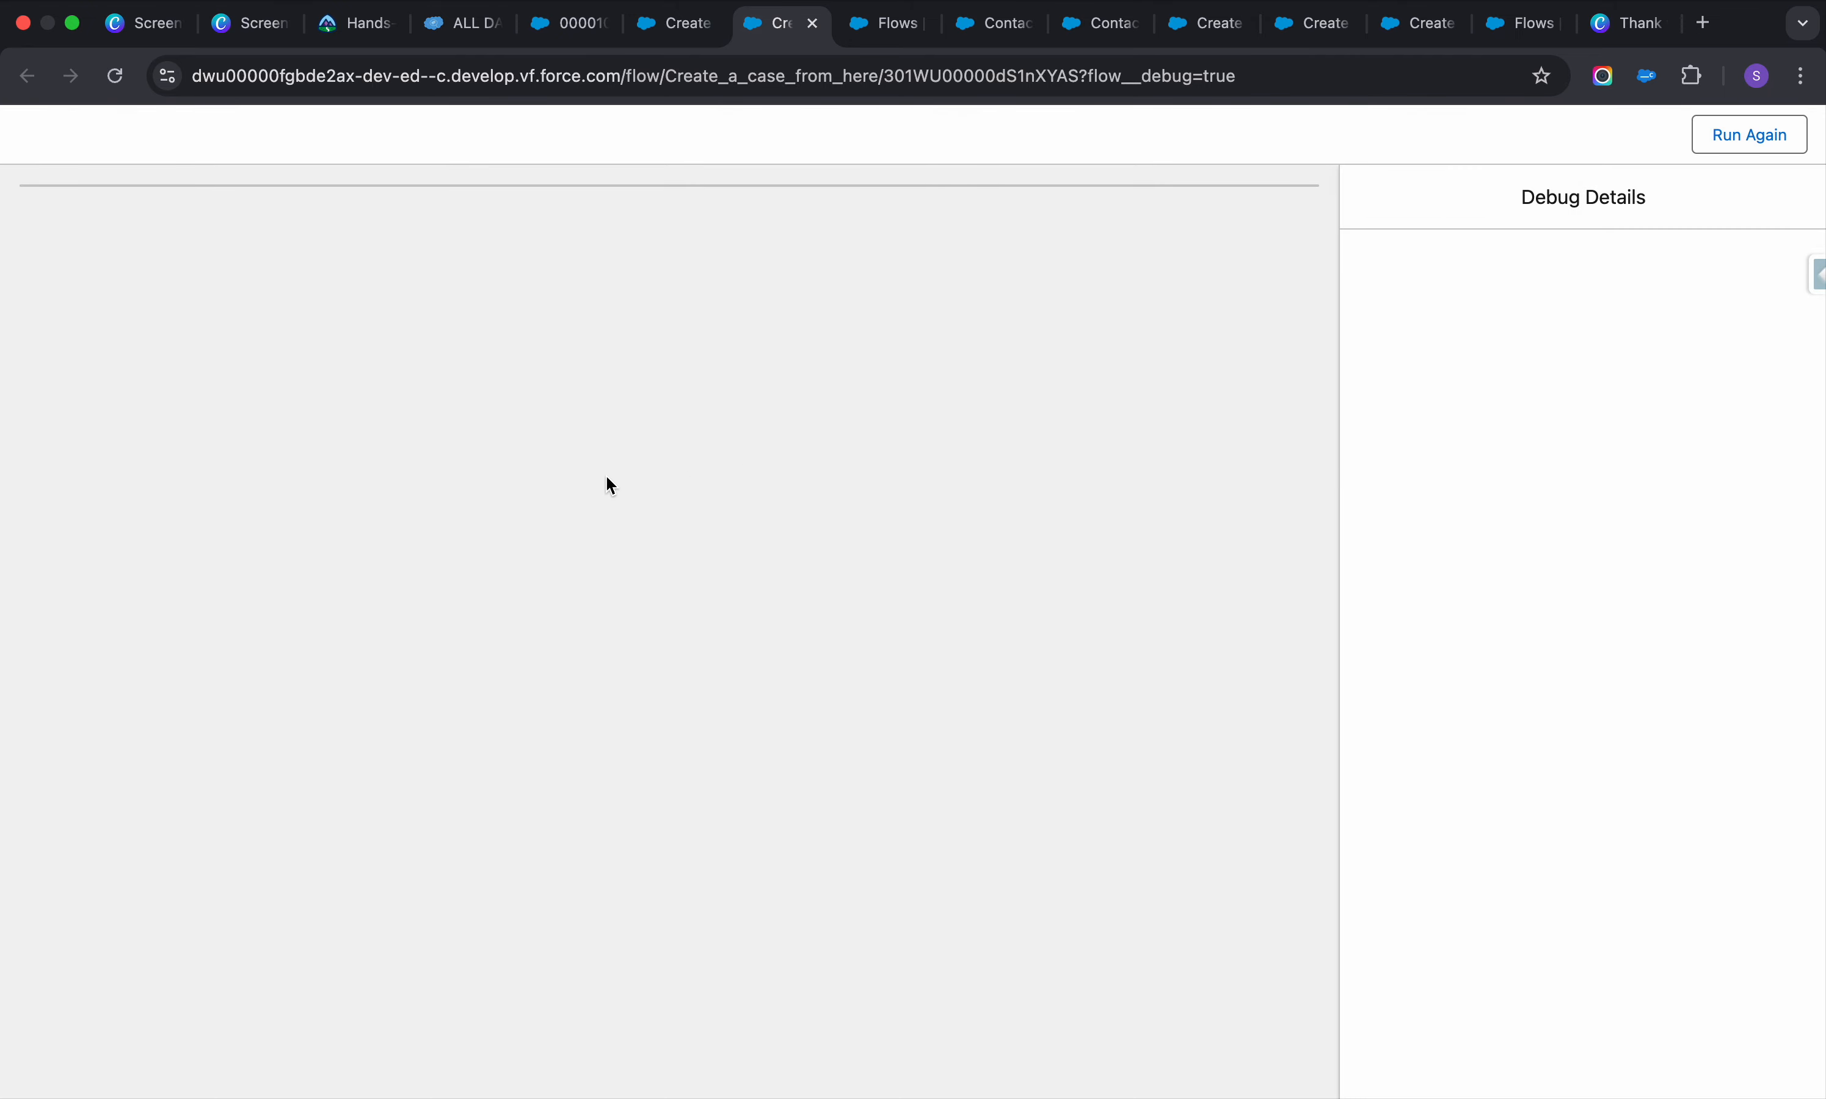
{"action": "left_click", "coordinate": [791, 470]}
{"action": "left_click", "coordinate": [1733, 142]}
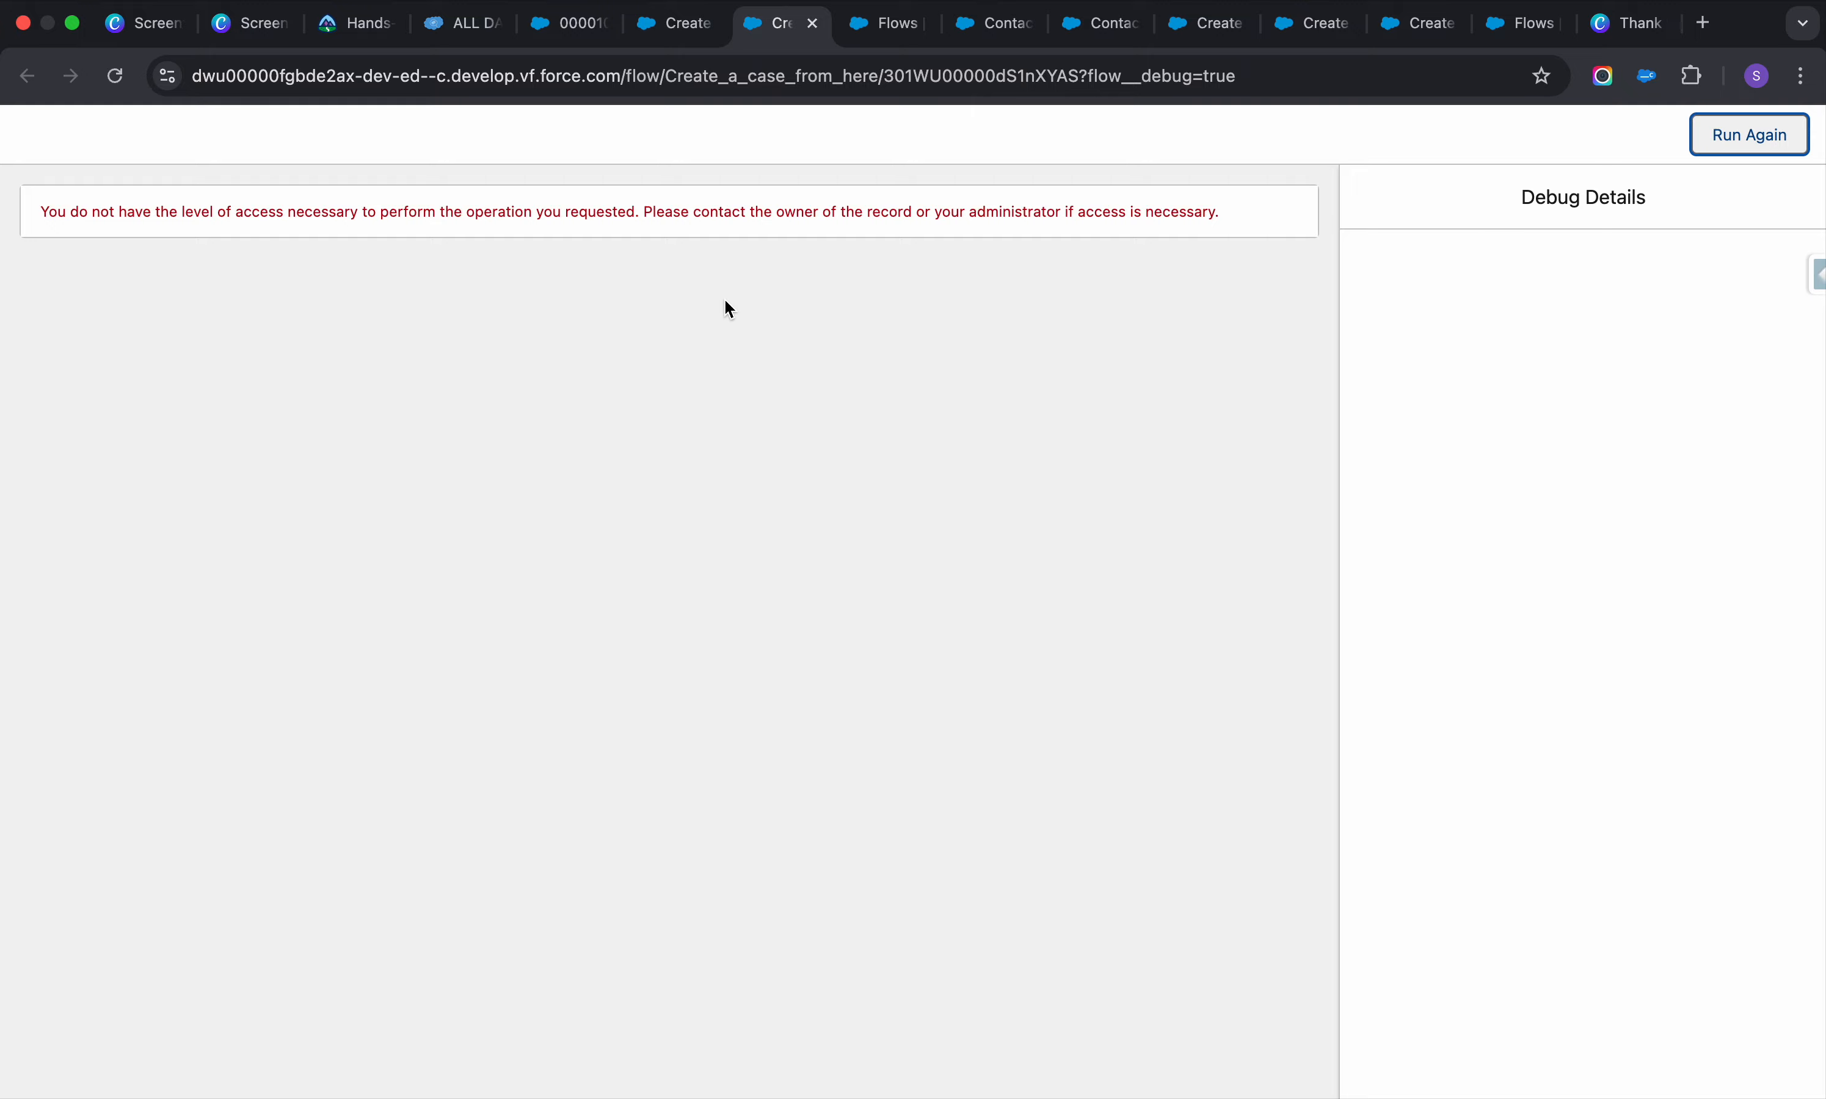
{"action": "left_click", "coordinate": [671, 23]}
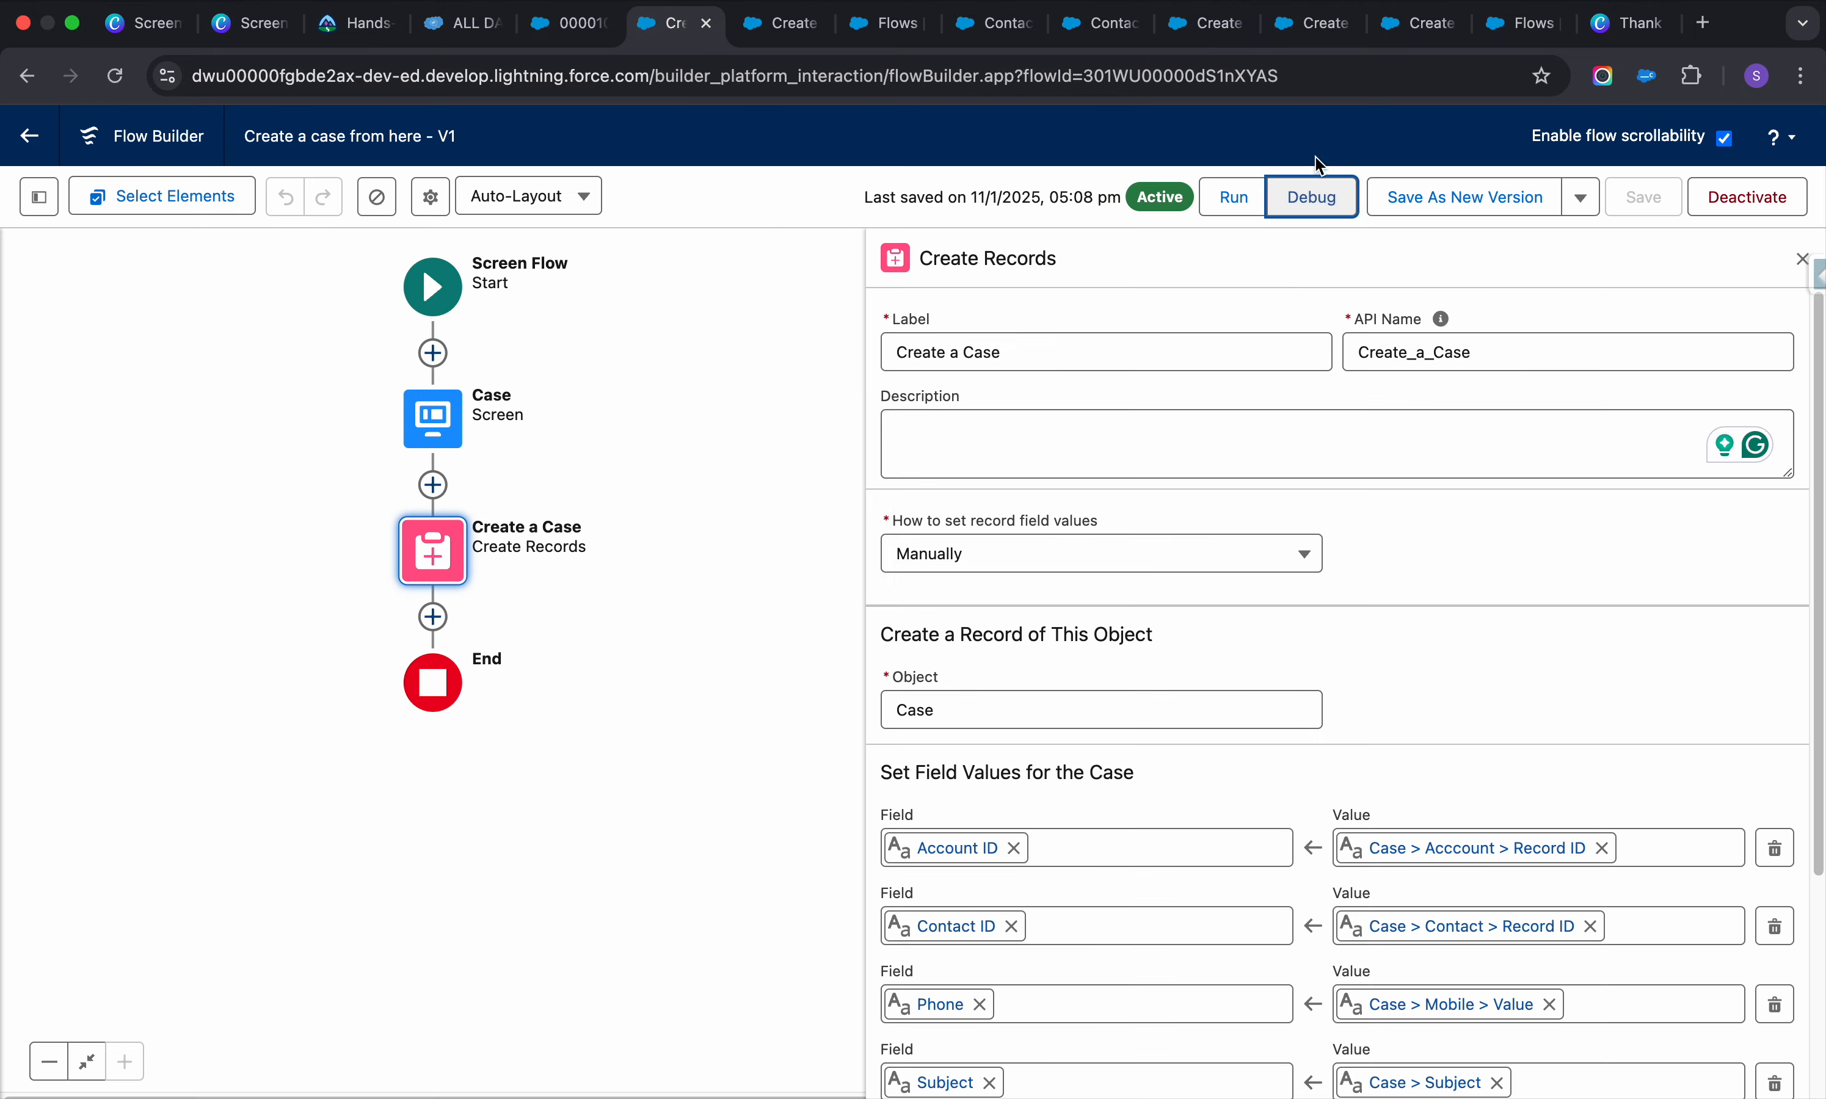
{"action": "left_click", "coordinate": [1309, 197]}
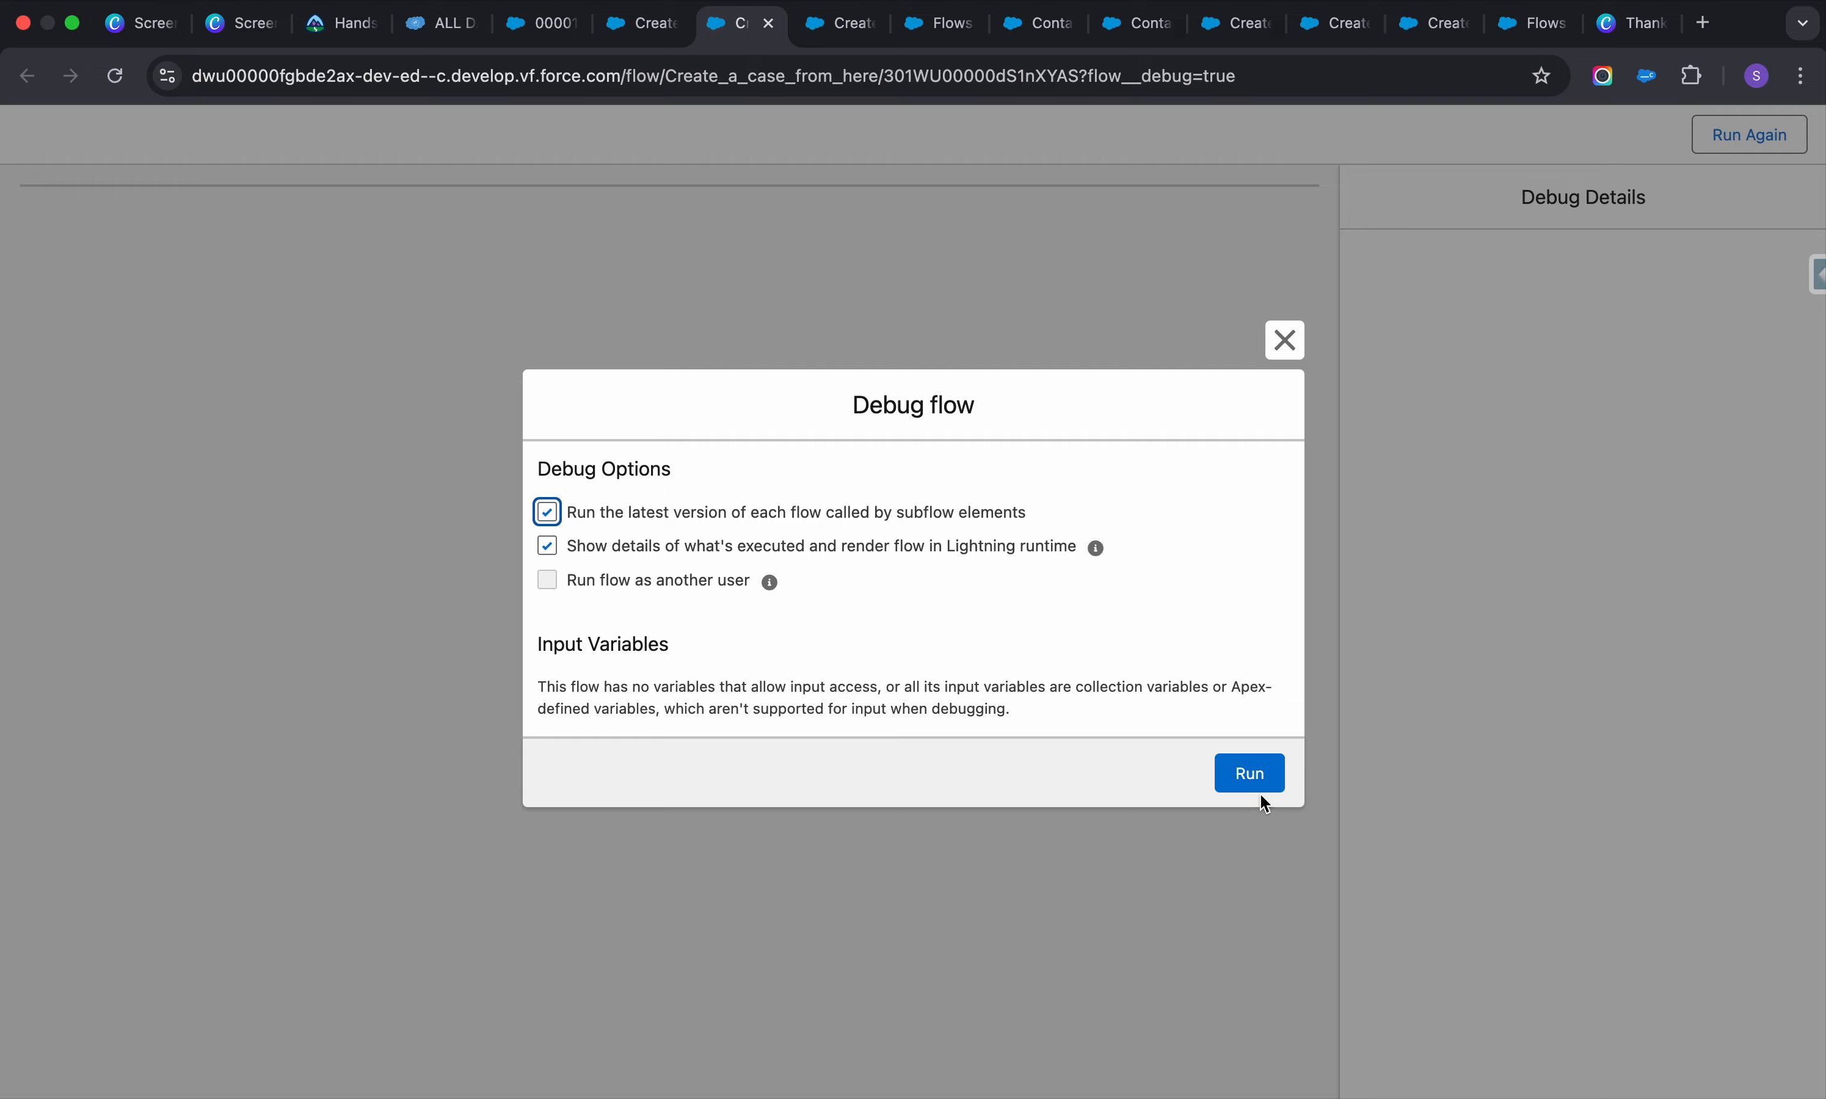
{"action": "left_click", "coordinate": [1235, 768]}
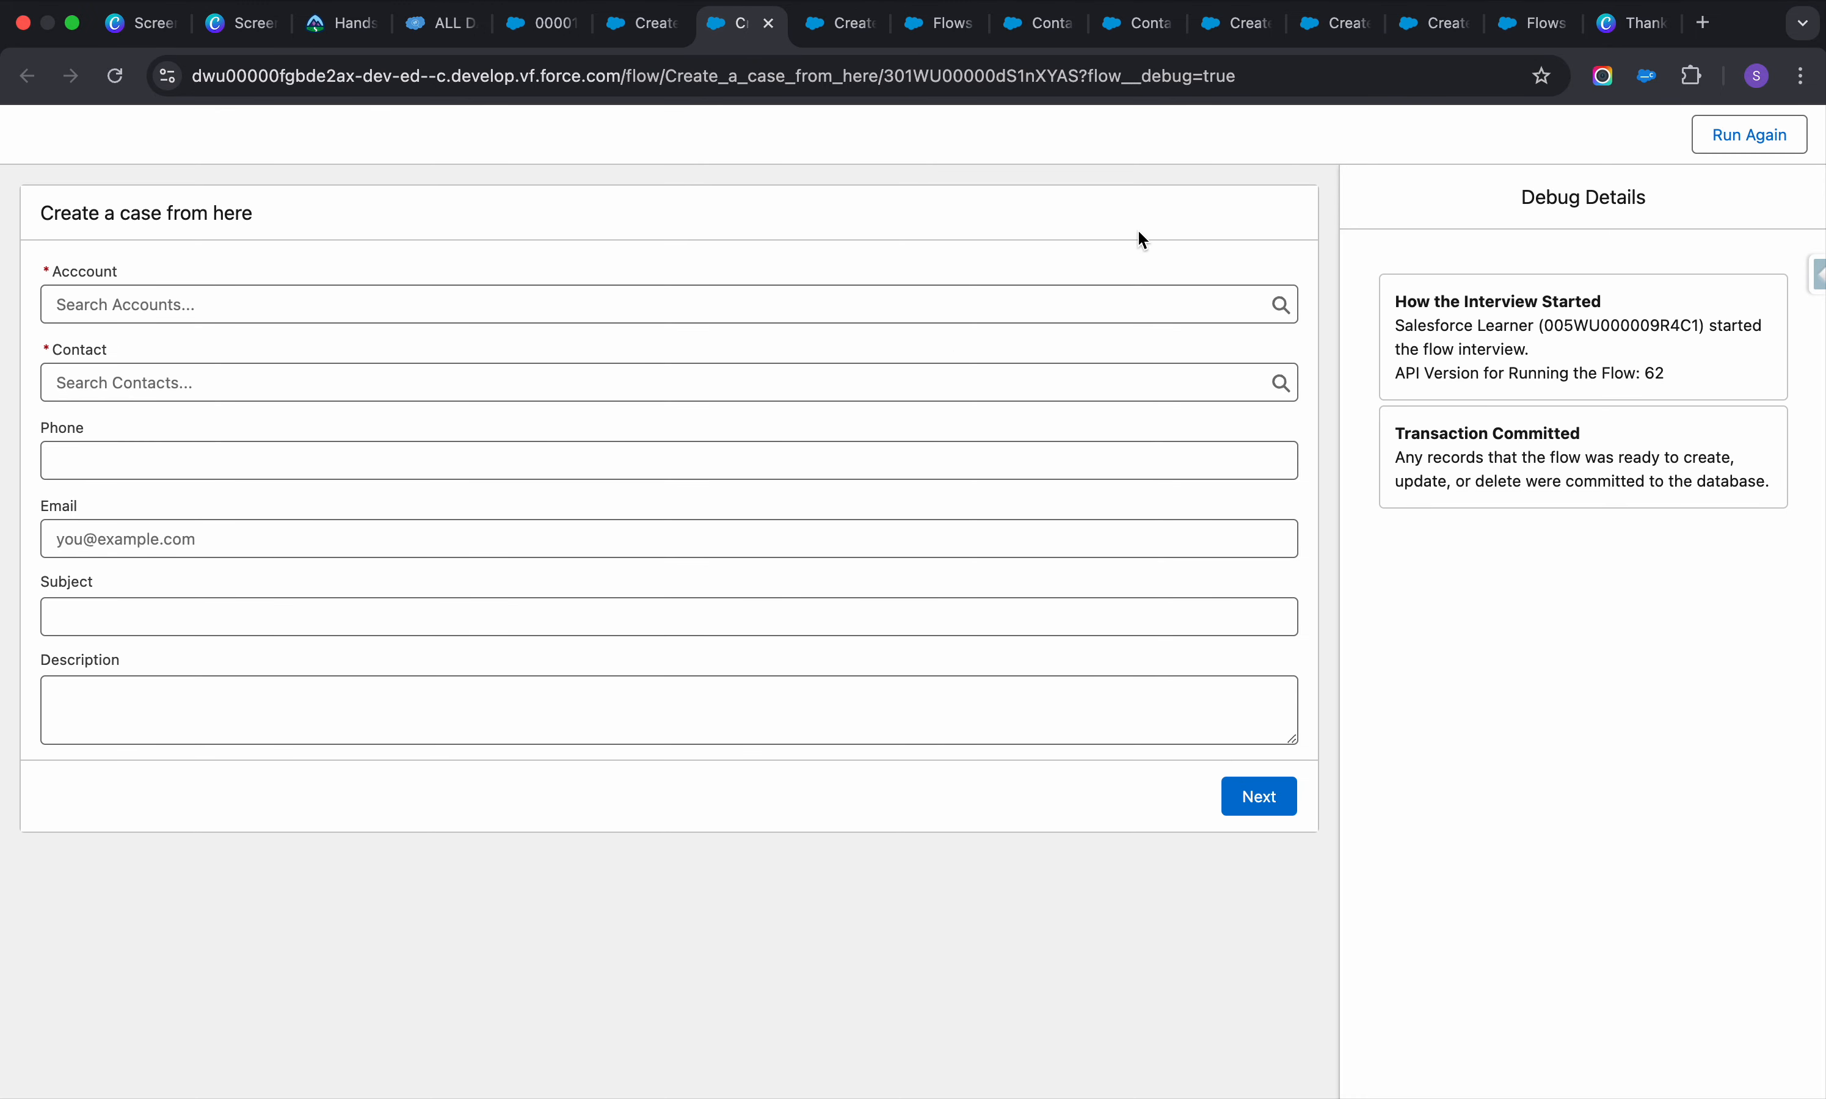
Choose Test account and a recent contact on the debug Case screen
{"action": "left_click", "coordinate": [526, 288]}
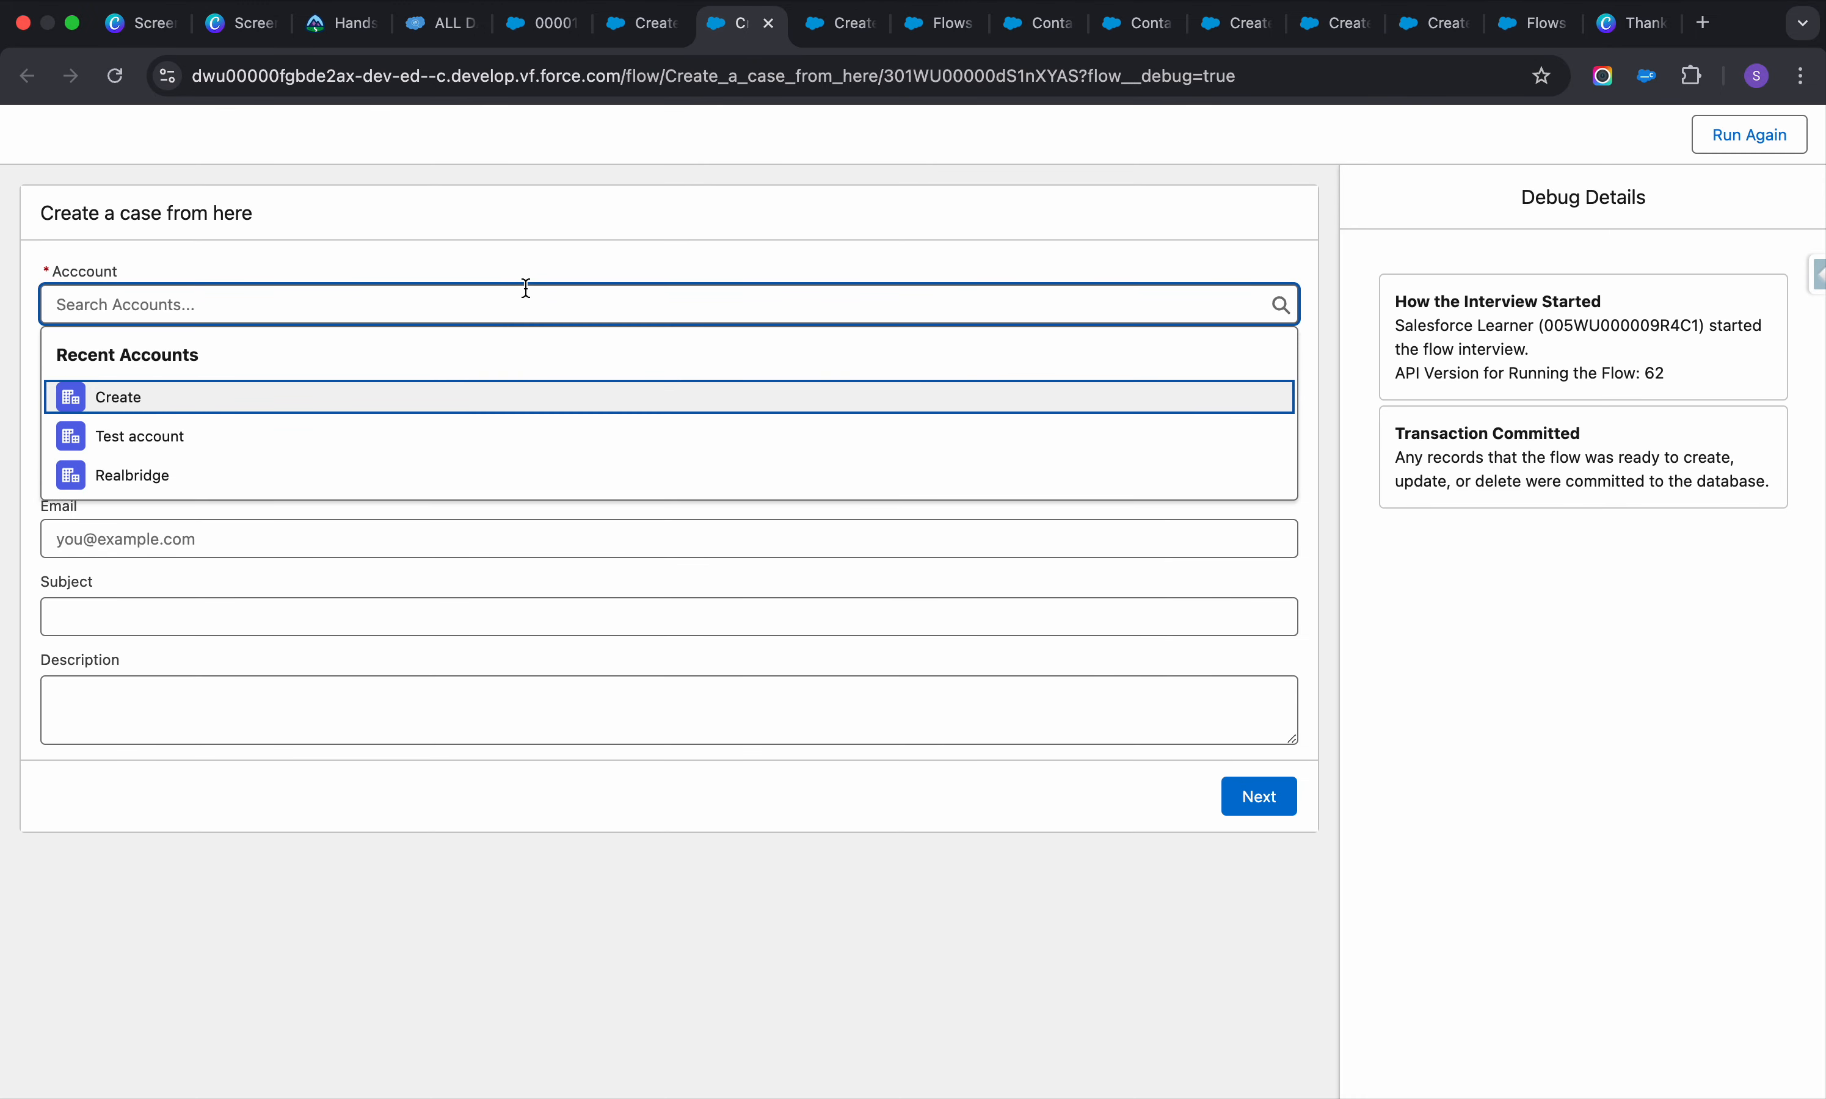
{"action": "left_click", "coordinate": [400, 432]}
{"action": "left_click", "coordinate": [406, 378]}
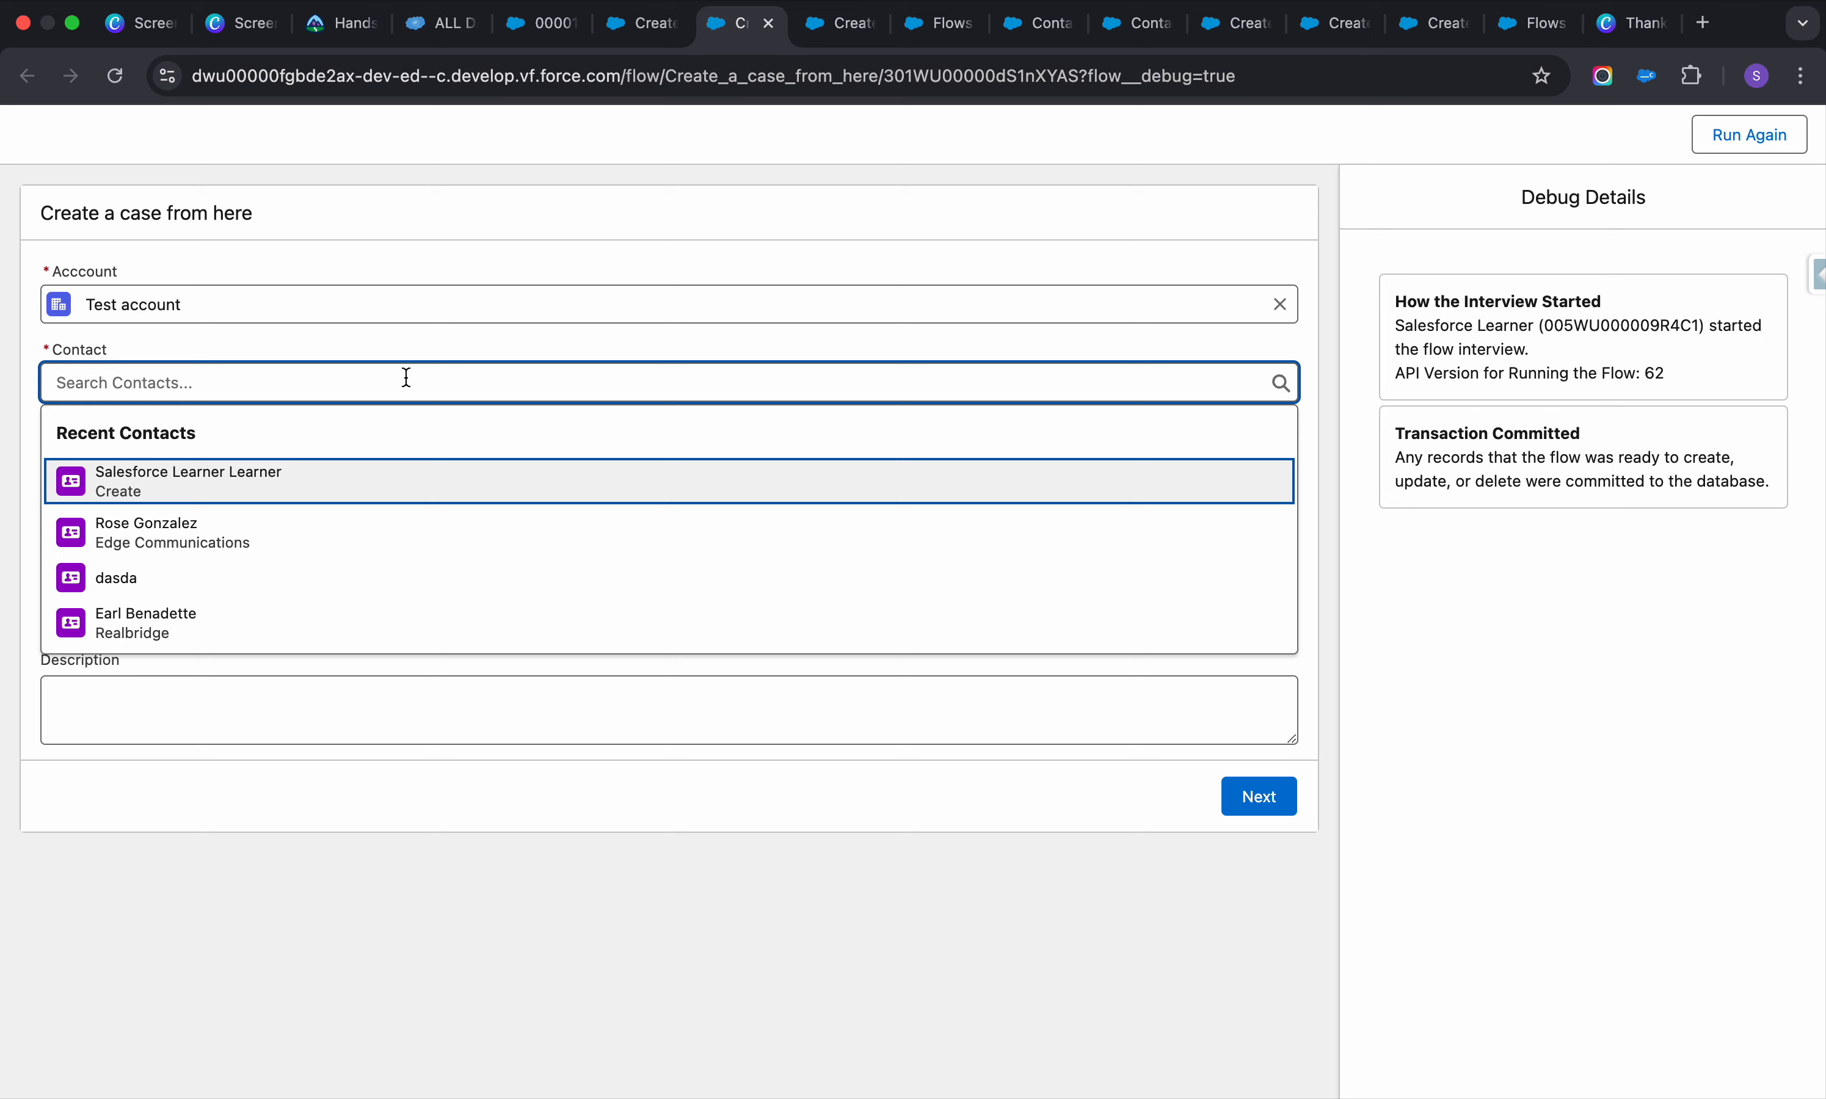
{"action": "left_click", "coordinate": [232, 535]}
Enter test phone and email, subject 63463 and description 634634, then finish the run
{"action": "left_click", "coordinate": [295, 459]}
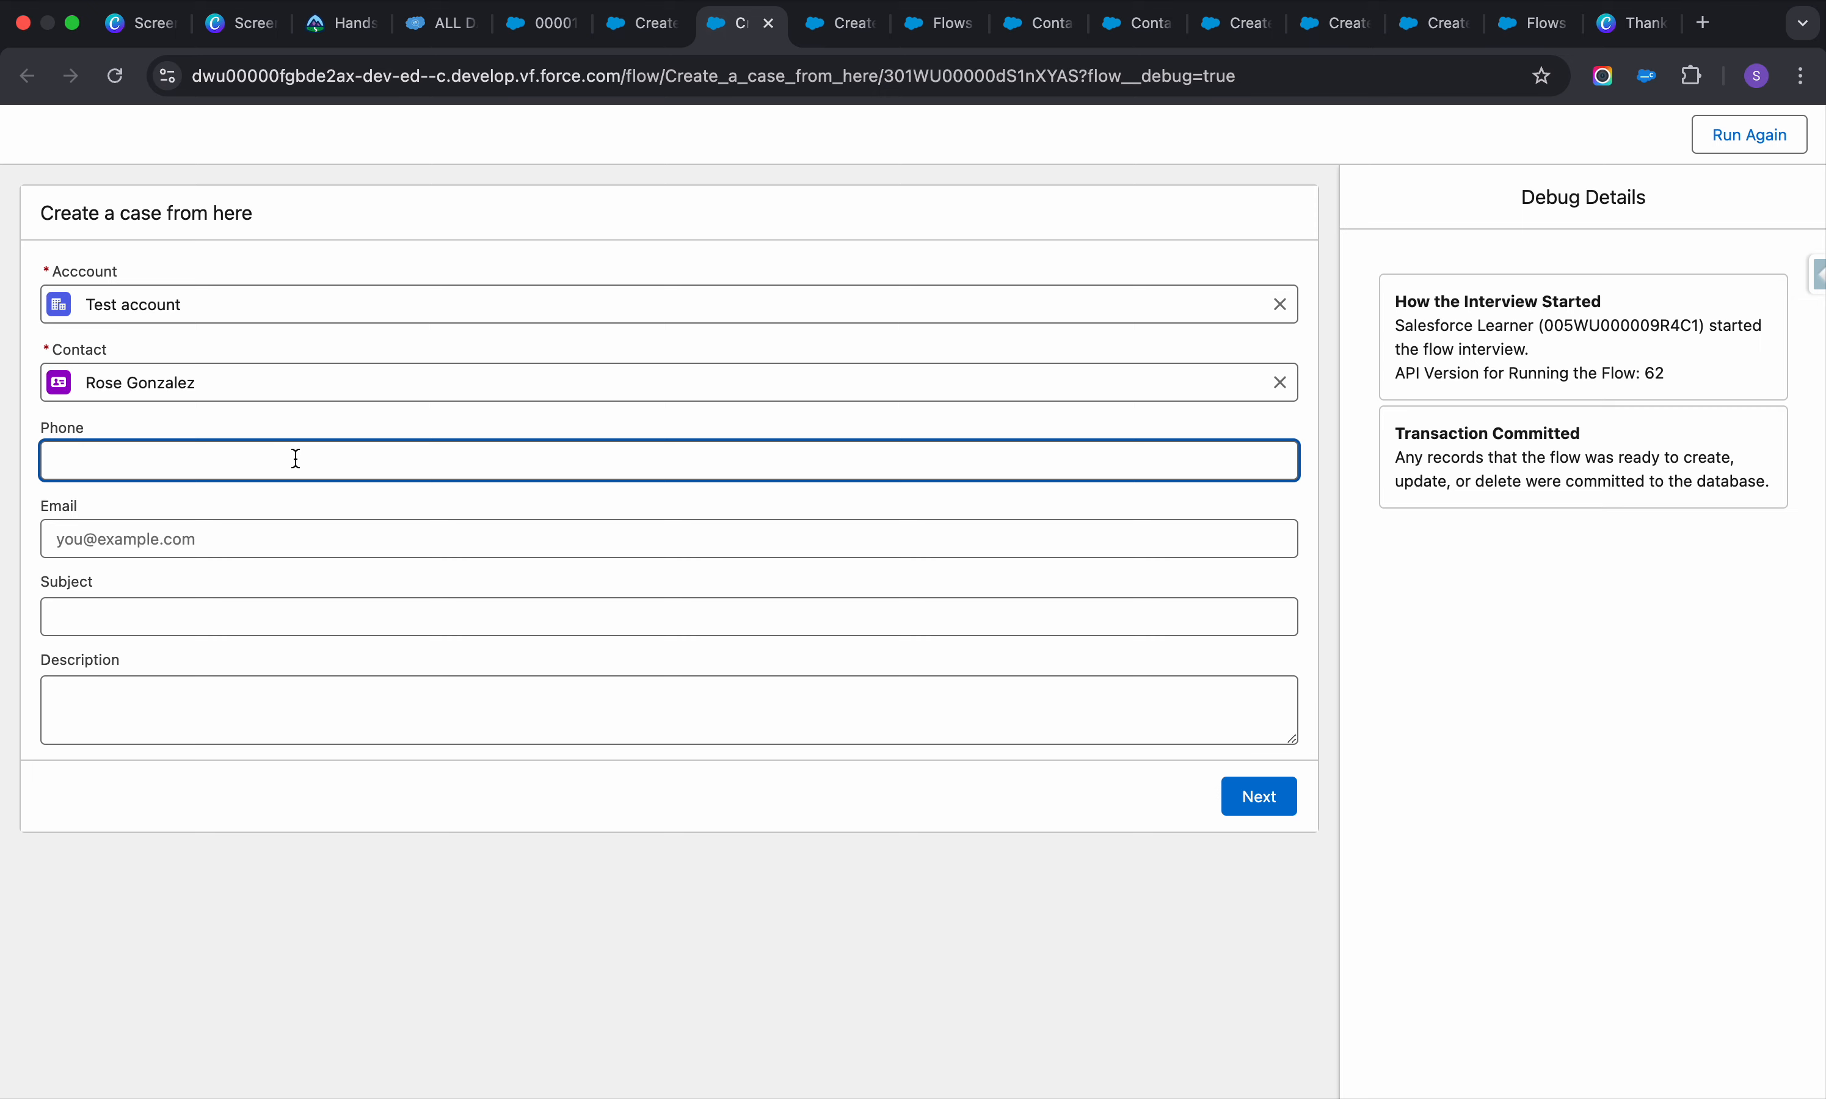
{"action": "type", "text": "5346"}
{"action": "left_click", "coordinate": [267, 535]}
{"action": "type", "text": "643634"}
{"action": "left_click", "coordinate": [202, 601]}
{"action": "type", "text": "634"}
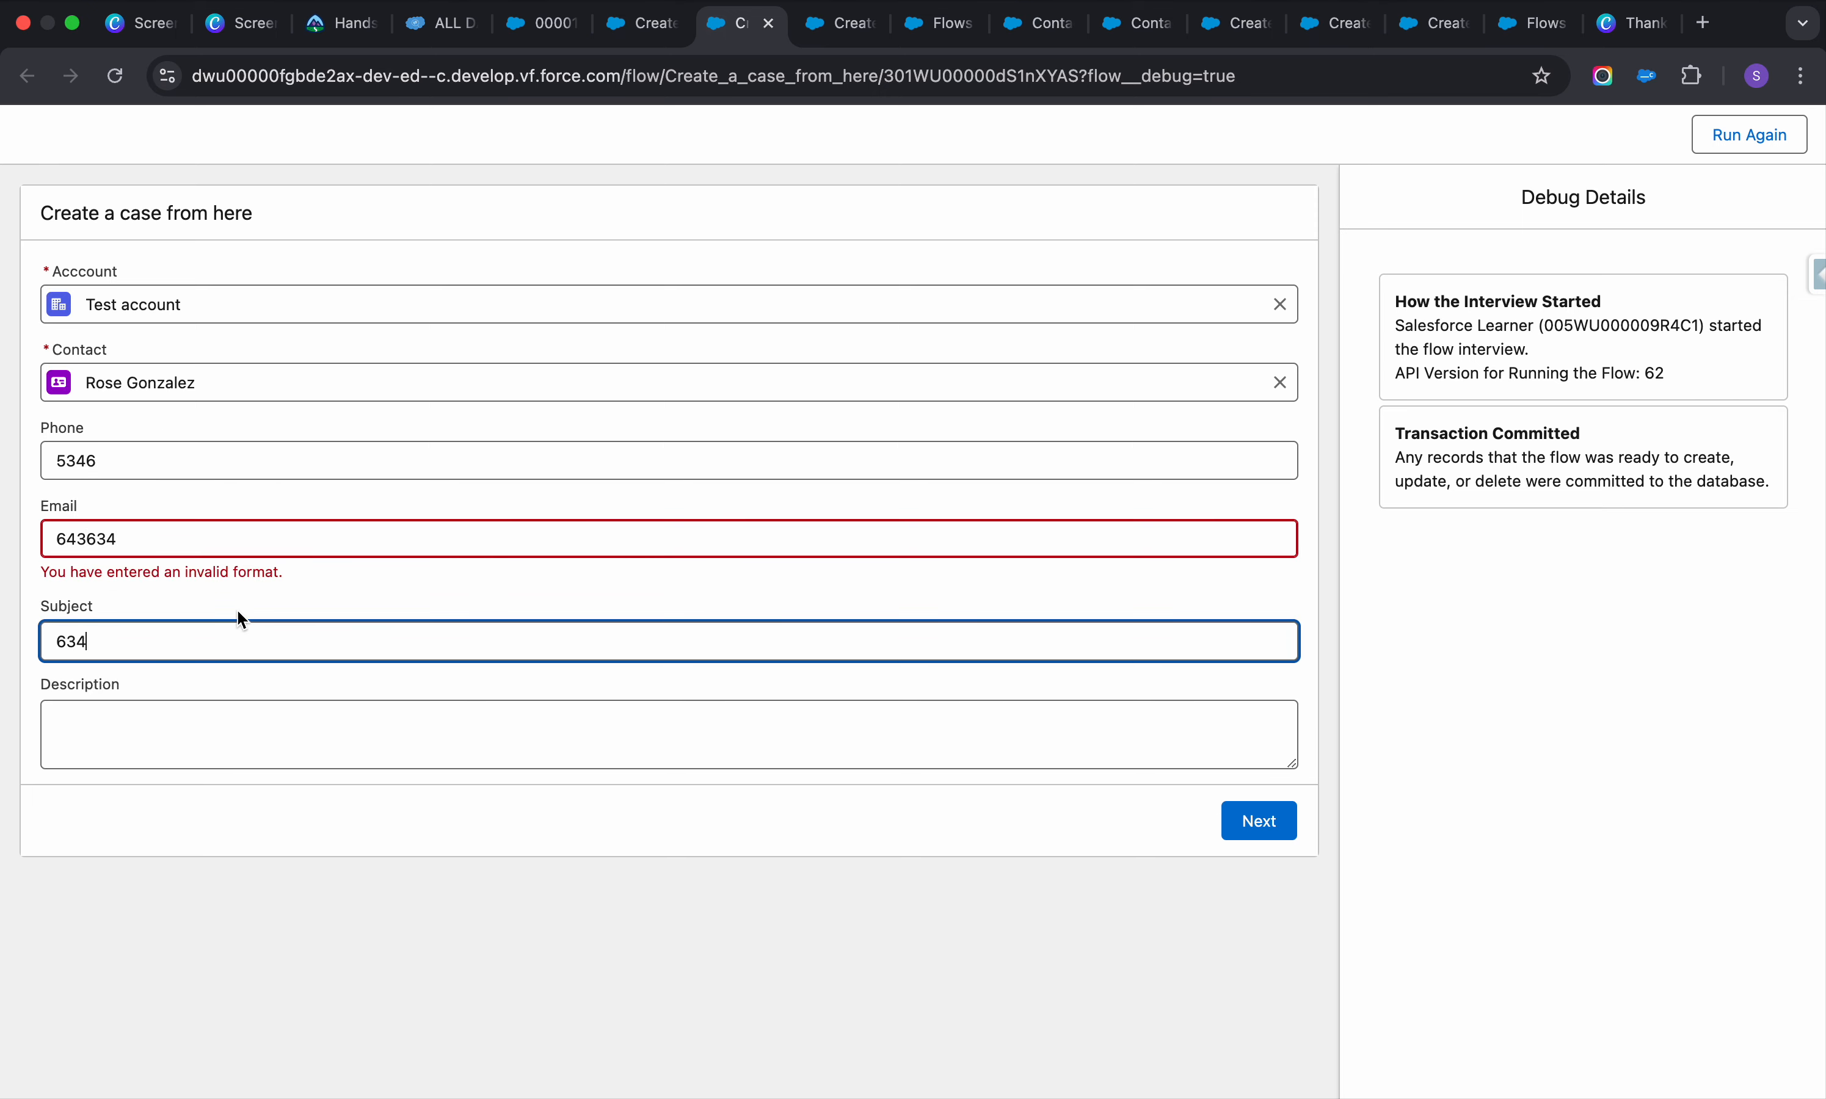
{"action": "type", "text": "63"}
{"action": "left_click", "coordinate": [208, 714]}
{"action": "type", "text": "634634"}
{"action": "left_click", "coordinate": [236, 536]}
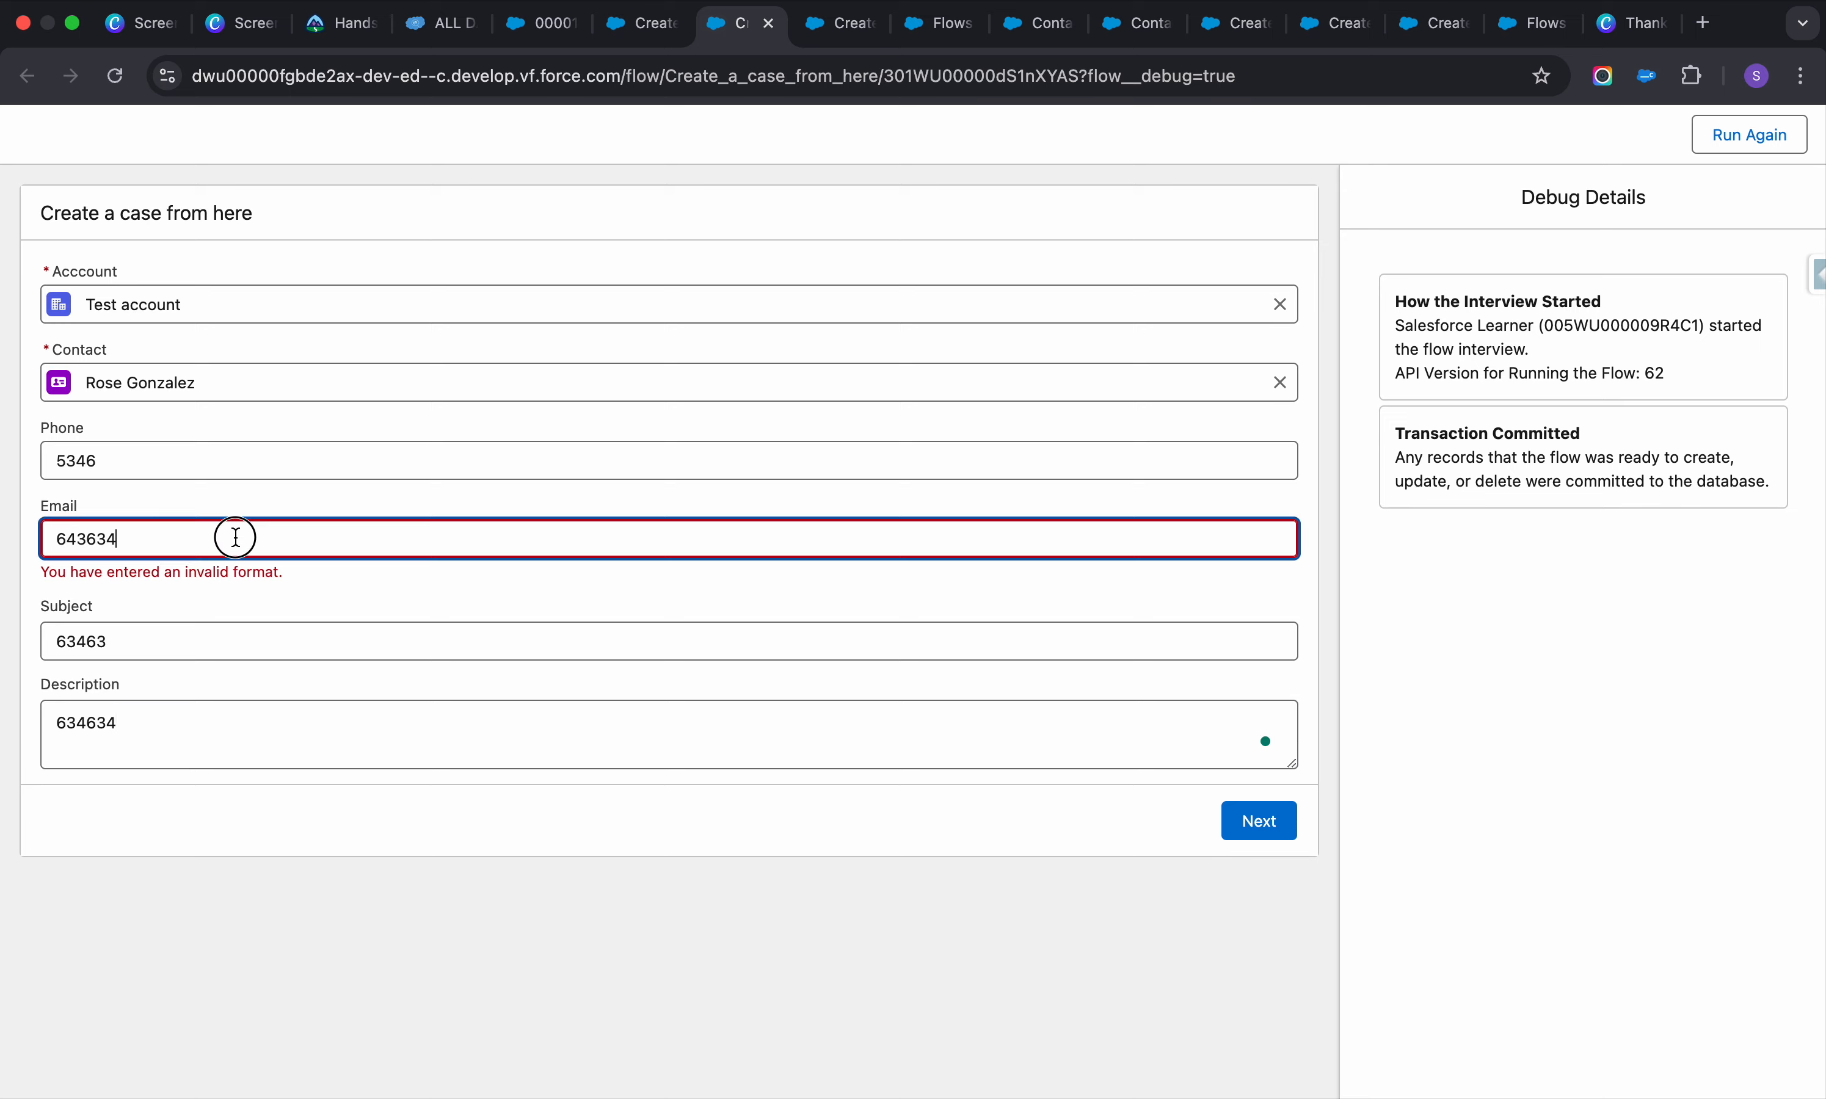
{"action": "type", "text": "@mail.com"}
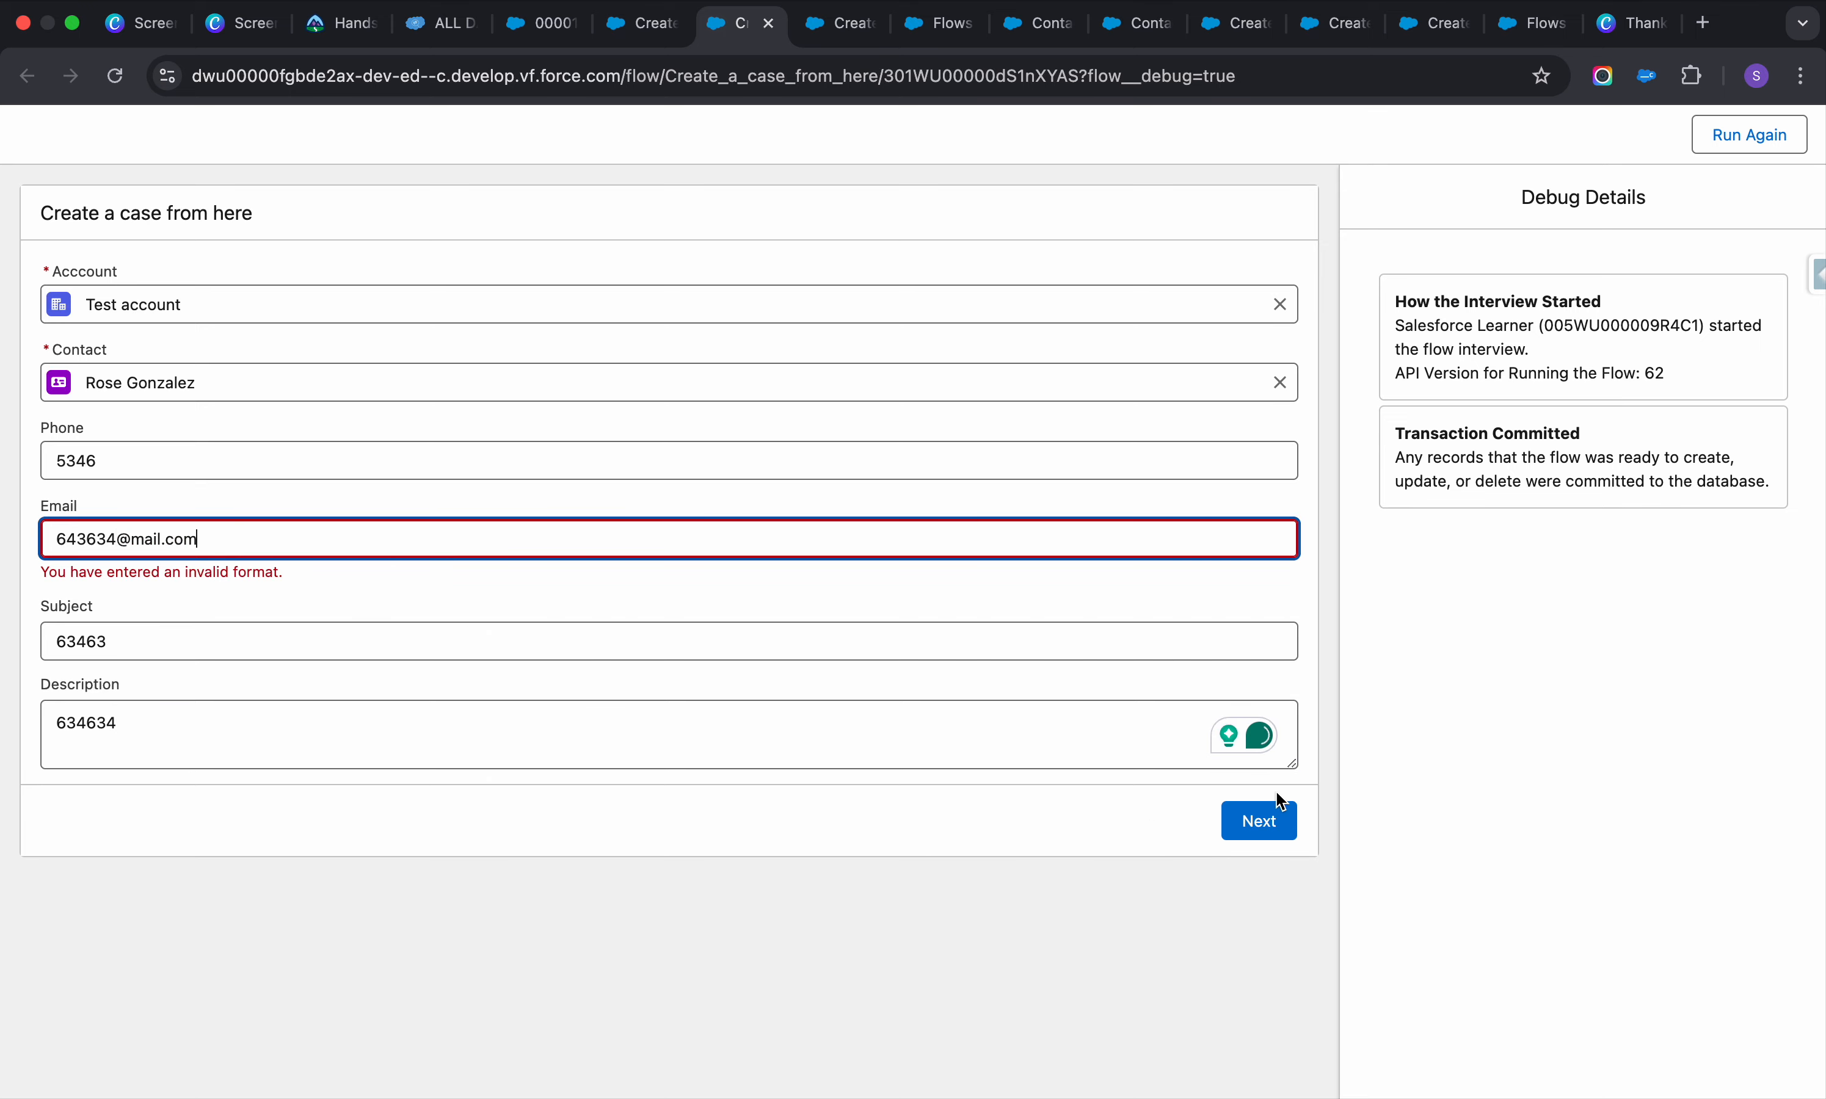
{"action": "left_click", "coordinate": [1260, 818]}
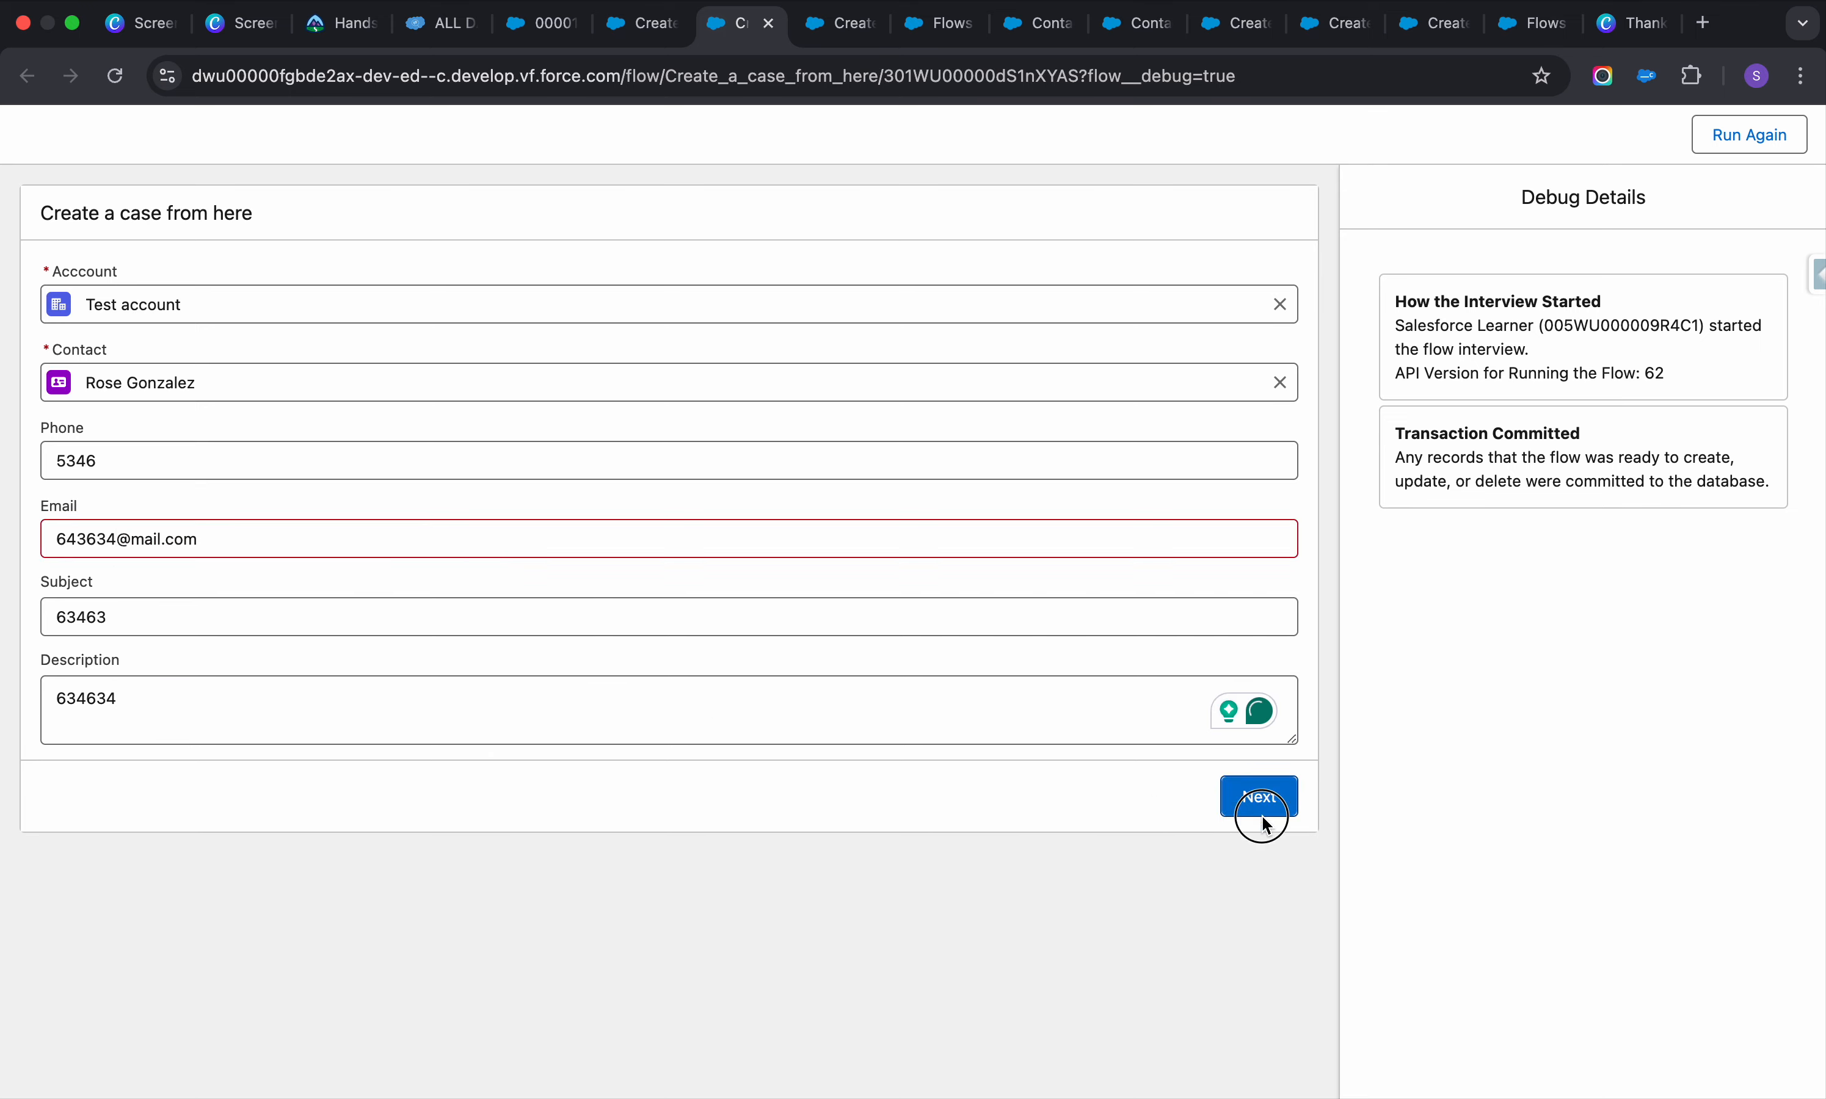
{"action": "left_click", "coordinate": [642, 30]}
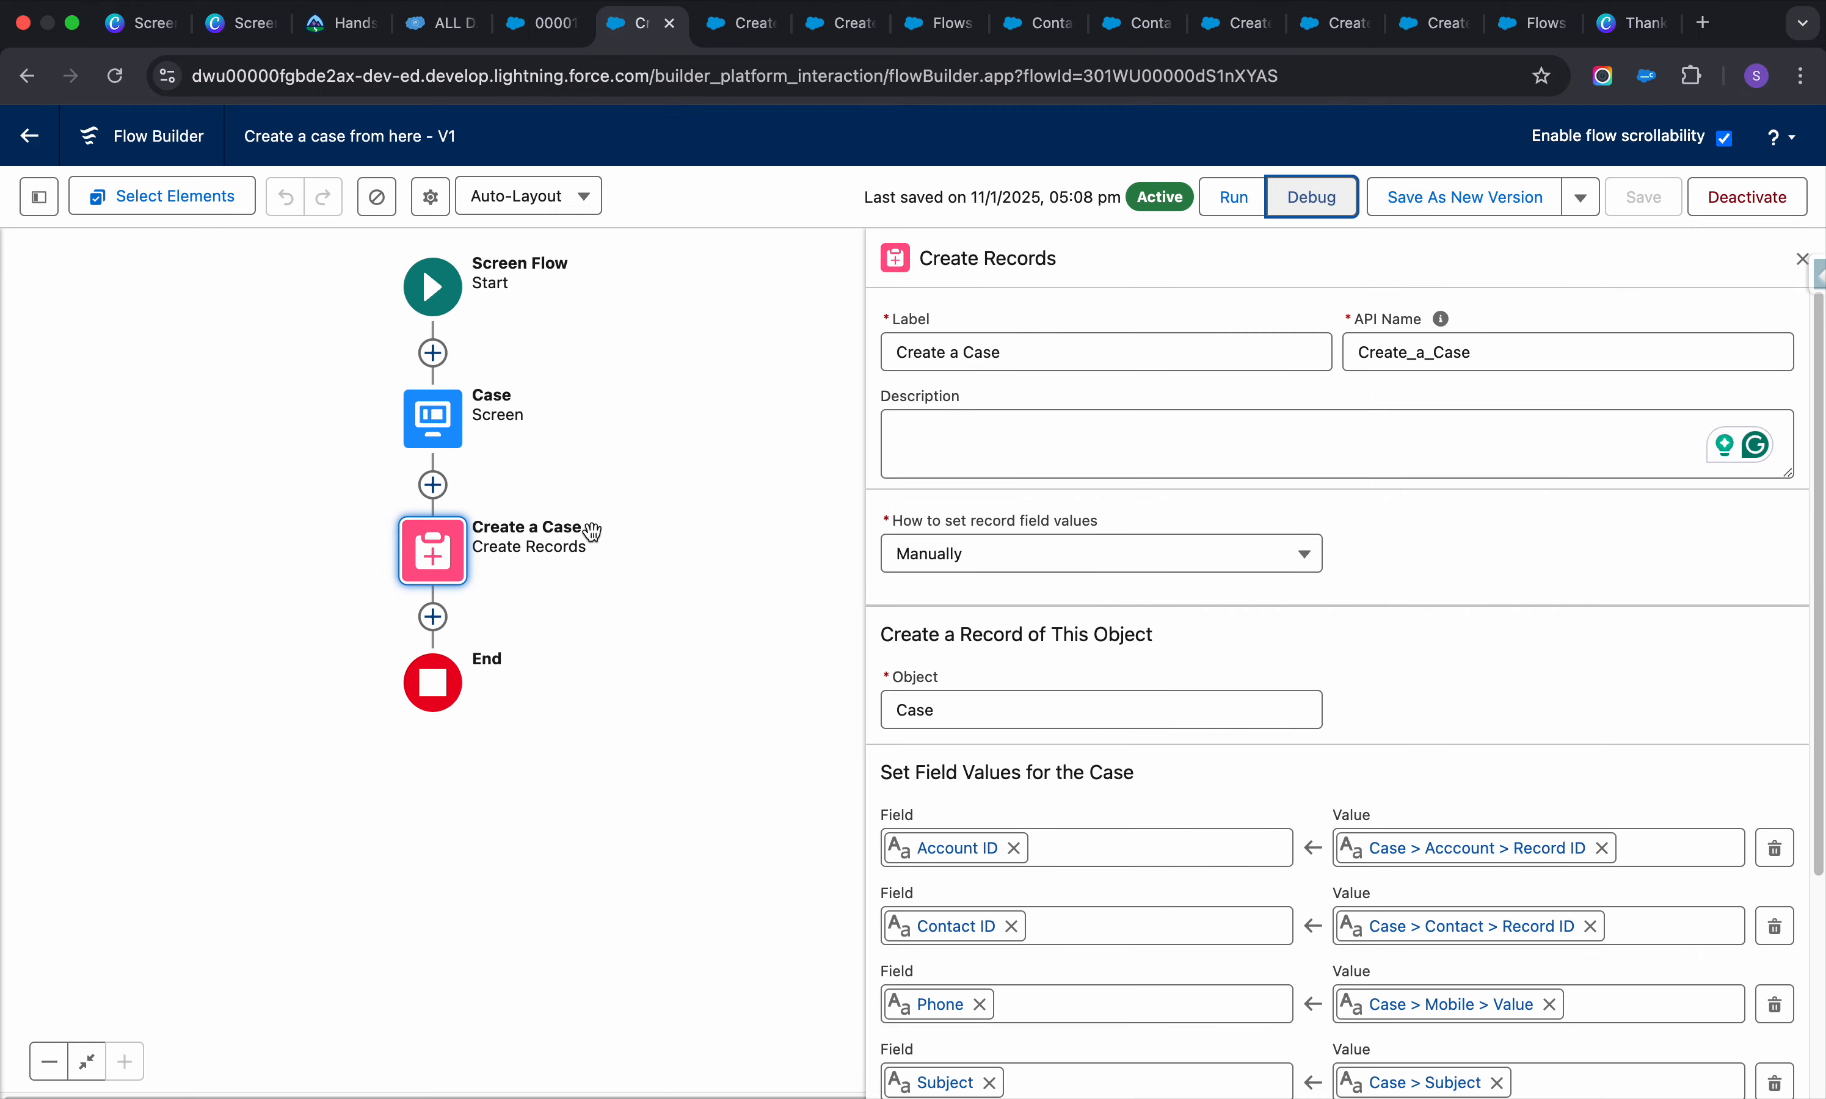
Reopen the Case screen for editing and select its Contact lookup
{"action": "left_click", "coordinate": [459, 426]}
{"action": "left_click", "coordinate": [517, 654]}
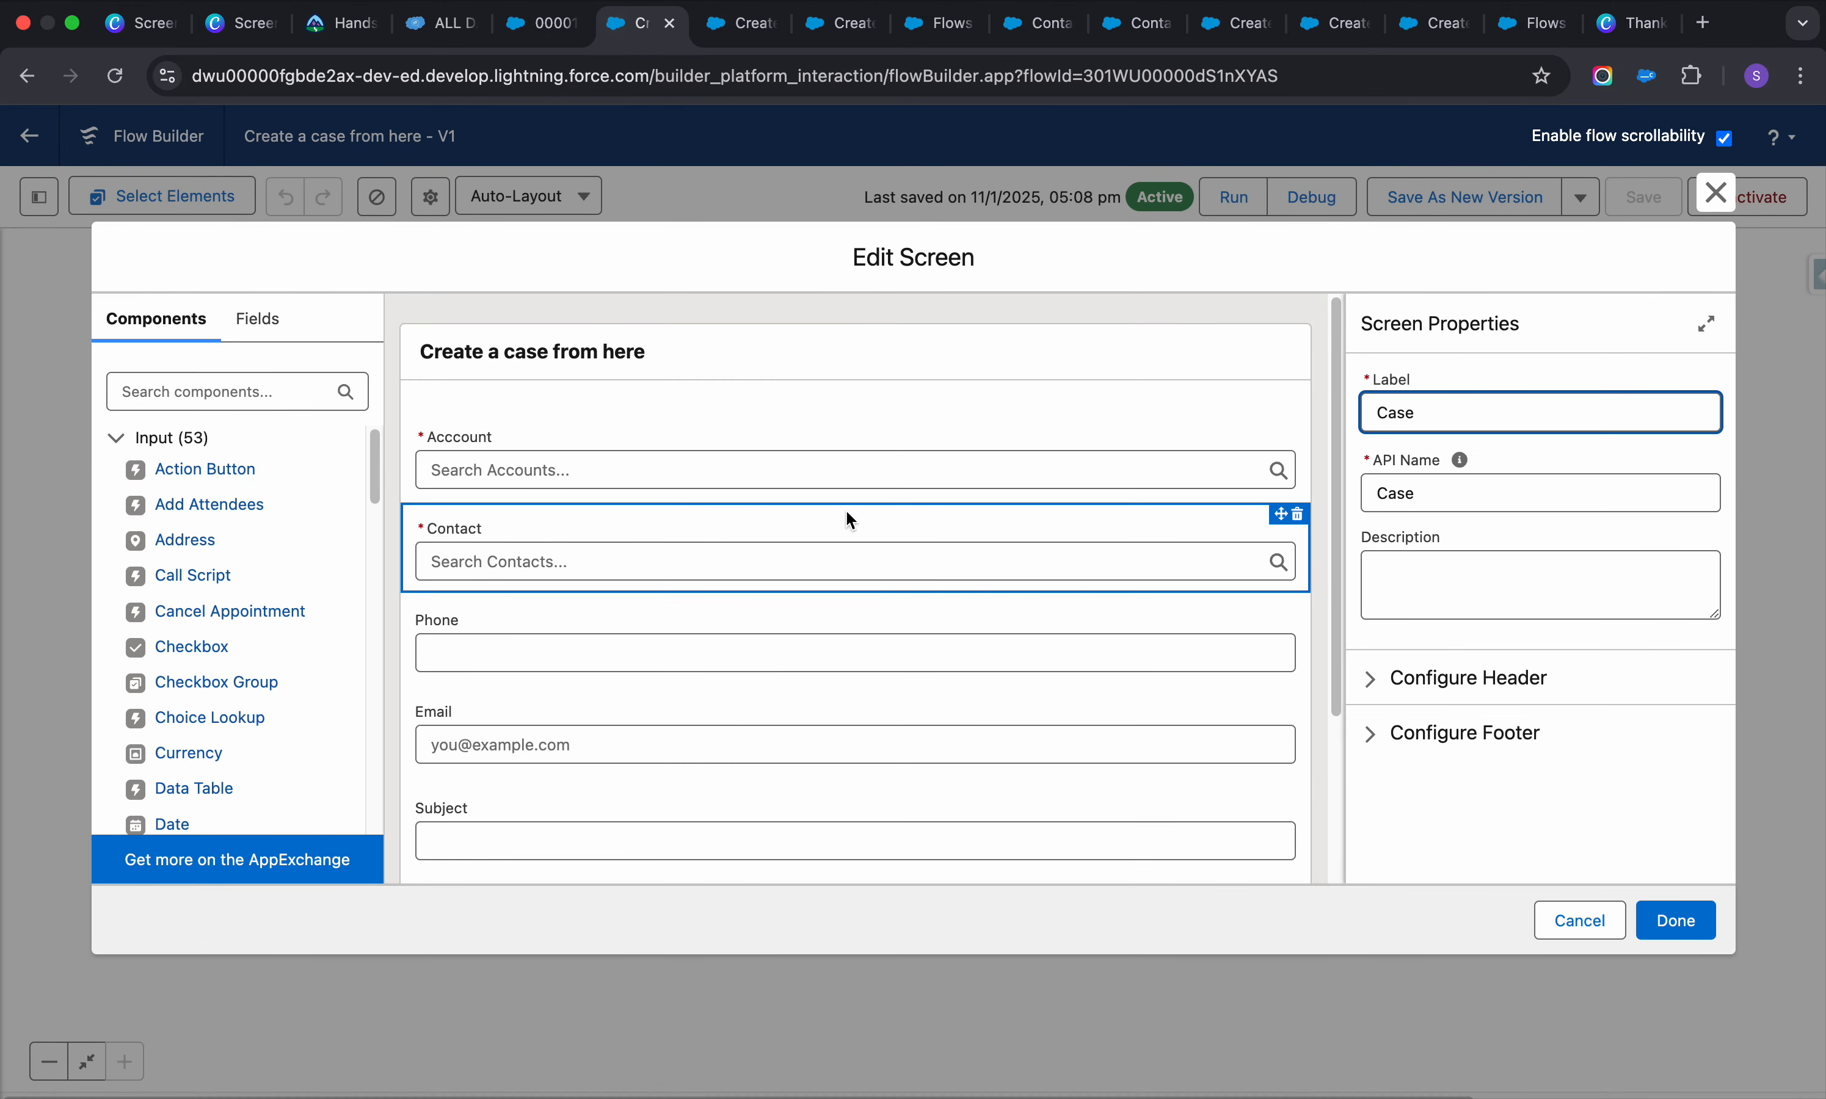
{"action": "left_click", "coordinate": [600, 554]}
{"action": "scroll", "coordinate": [1478, 581], "scroll_direction": "down", "scroll_amount": 5}
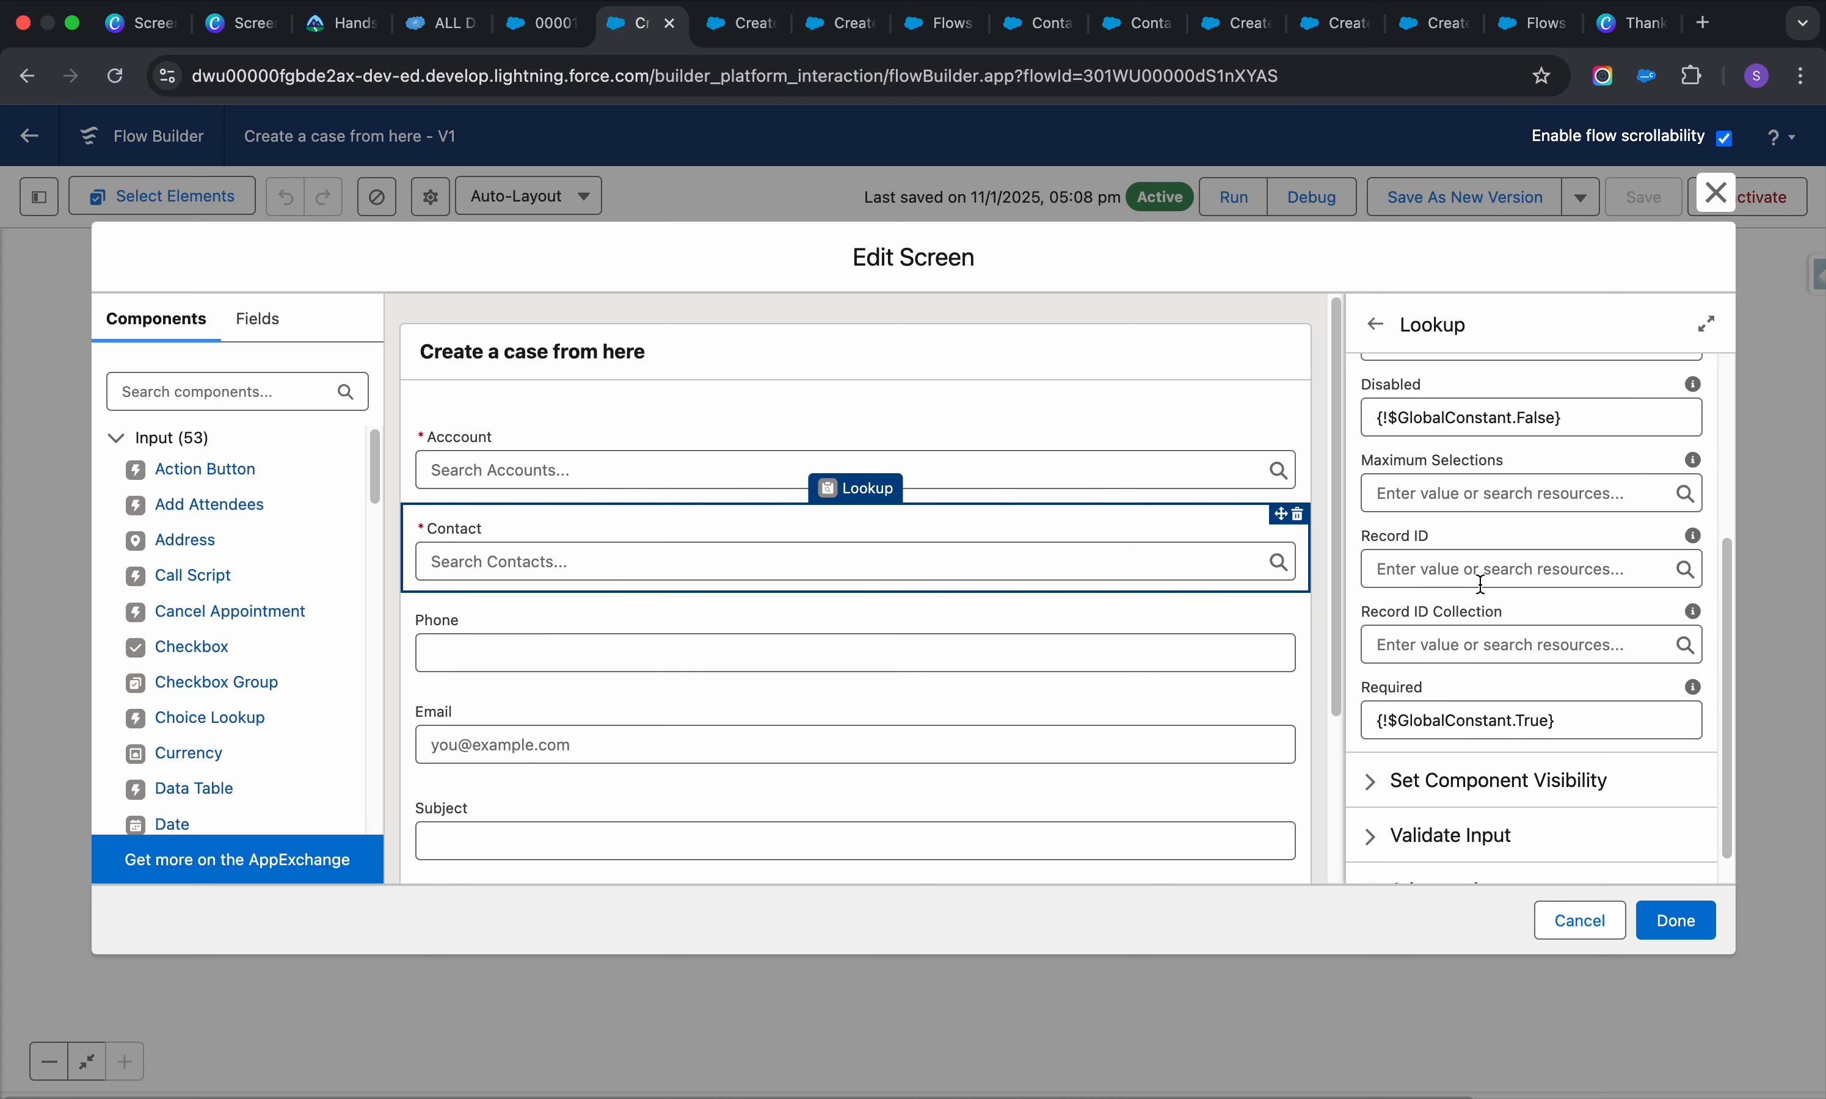
Browse the resources available for the lookup's Record ID without choosing one
{"action": "left_click", "coordinate": [1480, 584]}
{"action": "scroll", "coordinate": [1563, 756], "scroll_direction": "down", "scroll_amount": 3}
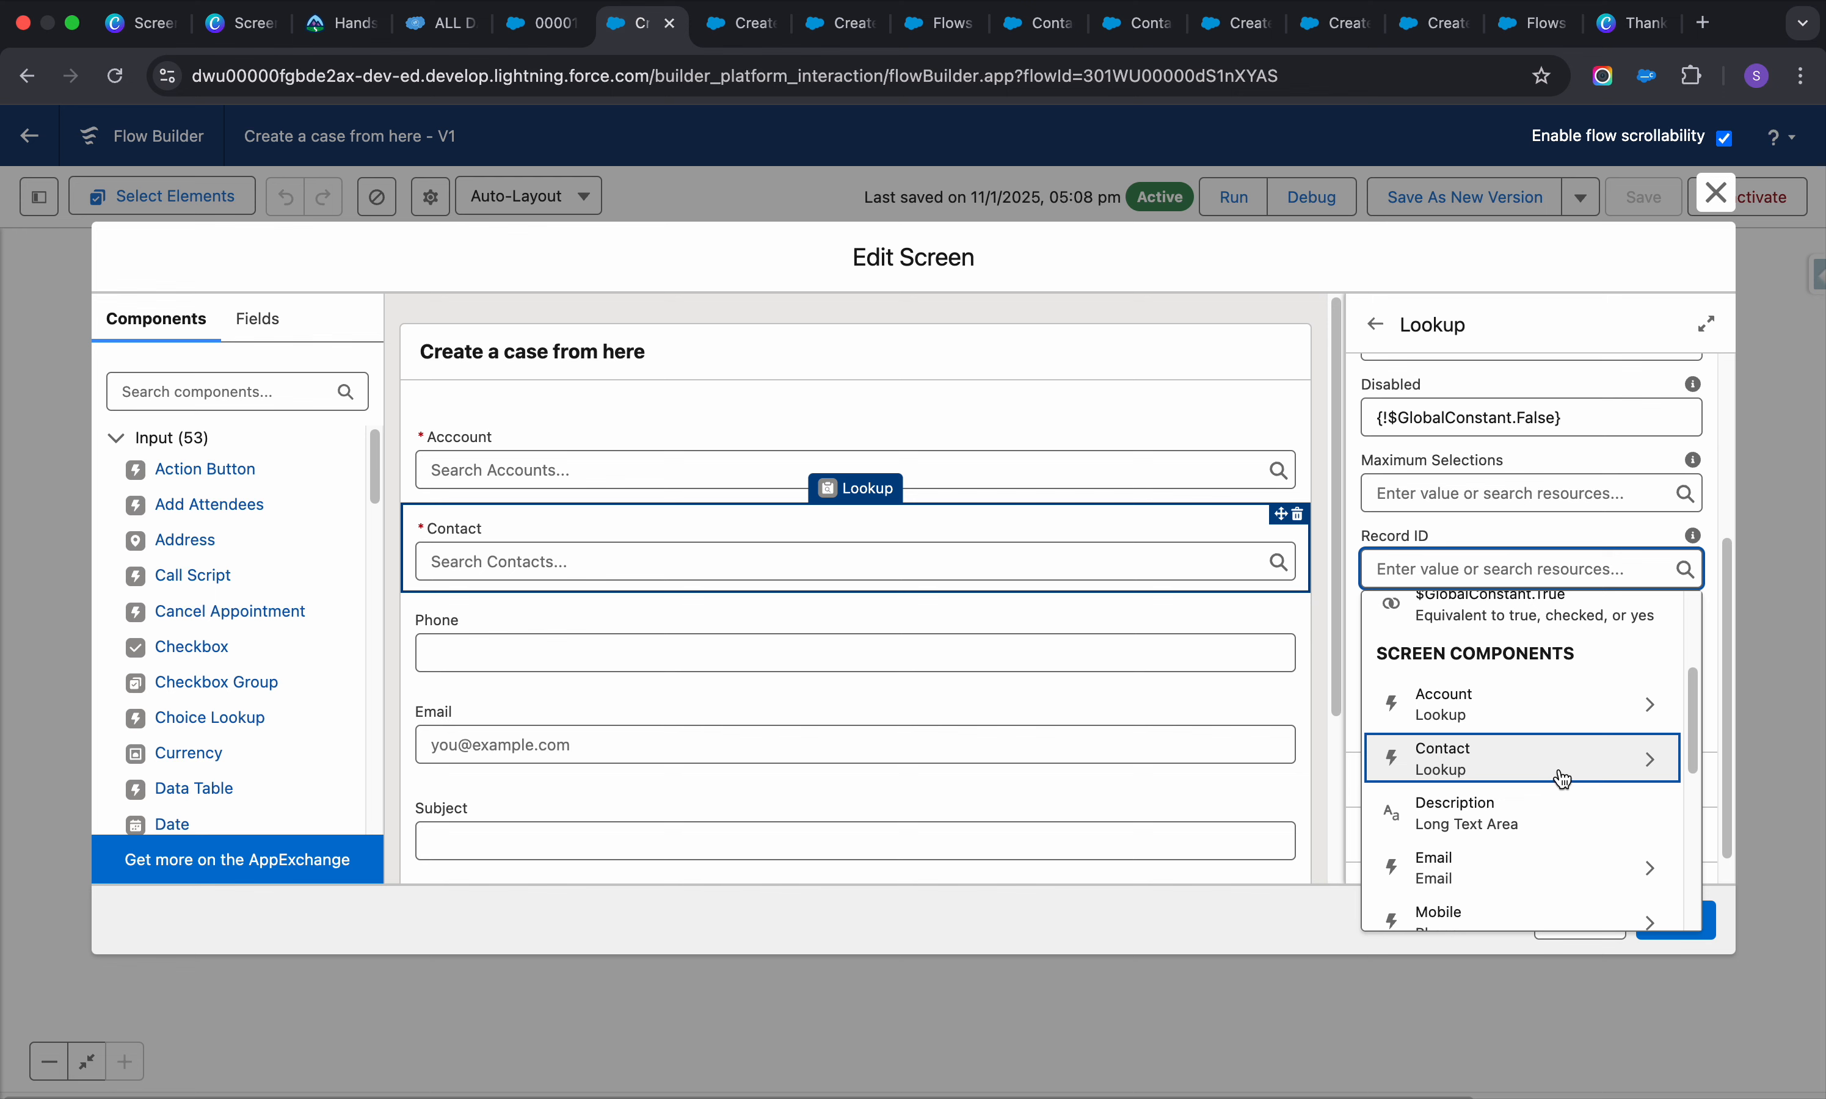
{"action": "scroll", "coordinate": [1562, 778], "scroll_direction": "down", "scroll_amount": 6}
{"action": "scroll", "coordinate": [1562, 779], "scroll_direction": "up", "scroll_amount": 3}
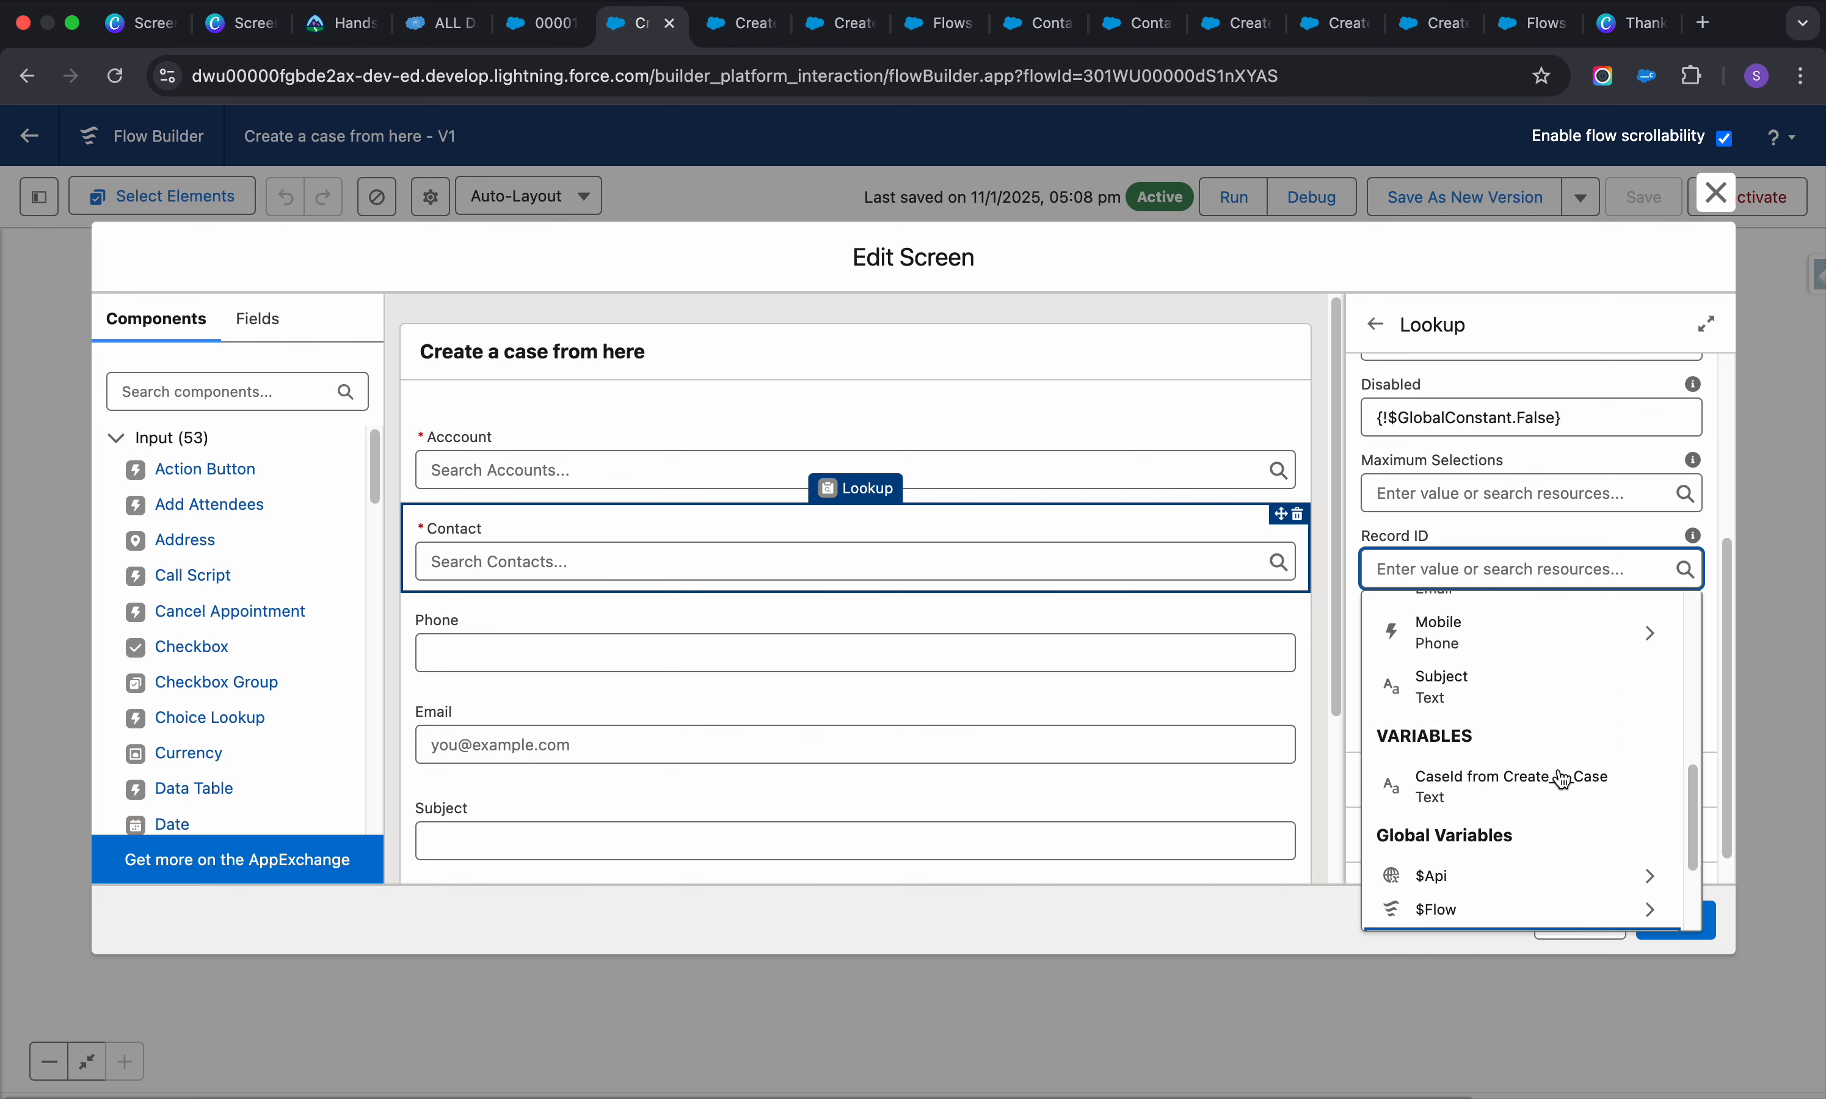
{"action": "scroll", "coordinate": [1562, 779], "scroll_direction": "up", "scroll_amount": 5}
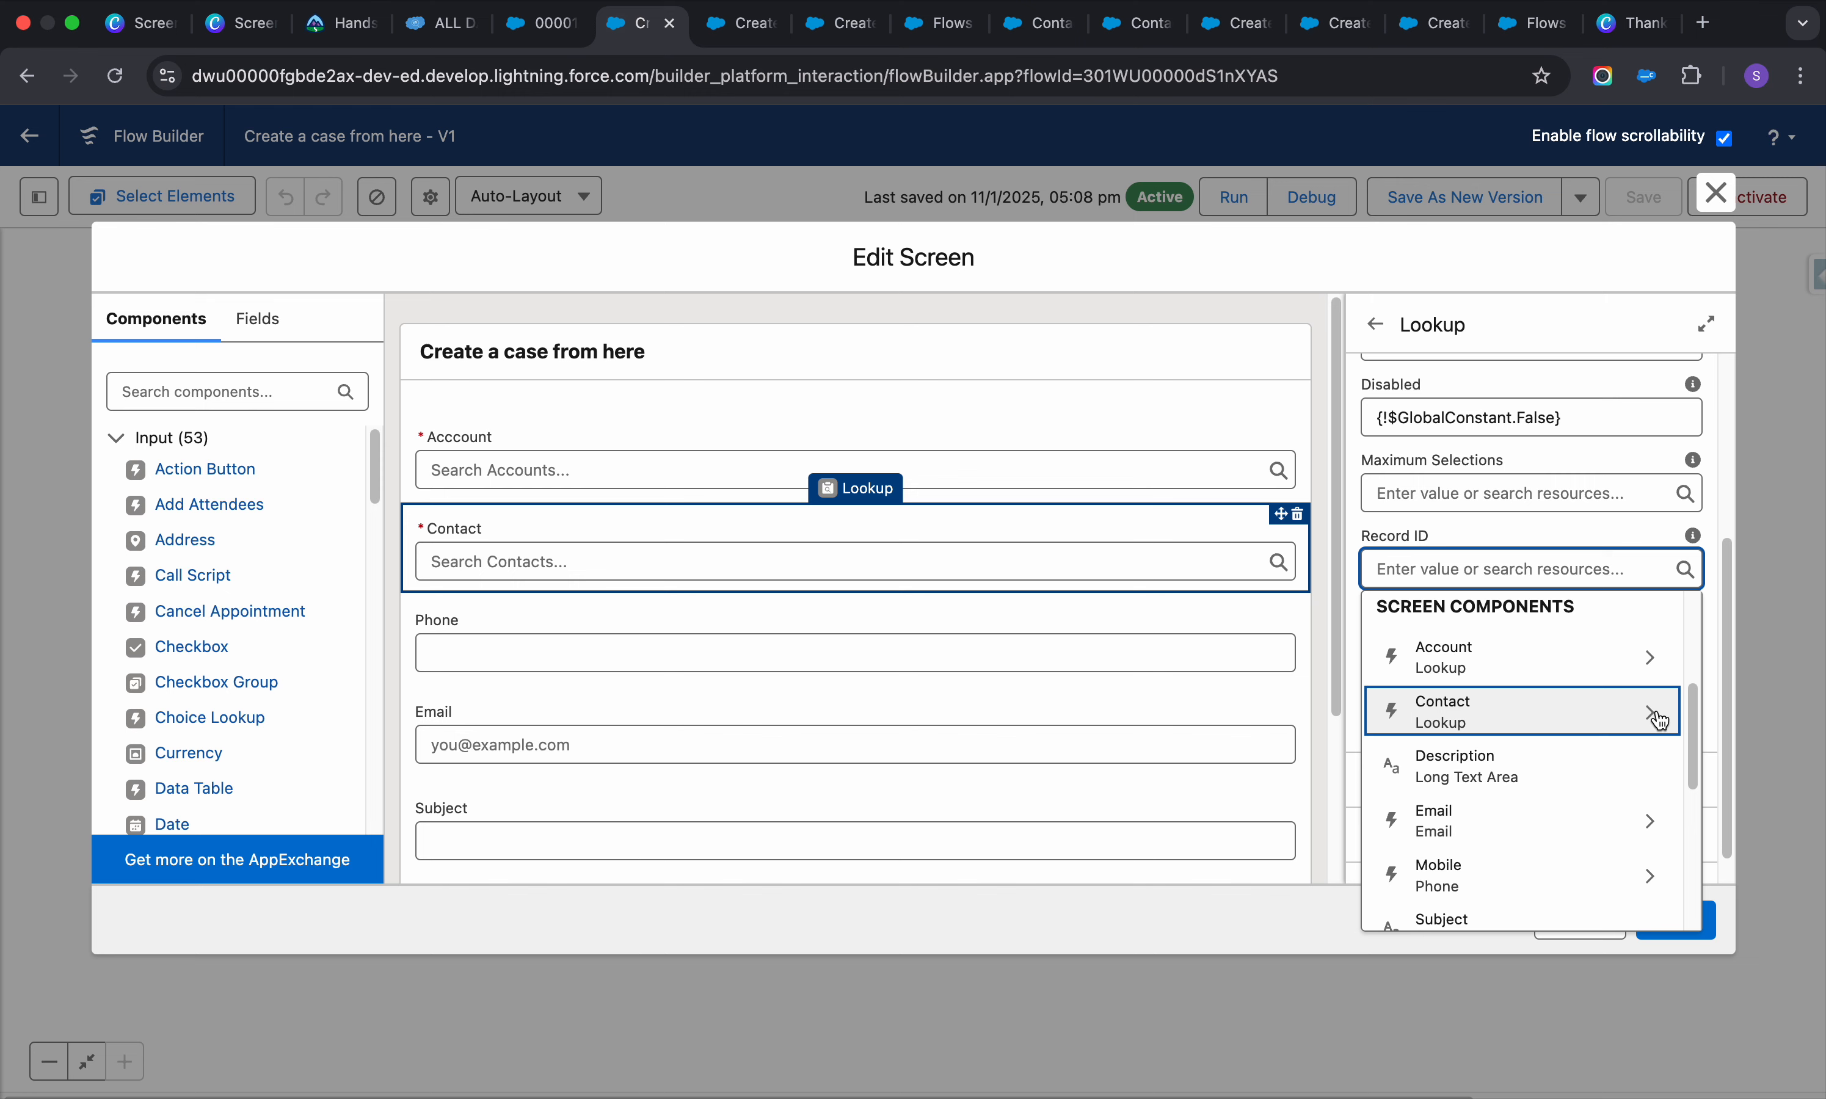
{"action": "left_click", "coordinate": [1707, 540]}
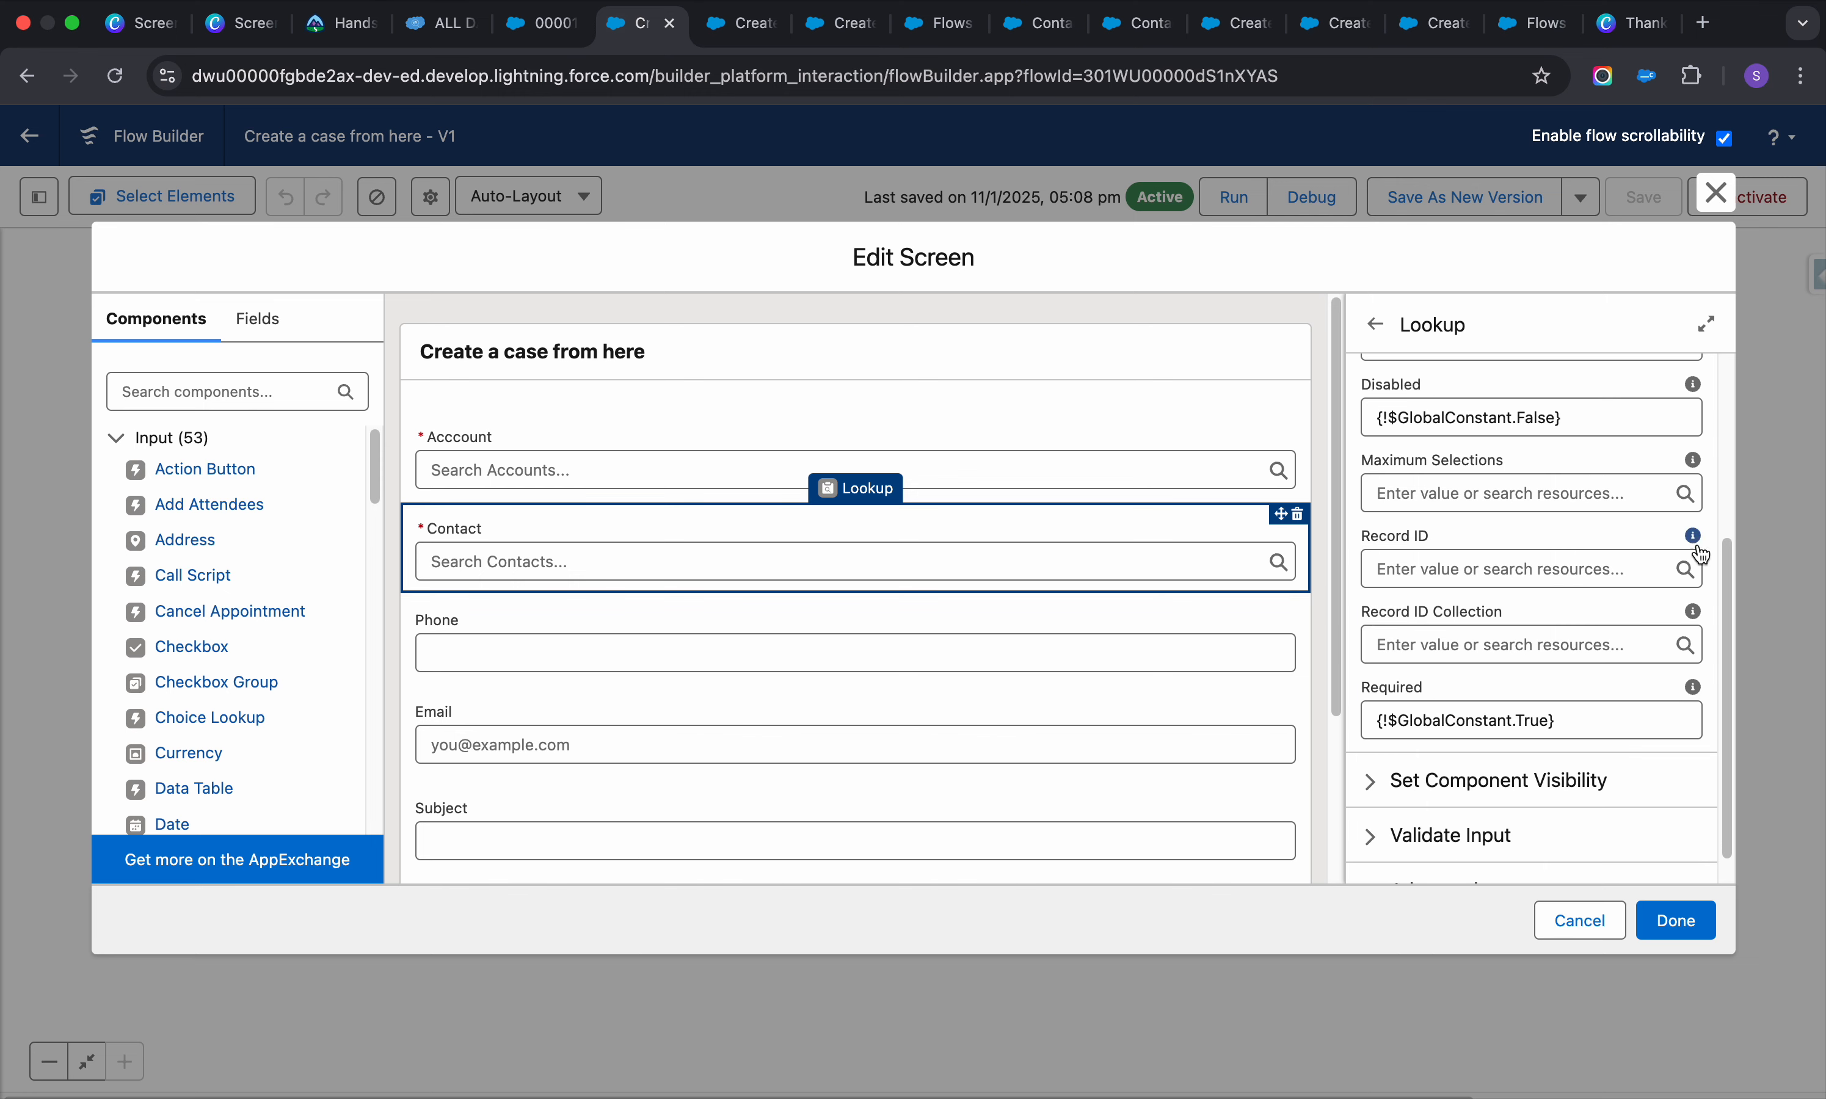
Expand the Contact lookup's Validate Input and advanced settings
{"action": "scroll", "coordinate": [1564, 661], "scroll_direction": "down", "scroll_amount": 1}
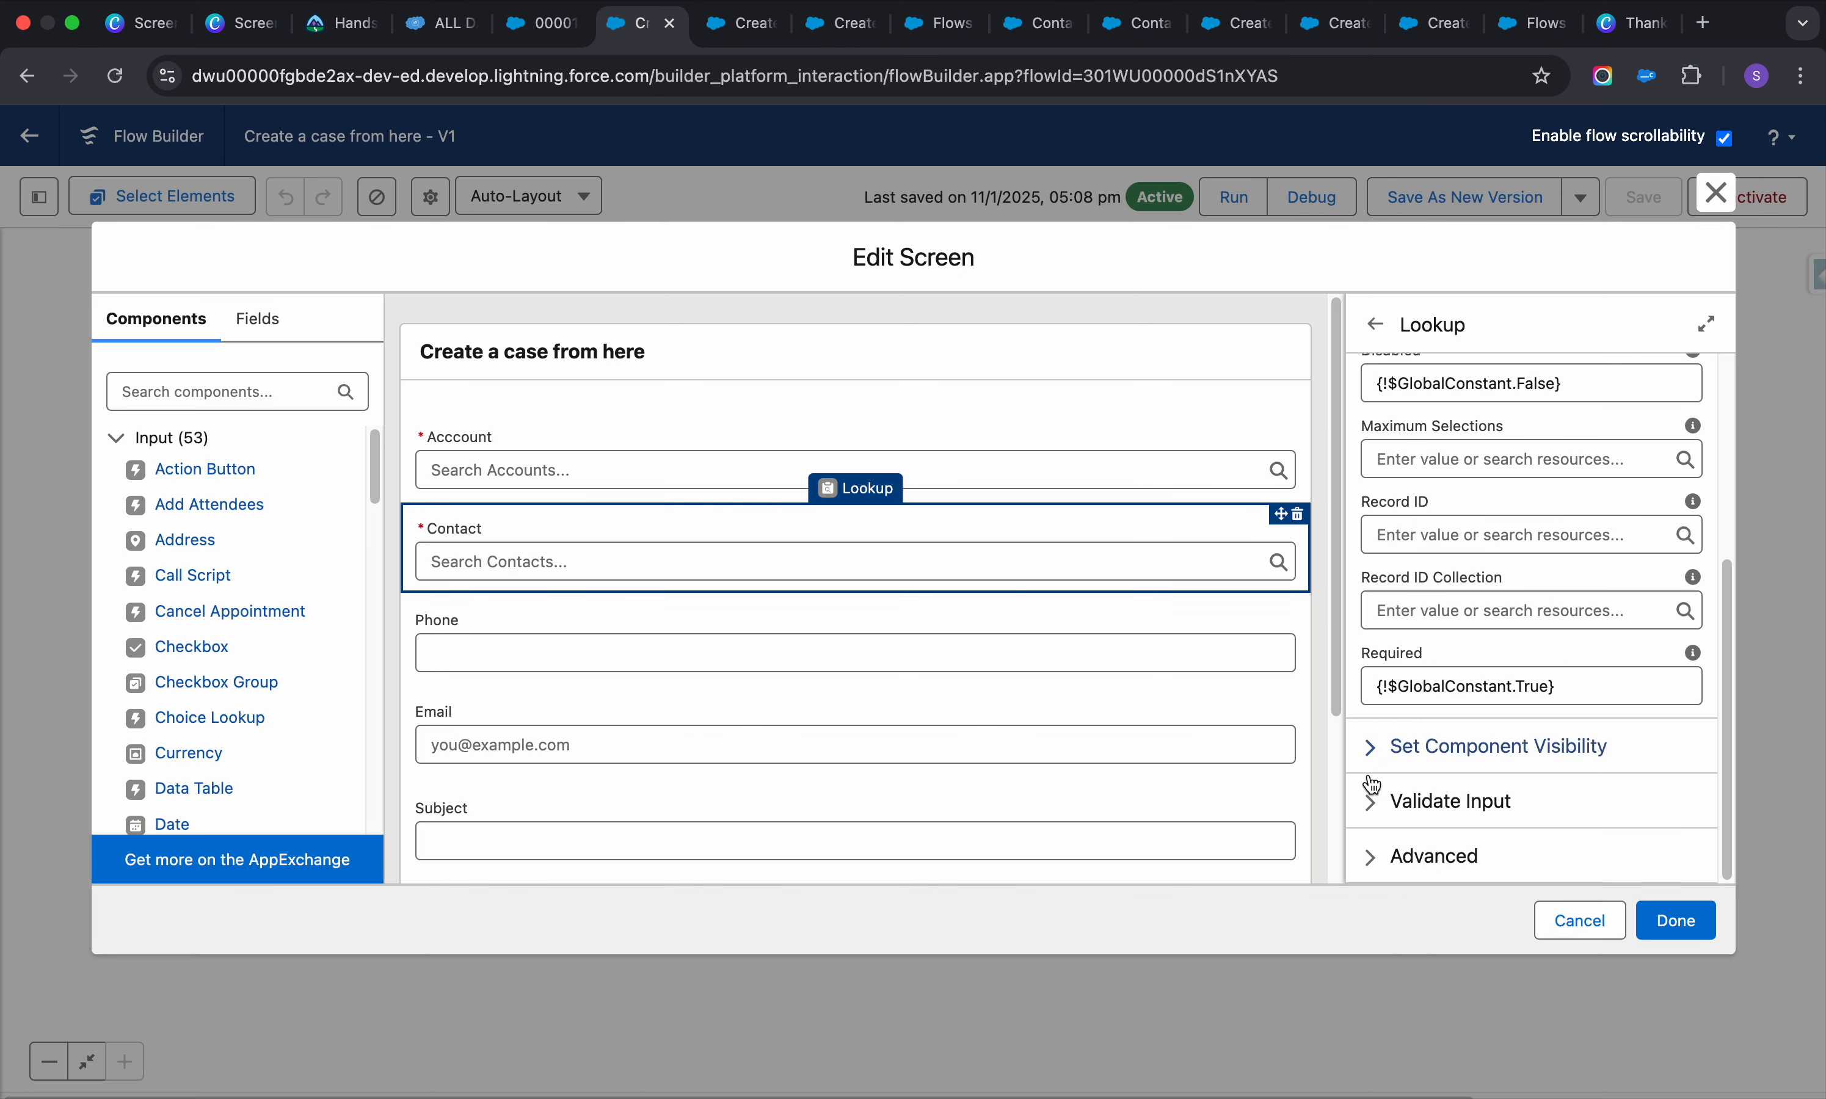
{"action": "left_click", "coordinate": [1368, 801]}
{"action": "scroll", "coordinate": [1500, 730], "scroll_direction": "down", "scroll_amount": 5}
{"action": "scroll", "coordinate": [1499, 726], "scroll_direction": "down", "scroll_amount": 5}
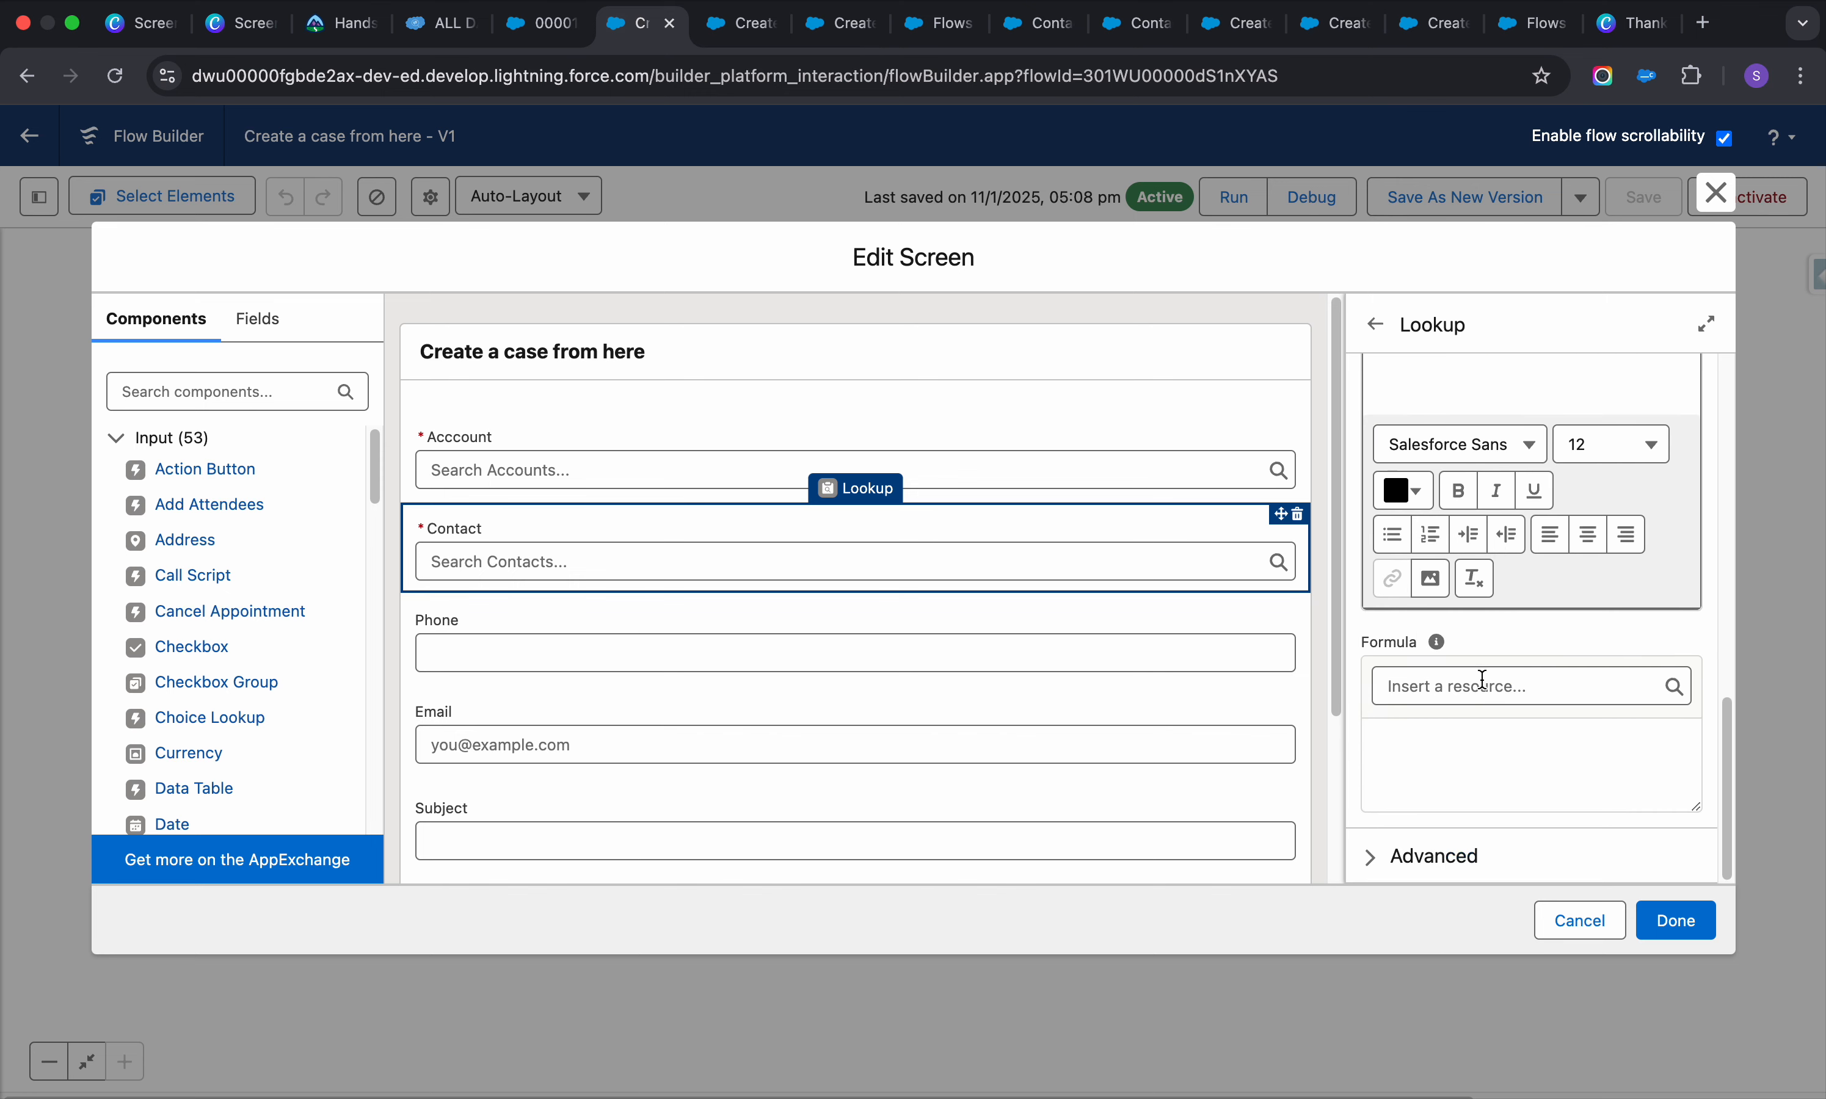
{"action": "left_click", "coordinate": [1379, 856]}
{"action": "scroll", "coordinate": [1500, 738], "scroll_direction": "down", "scroll_amount": 4}
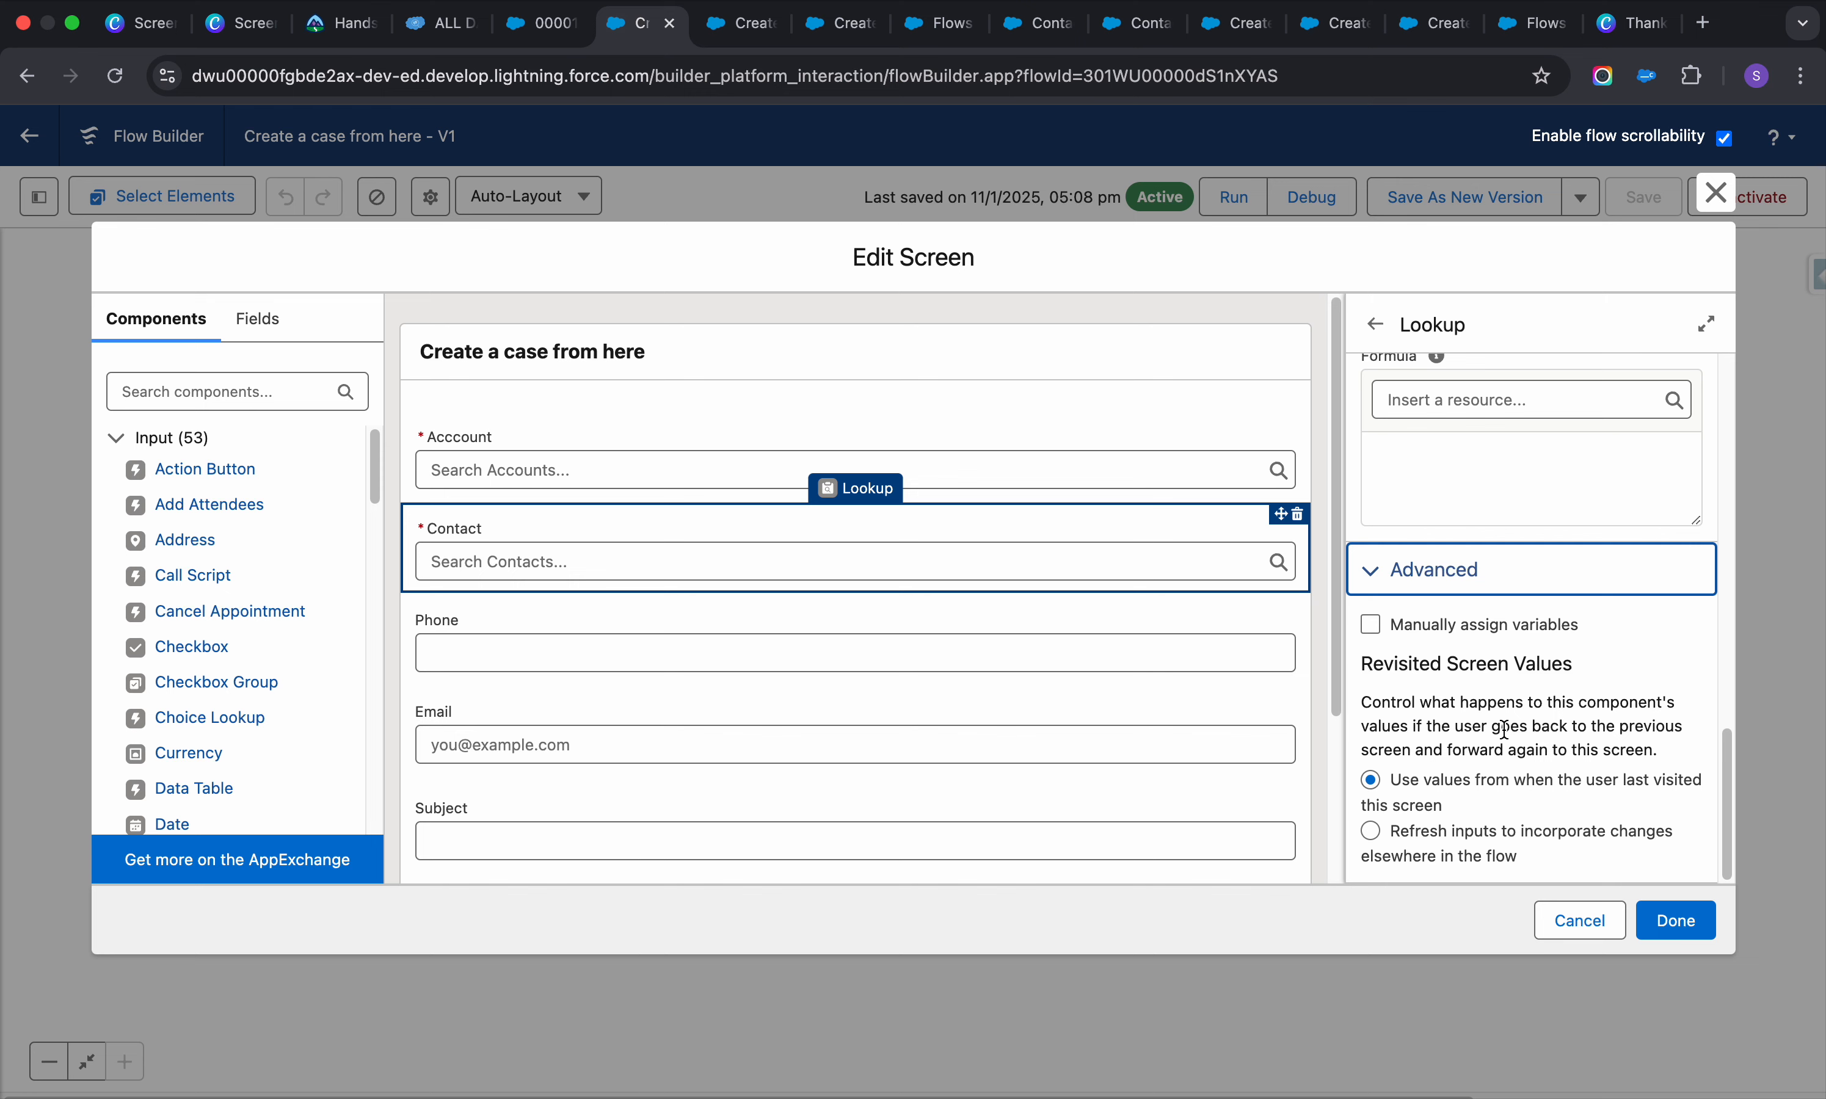
{"action": "scroll", "coordinate": [1504, 730], "scroll_direction": "up", "scroll_amount": 6}
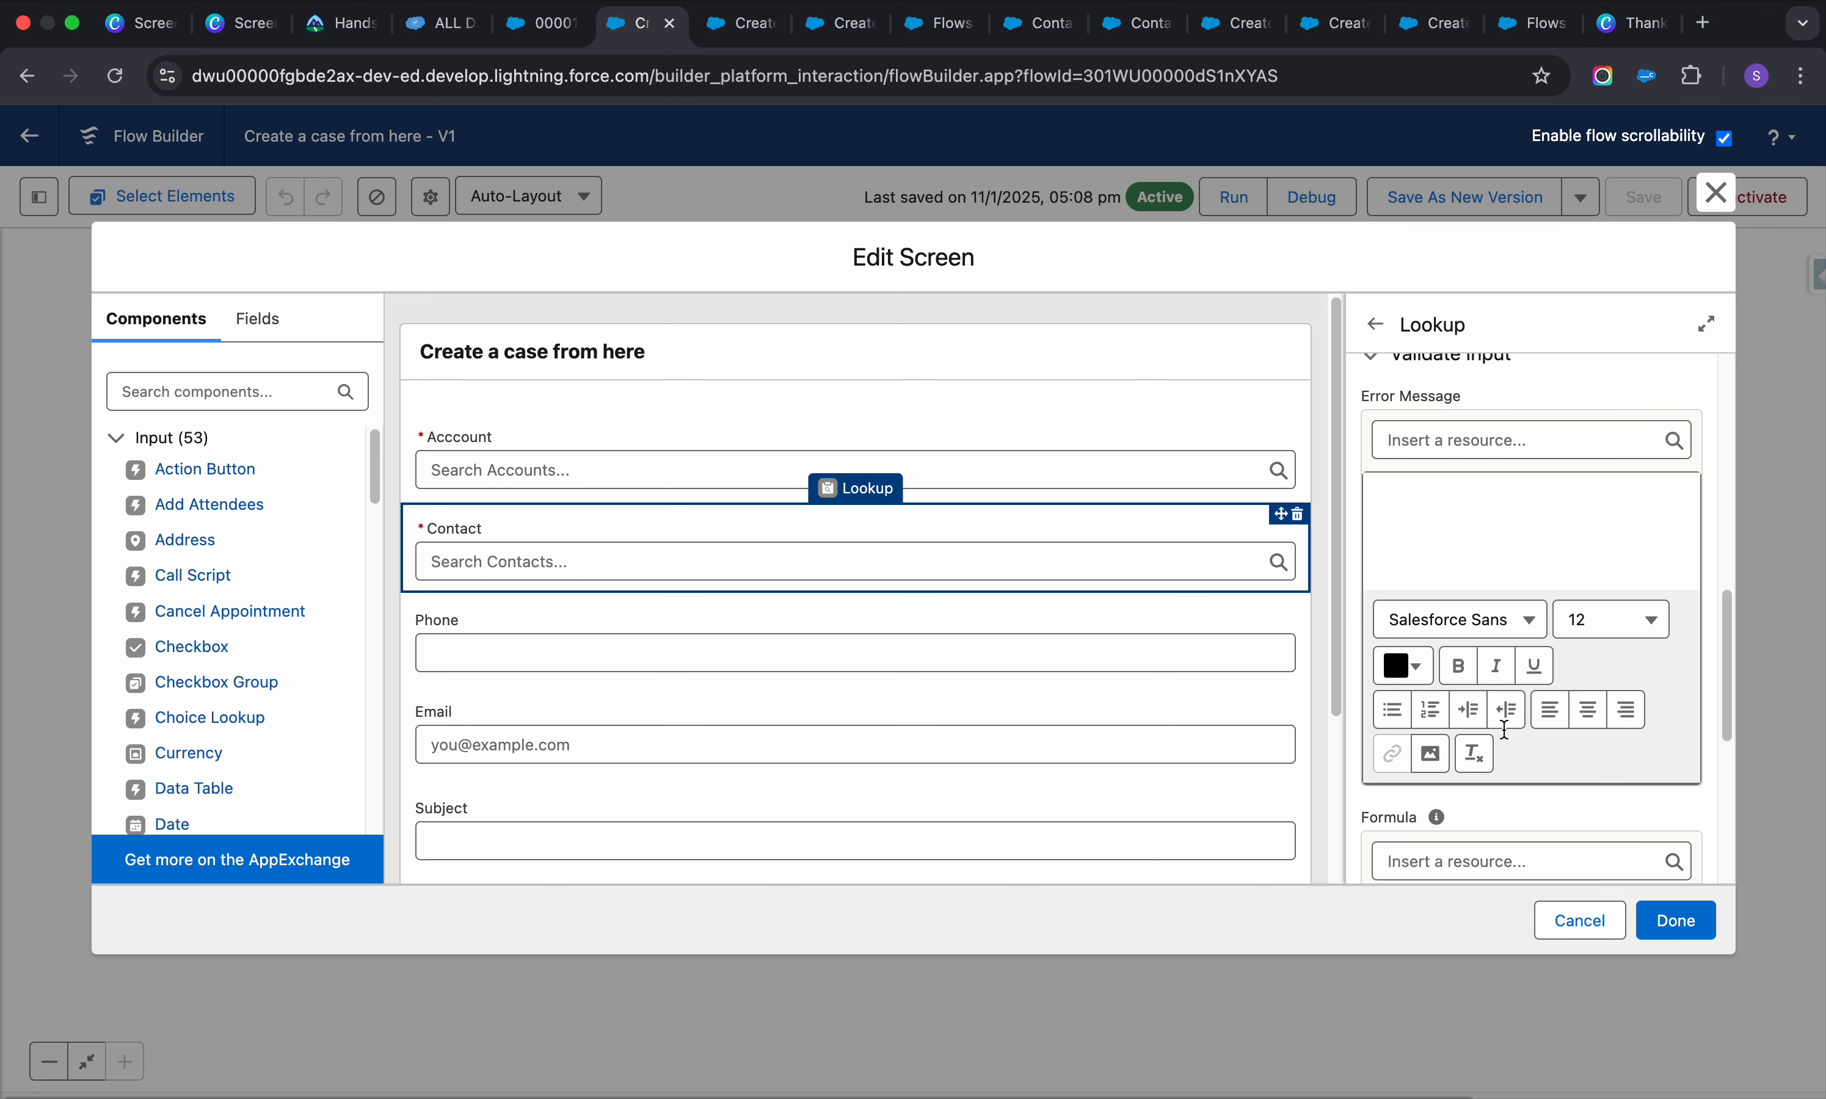
Try the Account component as the Record ID value, then clear it
{"action": "left_click", "coordinate": [1483, 514]}
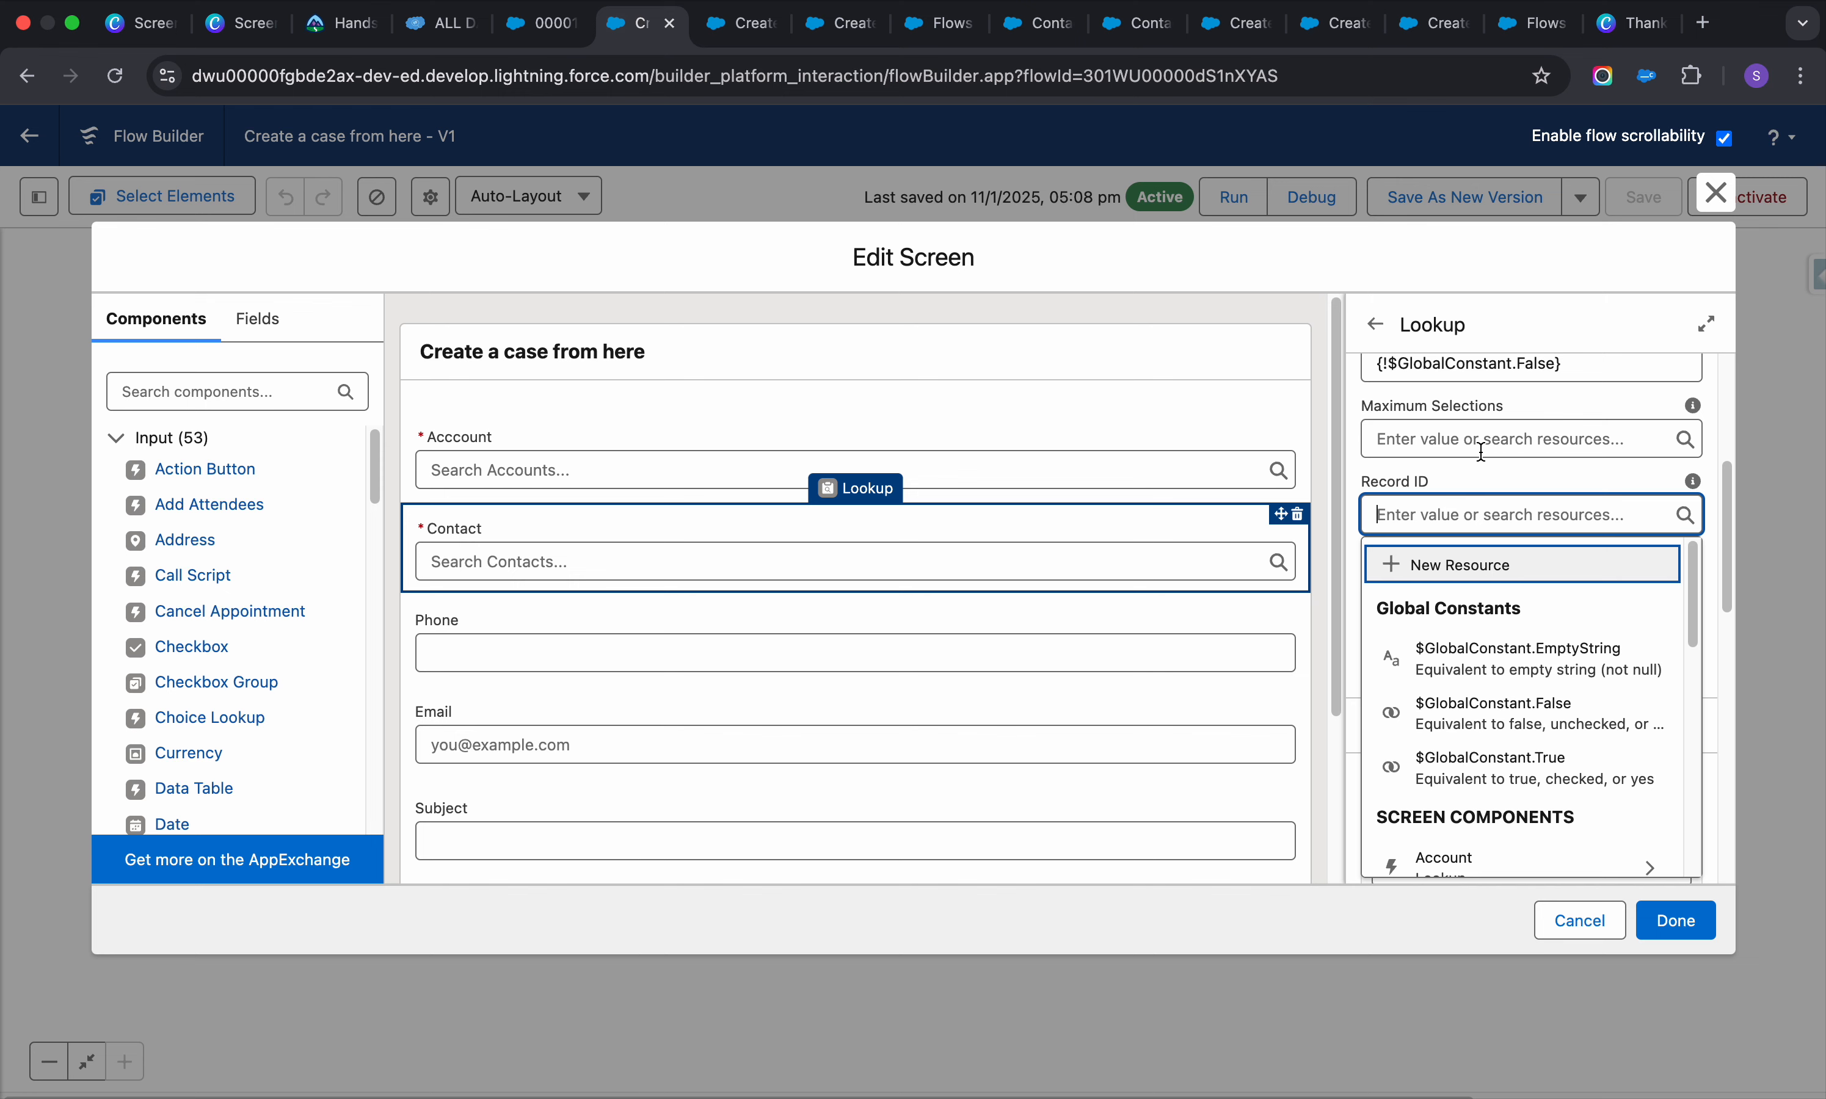
{"action": "scroll", "coordinate": [1512, 651], "scroll_direction": "down", "scroll_amount": 3}
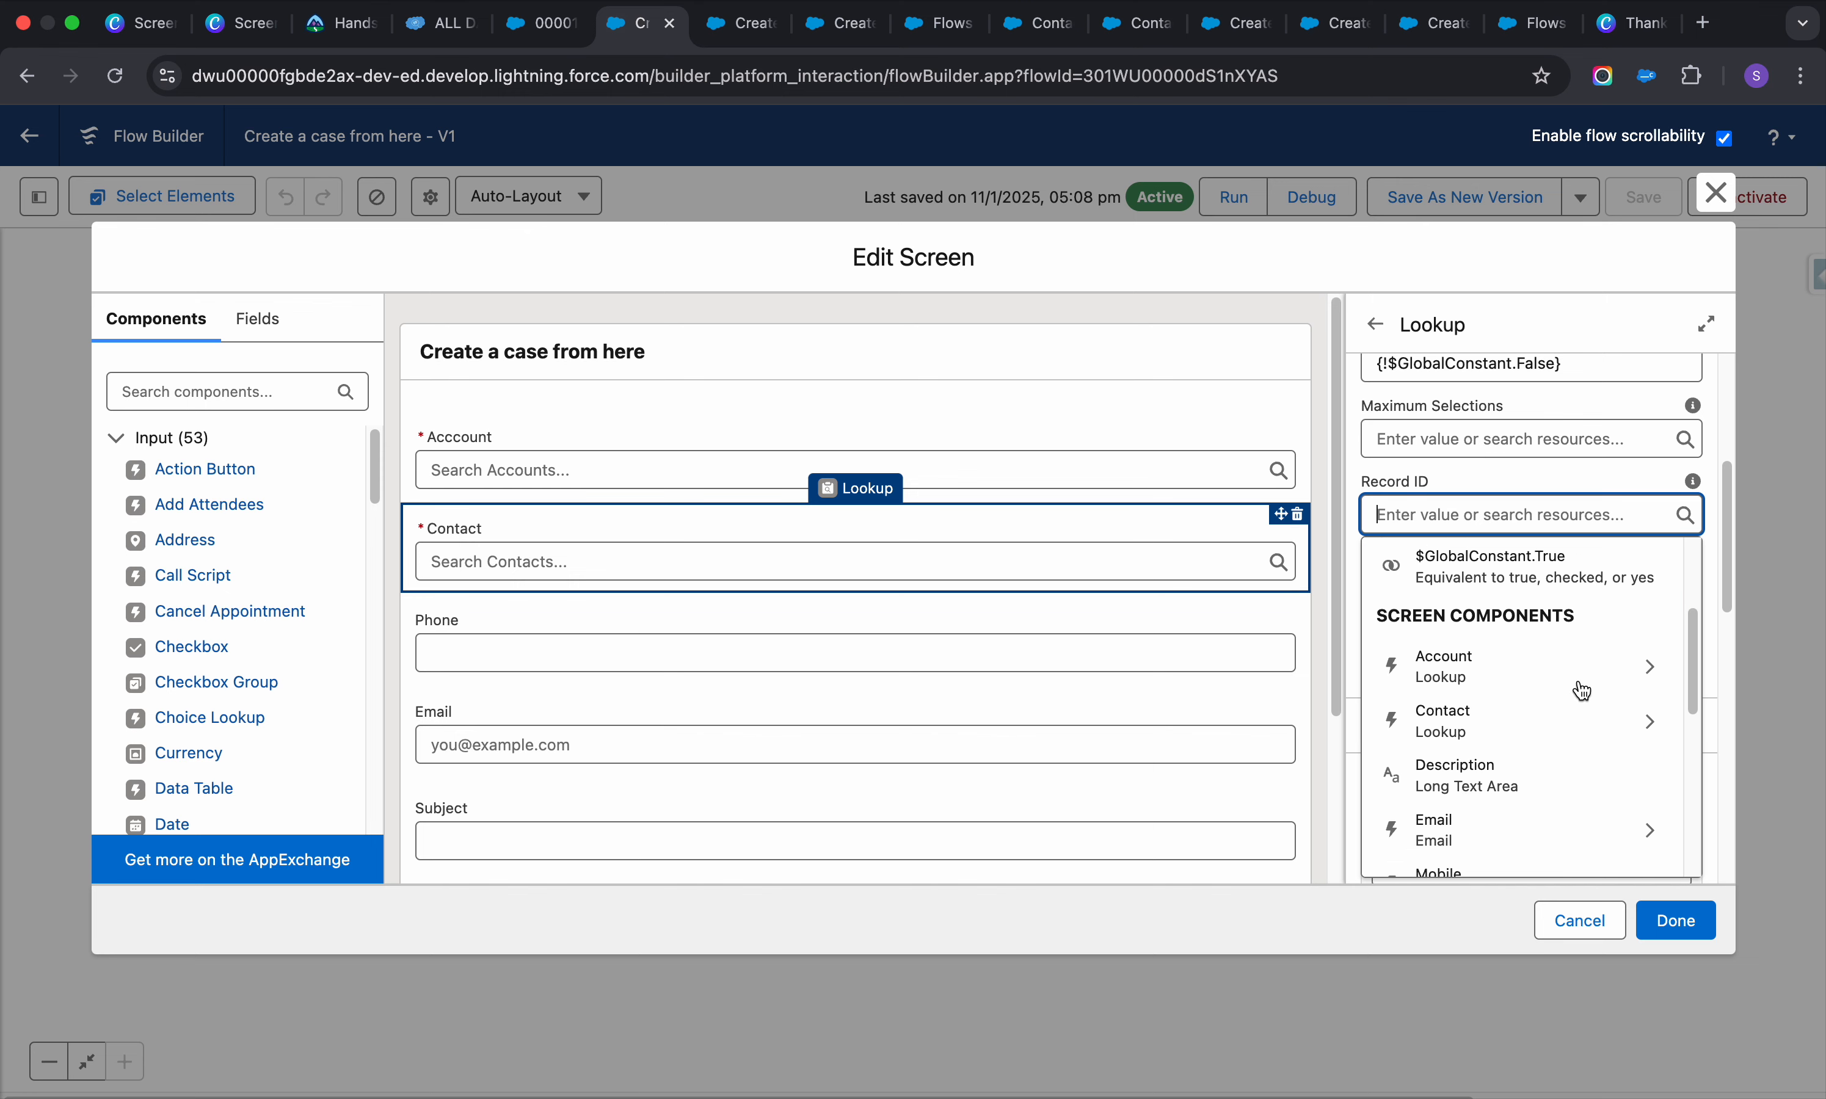
{"action": "left_click", "coordinate": [1510, 472]}
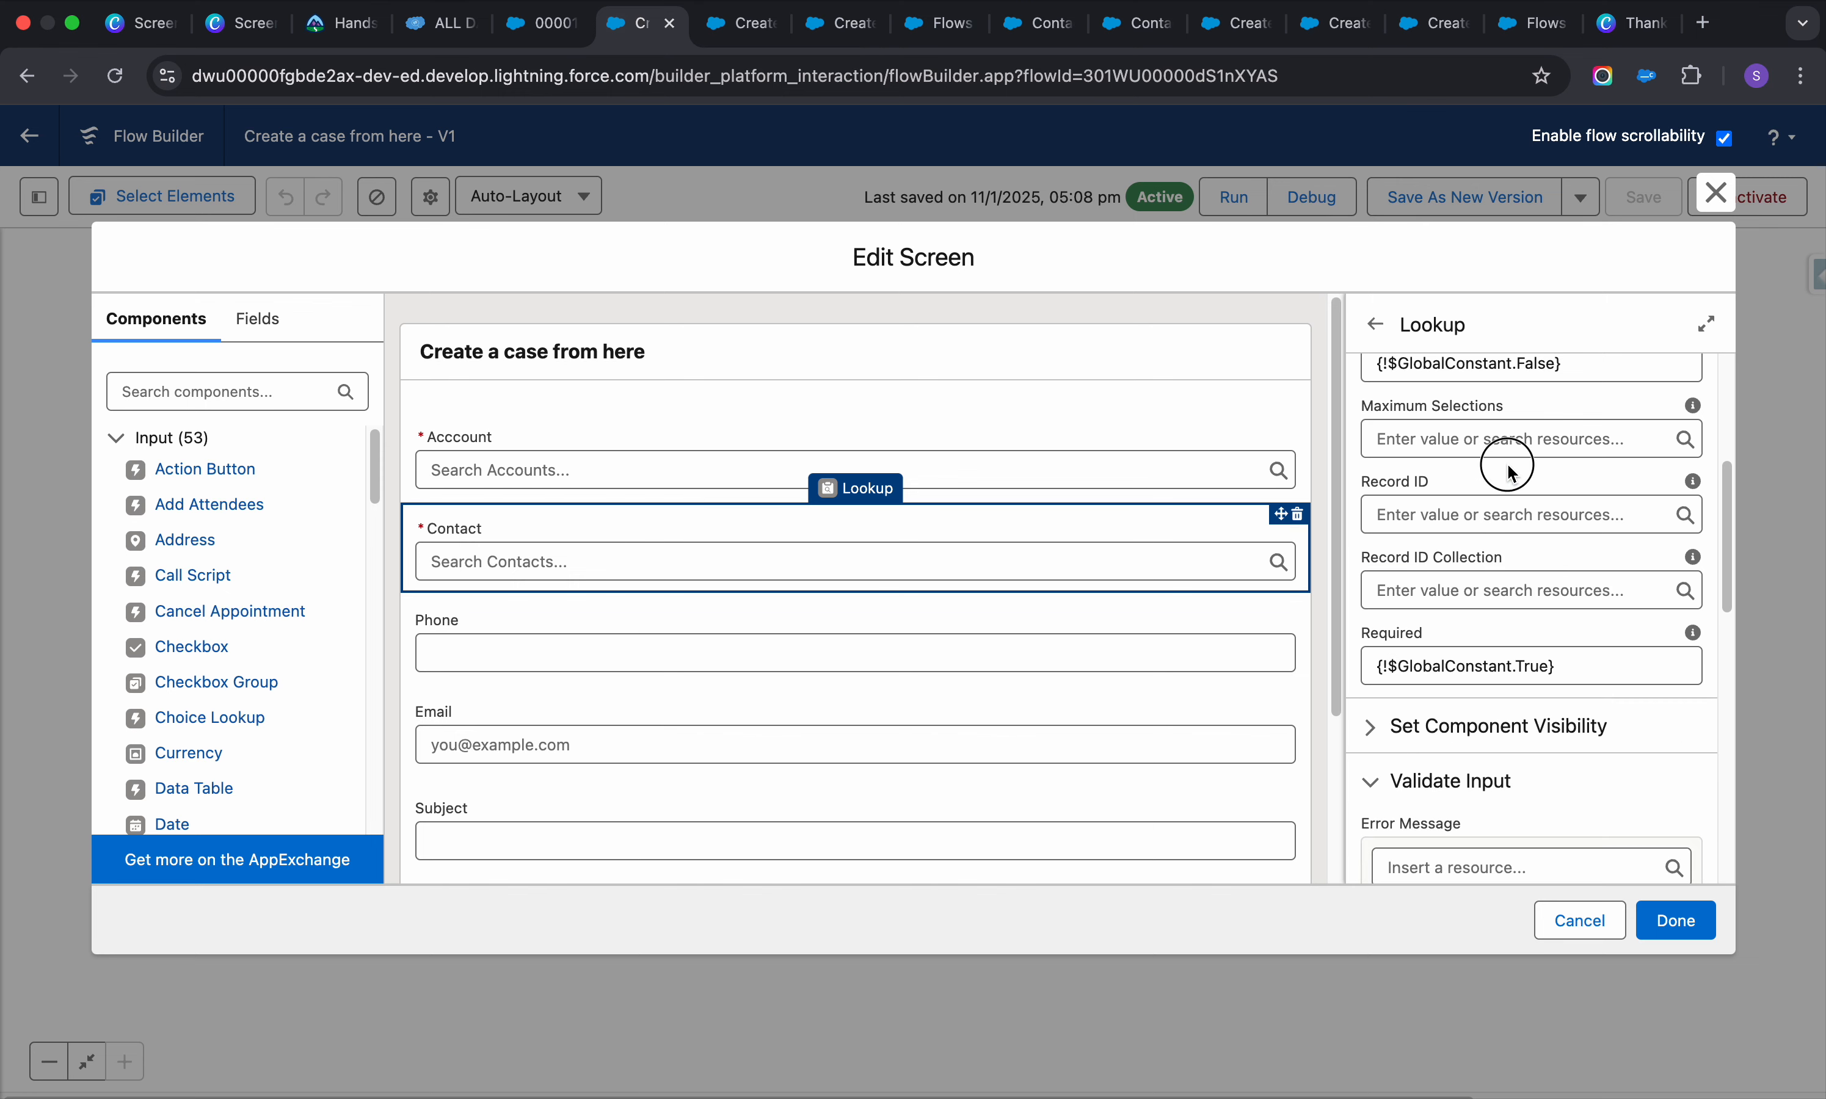
{"action": "left_click", "coordinate": [1493, 519]}
{"action": "scroll", "coordinate": [1601, 667], "scroll_direction": "down", "scroll_amount": 3}
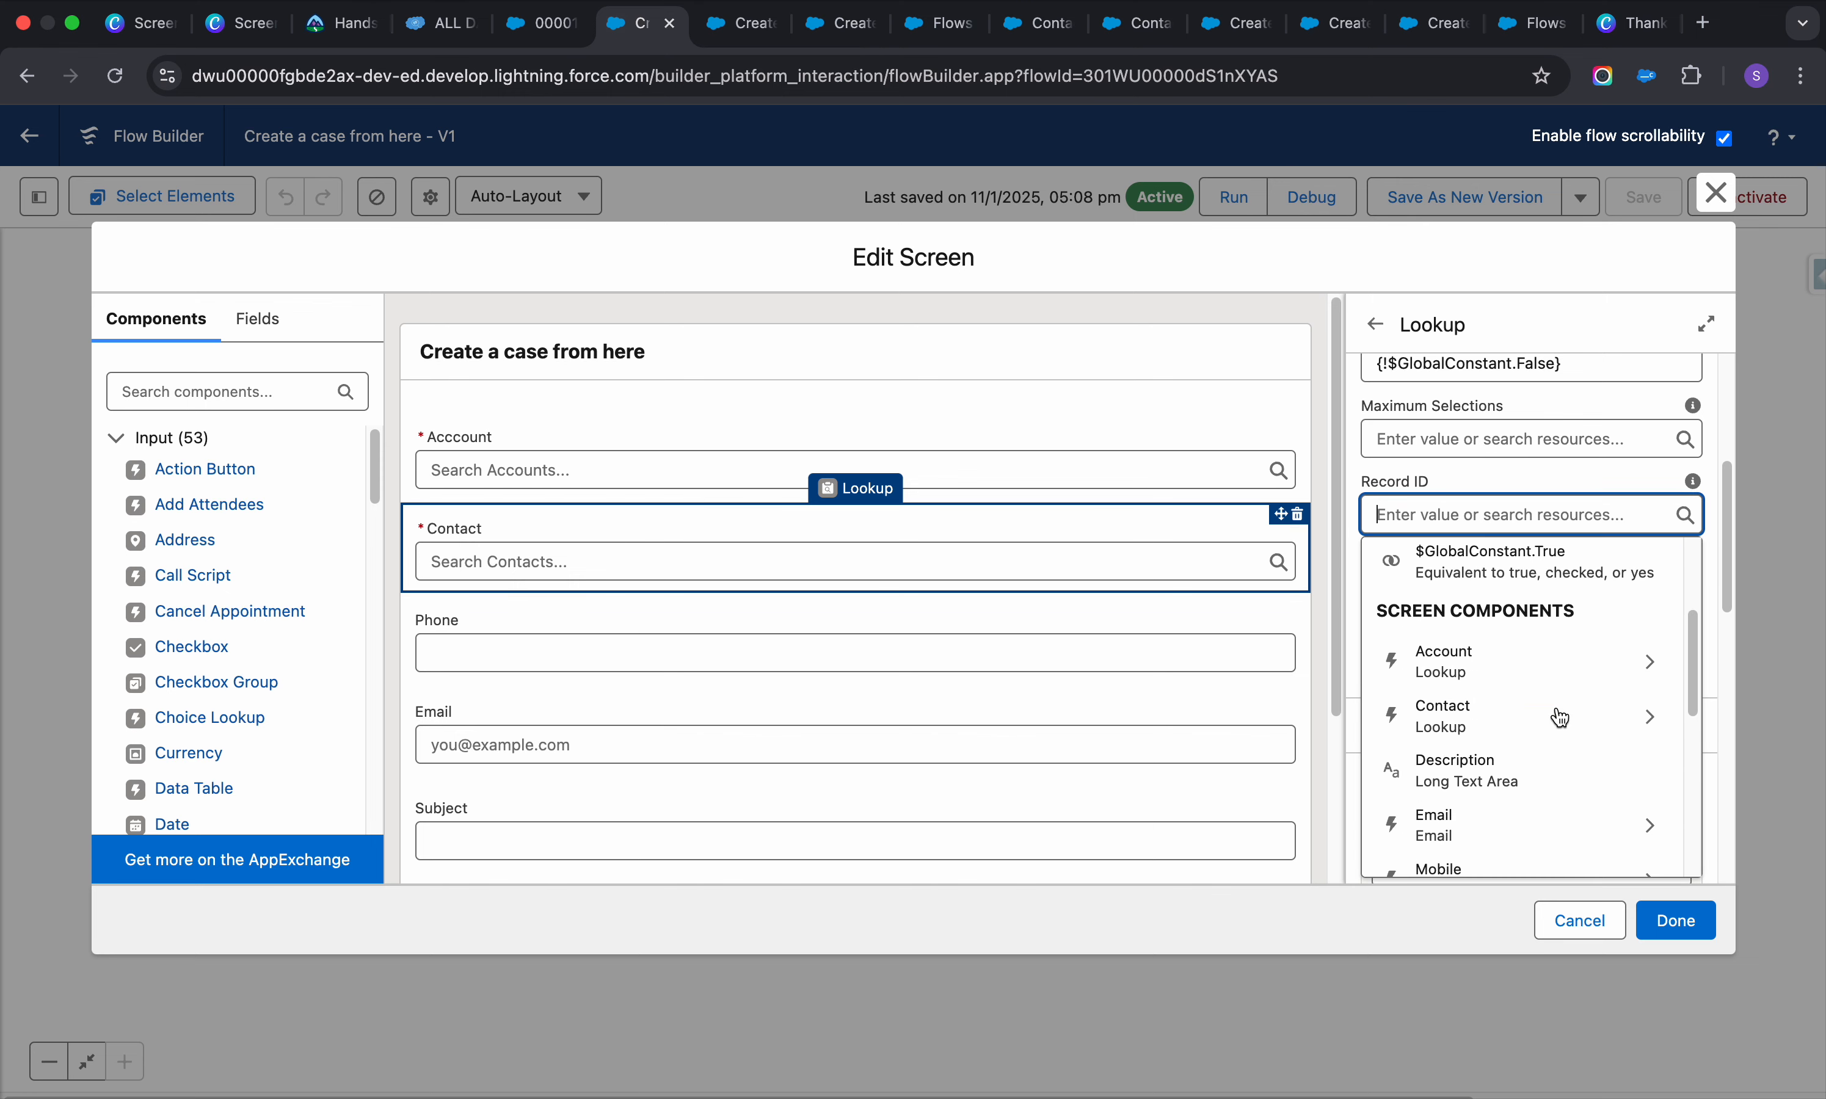
{"action": "left_click", "coordinate": [1654, 656]}
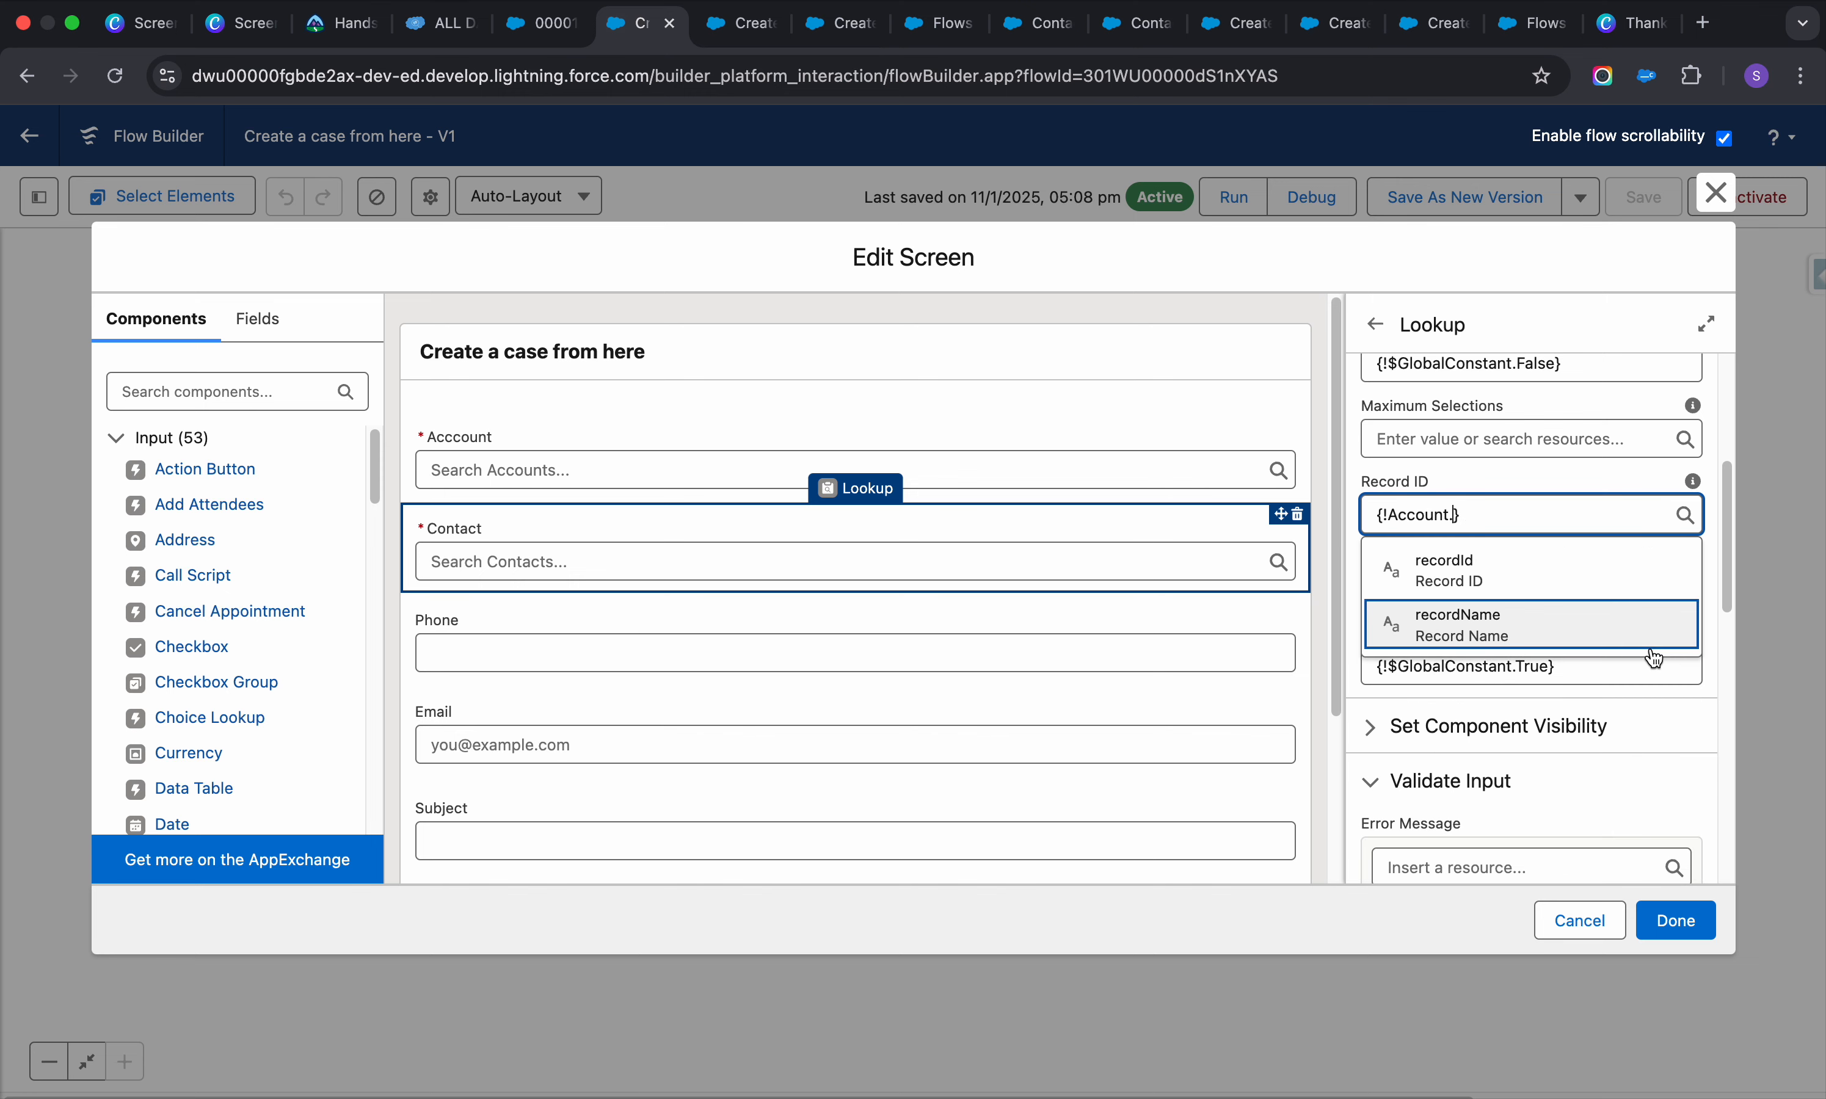
{"action": "triple_click", "coordinate": [1609, 507]}
{"action": "key", "text": "BackSpace"}
{"action": "left_click", "coordinate": [1607, 476]}
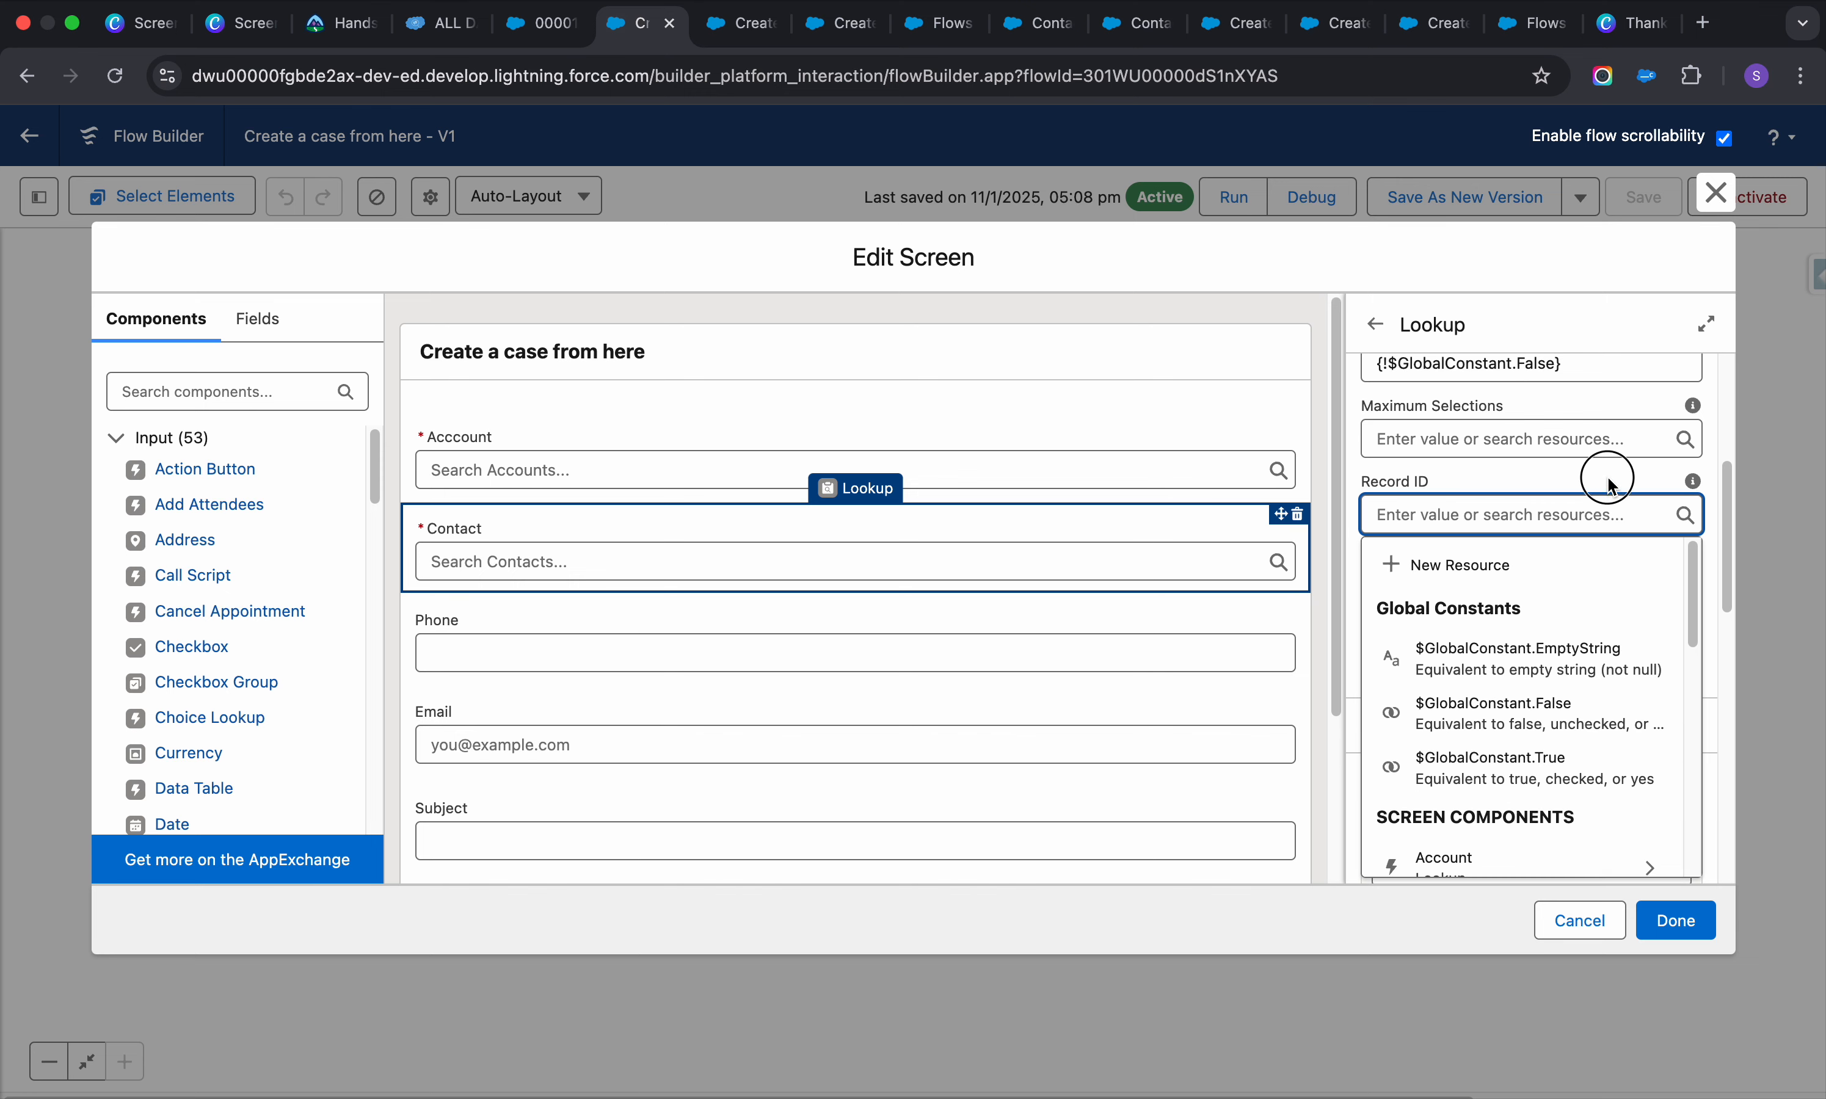
{"action": "mouse_move", "coordinate": [1698, 483]}
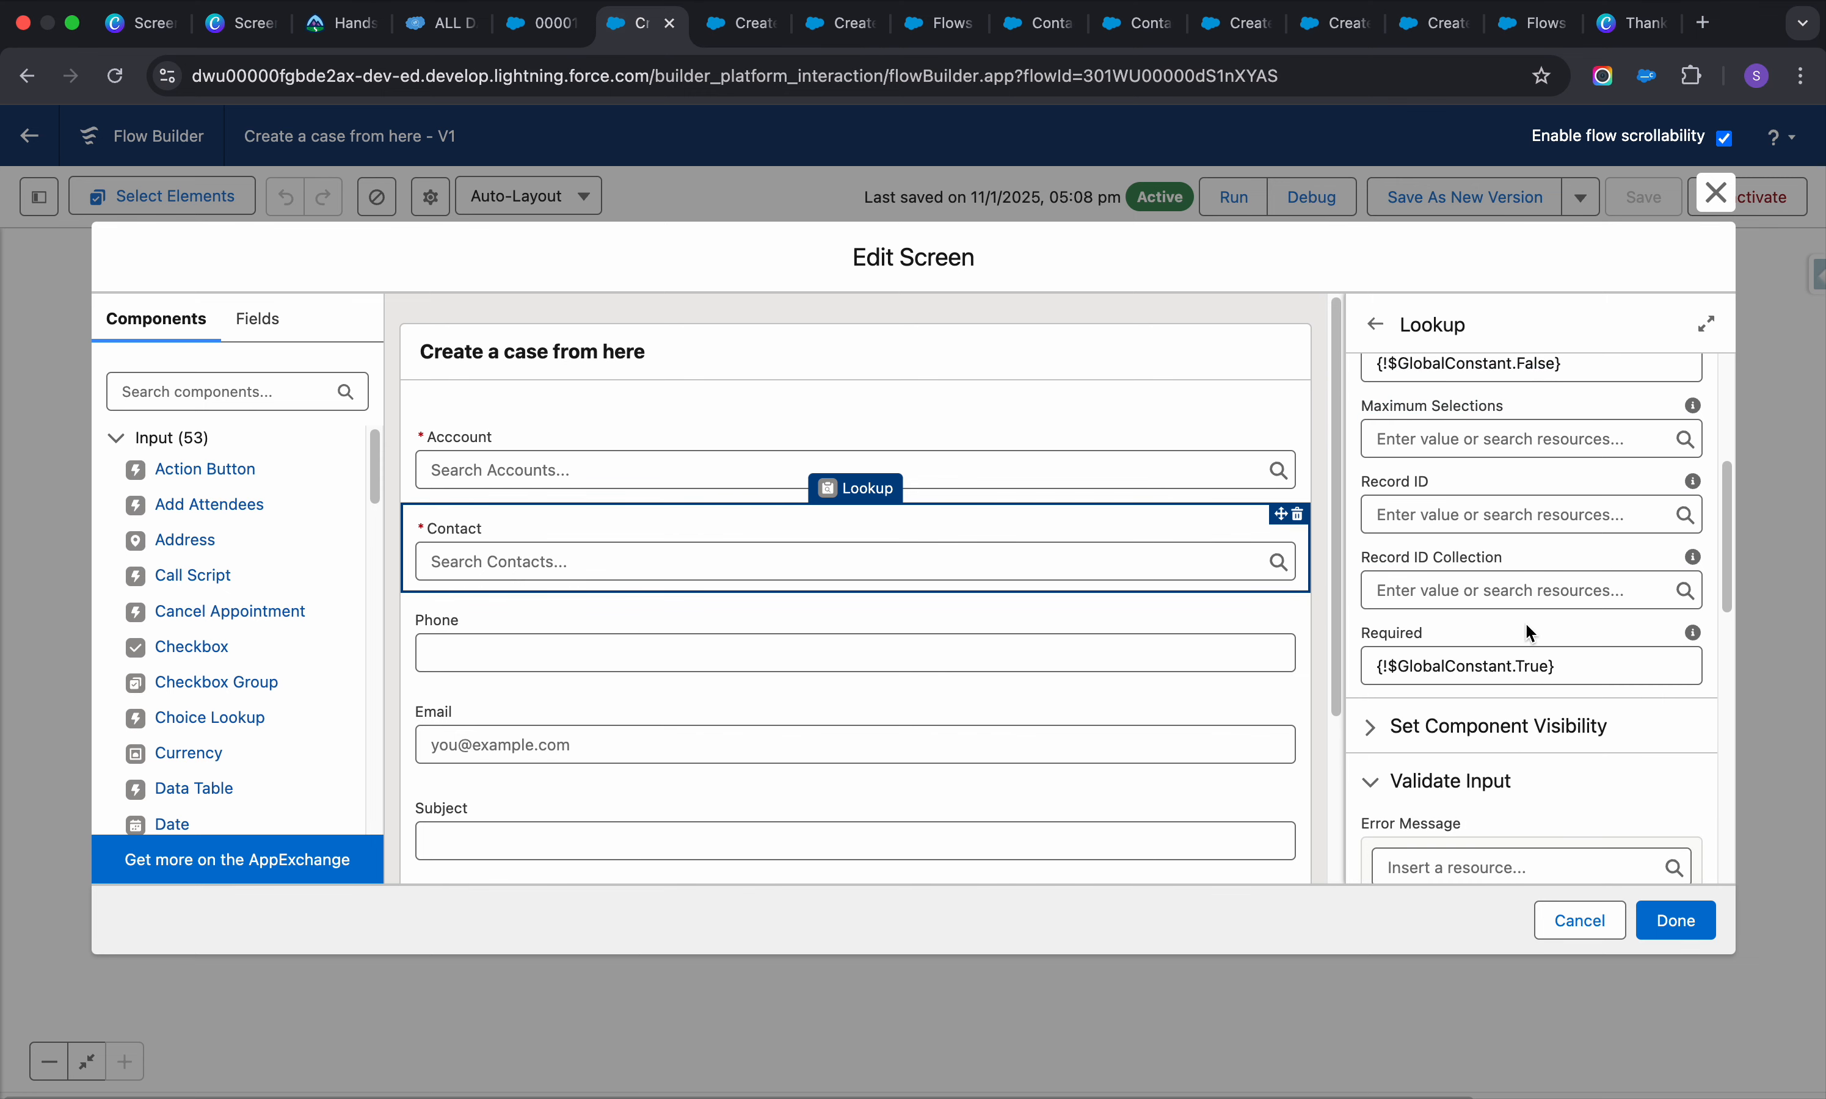
Insert a {!Contact.} reference into the Validate Input formula
{"action": "scroll", "coordinate": [1525, 622], "scroll_direction": "down", "scroll_amount": 3}
{"action": "scroll", "coordinate": [1525, 622], "scroll_direction": "up", "scroll_amount": 3}
{"action": "scroll", "coordinate": [1527, 623], "scroll_direction": "down", "scroll_amount": 1}
{"action": "scroll", "coordinate": [1527, 623], "scroll_direction": "down", "scroll_amount": 1}
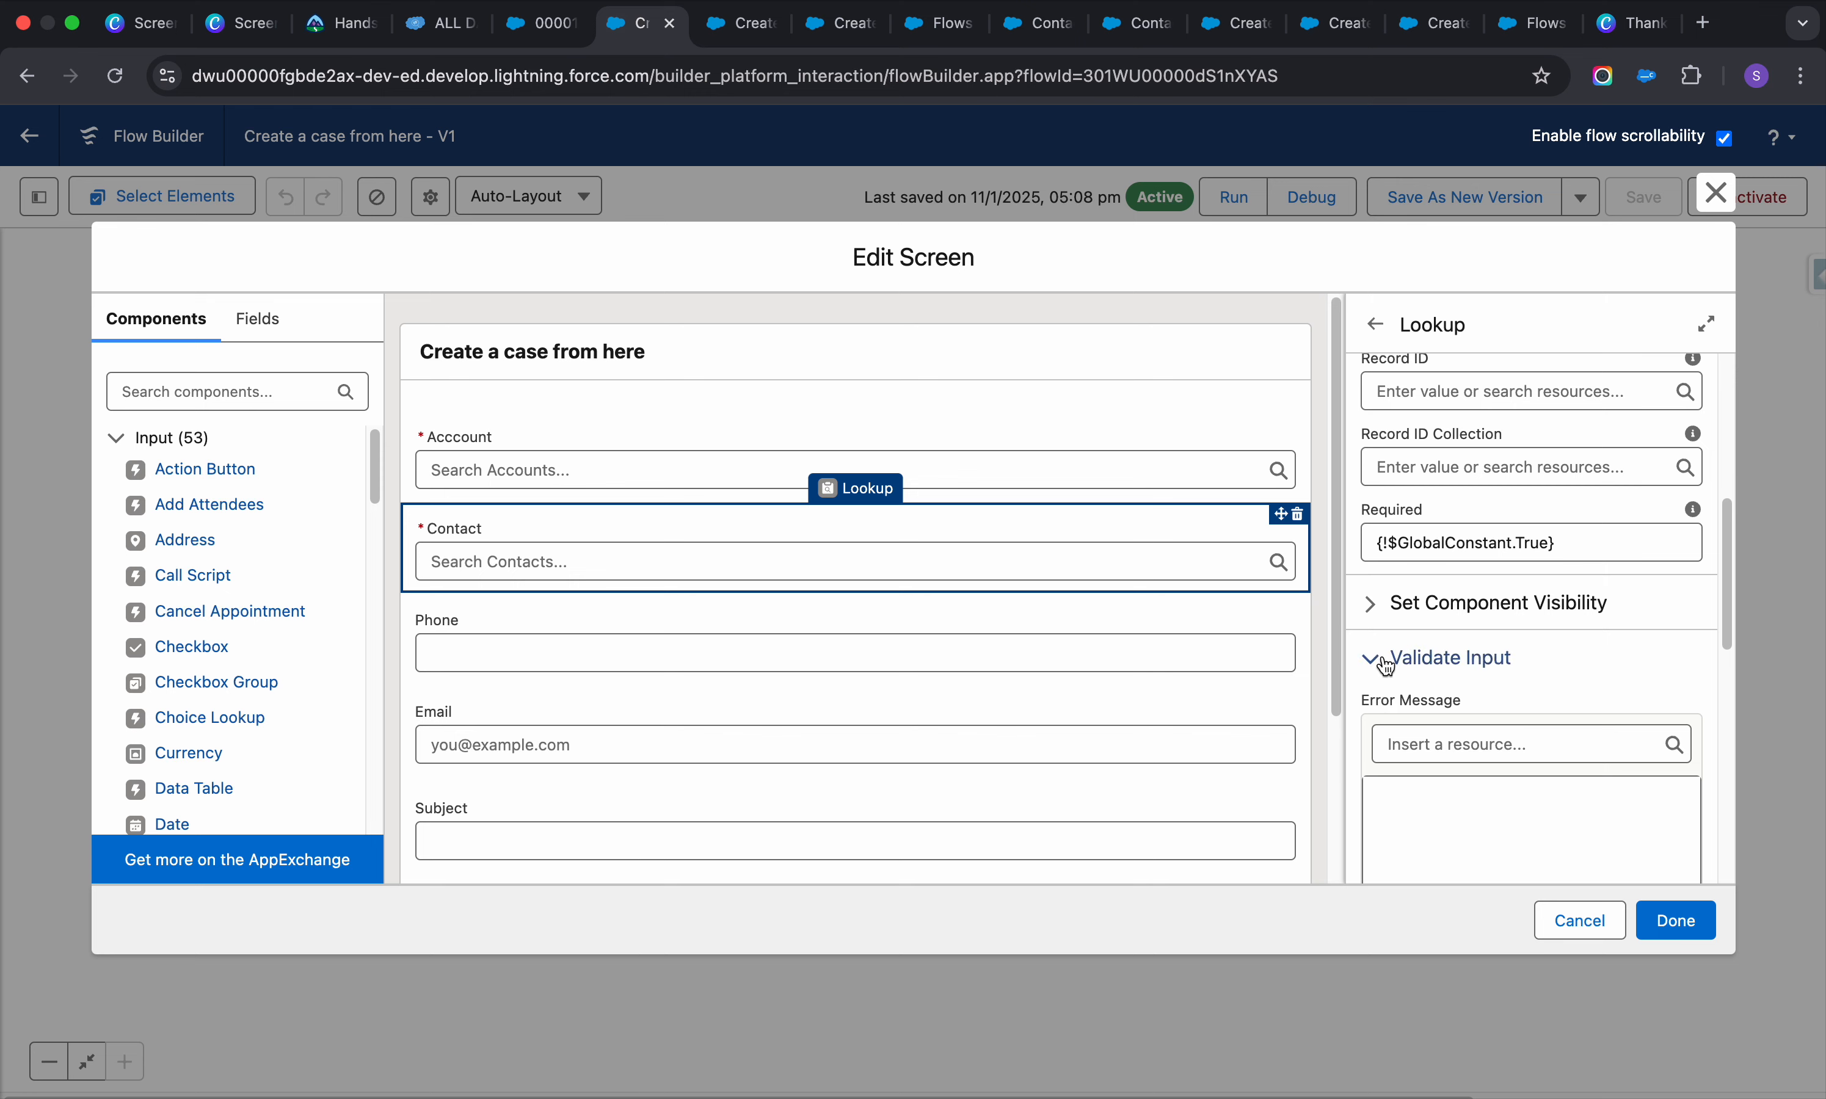
{"action": "scroll", "coordinate": [1385, 667], "scroll_direction": "down", "scroll_amount": 5}
{"action": "scroll", "coordinate": [1423, 563], "scroll_direction": "up", "scroll_amount": 3}
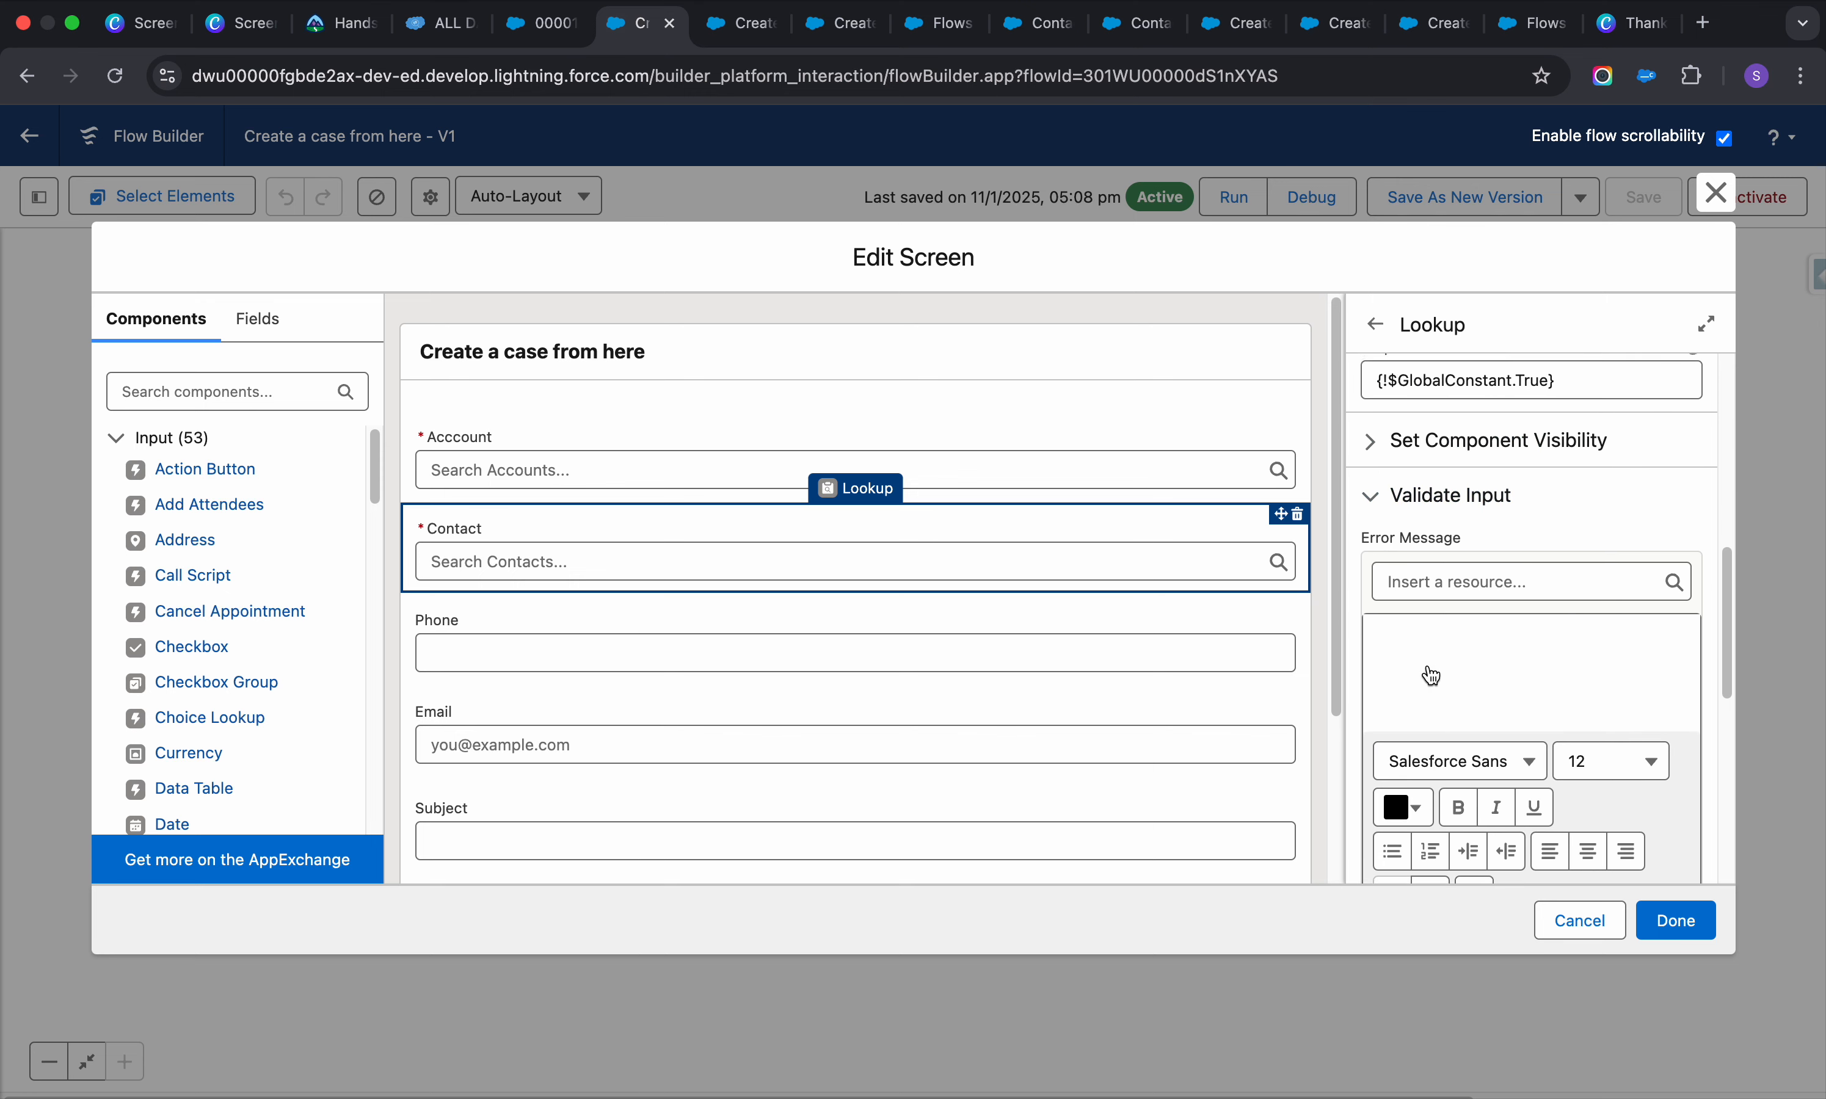
{"action": "left_click", "coordinate": [1369, 515]}
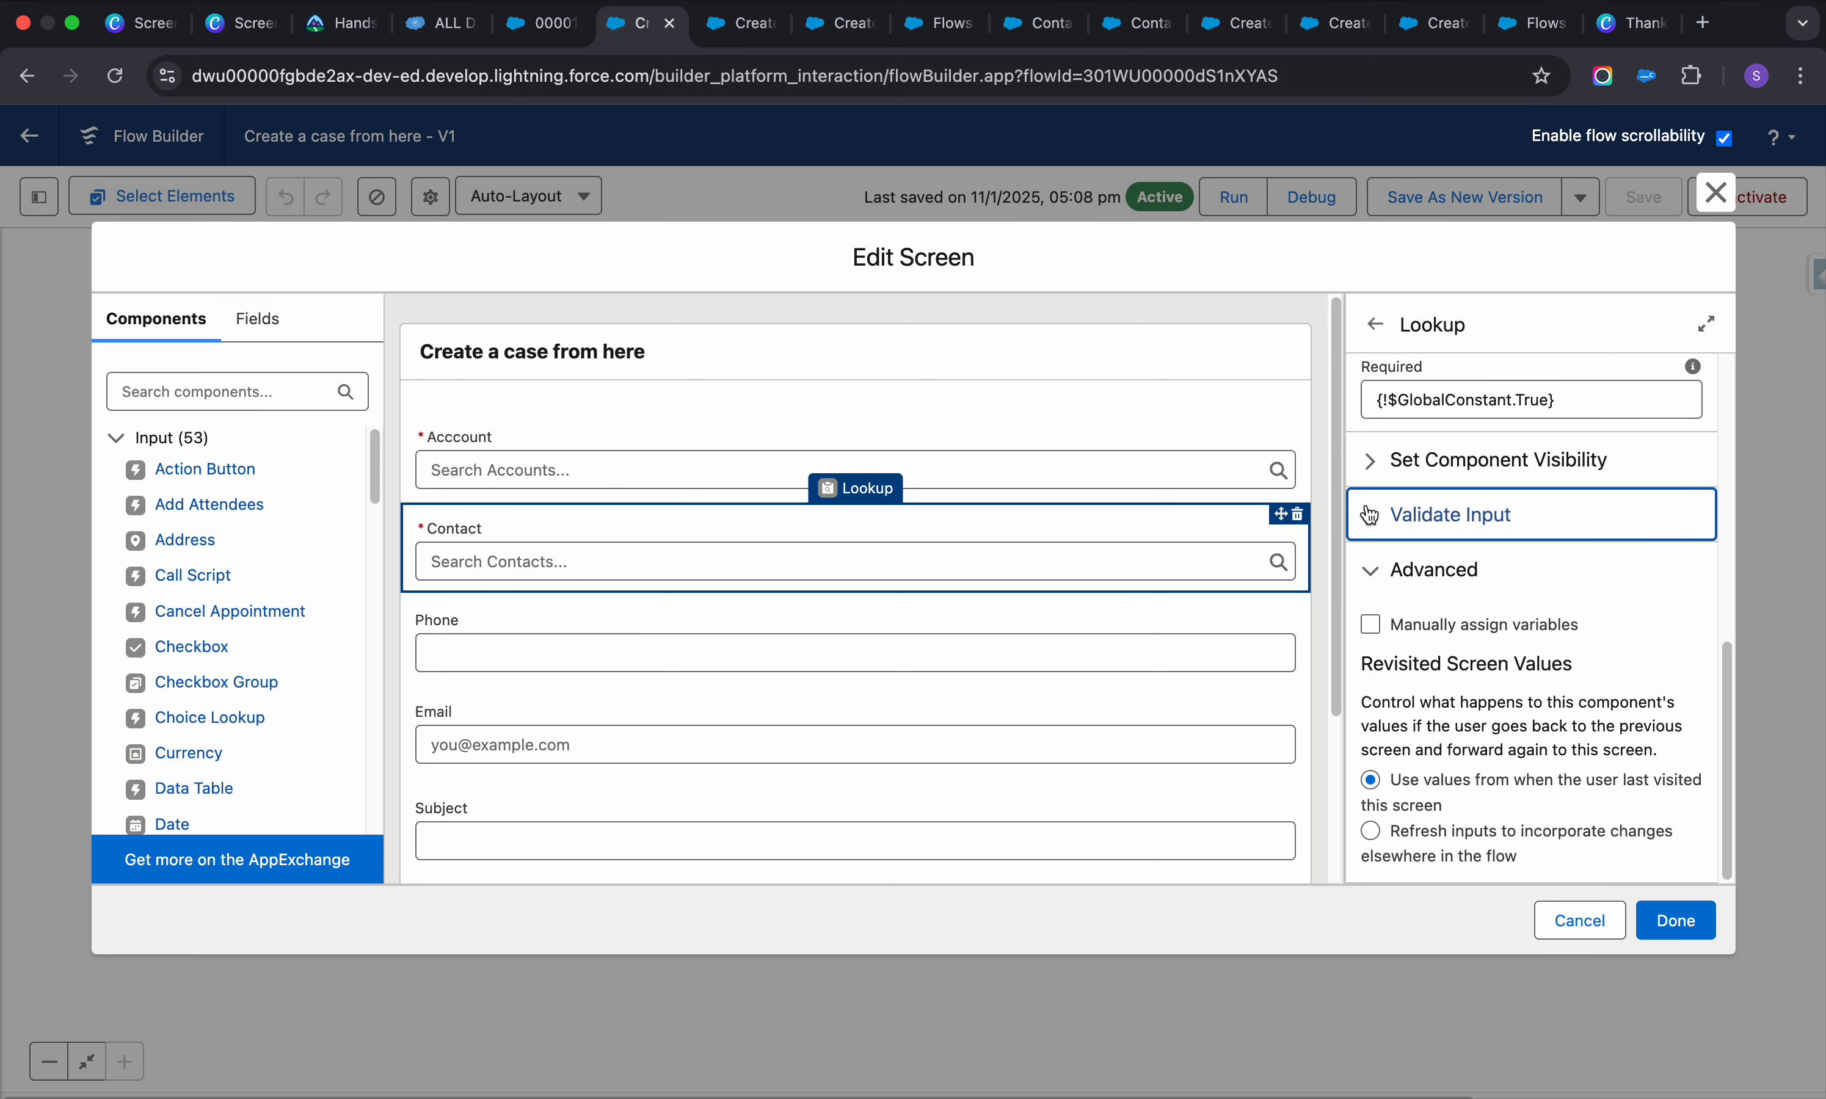
{"action": "left_click", "coordinate": [1370, 515]}
{"action": "scroll", "coordinate": [1465, 655], "scroll_direction": "down", "scroll_amount": 3}
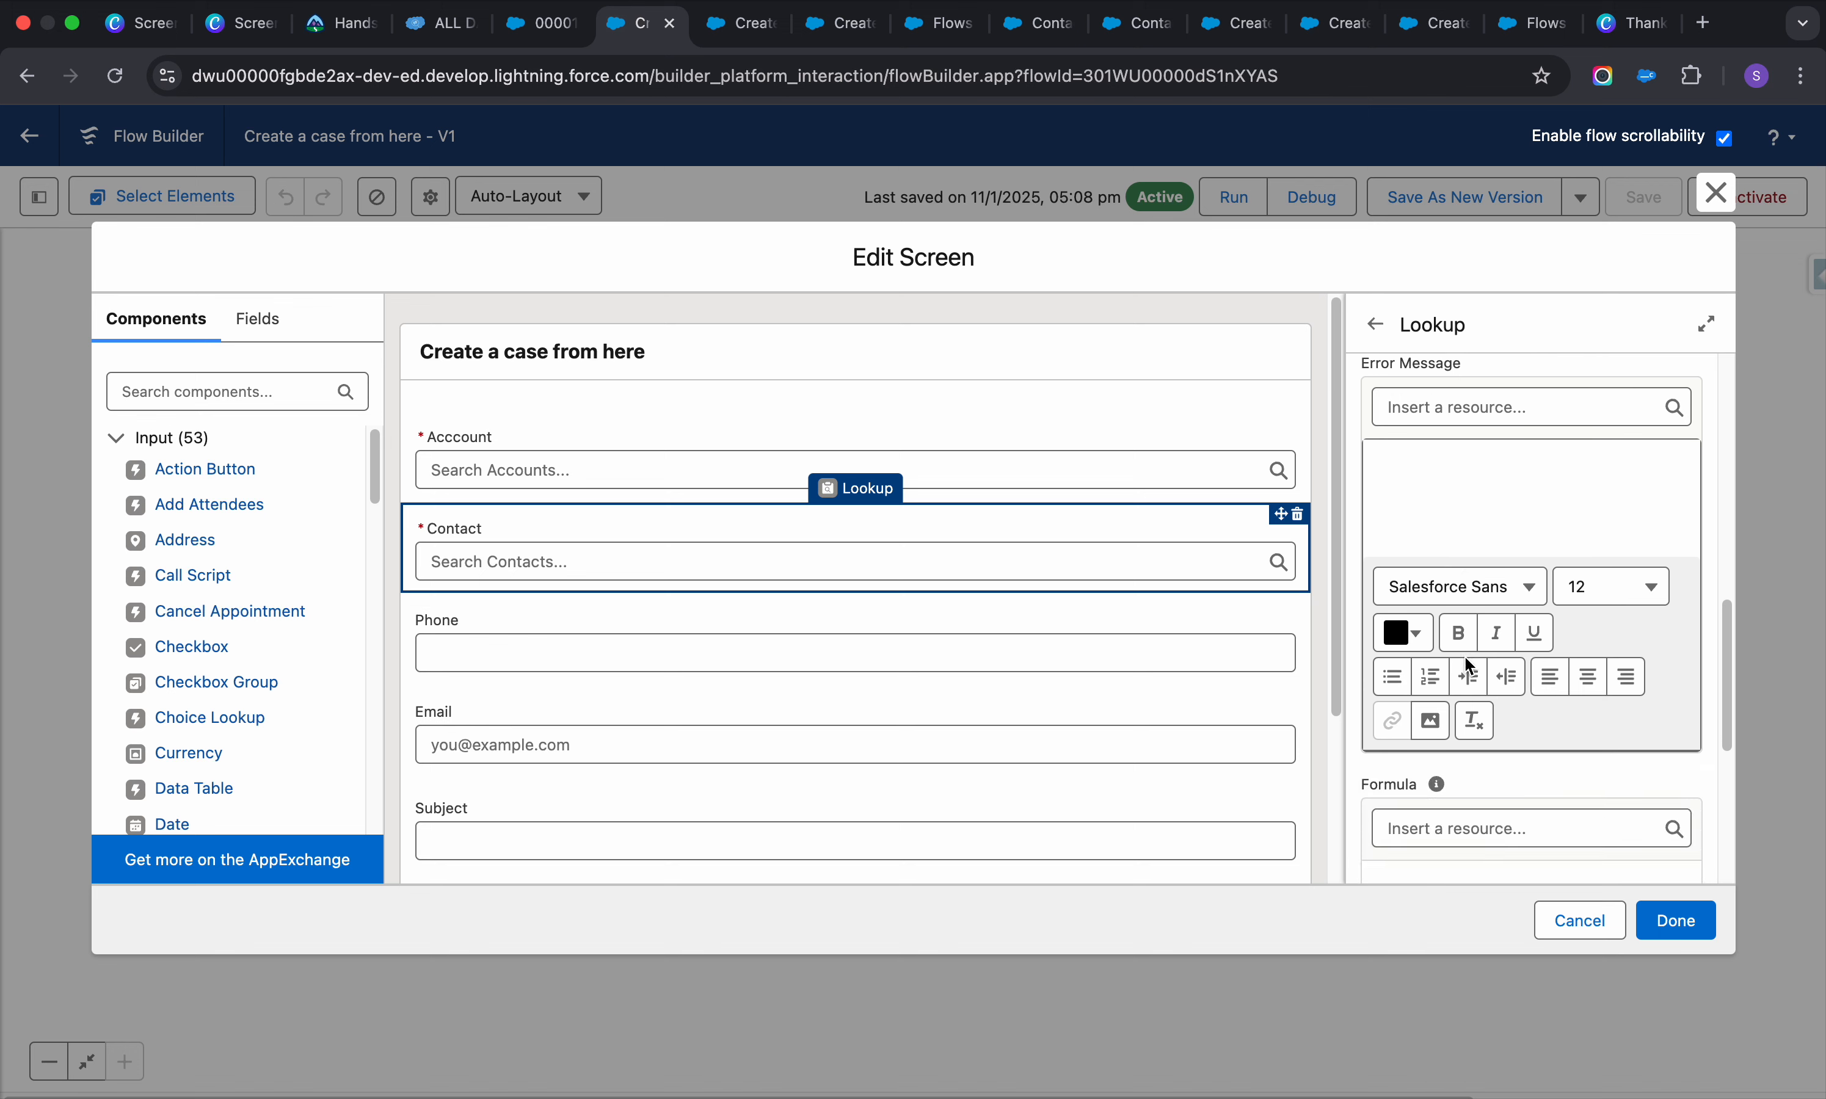
{"action": "scroll", "coordinate": [1464, 654], "scroll_direction": "down", "scroll_amount": 2}
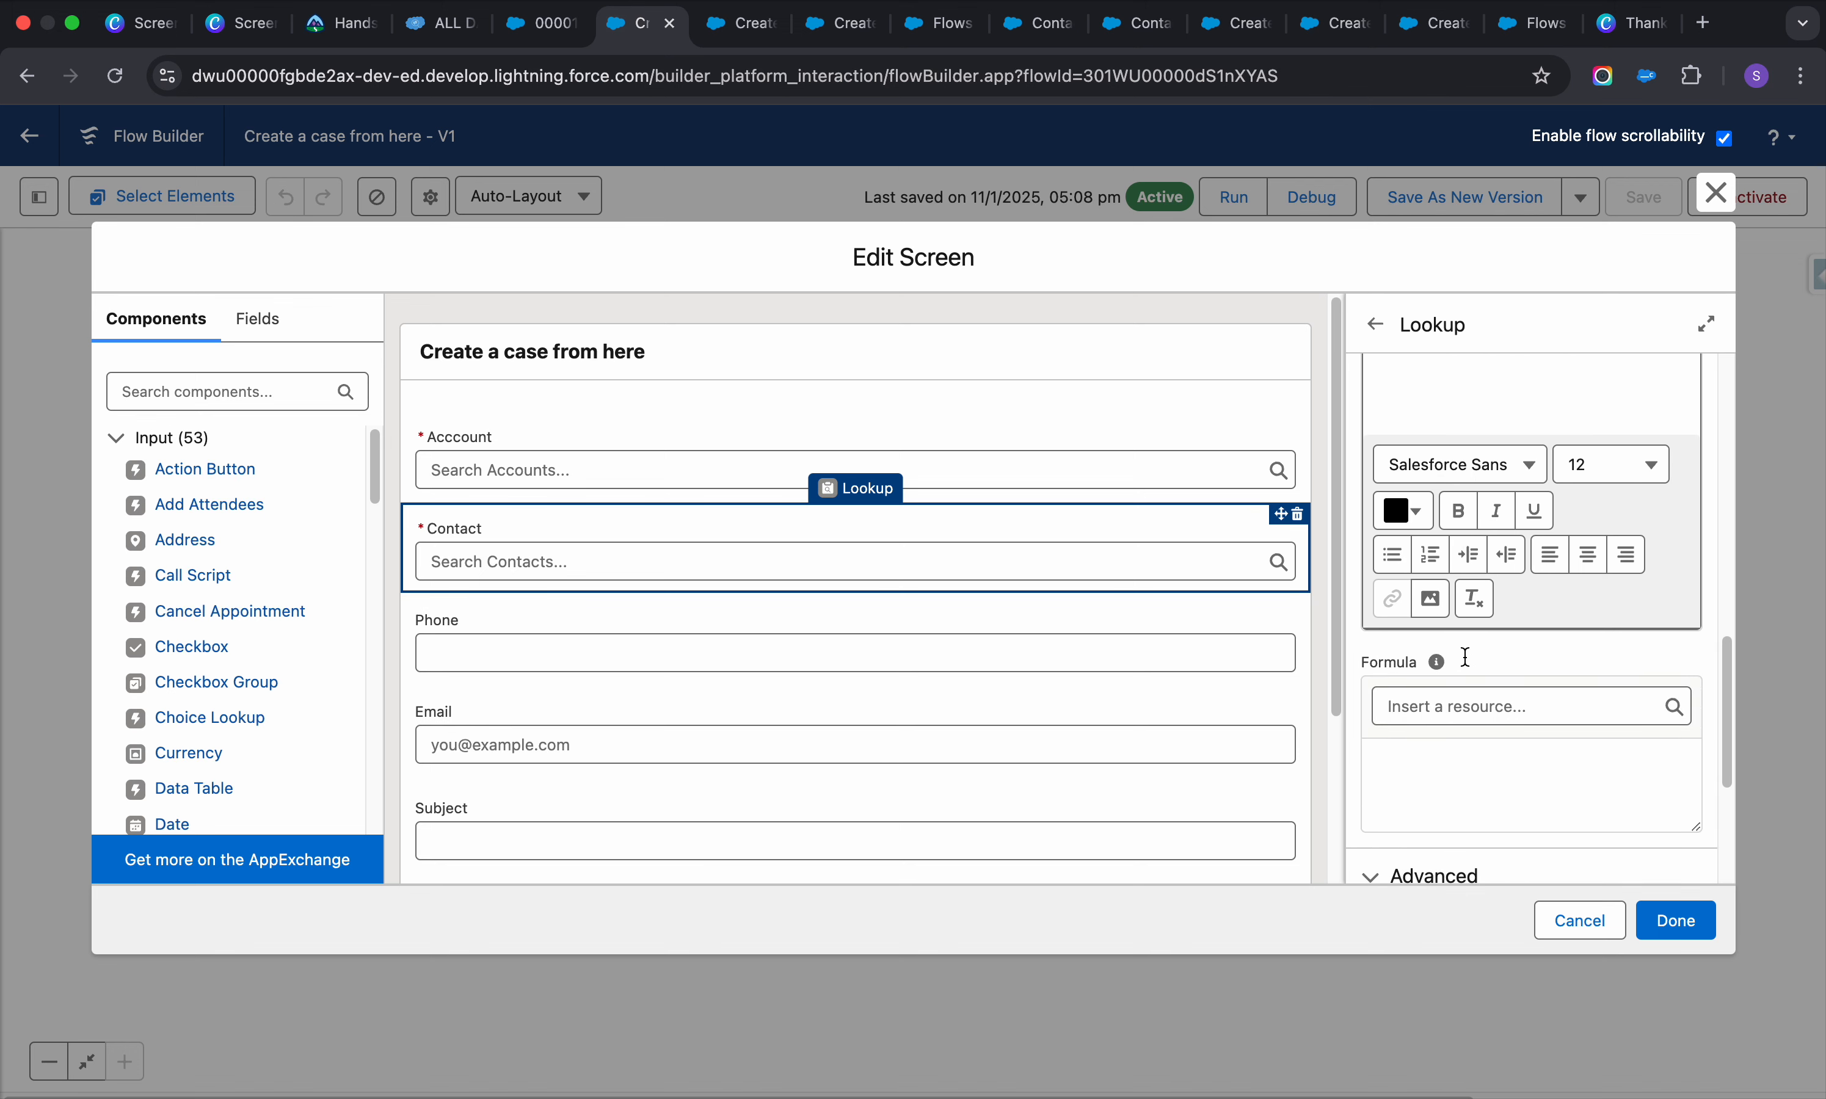
{"action": "left_click", "coordinate": [1483, 682]}
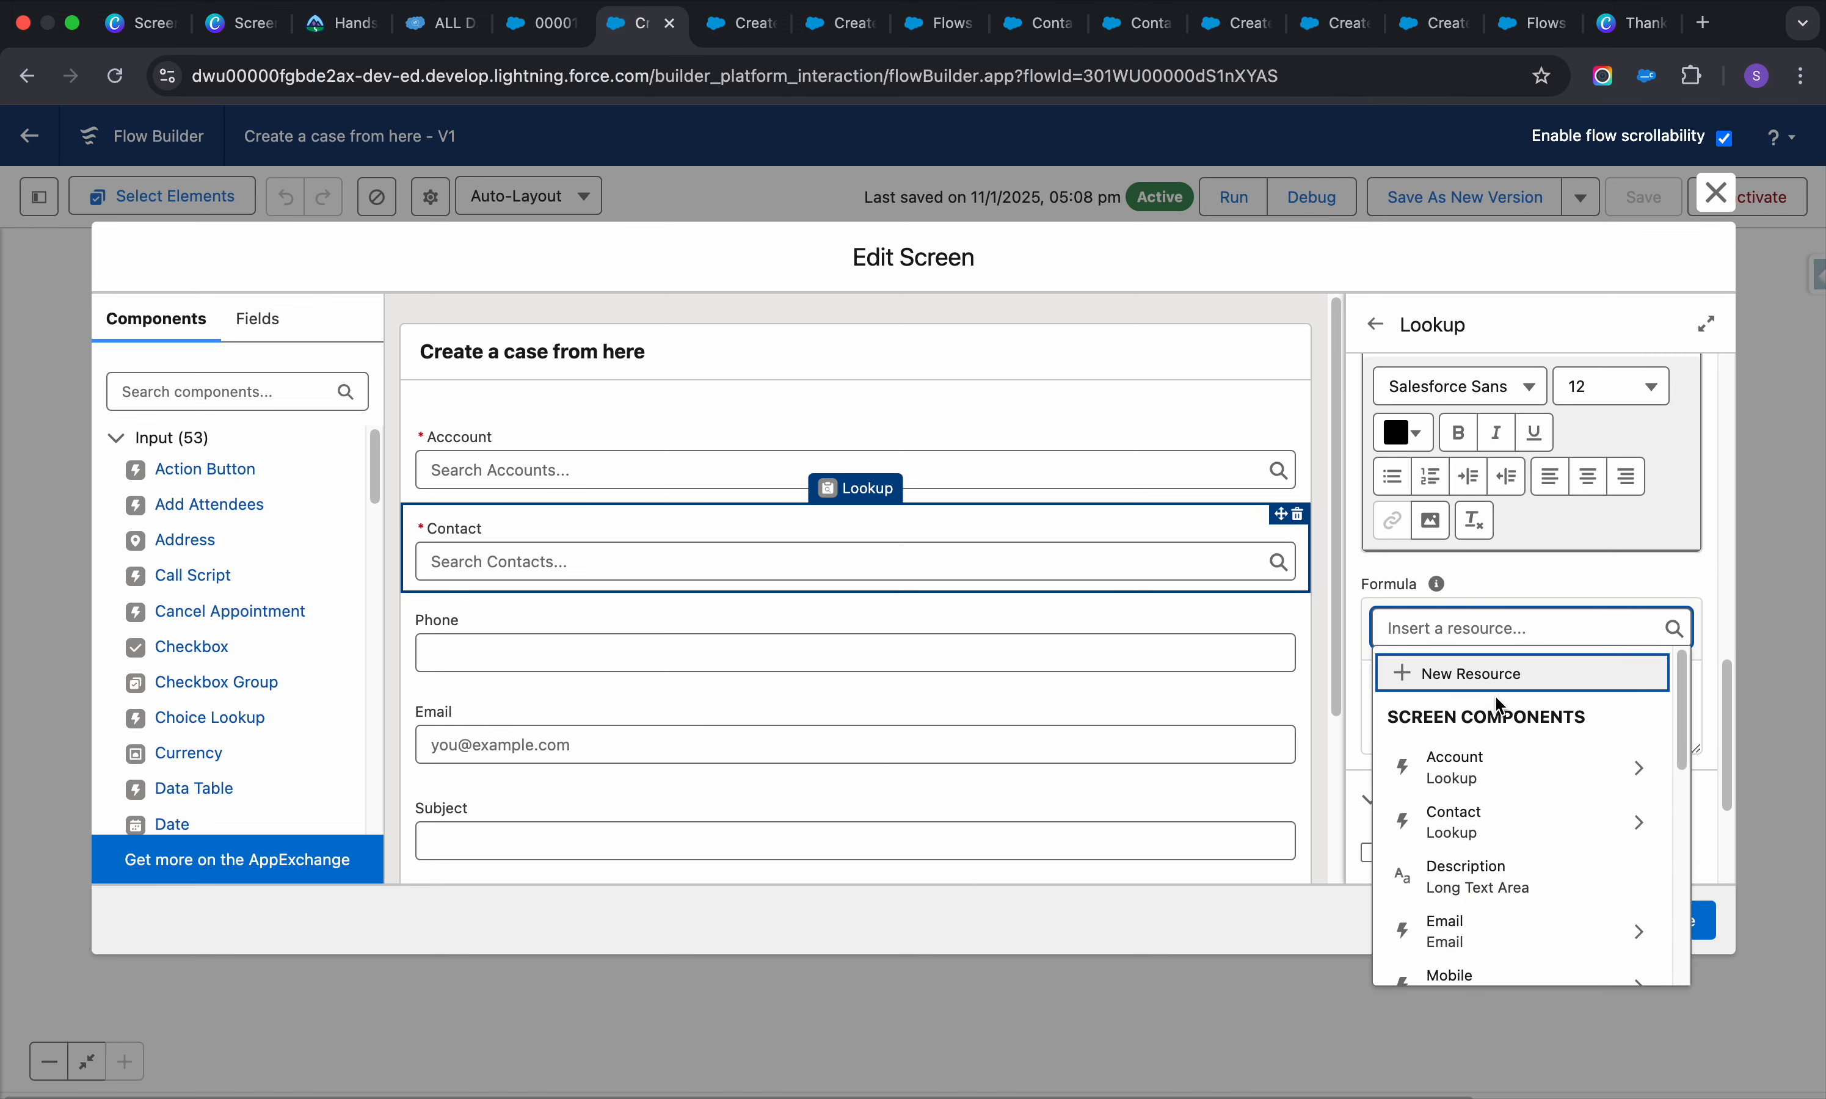
{"action": "left_click", "coordinate": [1644, 828]}
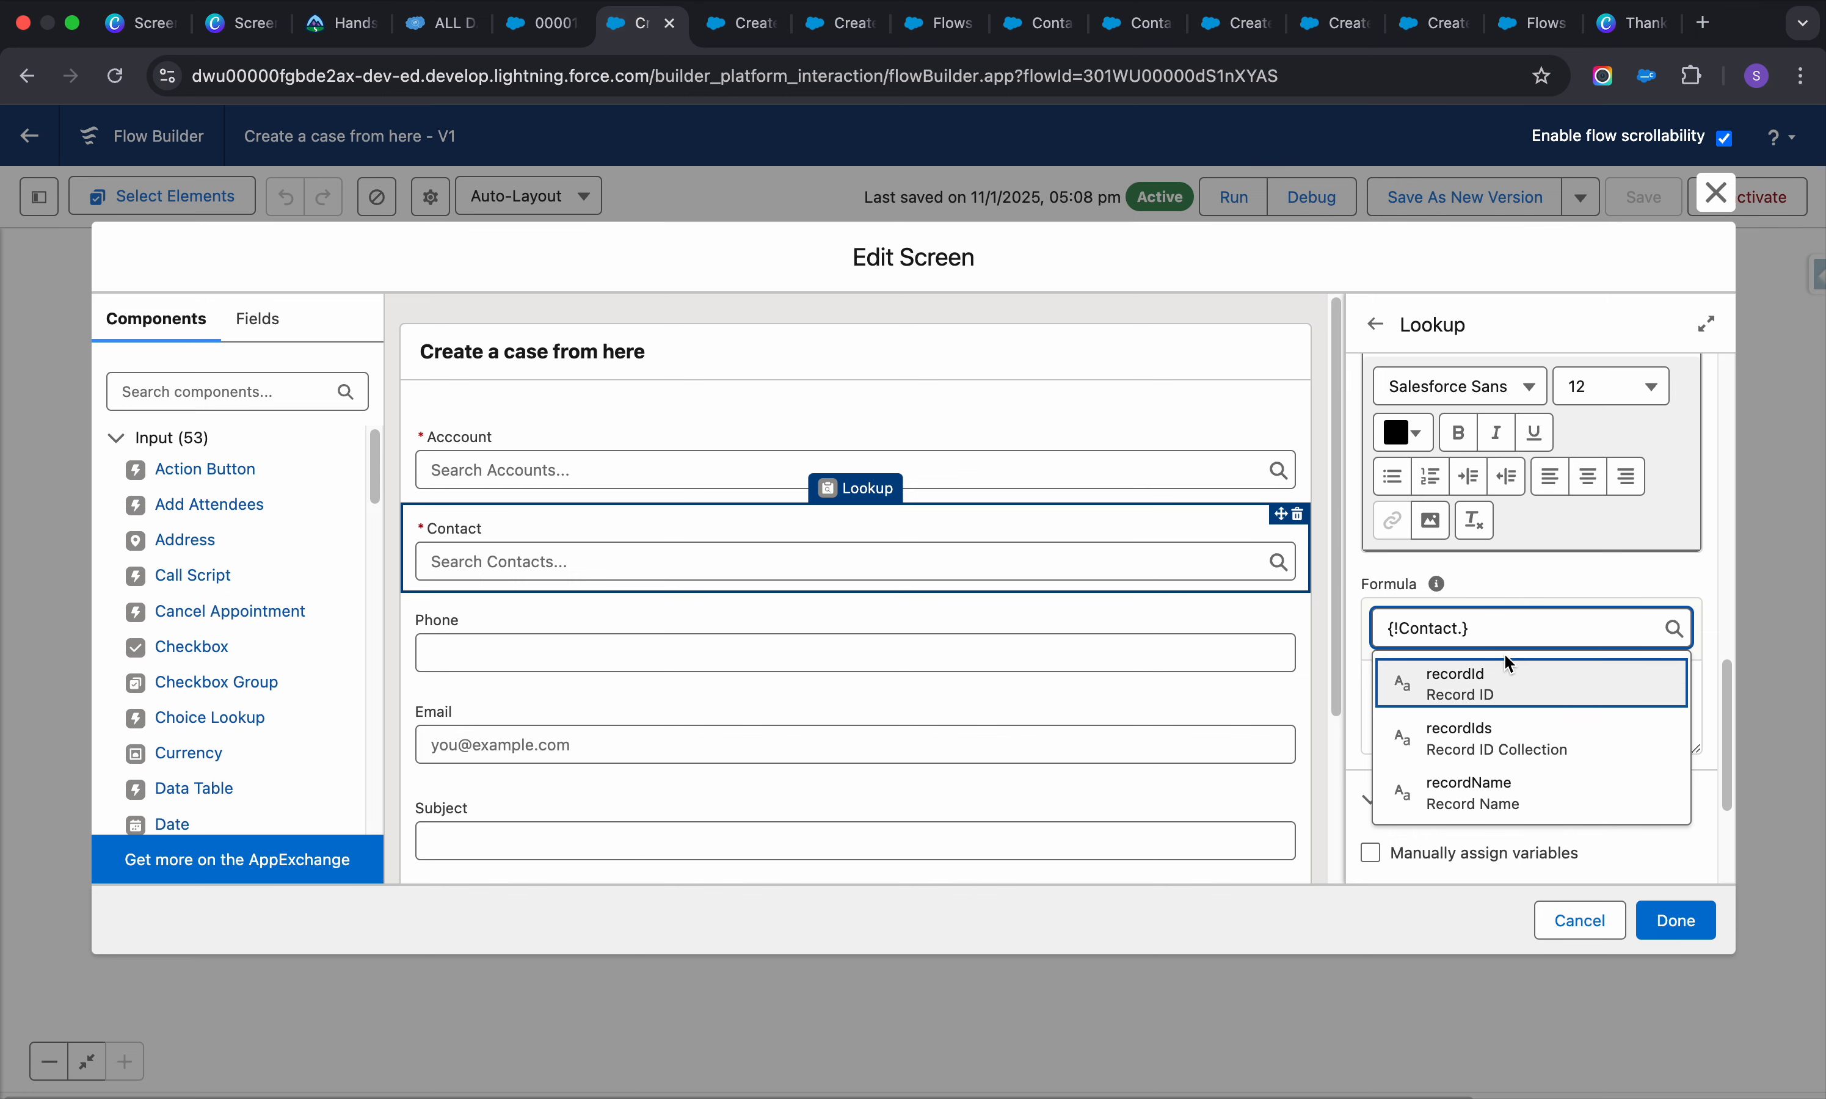
Pick recordId, then delete the Contact lookup's Validate Input formula text
{"action": "left_click", "coordinate": [1509, 665]}
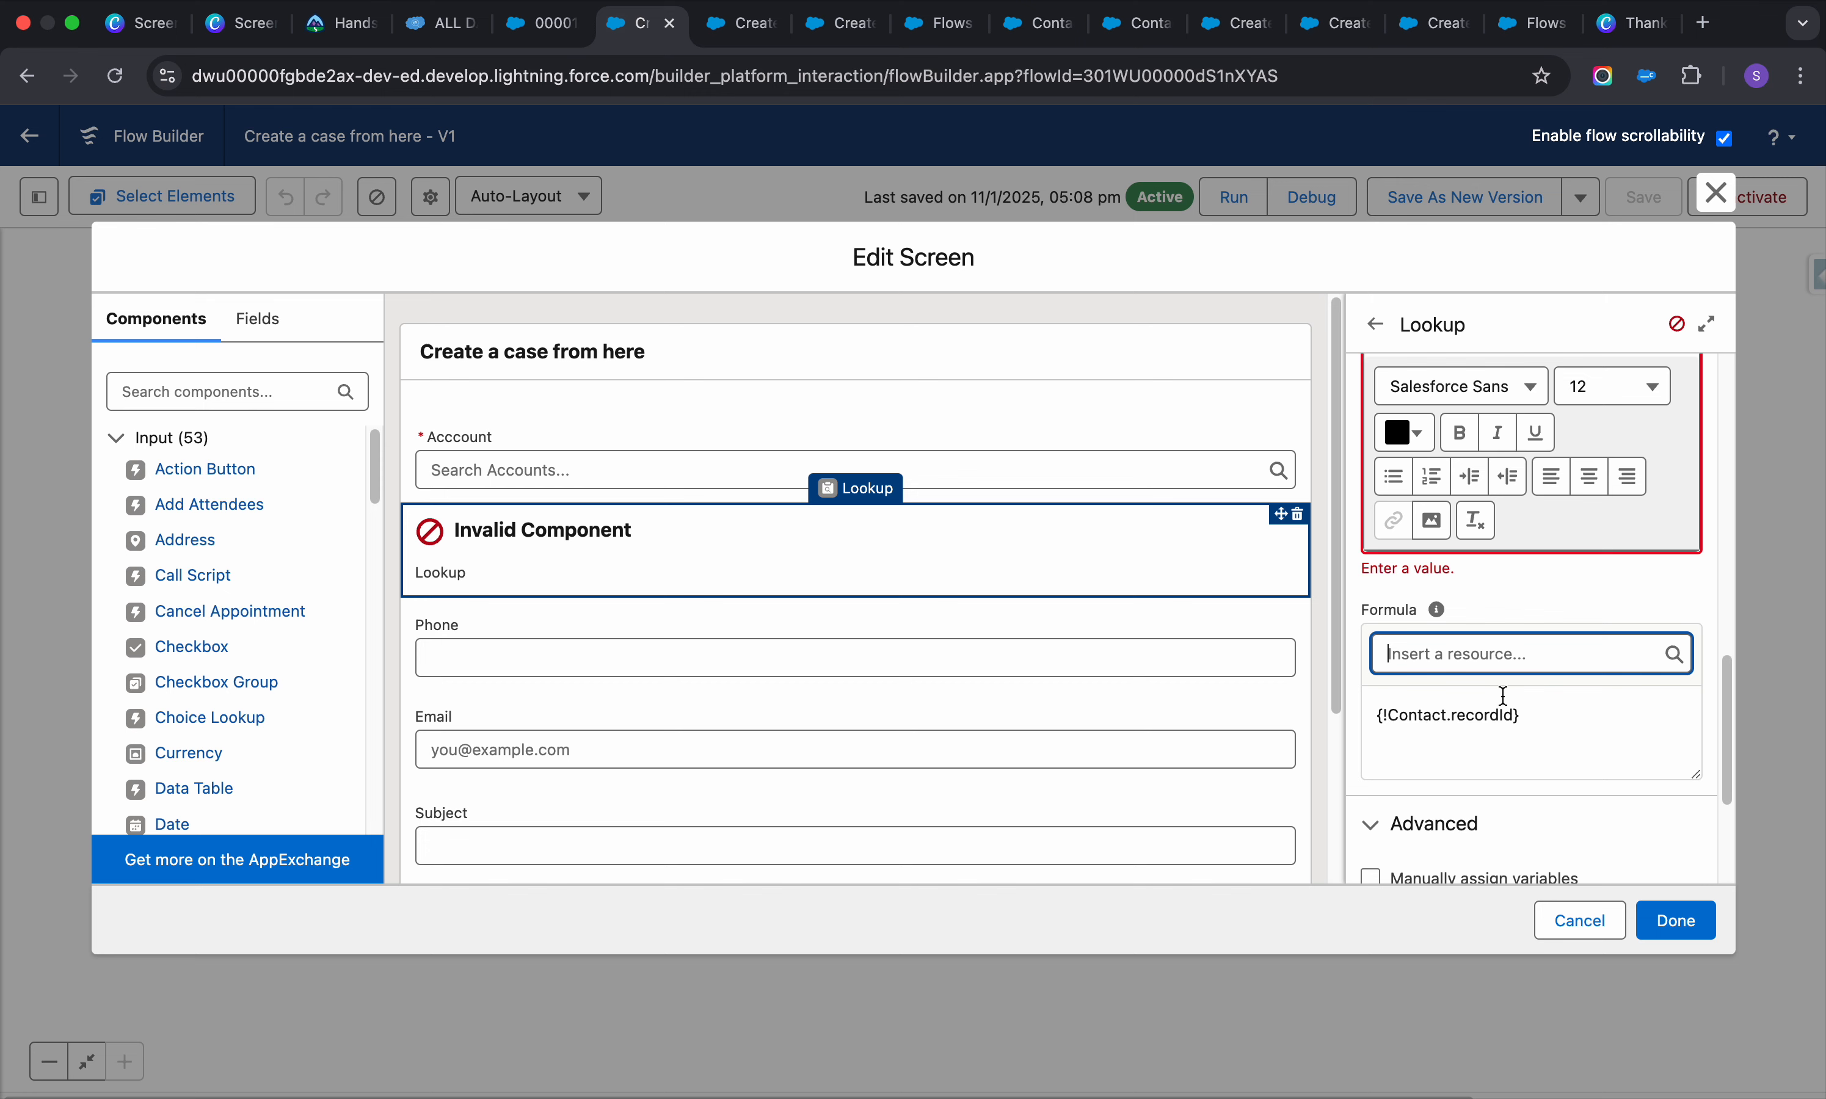
{"action": "left_click_drag", "start_coordinate": [1549, 723], "coordinate": [1375, 716]}
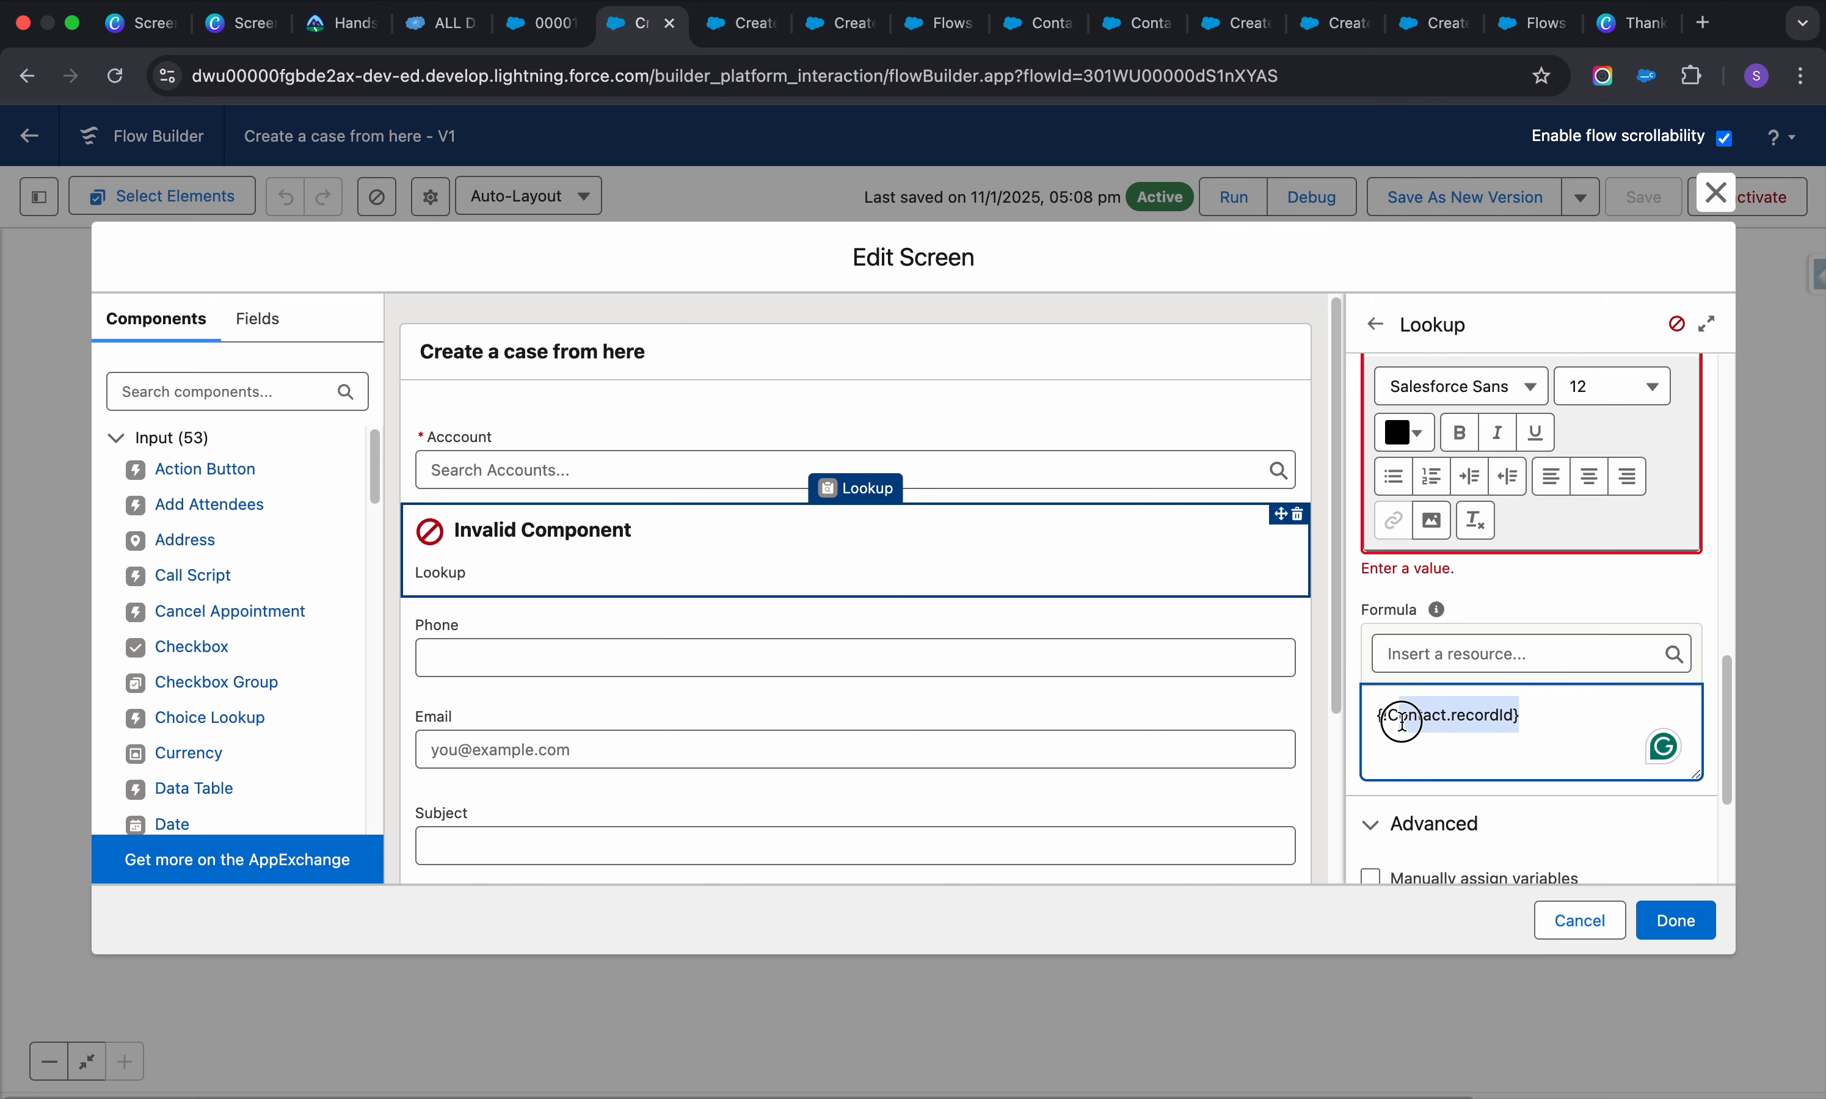
{"action": "key", "text": "BackSpace"}
Collapse Validate Input and close the Edit Screen with Done
{"action": "scroll", "coordinate": [1524, 629], "scroll_direction": "up", "scroll_amount": 5}
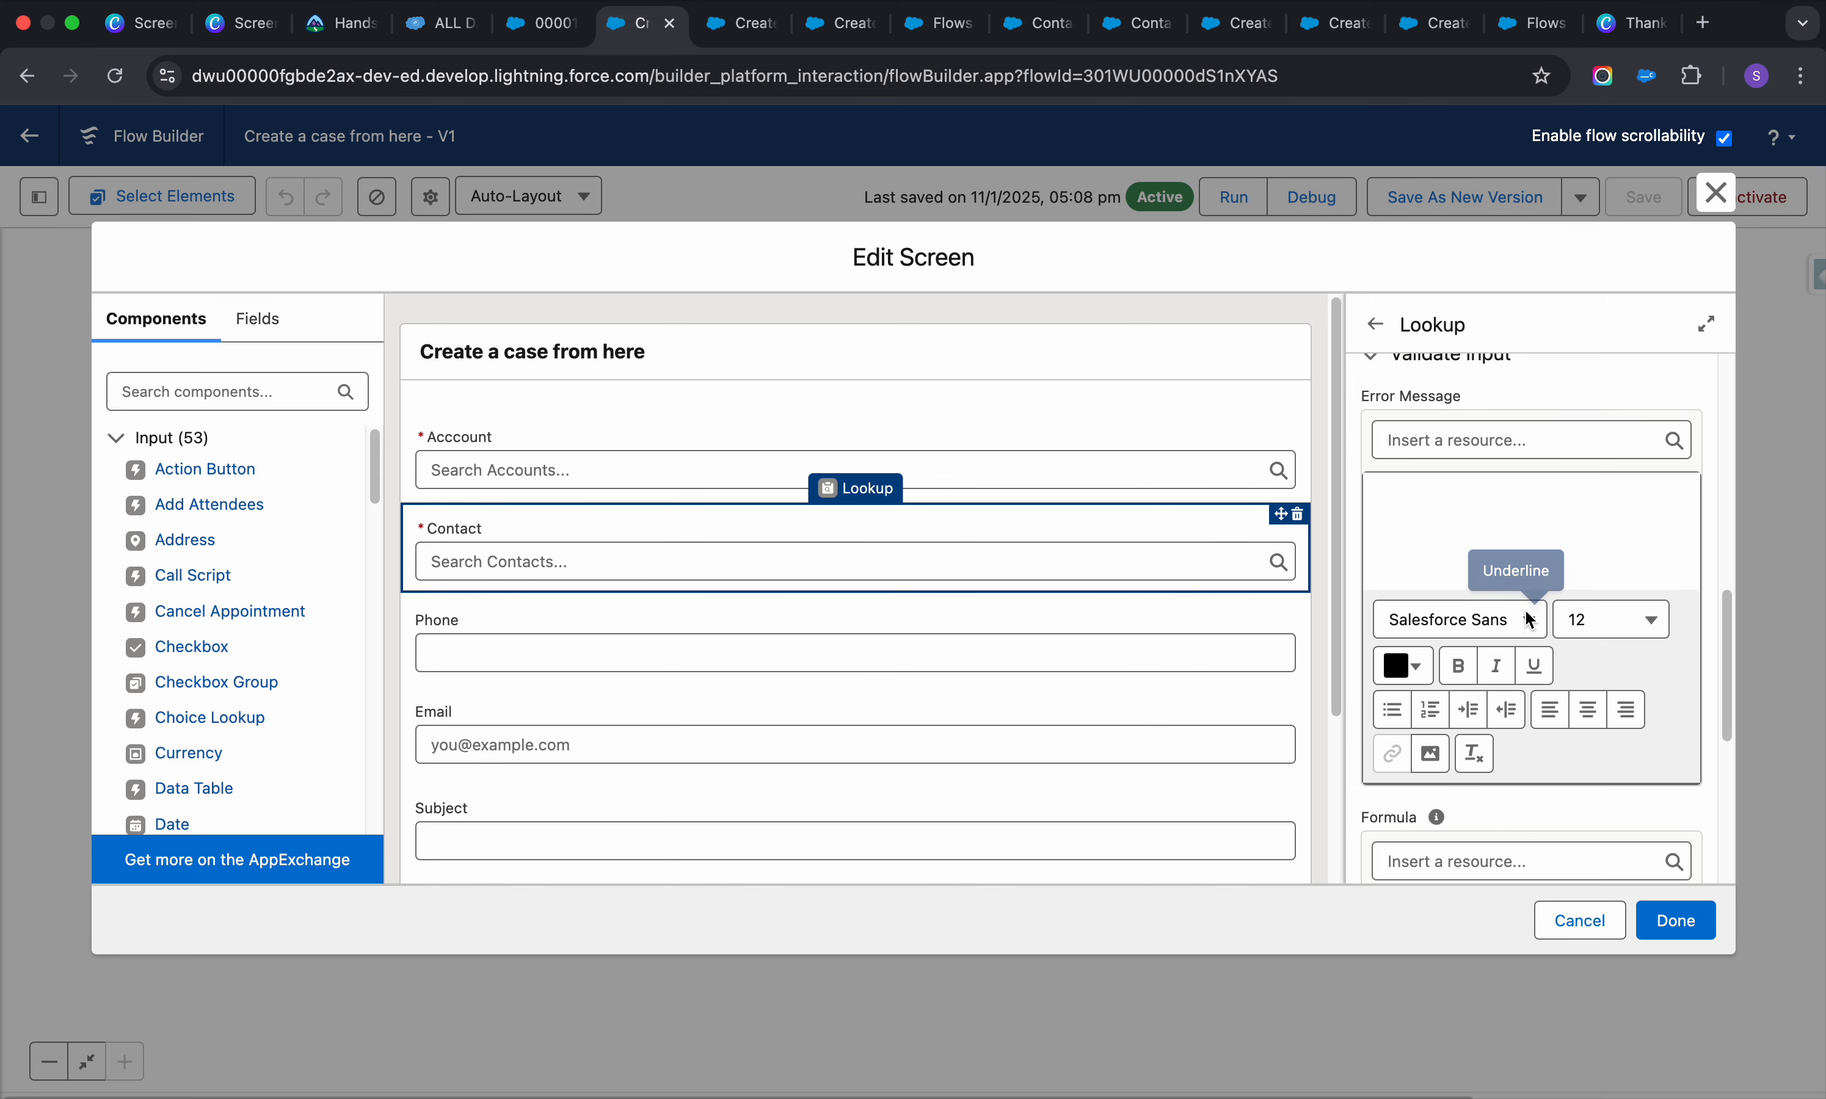
{"action": "left_click", "coordinate": [1372, 499]}
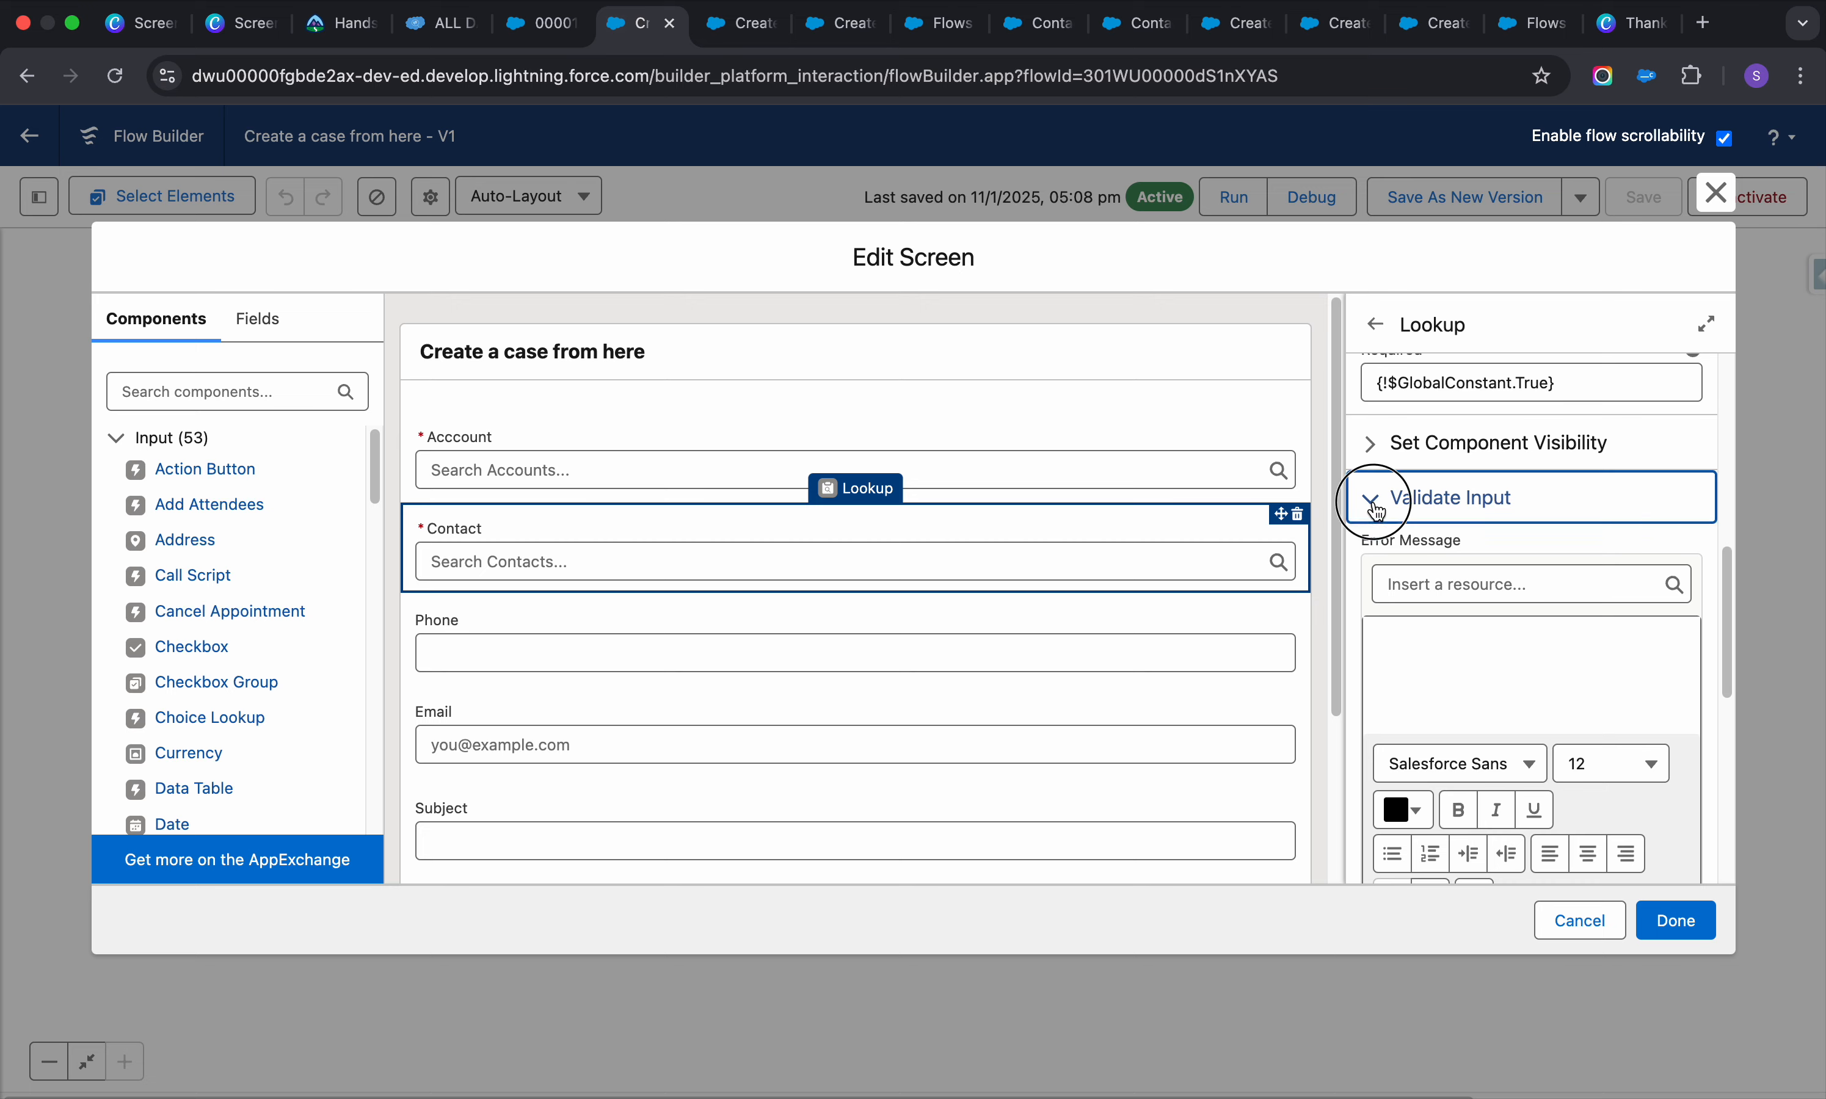
{"action": "left_click", "coordinate": [1675, 922]}
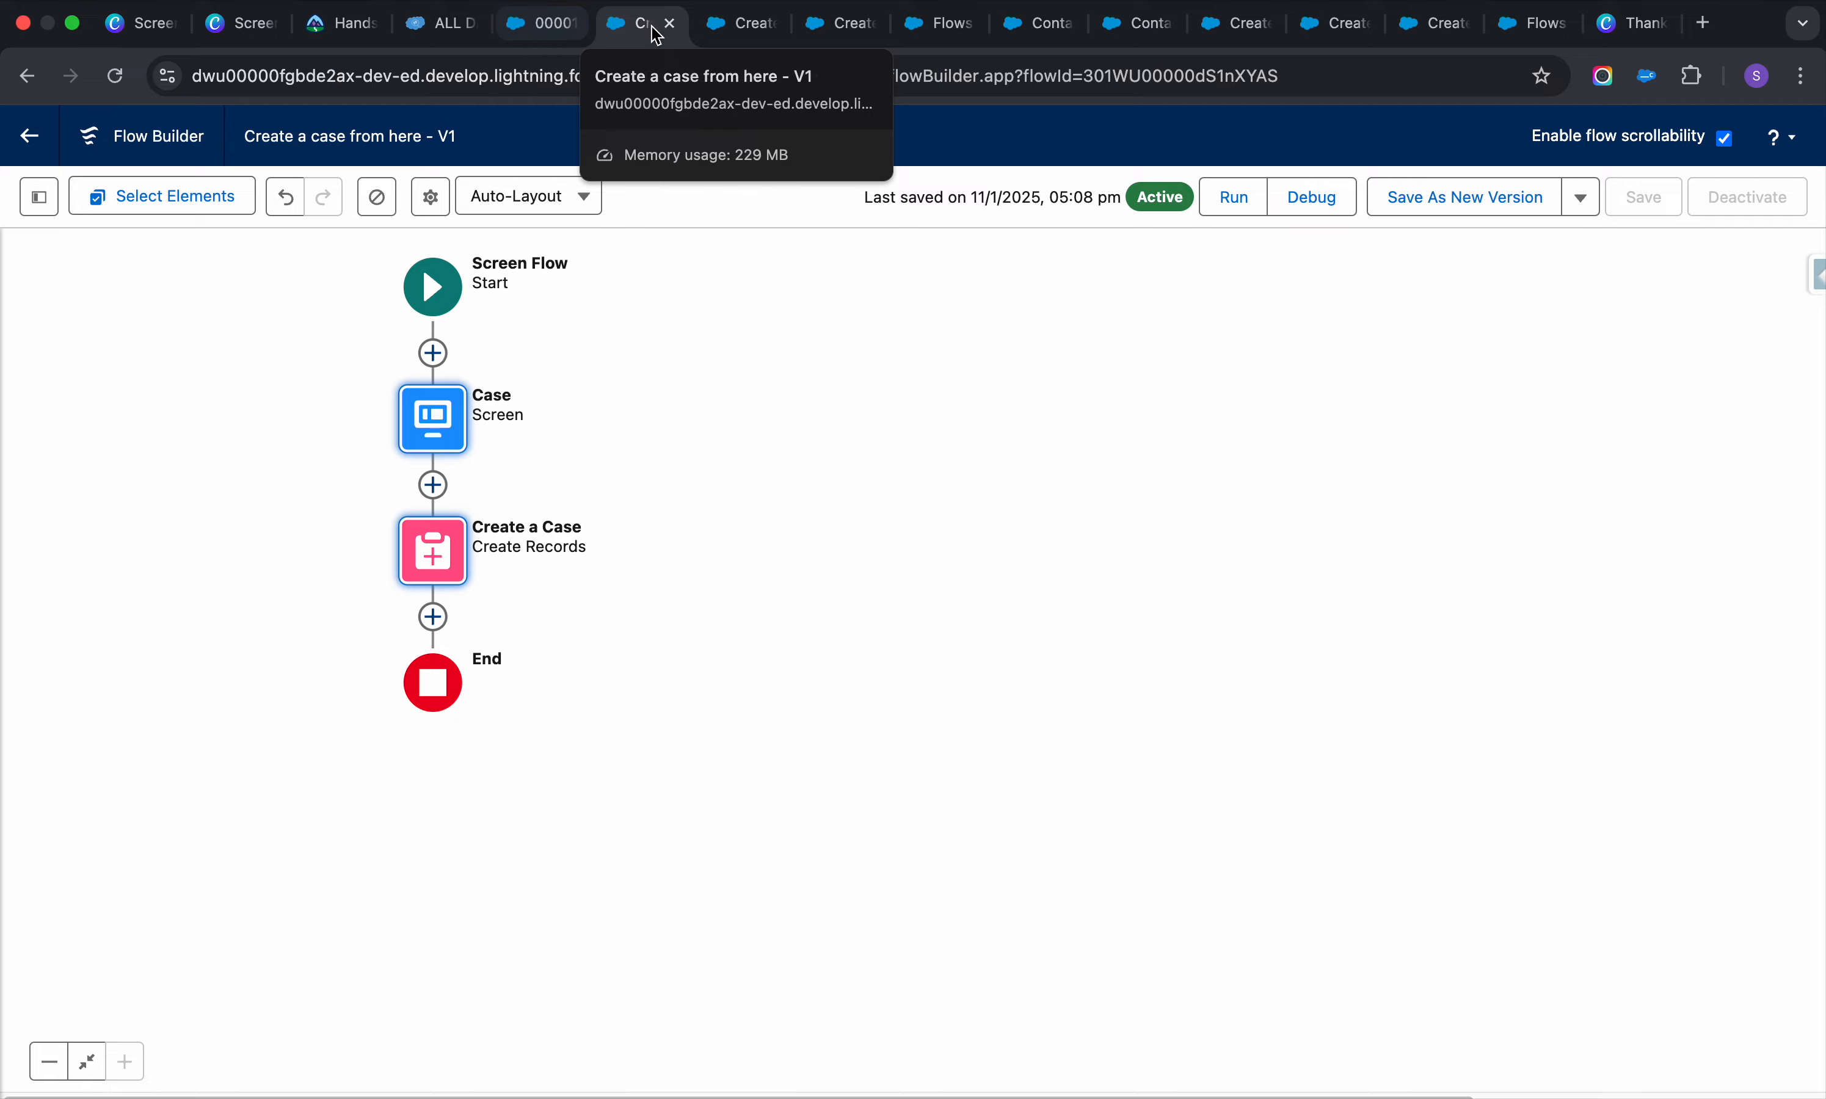
Check the debug run results, then switch to the case record tab
{"action": "left_click", "coordinate": [722, 30]}
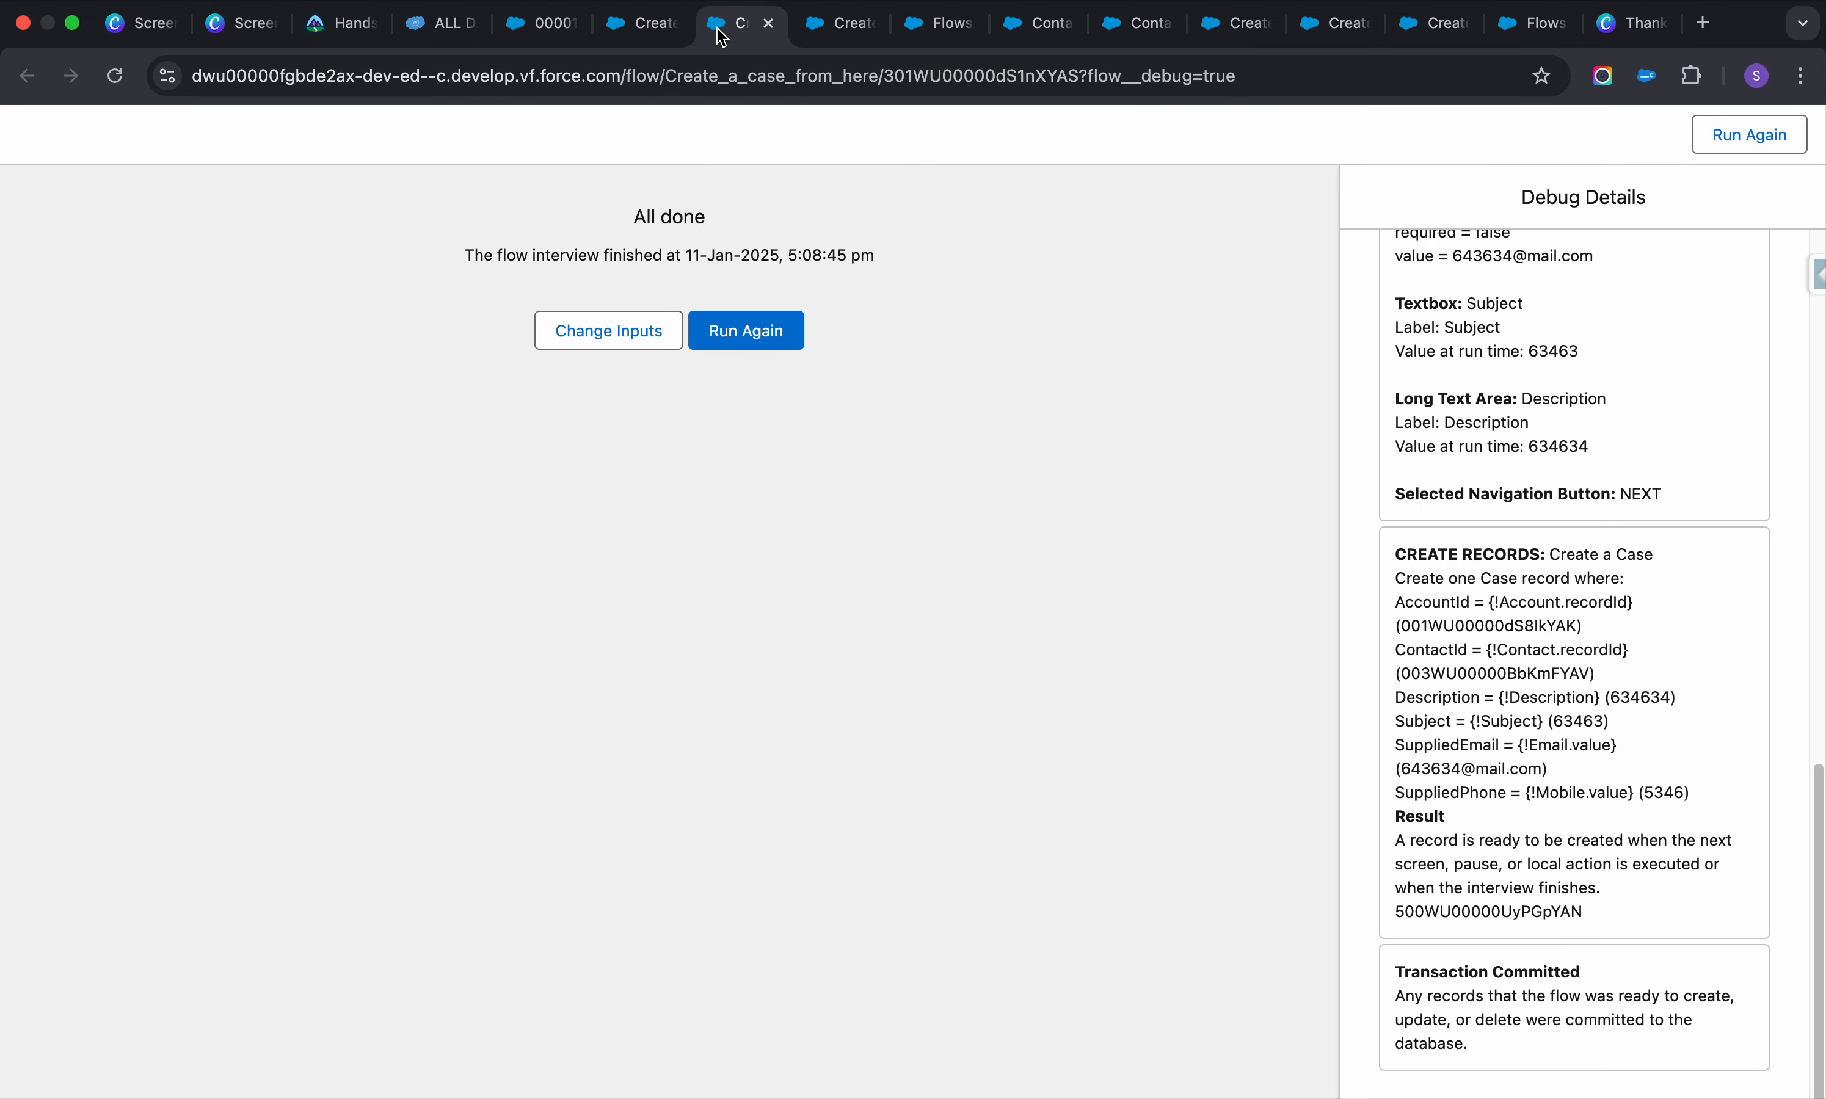
{"action": "left_click", "coordinate": [657, 37]}
{"action": "left_click", "coordinate": [574, 37]}
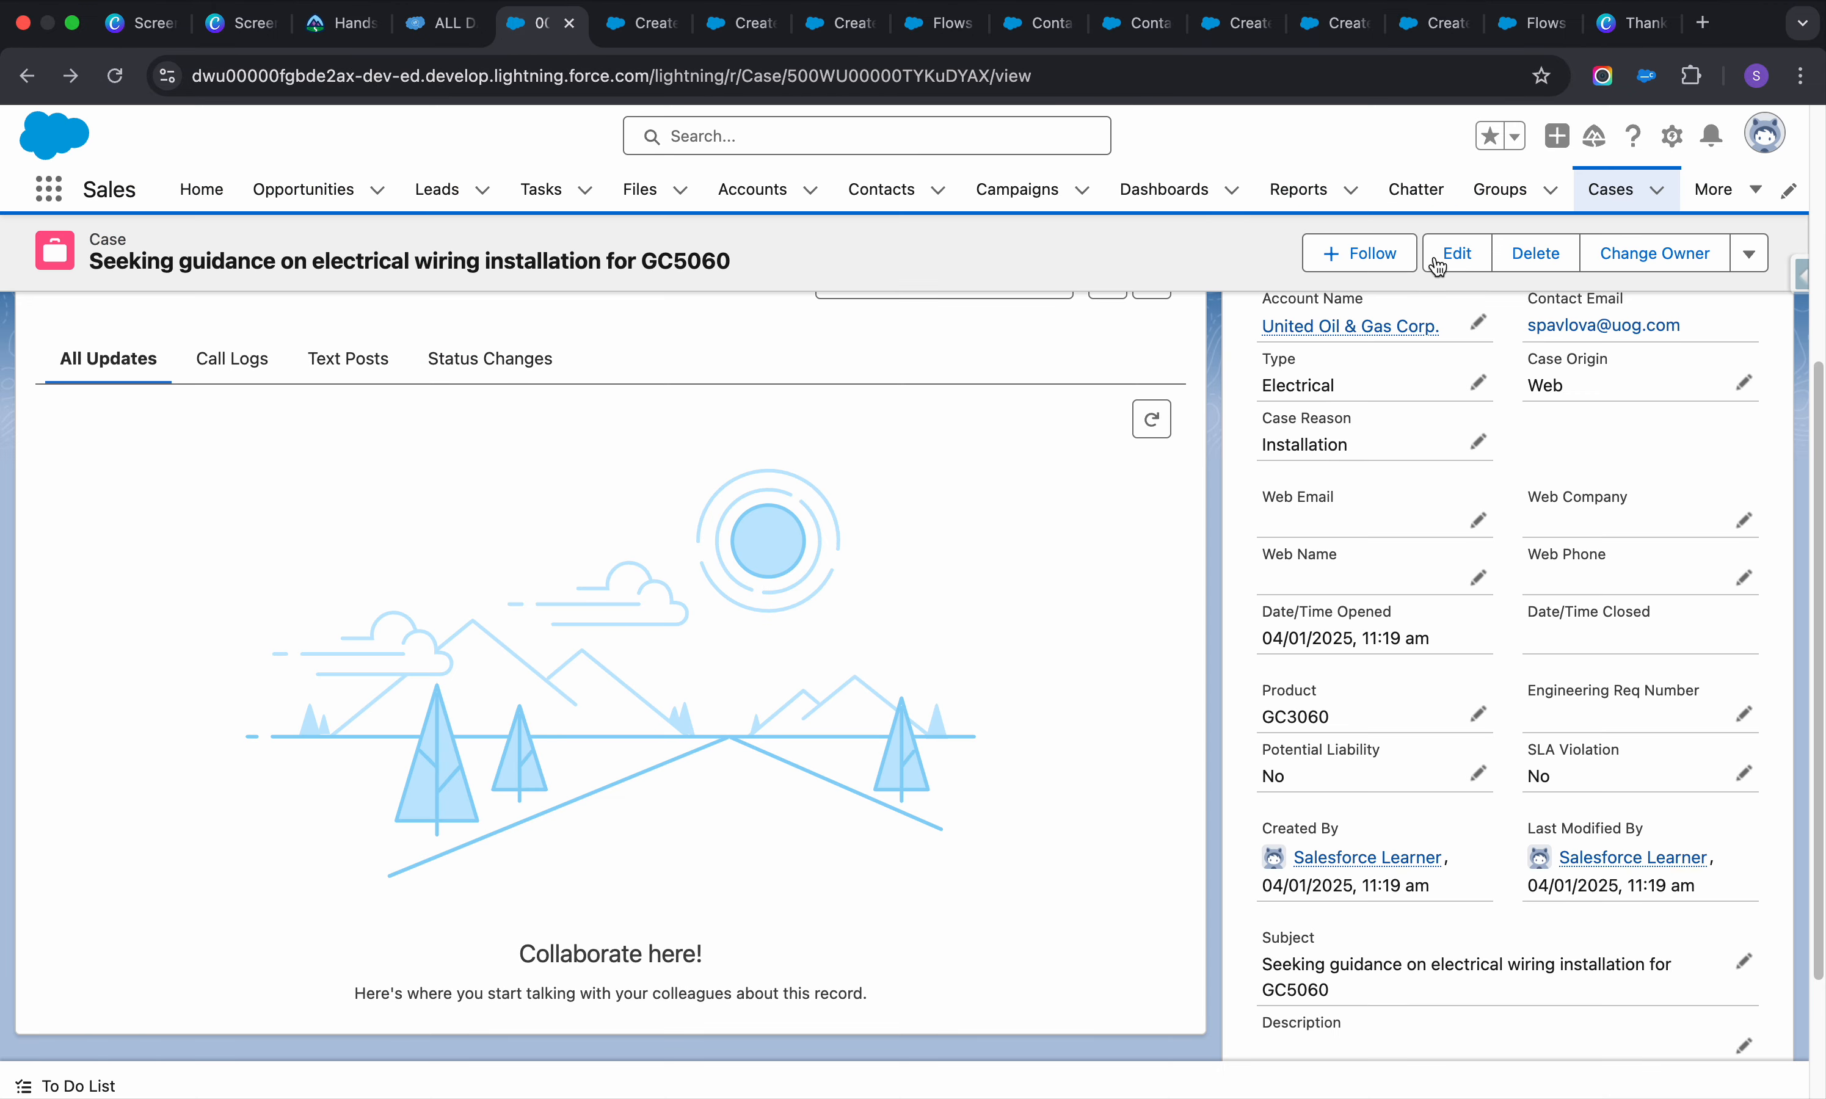
Open Cases and review the newest case 00001026 with subject 63463
{"action": "left_click", "coordinate": [1615, 194]}
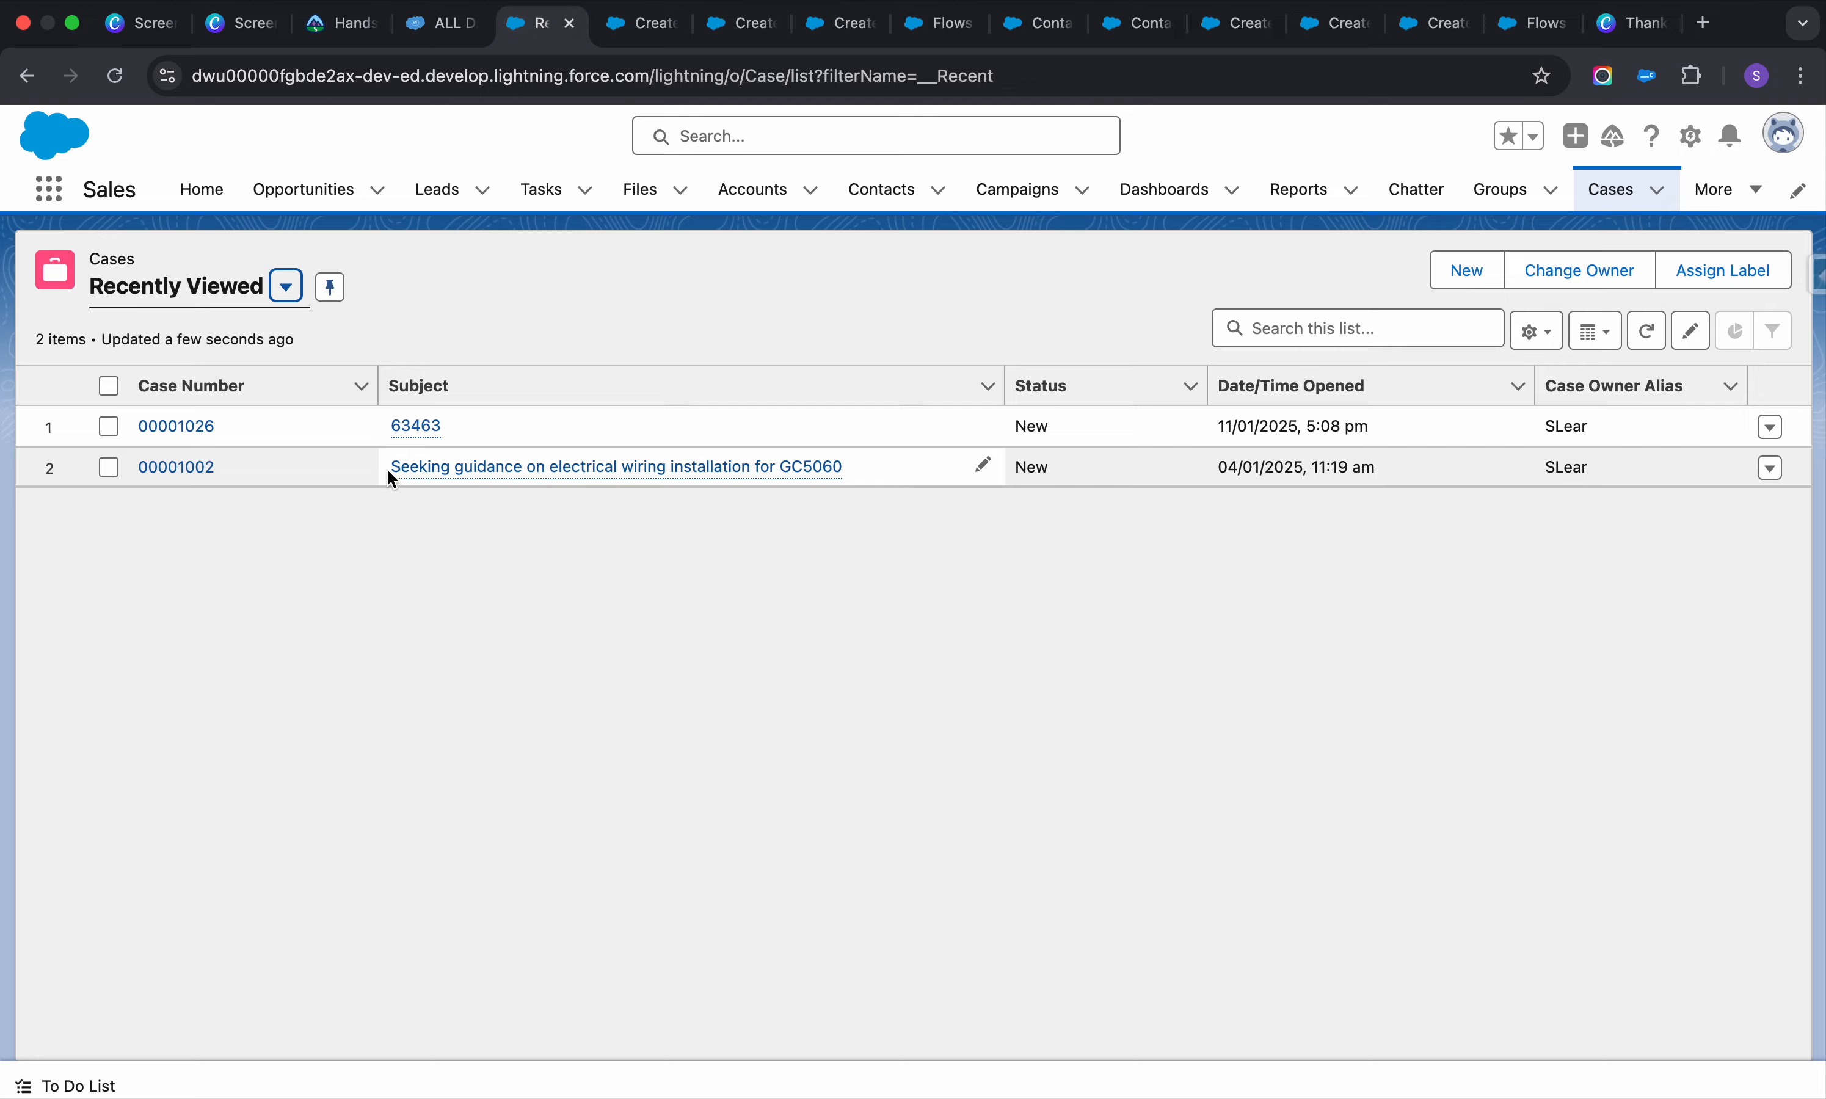
{"action": "left_click", "coordinate": [171, 432]}
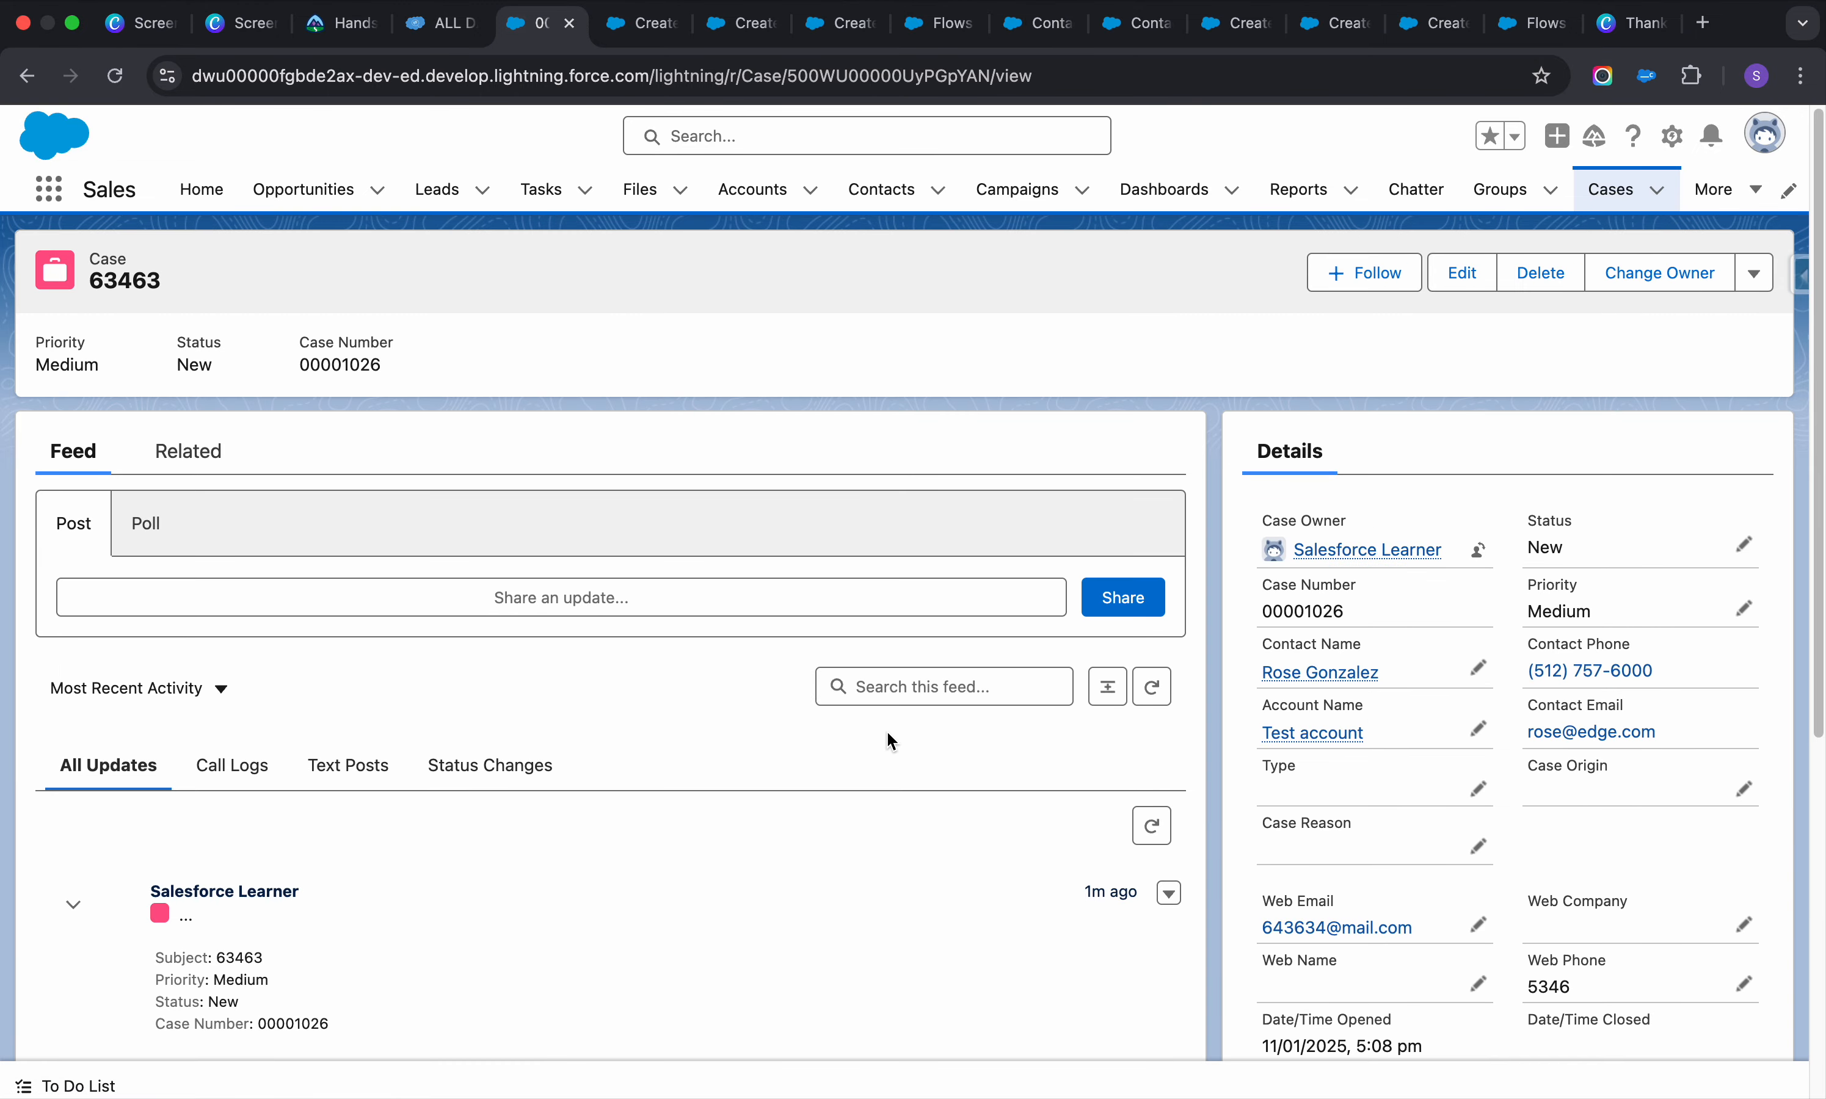
{"action": "scroll", "coordinate": [886, 737], "scroll_direction": "down", "scroll_amount": 5}
{"action": "scroll", "coordinate": [892, 741], "scroll_direction": "down", "scroll_amount": 4}
{"action": "scroll", "coordinate": [891, 741], "scroll_direction": "up", "scroll_amount": 3}
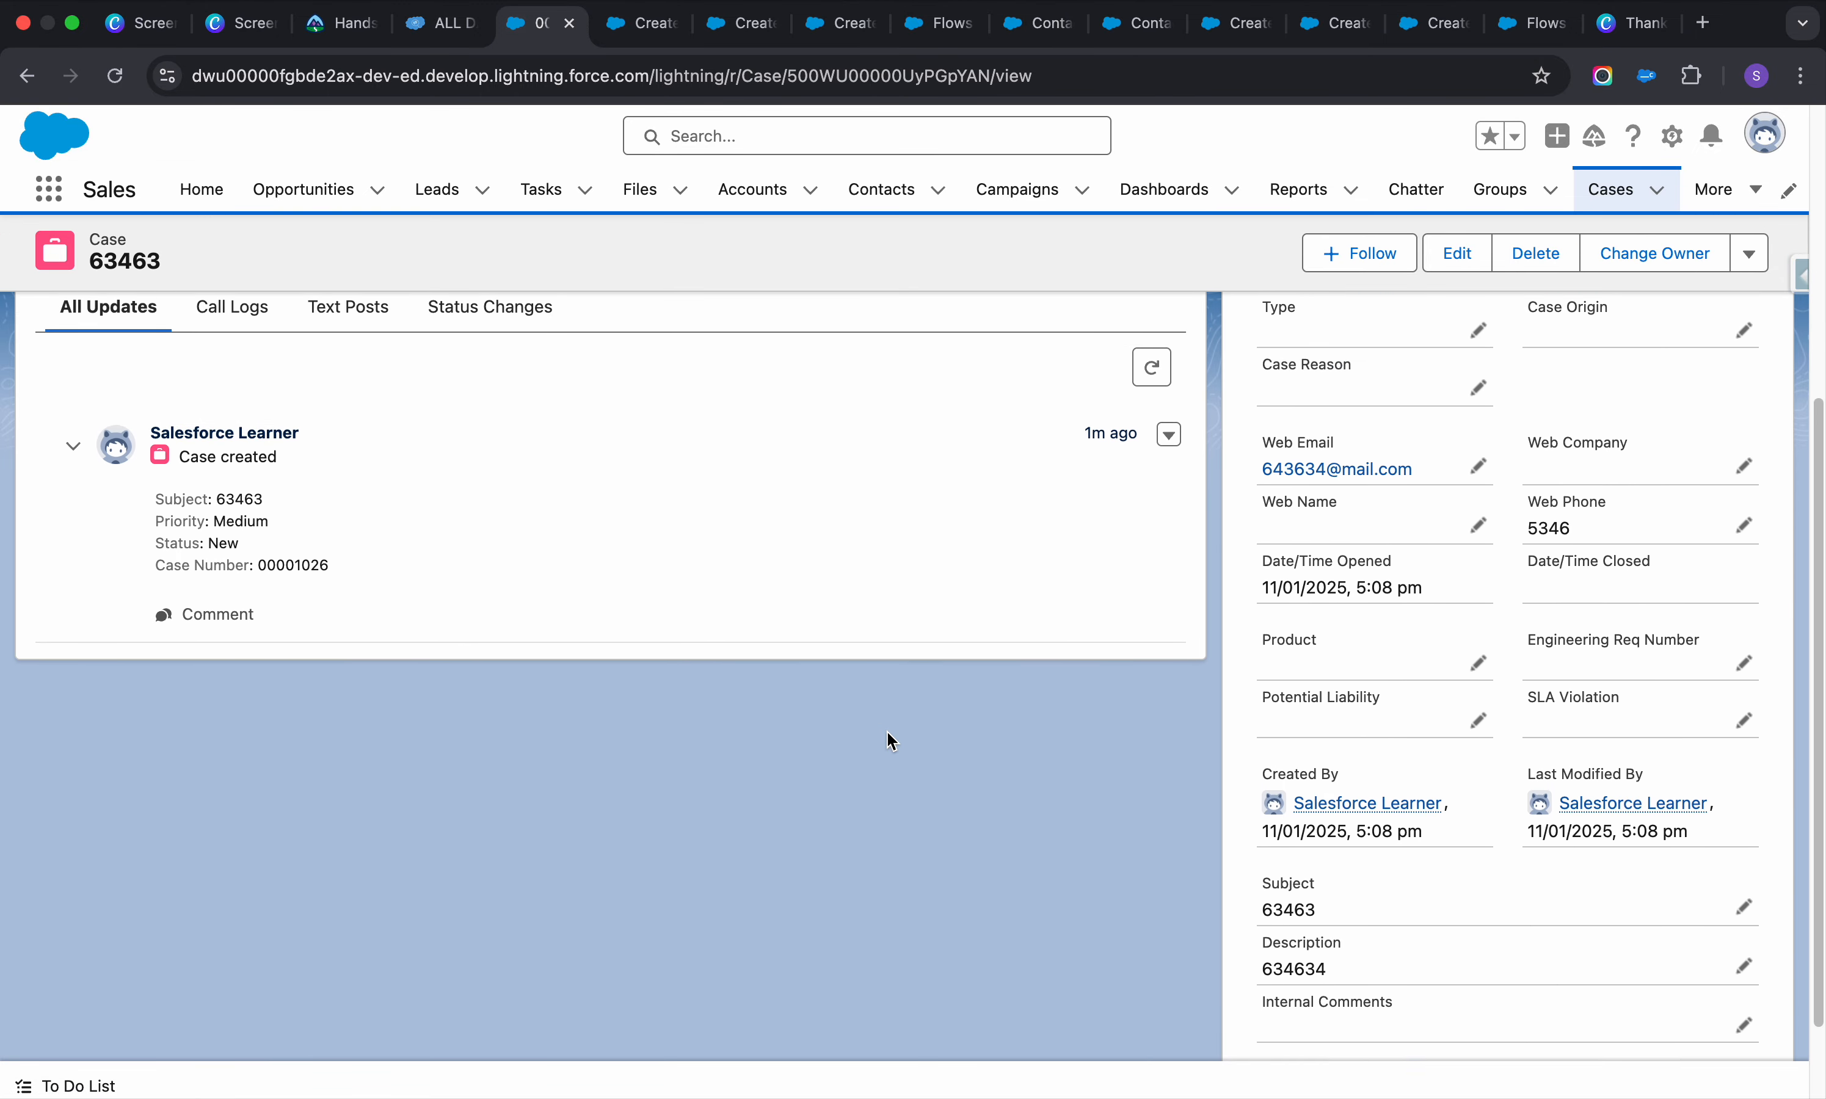
{"action": "scroll", "coordinate": [890, 739], "scroll_direction": "up", "scroll_amount": 5}
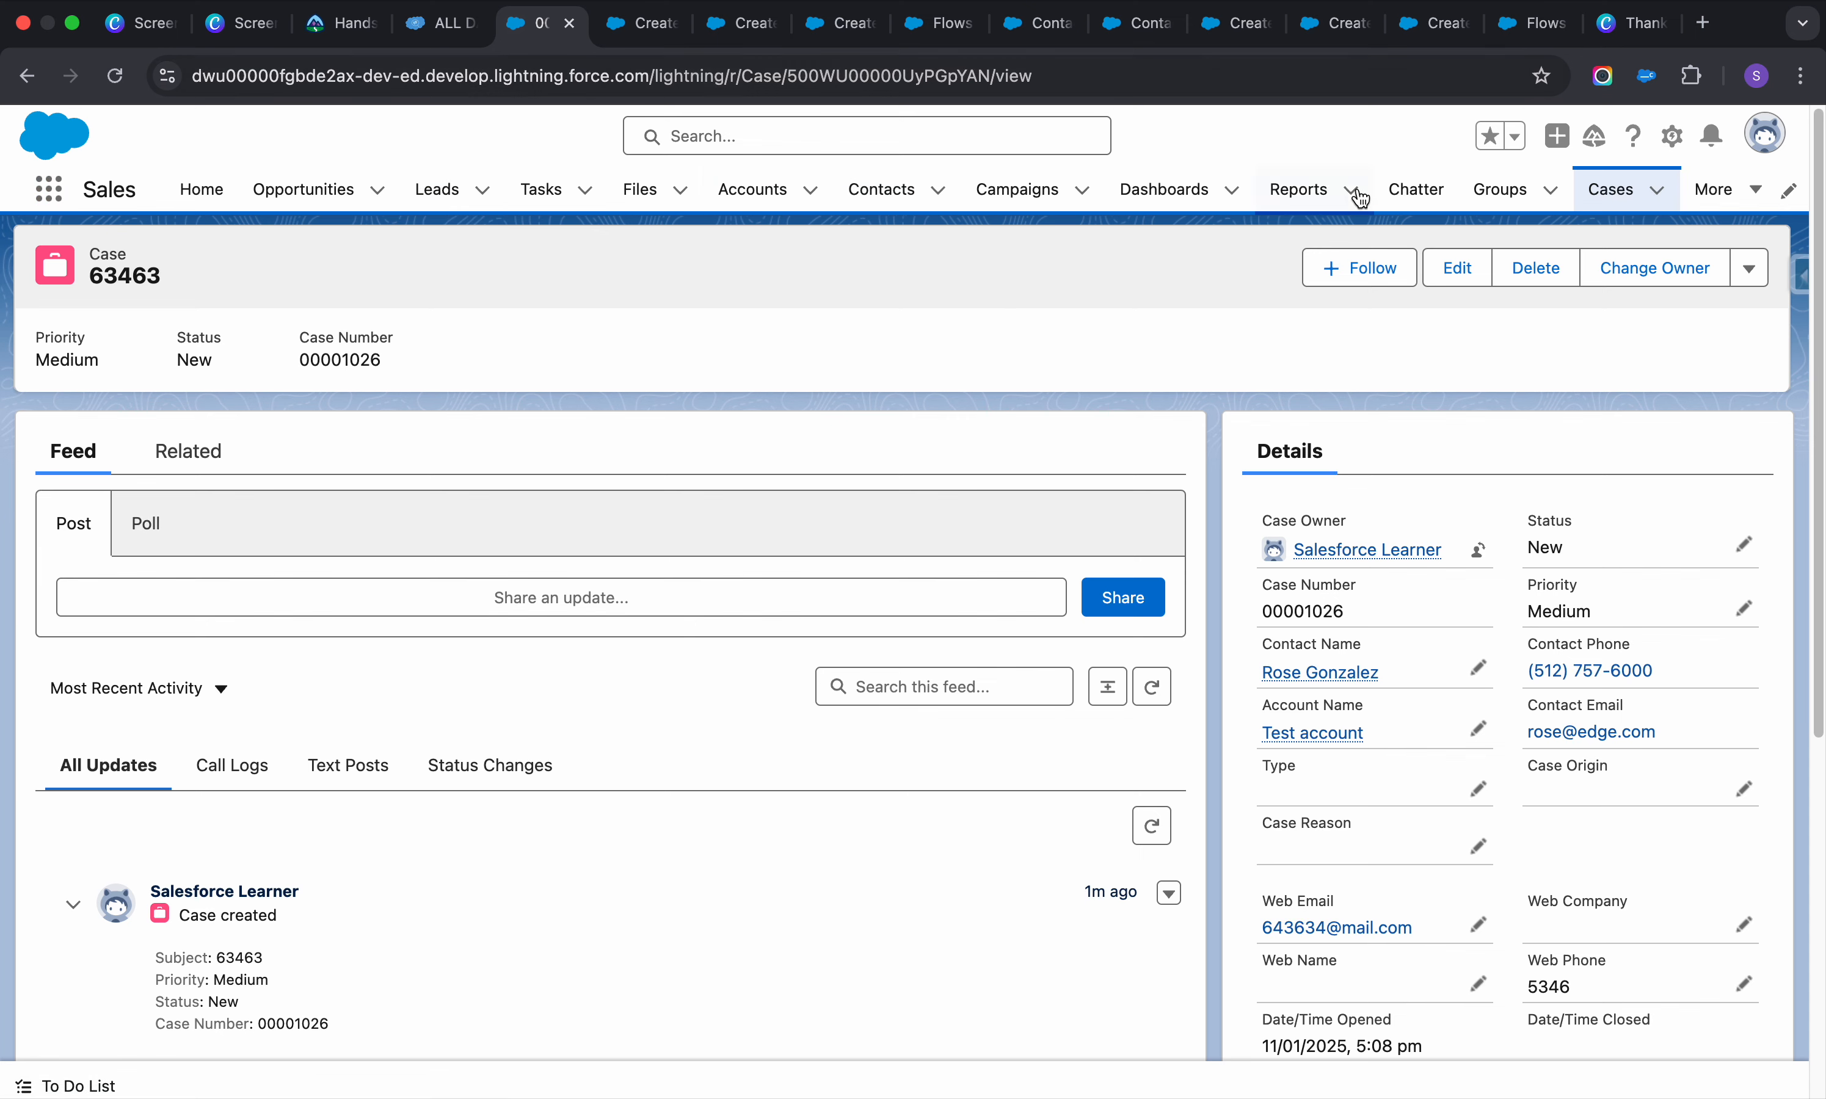
Close the Flow Builder tab, leaving the page, and the debug and access-error tabs
{"action": "left_click", "coordinate": [630, 23]}
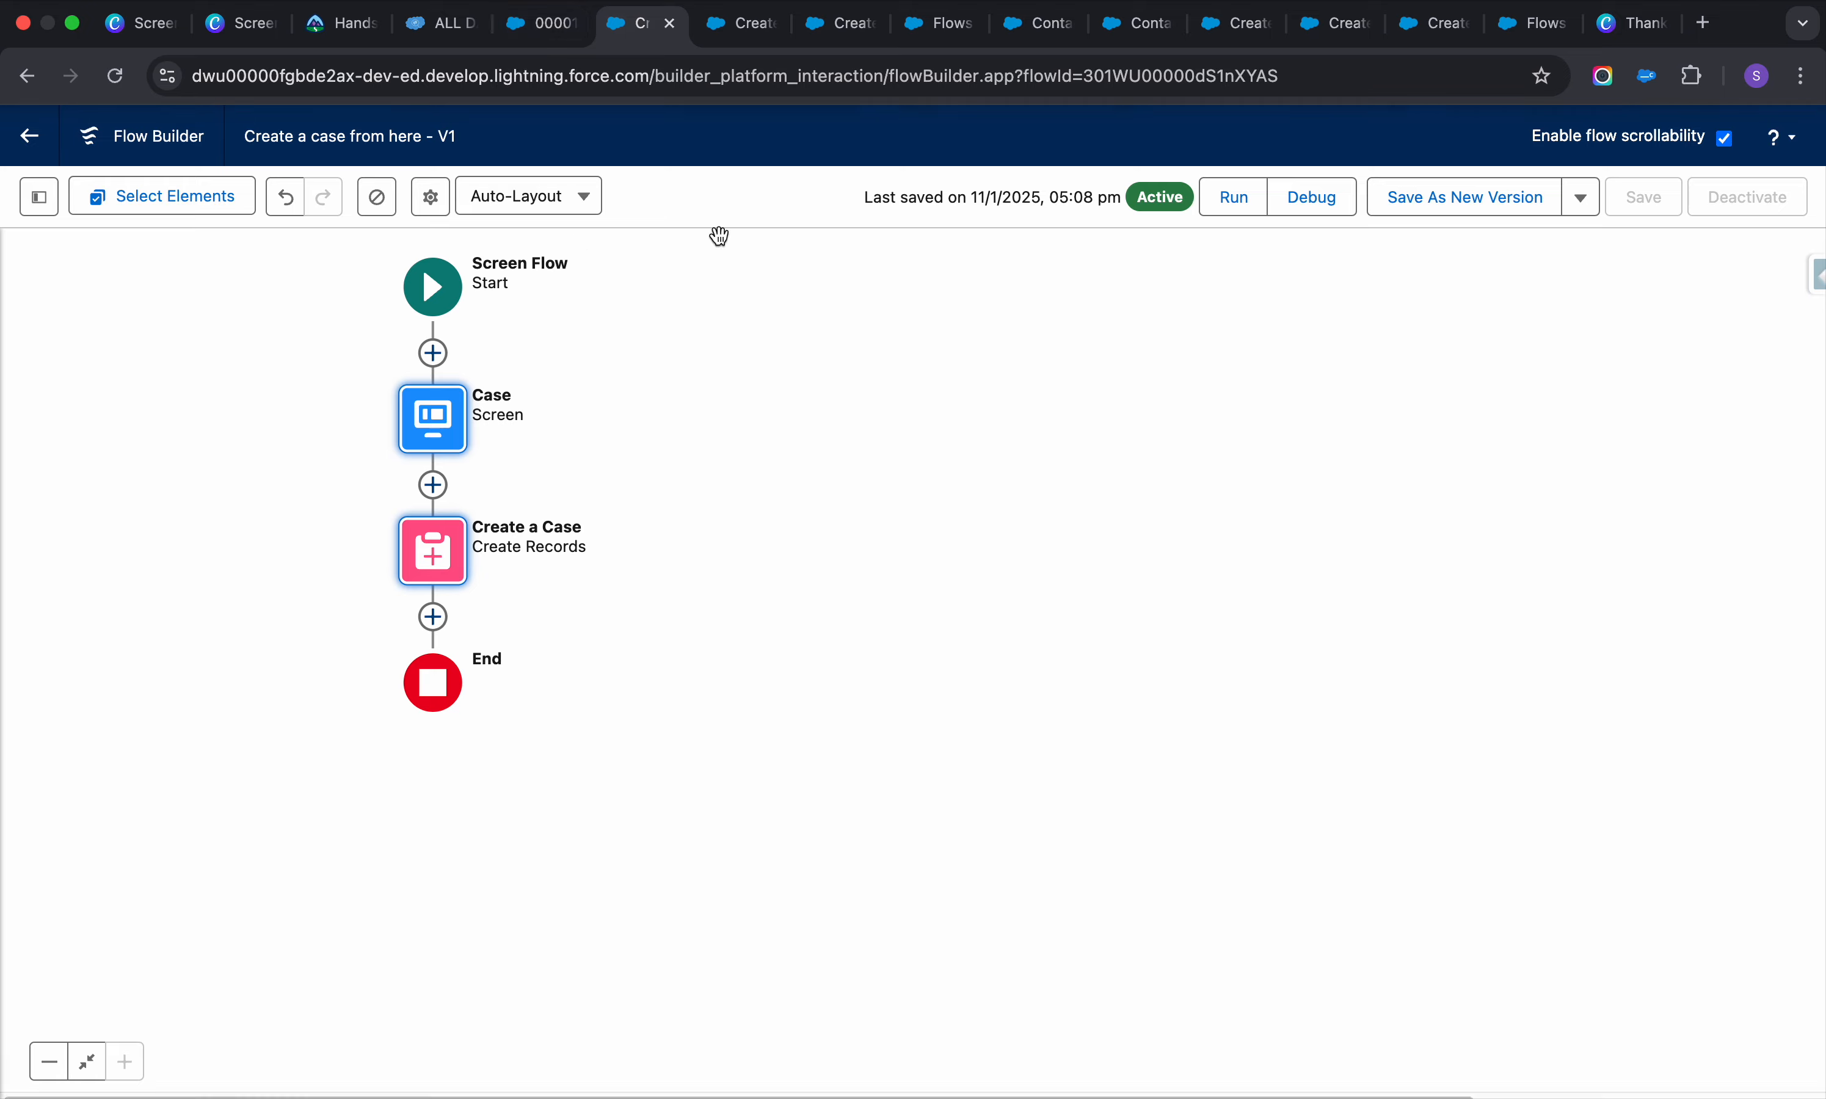
{"action": "left_click", "coordinate": [670, 23]}
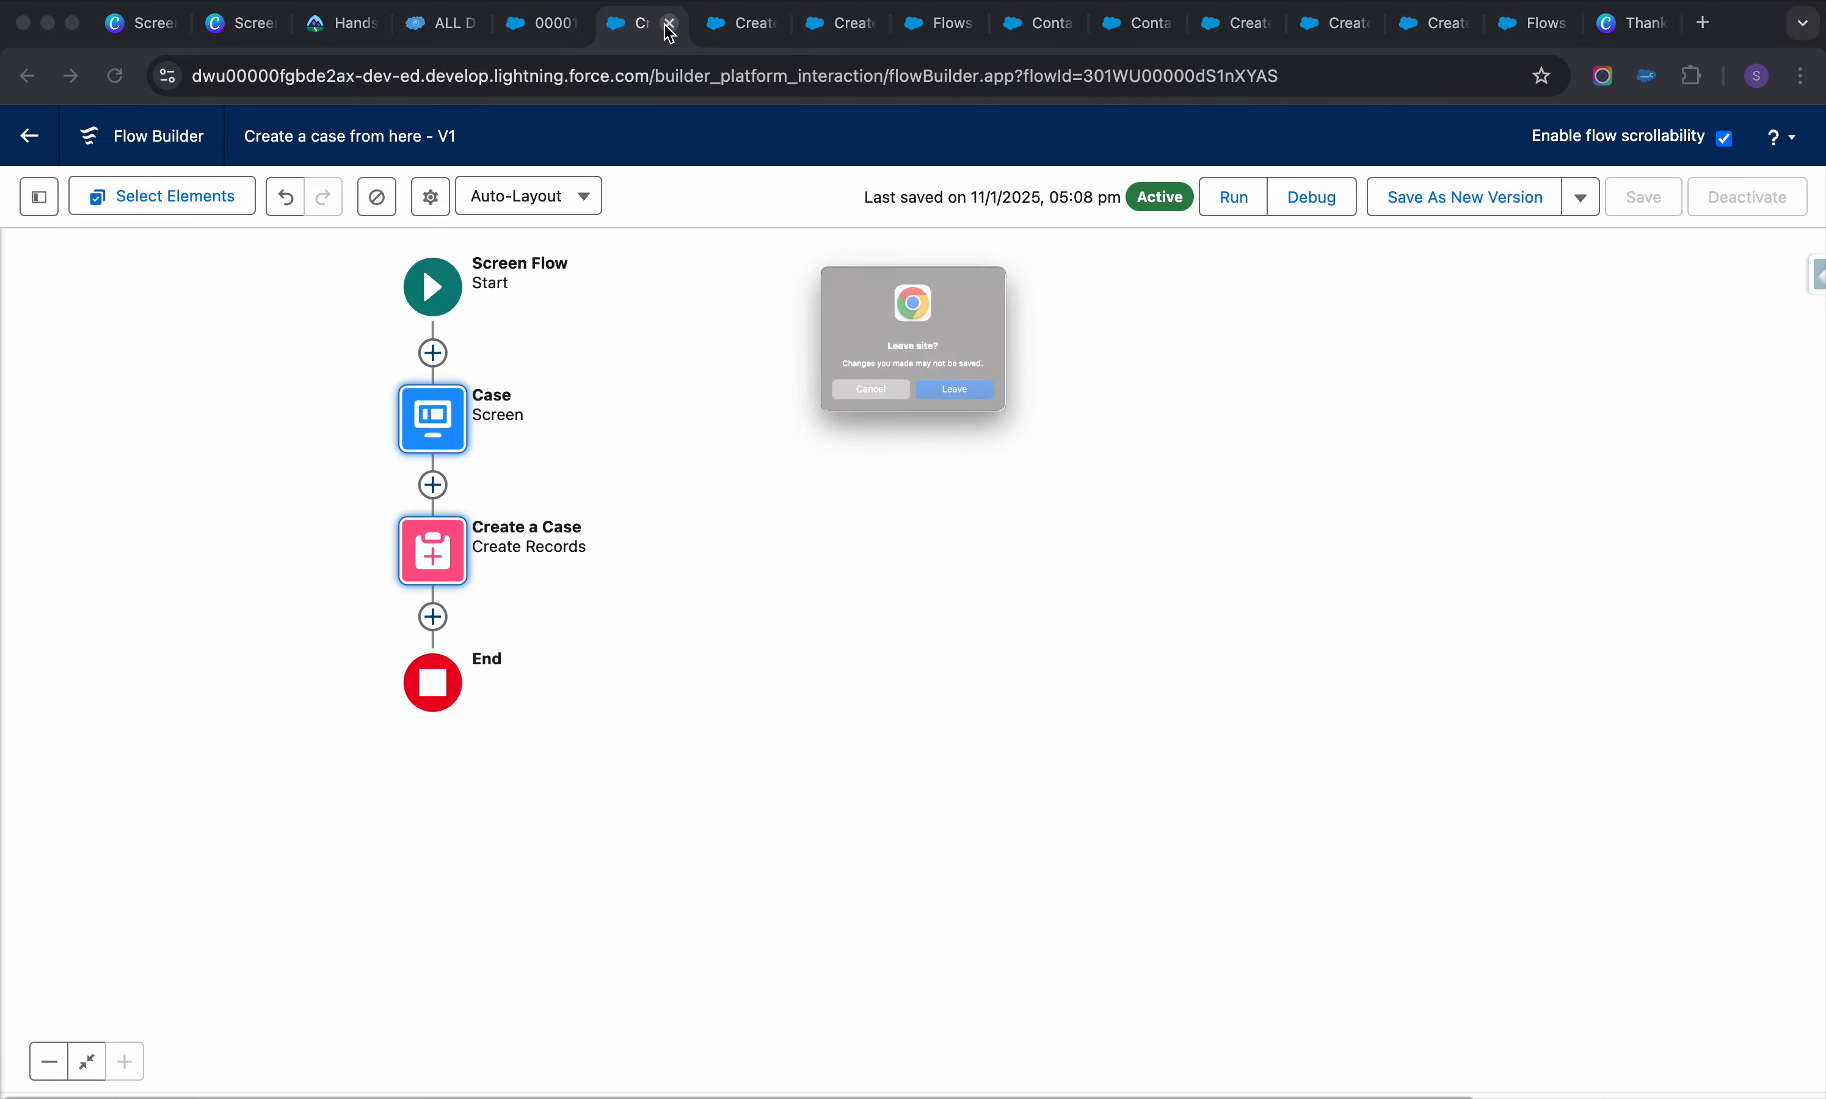
{"action": "left_click", "coordinate": [986, 428]}
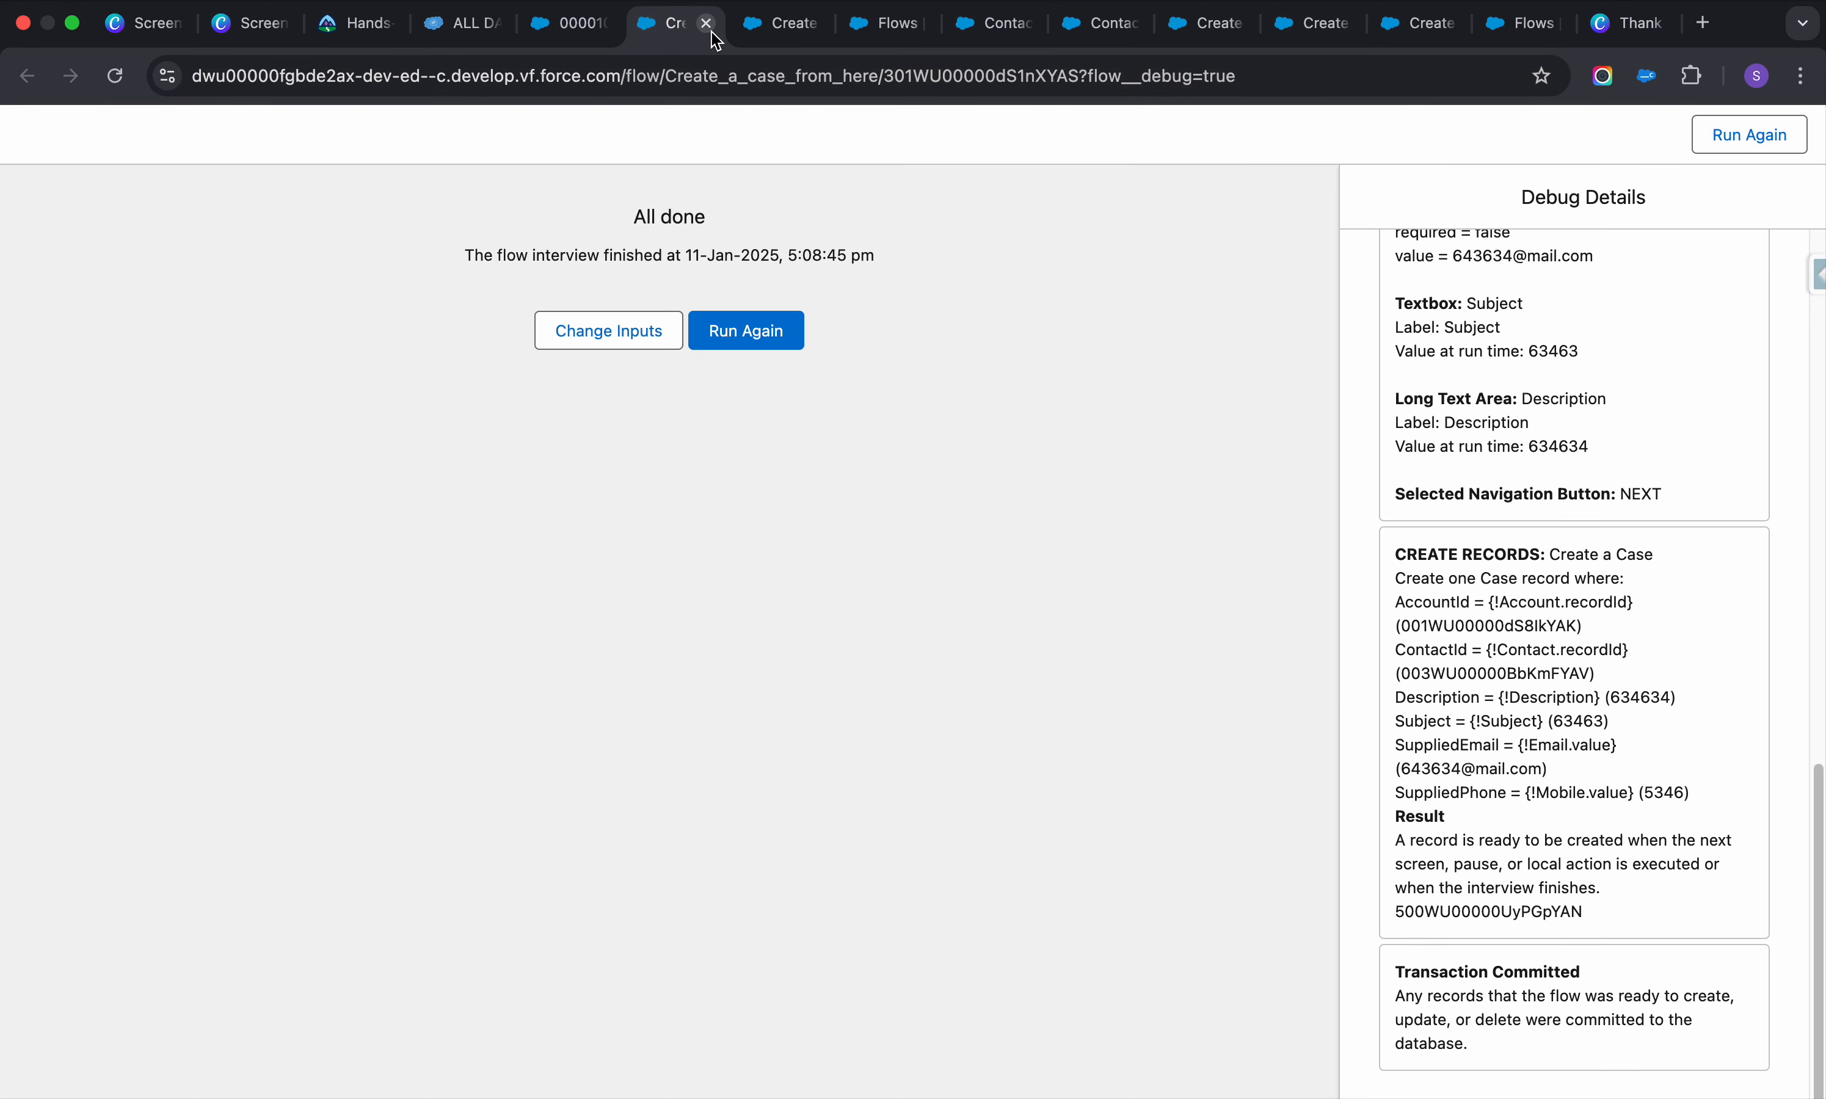
{"action": "left_click", "coordinate": [706, 24]}
{"action": "left_click", "coordinate": [706, 24]}
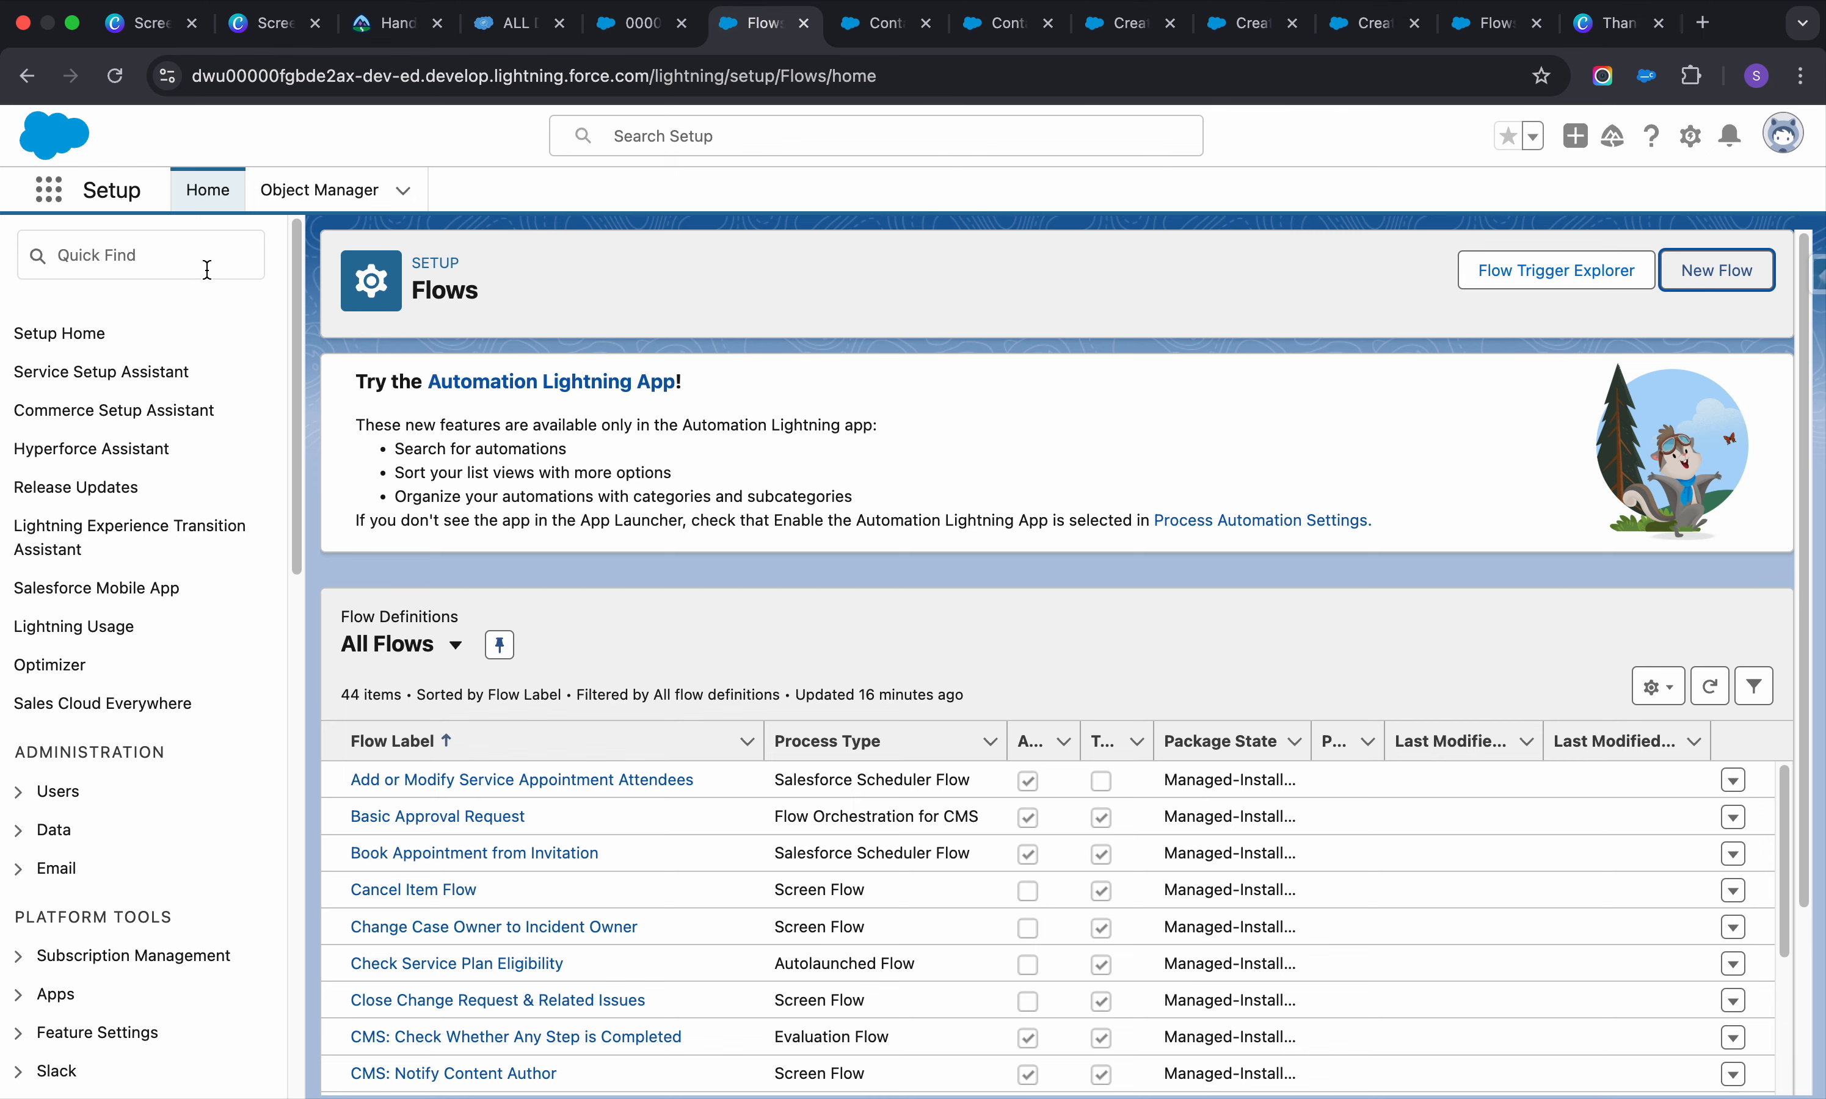
Find App Manager via Quick Find and edit the LightningSales app
{"action": "left_click", "coordinate": [184, 257]}
{"action": "type", "text": "app man"}
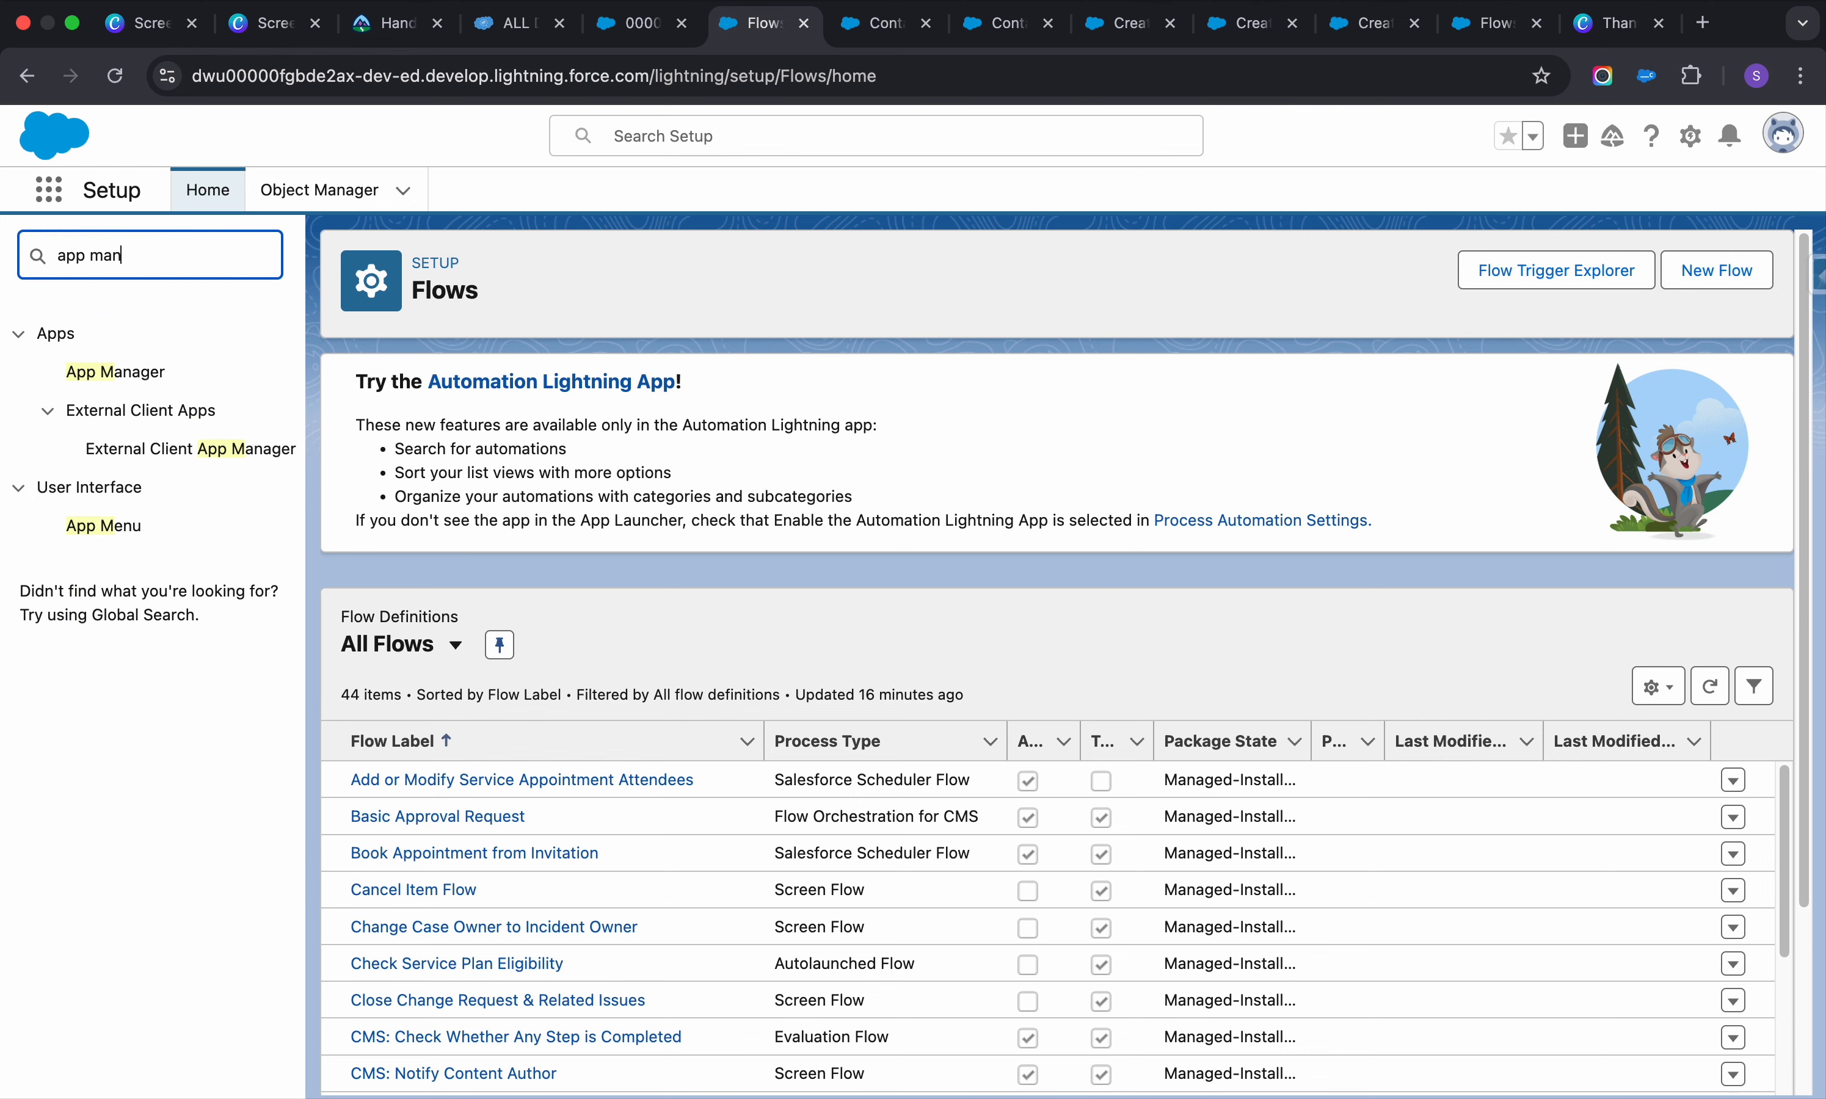
{"action": "left_click", "coordinate": [133, 383]}
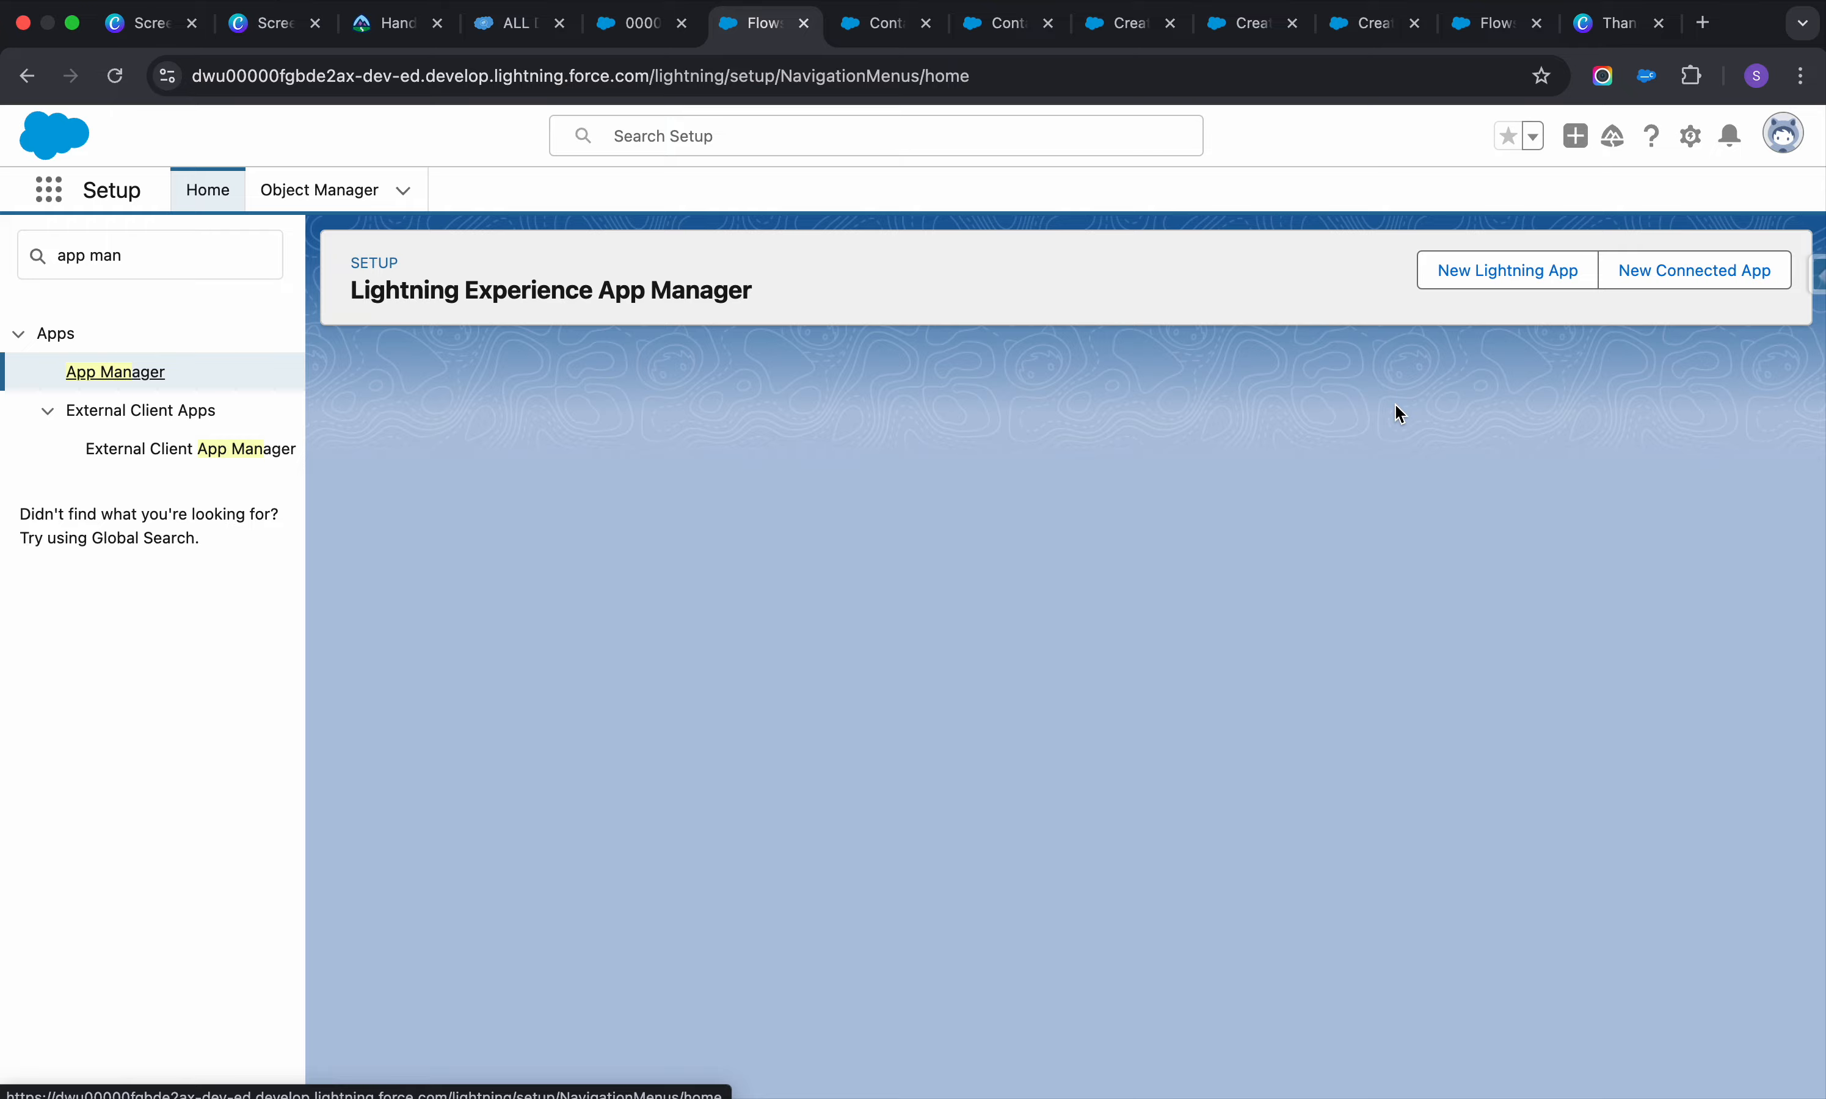
{"action": "scroll", "coordinate": [1199, 548], "scroll_direction": "down", "scroll_amount": 7}
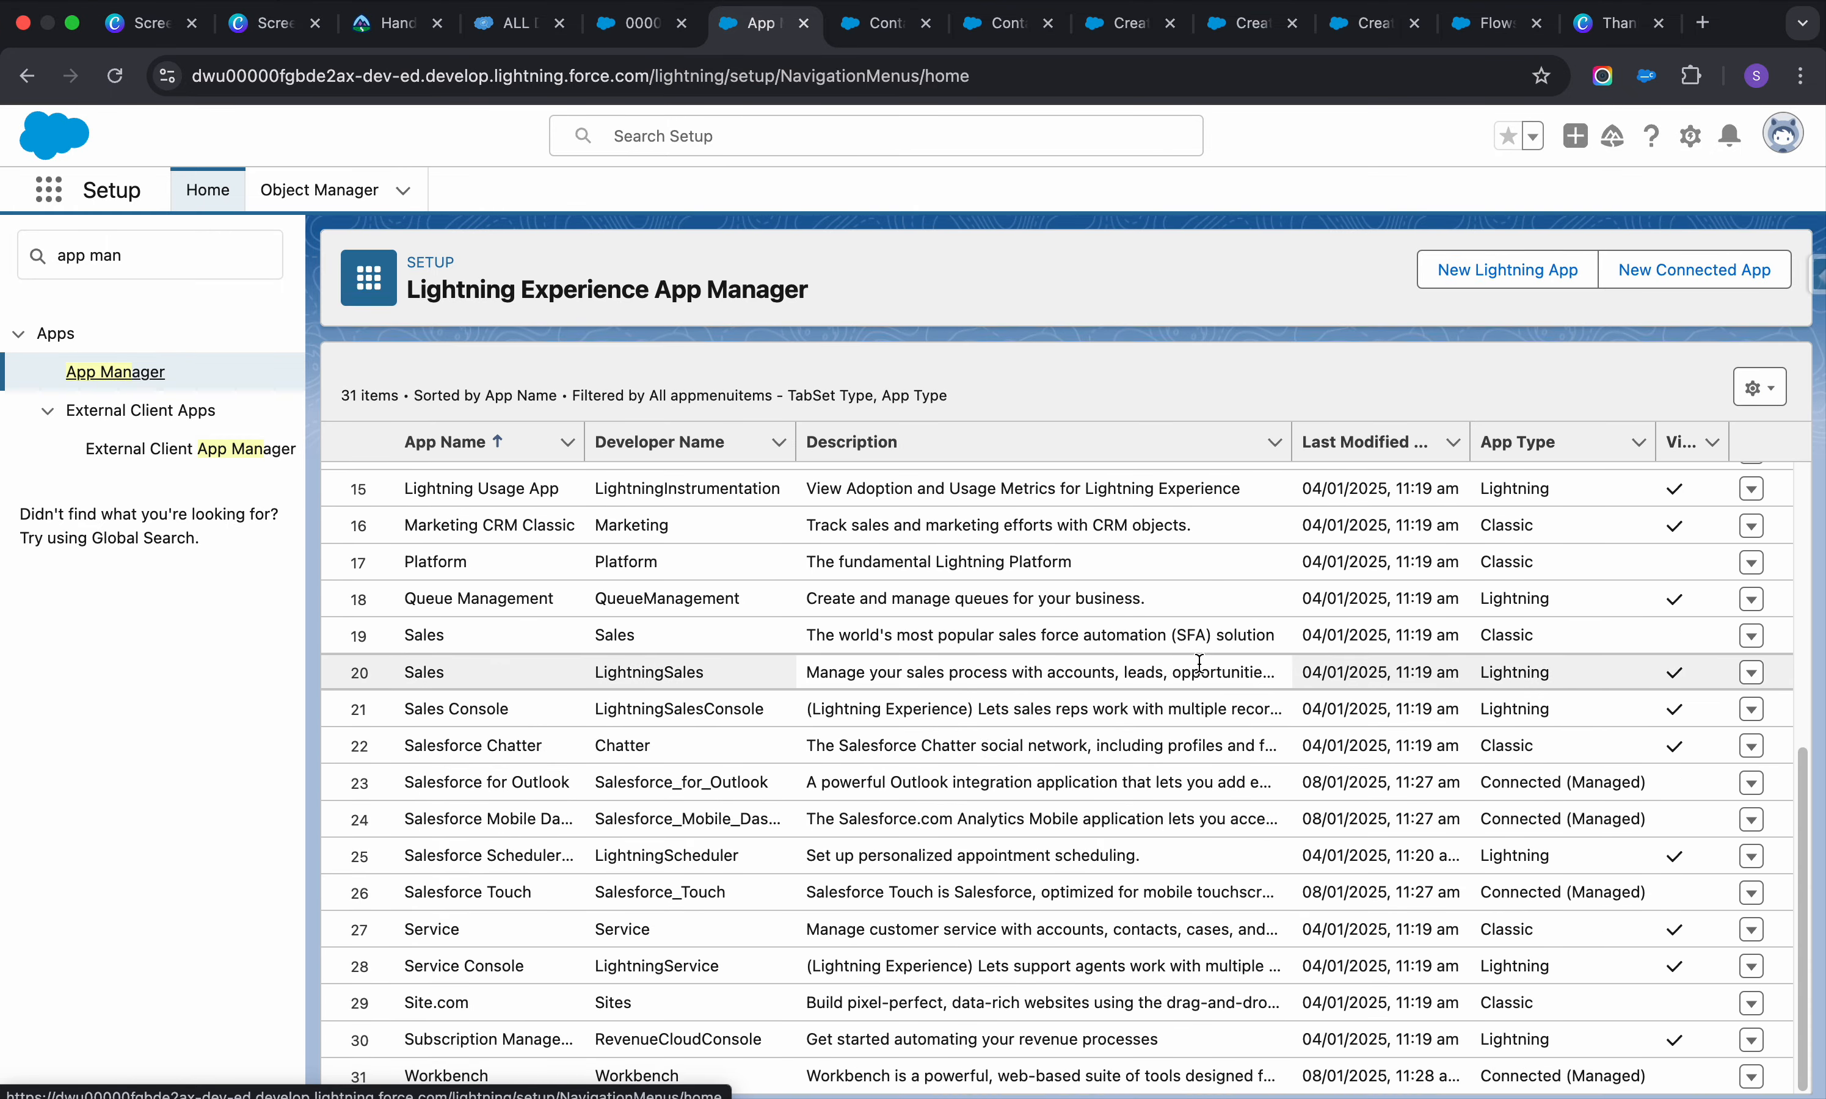
{"action": "left_click", "coordinate": [1749, 676]}
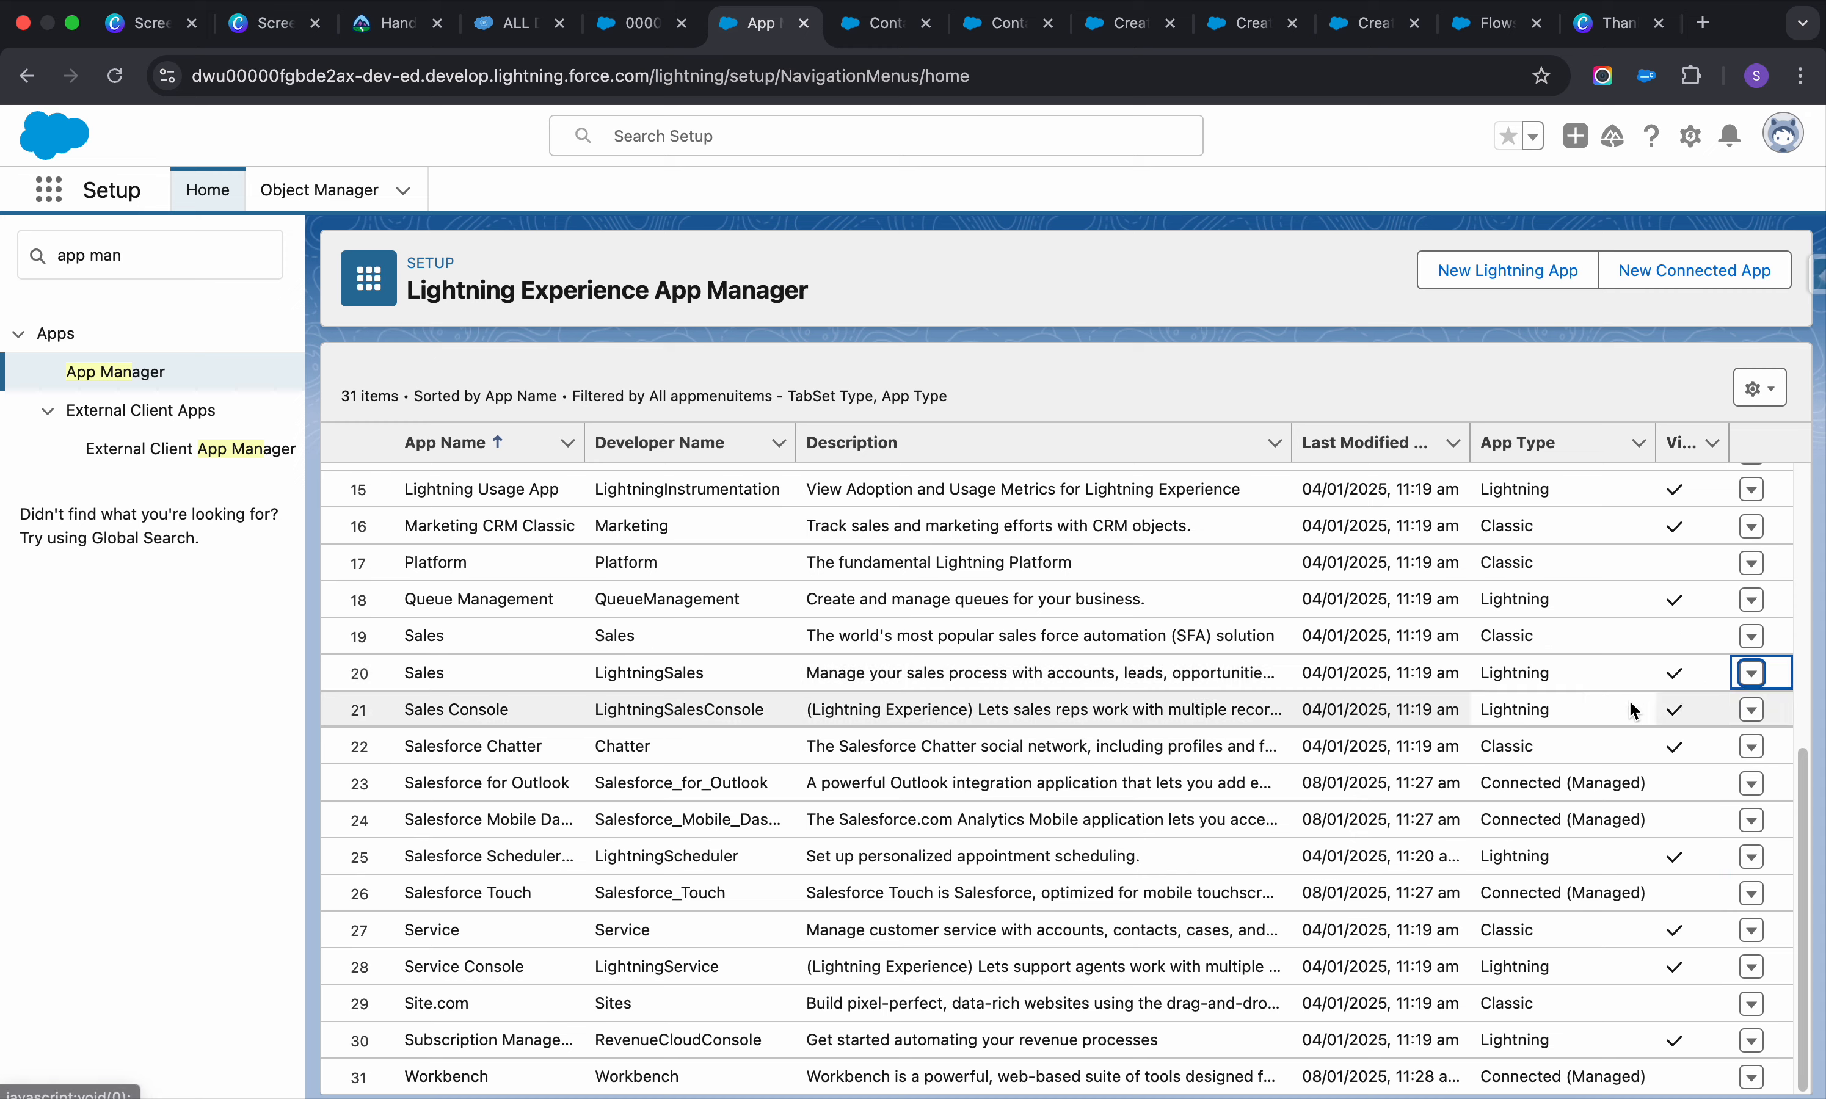
{"action": "left_click", "coordinate": [1642, 719]}
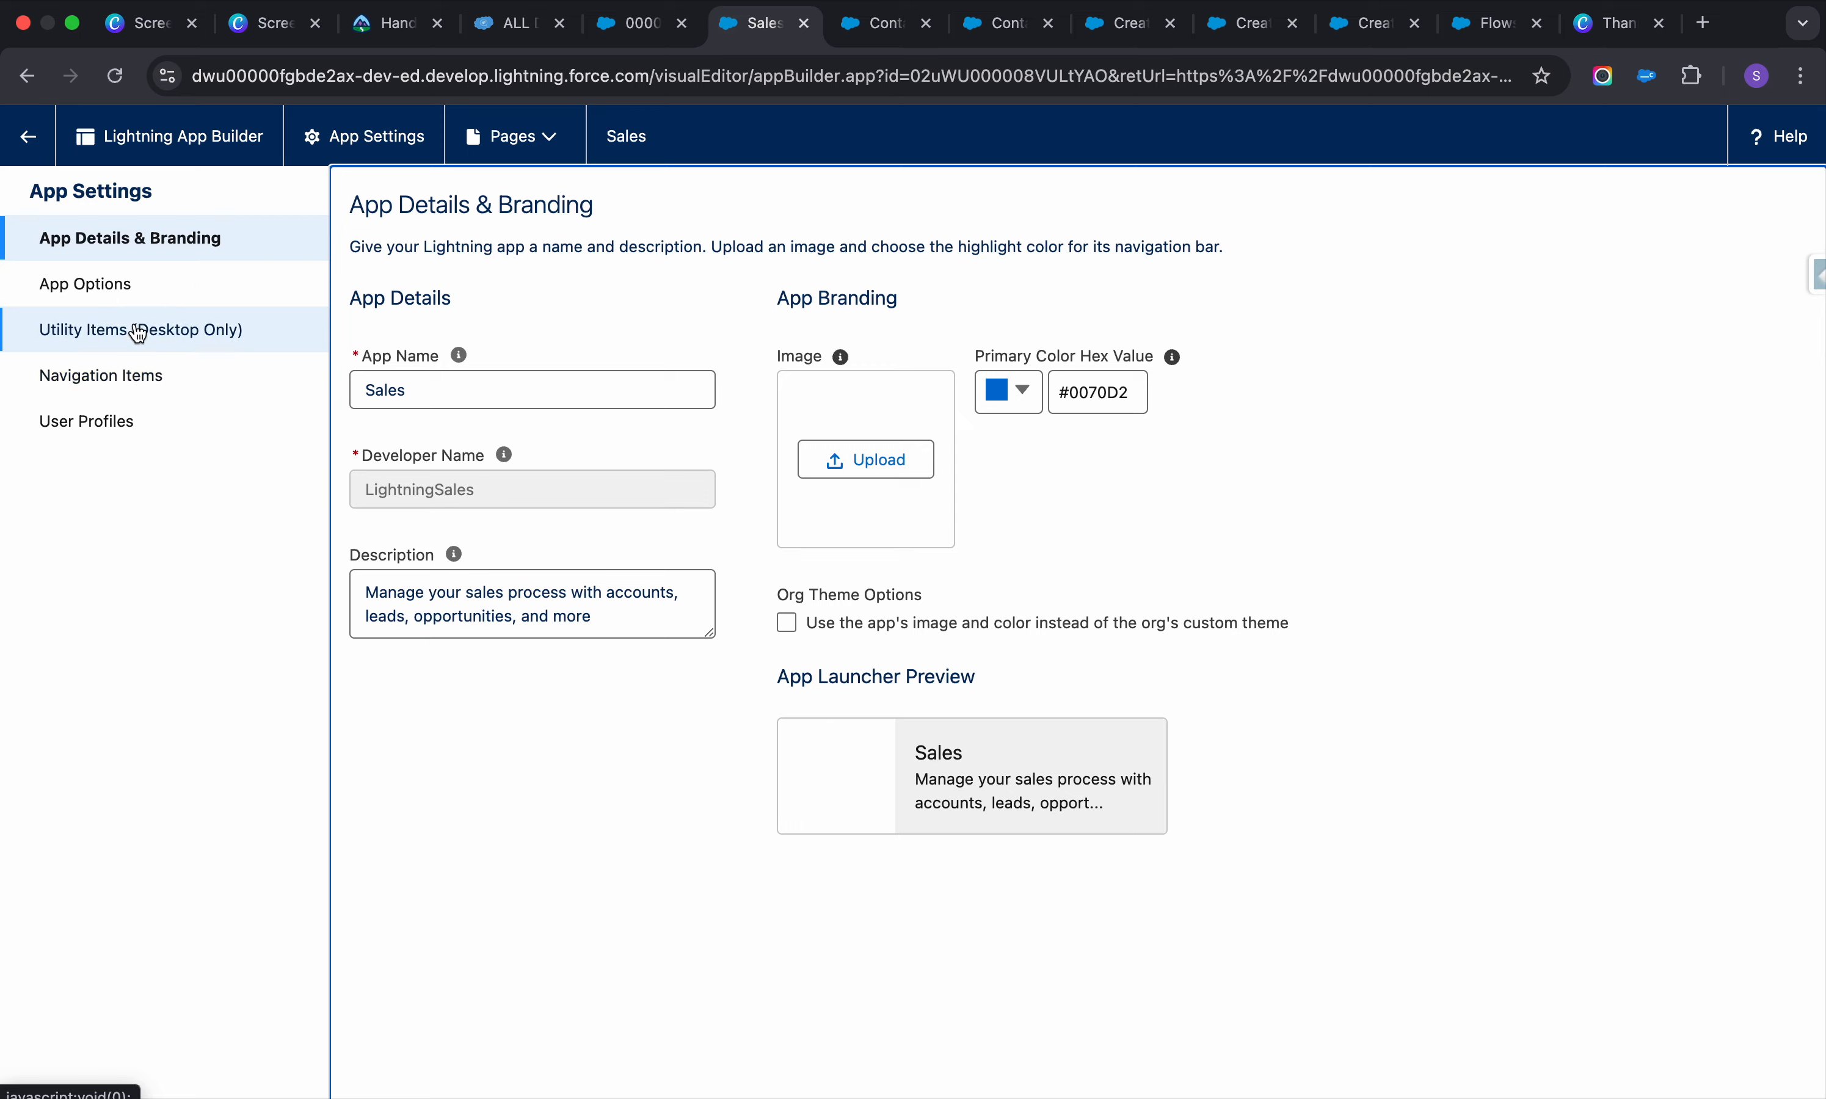
Browse the app's settings pages, ending on Utility Items
{"action": "left_click", "coordinate": [138, 331]}
{"action": "left_click", "coordinate": [123, 377]}
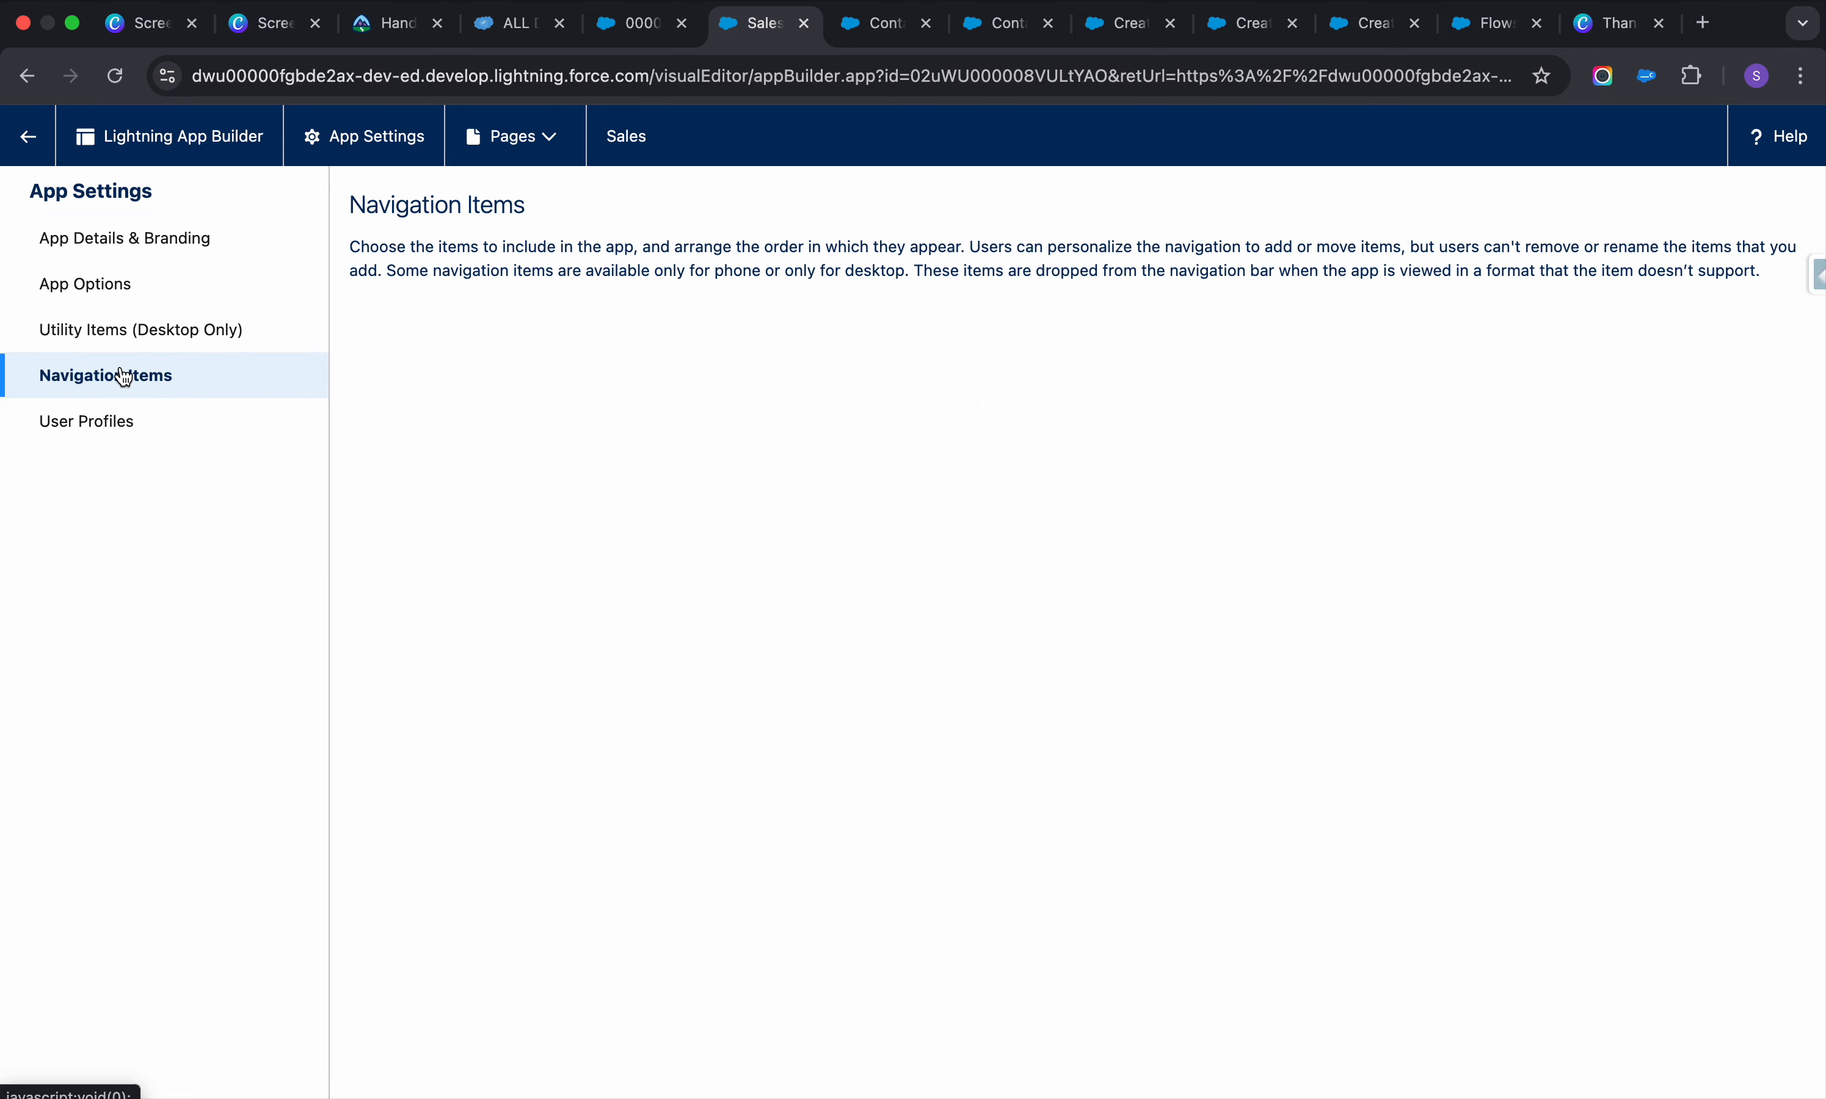
{"action": "left_click", "coordinate": [143, 330]}
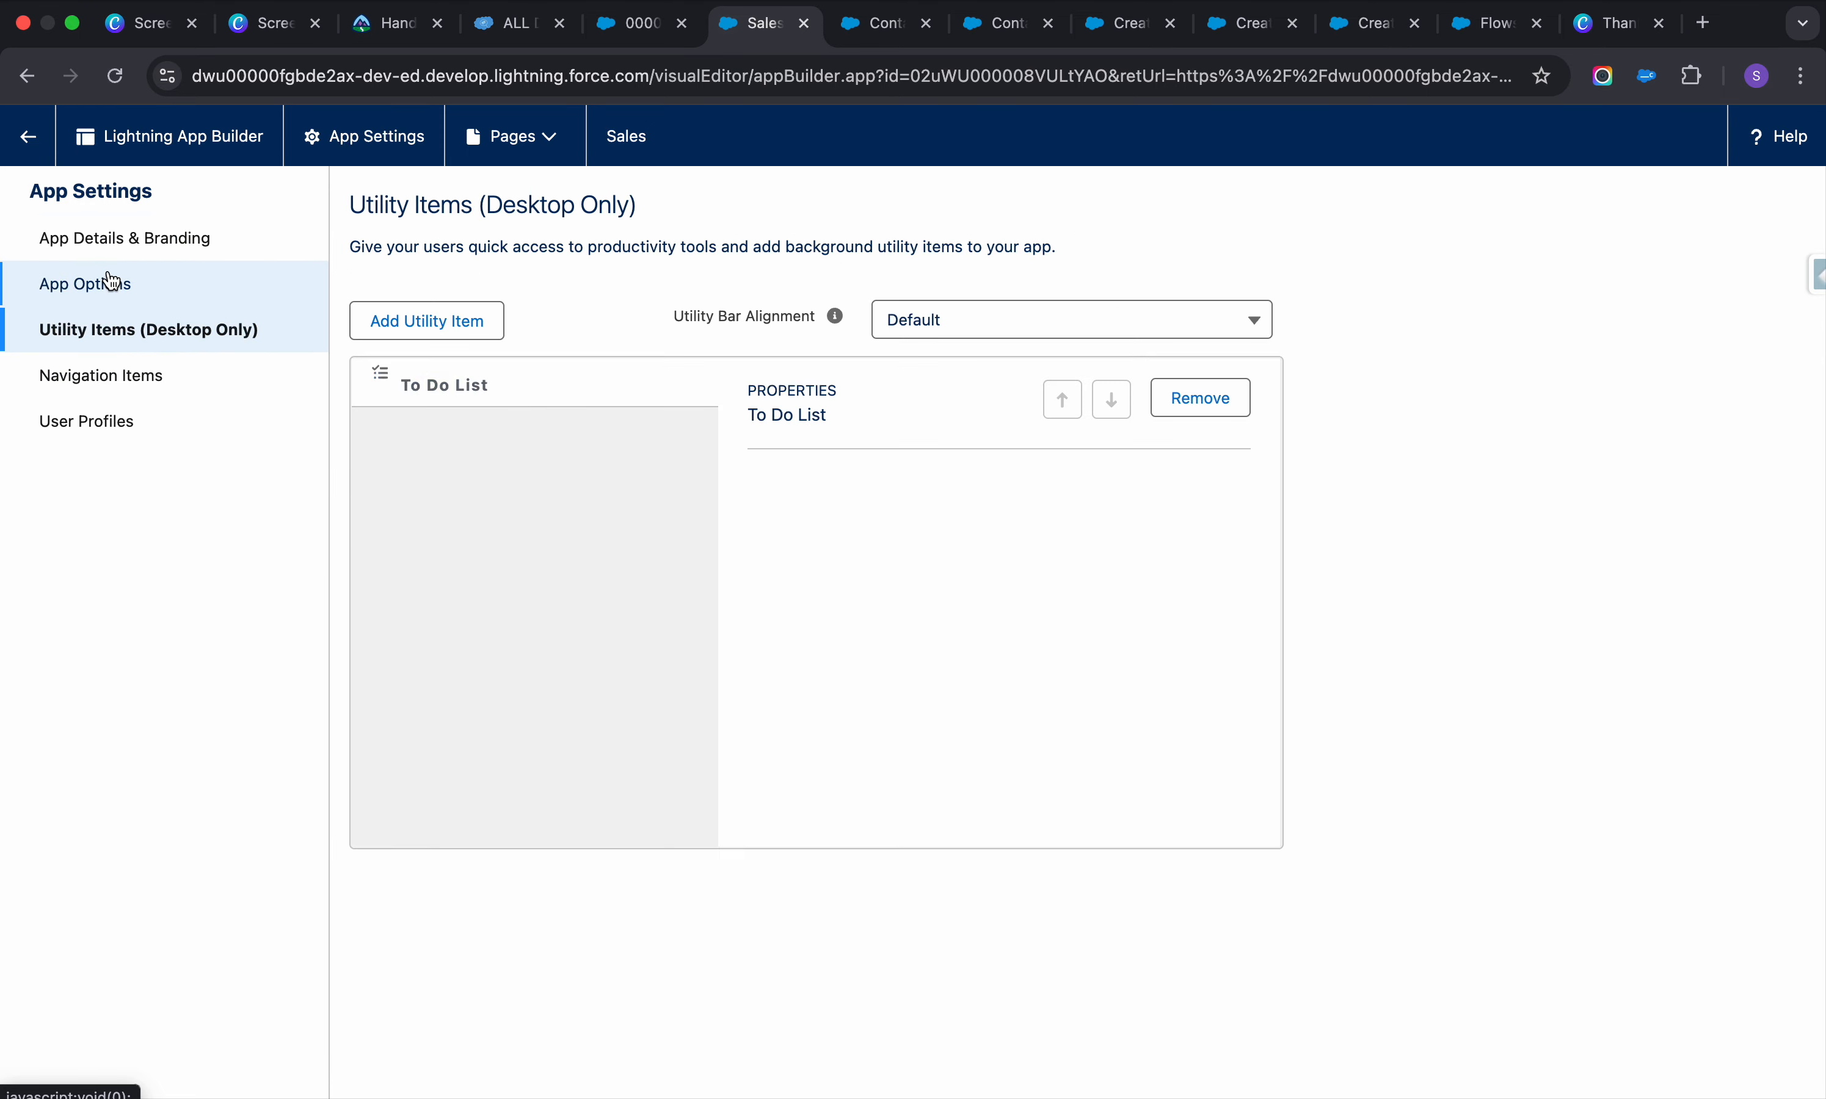
{"action": "left_click", "coordinate": [111, 282]}
{"action": "left_click", "coordinate": [152, 328]}
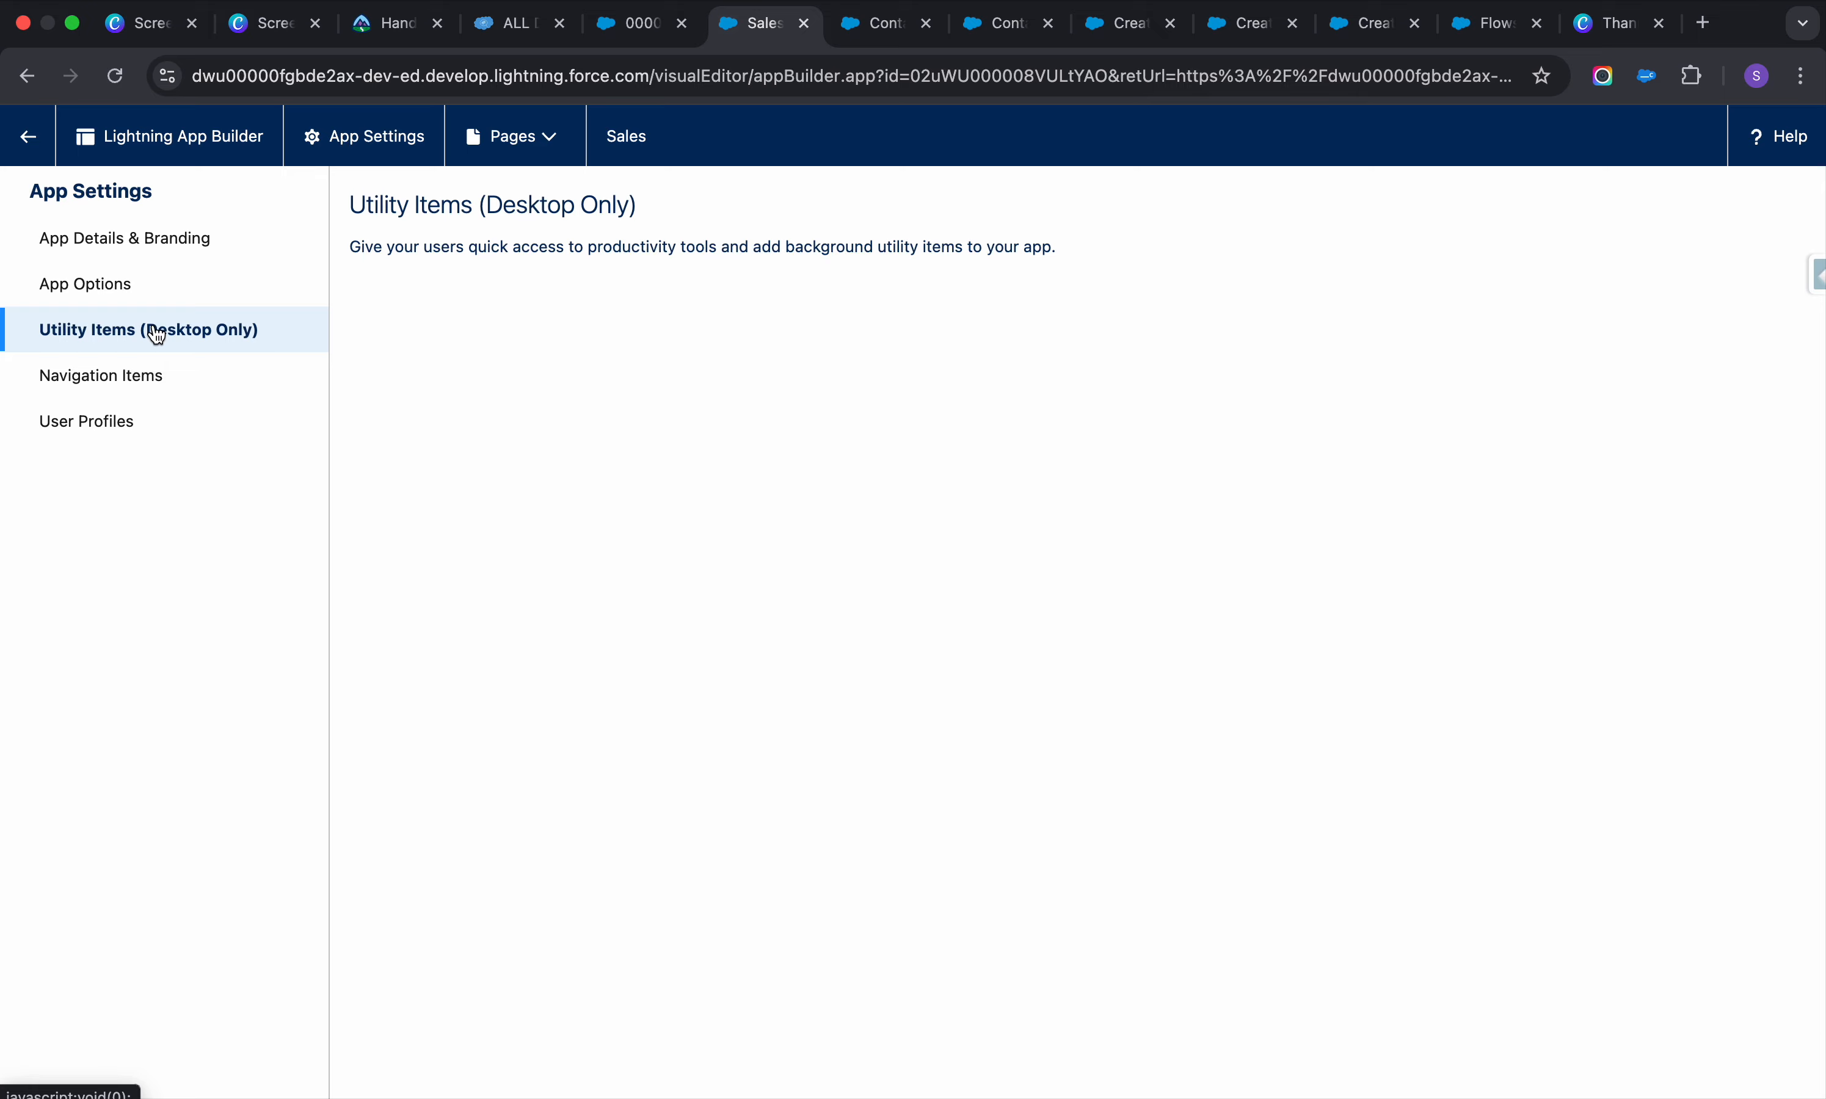
Add a Flow utility item and clear its default 'Flow' label
{"action": "left_click", "coordinate": [472, 331]}
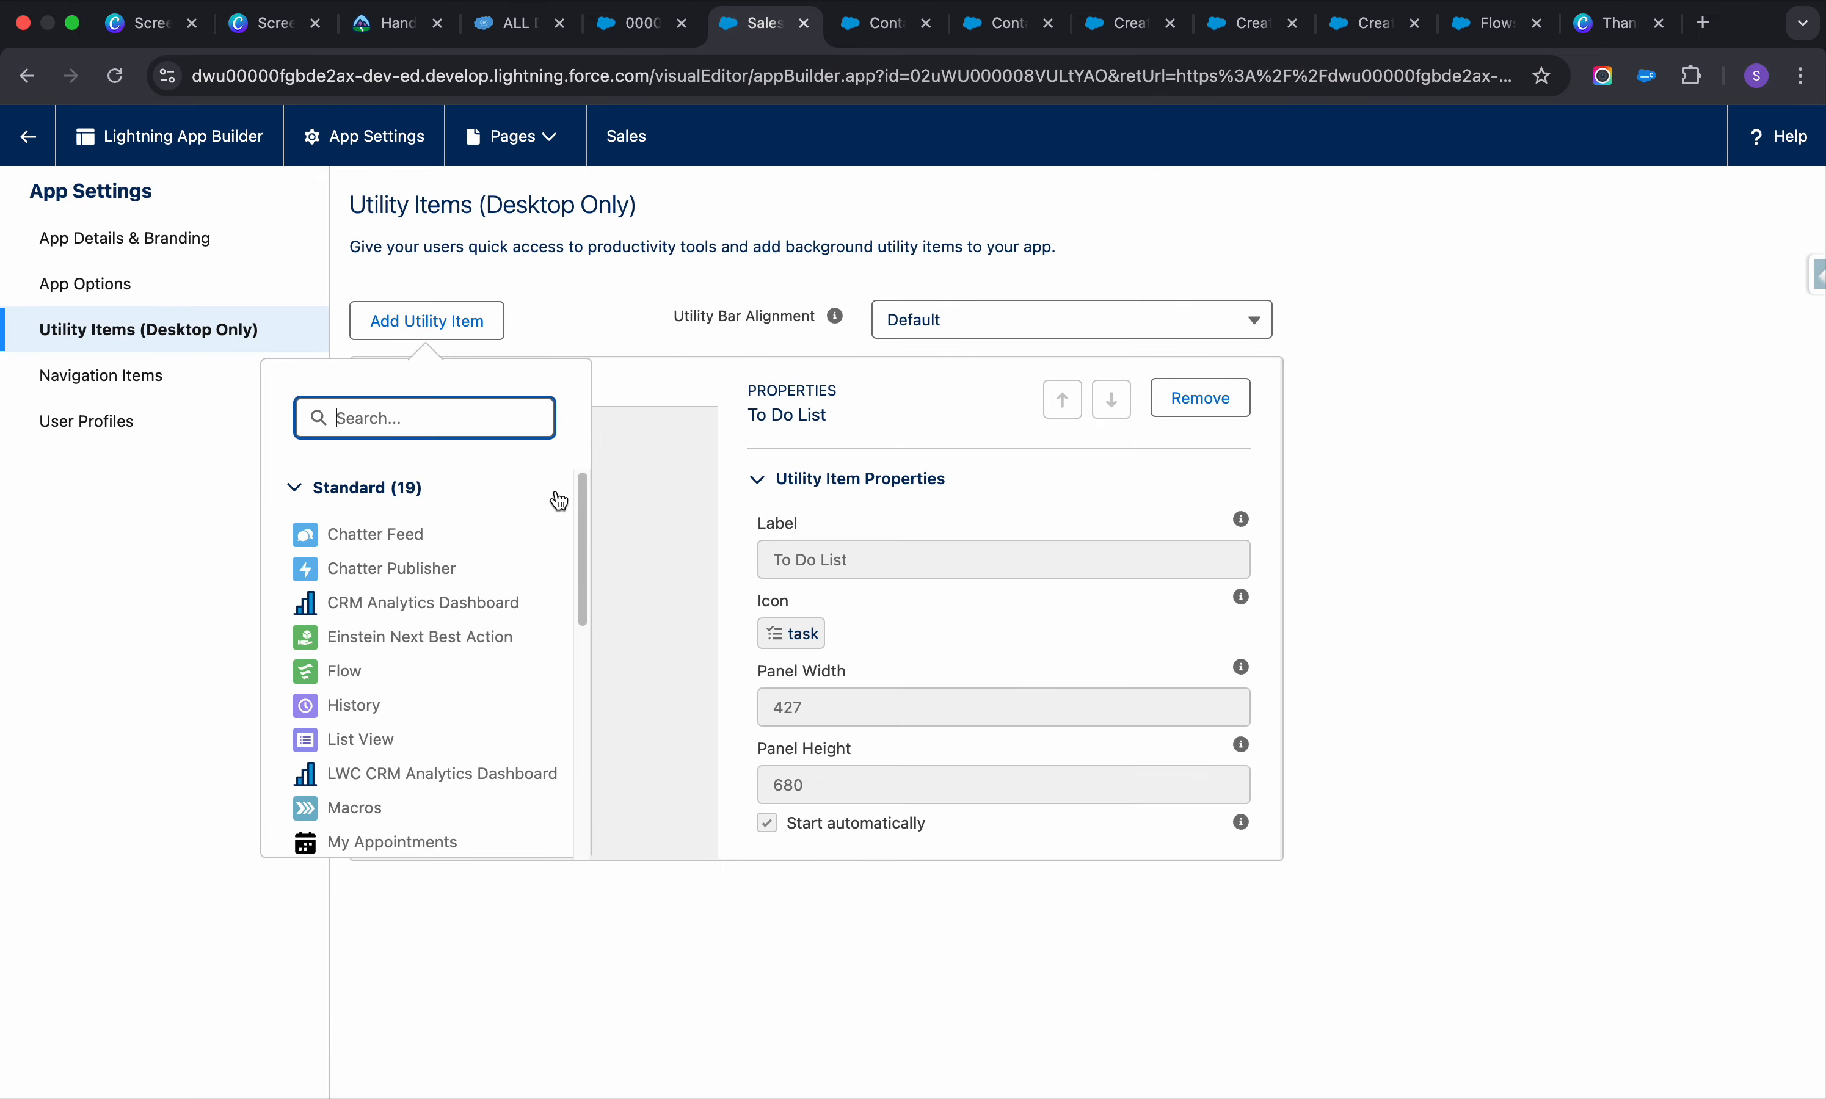
{"action": "type", "text": "flo"}
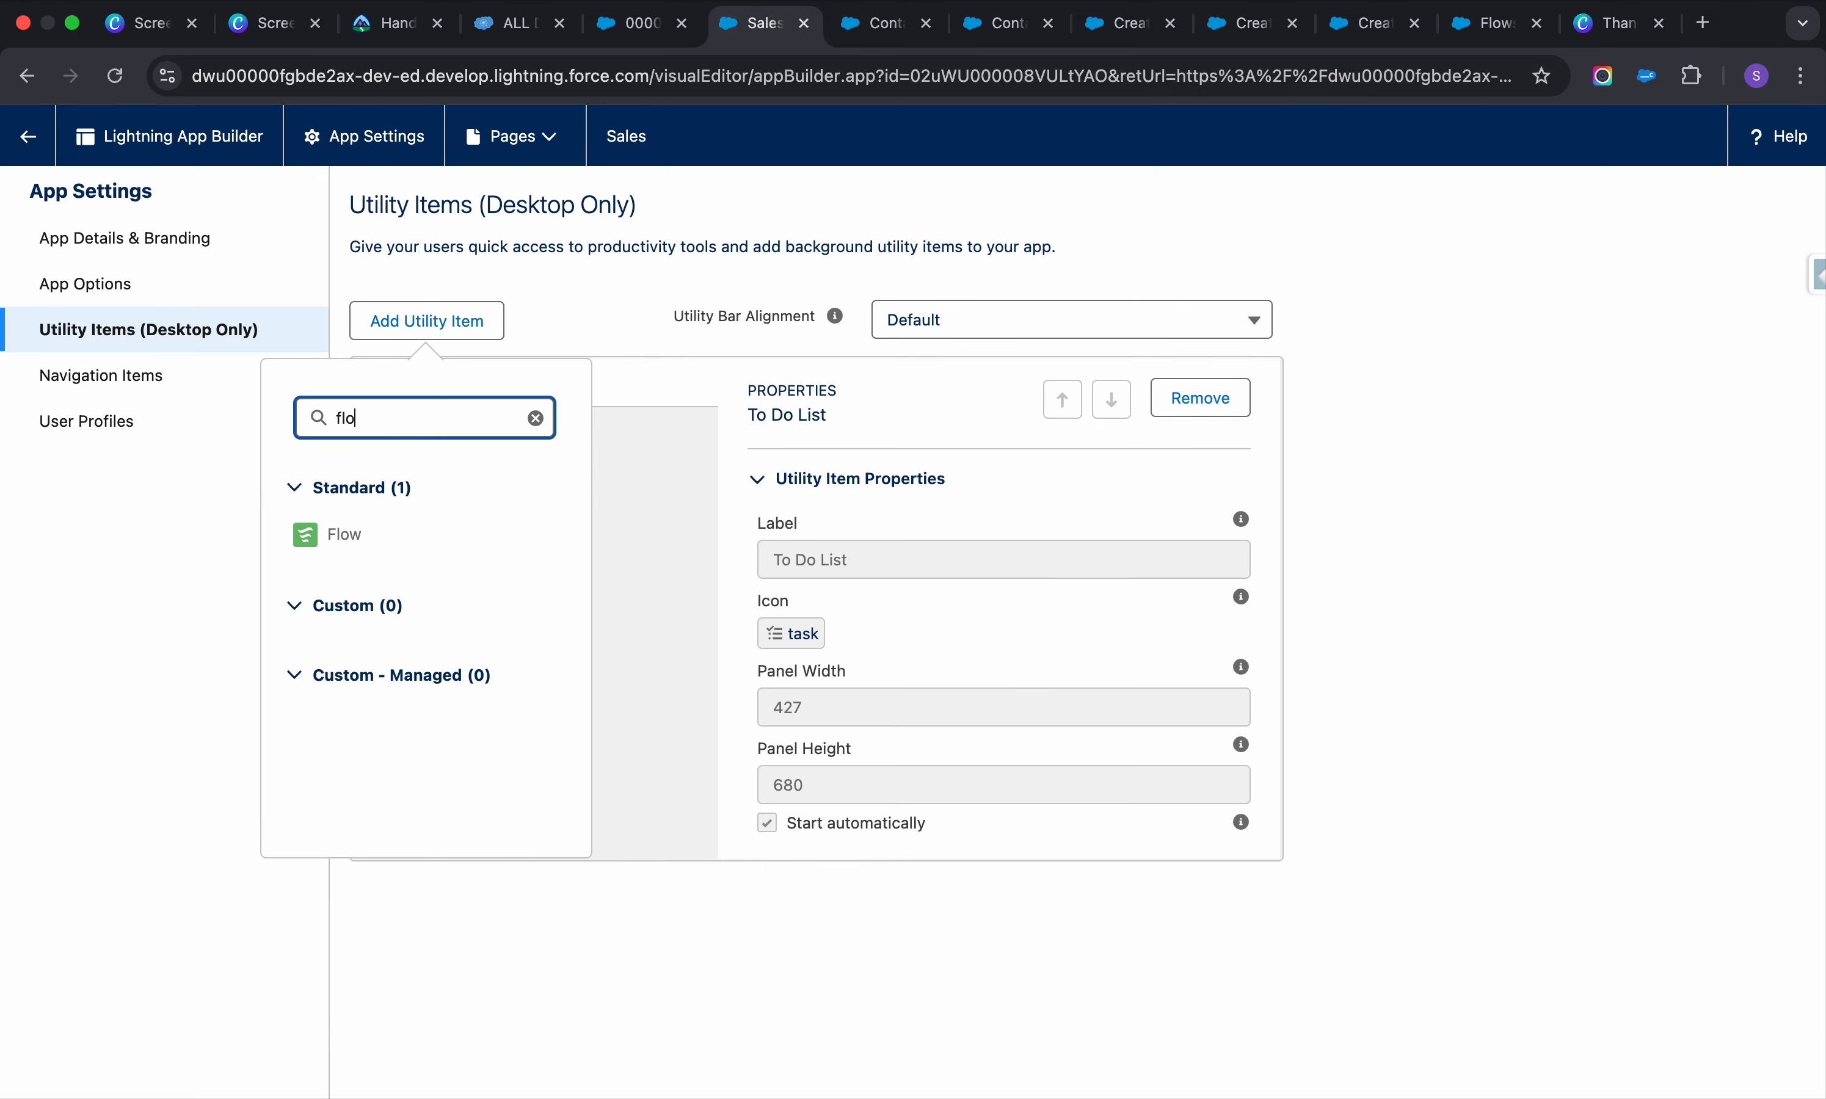
{"action": "left_click", "coordinate": [341, 536]}
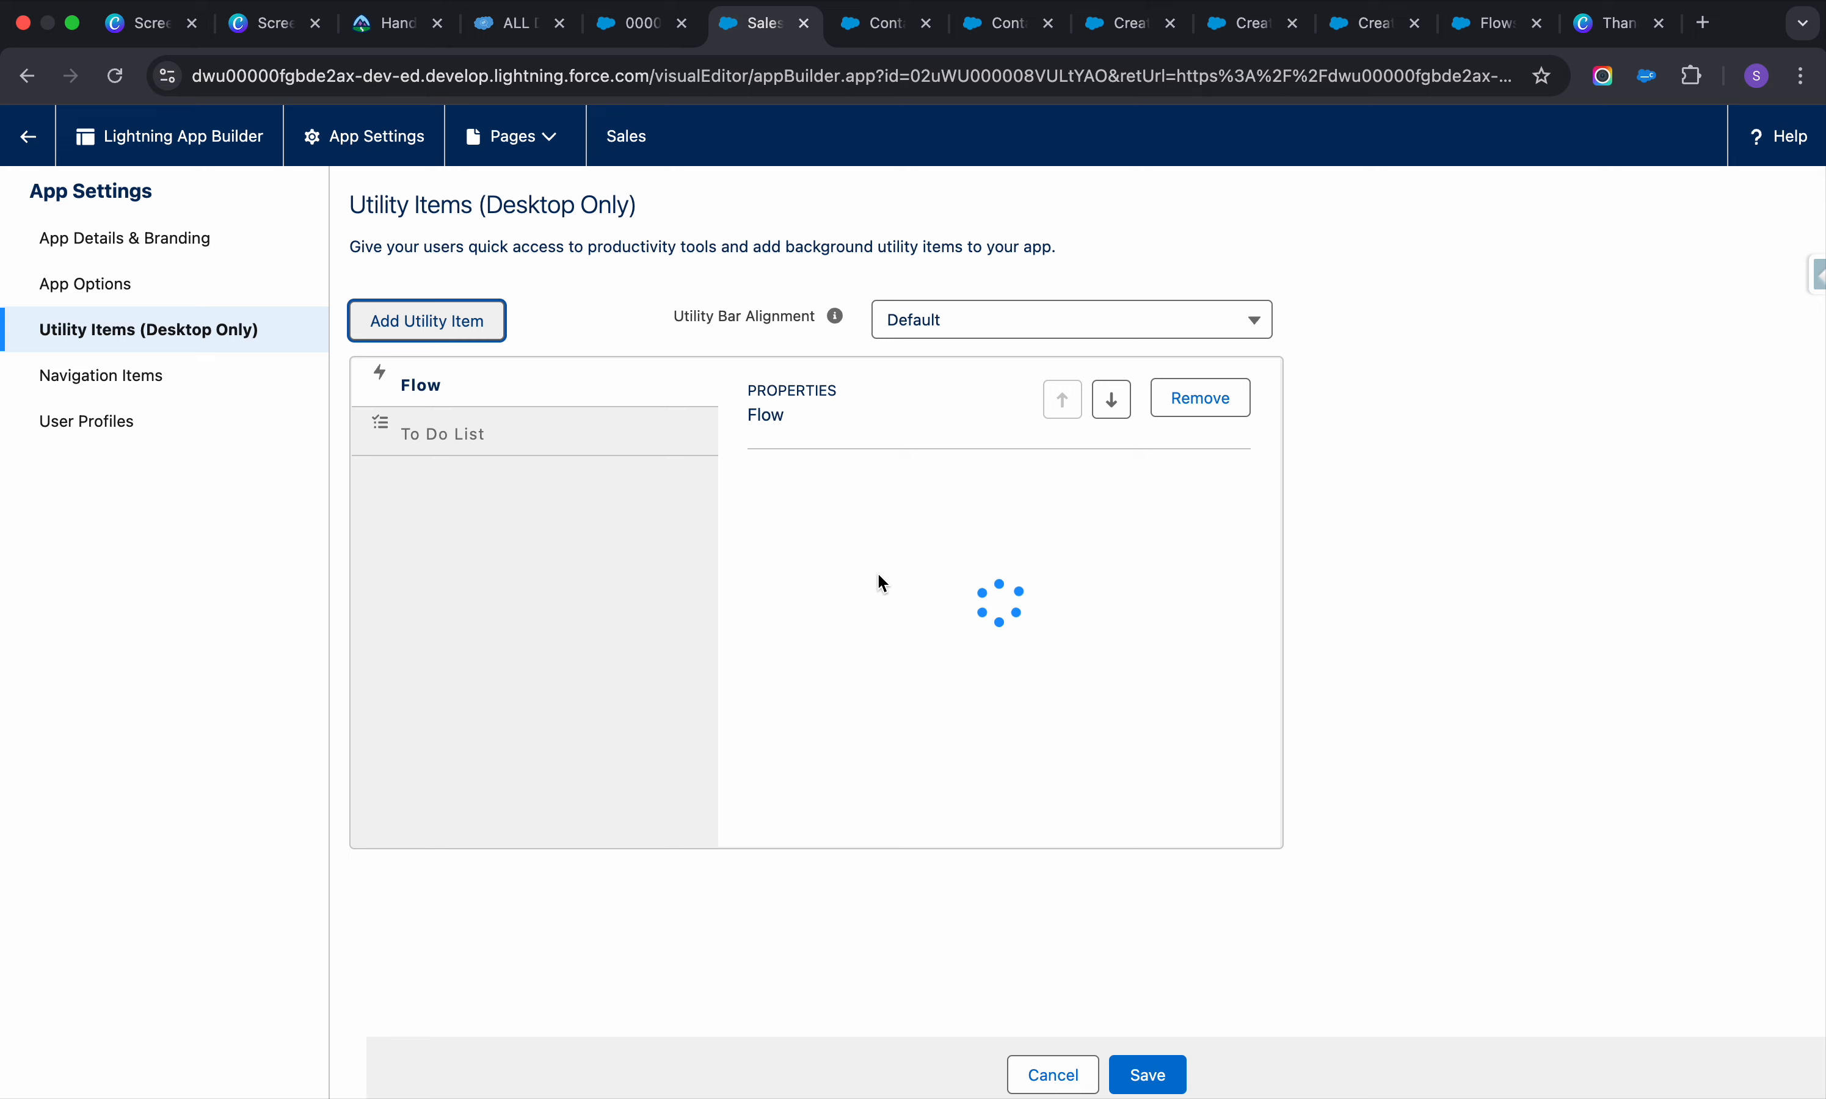
{"action": "double_click", "coordinate": [918, 555]}
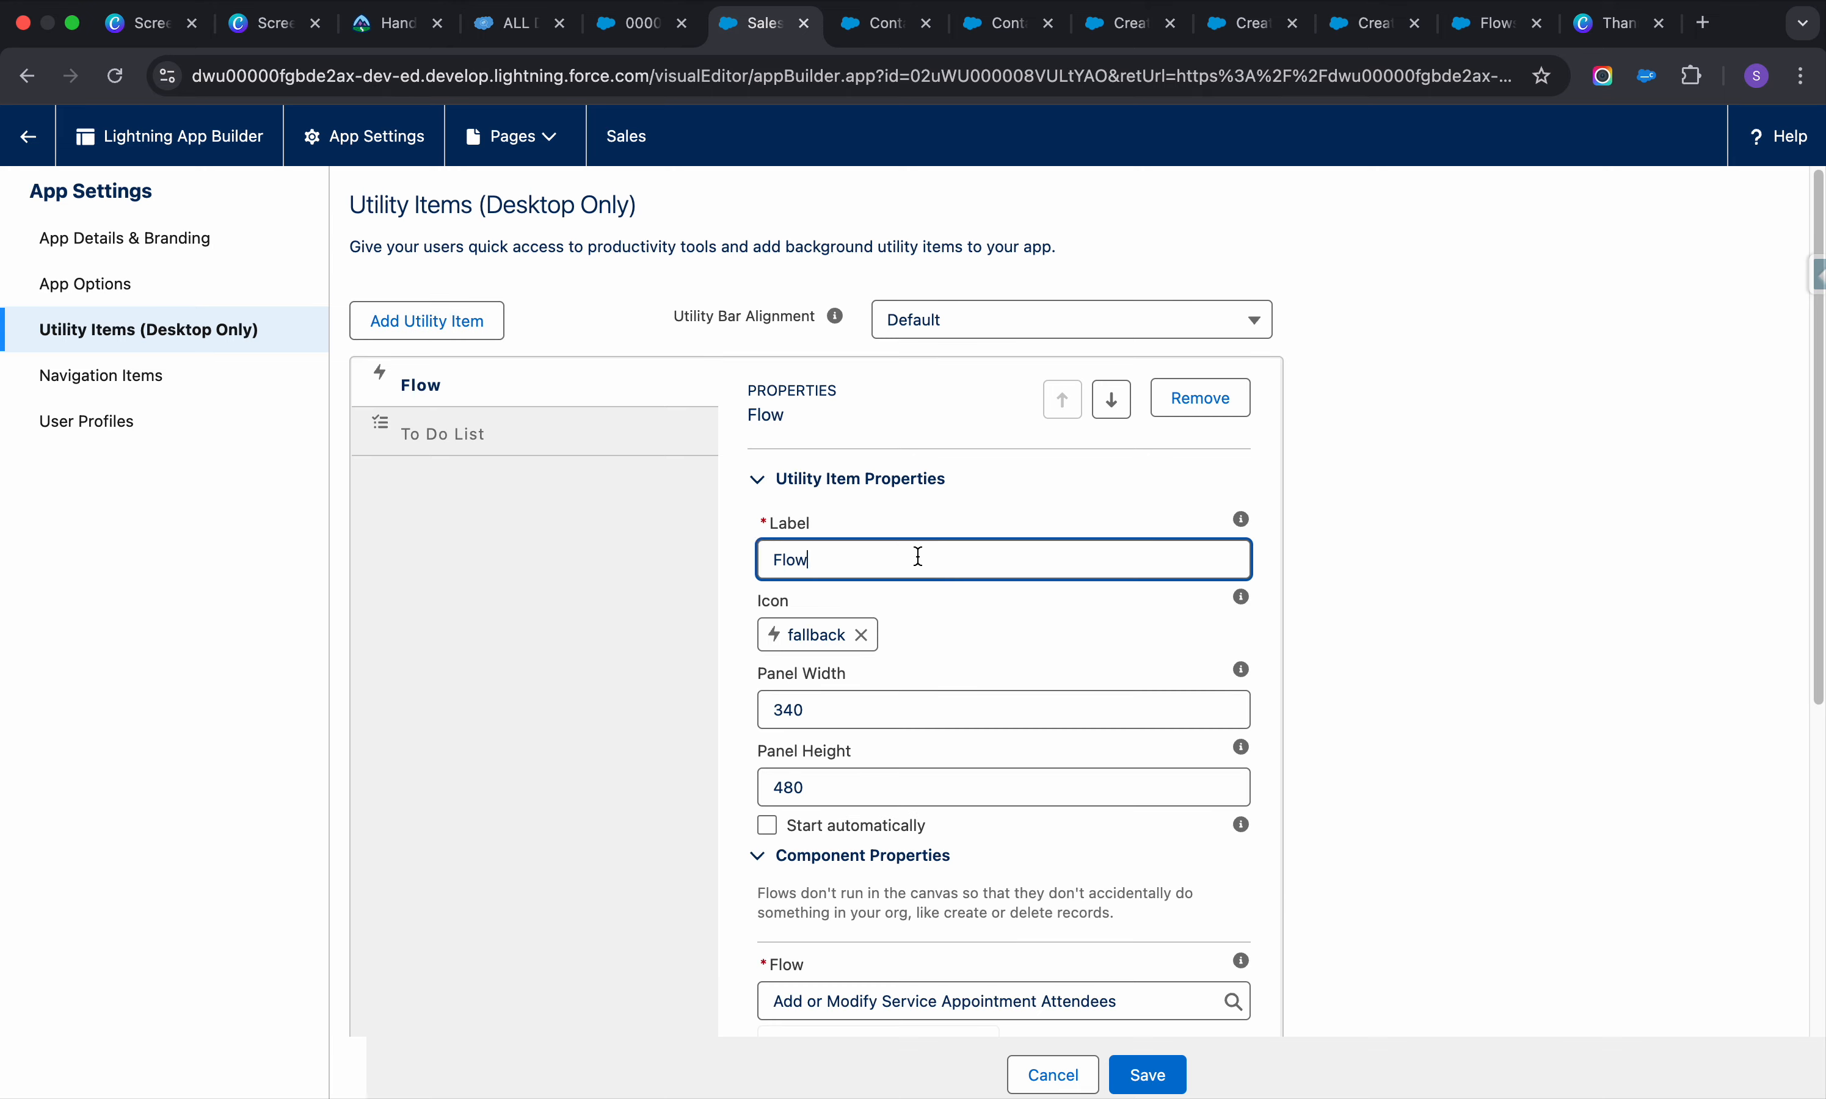
{"action": "key", "text": "BackSpace"}
Set the item to run the 'Create an Account from here' flow and save
{"action": "scroll", "coordinate": [979, 783], "scroll_direction": "down", "scroll_amount": 5}
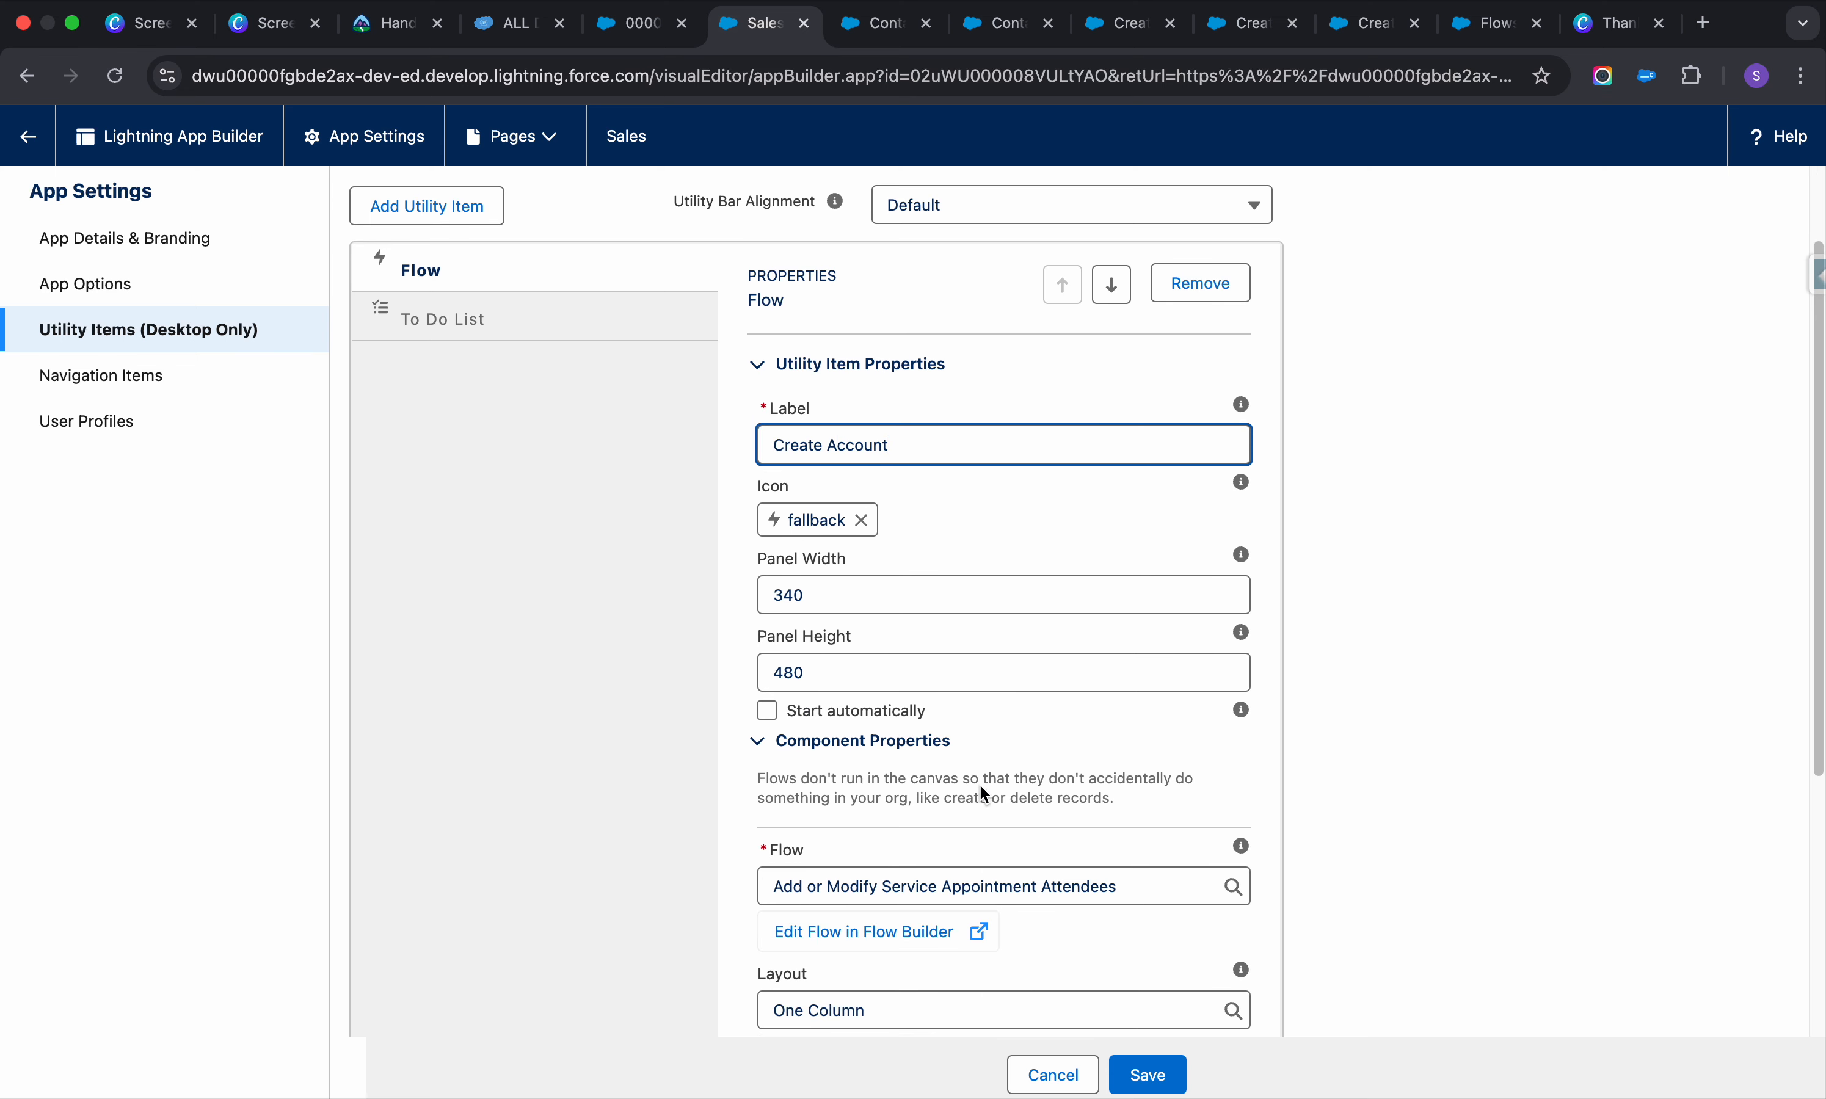
{"action": "left_click", "coordinate": [1204, 812]}
{"action": "type", "text": "acc"}
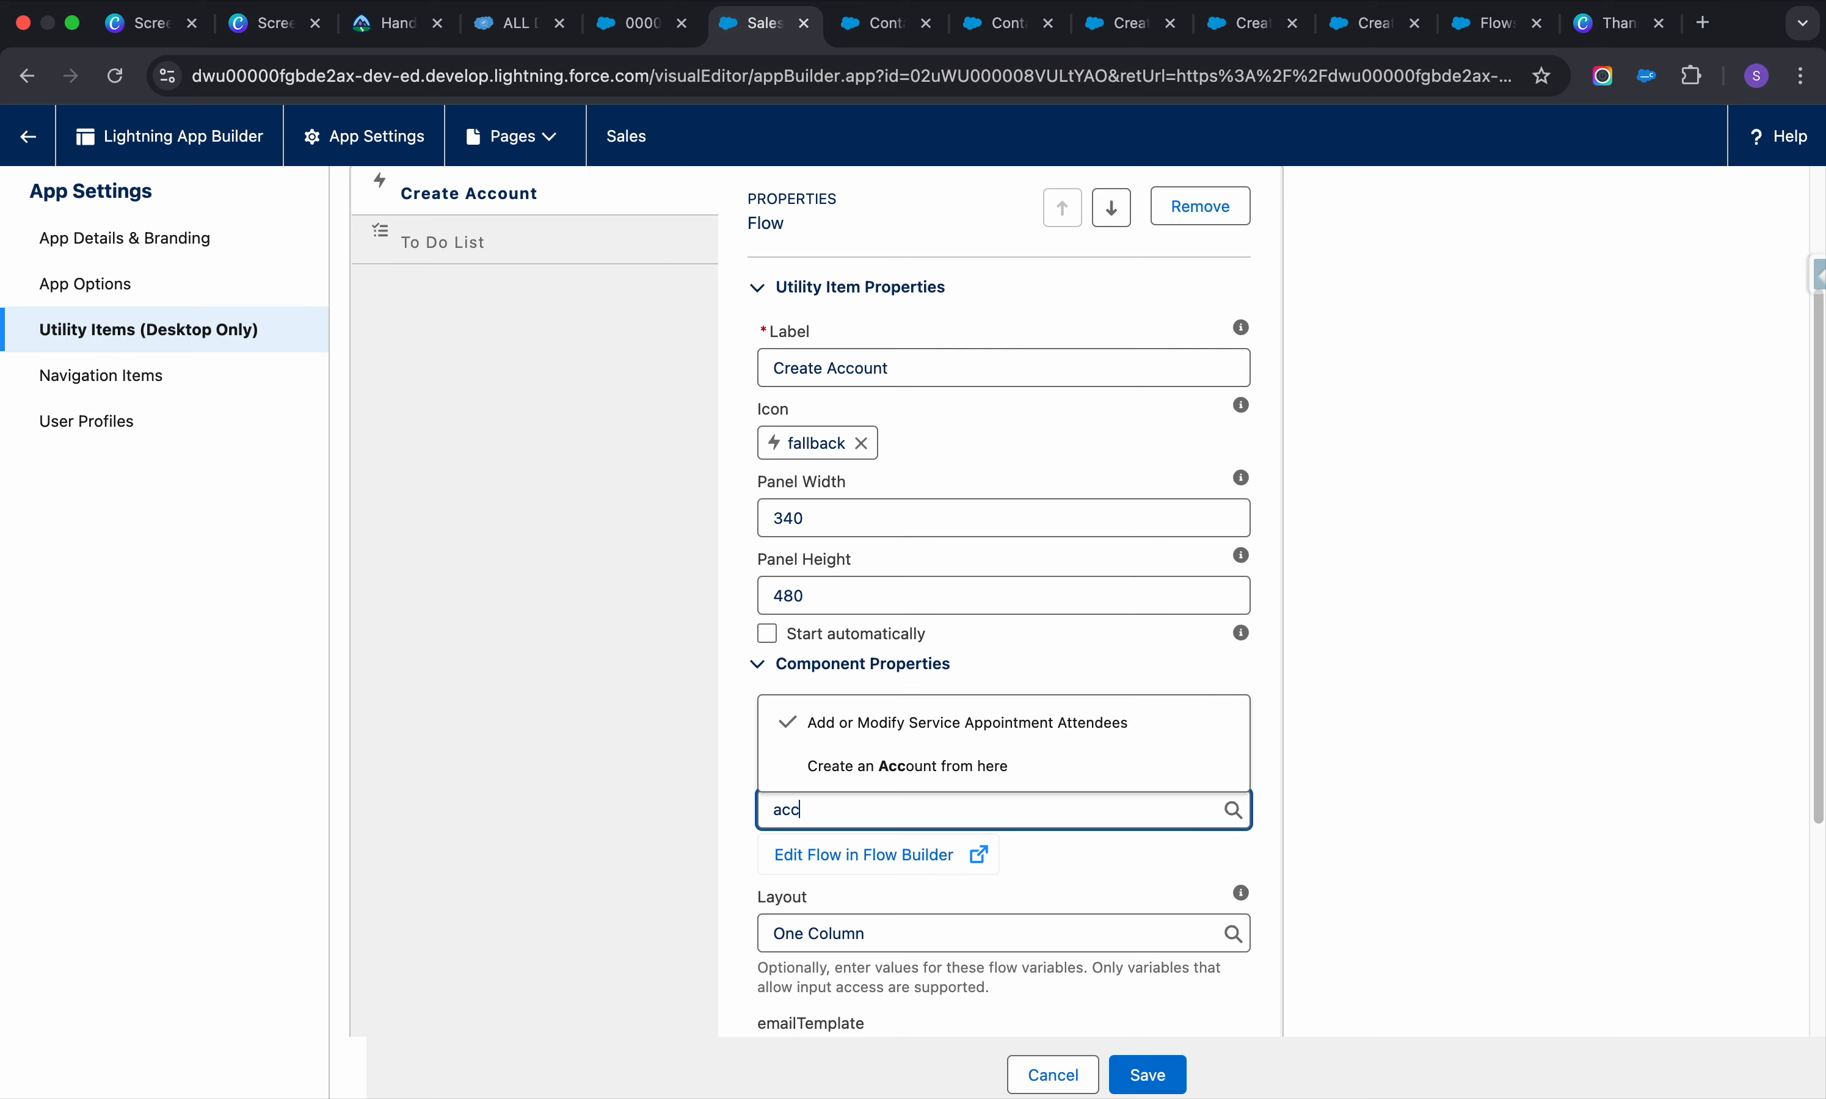
{"action": "left_click", "coordinate": [1080, 770]}
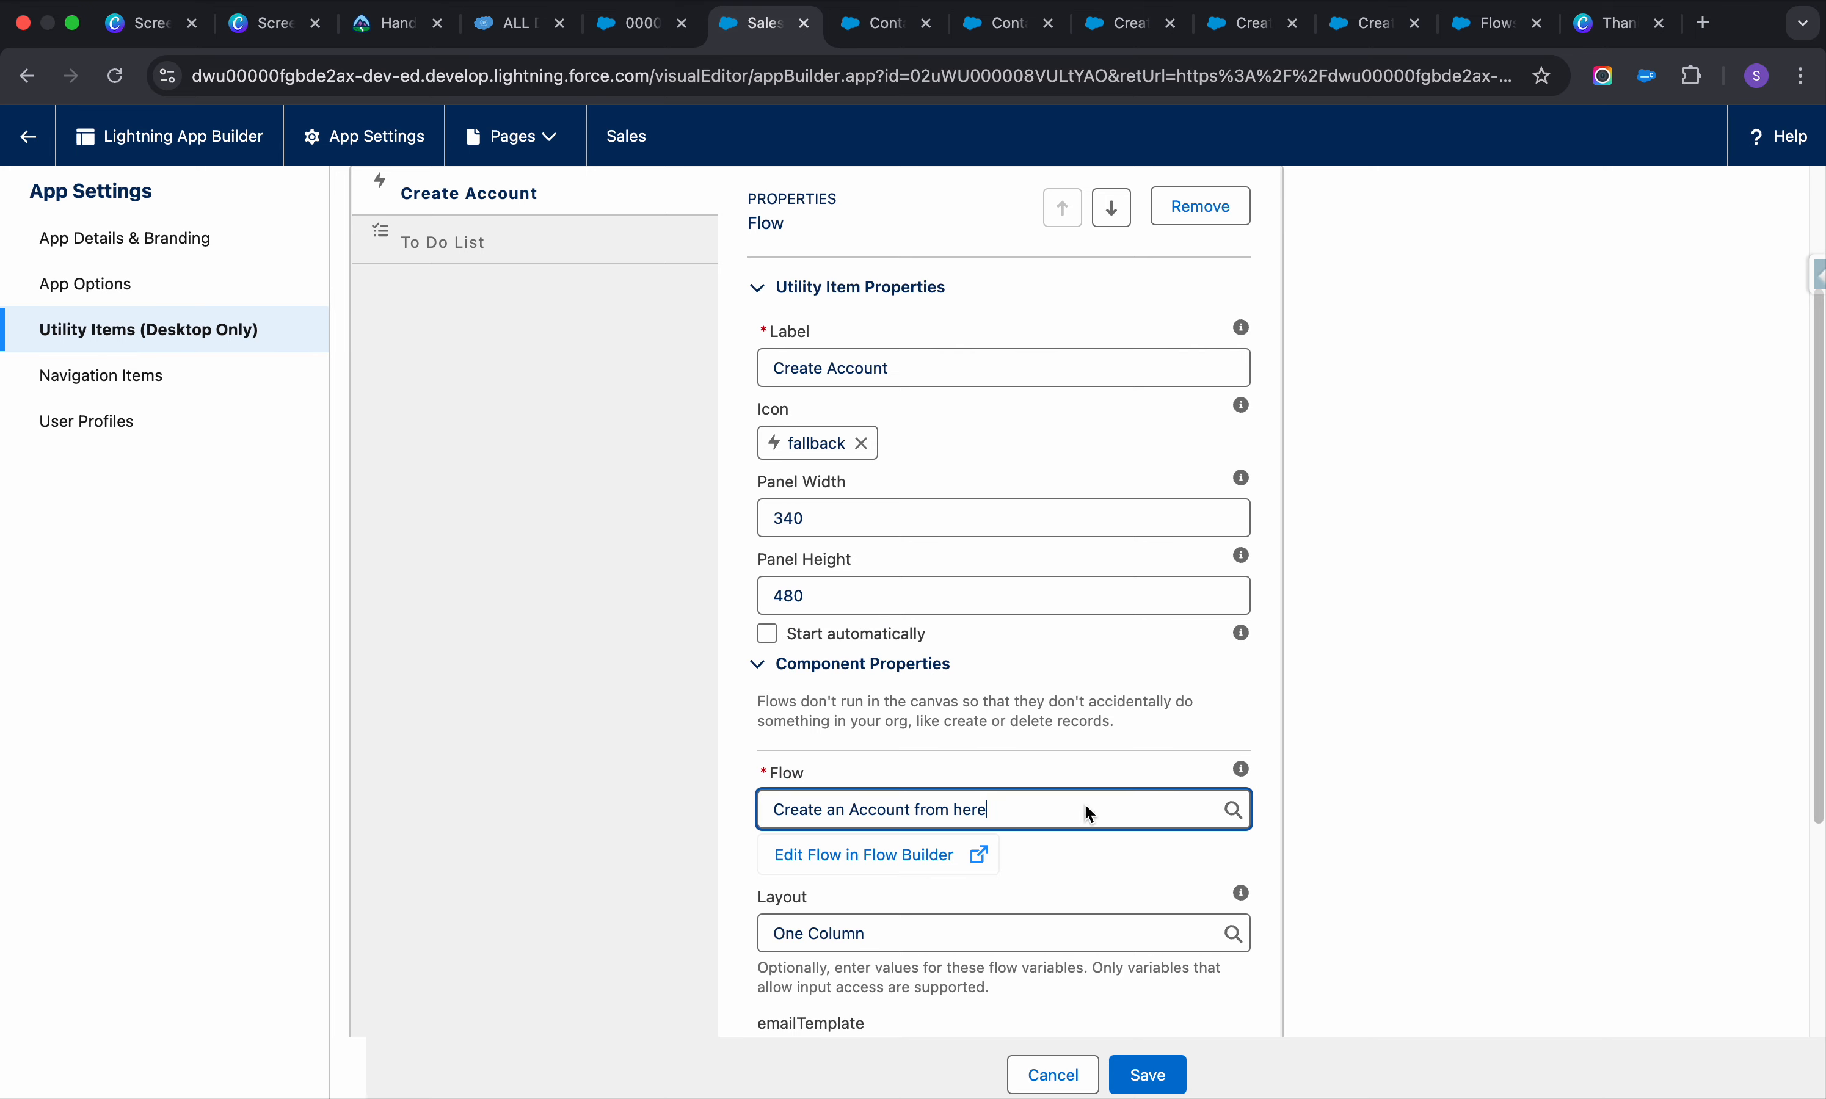
{"action": "left_click", "coordinate": [1157, 1078]}
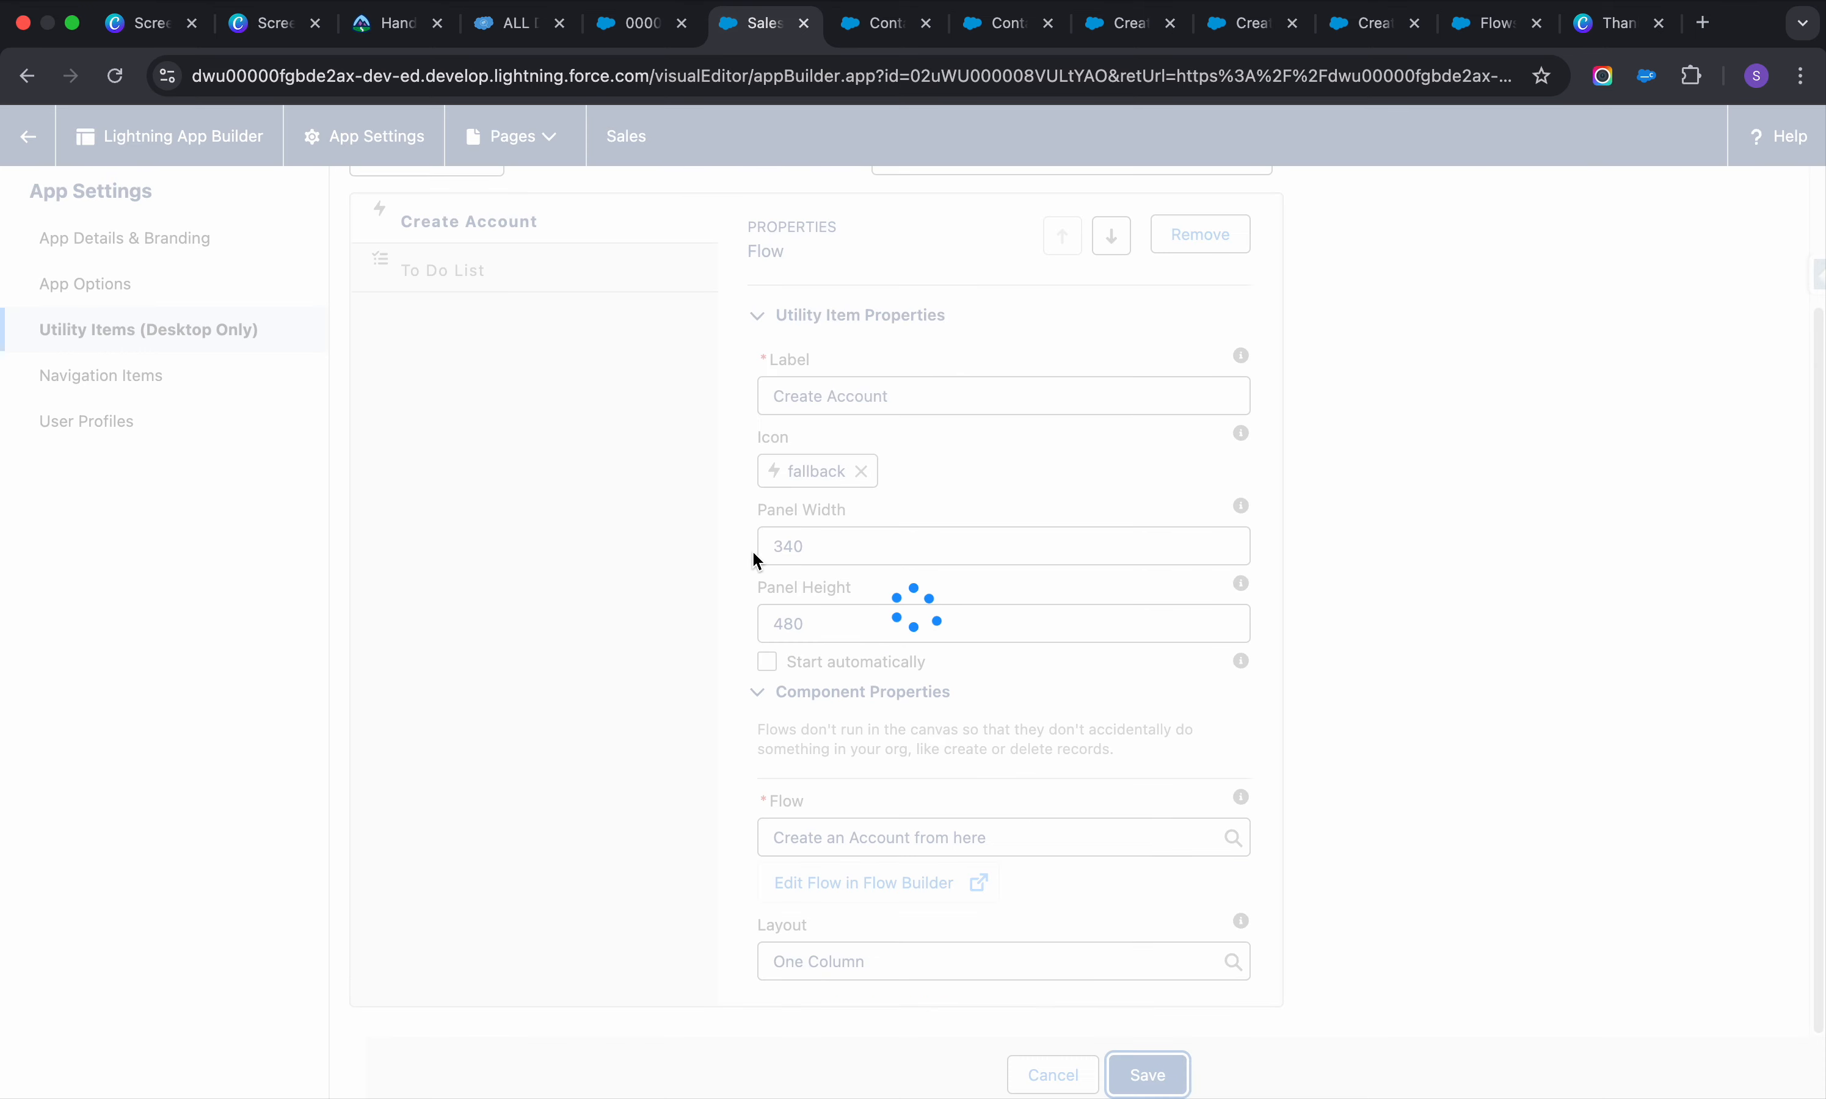
Add another Flow utility item and relabel it Create Contact
{"action": "left_click", "coordinate": [461, 231]}
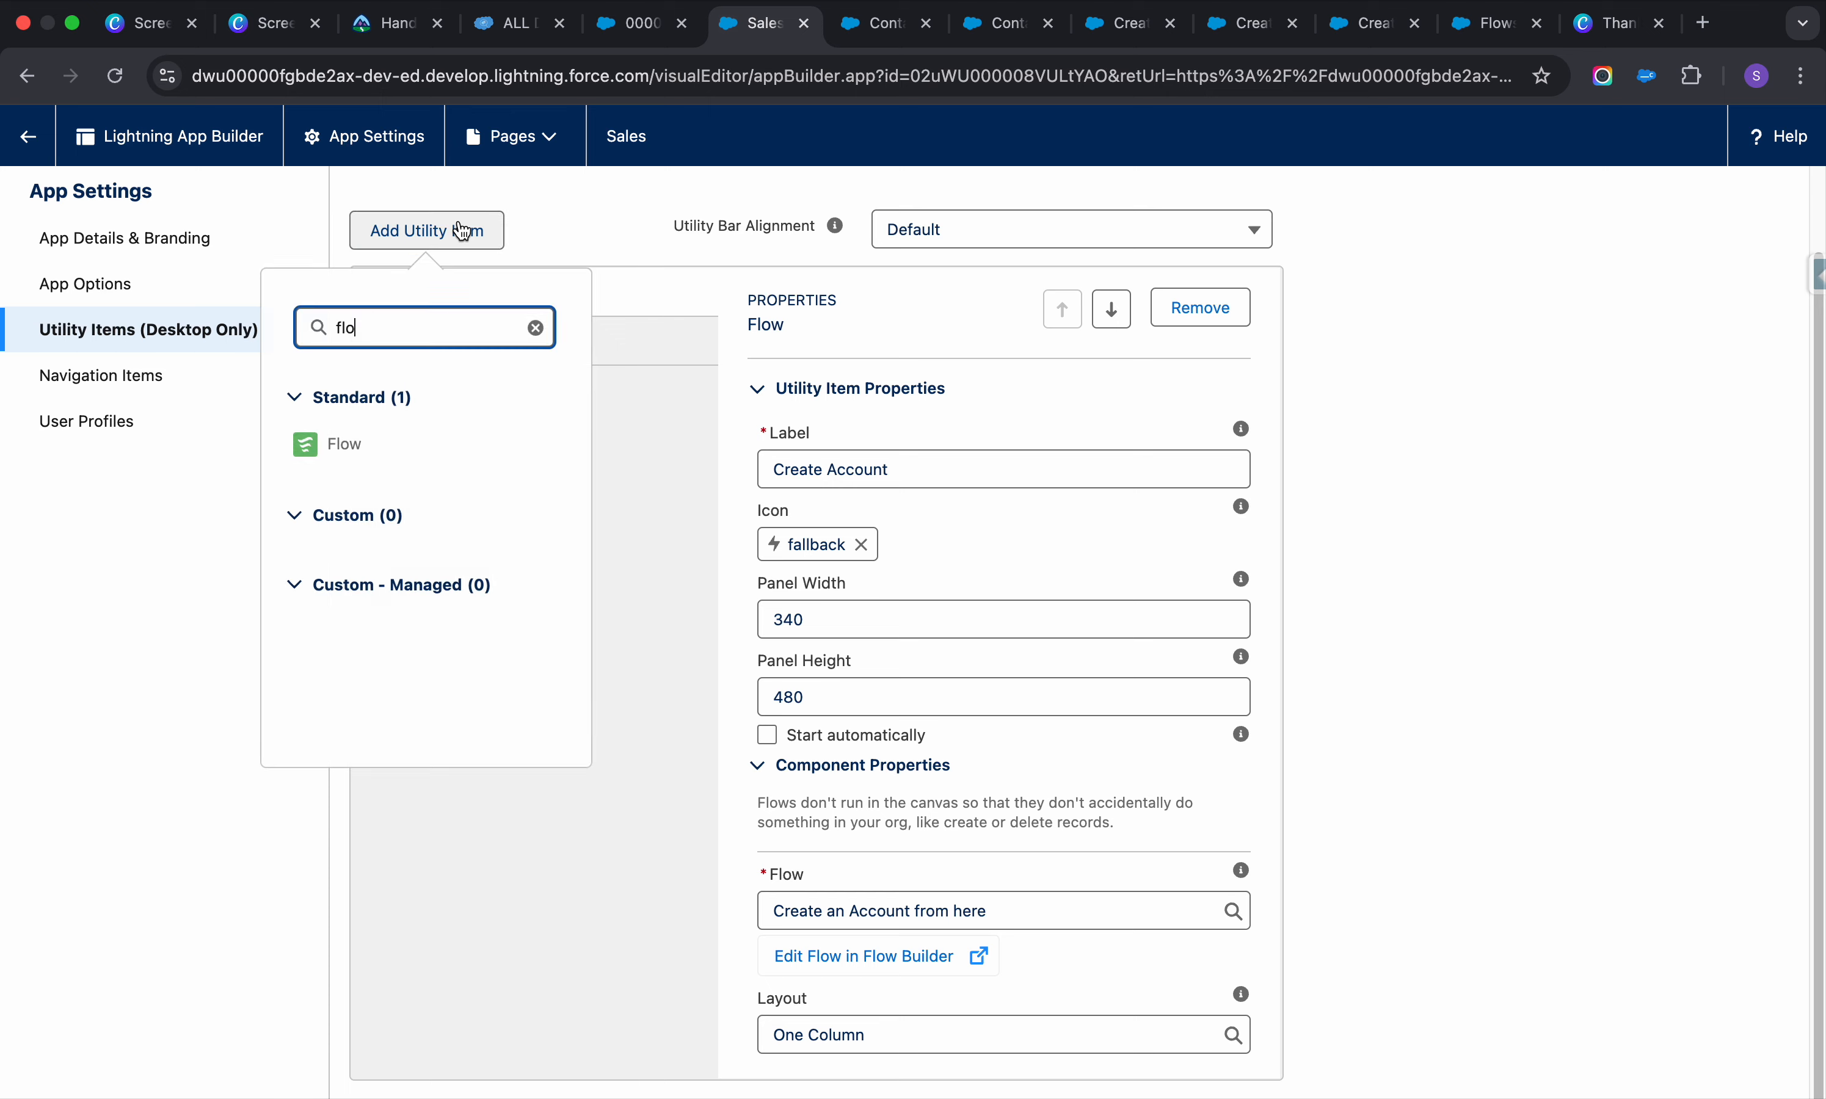
{"action": "left_click", "coordinate": [374, 441]}
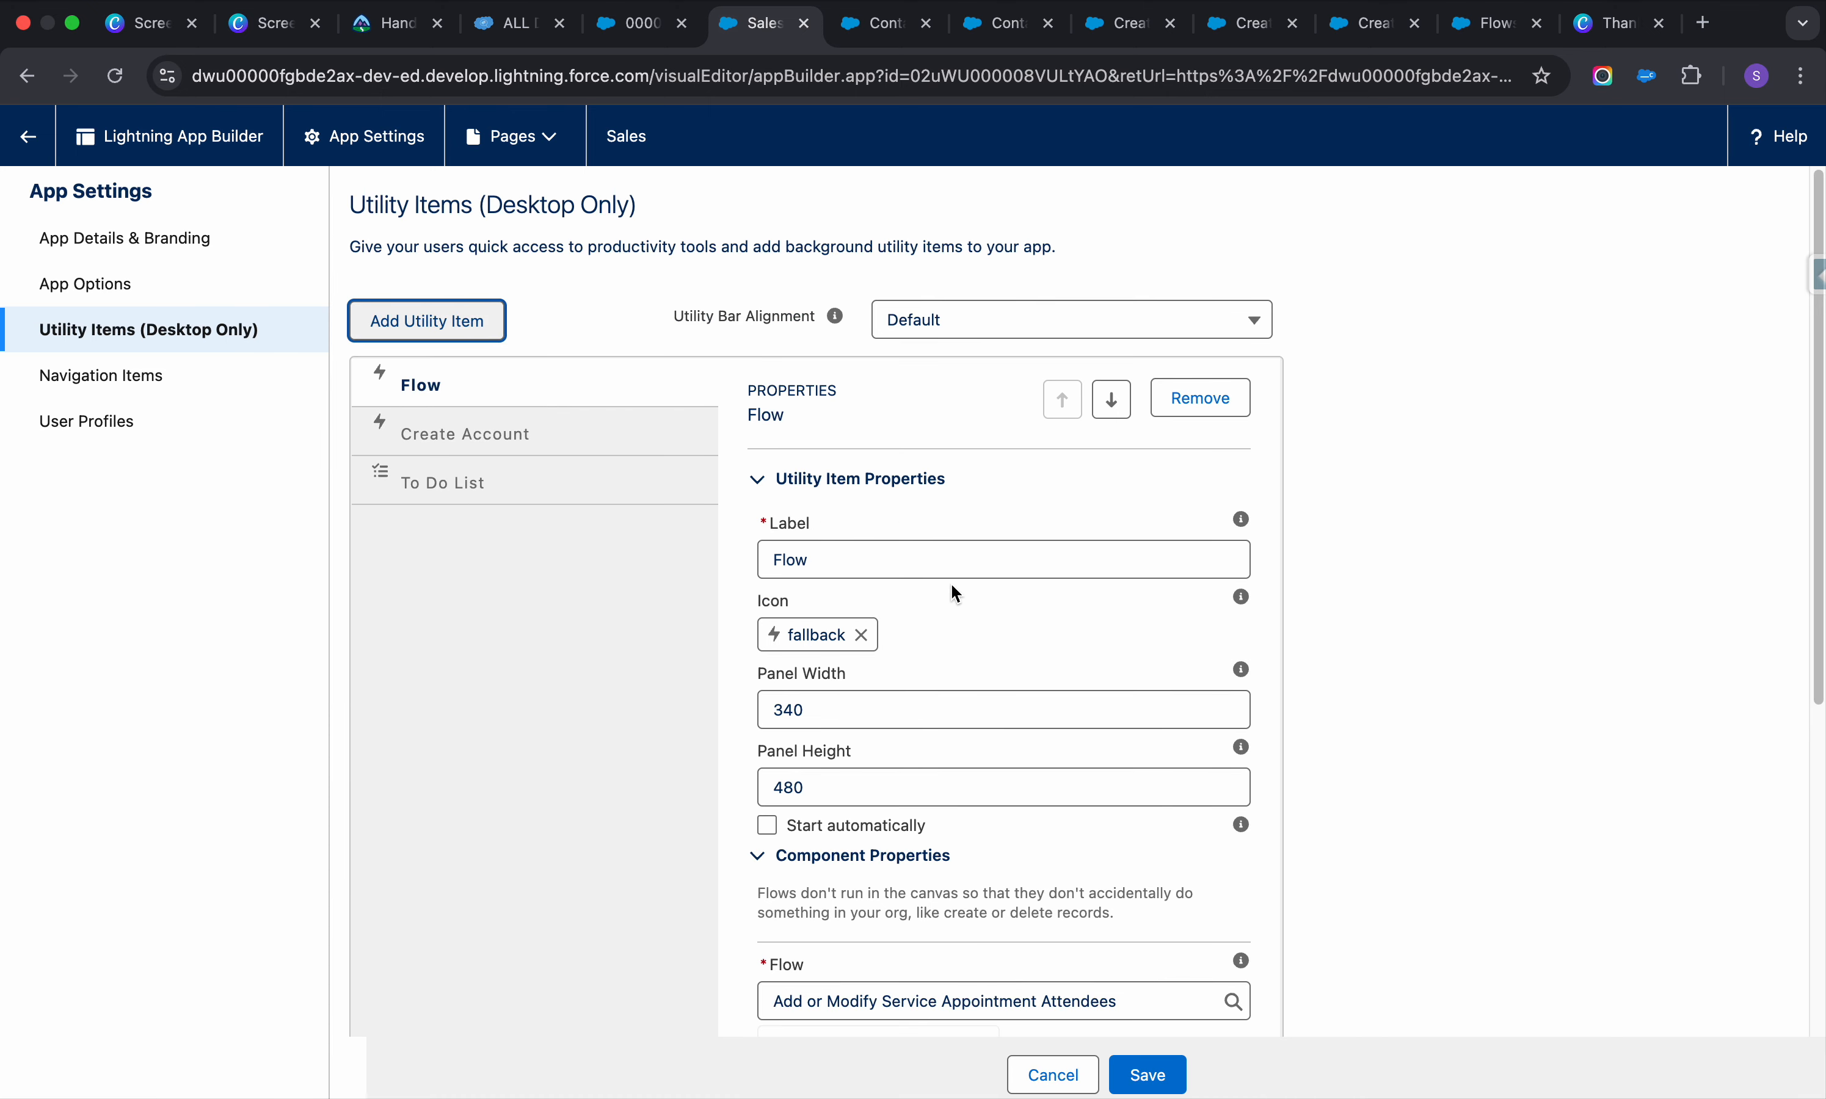
{"action": "scroll", "coordinate": [993, 706], "scroll_direction": "down", "scroll_amount": 5}
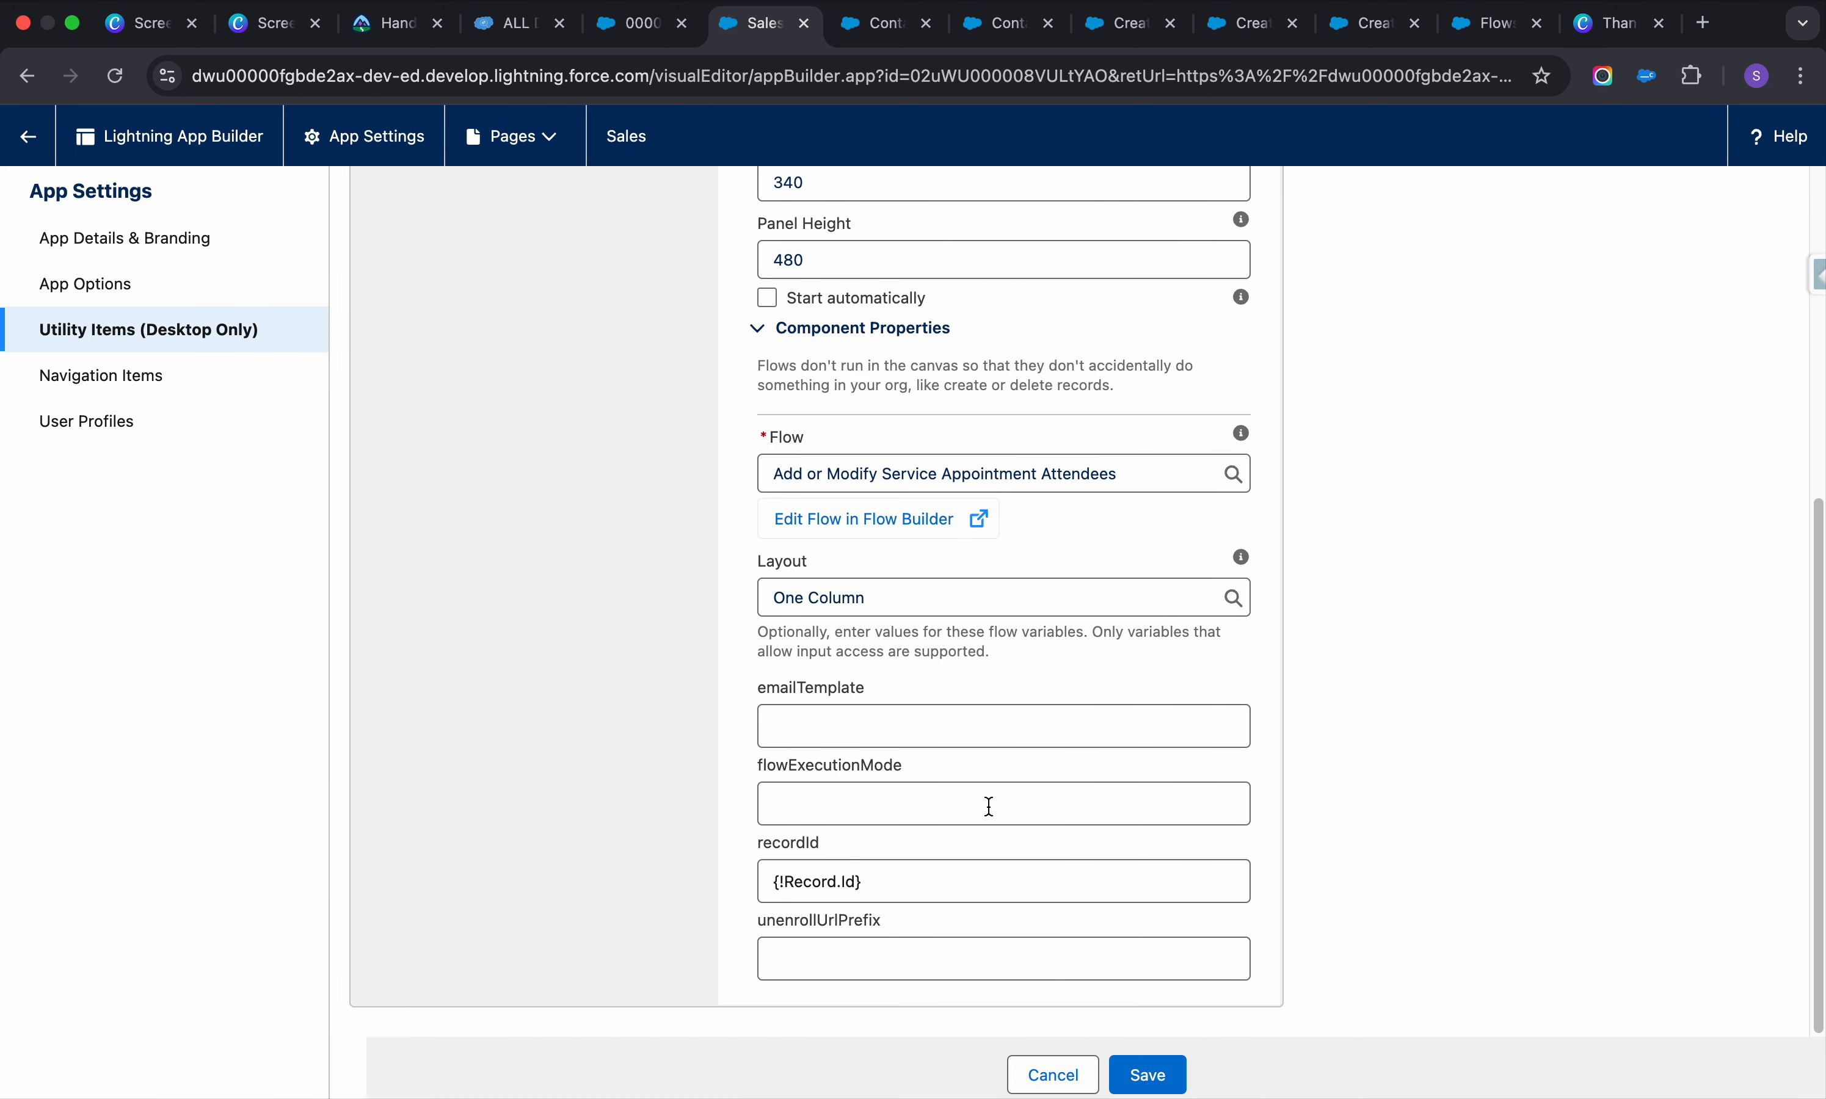
{"action": "scroll", "coordinate": [855, 234], "scroll_direction": "up", "scroll_amount": 2}
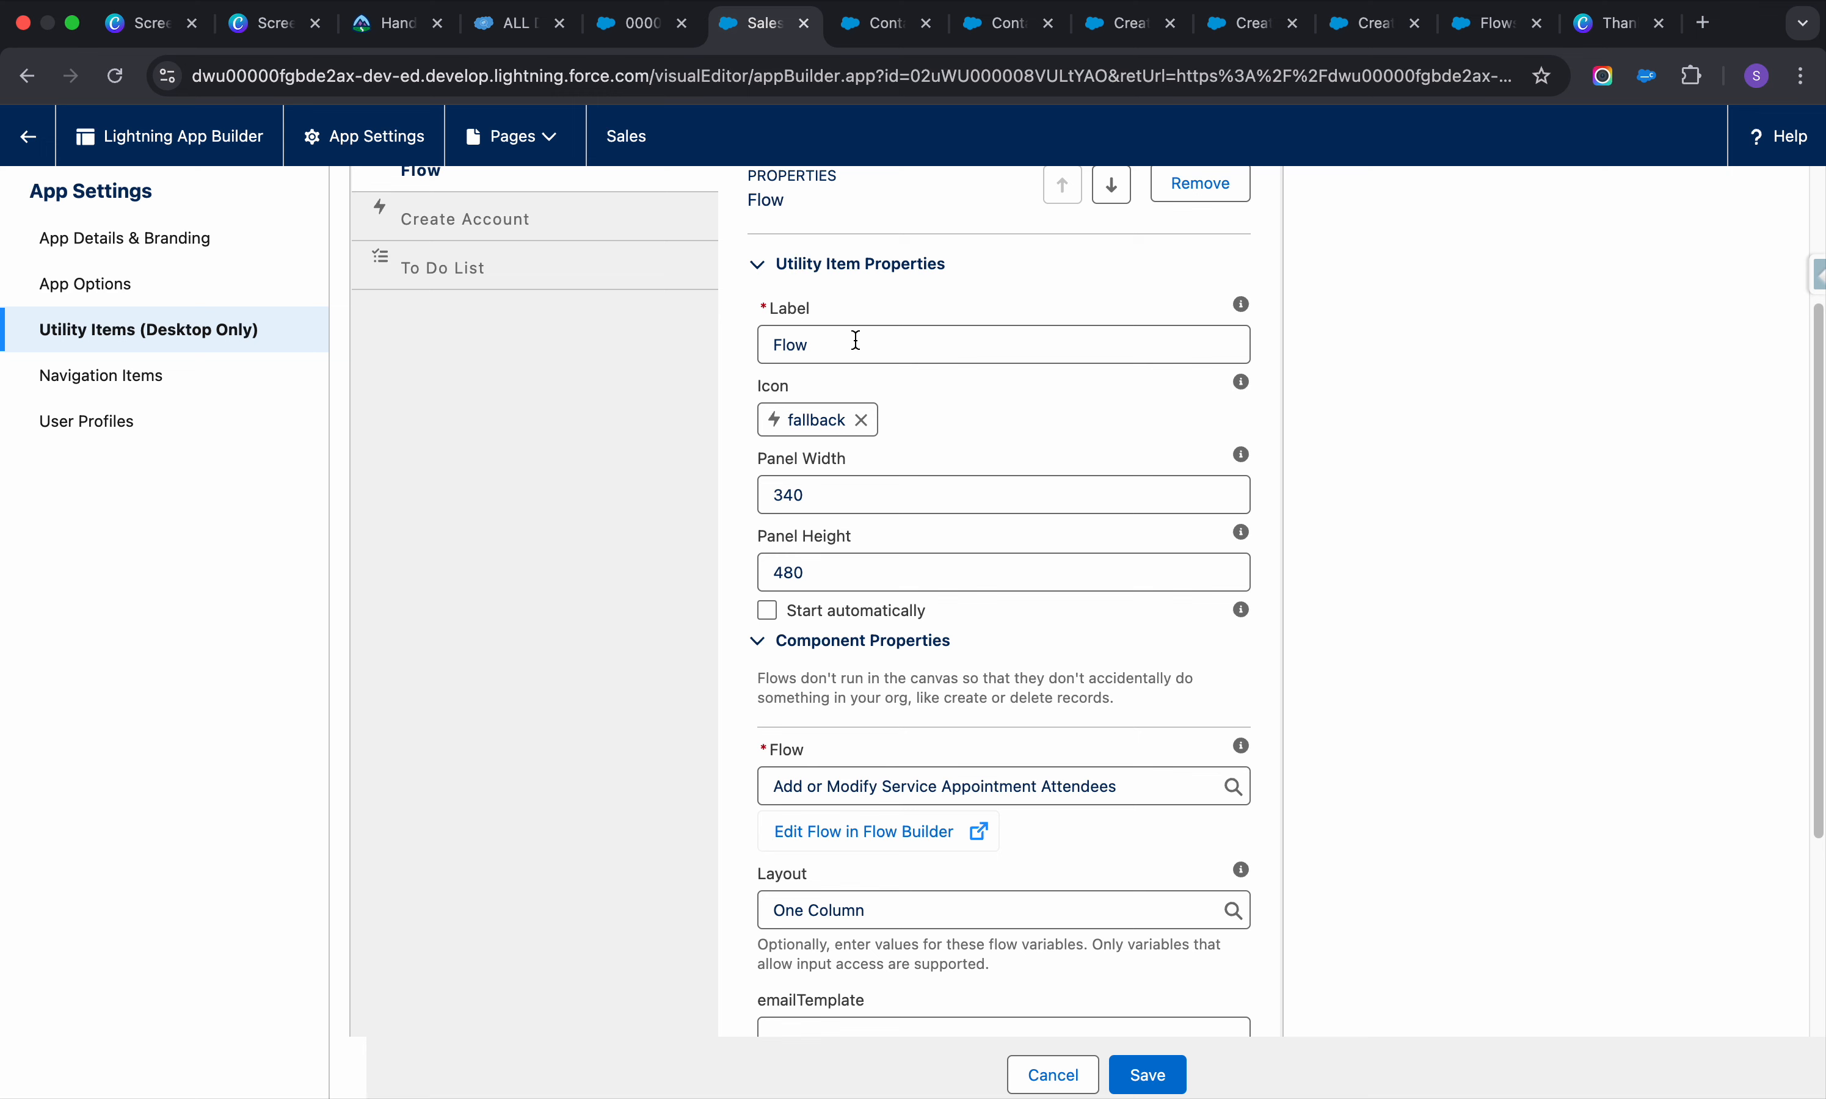
{"action": "scroll", "coordinate": [900, 364], "scroll_direction": "up", "scroll_amount": 2}
{"action": "left_click", "coordinate": [848, 455]}
{"action": "key", "text": "super+a"}
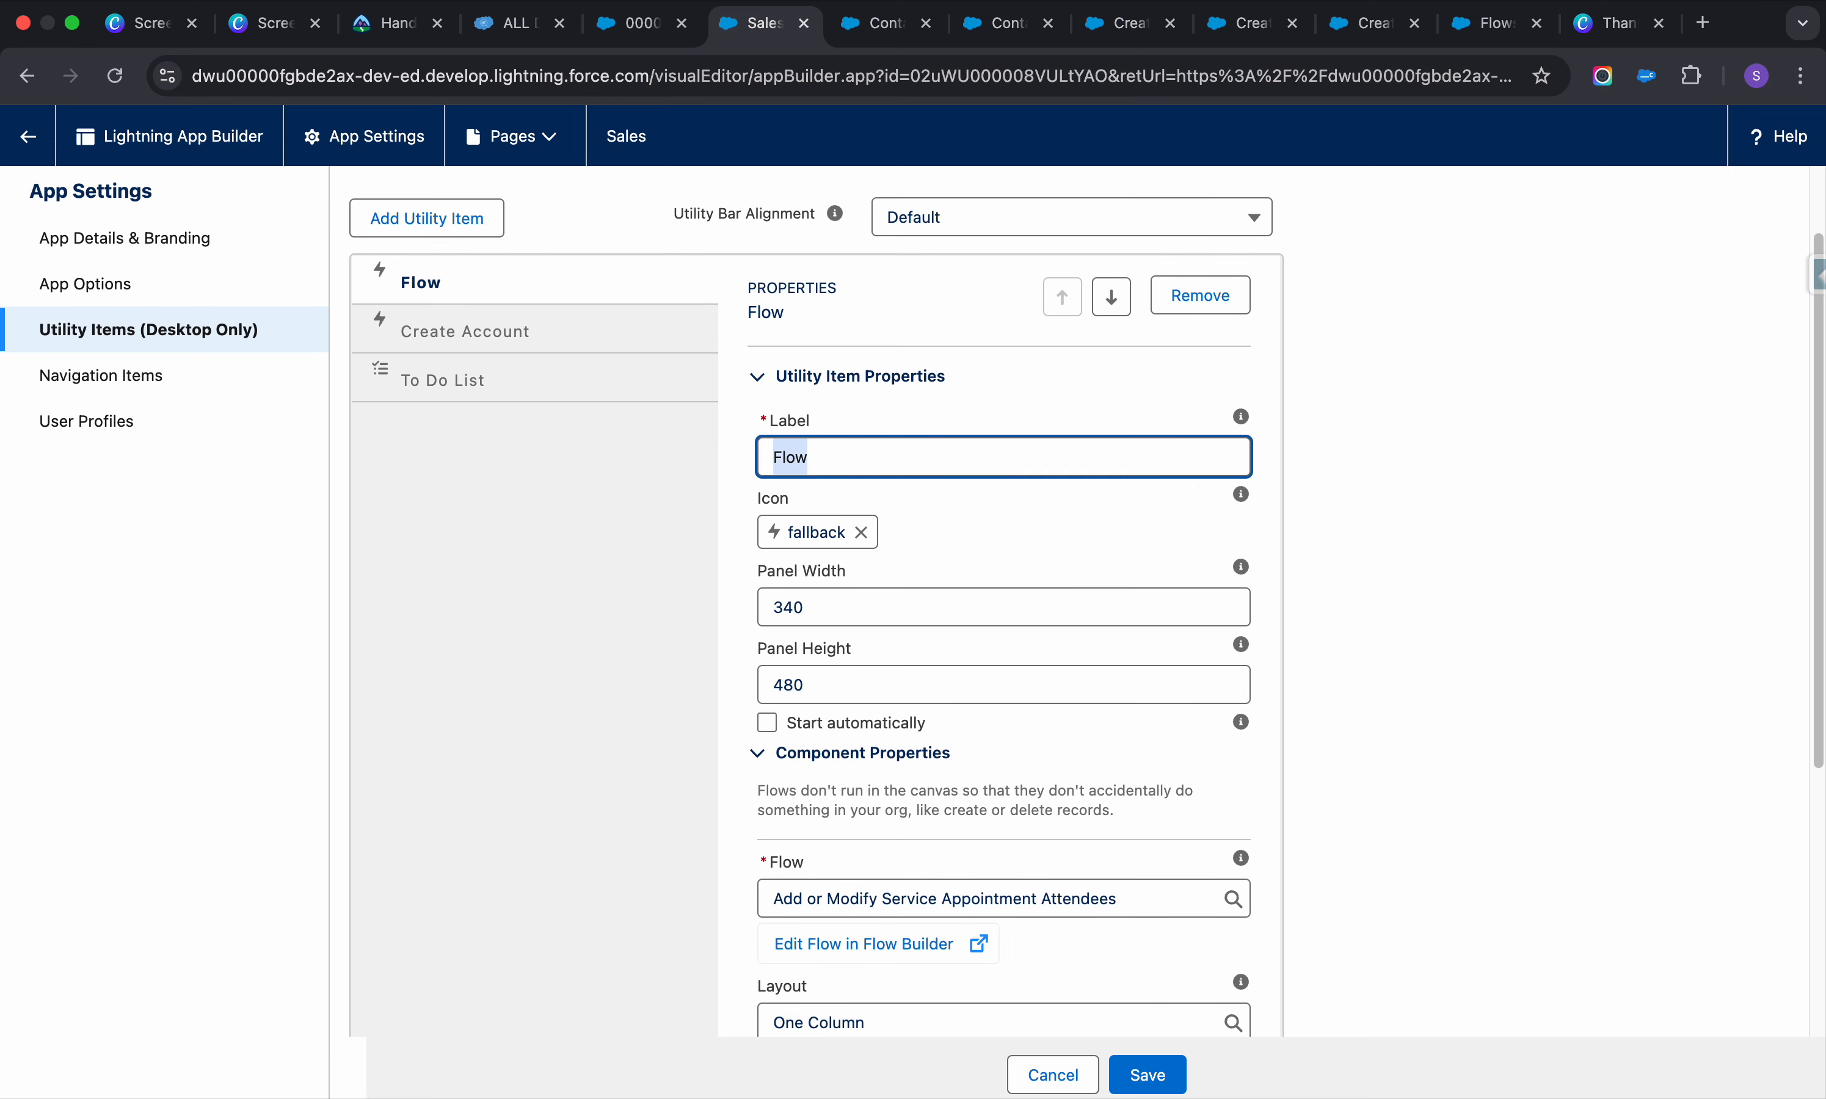
{"action": "type", "text": "Car"}
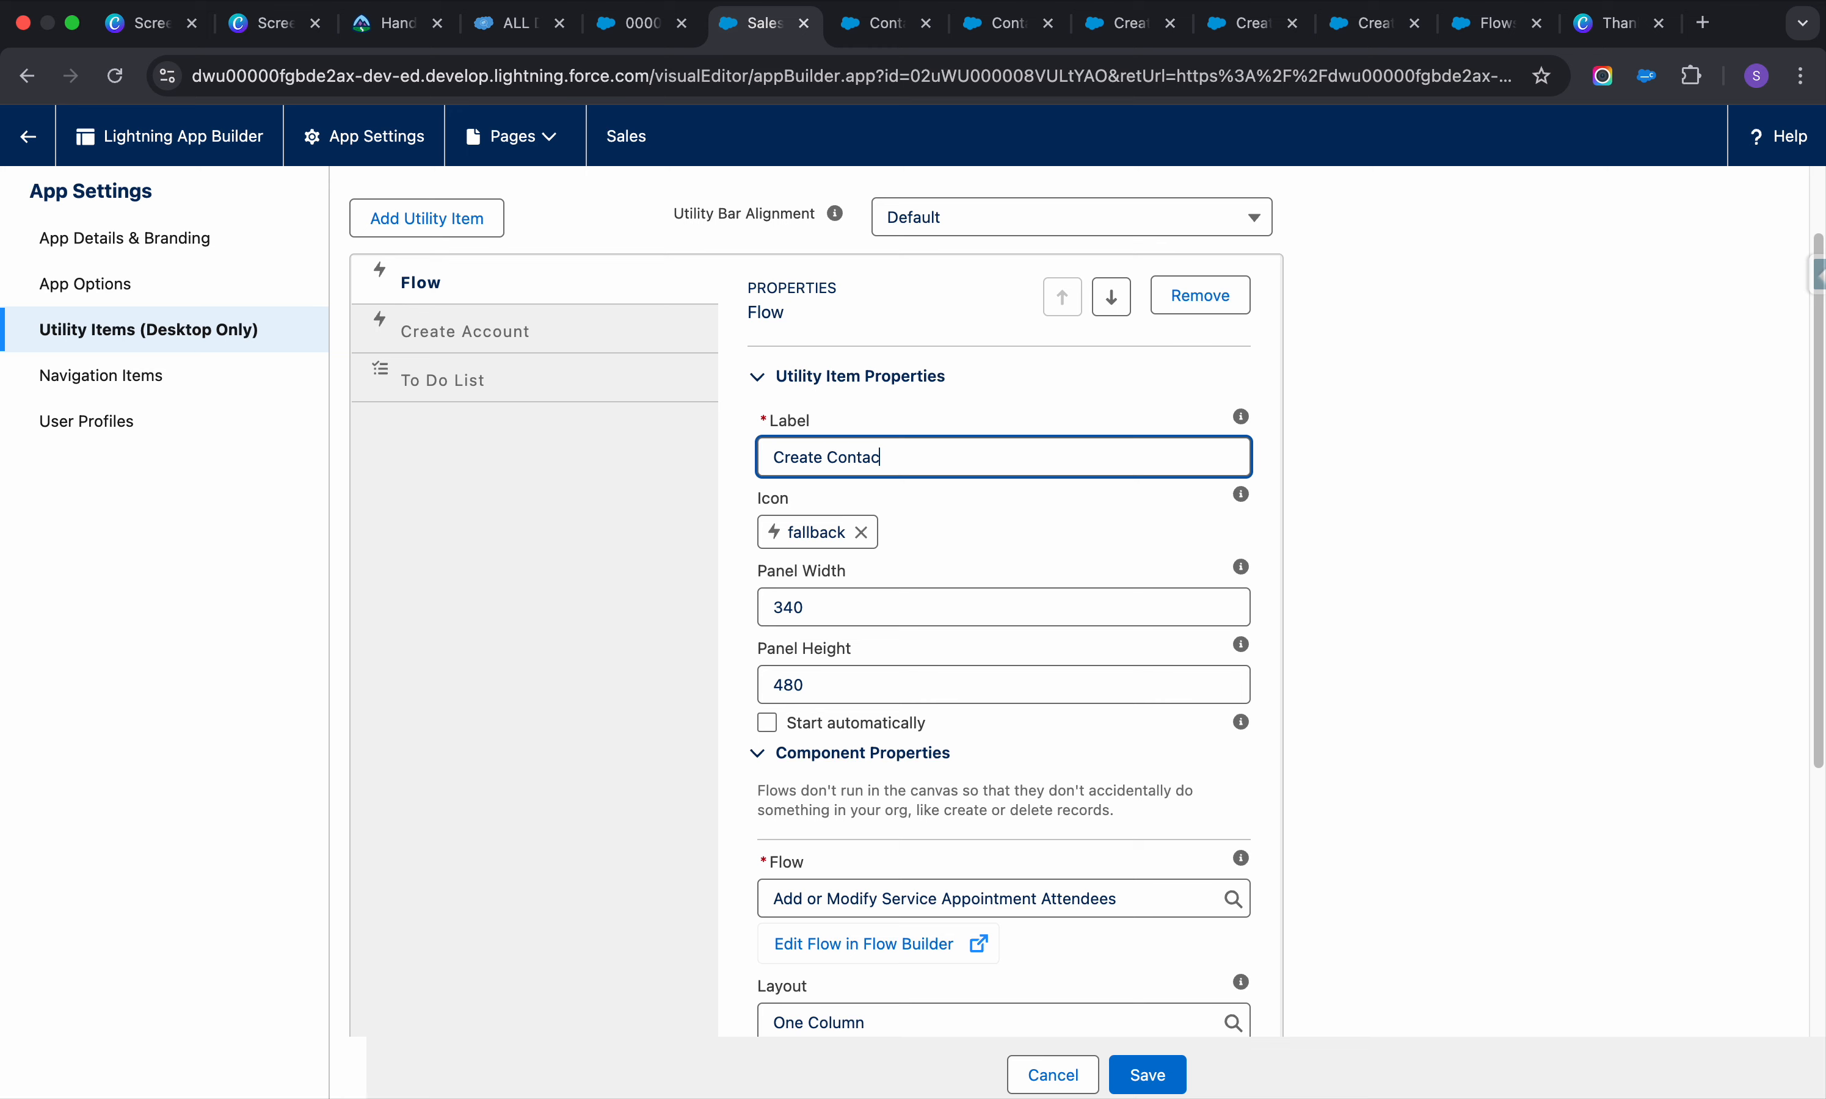
Set the item to the 'Create a contact from here' flow and save
{"action": "scroll", "coordinate": [978, 545], "scroll_direction": "down", "scroll_amount": 6}
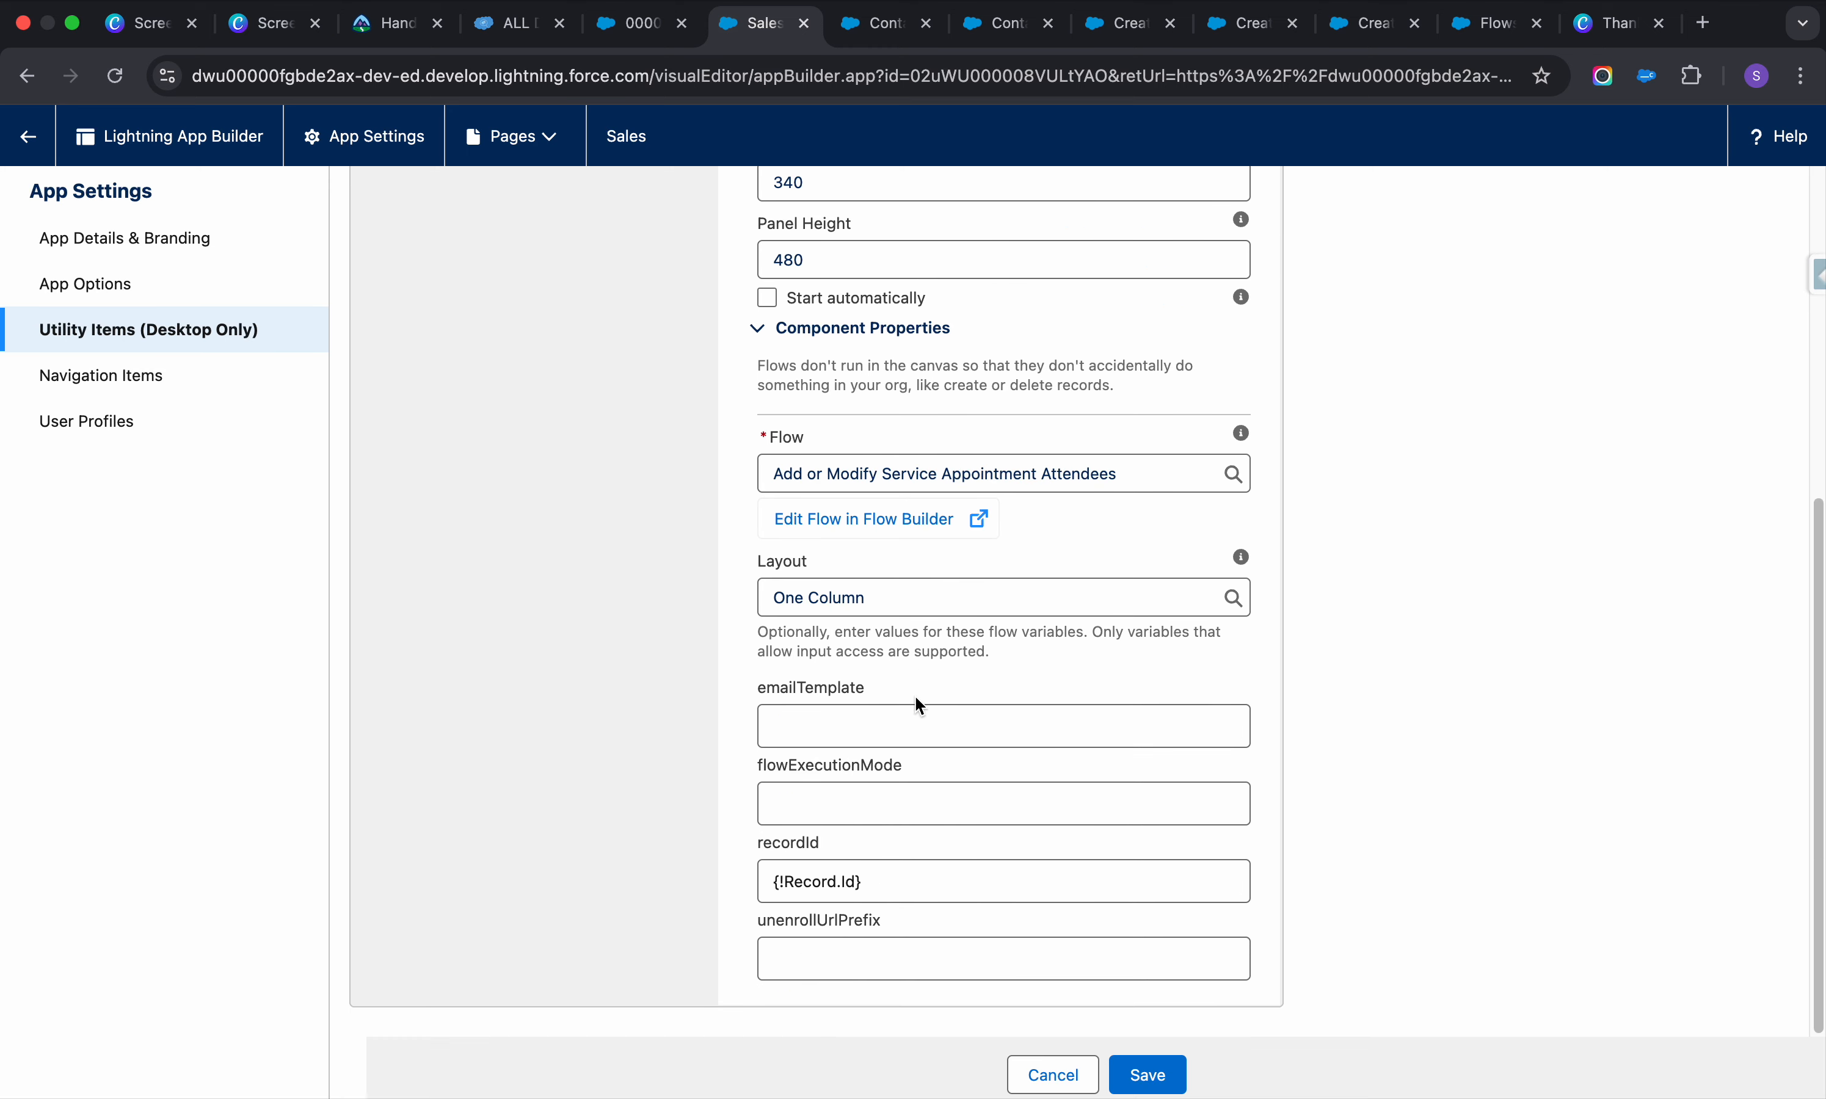
{"action": "scroll", "coordinate": [1068, 352], "scroll_direction": "up", "scroll_amount": 1}
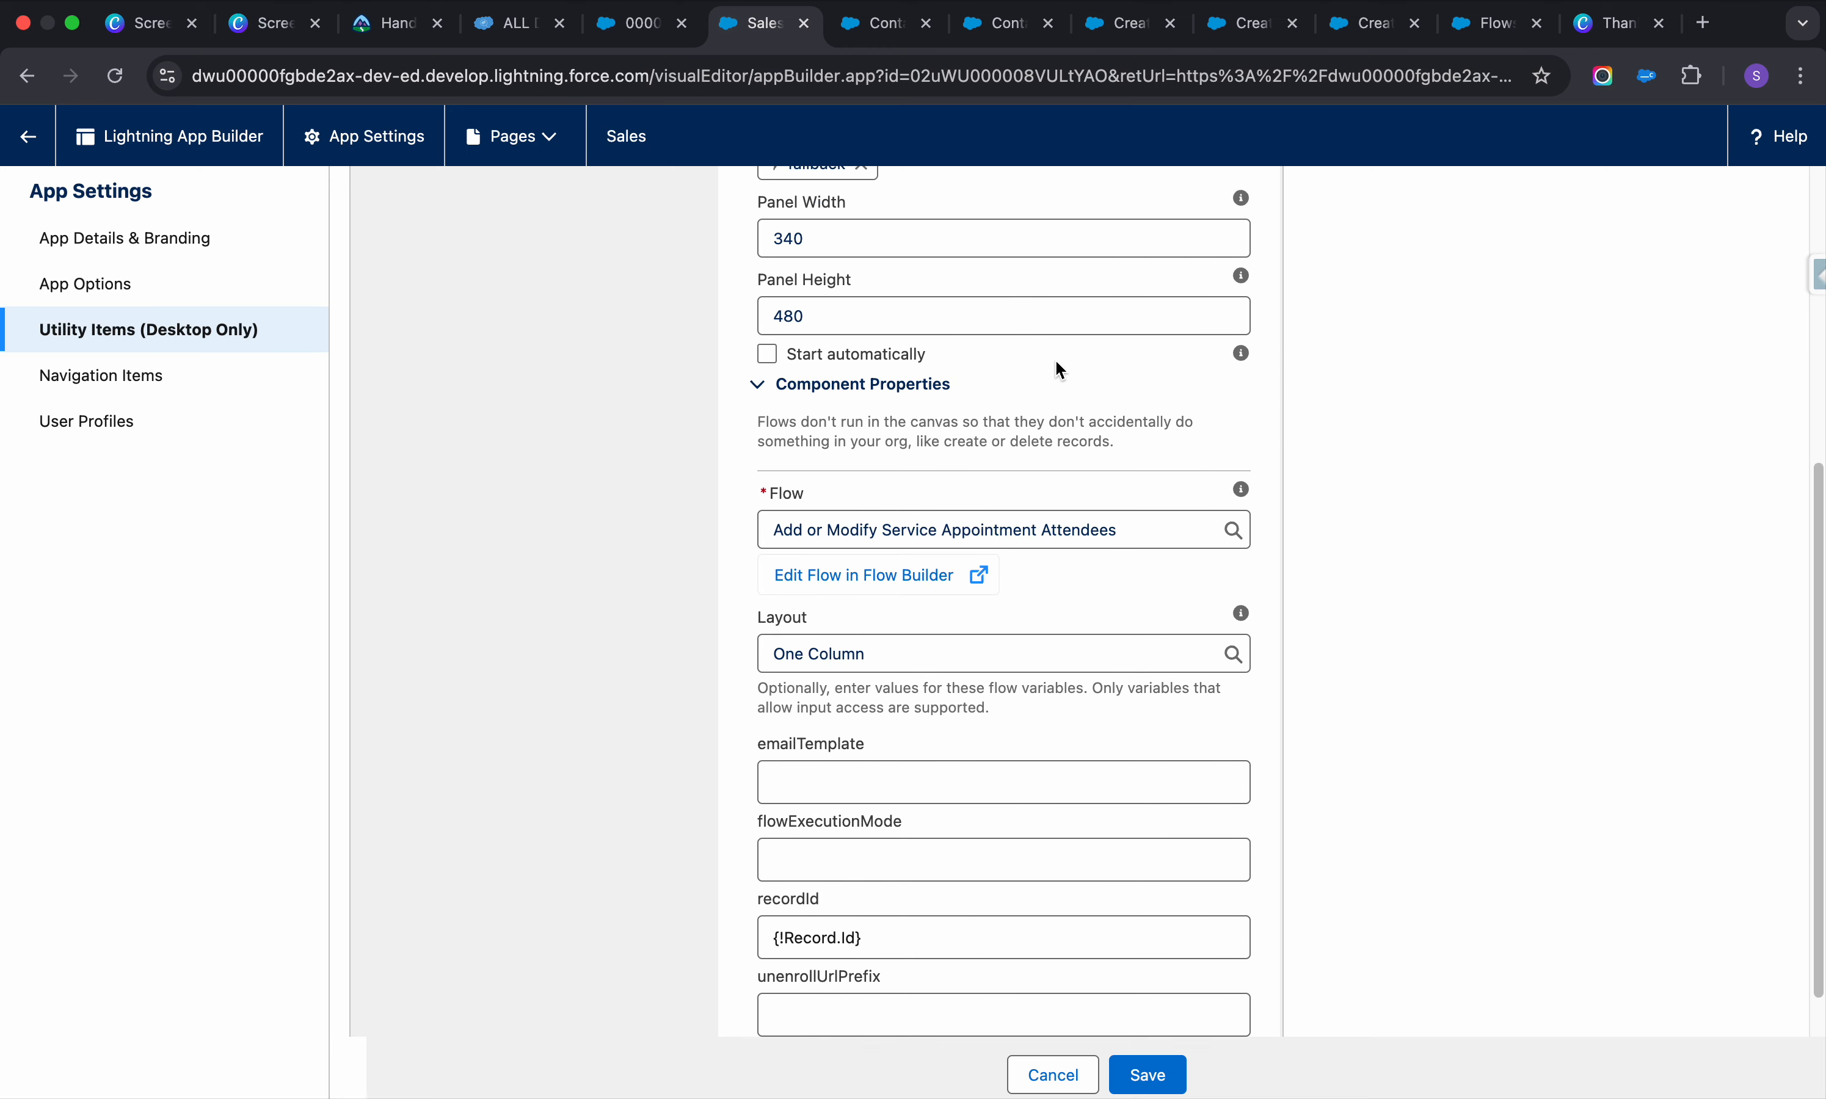
{"action": "left_click", "coordinate": [1175, 536]}
{"action": "type", "text": "conta"}
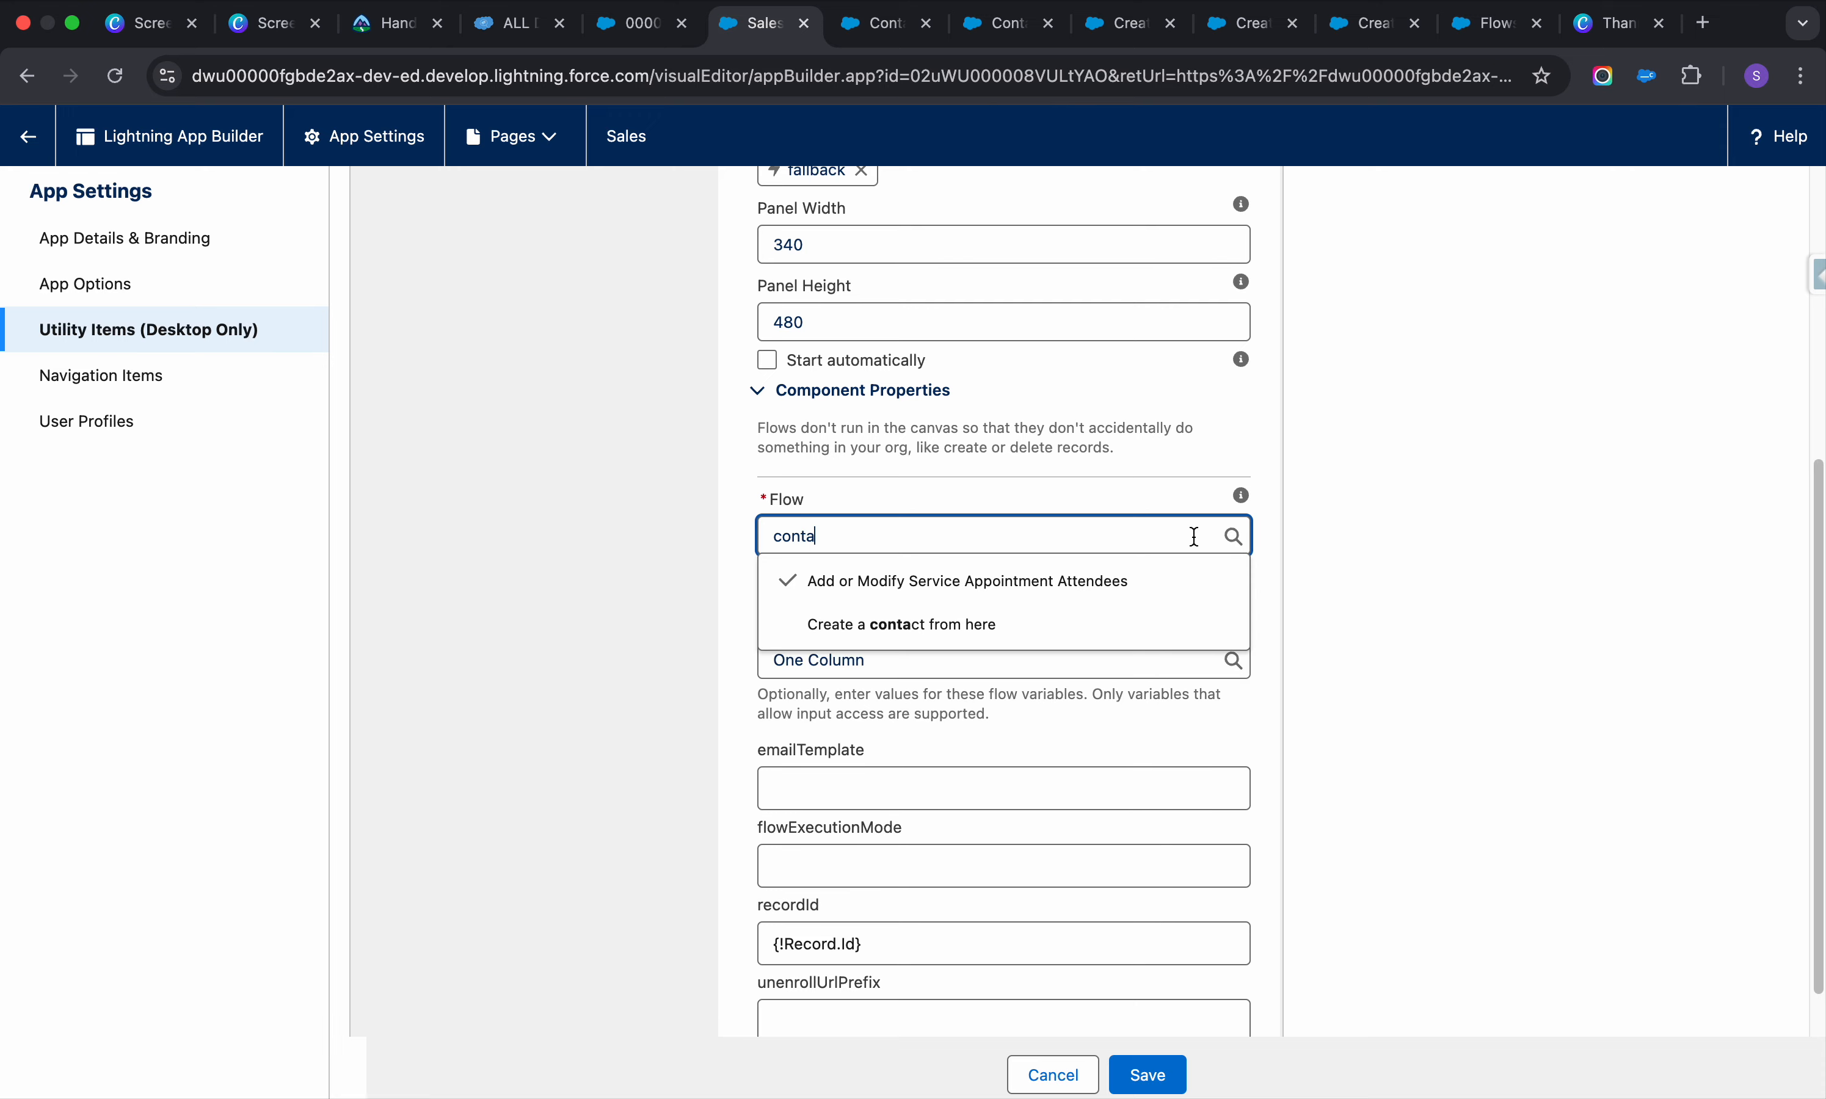
{"action": "left_click", "coordinate": [1060, 624]}
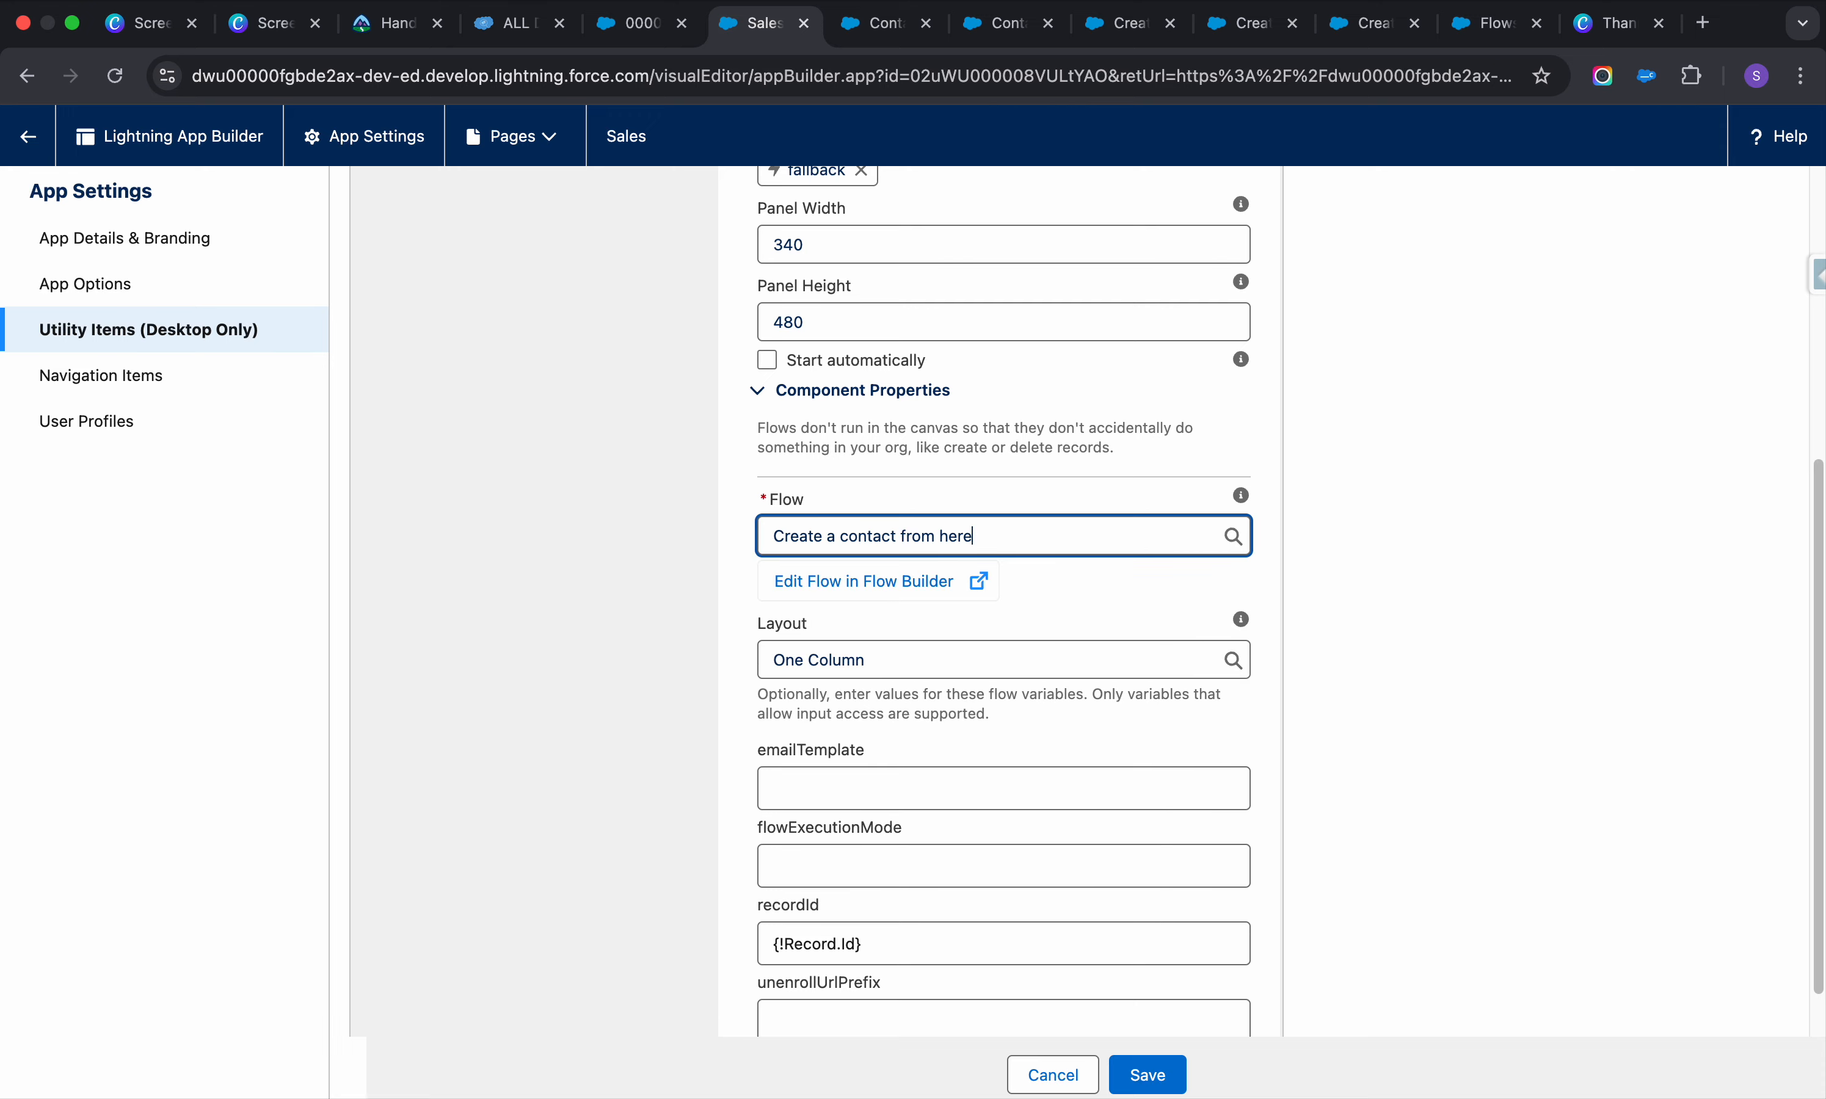
{"action": "left_click", "coordinate": [1167, 1080]}
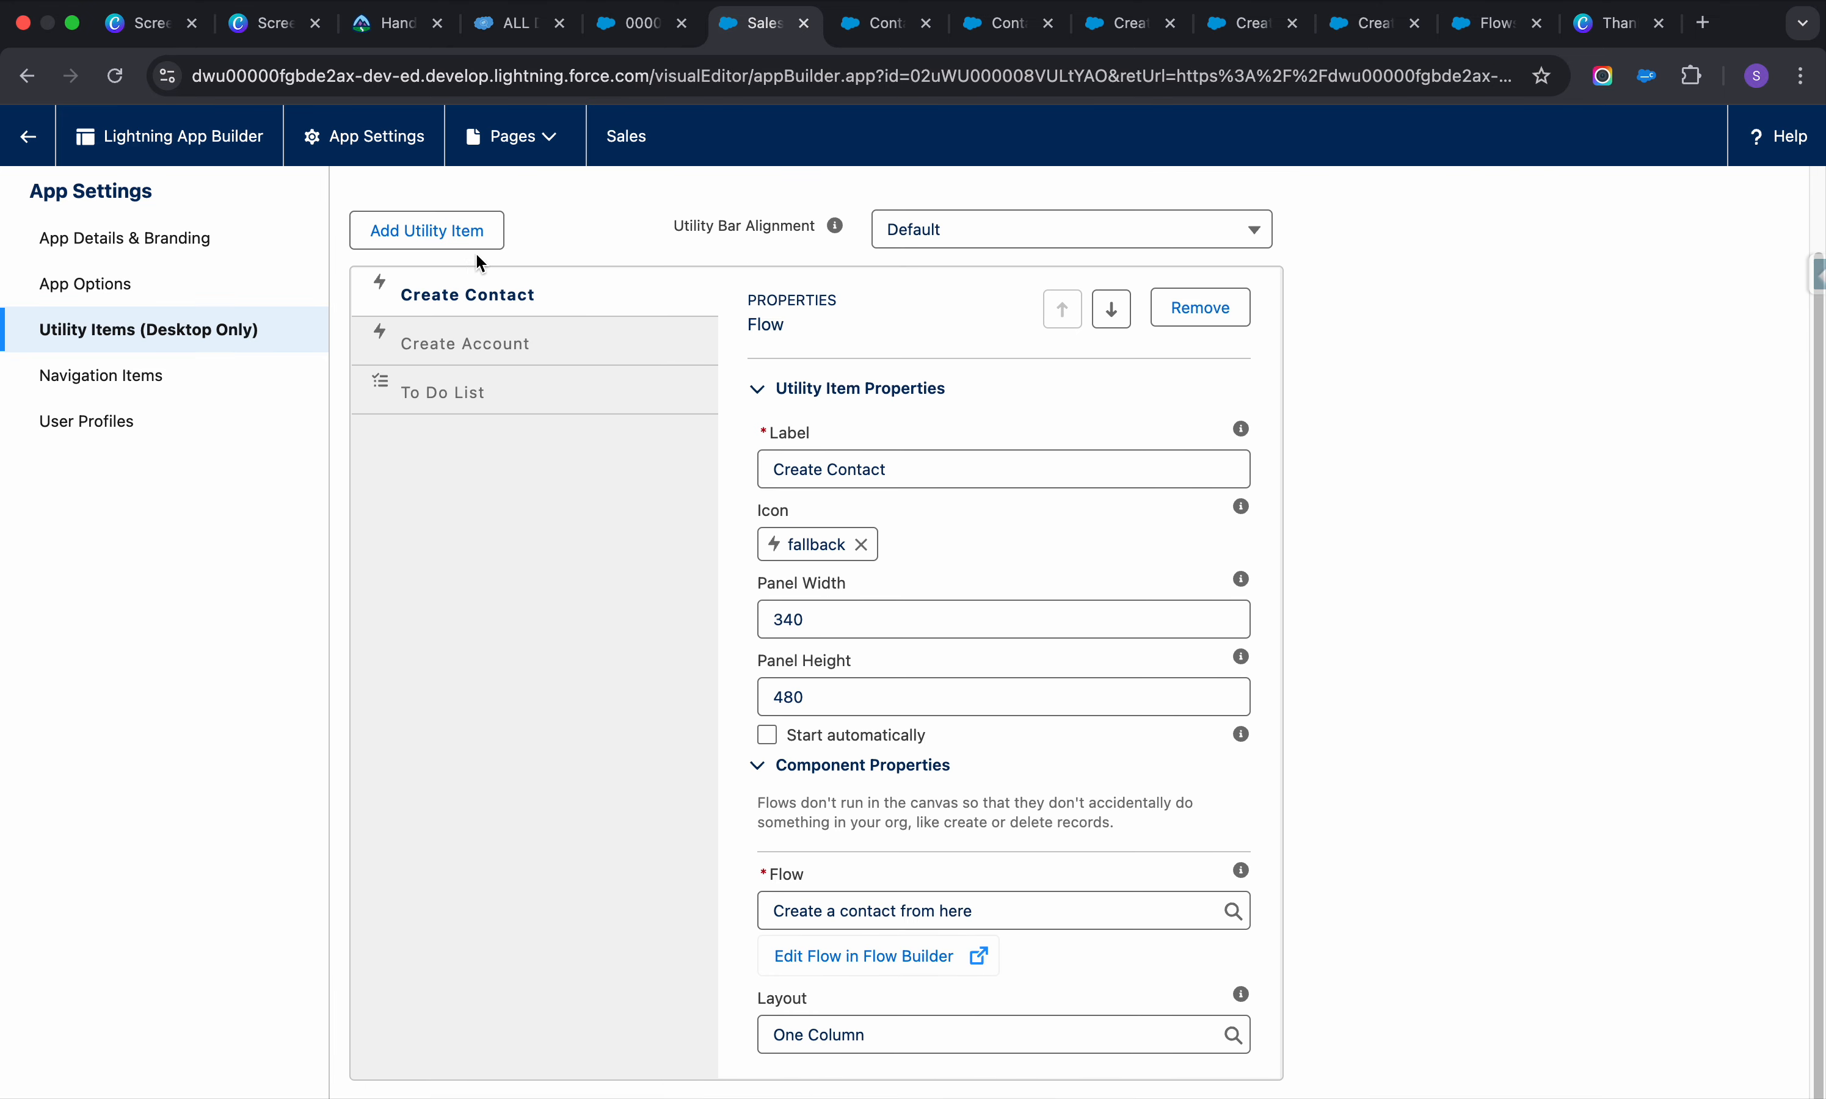
Start a third utility item, searching components and adding a Flow component
{"action": "left_click", "coordinate": [449, 236]}
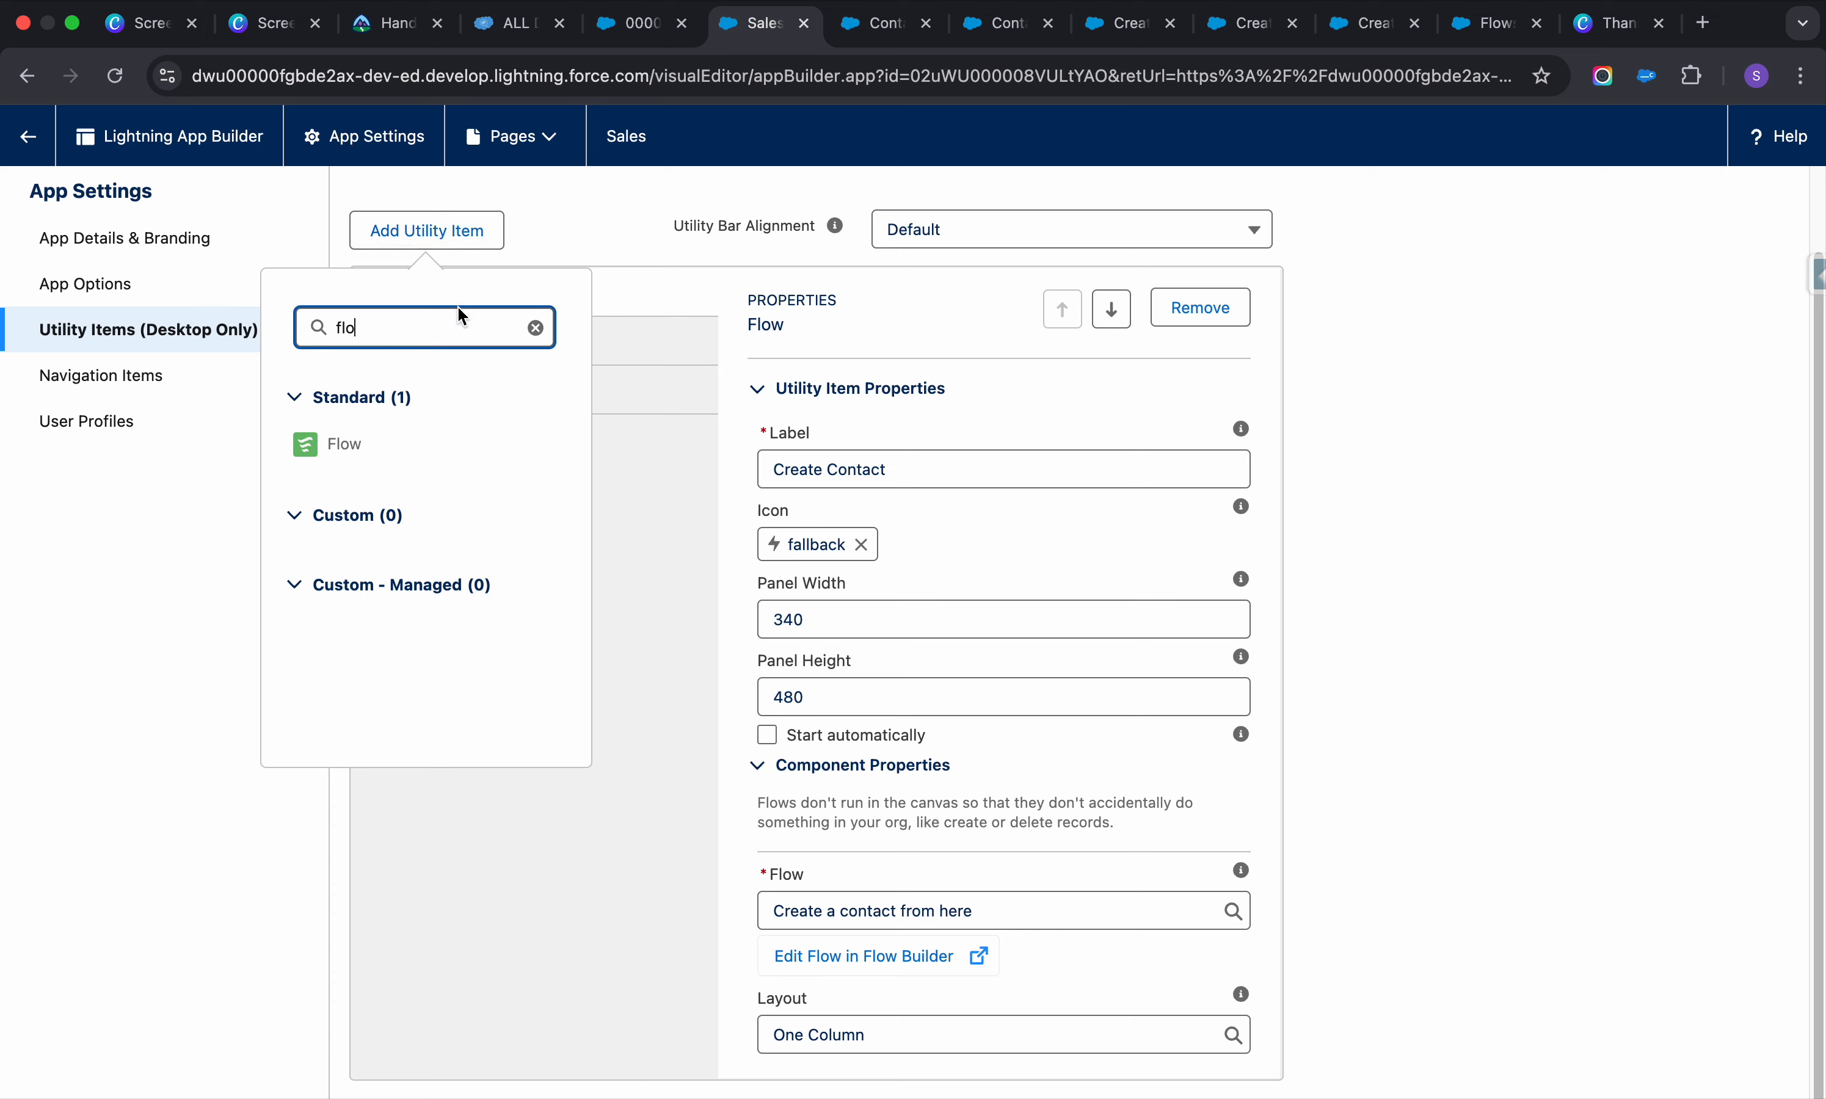
{"action": "key", "text": "super+a"}
{"action": "type", "text": "case"}
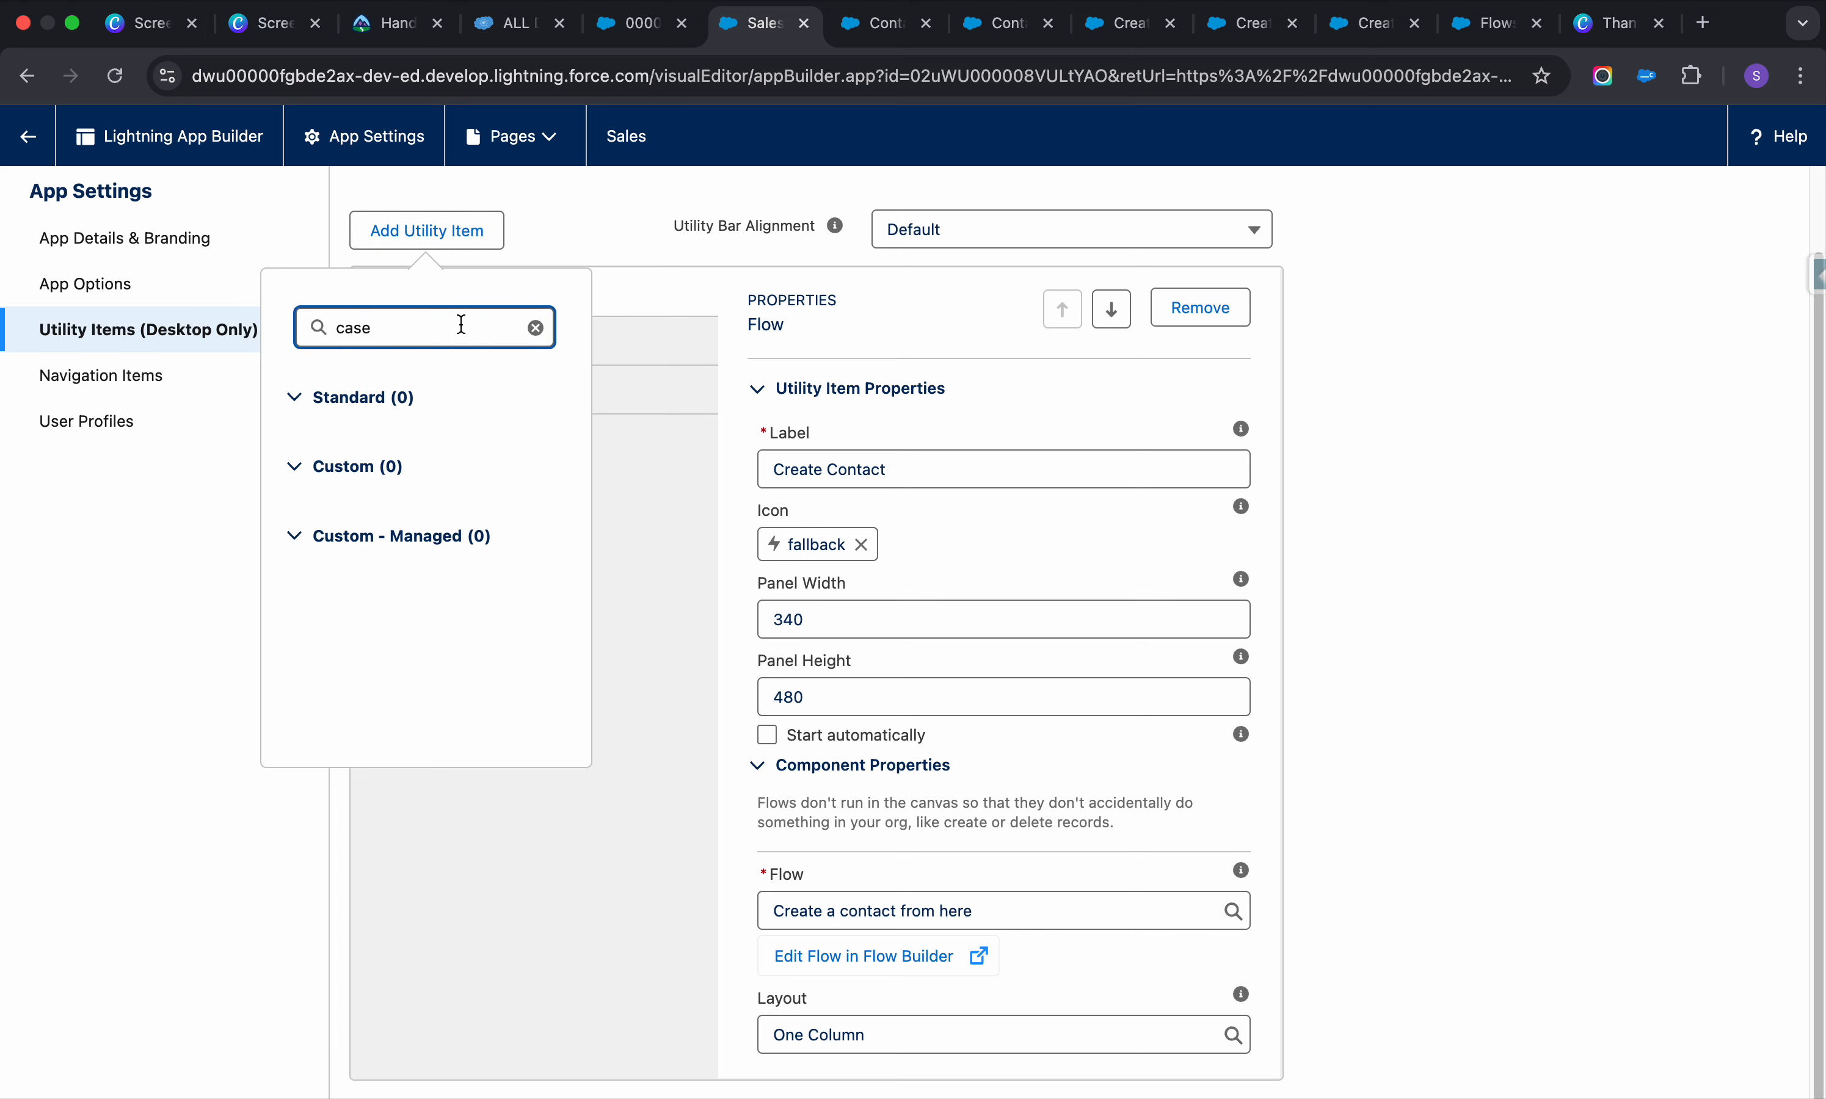
{"action": "double_click", "coordinate": [461, 324]}
{"action": "type", "text": "f"}
{"action": "left_click", "coordinate": [379, 477]}
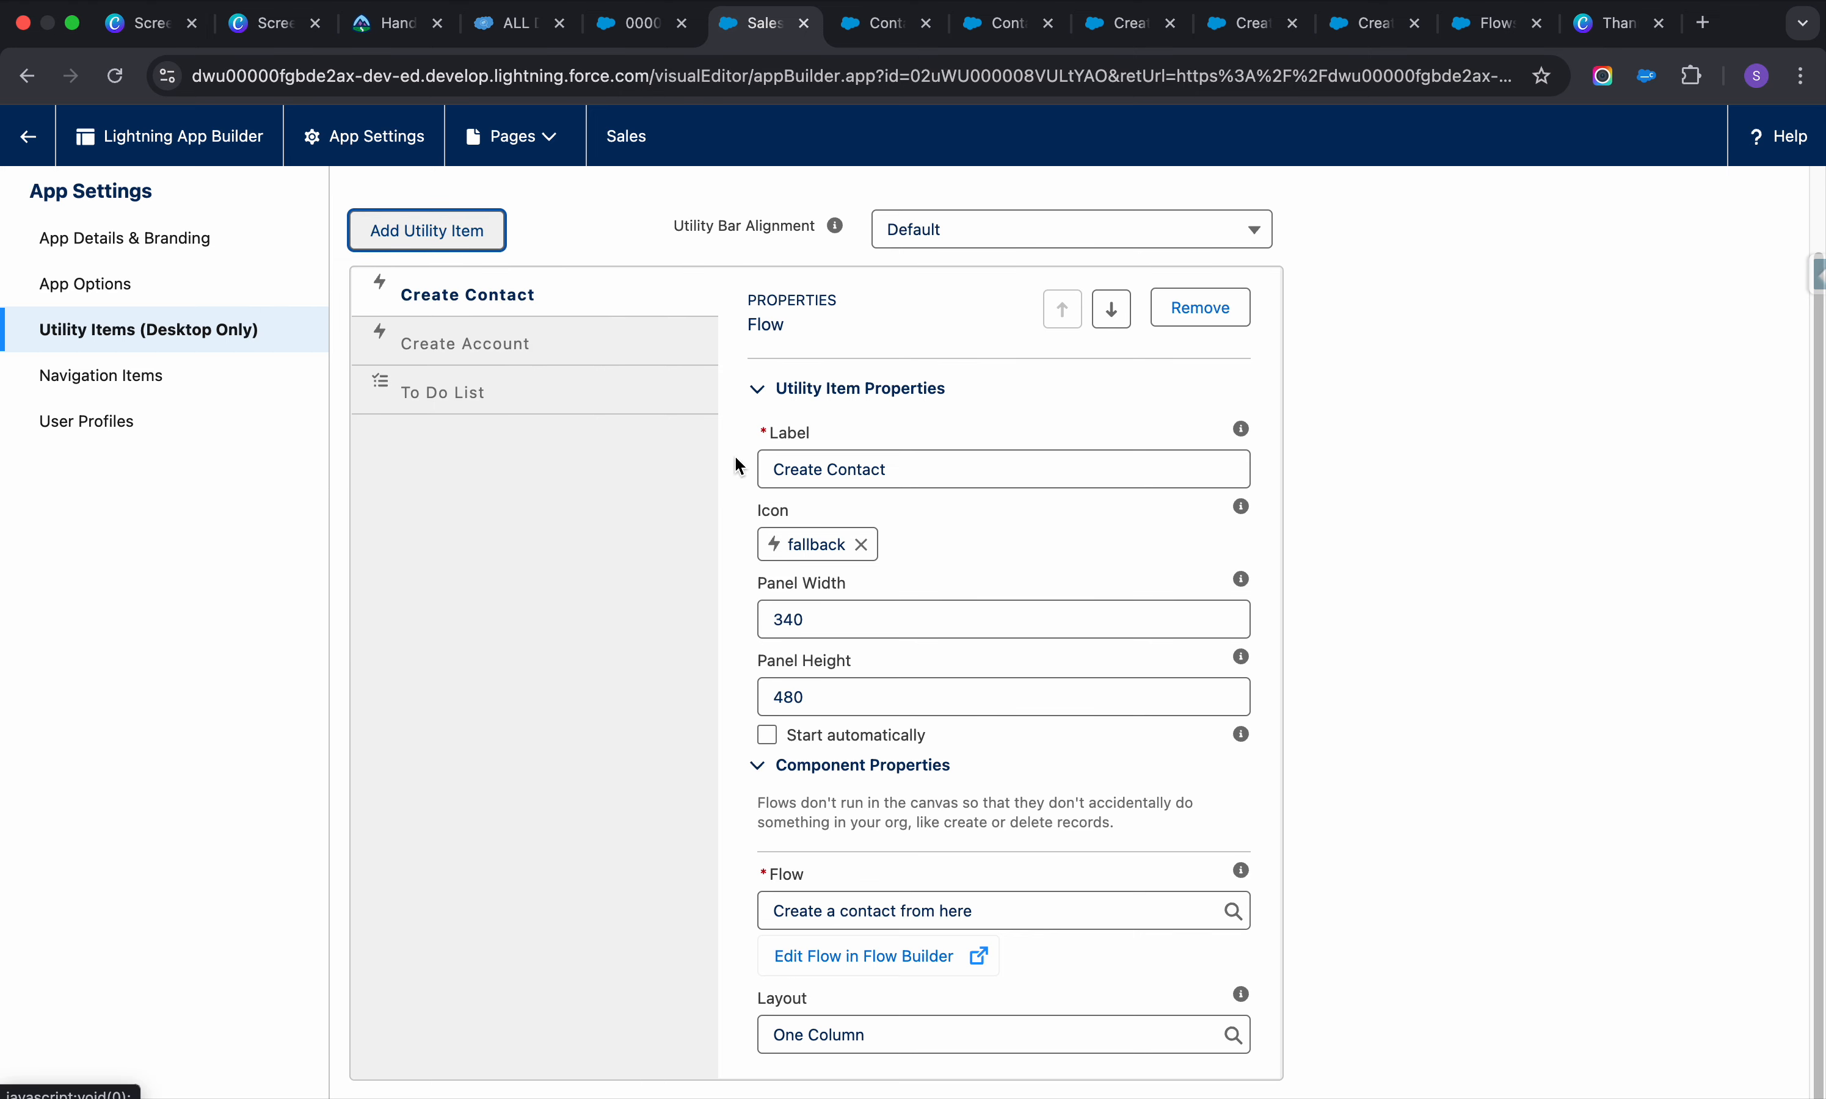
Label the new item Create case, run 'Create a case from here', and save
{"action": "left_click", "coordinate": [900, 570]}
{"action": "key", "text": "super+a"}
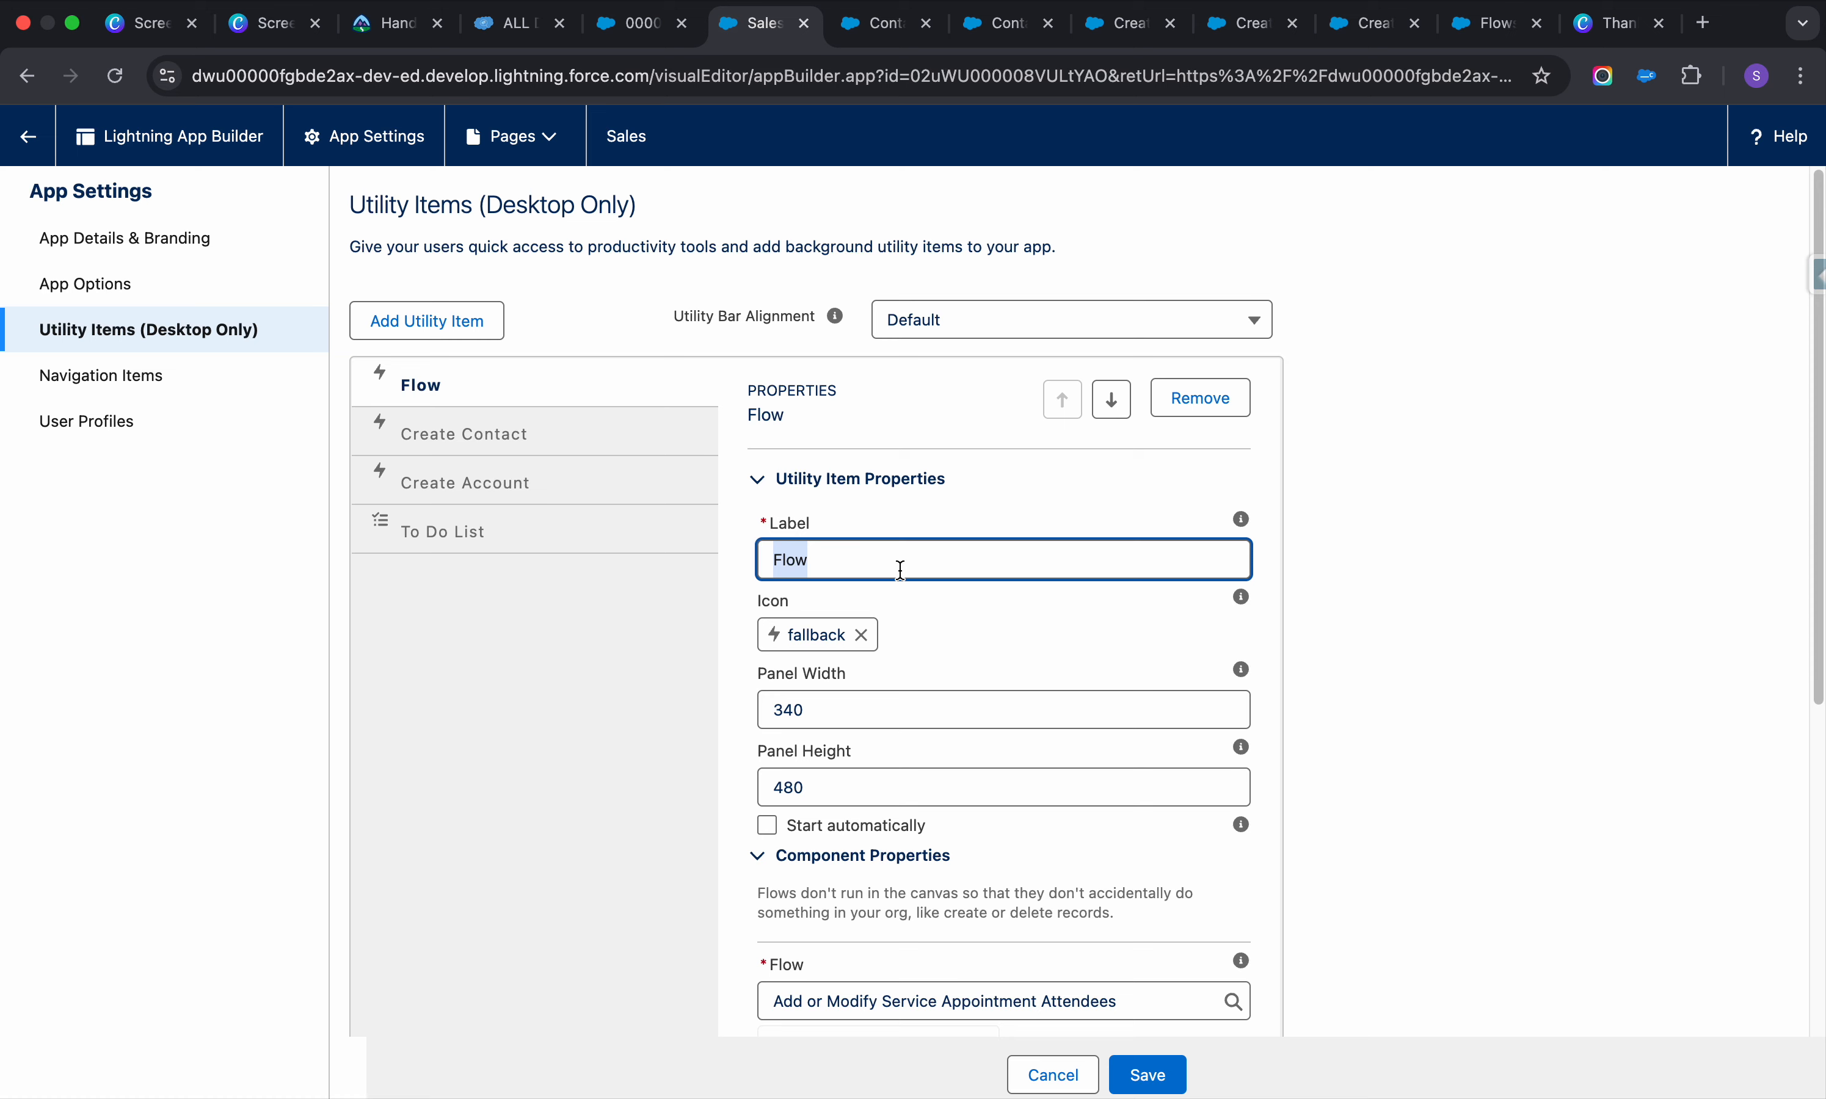
{"action": "type", "text": "Create case"}
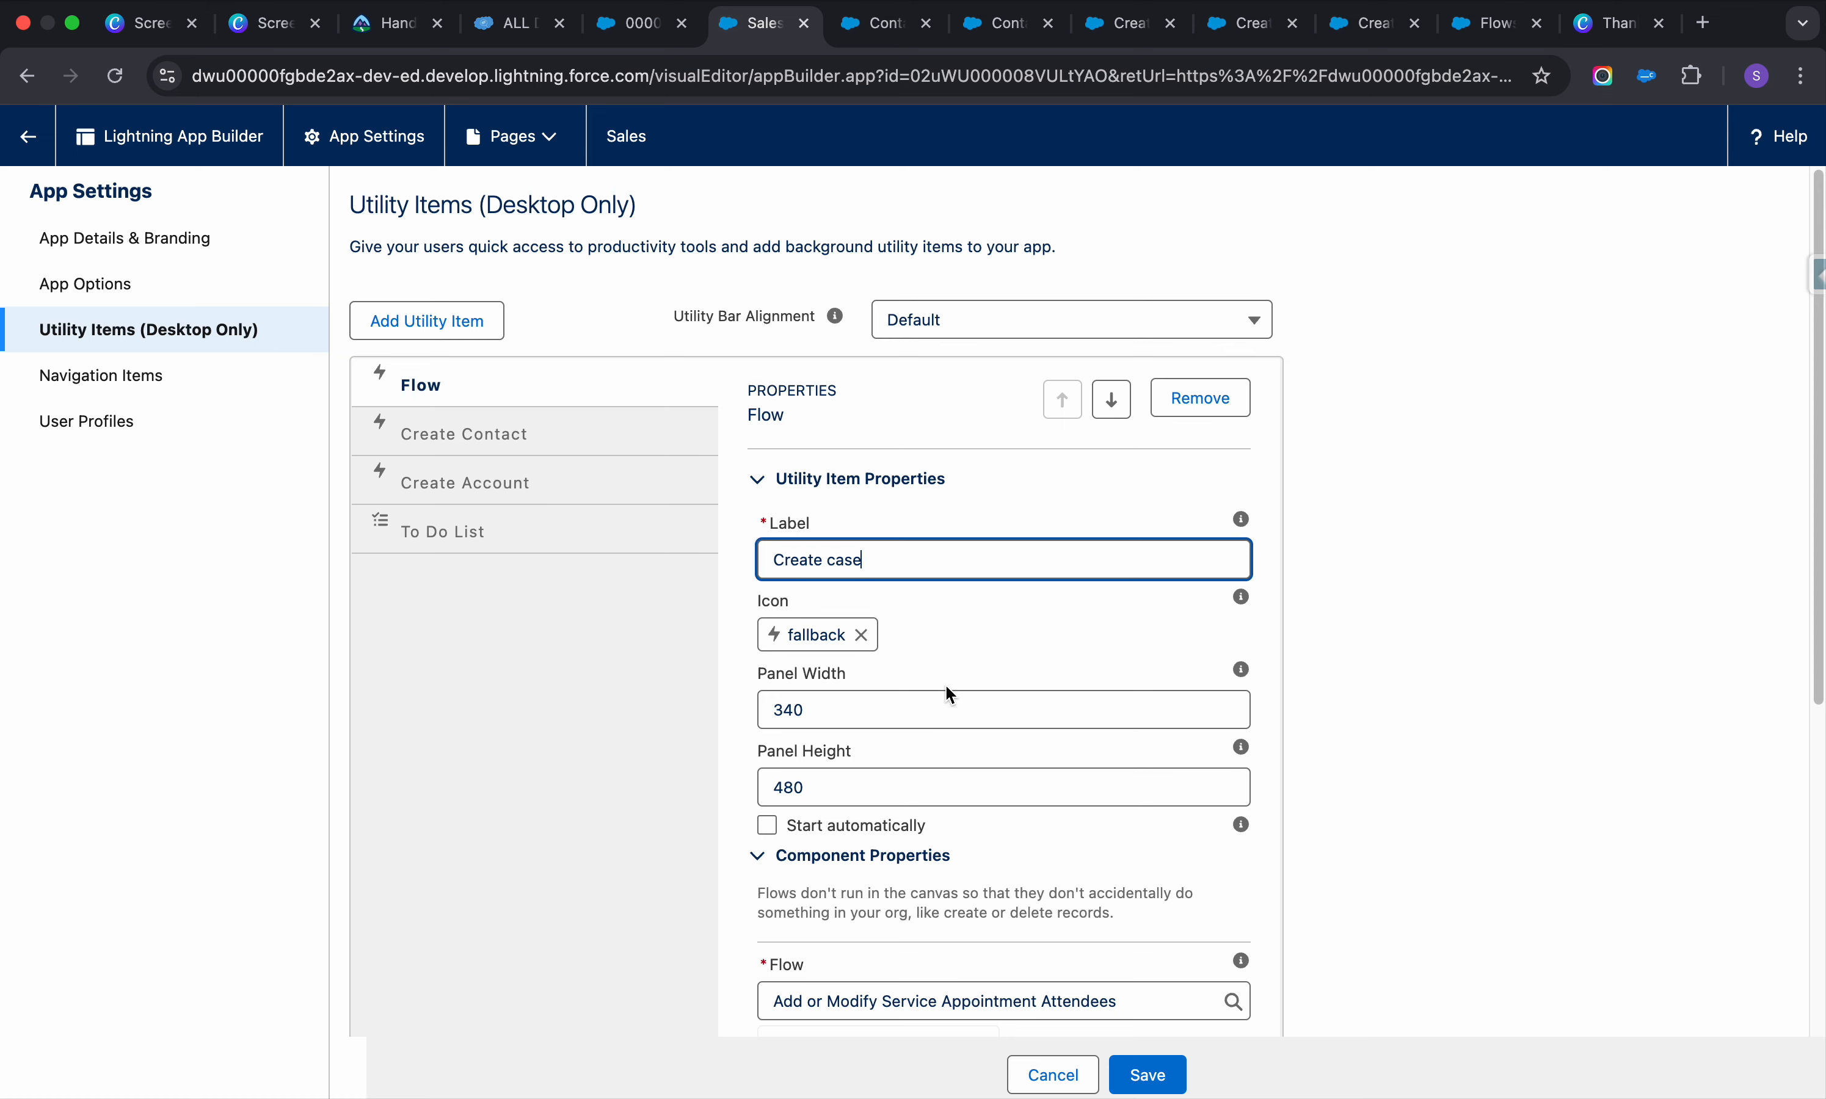
{"action": "scroll", "coordinate": [949, 692], "scroll_direction": "down", "scroll_amount": 5}
{"action": "left_click", "coordinate": [1153, 671]}
{"action": "type", "text": "ca"}
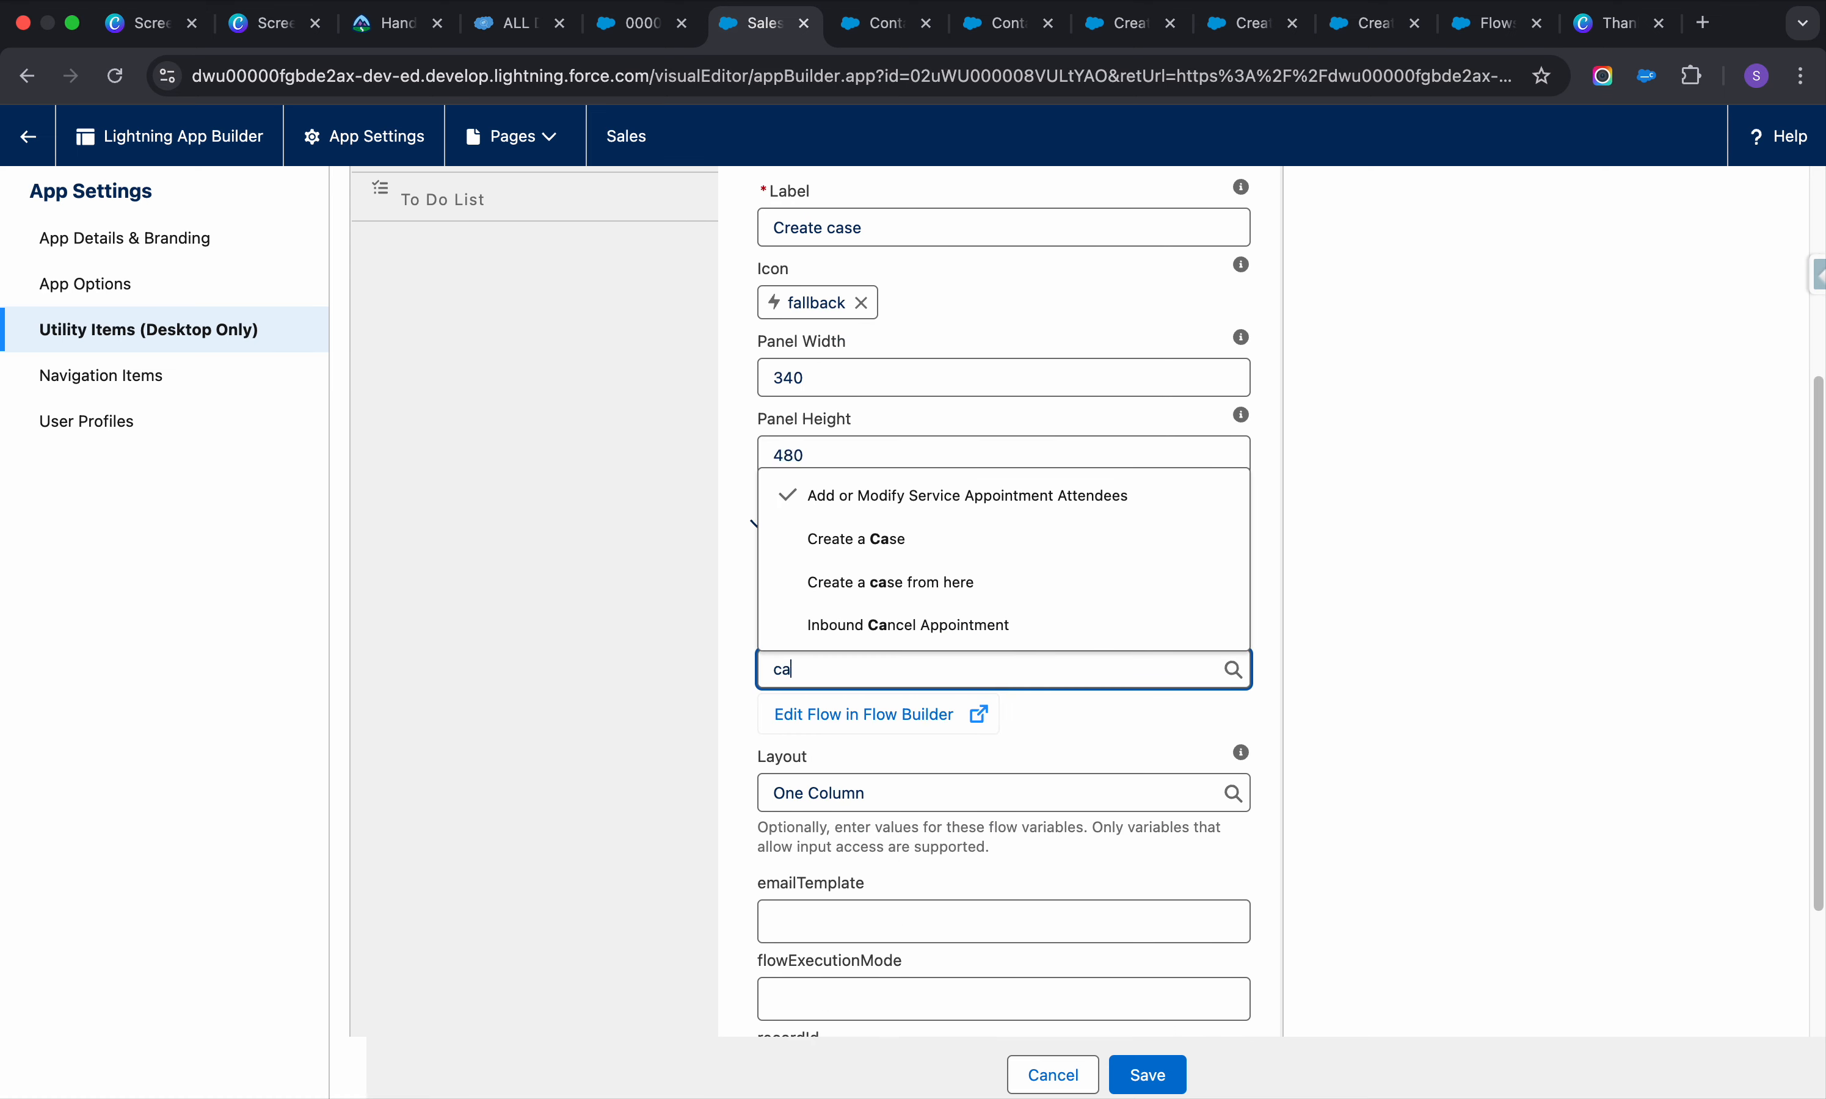
{"action": "type", "text": "se"}
{"action": "left_click", "coordinate": [952, 619]}
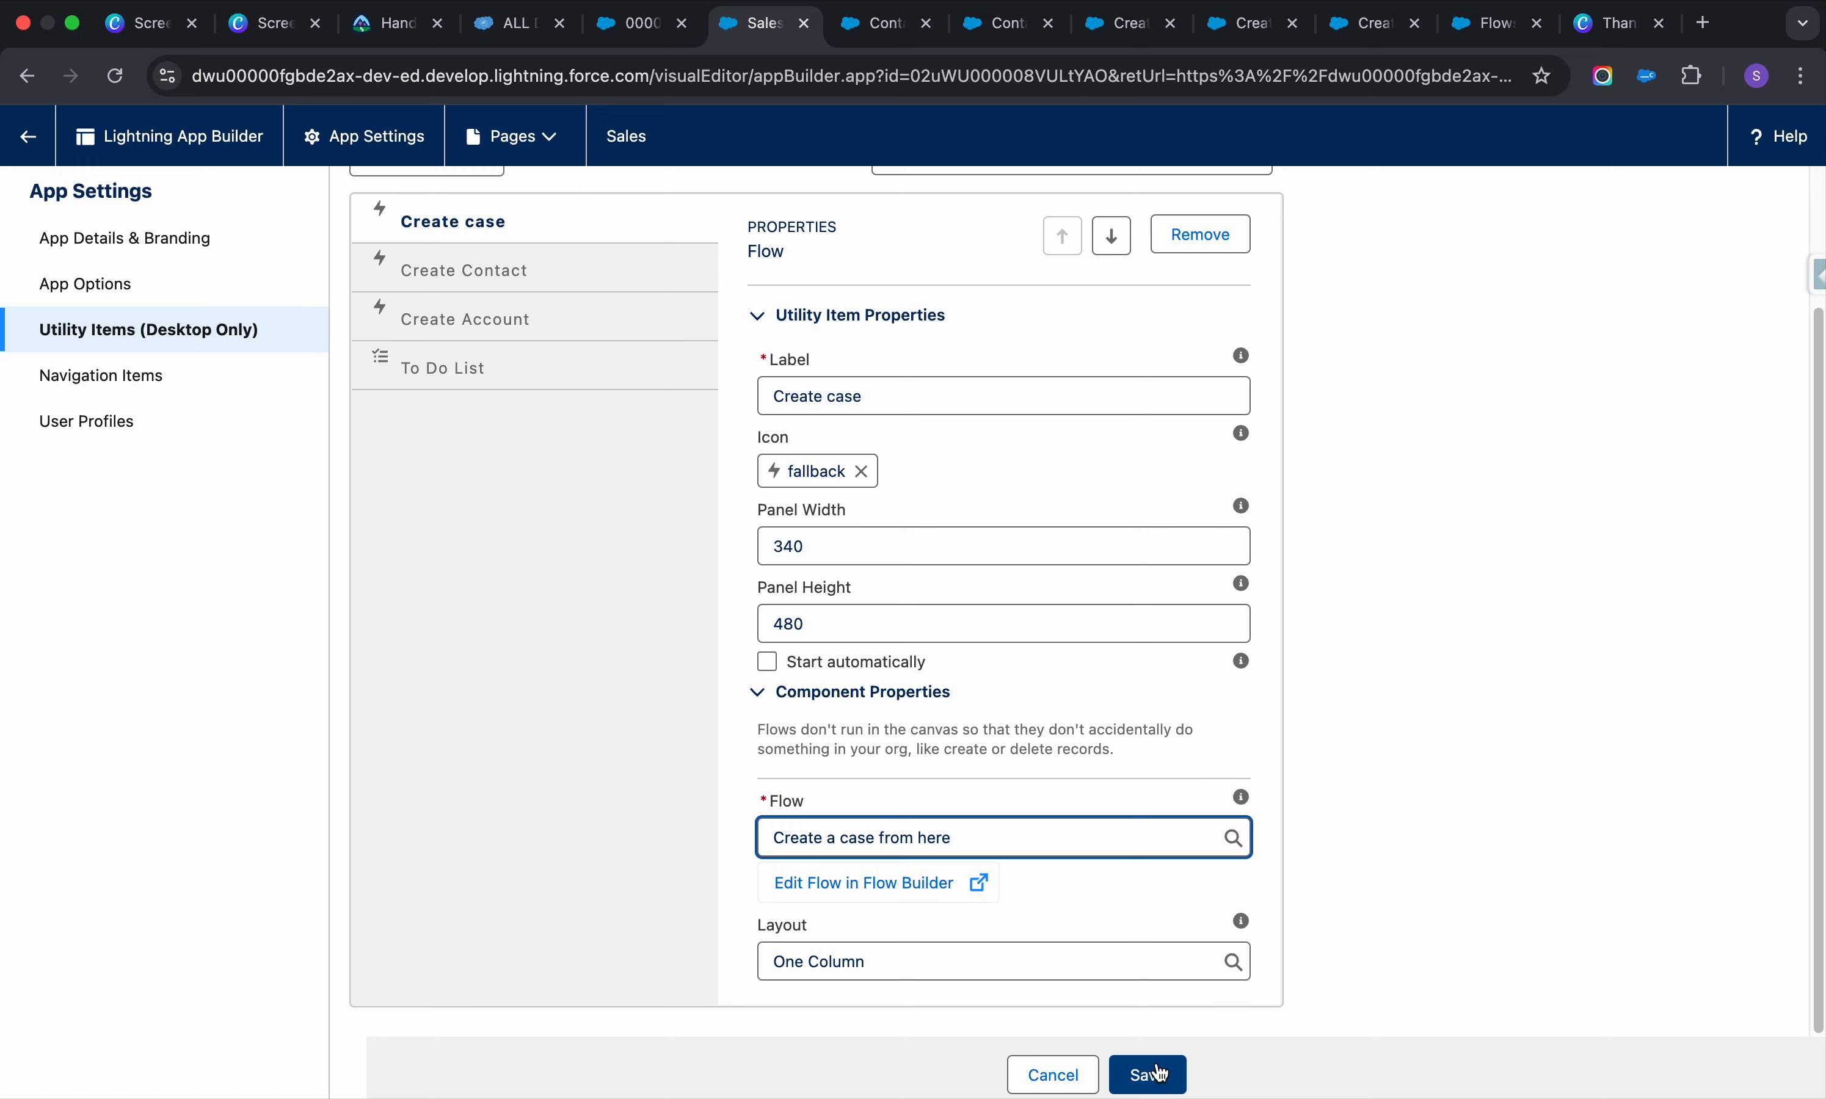
{"action": "left_click", "coordinate": [1157, 1076]}
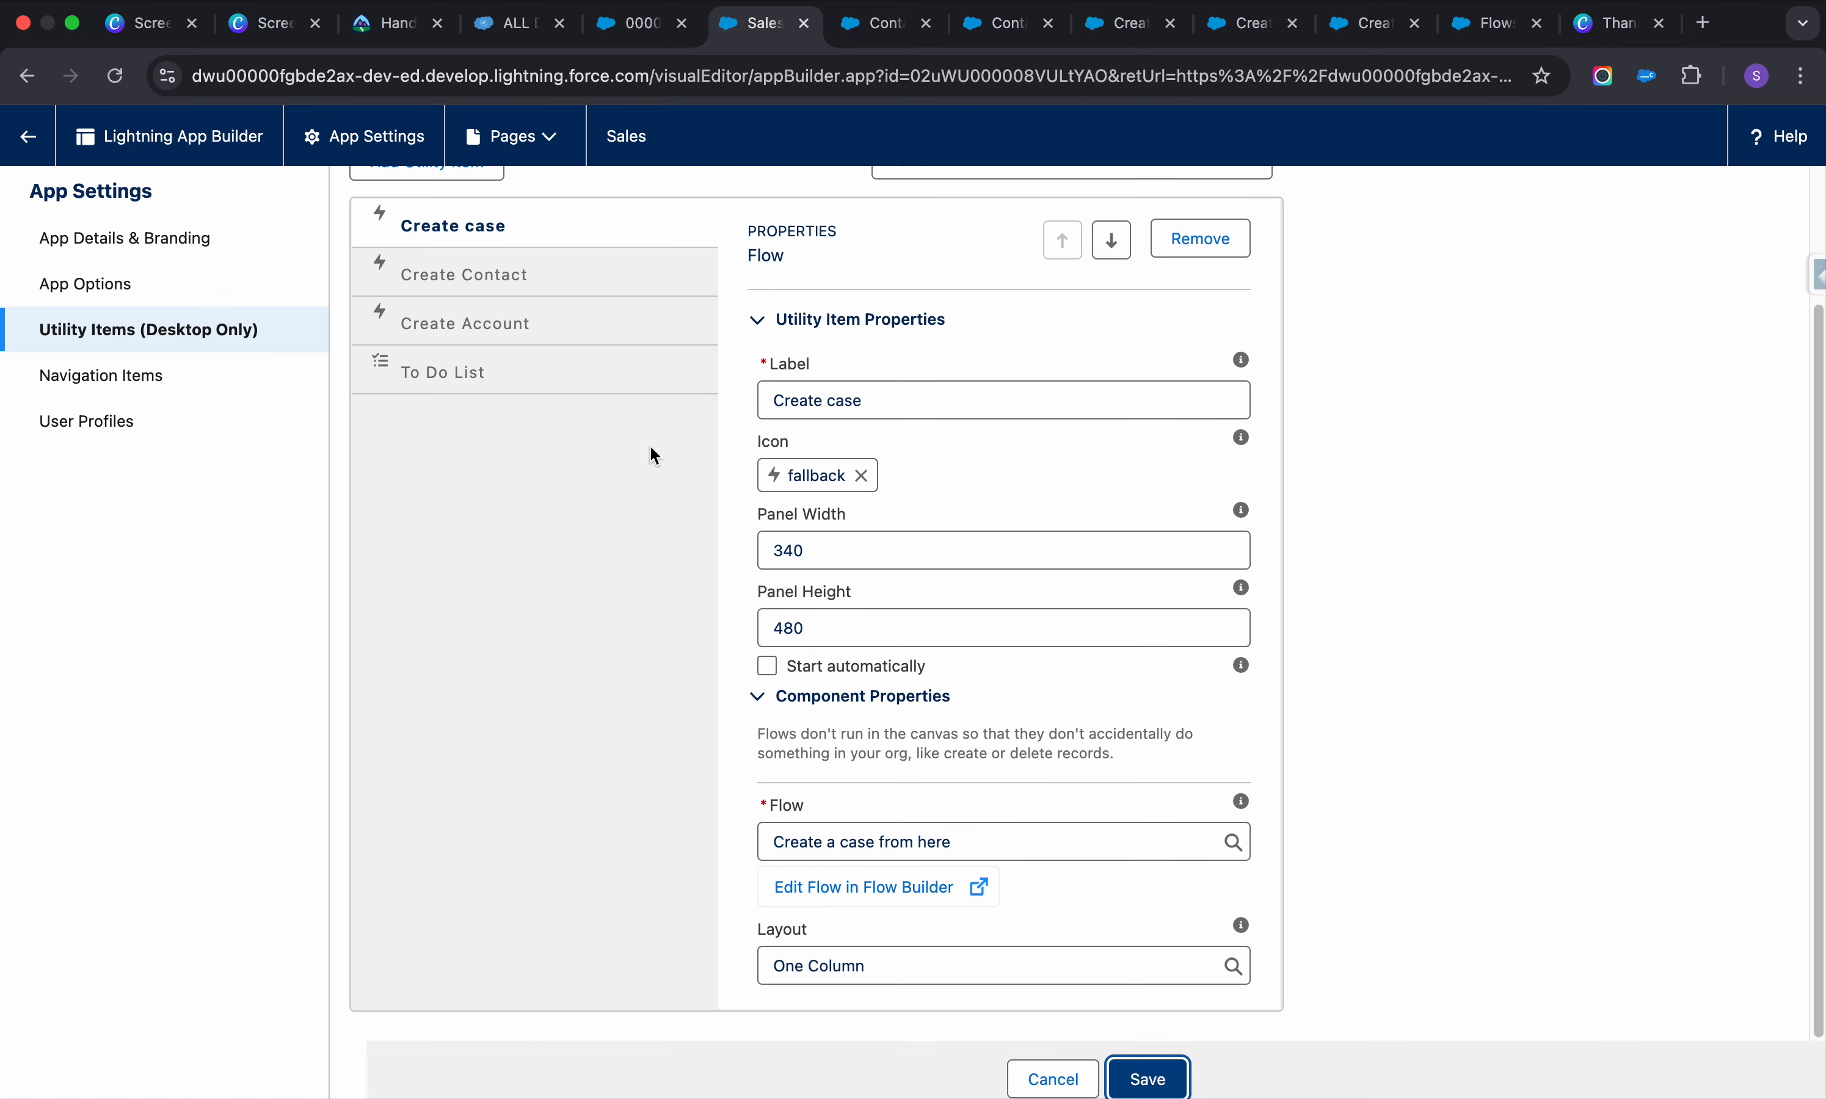
Reorder items to Create Account, Create Contact, Create case, then save
{"action": "left_click", "coordinate": [566, 350]}
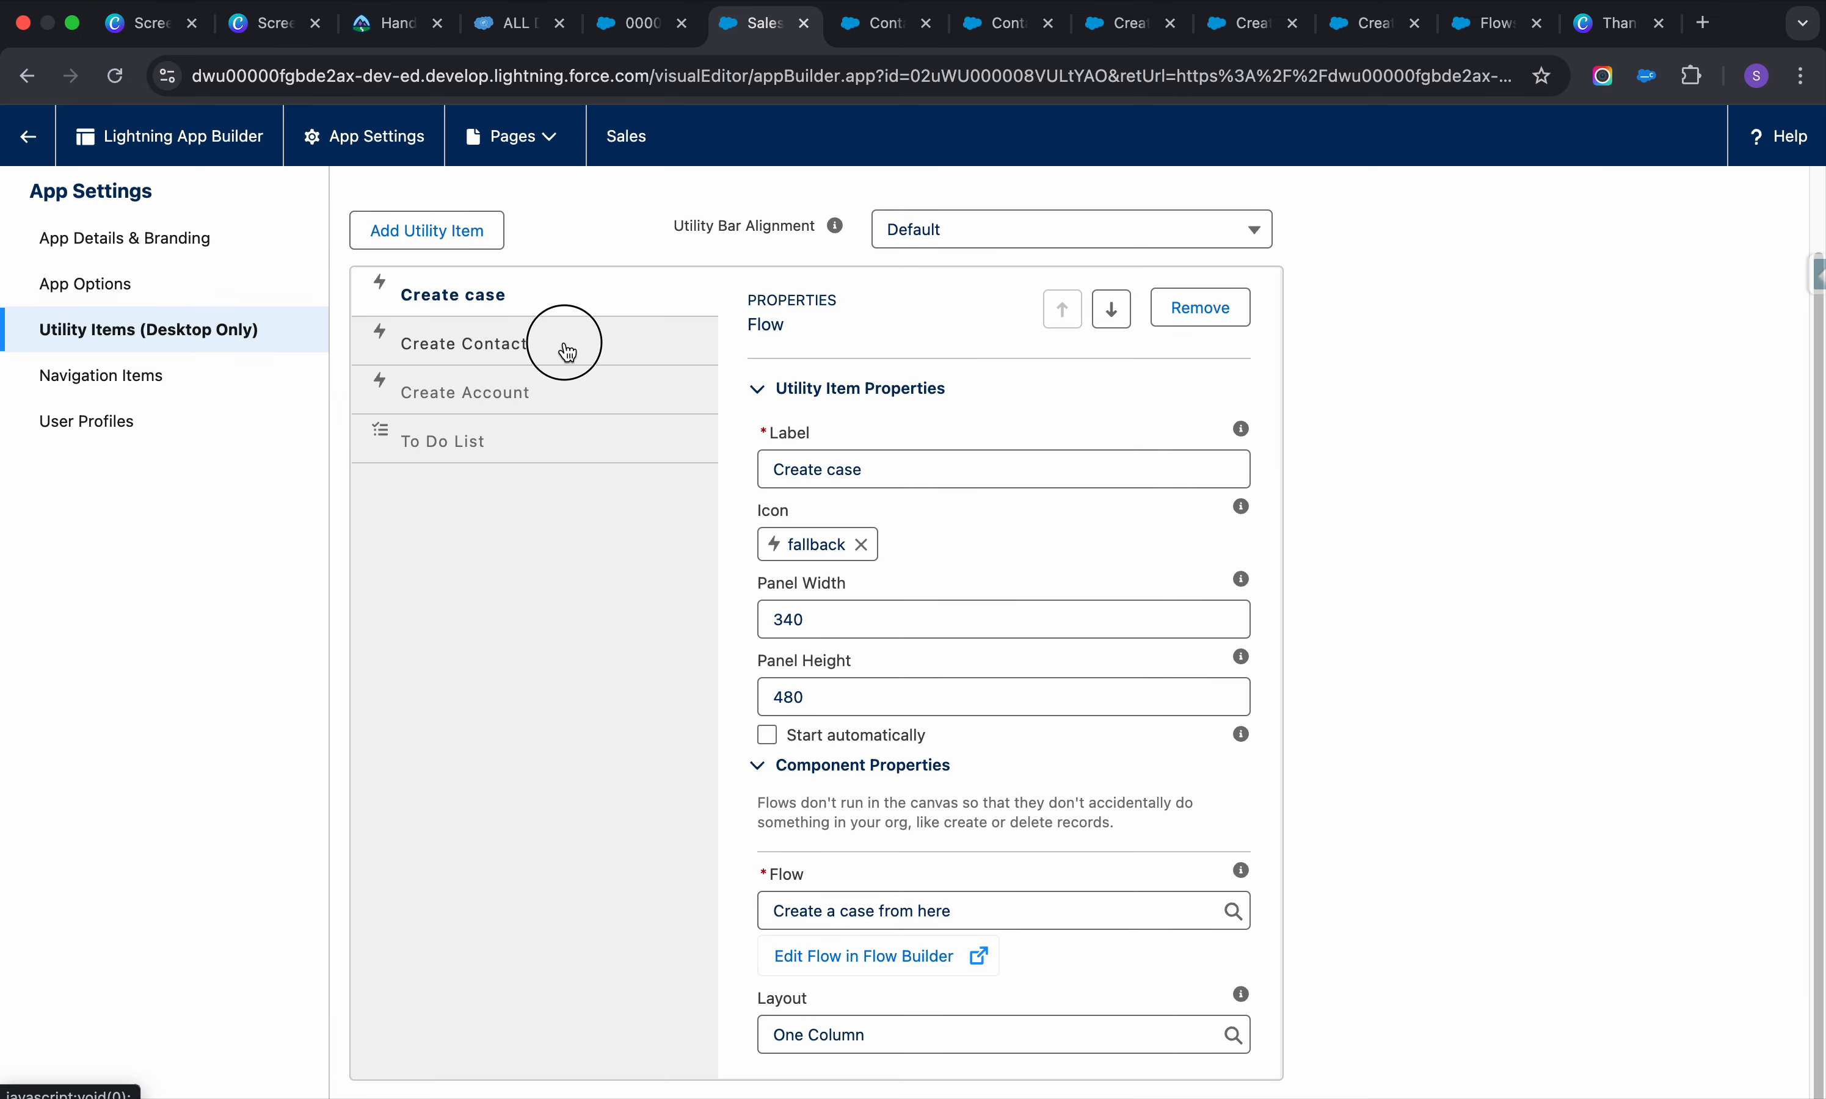
{"action": "left_click", "coordinate": [567, 401]}
{"action": "left_click", "coordinate": [1067, 310]}
{"action": "left_click", "coordinate": [1072, 321]}
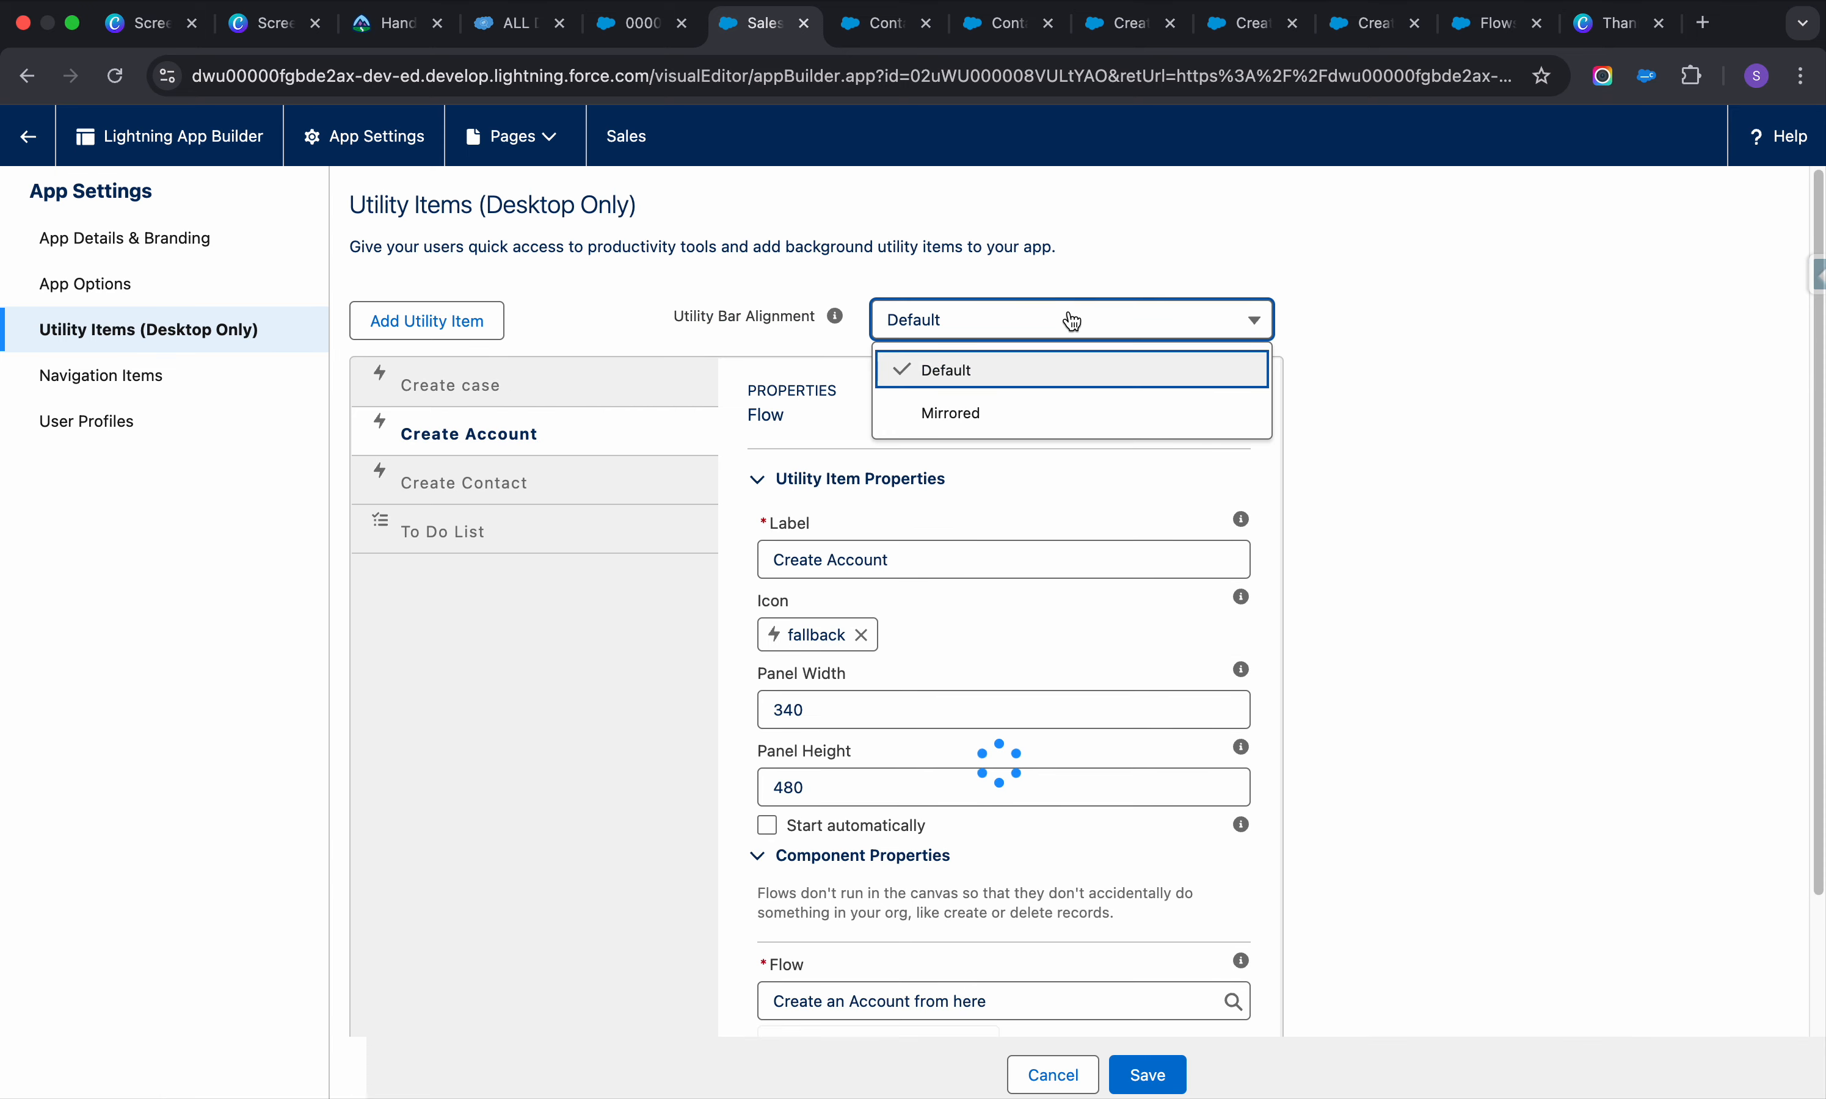
{"action": "left_click", "coordinate": [562, 496]}
{"action": "left_click", "coordinate": [583, 433]}
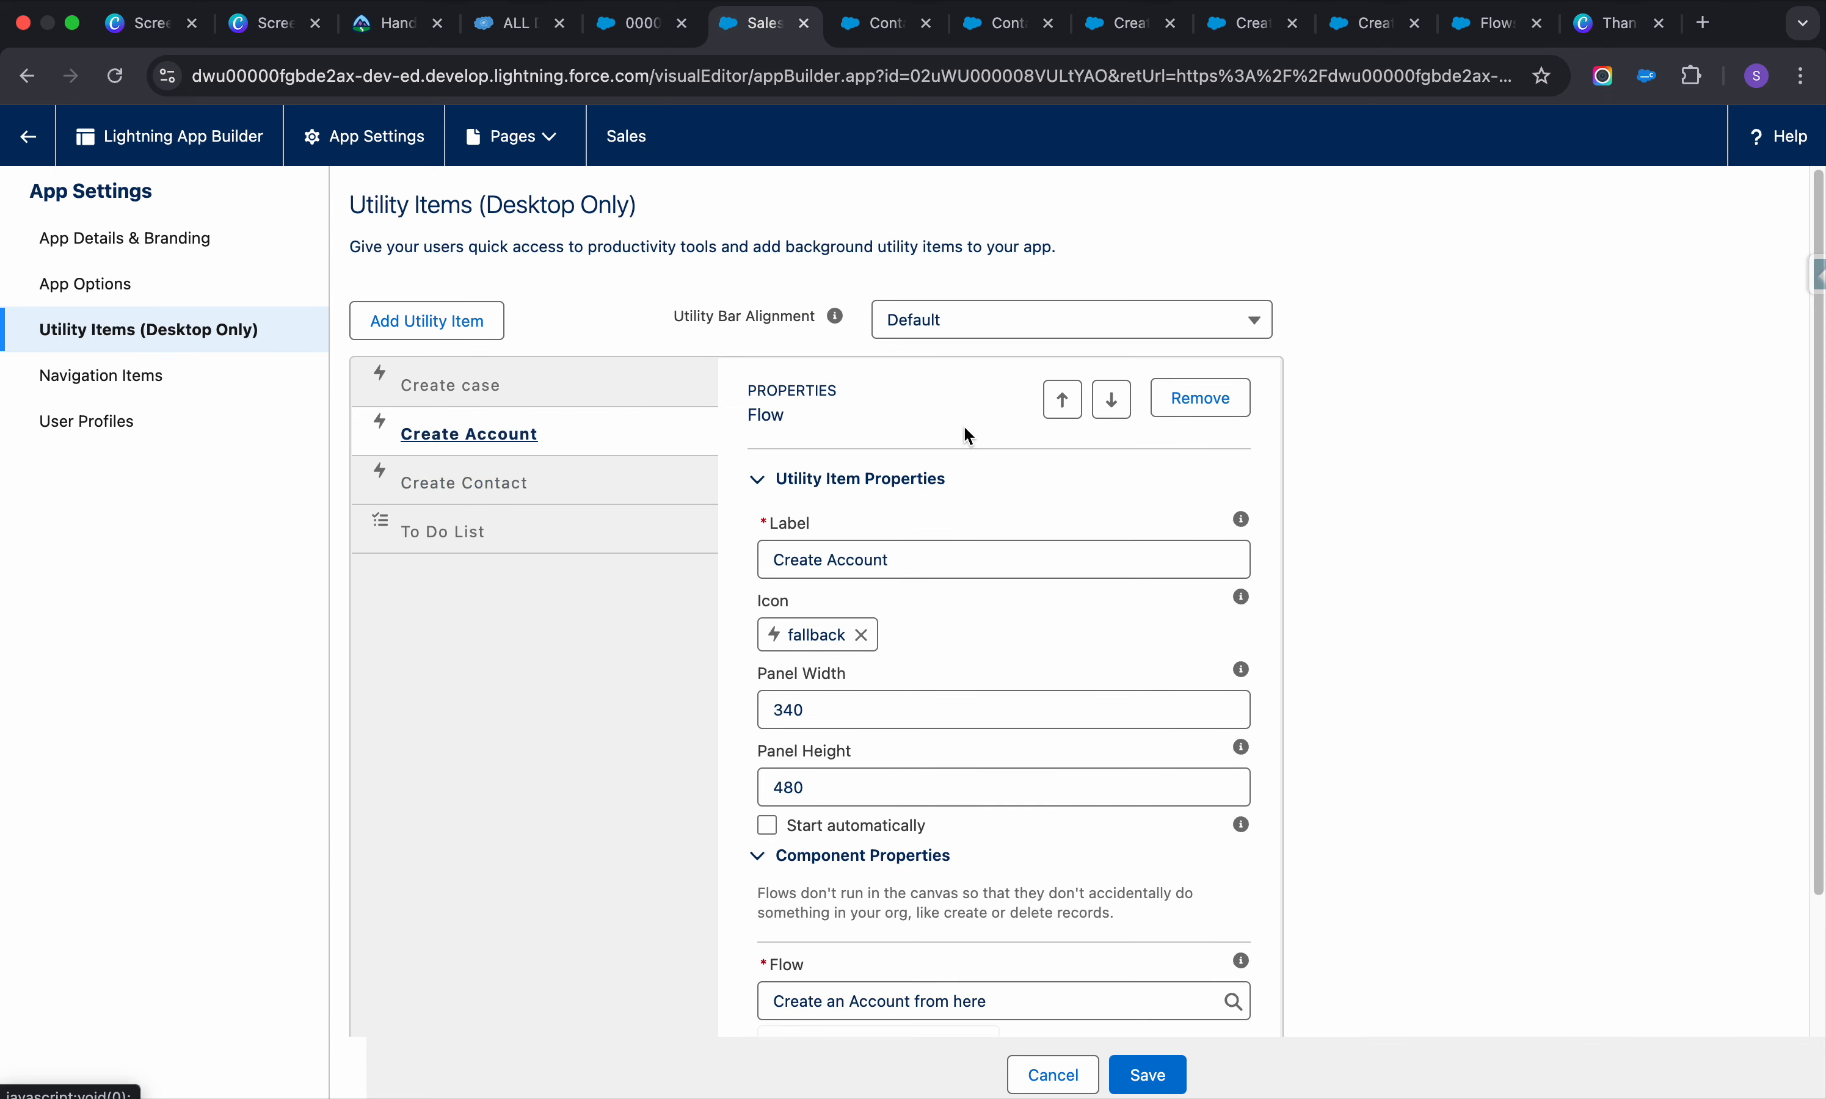
{"action": "left_click", "coordinate": [1062, 400]}
{"action": "left_click", "coordinate": [563, 481]}
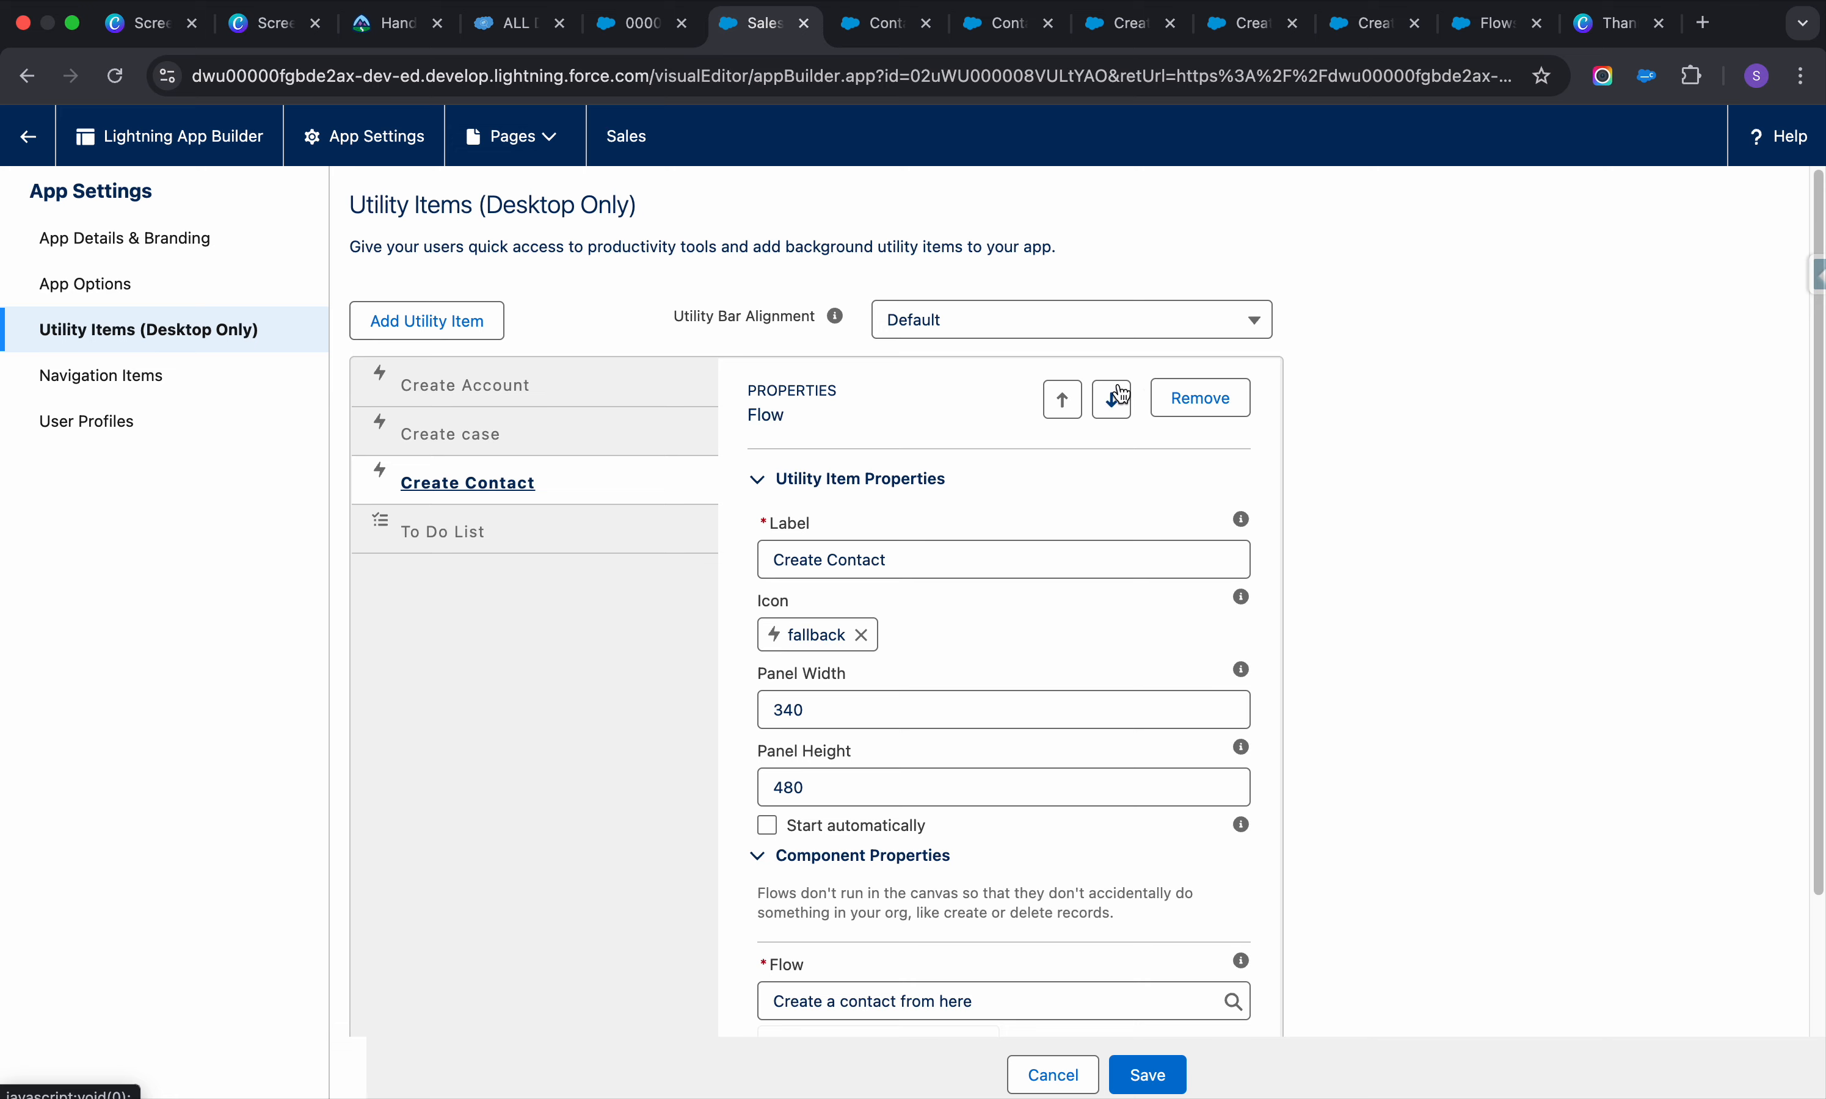
{"action": "left_click", "coordinate": [1065, 400]}
{"action": "scroll", "coordinate": [1162, 556], "scroll_direction": "down", "scroll_amount": 3}
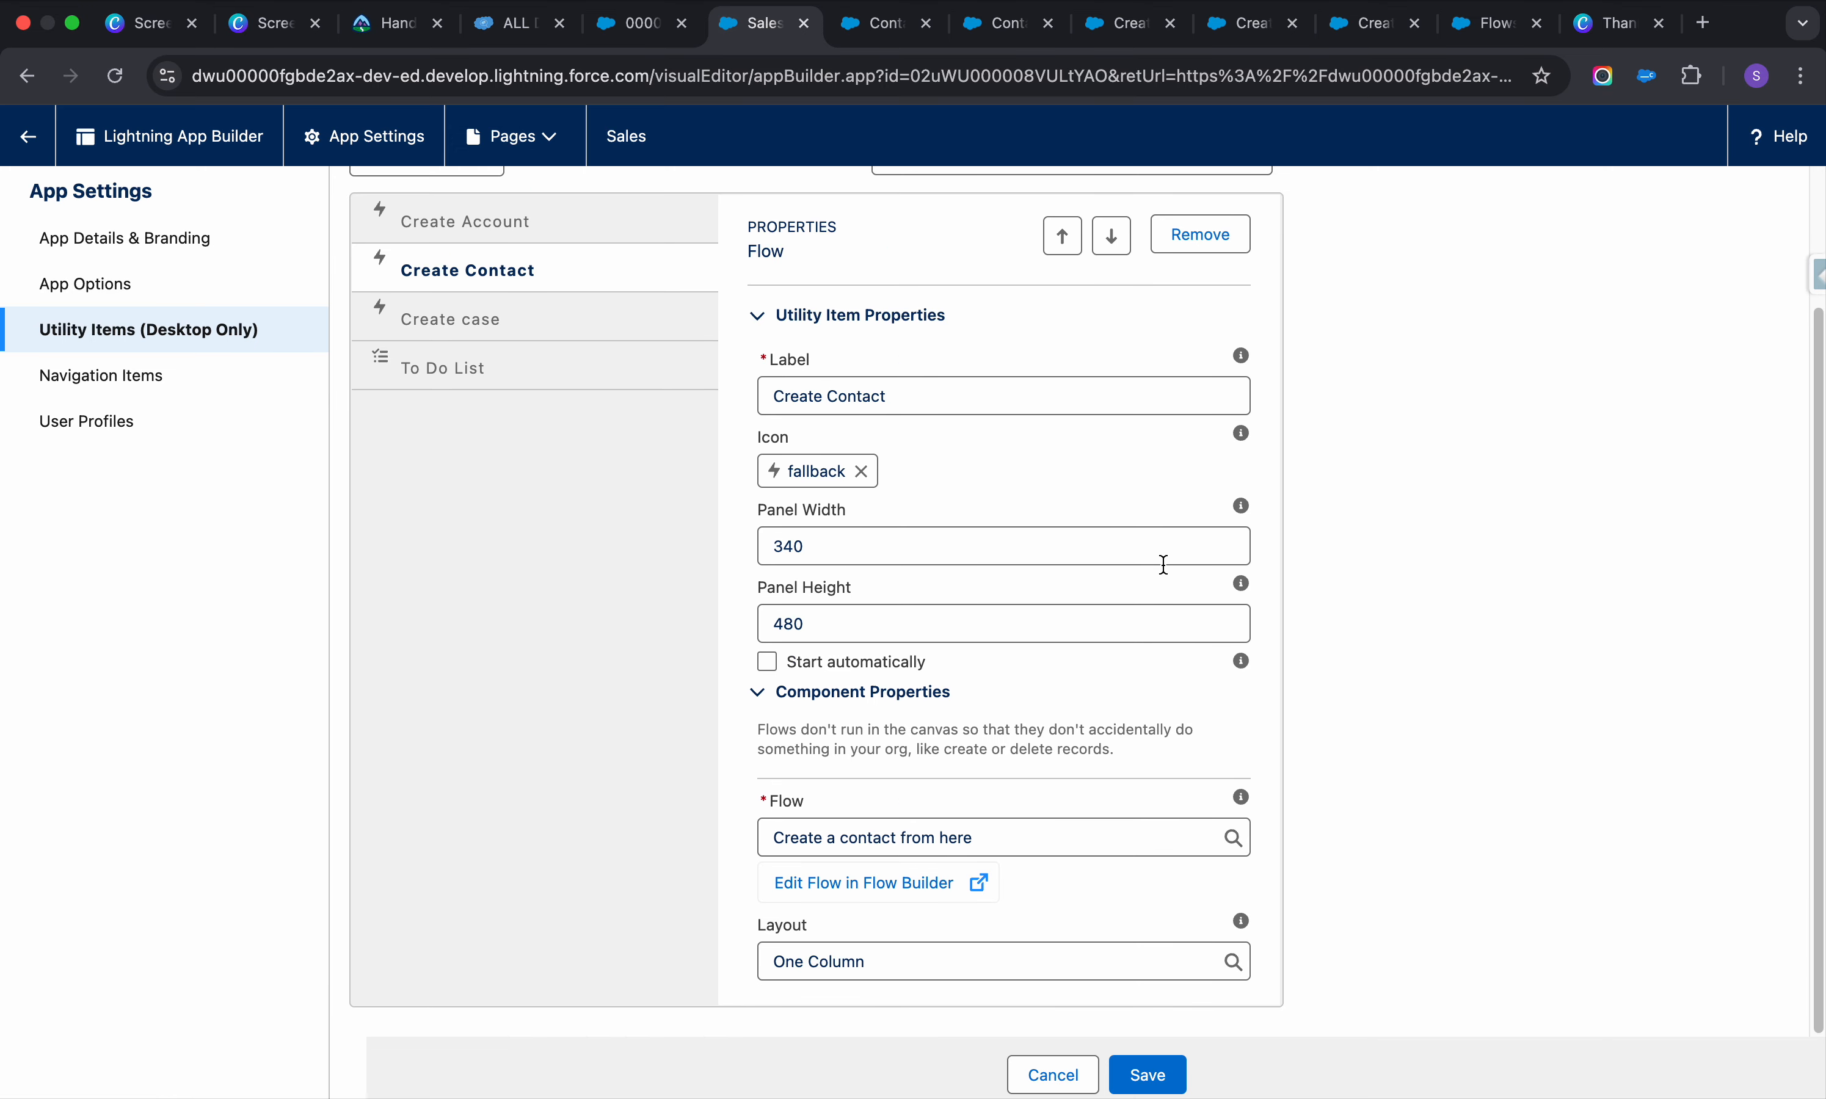
{"action": "left_click", "coordinate": [1154, 1064]}
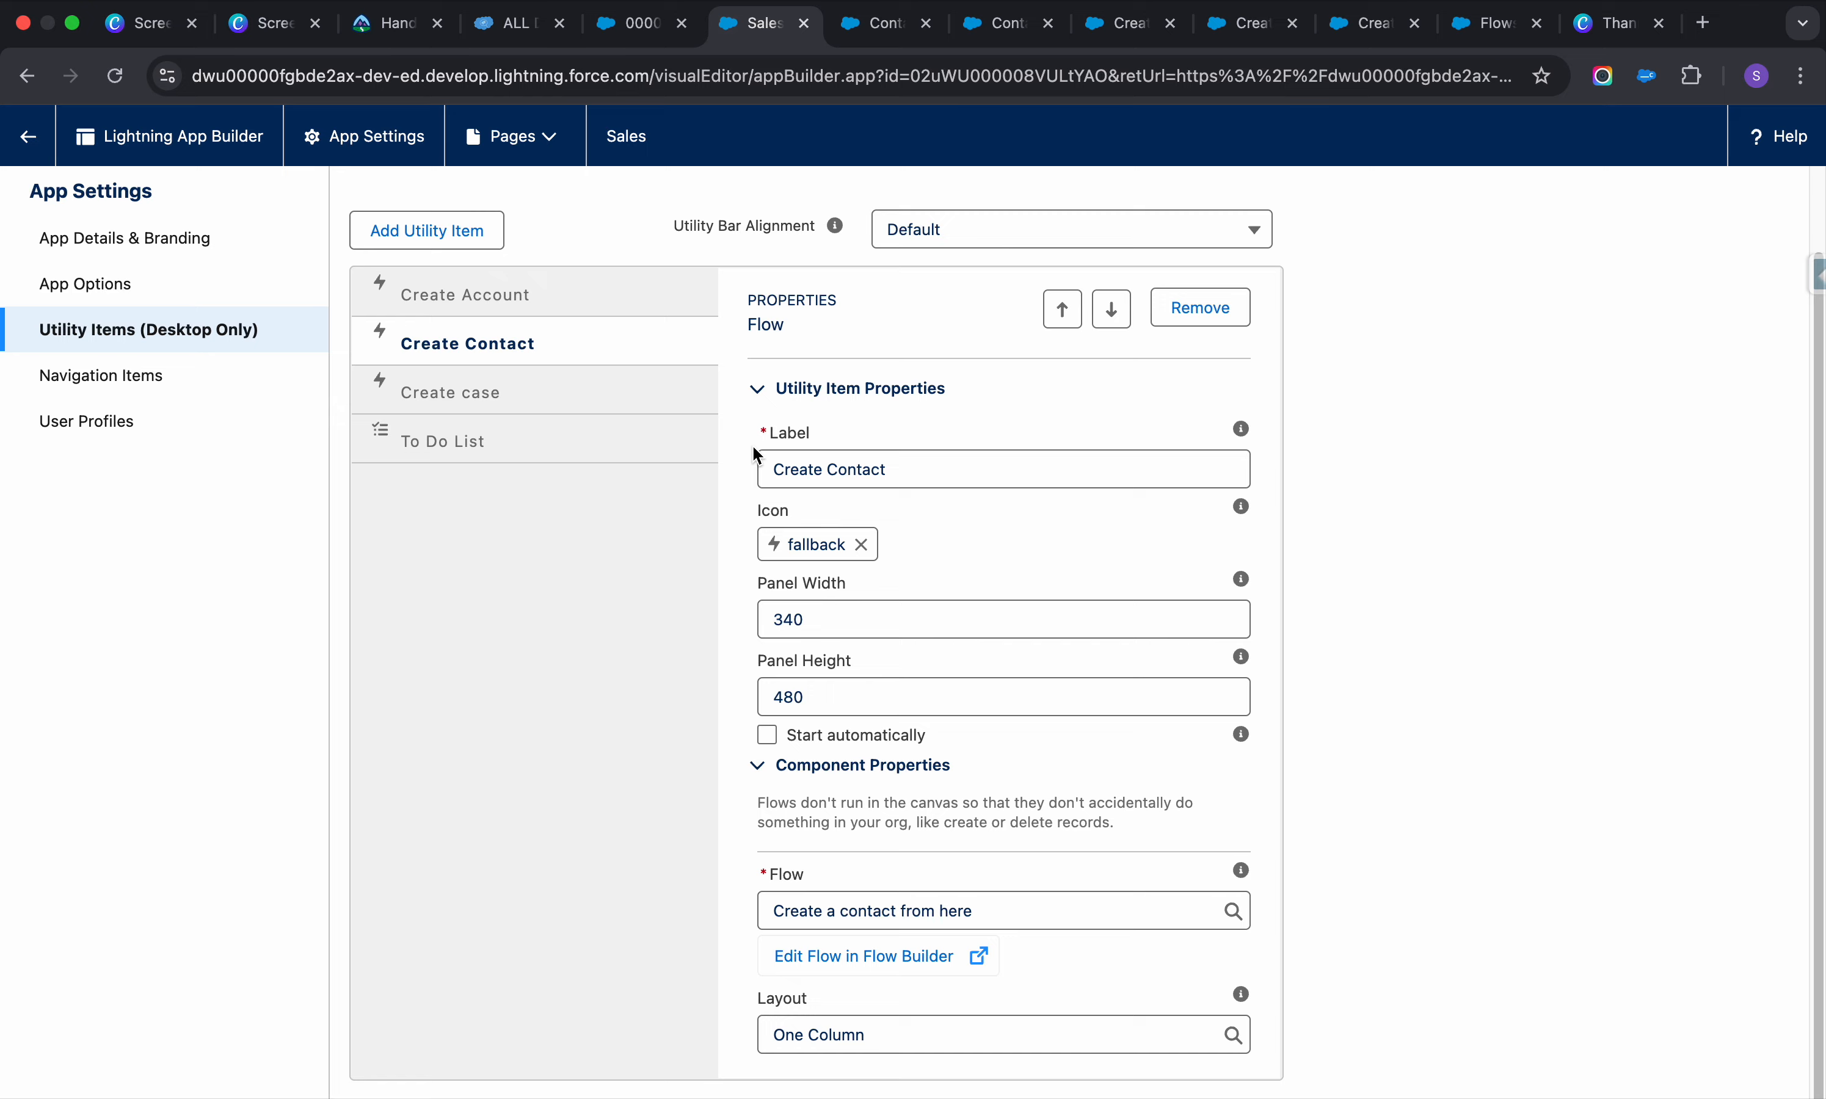
Reload the case 63463 page and try the new Create Account, Contact and case panels
{"action": "left_click", "coordinate": [641, 28]}
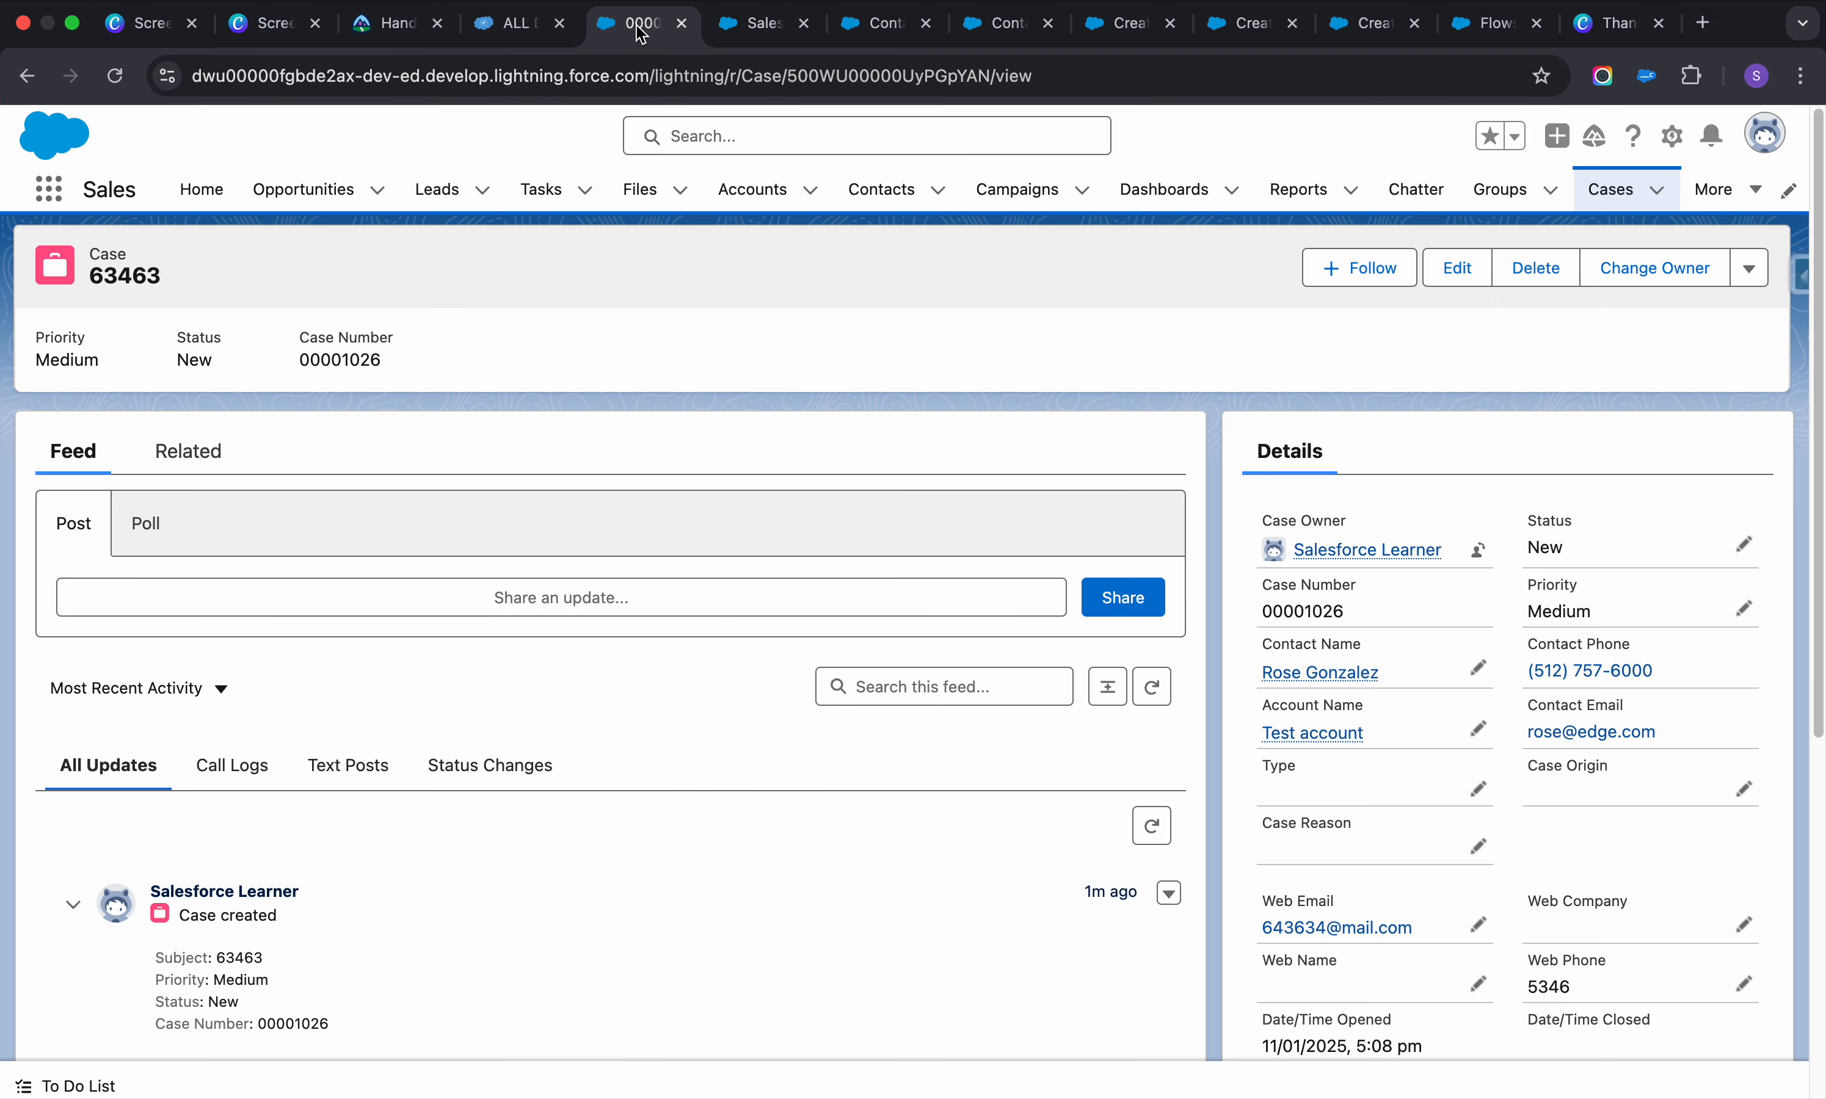
{"action": "left_click", "coordinate": [117, 72]}
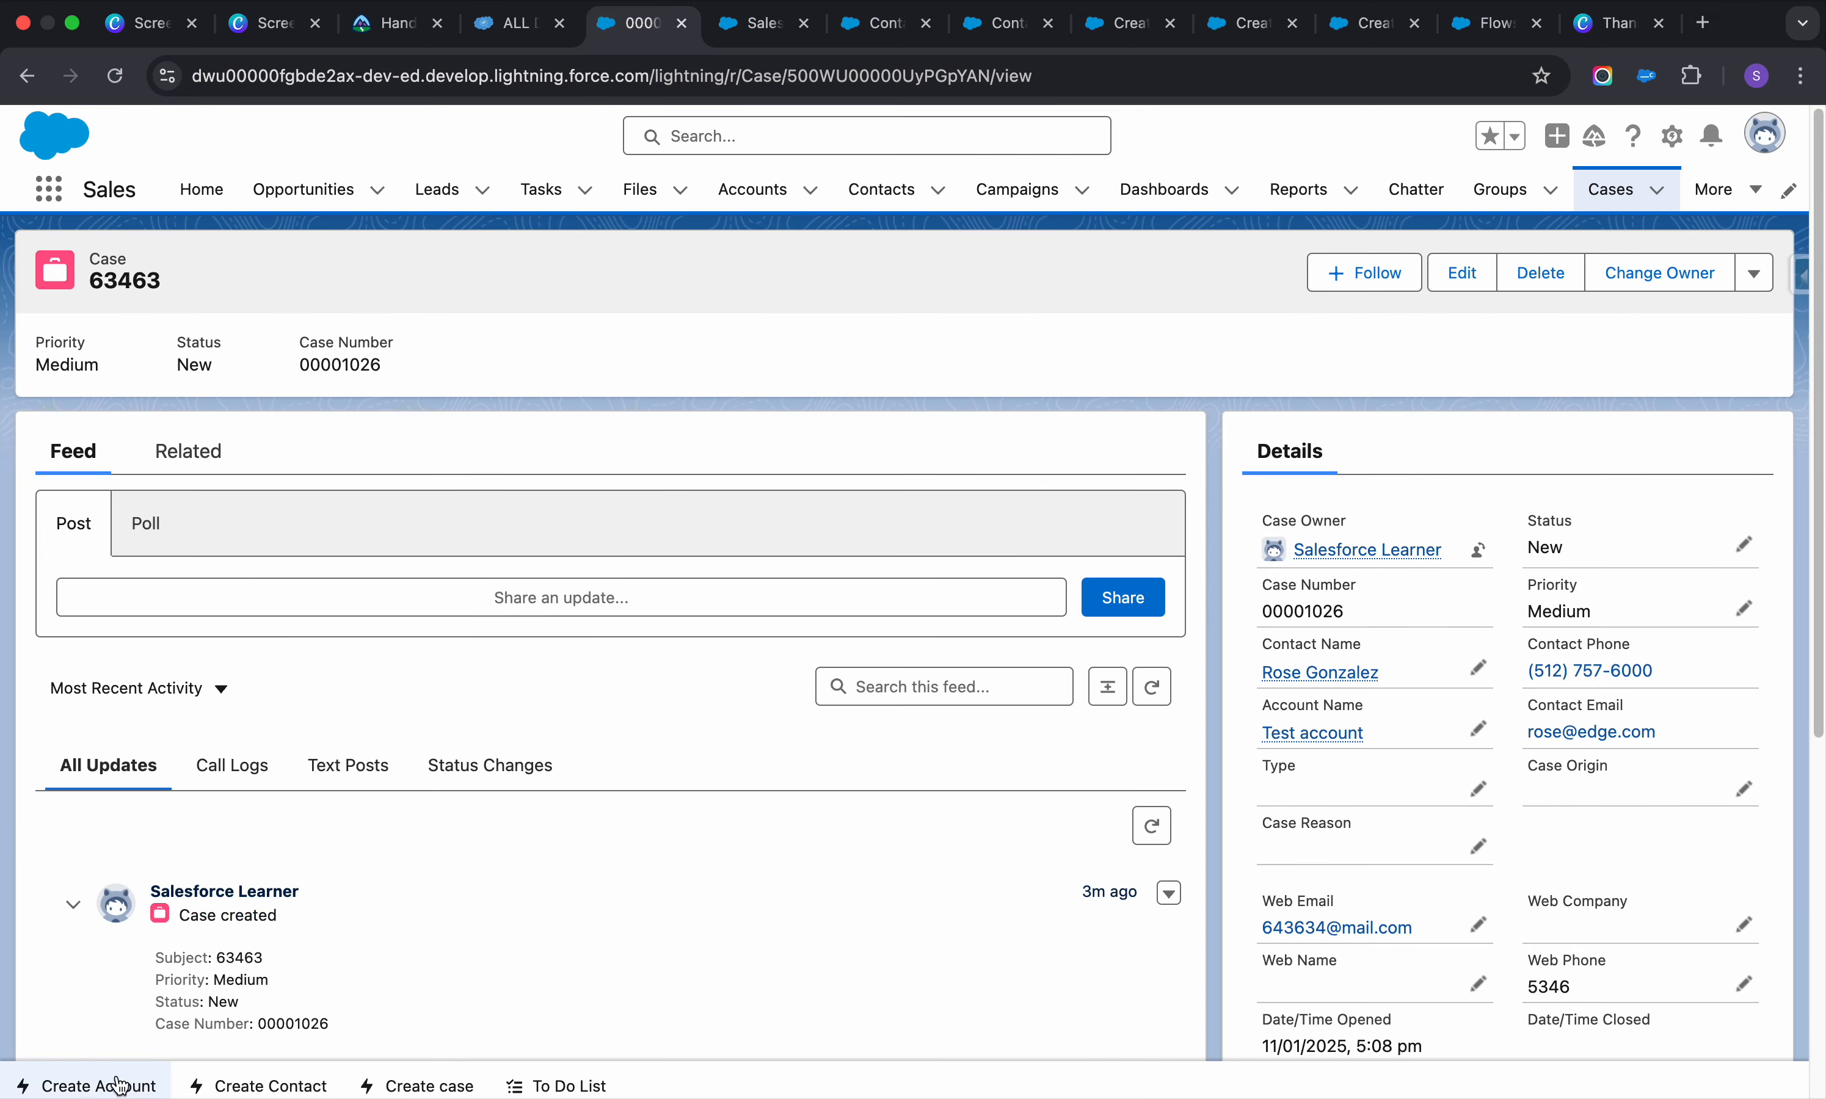
{"action": "left_click", "coordinate": [119, 1086]}
{"action": "left_click", "coordinate": [249, 1088]}
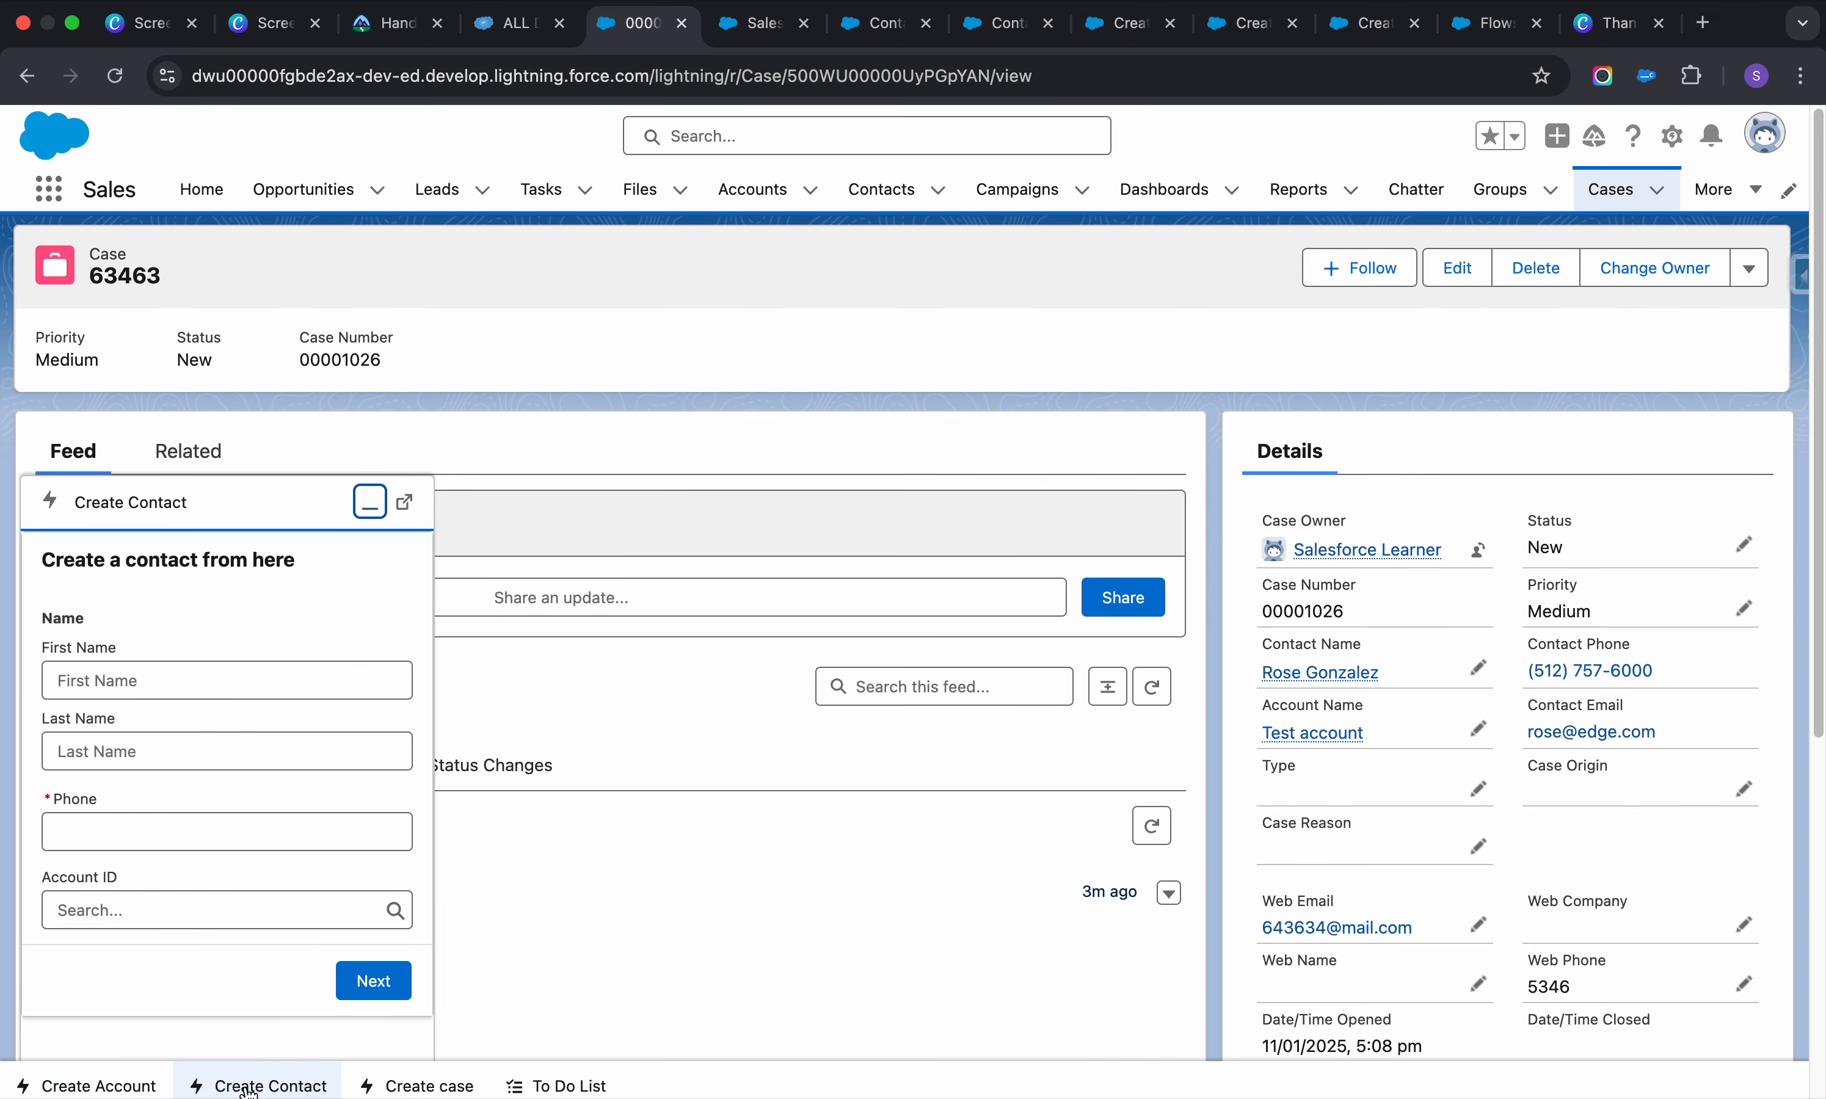
{"action": "left_click", "coordinate": [393, 1088]}
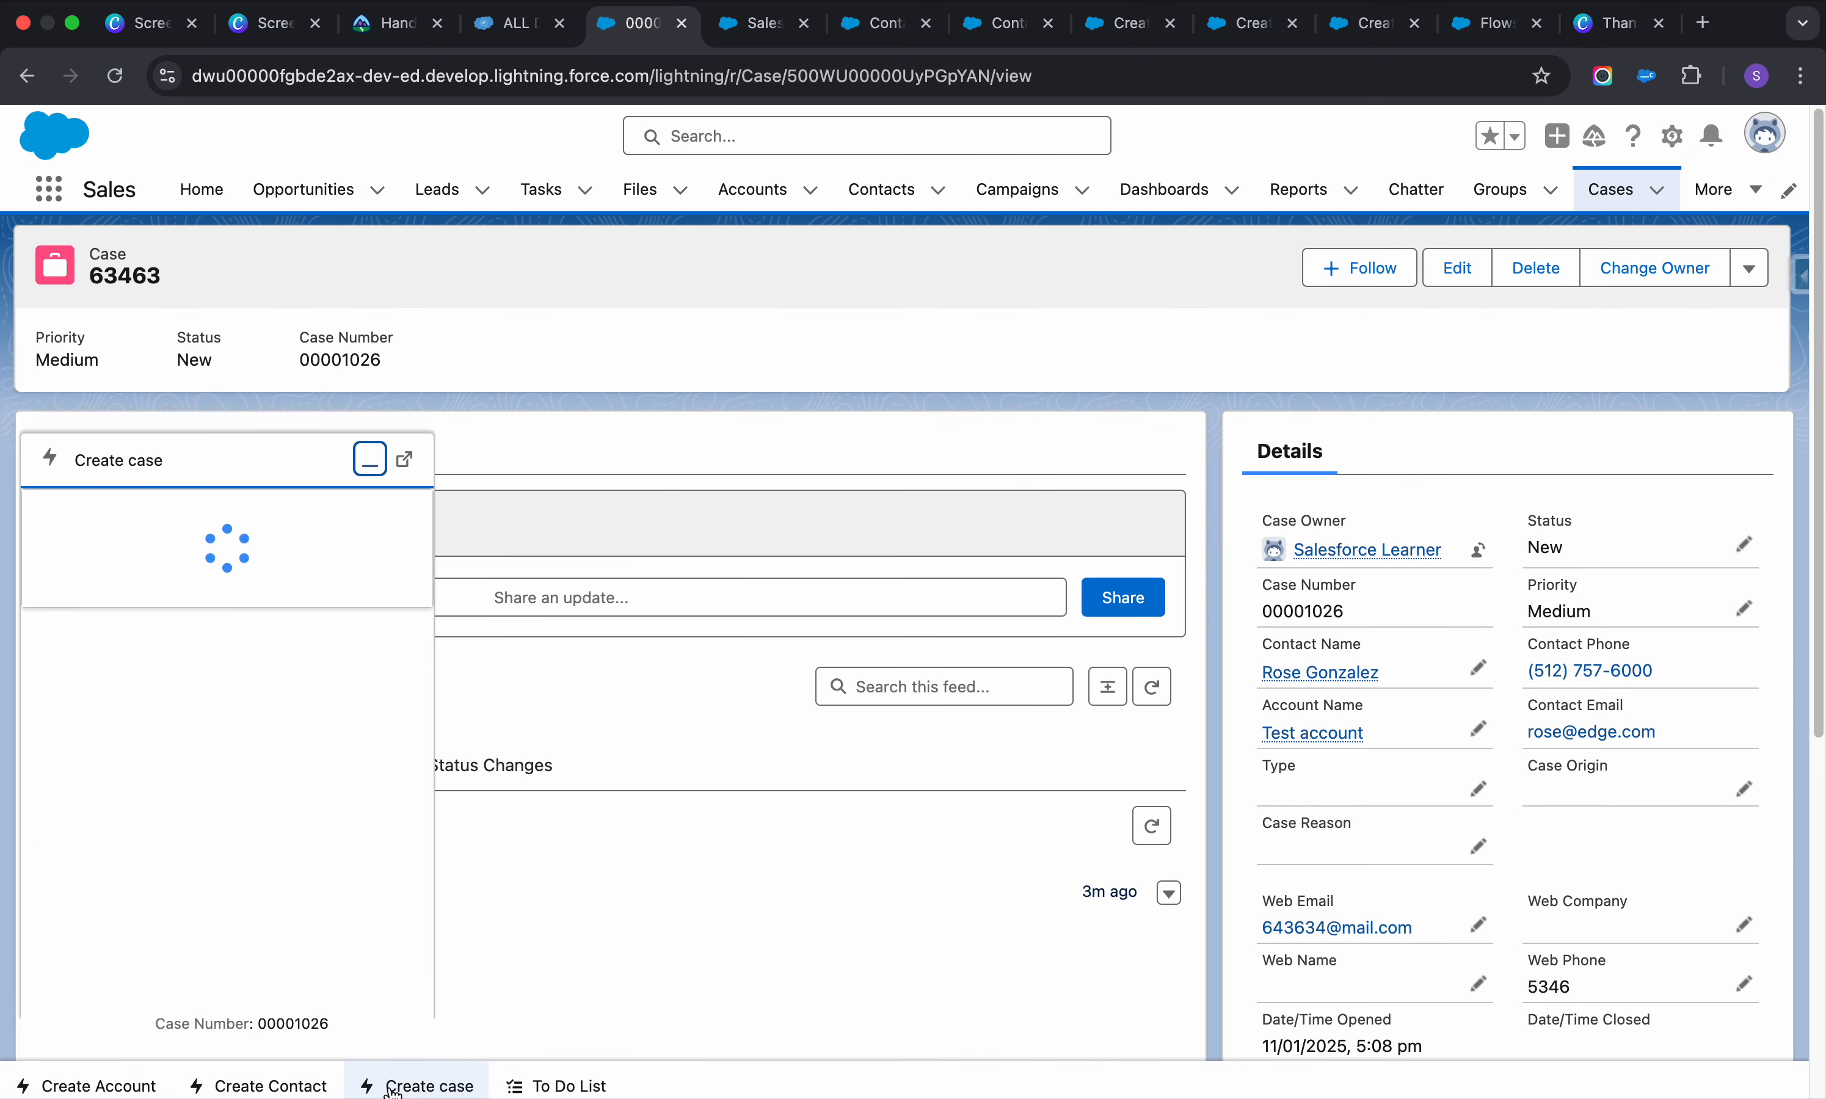
Submit a test account named Test account with phone 7,98,679 and a description
{"action": "left_click", "coordinate": [119, 1086]}
{"action": "left_click", "coordinate": [145, 652]}
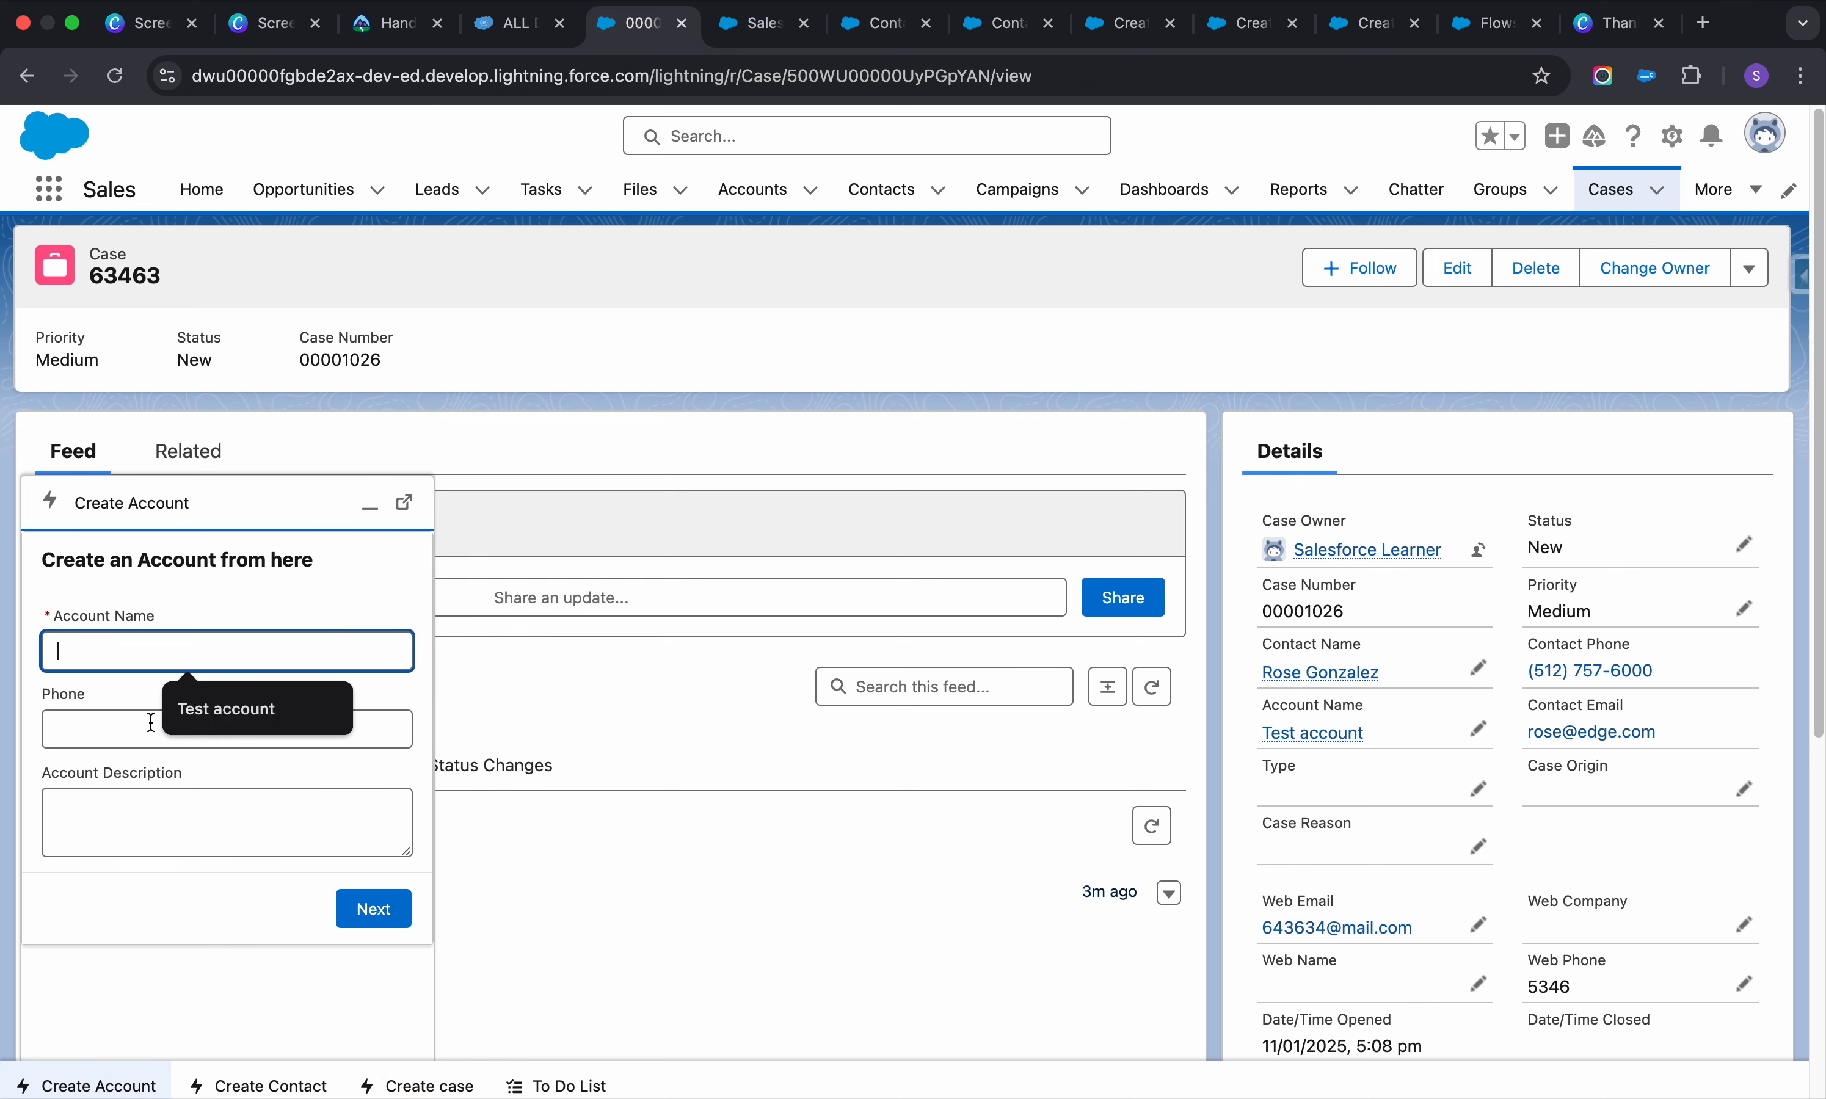
{"action": "left_click", "coordinate": [169, 713]}
{"action": "left_click", "coordinate": [167, 727]}
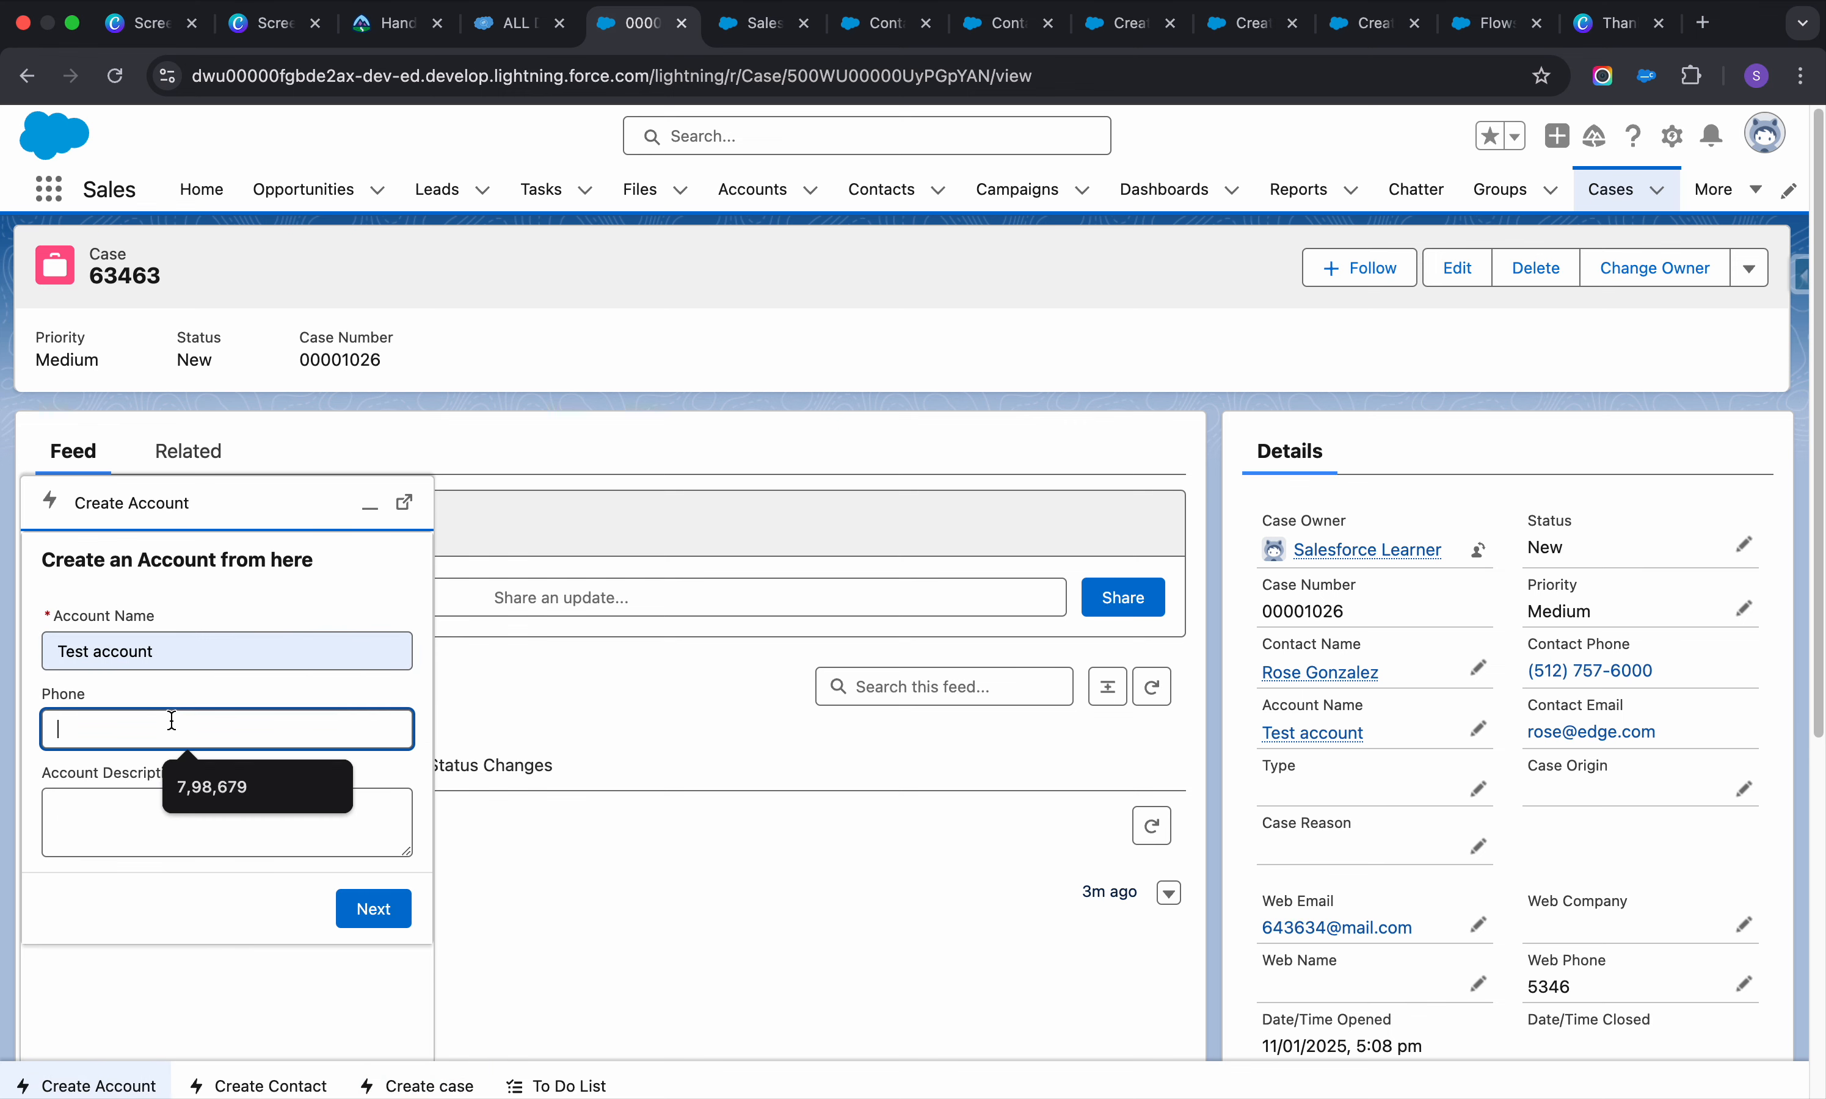
{"action": "left_click", "coordinate": [235, 807]}
{"action": "left_click", "coordinate": [155, 835]}
{"action": "type", "text": "Tst"}
{"action": "left_click", "coordinate": [367, 905]}
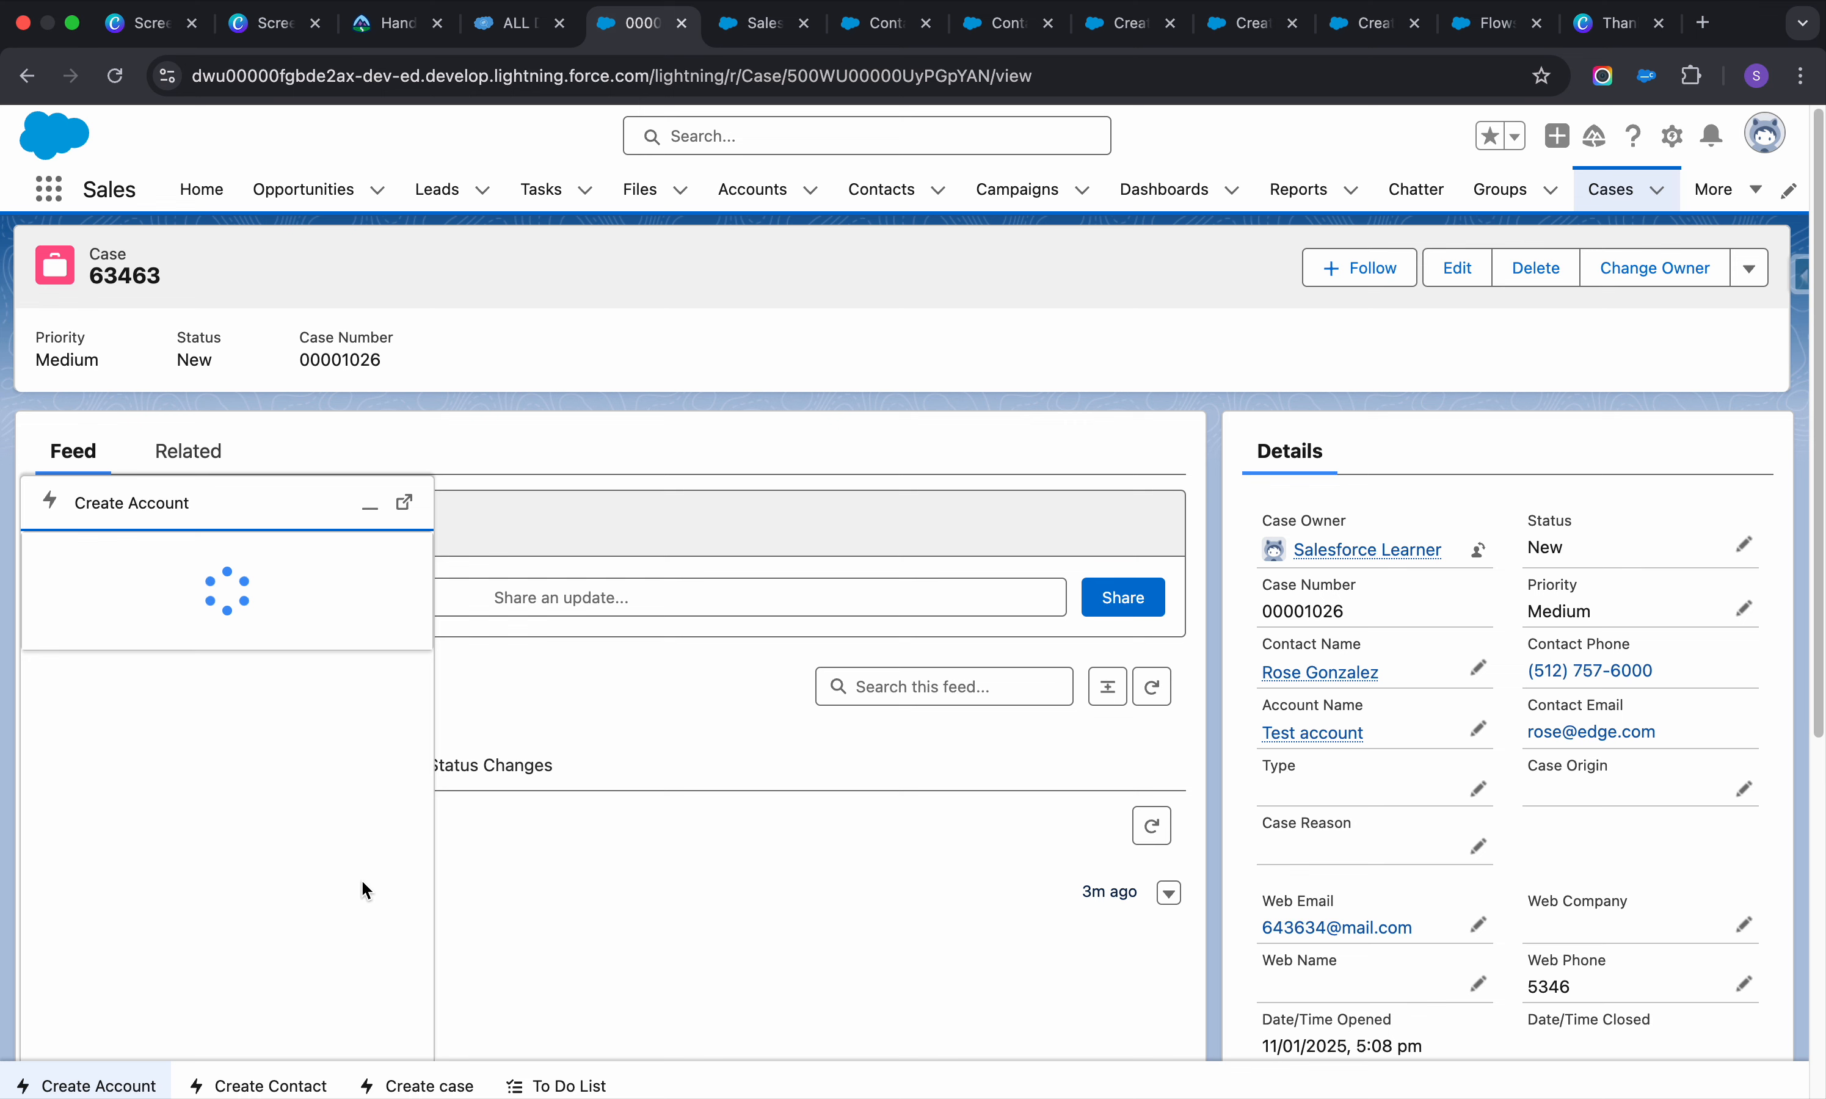
Submit a contact with test names and phone 'fasfa', linked to the Create account
{"action": "left_click", "coordinate": [259, 1086]}
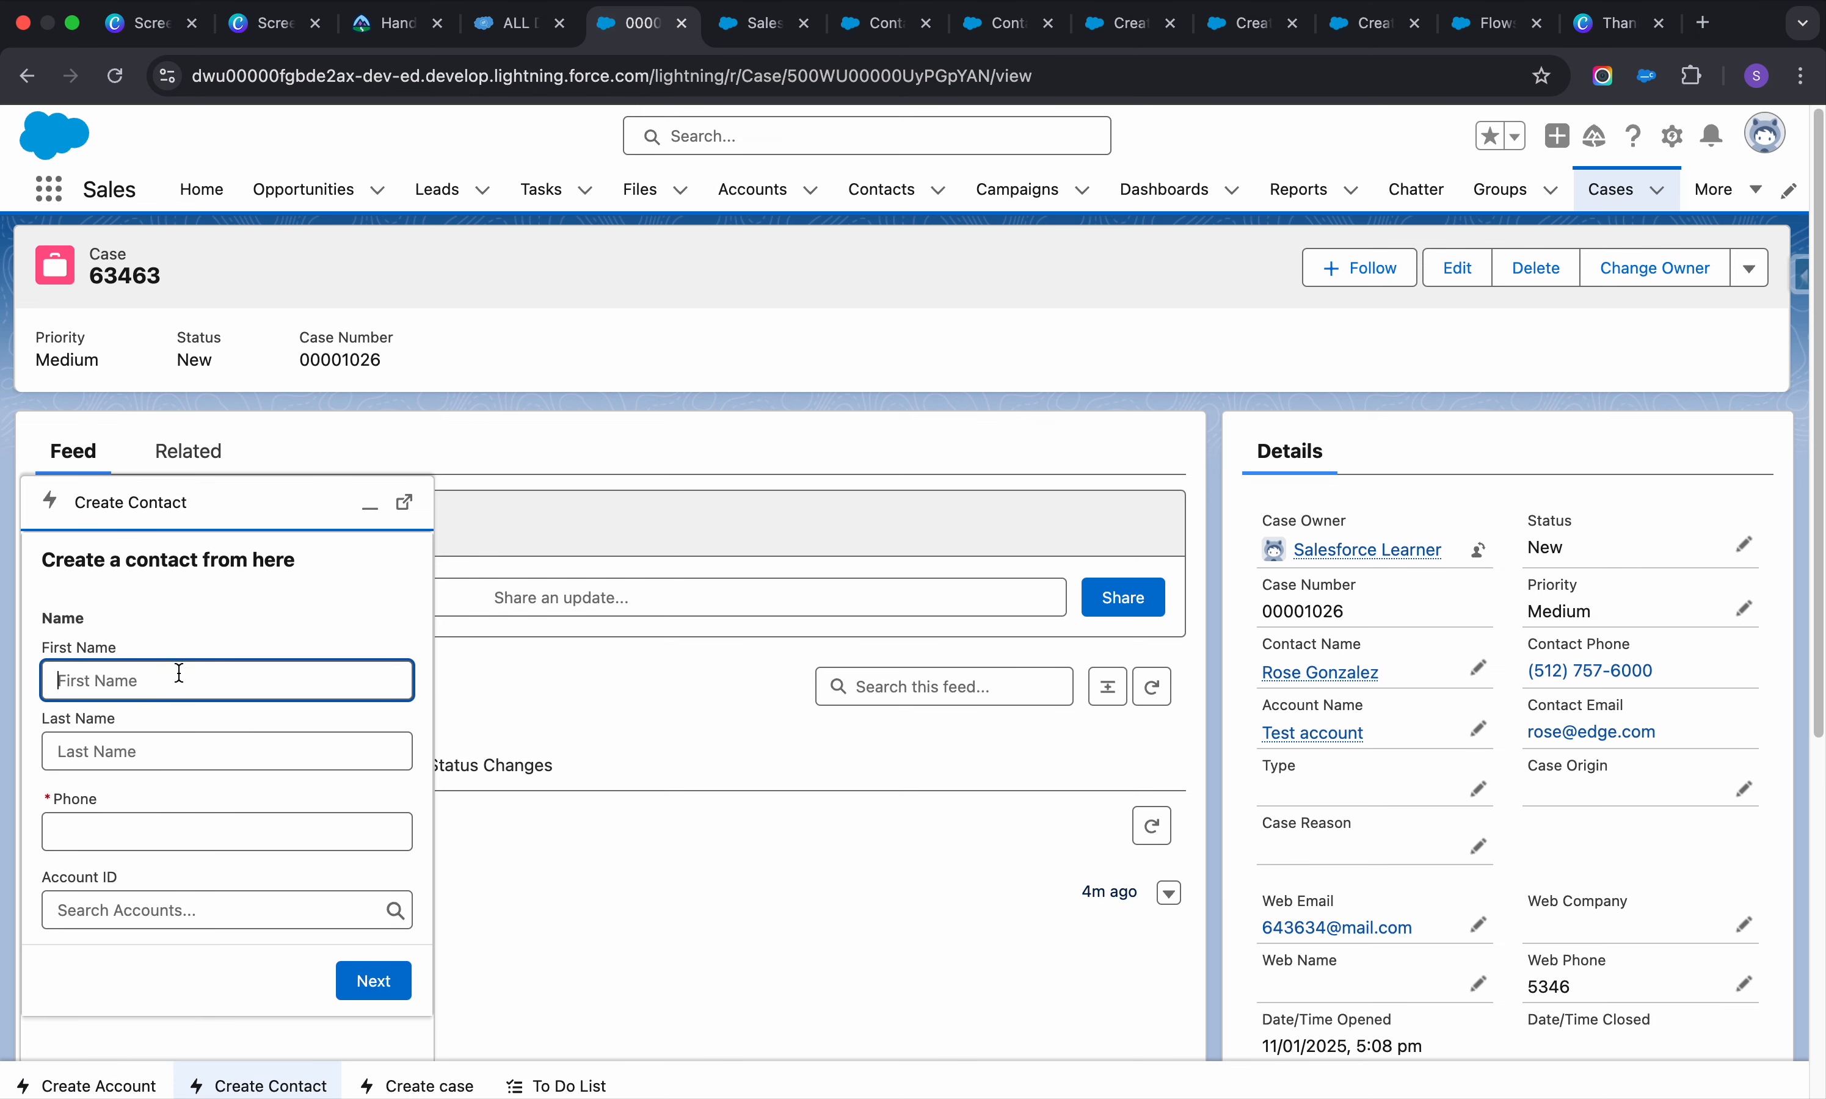
{"action": "type", "text": "fasf"}
{"action": "key", "text": "Tab"}
{"action": "type", "text": "fsa"}
{"action": "left_click", "coordinate": [165, 839]}
{"action": "type", "text": "fas"}
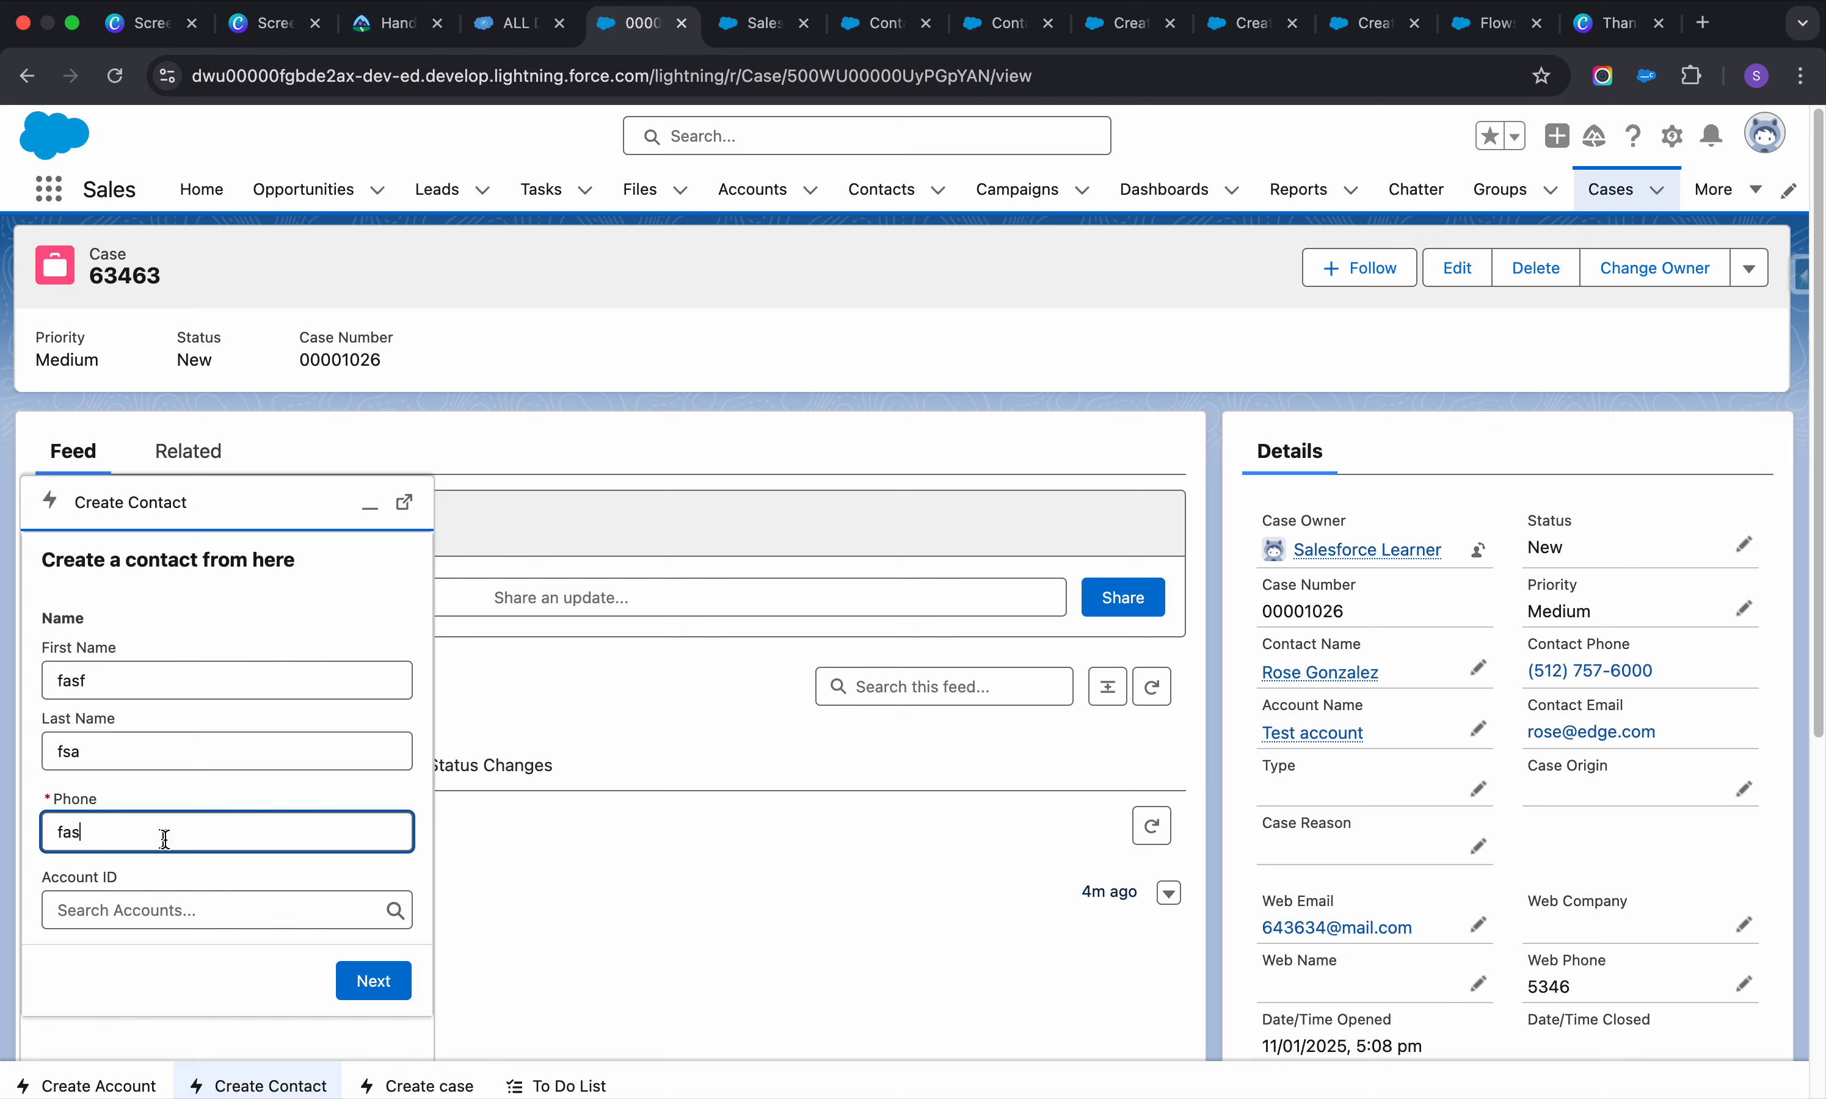
{"action": "type", "text": "fa"}
{"action": "left_click", "coordinate": [148, 919]}
{"action": "type", "text": "fas"}
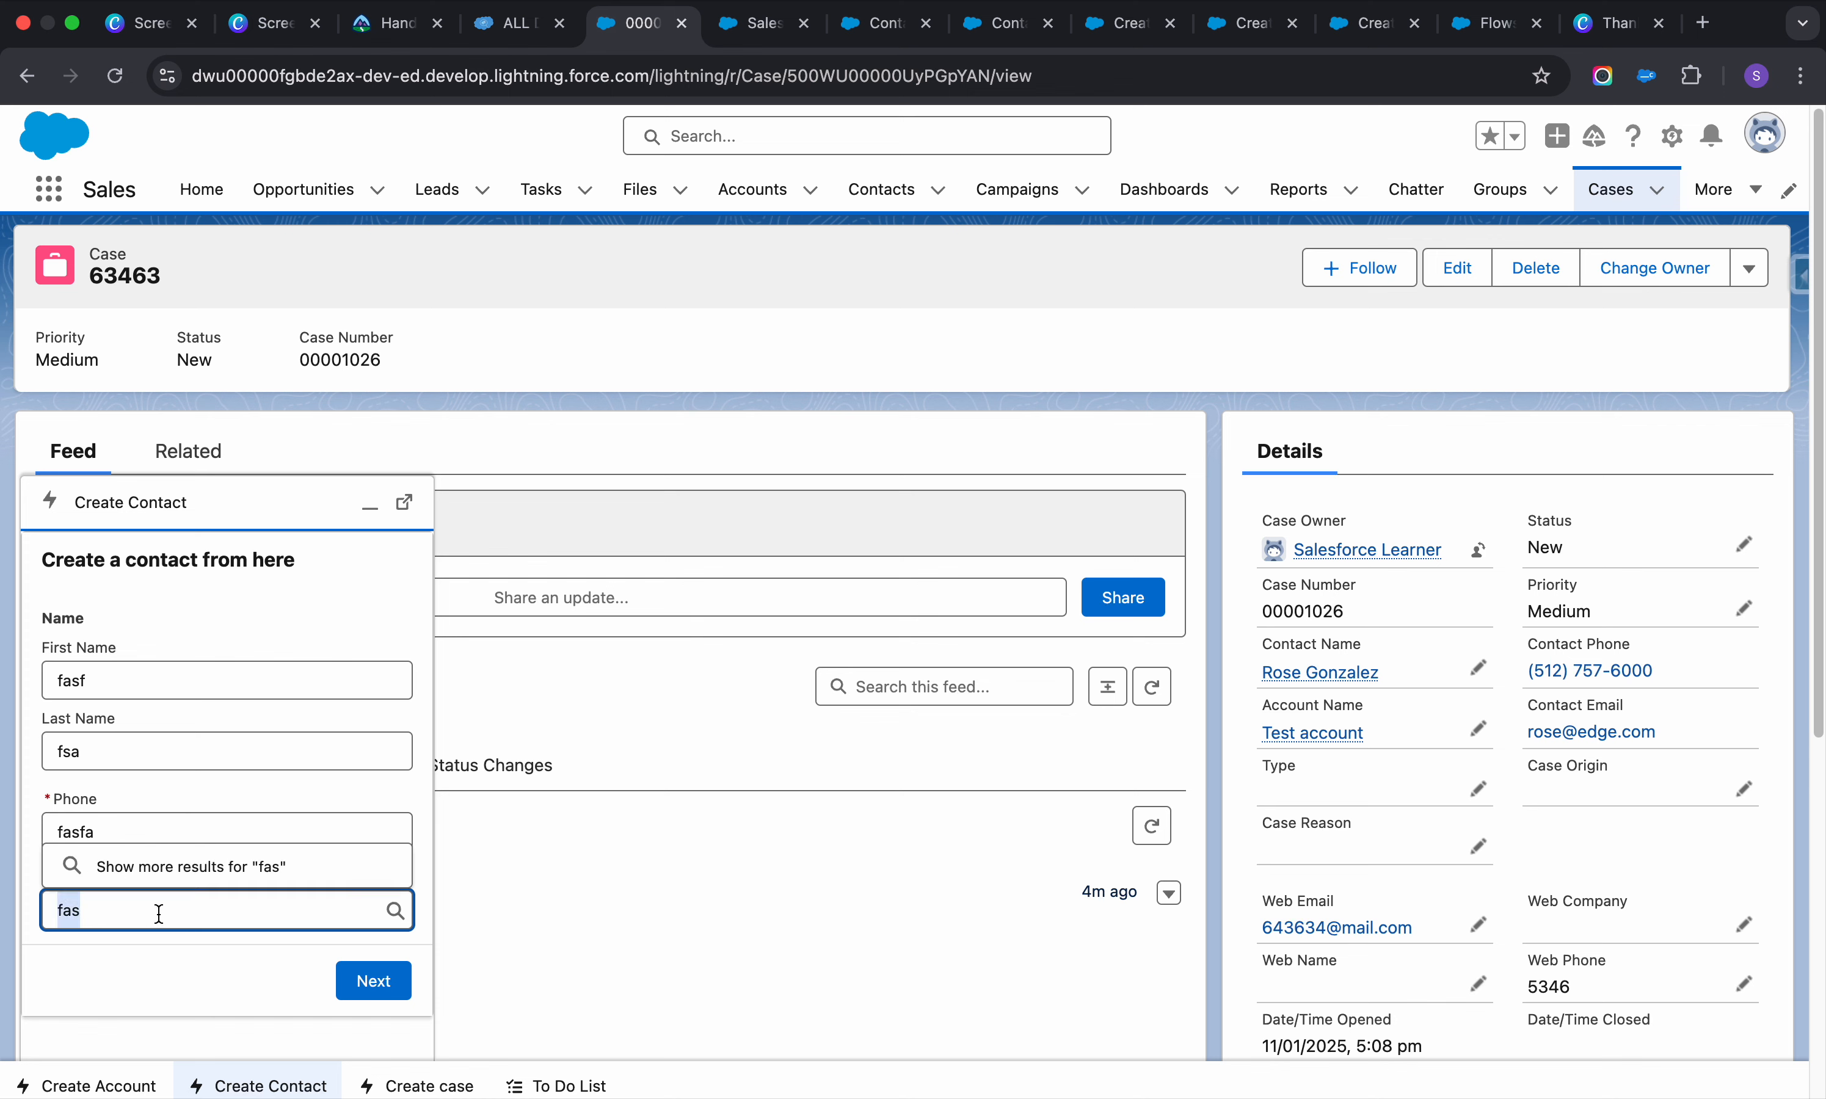
{"action": "key", "text": "BackSpace"}
{"action": "key", "text": "BackSpace"}
{"action": "key", "text": "BackSpace"}
{"action": "left_click", "coordinate": [143, 828]}
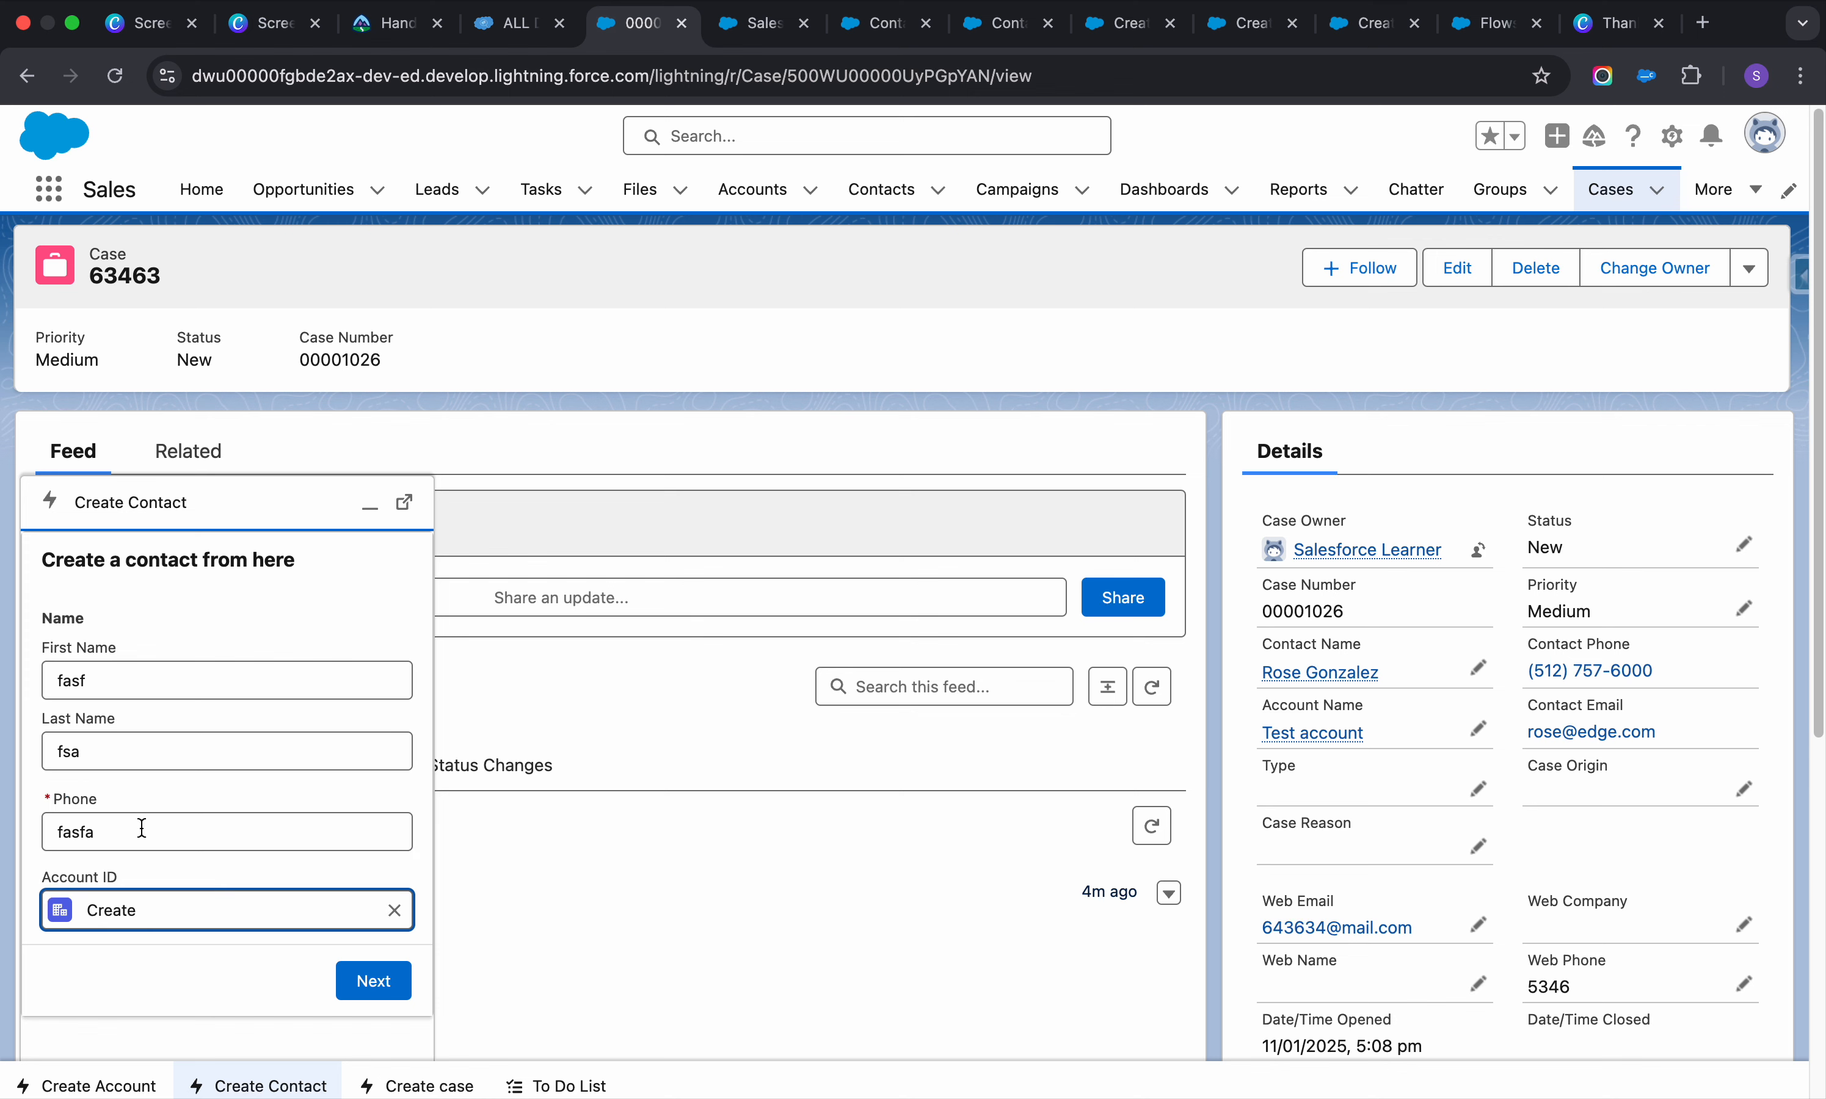
{"action": "left_click", "coordinate": [393, 991]}
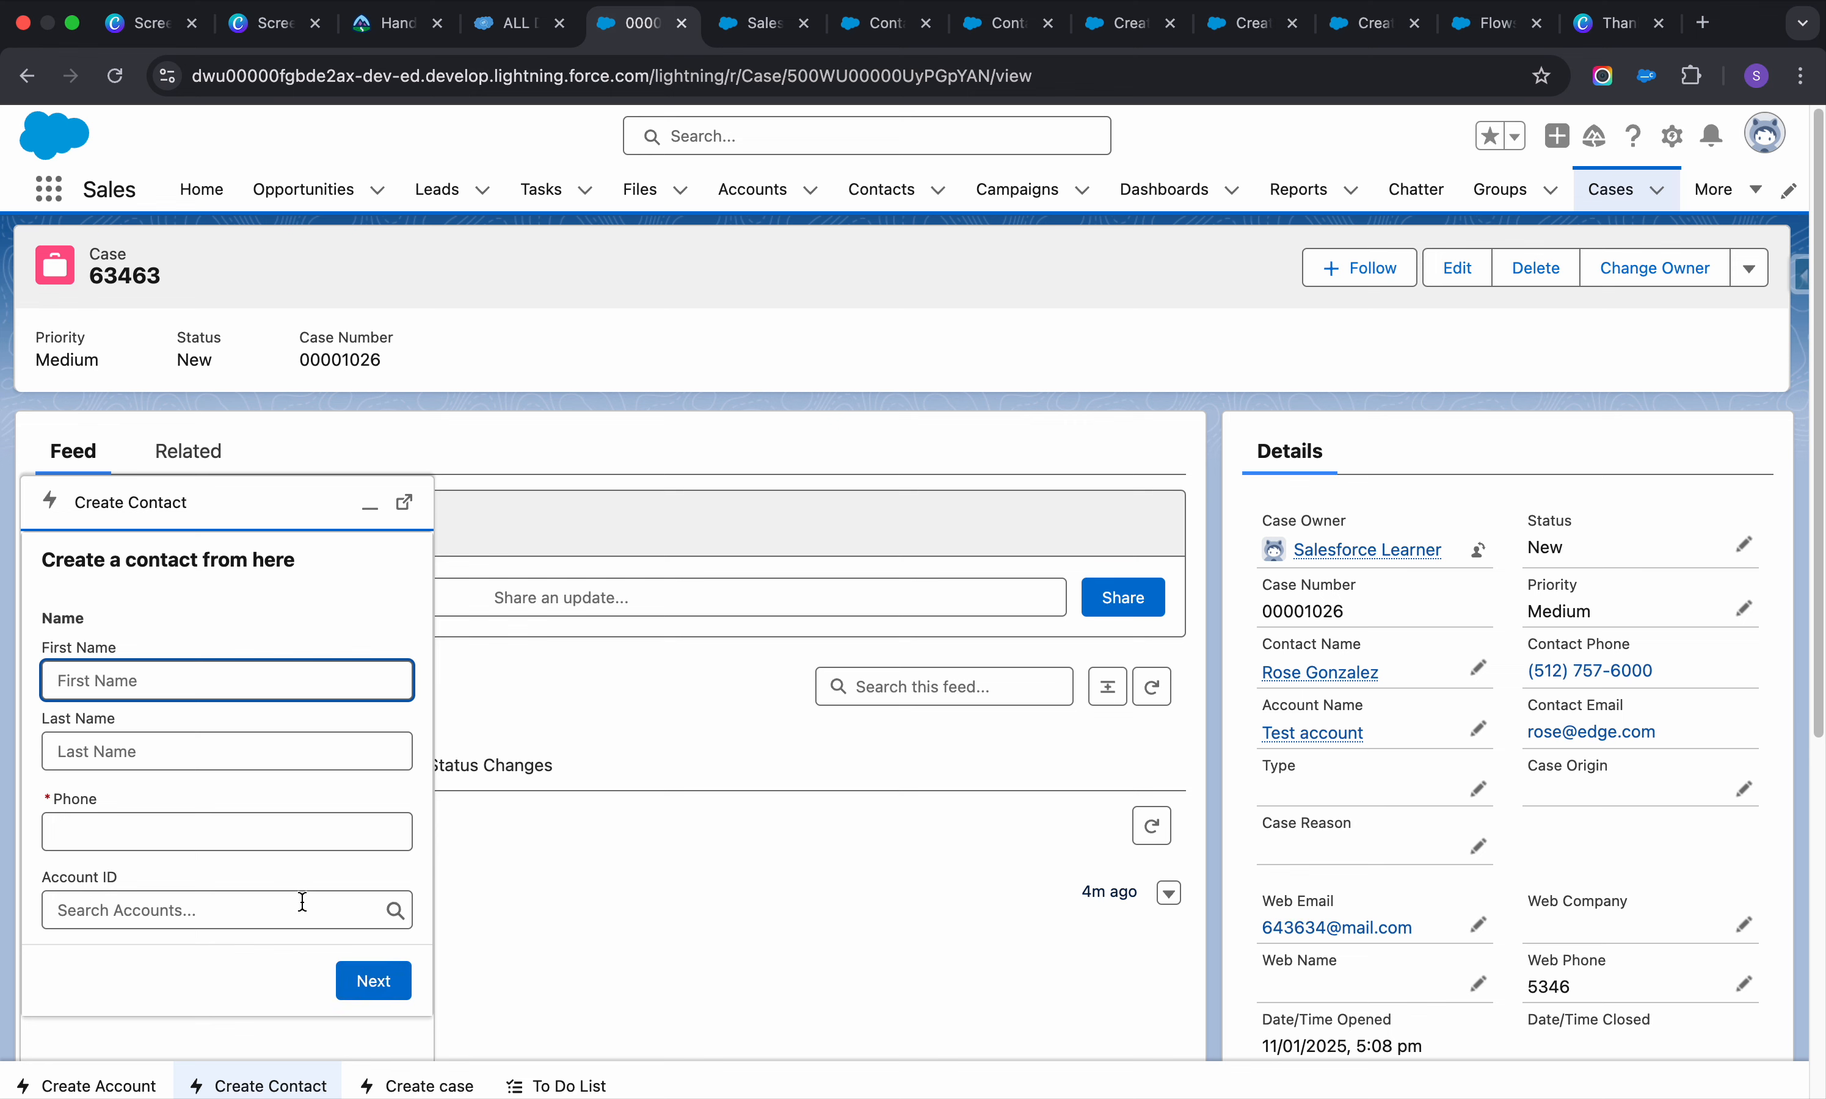
Choose the Create account and the new test contact in the Create case form
{"action": "left_click", "coordinate": [404, 1086]}
{"action": "left_click", "coordinate": [167, 661]}
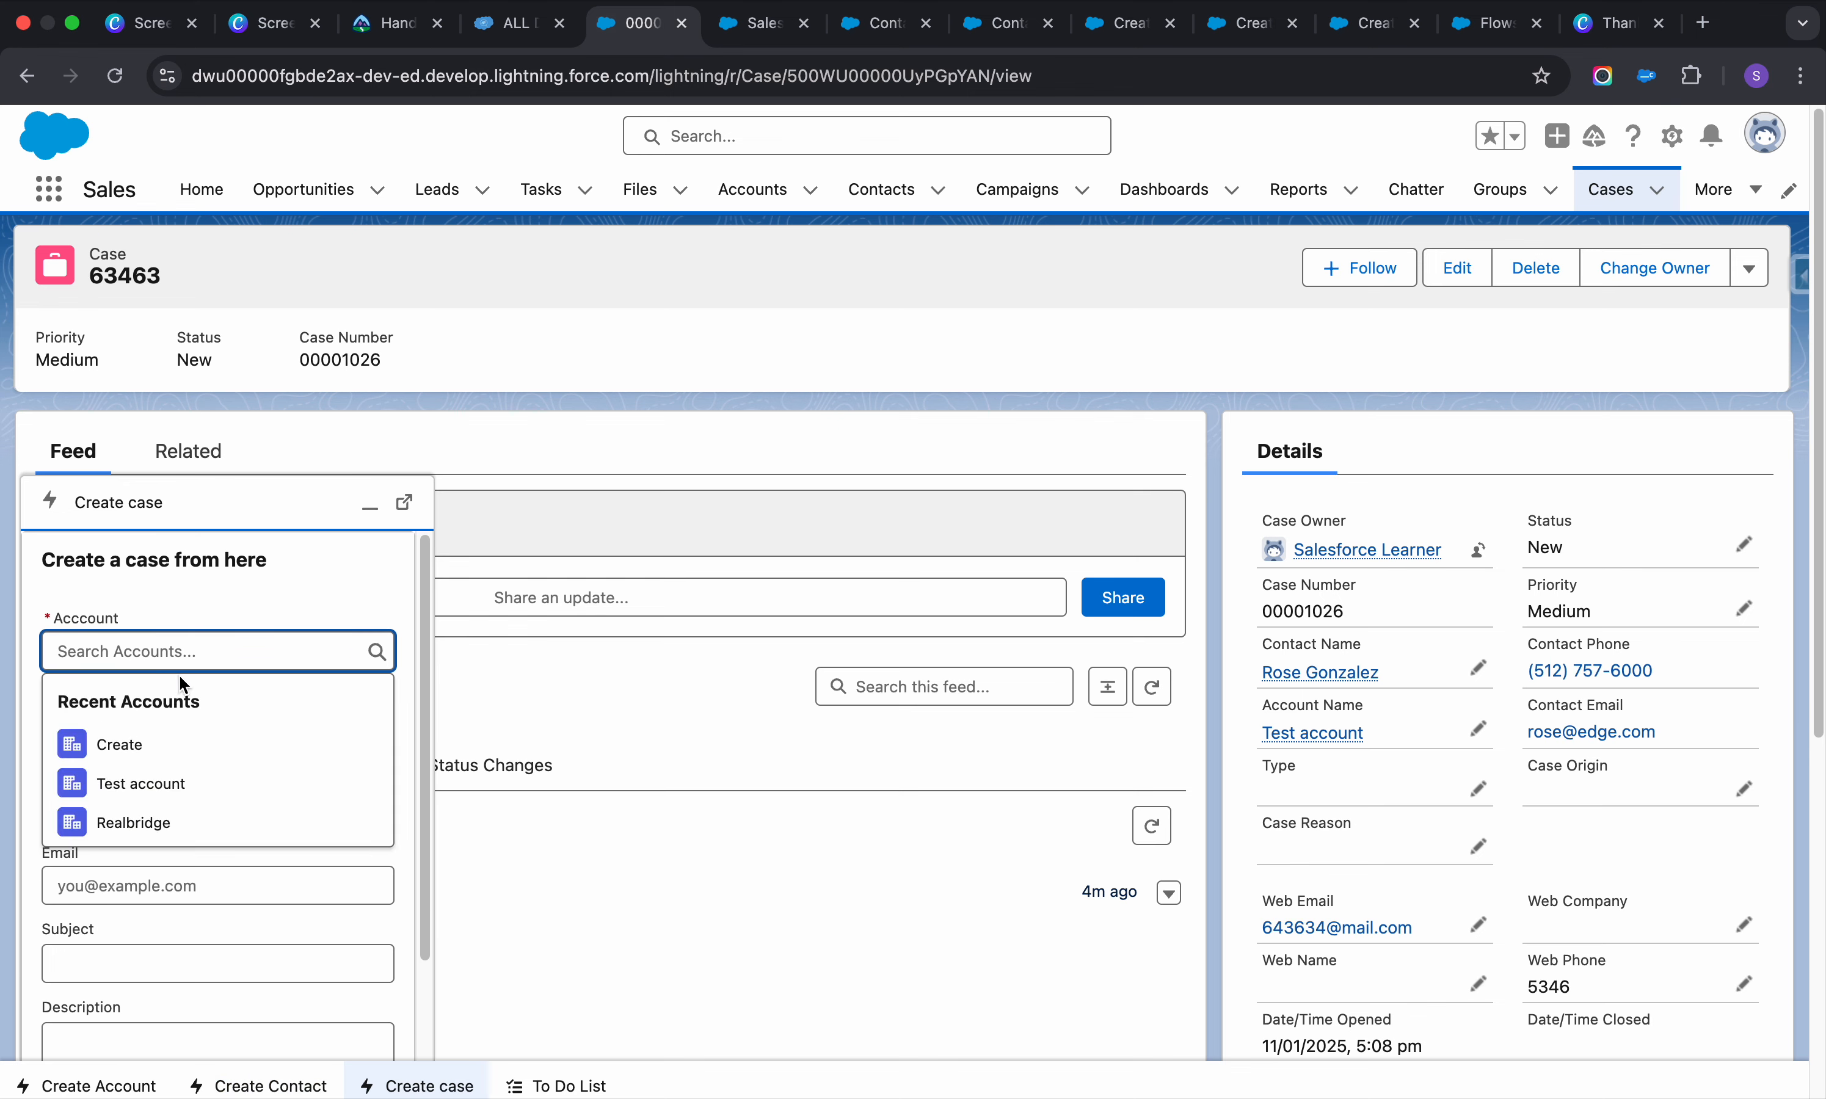
{"action": "left_click", "coordinate": [175, 749]}
{"action": "left_click", "coordinate": [173, 734]}
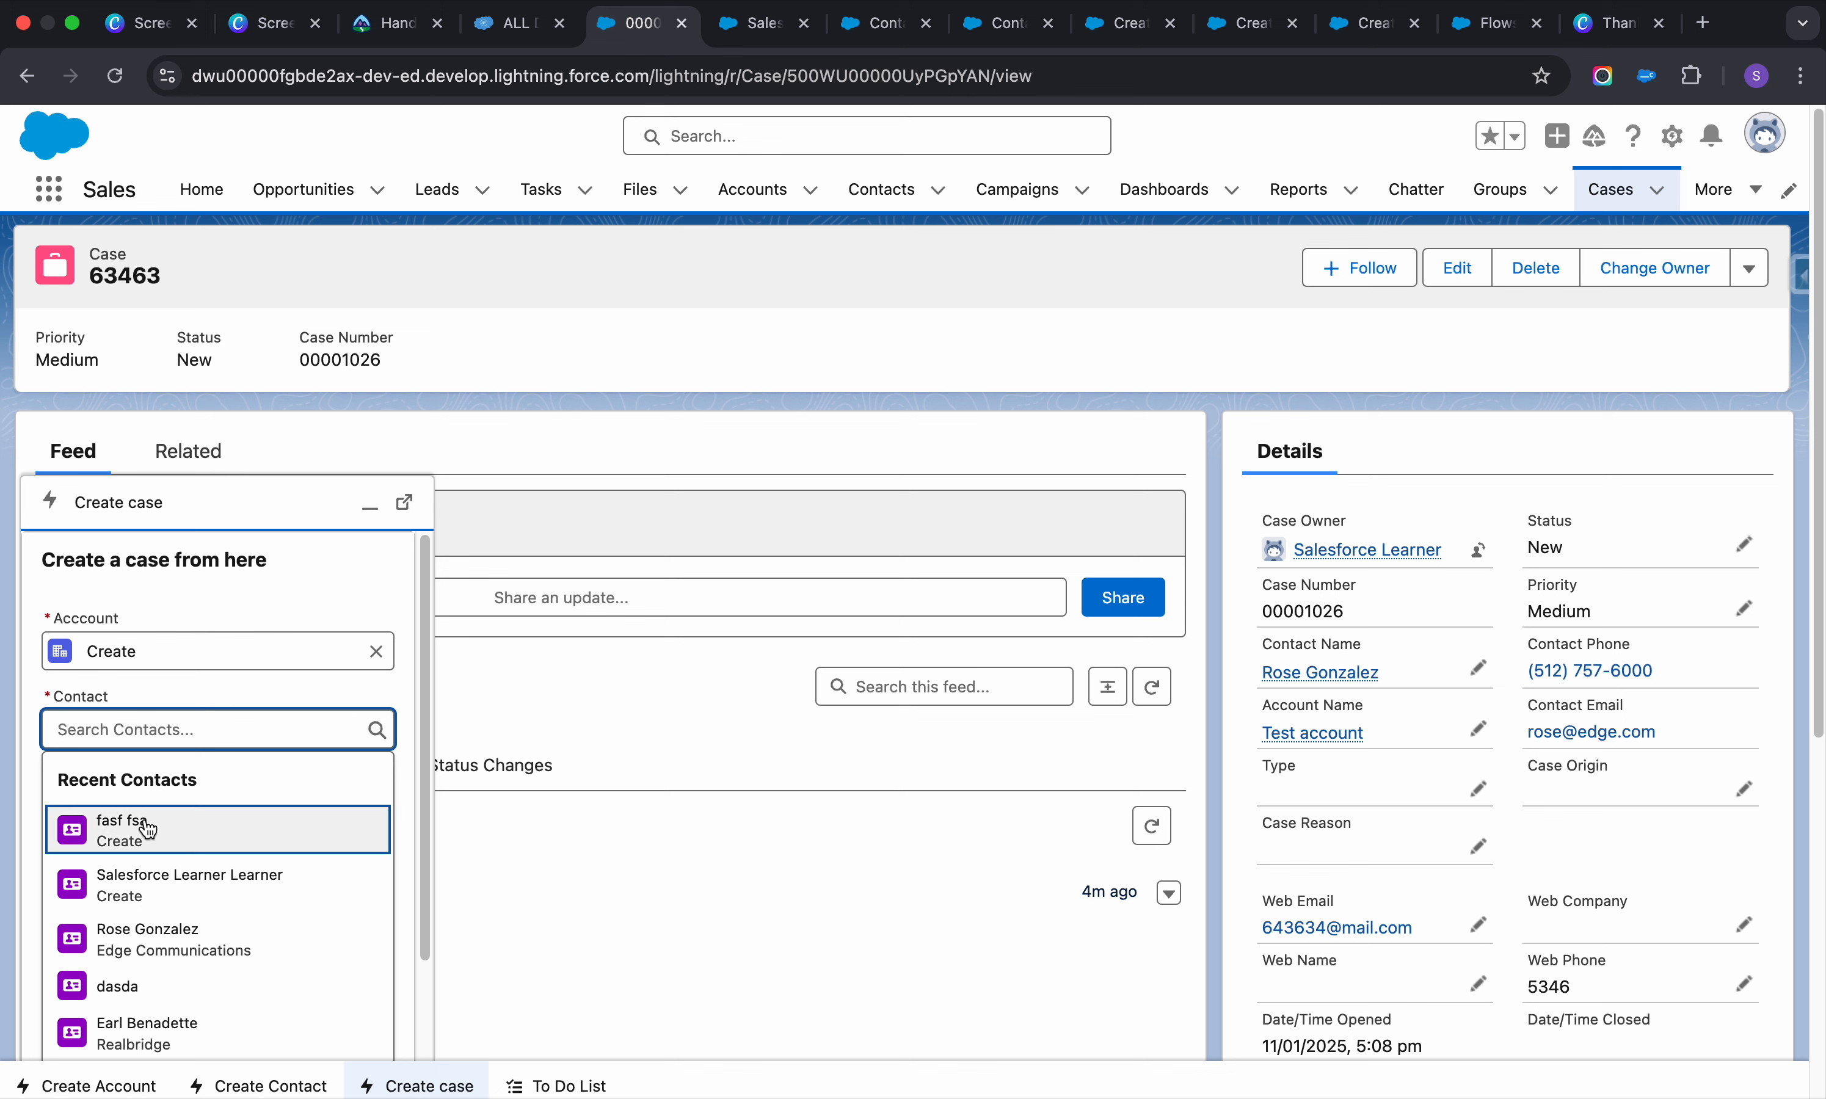
{"action": "left_click", "coordinate": [140, 822]}
Fill case phone, email, subject 'fsa' and description 'fasfa', then submit
{"action": "left_click", "coordinate": [139, 824]}
{"action": "type", "text": "sdasf"}
{"action": "left_click", "coordinate": [163, 885]}
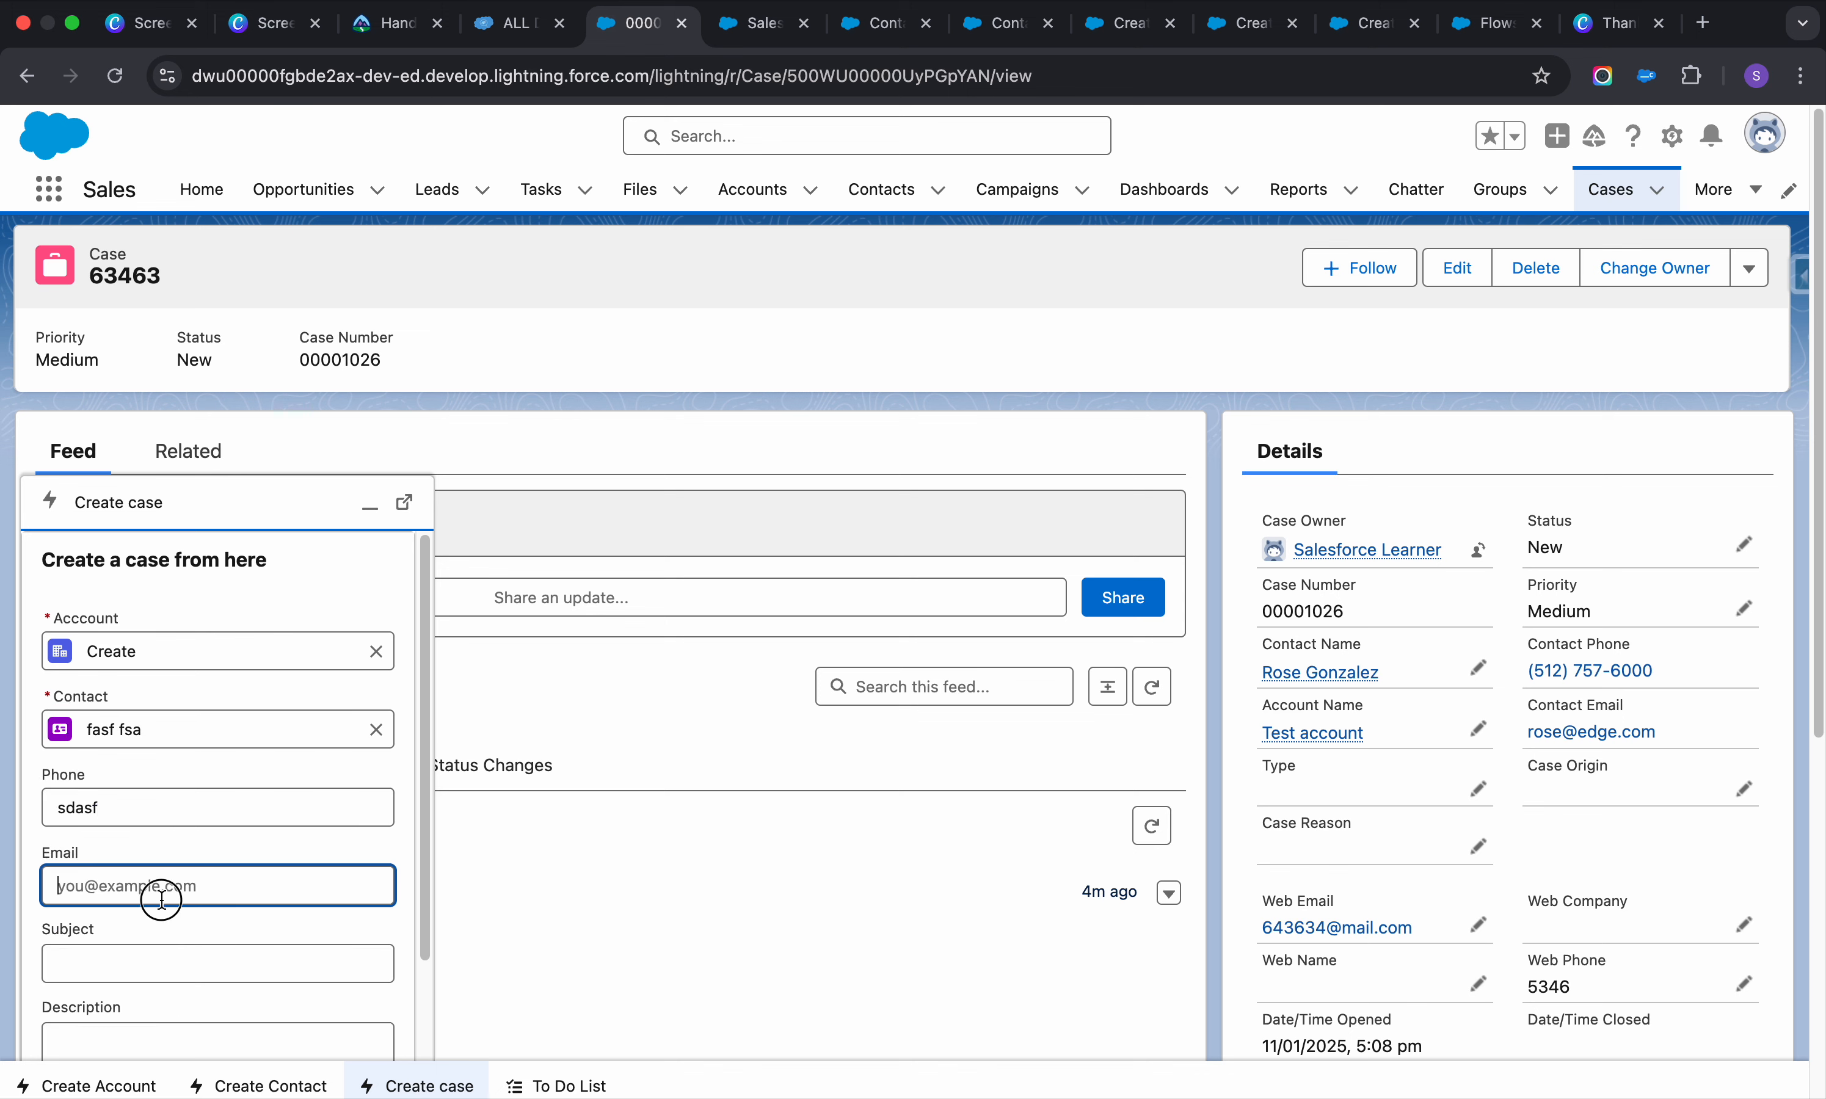
{"action": "type", "text": "fsaf"}
{"action": "key", "text": "Tab"}
{"action": "type", "text": "fsa"}
{"action": "scroll", "coordinate": [199, 929], "scroll_direction": "down", "scroll_amount": 2}
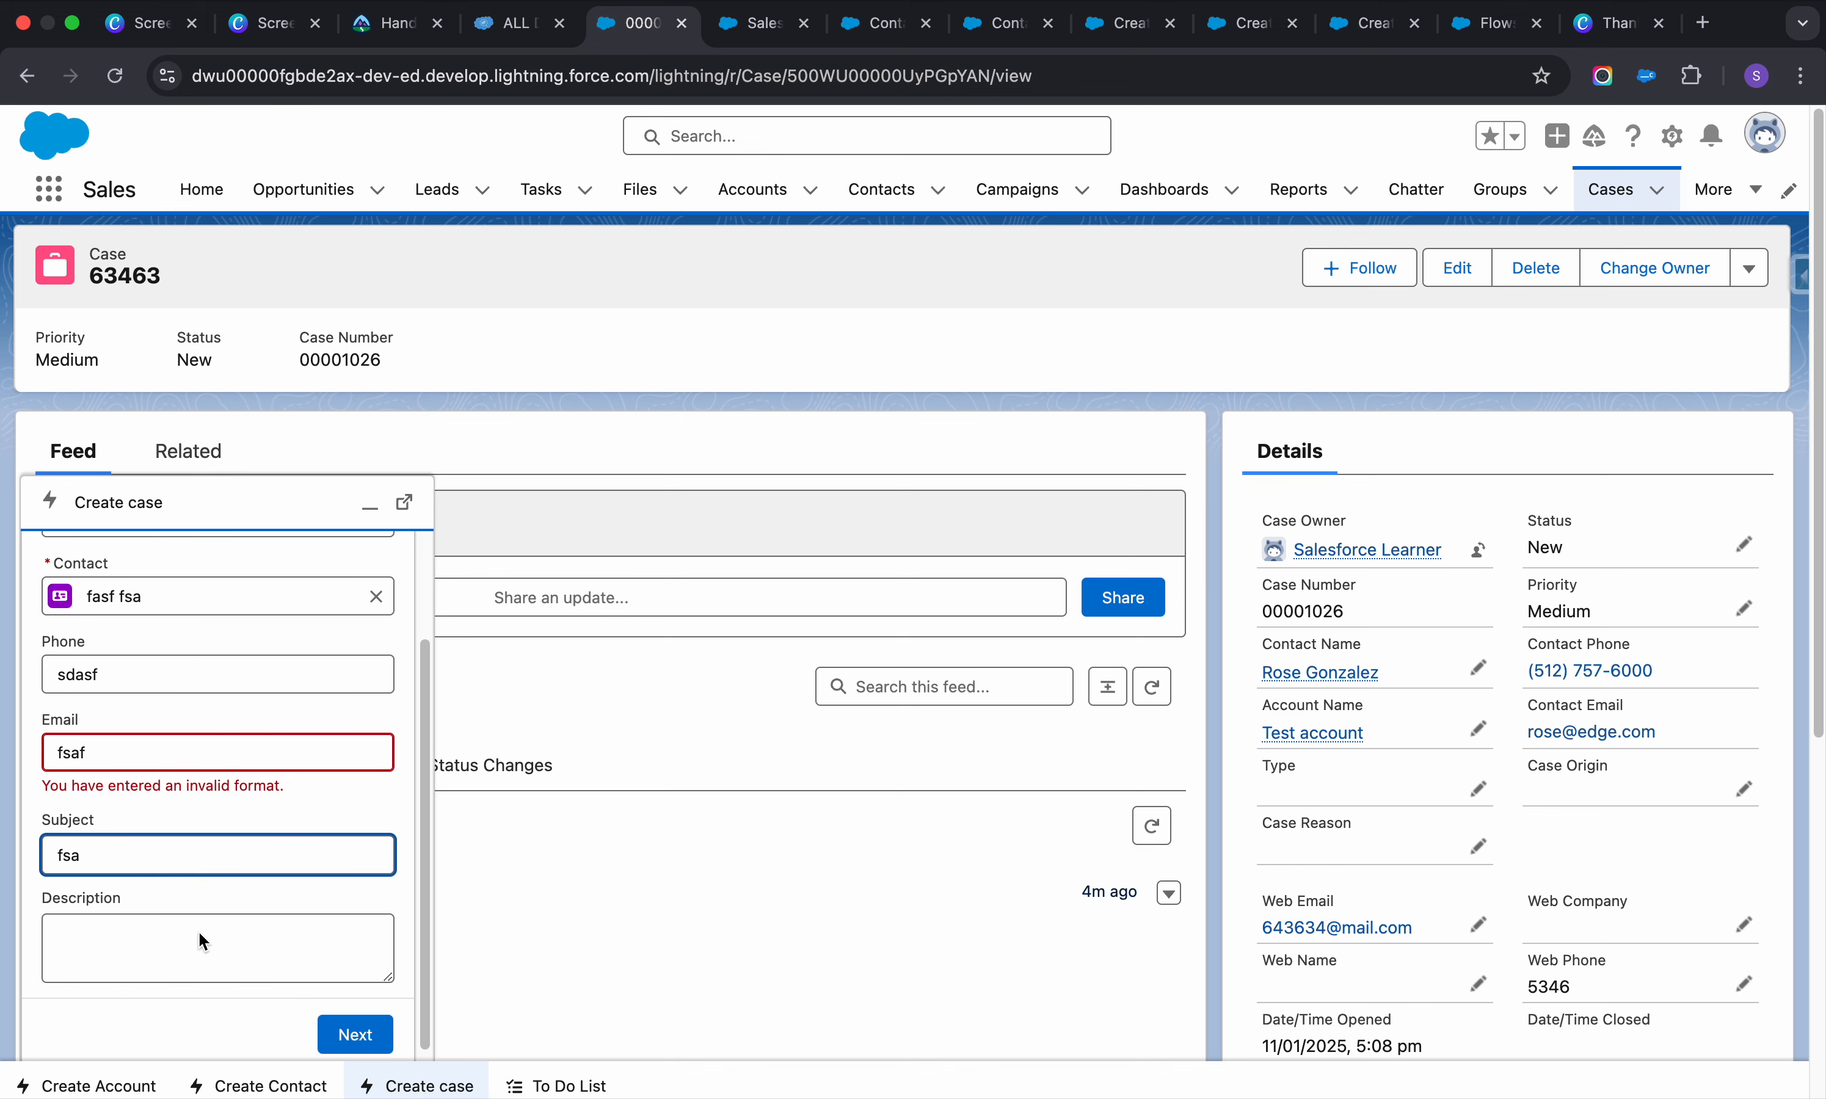
{"action": "left_click", "coordinate": [354, 949]}
{"action": "type", "text": "fasfa"}
{"action": "left_click", "coordinate": [146, 745]}
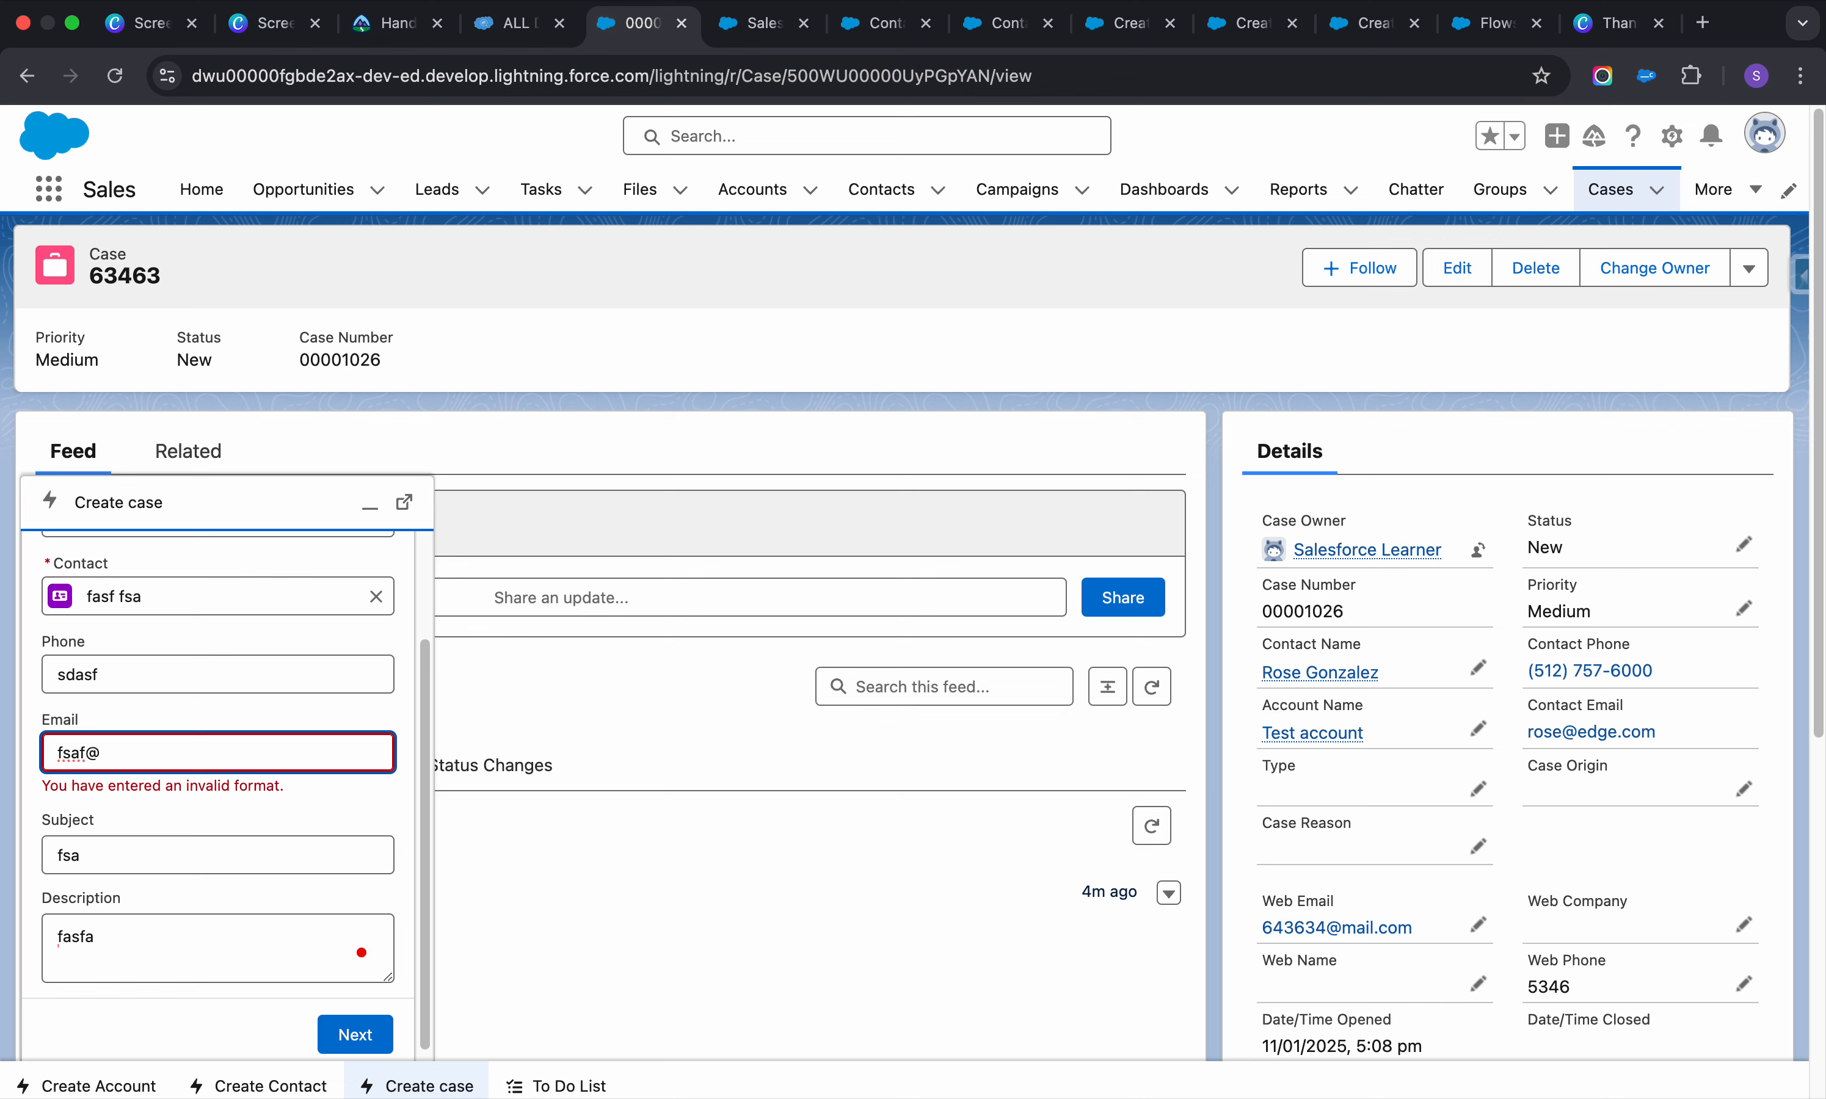
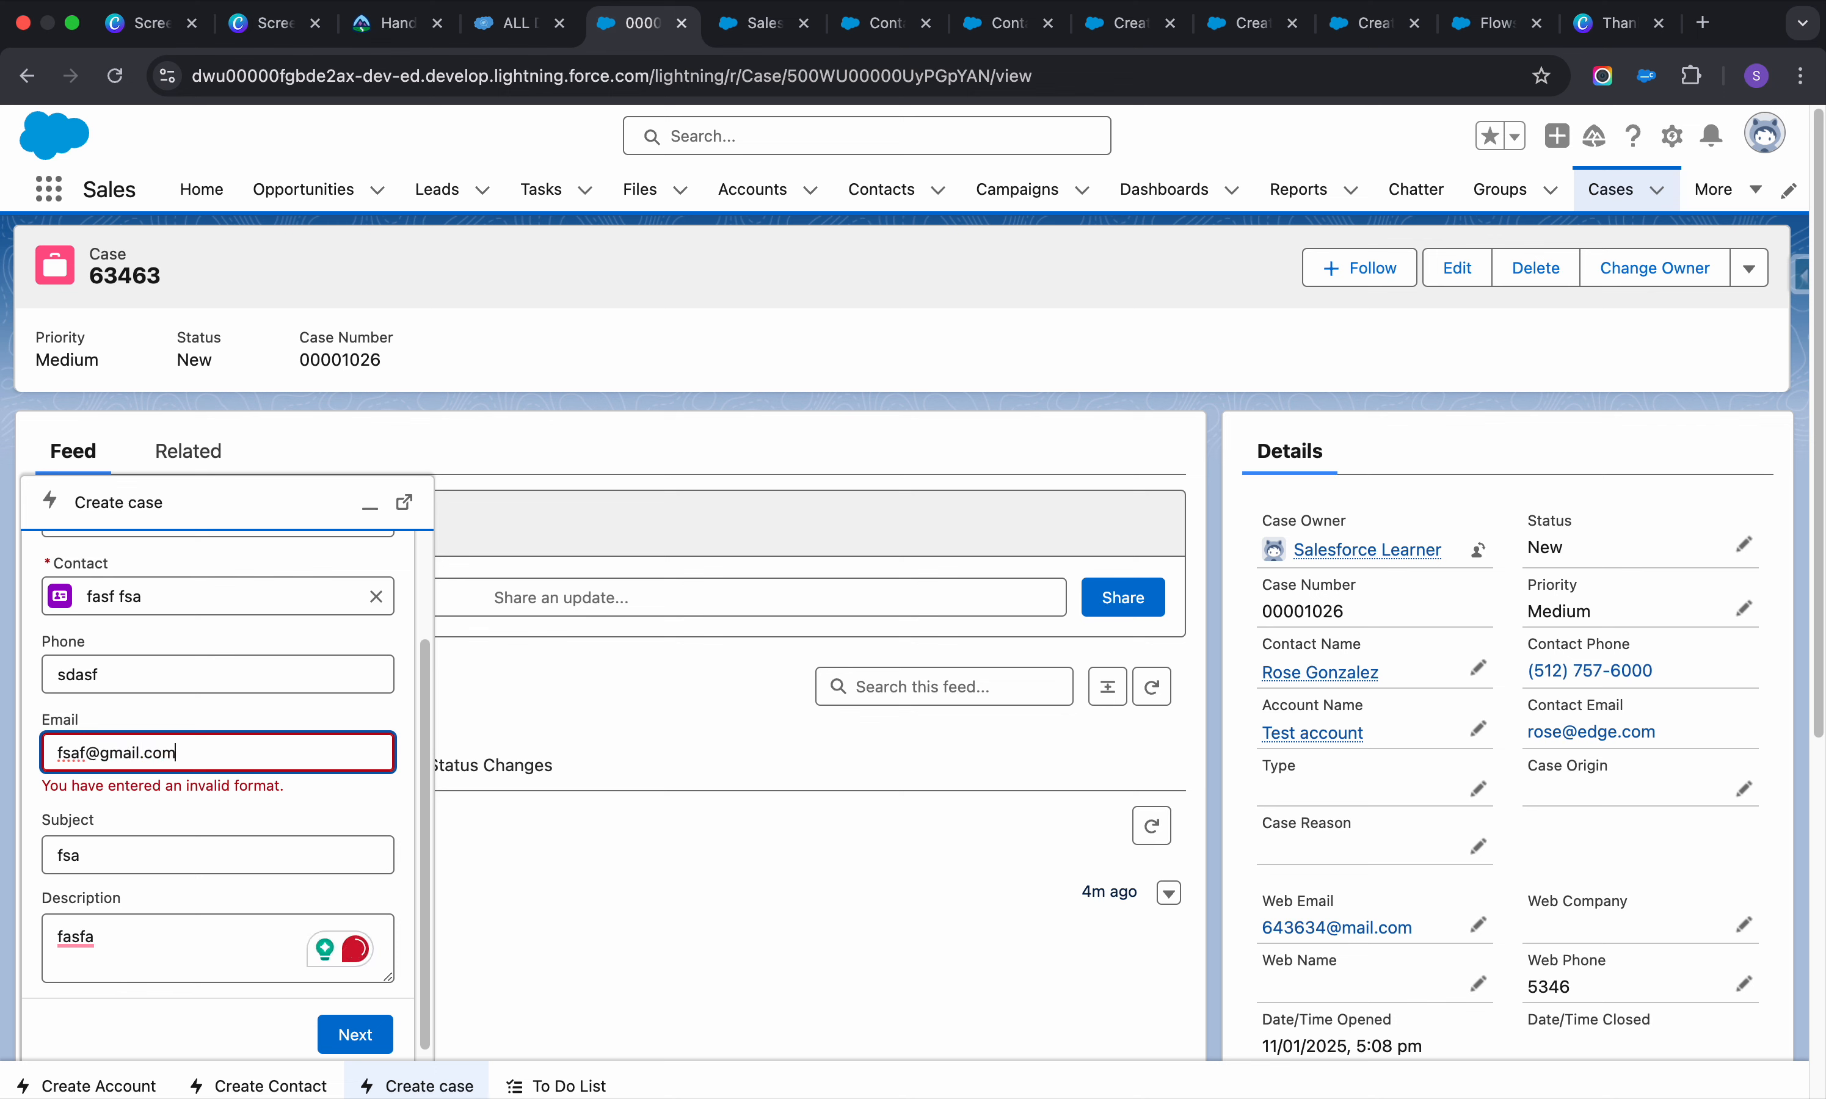
{"action": "left_click", "coordinate": [357, 1030]}
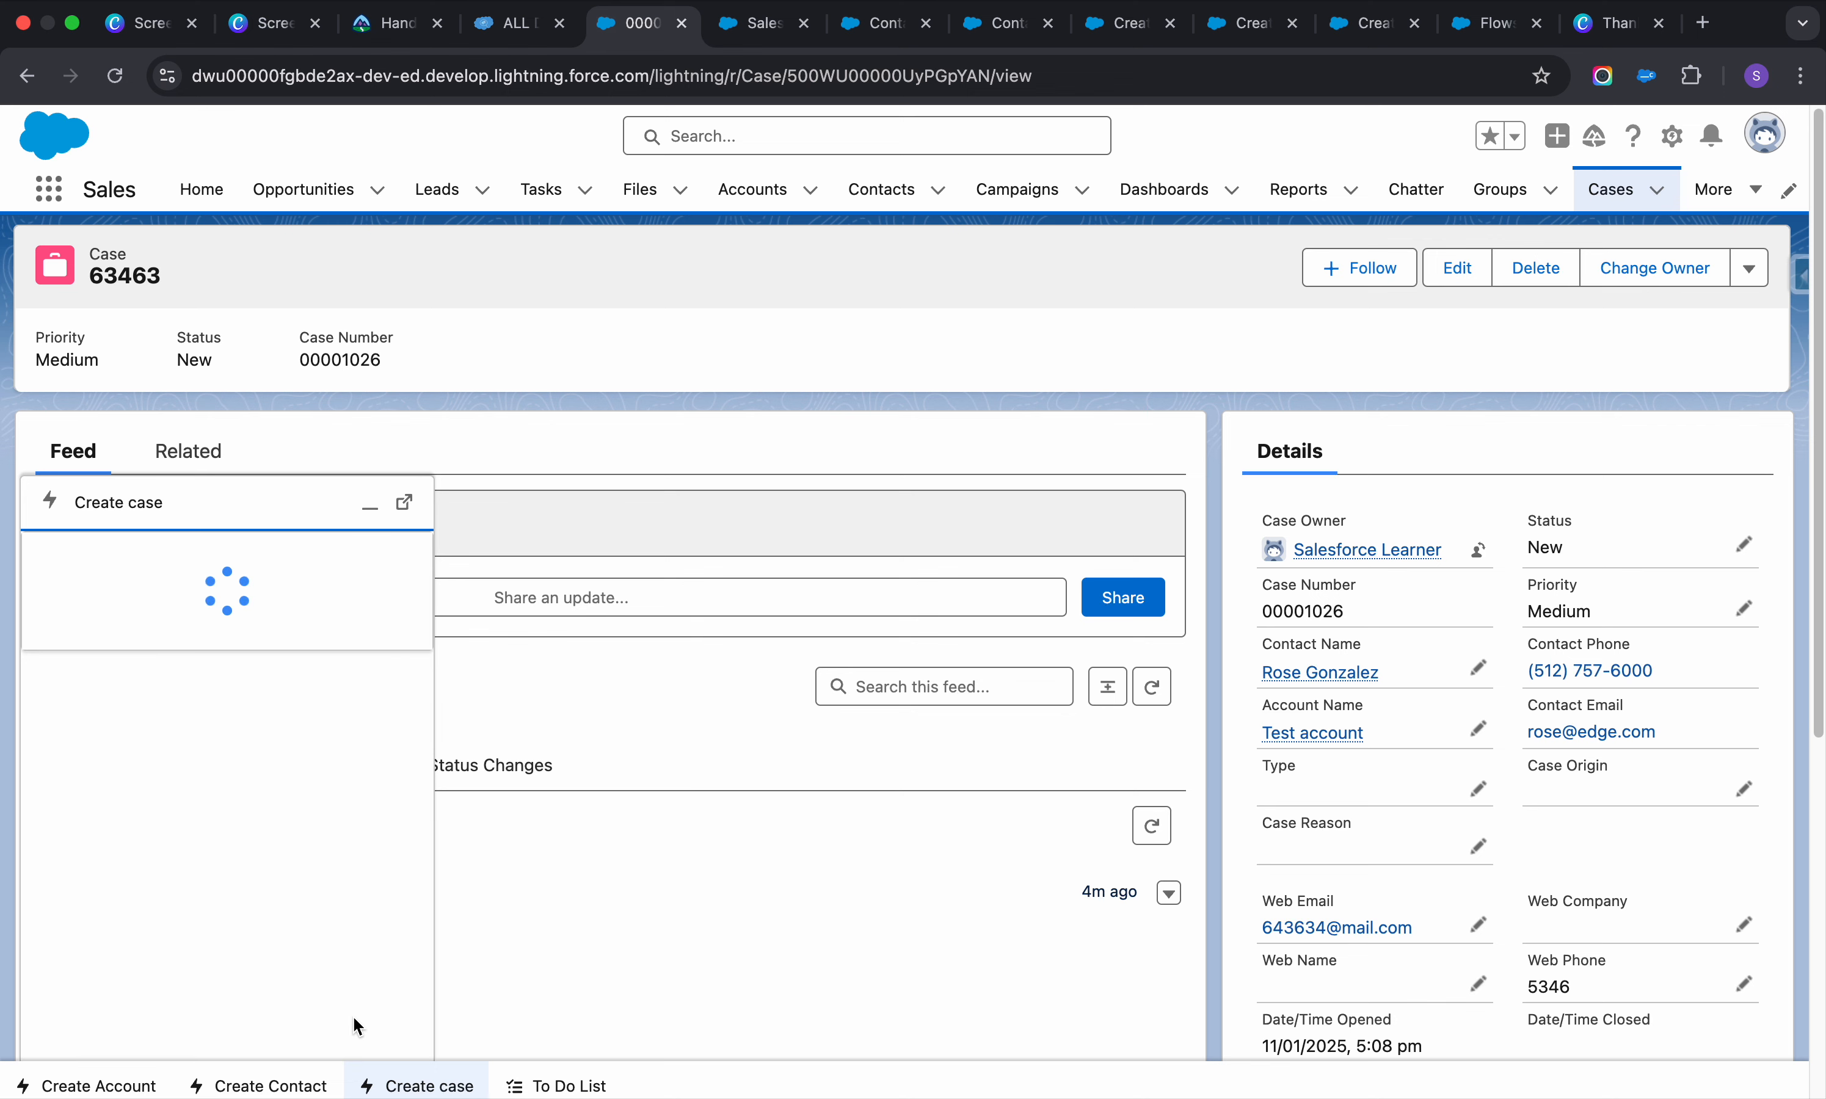
Collapse the case form and open the recently viewed Accounts list
{"action": "scroll", "coordinate": [277, 904], "scroll_direction": "down", "scroll_amount": 3}
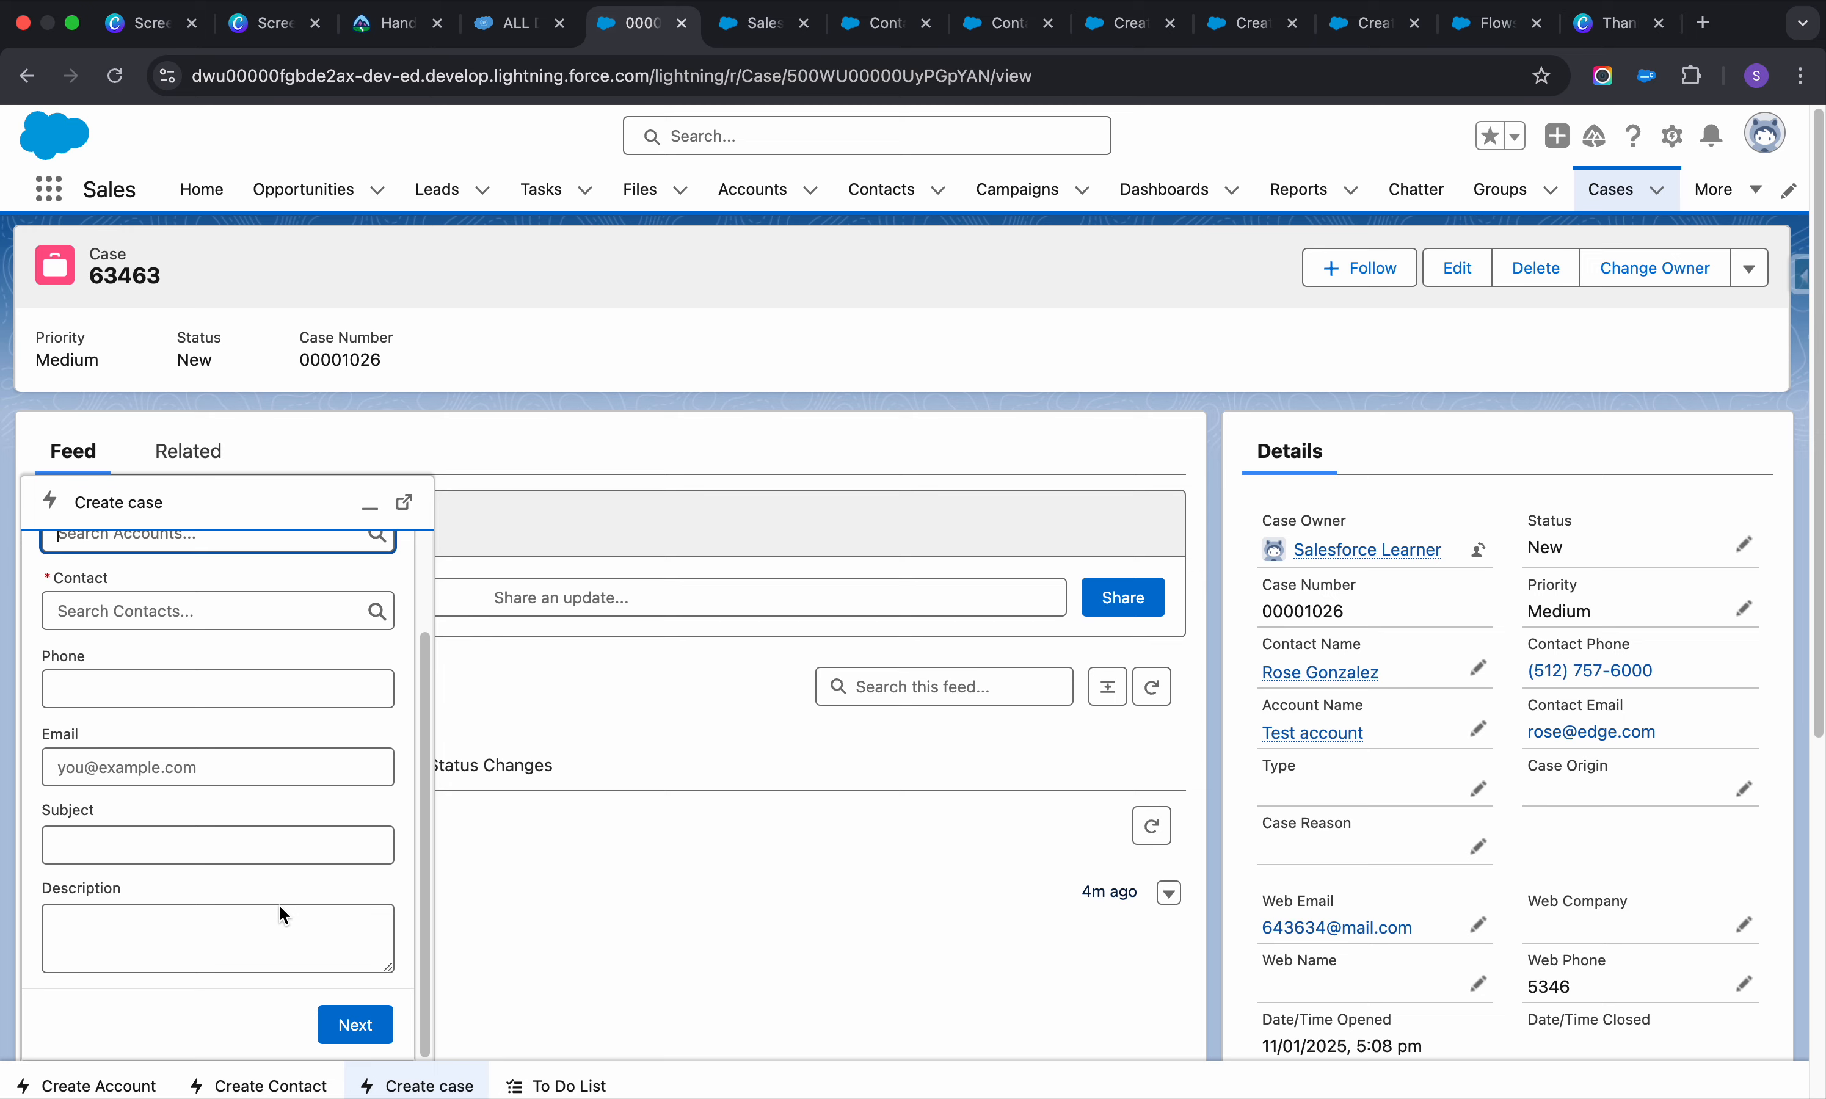
{"action": "left_click", "coordinate": [370, 505]}
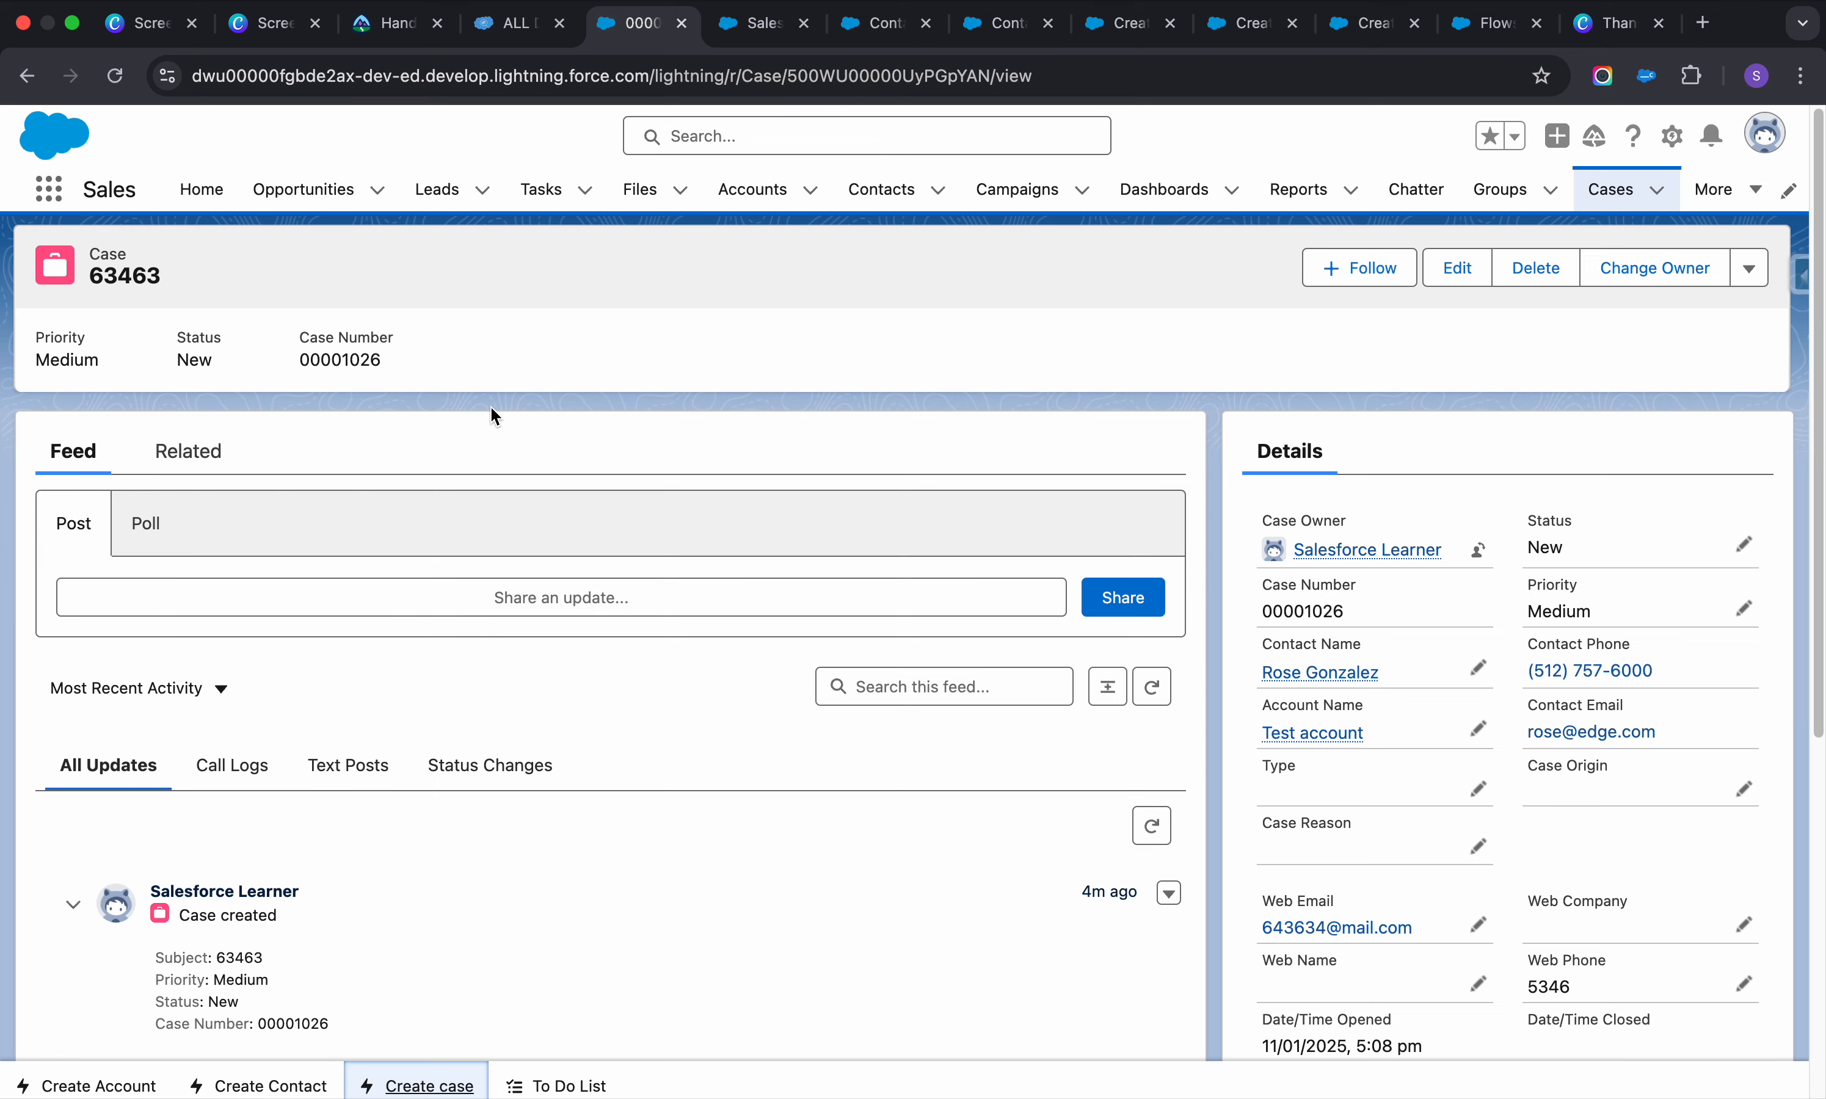
{"action": "scroll", "coordinate": [561, 874], "scroll_direction": "down", "scroll_amount": 3}
{"action": "scroll", "coordinate": [561, 873], "scroll_direction": "up", "scroll_amount": 4}
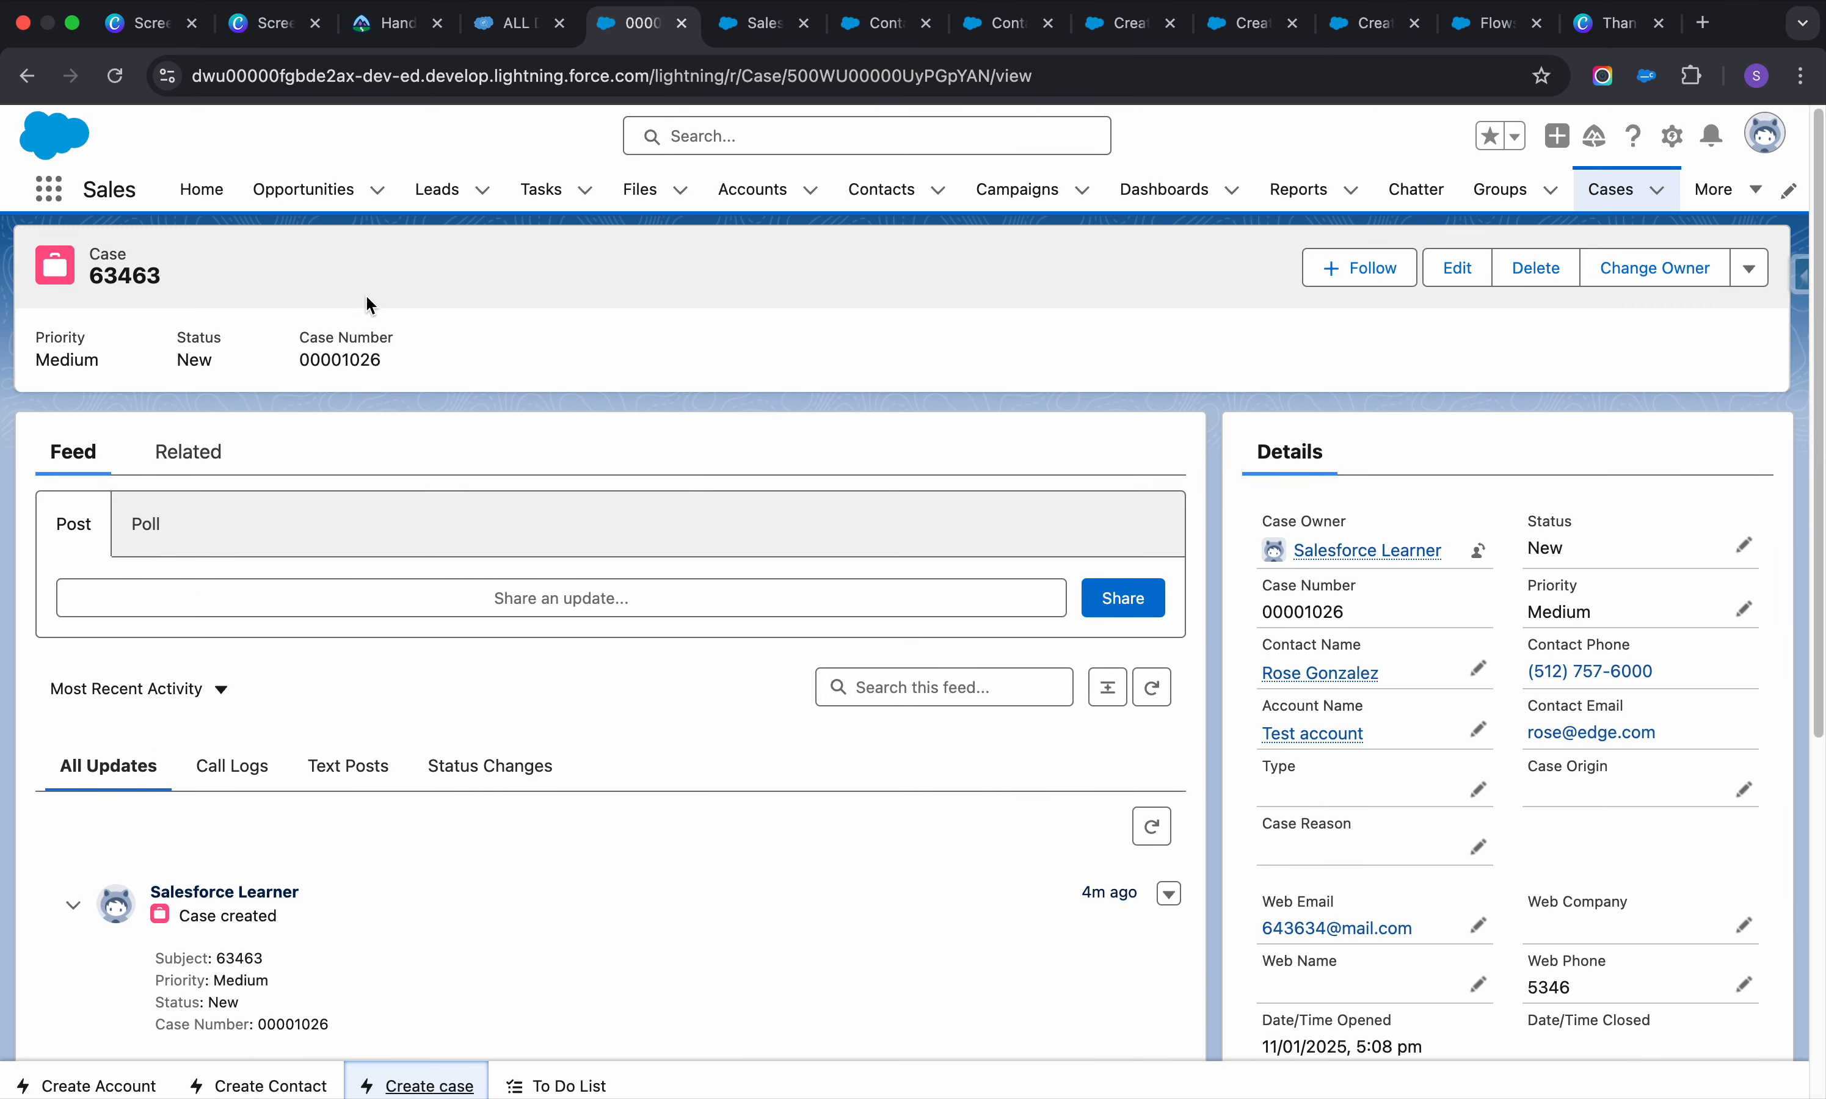
{"action": "left_click", "coordinate": [730, 191]}
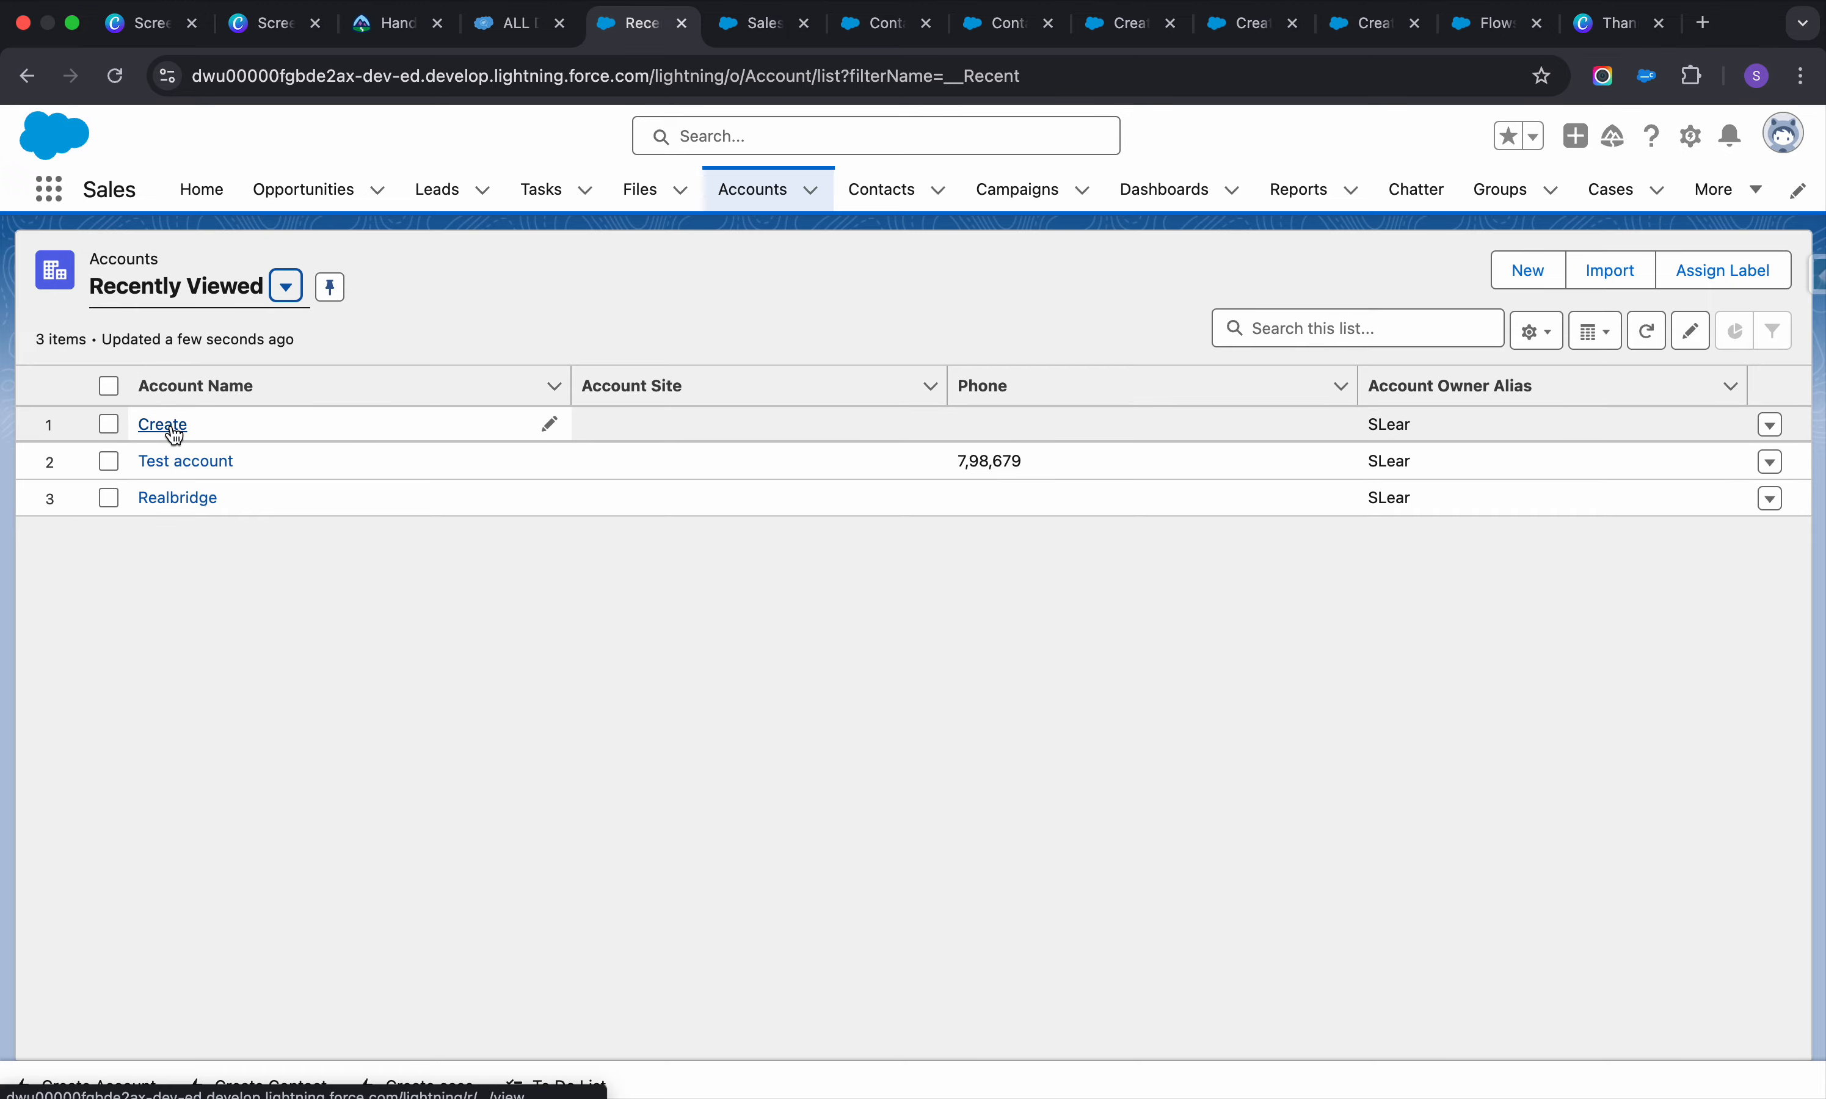
Check Contacts, review new case 00001027 from Cases, then switch to the Canva thank-you slide
{"action": "left_click", "coordinate": [881, 194]}
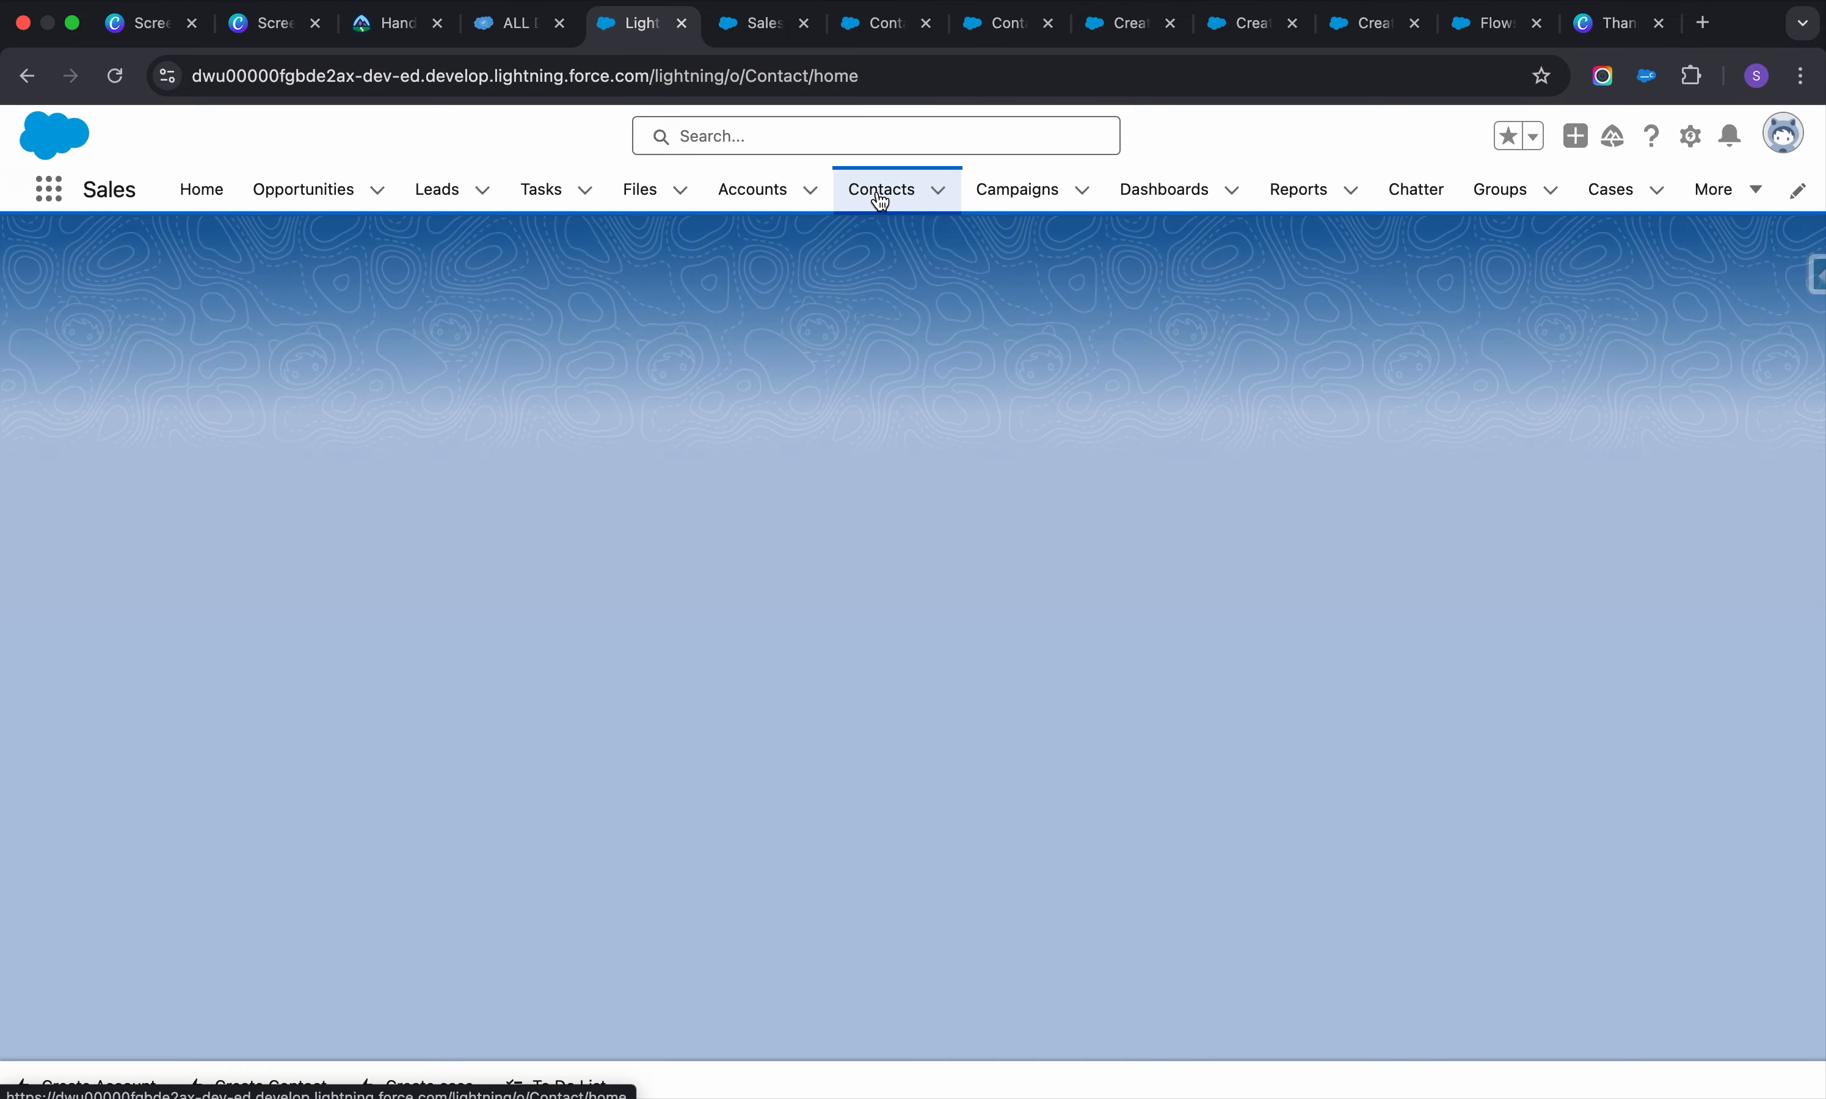
{"action": "scroll", "coordinate": [334, 623], "scroll_direction": "down", "scroll_amount": 10}
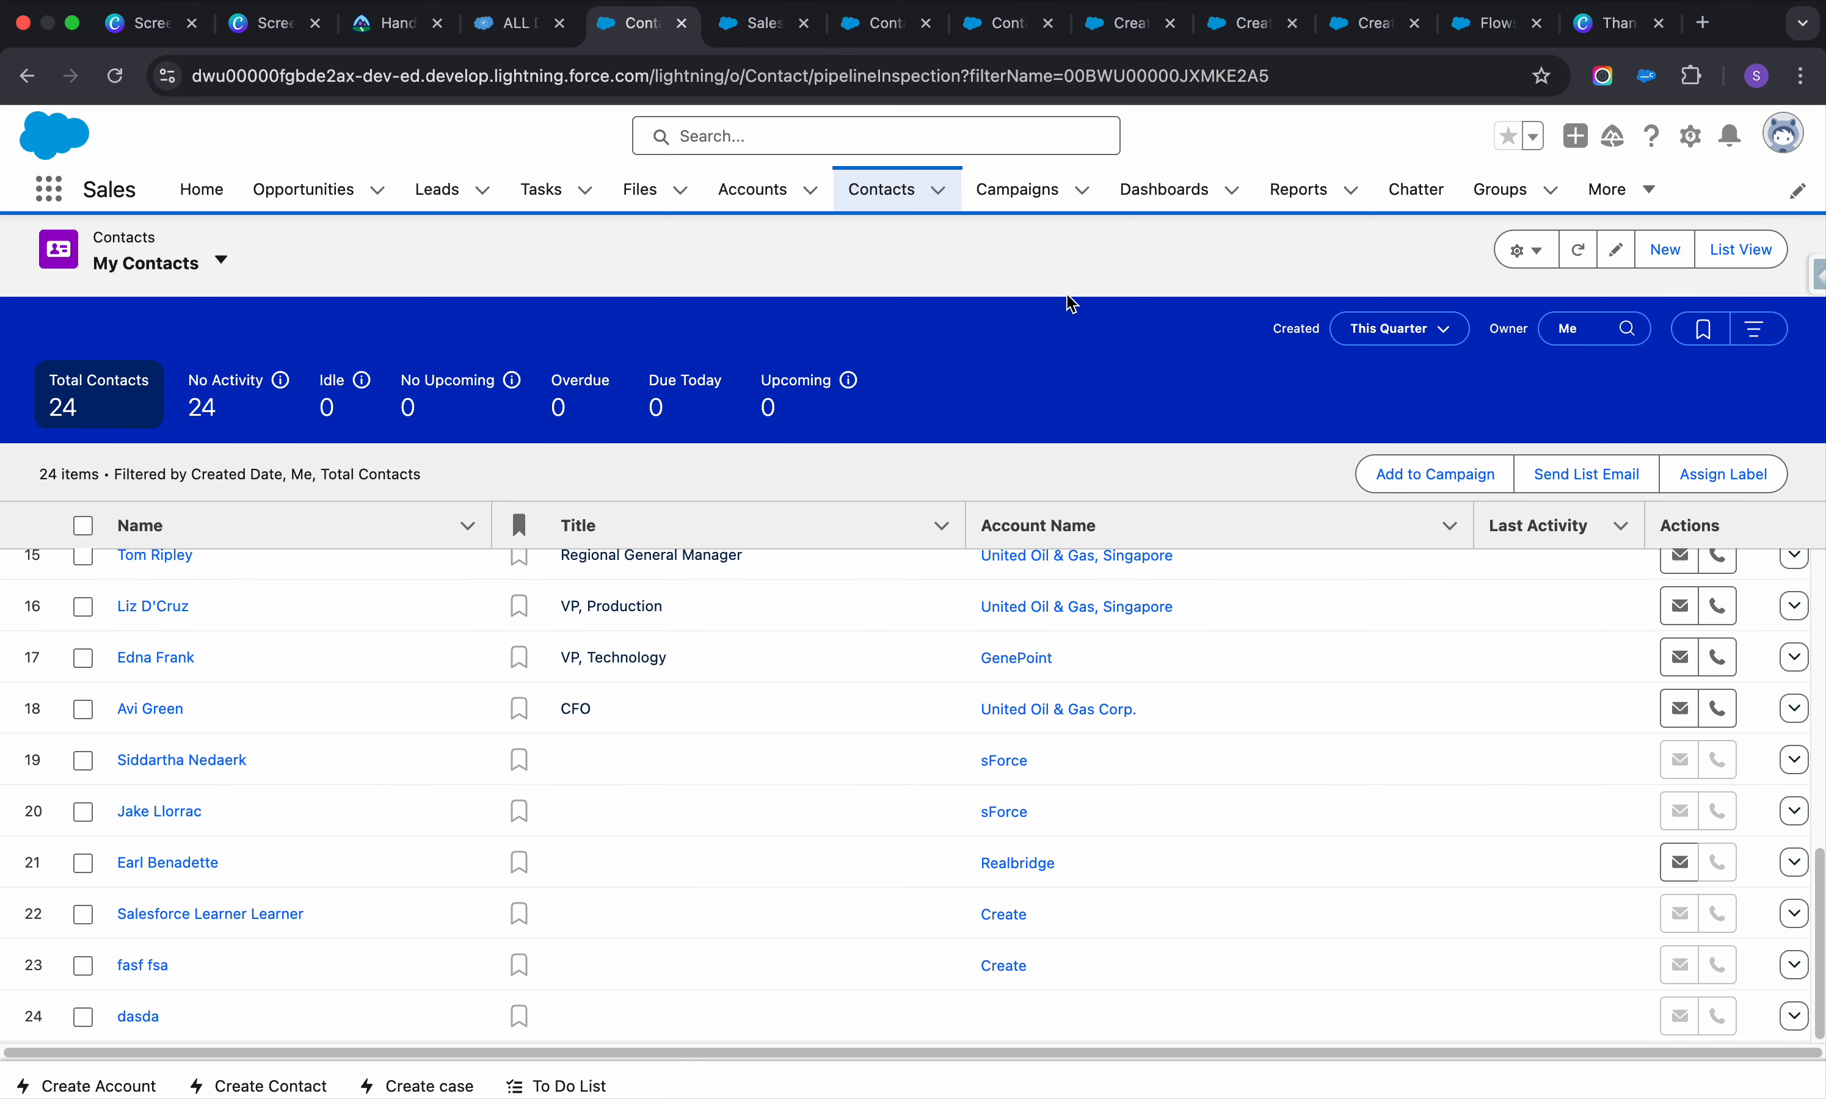
{"action": "left_click", "coordinate": [1642, 191]}
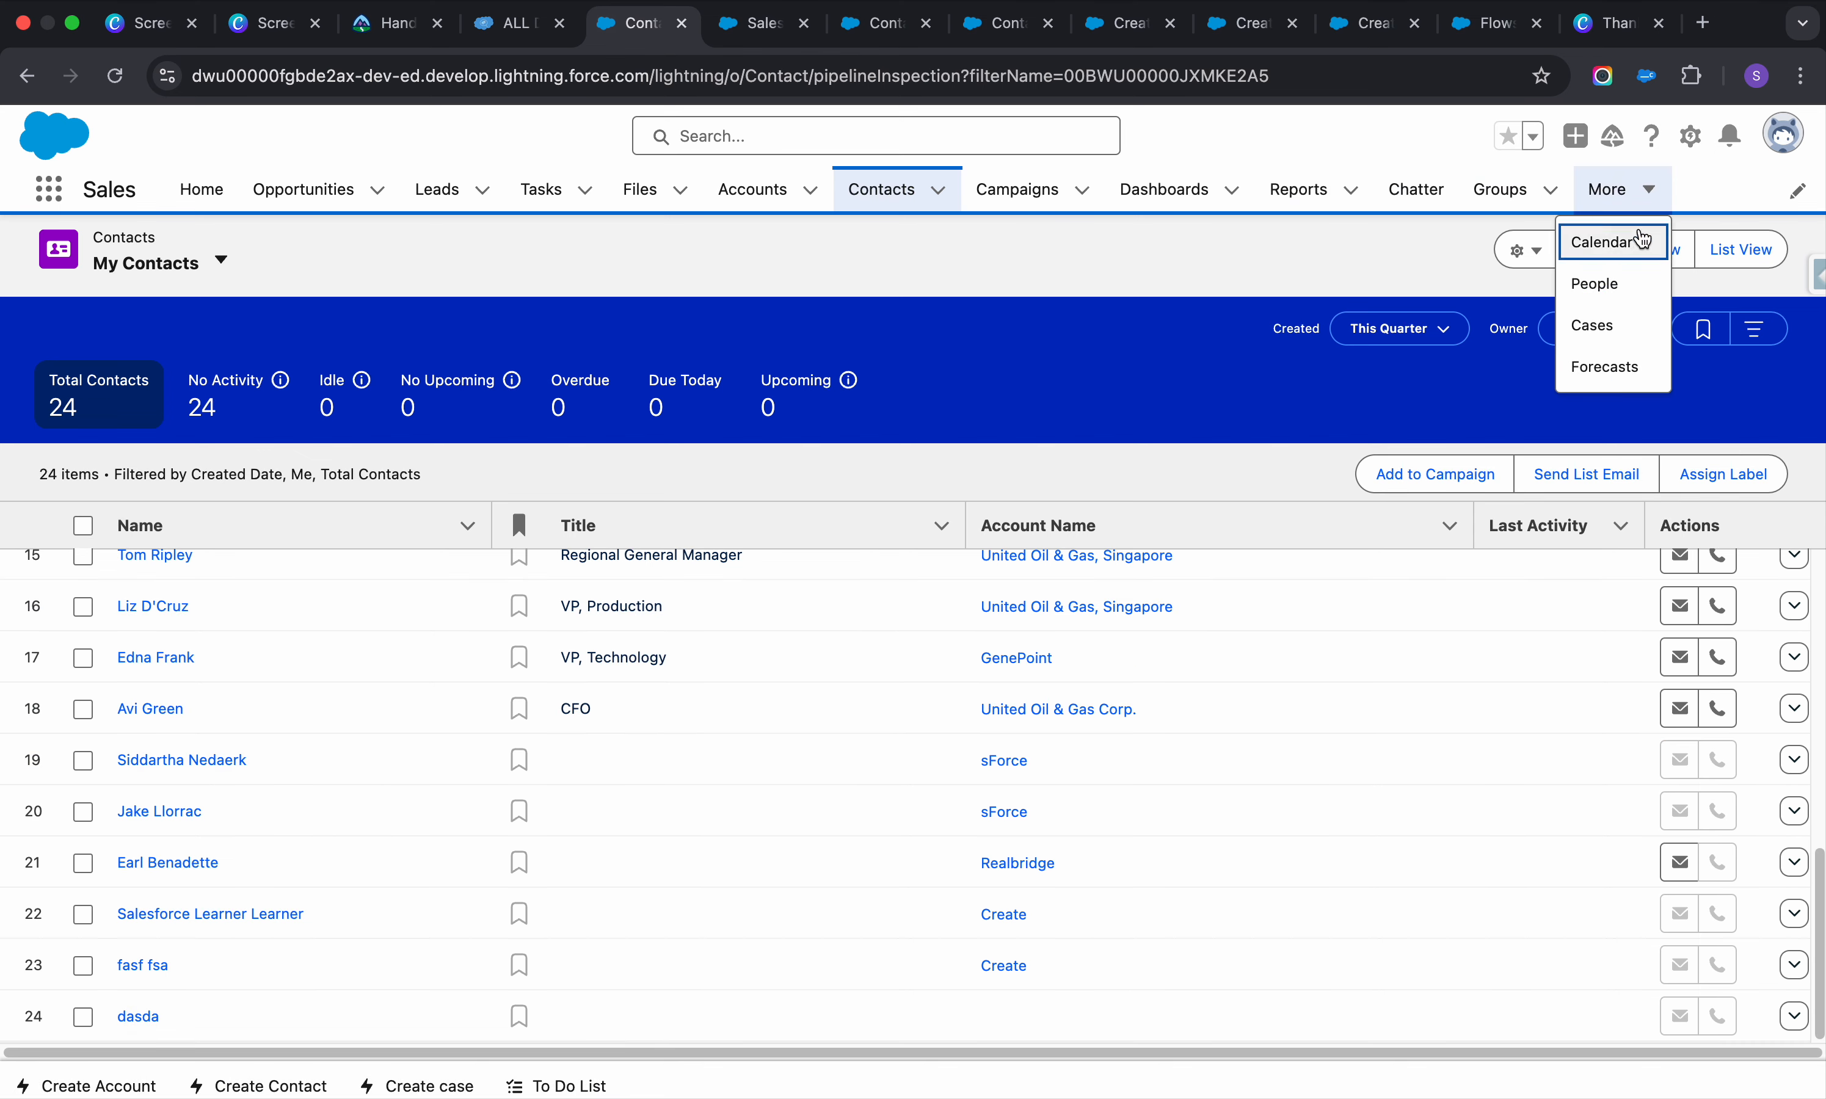
{"action": "left_click", "coordinate": [1600, 347]}
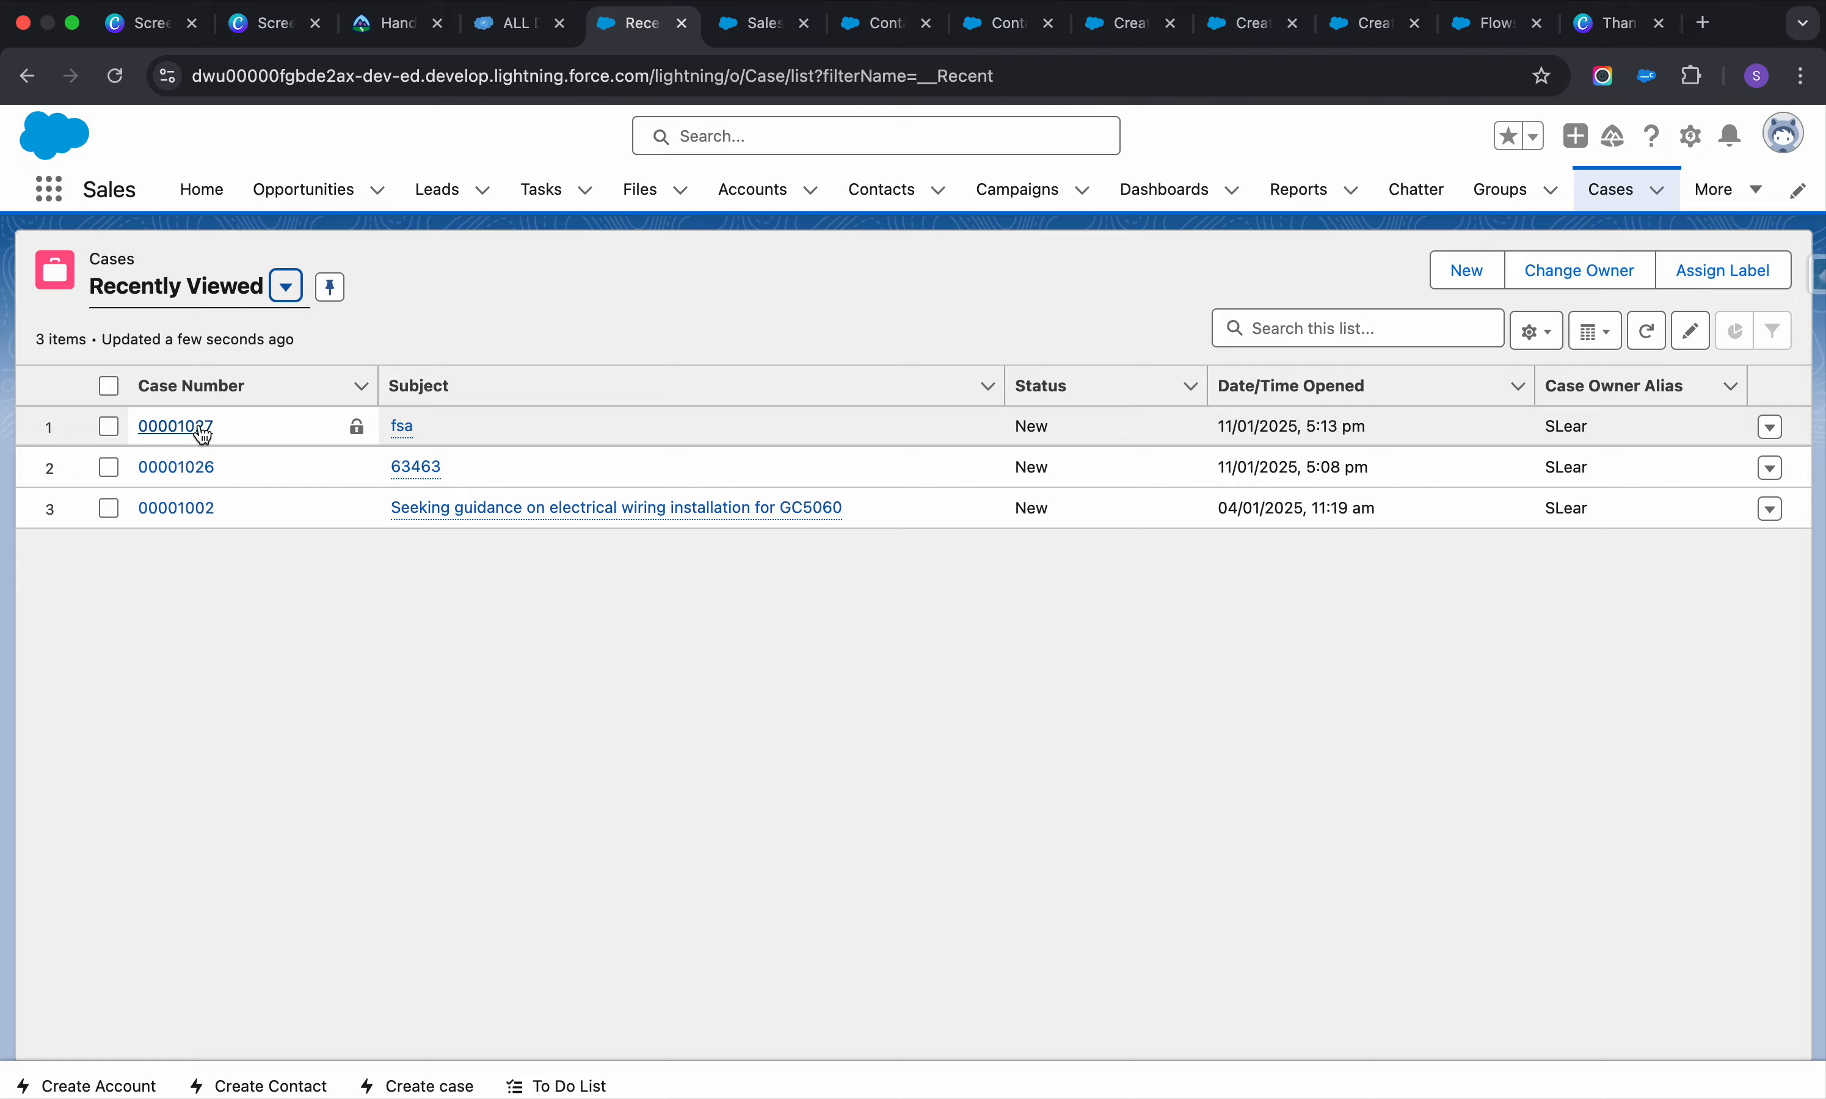
{"action": "left_click", "coordinate": [188, 432]}
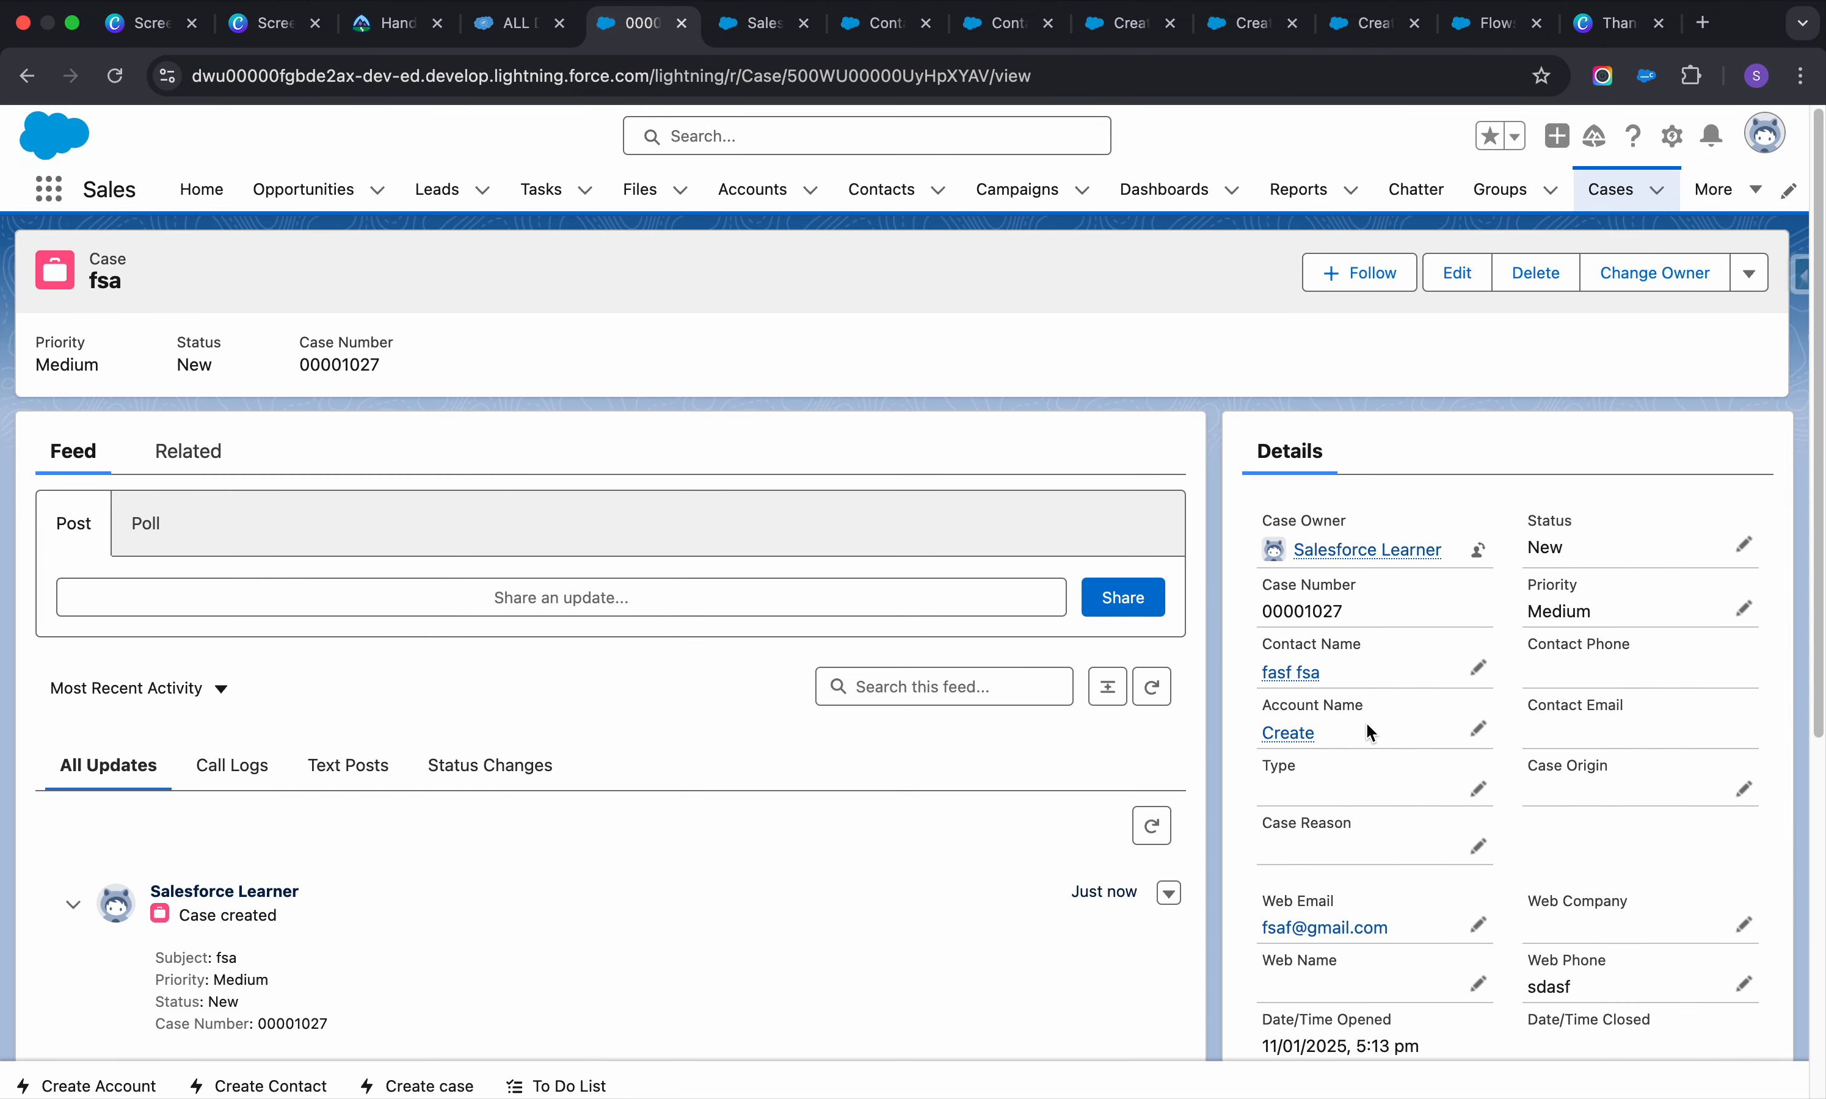
{"action": "scroll", "coordinate": [1372, 746], "scroll_direction": "down", "scroll_amount": 5}
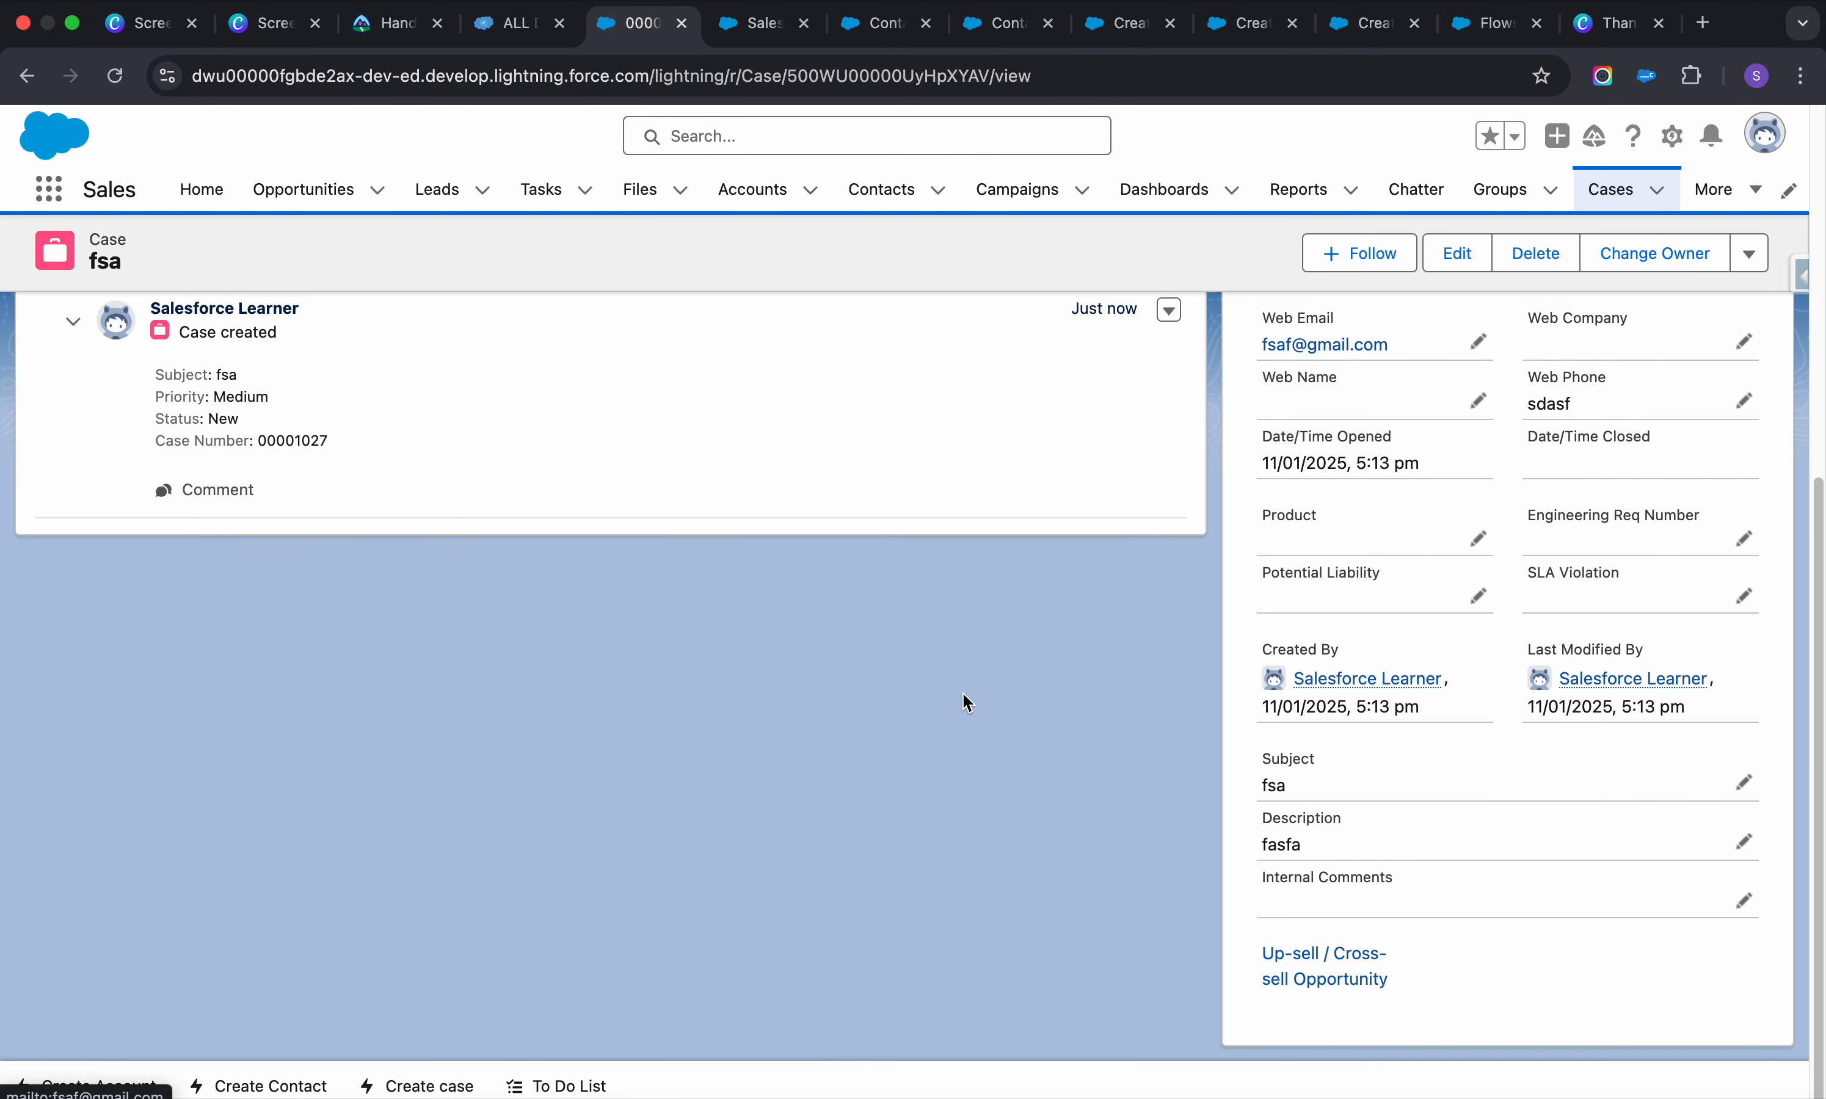
{"action": "scroll", "coordinate": [956, 700], "scroll_direction": "up", "scroll_amount": 4}
{"action": "scroll", "coordinate": [935, 700], "scroll_direction": "up", "scroll_amount": 2}
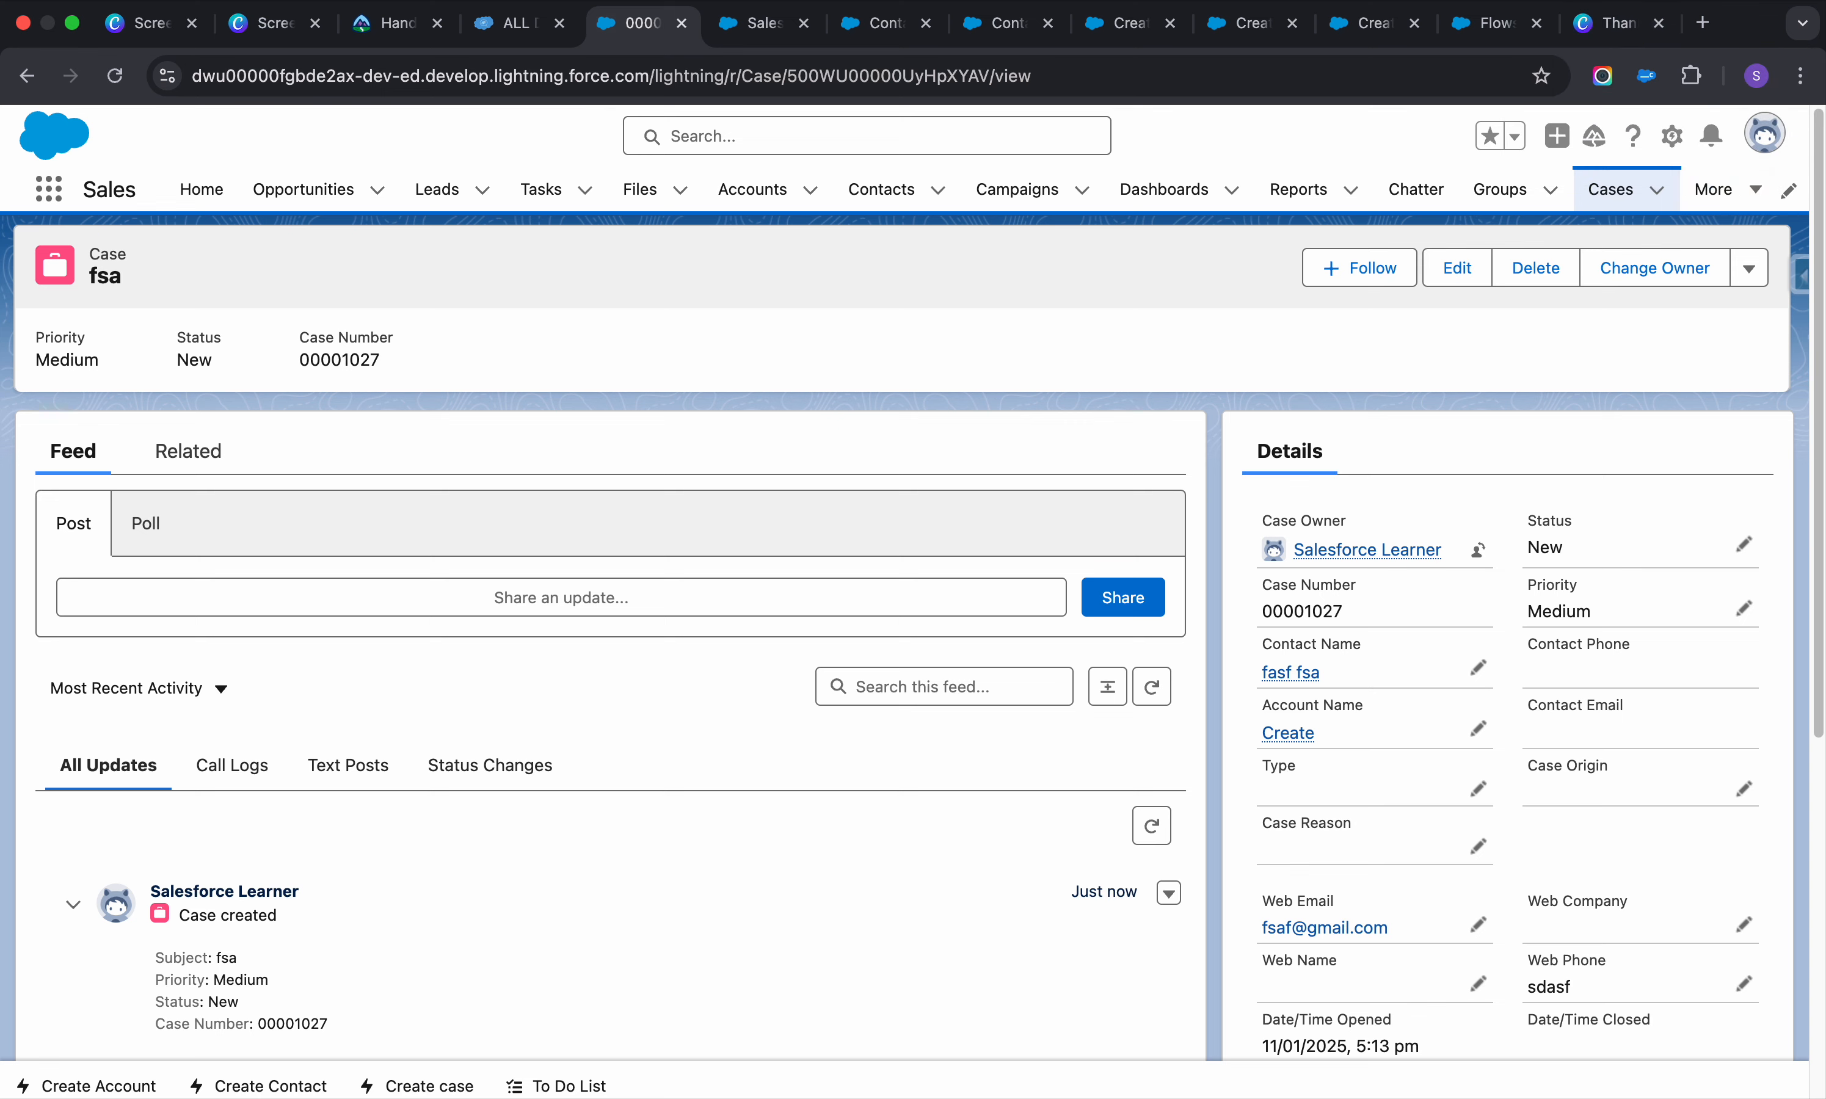
{"action": "left_click", "coordinate": [1601, 23]}
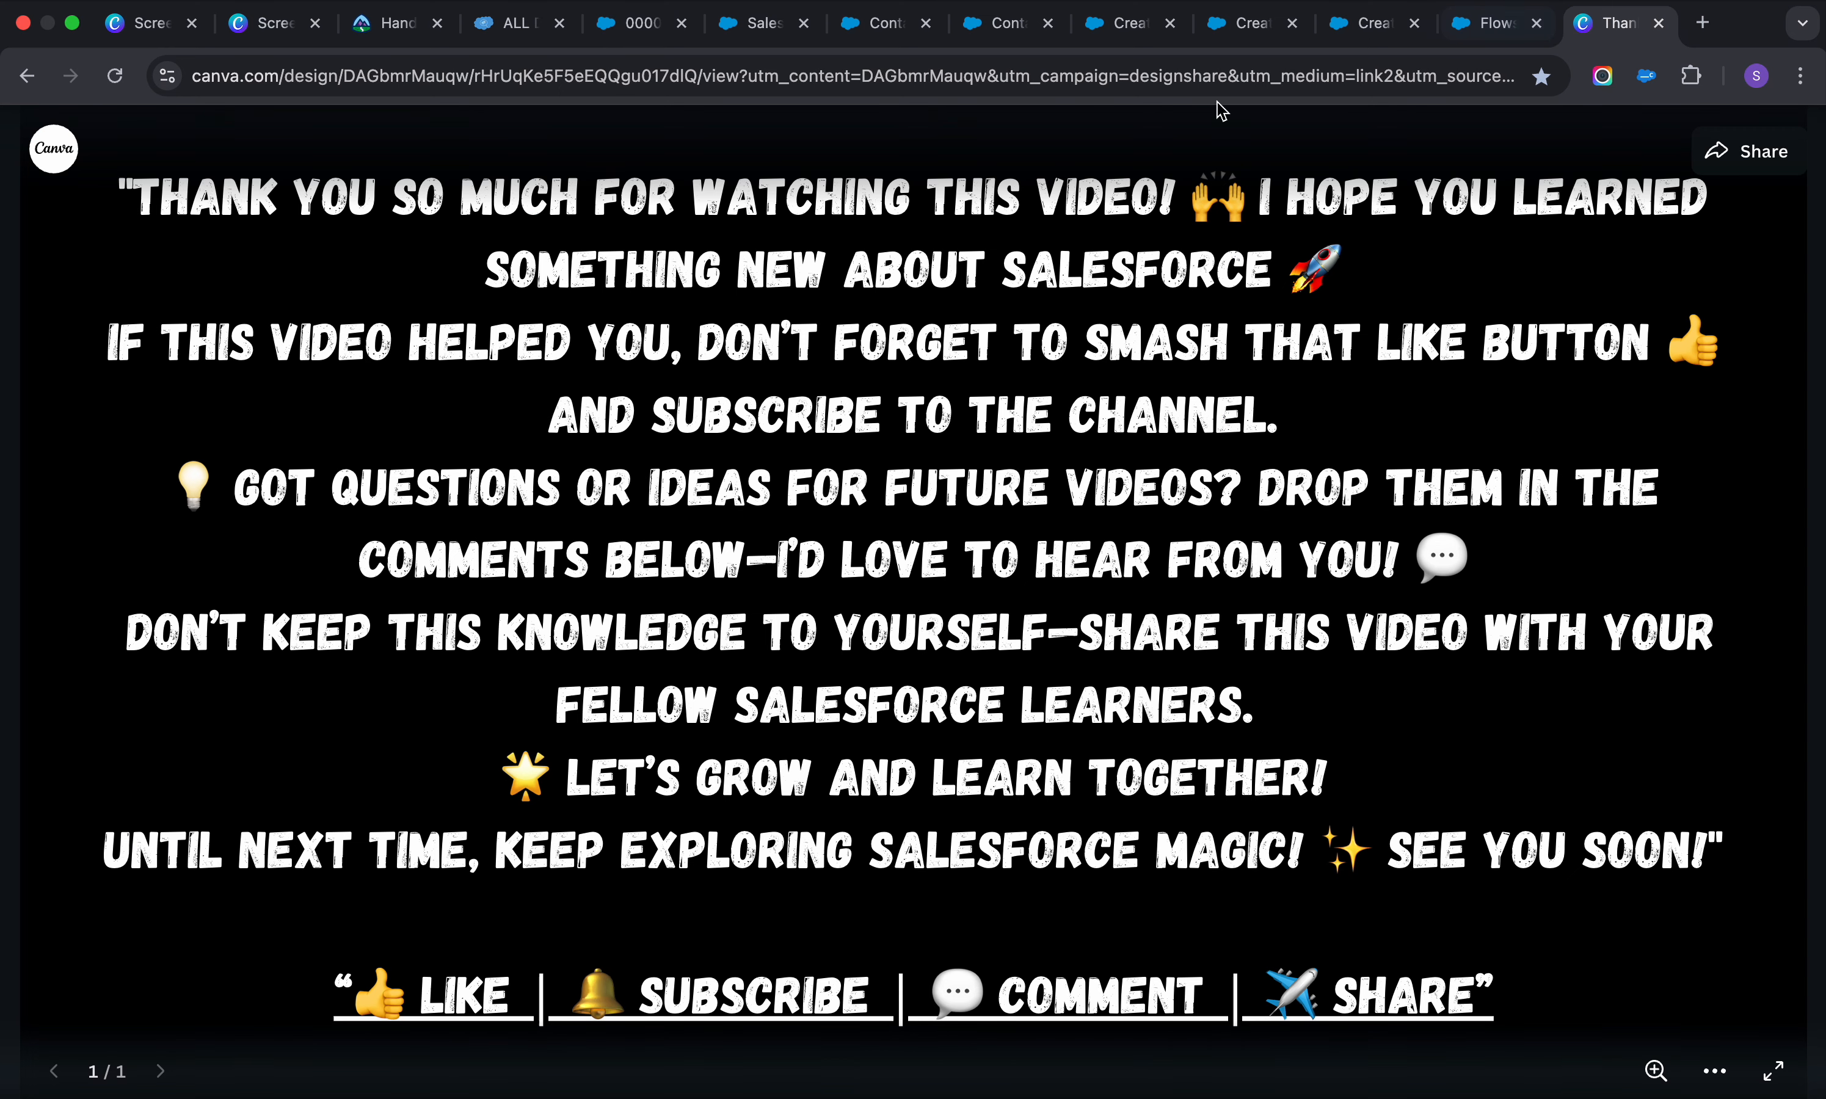